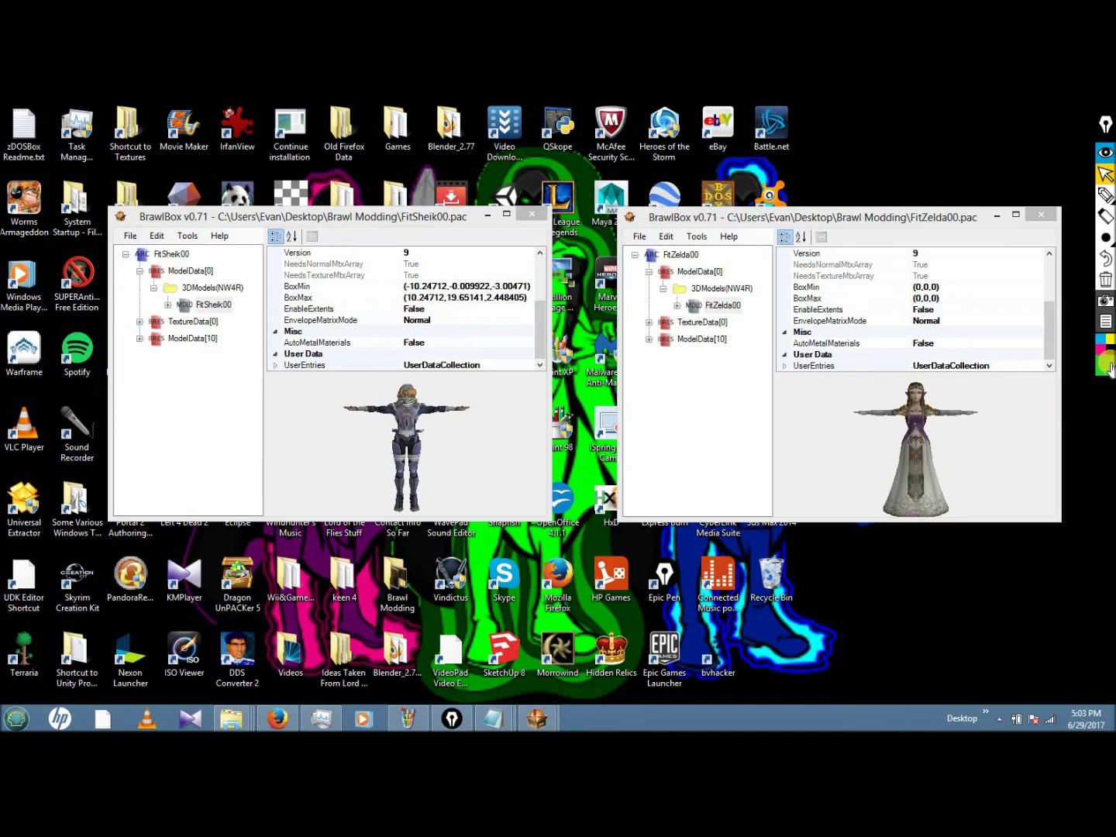
- Draw freehand annotation arrows between the Sheik and Zelda model windows and clear them from the screen
left_click(1106, 194)
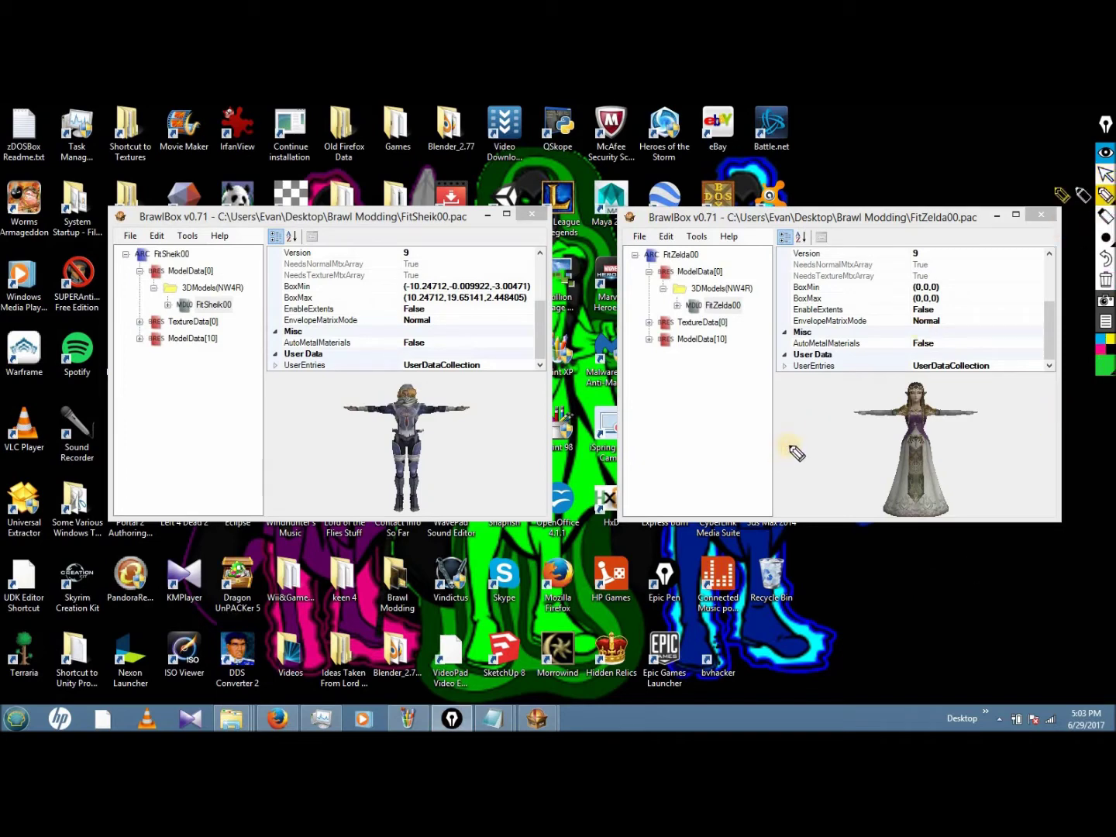
mouse_move(905, 533)
left_mouse_down()
mouse_move(472, 531)
mouse_move(481, 506)
mouse_move(506, 526)
left_mouse_up()
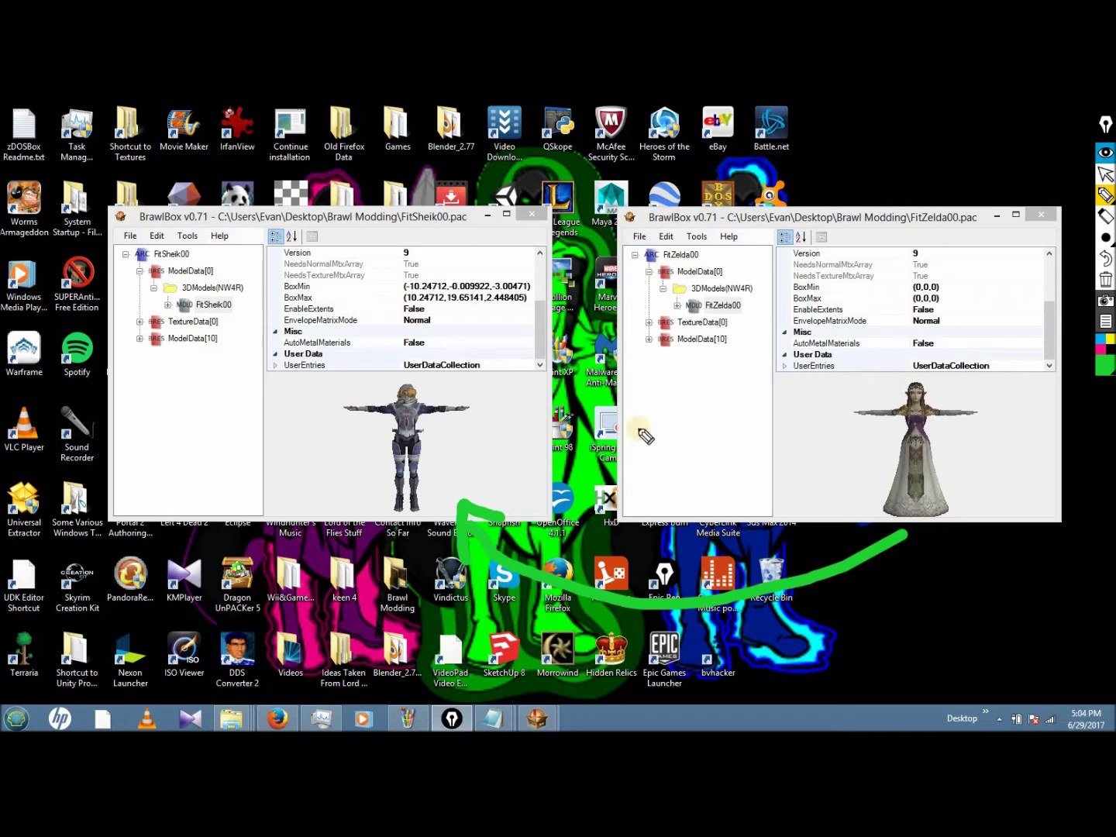
left_click(1104, 281)
mouse_move(462, 499)
left_mouse_down()
mouse_move(818, 503)
mouse_move(847, 514)
left_mouse_up()
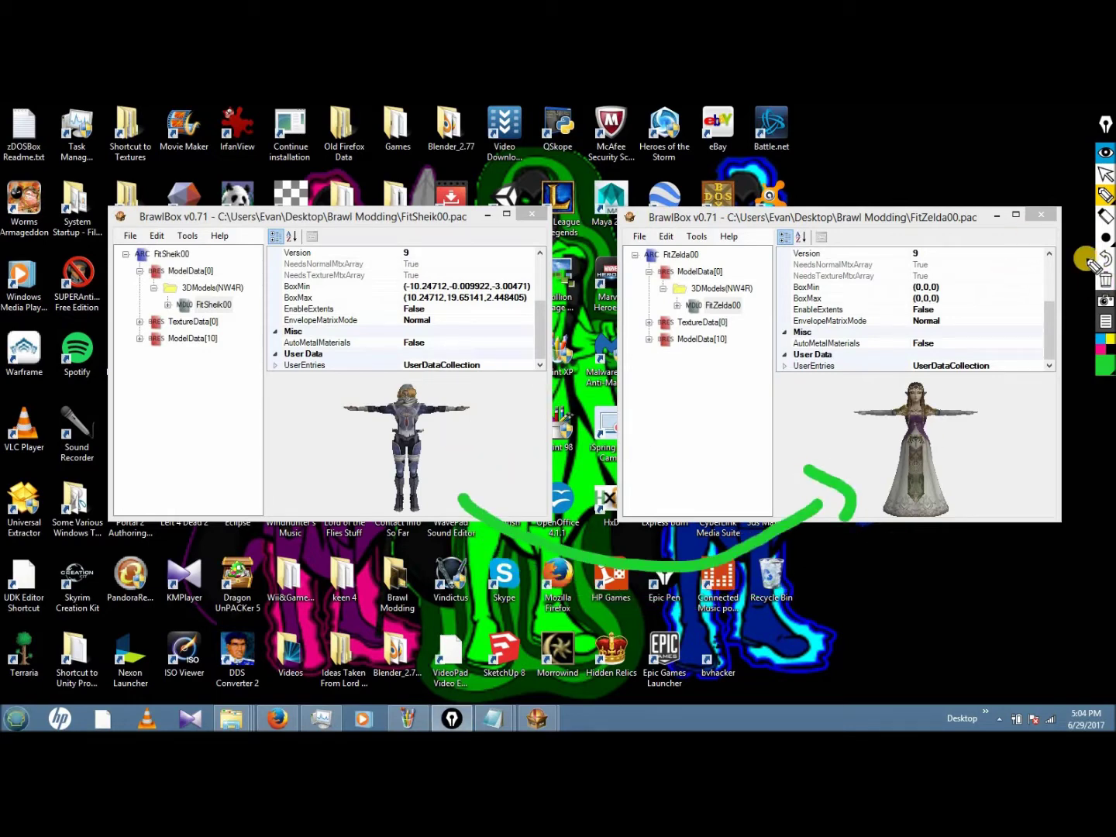
left_click(1095, 357)
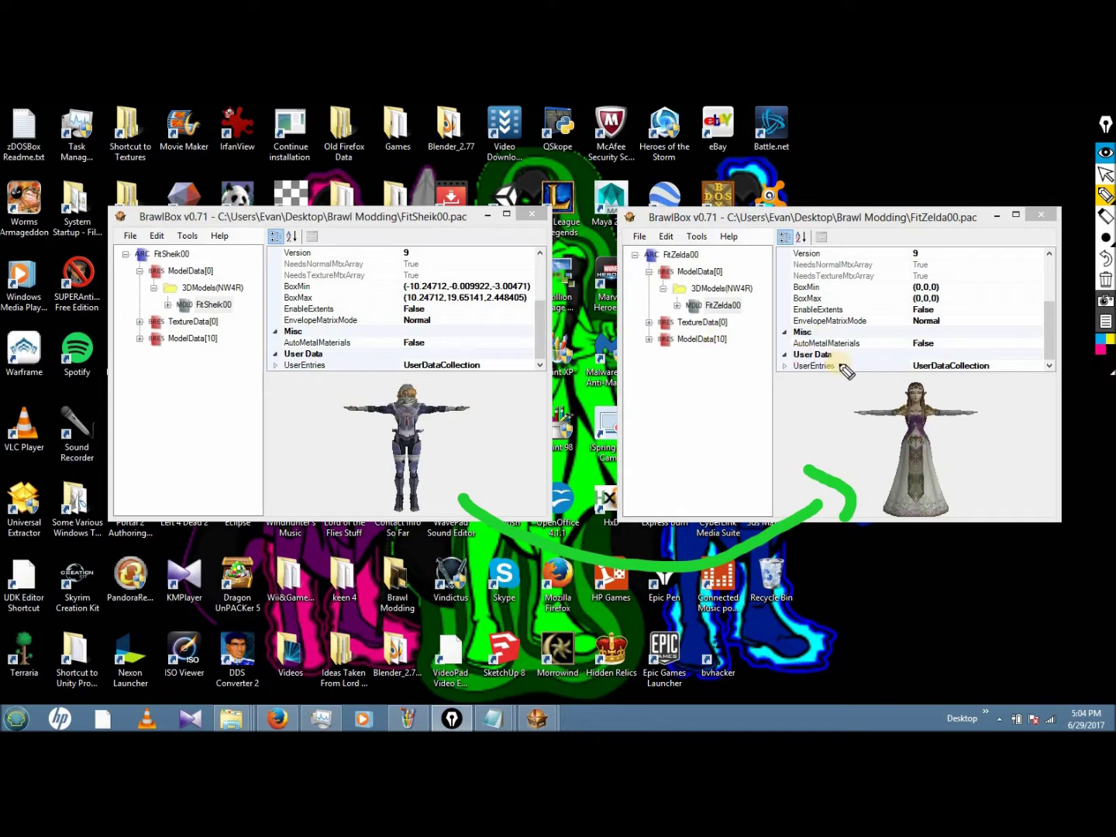
mouse_move(842, 362)
left_mouse_down()
mouse_move(542, 268)
mouse_move(424, 338)
mouse_move(434, 366)
mouse_move(494, 345)
left_mouse_up()
left_click(1106, 279)
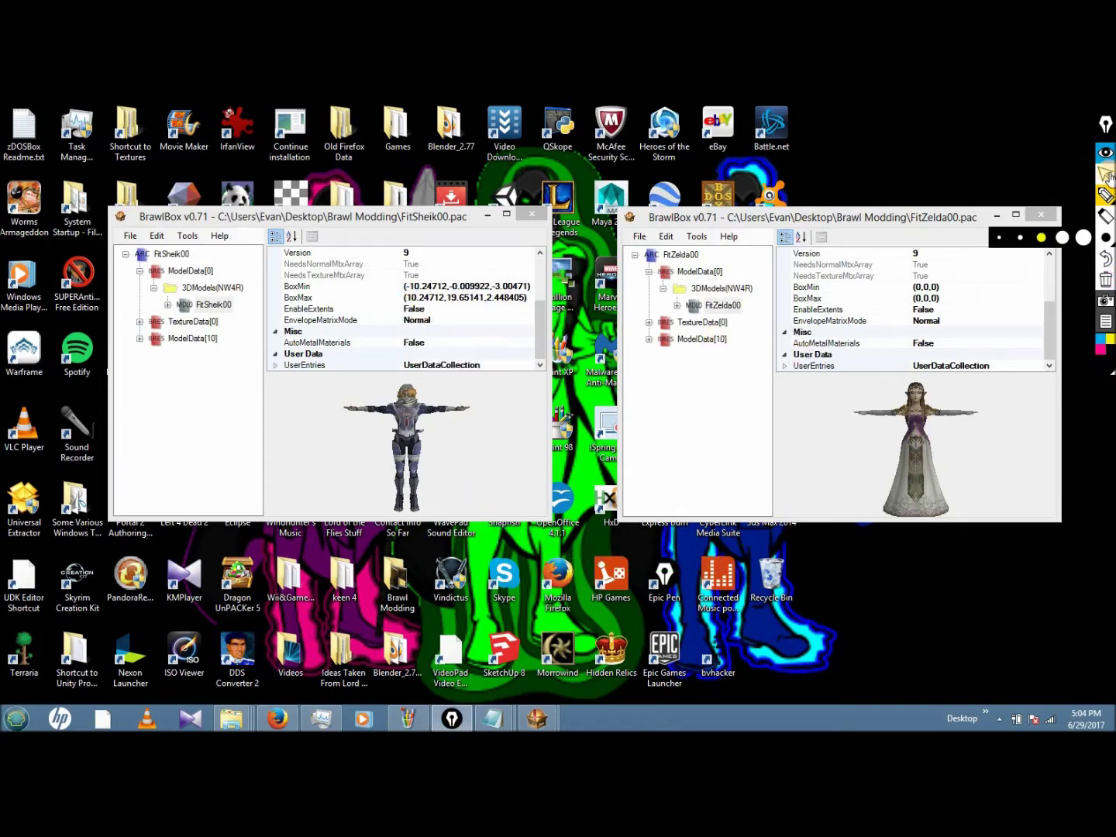
left_click(1106, 175)
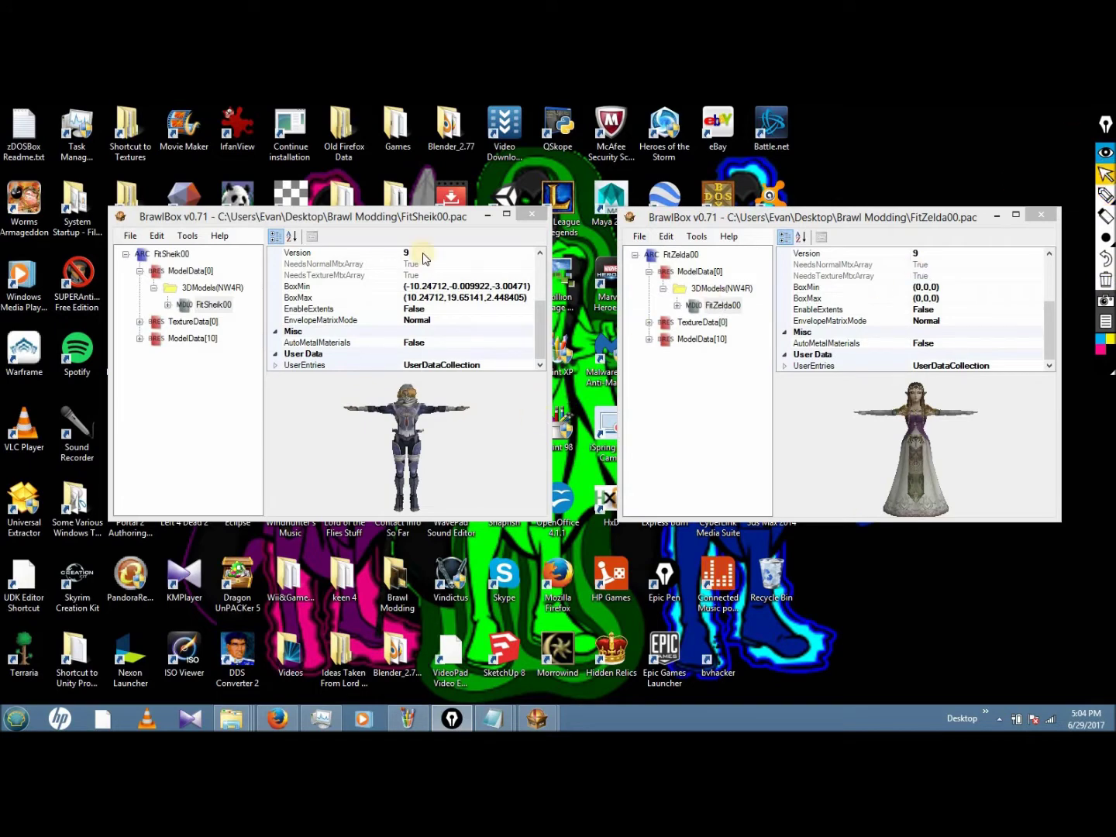
- Export the FitZelda00 model and its Ref texture to the Brawl Modding folder
right_click(203, 304)
right_click(729, 305)
left_click(789, 332)
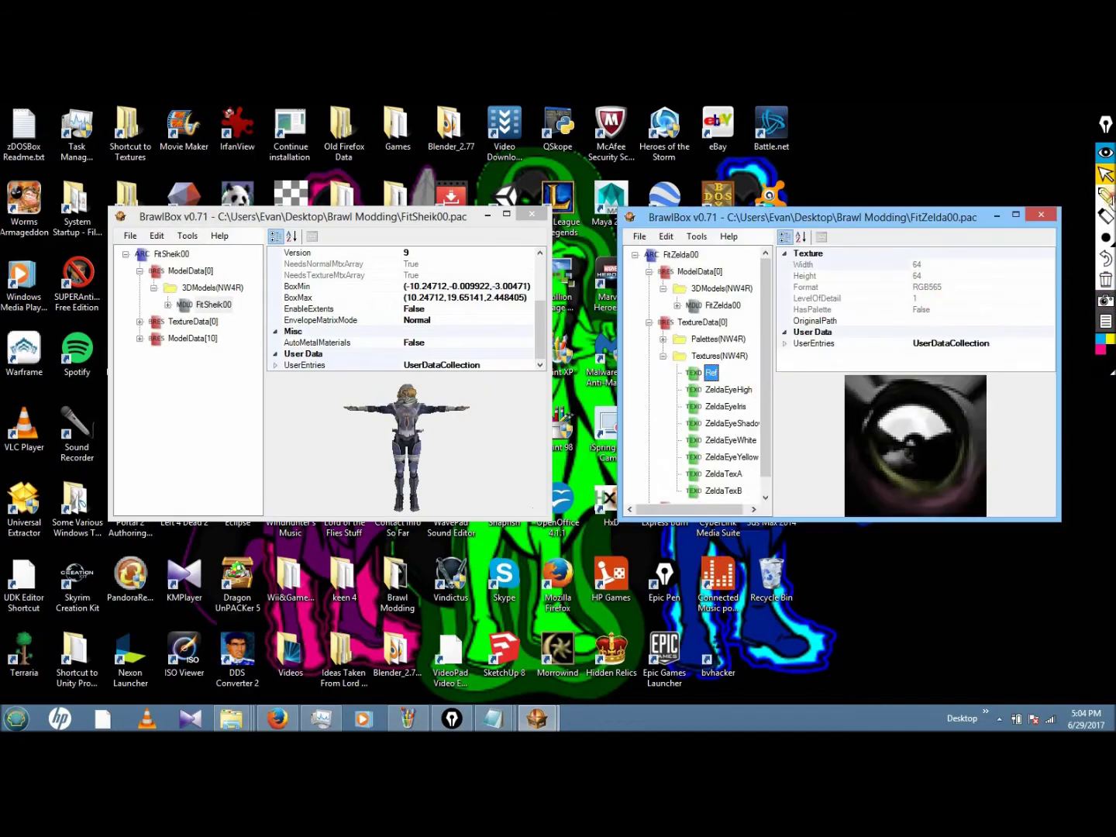
- Mark the texture's LevelOfDetail property with a thick green pen stroke
left_click(1108, 196)
left_click(1106, 238)
left_click_drag(801, 297, 949, 303)
left_click(1105, 175)
- Export the ZeldaEyeHigh, ZeldaEyeIris and ZeldaTexA textures as PNG images to the Brawl Modding folder
right_click(735, 391)
left_click(764, 425)
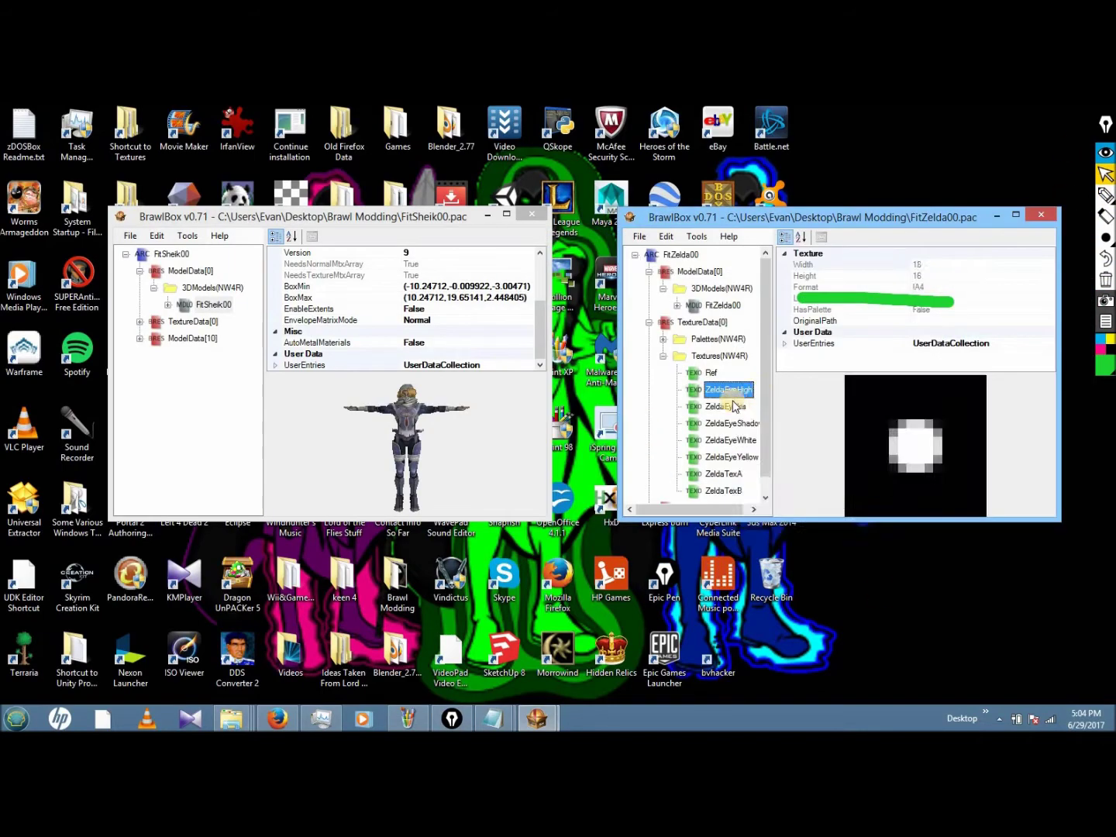
right_click(733, 407)
left_click(764, 440)
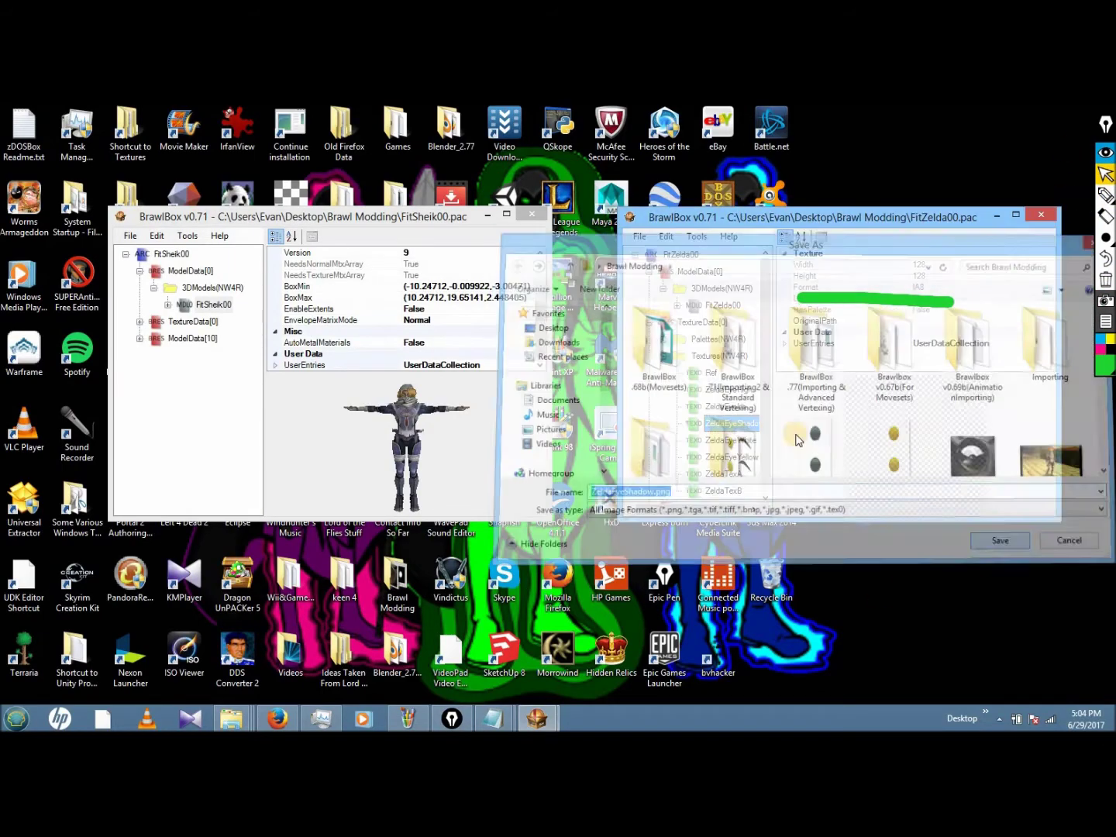
right_click(723, 473)
left_click(780, 491)
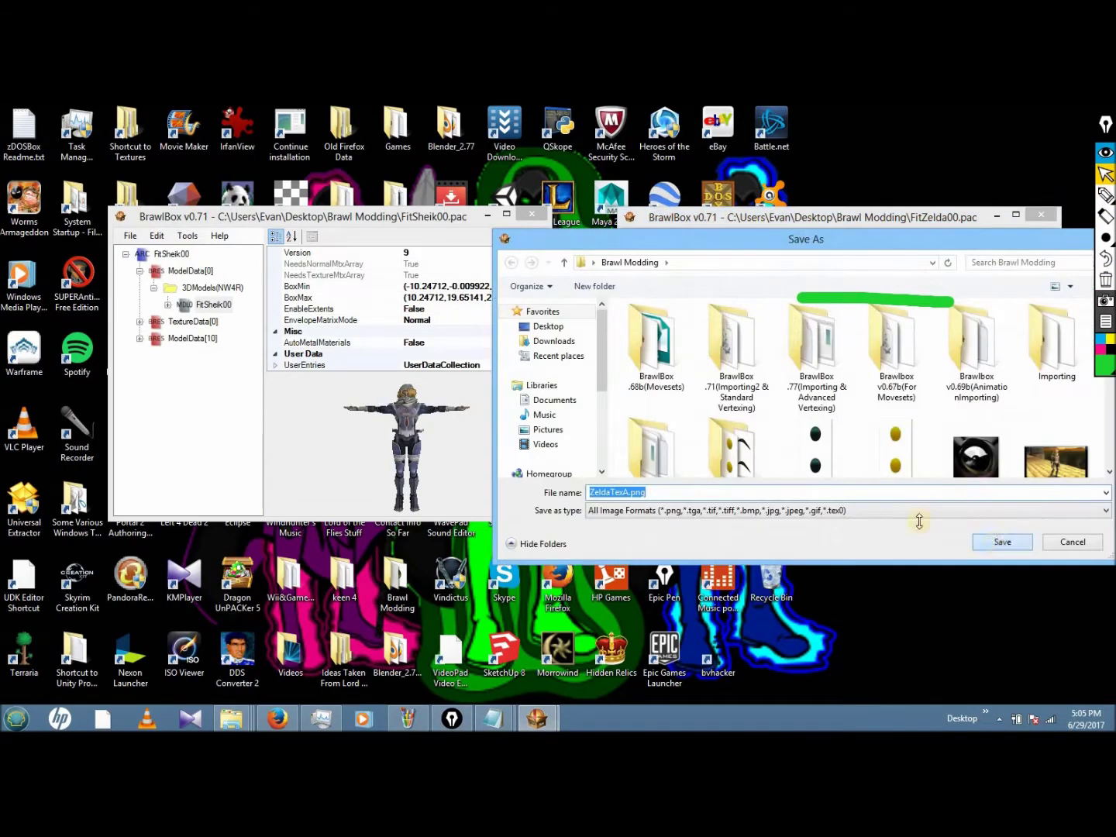
left_click(997, 540)
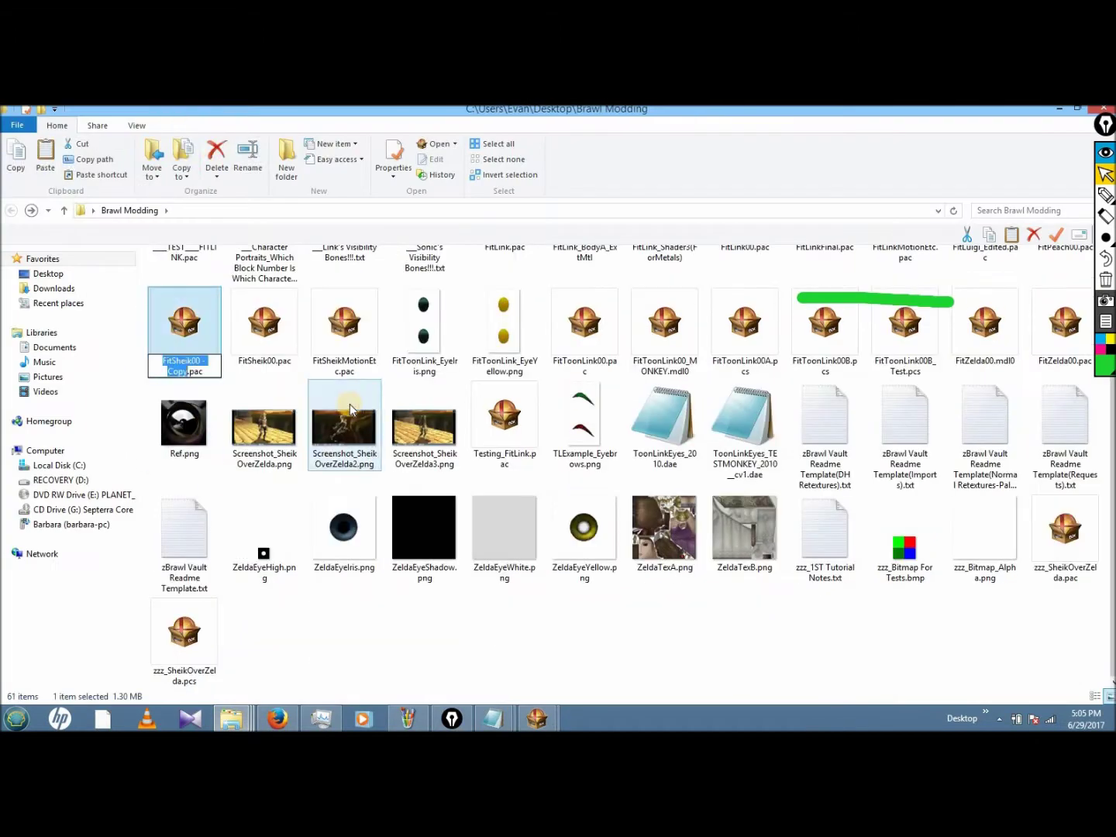
- Rename the copied Sheik file to FitSheik00_NEW.pac, open it and expand its TextureData[0]
key("Return")
key("Return")
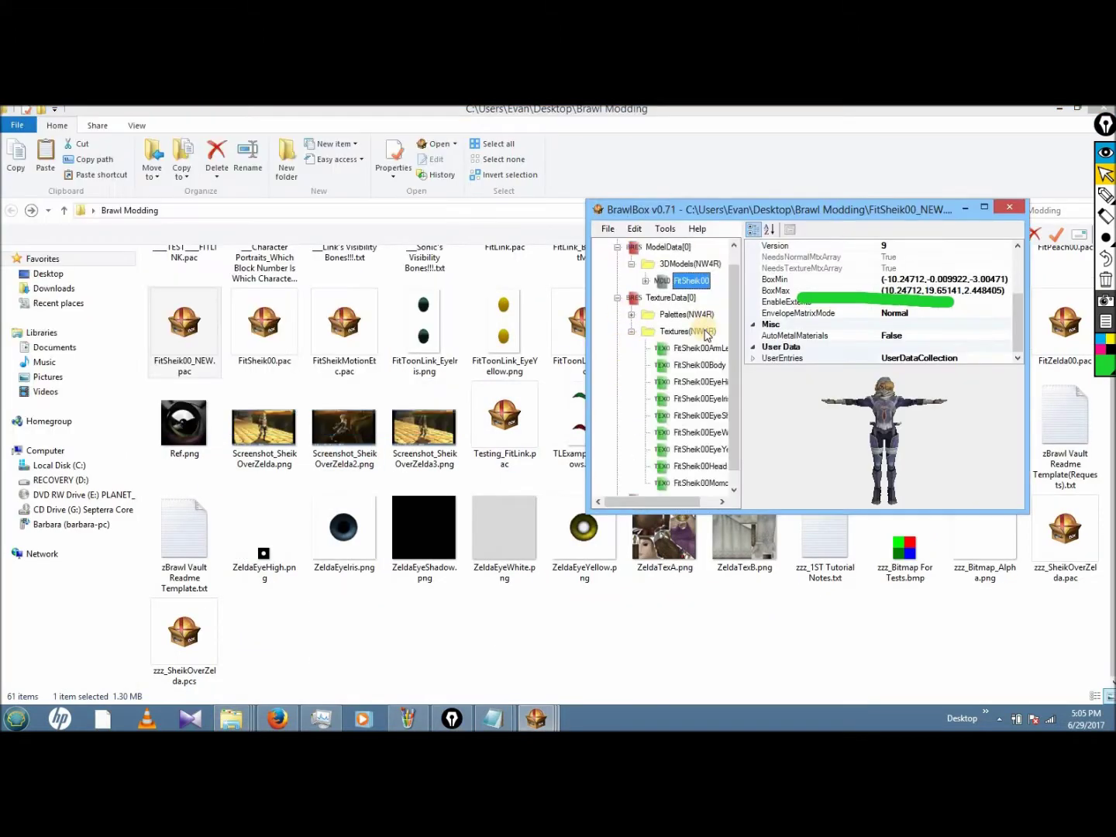
left_click(671, 314)
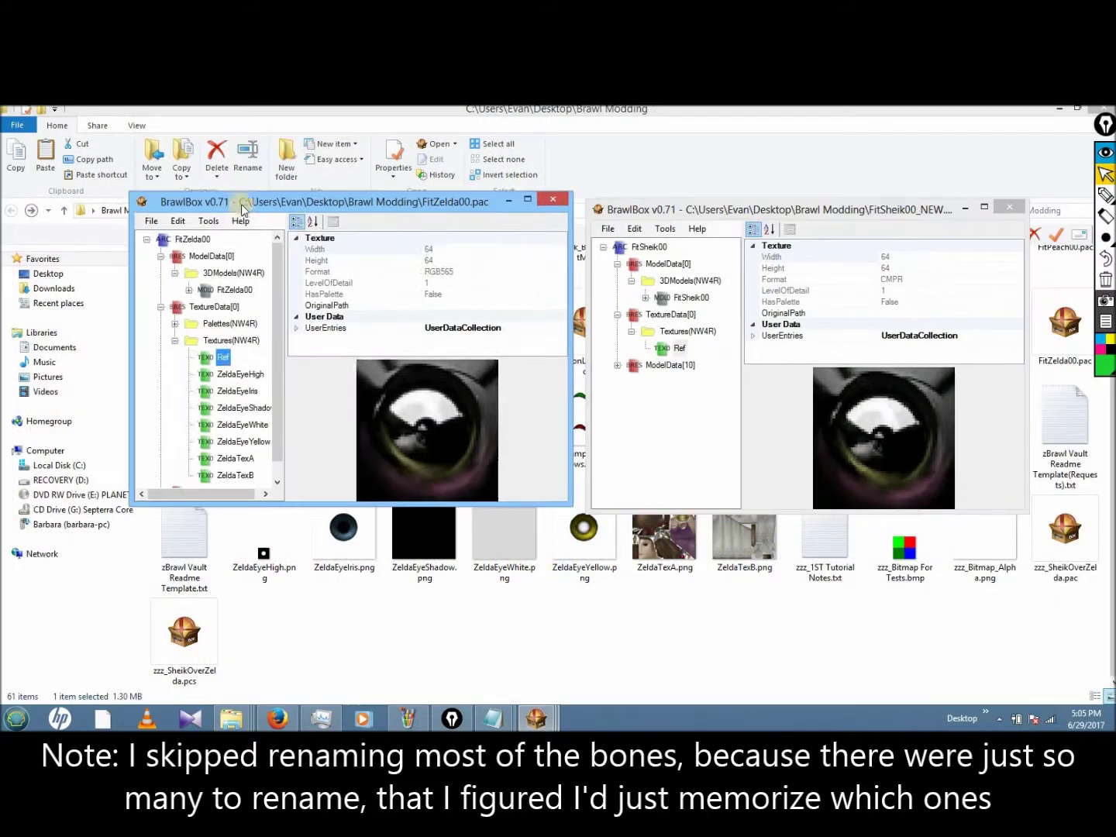
- Import ZeldaEyeHigh.png as a texture into TextureData[0] of FitSheik00_NEW.pac, choosing its texture format
left_click_drag(241, 207, 242, 205)
left_click(241, 406)
right_click(657, 317)
mouse_move(699, 345)
left_click(840, 349)
double_click(886, 426)
left_click(964, 304)
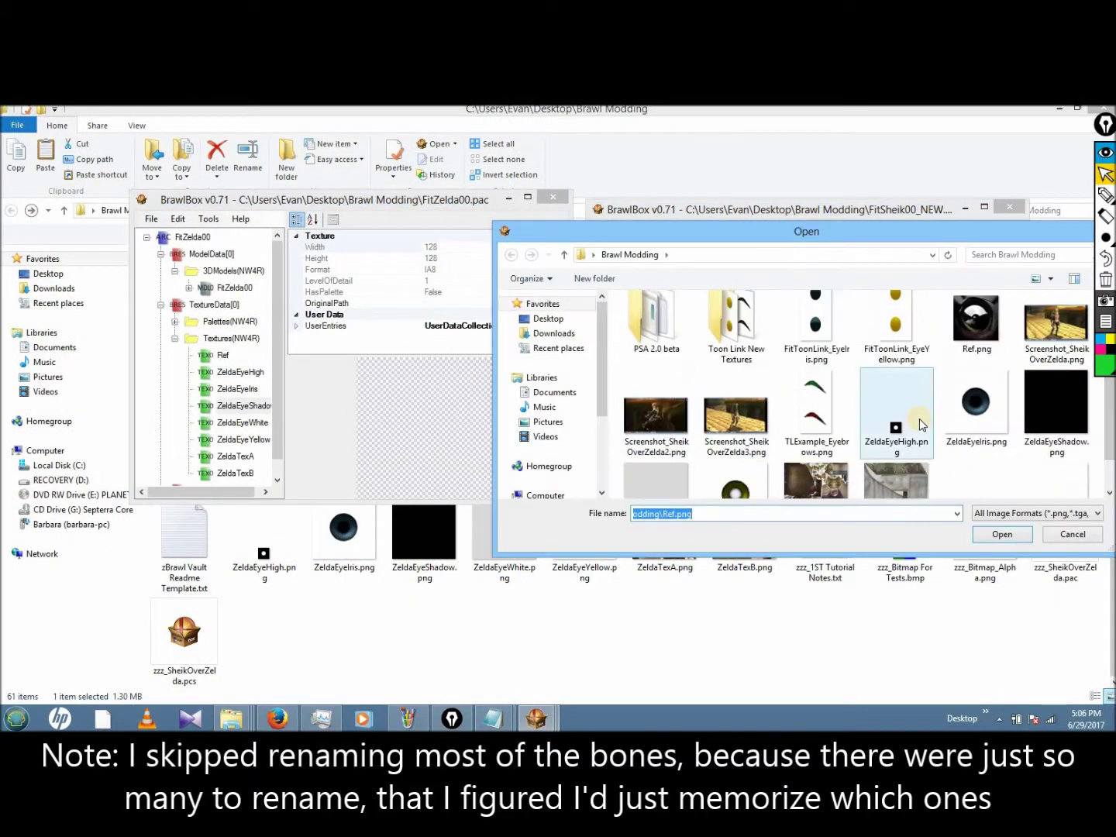
left_click(952, 338)
left_click(911, 500)
- Import ZeldaEyeIris.png and ZeldaEyeShadow.png as textures into TextureData[0] of FitSheik00_NEW.pac
right_click(688, 315)
left_click(853, 343)
double_click(927, 304)
left_click(910, 500)
right_click(687, 318)
left_click(854, 345)
double_click(977, 334)
left_click(910, 499)
- Check the ZeldaEyeYellow and ZeldaTexB texture properties in FitZelda00.pac and close that file's window
left_click(242, 439)
left_click(234, 473)
left_click(553, 197)
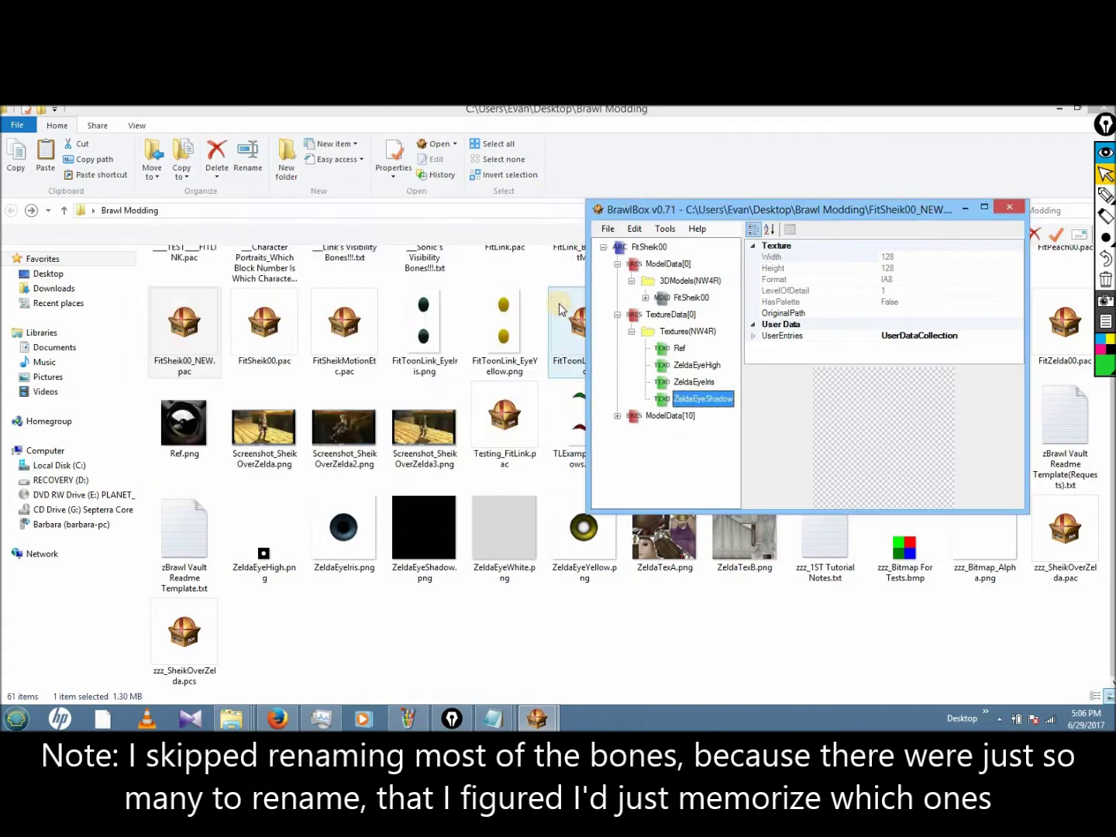
- Import ZeldaEyeWhite.png and ZeldaEyeYellow.png as textures into TextureData[0] of FitSheik00_NEW.pac
right_click(659, 314)
mouse_move(699, 342)
left_click(852, 343)
double_click(656, 446)
left_click(961, 306)
left_click(950, 393)
left_click(910, 499)
right_click(653, 314)
left_click(852, 345)
double_click(896, 449)
- Import ZeldaTexA.png and ZeldaTexB.png as textures into TextureData[0] of FitSheik00_NEW.pac
right_click(654, 313)
left_click(852, 344)
double_click(821, 448)
left_click(909, 499)
right_click(659, 314)
left_click(853, 345)
double_click(893, 448)
left_click(910, 499)
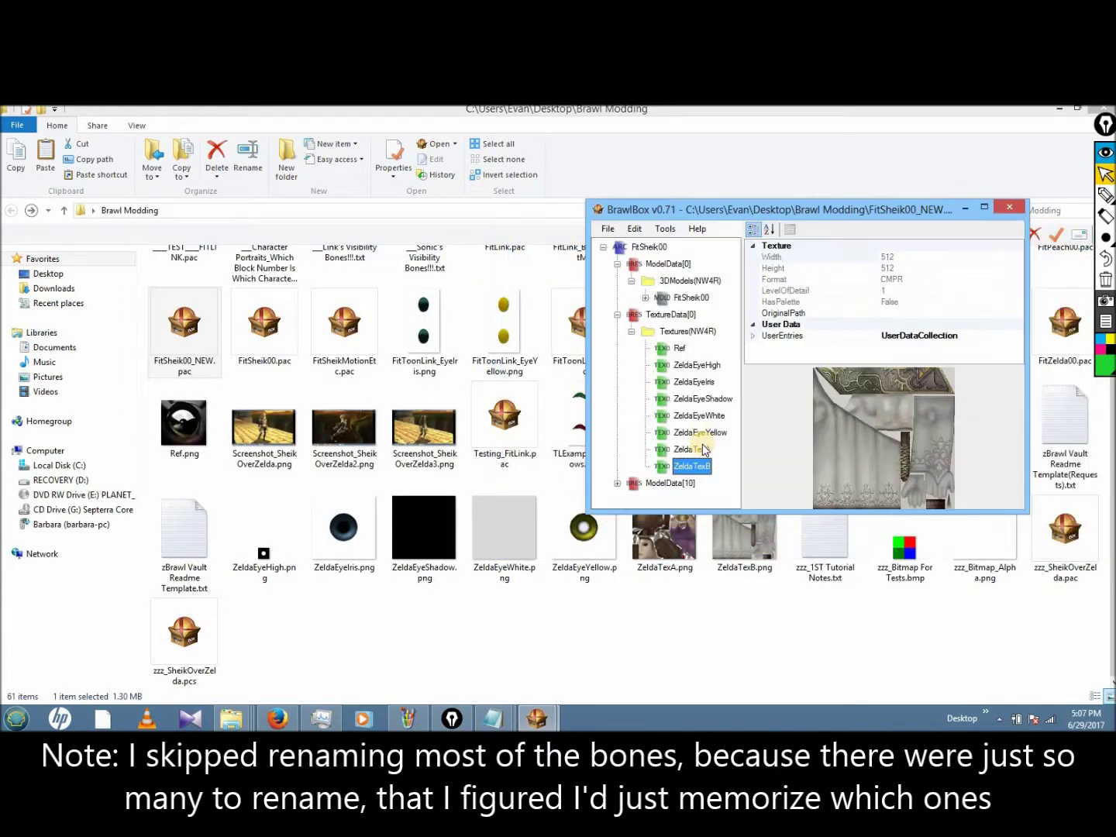
- Replace the FitSheik00 model in FitSheik00_NEW.pac with the exported FitZelda00.mdl0 and save the file
right_click(690, 297)
left_click(753, 344)
double_click(669, 336)
left_click(608, 229)
left_click(620, 278)
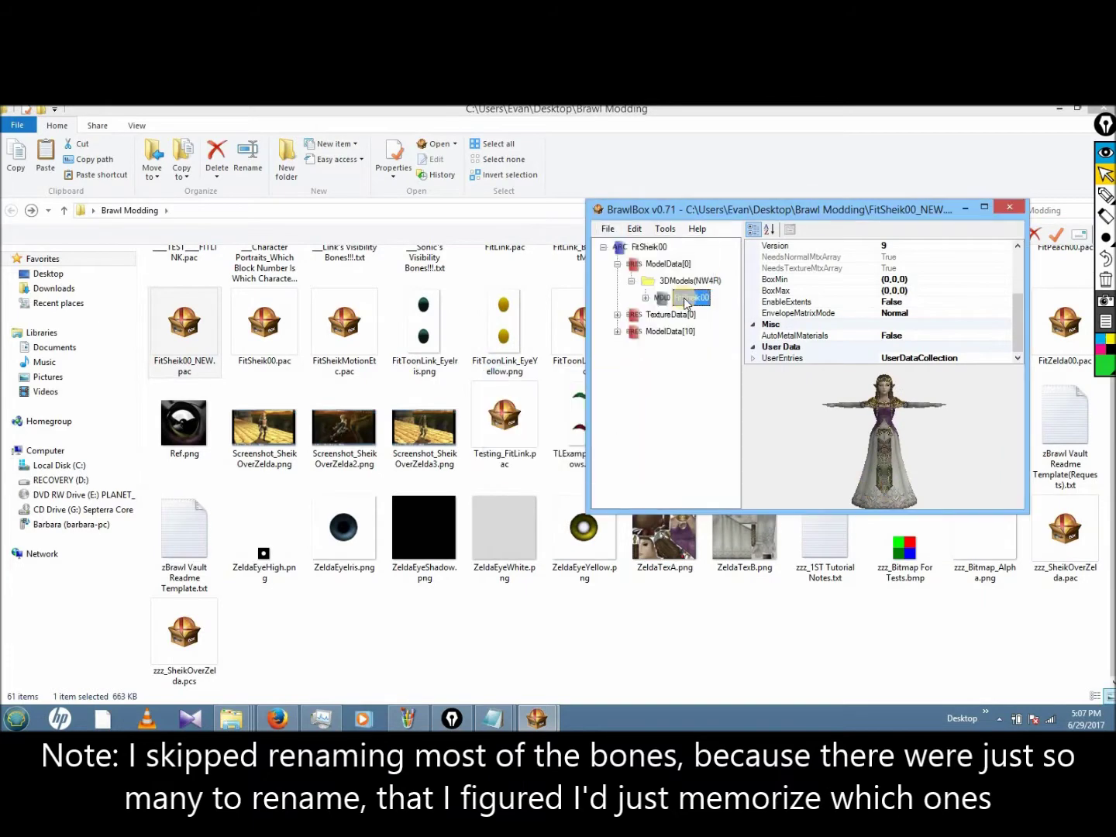
- Expand the replaced model's contents and the bone hierarchy of the original FitSheik00.pac down to HipN
double_click(683, 299)
mouse_move(536, 719)
left_click(464, 674)
left_click(168, 304)
left_click(182, 338)
left_click(197, 355)
left_click(210, 389)
double_click(220, 439)
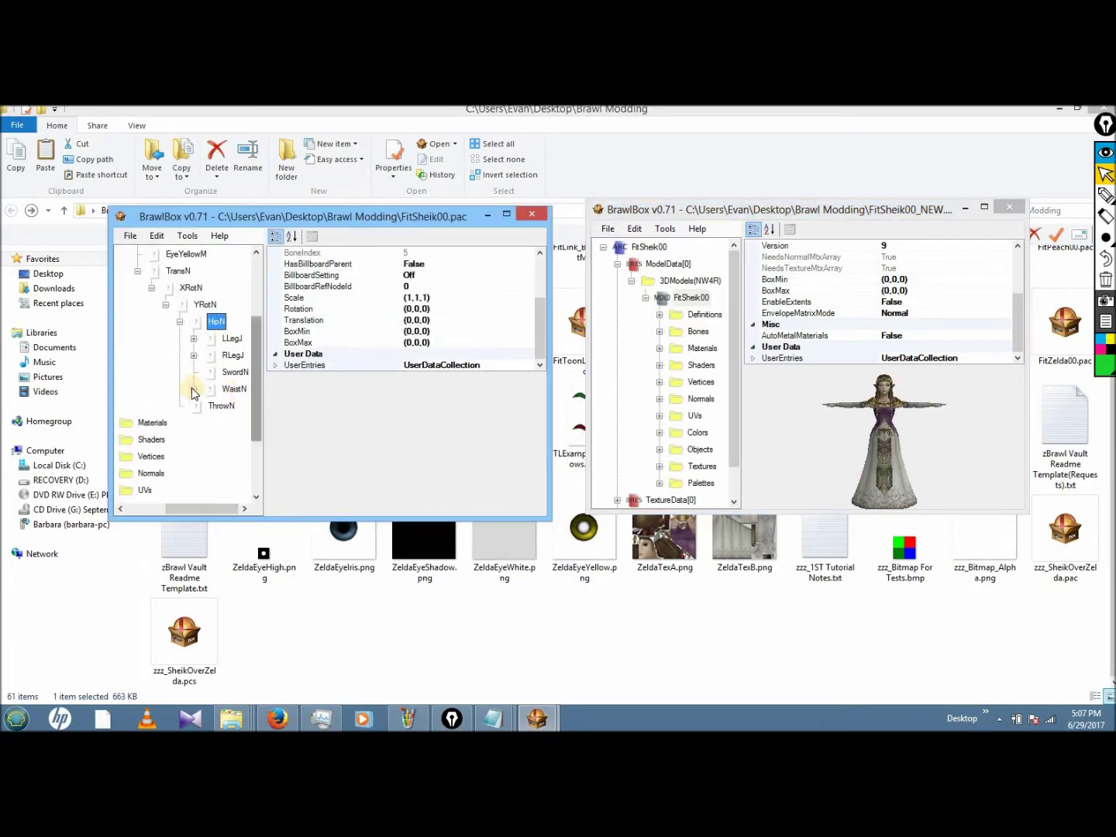
- Expand and examine the bones below HipN in the original Sheik skeleton, through WaistN to the finger bones
left_click(194, 389)
double_click(242, 355)
left_click(221, 422)
left_click_drag(253, 349, 255, 445)
double_click(236, 321)
double_click(205, 406)
double_click(201, 406)
double_click(215, 440)
left_click(193, 473)
left_click_drag(218, 507, 229, 508)
double_click(184, 318)
left_click_drag(257, 435, 247, 374)
left_click(168, 405)
left_click(167, 372)
left_click(168, 355)
- Expand and examine the Bones branches of the replaced model in FitSheik00_NEW.pac down to the hands
double_click(697, 332)
double_click(705, 348)
left_click_drag(734, 310, 729, 400)
left_click(656, 264)
double_click(695, 364)
left_click(670, 382)
left_click(655, 432)
left_click(656, 281)
left_click(670, 297)
left_click(657, 348)
double_click(702, 416)
left_click(670, 432)
scroll(681, 451, "down", 10)
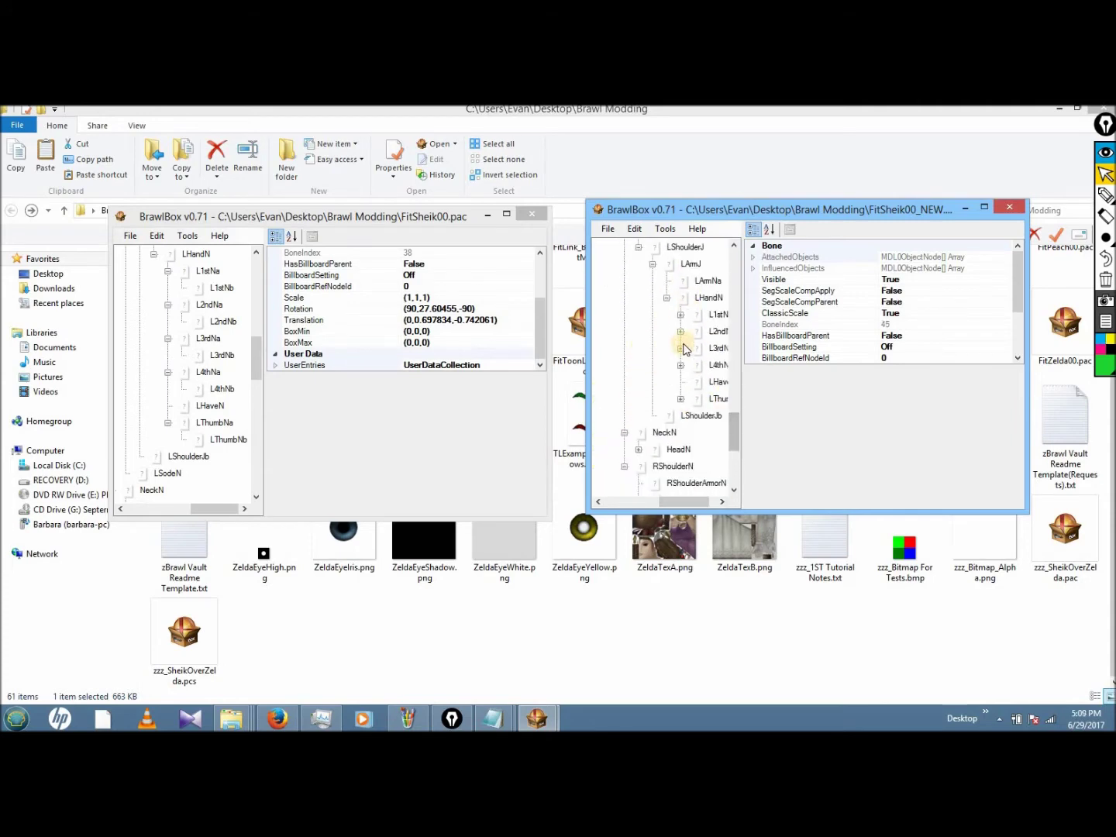
- Compare the hand and finger bones of both skeletons and collapse their LHandN branches
scroll(659, 403, "up", 6)
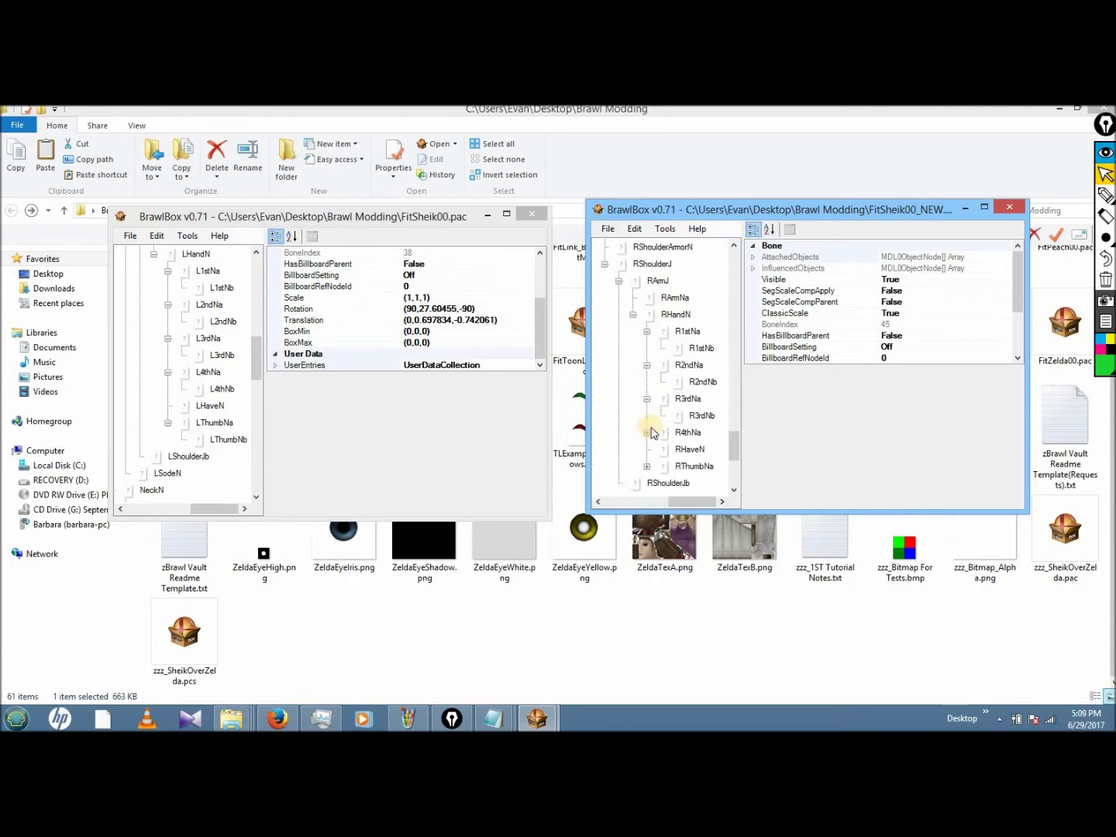
left_click(645, 466)
left_click(167, 422)
scroll(214, 324, "up", 1)
left_click(153, 304)
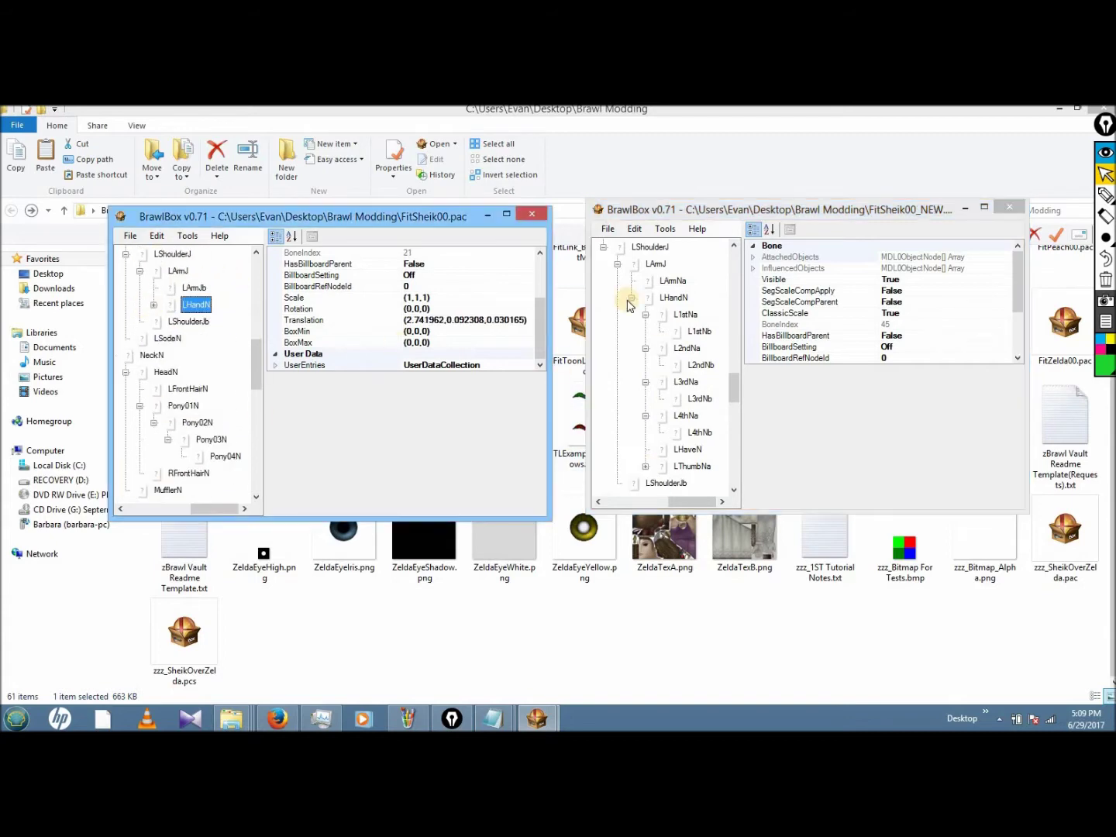
left_click(633, 297)
left_click(195, 303)
scroll(195, 304, "up", 1)
scroll(687, 380, "up", 1)
- Rename the LArmNa bone under LArmJ in FitSheik00_NEW.pac and collapse the LArmJ branch
right_click(687, 349)
left_click(740, 394)
key("Return")
left_click(618, 331)
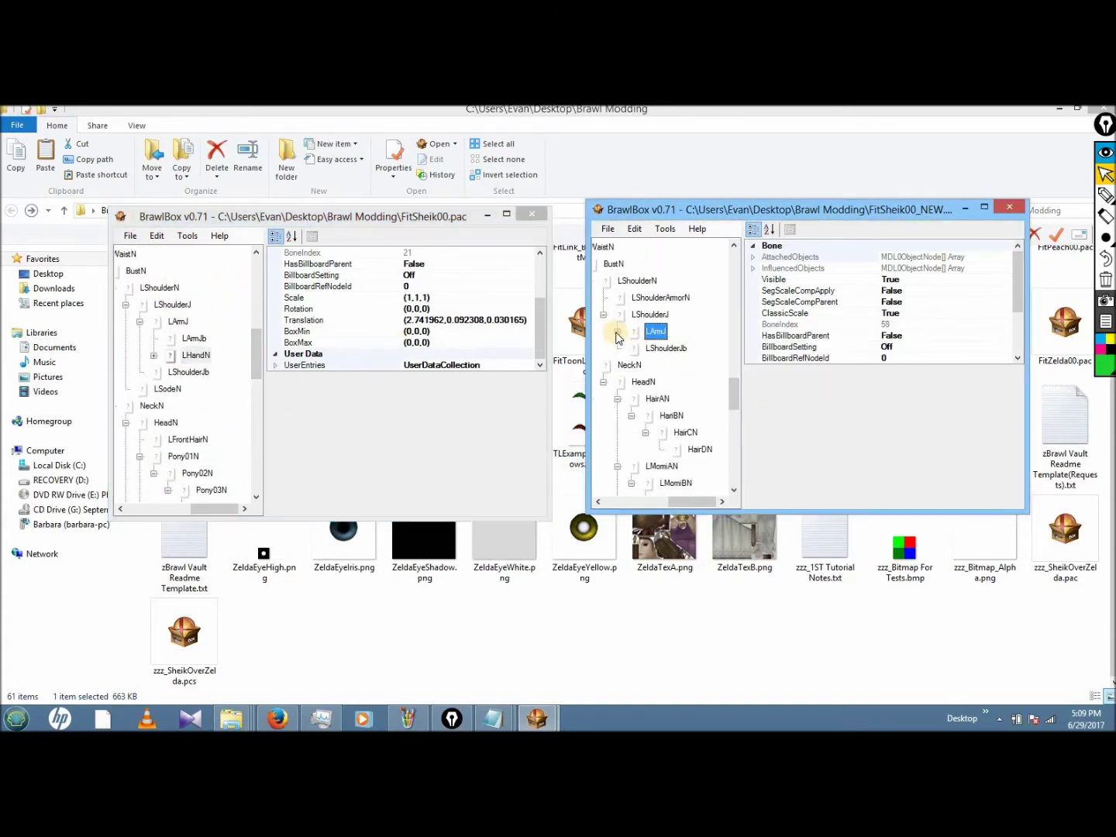
- Rename the shoulder armor bone under LShoulderN to LSodeN and move it below LShoulderJ
left_click(139, 321)
left_click(126, 304)
left_click(603, 314)
right_click(657, 299)
left_click(701, 341)
type("LSodeN")
key("Return")
key("ctrl+Down")
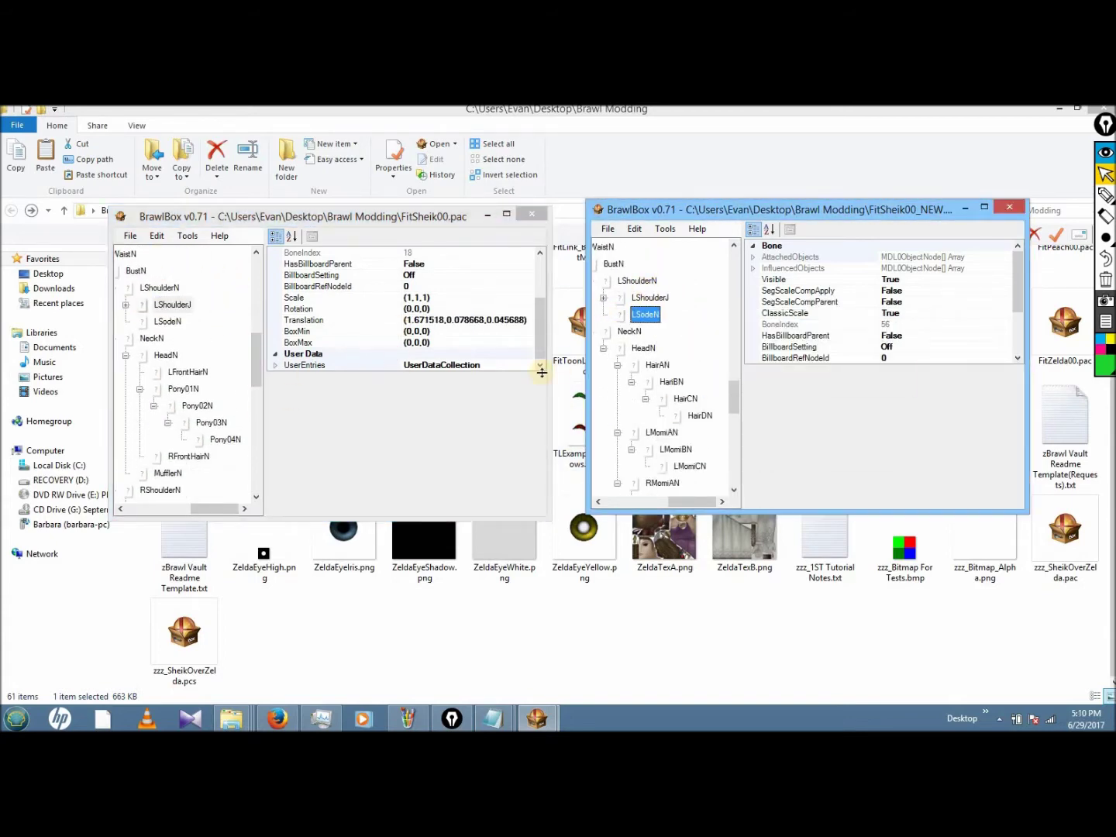
- Collapse LShoulderN in both skeletons and compare the right arm bones under RShoulderJ
left_click(116, 287)
double_click(636, 284)
left_click_drag(255, 380, 258, 448)
left_click_drag(734, 395, 736, 433)
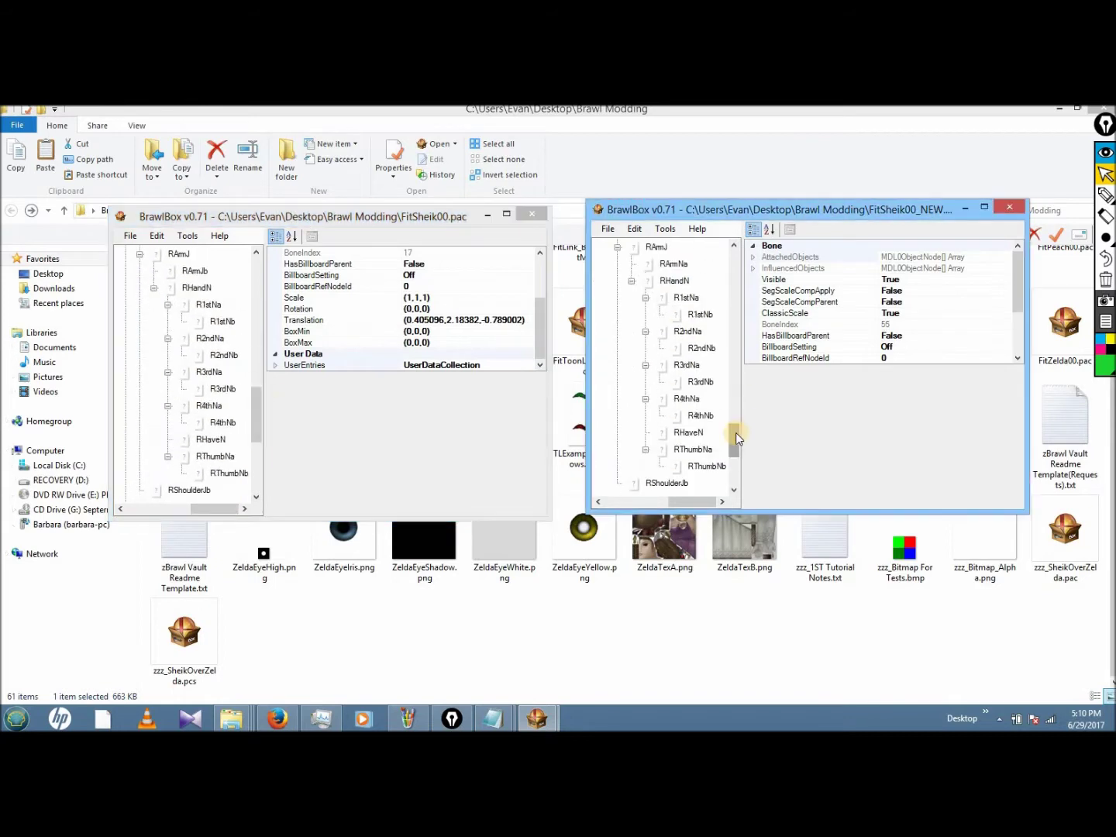
left_click(626, 282)
left_click(154, 288)
left_click_drag(254, 441, 253, 423)
scroll(252, 422, "up", 2)
scroll(687, 399, "up", 3)
left_click(686, 399)
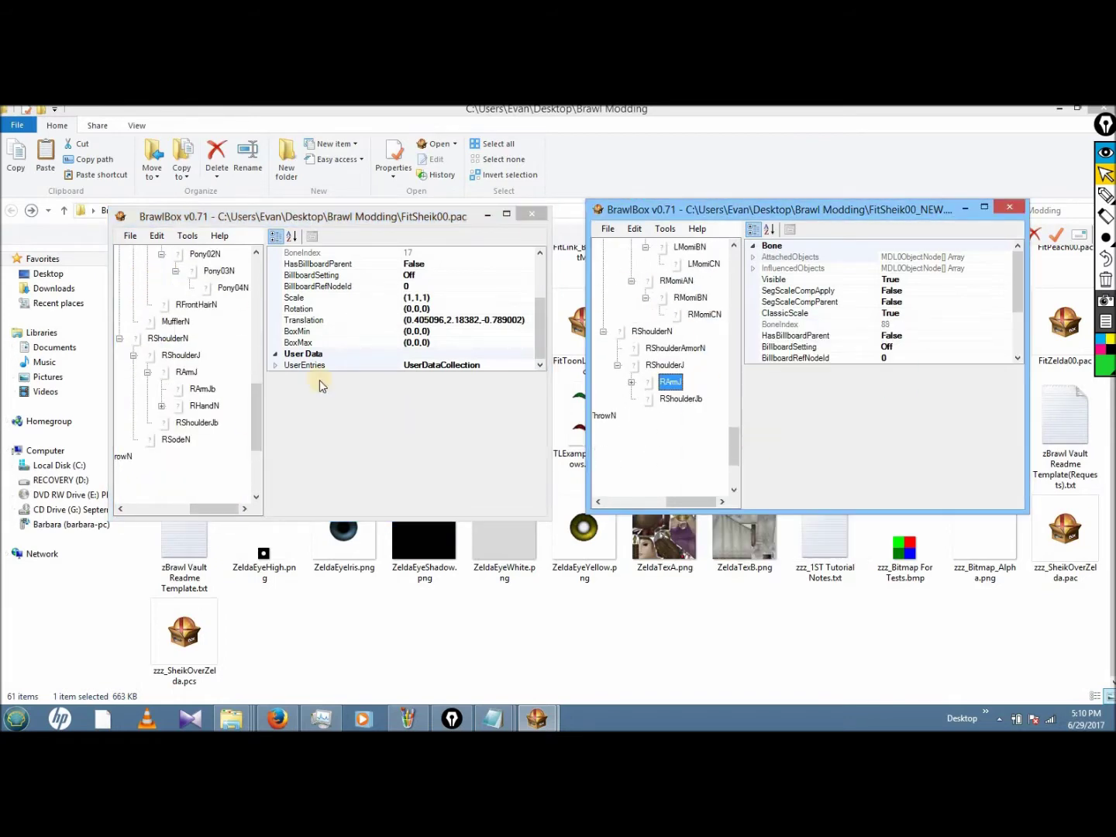
left_click(632, 382)
right_click(671, 398)
- Rename the RShoulderArmorN bone under RShoulderN to RSodeN and place it below RShoulderJ
left_click(617, 365)
left_click(133, 355)
right_click(673, 349)
left_click(710, 386)
type("RSodeN")
key("Return")
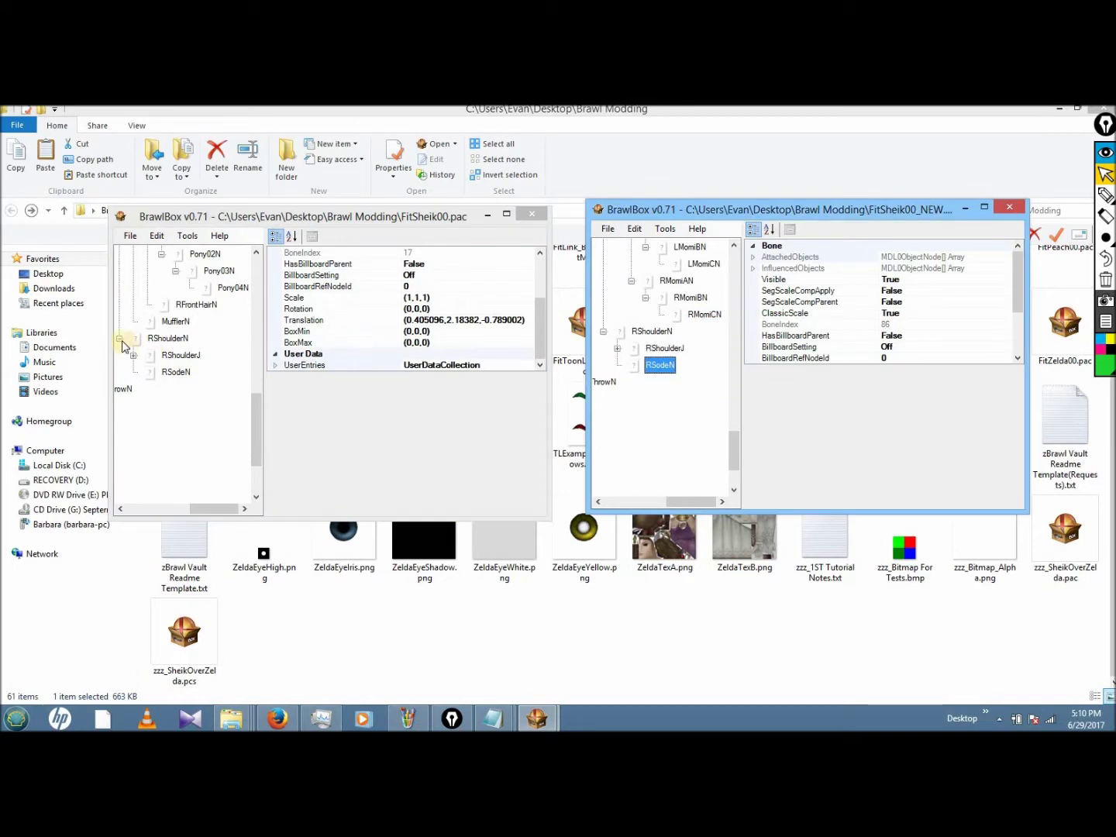
- Collapse the RShoulderN branch in both skeletons to get to the head bones
left_click(119, 338)
left_click(604, 331)
left_click_drag(734, 450, 733, 435)
left_click_drag(256, 429, 255, 402)
left_click(659, 282)
right_click(671, 299)
left_click(725, 334)
key("Escape")
right_click(673, 297)
left_click(678, 365)
- Collapse the hair branches under HeadN in FitSheik00_NEW.pac and add two new bones to HeadN
left_click(630, 365)
left_click(631, 297)
left_click(635, 331)
left_click(688, 282)
key("ctrl+alt+n")
key("ctrl+alt+n")
- Name the new bones under HeadN LFrontHairN, Pony01N and RFrontHairN, adding the missing third bone
right_click(700, 349)
left_click(746, 386)
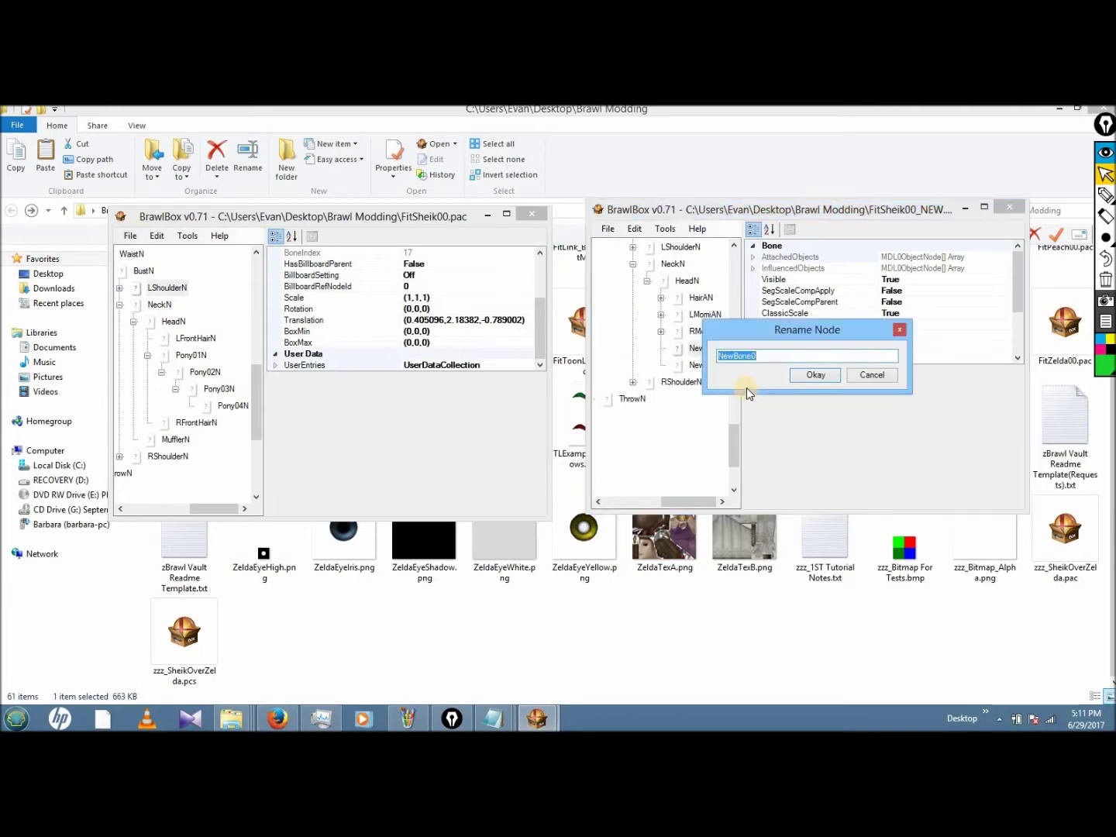
key("Escape")
left_click(687, 281)
right_click(687, 352)
left_click(767, 386)
type("LL")
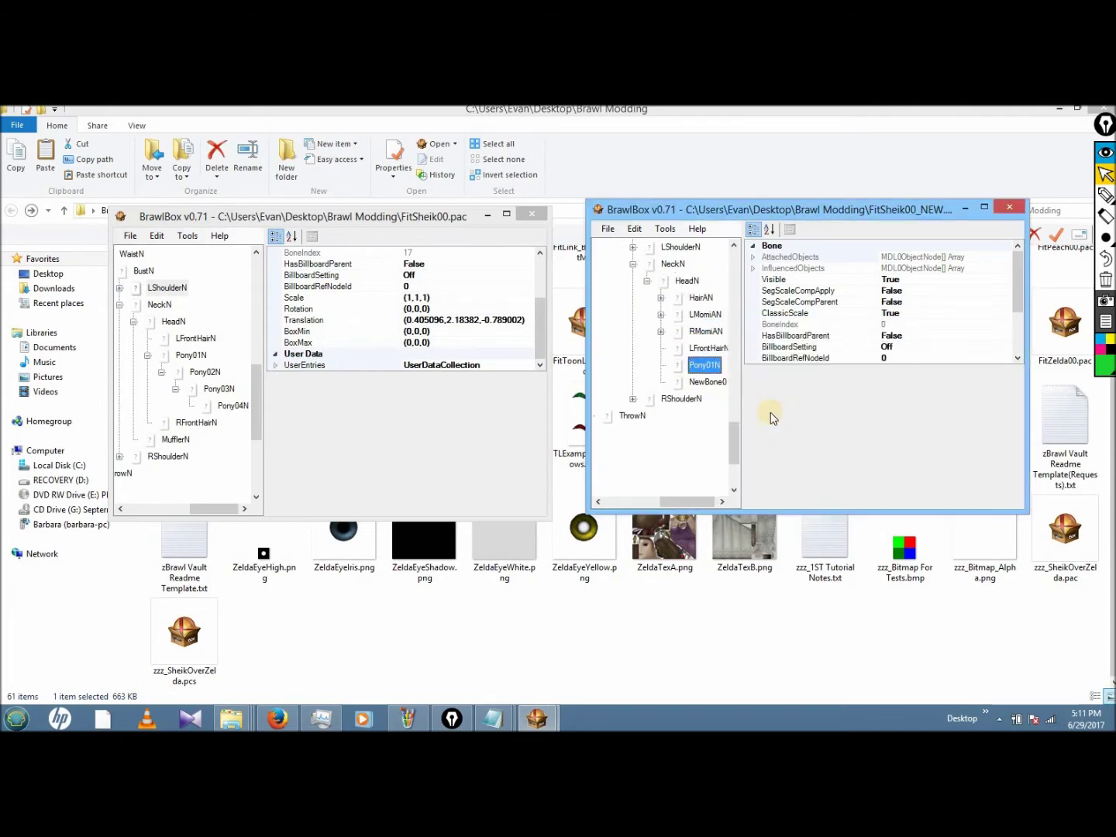
key("Return")
- Add a chain of three nested new bones below Pony01N
left_click(705, 366)
key("ctrl+alt+n")
key("Down")
key("ctrl+alt+n")
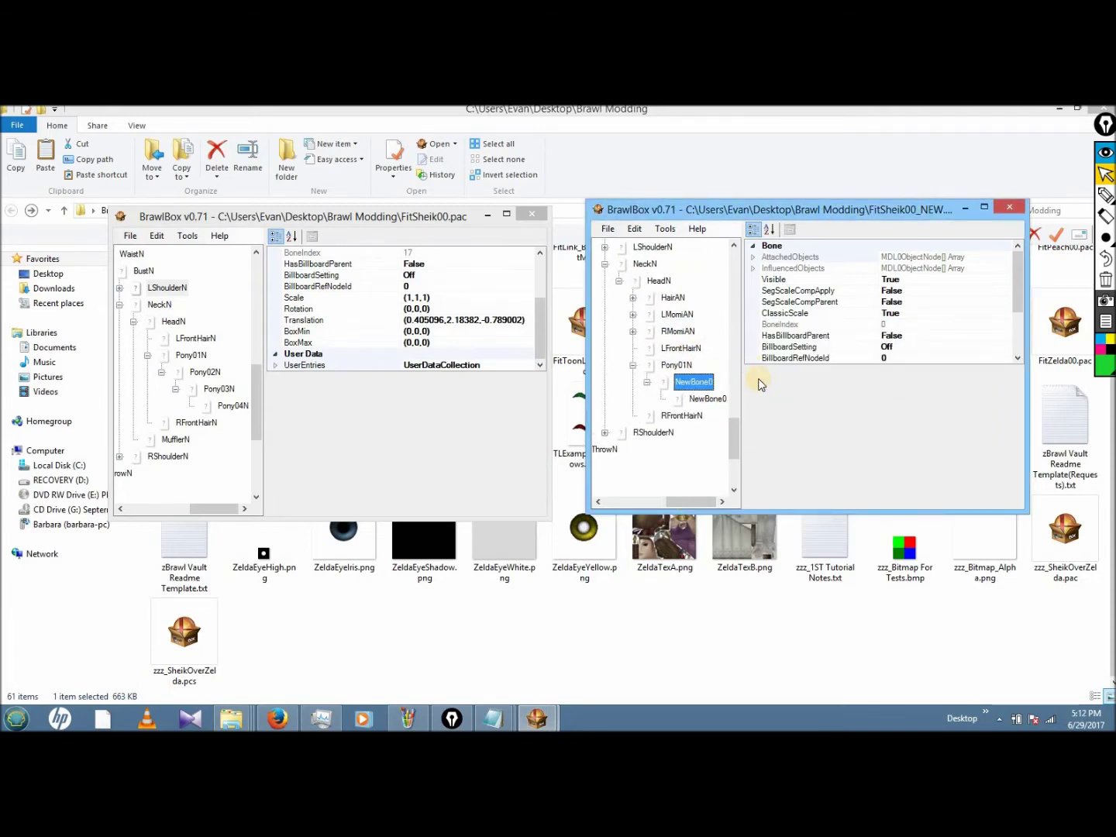
key("Down")
key("ctrl+alt+n")
- Rename the nested bones below Pony01N to Pony02N, Pony03N and Pony04N, from the outermost to the innermost
right_click(686, 380)
left_click(759, 420)
type("Pony02N")
key("Return")
right_click(706, 400)
left_click(760, 441)
type("Pony03N")
key("Return")
right_click(696, 416)
left_click(745, 457)
type("Pony04N")
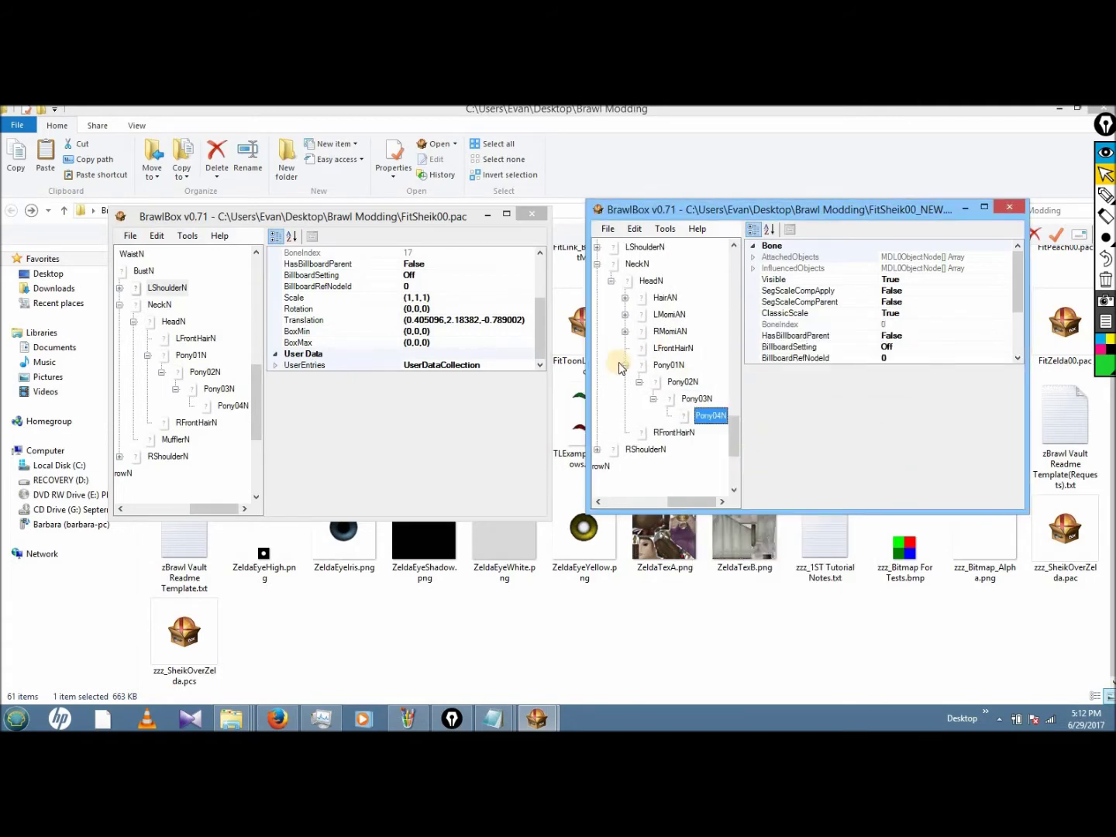
- Collapse the head bones in both skeletons and add a MufflerN bone to NeckN in FitSheik00_NEW.pac
left_click(618, 365)
left_click(148, 356)
left_click(642, 282)
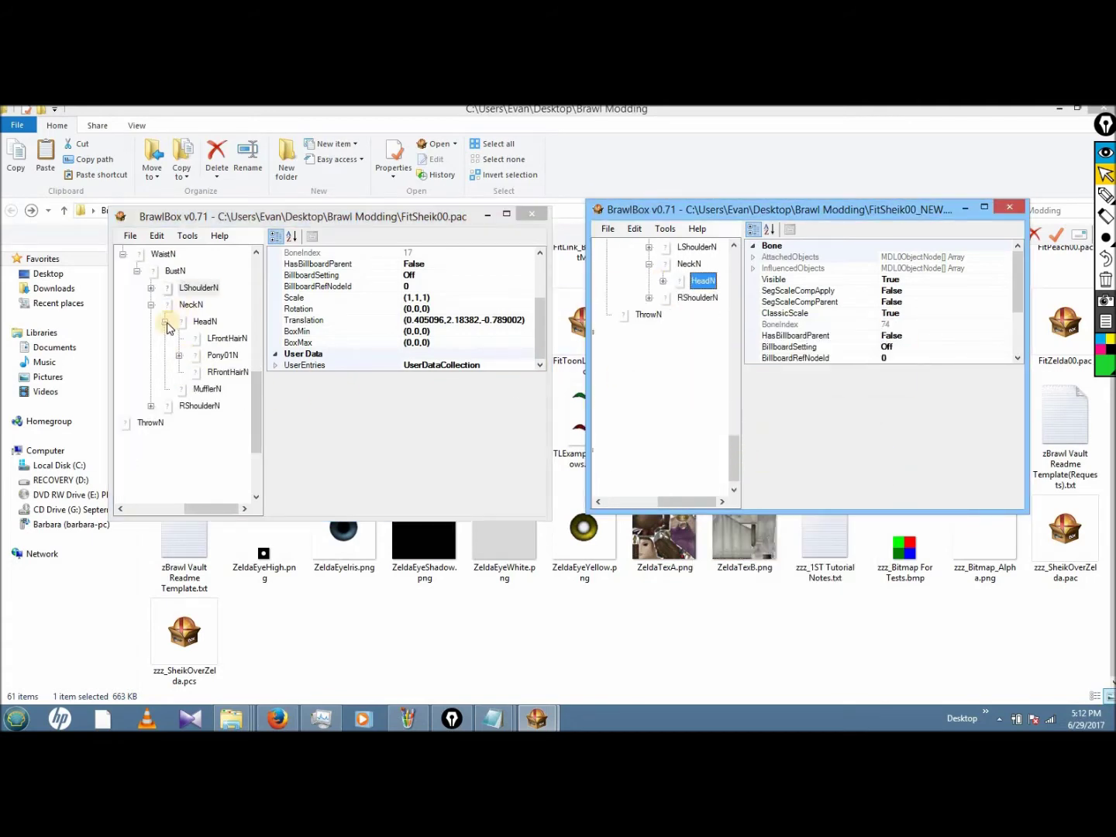
left_click(165, 322)
left_click(686, 265)
key("ctrl+alt+n")
right_click(715, 299)
left_click(768, 339)
type("MufflerN")
key("Return")
- Collapse the NeckN and WaistN branches in both skeletons
left_click(646, 265)
left_click(177, 304)
scroll(220, 336, "up", 2)
scroll(628, 332, "up", 2)
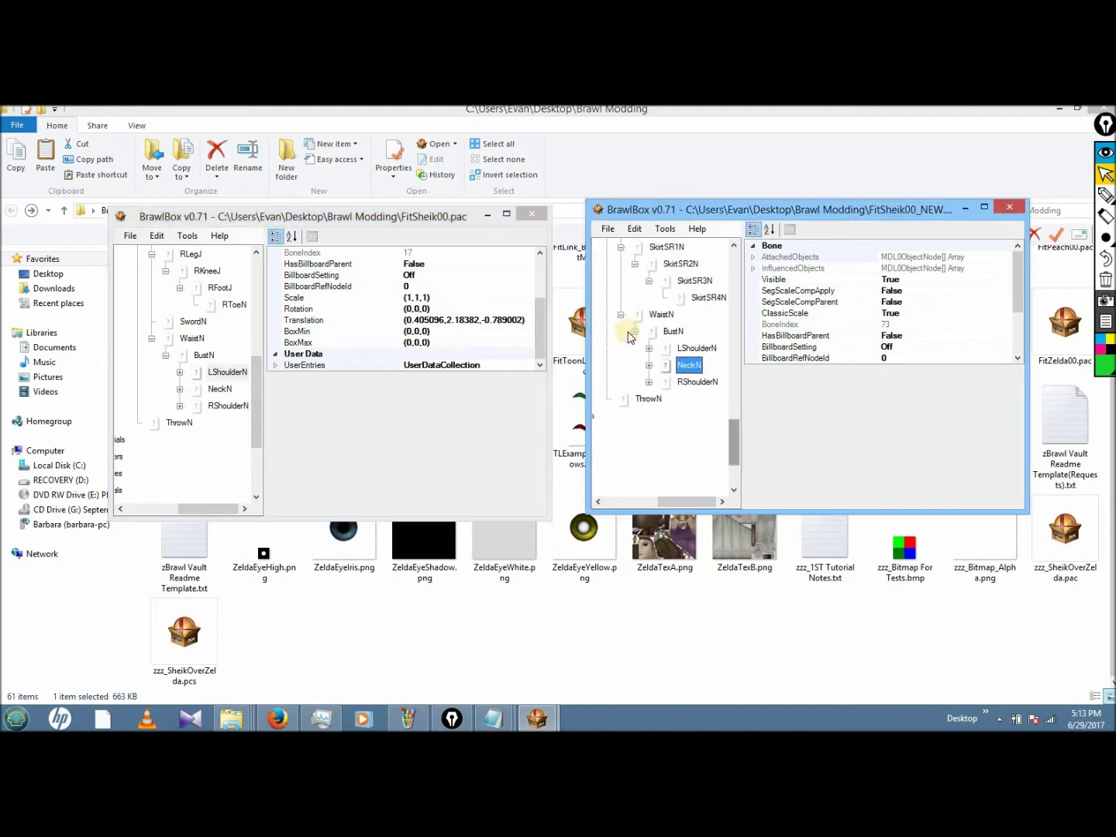
left_click(620, 315)
left_click(153, 338)
- Collapse the skirt bone branches under HipN in FitSheik00_NEW.pac
scroll(250, 384, "up", 1)
left_click(621, 297)
scroll(657, 339, "up", 10)
left_click(621, 398)
left_click(621, 415)
left_click(621, 433)
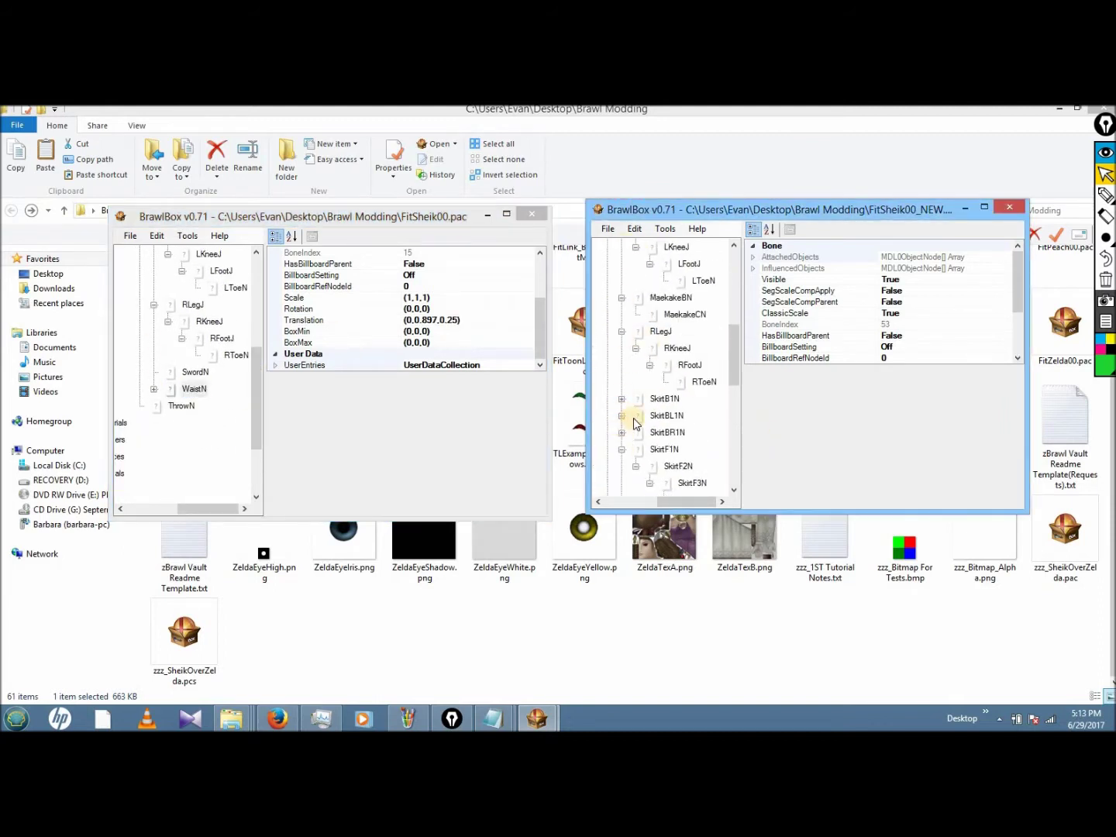
left_click(621, 449)
left_click(621, 465)
left_click(621, 484)
- Collapse the LLegJ and RLegJ branches in both skeletons to compare the bones directly under HipN
left_click(631, 331)
left_click(153, 321)
left_click(153, 254)
left_click(631, 332)
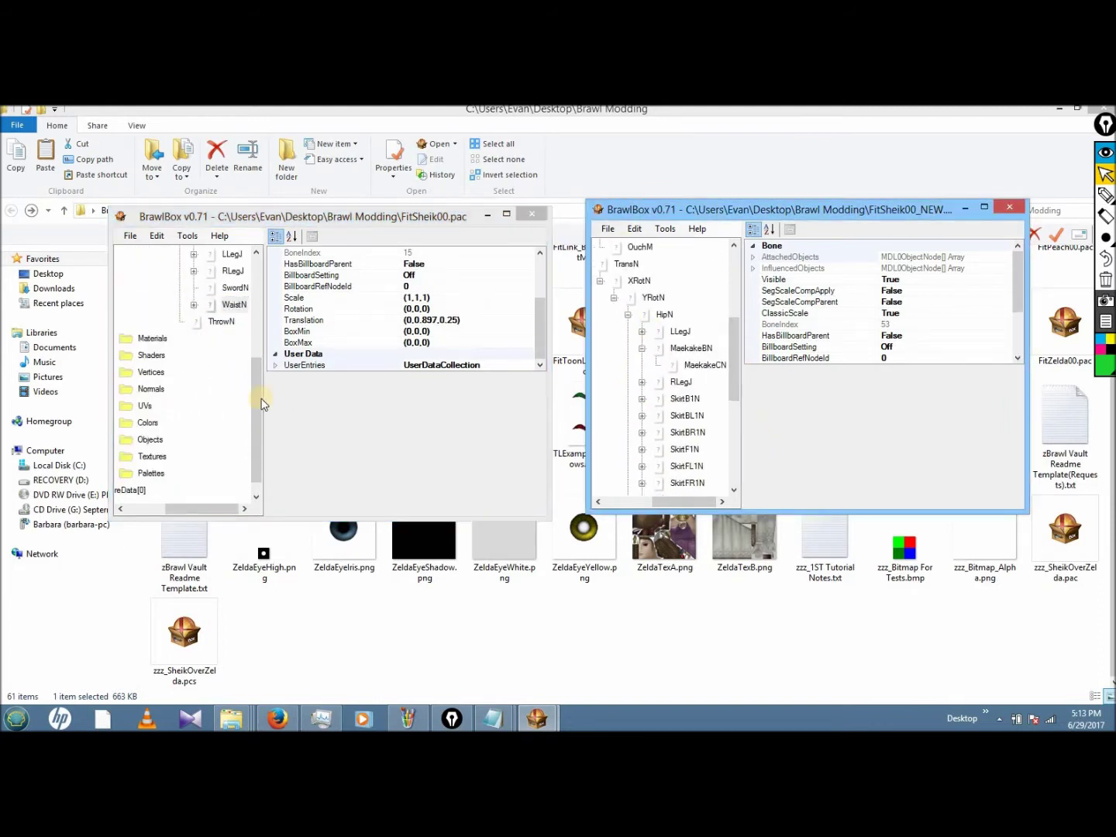
left_click_drag(259, 398, 258, 366)
- Rename MaekakeBN under HipN to DELETEB and give its child MaekakeCN a name starting with DELETE
right_click(695, 365)
left_click(748, 402)
type("DELE")
key("Return")
right_click(695, 349)
left_click(747, 387)
type("DELETE")
key("Return")
- Mark the SkirtB1N branch under HipN for removal by using bone names that start with DELETE
right_click(731, 380)
left_click(785, 417)
type("DE")
key("Return")
scroll(686, 499, "down", 3)
right_click(706, 398)
left_click(745, 444)
type("DELETED")
key("Return")
right_click(702, 415)
type("DELETED")
left_click(799, 379)
right_click(702, 433)
left_click(749, 471)
type("DELETED")
left_click(797, 380)
- Add a SwordN bone under HipN and move it up to sit directly above SkirtBL1N
left_click(642, 316)
key("Left")
key("Left")
key("Left")
right_click(709, 399)
left_click(747, 437)
type("SwordN")
key("Return")
key("ctrl+Up")
key("ctrl+Up")
key("ctrl+Up")
key("ctrl+Up")
key("ctrl+Up")
key("ctrl+Up")
key("ctrl+Up")
key("ctrl+Up")
key("ctrl+Up")
scroll(667, 413, "up", 2)
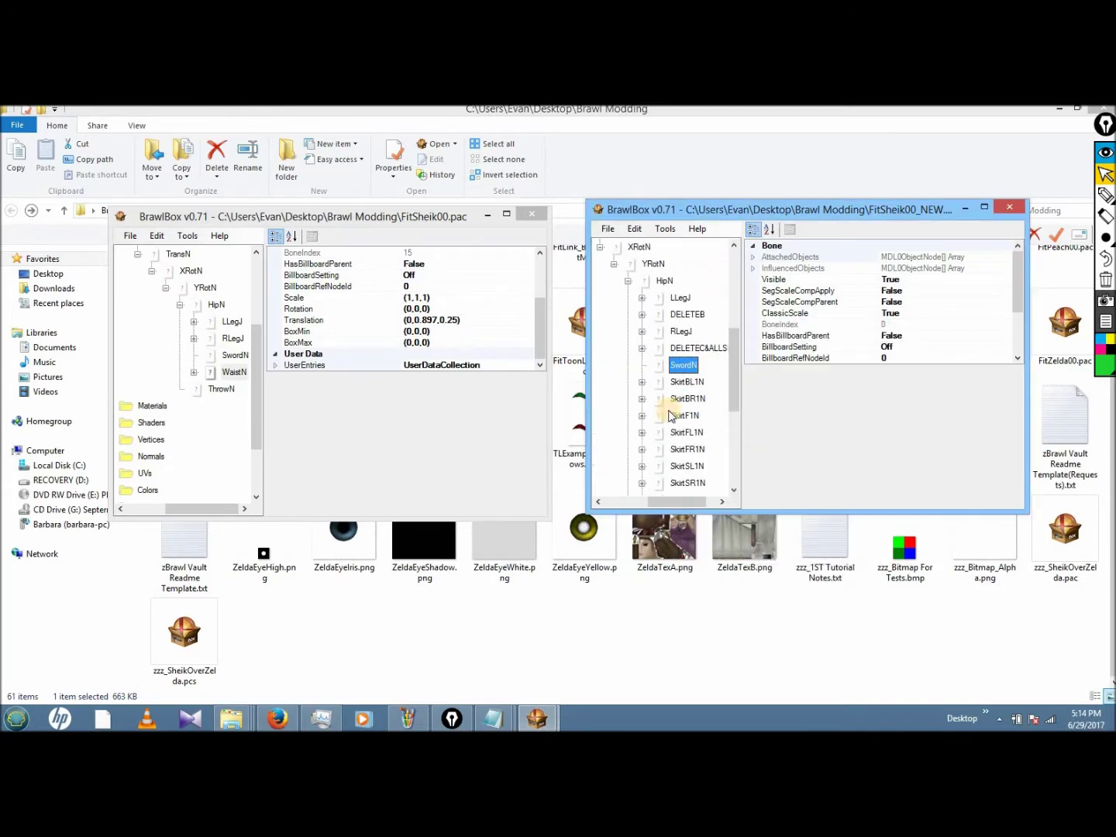
- Reorder HipN's child bones to match FitSheik00.pac, with WaistN following SwordN
left_click(674, 399)
key("ctrl+Up")
key("ctrl+Up")
key("ctrl+Up")
key("ctrl+Up")
key("ctrl+Up")
key("ctrl+Up")
key("ctrl+Up")
key("ctrl+Up")
key("ctrl+Up")
key("ctrl+Down")
- Rename the FacePattern bone under TopN to DELETE and close the FitSheik00_NEW.pac window
left_click_drag(734, 403, 735, 380)
left_click(627, 281)
left_click(138, 254)
scroll(674, 366, "up", 5)
left_click(648, 382)
left_click(701, 314)
right_click(697, 299)
left_click(763, 373)
type("DELETEA2")
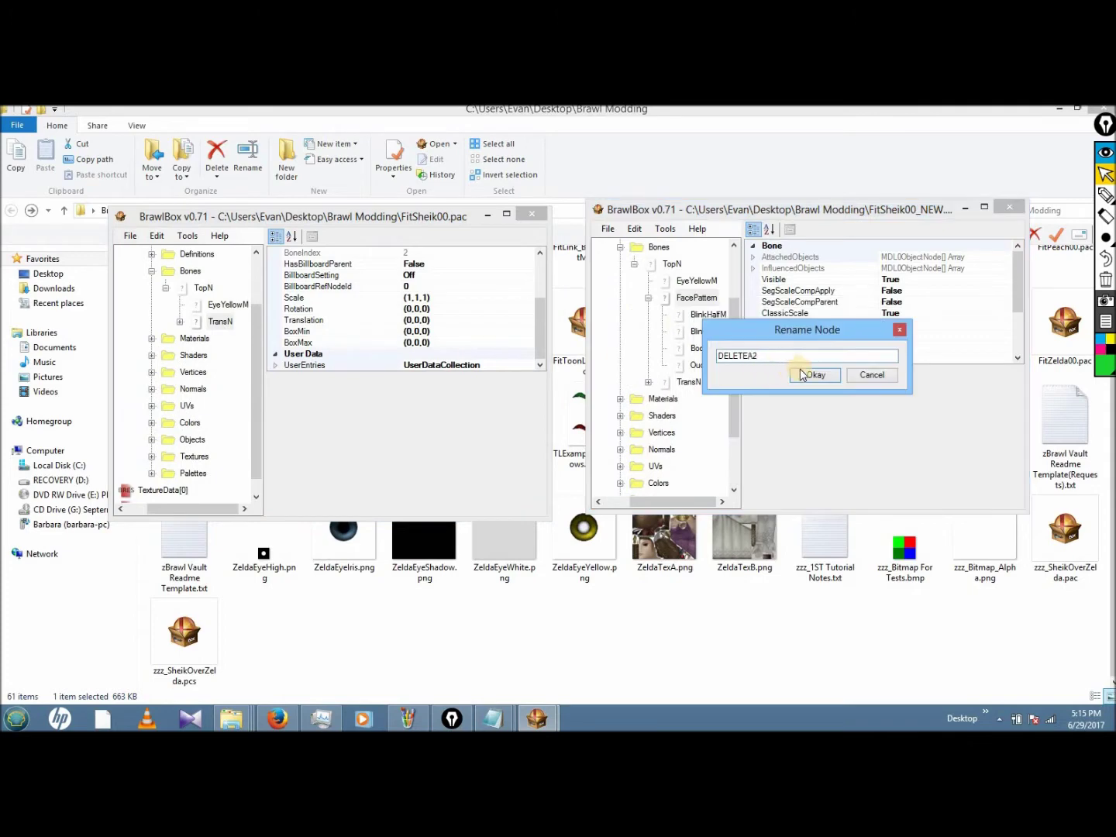
left_click(802, 374)
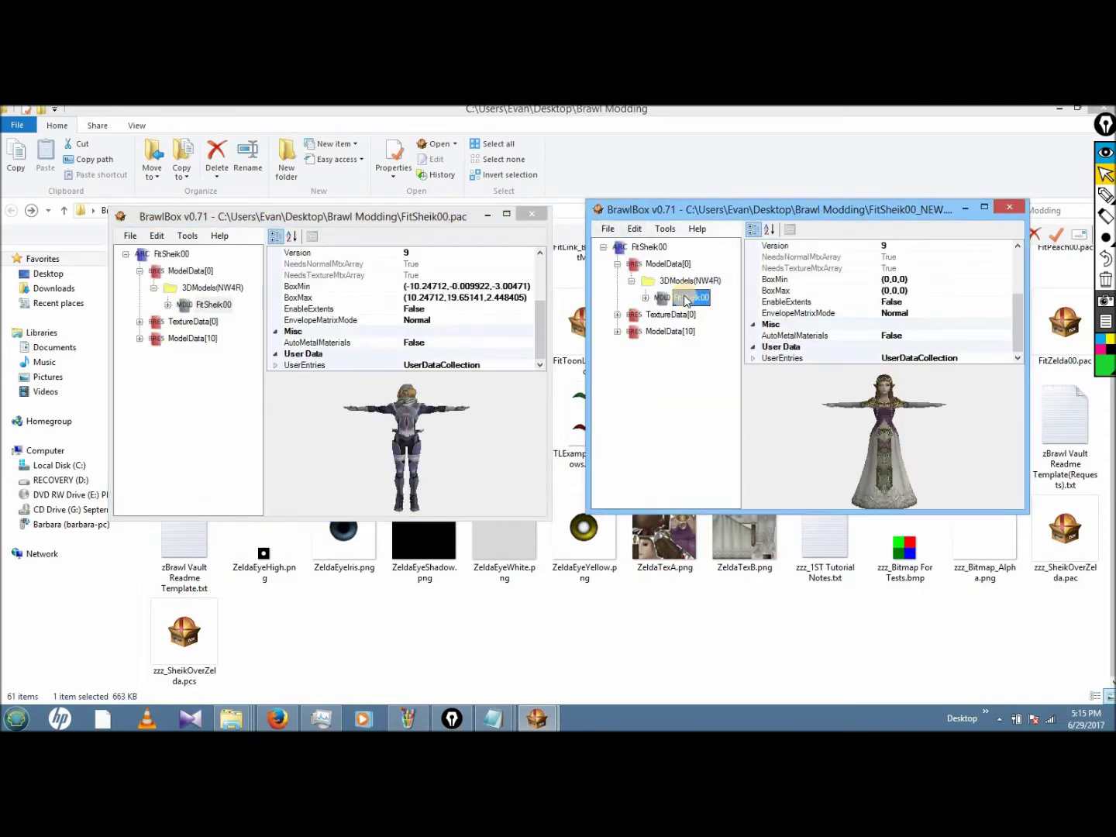
left_click(1009, 207)
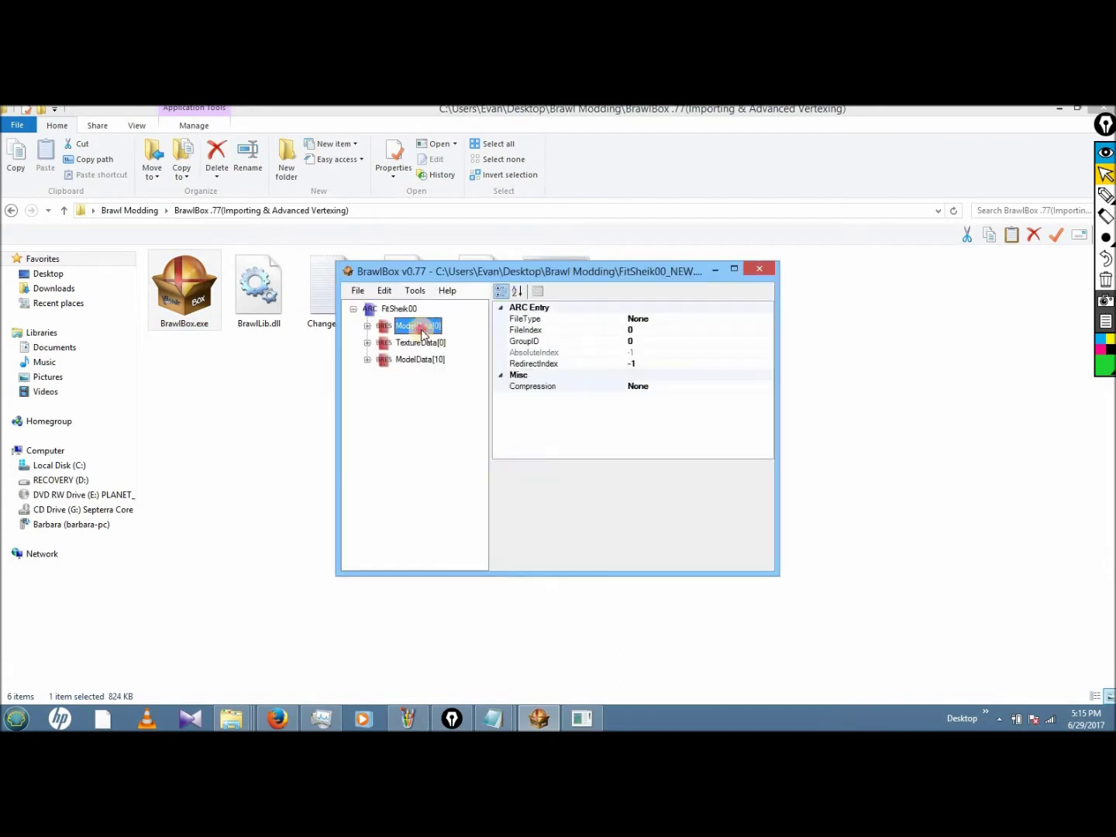
- Open the FitSheik00 model from ModelData[0] of FitSheik00_NEW.pac in the BrawlBox v0.77 model preview
double_click(413, 326)
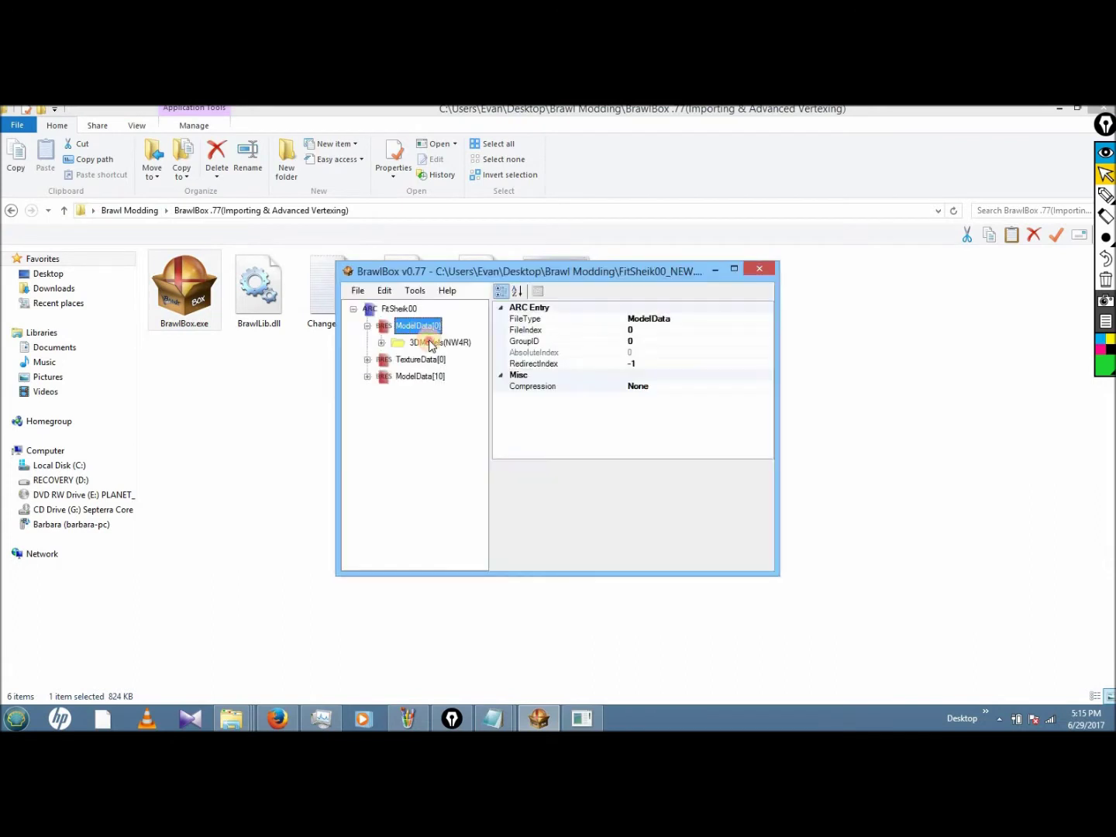
double_click(436, 342)
left_click(442, 359)
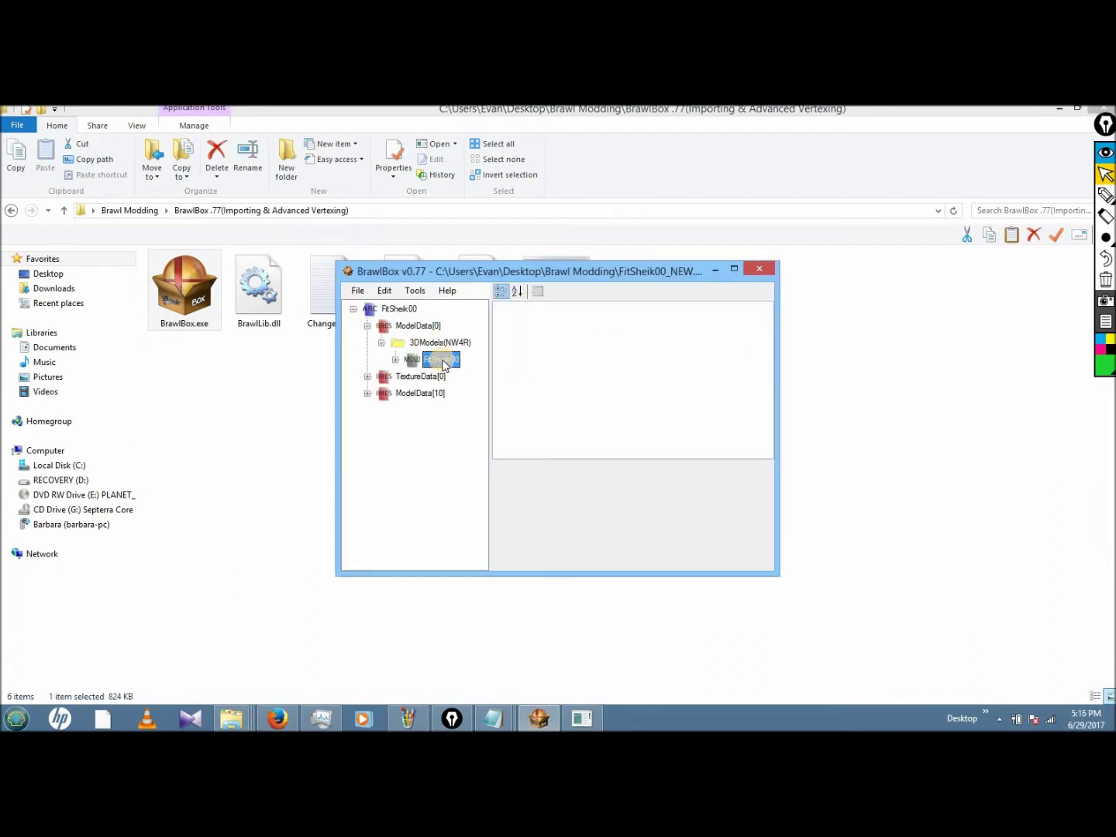
right_click(462, 364)
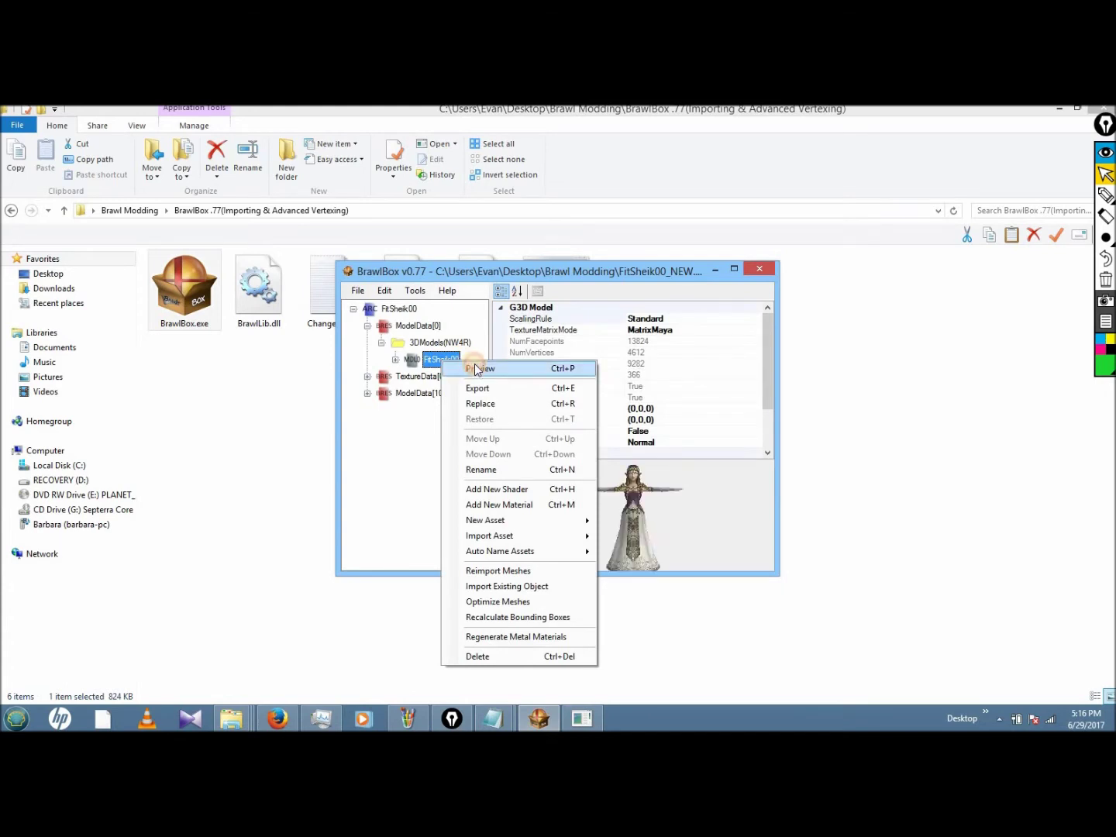
left_click(477, 369)
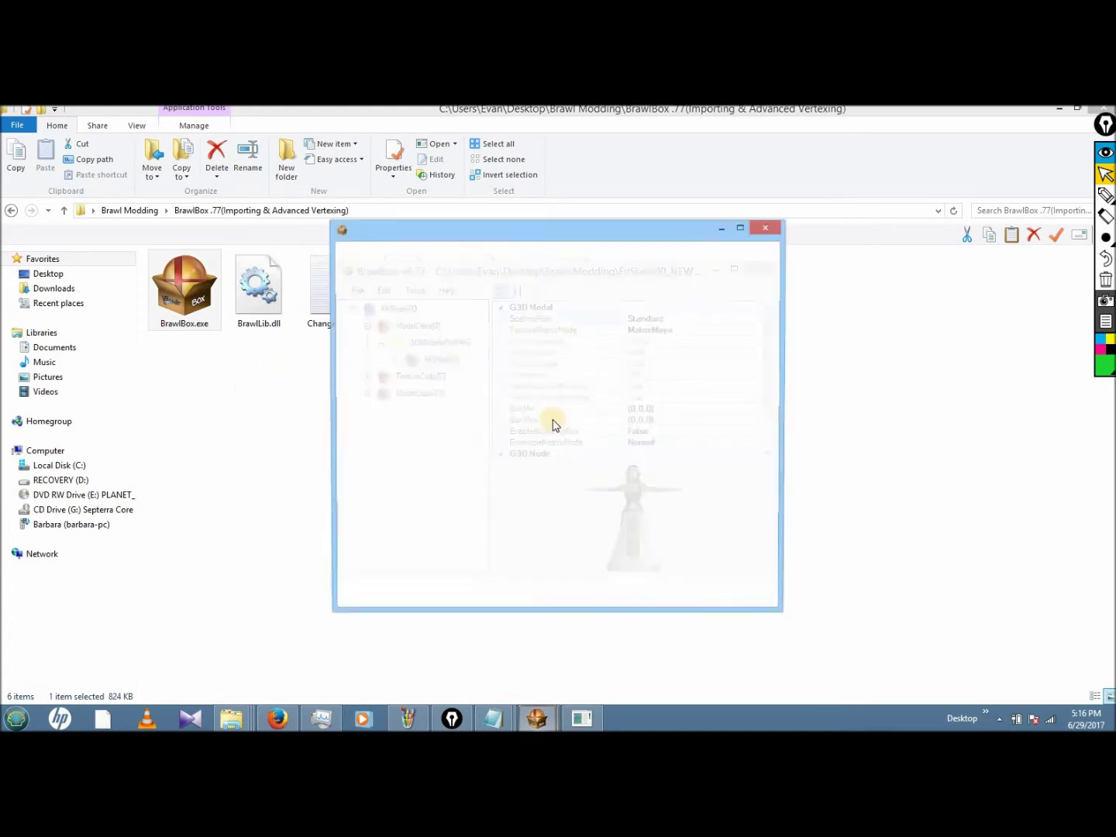
left_click_drag(511, 344, 593, 458)
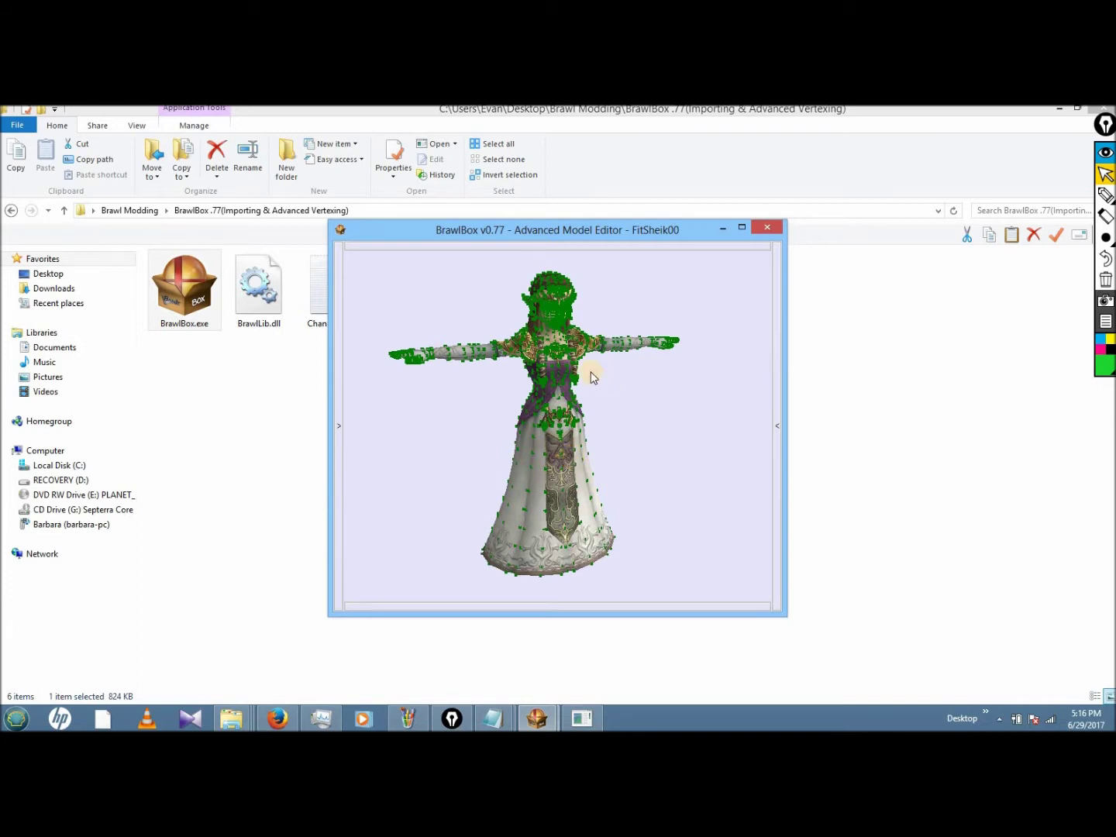
- Open the object list, hide all of the model's objects and show only polygon0
left_click(339, 427)
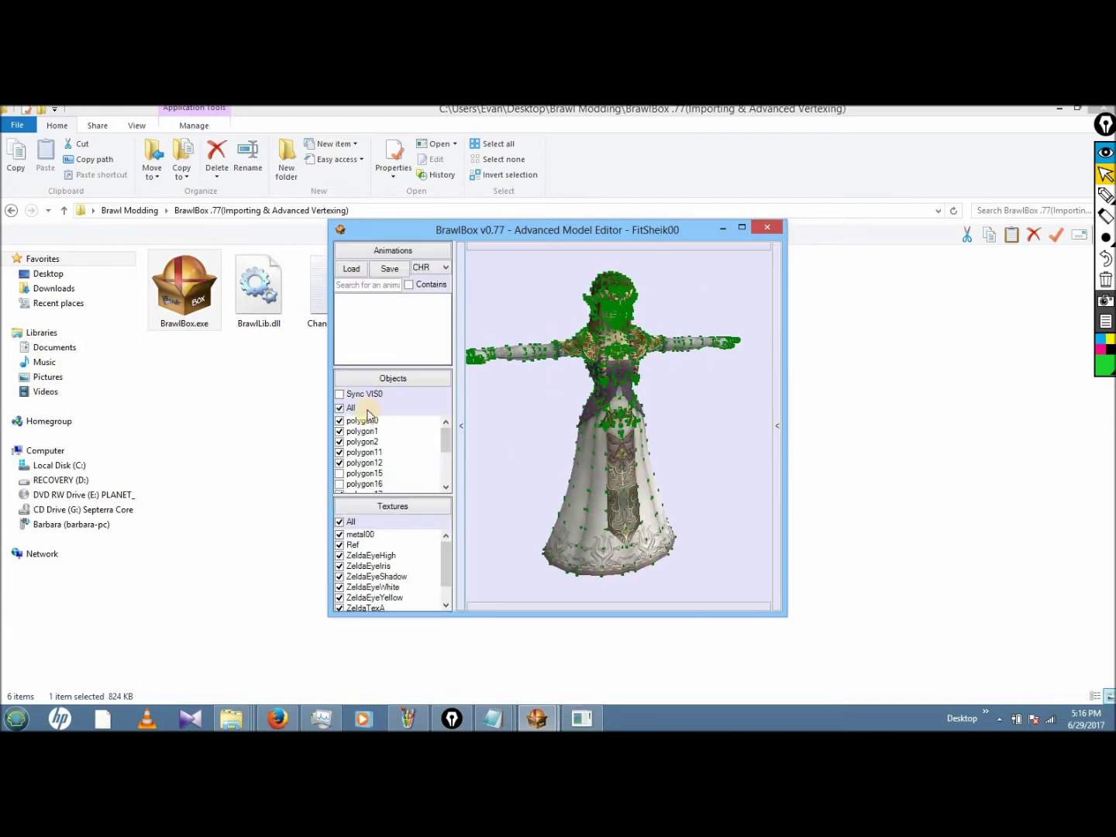
left_click(340, 407)
left_click(359, 421)
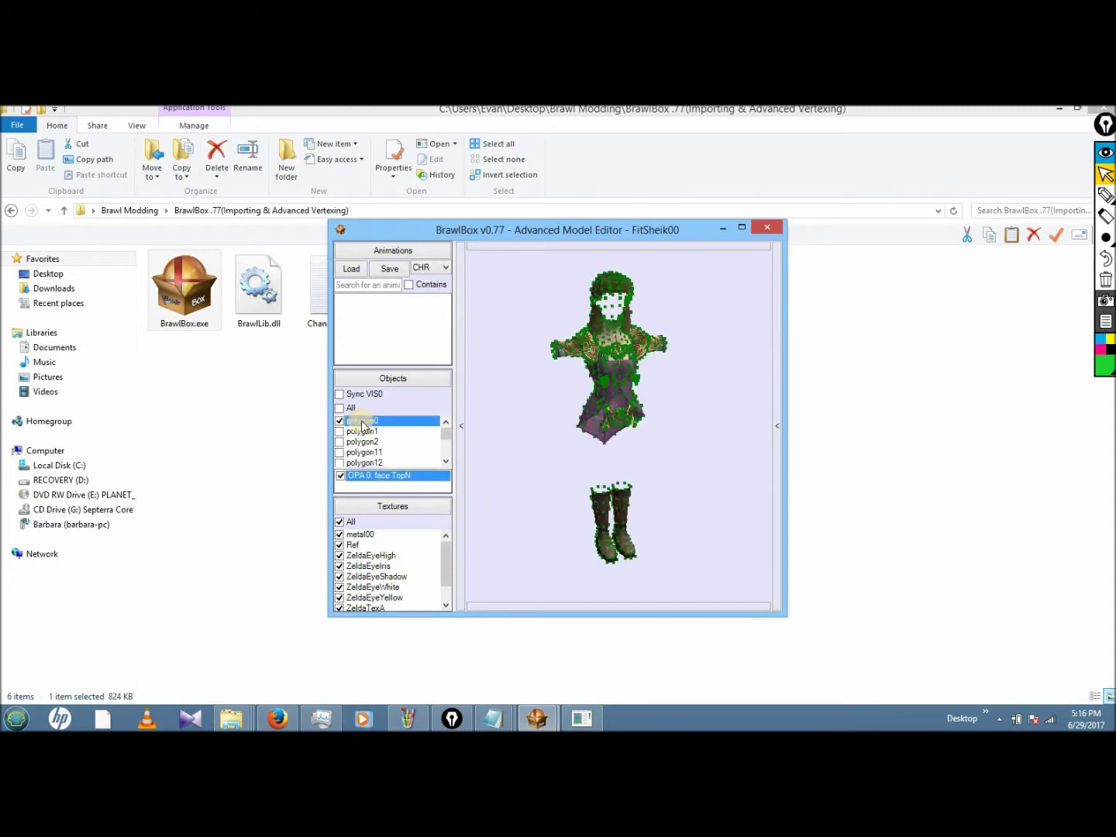
- Show the editor's control panels and select all vertices of polygon0 to list their bone weights
left_click(474, 247)
left_click(421, 249)
left_click(487, 310)
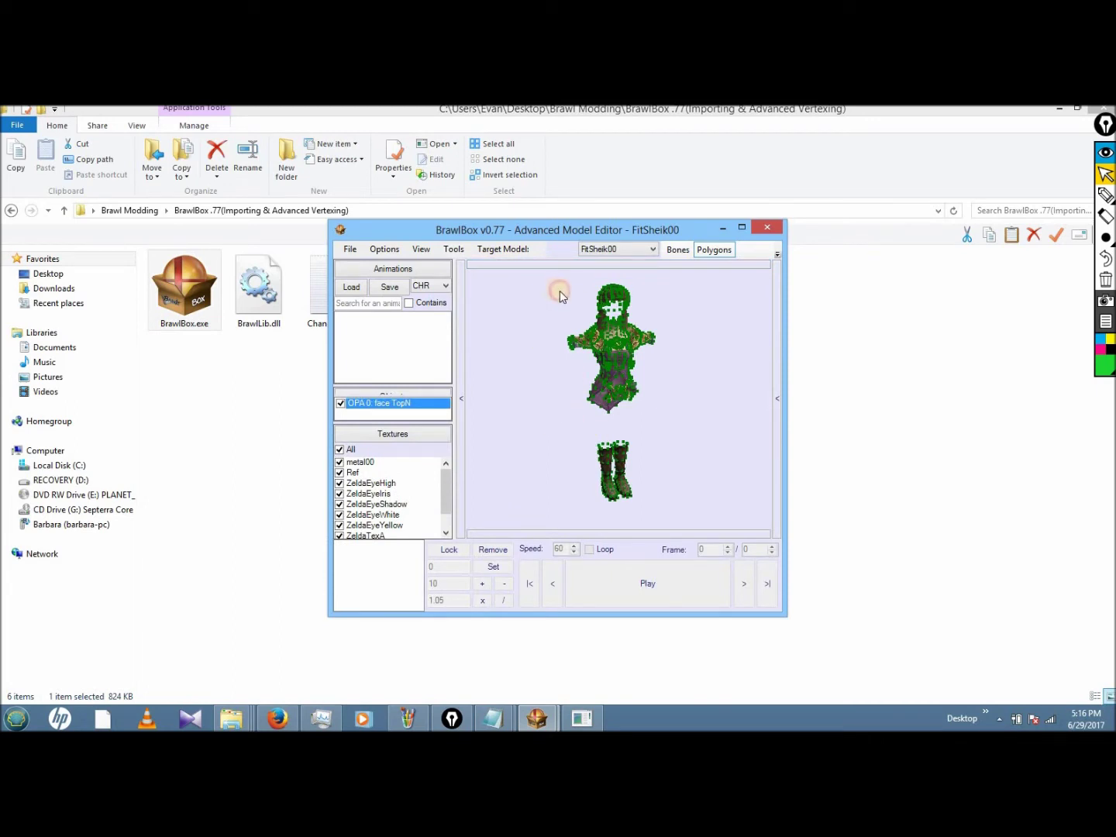
left_click(662, 438)
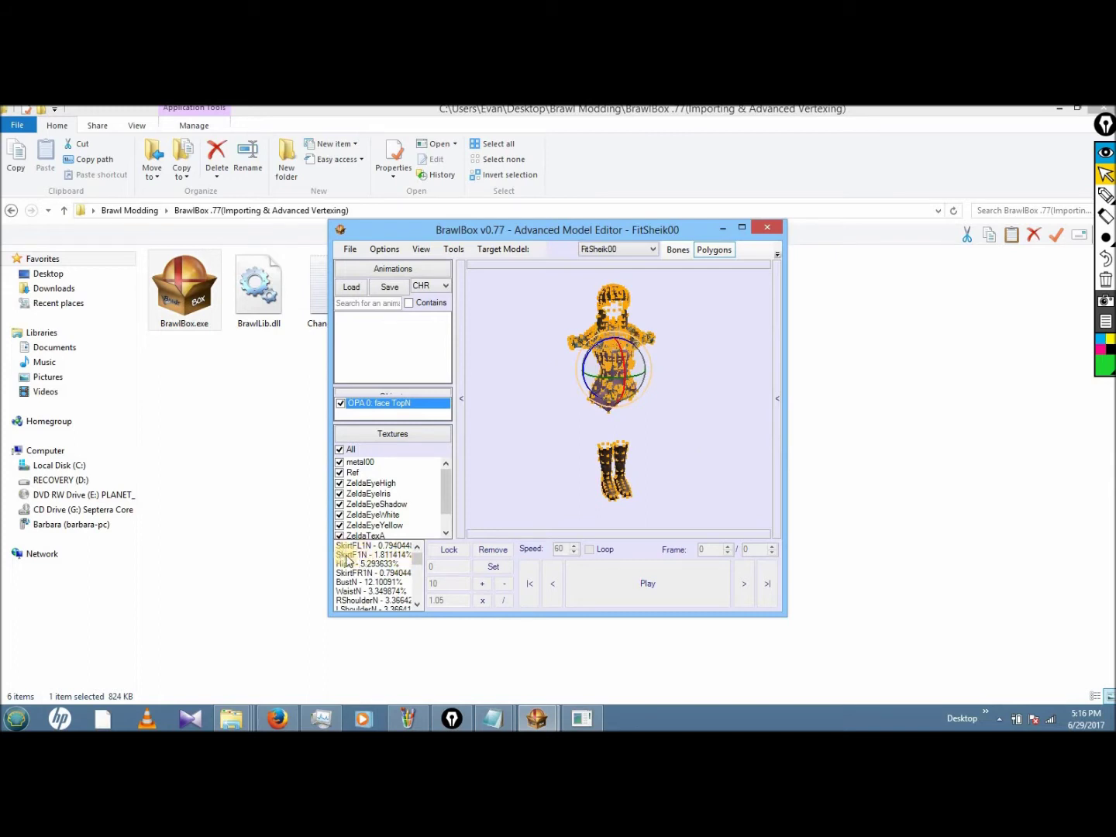
left_click(416, 439)
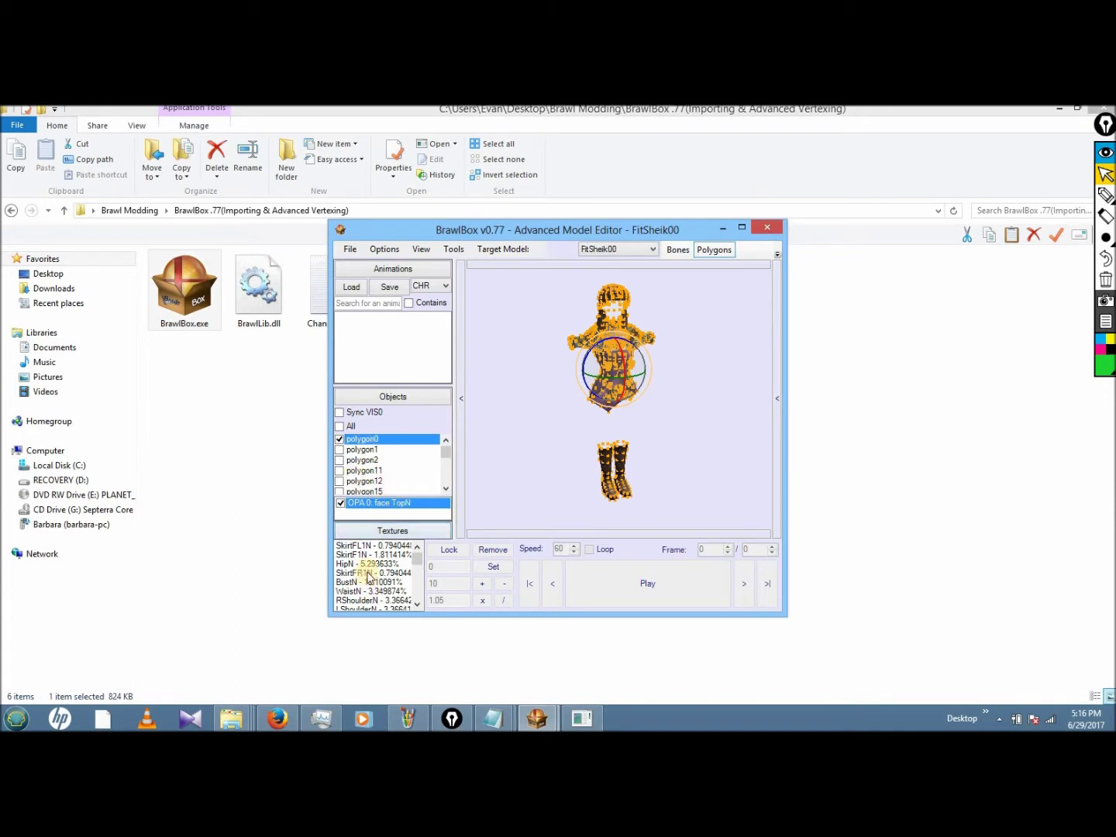
- Switch to zzz_1ST Tutorial Notes.txt in Notepad, add the line "polygon0, polygon" and return to the model editor
mouse_move(496, 719)
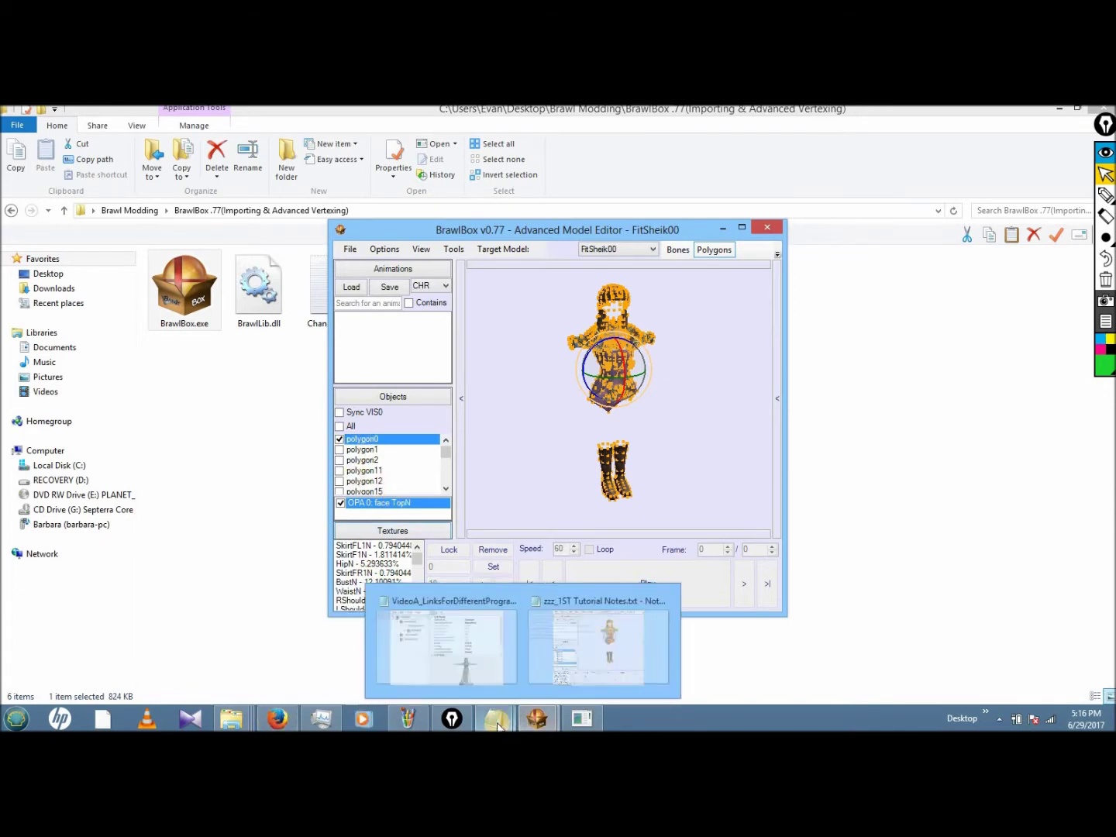
left_click(542, 671)
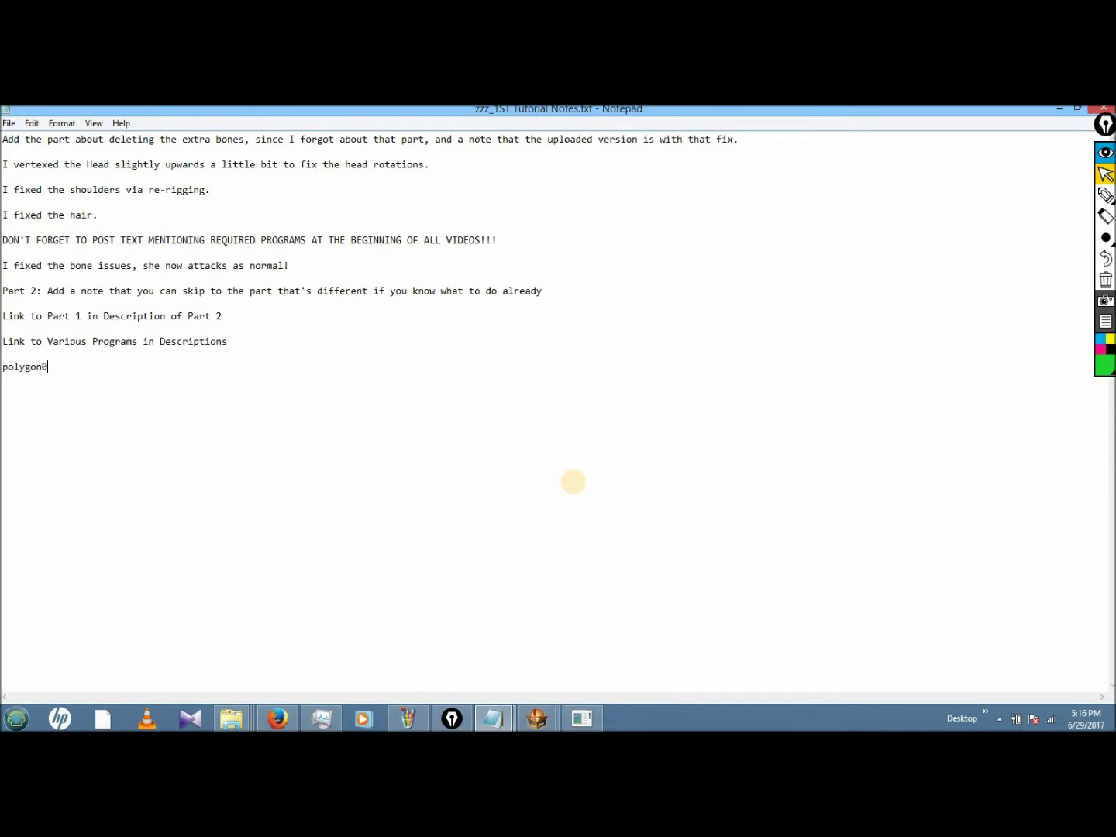
type("on")
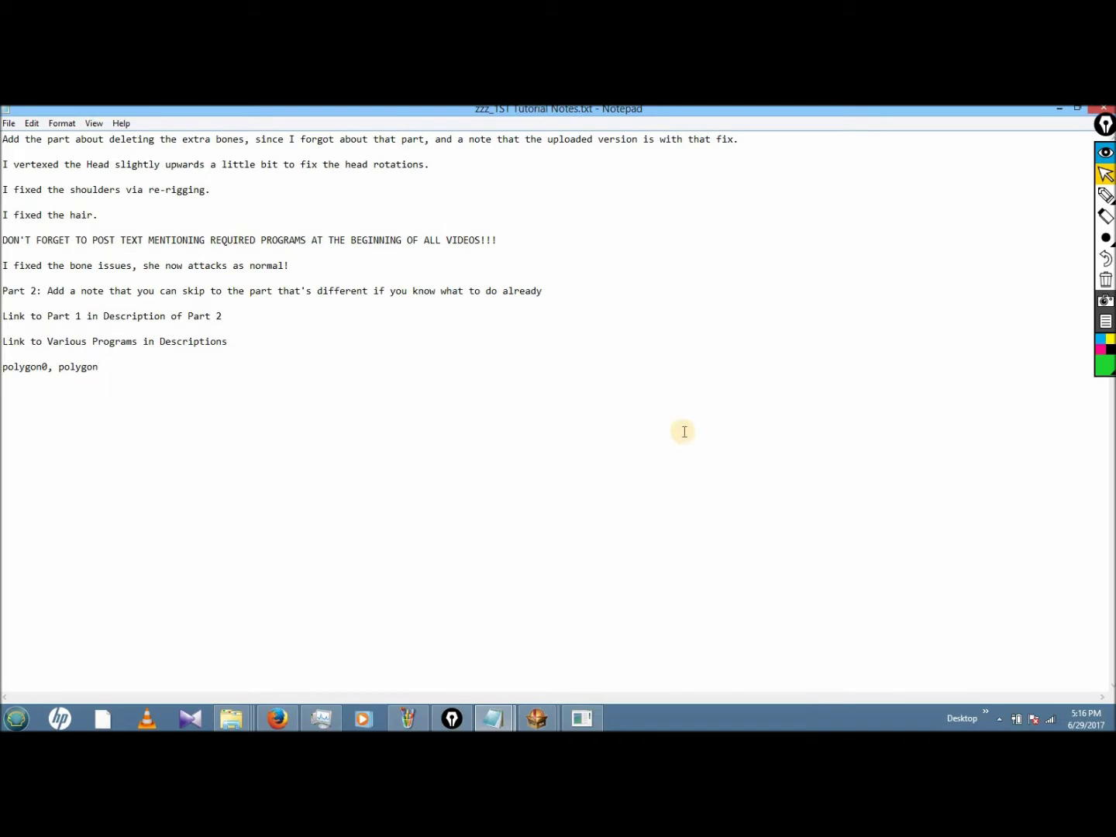
left_click(1058, 109)
- Isolate polygon1 and polygon2 one after the other and check which bones their vertices are weighted to
left_click(377, 442)
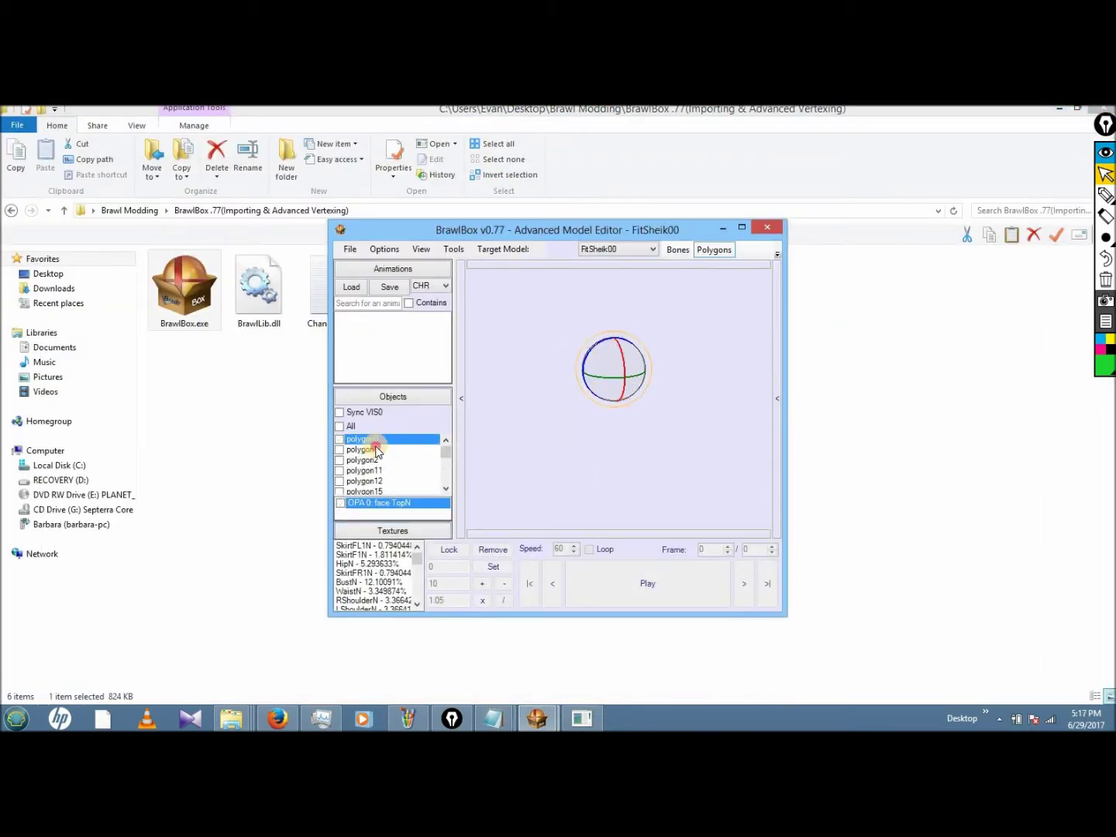
left_click(377, 450)
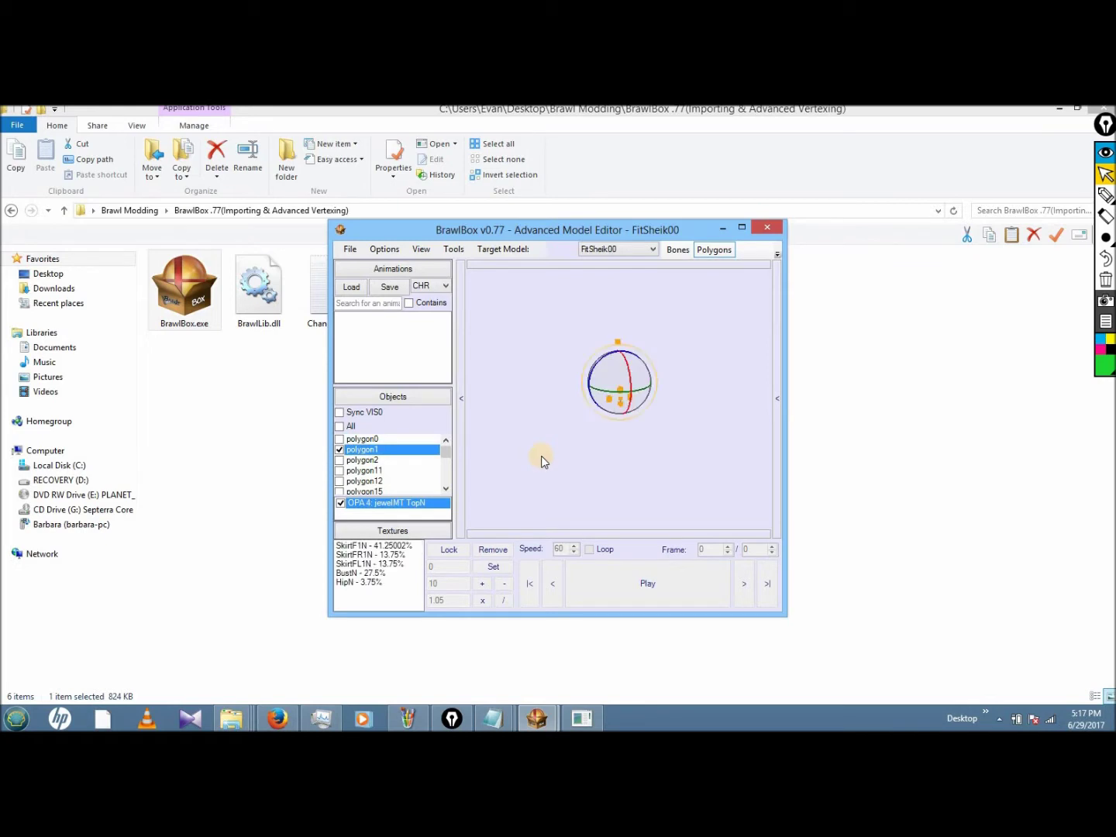
left_click(368, 461)
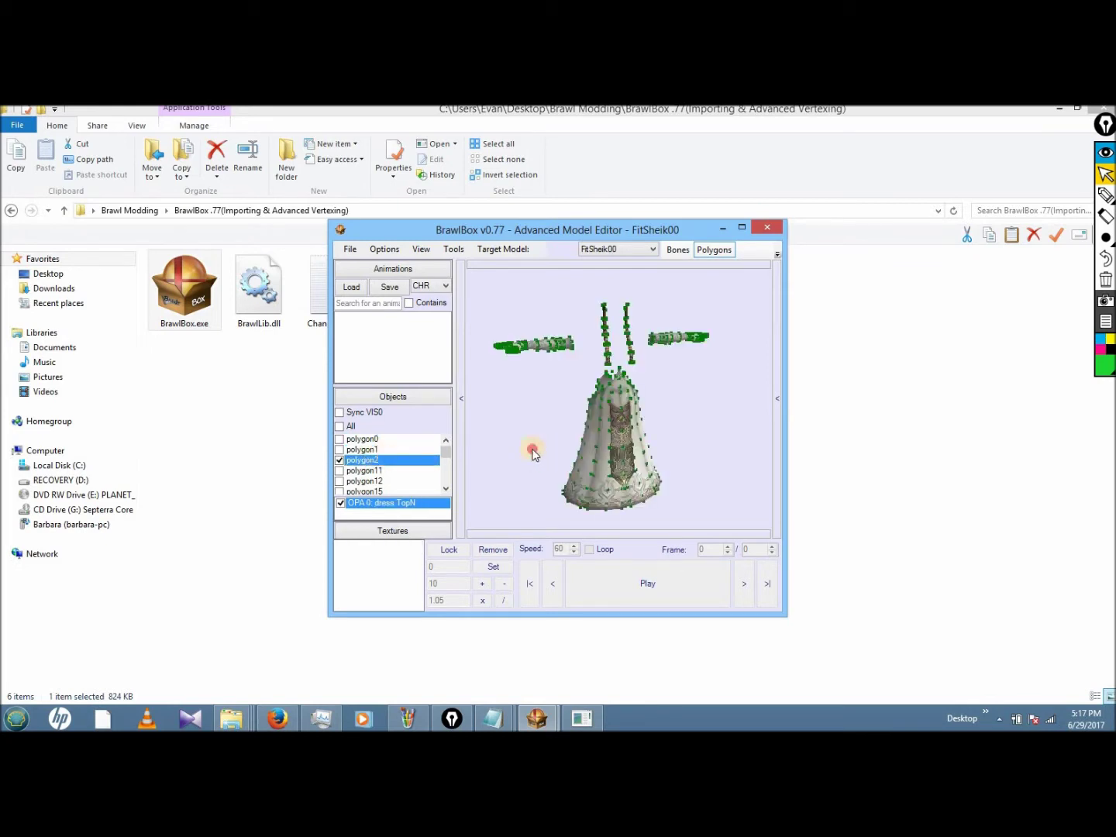
left_click(381, 462)
- Isolate polygon11 and polygon12 in turn and check their vertices' bone weights
left_click(380, 472)
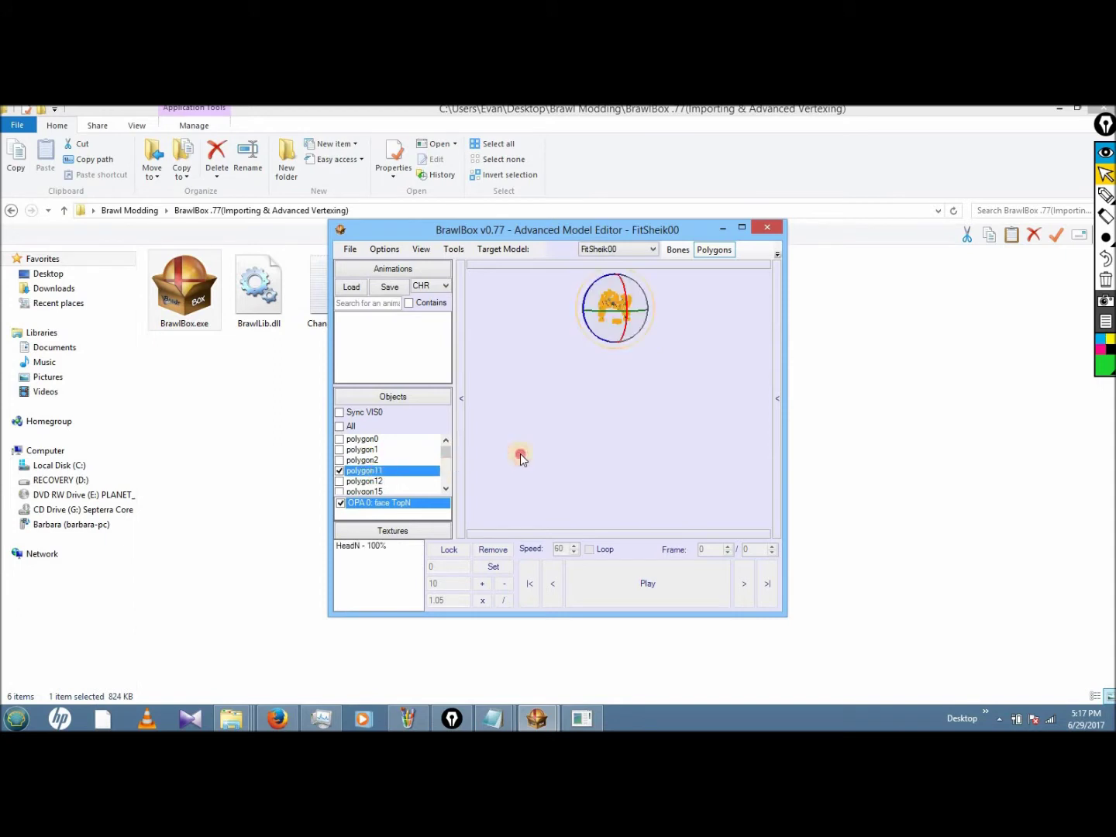
left_click(383, 470)
left_click(376, 481)
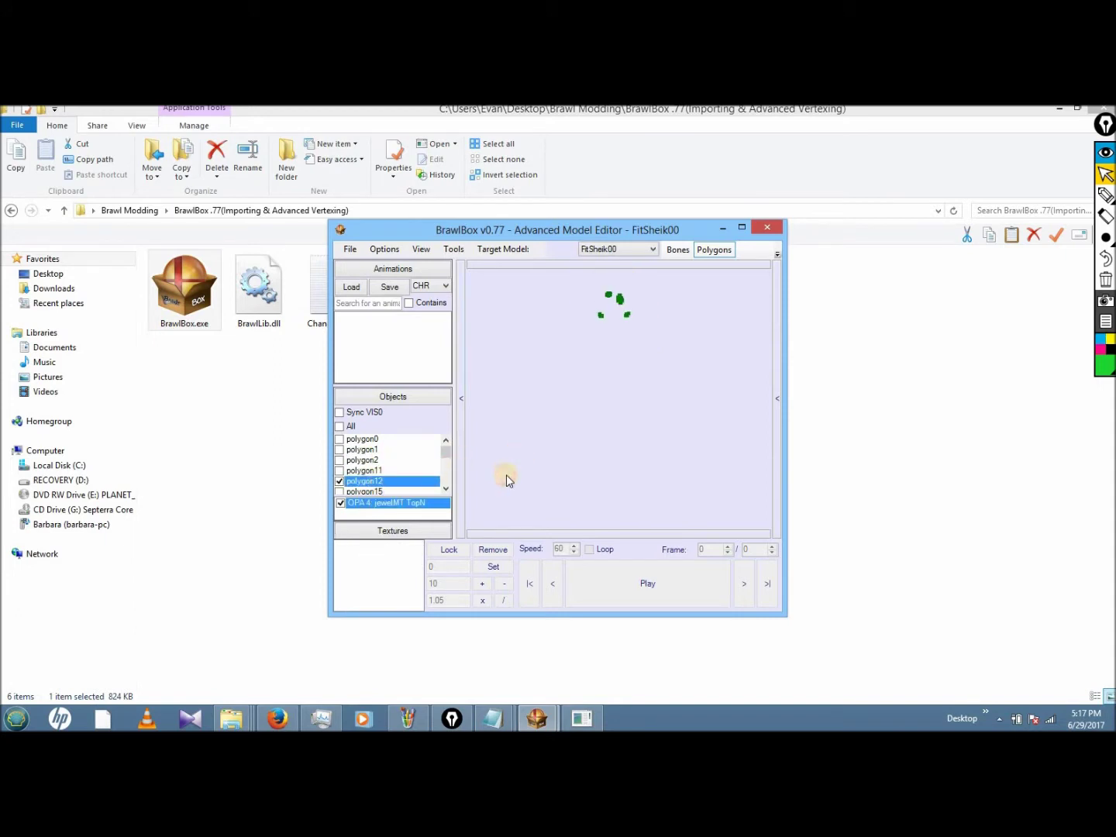
- Isolate polygon15 and polygon16 in turn and check their vertices' bone weights
left_click(375, 492)
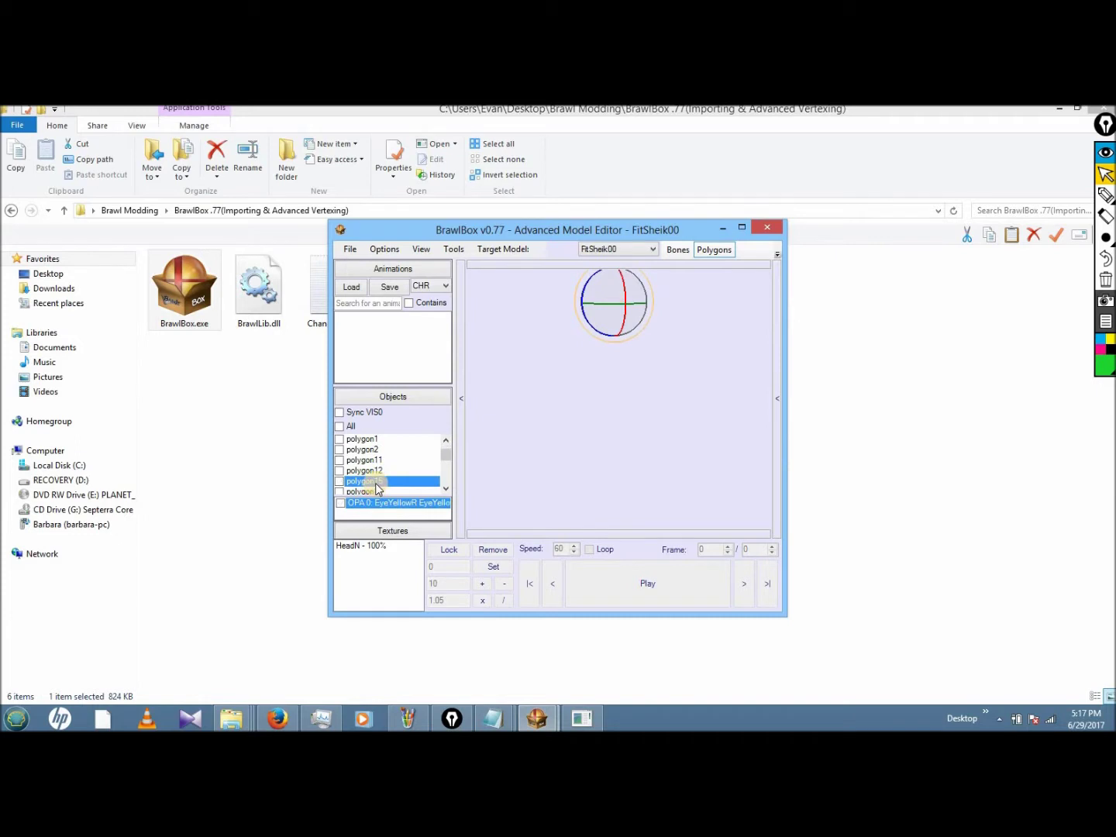
left_click(446, 488)
left_click(445, 488)
left_click(377, 448)
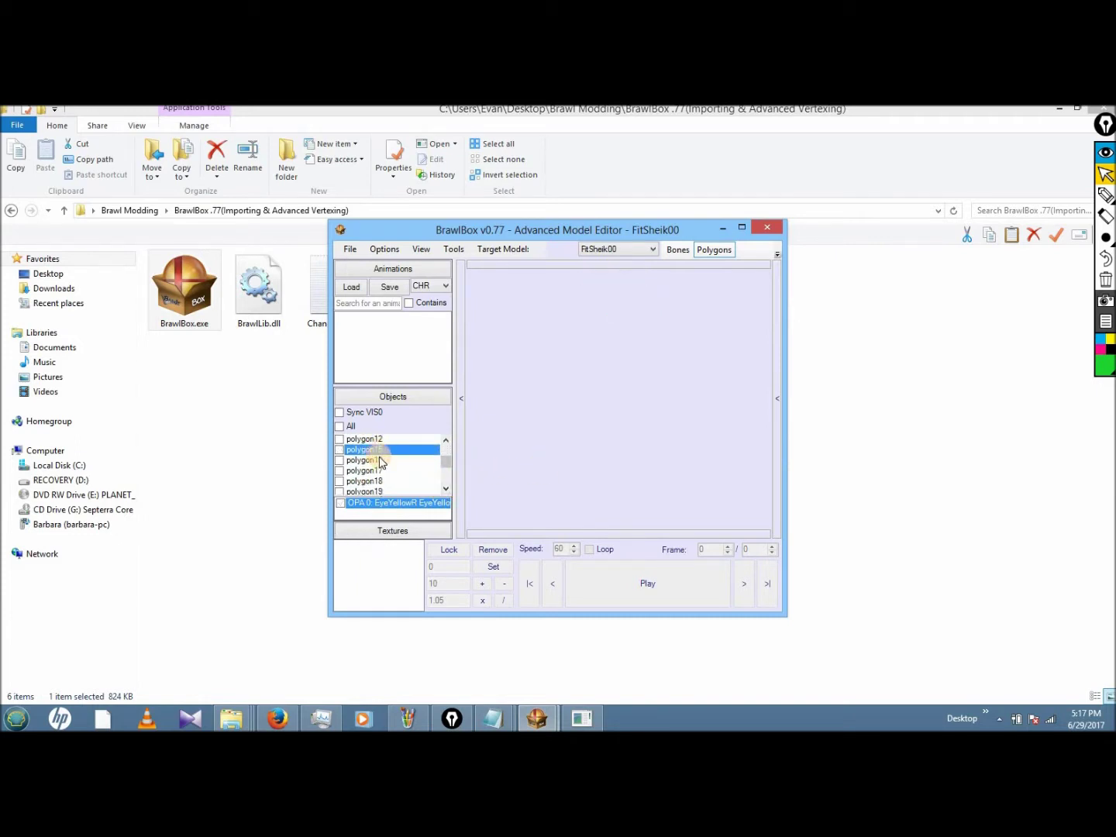
left_click(378, 460)
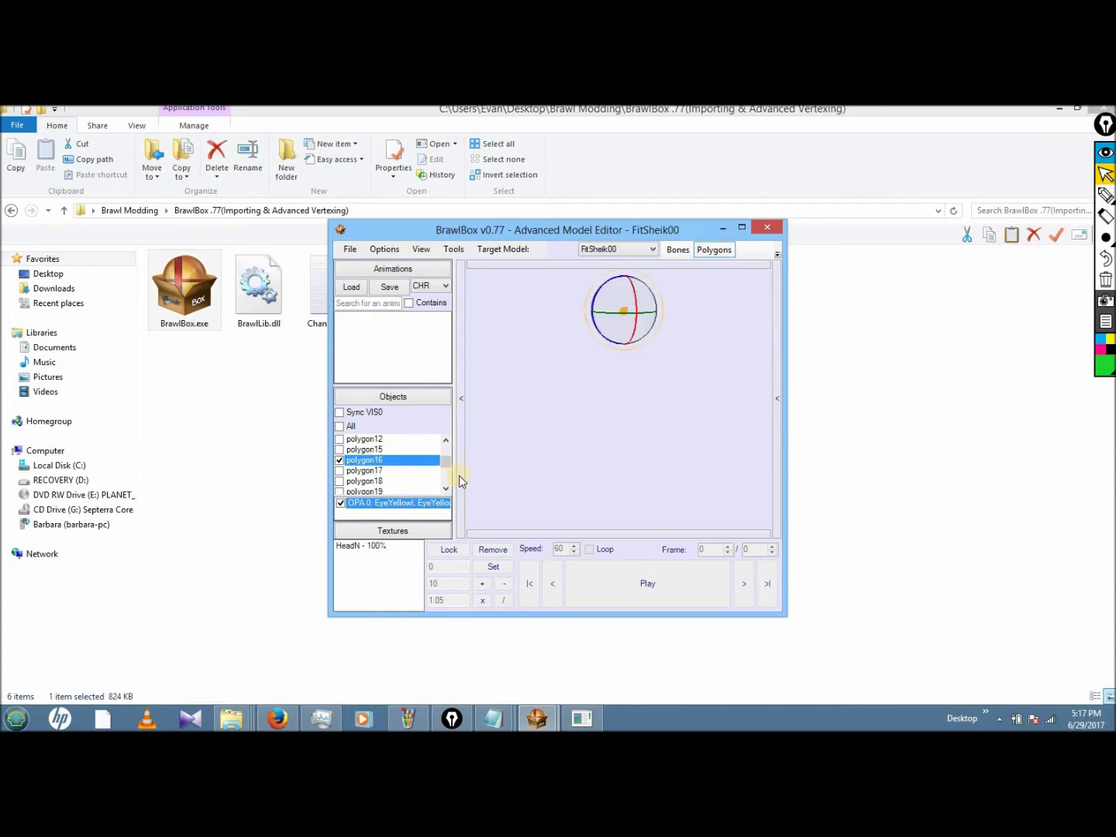
- Change the last line of zzz_1ST Tutorial Notes.txt to "polygon0, 1, 2" and return to the model editor
mouse_move(481, 720)
left_click(565, 643)
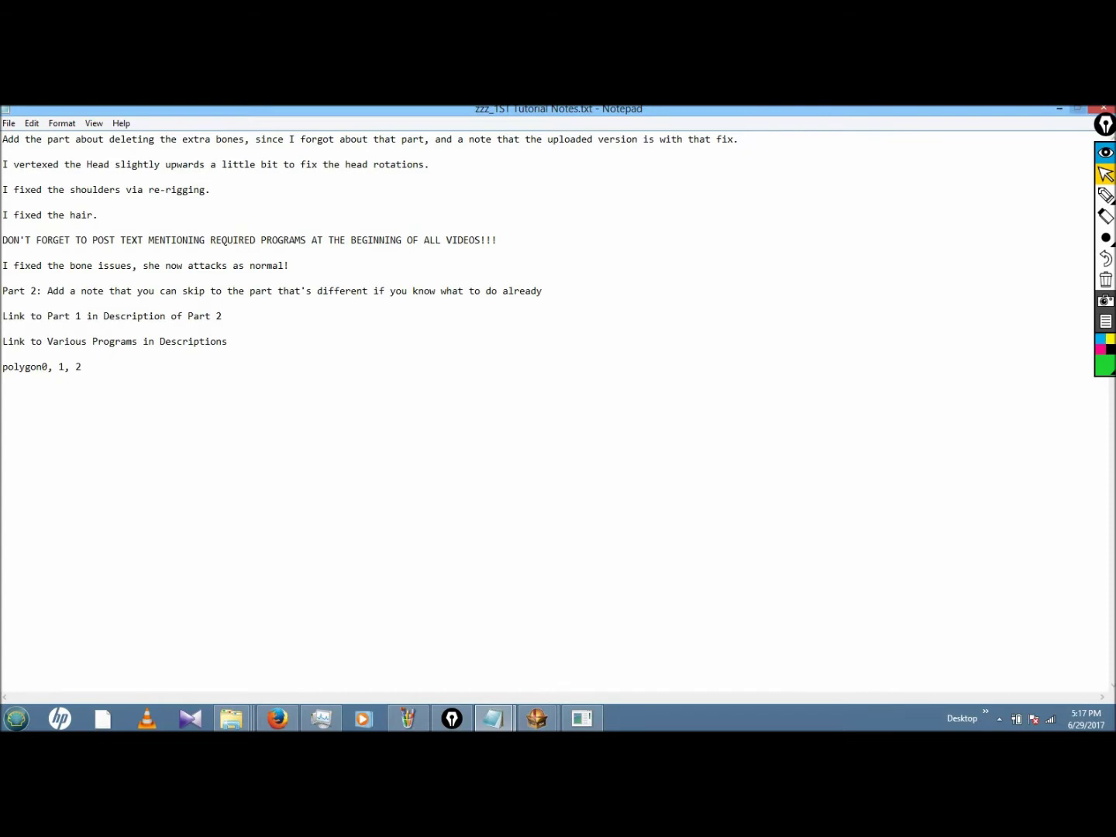
left_click(1055, 113)
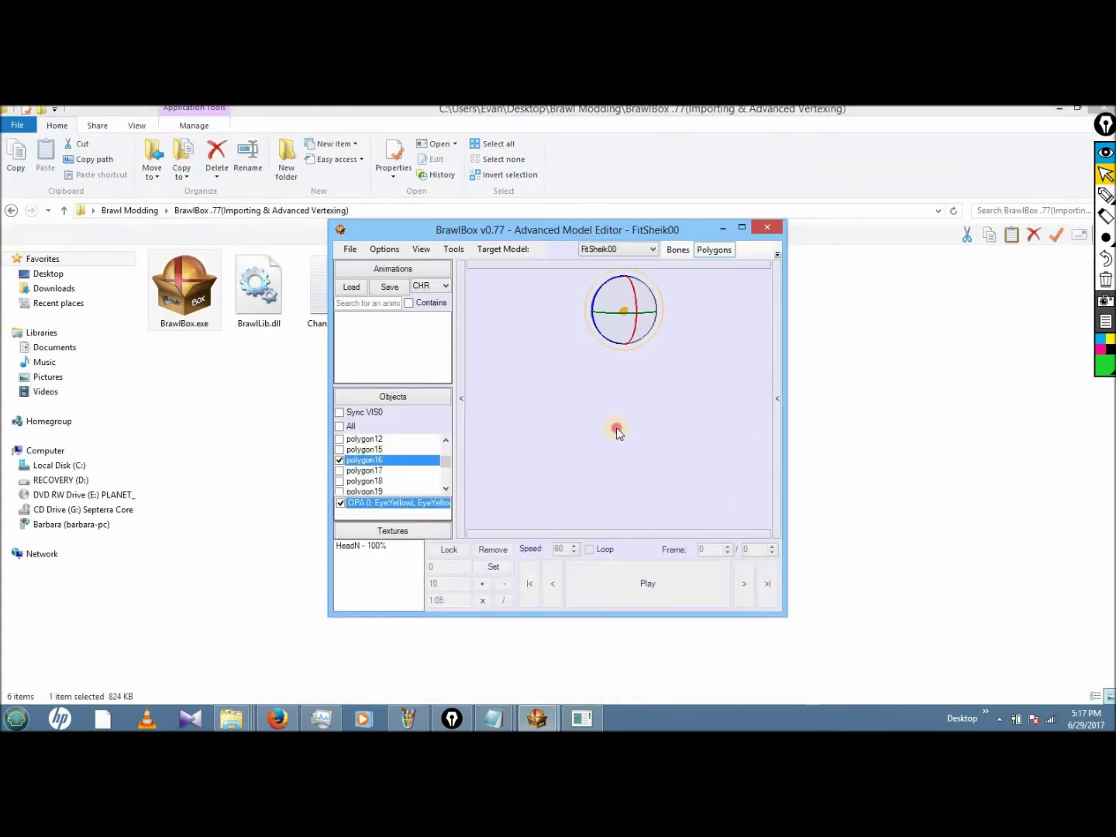
- Isolate polygon17 and polygon18 in turn and check their vertices' bone weights
left_click(617, 432)
left_click(390, 470)
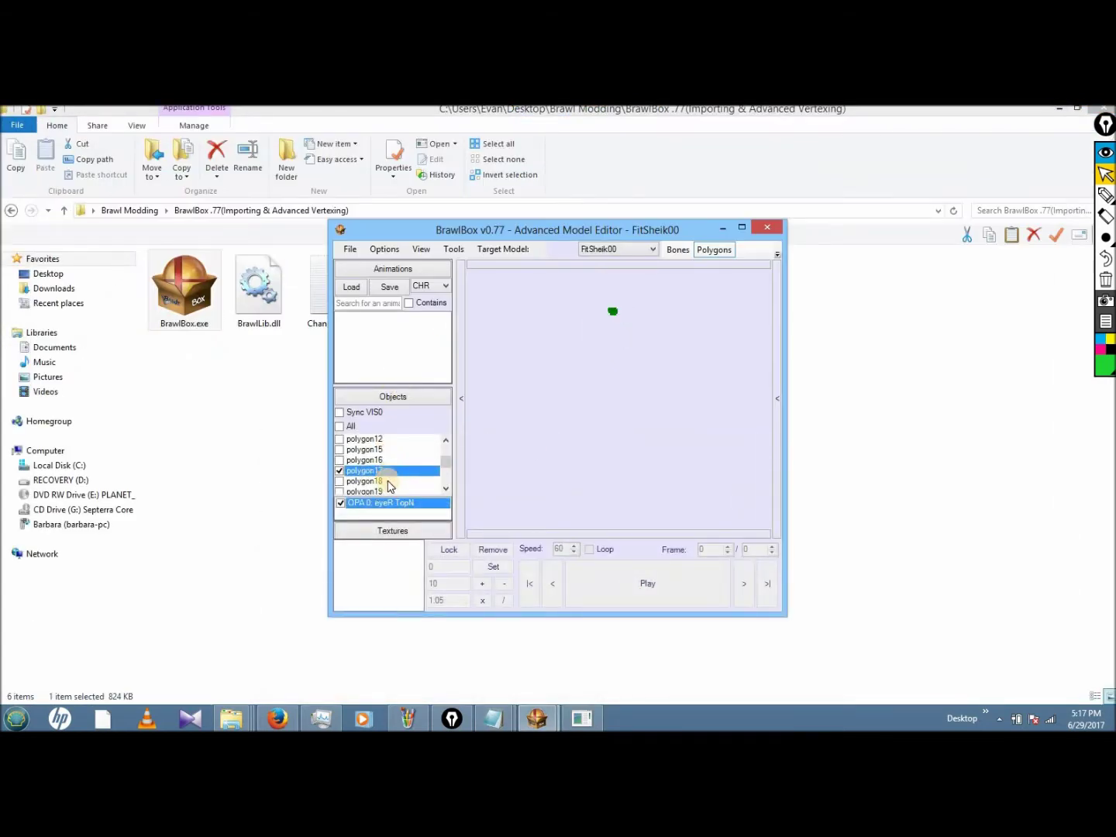
left_click(387, 482)
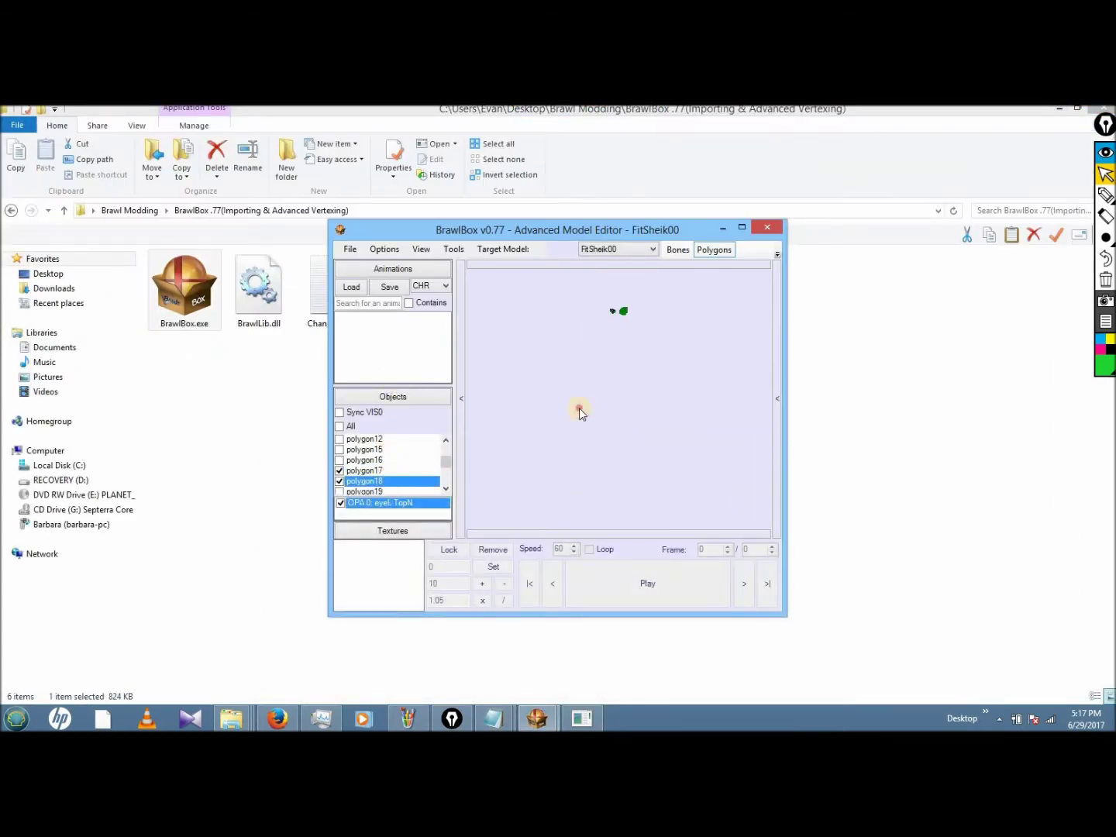
left_click(389, 472)
left_click(386, 482)
- Isolate polygon19 and polygon21 one after the other and check which bones their vertices are weighted to
left_click(382, 490)
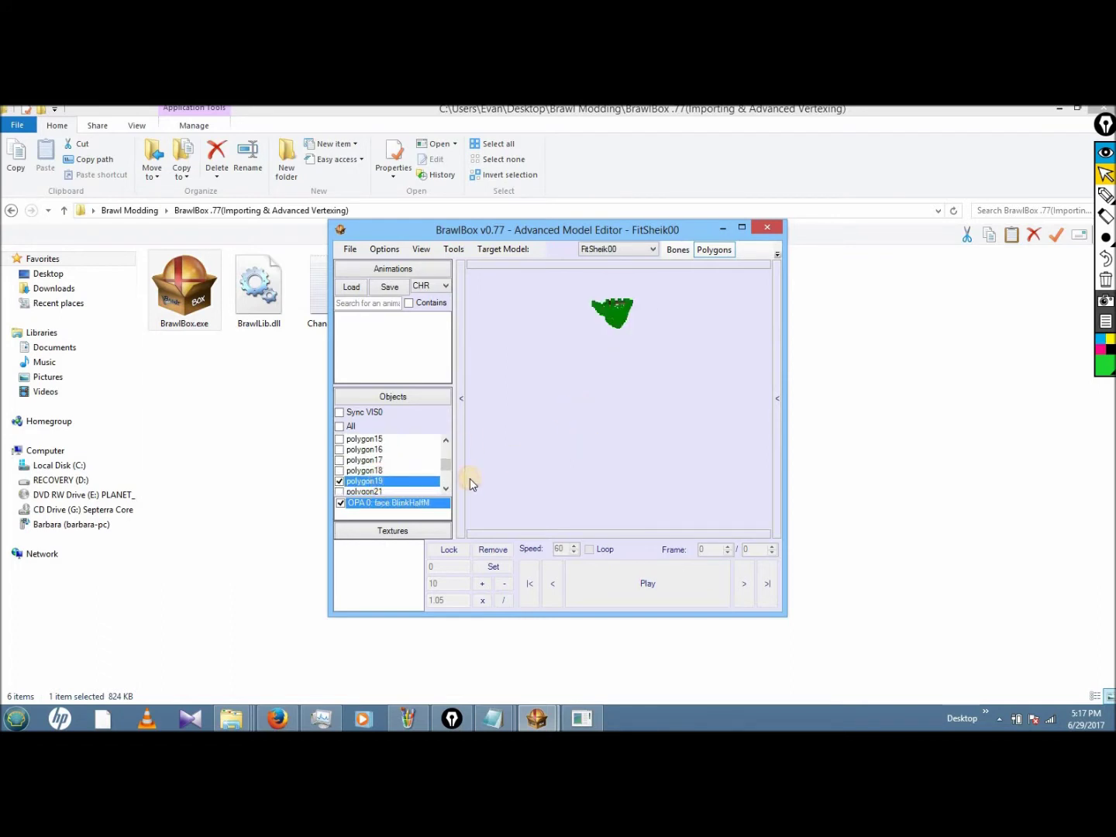
left_click(448, 490)
left_click(447, 489)
left_click(443, 489)
left_click(444, 488)
left_click(362, 440)
left_click(366, 450)
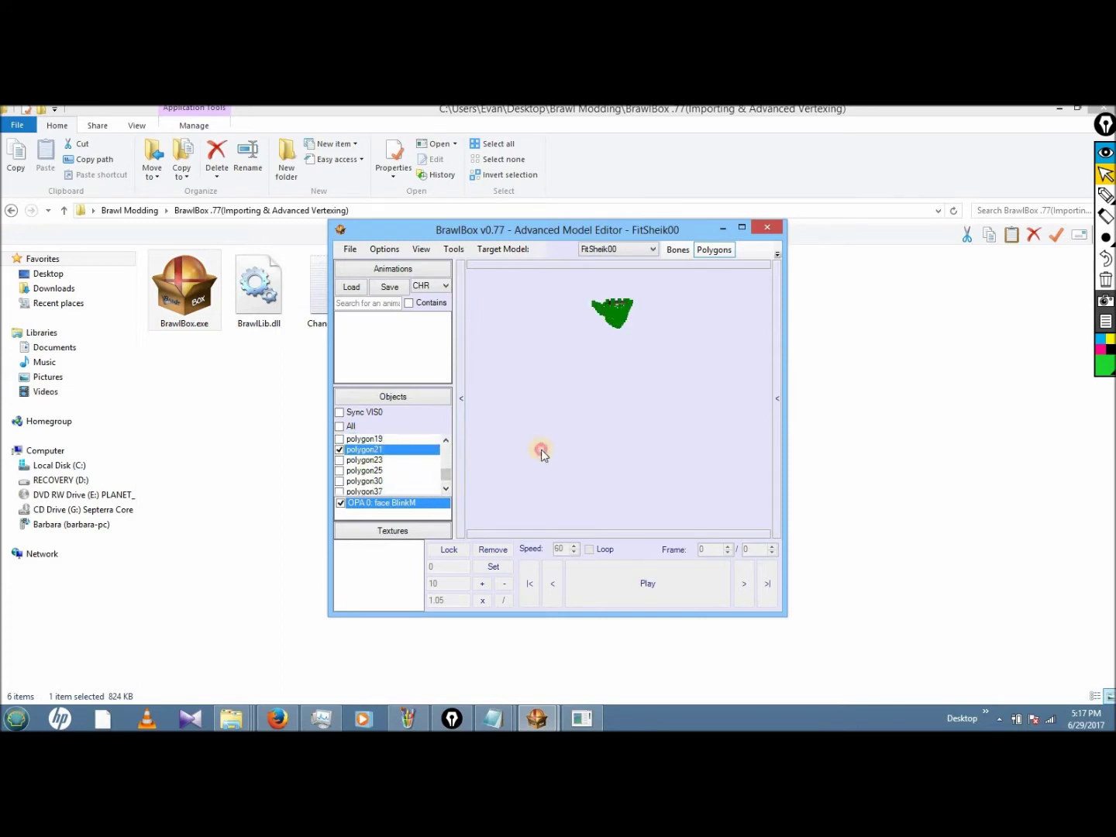
- Isolate polygon23, polygon25 and polygon30 in turn and check their vertices' bone weights
left_click(380, 461)
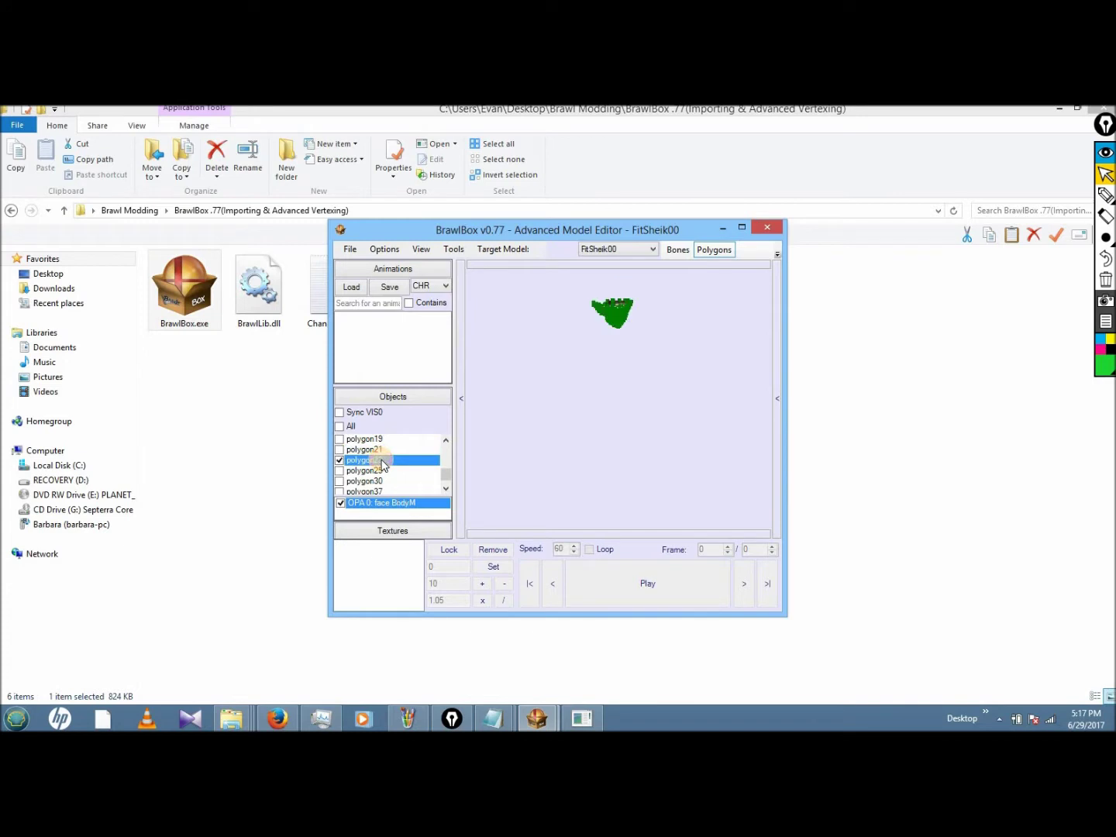
left_click(379, 471)
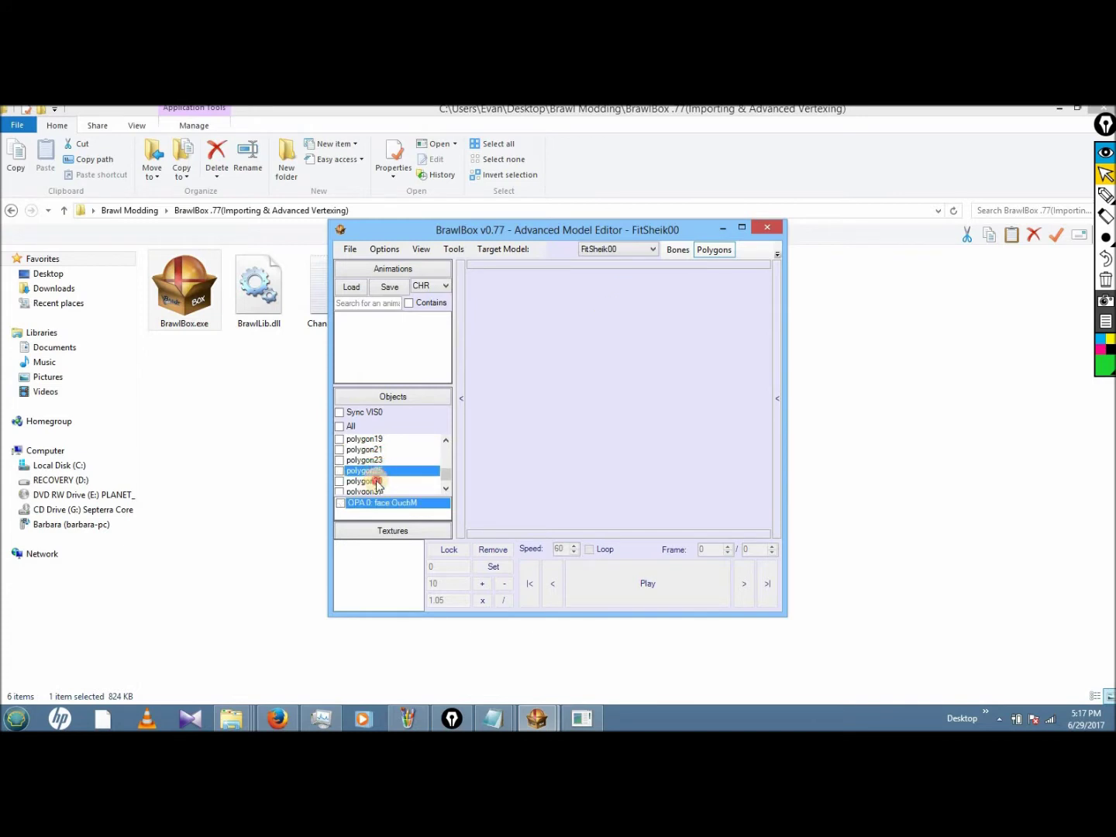
left_click(378, 481)
left_click(595, 458)
left_click(390, 484)
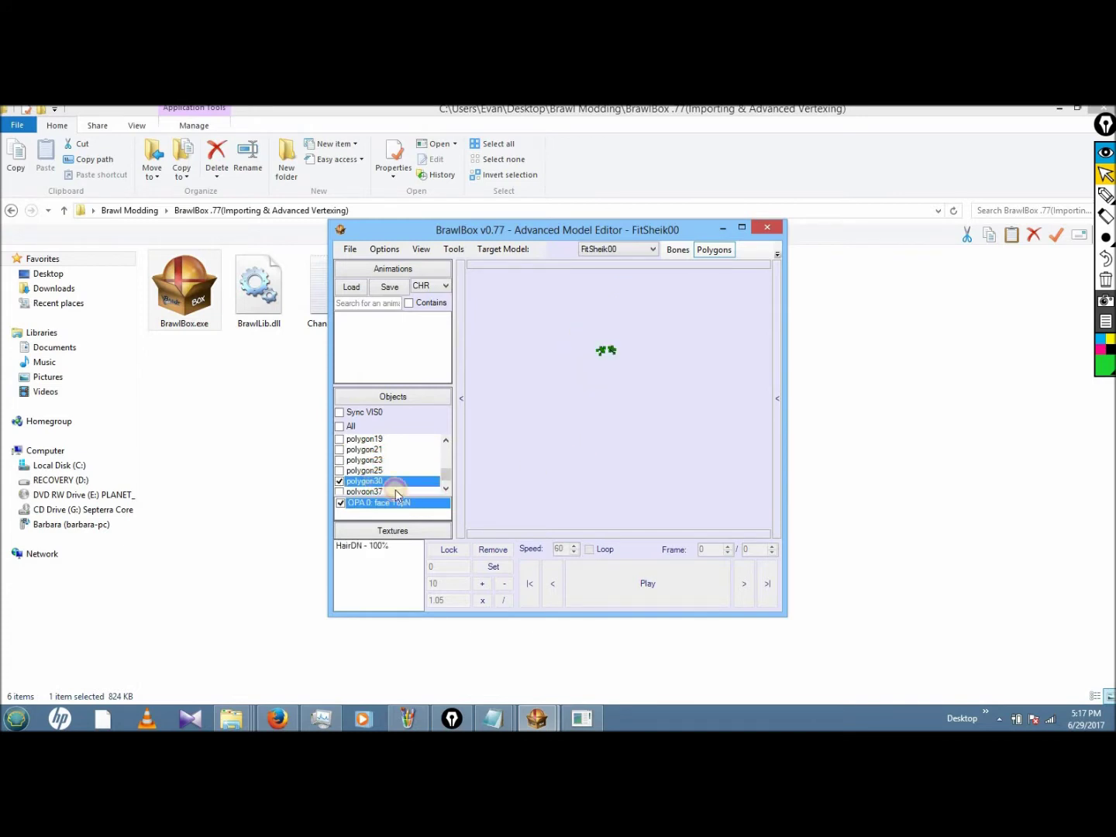
left_click(671, 461)
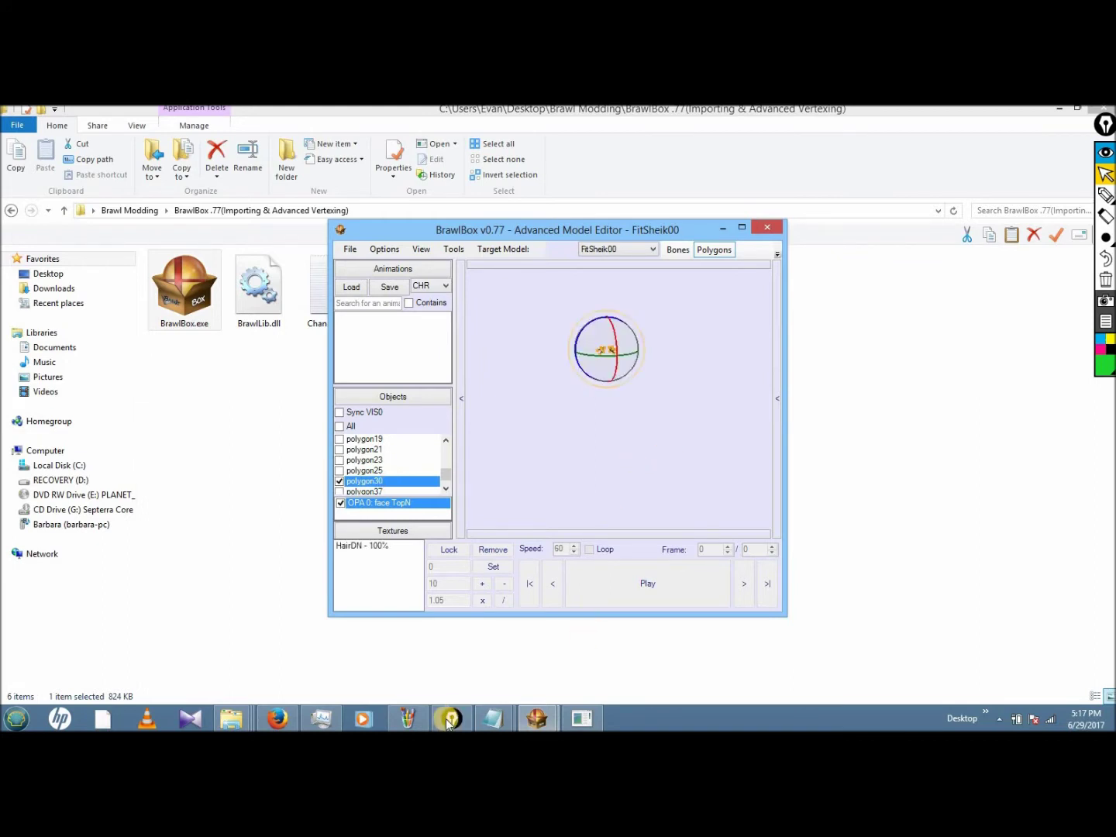
- Extend the last line of zzz_1ST Tutorial Notes.txt to "polygon0, 1, 2, 30," and return to the model editor
mouse_move(494, 718)
left_click(564, 680)
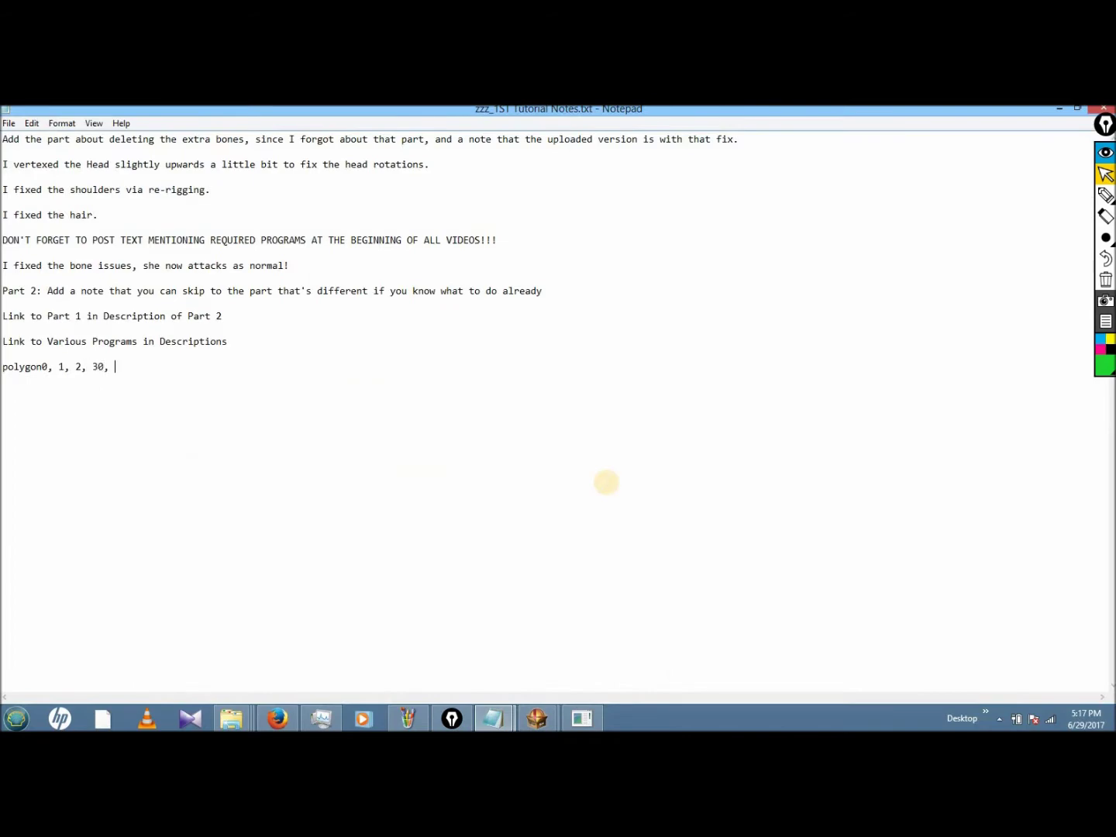
left_click(1062, 111)
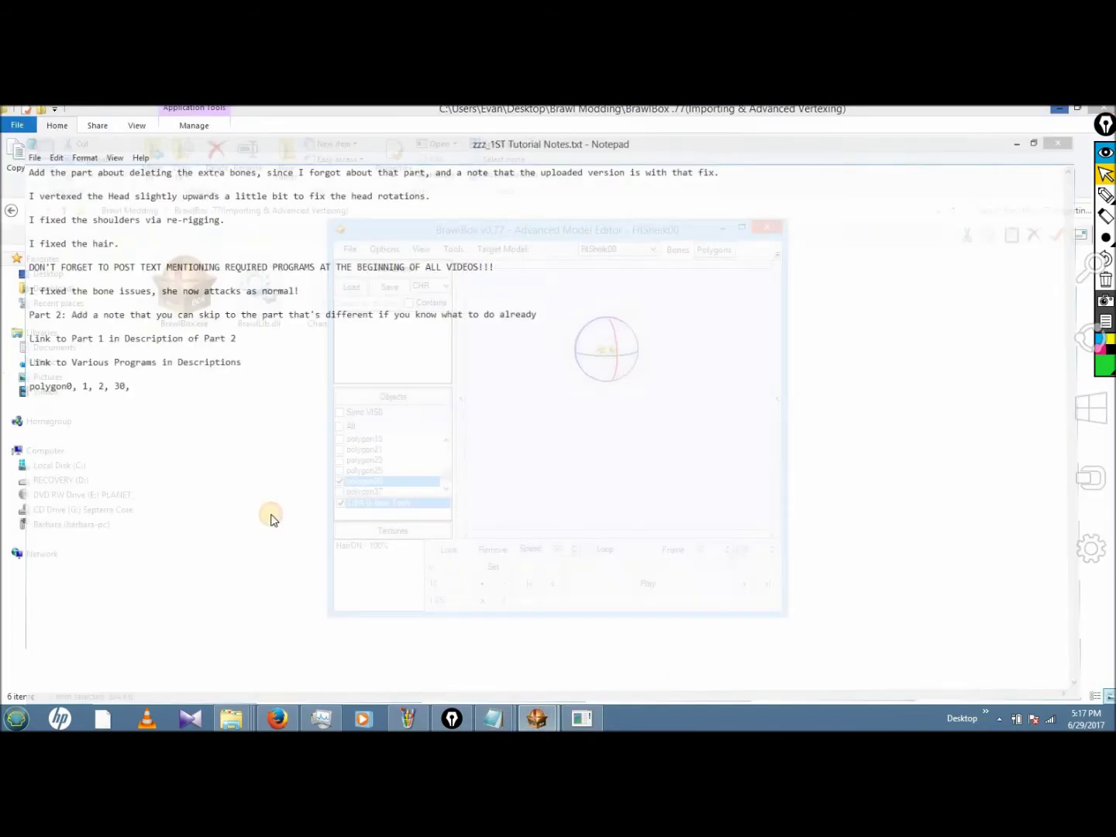
- Isolate polygon37 and check which bones its vertices are weighted to
left_click(444, 487)
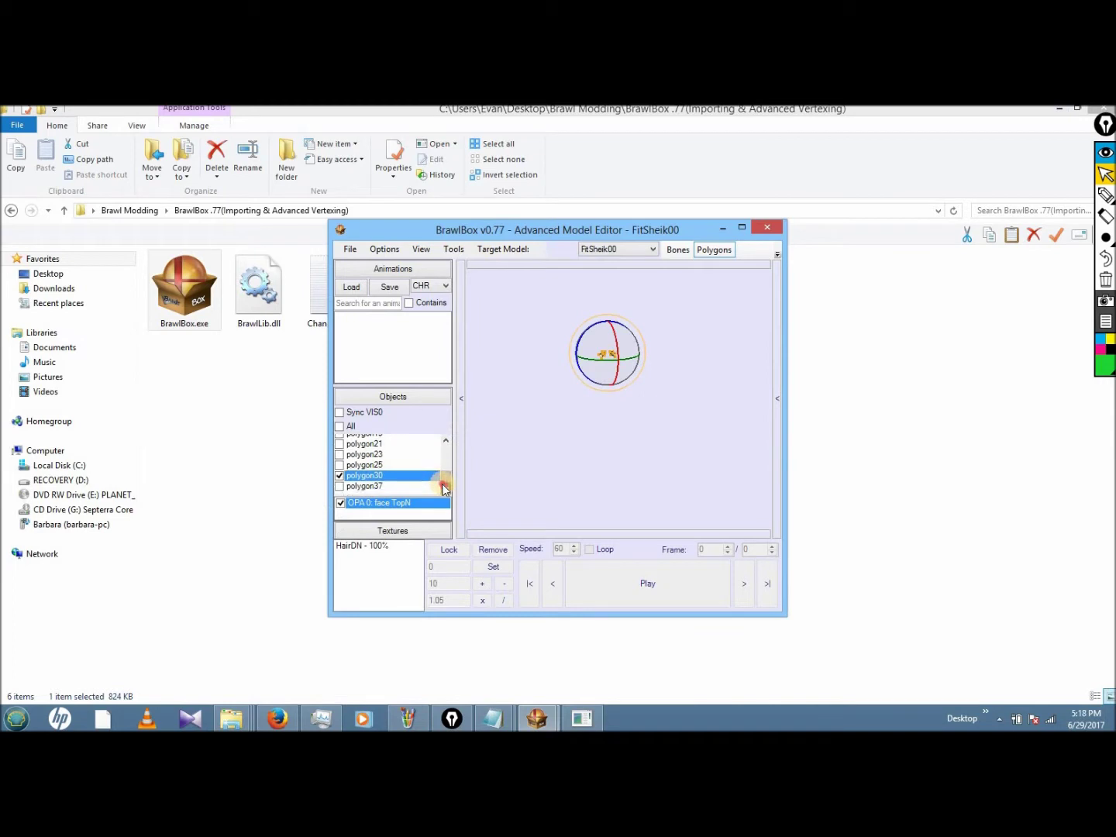
left_click(371, 481)
left_click(551, 465)
- Show all polygons of the model, select polygon0 and examine its vertices on the hair and upper body from the side
left_click_drag(447, 476, 448, 450)
left_click(360, 440)
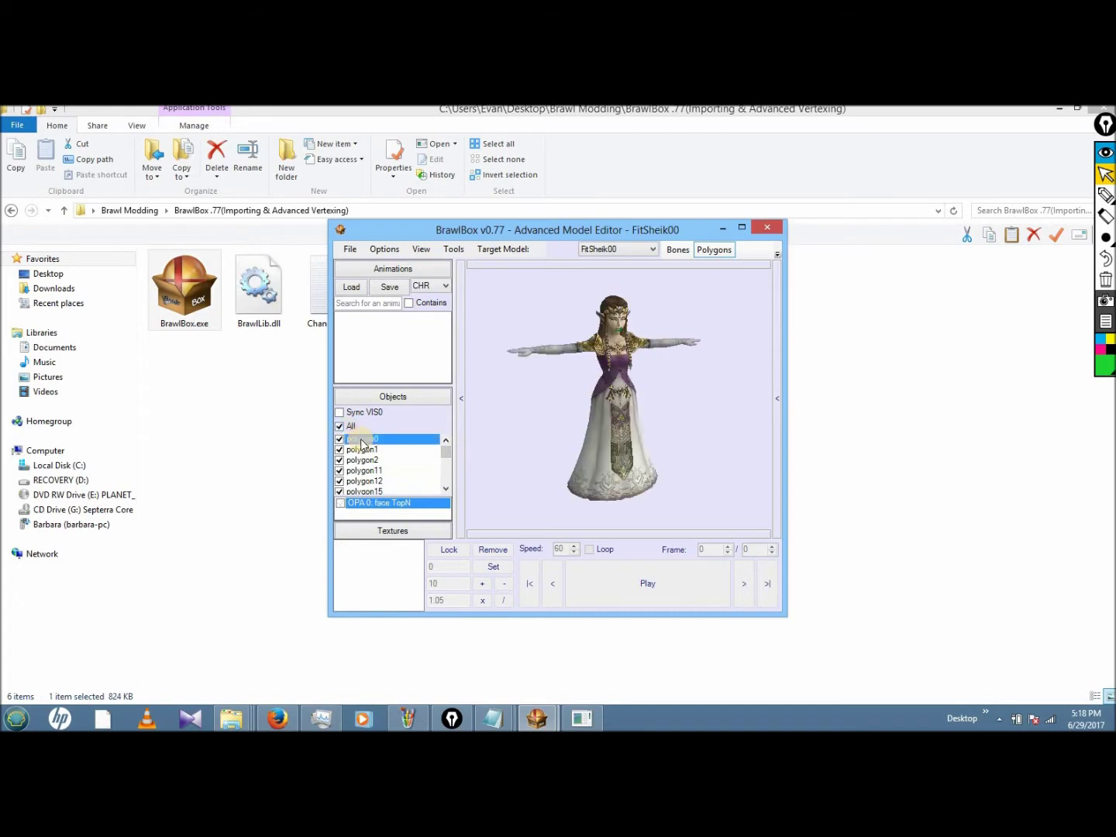
left_click_drag(755, 423, 691, 417)
scroll(686, 417, "up", 6)
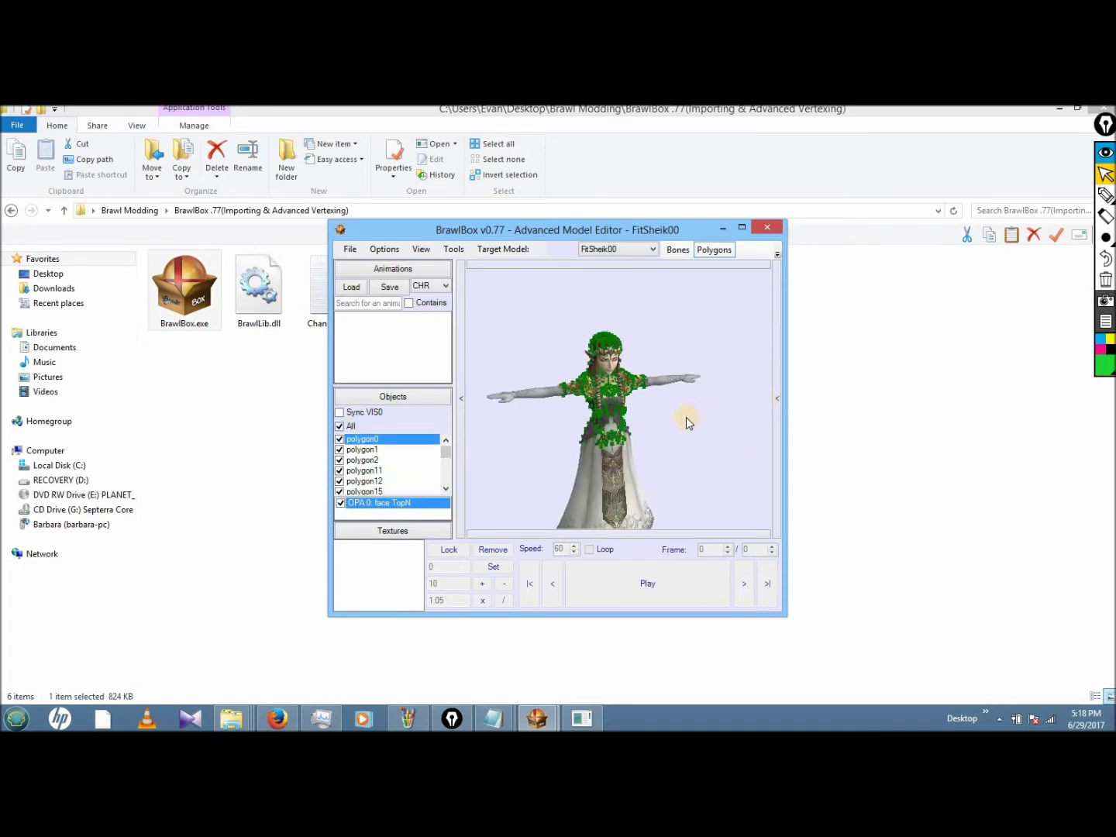
left_click_drag(595, 408, 526, 424)
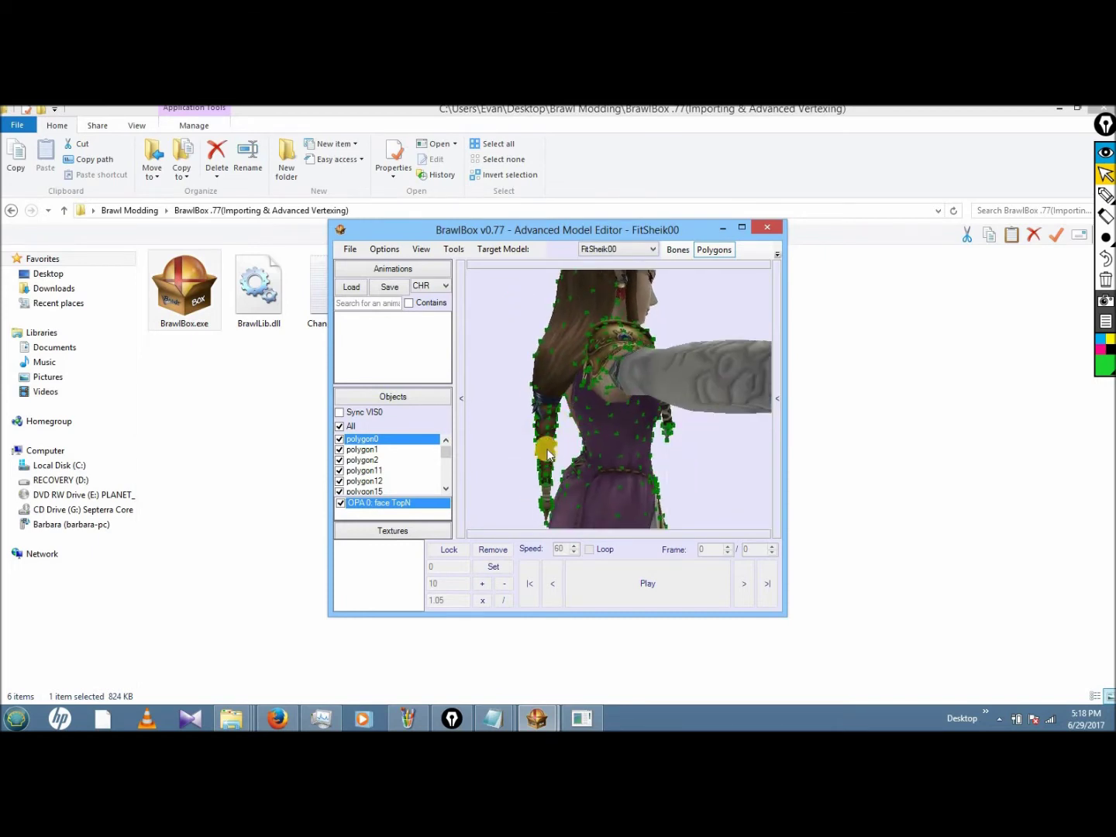
mouse_move(624, 369)
right_mouse_down("ctrl")
mouse_move(677, 387)
mouse_move(690, 478)
mouse_move(531, 421)
mouse_move(560, 430)
mouse_move(640, 347)
right_mouse_up("ctrl")
scroll(640, 347, "down", 6)
scroll(644, 357, "down", 4)
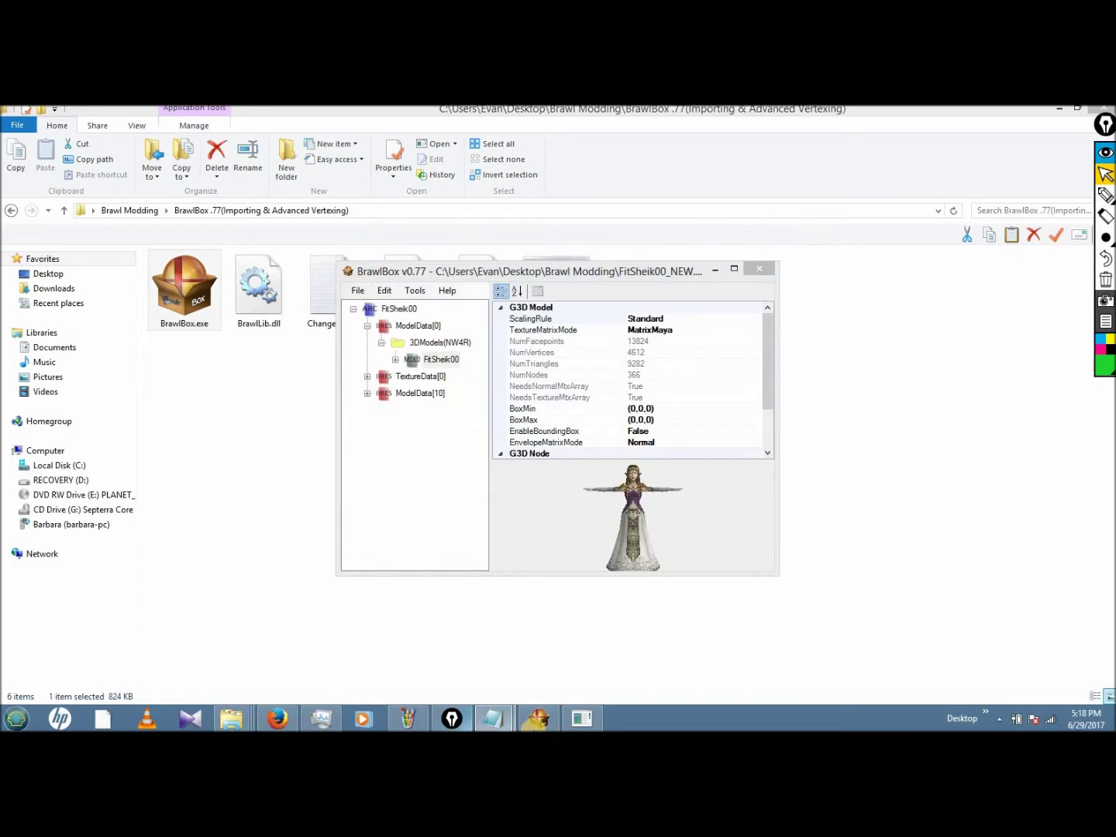
- Save the changes to the FitSheik00_NEW file from the main BrawlBox window
mouse_move(492, 718)
mouse_move(565, 667)
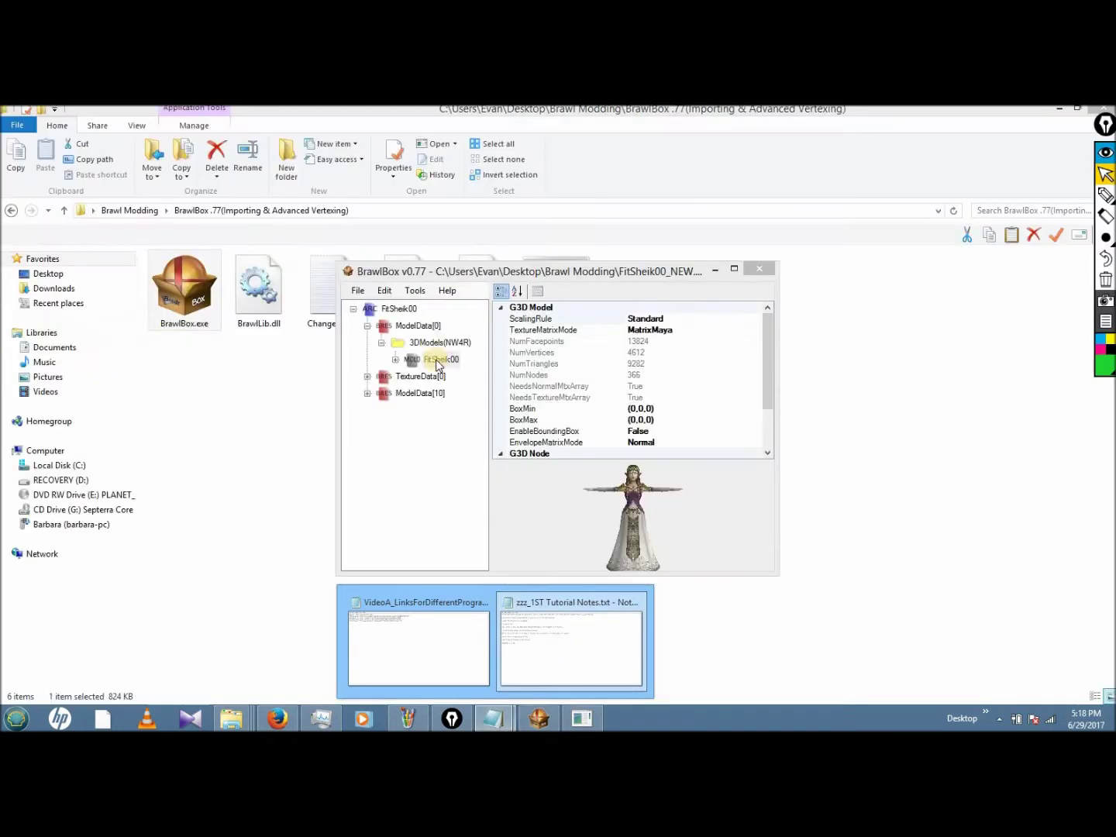
left_click(435, 362)
right_click(434, 361)
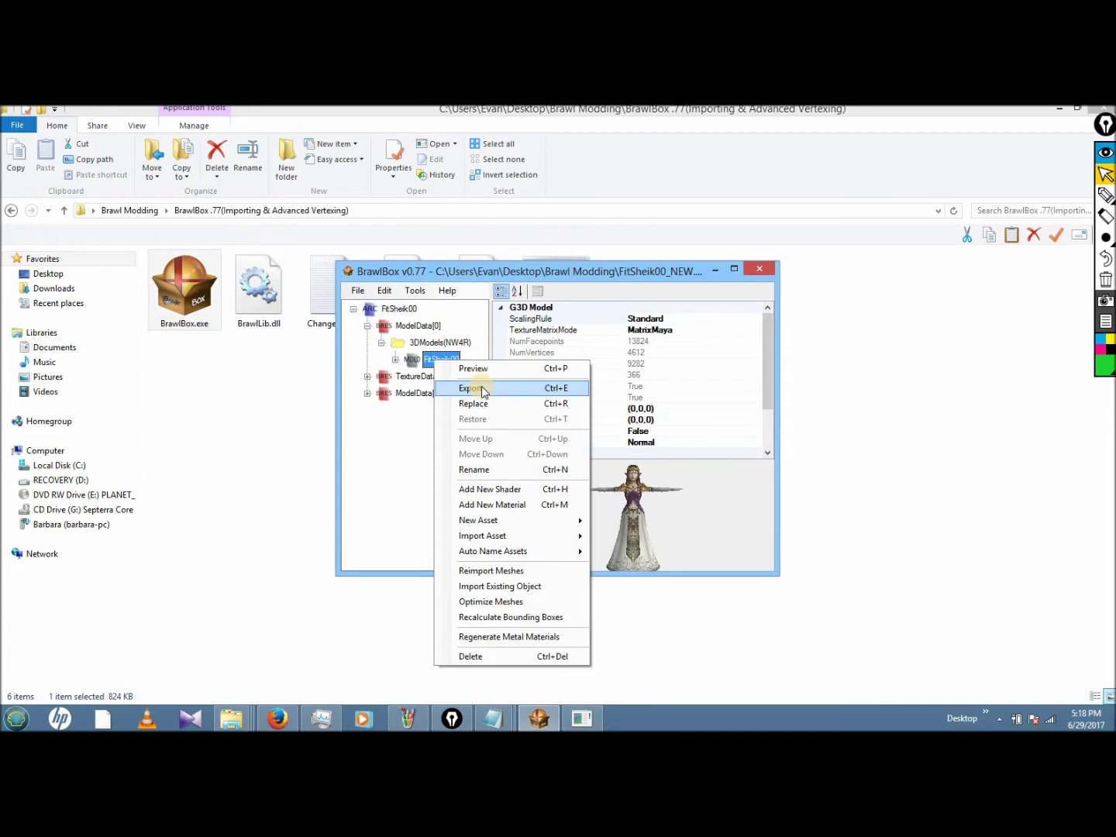
left_click(360, 290)
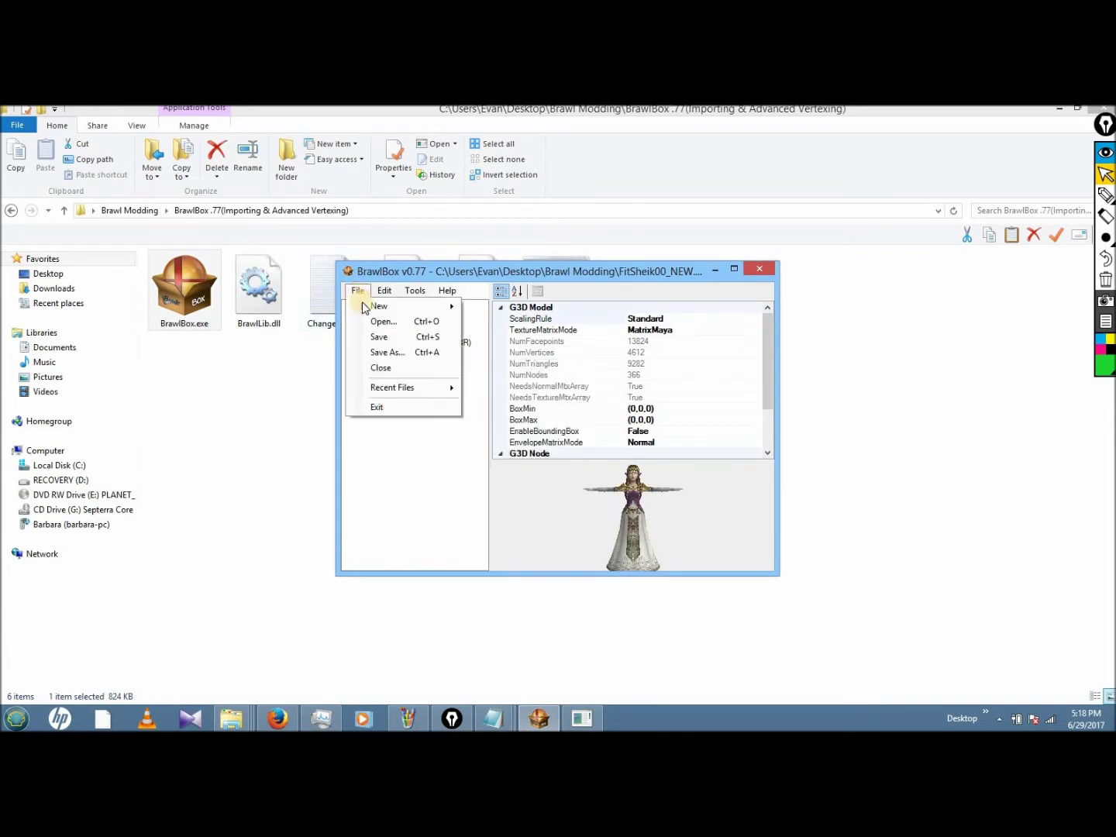
left_click(386, 334)
left_click(608, 464)
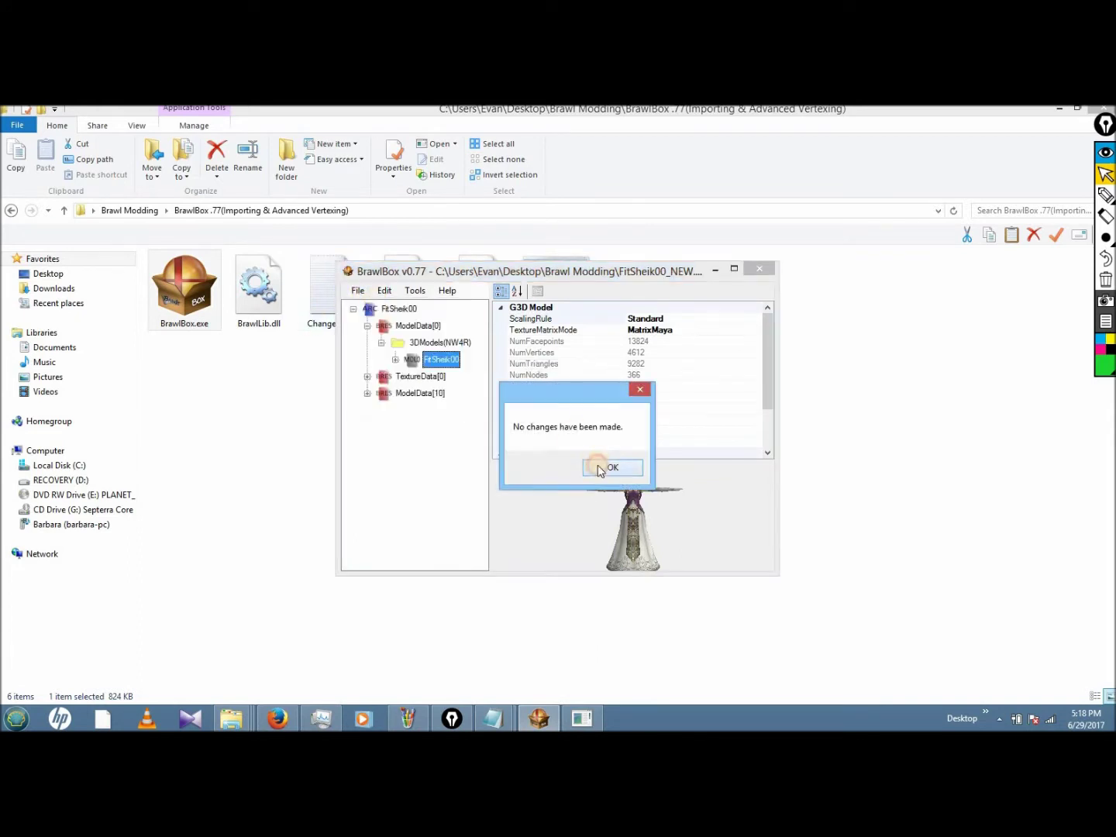
- Export the FitSheik00 model to the Brawl Modding folder as a DAE file named FitZelda00.dae
right_click(434, 347)
left_click(429, 361)
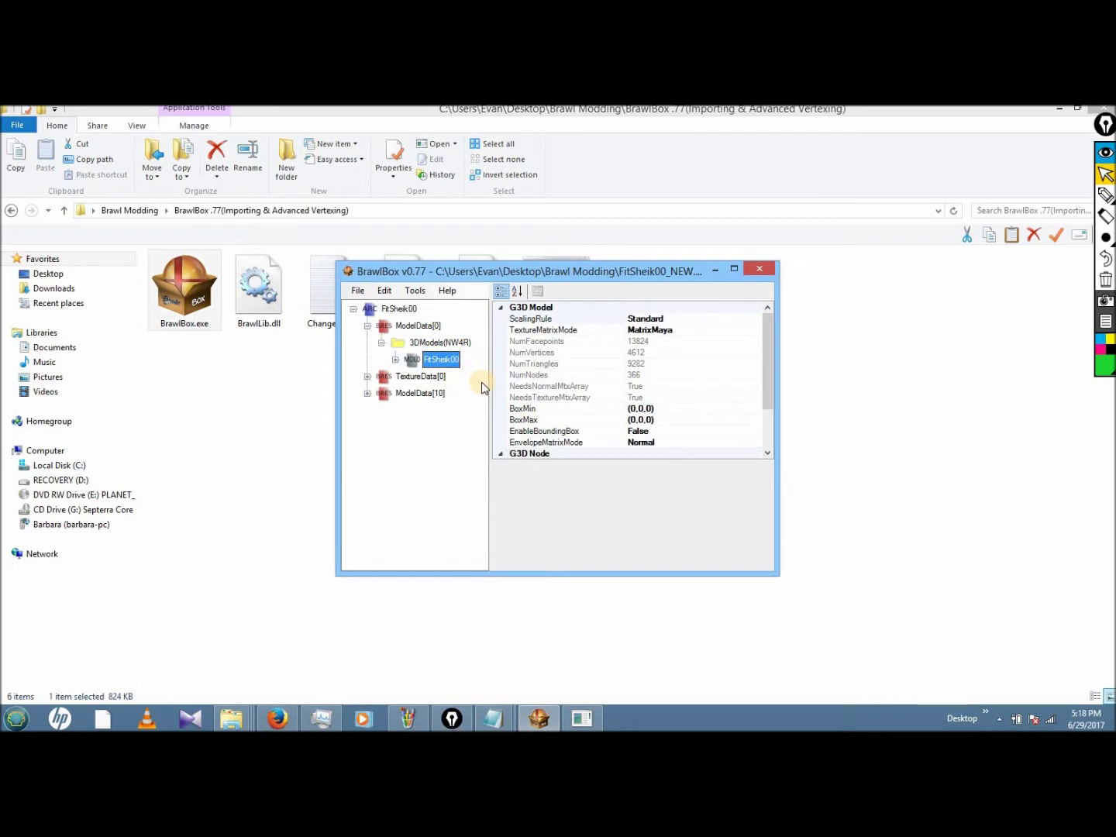
right_click(424, 359)
left_click(477, 385)
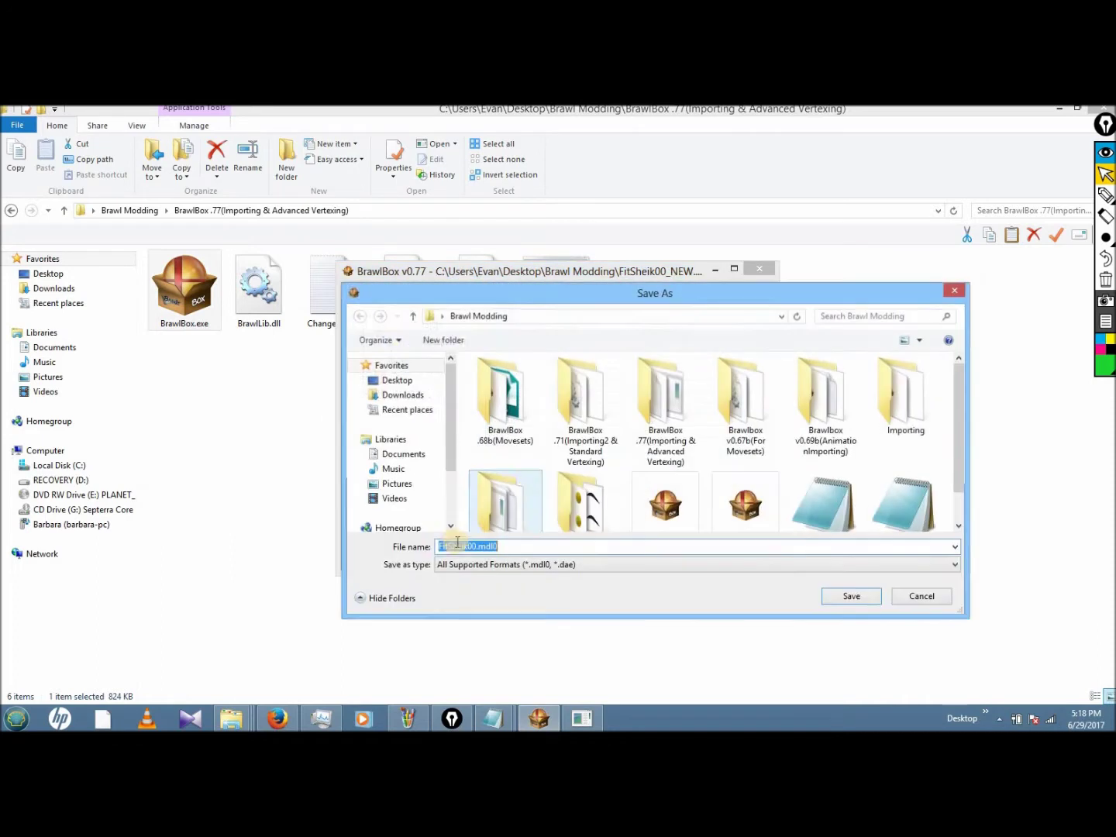
left_click(495, 566)
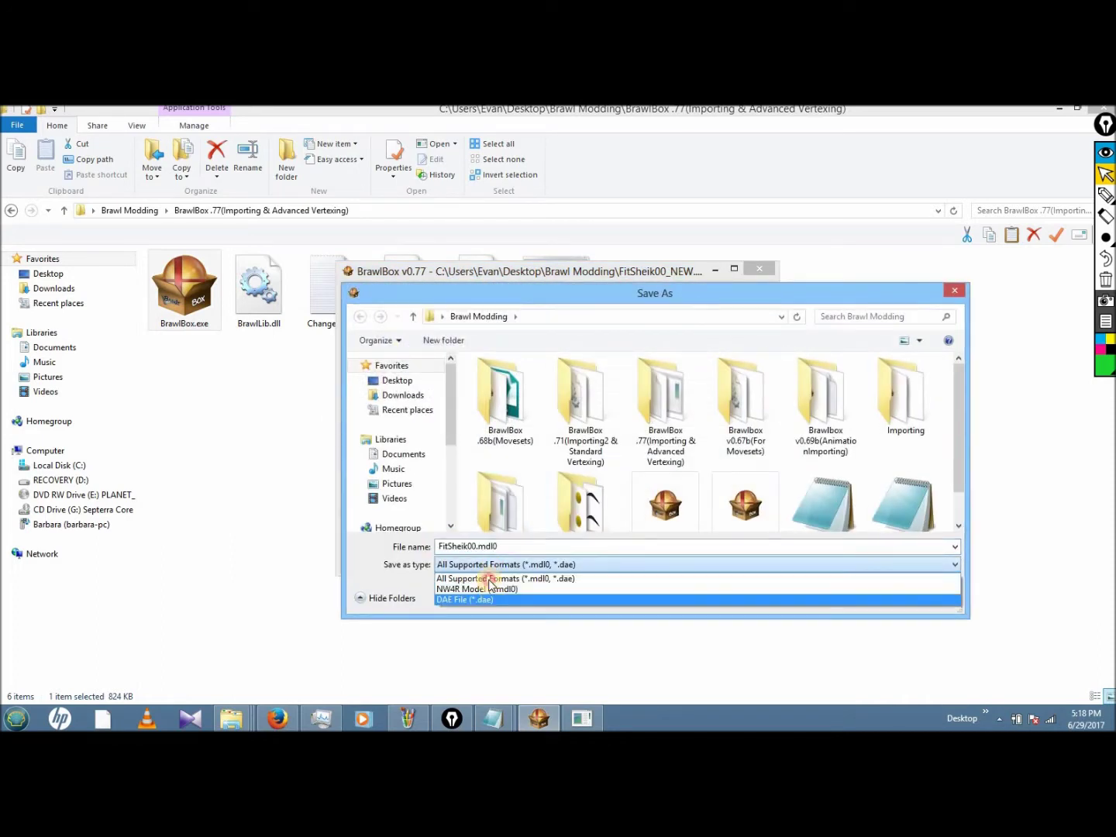
left_click(492, 597)
left_click(471, 546)
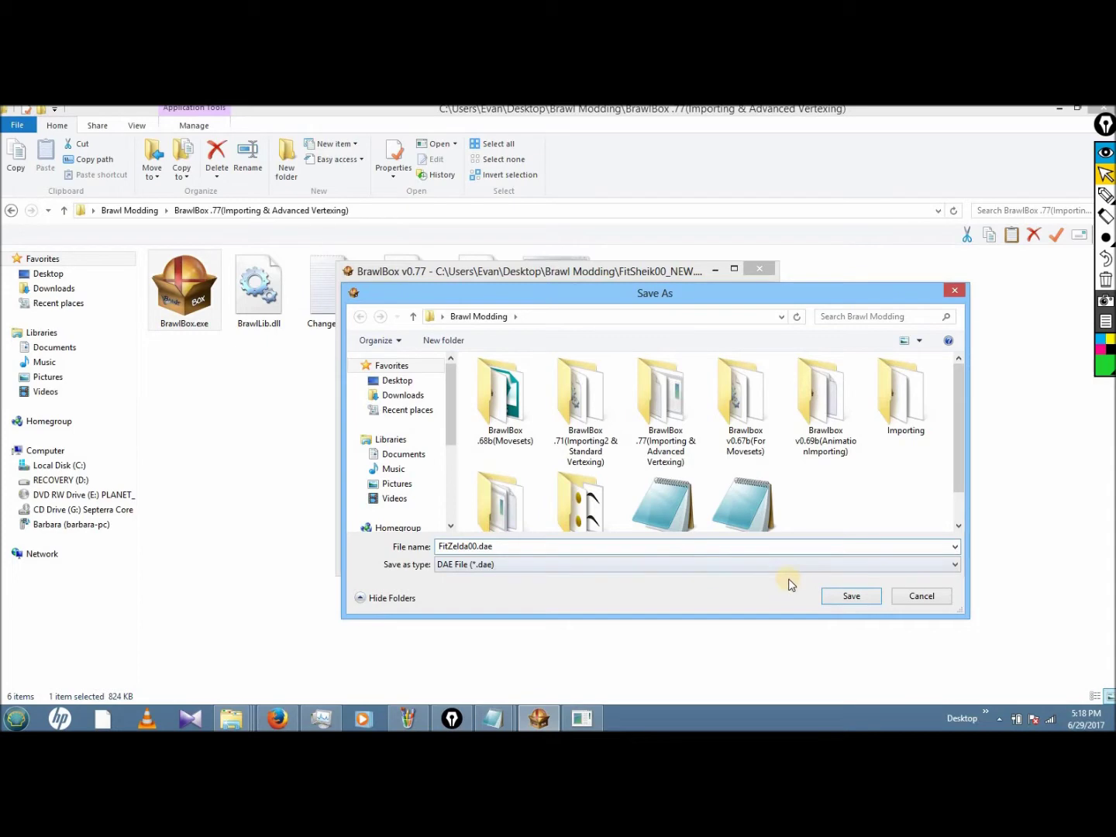
left_click(829, 598)
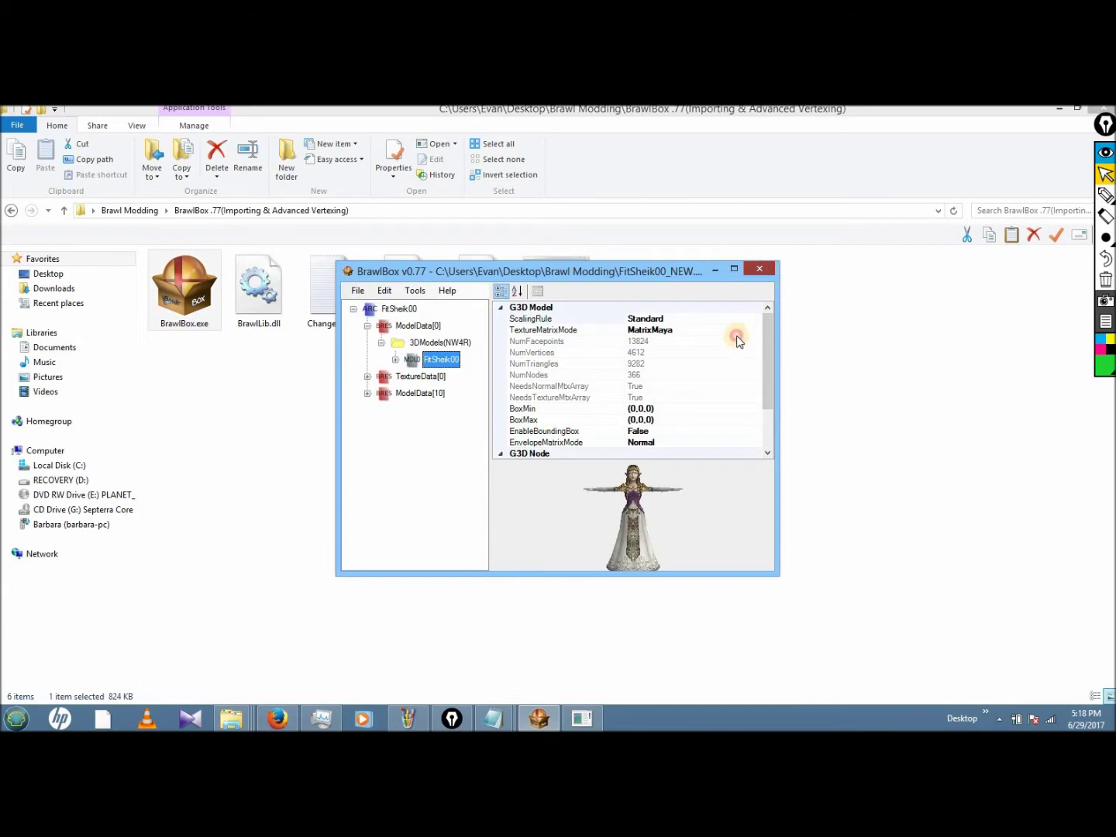
- Close BrawlBox and put FitZelda00.dae from the Brawl Modding folder on the clipboard
left_click(759, 268)
left_click(630, 526)
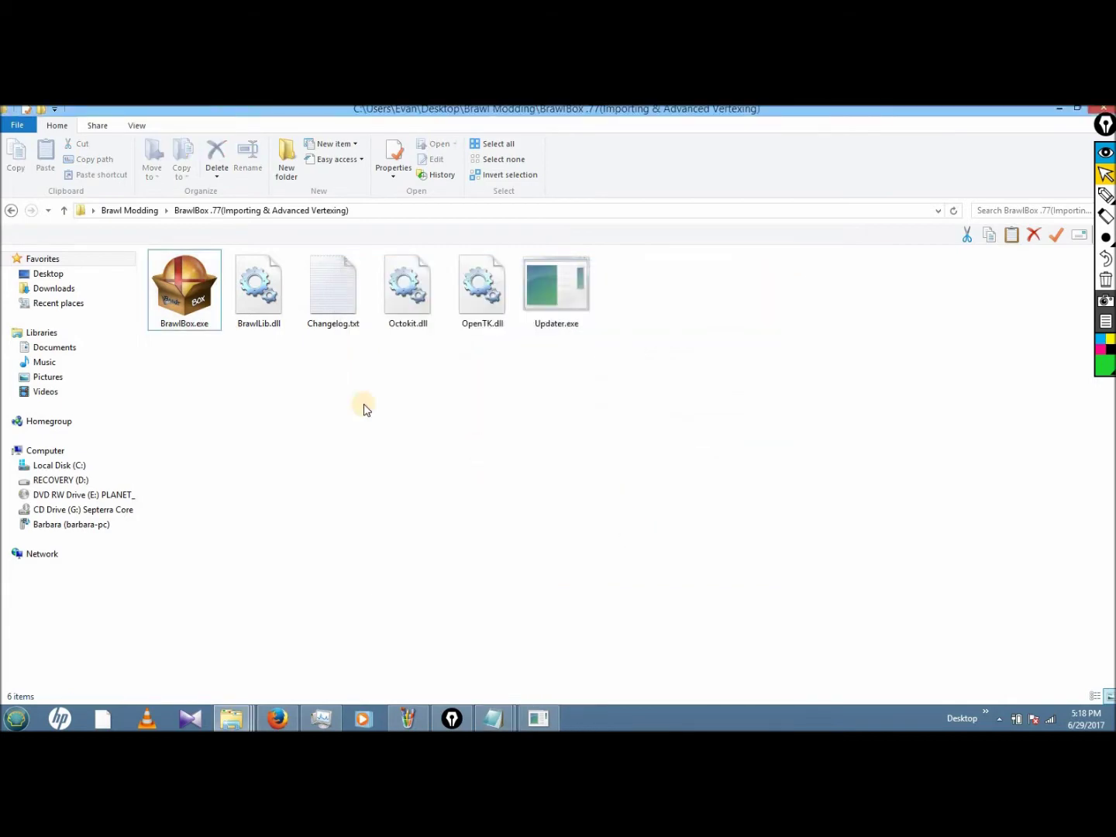
left_click(11, 216)
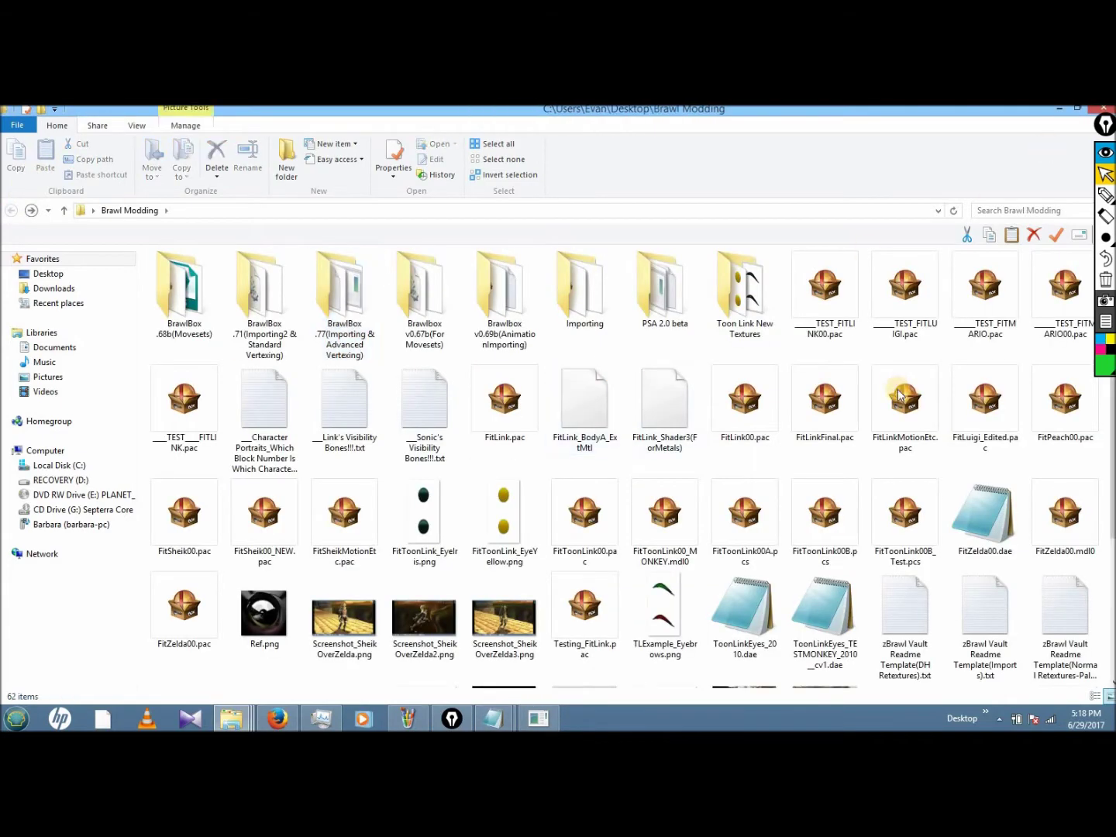
scroll(1011, 396, "down", 3)
left_click(987, 317)
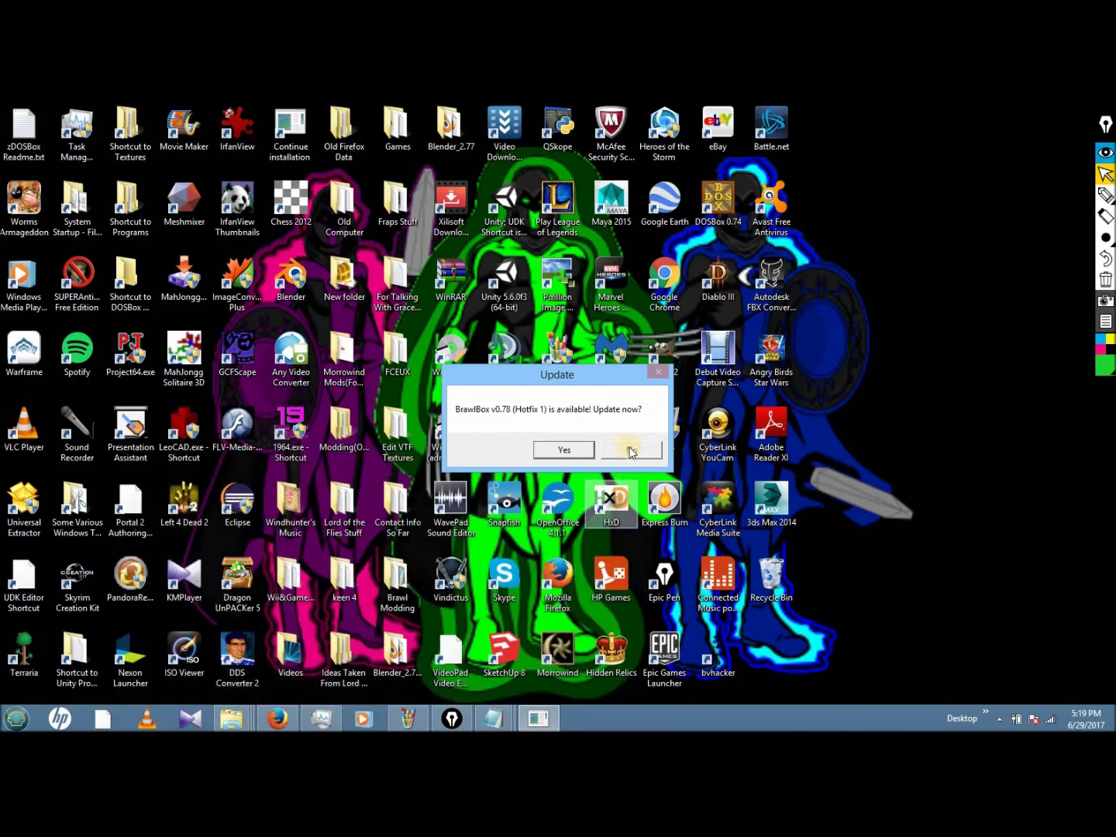
- Decline the BrawlBox v0.78 update and open a new, maximized File Explorer window
left_click(628, 449)
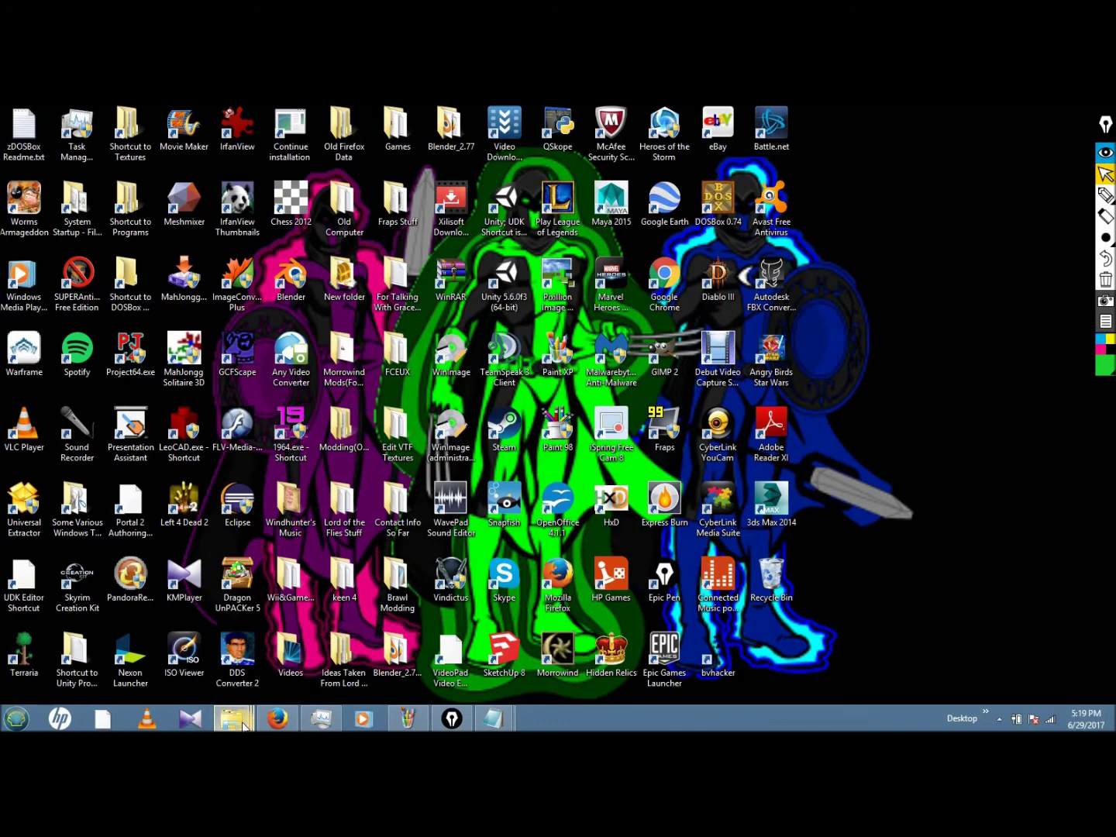
mouse_move(241, 726)
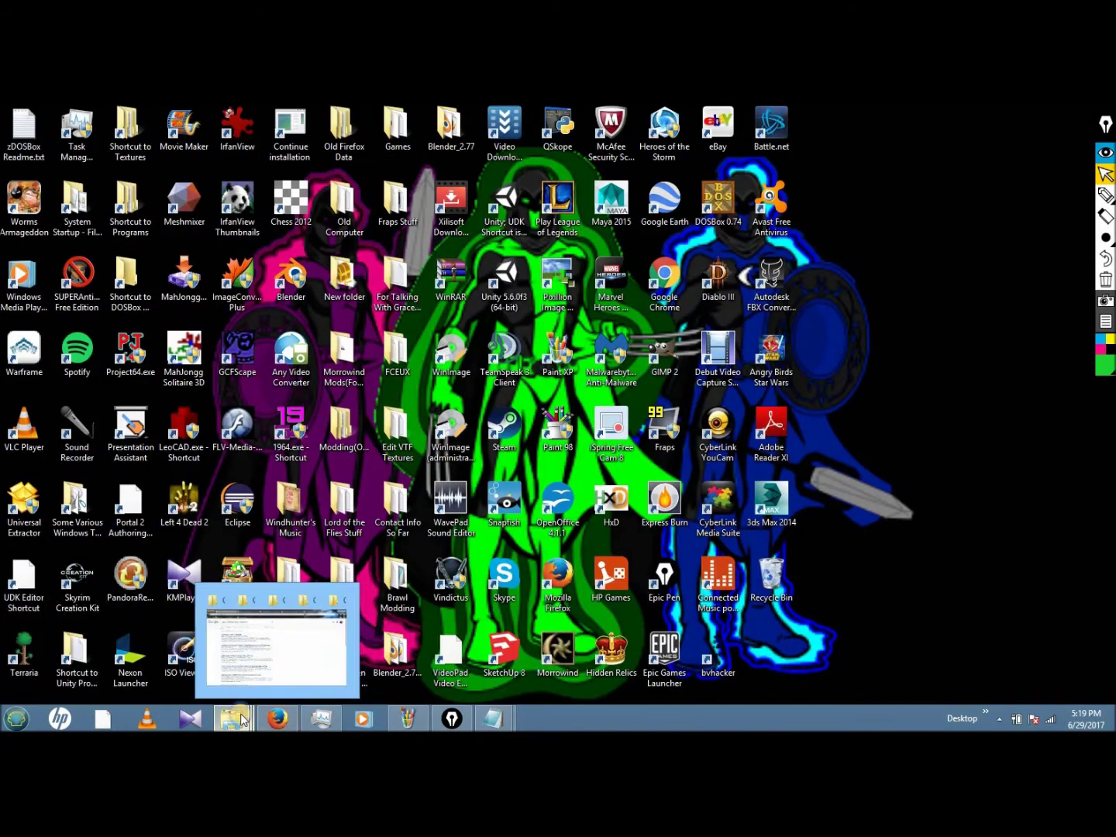
right_click(231, 718)
left_click(189, 650)
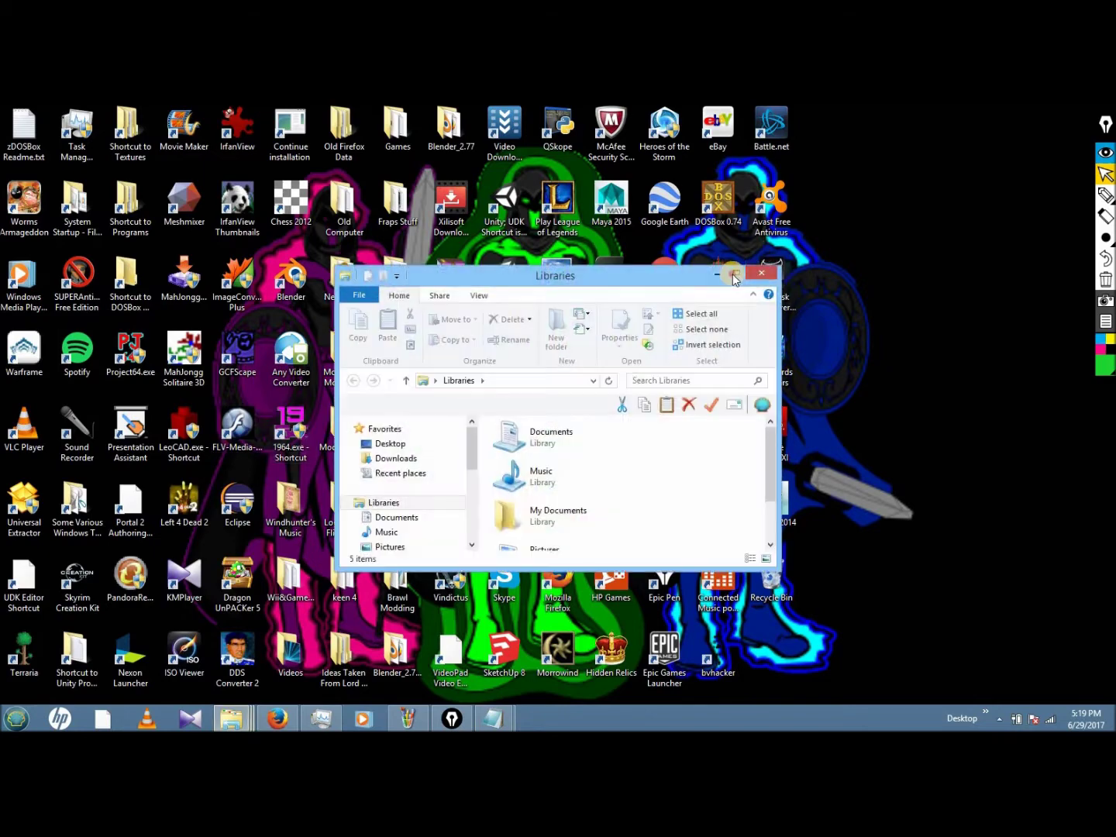
left_click(735, 276)
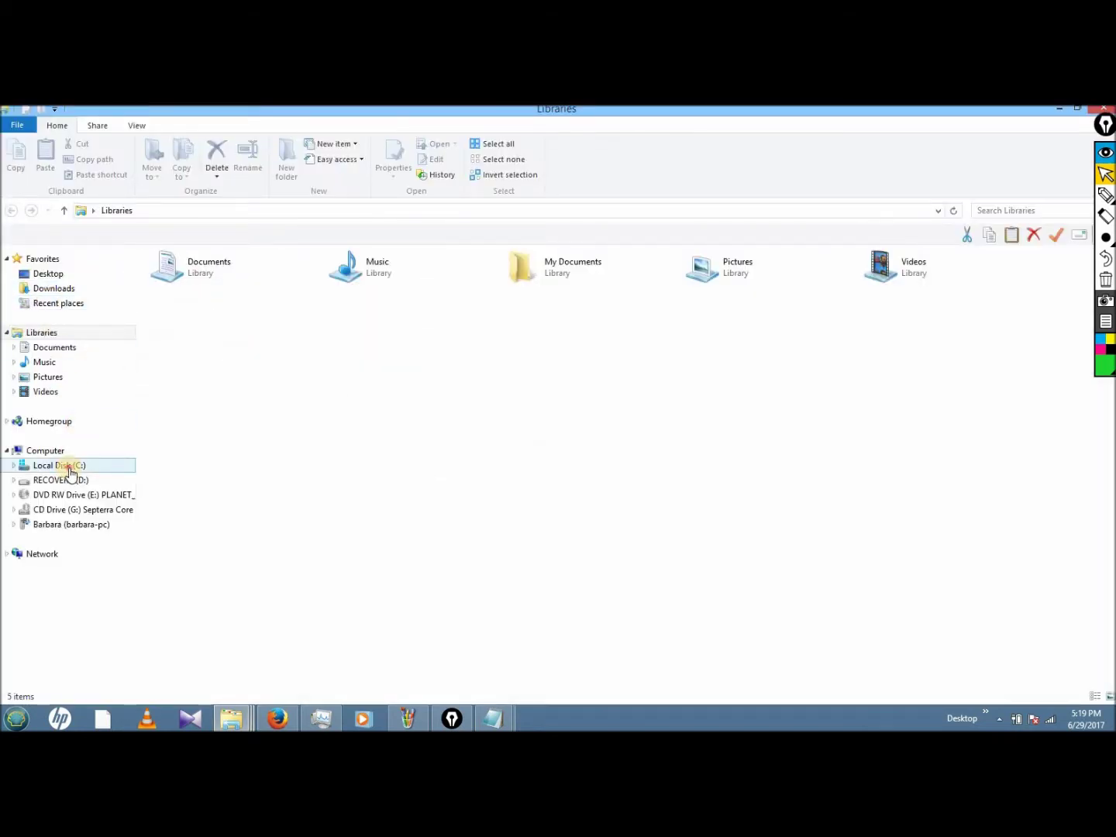
- Paste FitZelda00.dae into the C:\Programs\Blender Documents folder
left_click(69, 469)
left_click(564, 387)
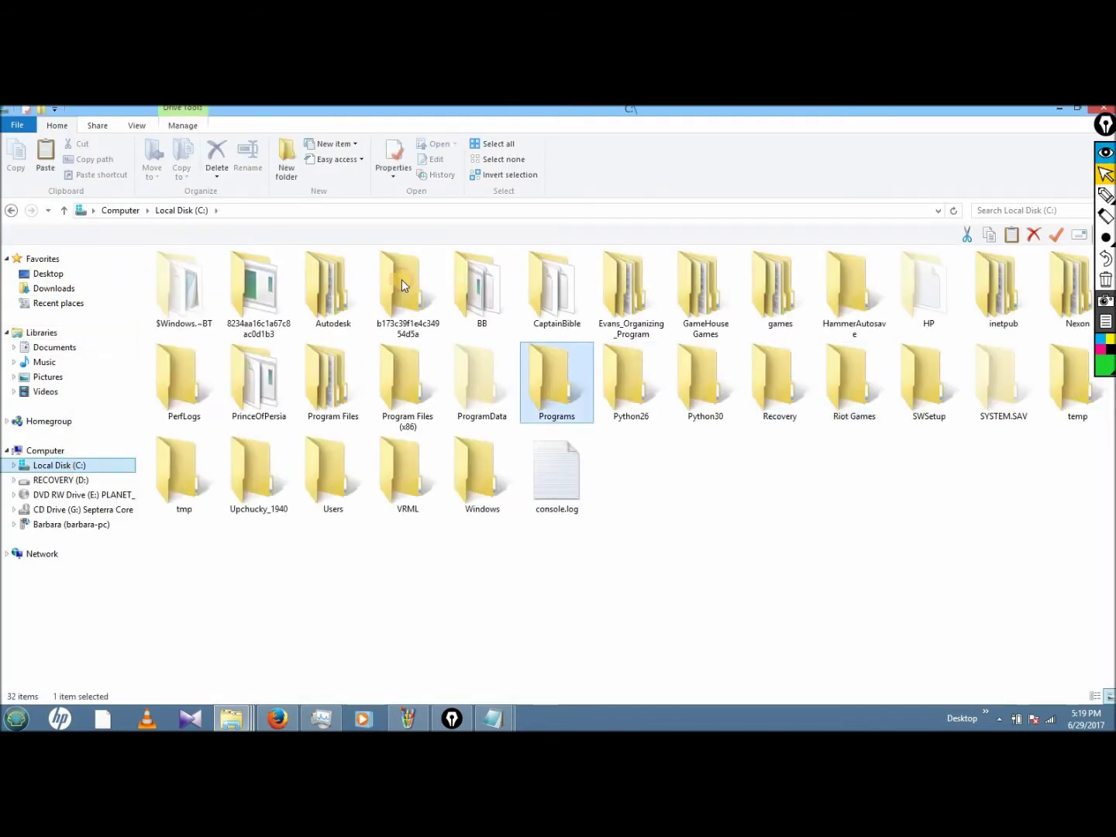
key("Return")
left_click(495, 293)
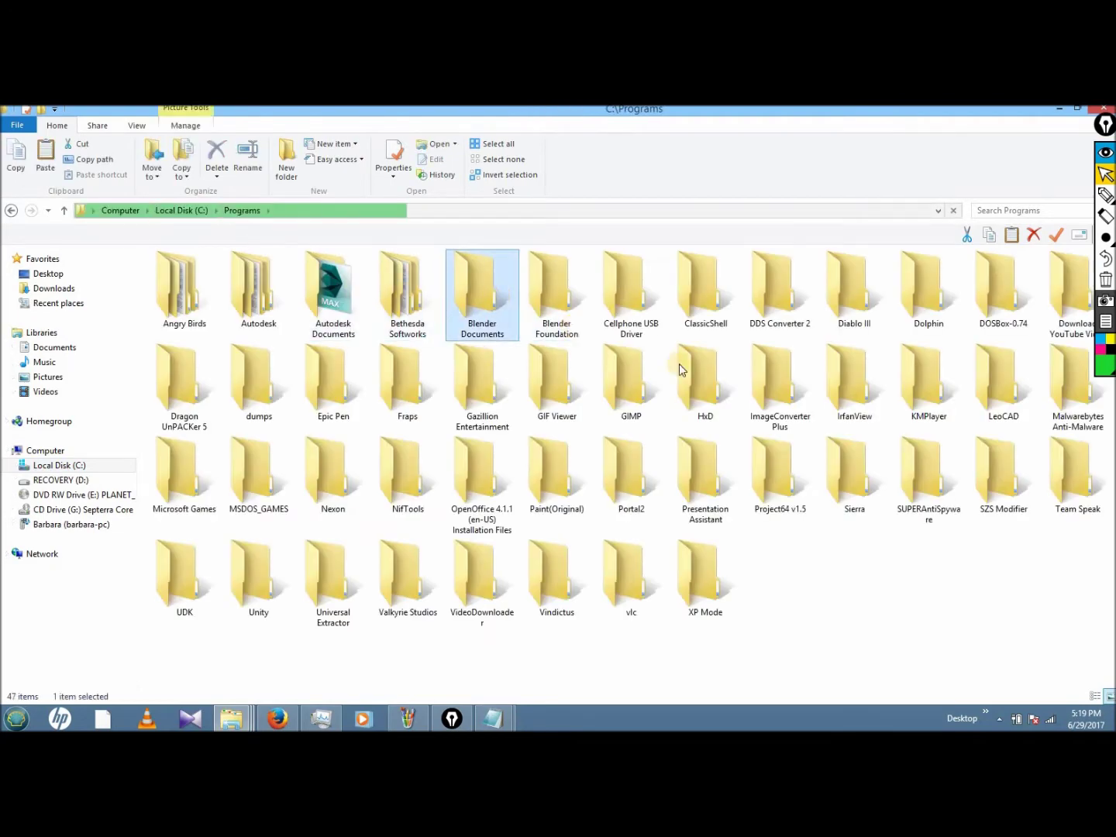
key("ctrl+v")
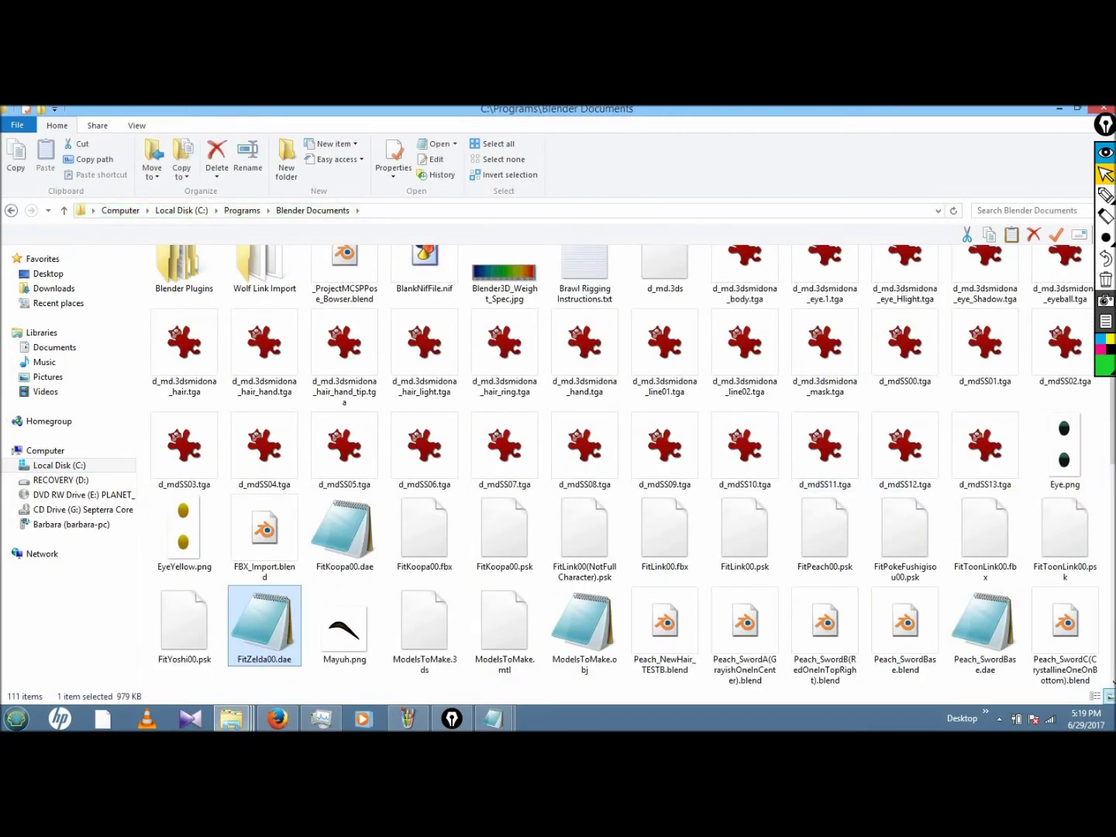
left_click(1107, 434)
left_click_drag(1111, 435, 1112, 456)
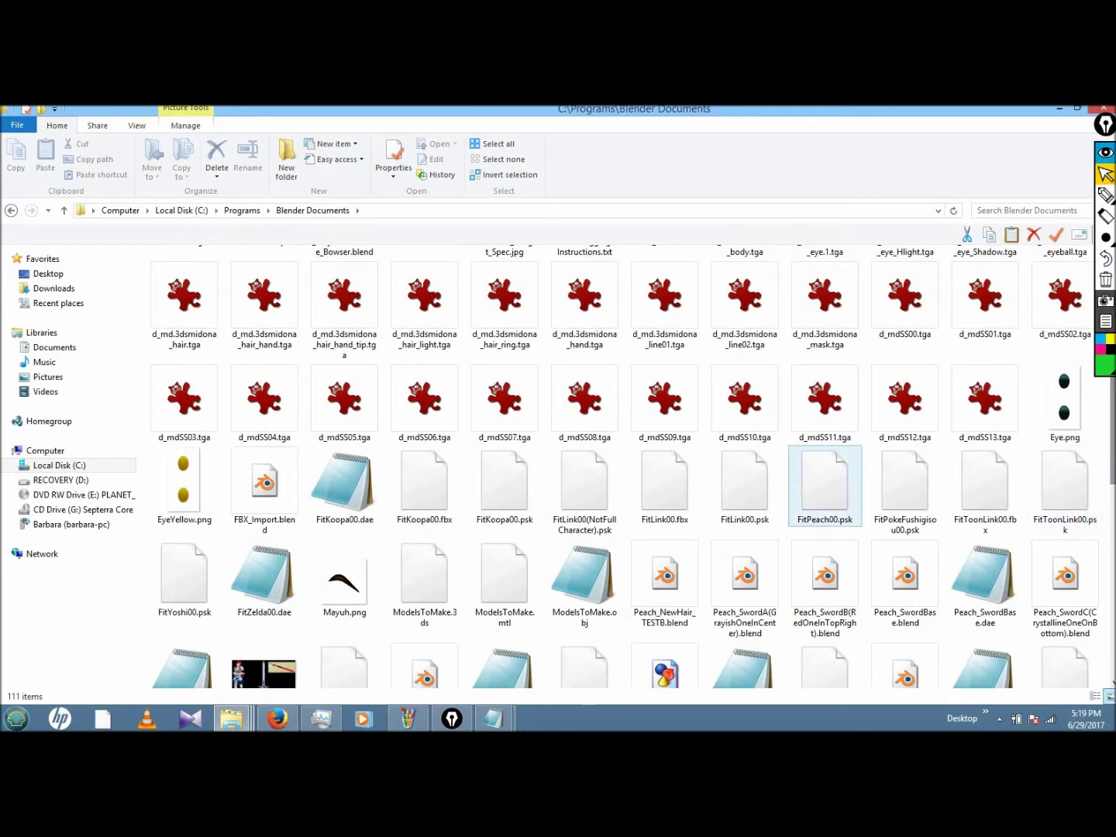
- Switch to FBX Converter, convert FitZelda00.dae from the Blender Documents folder to a binary FBX 2013 file, and close the converter
left_click(1063, 109)
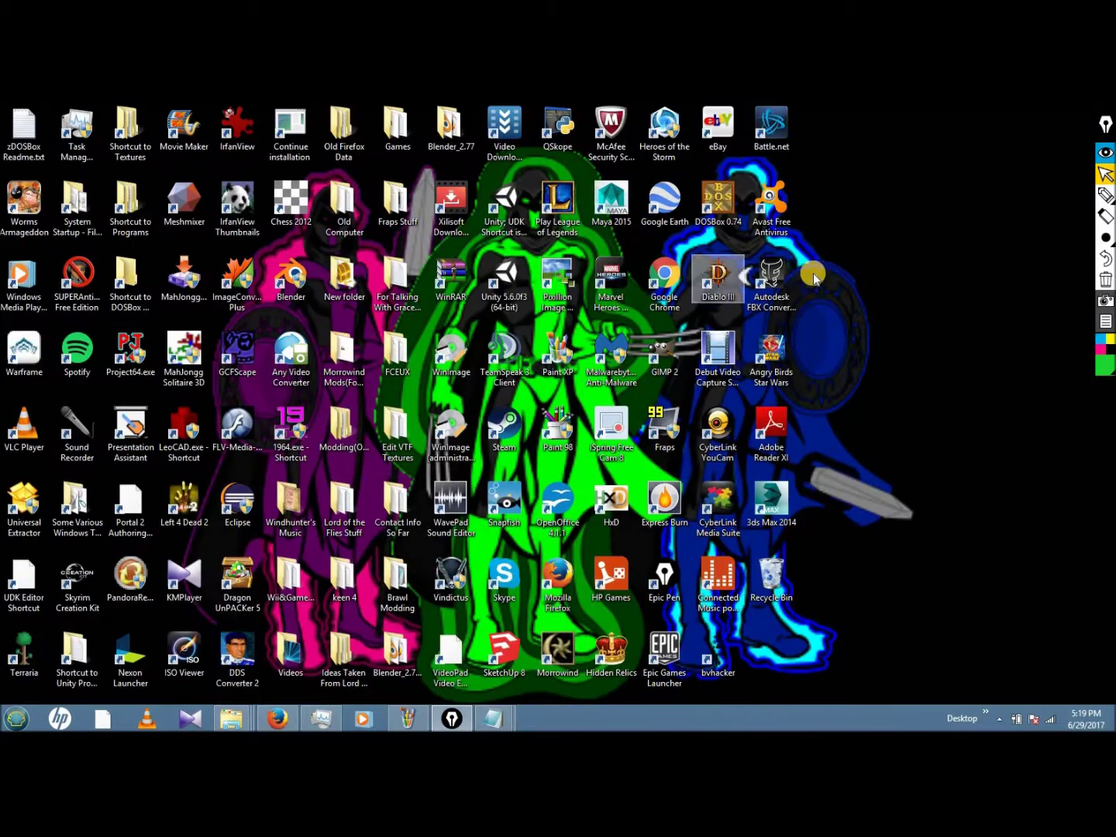
left_click(798, 290)
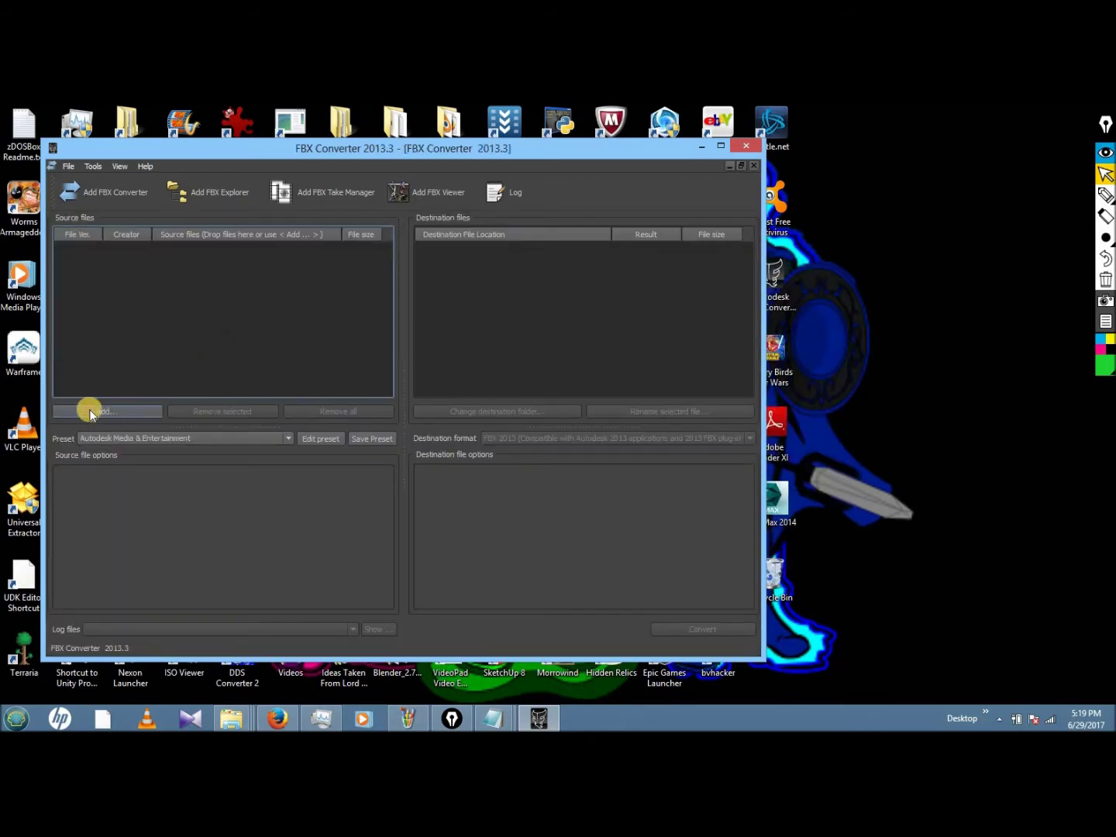
left_click(120, 417)
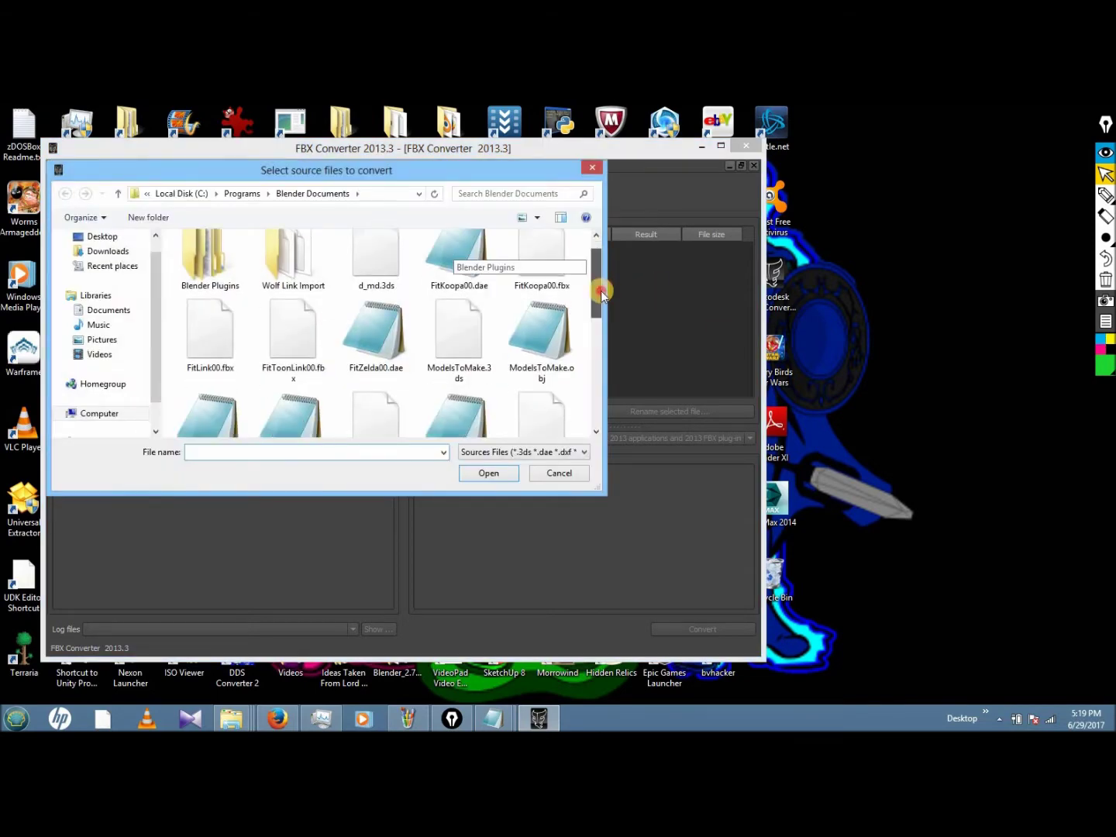
scroll(598, 289, "down", 2)
scroll(597, 290, "up", 2)
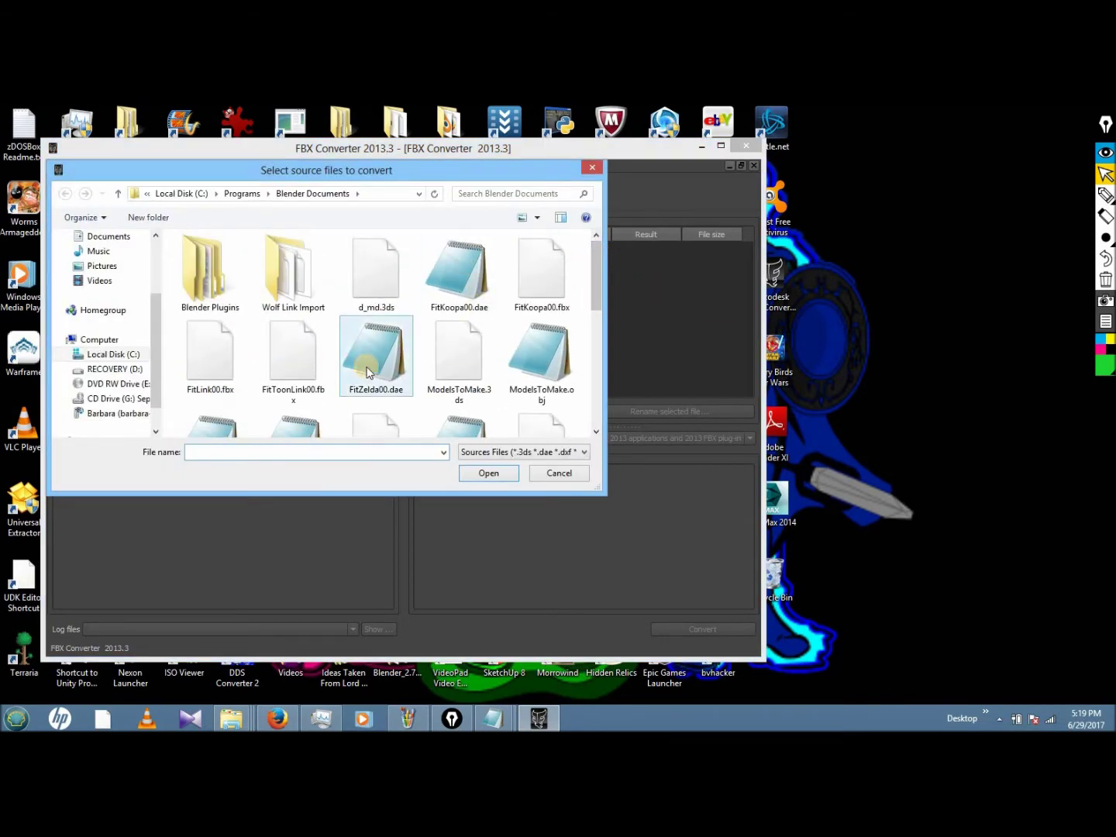
double_click(384, 368)
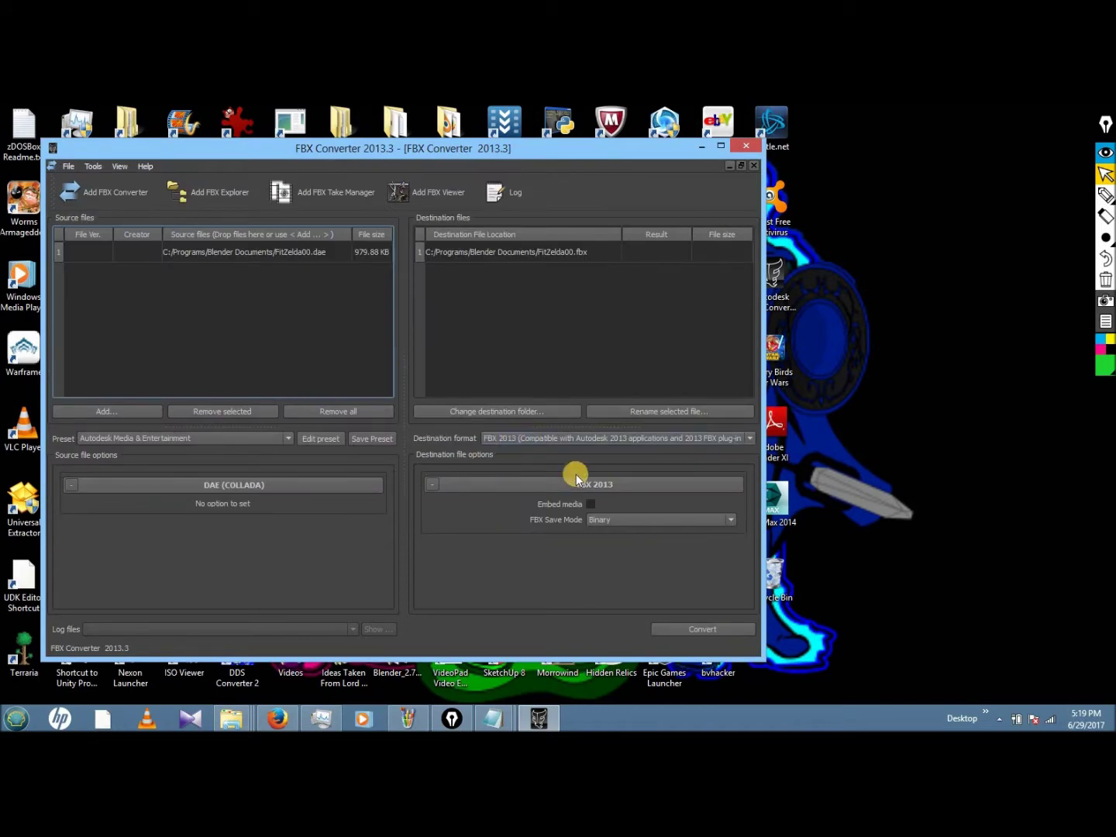
left_click(699, 630)
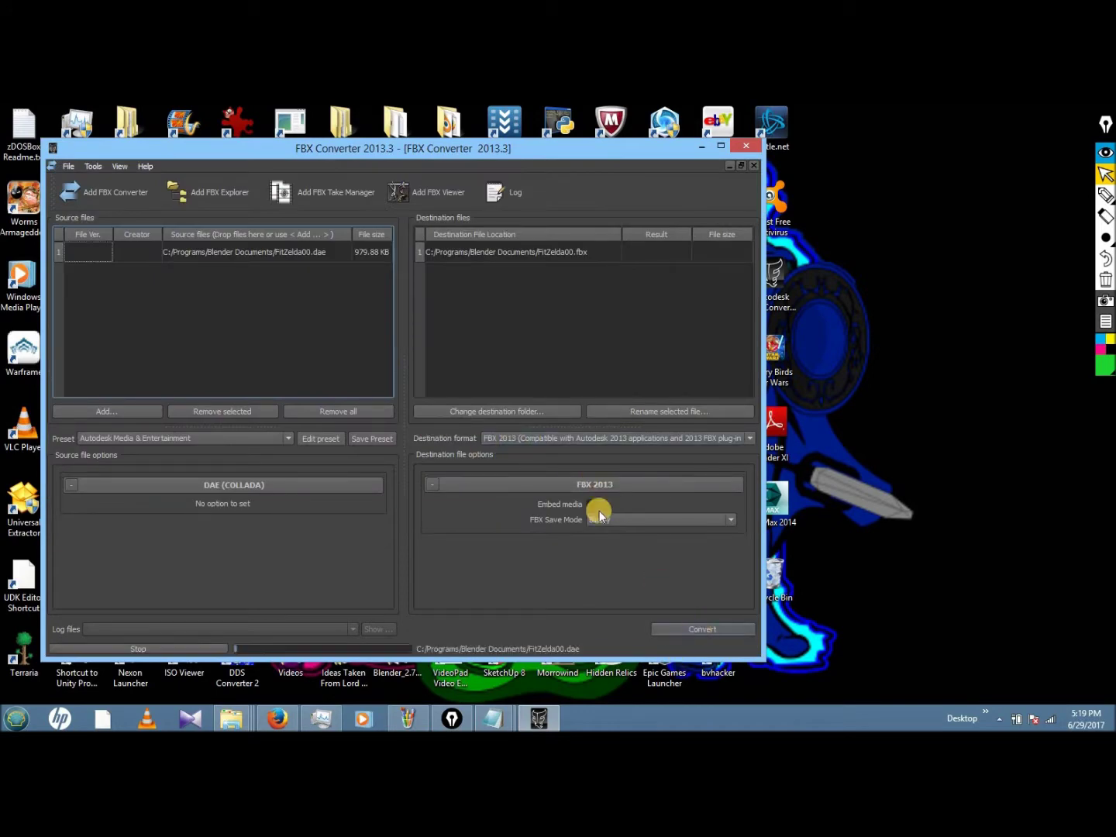
left_click(749, 146)
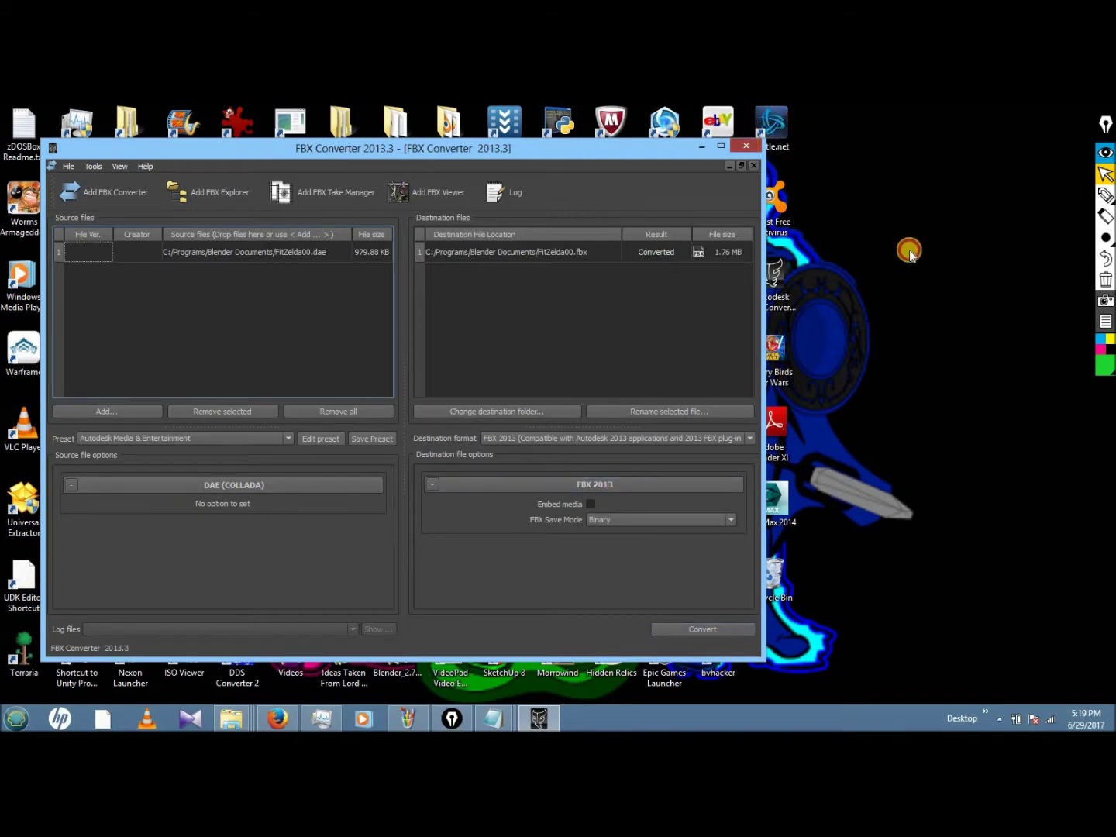
- Delete FitZelda00.dae from the Brawl Modding folder
mouse_move(250, 727)
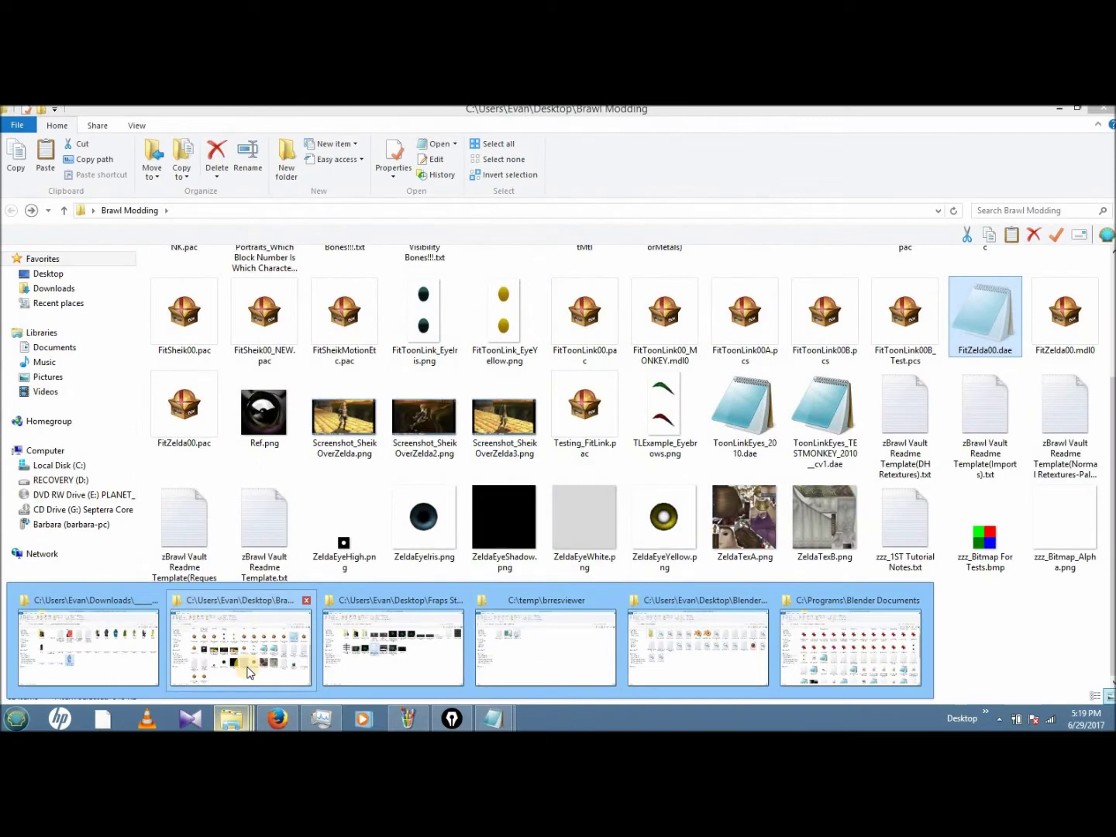
left_click(249, 671)
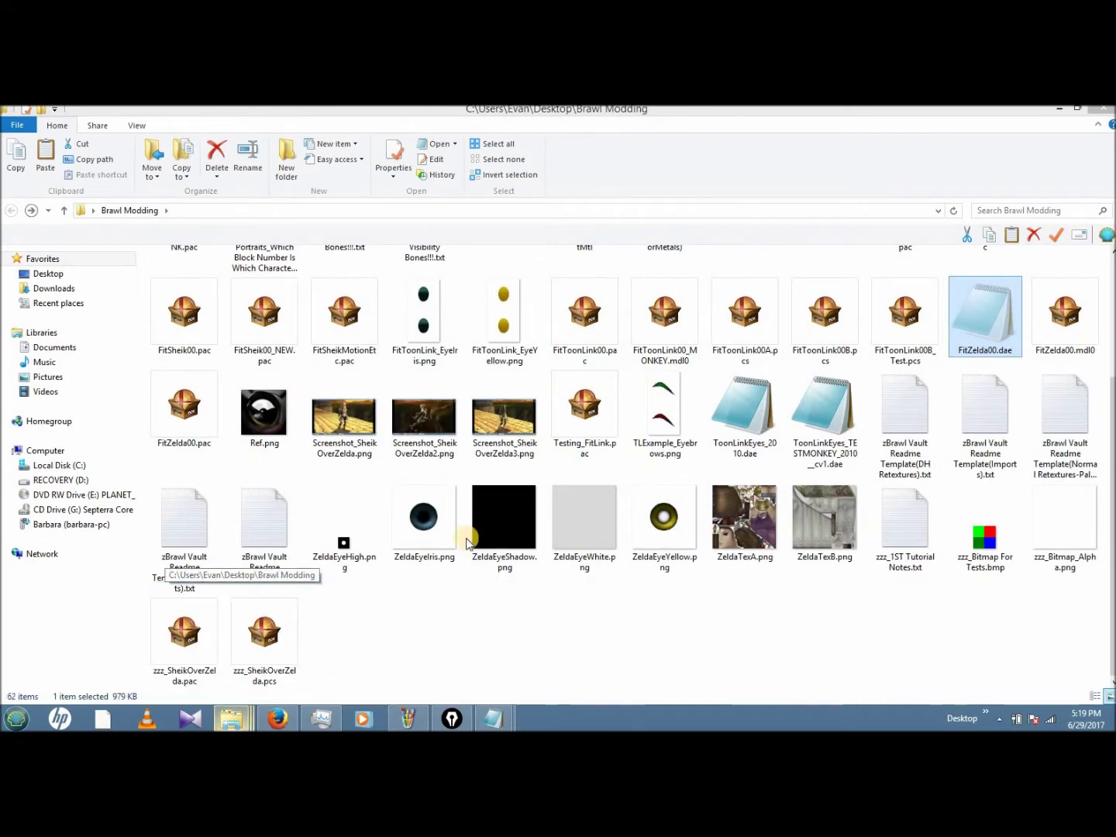
scroll(665, 476, "up", 1)
scroll(664, 475, "down", 1)
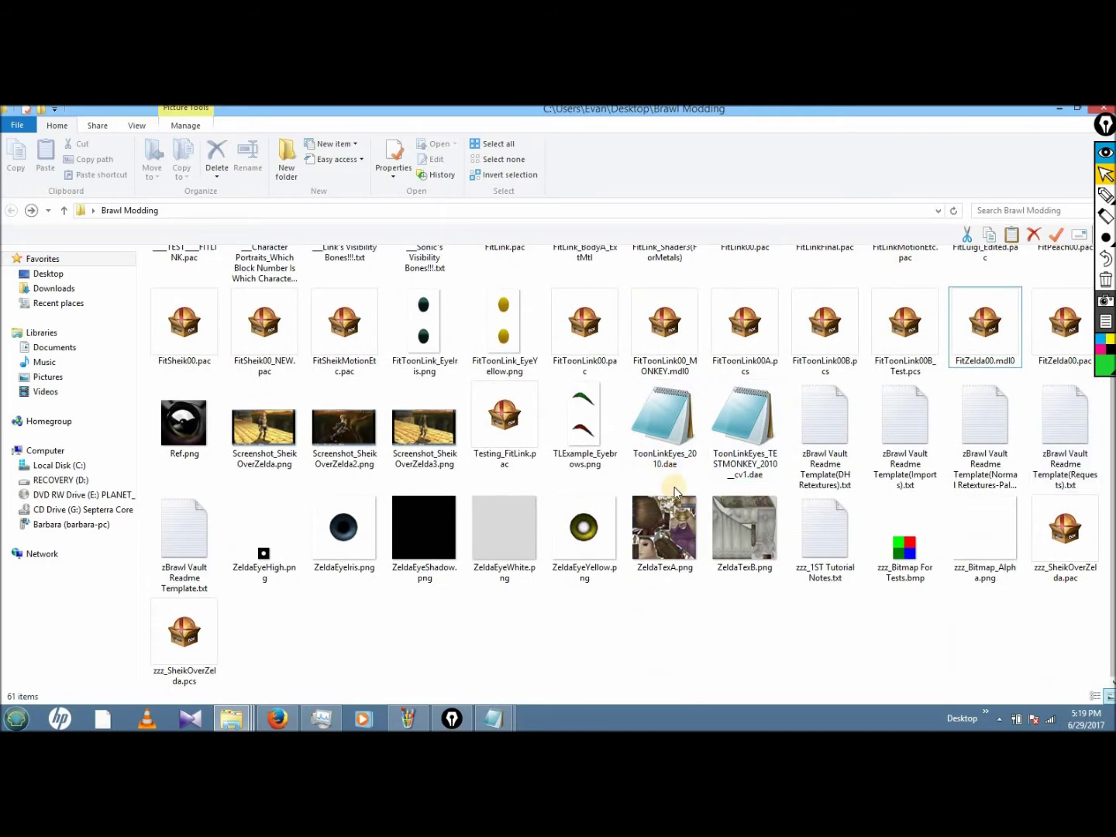
- Copy FitSheik00.pac from the Brawl Modding folder into the C:\temp\brresviewer folder
scroll(891, 464, "up", 1)
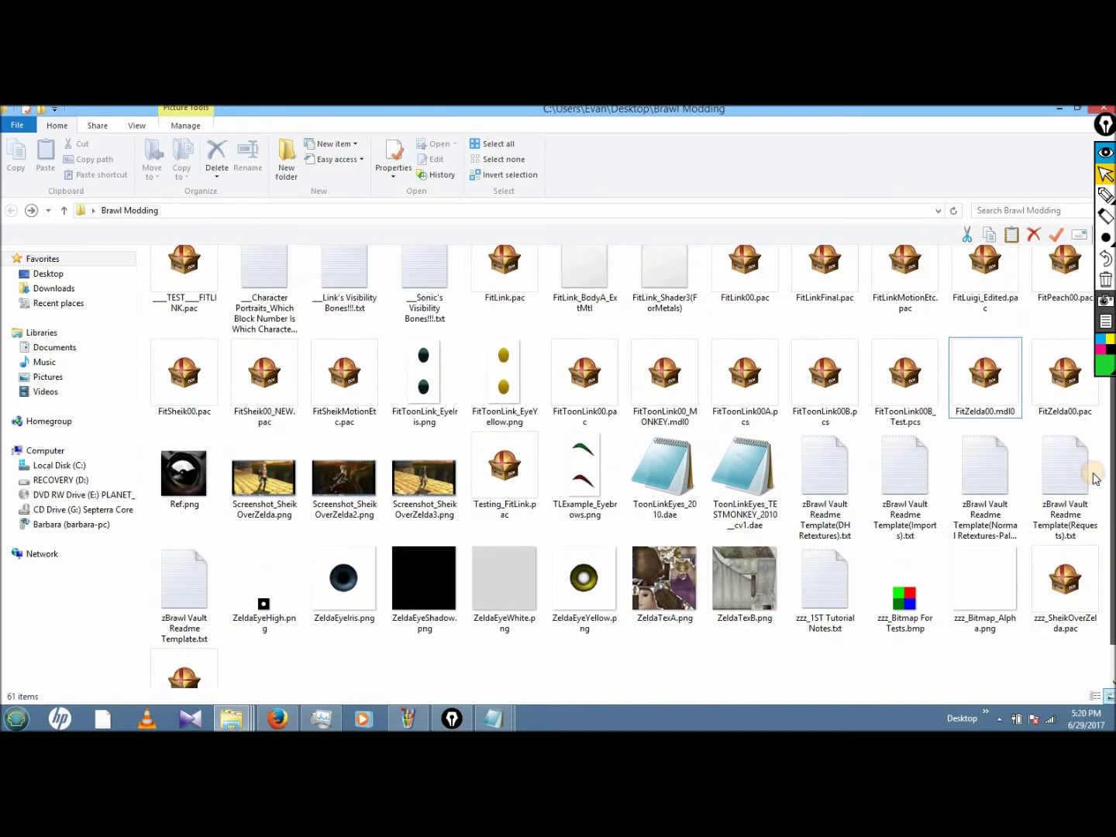
left_click(1070, 474)
left_click(1066, 376)
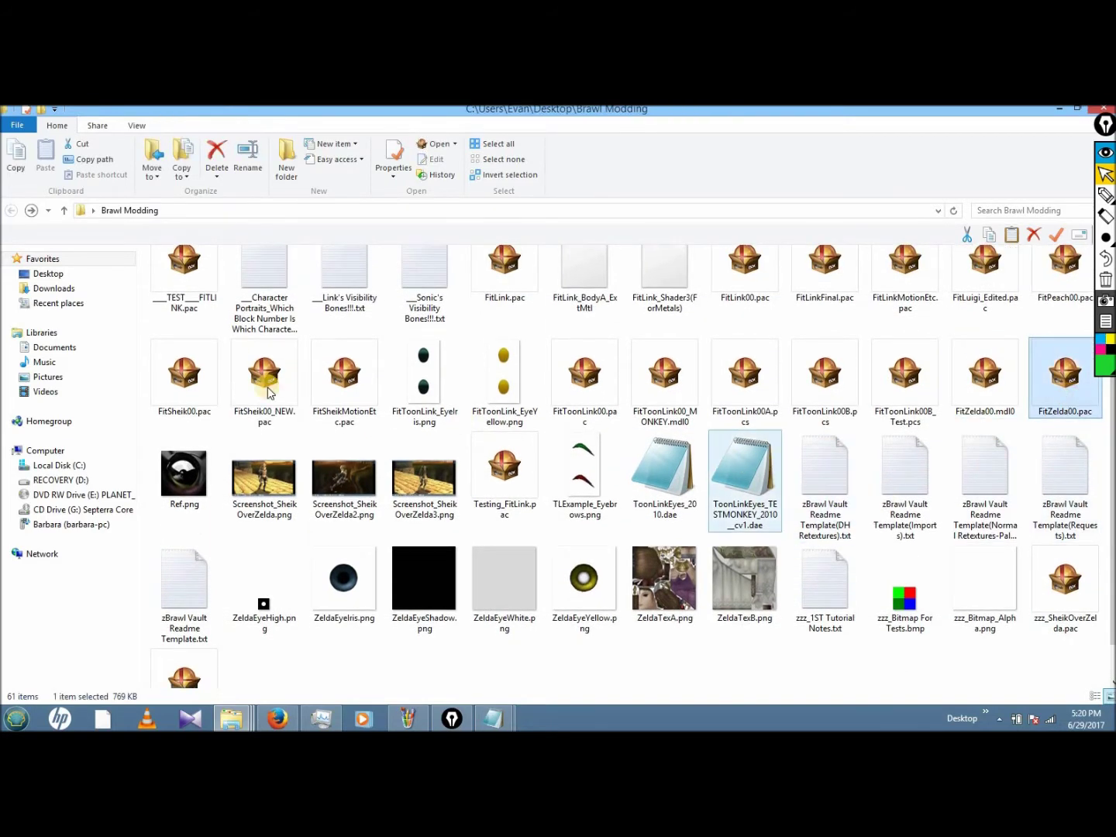
left_click(192, 384)
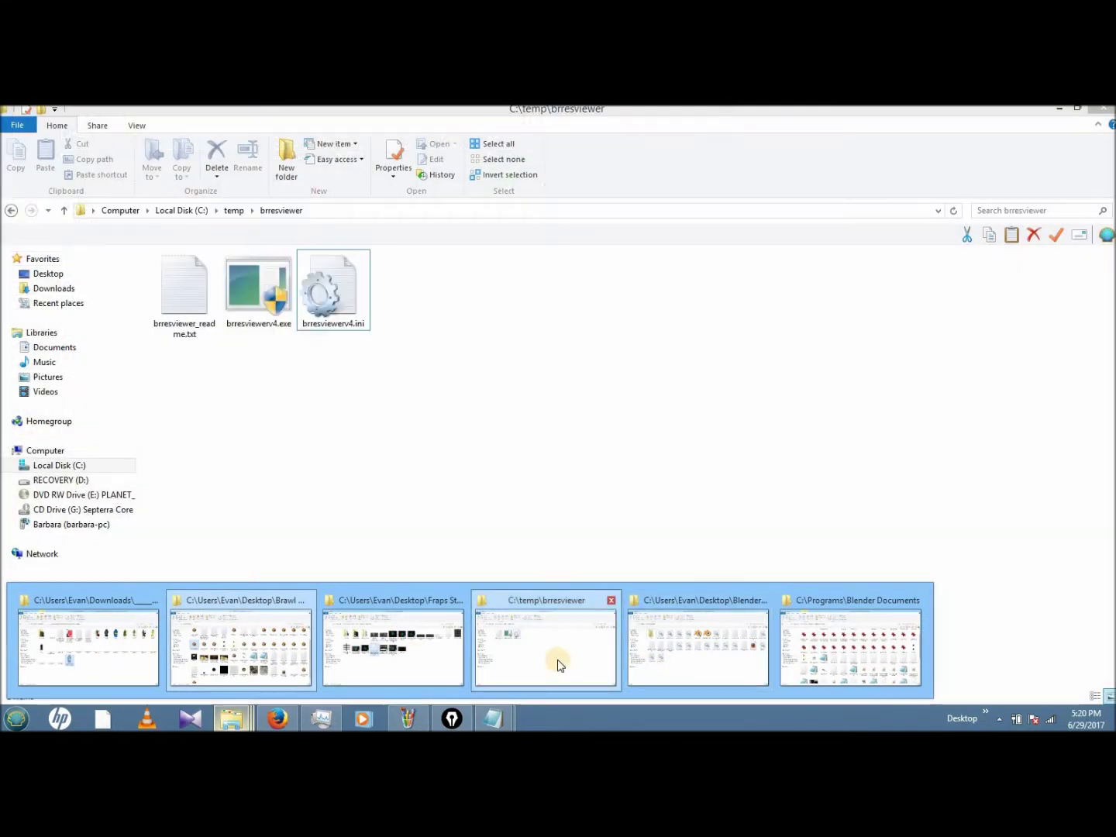
left_click(561, 662)
key("ctrl+v")
left_click(434, 401)
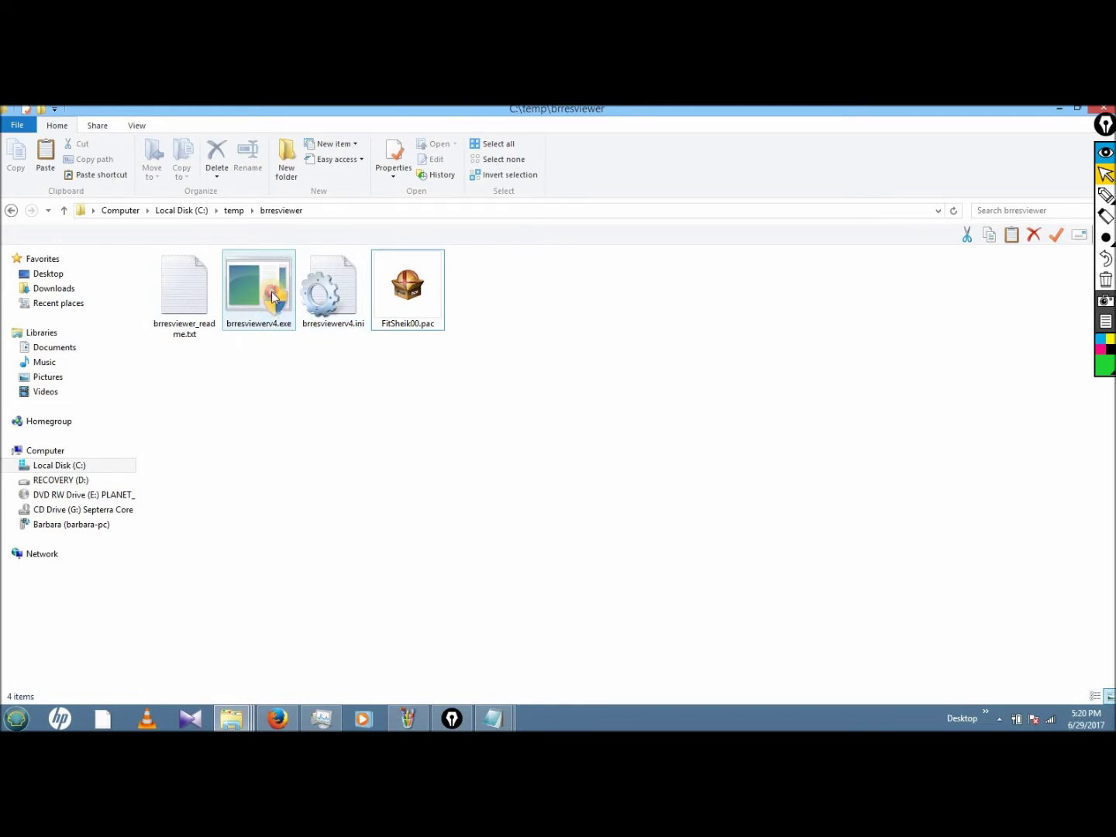
- Launch BRRES Viewer from brresviewerv4.exe and open FitSheik00.pac in it
double_click(272, 296)
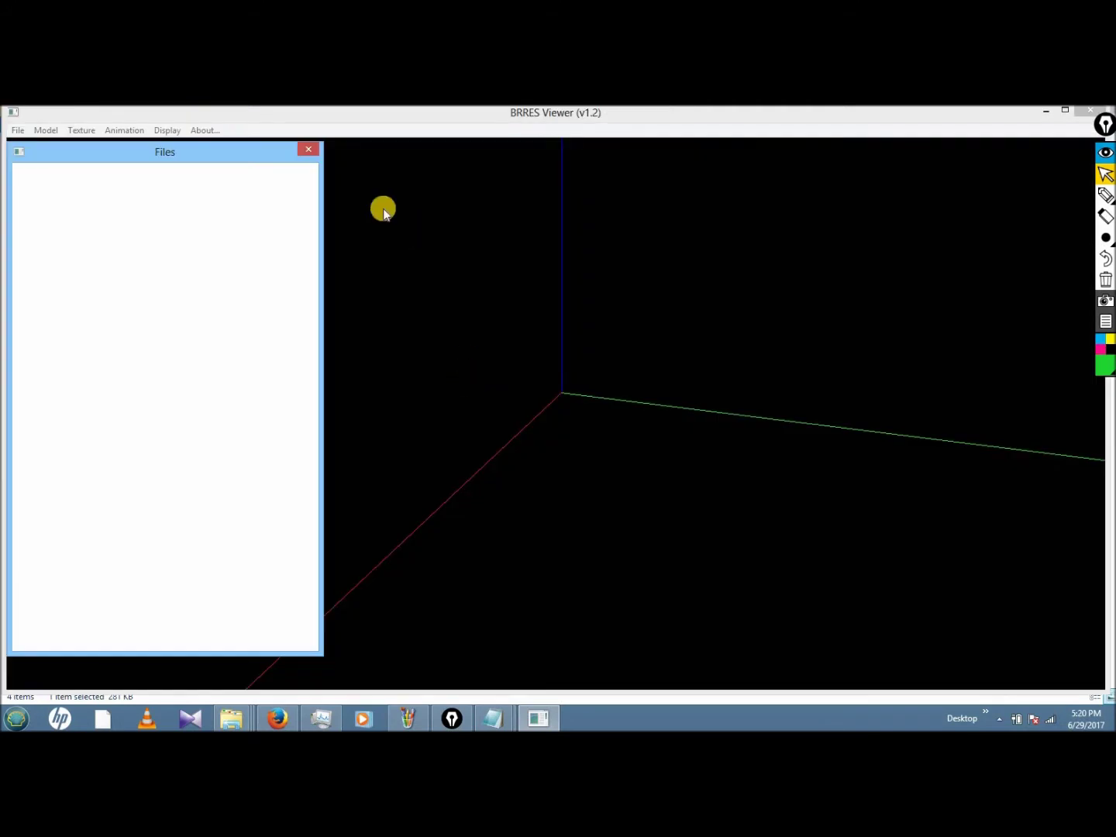
left_click(17, 132)
left_click(44, 143)
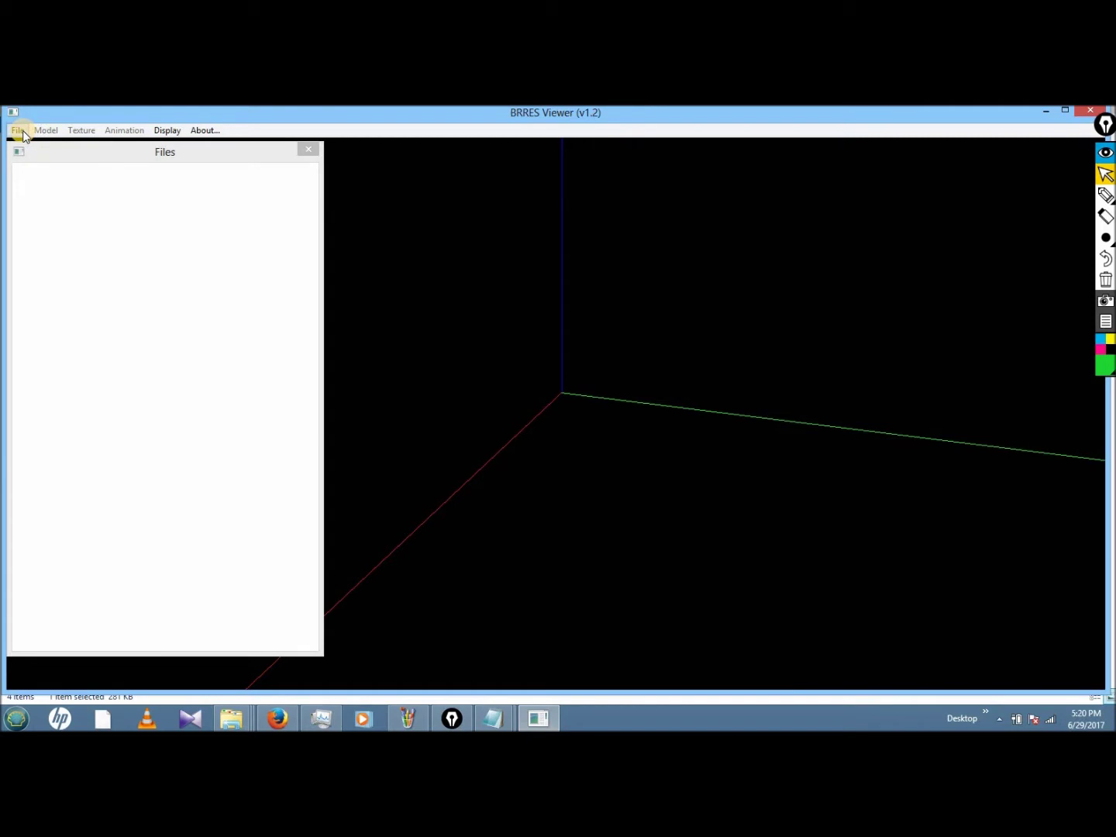
left_click(22, 132)
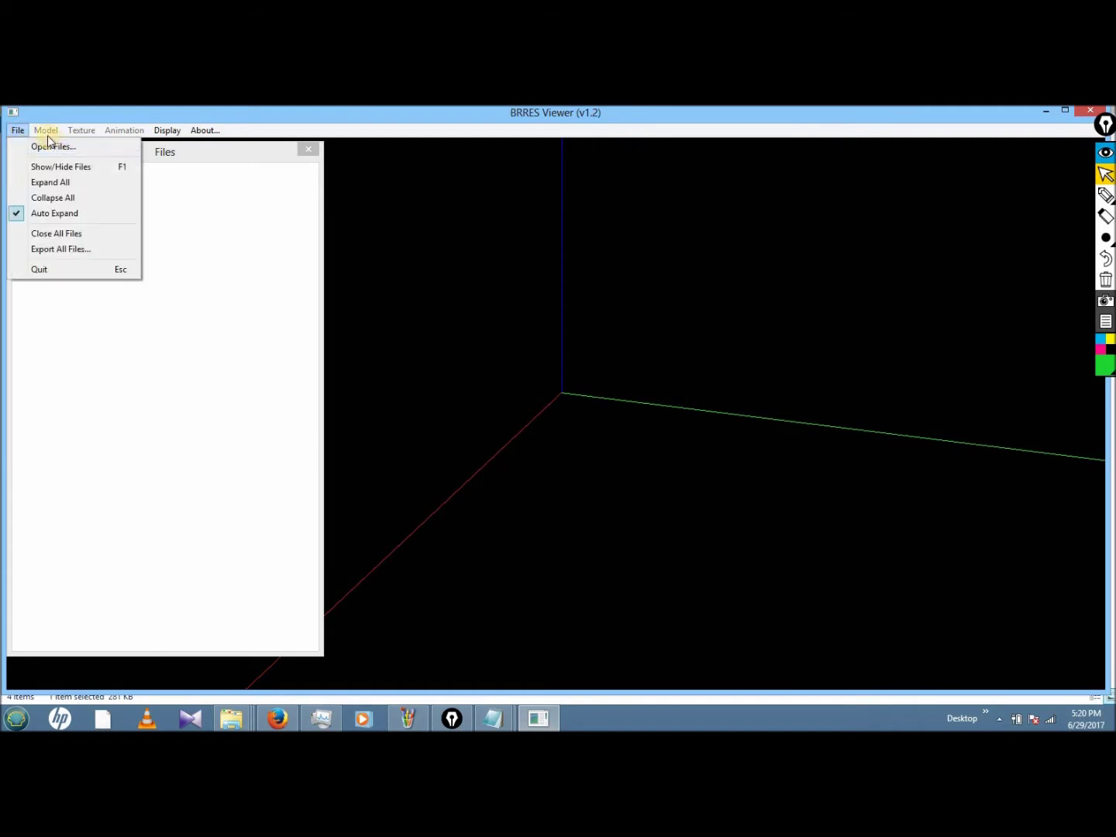
left_click(34, 146)
left_click(18, 128)
left_click(18, 128)
left_click(18, 129)
left_click(39, 148)
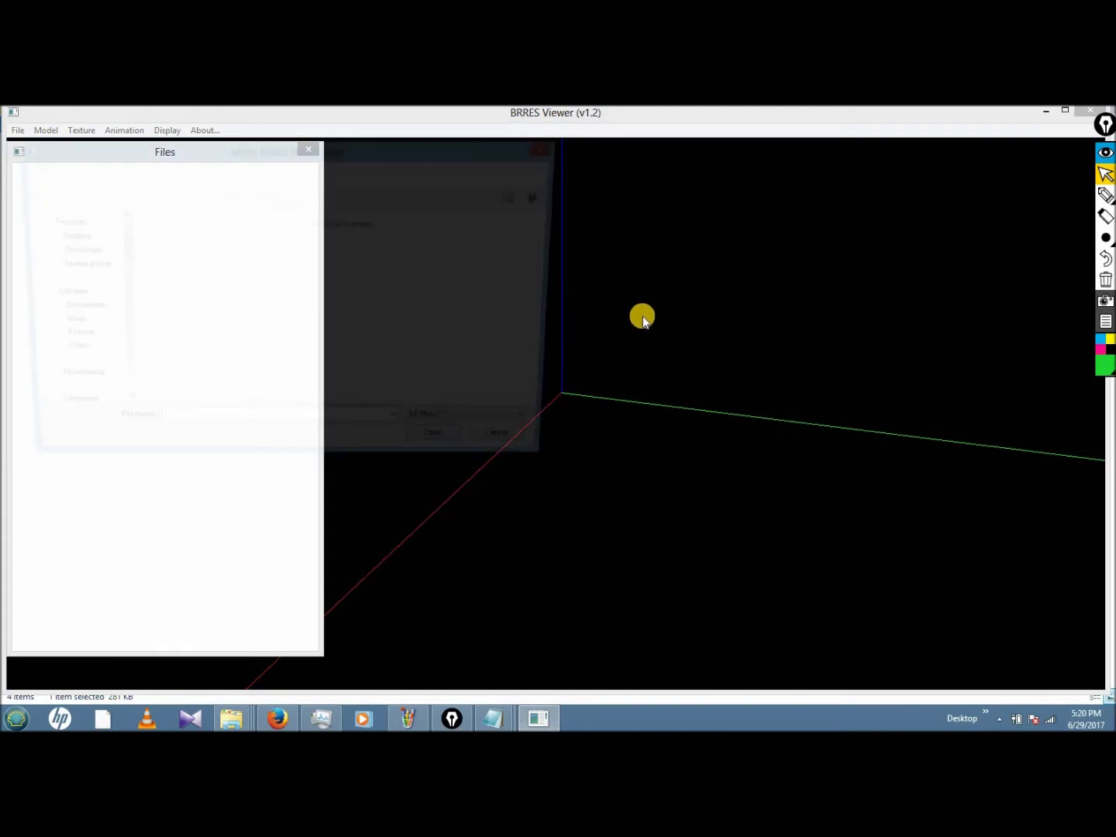
double_click(445, 264)
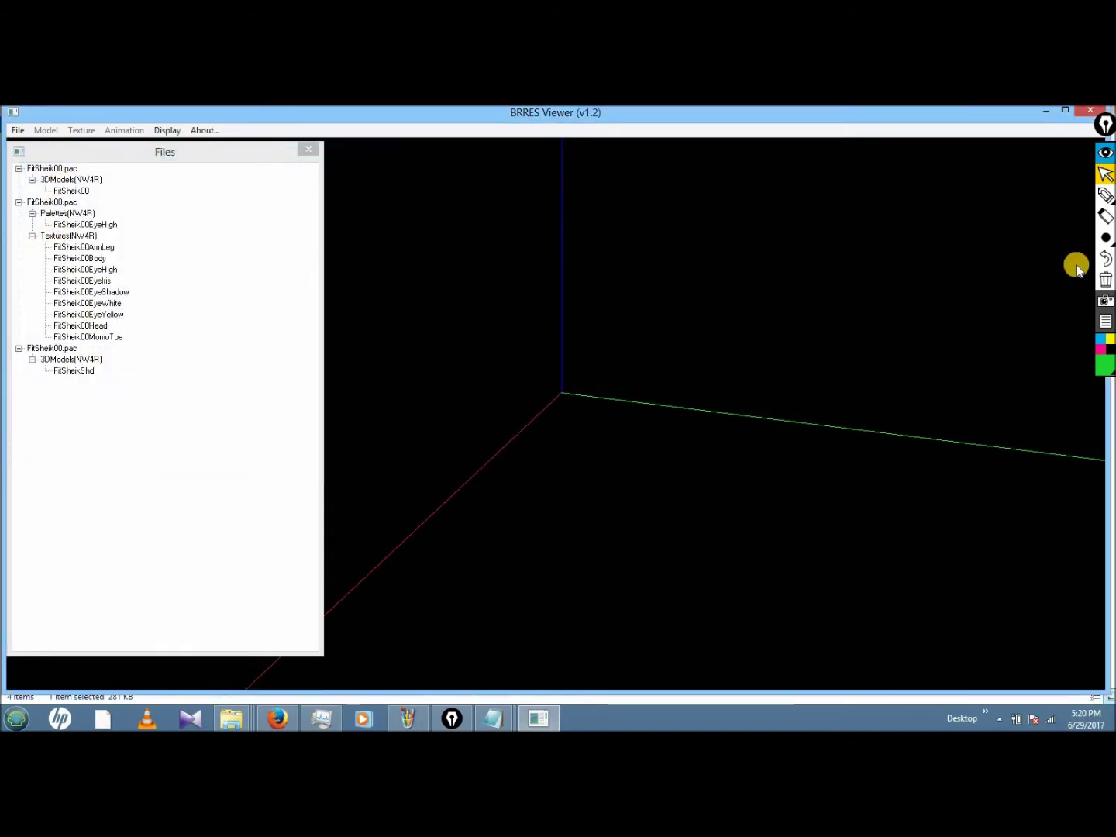
- Mark the file tree with the green on-screen pen, bracketing its contents, flagging the model and texture groups, and underlining FitSheik00 and FitSheikShd
left_click(1105, 200)
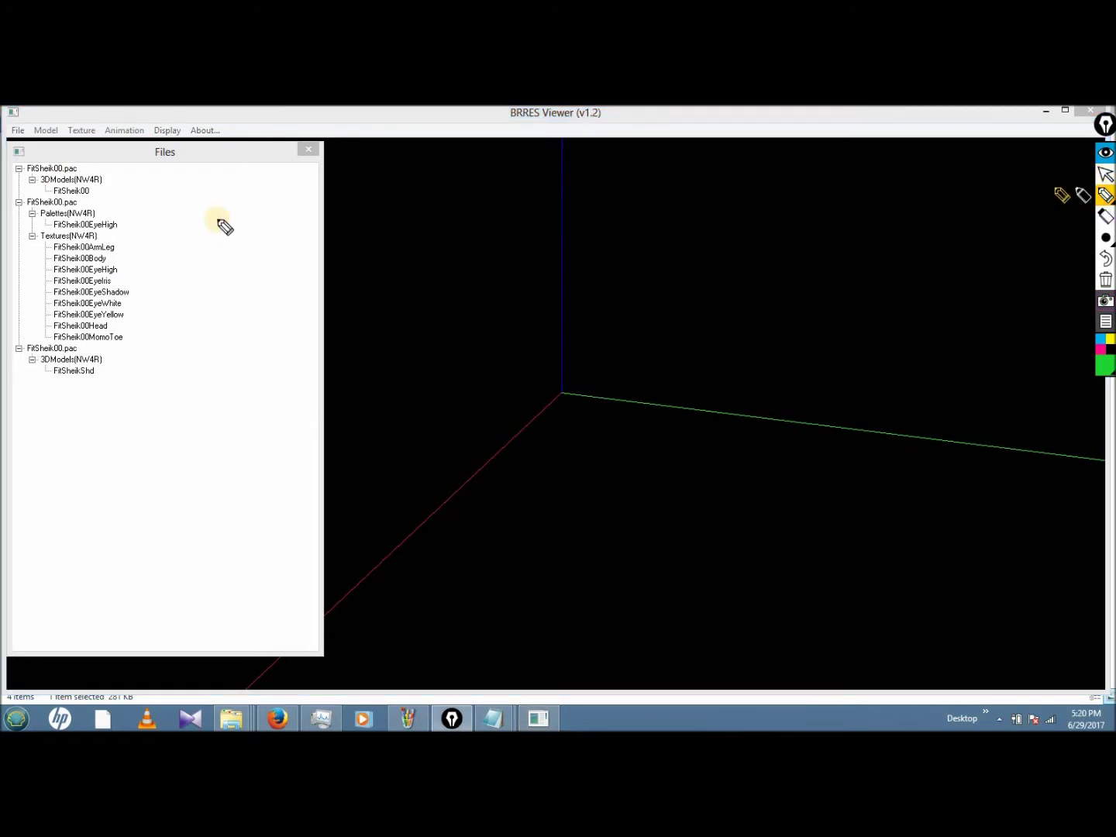
mouse_move(118, 171)
left_mouse_down()
mouse_move(164, 373)
mouse_move(122, 379)
left_mouse_up()
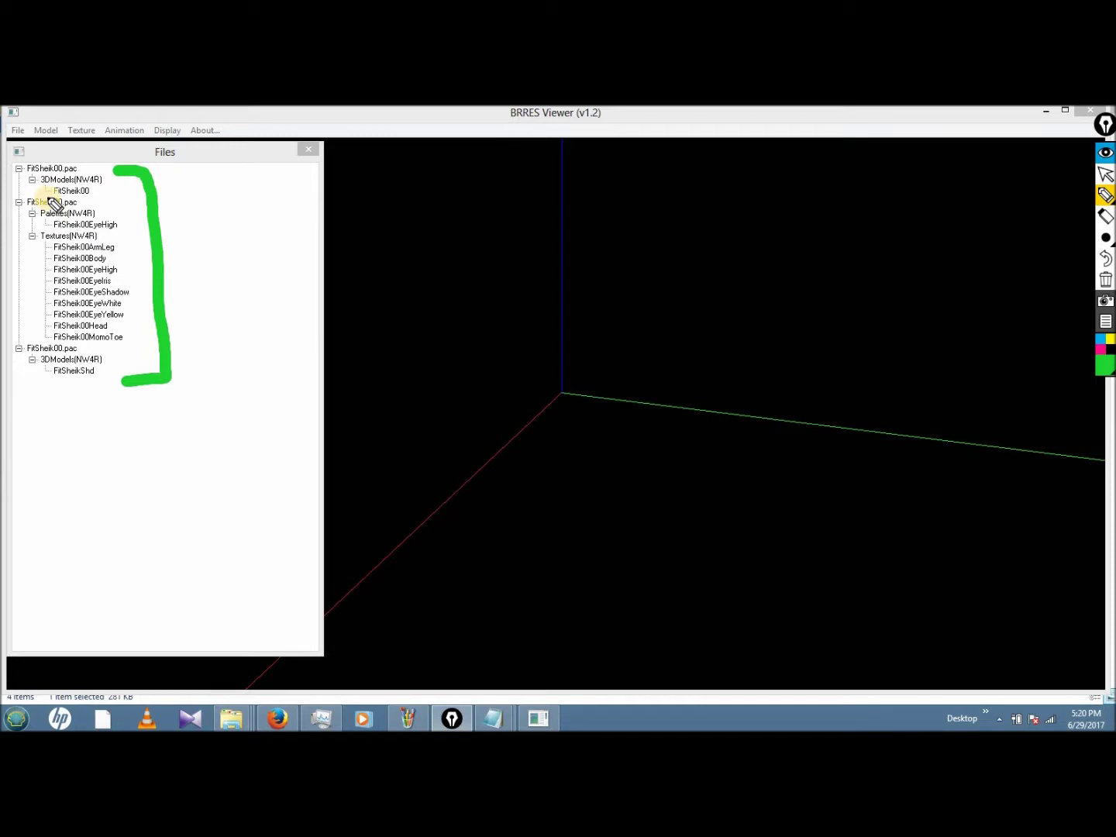
left_click_drag(11, 180, 22, 180)
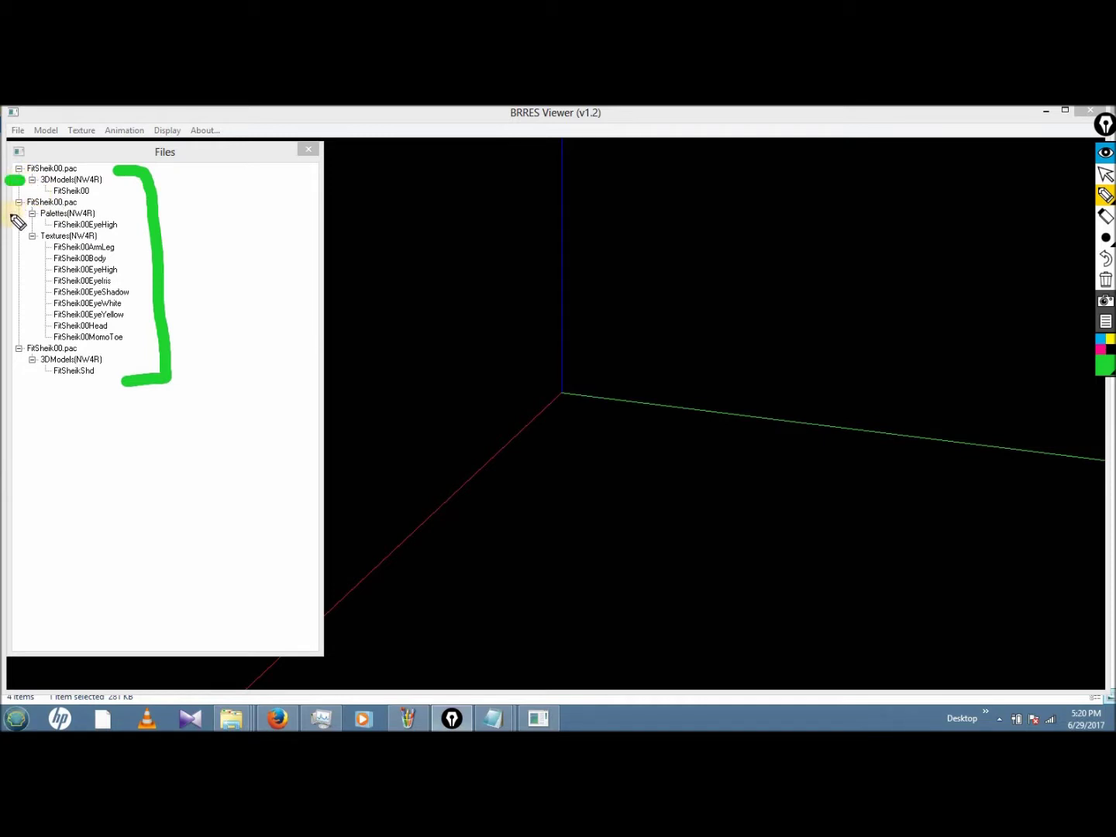
left_click_drag(27, 242, 13, 241)
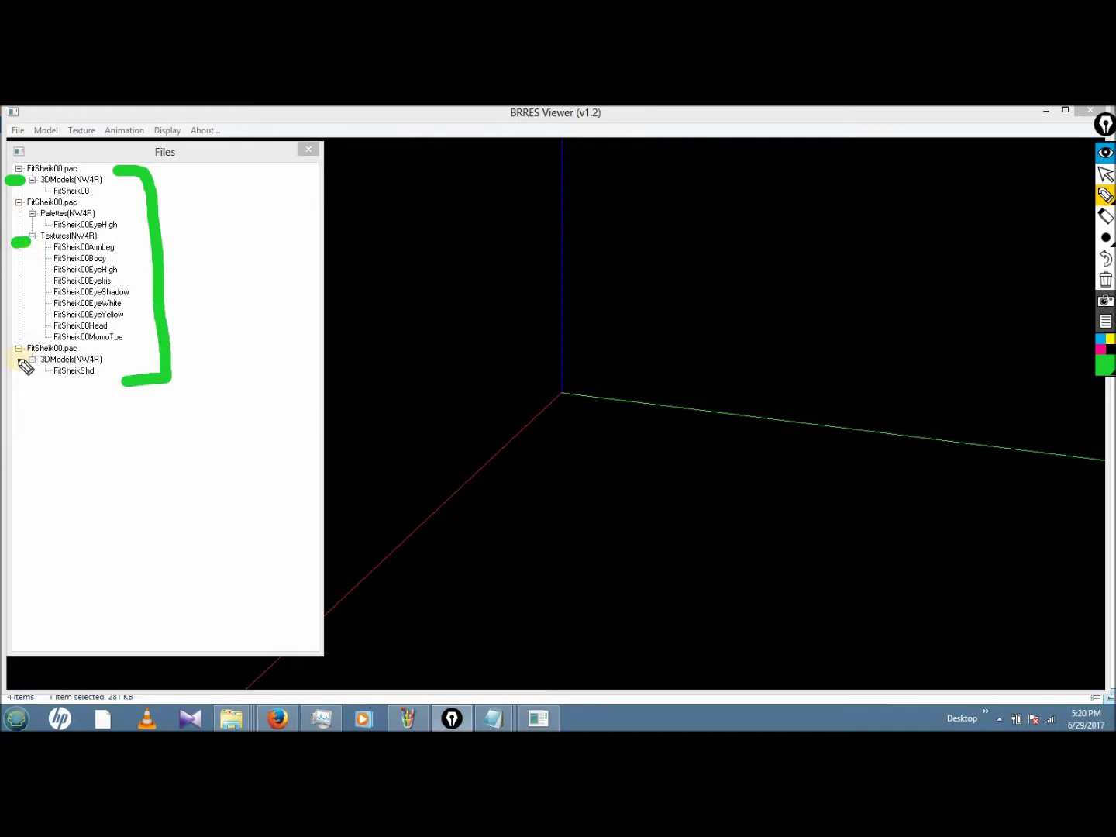
left_click_drag(14, 363, 87, 384)
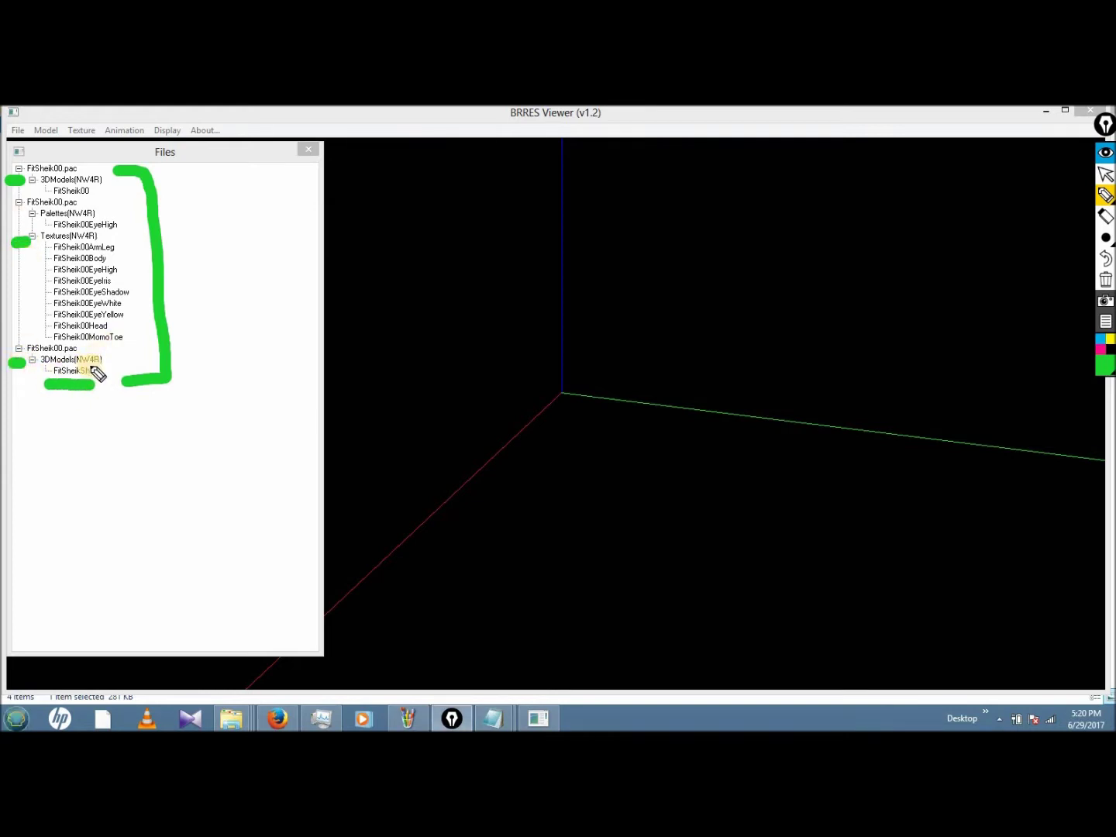
left_click_drag(51, 199, 63, 201)
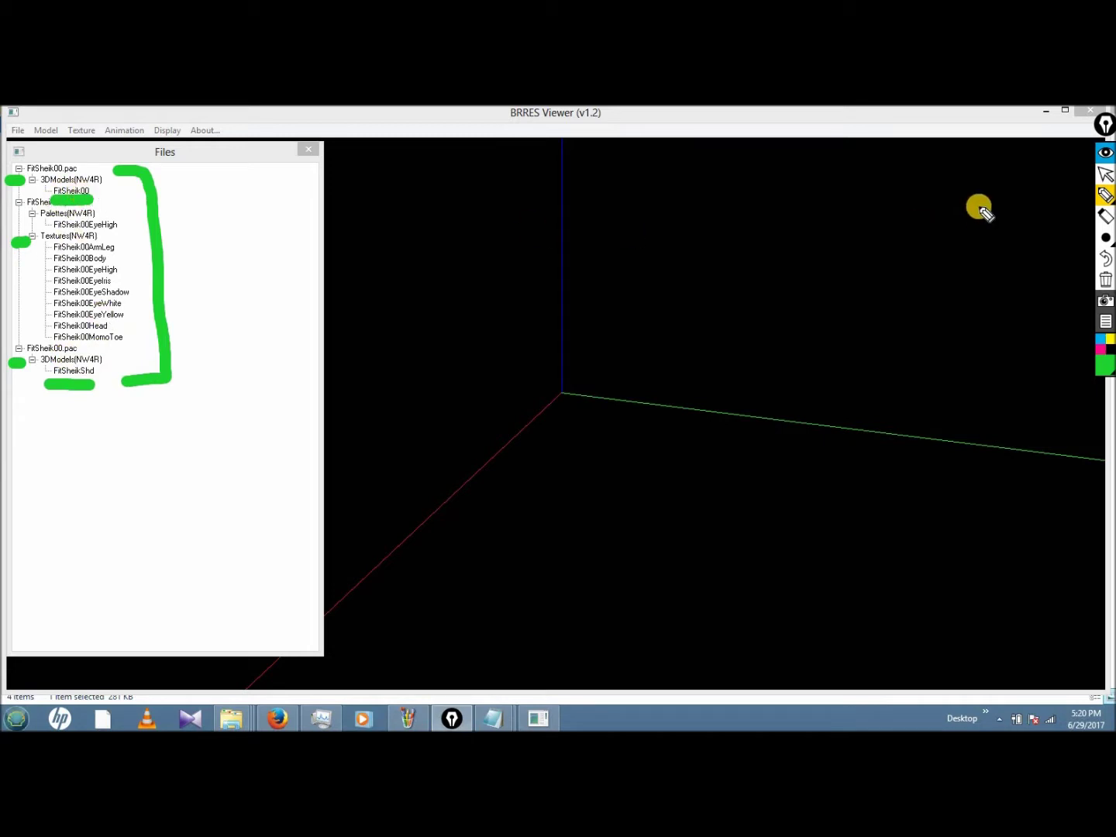
left_click(1106, 173)
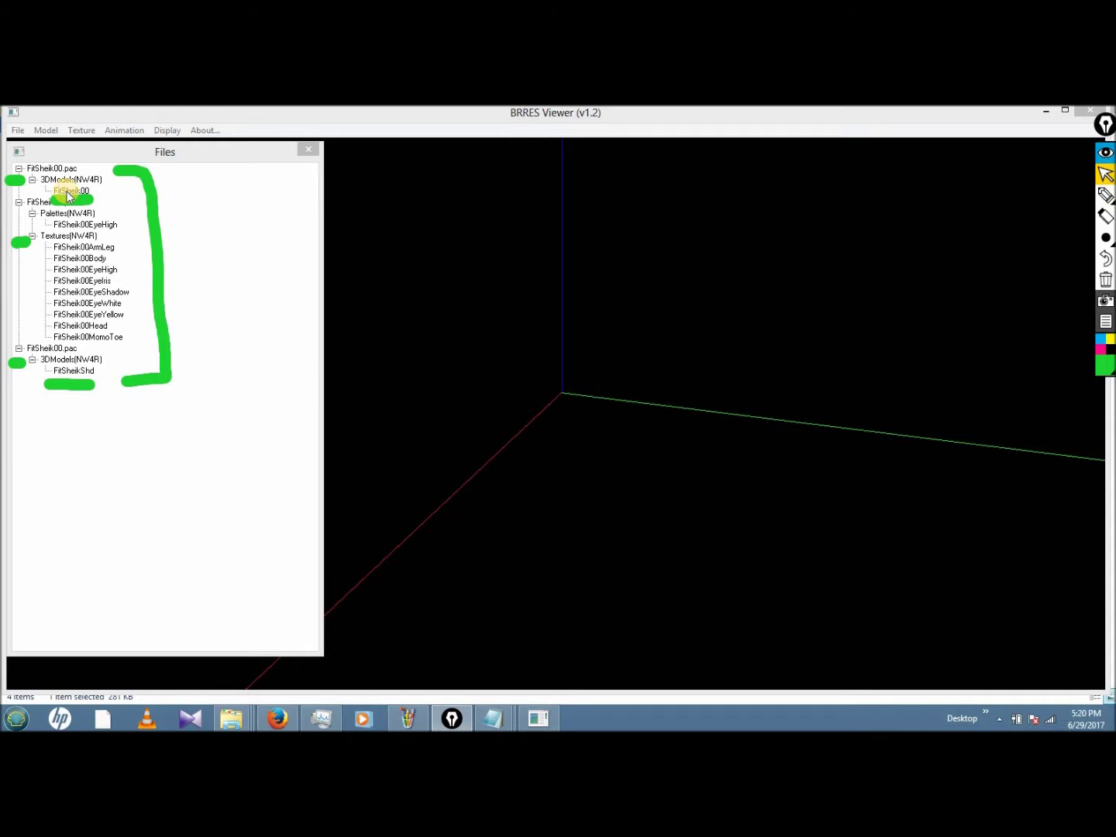
- Display the FitSheik00 model in the viewer and clear all pen marks from the screen
double_click(72, 192)
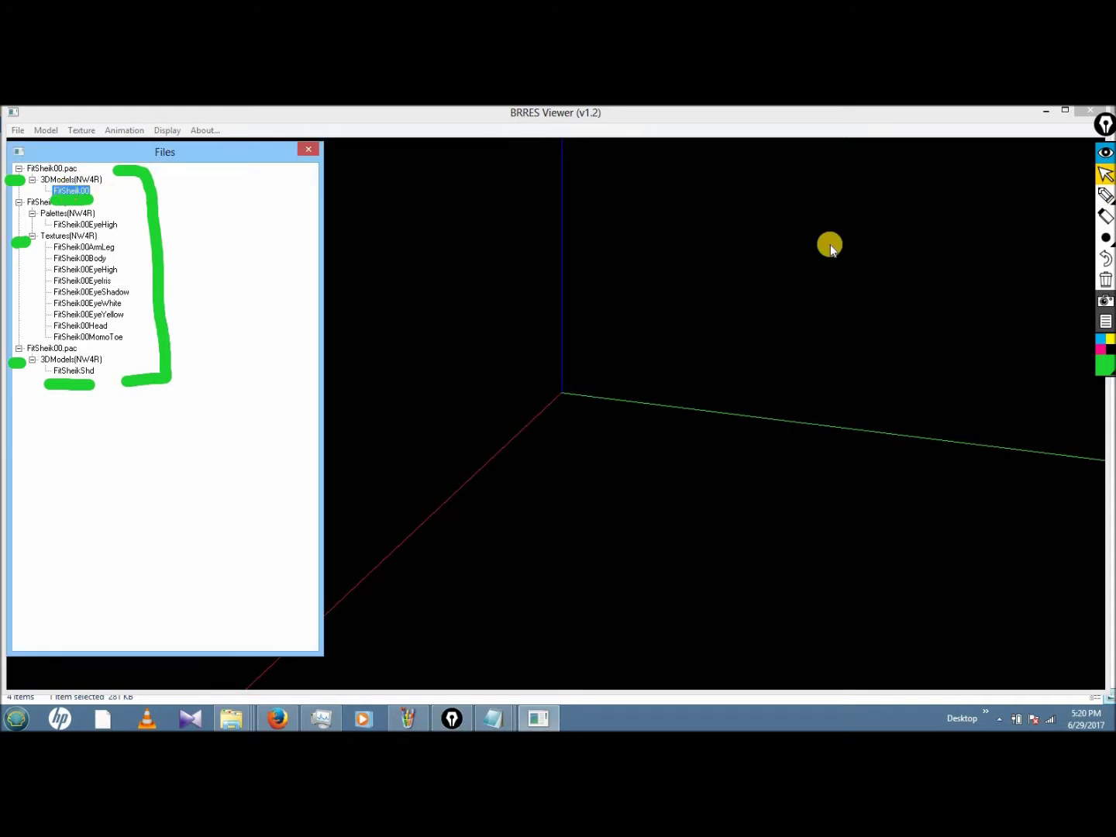
left_click(1101, 279)
left_click(516, 231)
- Examine the whole Sheik model in the 3D view from several angles and distances
left_click_drag(558, 241, 504, 213)
right_click_drag(450, 284, 521, 431)
left_click_drag(517, 321, 672, 364)
right_click_drag(600, 378, 560, 352)
scroll(563, 351, "down", 4)
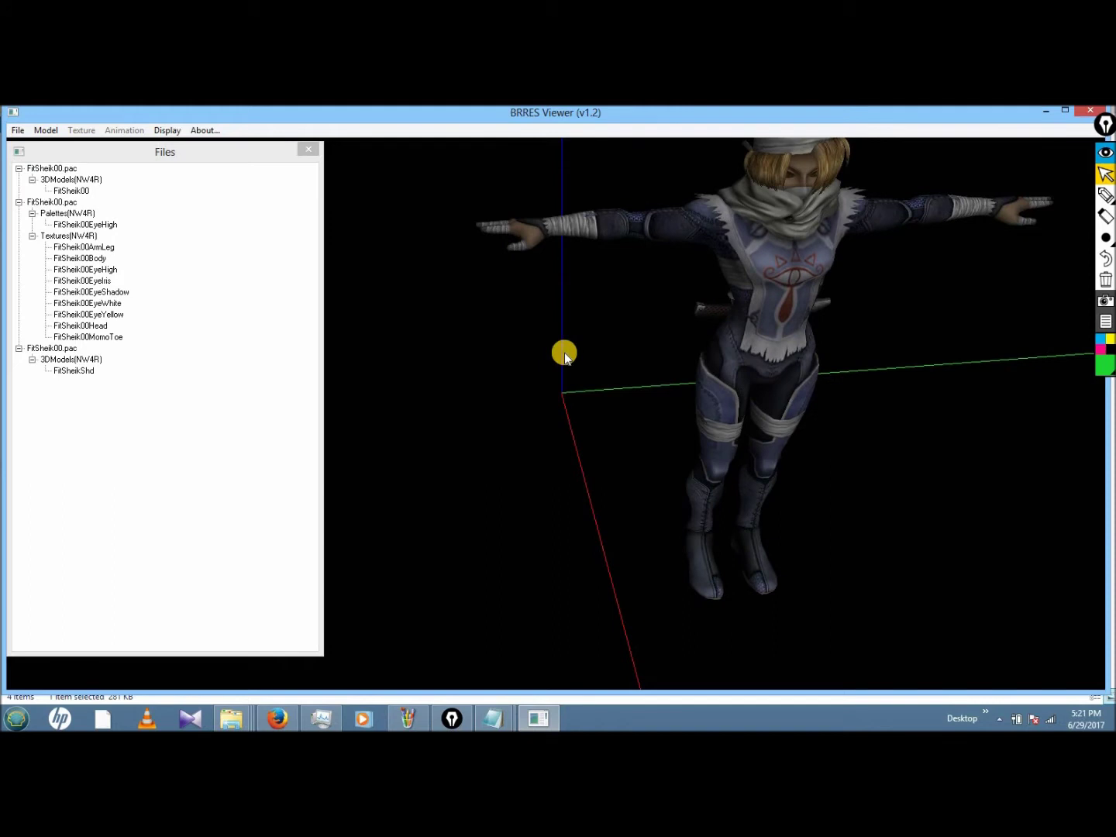
right_click_drag(576, 390, 552, 374)
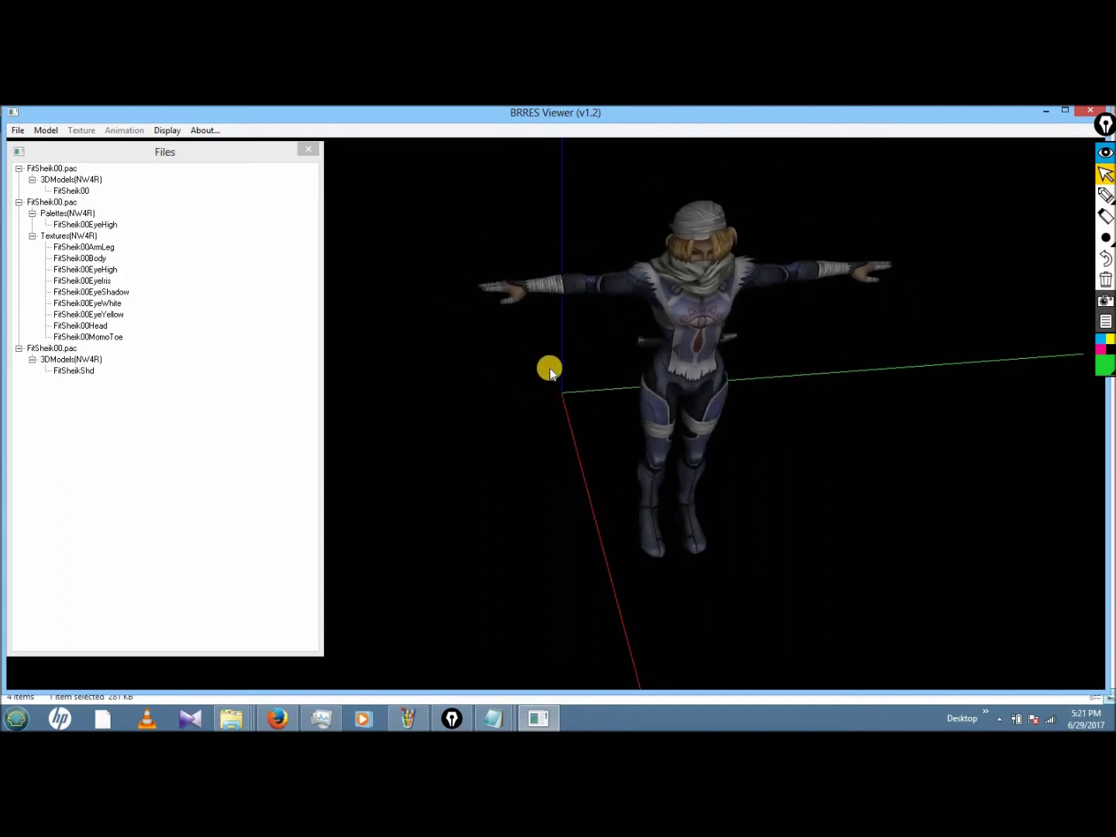
scroll(552, 370, "up", 4)
scroll(555, 375, "down", 6)
scroll(558, 372, "up", 3)
scroll(561, 373, "down", 4)
scroll(561, 374, "up", 3)
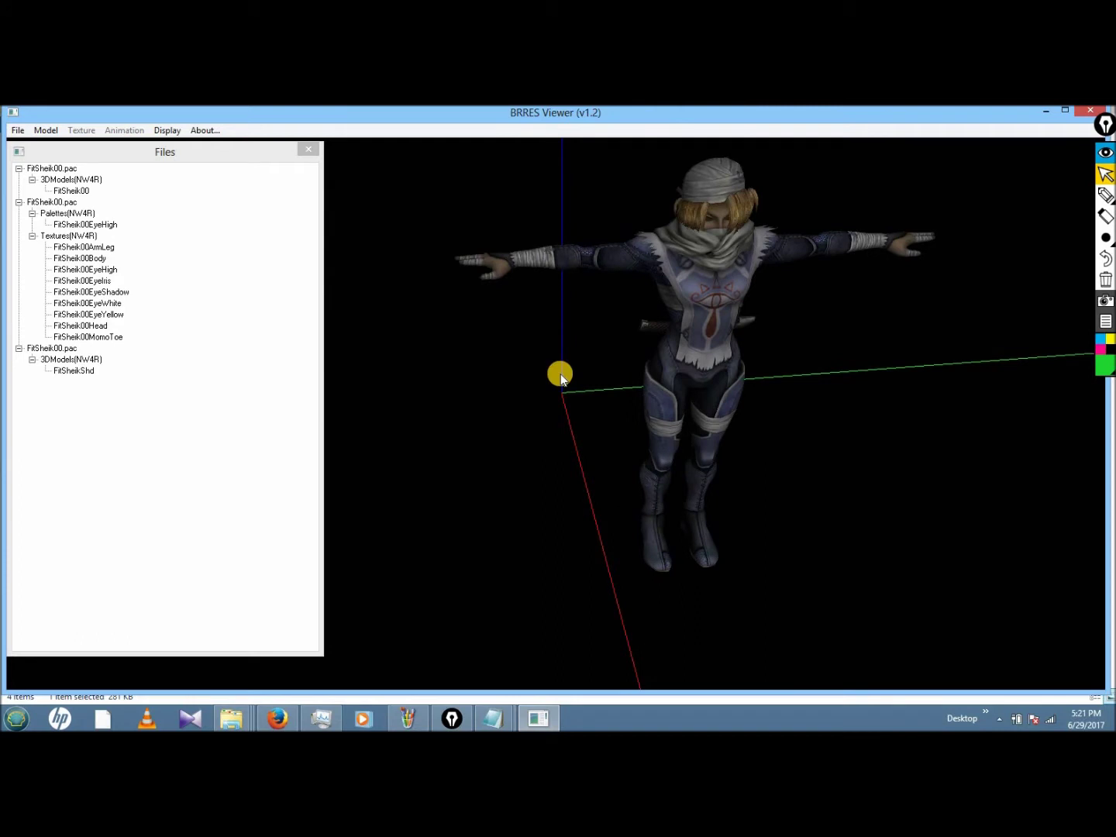
scroll(561, 373, "down", 2)
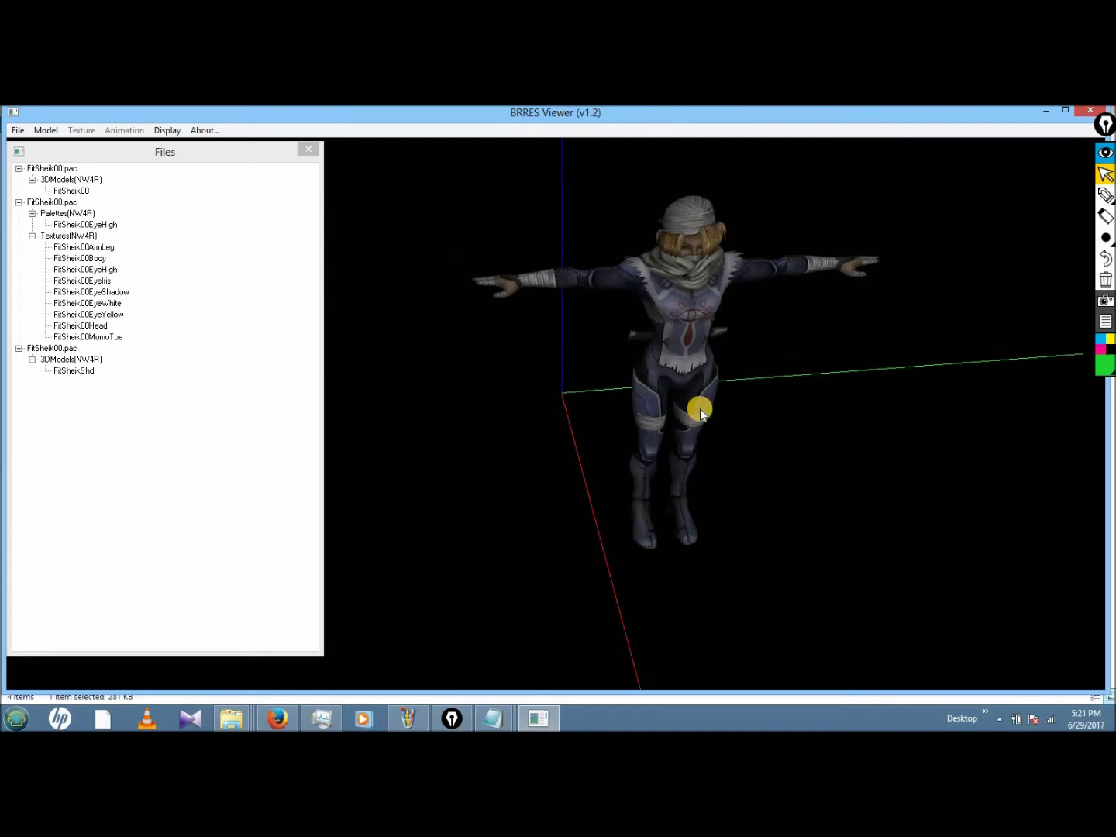
scroll(534, 360, "up", 1)
left_click_drag(533, 360, 636, 411)
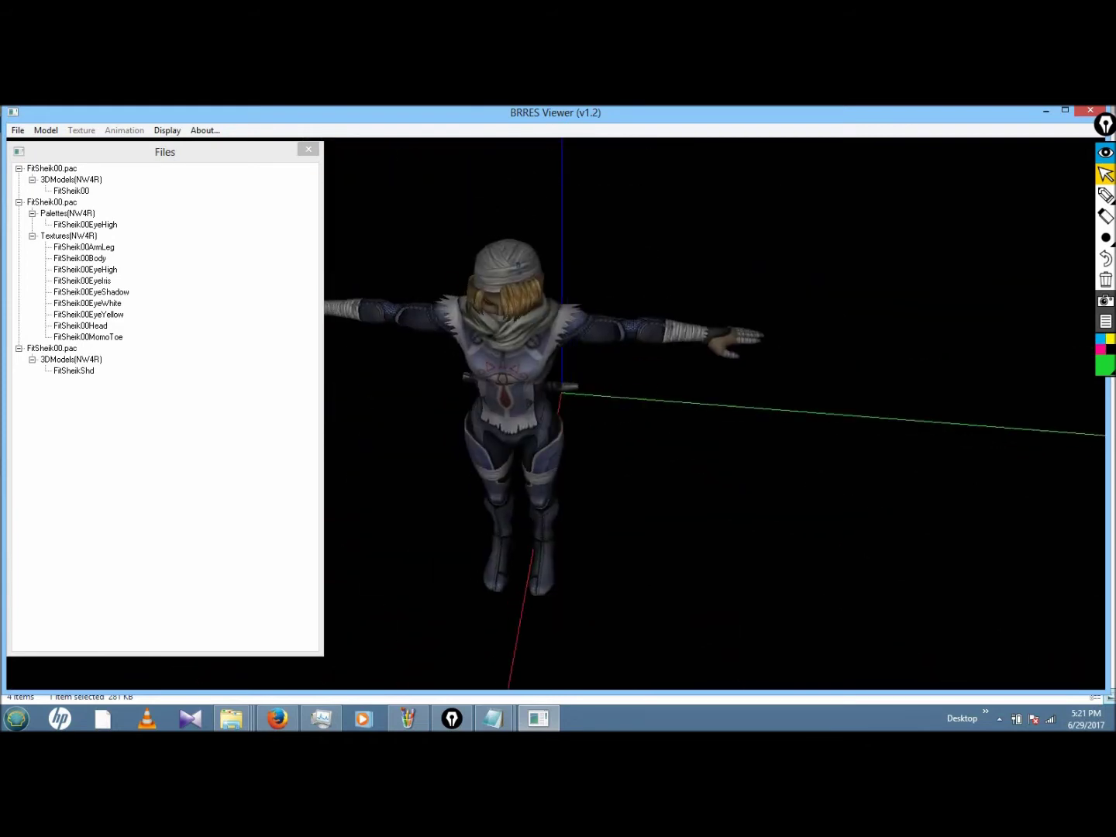
- Export the displayed Sheik model as FitSheik00.psk to C:\temp\brresviewer
left_click(45, 130)
left_click(44, 130)
left_click(45, 130)
mouse_move(98, 341)
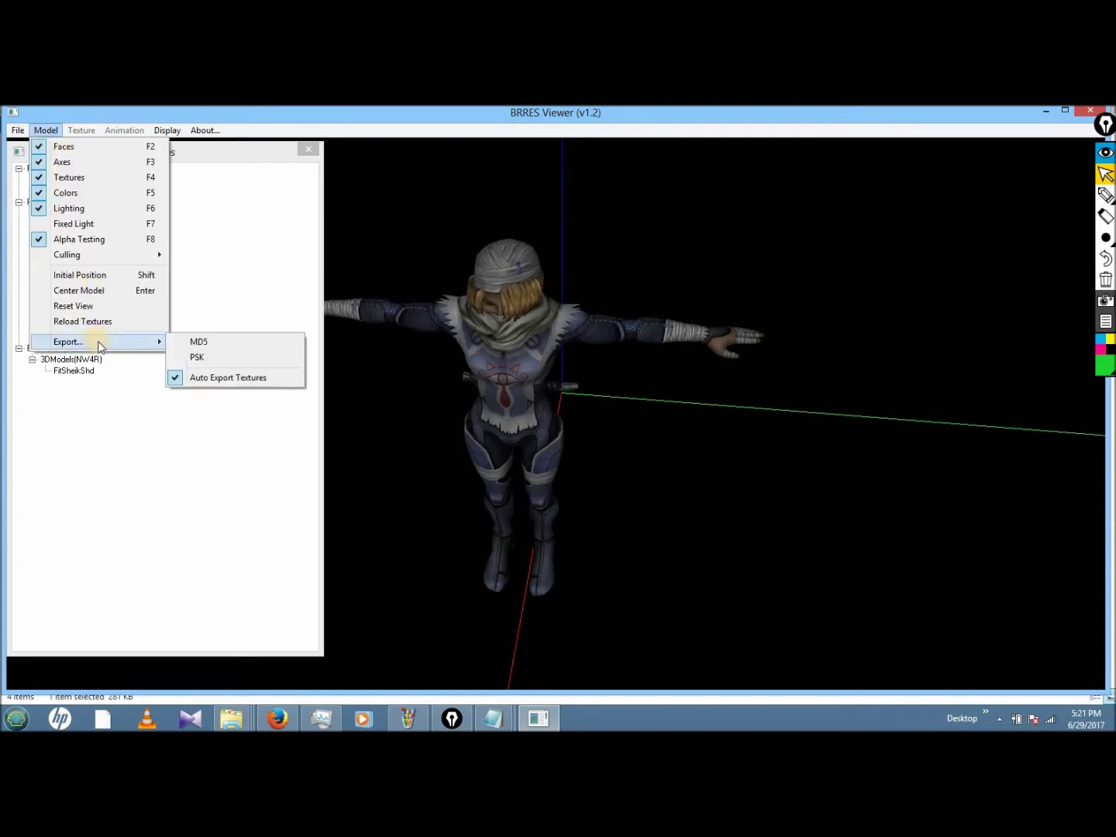
left_click(228, 357)
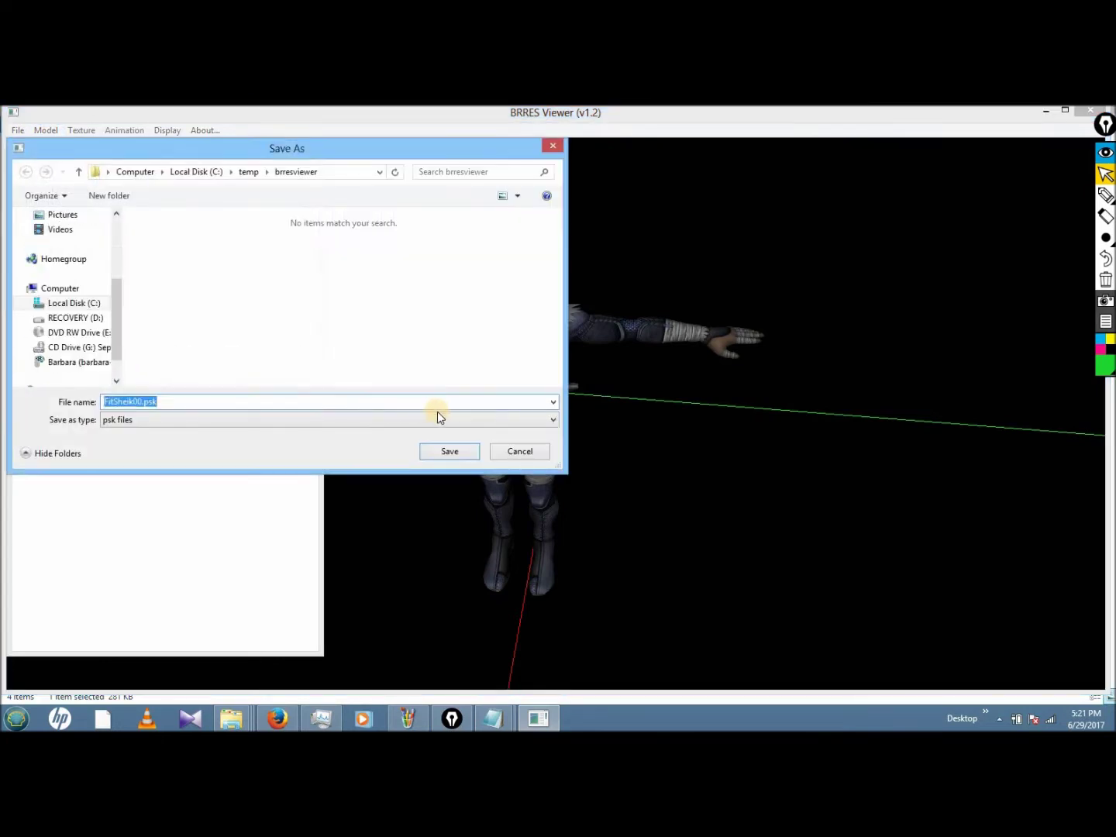
left_click(448, 454)
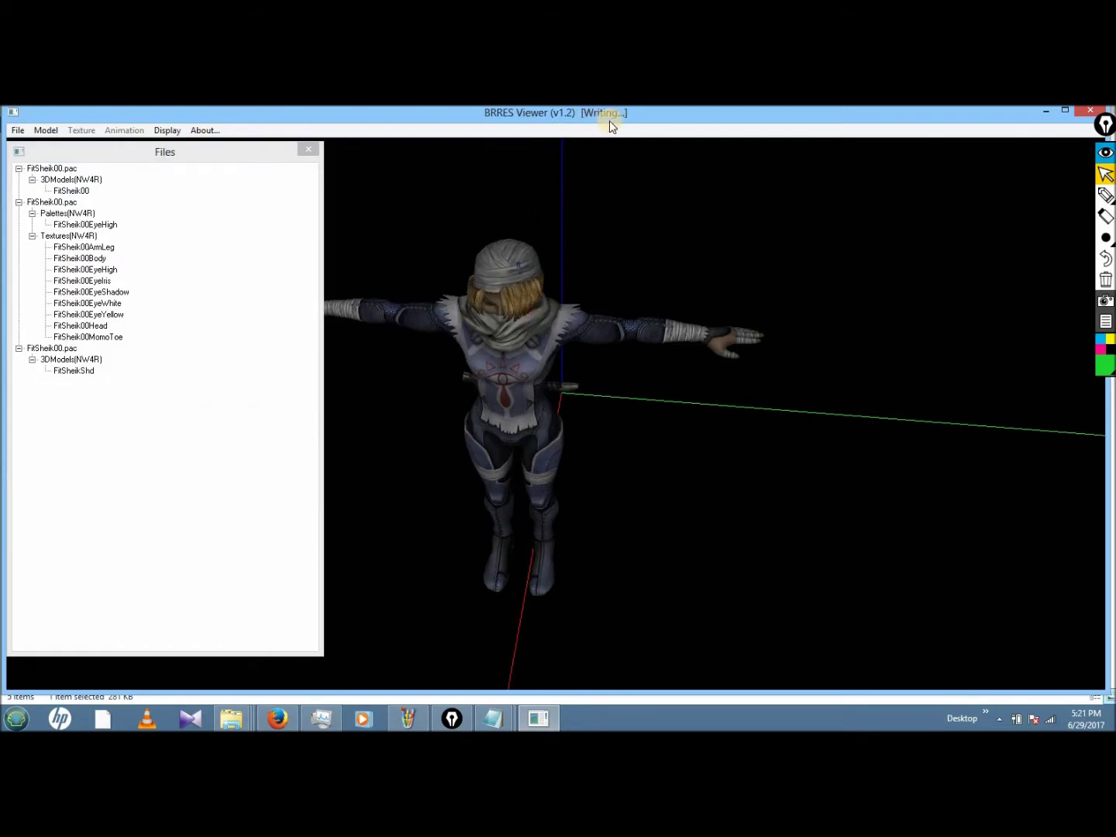
- Underline the Writing status in the title bar with the green on-screen pen and clear the mark
left_click(1105, 195)
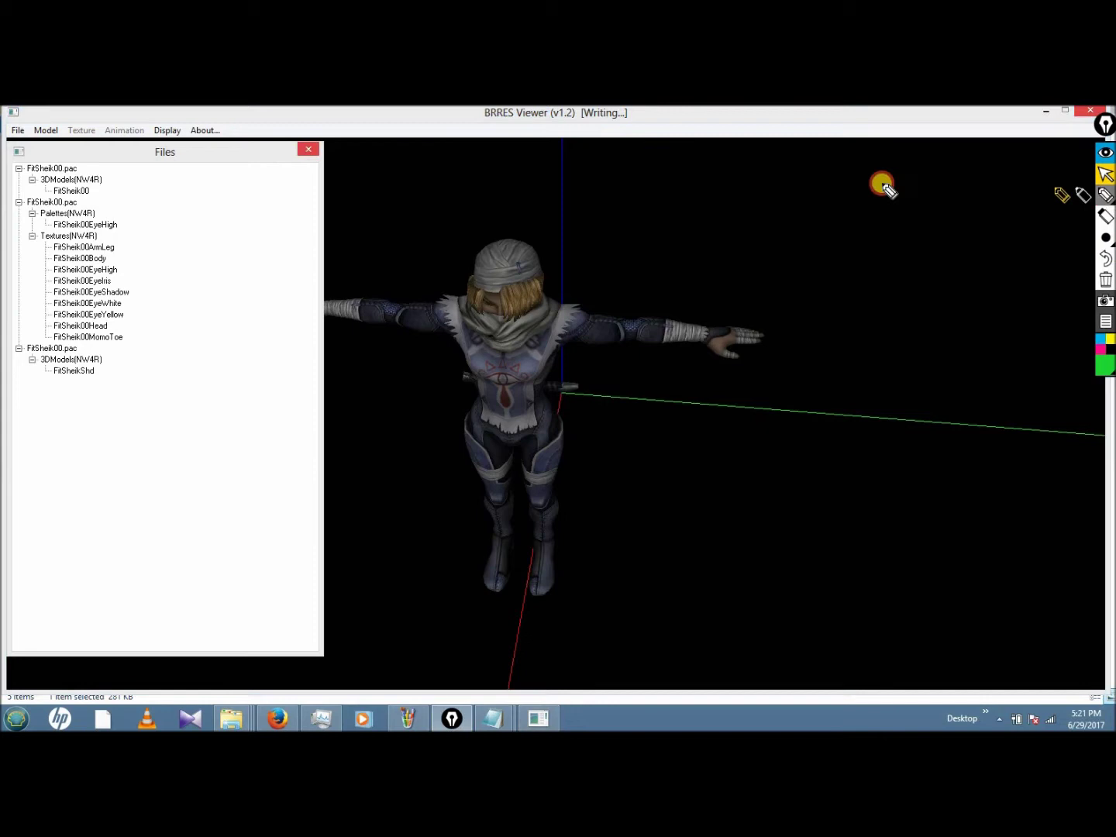
left_click_drag(581, 130, 638, 130)
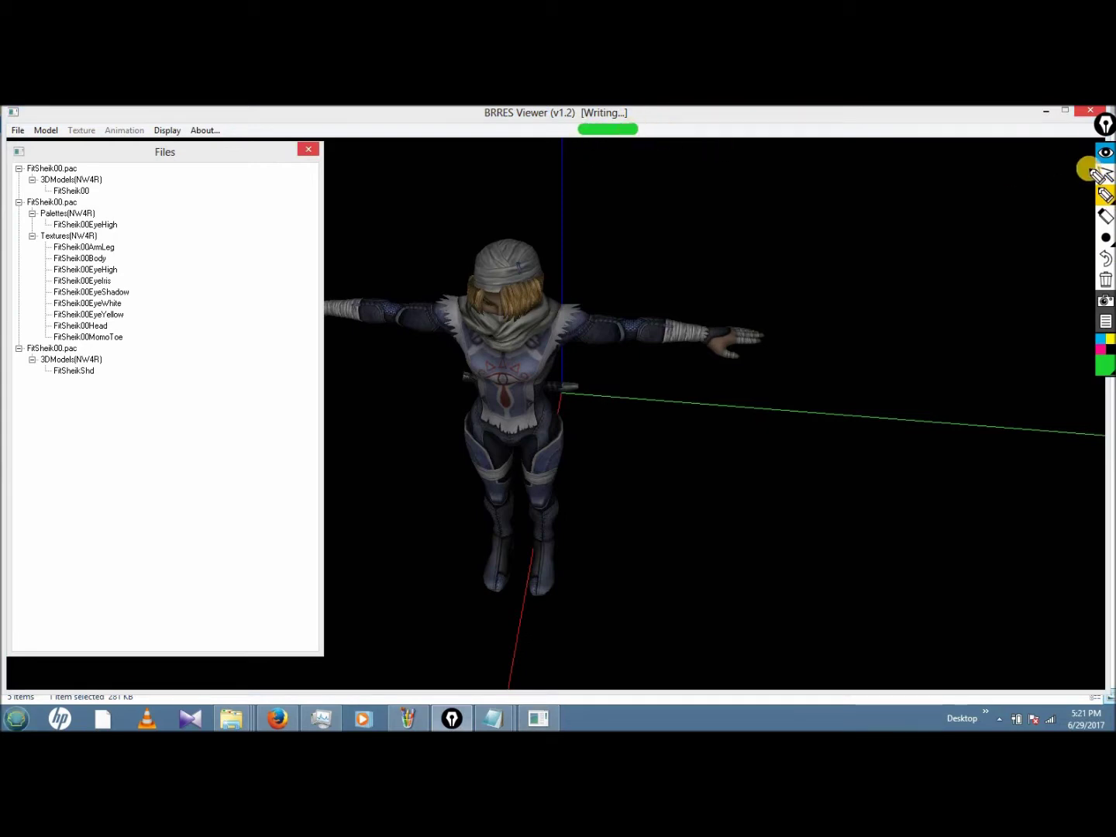
left_click(1102, 177)
left_click(605, 130)
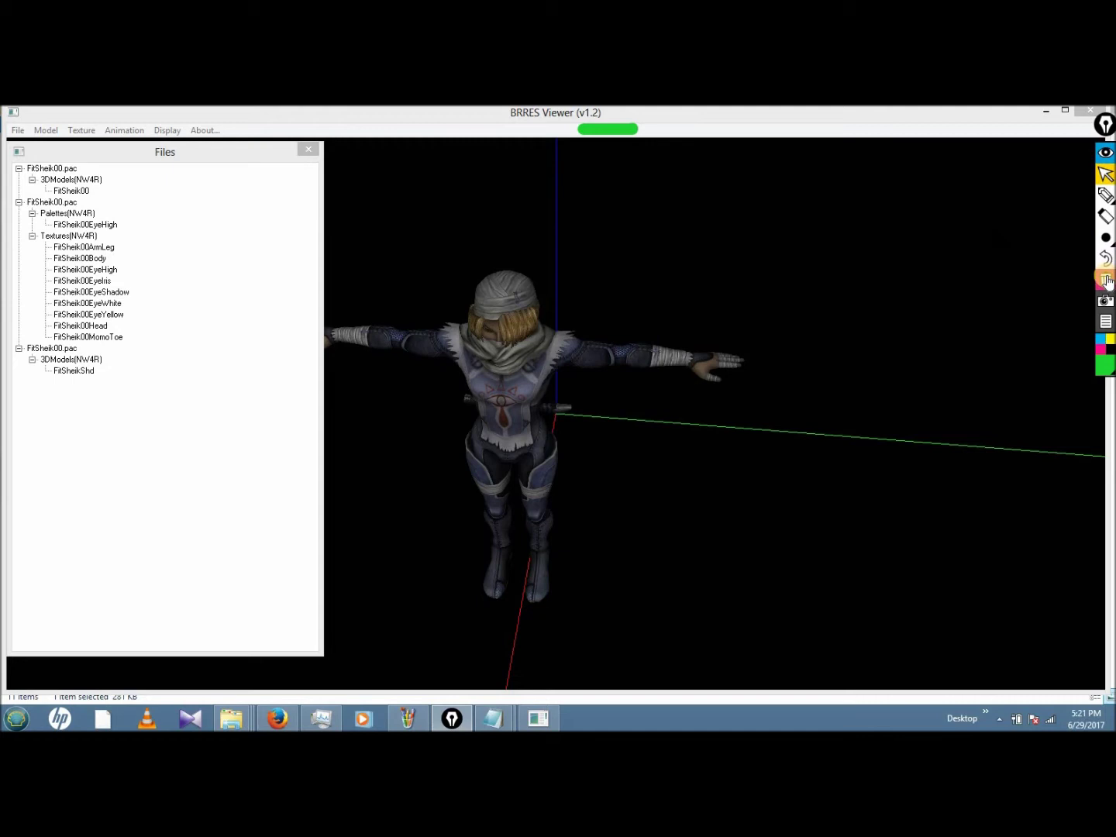
- Close BRRES Viewer and permanently delete the six exported TGA textures from C:\temp\brresviewer
left_click(1084, 113)
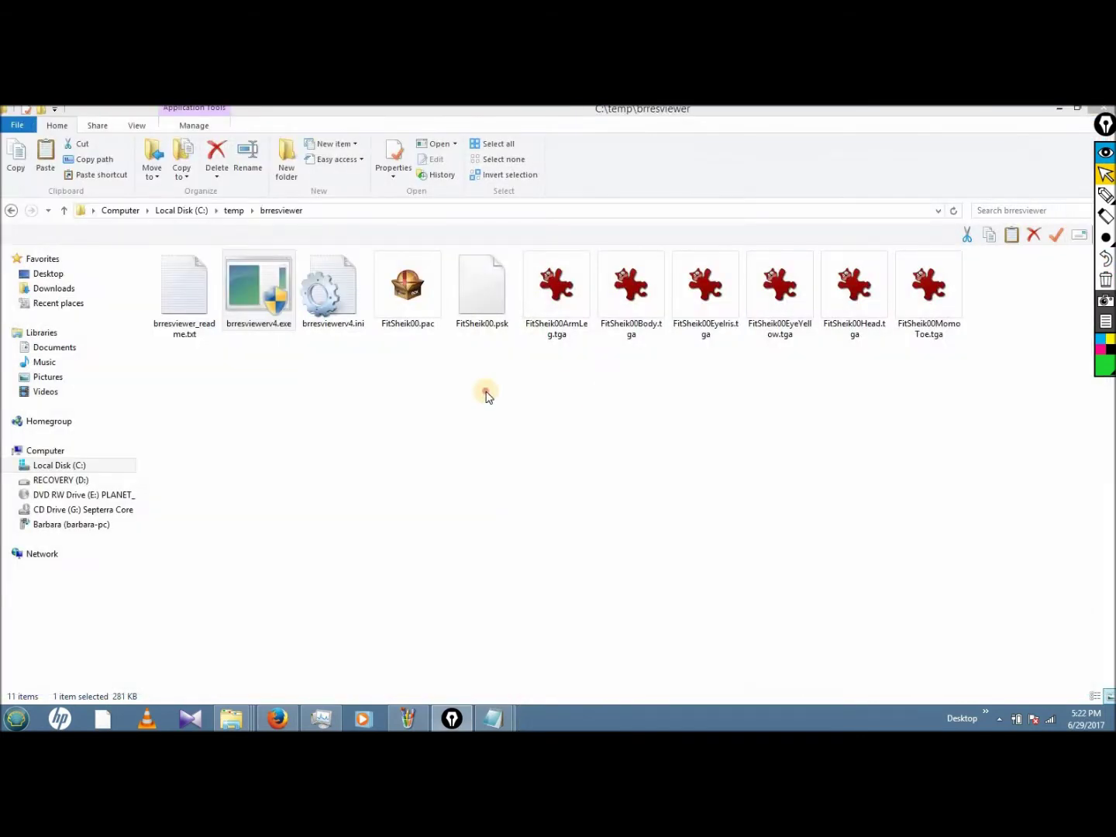
left_click(483, 387)
left_click_drag(548, 389, 1015, 296)
key("shift+Delete")
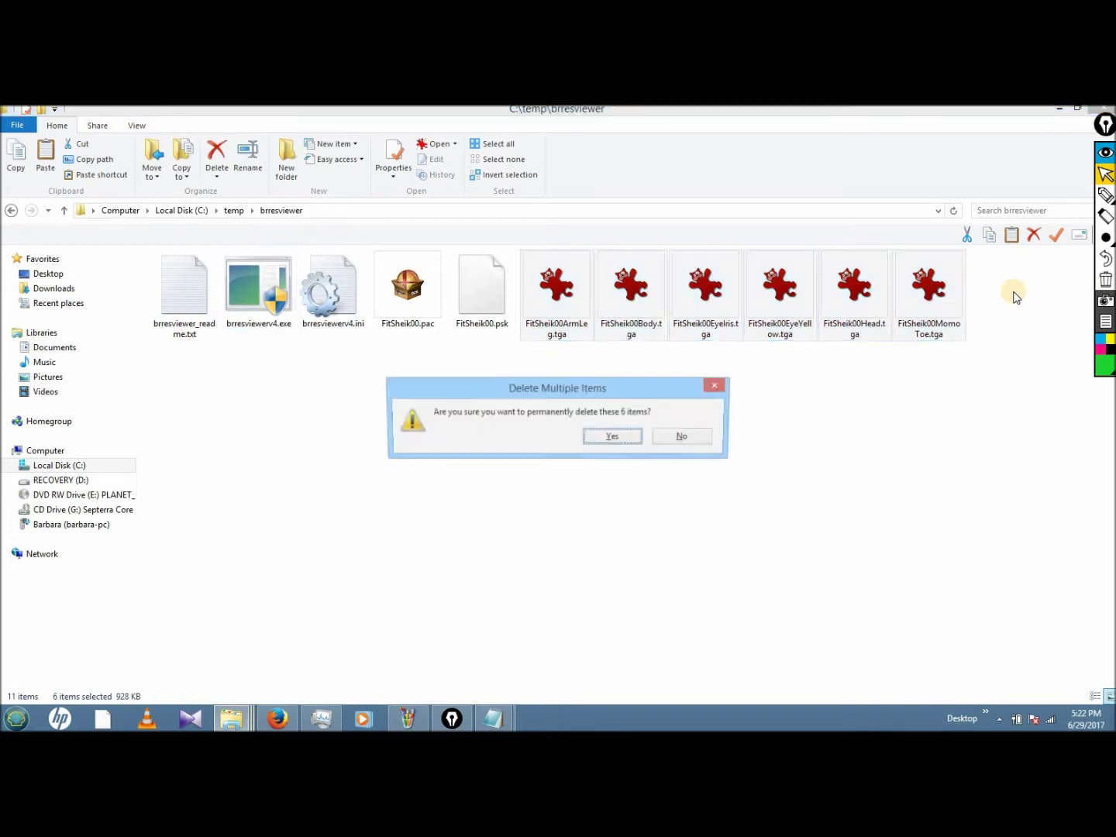
key("Return")
- Permanently delete FitSheik00.pac from the brresviewer folder
left_click(457, 308)
left_click(434, 303)
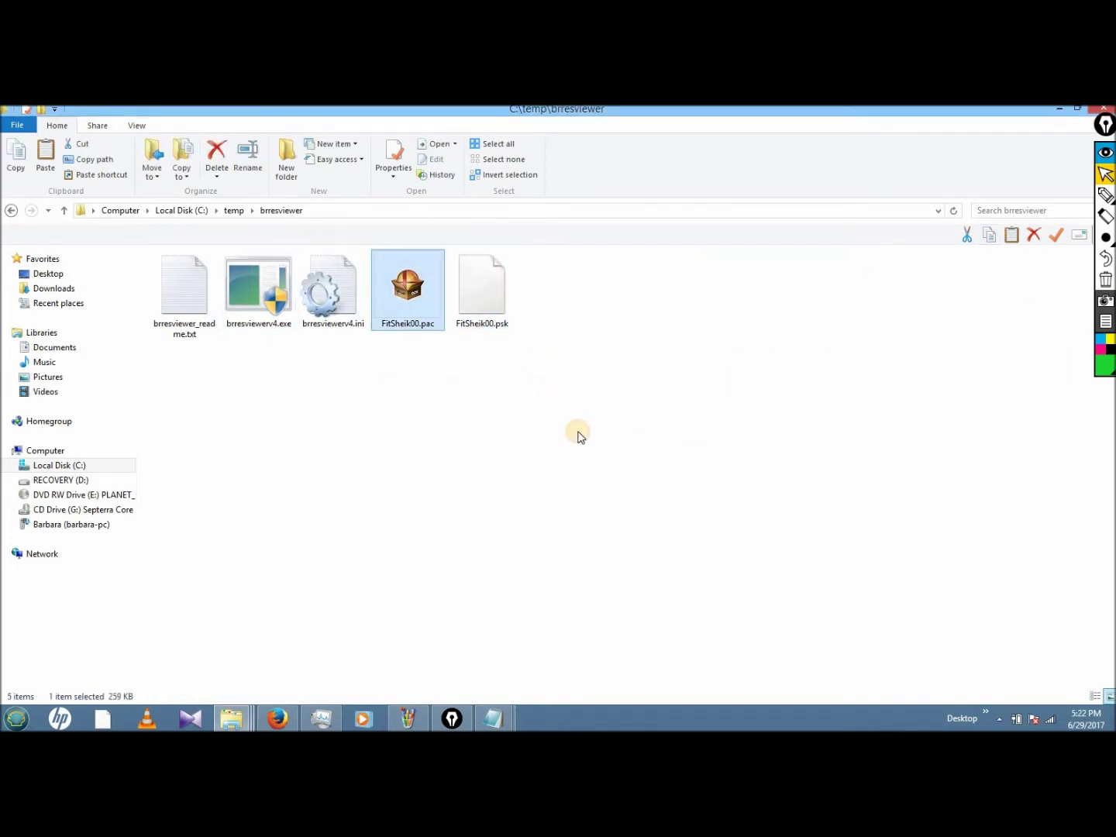
key("shift+Delete")
key("Return")
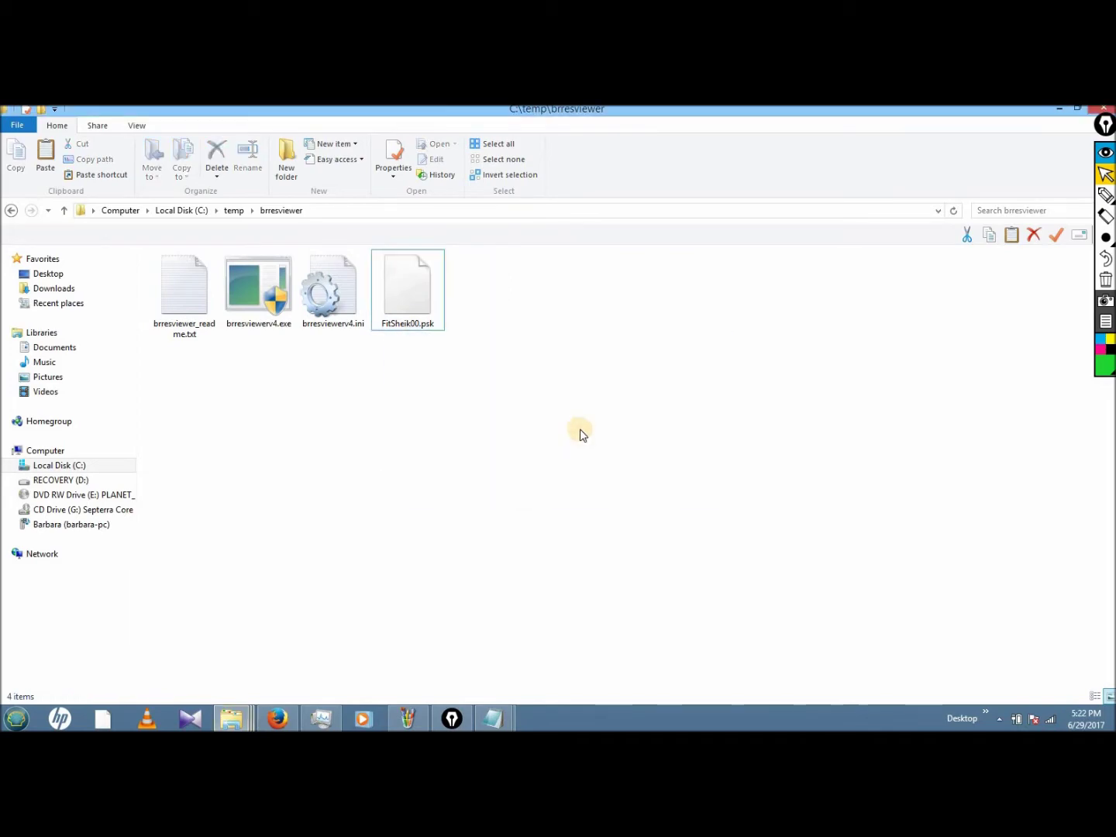
- Transfer FitSheik00.psk from the brresviewer folder into C:\Programs\Blender Documents
left_click(415, 306)
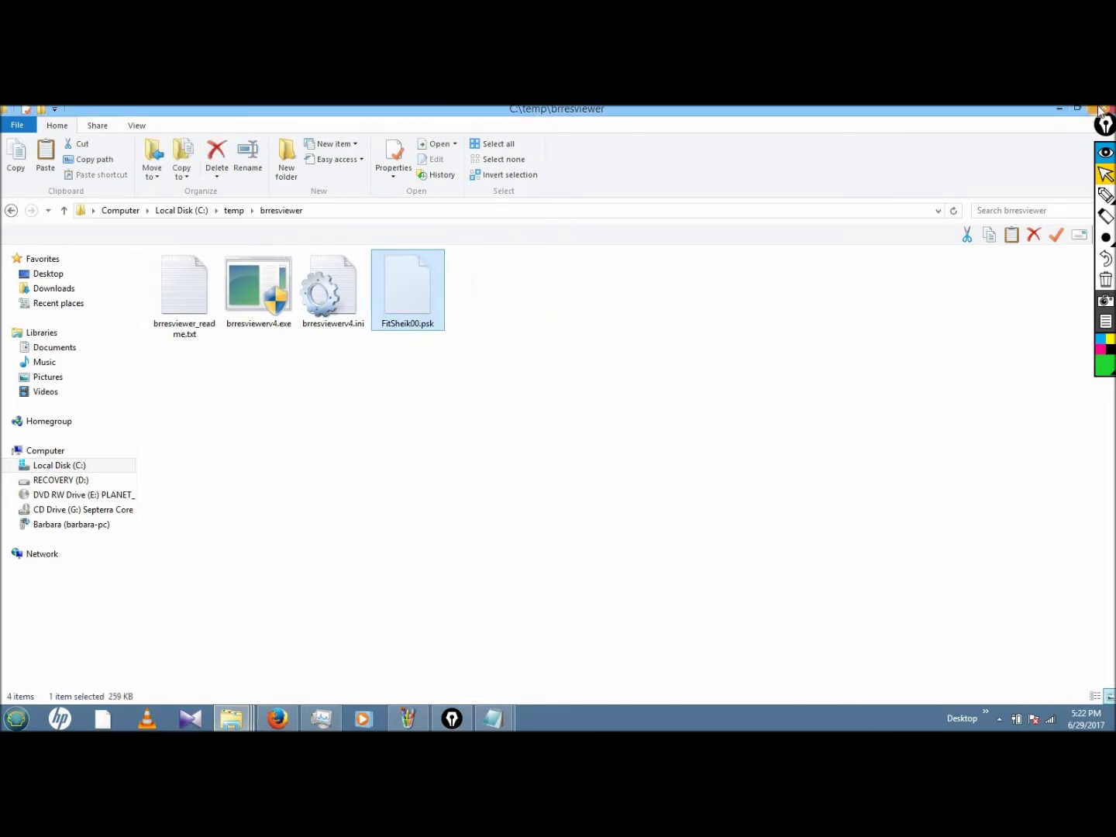
left_click(232, 719)
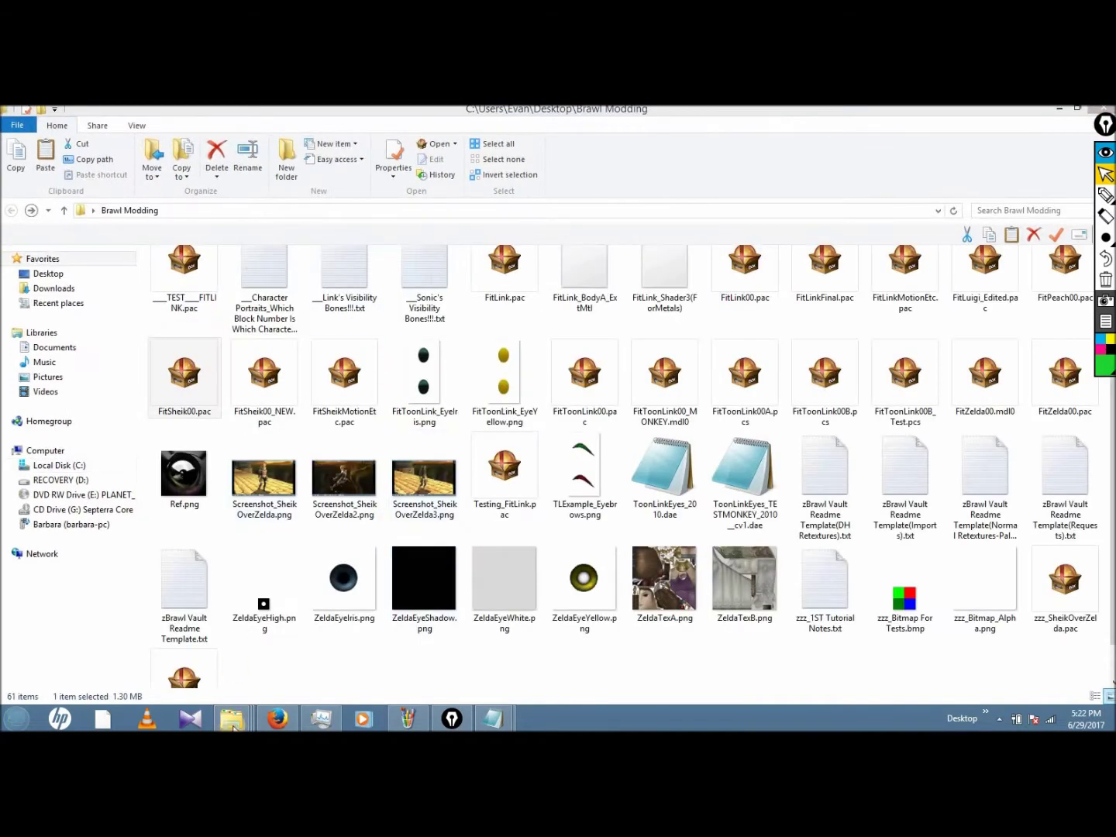
mouse_move(233, 727)
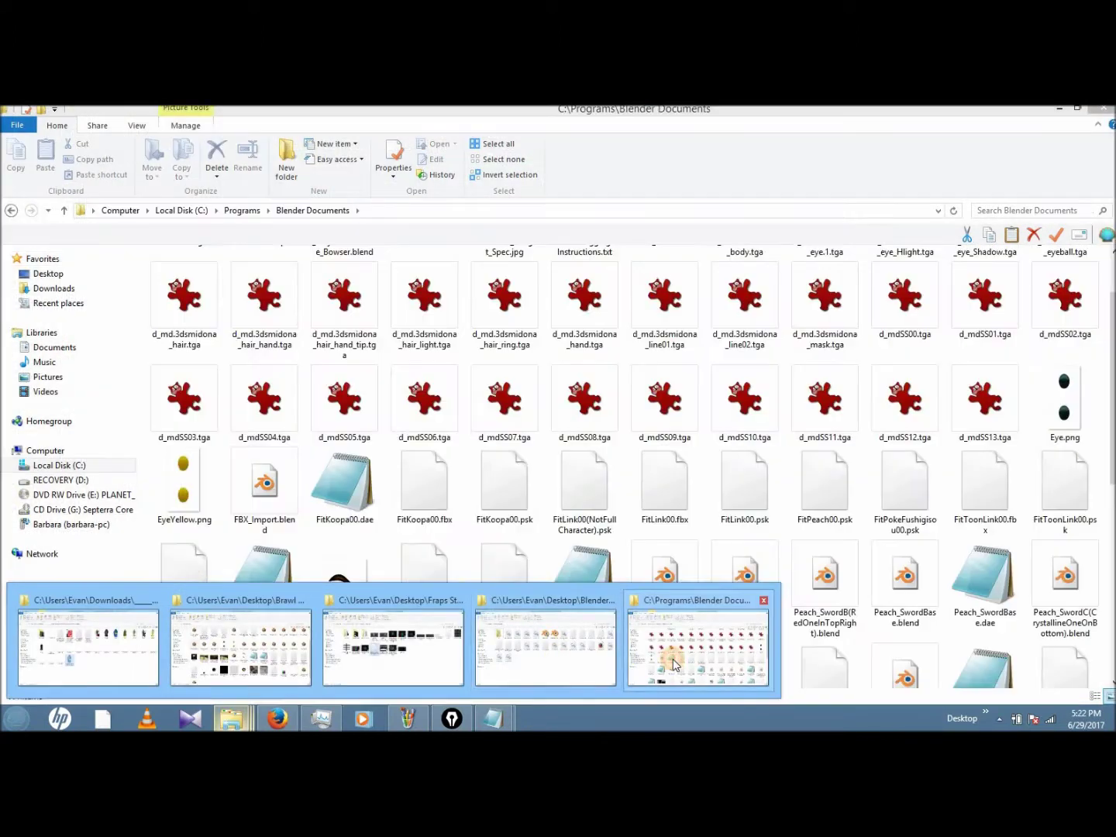
left_click(631, 596)
key("ctrl+v")
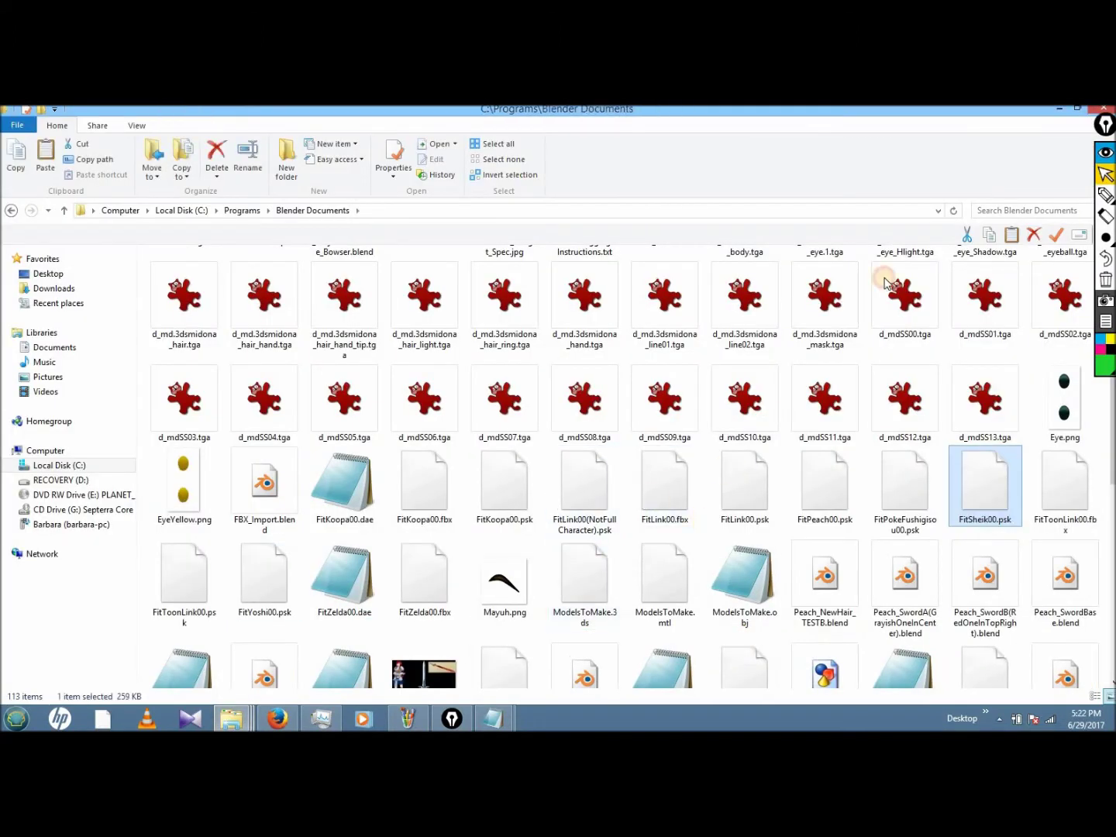
left_click(1059, 111)
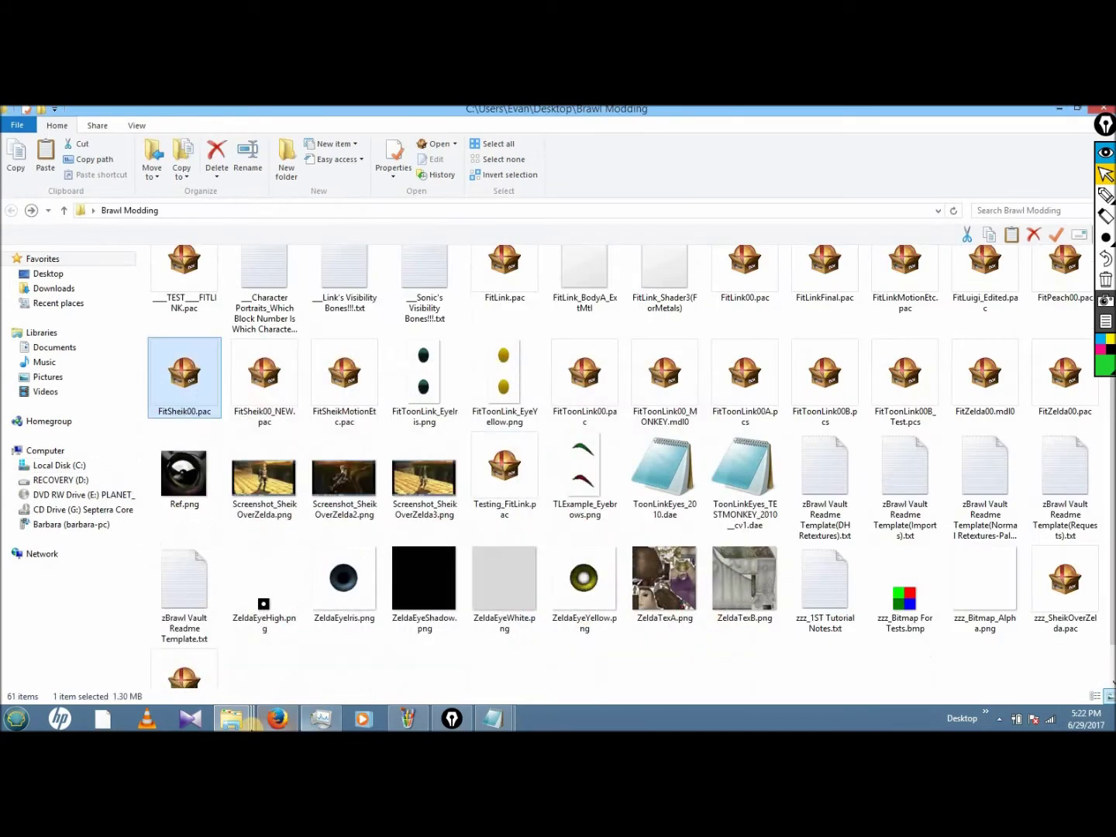
- Launch Blender 2.78 from the Blender_2.78a(BrawlImporting) folder and dismiss the splash screen
mouse_move(232, 719)
left_click(530, 682)
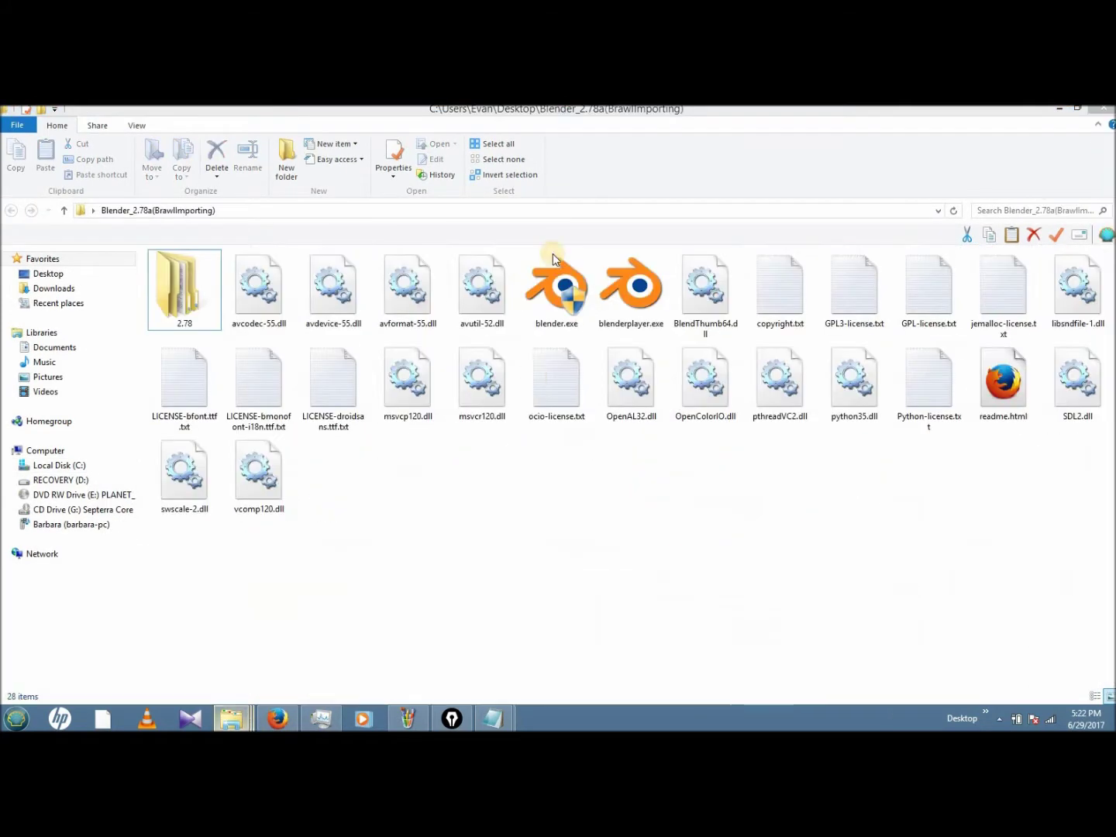
left_click(575, 303)
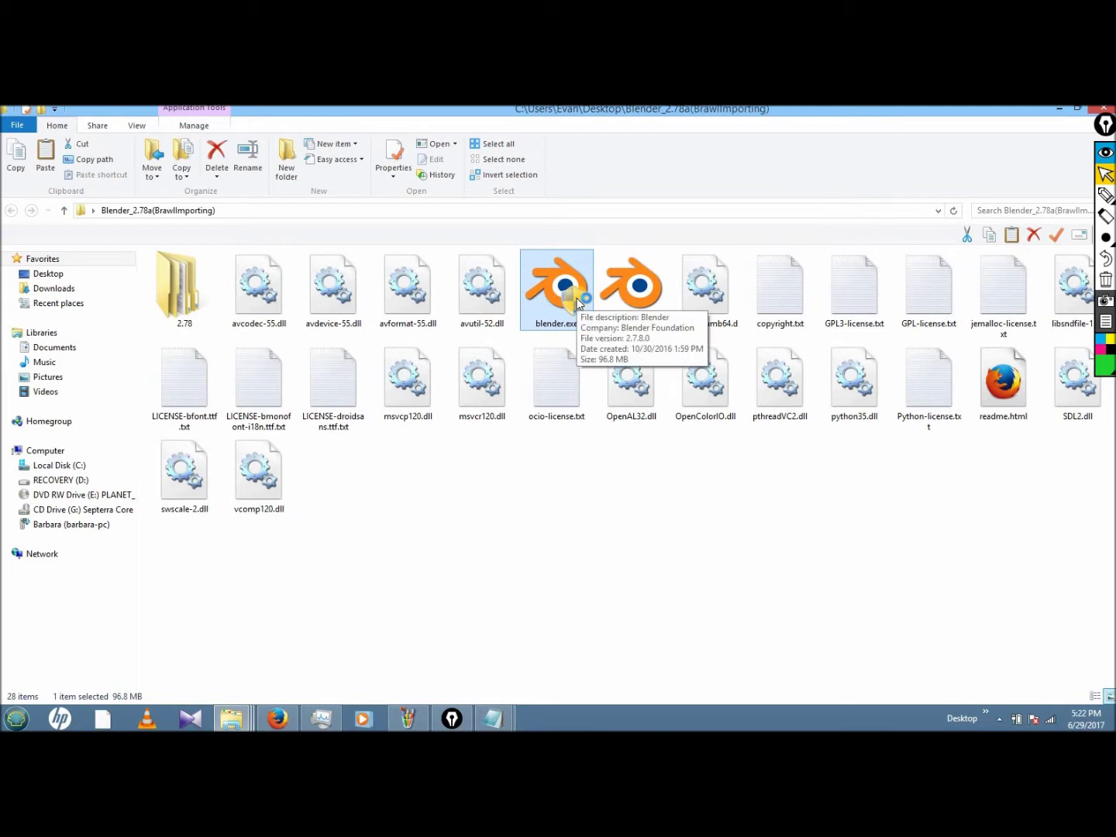
double_click(576, 302)
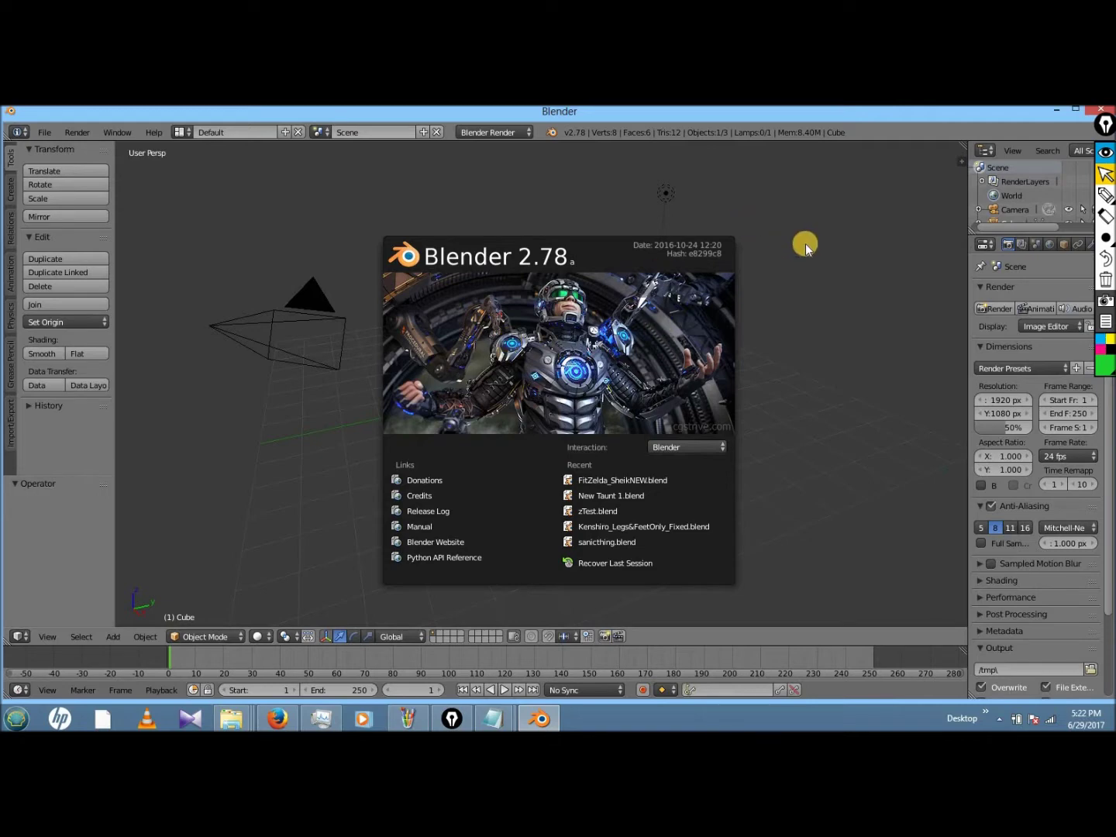
left_click(849, 248)
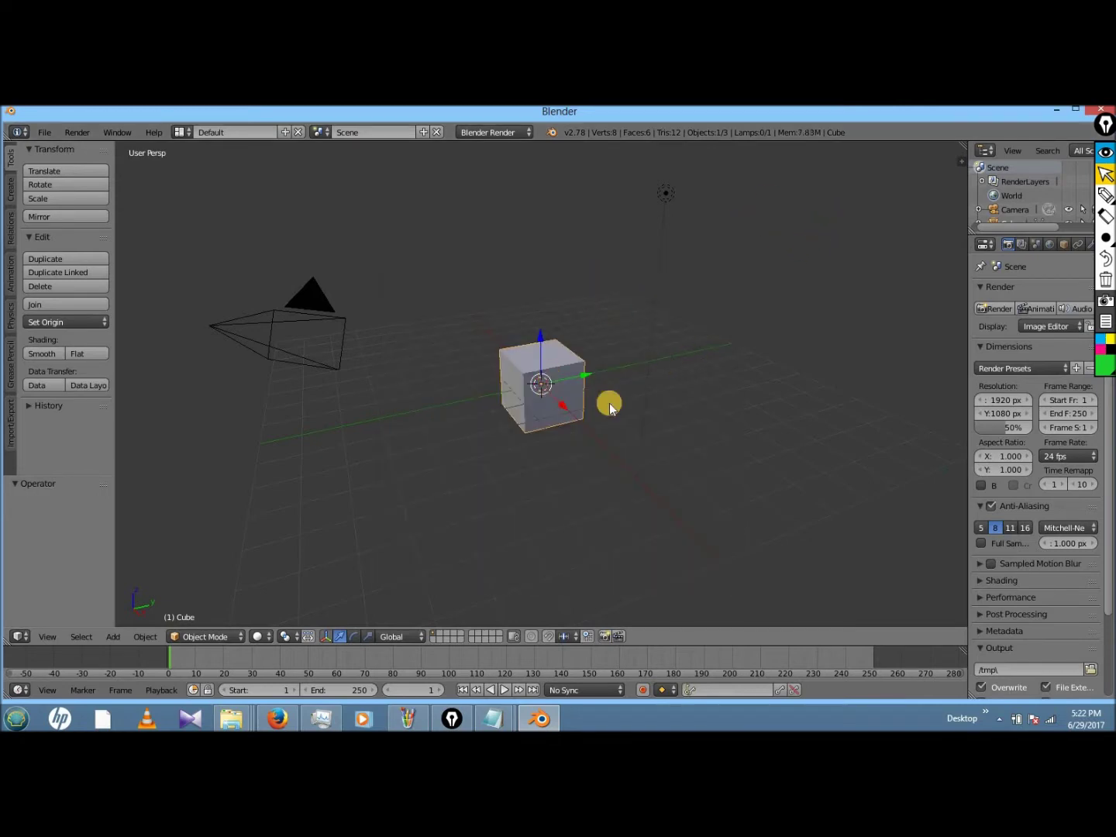
- Examine the default cube, camera and lamp from different sides in perspective view
key("KP_4")
key("KP_4")
key("KP_4")
key("KP_4")
key("KP_6")
key("KP_6")
key("KP_6")
key("KP_6")
key("KP_6")
key("KP_4")
key("KP_4")
key("KP_4")
key("KP_4")
key("KP_4")
key("KP_4")
key("KP_4")
key("KP_4")
key("KP_4")
key("KP_4")
key("KP_4")
key("KP_4")
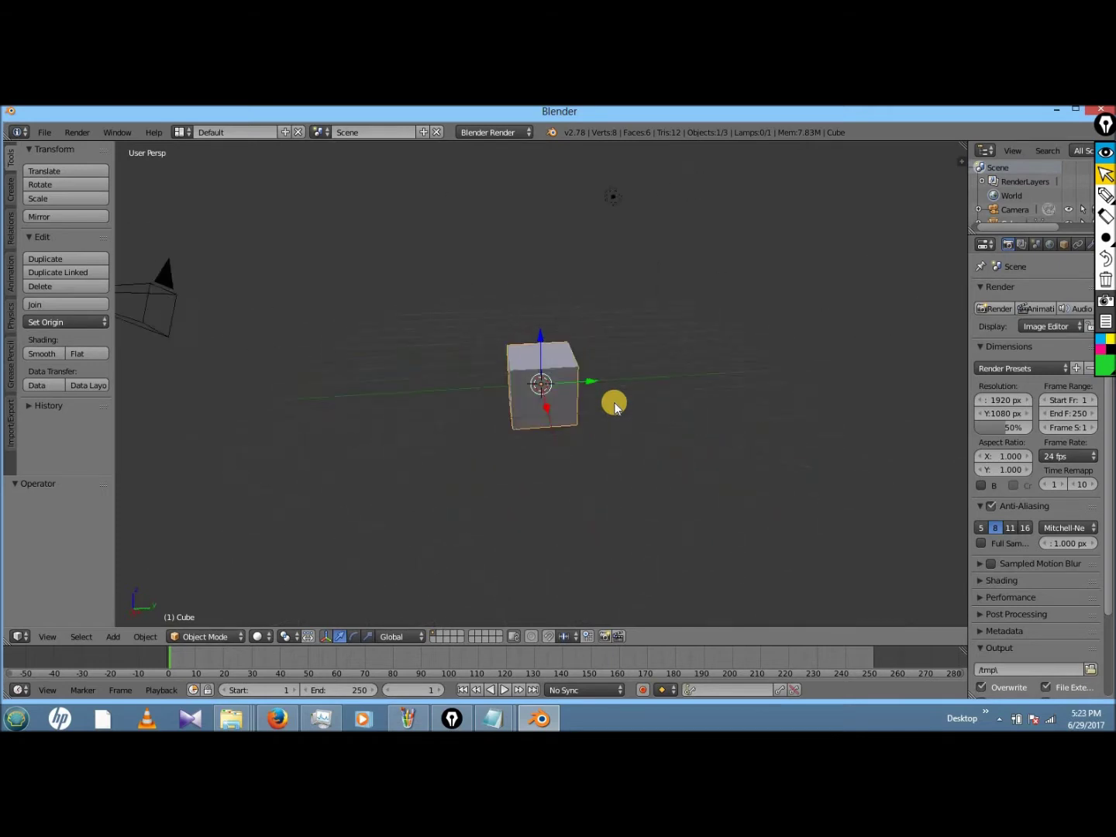
key("KP_4")
key("KP_4")
key("KP_4")
key("KP_4")
key("KP_6")
key("KP_6")
key("KP_6")
key("KP_6")
key("KP_6")
key("KP_6")
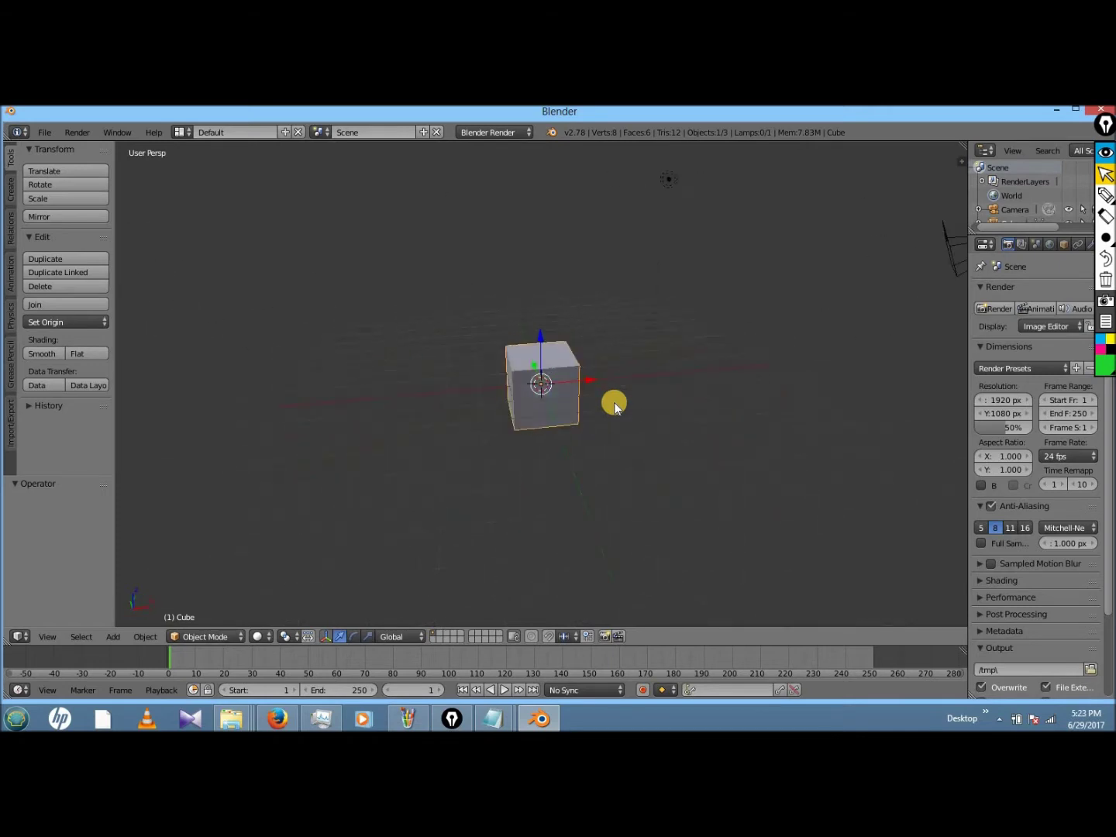
key("KP_4")
key("KP_4")
key("KP_4")
key("KP_4")
key("KP_4")
key("KP_4")
key("KP_4")
key("KP_4")
key("KP_4")
key("KP_4")
key("KP_4")
key("KP_4")
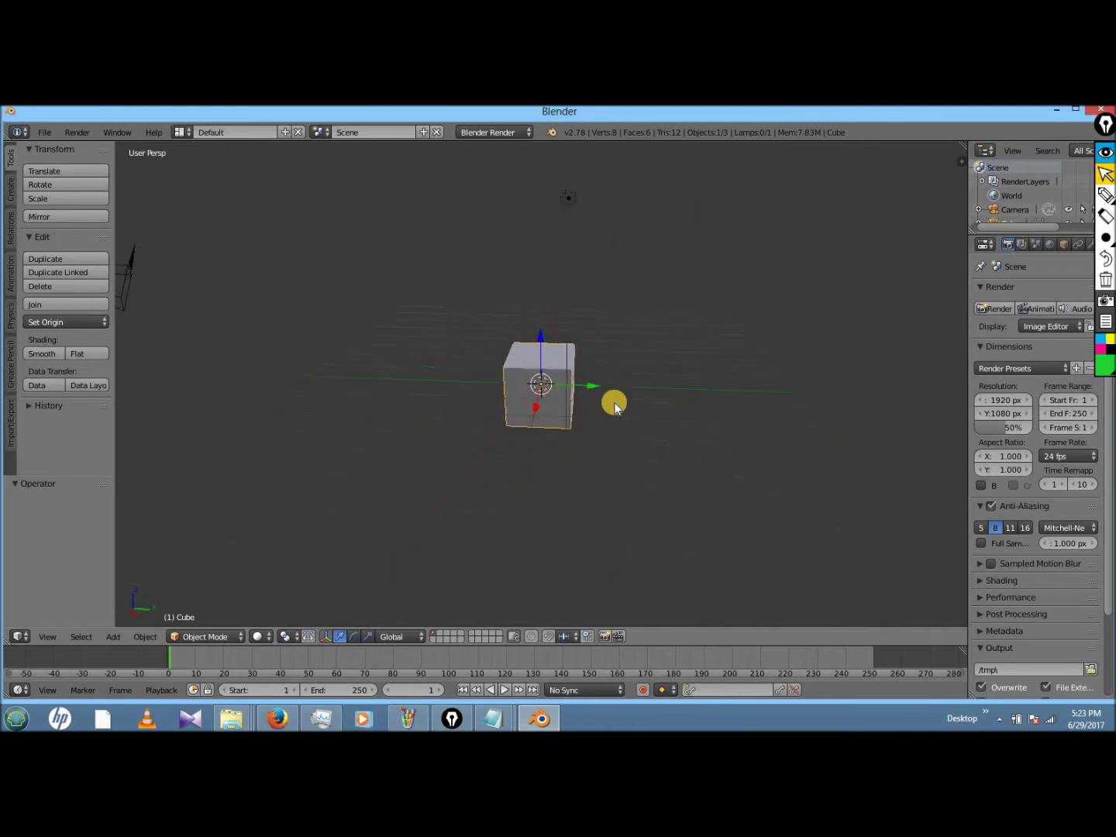
key("KP_4")
key("KP_4")
key("KP_4")
key("KP_4")
key("KP_4")
key("KP_4")
key("KP_4")
key("KP_4")
key("KP_4")
key("KP_4")
key("KP_4")
key("KP_4")
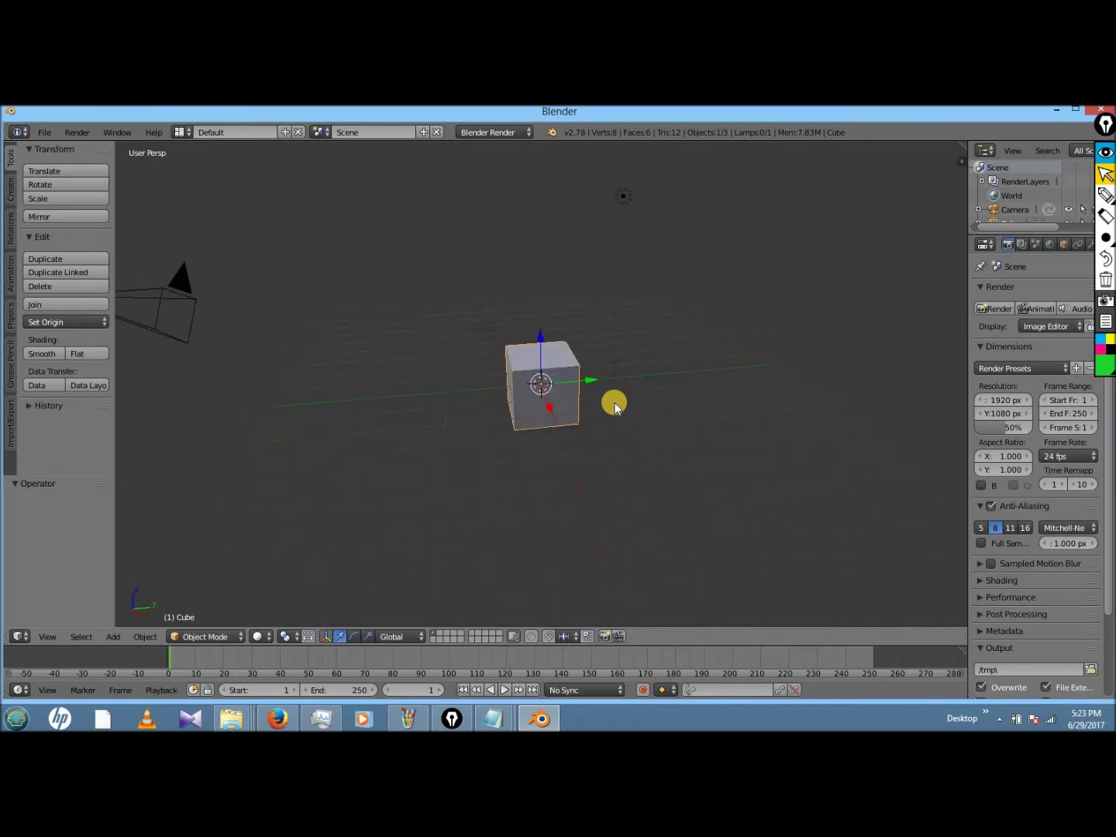
key("KP_4")
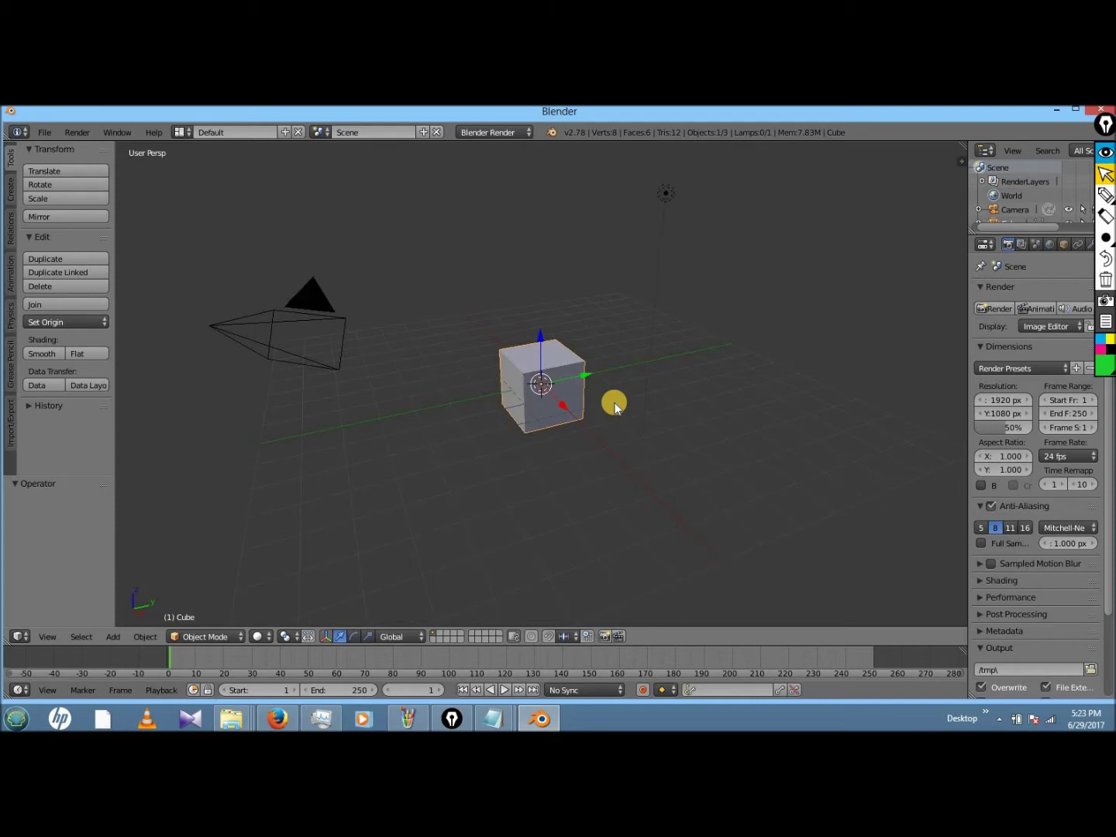
- Switch the 3D view between perspective and orthographic projection several times, leaving it in orthographic
key("KP_5")
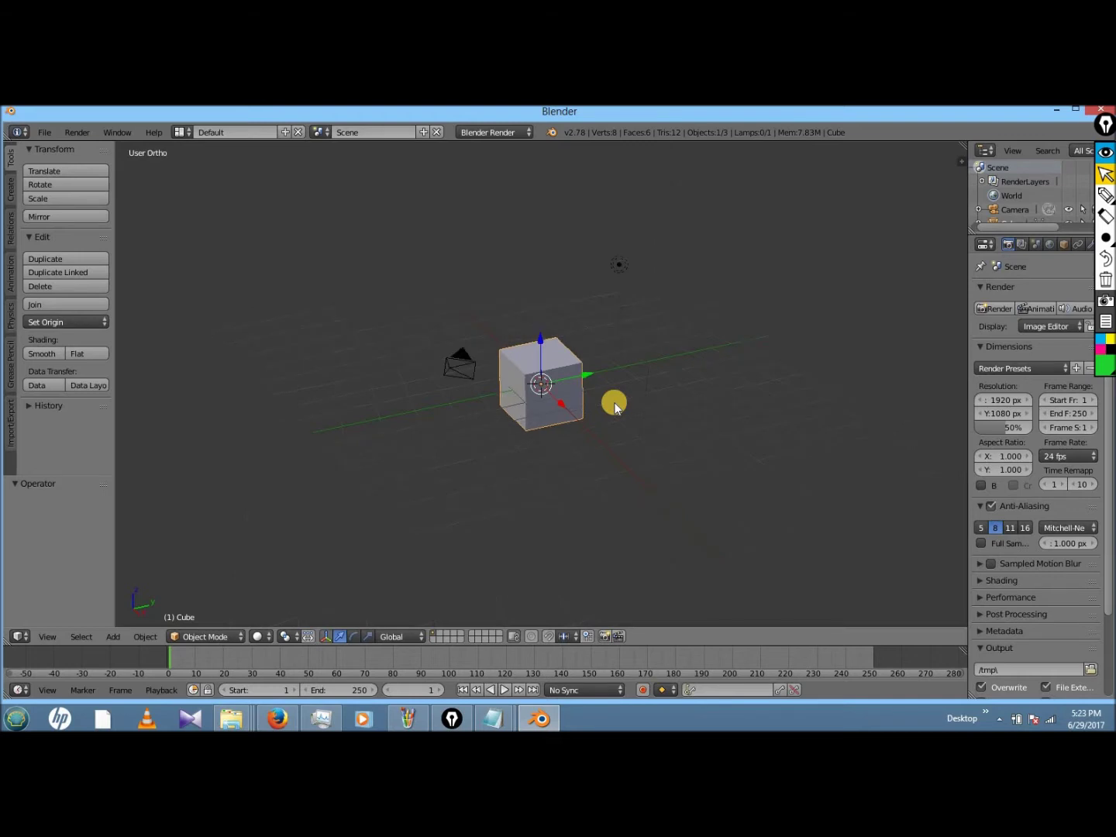
key("KP_5")
key("KP_5")
key("KP_5")
key("KP_5")
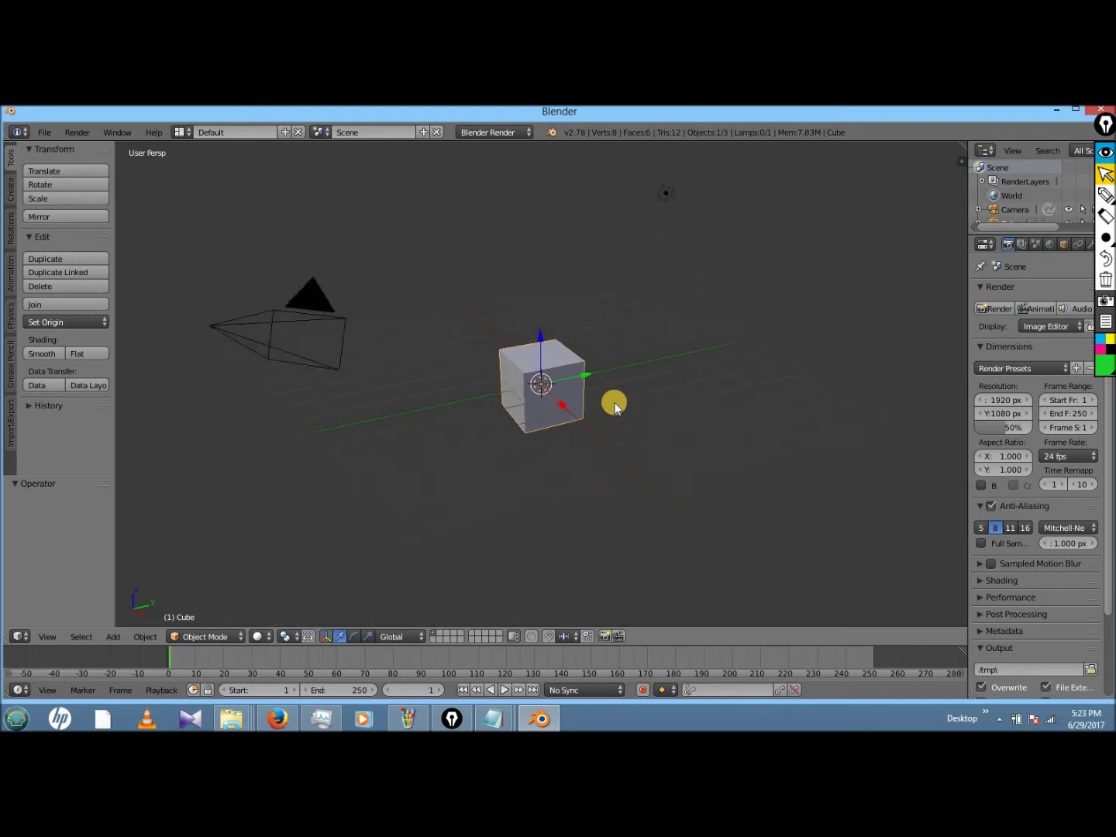
left_click(47, 637)
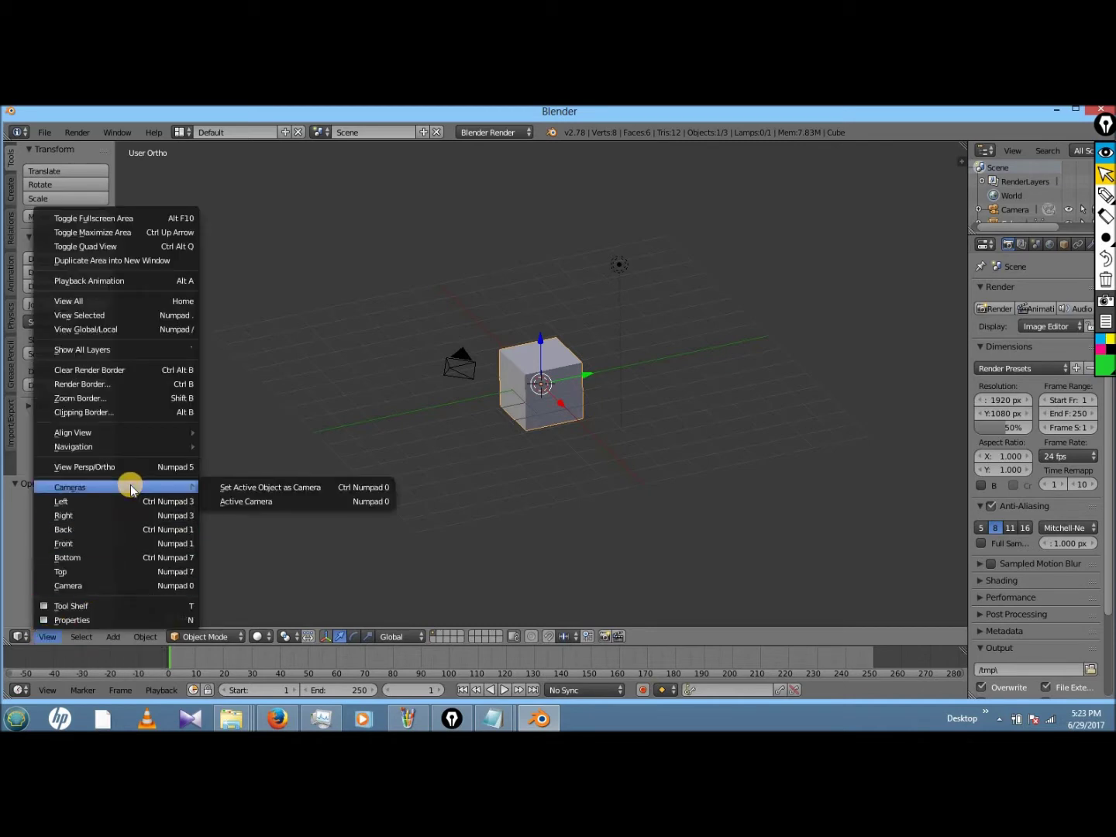
mouse_move(131, 435)
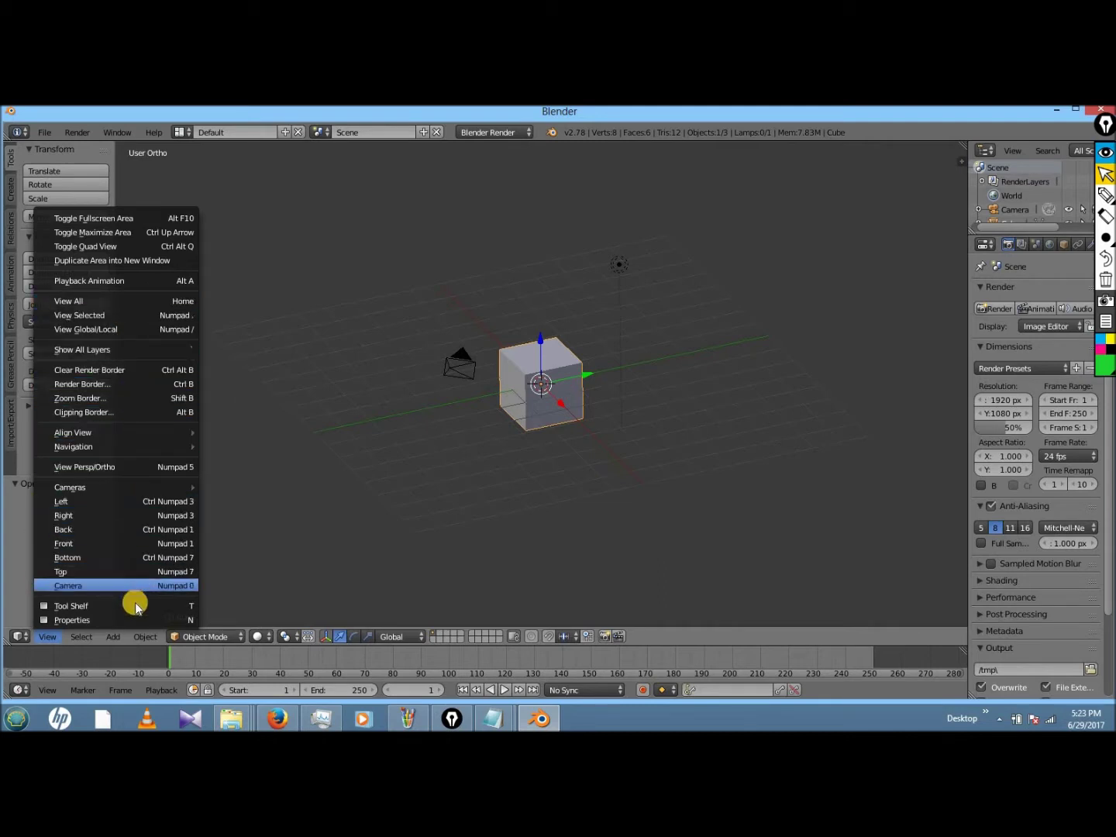
left_click(115, 468)
left_click(47, 637)
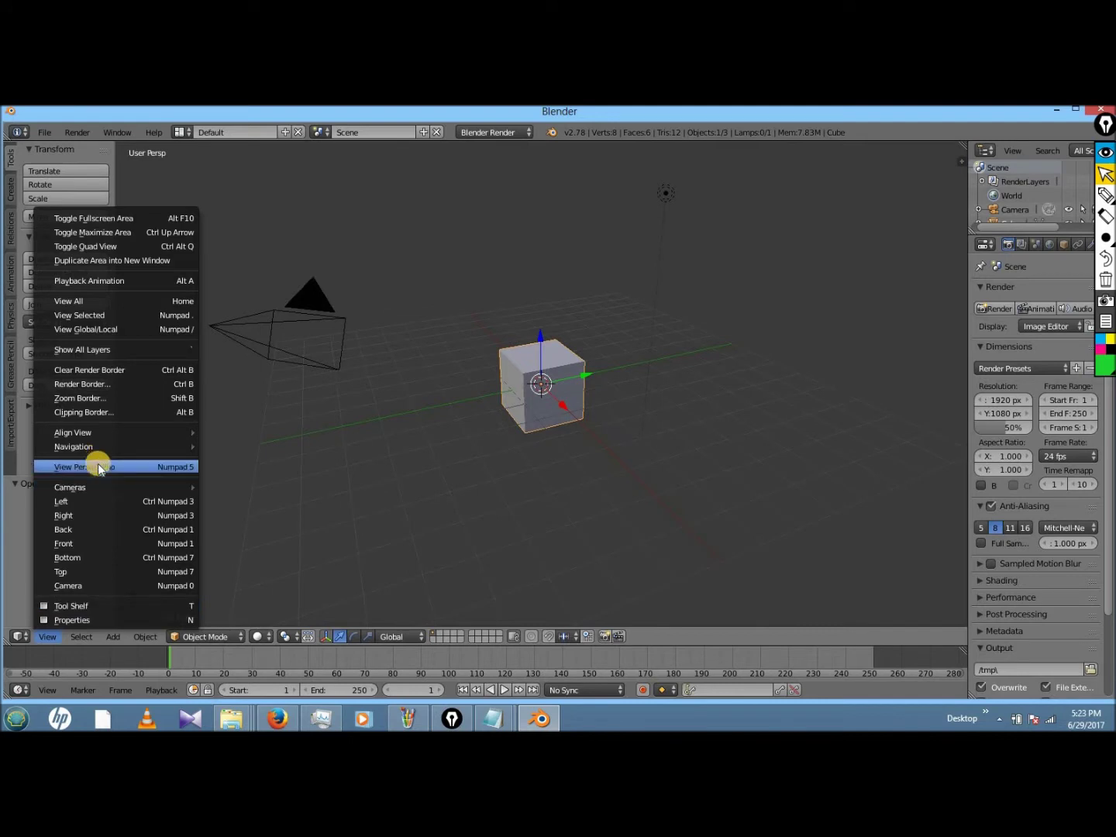
left_click(100, 468)
key("KP_5")
key("KP_5")
key("KP_5")
key("KP_5")
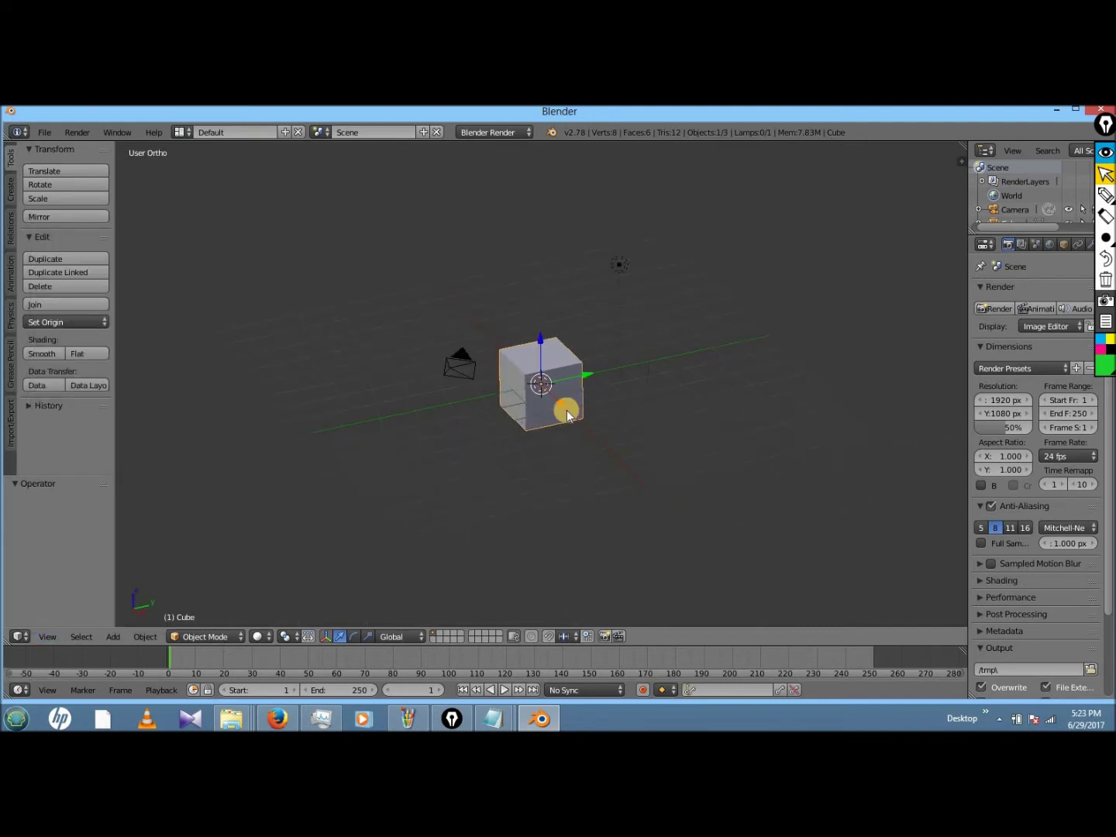
- Examine the default scene from different sides in orthographic view
key("KP_6")
key("KP_6")
key("KP_6")
key("KP_6")
key("KP_6")
key("KP_4")
key("KP_4")
key("KP_4")
key("KP_4")
key("KP_4")
key("KP_4")
key("KP_4")
key("KP_4")
key("KP_4")
key("KP_4")
key("KP_4")
key("KP_6")
key("KP_6")
key("KP_6")
key("KP_6")
key("KP_6")
key("KP_4")
key("KP_4")
key("KP_4")
key("KP_4")
key("KP_4")
key("KP_4")
key("KP_4")
key("KP_4")
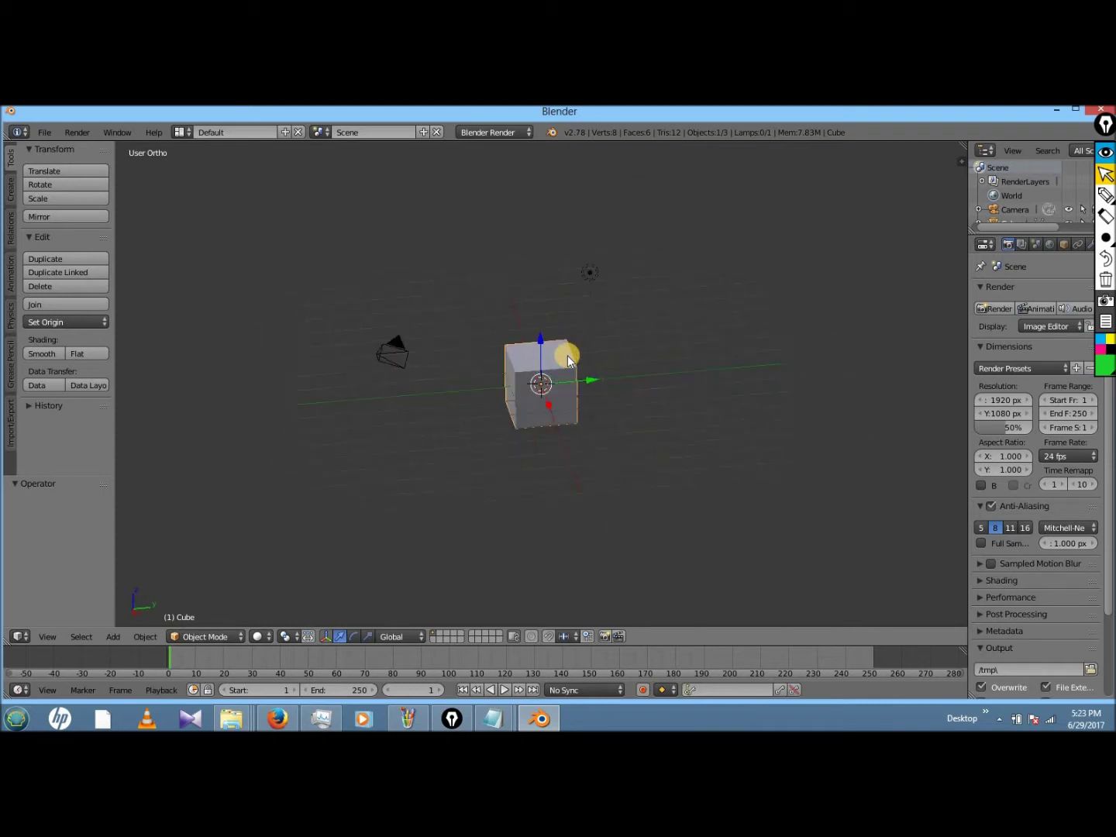
key("KP_4")
key("KP_4")
key("KP_4")
key("KP_4")
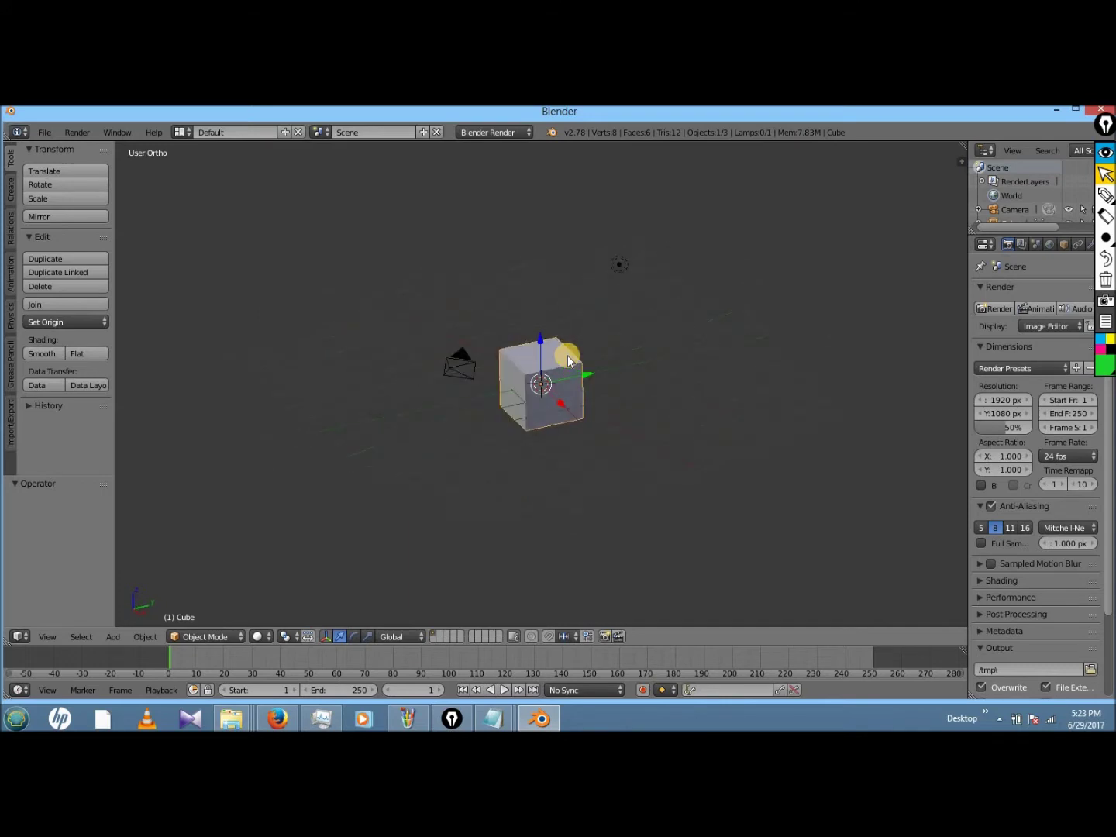
- Select the camera, the lamp and the cube one after another
right_click(469, 370)
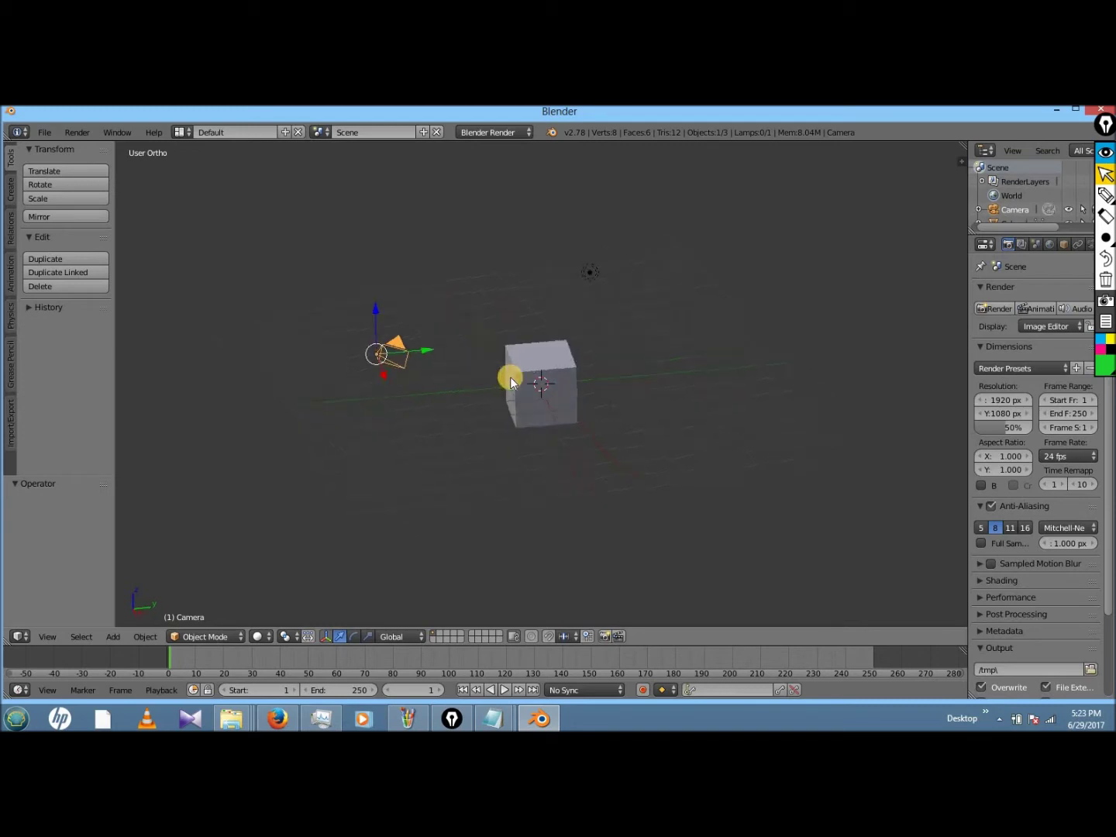
right_click(617, 265)
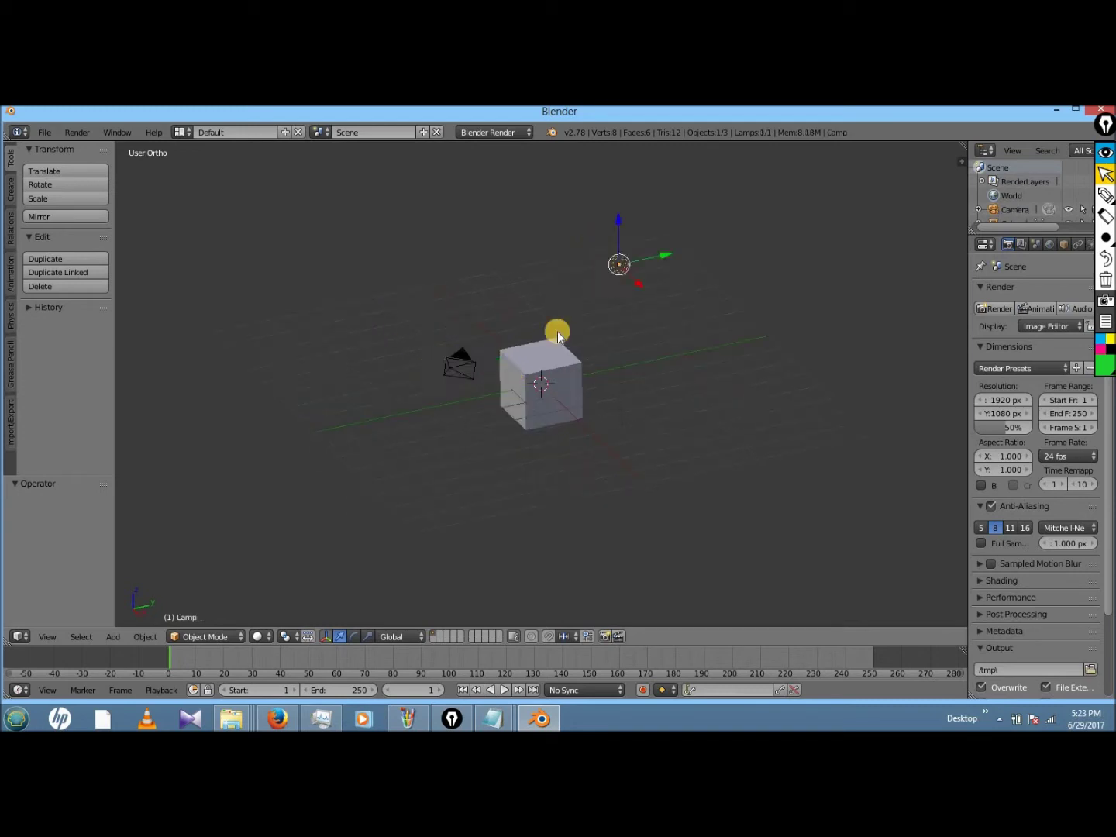
right_click(532, 387)
- Delete the default cube, camera and lamp from the scene
key("a")
key("a")
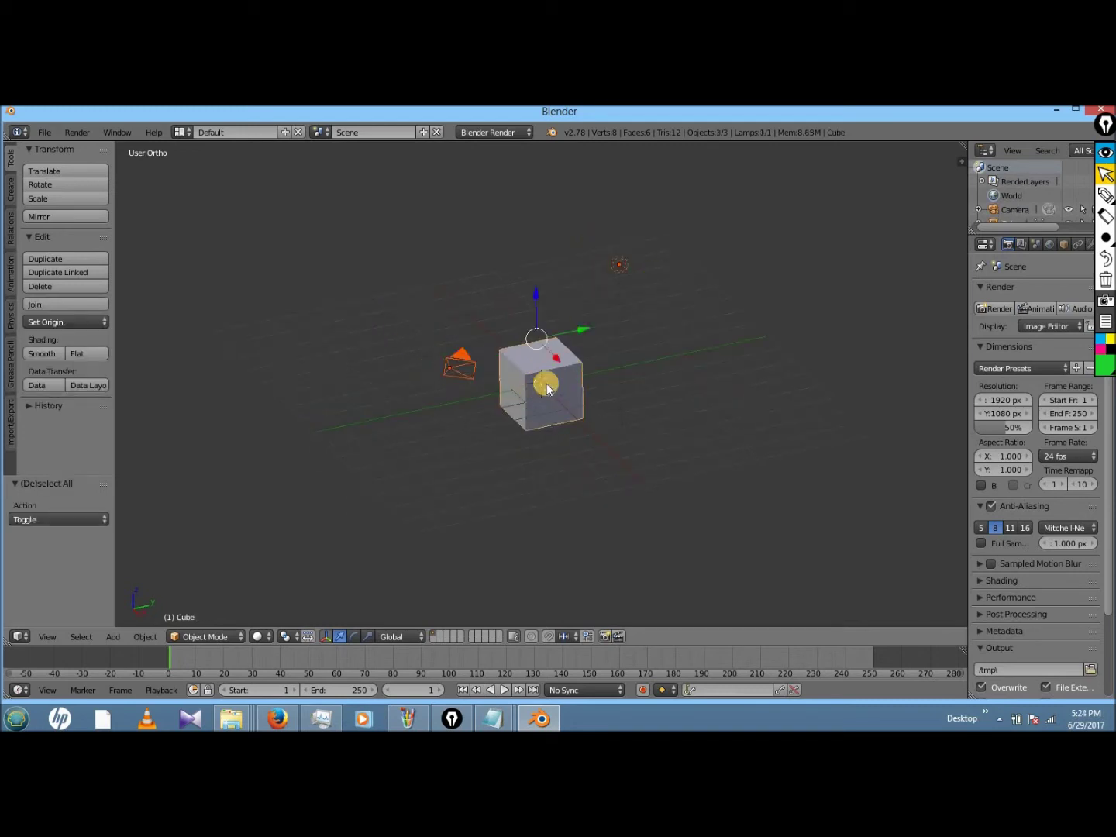
key("a")
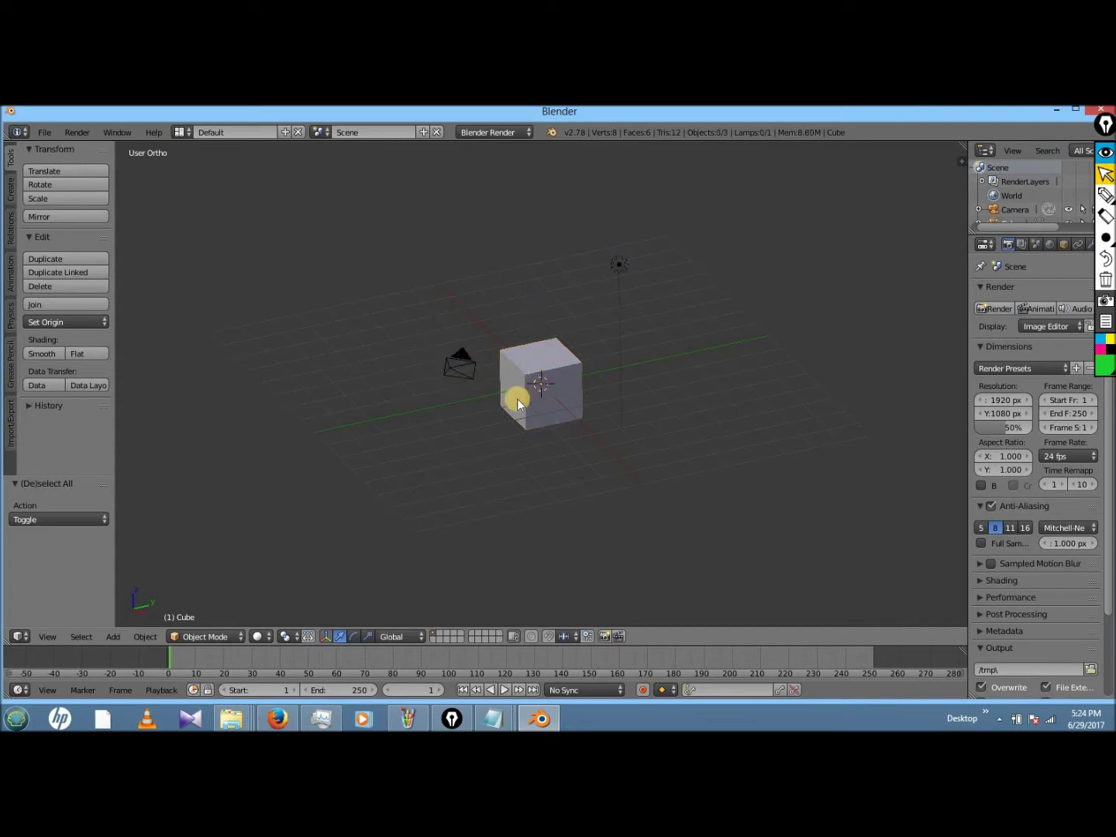
key("a")
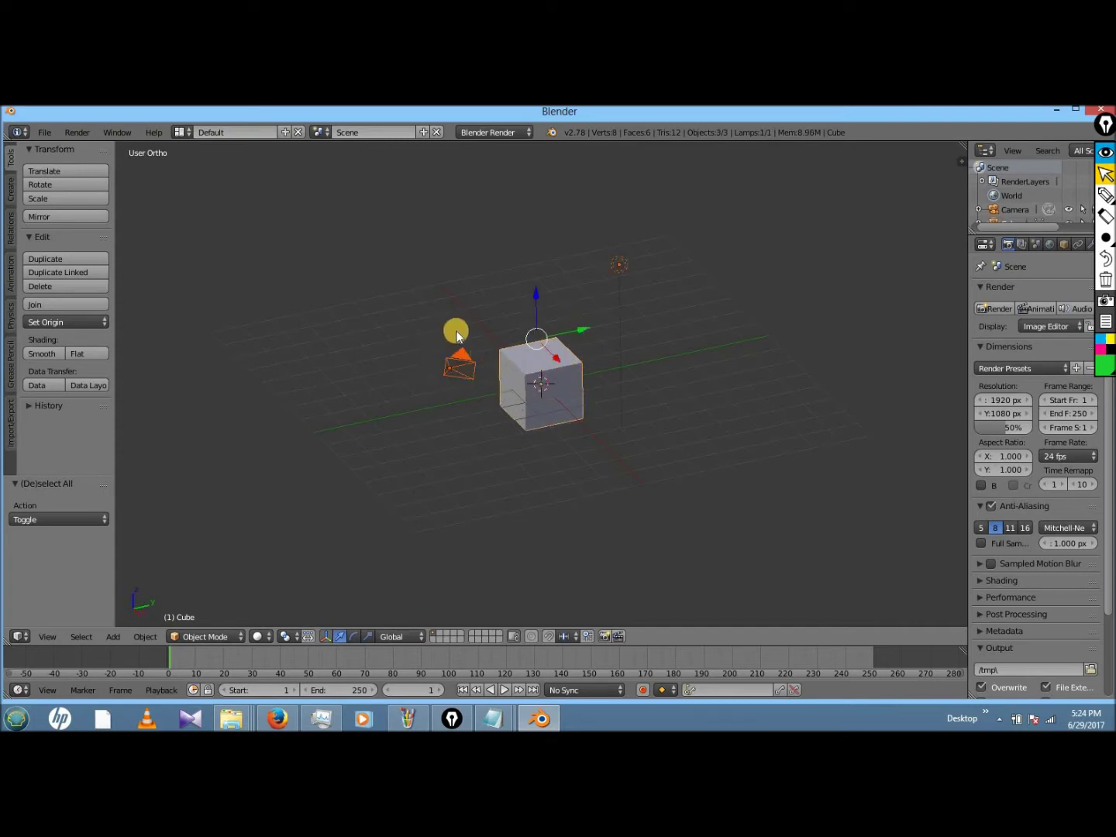
key("x")
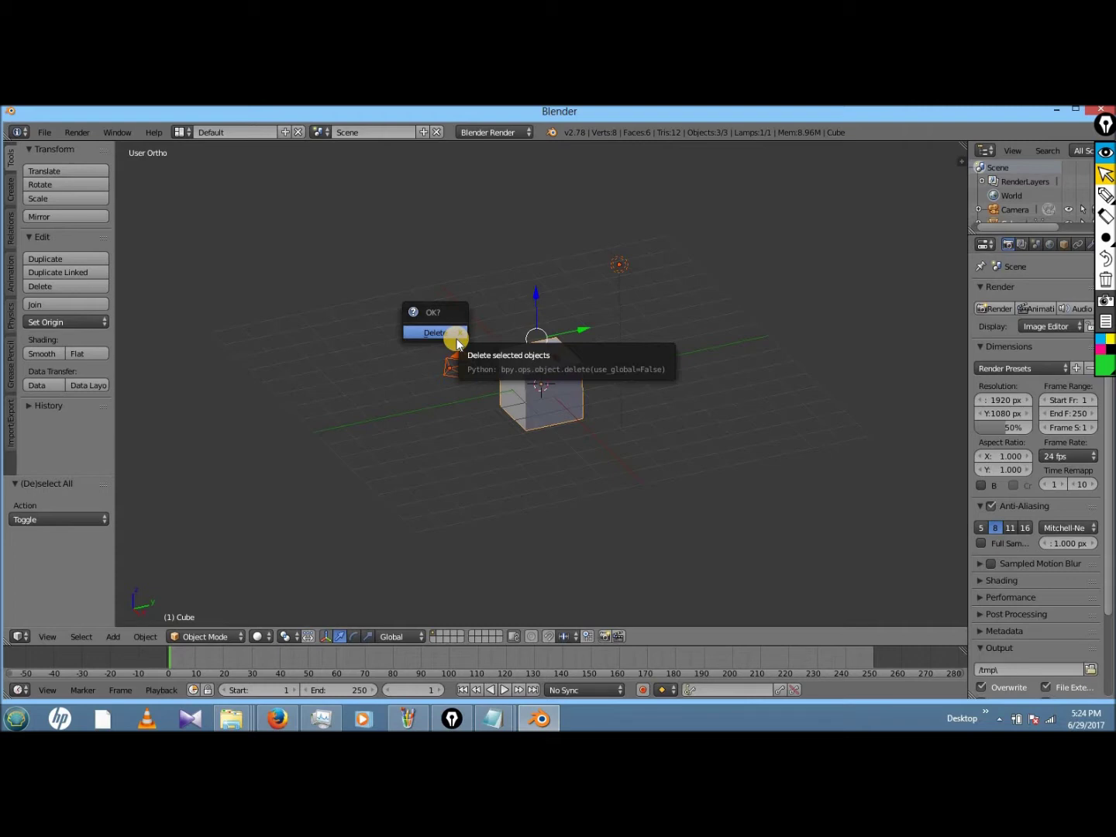
left_click(454, 333)
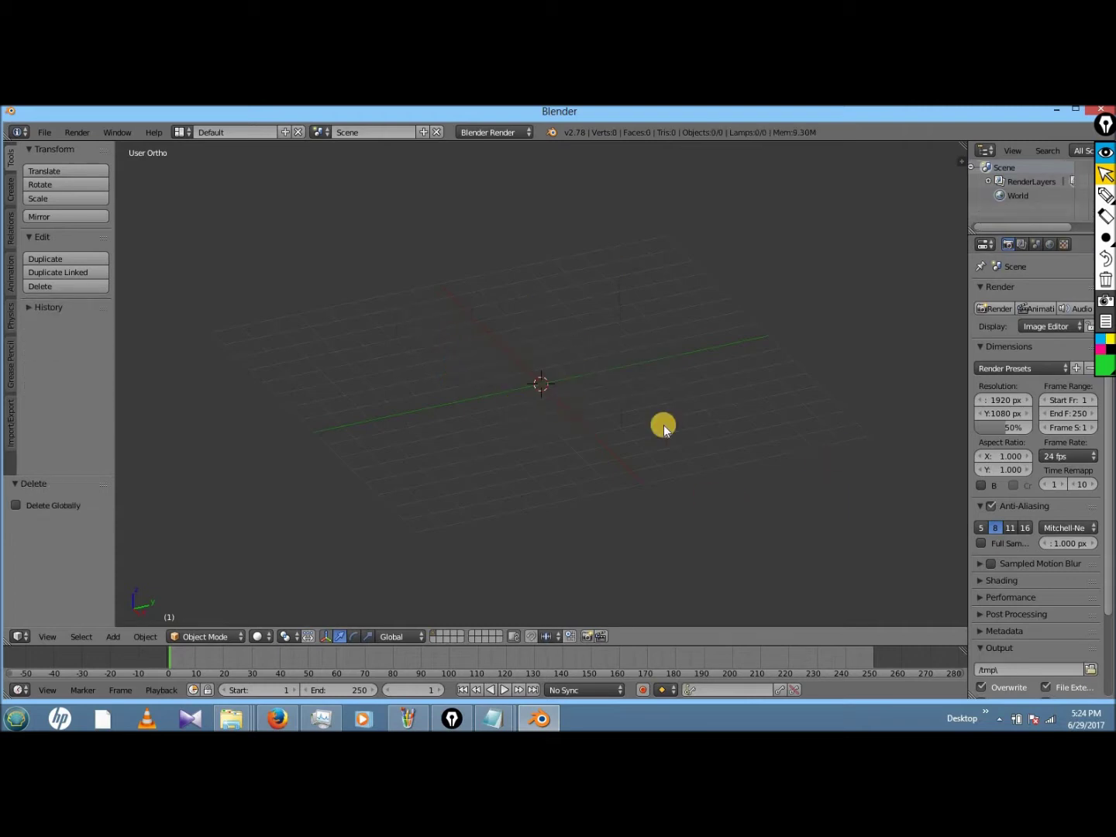
- Import FitZelda00.fbx from the Blender Documents folder with the default FBX import settings
left_click(41, 130)
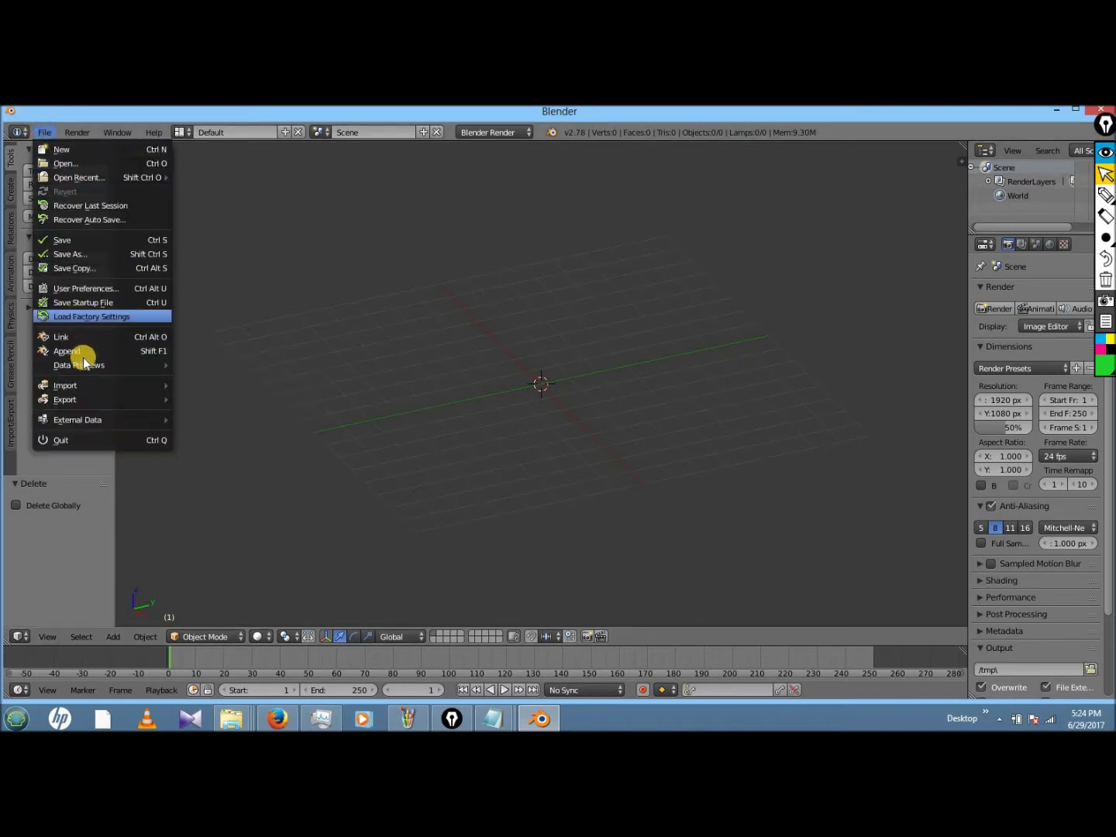
mouse_move(109, 385)
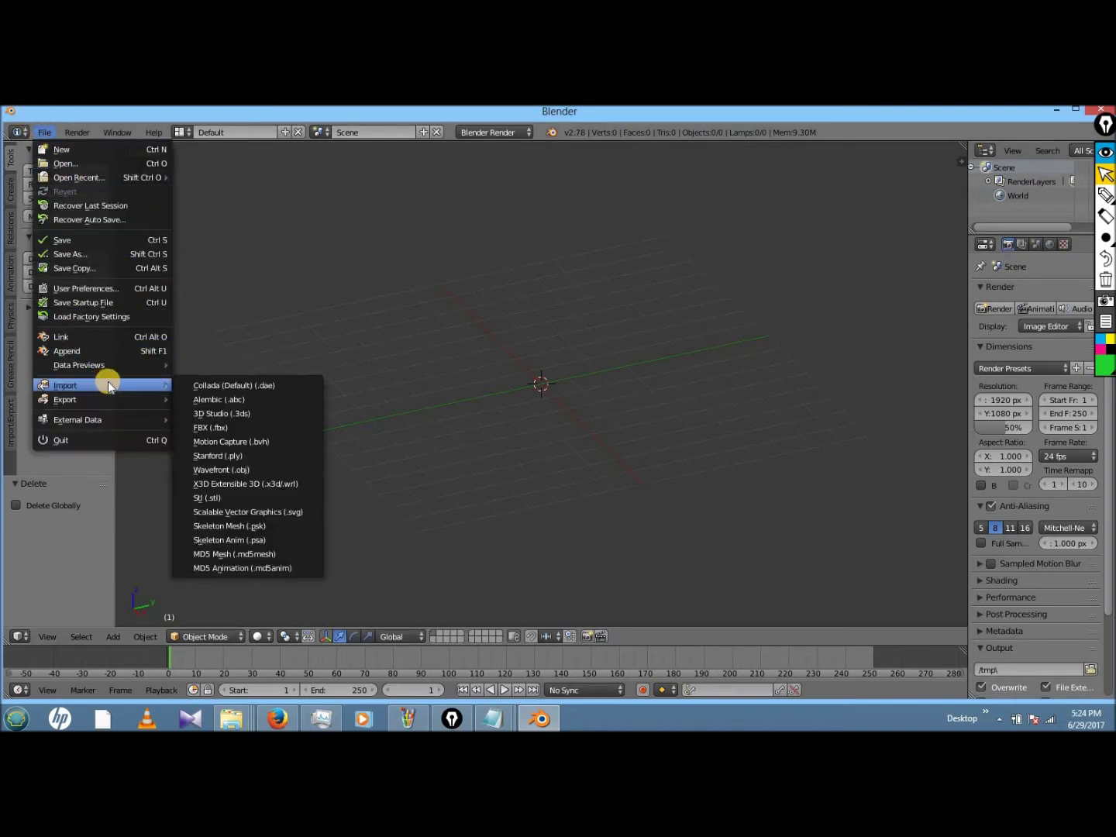
left_click(232, 429)
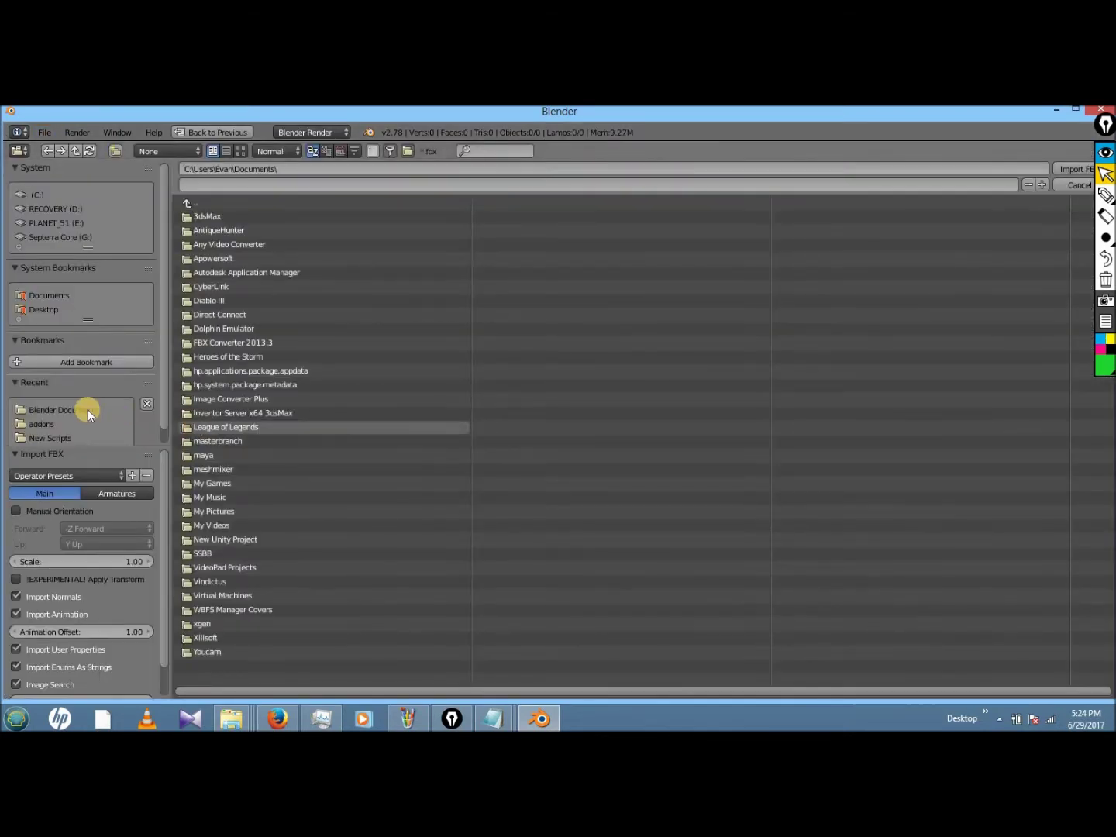
left_click(86, 409)
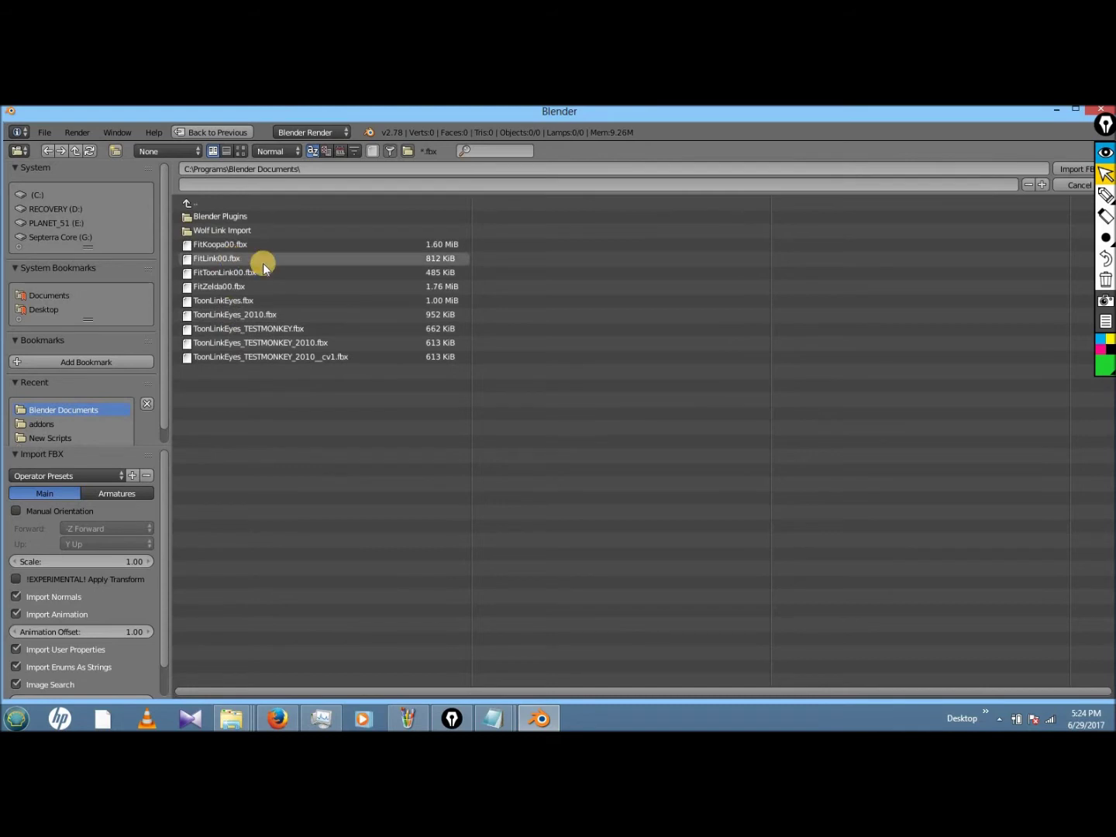
left_click(226, 289)
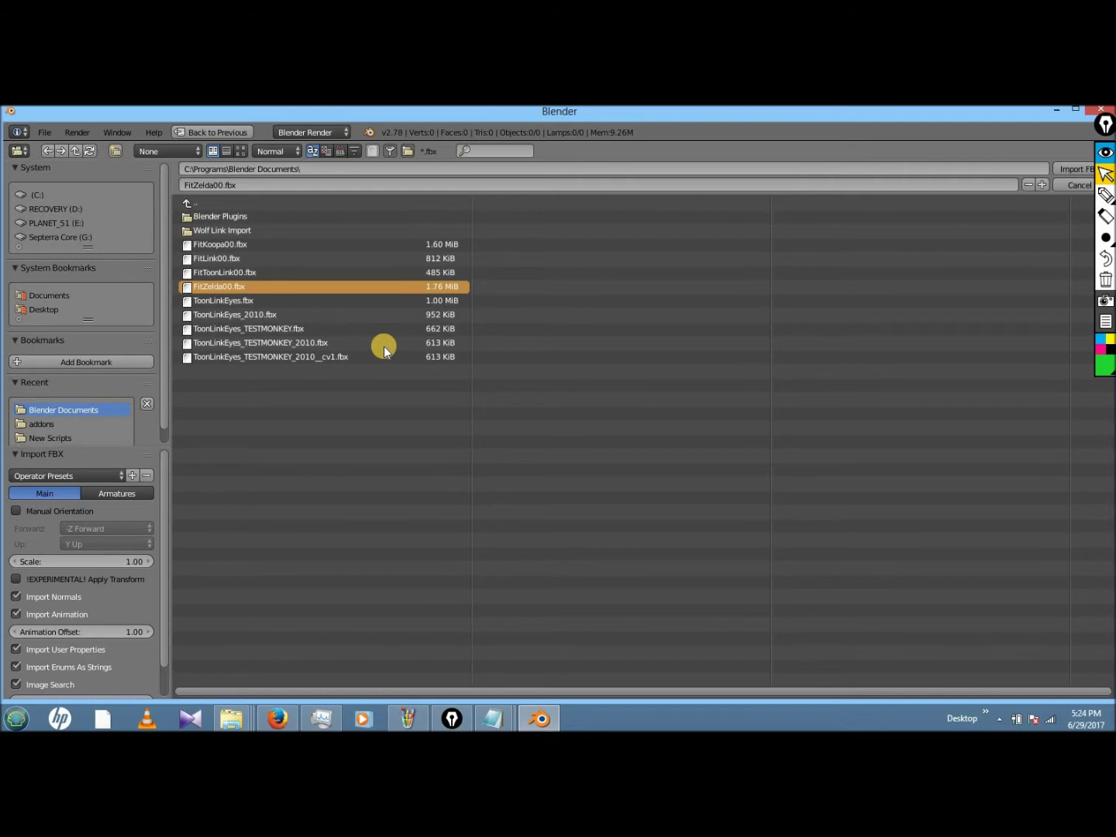
key("Return")
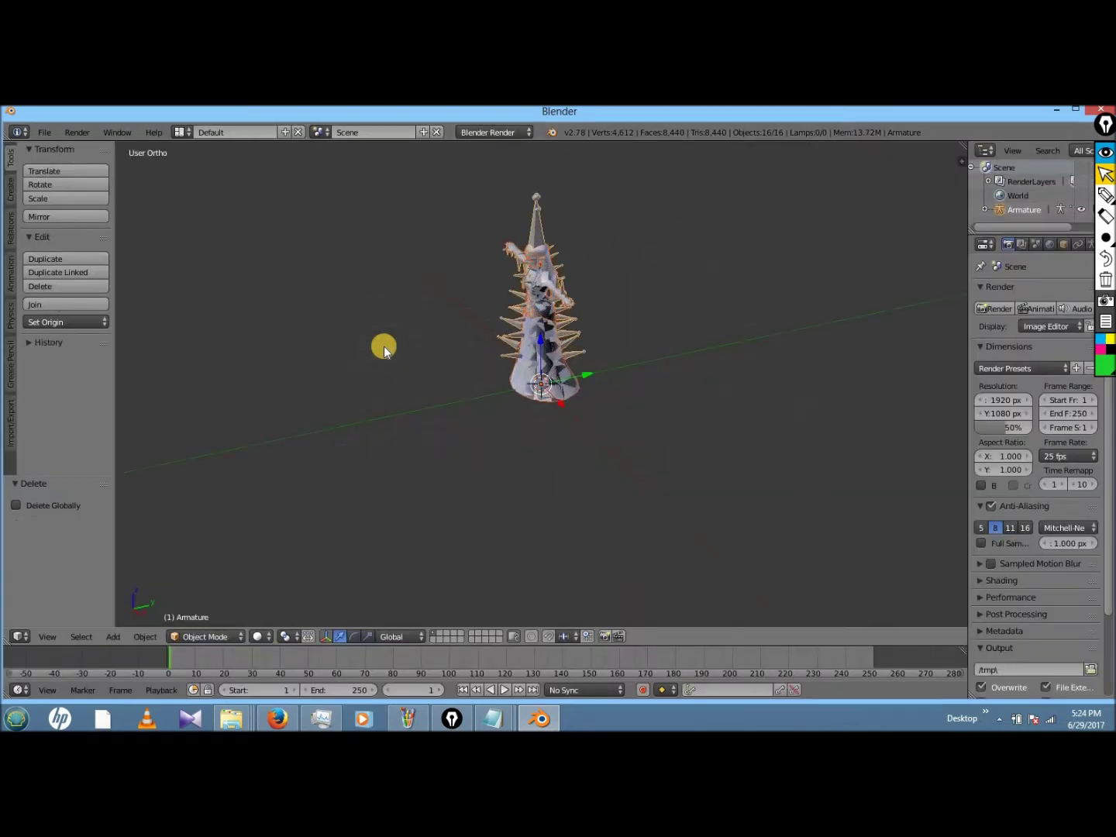
- Examine the imported Zelda model and its armature from the front and from several other angles
key("ctrl+KP_8")
key("ctrl+KP_8")
key("ctrl+KP_8")
key("ctrl+KP_8")
key("ctrl+KP_8")
key("ctrl+KP_6")
key("ctrl+KP_6")
key("ctrl+KP_8")
key("KP_4")
key("KP_4")
key("KP_4")
key("KP_2")
key("ctrl+KP_8")
key("ctrl+KP_8")
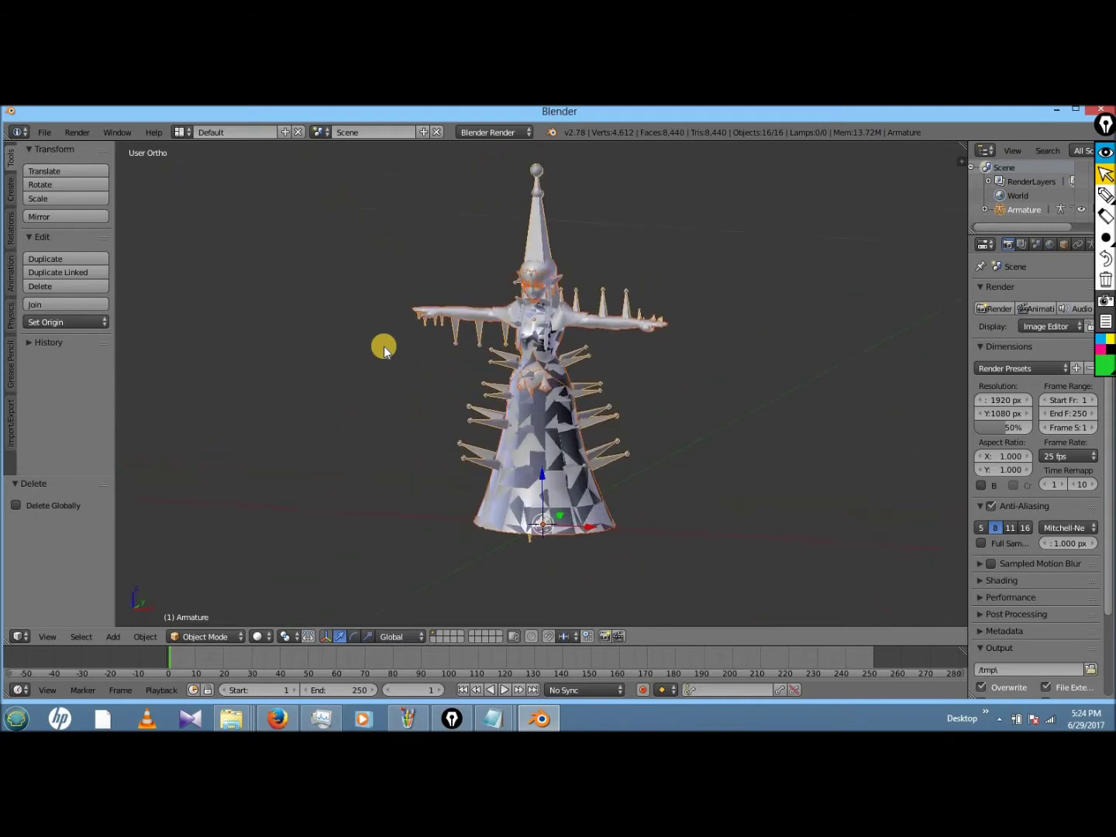
key("ctrl+KP_6")
key("ctrl+KP_6")
key("KP_4")
key("KP_4")
key("KP_4")
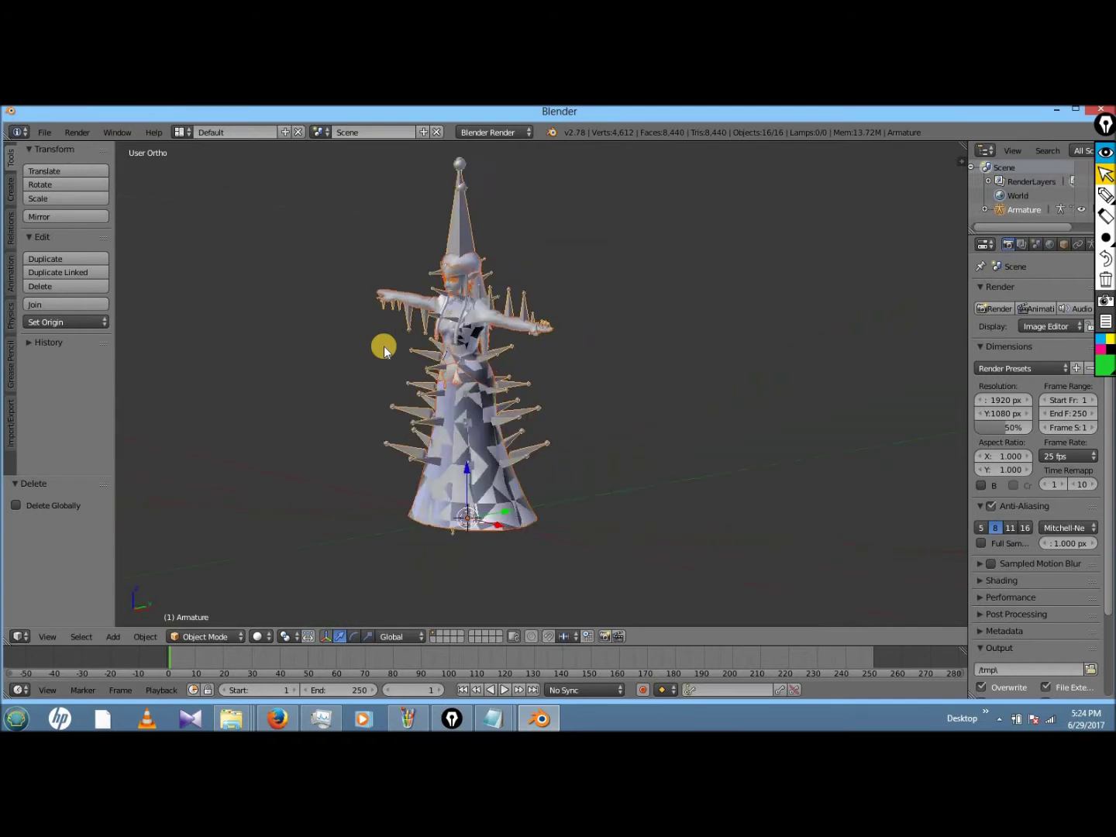
- Deselect all objects of the imported Zelda model
key("ctrl+KP_4")
key("ctrl+KP_4")
right_click(533, 289)
key("a")
key("KP_Subtract")
key("KP_Subtract")
key("KP_Subtract")
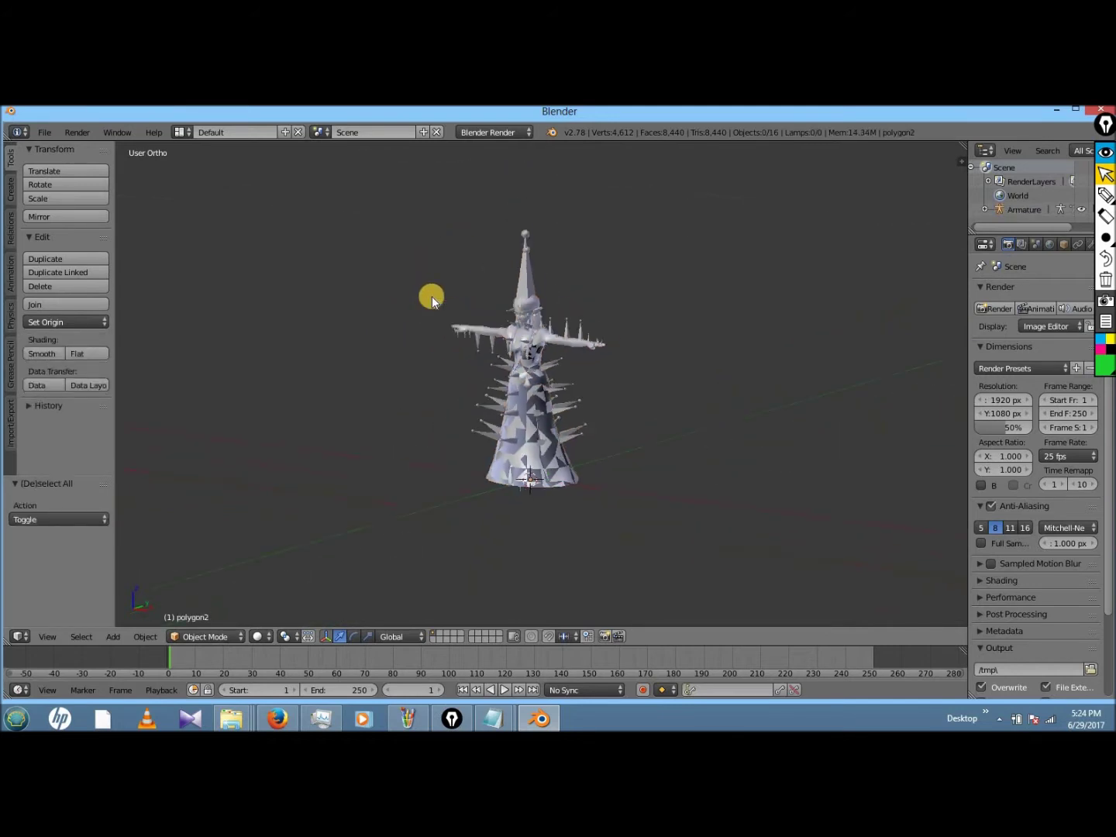
- Check in the user preferences that the Import-Export add-on for Unreal Skeleton Mesh (.psk)/Animation Set (.psa) is enabled
left_click(40, 136)
mouse_move(111, 383)
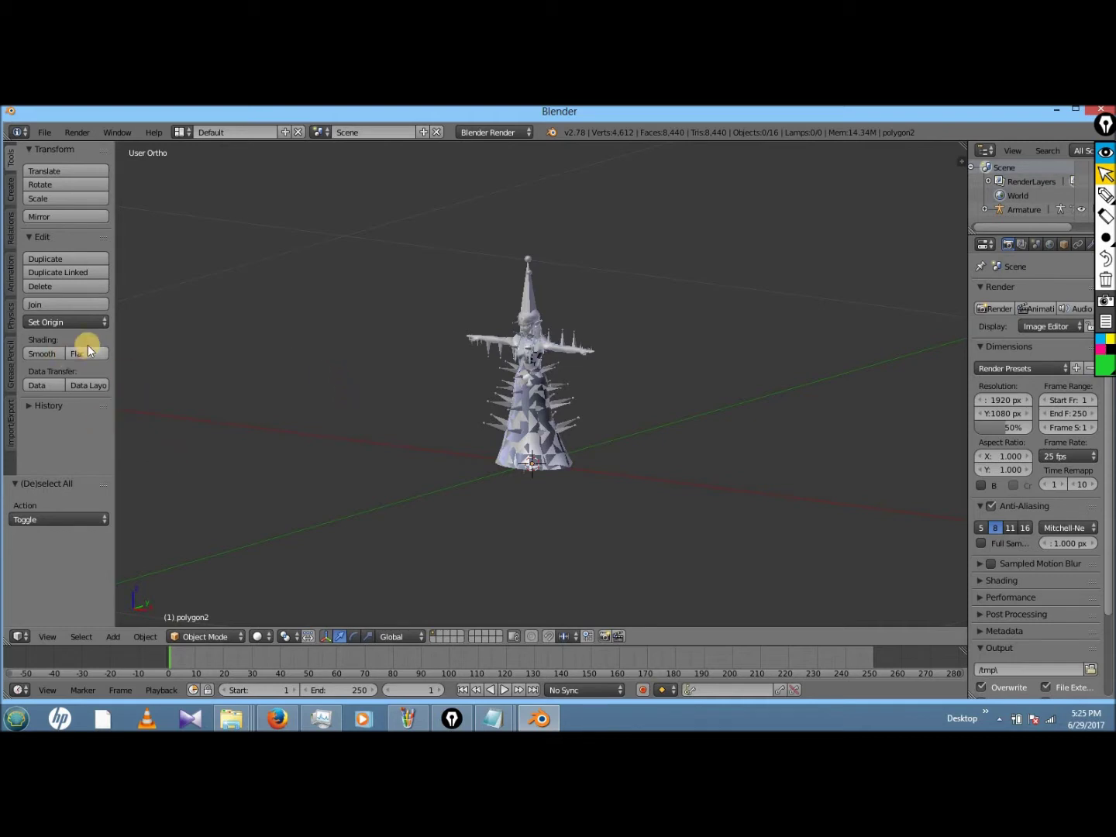
left_click(45, 132)
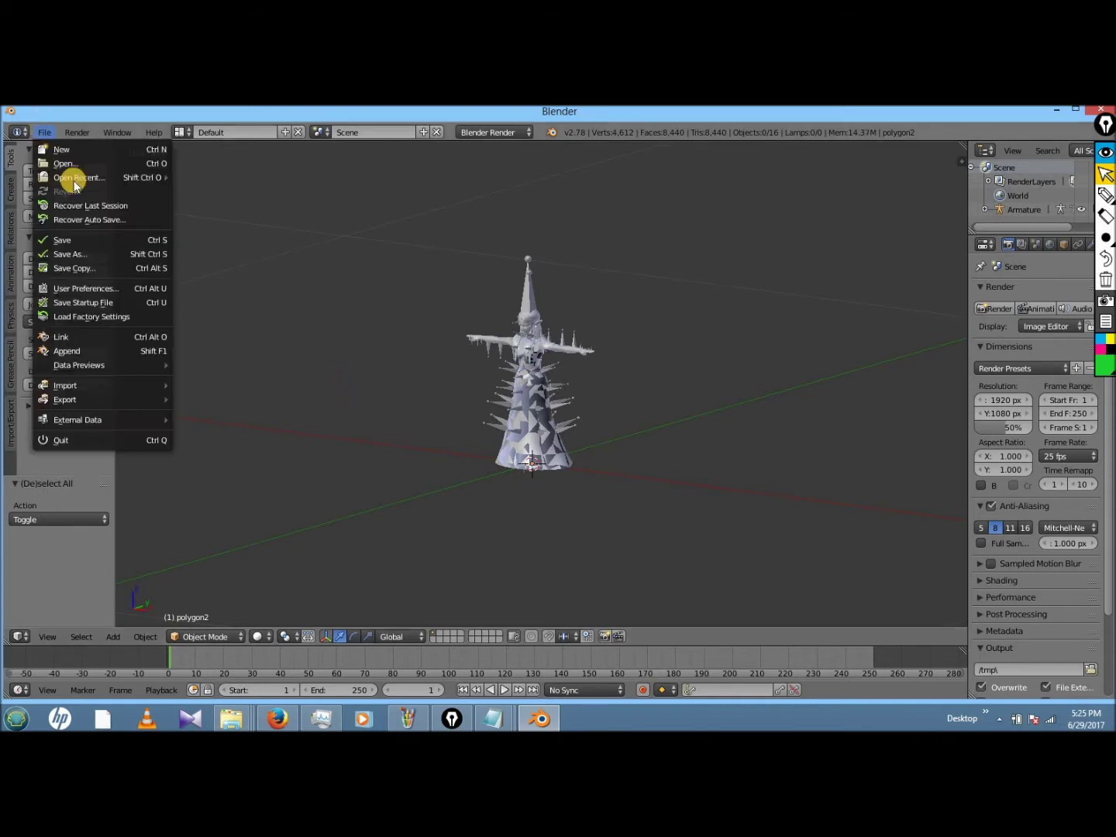
left_click(80, 287)
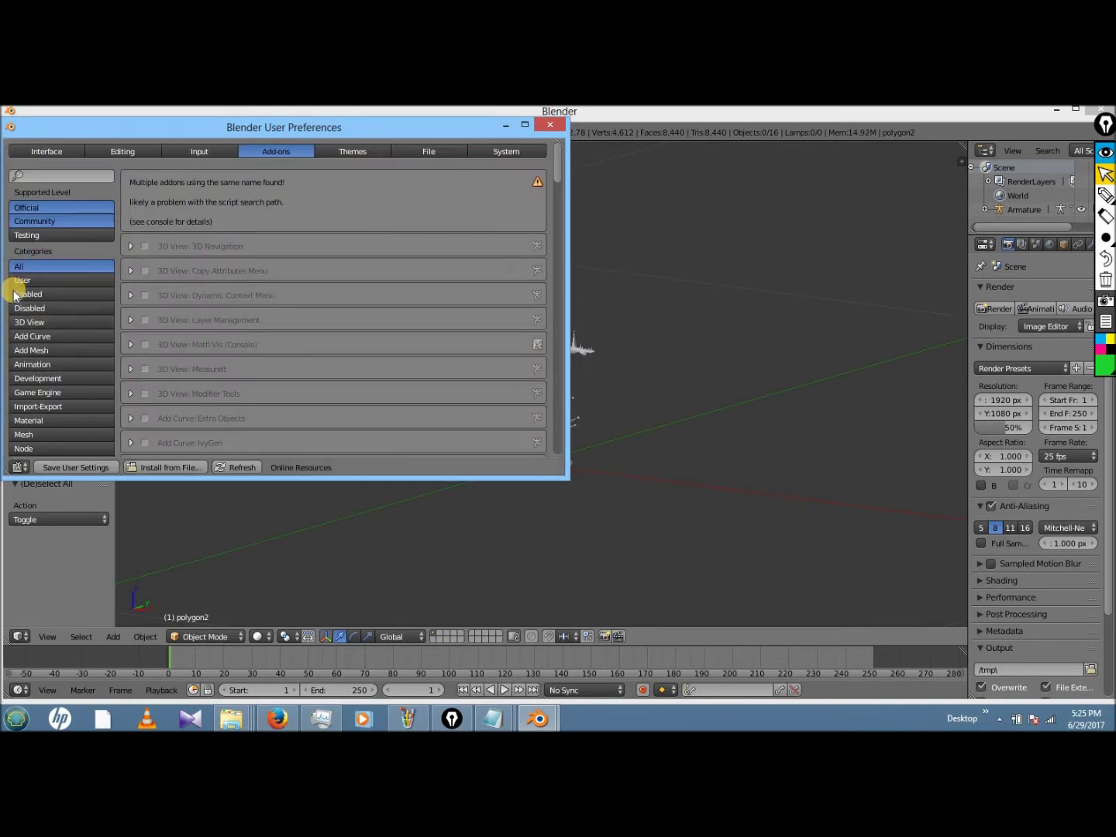
left_click(51, 407)
left_click_drag(559, 203, 565, 313)
scroll(571, 356, "down", 8)
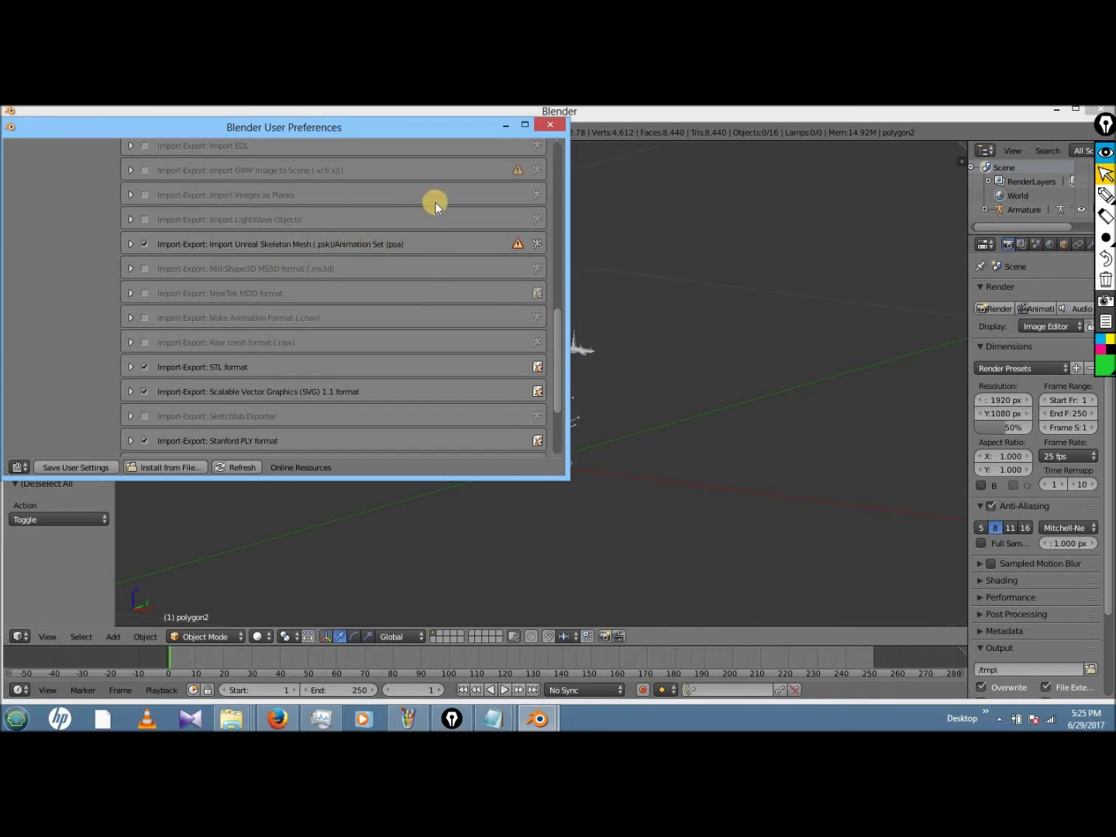
left_click(556, 123)
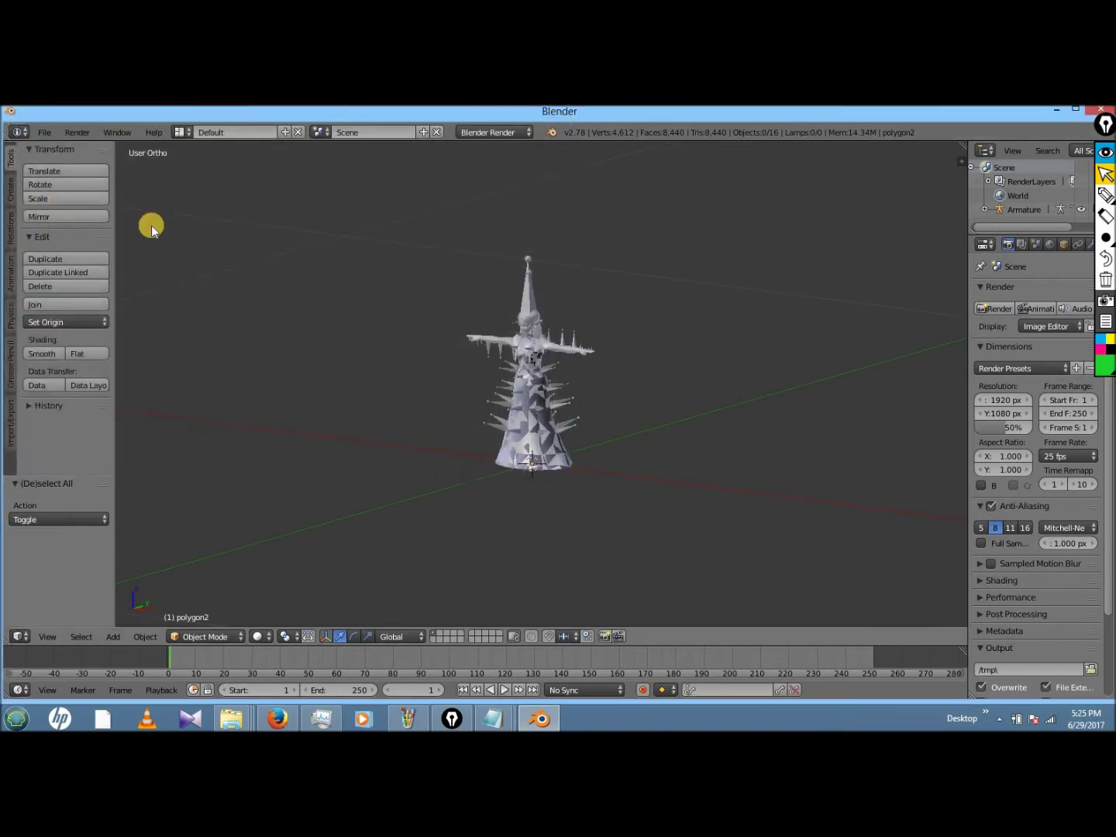
- Import Sheik's skeleton mesh FitSheik00.psk from the Blender Documents folder with mesh, bones and single UV textures included
left_click(55, 133)
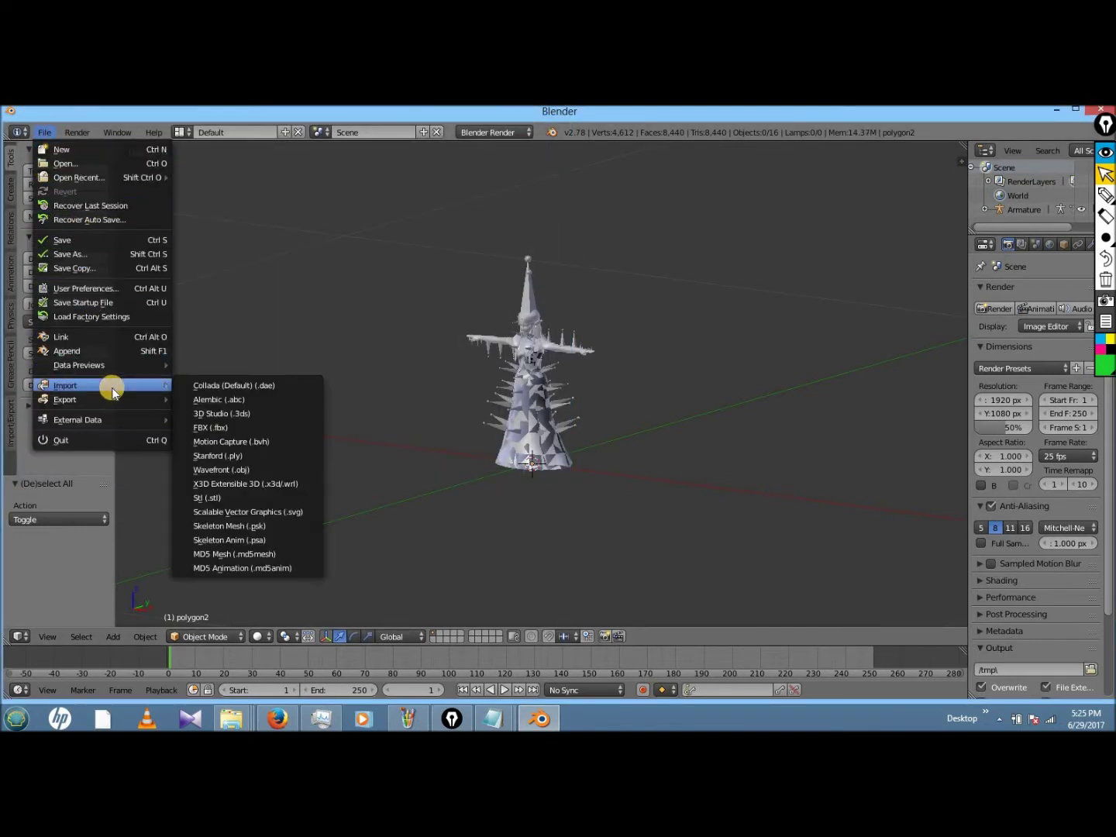
left_click(258, 527)
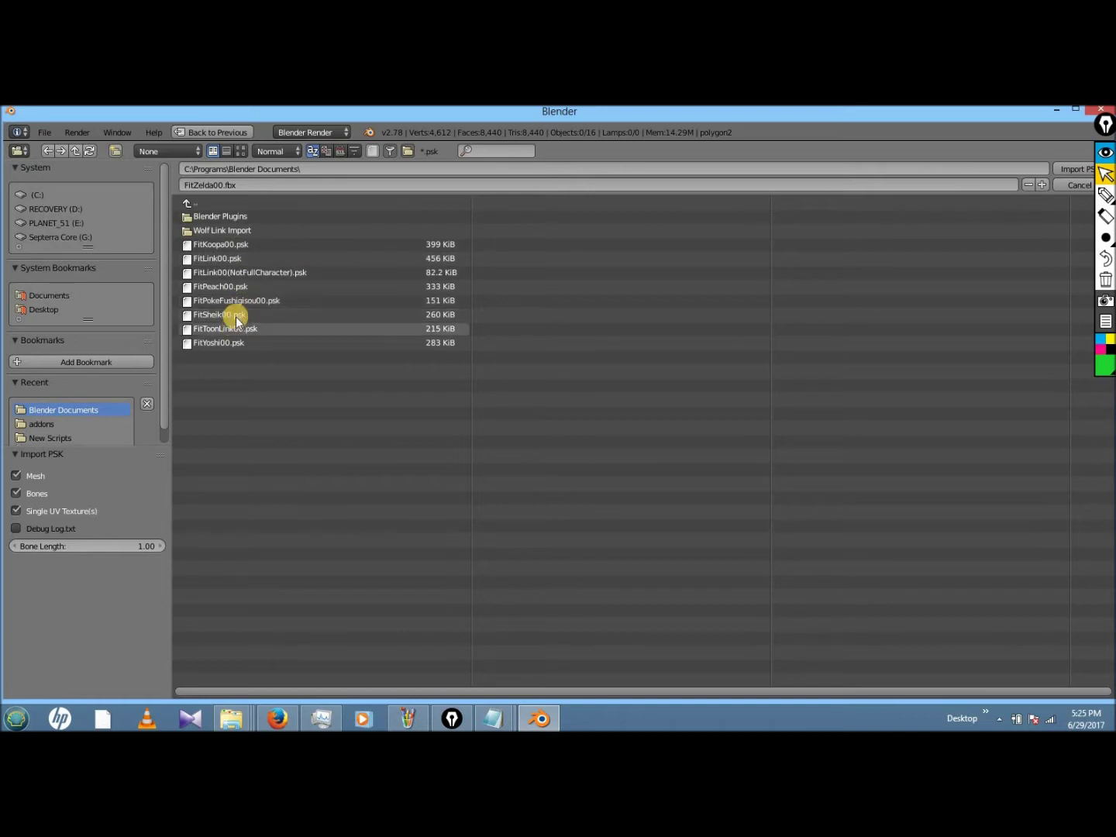
left_click(278, 317)
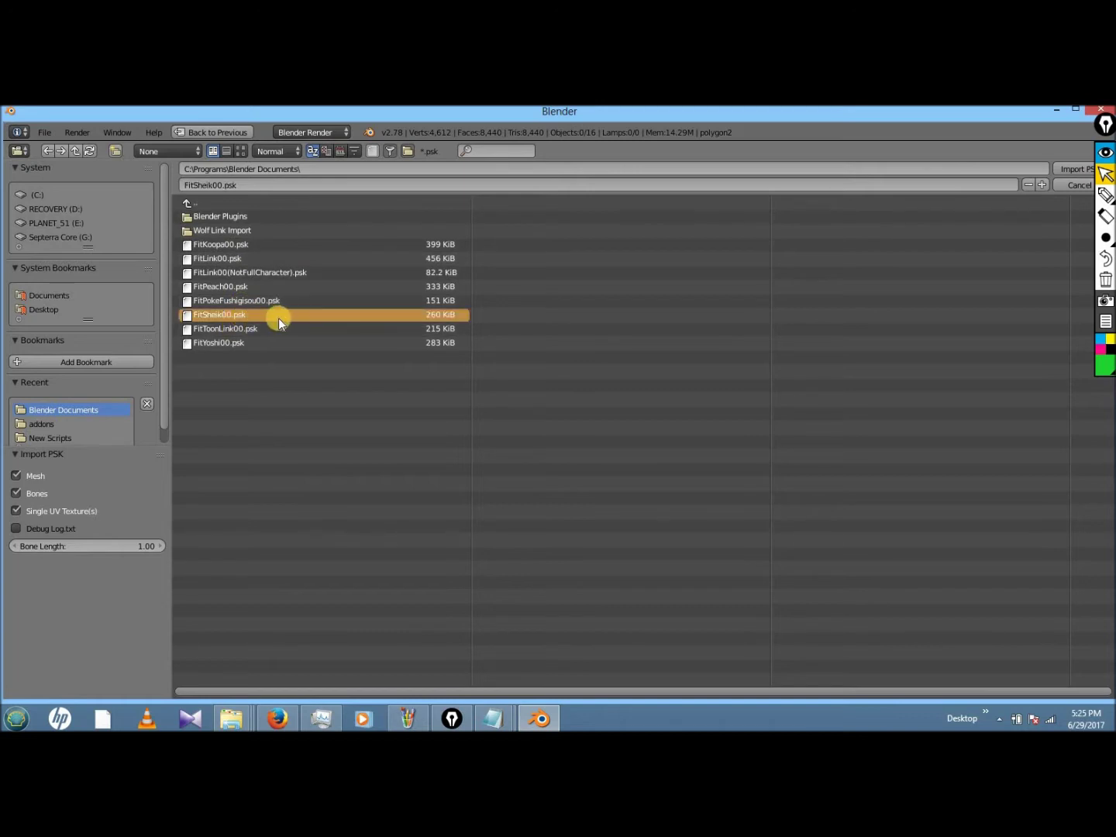
double_click(279, 317)
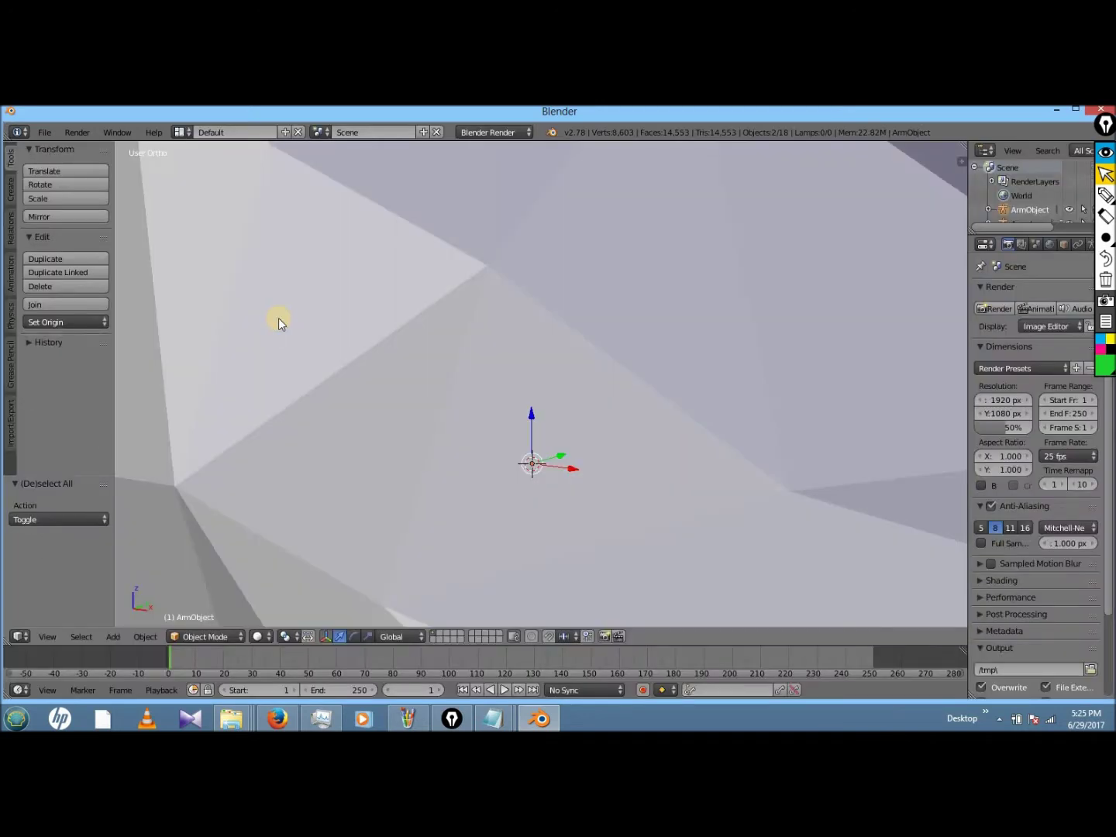
- Scale the imported Sheik mesh and armature down slightly, by factors of about 0.94 and 0.97
scroll(278, 318, "down", 8)
scroll(278, 317, "up", 2)
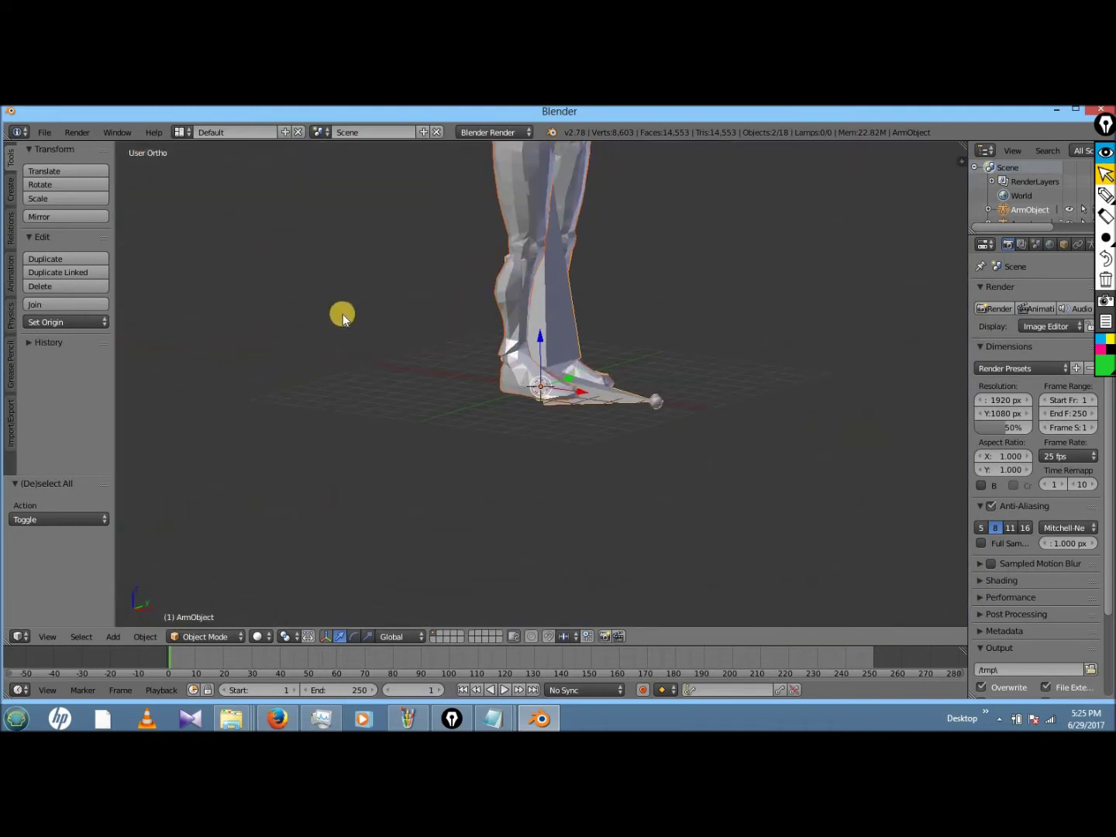
key("s")
left_click(247, 242)
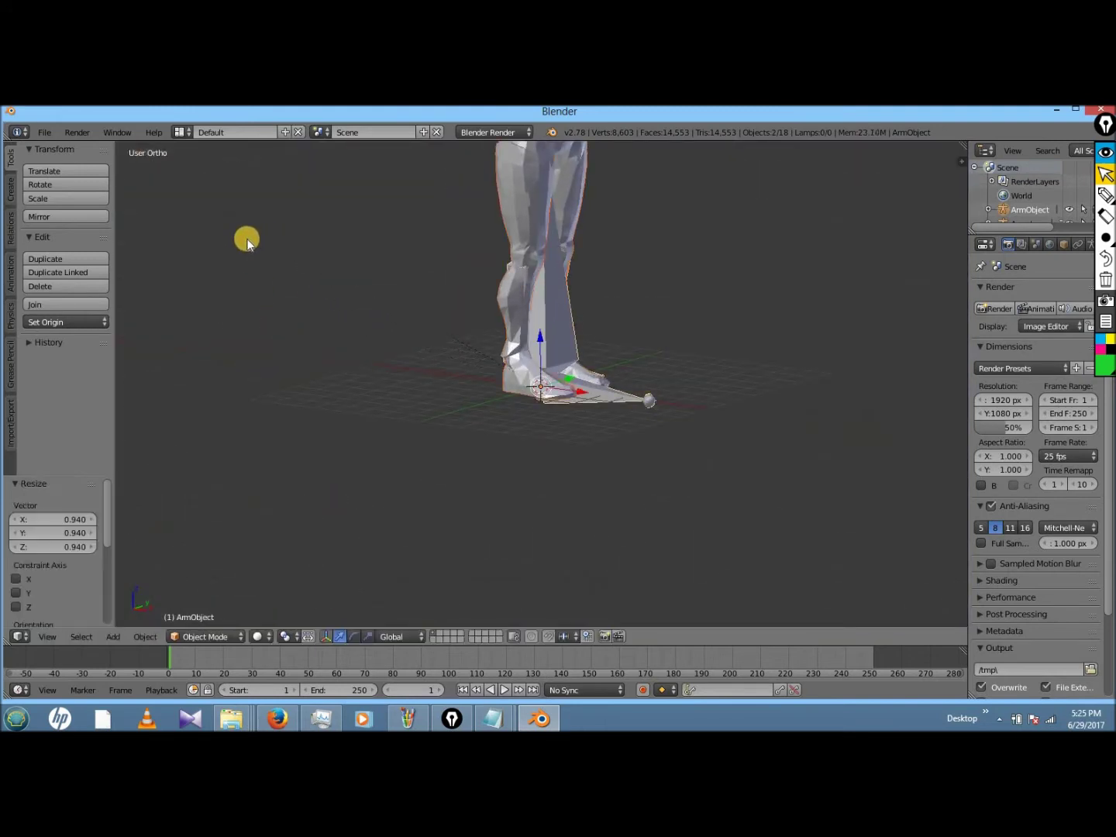
key("s")
left_click(248, 239)
key("s")
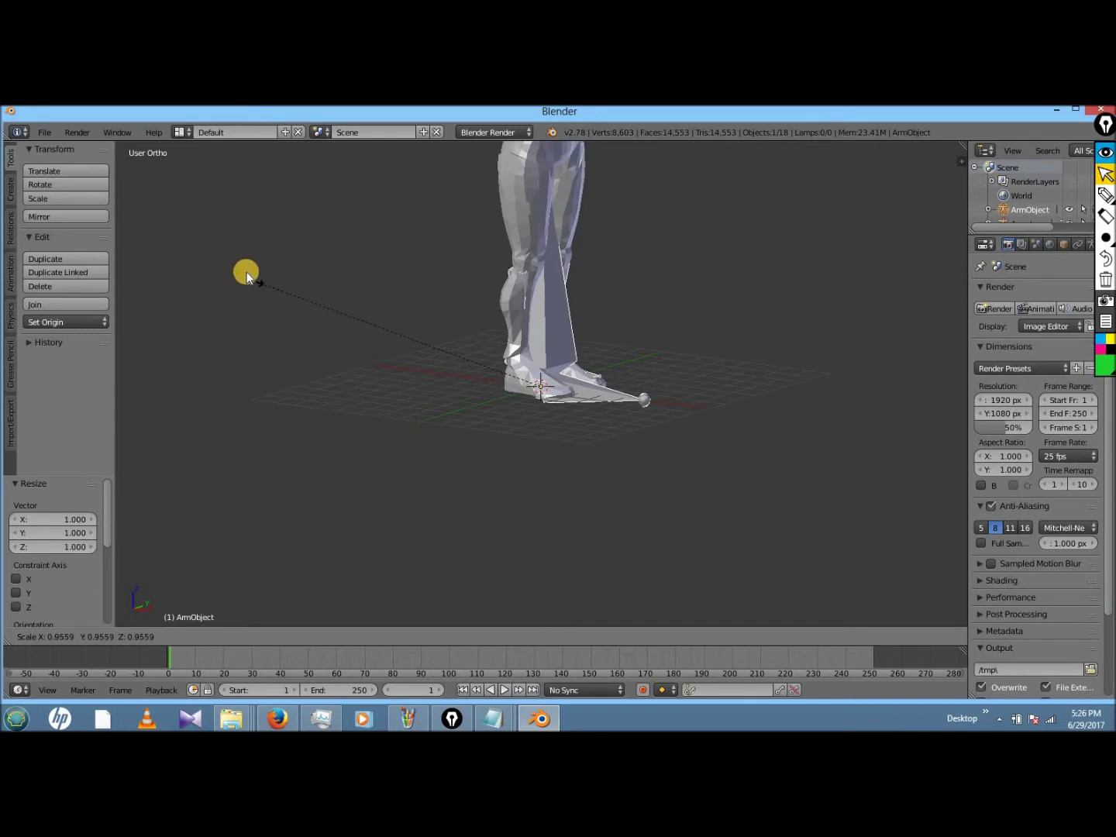
left_click(322, 277)
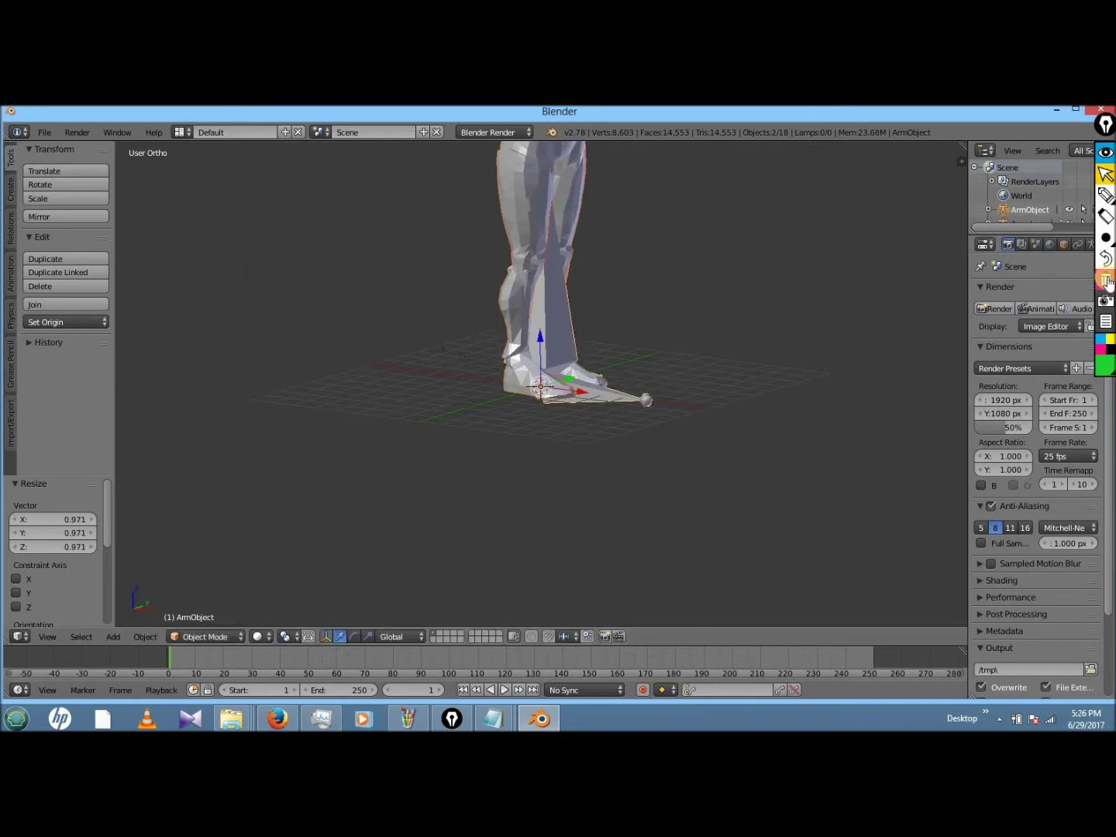
- Mark the empty area beside Sheik's legs with a green freehand loop using the on-screen annotation pen
left_click(1105, 199)
mouse_move(314, 221)
left_mouse_down()
mouse_move(212, 221)
mouse_move(247, 334)
mouse_move(317, 331)
left_mouse_up()
left_click_drag(351, 228, 312, 219)
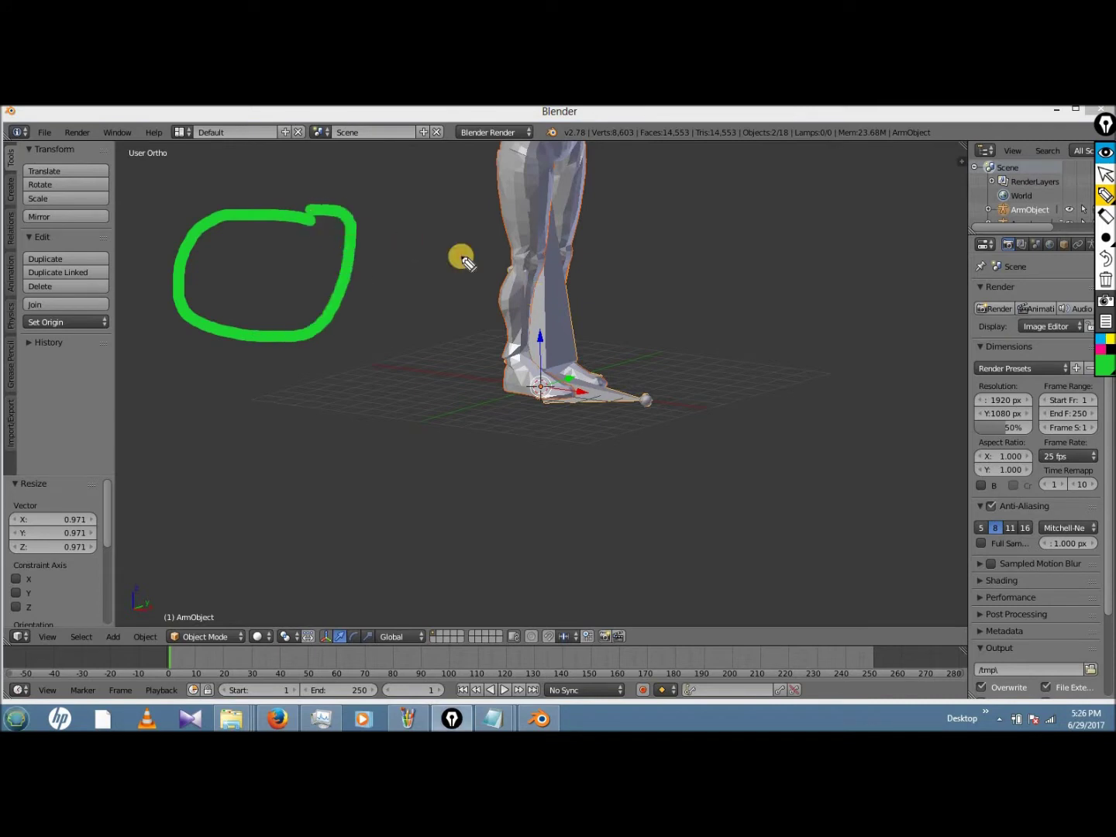
left_click(1107, 176)
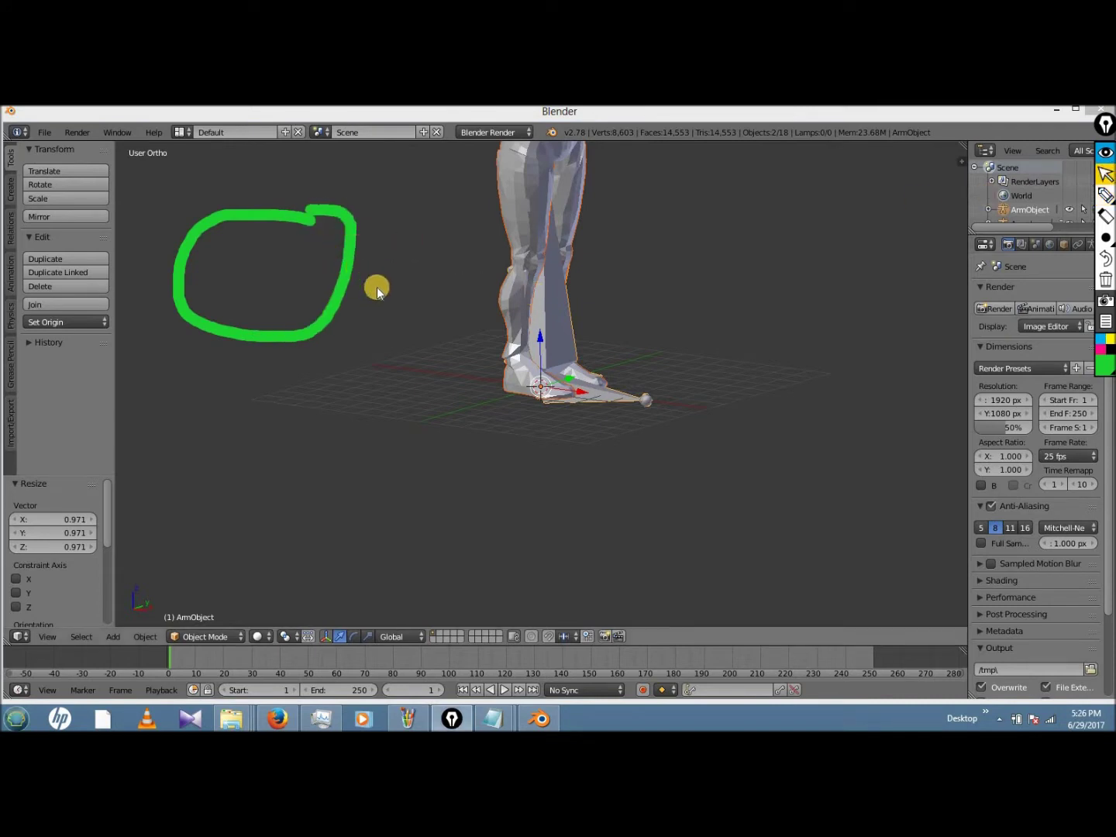
left_click(490, 113)
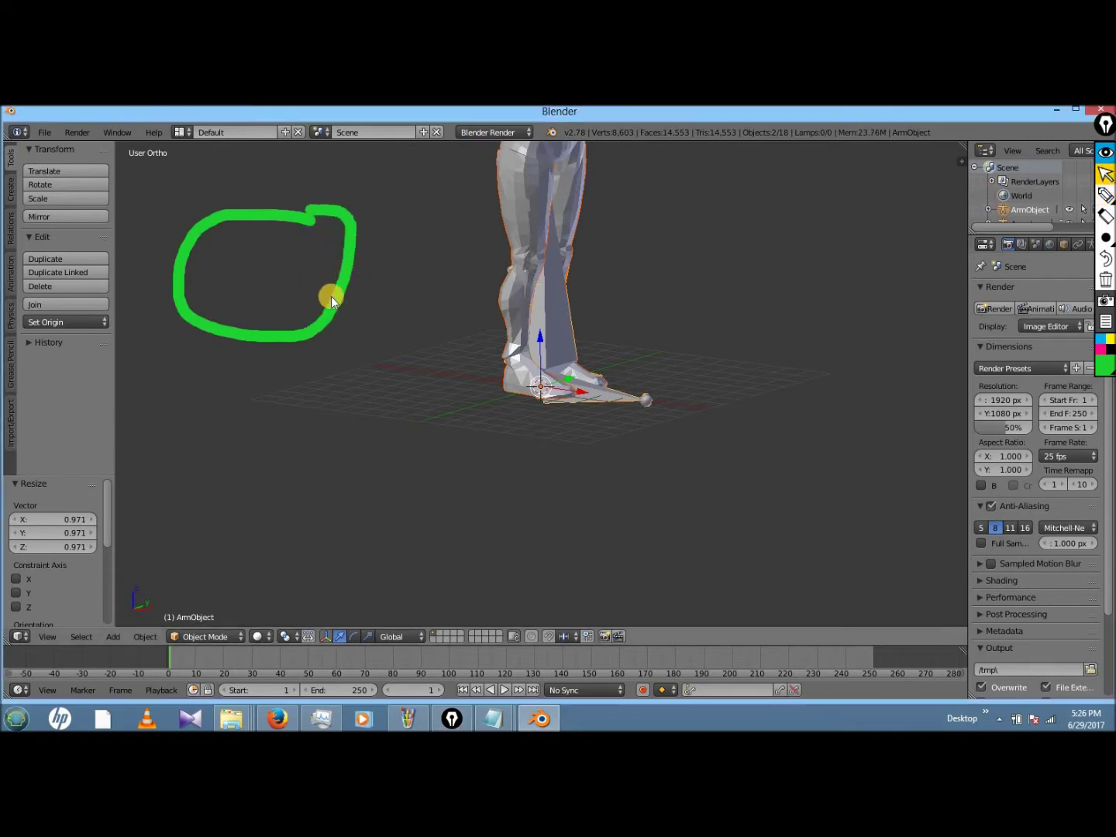
- Scale the Sheik mesh and armature by a factor of about 0.102 and clear the green screen annotation
key("s")
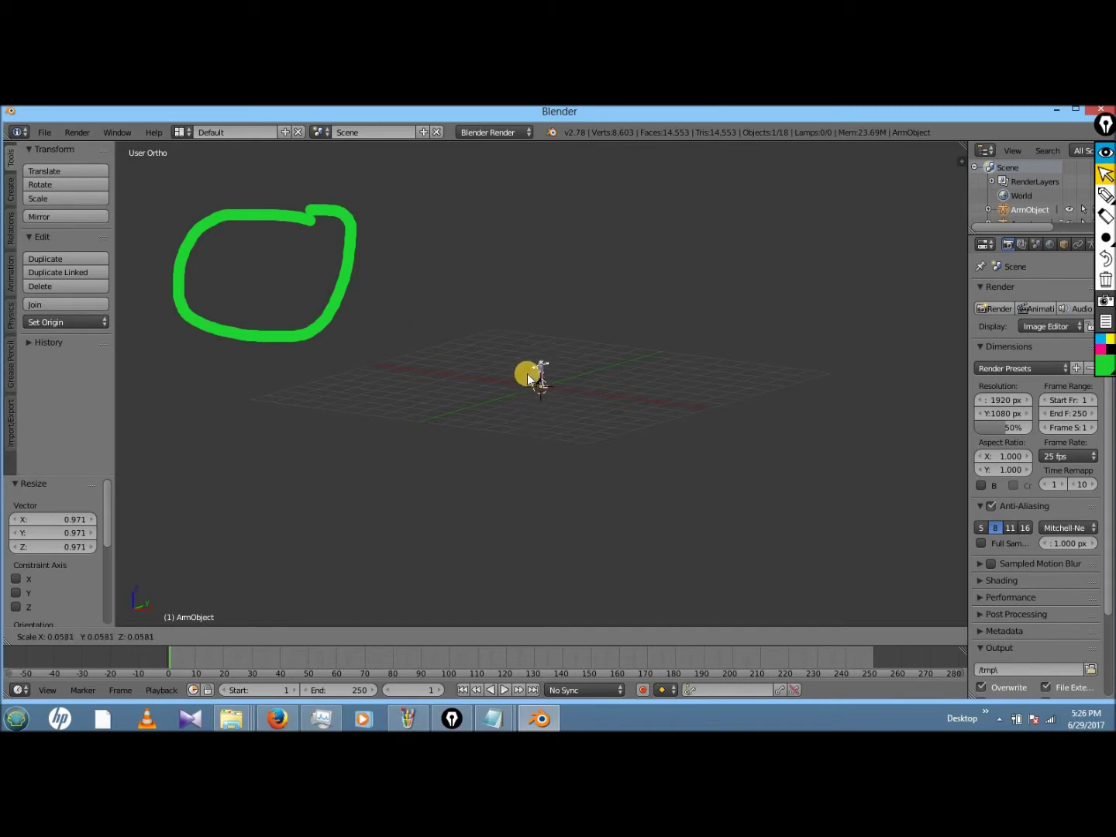
left_click(519, 373)
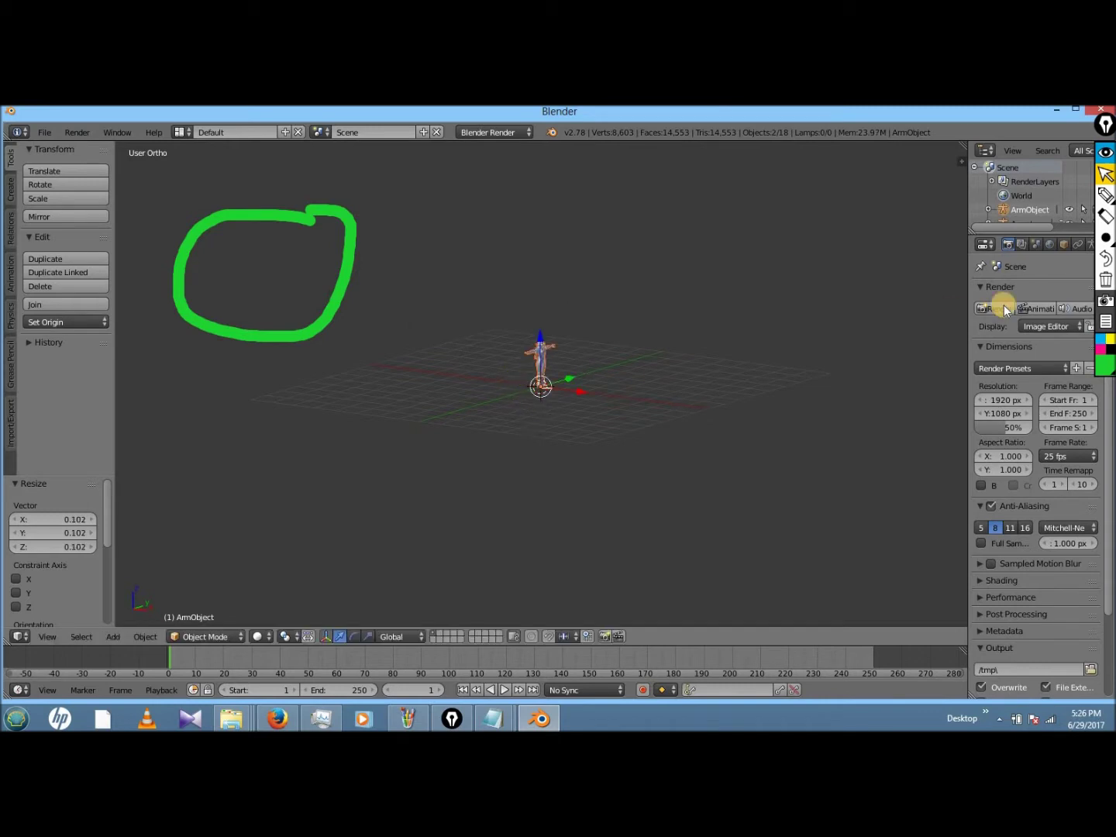
left_click(1106, 280)
- Scale the Sheik mesh and armature further down by a factor of about 0.723
scroll(679, 248, "up", 12)
scroll(679, 247, "up", 6, "shift")
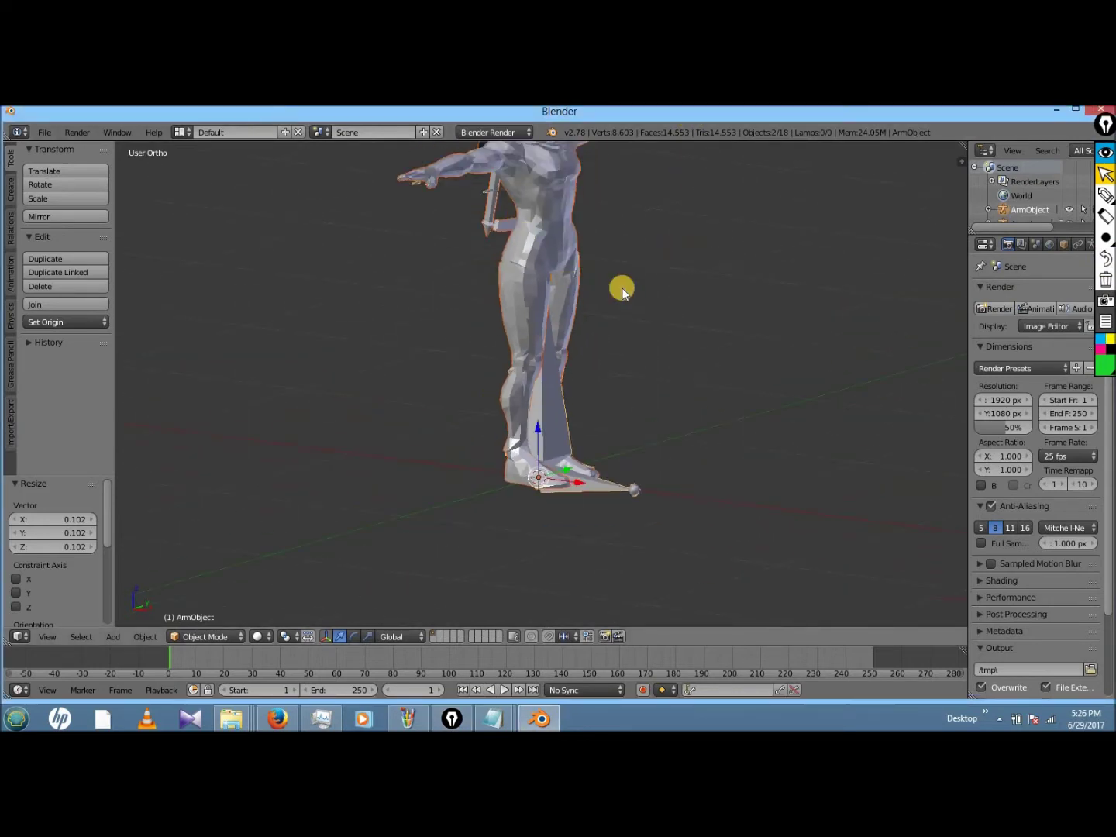
key("s")
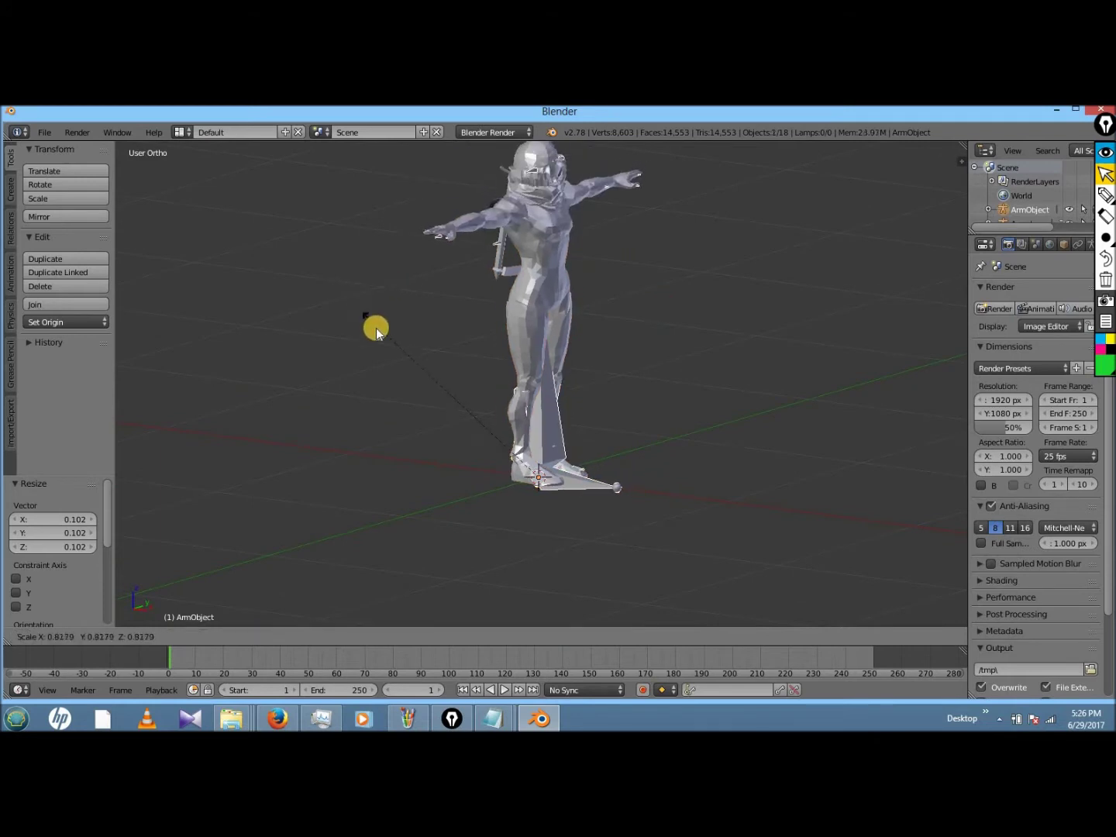
left_click(387, 341)
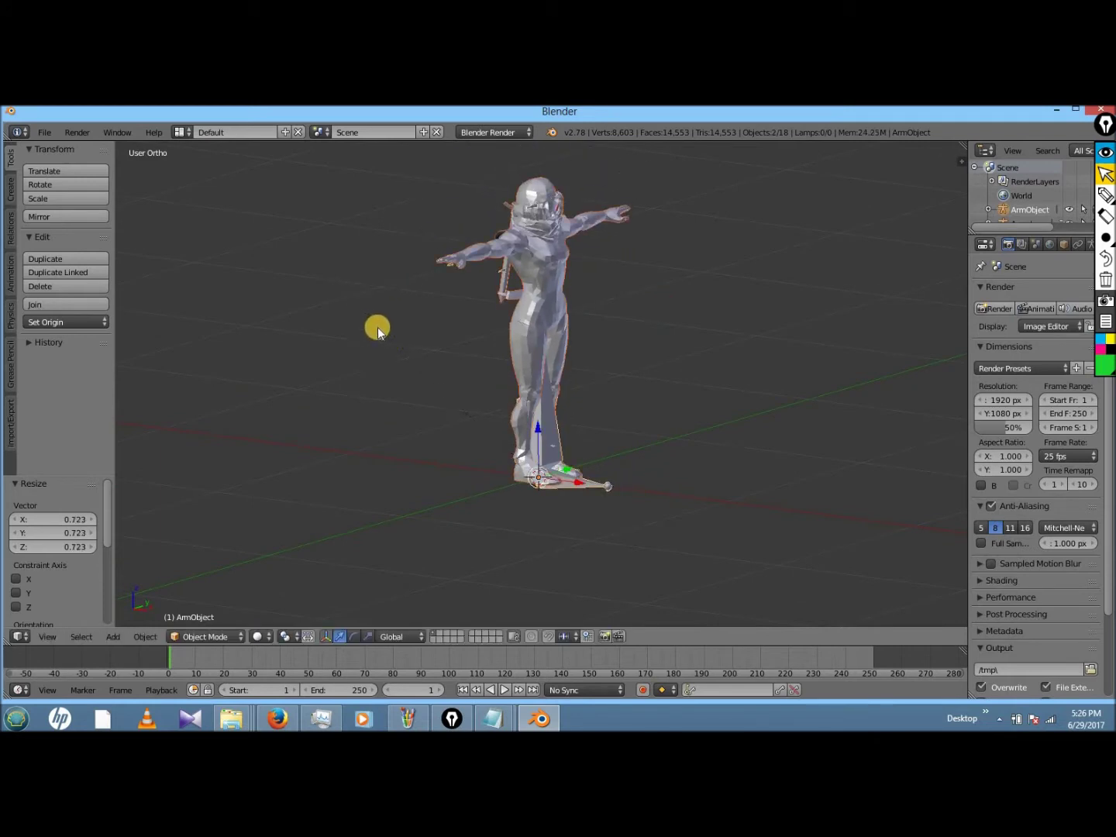
- Undo the last scaling and scale the Sheik mesh and armature down by a factor of about 0.145
key("ctrl+z")
key("s")
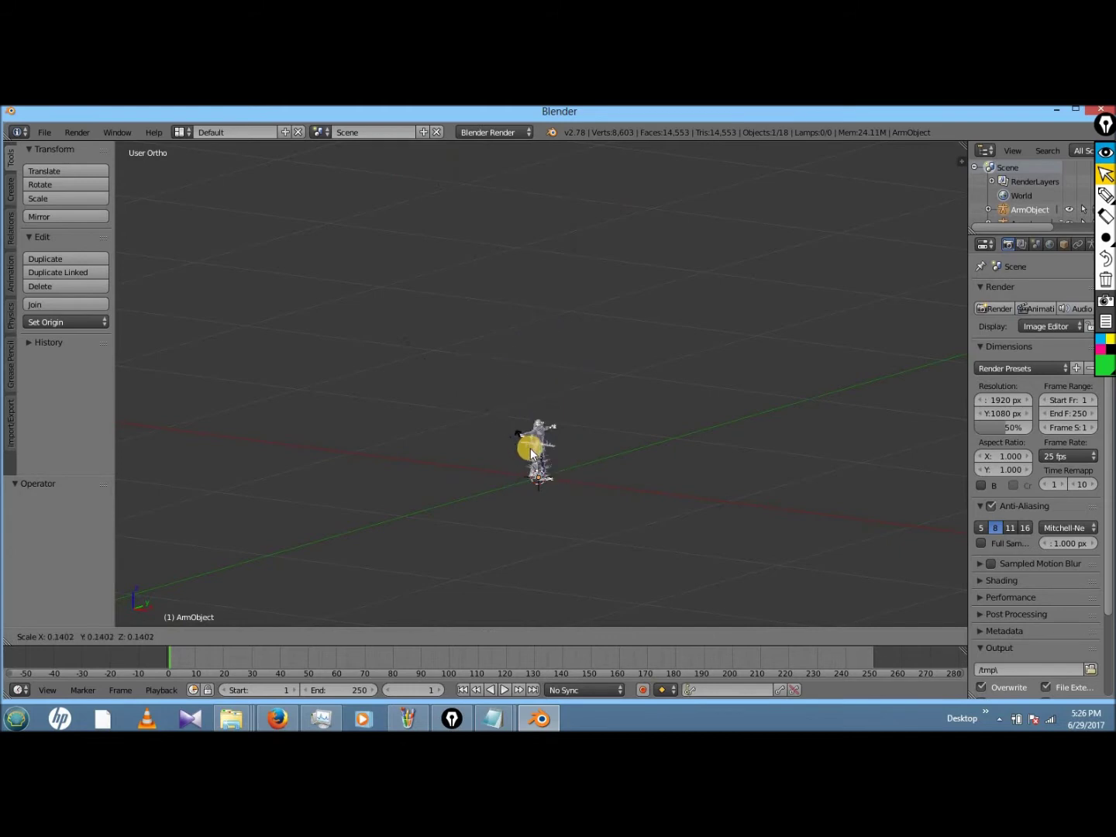
left_click(516, 439)
key("KP_Decimal")
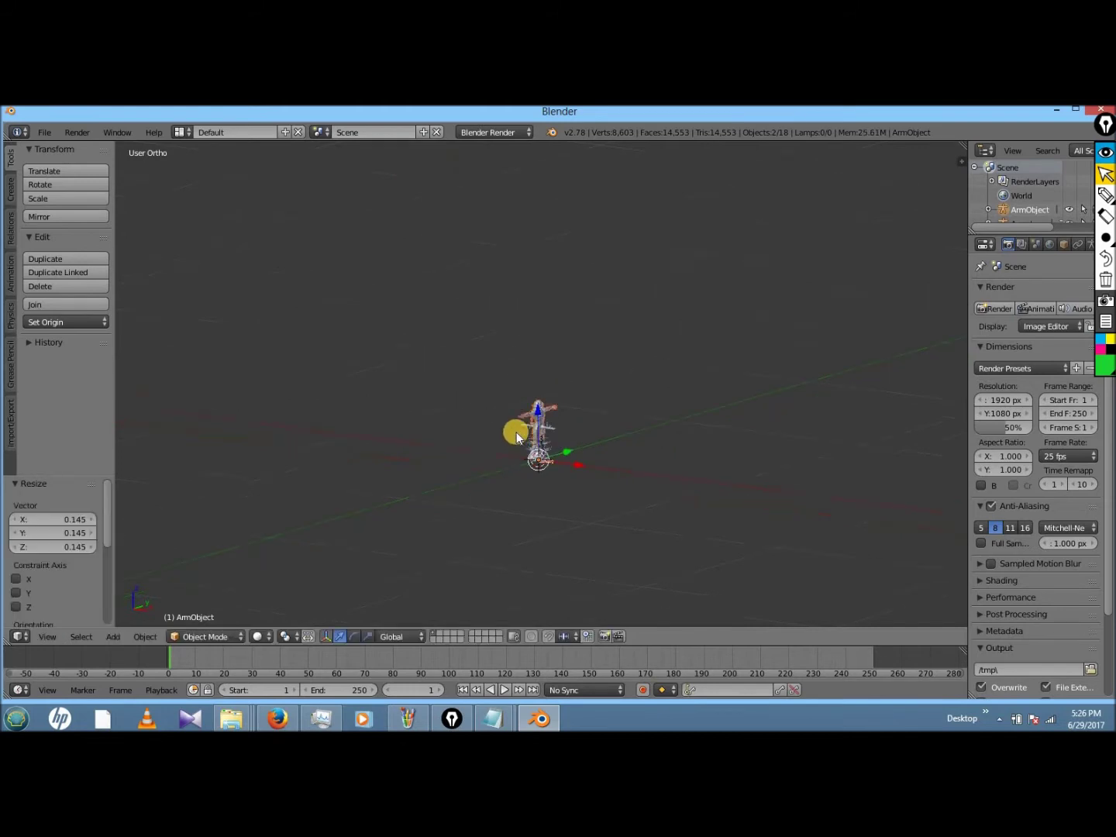
scroll(516, 432, "up", 7)
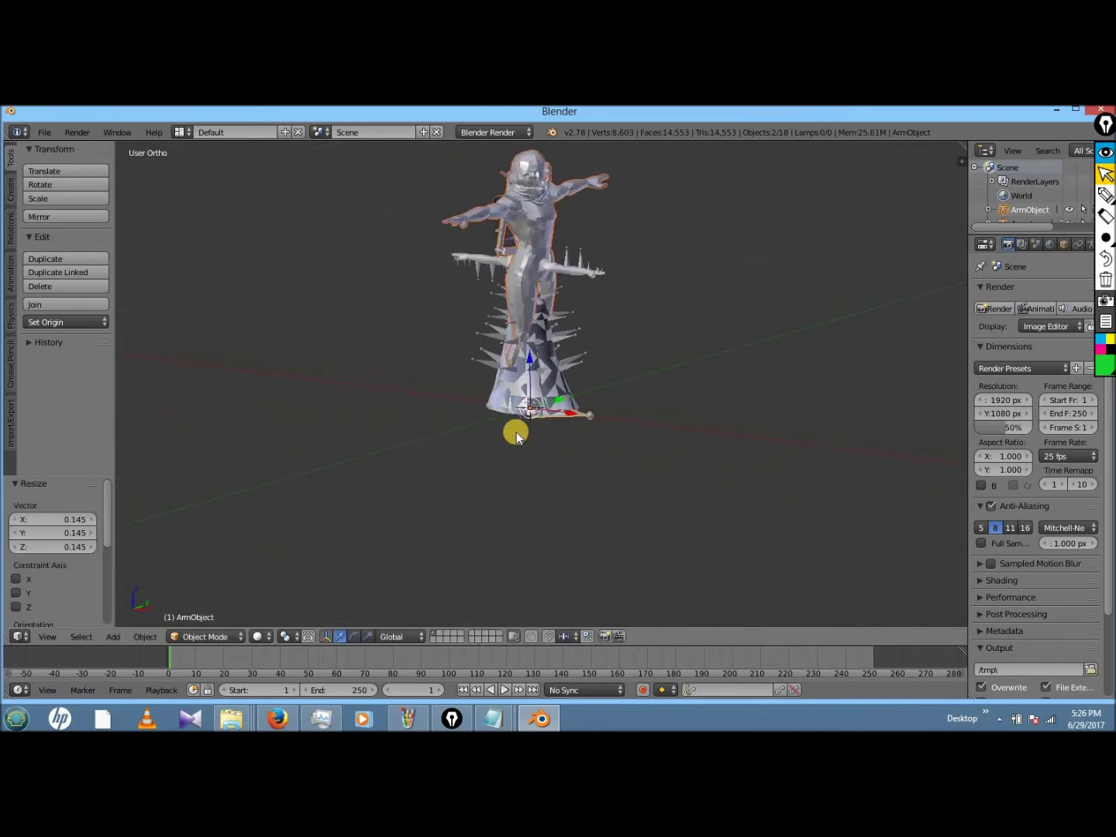
scroll(516, 432, "up", 7, "shift")
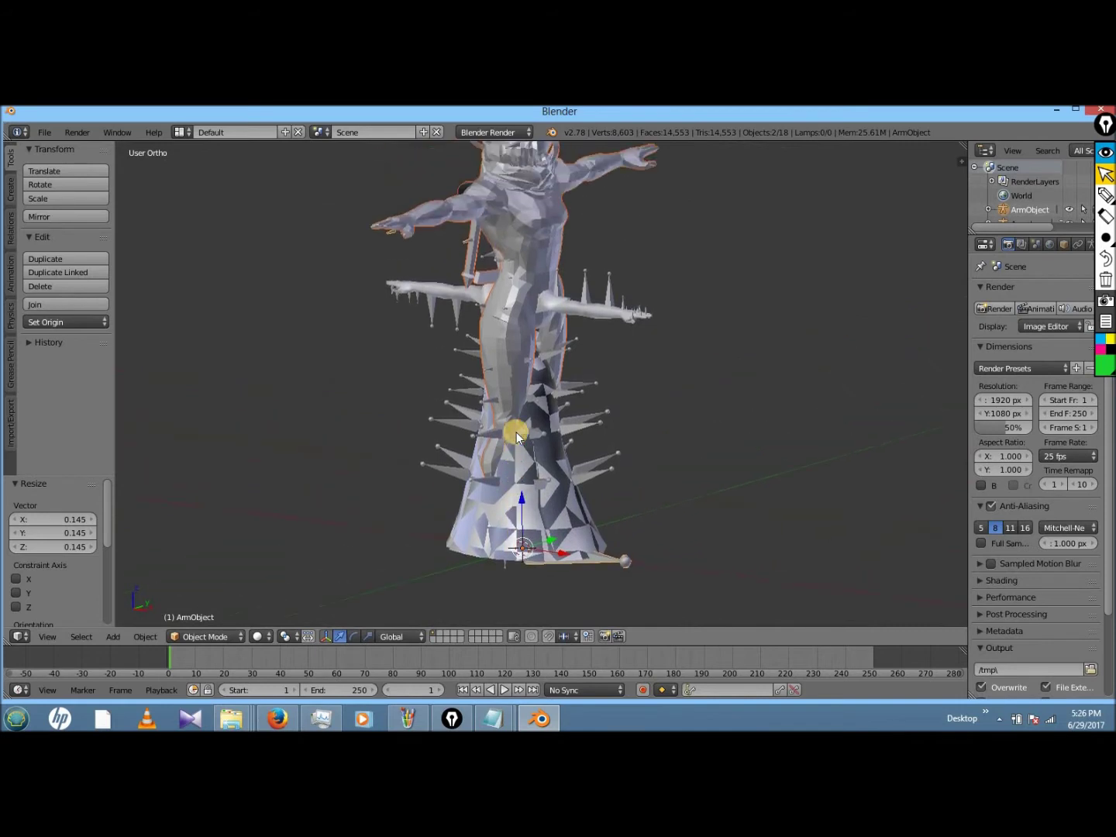
scroll(516, 431, "up", 1)
scroll(516, 431, "down", 2, "ctrl")
scroll(517, 431, "down", 2, "shift")
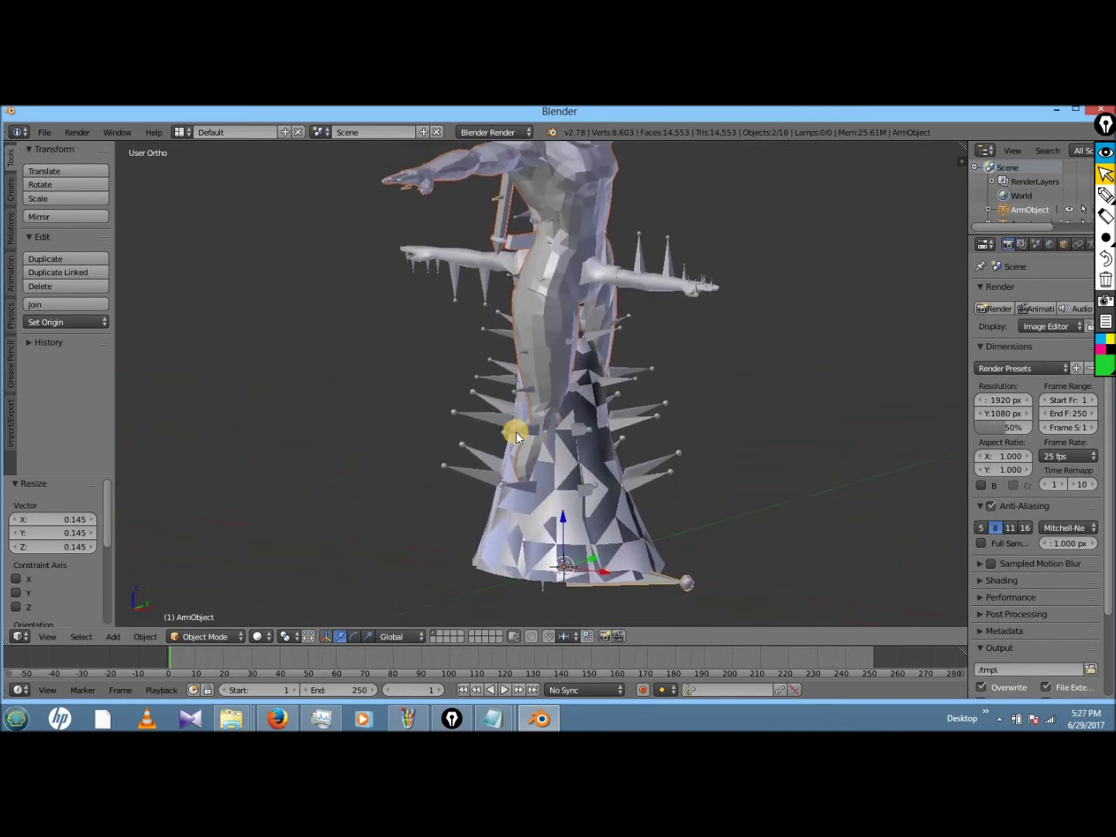
scroll(516, 432, "down", 1)
- Select only the FitSheik00 mesh and apply smooth shading to it
right_click(573, 227)
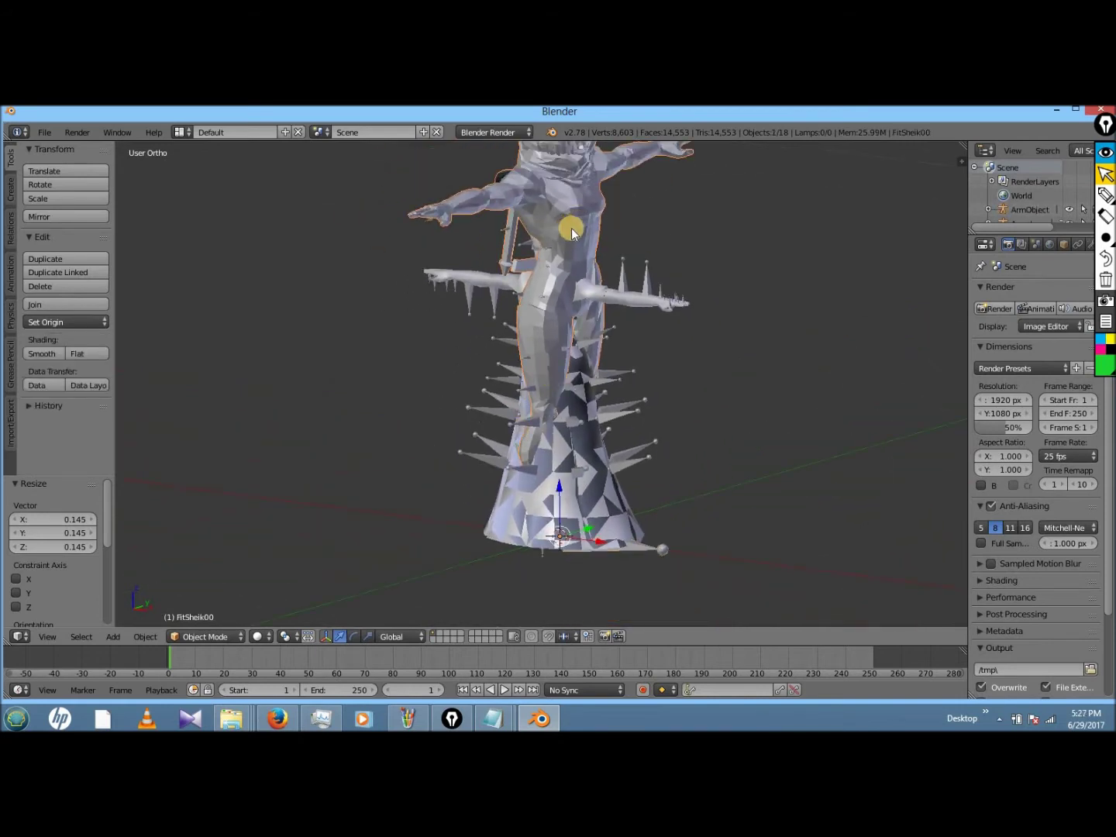
scroll(571, 227, "down", 1)
scroll(571, 227, "up", 2, "shift")
scroll(571, 227, "down", 3, "ctrl")
scroll(571, 228, "up", 1, "shift")
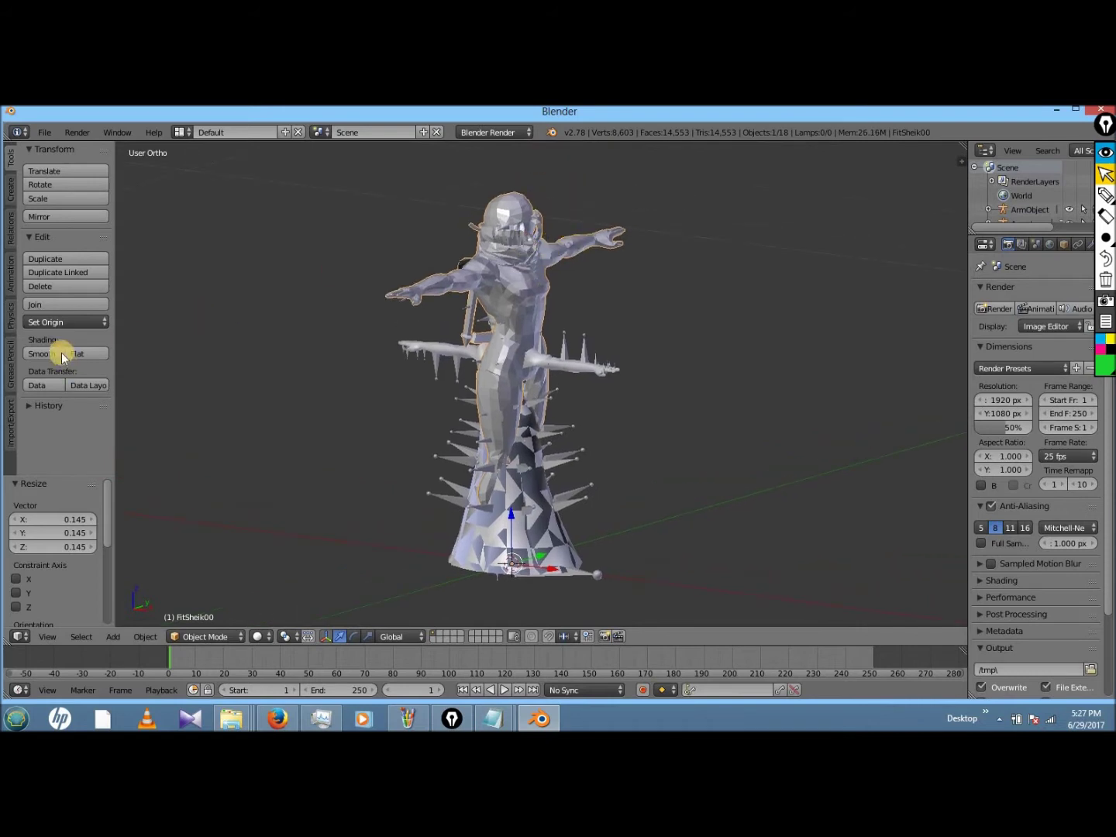
right_click(477, 275)
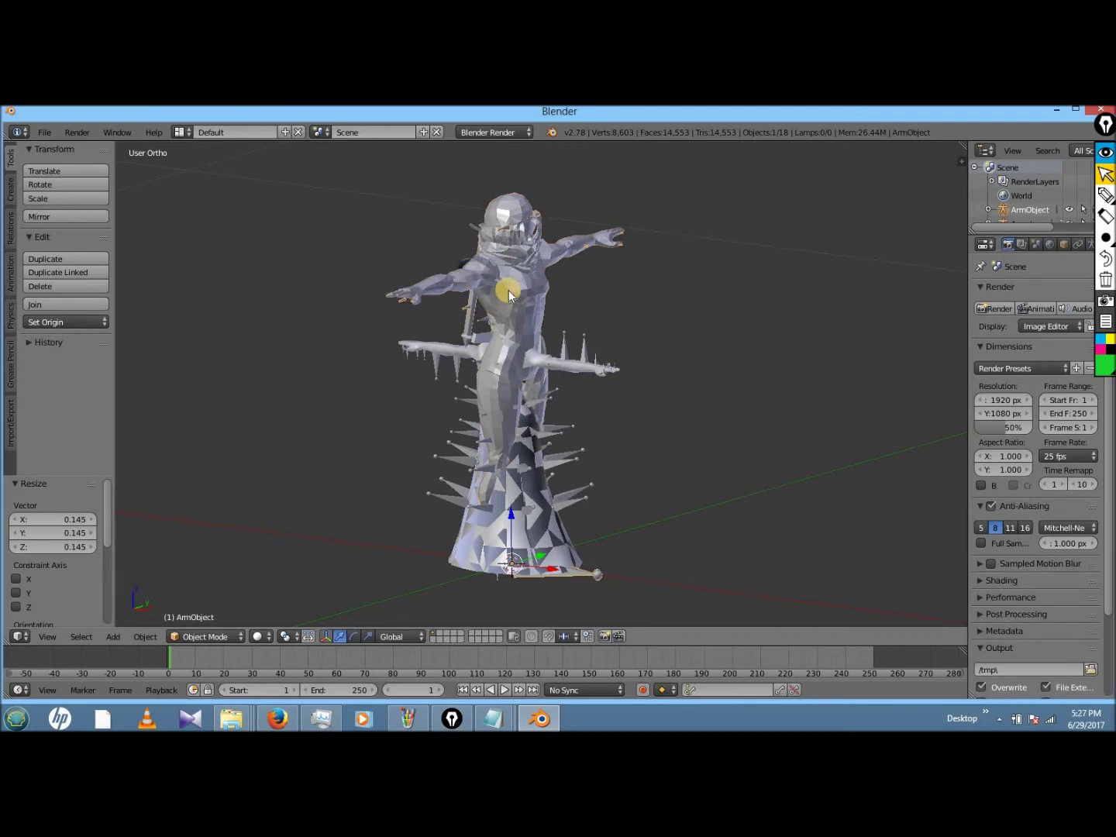
right_click(475, 254)
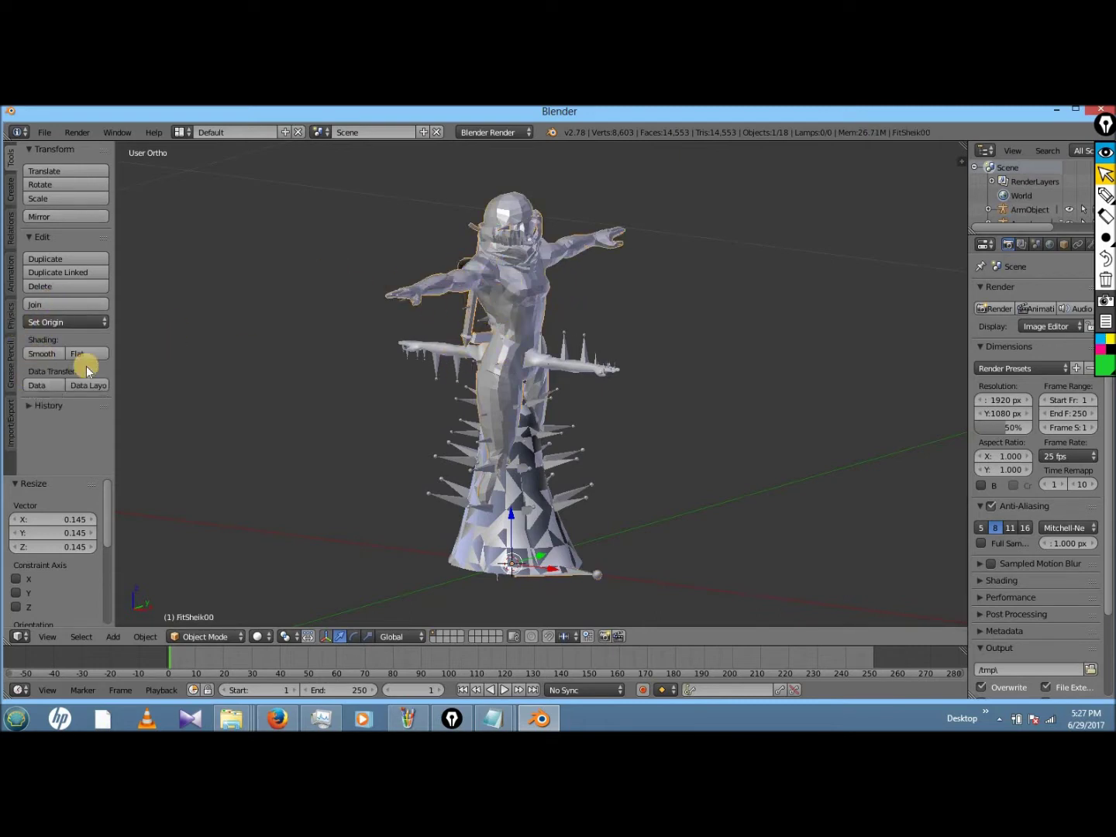
left_click(43, 354)
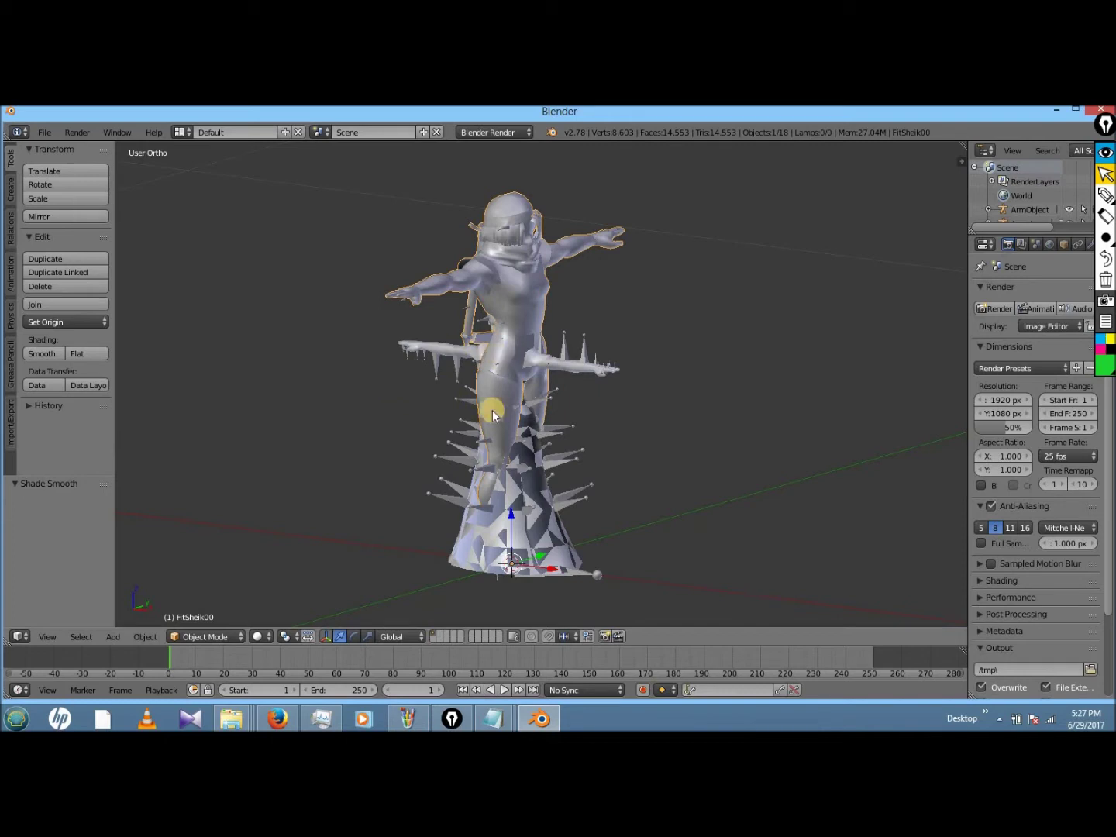
- Rotate the Sheik mesh and armature together by -90° about the global Z axis
right_click(472, 307)
right_click(487, 231, "shift")
key("r")
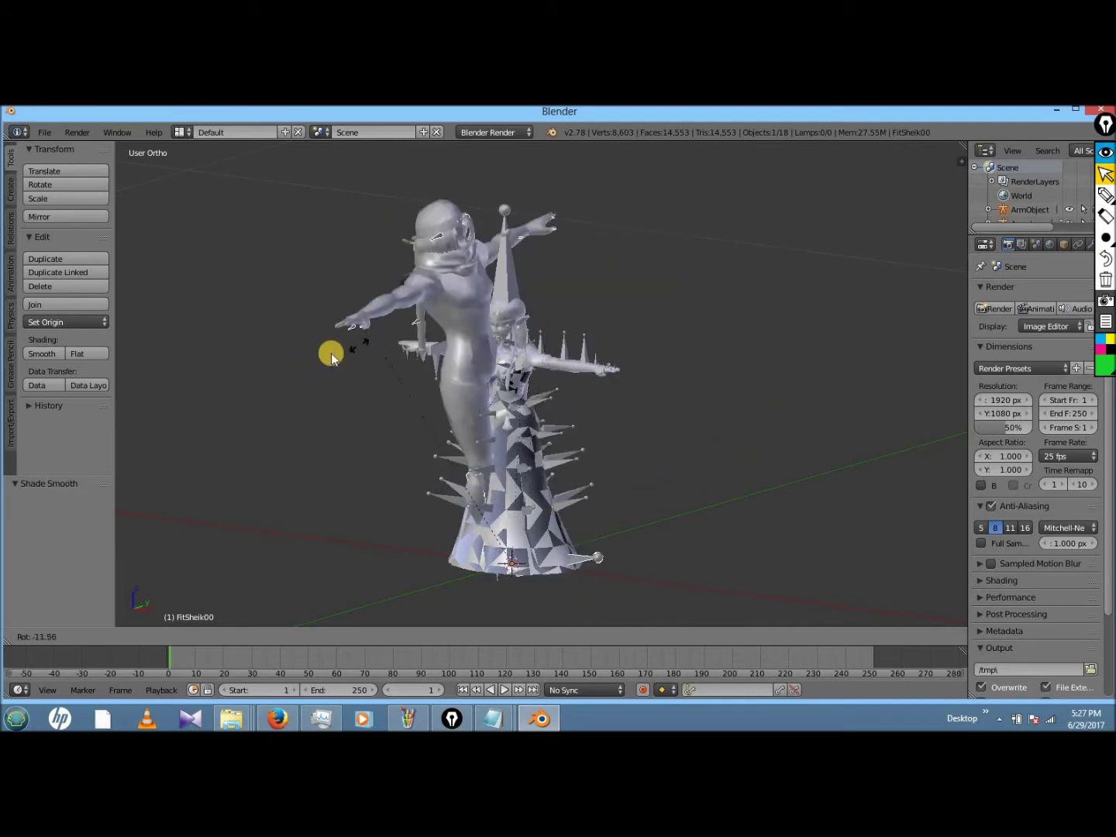
key("x")
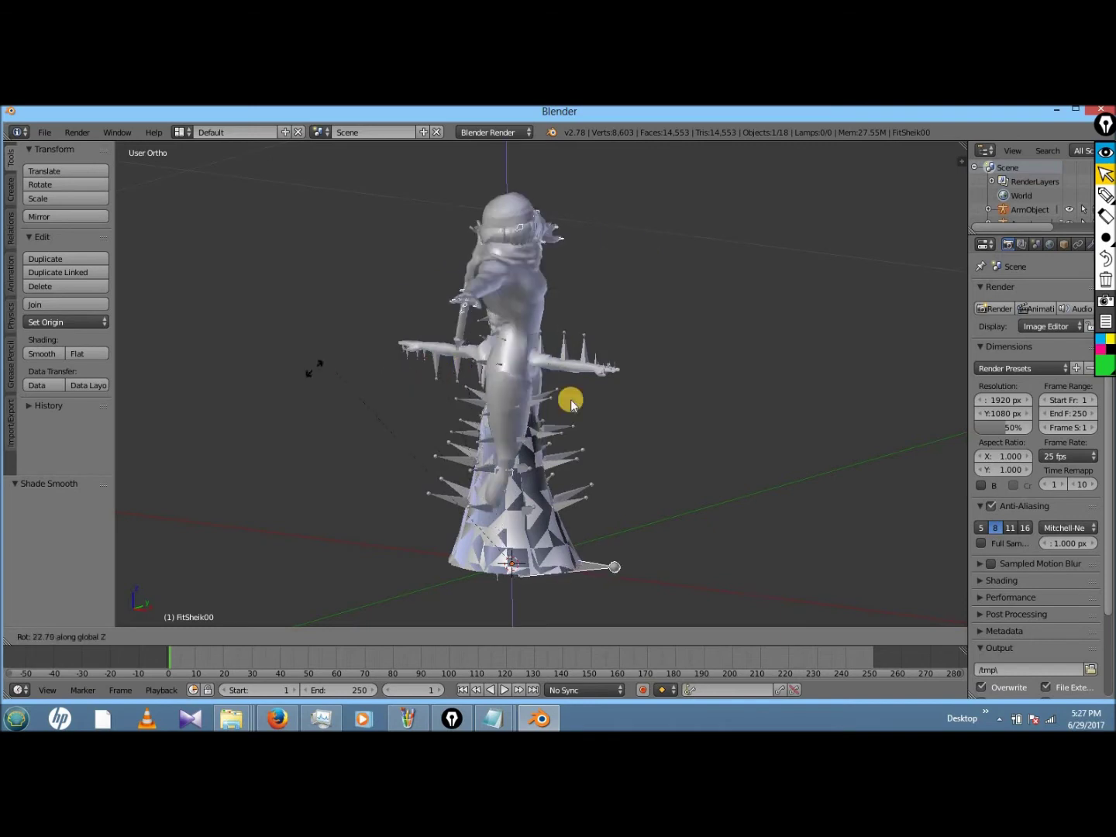
key("y")
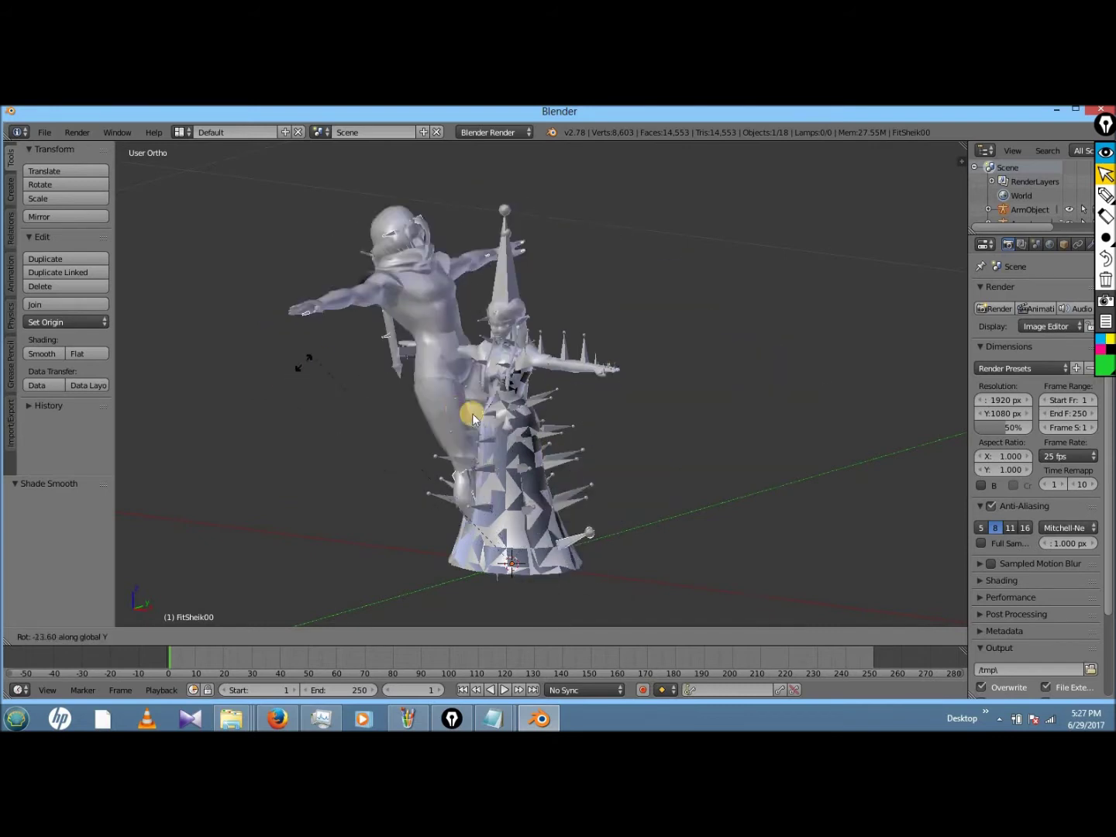
key("z")
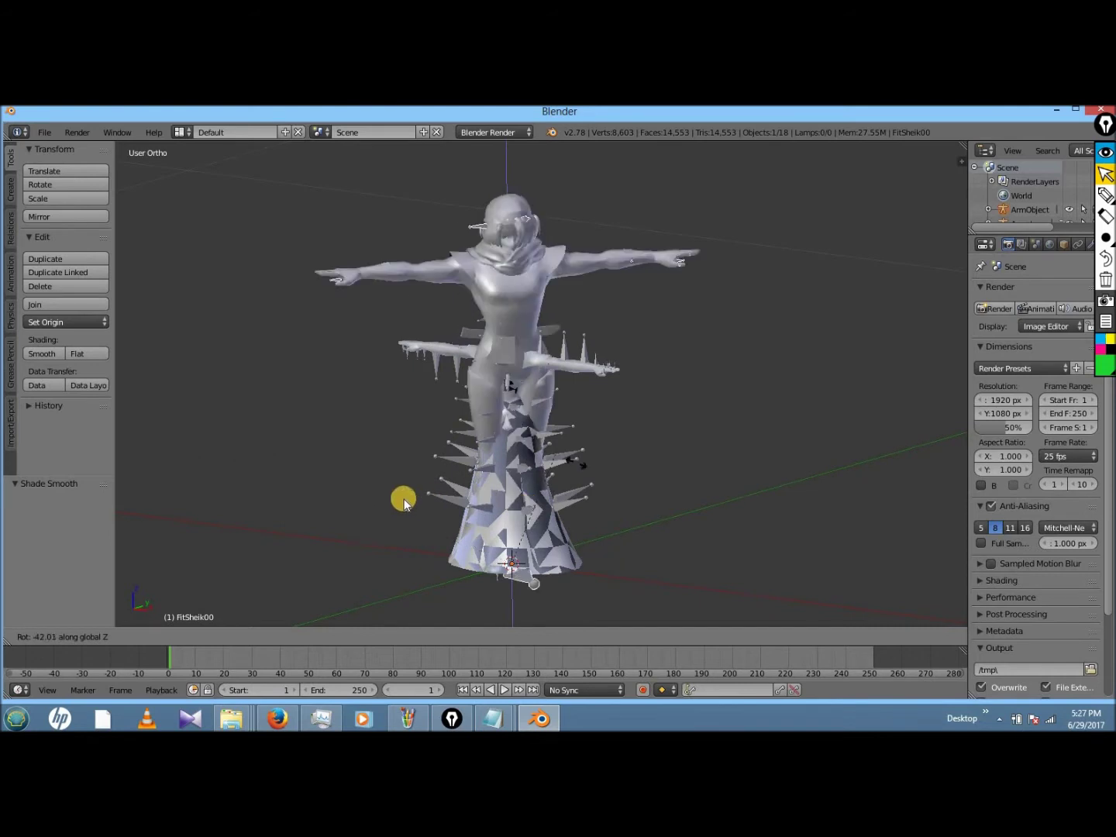
key("x")
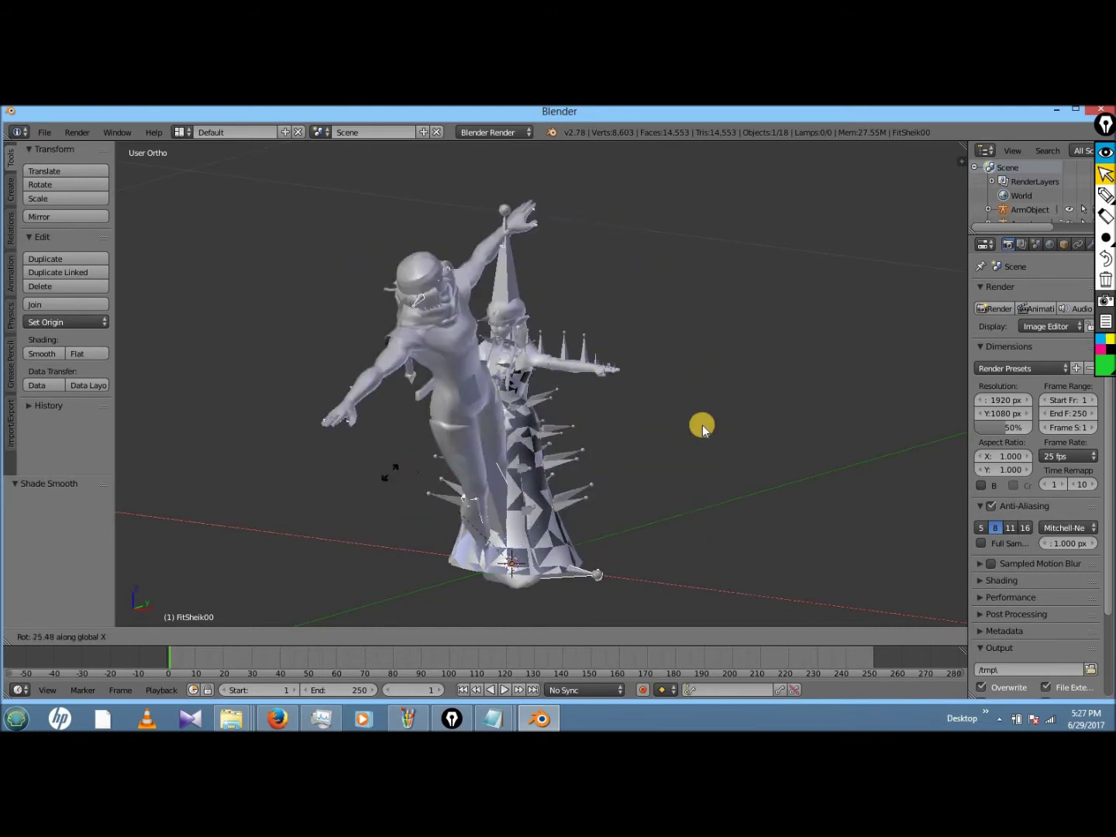
key("y")
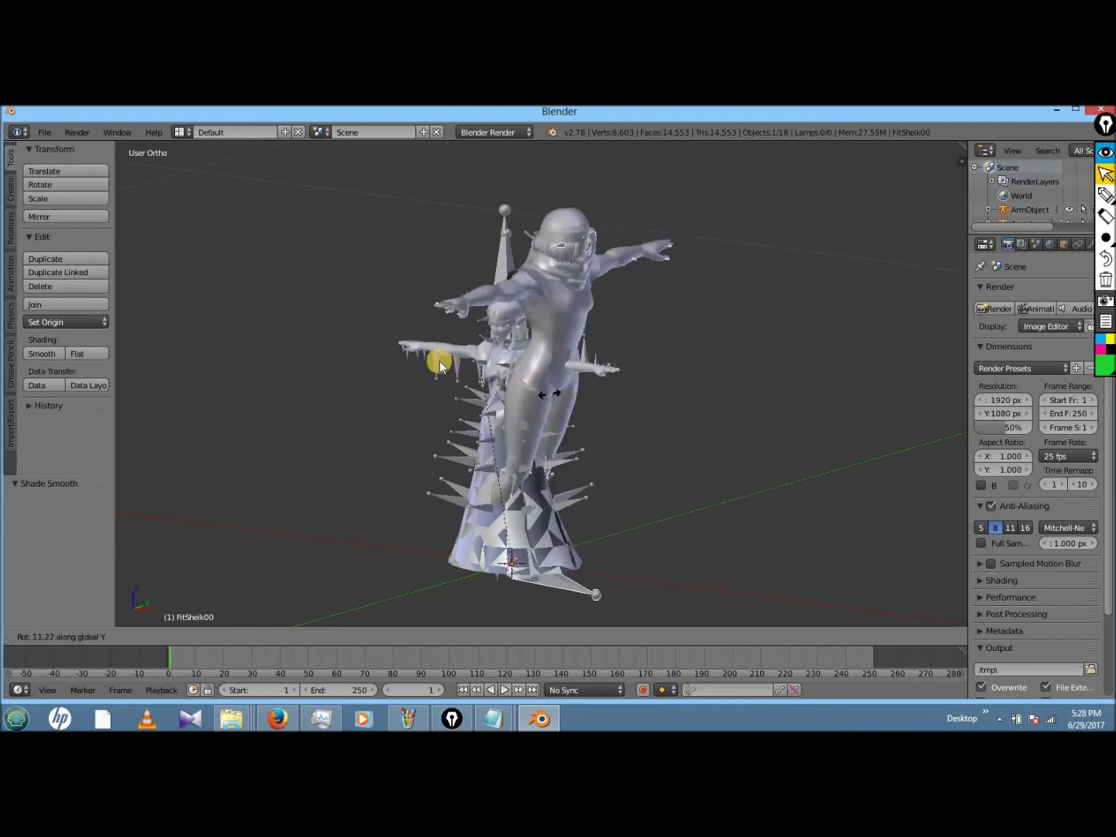
key("z")
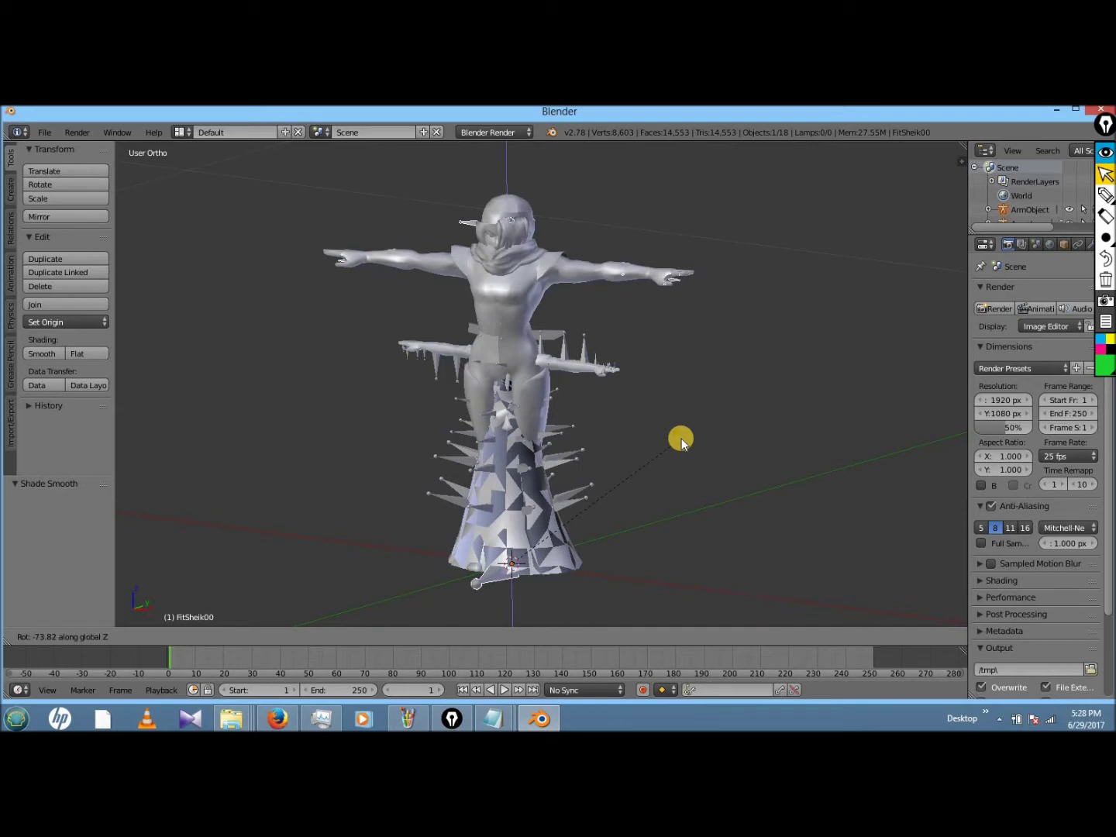
type("-90")
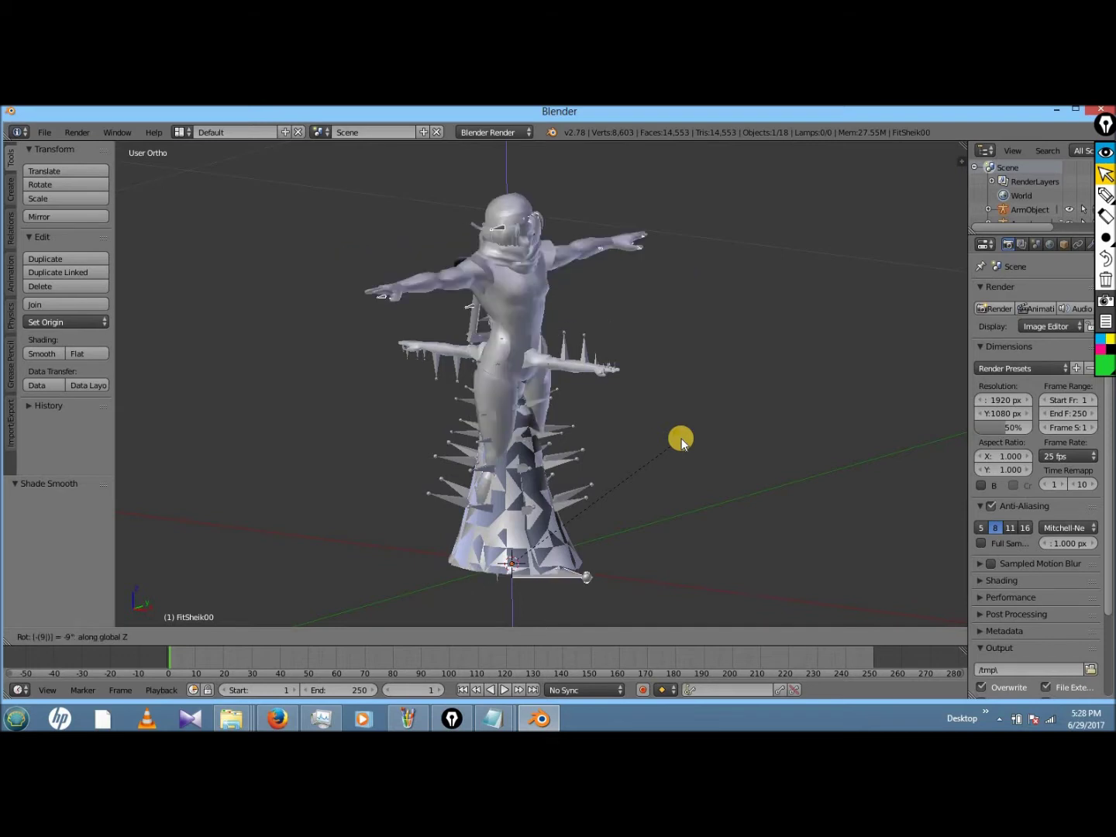
key("Return")
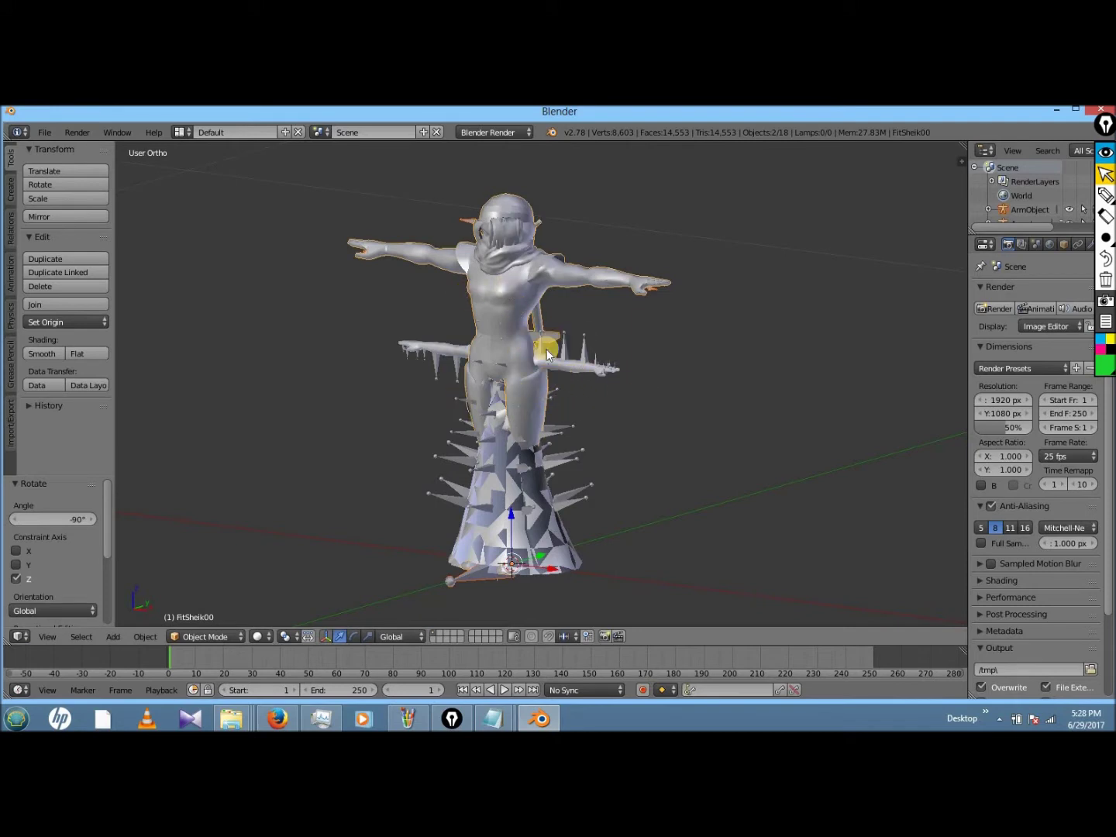
- Scale the Sheik mesh and armature down by factors of about 0.725 and 0.962 to match Zelda's body and arms
right_click(457, 228)
right_click(439, 242)
right_click(469, 213)
right_click(336, 250)
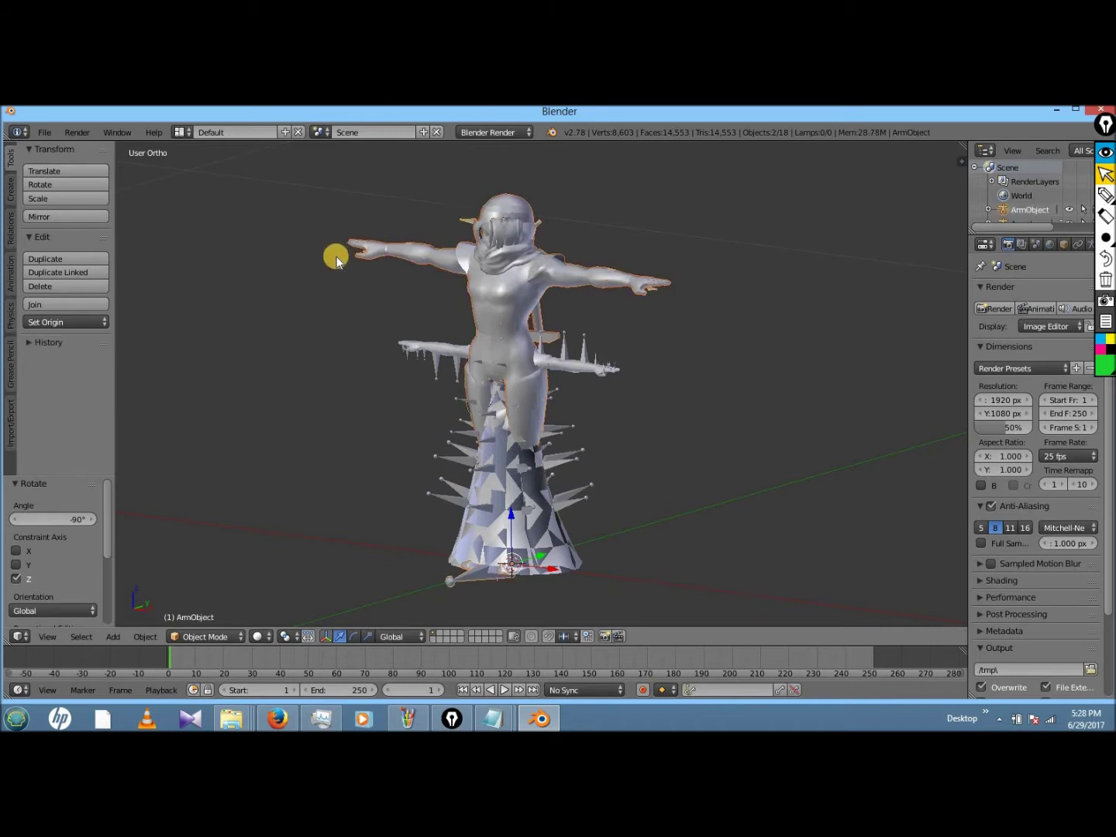
key("s")
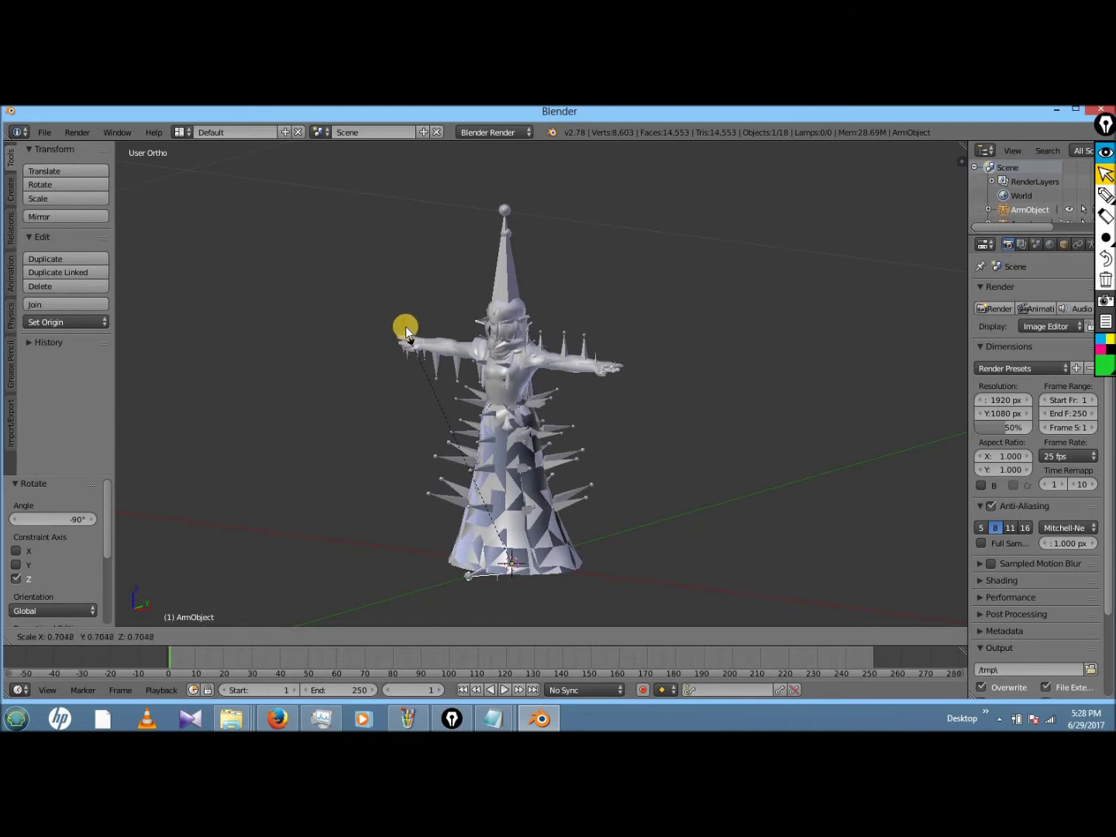
left_click(405, 326)
scroll(406, 327, "up", 1)
scroll(405, 326, "up", 4)
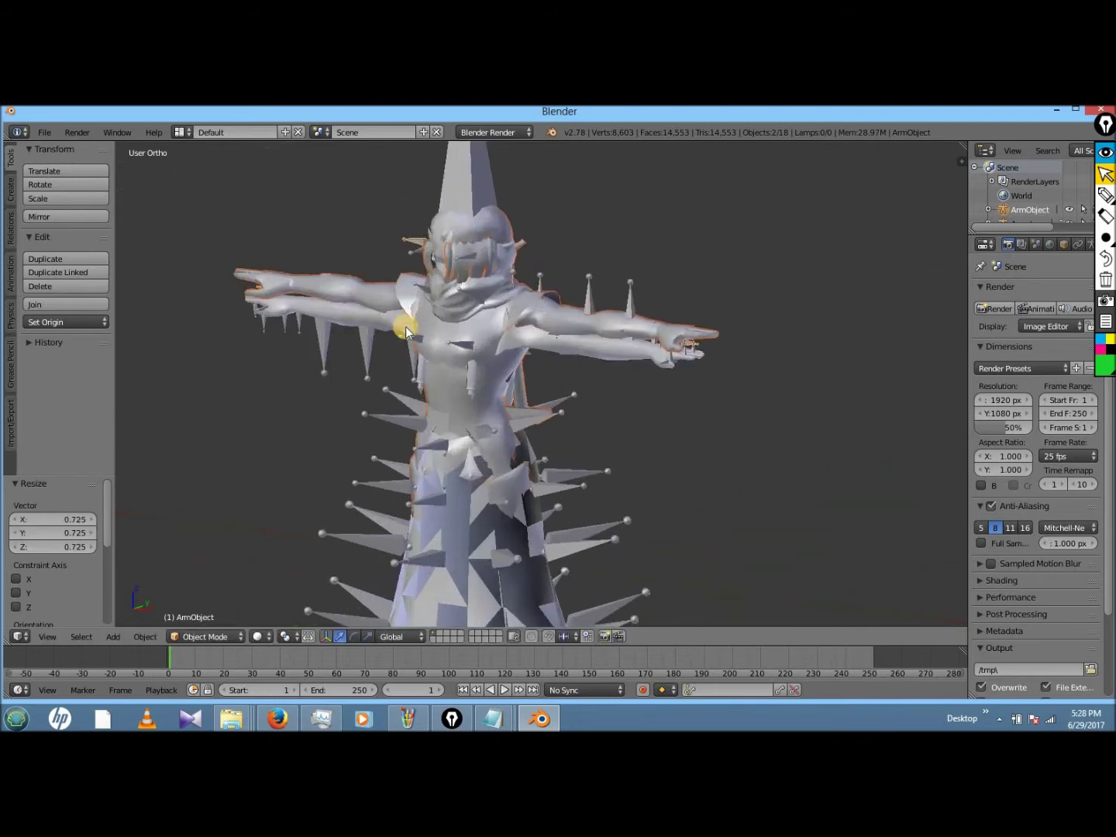
scroll(405, 327, "up", 3)
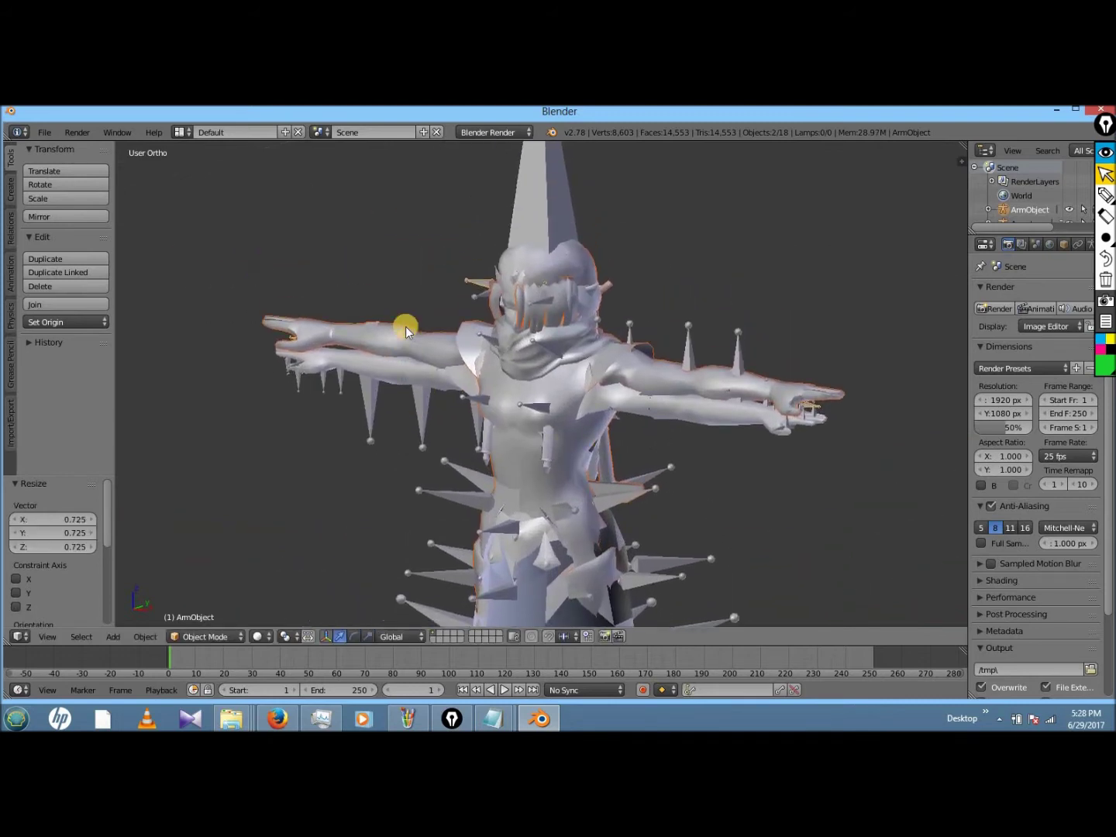
key("s")
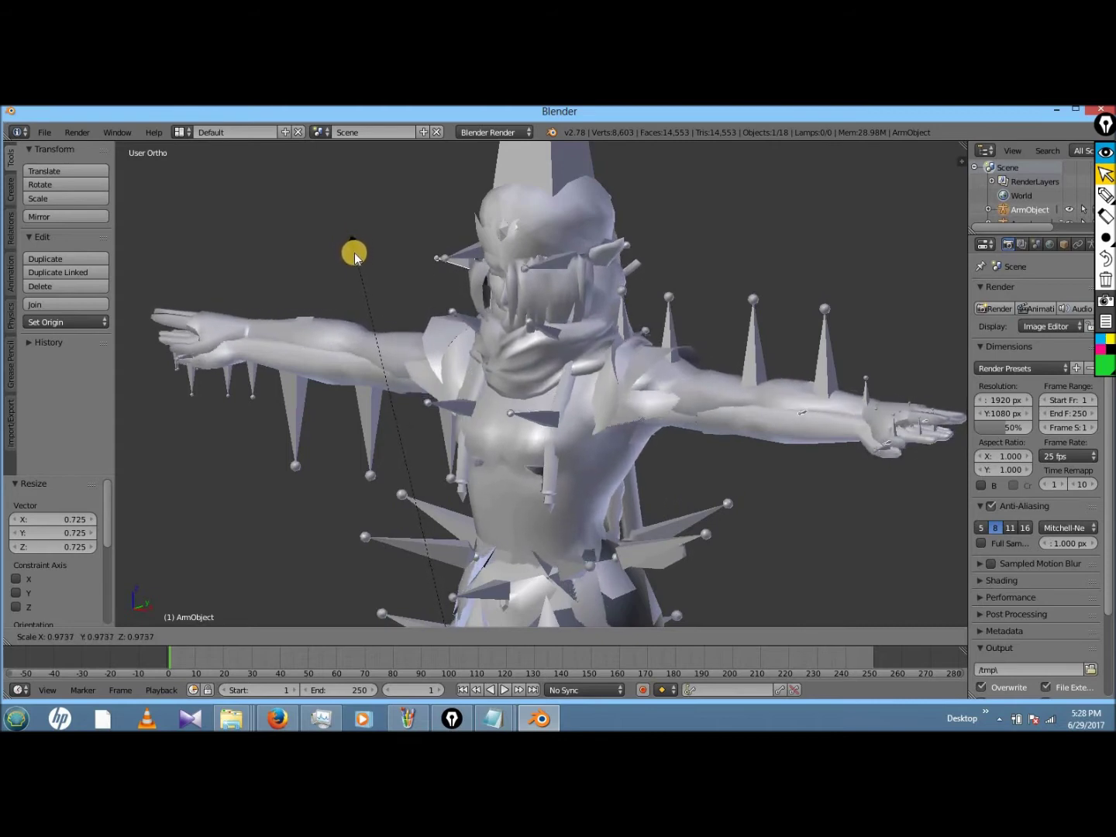
left_click(357, 257)
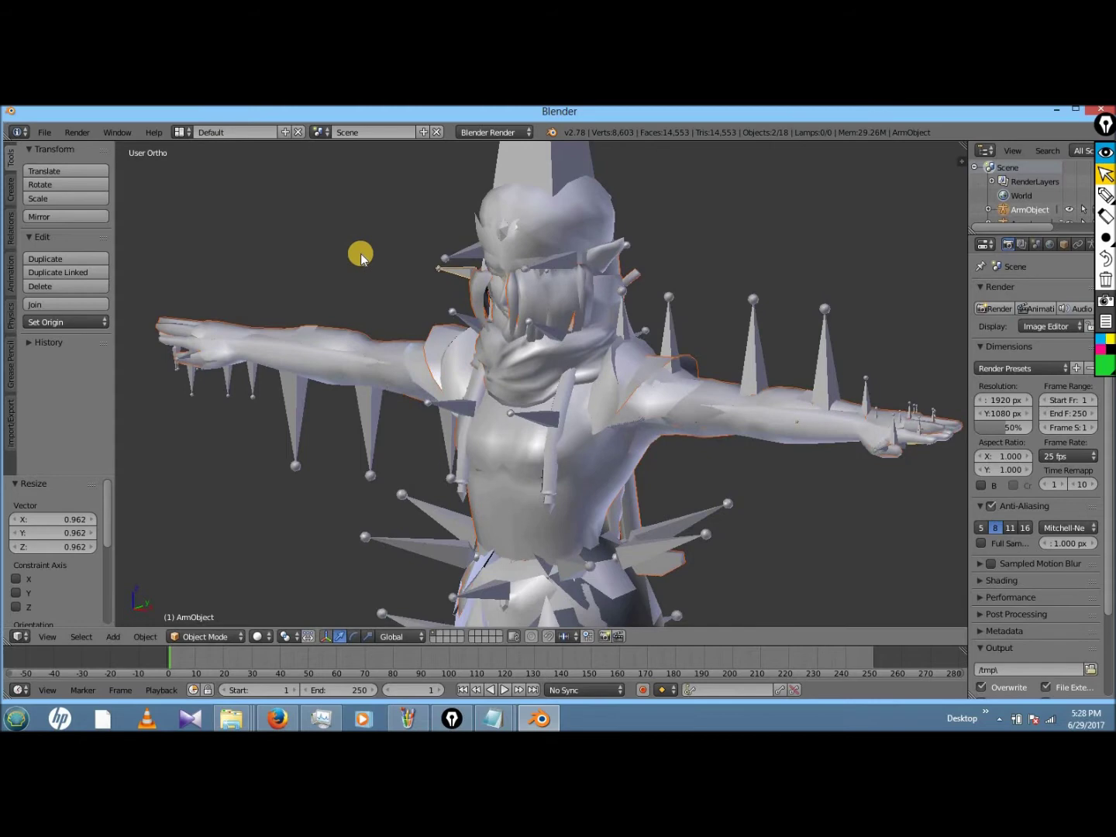
- Examine from several sides and distances how the scaled Sheik overlaps Zelda's body
key("KP_4")
key("KP_4")
key("KP_4")
key("KP_4")
scroll(361, 254, "down", 4)
middle_click_drag(359, 253, 360, 253)
key("KP_6")
key("KP_6")
key("KP_6")
key("KP_6")
key("KP_6")
key("KP_6")
key("KP_6")
key("KP_4")
key("KP_4")
key("KP_4")
middle_click_drag(361, 253, 359, 253)
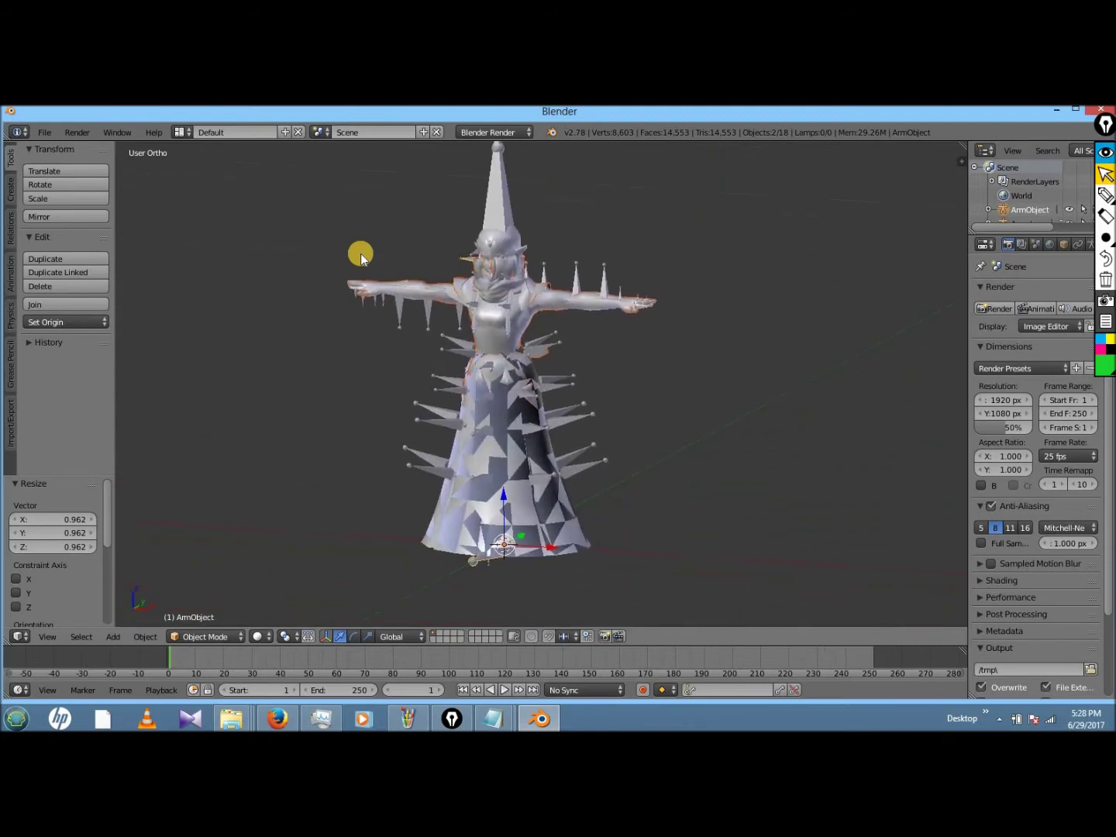
scroll(360, 254, "up", 1)
scroll(360, 254, "down", 2, "shift")
scroll(359, 254, "up", 2, "shift")
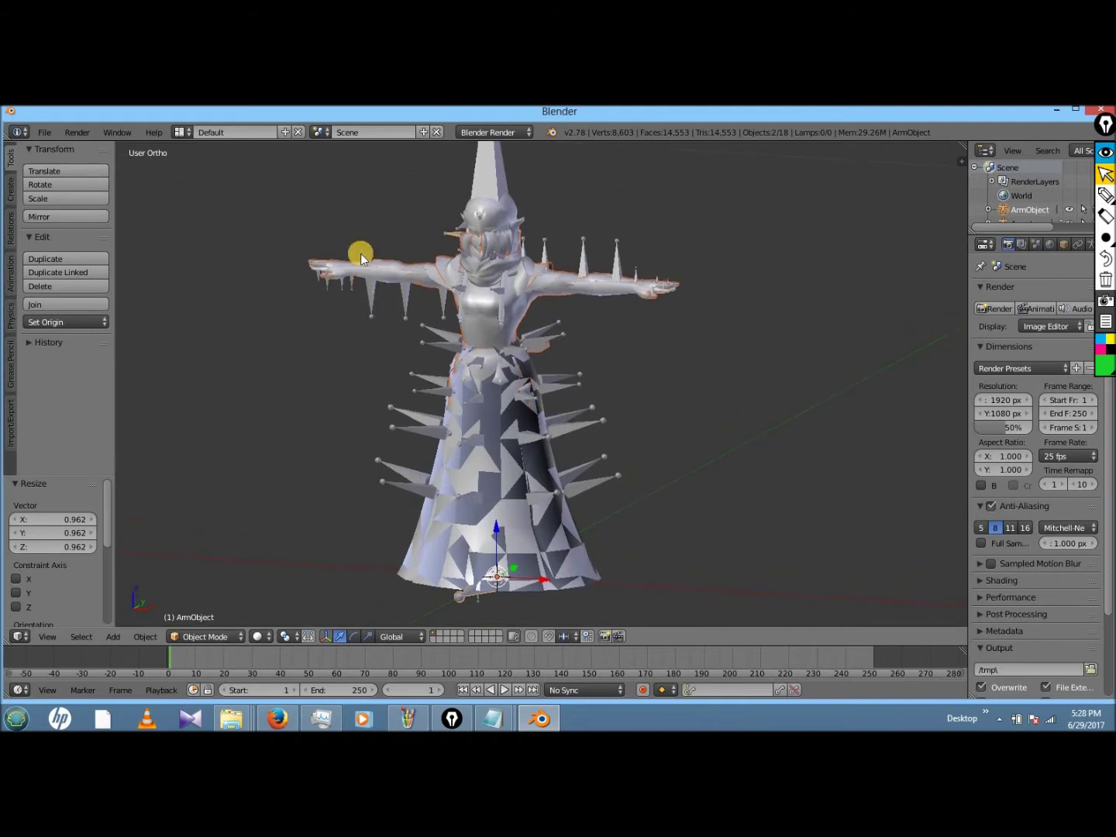
- Hide the on-screen annotation tools, then enlarge the outliner, show the object properties and expand ArmObject's hierarchy
left_click(1107, 152)
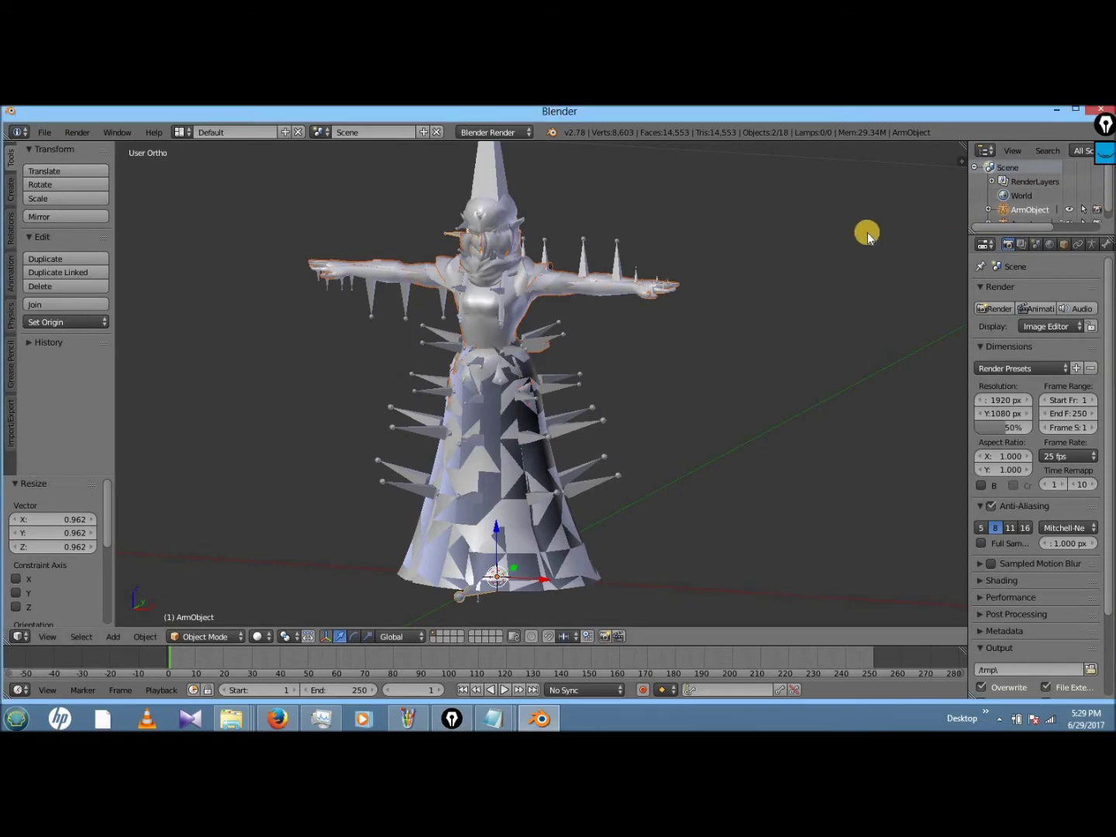
left_click_drag(966, 208, 830, 229)
left_click_drag(903, 235, 932, 378)
left_click(924, 387)
left_click(851, 210)
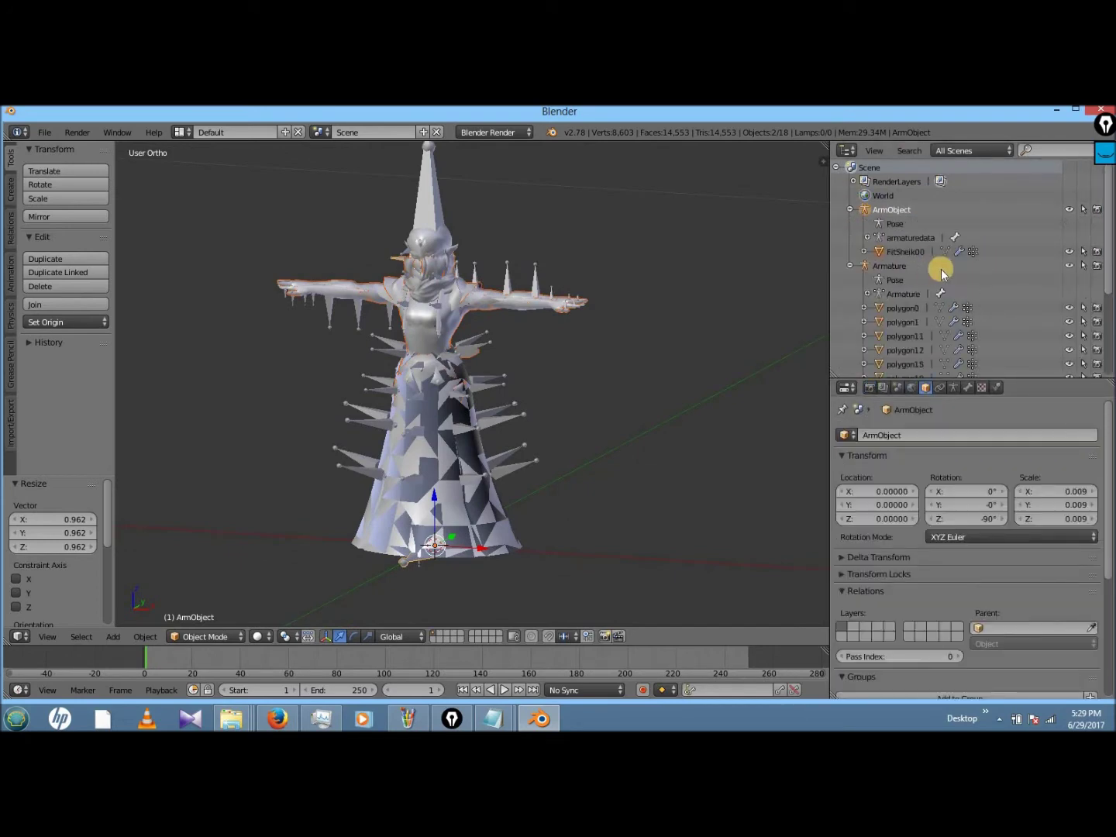
- Move the FitSheik00 mesh aside from Zelda to identify it and delete it, keeping Sheik's armature
left_click(899, 324)
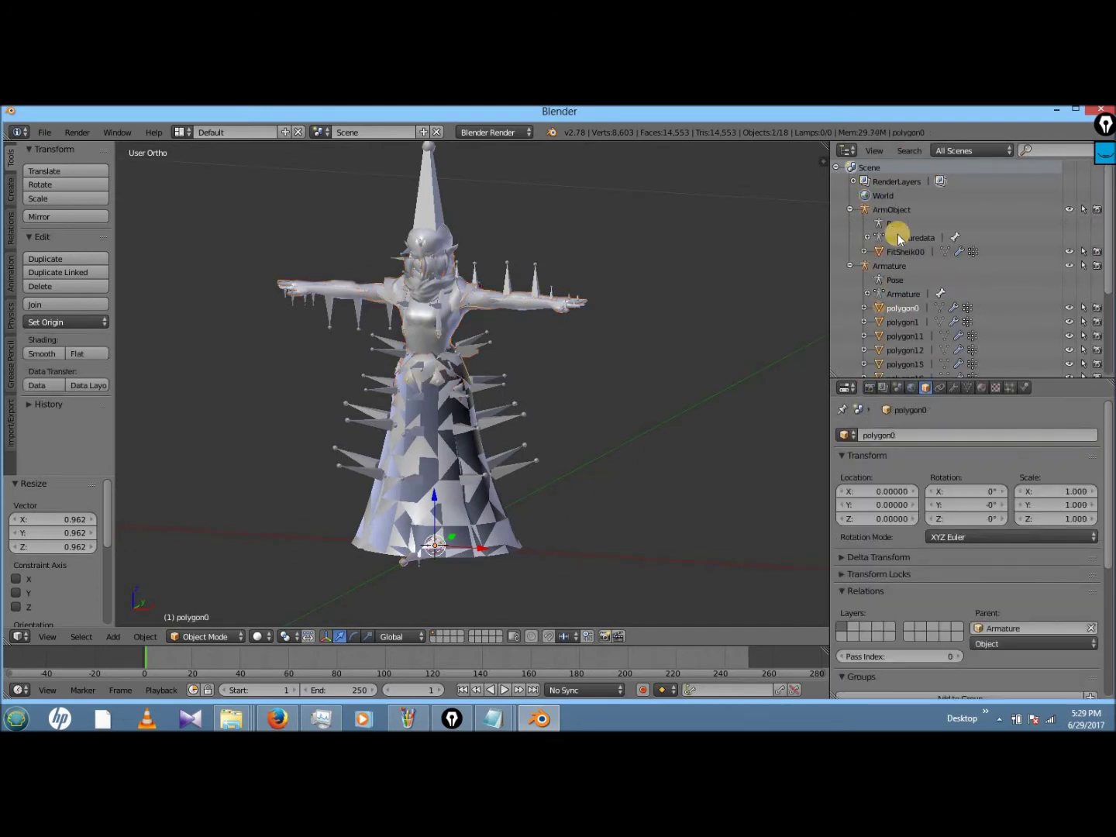
left_click(904, 252)
key("g")
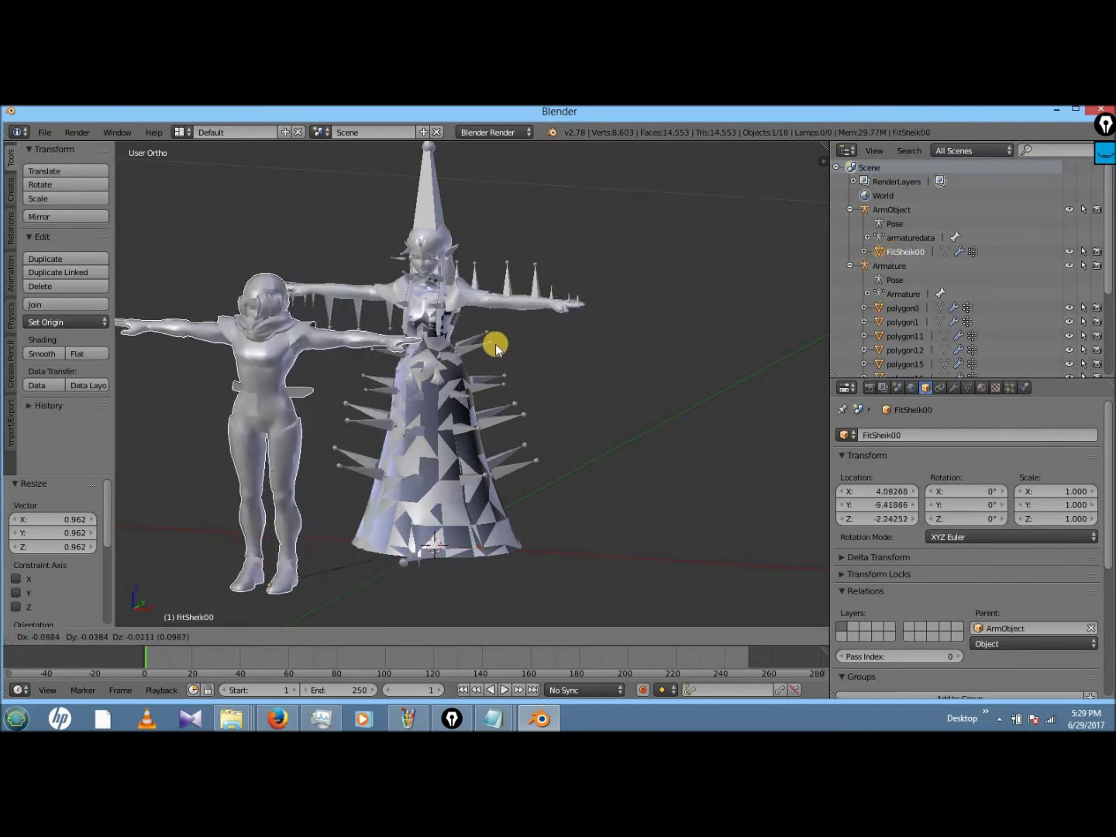
left_click(502, 350)
key("x")
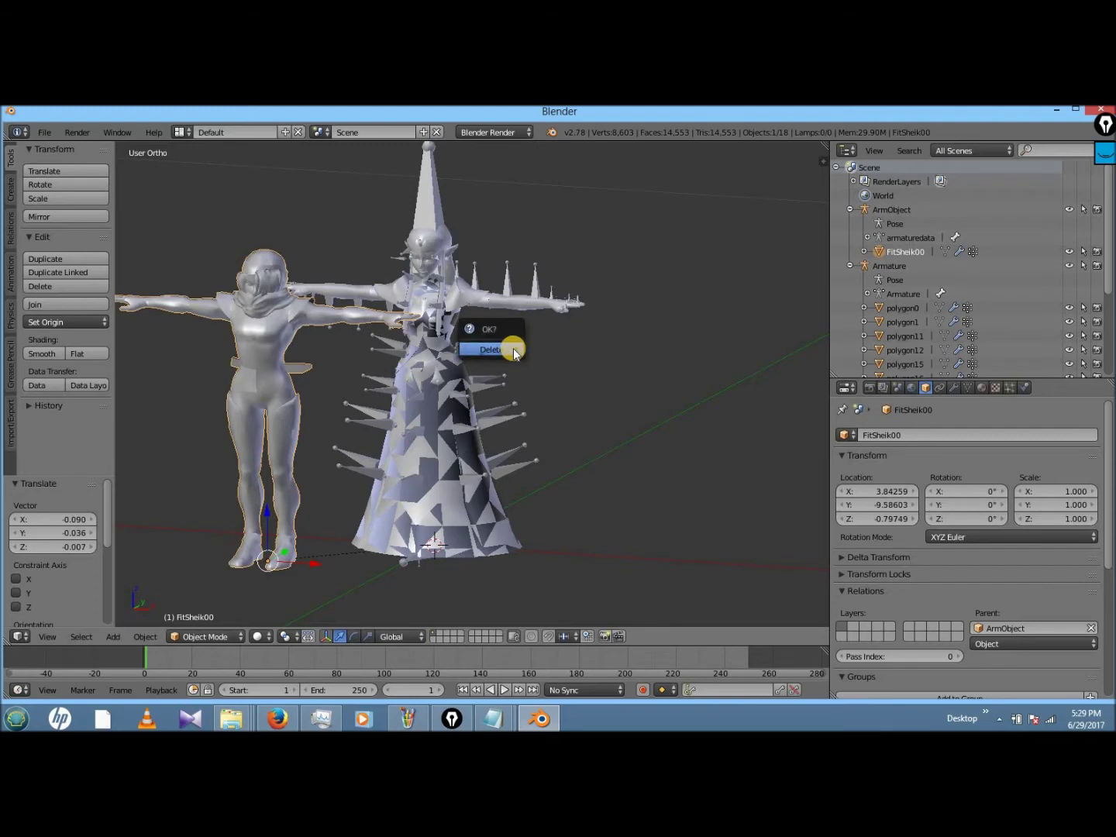
left_click(515, 352)
- Clear the parent of polygon0, polygon1, polygon2 and polygon30, with Armature also selected, keeping their transformation
left_click(904, 294)
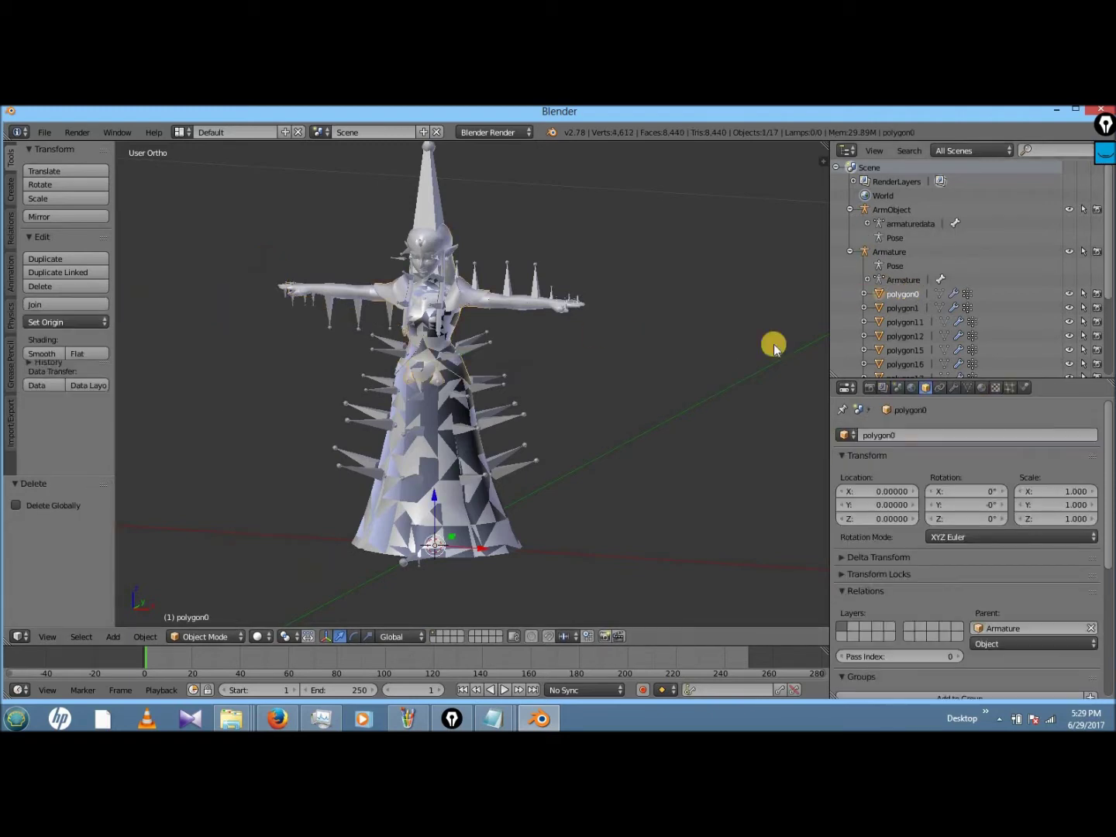
mouse_move(493, 718)
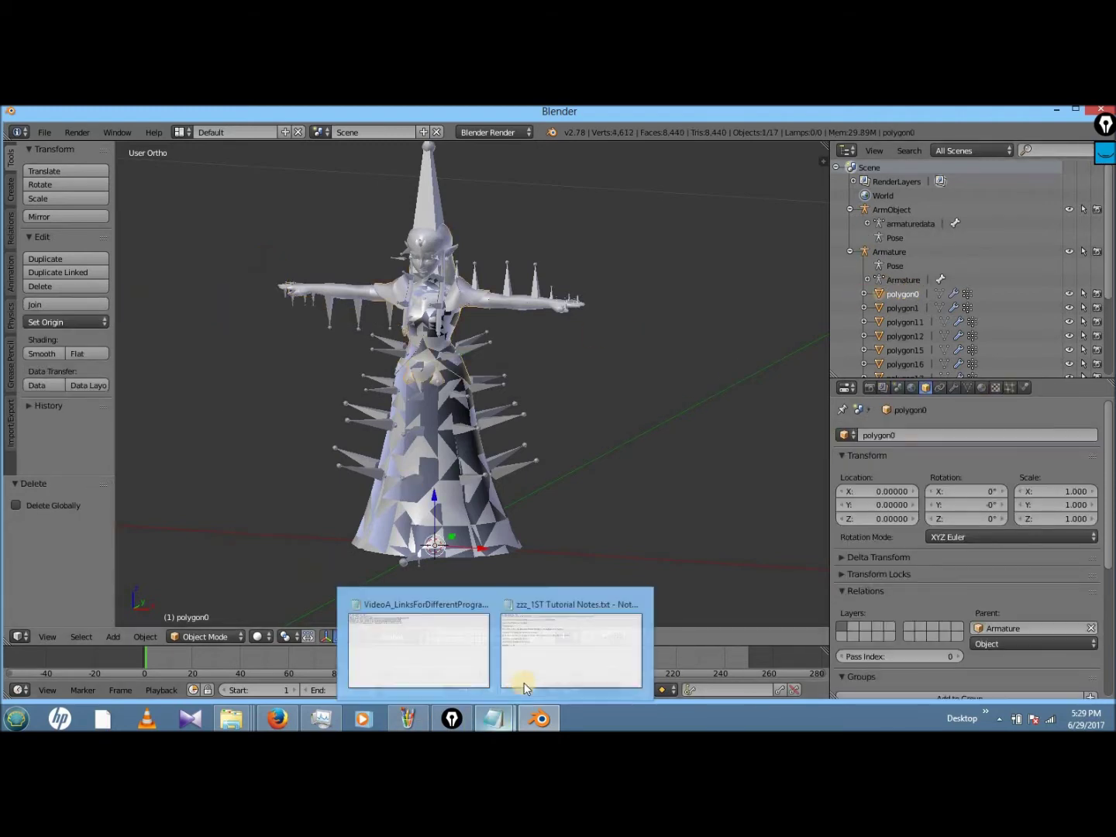
mouse_move(528, 671)
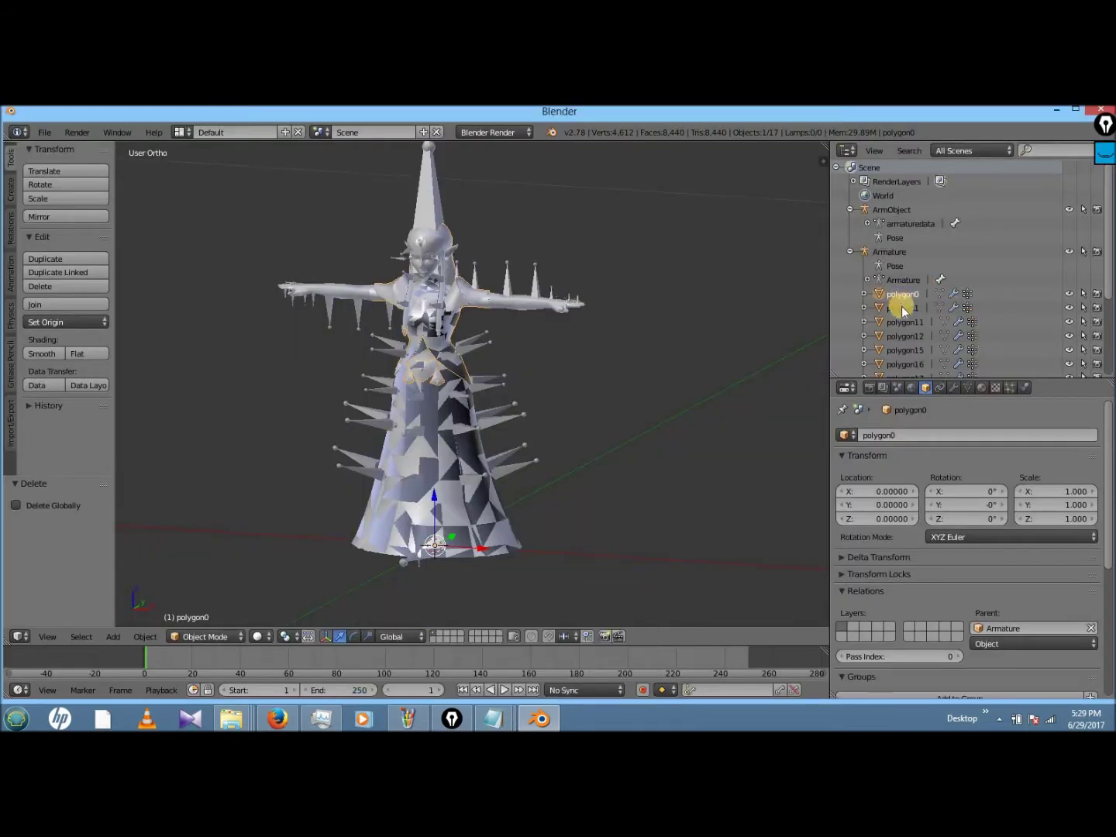
left_click(904, 308, "ctrl")
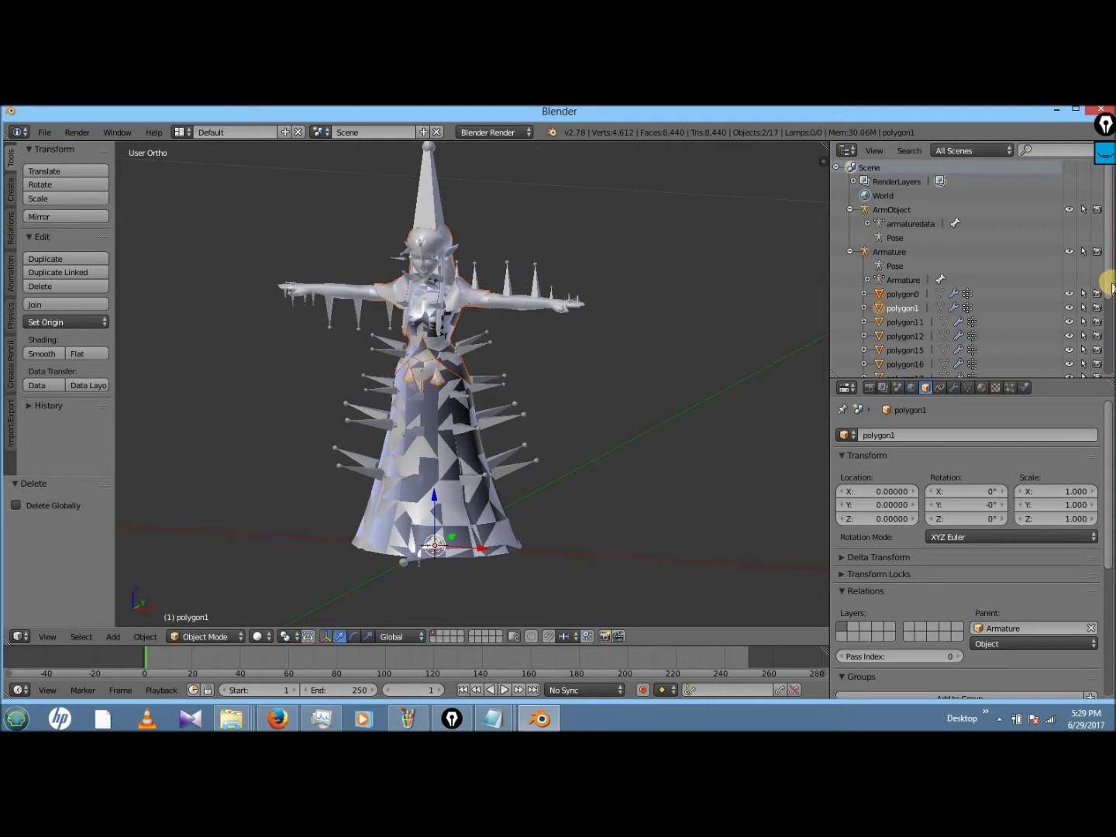
left_click_drag(1108, 283, 1103, 352)
left_click(907, 299, "ctrl")
left_click(896, 356, "ctrl")
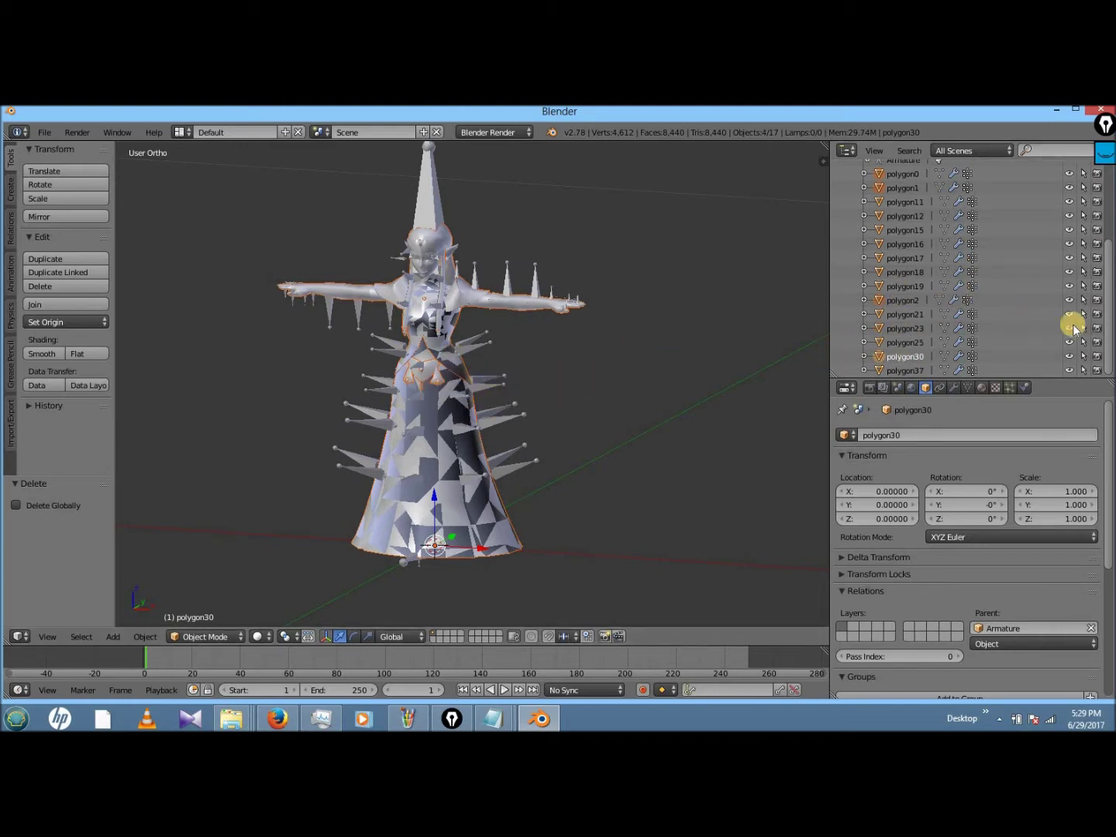
left_click_drag(1109, 309, 1108, 200)
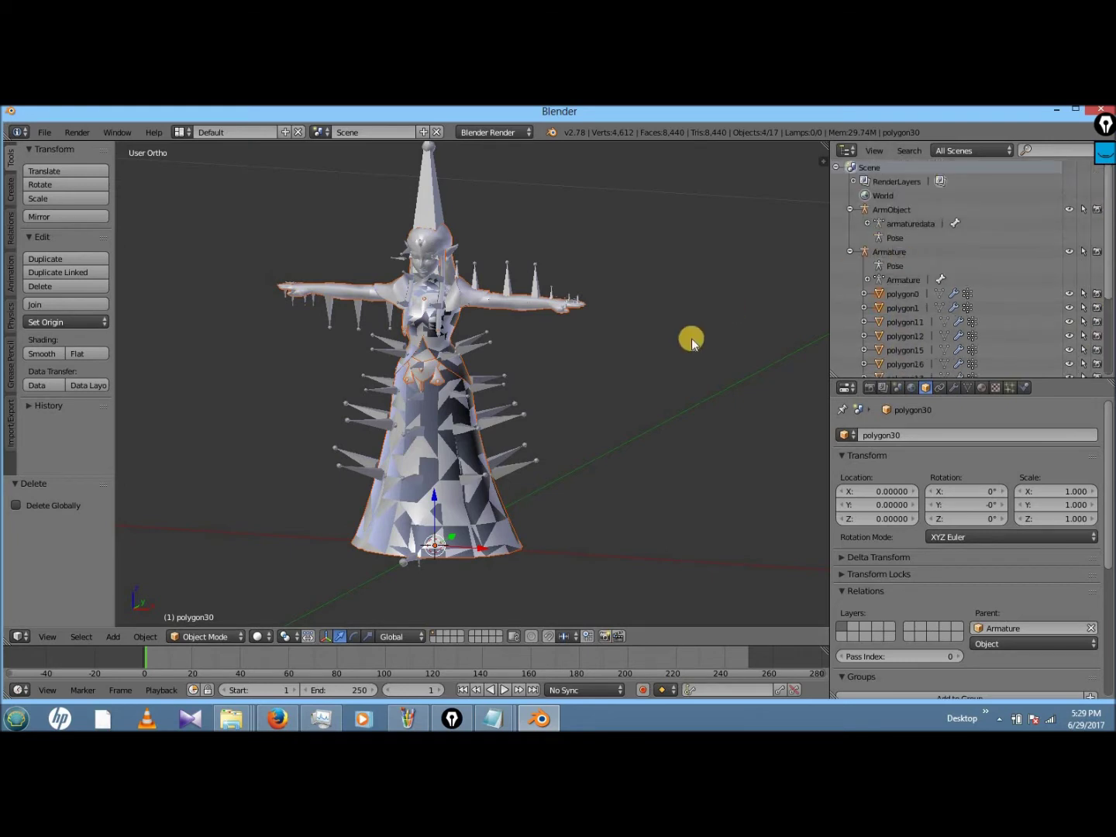
left_click(899, 253)
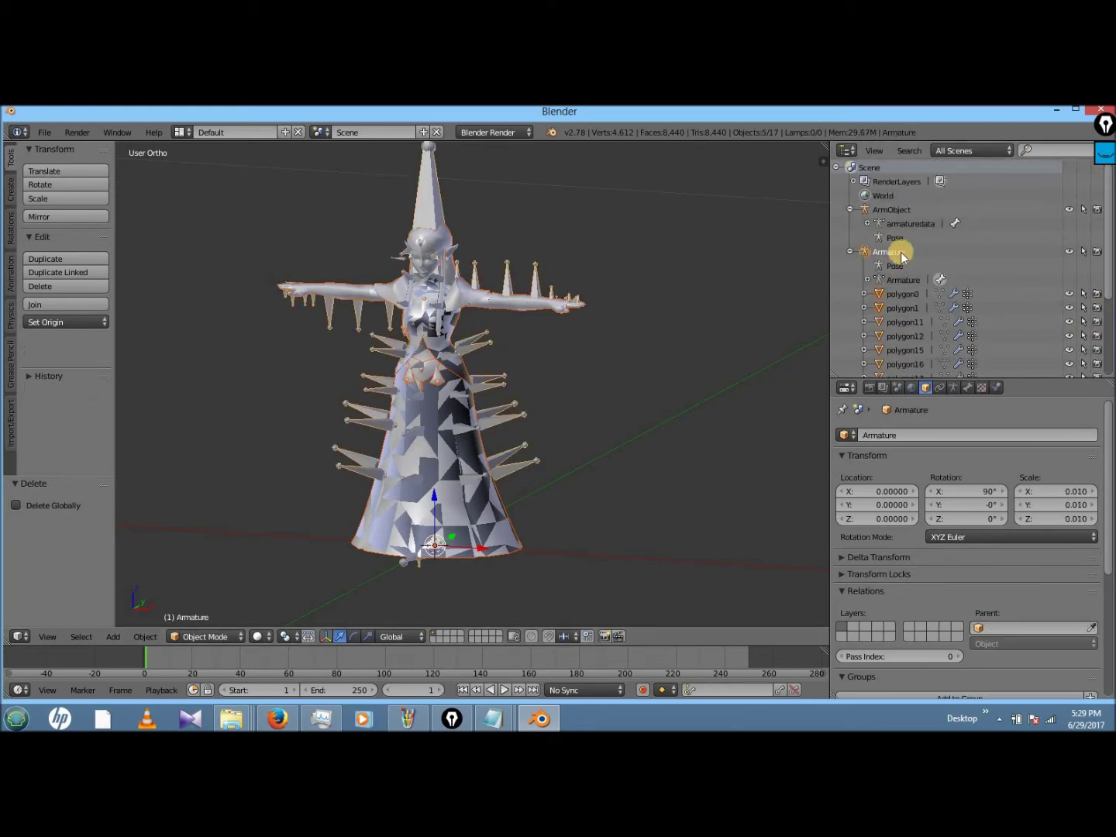
left_click(144, 637)
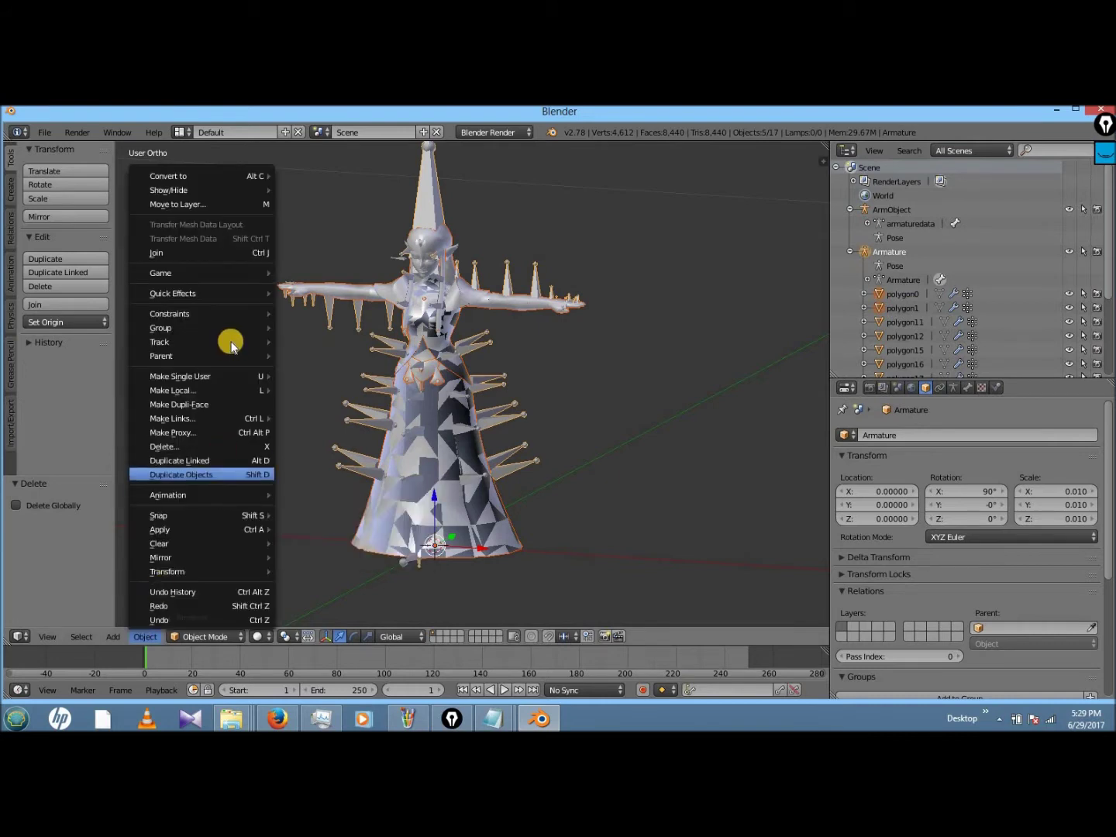
mouse_move(229, 343)
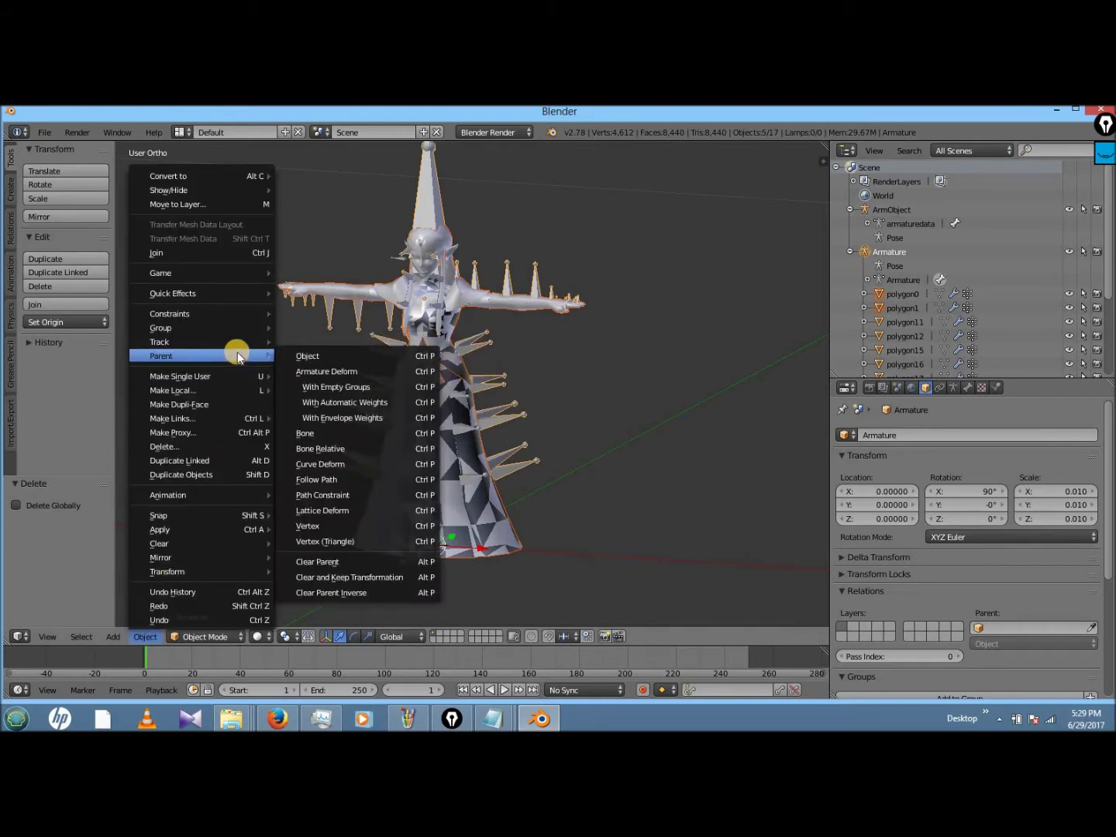
left_click(343, 579)
- Remove the Armature modifier from each of the unparented meshes polygon0, polygon1, polygon2 and polygon30
scroll(1110, 374, "down", 1)
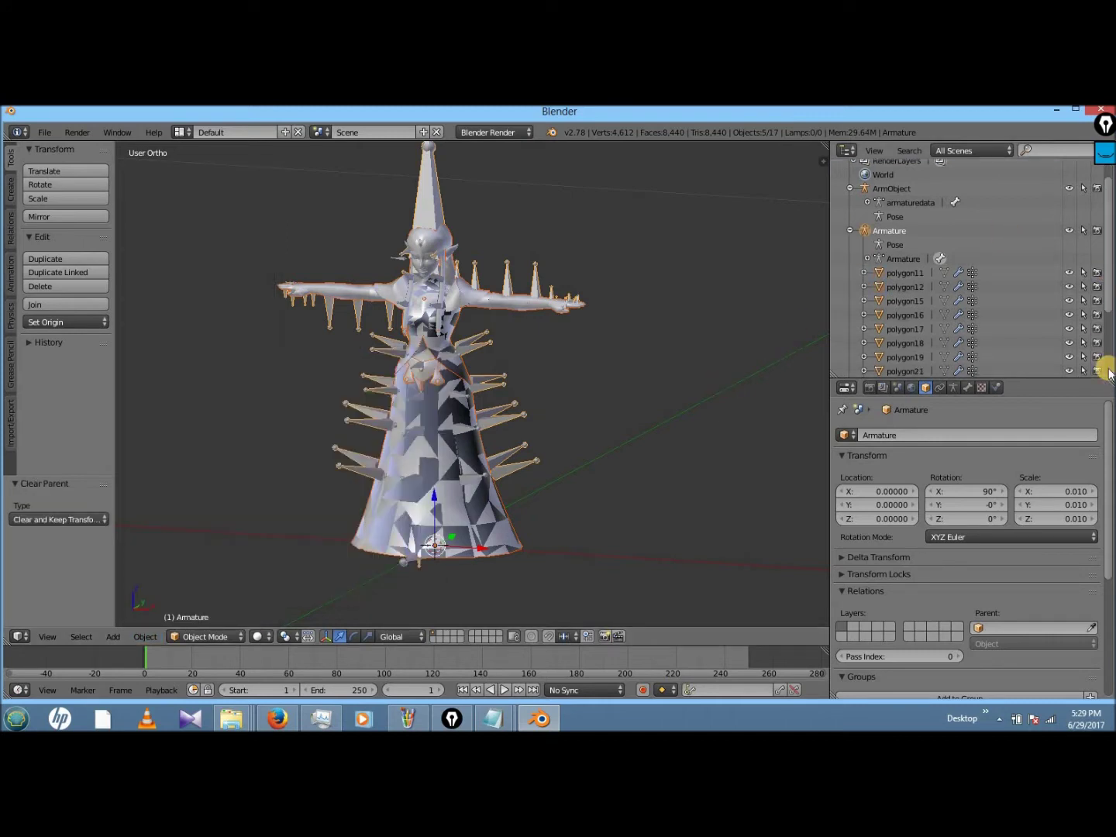
scroll(1110, 373, "down", 3)
left_click(883, 328)
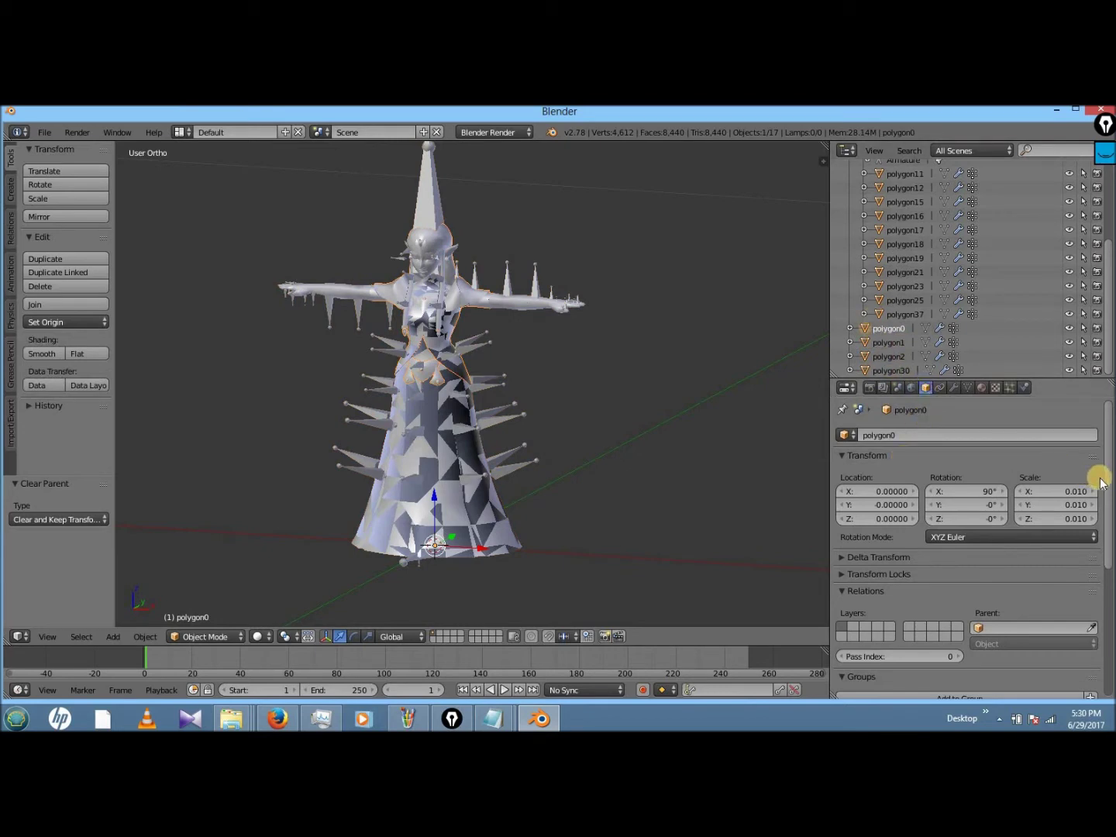
left_click(955, 387)
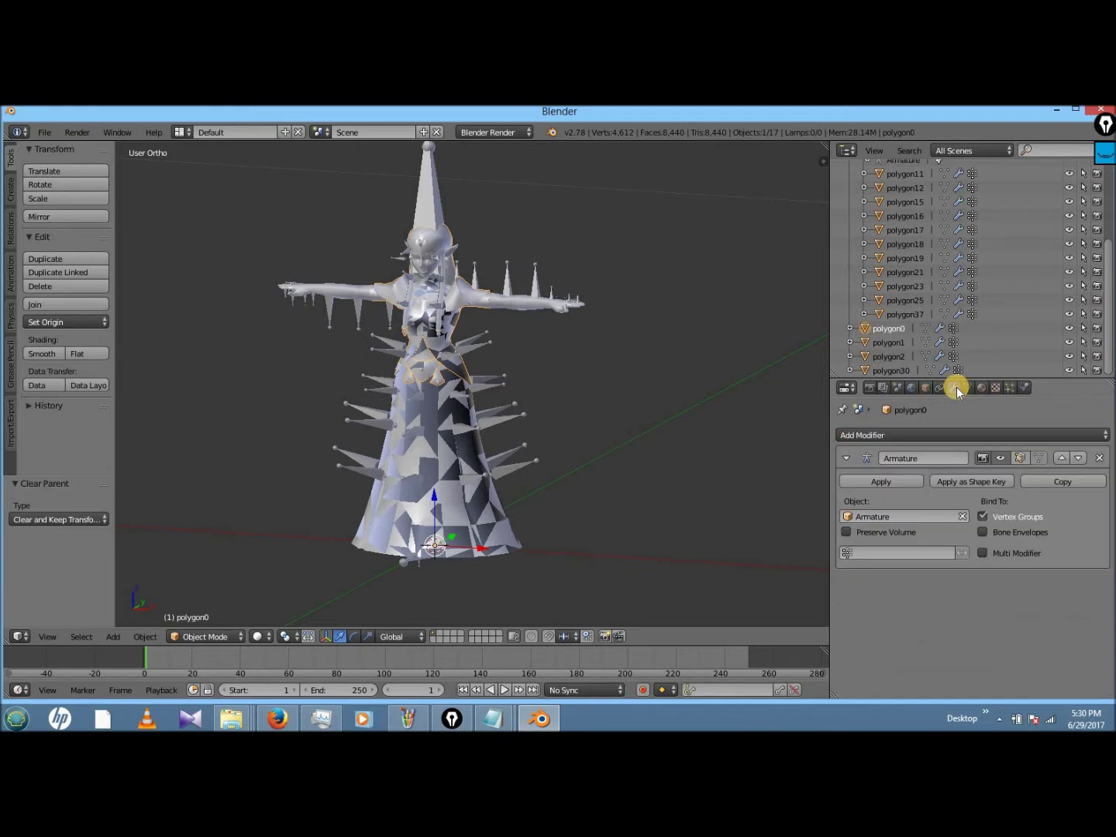
left_click(1099, 458)
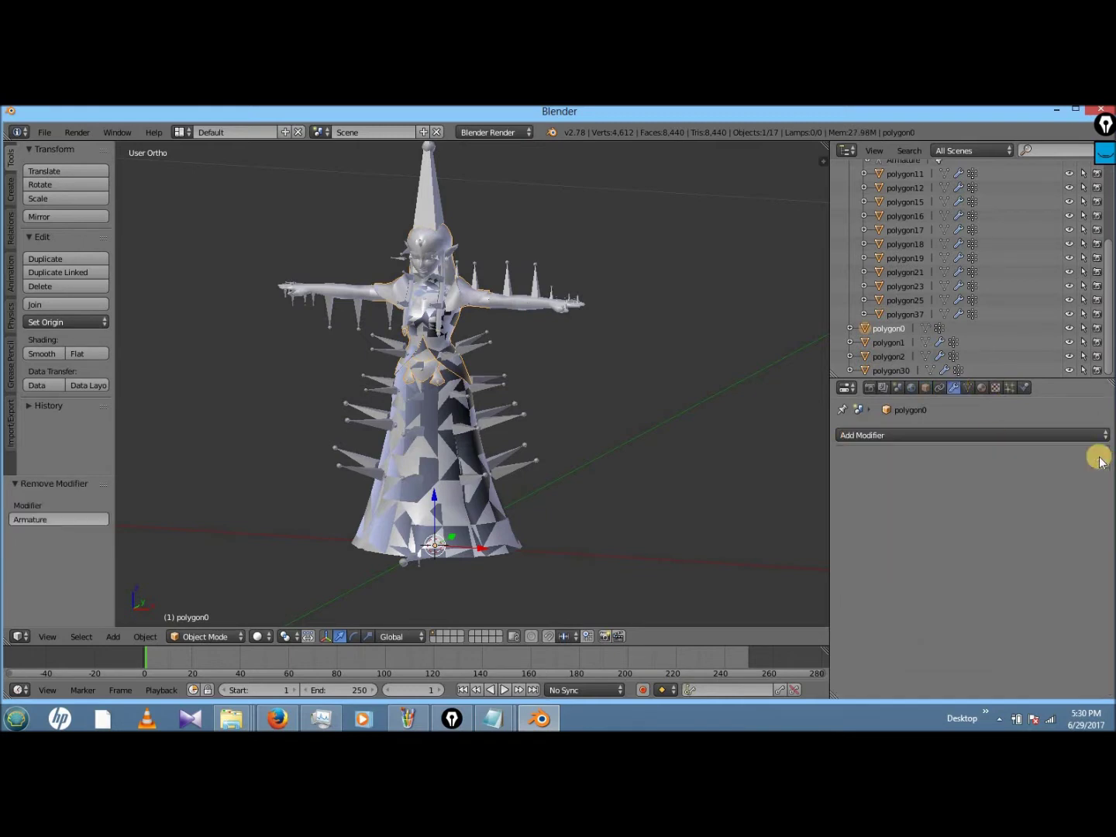
left_click(895, 343)
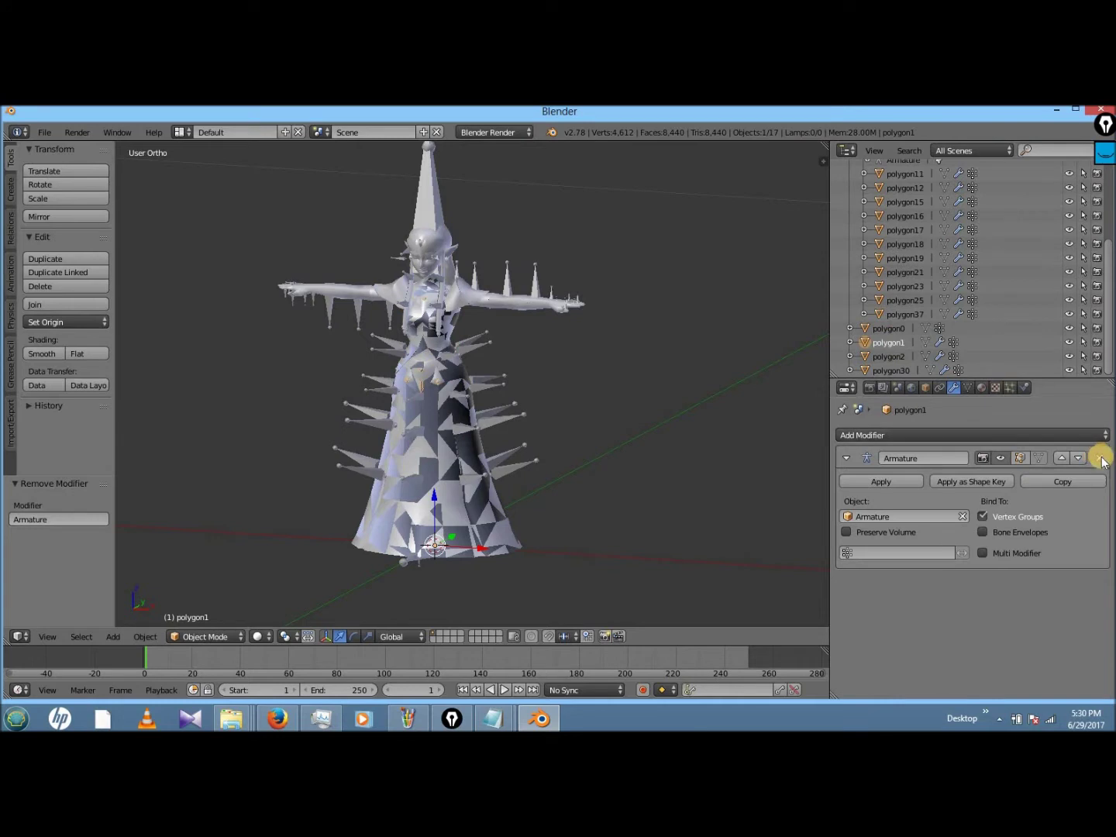
left_click(1100, 457)
left_click(888, 357)
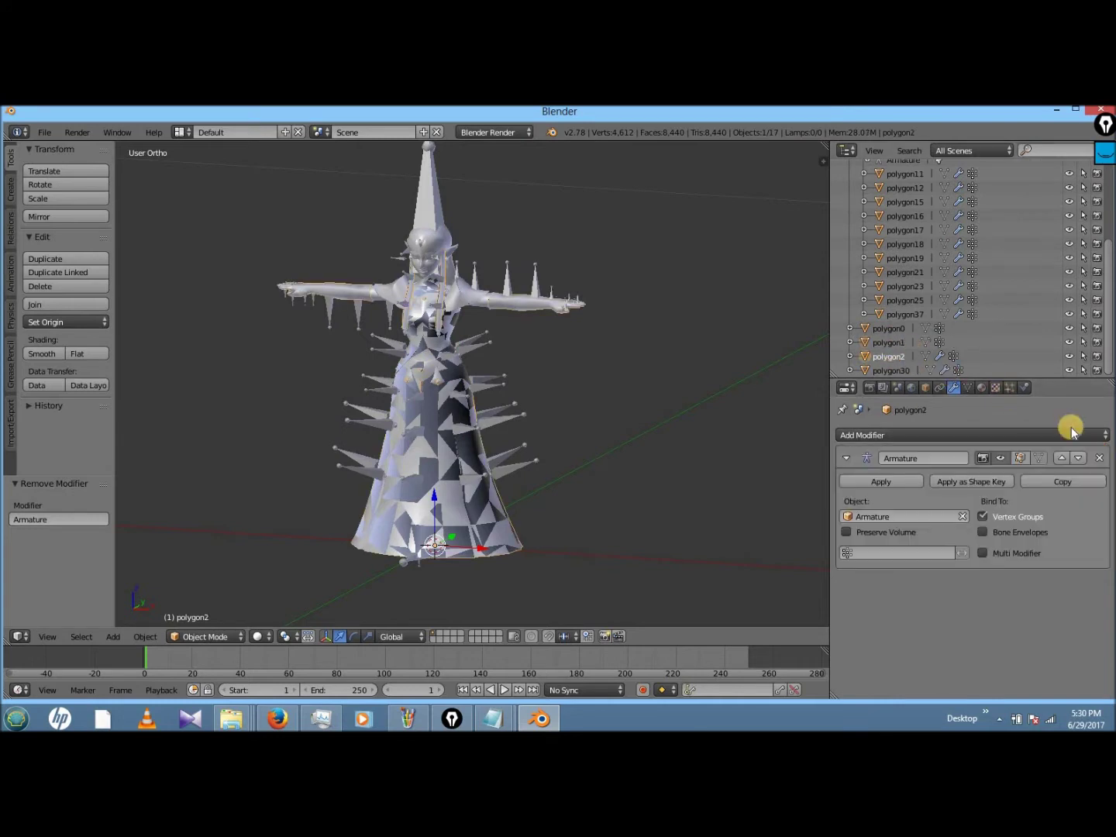
left_click(1099, 457)
left_click(893, 370)
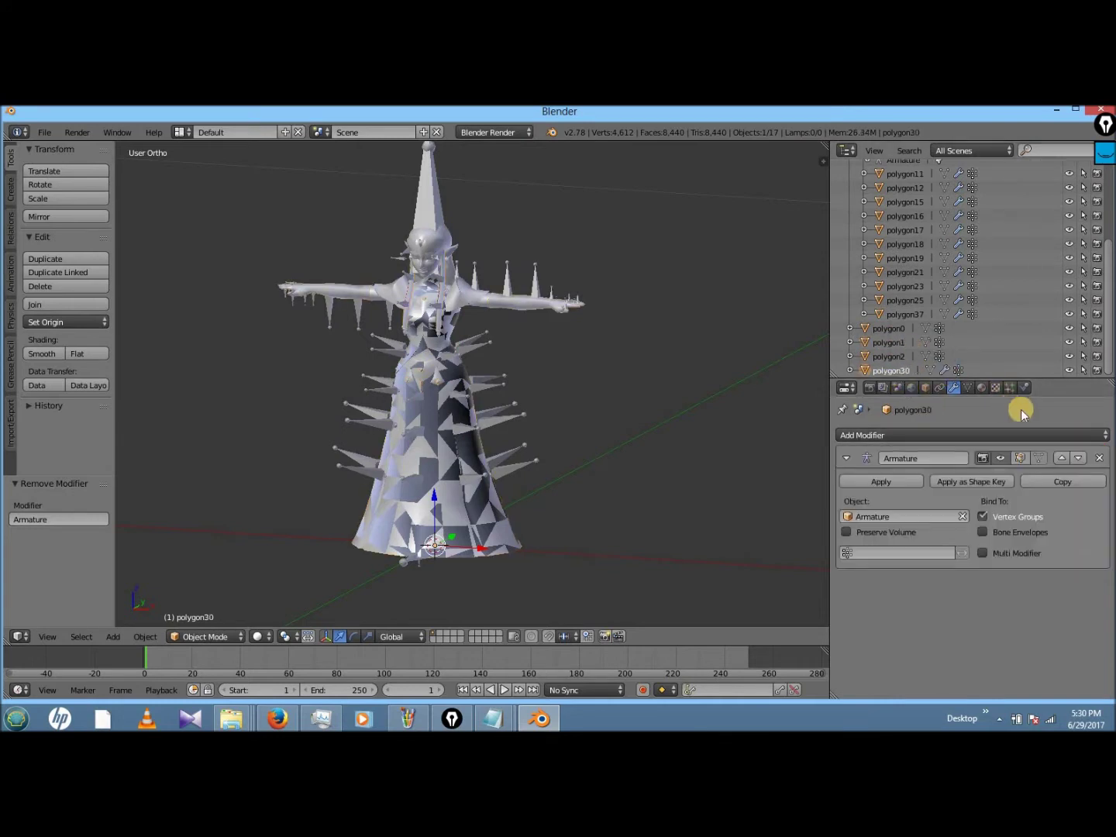
left_click(1100, 457)
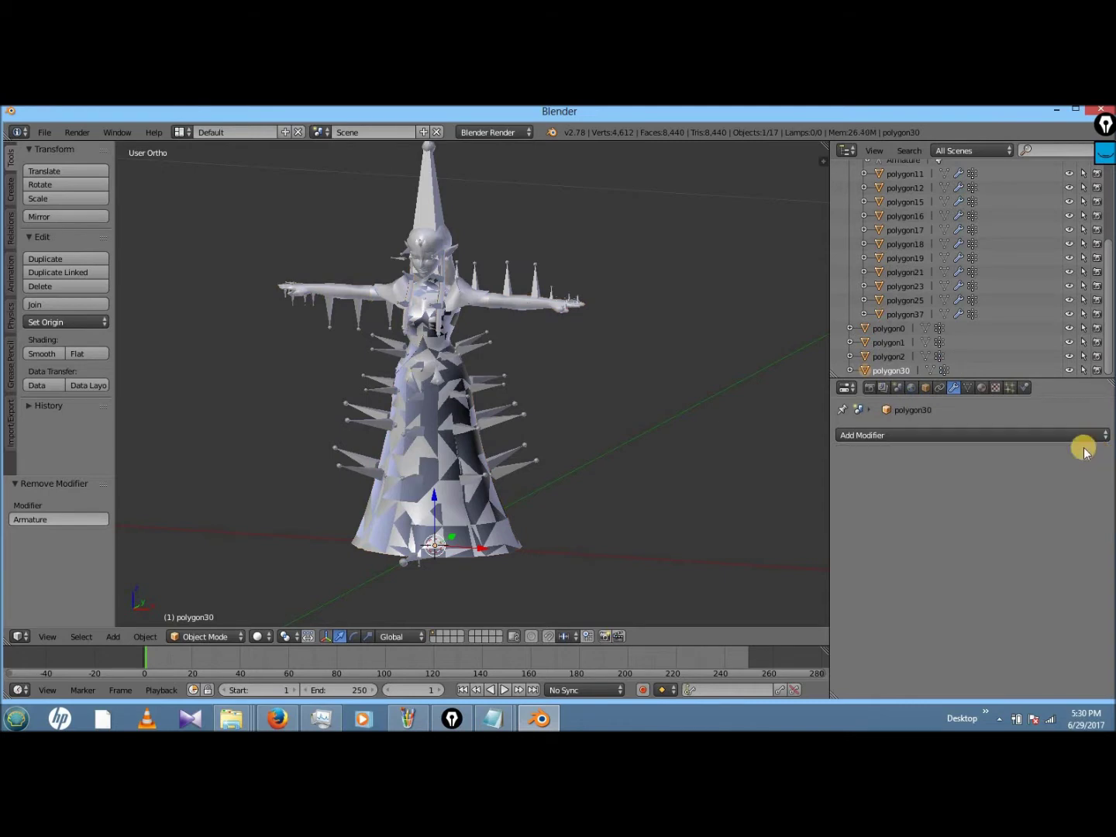
- Try moving the polygon30 mesh away from Zelda's old armature and undo the move
left_click(888, 342)
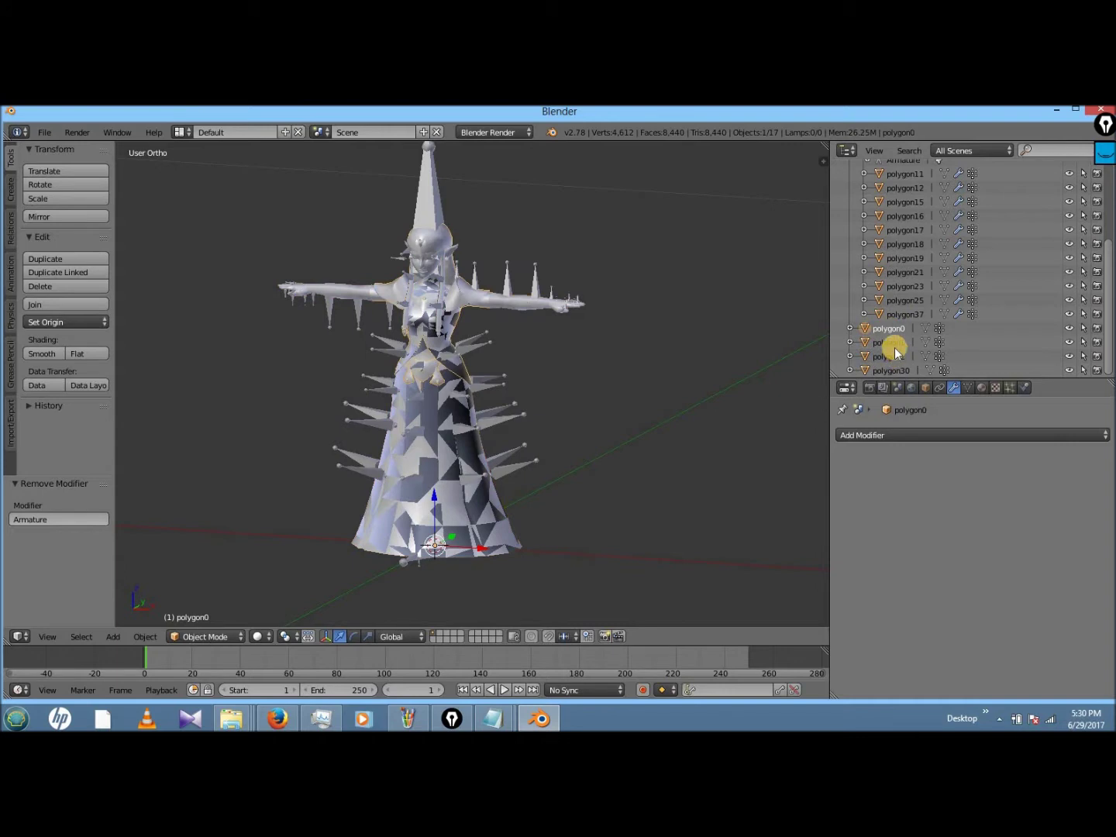
left_click(895, 368)
key("g")
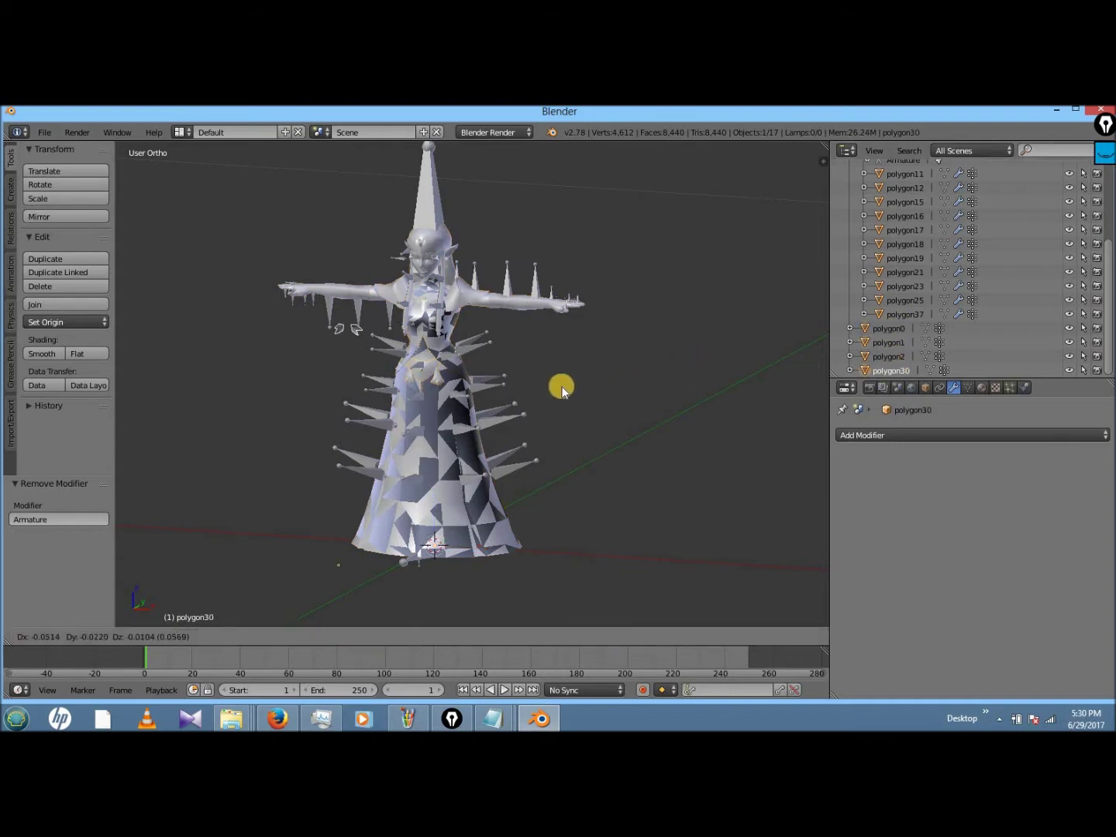
left_click(561, 390)
key("ctrl+z")
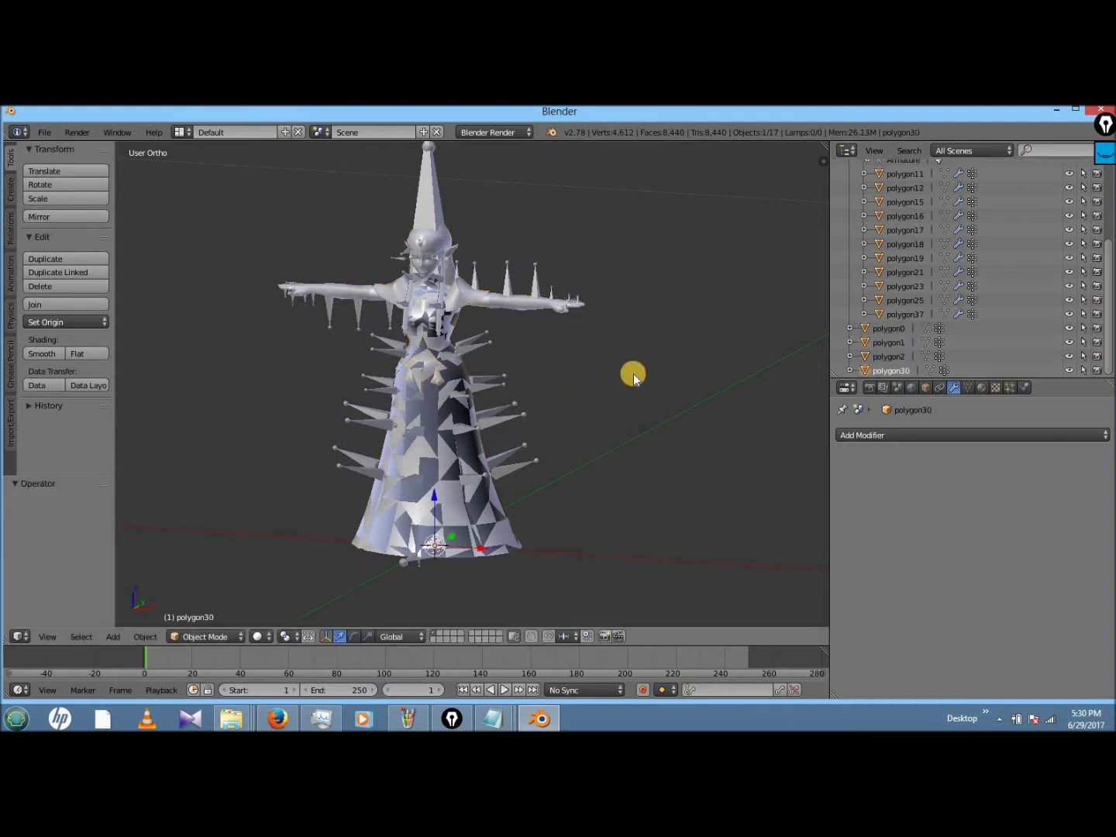
- Examine the meshes still parented to Armature, from polygon11 to polygon37, against the unparented ones
left_click(903, 316)
left_click(891, 329)
mouse_move(1108, 260)
left_mouse_down()
mouse_move(1106, 218)
mouse_move(1108, 241)
left_mouse_up()
scroll(926, 263, "down", 3)
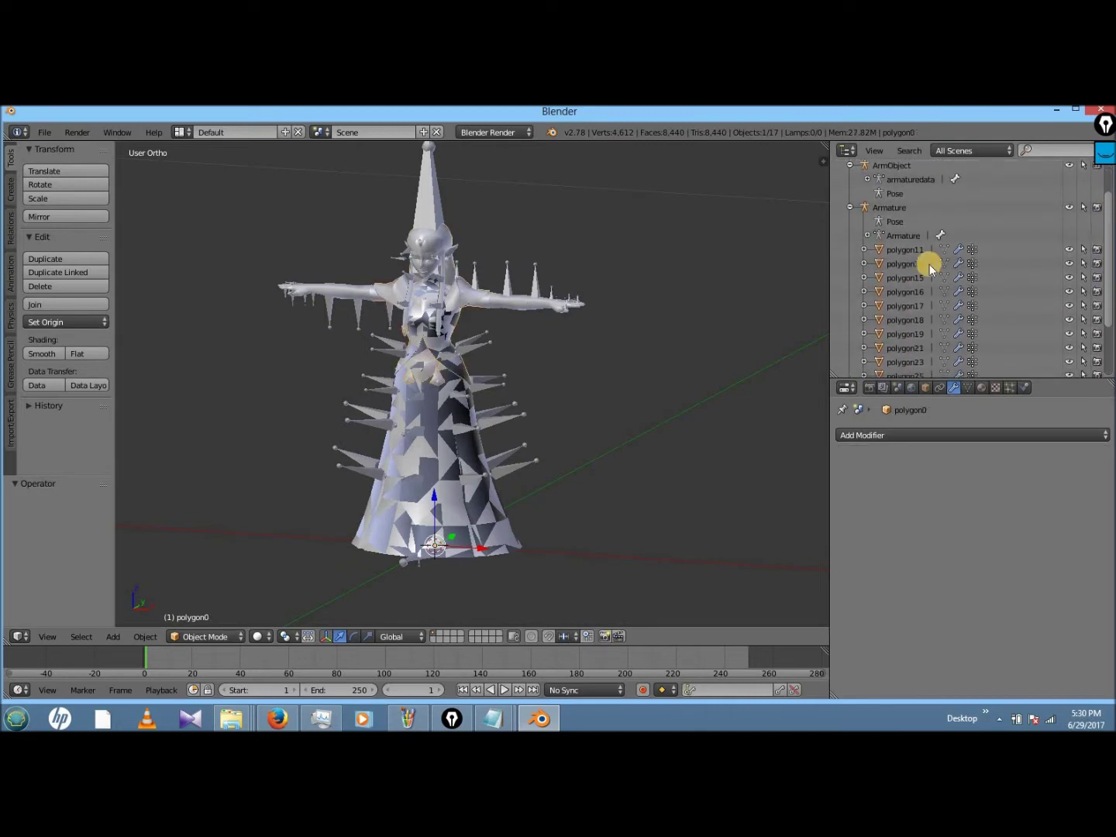
left_click(904, 243)
left_click(903, 299)
left_click(887, 241)
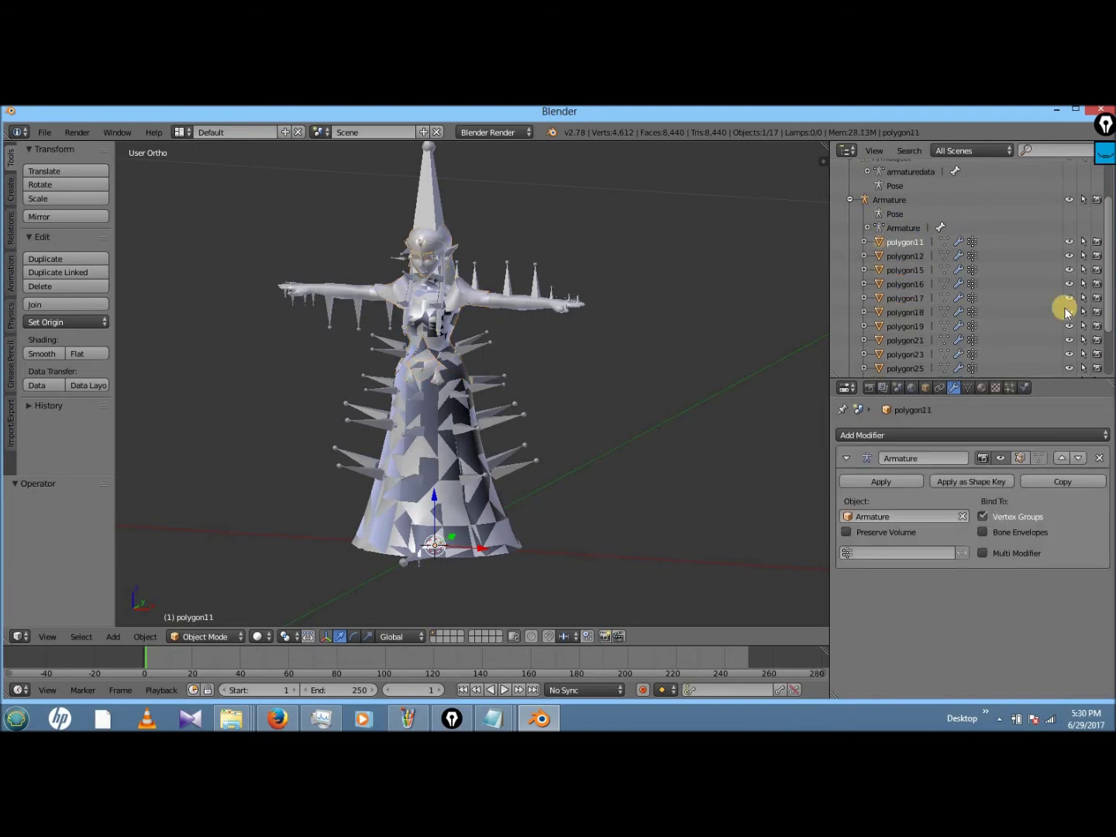
scroll(900, 284, "down", 1)
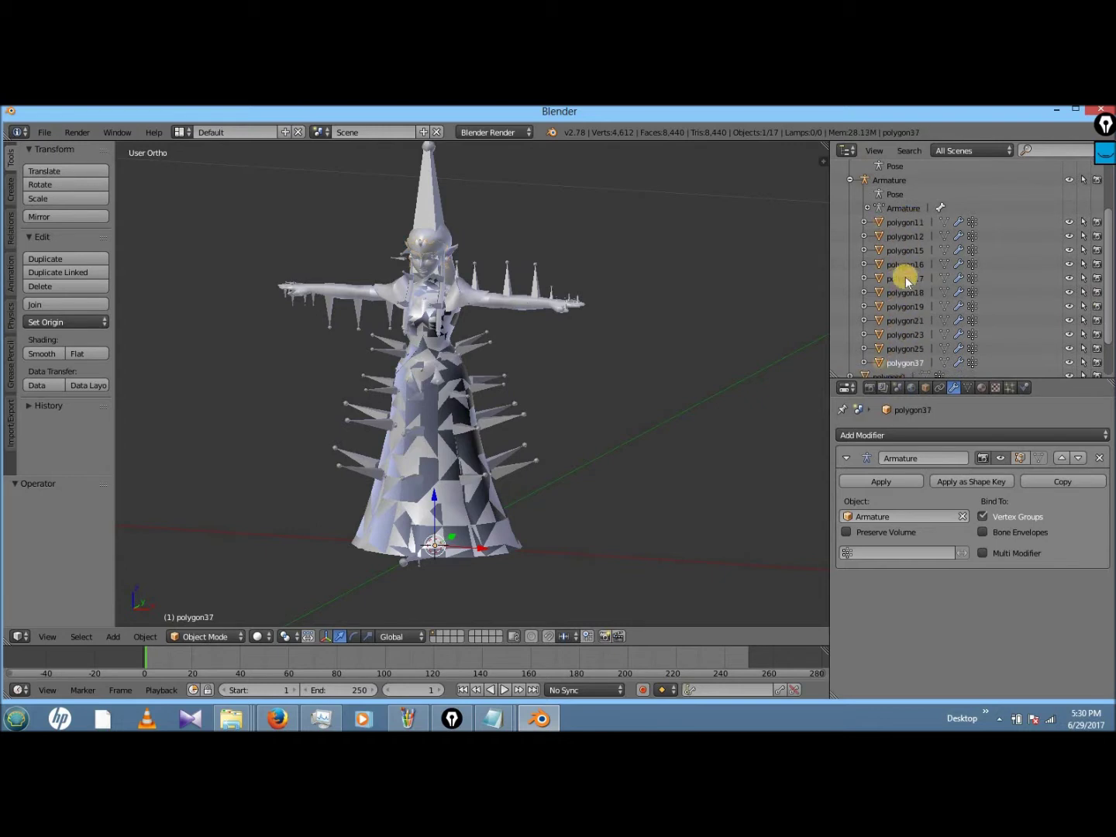
- Collapse Armature's hierarchy in the outliner and select the Armature object
left_click(848, 181)
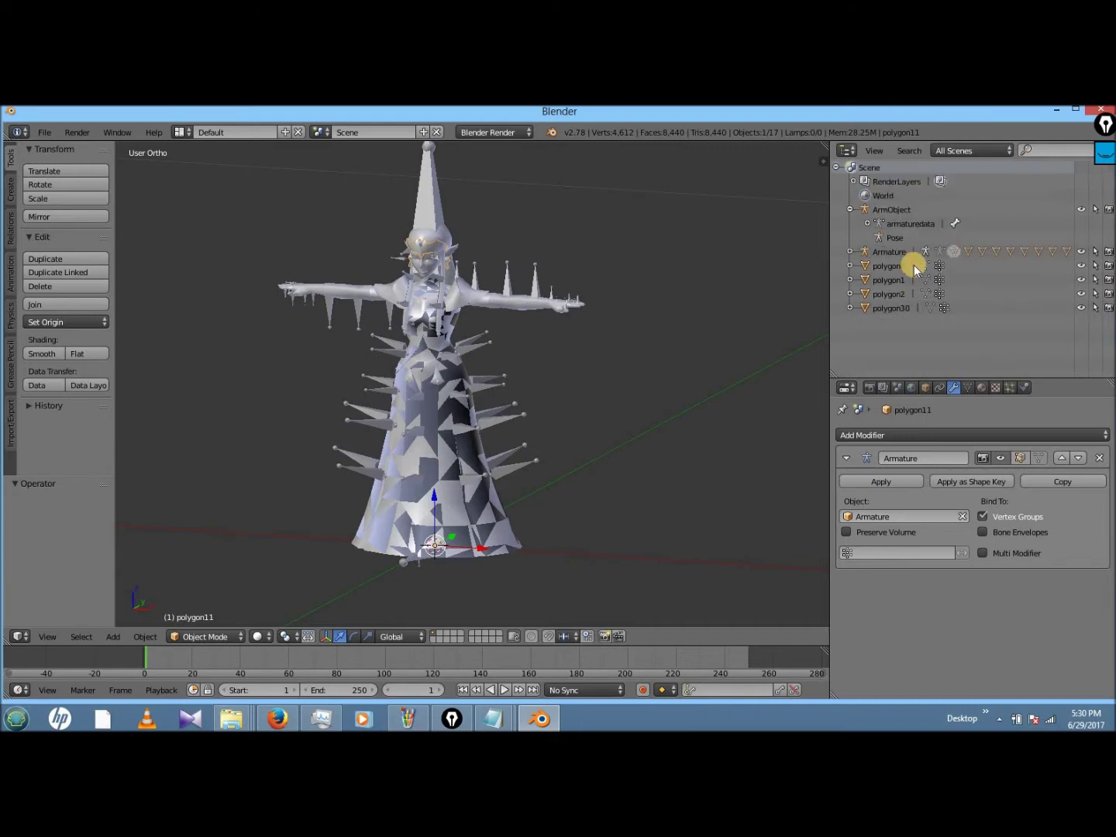
left_click(875, 253)
left_click(885, 267)
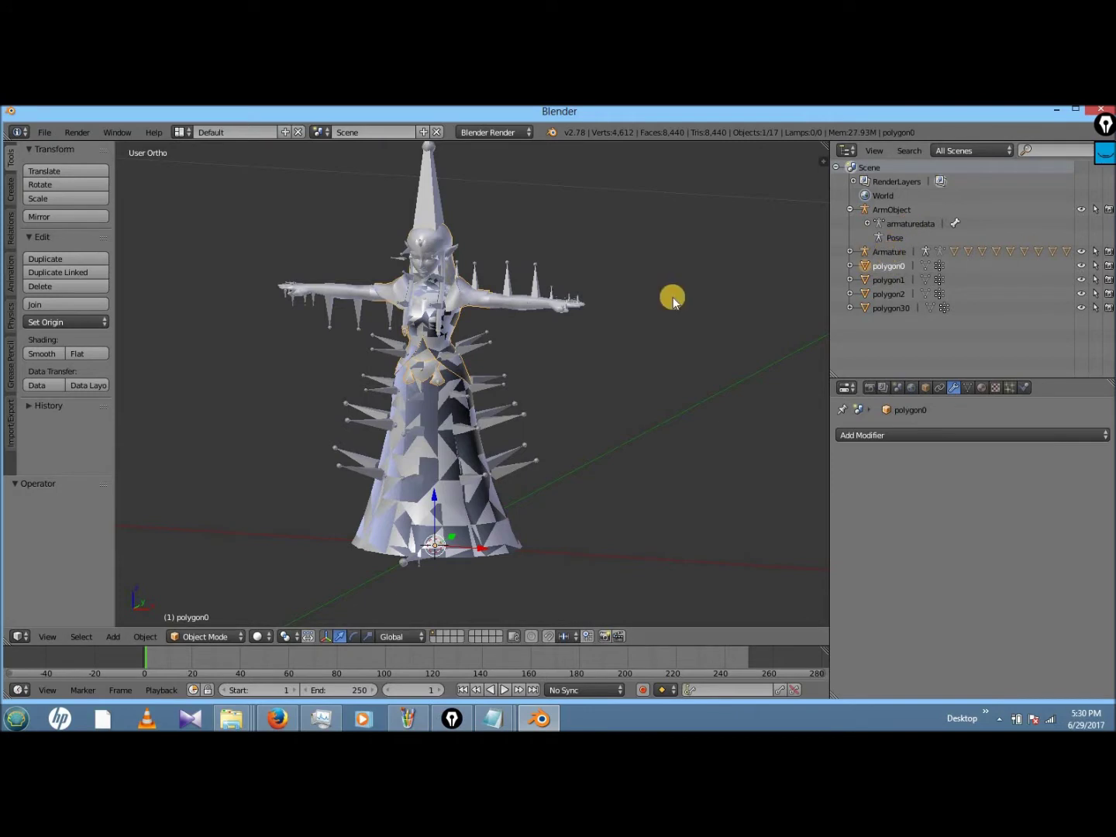
left_click(866, 252)
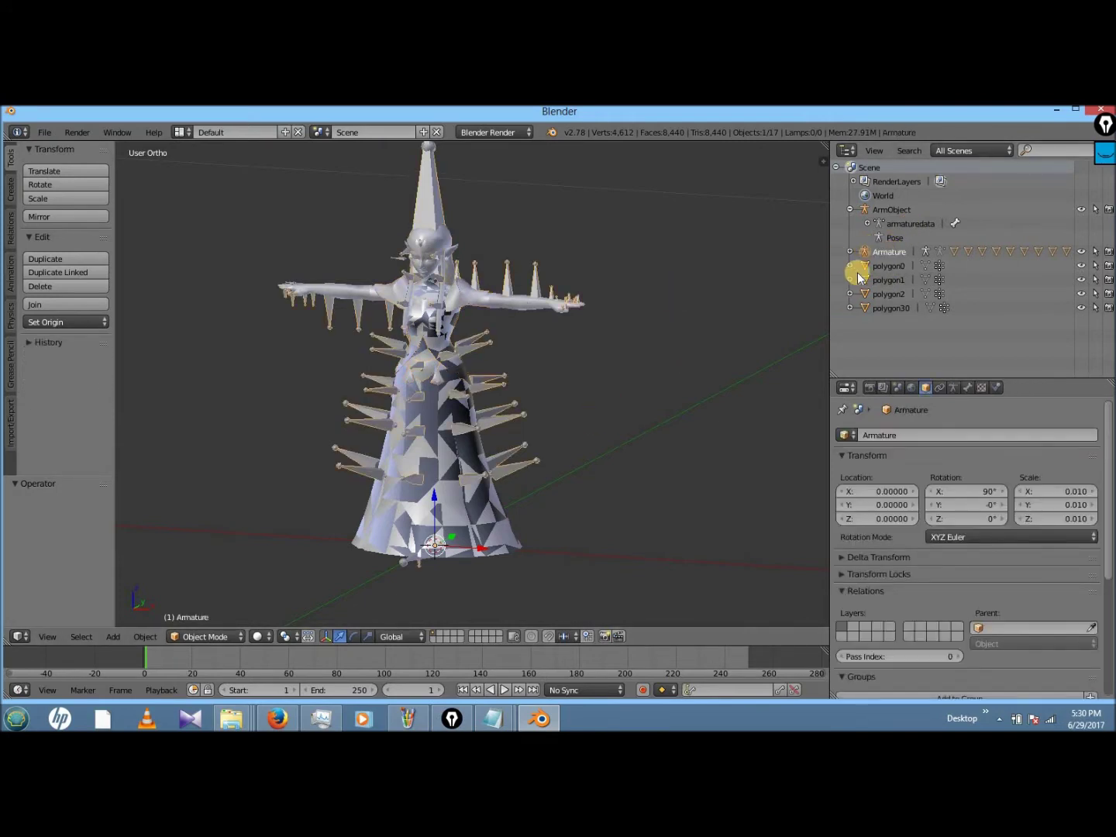
left_click(851, 252)
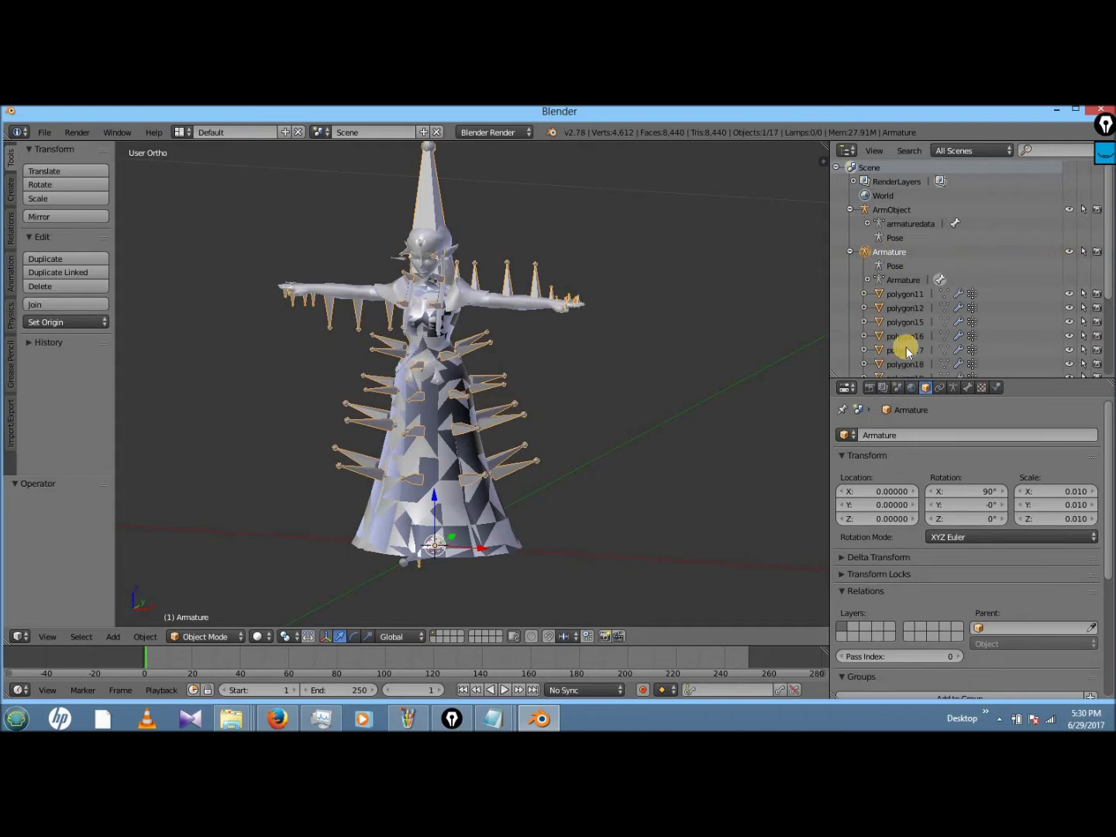
left_click(851, 252)
- Try moving Armature with its remaining child meshes along the Z axis and undo the move
key("g")
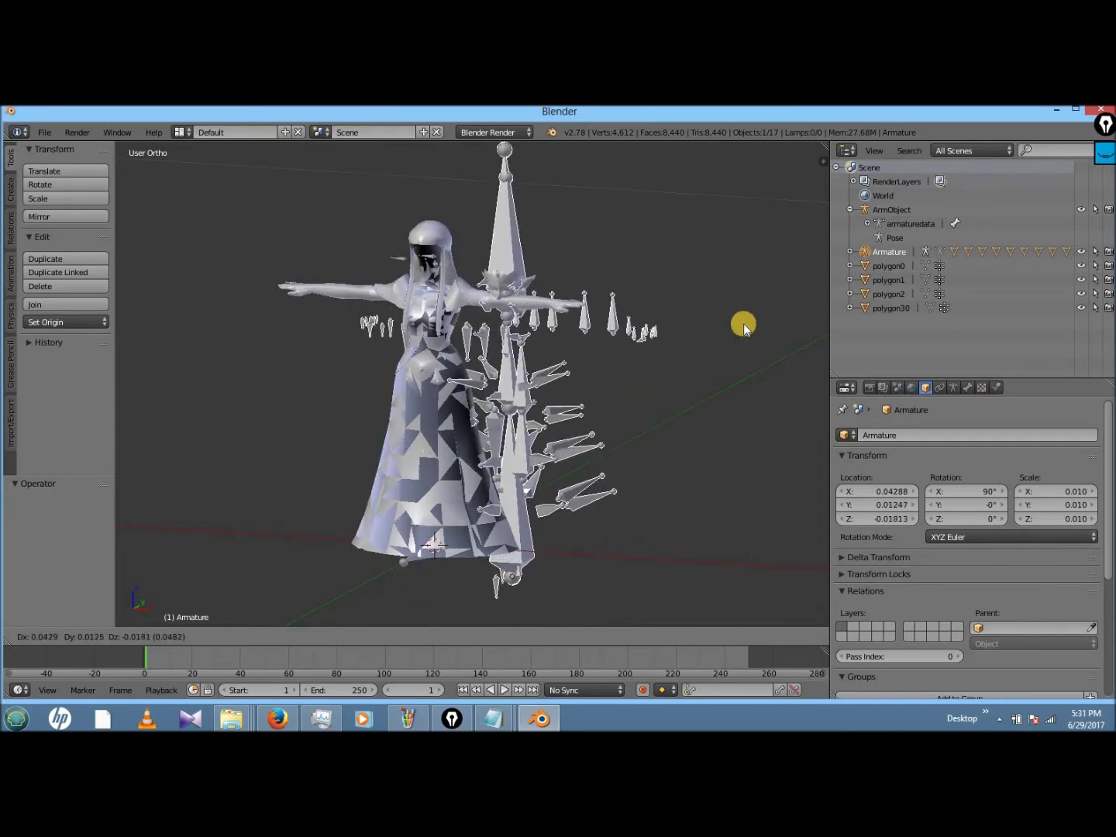
key("z")
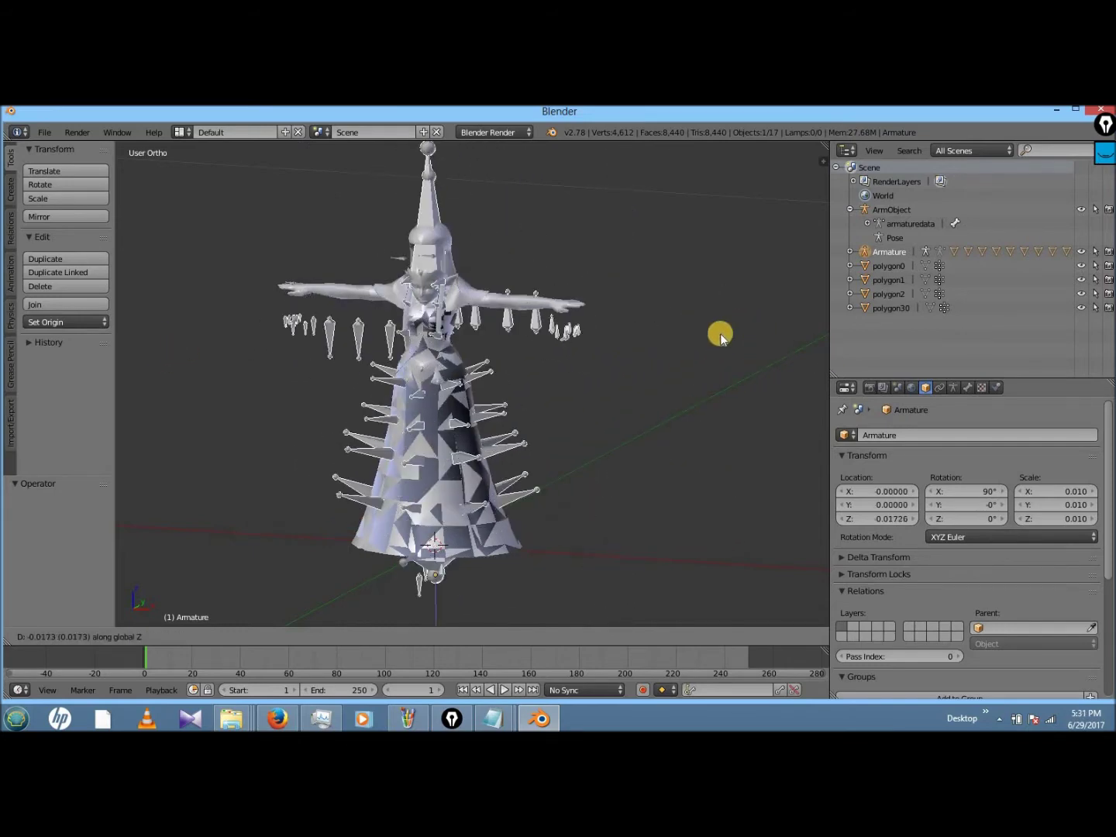
left_click(699, 344)
key("ctrl+z")
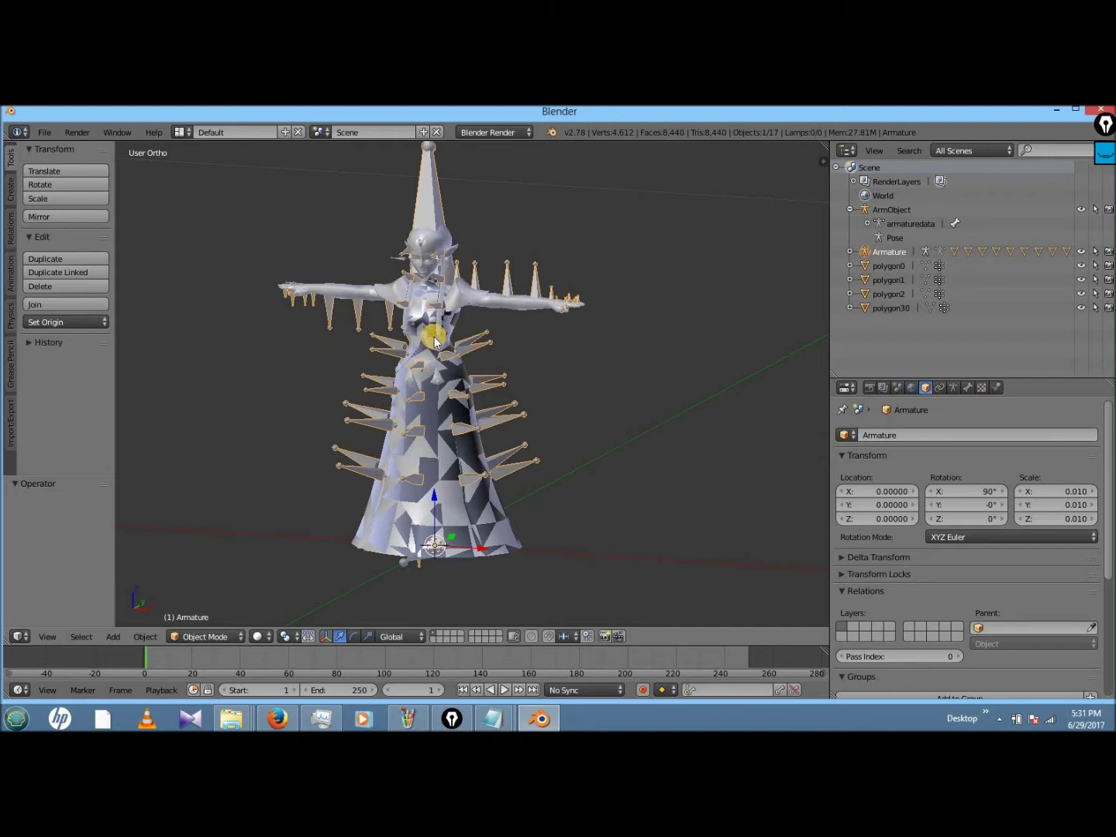
- Try moving the polygon0 body mesh aside from the old armature and undo the move
right_click(404, 349)
key("g")
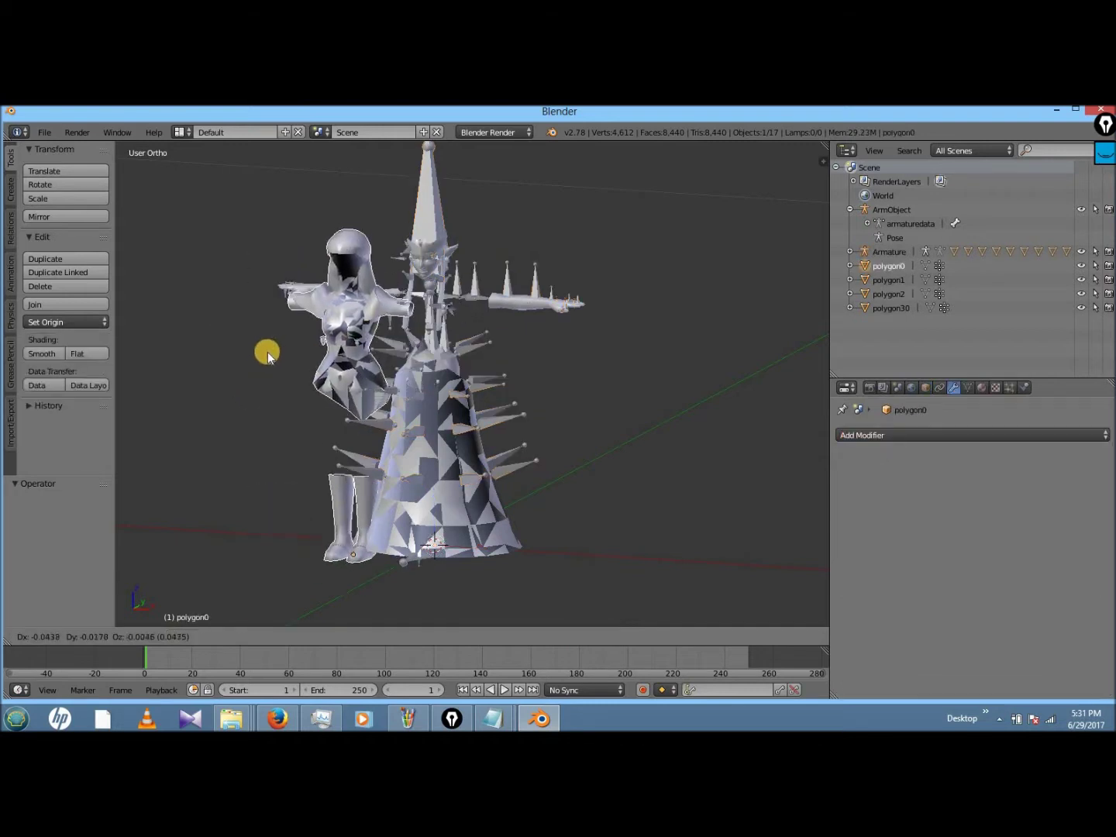
left_click(268, 353)
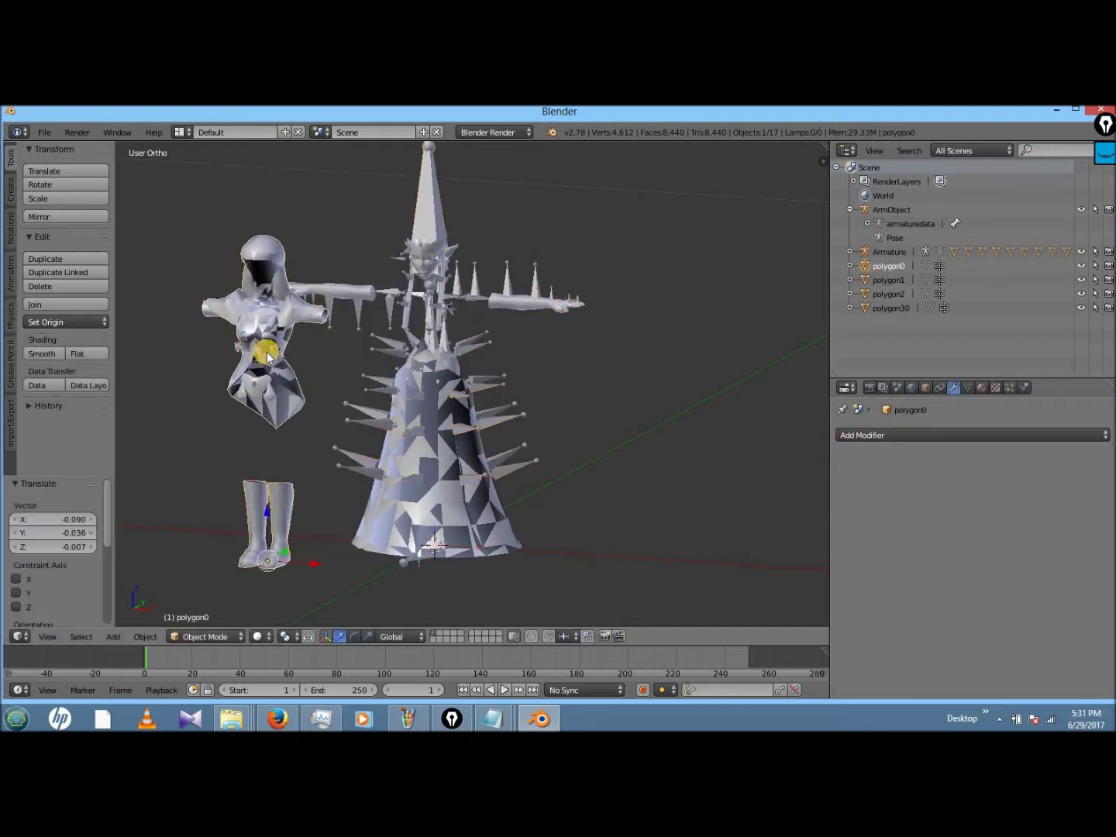
key("ctrl+z")
- Move Armature and its remaining child meshes away from Zelda's unparented body meshes
right_click(620, 392)
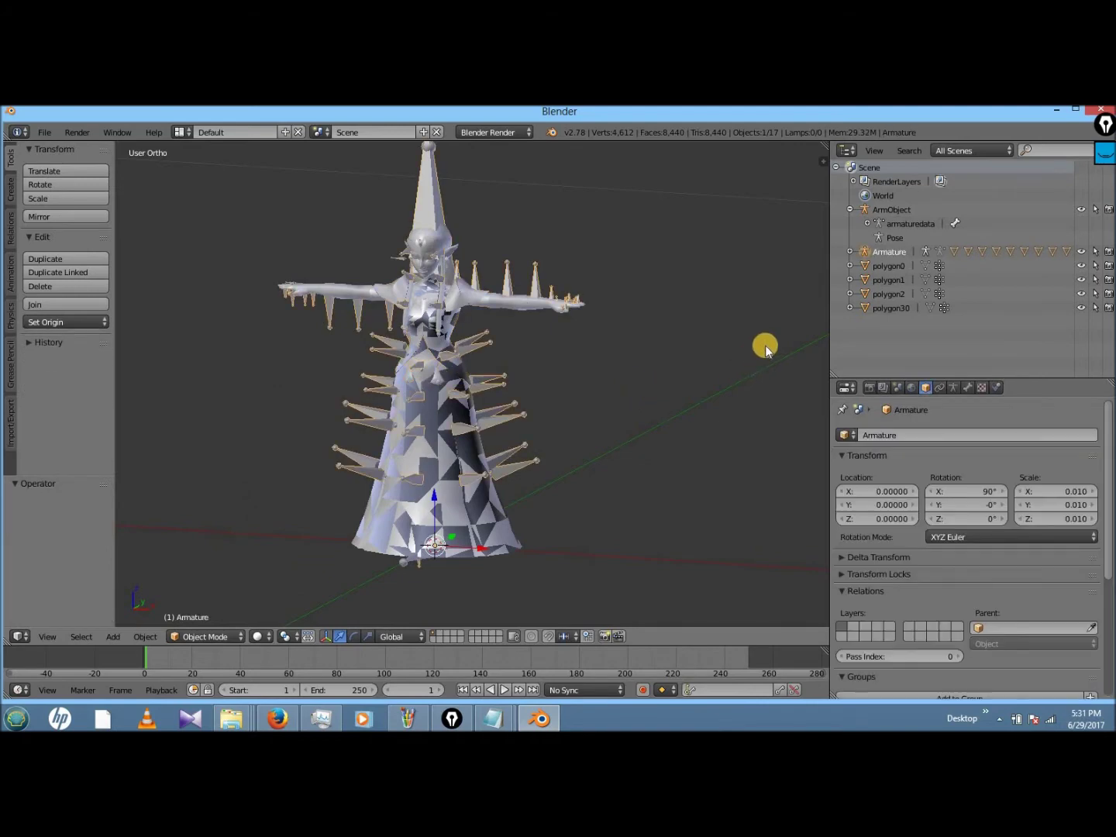
key("g")
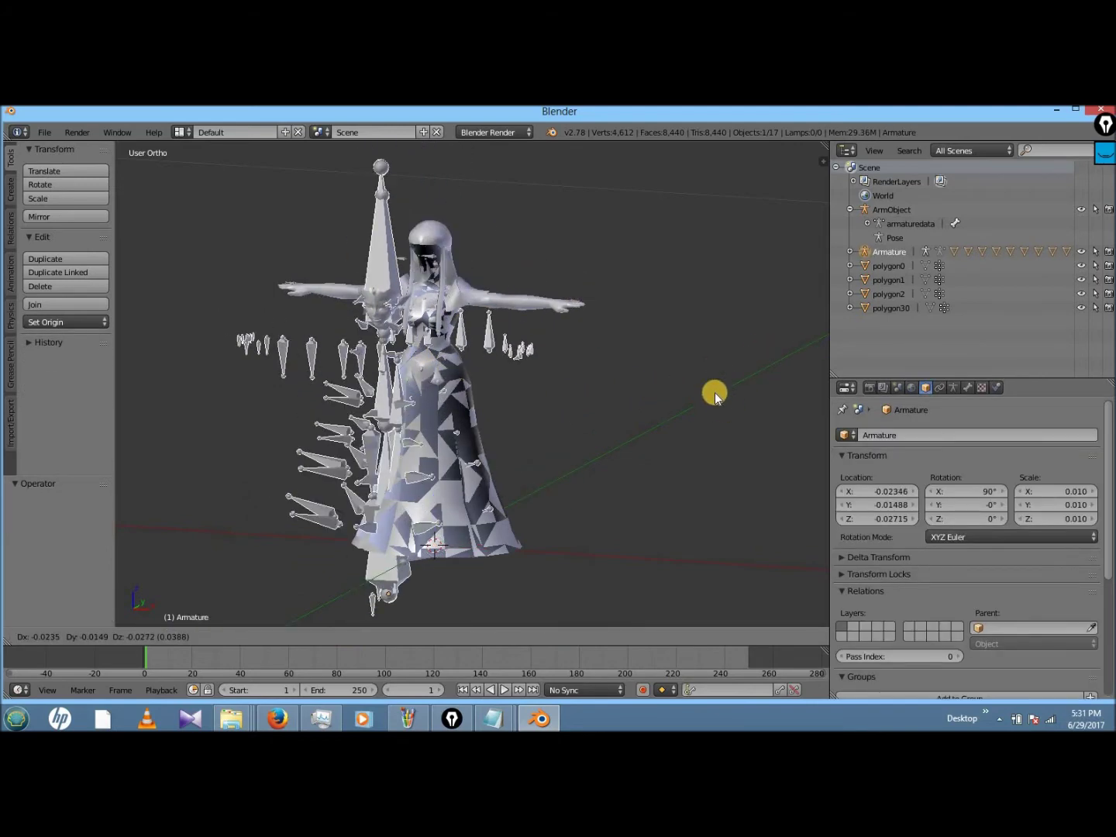
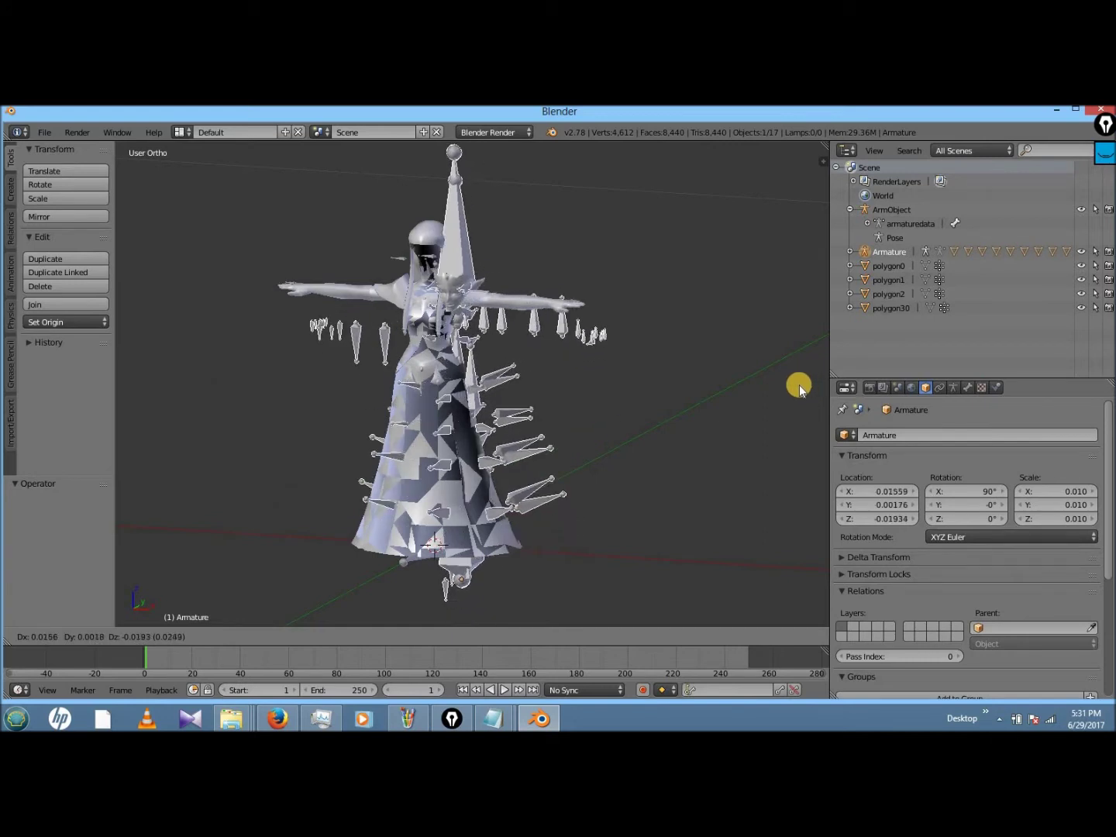
- Move Armature and its remaining child meshes 0.25 along the global X axis
key("x")
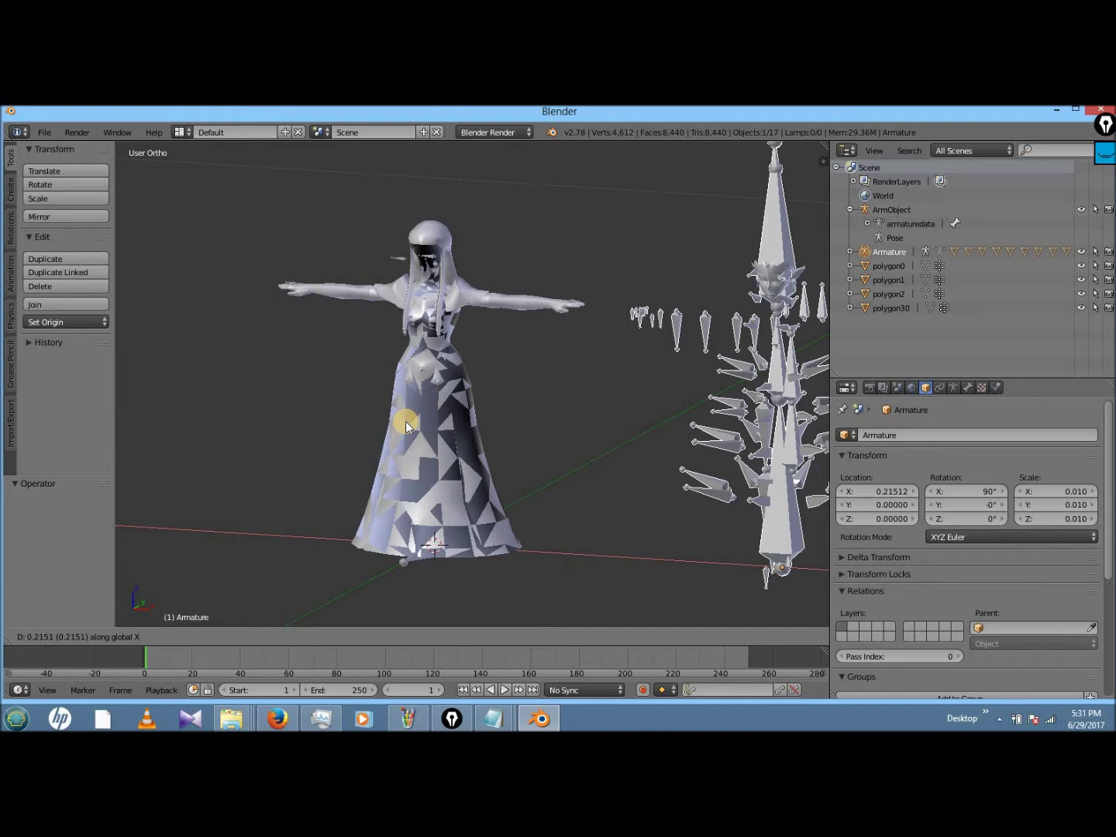
type("24")
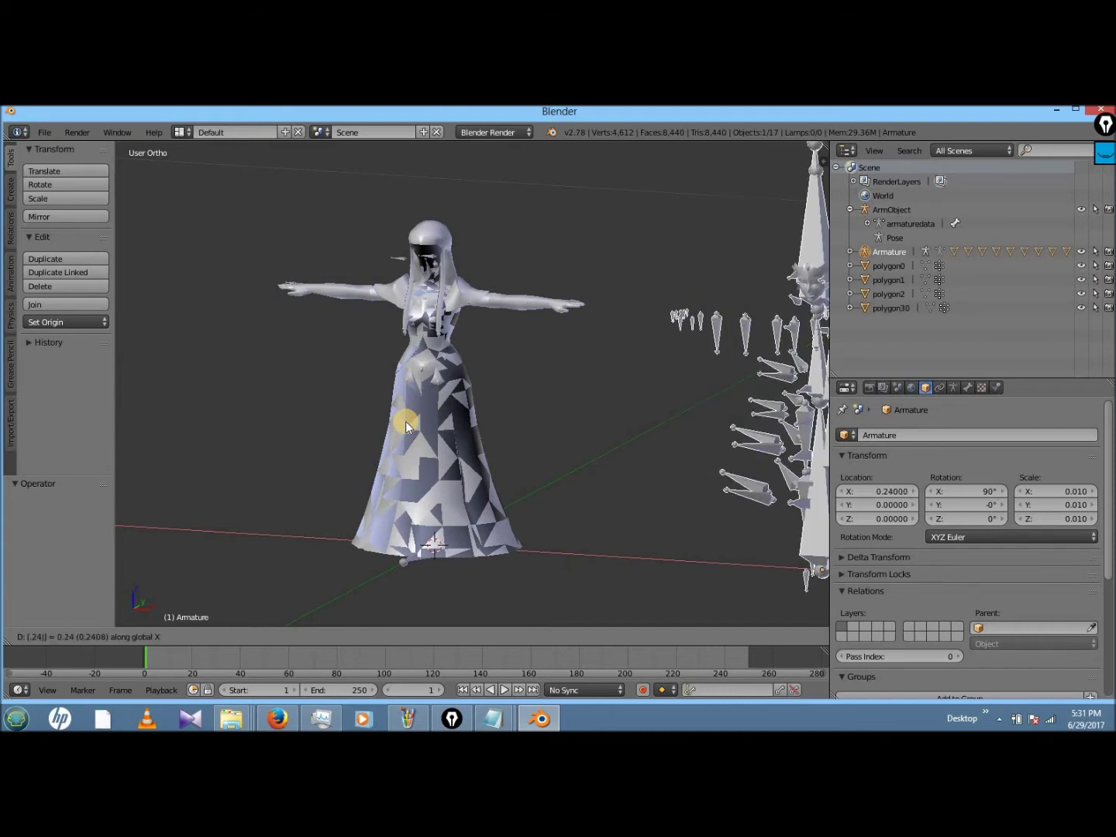
key("BackSpace")
type("5")
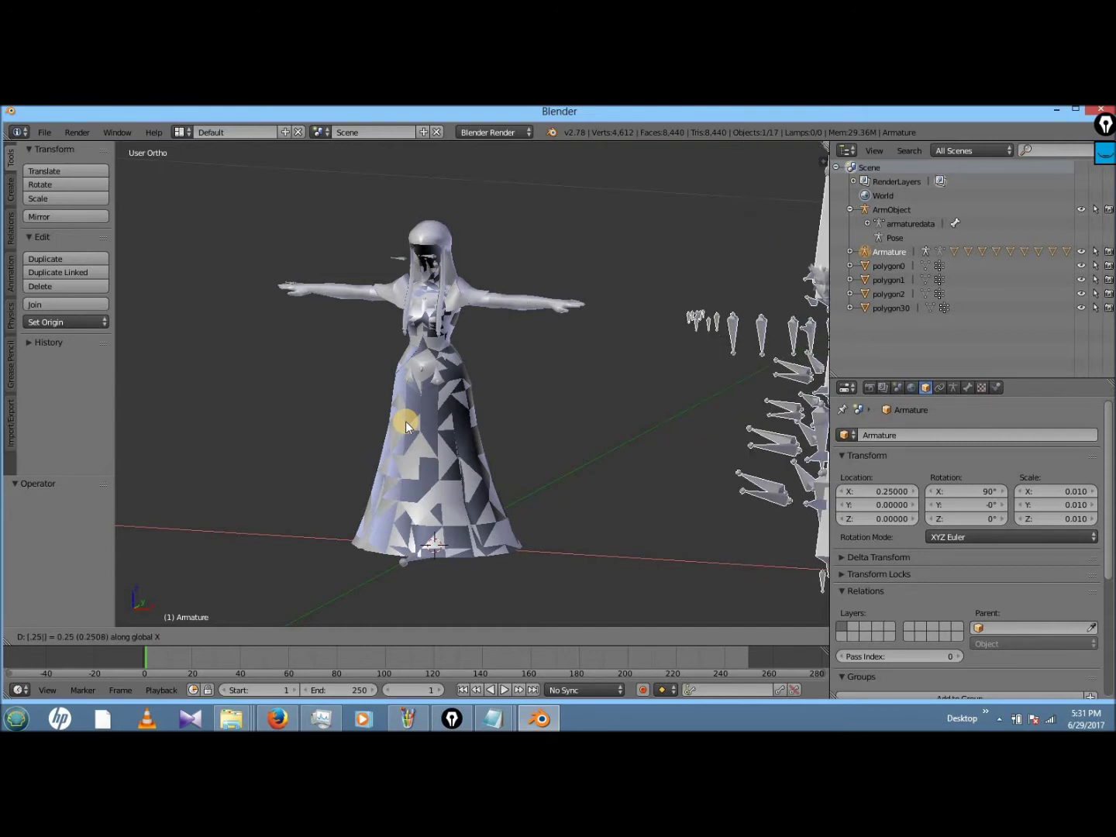
key("Return")
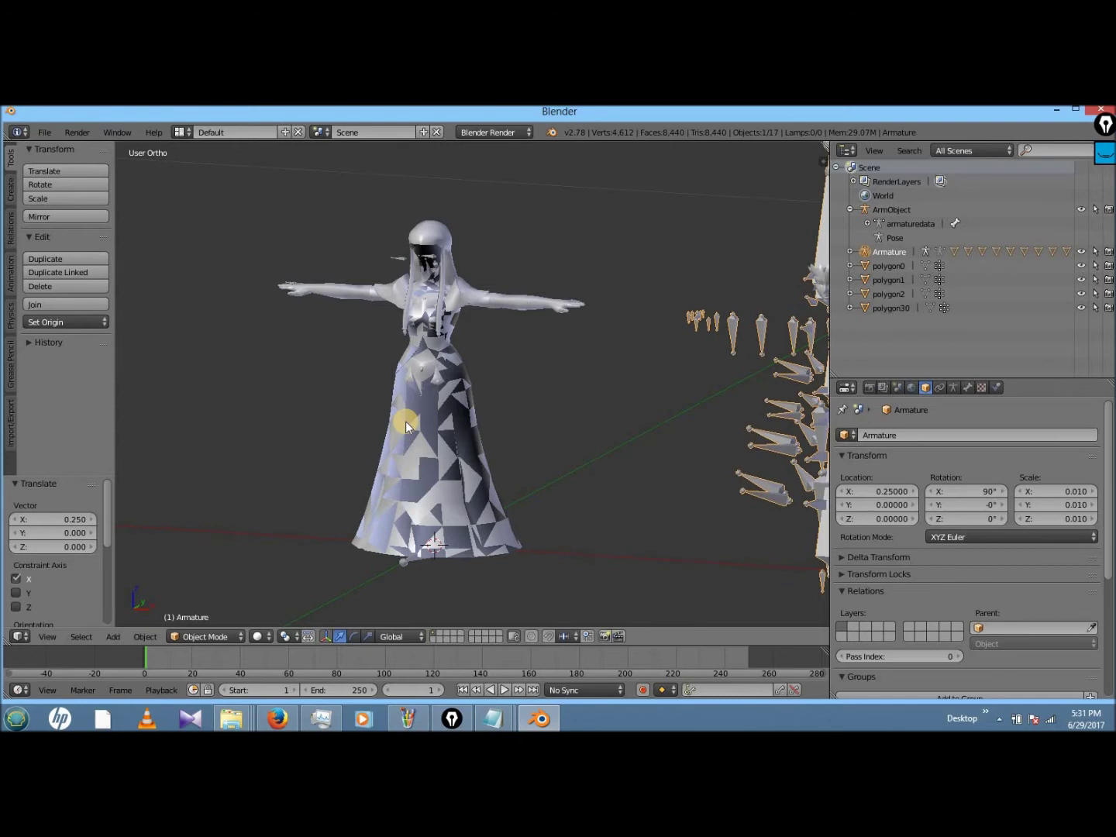
- Examine ArmObject's bones and the polygon2 mesh in wireframe and solid display
scroll(405, 421, "up", 4, "ctrl")
scroll(405, 420, "down", 3, "ctrl")
scroll(405, 421, "up", 2, "ctrl")
right_click(447, 273)
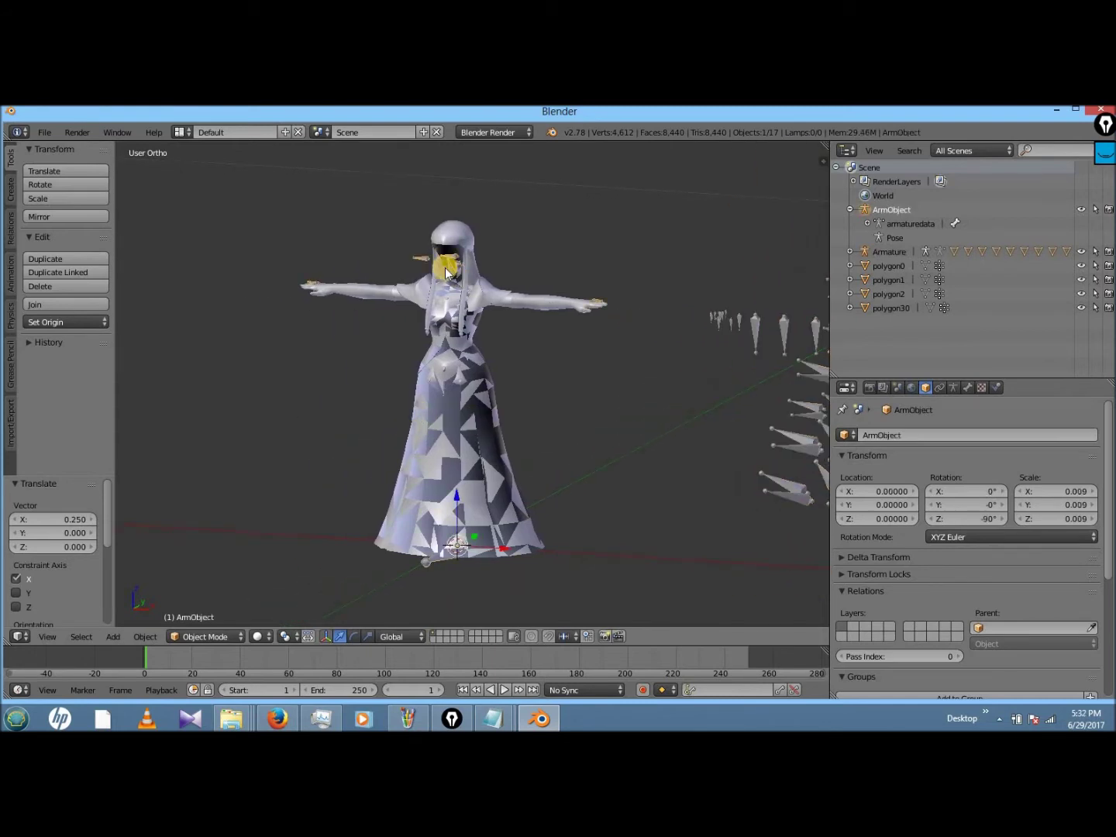
key("z")
key("z")
right_click(430, 358)
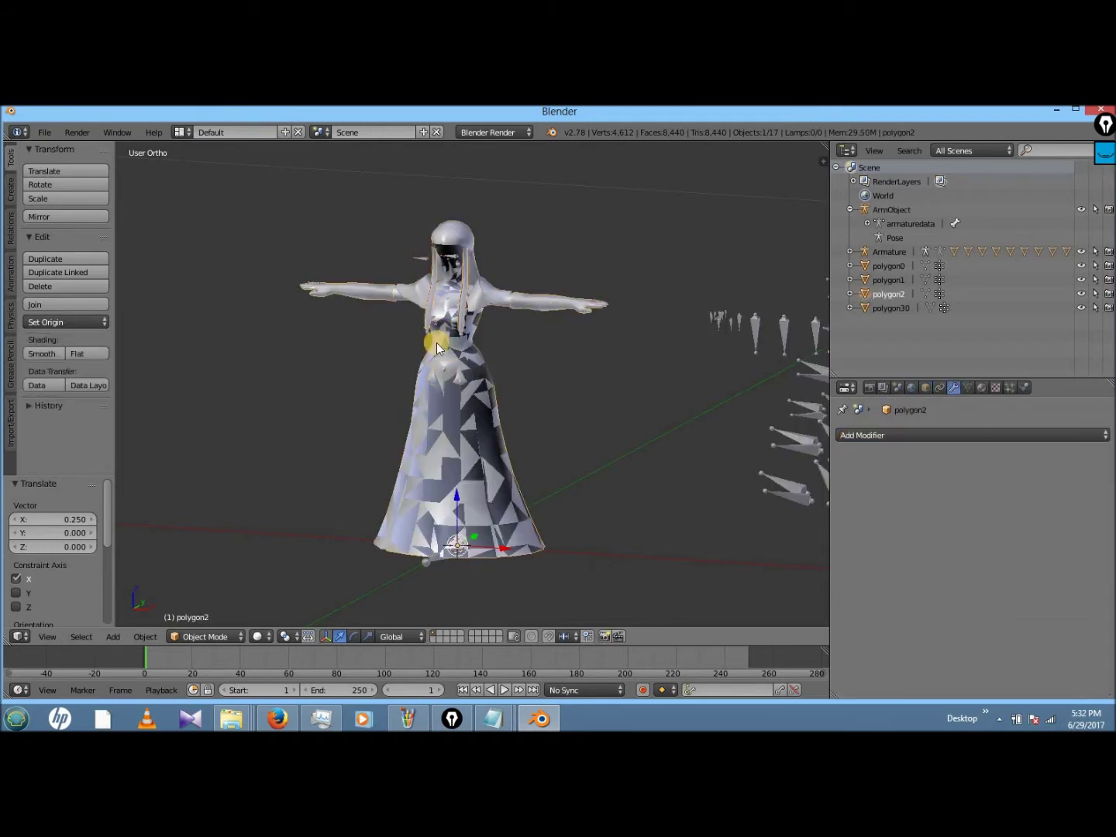
key("z")
right_click(438, 342)
key("z")
mouse_move(510, 405)
middle_mouse_down("shift")
mouse_move(536, 413)
mouse_move(496, 318)
middle_mouse_up("shift")
scroll(534, 412, "up", 1)
- Select the polygon0, polygon1 and polygon30 meshes and move them -0.25 along the X axis, leaving polygon2 in place
right_click(493, 430)
right_click(473, 426)
right_click(463, 329)
right_click(465, 330)
left_click(893, 267)
left_click(894, 280, "shift")
left_click(895, 310, "shift")
type("gx-.25")
key("Return")
scroll(419, 383, "down", 5)
scroll(413, 399, "up", 5)
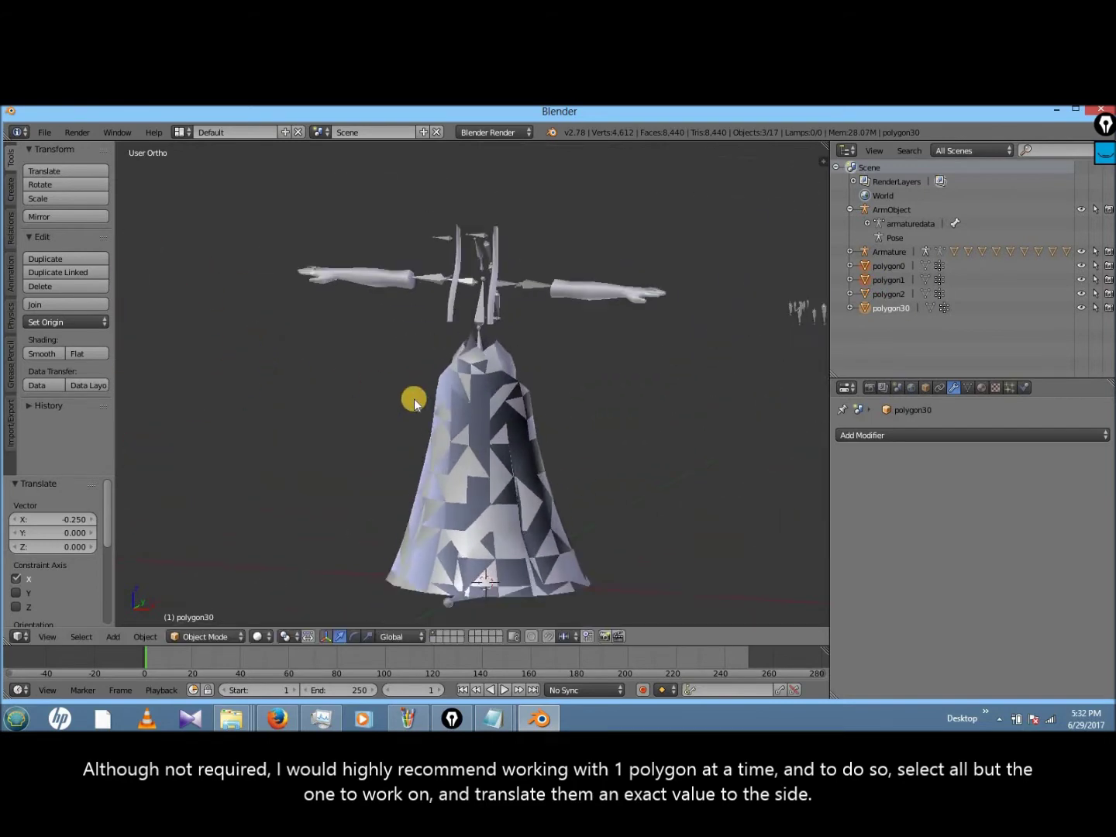
- Select ArmObject and examine how its bones line up with polygon2's gloves, hair strands and skirt
key("a")
middle_click_drag(415, 399, 410, 365, "shift")
right_click(496, 276)
middle_click_drag(358, 282, 499, 289)
key("KP_1")
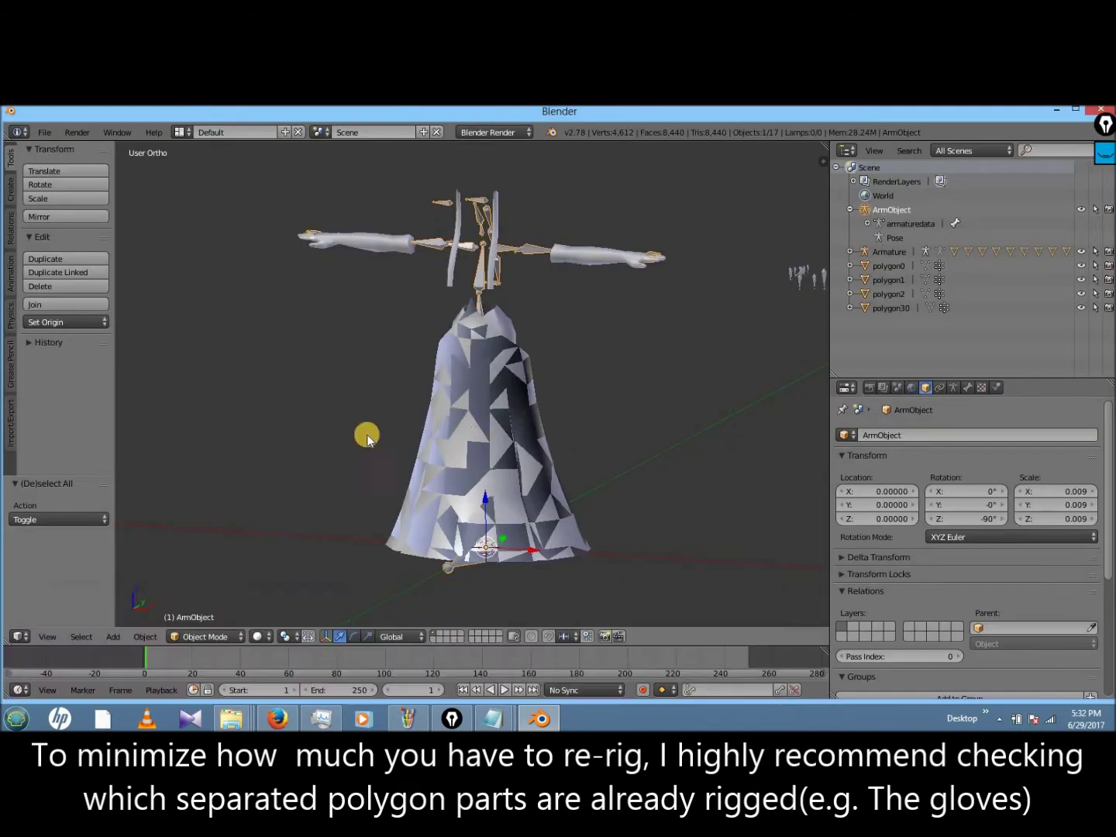
scroll(465, 421, "down", 2)
scroll(465, 422, "up", 4)
middle_click_drag(455, 416, 448, 490)
scroll(639, 437, "down", 5)
- Switch to the Brawl Modding folder, open FitSheik00_NEW.pac in BrawlBox v0.71 and view the FitSheik00 model
mouse_move(231, 719)
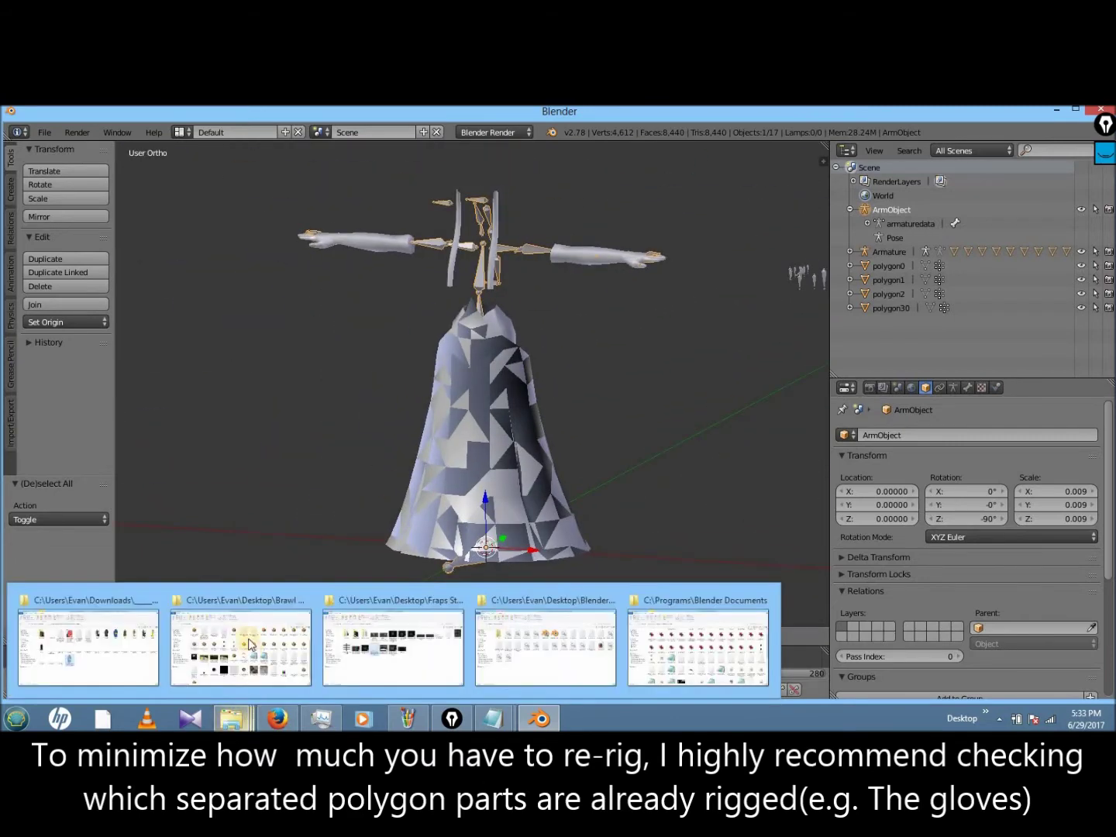
left_click(248, 644)
left_click(269, 400)
double_click(269, 400)
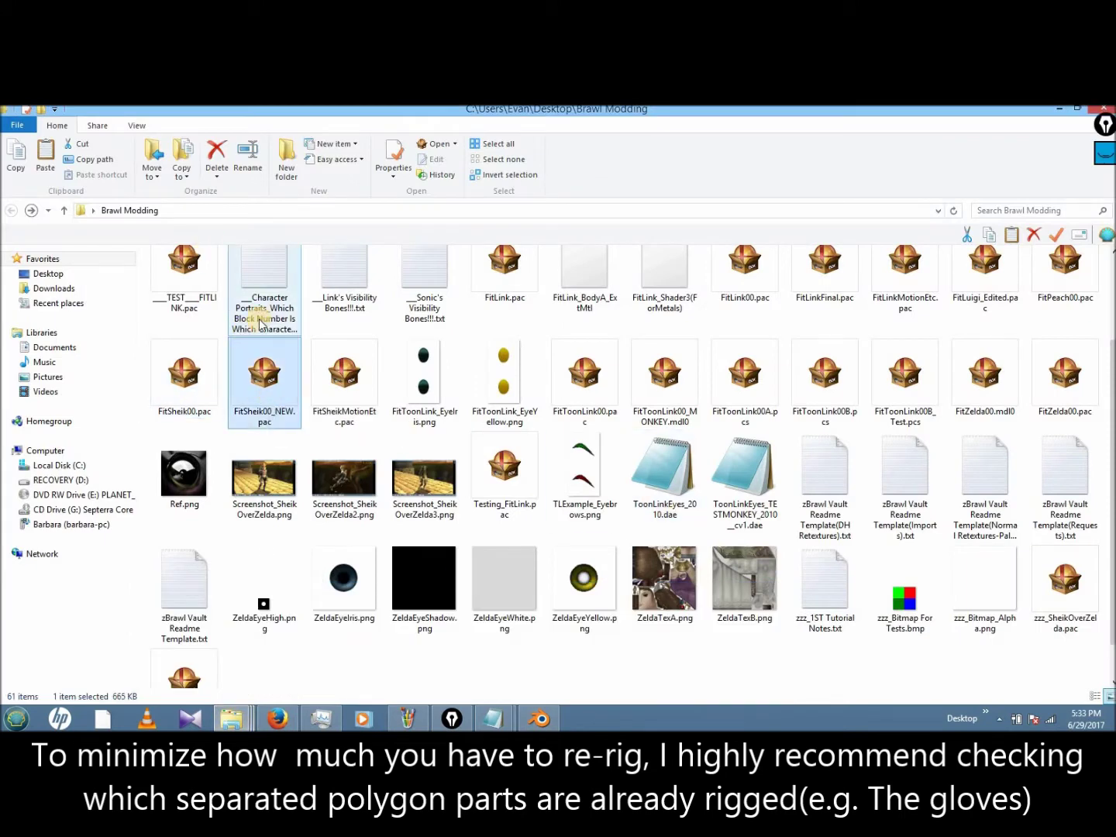
double_click(108, 186)
double_click(117, 200)
right_click(129, 217)
left_click(166, 223)
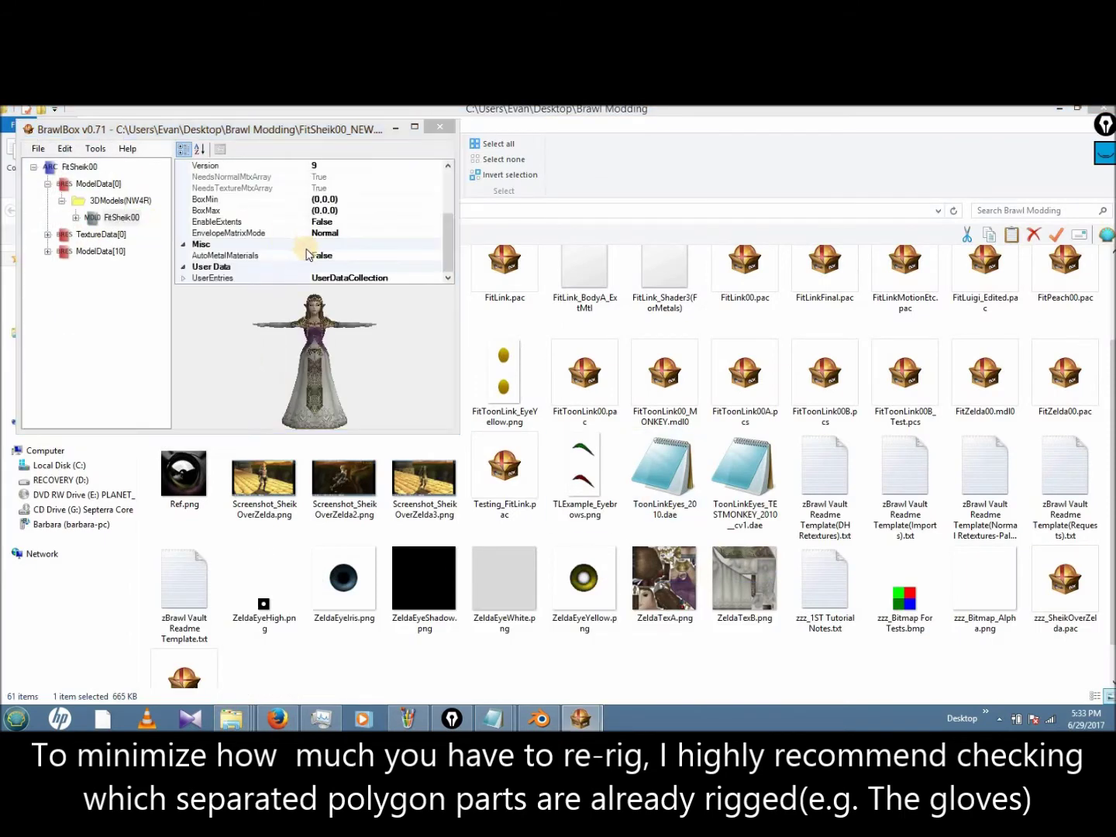
left_click(456, 144)
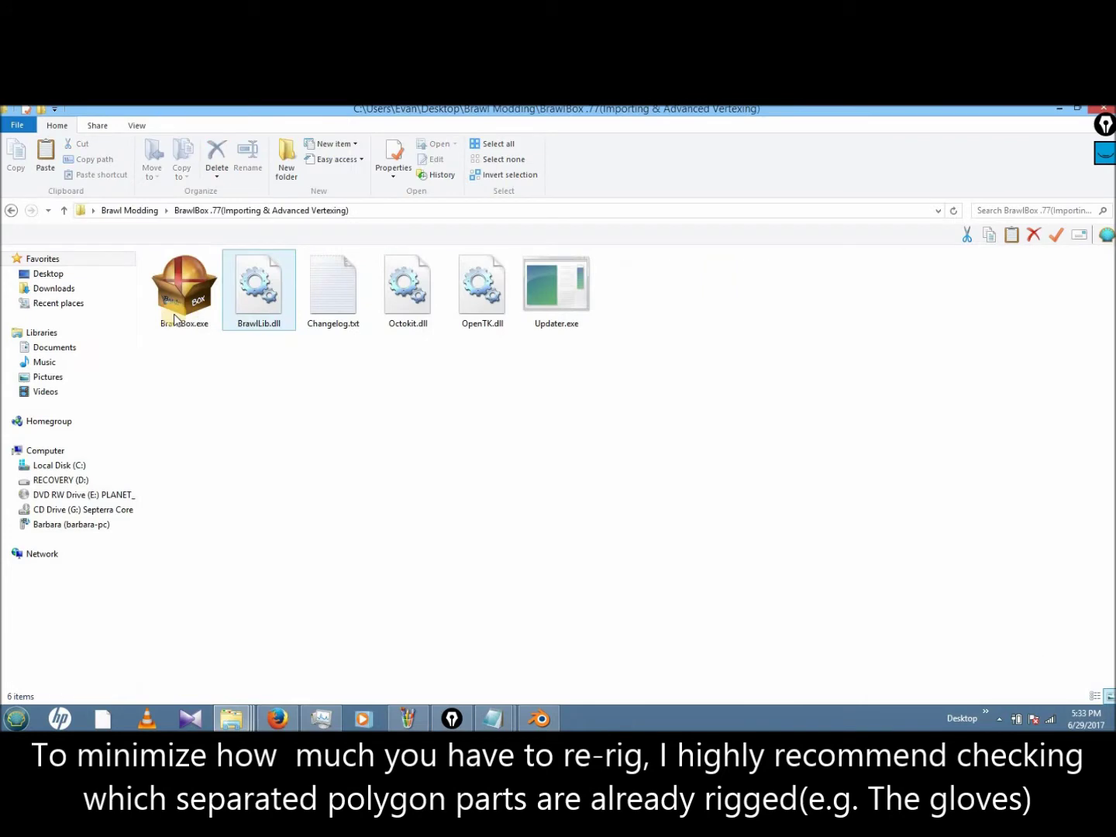
- Launch BrawlBox v0.77 from its folder and open FitSheik00_NEW.pac
double_click(184, 290)
left_click(630, 446)
left_click(357, 290)
left_click(365, 319)
left_click_drag(958, 399, 959, 512)
double_click(689, 375)
- Expand ModelData[0] and its 3DModels(NW4R) group and preview the FitSheik00 model
double_click(421, 325)
double_click(438, 343)
left_click(451, 358)
right_click(477, 365)
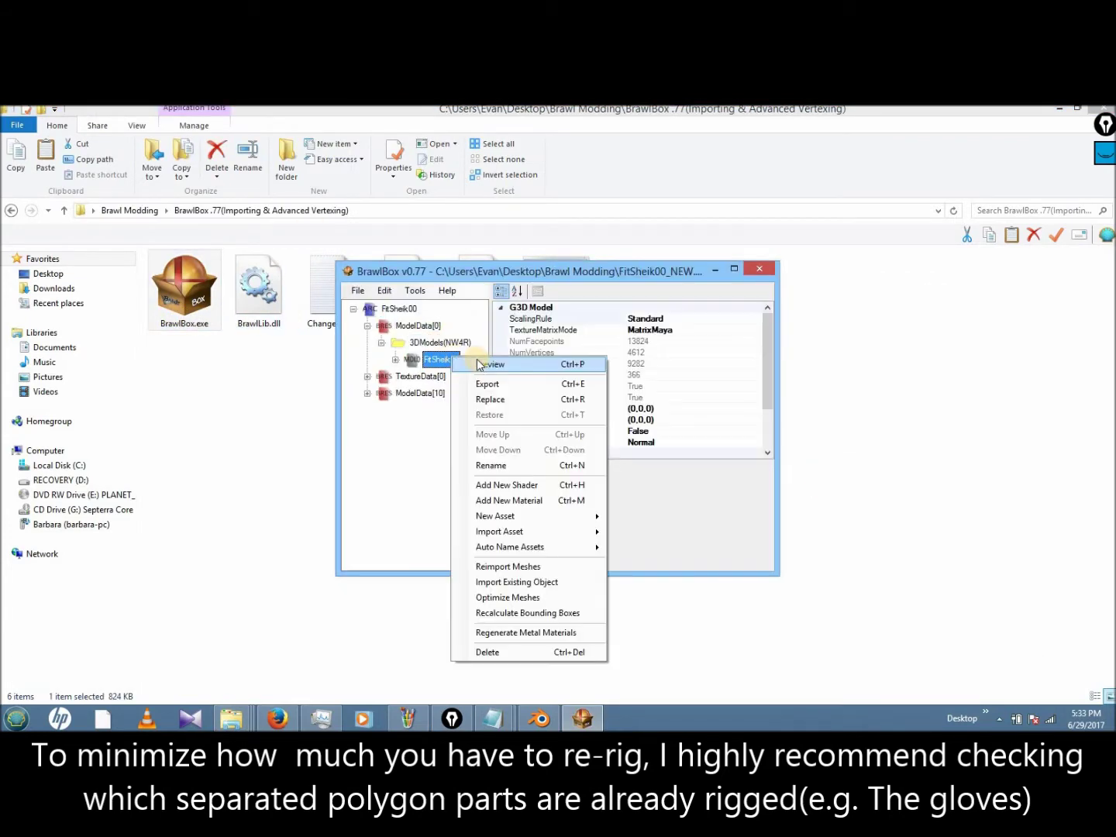
left_click(485, 365)
- Check in the model preview which separate polygon parts, such as the gloves, are already rigged
scroll(499, 375, "down", 1)
left_click(340, 427)
left_click(347, 409)
left_click(359, 421)
left_click(359, 421)
left_click(360, 442)
right_click_drag(511, 413, 478, 359)
left_click(485, 248)
left_click_drag(479, 304, 566, 372)
key("ctrl+a")
left_click_drag(475, 304, 564, 359)
mouse_move(416, 561)
left_mouse_down()
mouse_move(420, 595)
mouse_move(423, 541)
left_mouse_up()
left_click(614, 345)
left_click_drag(619, 320, 712, 362)
mouse_move(418, 562)
left_mouse_down()
mouse_move(419, 570)
mouse_move(424, 534)
left_mouse_up()
left_click(587, 355)
left_click_drag(586, 356, 511, 493)
left_click(526, 462)
right_click_drag(567, 461, 465, 418, "ctrl")
left_click_drag(465, 418, 620, 343)
scroll(620, 343, "down", 5)
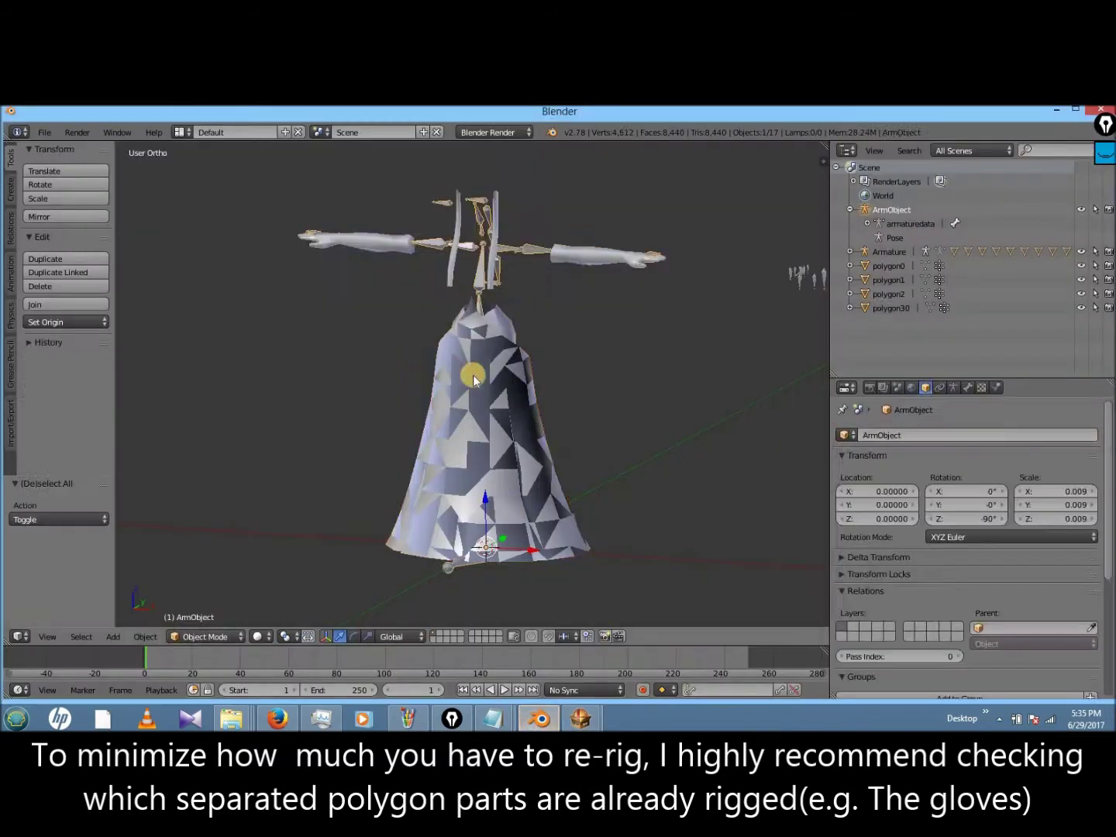
- Edit the polygon2 mesh in Blender and select all linked vertices of both gloves
left_click(206, 637)
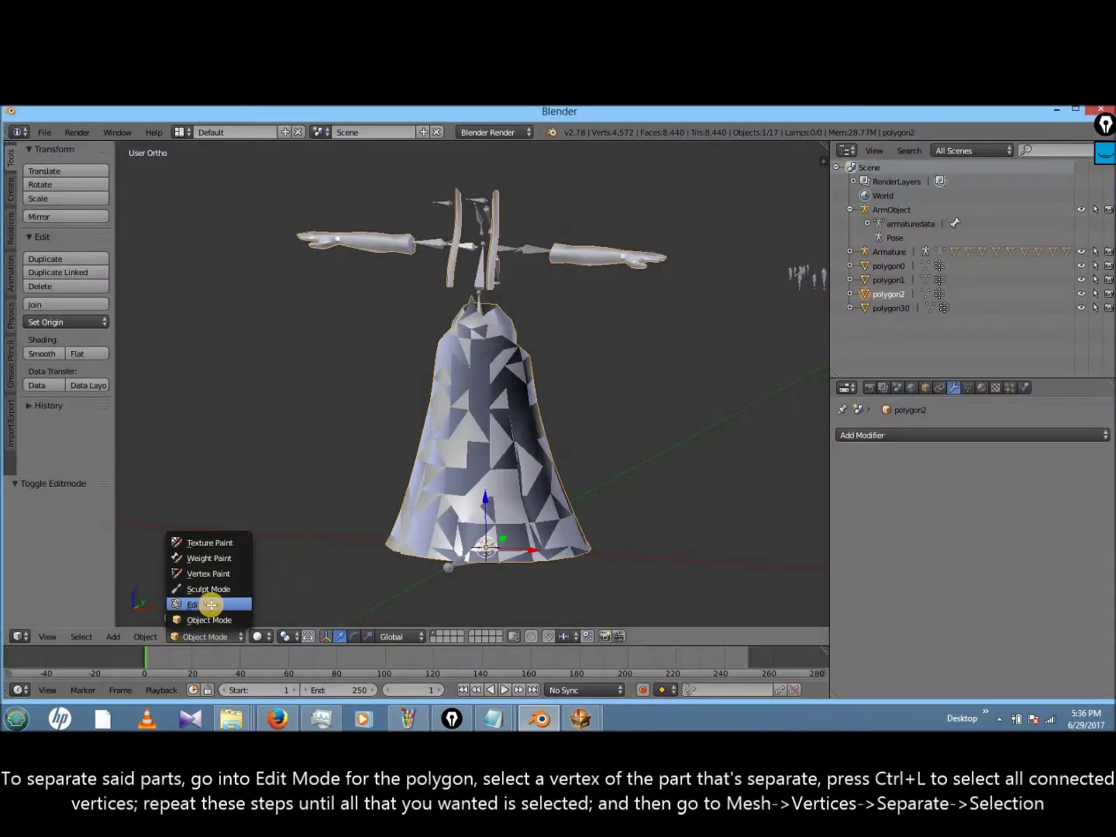
left_click(211, 604)
right_click(591, 248, "shift")
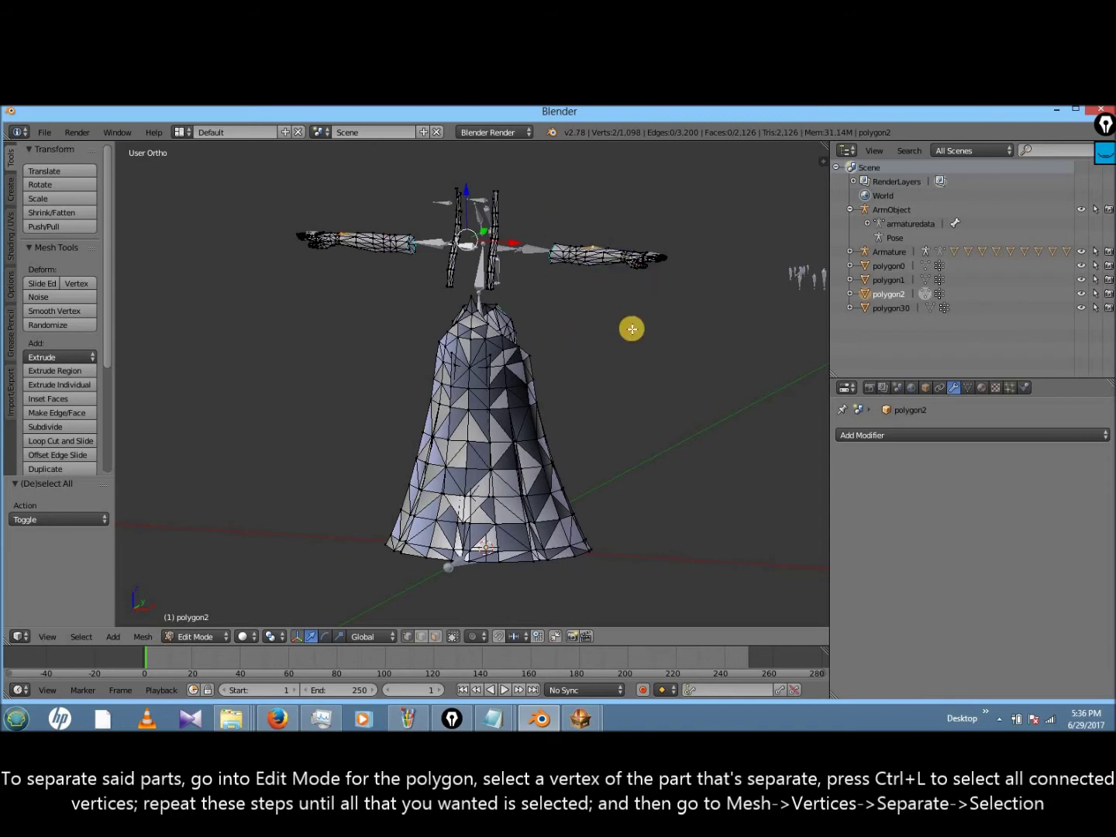
key("ctrl+l")
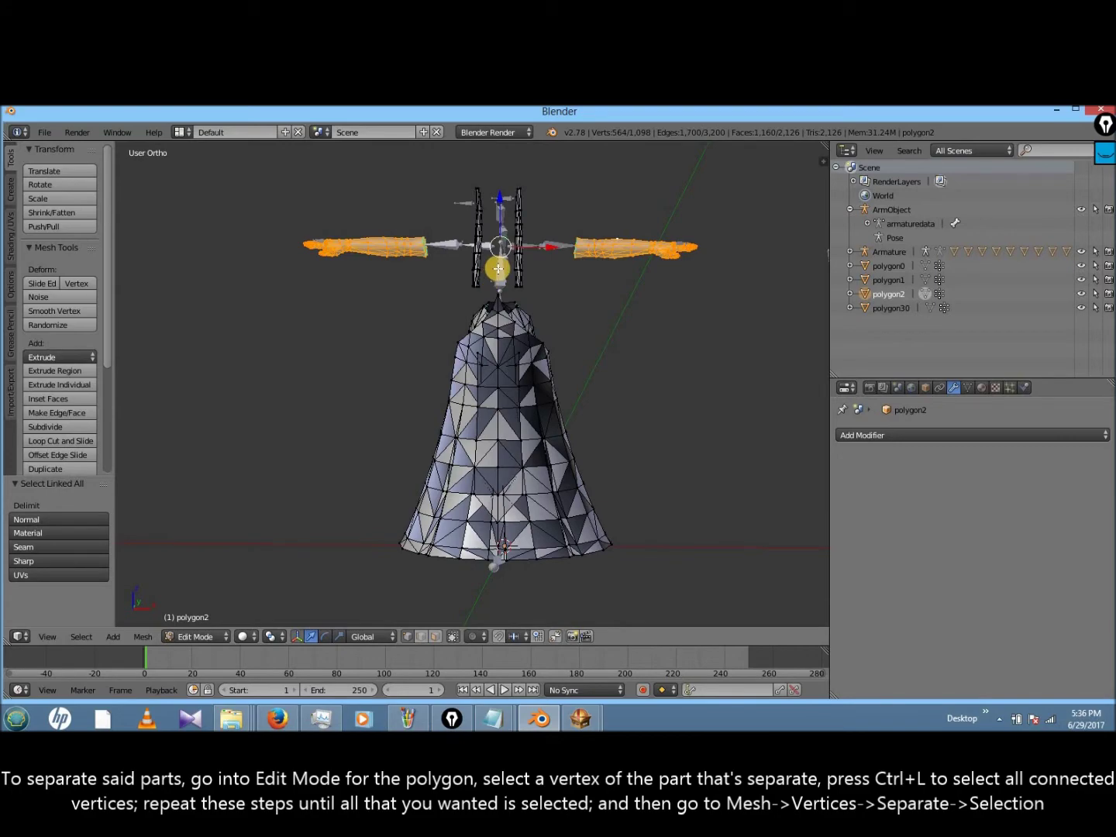
key("z")
middle_click_drag(497, 268, 498, 266)
key("z")
- Separate the selected glove vertices into their own mesh and return to Object Mode
left_click(143, 637)
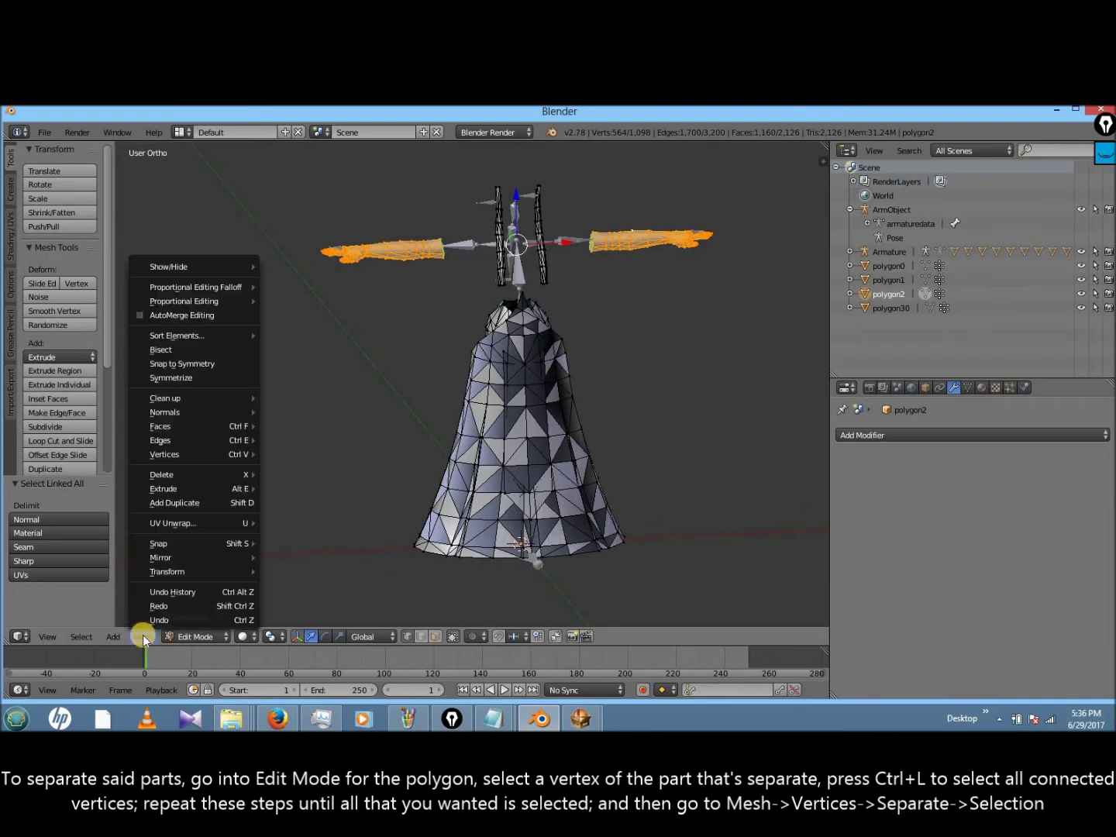
mouse_move(217, 455)
mouse_move(356, 240)
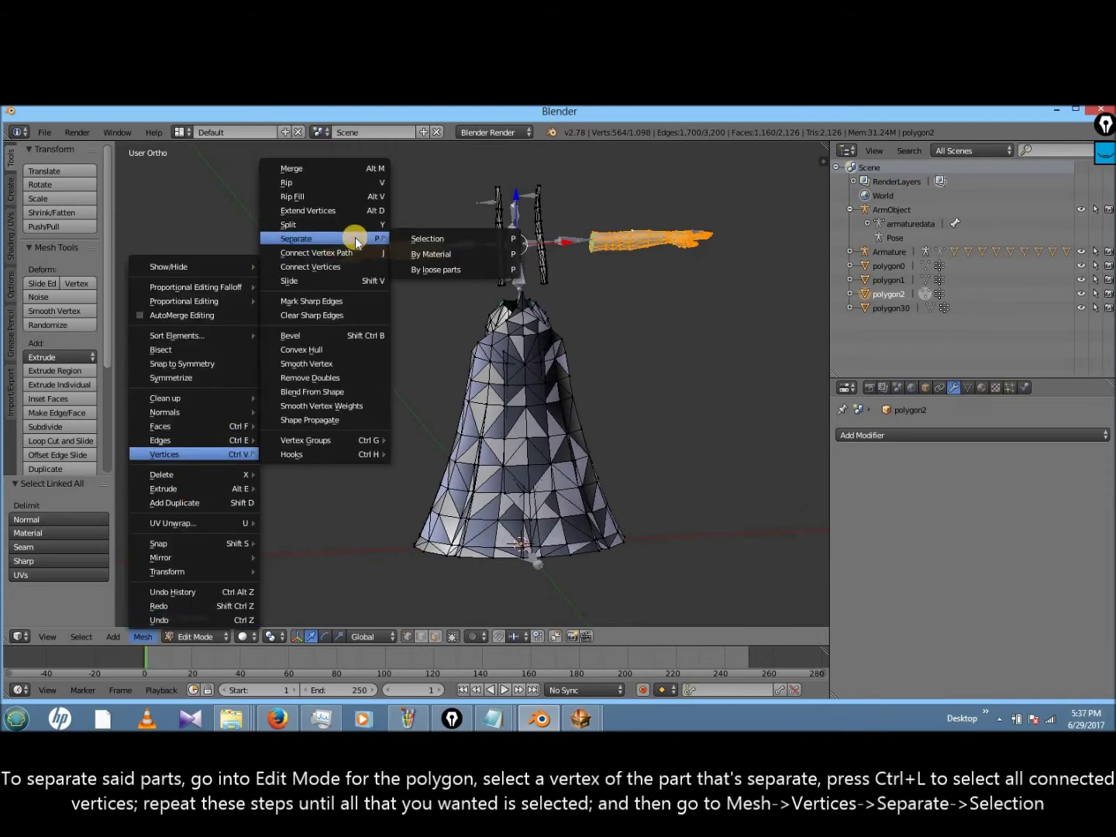
left_click(428, 238)
left_click(197, 637)
left_click(198, 620)
right_click(487, 314)
right_click(424, 256)
right_click(499, 323)
scroll(499, 323, "down", 5)
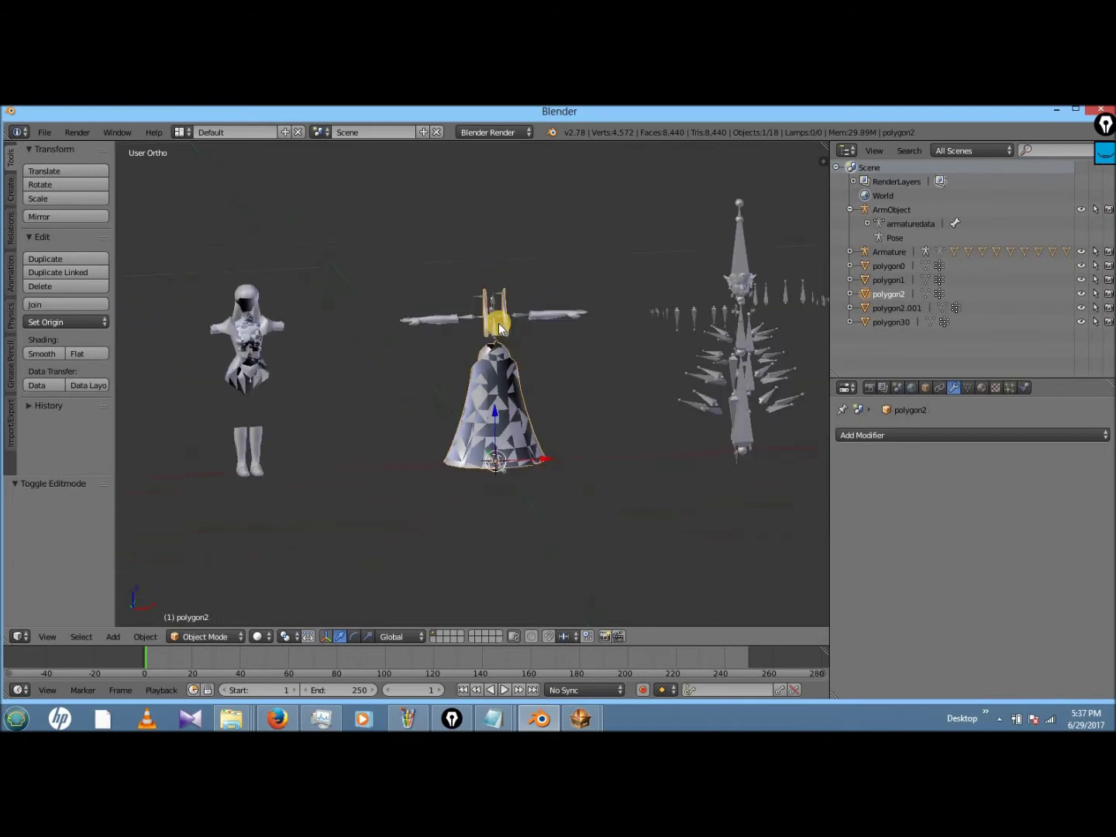
- Try moving the separated glove mesh polygon2.001 in the positive X direction and undo the move
right_click(427, 339)
key("g")
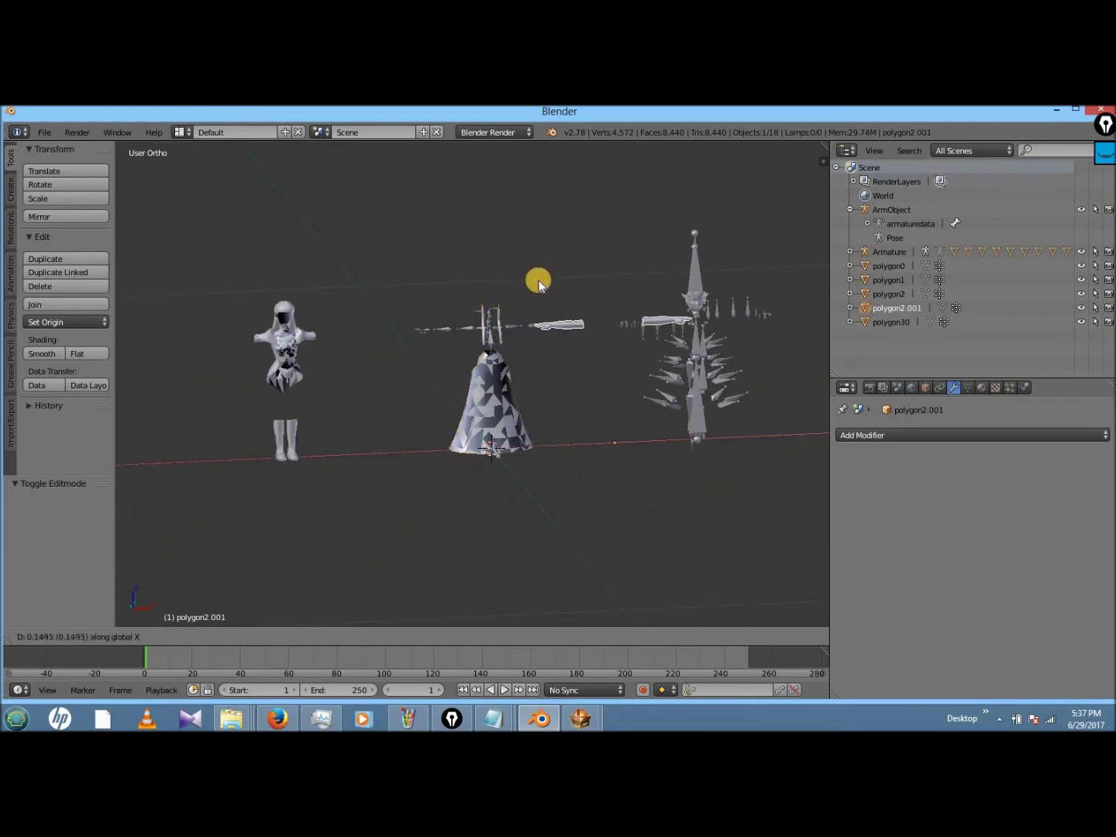
key("x")
left_click(589, 282)
key("ctrl+z")
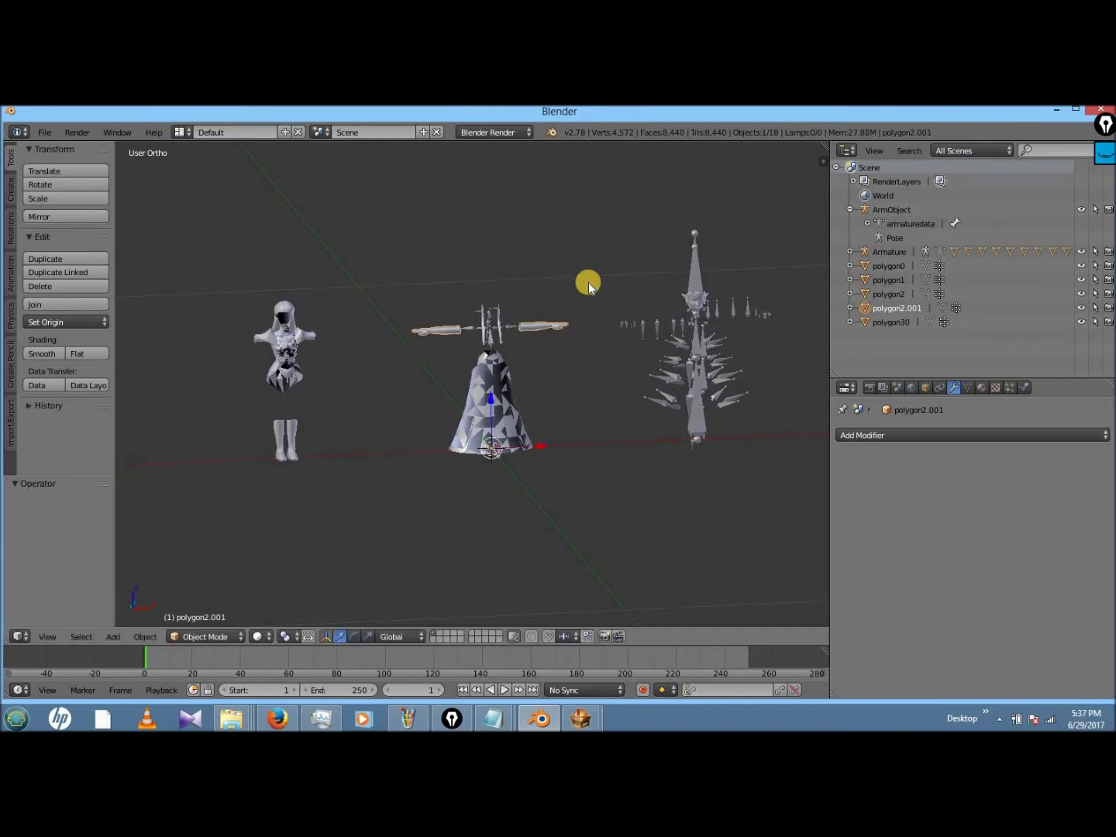
- Move the glove mesh polygon2.001 by -0.25 along the X axis to join the other set-aside body meshes
key("g")
key("x")
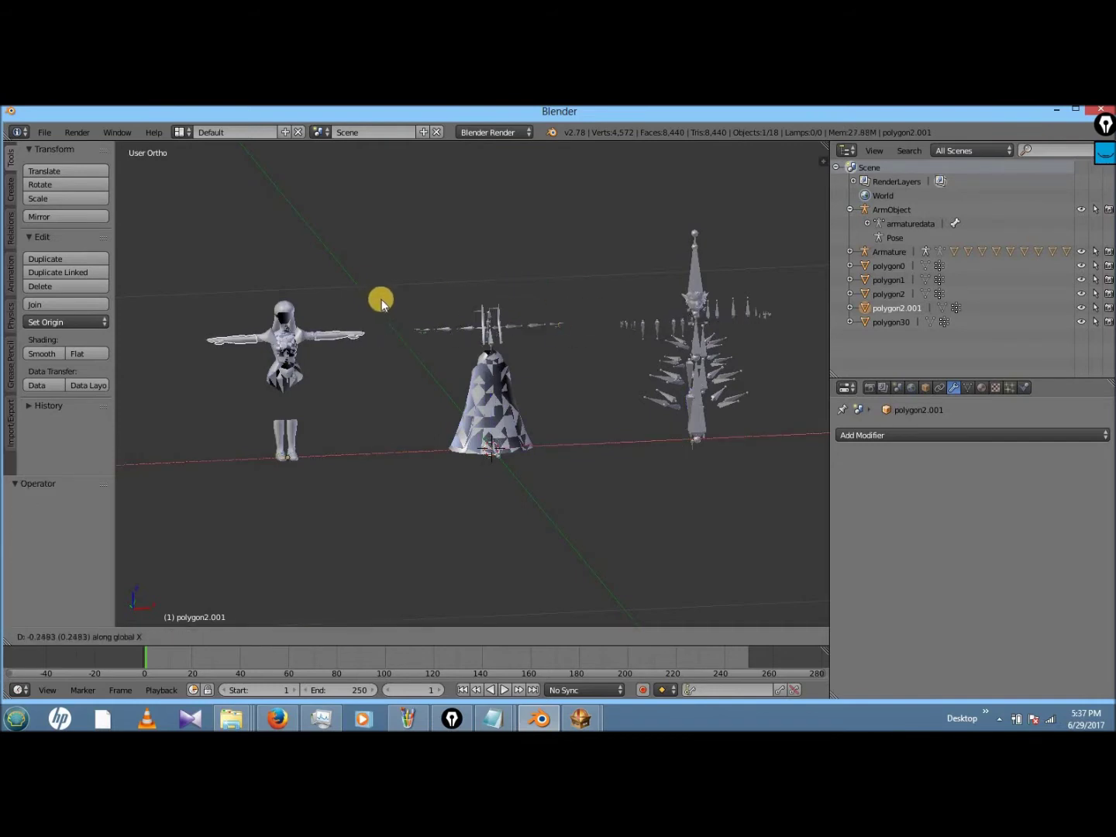
left_click(381, 302)
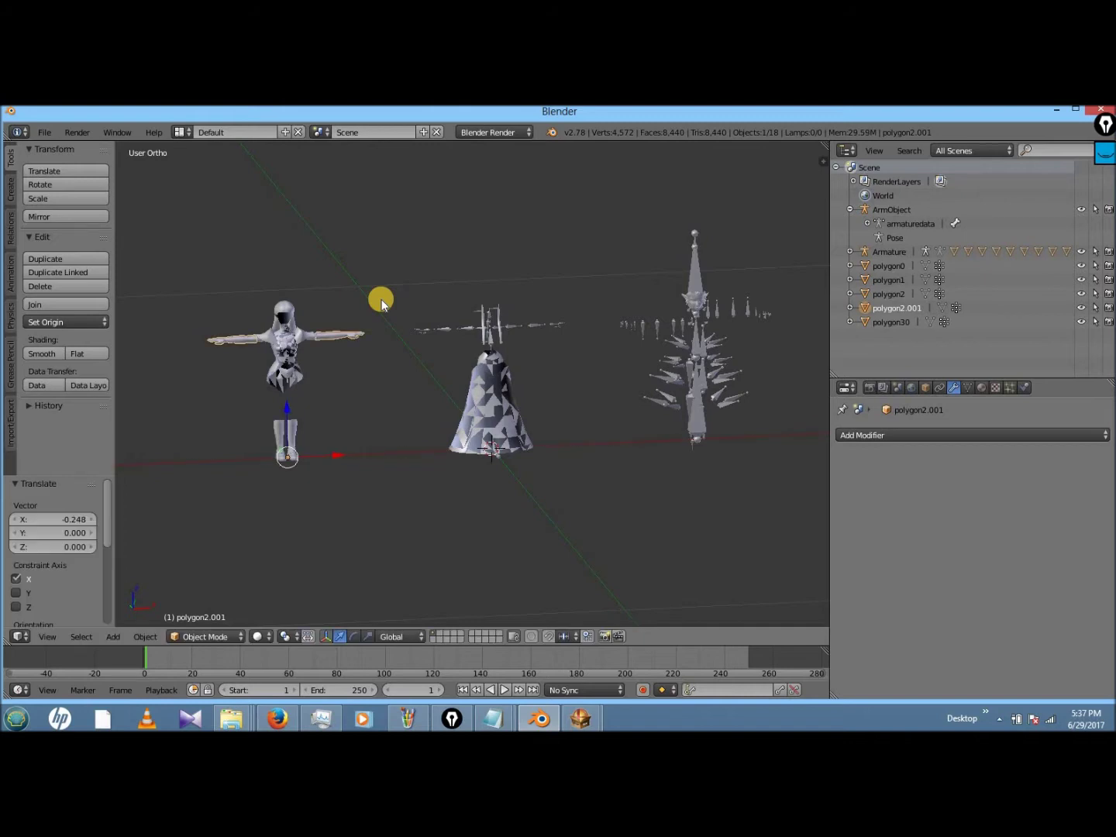
key("ctrl+z")
key("x")
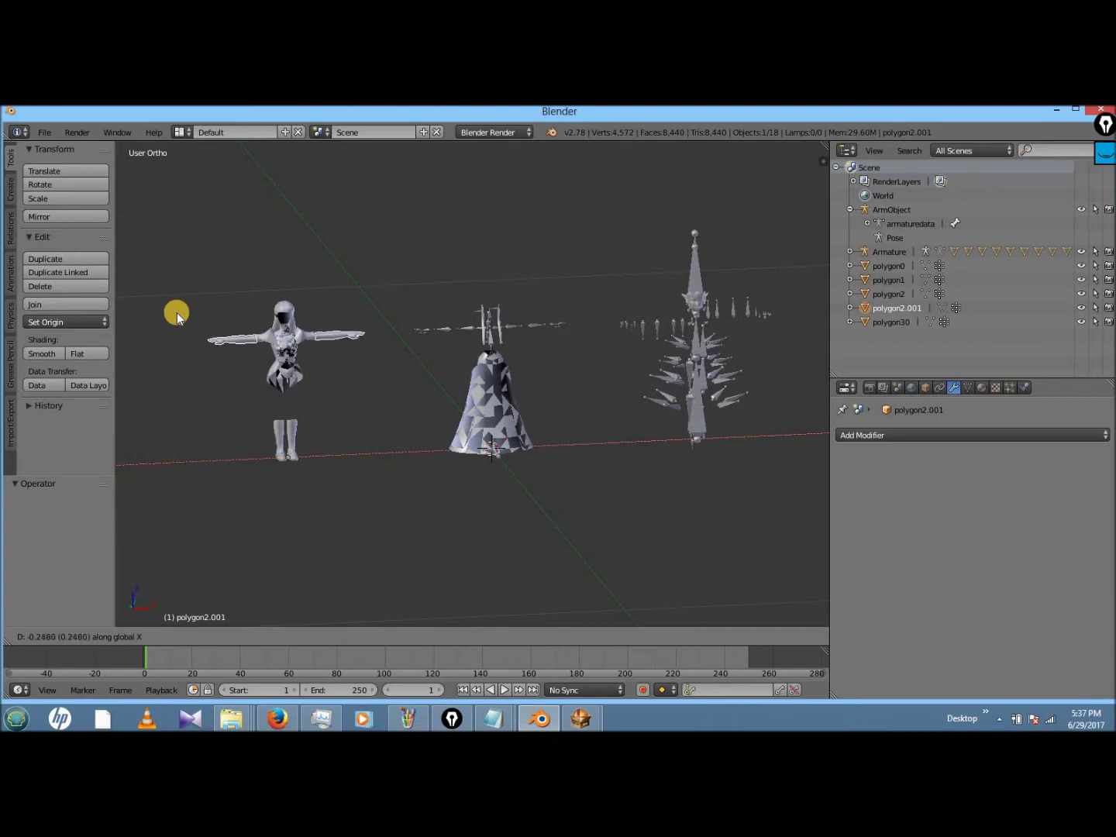
left_click(177, 312)
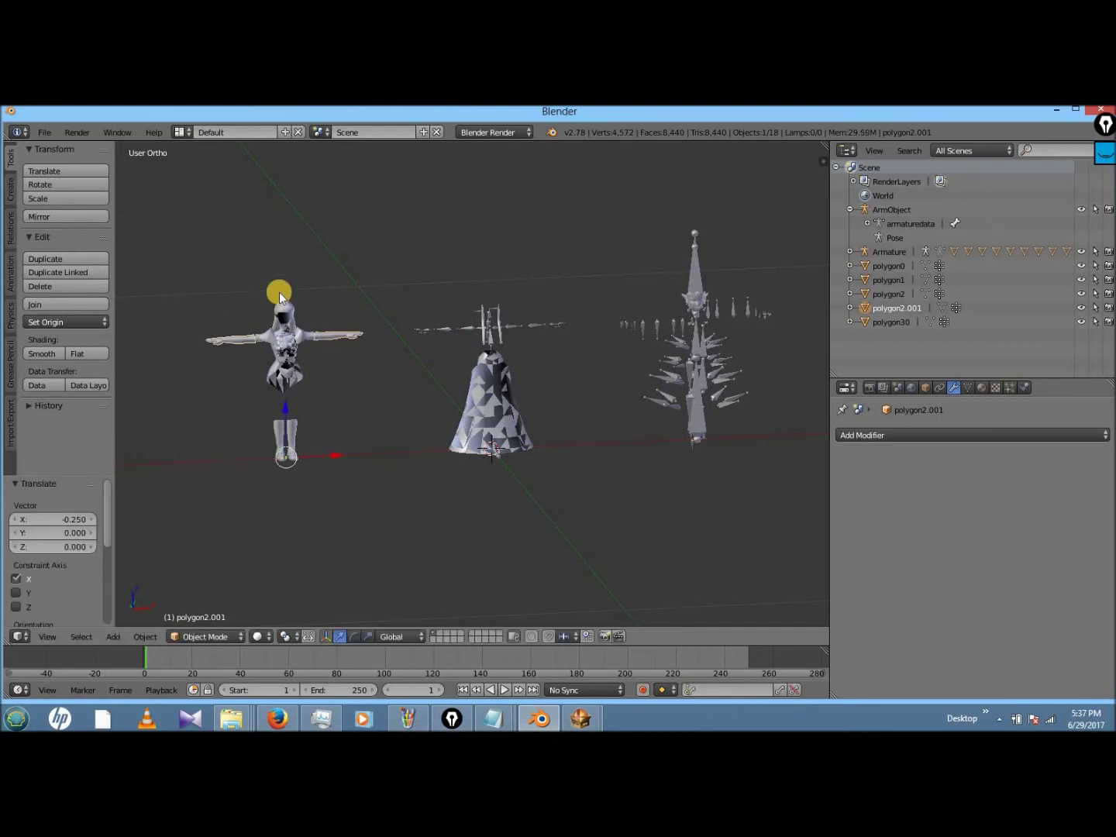
- Select the polygon2 skirt mesh and inspect its remaining geometry up close, including in Edit Mode
right_click(472, 370)
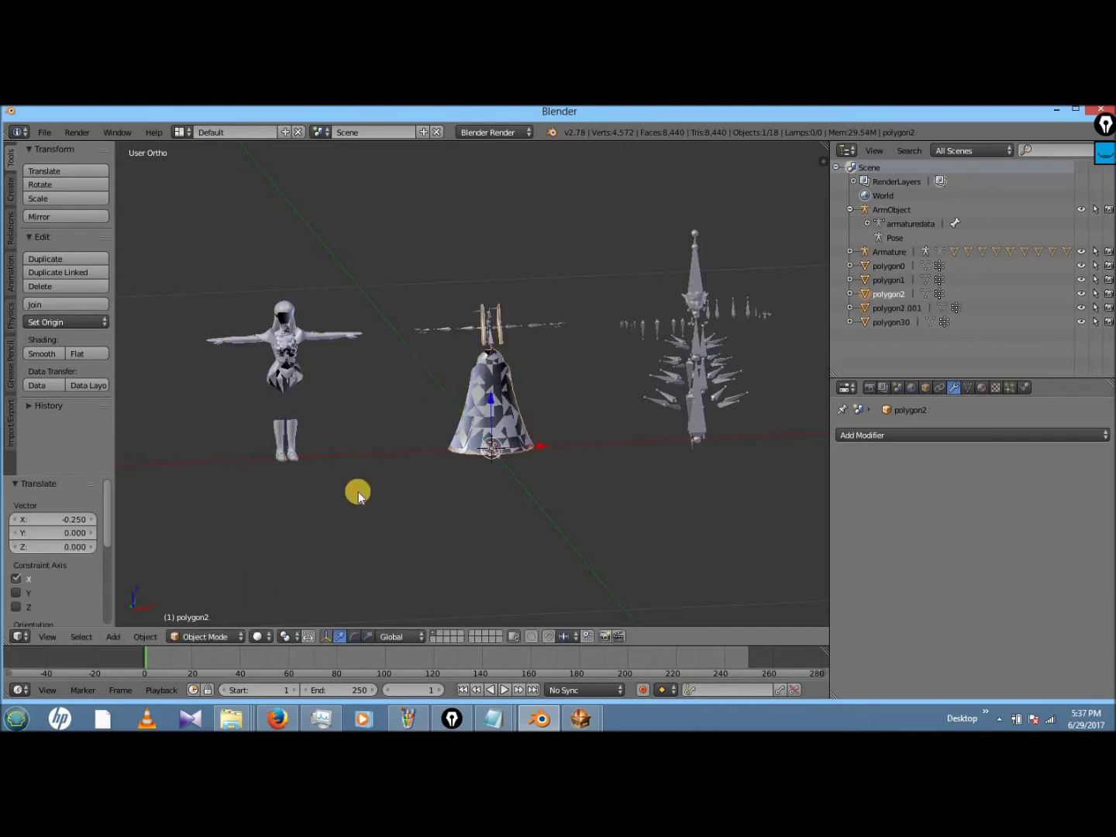
scroll(372, 470, "up", 5)
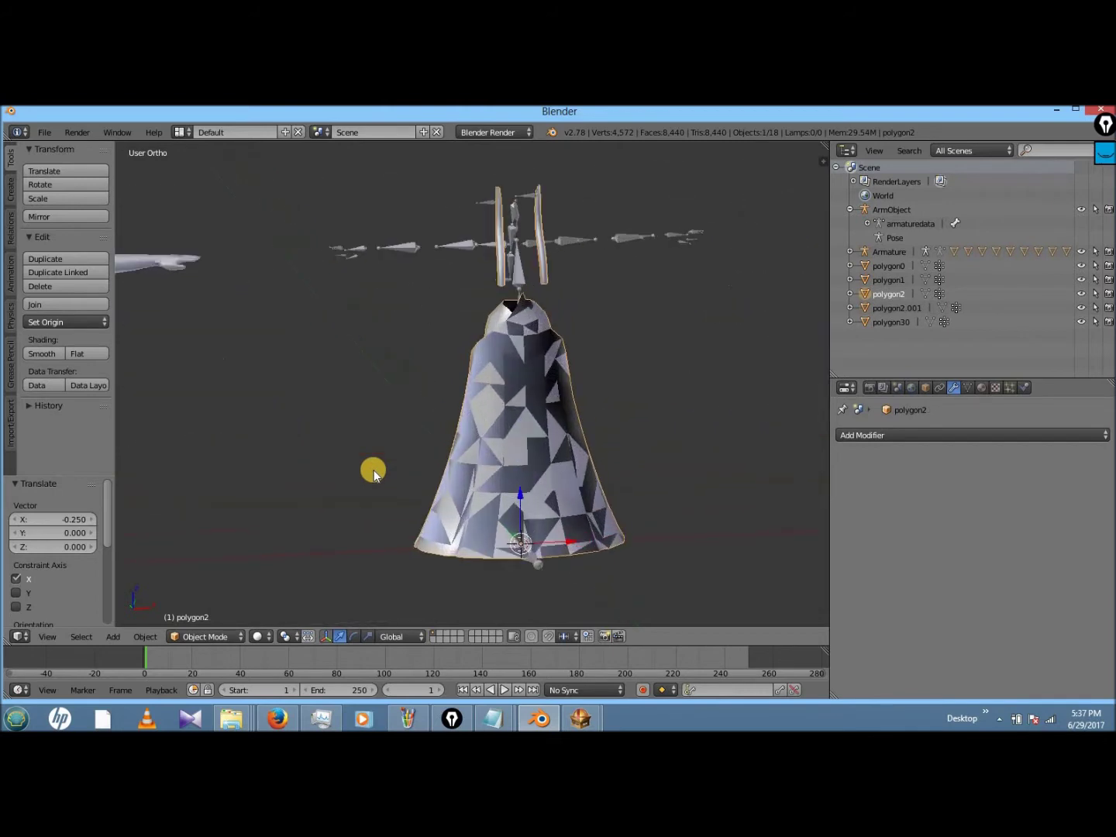
scroll(373, 470, "up", 2, "ctrl")
scroll(374, 470, "up", 1, "ctrl")
scroll(372, 470, "up", 1)
scroll(373, 470, "down", 1)
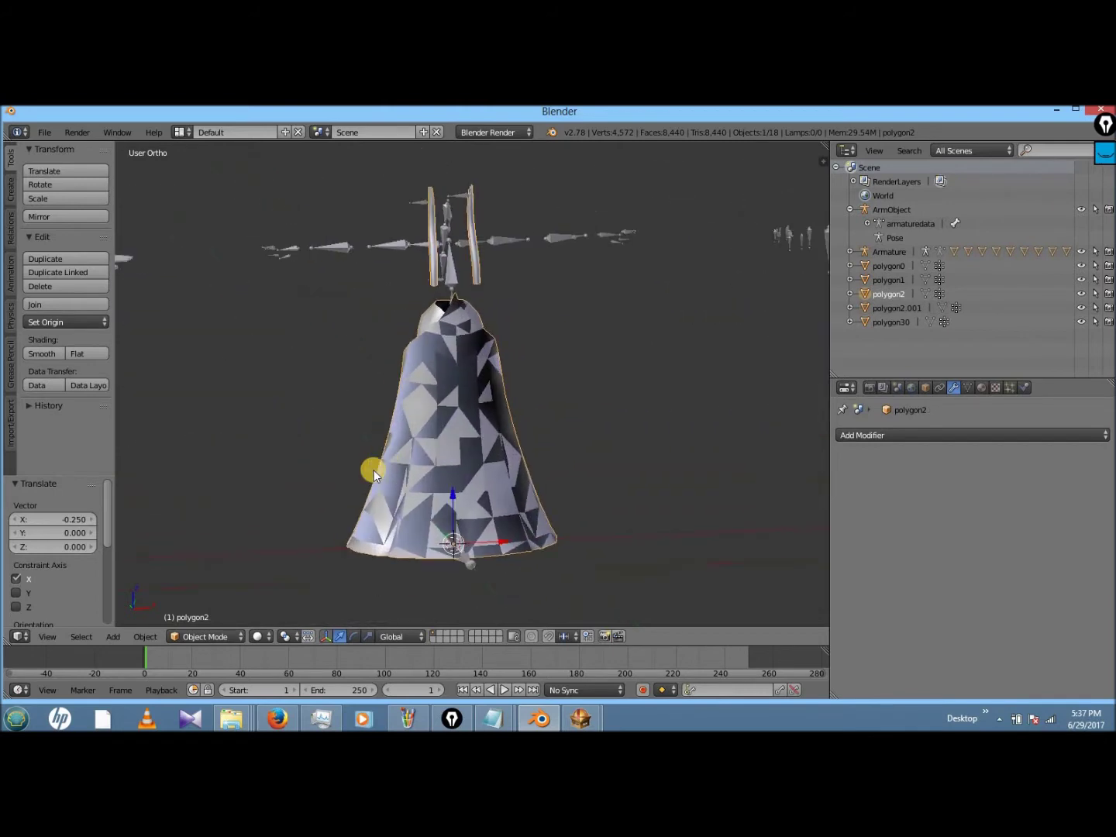
scroll(373, 470, "up", 1, "shift")
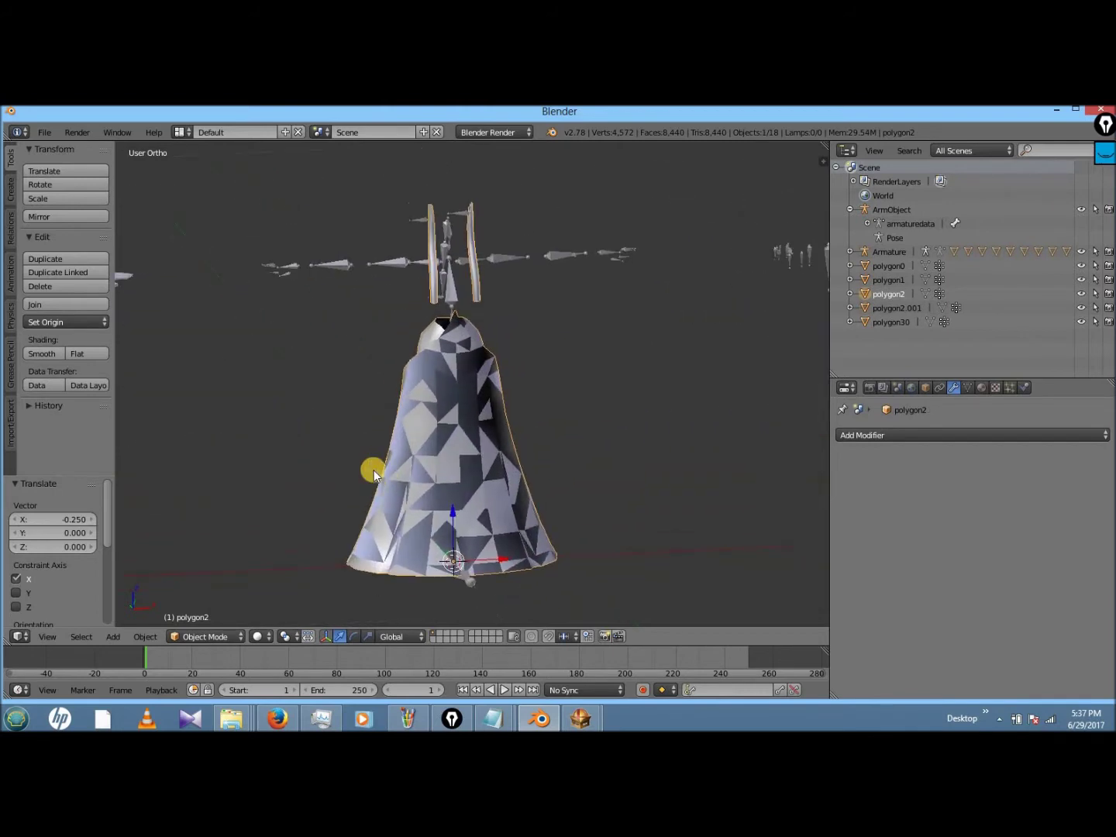
left_click(207, 637)
key("Tab")
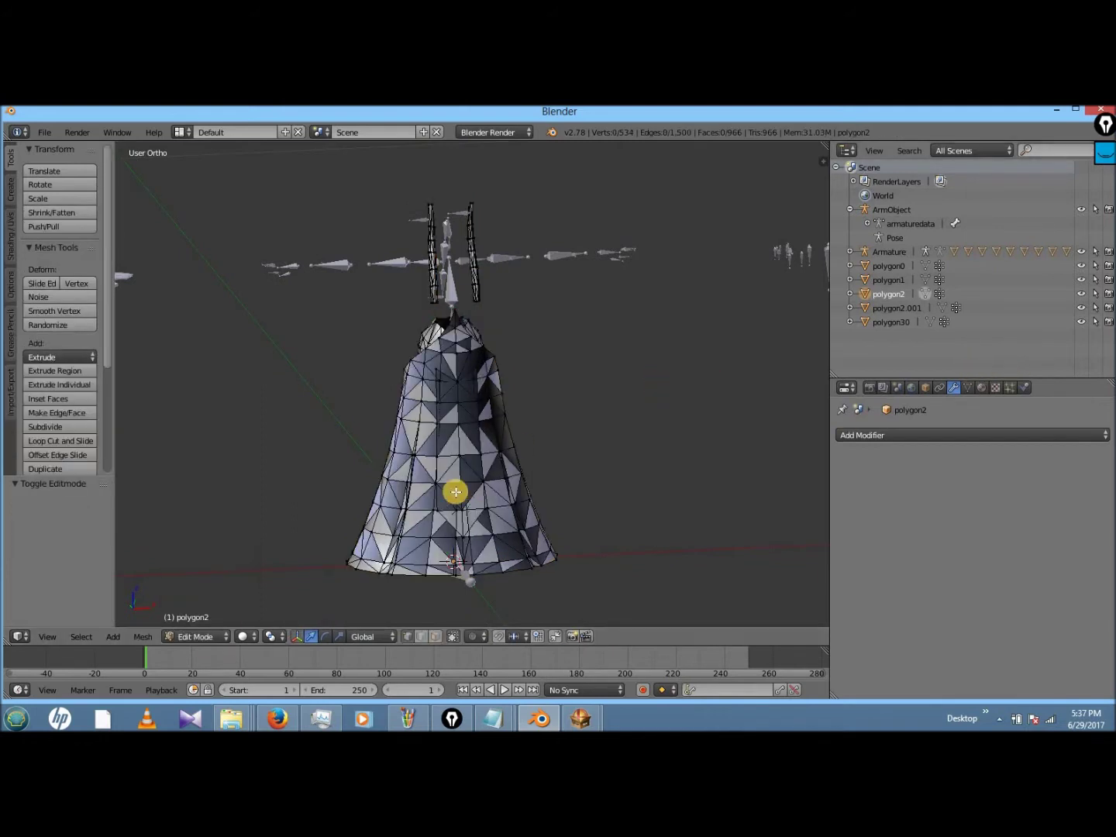
key("Tab")
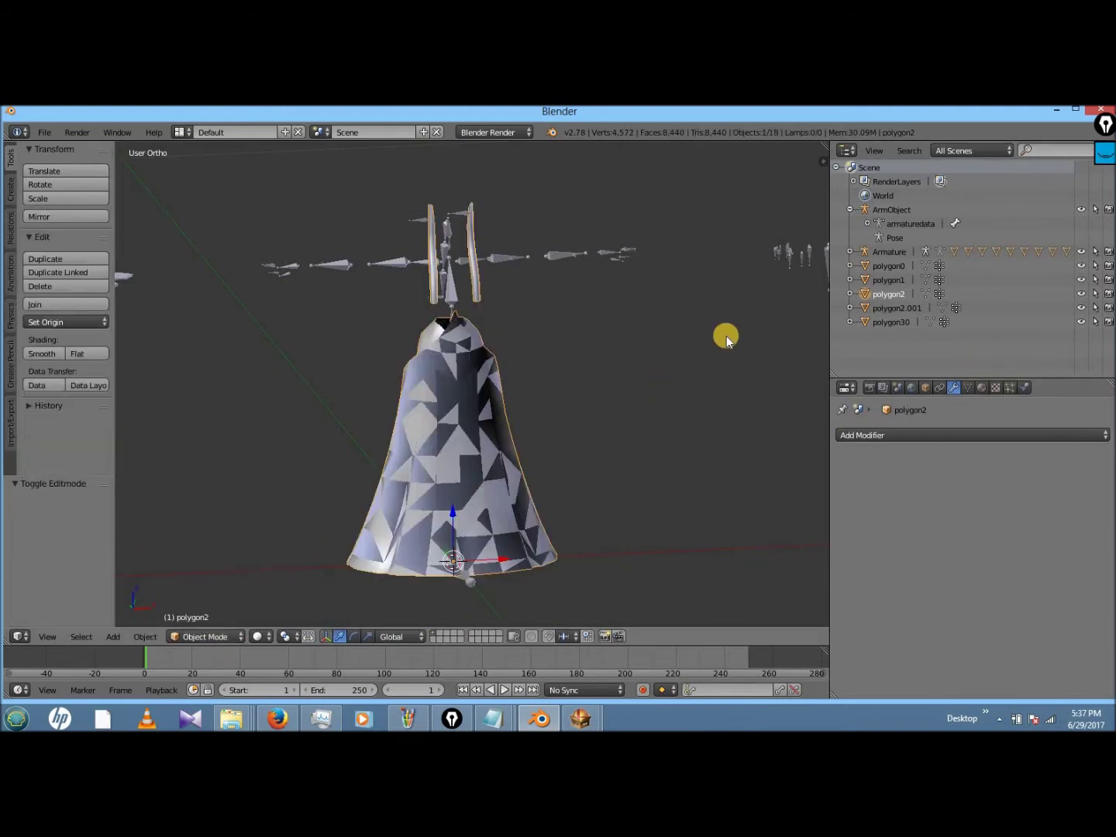
- Remove polygon2's vertex groups listed after RLegj, including SkirtSL4N and SkirtSR1N to SkirtSR4N
left_click(967, 387)
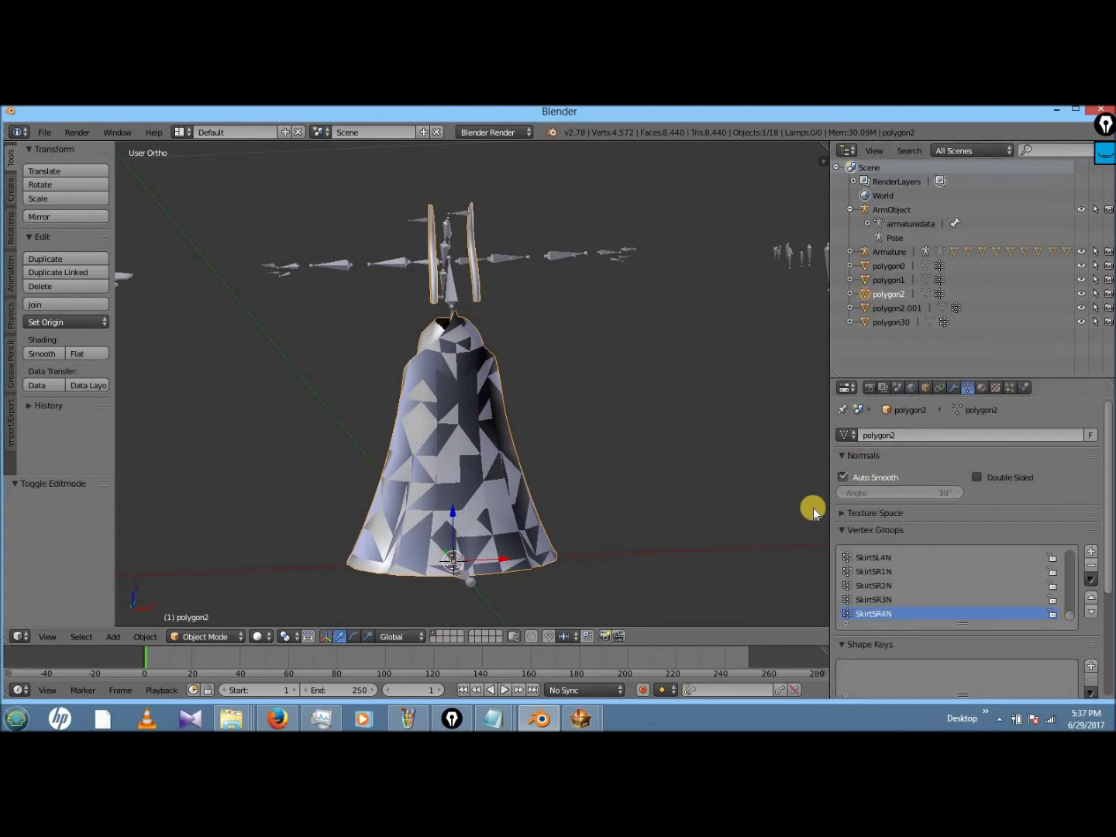
right_click(425, 444)
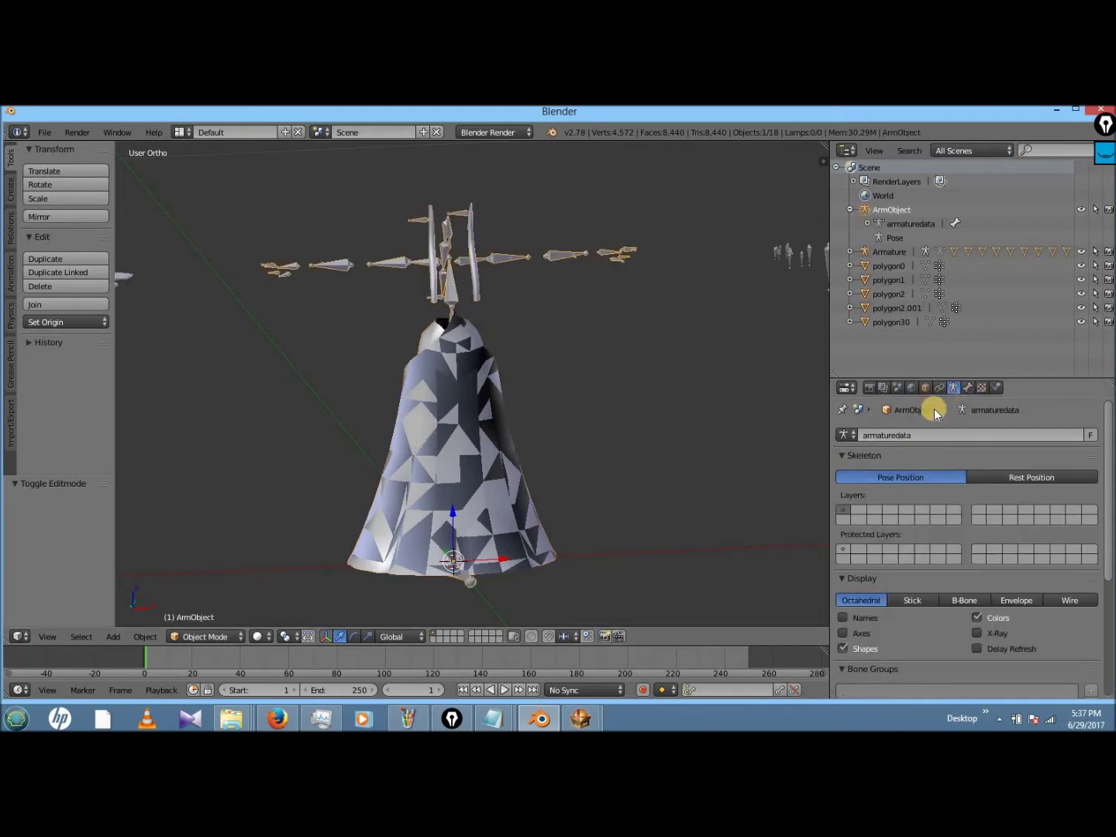
right_click(431, 425)
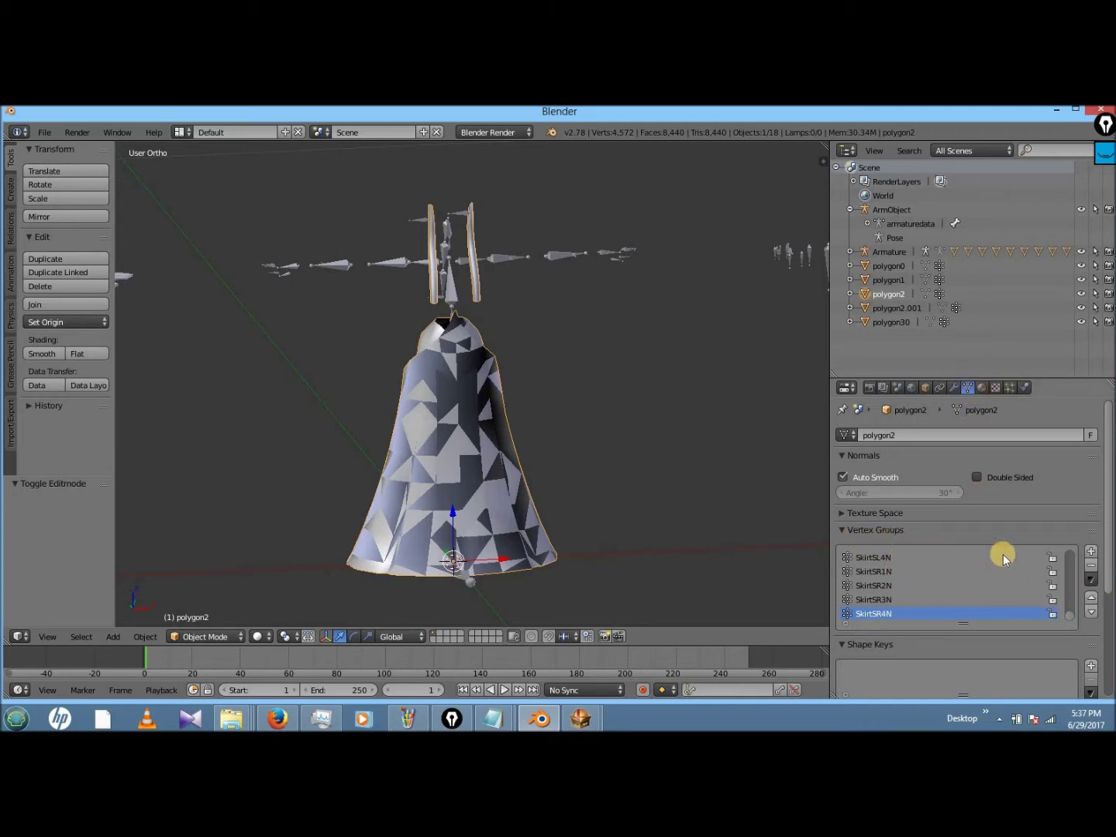
left_click(1093, 566)
left_click(1093, 567)
left_click(1094, 567)
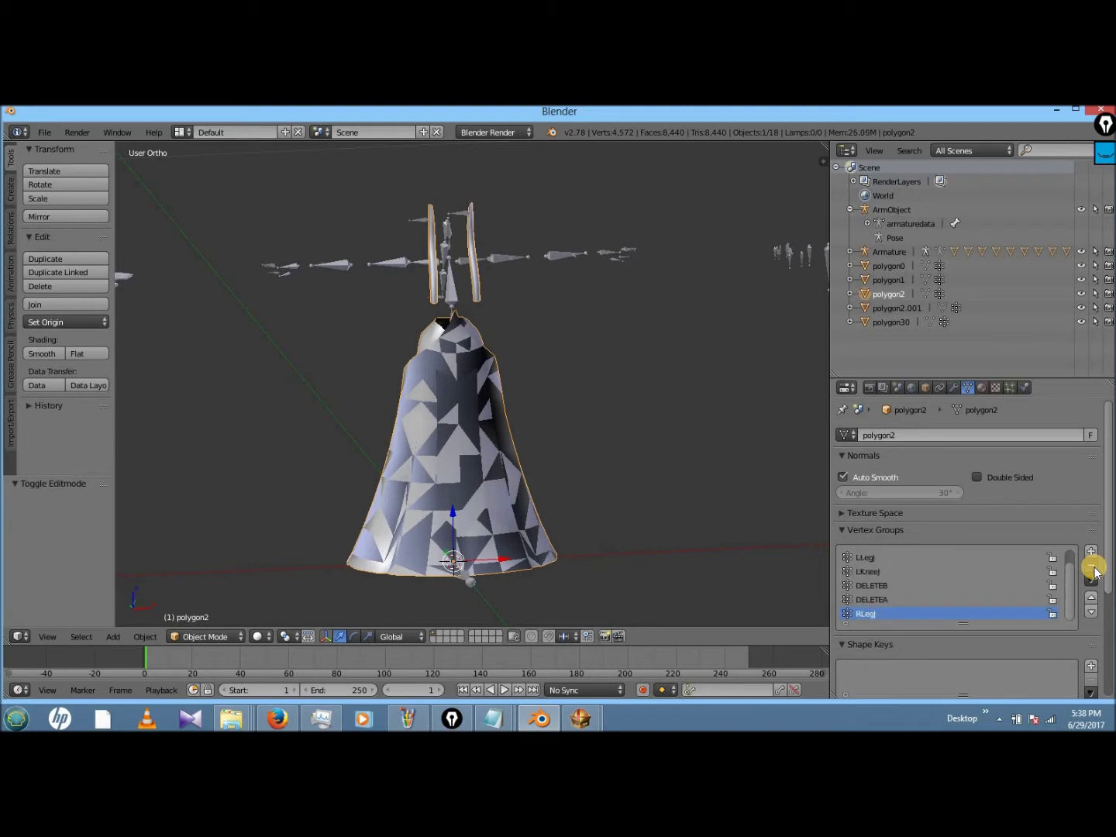
- Remove polygon2's remaining vertex groups, including RLegj, DELETEA, DELETEB, LKneej and LLegj
left_click(1091, 566)
left_click(1092, 566)
left_click(1092, 566)
left_click(1091, 566)
left_click(1091, 565)
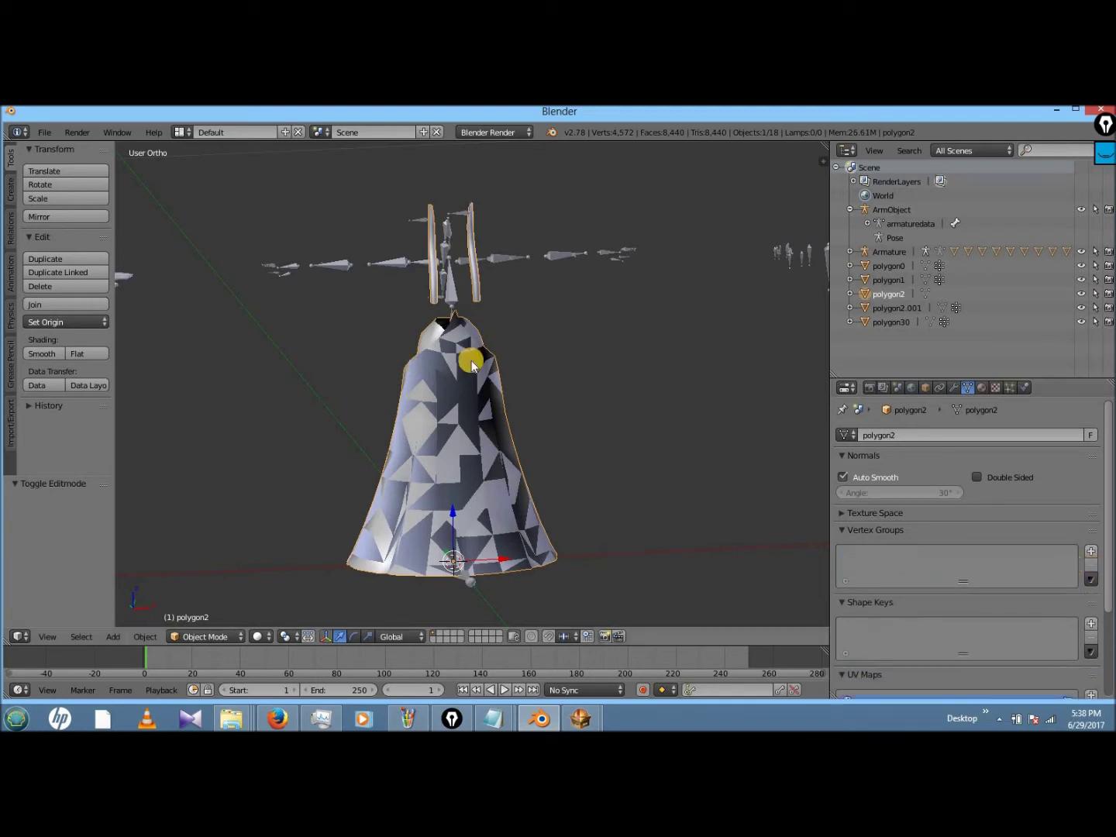
- Select the ArmObject armature, enter Edit Mode and display the scene as wireframe
right_click(437, 374)
right_click(488, 459)
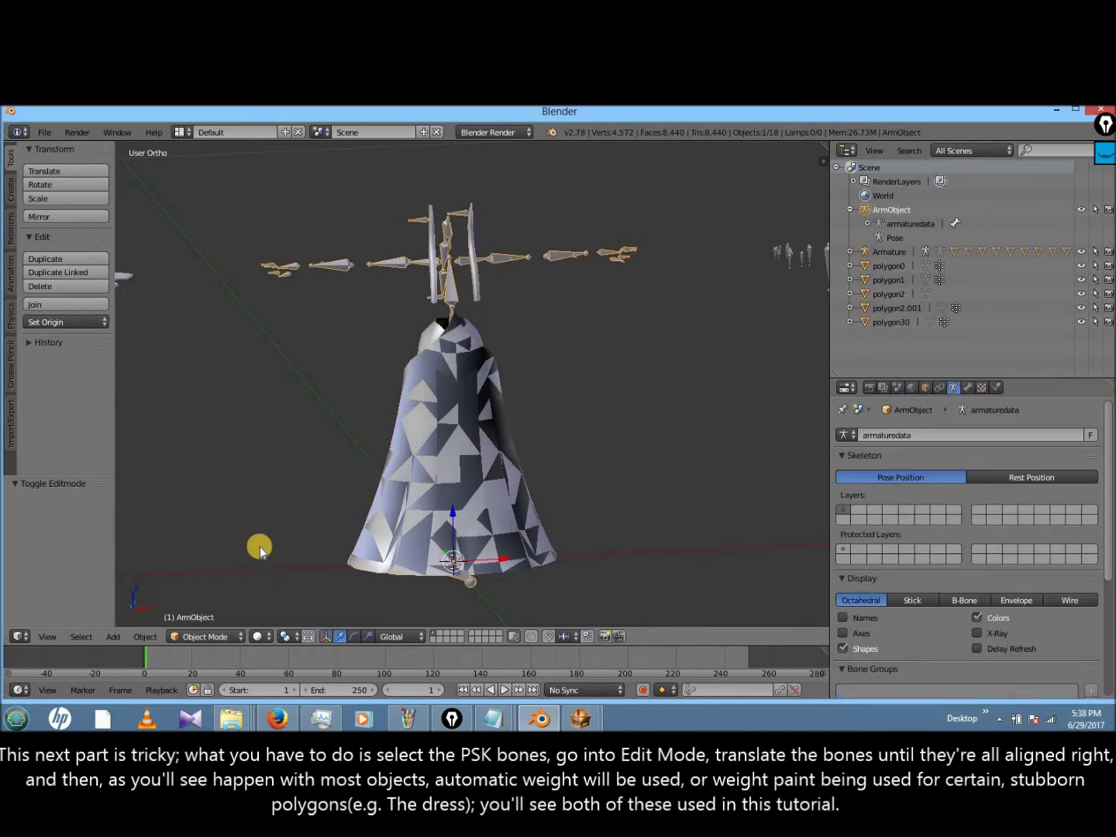
left_click(207, 635)
left_click(205, 633)
left_click(208, 636)
left_click(200, 602)
key("z")
scroll(494, 356, "up", 3)
scroll(493, 356, "down", 2, "shift")
- Move the right upper leg bone RLegJ by 0.002 along the X axis to align it with the mesh
scroll(493, 356, "down", 1)
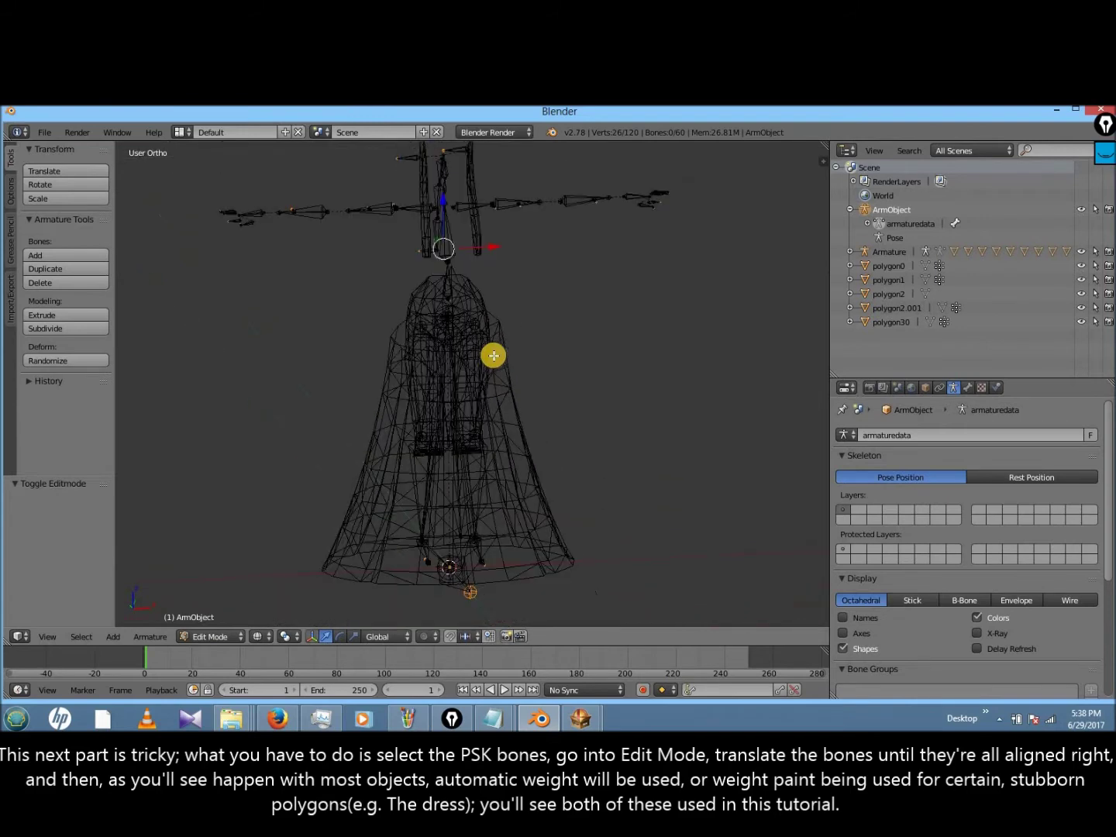
scroll(494, 357, "down", 2, "ctrl")
key("KP_7")
key("KP_1")
scroll(494, 356, "up", 2, "shift")
right_click(443, 401)
key("g")
key("x")
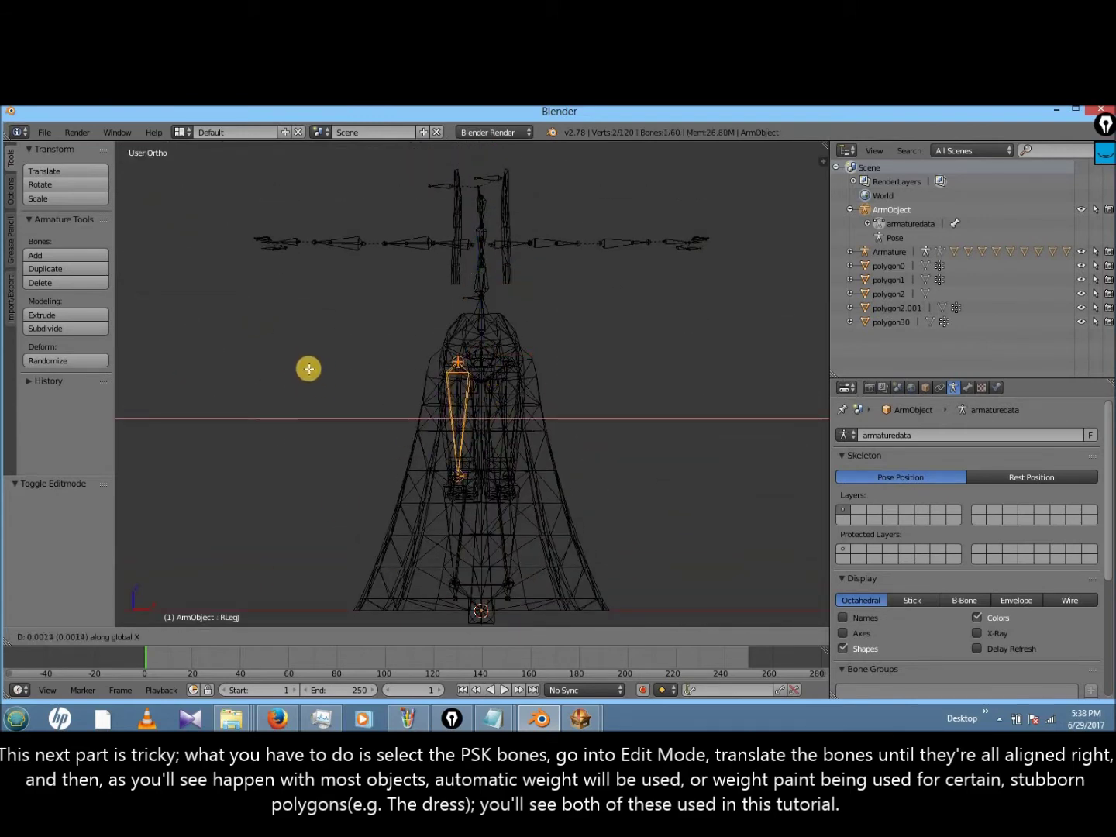
key("y")
key("x")
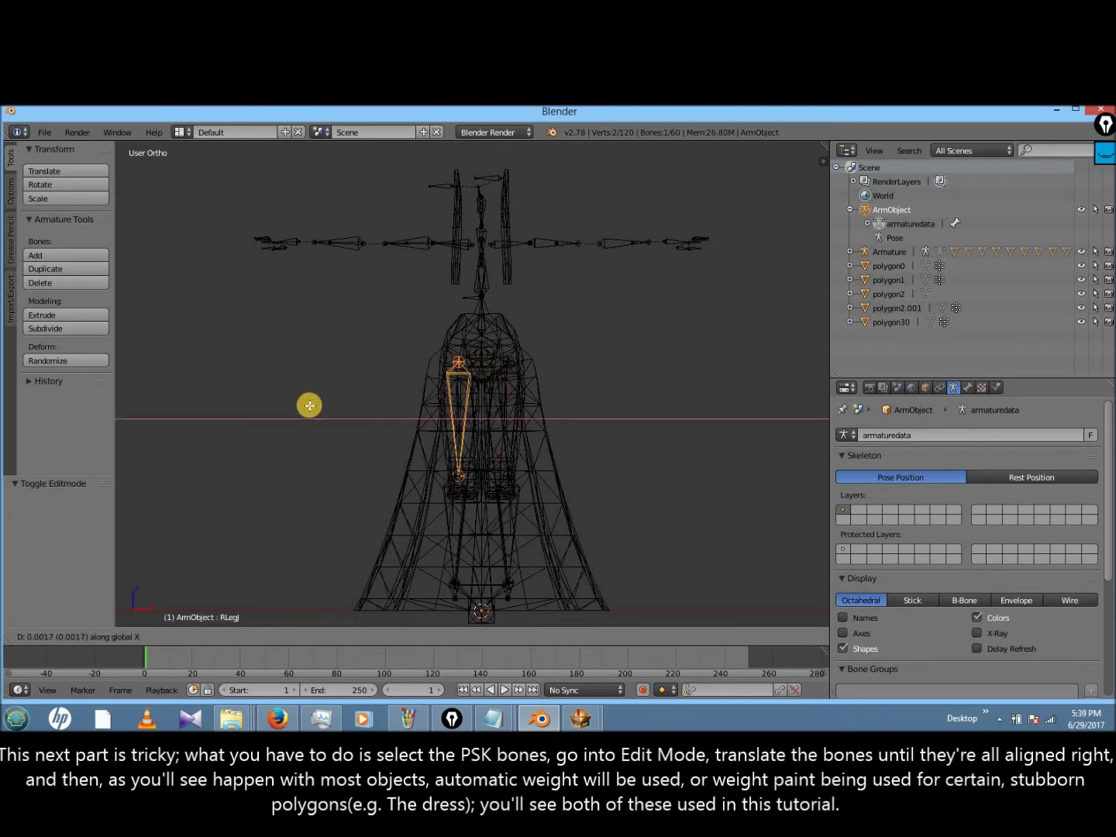
left_click(376, 399)
key("r")
key("x")
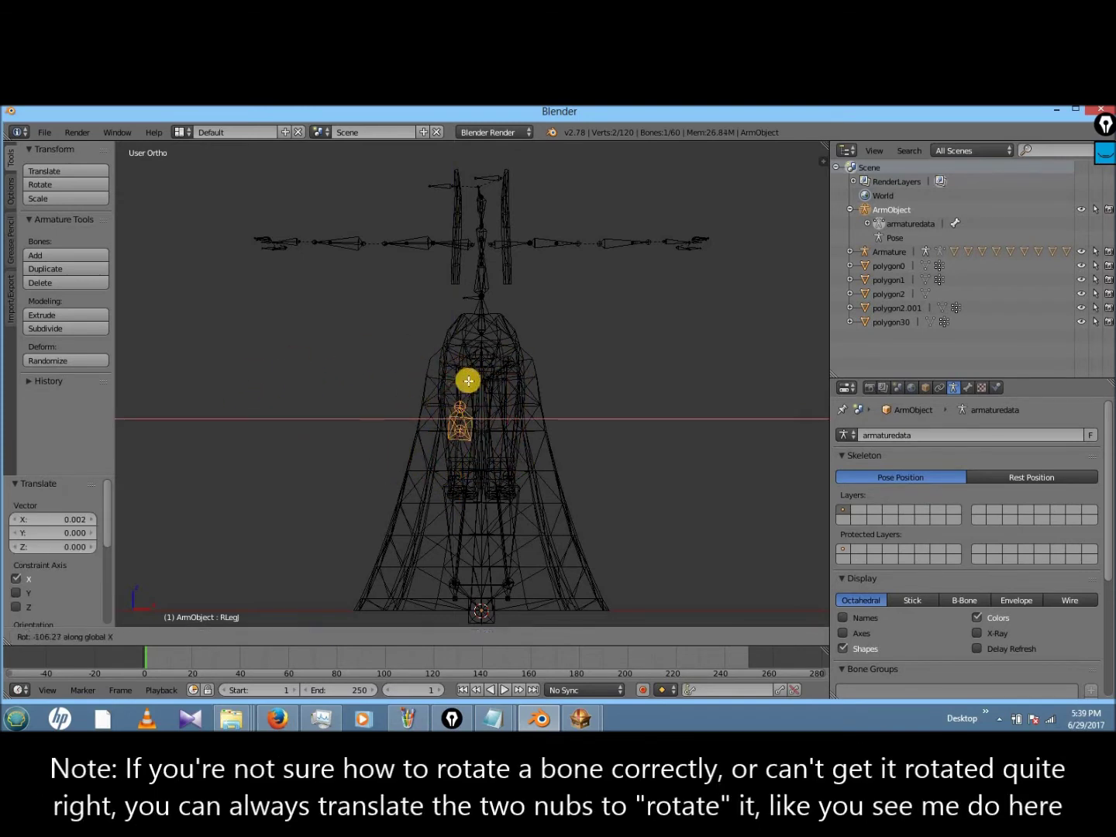
right_click(469, 379)
right_click(459, 362)
key("g")
key("Escape")
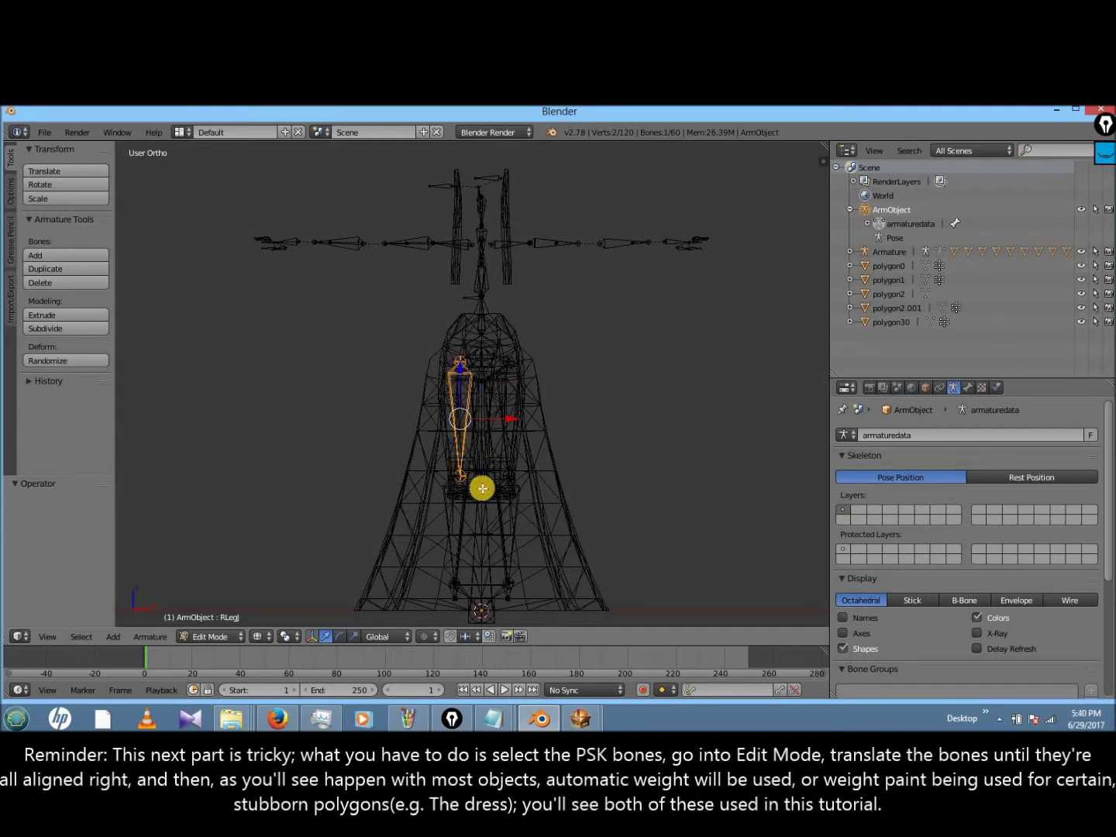
- Move the left upper leg bone by -0.002 along the X axis to align it with the mesh
right_click(506, 413)
key("g")
key("x")
left_click(686, 404)
- Try to move the TransN bone overlapping the legs aside along the X axis, and undo the move
right_click(478, 448)
right_click(456, 489)
right_click(496, 408)
right_click(503, 411)
right_click(504, 411)
right_click(506, 407)
right_click(471, 457)
right_click(471, 446)
right_click(477, 508)
right_click(458, 521)
right_click(481, 441)
key("g")
key("x")
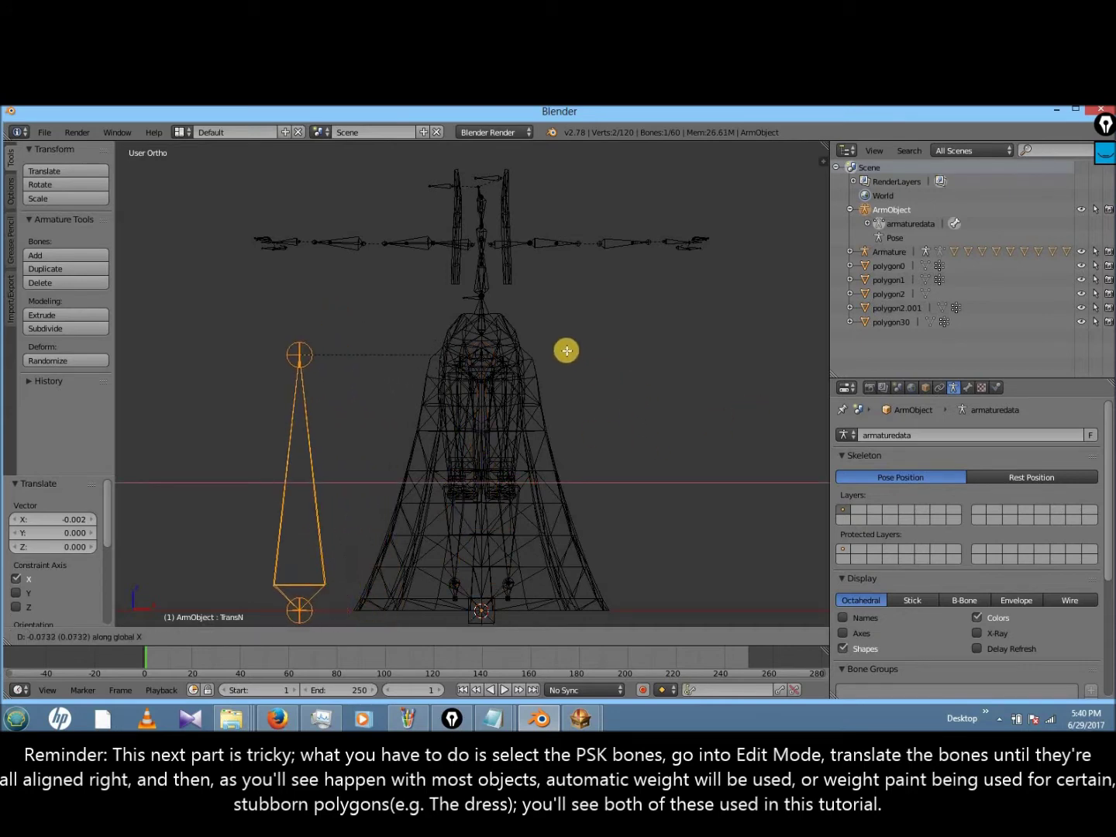
left_click(566, 350)
right_click_drag(513, 476, 508, 478)
left_click(509, 478)
key("ctrl+z")
- Move the overlapping root bones, including TransN and ThrowN, by -0.1 along the X axis, clear of the legs
right_click(482, 467)
type("gx-0.1")
key("Return")
right_click(234, 392)
right_click(485, 420)
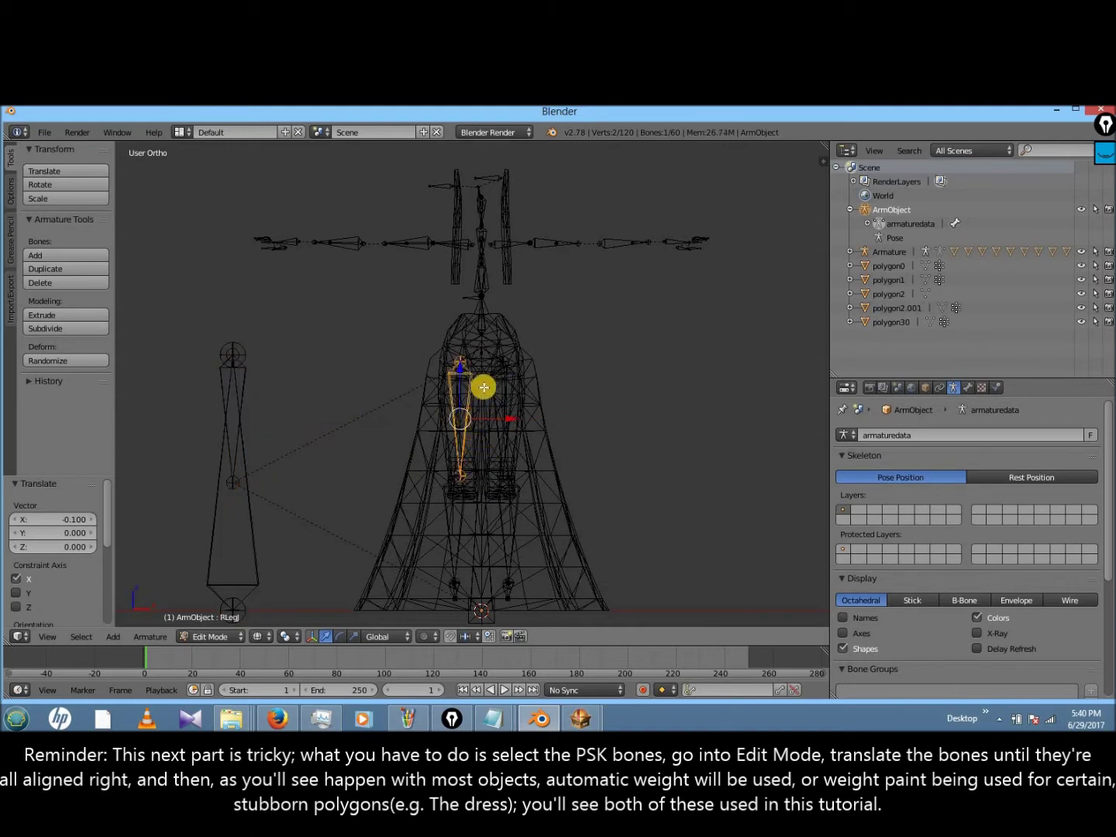
right_click(484, 386)
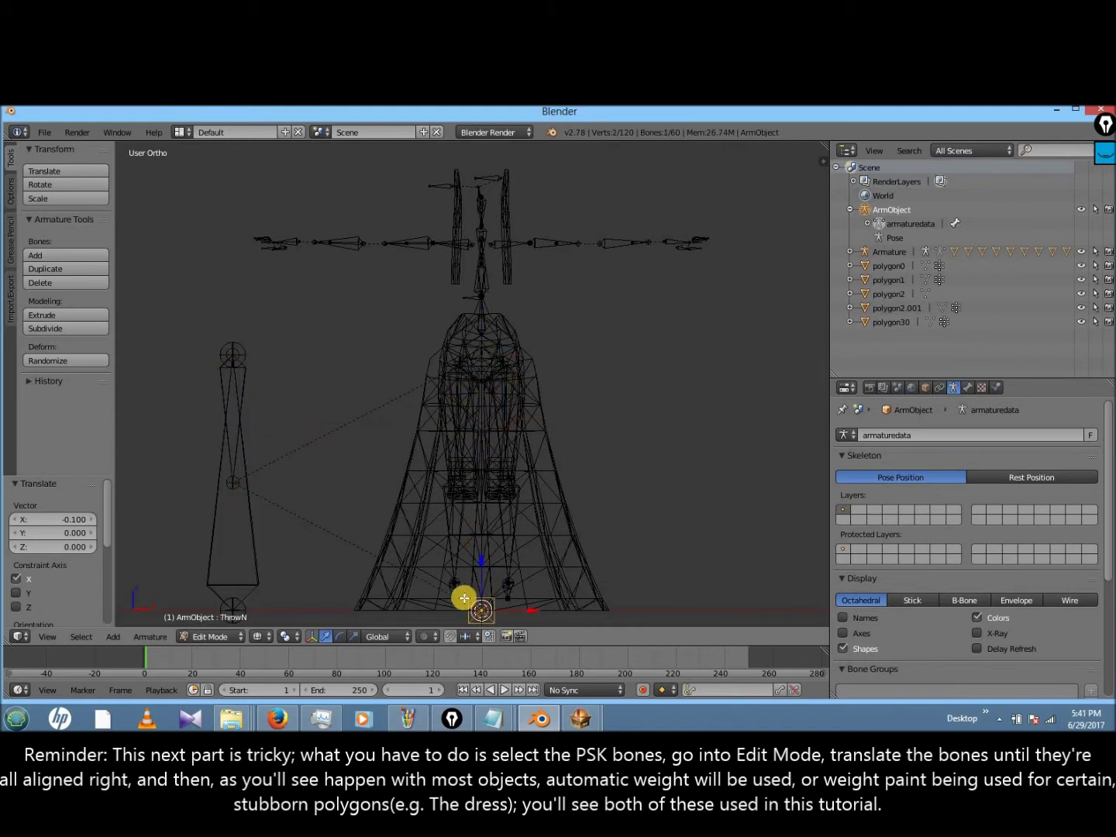
right_click(210, 535)
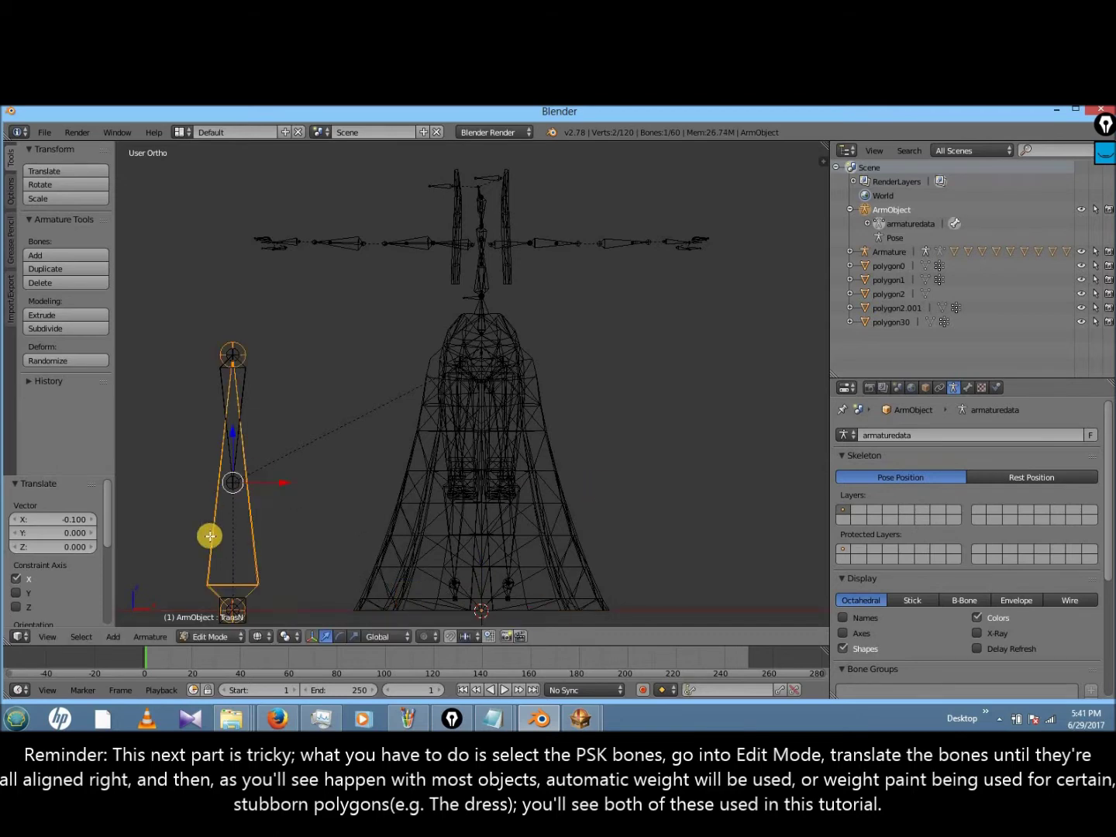
- Move the right and left lower leg bones along the X axis to line up with the leg meshes
right_click(507, 582)
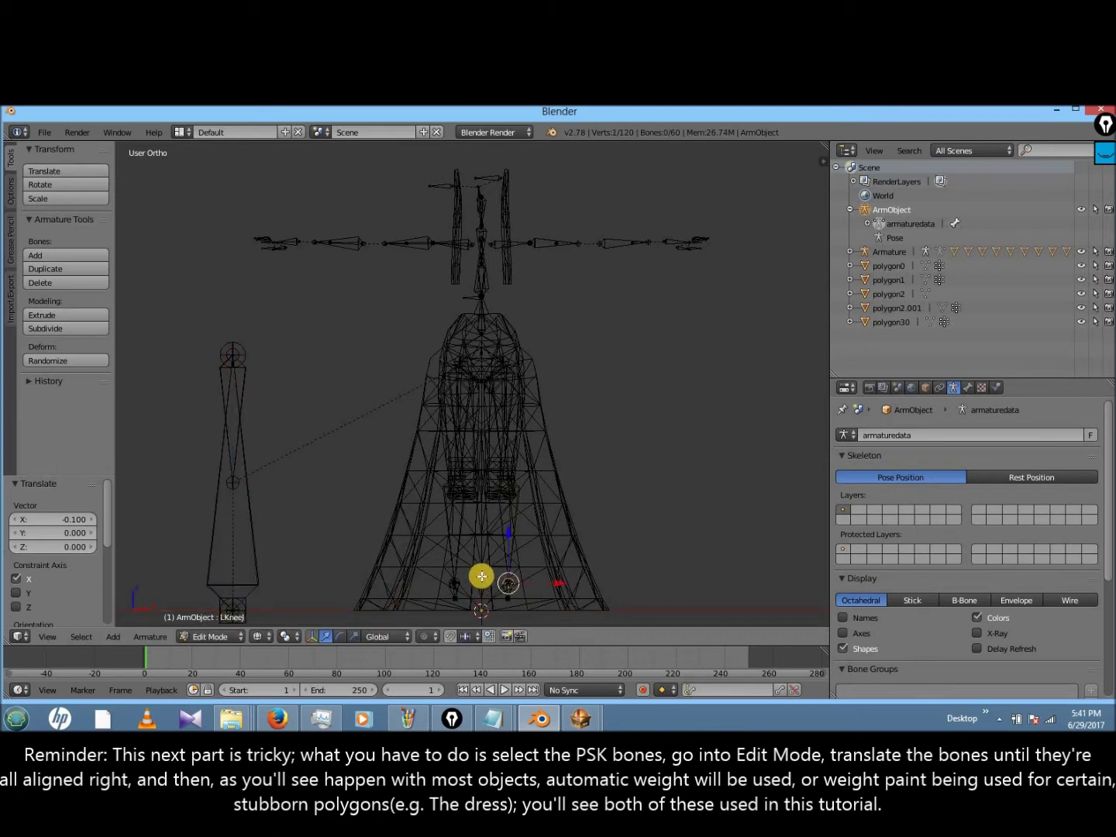
right_click(453, 451)
right_click(457, 501)
key("g")
key("x")
left_click(383, 402)
right_click(505, 505)
key("g")
key("x")
left_click(657, 454)
- Box-select the right foot and toe bones and move them 0.003 along the X axis
right_click(457, 586)
right_click(569, 582, "shift")
right_click(454, 588)
key("b")
left_click_drag(436, 575, 470, 610)
key("g")
key("x")
left_click(664, 531)
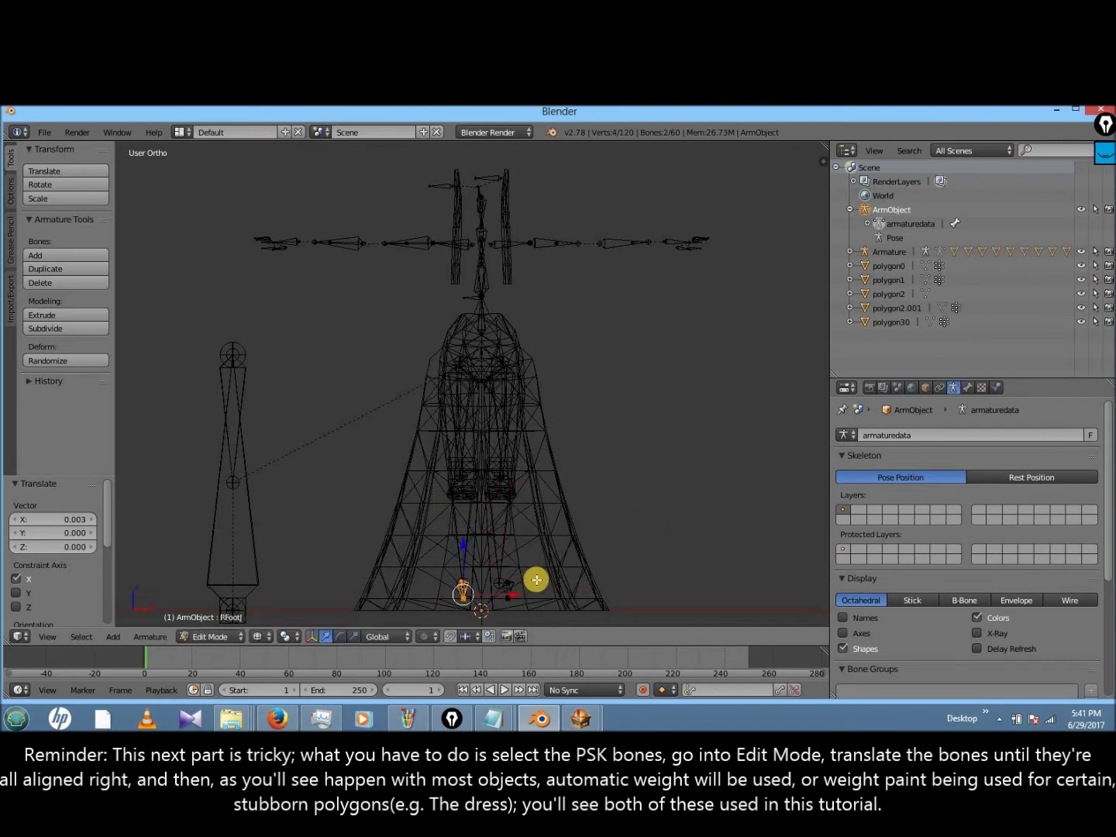
- Box-select the left foot and toe bones, move them into line with the left leg, and clear the selection
key("b")
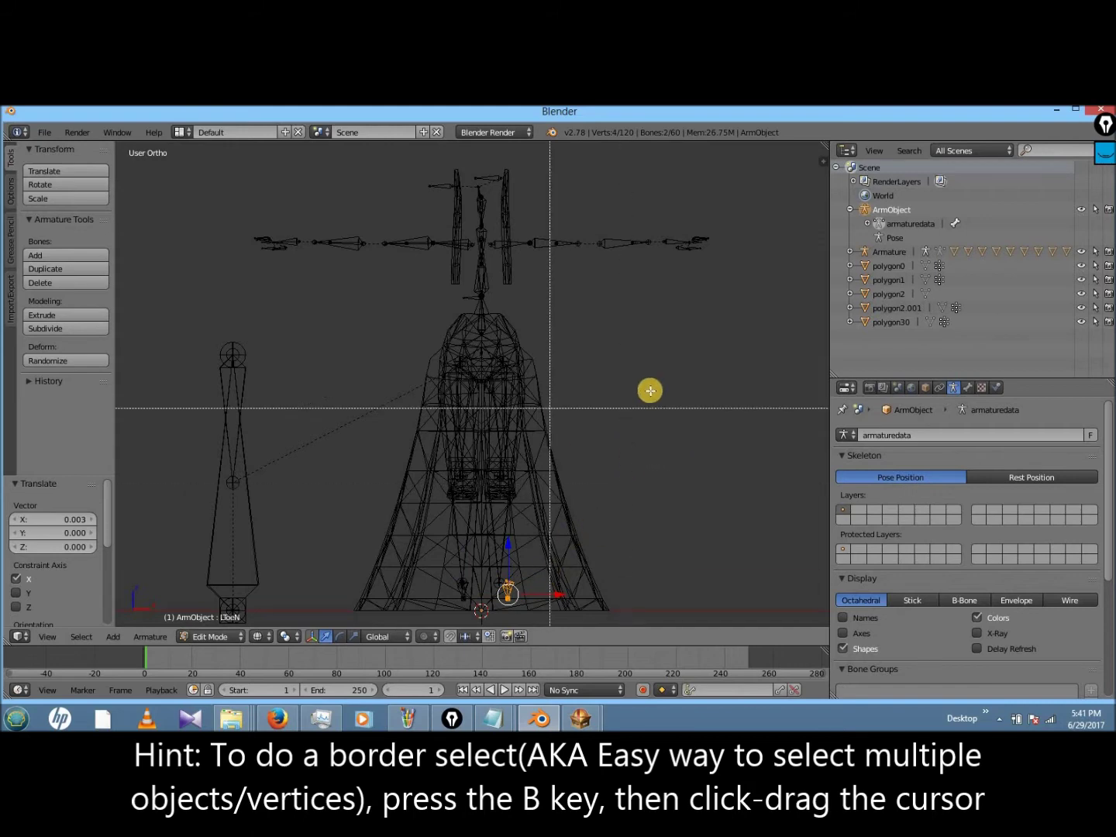
left_click_drag(590, 359, 770, 489)
key("g")
right_click(643, 519)
key("a")
- View the armature from the side and expand ArmObject's bone hierarchy to list both leg chains and WaistN's child bones
right_click(478, 358)
right_click(478, 293)
right_click(480, 202)
key("s")
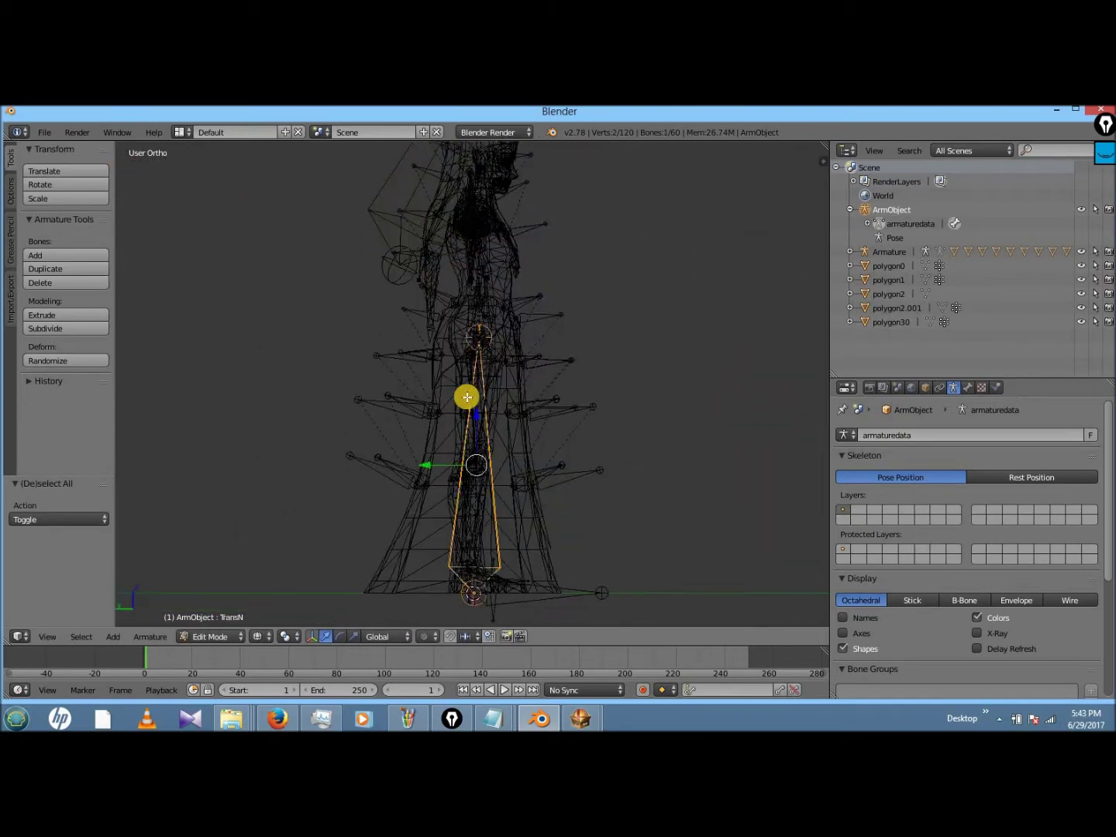
left_click(924, 283)
left_click(924, 280)
key("KP_6")
key("KP_6")
left_click(952, 307)
key("KP_4")
key("KP_4")
left_click(938, 293)
left_click(951, 309)
left_click_drag(1107, 275, 1106, 308)
left_click(924, 274)
left_click(938, 288)
left_click(953, 302)
left_click(924, 343)
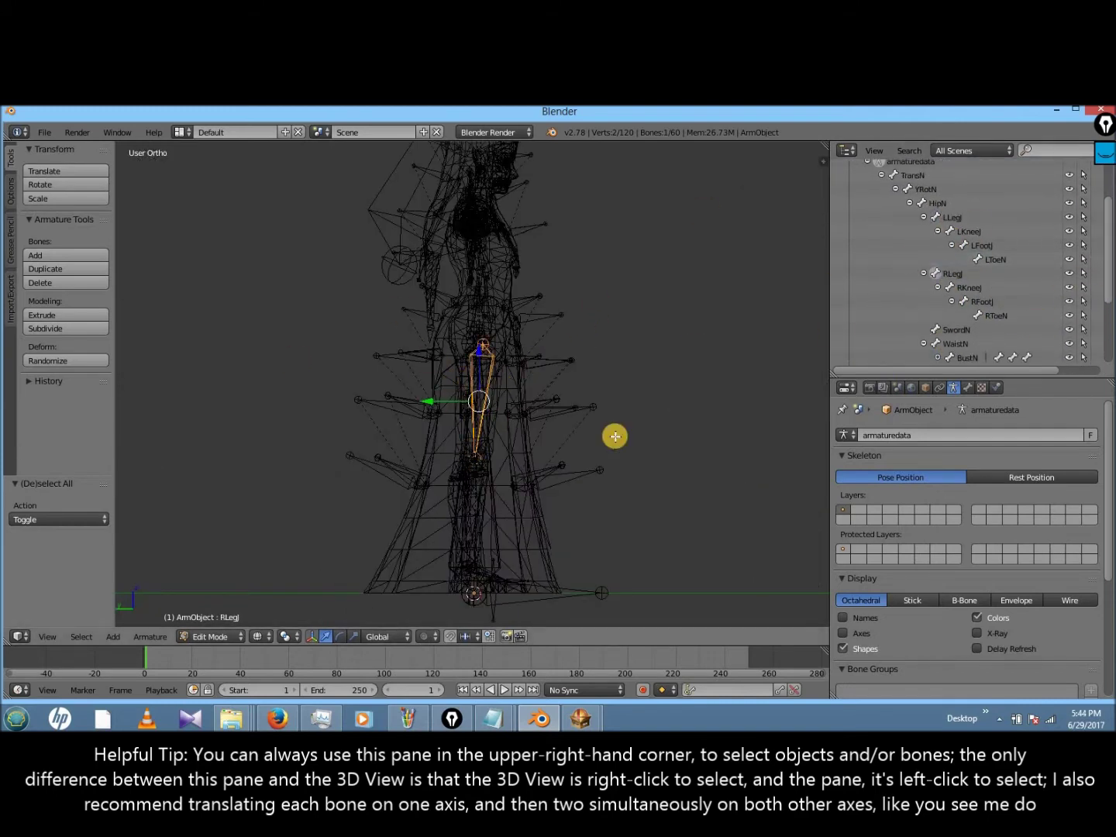
- Select the leg bones and move them along the Y axis to fit the legs, finishing with a 0.001 adjustment
left_click(952, 217, "shift")
key("g")
key("y")
left_click(711, 309)
key("z")
key("z")
key("g")
key("y")
left_click(715, 314)
- Move the foot bones -0.008 along the Y axis and align the toe bones along the same axis
left_click(982, 303)
key("g")
key("y")
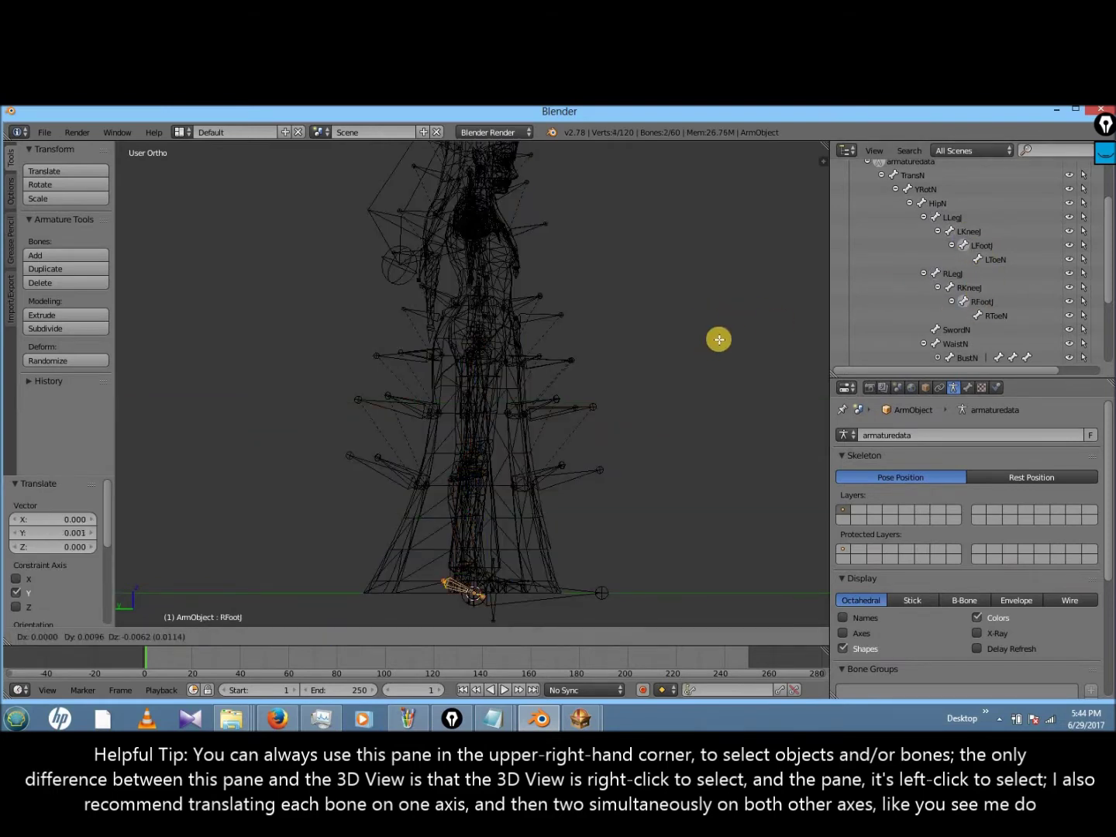
left_click(710, 332)
right_click(515, 580)
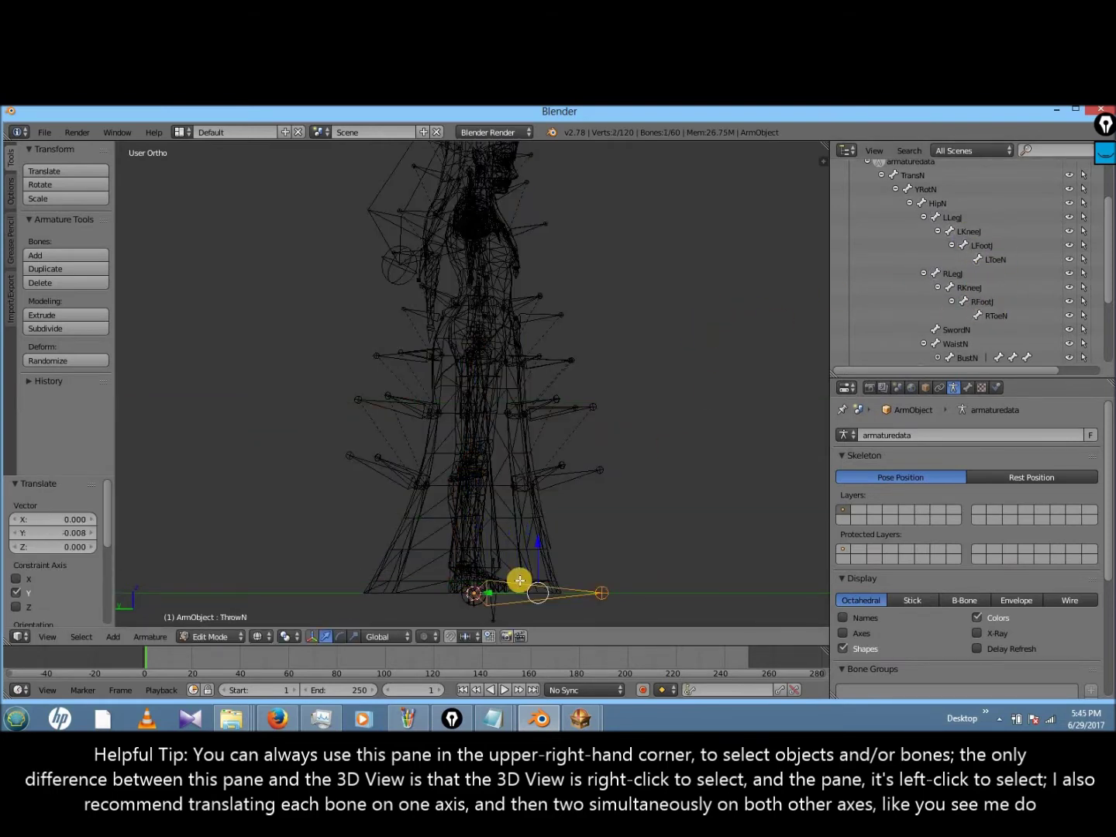
left_click(982, 316)
key("g")
key("y")
left_click(673, 325)
- Move the WaistN bone along the Y axis to fit the body, and clear the selection
left_click(961, 343)
key("g")
key("y")
left_click(640, 338)
key("a")
- Move the HeadN bone along the Y axis and adjust its position on that axis a second time
right_click(412, 156)
key("g")
key("y")
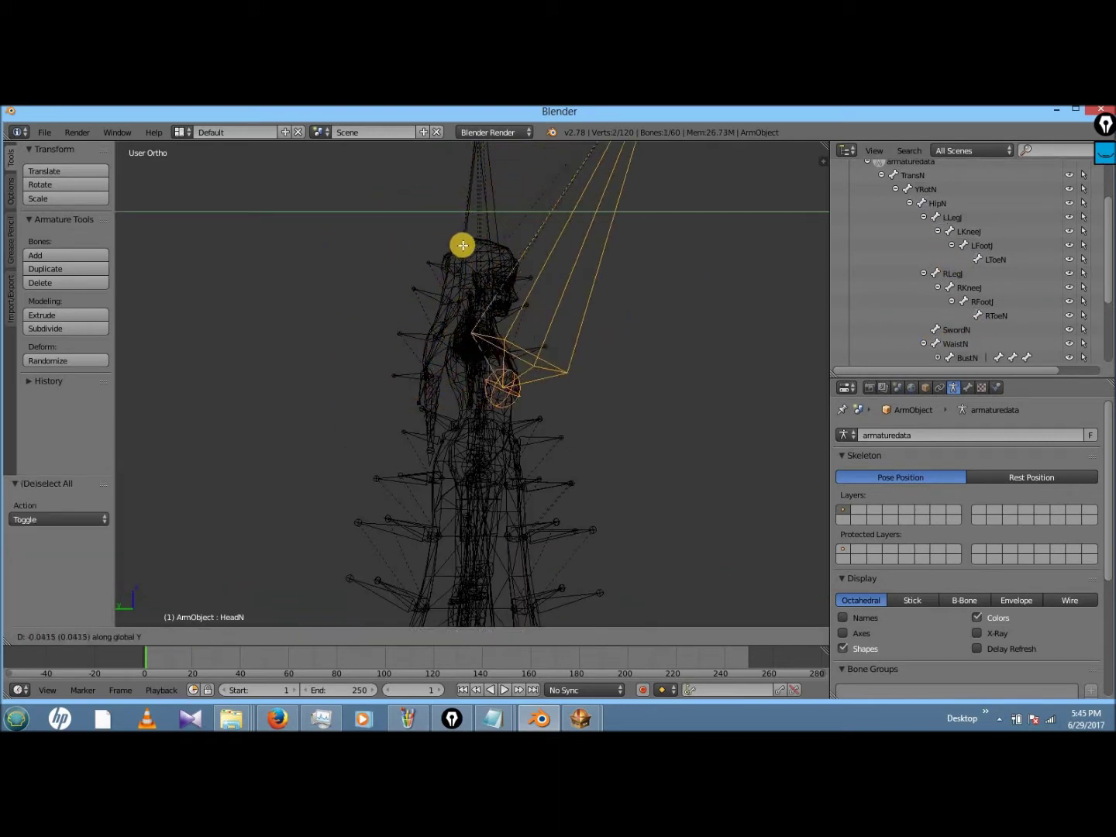
left_click(462, 244)
scroll(496, 256, "down", 3)
right_click(572, 182)
key("g")
key("y")
left_click(572, 303)
- Examine the bone alignment around the skirt from above and from the front in solid and wireframe display
middle_click_drag(649, 312, 484, 426)
key("z")
scroll(485, 426, "up", 5)
scroll(698, 246, "down", 4)
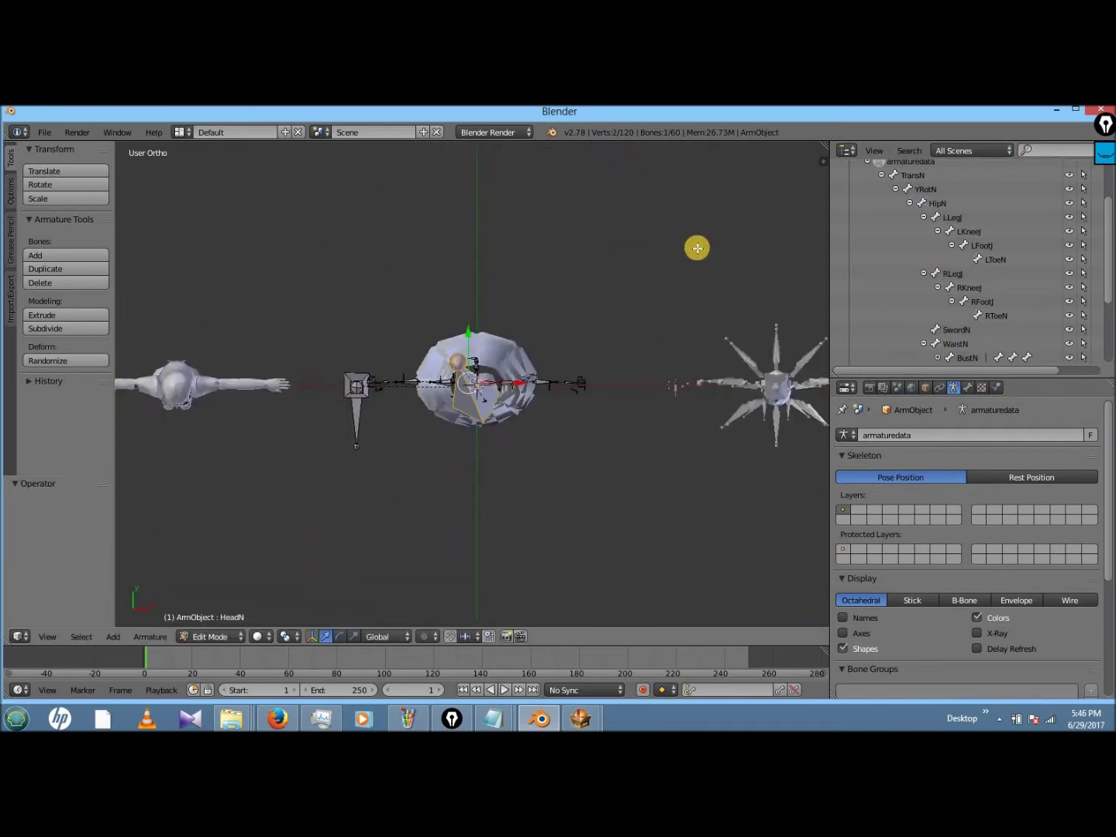
middle_click_drag(697, 247, 610, 252)
scroll(593, 276, "up", 3)
middle_click_drag(542, 418, 543, 279, "shift")
key("z")
right_click(461, 289)
right_click(460, 526)
key("z")
scroll(505, 541, "down", 5)
- Return to Object Mode and parent the polygon2 skirt mesh to ArmObject with automatic weights
key("Tab")
right_click(477, 389)
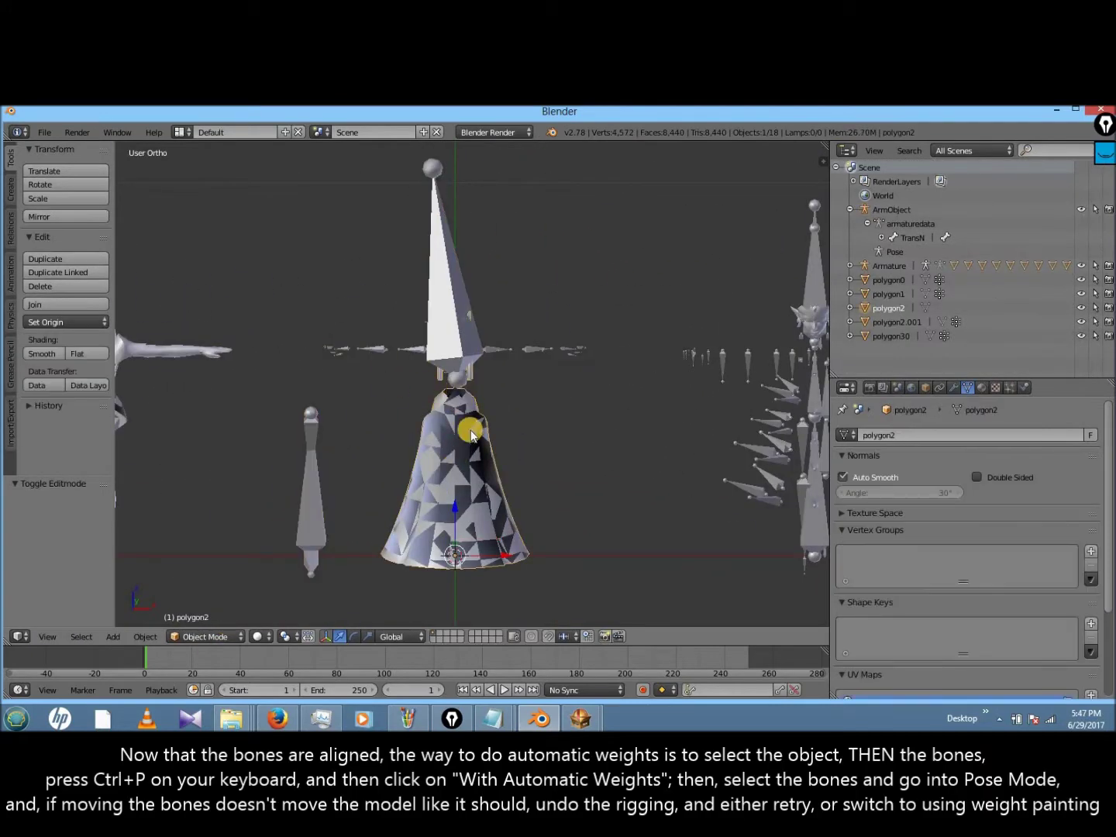
right_click(382, 350, "shift")
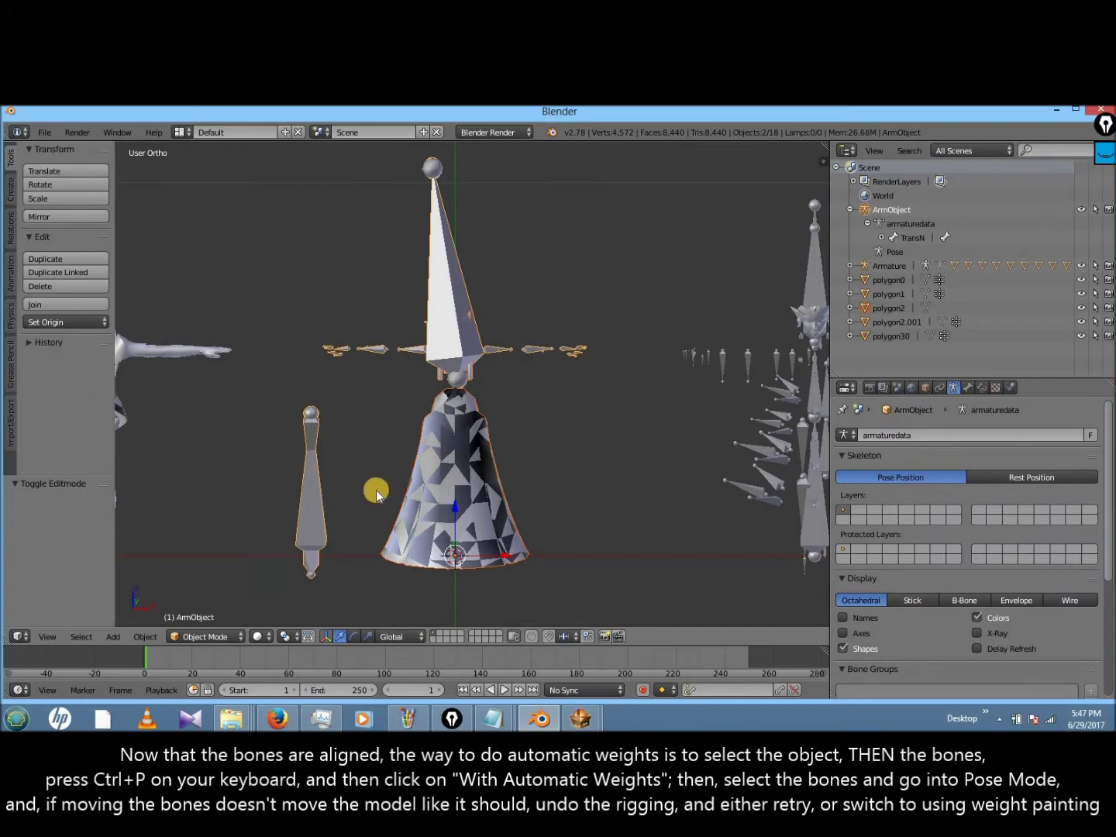
key("ctrl+p")
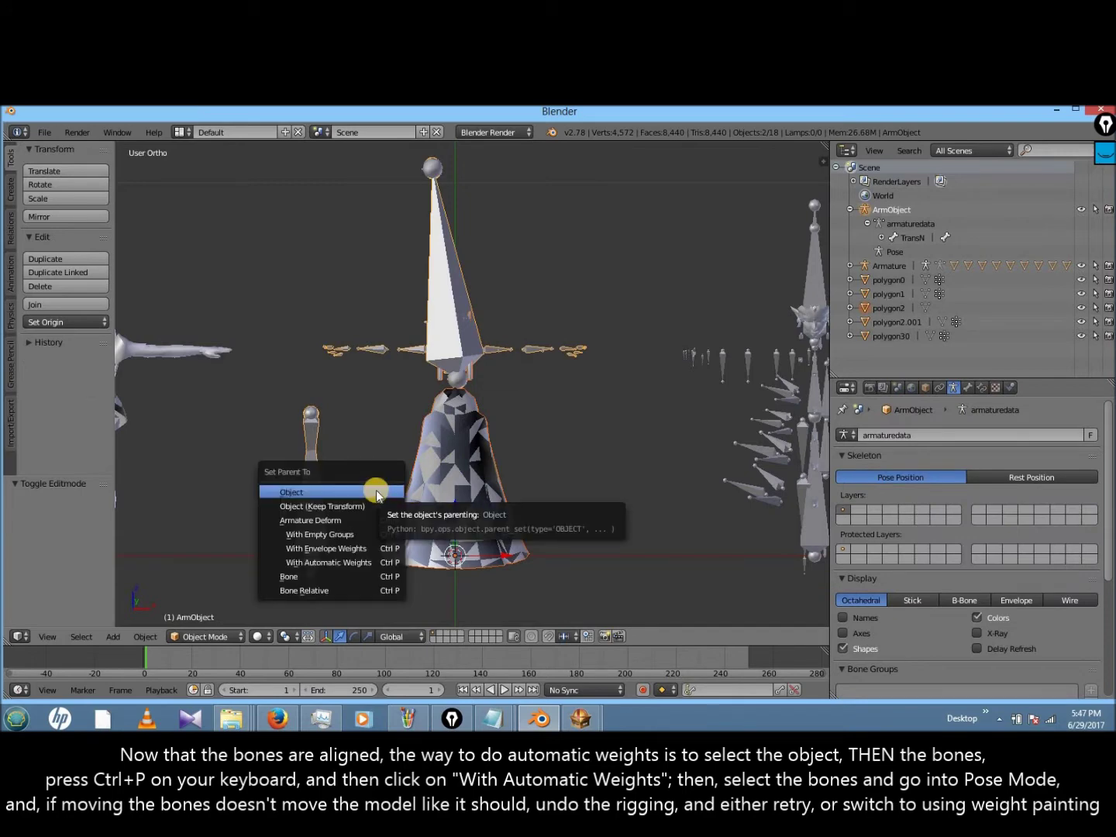
left_click(330, 562)
- Switch ArmObject to Pose Mode and test the skirt's deformation by rotating the HeadN bone about the Z axis
left_click(221, 636)
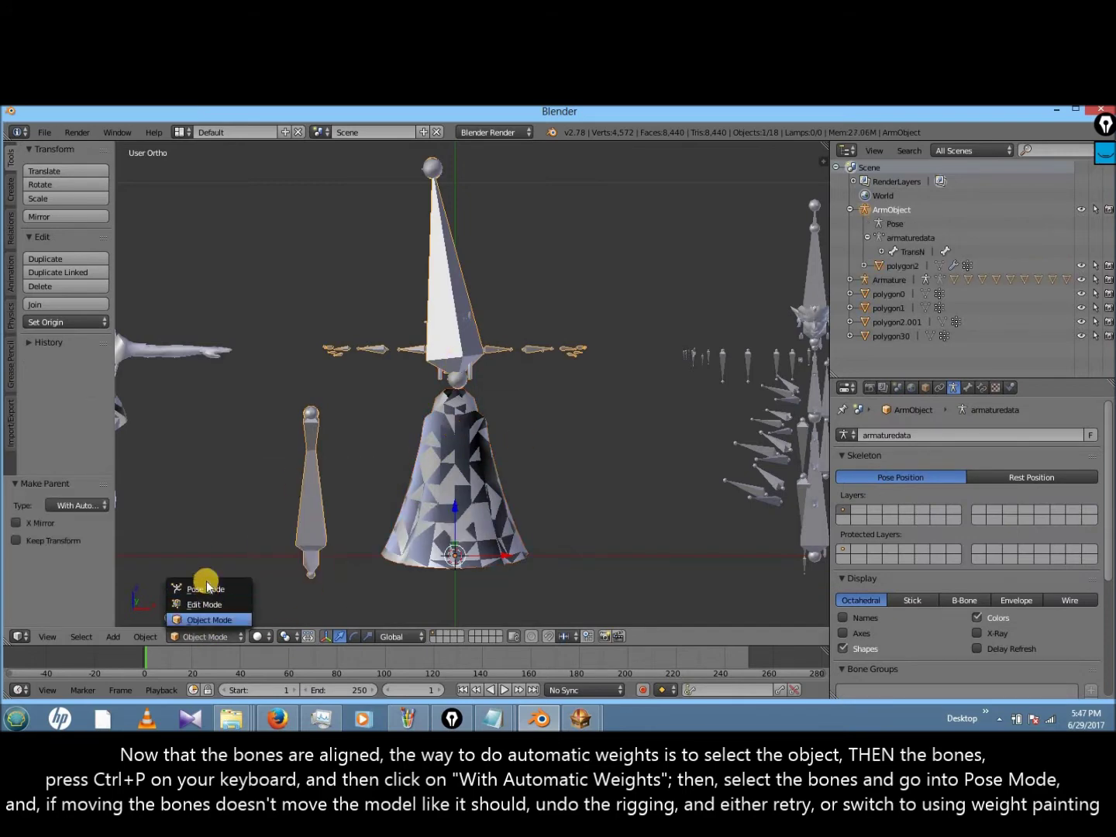
left_click(205, 589)
right_click(435, 357)
scroll(435, 360, "up", 3)
scroll(435, 360, "down", 3, "shift")
scroll(434, 360, "down", 3)
key("r")
key("z")
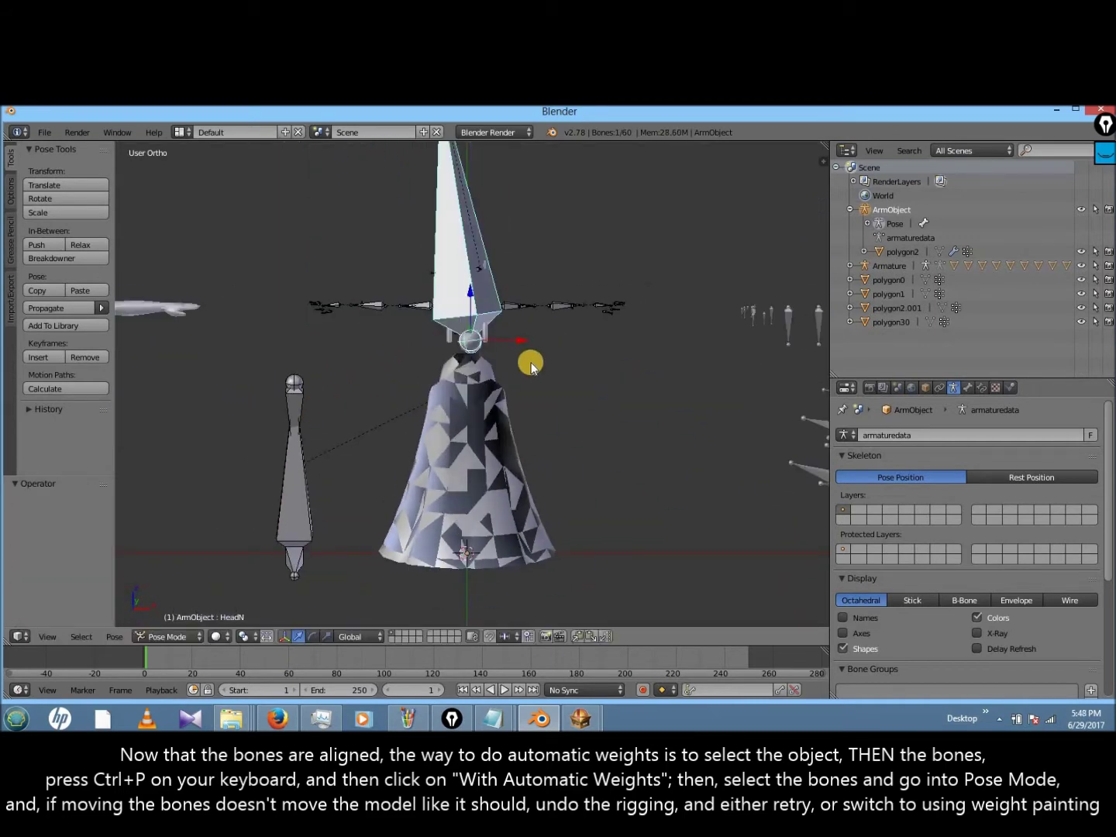
key("Escape")
- Undo the pose changes and the automatic-weight parenting of polygon2 to ArmObject
key("ctrl+z")
key("ctrl+z")
key("ctrl+z")
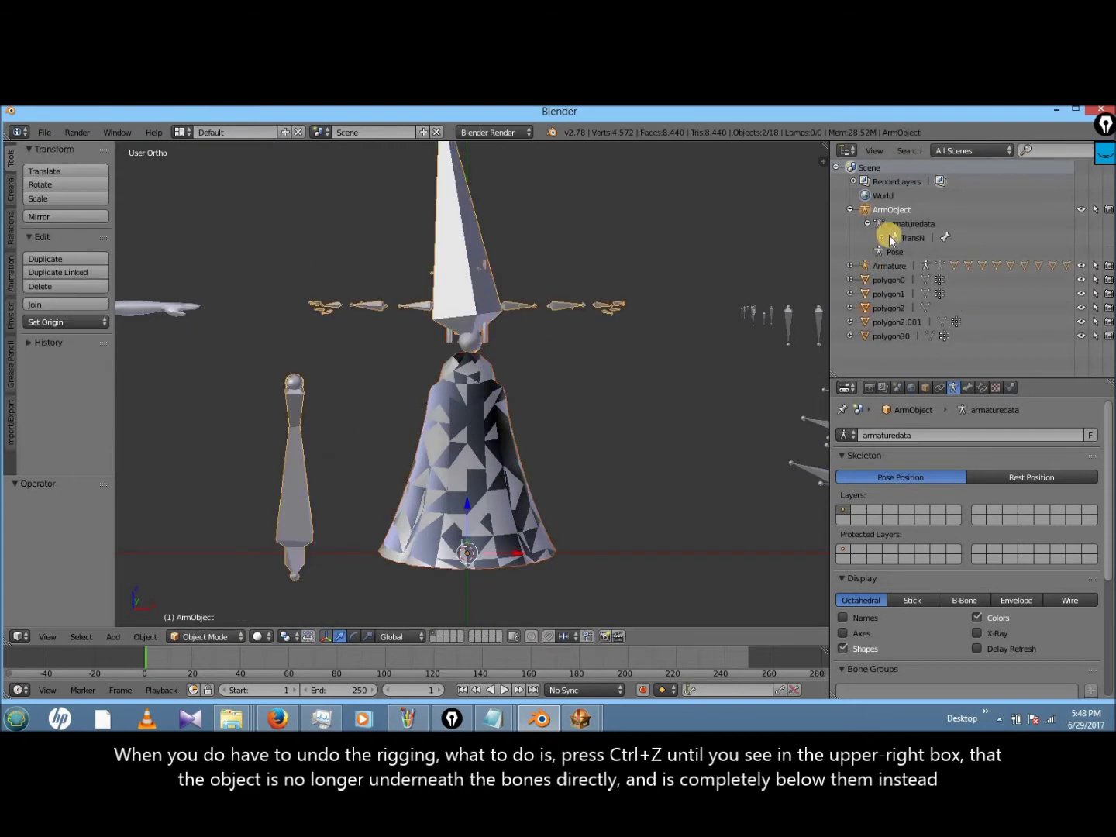
- Separate the two hair strands beside the head bone from the polygon2 mesh into their own object
left_click(892, 308)
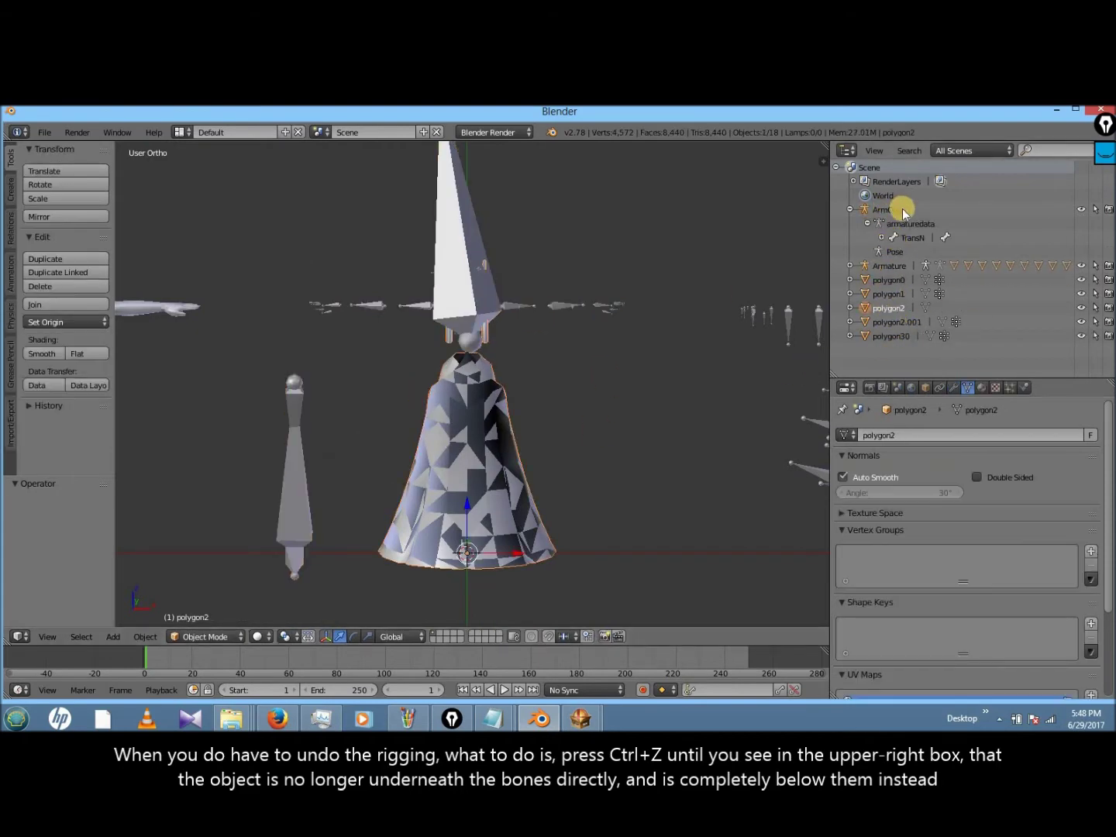
right_click(490, 343)
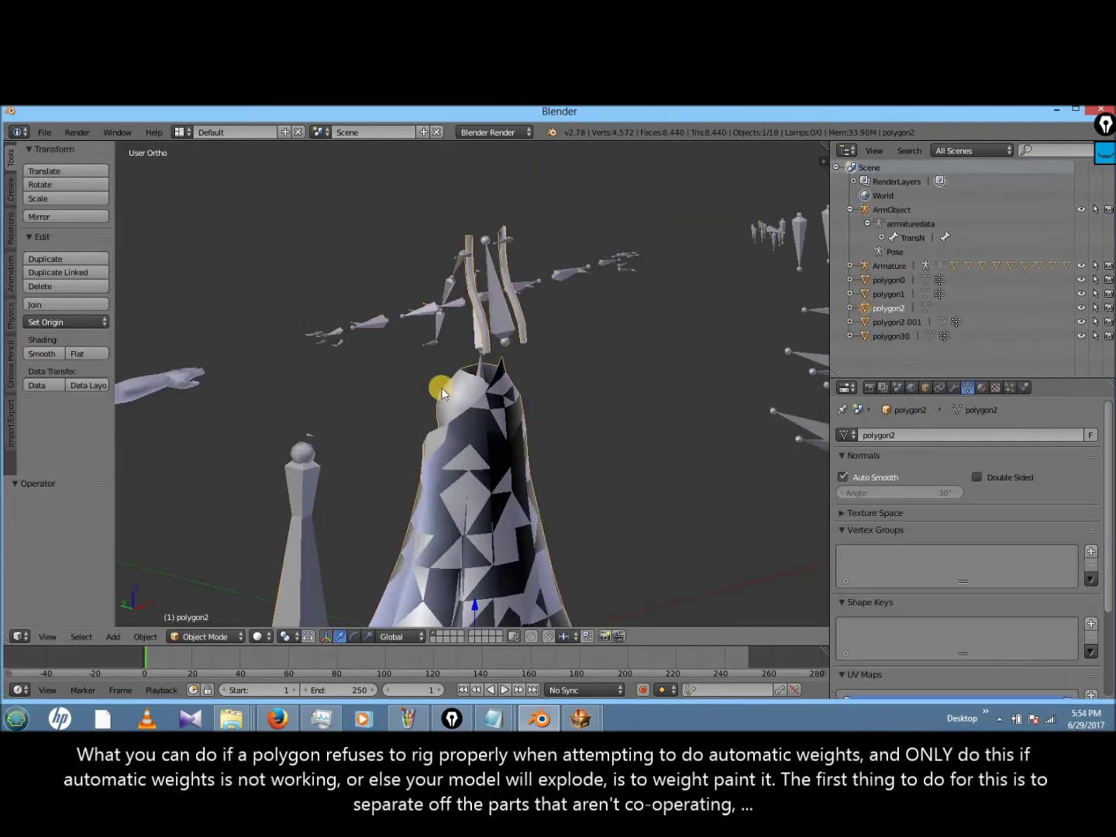
left_click(197, 636)
left_click(195, 604)
right_click(482, 314)
right_click(520, 300)
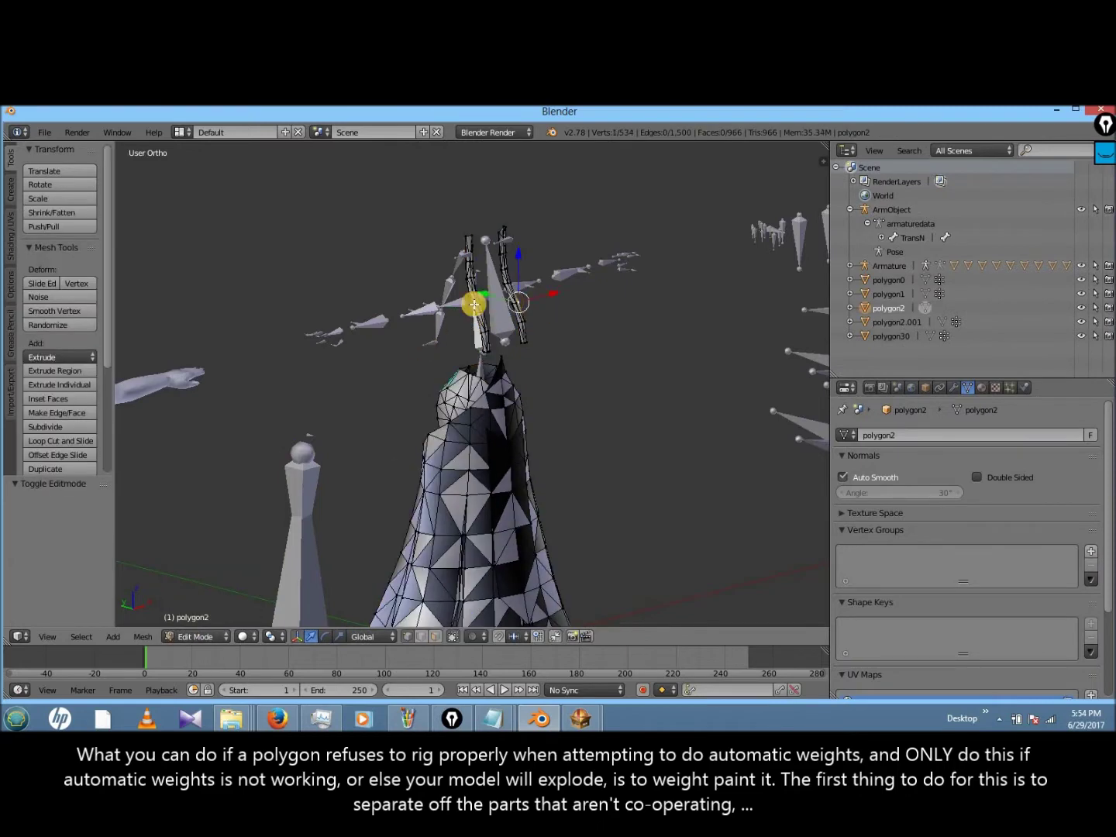
right_click(477, 303, "shift")
key("ctrl+l")
key("z")
key("z")
left_click(143, 637)
mouse_move(226, 453)
mouse_move(353, 239)
left_click(418, 239)
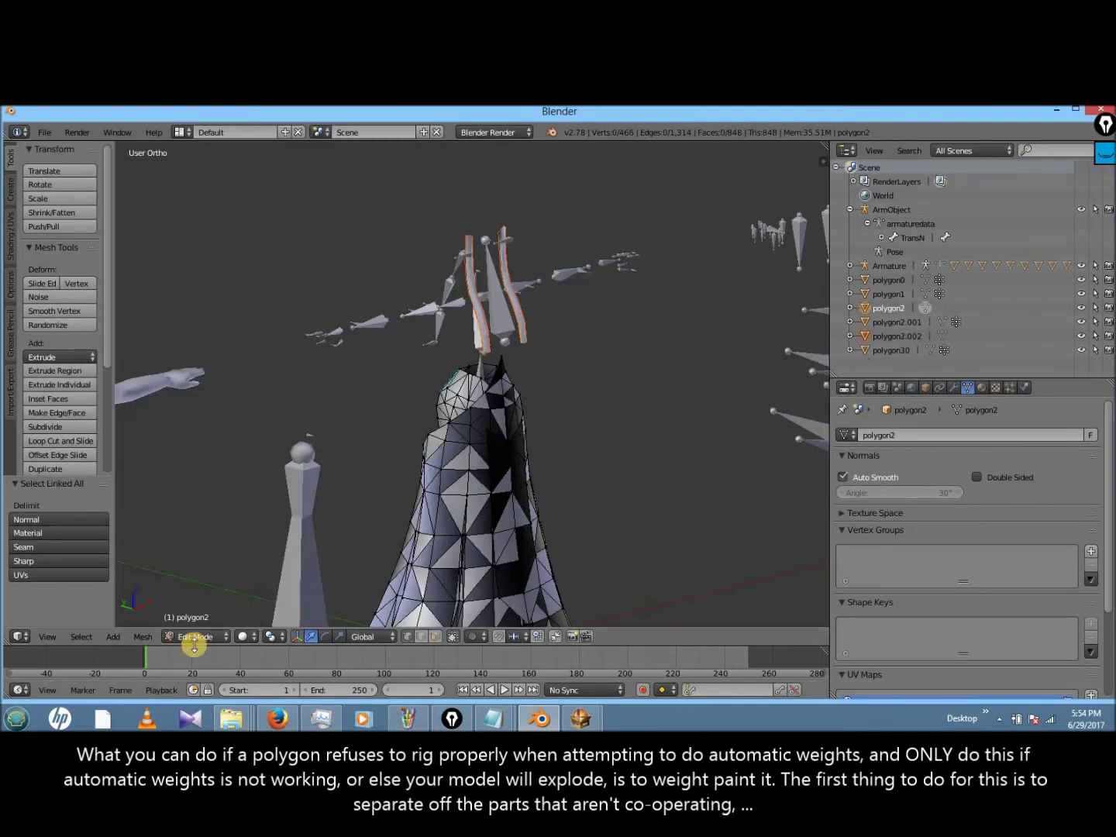
- In ArmObject's Edit Mode, raise the HeadN bone along Z and scale it to about 0.359, finishing back in Object Mode
left_click(193, 637)
left_click(198, 619)
right_click(476, 316)
right_click(494, 316)
left_click(208, 636)
left_click(213, 606)
right_click(511, 322)
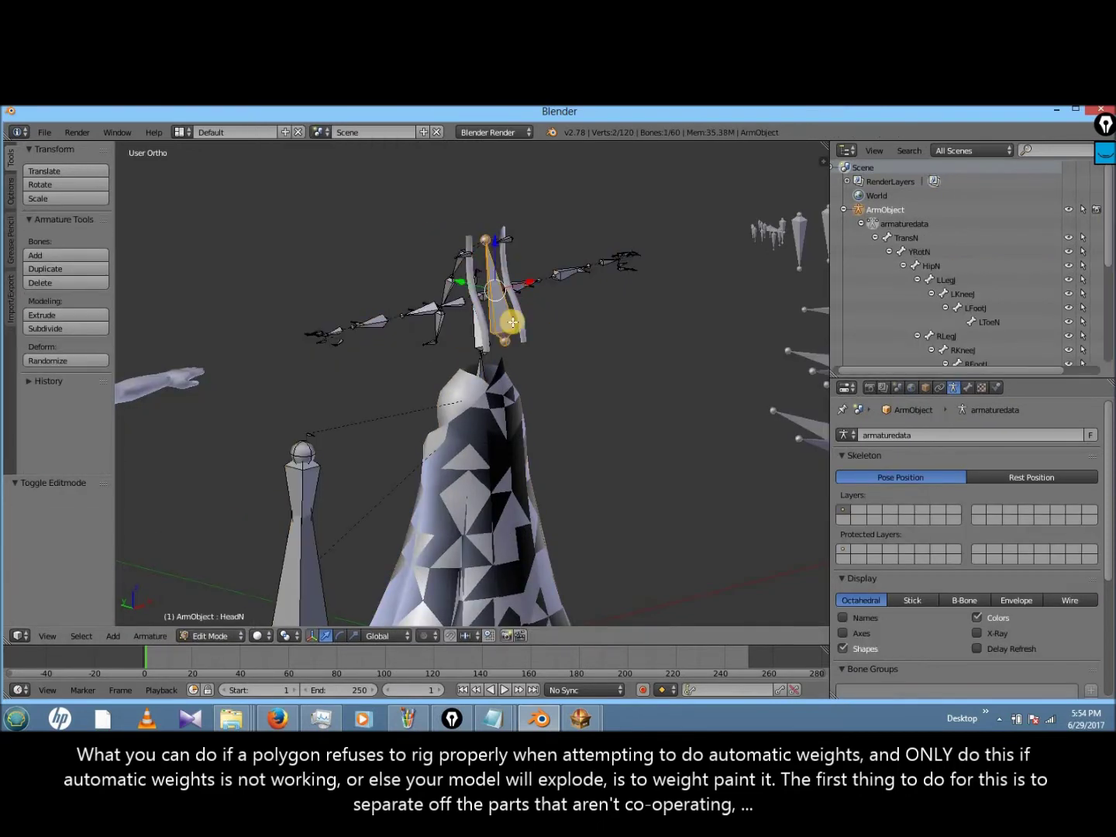
key("g")
key("z")
left_click(538, 249)
key("s")
left_click(477, 225)
key("g")
key("z")
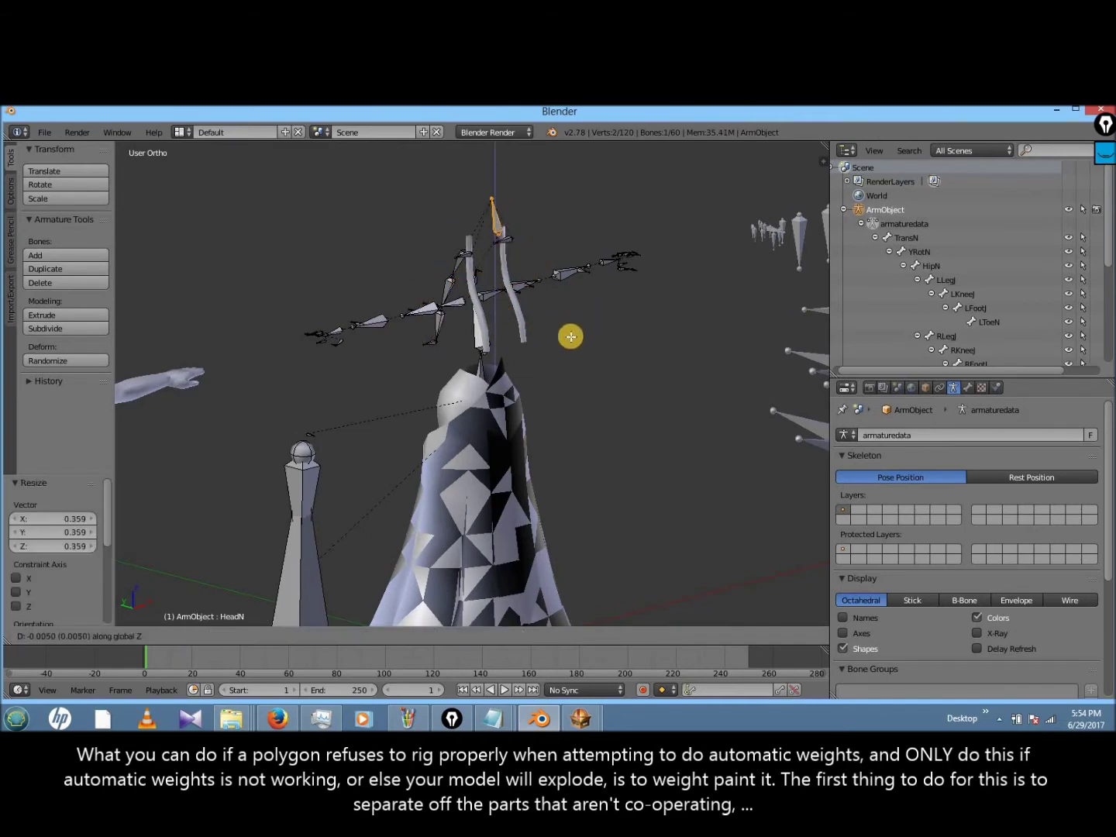
left_click(570, 336)
left_click(208, 637)
left_click(220, 621)
- Parent the separated strands mesh polygon2.002 to ArmObject with empty groups
right_click(478, 317)
right_click(423, 309, "shift")
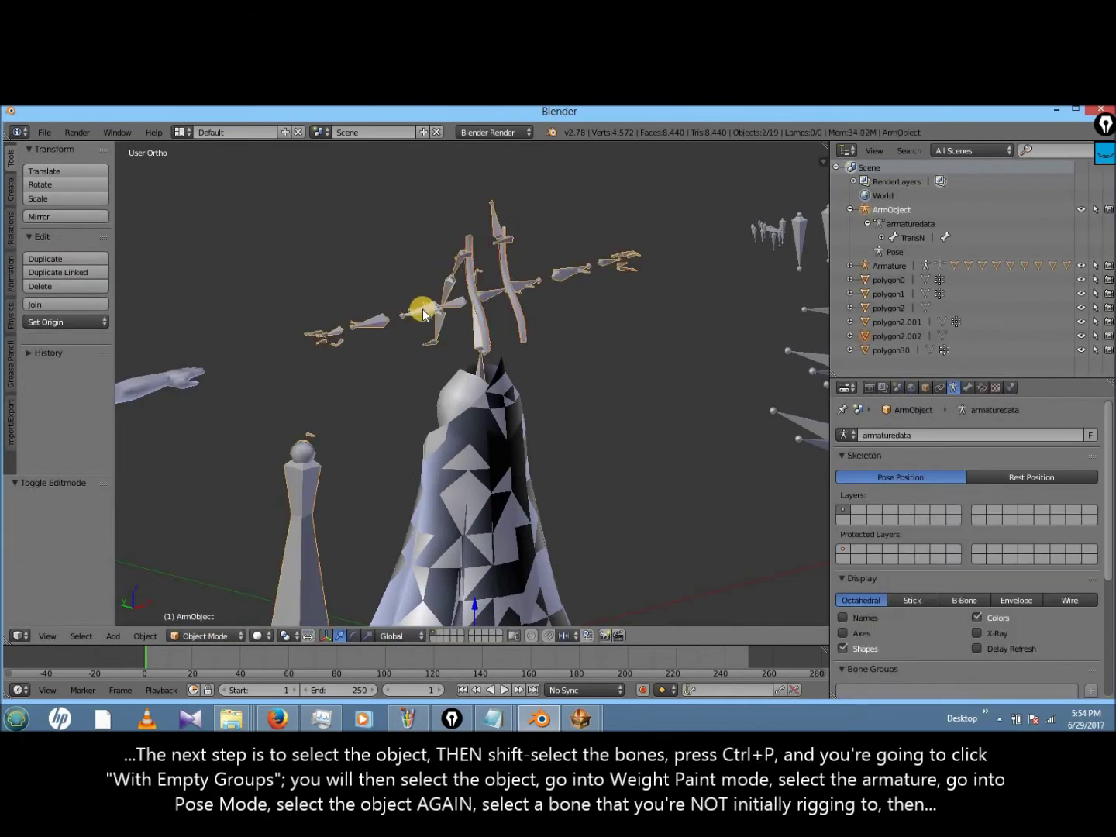
key("ctrl+p")
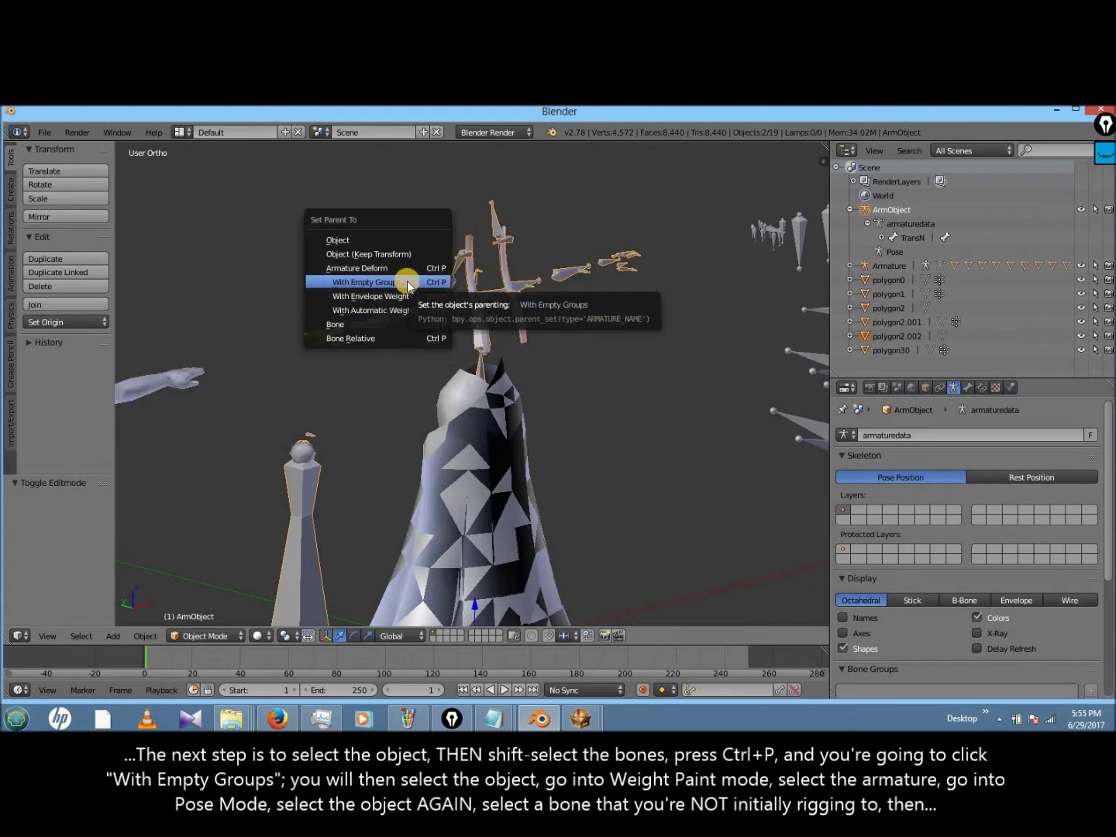
left_click(407, 282)
- Put polygon2.002 in Weight Paint mode and ArmObject in Pose Mode, and make HeadN the bone being painted
right_click(477, 325)
left_click(206, 637)
left_click(209, 632)
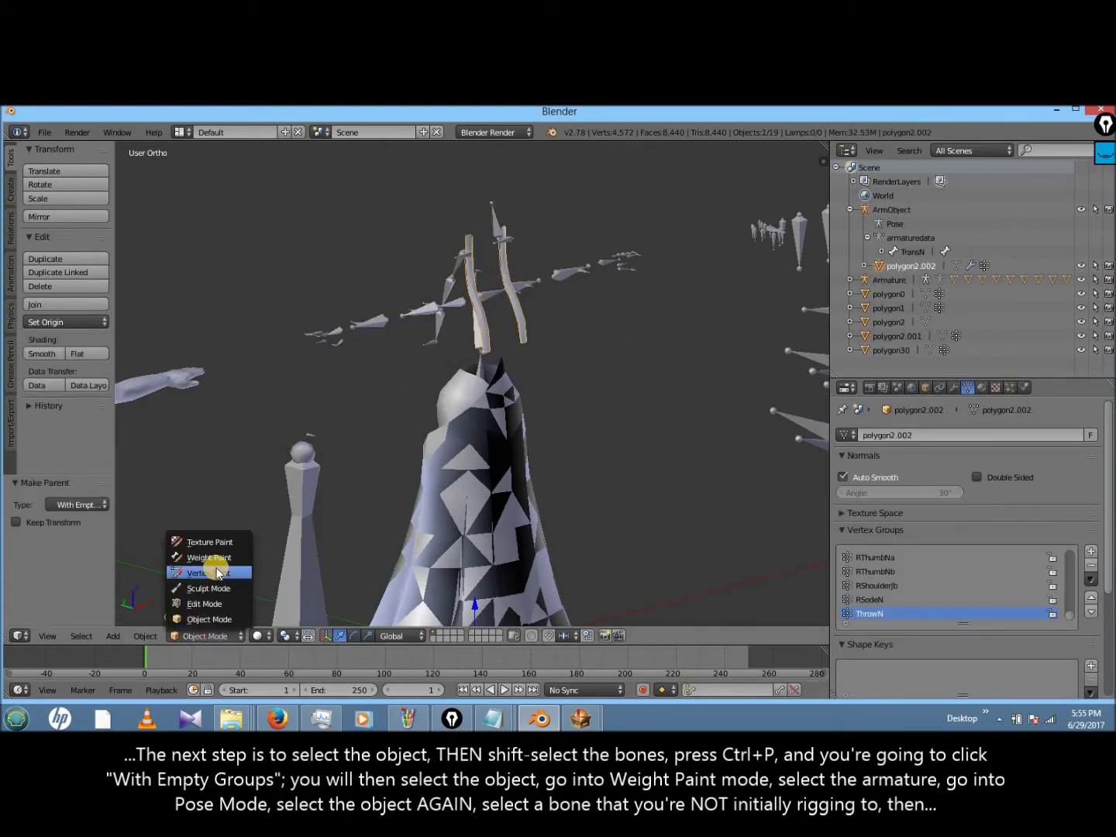
left_click(220, 558)
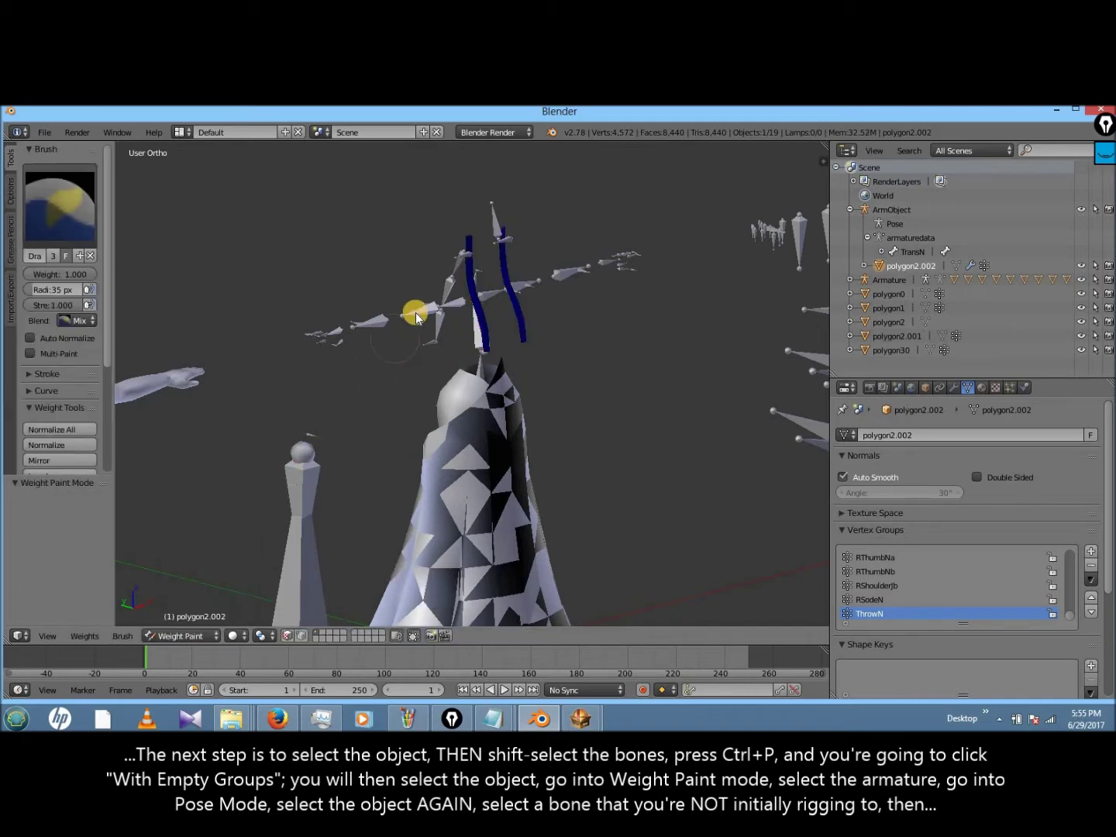
right_click(424, 308)
left_click(222, 632)
left_click(220, 590)
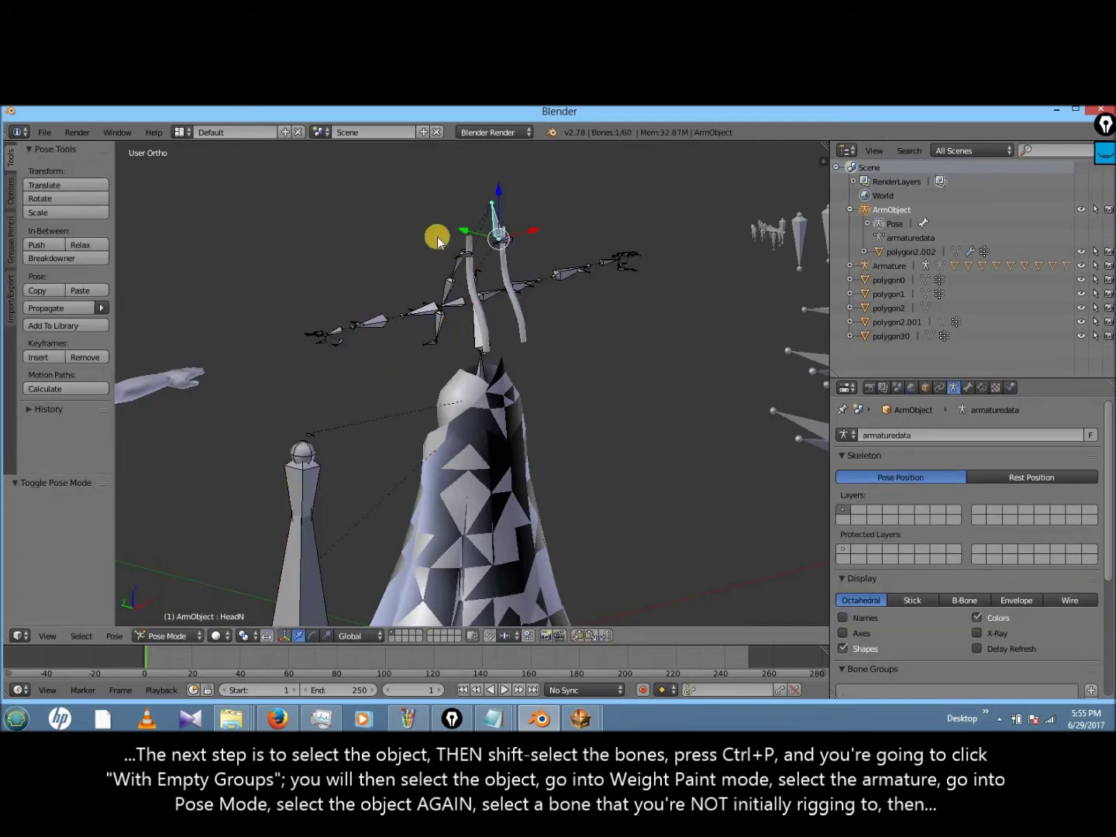
right_click(469, 275)
right_click(450, 288)
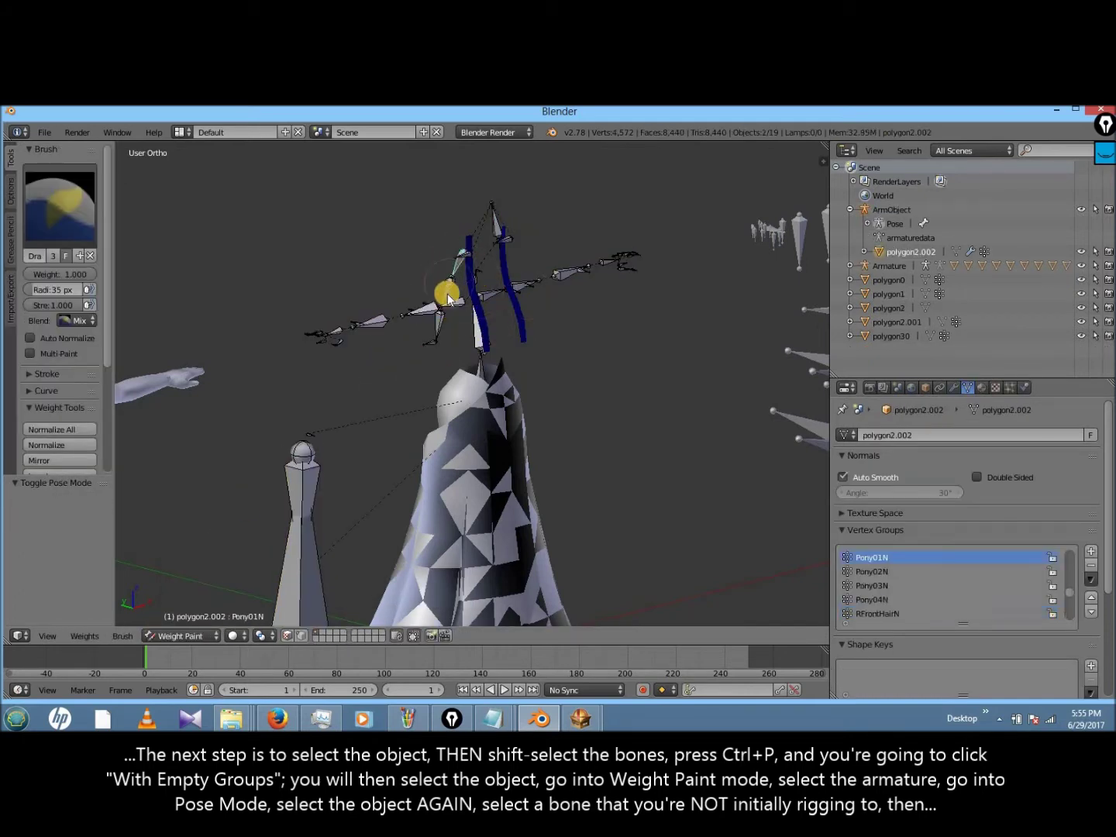
right_click(513, 211)
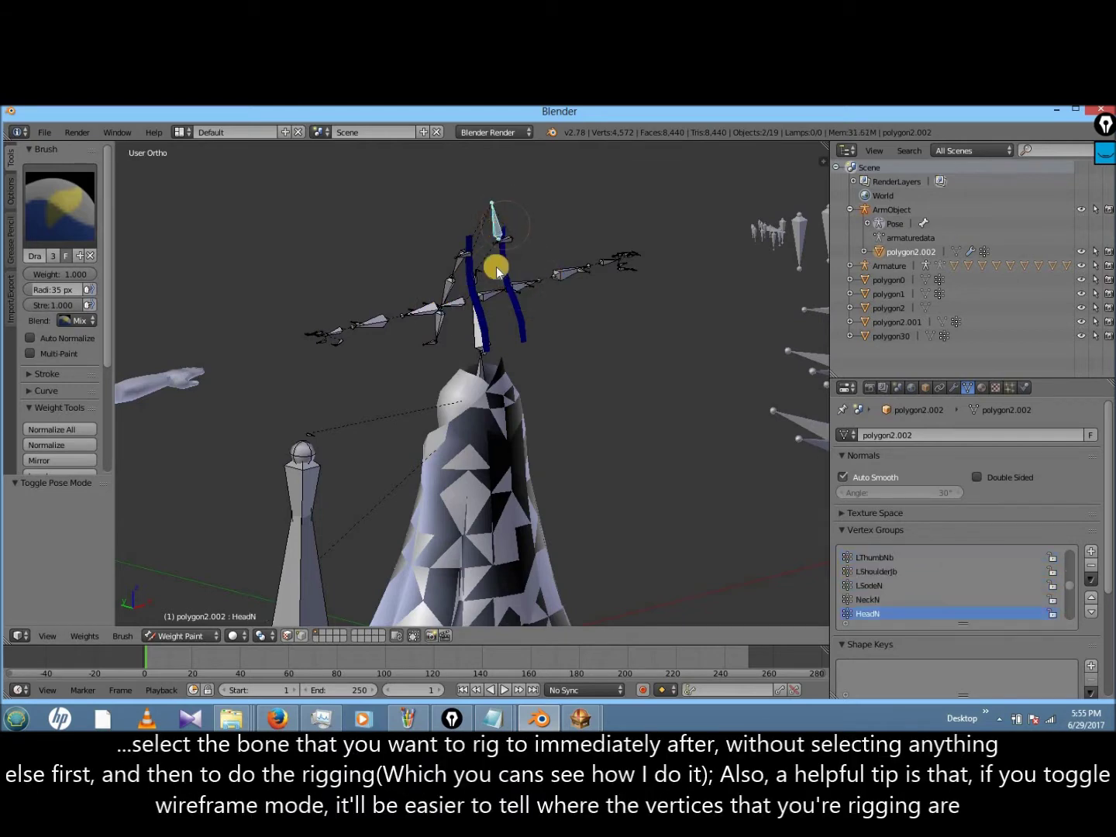
- Give both strands full HeadN weight by painting in wireframe display and inverting the active vertex group
key("z")
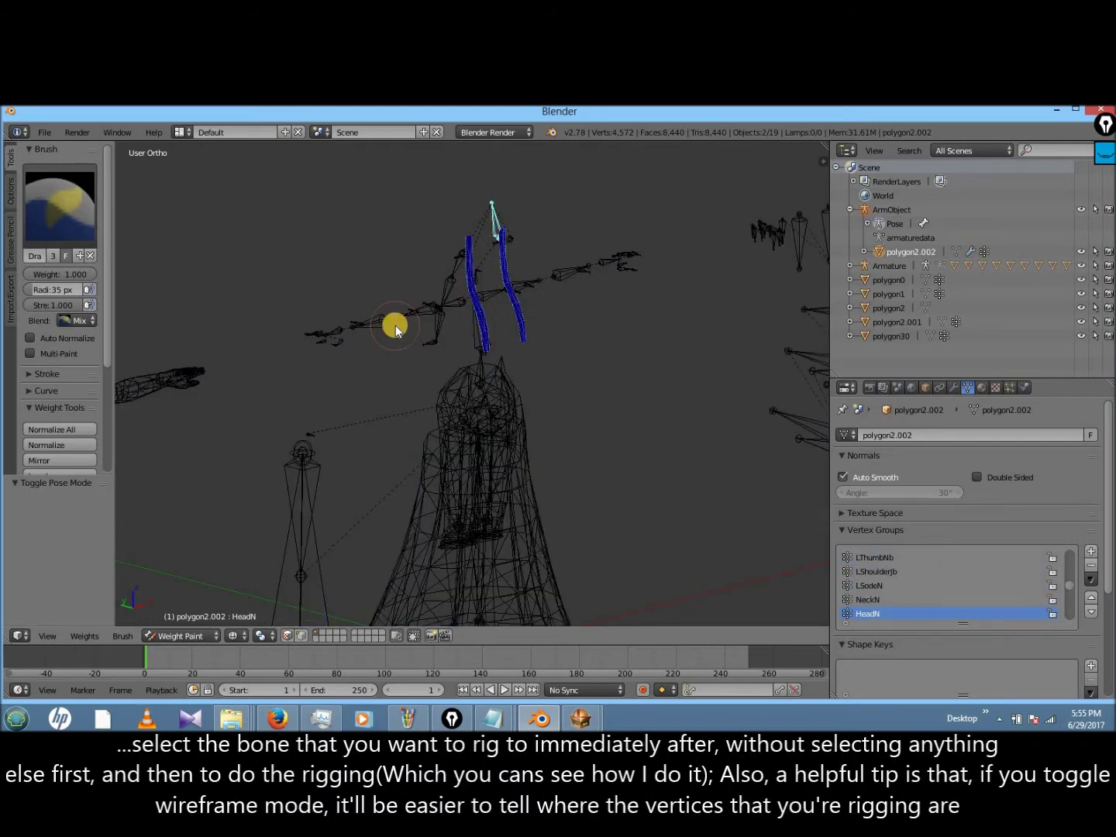
scroll(395, 330, "up", 4)
middle_click_drag(394, 326, 395, 275, "shift")
scroll(395, 326, "up", 1)
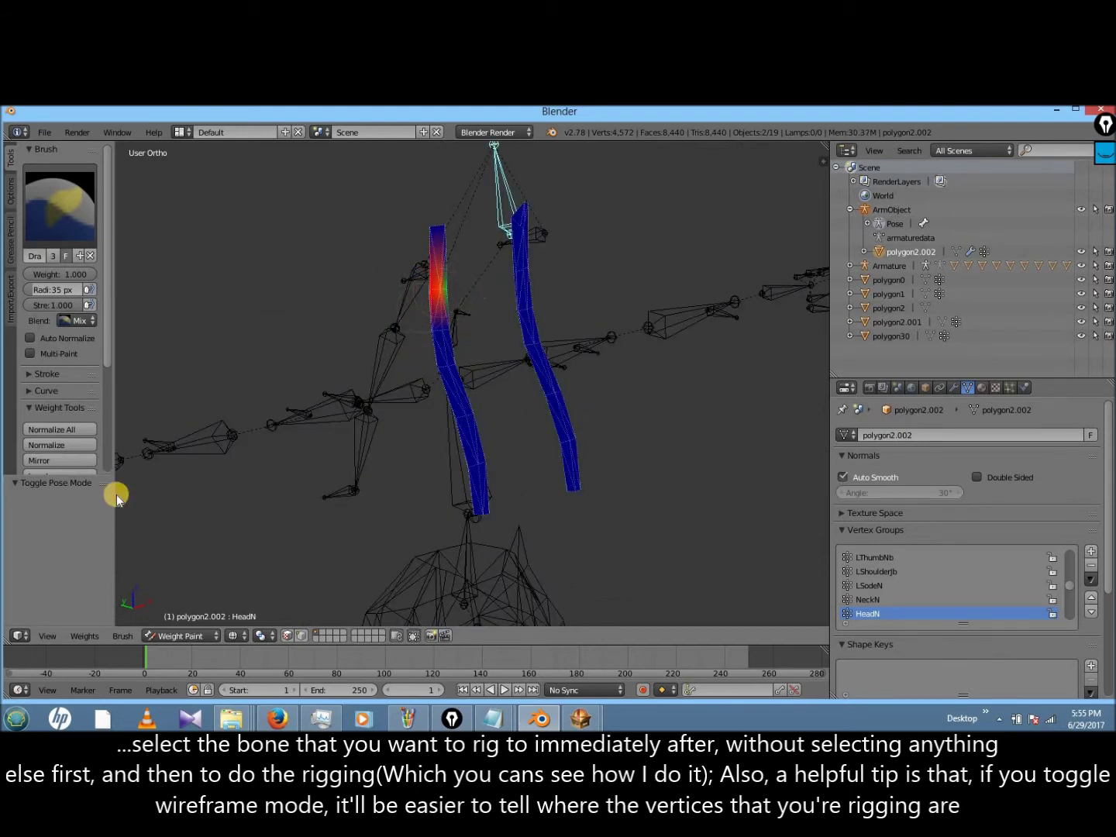
scroll(108, 351, "down", 3)
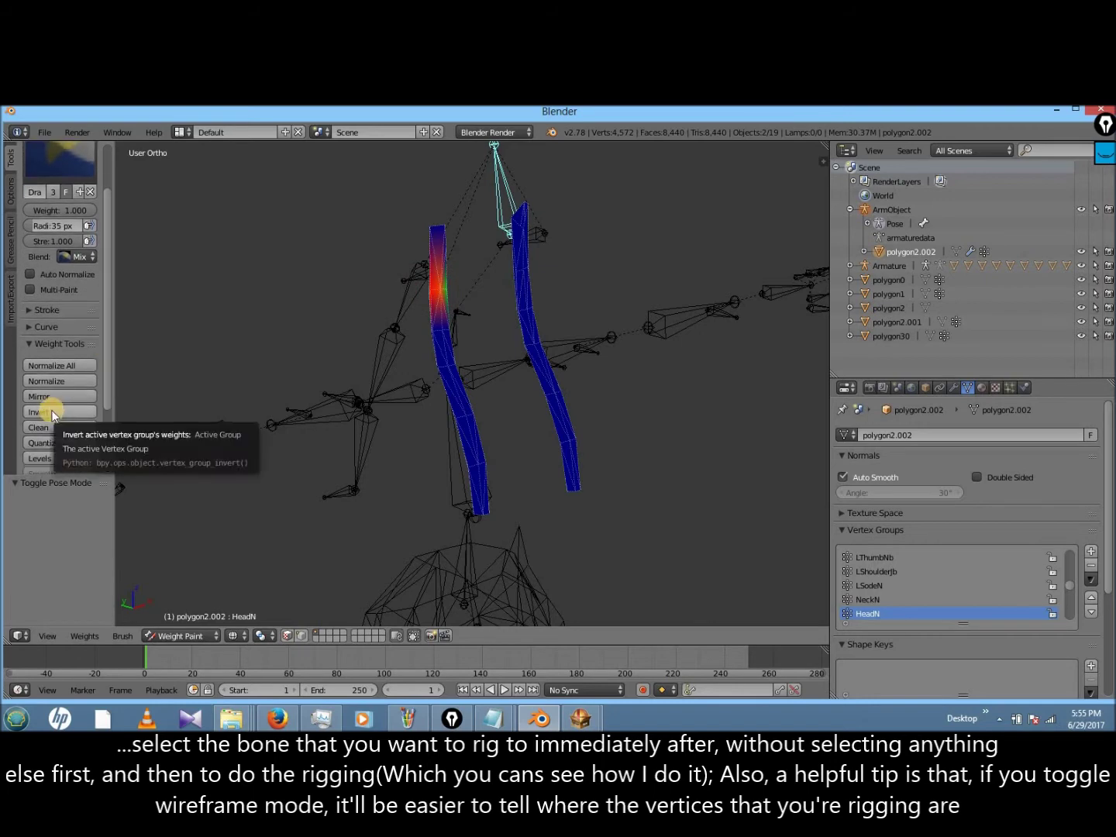
left_click(52, 414)
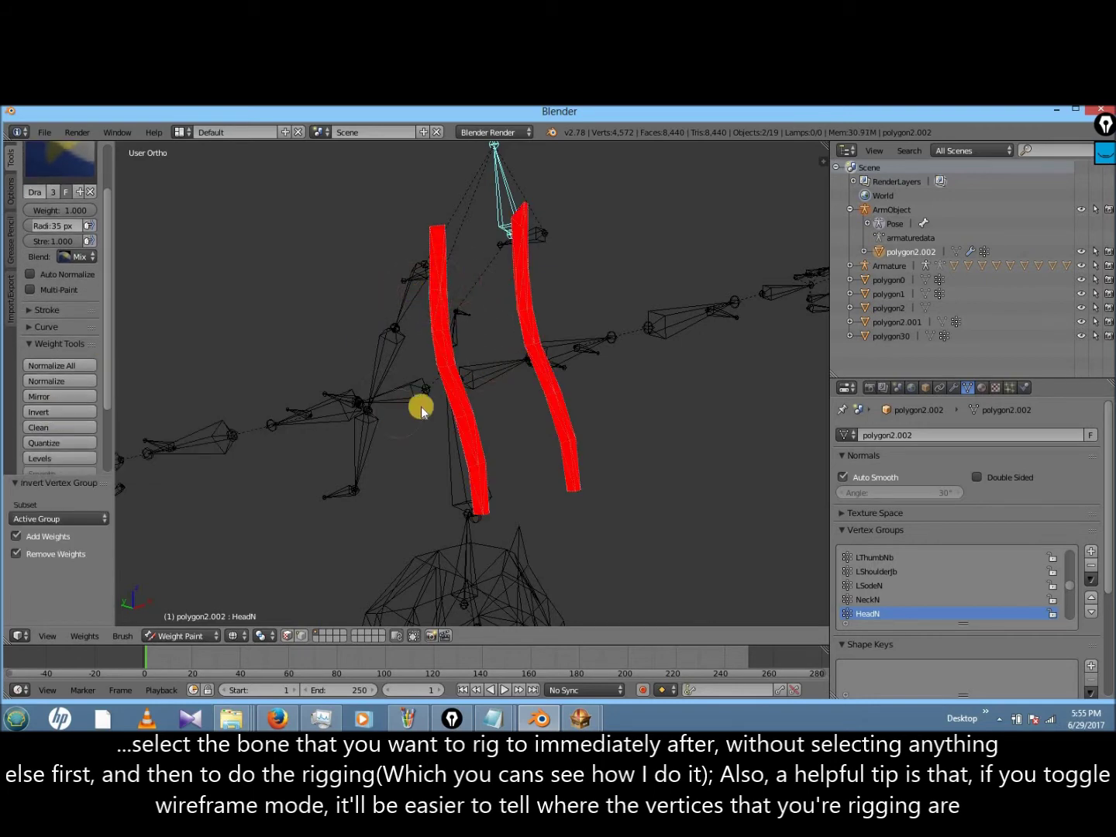
- Parent the polygon2 skirt mesh to ArmObject with automatic weights and put the armature in Pose Mode
left_click(172, 635)
left_click(174, 619)
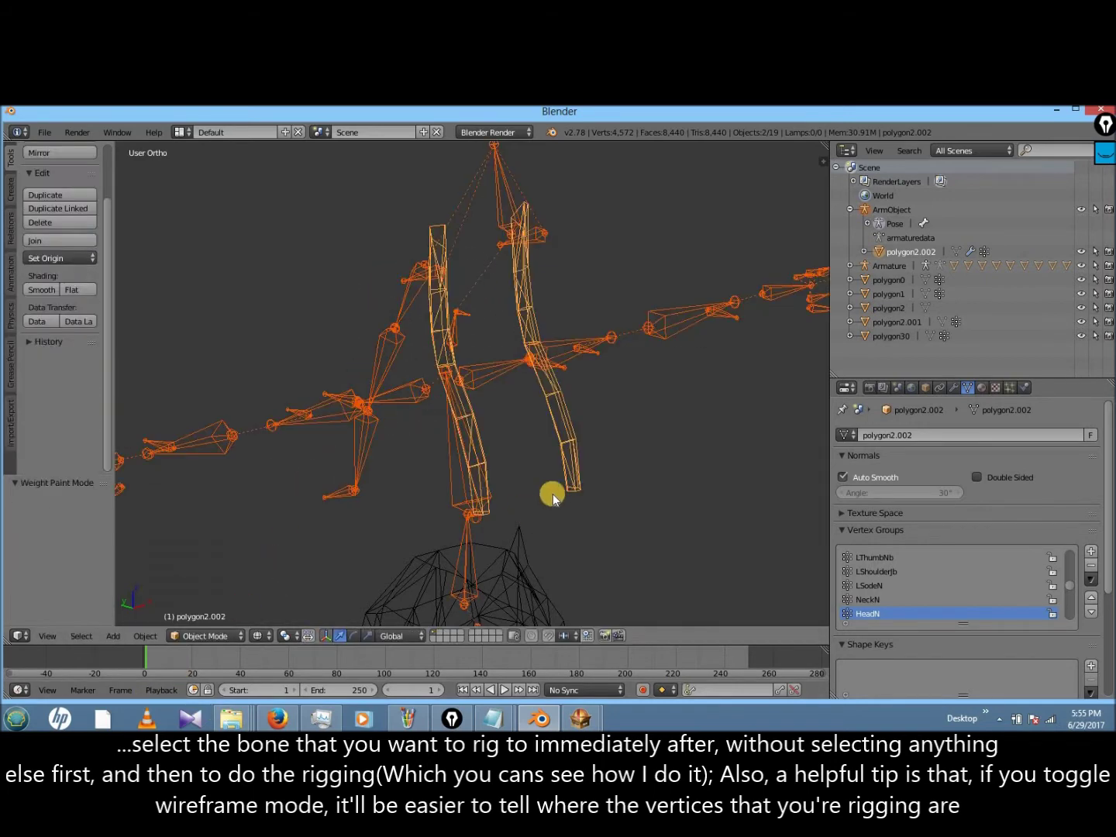
right_click(488, 317)
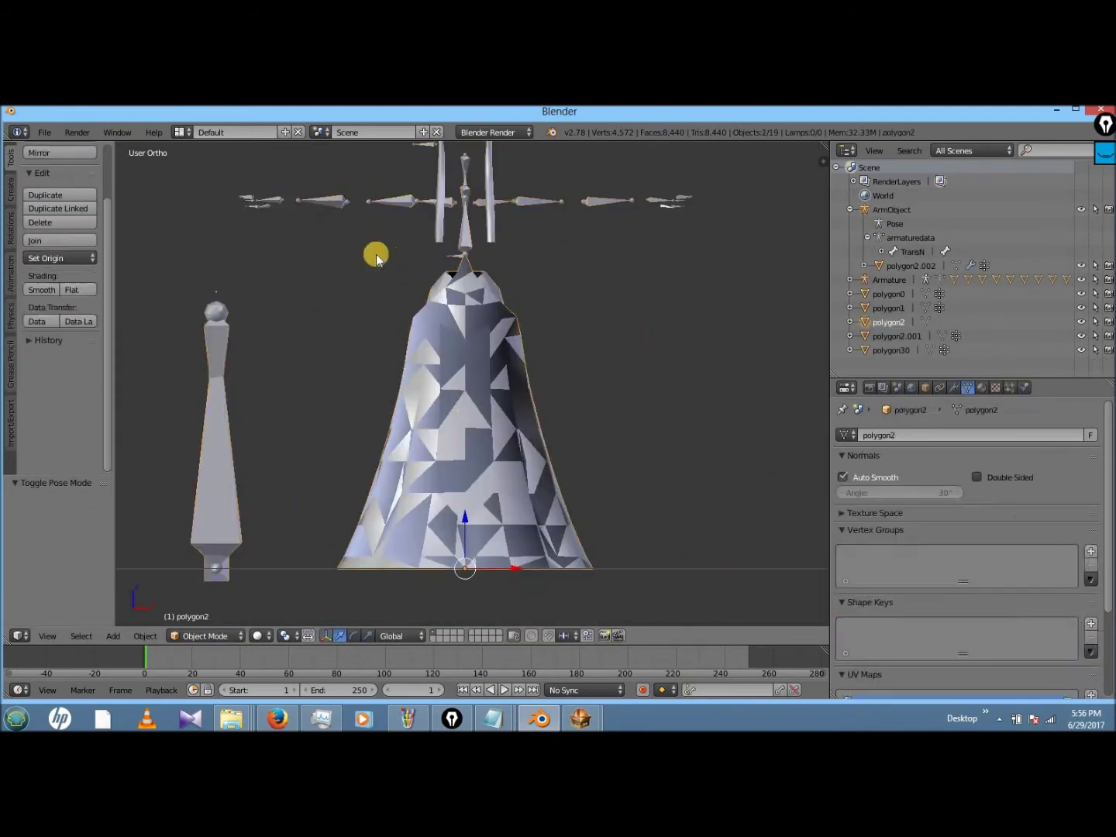
key("ctrl+p")
left_click(209, 590)
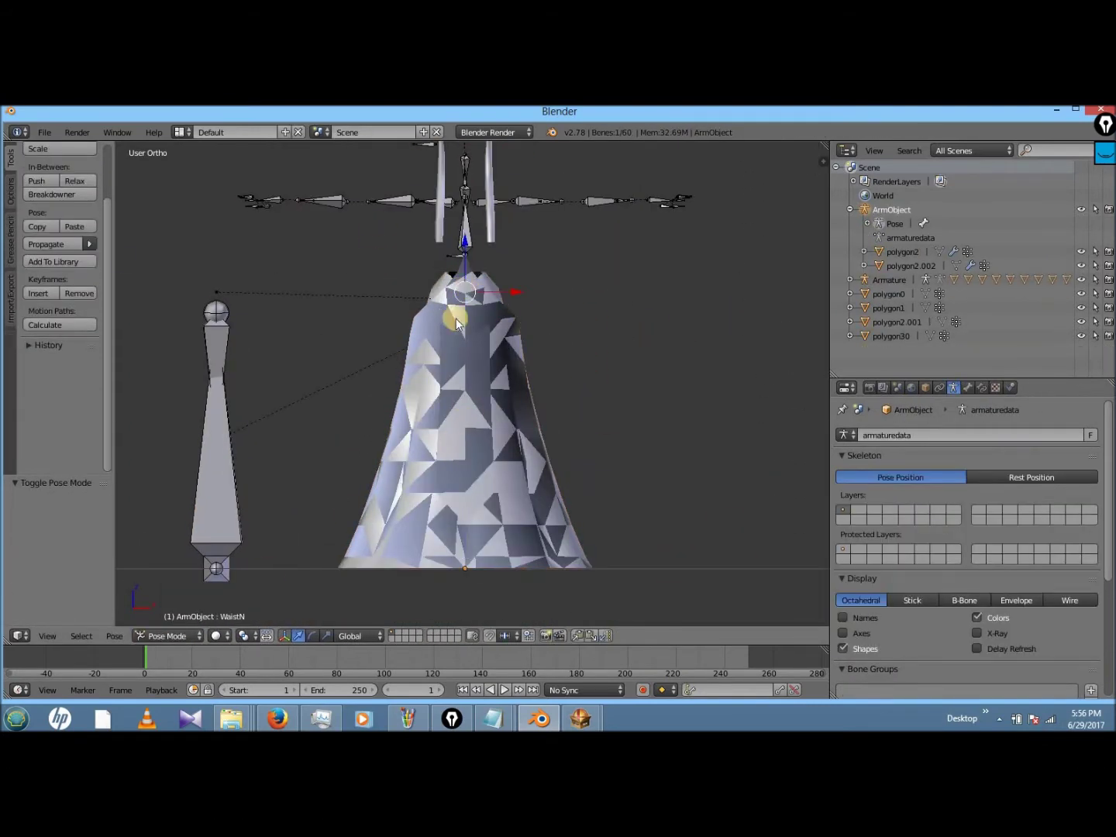
- Test the skirt's deformation by rotating the WaistN bone about the Z and X axes
key("r")
key("z")
key("x")
right_click(392, 296)
key("z")
right_click(453, 333)
- Test the skirt's deformation by rotating the LLegJ bone about the Z and X axes, and cancel the rotation
key("z")
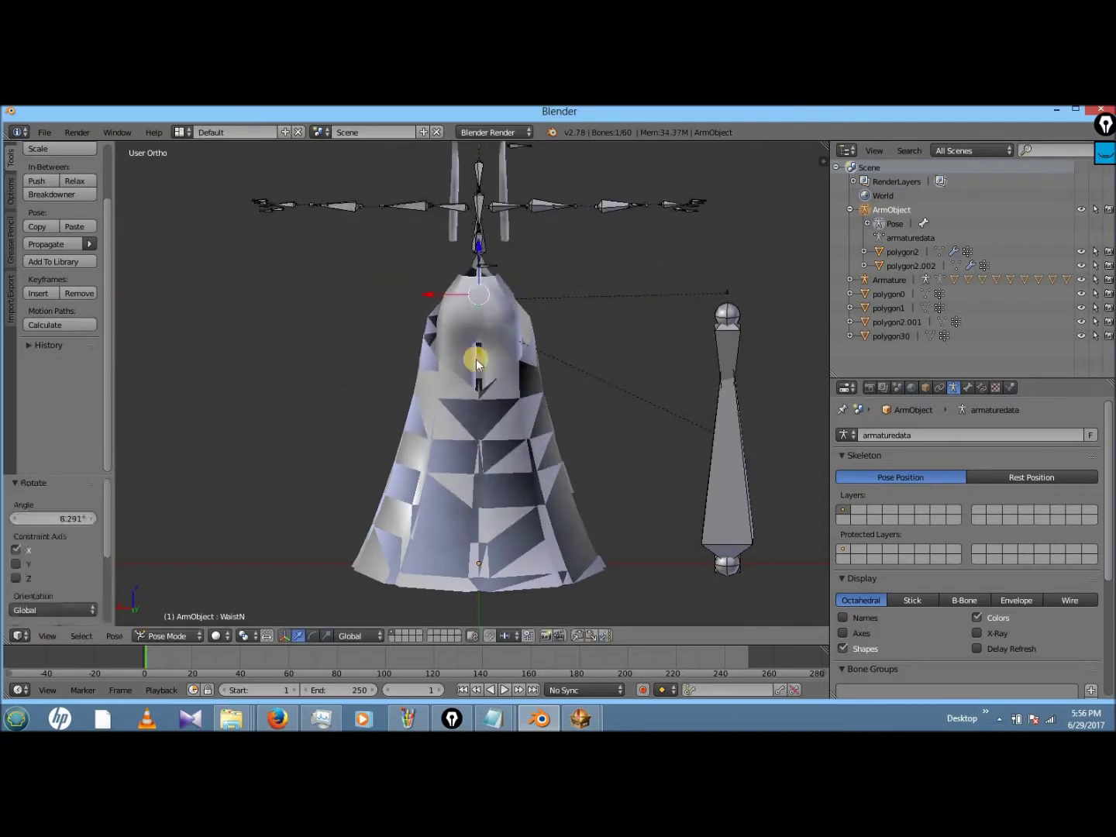
middle_click_drag(349, 286, 470, 330)
key("r")
key("z")
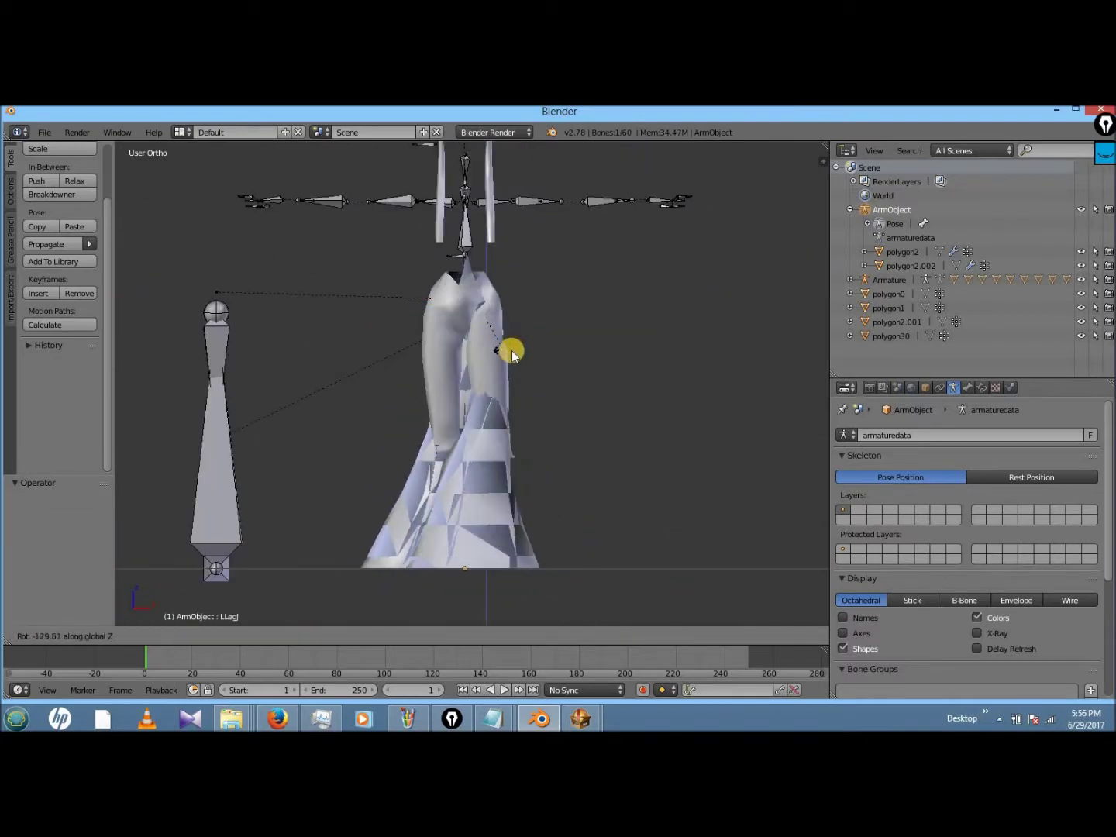
key("x")
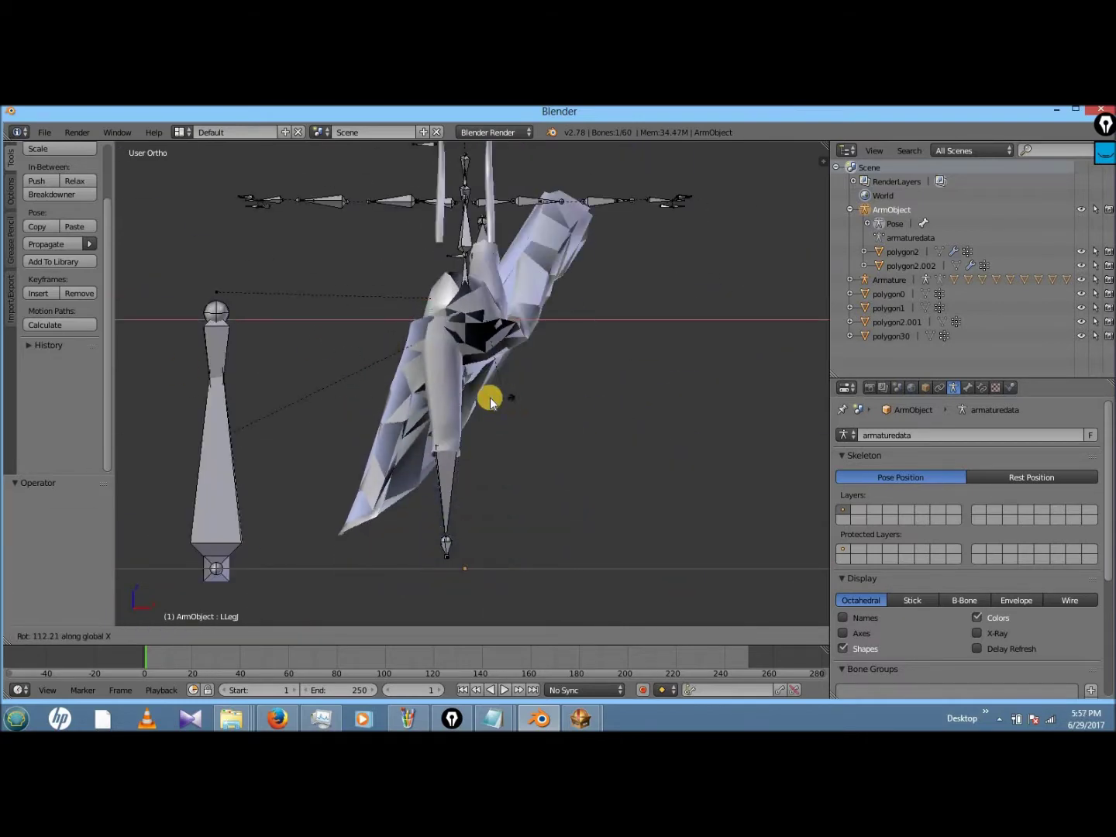
right_click(443, 362)
- Rotate the RLegJ bone about 87 degrees around the X axis and examine the skirt's deformation from the side
key("z")
key("z")
right_click(444, 366)
key("r")
key("z")
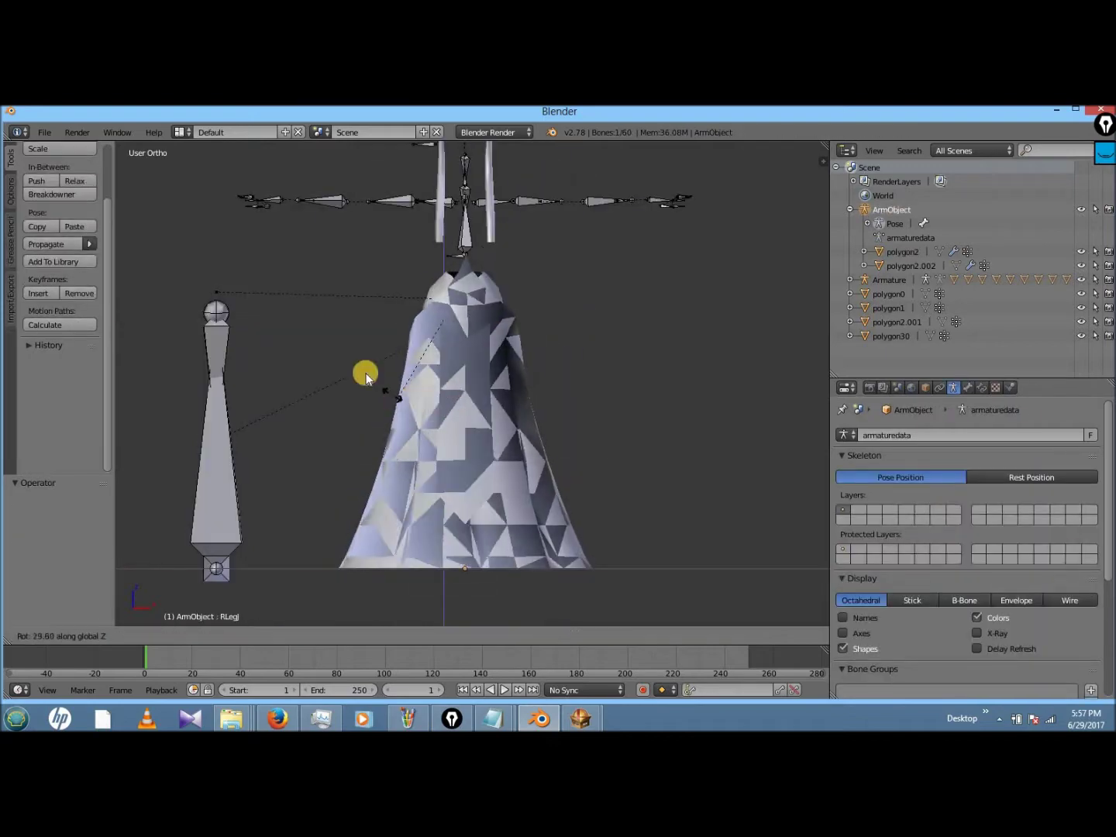
key("x")
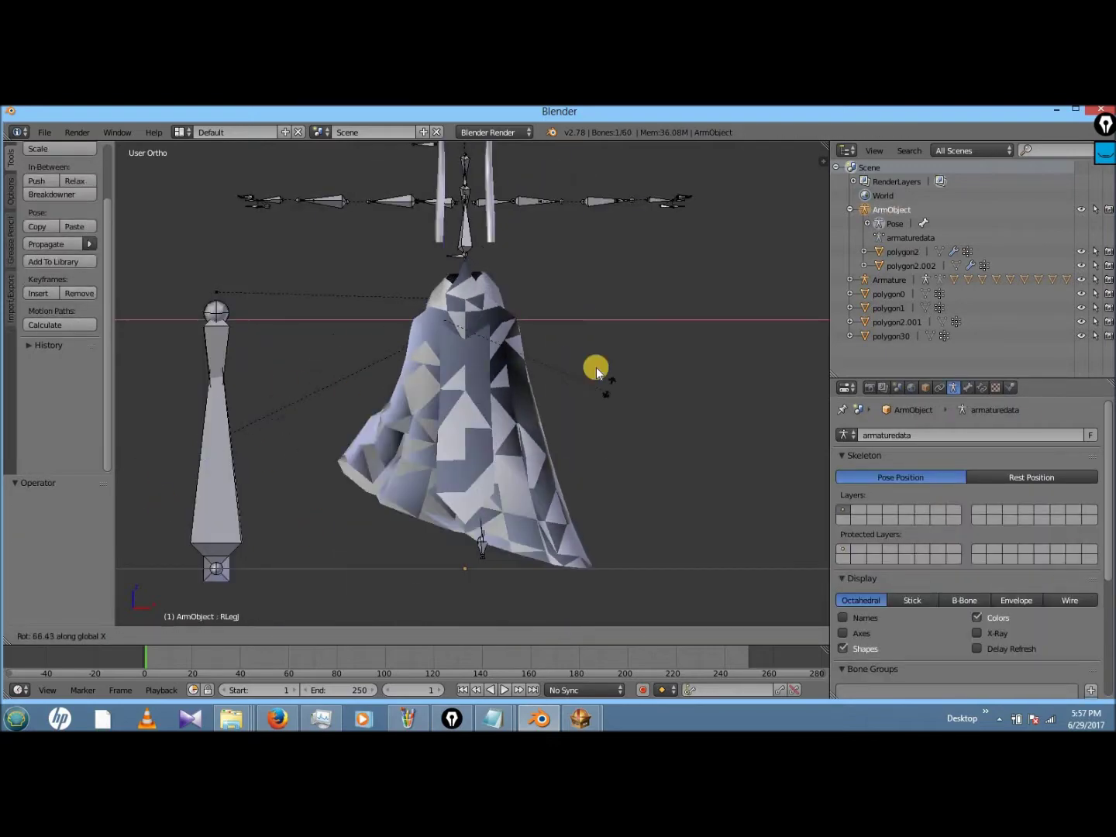
left_click(533, 340)
key("KP_4")
key("KP_4")
key("KP_4")
key("KP_4")
key("KP_4")
key("KP_4")
key("KP_4")
key("KP_4")
key("KP_4")
key("KP_4")
key("KP_4")
key("KP_4")
key("KP_4")
key("KP_4")
key("KP_4")
key("KP_4")
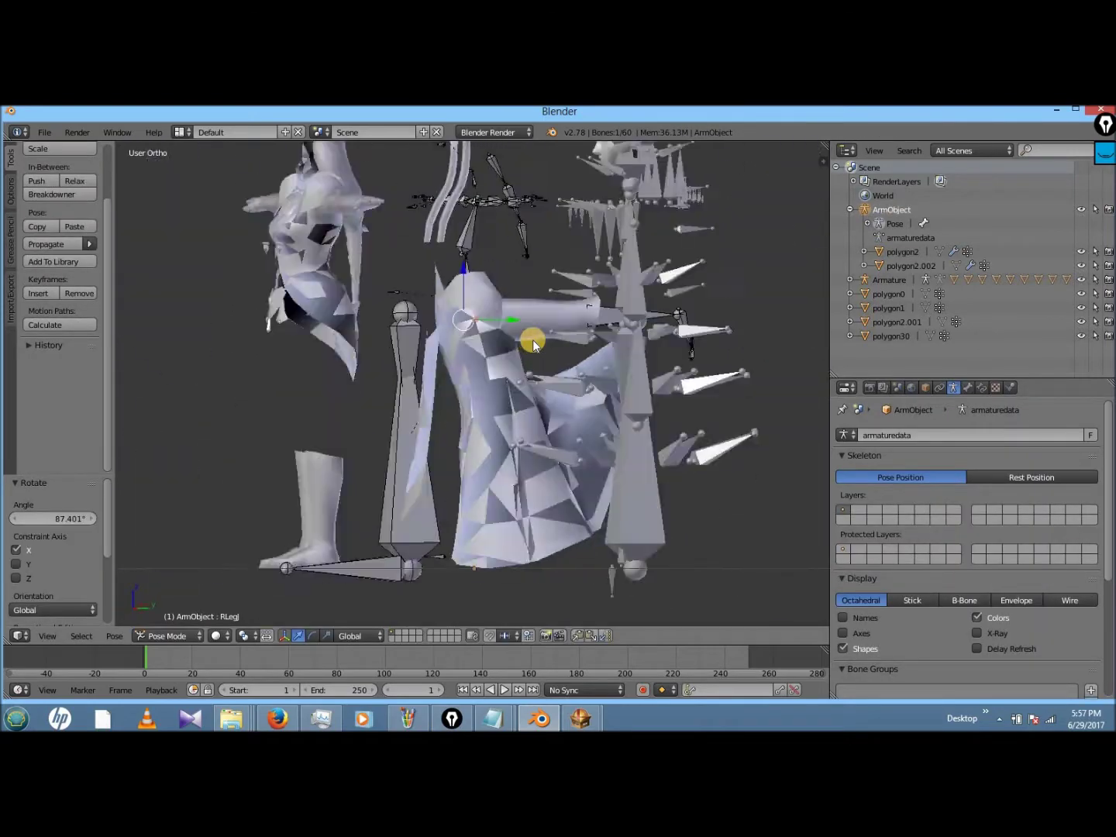
- Try rotating a bone lower in the skirt about the X axis, and undo the rotation
key("z")
right_click(448, 464)
key("z")
key("r")
key("x")
left_click(506, 475)
middle_click_drag(506, 475, 506, 475)
key("ctrl+z")
- Rotate the RLegJ bone about the X axis again to recheck how the skirt follows the leg
key("z")
right_click(443, 317)
key("z")
key("r")
right_click(415, 374)
key("z")
right_click(447, 346)
key("z")
key("r")
key("x")
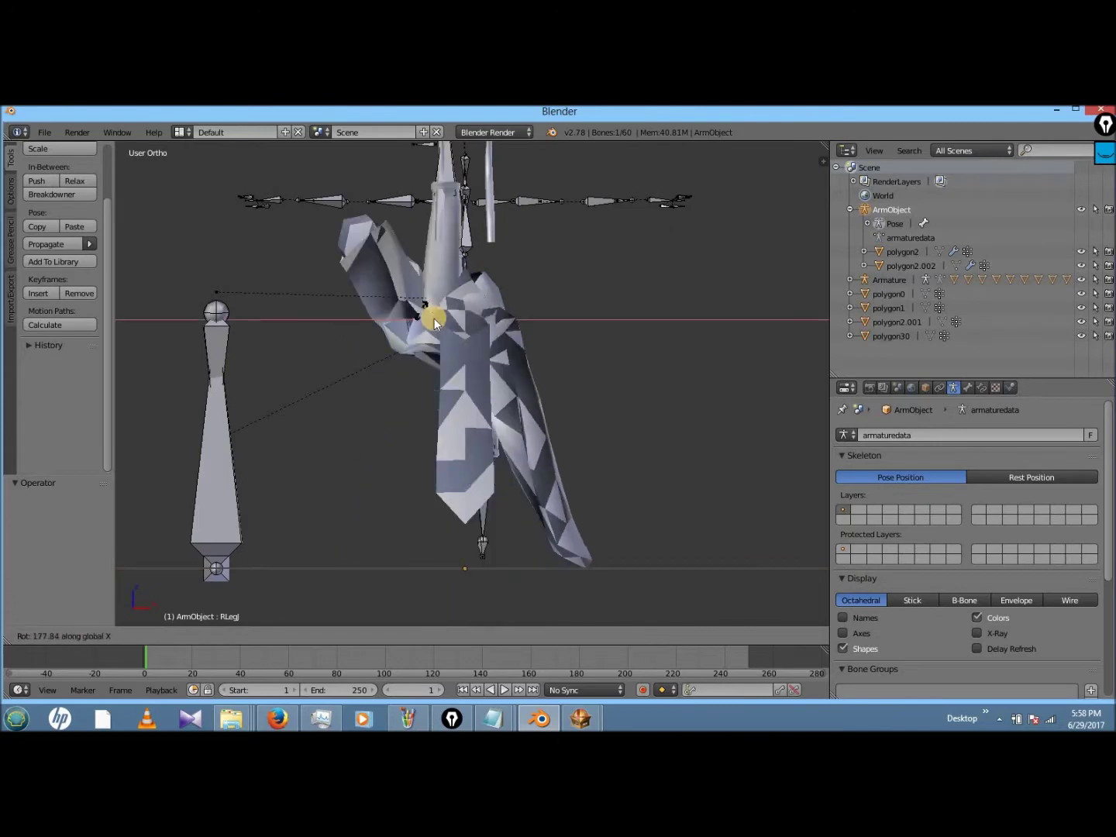
left_click(536, 338)
key("ctrl+KP_1")
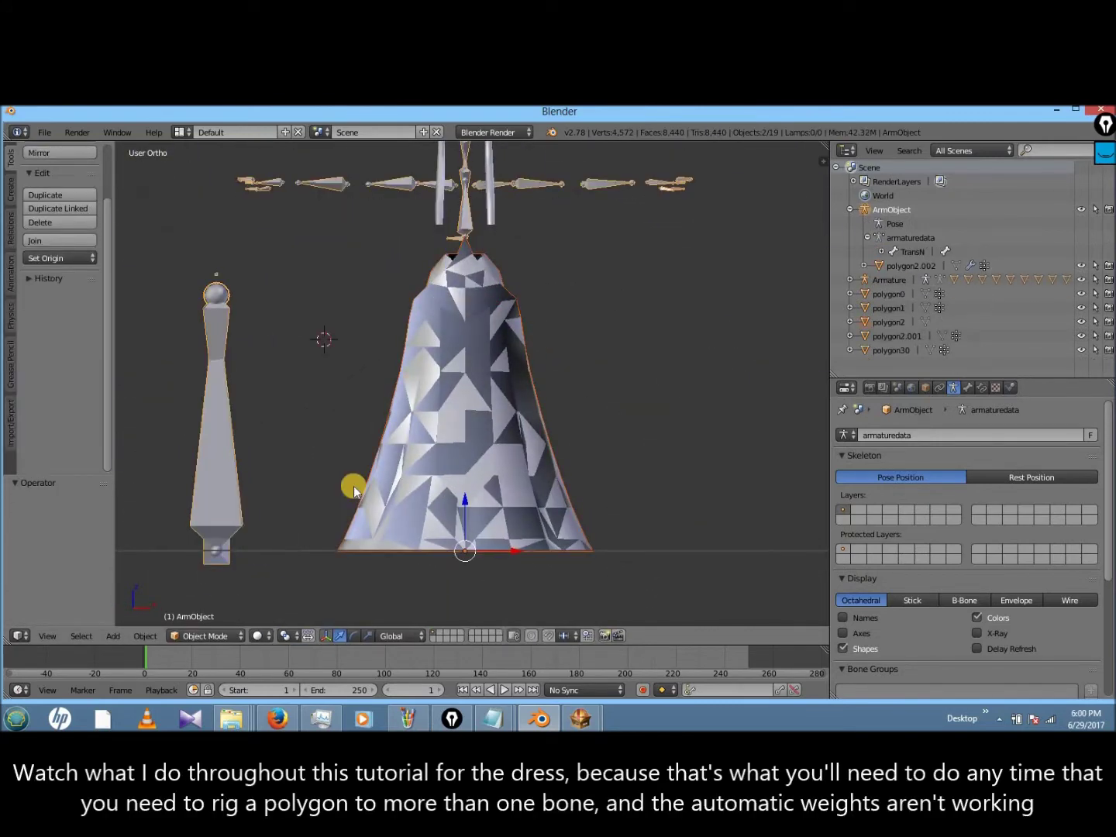
- Return both the polygon2.002 strands mesh and ArmObject to Object Mode
right_click(352, 491)
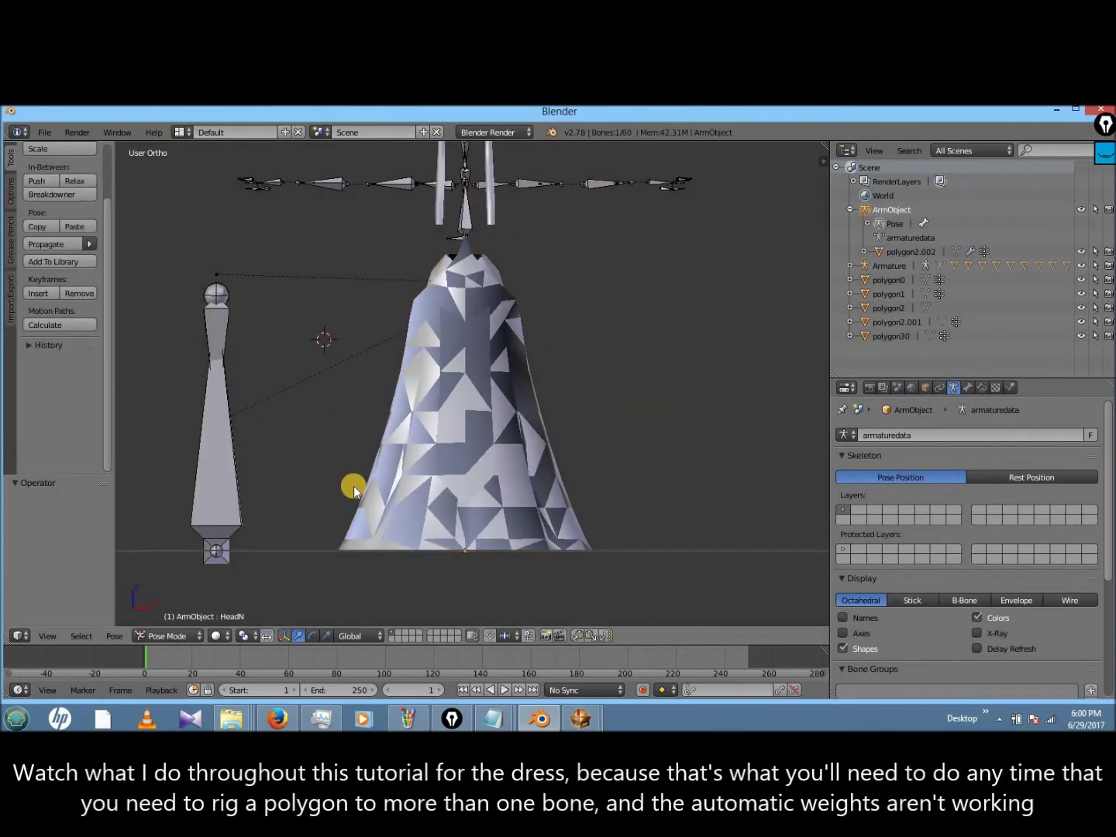
key("ctrl+Tab")
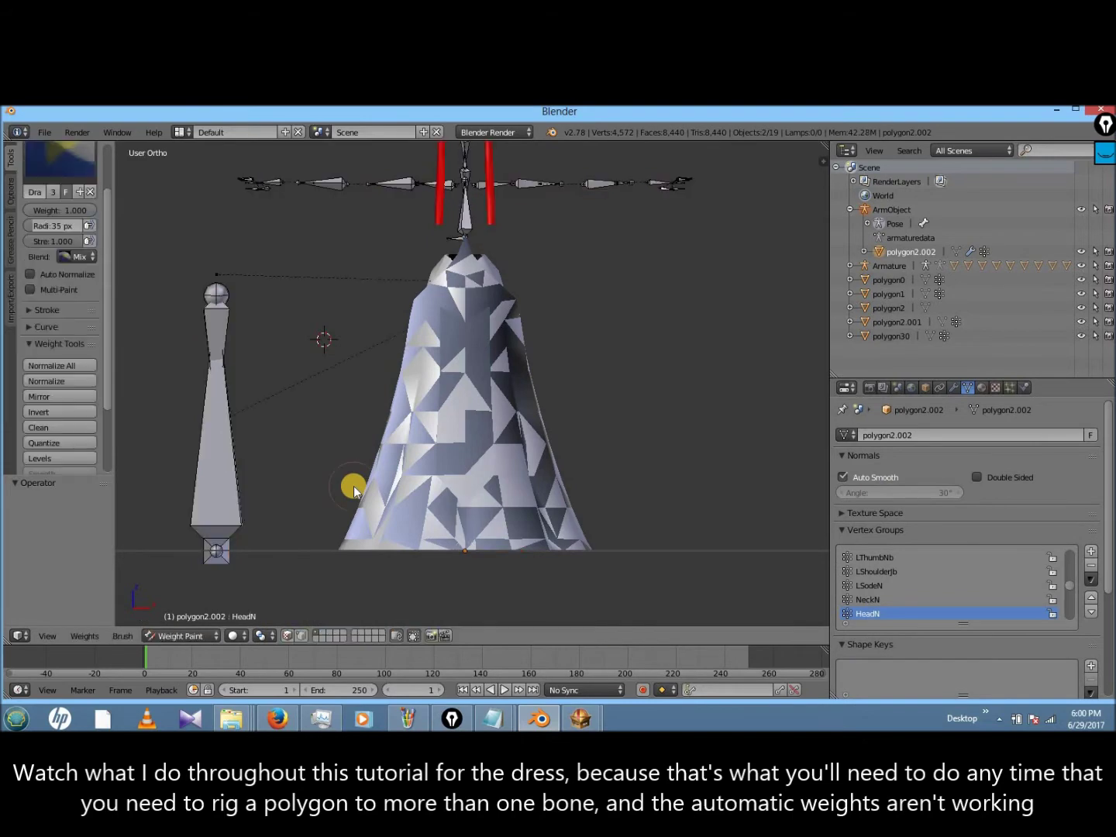
left_click(185, 618)
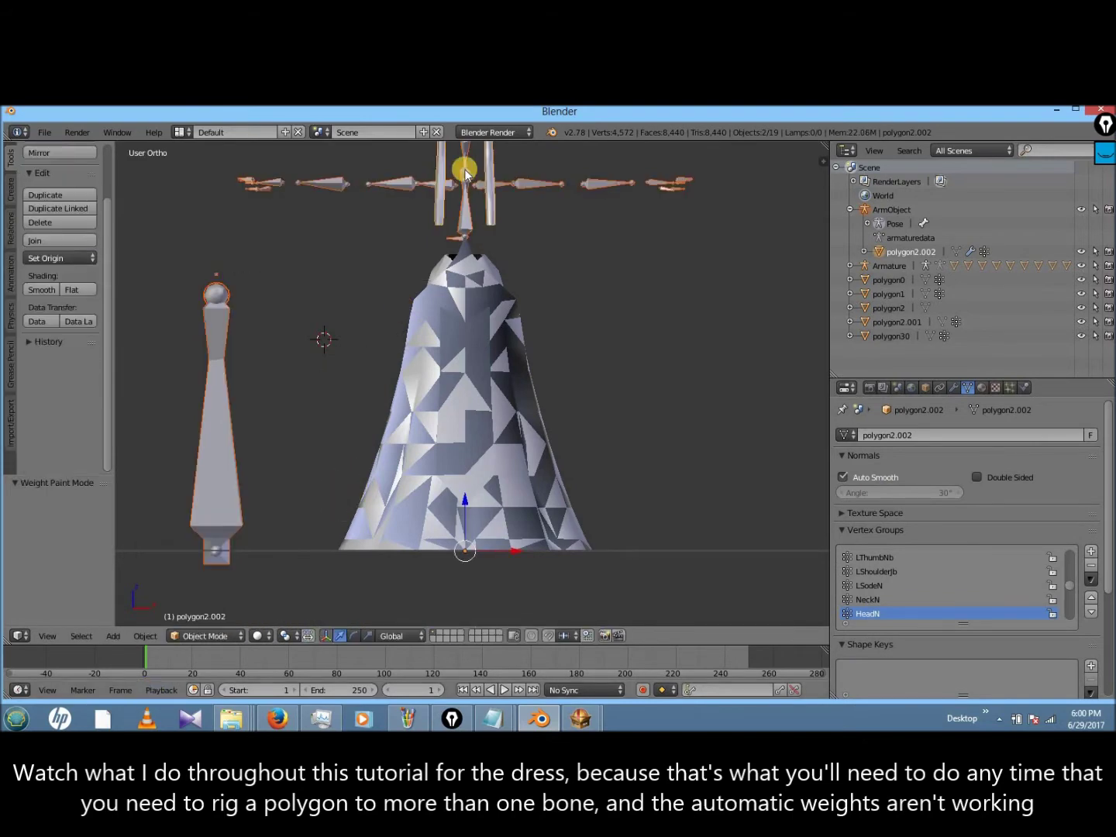
right_click(465, 169)
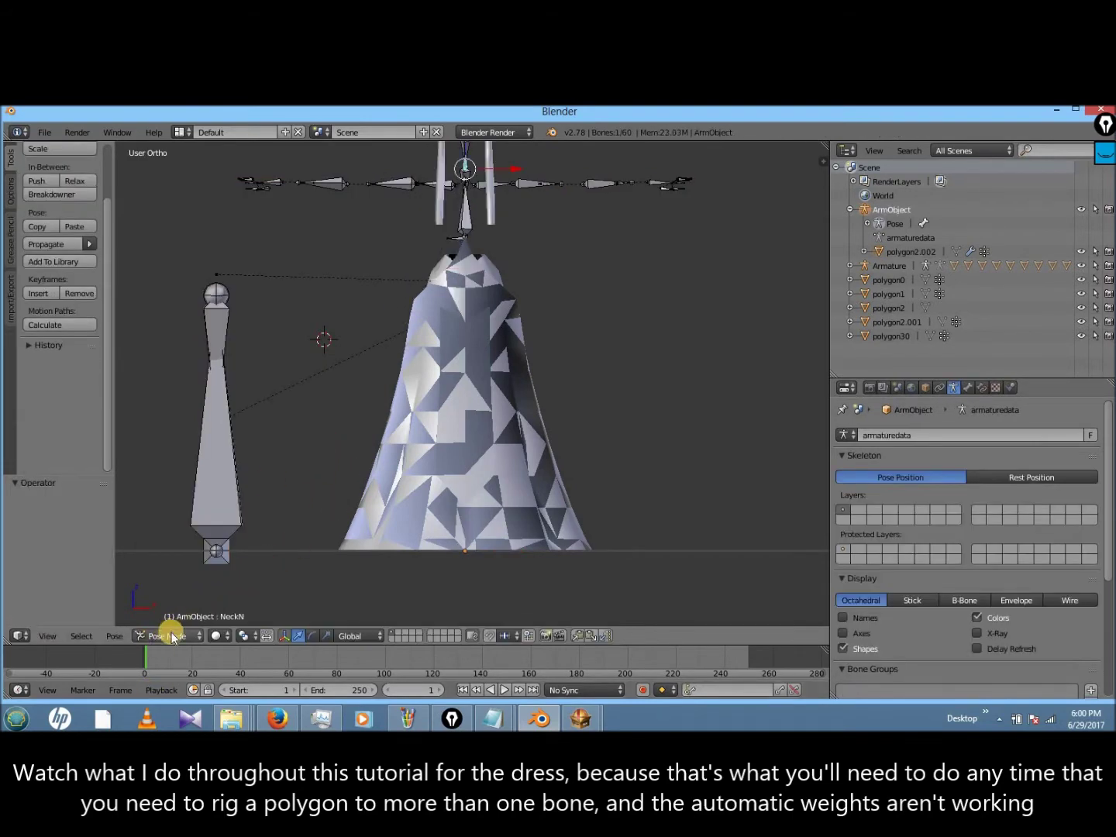
left_click(172, 637)
left_click(178, 617)
- Rename the rigged strands object polygon2.002 as Bangs and the arms mesh polygon2.001 as Arms
double_click(899, 266)
type("Bangs")
key("Return")
scroll(465, 359, "down", 5)
double_click(898, 335)
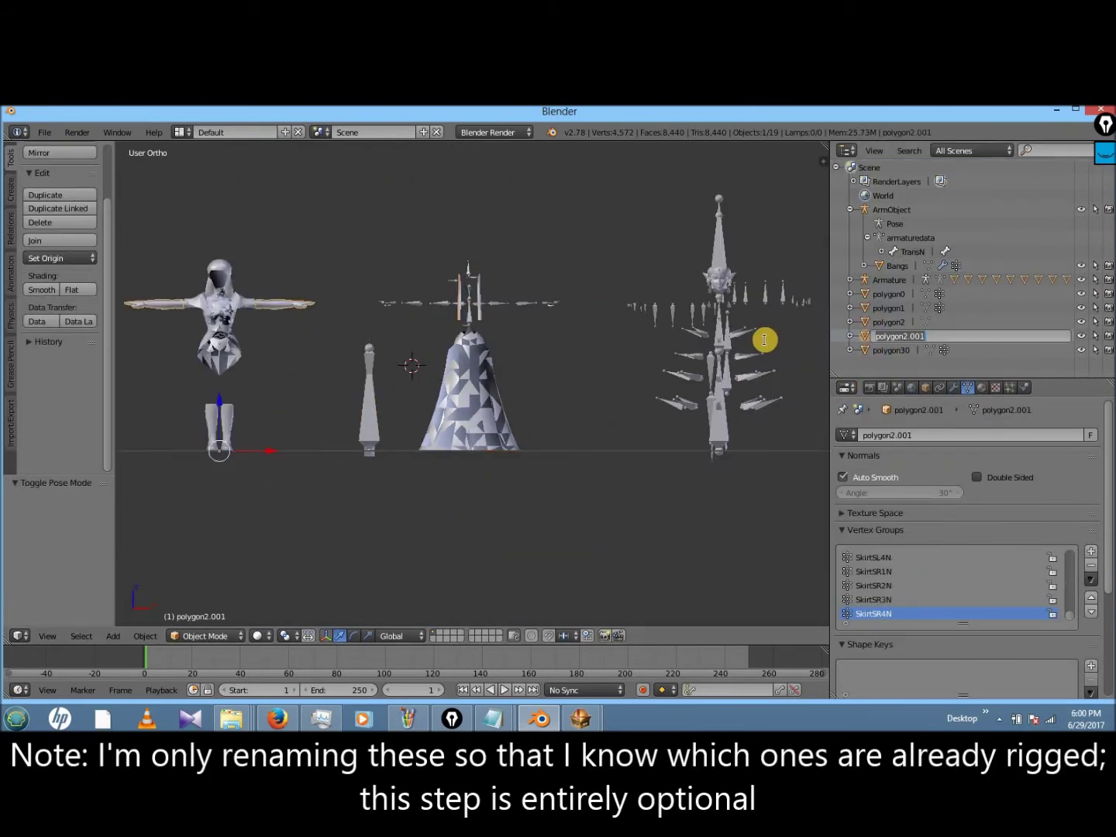
- Select the outer skirt's linked geometry in polygon2 and separate it into its own object
scroll(582, 294, "up", 5)
left_click(888, 336)
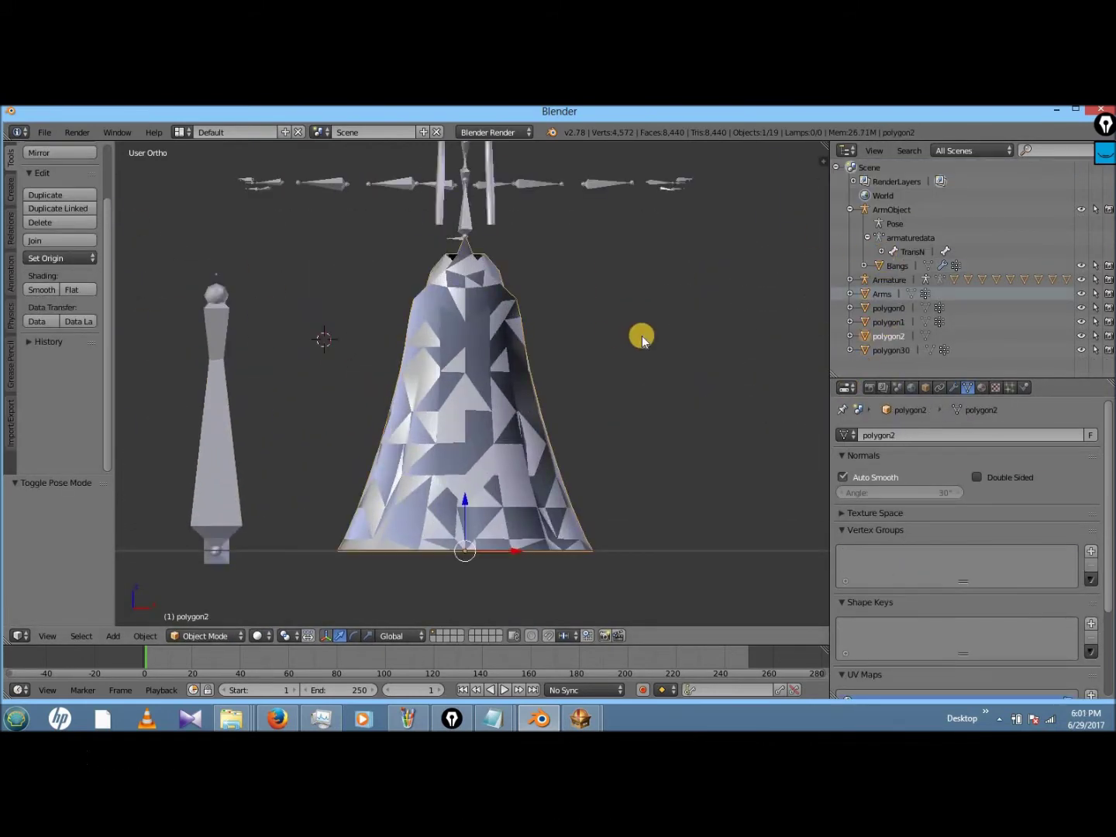
left_click(220, 603)
right_click(422, 388)
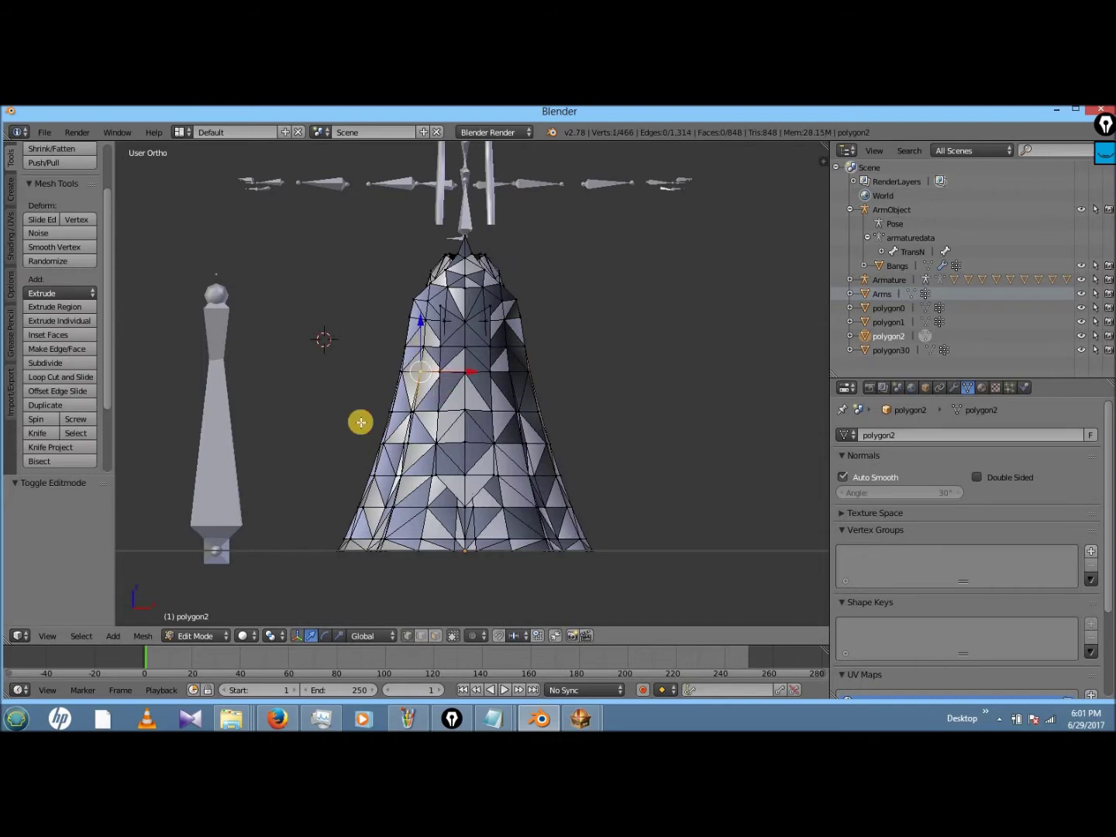
key("ctrl+l")
key("KP_4")
key("KP_4")
key("KP_4")
key("KP_4")
key("KP_4")
key("KP_4")
key("KP_4")
key("KP_4")
key("KP_4")
key("KP_4")
key("KP_4")
key("KP_4")
key("KP_4")
key("KP_4")
key("KP_4")
key("KP_4")
key("KP_4")
key("KP_4")
key("KP_4")
key("KP_4")
middle_click_drag(375, 419, 373, 468)
left_click(143, 636)
mouse_move(178, 454)
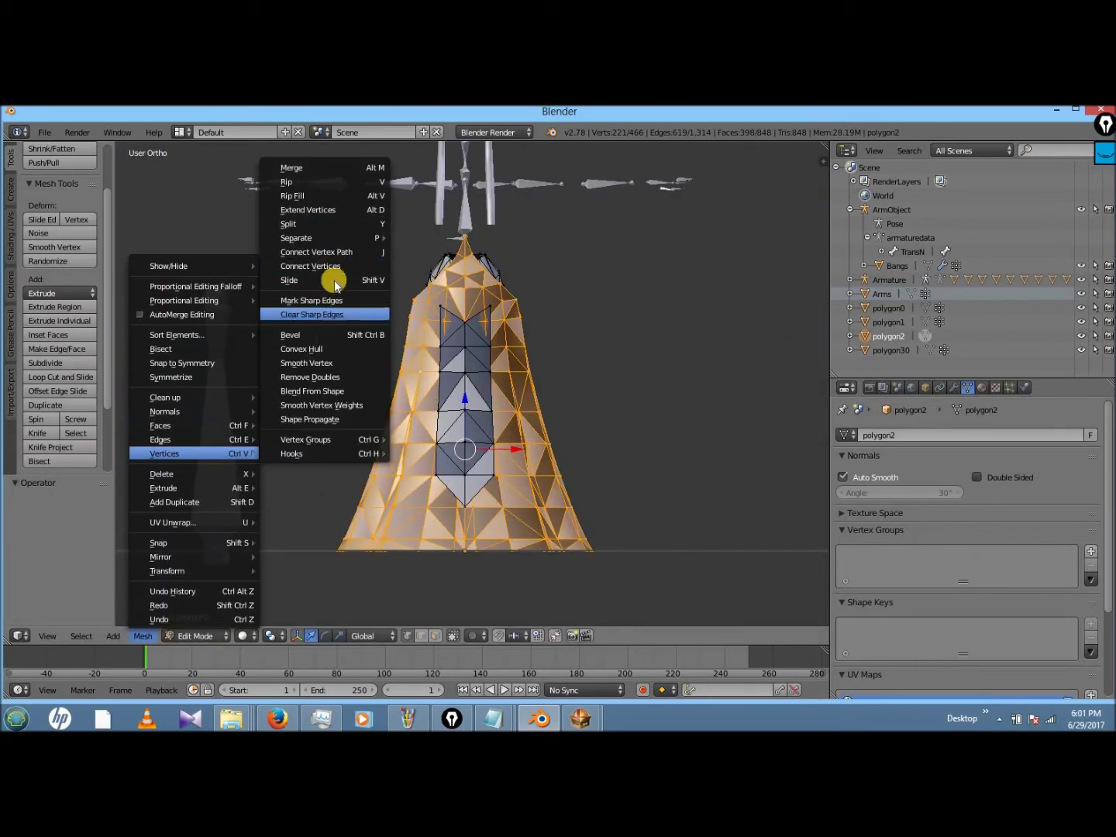
left_click(441, 236)
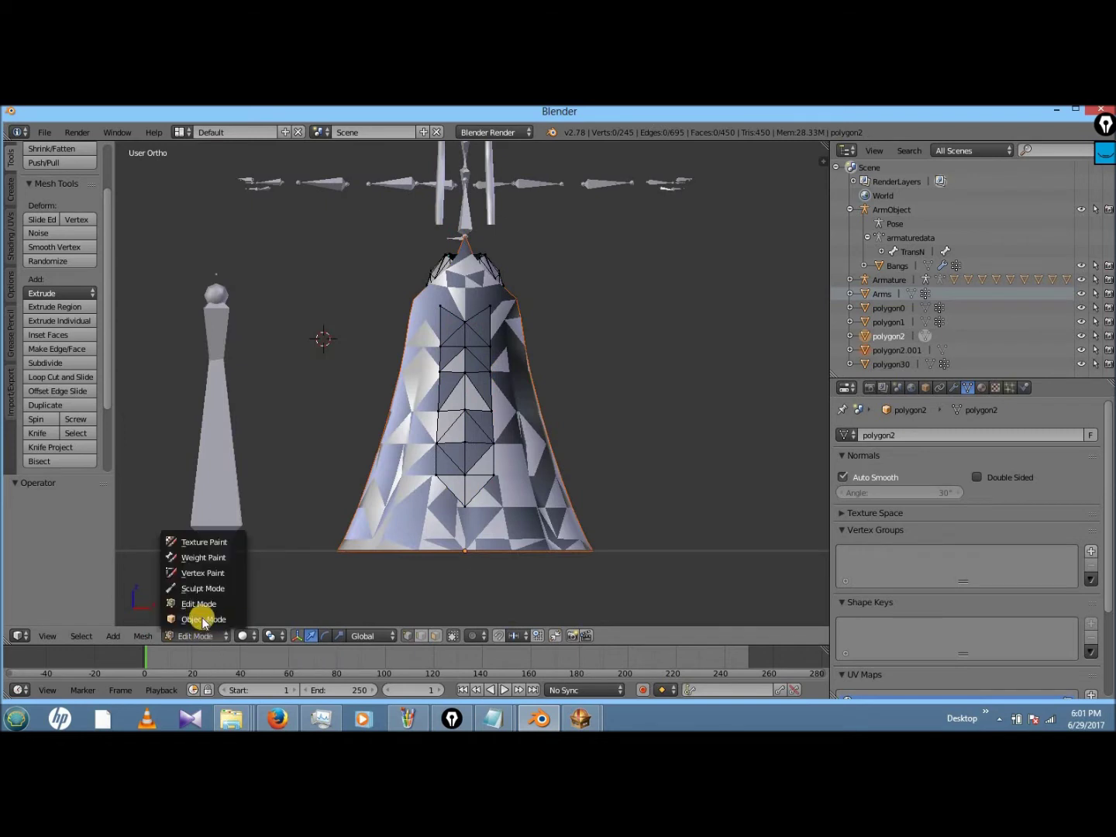
- Return to Object Mode and move the separated skirt polygon2.001 along the X axis, away from the leg bones
left_click(199, 624)
right_click(353, 513)
key("g")
key("x")
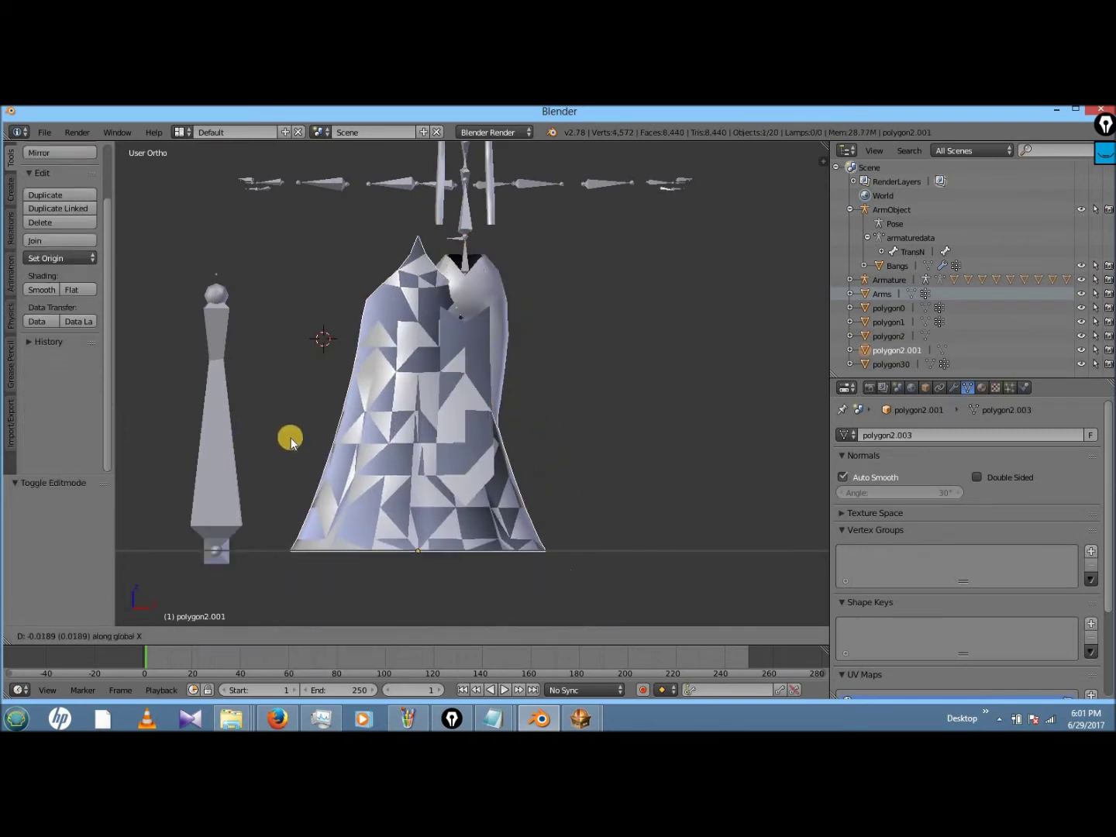
left_click(291, 438)
- Select the narrow cloth strip hanging in front of the legs in polygon2 and separate it into its own object
key("Tab")
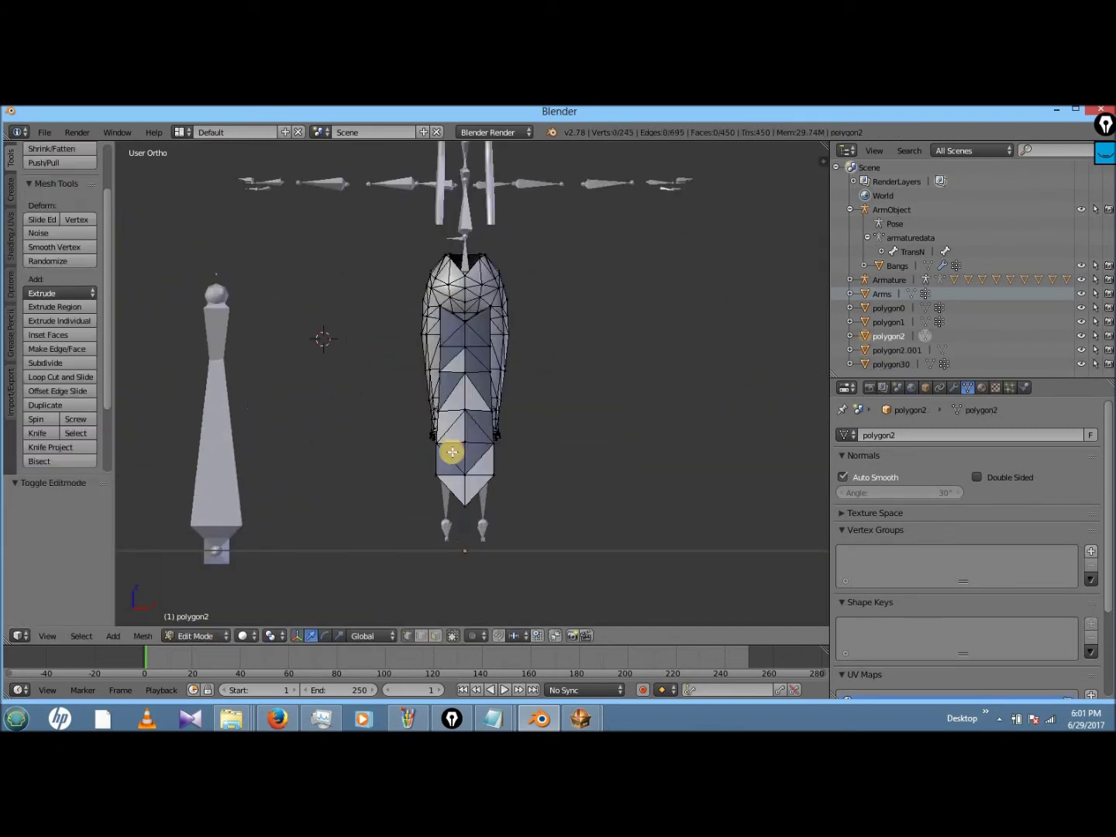
key("g")
key("x")
left_click(508, 420)
key("ctrl+z")
left_click(136, 637)
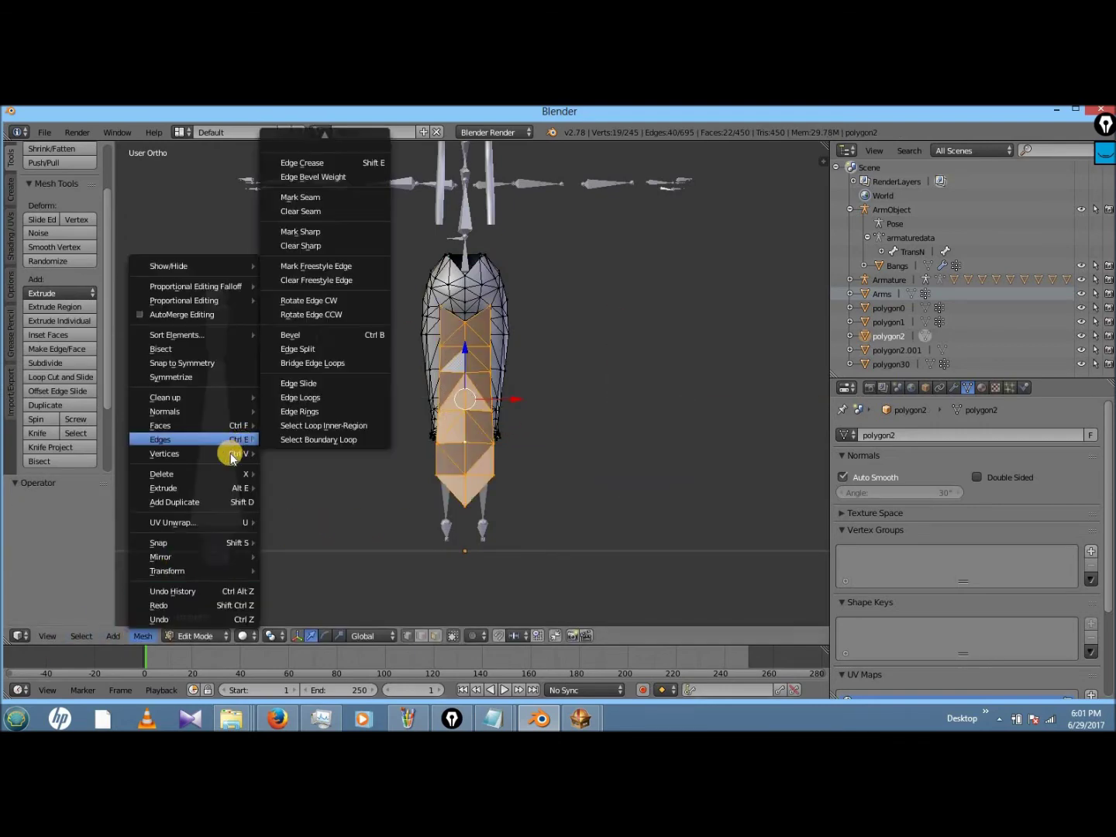
left_click(416, 238)
- Return to Object Mode and move the separated strip polygon2.002 by -0.25 along the X axis
key("Tab")
right_click(464, 401)
key("g")
key("x")
key("minus")
key("period")
key("2")
key("5")
key("Return")
scroll(533, 531, "down", 4)
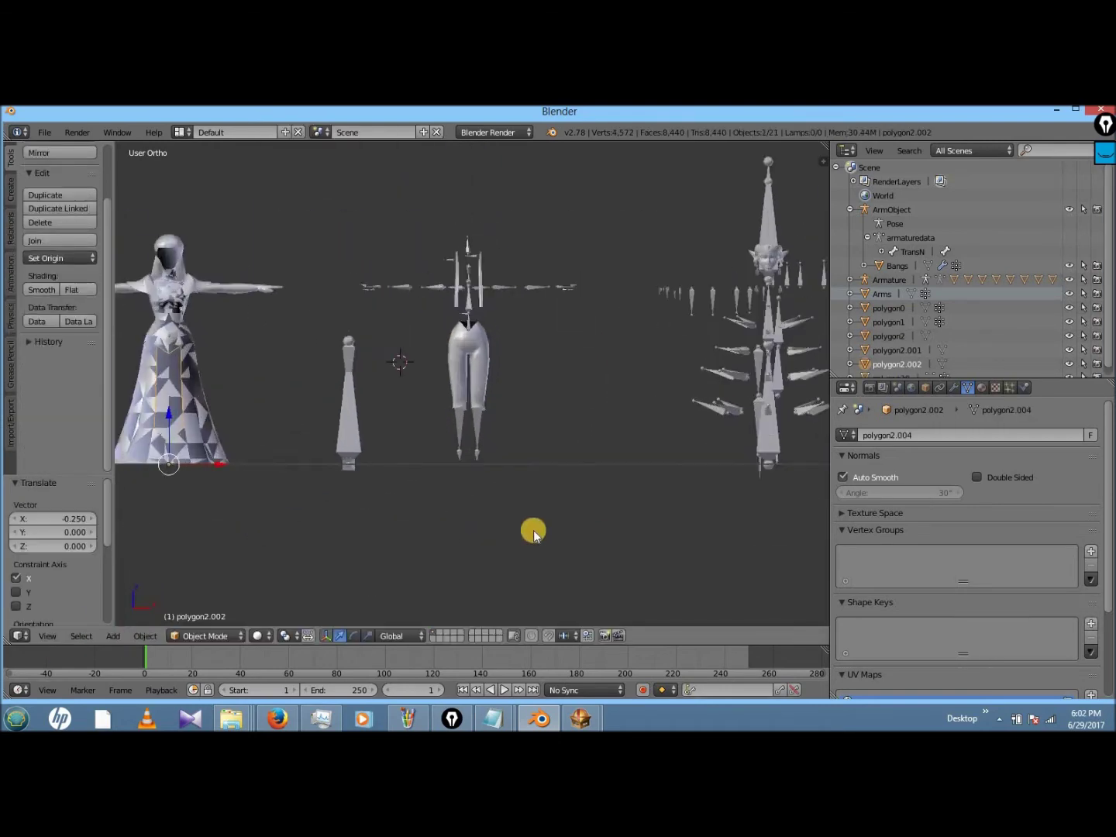
- Parent the legs mesh polygon2 to ArmObject with automatic weights
scroll(533, 530, "up", 5)
key("KP_4")
key("KP_4")
key("KP_4")
key("KP_4")
key("KP_4")
key("KP_6")
key("KP_6")
key("KP_6")
key("KP_6")
key("KP_6")
key("z")
right_click(473, 291)
right_click(465, 206, "shift")
key("z")
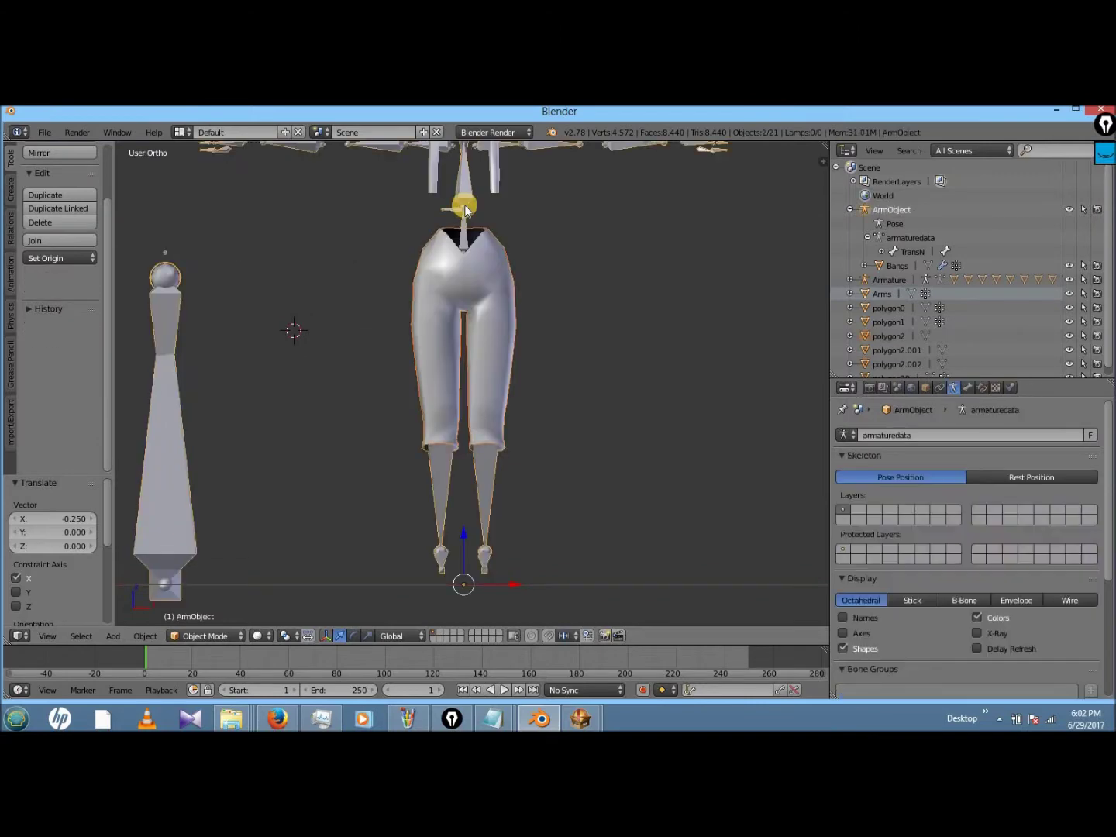
left_click(368, 321)
- Try rotating the RLegJ bone in Pose Mode by about 63° around Y to test the legs mesh, and undo the rotation
key("ctrl+Tab")
right_click(438, 287)
key("z")
key("z")
key("r")
key("z")
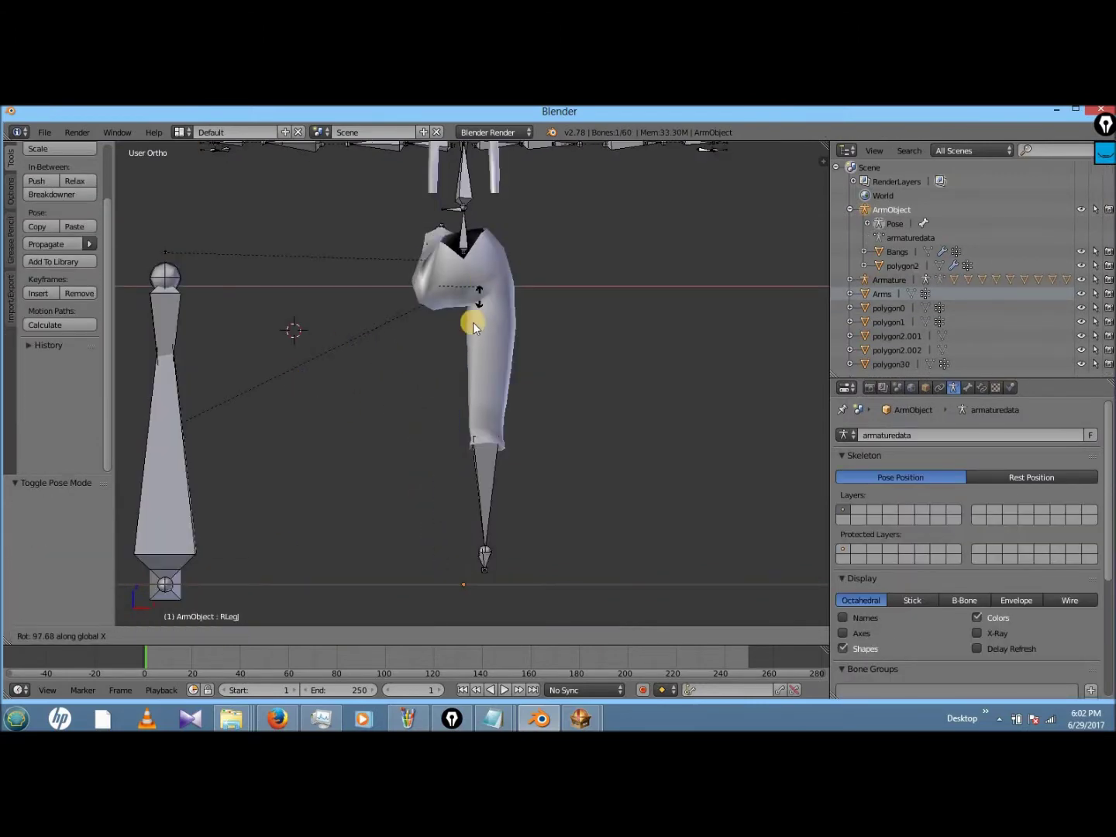
left_click(367, 307)
key("KP_4")
key("KP_4")
key("KP_4")
key("KP_4")
key("KP_4")
key("KP_4")
key("KP_4")
key("KP_4")
key("KP_4")
key("KP_4")
key("KP_4")
key("KP_4")
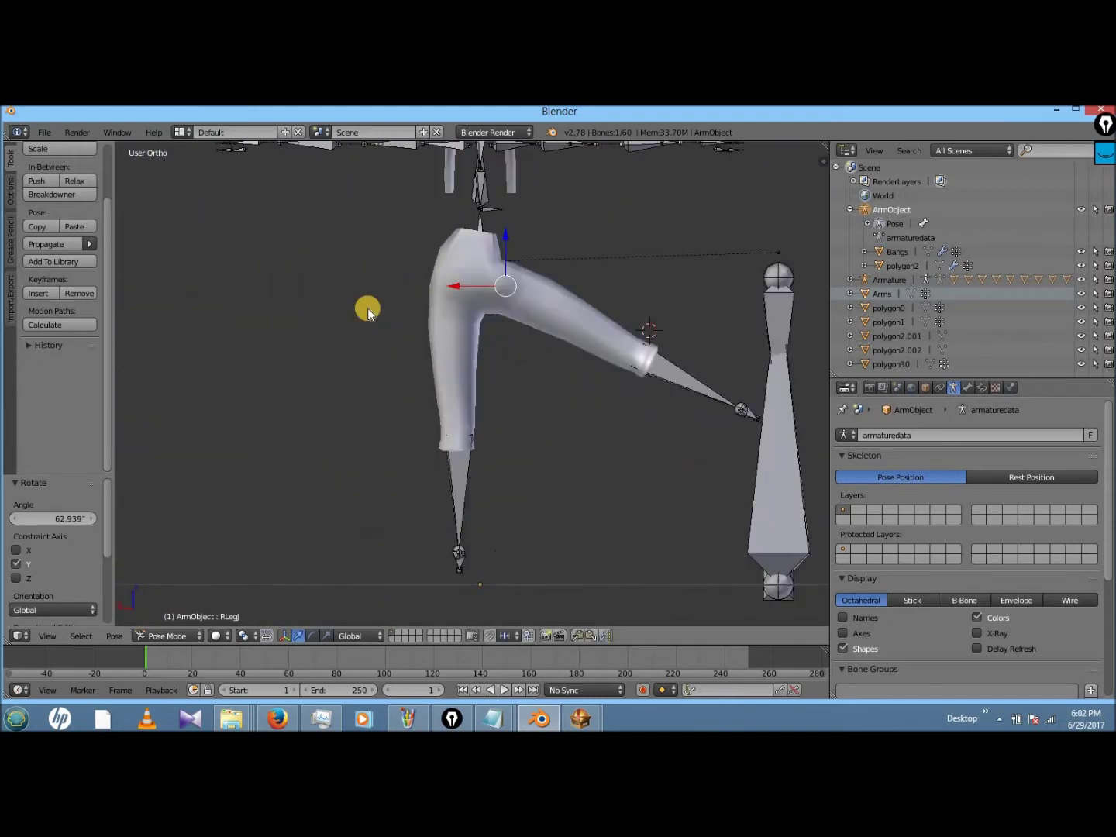
key("ctrl+z")
- Try rotating the RLegJ bone about X and the RKneeJ bone about Y, cancelling both rotations
key("r")
key("z")
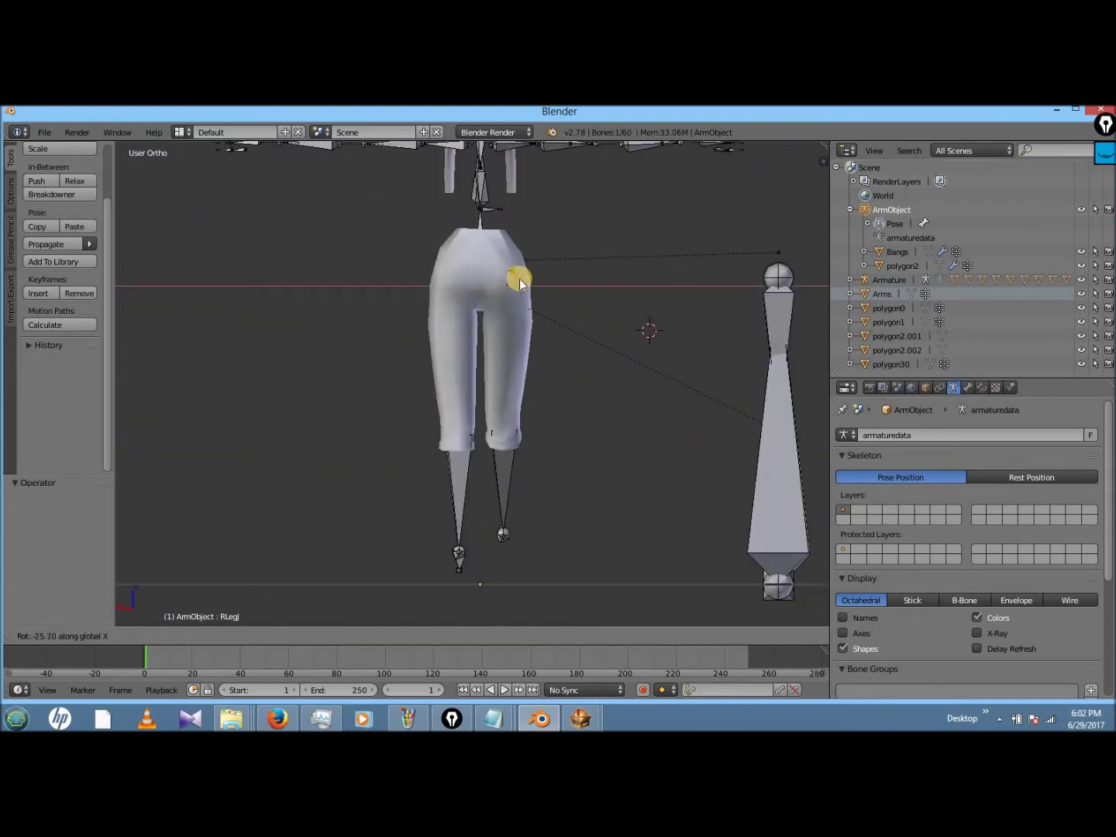
right_click(519, 381)
right_click(504, 393)
key("z")
key("z")
right_click(504, 456)
right_click(504, 457)
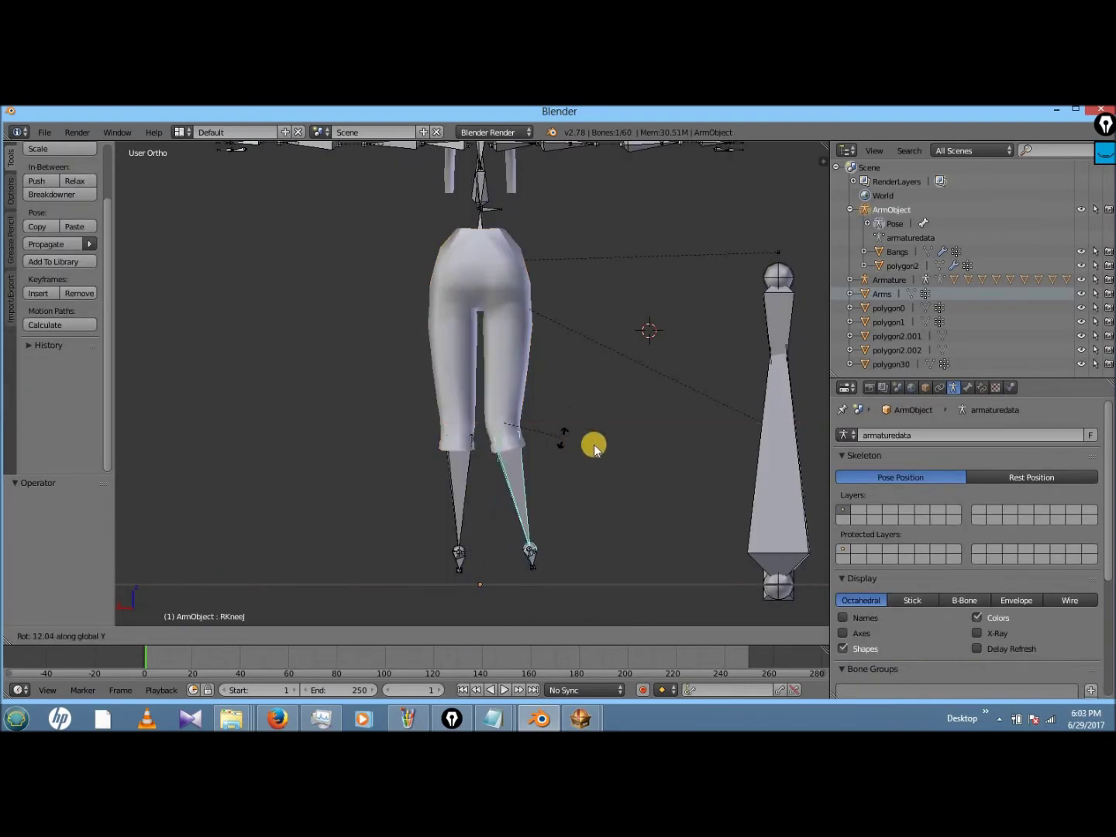
- Try rotating the WaistN bone about the Z axis in both directions, reverting each rotation
right_click(483, 237)
key("r")
key("z")
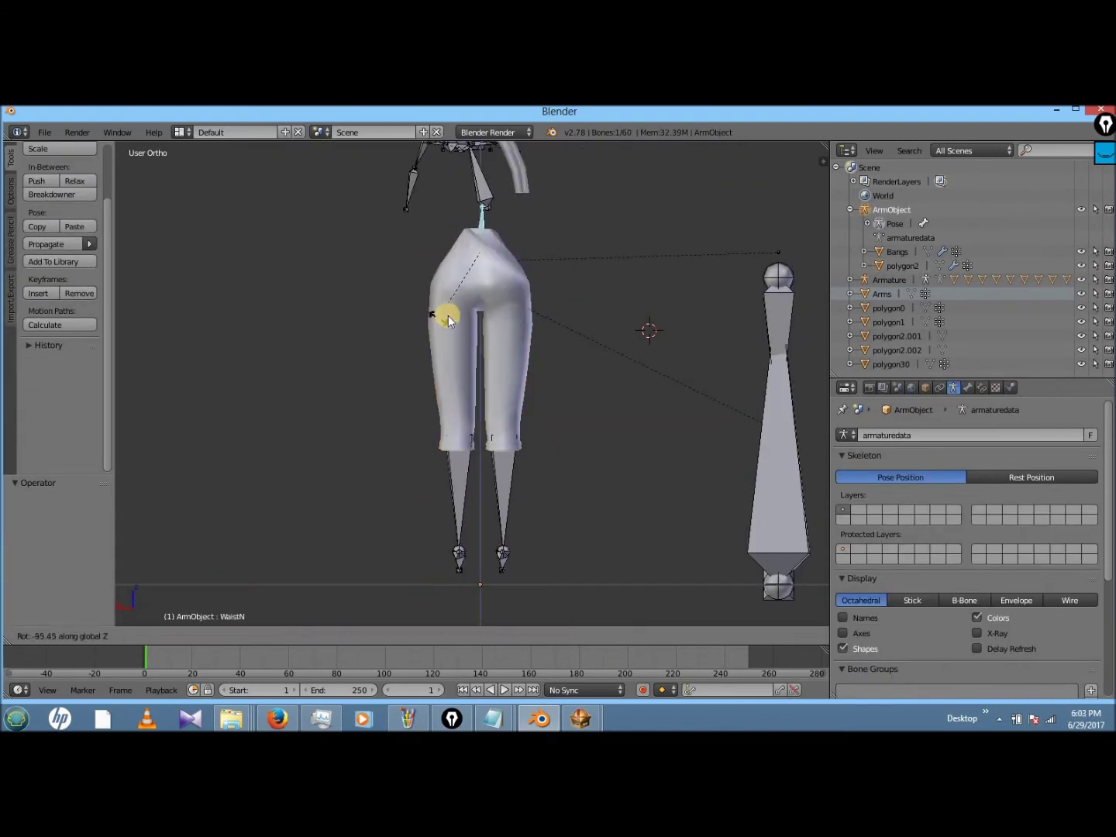
left_click(459, 316)
key("ctrl+z")
key("r")
key("z")
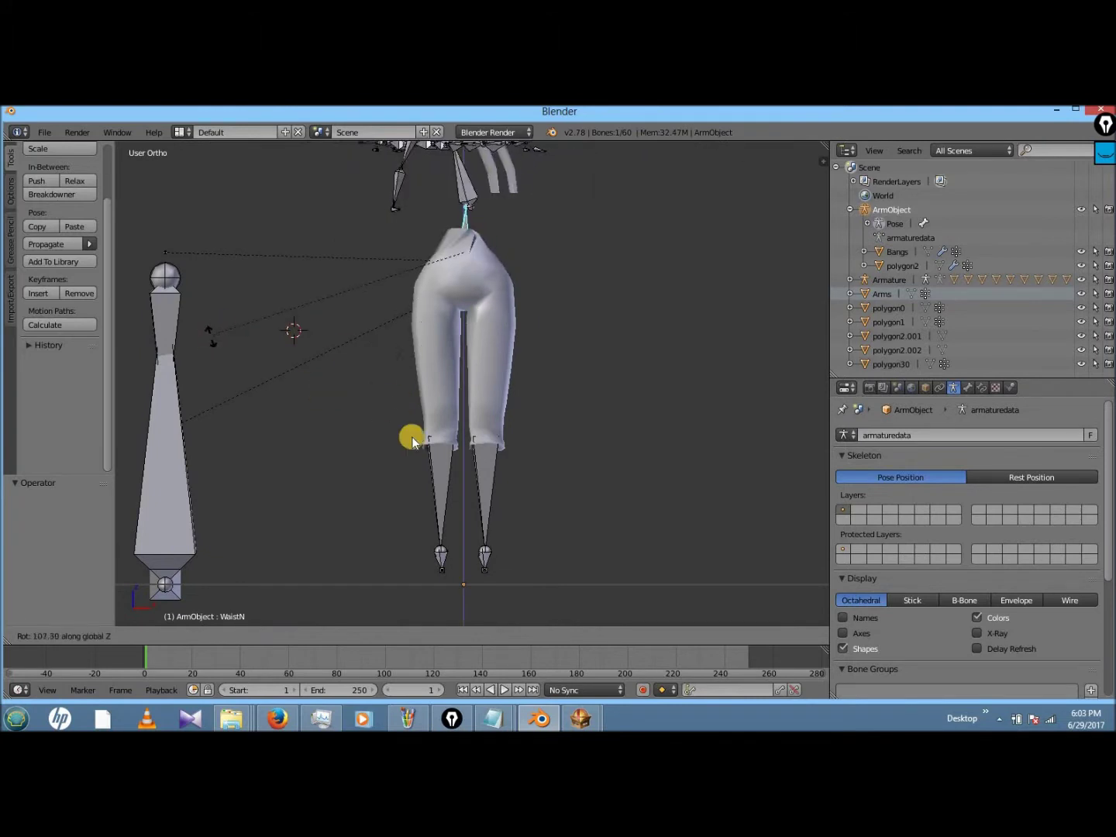
left_click(817, 446)
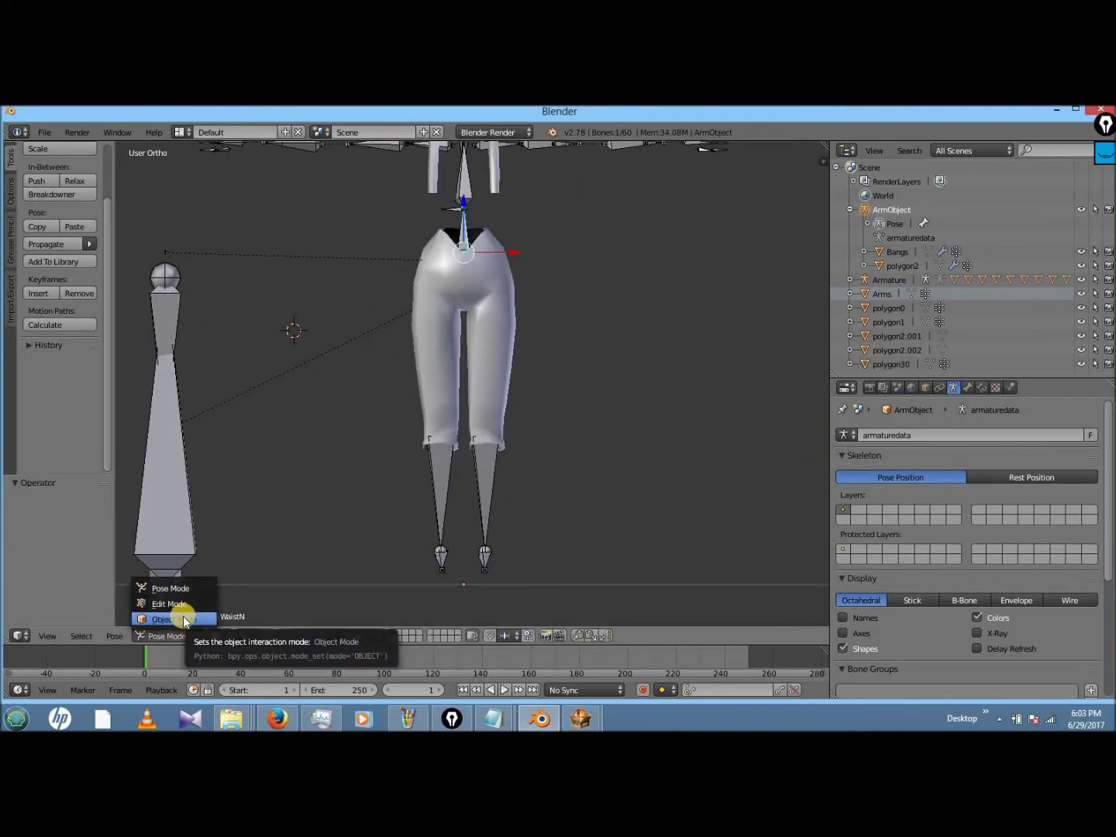
- Return ArmObject to Object Mode and rename the legs mesh polygon2 as Legs
left_click(184, 620)
key("Home")
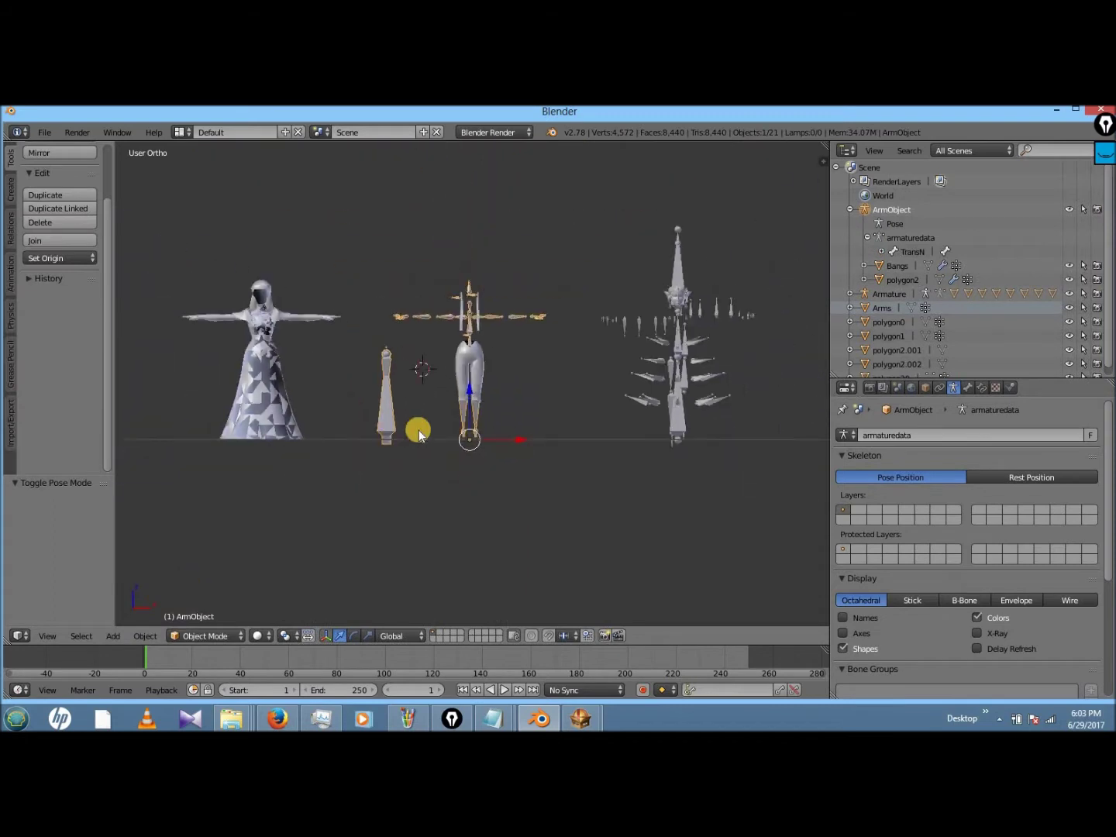
right_click(462, 367)
right_click(902, 280)
left_click(840, 299)
type("Leg")
- Move the skirt polygon2.001 along X onto ArmObject, and move the Legs mesh by -0.25 along X
right_click(281, 394)
key("g")
key("x")
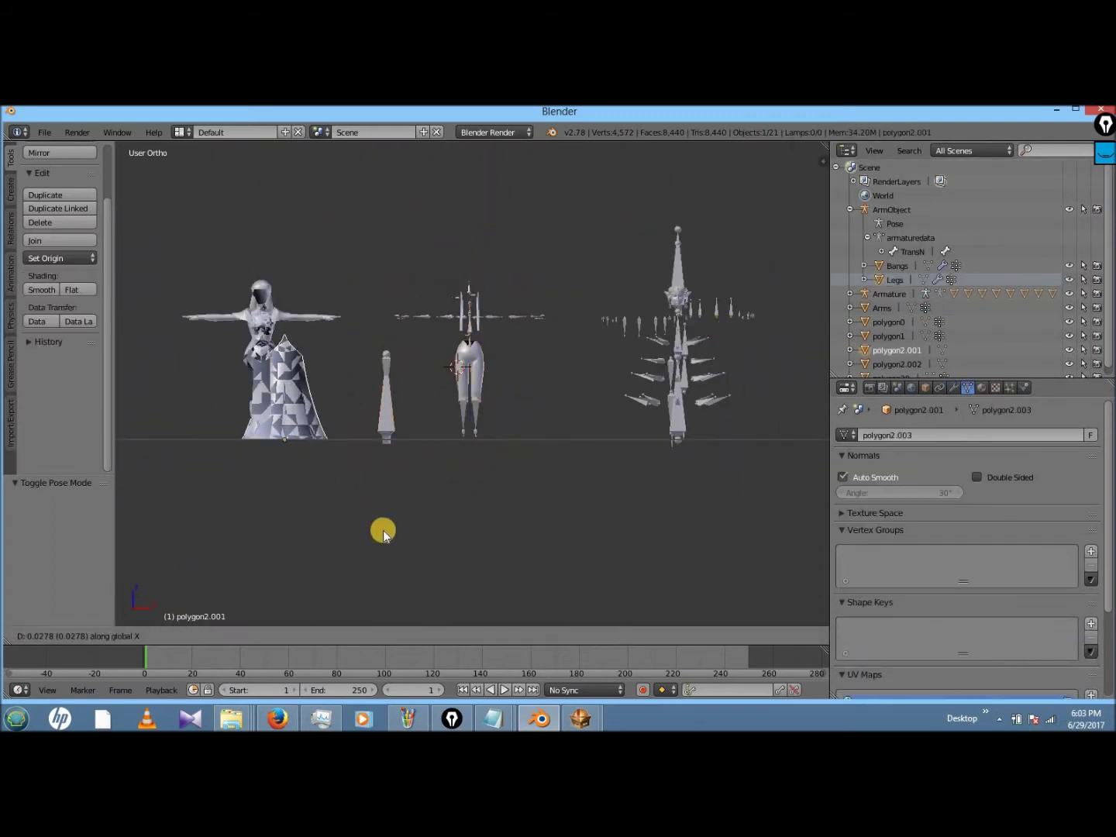
scroll(429, 419, "up", 5)
right_click(442, 298)
type("gx-.25")
key("Return")
scroll(293, 297, "down", 4)
scroll(294, 297, "up", 5)
- Parent the skirt polygon2.001 to ArmObject with empty groups
middle_click_drag(293, 296, 510, 257)
right_click(453, 247)
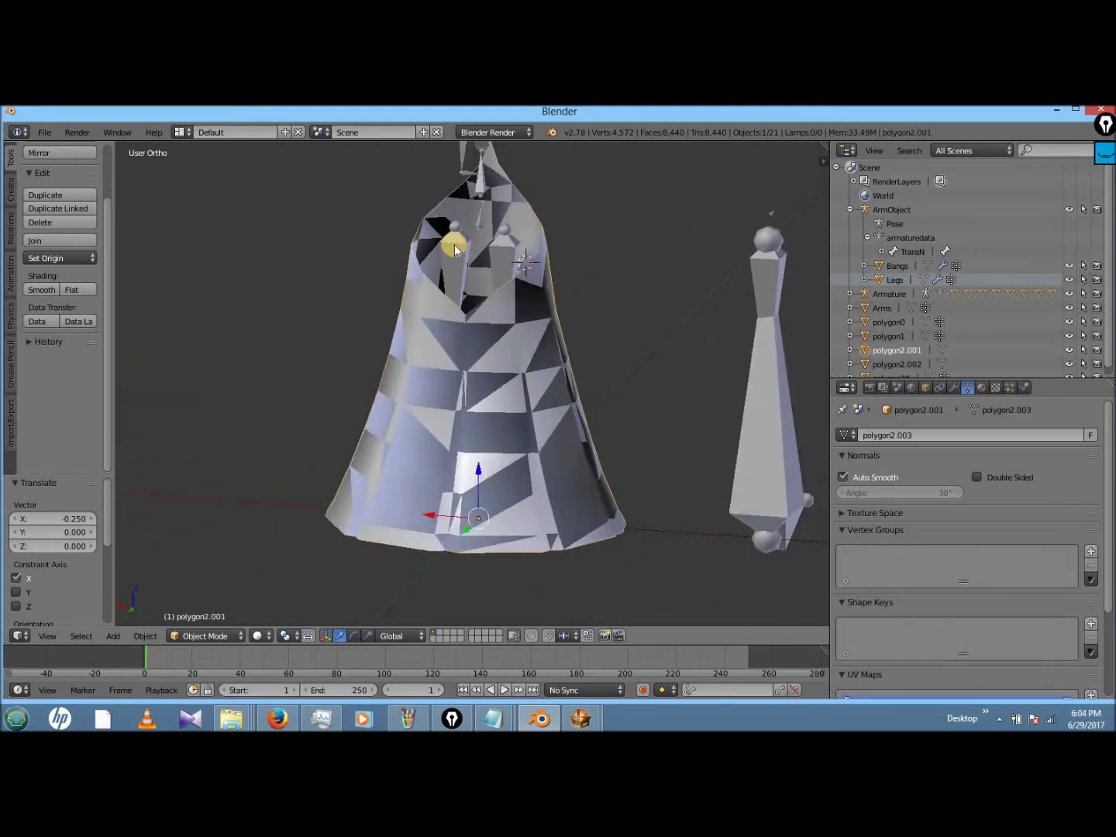
right_click(454, 244)
key("ctrl+p")
left_click(422, 217)
- Put ArmObject in Pose Mode and the skirt in Weight Paint mode, with the LLegJ bone active
right_click(468, 259)
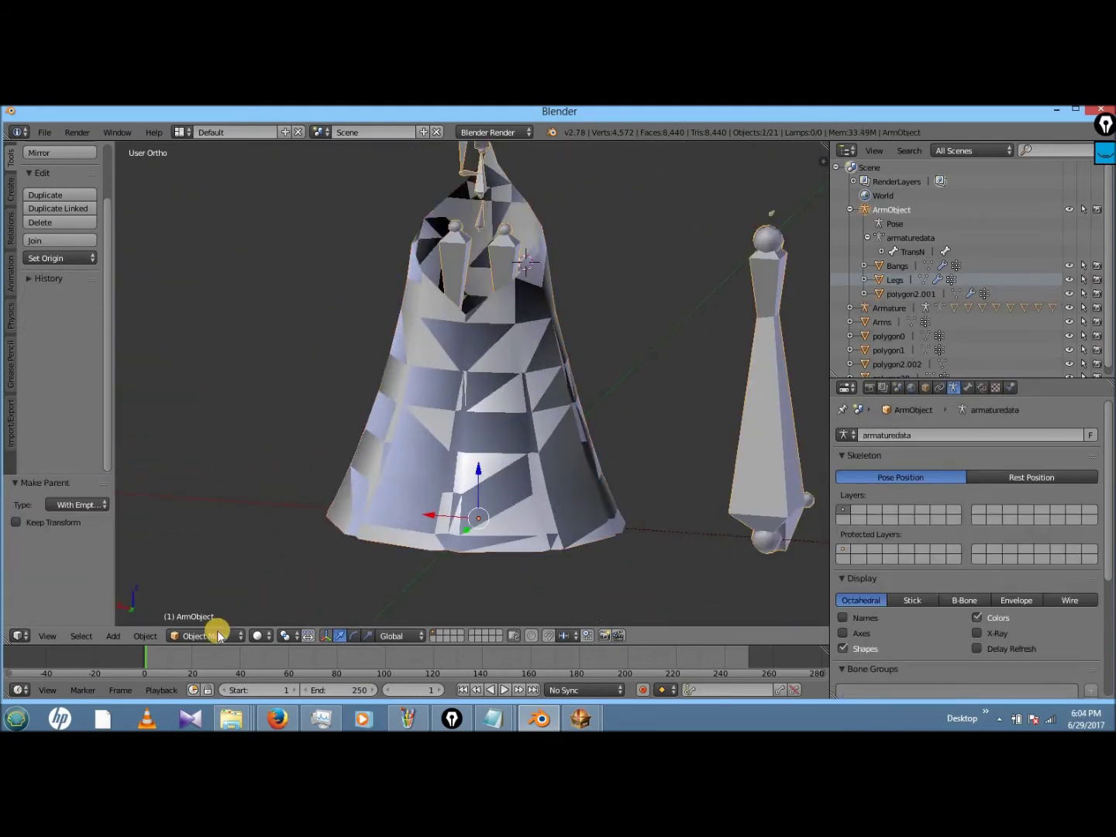
left_click(217, 633)
left_click(212, 557)
right_click(465, 259)
left_click(213, 633)
left_click(209, 589)
key("z")
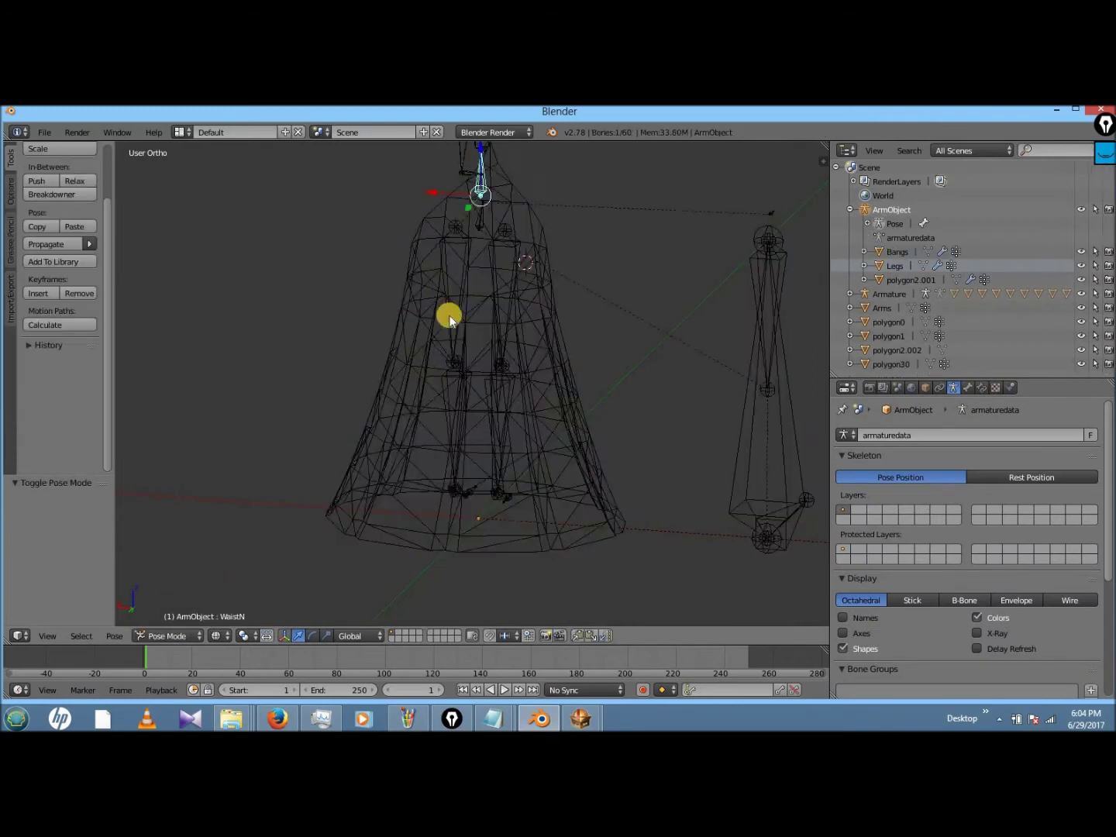
right_click(416, 306)
key("z")
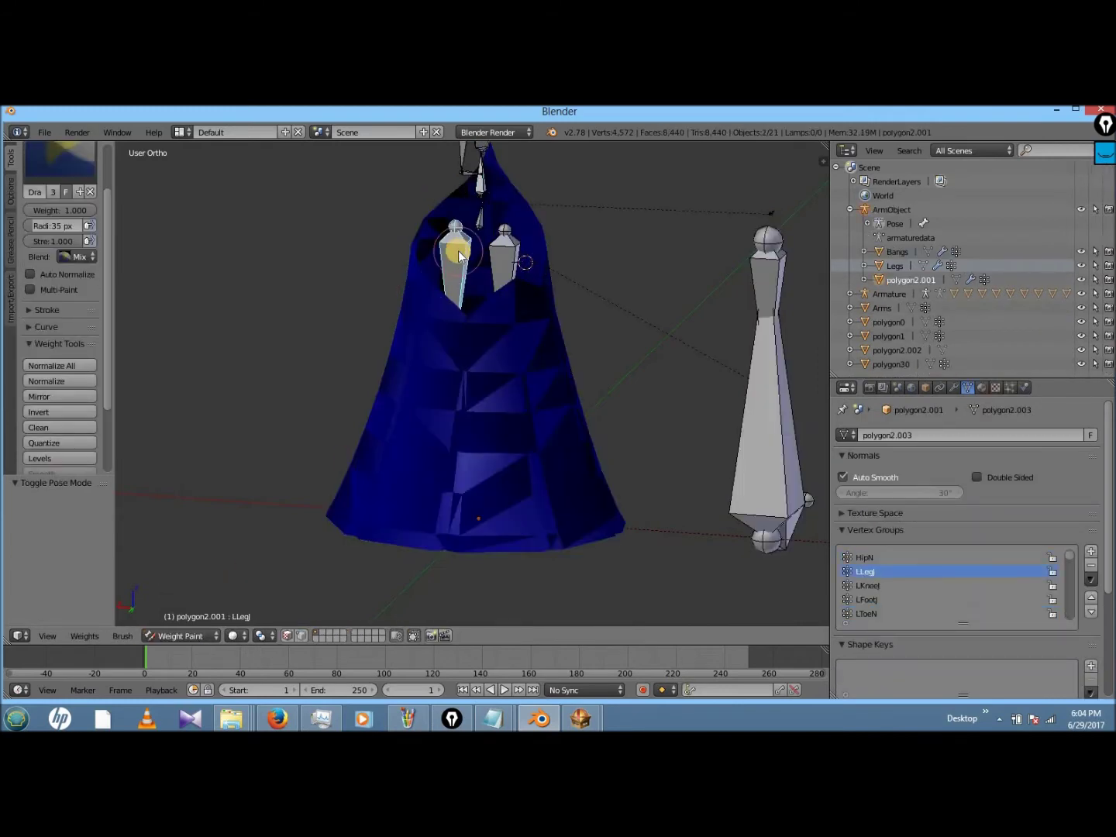
- Start painting LLegJ weight 1.000 on the skirt's upper left hip, switching between wireframe and solid shading
scroll(478, 220, "up", 3)
mouse_move(478, 220)
middle_mouse_down()
mouse_move(396, 289)
mouse_move(441, 269)
middle_mouse_up()
key("z")
right_click(404, 285)
middle_click_drag(524, 225, 453, 369)
key("z")
key("z")
- Extend the LLegJ weight down the left side of the skirt and around the hip in wireframe shading
key("z")
mouse_move(450, 303)
middle_mouse_down()
mouse_move(431, 353)
mouse_move(455, 352)
mouse_move(473, 298)
mouse_move(410, 280)
middle_mouse_up()
right_click(409, 340)
key("z")
key("z")
key("z")
mouse_move(345, 309)
middle_mouse_down()
mouse_move(605, 299)
mouse_move(526, 296)
mouse_move(476, 364)
mouse_move(480, 374)
mouse_move(520, 369)
mouse_move(520, 344)
middle_mouse_up()
key("z")
key("z")
key("z")
key("z")
right_click(481, 374)
key("z")
key("z")
left_click(481, 376)
key("z")
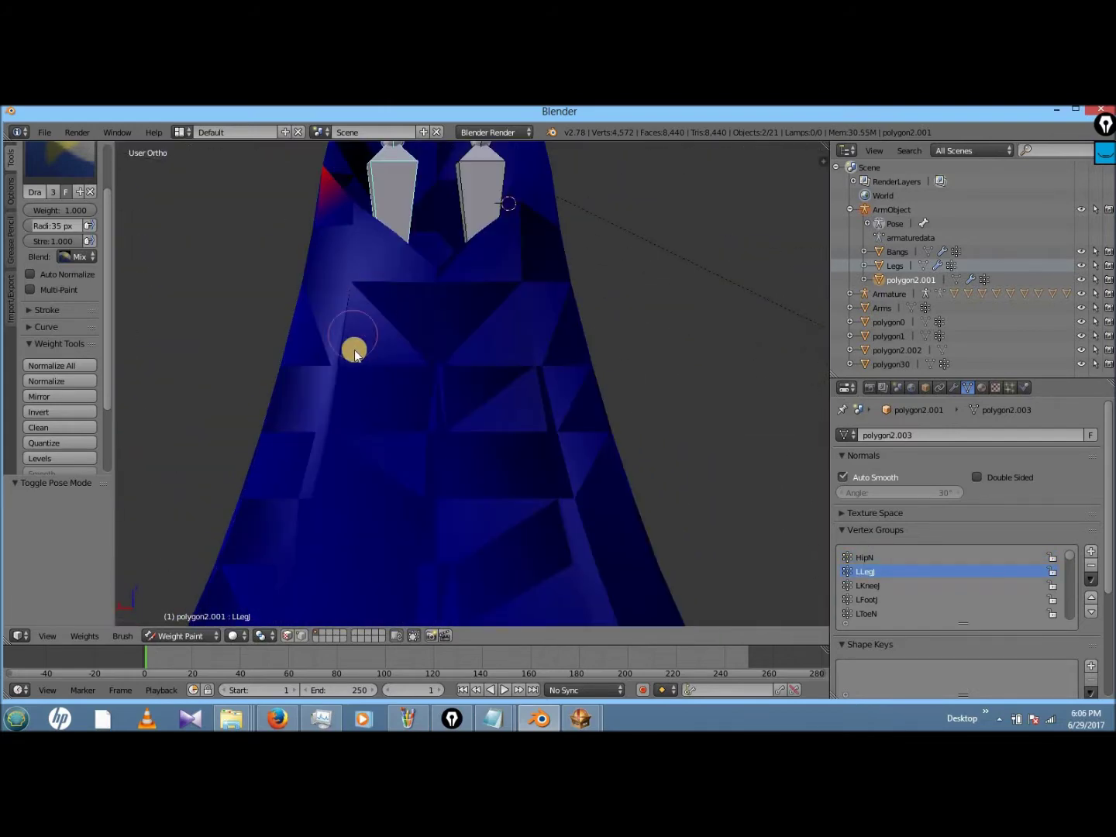
left_click(344, 359)
key("z")
middle_click_drag(337, 276, 636, 264)
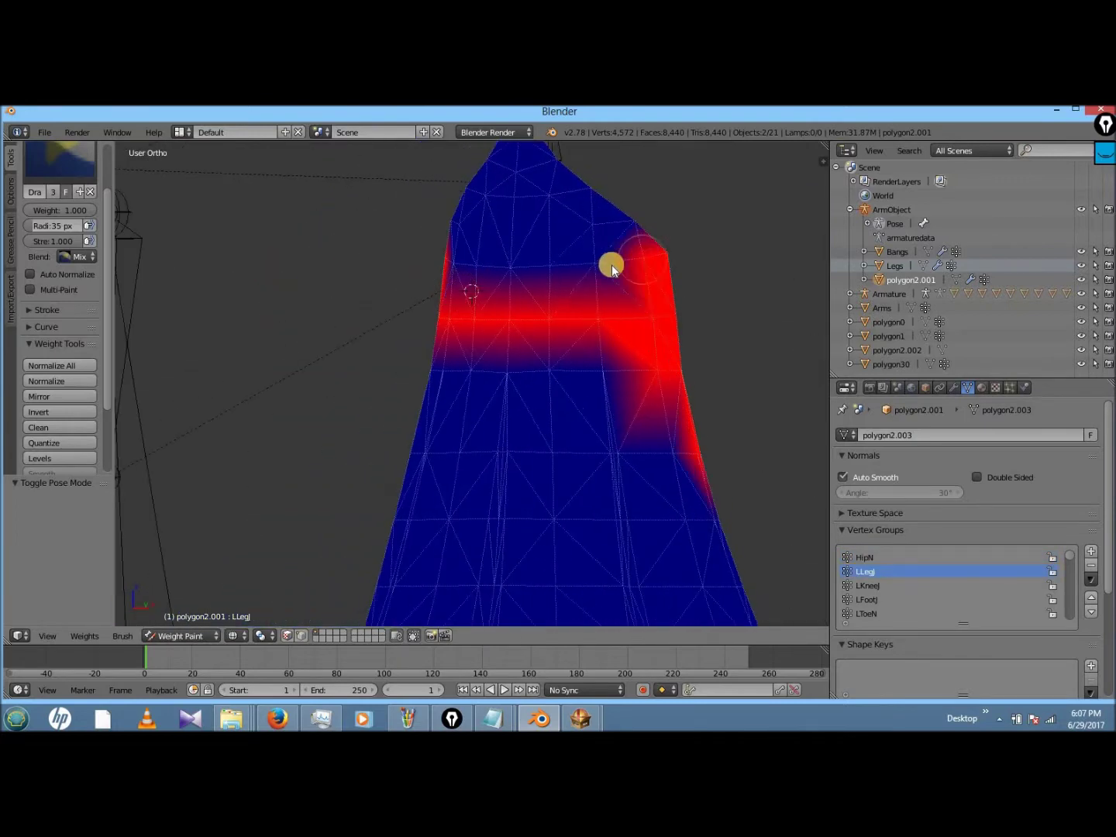
- Remove the LLegJ weight from the right-leg side of the skirt with Subtract blending, and try mirroring the vertex group
middle_click_drag(544, 293, 434, 290)
left_click(80, 256)
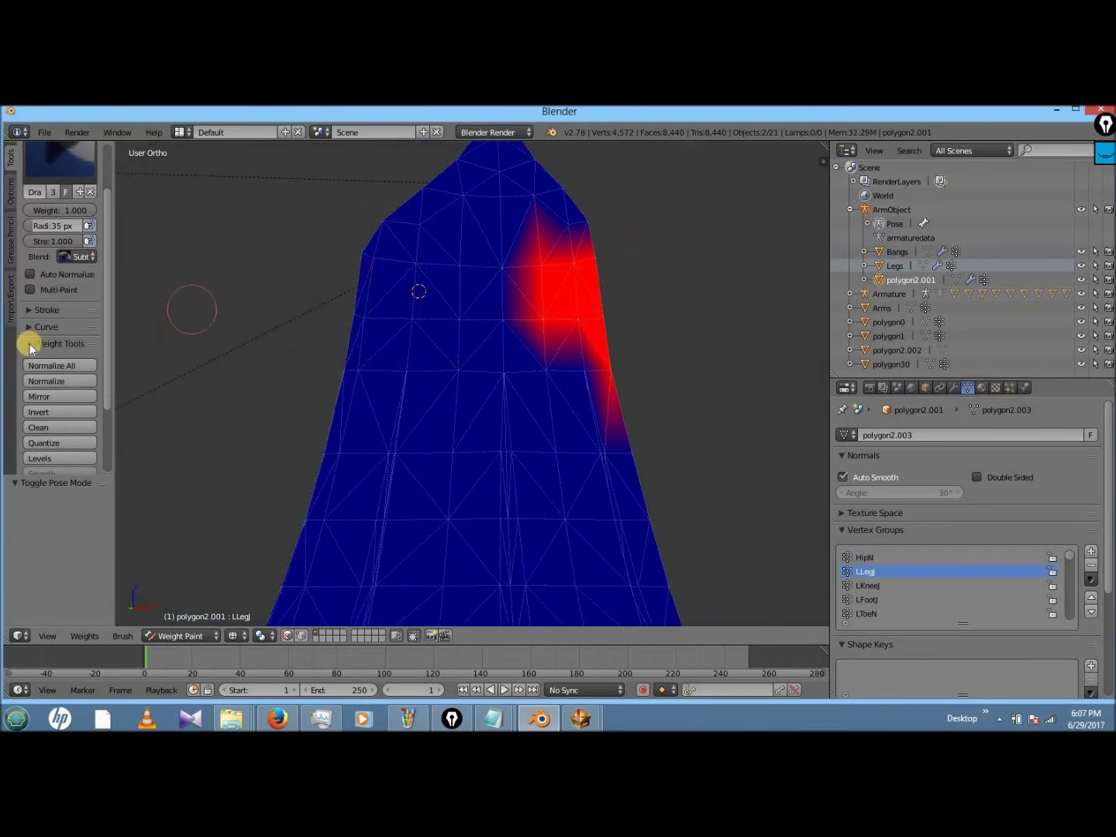
left_click(56, 398)
left_click(56, 398)
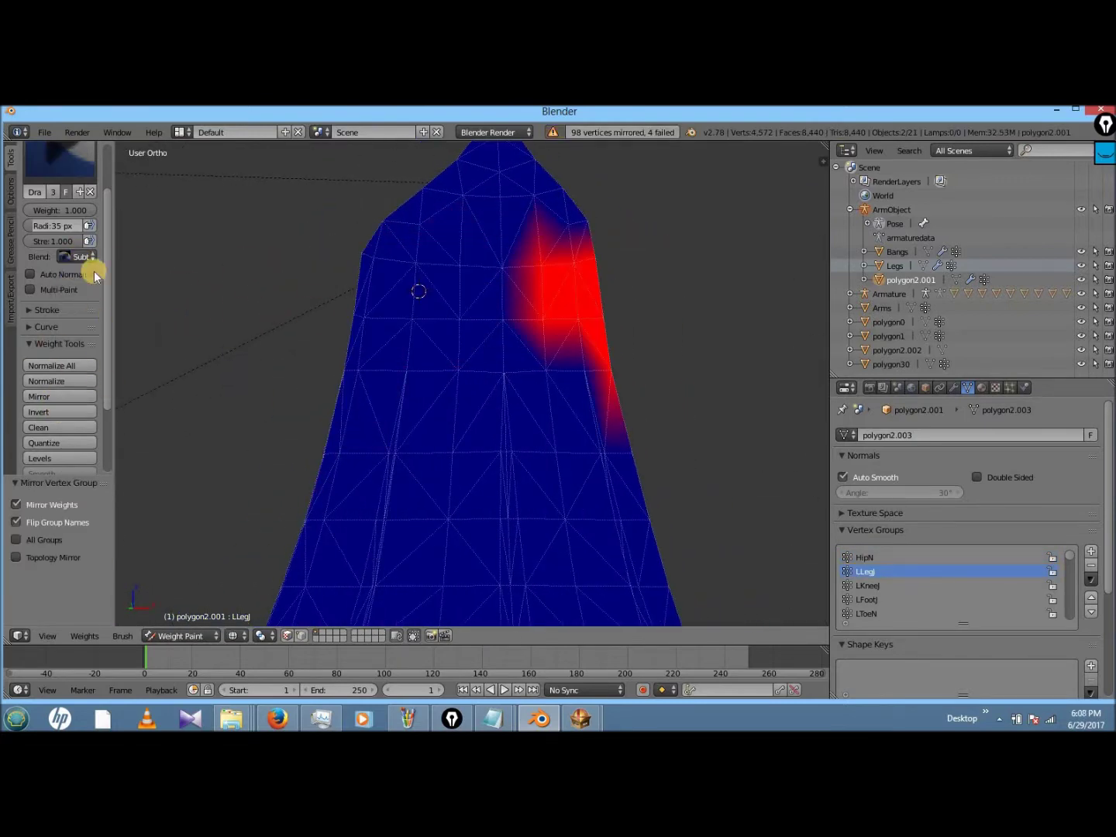
- Paint LLegJ weight with Add blending over the left half of the skirt's front, from the hip to the thigh
middle_click_drag(580, 358, 585, 296)
left_click(10, 158)
middle_click_drag(635, 416, 403, 365)
mouse_move(574, 342)
middle_mouse_down()
mouse_move(314, 321)
mouse_move(616, 455)
mouse_move(568, 431)
mouse_move(445, 459)
middle_mouse_up()
mouse_move(432, 408)
middle_mouse_down()
mouse_move(434, 387)
mouse_move(478, 380)
mouse_move(493, 322)
middle_mouse_up()
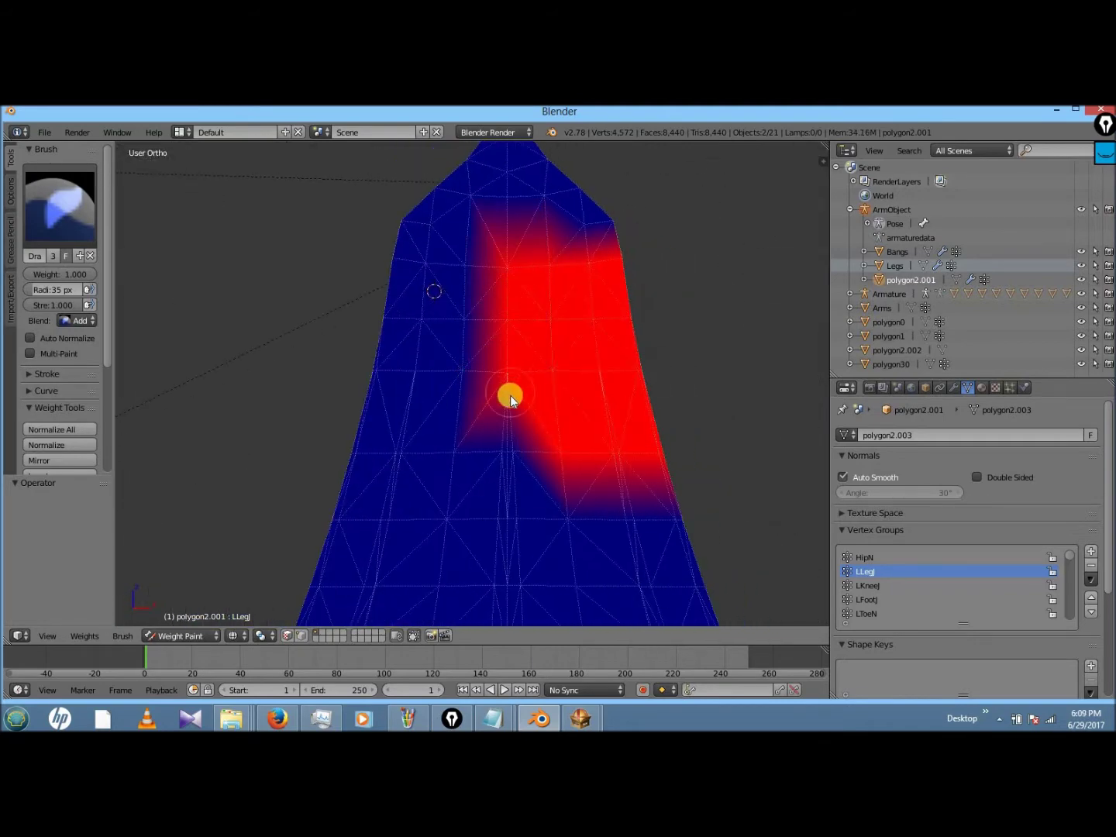
key("KP_9")
key("KP_9")
key("KP_9")
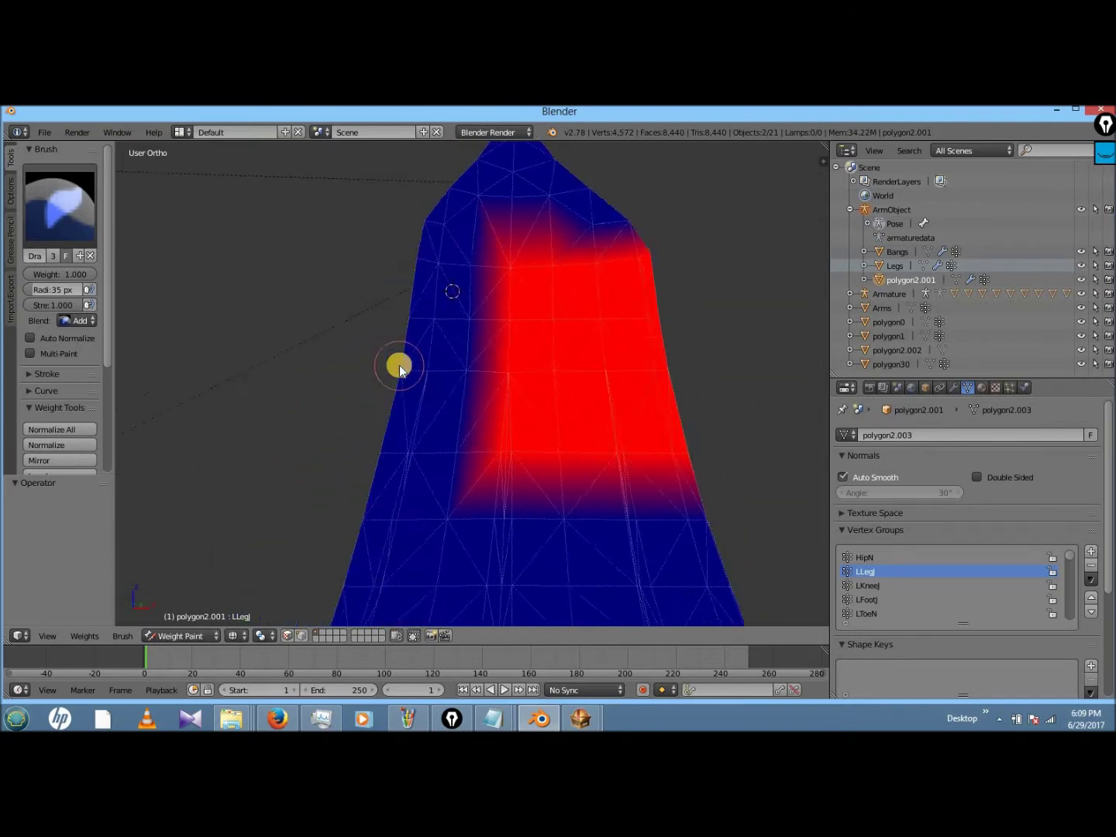
- Make the RLegJ bone active and paint its weight on the back of the skirt's right hip
key("KP_8")
right_click(477, 283)
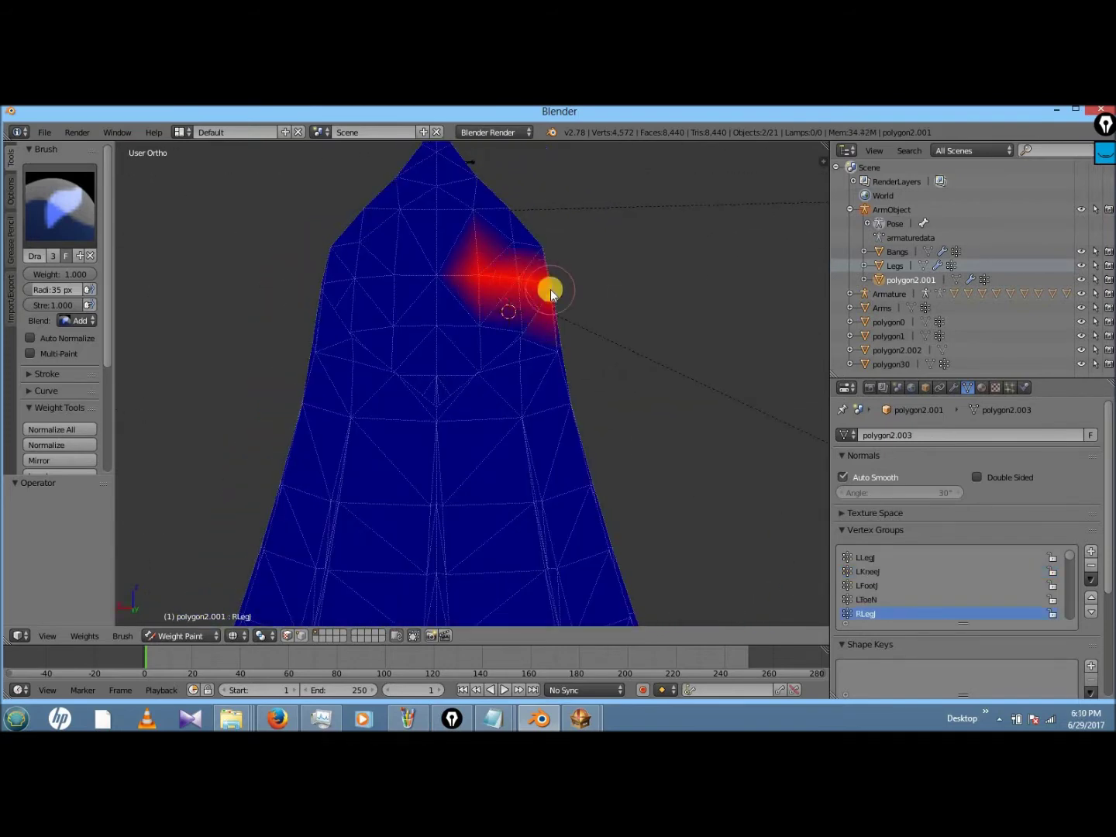
key("z")
right_click(395, 290)
key("z")
middle_click_drag(473, 325, 479, 291)
key("z")
right_click(483, 287)
- Paint RLegJ weight lower on the back of the skirt at the right thigh
key("z")
left_click(532, 454)
left_click(534, 457)
key("z")
right_click(408, 271)
key("z")
right_click(475, 281)
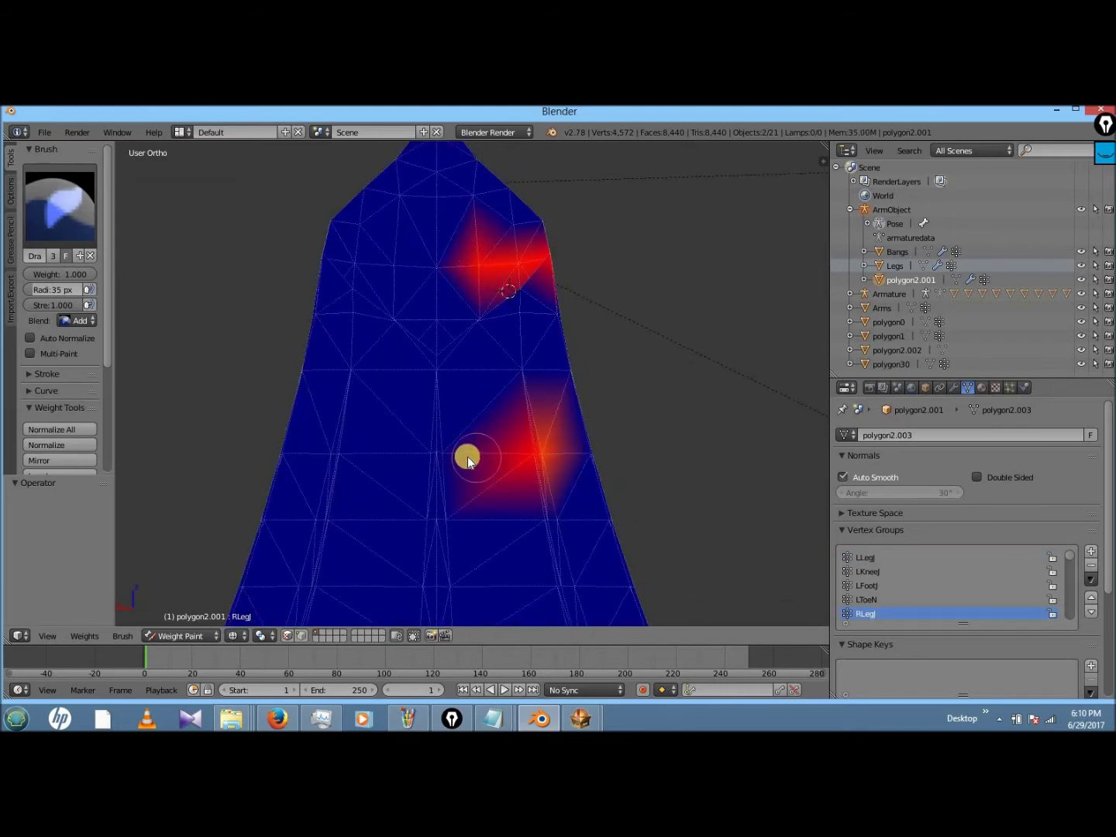
- Fill the remaining RLegJ weight gaps on the skirt's right half, front and back, and check the painting in solid shading
middle_click_drag(587, 421, 638, 379)
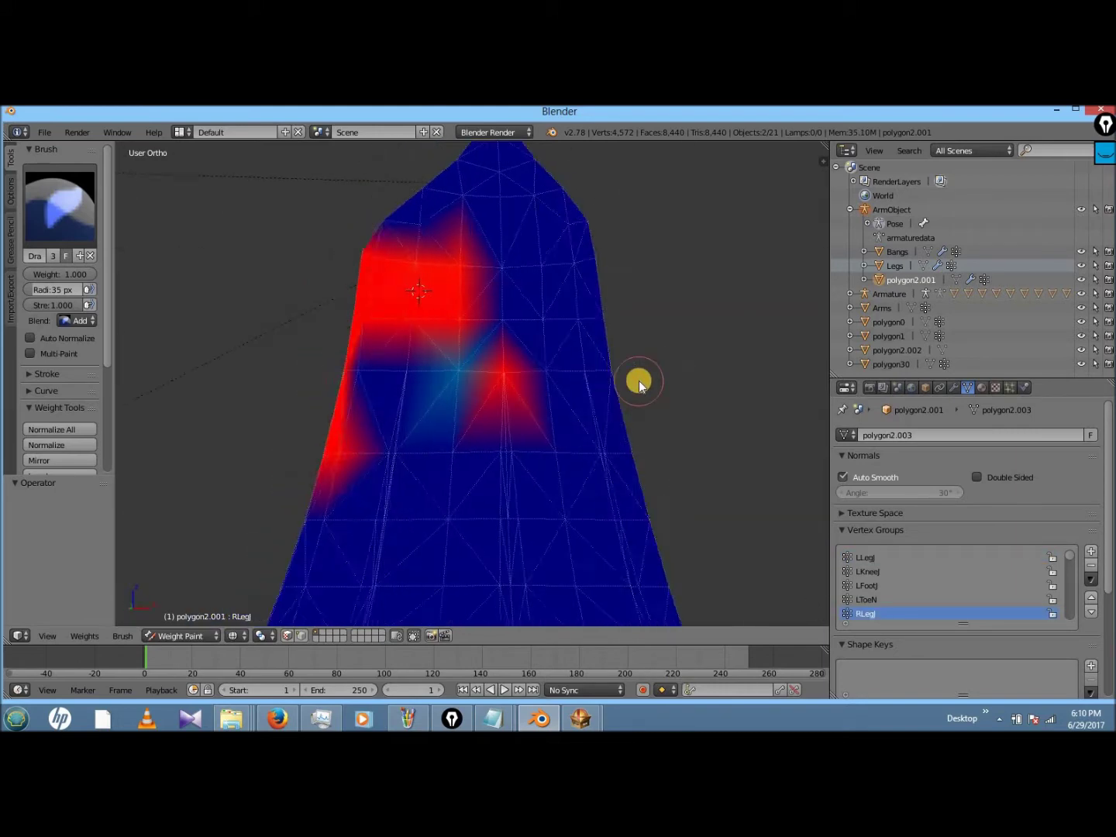
mouse_move(458, 367)
middle_mouse_down()
mouse_move(442, 360)
mouse_move(478, 317)
mouse_move(464, 347)
middle_mouse_up()
key("z")
right_click(395, 311)
right_click(473, 314)
key("z")
key("KP_2")
key("z")
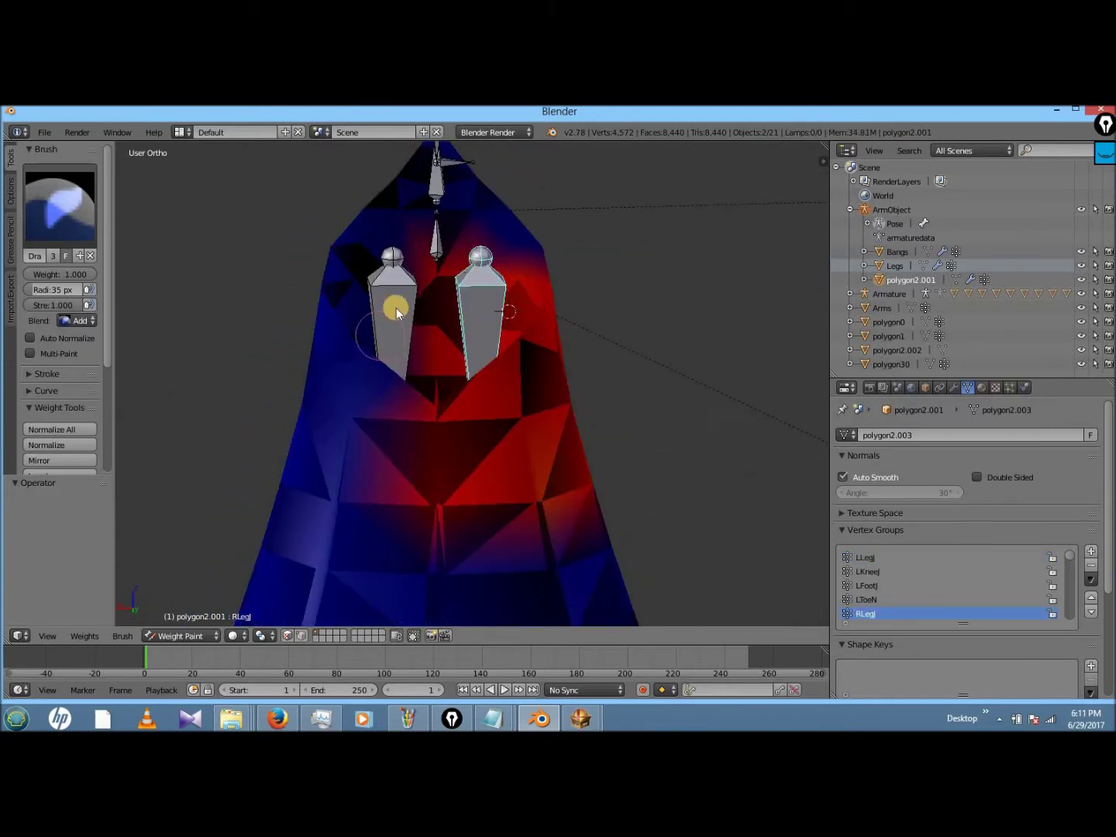
- Make the LKneeJ bone active and paint its weight on the center back of the skirt at knee height
key("z")
key("KP_2")
key("KP_2")
key("KP_2")
key("KP_2")
key("z")
key("z")
key("z")
right_click(409, 411)
key("z")
left_click(422, 322)
key("KP_8")
key("KP_8")
key("KP_8")
key("KP_8")
- Paint LKneeJ weight across the front of the skirt's left half at knee height
key("KP_2")
key("KP_2")
key("KP_2")
key("KP_2")
key("KP_2")
key("KP_8")
key("KP_8")
key("KP_8")
left_click(481, 341)
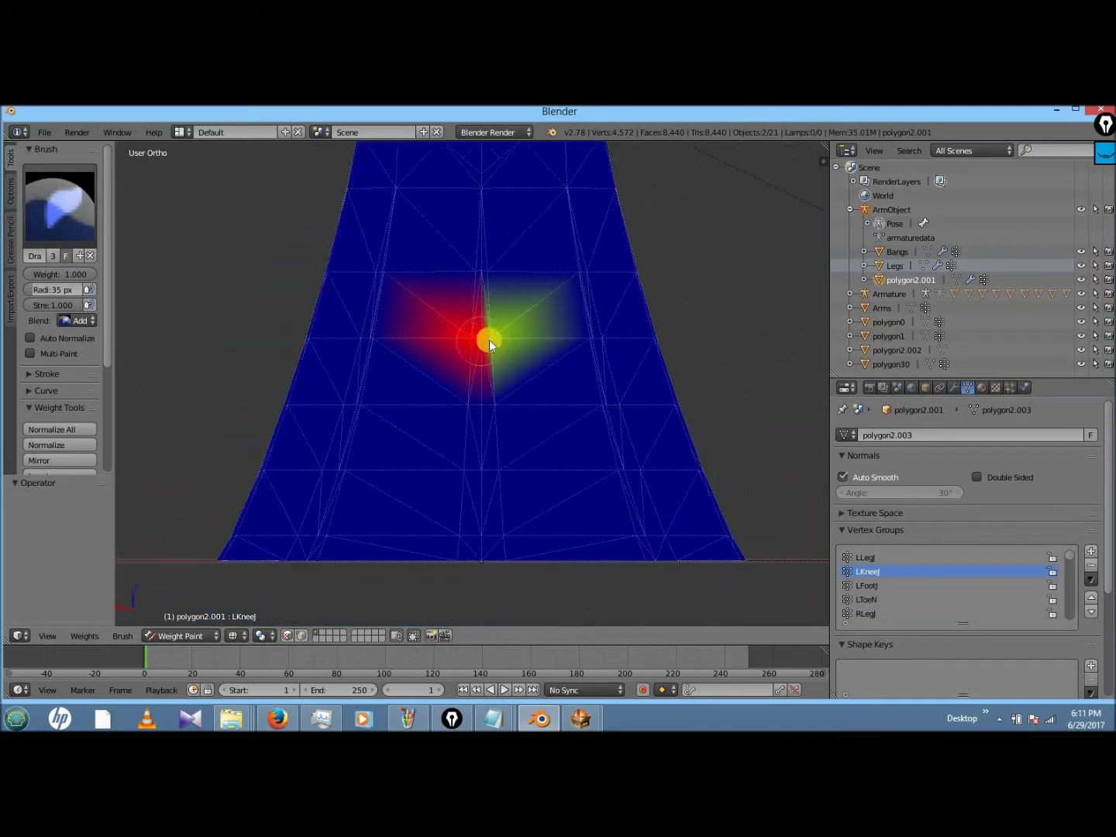
key("z")
key("KP_2")
key("KP_4")
key("KP_4")
key("KP_4")
key("KP_6")
key("KP_6")
key("KP_6")
key("z")
key("KP_8")
key("KP_9")
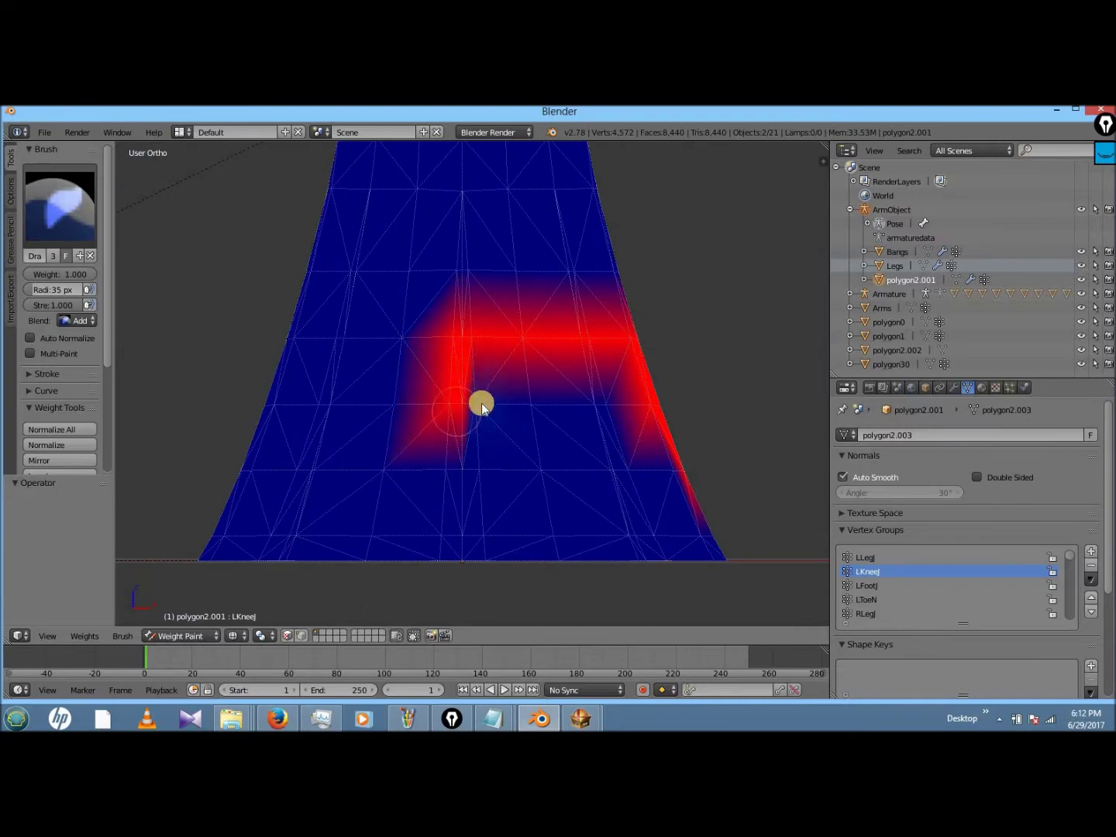
- Fill the remaining LKneeJ weight gaps around the skirt's left half, front and back
key("KP_9")
key("KP_4")
key("KP_6")
key("KP_6")
key("KP_4")
key("KP_9")
key("KP_9")
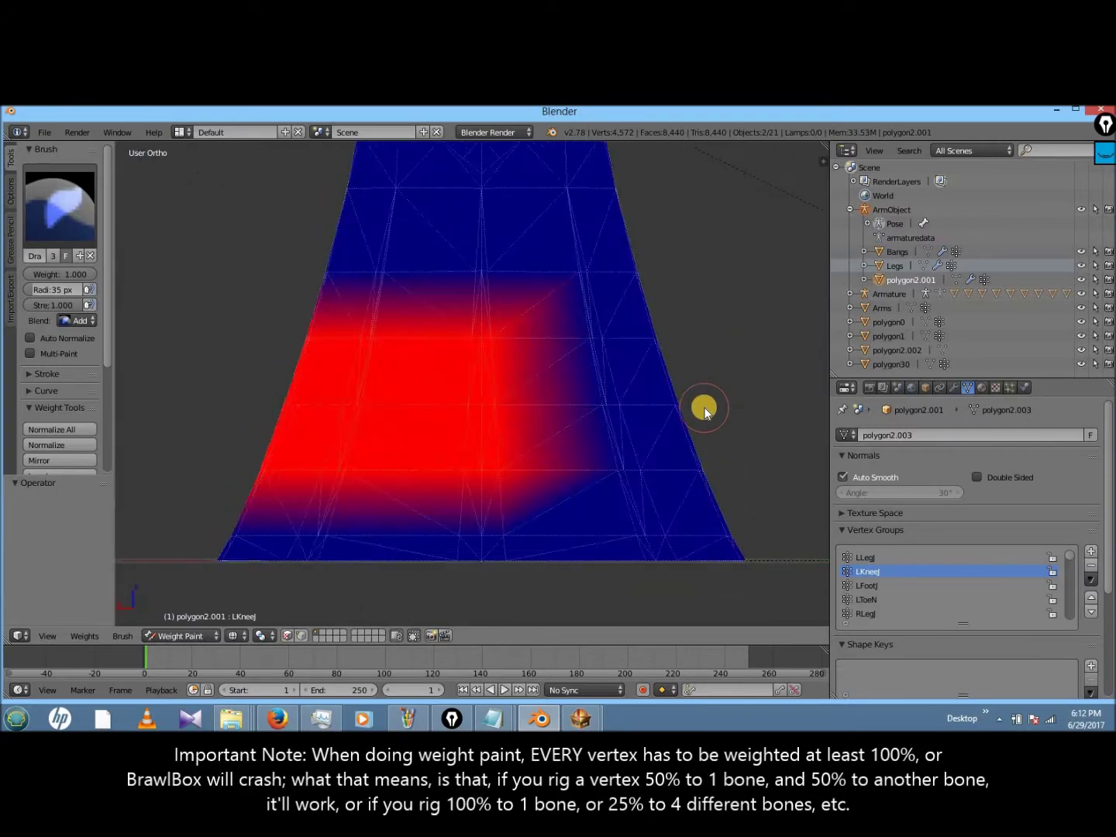
- Make the RKneeJ bone active and paint its weight around the skirt's right half at knee height
key("KP_2")
key("KP_2")
key("KP_2")
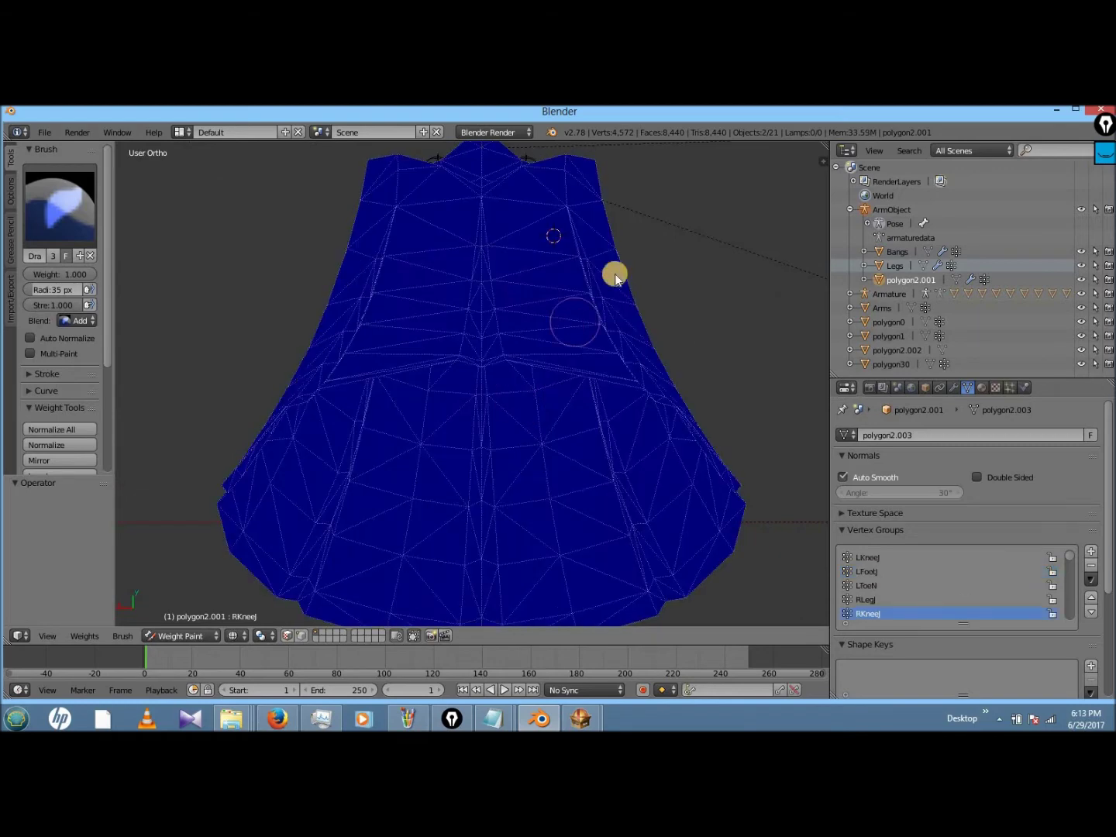
key("KP_2")
key("KP_2")
mouse_move(616, 275)
left_mouse_down()
mouse_move(632, 306)
mouse_move(474, 453)
left_mouse_up()
left_click_drag(652, 371, 698, 450)
key("KP_6")
key("KP_6")
key("KP_6")
key("KP_6")
key("KP_6")
key("KP_6")
key("KP_6")
key("KP_6")
key("KP_6")
key("KP_6")
key("KP_6")
key("KP_6")
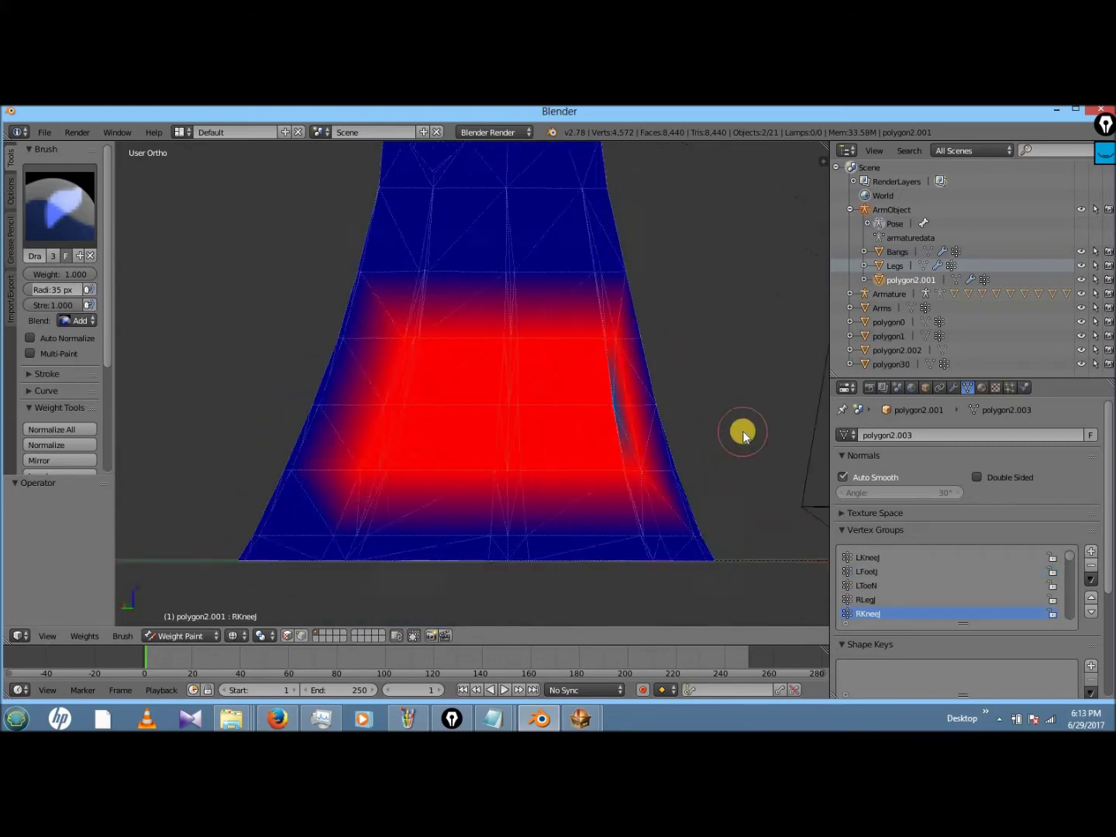
mouse_move(311, 347)
left_mouse_down()
mouse_move(456, 341)
mouse_move(260, 489)
left_mouse_up()
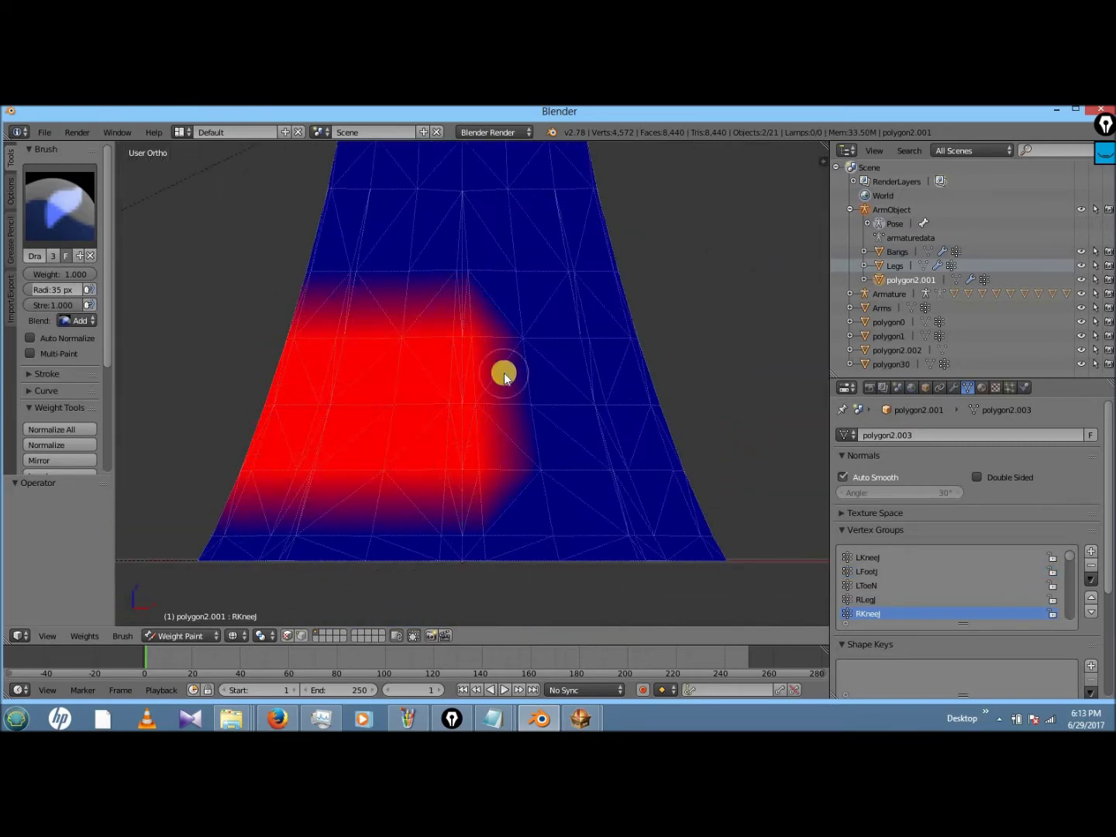
- Make the LFootJ bone active and paint its weight along the left half of the skirt's back hem
key("z")
key("KP_2")
key("KP_2")
key("KP_2")
right_click(501, 379)
key("z")
key("KP_6")
key("KP_6")
key("z")
right_click(430, 507)
key("z")
scroll(433, 503, "down", 4)
key("KP_4")
key("KP_4")
key("KP_4")
key("KP_4")
key("KP_4")
key("KP_4")
key("KP_4")
key("KP_4")
key("KP_4")
key("KP_4")
key("KP_4")
key("KP_4")
key("KP_4")
key("KP_4")
key("KP_4")
key("KP_4")
key("KP_4")
key("KP_4")
key("KP_2")
key("KP_2")
scroll(432, 504, "up", 5)
key("z")
key("KP_8")
key("KP_8")
key("z")
left_click_drag(512, 459, 559, 459)
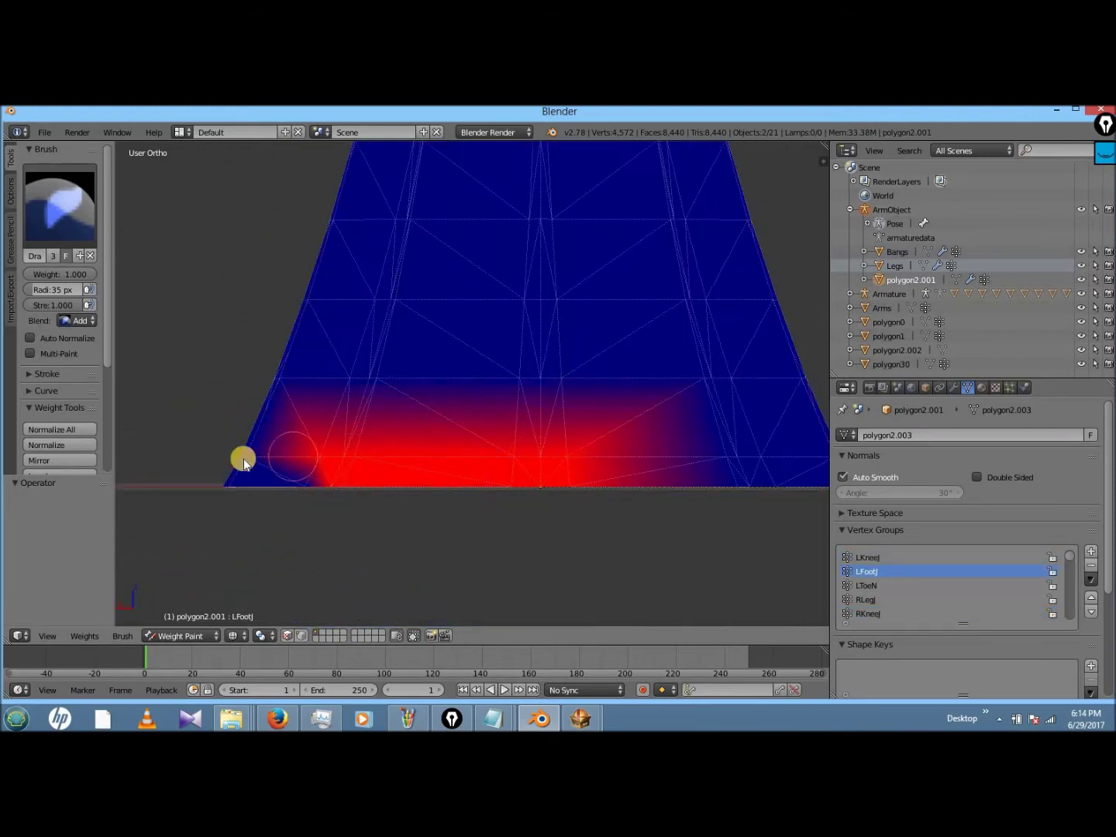
- Extend the LFootJ weight around the skirt's left side and along the front hem
key("KP_6")
key("KP_6")
key("KP_6")
key("KP_6")
key("KP_6")
key("KP_6")
key("KP_6")
key("KP_6")
key("KP_6")
key("KP_6")
key("KP_6")
key("KP_6")
left_click(687, 489)
scroll(687, 489, "down", 2)
key("KP_2")
key("KP_2")
key("KP_8")
key("KP_8")
scroll(687, 491, "down", 7)
scroll(687, 491, "up", 8)
mouse_move(651, 446)
left_mouse_down()
mouse_move(424, 451)
mouse_move(640, 466)
left_mouse_up()
- Make the RFootJ bone active and paint its weight along the right half of the skirt's front hem
key("KP_2")
key("KP_2")
key("z")
right_click(376, 436)
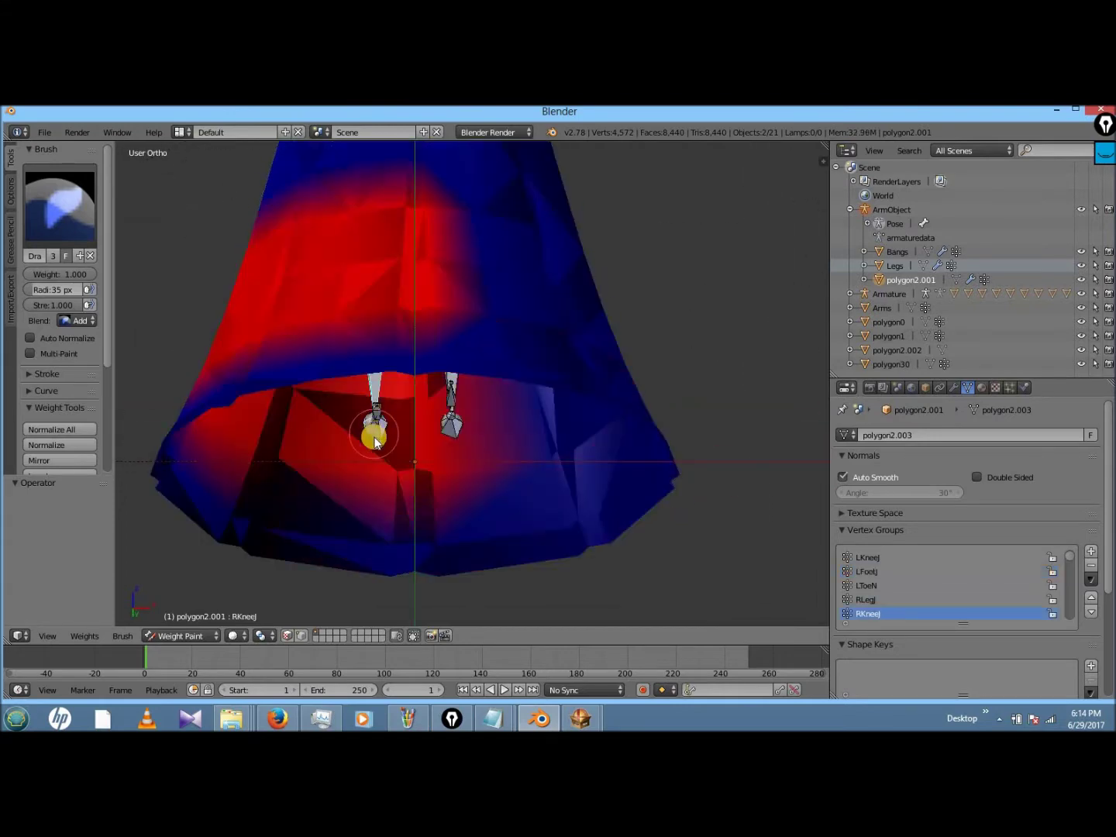
key("z")
key("KP_8")
key("KP_8")
left_click_drag(388, 443, 425, 444)
left_click_drag(187, 467, 367, 466)
- Extend the RFootJ weight around the skirt's right side and along the back hem
key("KP_2")
key("KP_8")
key("KP_4")
key("KP_4")
key("KP_4")
key("KP_4")
key("KP_4")
key("KP_4")
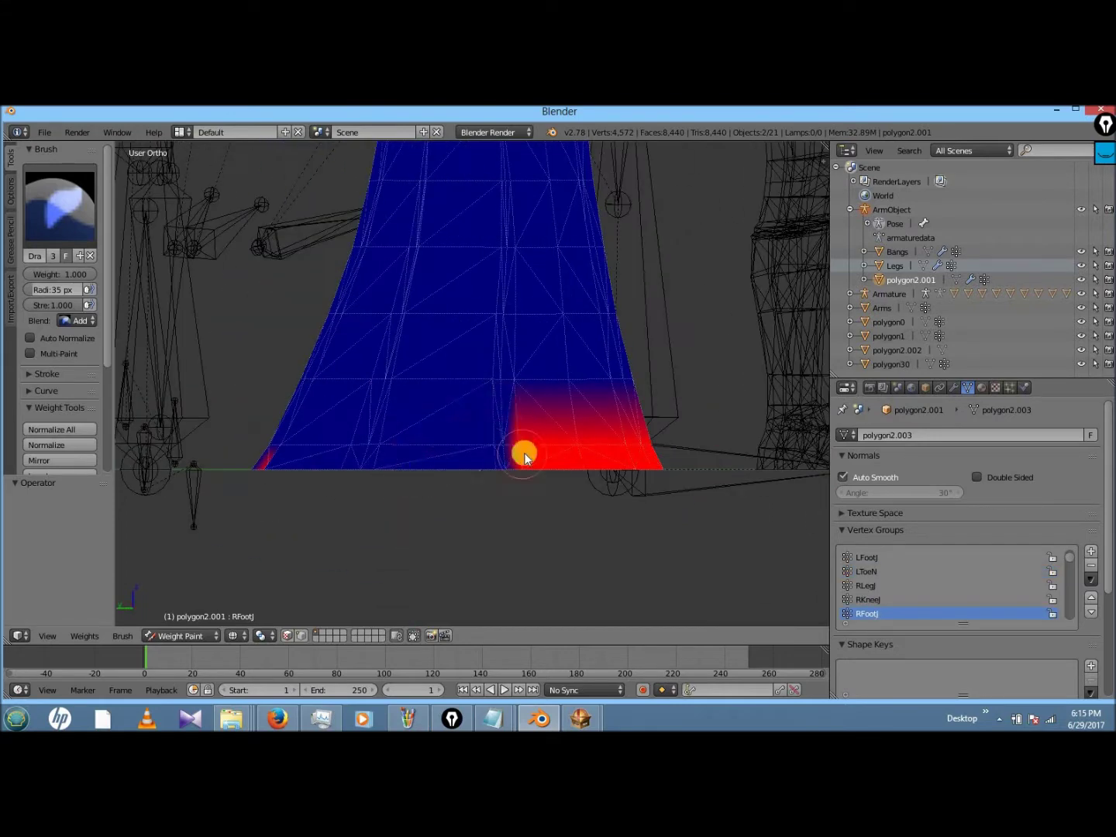
left_click_drag(528, 451, 423, 465)
key("KP_4")
key("KP_4")
key("KP_4")
key("KP_4")
key("KP_4")
key("KP_4")
mouse_move(757, 453)
left_mouse_down()
mouse_move(512, 464)
mouse_move(697, 468)
left_mouse_up()
key("KP_6")
key("KP_6")
key("KP_6")
key("KP_6")
key("KP_6")
key("KP_6")
key("KP_6")
key("KP_6")
key("KP_6")
key("KP_6")
key("KP_6")
key("KP_6")
scroll(634, 499, "down", 6)
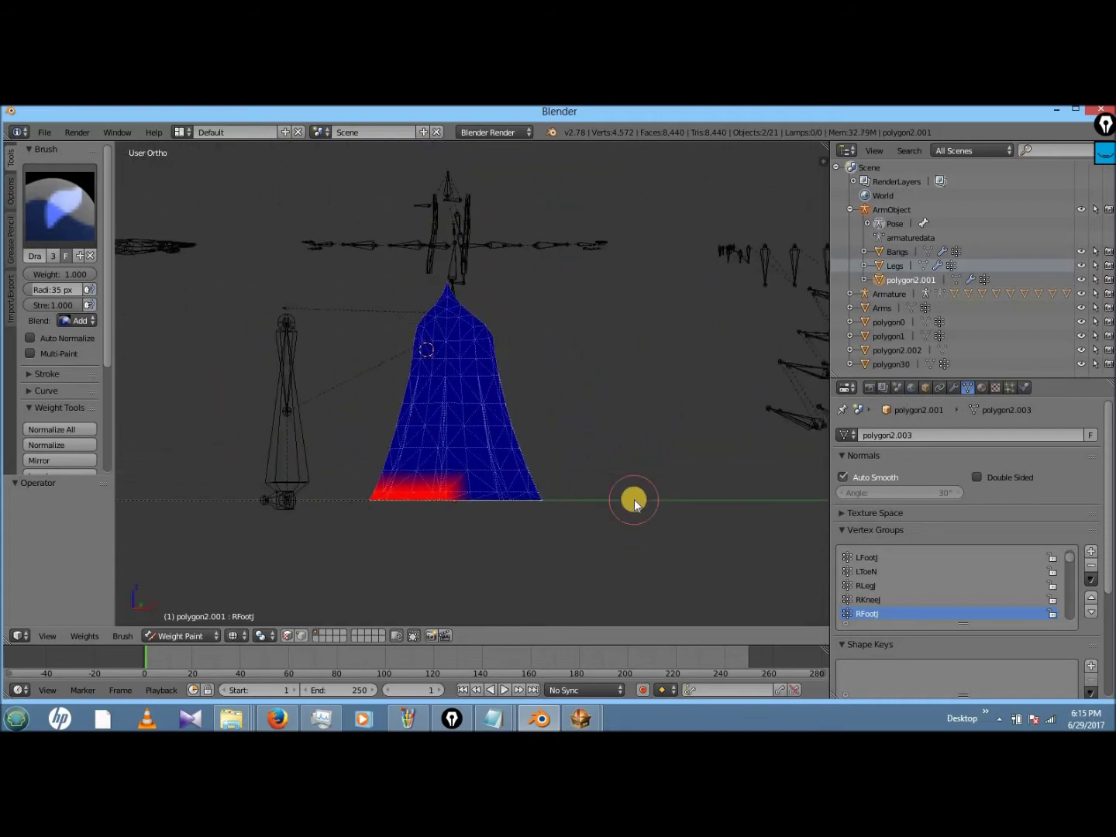
- Leave Weight Paint mode and select the armature inside the skirt in solid shading
left_click(179, 635)
left_click(177, 611)
right_click(443, 366)
key("z")
- Try rotating the selection about the X axis to test the skirt's weights, and undo the rotation
scroll(451, 382, "up", 3)
key("KP_8")
key("KP_4")
key("KP_4")
key("KP_4")
key("r")
key("x")
left_click(324, 324)
key("KP_6")
key("KP_6")
key("KP_6")
key("KP_6")
key("KP_6")
key("KP_6")
key("KP_6")
key("KP_6")
key("KP_6")
key("KP_6")
key("KP_6")
key("KP_6")
key("KP_6")
key("KP_6")
key("KP_6")
key("KP_6")
key("KP_6")
key("KP_6")
key("KP_6")
key("KP_6")
key("ctrl+z")
- Select the Legs object and move it 0.25 along the X axis
scroll(323, 324, "down", 2)
key("KP_6")
key("KP_6")
key("KP_6")
key("KP_6")
scroll(324, 325, "down", 3)
right_click(252, 311)
right_click(246, 317)
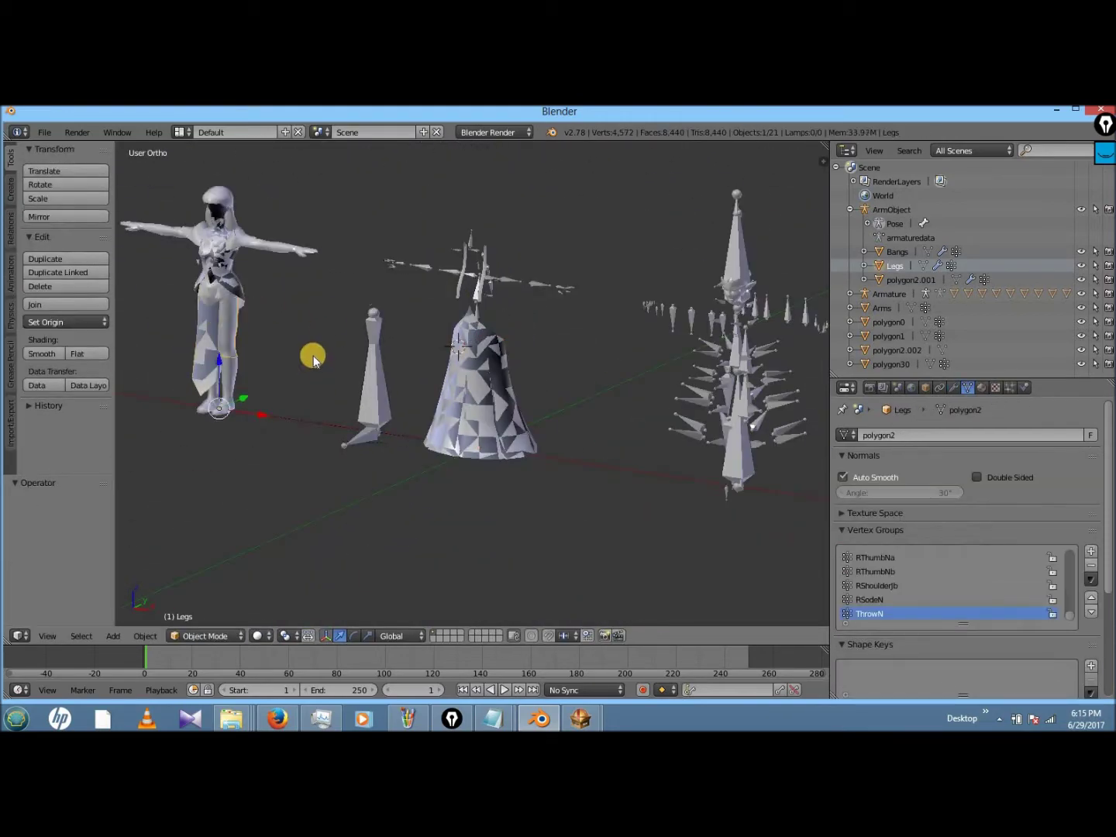
key("g")
key("x")
key("period")
key("2")
key("5")
key("Return")
- Return the armature to Object Mode and parent the skirt mesh polygon2.001 to ArmObject using With Empty Groups
scroll(346, 357, "up", 3)
key("KP_4")
key("KP_4")
key("KP_4")
scroll(426, 211, "up", 1)
right_click(426, 211, "shift")
left_click(180, 636)
left_click(177, 616)
right_click(463, 265)
right_click(426, 206, "shift")
key("ctrl+p")
left_click(317, 284)
- Select ArmObject and put it in Pose Mode
right_click(453, 286)
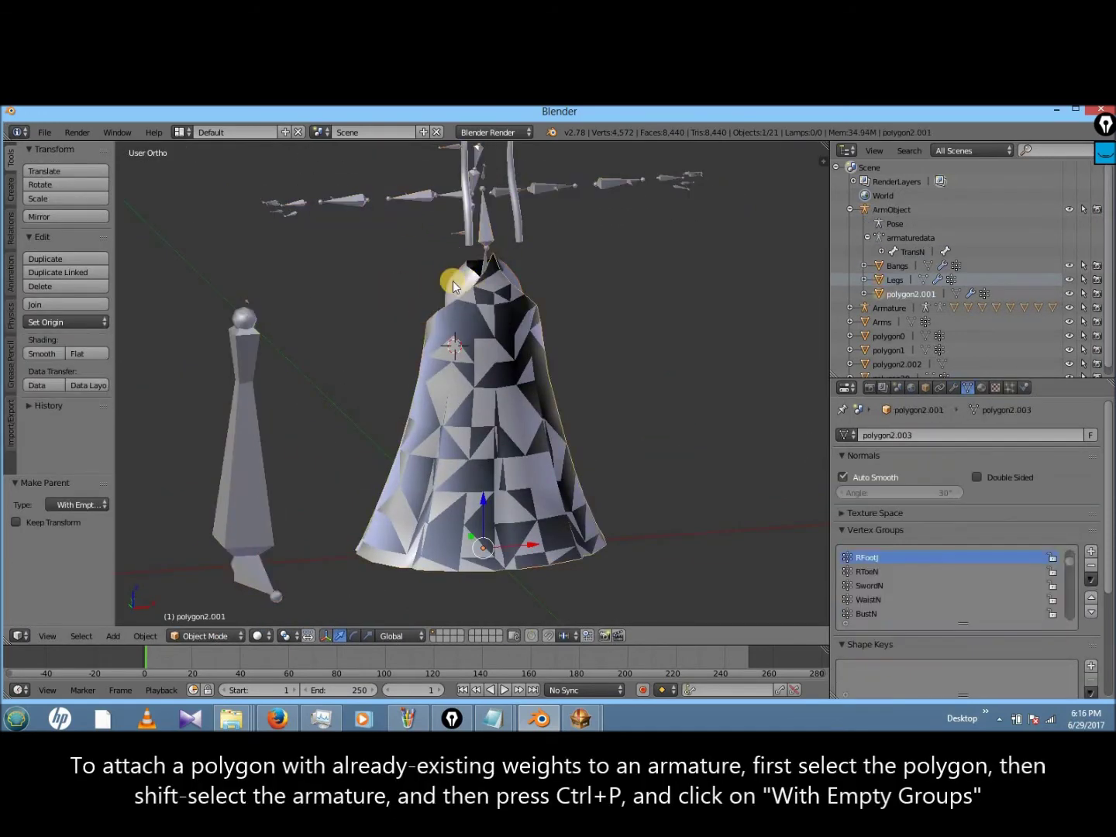
right_click(408, 203)
left_click(221, 636)
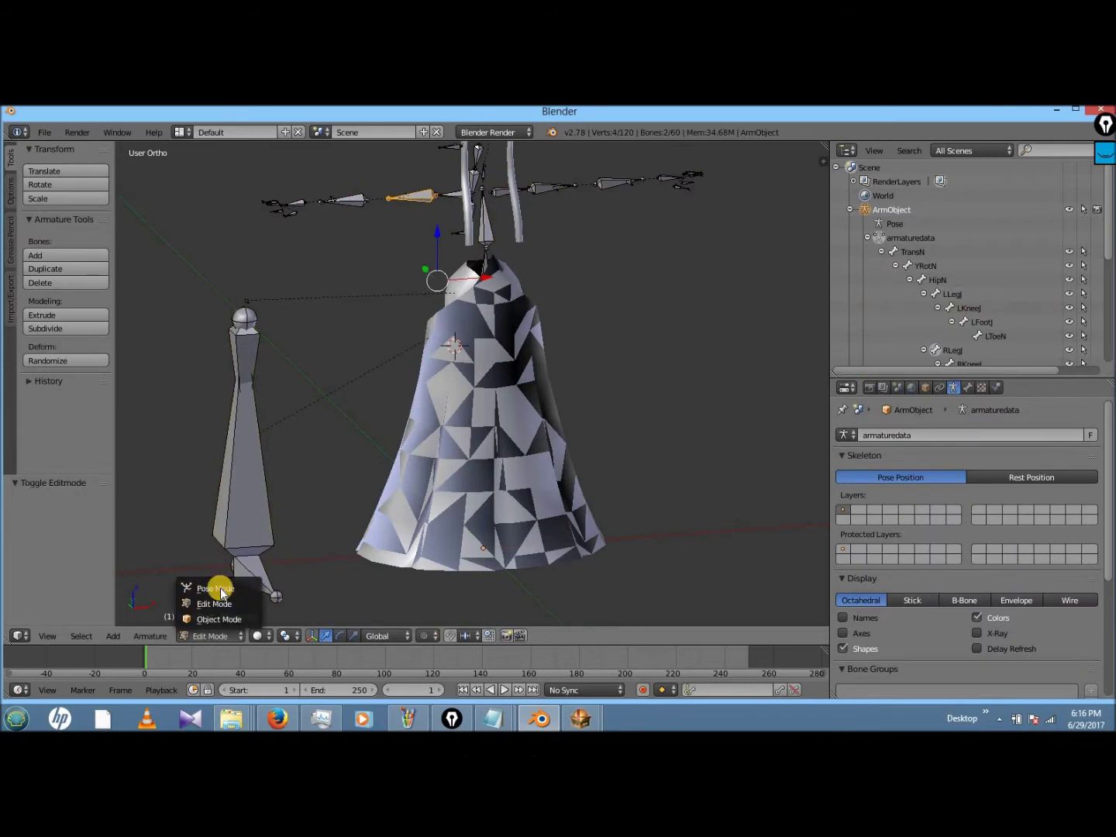
left_click(219, 591)
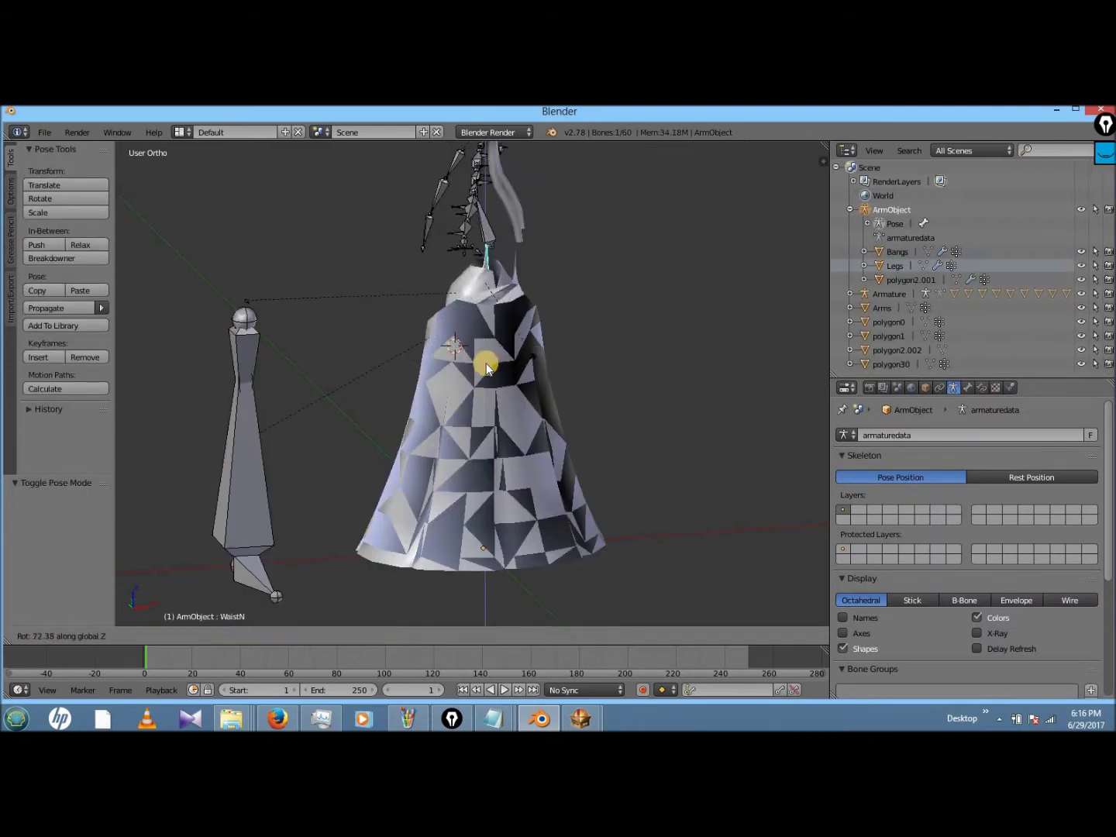
- Try rotating the WaistN bone about the Z axis, undo it, and test a Z rotation on the RLegJ bone
left_click(327, 333)
key("ctrl+z")
key("z")
right_click(456, 324)
key("z")
key("r")
key("z")
left_click(505, 381)
key("KP_4")
key("KP_4")
key("KP_4")
key("KP_4")
key("KP_4")
key("KP_4")
key("KP_4")
key("KP_4")
key("KP_4")
key("KP_4")
key("KP_4")
key("KP_4")
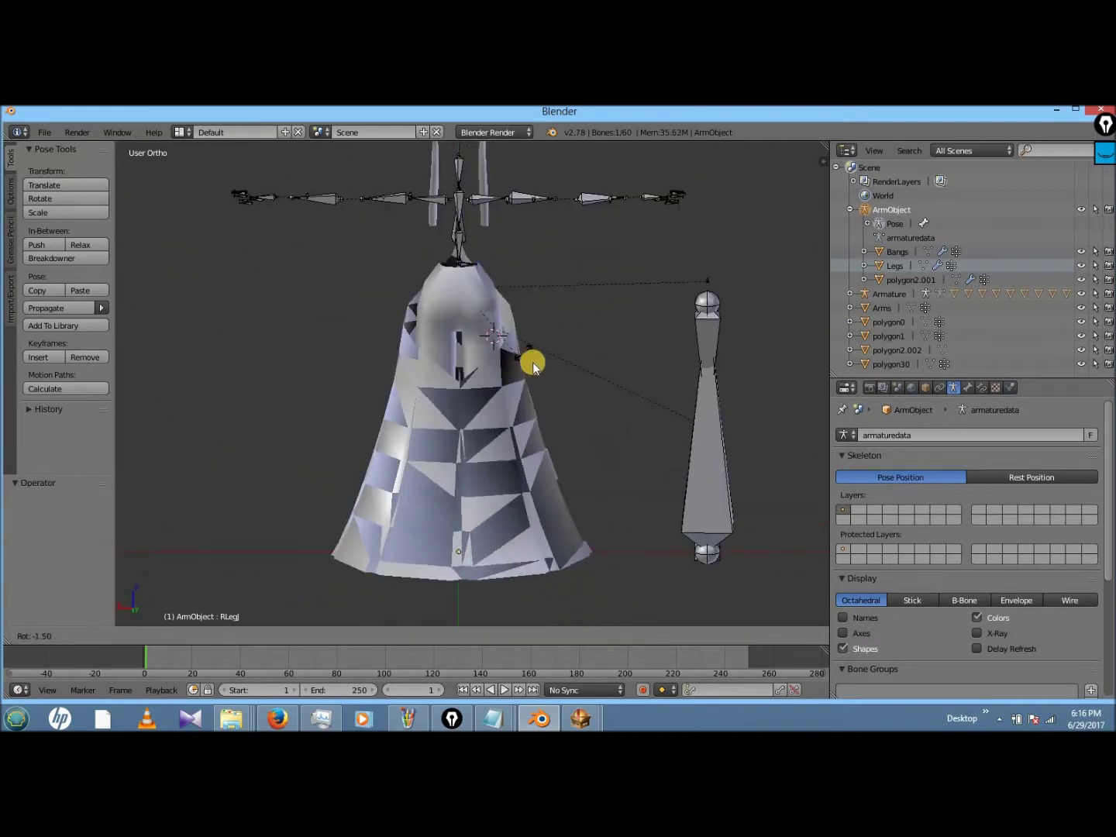
- Try rotating the RLegJ bone about the X axis and undo the rotation
key("r")
key("x")
right_click(421, 409)
key("r")
key("z")
key("x")
left_click(540, 331)
key("ctrl+z")
- Test the skirt by rotating the RLegJ bone 66.092° about the X axis, and inspect the deformation from several sides
key("r")
key("x")
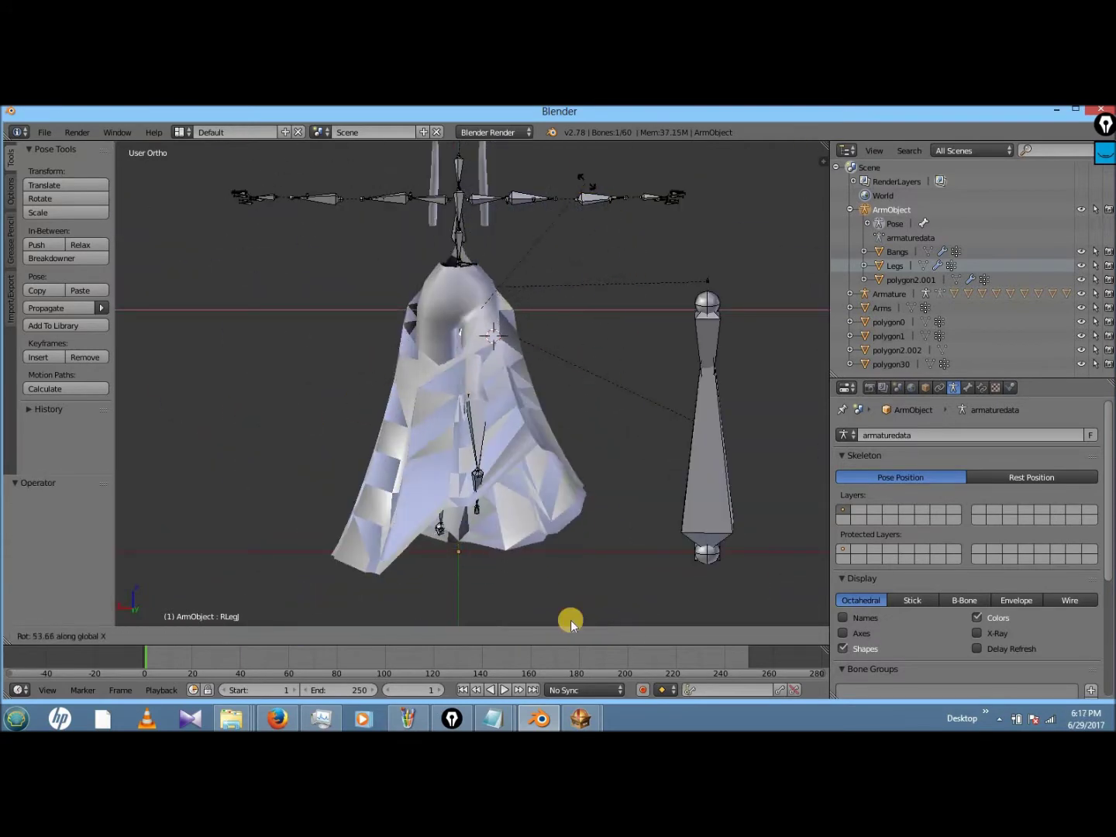
left_click(569, 615)
key("KP_4")
key("KP_4")
key("KP_4")
key("KP_6")
key("KP_6")
key("KP_6")
key("KP_6")
key("KP_6")
key("KP_6")
key("KP_6")
key("KP_6")
key("KP_6")
key("KP_6")
key("KP_6")
key("KP_6")
key("KP_6")
key("KP_6")
key("KP_6")
key("KP_6")
key("KP_6")
key("KP_6")
key("KP_6")
key("KP_6")
key("KP_6")
key("KP_6")
key("KP_6")
key("KP_6")
key("KP_6")
key("KP_6")
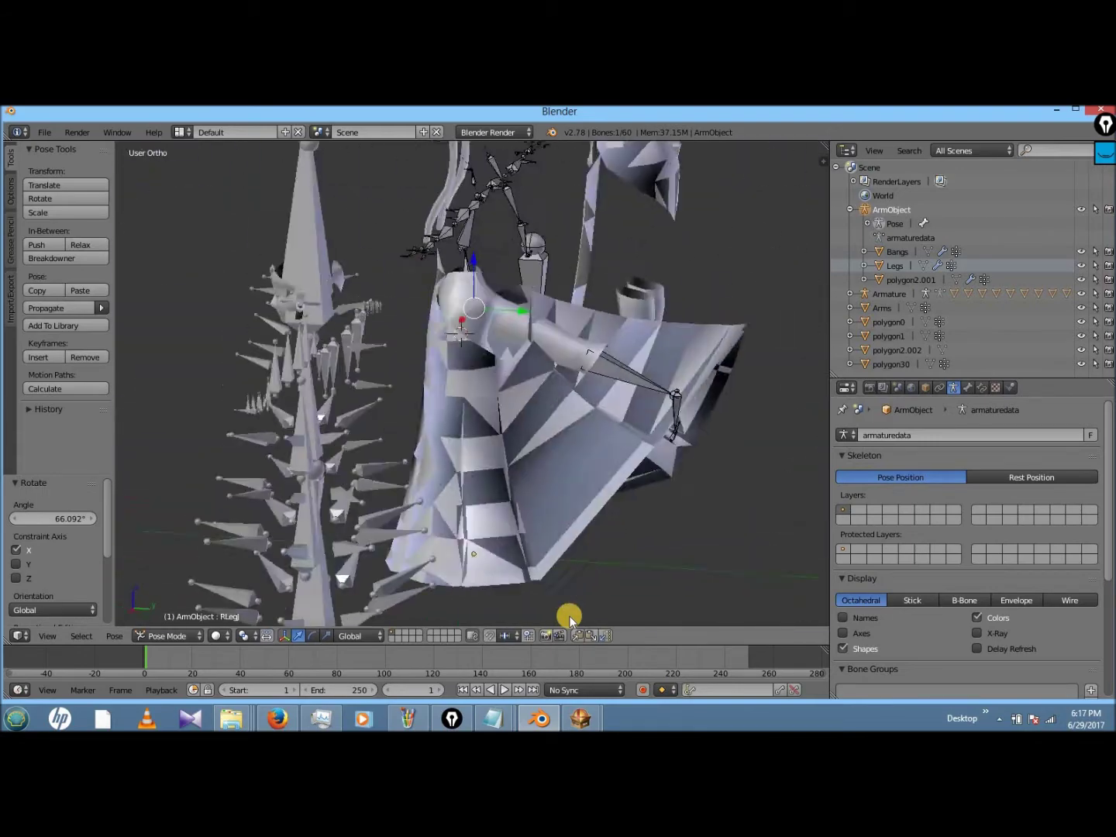
key("KP_6")
key("KP_6")
key("KP_6")
key("KP_6")
key("KP_6")
key("KP_6")
key("KP_6")
key("KP_6")
key("KP_6")
key("KP_6")
key("KP_6")
key("KP_6")
key("KP_6")
key("KP_6")
key("KP_6")
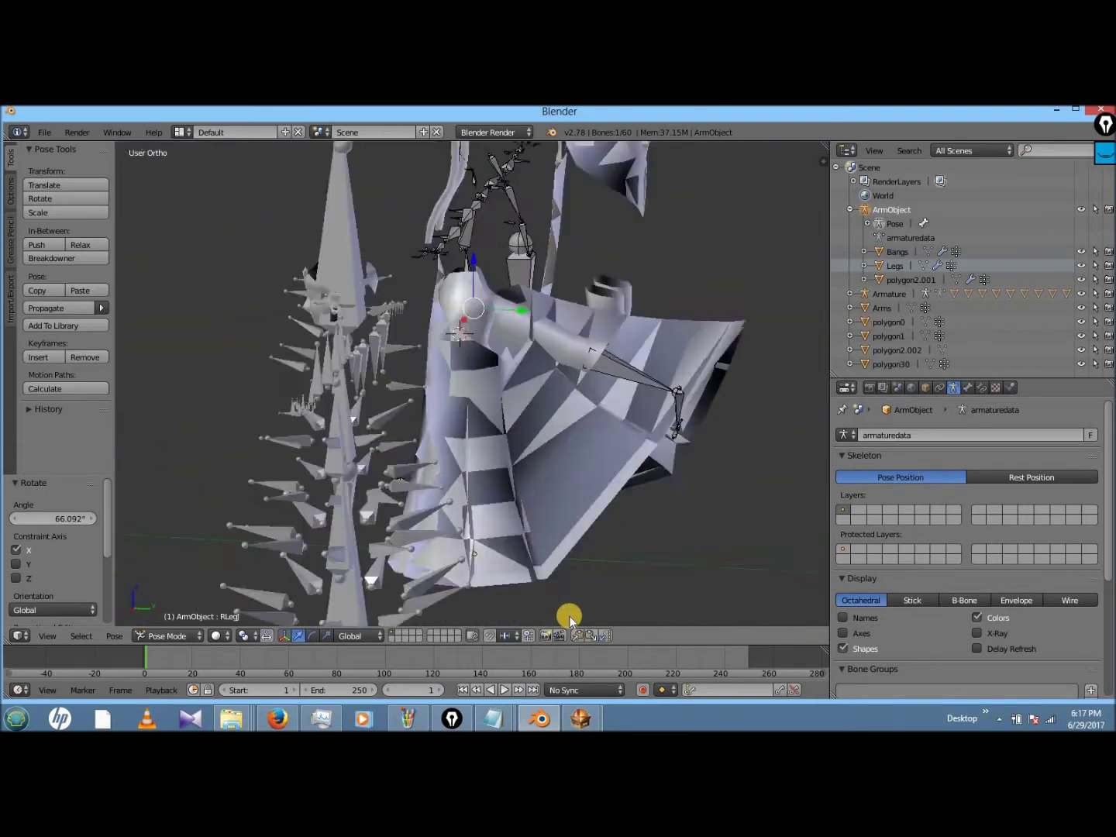
key("KP_4")
key("KP_4")
key("KP_4")
key("KP_4")
key("KP_4")
key("KP_4")
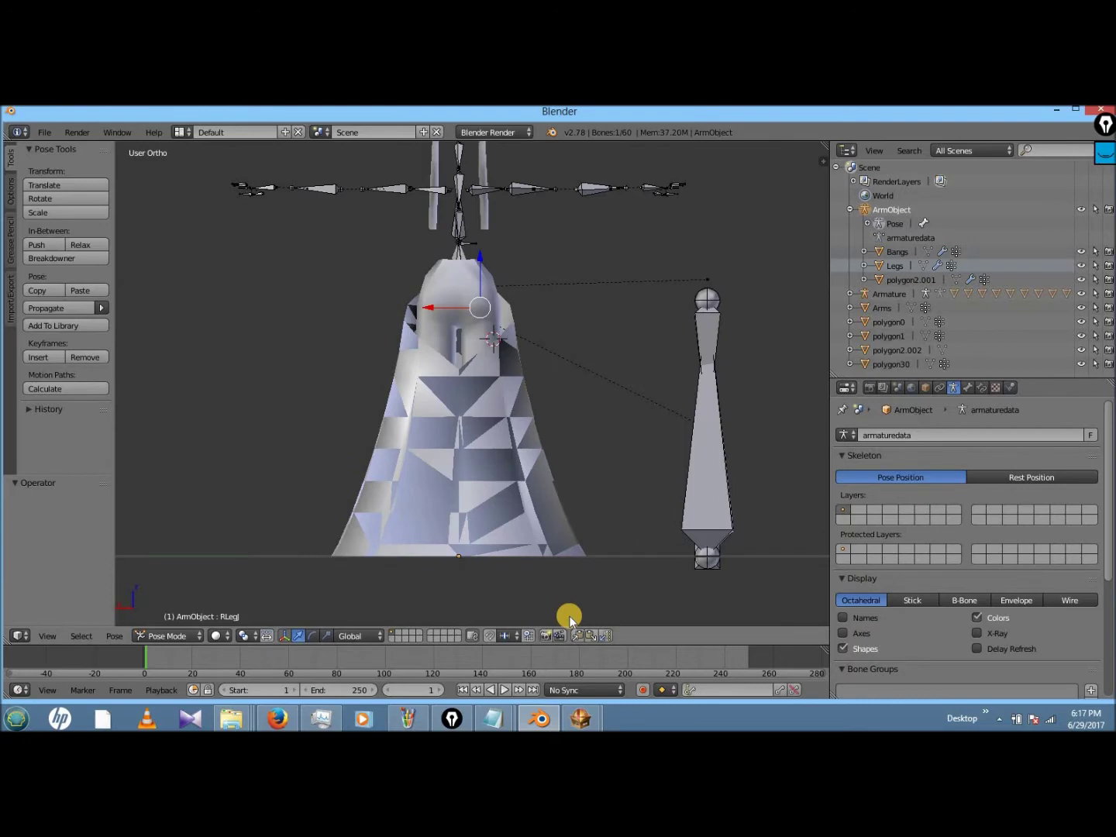
- Try rotating the RLegJ bone about the Y axis and again about the X axis, undoing each rotation
key("r")
key("x")
key("y")
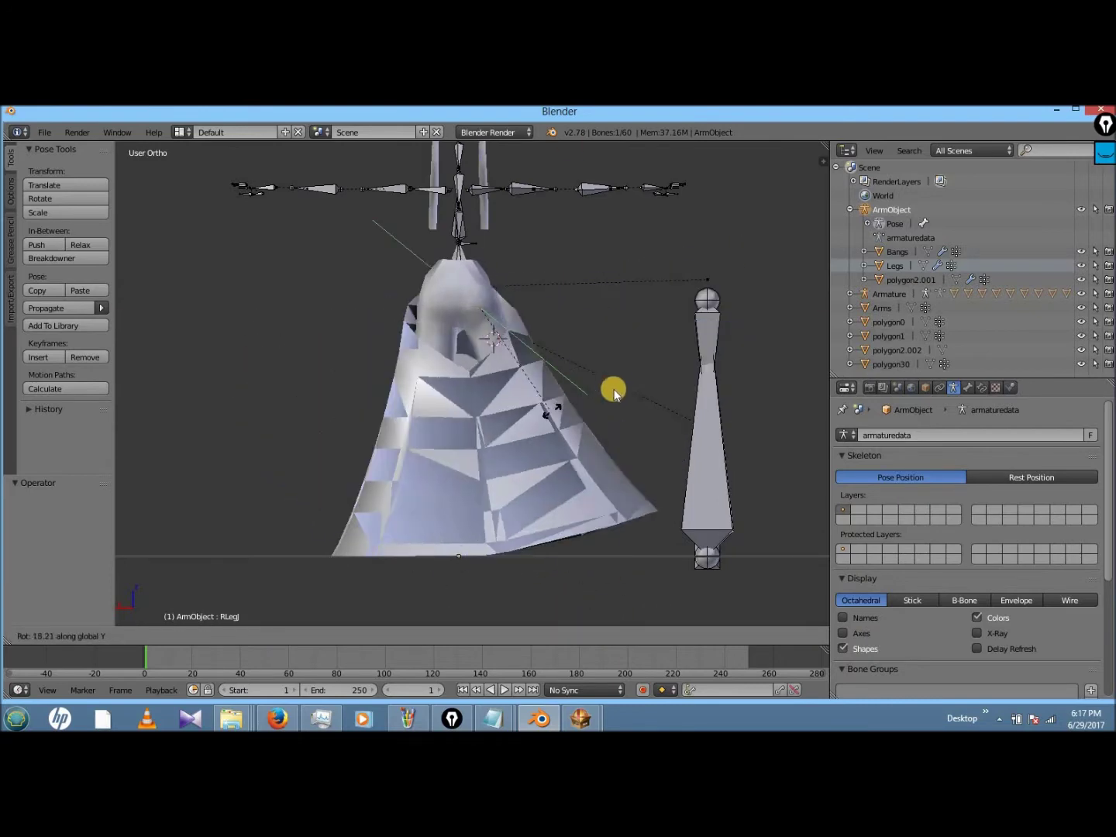
left_click(617, 275)
key("ctrl+z")
key("r")
key("x")
left_click(568, 234)
middle_click_drag(564, 237, 601, 247)
key("ctrl+z")
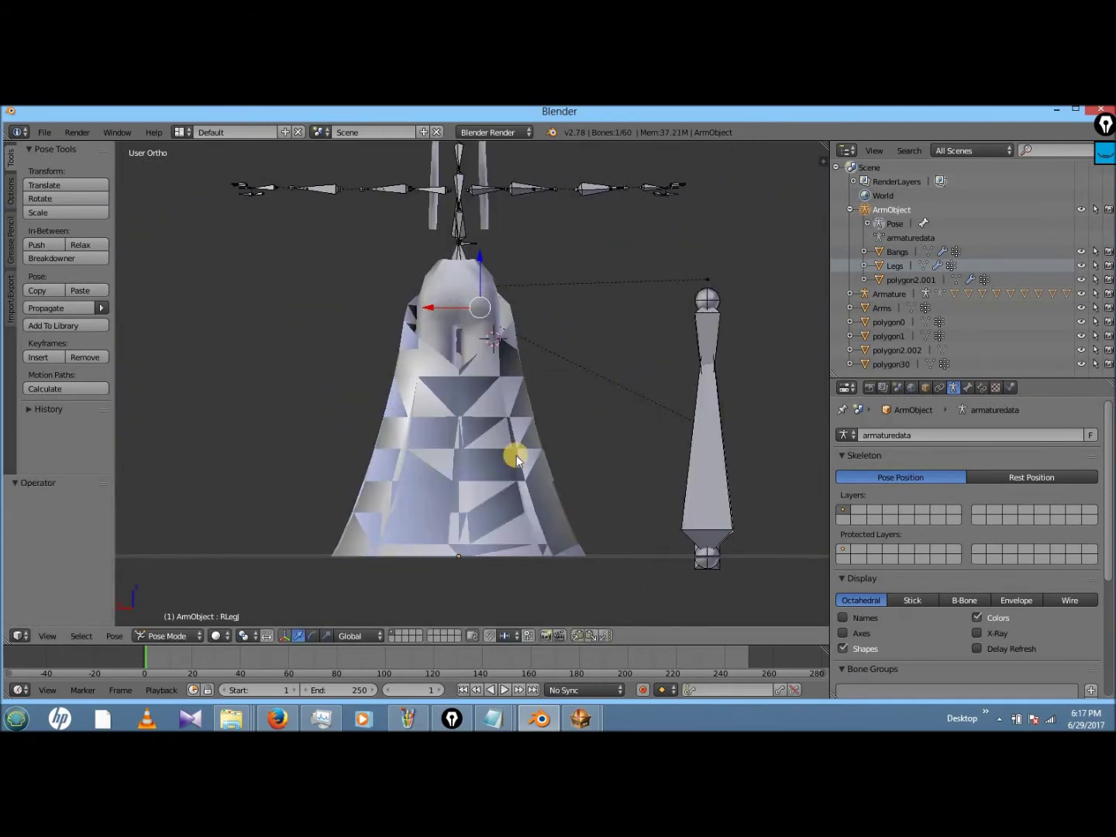
- Select the RKneeJ bone, try rotating it about the X axis to check the lower skirt, and undo the rotation
key("z")
right_click(483, 456)
key("z")
key("r")
key("z")
key("x")
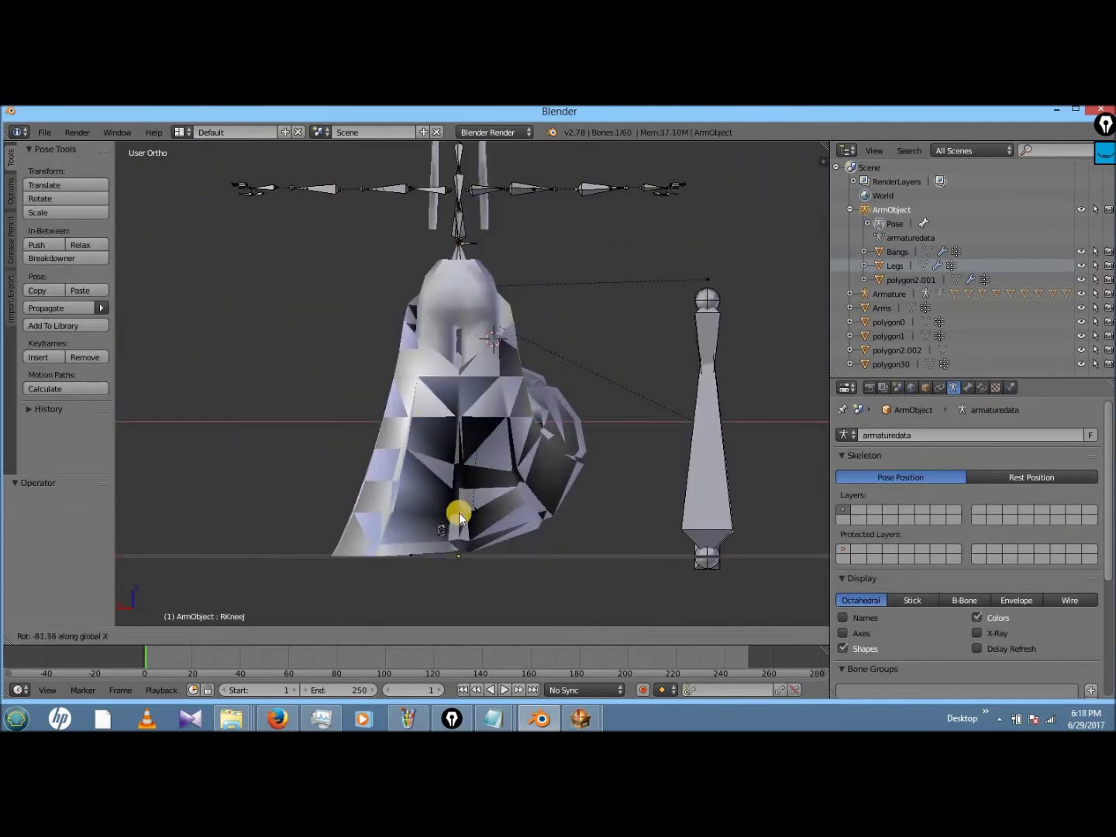
right_click(491, 461)
key("r")
key("z")
key("x")
left_click(588, 348)
middle_click_drag(601, 326, 619, 300)
key("KP_4")
key("KP_4")
key("KP_4")
key("ctrl+z")
- Test another X-axis rotation of the RKneeJ bone, view the skirt from the side, and undo it
key("r")
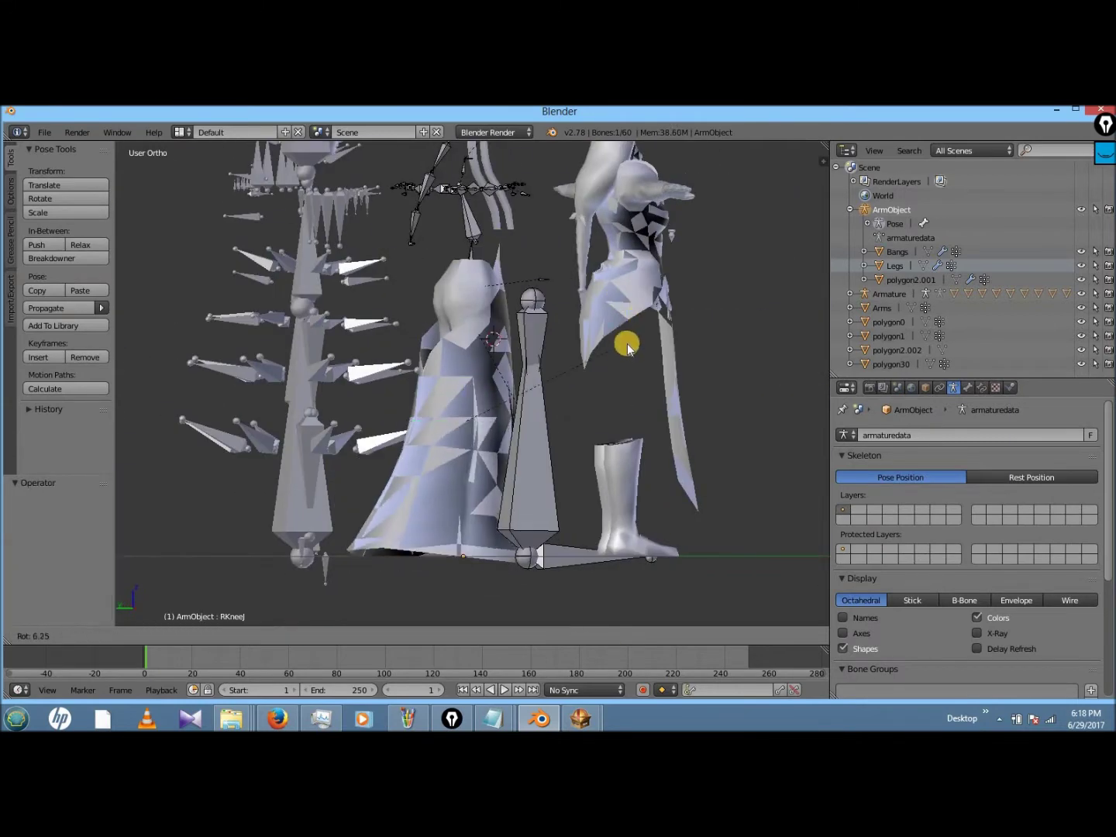
key("x")
left_click(519, 477)
key("KP_4")
key("KP_4")
key("KP_4")
key("KP_4")
key("KP_4")
key("KP_4")
key("ctrl+z")
- Select the RFootJ bone, test the skirt hem with a rotation about the X axis, and undo it
key("KP_6")
key("z")
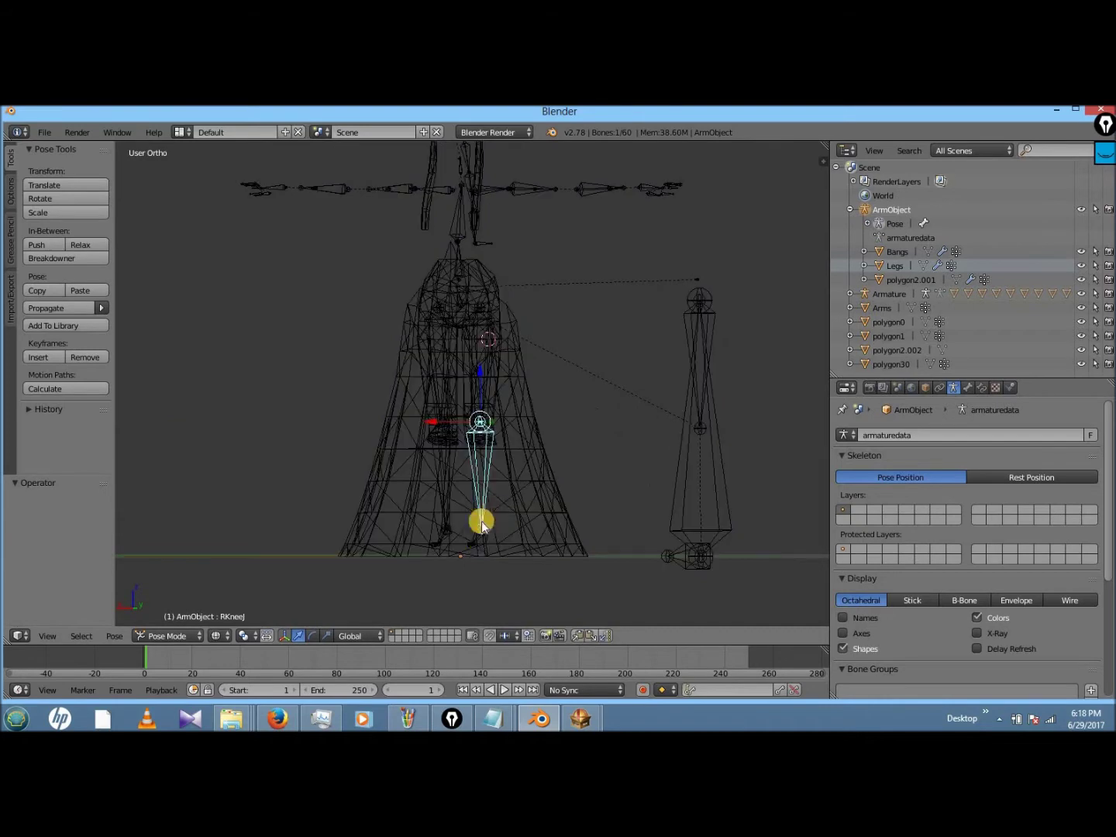
right_click(491, 517)
key("z")
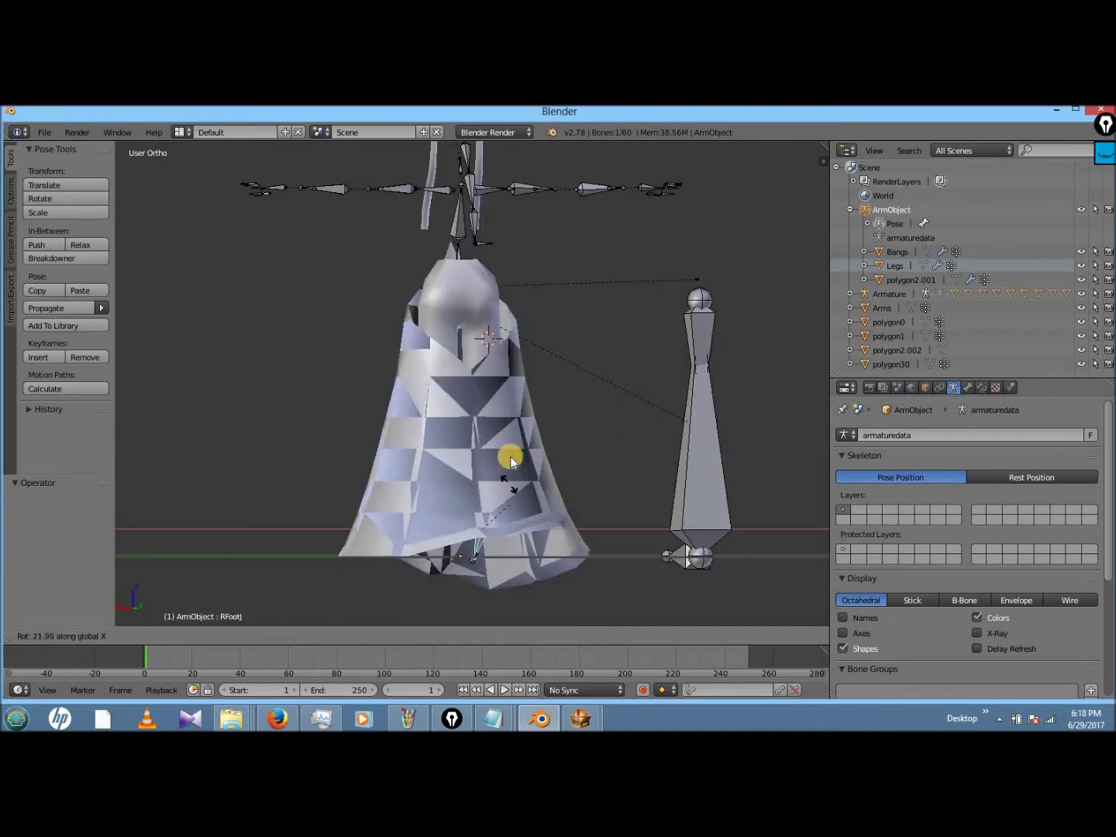
key("KP_4")
key("KP_4")
key("KP_4")
key("KP_4")
key("KP_4")
key("KP_4")
key("KP_4")
key("KP_4")
key("KP_4")
key("KP_4")
key("KP_4")
key("KP_4")
key("KP_4")
key("KP_4")
key("KP_4")
key("ctrl+z")
- Try rotating the RFootJ bone -23.553° about the X axis, check the hem from behind, and undo the rotation
key("r")
key("x")
left_click(543, 458)
key("KP_6")
key("KP_6")
key("KP_6")
key("KP_6")
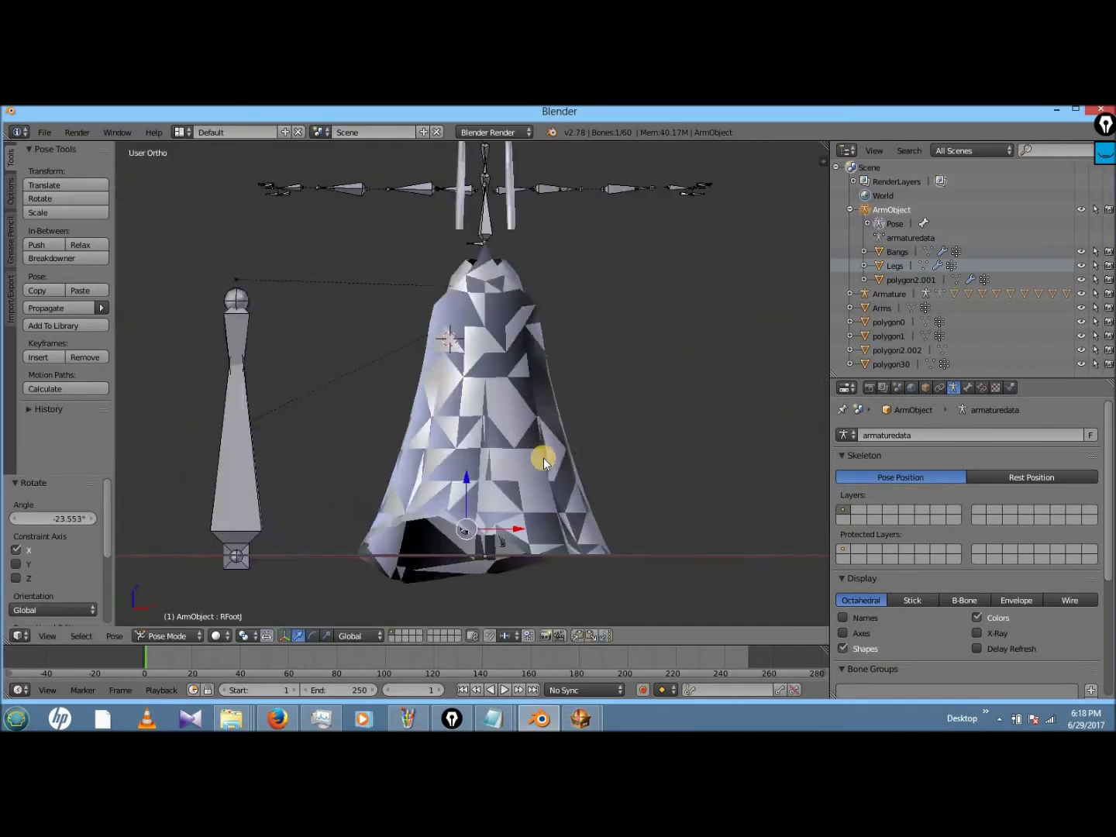
key("ctrl+z")
- Rotate the RLegJ bone about the X axis once more to check the skirt from another side, and undo it
key("r")
key("x")
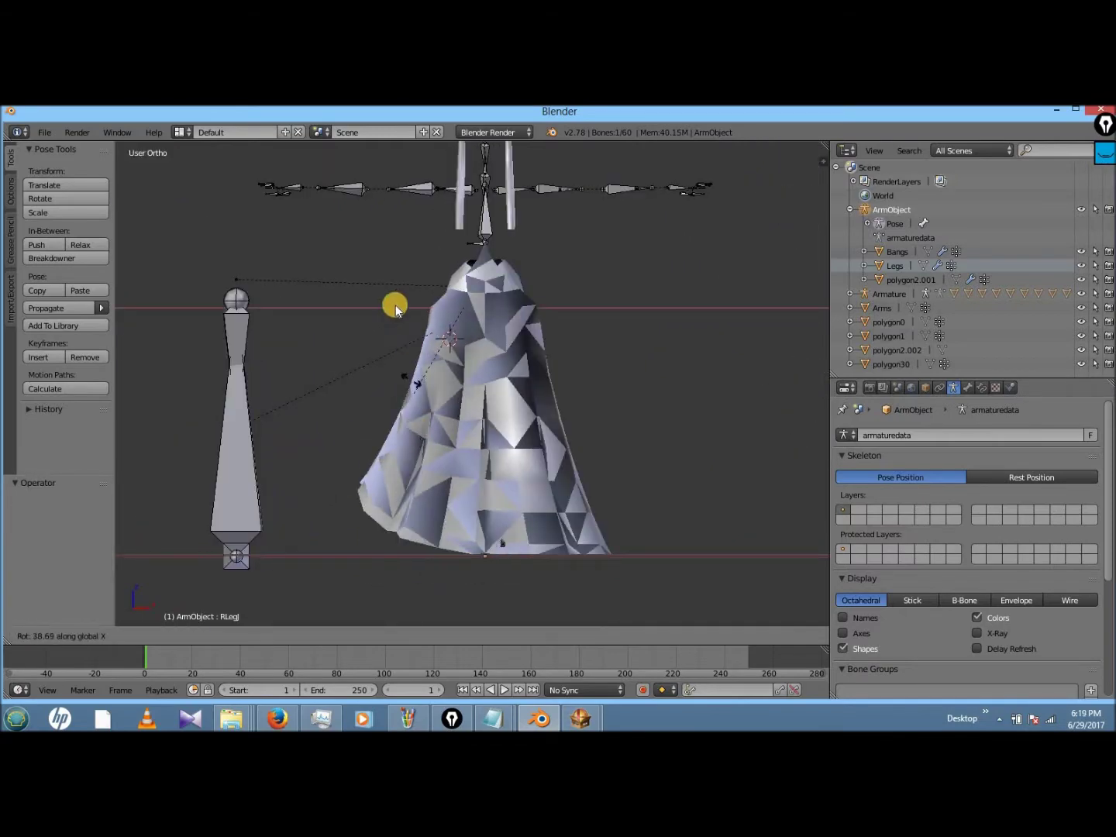
left_click(413, 360)
key("KP_6")
key("KP_6")
key("KP_6")
key("KP_6")
key("KP_6")
key("KP_6")
key("KP_6")
key("KP_6")
key("KP_6")
key("KP_6")
key("KP_6")
key("KP_6")
key("KP_6")
key("KP_6")
key("KP_6")
key("KP_6")
key("KP_6")
key("KP_6")
key("KP_6")
key("ctrl+z")
- Return the armature to Object Mode and rename the skirt mesh polygon2.001 to Skirt_Main
scroll(414, 360, "down", 3)
left_click(189, 635)
left_click(179, 618)
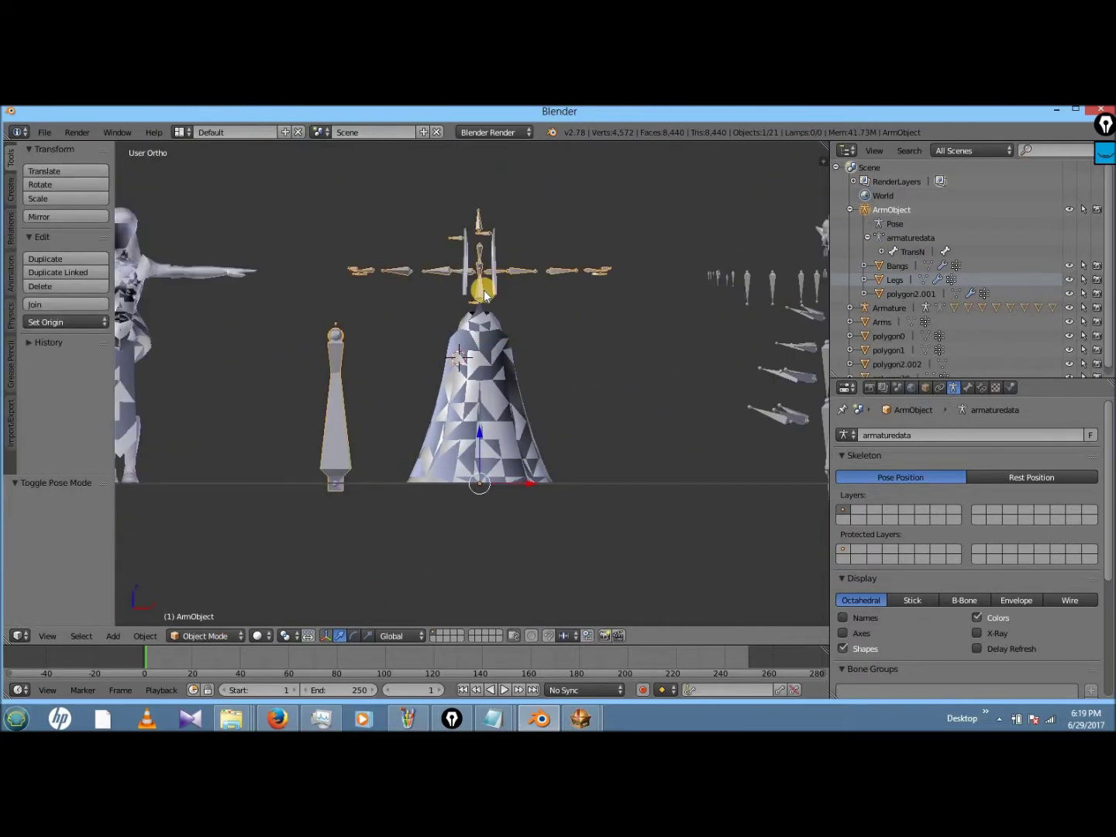
double_click(909, 294)
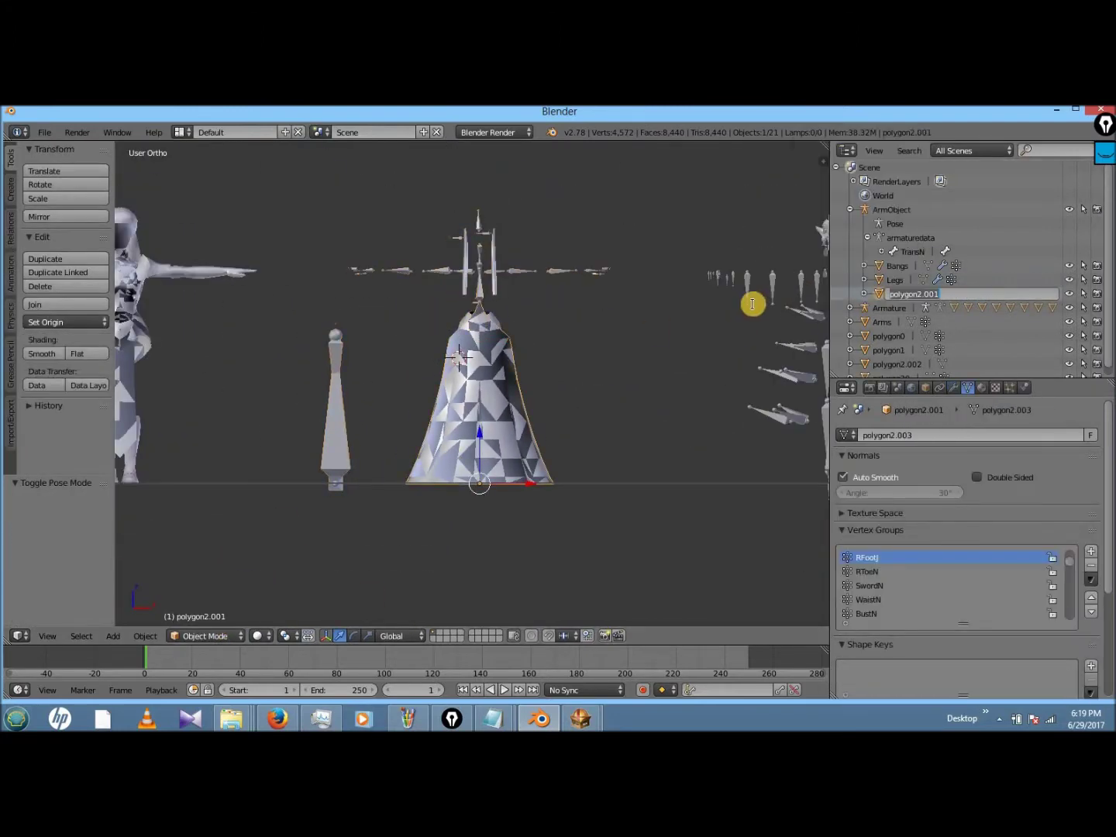
- Select the mesh polygon2.002, move it 0.25 along the X axis onto ArmObject, and show the scene in wireframe
right_click(147, 378)
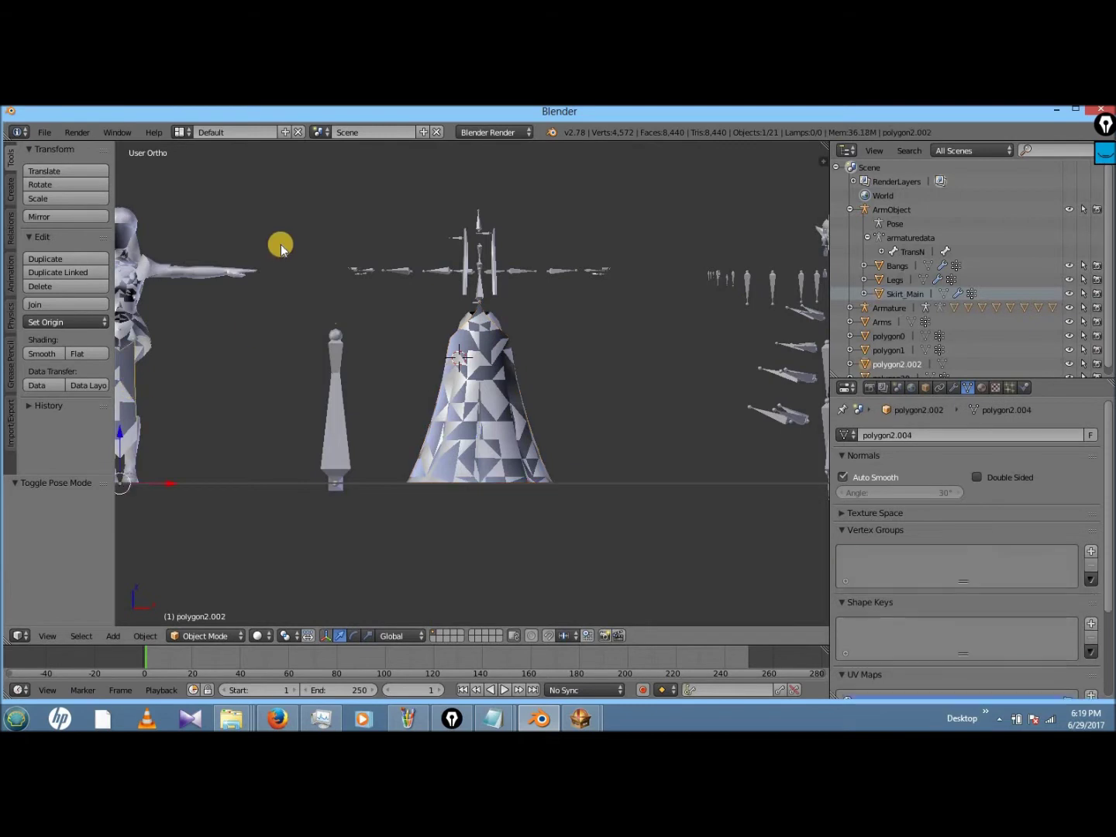
left_click(543, 287)
middle_click_drag(543, 287, 537, 230, "shift")
scroll(544, 288, "up", 2)
scroll(543, 287, "down", 1)
scroll(543, 287, "up", 2)
key("z")
- Select Skirt_Main and move it -0.25 along the X axis, away from the armature
right_click(417, 341)
right_click(417, 341)
right_click(394, 288)
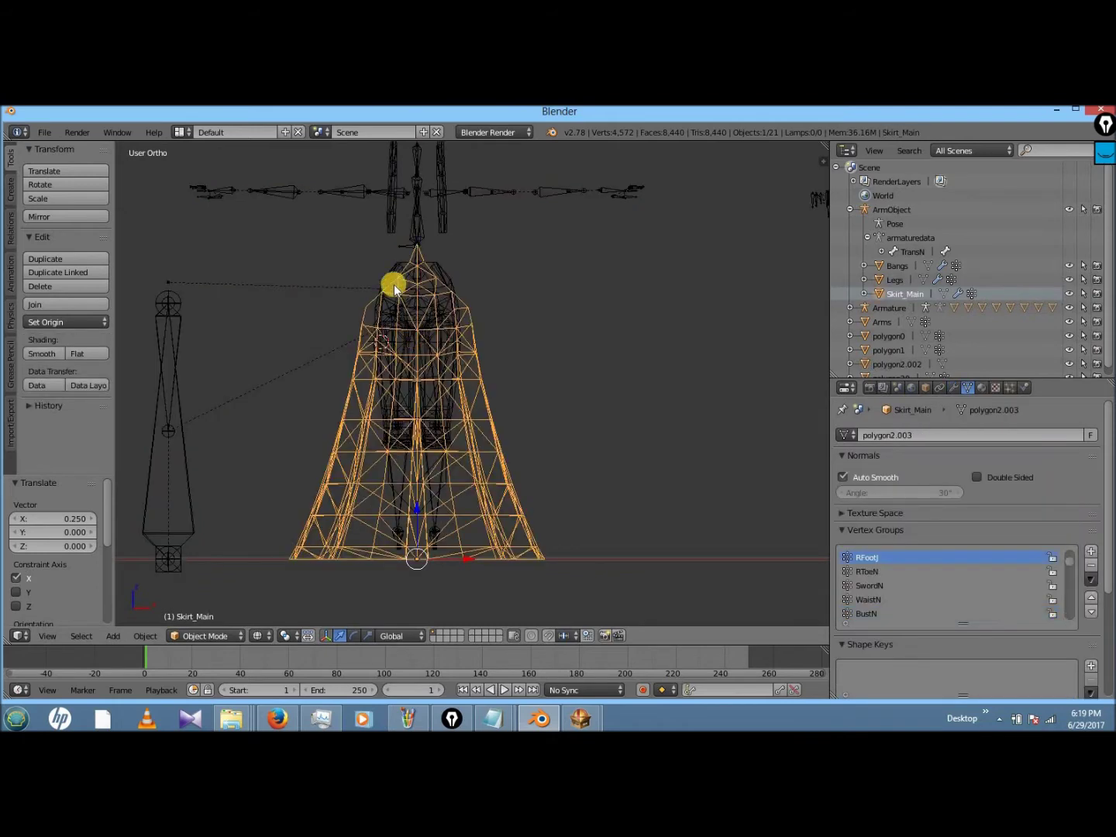
right_click(394, 287, "shift")
type("gx-.25")
key("Return")
- Parent the mesh polygon2.002 to ArmObject using With Empty Groups
right_click(447, 409)
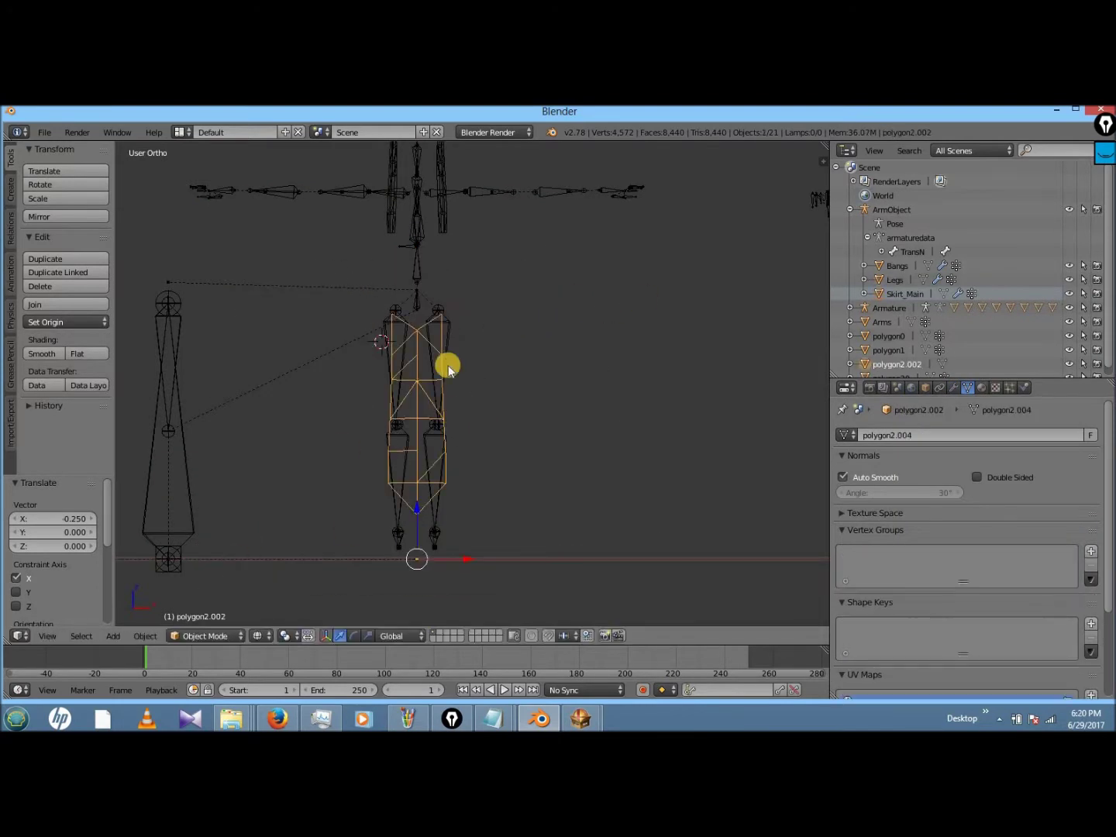
right_click(402, 218, "shift")
right_click(415, 360)
right_click(392, 321, "shift")
key("ctrl+p")
left_click(415, 357)
- Put ArmObject in Pose Mode, switch polygon2.002 to Weight Paint, and select the RLegJ bone for painting
right_click(392, 416)
right_click(392, 415)
left_click(209, 635)
right_click(418, 434)
left_click(206, 635)
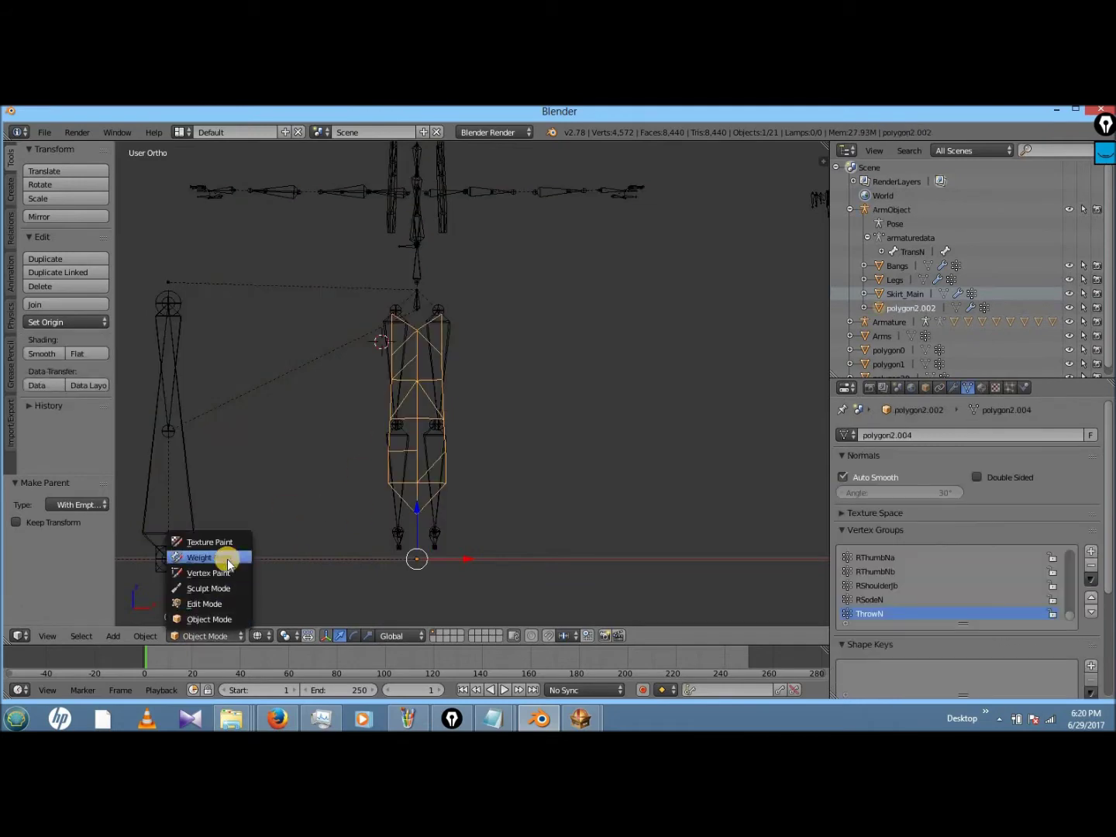
left_click(223, 555)
right_click(188, 542)
left_click(202, 635)
left_click(205, 586)
right_click(433, 341)
right_click(397, 342)
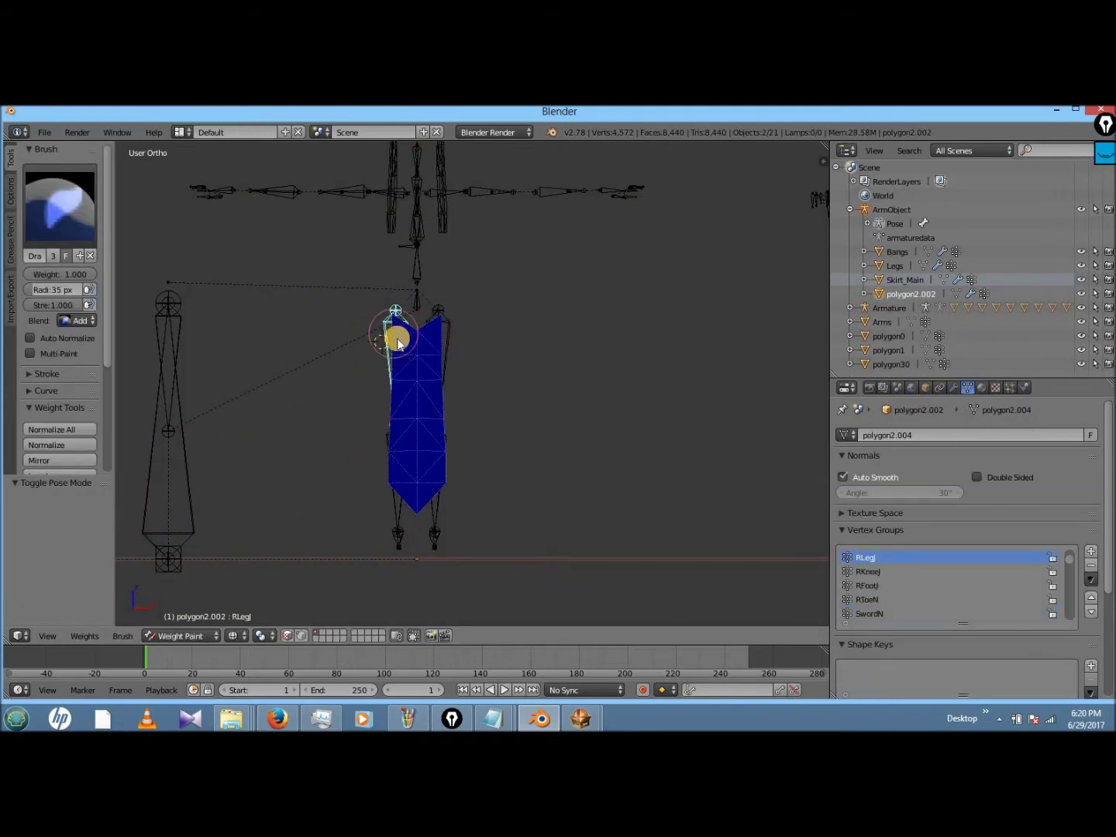
- Paint polygon2.002 with weight 1.000 for the leg and knee bones, and return it to Object Mode
scroll(398, 340, "up", 2)
middle_click_drag(330, 375, 397, 340, "shift")
middle_click_drag(311, 340, 247, 296)
mouse_move(419, 317)
left_mouse_down()
mouse_move(449, 386)
mouse_move(467, 267)
left_mouse_up()
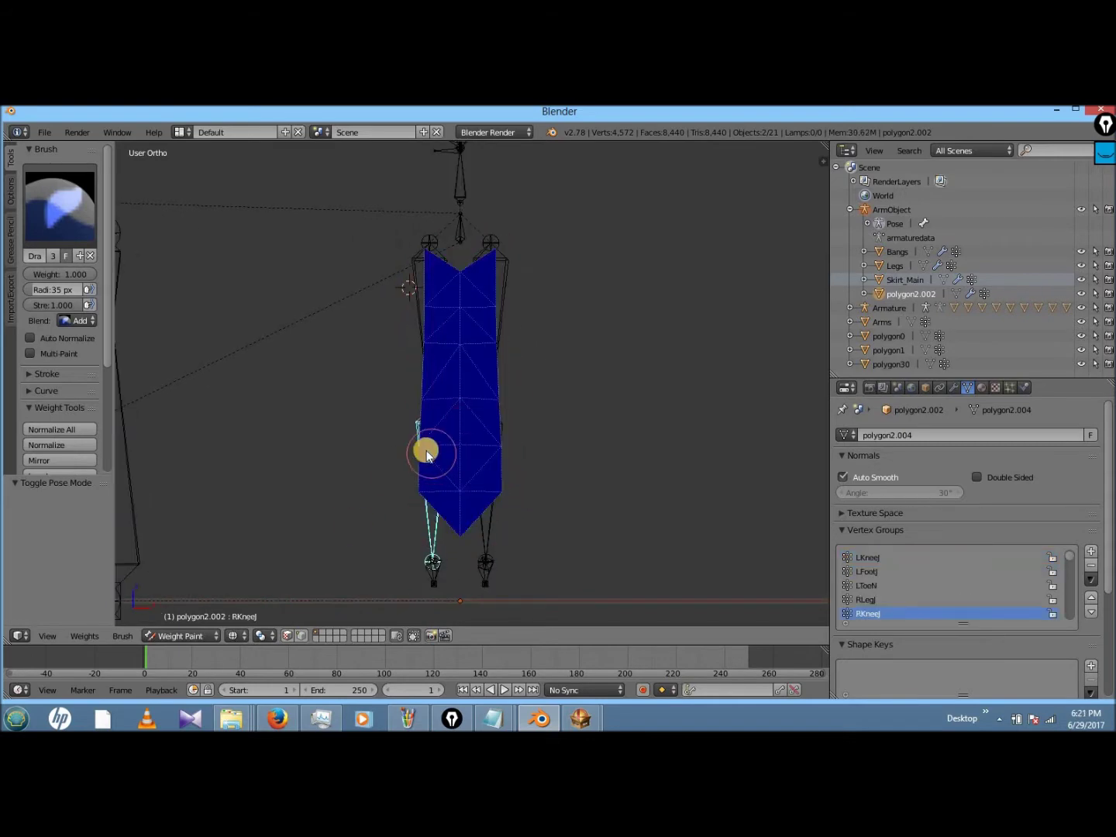
left_click_drag(458, 537, 459, 445)
middle_click_drag(459, 445, 657, 407)
scroll(474, 384, "down", 3)
left_click(183, 635)
left_click(192, 618)
- Select Skirt_Main and move it .25 along the X axis back onto ArmObject
right_click(253, 378)
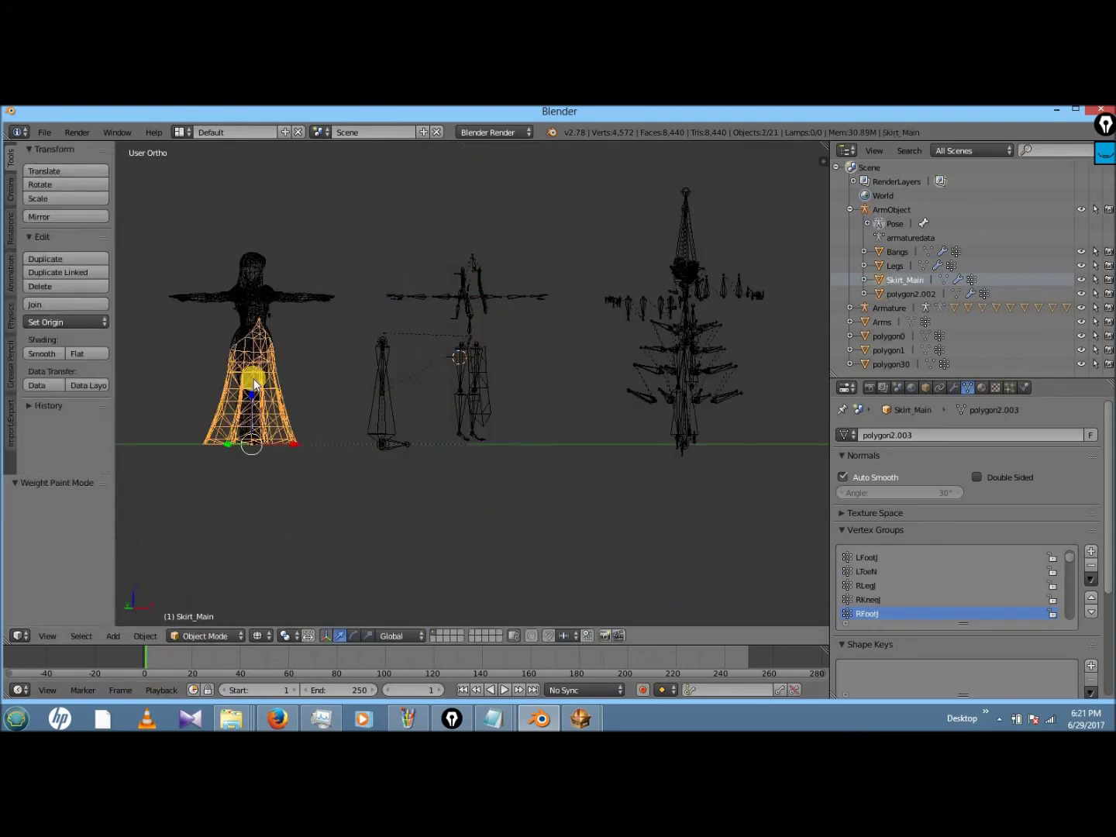
right_click(254, 379, "shift")
key("g")
key("x")
key("period")
key("2")
key("5")
key("Return")
- Try a rotation about the X axis on ArmObject to test the skirt pieces, and undo it
scroll(416, 515, "up", 4)
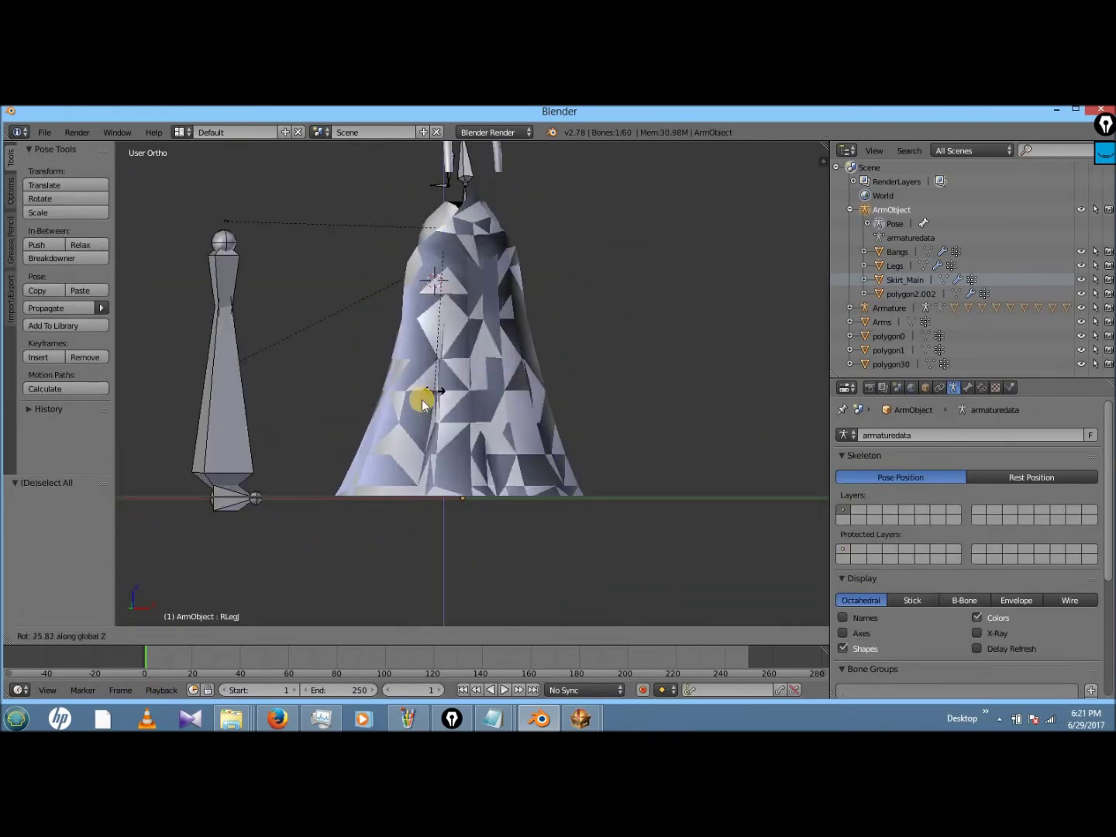
key("r")
key("x")
left_click(522, 391)
key("ctrl+z")
- Try rotating the leg bones of ArmObject in Pose Mode to test the skirt's deformation, cancelling each rotation
key("z")
right_click(445, 395)
key("z")
key("r")
key("x")
right_click(485, 391)
right_click(503, 283)
key("r")
key("x")
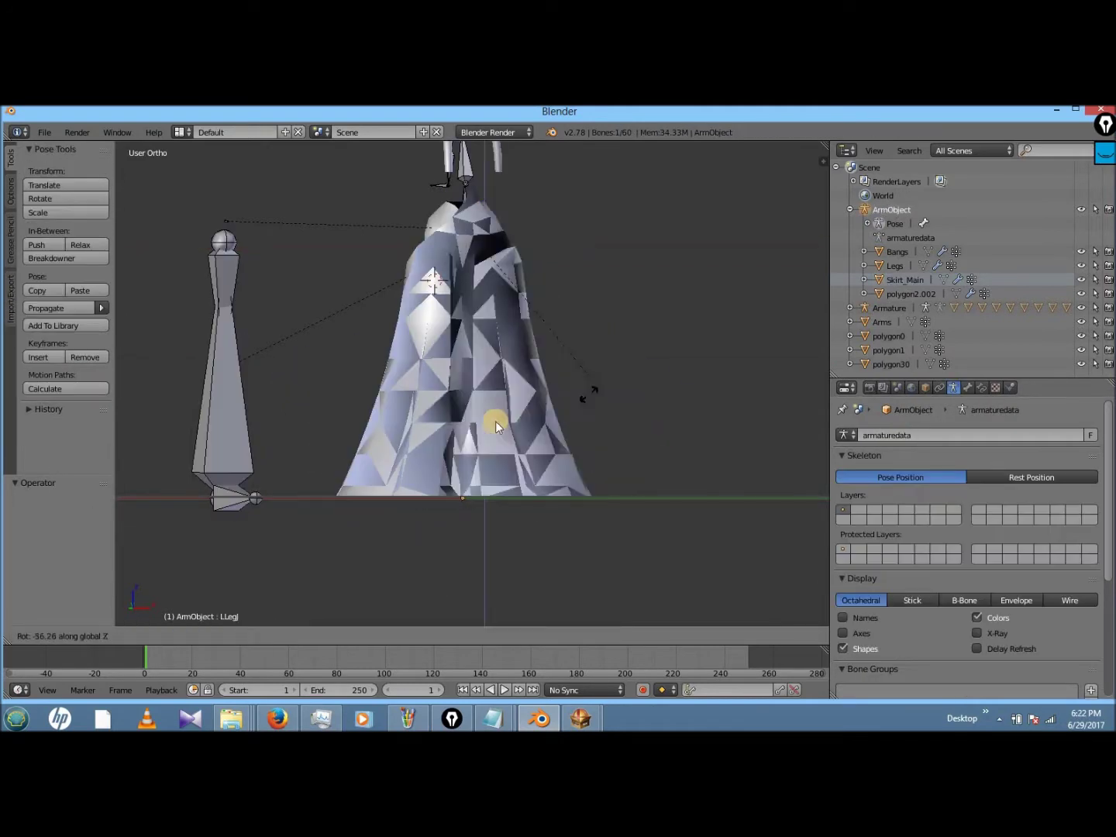
right_click(458, 455)
- Return ArmObject to Object Mode and rename polygon2.002 to Skirt_Tail
key("ctrl+Tab")
scroll(375, 521, "down", 3)
middle_click_drag(374, 521, 387, 519)
right_click(560, 435)
double_click(897, 308)
key("BackSpace")
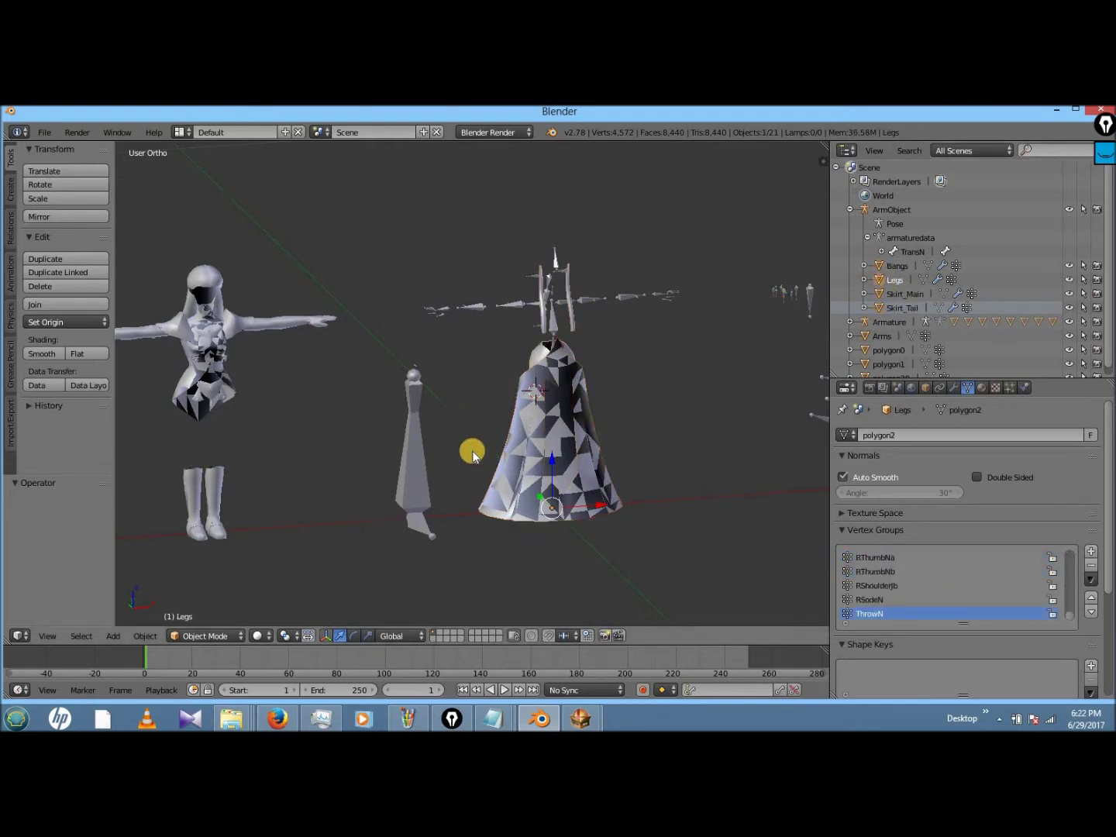
- Join Bangs, Skirt_Main and Skirt_Tail into one mesh named Skirt, and leave it selected
key("z")
left_click(903, 306)
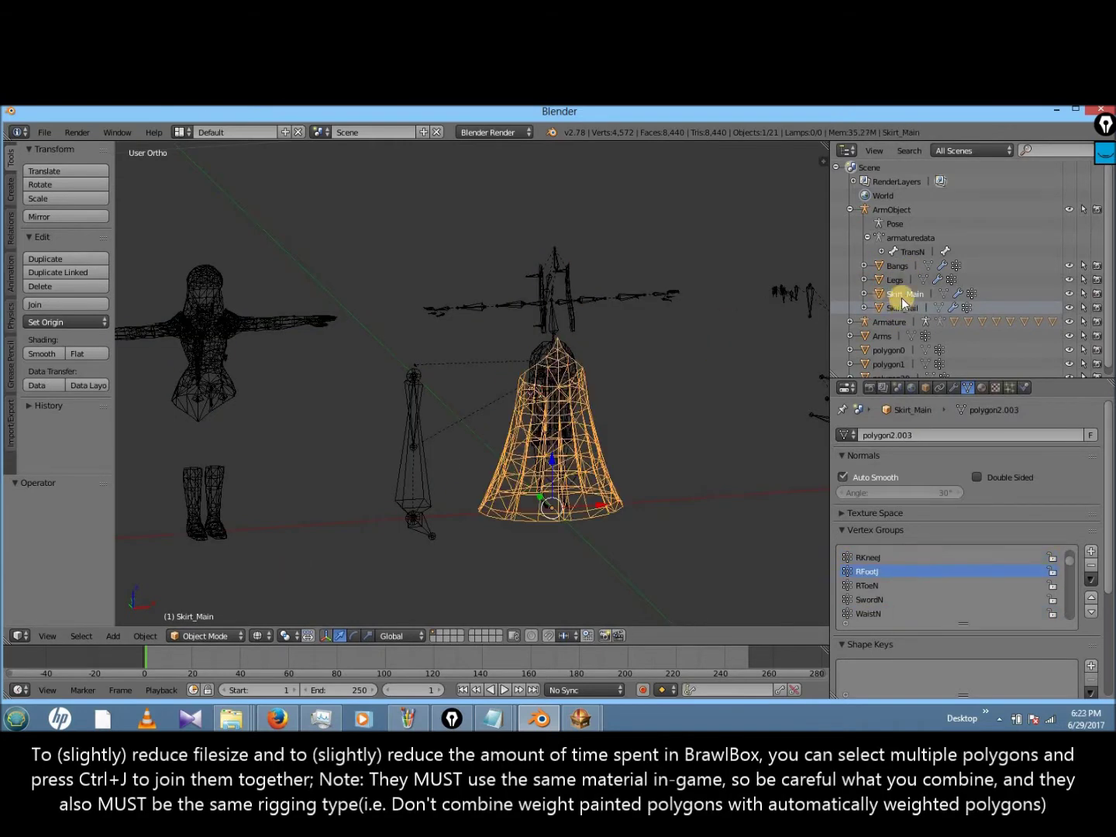
left_click(896, 279)
left_click(899, 307, "ctrl")
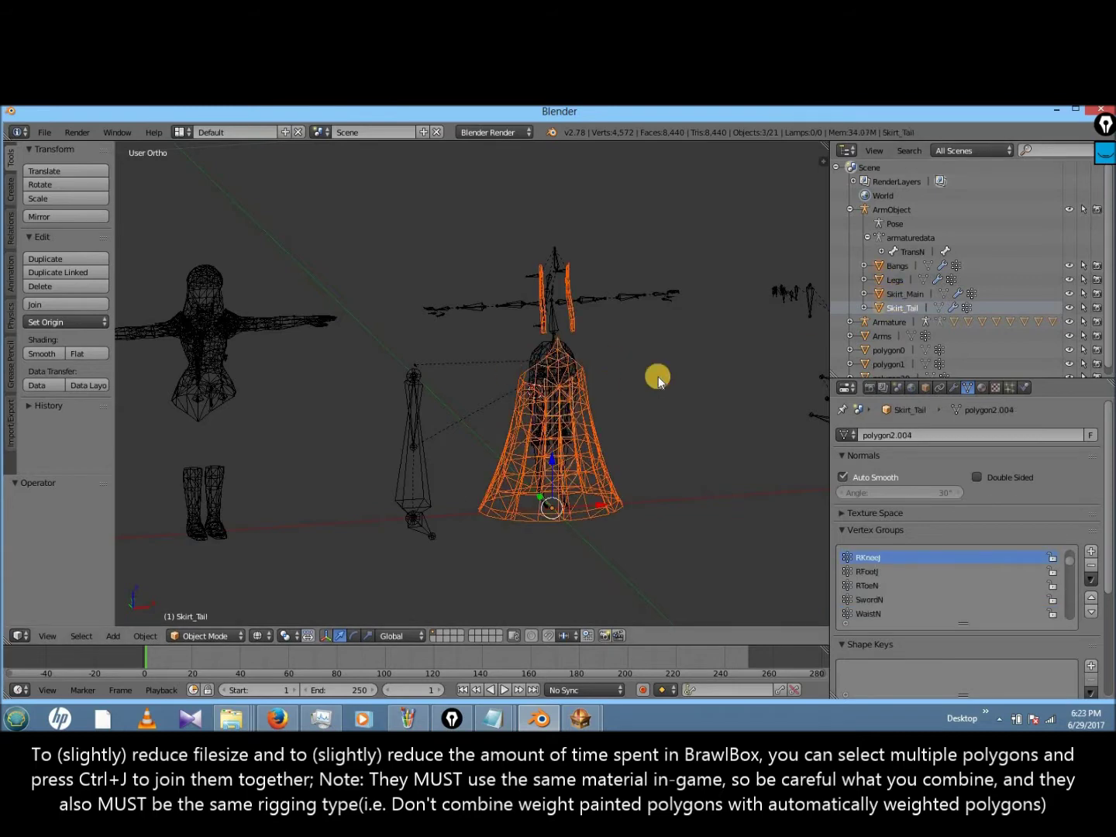
key("ctrl+j")
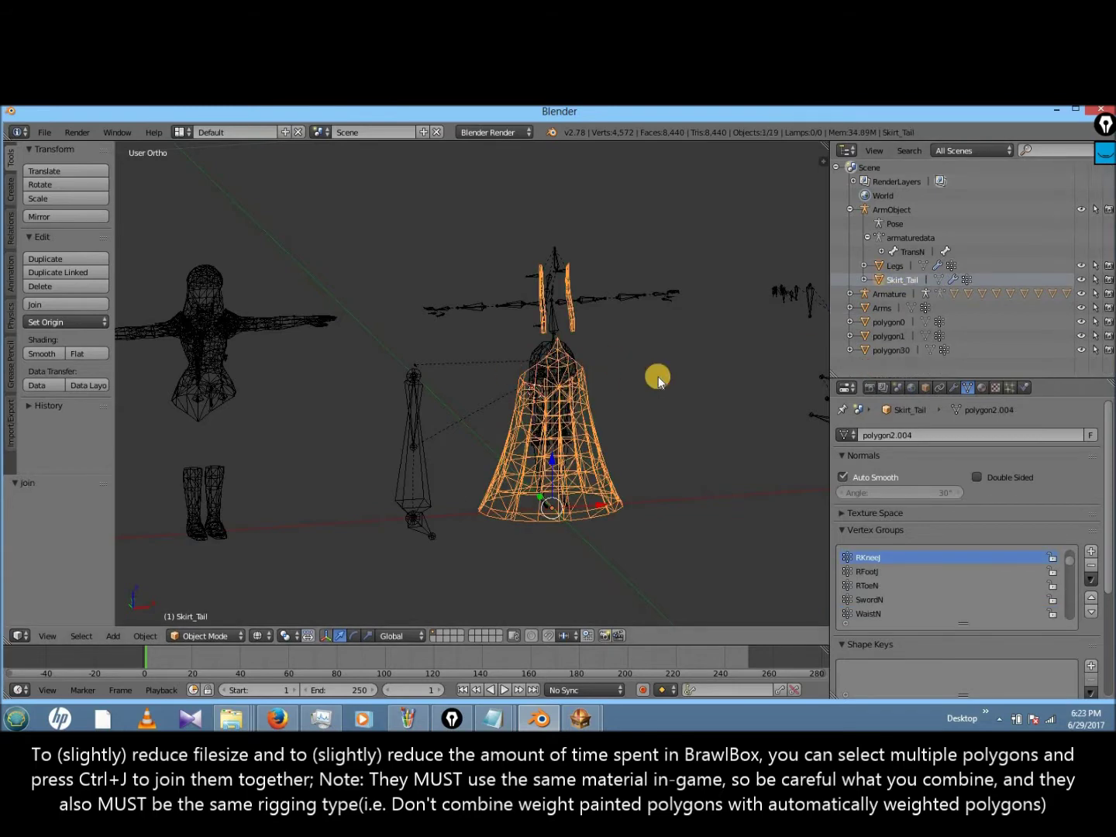
double_click(883, 286)
key("a")
right_click(533, 426)
right_click(511, 439)
right_click(332, 325)
right_click(508, 427)
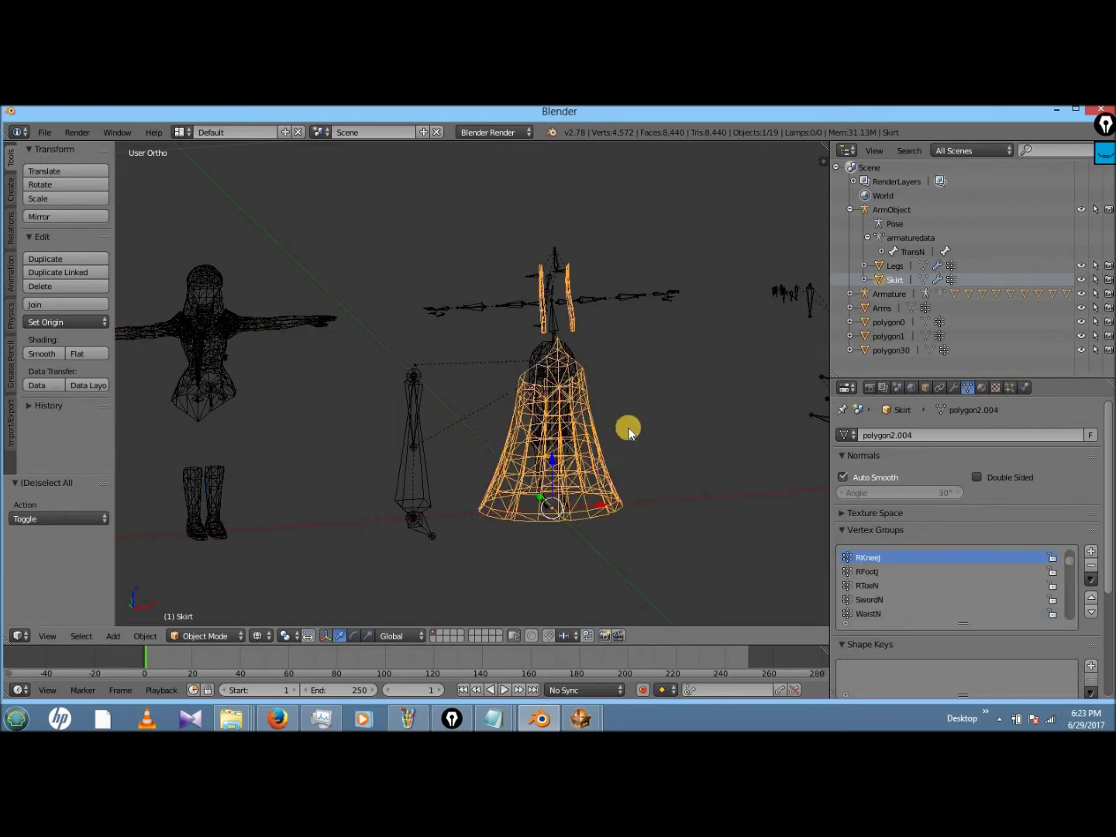
key("g")
key("x")
left_click(381, 430)
key("ctrl+z")
- Move Skirt and Legs together -0.25 along the X axis, away from ArmObject
key("g")
key("x")
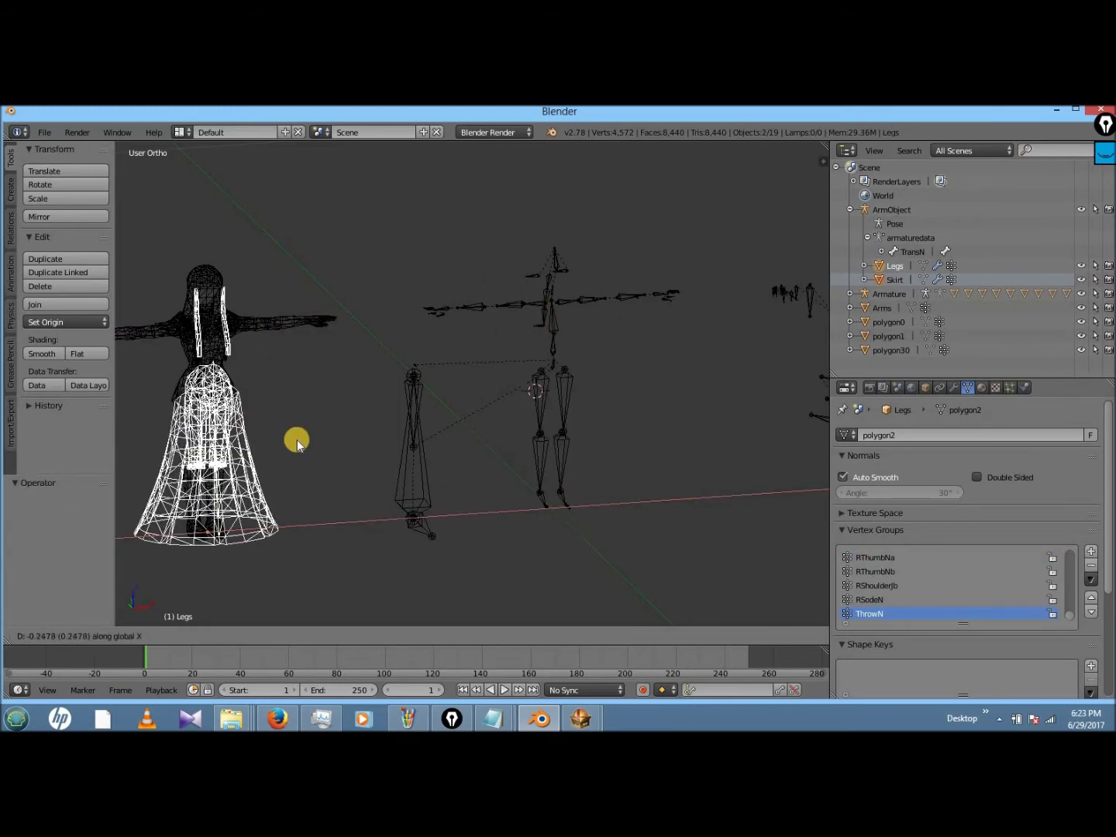
left_click(308, 440)
- Select the body mesh polygon0 and move it along the X axis onto ArmObject
middle_click_drag(187, 358, 255, 359, "shift")
right_click(255, 358)
right_click(277, 344)
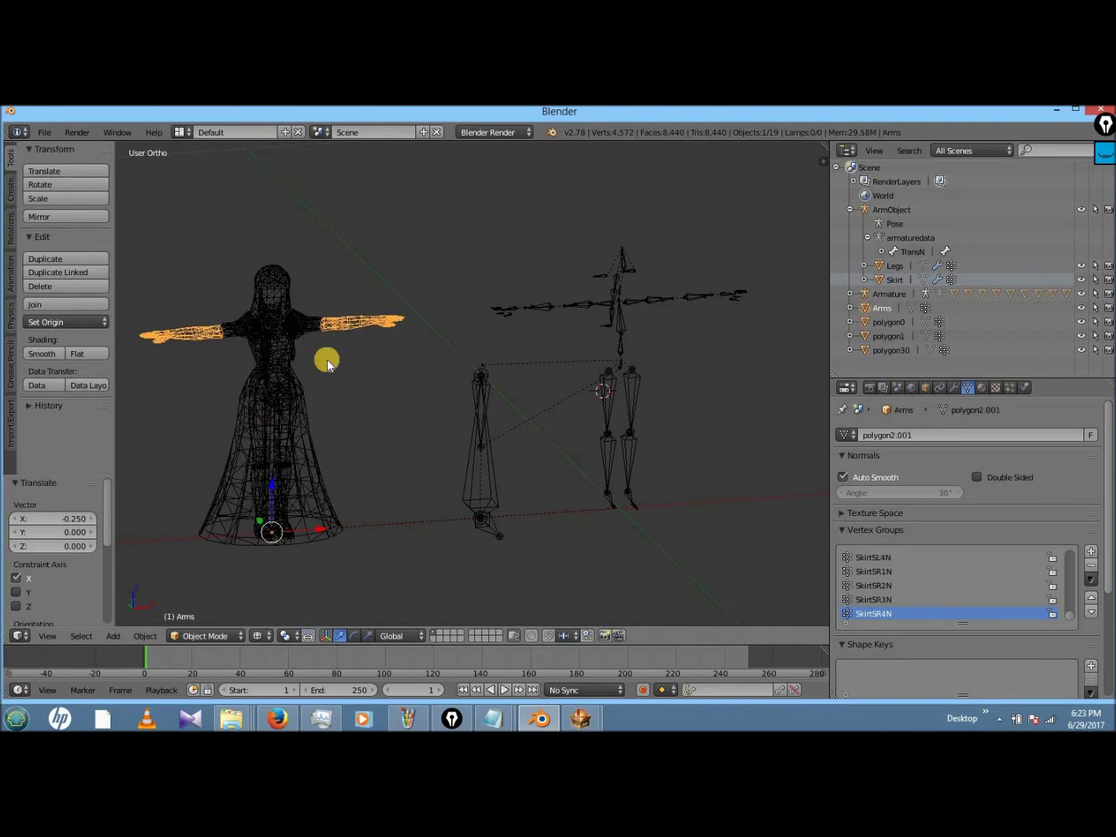
right_click(286, 348)
key("g")
key("x")
left_click(722, 359)
- Put polygon0 in Edit Mode and separate its boots into their own object
scroll(722, 359, "up", 3)
scroll(721, 359, "up", 1, "ctrl")
scroll(722, 360, "down", 2)
scroll(721, 359, "up", 6, "ctrl")
left_click(220, 634)
left_click(209, 618)
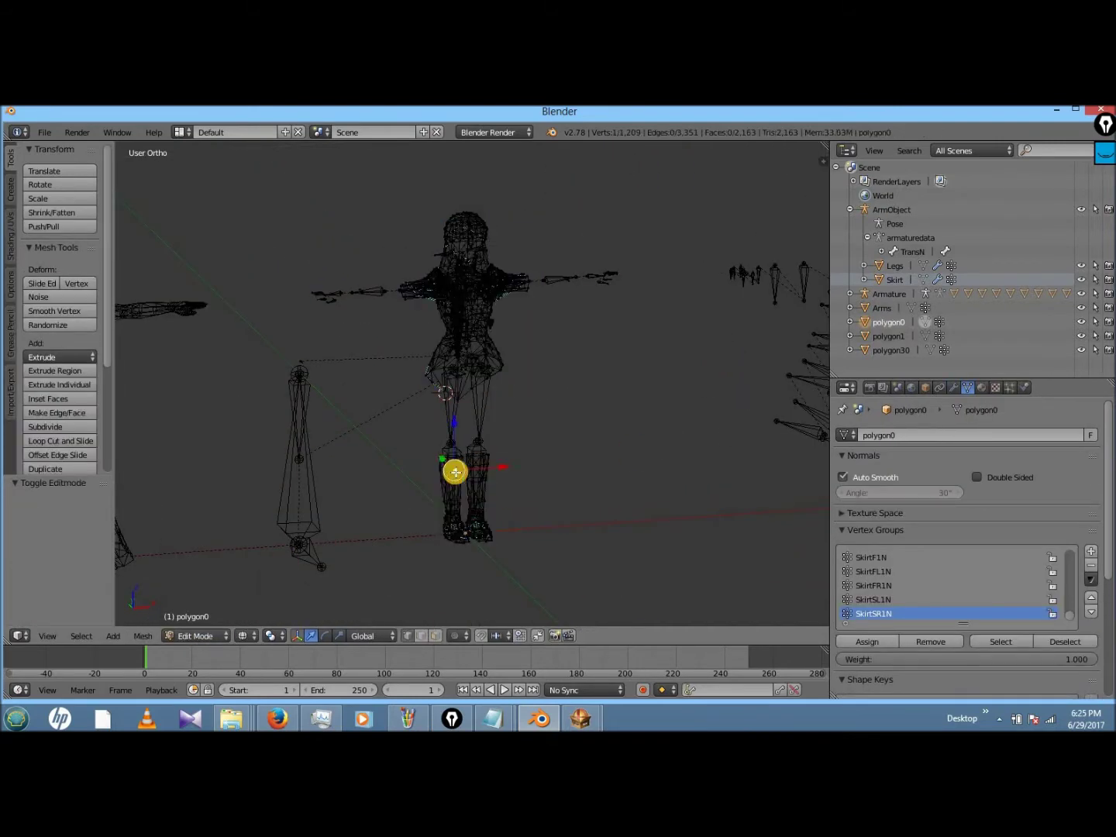
left_click(143, 638)
mouse_move(194, 453)
mouse_move(319, 236)
left_click(424, 238)
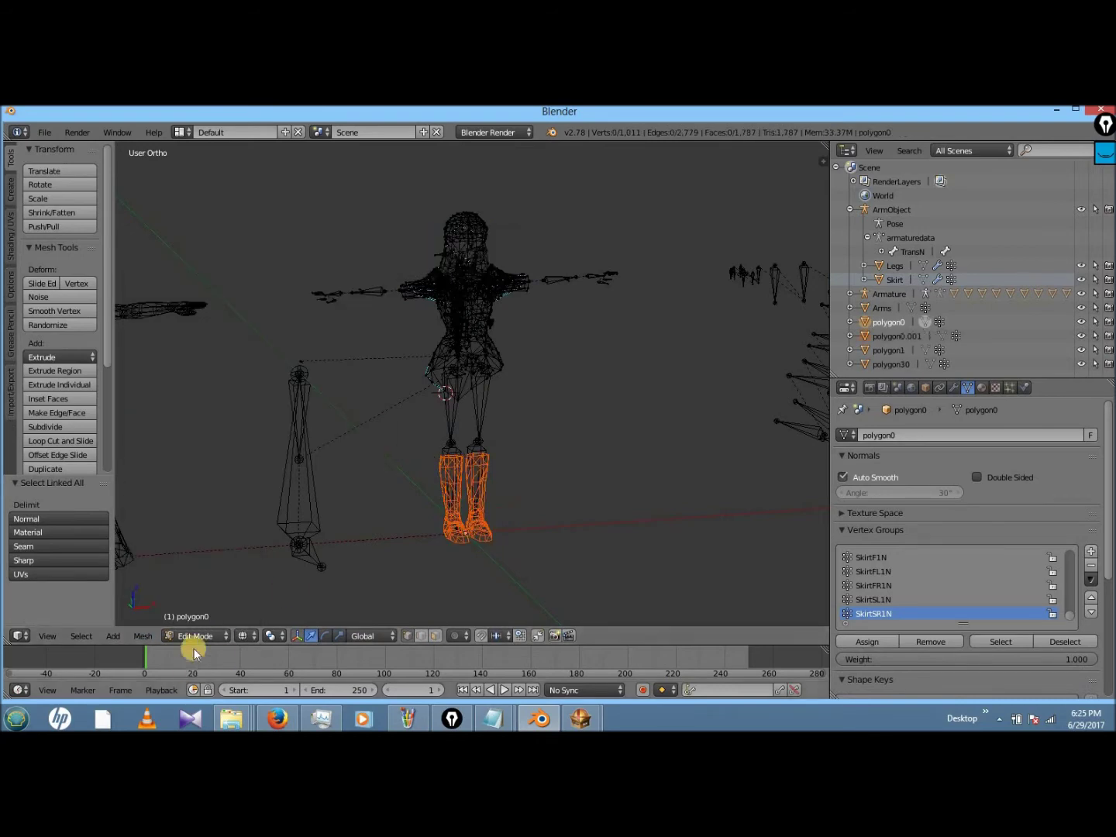
- In Object Mode, move the separated boots -.25 along the X axis and rename the object Boots
left_click(196, 636)
left_click(200, 619)
type("-.25")
key("Return")
scroll(484, 489, "down", 2)
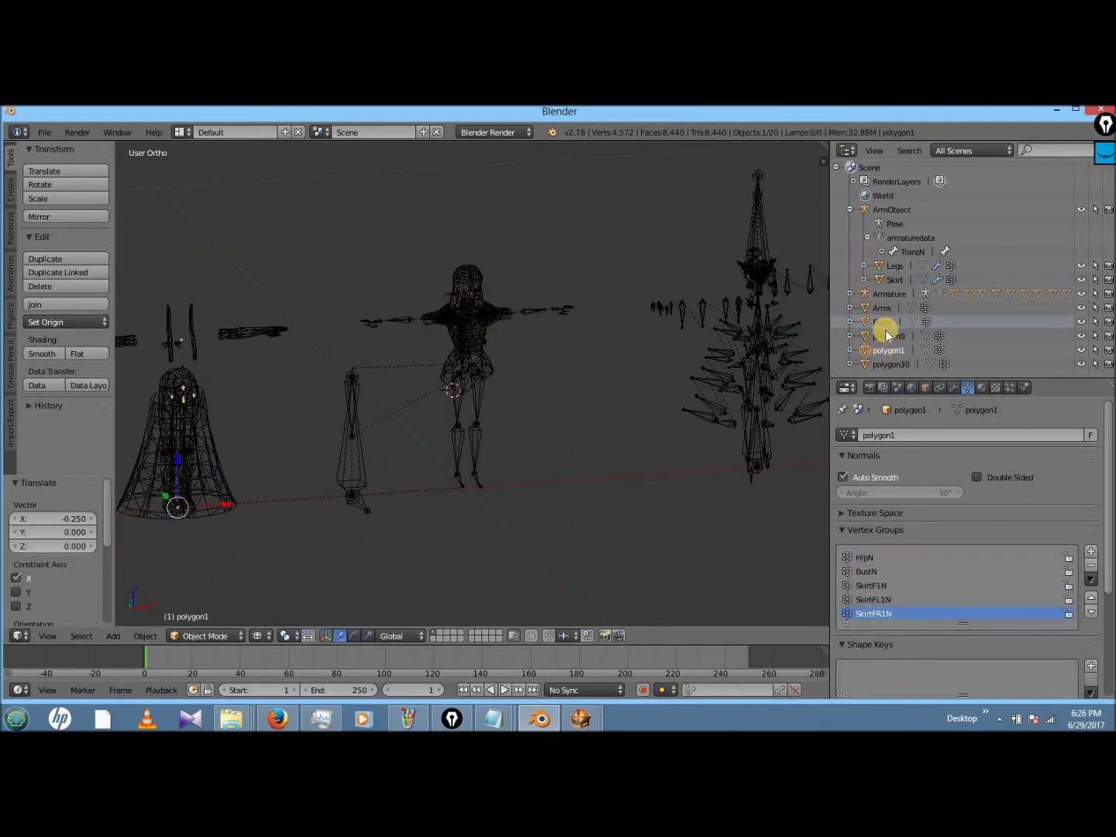
- Select polygon1 and polygon30 together and move them 0.25 along the X axis onto ArmObject
left_click(886, 365)
key("g")
key("x")
key("Return")
scroll(746, 413, "up", 7)
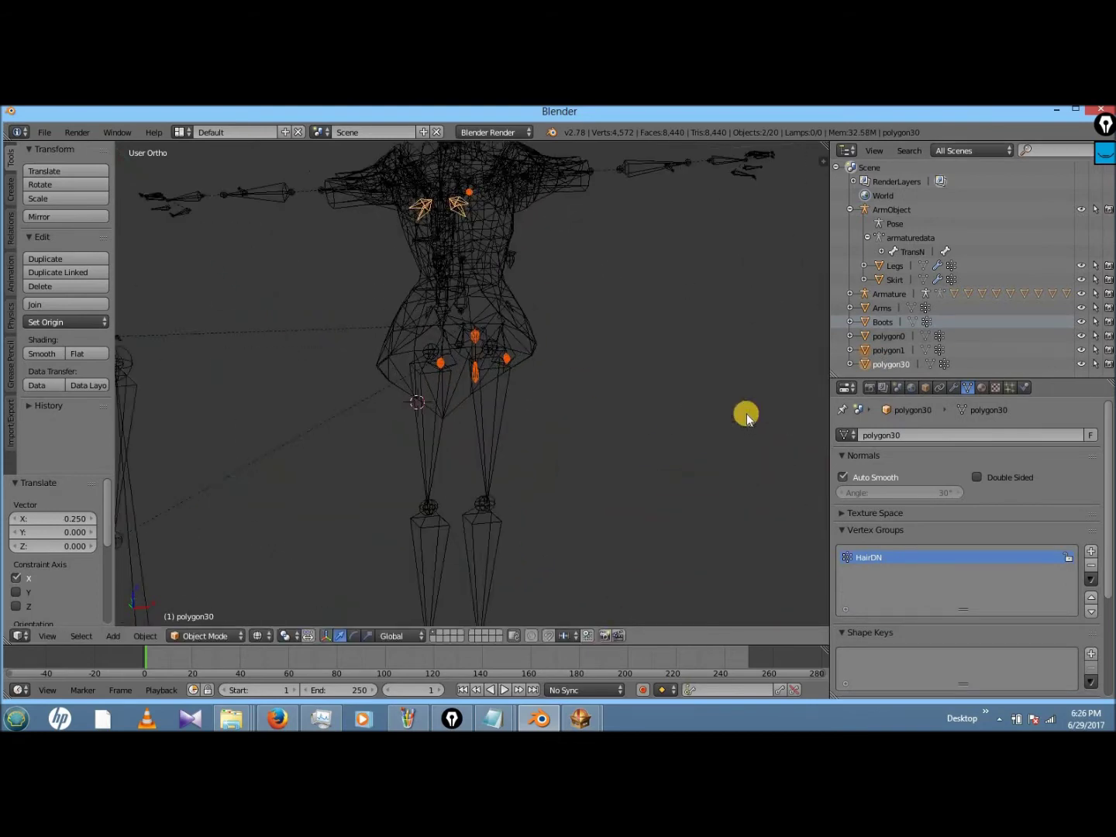
- Parent polygon1 to ArmObject using Armature Deform With Empty Groups, and put ArmObject in Pose Mode
right_click(413, 488, "shift")
key("ctrl+p")
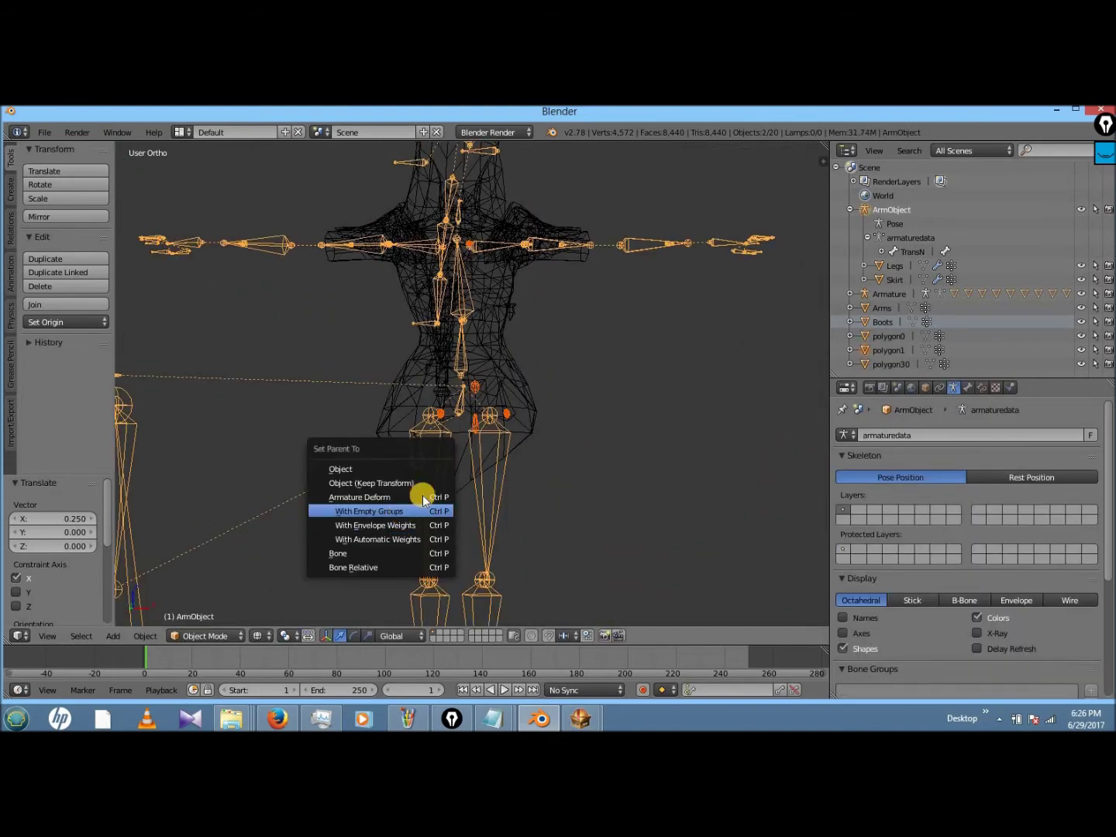
left_click(426, 509)
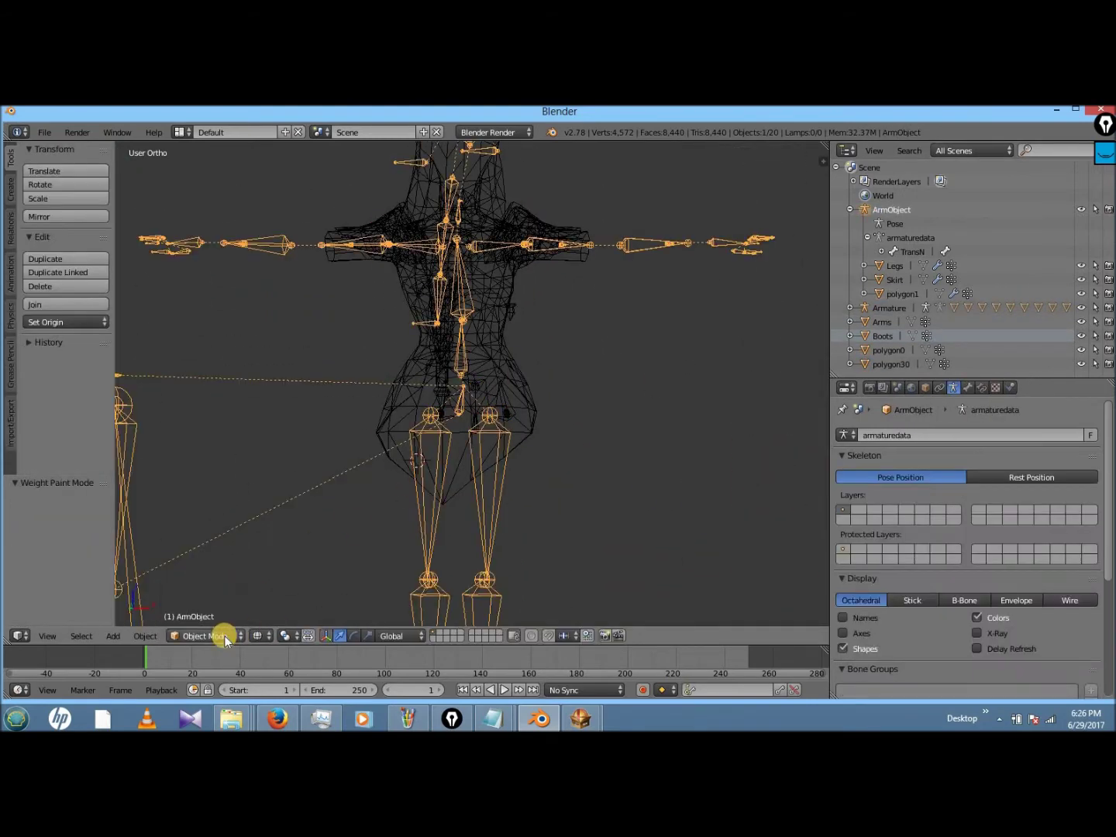
right_click(469, 382)
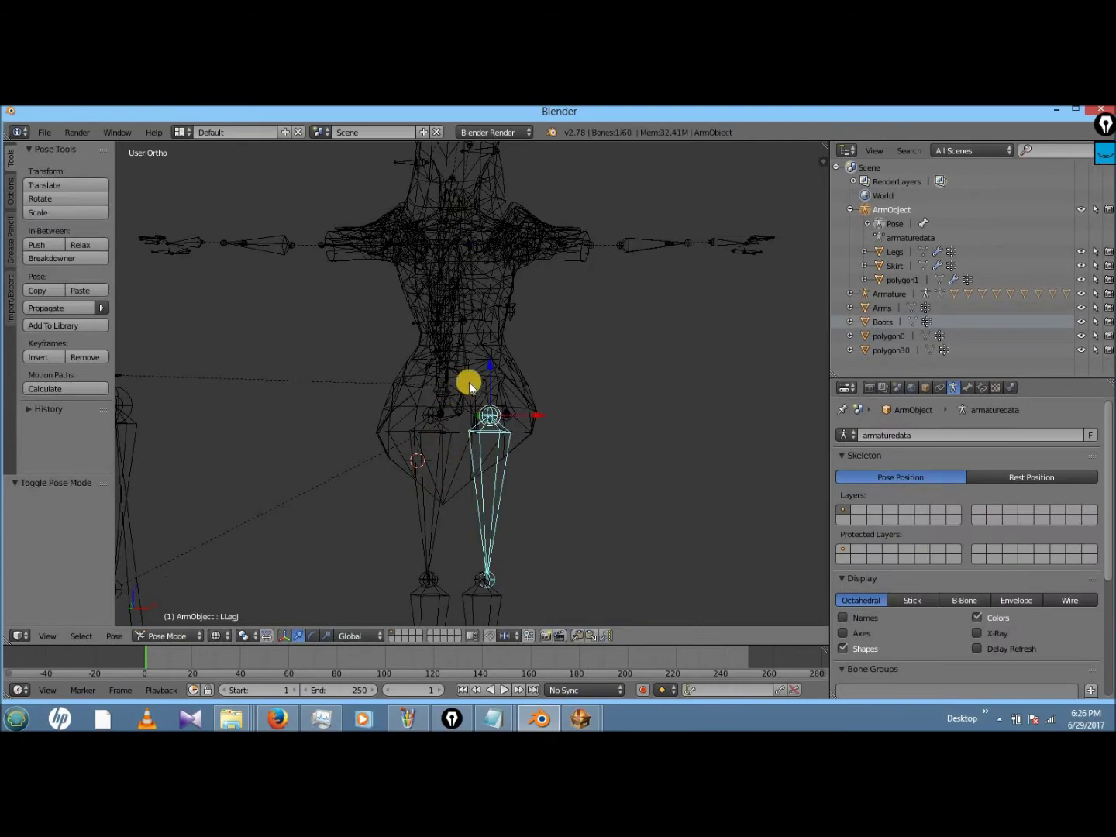
- Select the HipN bone and switch polygon1 to Weight Paint
scroll(451, 432, "up", 3)
key("KP_4")
key("KP_4")
key("KP_6")
right_click(496, 425)
key("KP_6")
key("KP_6")
key("KP_6")
key("KP_6")
key("KP_4")
key("KP_4")
key("KP_4")
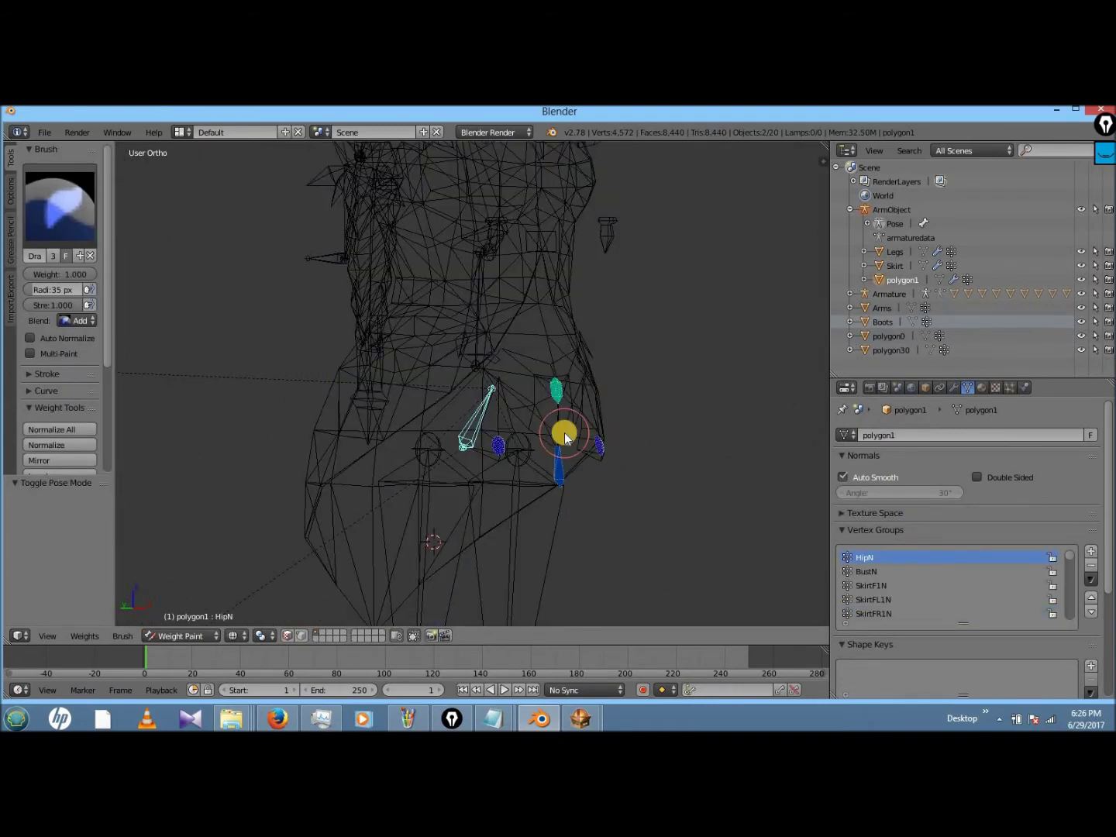
scroll(104, 392, "up", 2)
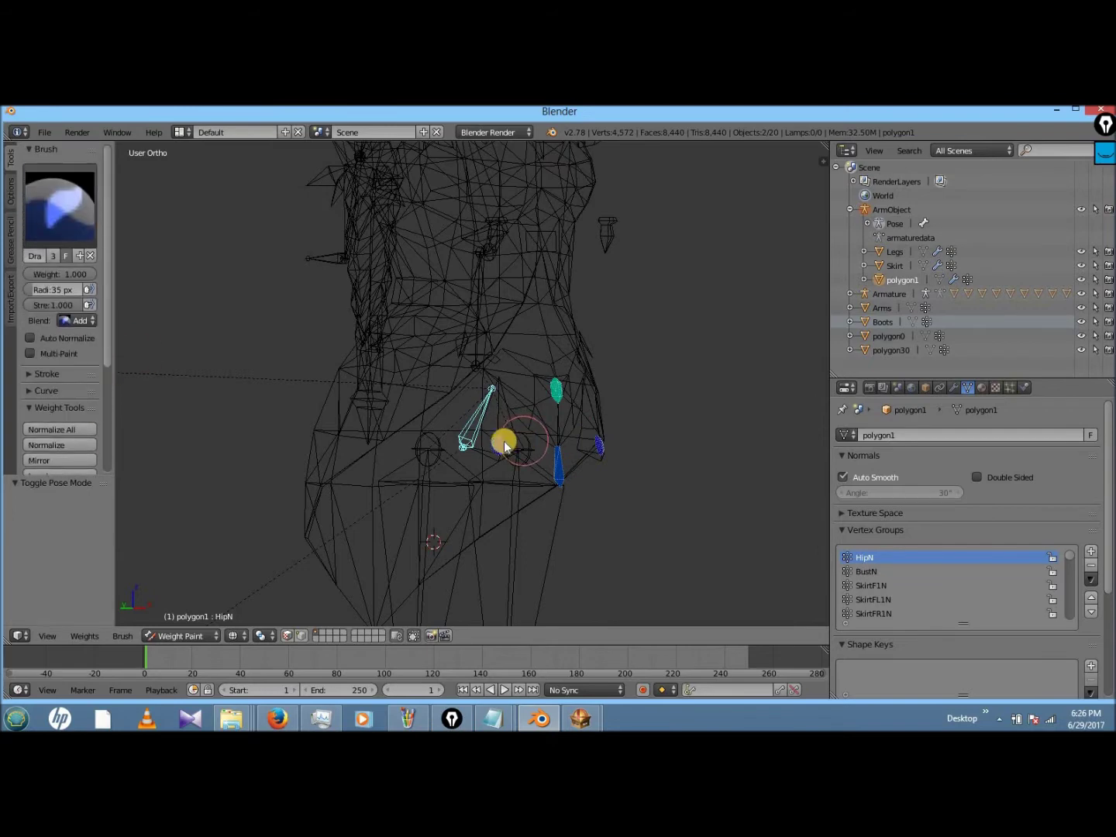
- Paint the hip gems of polygon1 with weight 1.000 for HipN, and return to Object Mode
middle_click_drag(599, 431, 597, 426)
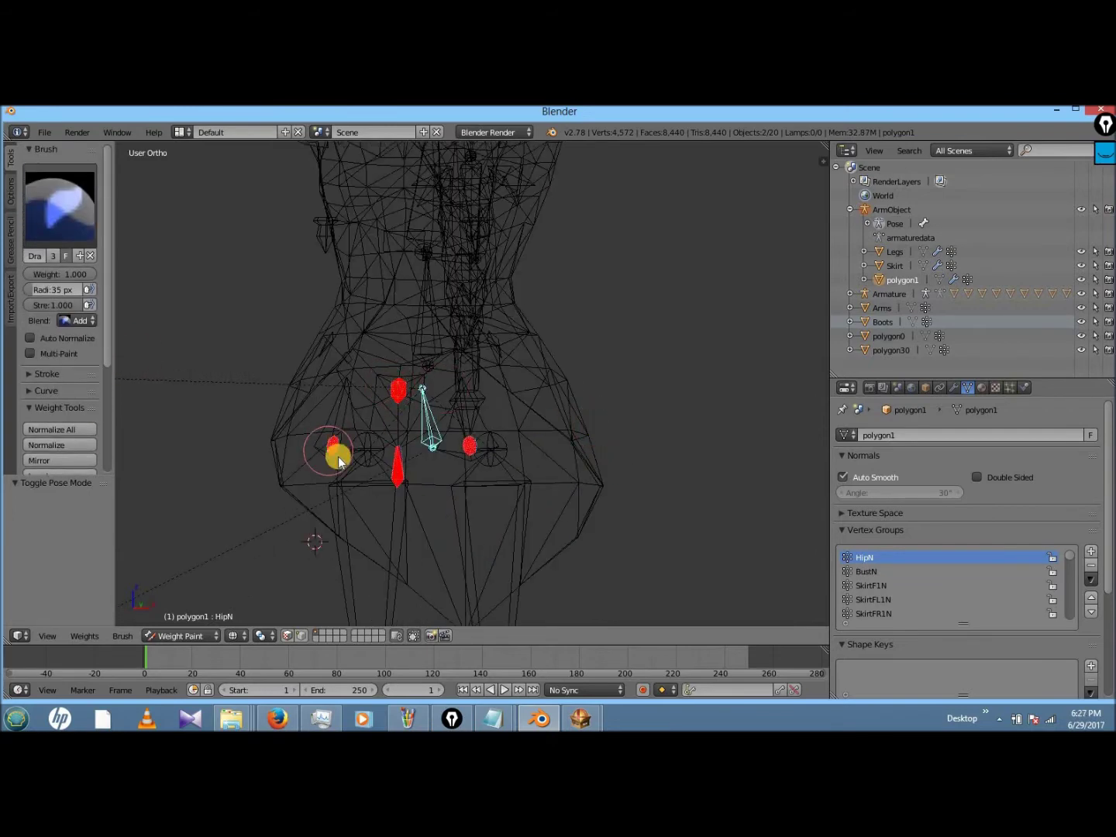
mouse_move(481, 449)
middle_mouse_down()
mouse_move(495, 416)
mouse_move(466, 411)
middle_mouse_up()
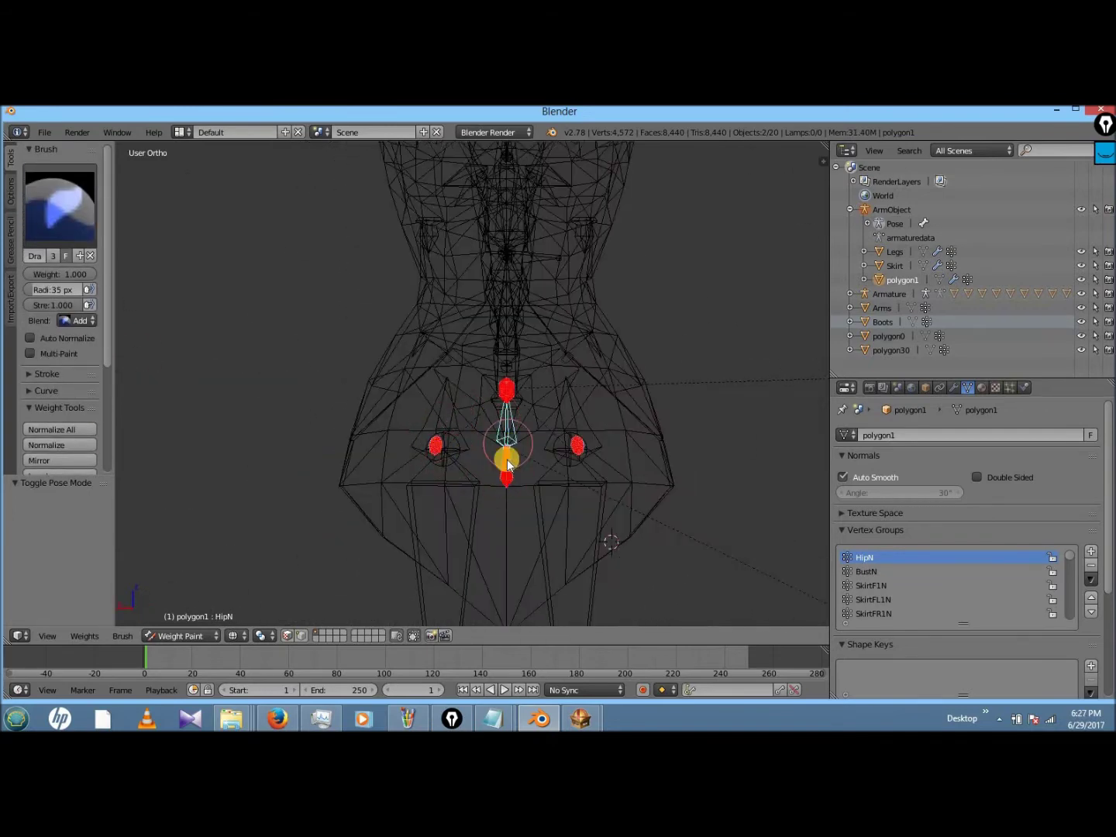
scroll(517, 393, "down", 5)
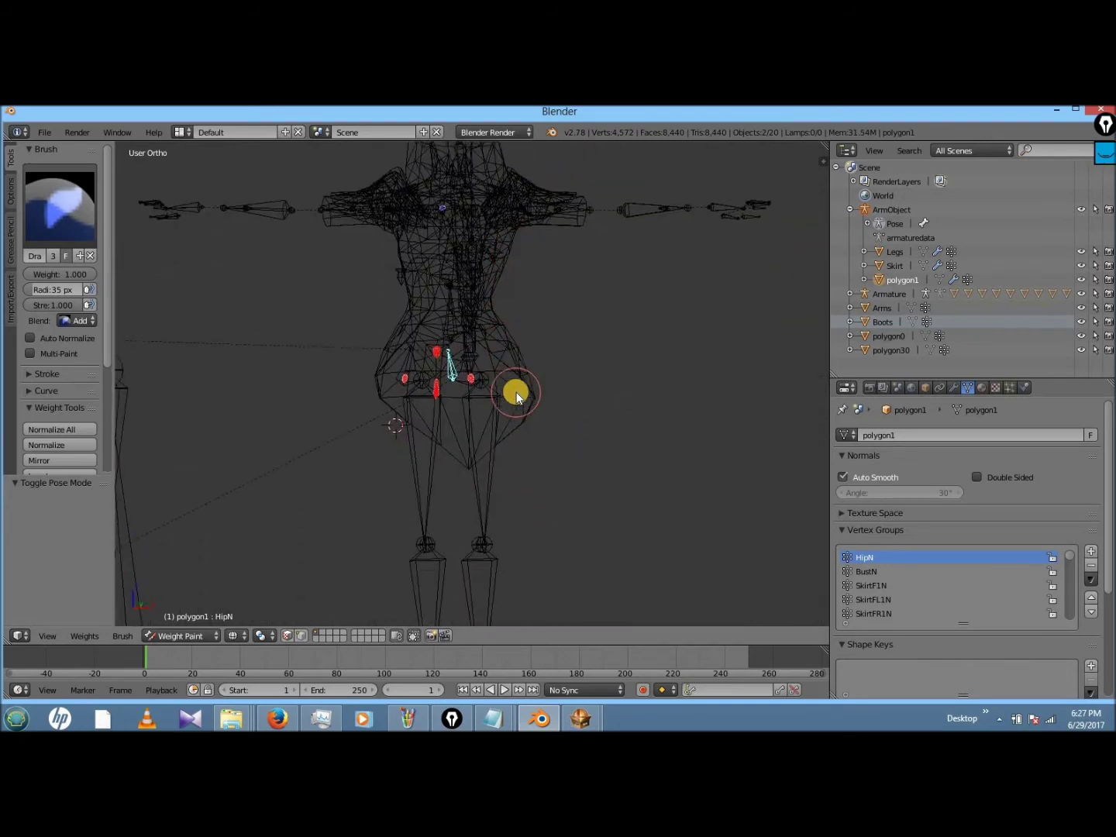
left_click(199, 639)
left_click(188, 619)
scroll(385, 476, "down", 5)
right_click(155, 434)
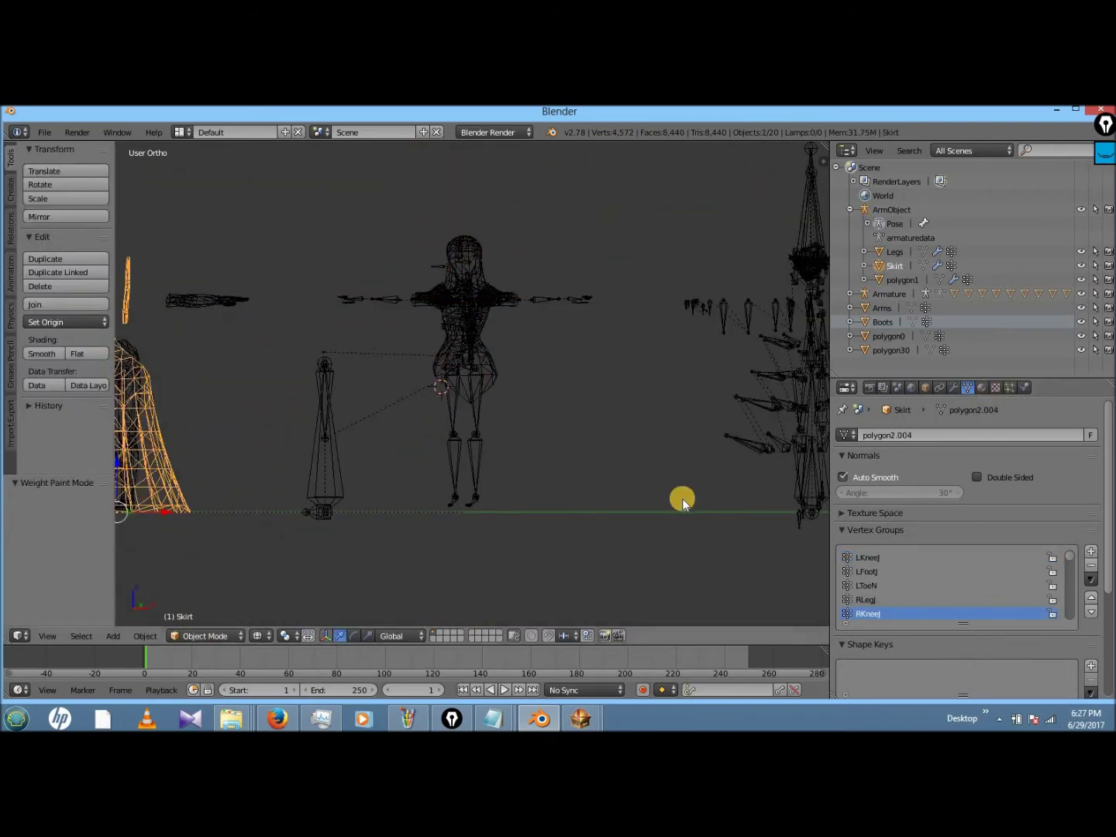
scroll(682, 499, "down", 6, "ctrl")
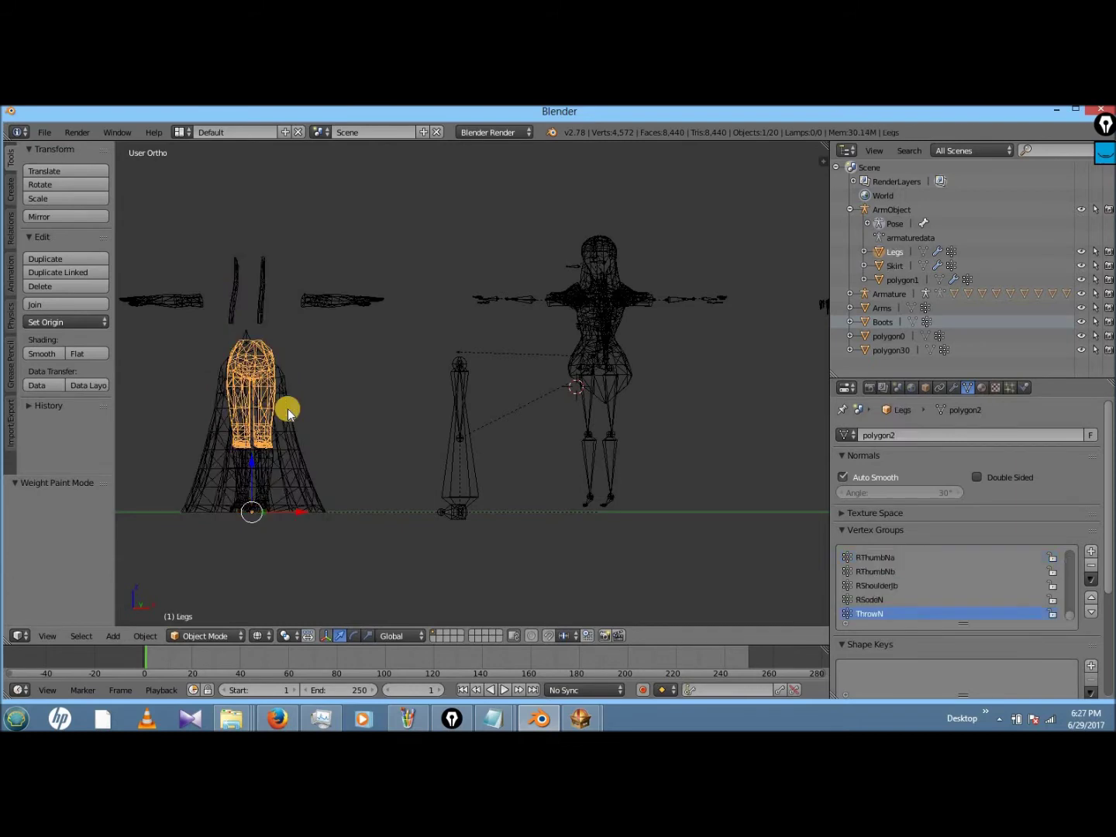
right_click(622, 387)
right_click(601, 368)
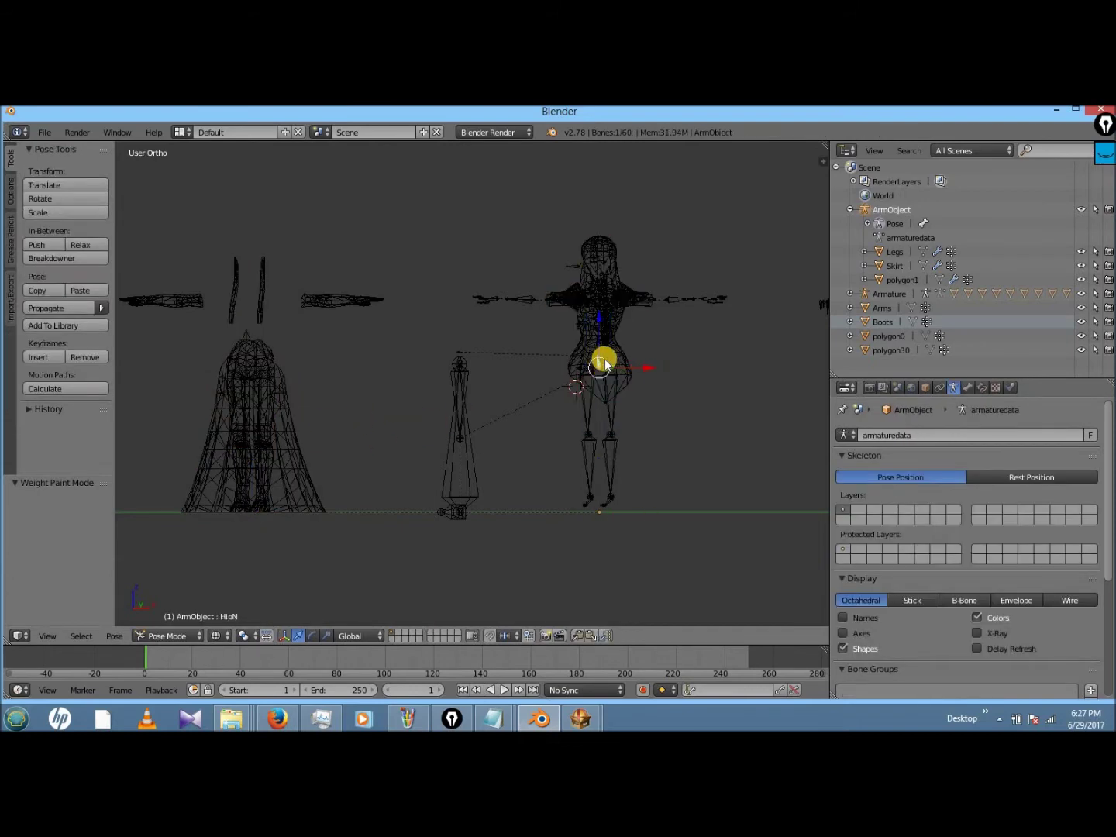
- Remove the HairDN vertex group from polygon30 and all vertex groups from polygon1
left_click(890, 335)
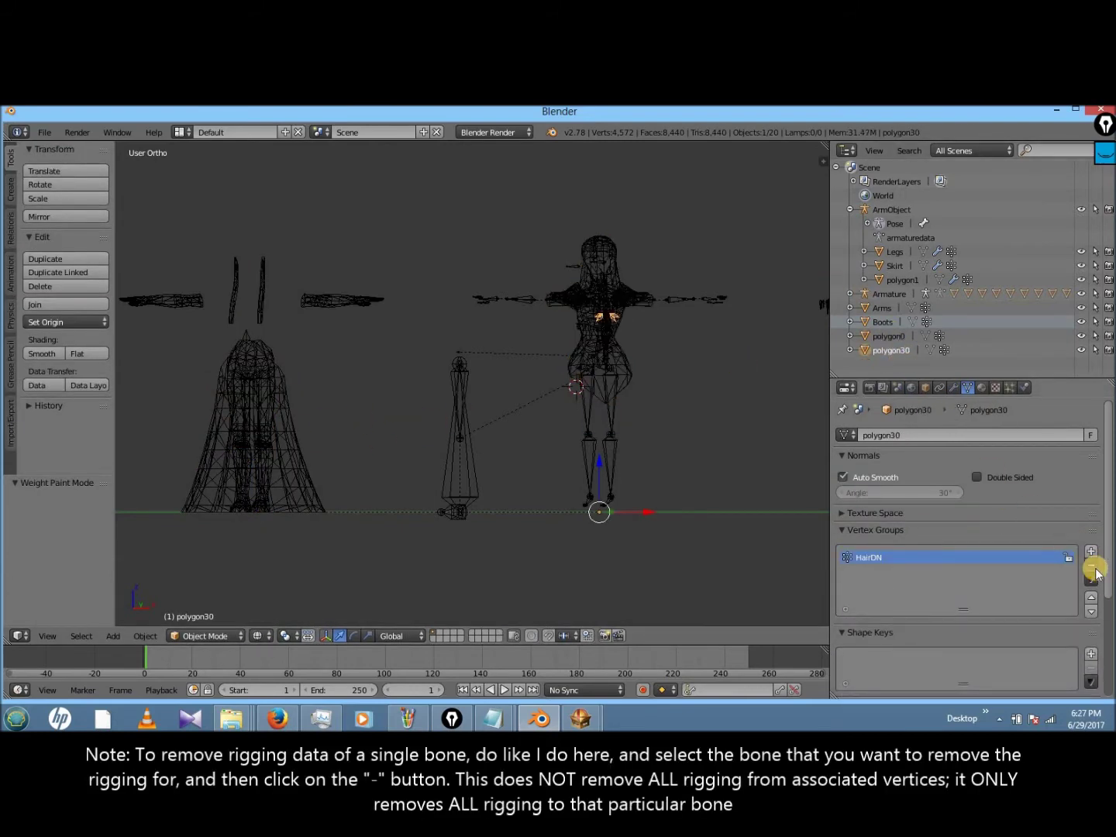
left_click(1091, 566)
left_click(888, 335)
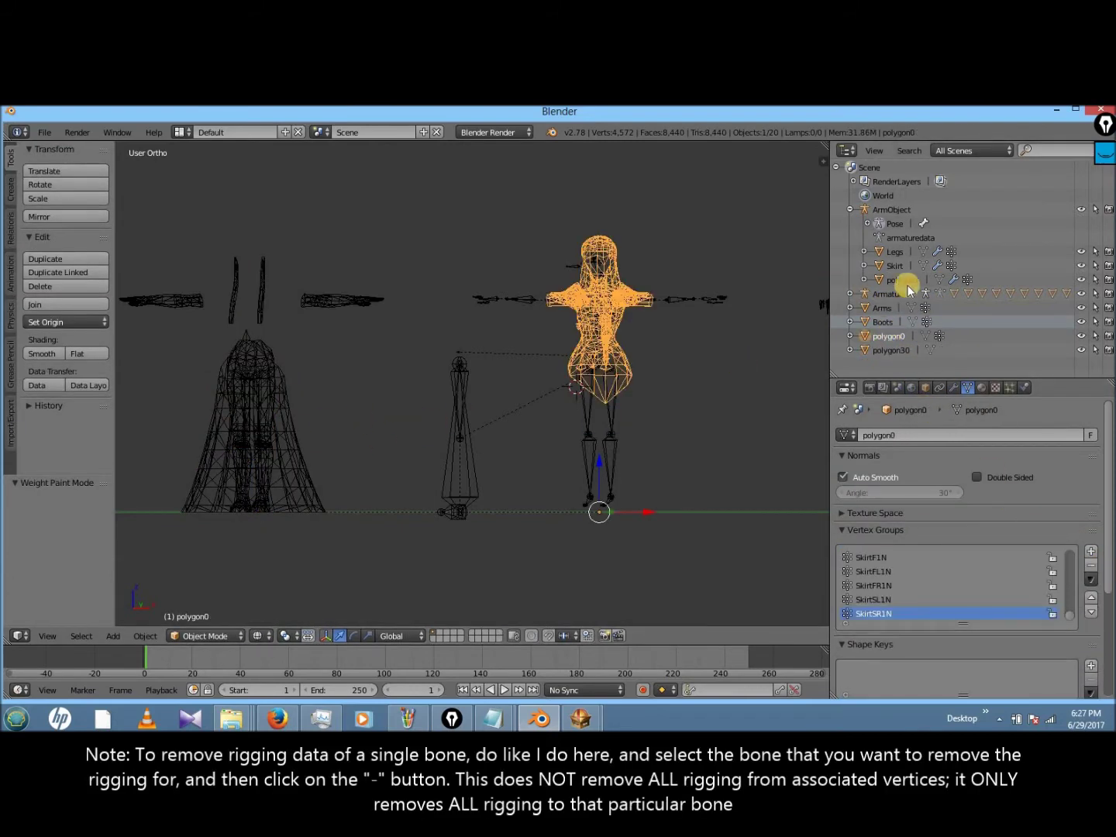
left_click(1091, 569)
left_click(1092, 569)
left_click(1090, 569)
left_click(1091, 568)
left_click(1090, 569)
- Put polygon1 in Weight Paint with ArmObject also selected, and make HipN the active bone
left_click(205, 635)
left_click(208, 556)
scroll(603, 368, "up", 5)
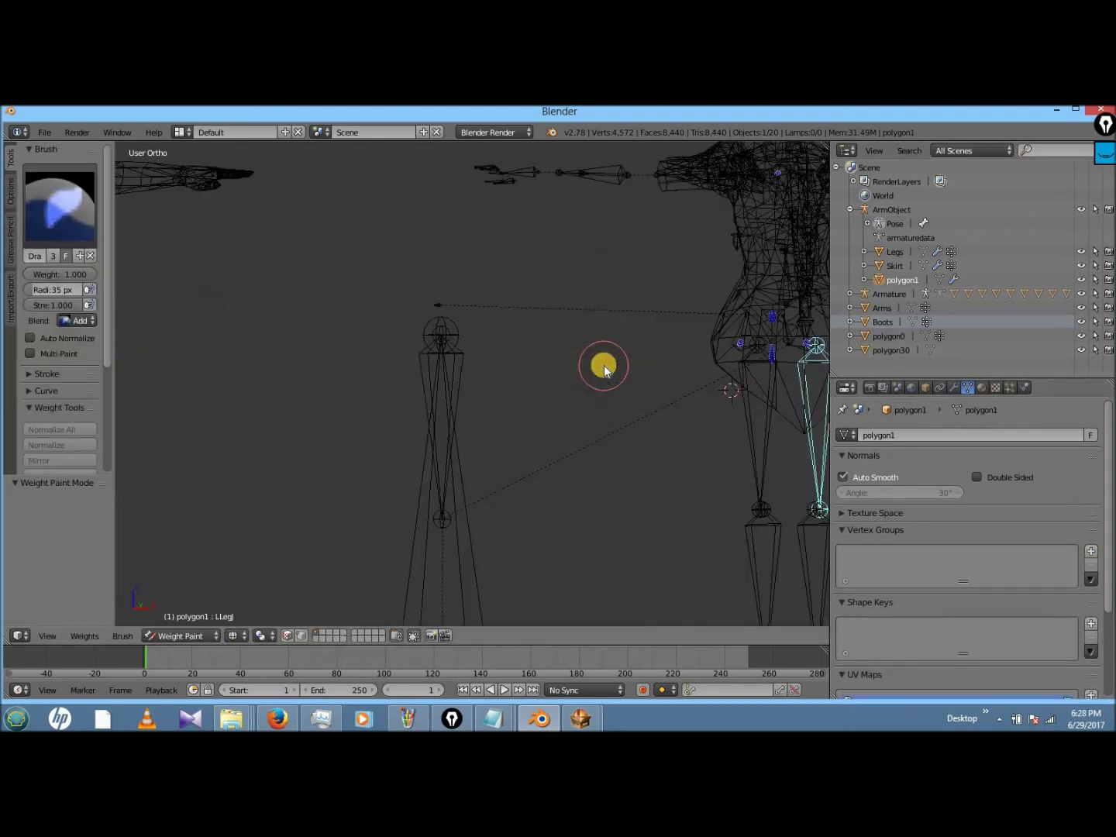
scroll(604, 369, "up", 10, "ctrl")
scroll(603, 368, "up", 3)
scroll(603, 368, "up", 1, "ctrl")
right_click(521, 326)
key("ctrl+z")
key("ctrl+z")
key("ctrl+z")
key("ctrl+z")
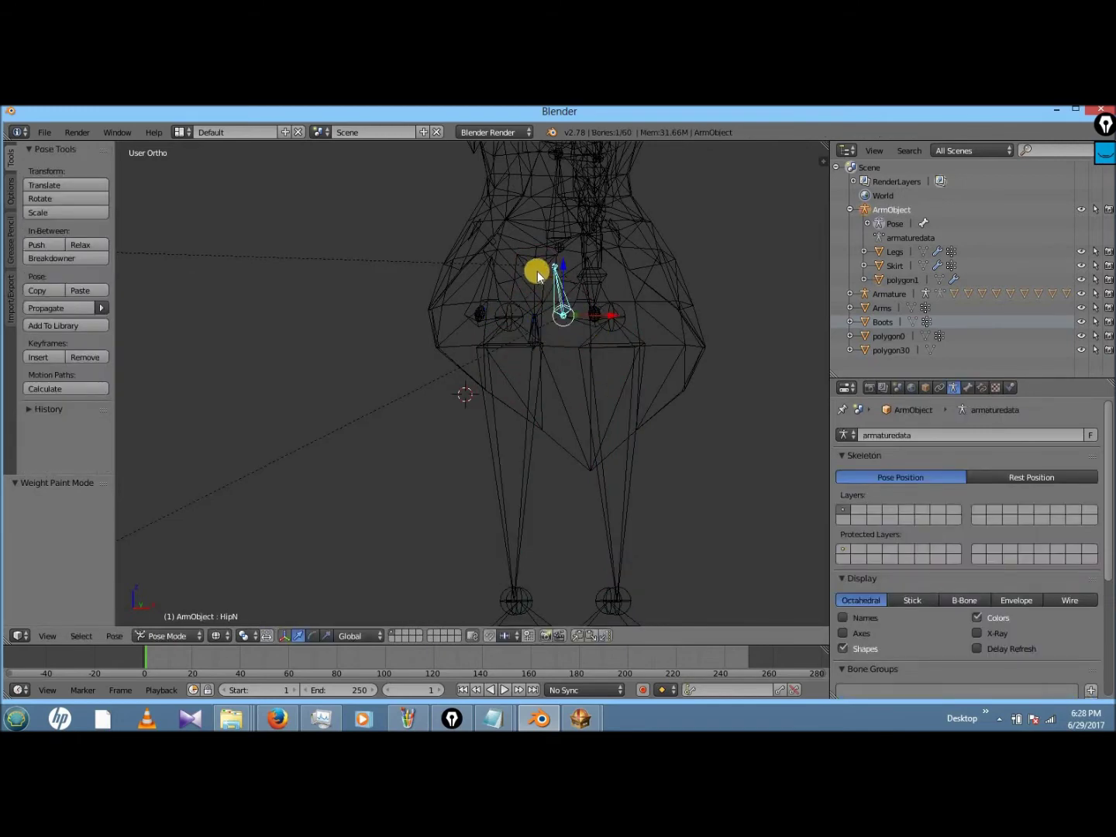
key("ctrl+shift+z")
key("ctrl+shift+z")
key("ctrl+shift+z")
key("ctrl+shift+z")
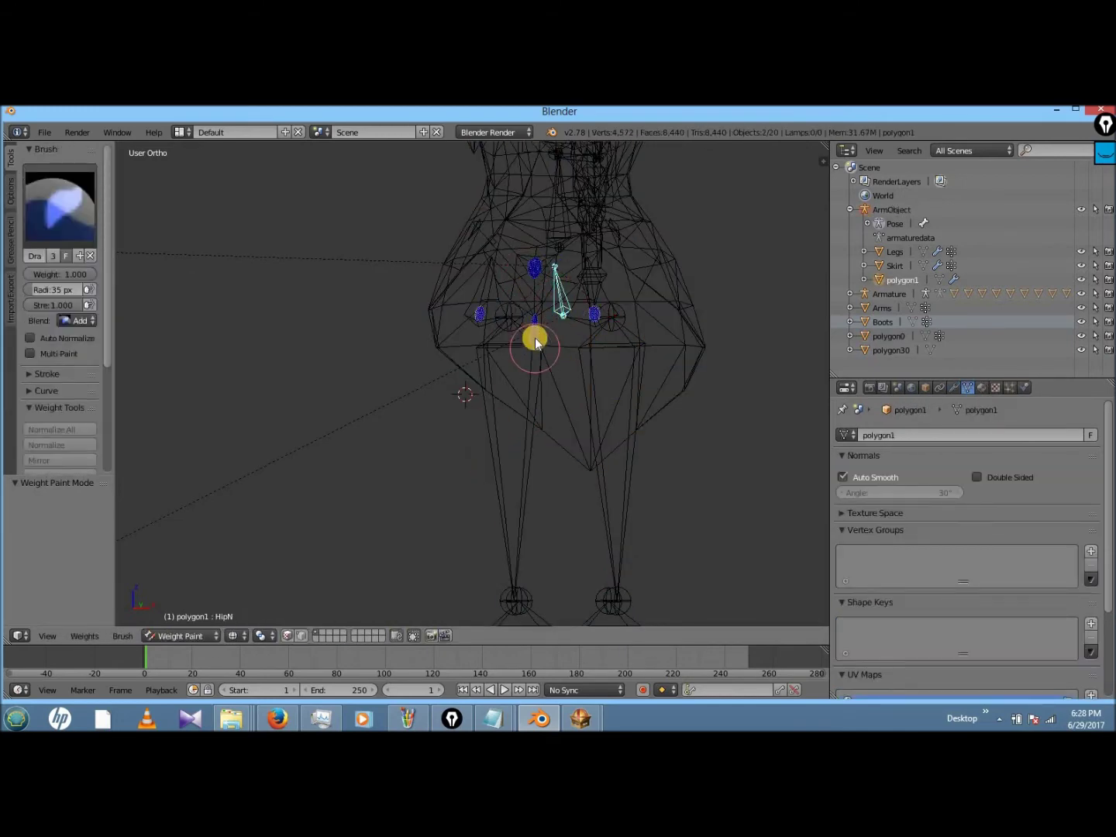
- Paint all the hip gems of polygon1 with weight 1.000 for the HipN bone
left_click_drag(535, 338, 534, 321)
scroll(535, 321, "up", 5)
scroll(535, 321, "up", 11, "shift")
scroll(535, 321, "up", 5, "ctrl")
- Select the BustN bone and paint the chest gem of polygon1 with weight 1.000
scroll(534, 321, "up", 2)
mouse_move(343, 394)
left_mouse_down()
mouse_move(327, 444)
mouse_move(341, 411)
left_mouse_up()
key("KP_6")
key("KP_6")
key("KP_6")
key("KP_6")
key("KP_6")
key("KP_6")
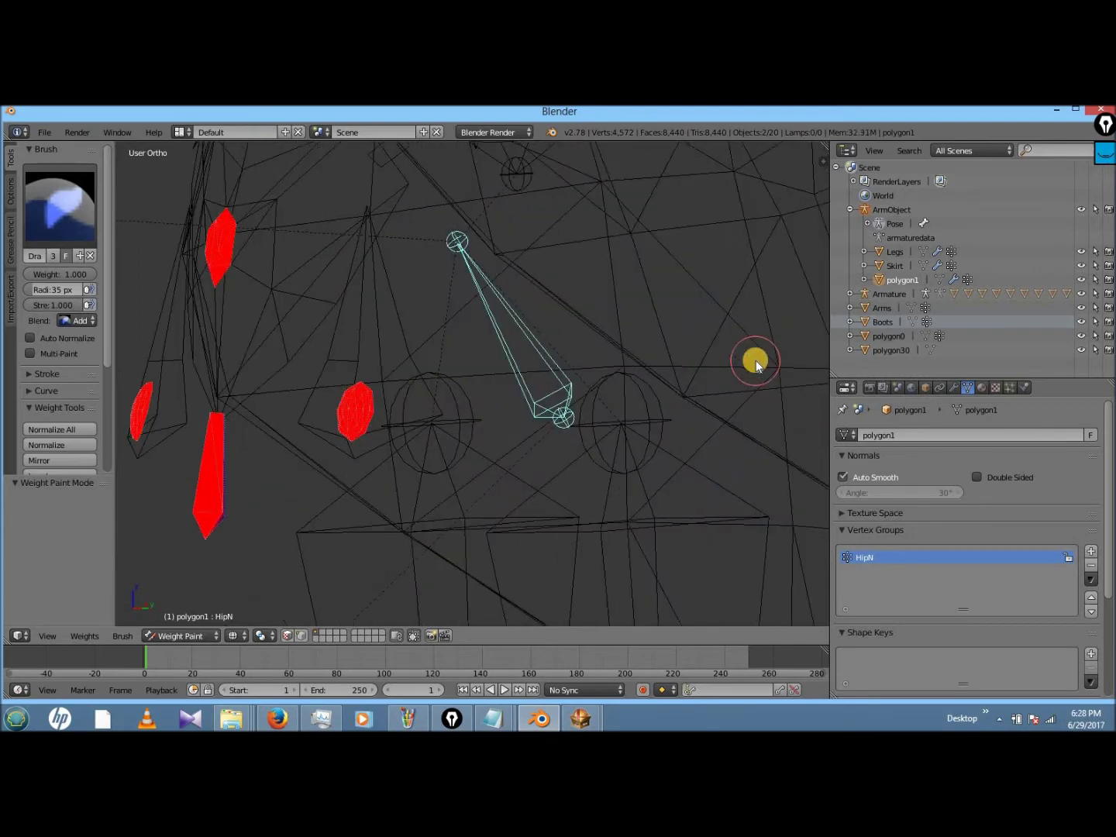
key("KP_4")
middle_click_drag(361, 486, 420, 195)
scroll(422, 254, "down", 2)
scroll(420, 248, "up", 3)
right_click(358, 415)
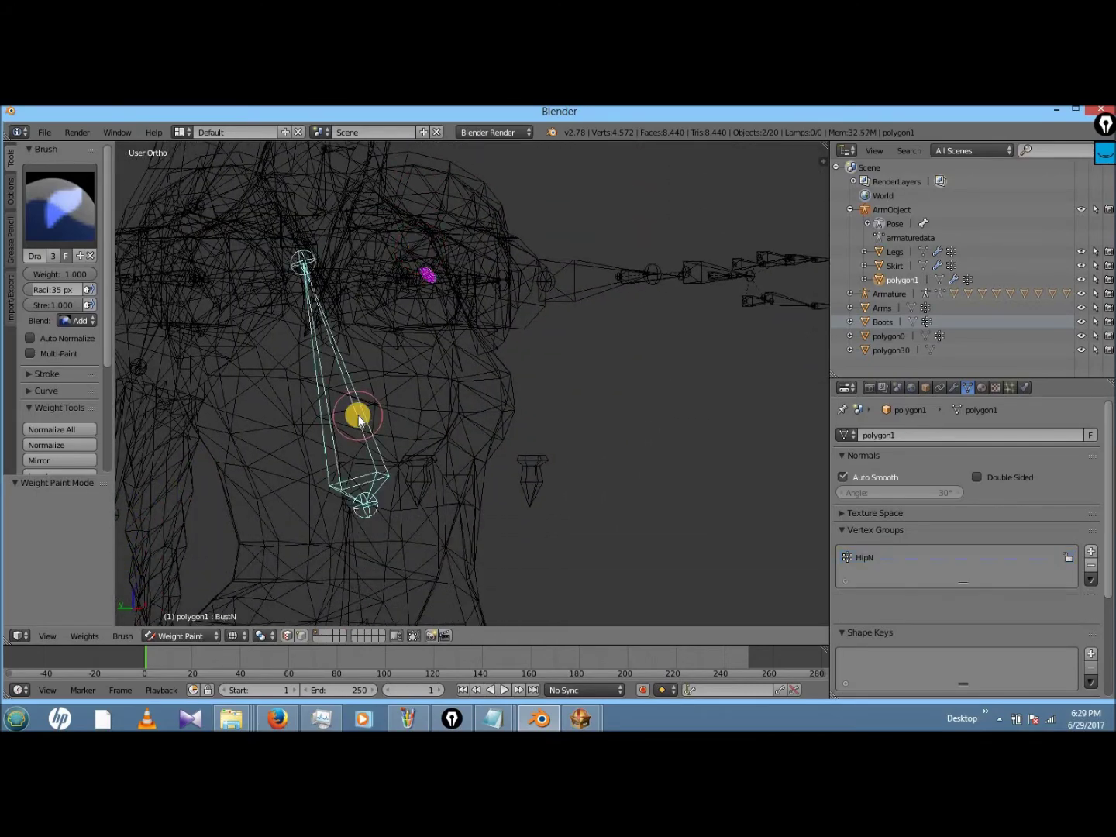
scroll(445, 269, "up", 2)
middle_click_drag(444, 269, 445, 299)
left_click(447, 276)
scroll(445, 298, "up", 3)
middle_click_drag(515, 212, 517, 213)
scroll(515, 212, "down", 8)
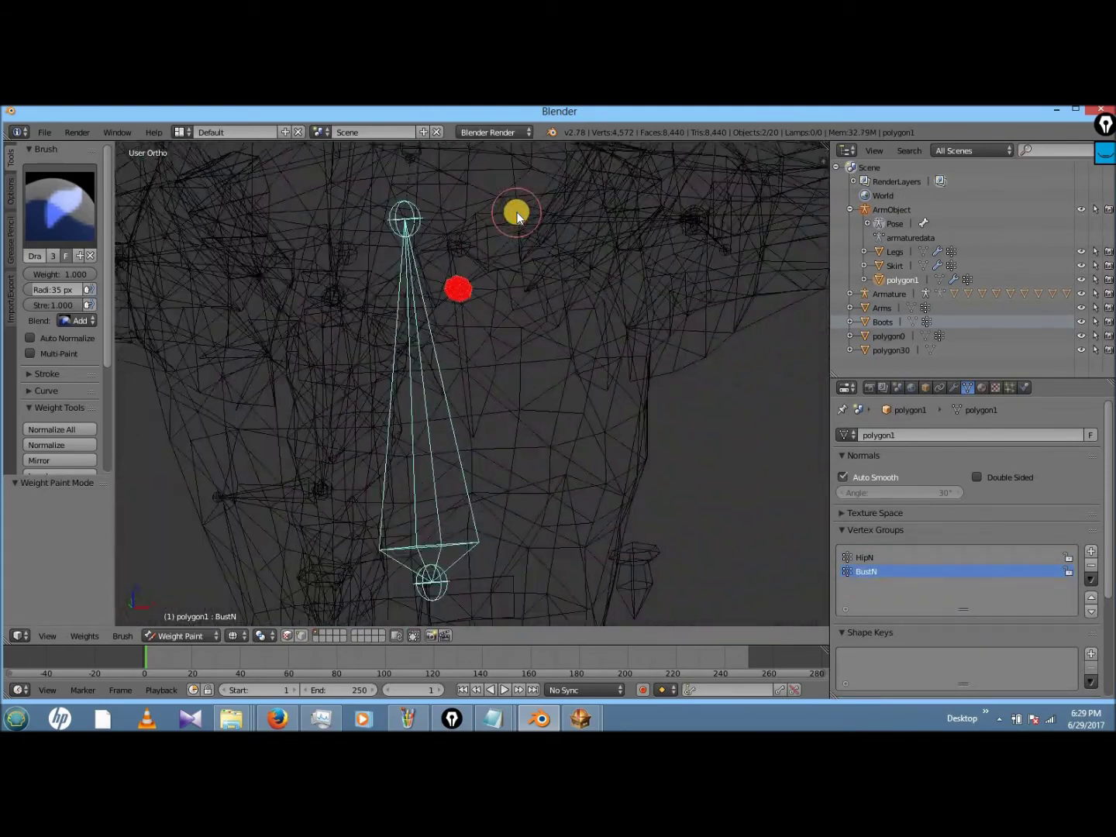
- Return polygon1 to Object Mode and rename it Gems
key("ctrl+Tab")
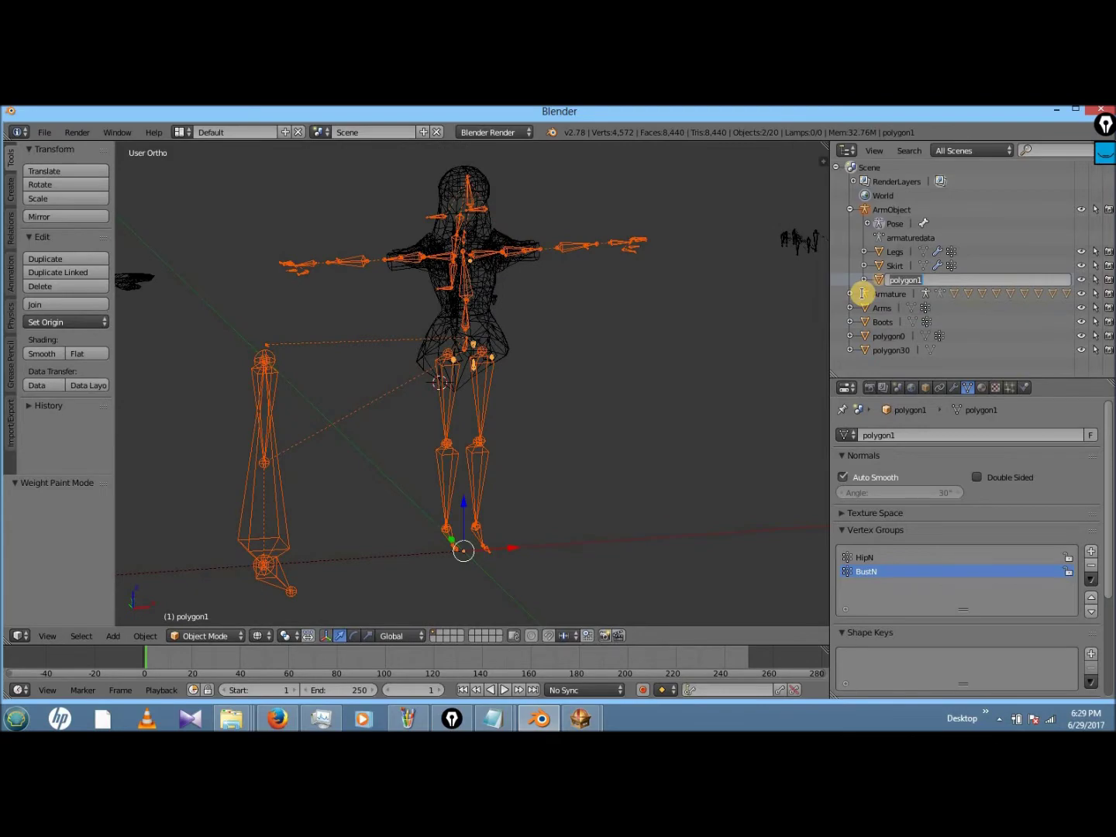
double_click(907, 280)
left_click(859, 350)
- Select the polygon0 body mesh and switch it to Edit Mode
scroll(706, 344, "up", 4)
middle_click_drag(707, 345, 707, 344, "shift")
middle_click_drag(706, 345, 707, 344)
scroll(707, 344, "down", 3)
right_click(461, 401)
left_click(193, 633)
left_click(192, 602)
- Select the shoulder armor and loose ornament pieces of polygon0 by linked geometry and move them -0.1 along X
scroll(462, 310, "up", 2)
right_click(461, 204)
key("ctrl+l")
scroll(452, 242, "up", 3)
key("ctrl+i")
scroll(452, 241, "down", 2)
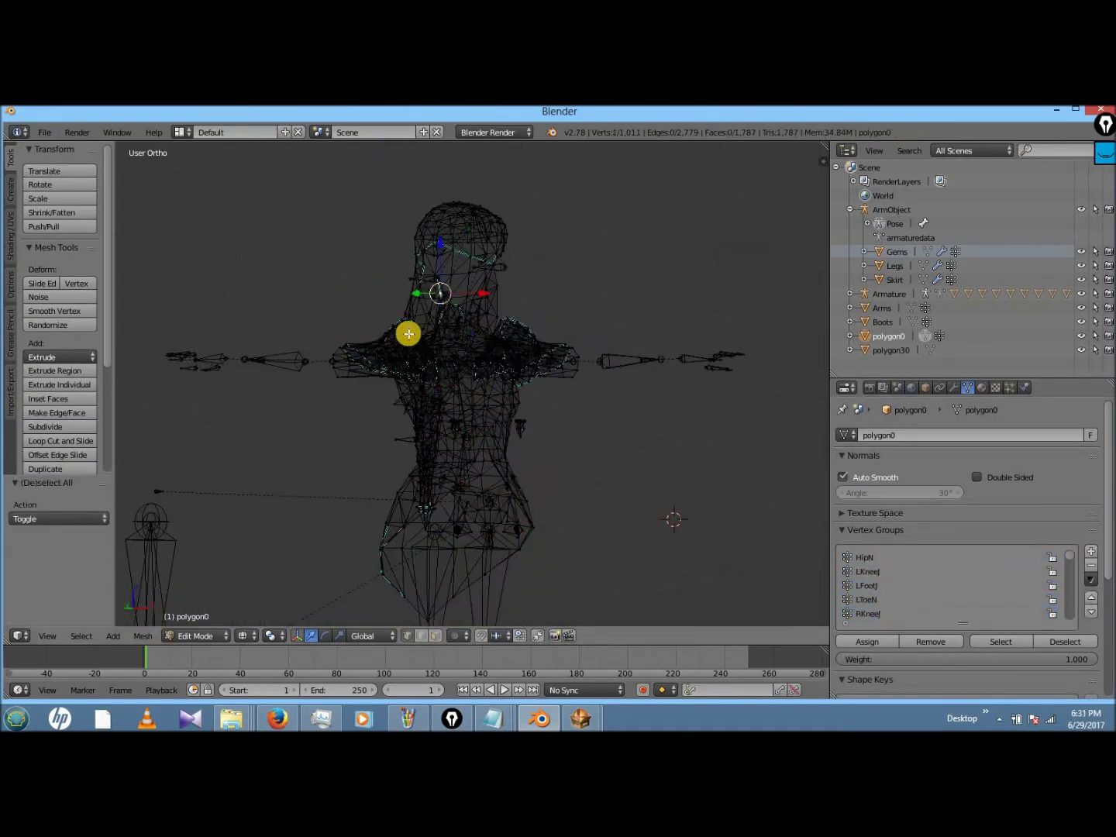
key("ctrl+l")
key("ctrl+i")
key("KP_4")
key("KP_4")
key("KP_4")
key("KP_4")
key("KP_4")
key("KP_4")
key("KP_6")
key("KP_6")
key("KP_6")
key("KP_6")
key("KP_6")
key("KP_6")
key("KP_6")
key("KP_6")
scroll(436, 318, "down", 3)
right_click_drag(531, 381, 534, 407)
- Box-select the hip, waist, torso-side and sleeve vertices of the body in wireframe view
left_click(464, 443)
right_click(468, 432)
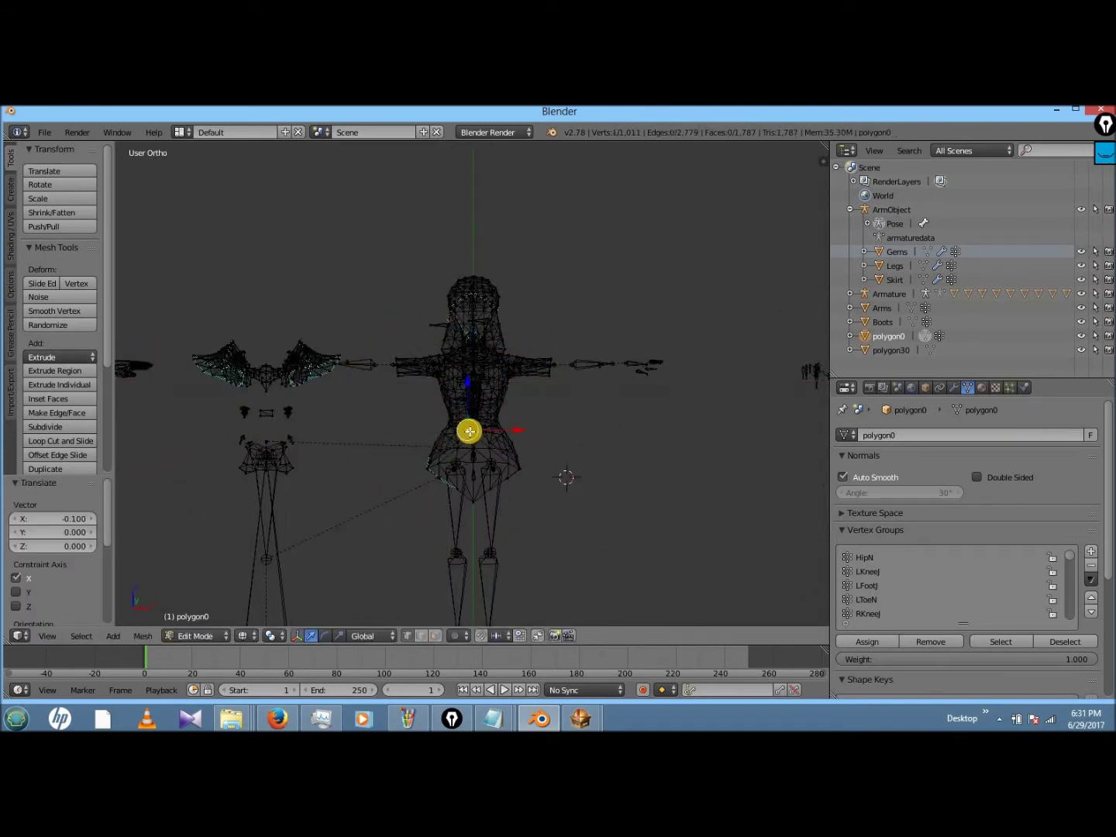
scroll(468, 431, "up", 6)
key("KP_4")
key("KP_4")
key("KP_4")
key("KP_4")
key("KP_4")
key("KP_4")
key("KP_4")
key("z")
key("z")
key("z")
scroll(424, 468, "down", 4)
key("z")
key("b")
left_click_drag(357, 454, 450, 623)
key("b")
left_click_drag(442, 519, 615, 240)
key("b")
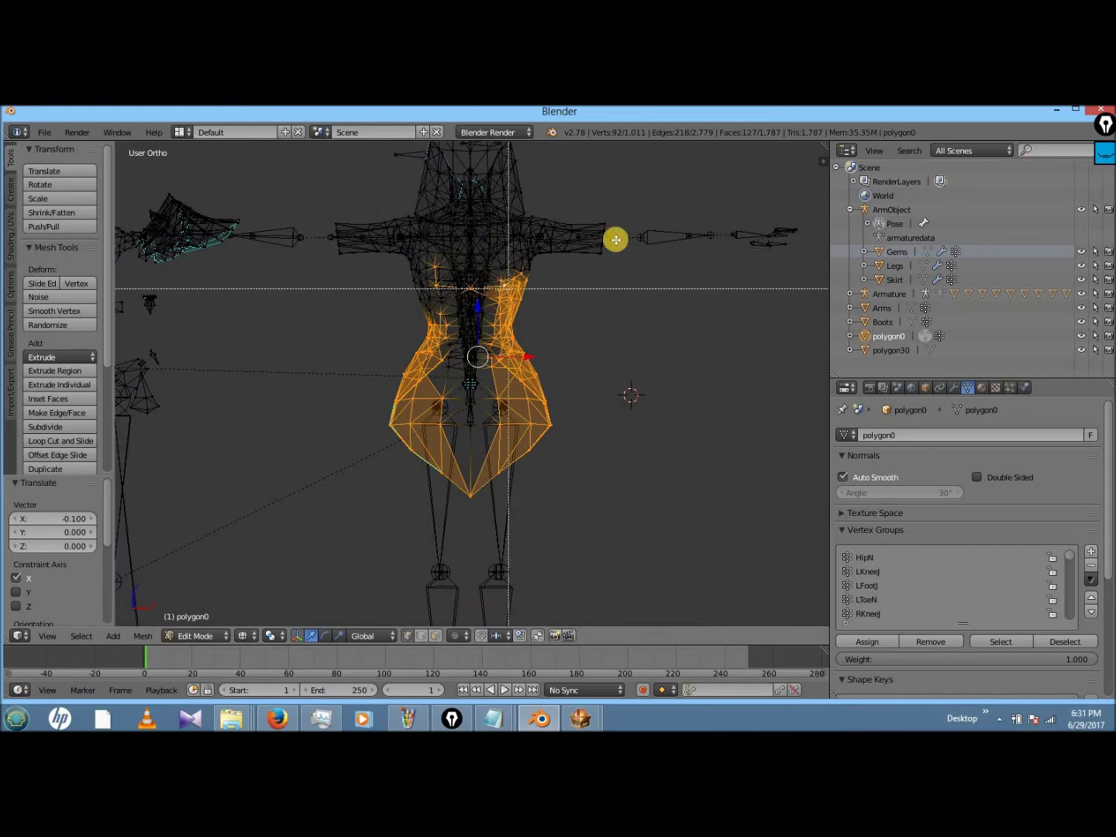
left_click_drag(444, 318, 446, 325)
scroll(438, 332, "up", 5)
- Add the missed vertices along the side of the torso to the body selection
scroll(435, 349, "up", 5, "shift")
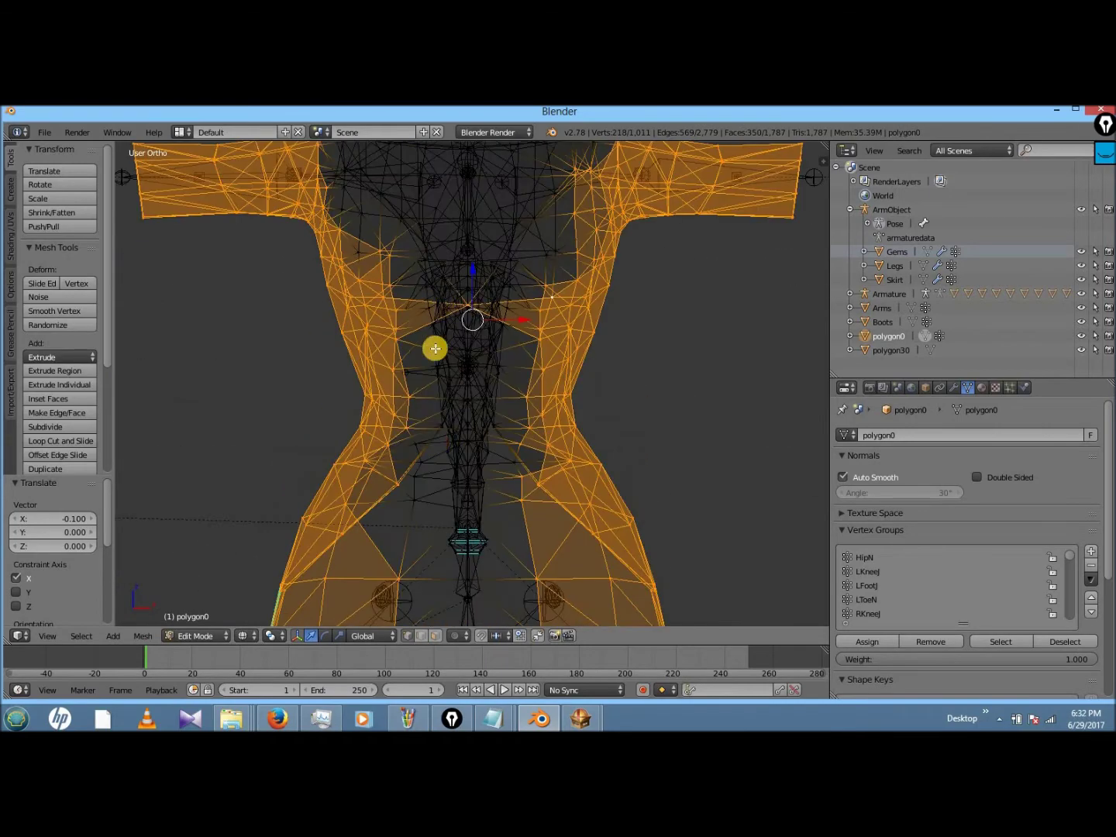
scroll(406, 394, "down", 2)
key("KP_4")
key("KP_4")
key("KP_4")
key("KP_4")
key("KP_4")
key("KP_4")
key("KP_4")
key("KP_4")
scroll(379, 437, "down", 4, "shift")
scroll(380, 438, "up", 1)
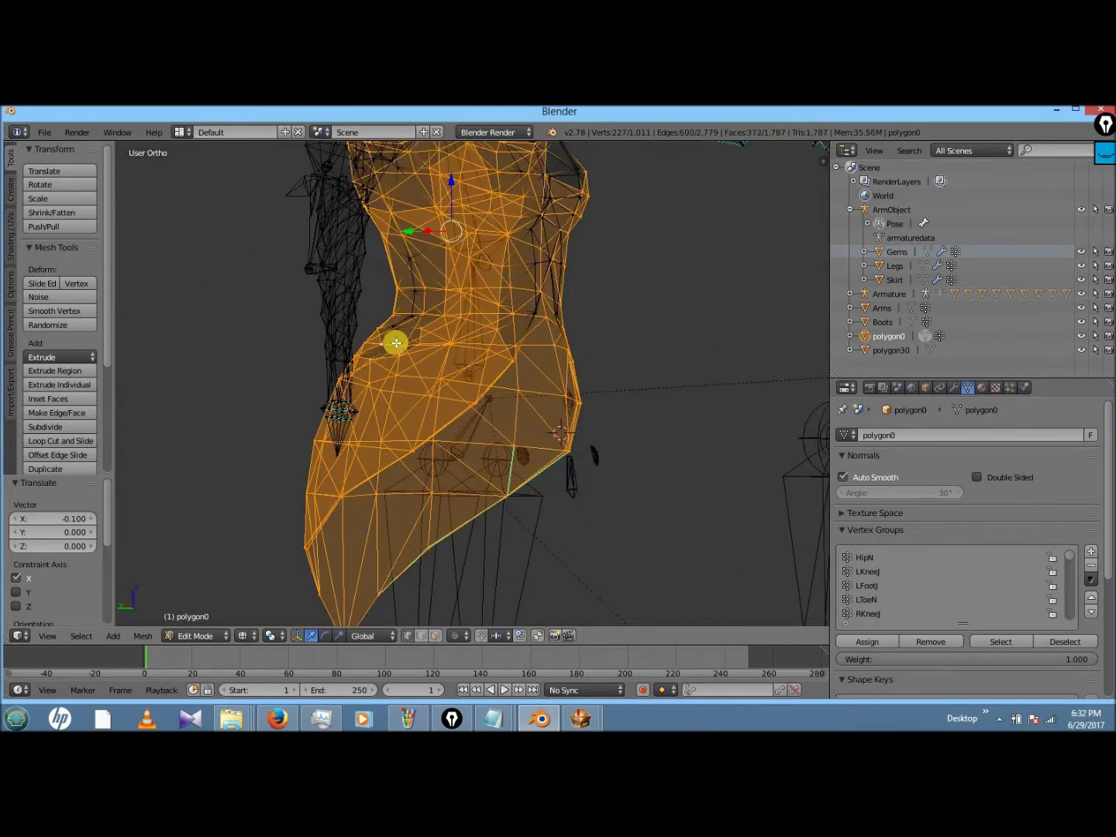
right_click(566, 209, "shift")
scroll(566, 209, "up", 9, "shift")
key("KP_6")
key("KP_6")
key("KP_6")
key("KP_6")
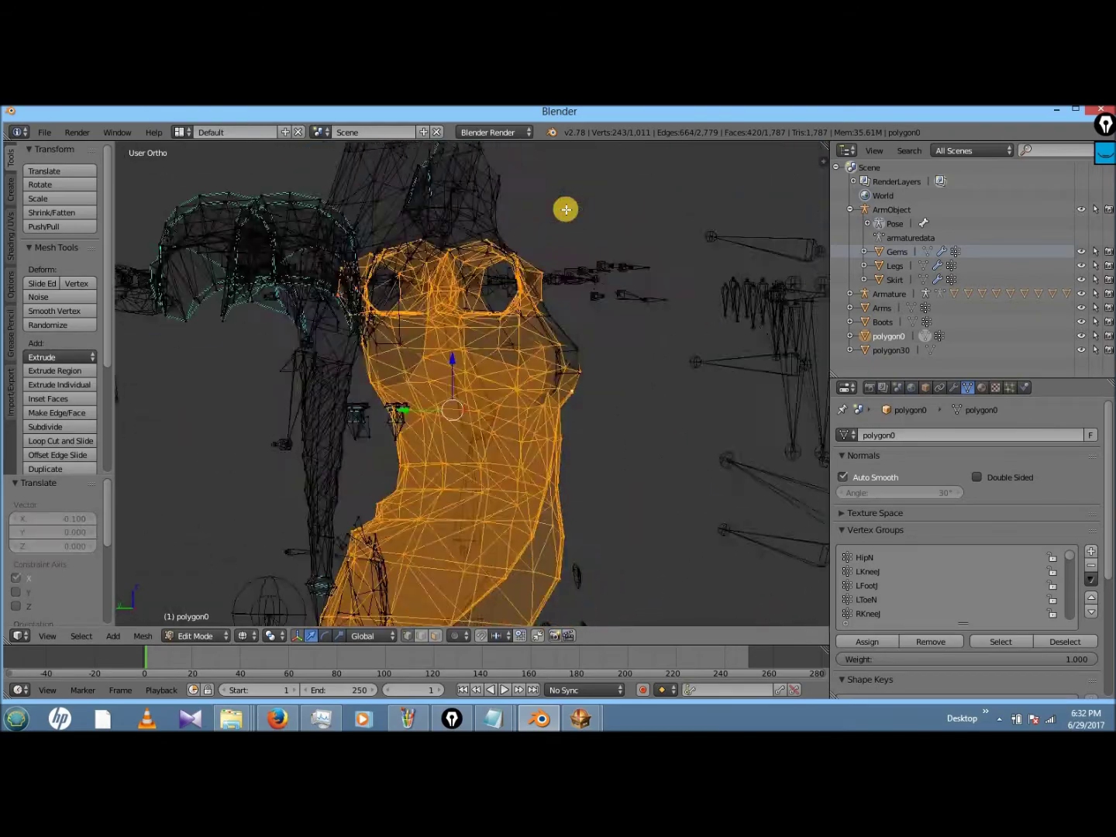
key("KP_4")
key("KP_4")
key("b")
left_click_drag(637, 411, 518, 247)
- Extend the body selection with the remaining chest and shoulder vertices, leaving out the head and hair
scroll(523, 189, "up", 2)
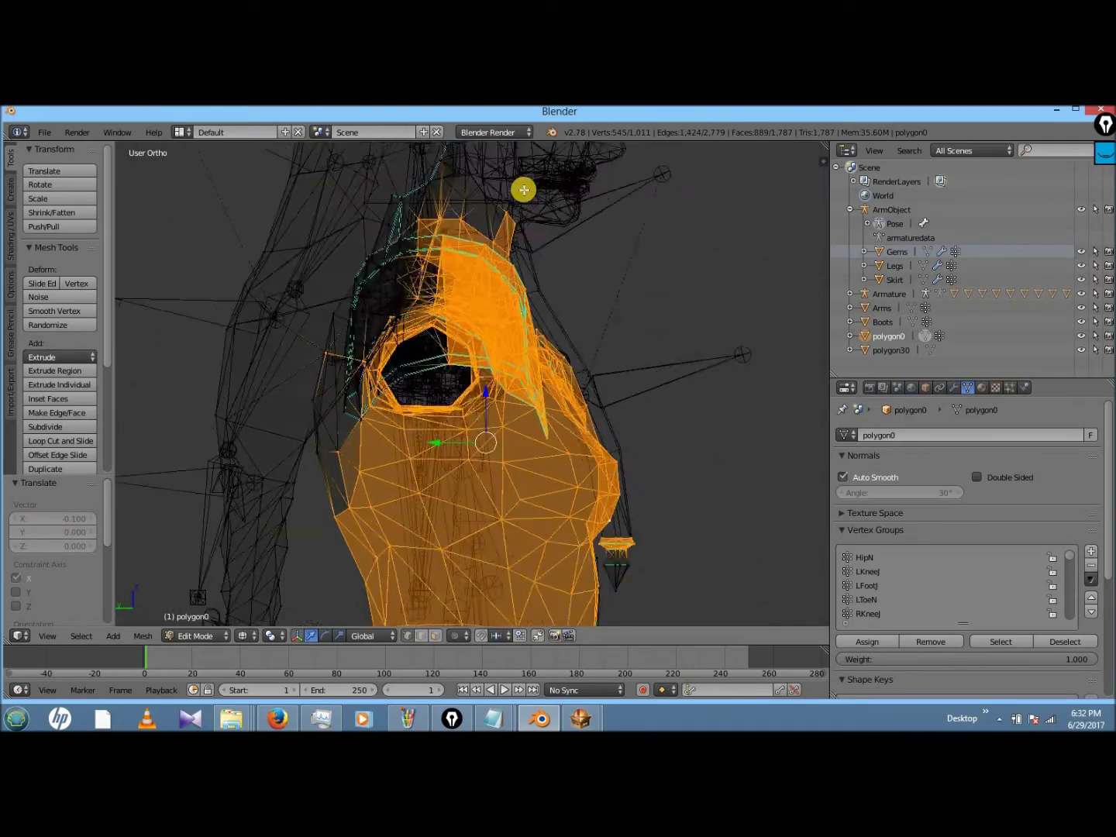
scroll(523, 190, "down", 5)
key("ctrl+z")
key("ctrl+z")
key("KP_6")
key("KP_6")
key("KP_6")
key("KP_6")
key("KP_8")
key("KP_6")
key("KP_6")
key("KP_6")
key("KP_6")
key("KP_6")
key("KP_6")
- Move the selected torso away from the head along X and clear the selection
scroll(430, 478, "up", 3)
key("l")
key("KP_4")
key("KP_4")
key("KP_4")
key("KP_4")
key("KP_4")
key("KP_4")
key("KP_4")
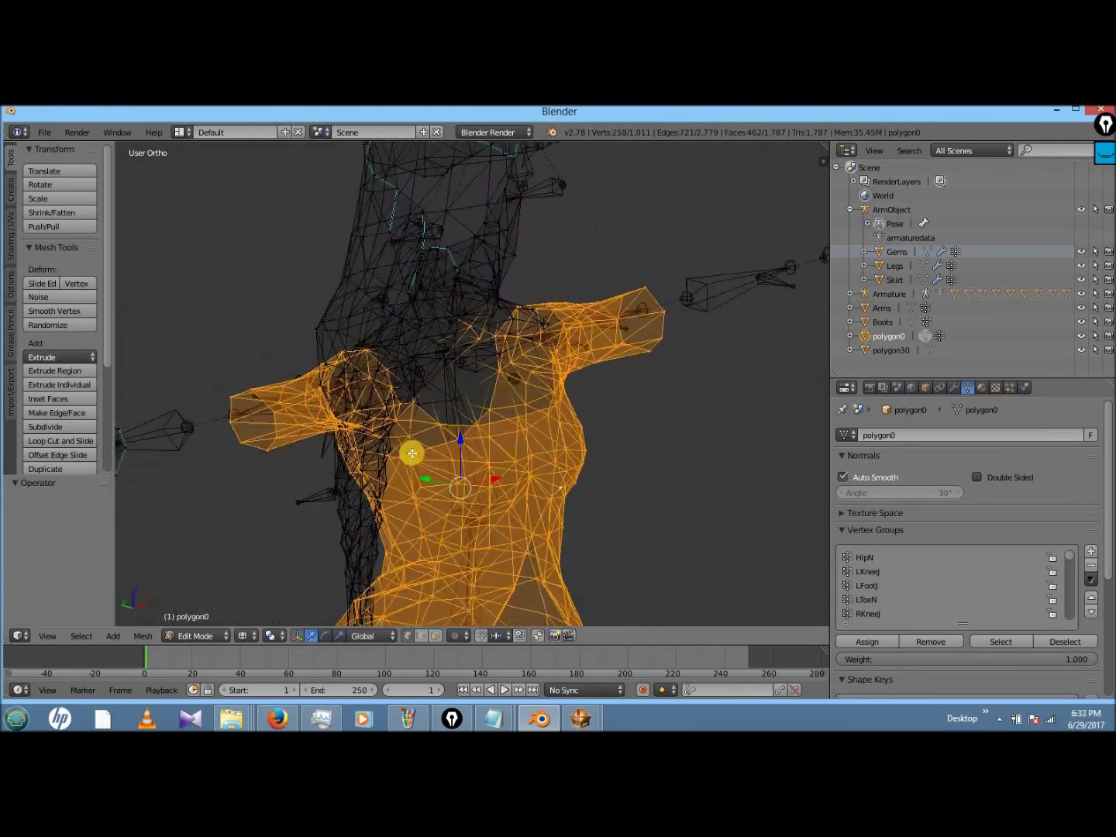
key("KP_6")
key("KP_6")
key("KP_2")
scroll(412, 454, "down", 7)
- Select the collar and shoulder vertices left behind at the base of the neck
scroll(667, 471, "up", 8)
key("KP_4")
key("KP_4")
key("KP_4")
key("KP_4")
key("KP_8")
key("a")
right_click(459, 391)
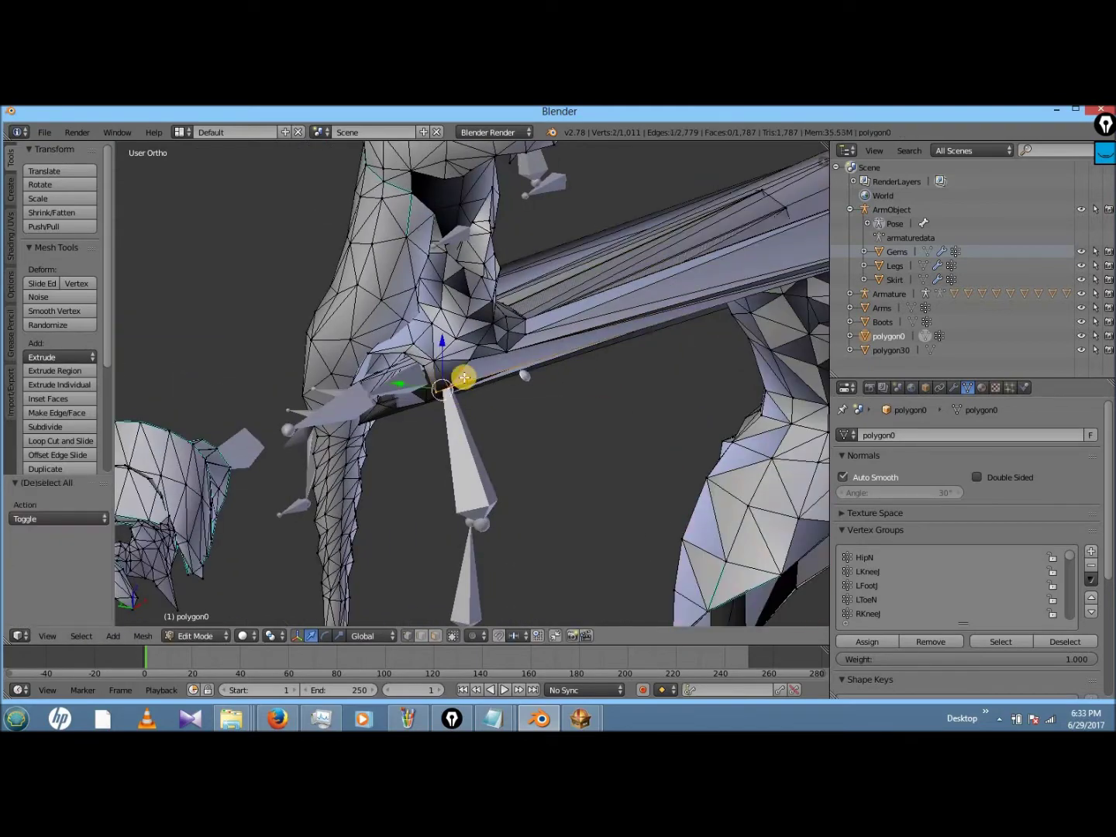
right_click(524, 333, "shift")
key("KP_6")
key("KP_6")
key("KP_6")
key("z")
key("b")
key("z")
scroll(471, 317, "up", 2)
key("KP_4")
key("KP_4")
key("KP_4")
key("KP_4")
key("KP_4")
key("KP_4")
key("KP_4")
key("KP_8")
key("b")
left_click_drag(532, 363, 552, 375)
key("KP_6")
key("KP_6")
key("KP_6")
key("KP_6")
key("KP_6")
key("b")
left_click_drag(453, 330, 523, 381)
key("KP_6")
key("KP_6")
key("KP_6")
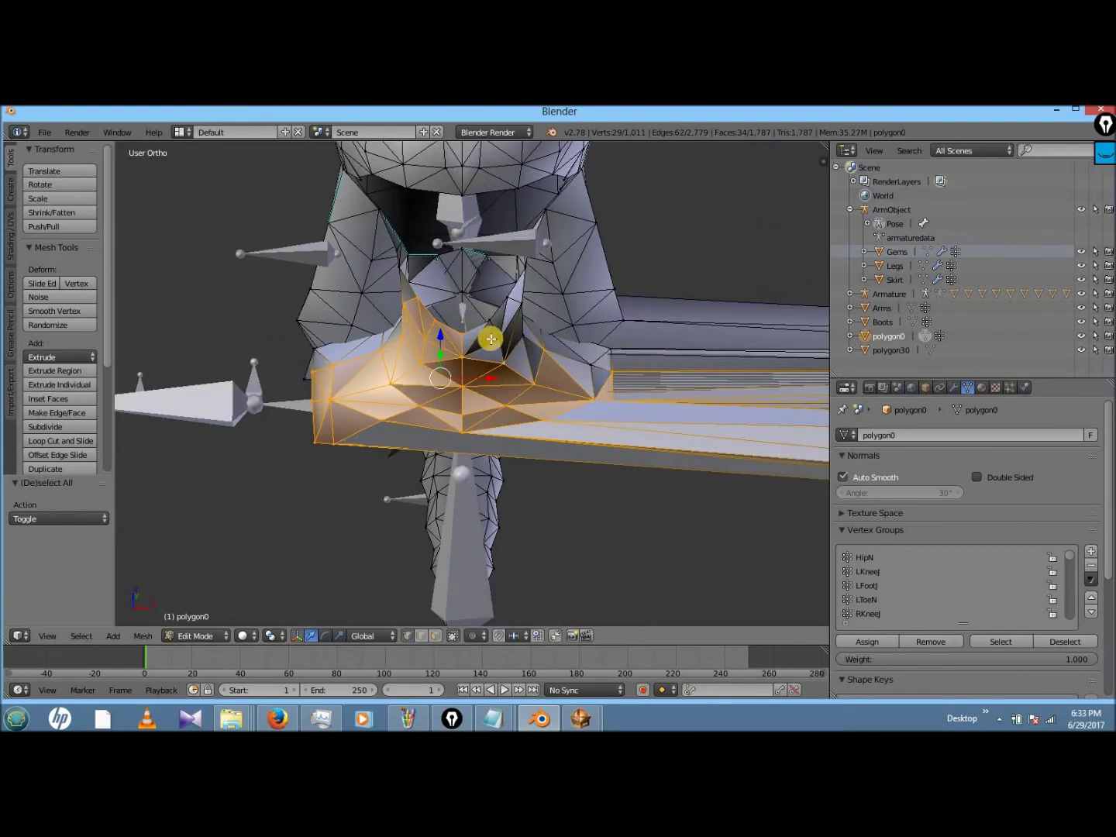
- Add the last missed vertices beside the neck to the collar selection
key("KP_6")
key("KP_6")
right_click(513, 322, "shift")
key("KP_4")
key("KP_4")
key("KP_4")
key("KP_4")
right_click(508, 290, "shift")
scroll(558, 356, "down", 4)
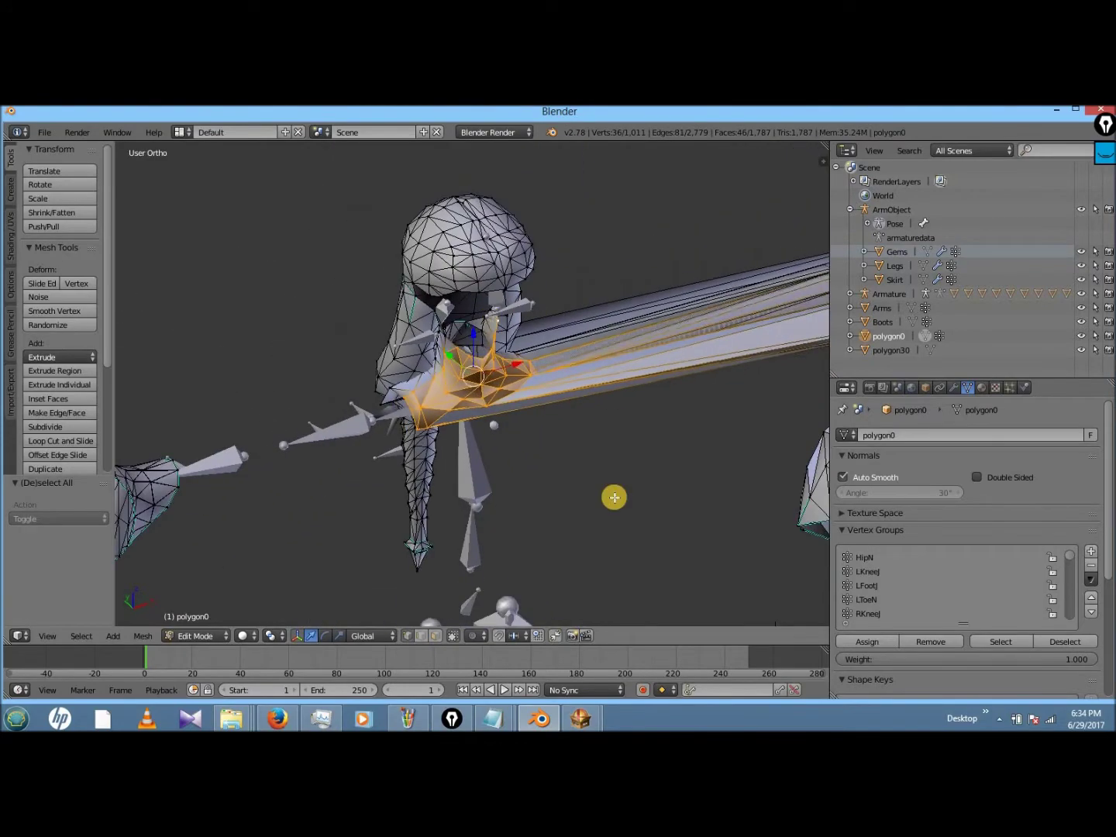
- Move the selected collar and shoulder vertices 0.1 along X and clear the selection
key("g")
key("x")
key("period")
key("1")
key("Return")
scroll(638, 485, "down", 2)
key("a")
scroll(639, 485, "up", 7)
- Move the stray vertex on the head side of the stretched faces -0.1 along X and clear the selection
scroll(638, 485, "up", 2, "shift")
right_click(411, 349)
key("ctrl+l")
key("ctrl+z")
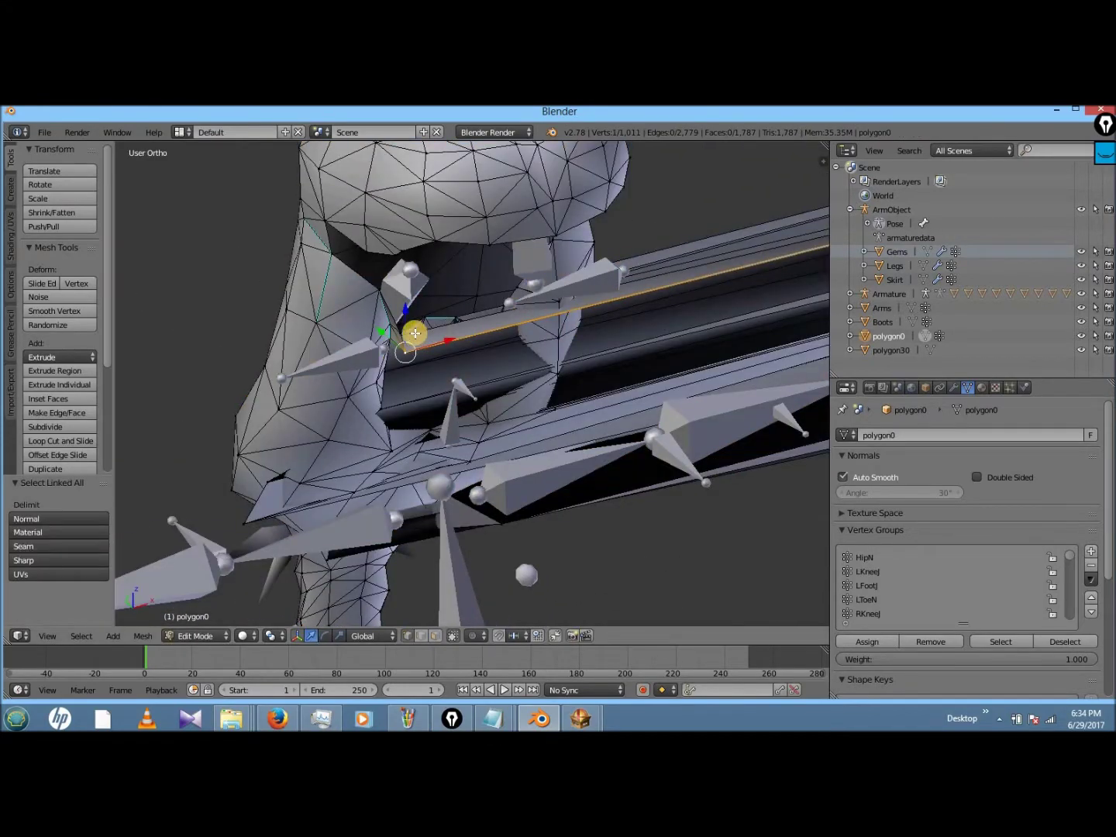
key("KP_6")
key("KP_6")
key("KP_6")
key("KP_2")
key("KP_6")
key("KP_6")
key("KP_6")
key("KP_6")
key("KP_6")
key("KP_6")
key("KP_6")
key("KP_6")
scroll(438, 341, "down", 5)
scroll(438, 341, "up", 2)
middle_click_drag(285, 395, 416, 334, "shift")
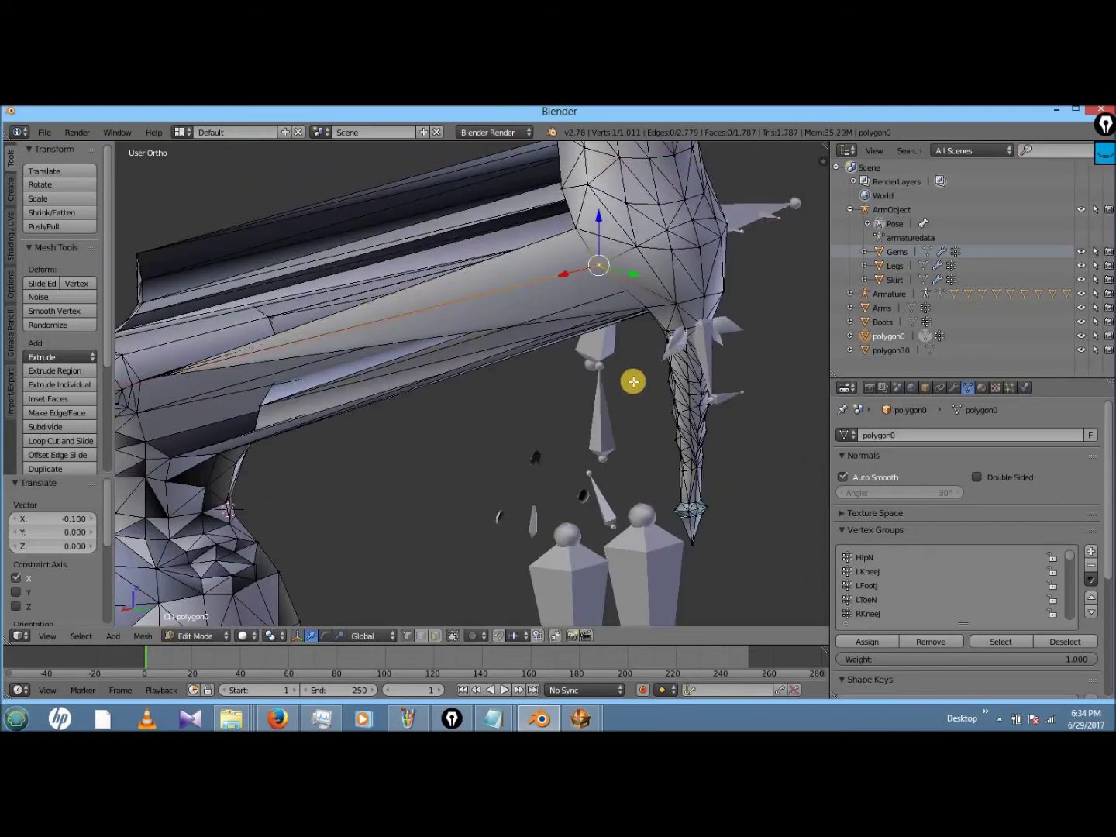
key("KP_4")
key("KP_4")
key("a")
key("KP_4")
key("KP_4")
key("KP_4")
key("KP_4")
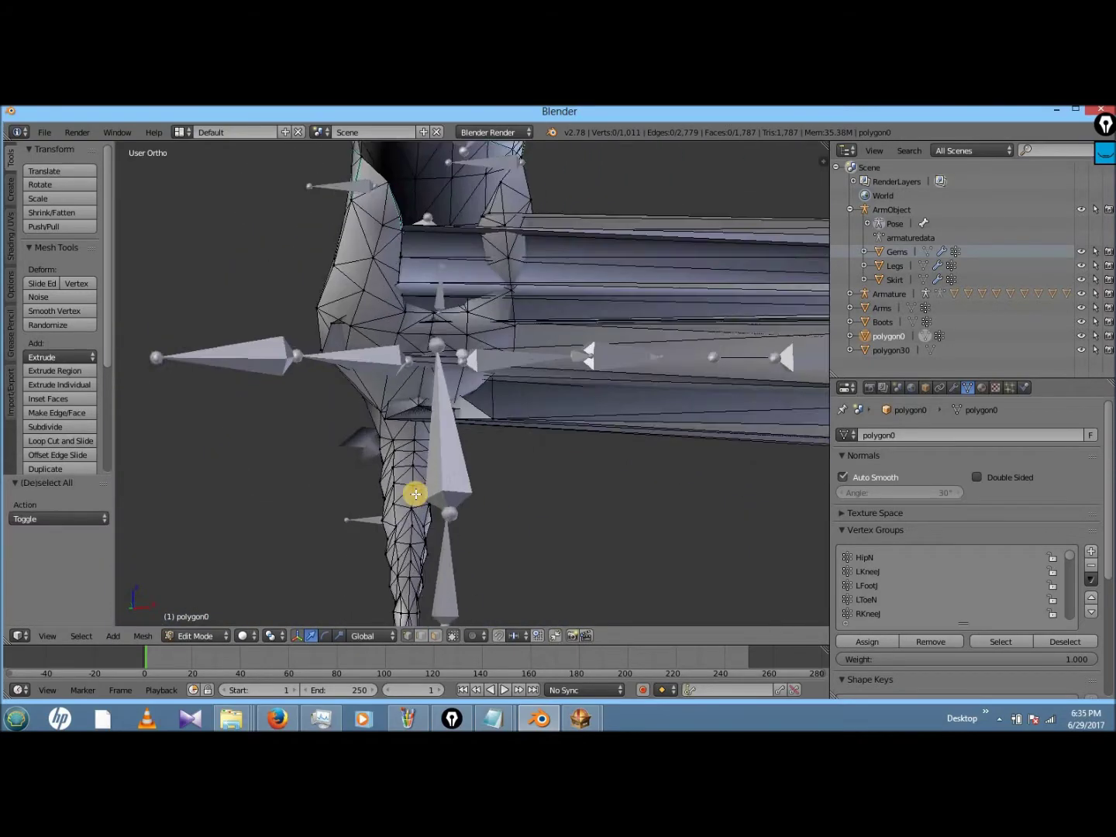
key("KP_4")
key("KP_4")
scroll(415, 493, "up", 3)
scroll(415, 493, "up", 6, "shift")
key("KP_8")
right_click(404, 464)
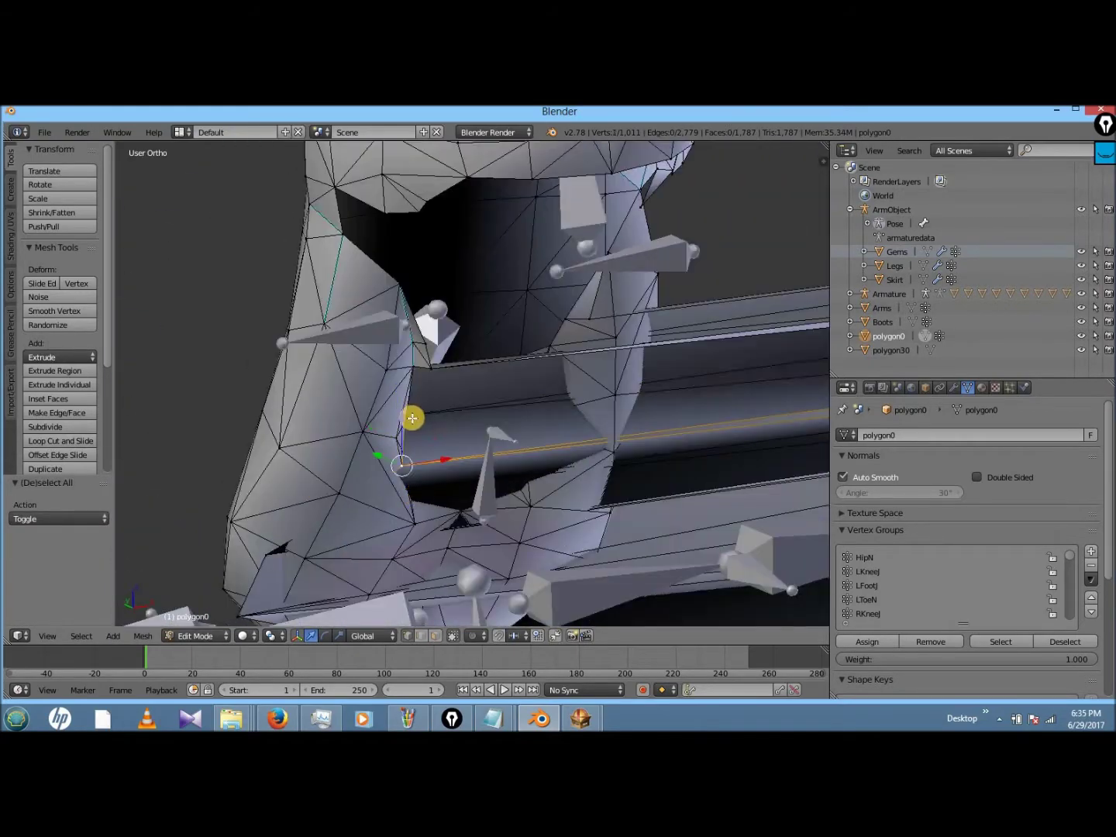
key("ctrl+z")
- Select the stray vertex at the edge of the stretched faces and move it 0.1 along X
mouse_move(359, 477)
middle_mouse_down()
mouse_move(416, 488)
mouse_move(358, 465)
middle_mouse_up()
right_click(248, 498)
key("g")
key("x")
key("period")
key("1")
key("Return")
- Move the remaining stray vertices beside the neck opening 0.1 along X
middle_click_drag(184, 411, 465, 393)
key("z")
key("z")
key("g")
key("x")
key("period")
key("1")
key("Return")
scroll(639, 353, "down", 9)
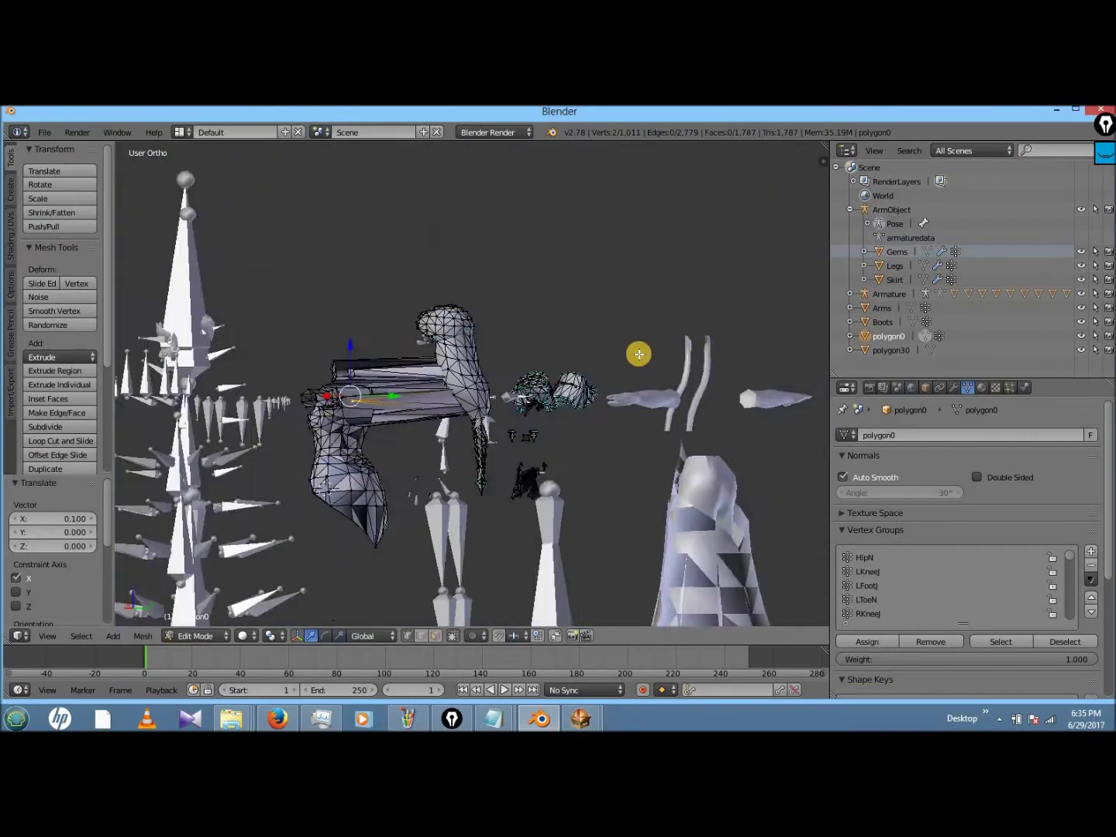
scroll(638, 353, "up", 7)
key("z")
right_click(454, 410)
key("z")
key("g")
right_click(728, 186)
- Move the stray vertex at the lower front edge of the neck 0.1 along X
key("z")
key("ctrl+z")
key("ctrl+z")
key("ctrl+z")
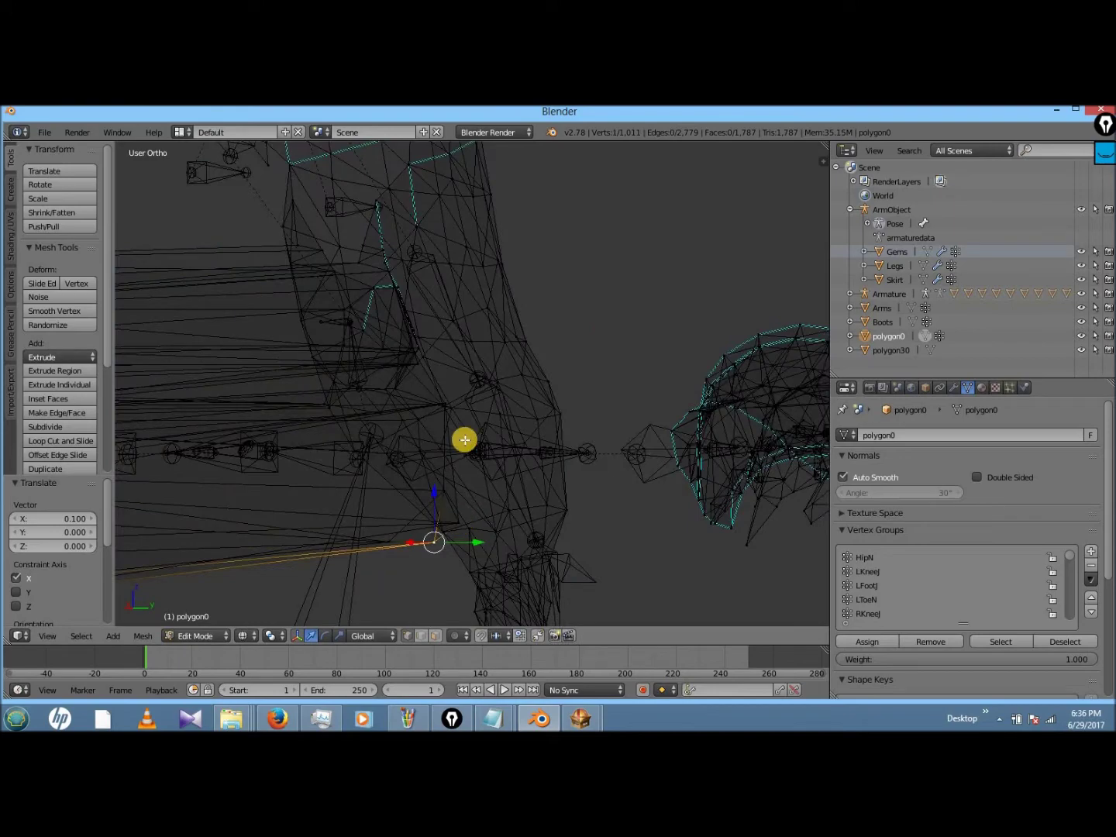
- Select the next stray vertex along the lowest stretched faces and move it 0.1 along X
key("z")
key("g")
key("x")
key("period")
key("1")
key("Return")
- Try to move another stray vertex on the front edge of the hair mesh 1 along X
key("z")
right_click(394, 534)
key("z")
key("g")
key("x")
key("period")
key("1")
key("Return")
scroll(664, 282, "up", 1)
key("z")
right_click(567, 404)
key("z")
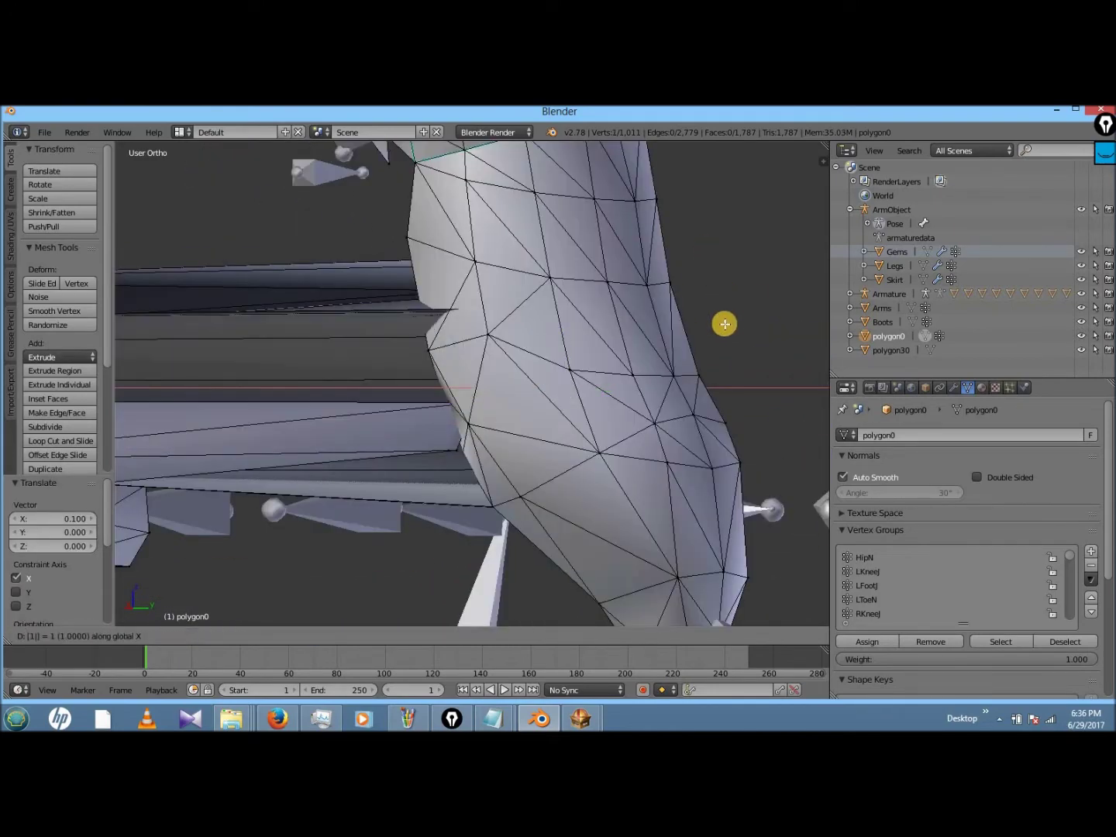
key("z")
scroll(471, 411, "down", 1)
- Select the stray vertex at the base of the neck in wireframe and try to move it
key("z")
right_click(465, 287)
key("z")
key("z")
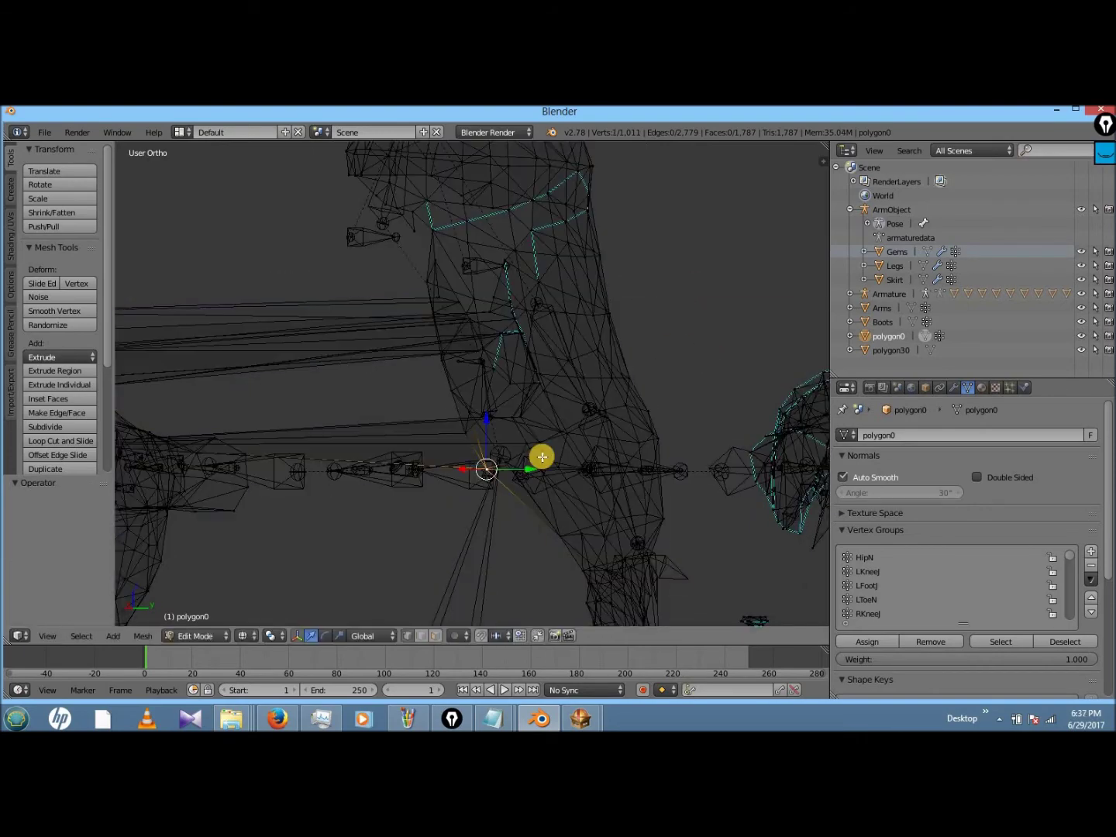
middle_click_drag(576, 438, 411, 408)
scroll(411, 409, "up", 2)
key("z")
key("g")
right_click(662, 264)
middle_click_drag(663, 264, 589, 242)
key("z")
left_click(497, 409)
scroll(575, 394, "down", 5)
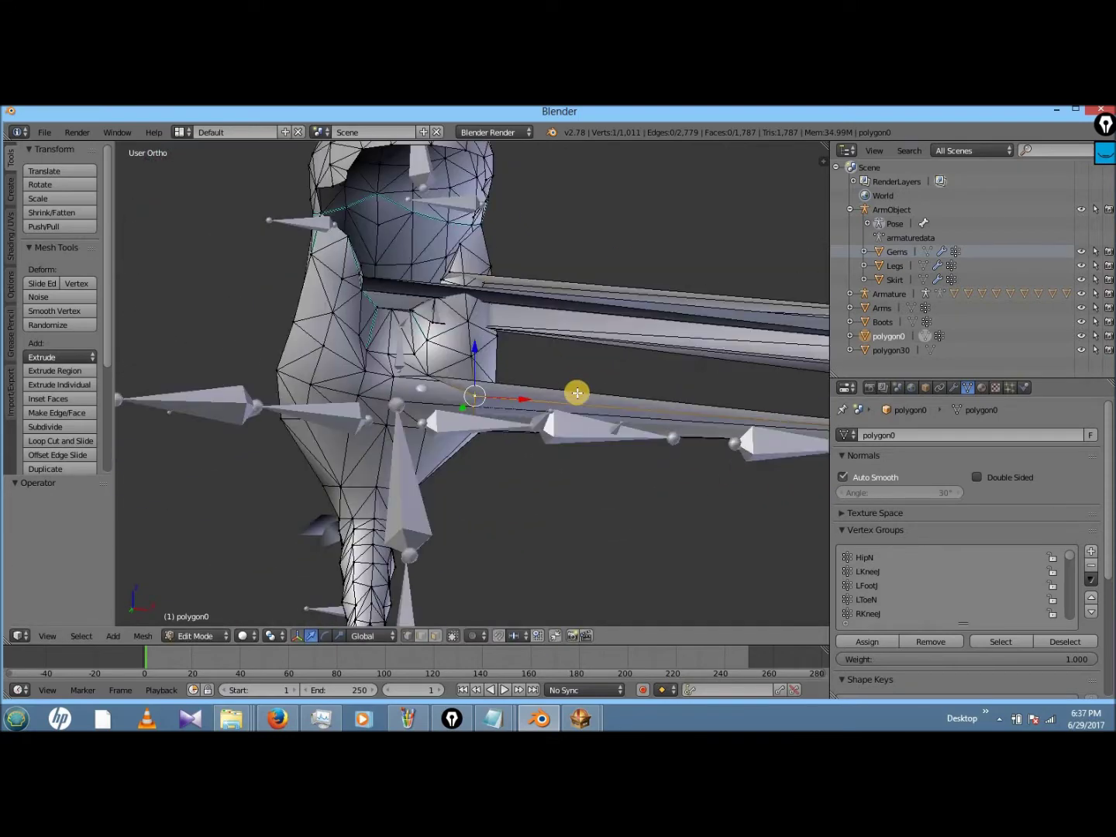
- Clear the vertex selection and return polygon0 to Object Mode
scroll(576, 394, "up", 3)
scroll(577, 394, "down", 1)
key("a")
key("a")
left_click(196, 636)
left_click(202, 619)
- Box-select all the torso vertices of polygon0 in wireframe Edit Mode
key("Tab")
key("a")
key("z")
scroll(743, 554, "down", 3)
key("b")
left_click_drag(743, 553, 569, 323)
key("z")
- Paste a copy of polygon0 in Object Mode and rename the copy polygon0B
key("Tab")
key("ctrl+v")
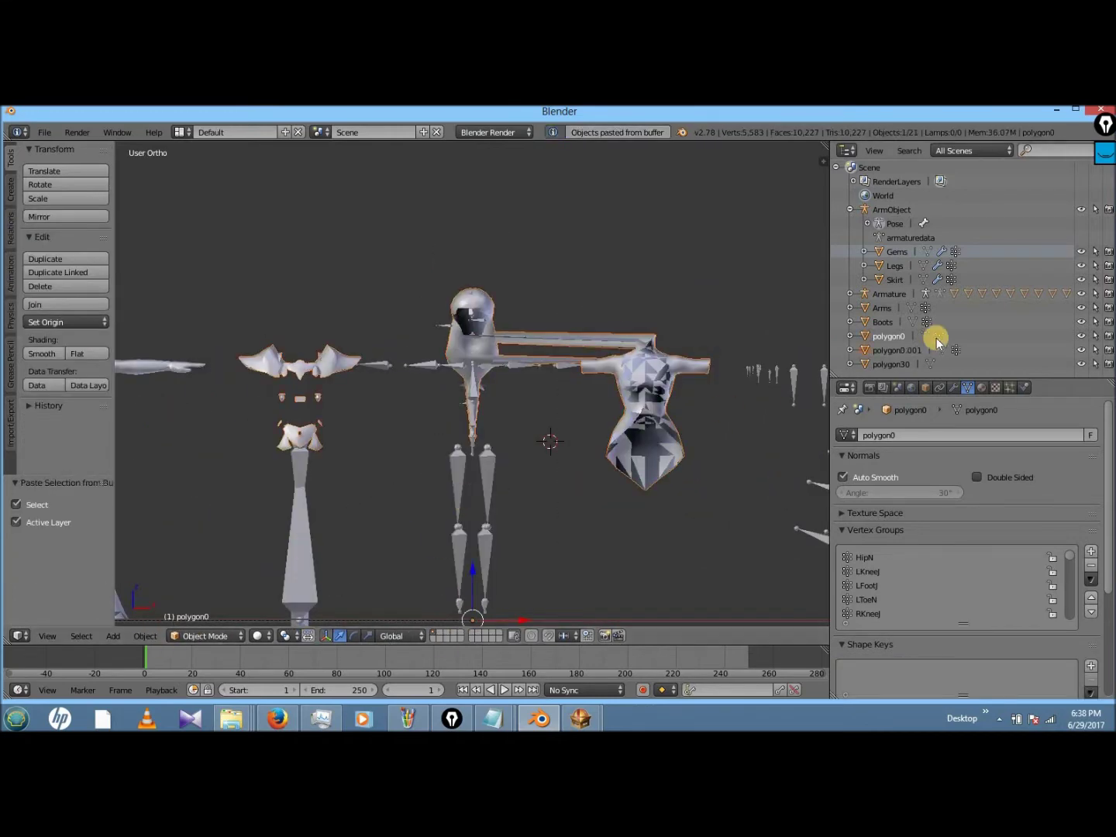
double_click(895, 350)
- Parent polygon30 to ArmObject using Armature Deform with Empty Groups
left_click(891, 364)
left_click(891, 350)
left_click(891, 364)
right_click(378, 366)
left_click(174, 618)
scroll(451, 395, "up", 6)
key("ctrl+p")
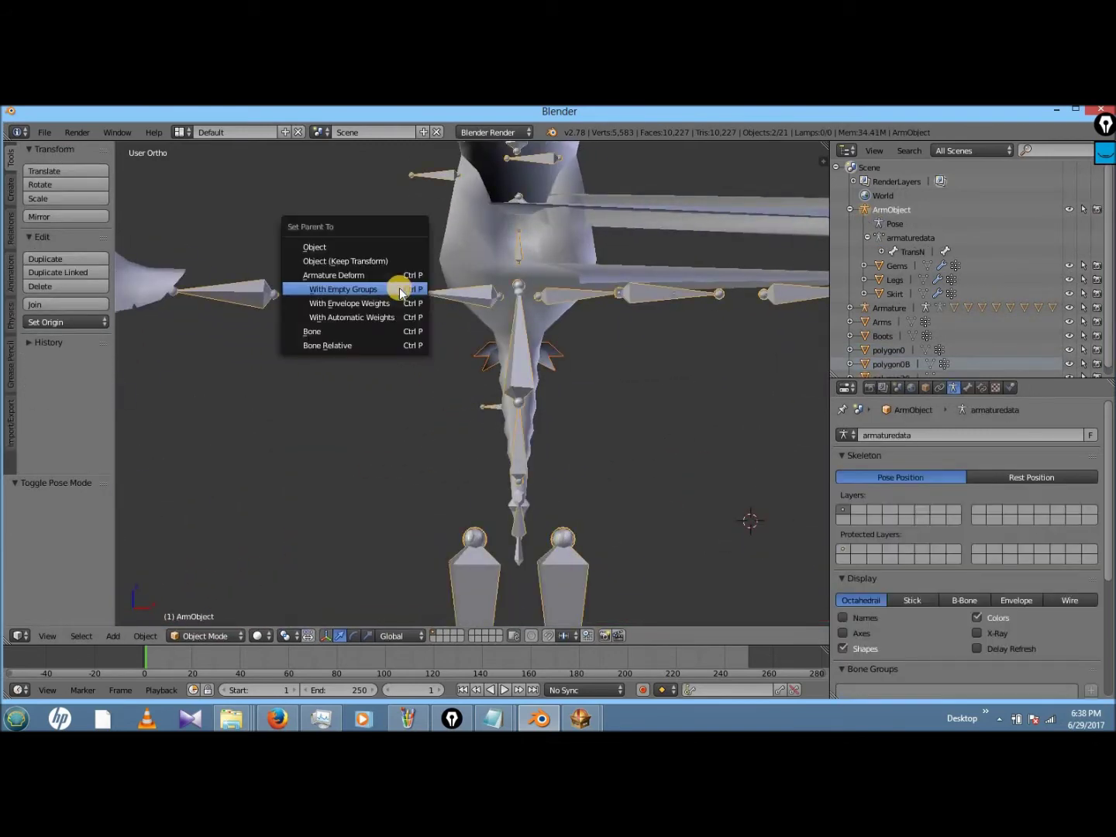
left_click(399, 289)
- Put ArmObject in Pose Mode and polygon30 in Weight Paint mode
right_click(480, 356)
left_click(205, 636)
left_click(212, 556)
key("ctrl+Tab")
right_click(264, 294)
left_click(205, 636)
left_click(204, 588)
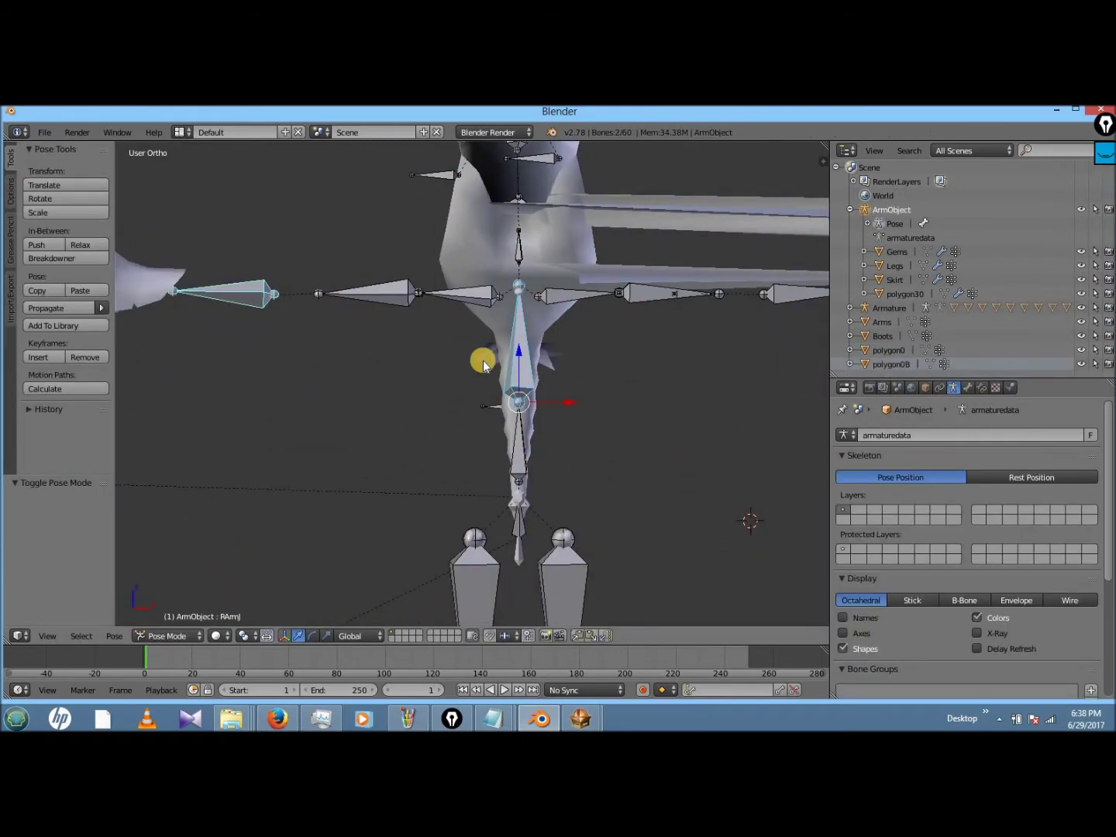
right_click(483, 361)
right_click(457, 295)
- Pick the HeadN bone and invert its vertex group to give polygon30 full weight
scroll(453, 296, "down", 1)
middle_click_drag(453, 296, 523, 326)
scroll(454, 294, "up", 1)
right_click(558, 245)
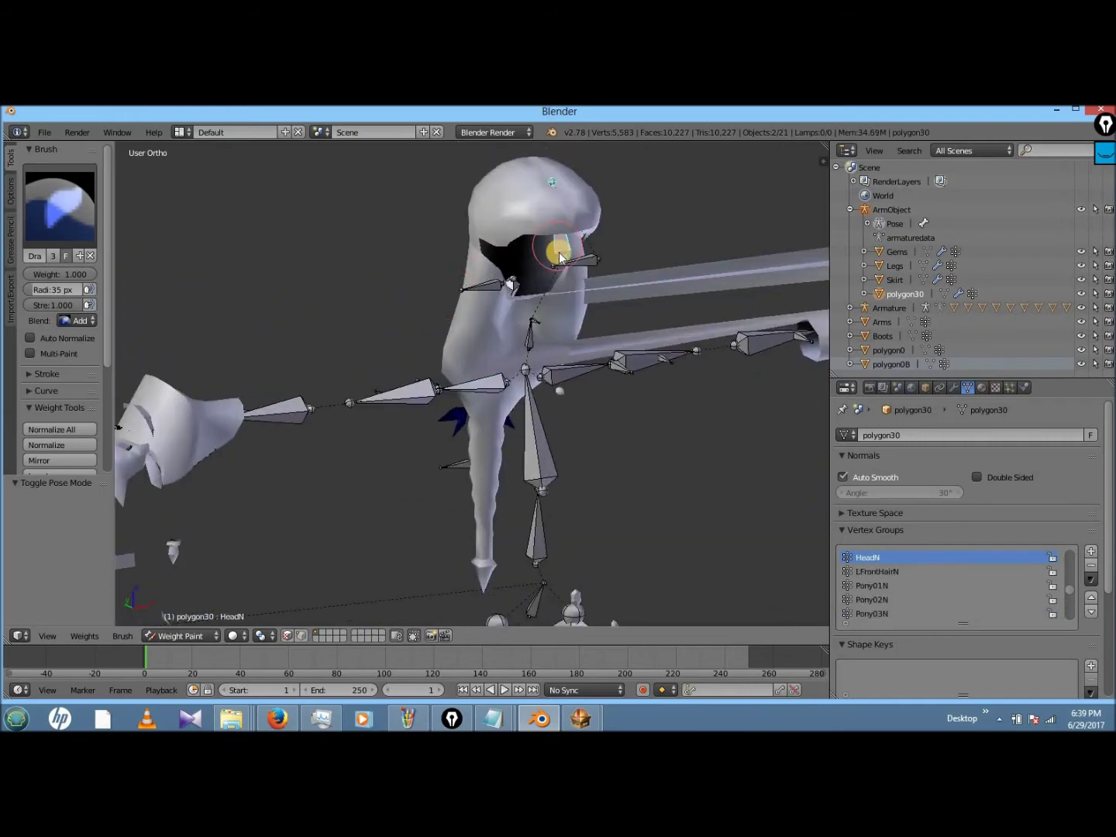
key("z")
left_click_drag(465, 413, 425, 421)
left_click_drag(108, 381, 109, 408)
left_click(60, 436)
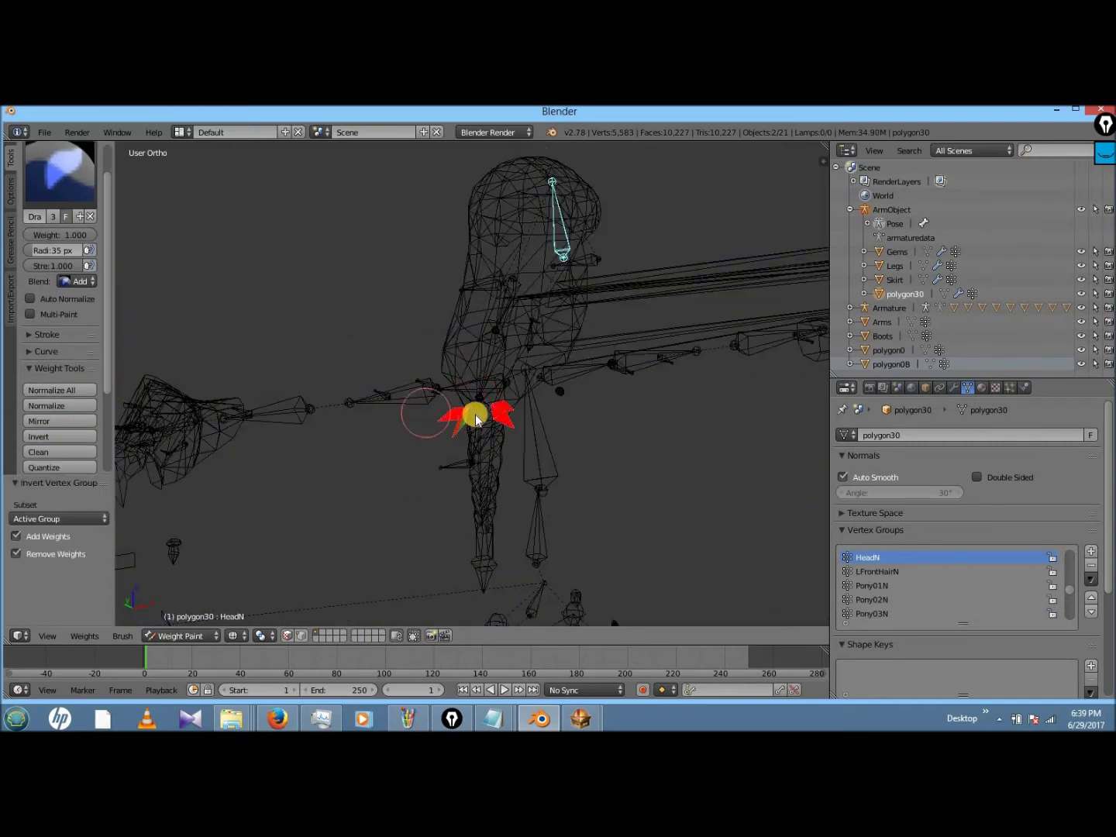
scroll(527, 392, "up", 8)
scroll(527, 393, "down", 10)
- Return polygon30 and the armature to Object Mode
left_click(181, 635)
left_click(180, 618)
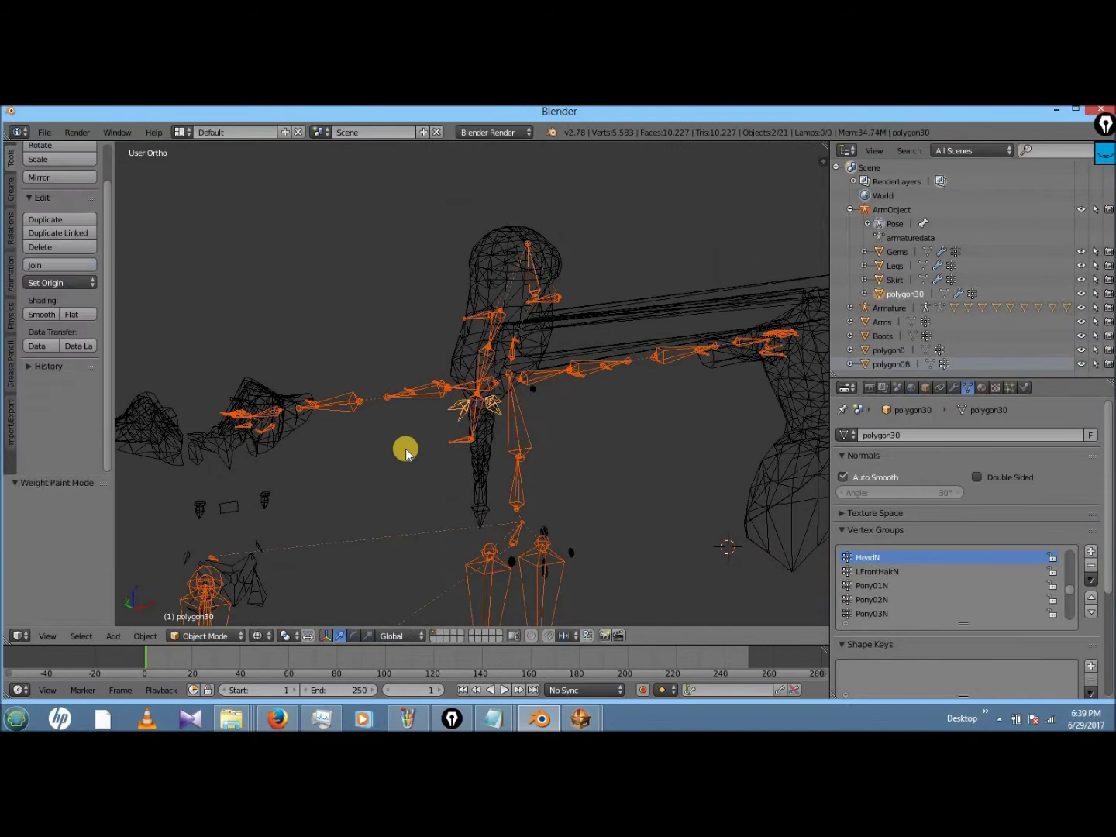
right_click(469, 413)
left_click(177, 635)
left_click(177, 619)
- Select polygon30 and rename it HairPiece
right_click(465, 411)
double_click(898, 294)
right_click(872, 309)
left_click(872, 311)
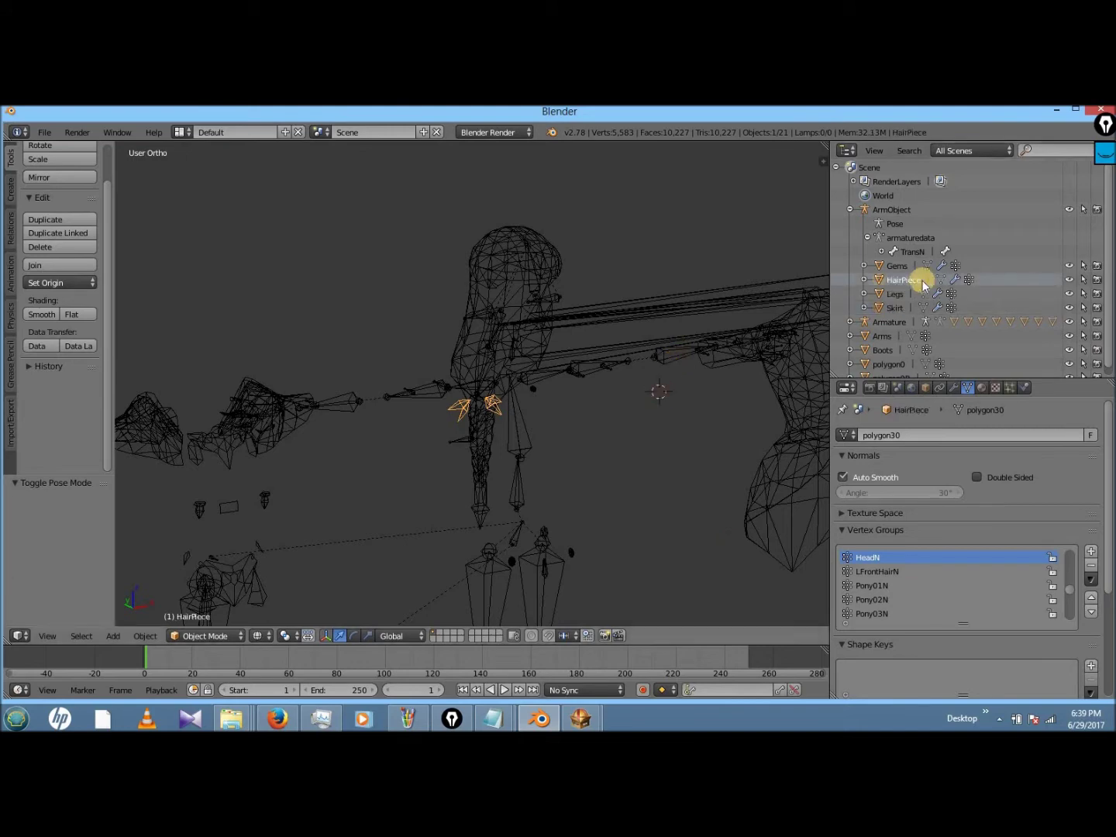
- Move the HairPiece object -0.25 along X, beside the skirt and arm meshes
scroll(604, 393, "down", 5)
key("g")
key("x")
key("Return")
scroll(556, 293, "down", 1)
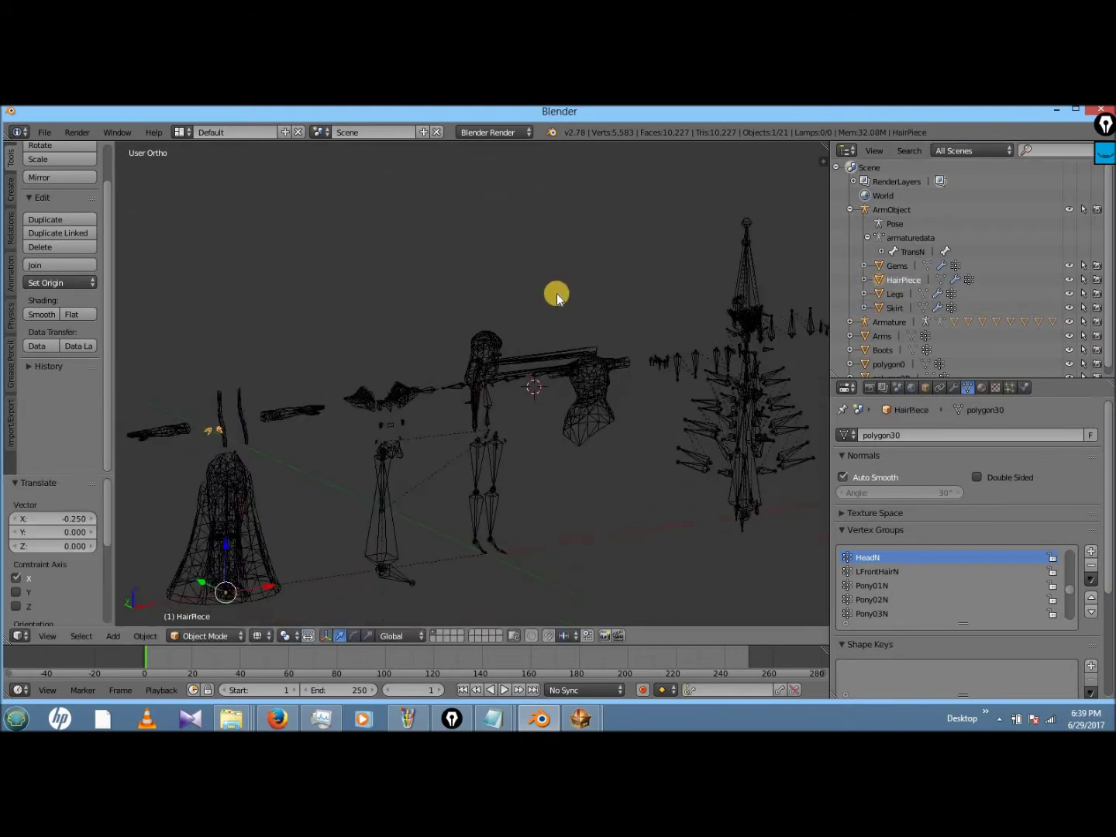
- Open polygon0B in Edit Mode and move its selected torso vertices back onto the armature
scroll(556, 293, "up", 4)
scroll(556, 293, "down", 2)
key("KP_6")
key("KP_6")
key("KP_2")
scroll(556, 293, "up", 1)
scroll(556, 293, "down", 3, "shift")
right_click(556, 293)
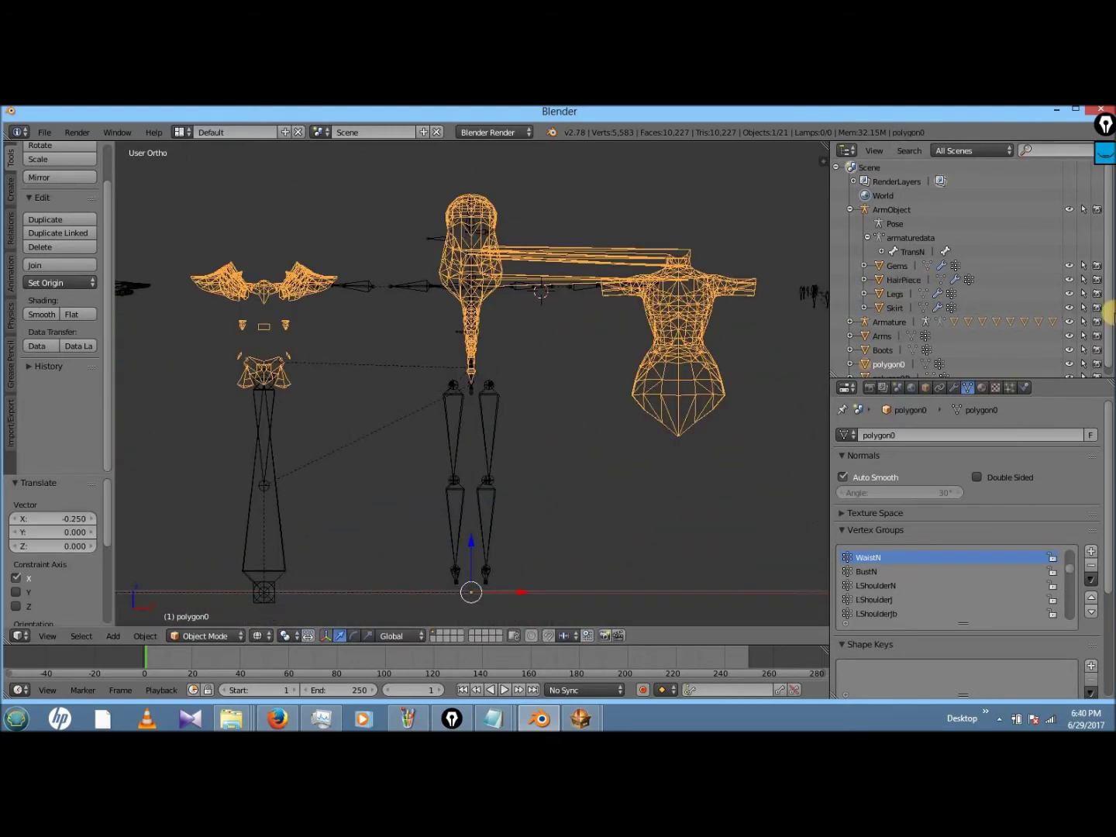
left_click_drag(1109, 311, 1109, 348)
key("Tab")
key("g")
left_click(439, 486)
- Invert the selection in polygon0B and move the head and accessory vertices up along Z, clear of the torso
key("ctrl+i")
key("g")
key("z")
left_click(554, 269, "ctrl")
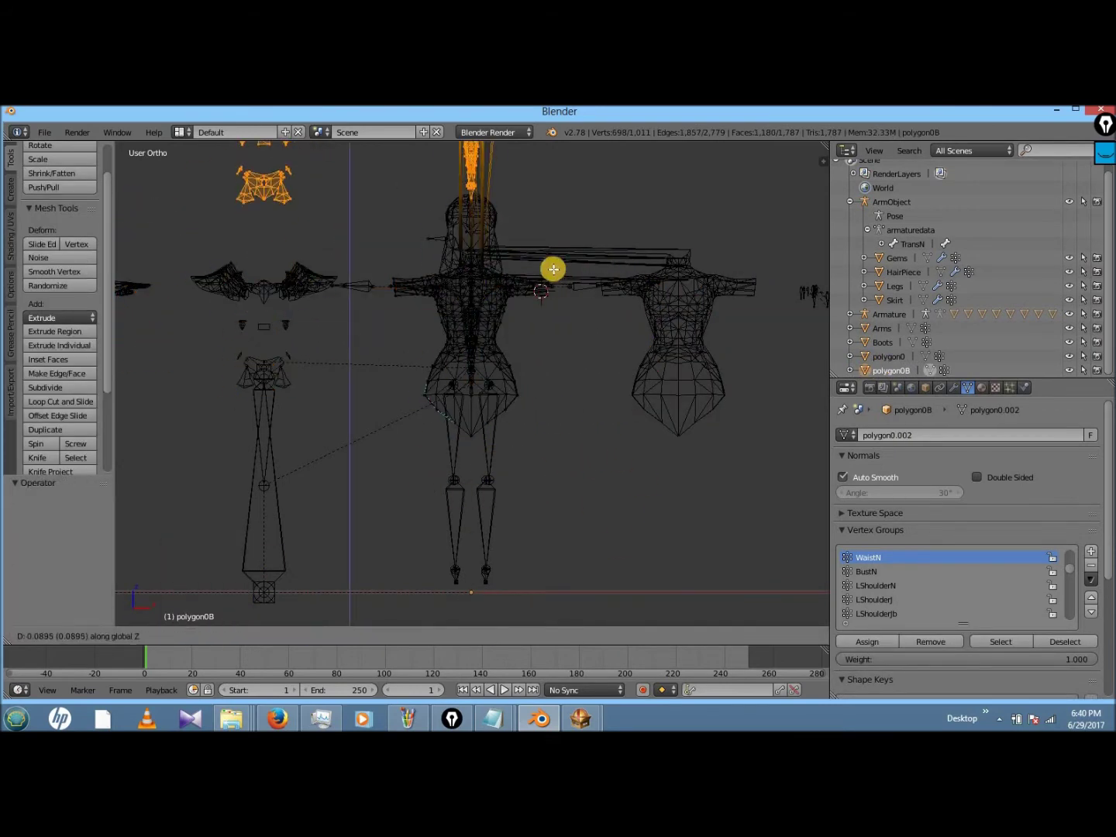
- Separate the linked accessory pieces from the head vertices in polygon0B and move them back onto the torso
scroll(554, 269, "down", 2)
scroll(554, 269, "up", 20, "alt+shift")
scroll(553, 268, "up", 3, "shift")
scroll(552, 269, "up", 3)
middle_click_drag(554, 268, 621, 464, "shift")
key("a")
key("l")
key("ctrl+i")
scroll(543, 320, "down", 4)
key("g")
key("z")
left_click(620, 369)
left_click(749, 378)
- Select the hair and head pieces above the torso in polygon0B and delete their vertices
key("a")
scroll(748, 379, "up", 6)
scroll(750, 379, "up", 3, "ctrl")
key("z")
scroll(750, 379, "up", 6, "ctrl+alt")
scroll(749, 379, "down", 1)
scroll(749, 378, "up", 4, "shift")
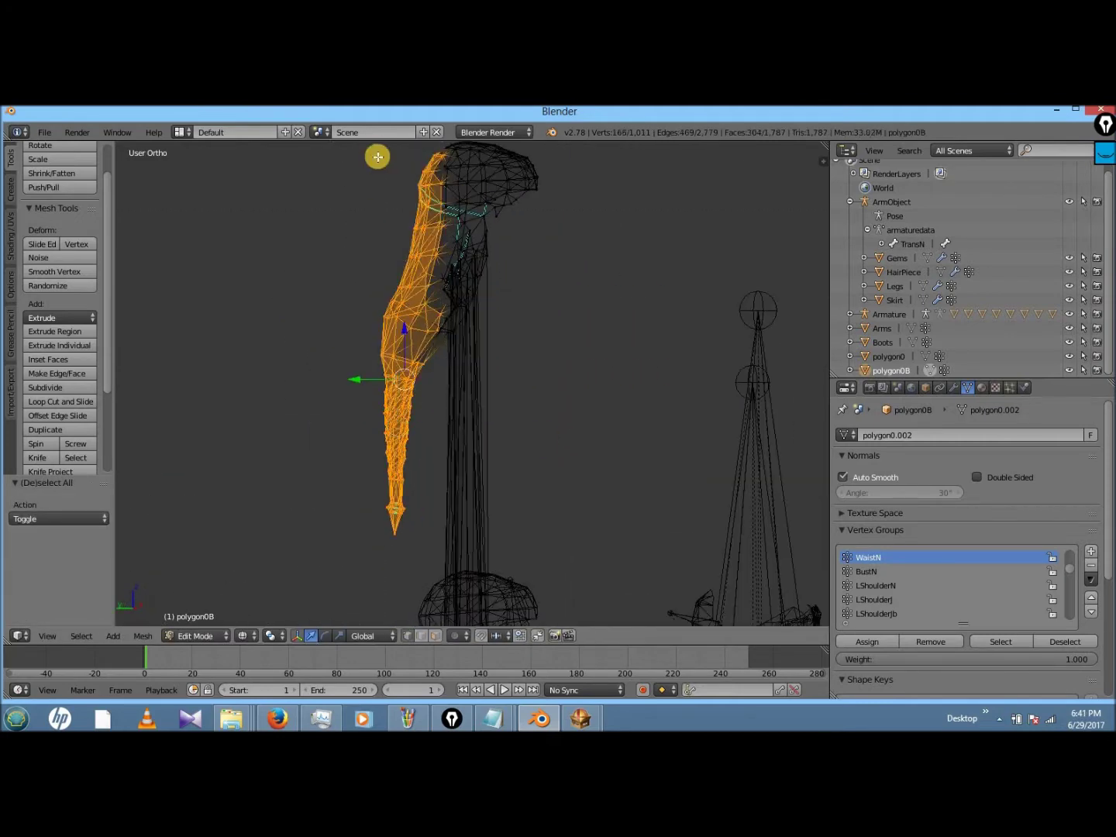
left_click(525, 193)
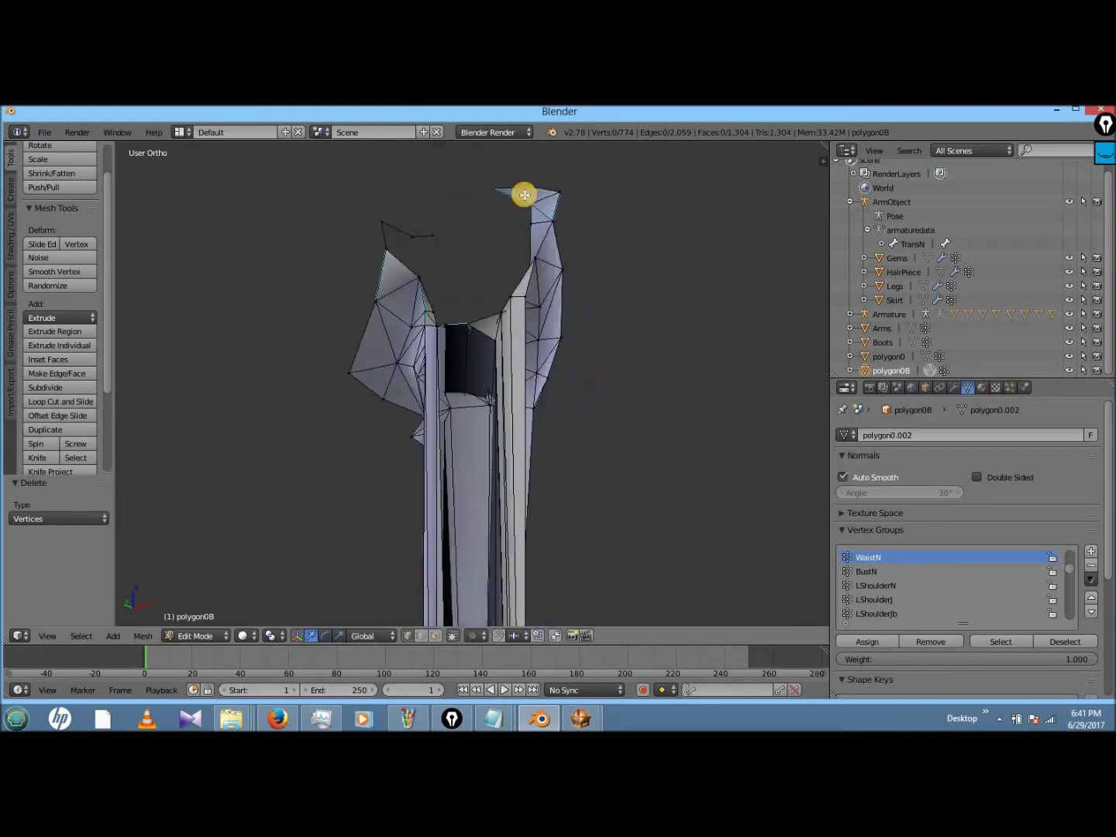
- Try to delete the leftover head vertices stretched above polygon0B's torso, and undo the attempts
key("a")
key("z")
scroll(505, 355, "down", 8)
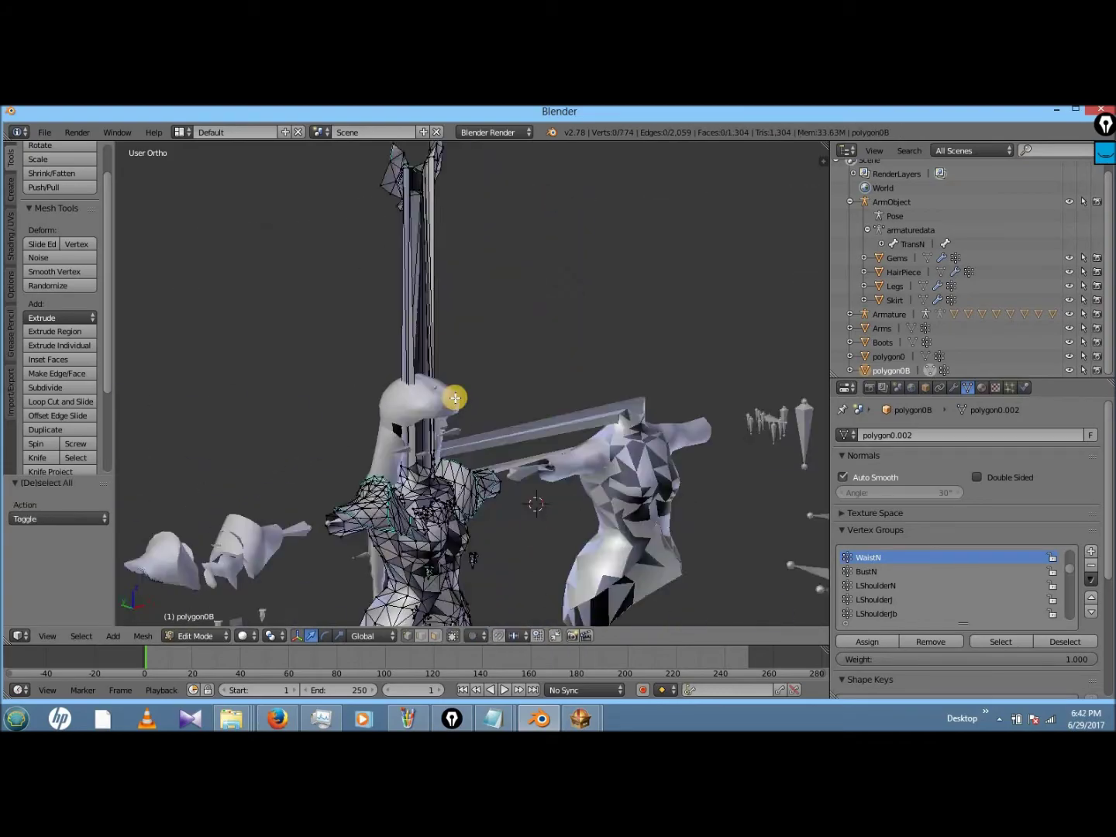
key("x")
scroll(493, 282, "up", 6)
scroll(492, 284, "up", 2)
scroll(488, 312, "down", 8)
key("ctrl+z")
left_click_drag(460, 155, 460, 325)
scroll(506, 422, "up", 8)
key("ctrl+z")
- Select the upper ends of the stretched neck faces in polygon0B and move them slightly down along Z
scroll(506, 420, "down", 8)
middle_click_drag(465, 266, 506, 421, "shift")
scroll(505, 421, "up", 8)
right_click(542, 288)
middle_click_drag(247, 257, 611, 384)
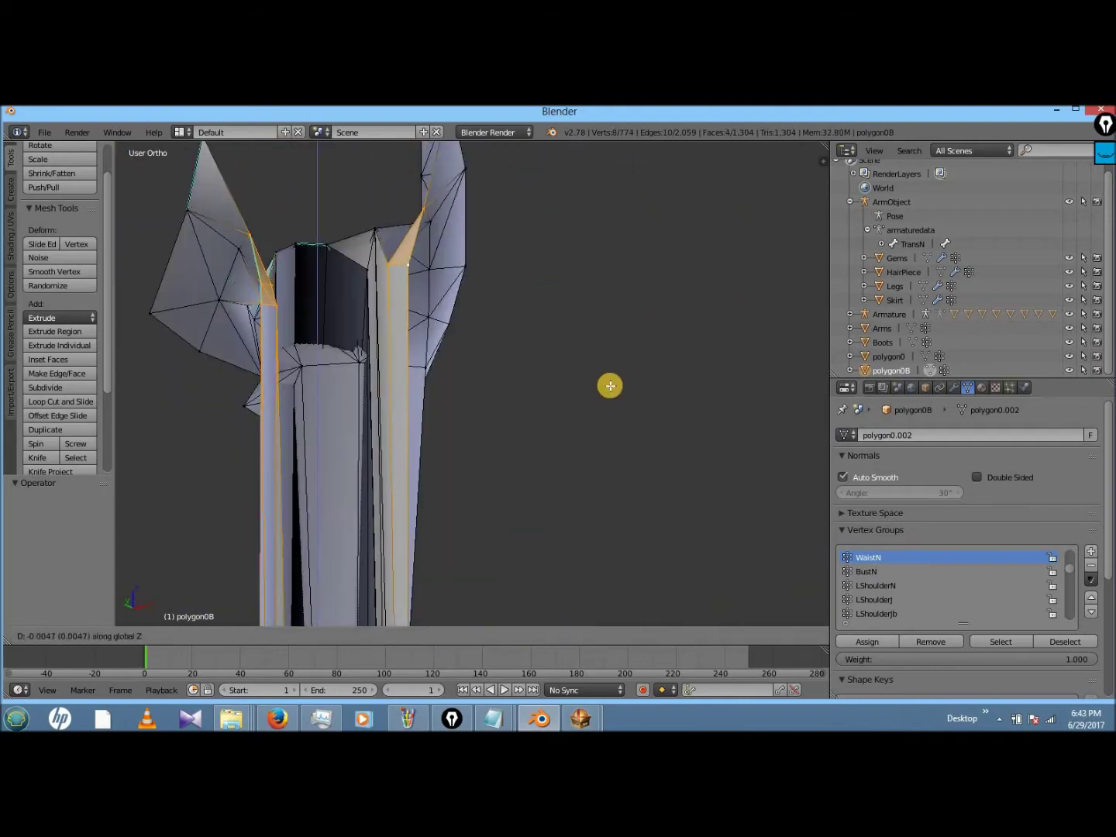
key("a")
scroll(611, 383, "down", 8)
scroll(611, 385, "up", 8)
key("Return")
scroll(668, 411, "down", 8)
- Box-select the leftover vertices above polygon0B's neck, delete them, and undo the deletion
key("a")
key("z")
left_click_drag(423, 248, 534, 325)
key("g")
key("Return")
scroll(605, 401, "up", 7)
key("x")
key("z")
scroll(603, 388, "down", 4)
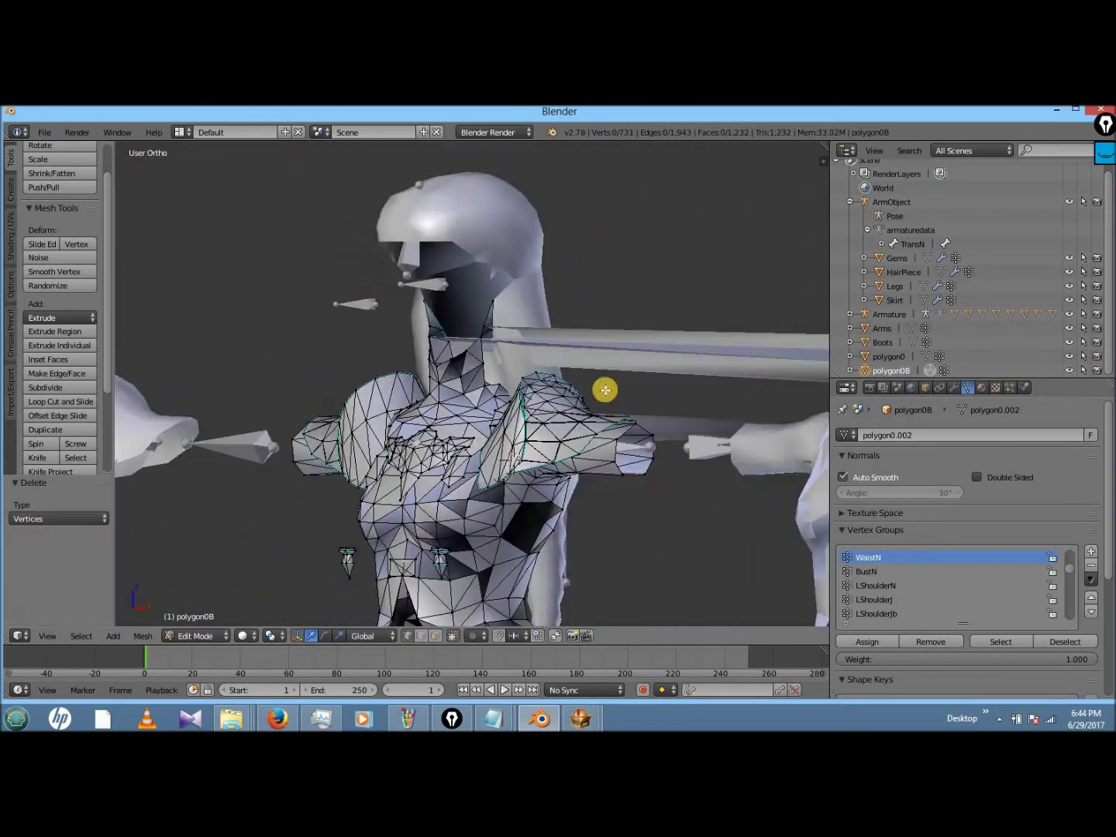
key("ctrl+z")
- Try moving and deleting a single stretched edge above polygon0B's neck, undoing each attempt
scroll(605, 388, "up", 7)
middle_click_drag(606, 388, 501, 248)
right_click(511, 263)
key("g")
key("ctrl+z")
scroll(613, 313, "down", 5)
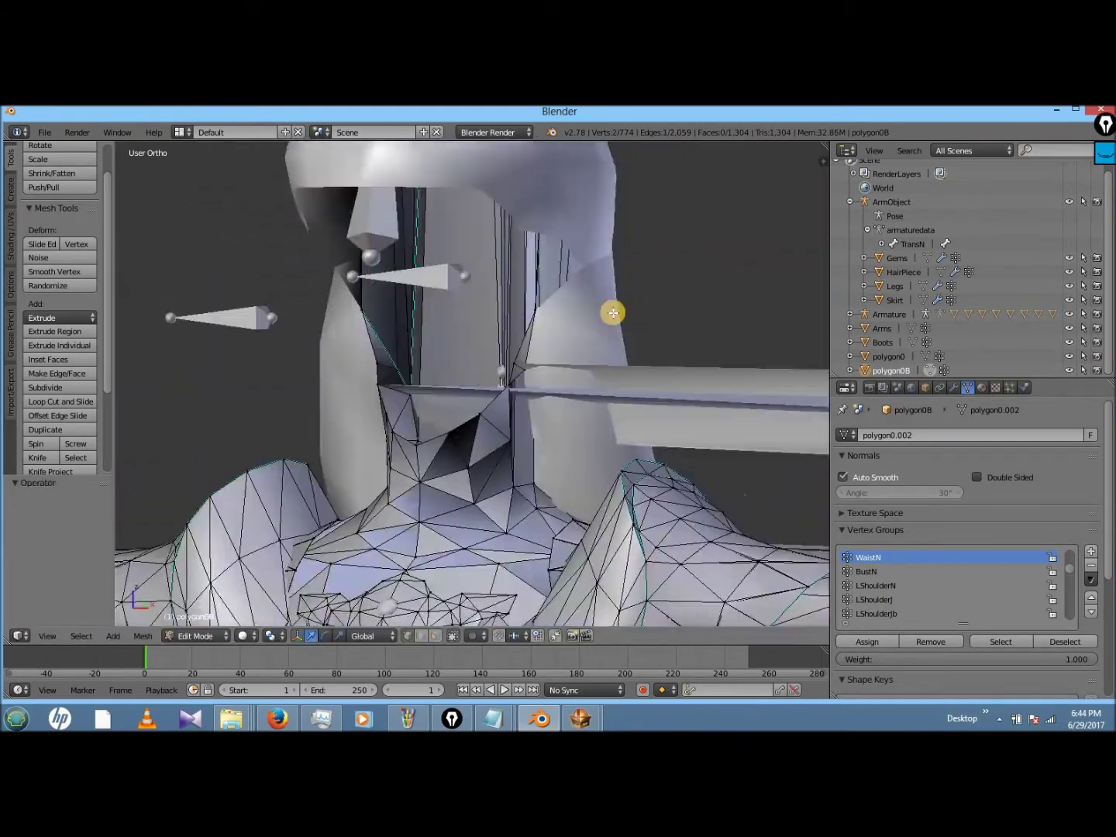
scroll(613, 312, "up", 7)
key("x")
scroll(546, 303, "down", 7)
key("ctrl+z")
key("z")
scroll(544, 303, "up", 7)
middle_click_drag(544, 304, 318, 281)
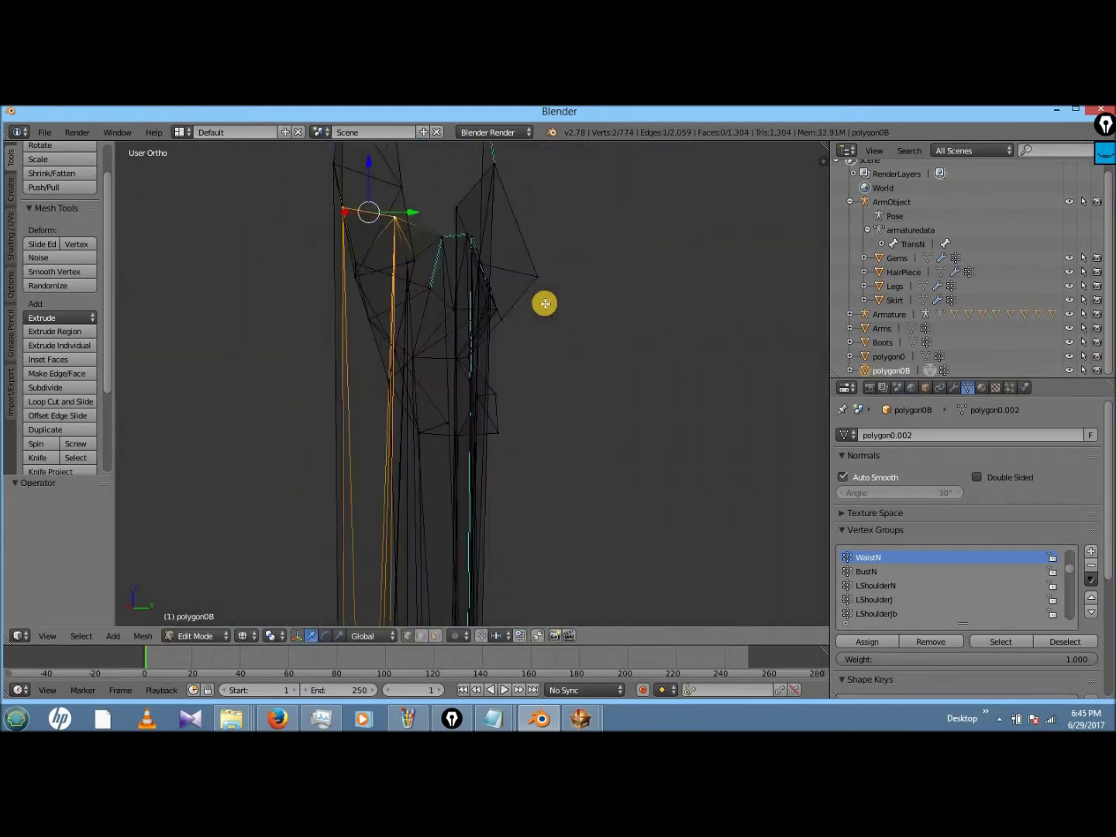
- Box-select the leftover upper vertices in polygon0B, move them along Z, and scale the selected vertices
left_click_drag(269, 198, 544, 397)
key("g")
key("z")
key("z")
scroll(590, 469, "down", 6)
scroll(590, 468, "up", 6)
middle_click_drag(590, 468, 483, 429)
key("s")
left_click(406, 155)
- Delete the leftover stretched head vertices from polygon0B, keeping the neck and torso
scroll(406, 154, "down", 4)
middle_click_drag(406, 154, 408, 157)
key("x")
left_click(408, 157)
scroll(409, 157, "up", 3)
scroll(408, 157, "down", 10)
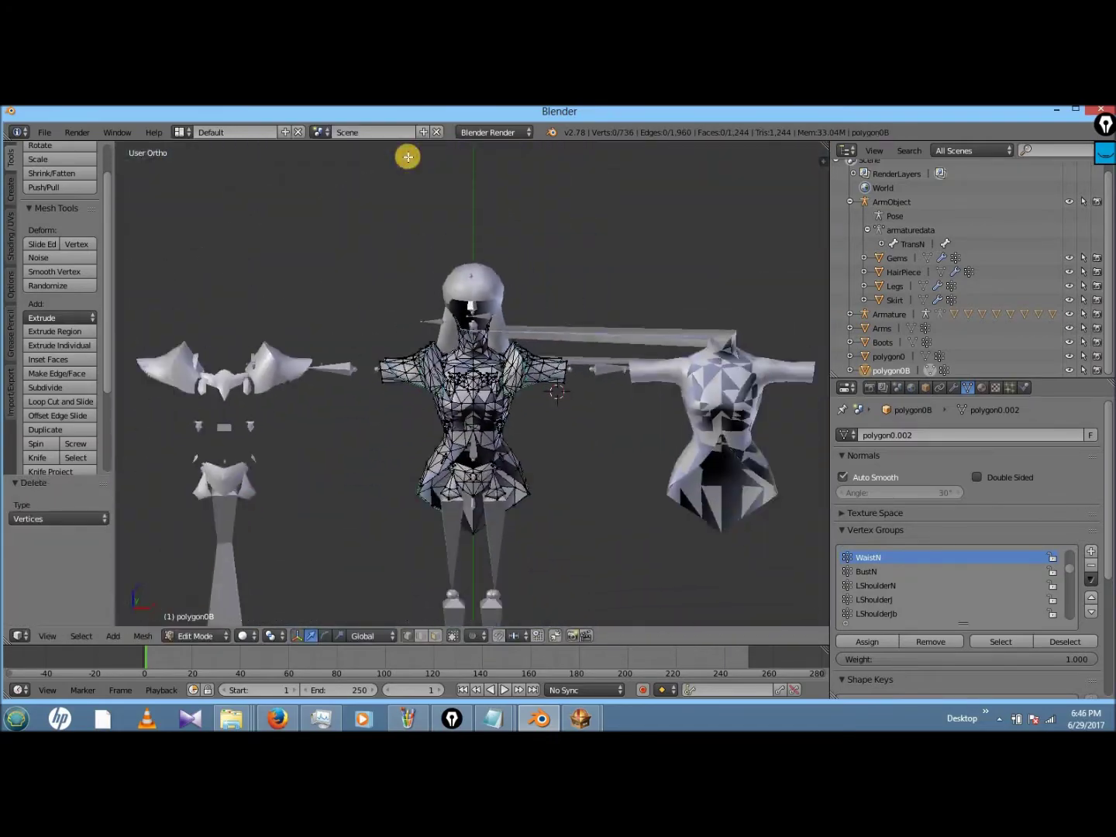
- Open polygon0 in Edit Mode and delete the vertices of its offset torso copy
key("Tab")
right_click(692, 404)
key("Tab")
key("x")
left_click(655, 427)
- Select polygon0's offset shoulder, gem and belt pieces and delete them, leaving only the hair
right_click(281, 361)
key("ctrl+l")
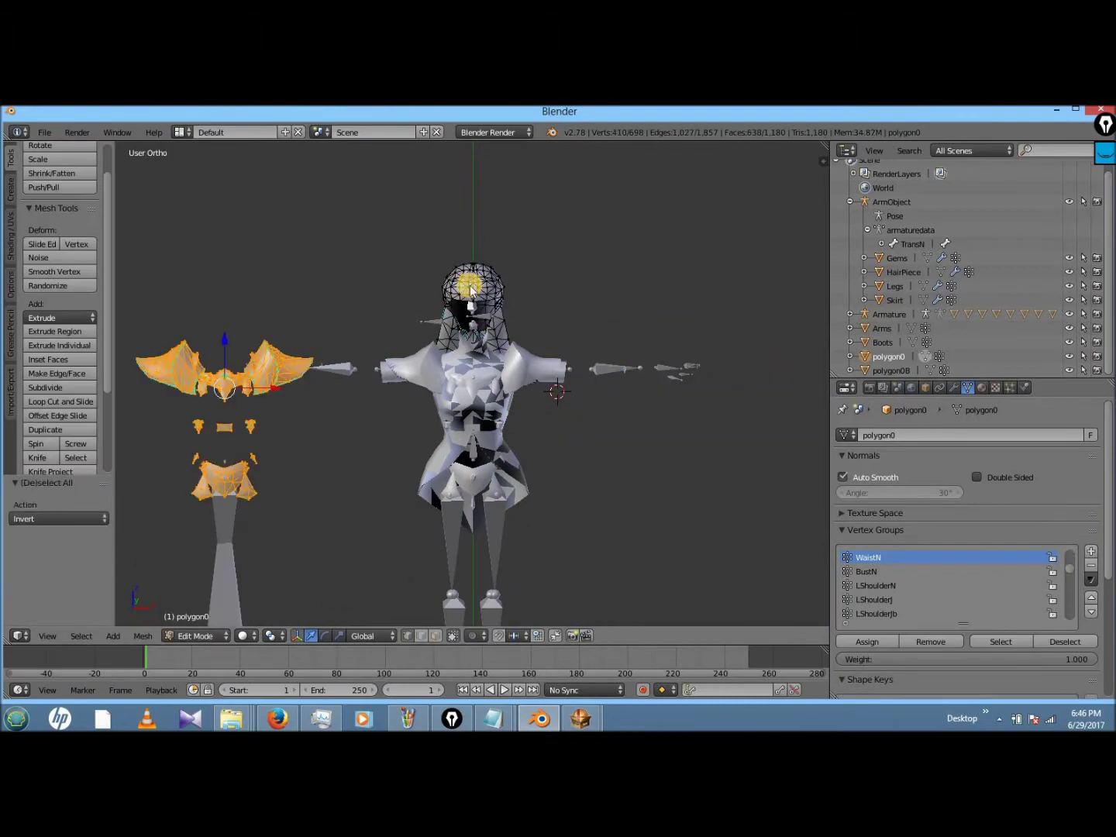
scroll(469, 286, "up", 3)
middle_click_drag(470, 284, 524, 267)
scroll(525, 268, "down", 7)
- Select all of polygon0's hair vertices and move them up along Z, clear of the torso
key("a")
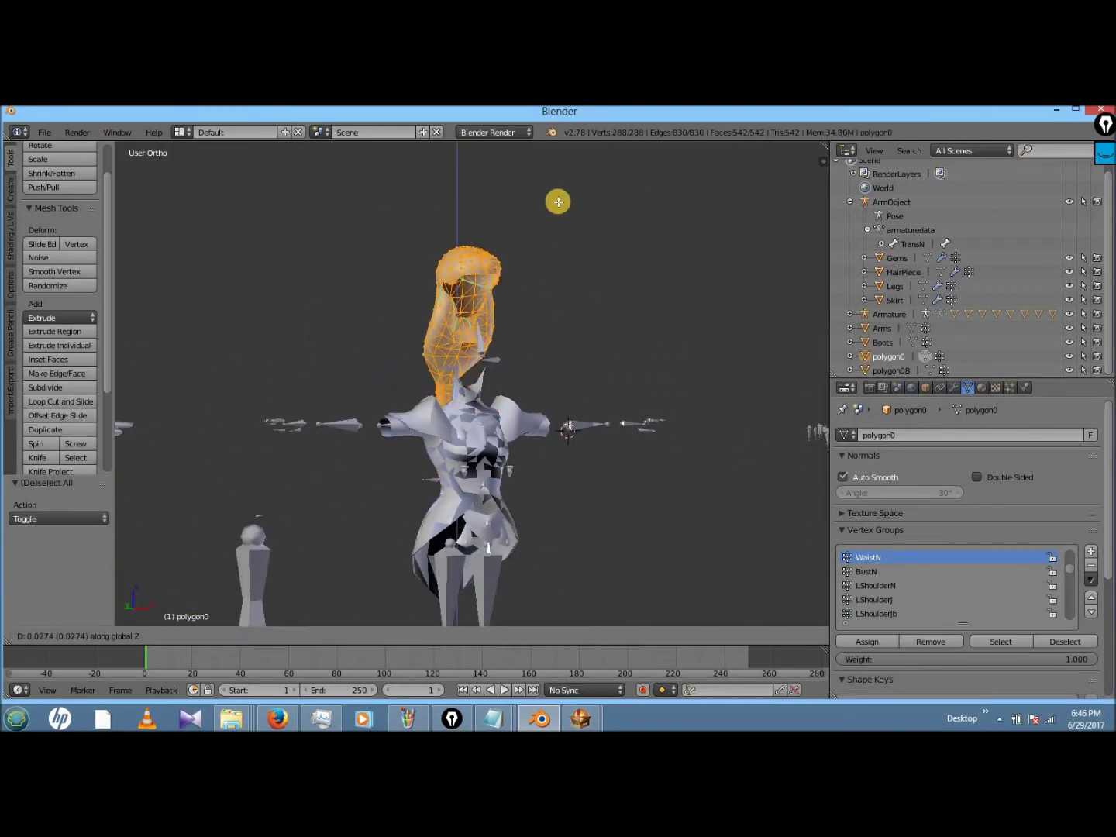
left_click(558, 201)
key("ctrl+KP_7")
middle_click_drag(558, 201, 561, 336)
- Delete the unwanted neck vertices from the lower front of polygon0's hair mesh
scroll(558, 201, "up", 6)
key("a")
right_click(561, 336)
key("x")
left_click(612, 376)
middle_click_drag(575, 408, 576, 409)
- Fill the hole at the lower front of the hair mesh with new faces using Make Edge/Face
key("ctrl+f")
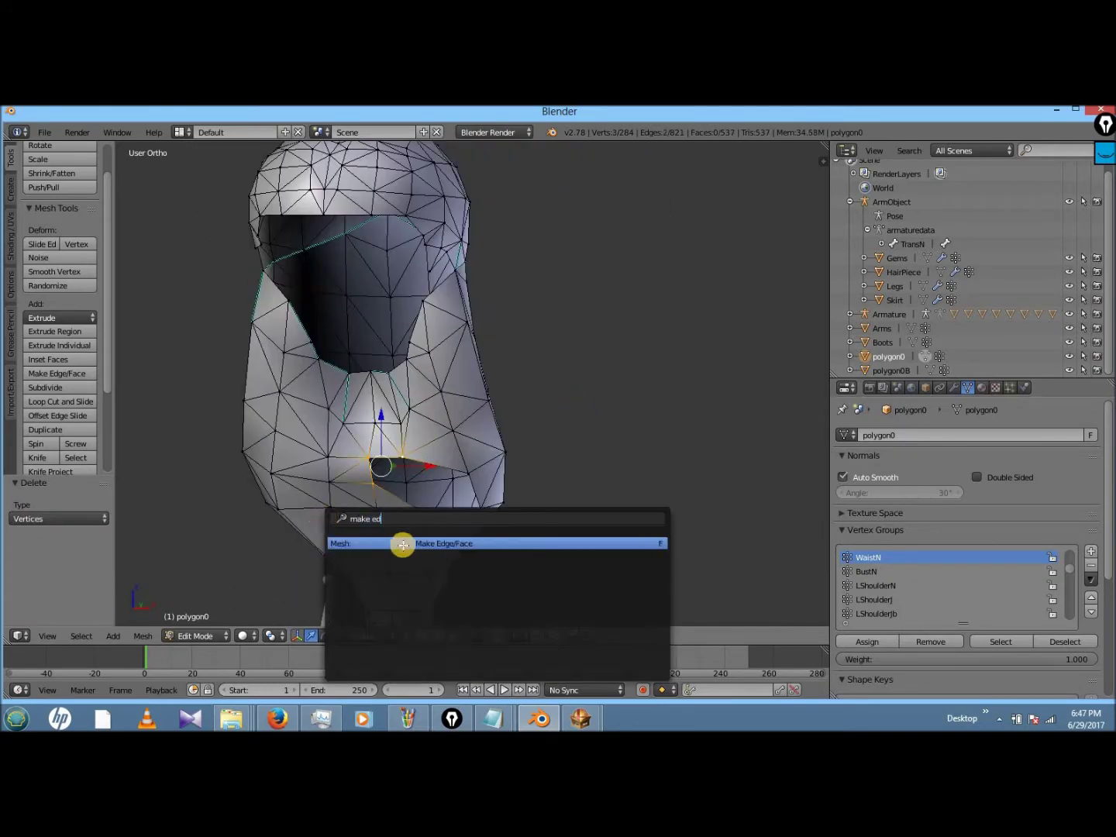
left_click(401, 540)
right_click(425, 508, "shift")
key("f")
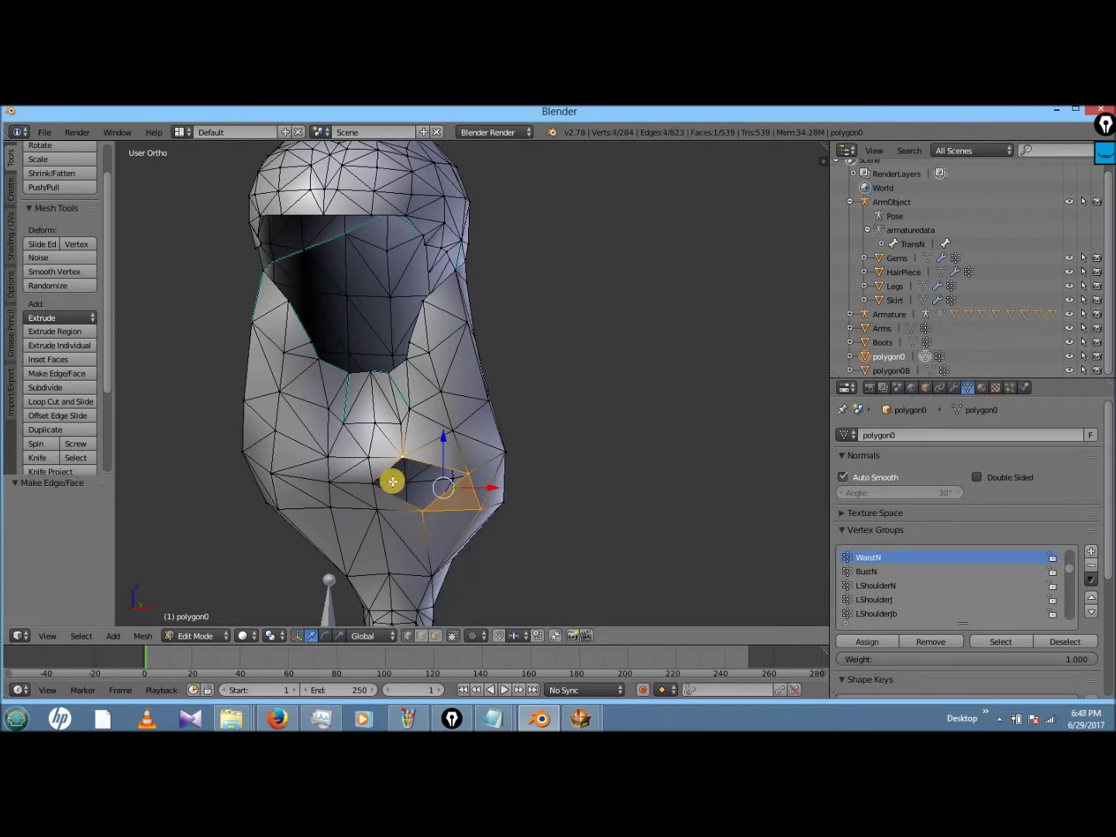
key("a")
- Select the whole hair mesh and move it back down along Z onto the head position, redoing the first placement
scroll(534, 478, "down", 4)
middle_click_drag(529, 484, 534, 479)
scroll(534, 478, "down", 3)
key("a")
key("g")
key("z")
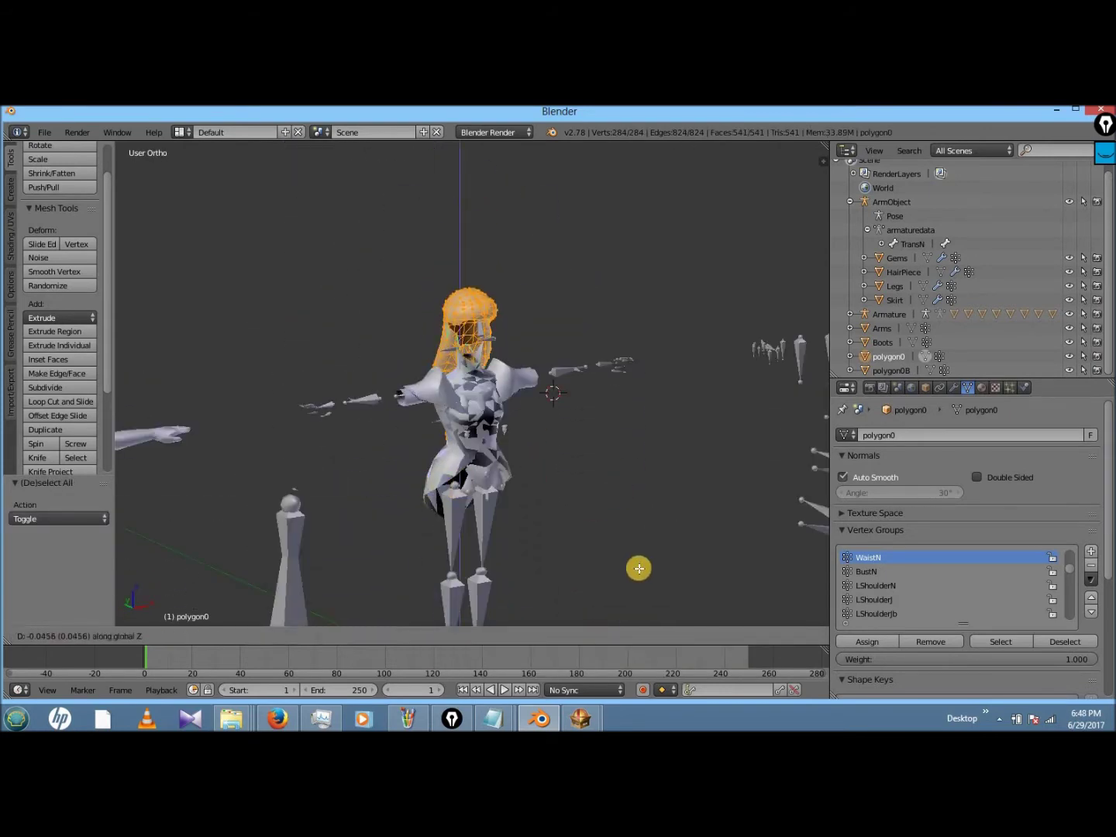
left_click(637, 566)
key("ctrl+z")
scroll(643, 575, "up", 5)
scroll(643, 575, "up", 8, "shift")
key("g")
key("z")
left_click(685, 545)
- Return polygon0 to Object Mode and parent it to the ArmObject armature
scroll(687, 545, "down", 3)
middle_click_drag(687, 546, 613, 579)
left_click(196, 636)
left_click(210, 620)
right_click(306, 312, "shift")
key("ctrl+p")
left_click(306, 310)
- Put polygon0 in Weight Paint mode and select the HeadN bone of ArmObject in Pose Mode
right_click(442, 210)
left_click(204, 635)
left_click(217, 561)
right_click(309, 310)
key("ctrl+Tab")
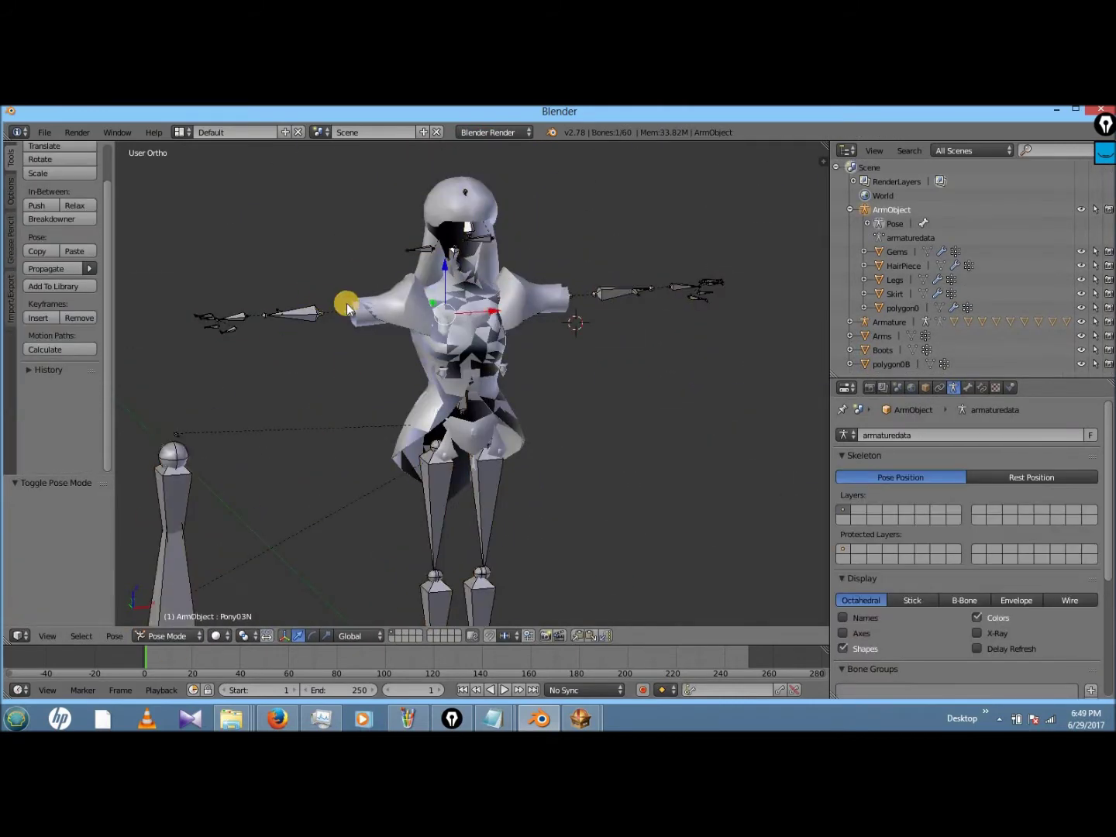
key("z")
right_click(453, 232, "shift")
key("z")
scroll(310, 313, "up", 4)
- Remove all vertex groups from polygon0 and leave Weight Paint mode
right_click(531, 295)
left_click(1092, 564)
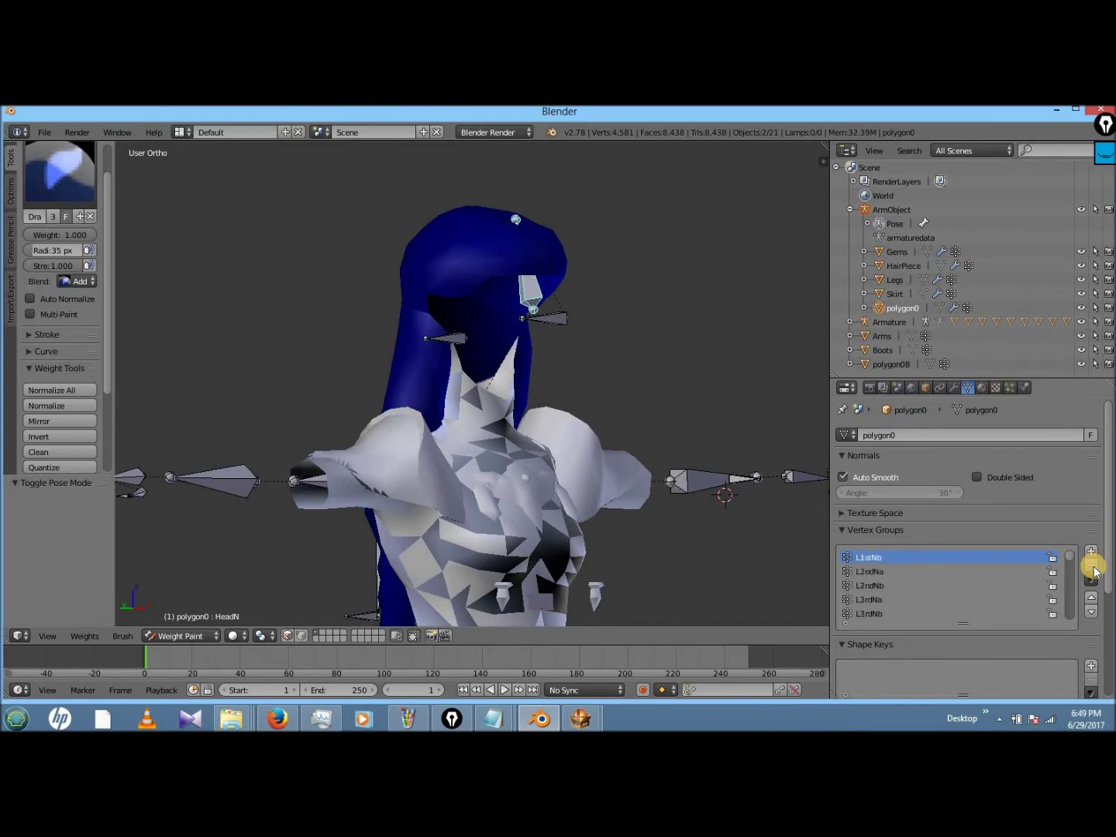
left_click(1092, 566)
left_click(1091, 567)
left_click(1091, 567)
left_click(1092, 567)
left_click(1091, 566)
left_click(1092, 566)
left_click(1092, 567)
key("ctrl+Tab")
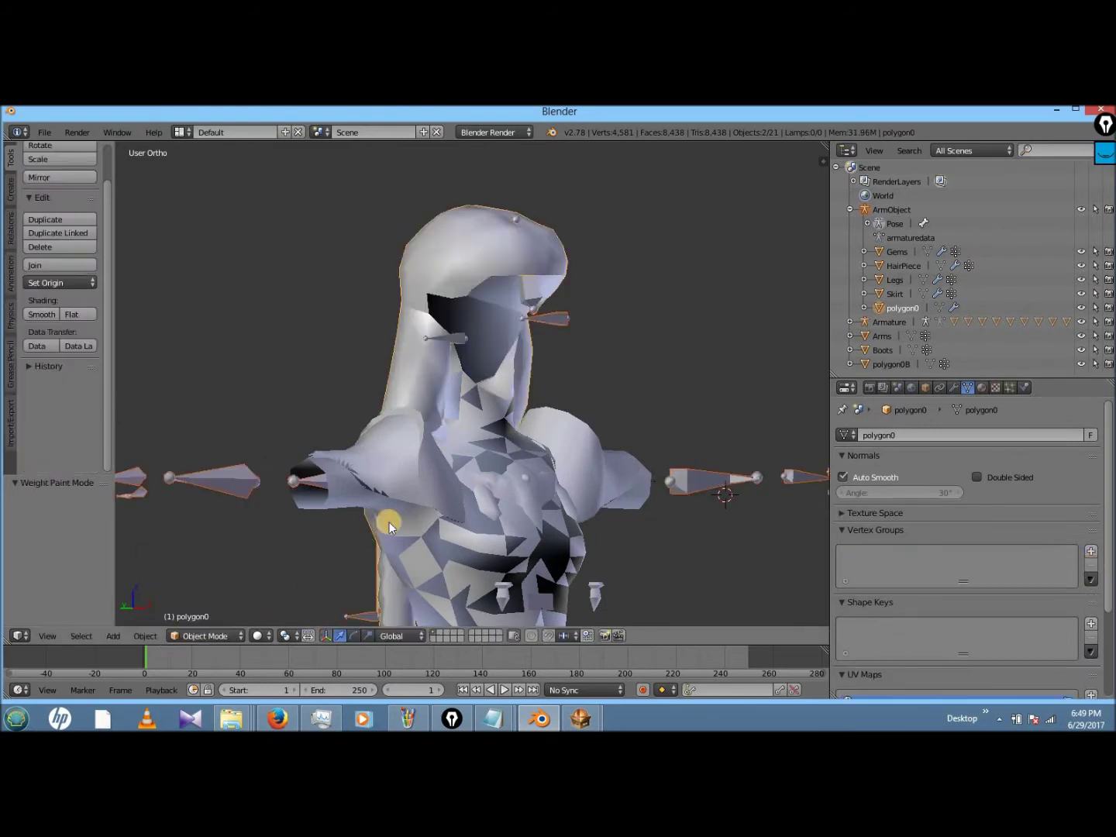
- Return ArmObject to Object Mode and clear the parent while keeping the transformation
left_click(894, 210)
left_click(183, 618)
left_click(145, 636)
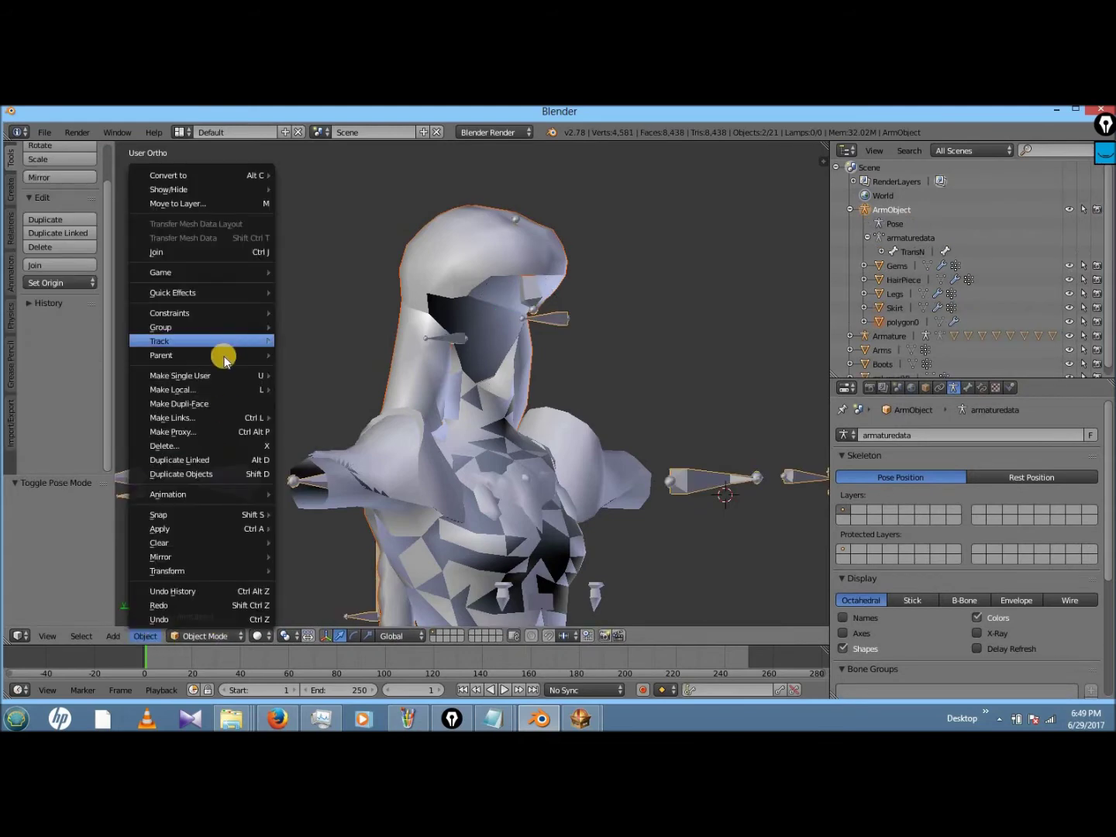
mouse_move(224, 354)
left_click(349, 580)
- Select polygon0 and remove its Armature modifier
scroll(927, 356, "down", 1)
left_click(899, 356)
left_click(893, 370)
scroll(688, 385, "down", 4)
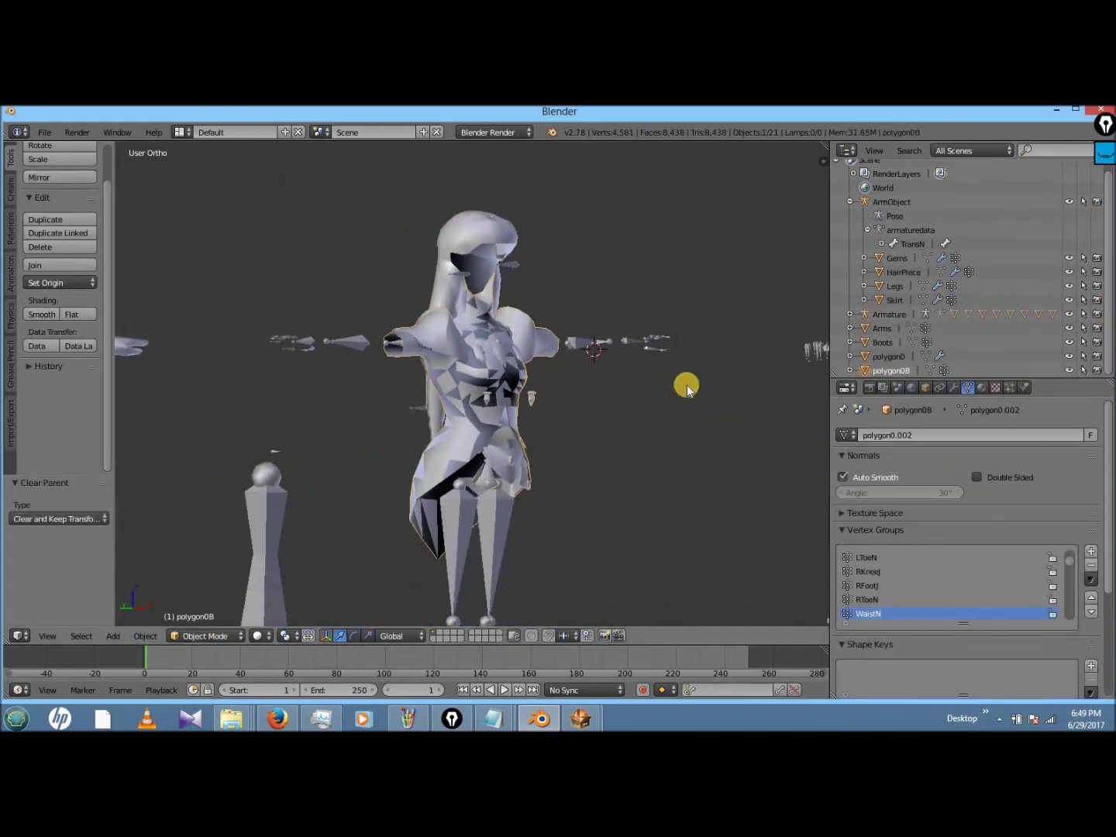
middle_click_drag(688, 384, 743, 406)
left_click(888, 357)
left_click(953, 387)
left_click(1096, 456)
- Parent polygon0 to ArmObject using the With Empty Groups option
left_click(967, 387)
left_click(953, 387)
right_click(362, 373, "shift")
key("ctrl+p")
left_click(363, 370)
- Put polygon0 in Weight Paint mode with ArmObject in Pose Mode, ready to weight the hair to the HeadN bone
right_click(463, 307)
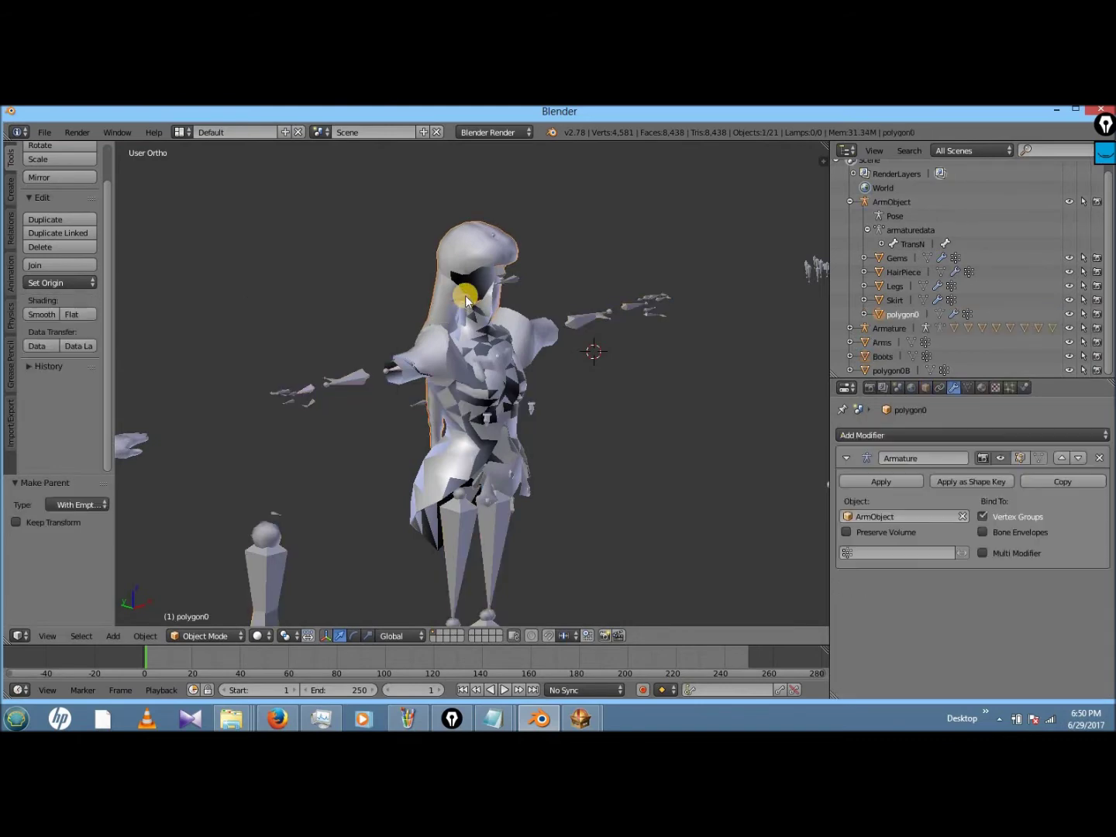
left_click(208, 557)
right_click(271, 542)
left_click(214, 635)
left_click(205, 588)
right_click(442, 310)
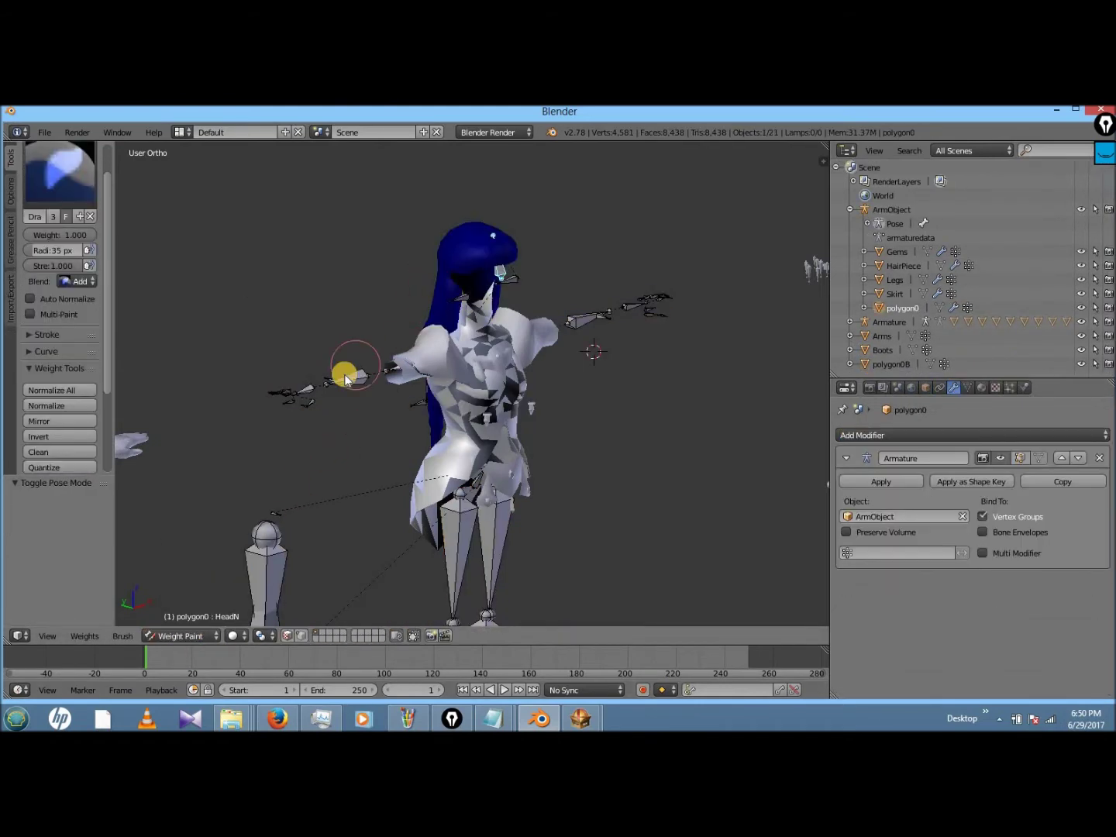
- Weight the whole hair mesh to the HeadN bone by inverting that vertex group, and return the mesh and ArmObject to Object Mode
right_click(497, 277)
key("z")
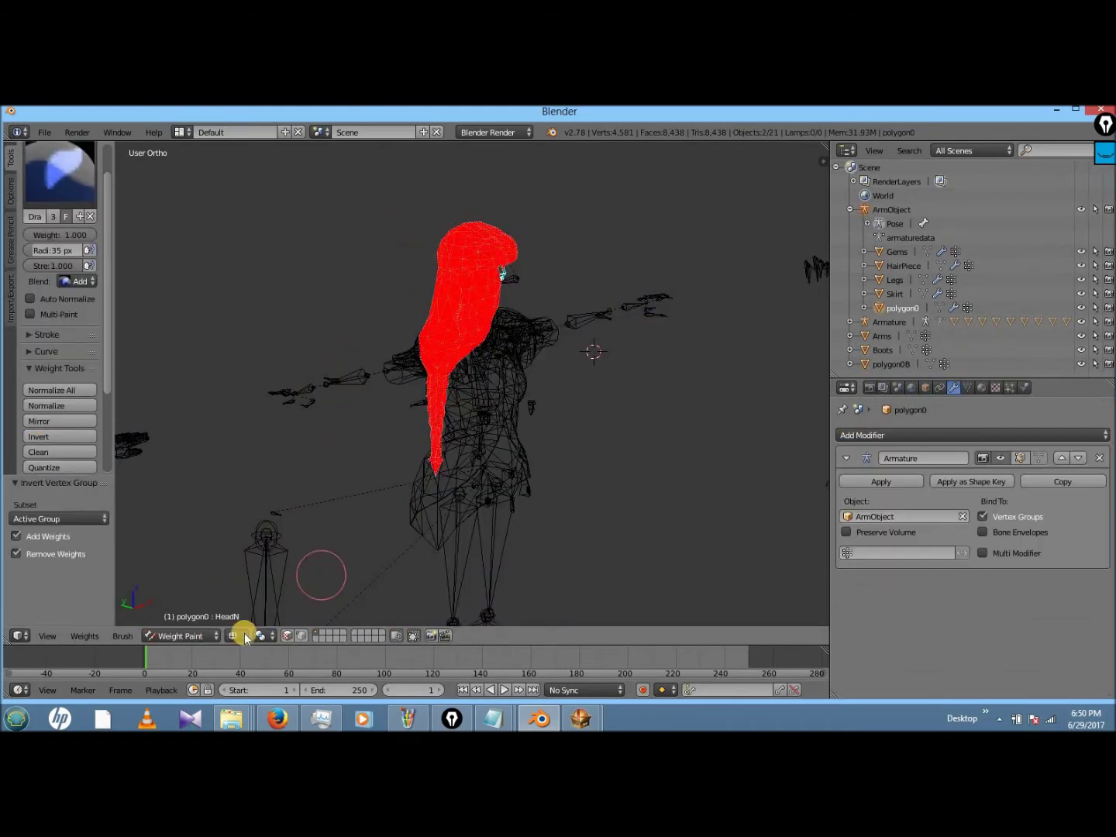
left_click(198, 635)
left_click(186, 617)
right_click(359, 376)
left_click(171, 635)
left_click(177, 617)
- Move the hair mesh polygon0 by -0.25 along X to join Zelda's other finished meshes
right_click(465, 333)
type("gx-.25")
key("Return")
key("z")
scroll(526, 269, "down", 7)
- Put polygon0B in Edit Mode with nothing selected and go to the DELETED entry in its vertex groups
key("KP_1")
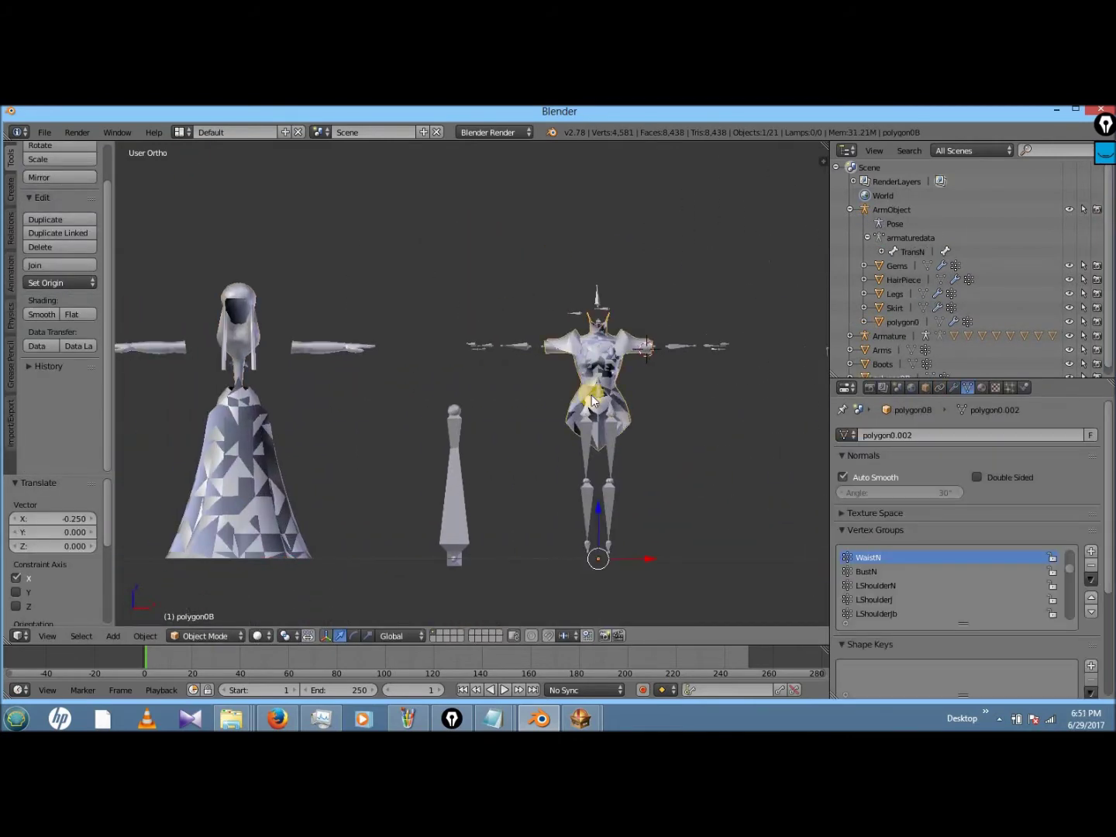
key("KP_Decimal")
middle_click_drag(591, 394, 593, 395)
scroll(591, 398, "up", 1)
key("Tab")
key("a")
key("a")
scroll(1067, 544, "down", 3)
scroll(923, 568, "down", 2)
scroll(919, 573, "down", 4)
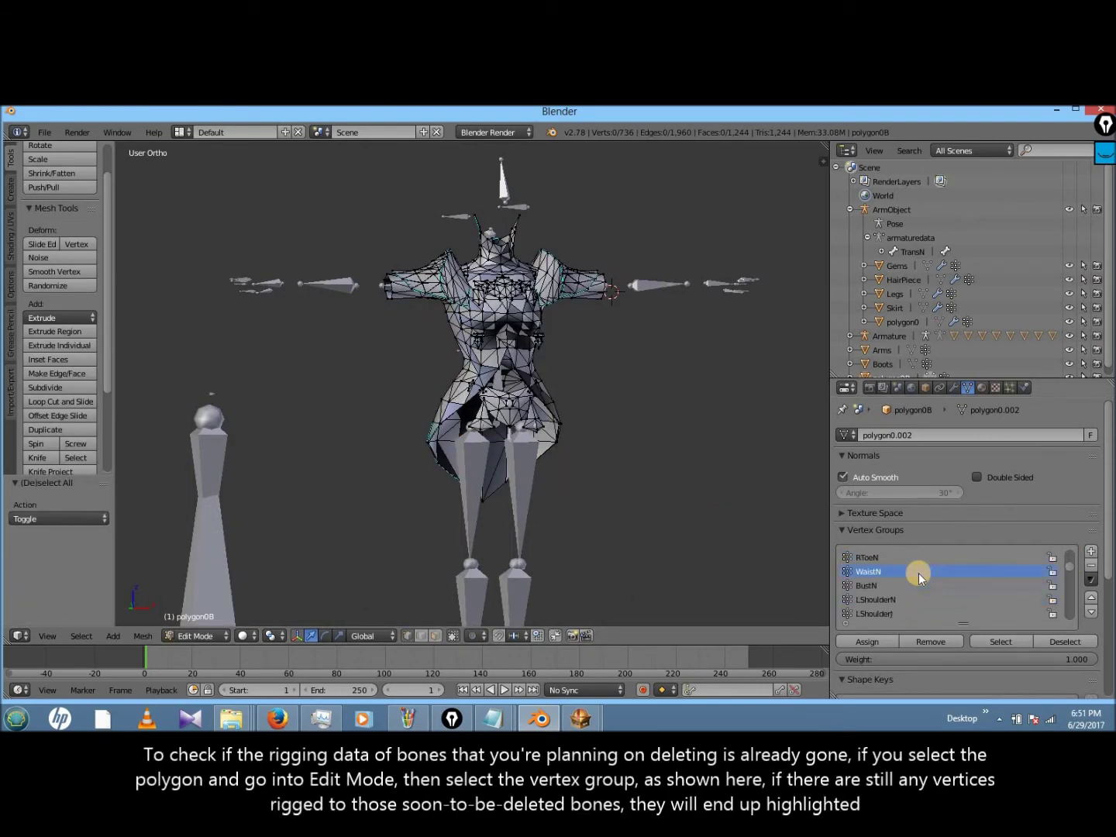
- Select polygon0B's vertices still assigned to DELETED and the hair, RMomi and skirt vertex groups through SkirtSR1N
left_click(1001, 641)
scroll(888, 583, "down", 2)
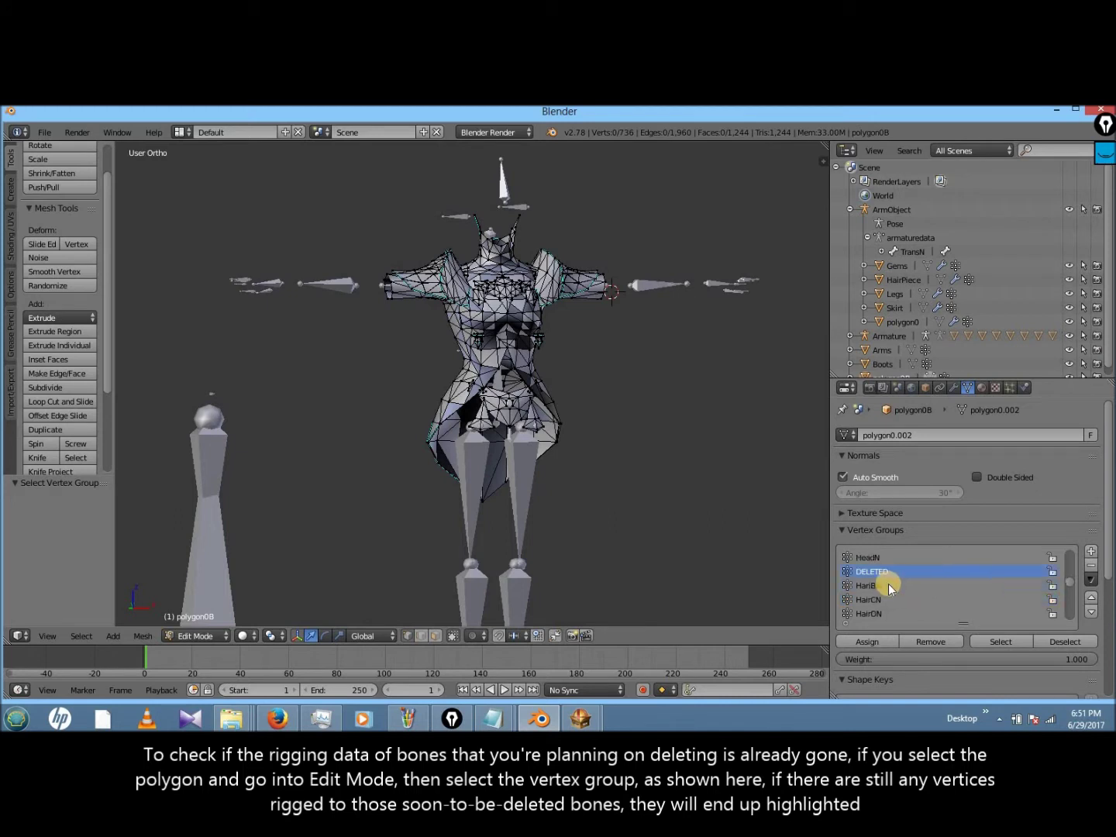
left_click(986, 637)
scroll(931, 587, "down", 4)
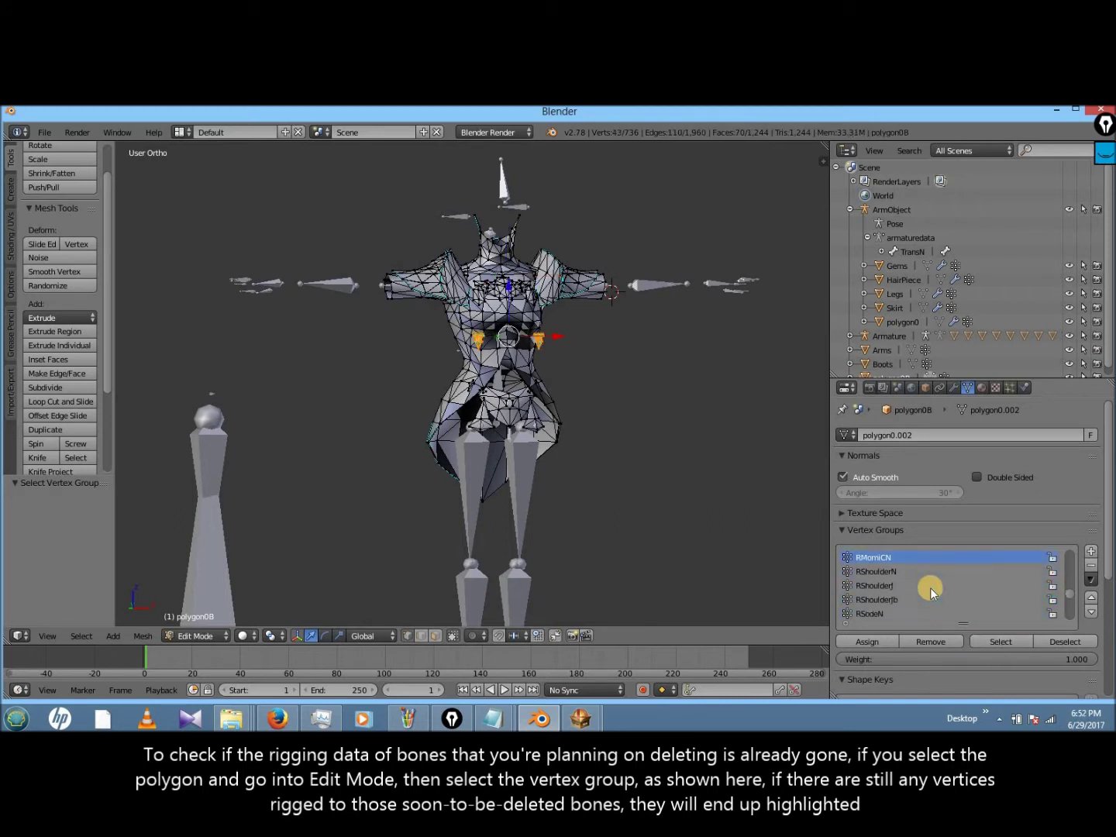
left_click(934, 613)
scroll(900, 575, "down", 4)
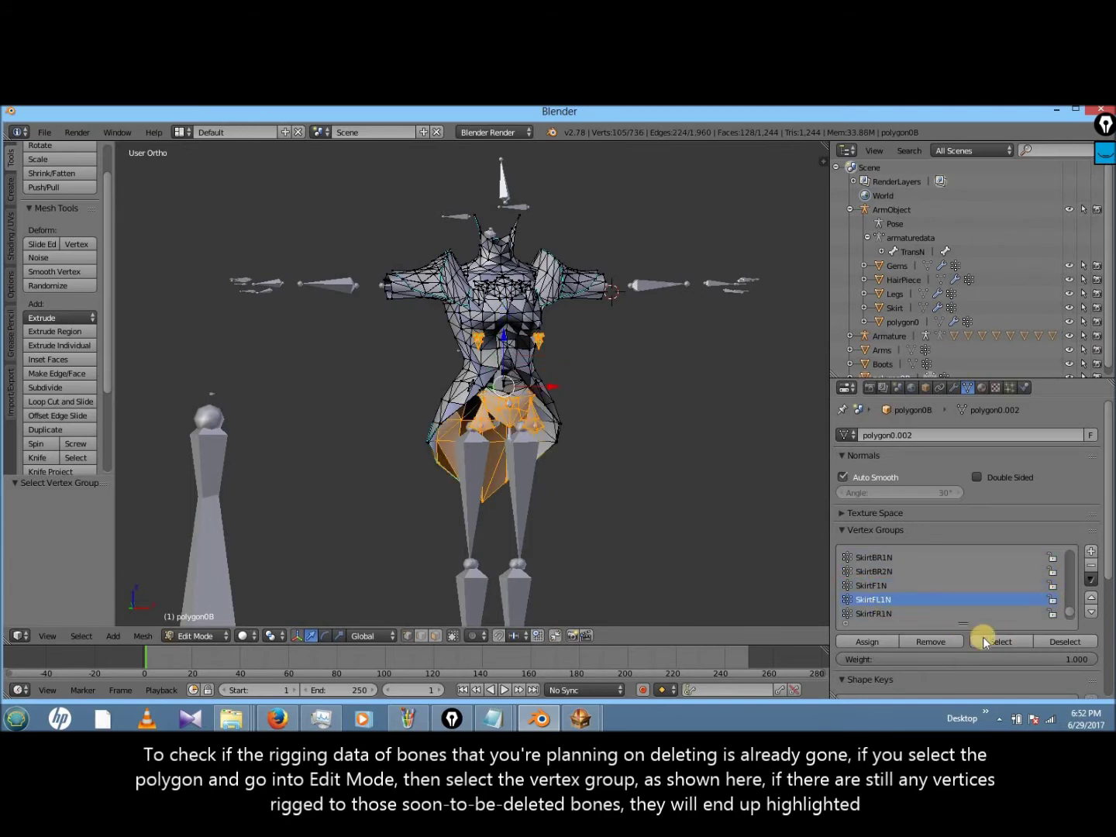
left_click(874, 613)
left_click(1002, 641)
scroll(610, 534, "down", 5)
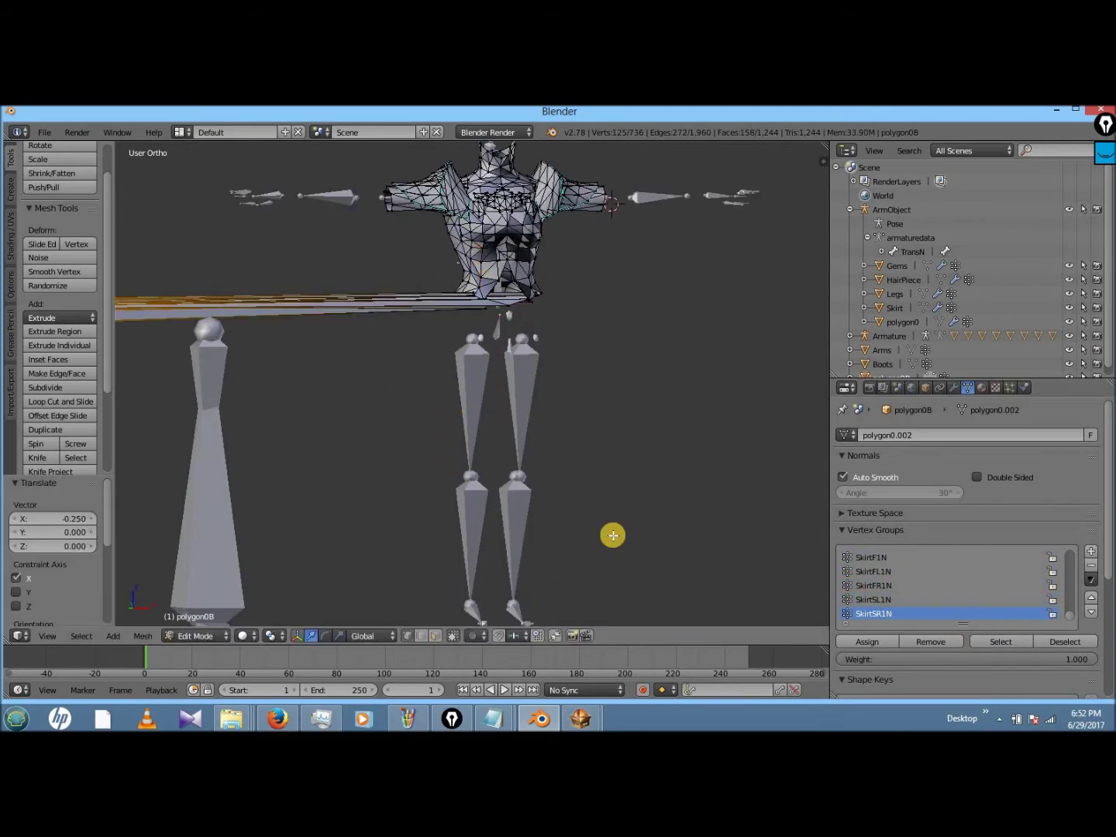
- Offset the selected skirt and ornament vertices by -0.1 along X, away from the torso, and clear the selection
key("BackSpace")
key("Return")
scroll(569, 489, "up", 5)
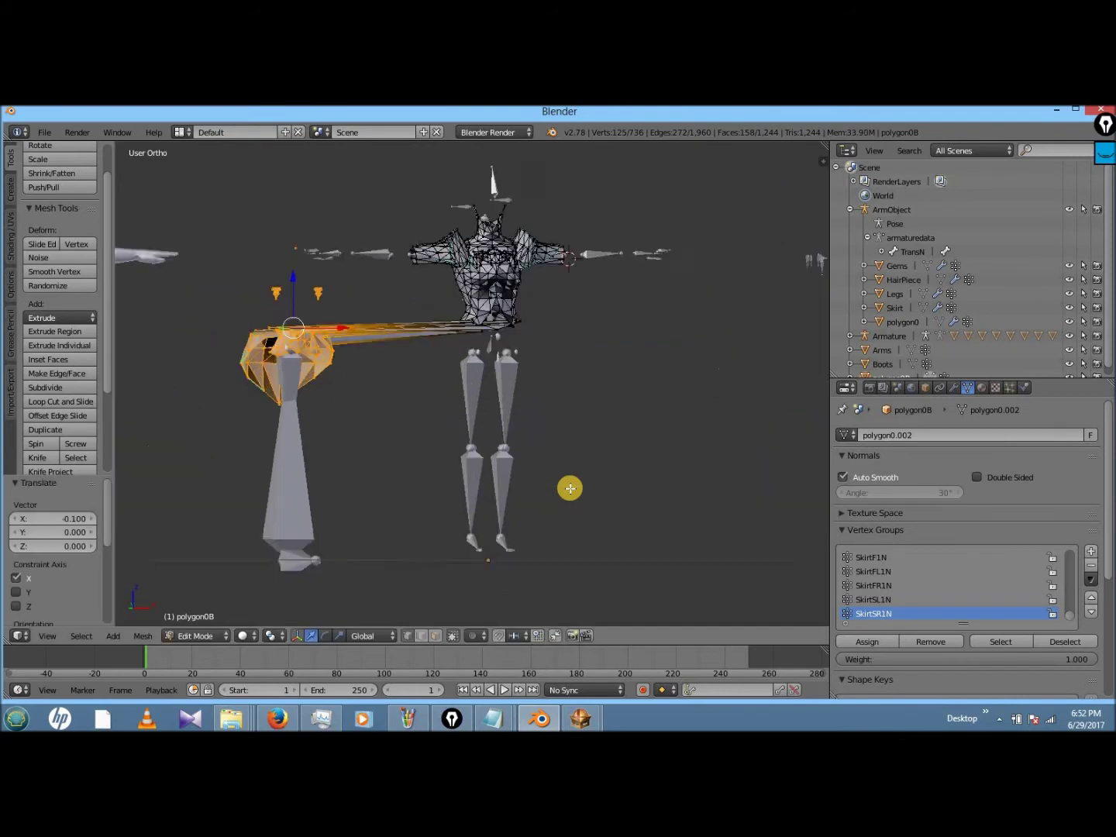
key("a")
- Return polygon0B to Object Mode and rename the polygon0 mesh as Hair
left_click(202, 636)
left_click(207, 619)
right_click(273, 569)
left_click(205, 636)
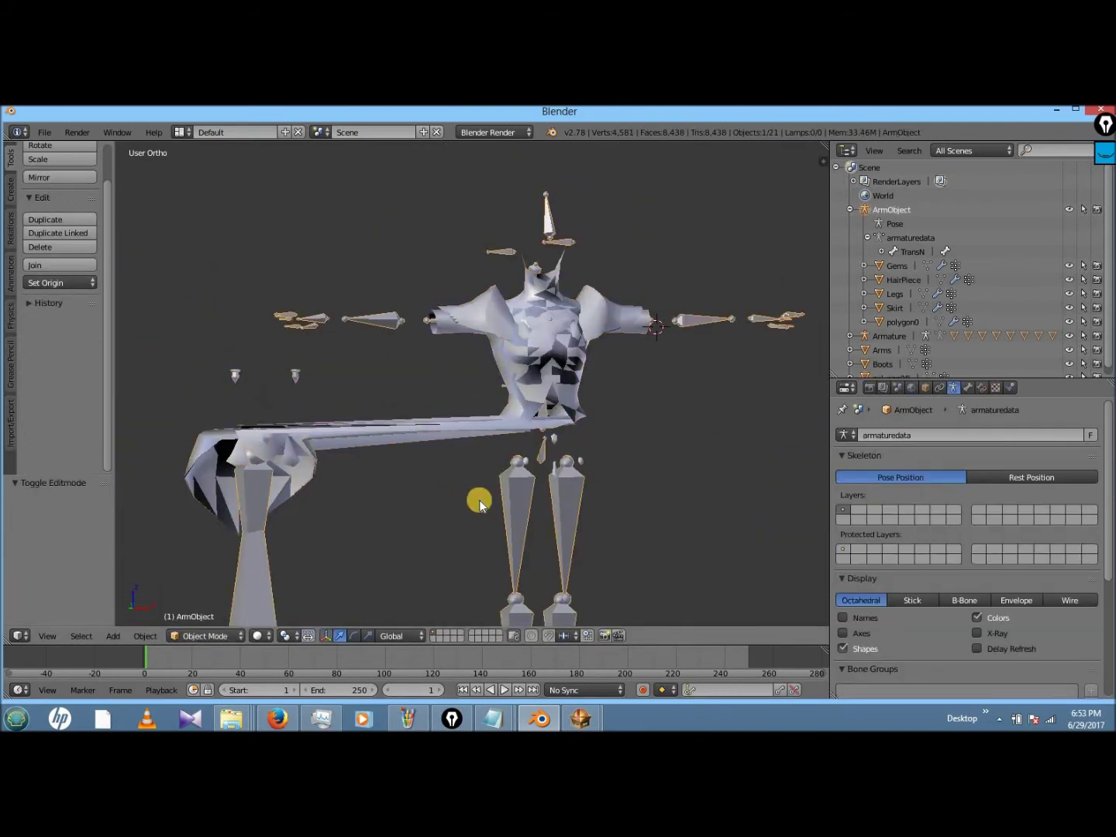
right_click(254, 474)
left_click(206, 636)
scroll(1084, 286, "down", 1)
- Paste a copy of polygon0B named polygon0C and reselect the original polygon0B
scroll(798, 325, "down", 5)
left_click(903, 313)
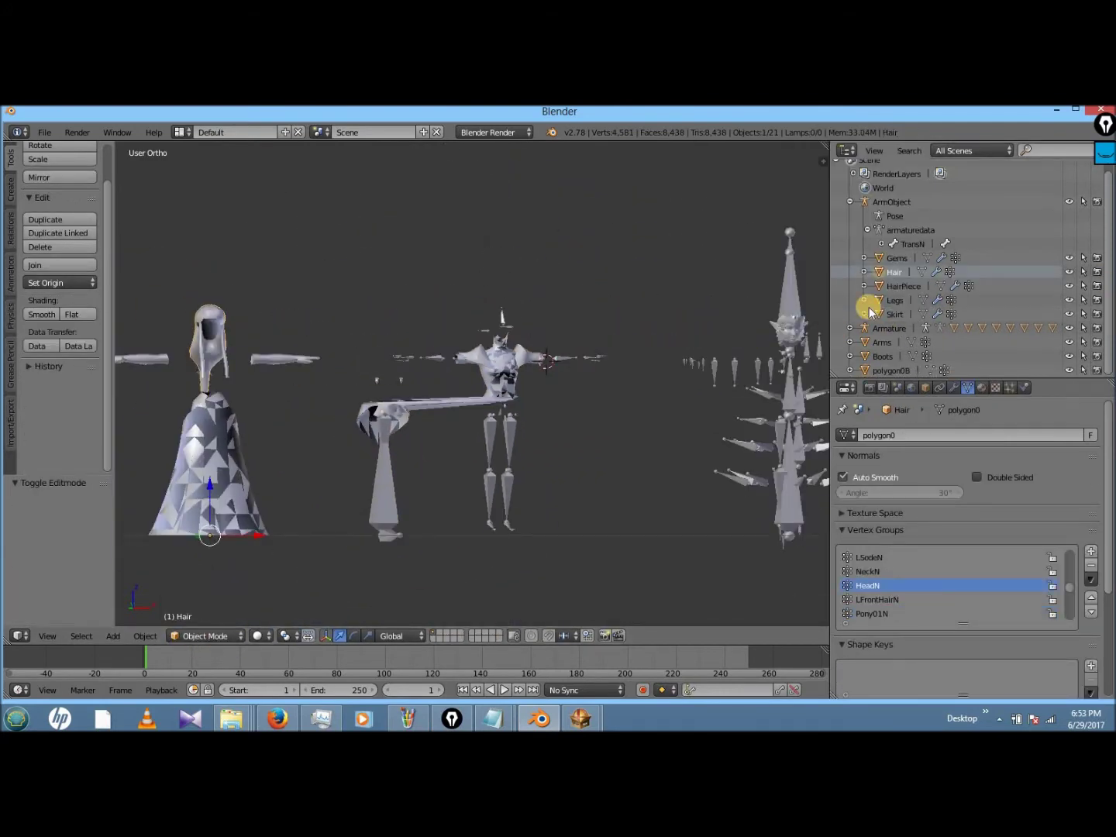
key("ctrl+v")
- Put polygon0B in Edit Mode with wireframe shading and nothing selected
scroll(1098, 374, "down", 1)
right_click(891, 371)
left_click(869, 371)
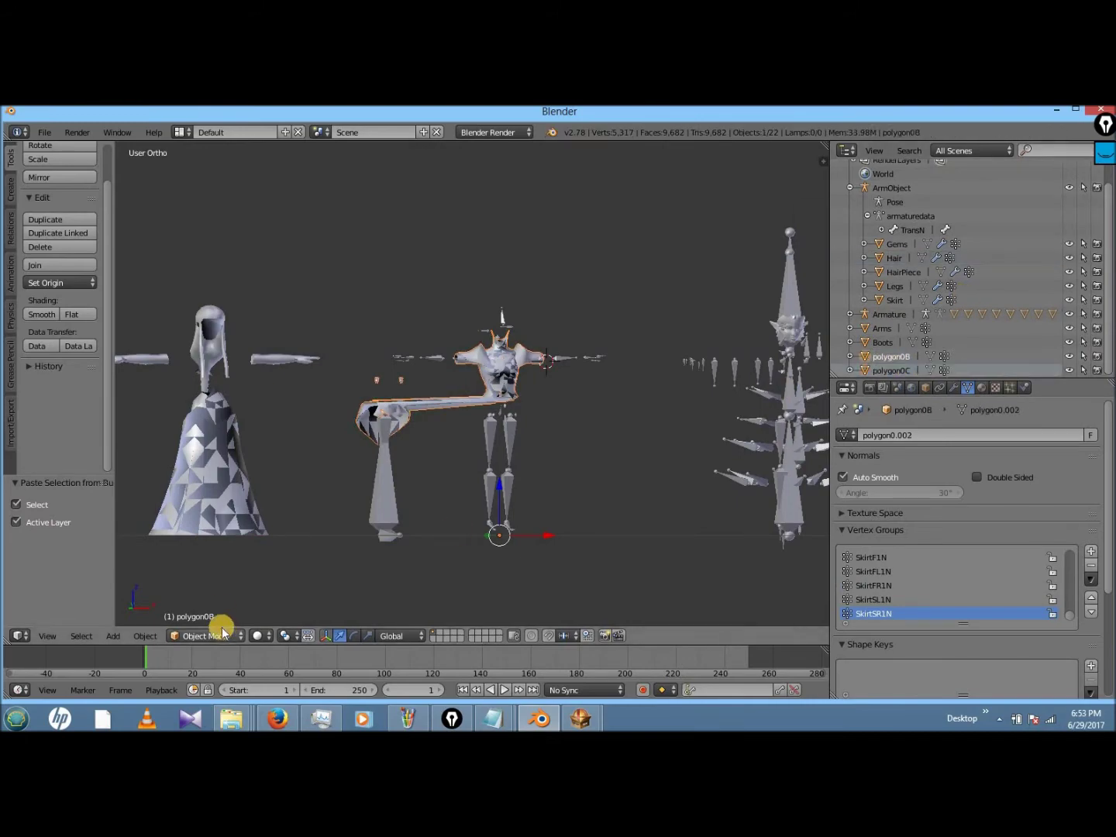
key("Tab")
scroll(486, 395, "up", 7)
middle_click_drag(520, 257, 397, 303, "shift")
key("z")
- Delete polygon0B's shoulder, chest and waist pieces by inverting a selection of the linked skirt mesh and the offset ornaments
scroll(373, 418, "down", 3)
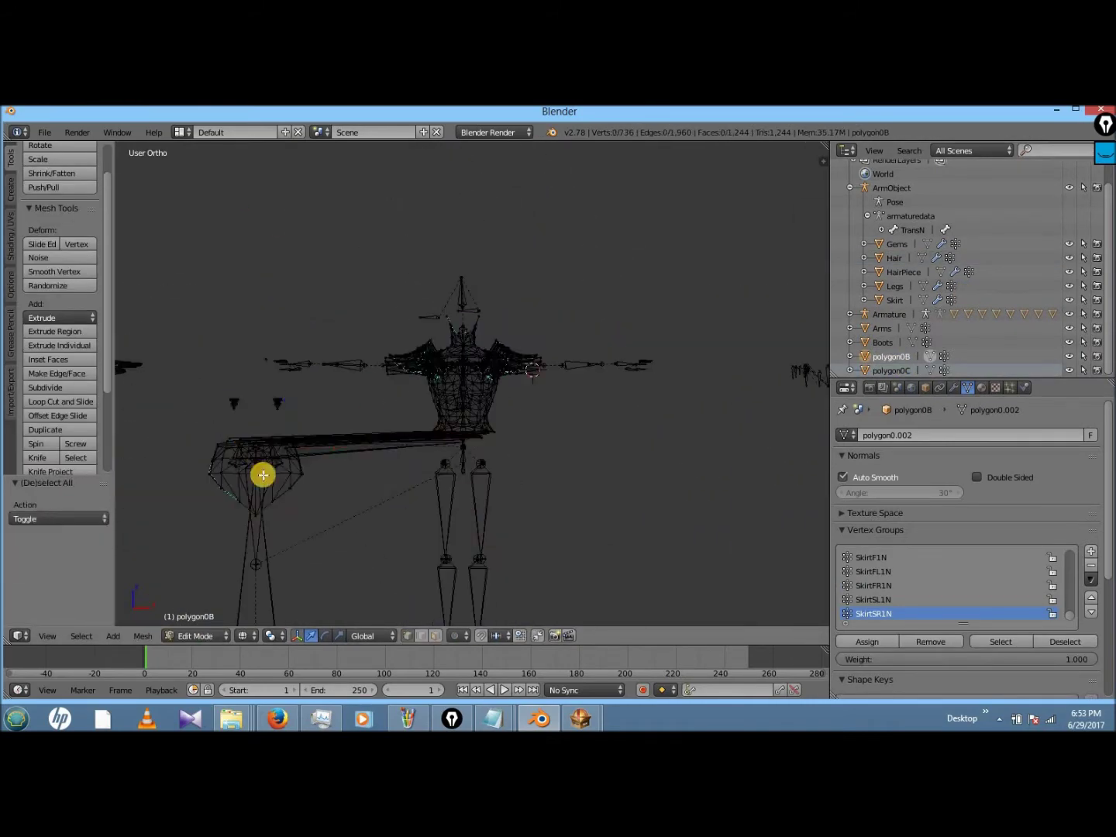
right_click(261, 473)
key("ctrl+l")
scroll(194, 357, "up", 1)
middle_click_drag(194, 357, 364, 370, "shift")
scroll(326, 311, "up", 3)
key("b")
left_click_drag(289, 264, 199, 345)
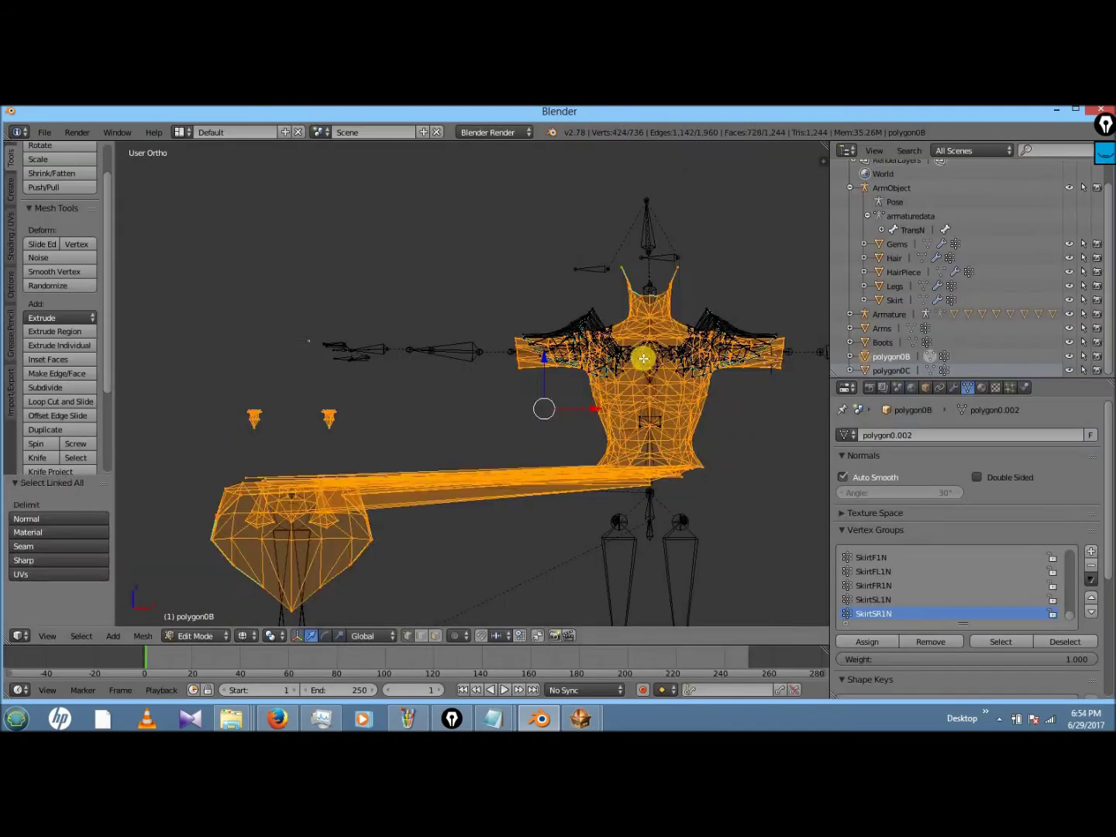
key("ctrl+i")
scroll(560, 352, "up", 6, "ctrl")
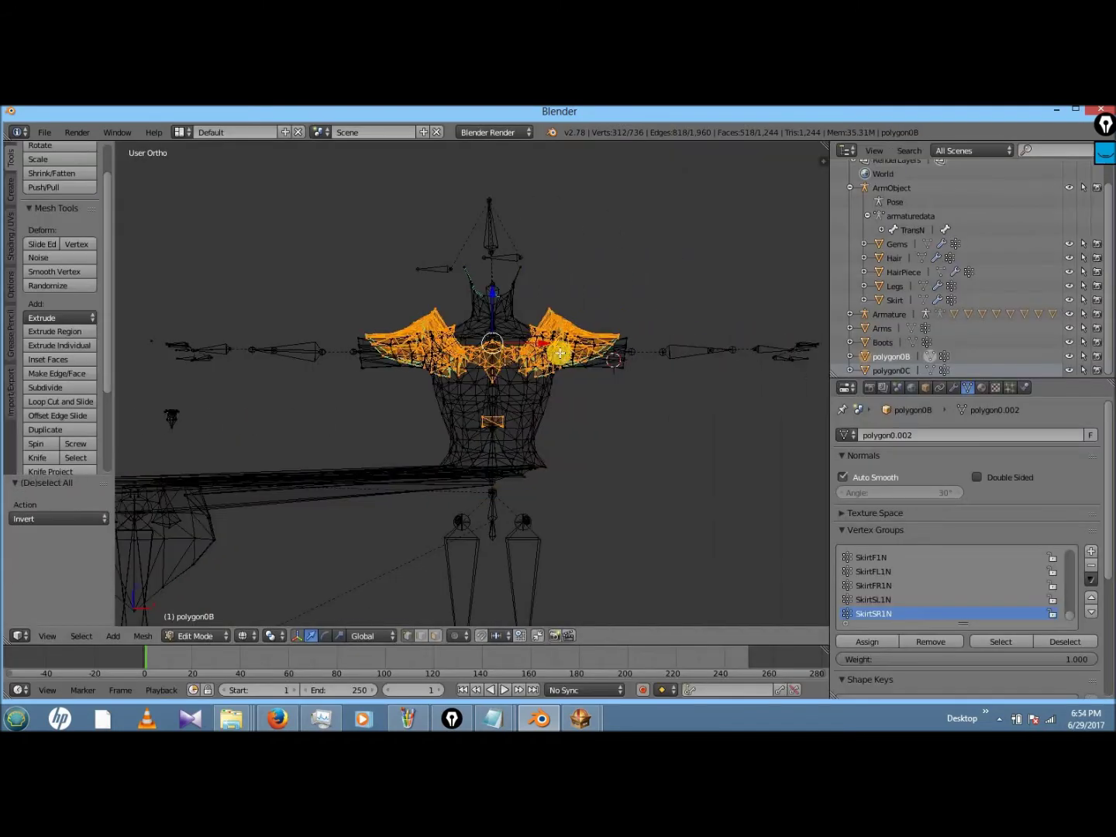
scroll(611, 382, "up", 4)
scroll(615, 384, "down", 4, "shift")
- Try to delete the torso and waist vertices above the stretched skirt on polygon0B
key("b")
mouse_move(249, 158)
left_mouse_down()
mouse_move(764, 349)
mouse_move(787, 444)
left_mouse_up()
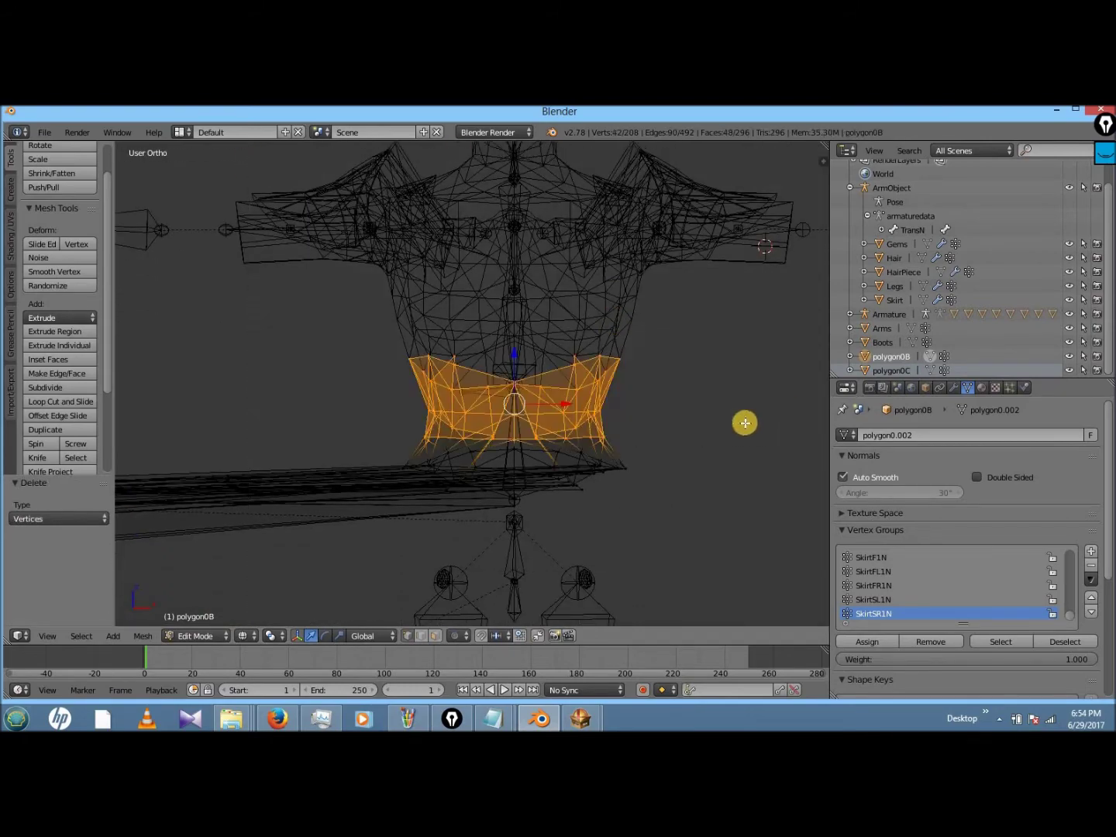
key("x")
left_click(682, 399)
key("z")
middle_click_drag(700, 403, 409, 455)
middle_click_drag(514, 422, 533, 442)
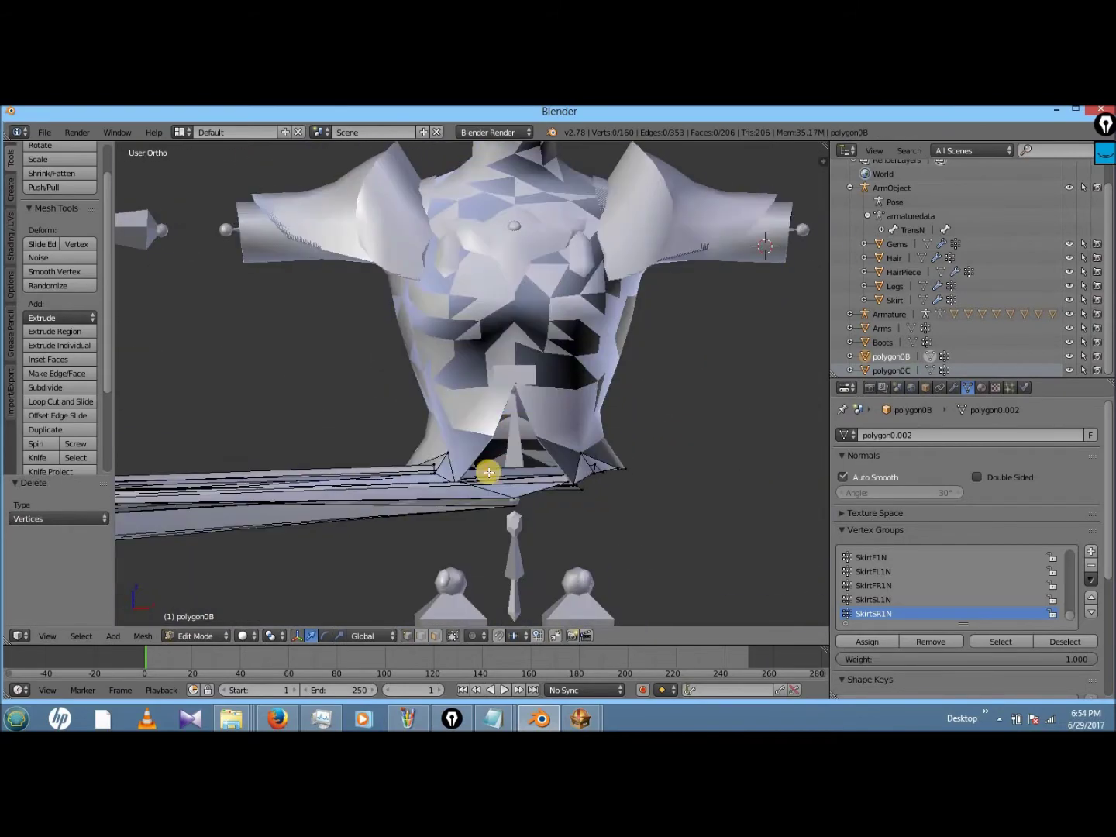
middle_click_drag(645, 345, 643, 345)
scroll(645, 344, "down", 6)
- Undo the torso and waist vertex deletions on polygon0B and restore wireframe shading
key("ctrl+z")
key("ctrl+z")
key("z")
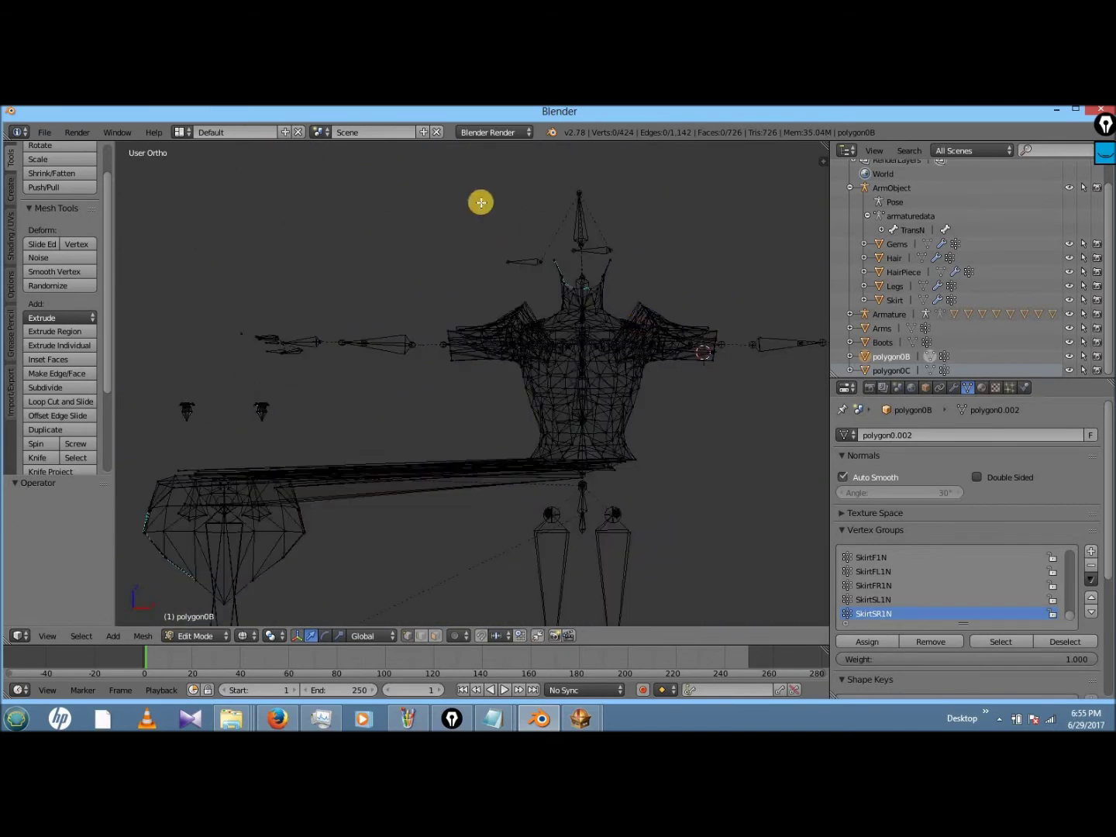
- Box-select polygon0B's torso vertices down to the waist and delete them in two passes
key("b")
left_click_drag(430, 219, 781, 431)
key("x")
left_click(480, 377)
key("b")
left_click_drag(451, 278, 753, 446)
key("z")
key("x")
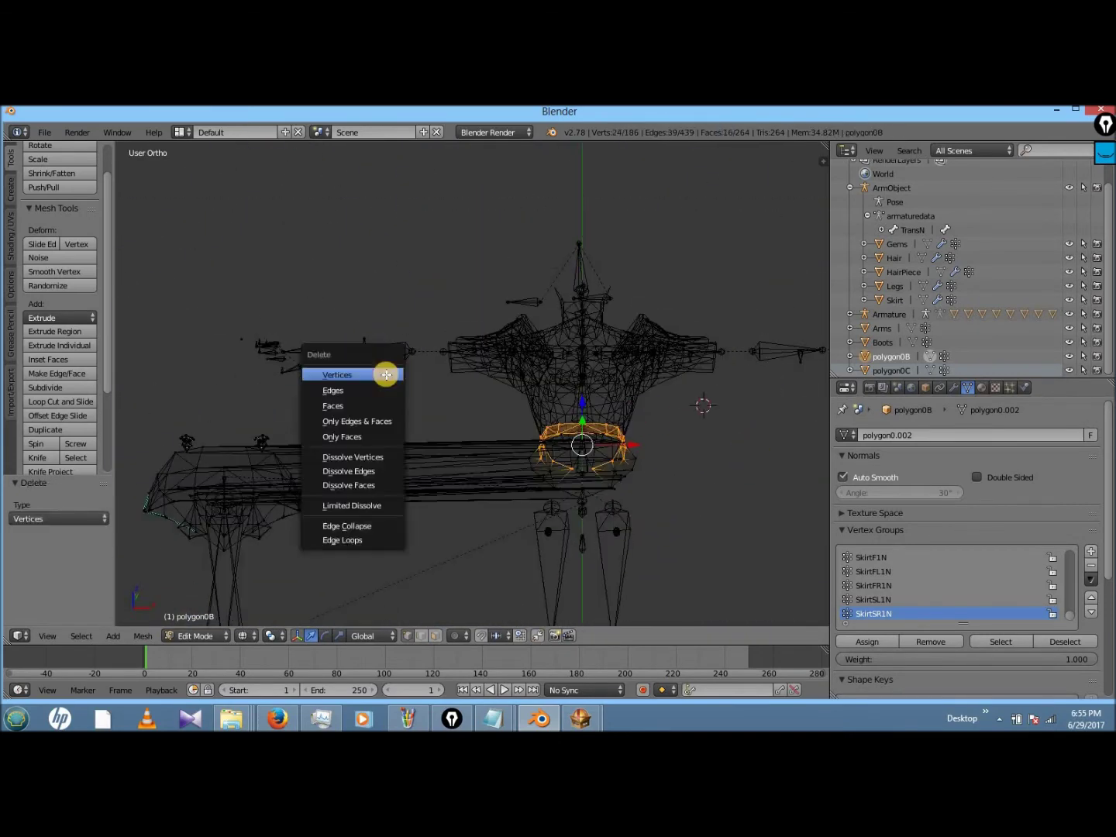
left_click(387, 375)
- Delete a leftover torso vertex at the waist end of the stretched skirt
middle_click_drag(142, 268, 336, 254, "shift")
scroll(336, 254, "up", 5)
scroll(439, 310, "down", 3)
middle_click_drag(438, 310, 434, 386, "shift")
scroll(440, 308, "up", 5)
right_click(573, 446)
key("g")
left_click(661, 332)
scroll(660, 331, "down", 7)
key("x")
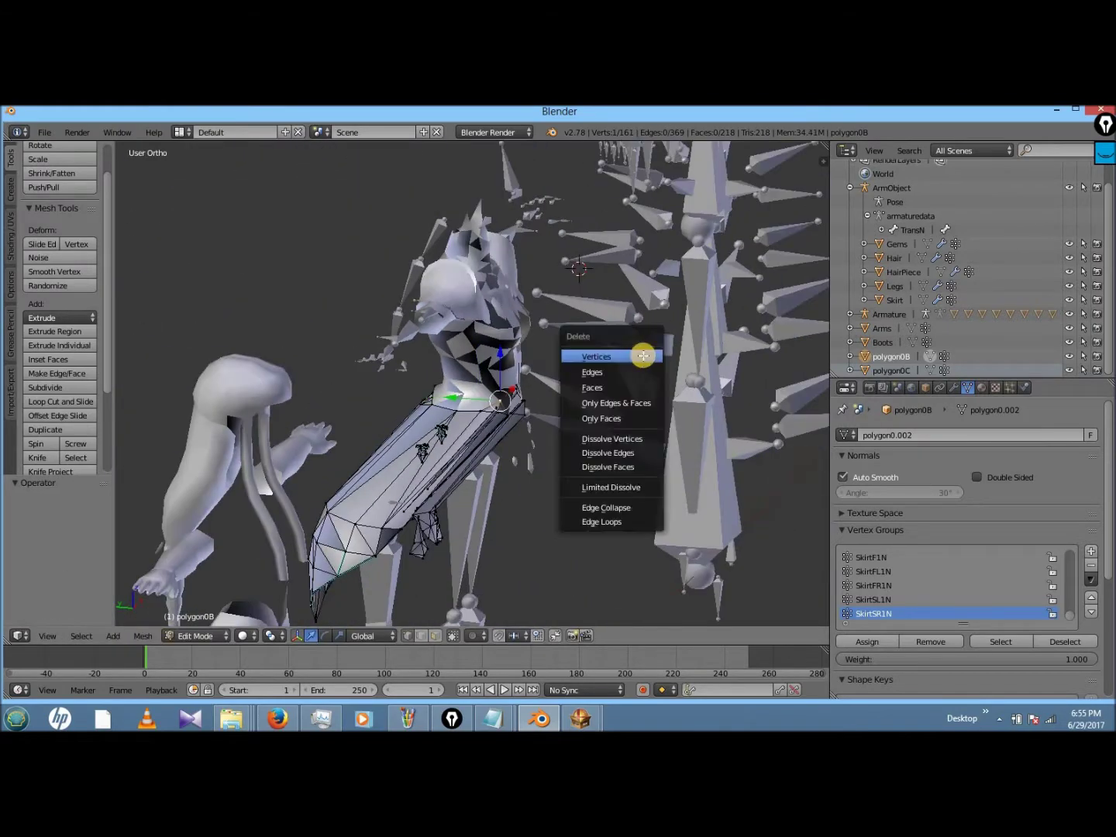
left_click(644, 357)
- Delete another stray waist vertex on polygon0B and select the neighbouring vertex at the waist's lower edge
key("z")
key("z")
scroll(635, 360, "up", 3)
middle_click_drag(631, 365, 497, 388)
key("z")
right_click(477, 484)
key("x")
right_click(490, 499)
- Grow the selection around the picked waist vertex and delete the remaining unwanted vertices from polygon0B
key("z")
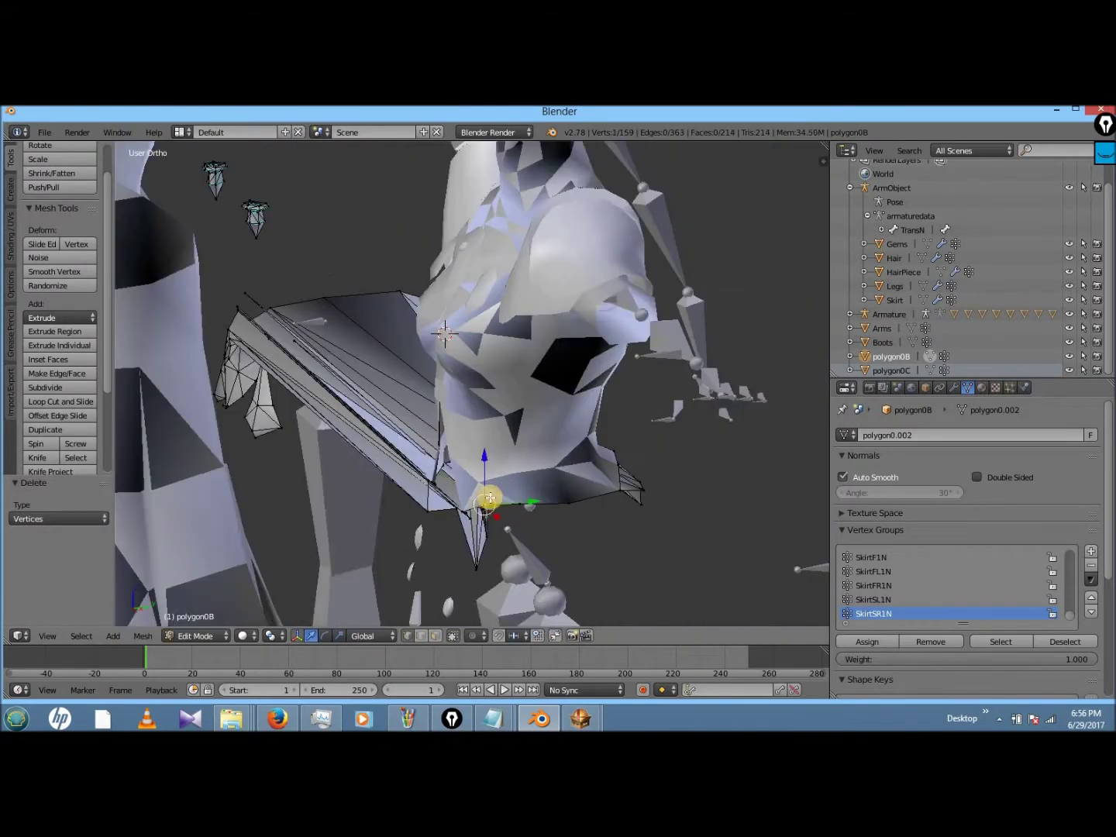
middle_click_drag(726, 452, 277, 443)
key("ctrl+KP_Add")
key("z")
scroll(327, 418, "down", 5)
key("g")
left_click(437, 502)
key("x")
left_click(438, 502)
- Box-select the offset skirt vertices and move them along X back to the hips
key("z")
mouse_move(438, 502)
middle_mouse_down()
mouse_move(473, 480)
mouse_move(179, 597)
middle_mouse_up()
key("Tab")
right_click(468, 407)
left_click(220, 604)
key("z")
key("a")
key("b")
left_click_drag(424, 506, 268, 311)
key("g")
key("x")
left_click(564, 307)
- Switch to the copy polygon0C and delete its offset skirt and ornament vertices, keeping only the torso
key("Tab")
right_click(467, 408)
key("x")
left_click(298, 394)
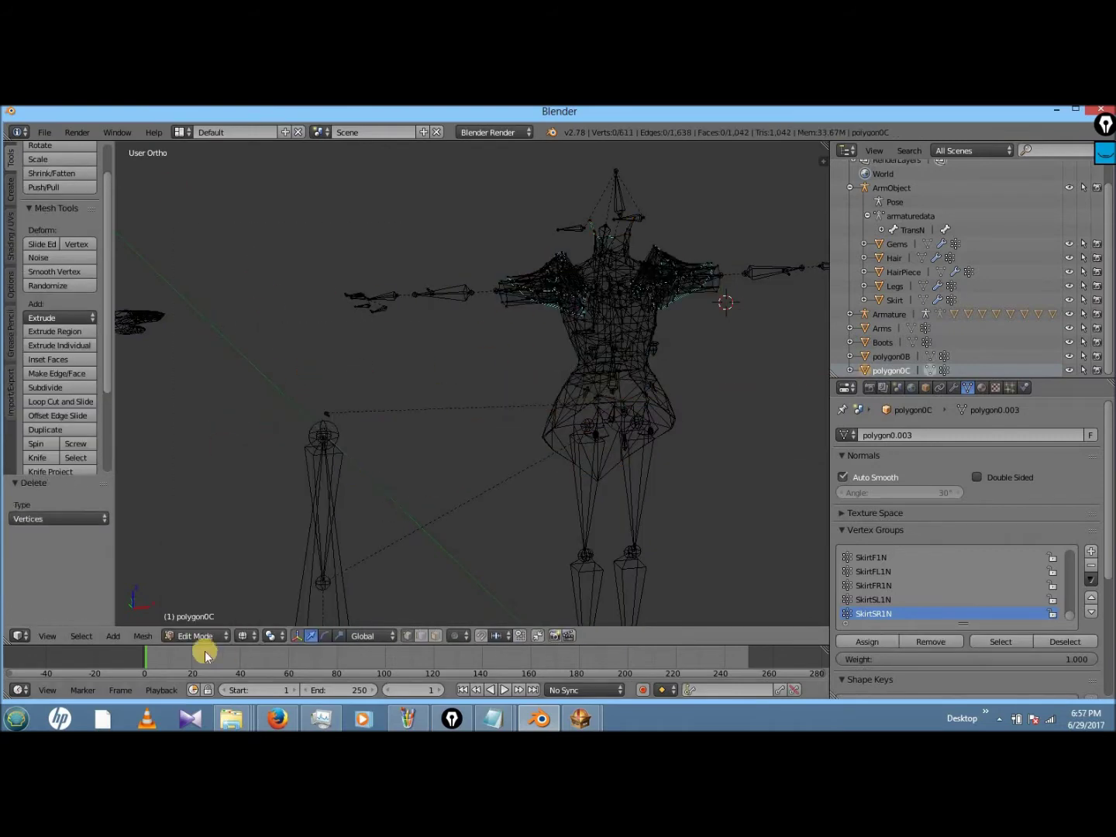
- Frame polygon0C and clear its vertex selection in Edit Mode to check its vertex groups
key("Tab")
key("KP_Decimal")
key("Tab")
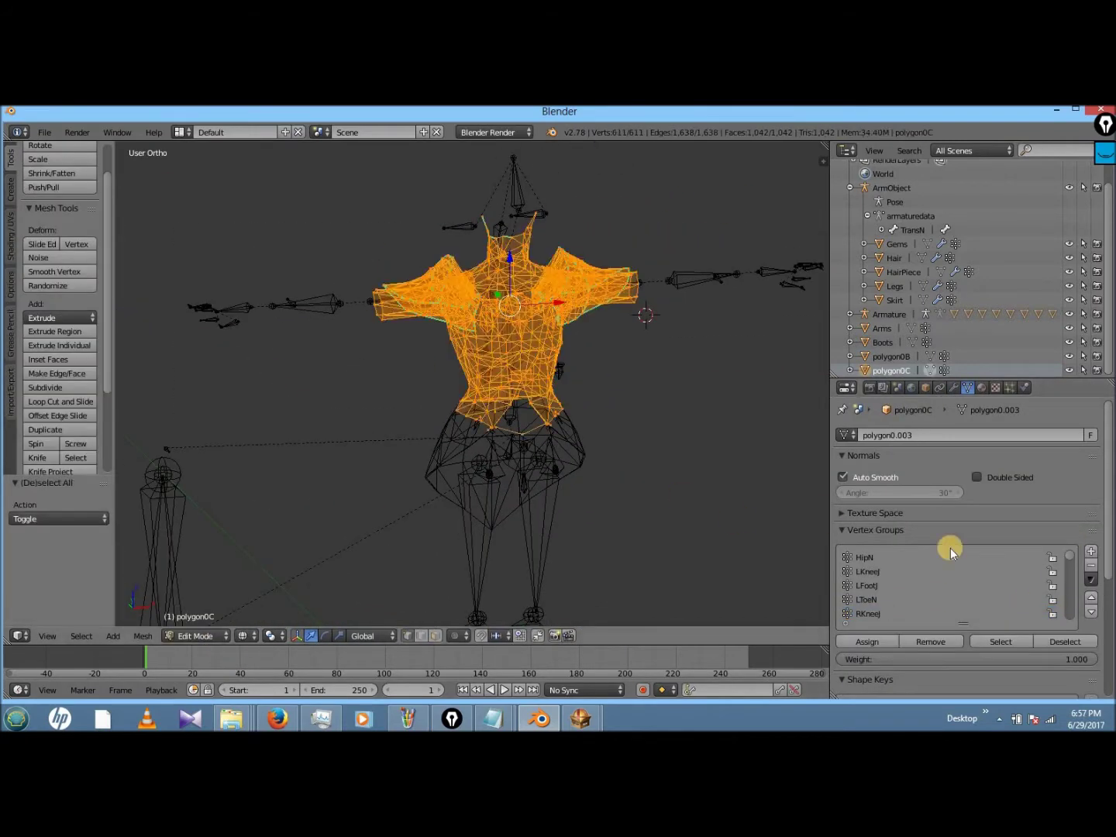
key("a")
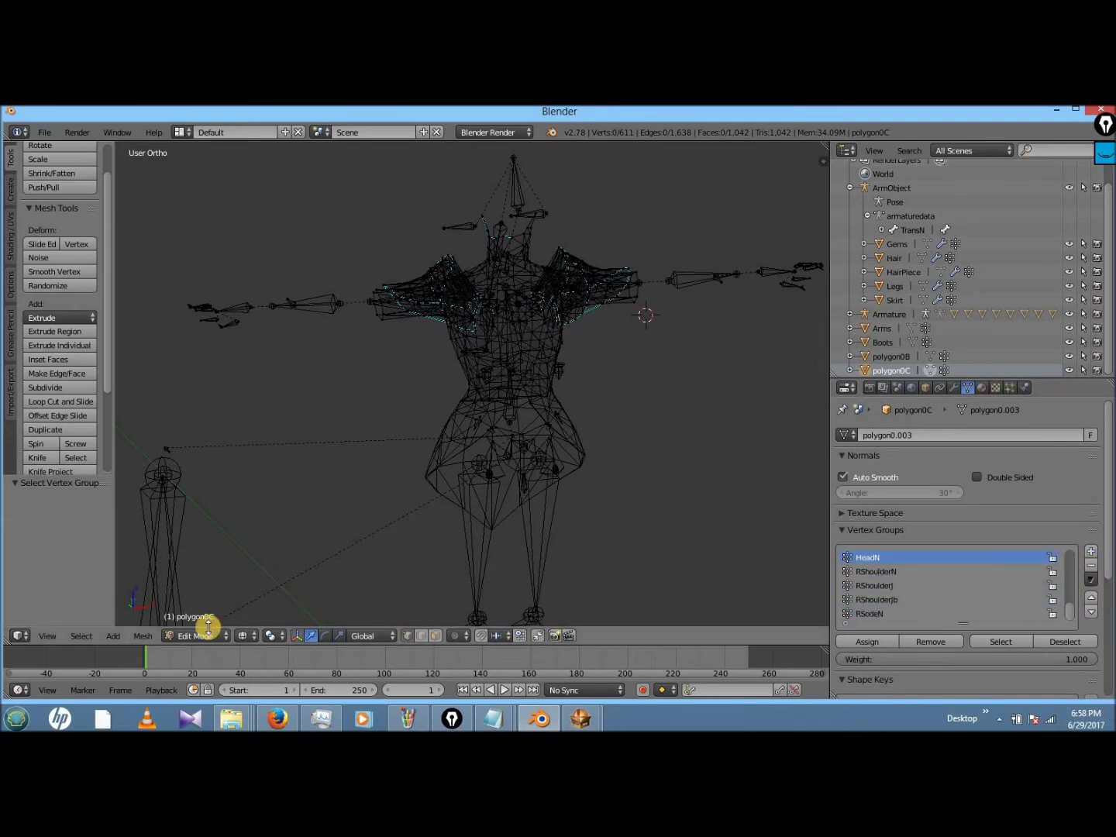
- Return polygon0C to Object Mode and move it along X into place between Zelda's hair, arms and skirt
key("Tab")
scroll(616, 429, "down", 5)
type("gx-5.25")
key("Return")
scroll(585, 477, "down", 3)
middle_click_drag(476, 528, 585, 478, "shift")
scroll(585, 478, "up", 4)
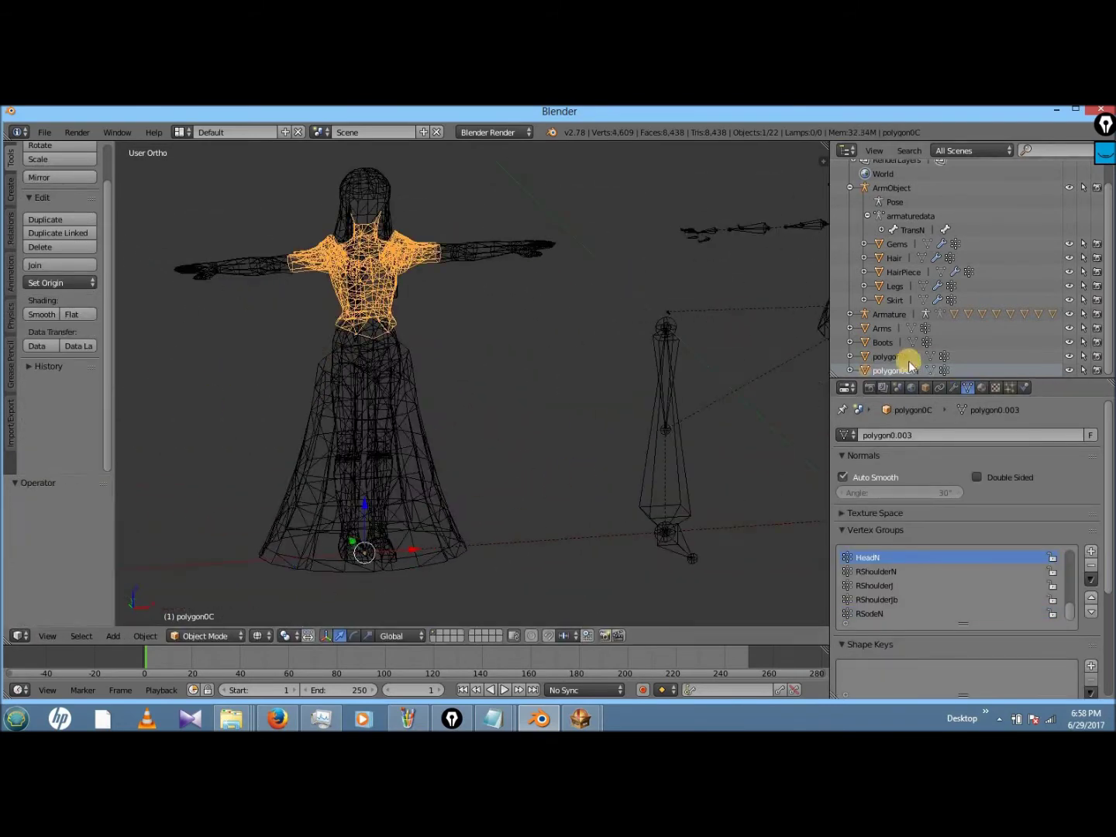
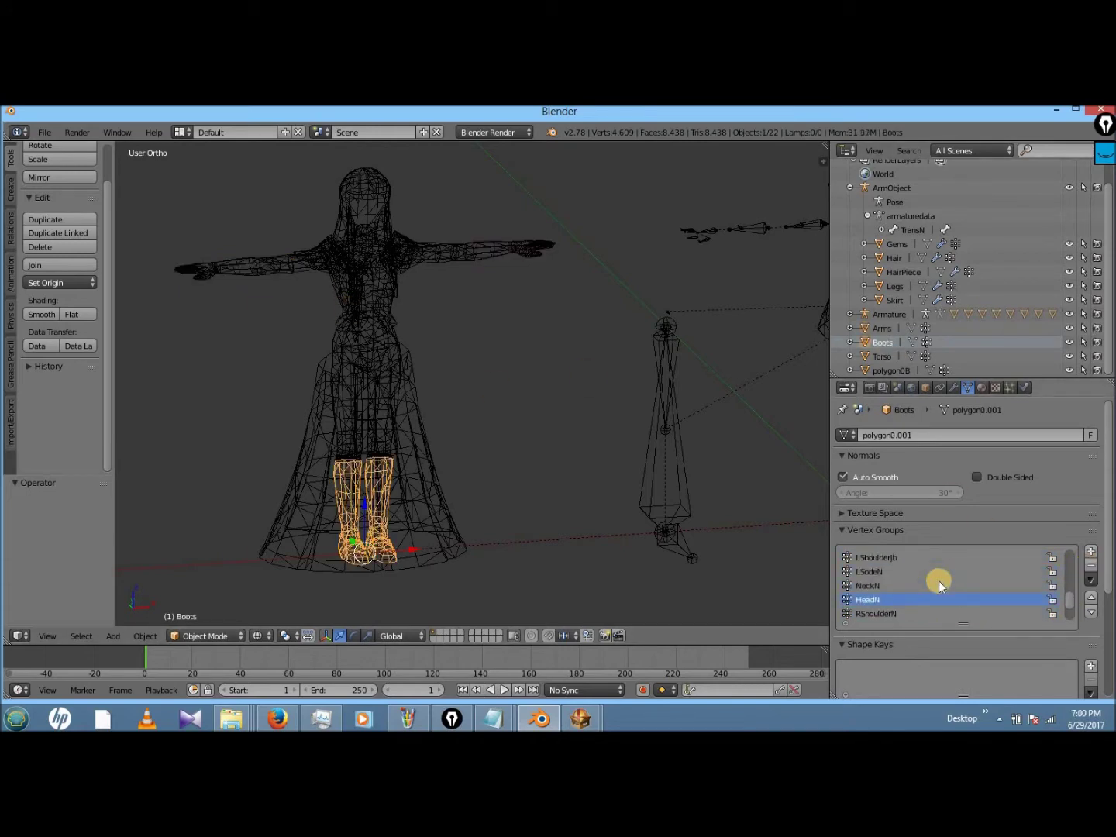
- Select the skirt-top mesh polygon0B at the armature's hips and remove all of its vertex groups
right_click(372, 263)
scroll(718, 353, "down", 3)
right_click(717, 353)
scroll(718, 353, "up", 3)
right_click(434, 465)
left_click_drag(1107, 341, 1108, 329)
scroll(593, 347, "down", 3)
scroll(592, 345, "up", 2)
scroll(891, 302, "down", 1)
right_click(674, 372)
scroll(663, 396, "up", 3)
scroll(490, 368, "down", 7)
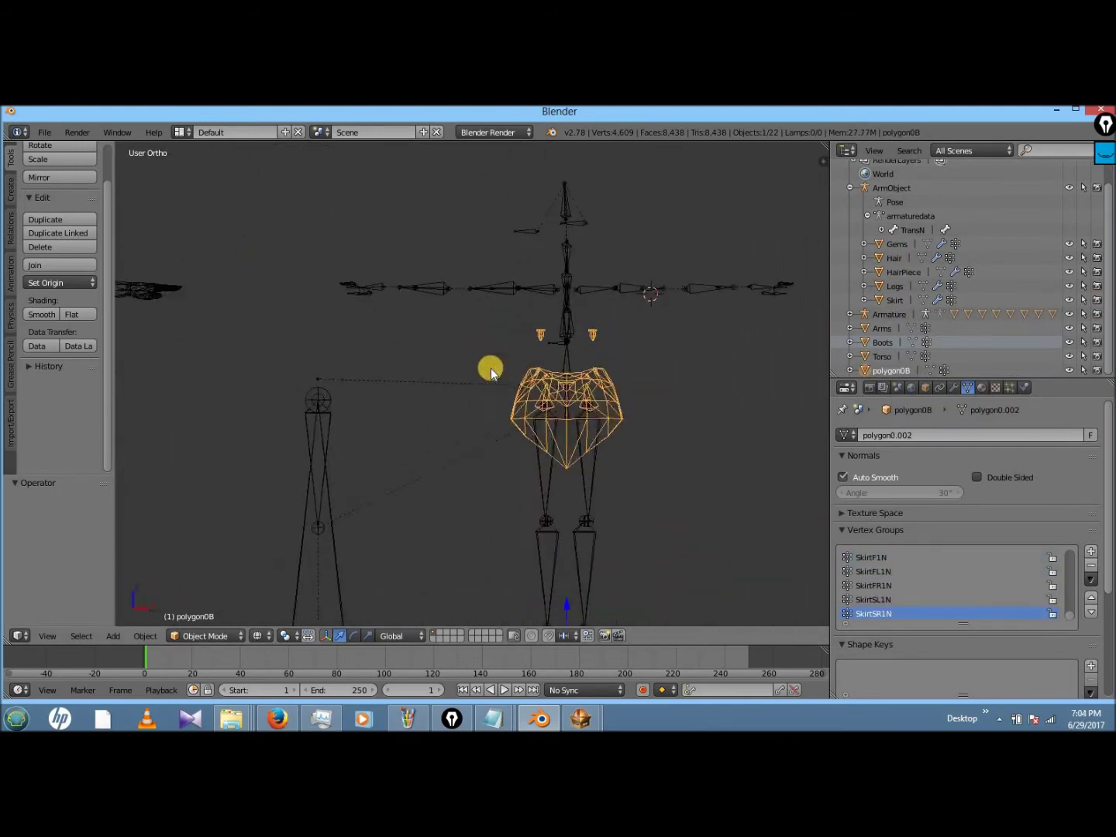
scroll(598, 361, "up", 5)
left_click(1091, 569)
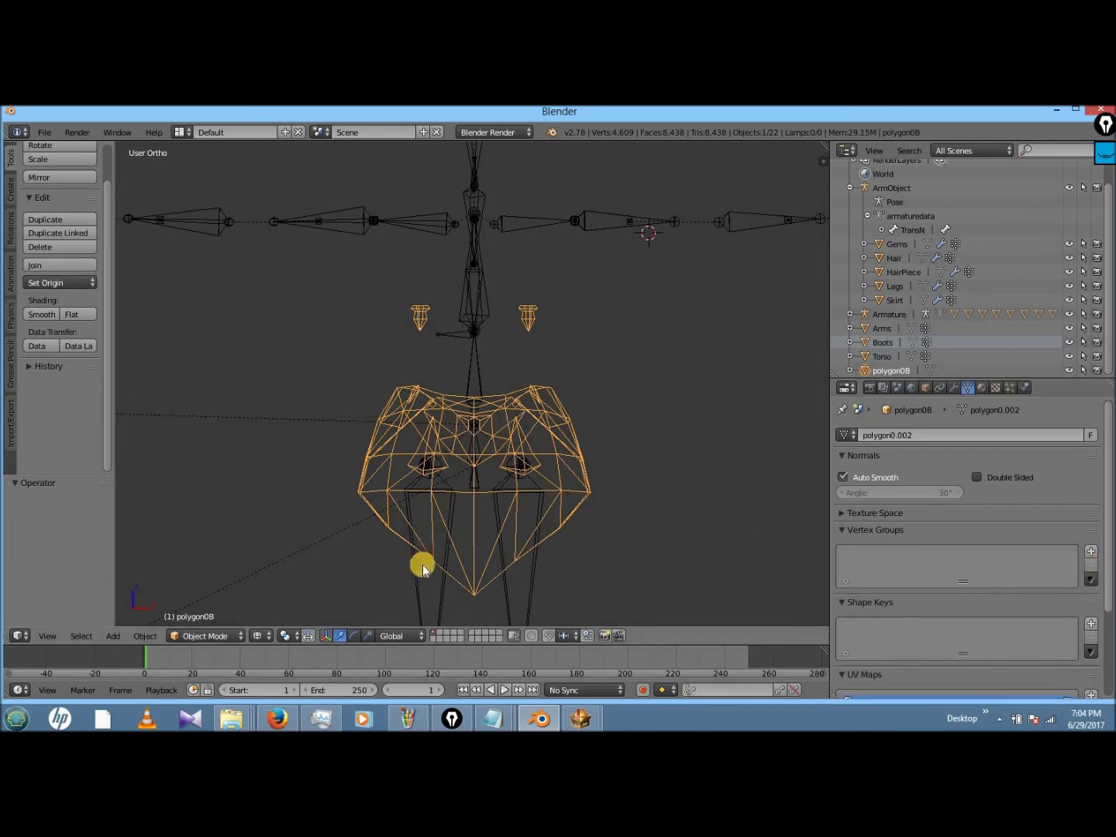
- Parent polygon0B to ArmObject with empty bone groups
right_click(422, 564, "shift")
key("ctrl+p")
right_click(393, 504)
- Put ArmObject in Pose Mode and polygon0B in Weight Paint mode
left_click(207, 636)
right_click(422, 558)
left_click(206, 636)
left_click(206, 588)
right_click(391, 496)
- Paint the two small hanging ornaments of polygon0B to the HeadN bone at weight 1.000
right_click(326, 221)
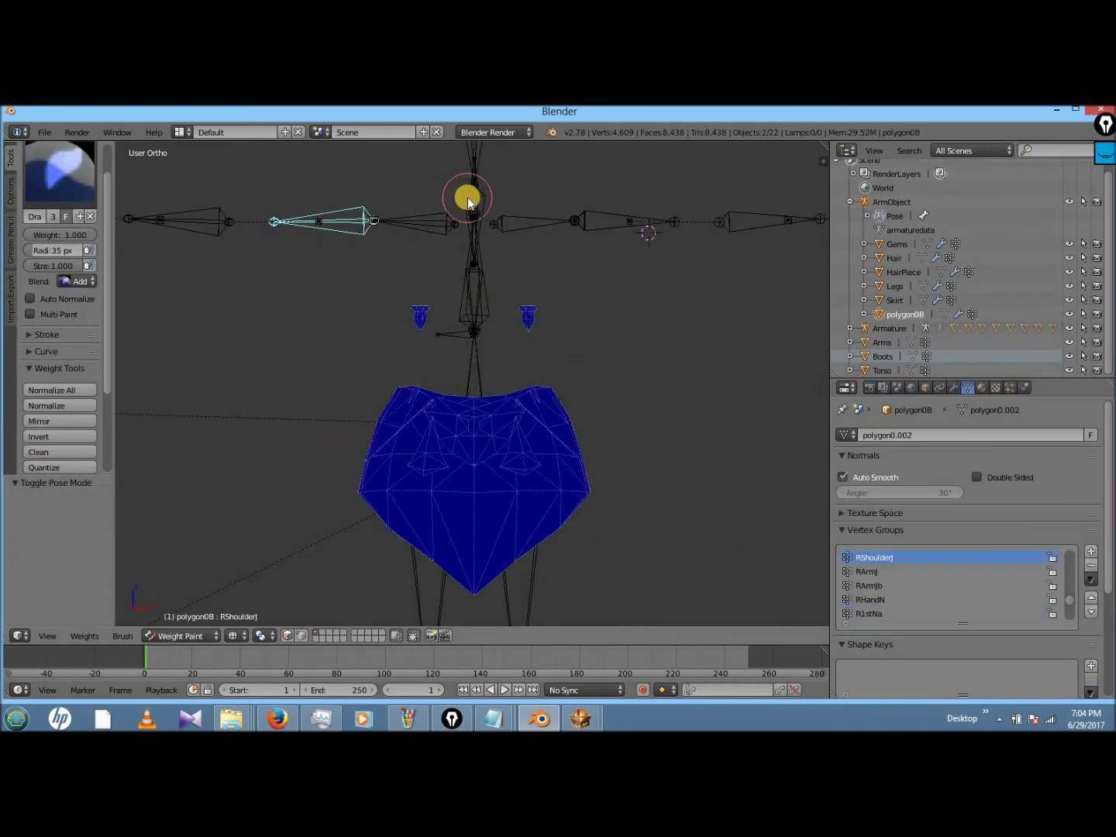
right_click(471, 193)
scroll(472, 180, "down", 2)
right_click(474, 171)
scroll(508, 334, "up", 6)
middle_click_drag(508, 334, 435, 431)
middle_click_drag(342, 344, 384, 338)
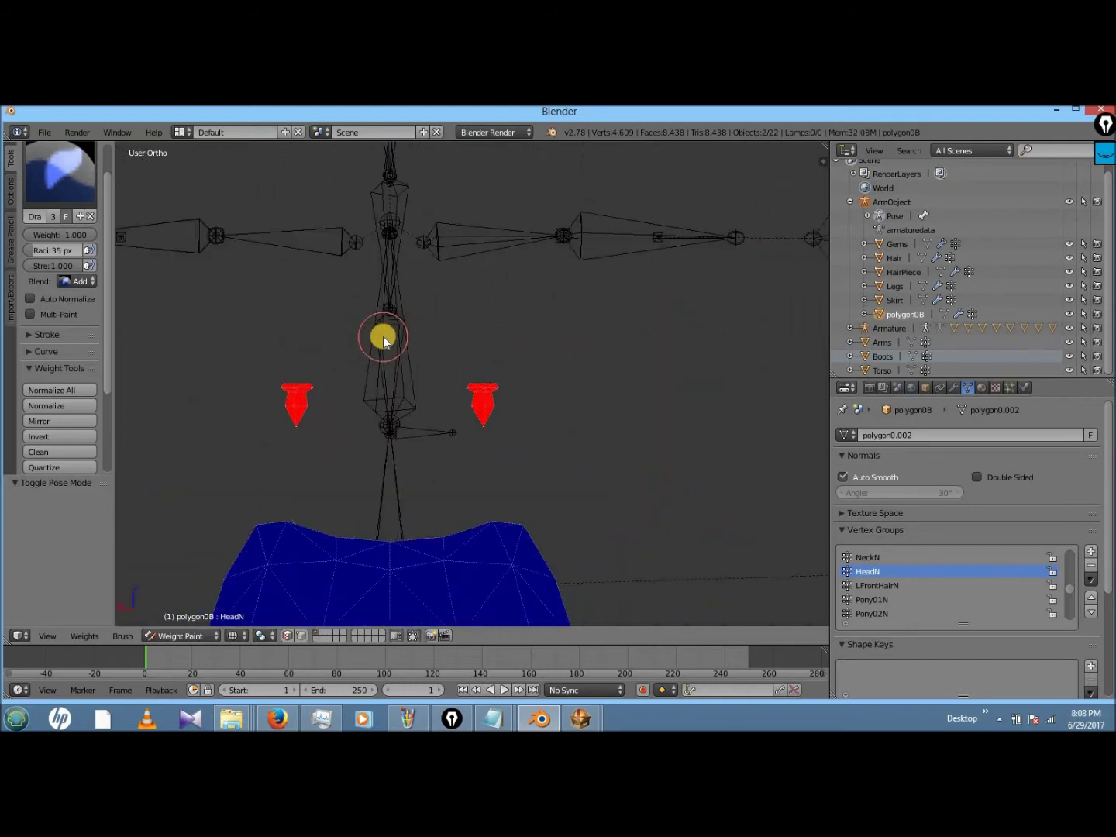
- Paint the upper rim of polygon0B to the WaistN bone at weight 1.000, on front and back
scroll(383, 337, "down", 3)
middle_click_drag(426, 485, 425, 291, "shift")
right_click(425, 291)
mouse_move(500, 272)
middle_mouse_down()
mouse_move(537, 295)
mouse_move(556, 285)
mouse_move(547, 286)
middle_mouse_up()
left_click_drag(548, 285, 446, 276)
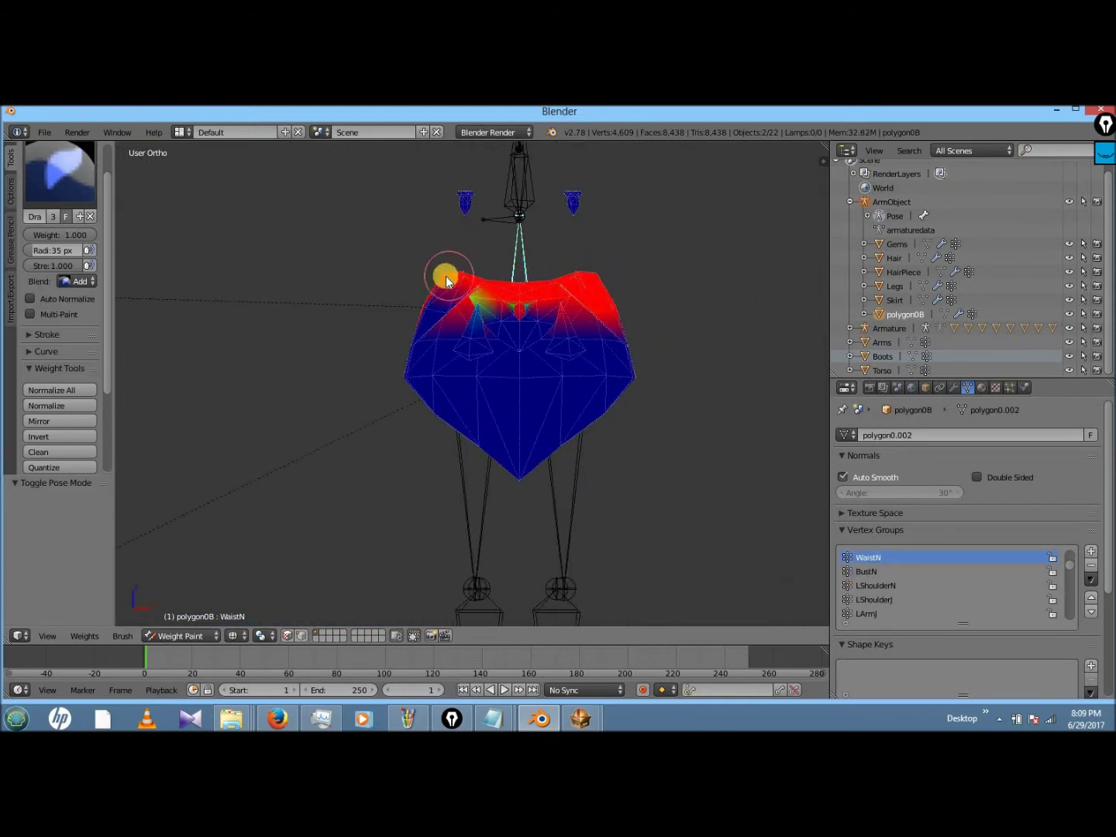
left_click_drag(562, 310, 609, 280)
key("KP_6")
key("KP_6")
key("KP_6")
key("KP_6")
key("KP_6")
key("KP_6")
key("KP_6")
key("KP_6")
key("KP_6")
key("KP_6")
key("KP_6")
left_click_drag(543, 289, 376, 290)
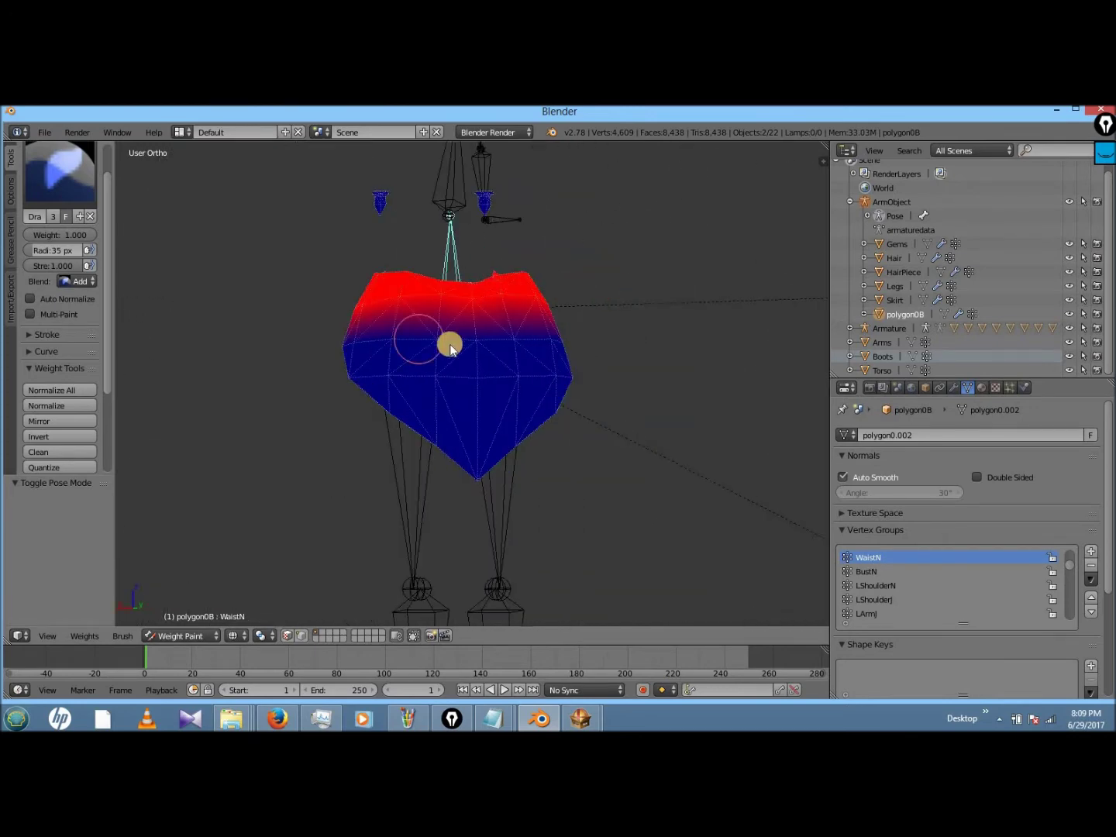
- Paint the middle band of polygon0B below the rim to the HipN bone at weight 1.000
right_click(450, 346)
key("KP_6")
key("KP_6")
key("KP_6")
key("KP_6")
key("KP_6")
key("KP_6")
key("KP_6")
key("KP_6")
key("KP_6")
key("KP_6")
key("KP_6")
left_click_drag(474, 338, 482, 358)
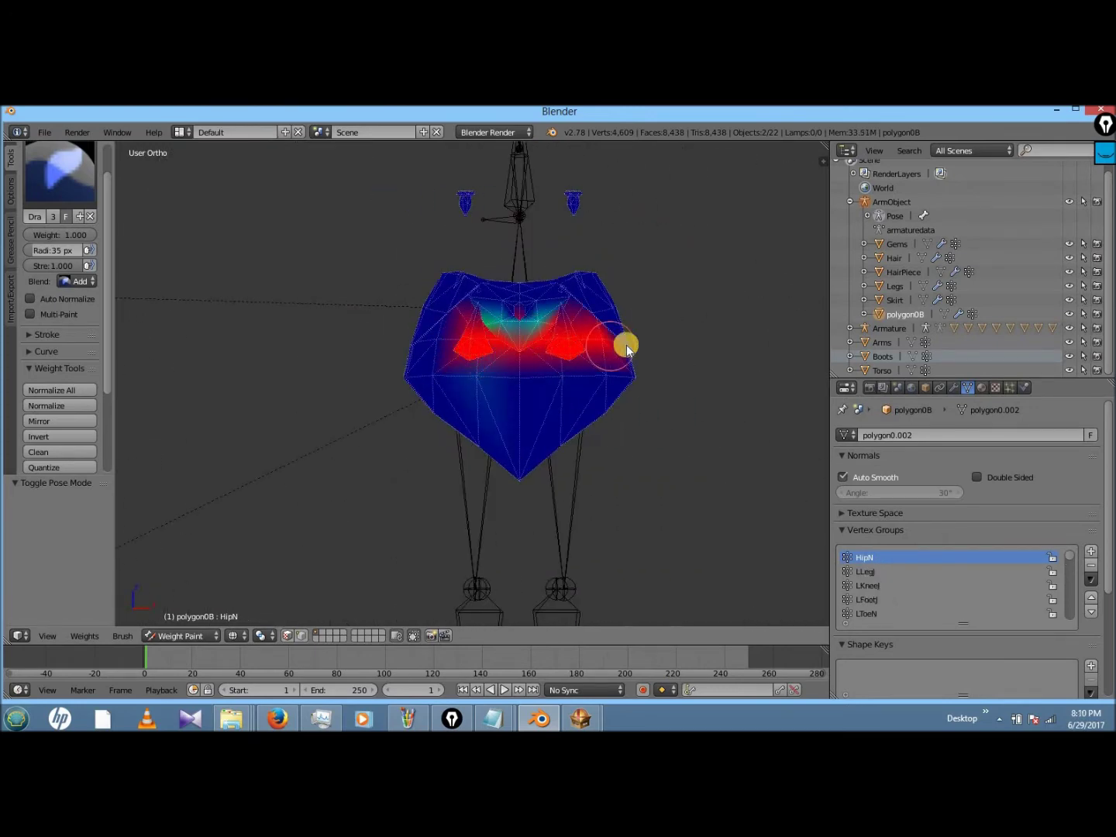
right_click(519, 334)
right_click(527, 293)
right_click(539, 298)
key("KP_4")
key("KP_6")
- Paint the lower part of polygon0B on the character's left side to the LLegJ bone at weight 1.000
key("z")
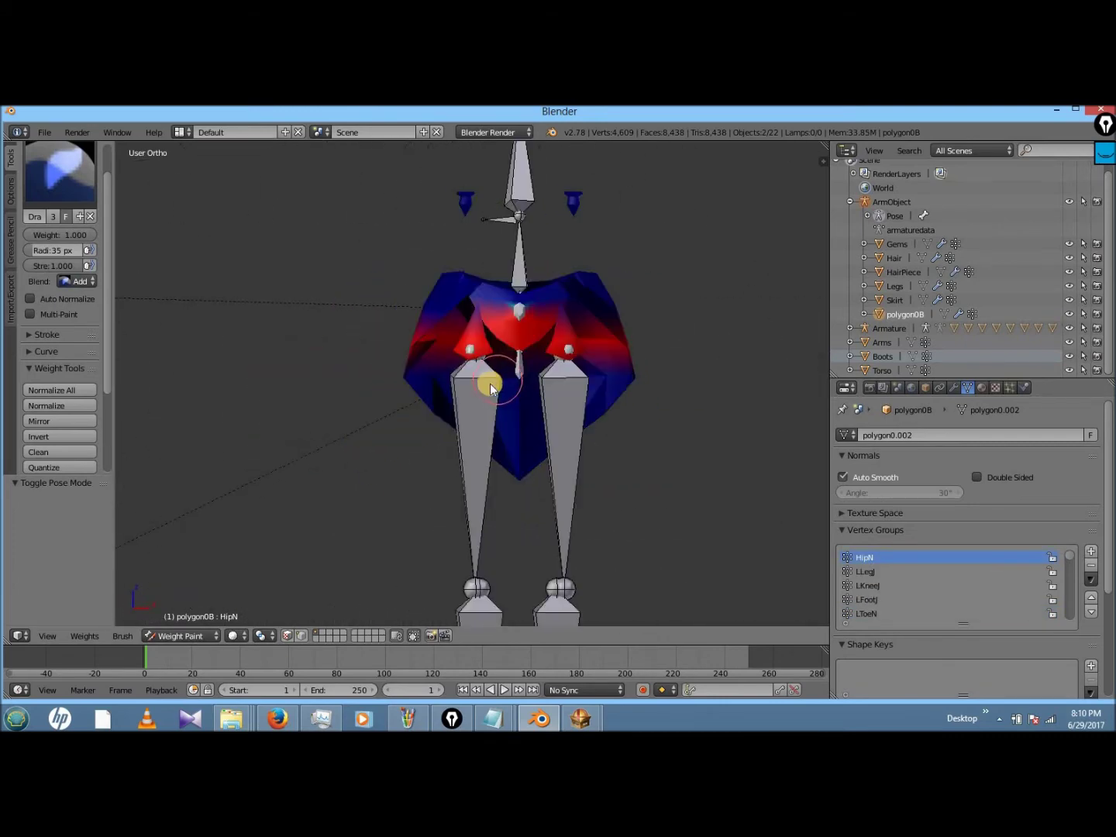
key("z")
key("z")
right_click(464, 398)
key("z")
right_click(533, 349)
right_click(467, 451)
right_click(579, 494)
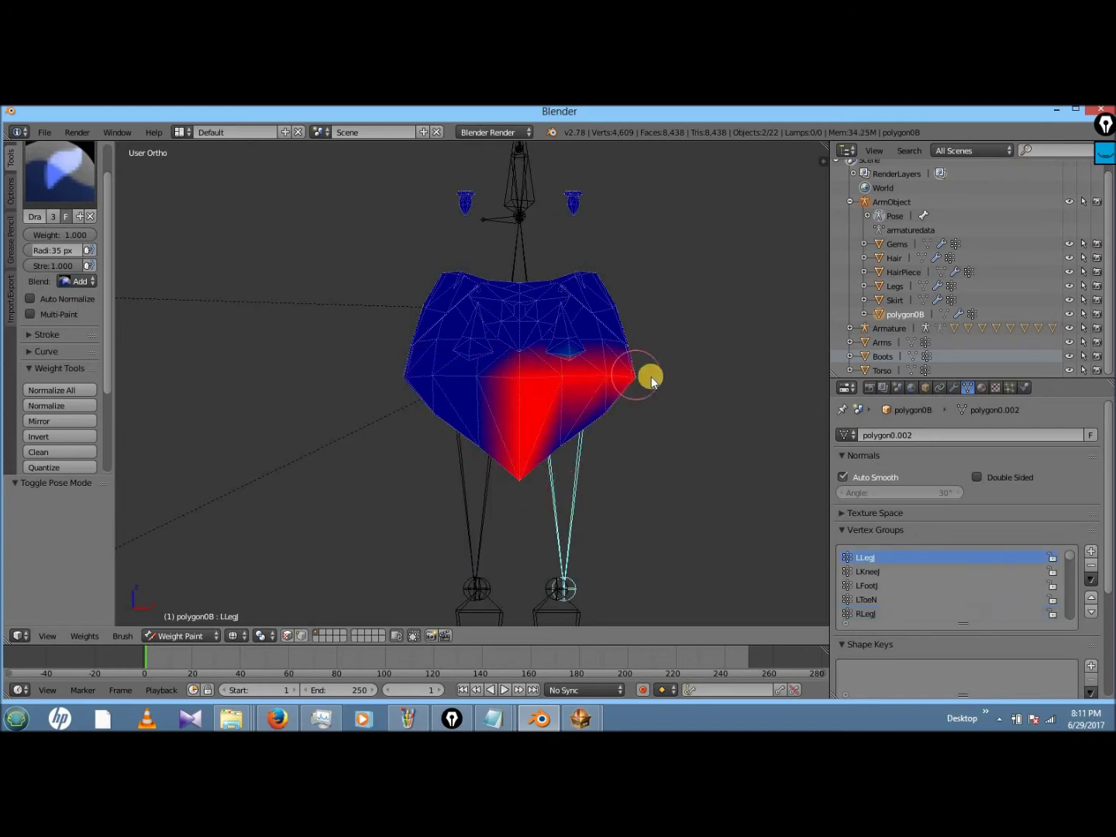
left_click_drag(597, 430, 542, 473)
key("KP_4")
key("KP_4")
key("KP_4")
key("KP_4")
key("KP_4")
- Paint the lower part of polygon0B on the character's right side to the RLegJ bone, including the back
right_click(540, 453)
key("KP_4")
key("KP_4")
key("KP_4")
key("KP_4")
key("KP_4")
key("KP_4")
key("KP_4")
key("KP_4")
key("KP_4")
key("KP_4")
key("KP_4")
key("KP_4")
key("KP_4")
key("KP_4")
key("KP_4")
key("KP_4")
key("KP_4")
key("KP_4")
key("KP_4")
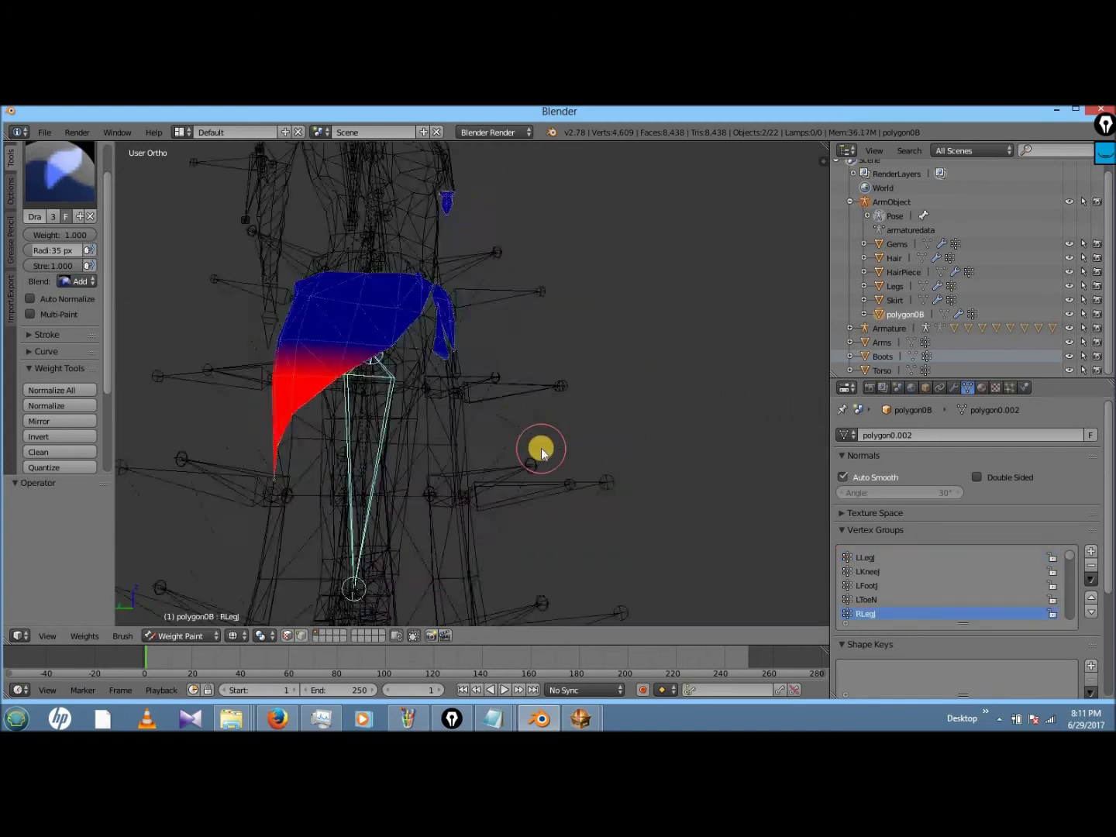
- Return polygon0B and ArmObject to Object Mode and rename polygon0B as Skirt_Top
scroll(541, 454, "down", 6)
left_click(181, 636)
left_click(180, 617)
right_click(465, 366)
left_click(193, 636)
left_click(194, 618)
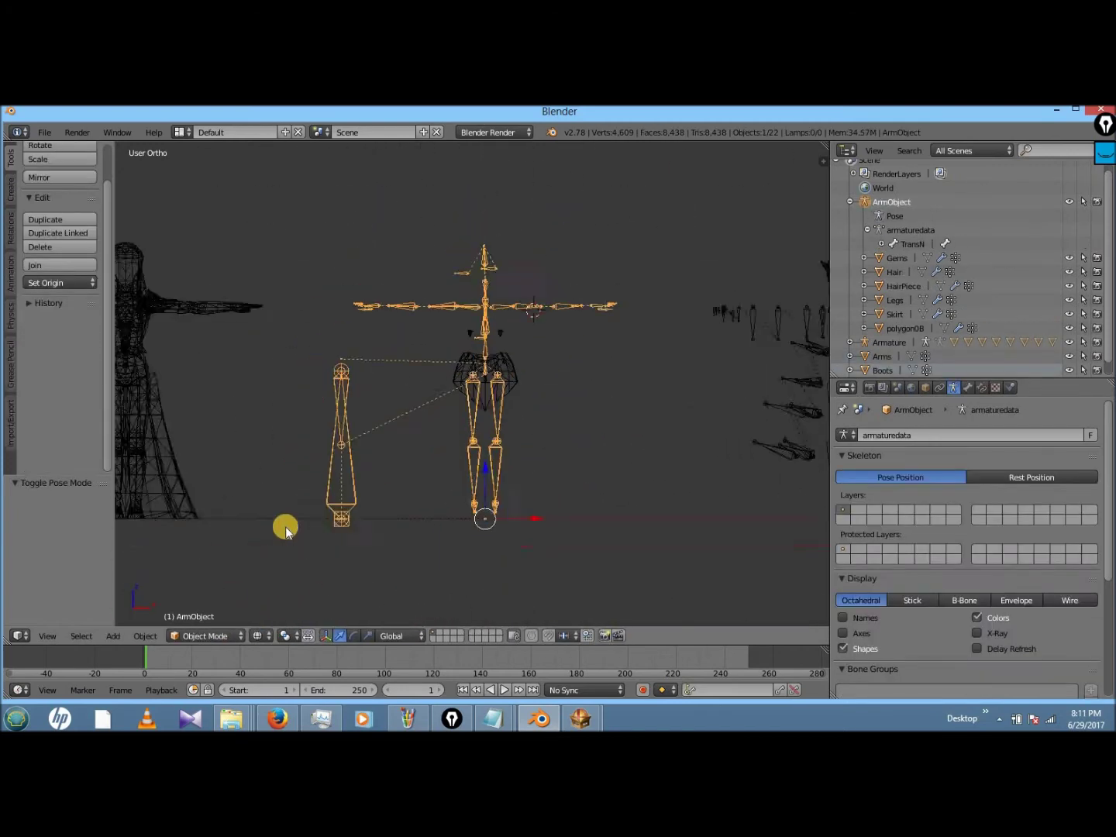
scroll(285, 527, "down", 4)
double_click(890, 328)
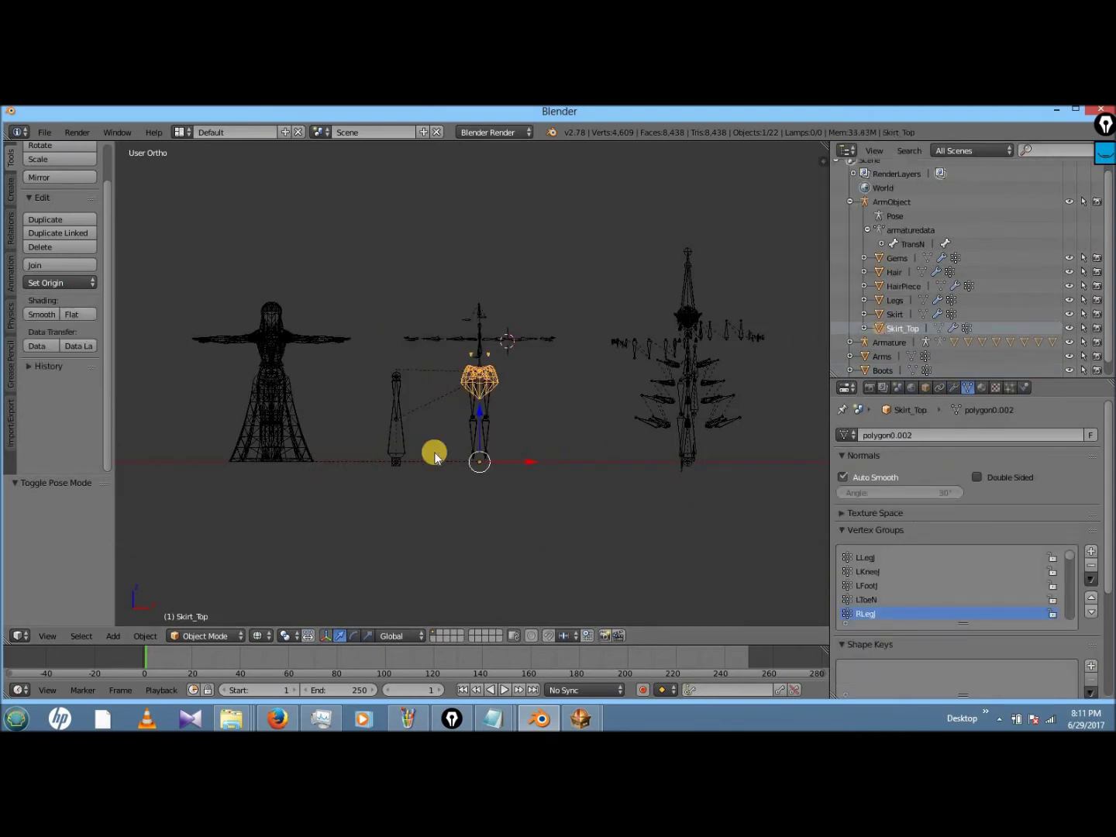
- Try to move the selected Zelda mesh along X toward the armature
key("g")
right_click(271, 451)
right_click(271, 451, "shift")
key("g")
key("x")
left_click(589, 534)
key("ctrl+z")
- Move Zelda's offset meshes, including HairPiece, along X so they line up with ArmObject, and clear the selection
right_click(275, 317, "shift")
key("g")
key("x")
left_click(633, 561)
key("a")
scroll(632, 561, "up", 6)
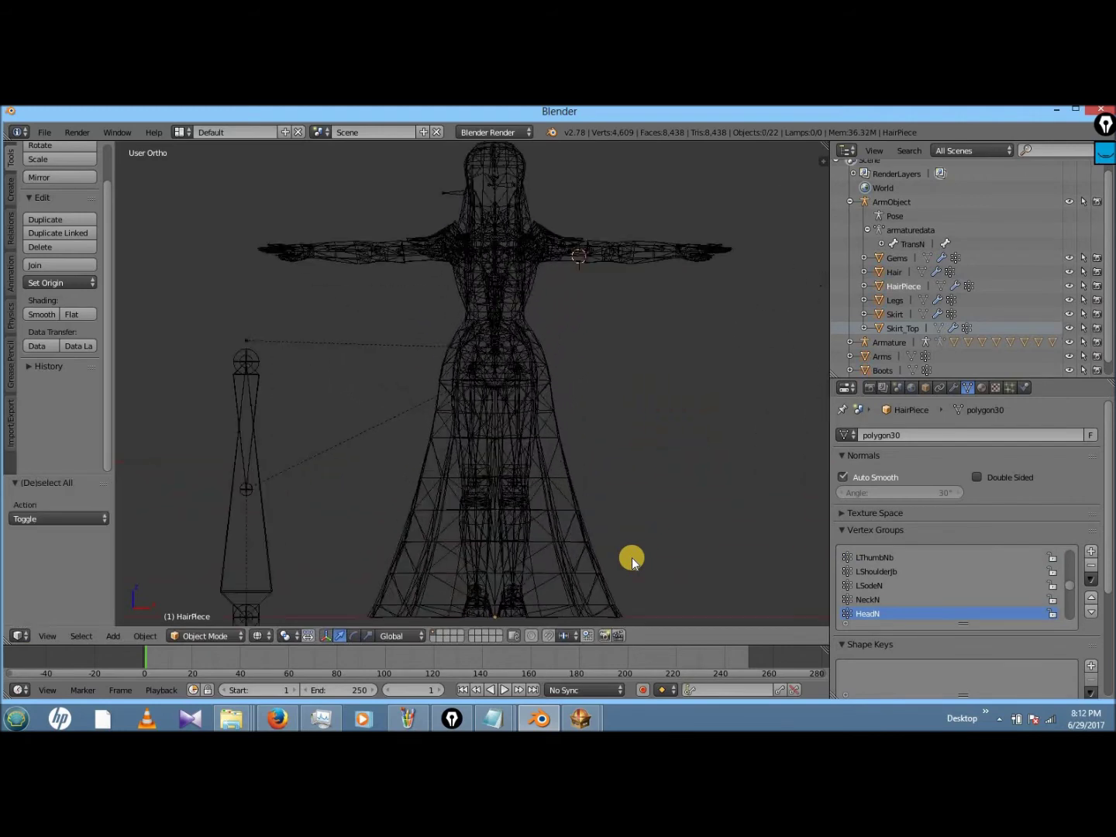
- Put ArmObject in Pose Mode with solid shading and select the RLegJ bone for testing the skirt's deformation
right_click(515, 303)
right_click(428, 395)
right_click(255, 542)
left_click(213, 589)
key("z")
key("z")
middle_click_drag(485, 379, 500, 376)
key("z")
scroll(499, 376, "down", 1)
- Test-rotate the RLegJ bone by about -75° around the global Z axis
key("r")
key("z")
left_click(525, 411)
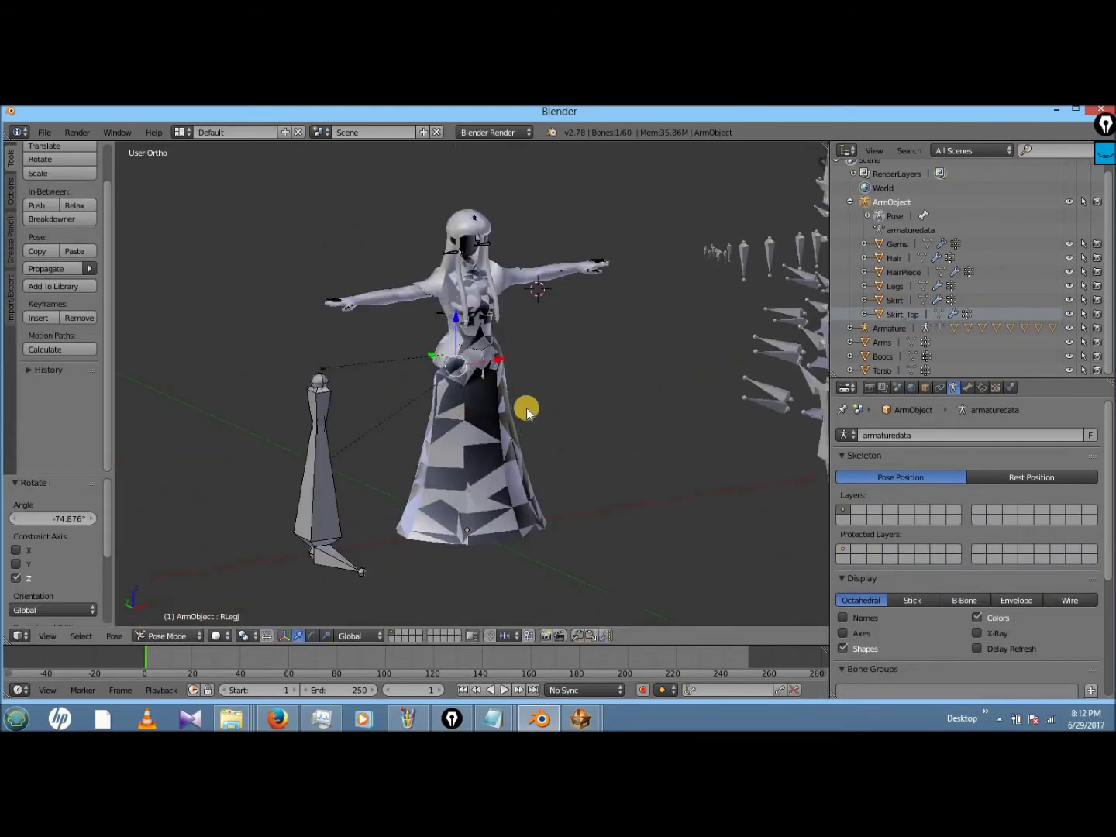
- Test-rotate the RLegJ bone around the global X axis, check the skirt from several angles and undo the rotation
key("KP_4")
key("KP_4")
key("KP_4")
key("KP_4")
key("KP_4")
key("KP_4")
key("KP_4")
key("KP_4")
key("KP_4")
key("r")
key("x")
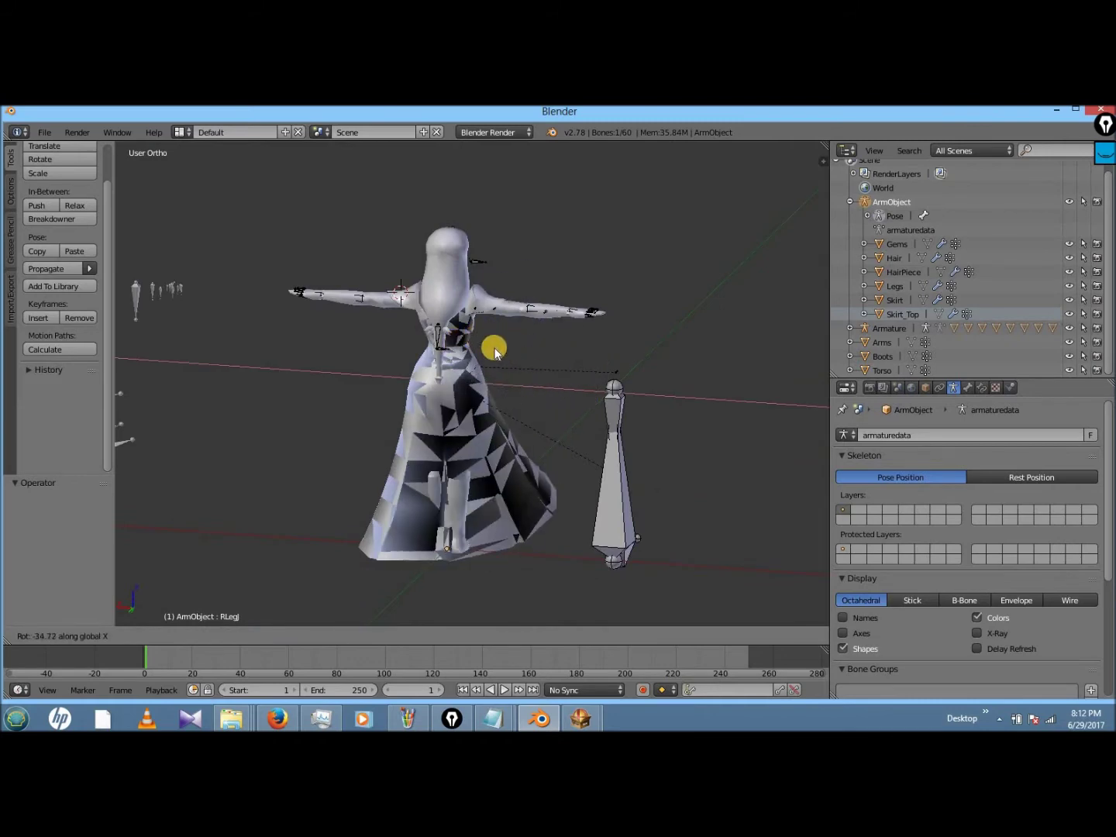
left_click(505, 353)
key("KP_6")
key("KP_6")
key("KP_6")
key("KP_6")
key("KP_6")
key("KP_6")
key("KP_6")
key("KP_6")
key("KP_6")
key("KP_6")
key("KP_6")
key("KP_6")
key("KP_6")
key("KP_6")
key("KP_4")
key("KP_4")
key("KP_4")
key("KP_4")
key("KP_4")
key("KP_4")
key("KP_4")
key("KP_4")
key("KP_4")
key("KP_4")
key("KP_4")
key("KP_4")
key("ctrl+z")
- Test-rotate the pose bone around the Y axis, check the skirt's deformation from other angles and undo it
key("r")
key("y")
left_click(466, 297)
key("KP_6")
key("KP_6")
key("KP_6")
key("KP_6")
key("KP_6")
key("KP_6")
key("KP_6")
key("KP_6")
key("KP_2")
key("KP_2")
key("KP_2")
key("KP_2")
middle_click_drag(467, 302, 488, 350)
key("ctrl+z")
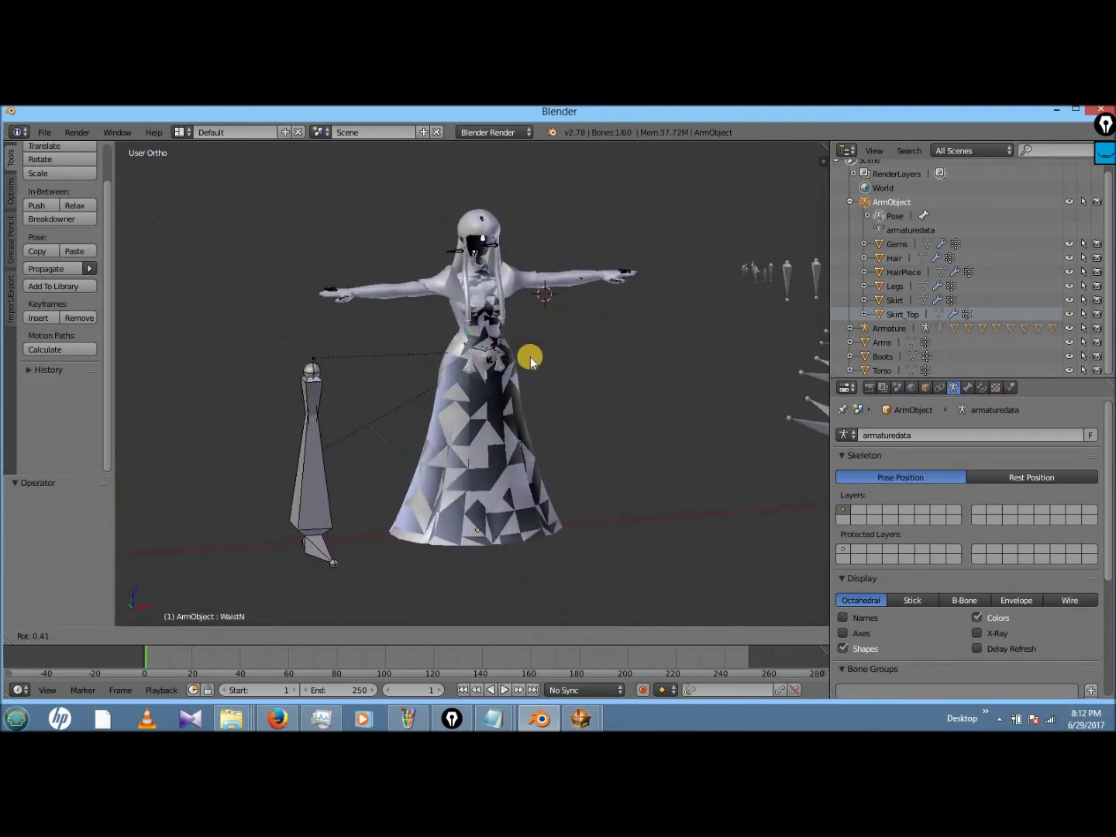
- Test-rotate the WaistN bone by about -30° around the global X axis and inspect the waist closely
left_click(511, 361)
middle_click_drag(511, 361, 518, 336)
key("r")
key("x")
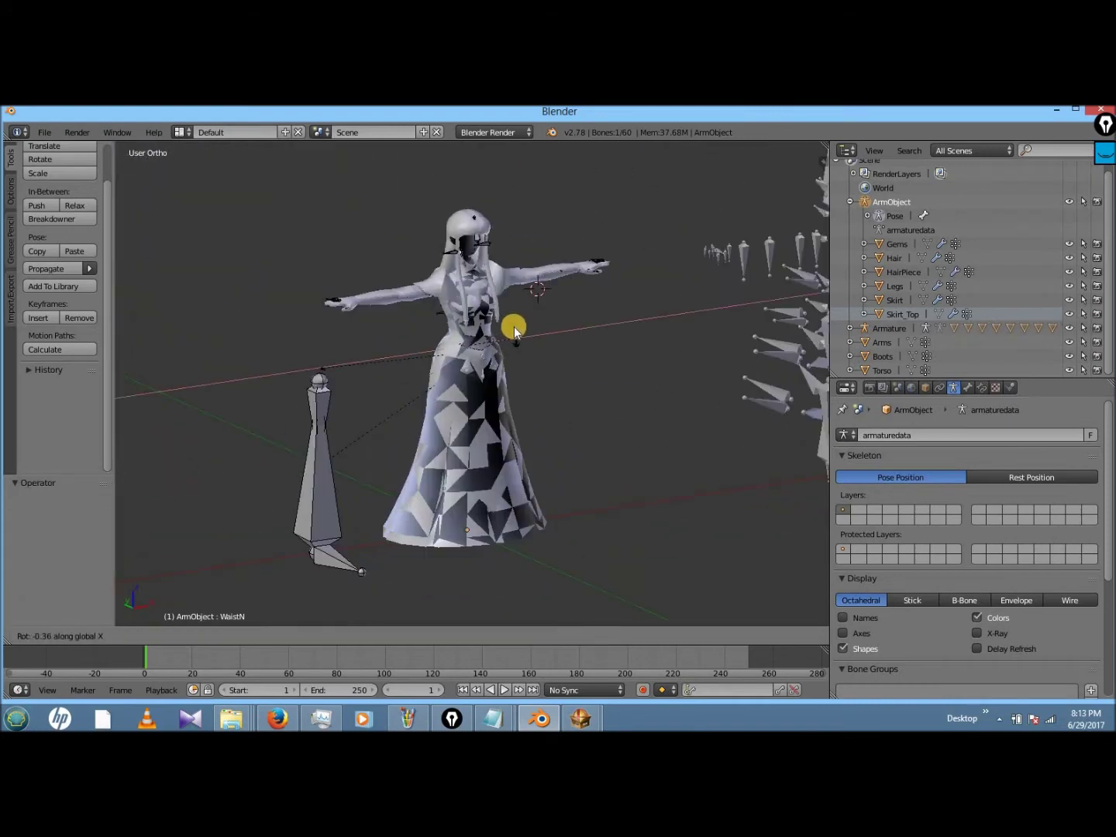
left_click(501, 316)
scroll(501, 316, "up", 6)
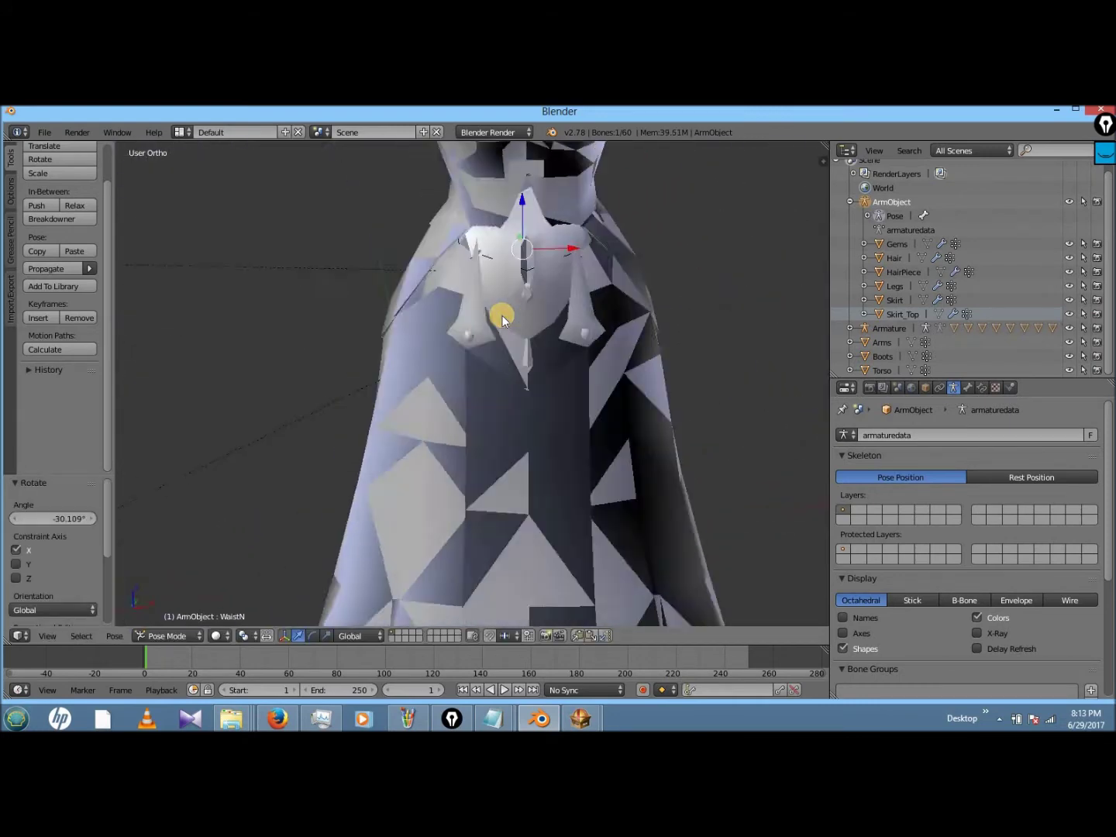
- Rotate the WaistN bone by about -32.5° around global X to test the skirt top and gems
key("r")
key("x")
left_click(518, 268)
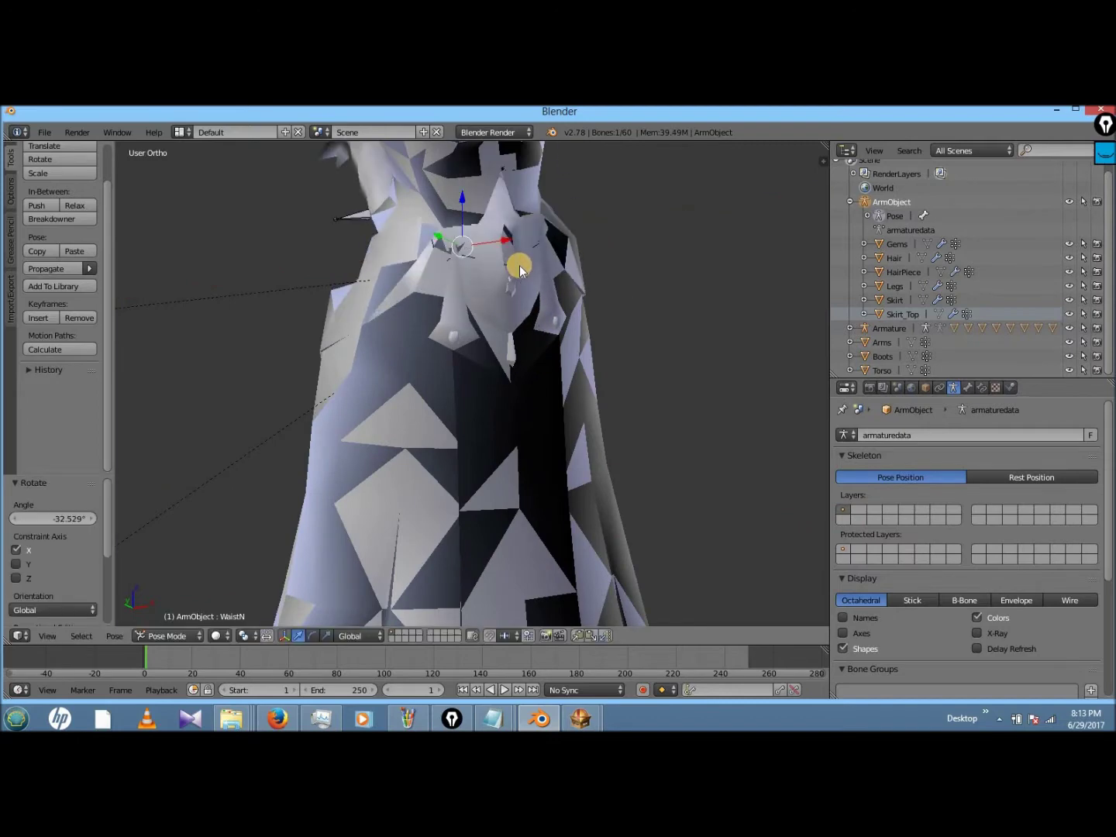
- Test-rotate the LLegJ bone around the Y axis to check how the skirt follows
scroll(524, 310, "down", 6)
key("r")
key("y")
left_click(495, 341)
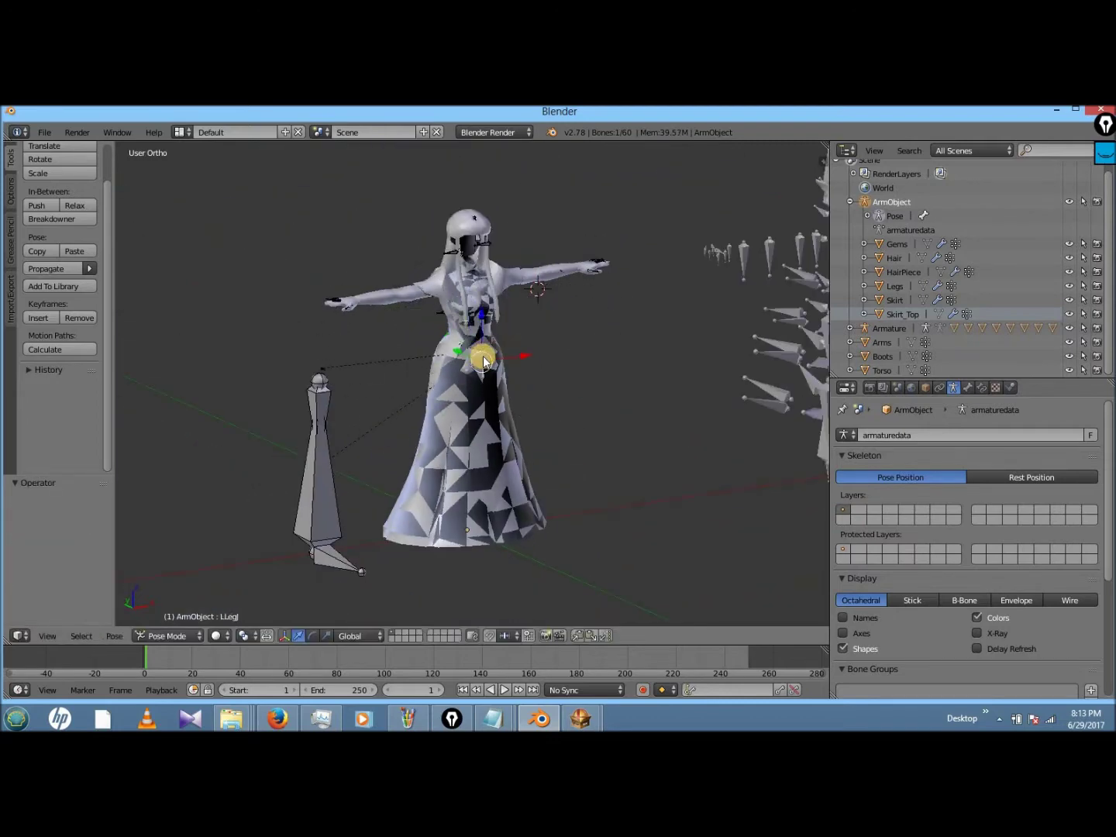
- Leave Pose Mode, put the Gems mesh in Weight Paint mode and return ArmObject to Pose Mode
key("ctrl+Tab")
right_click(510, 319)
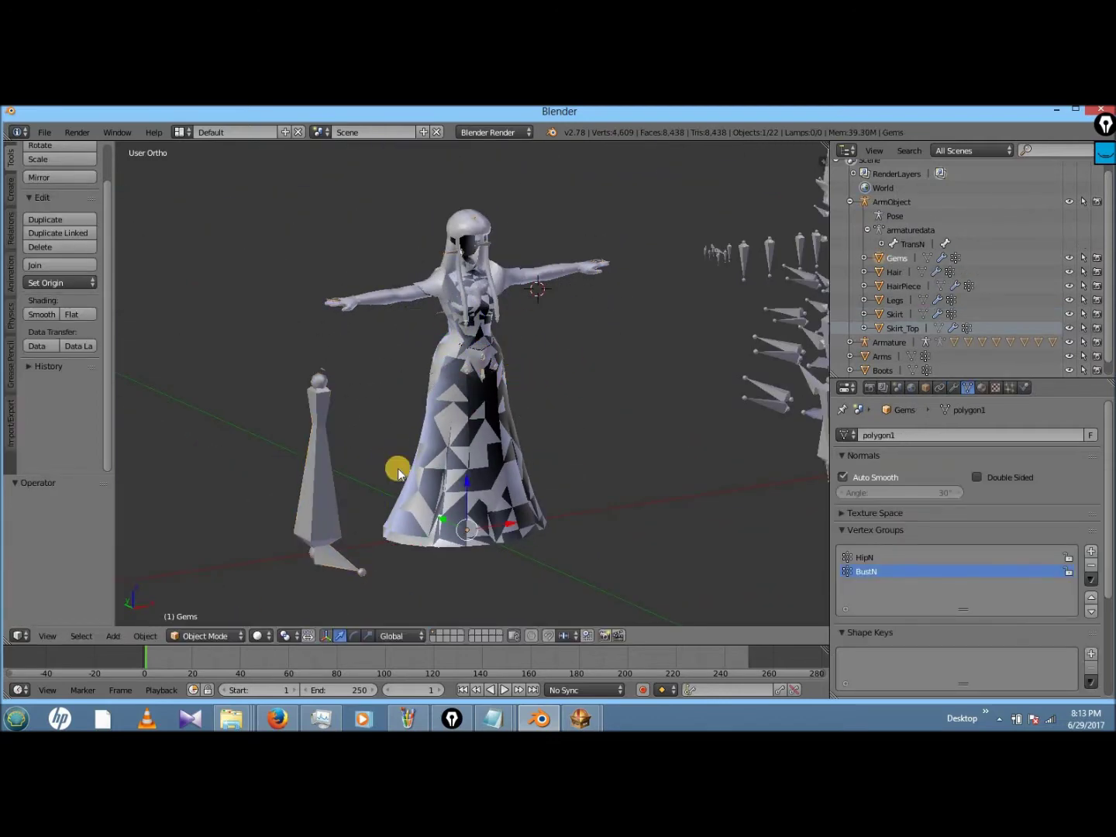
scroll(430, 464, "up", 8)
middle_click_drag(430, 463, 341, 605, "shift")
left_click(193, 636)
left_click(200, 550)
right_click(252, 214)
left_click(213, 638)
left_click(213, 579)
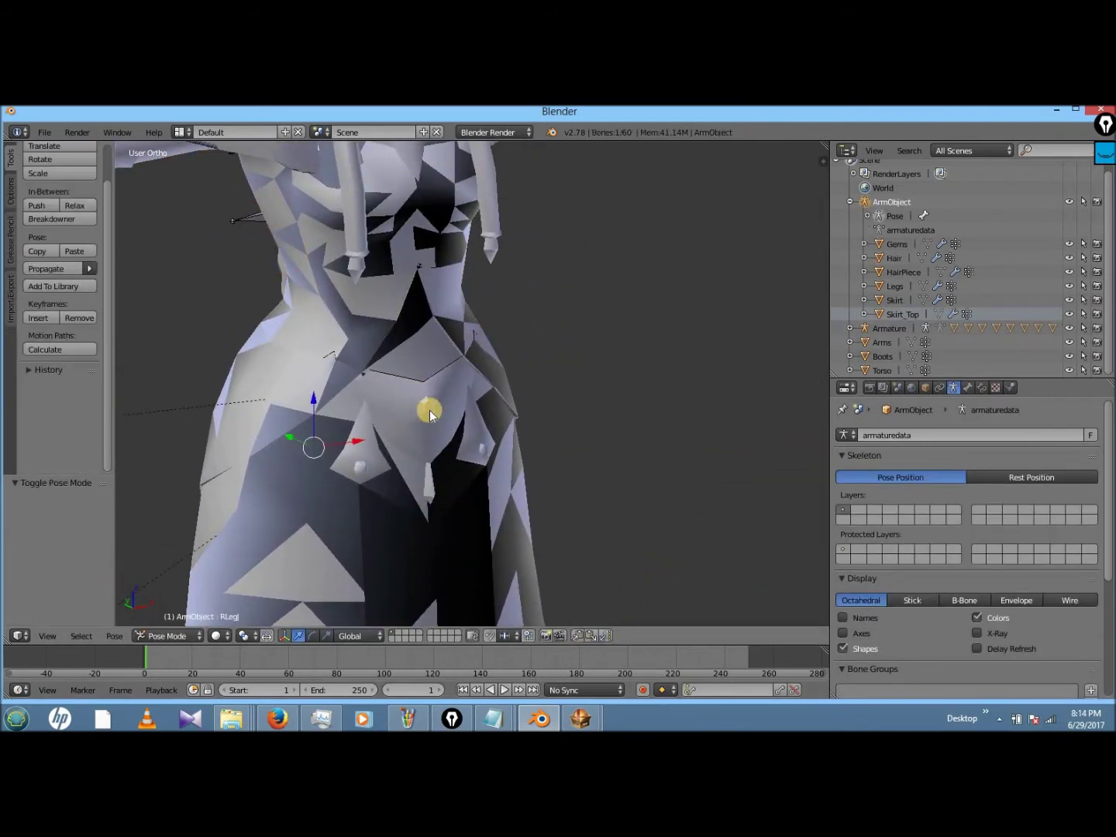
- Show the model in wireframe and make the Gems mesh active for weight painting
right_click(426, 407)
key("z")
right_click(361, 260)
right_click(376, 404)
right_click(372, 336)
right_click(313, 506)
right_click(316, 505)
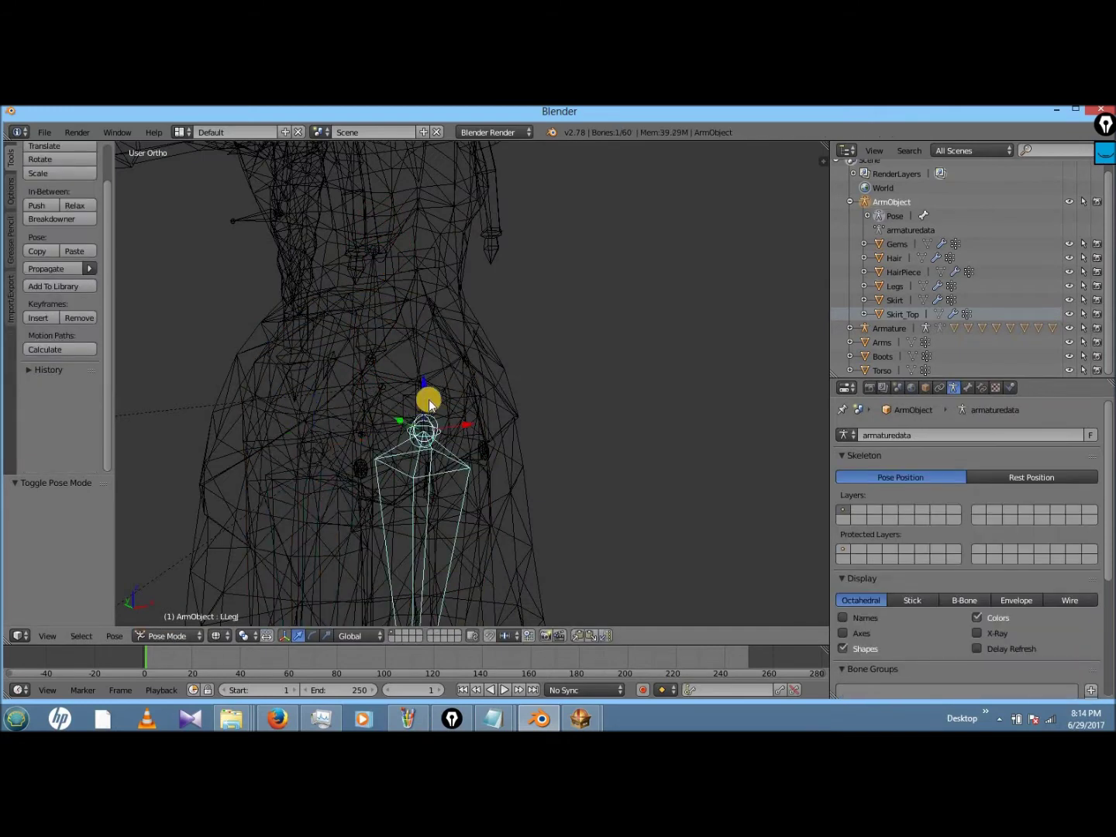
right_click(428, 405)
right_click(312, 535)
right_click(425, 409)
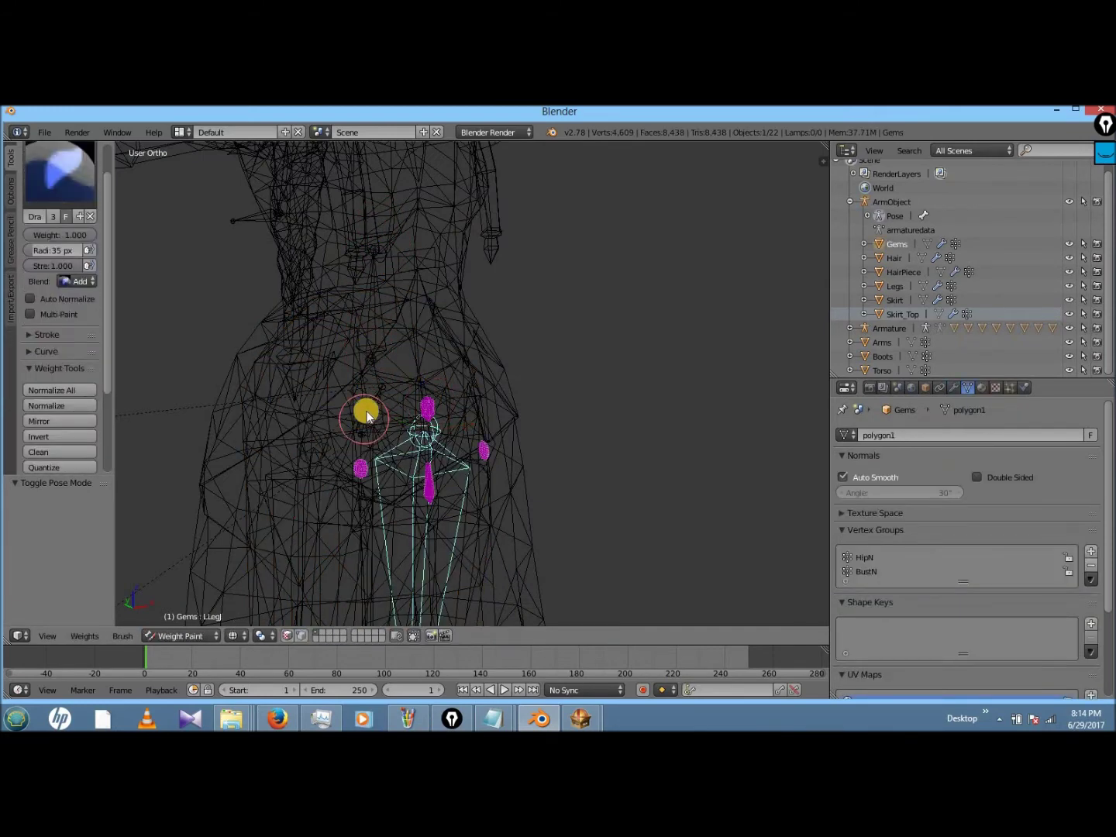
- Select the HipN bone for the Gems mesh and set the weight brush's blend mode to Subtract
right_click(374, 416)
left_click(76, 281)
left_click(86, 281)
left_click(85, 282)
left_click(86, 218)
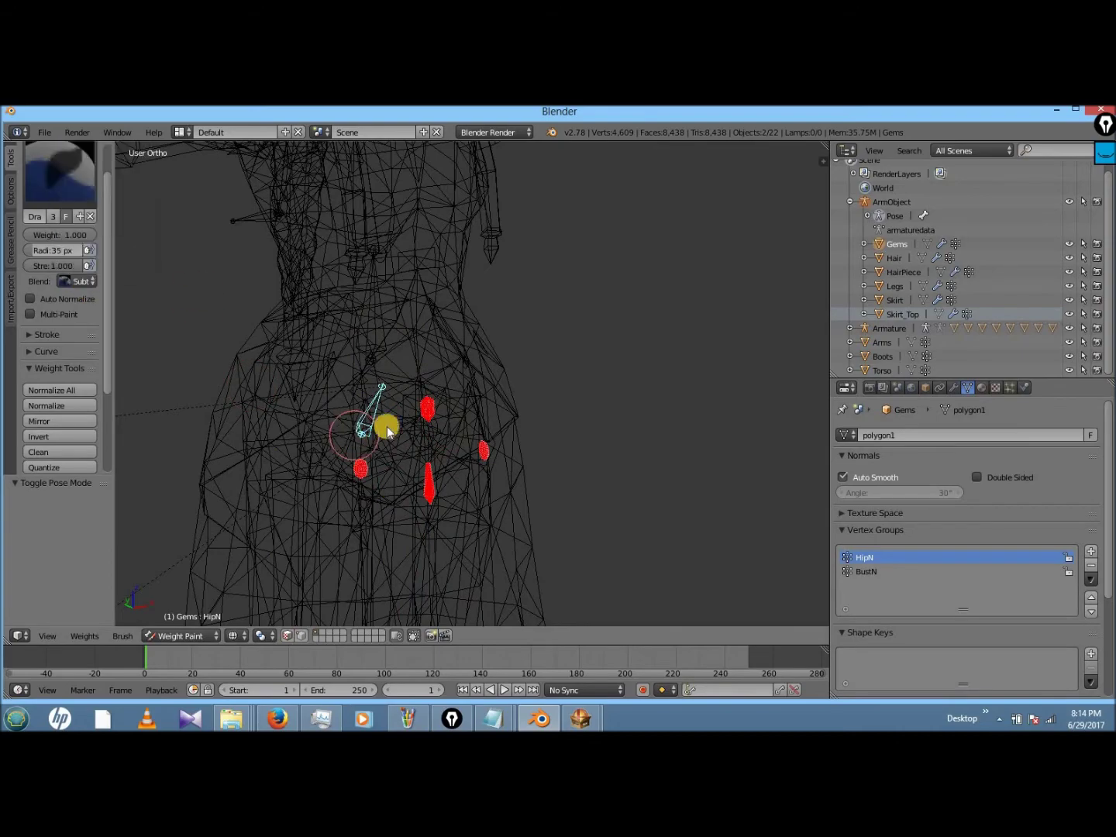
scroll(449, 381, "up", 20, "ctrl+alt")
- Select the WaistN bone, set brush blending to Add and paint the uppermost waist gem at weight 1.000
right_click(448, 349)
left_click(72, 281)
left_click(94, 248)
left_click(446, 399)
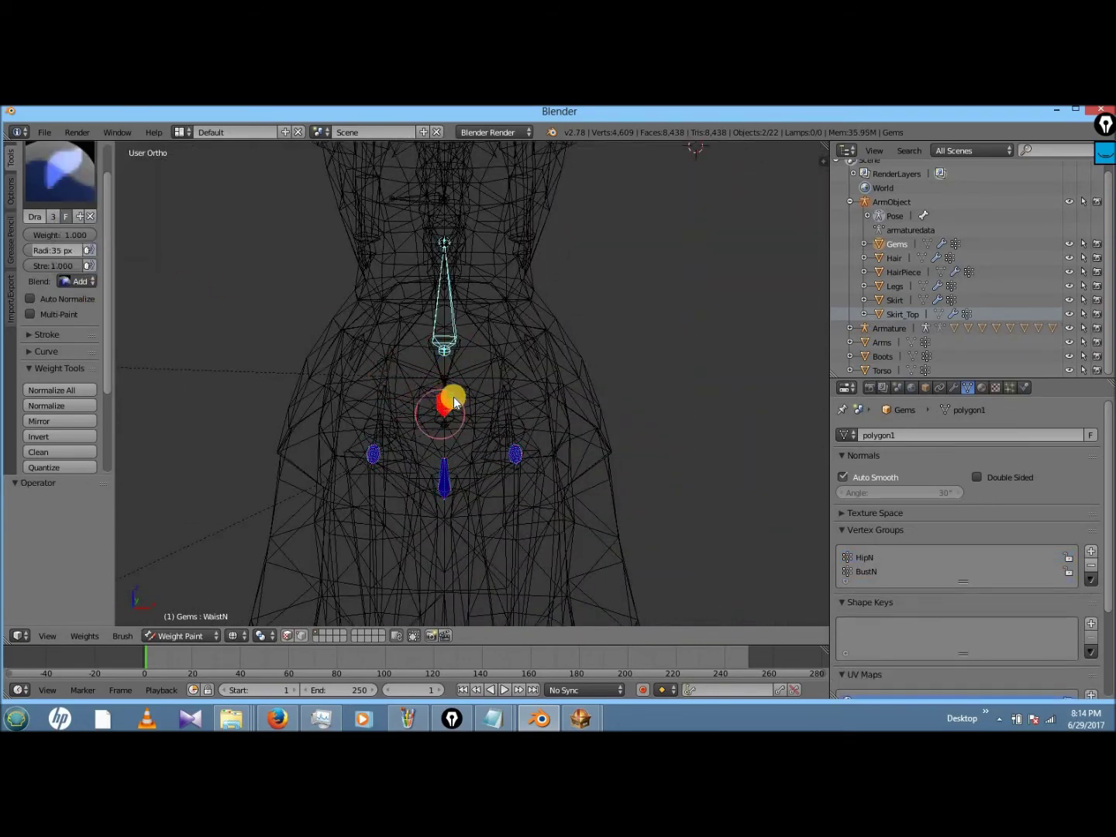
scroll(465, 386, "down", 9, "ctrl+alt")
scroll(464, 386, "up", 12, "ctrl+alt")
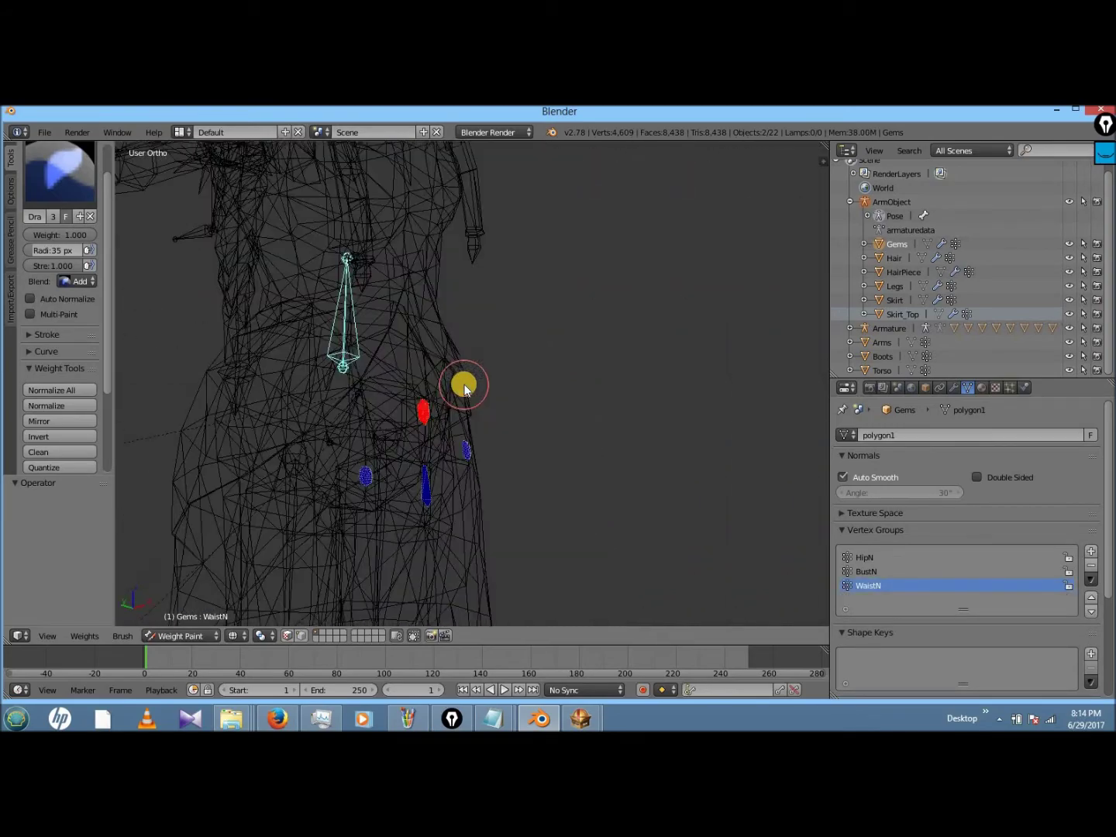
- Leave Weight Paint mode, return ArmObject to Pose Mode and pick the WaistN bone
left_click(193, 633)
left_click(192, 618)
scroll(337, 470, "down", 4)
right_click(425, 422)
key("r")
right_click(348, 450)
key("z")
key("r")
right_click(436, 455)
key("z")
right_click(418, 399)
- Test-rotate the WaistN bone around global Z, X and Y to check how the gems and skirt top follow
key("z")
key("r")
key("z")
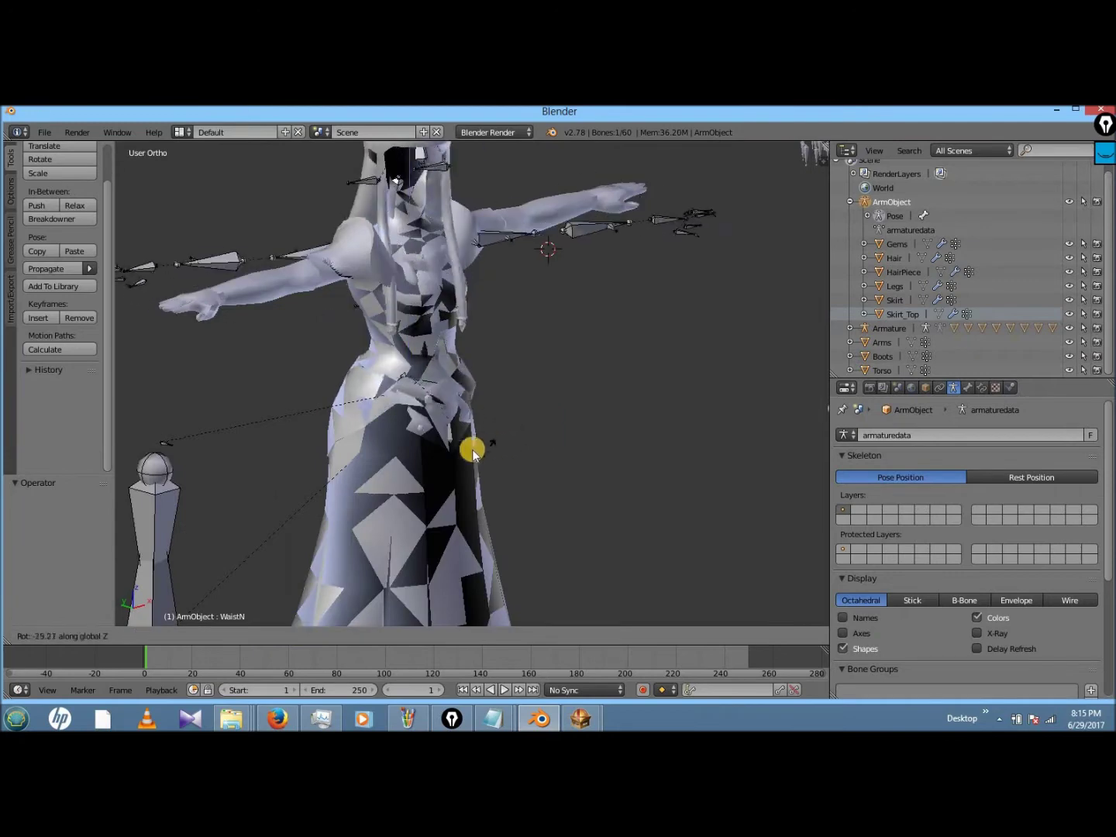
key("x")
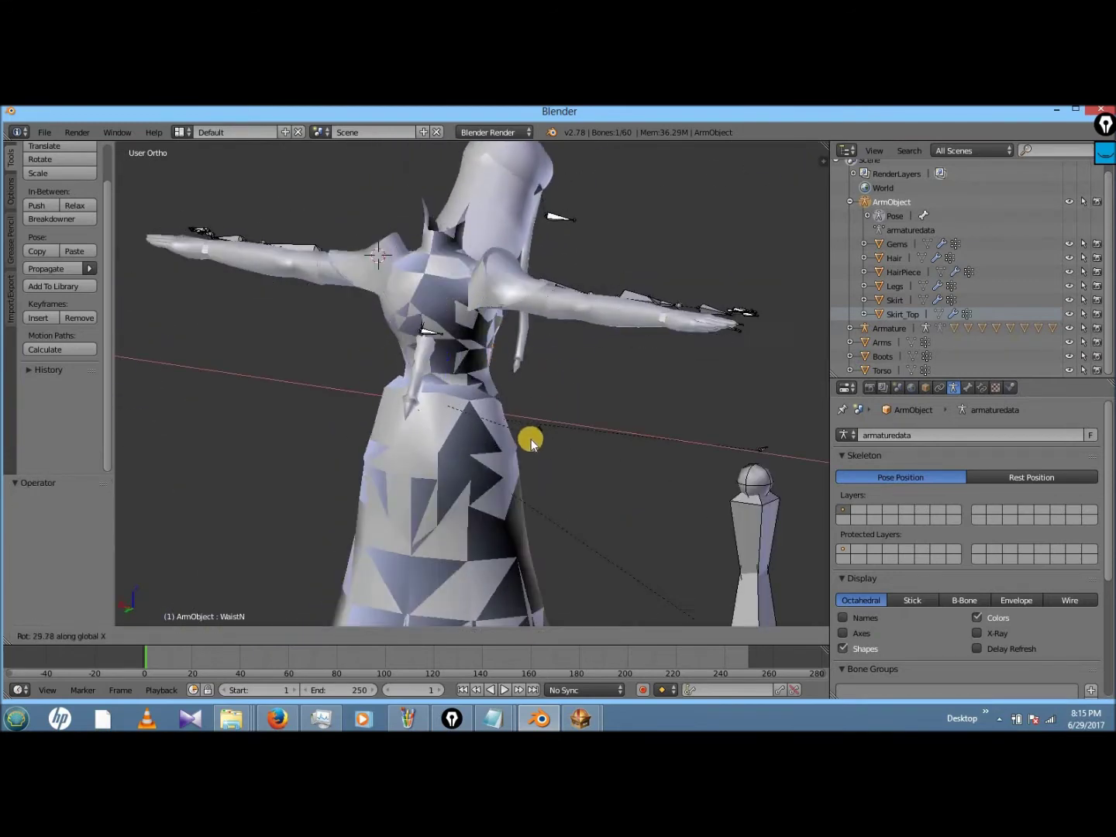
left_click(484, 390)
mouse_move(485, 389)
middle_mouse_down()
mouse_move(516, 359)
mouse_move(506, 380)
middle_mouse_up()
key("r")
key("y")
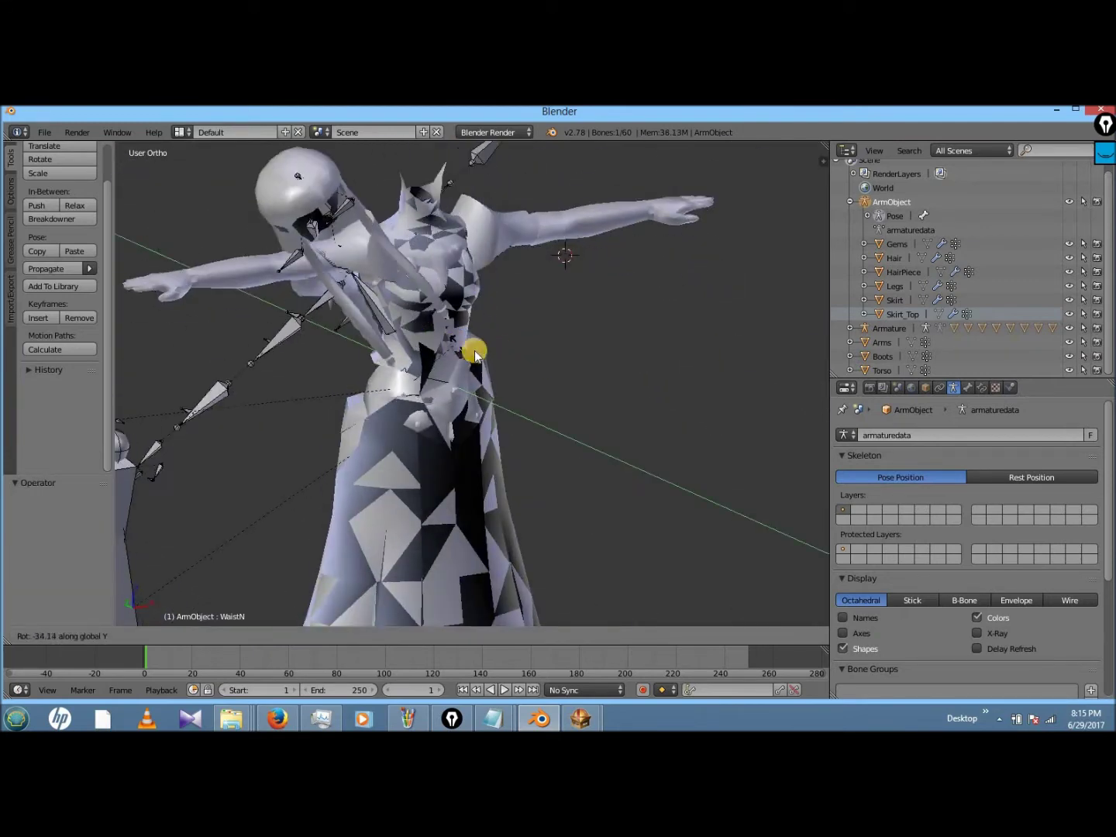
left_click(469, 353)
- Test-rotate the BustN bone around the global axes to check the torso area, and cancel the rotation
key("z")
right_click(423, 302)
key("z")
key("r")
key("x")
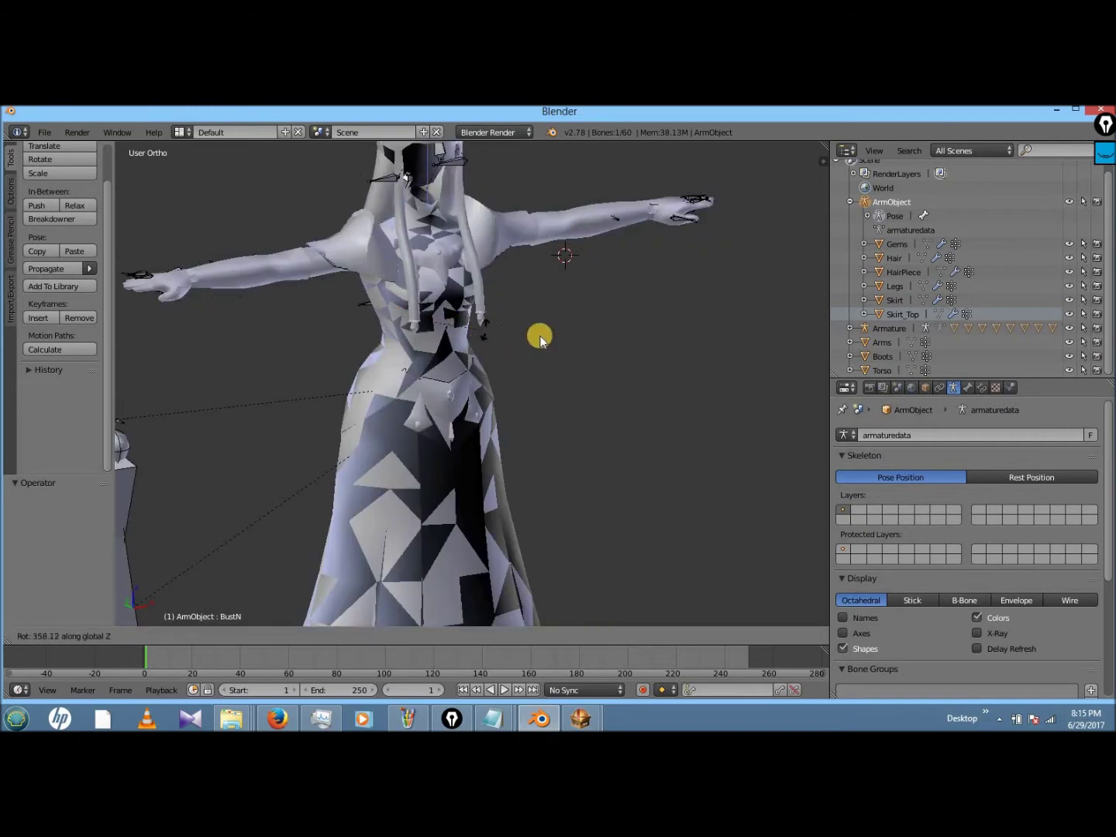
right_click(499, 385)
- Return to Object Mode and parent the Arms mesh to ArmObject with empty groups
scroll(498, 383, "down", 6)
left_click(172, 637)
left_click(192, 617)
right_click(470, 341)
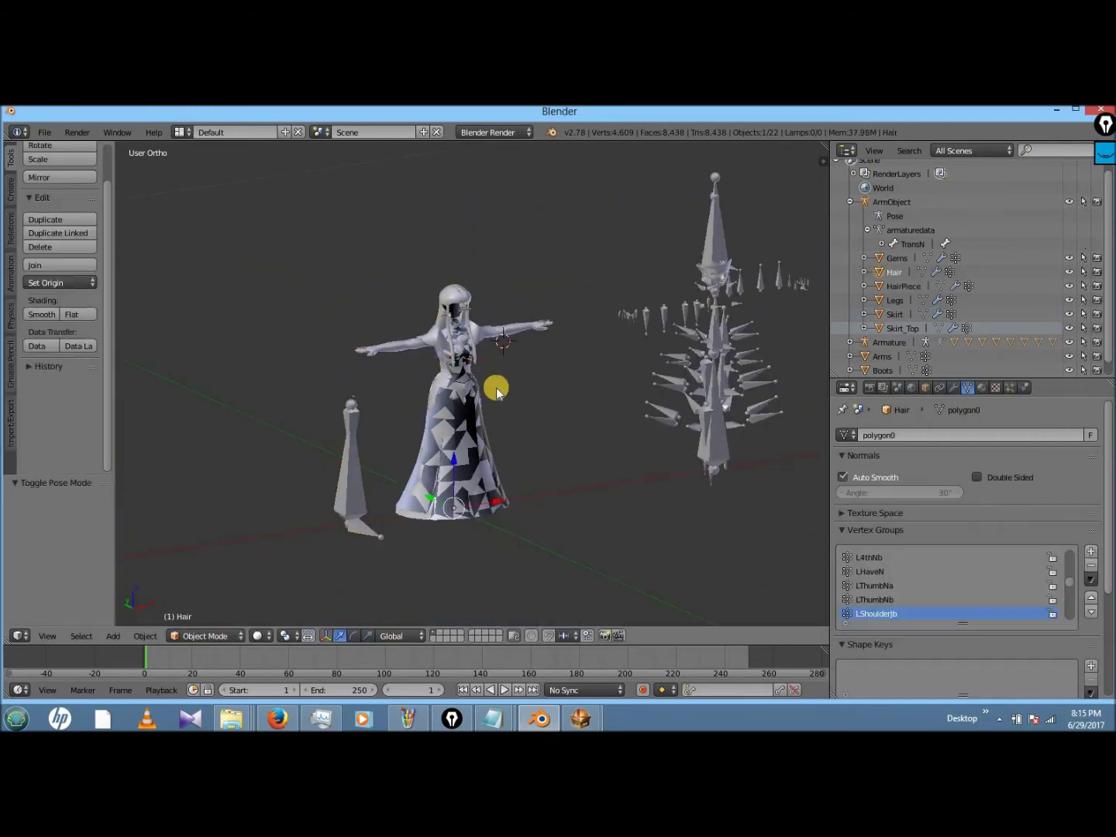
scroll(1105, 327, "down", 1)
key("z")
right_click(431, 357, "shift")
key("ctrl+p")
left_click(387, 390)
- Parent the Boots and Torso meshes to ArmObject with empty groups
right_click(413, 354)
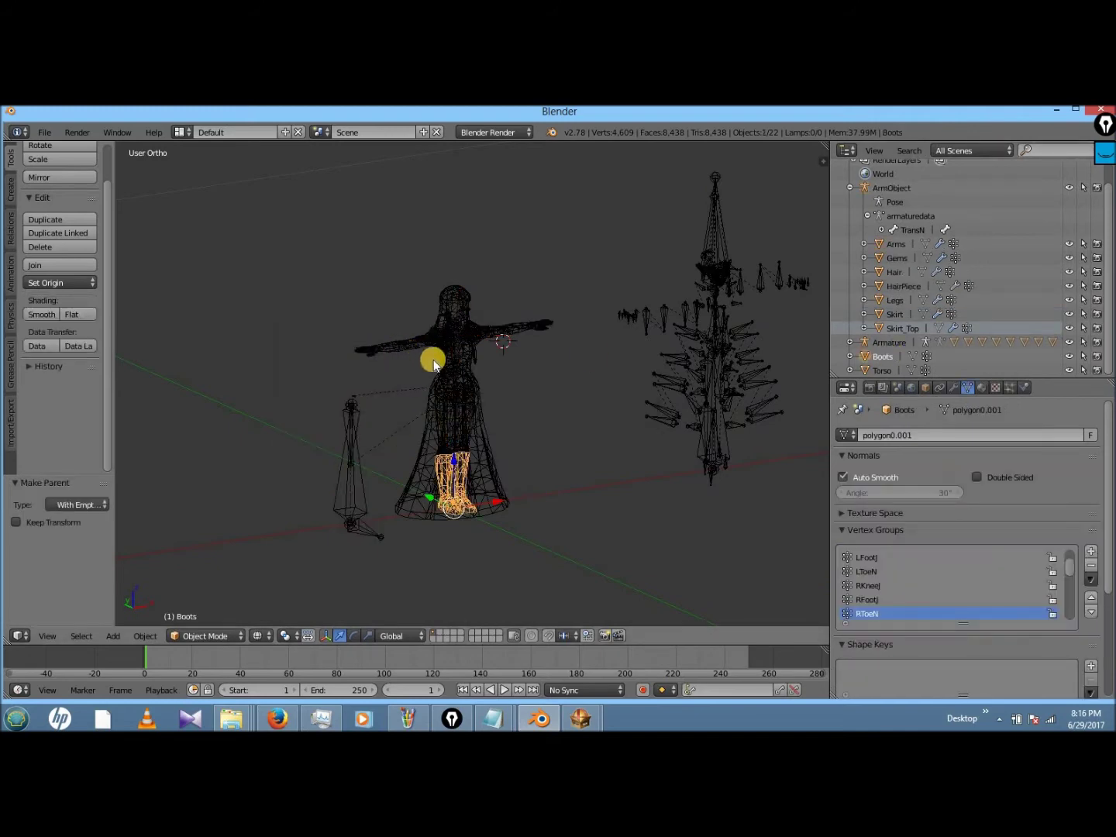
right_click(431, 362, "shift")
key("ctrl+p")
left_click(430, 359)
right_click(473, 373)
right_click(429, 356, "shift")
key("ctrl+p")
left_click(429, 360)
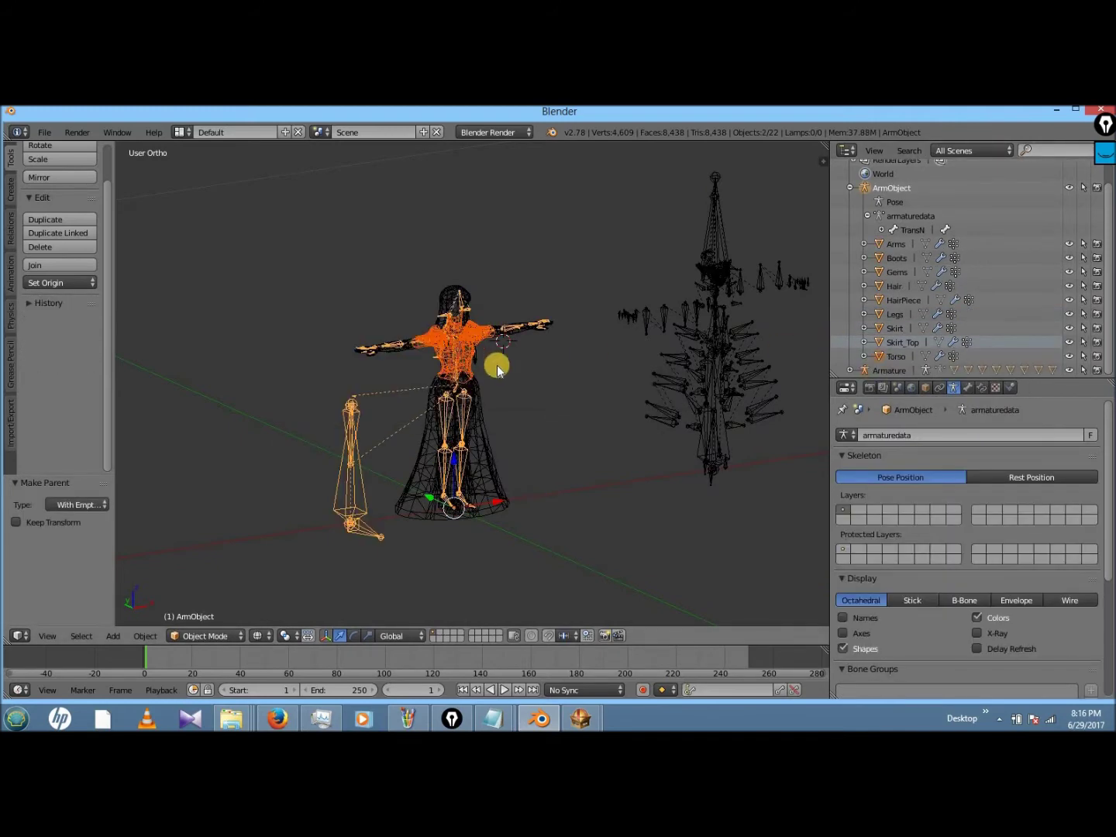
- Put ArmObject in Pose Mode and select the RLegJ bone
right_click(464, 403)
right_click(352, 496)
left_click(204, 636)
left_click(198, 587)
right_click(453, 361)
key("z")
scroll(456, 367, "up", 4)
key("z")
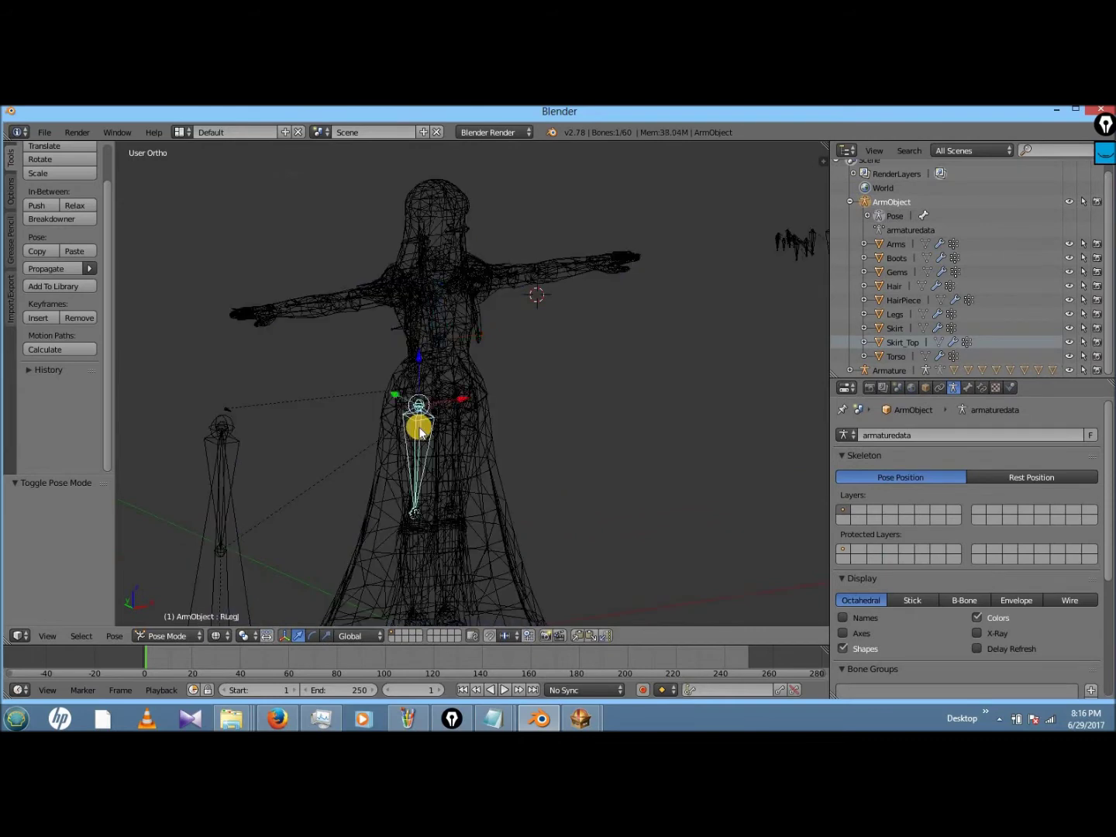
right_click(419, 428)
- Test-rotate the RLegJ bone around global X and undo the rotation
key("z")
scroll(434, 422, "down", 4, "shift")
key("r")
key("x")
left_click(355, 461)
mouse_move(518, 464)
middle_mouse_down()
mouse_move(379, 465)
mouse_move(403, 439)
middle_mouse_up()
key("ctrl+z")
- Repeat the RLegJ test rotations around global X, inspecting the skirt from several sides, and undo them
key("r")
key("x")
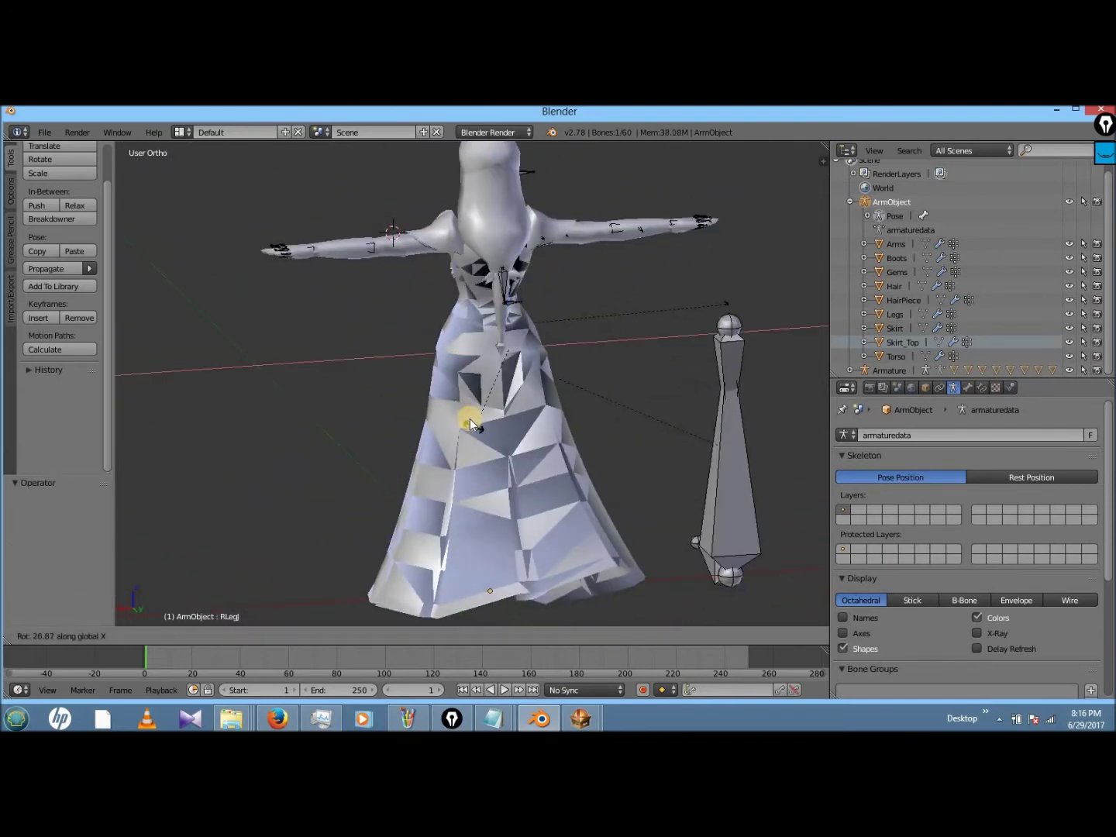
left_click(472, 461)
middle_click_drag(470, 462, 471, 461)
key("r")
key("x")
left_click(317, 459)
mouse_move(317, 460)
middle_mouse_down()
mouse_move(403, 447)
mouse_move(546, 494)
mouse_move(623, 481)
middle_mouse_up()
key("ctrl+z")
key("ctrl+z")
- Select the RKneeJ bone and test-rotate it around global X
key("z")
right_click(471, 472)
key("z")
key("r")
key("x")
left_click(513, 504)
key("z")
key("z")
- Test-rotate the RKneeJ bone by about 50° around global Y, inspect the skirt and boots, and undo the rotation
key("r")
key("y")
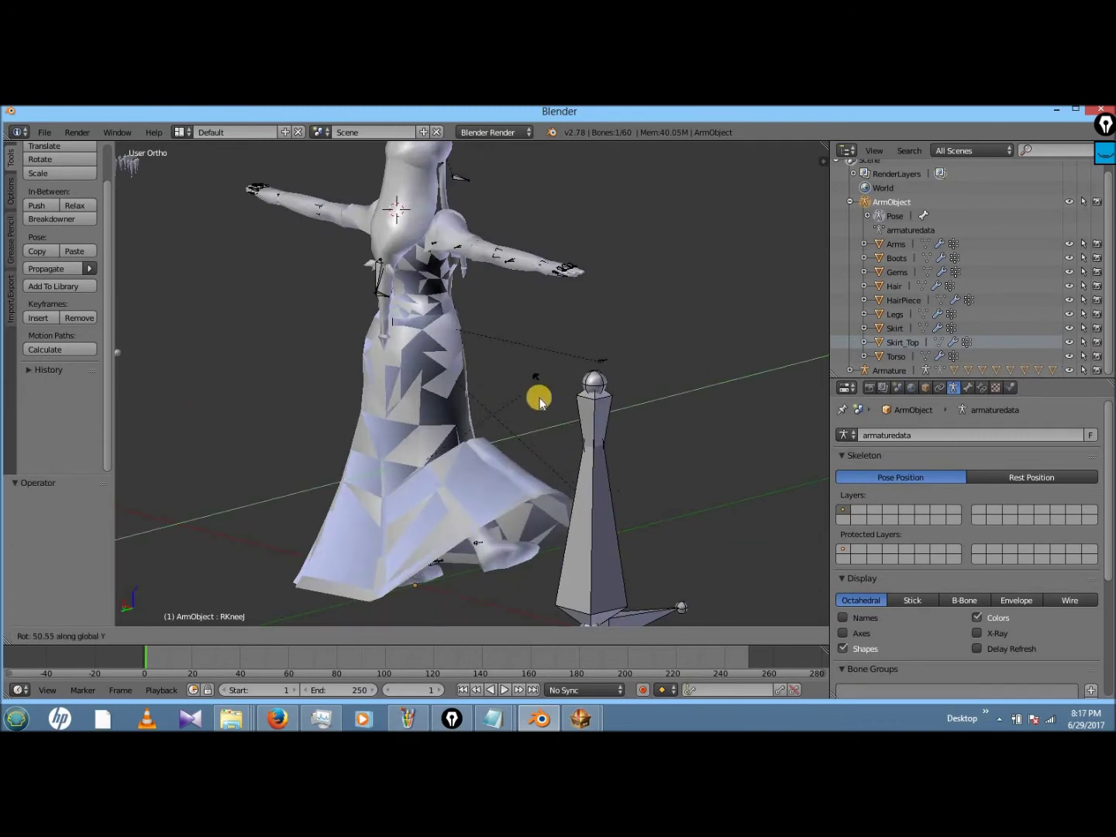
left_click(538, 415)
key("KP_8")
key("KP_8")
key("KP_2")
key("KP_2")
key("KP_2")
key("KP_2")
key("KP_2")
key("KP_2")
key("KP_8")
key("KP_8")
key("KP_8")
key("KP_8")
key("ctrl+z")
- Select the RFootJ bone and test-rotate it by about 33° around global X, viewing from below
key("z")
right_click(424, 576)
key("r")
key("x")
right_click(506, 517)
key("z")
key("KP_2")
key("KP_2")
key("KP_2")
key("r")
key("x")
left_click(473, 549)
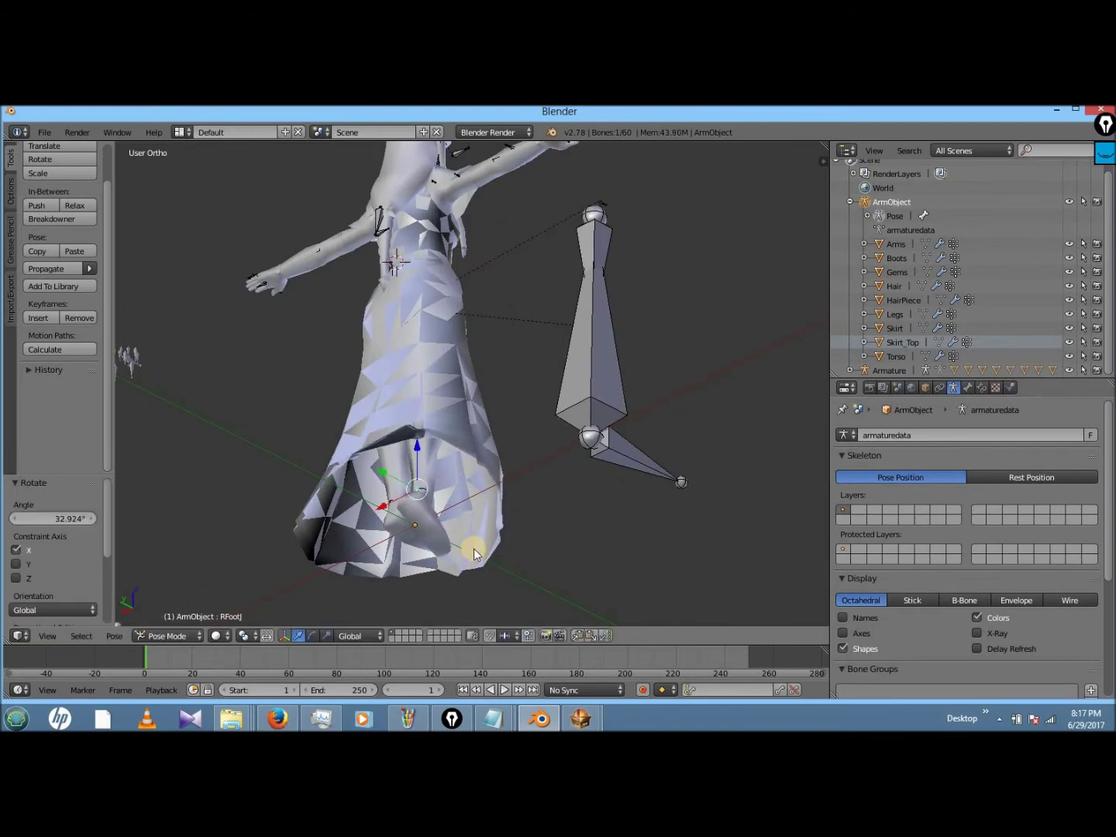
- Check the RFootJ rotation around global X from the front and undo it
key("KP_1")
middle_click_drag(473, 547, 502, 474)
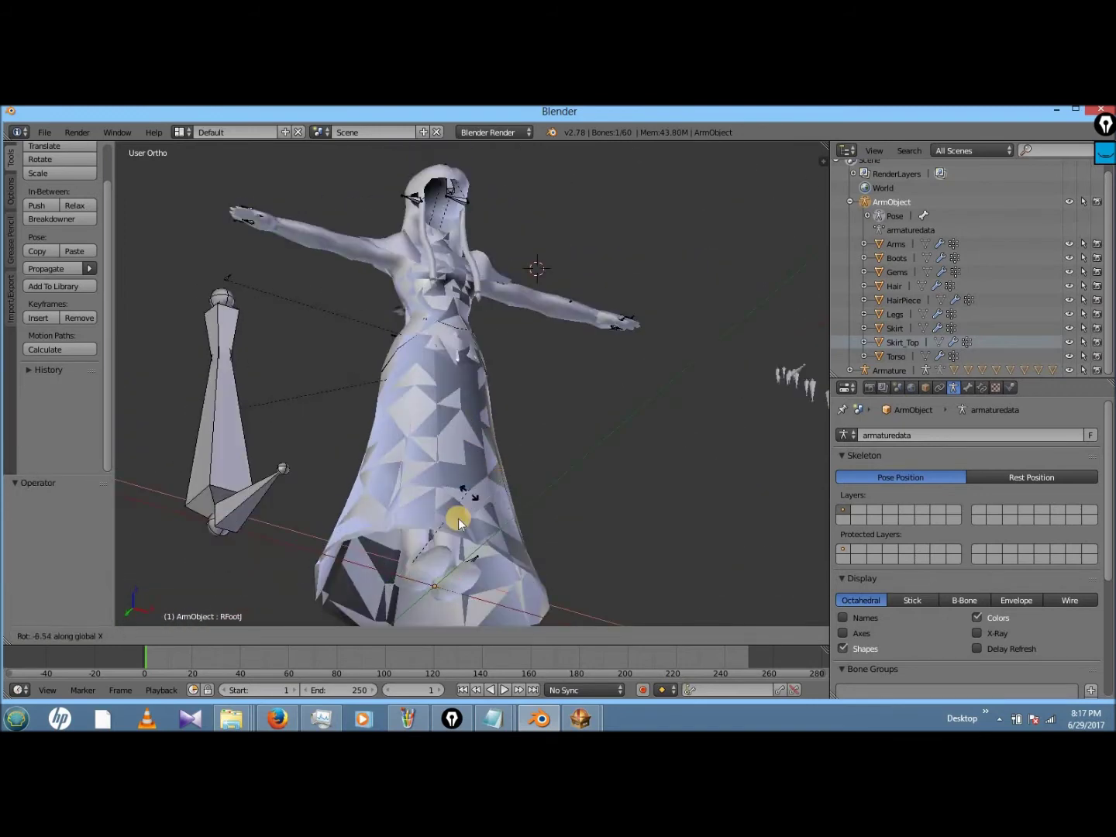
left_click(420, 384)
key("KP_8")
key("KP_8")
key("ctrl+z")
- Select the WaistN bone and test-rotate it by about -19.4° around global X
key("z")
key("KP_8")
right_click(449, 291)
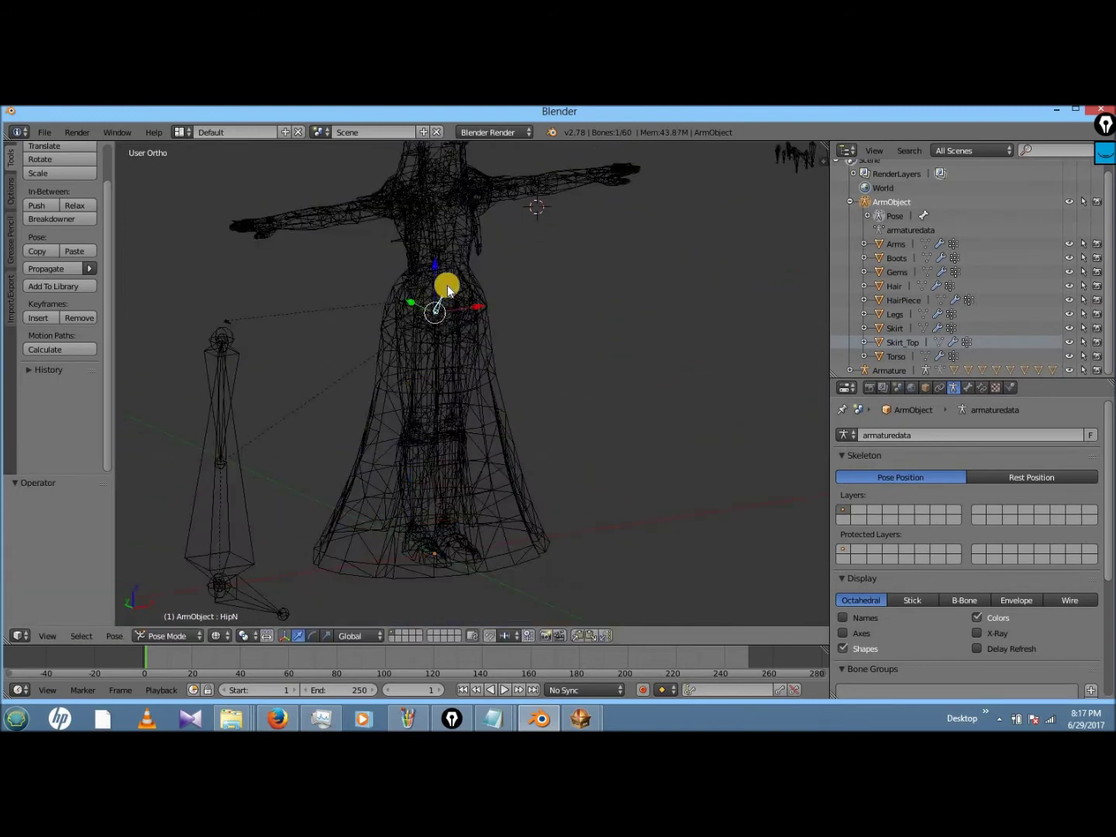
right_click(448, 288)
key("z")
key("r")
key("x")
left_click(673, 373)
key("KP_4")
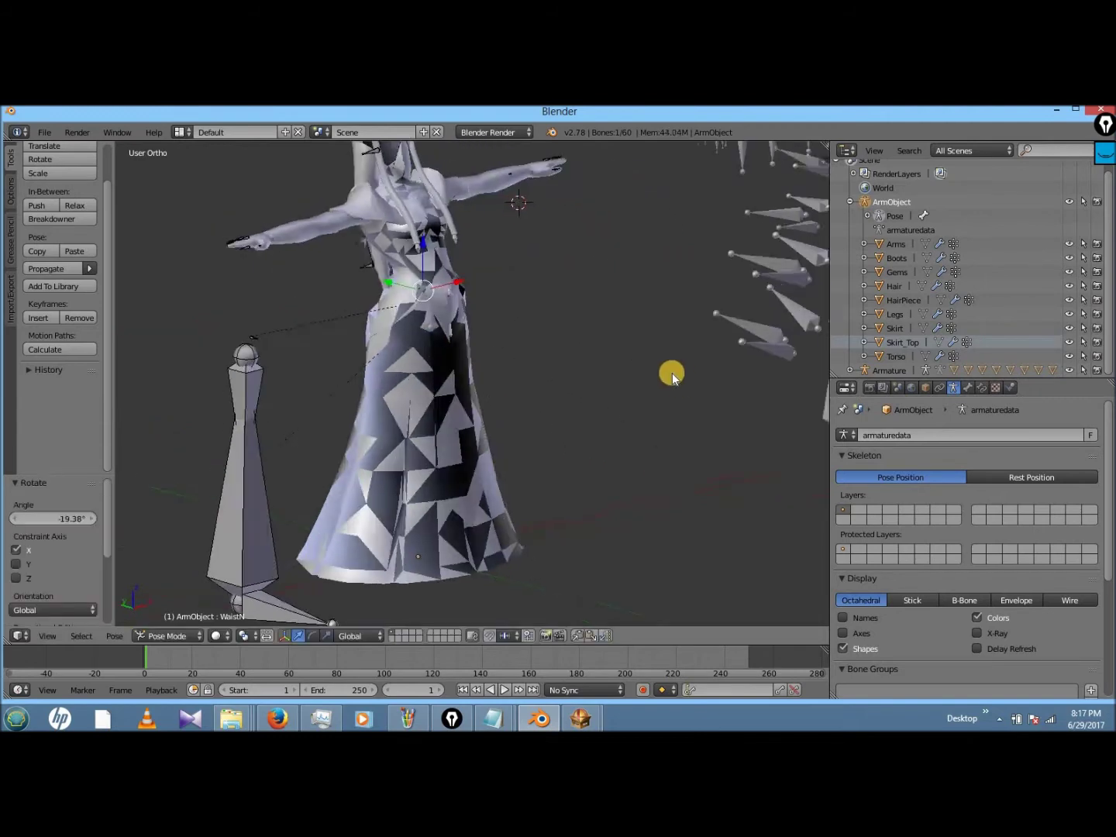
middle_click_drag(672, 374, 588, 361)
- Test-rotate the WaistN bone around global X, Z and Y to check the whole dress
key("r")
key("x")
key("z")
left_click(443, 354)
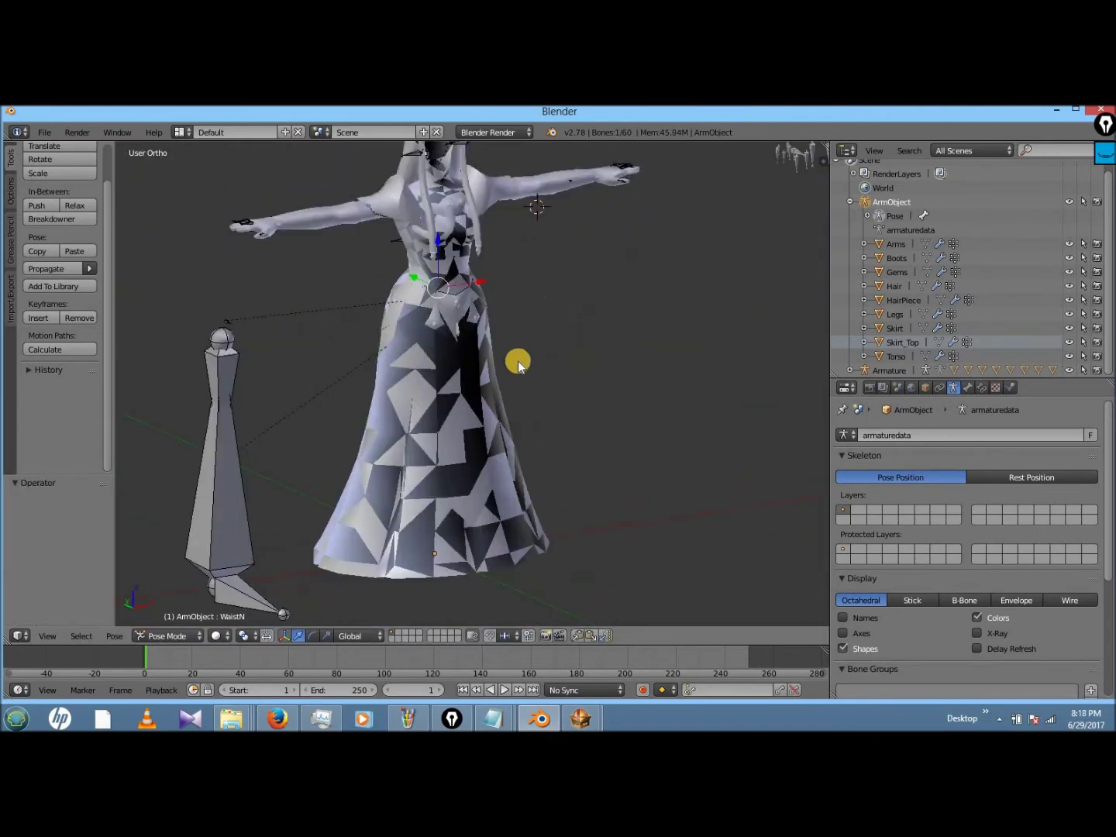
key("r")
key("y")
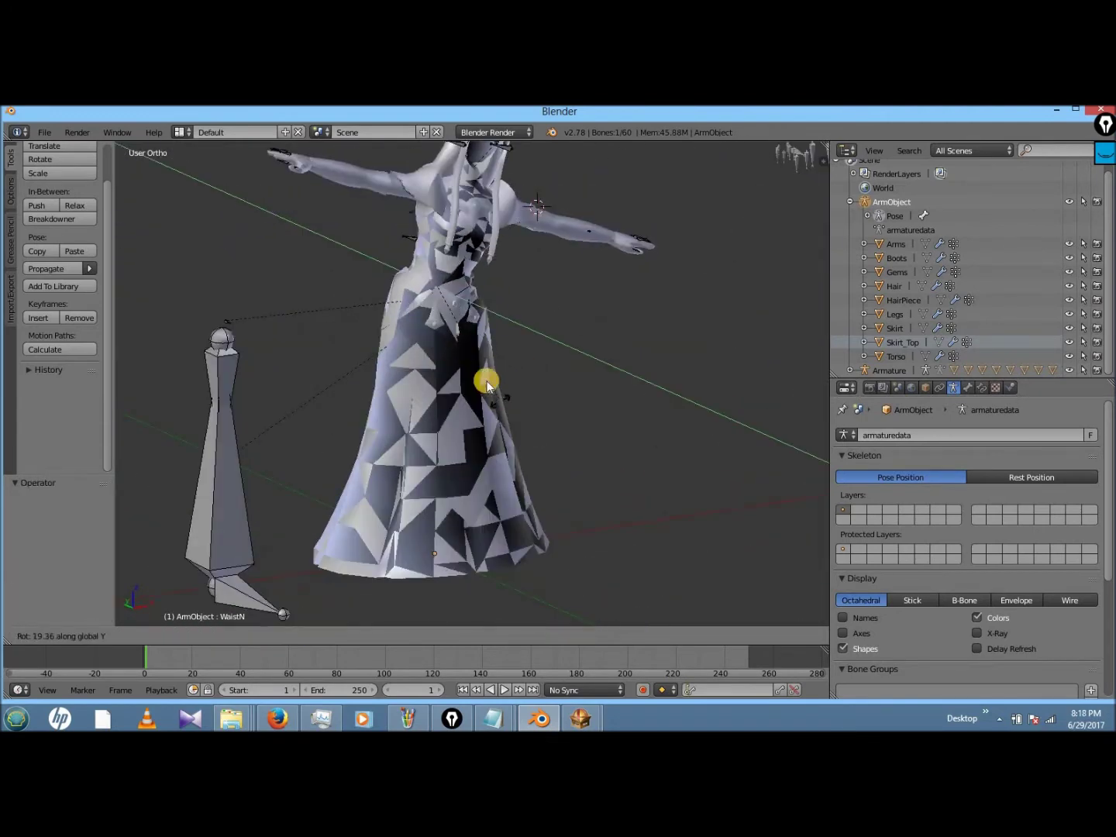
left_click(519, 343)
- Select the BustN bone and test-rotate it around global X, Z and Y, cancelling the rotation
key("z")
right_click(441, 243)
key("z")
key("r")
key("x")
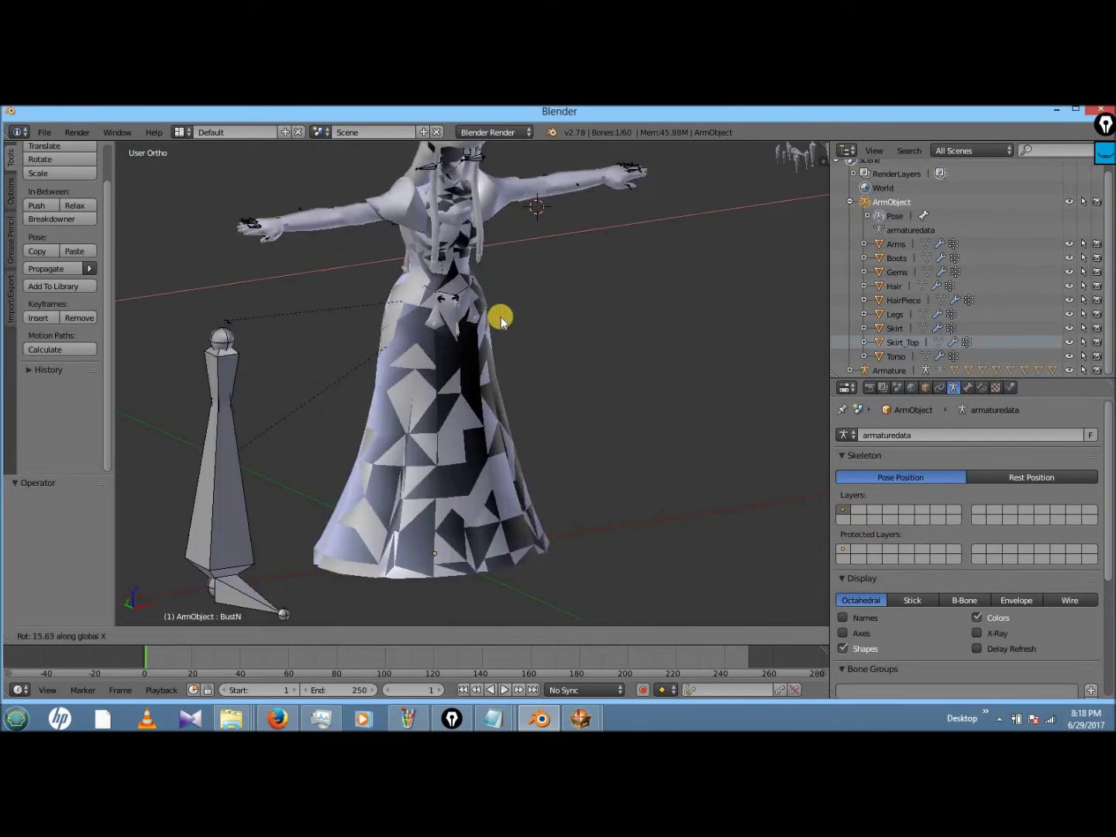
key("z")
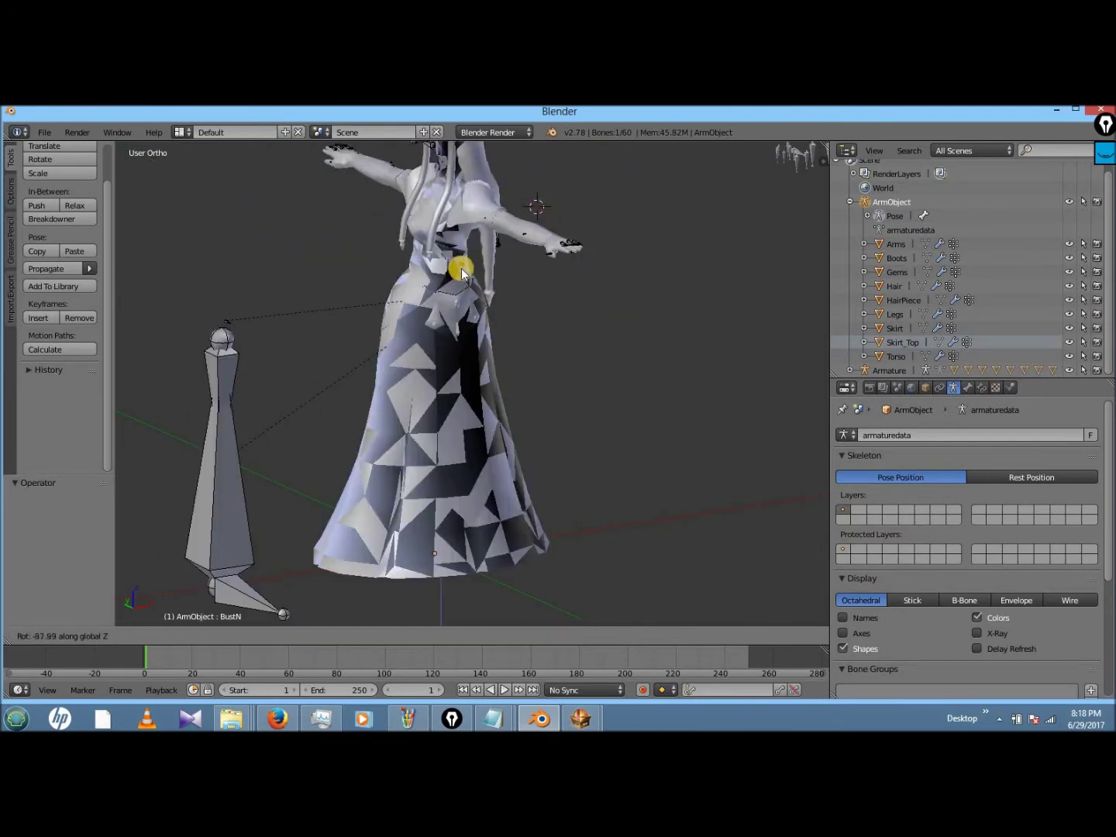
key("y")
right_click(464, 216)
- Select the HeadN bone, test-rotate it by about -25.5° around local Z, inspect the hair from behind and undo the rotation
key("z")
right_click(436, 200)
scroll(436, 182, "up", 6, "shift")
right_click(450, 242)
key("z")
key("r")
key("x")
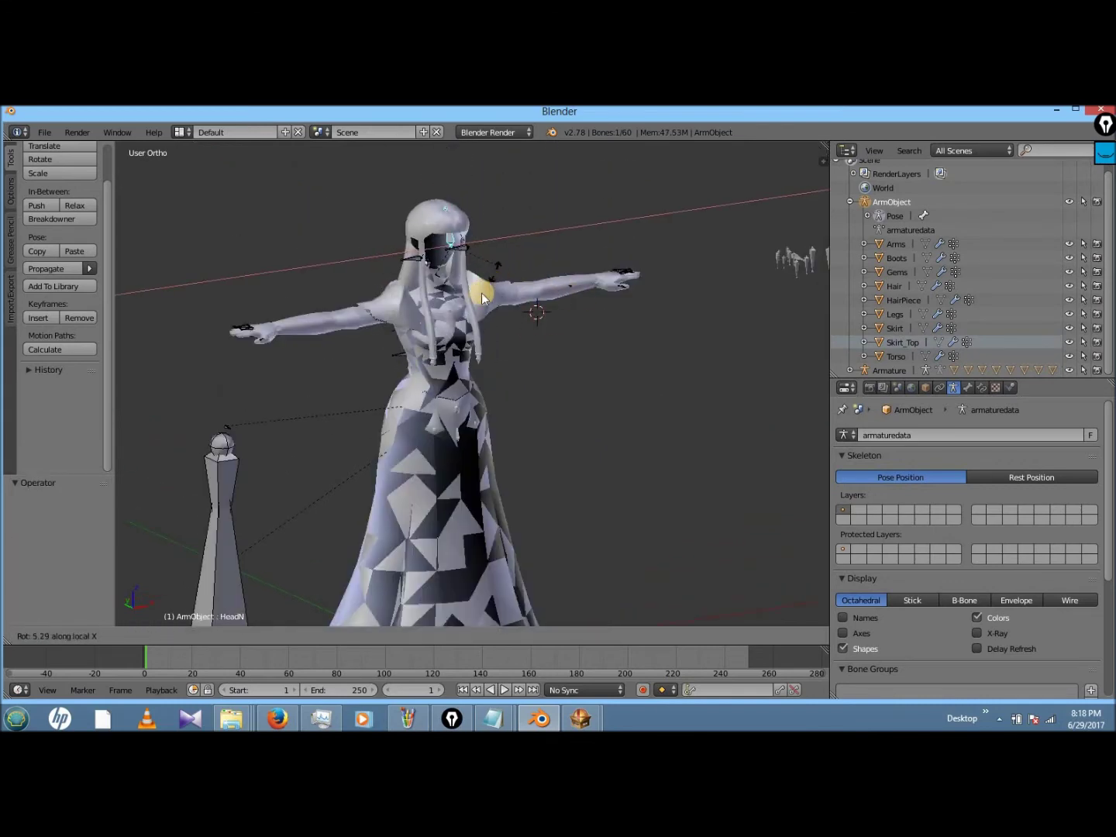
key("z")
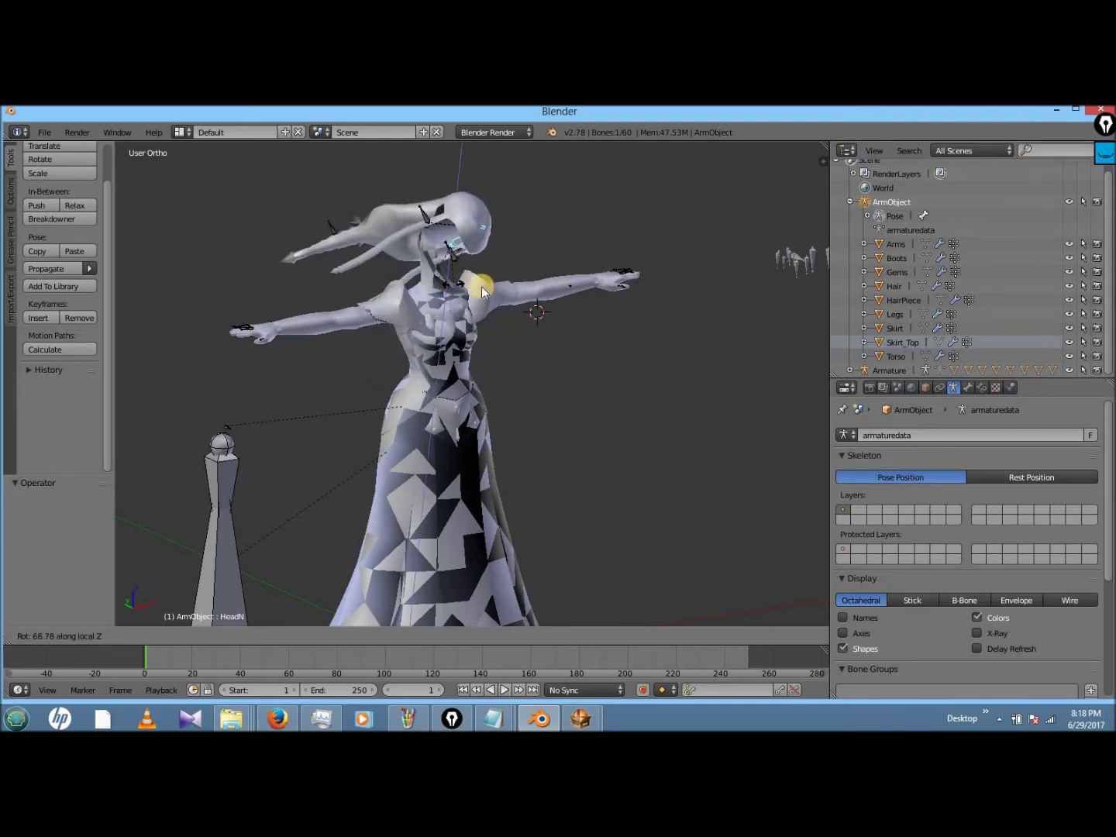
left_click(509, 234)
key("KP_4")
key("KP_4")
key("KP_4")
key("KP_4")
key("KP_4")
key("KP_4")
key("KP_4")
key("KP_4")
key("KP_4")
key("KP_4")
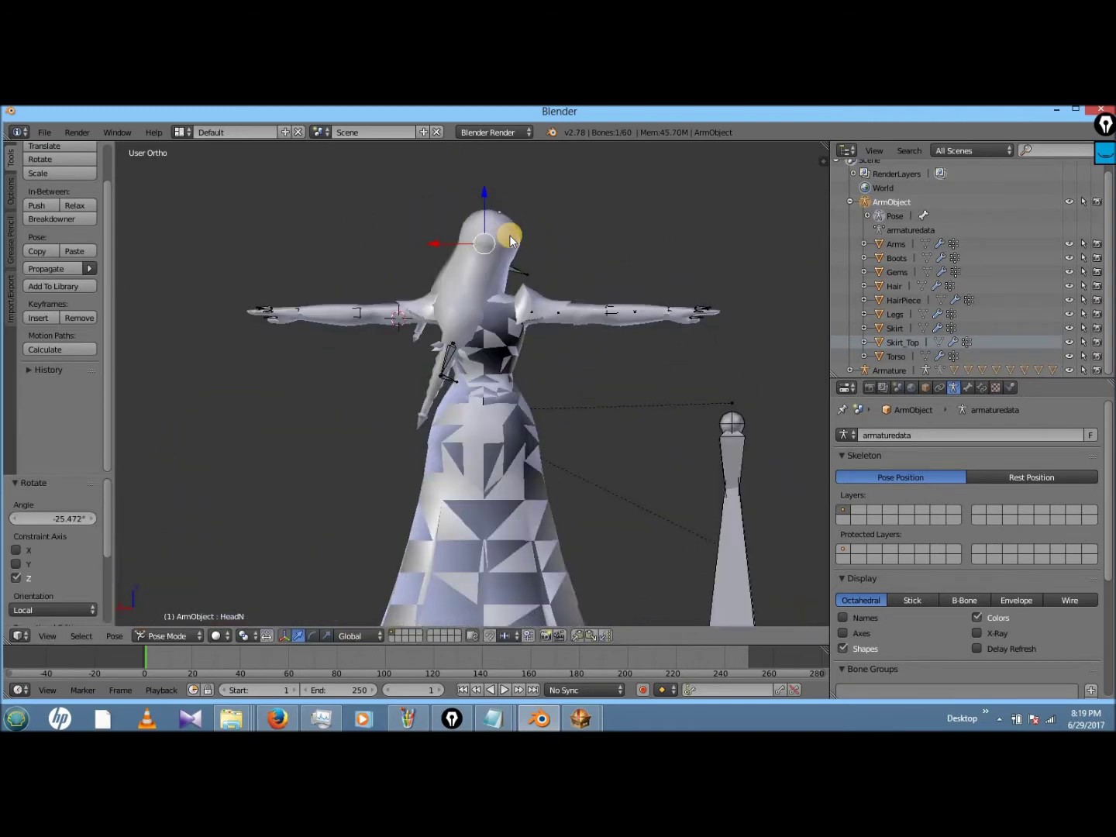
key("ctrl+z")
- Test-rotate the HeadN bone around X and Y from behind and around X from the front, cancelling each rotation
key("r")
key("x")
key("y")
right_click(505, 261)
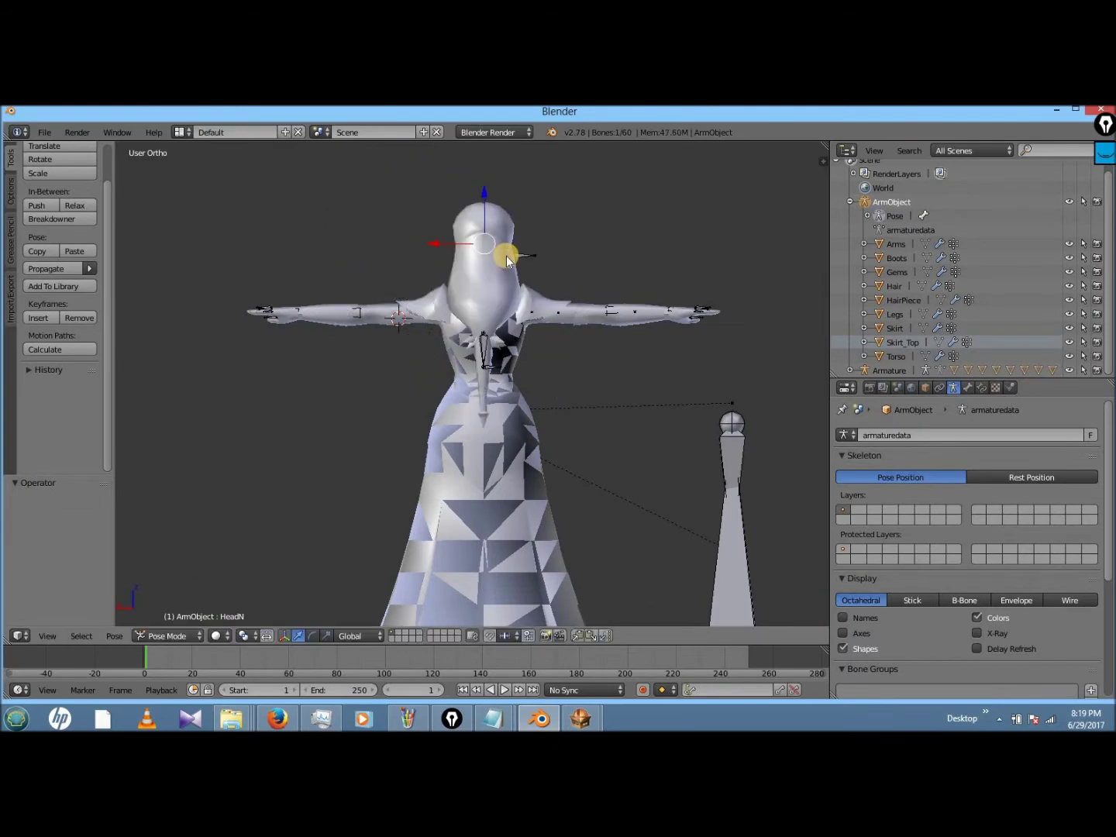
key("KP_6")
key("KP_6")
key("KP_6")
key("KP_6")
key("KP_6")
key("KP_6")
key("KP_6")
key("KP_6")
key("KP_6")
key("KP_6")
key("r")
key("x")
right_click(458, 338)
- Return ArmObject to Object Mode, select the Skirt mesh and show its modifiers
scroll(458, 337, "down", 5)
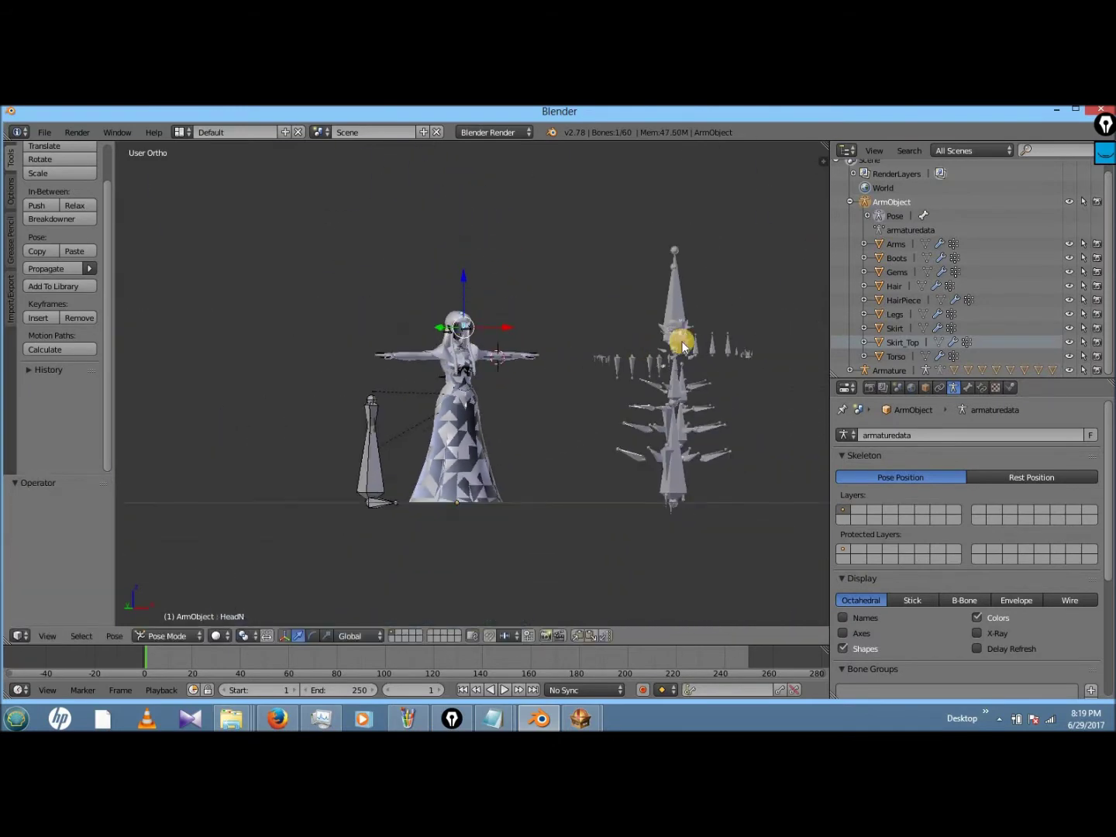
right_click(682, 347)
right_click(366, 486)
left_click(172, 623)
right_click(441, 442)
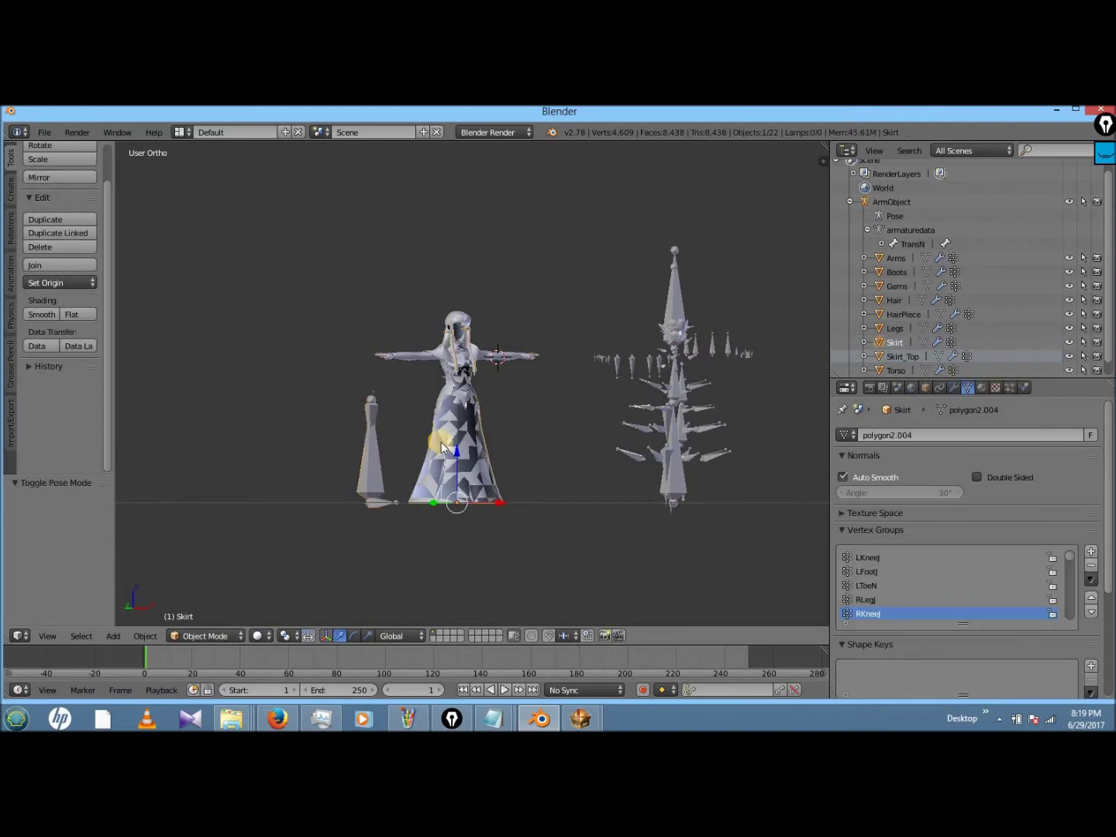
scroll(441, 445, "up", 4)
middle_click_drag(441, 449, 526, 419)
scroll(441, 444, "down", 1)
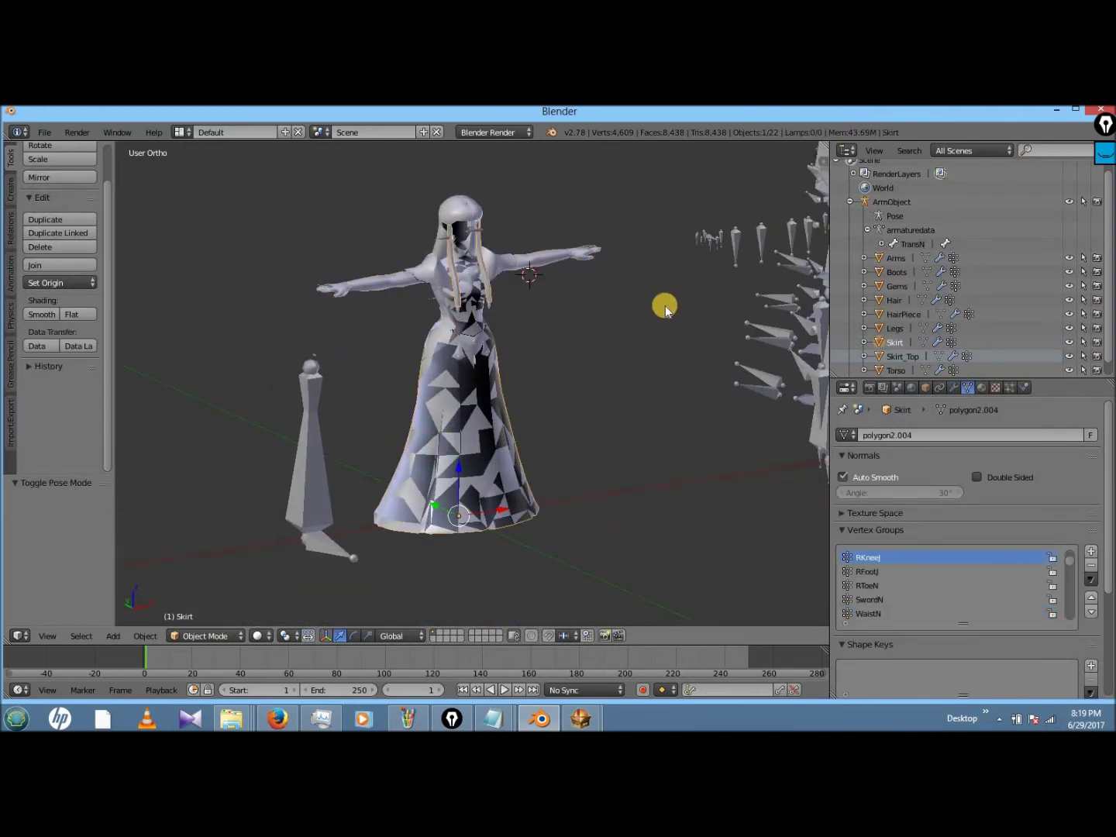
left_click(953, 388)
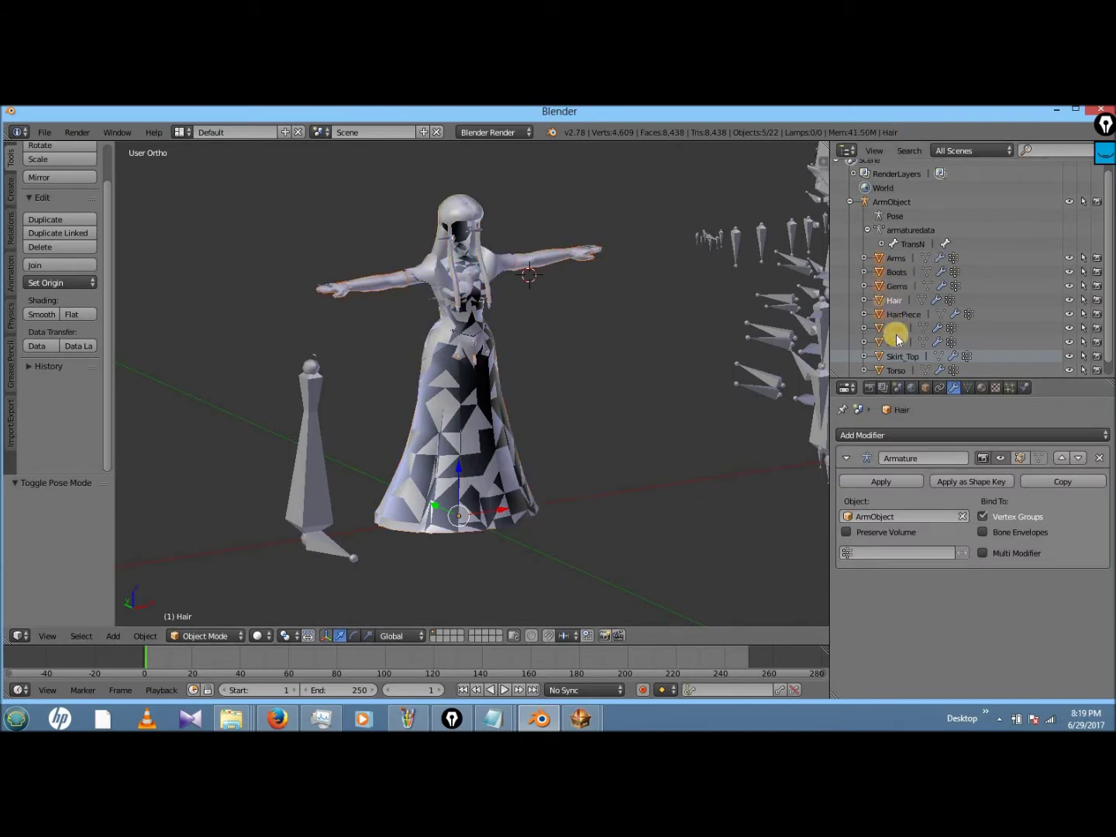
- Select all the character meshes together with ArmObject and clear their parent while keeping the transformation
scroll(874, 200, "down", 1)
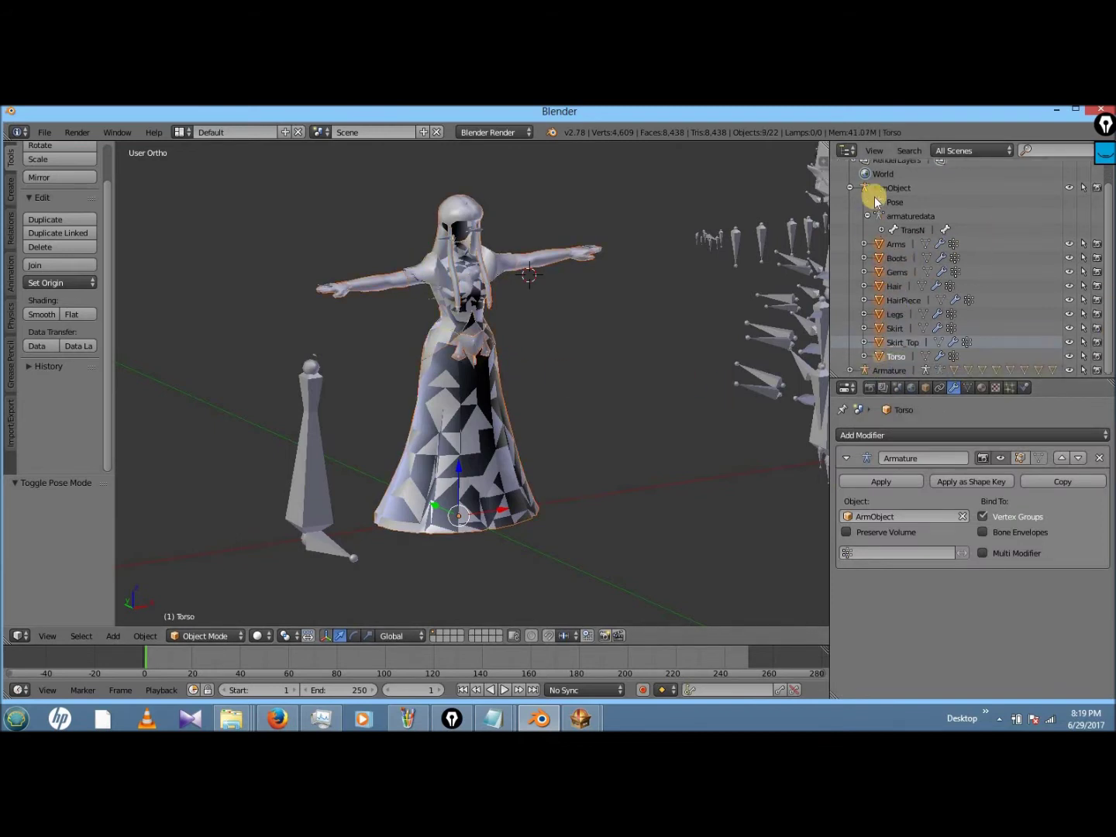
left_click(878, 189)
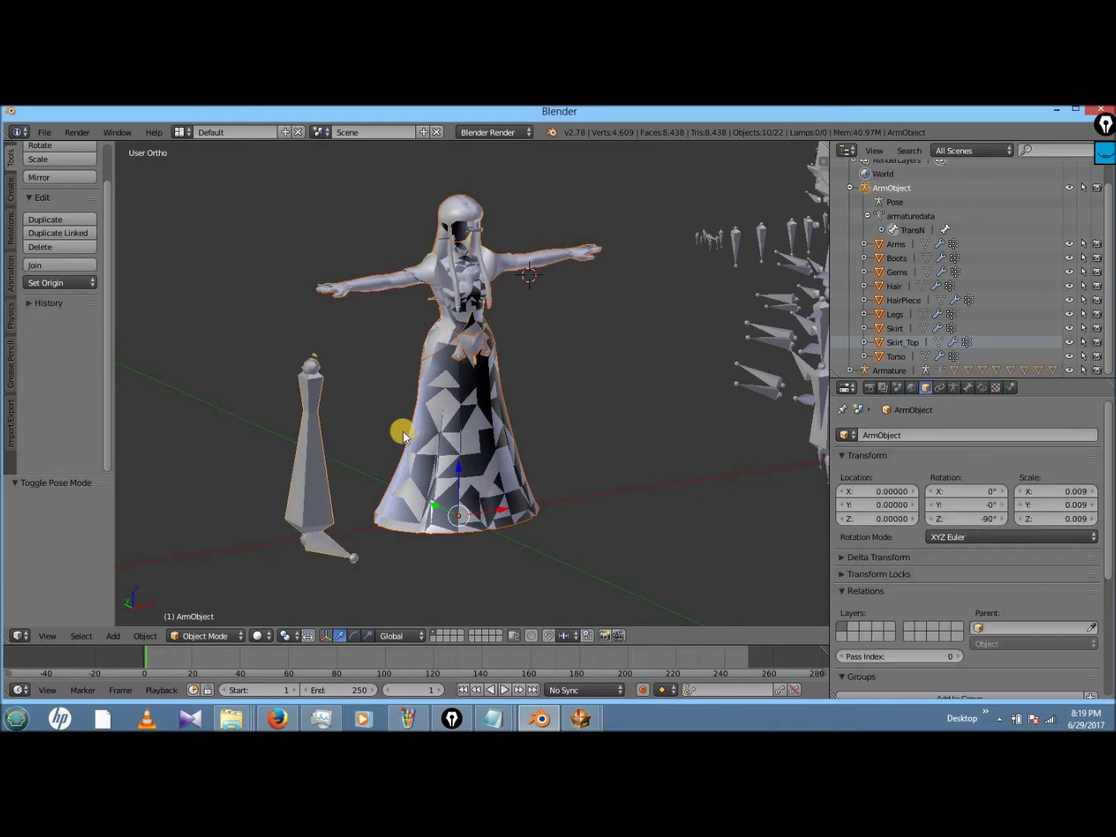
left_click(145, 637)
mouse_move(206, 354)
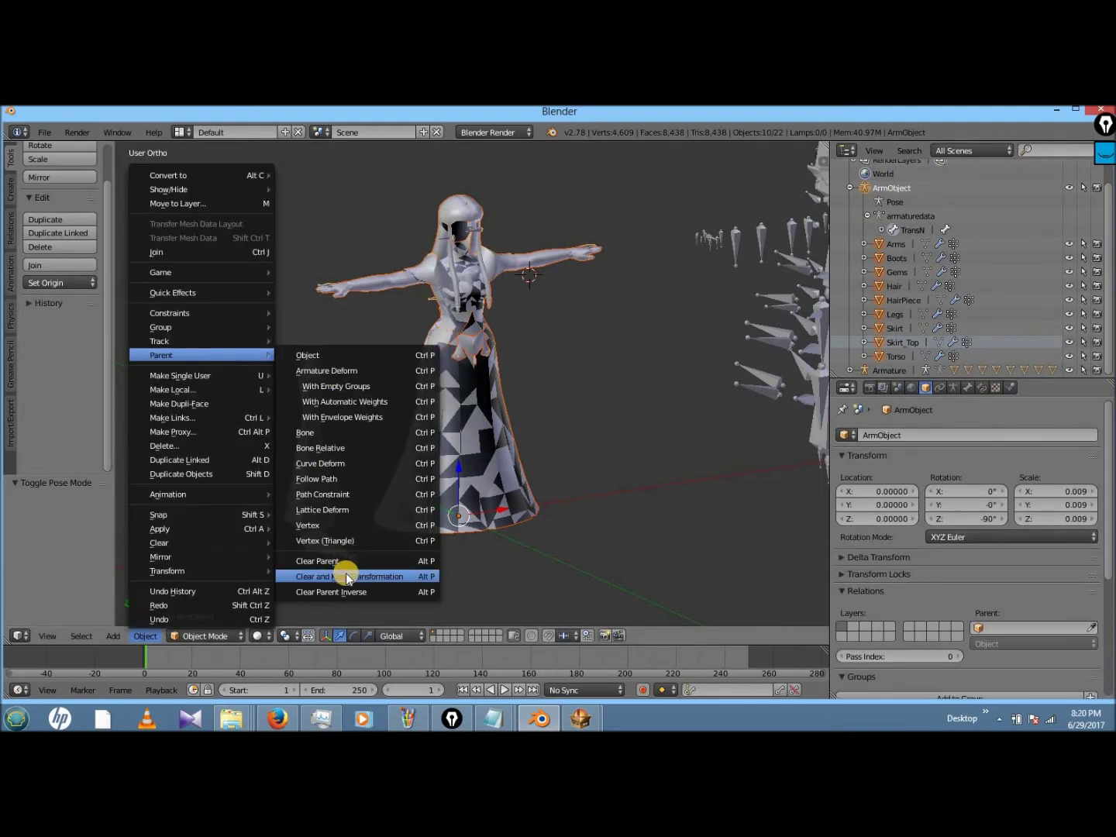
left_click(348, 577)
- Move ArmObject away from the unparented meshes and delete it
key("g")
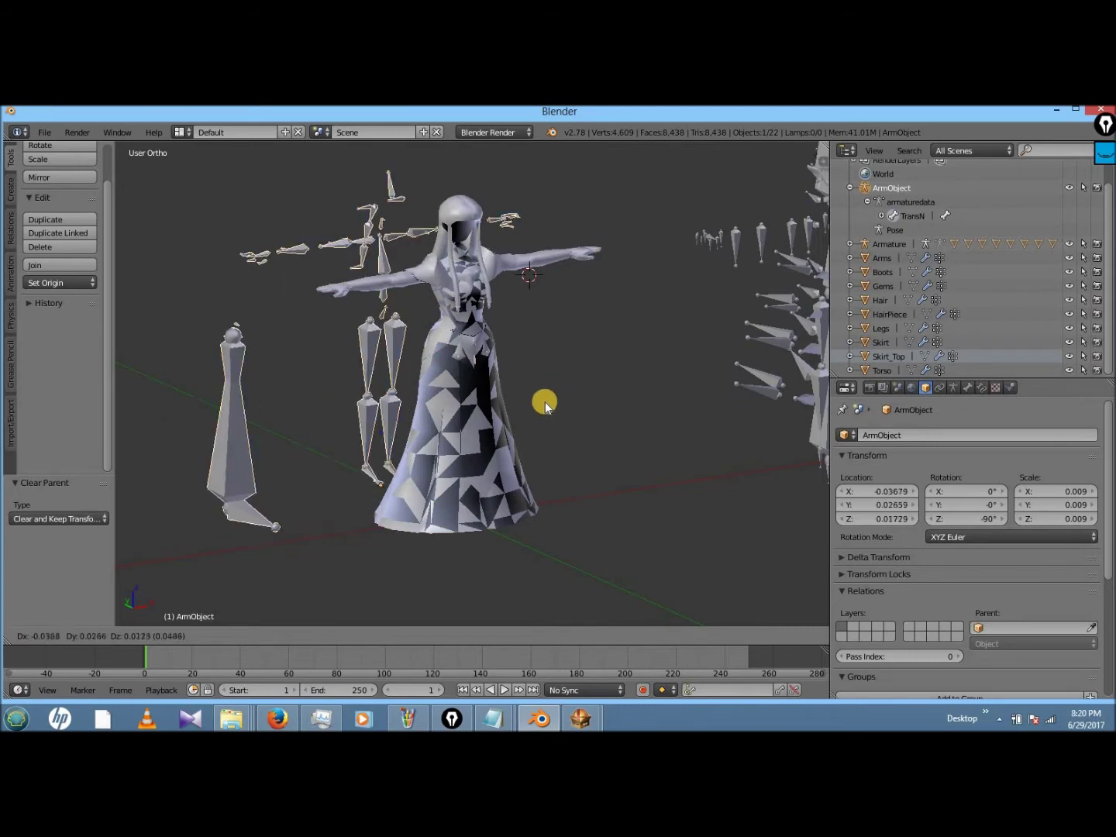
left_click(545, 401)
key("x")
left_click(544, 402)
- Remove the Armature modifier from the Skirt, Arms, Boots and Gems meshes
right_click(464, 358)
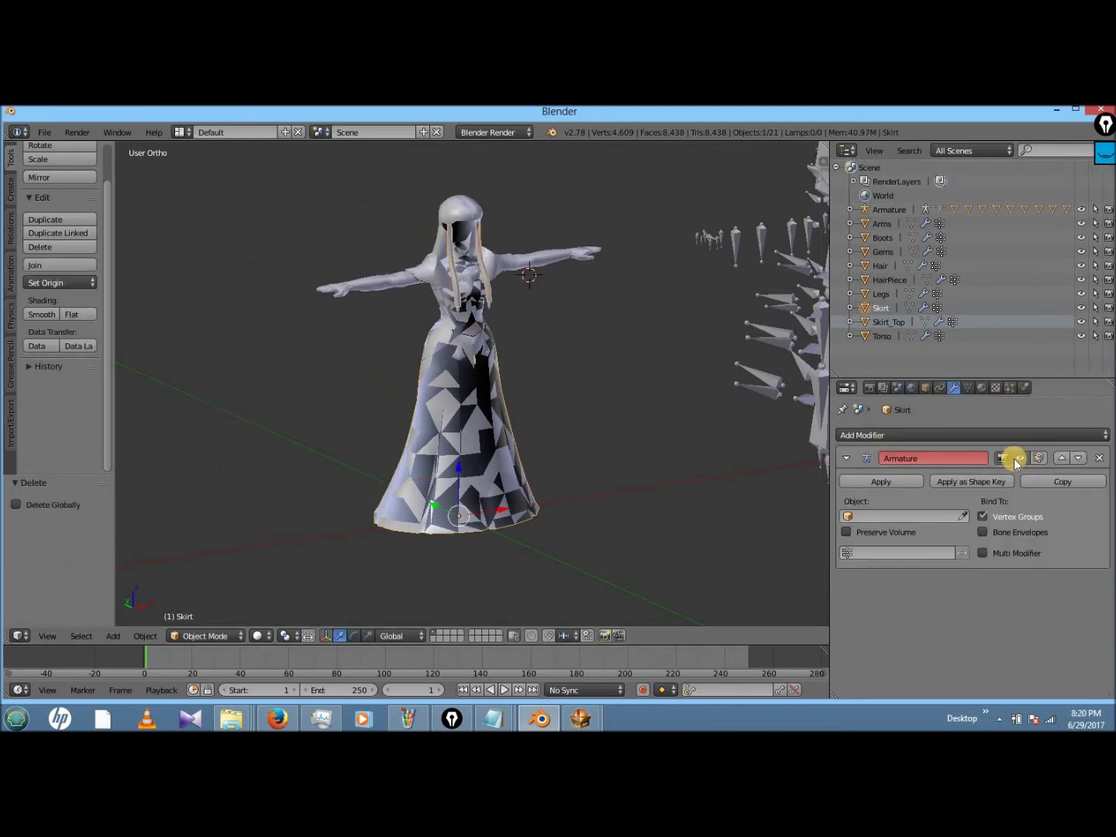
left_click(1100, 458)
left_click(881, 223)
left_click(1097, 458)
left_click(883, 237)
left_click(1098, 458)
left_click(883, 251)
left_click(1099, 458)
- Remove the Armature modifier from the Hair, HairPiece, Legs, Skirt_Top and Torso meshes
left_click(881, 265)
left_click(1099, 457)
left_click(888, 279)
left_click(1099, 458)
left_click(881, 294)
left_click(1099, 458)
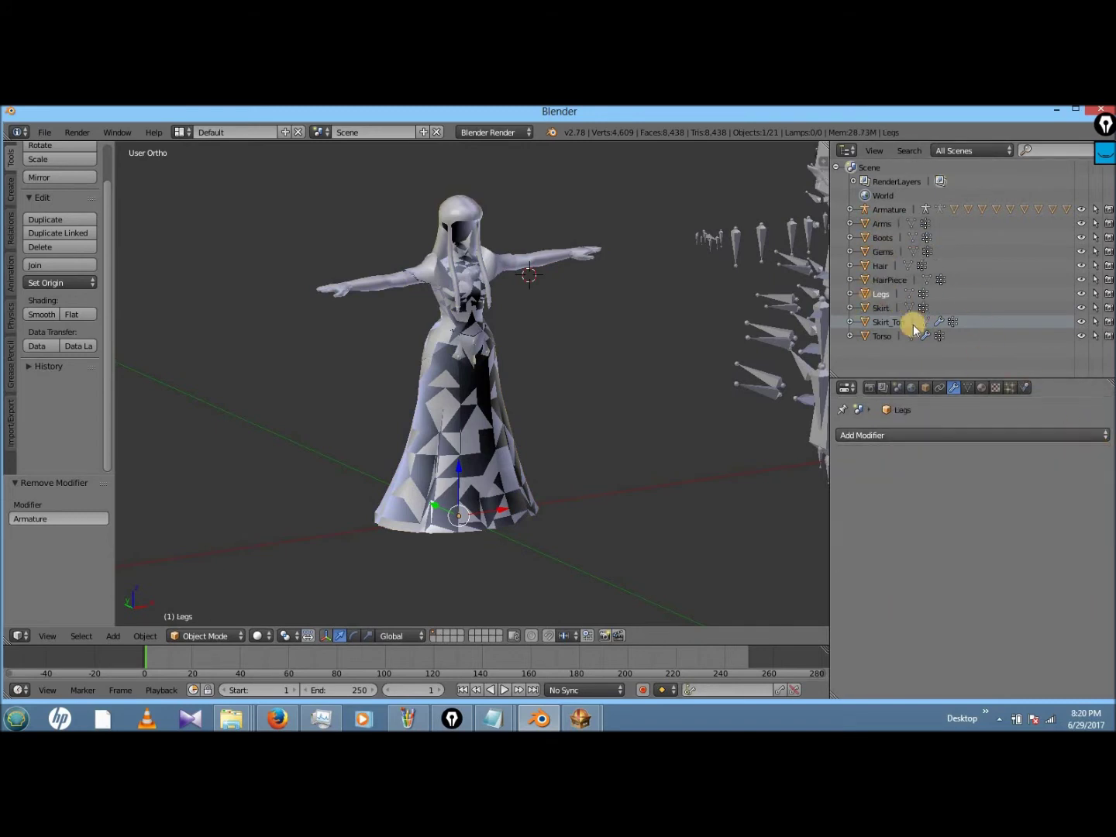
left_click(888, 322)
left_click(1098, 458)
left_click(882, 335)
left_click(1099, 458)
left_click(886, 324)
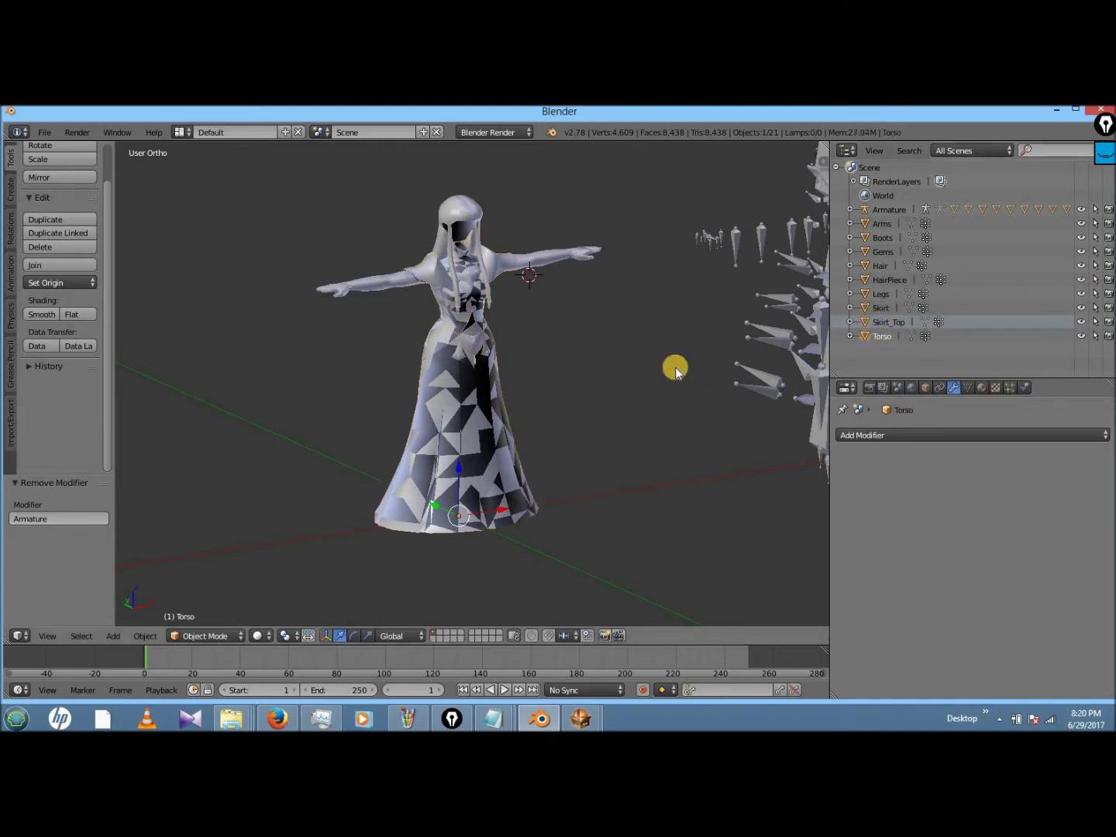
- Move the remaining Armature -0.25 along global X onto the character meshes
scroll(675, 366, "down", 1)
middle_click_drag(673, 368, 583, 420, "shift")
scroll(673, 368, "down", 1)
middle_click_drag(673, 368, 660, 349)
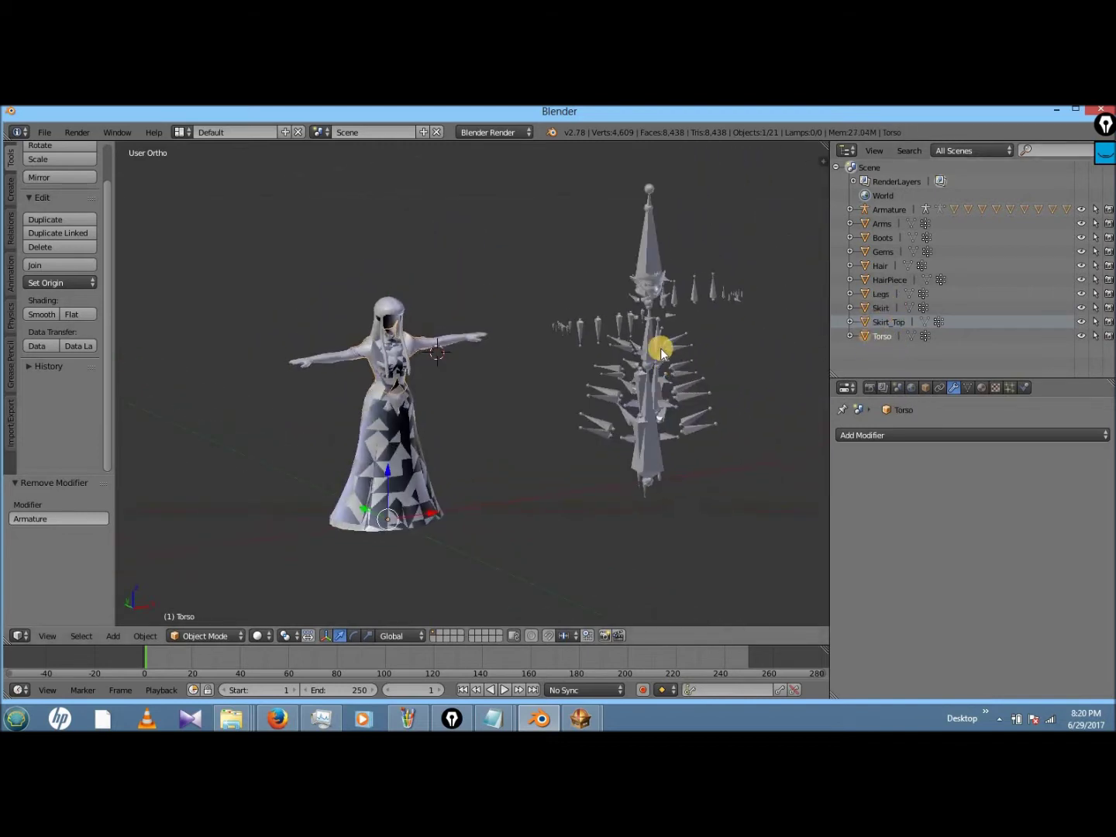
right_click(661, 351)
key("g")
key("x")
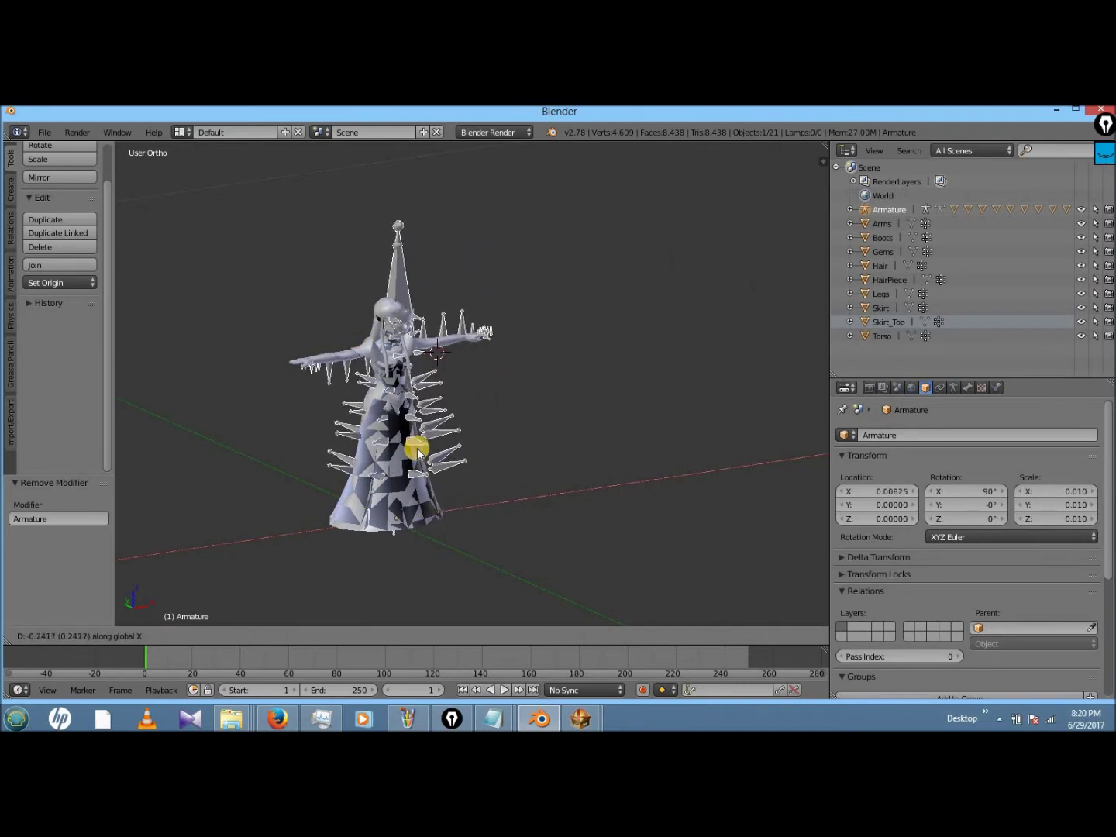
type("-0.25")
key("Return")
scroll(425, 465, "up", 4)
scroll(426, 461, "down", 4)
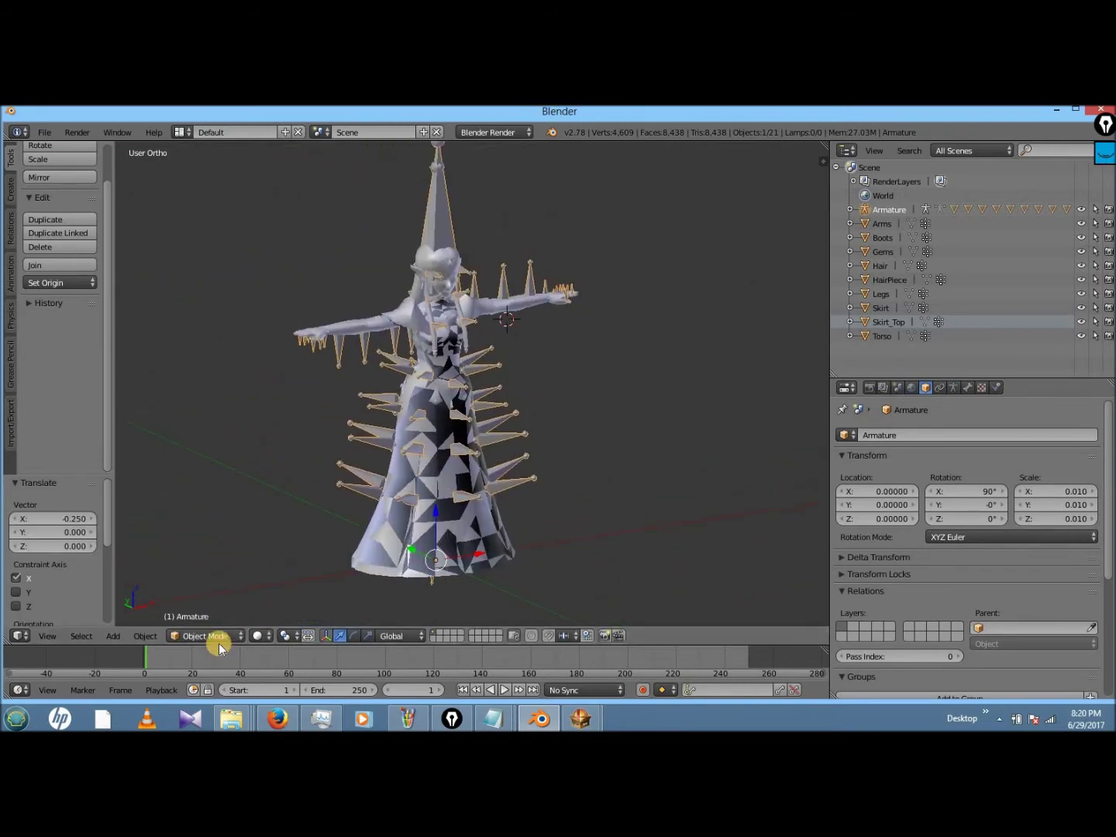
- Test-rotate the Armature's HeadN bone around global X in Pose Mode, undo it and return to Object Mode
left_click(206, 589)
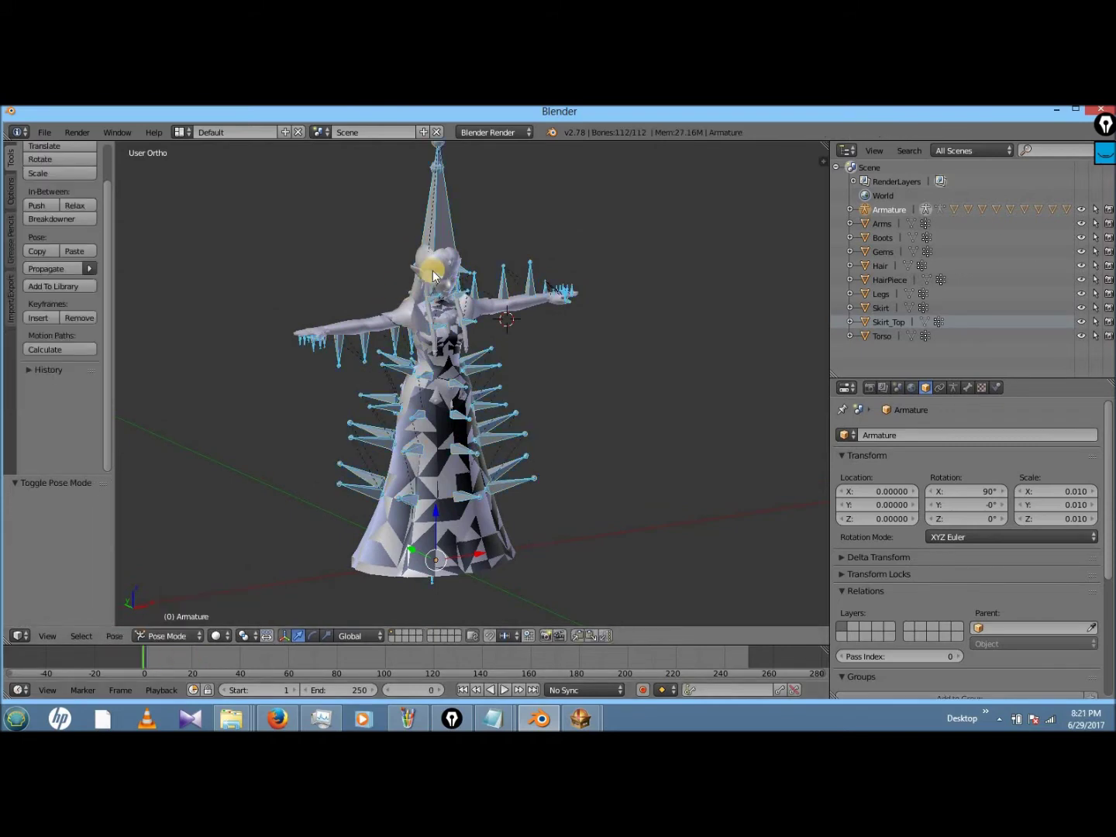
right_click(435, 273)
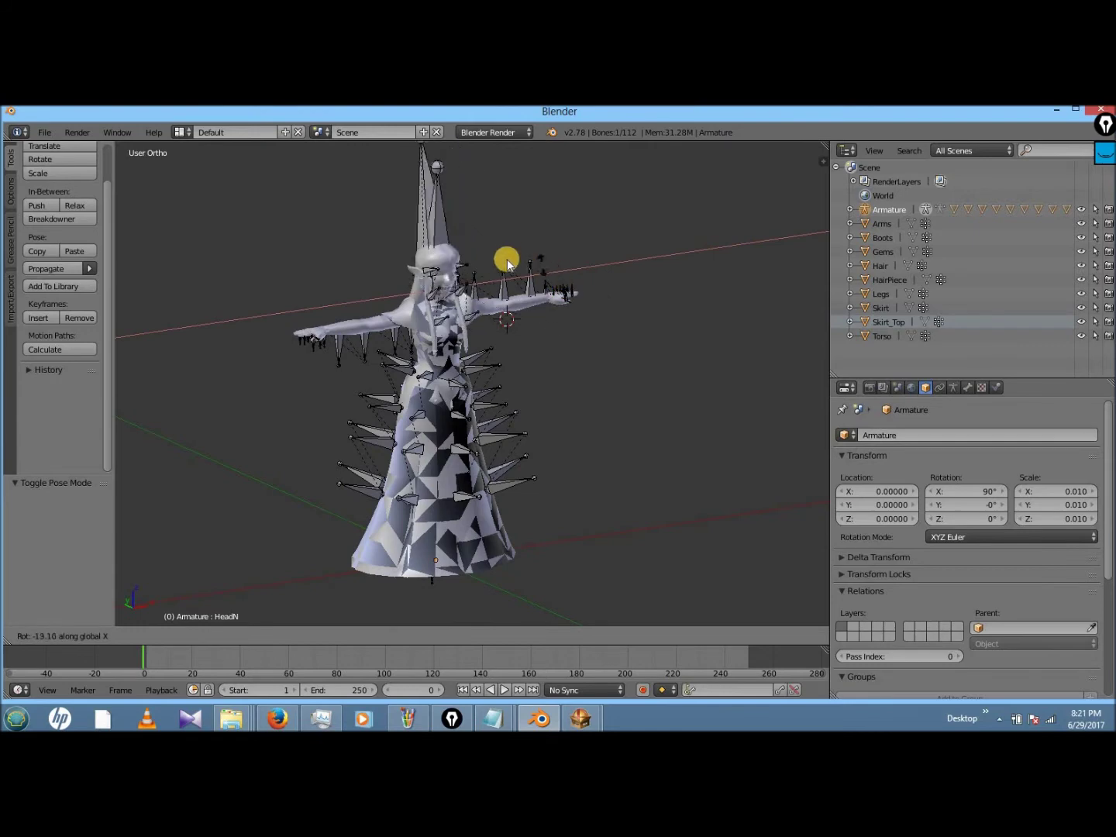
left_click(468, 260)
key("ctrl+z")
left_click(167, 620)
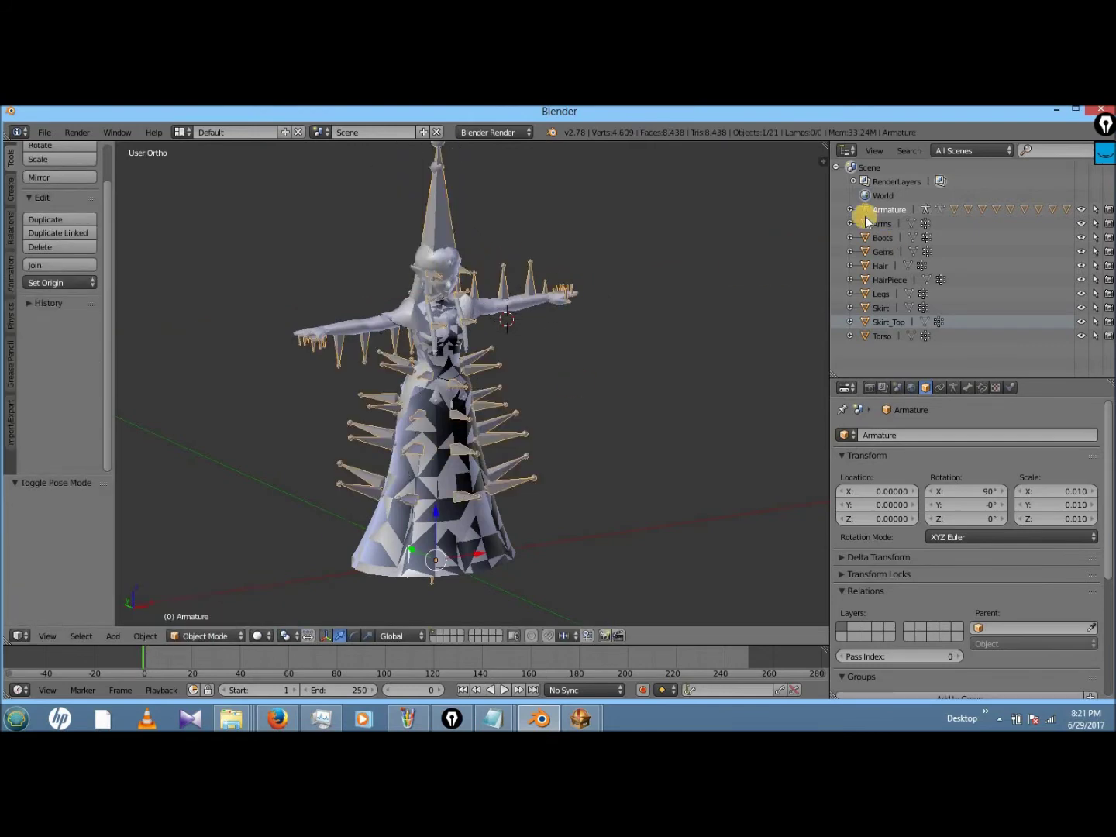
- Parent the Arms and Boots meshes to Armature, each using Armature Deform With Empty Groups
right_click(327, 317)
right_click(449, 214)
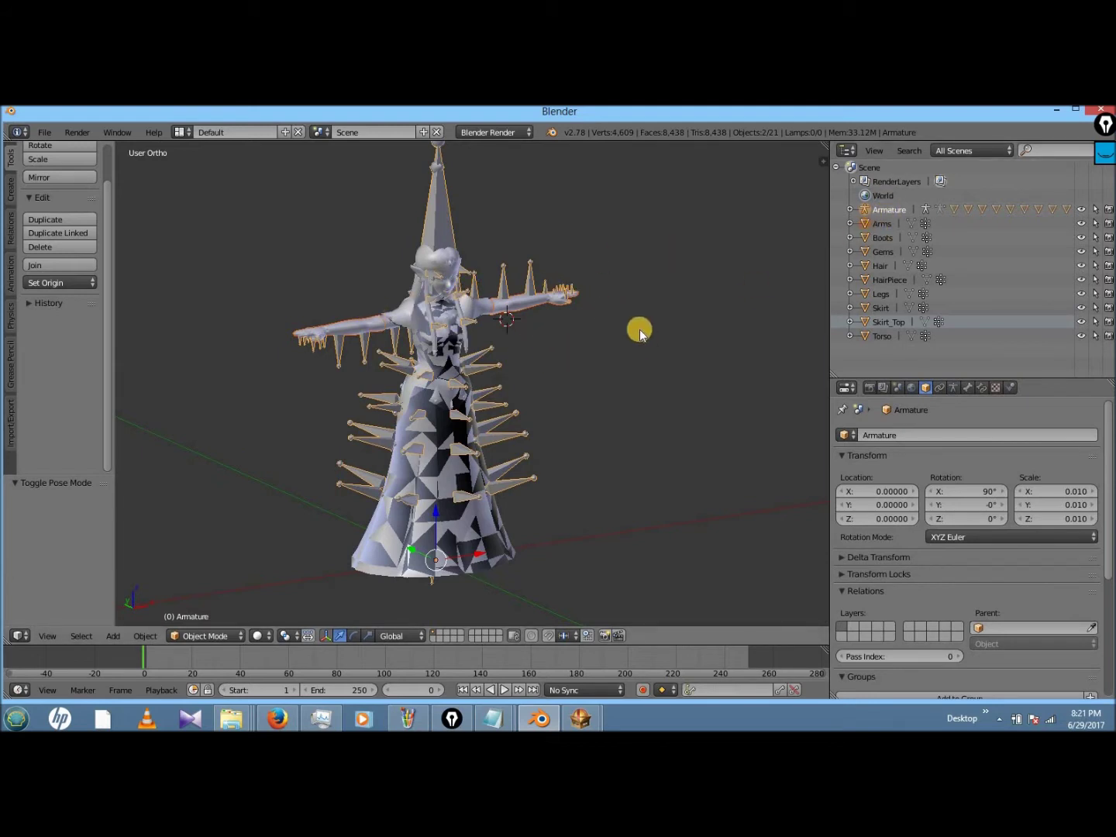
key("ctrl+p")
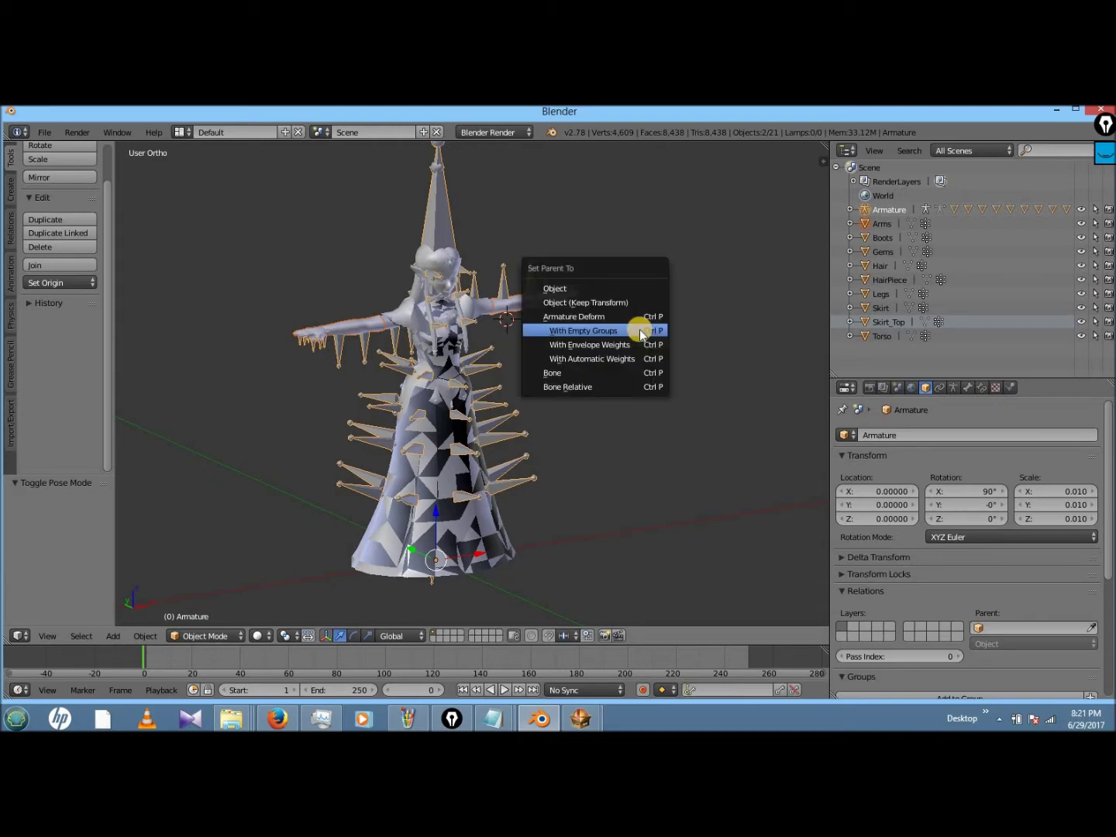
left_click(601, 331)
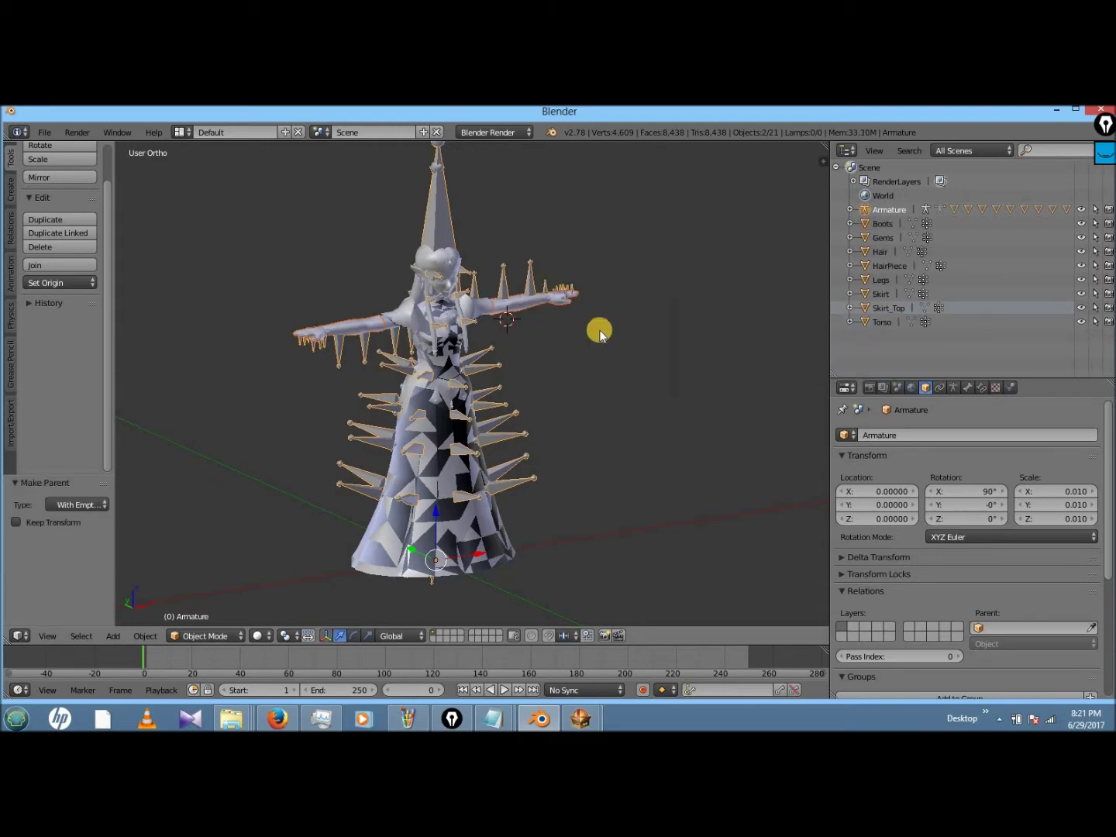
left_click(900, 224)
right_click(438, 210, "shift")
key("ctrl+p")
left_click(437, 211)
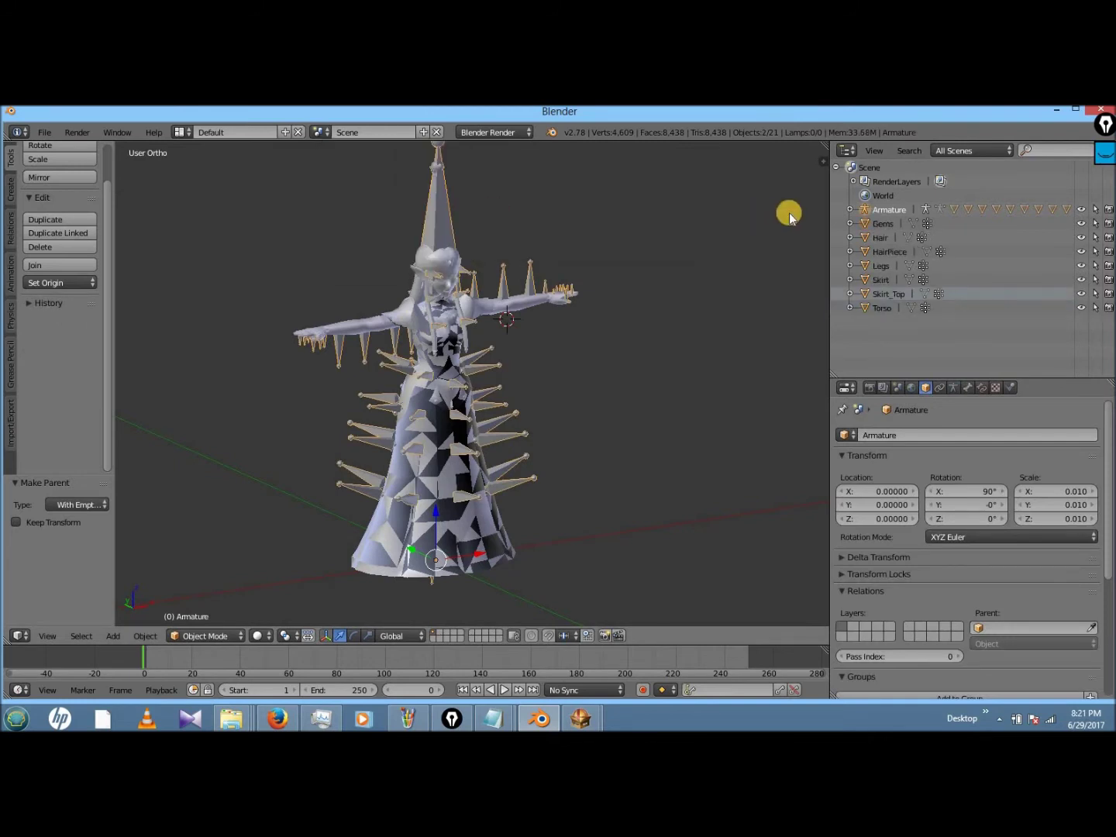
- Parent the Gems and Hair meshes to Armature, each using Armature Deform With Empty Groups
left_click(882, 223)
right_click(448, 220, "shift")
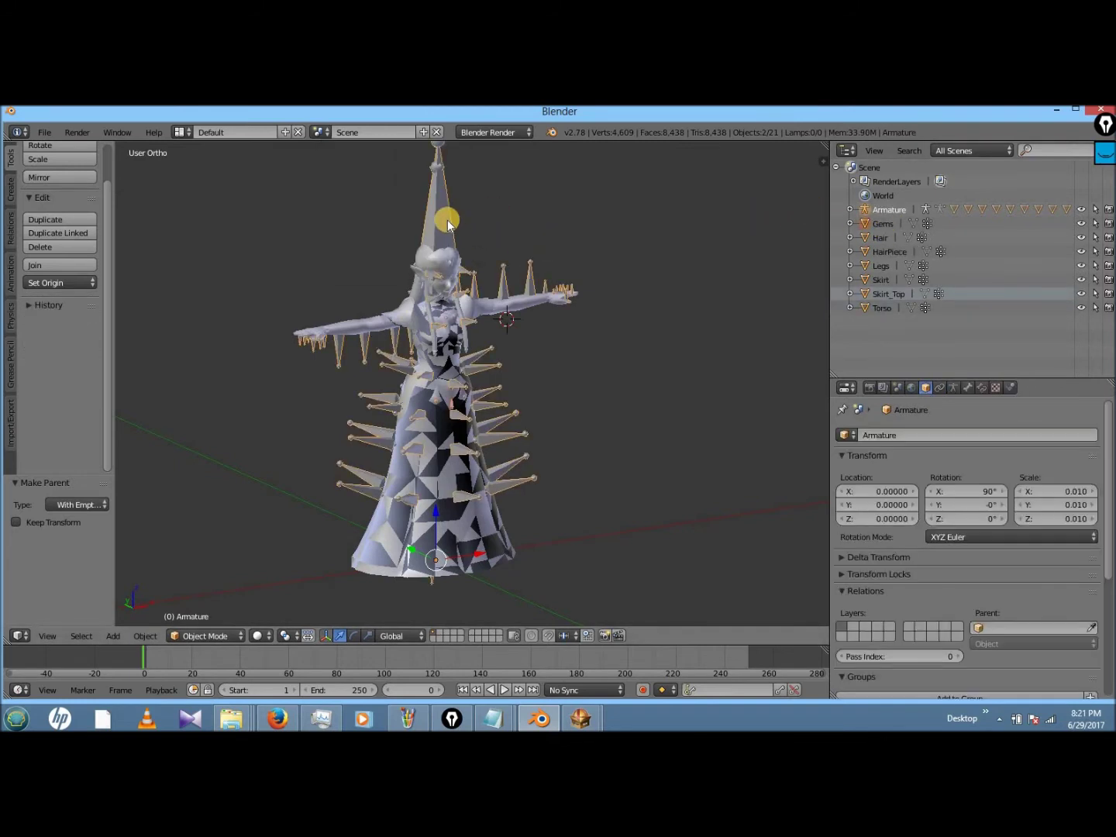
key("ctrl+p")
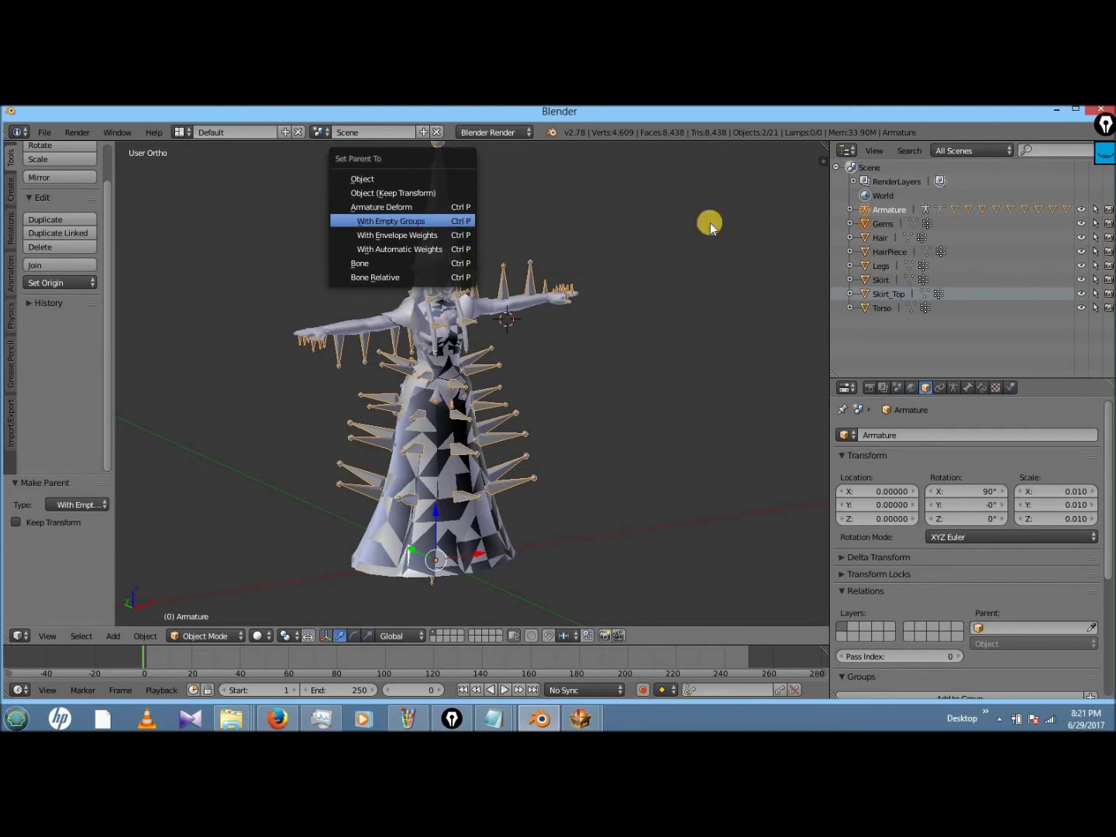
key("Return")
left_click(882, 225)
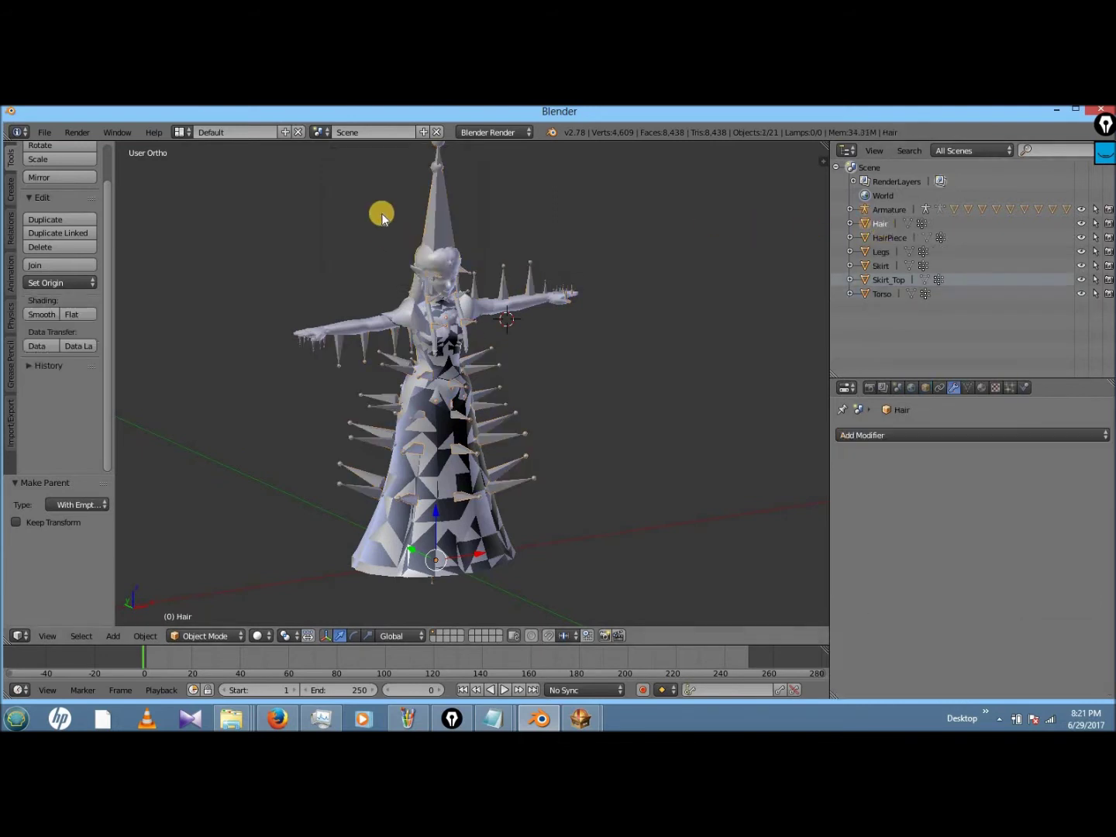
right_click(433, 213, "shift")
key("ctrl+p")
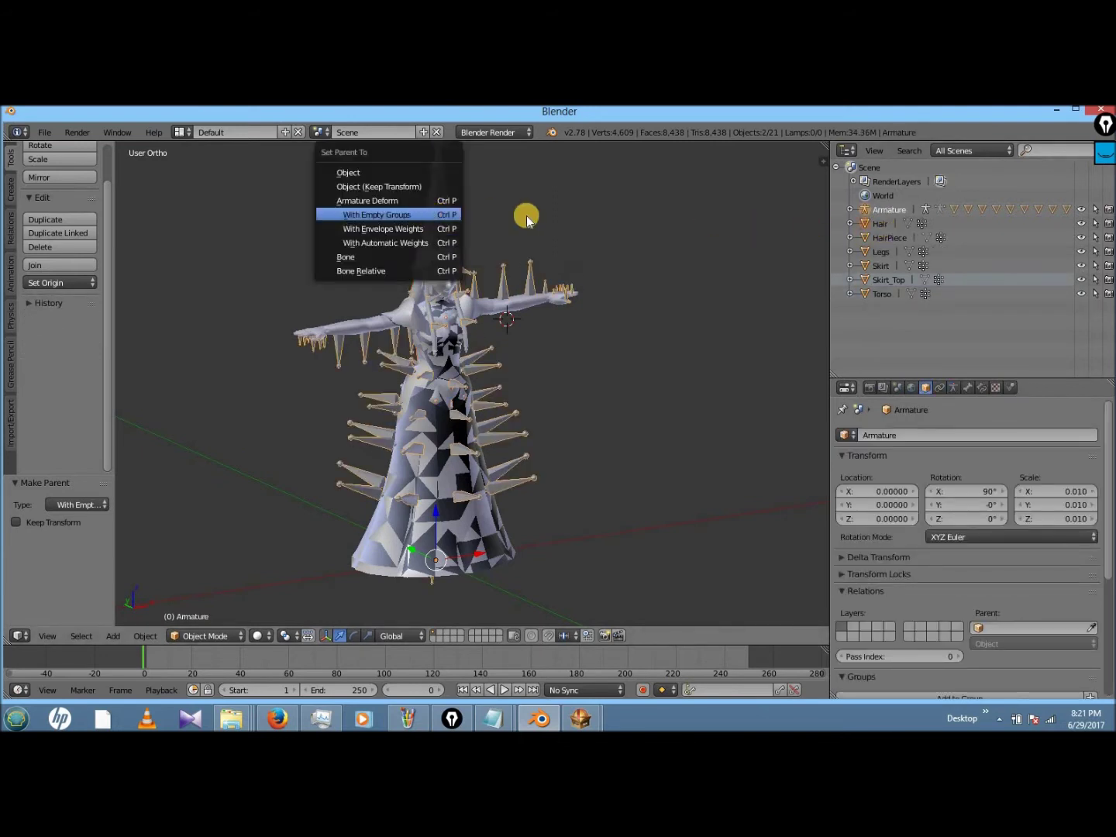
key("Return")
- Parent the HairPiece and Legs meshes to Armature, each using Armature Deform With Empty Groups
left_click(868, 223)
right_click(452, 197, "shift")
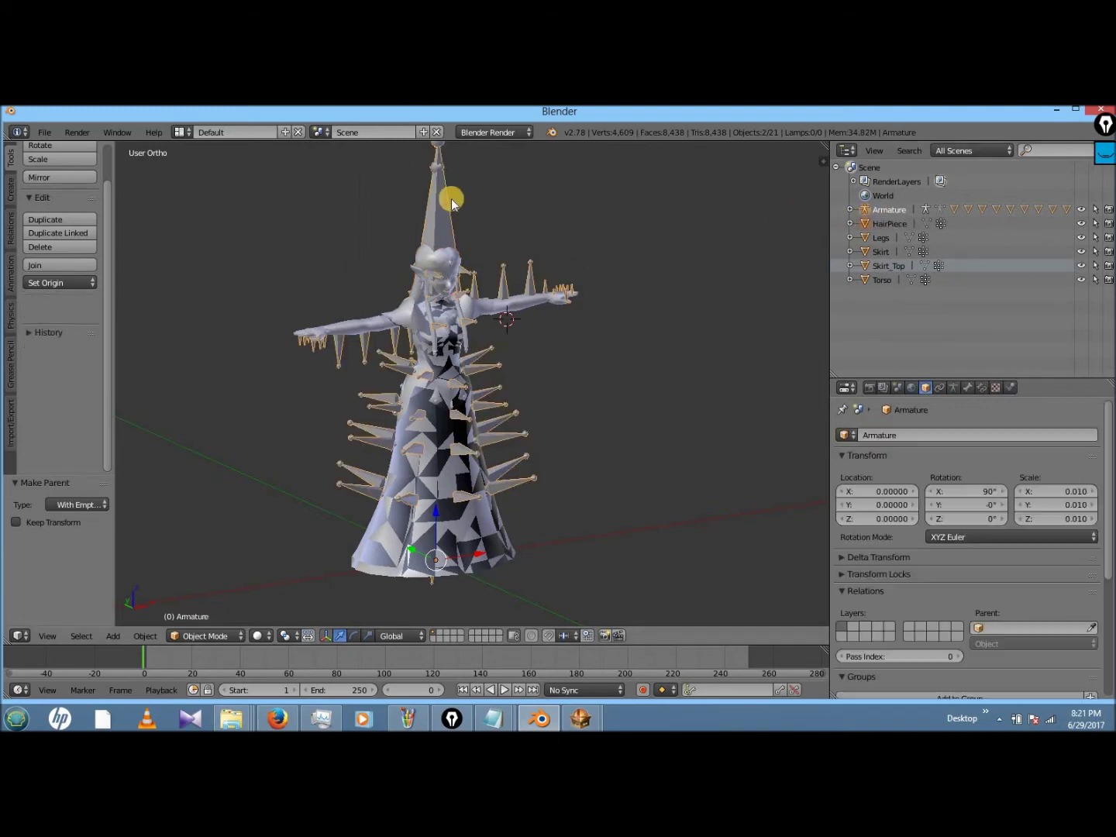
key("ctrl+p")
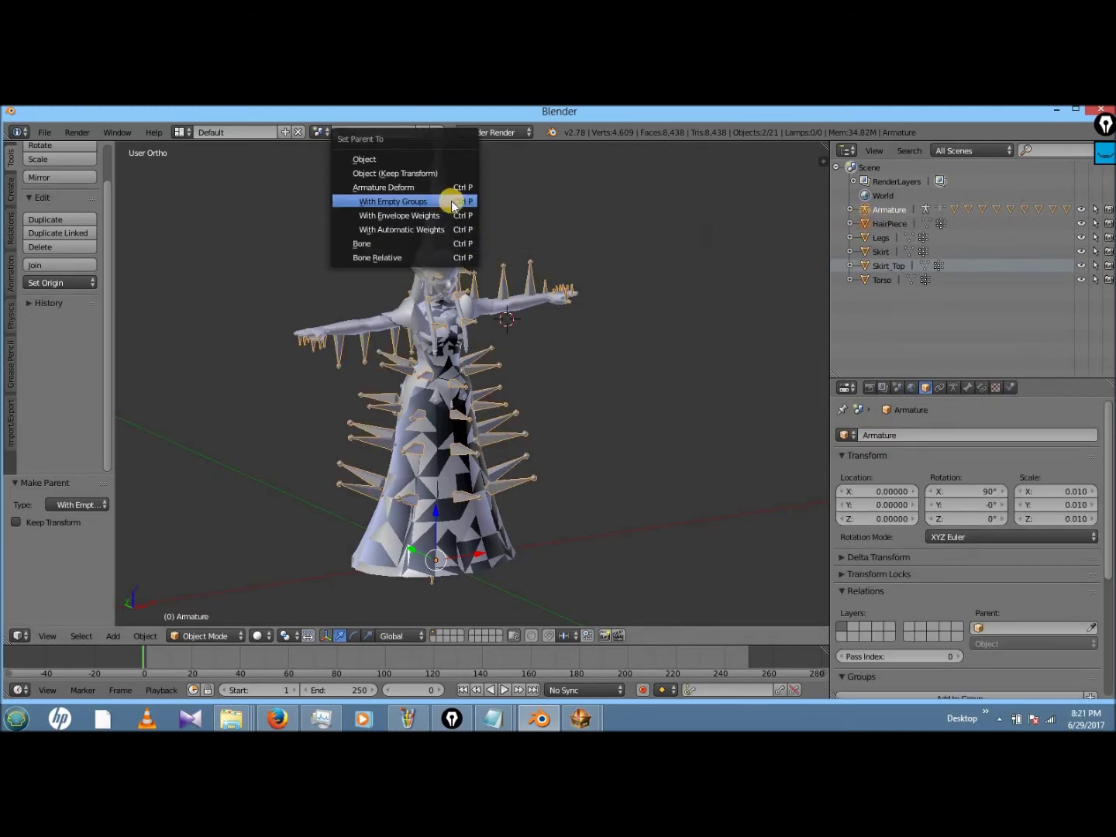
left_click(451, 201)
left_click(880, 224)
right_click(432, 191, "shift")
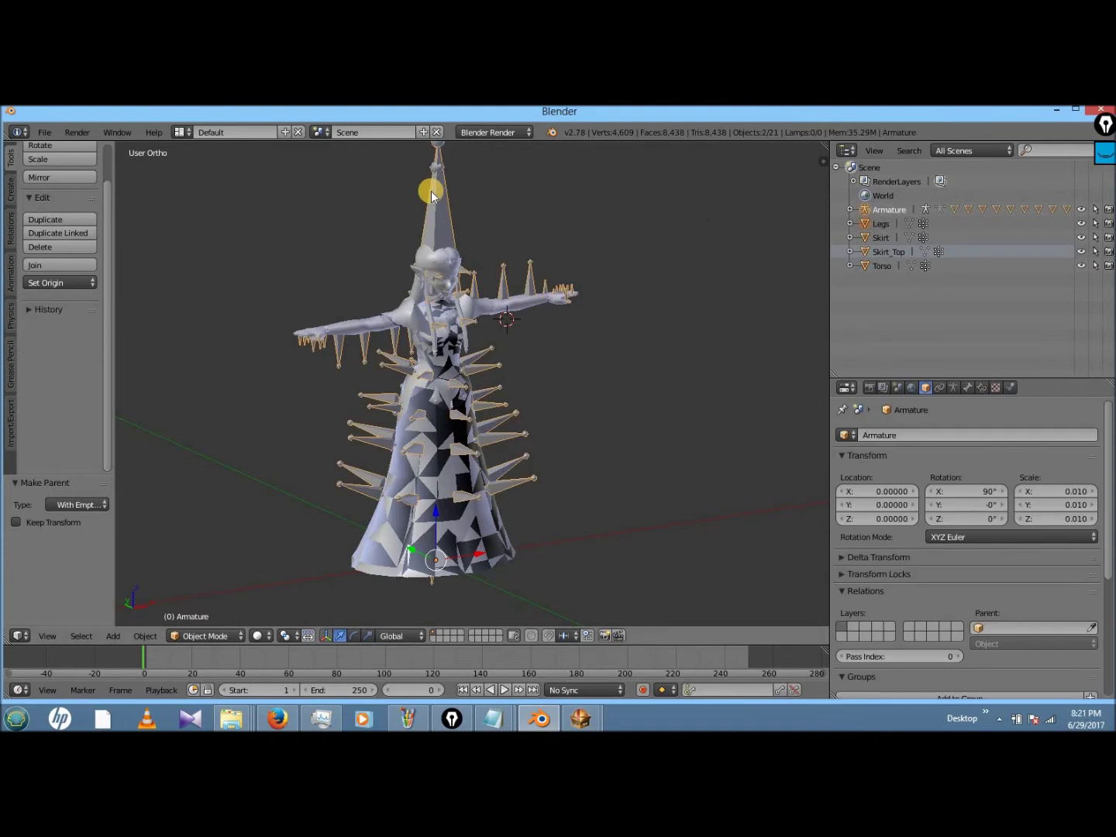
key("ctrl+p")
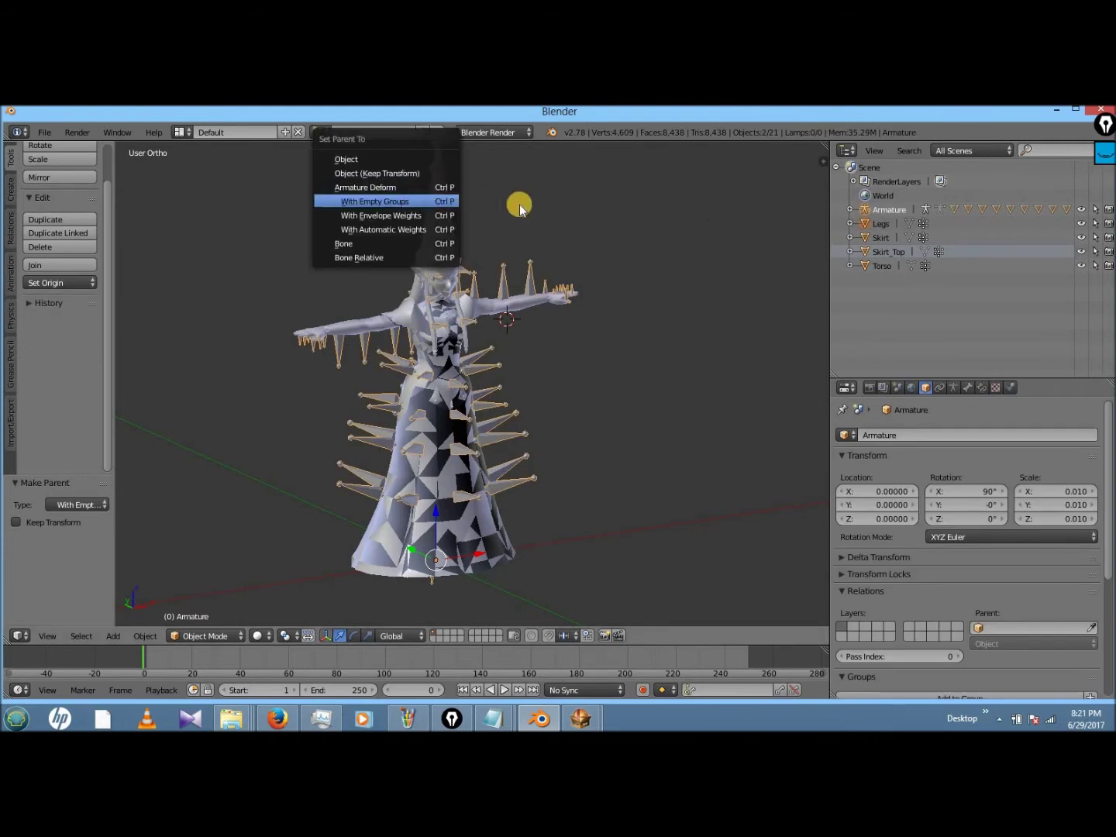
key("Return")
- Parent the Skirt and Skirt_Top meshes to Armature, each using Armature Deform With Empty Groups
left_click(885, 221)
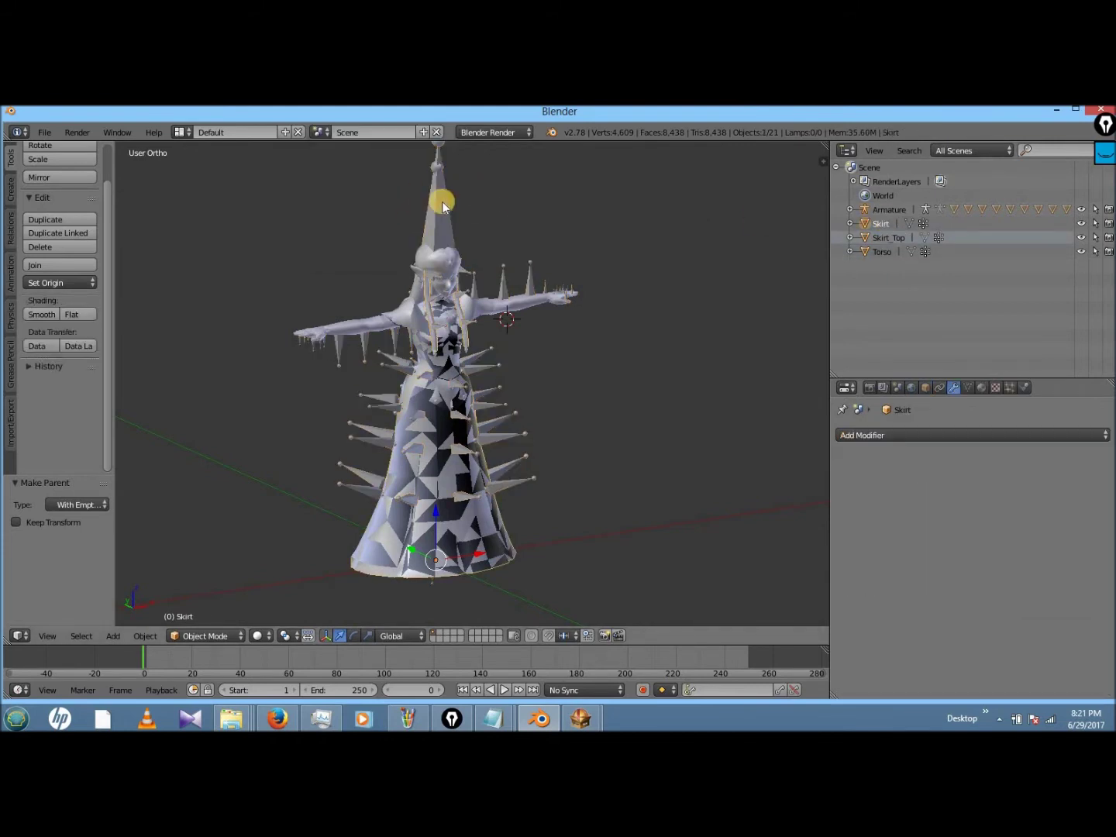
right_click(443, 204, "shift")
key("ctrl+p")
left_click(439, 199)
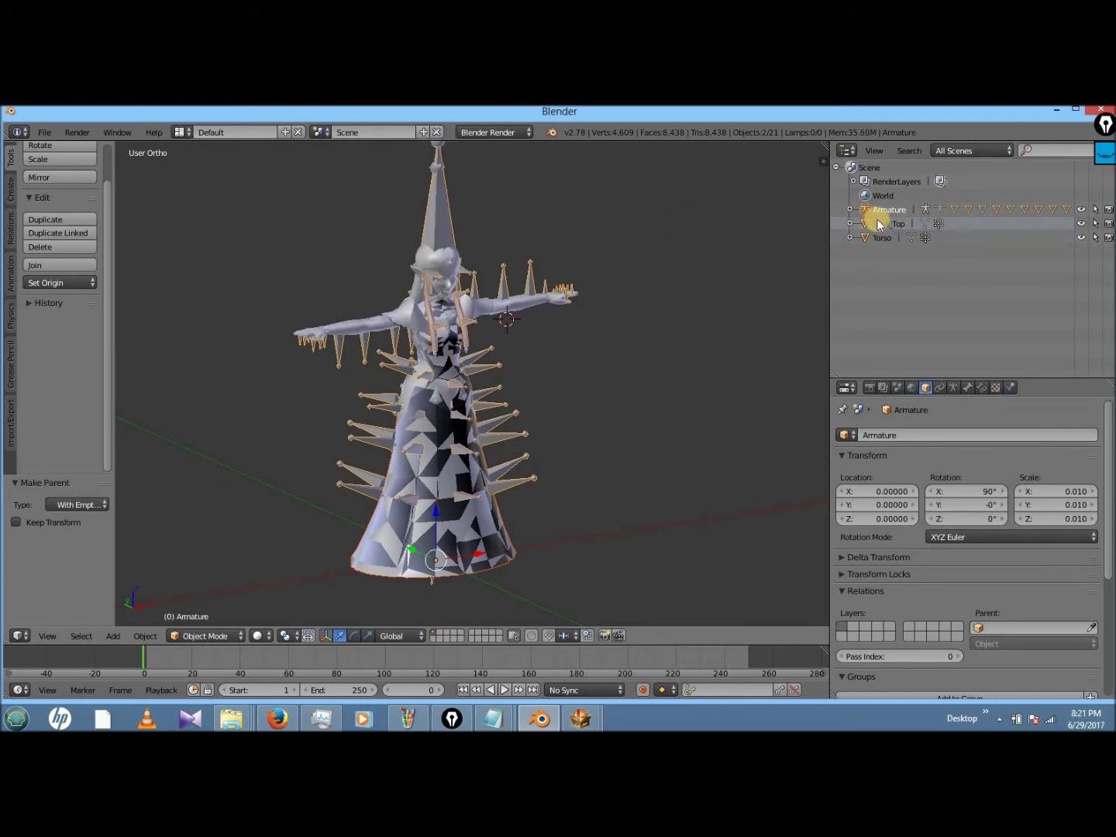
left_click(892, 223)
right_click(416, 217, "shift")
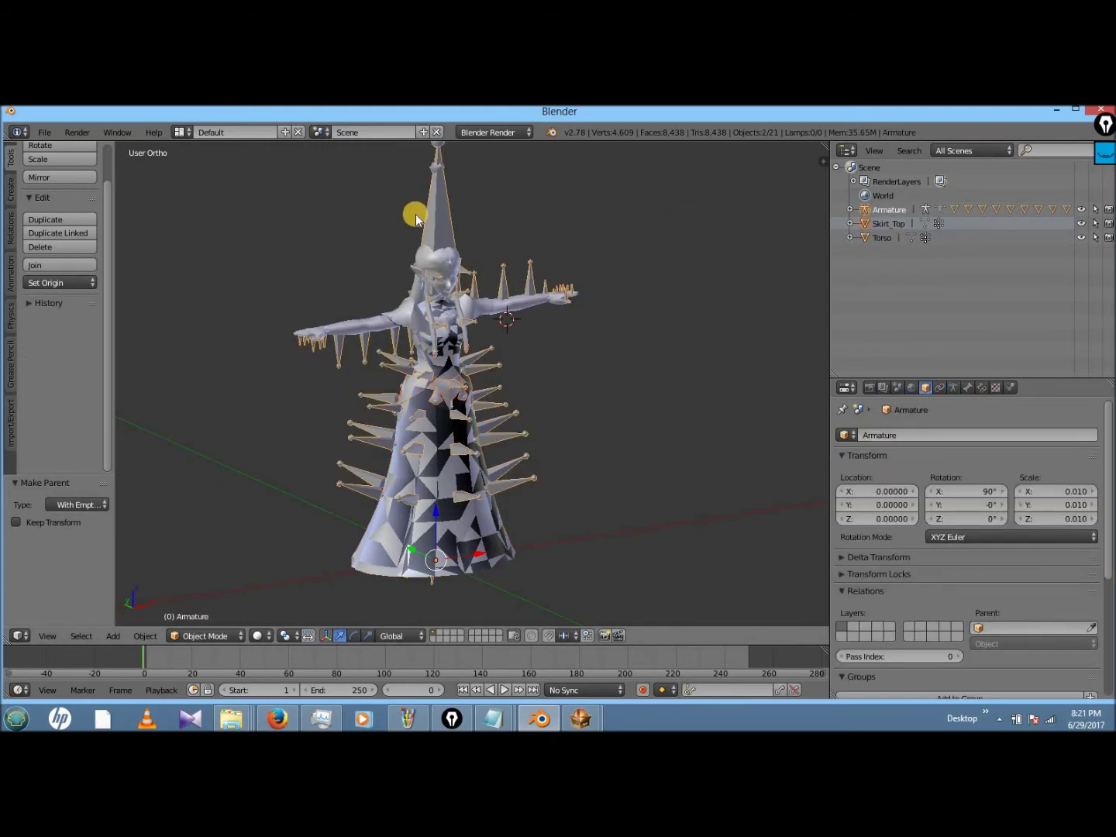
key("ctrl+p")
left_click(418, 221)
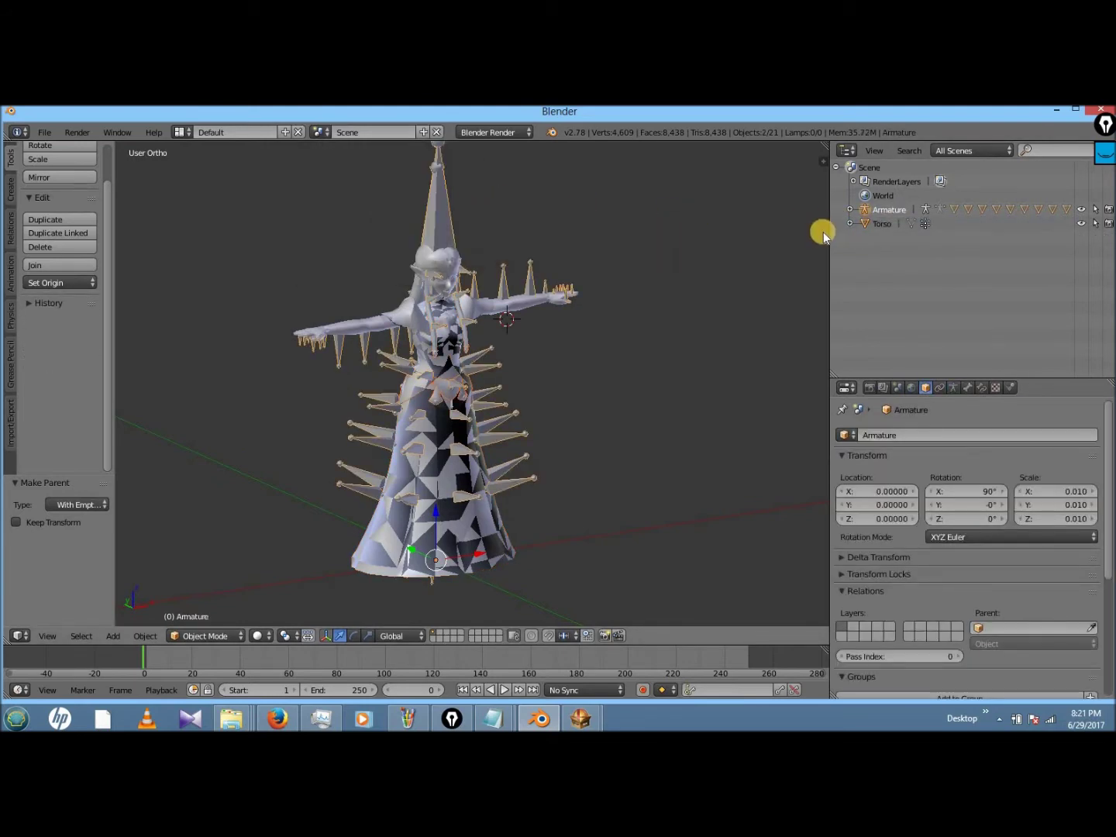
- Parent the Torso mesh to Armature using Armature Deform With Empty Groups
left_click(884, 224)
right_click(442, 215, "shift")
key("ctrl+p")
left_click(426, 217)
- Select only the Armature object and switch it to Pose Mode
right_click(438, 268)
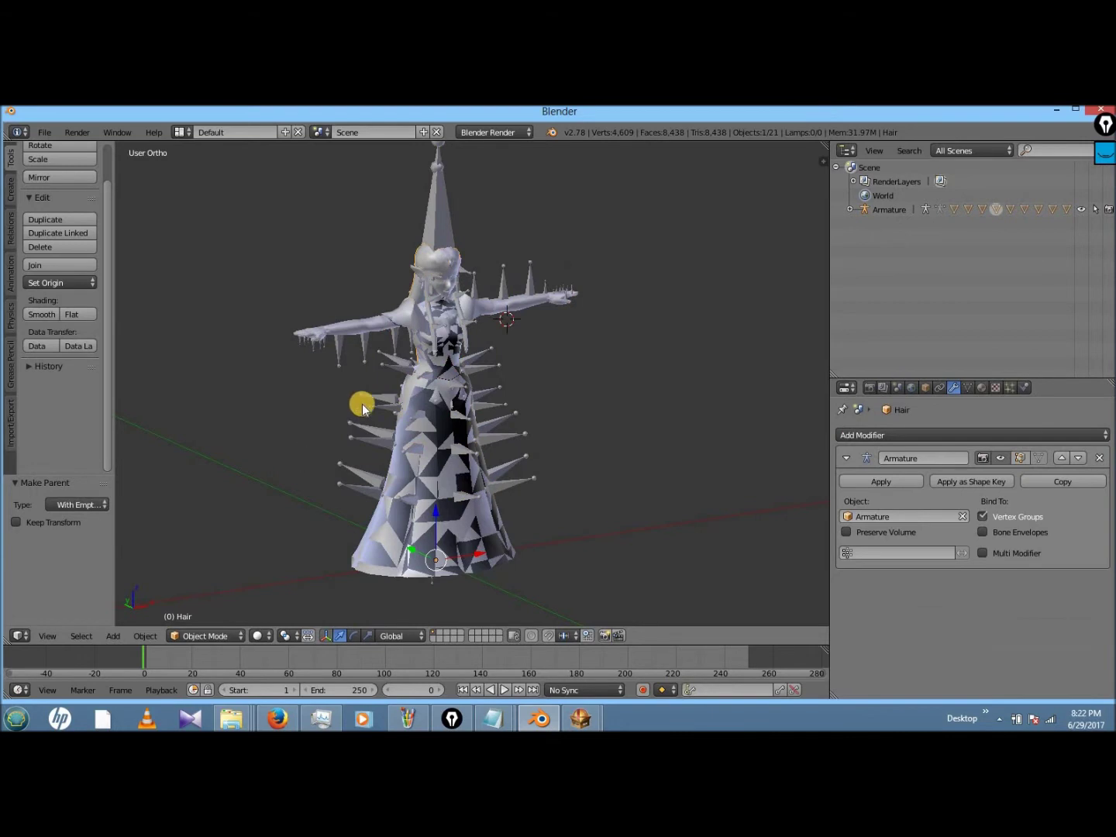
right_click(405, 303)
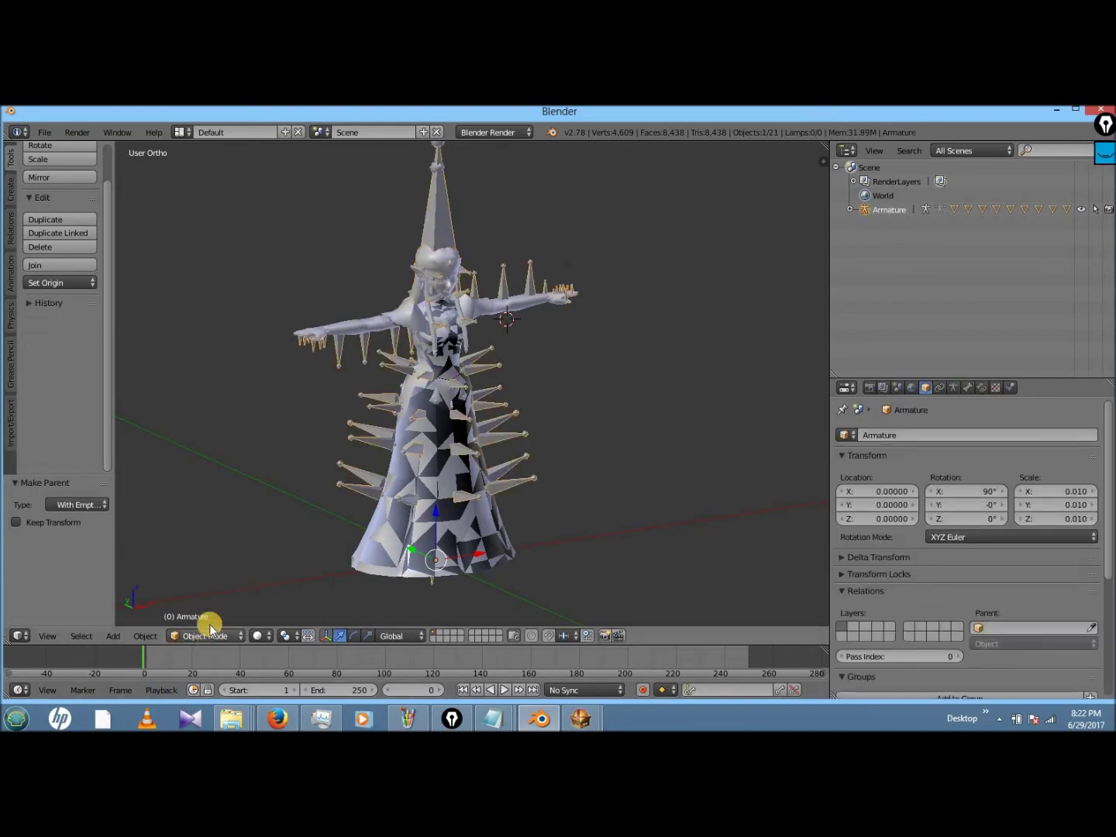
left_click(205, 635)
left_click(211, 592)
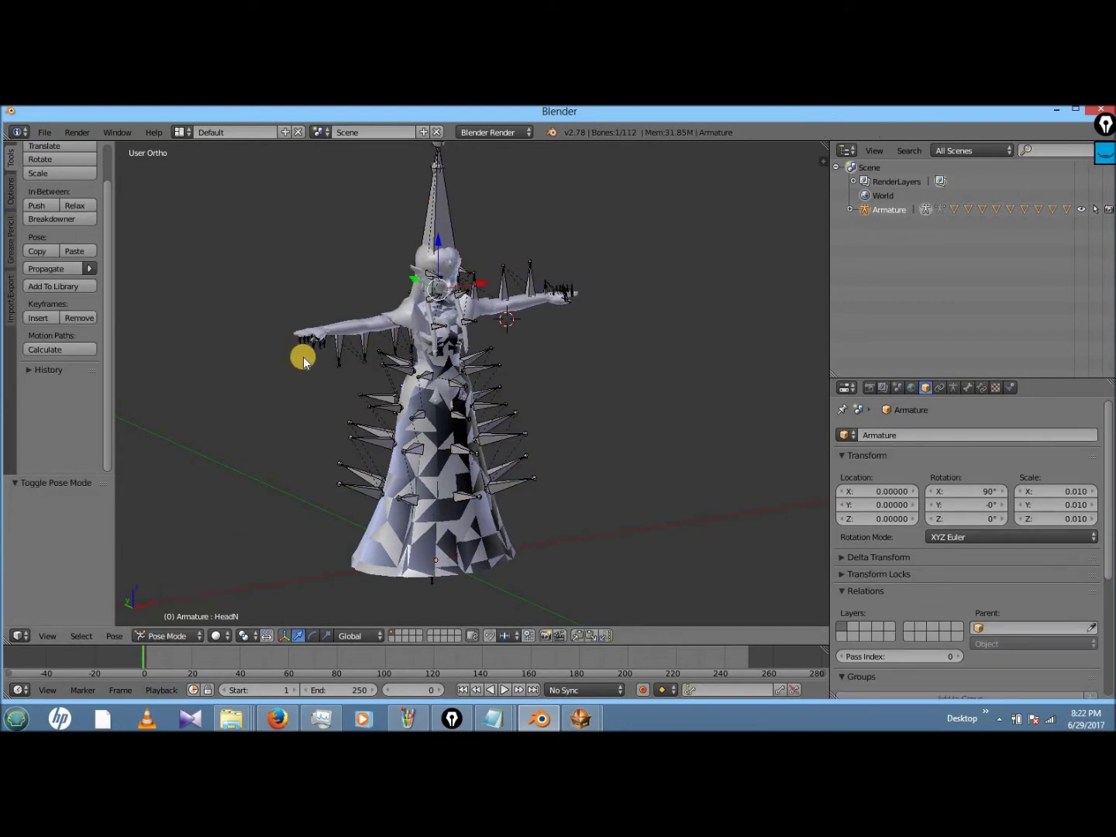
- Test-rotate the HeadN bone about 12° around global X, view it from the side and undo the rotation
key("r")
key("x")
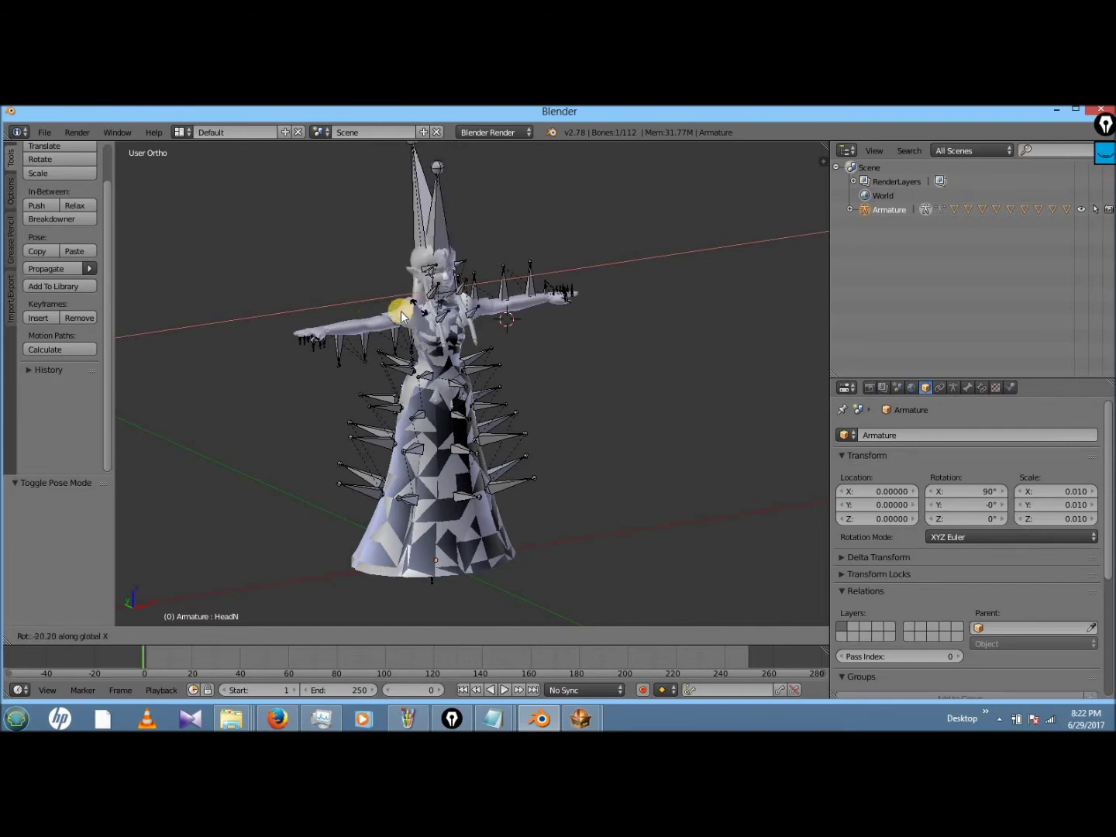
left_click(354, 307)
scroll(352, 317, "up", 4)
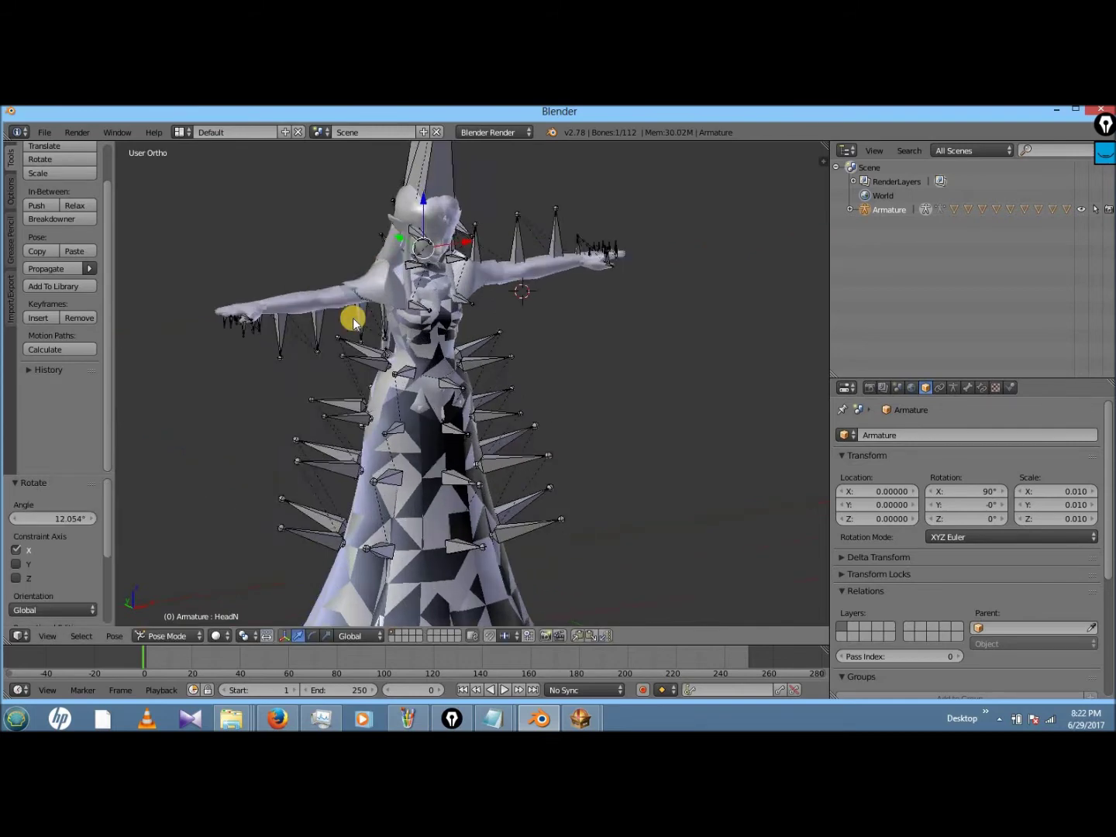
key("KP_4")
key("KP_4")
key("KP_4")
key("KP_4")
key("KP_4")
key("KP_6")
key("ctrl+z")
- Rotate the HeadN bone about -36° around global Z to test the head's deformation
key("r")
key("x")
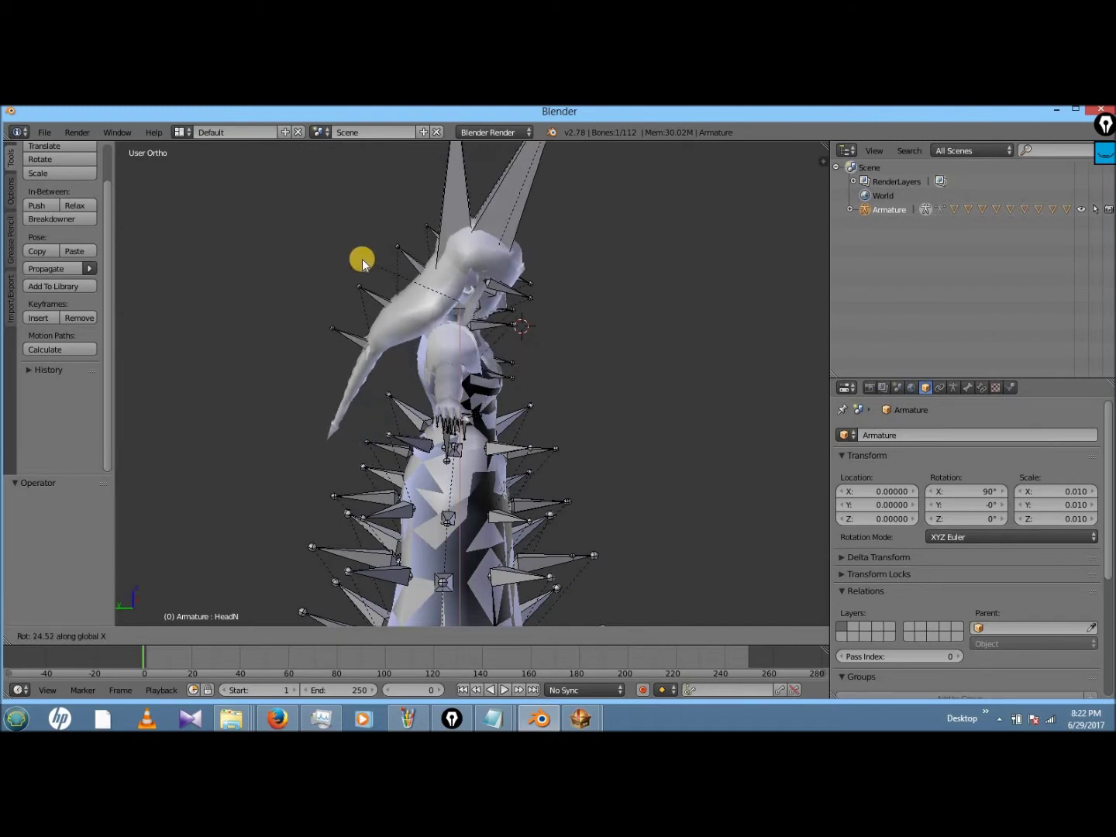
key("x")
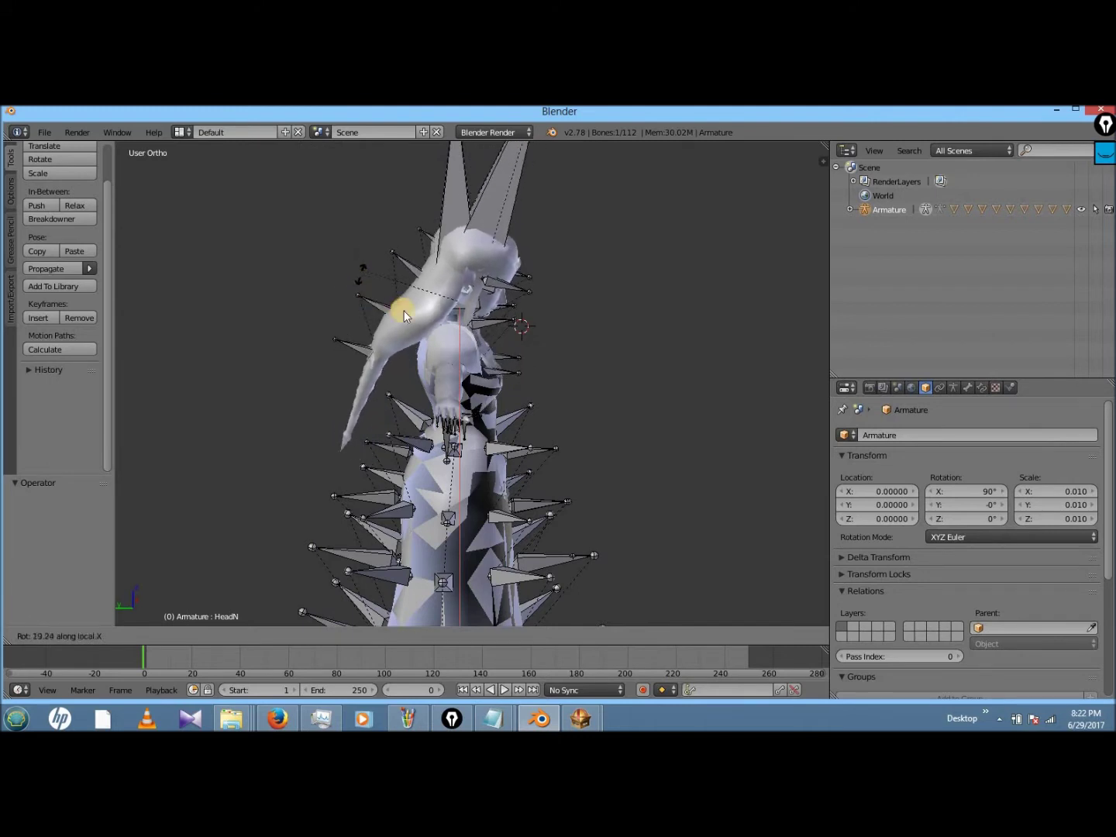
key("z")
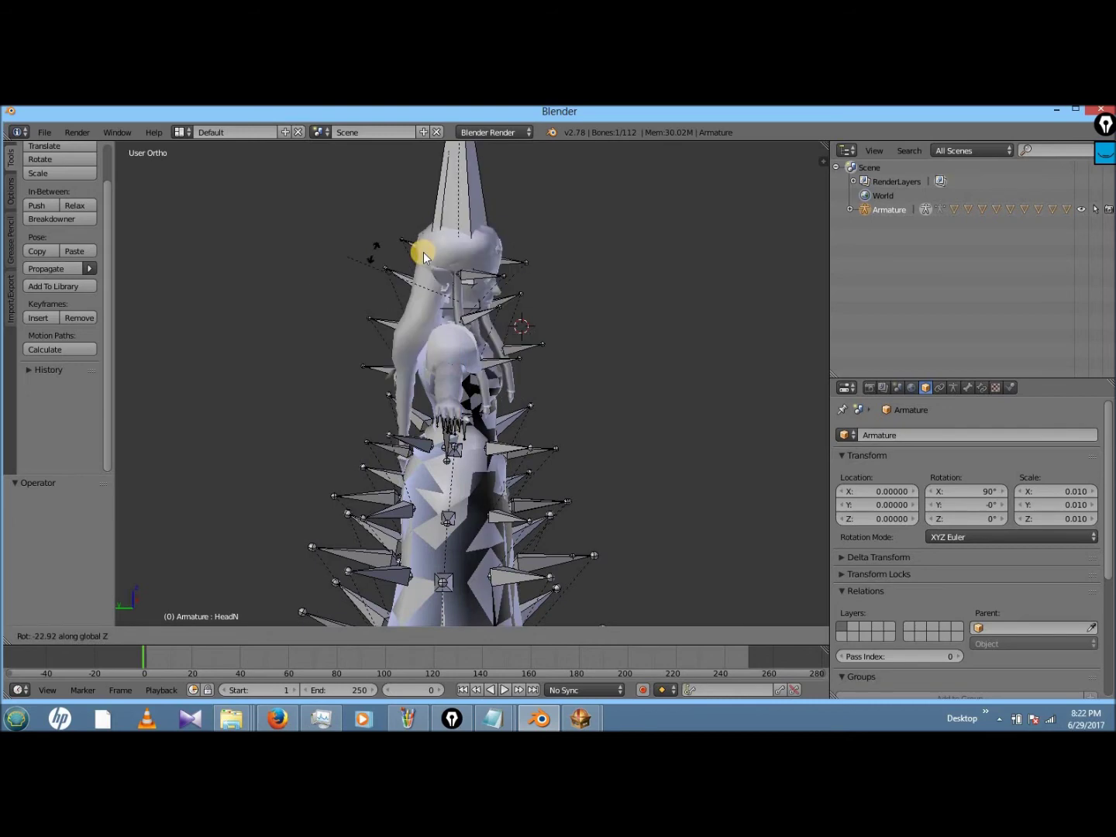
left_click(390, 257)
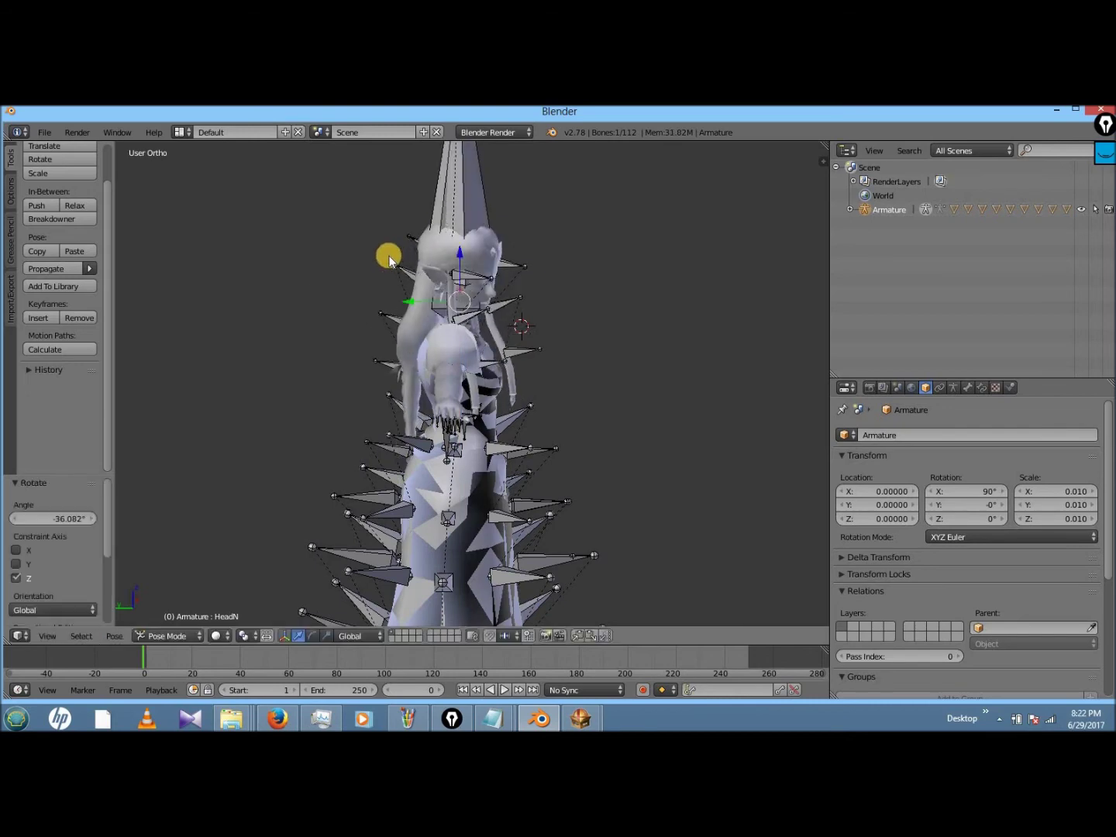
- Examine from all sides how the head, hair and neck meshes follow the turned HeadN bone
key("KP_6")
key("KP_6")
key("KP_6")
key("KP_6")
key("KP_6")
key("KP_6")
key("KP_6")
key("KP_6")
key("KP_6")
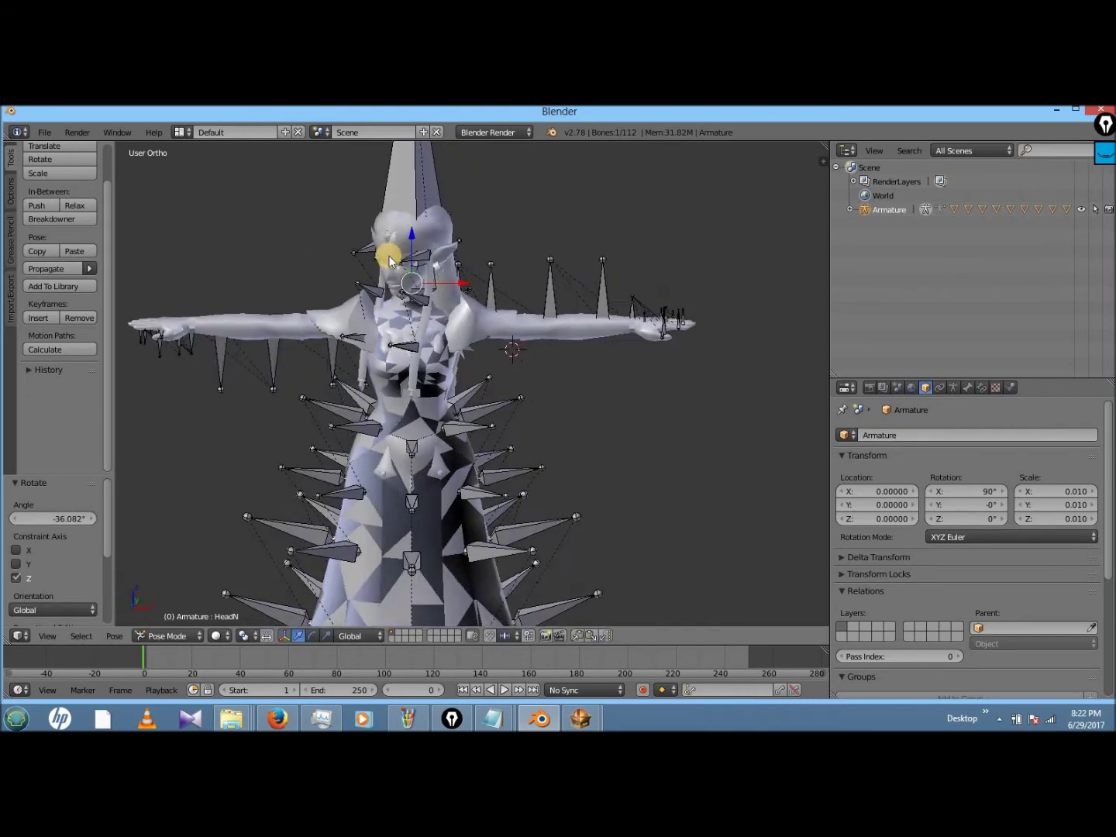
key("KP_6")
key("KP_6")
scroll(391, 259, "up", 3)
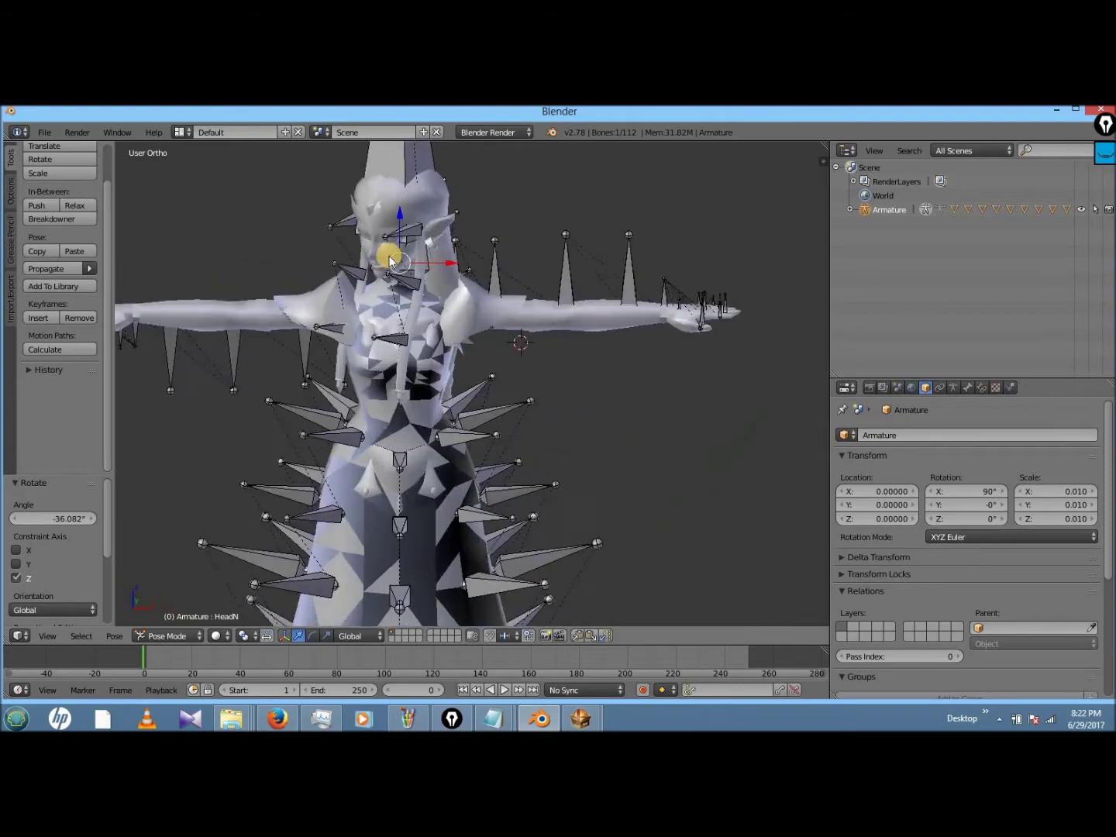
scroll(389, 260, "up", 3, "shift")
key("KP_2")
key("KP_6")
key("KP_2")
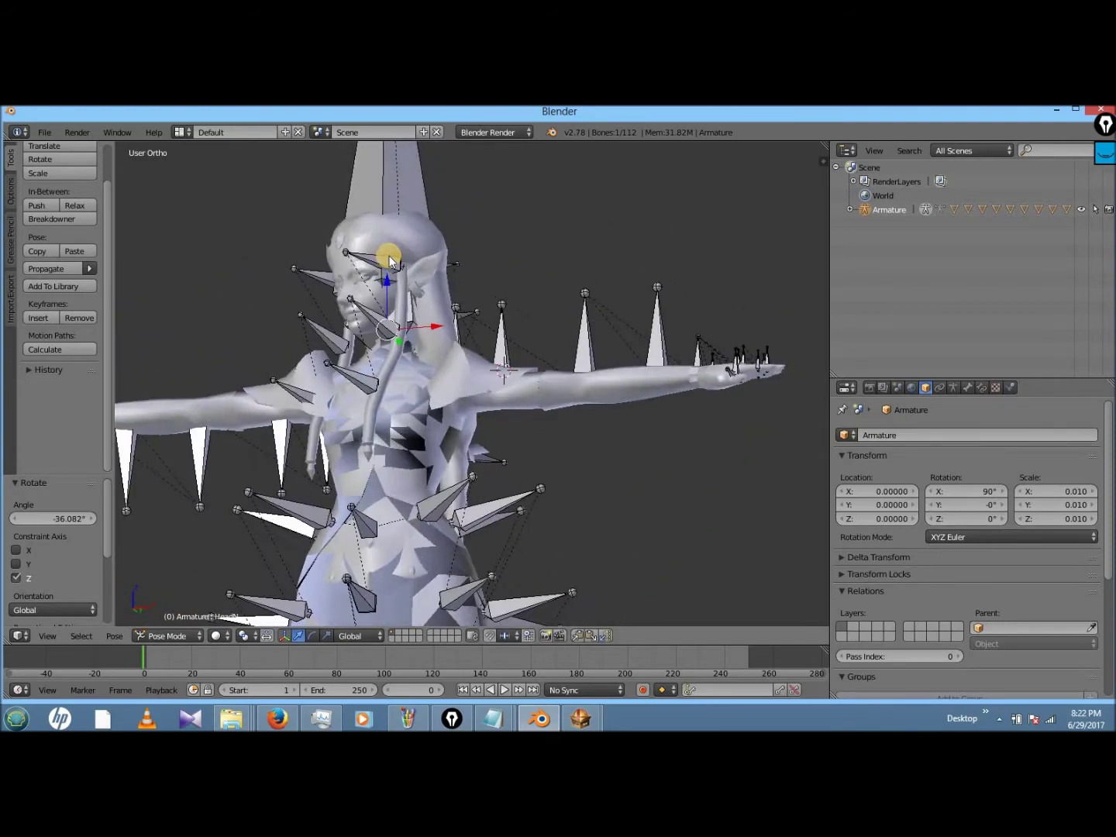
key("KP_8")
scroll(389, 260, "up", 1)
scroll(388, 256, "up", 2)
key("KP_6")
key("KP_6")
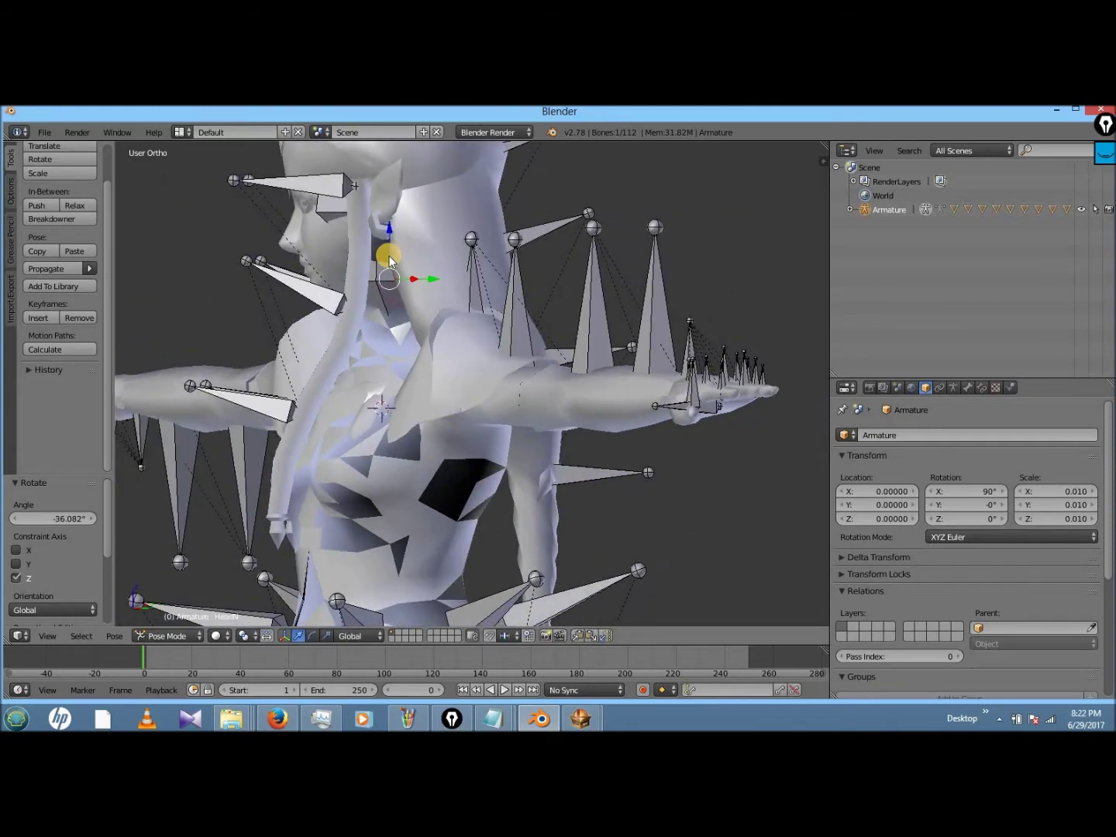
key("KP_4")
key("KP_4")
scroll(388, 259, "down", 2)
key("KP_6")
key("KP_6")
key("KP_6")
key("KP_6")
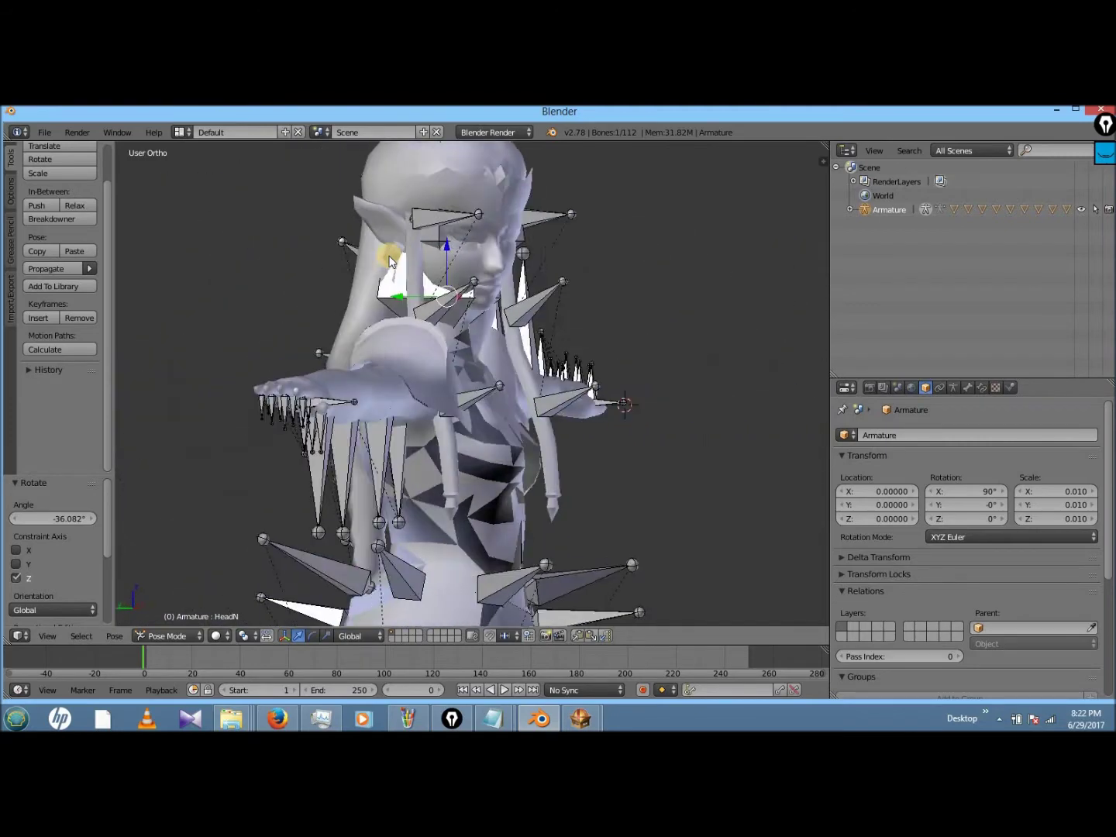
key("KP_6")
key("KP_6")
key("KP_6")
key("KP_6")
key("KP_6")
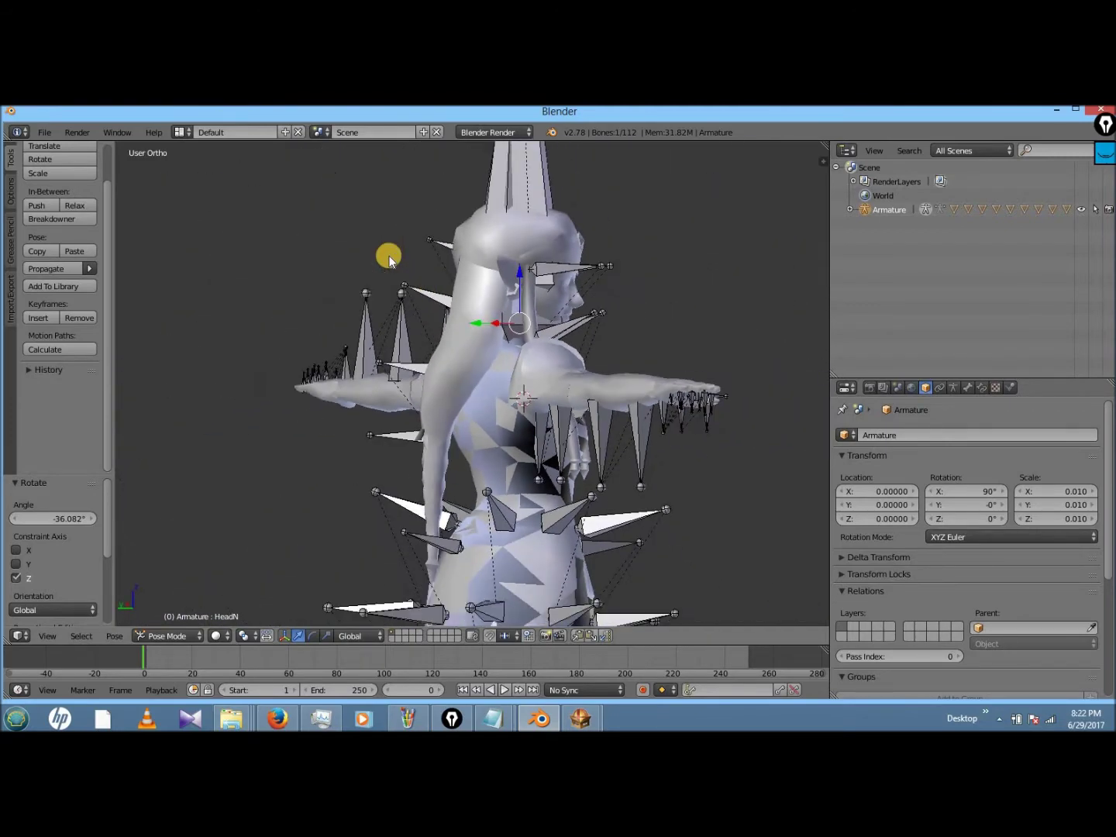
key("KP_6")
key("KP_6")
key("KP_6")
key("KP_6")
key("KP_6")
key("KP_6")
key("KP_6")
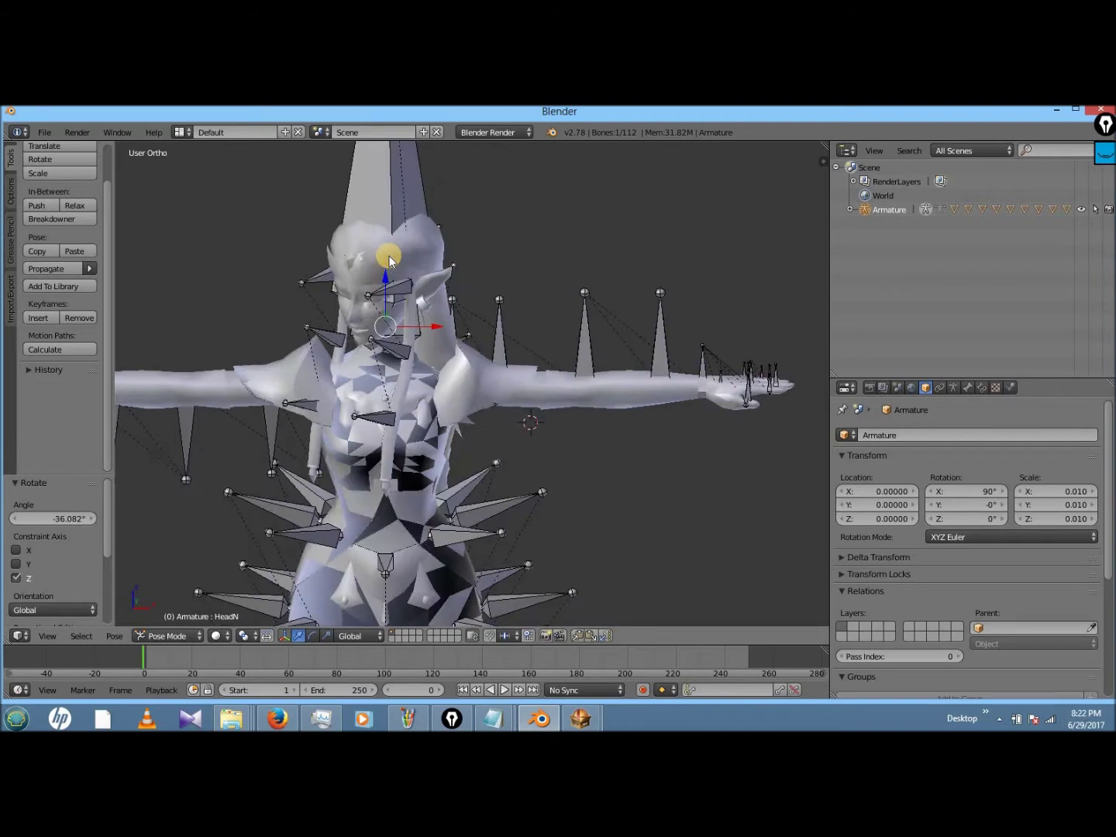
- Test-rotate the HeadN bone about -29° around global Y, inspect the model around it and undo the rotation
key("r")
key("y")
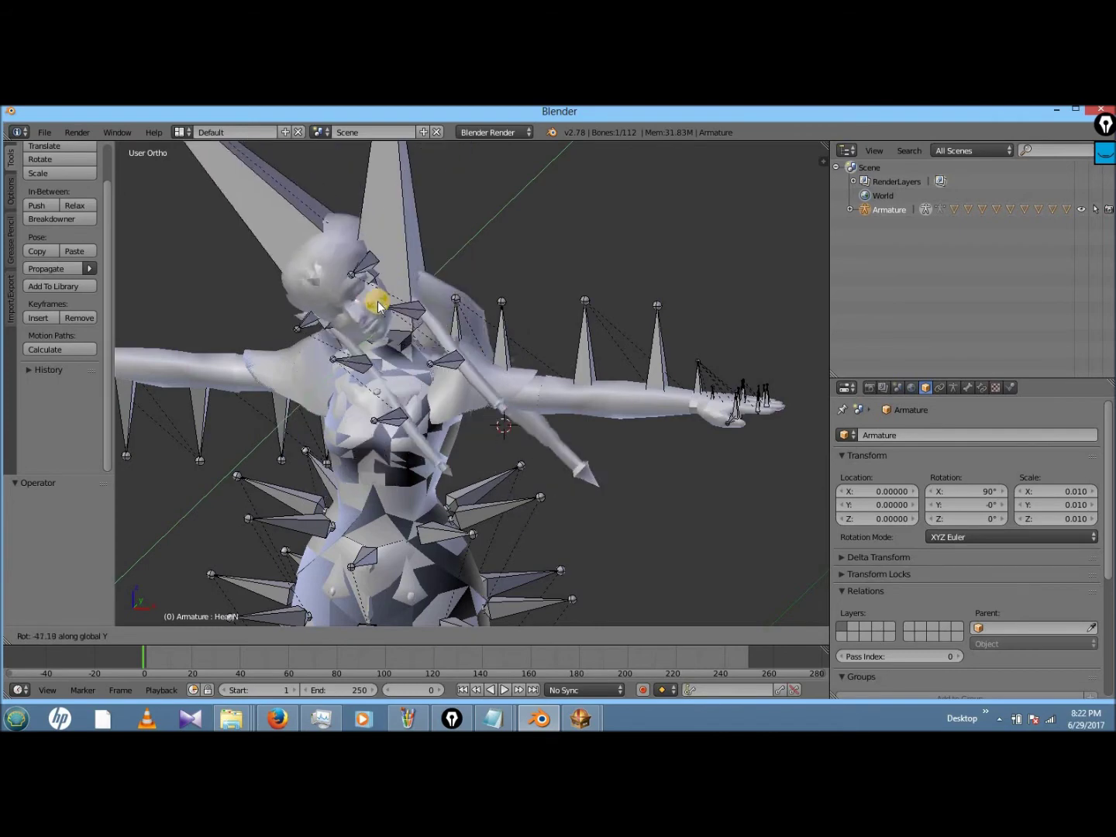
left_click(422, 310)
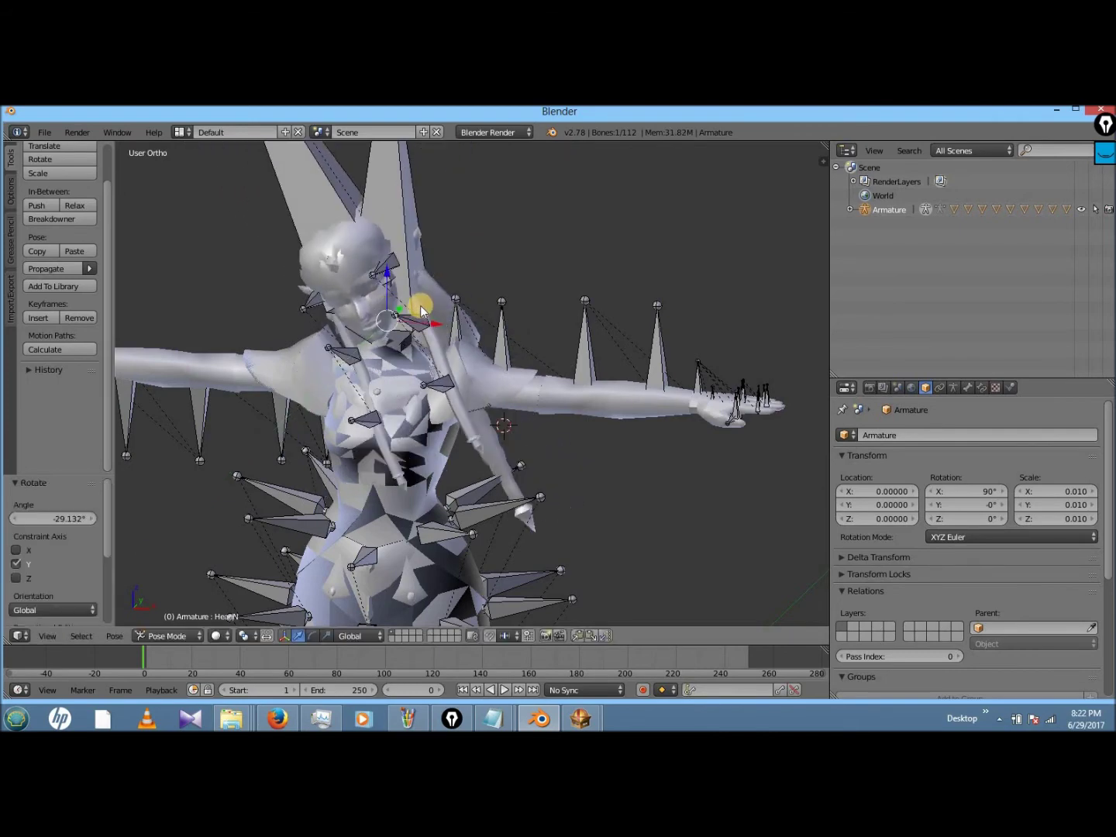
key("KP_6")
key("KP_6")
key("KP_6")
key("KP_6")
key("KP_6")
key("KP_6")
key("KP_6")
key("KP_6")
key("KP_6")
key("KP_6")
key("KP_6")
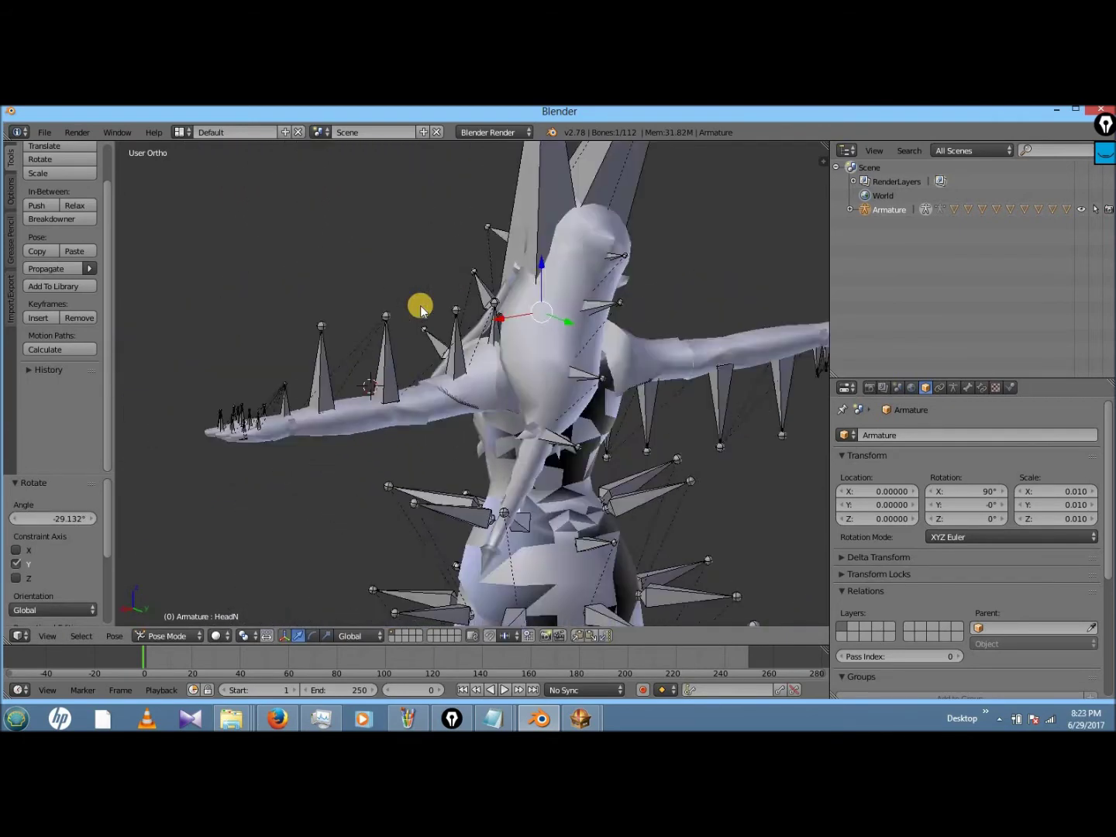
key("KP_6")
key("KP_6")
key("KP_6")
key("KP_6")
key("KP_6")
key("KP_6")
key("KP_6")
key("KP_6")
key("KP_6")
key("KP_6")
key("KP_6")
key("KP_6")
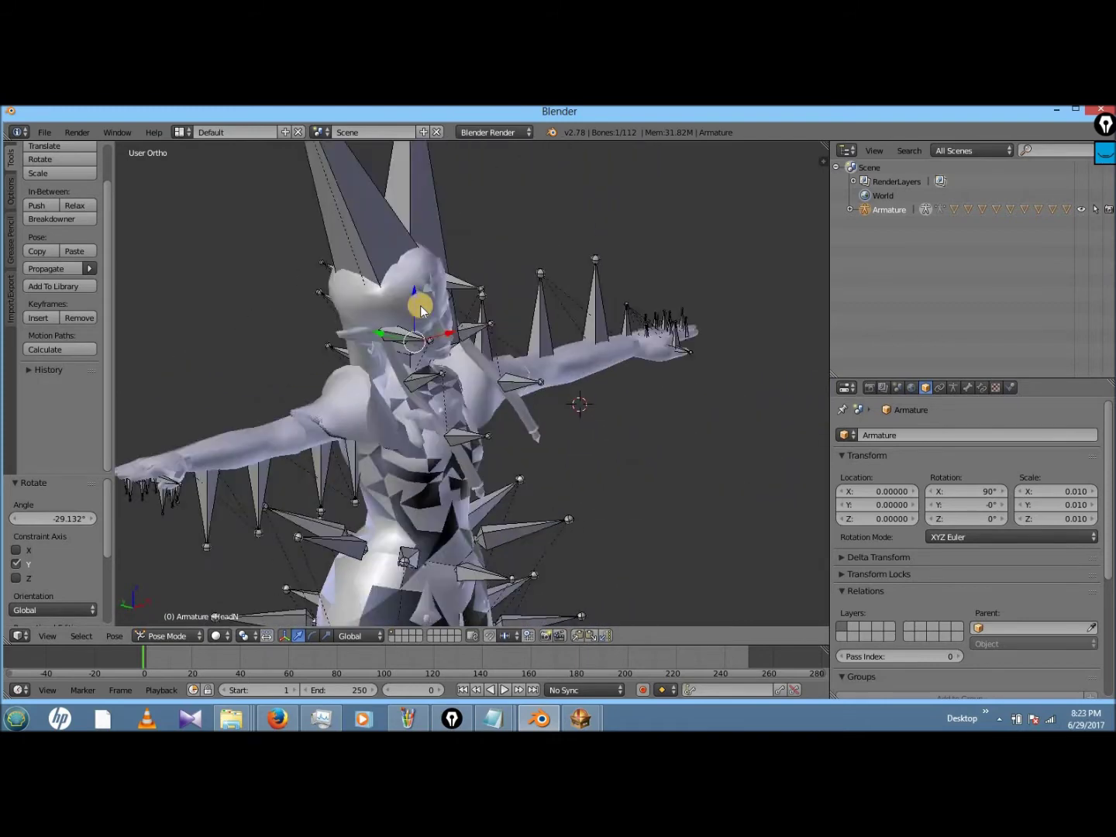
scroll(422, 311, "down", 4)
scroll(420, 311, "down", 4, "shift")
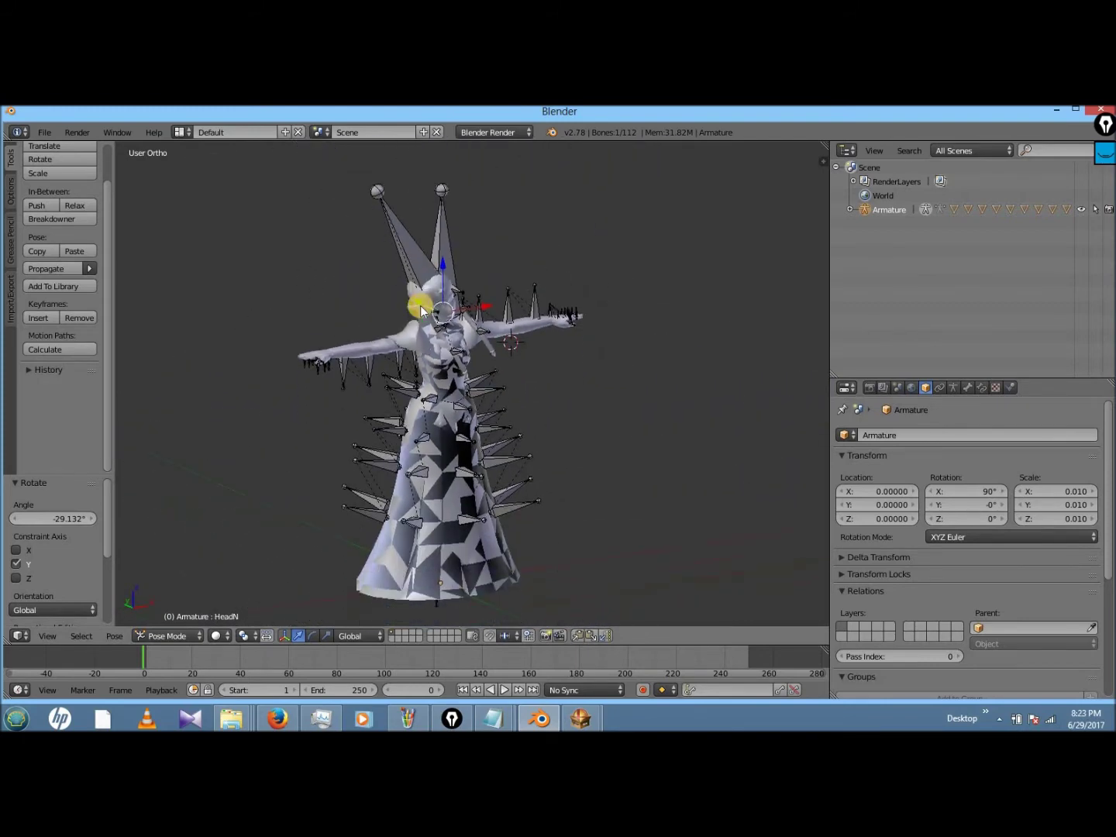
scroll(420, 306, "up", 2)
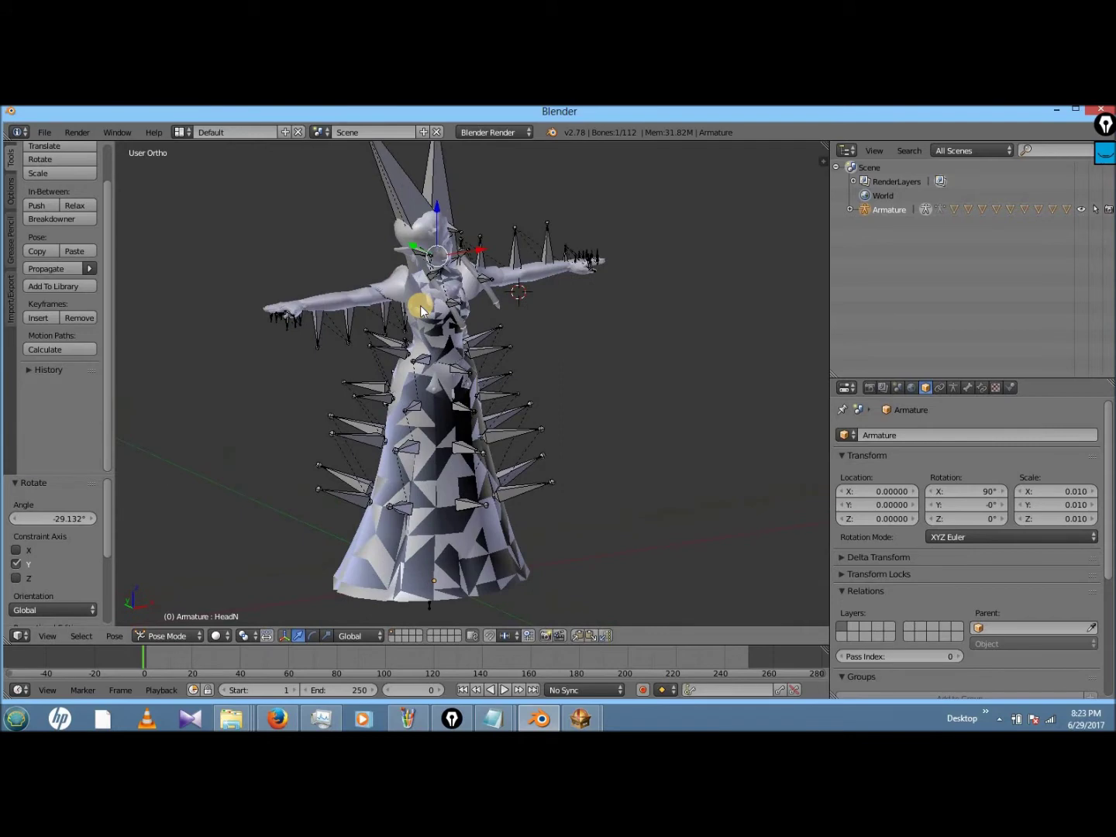
scroll(420, 304, "up", 1, "shift")
scroll(421, 305, "down", 1, "ctrl")
key("ctrl+z")
scroll(420, 305, "down", 1)
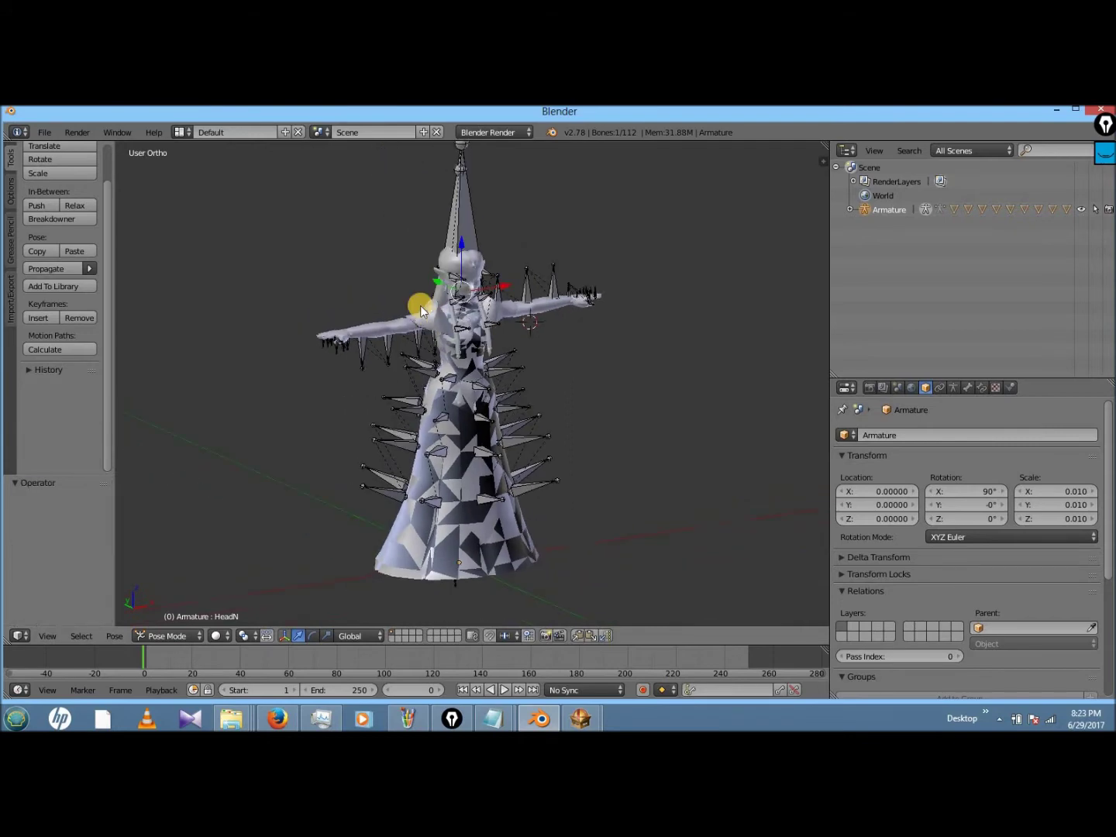
- Return the Armature from Pose Mode to Object Mode
key("KP_8")
left_click(152, 635)
left_click(161, 618)
key("KP_8")
key("KP_8")
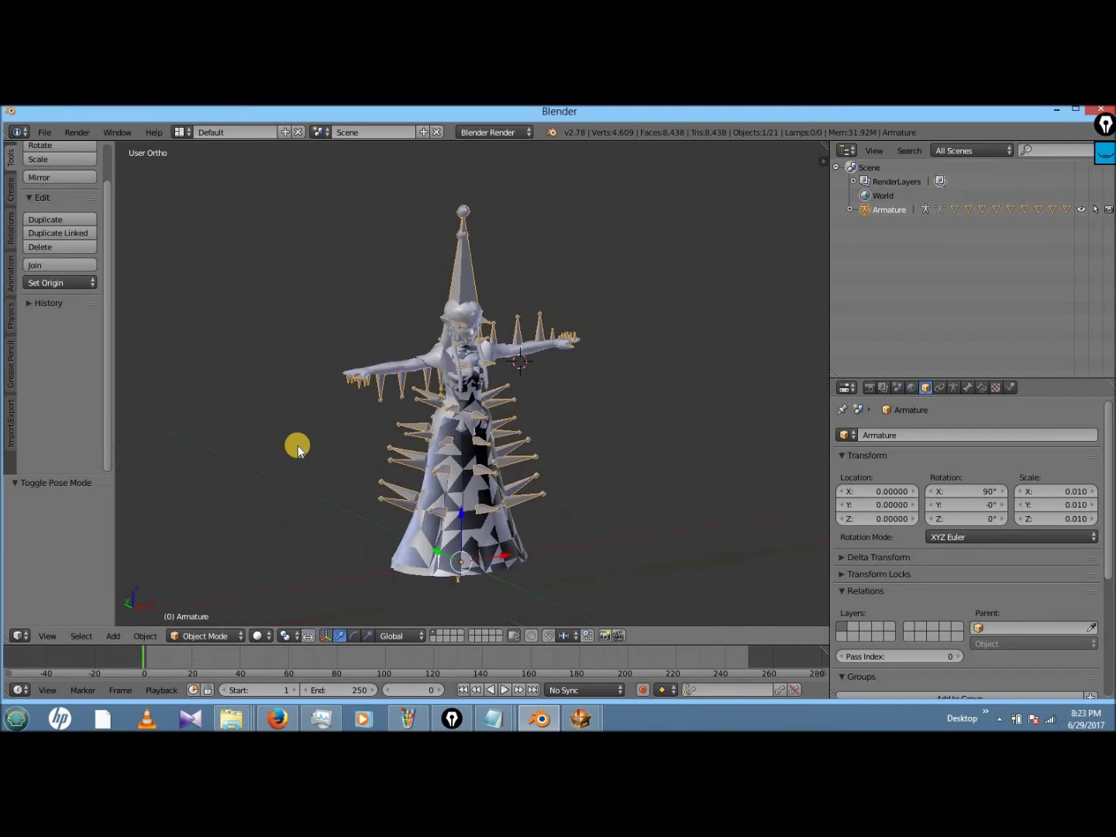
- Select all objects and save the scene as FitSheik_ImportNEW.blend in the Blender Documents folder
key("a")
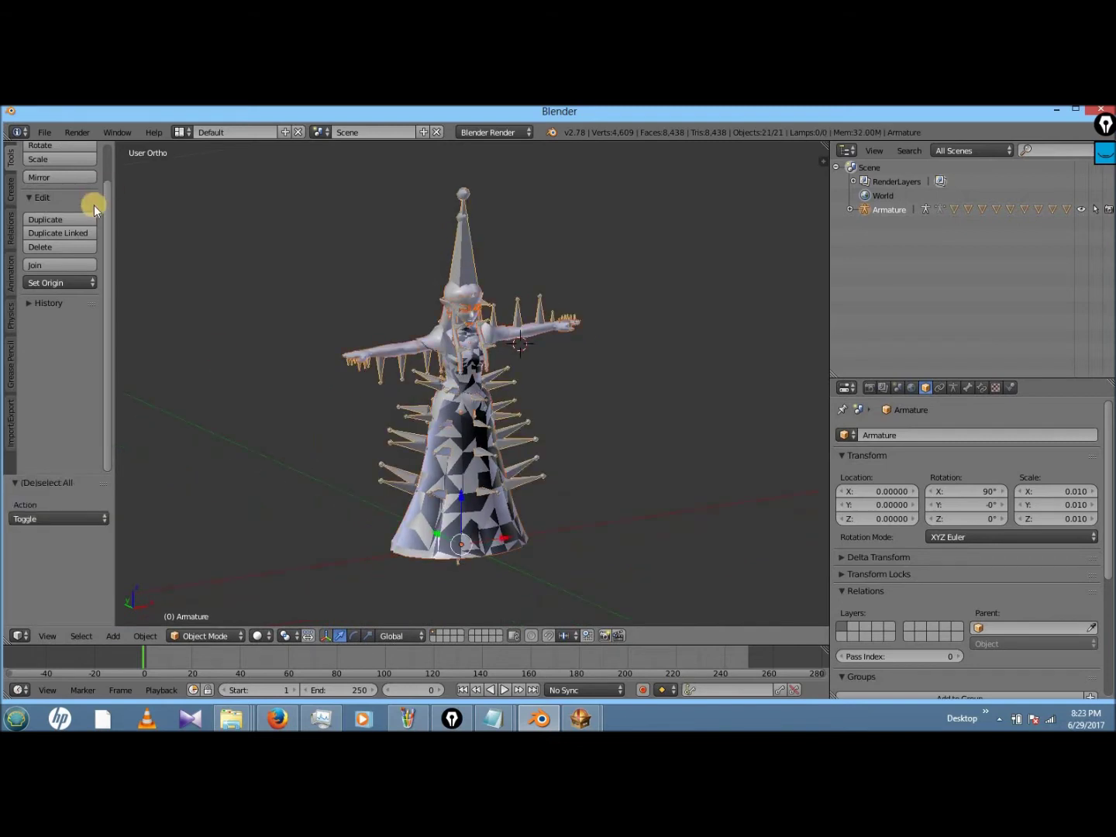
left_click(46, 133)
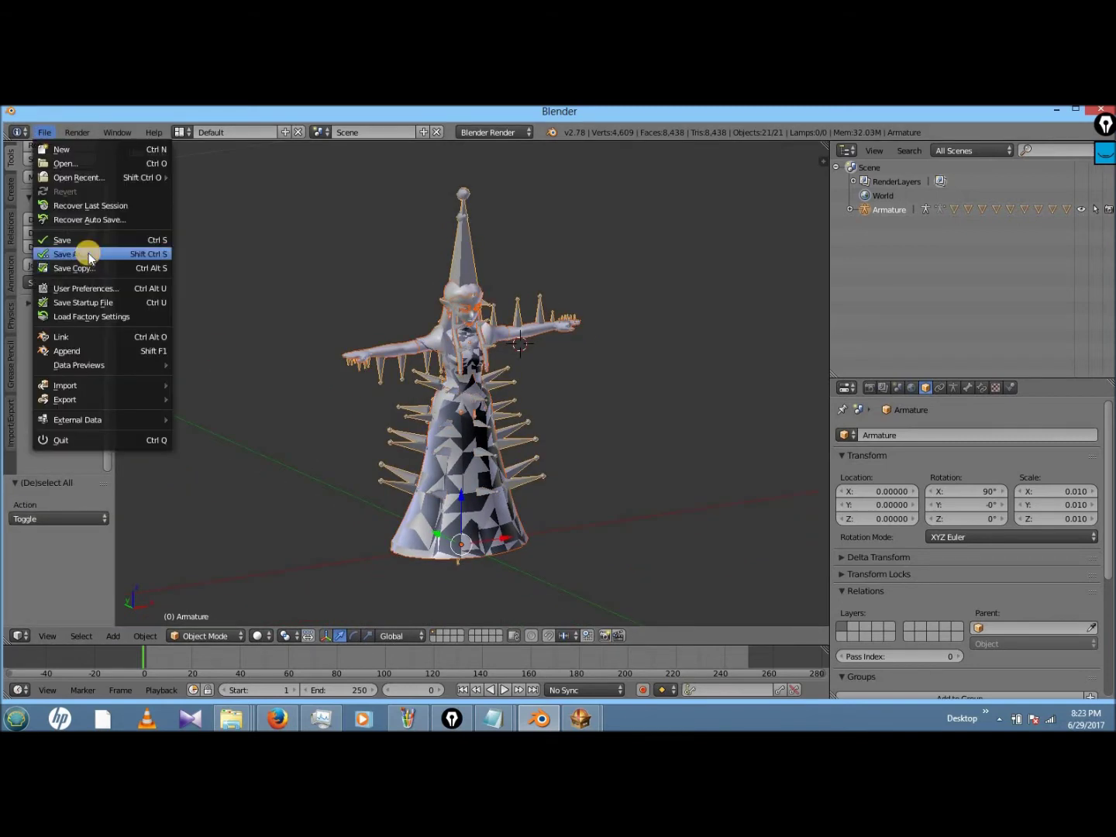
left_click(125, 254)
left_click(217, 186)
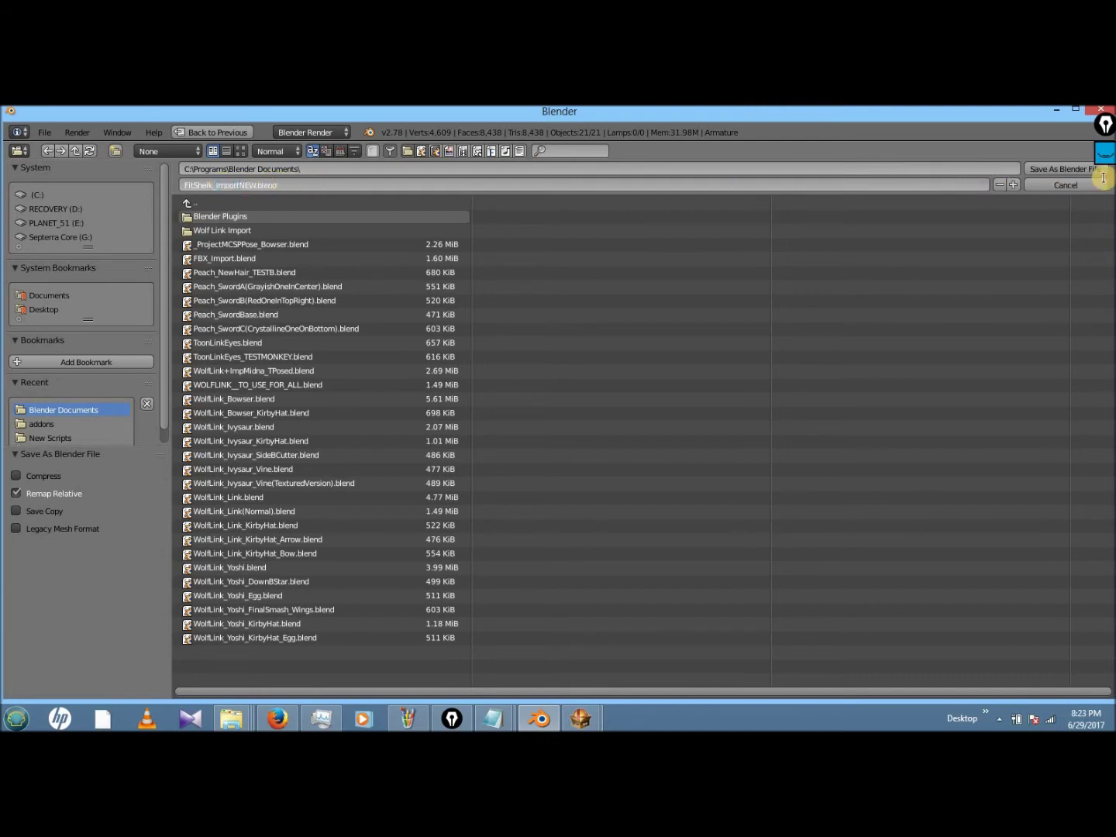
left_click(1063, 170)
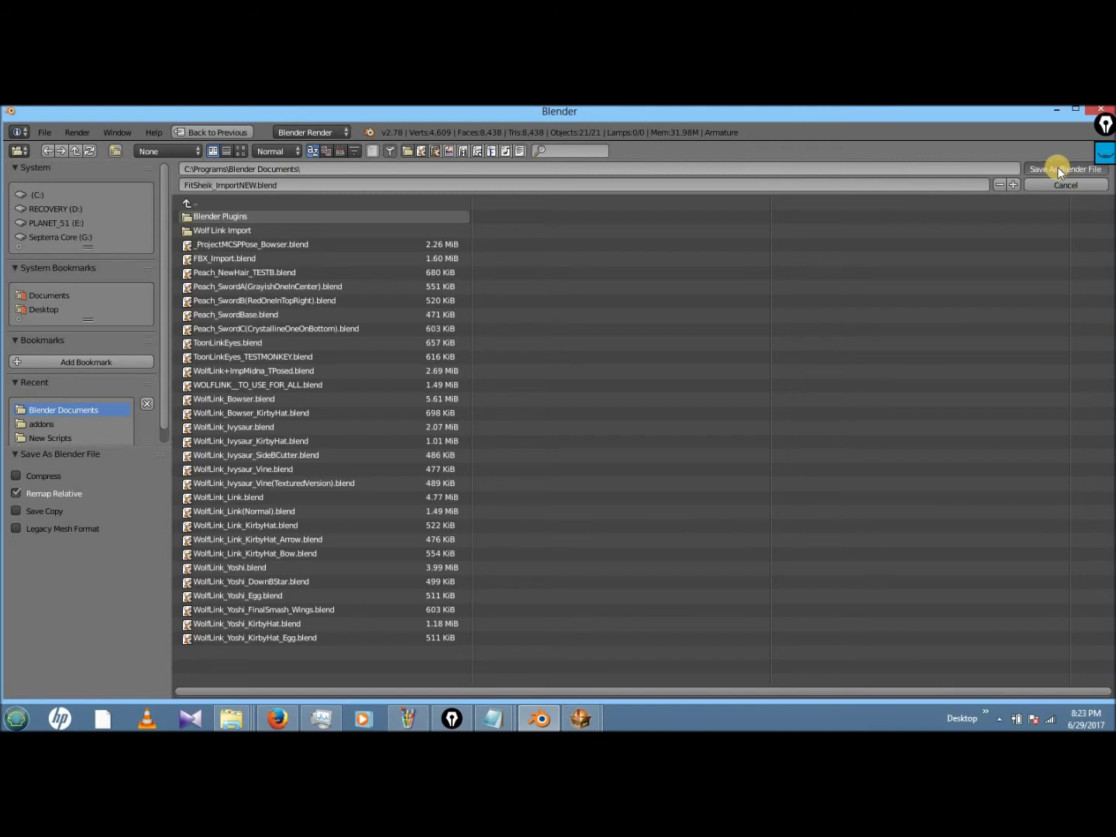
left_click(1047, 168)
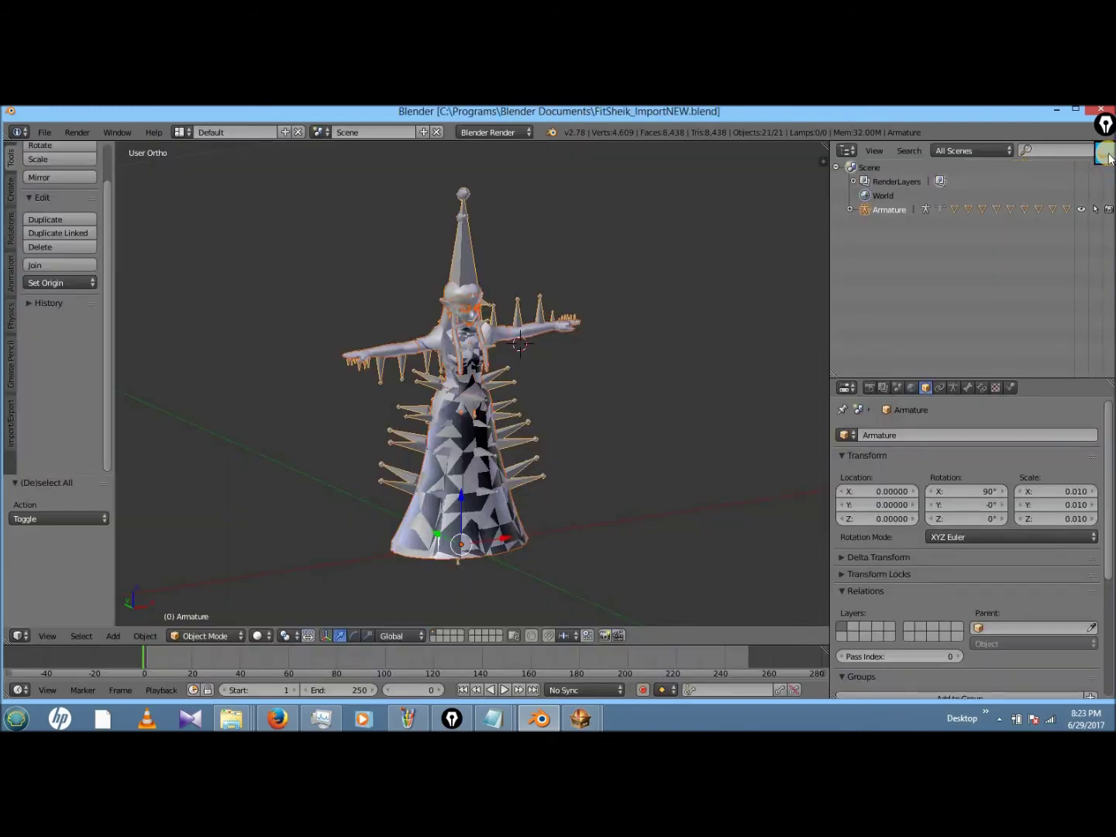
- Export the scene as FitSheik_ImportNEW.fbx to the Blender Documents folder in FBX 7.4 binary format
left_click(45, 133)
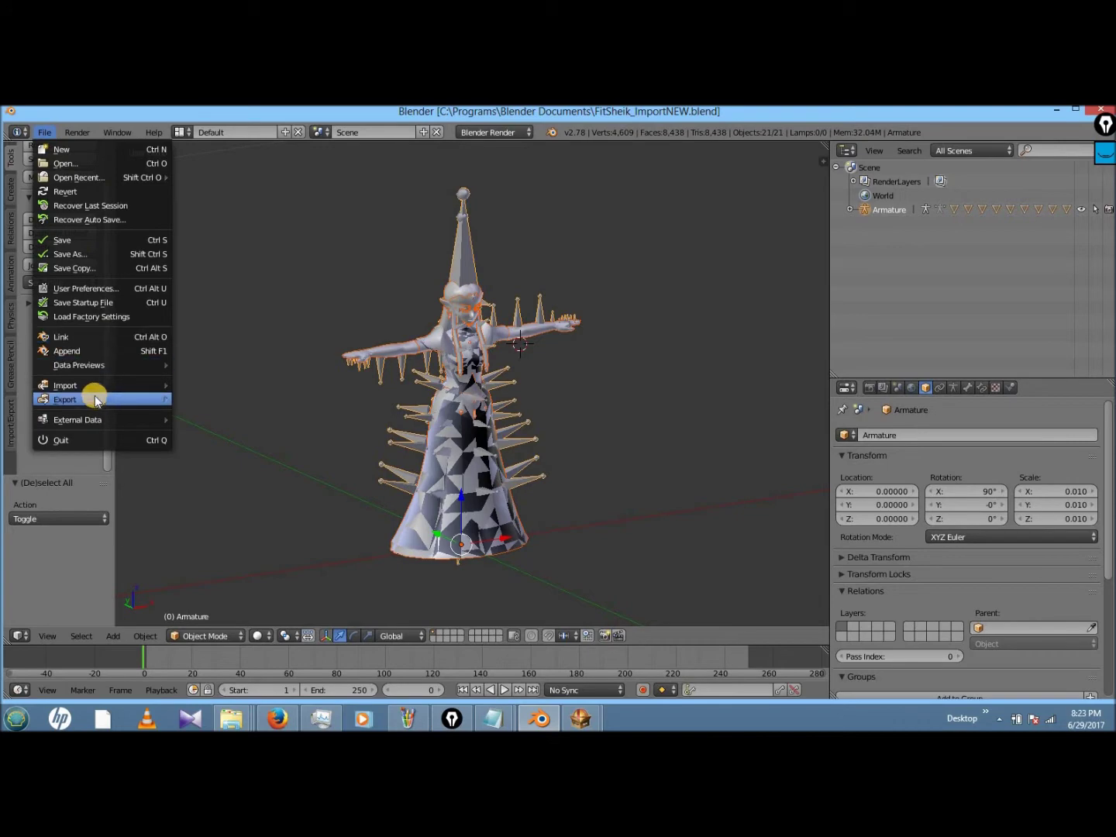
mouse_move(144, 399)
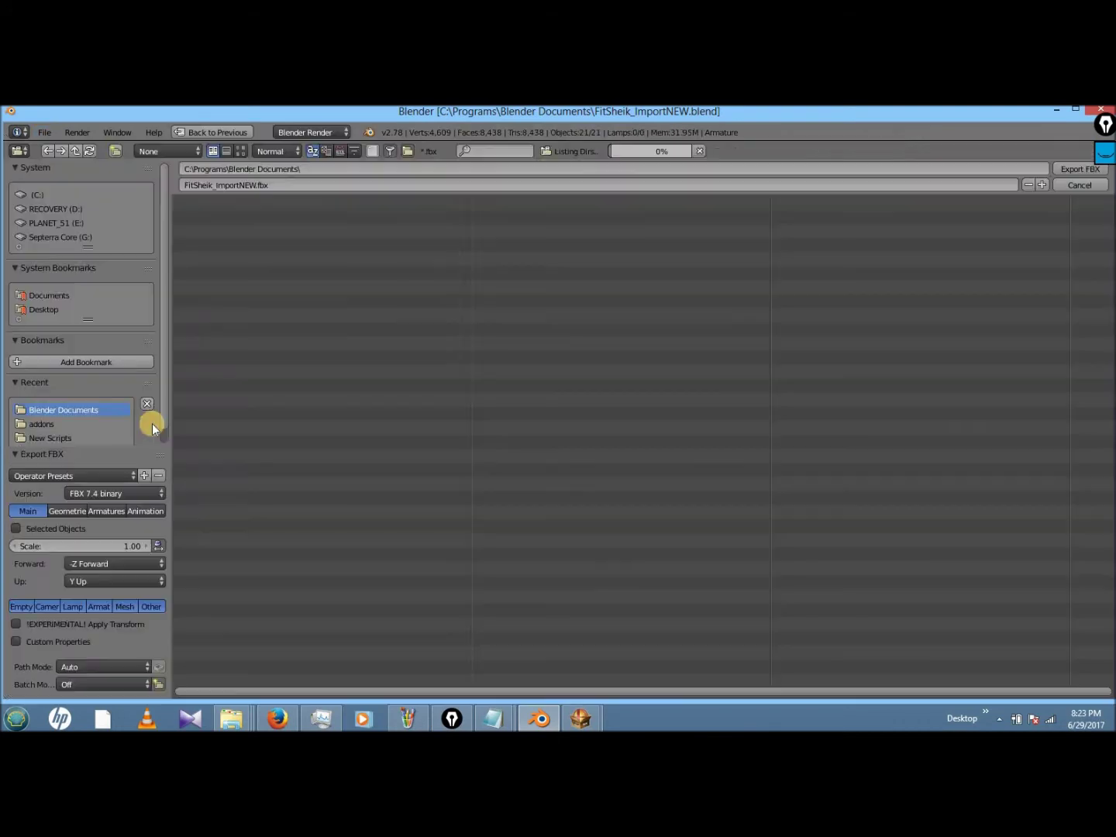
left_click(234, 441)
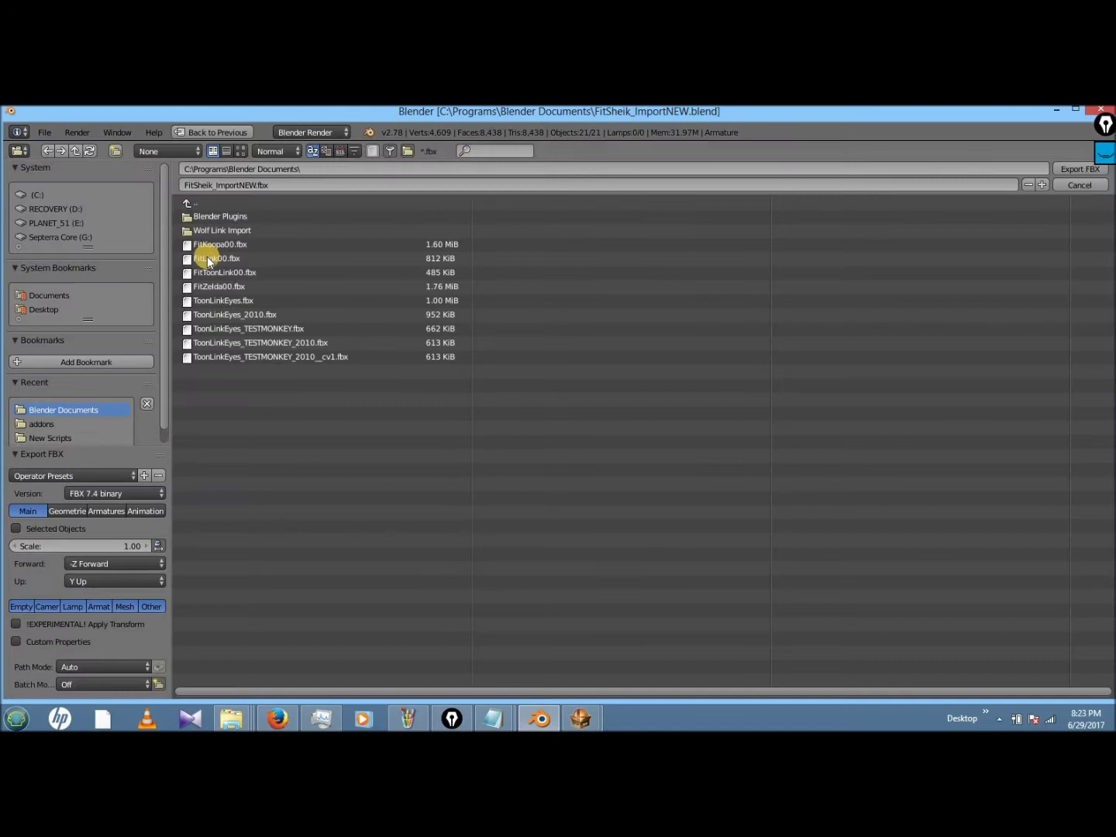
left_click(1076, 172)
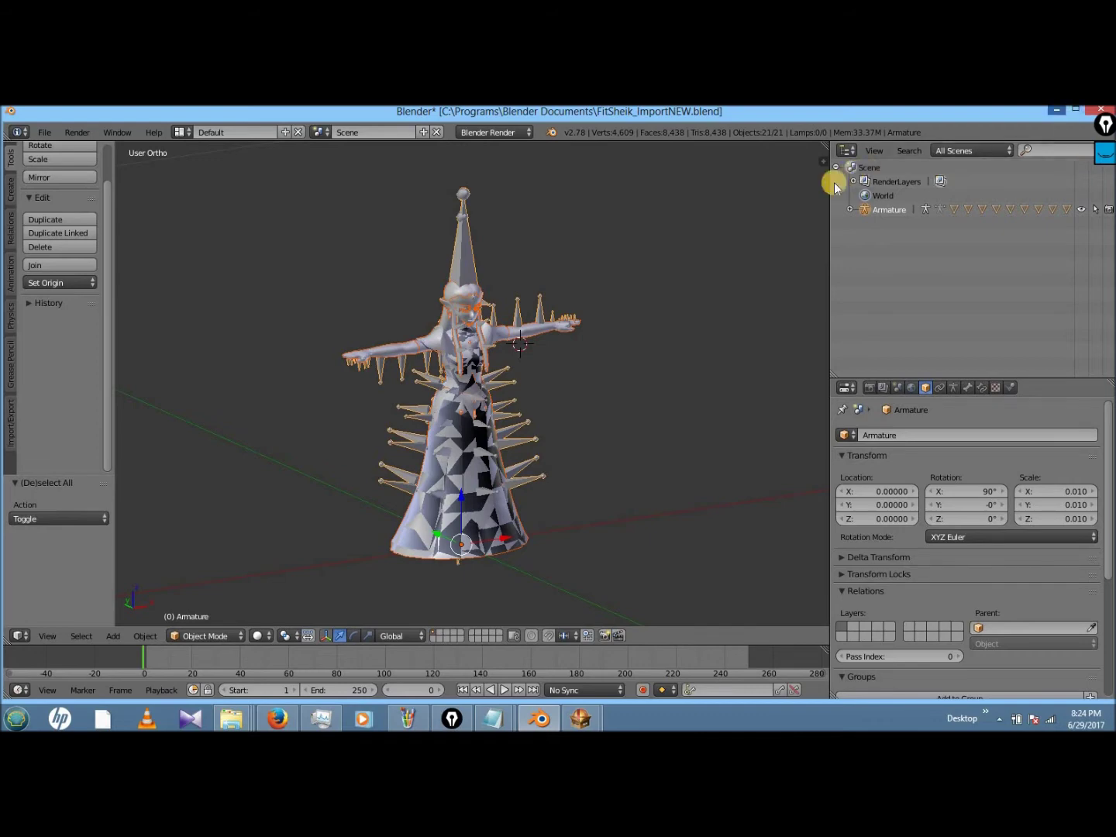
- Minimize Blender and the folder windows, and close BrawlBox with its model editor without saving changes
left_click(1057, 109)
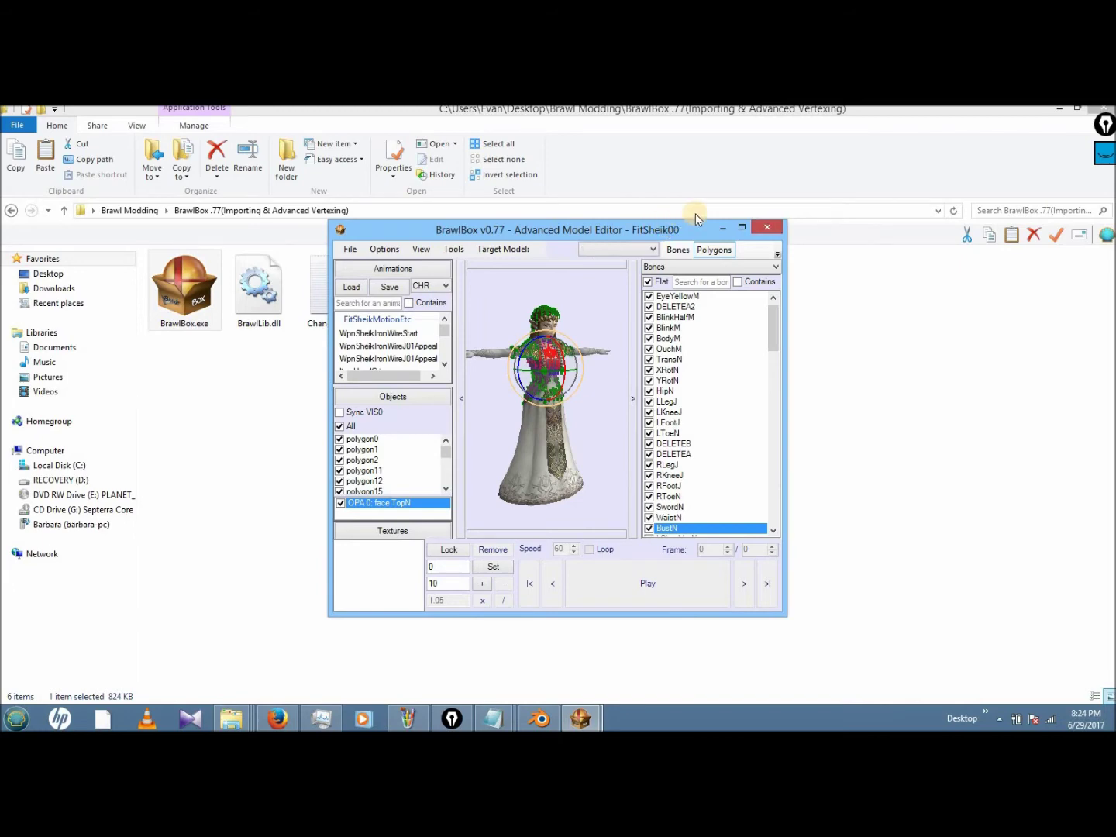
left_click(1063, 110)
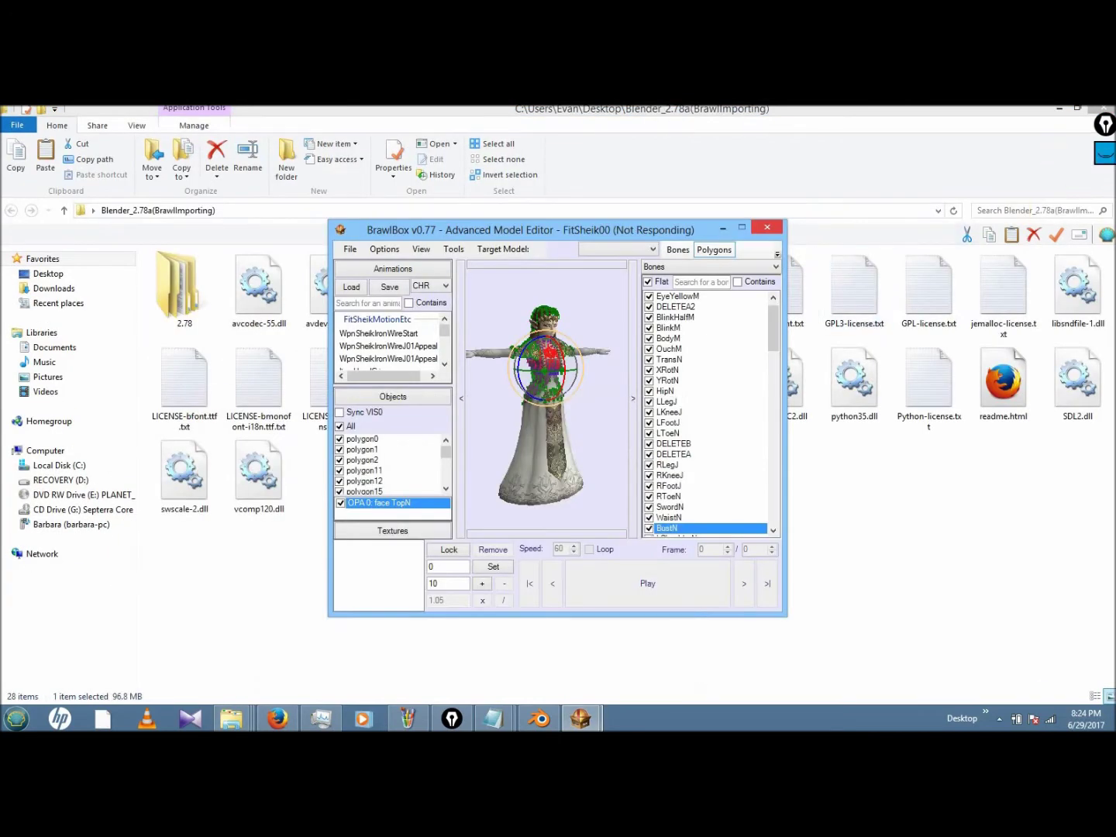
left_click(1060, 113)
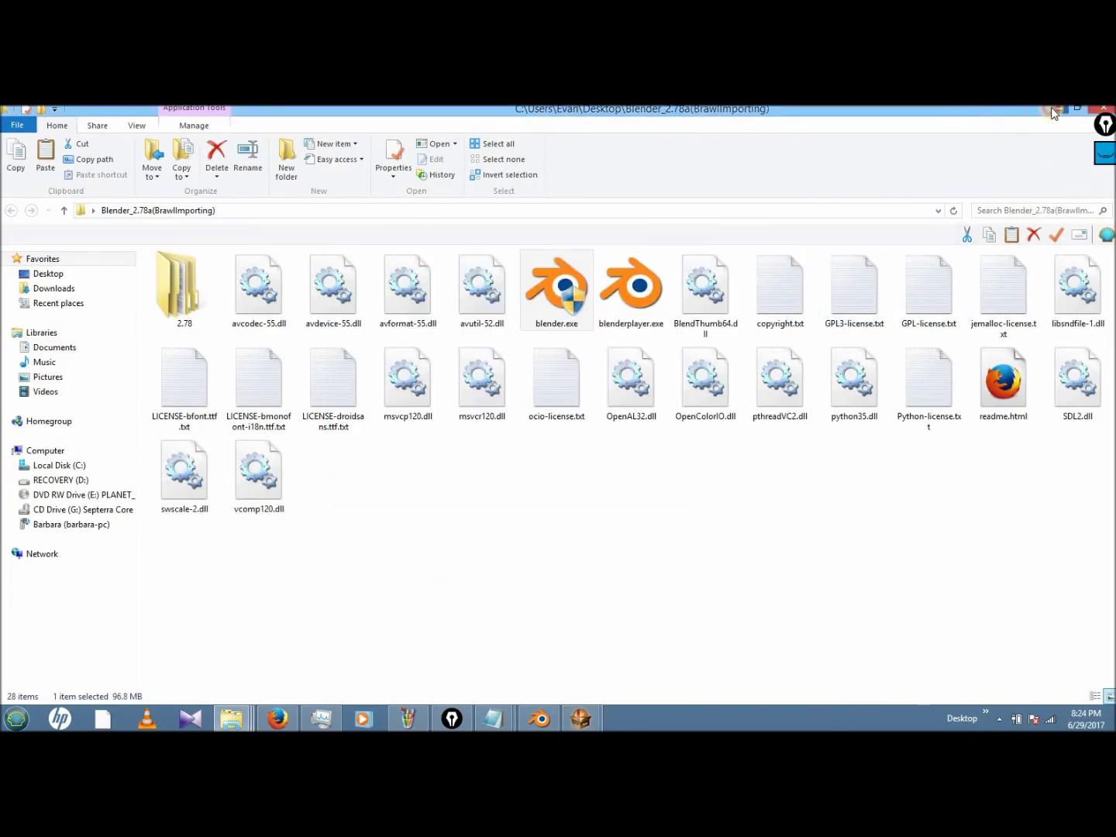
left_click(1055, 108)
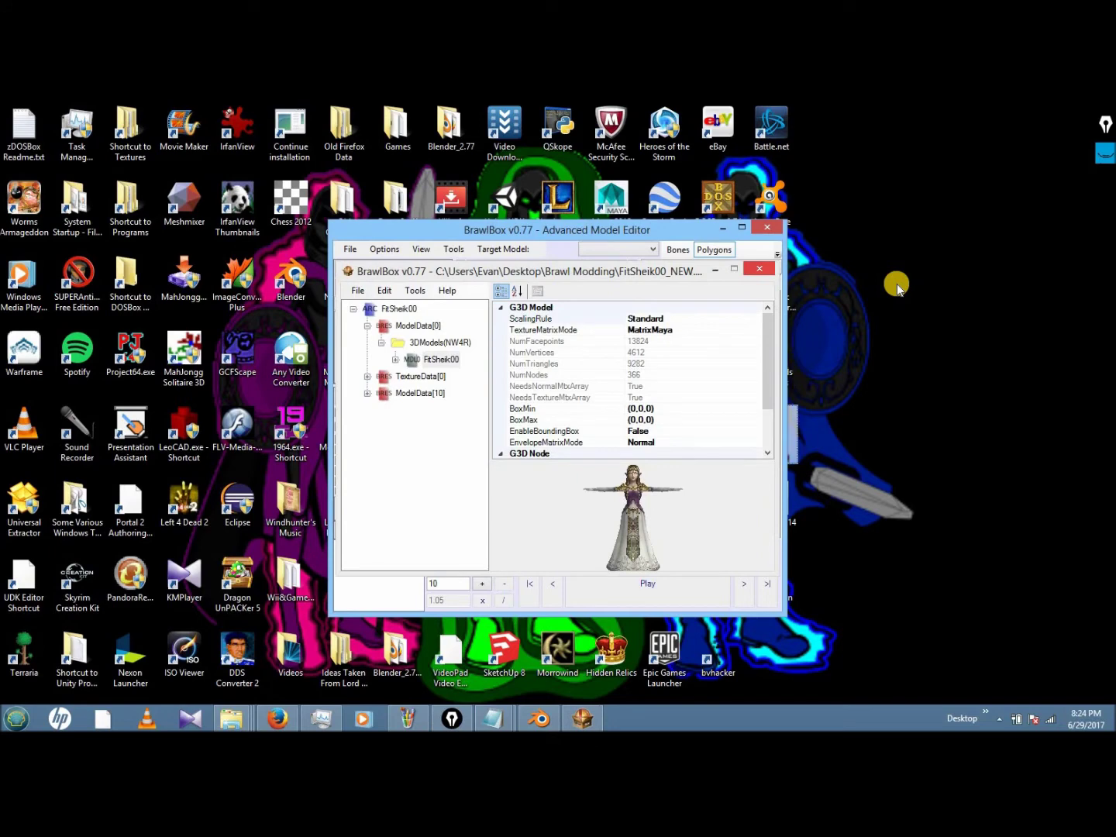
left_click(766, 227)
left_click(761, 269)
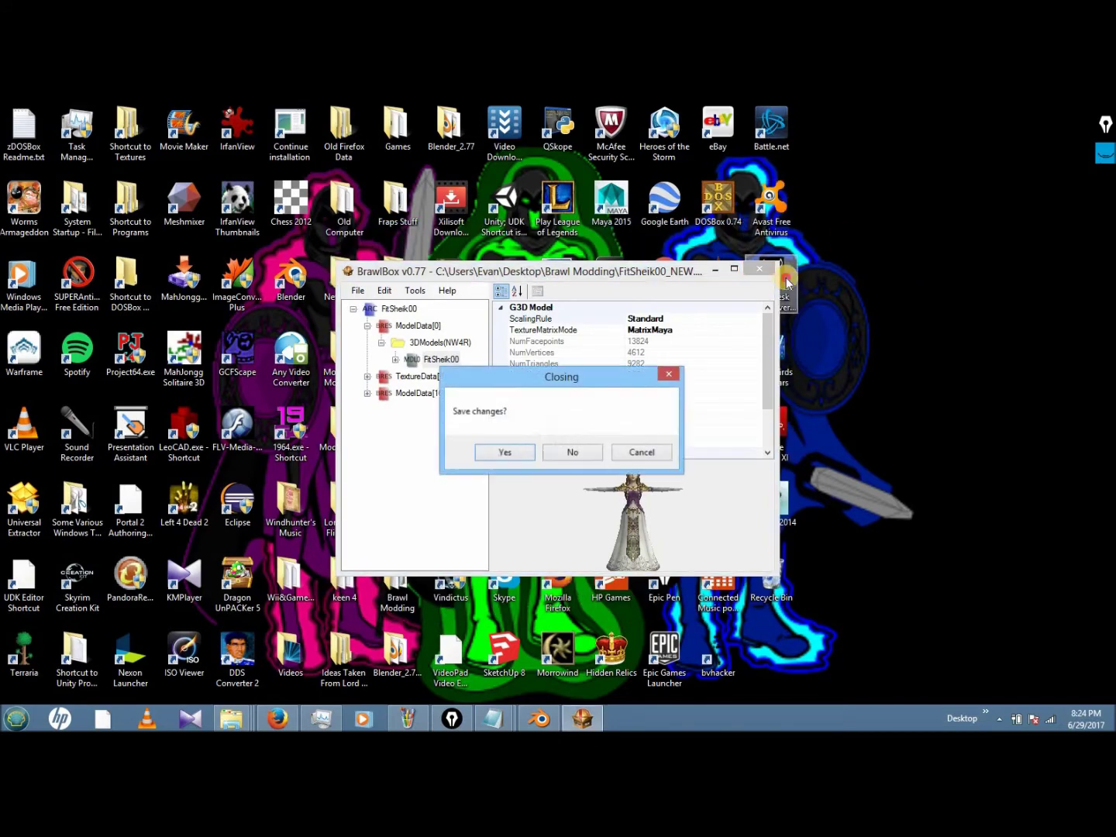
left_click(575, 452)
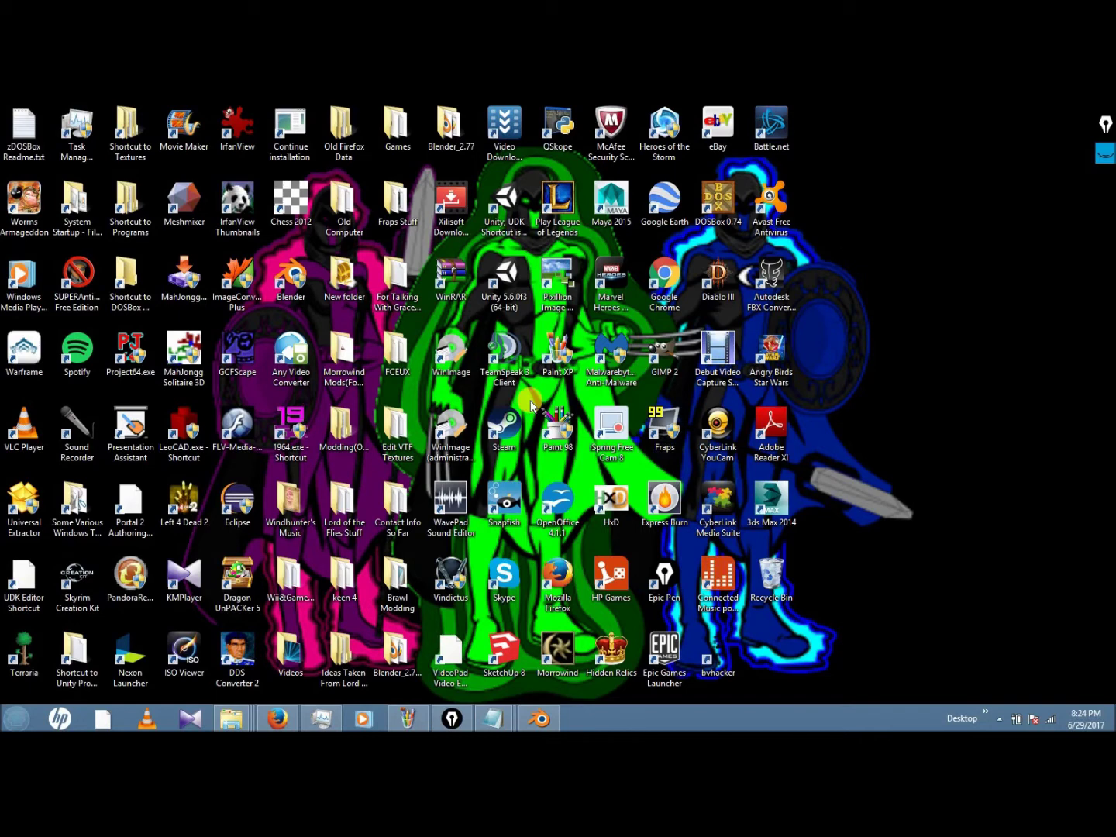
- Launch Autodesk FBX Converter and add FitSheik_ImportNEW.fbx from the Blender Documents folder as the source file
double_click(790, 300)
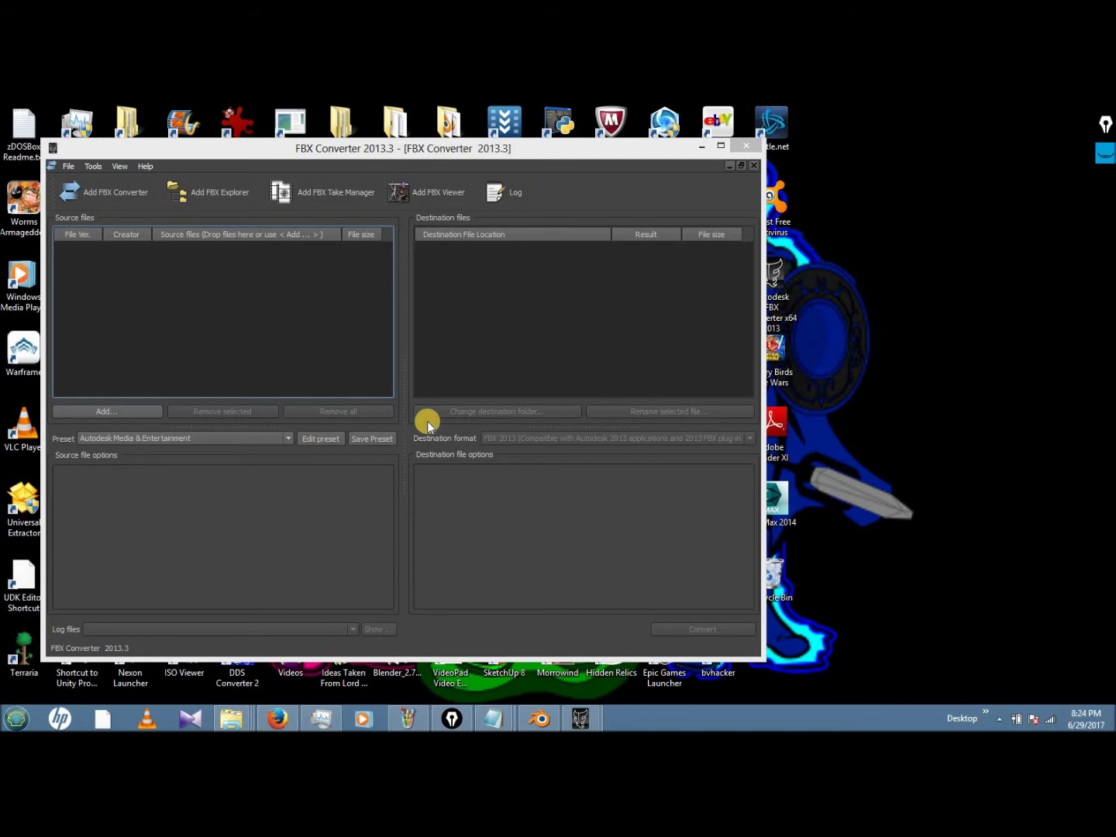
mouse_move(596, 721)
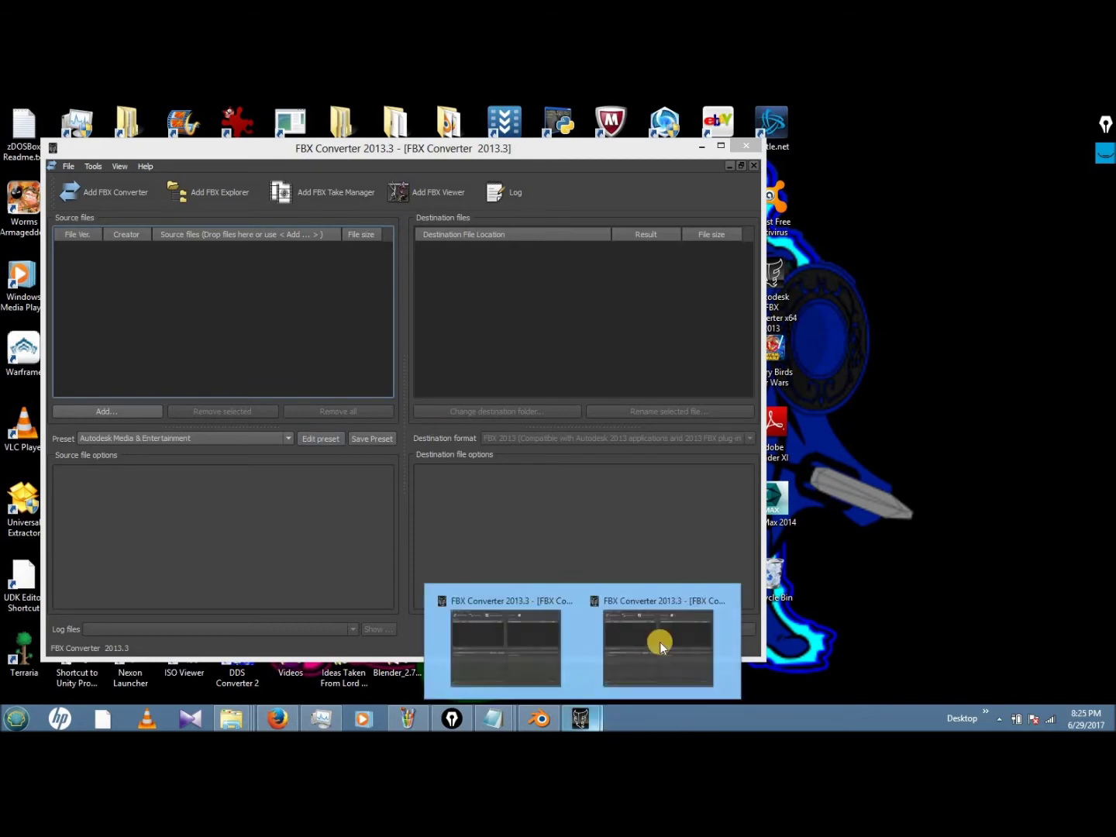
left_click(724, 603)
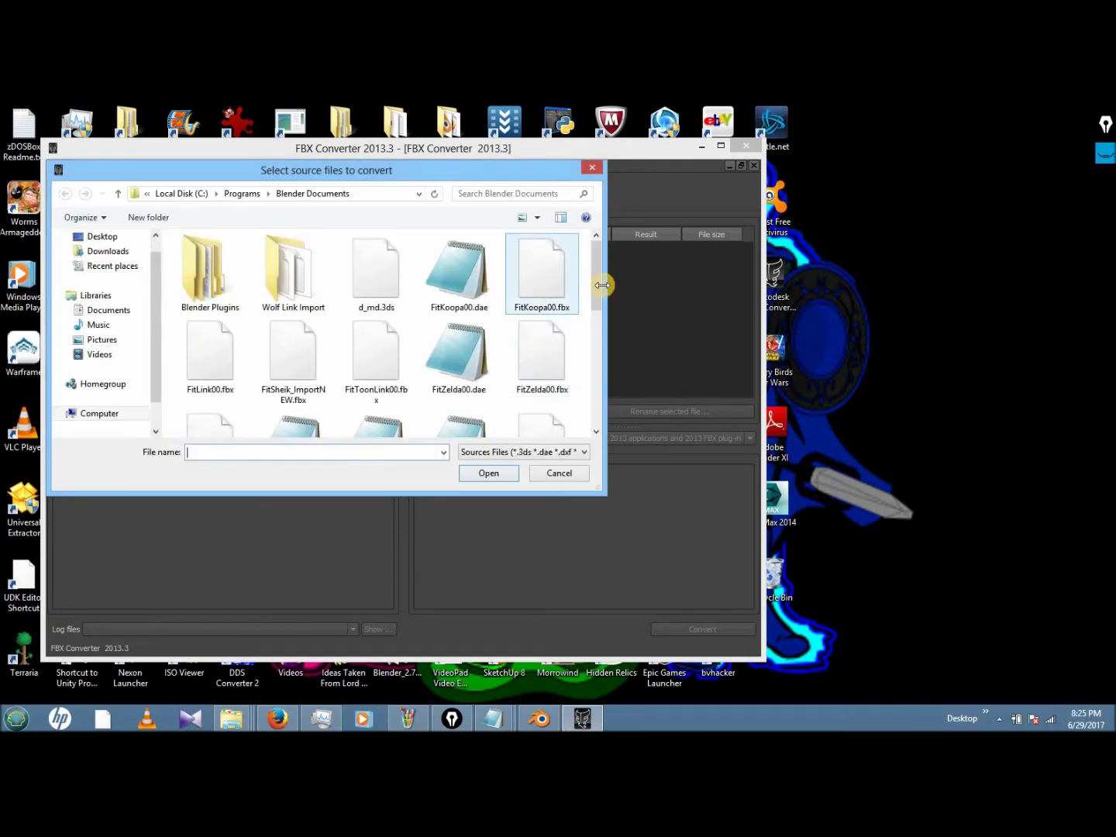
scroll(599, 301, "down", 3)
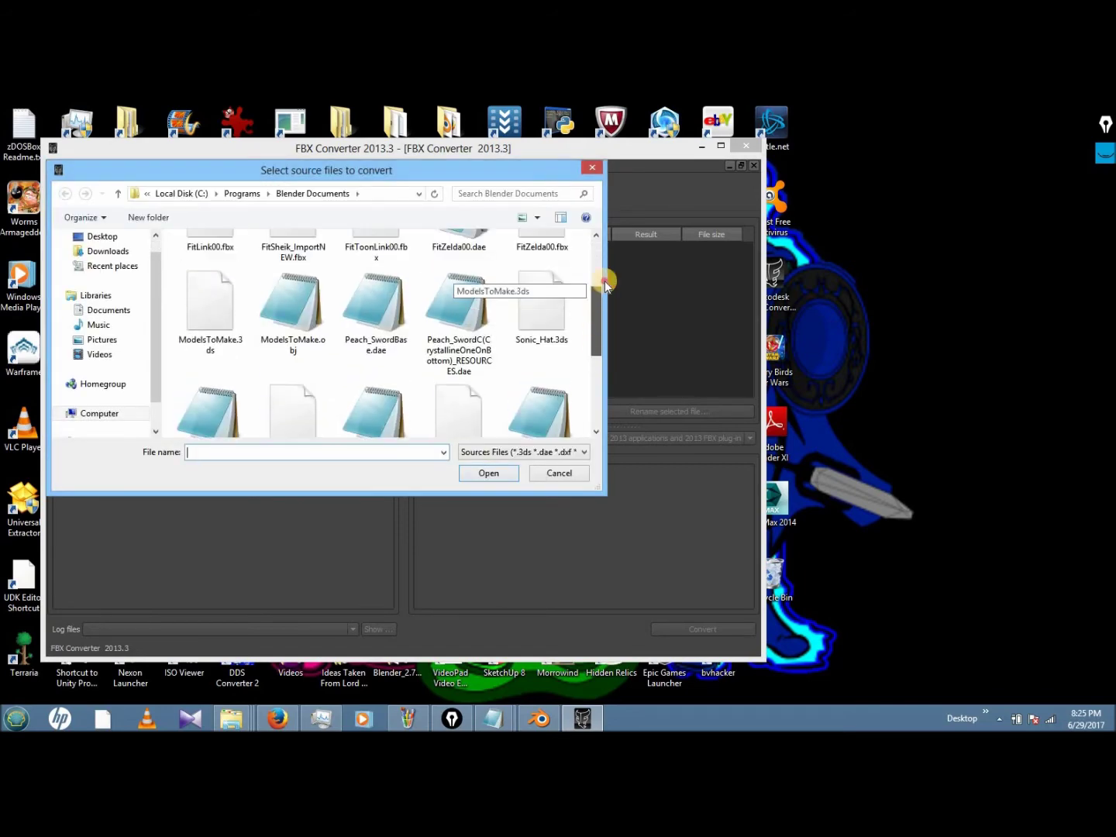
scroll(601, 294, "up", 3)
left_click(304, 367)
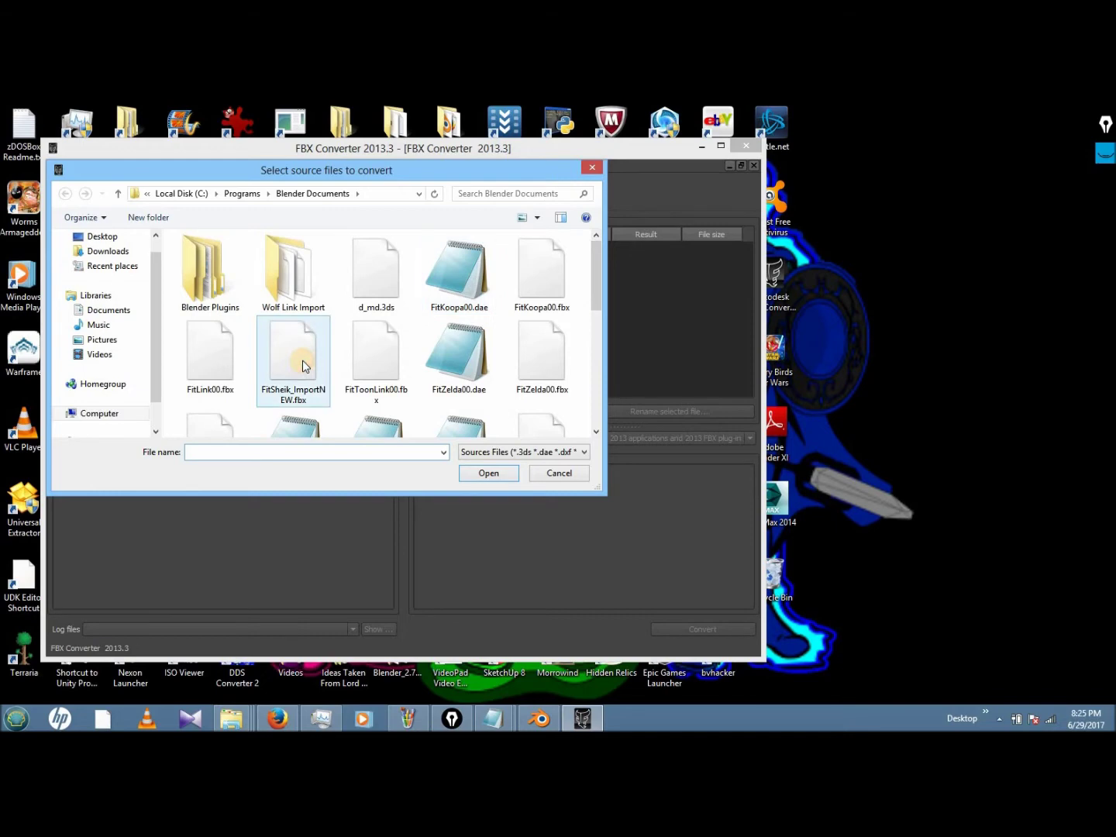
double_click(303, 367)
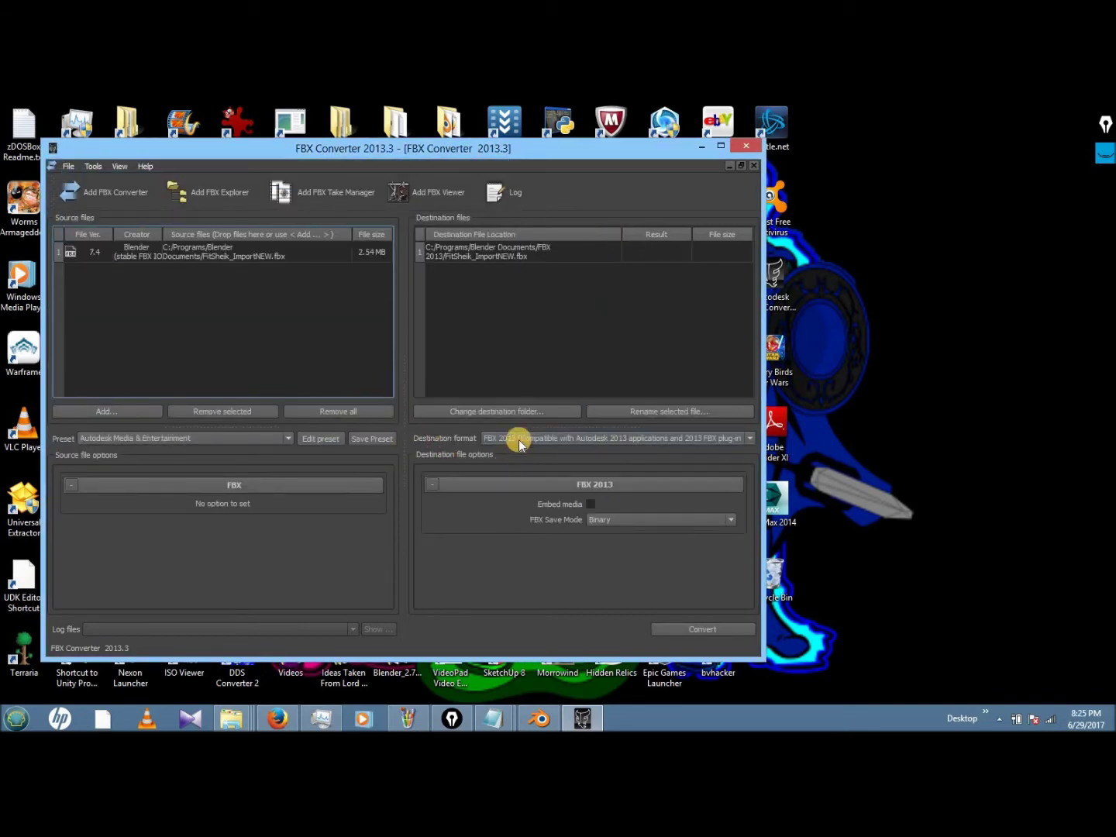
- Convert FitSheik_ImportNEW.fbx to DAE Collada format and close the converter
left_click(520, 440)
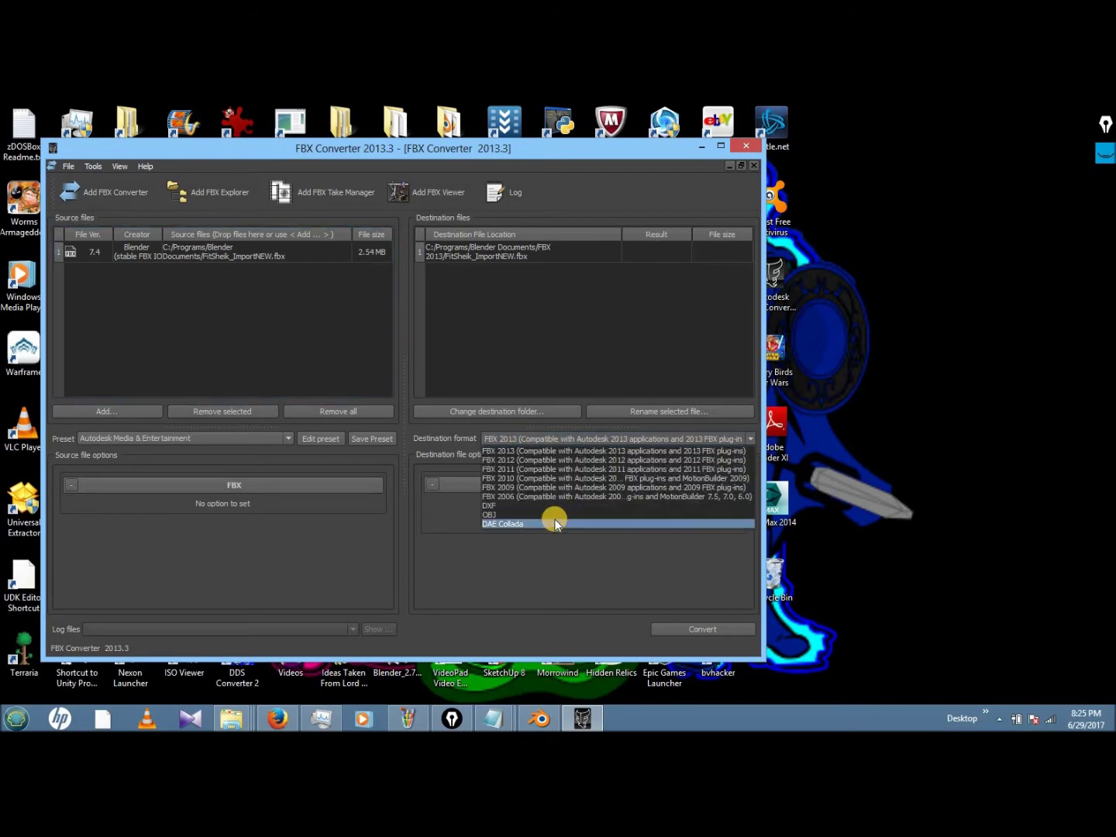
left_click(526, 524)
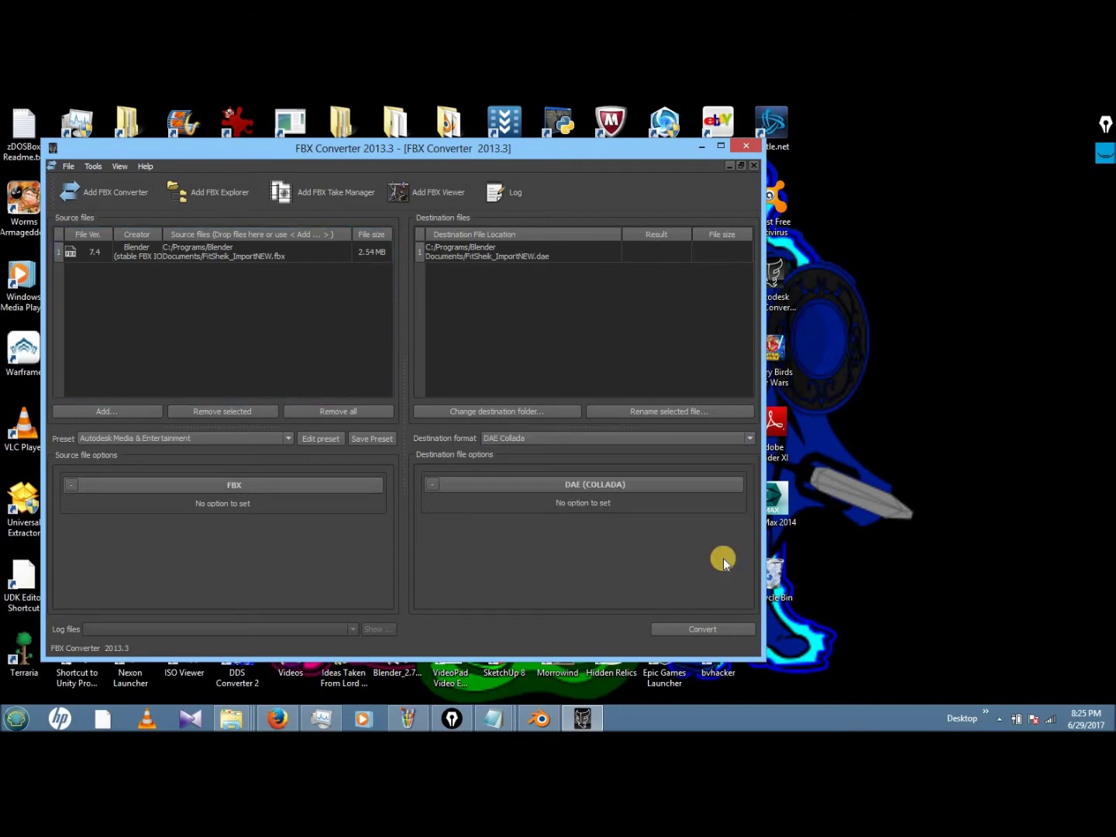
left_click(684, 626)
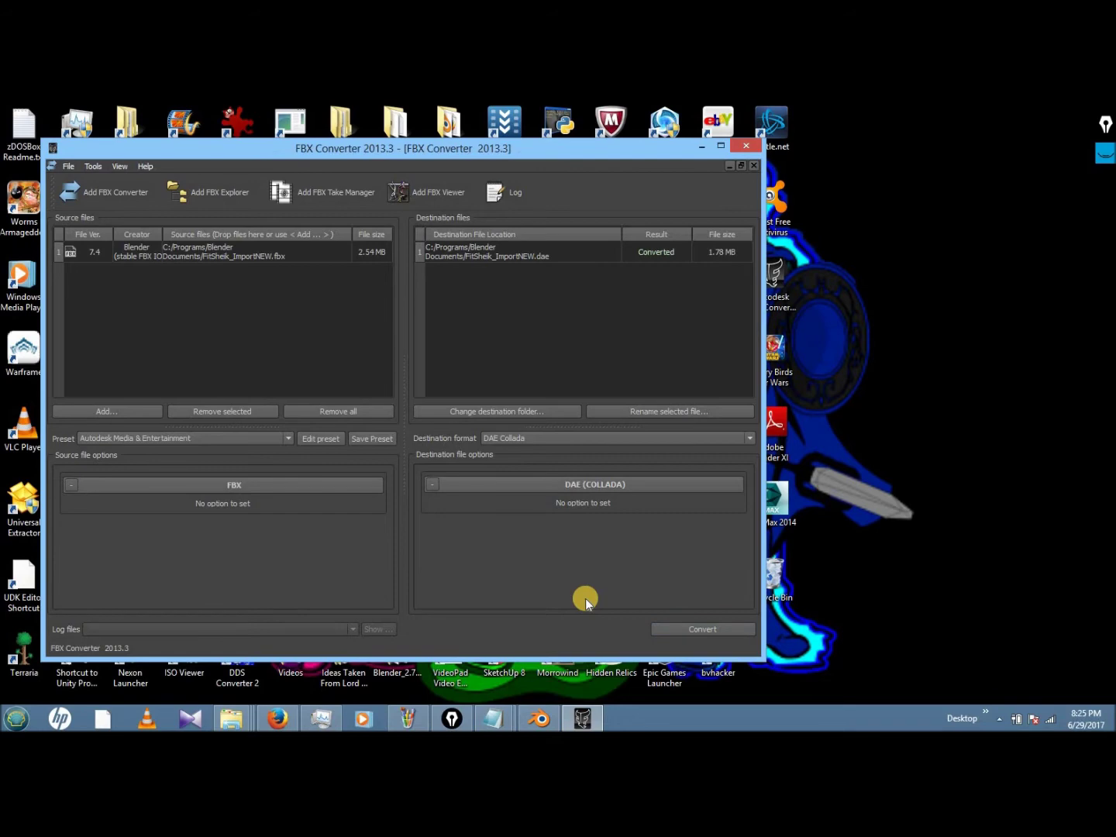
left_click(745, 145)
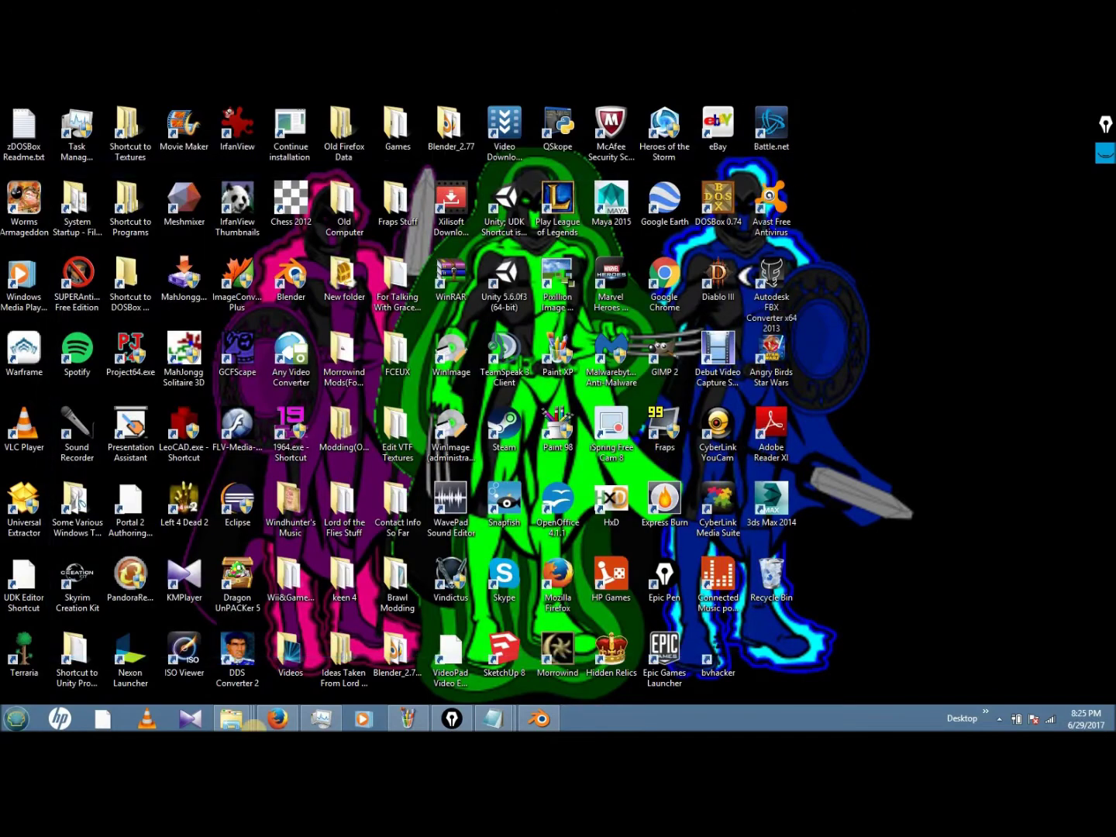
- Move FitSheik_ImportNEW.dae from the Blender Documents folder to the Brawl Modding folder
mouse_move(231, 718)
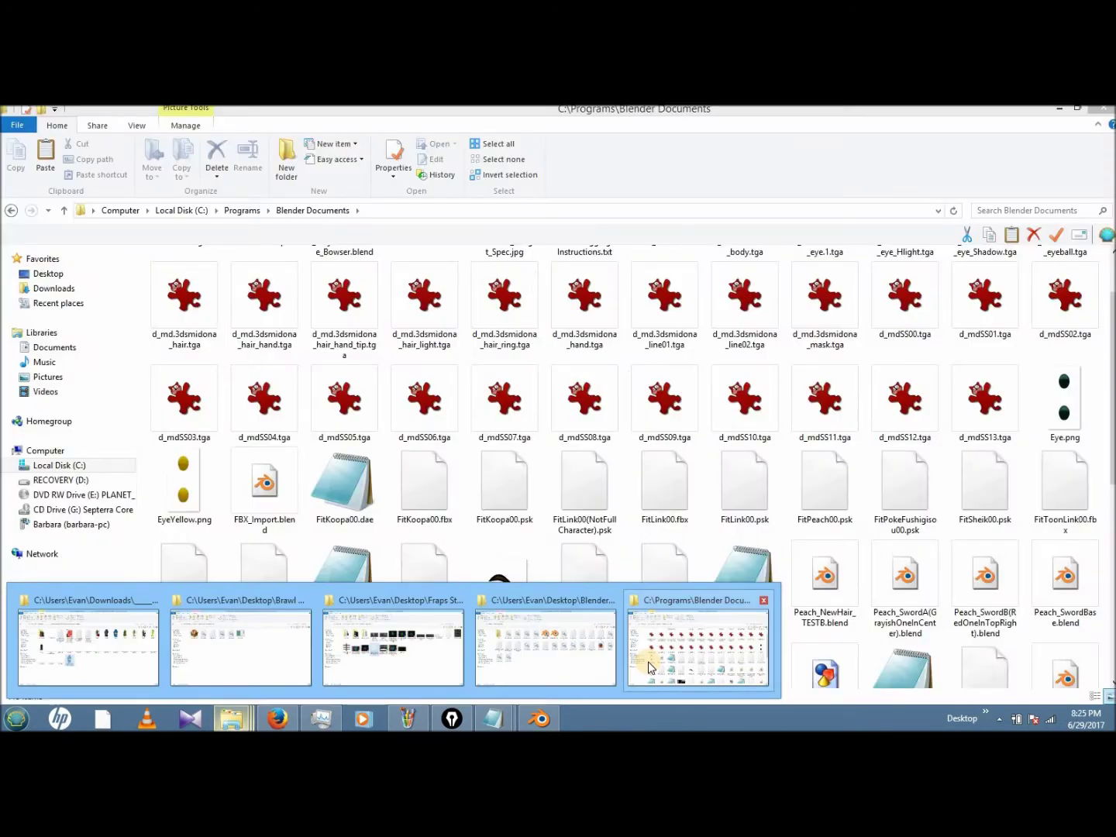
left_click(649, 668)
left_click(1046, 505)
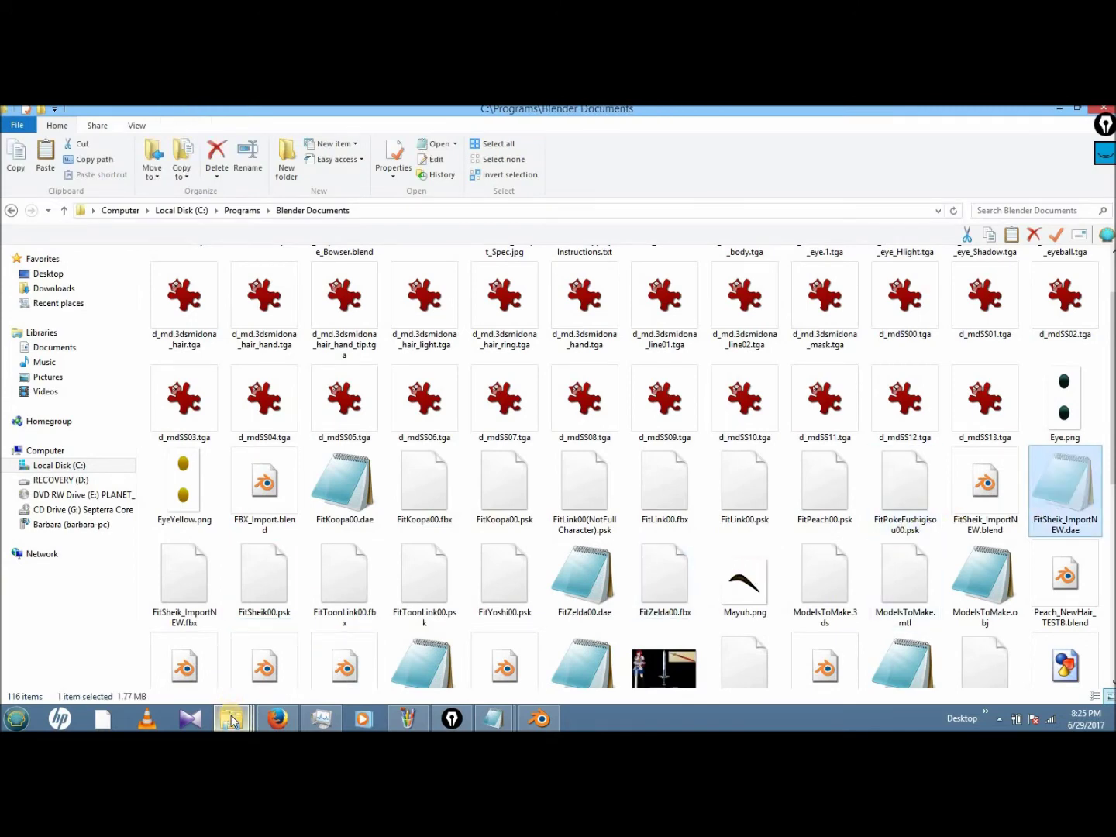
mouse_move(231, 719)
left_click(244, 666)
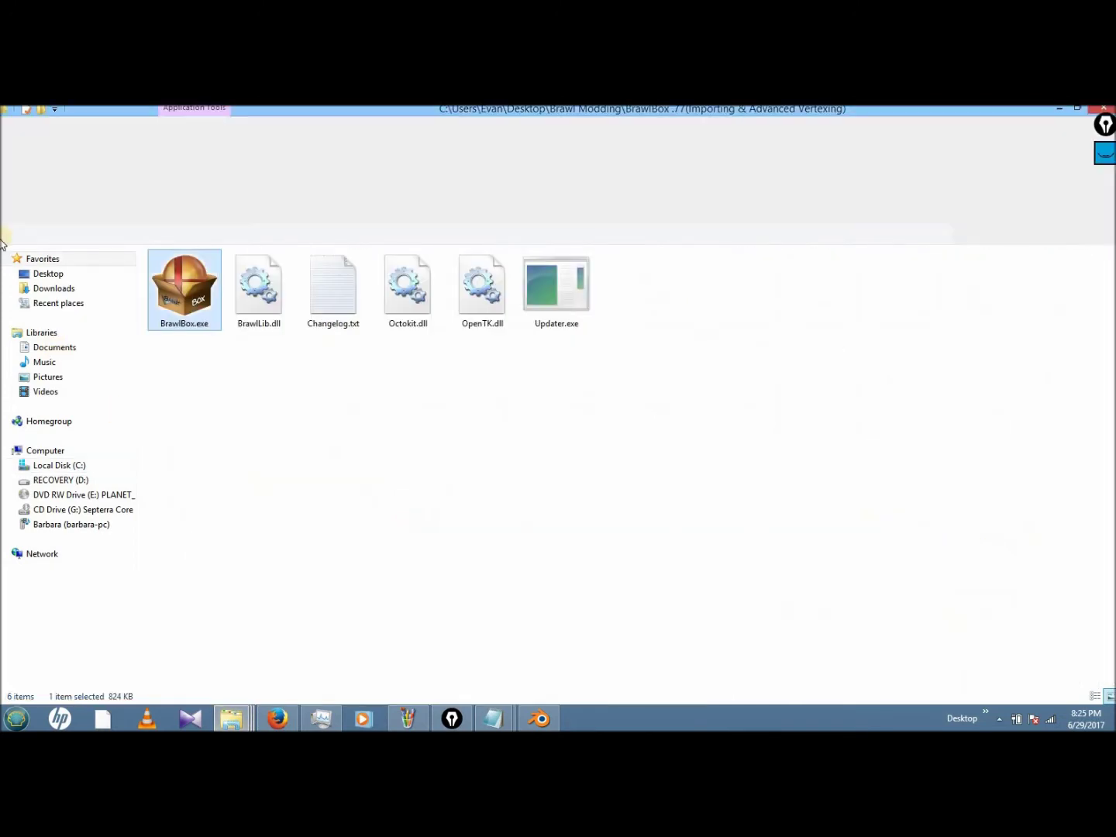
key("BackSpace")
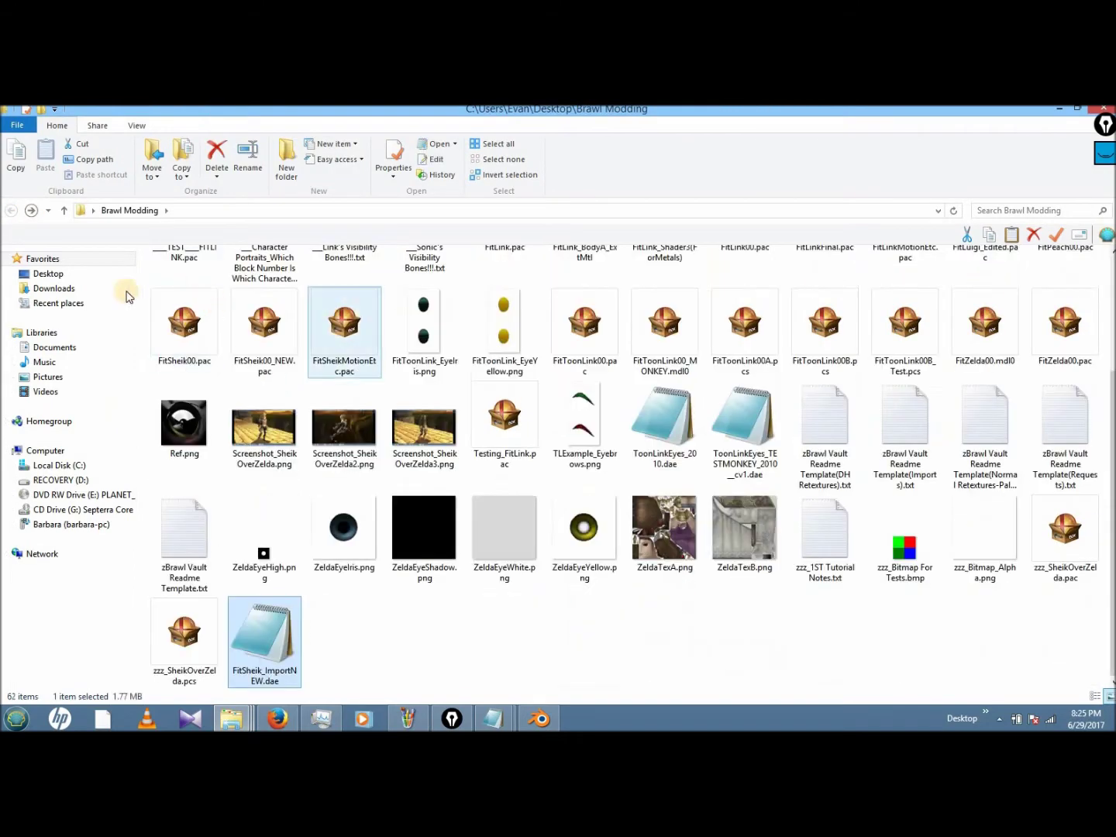
- Launch BrawlBox v0.77 from its folder inside Brawl Modding and decline the offered update
left_click(31, 210)
left_click(223, 304)
double_click(199, 303)
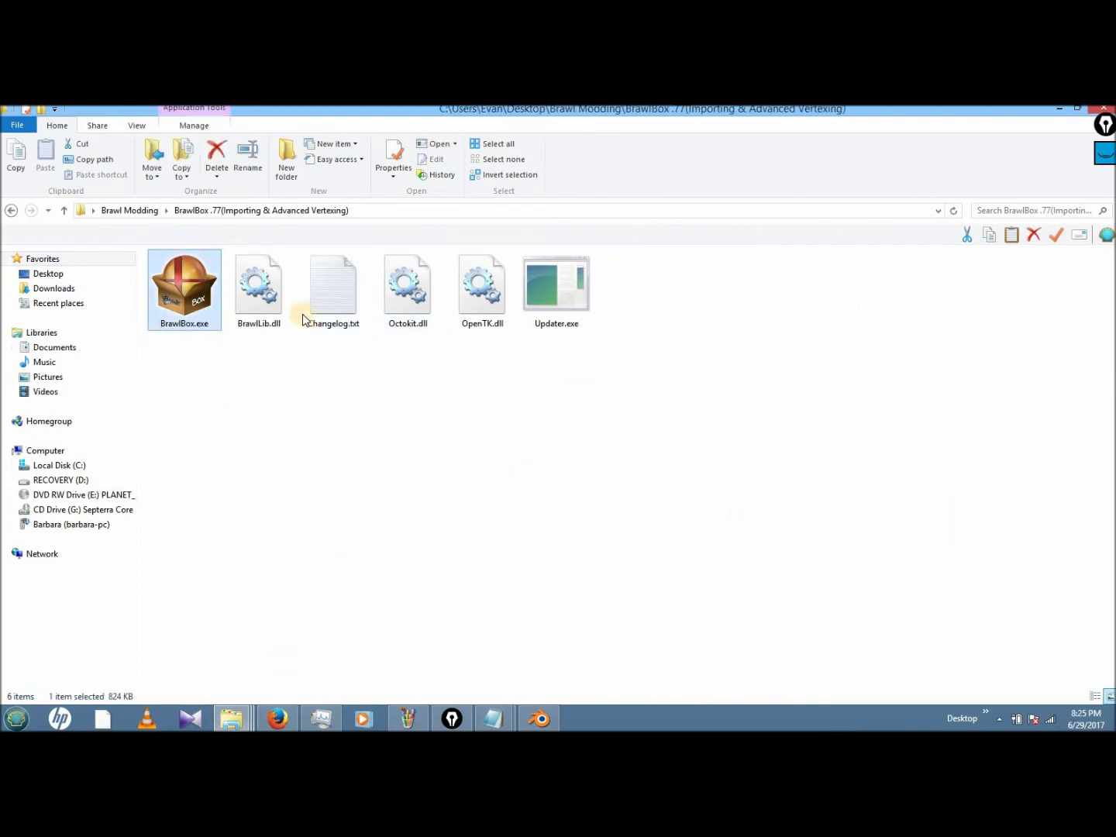
double_click(198, 318)
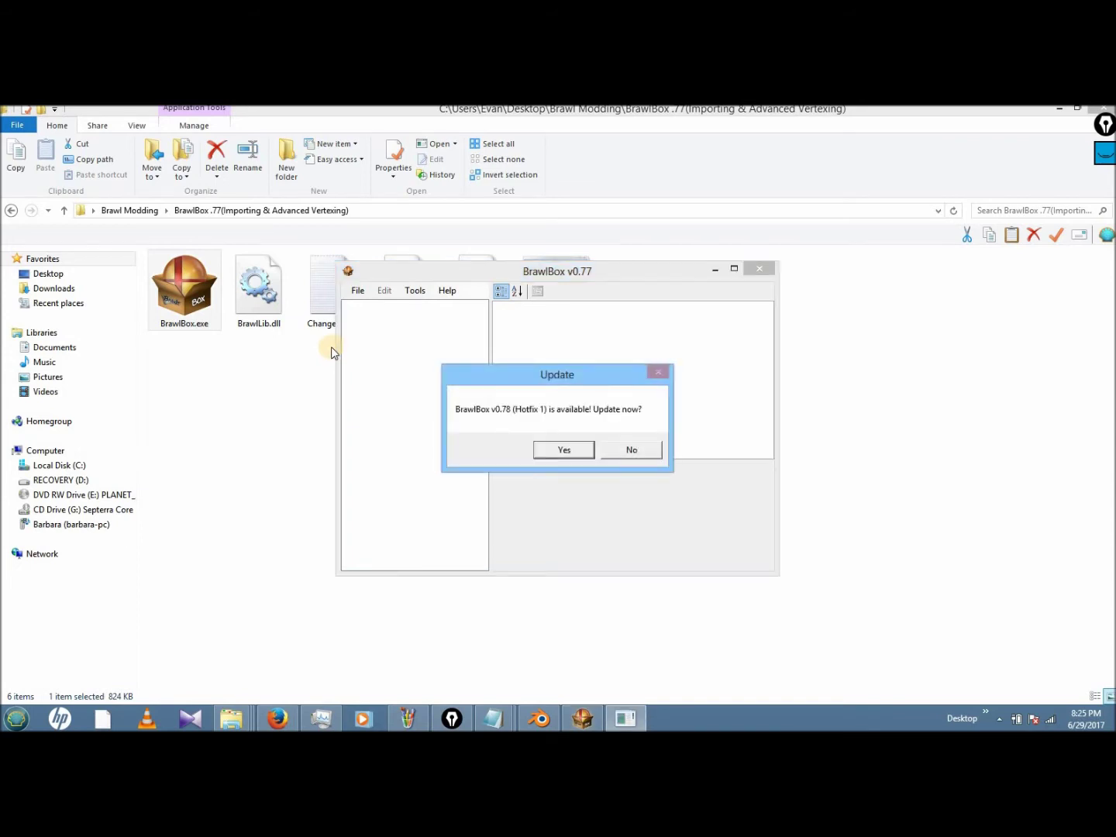
left_click(631, 450)
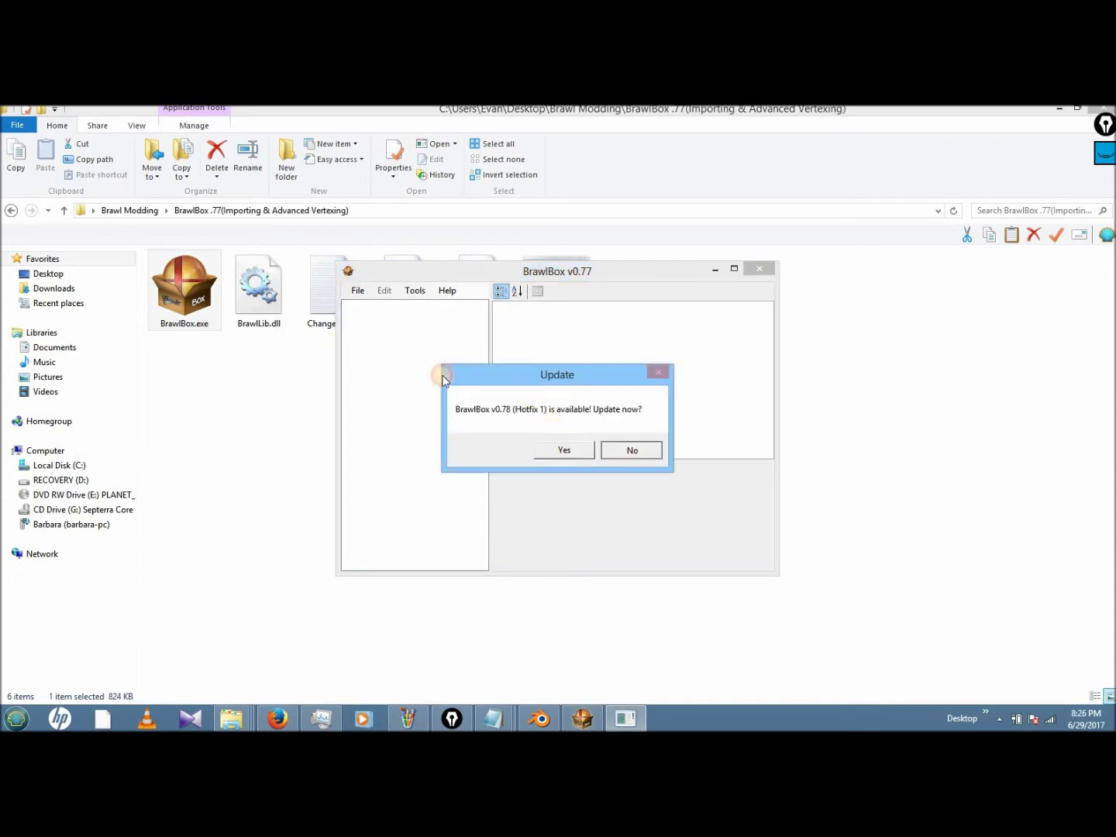
- Open FitZelda00.pac from the Brawl Modding folder in BrawlBox
left_click(355, 292)
left_click(379, 318)
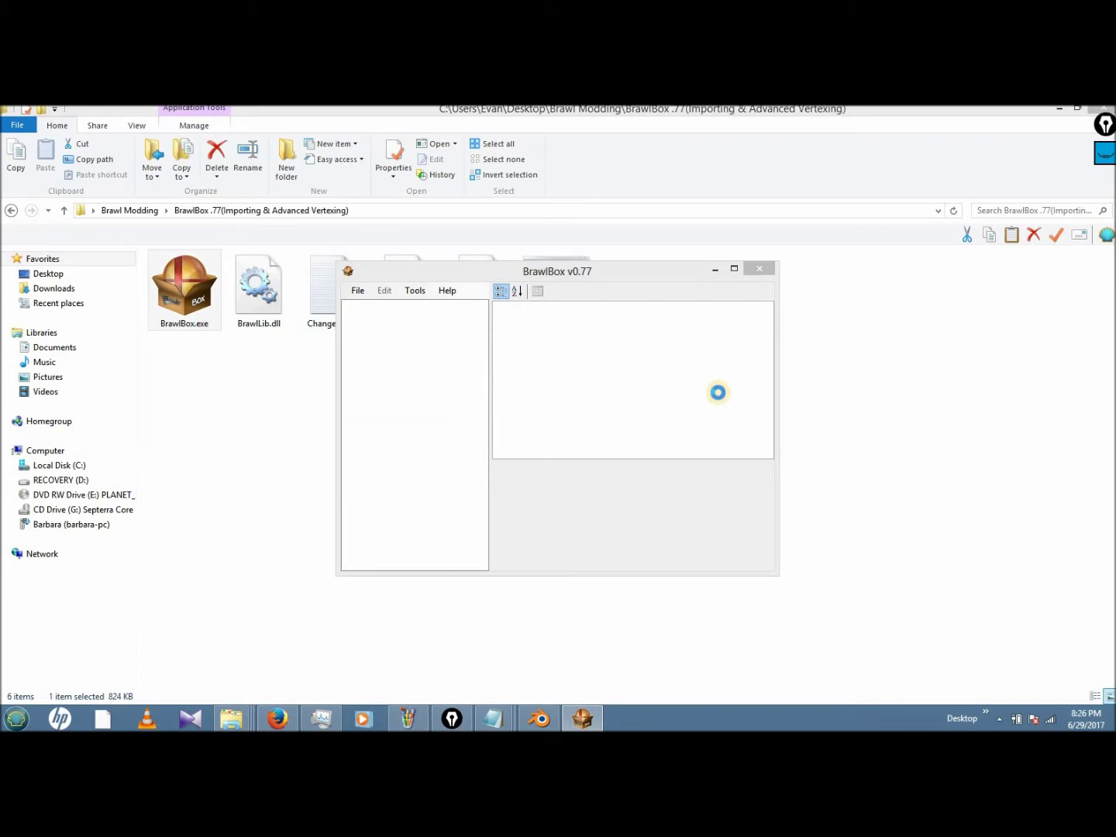
left_click_drag(960, 408, 959, 537)
left_click(591, 461)
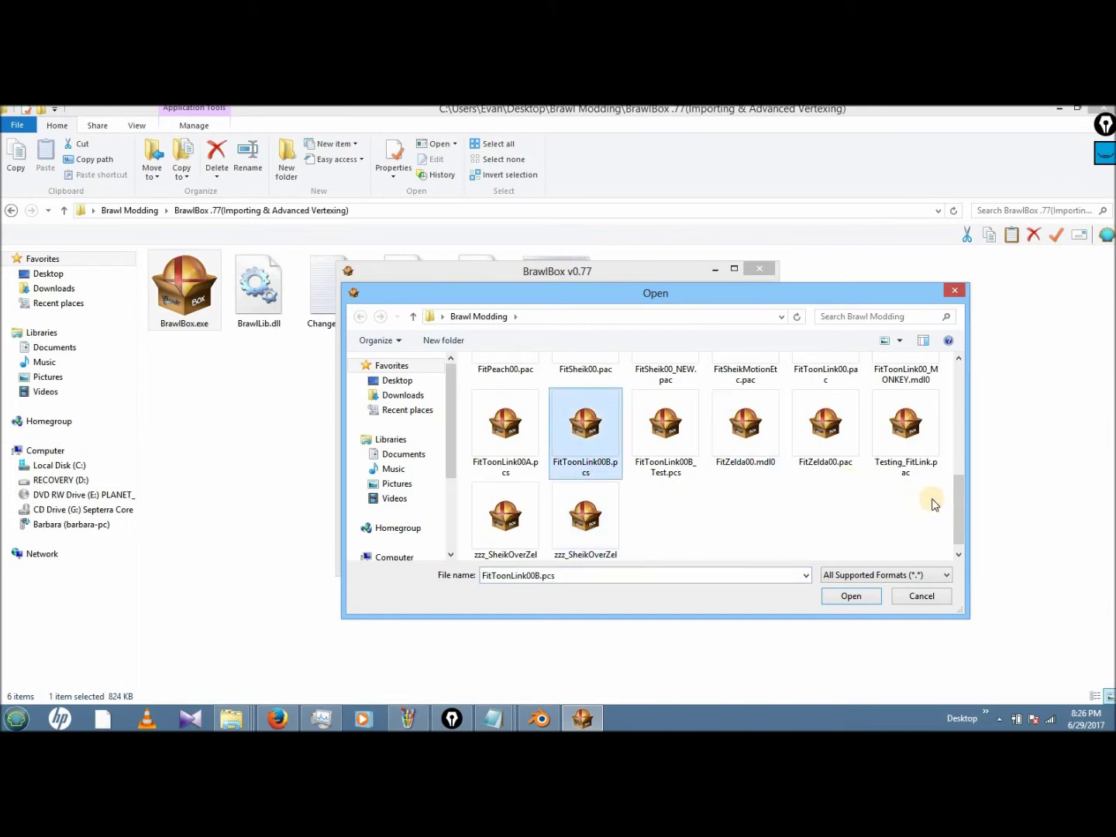
left_click(823, 449)
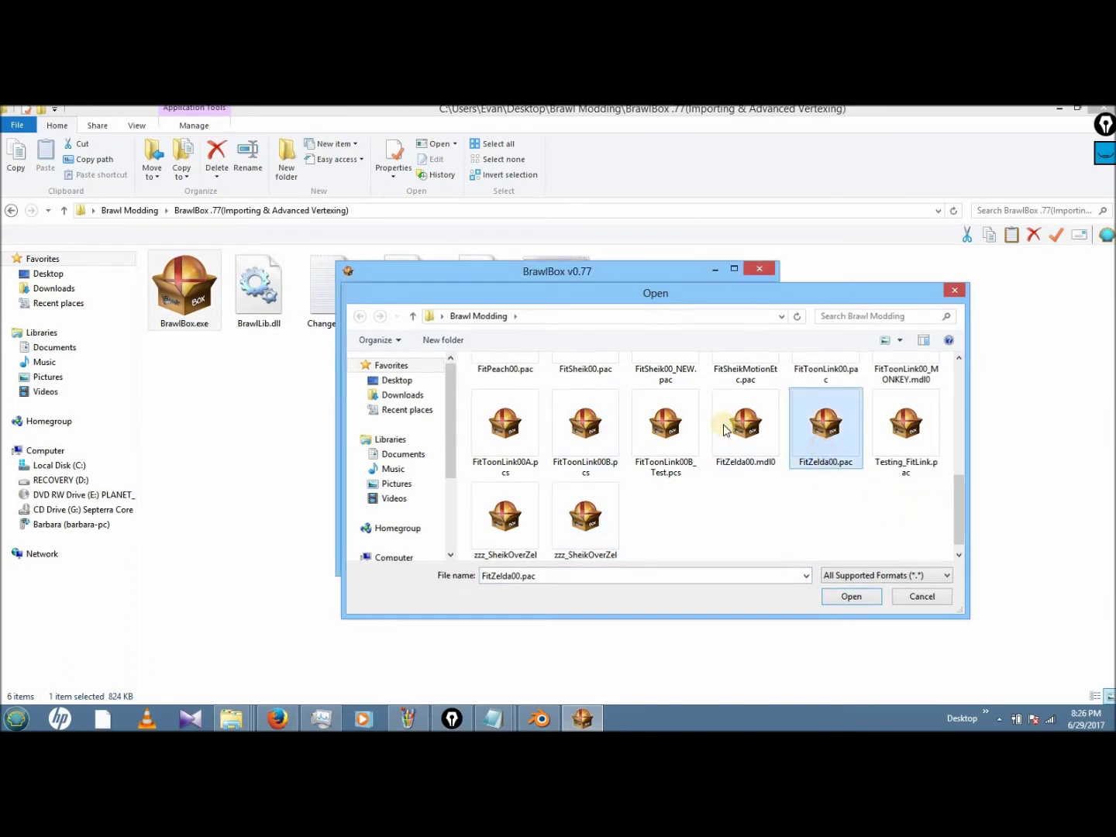
key("Return")
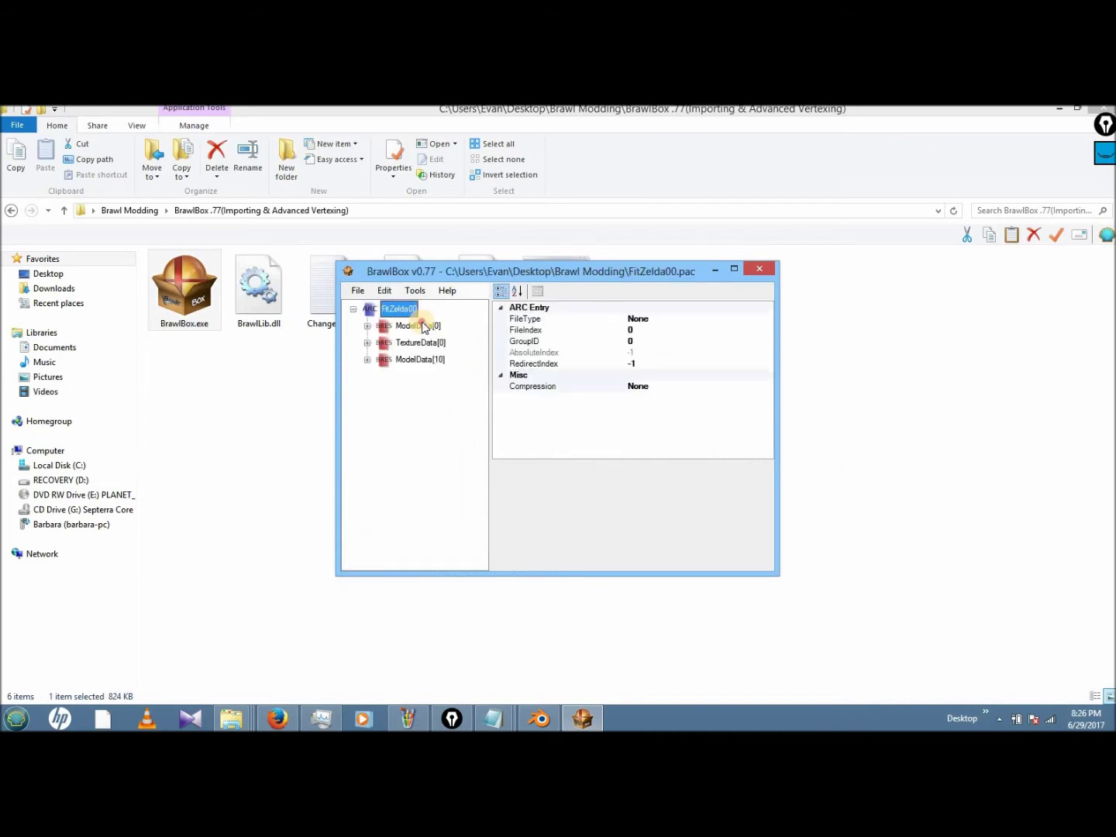
- Replace the FitZelda00 model under ModelData[0] > 3DModels(NW4R) with FitSheik_ImportNEW.dae
double_click(422, 325)
double_click(436, 344)
left_click(427, 360)
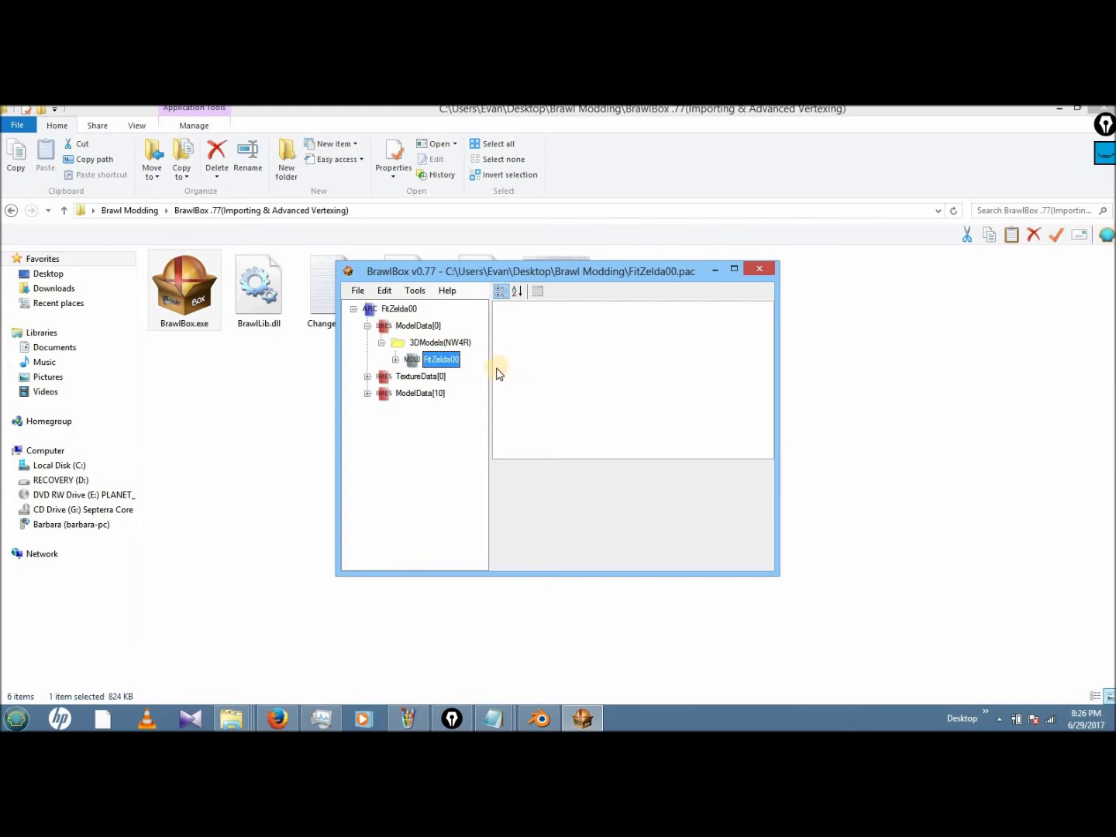
left_click(438, 360)
mouse_move(429, 363)
left_mouse_down()
mouse_move(482, 366)
mouse_move(409, 364)
left_mouse_up()
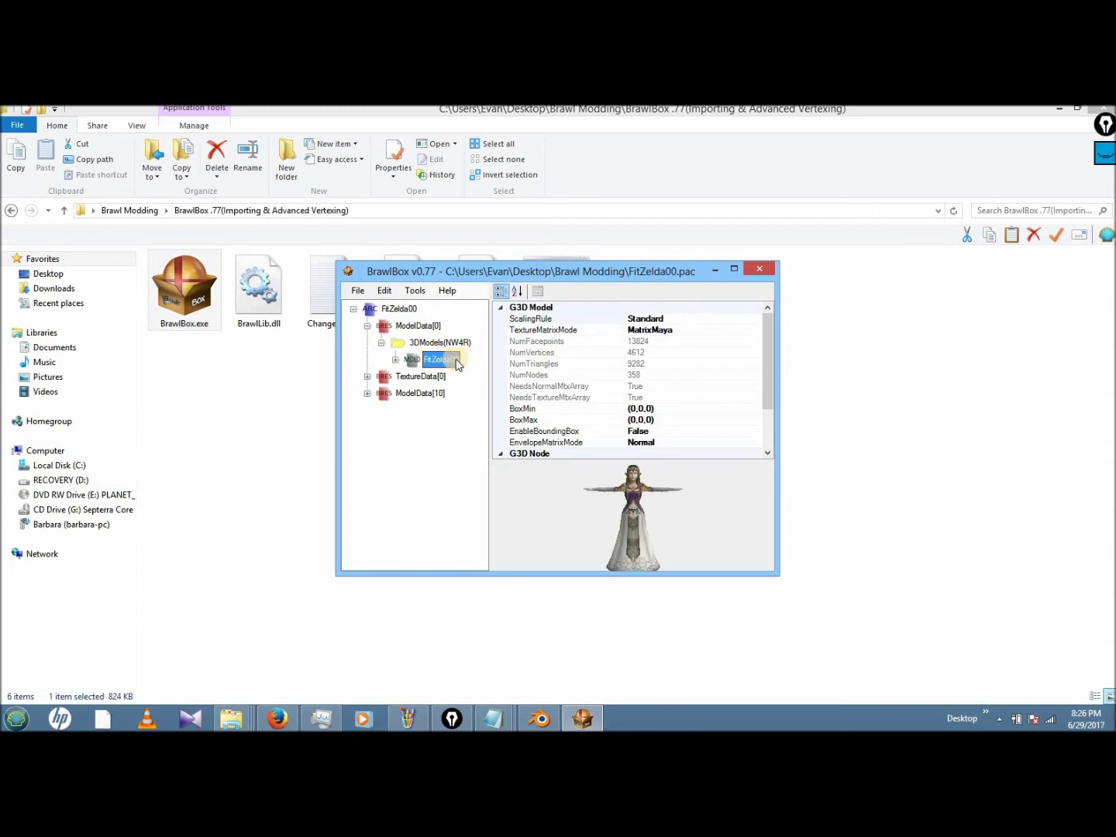
right_click(437, 363)
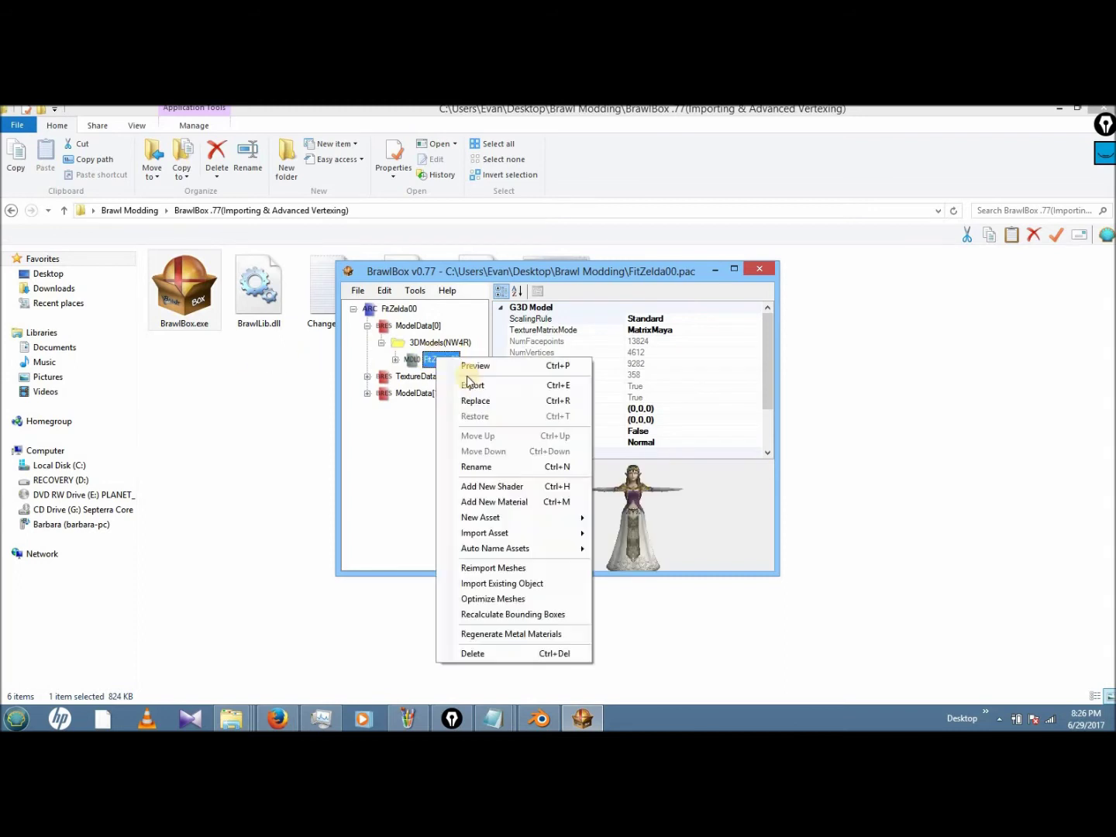
left_click(507, 396)
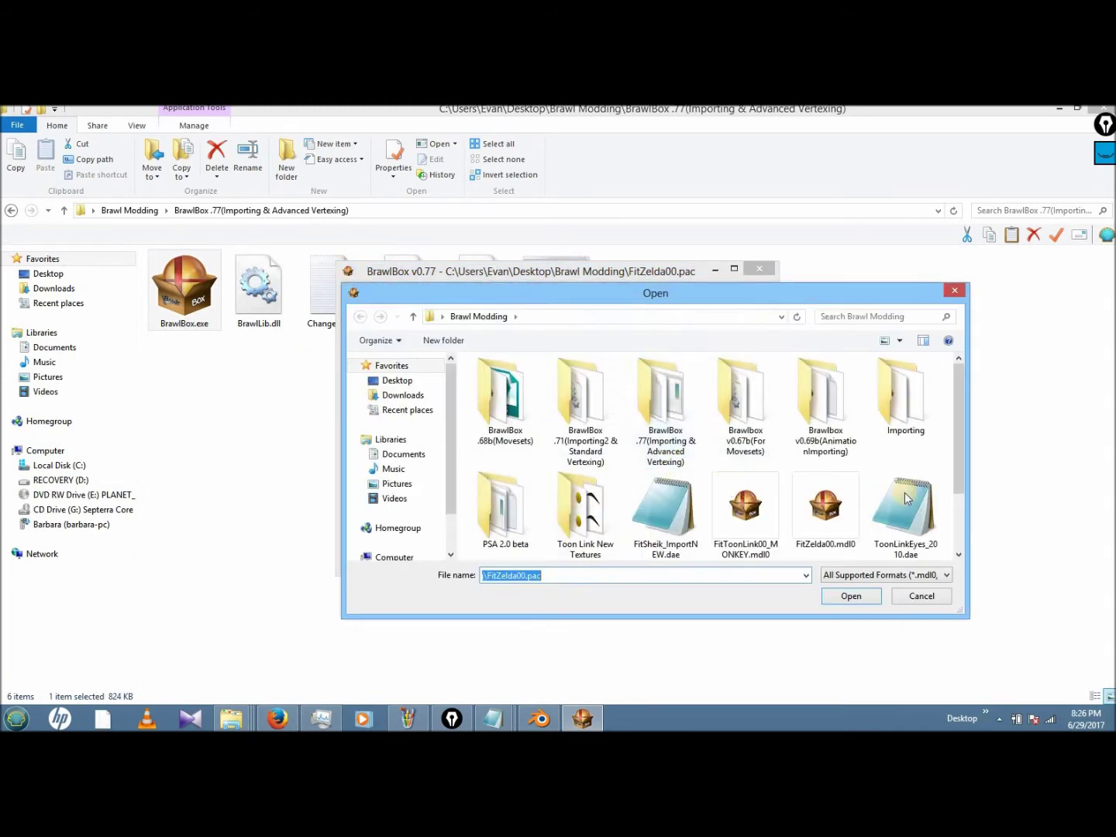
left_click(672, 512)
double_click(671, 512)
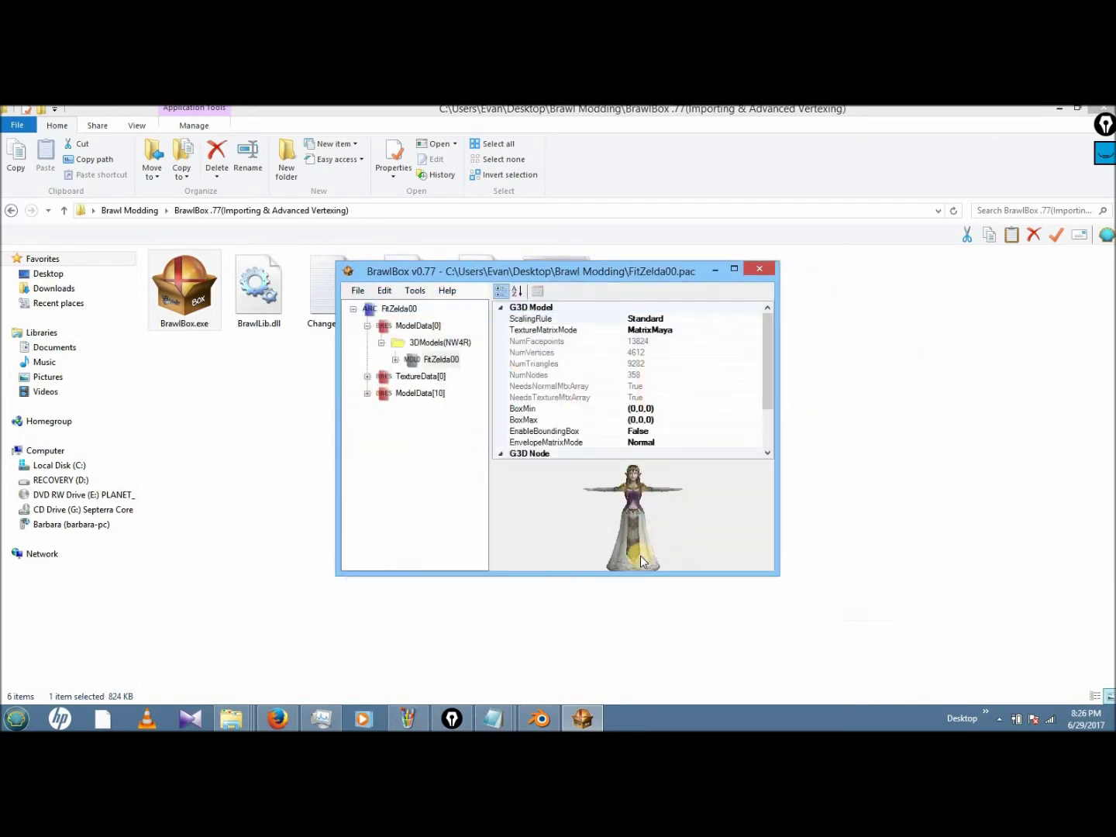
left_click(598, 574)
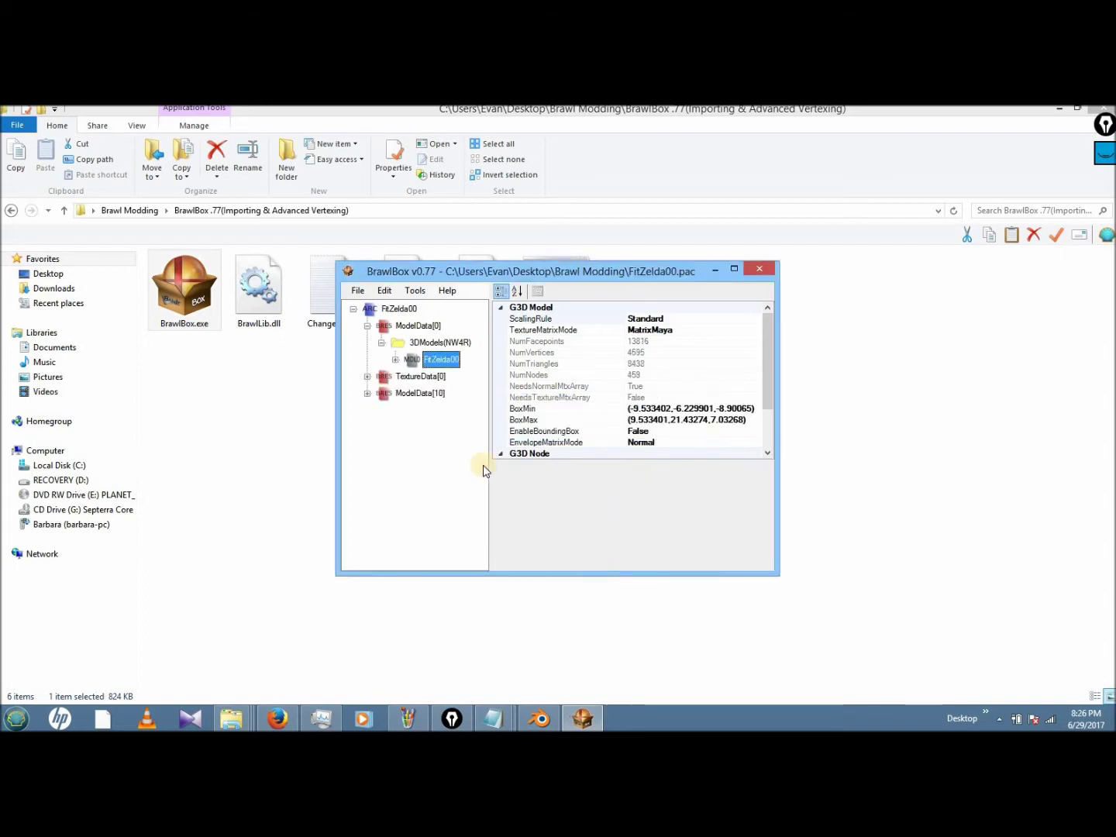
- Preview the replaced FitZelda00 model and inspect its skirt mesh from several angles
right_click(438, 362)
left_click(474, 370)
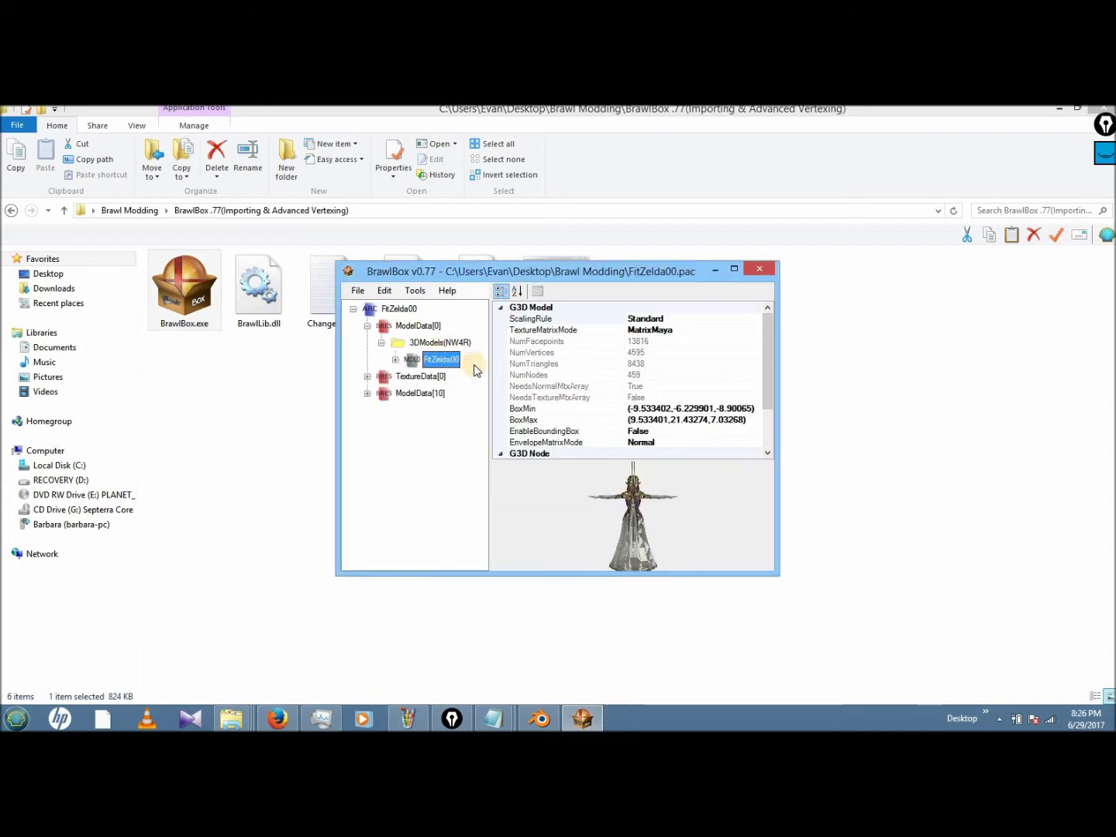
double_click(431, 361)
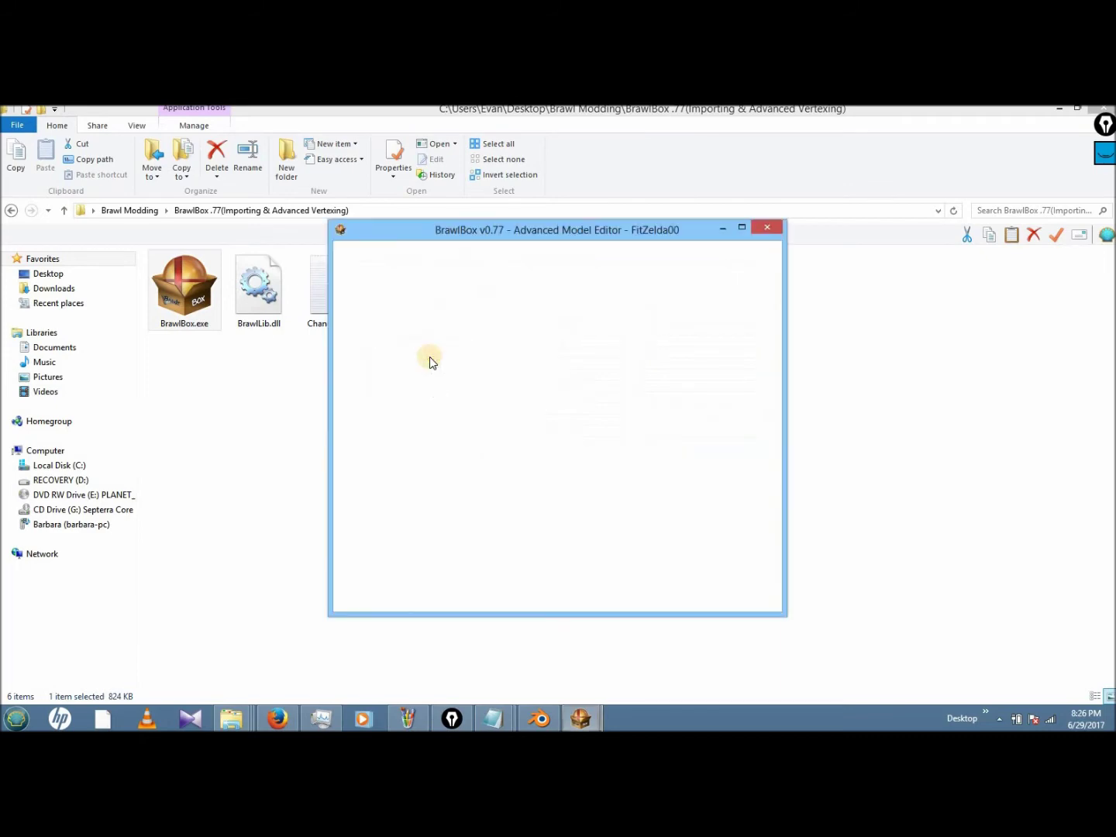
scroll(451, 355, "down", 3)
right_click_drag(500, 352, 528, 393)
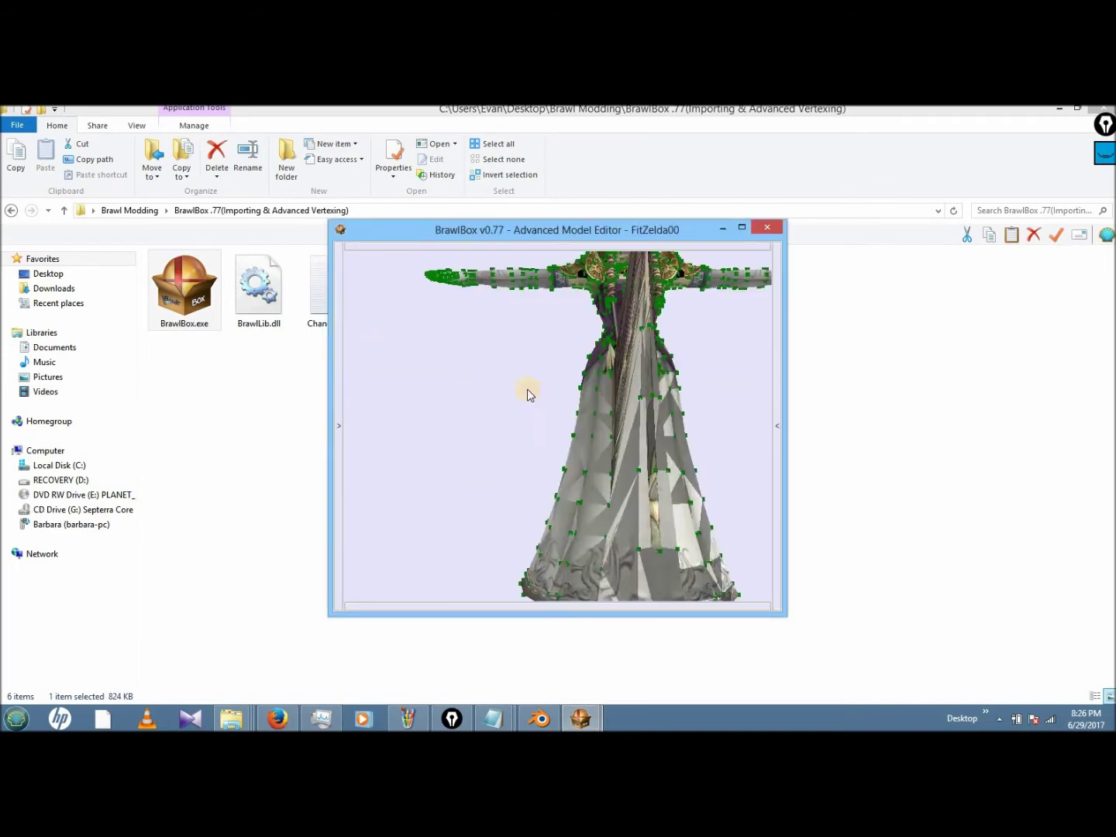
left_click_drag(498, 375, 612, 341)
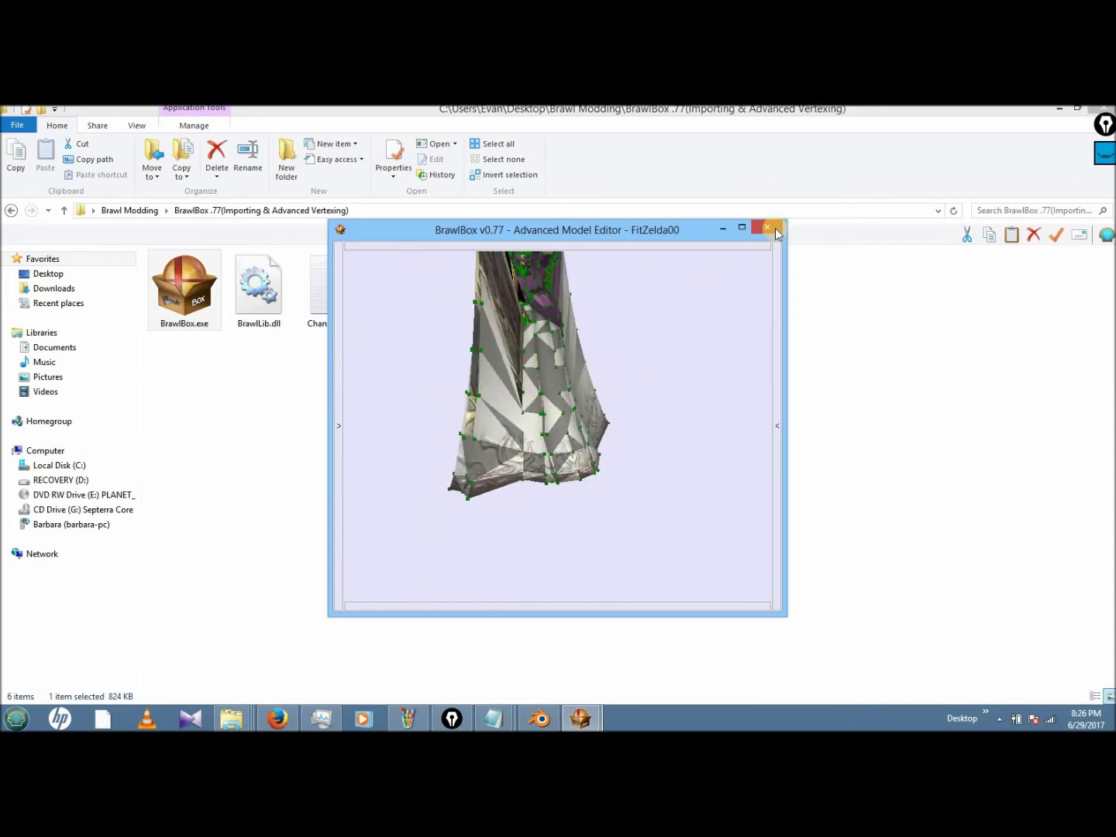
- Close the model preview and exit BrawlBox without saving the changes
left_click(756, 230)
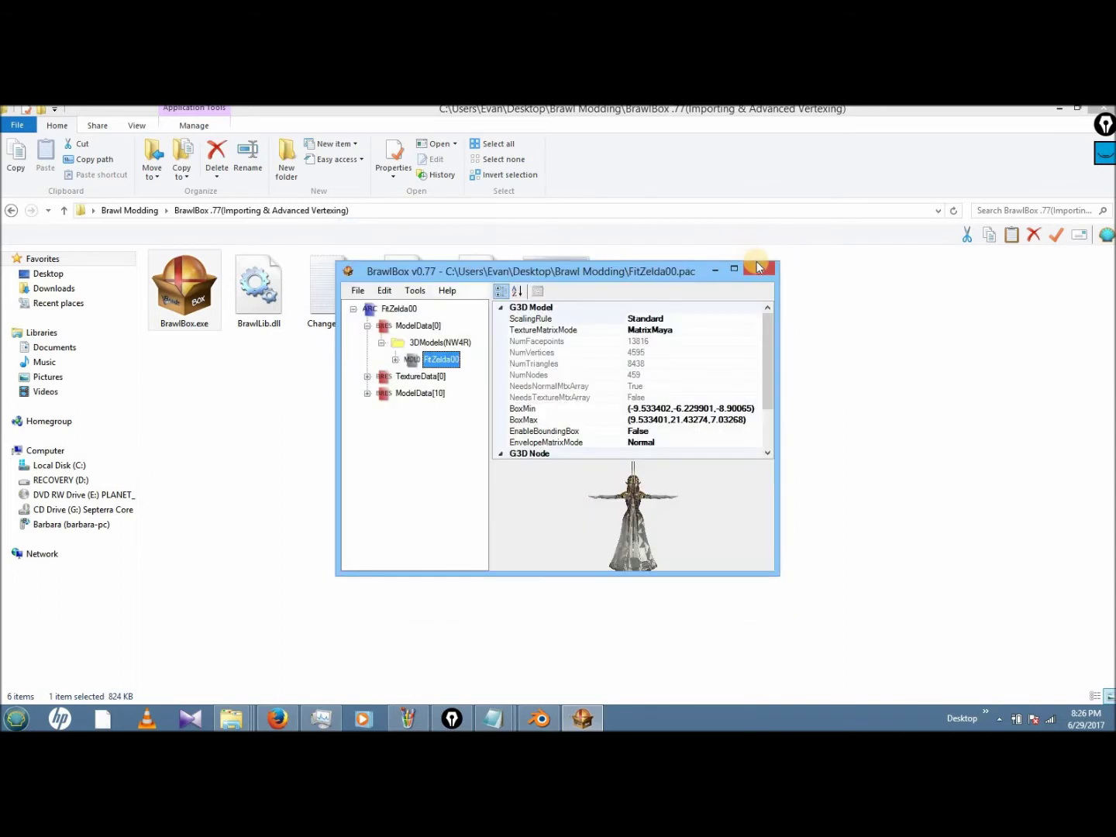
left_click(758, 269)
left_click(589, 453)
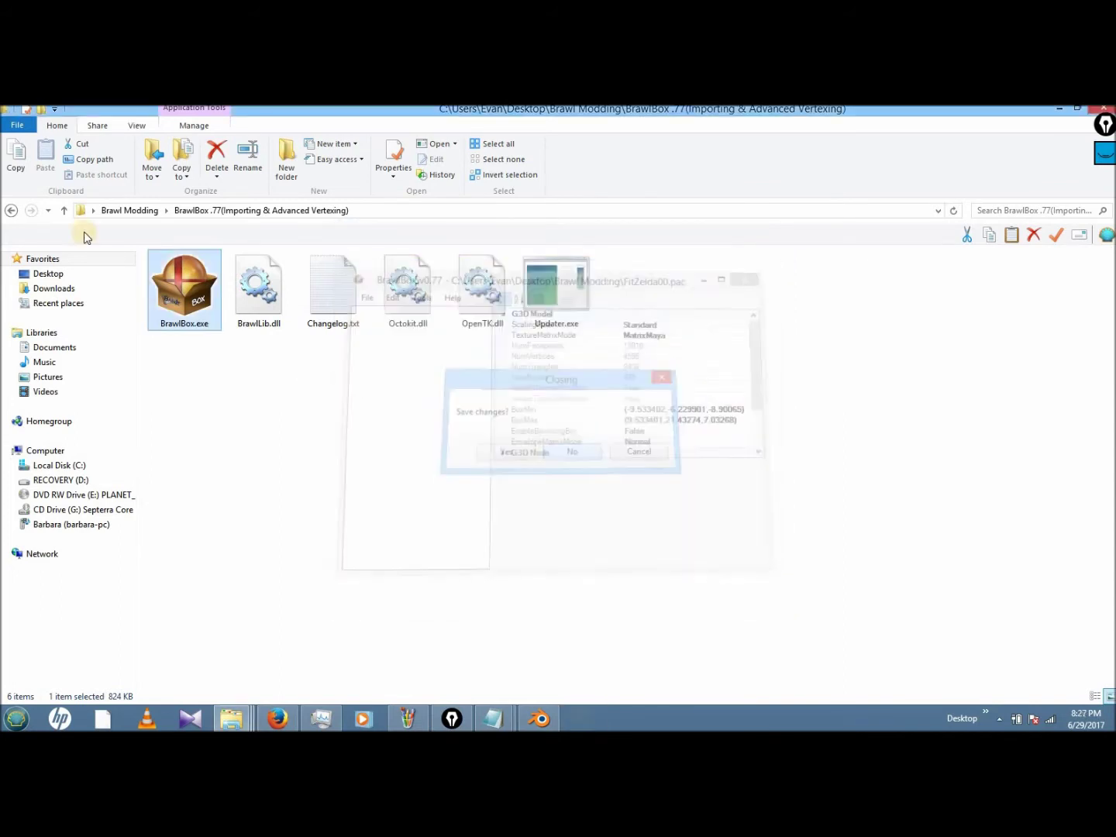
- Delete FitSheik_ImportNEW.dae from the Brawl Modding folder
left_click(10, 211)
scroll(714, 516, "down", 3)
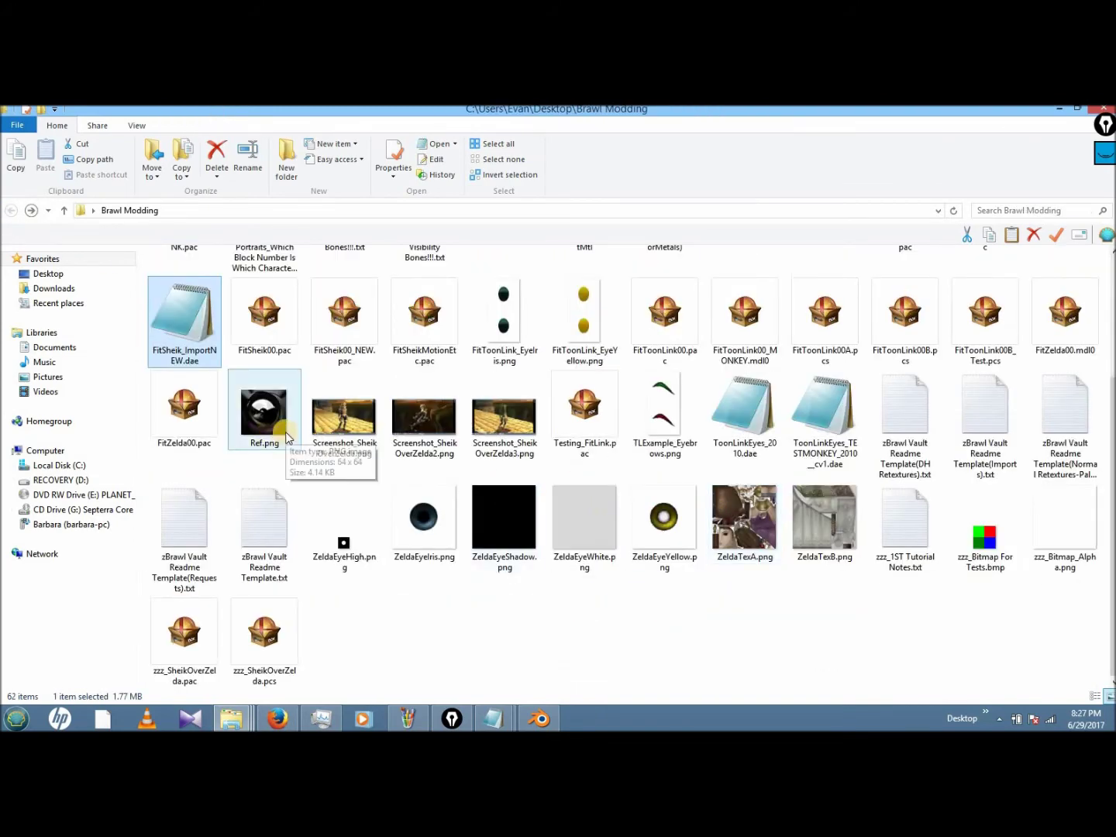
key("Delete")
key("Return")
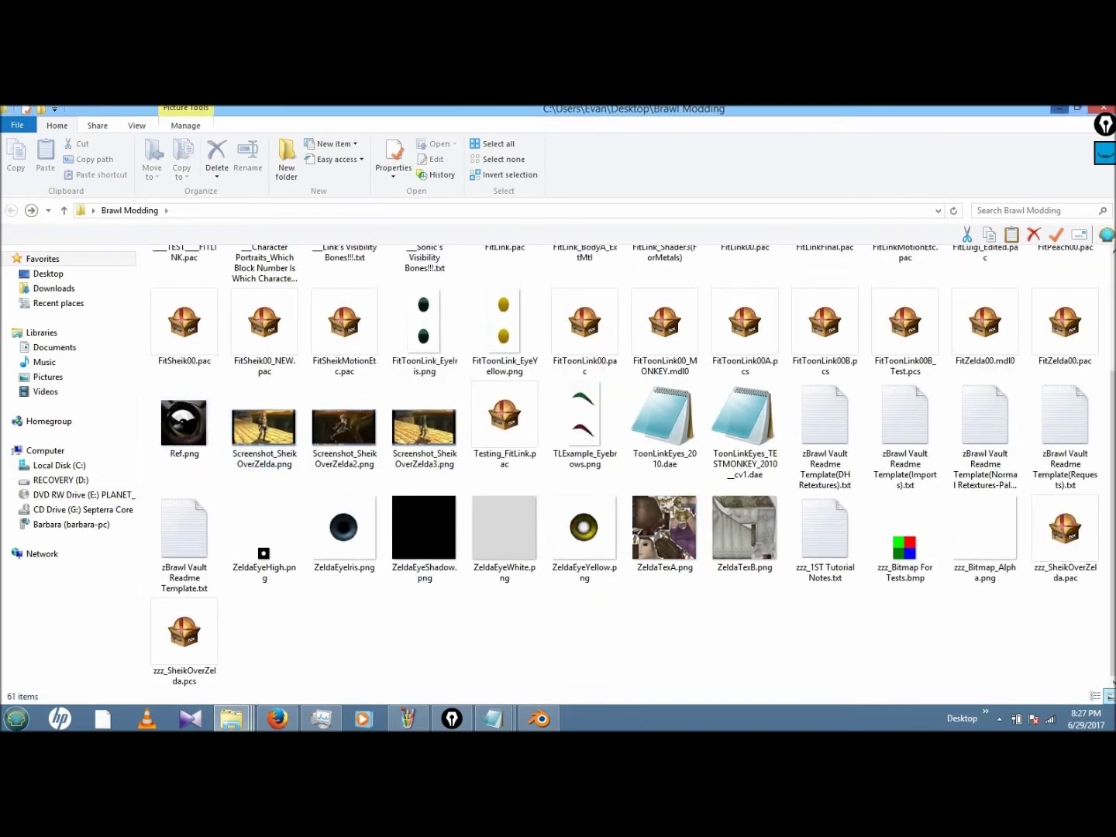
- Permanently delete FitSheik_ImportNEW.fbx from the Blender Documents folder
left_click(1062, 114)
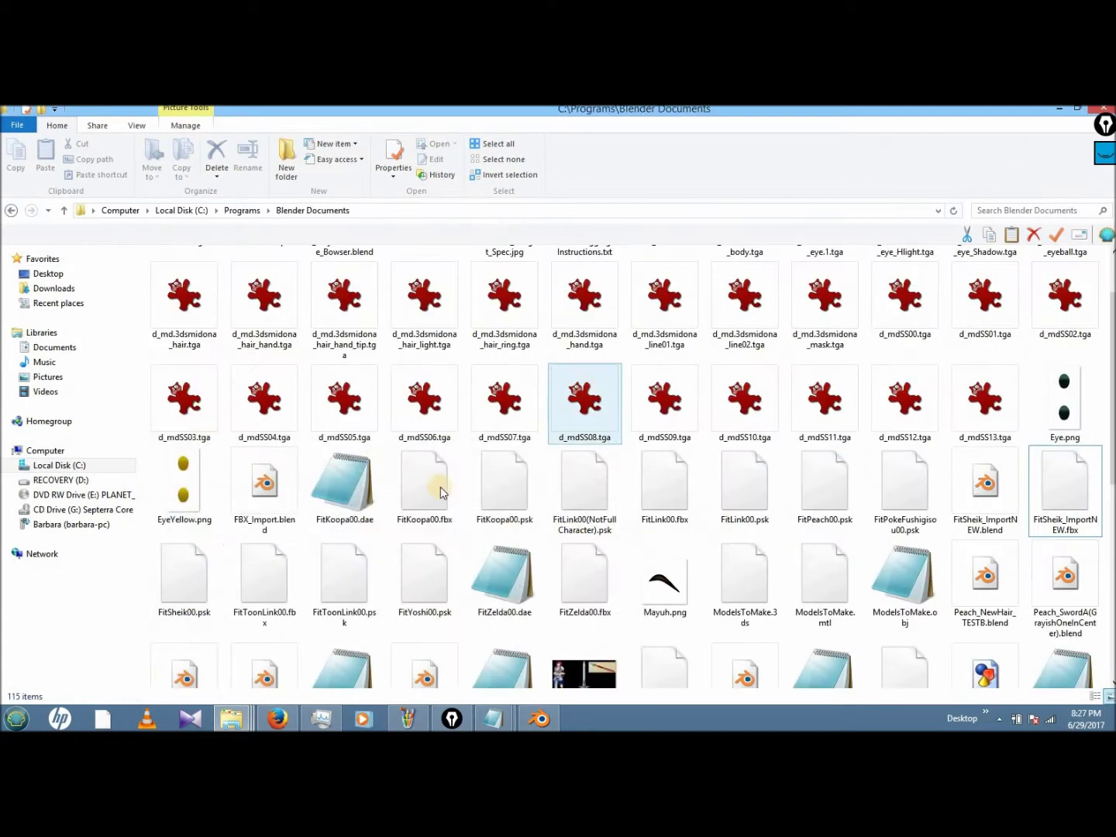
left_click(743, 488)
left_click(1055, 502)
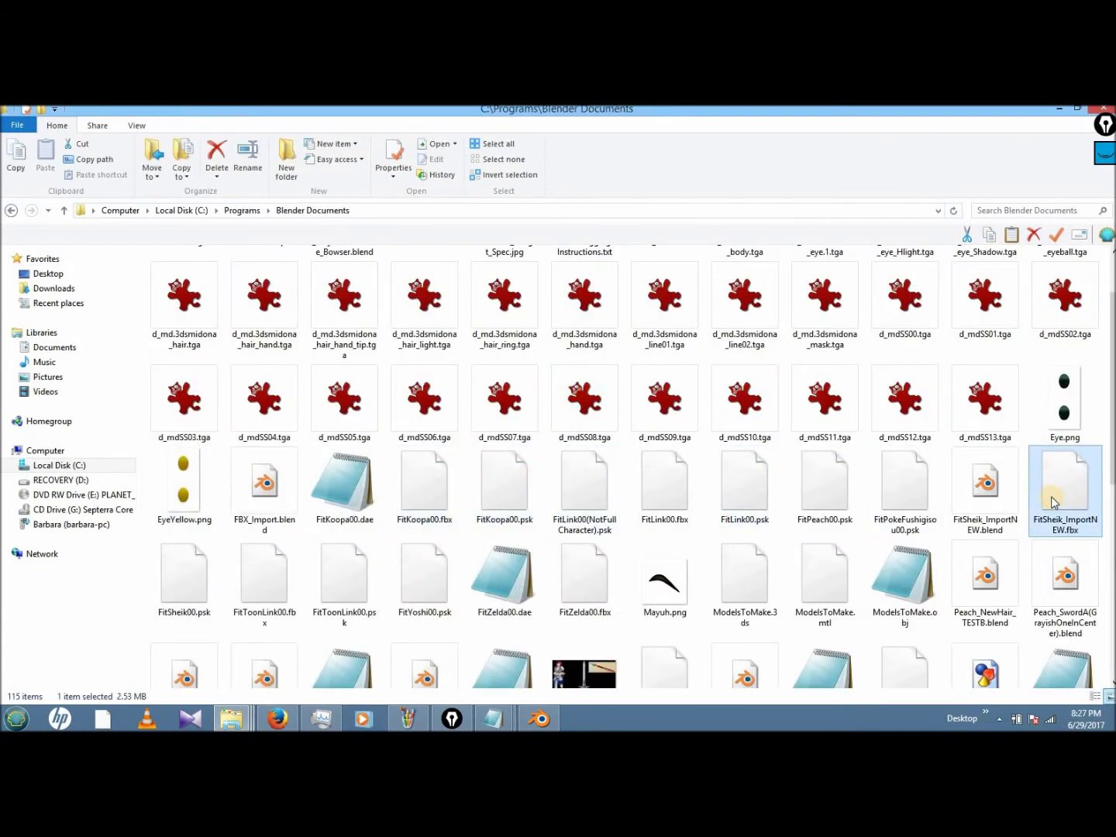
key("shift+Delete")
key("Return")
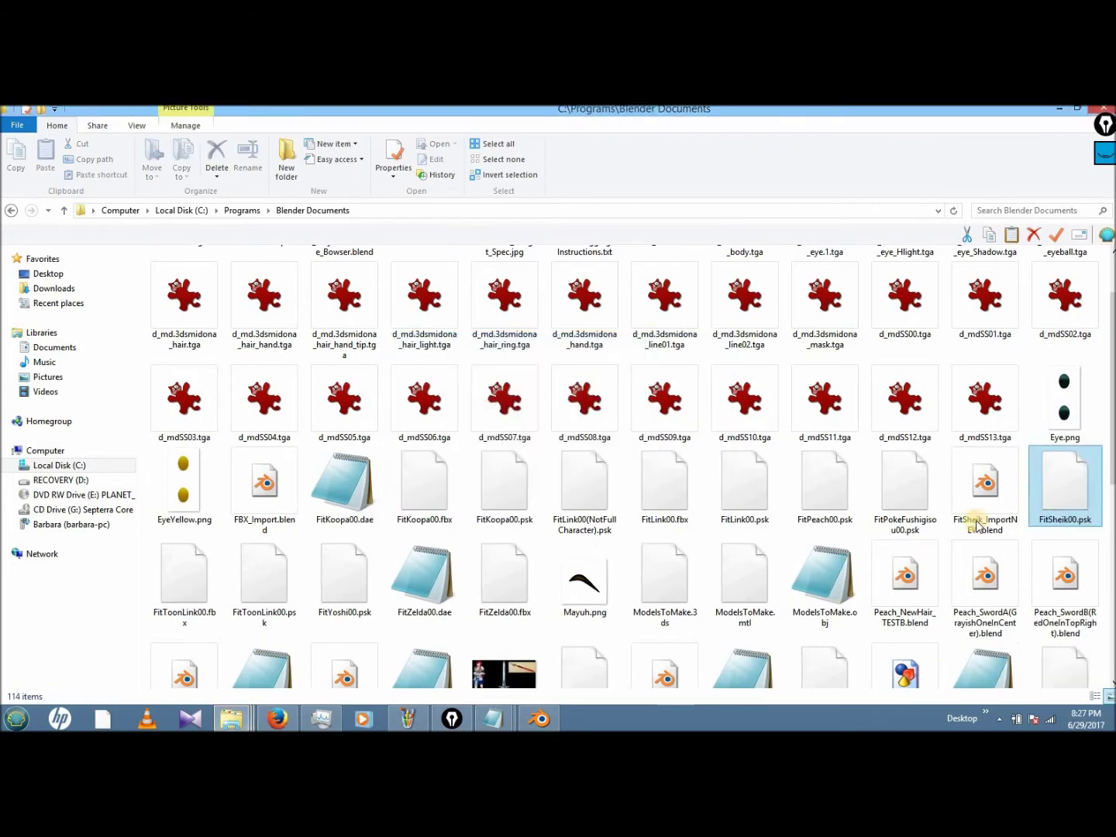
- Switch to Blender, select the armature of the Zelda model and put it in Pose Mode
left_click(540, 719)
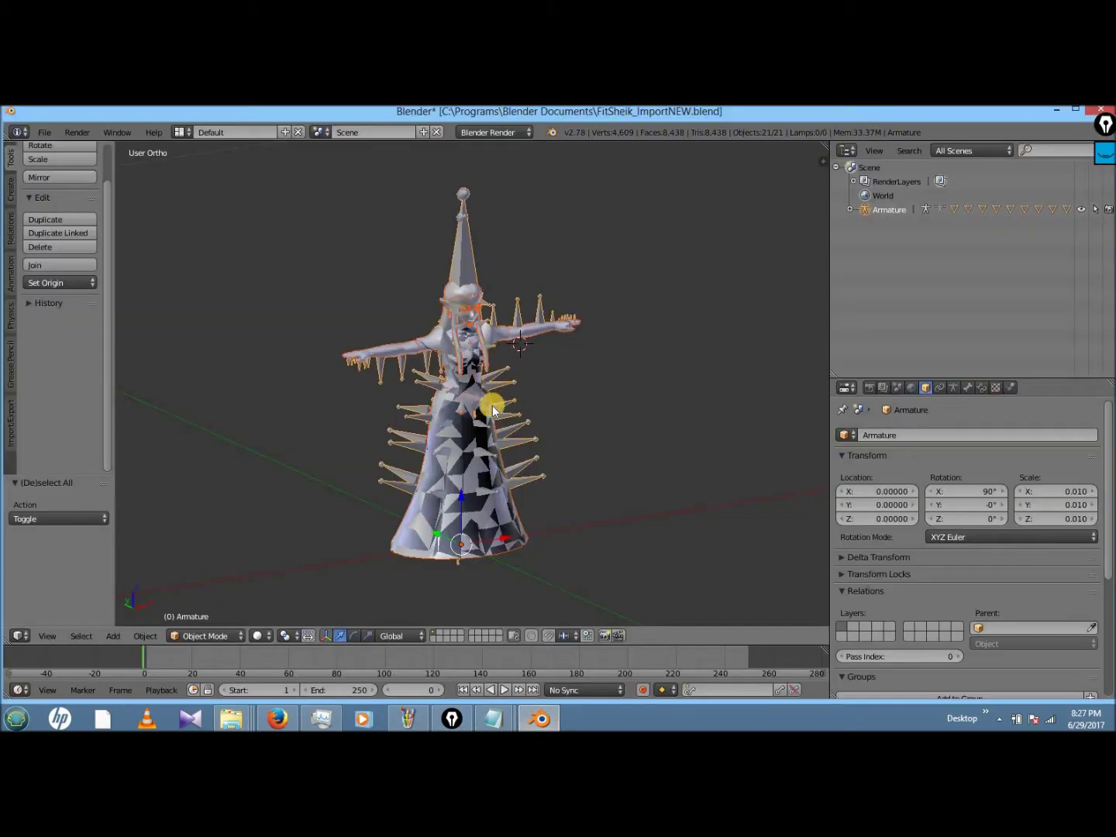
scroll(458, 406, "up", 1)
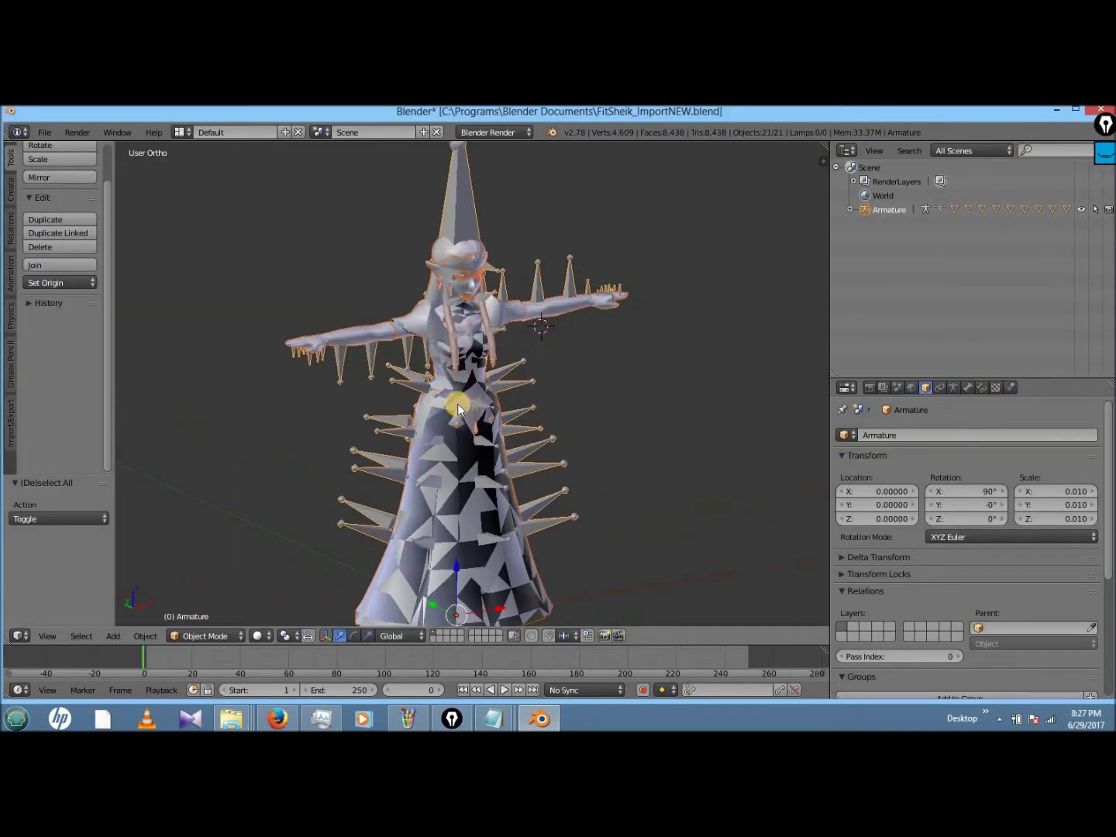
scroll(458, 406, "up", 1)
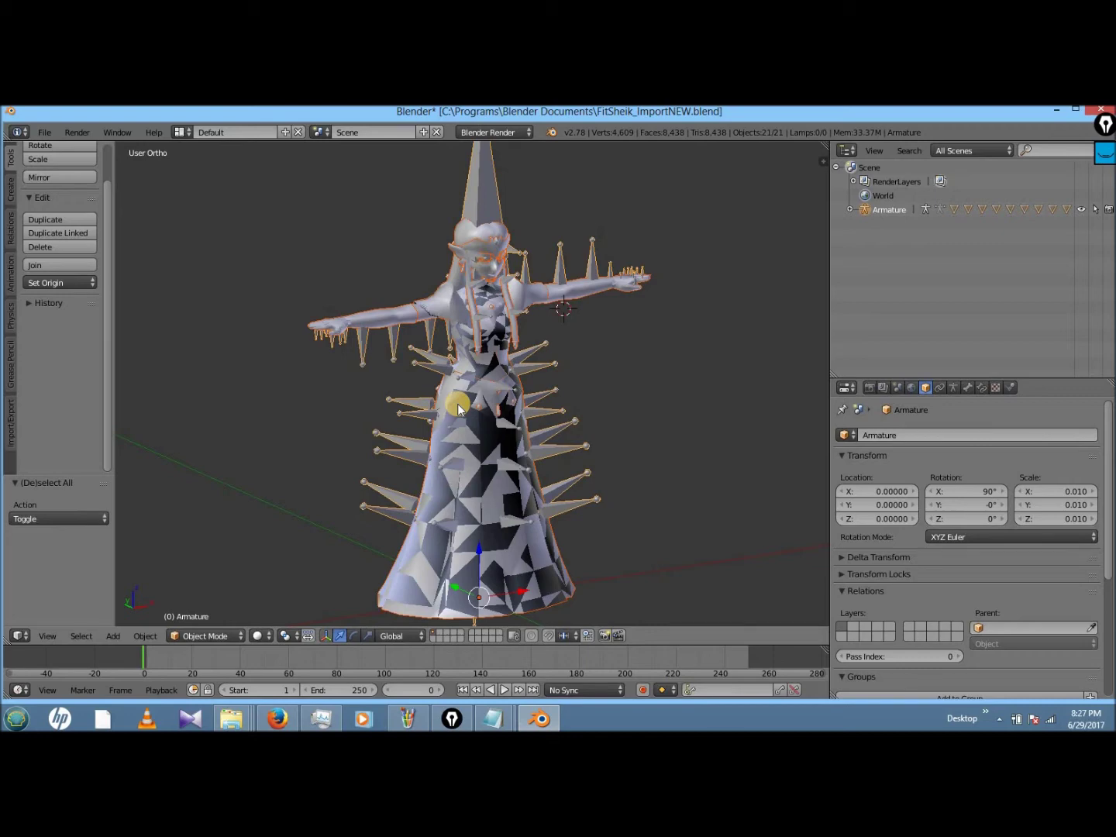
right_click(463, 407)
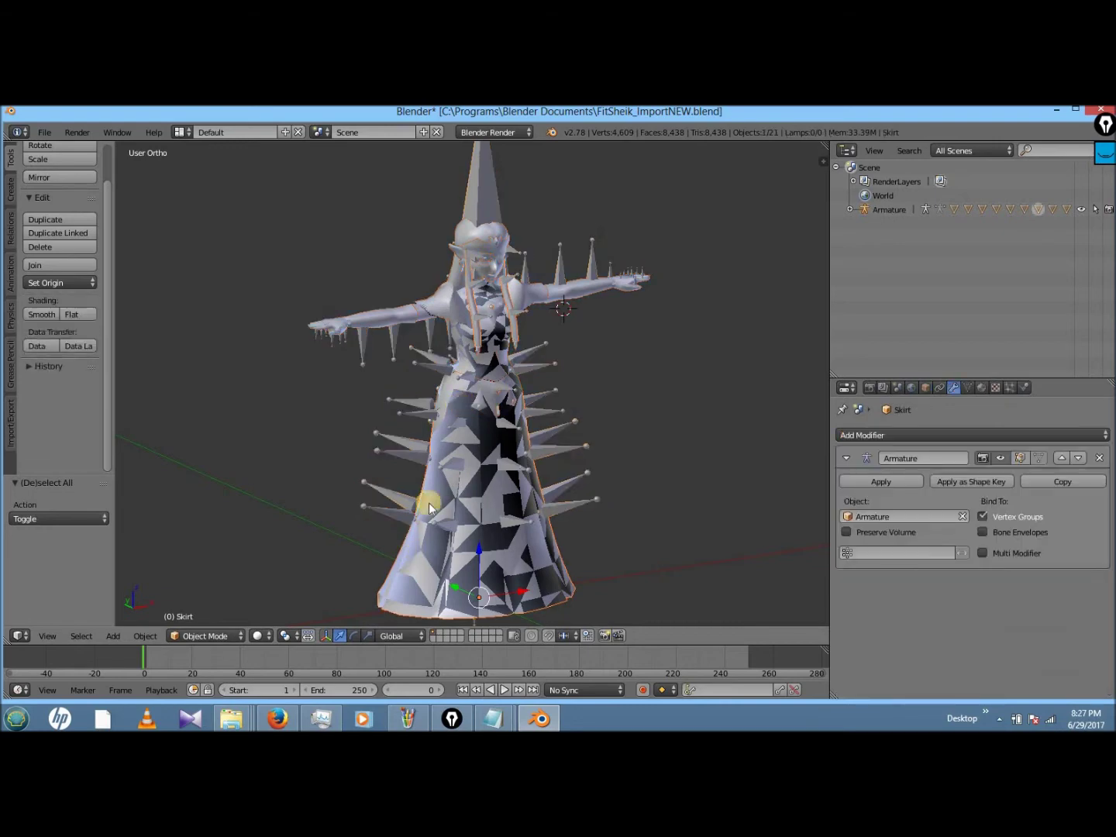
right_click(392, 492)
left_click(206, 635)
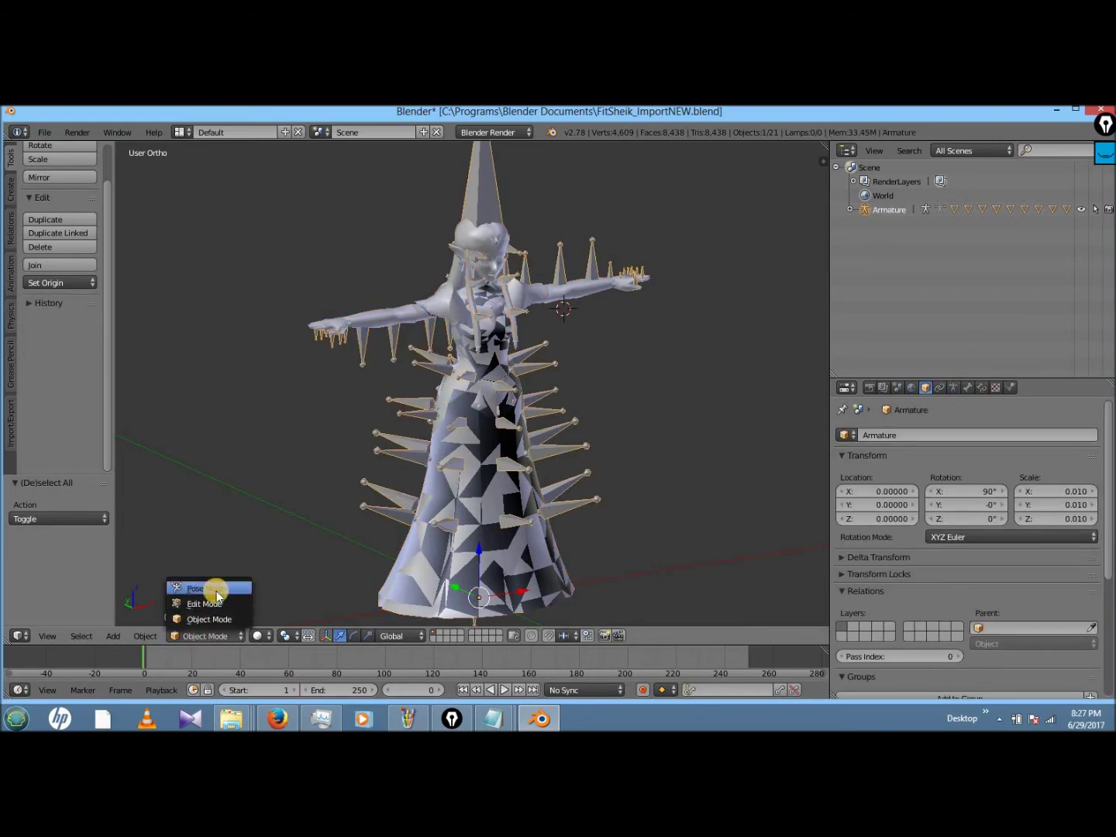
left_click(220, 593)
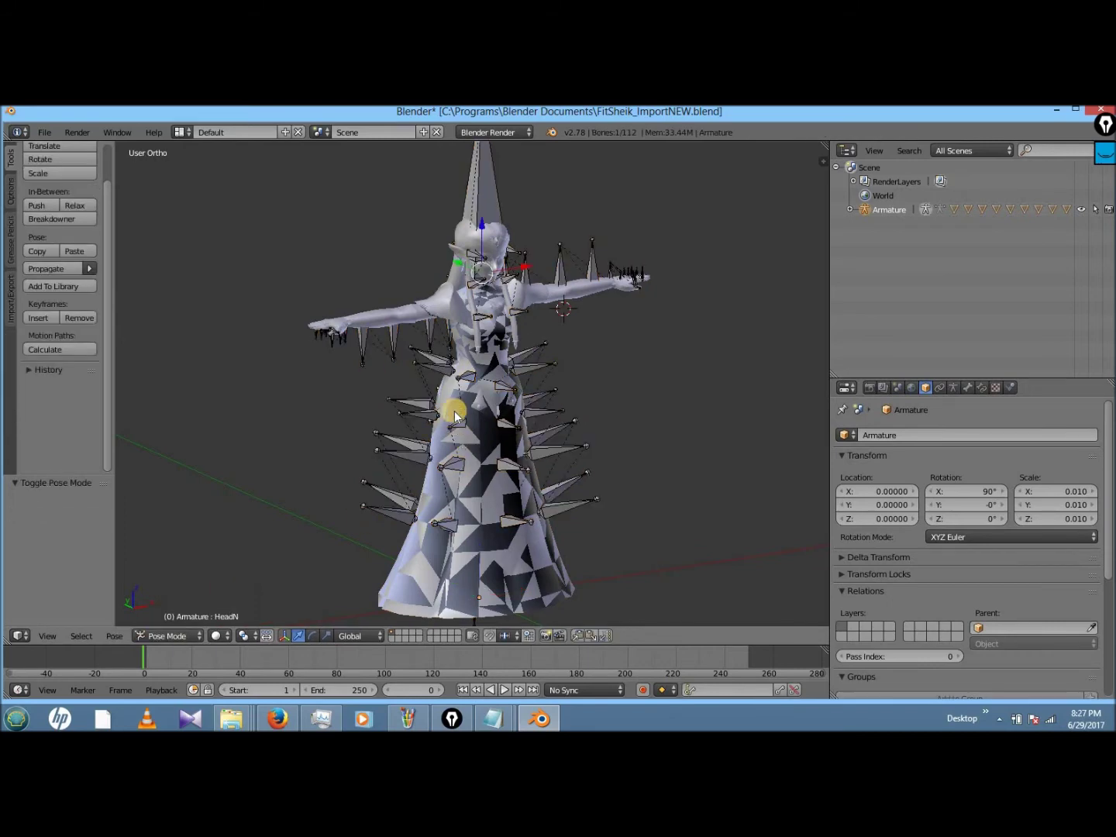
- Select the RLegJ bone inside the skirt using wireframe display, and restore solid shading
key("z")
right_click(453, 415)
right_click(433, 414)
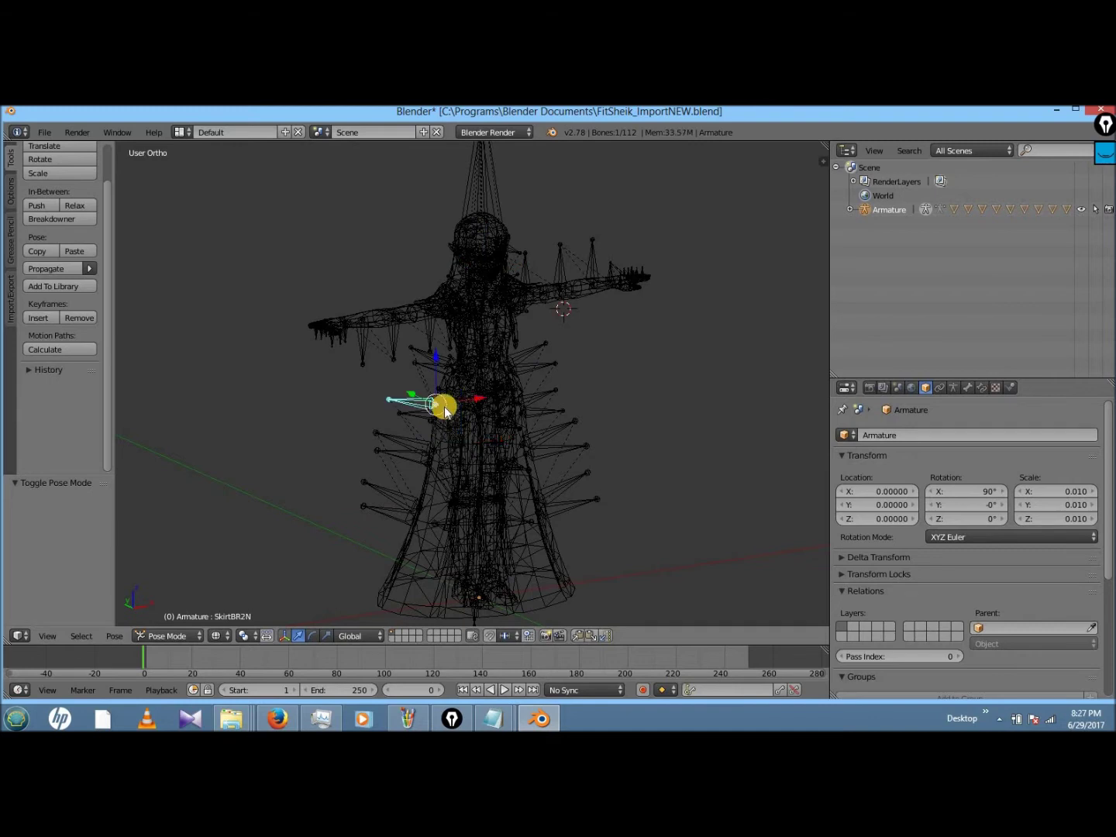
right_click(465, 408)
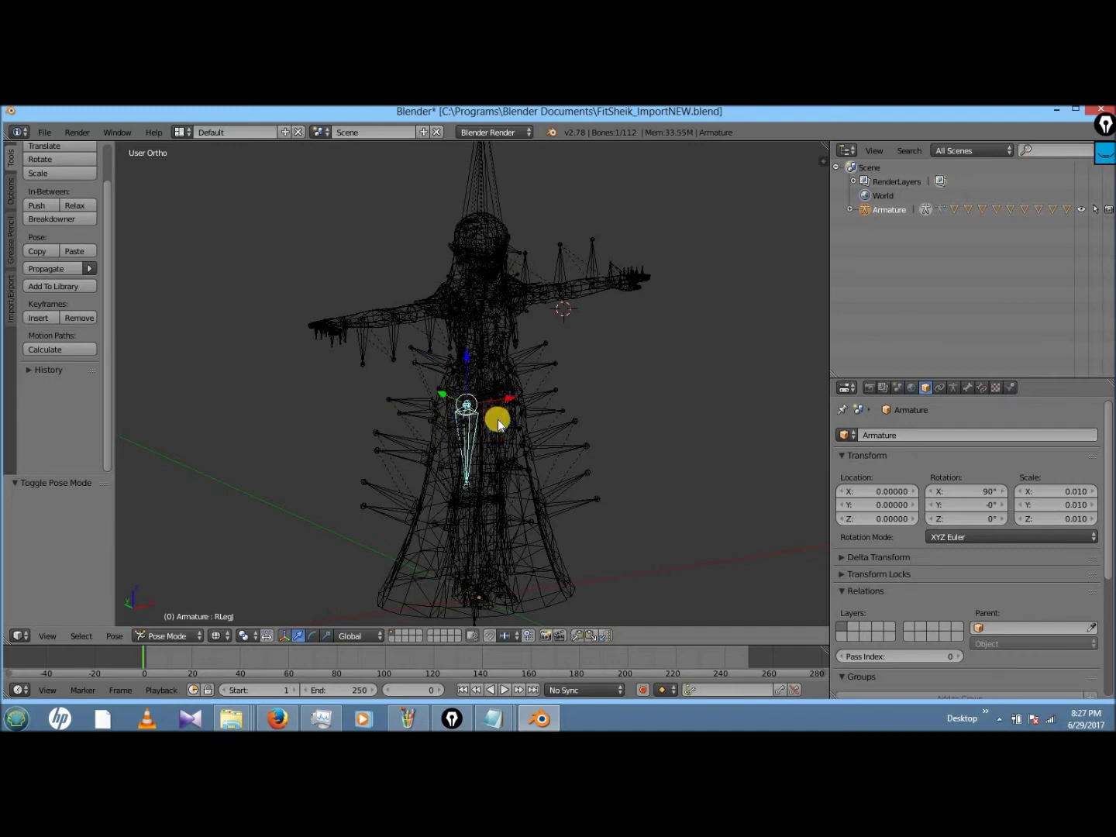
key("z")
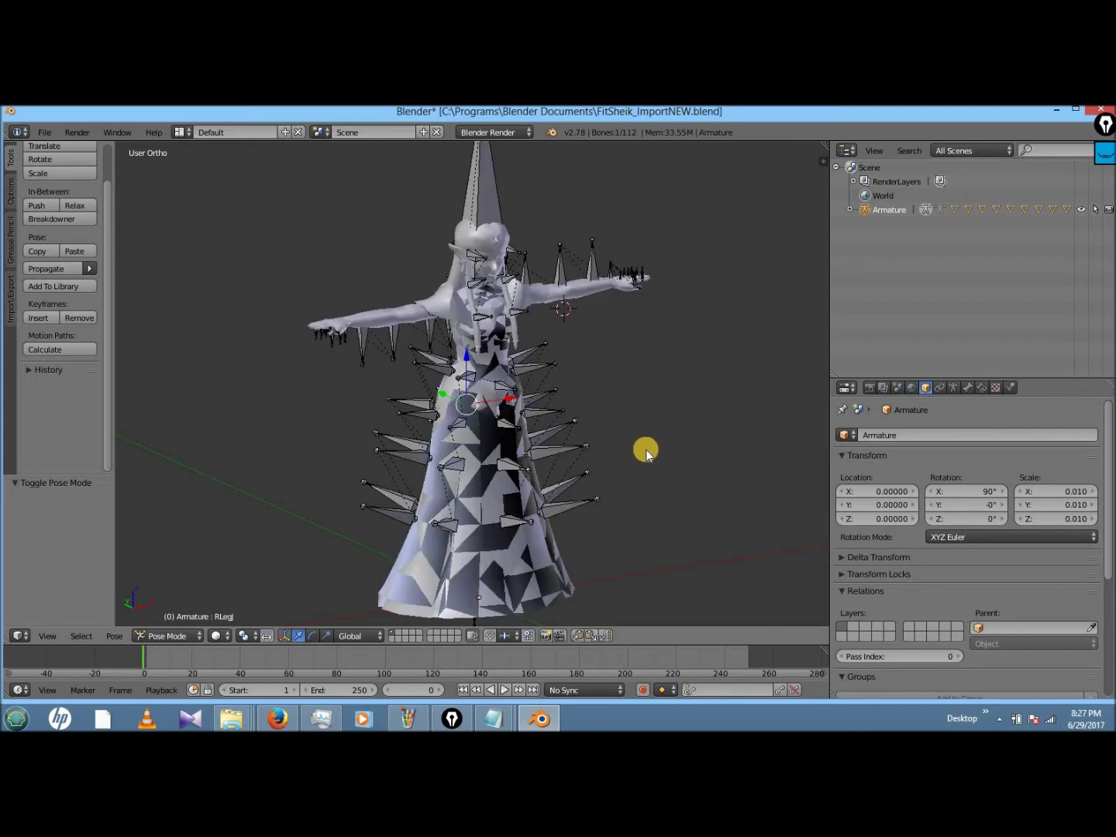
- Try rotating the RLegJ bone about the X axis and undo the rotation
key("r")
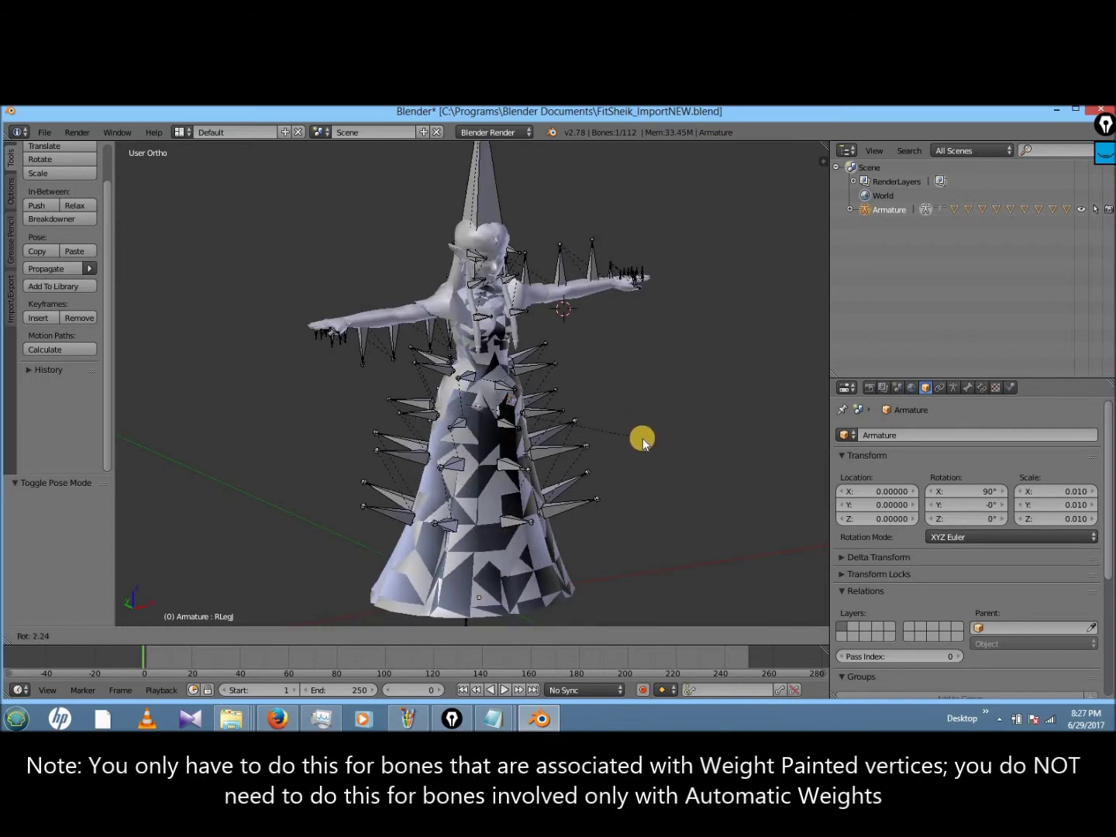
key("x")
left_click(601, 438)
key("ctrl+z")
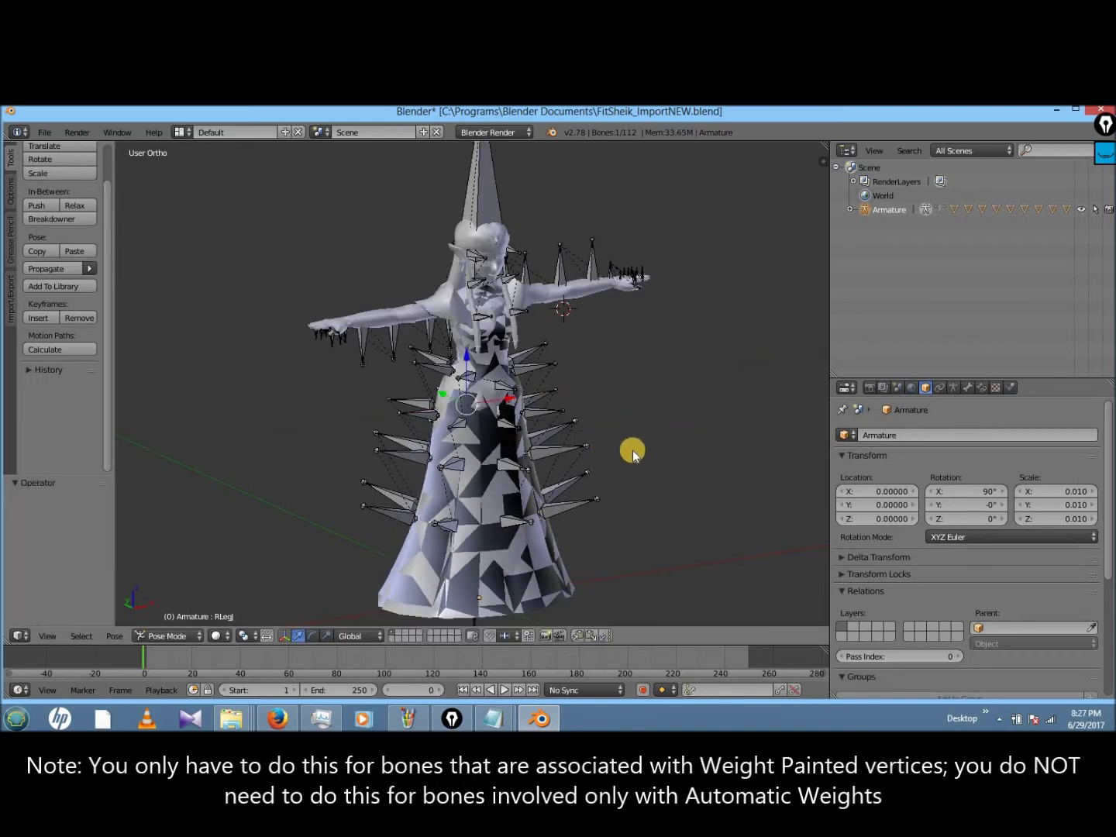
- Move the RLegJ bone -0.1 along the global X axis
key("g")
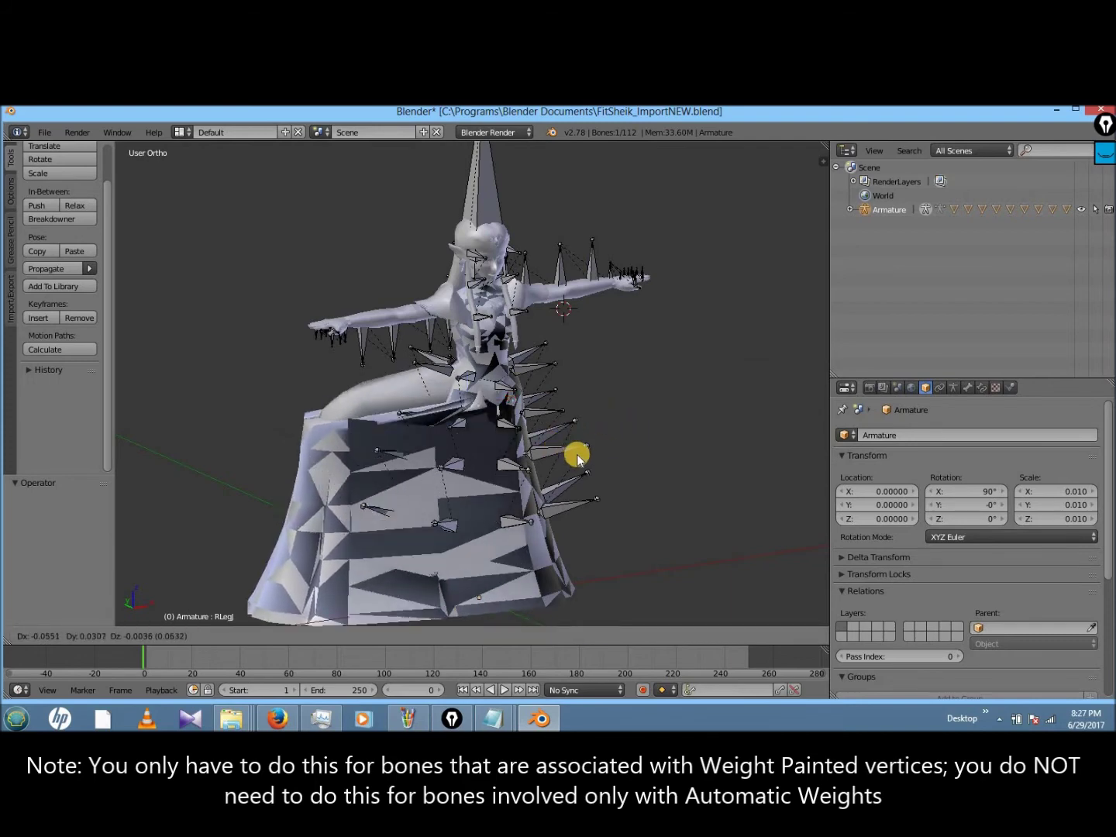
key("x")
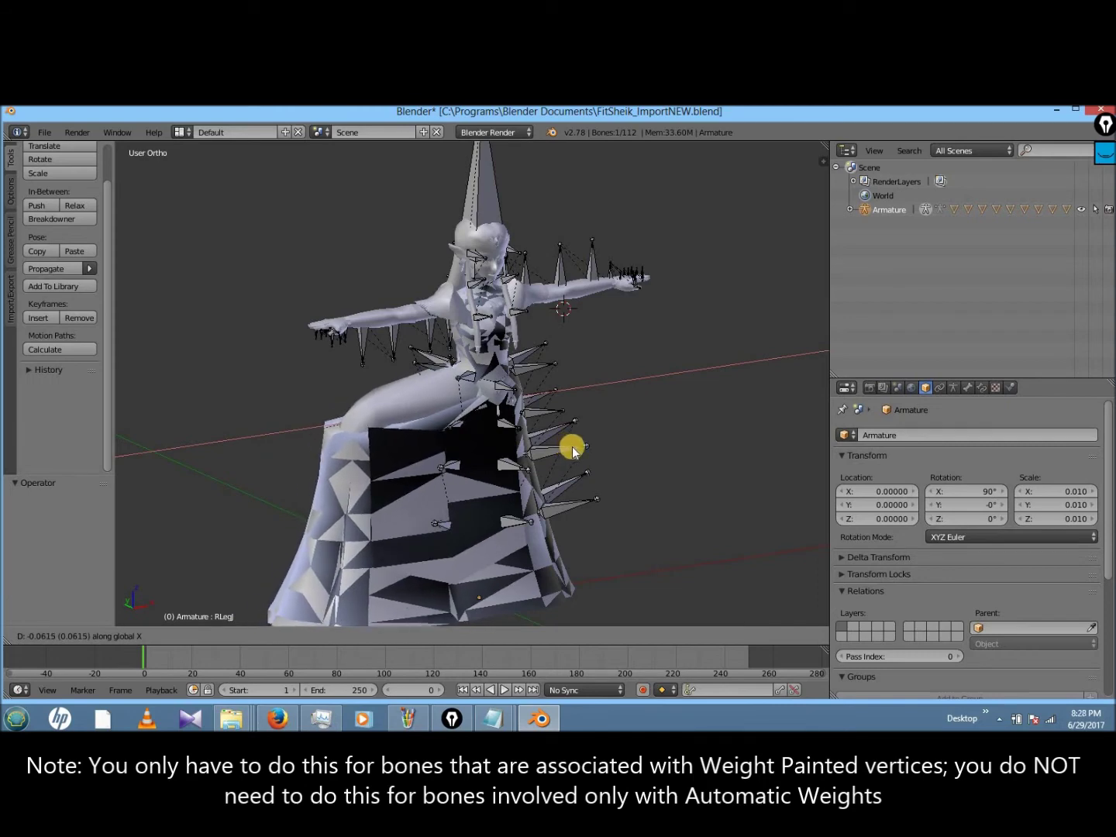
type("-0.1")
key("Return")
key("ctrl+KP_1")
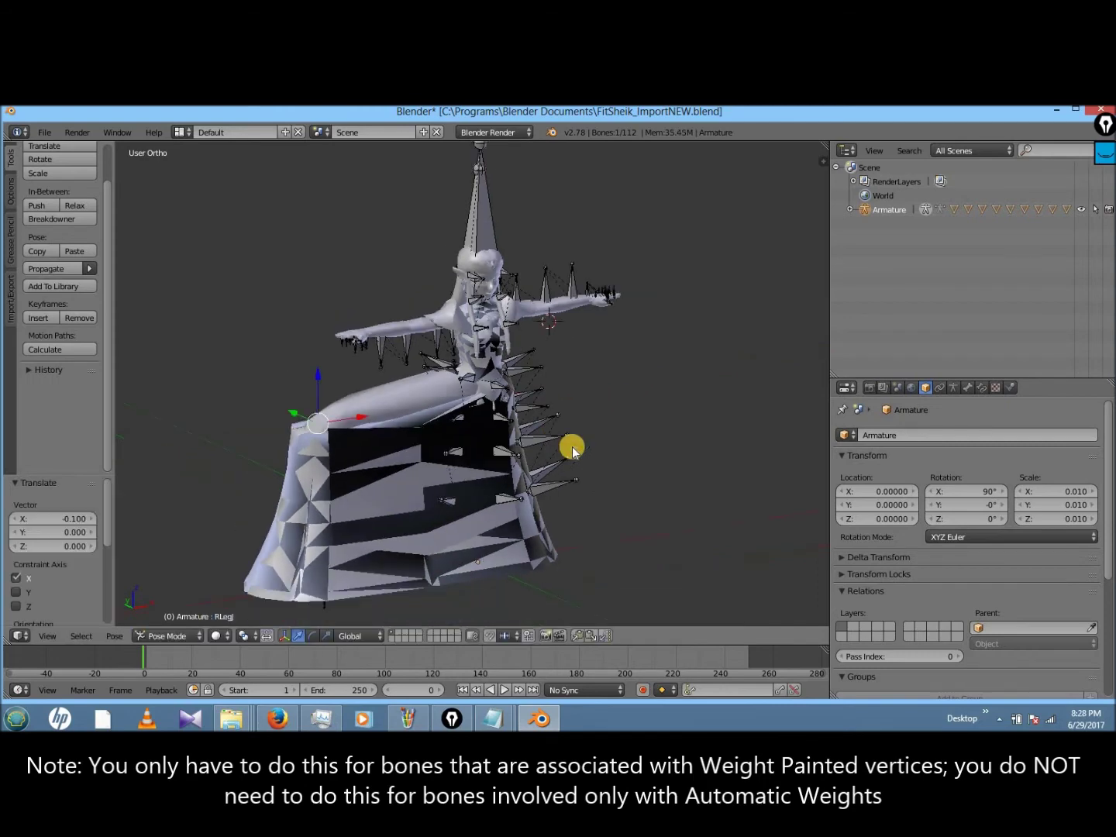
- Select the RKneeJ bone inside the stretched skirt using wireframe display, and restore solid shading
key("KP_6")
key("KP_6")
key("KP_6")
key("KP_6")
key("KP_6")
key("KP_6")
key("KP_6")
key("KP_6")
key("KP_6")
key("KP_6")
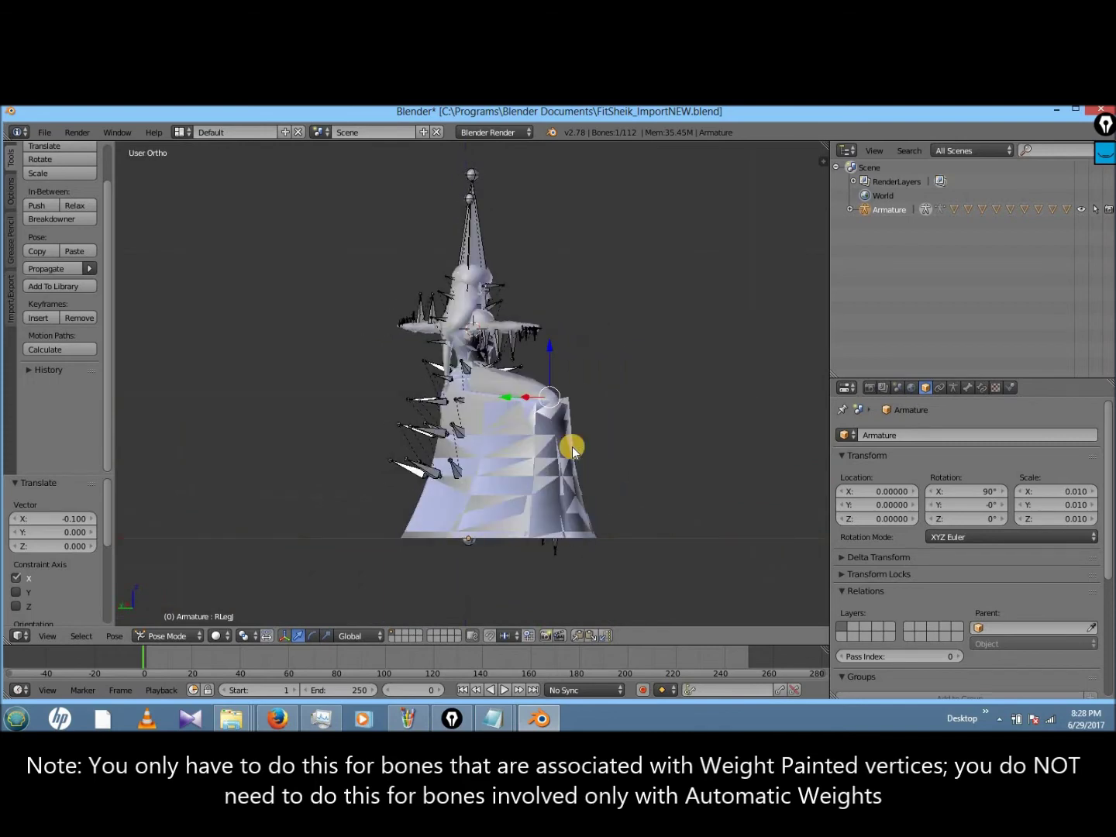
key("KP_6")
key("KP_8")
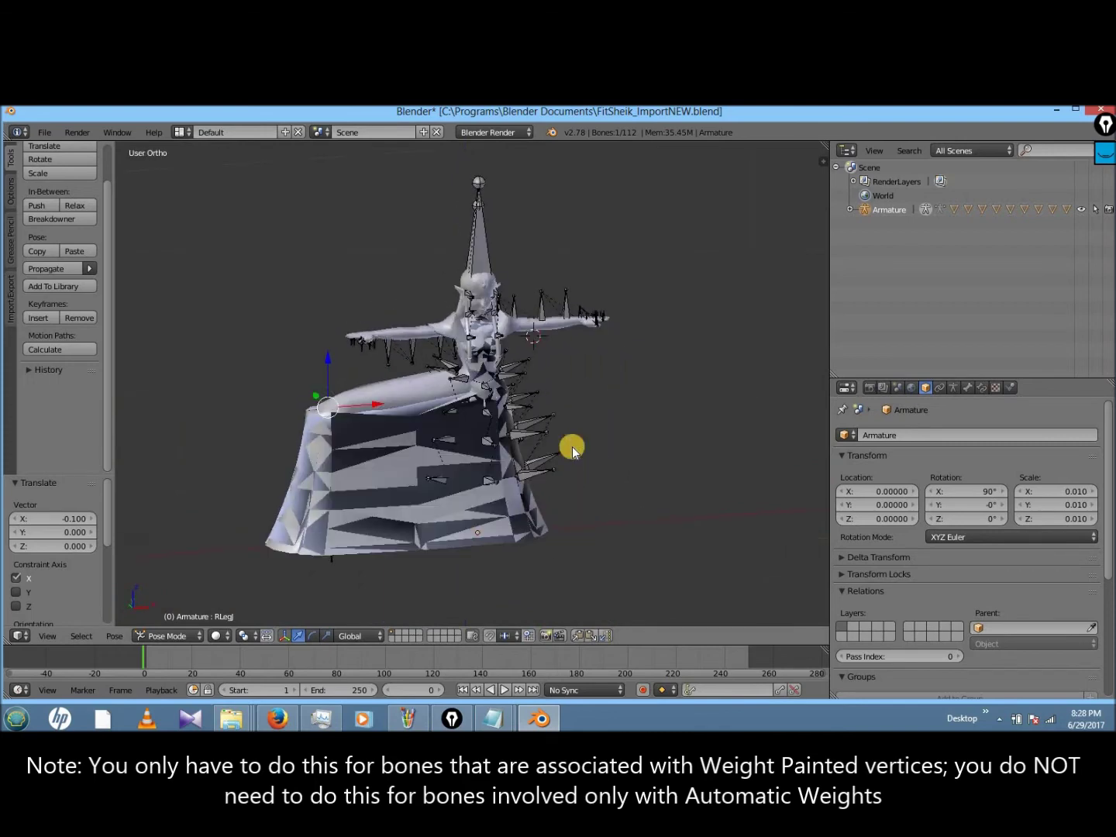
key("ctrl+KP_4")
key("ctrl+KP_4")
key("ctrl+KP_2")
key("ctrl+KP_2")
key("KP_Add")
key("z")
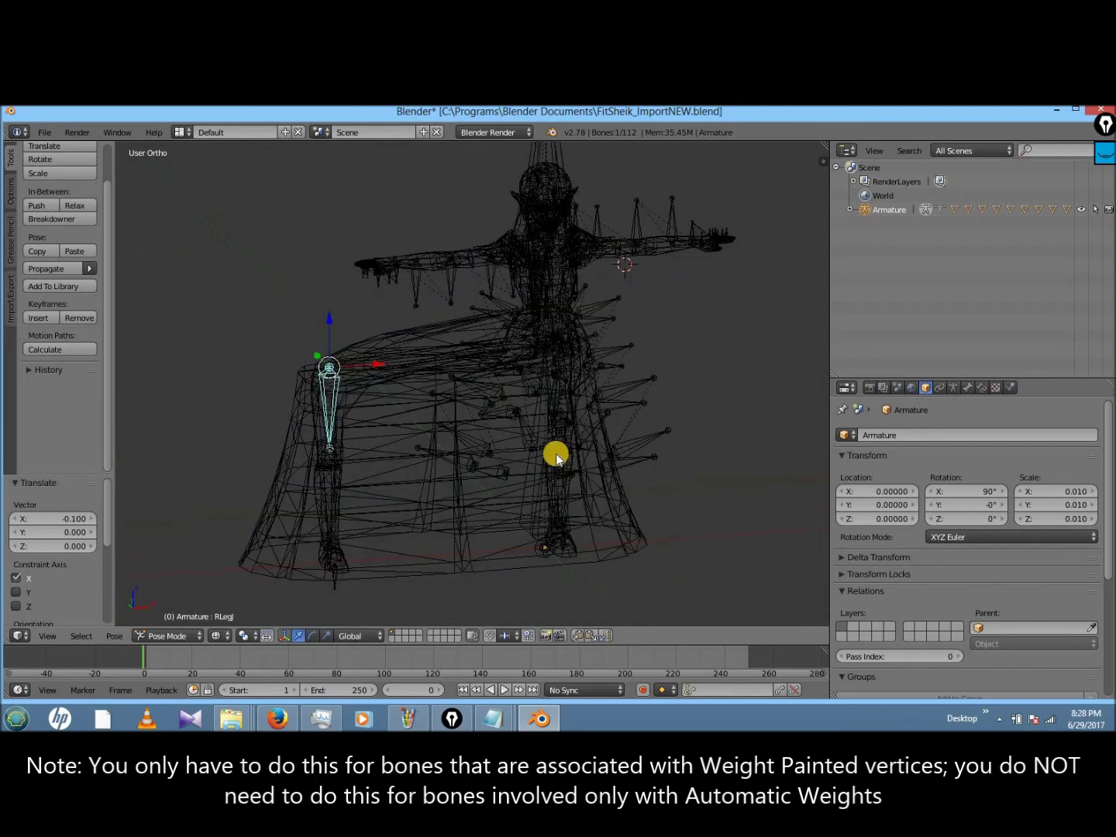
right_click(332, 487)
key("z")
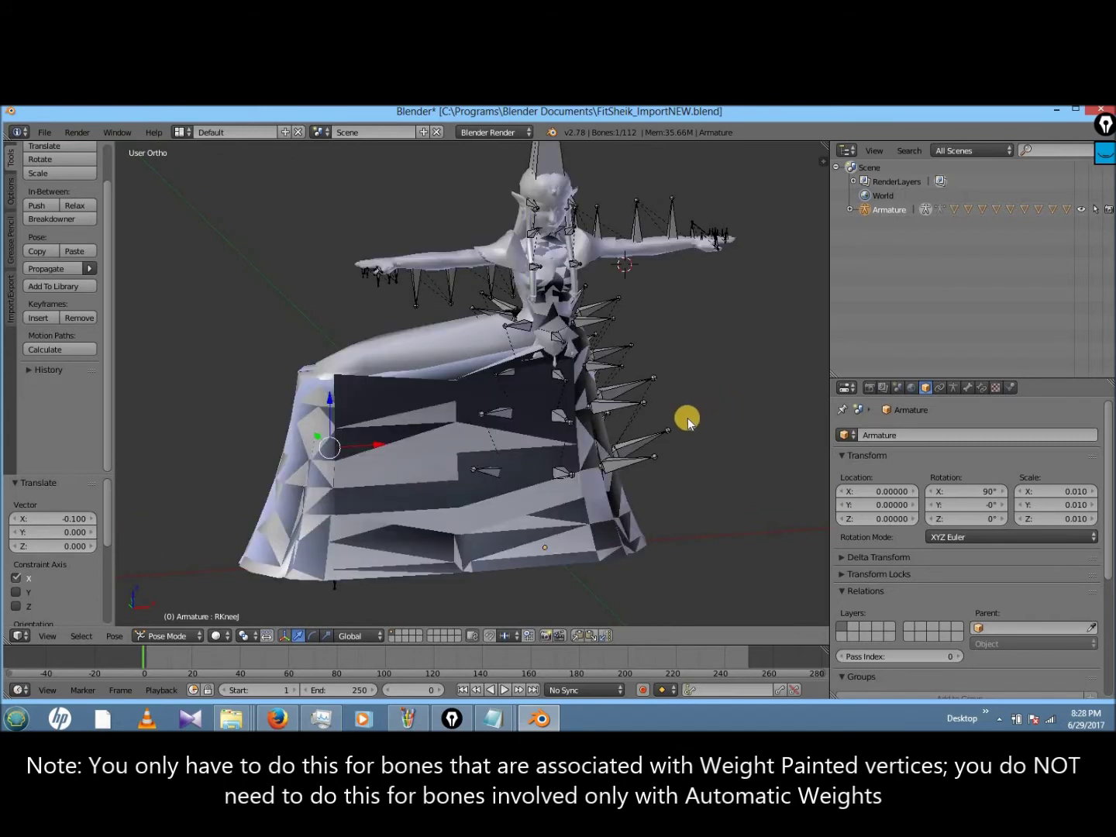
- Move the RKneeJ bone -0.1 along the global X axis
key("g")
key("x")
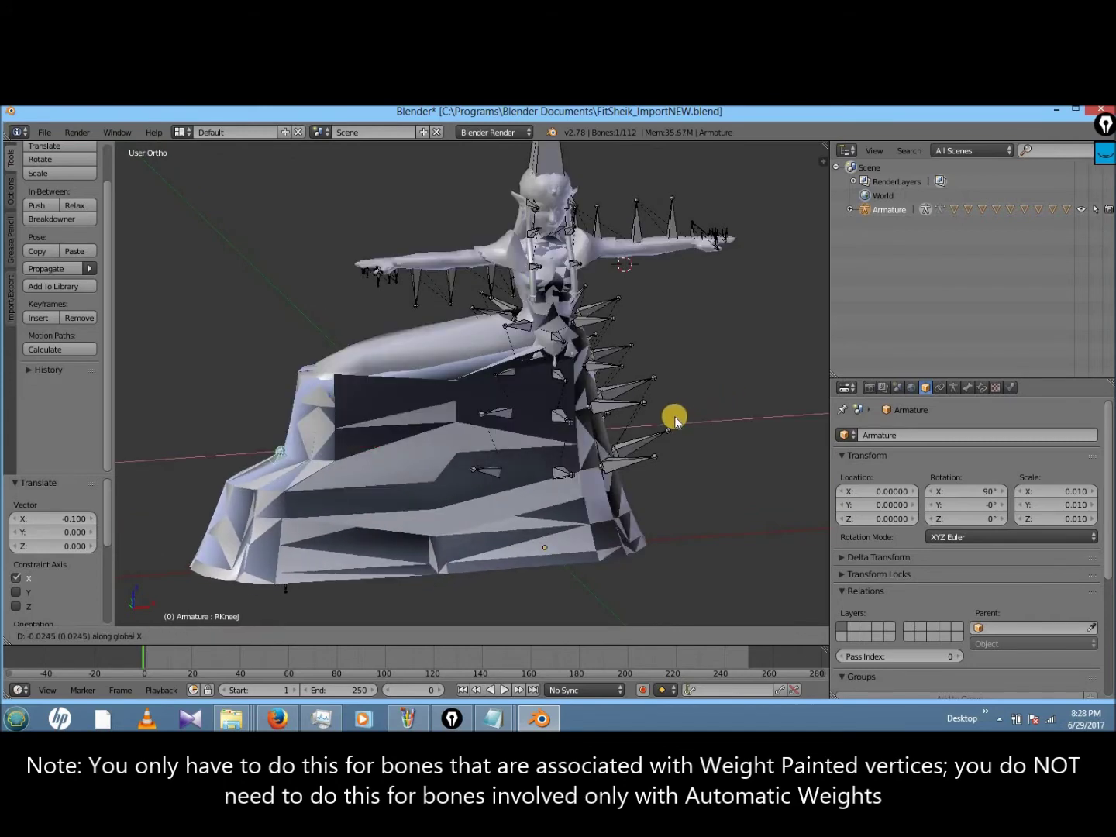
type("-.1")
key("Return")
- Show the model in wireframe and select the RFootJ bone at the ankle, then the TransN bone at the body's centre
key("ctrl+KP_4")
key("ctrl+KP_4")
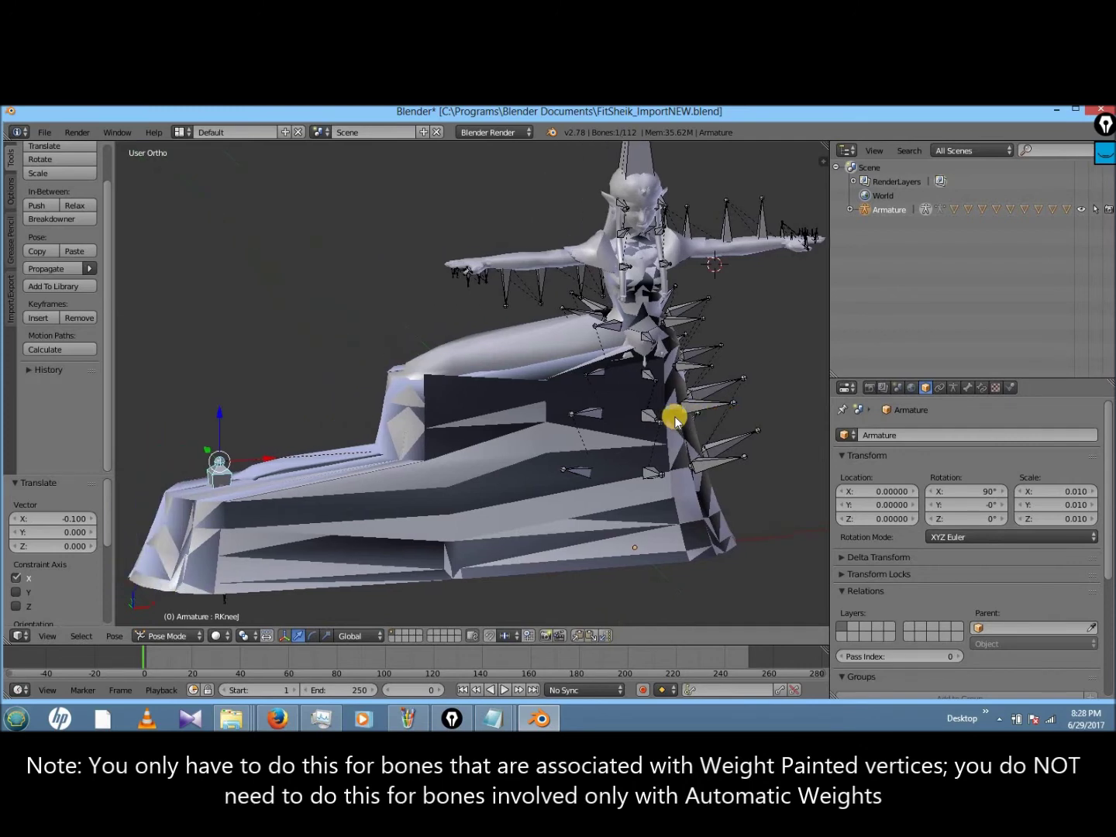
key("ctrl+KP_2")
key("ctrl+KP_2")
key("ctrl+KP_4")
key("ctrl+KP_4")
key("ctrl+KP_4")
key("ctrl+KP_4")
key("ctrl+KP_2")
key("ctrl+KP_2")
key("ctrl+KP_2")
key("z")
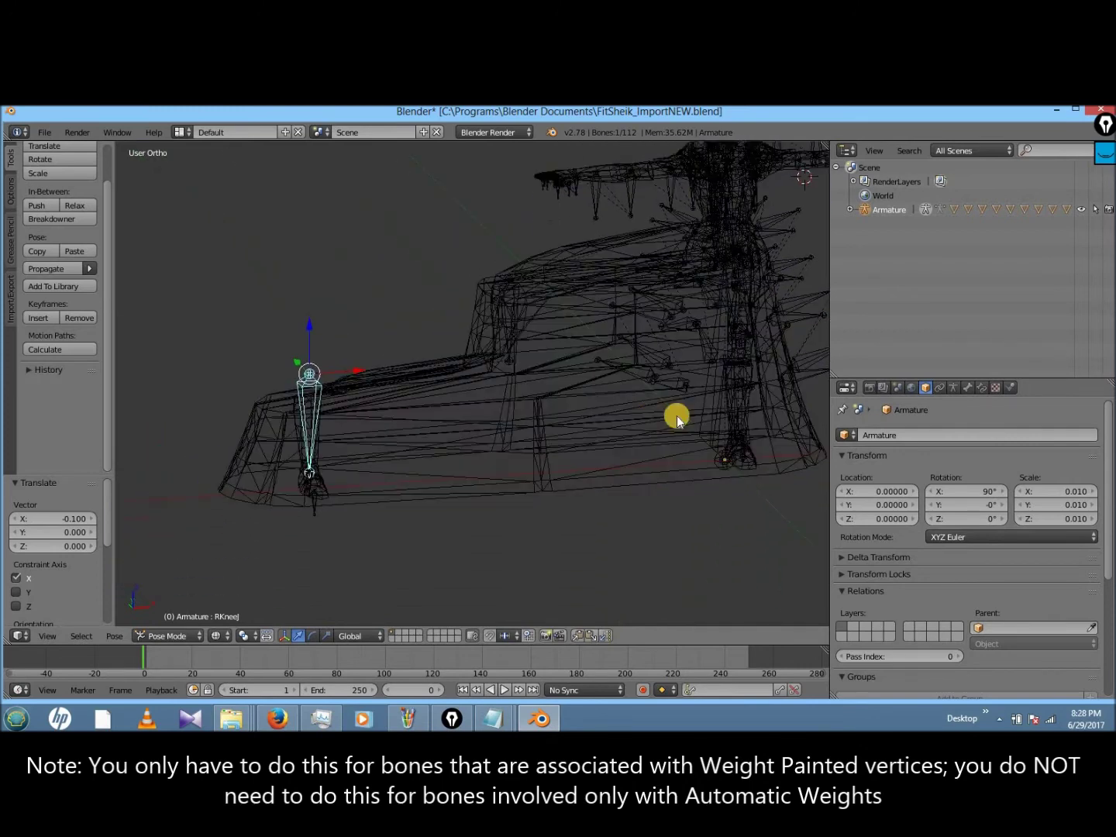
right_click(309, 483)
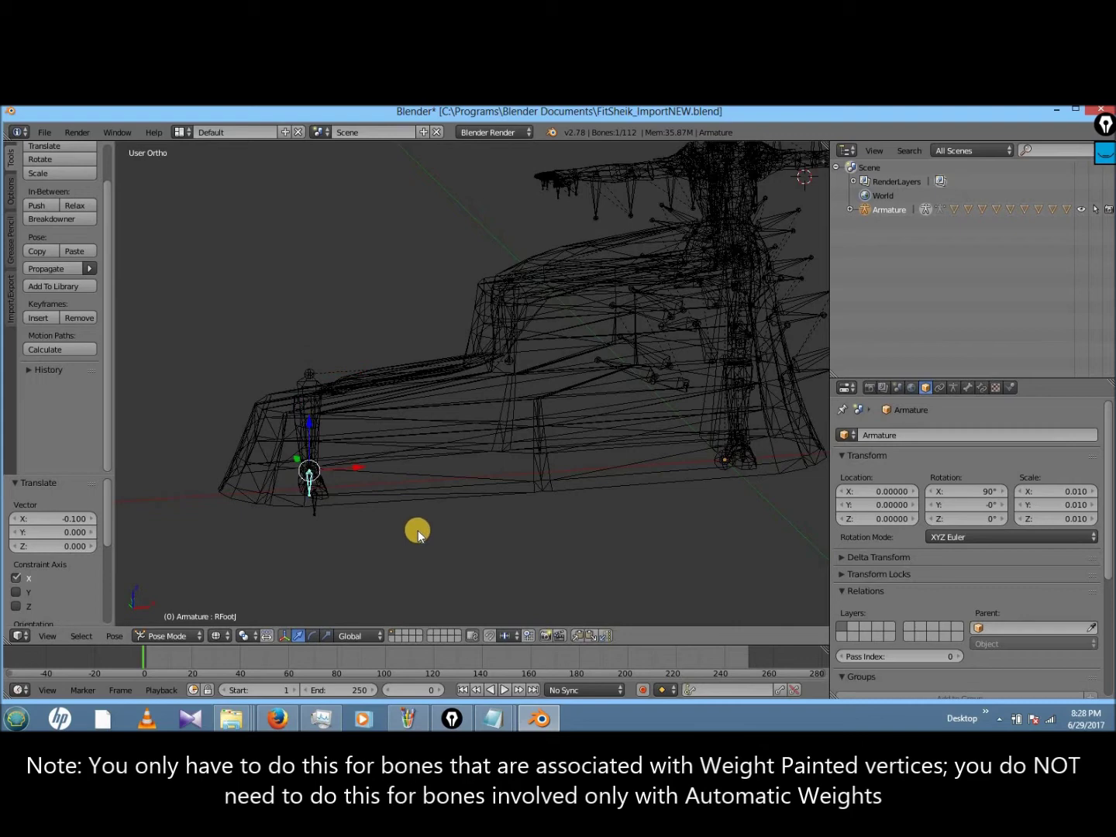
right_click(736, 346)
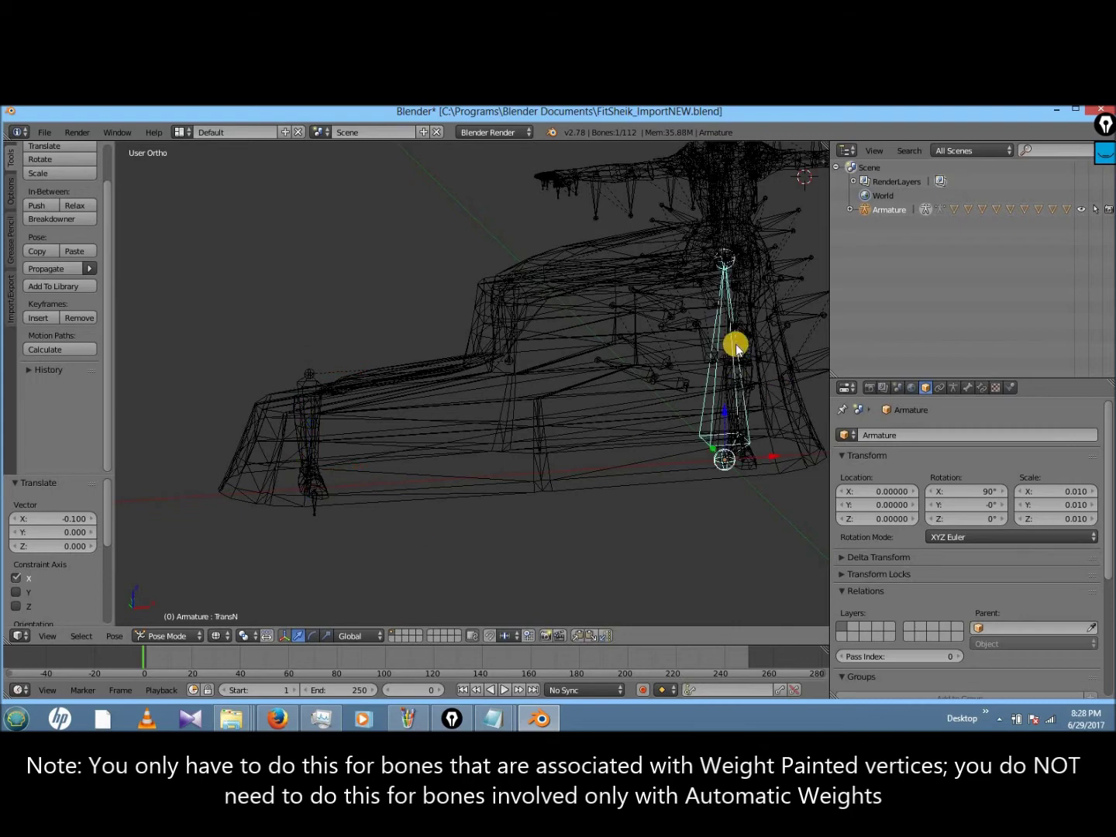
- Undo the bone selections and the moves of the RKneeJ and RLegJ bones
key("ctrl+z")
key("ctrl+z")
key("ctrl+z")
key("ctrl+z")
key("ctrl+z")
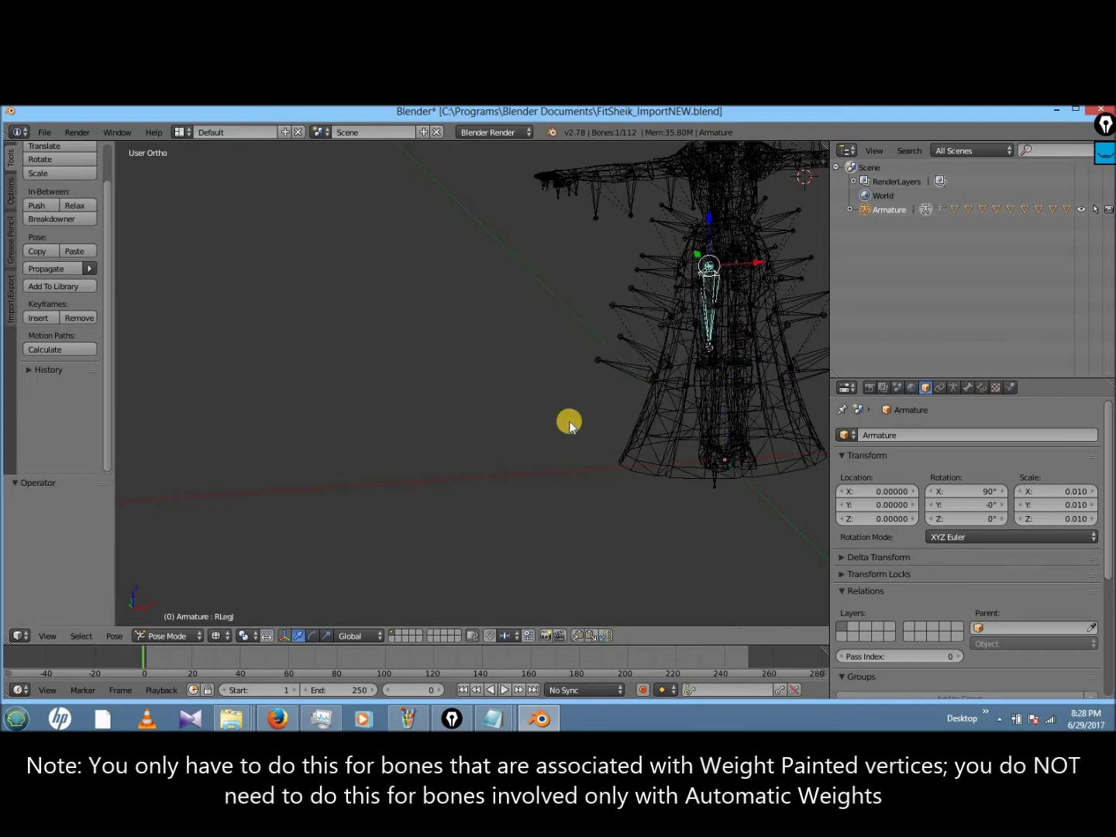
scroll(575, 422, "up", 5, "ctrl")
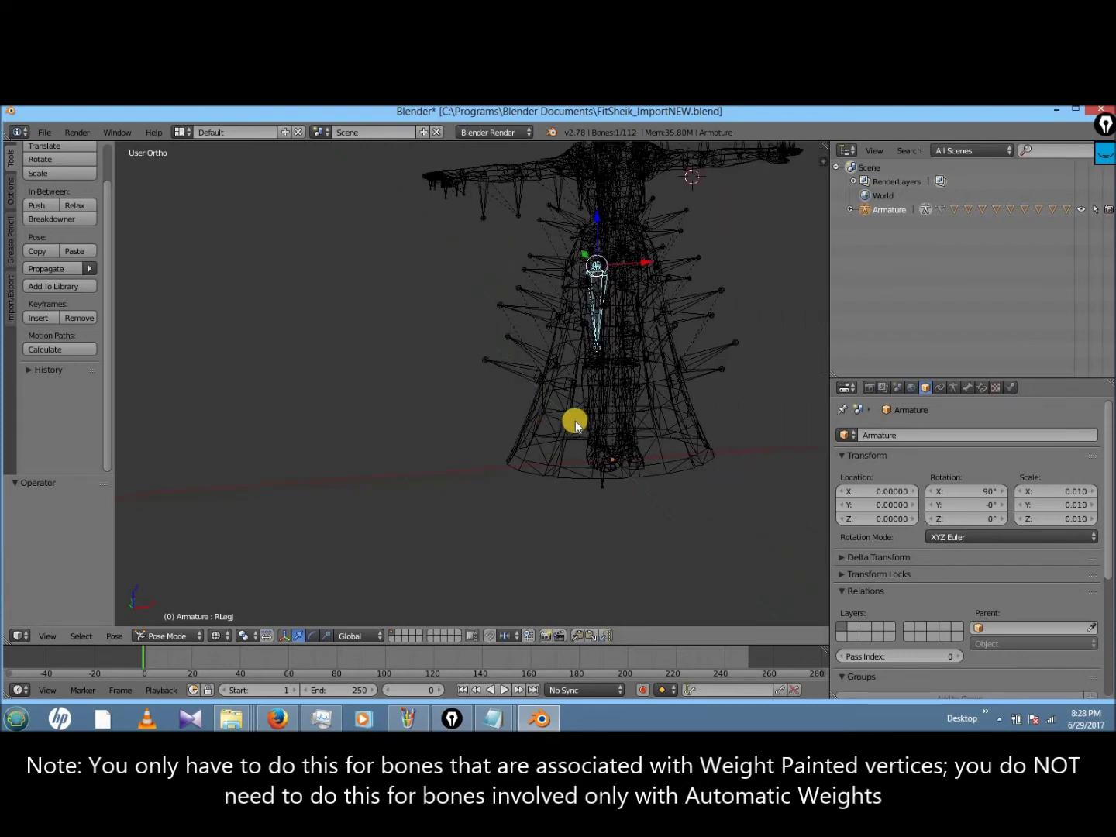
scroll(575, 421, "up", 4, "shift")
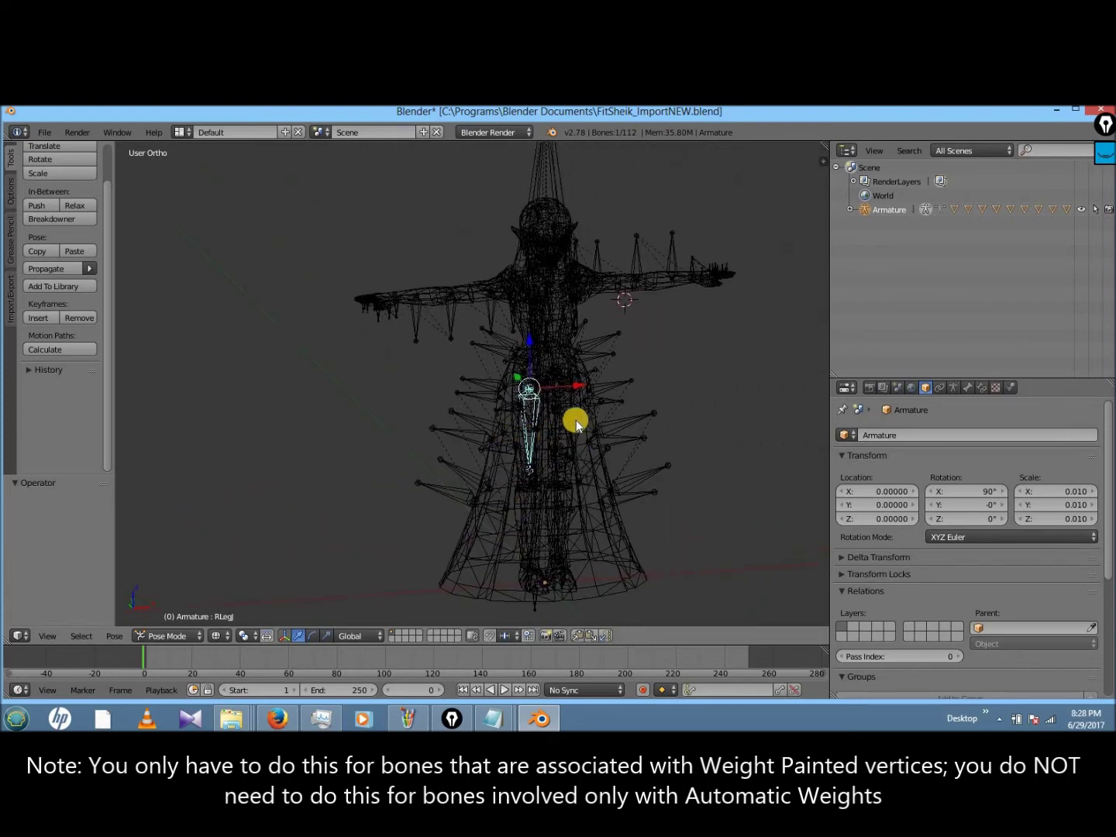
- Put the armature back in Object Mode, select all objects and restore solid shading
left_click(178, 637)
left_click(176, 620)
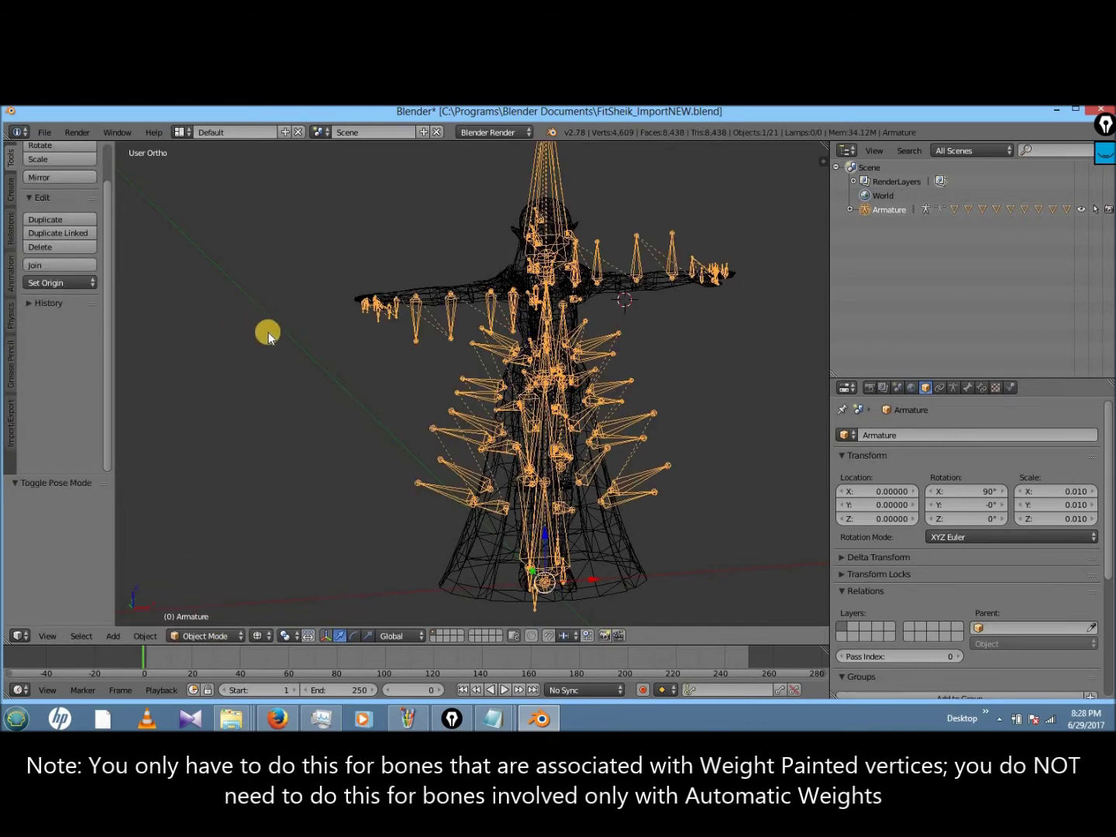
key("a")
key("a")
key("z")
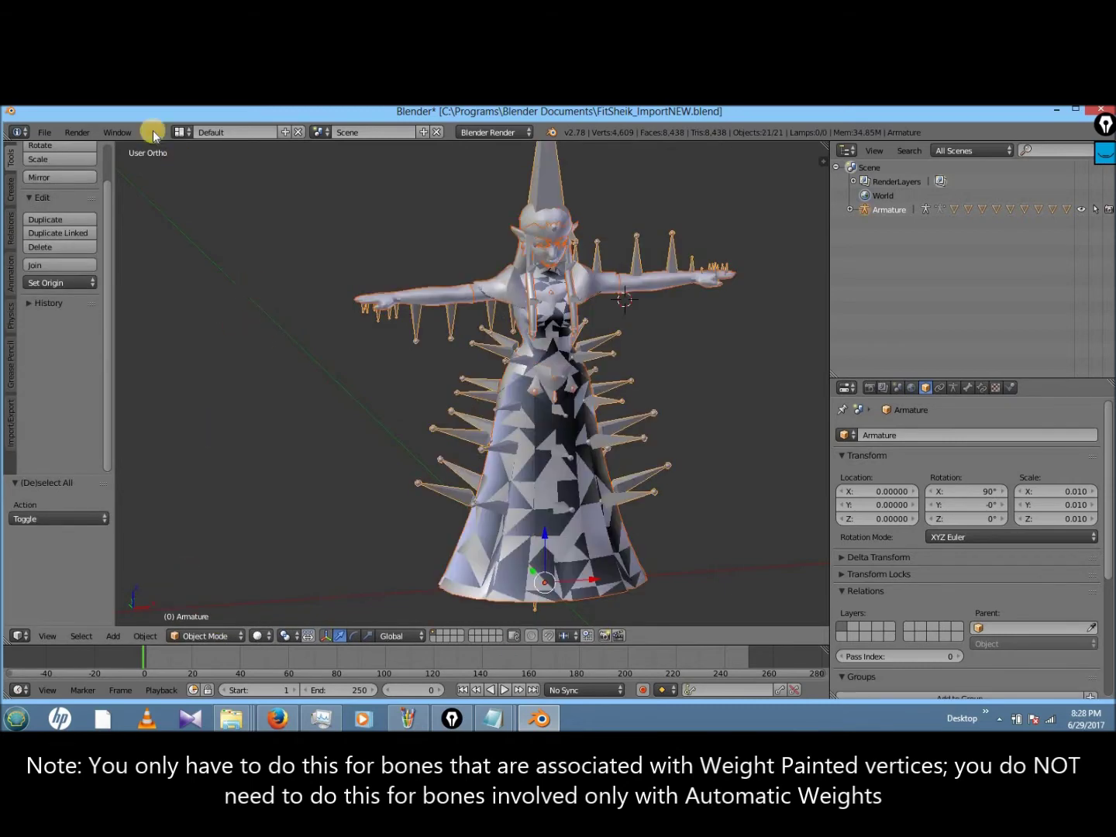
- Save the scene as a new file named FitSheik_ImportNEW2.blend in the Blender Documents folder
left_click(45, 131)
left_click(70, 254)
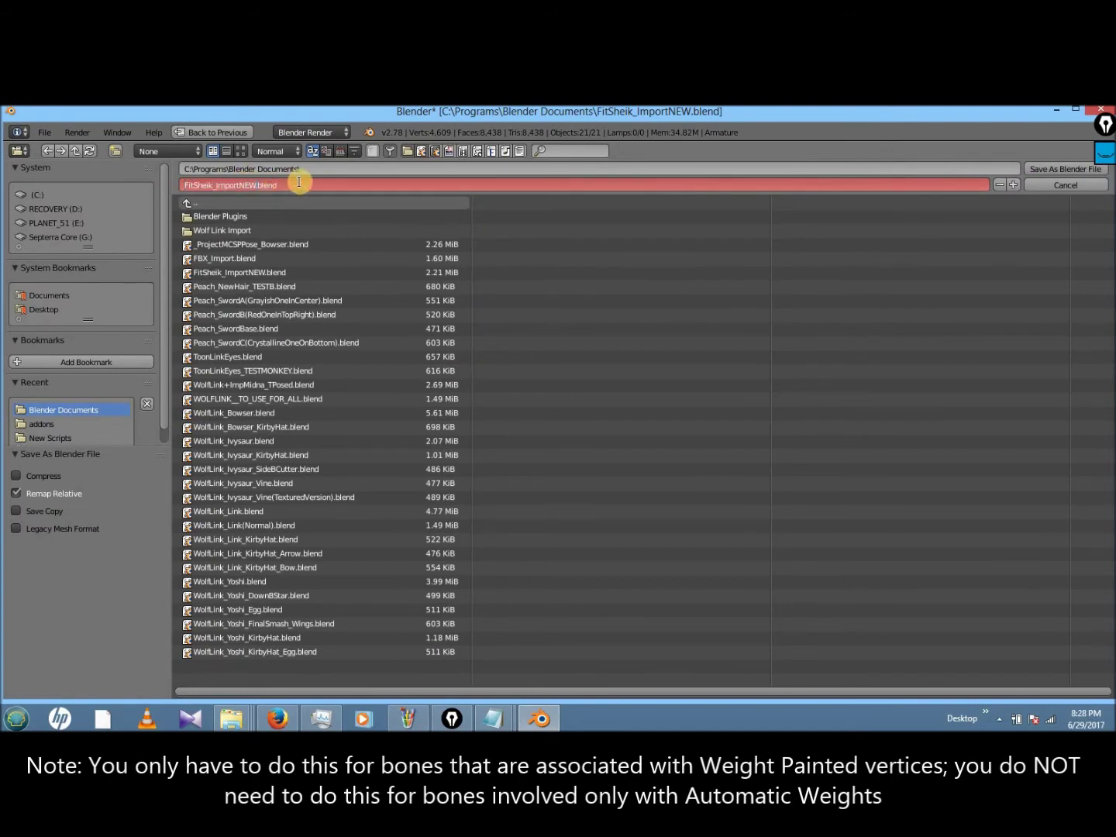
left_click(1062, 168)
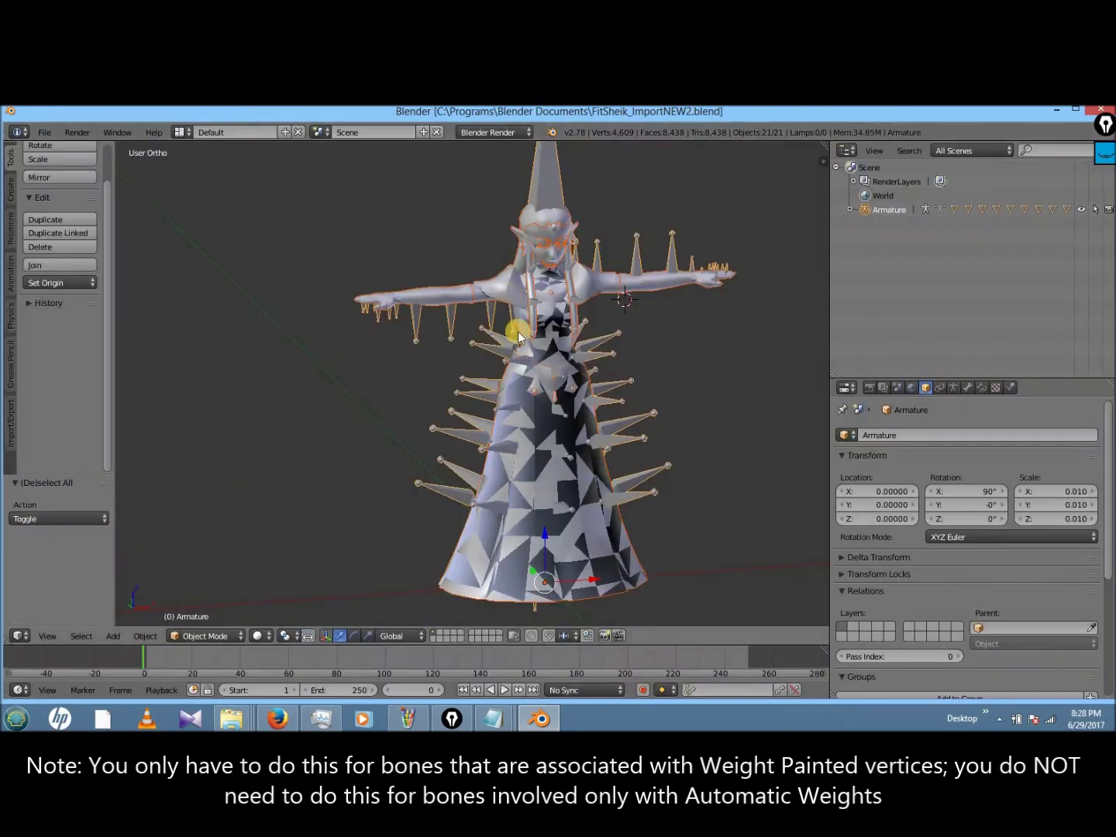
- Select the Skirt mesh, move it away from the body and delete it
right_click(505, 378)
right_click(482, 411)
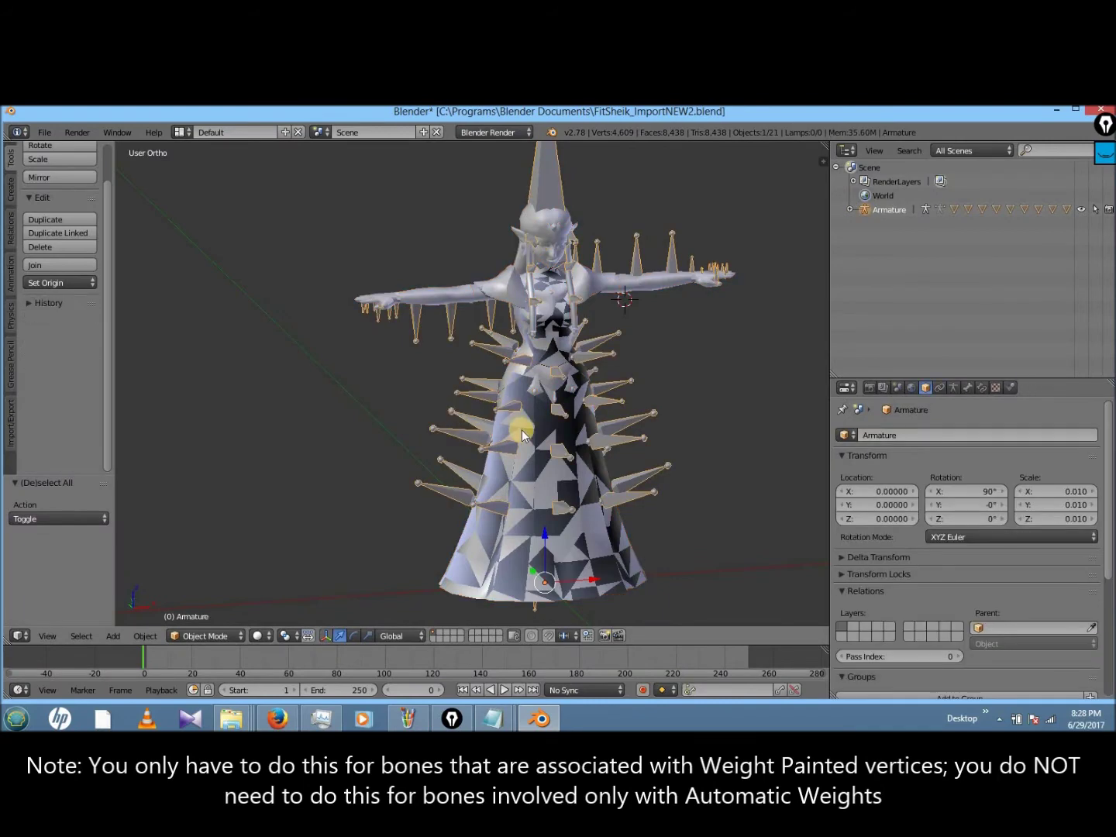
right_click(488, 423)
key("g")
left_click(262, 376)
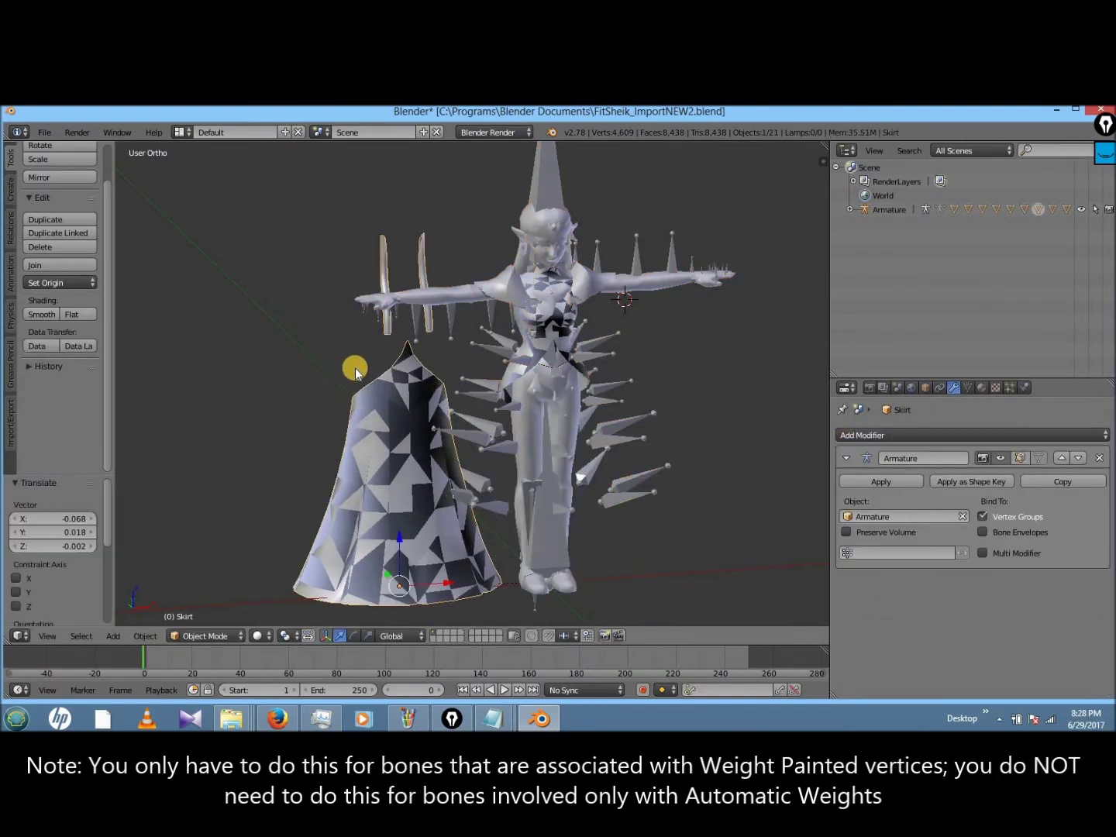
key("x")
left_click(362, 365)
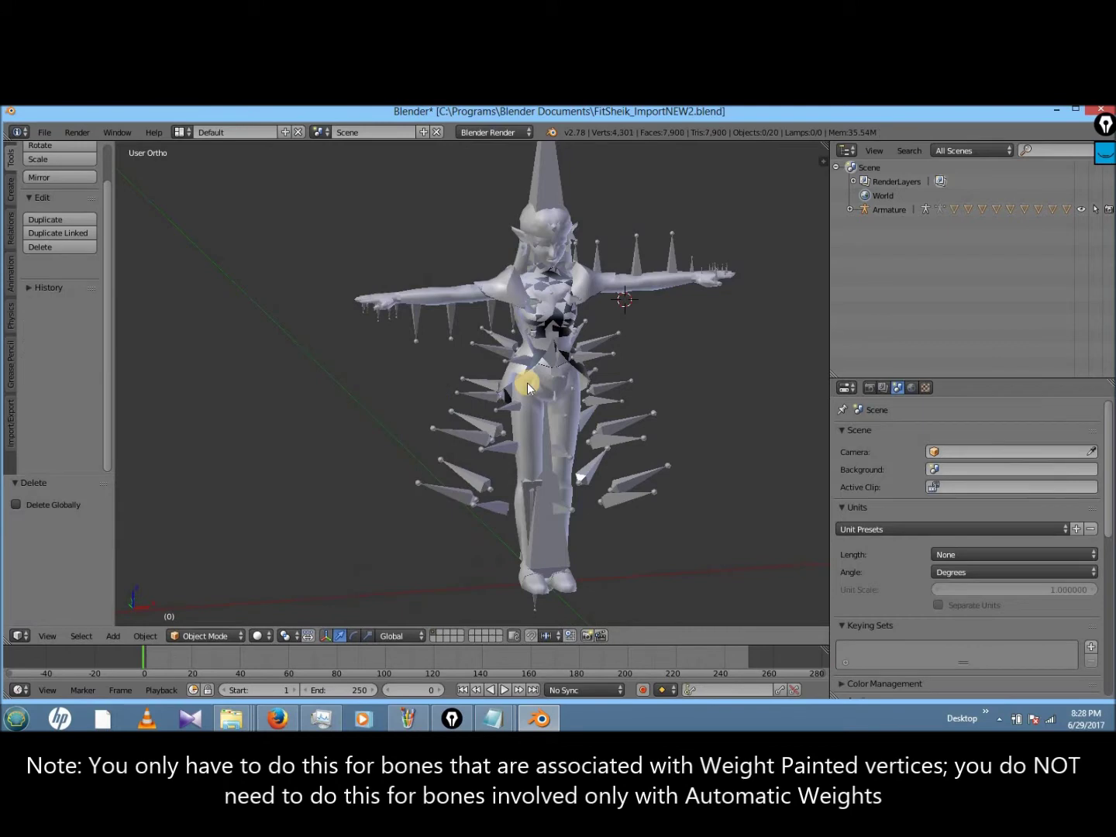
- Select the Hair mesh on the head, move it aside and delete it
right_click(454, 293)
right_click(526, 240)
right_click(525, 232)
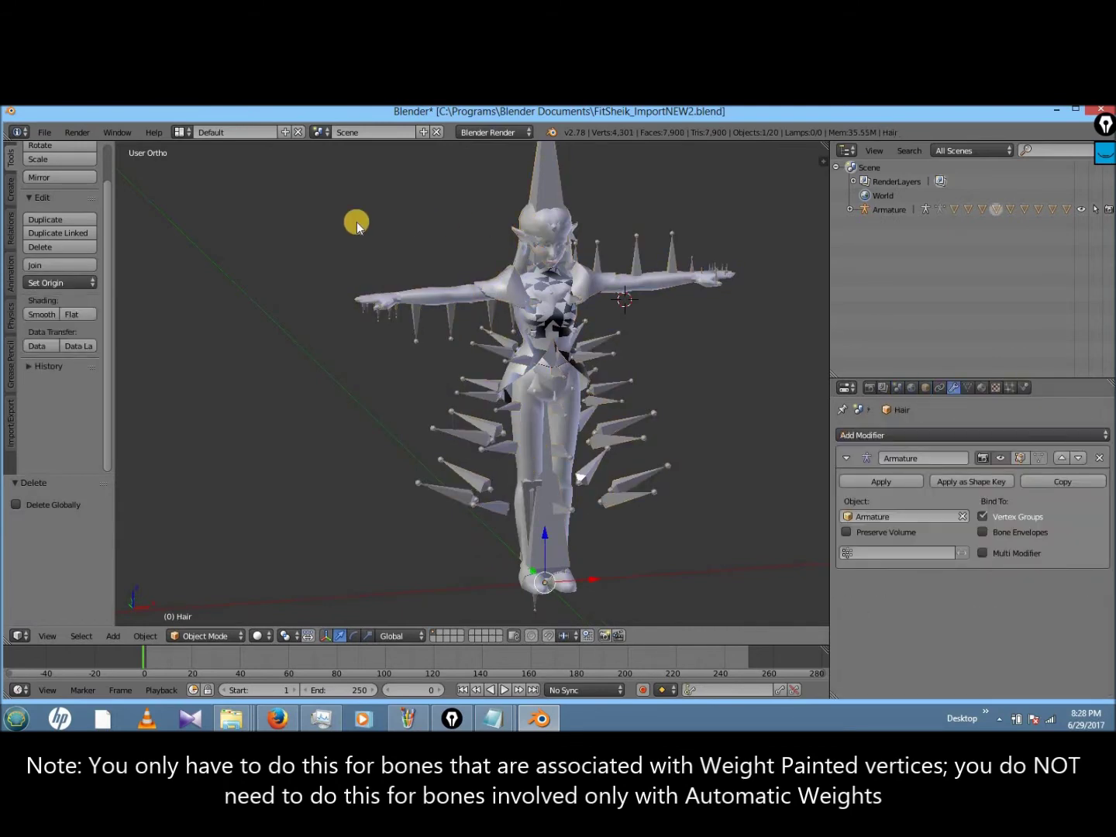
key("g")
left_click(330, 221)
key("x")
left_click(321, 224)
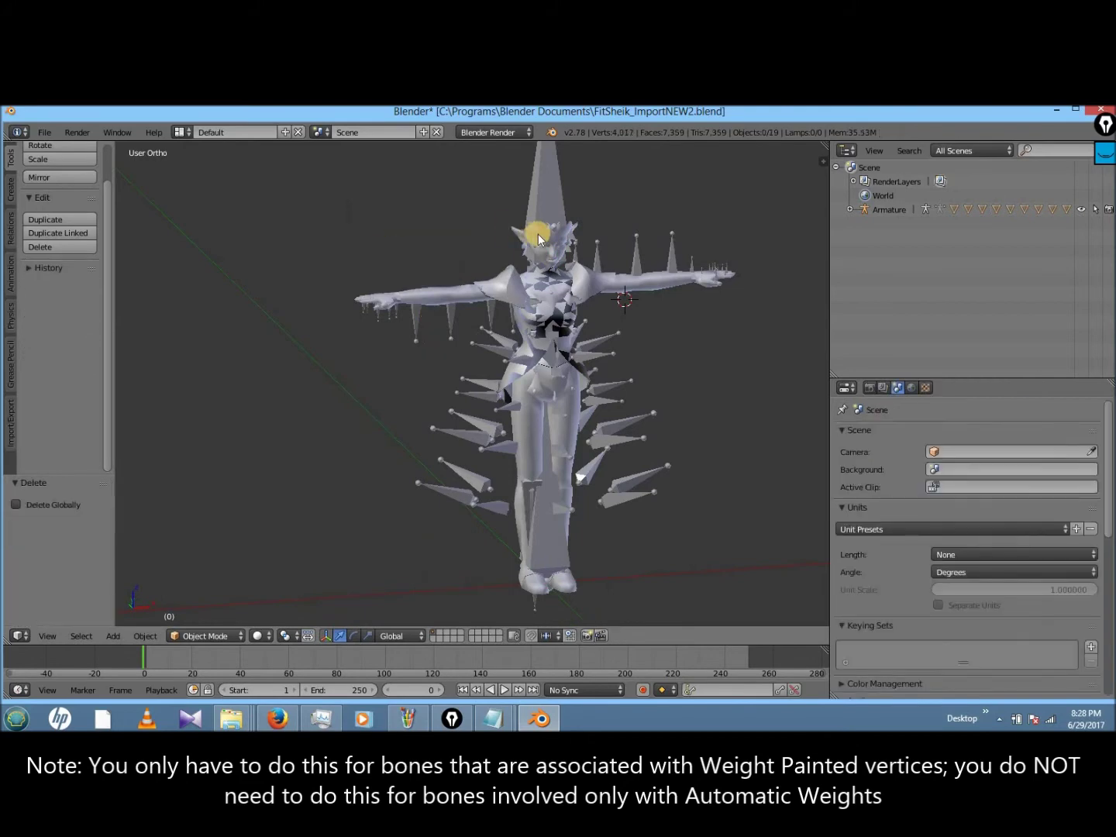
- Select the Skirt_Top mesh around the hips with the help of wireframe display and delete it
right_click(538, 239)
key("z")
right_click(547, 348)
right_click(546, 373)
key("z")
key("x")
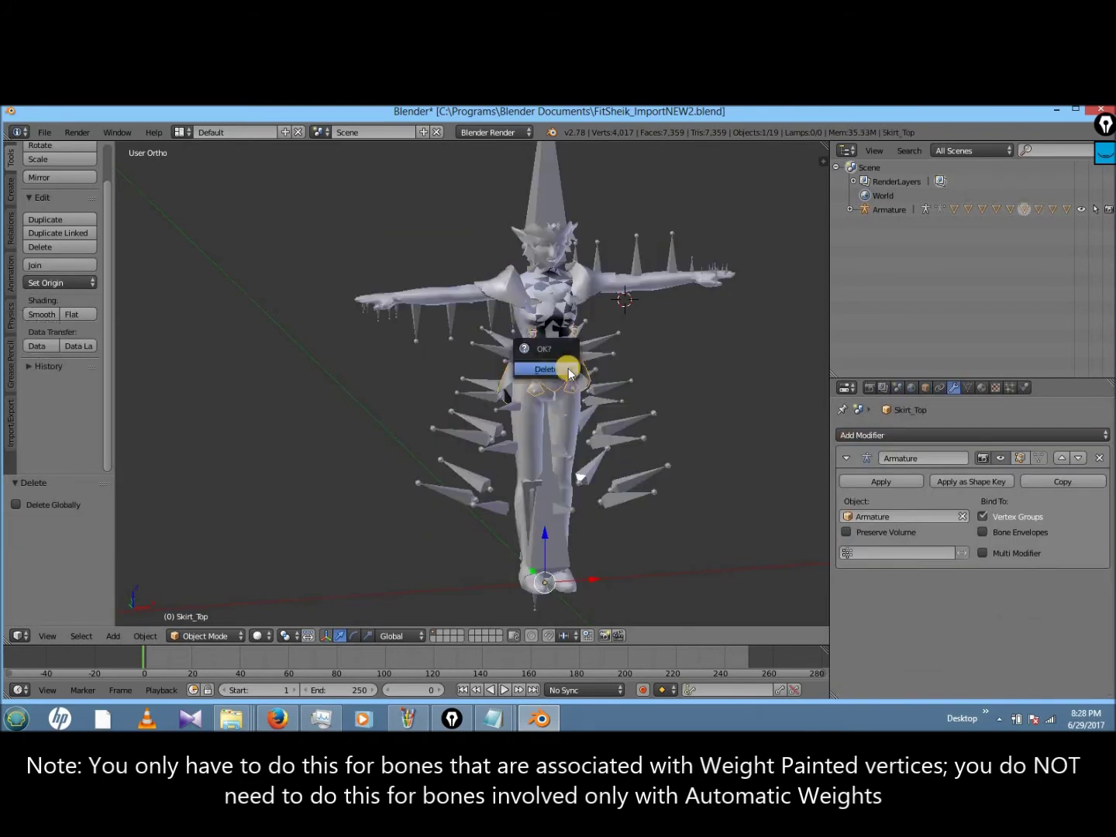
left_click(560, 376)
- Move the Legs and Boots meshes together away from the armature, and undo the move
right_click(557, 392, "shift")
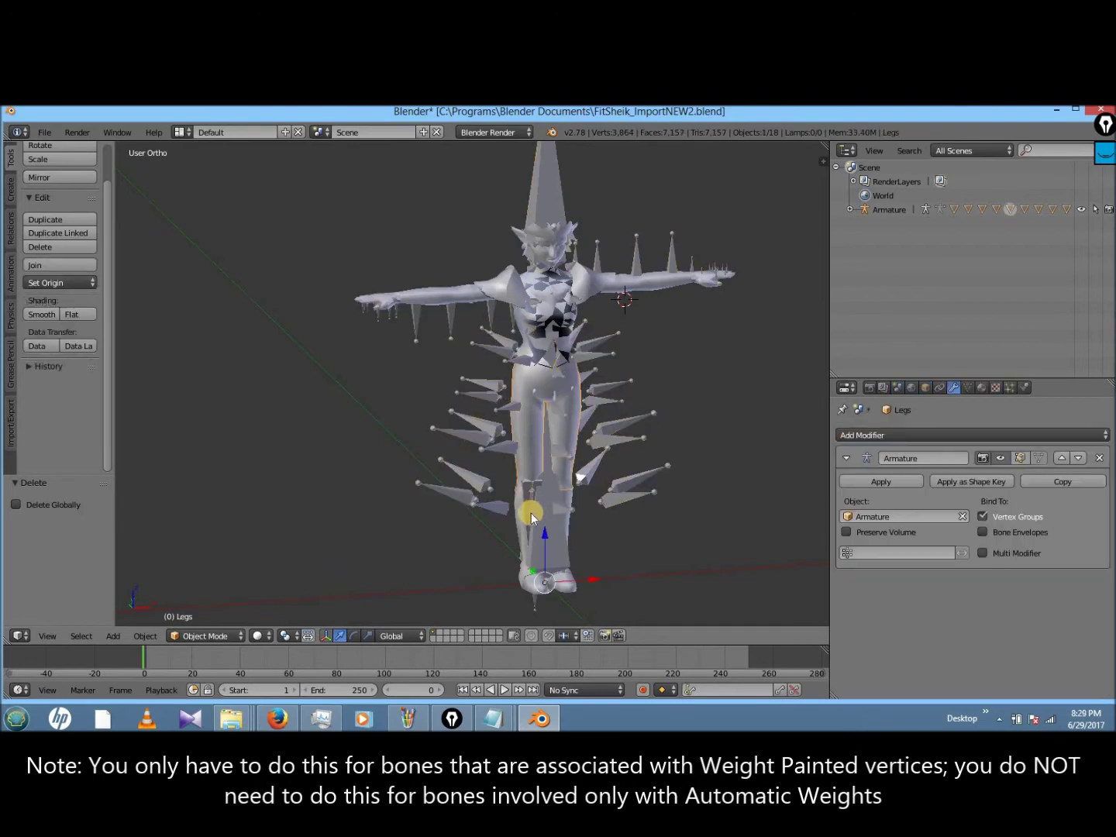
key("g")
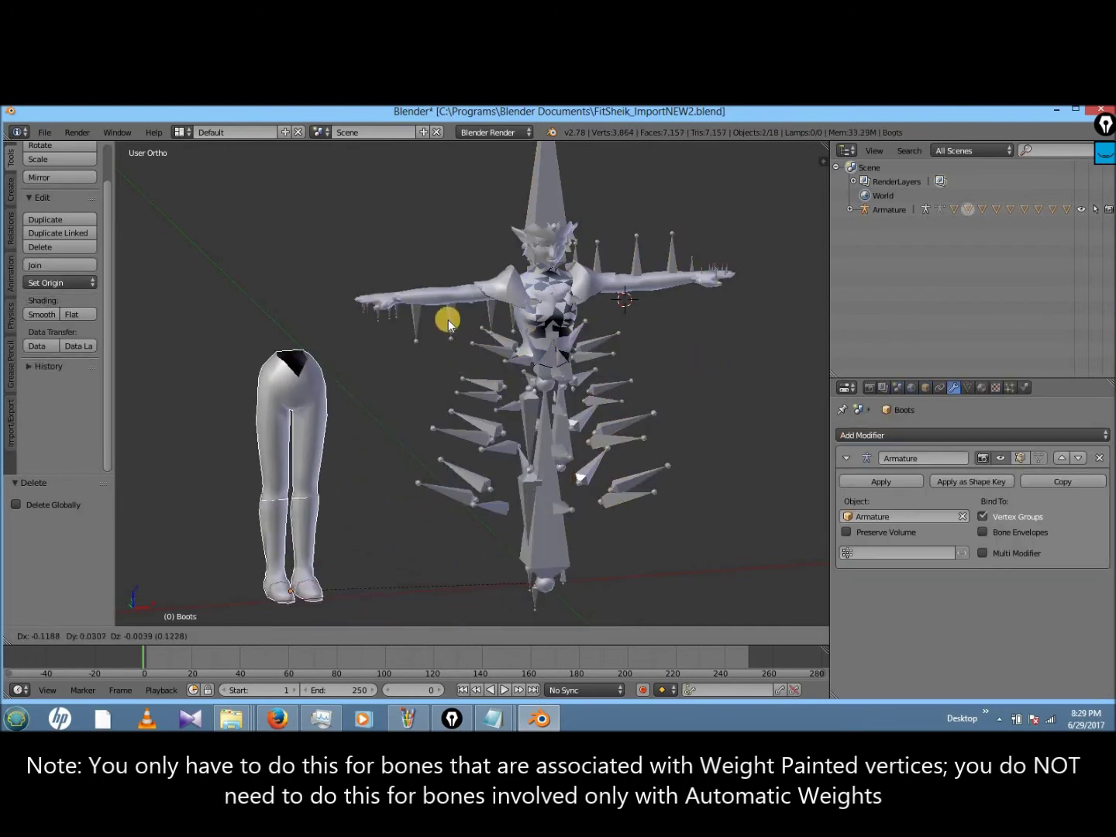
left_click(447, 318)
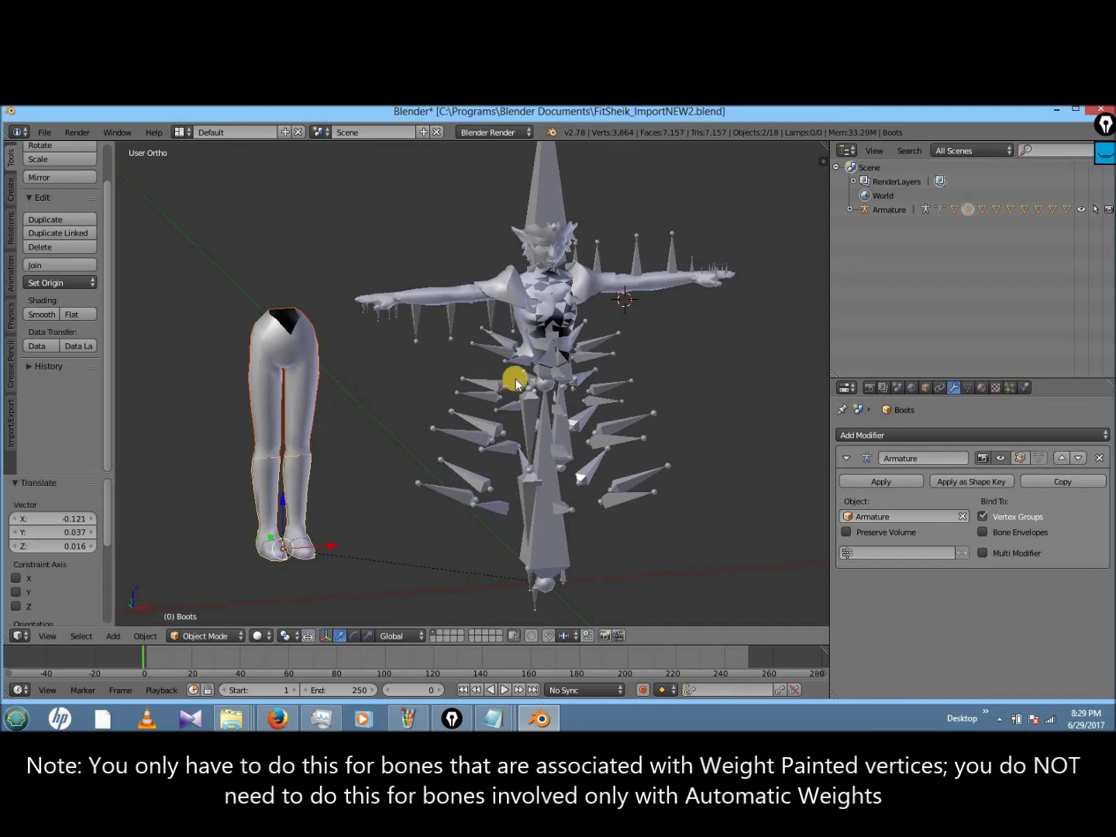
key("z")
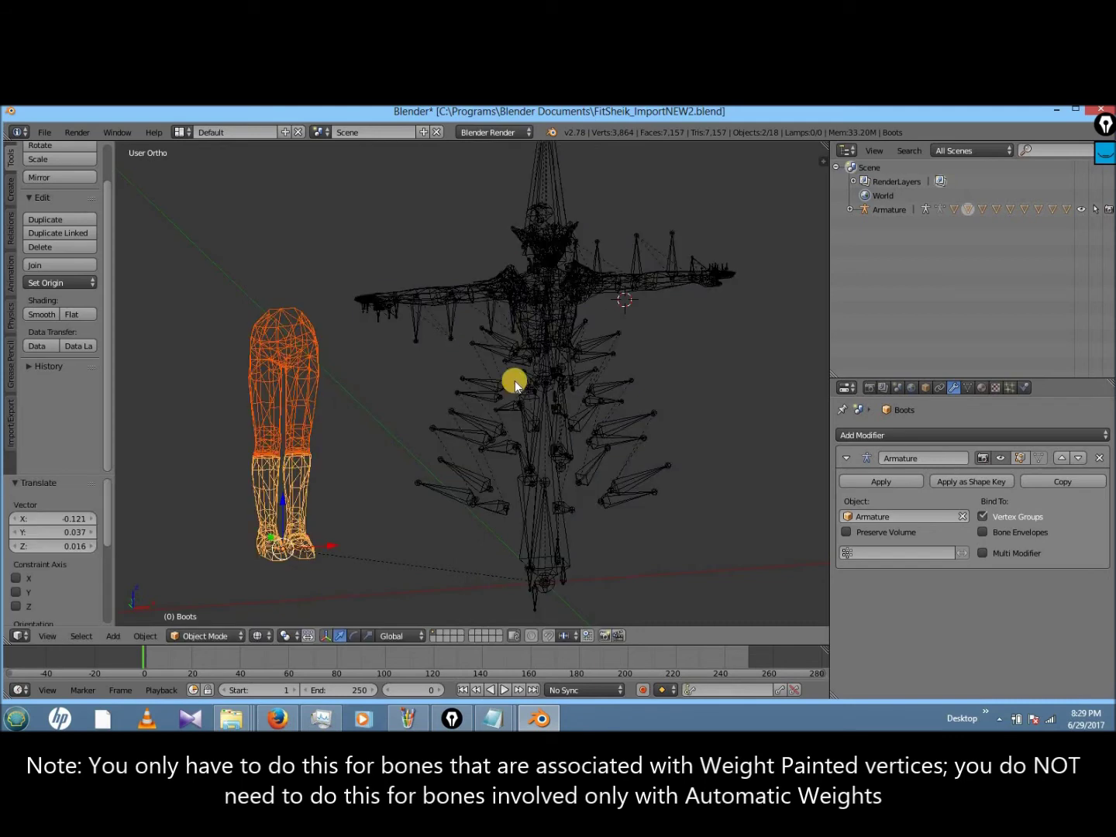
key("z")
key("ctrl+z")
- Select the Torso mesh in wireframe display, move it away from the body and undo the move
key("z")
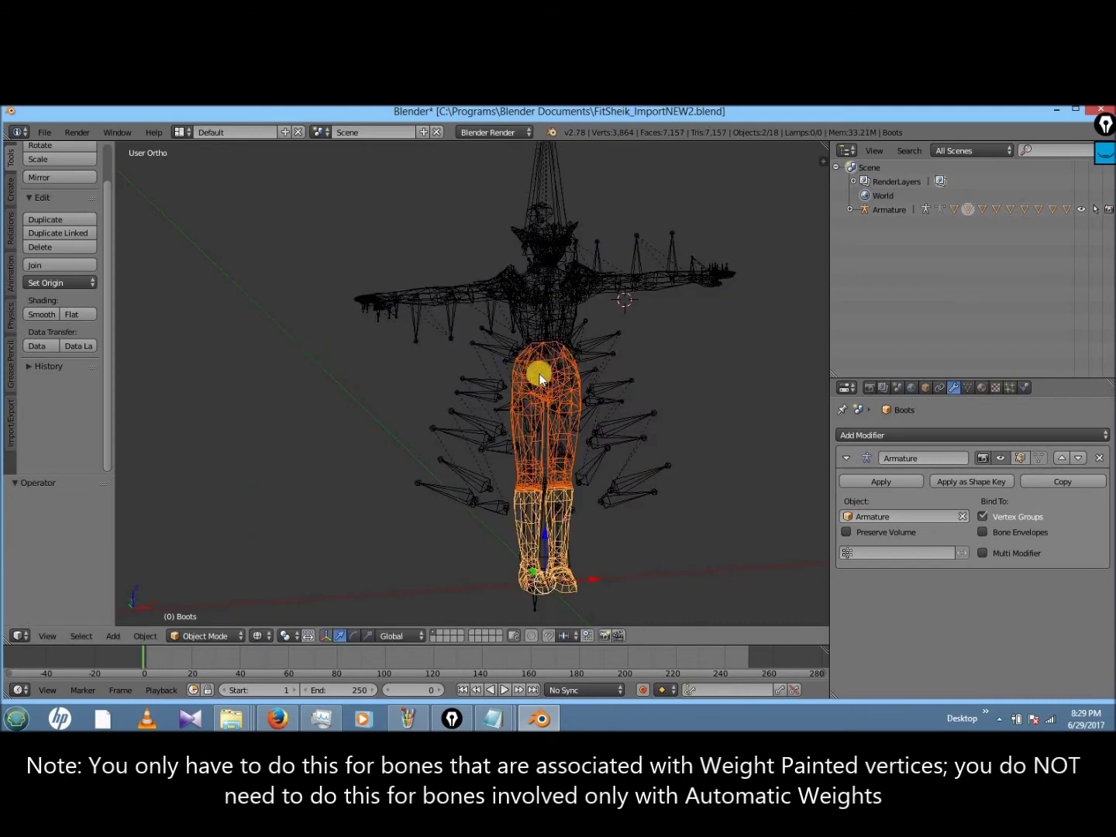
right_click(541, 378)
right_click(533, 353)
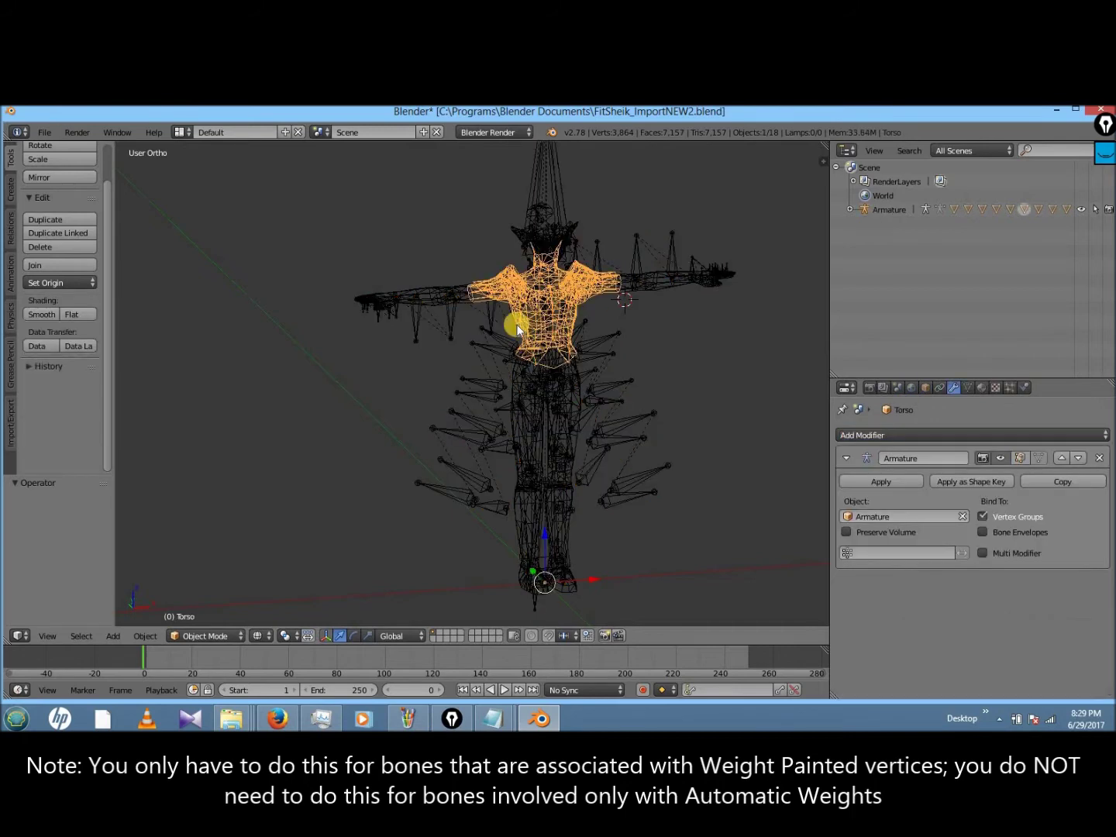
key("g")
left_click(294, 321)
key("z")
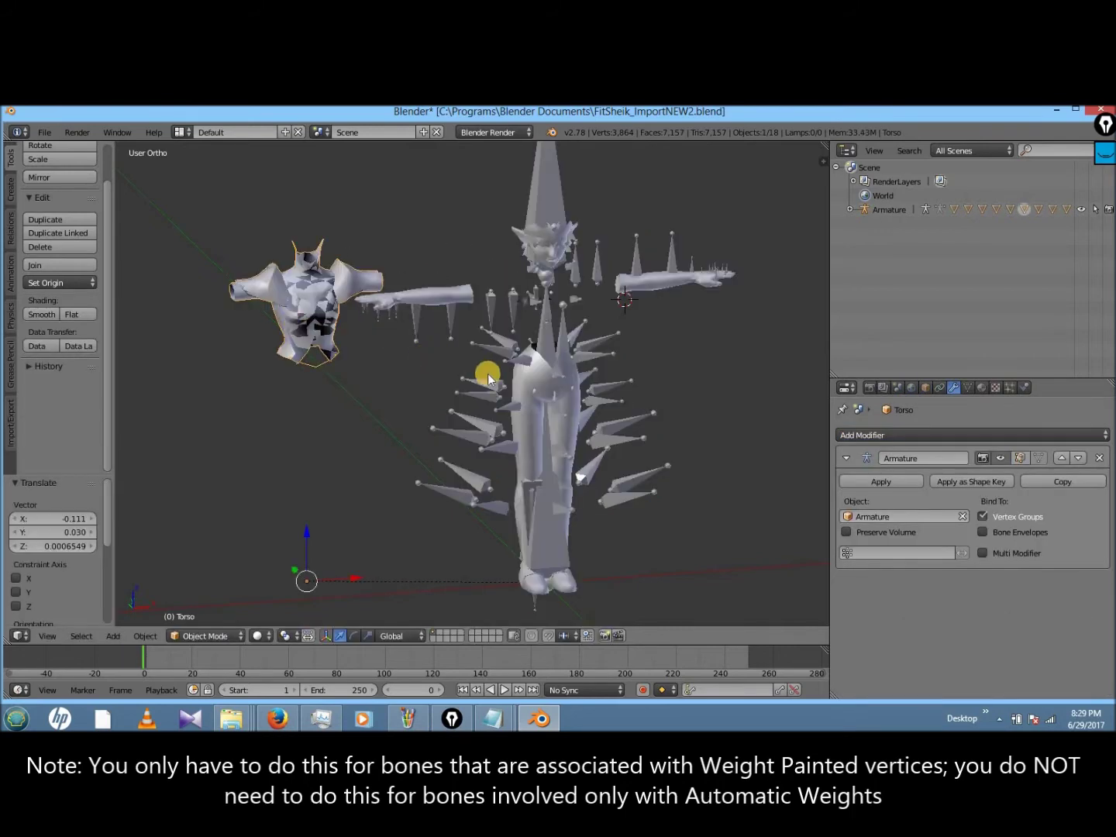
key("ctrl+z")
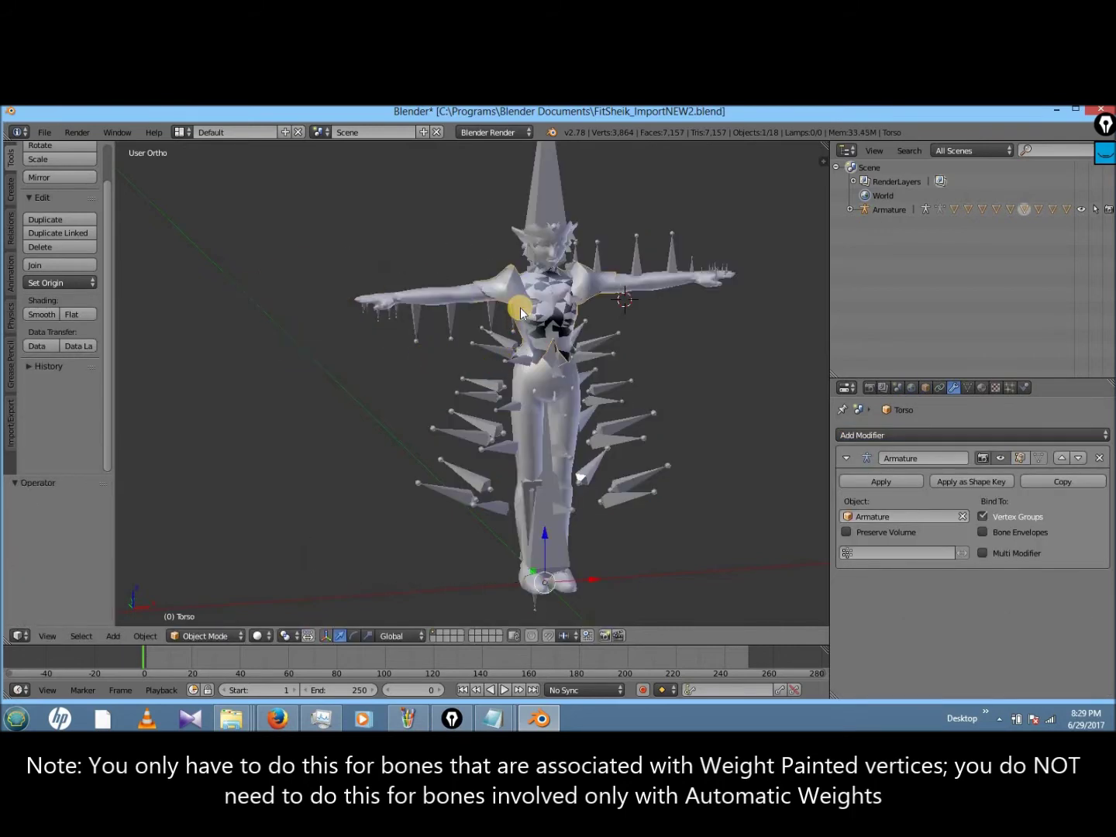
- Select the HairPiece mesh at the chest in wireframe display and delete it
right_click(519, 308)
key("z")
right_click(528, 307)
right_click(525, 308)
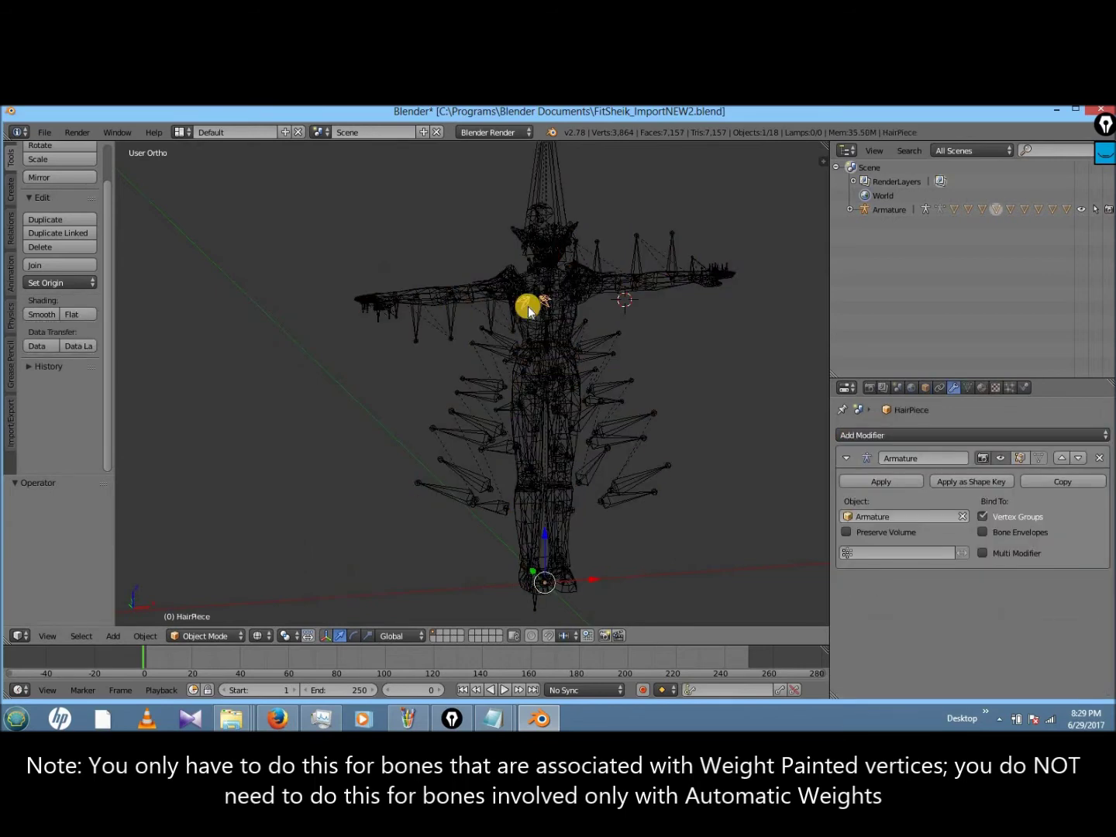
key("x")
left_click(507, 314)
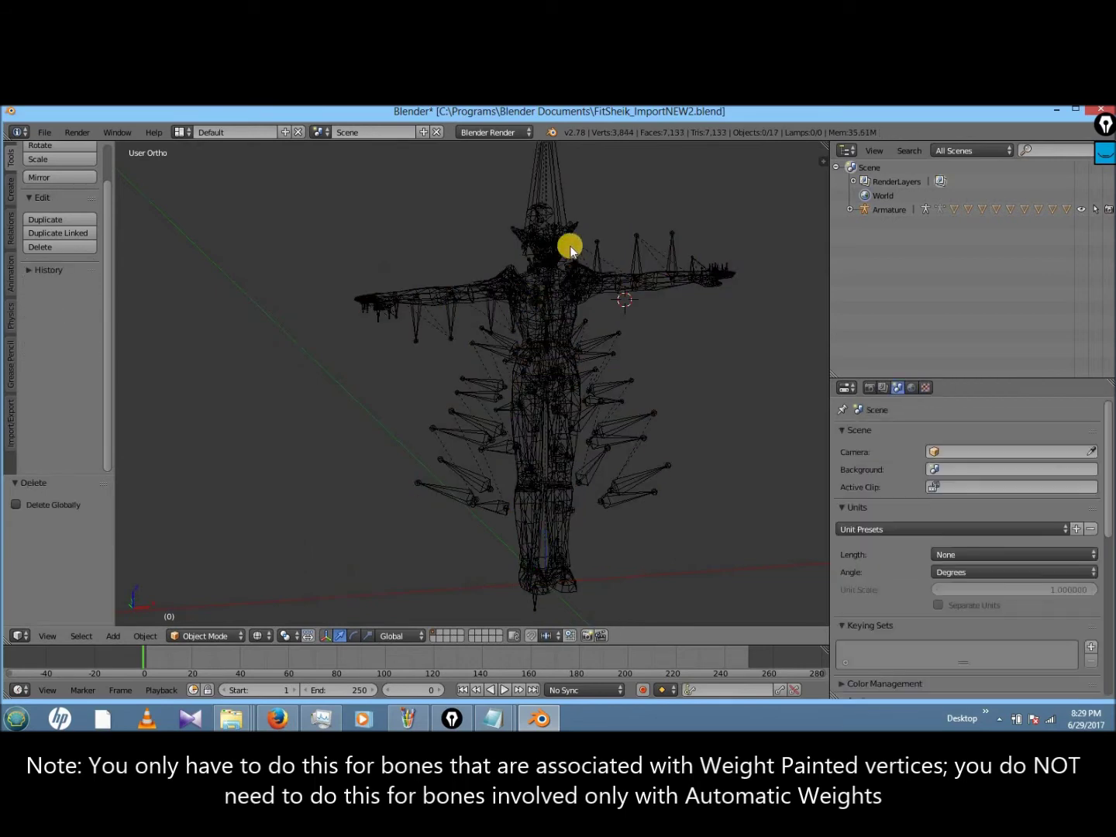
- Examine the overlapping head meshes by selecting them in turn, including polygon11 and polygon25, and viewing the model from the side
right_click(533, 236)
right_click(535, 233)
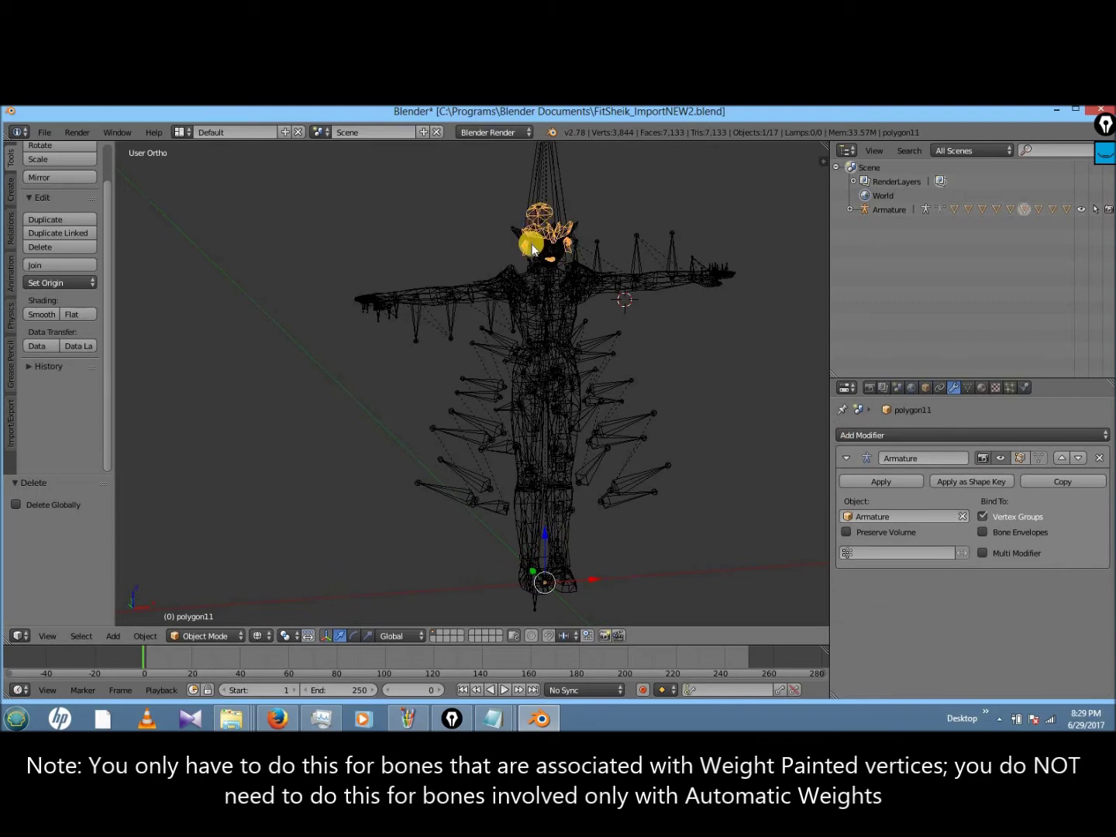
right_click(533, 250)
right_click(534, 235)
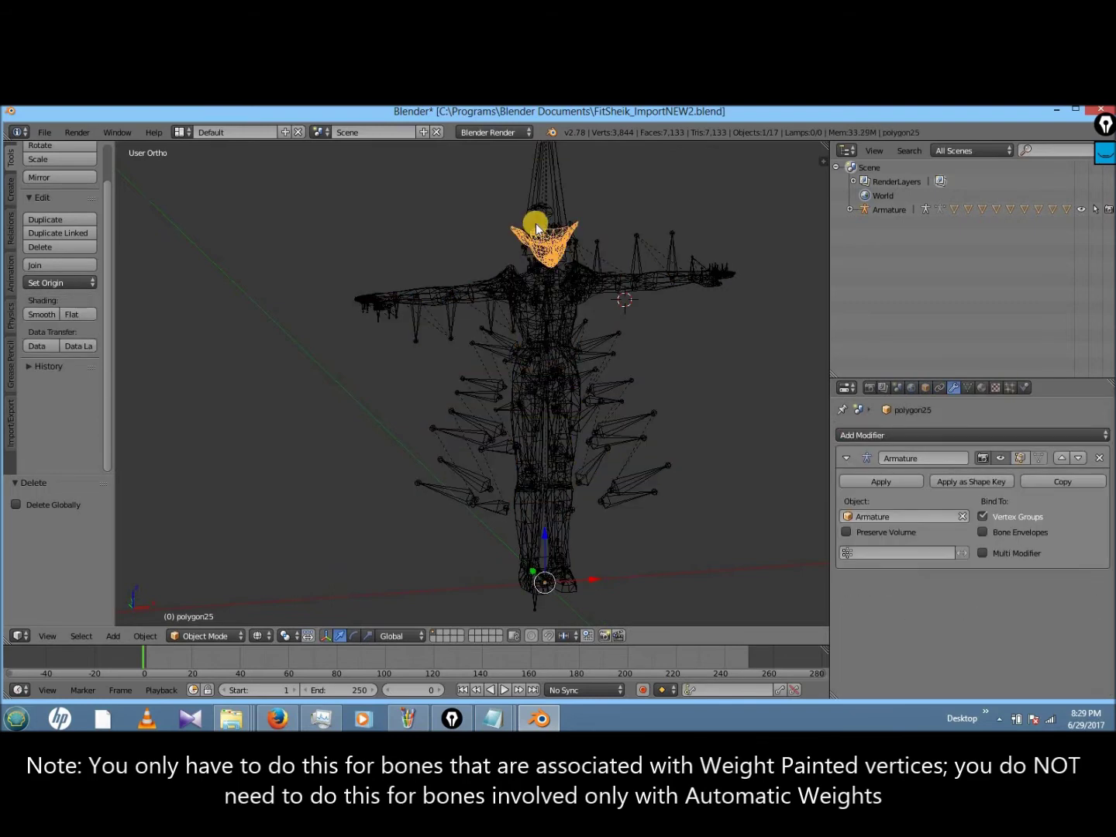
right_click(536, 228)
key("KP_4")
key("KP_4")
key("KP_4")
key("KP_4")
key("KP_4")
key("KP_4")
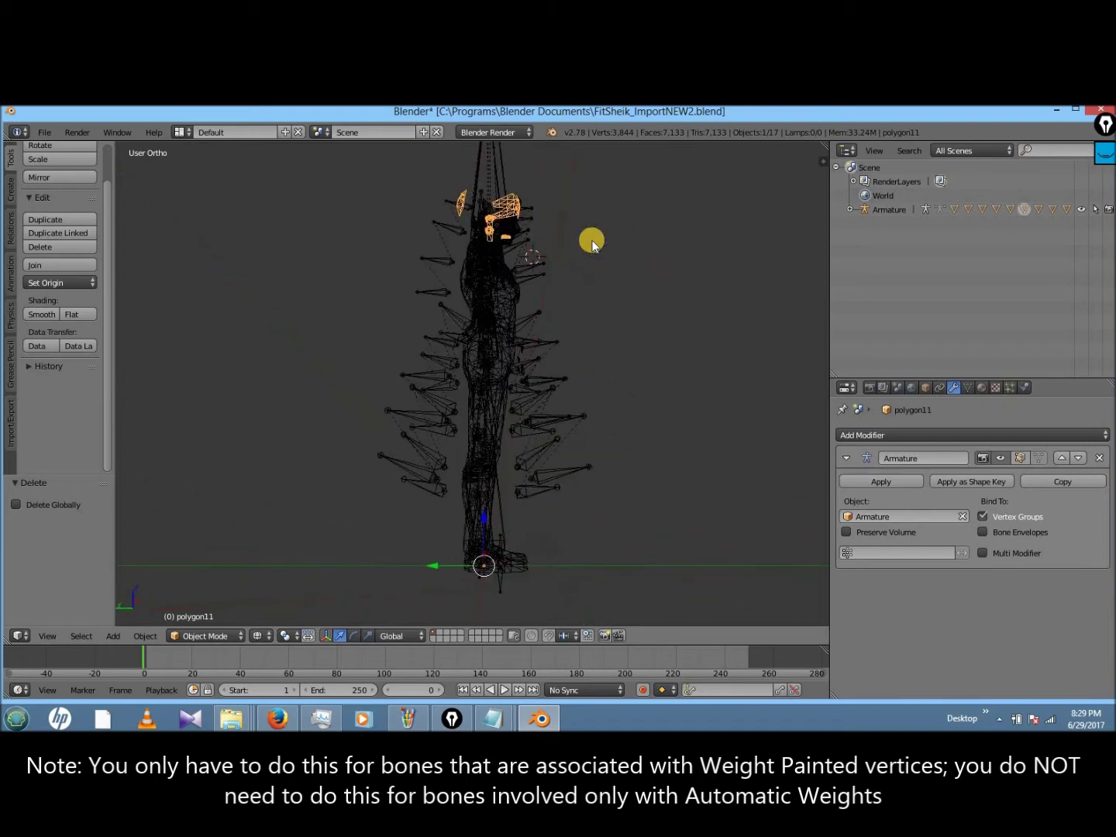
key("KP_6")
key("KP_6")
key("KP_6")
middle_click_drag(592, 244, 593, 240)
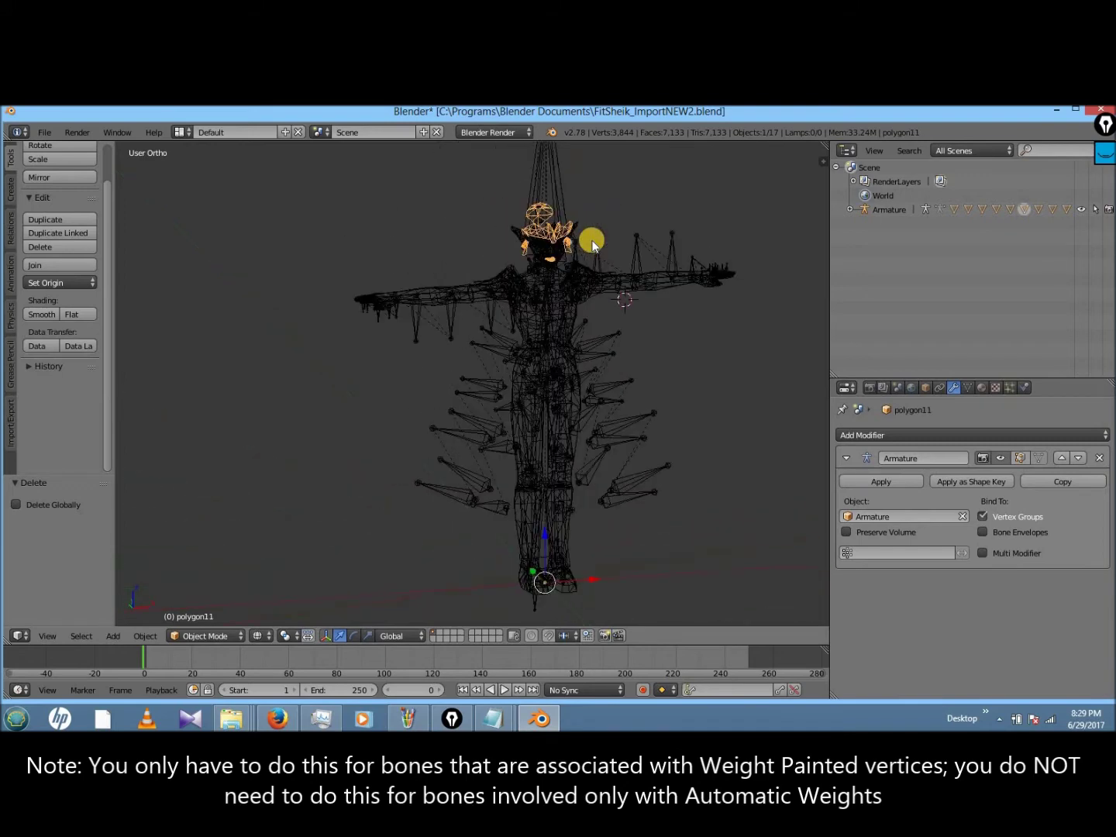
- Return to solid display, select all objects and save over FitSheik_ImportNEW2.blend
right_click(423, 288)
right_click(424, 287)
right_click(424, 288)
right_click(424, 287)
key("z")
key("a")
key("a")
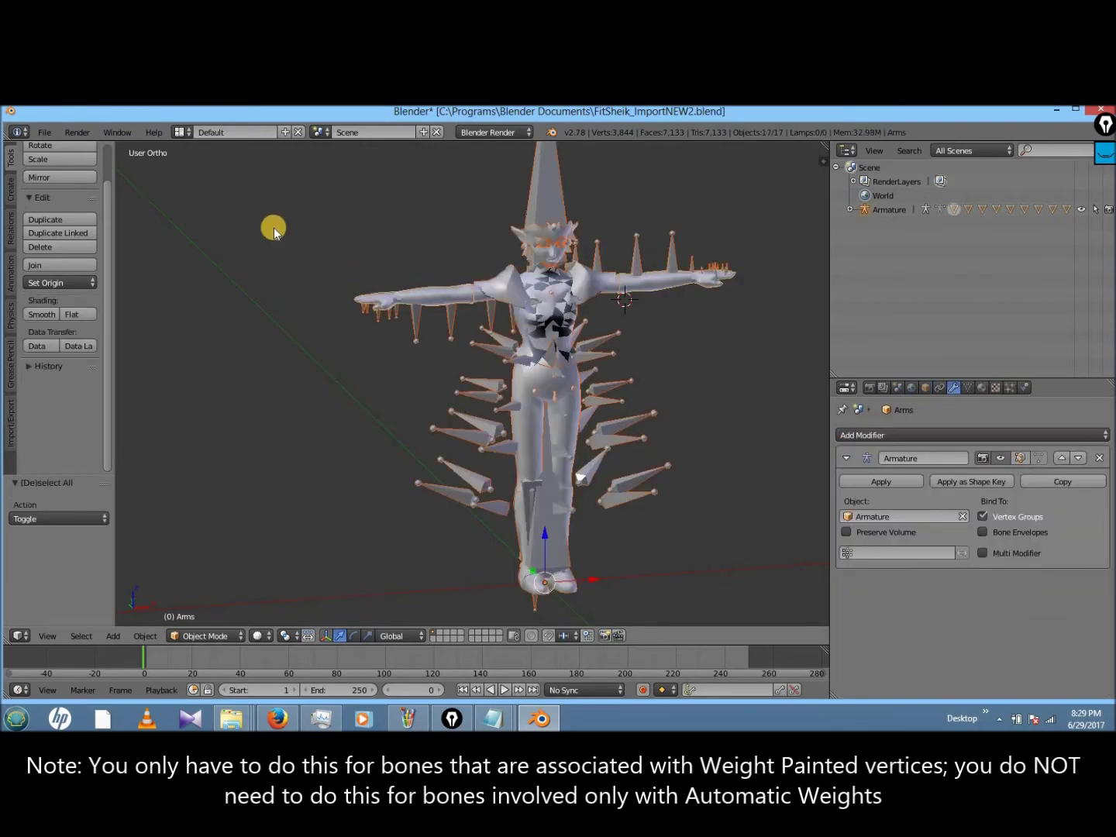
key("ctrl+s")
left_click(308, 245)
- Export the model as an FBX file, appending 2 to the FitSheik_ImportNEW file name
left_click(45, 132)
mouse_move(159, 401)
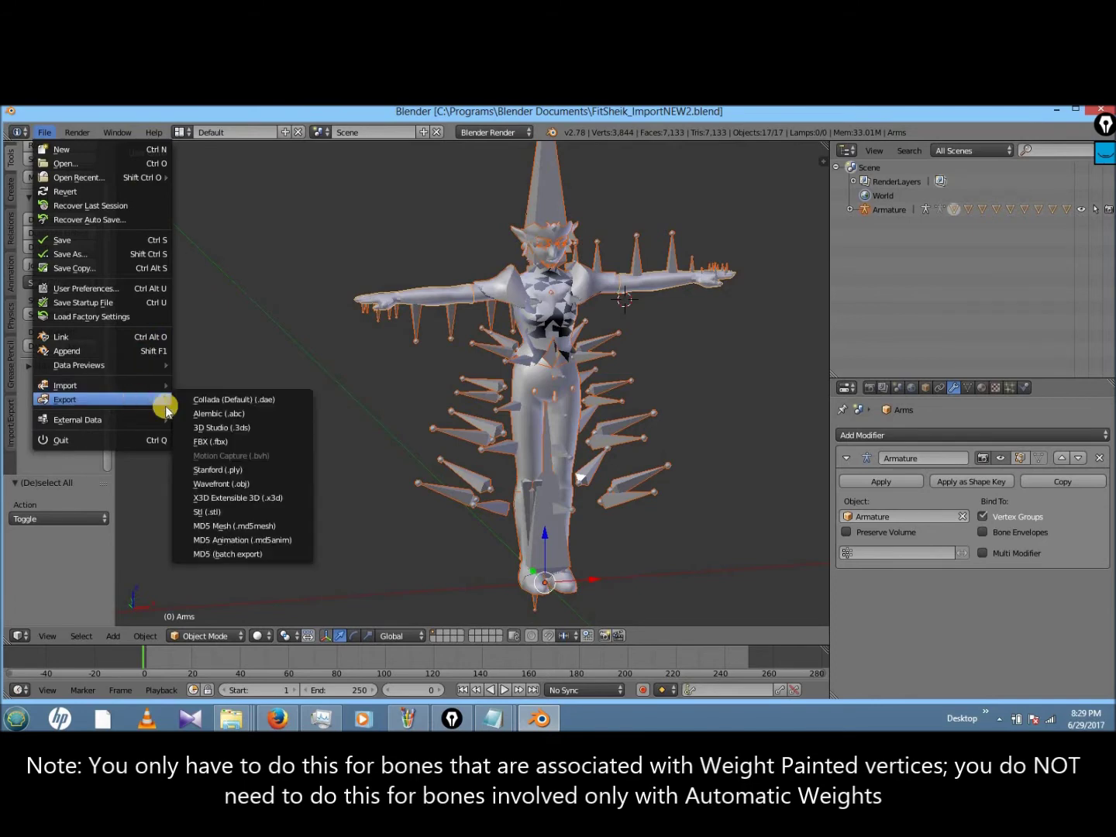
left_click(247, 440)
double_click(255, 185)
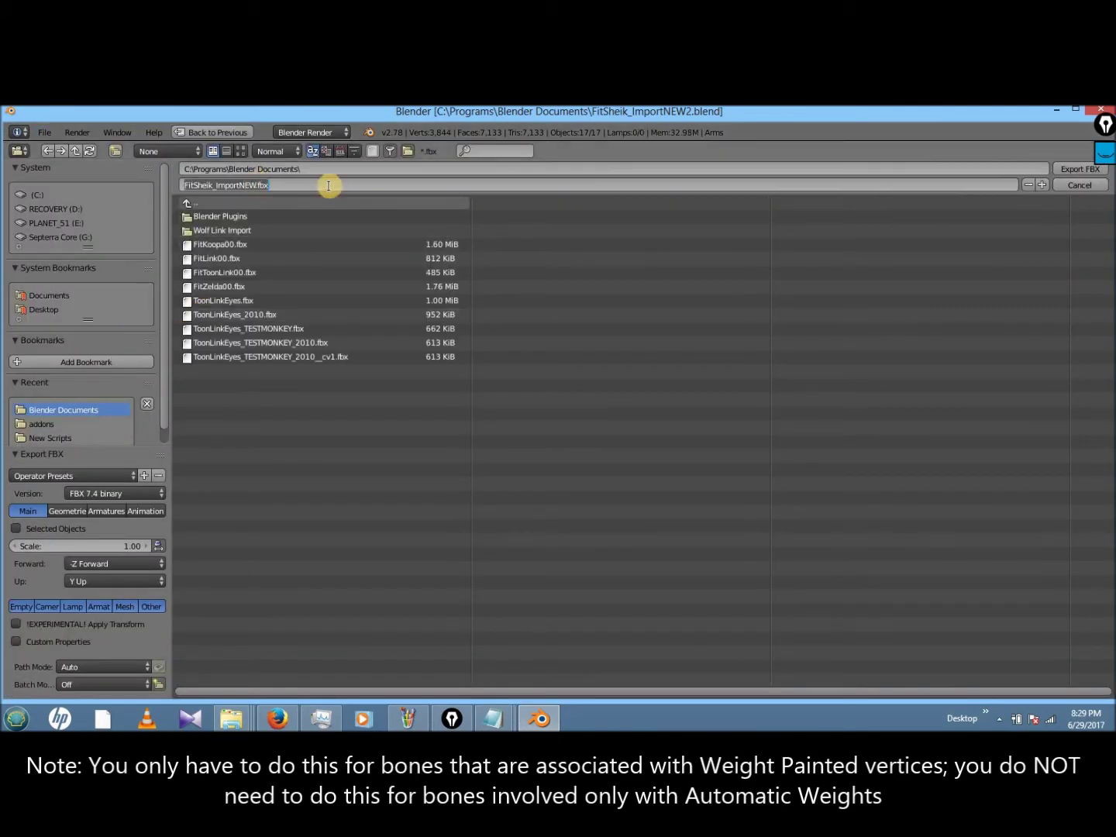
type("2")
left_click(1063, 175)
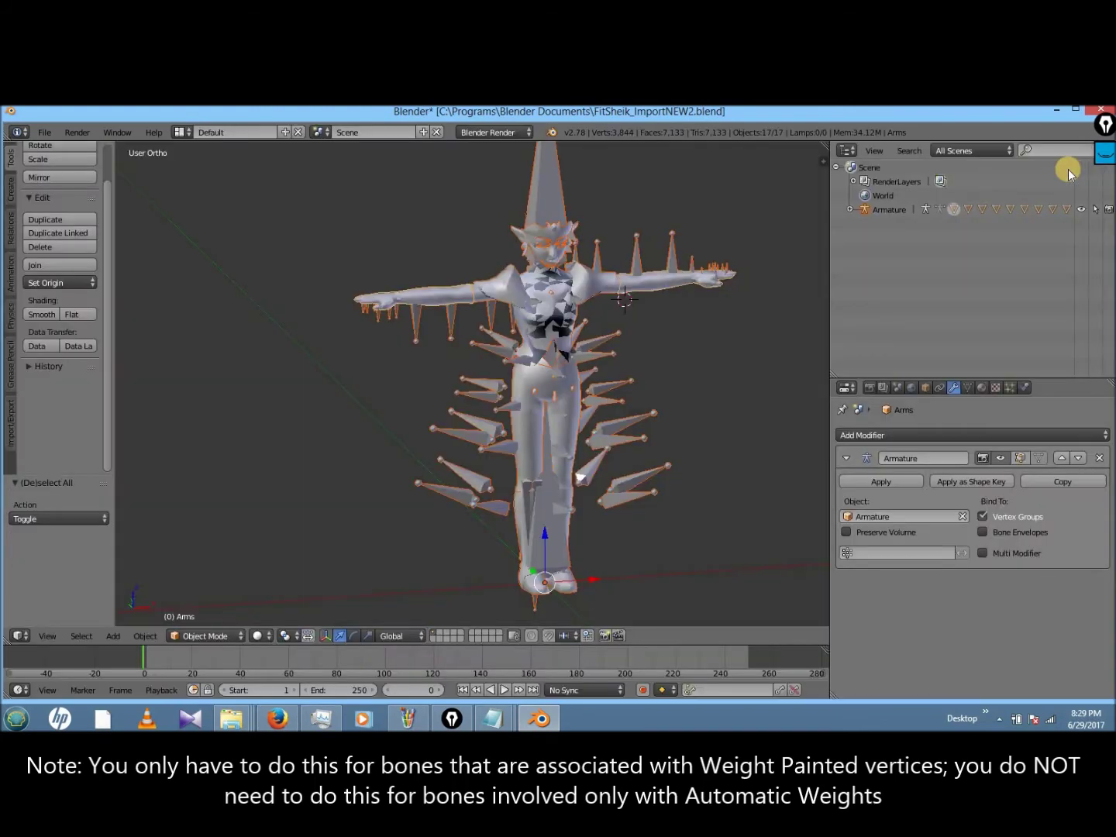
- Save the current file again and open the recent file FitSheik_ImportNEW.blend
key("ctrl+s")
key("Return")
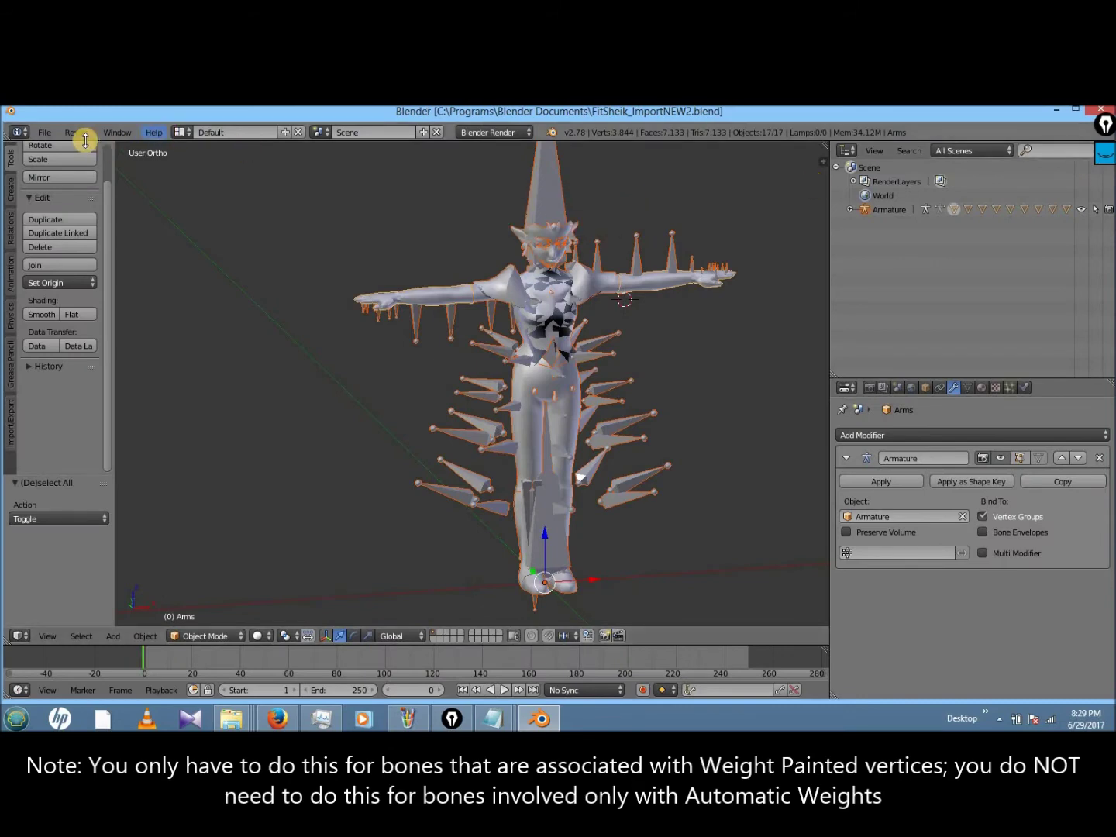
left_click(46, 133)
mouse_move(102, 181)
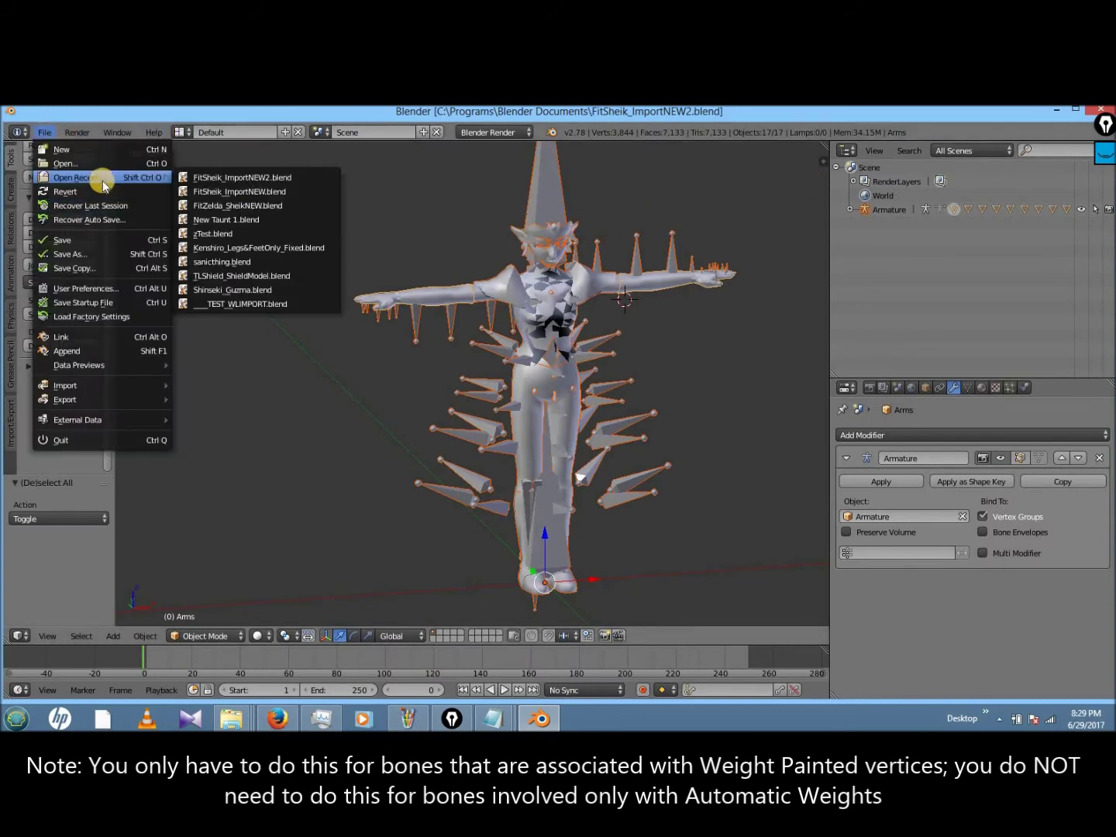
left_click(263, 193)
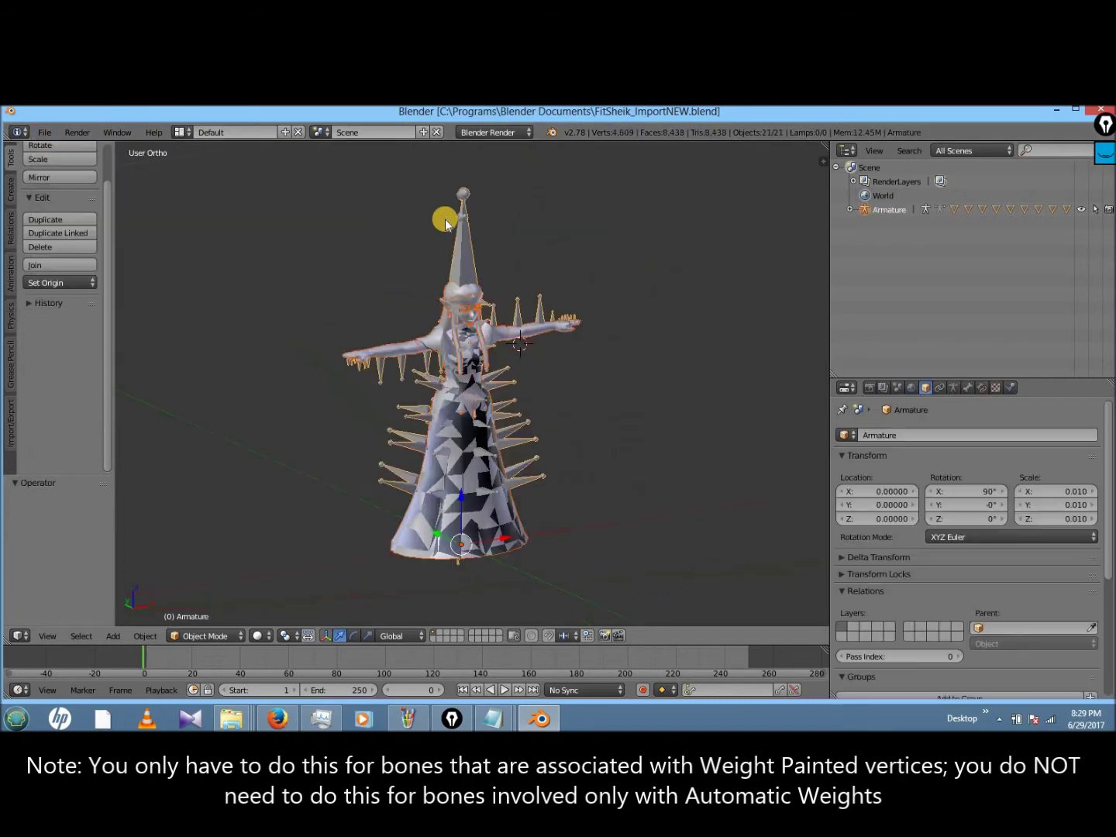
- Move the Arms mesh away from the body and delete it
right_click(413, 358)
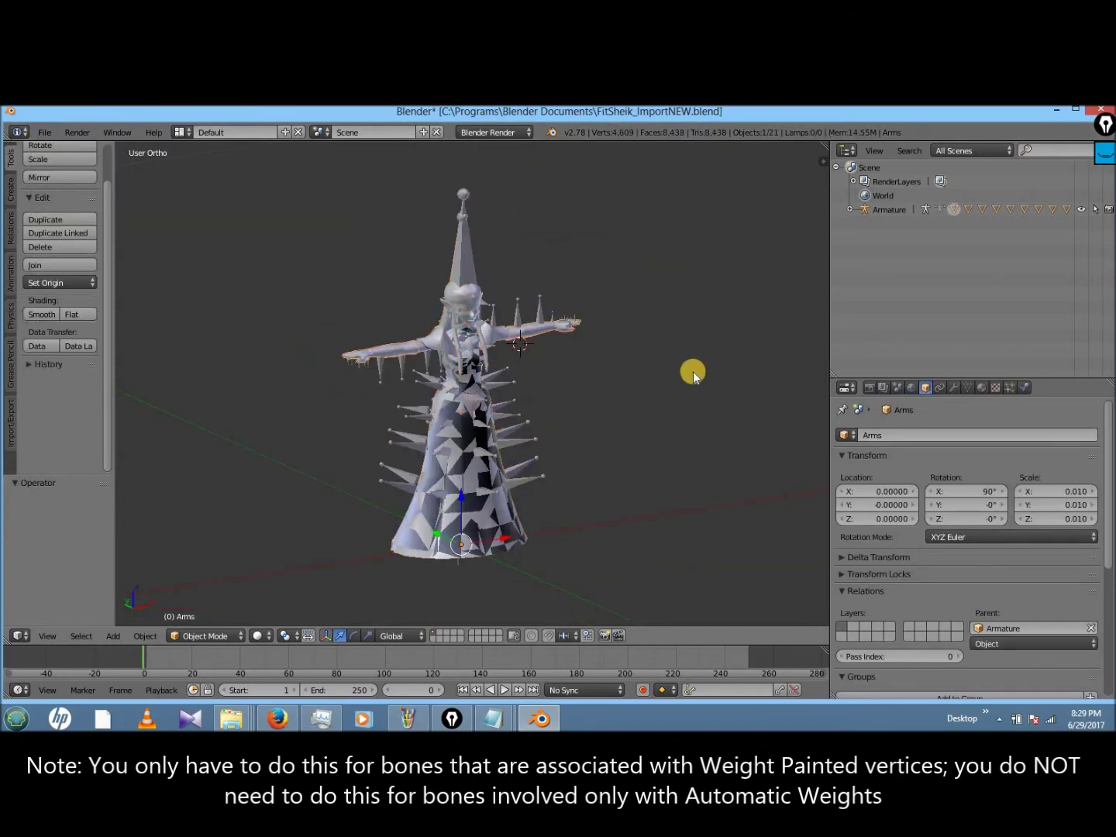
key("g")
left_click(590, 389)
key("x")
key("Return")
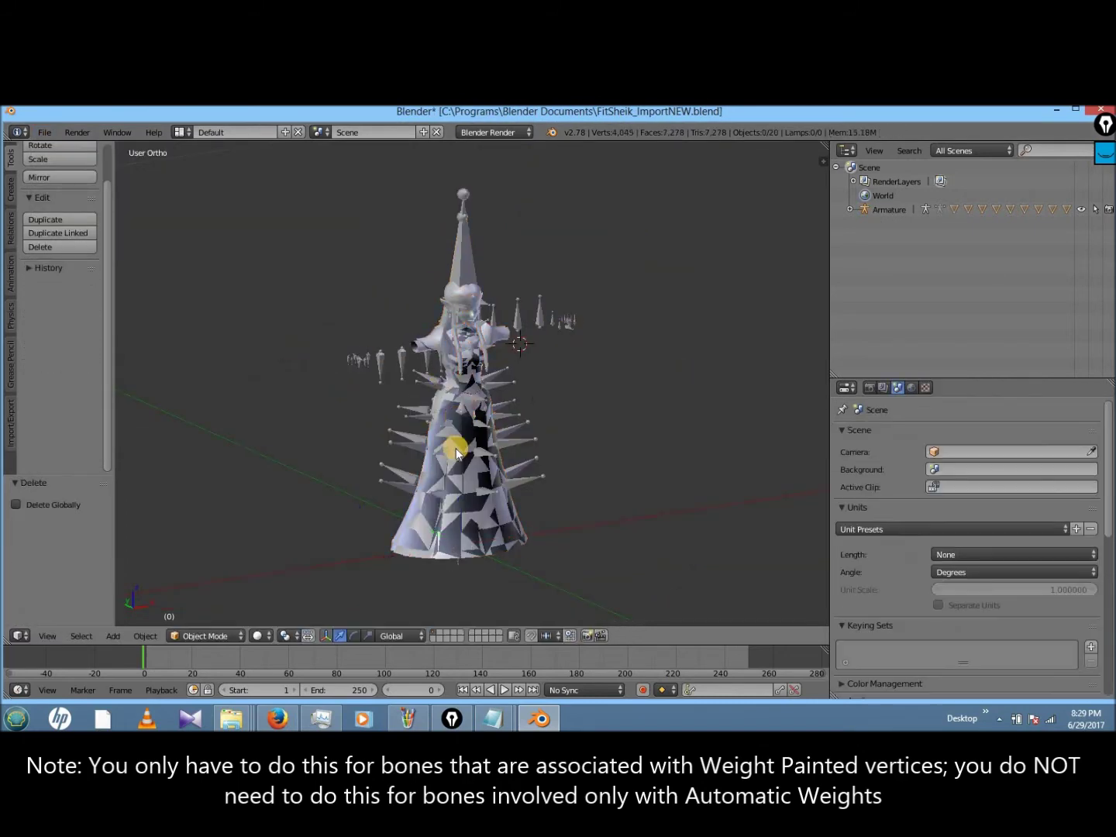
- Select the Boots mesh under the skirt in wireframe display and delete it
key("z")
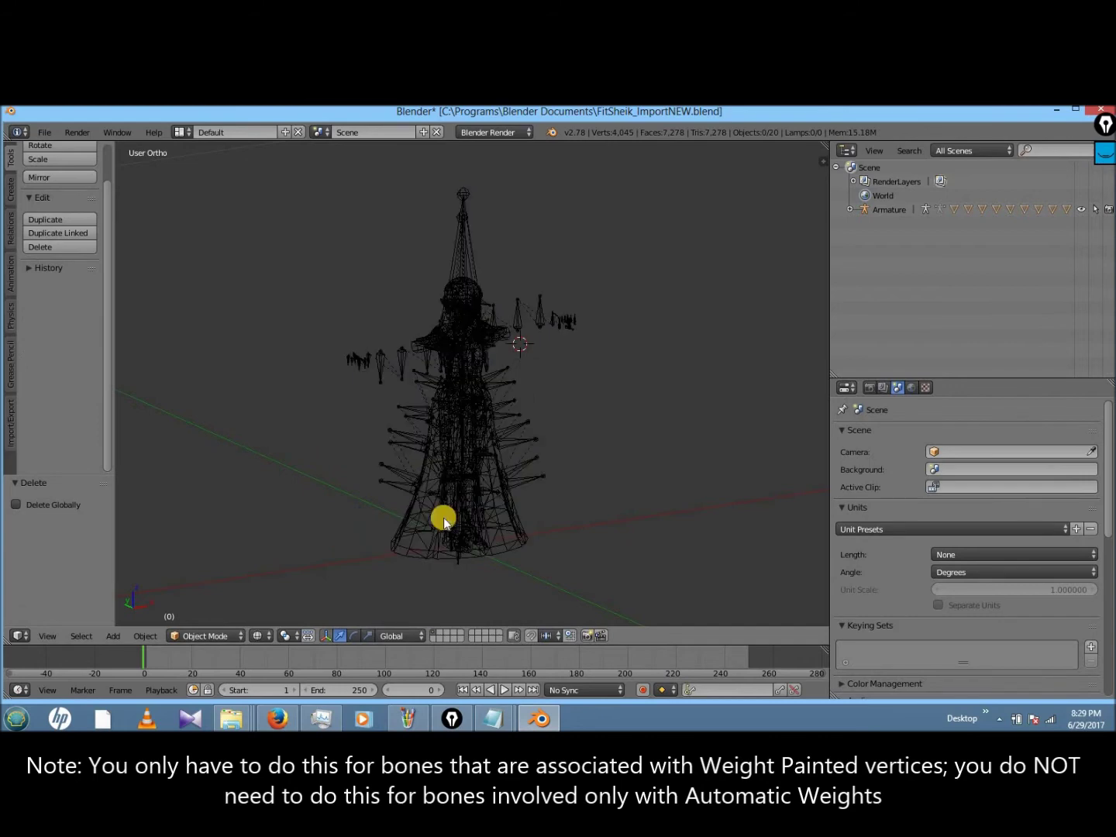
right_click(446, 518)
right_click(449, 523)
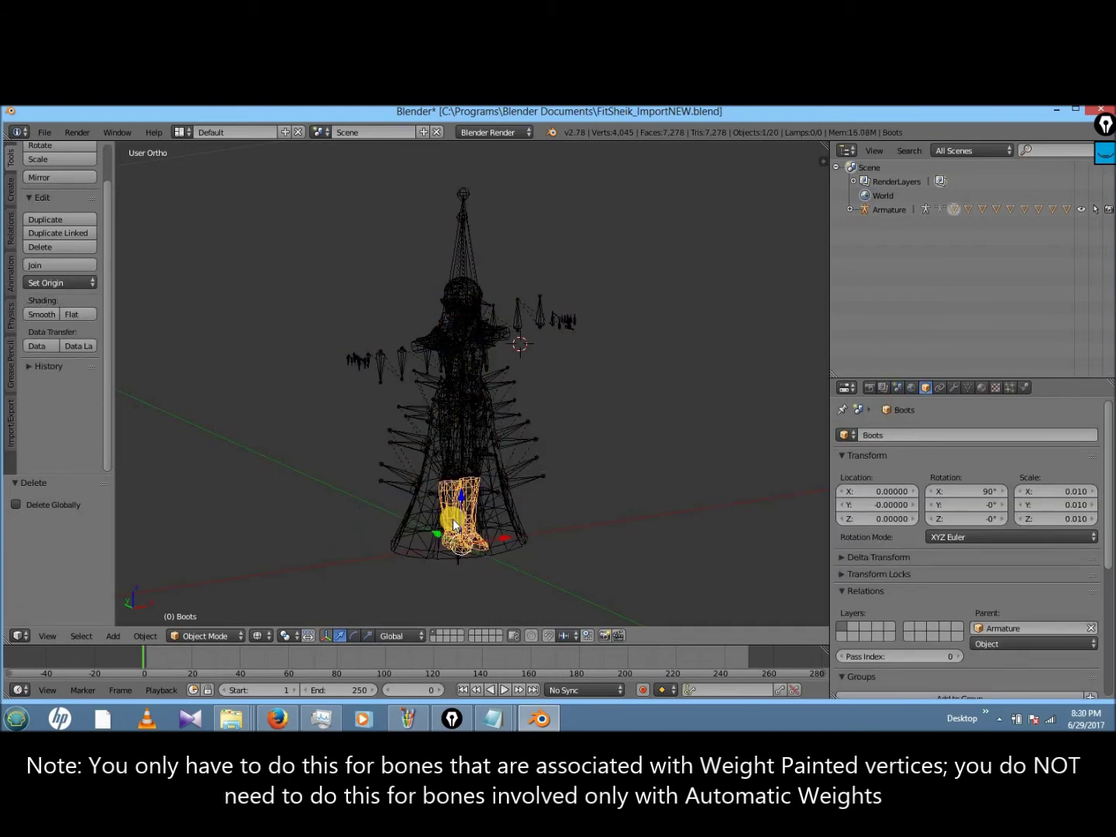
key("x")
key("Return")
- Select the Legs mesh inside the skirt, leaving the Skirt mesh in place, and delete it
right_click(447, 469)
right_click(455, 468)
key("x")
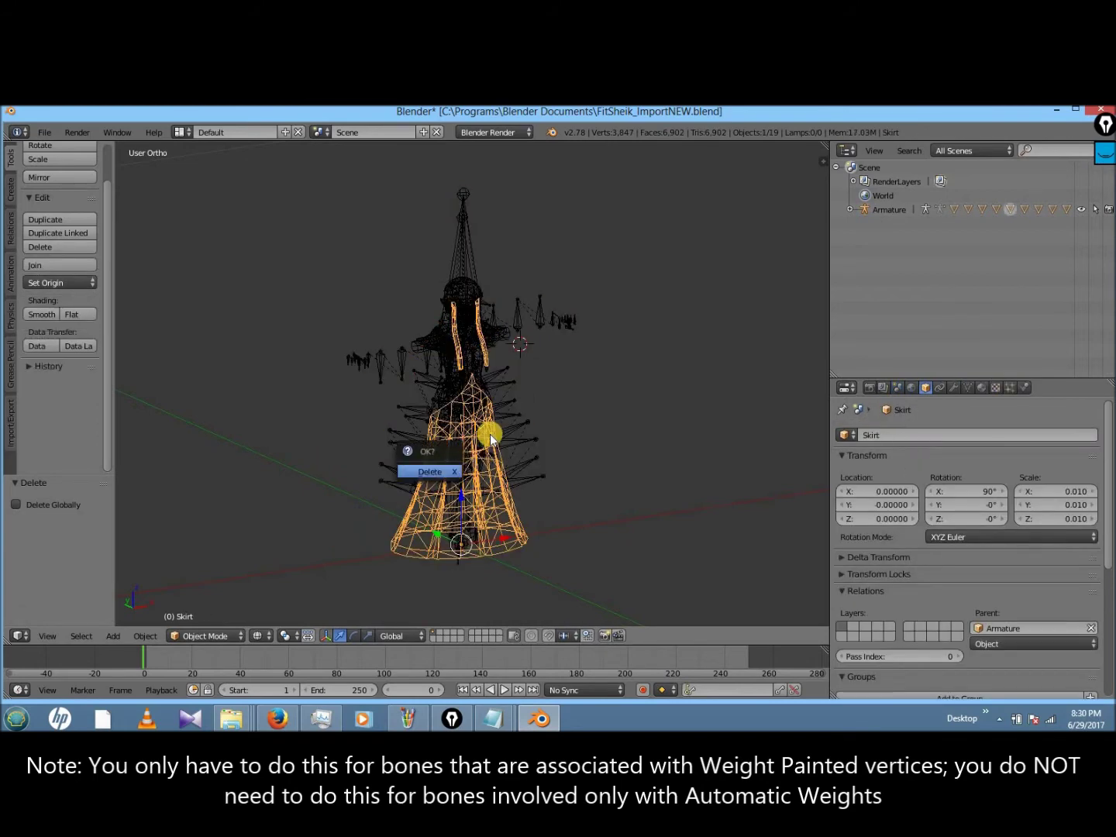
right_click(469, 459)
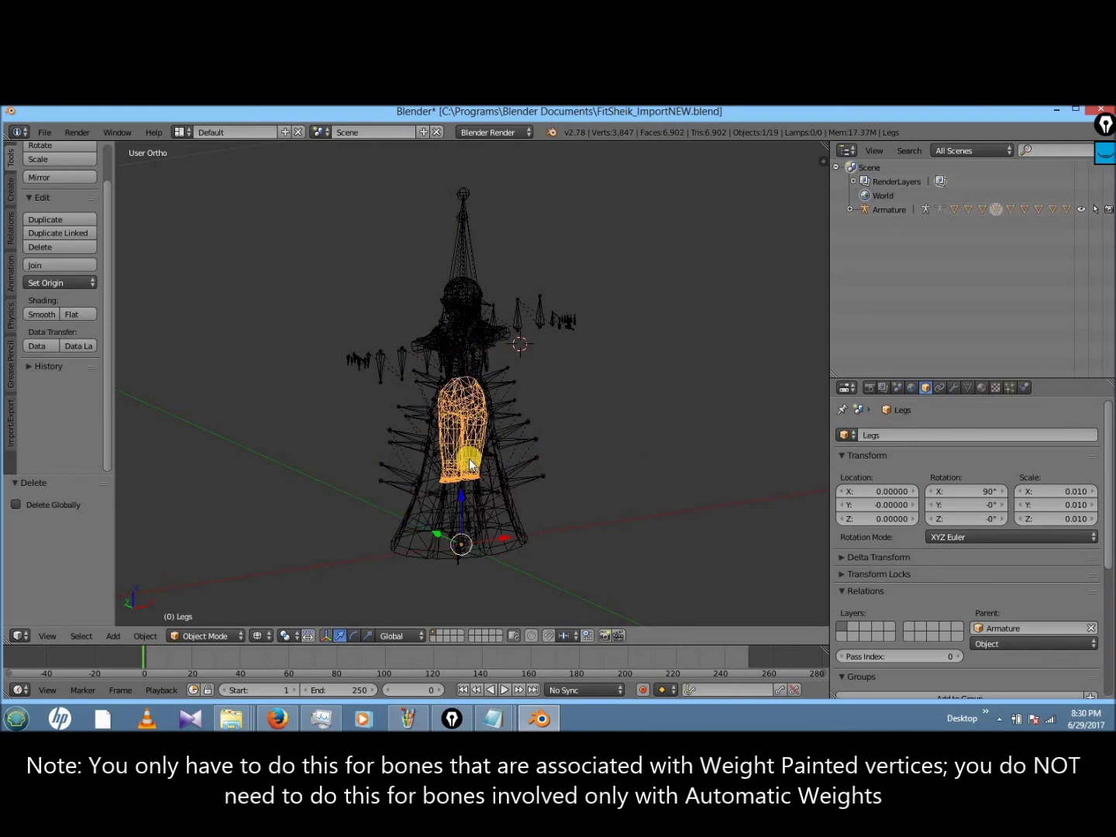
key("x")
key("Return")
- Select the Torso mesh in the upper body and delete it
right_click(468, 357)
right_click(468, 361)
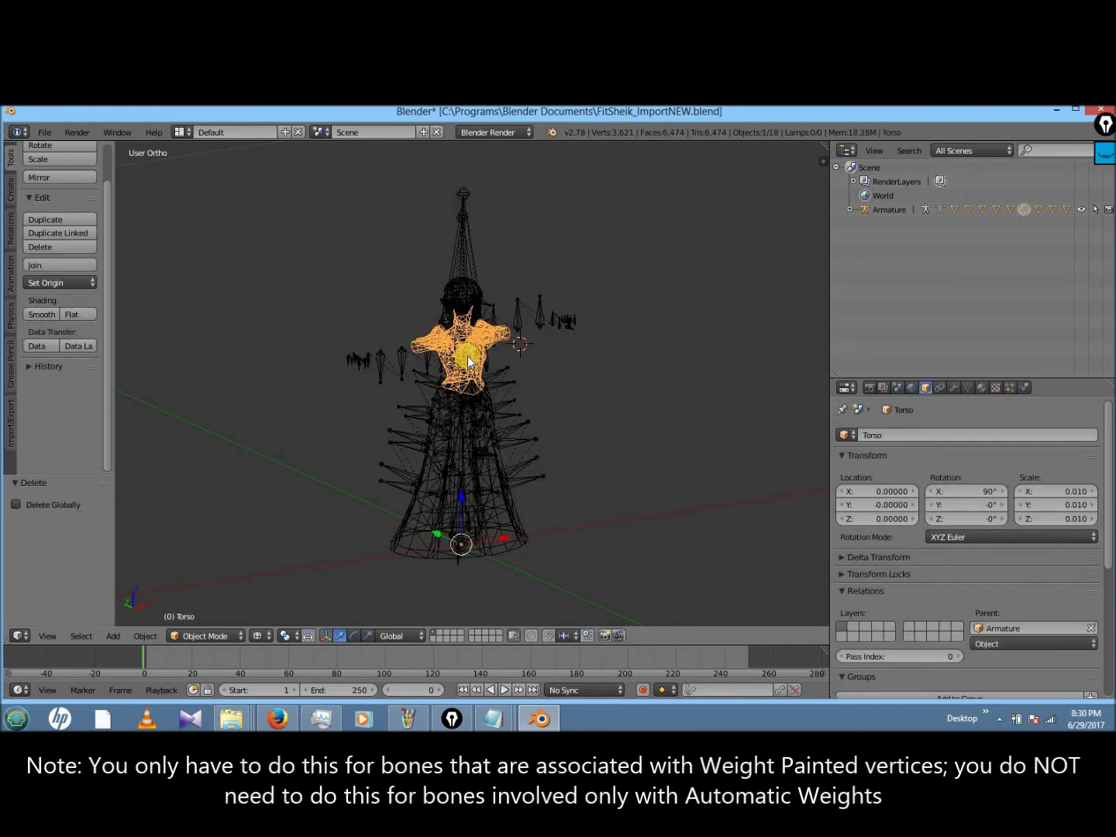
key("x")
key("Return")
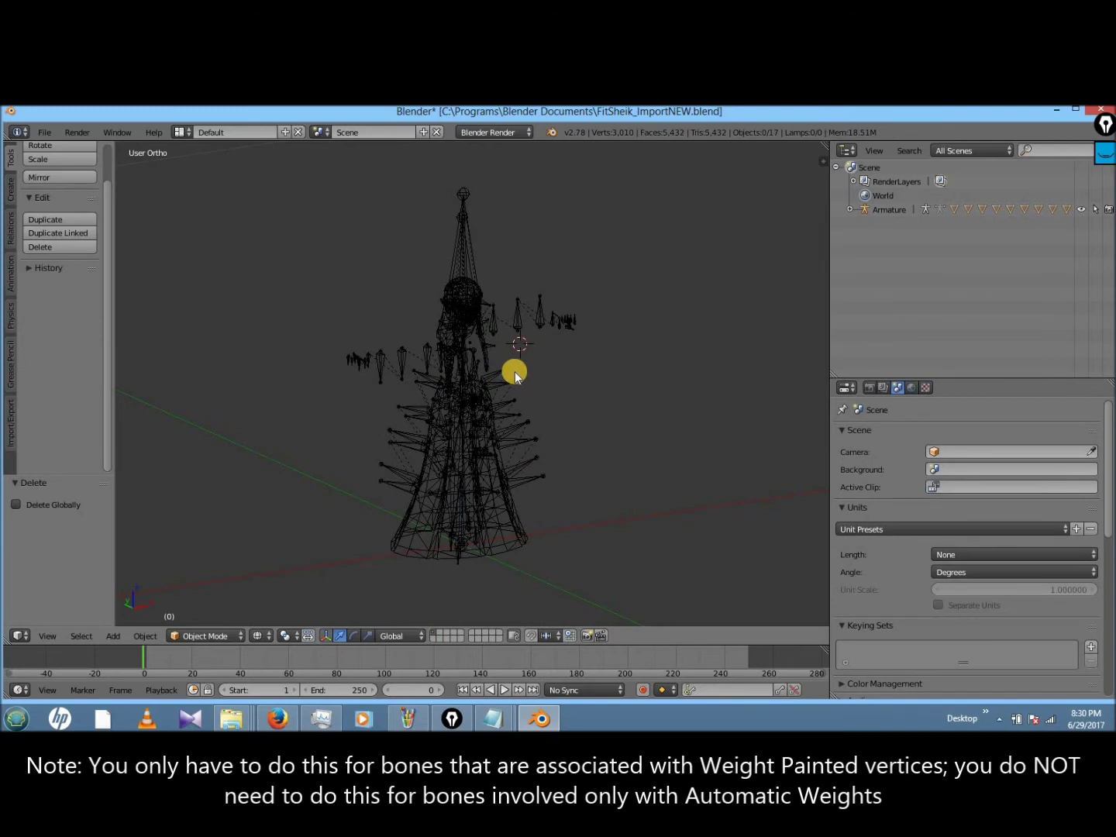
- Return to solid display and delete six of the face and head meshes one by one, keeping the hair and skirt
key("z")
scroll(515, 373, "up", 5)
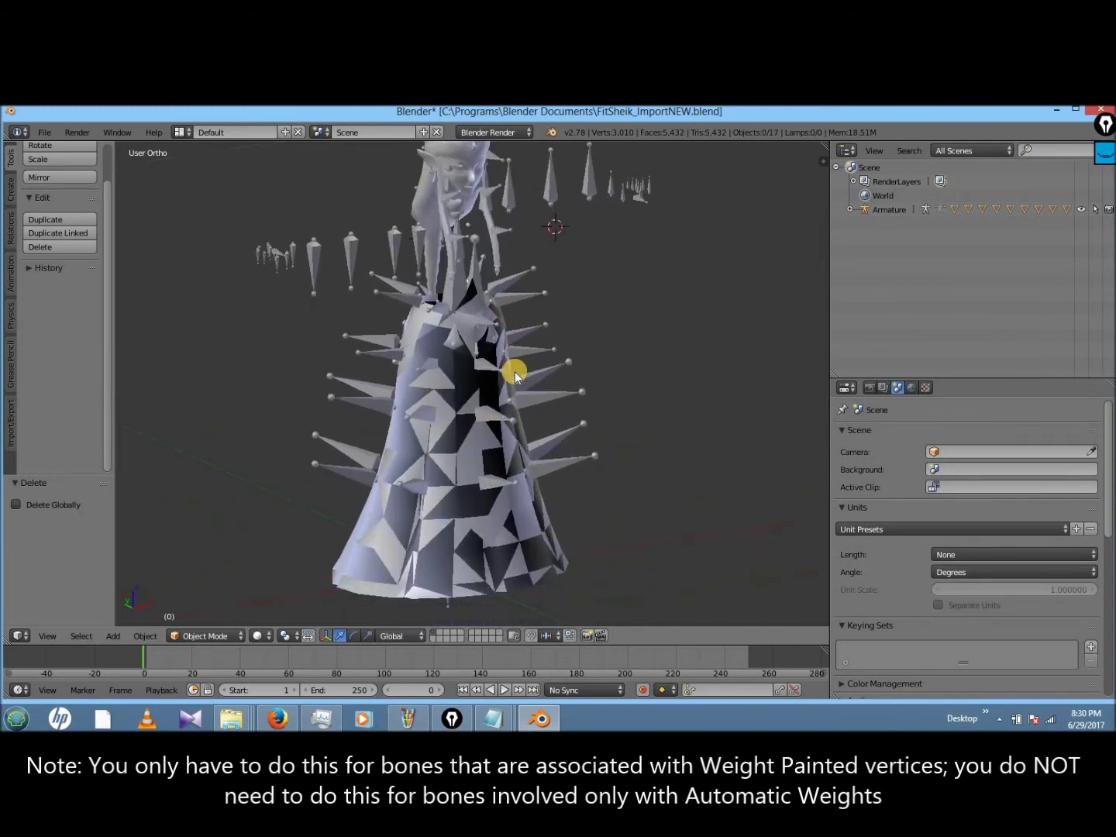
scroll(514, 372, "up", 3, "shift")
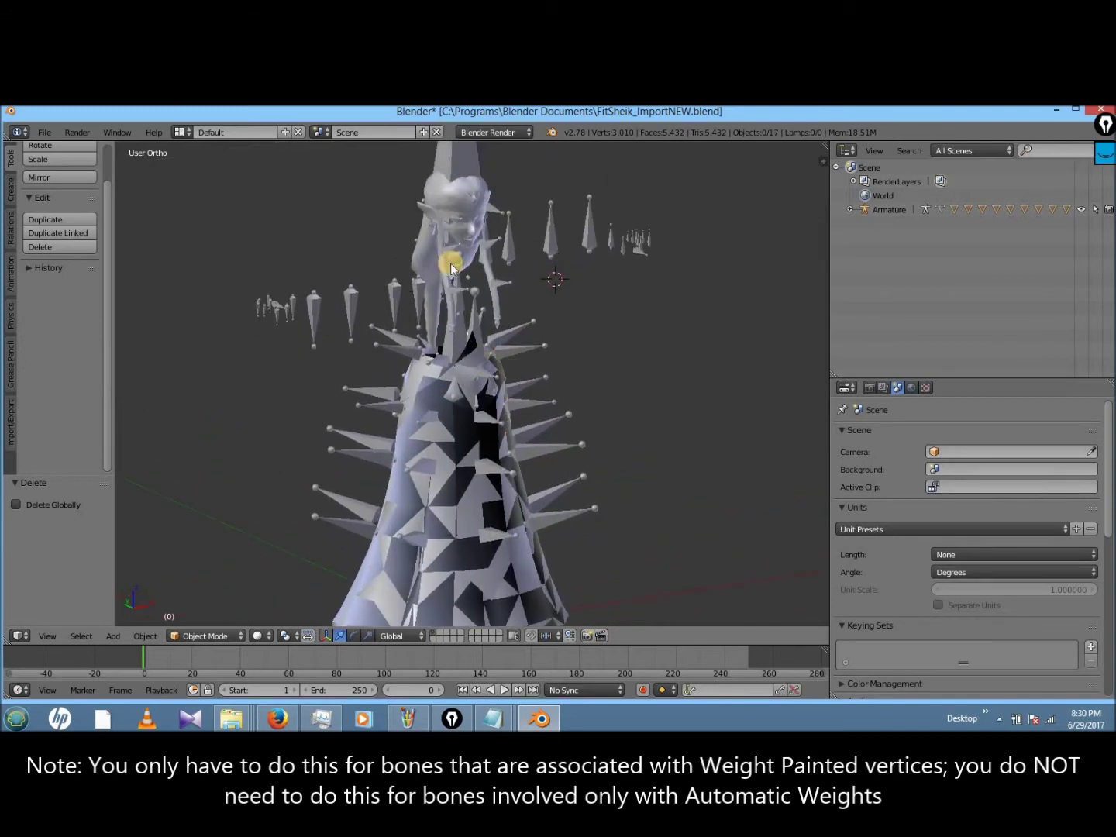
right_click(473, 237)
key("x")
left_click(481, 246)
right_click(466, 238)
key("x")
left_click(464, 231)
right_click(462, 227)
key("x")
left_click(465, 233)
right_click(461, 225)
key("x")
left_click(468, 222)
right_click(462, 222)
right_click(462, 222)
key("x")
left_click(462, 222)
right_click(462, 223)
right_click(462, 222)
right_click(465, 223)
key("x")
left_click(474, 221)
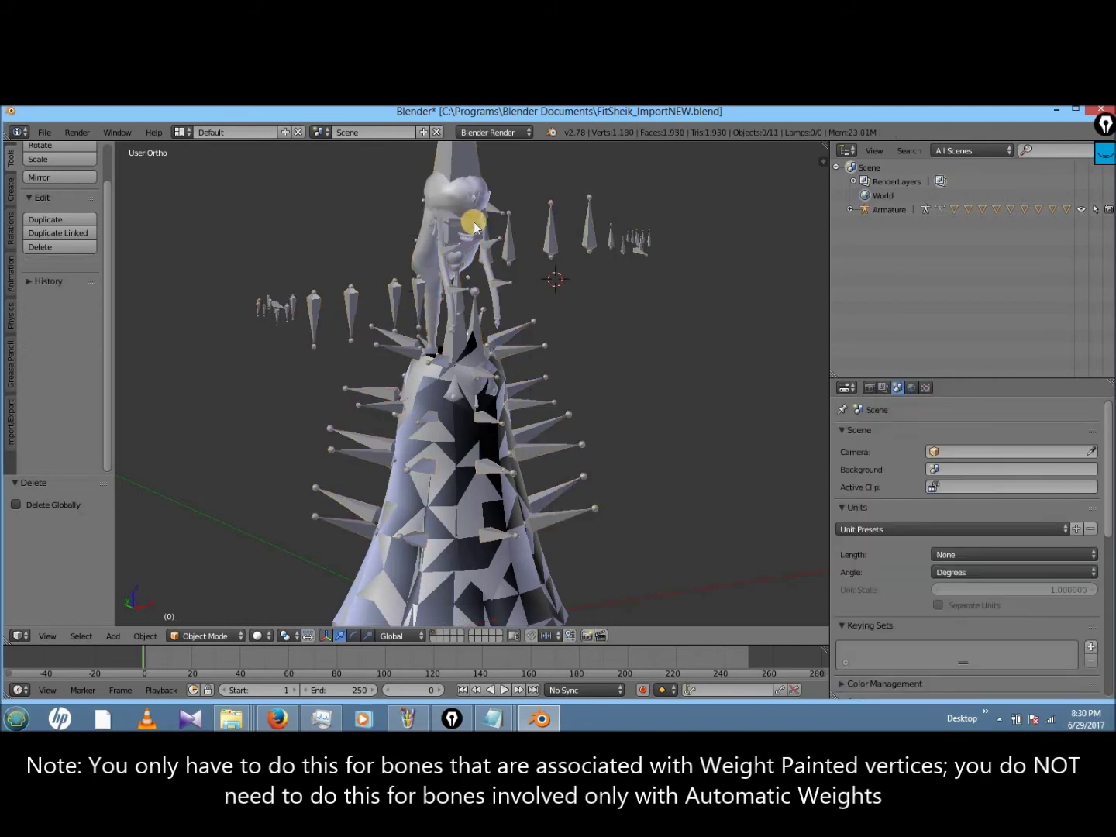
- Delete two small leftover meshes at the eye area, including polygon18, without removing the Skirt mesh or the armature
right_click(478, 220)
right_click(477, 221)
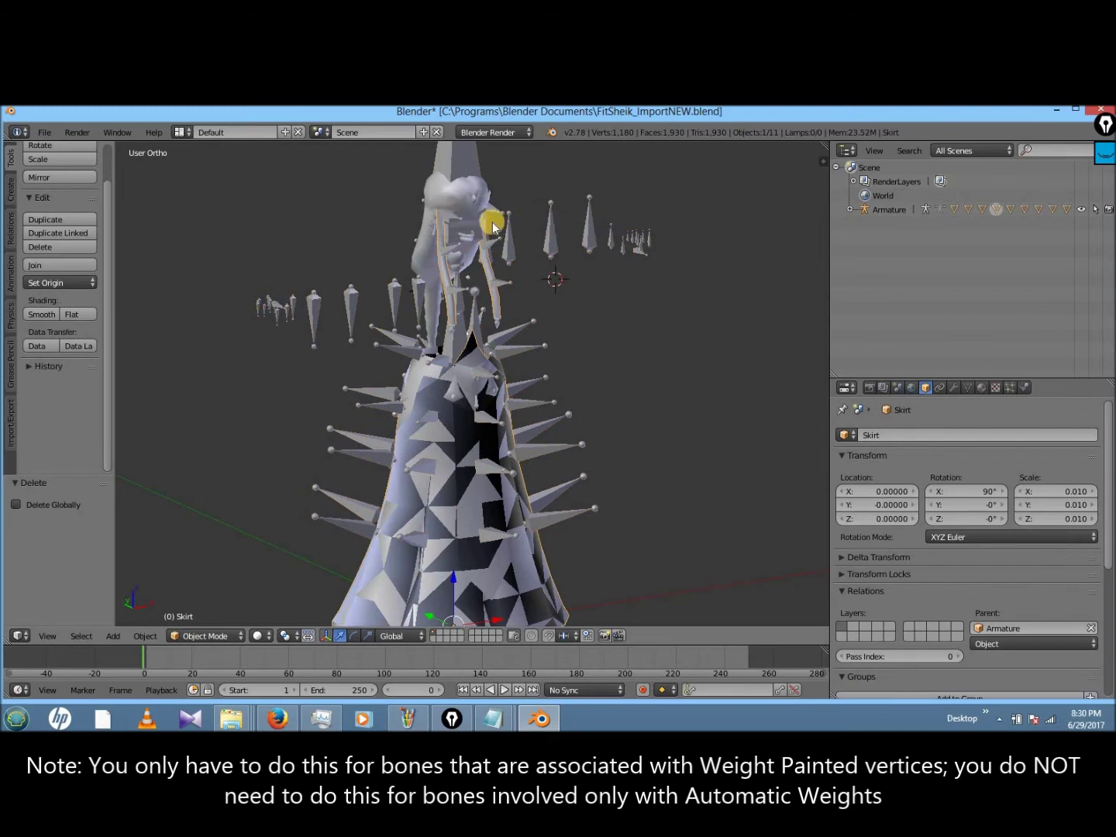
right_click(474, 219)
right_click(475, 220)
key("x")
left_click(478, 219)
right_click(478, 218)
key("x")
right_click(479, 220)
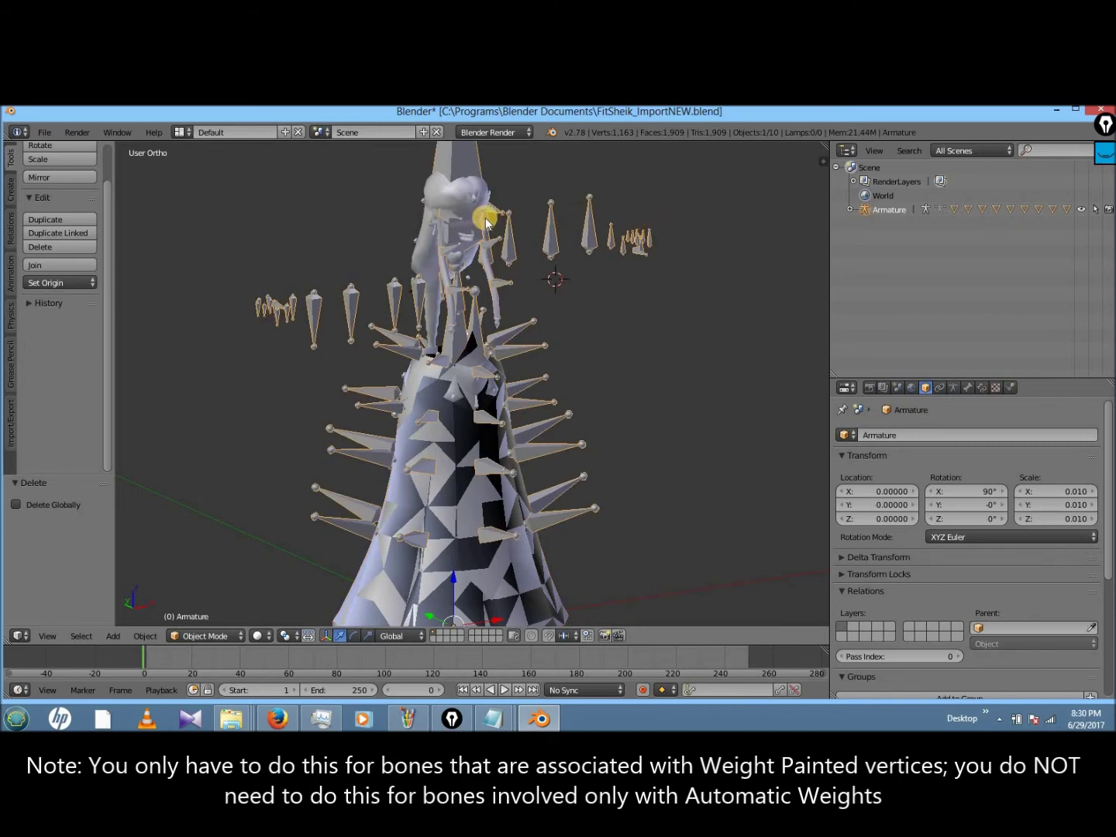
right_click(479, 219)
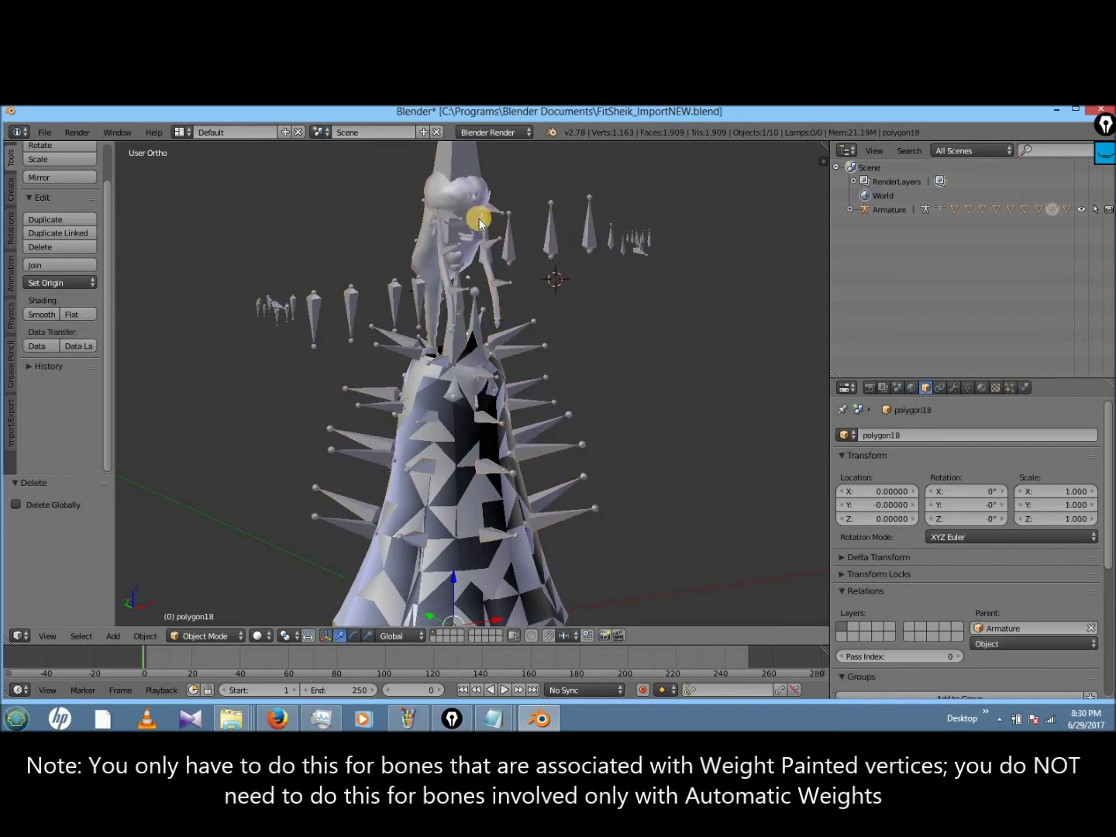
left_click(478, 219)
- Select and delete two further face meshes remaining in front of the hair
right_click(466, 236)
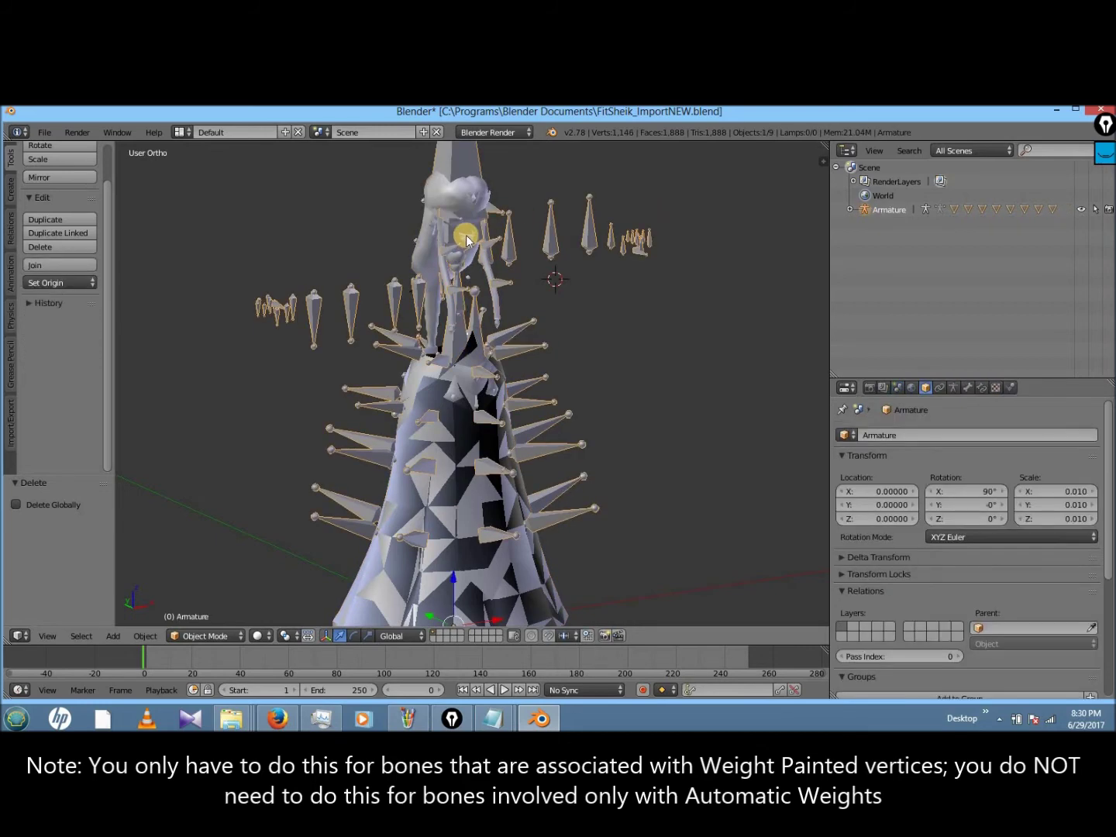
right_click(466, 234)
key("x")
left_click(480, 241)
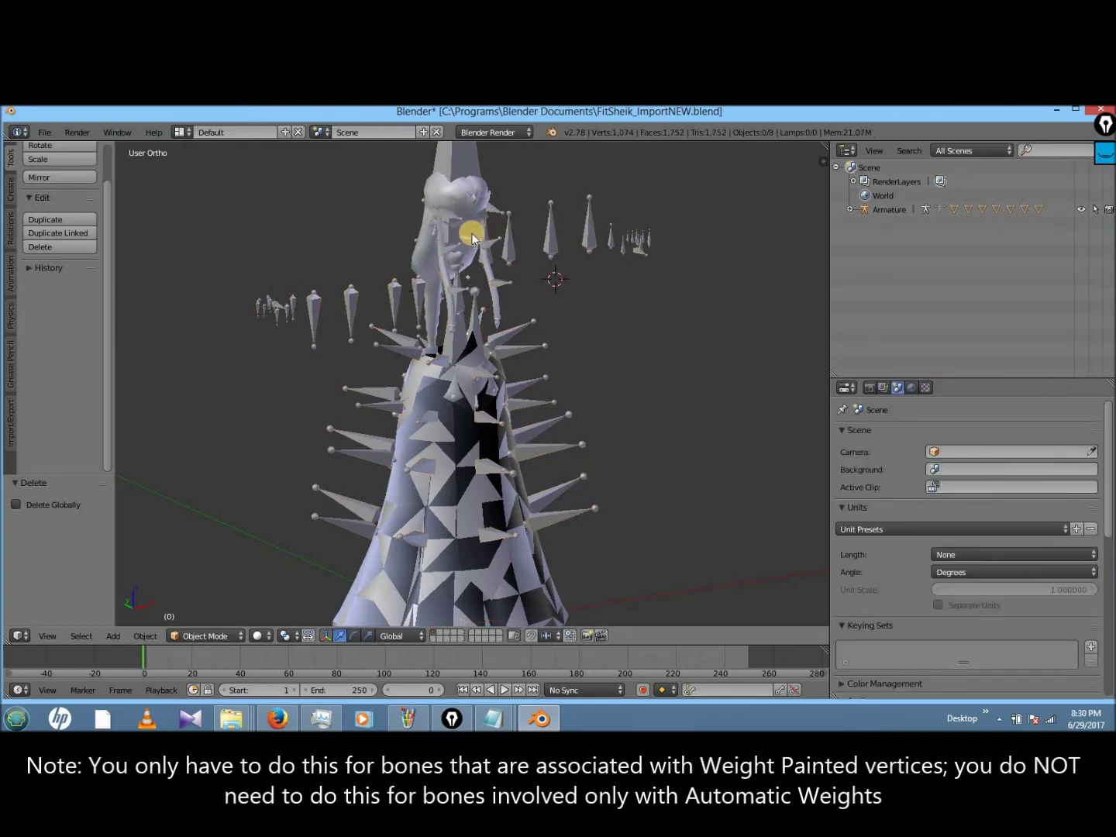
right_click(465, 234)
right_click(471, 241)
key("x")
left_click(471, 236)
- Select polygon12 at the forehead, move it away from the head and delete it
right_click(476, 206)
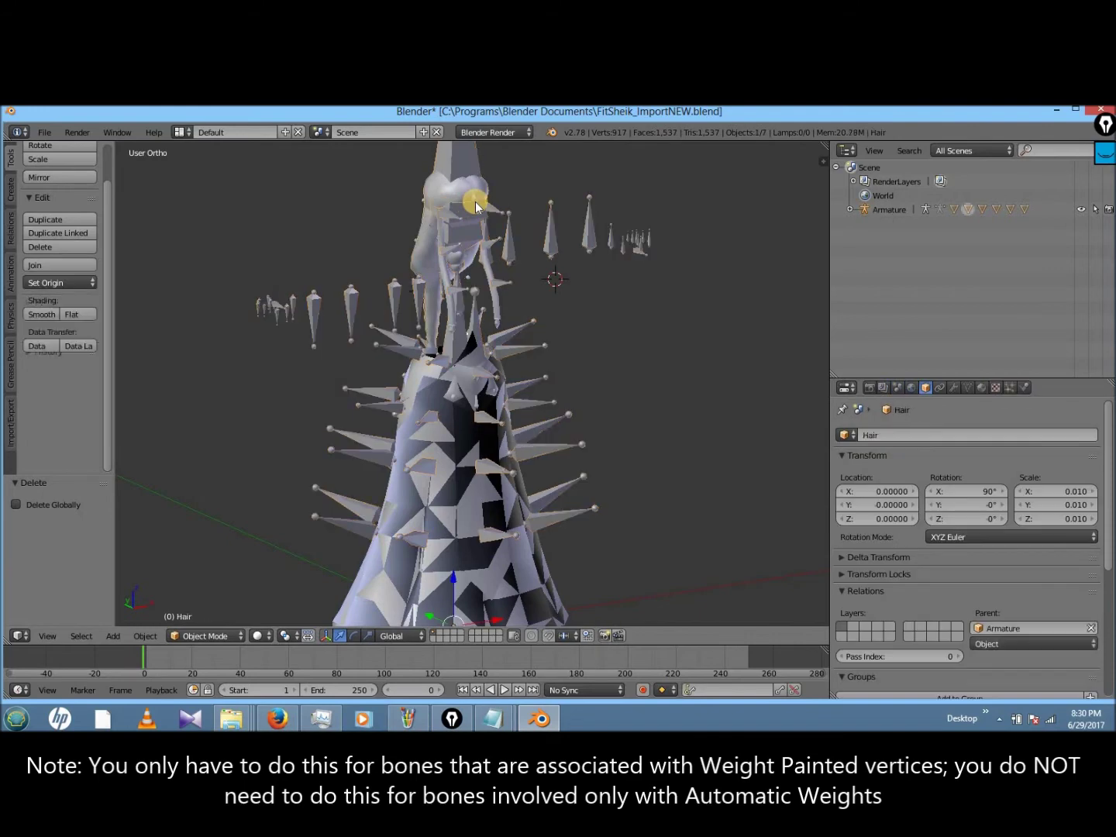
right_click(476, 206)
key("g")
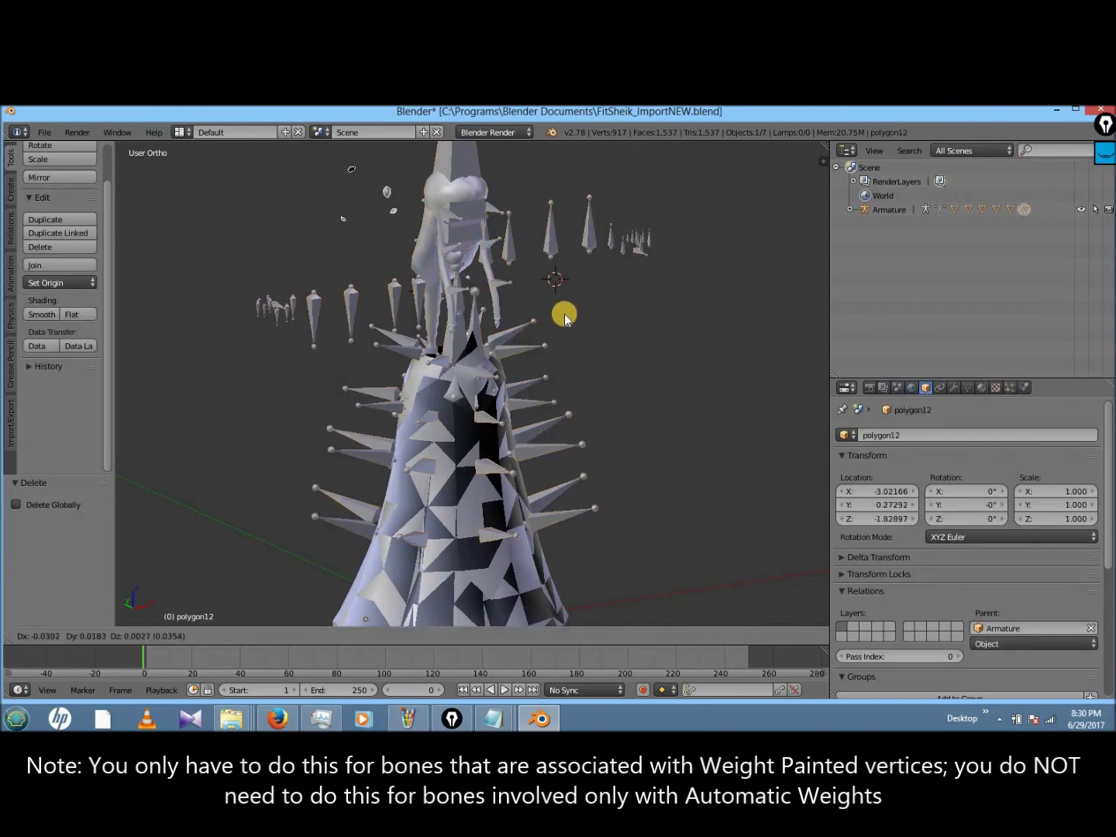
left_click(564, 320)
key("x")
left_click(564, 317)
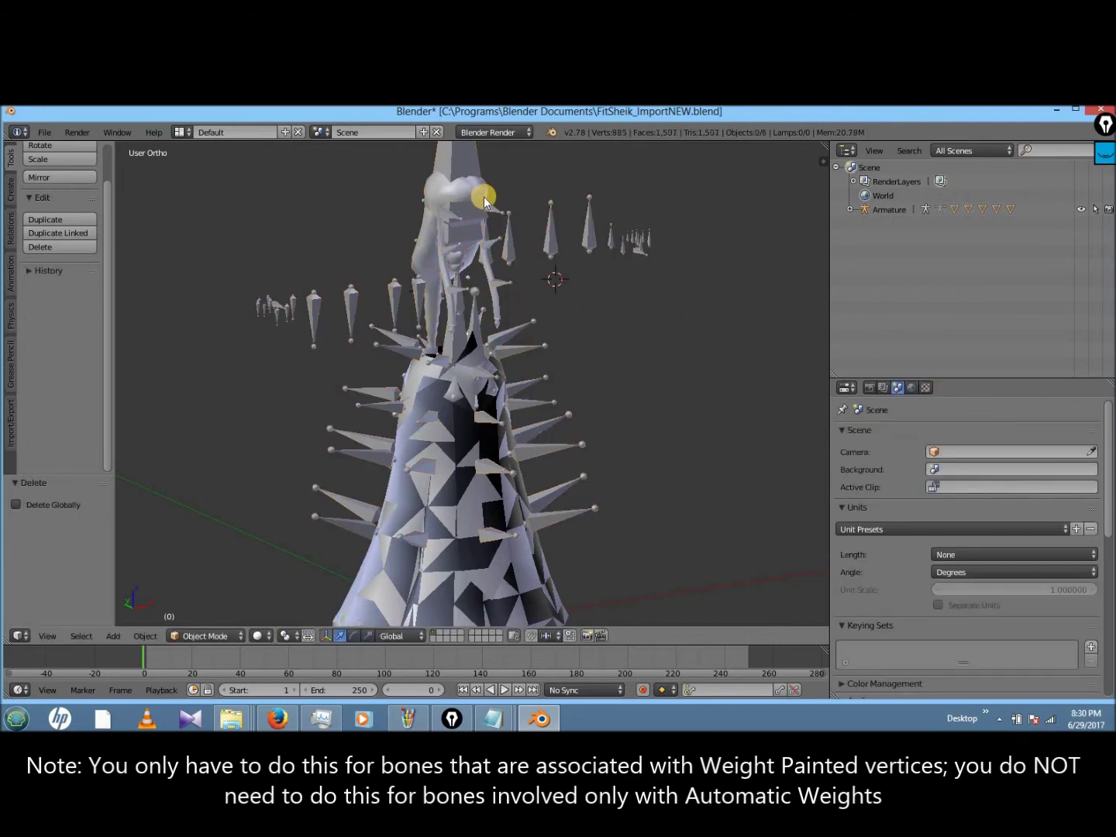
- Try moving the selected objects around the head and armature aside, undoing each move
right_click(479, 203)
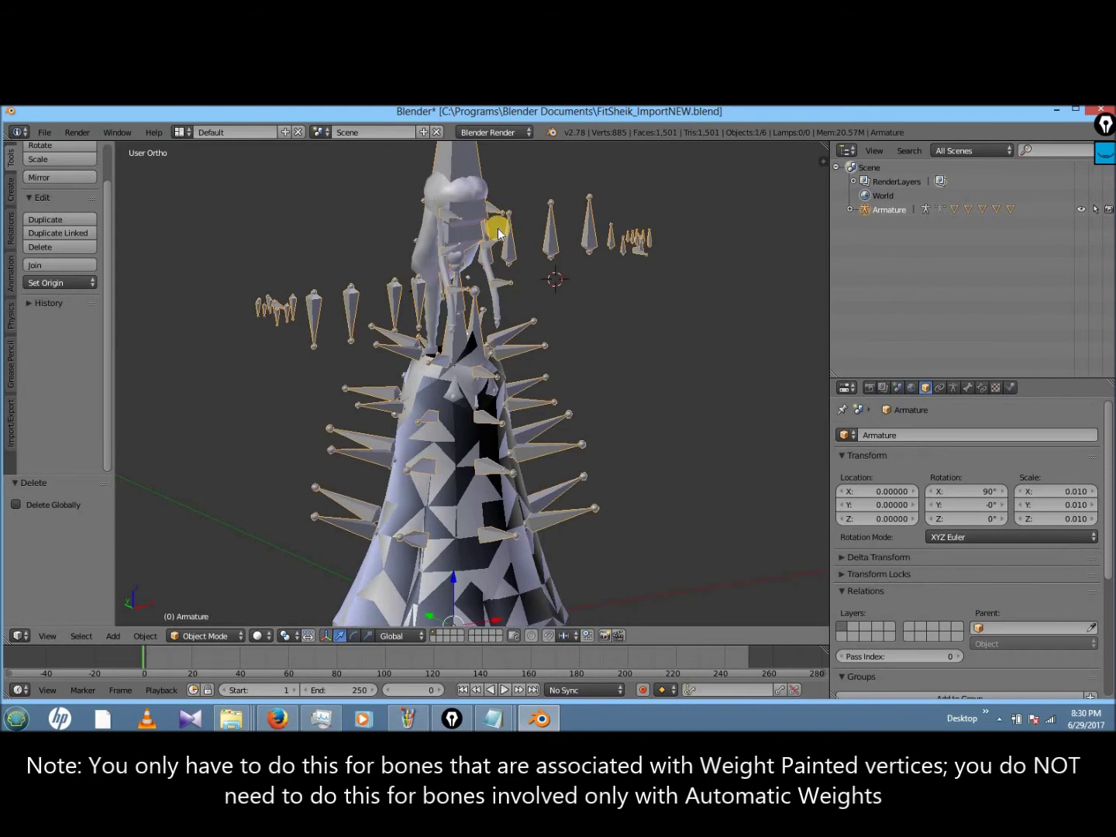
key("g")
left_click(478, 303)
key("ctrl+z")
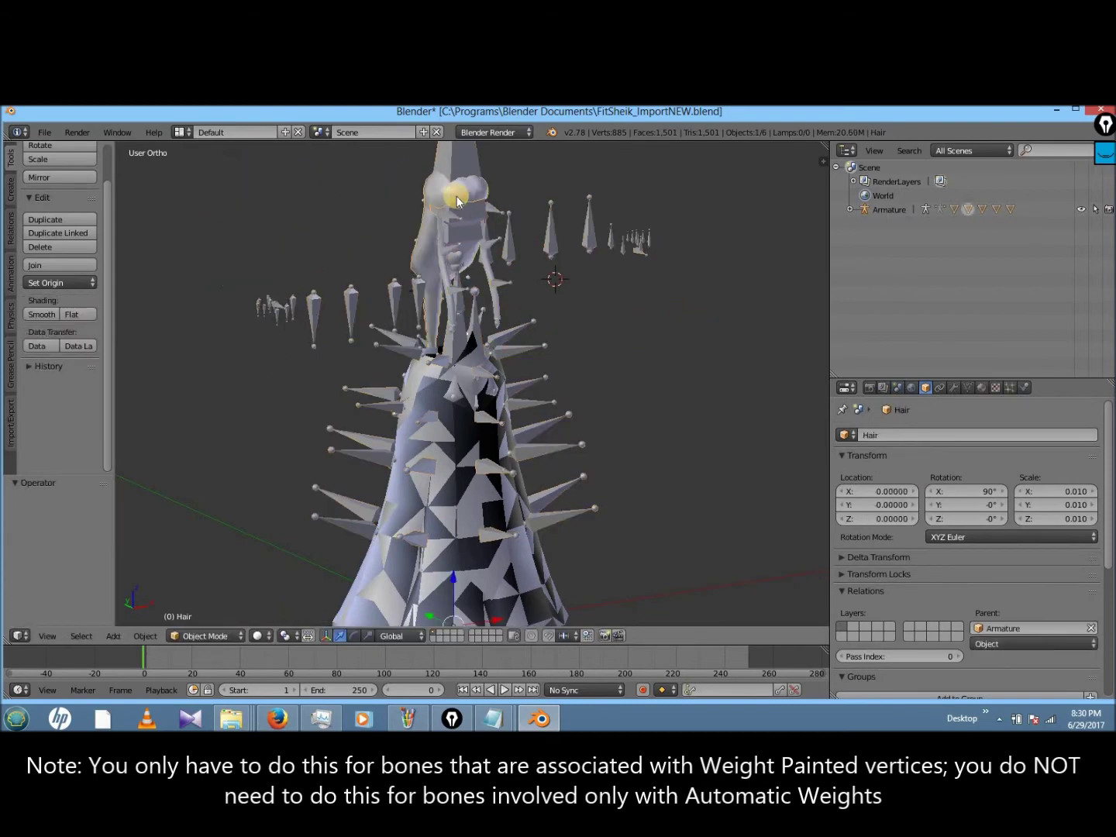
right_click(593, 234)
key("g")
left_click(493, 299)
key("ctrl+z")
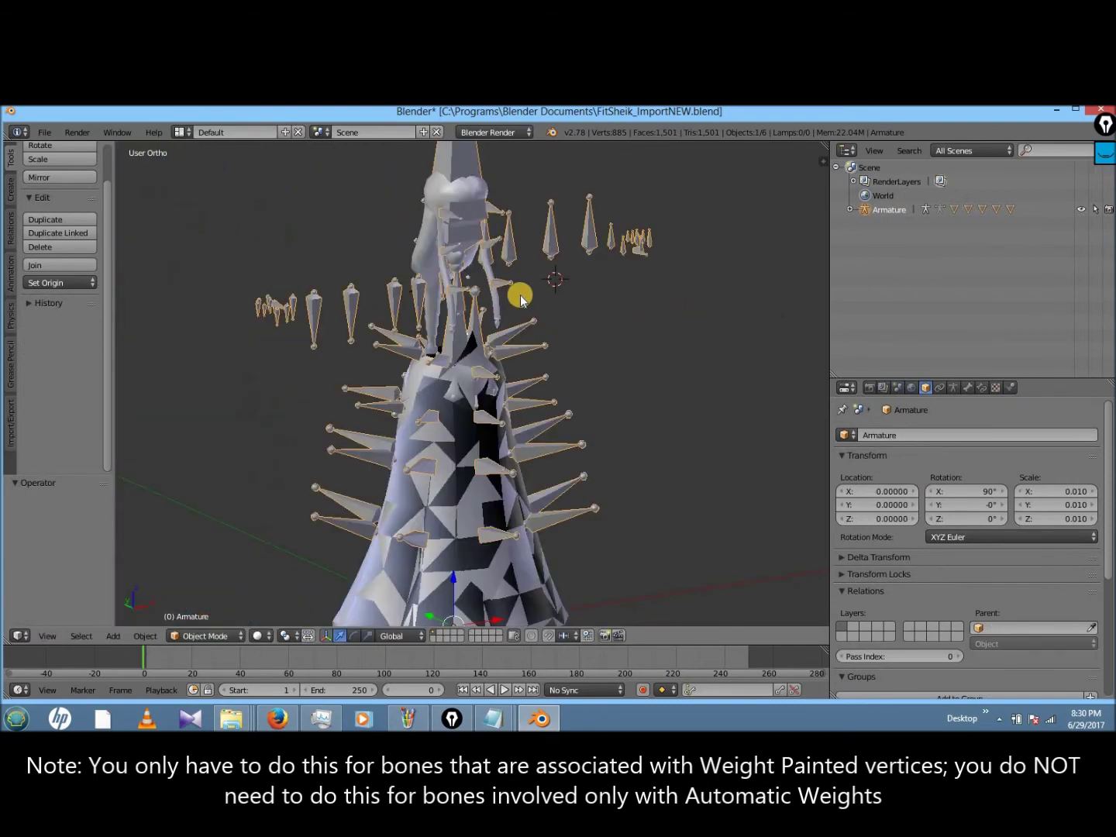
- Check the remaining objects in wireframe by selecting the hair, Armature, Skirt, Skirt_Top and Gems together
key("z")
right_click(449, 247)
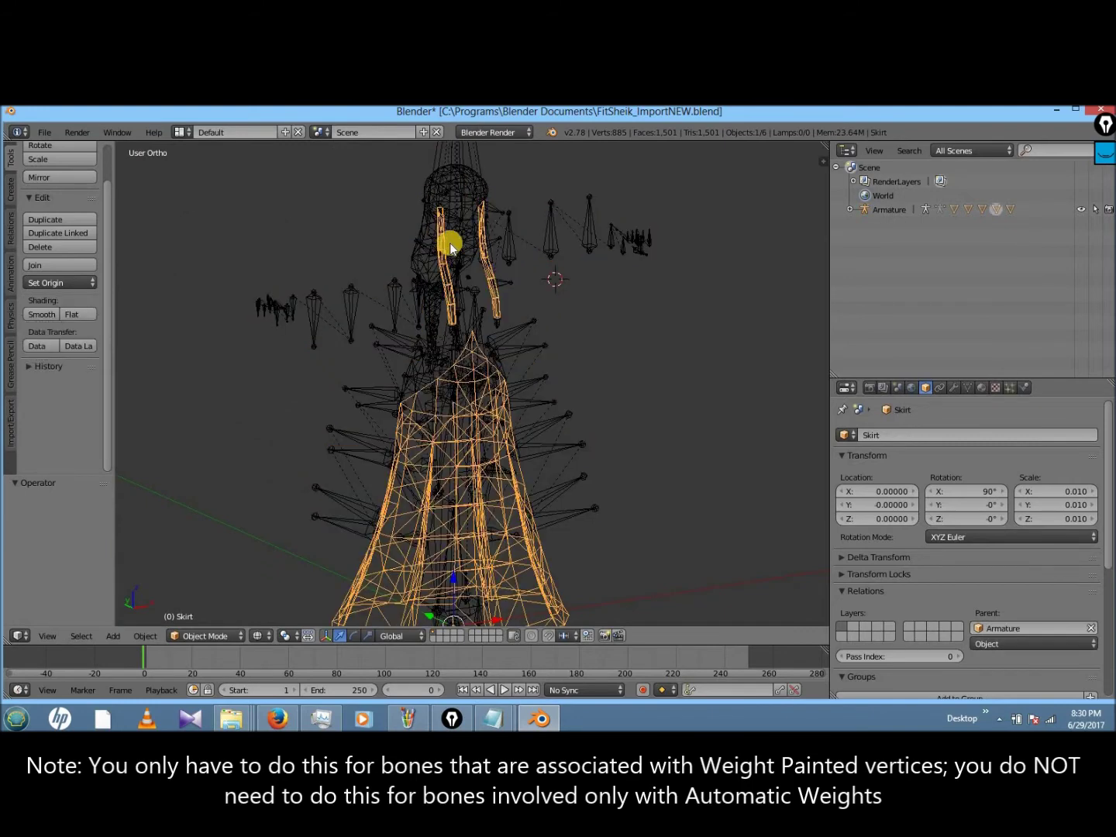
right_click(450, 243)
right_click(536, 250, "shift")
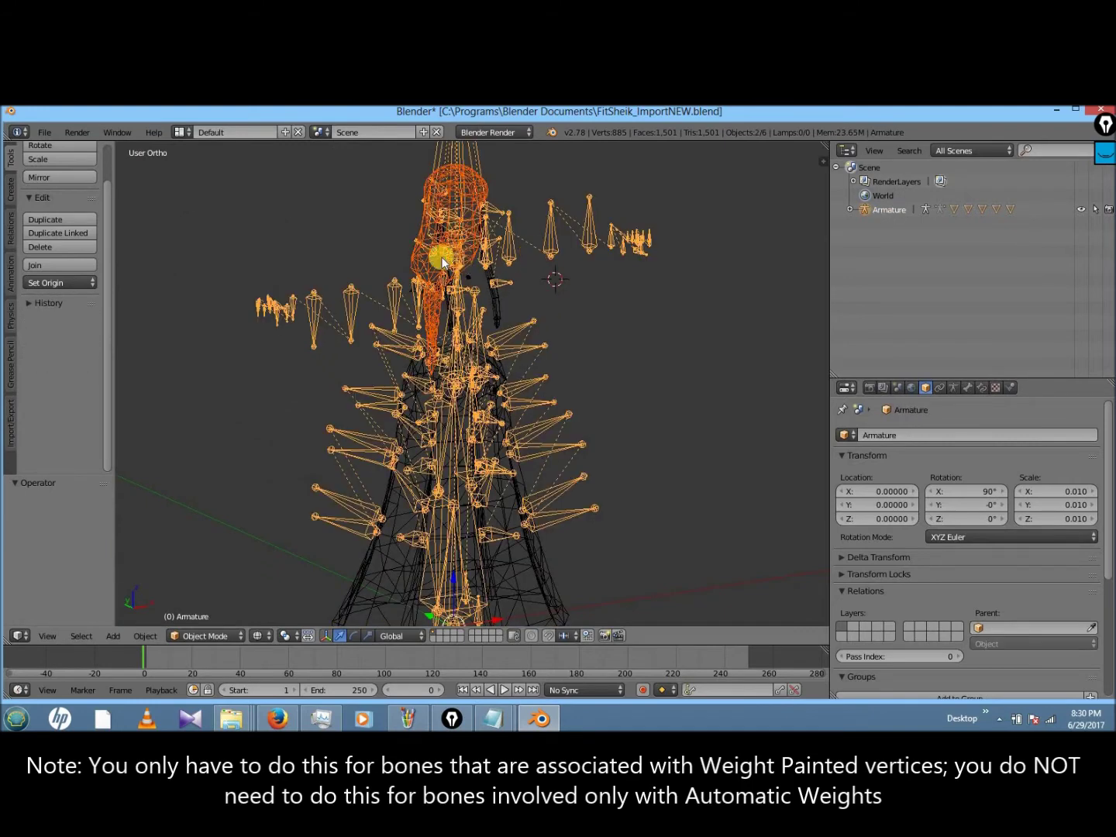
right_click(496, 334, "shift")
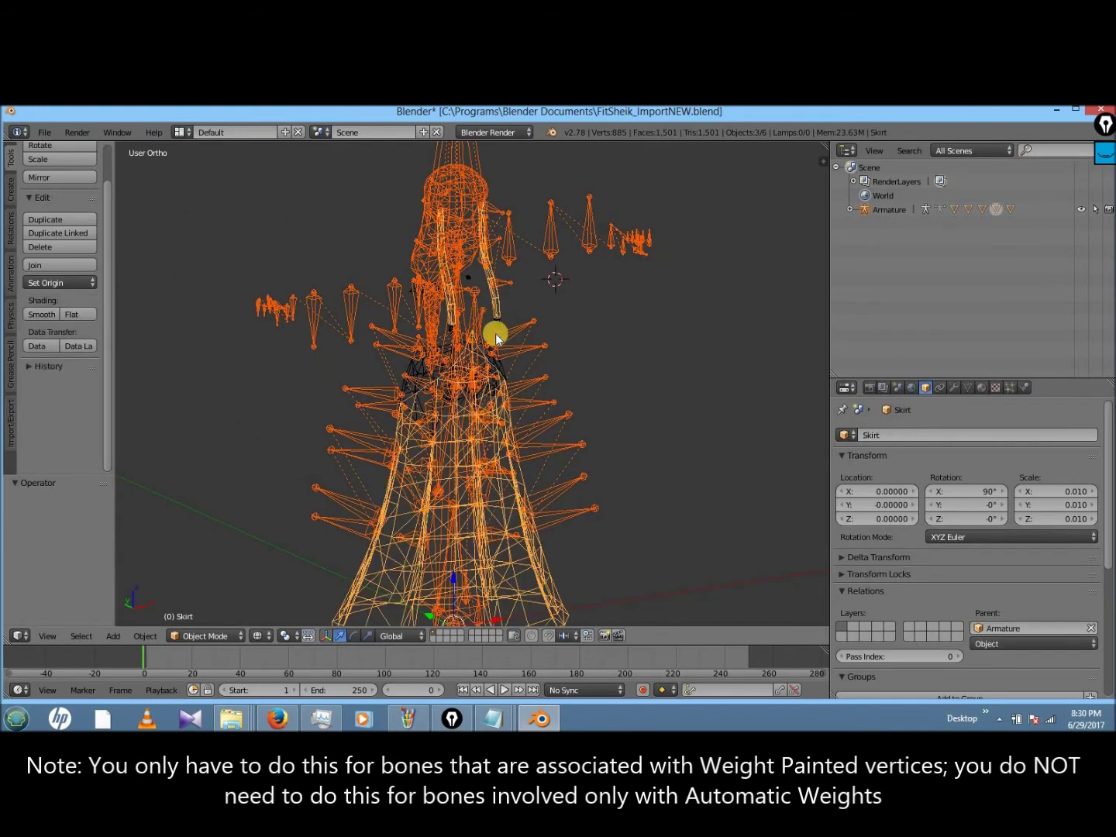
right_click(416, 378, "shift")
right_click(409, 367, "shift")
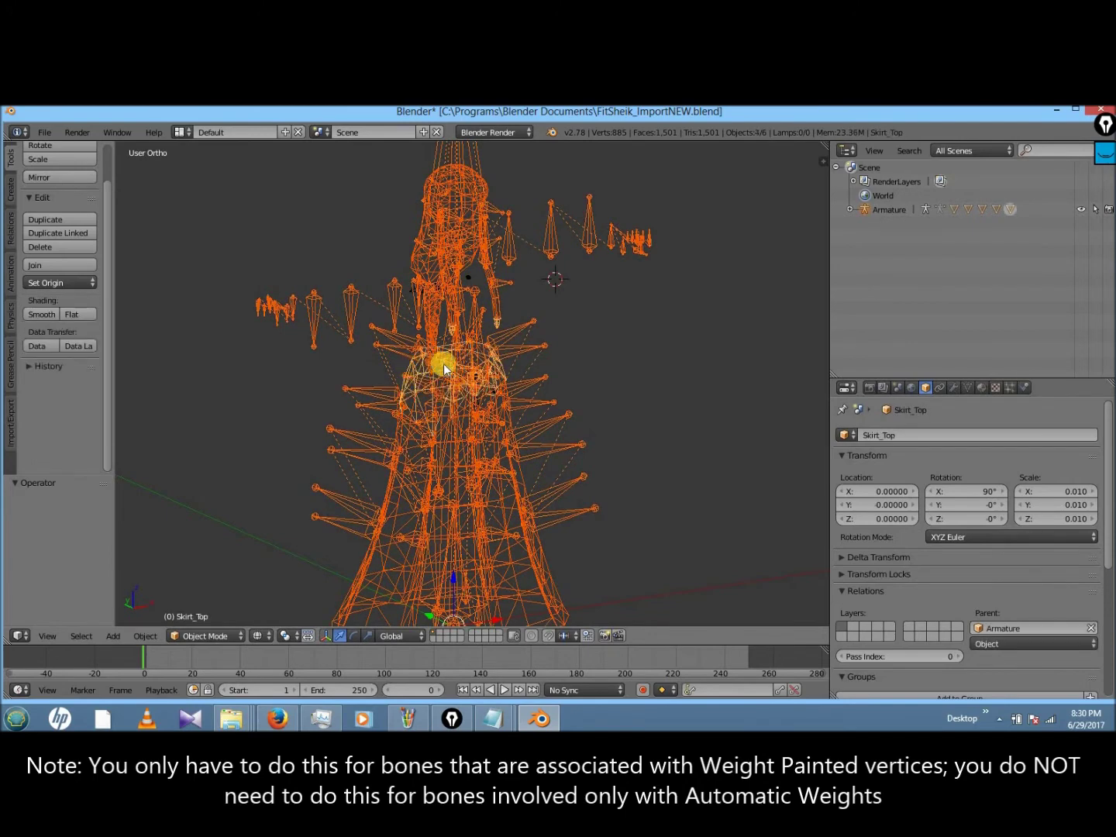
right_click(468, 278, "shift")
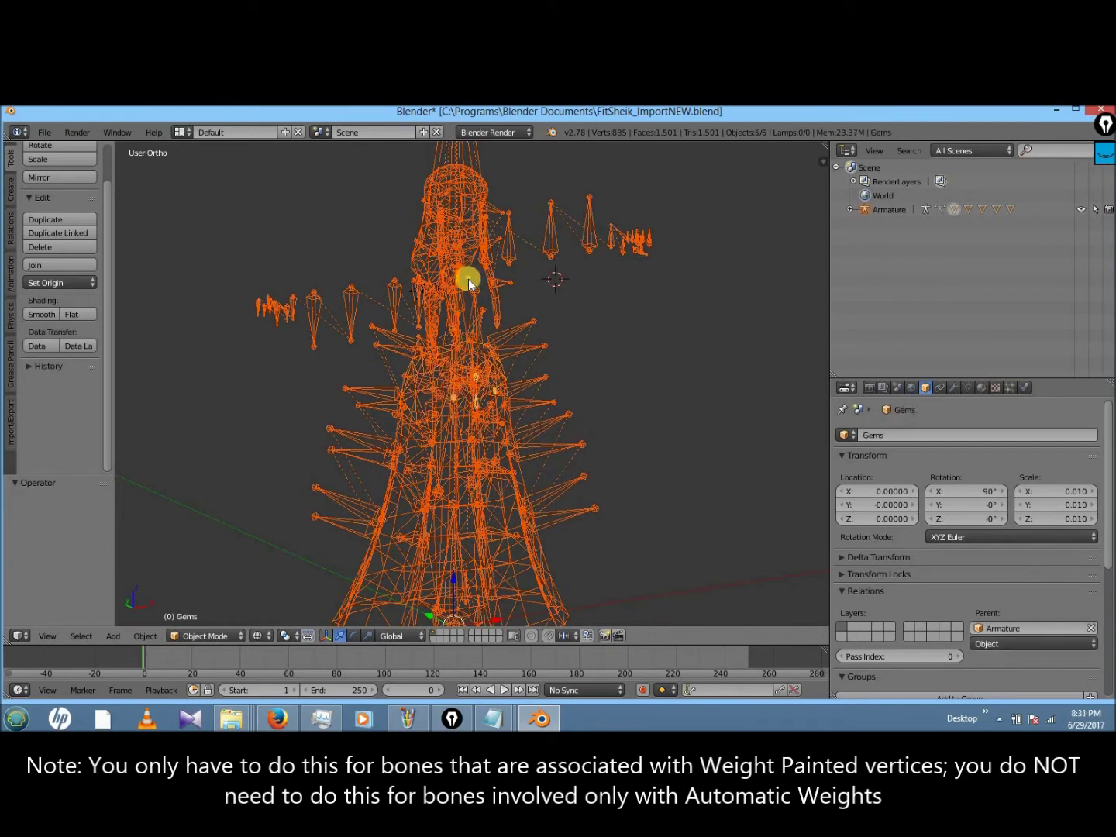
- Inspect the selected meshes and armature from the side, restore solid shading and clear the selection
key("KP_4")
key("KP_4")
key("KP_4")
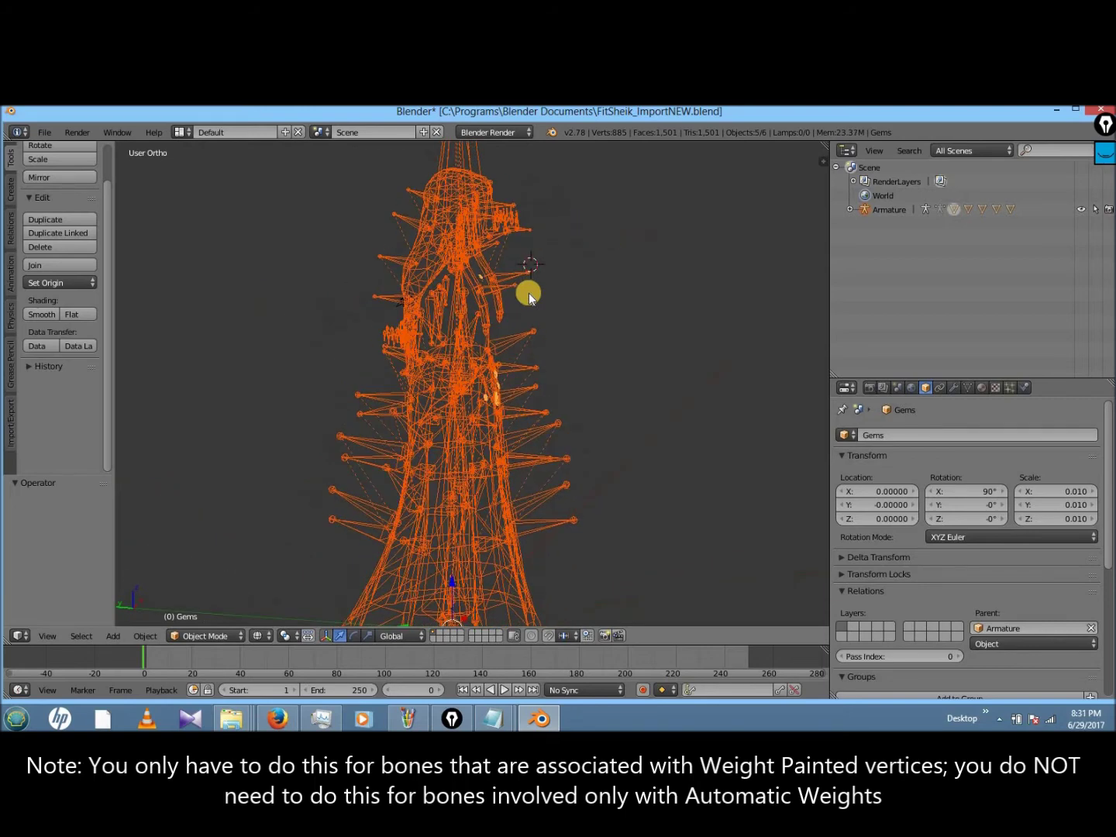
key("KP_6")
key("KP_6")
key("KP_6")
key("KP_6")
key("z")
key("a")
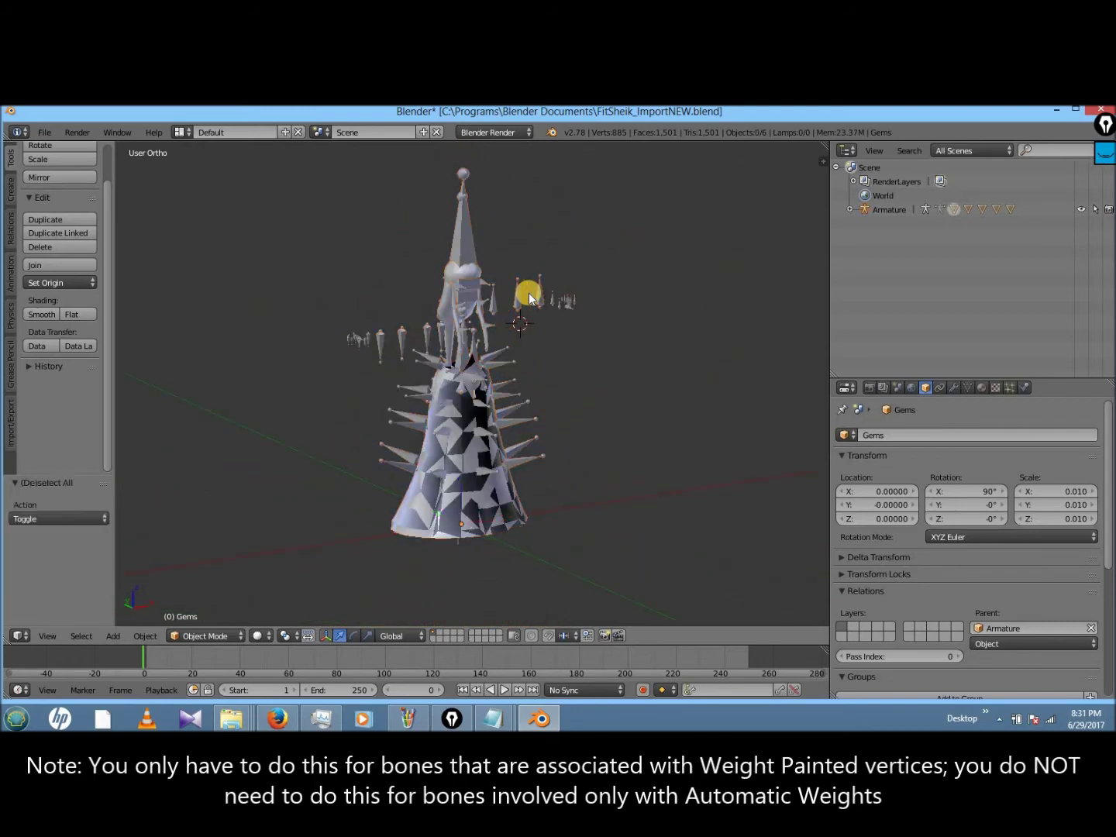
- Select the armature and switch it to Pose Mode
key("ctrl+KP_2")
key("ctrl+KP_2")
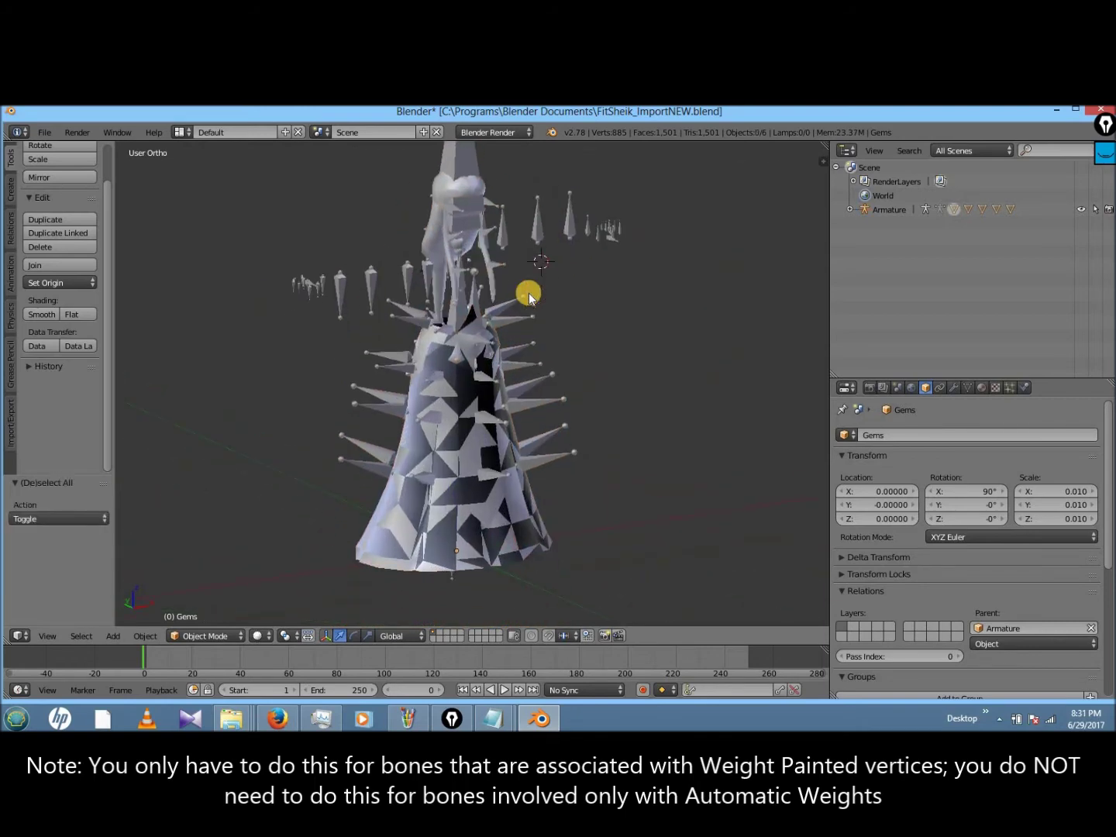
right_click(408, 274)
left_click(218, 634)
left_click(209, 589)
- Test the skirt's weights with the RLegJ bone: try a rotation, undo it, and move the bone along the global X axis
key("z")
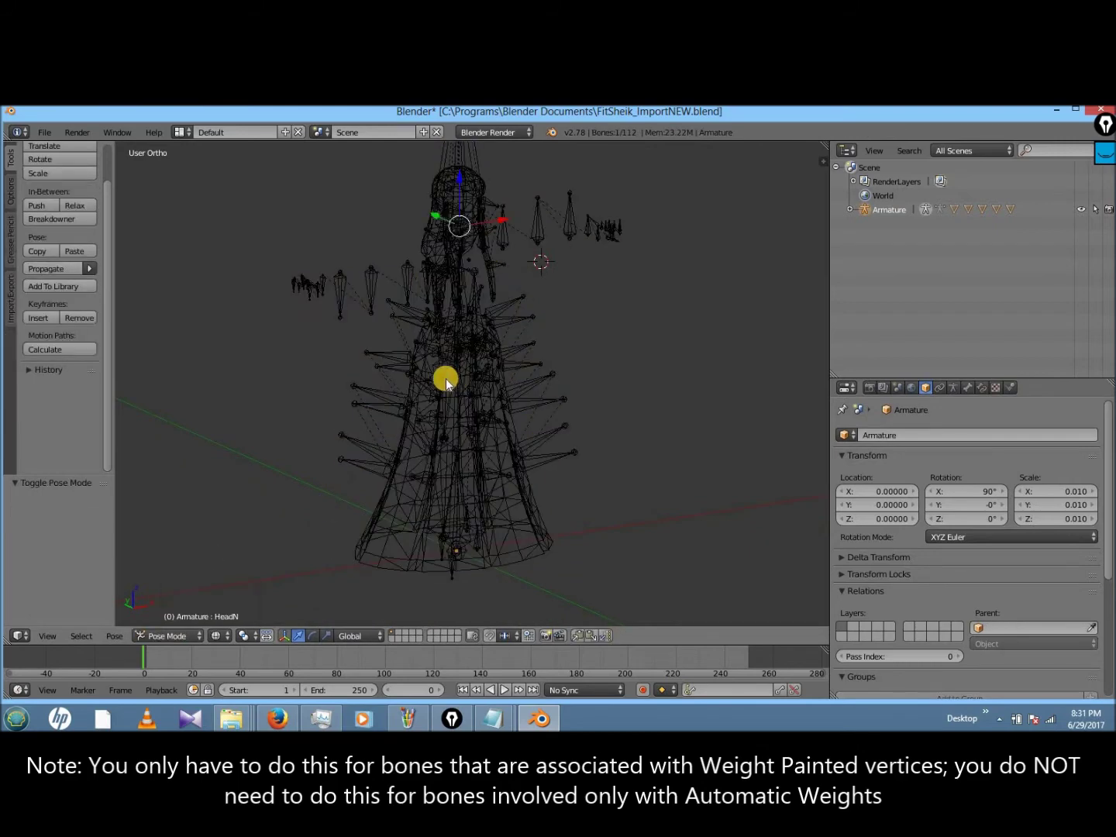
right_click(443, 419)
key("z")
key("r")
left_click(623, 396)
key("ctrl+z")
key("g")
key("x")
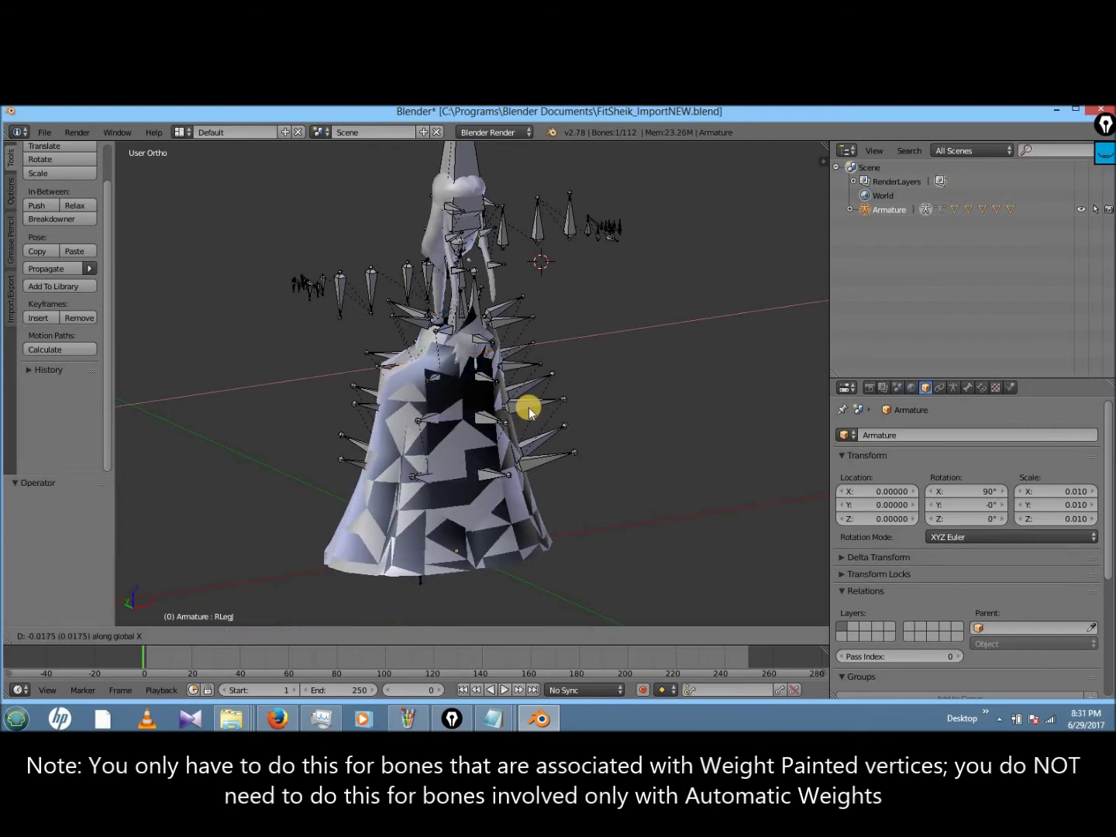
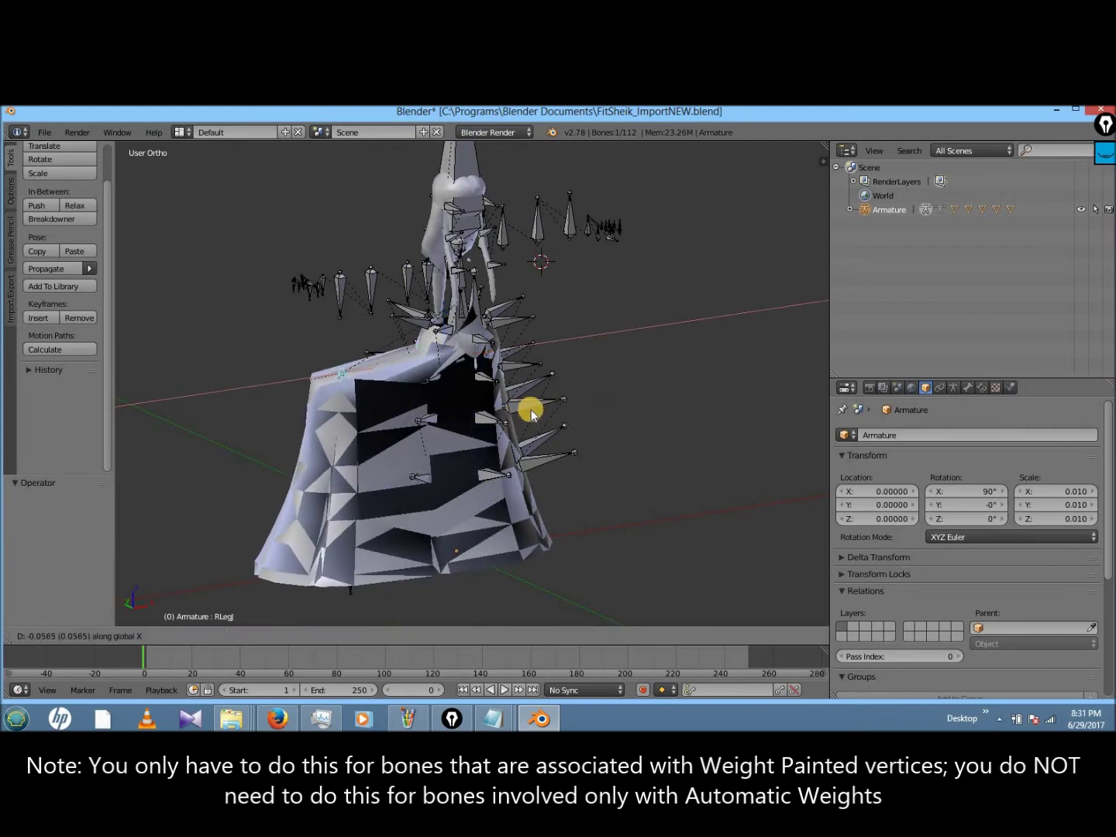
- Move the RLegJ bone -0.1 along the global X axis
type("-0.1")
key("Return")
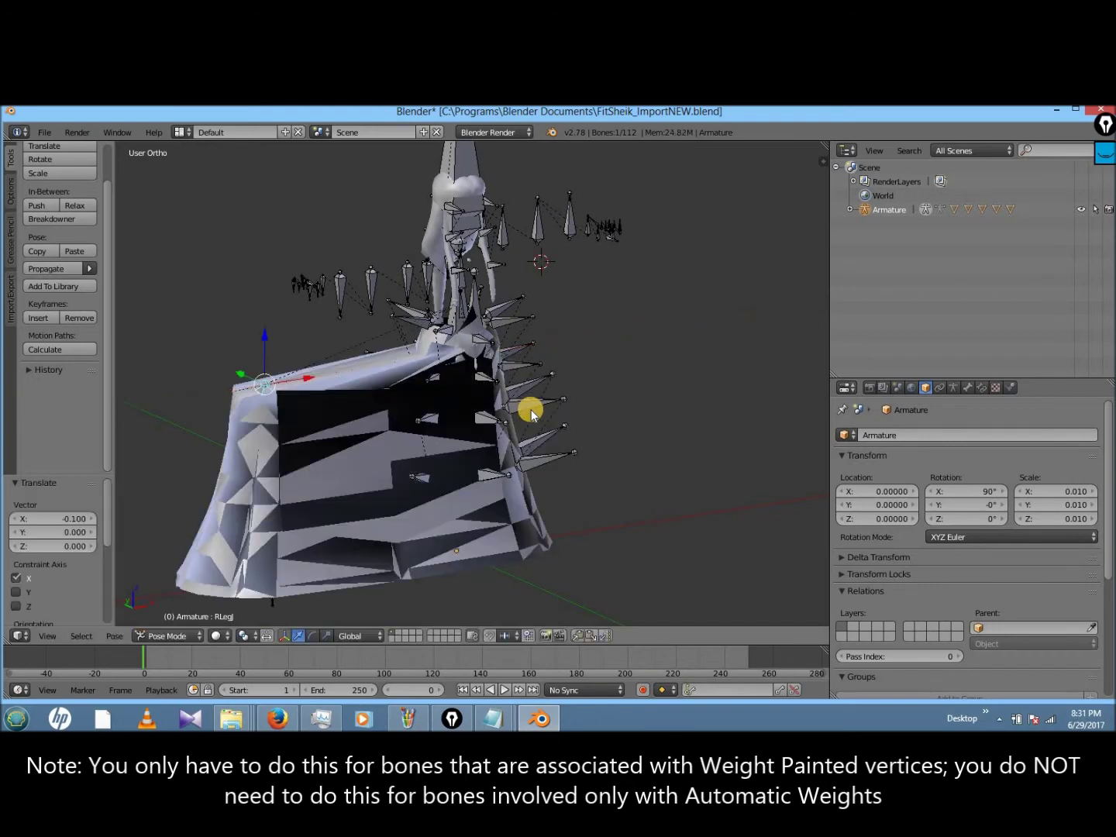
- Select the RKneeJ bone through the skirt in wireframe and move it -0.1 along the global X axis in solid shading
key("ctrl+KP_4")
key("ctrl+KP_4")
key("ctrl+KP_4")
key("ctrl+KP_4")
key("ctrl+KP_2")
key("ctrl+KP_2")
key("ctrl+KP_2")
key("ctrl+KP_4")
key("ctrl+KP_4")
key("ctrl+KP_4")
key("ctrl+KP_4")
key("ctrl+KP_4")
key("ctrl+KP_4")
key("ctrl+KP_4")
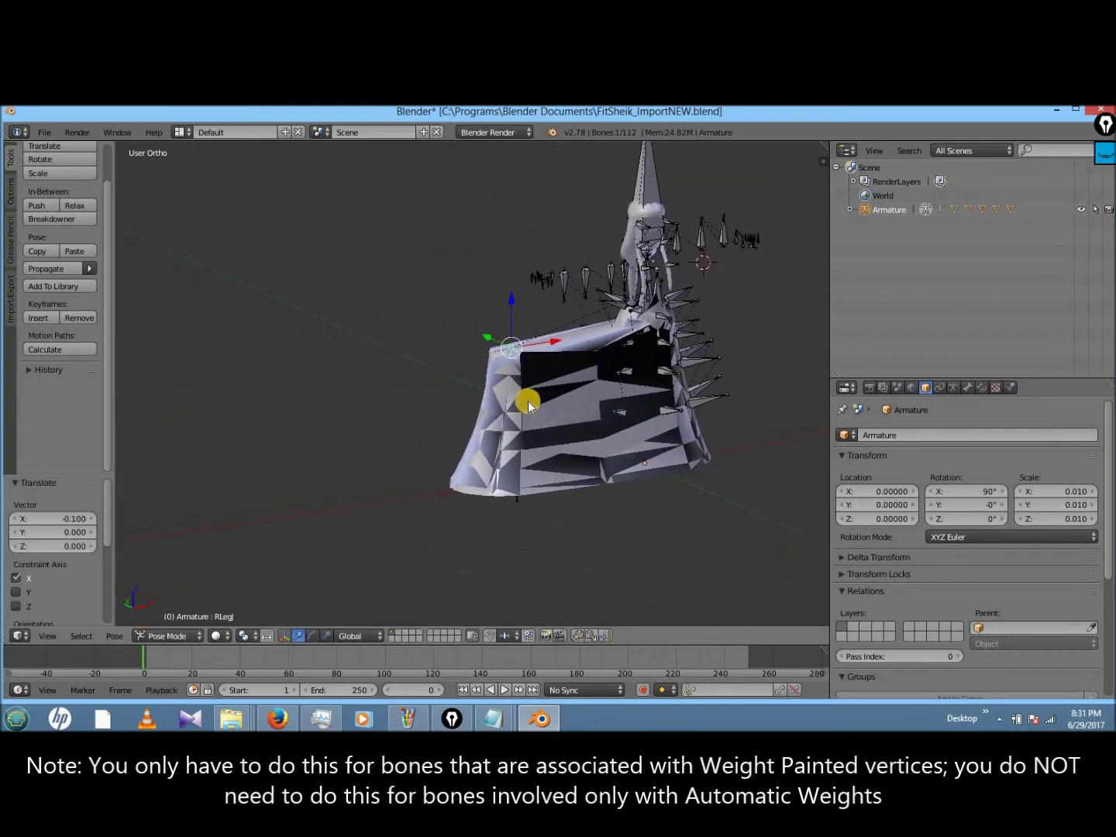
key("z")
right_click(511, 419)
key("z")
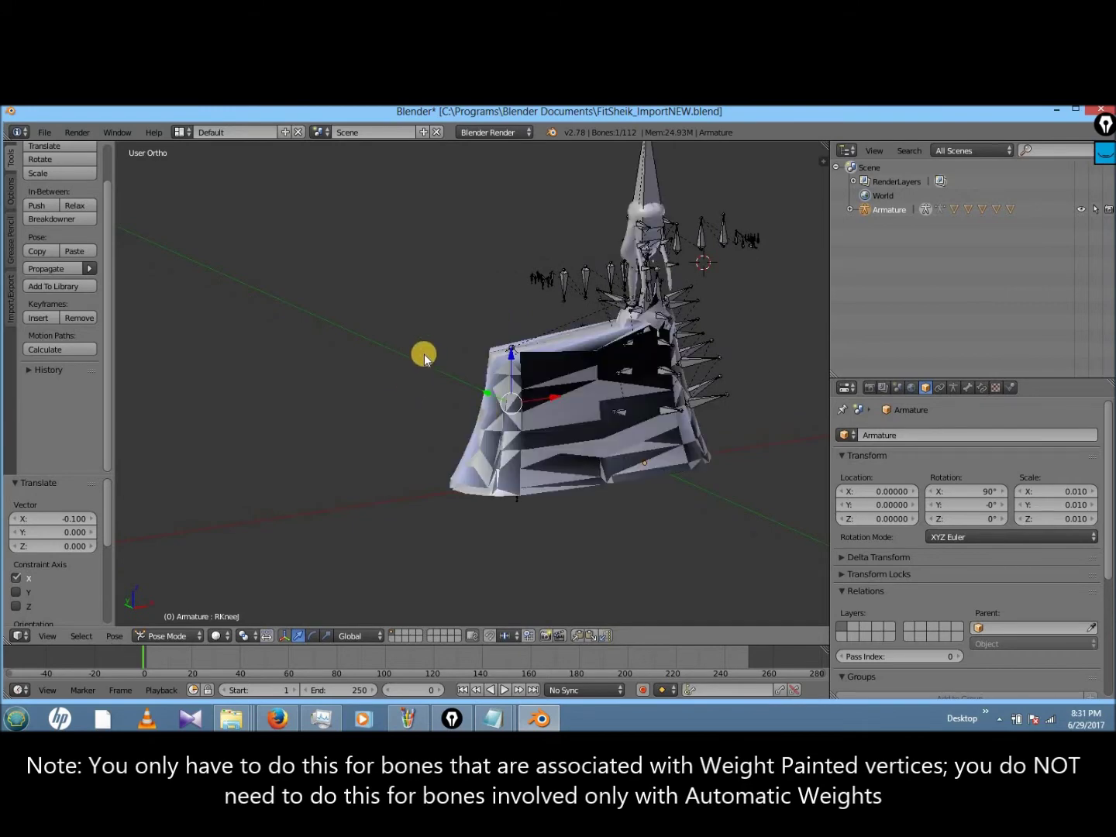
type("gx")
type("-.1")
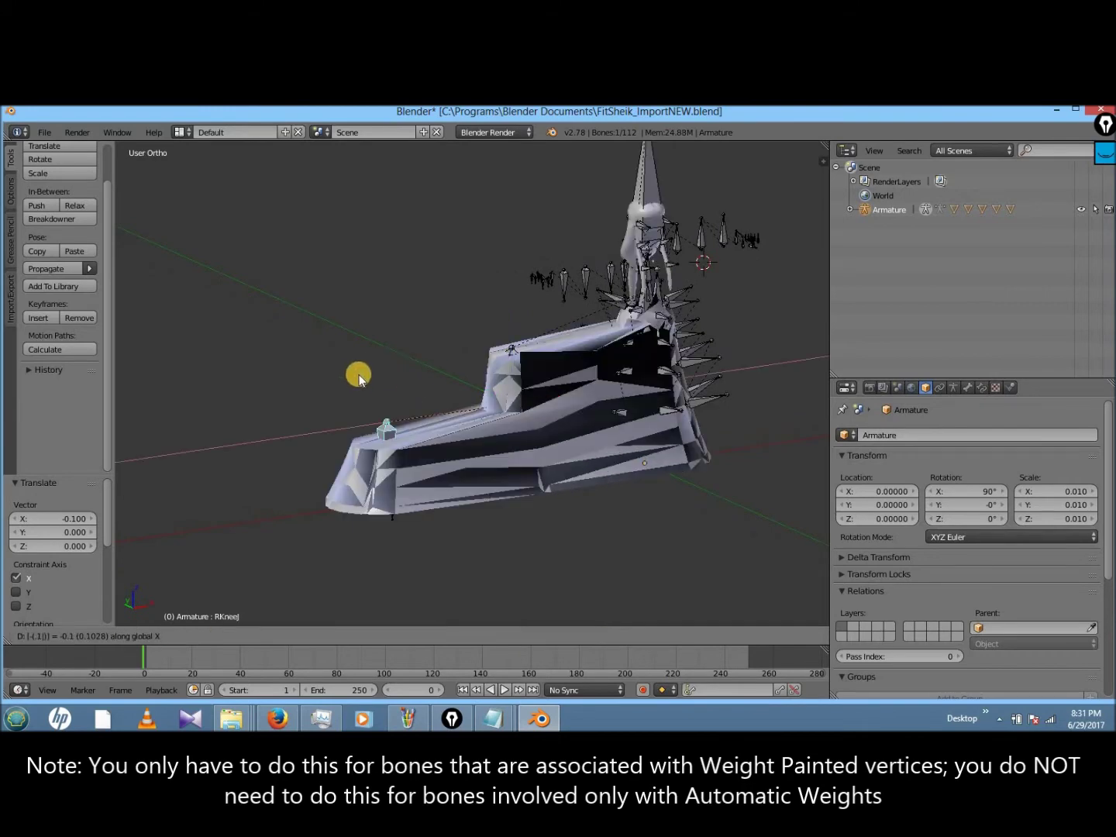
key("Return")
- Select the RFootJ bone and move it -0.1 along the global X axis to test the skirt's lower weights
key("z")
right_click(384, 492)
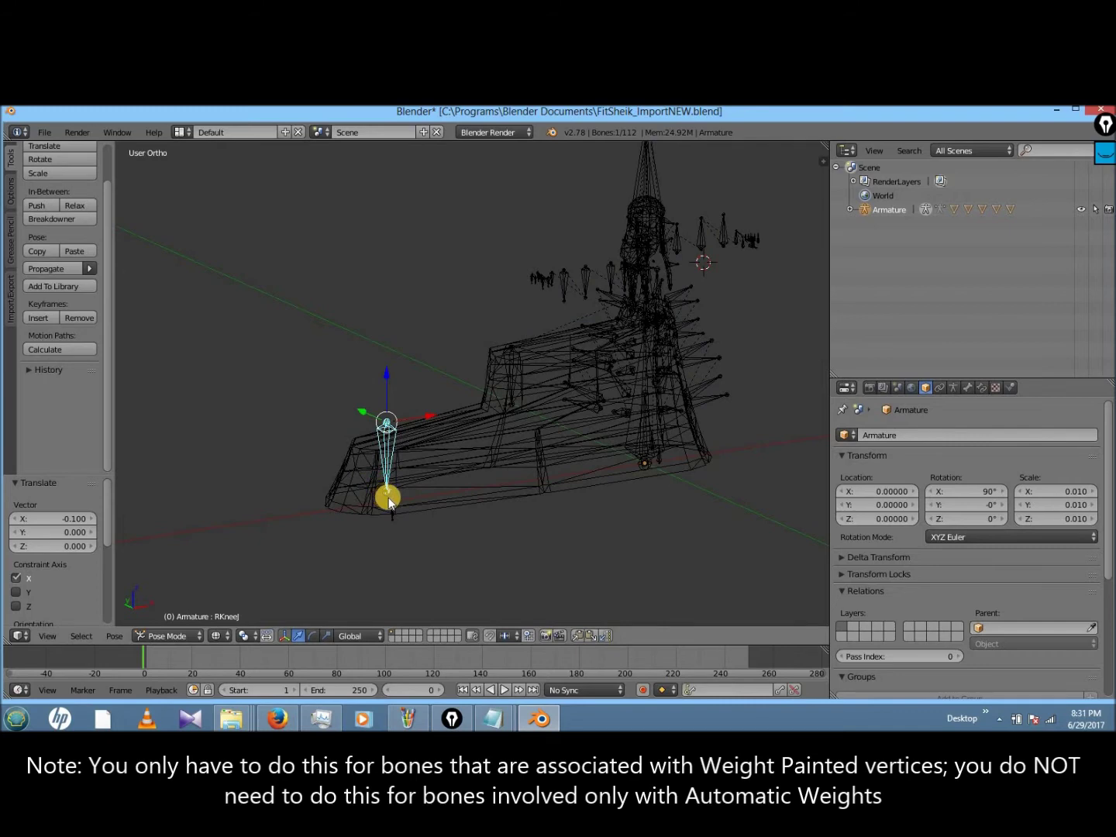
key("z")
type("gx")
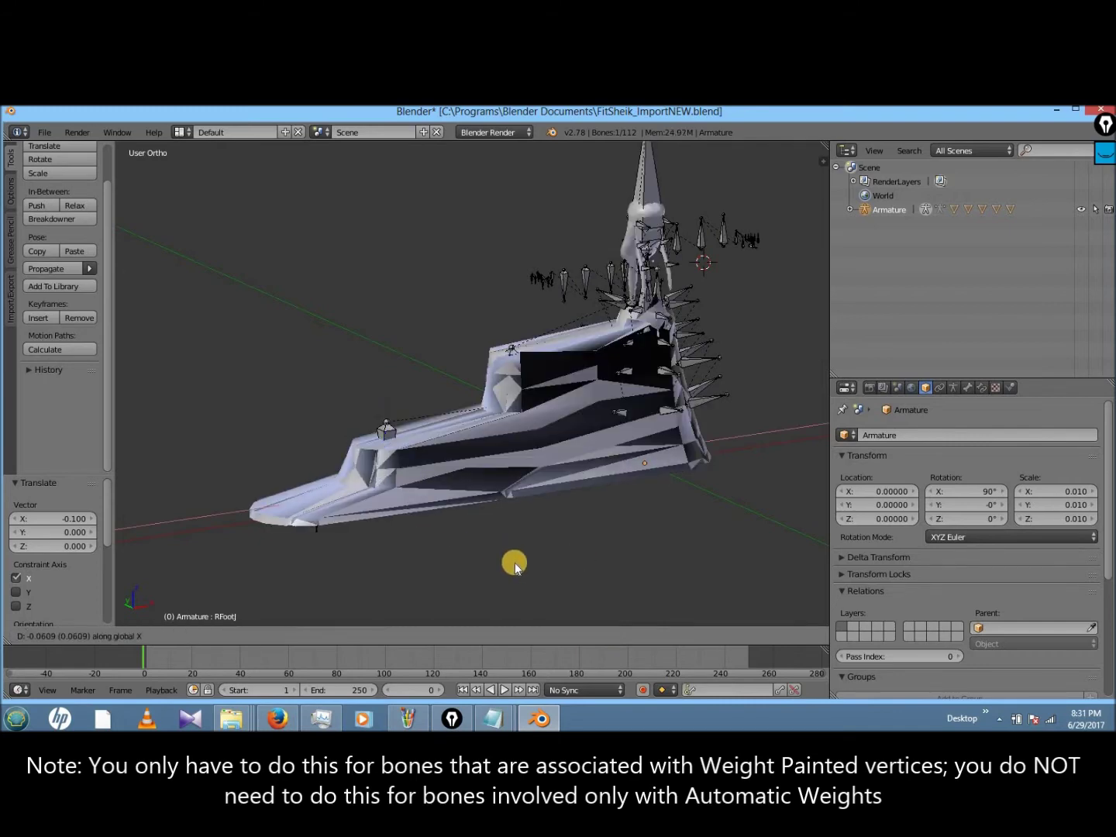
type("-.1")
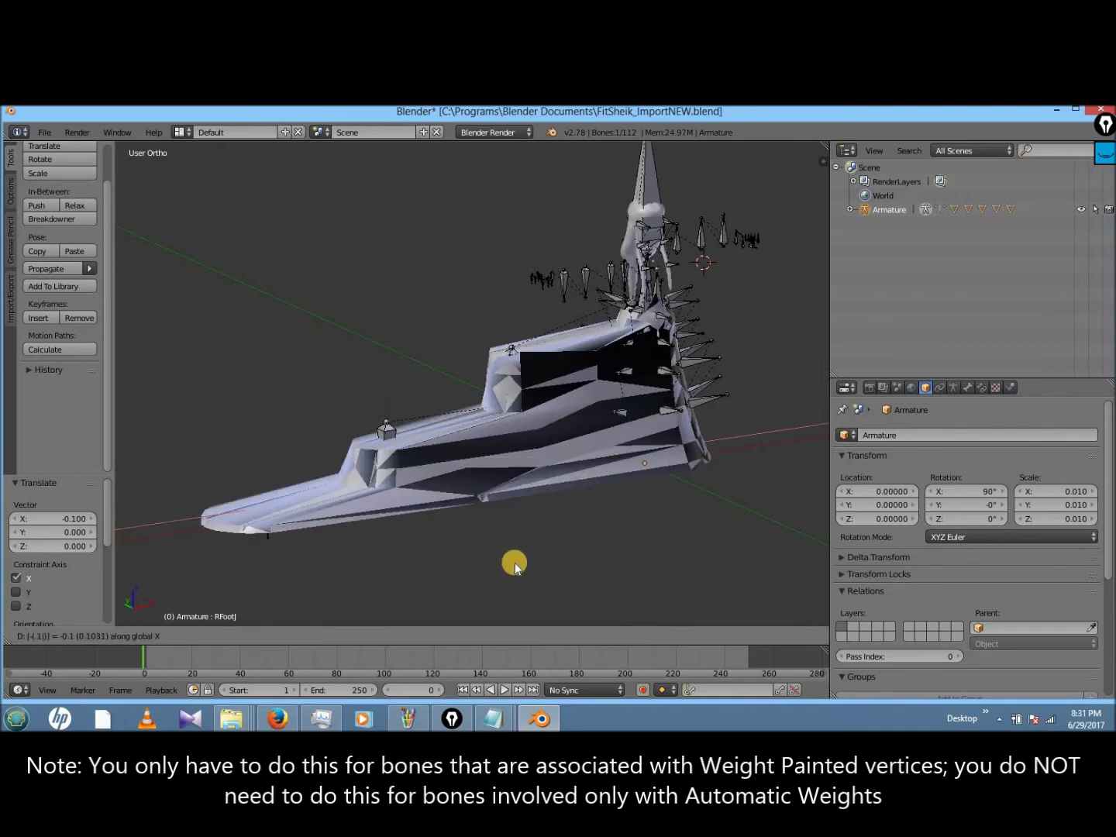
key("Return")
- Select the RToeN bone and inspect the skirt's stretched right side up close in solid shading
key("z")
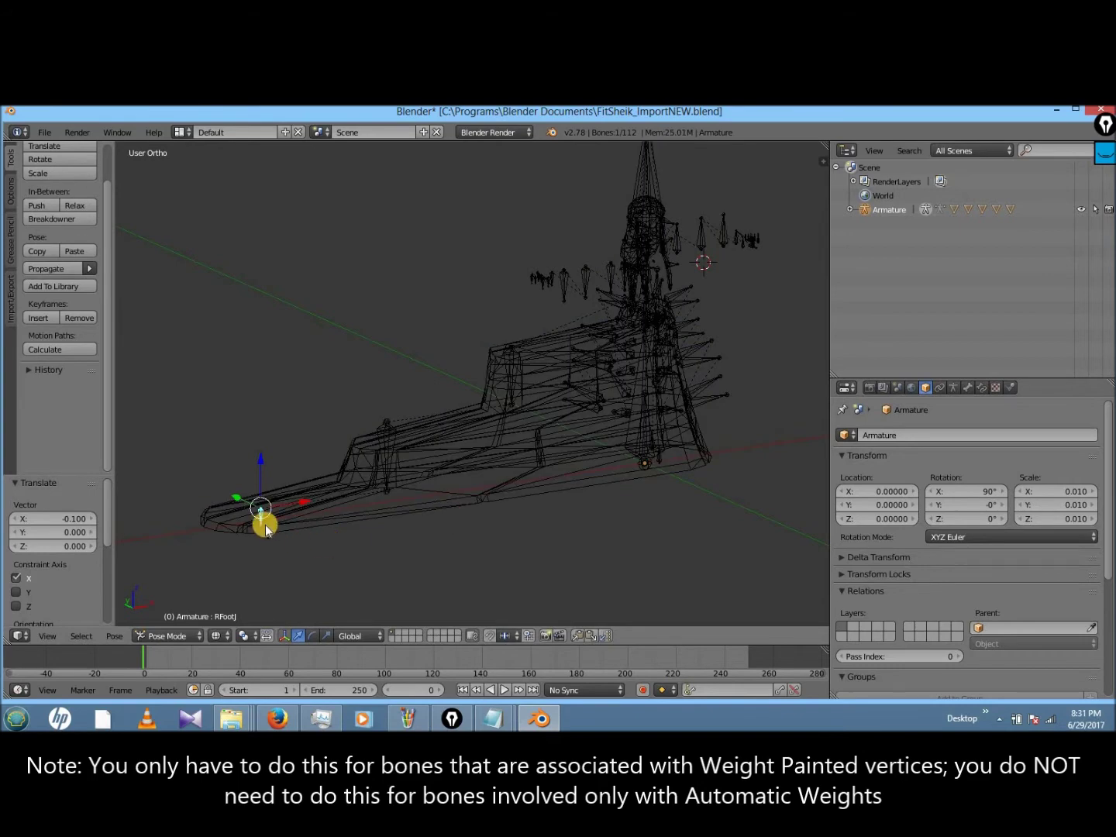
right_click(264, 526)
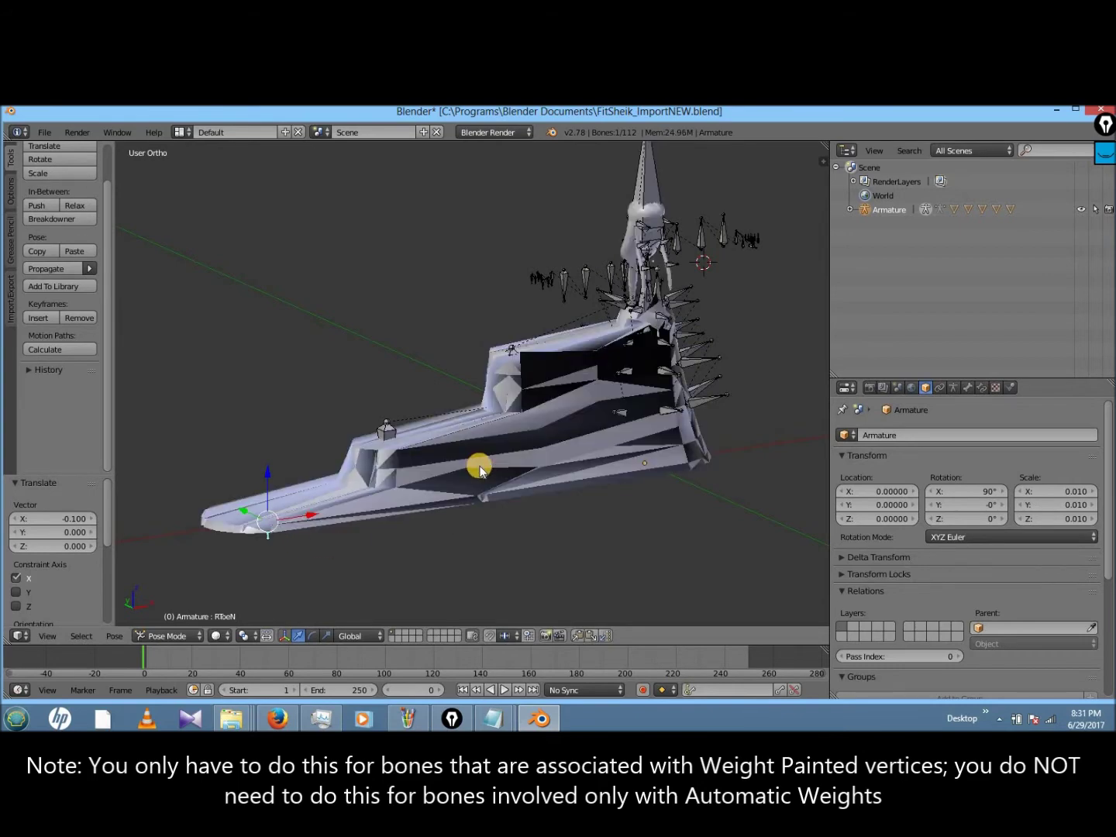
scroll(479, 470, "up", 5)
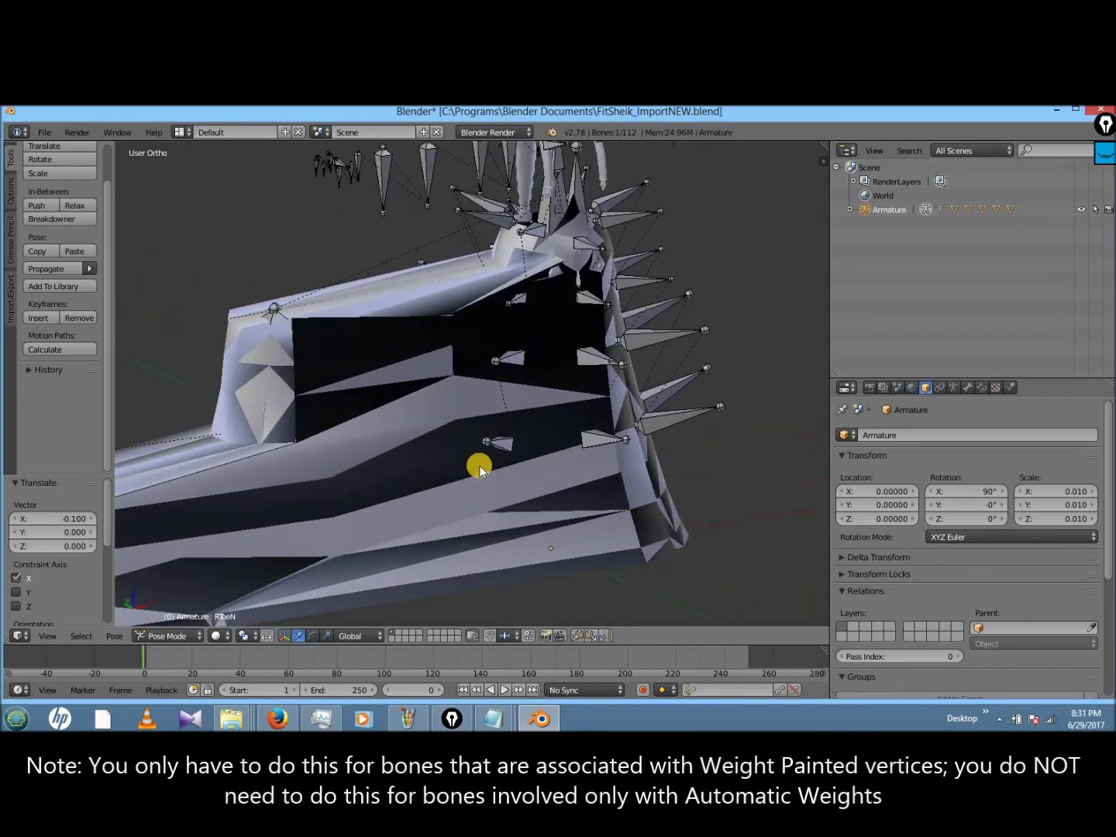
scroll(479, 469, "up", 7, "ctrl")
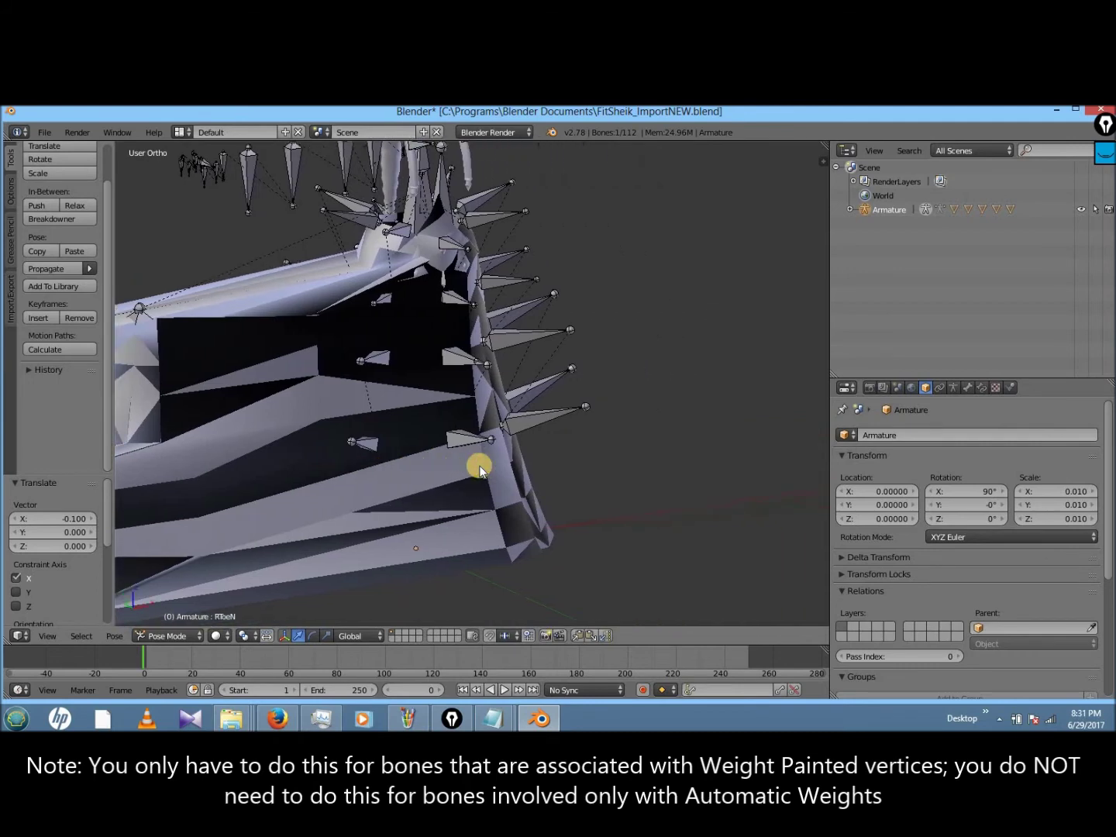
scroll(479, 469, "down", 2)
scroll(478, 469, "down", 3, "ctrl")
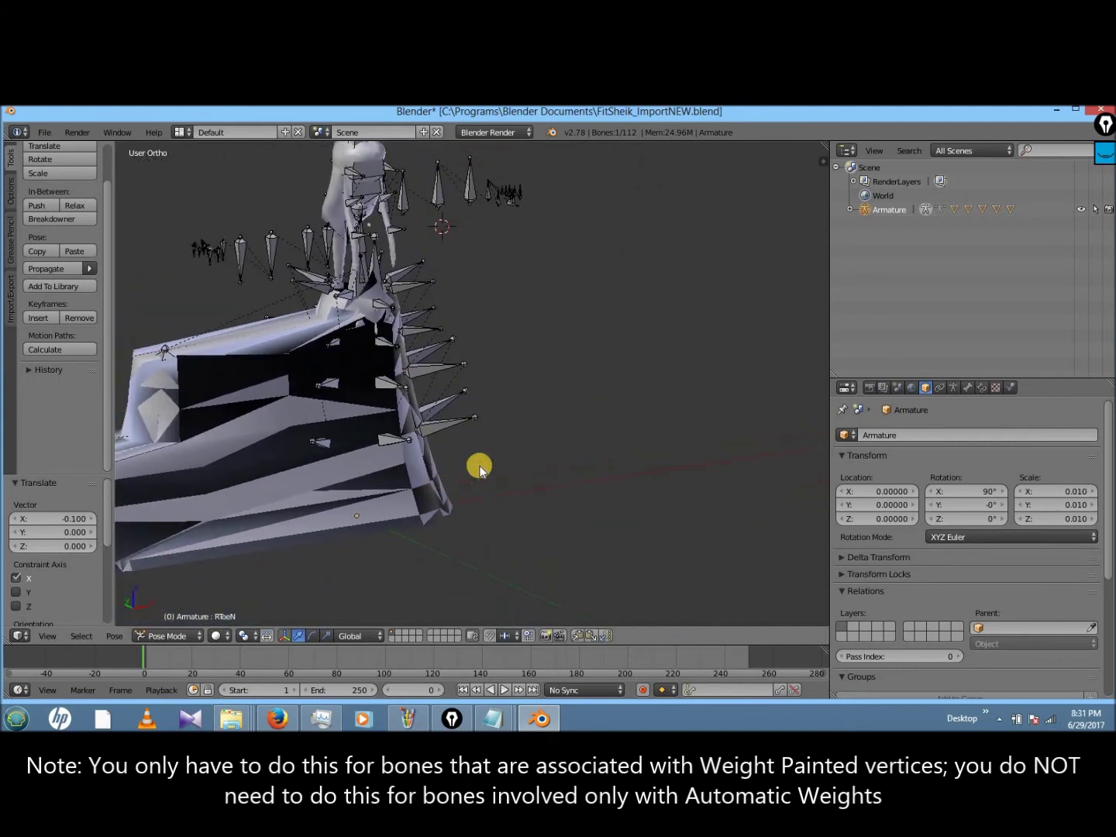
- Pick the LLegJ bone among the overlapping bones in wireframe and move it 0.1 along the global X axis
key("z")
right_click(375, 322)
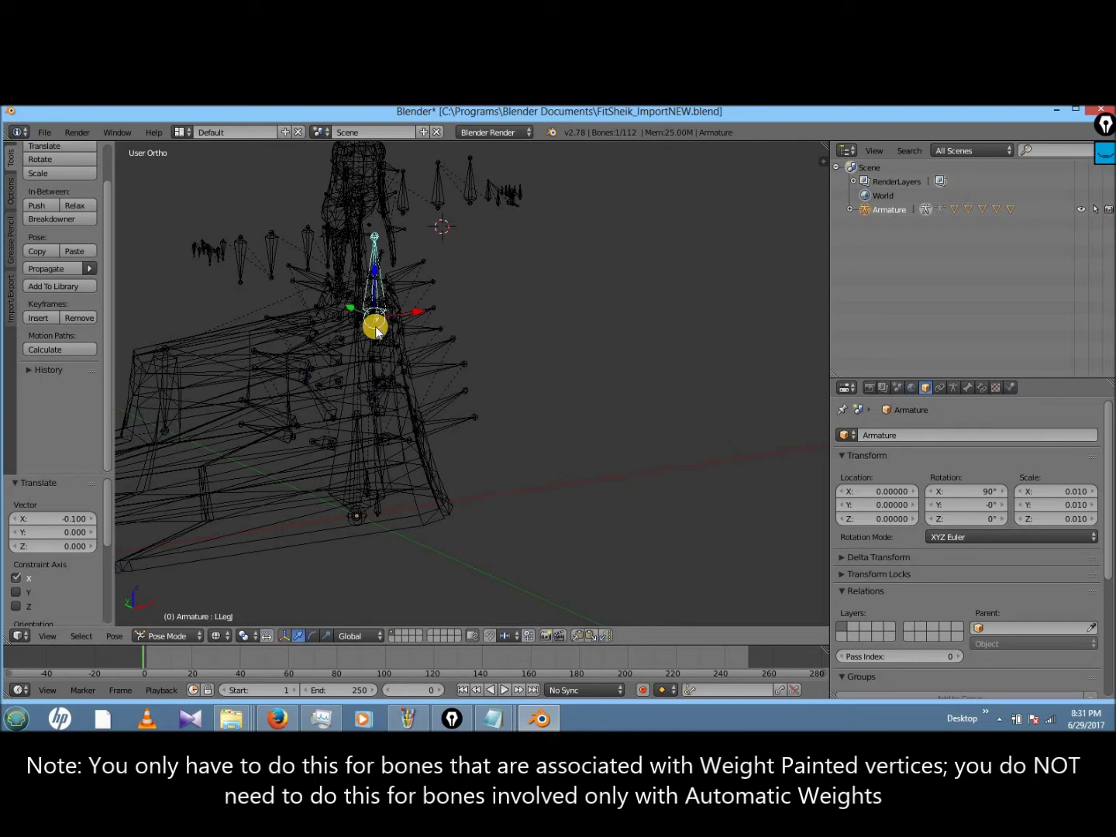
right_click(375, 319)
right_click(378, 310)
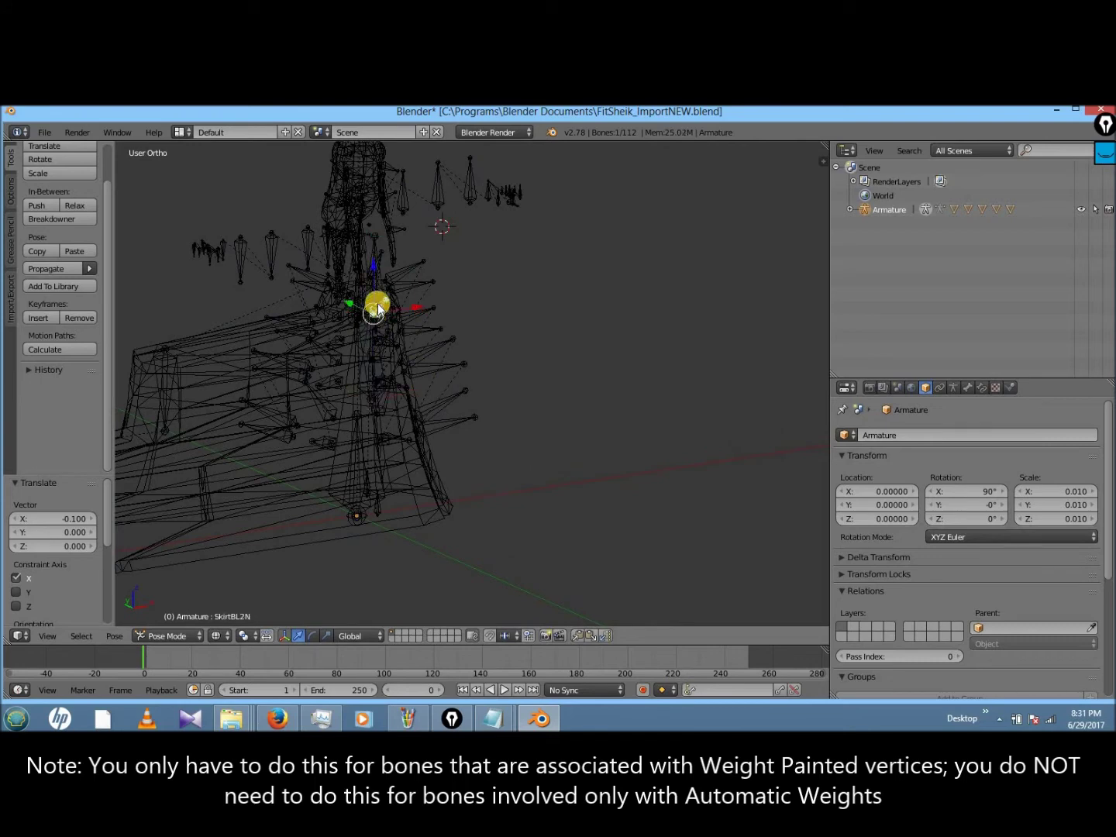
right_click(373, 302)
right_click(376, 298)
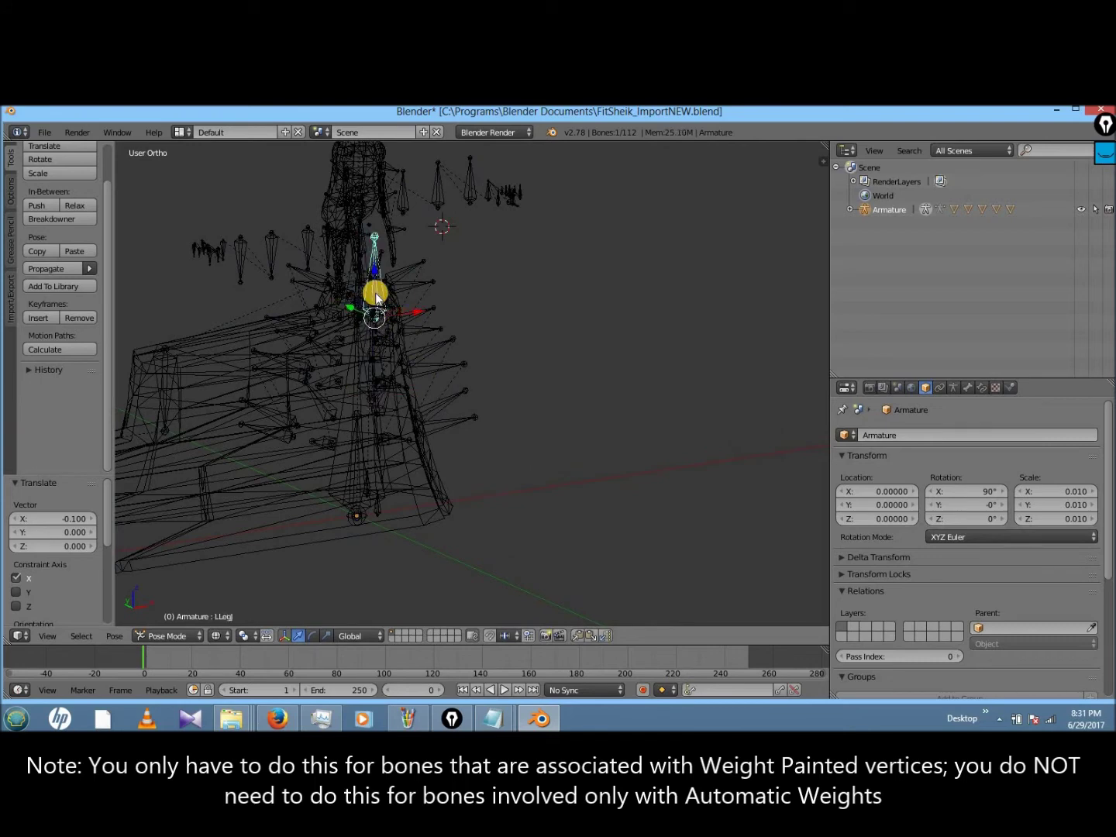
key("z")
key("g")
key("x")
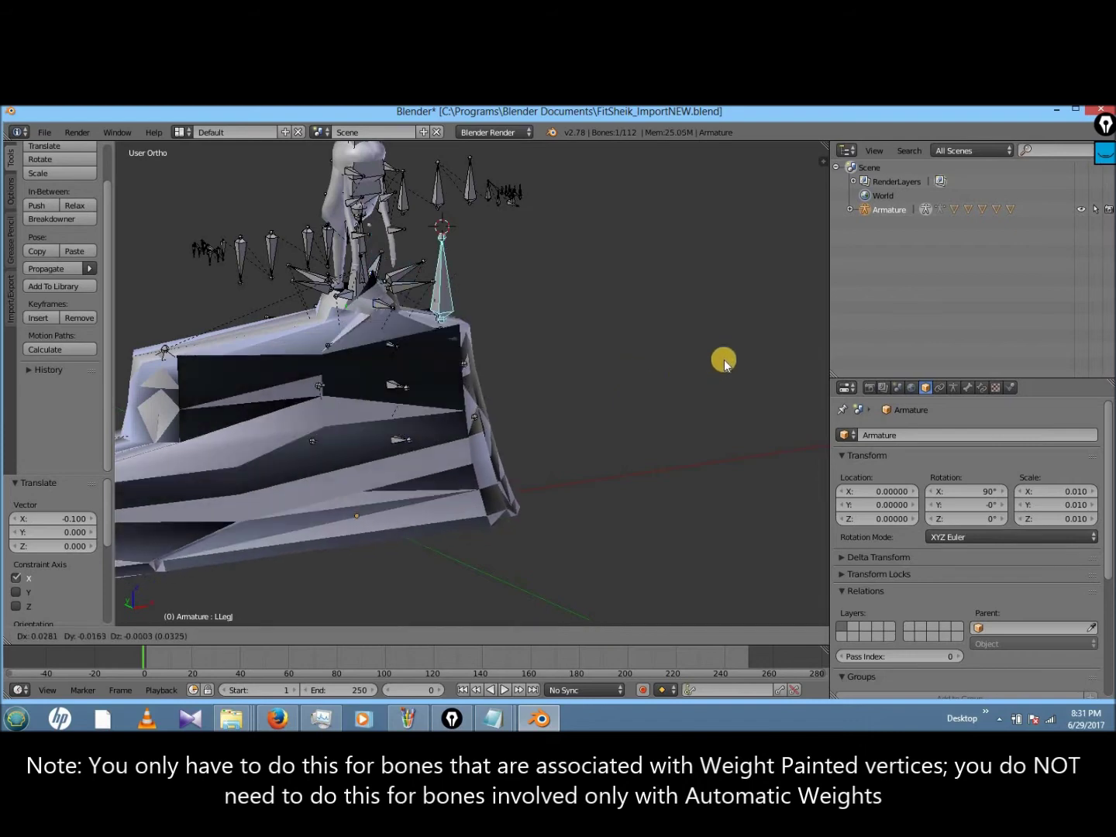
type(".1")
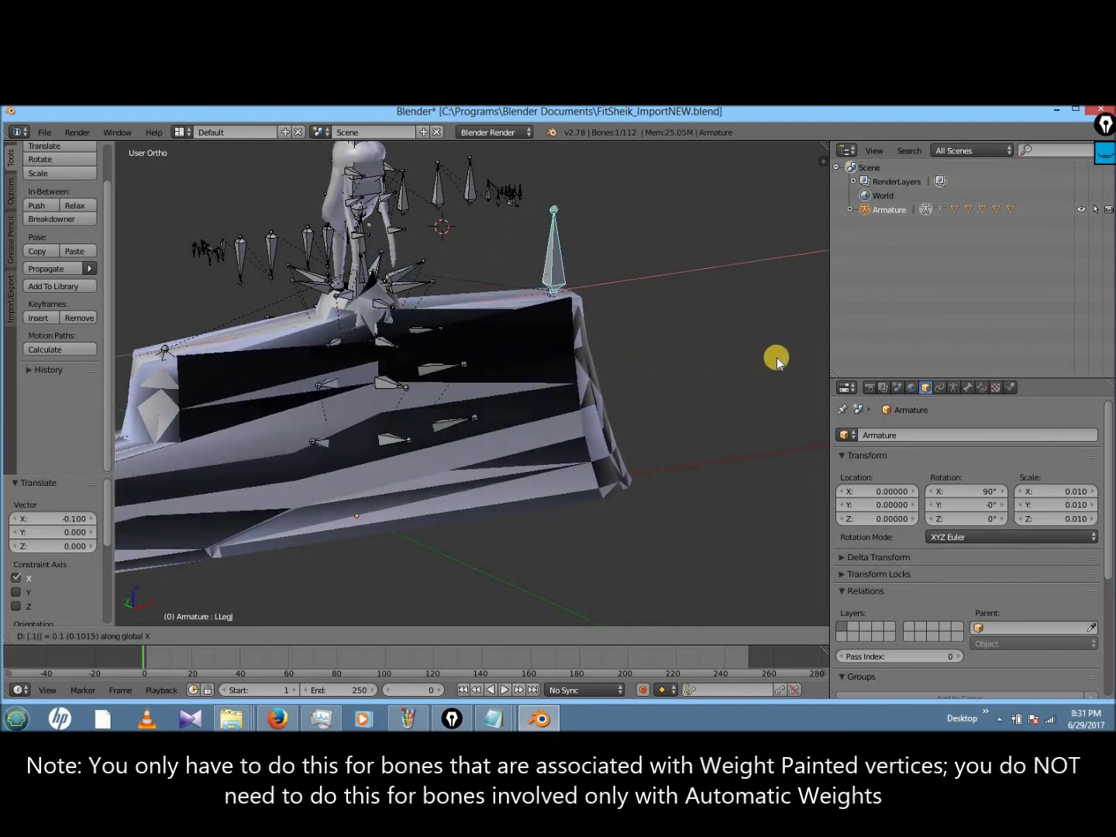
key("Return")
- Check the overlapping bones inside the skirt in wireframe by selecting them one by one to find the left knee bone
key("z")
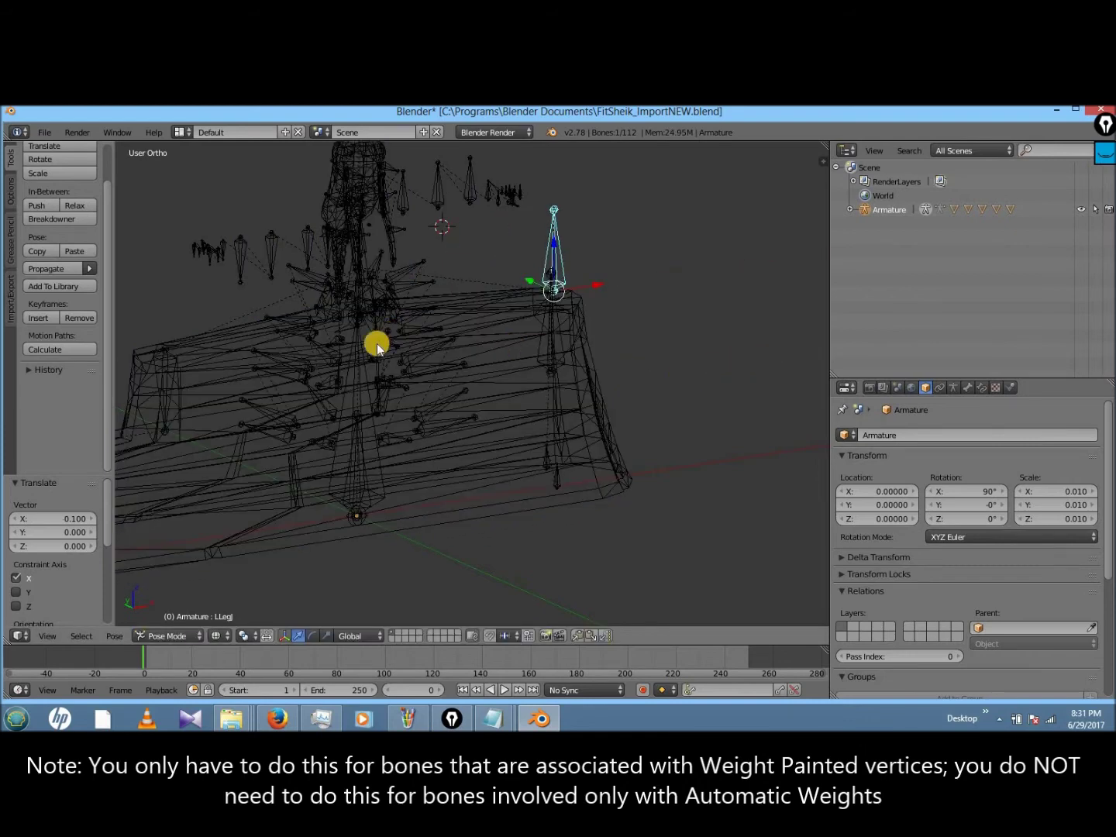
right_click(377, 345)
right_click(375, 372)
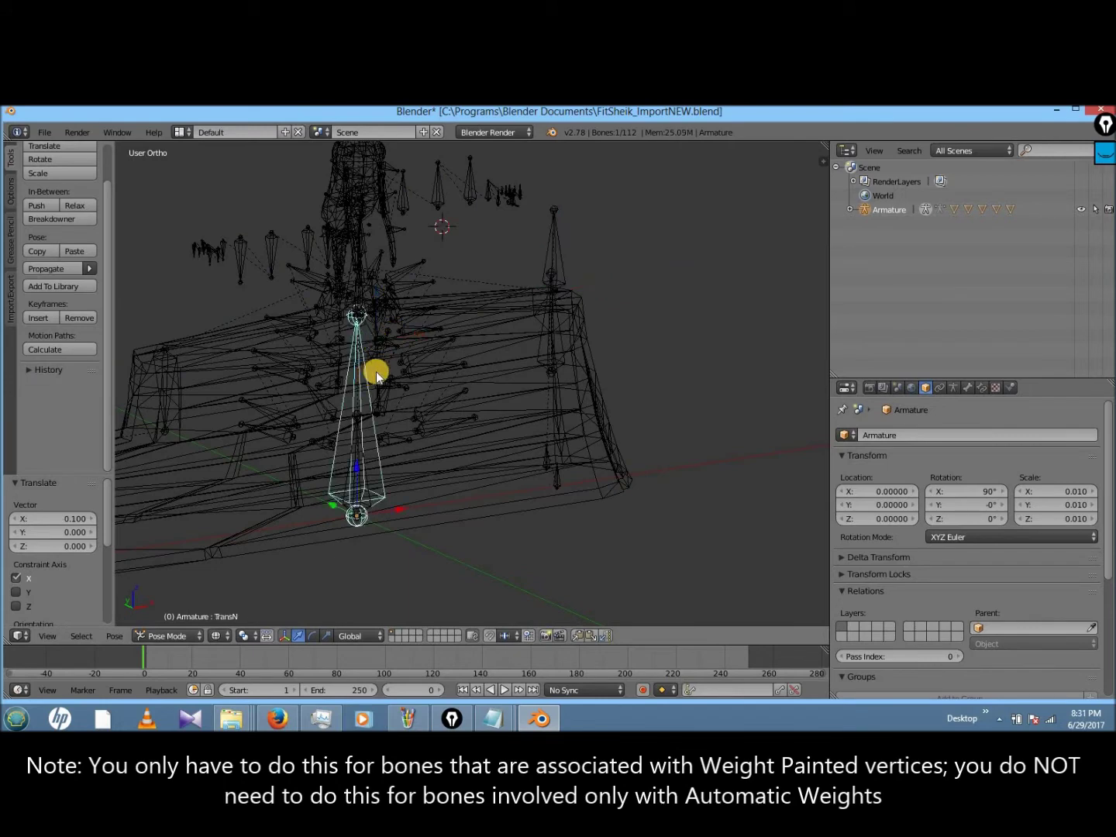
right_click(378, 351)
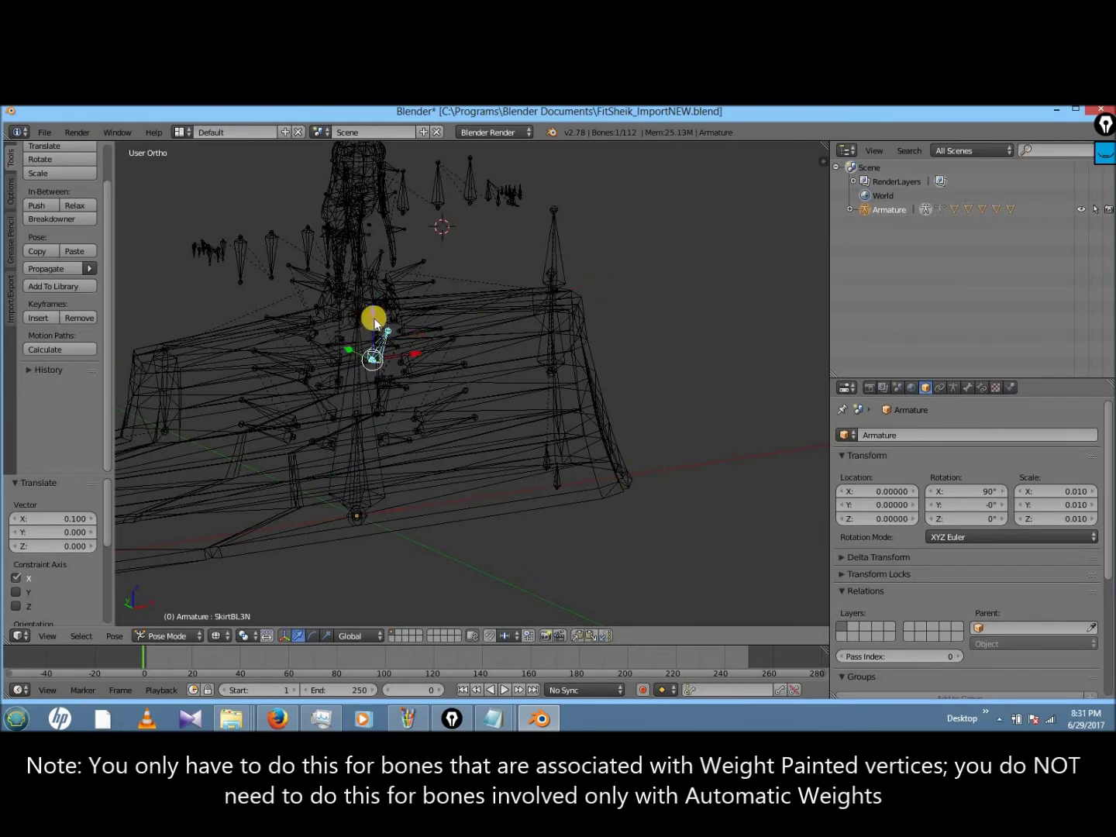
right_click(385, 391)
right_click(392, 384)
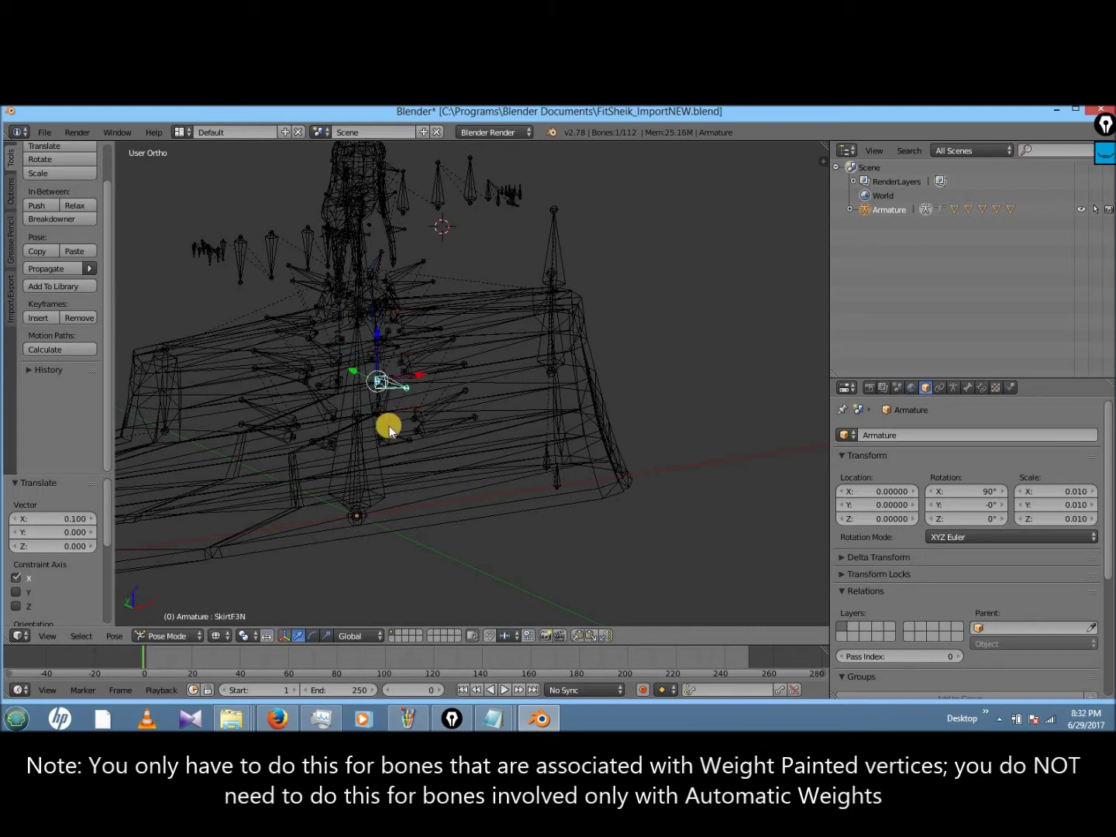
right_click(388, 435)
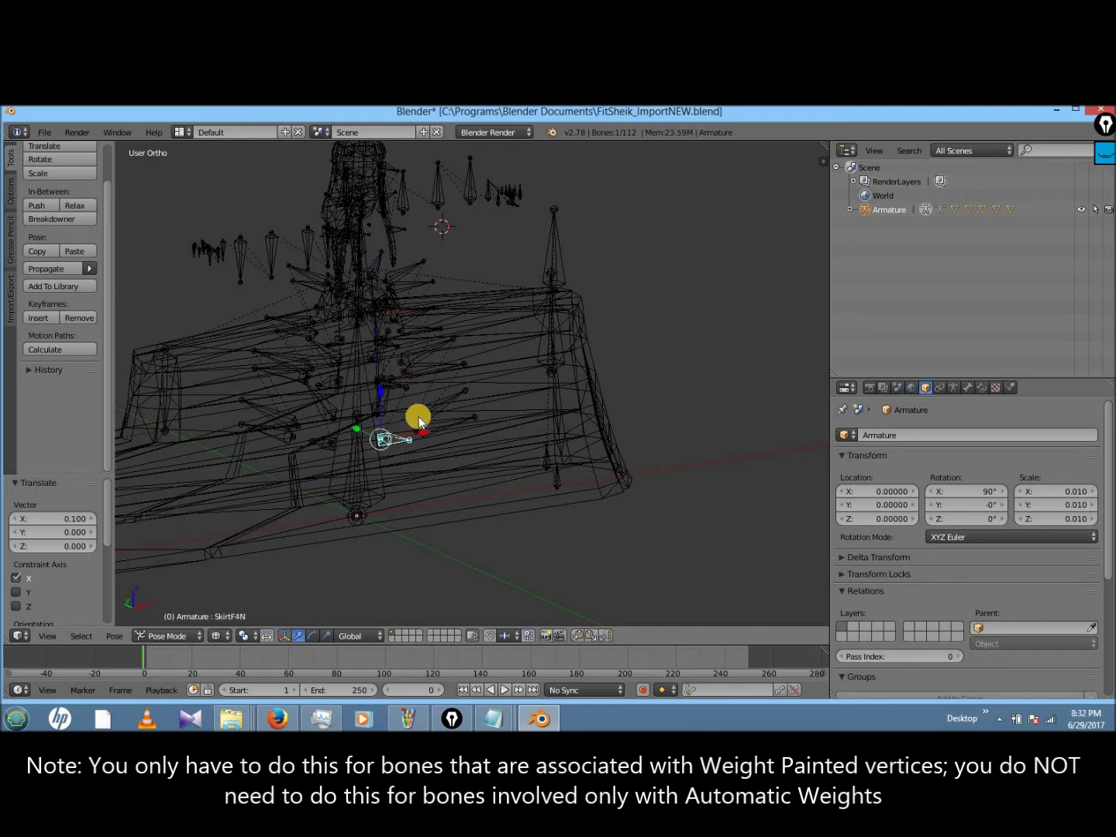
right_click(366, 408)
right_click(373, 349)
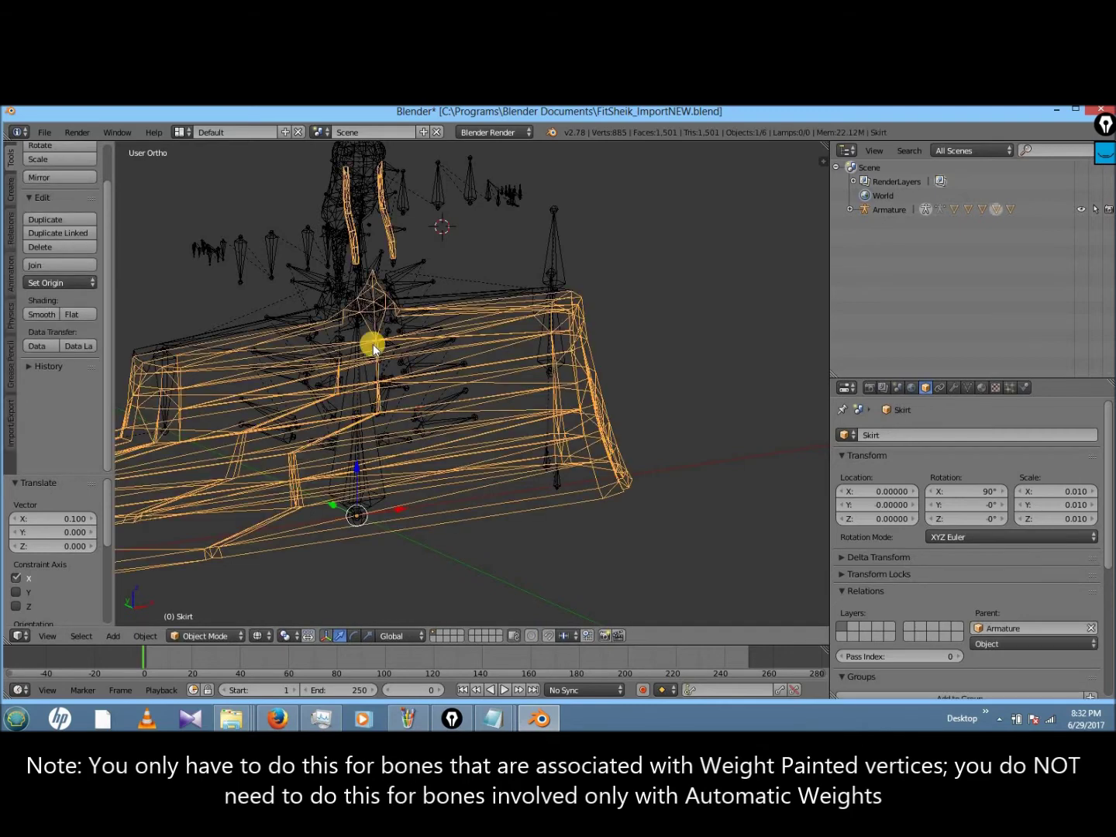
right_click(376, 323)
right_click(376, 321)
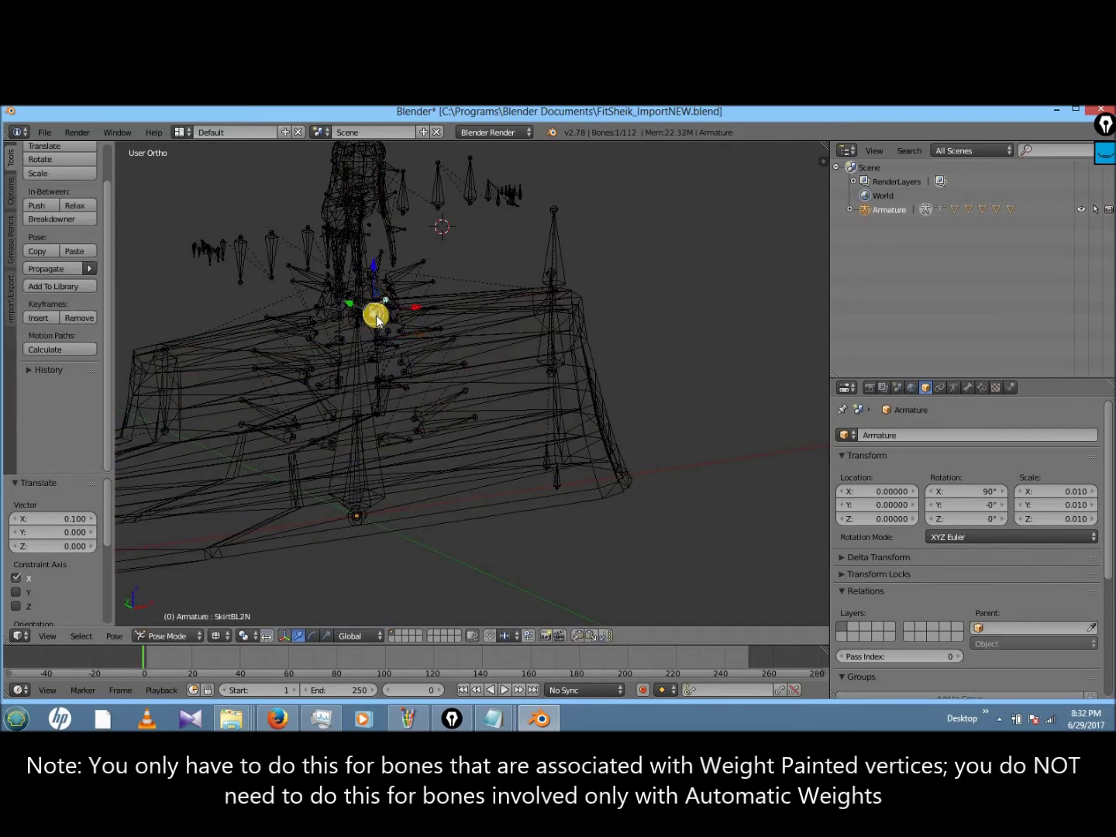
scroll(377, 322, "up", 4)
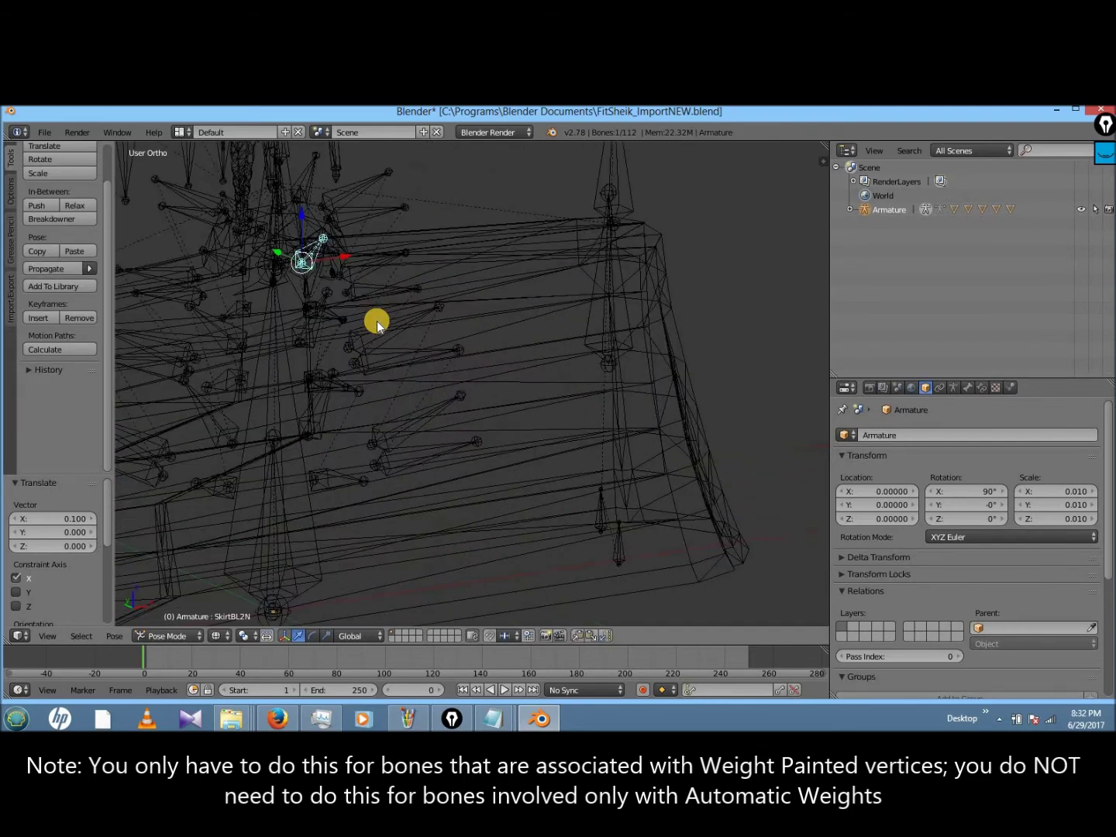
scroll(378, 321, "down", 4)
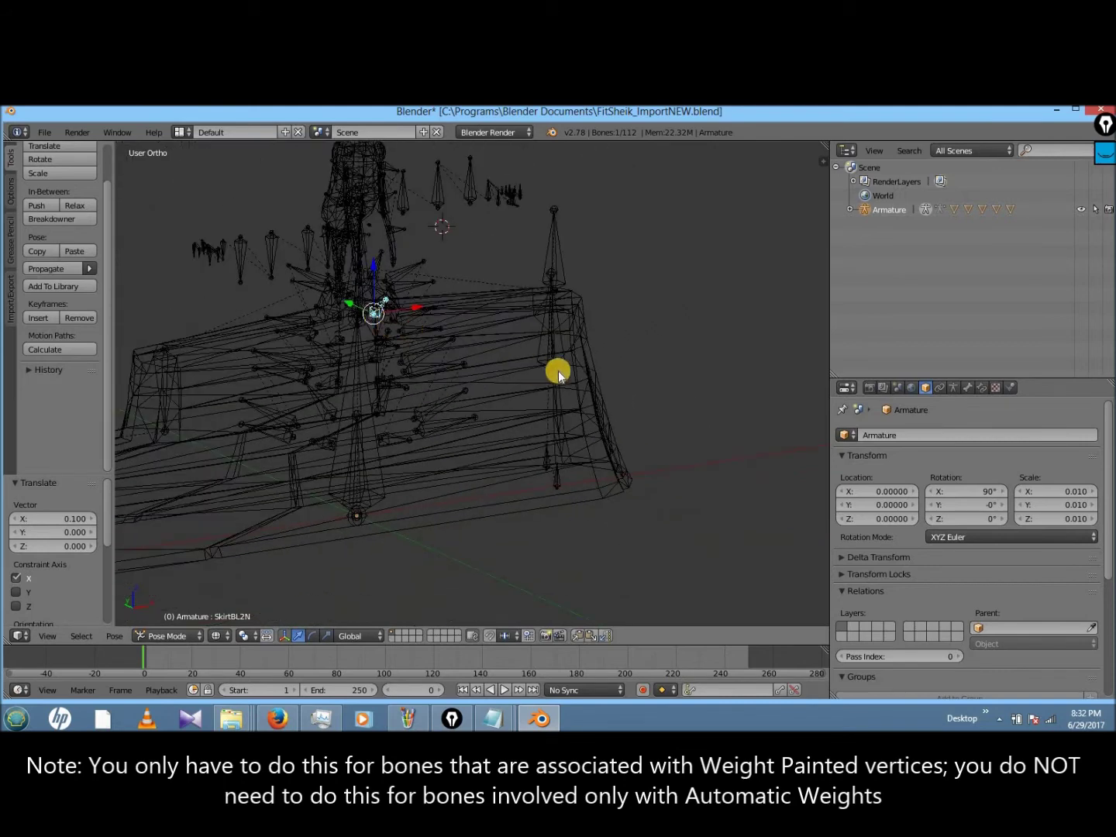
- Select the LKneeJ bone below the moved left leg bone and move it 0.1 along the global X axis
right_click(561, 350)
key("g")
key("x")
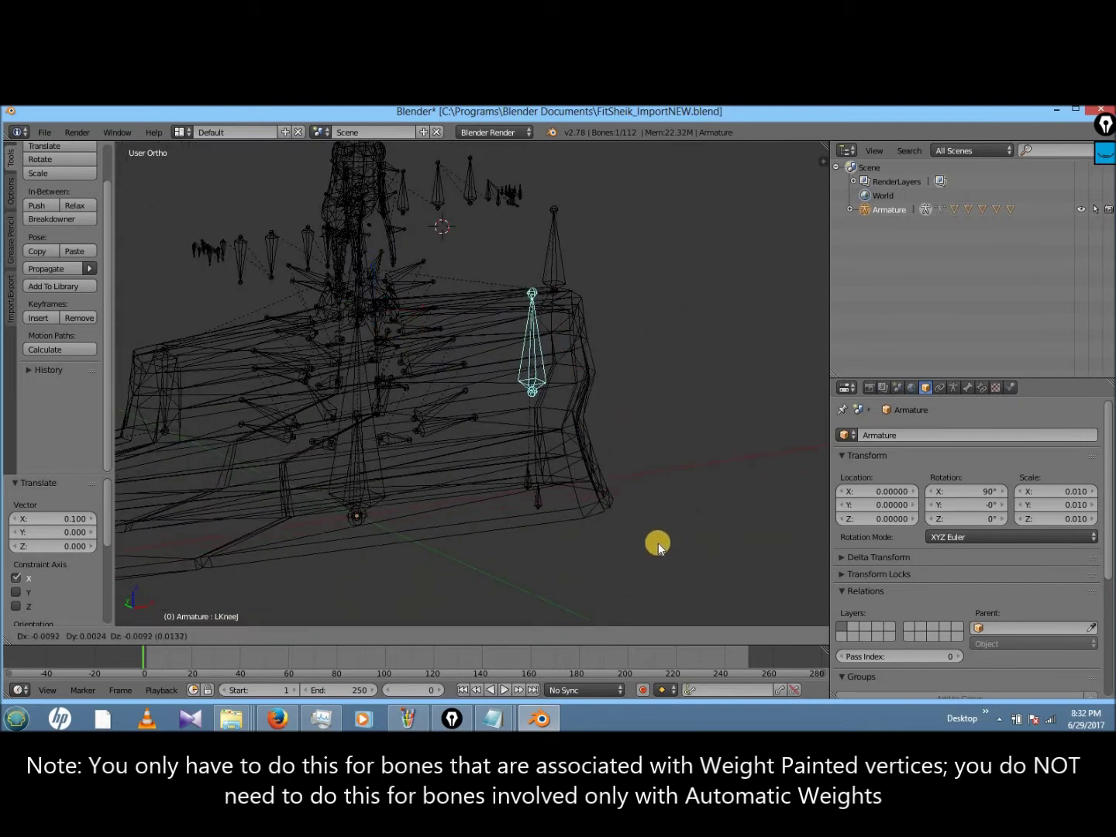
type(".1")
key("Return")
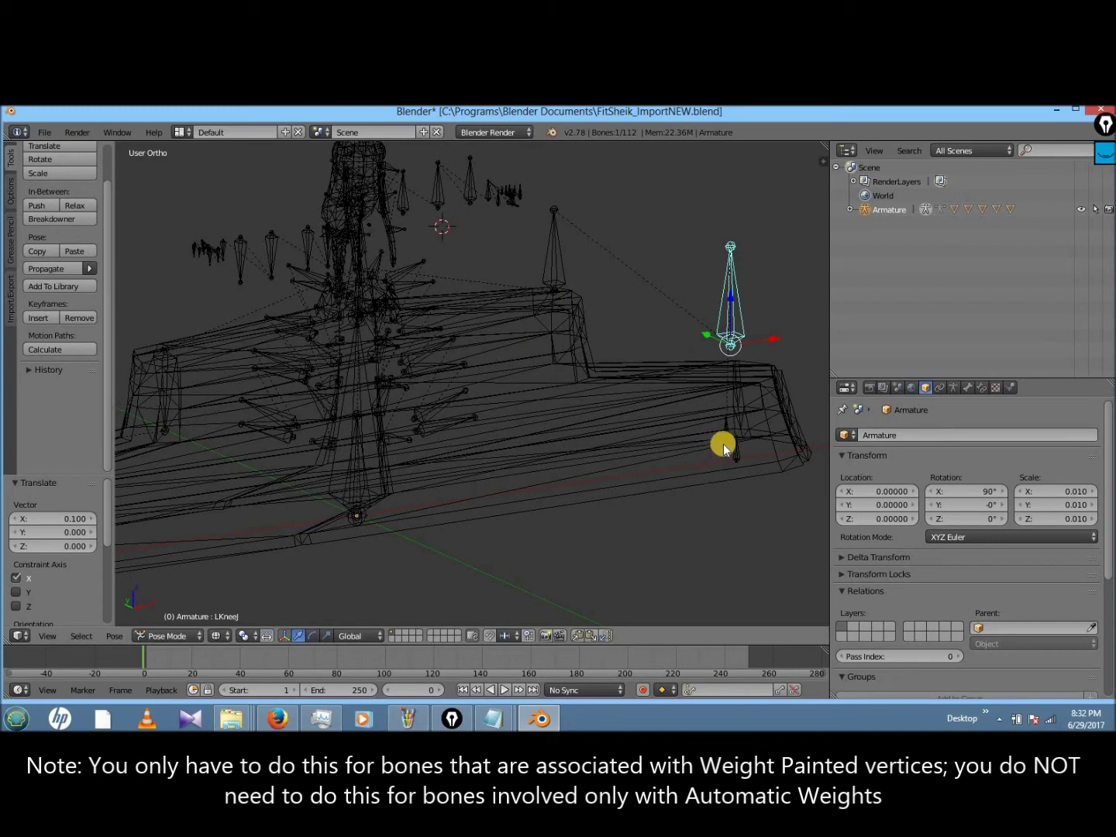
- Select the LFootJ bone and move it 0.1 along the global X axis
right_click(725, 436)
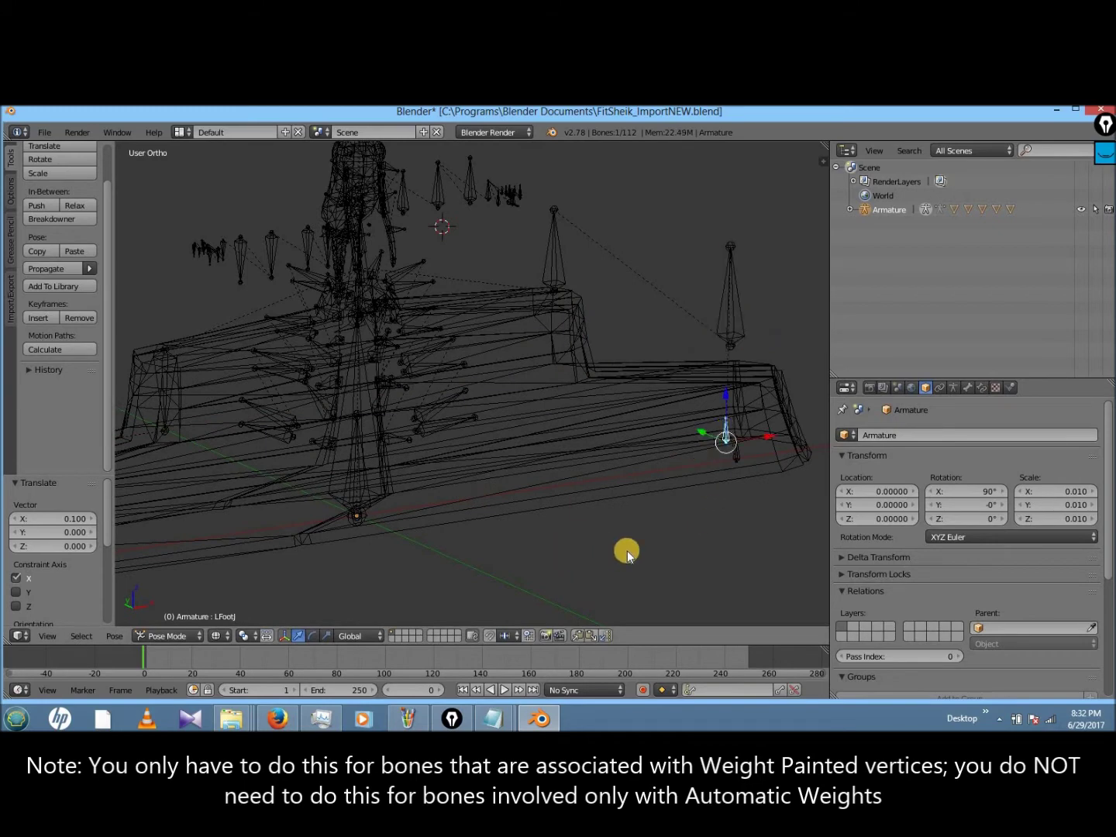
type("gx")
type("0.1")
key("Return")
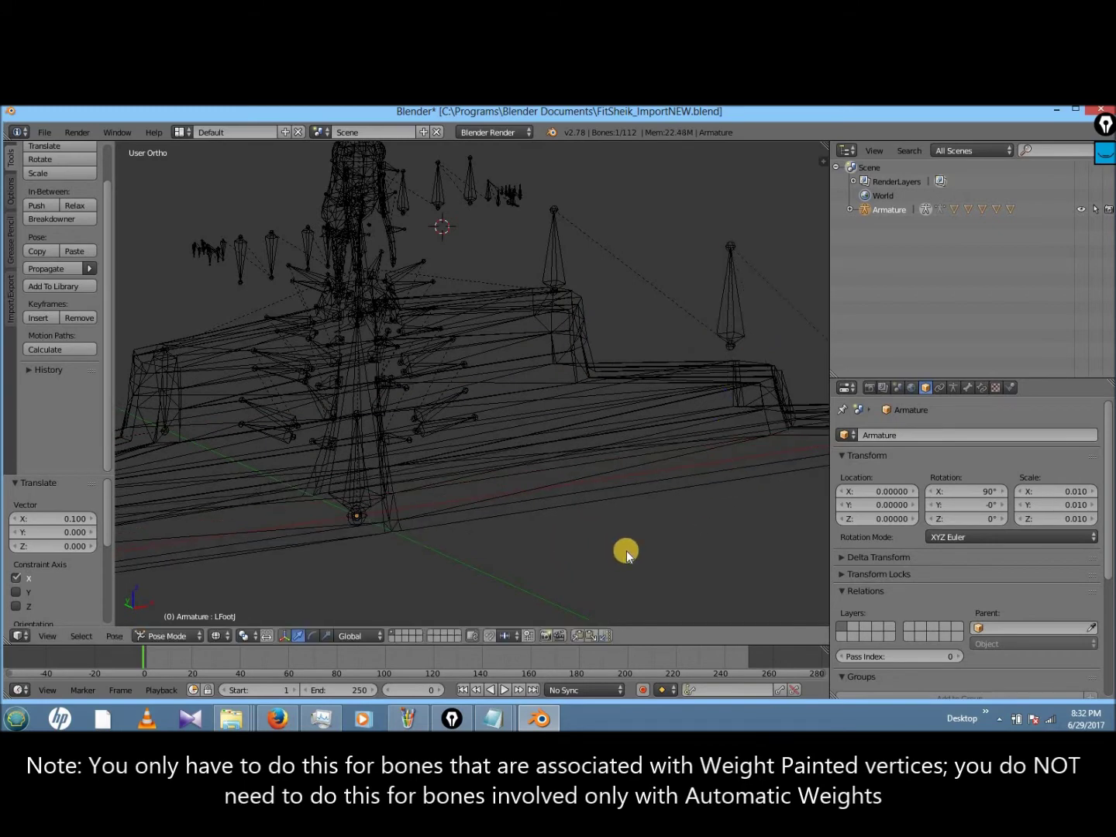
- Inspect the deformed skirt in solid shading from above and from several other angles
scroll(626, 551, "up", 2)
key("z")
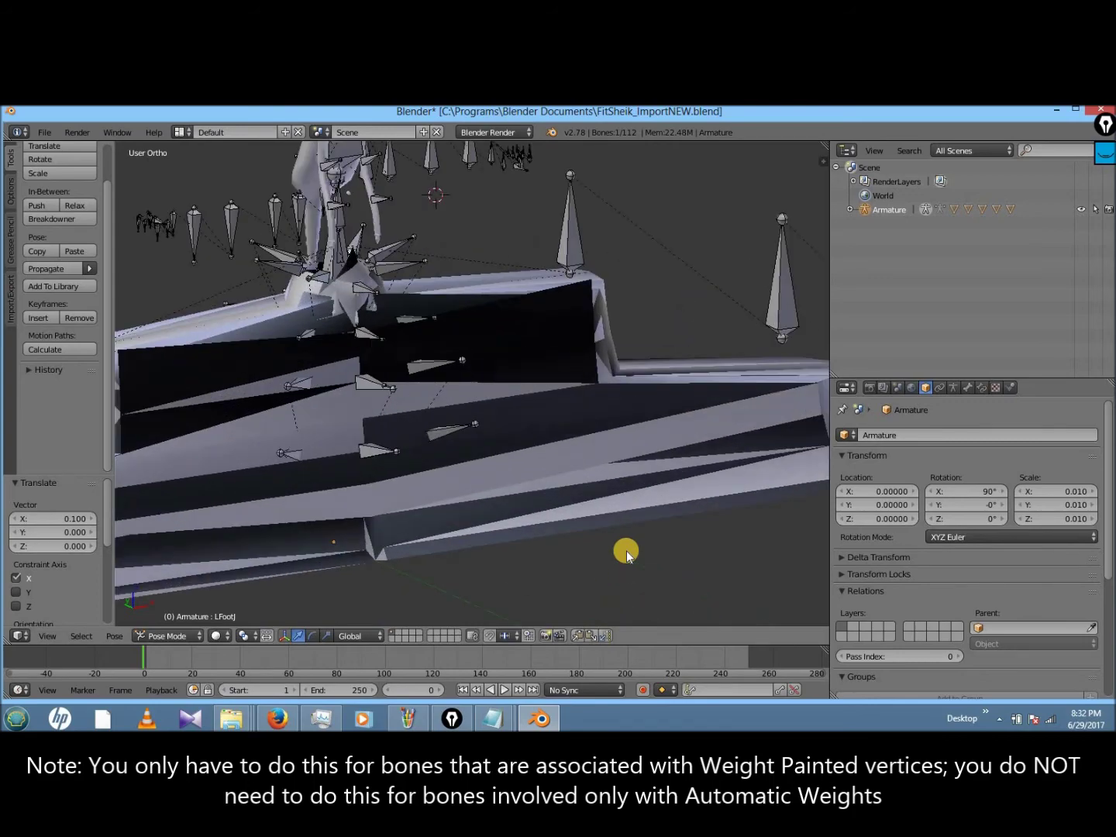
key("ctrl+KP_7")
key("KP_2")
key("KP_2")
key("KP_2")
key("KP_2")
key("KP_2")
key("KP_2")
key("KP_2")
key("KP_2")
key("KP_2")
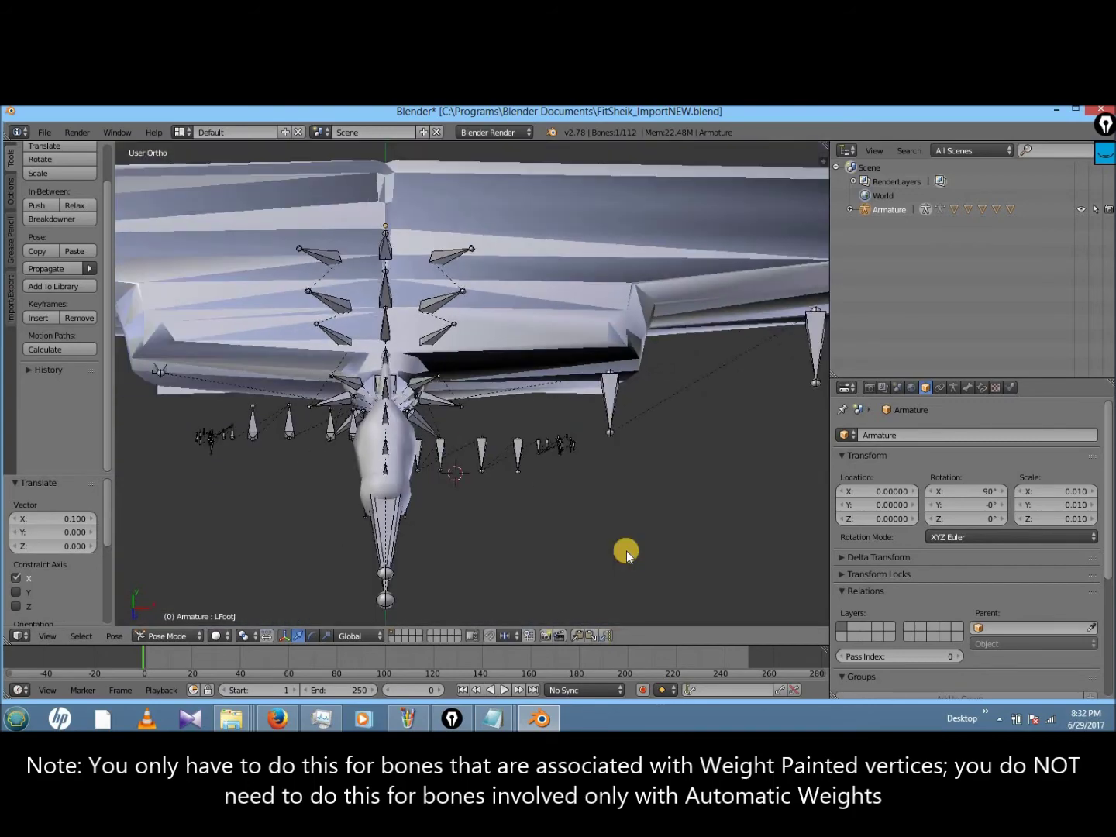
key("KP_2")
key("KP_2")
key("KP_2")
key("KP_2")
key("KP_2")
key("KP_2")
key("KP_2")
key("KP_6")
key("KP_4")
key("KP_4")
key("KP_4")
scroll(626, 550, "up", 4)
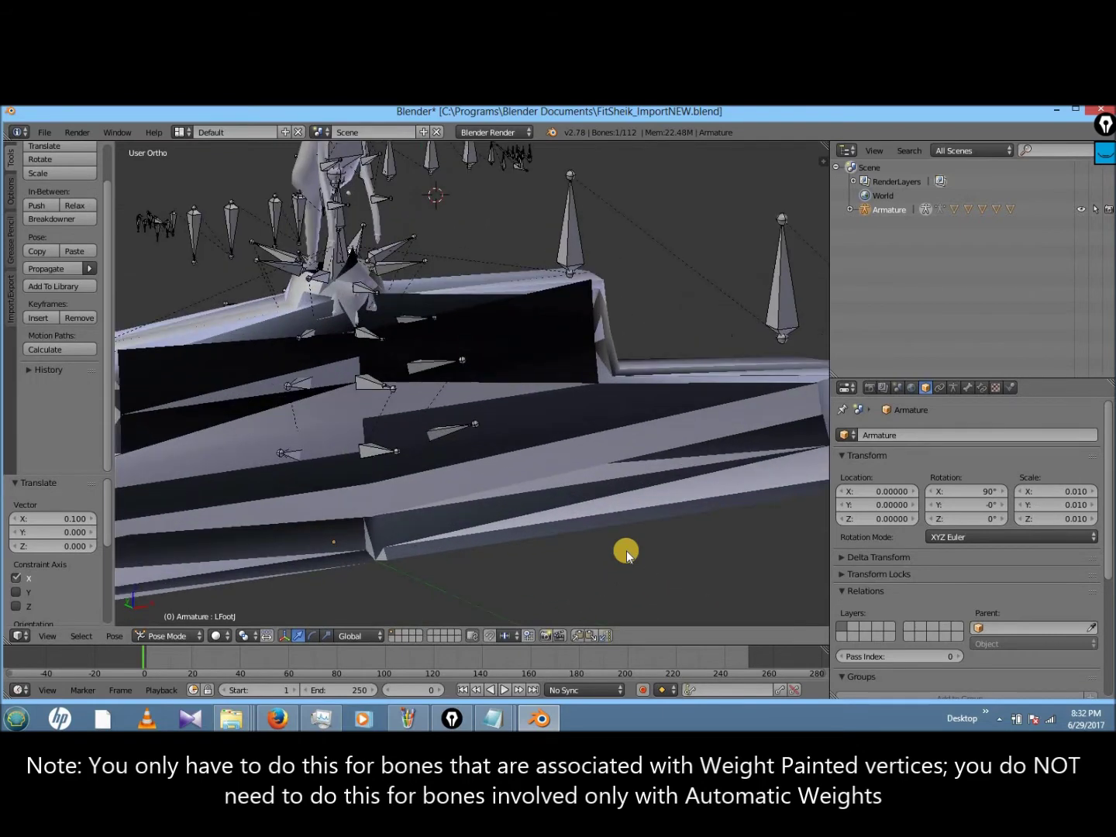
- Shift the SkirtBL2N bone freehand in wireframe by about -0.008 on X and 0.007 on Y and Z
key("ctrl+KP_4")
key("ctrl+KP_4")
key("ctrl+KP_4")
key("ctrl+KP_4")
key("ctrl+KP_4")
key("ctrl+KP_4")
key("ctrl+KP_8")
key("ctrl+KP_8")
key("z")
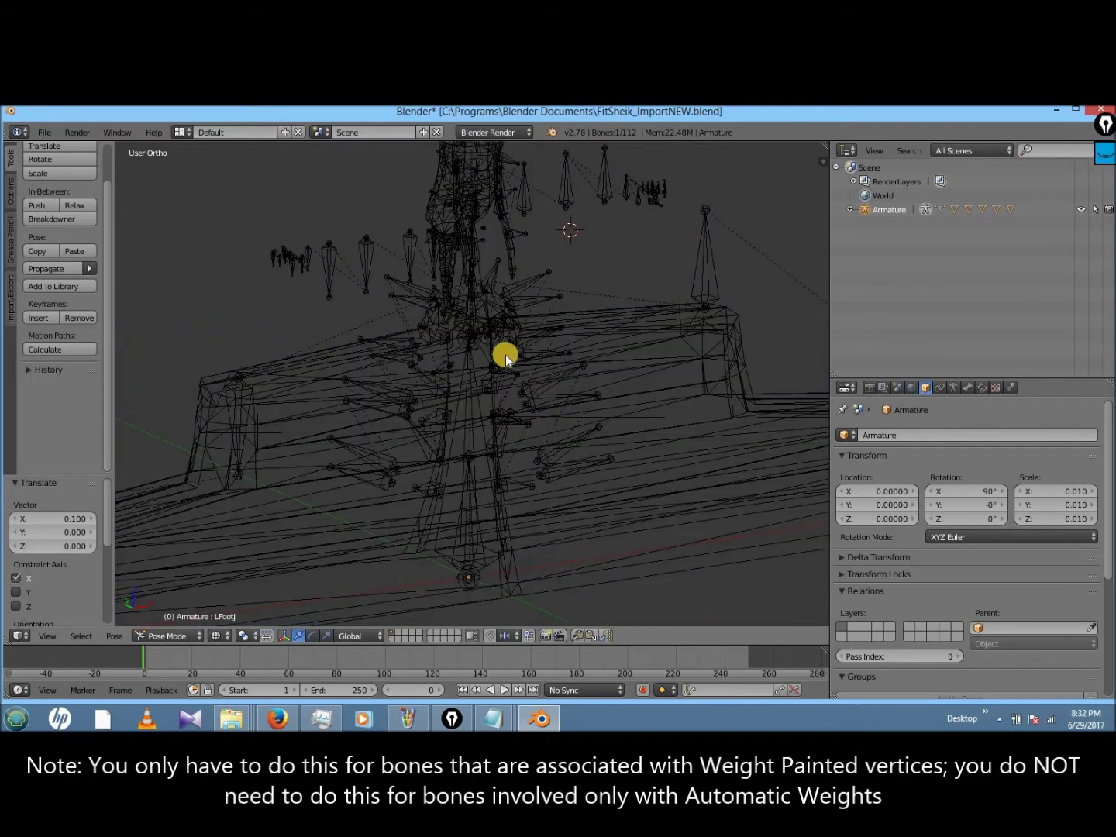
right_click_drag(499, 334, 459, 311)
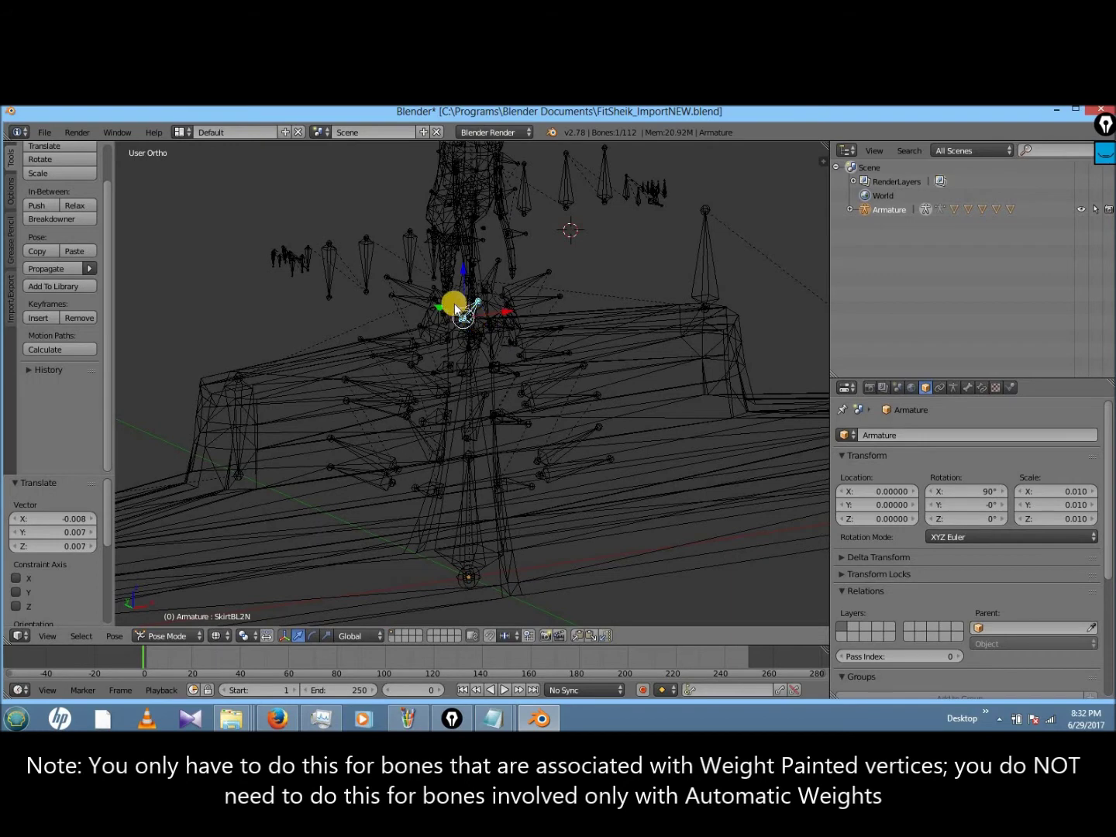
- Undo the freehand shift of the SkirtBL2N bone
key("ctrl+z")
key("ctrl+z")
right_click(436, 314)
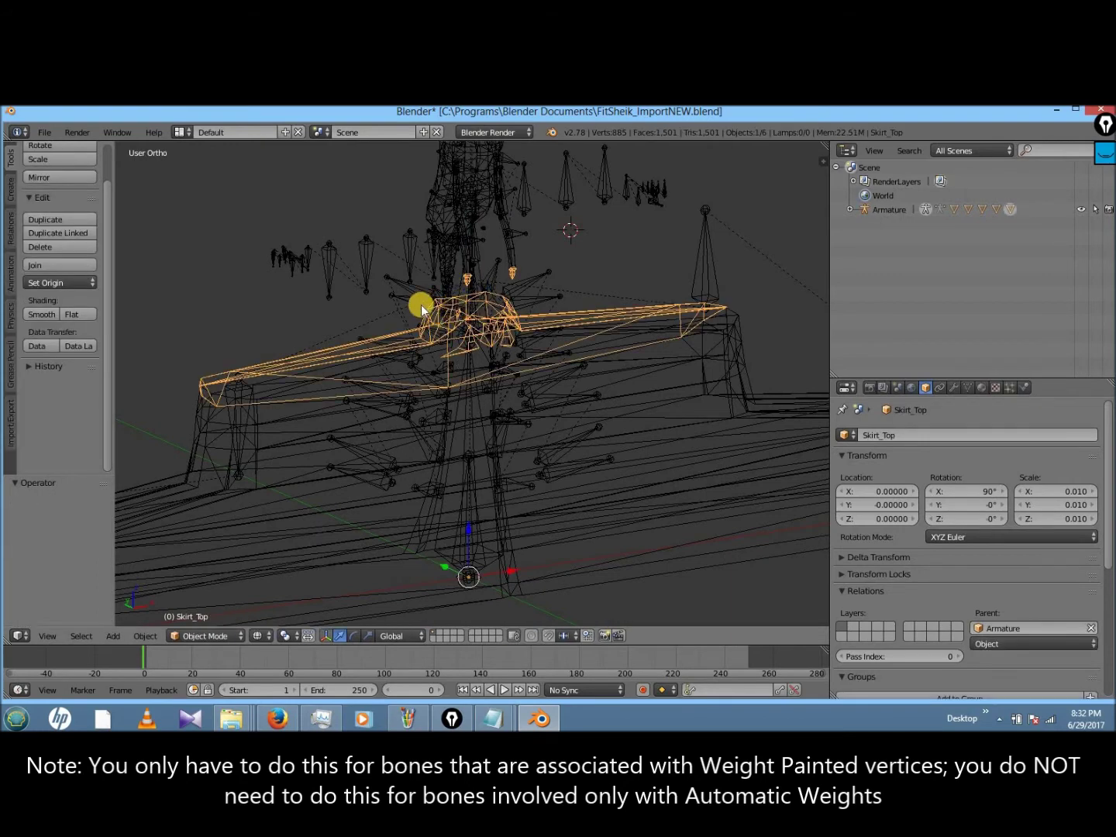
key("z")
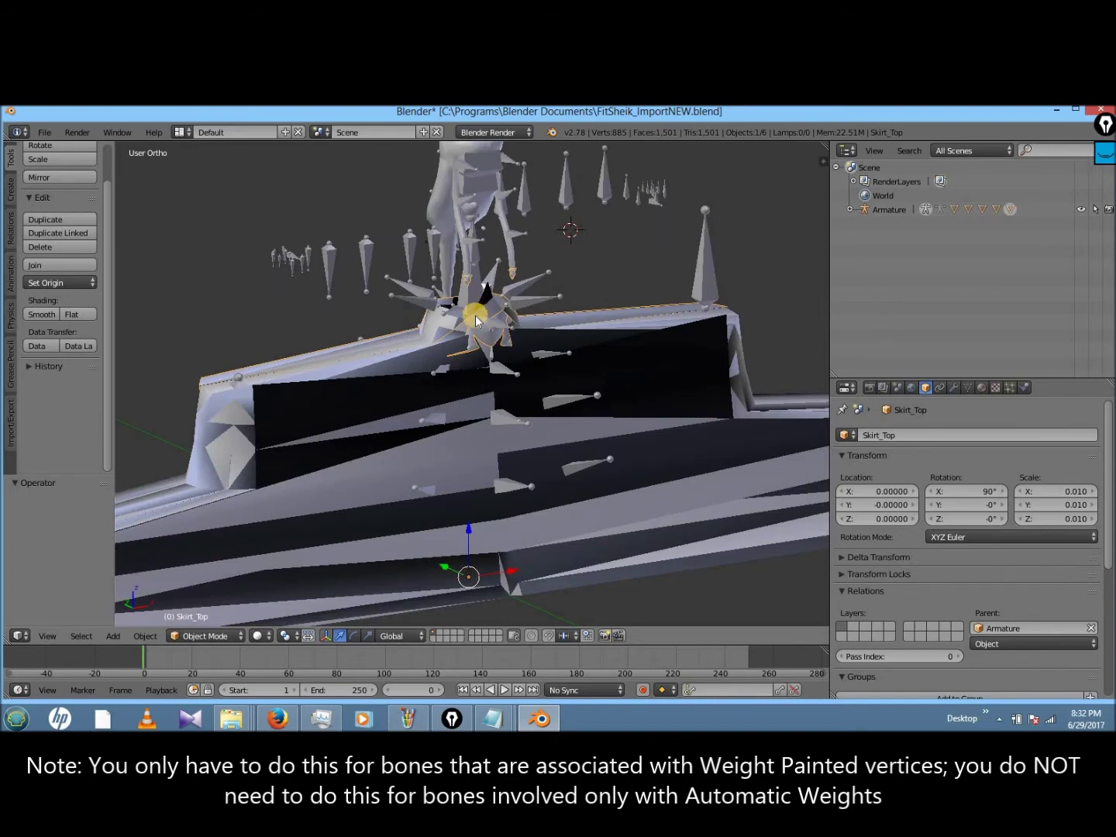
- Select the WaistN bone and move it 0.1 along the global Y axis
right_click(475, 316)
key("z")
right_click(471, 323)
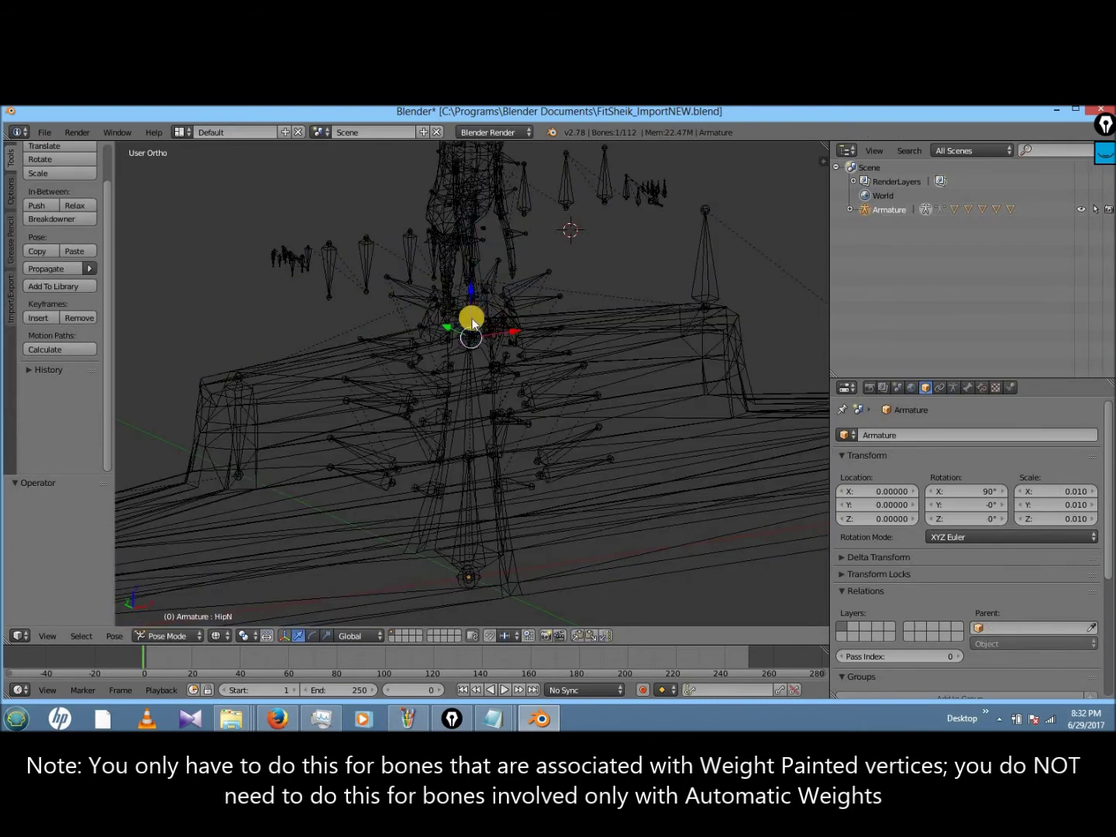
right_click(472, 306)
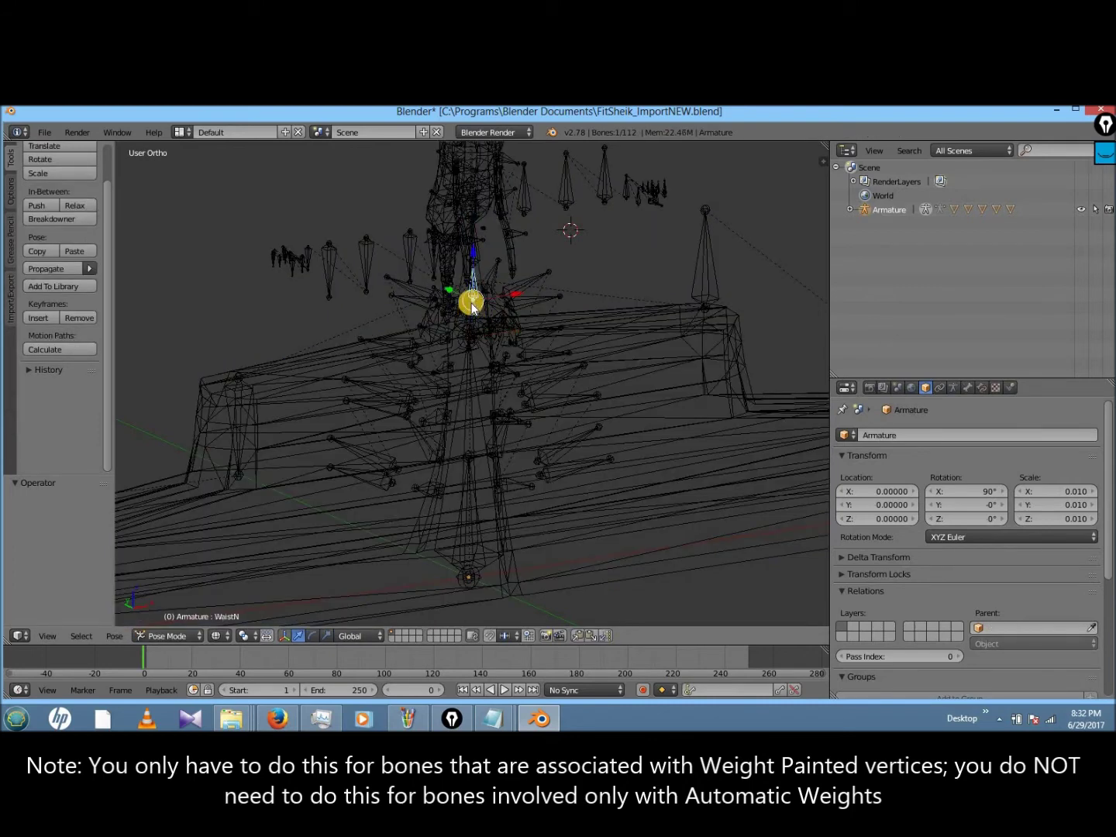
key("z")
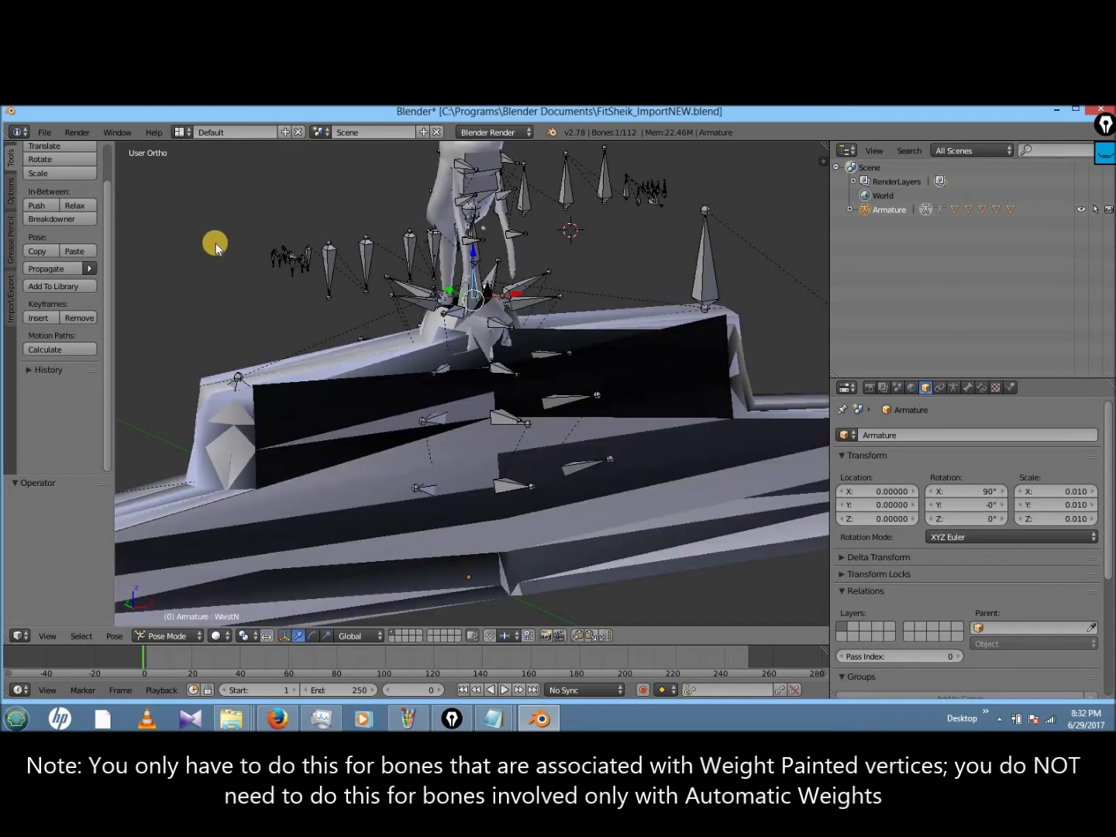
key("g")
key("y")
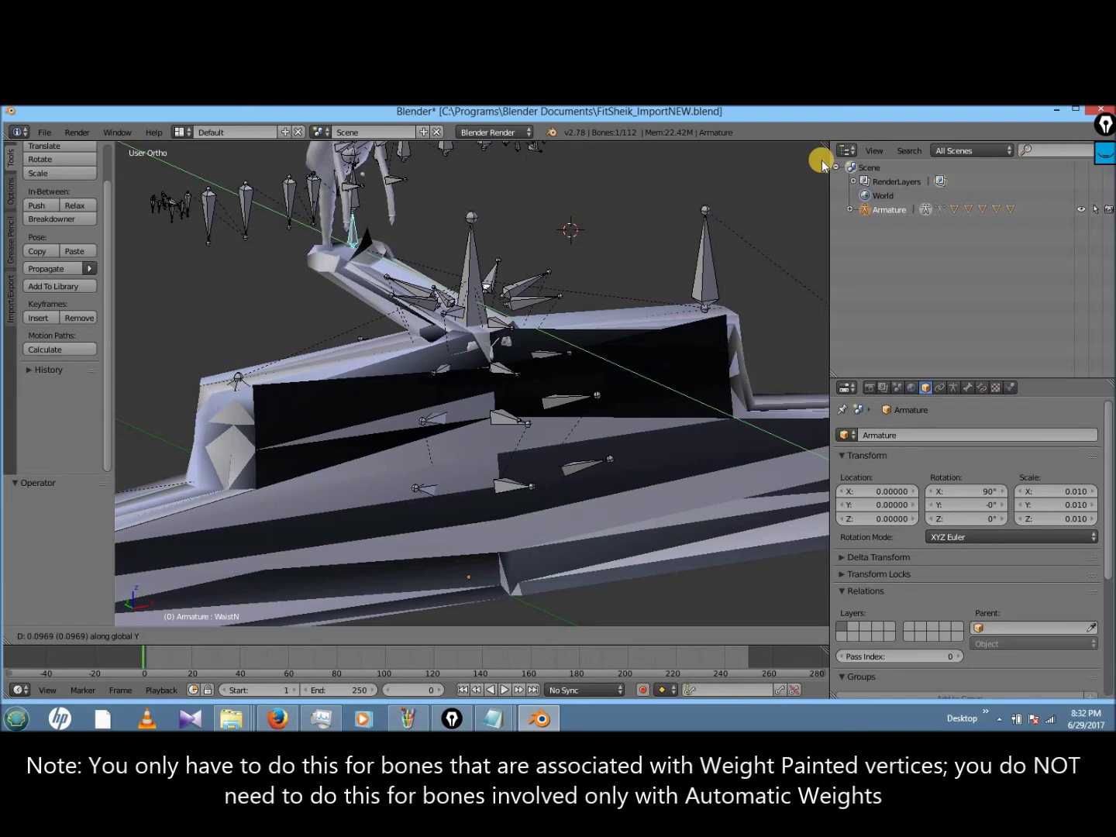
type(".1")
key("Return")
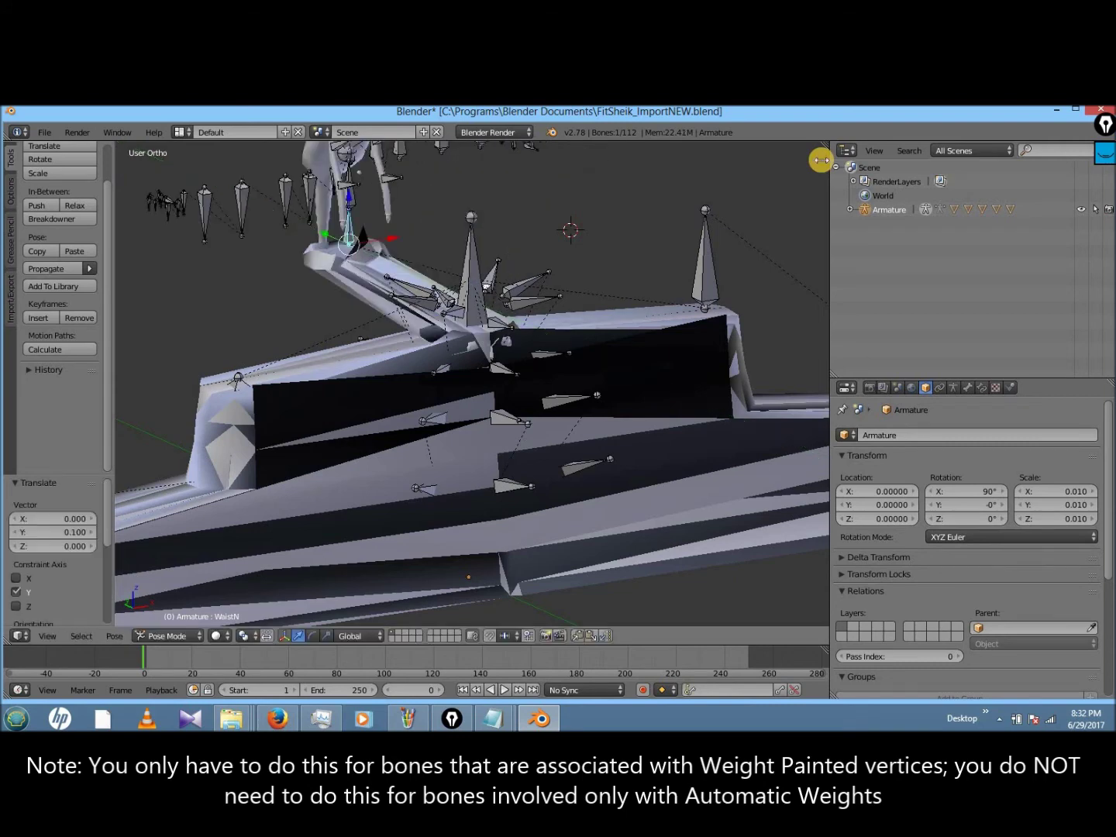
- Inspect the stretched skirt top around the moved waist bone from the side and from an oblique angle
key("ctrl+KP_8")
key("ctrl+KP_8")
key("ctrl+KP_8")
key("ctrl+KP_8")
key("ctrl+KP_8")
key("ctrl+KP_8")
key("ctrl+KP_8")
key("ctrl+KP_8")
key("ctrl+KP_8")
key("KP_4")
key("KP_4")
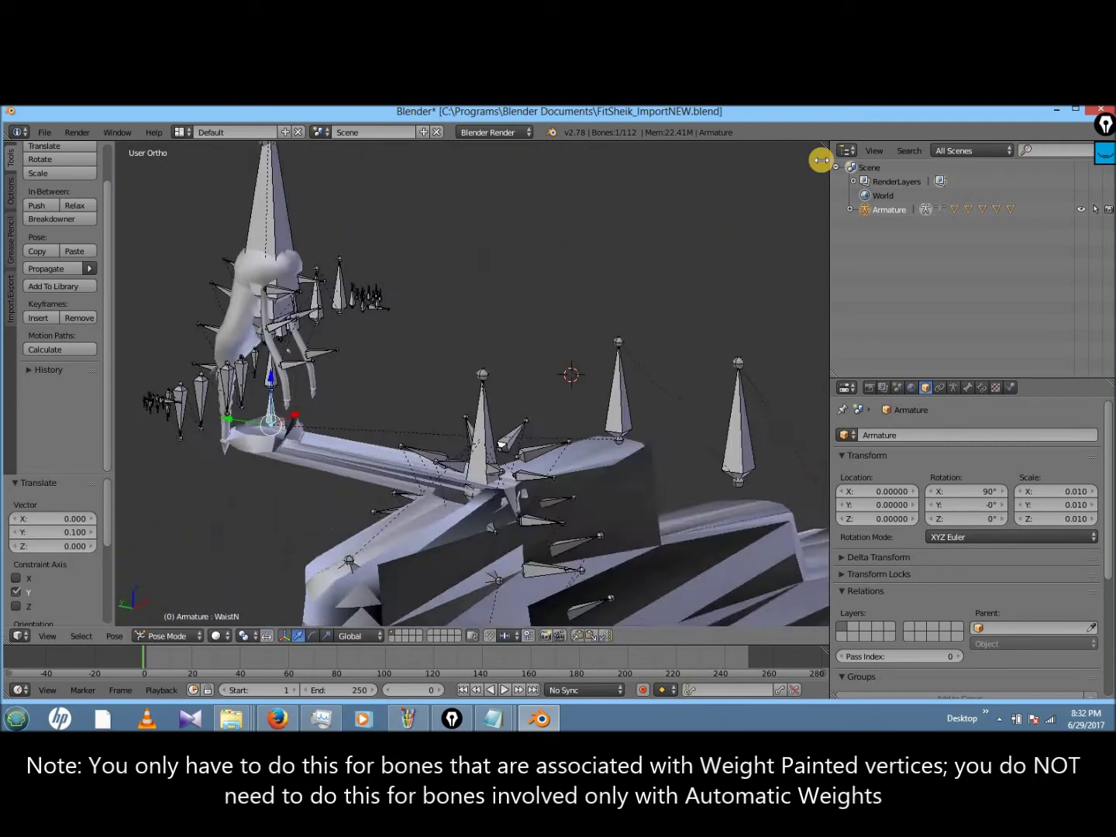
key("KP_4")
key("KP_4")
key("ctrl+KP_4")
key("ctrl+KP_4")
key("ctrl+KP_4")
key("ctrl+KP_4")
key("ctrl+KP_4")
key("ctrl+KP_4")
key("ctrl+KP_4")
key("ctrl+KP_4")
key("ctrl+KP_2")
key("ctrl+KP_2")
key("ctrl+KP_2")
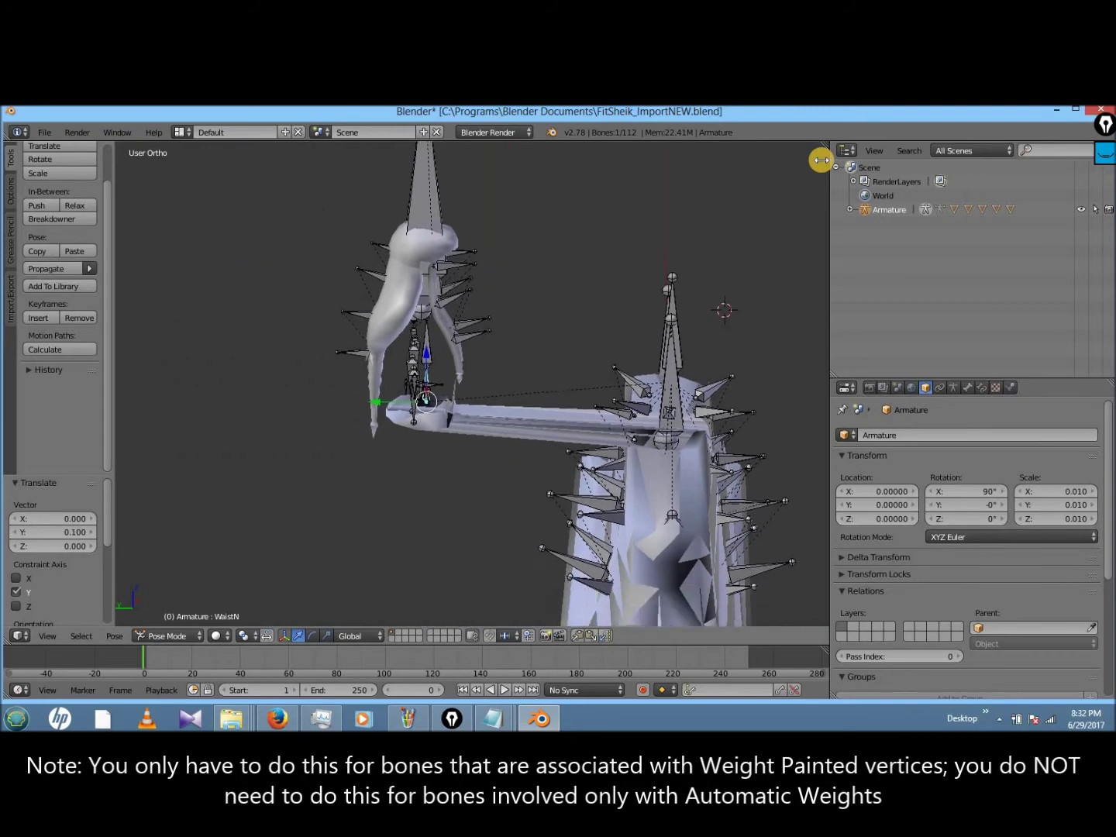
key("KP_6")
key("KP_6")
key("KP_6")
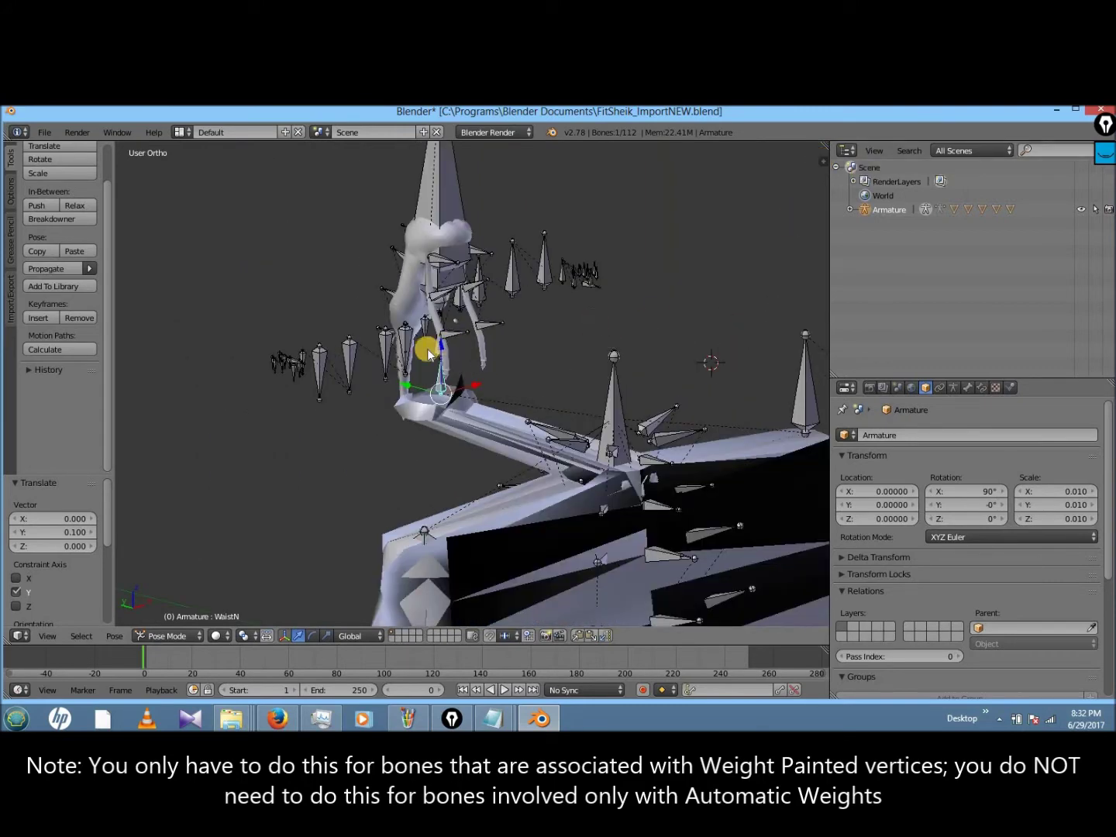
- Select the BustN bone above the waist and move it 0.1 along the global Y axis
right_click(439, 355)
key("g")
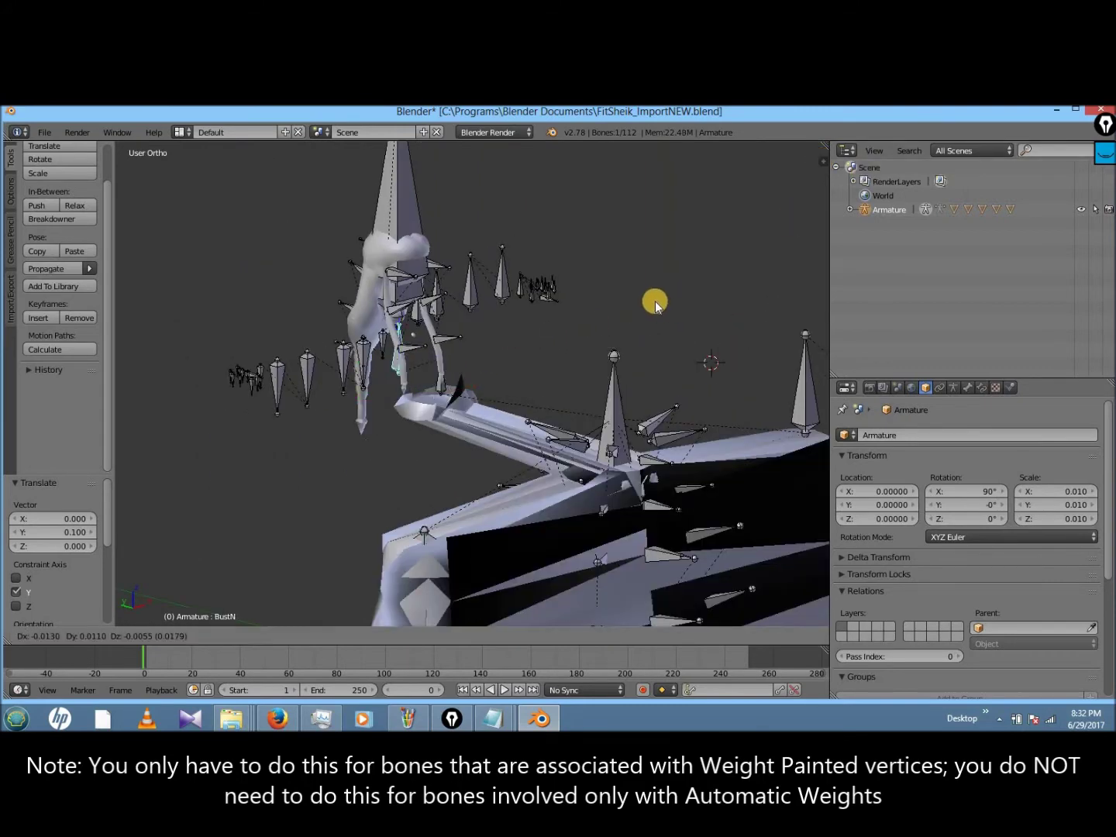
type("y")
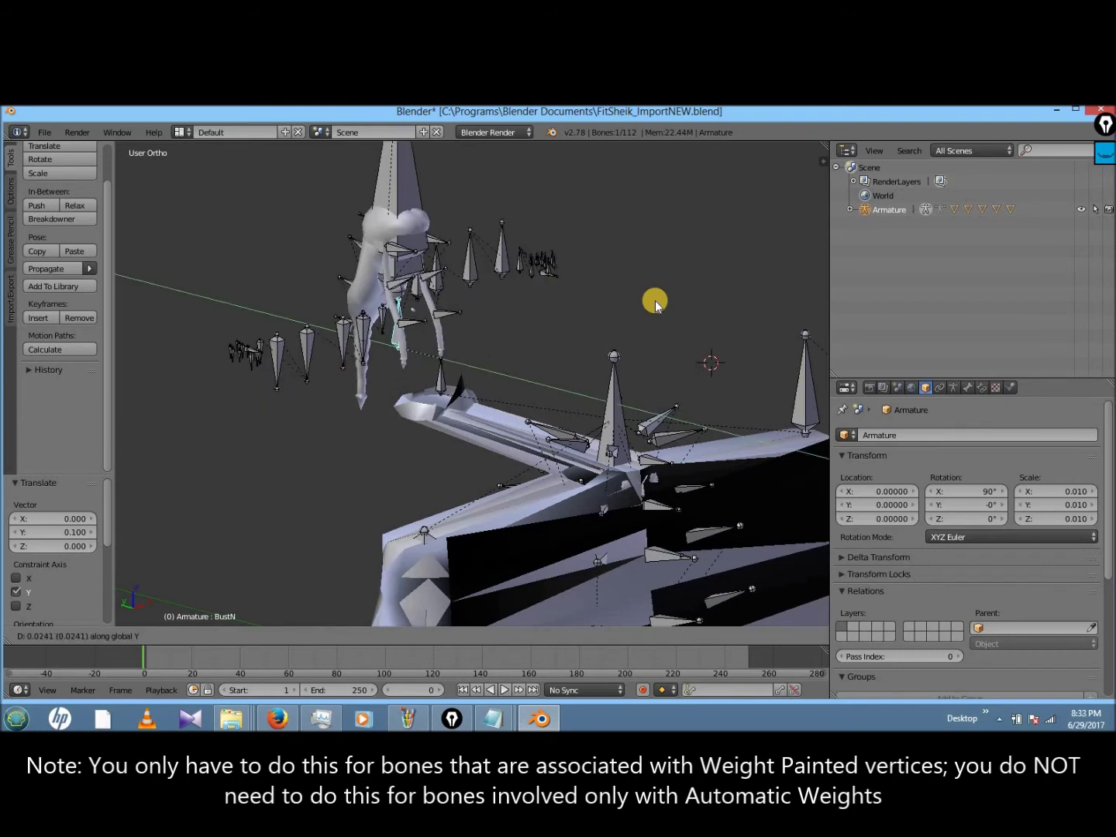
type(".1")
key("Return")
- Select the HeadN bone and move it 0.1 along the global Y axis together with the hair
scroll(654, 303, "up", 5, "shift")
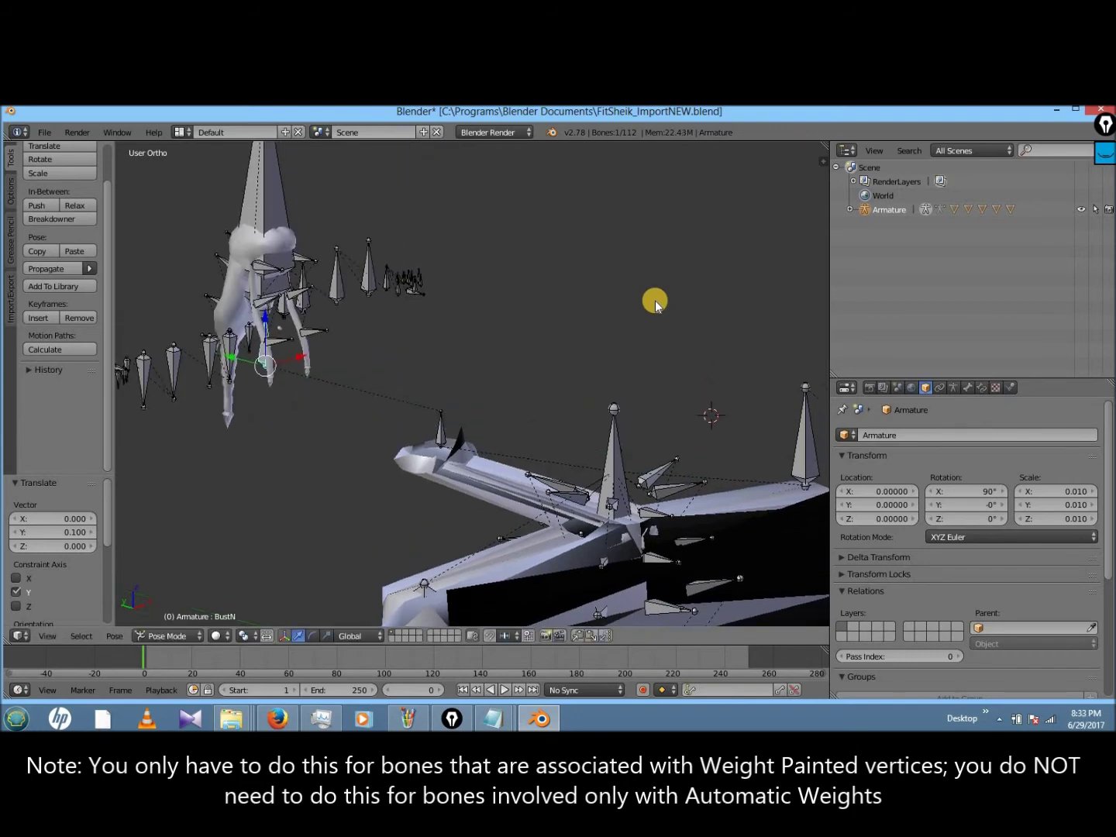
scroll(655, 303, "down", 6, "ctrl")
scroll(655, 302, "up", 1, "shift")
scroll(655, 303, "up", 1, "shift")
scroll(655, 303, "down", 2, "ctrl")
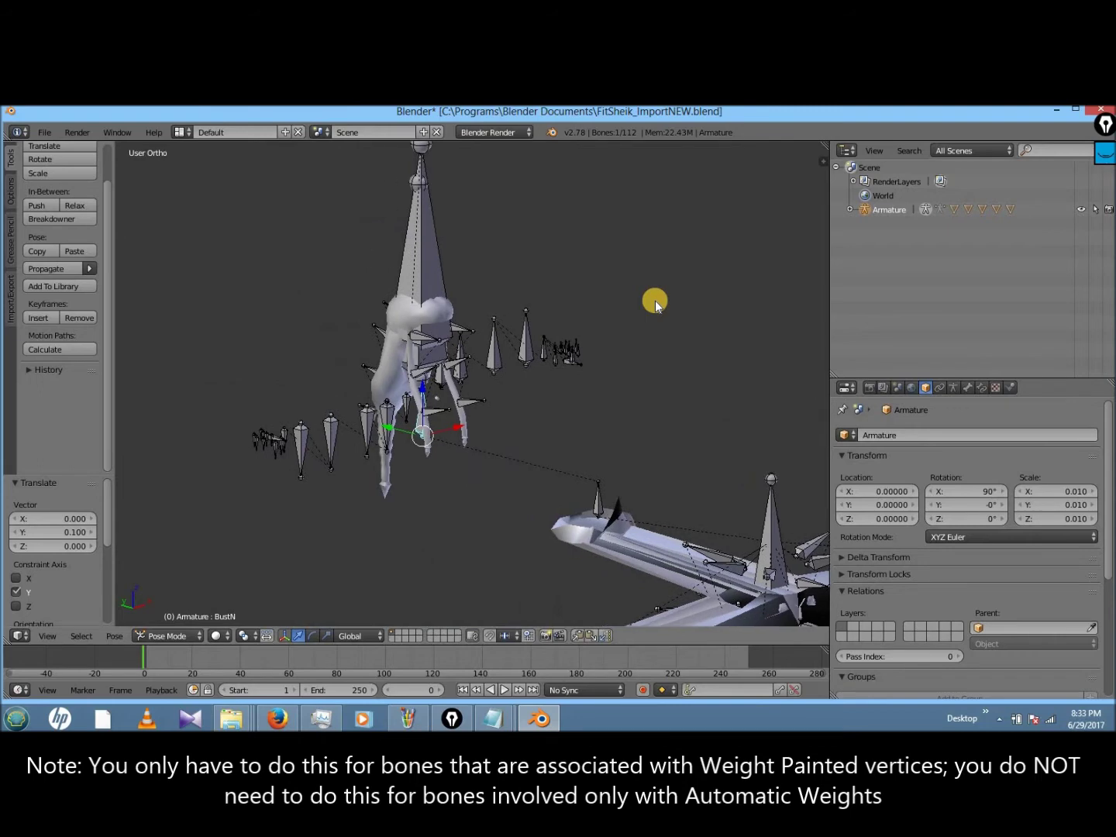
scroll(655, 302, "up", 1)
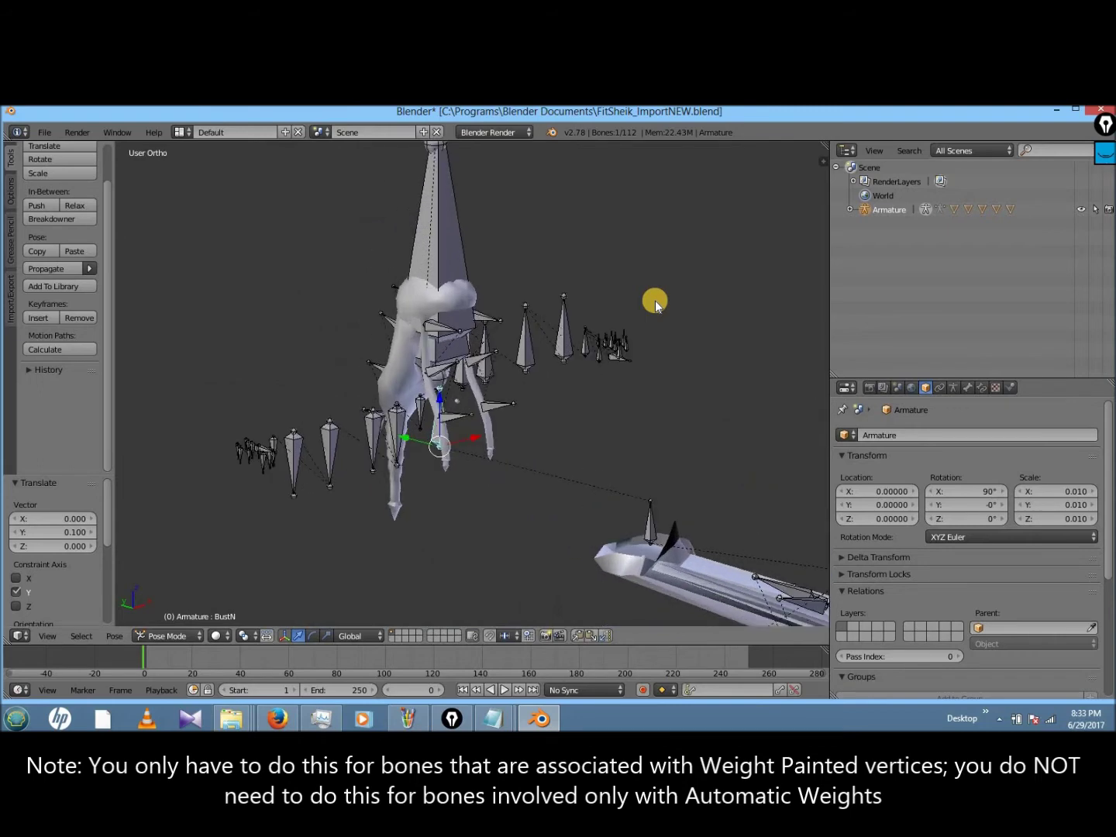
right_click(438, 351)
right_click(443, 334)
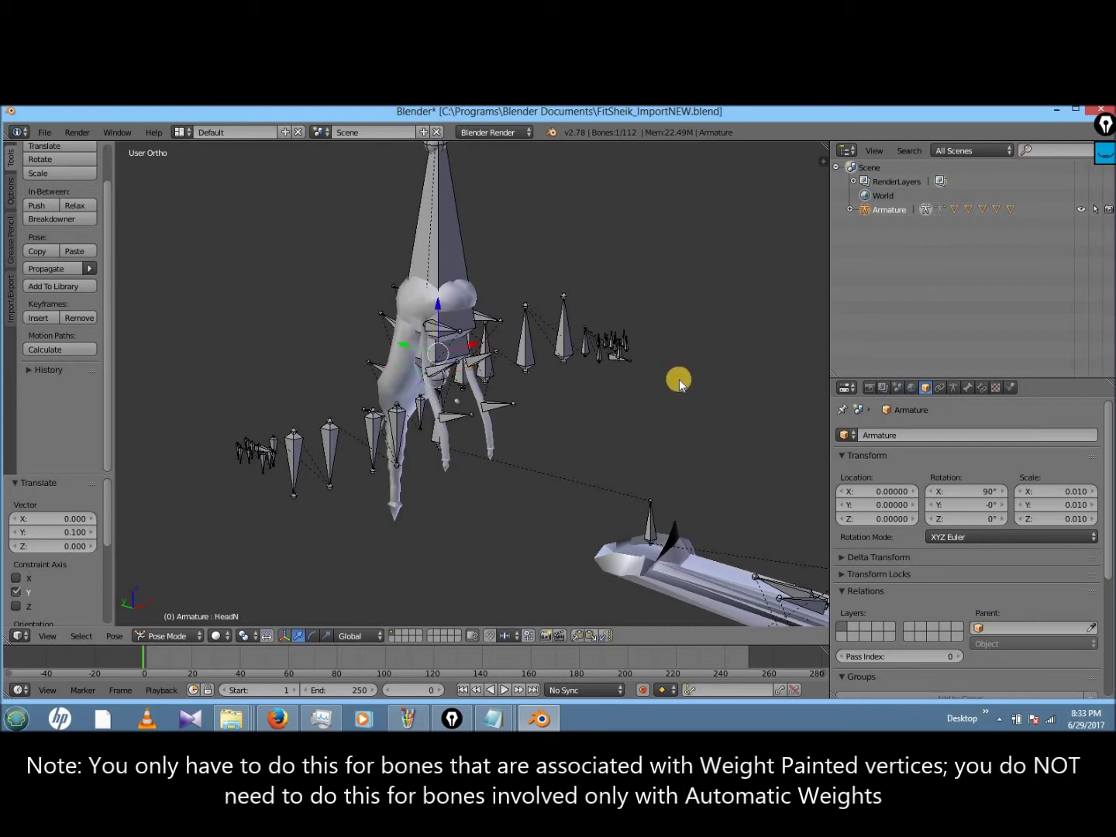
key("g")
key("x")
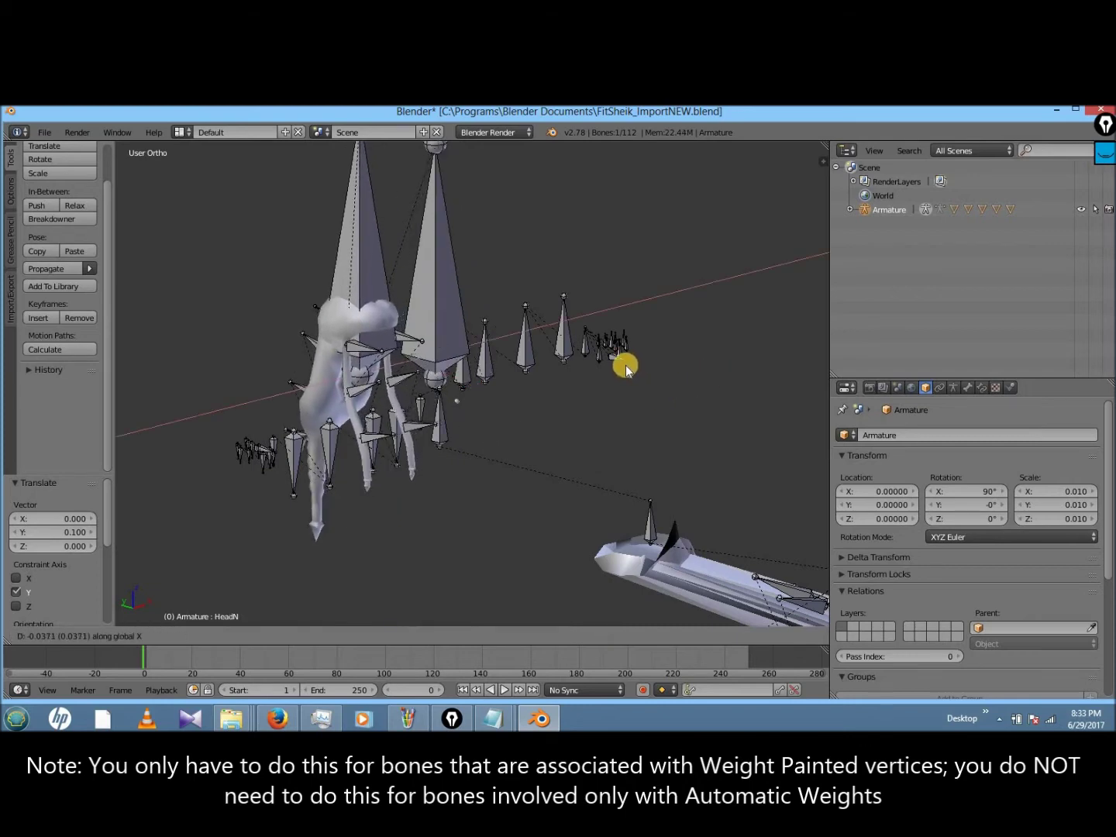
key("y")
key("Escape")
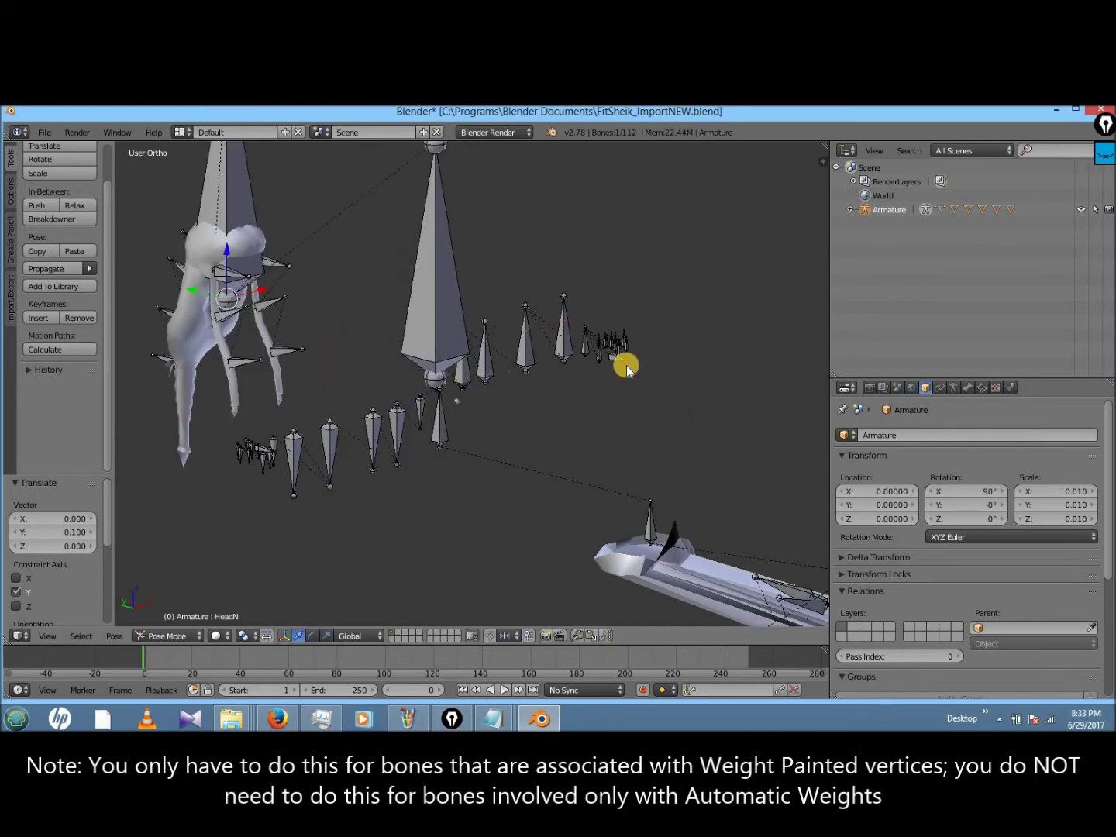
- Deselect the bones and examine the whole deformed hair and skirt model from the front and obliquely
key("a")
scroll(626, 365, "down", 3)
key("KP_6")
key("KP_6")
key("KP_6")
key("KP_6")
key("KP_6")
key("KP_6")
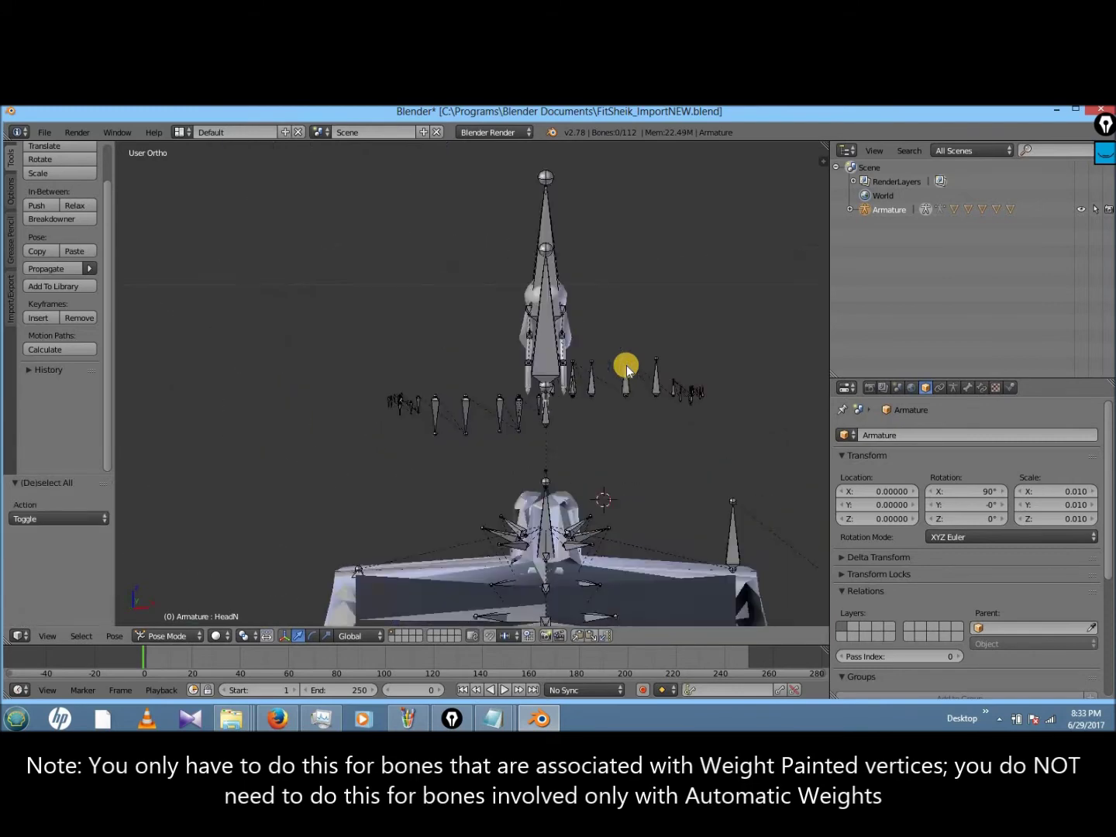
key("KP_4")
key("KP_4")
key("KP_4")
key("KP_4")
key("KP_4")
key("KP_4")
key("KP_4")
key("KP_4")
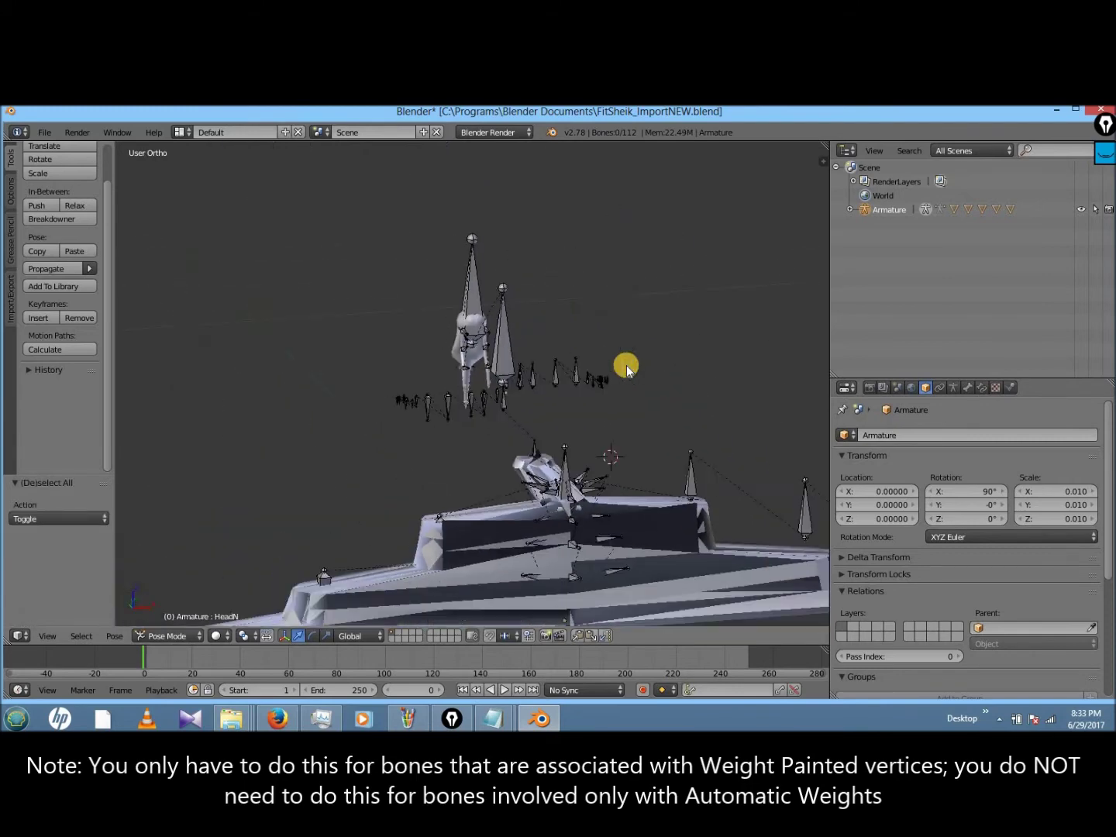
key("ctrl+KP_2")
key("ctrl+KP_2")
key("ctrl+KP_2")
key("ctrl+KP_2")
key("ctrl+KP_6")
key("ctrl+KP_6")
key("ctrl+KP_6")
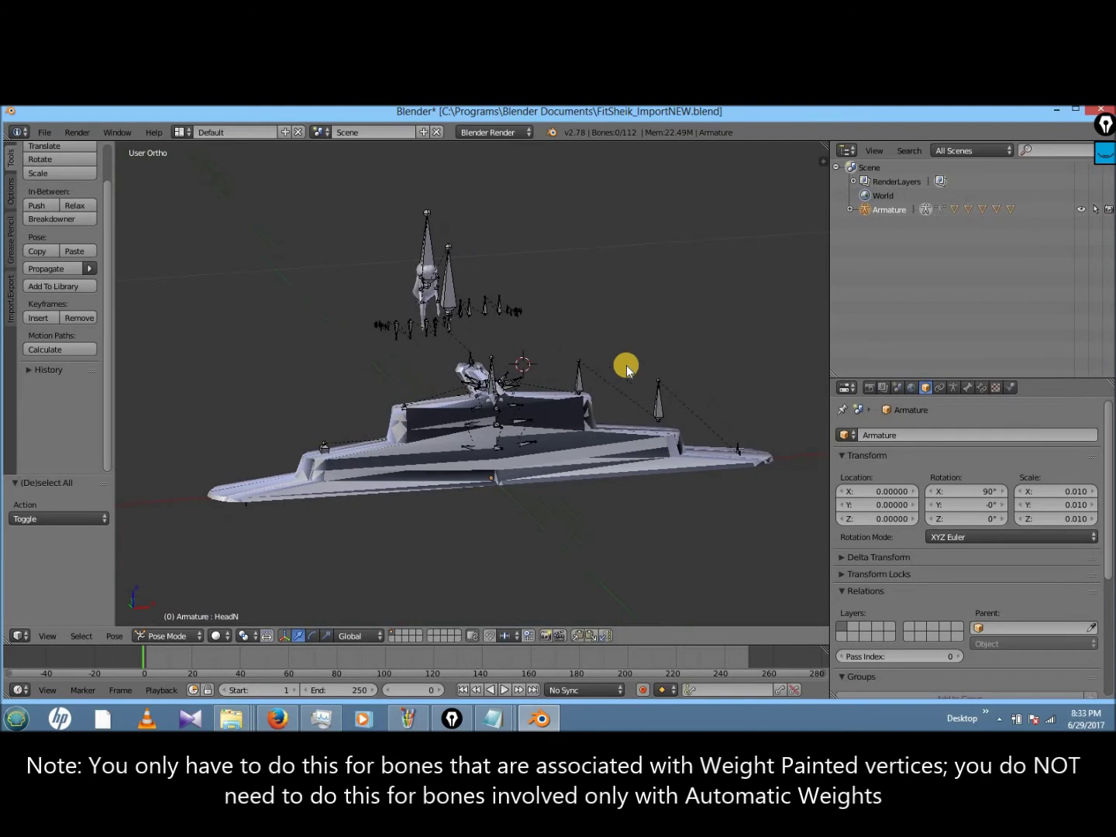
key("ctrl+KP_2")
key("ctrl+KP_2")
scroll(626, 365, "up", 2)
scroll(626, 366, "up", 2, "shift")
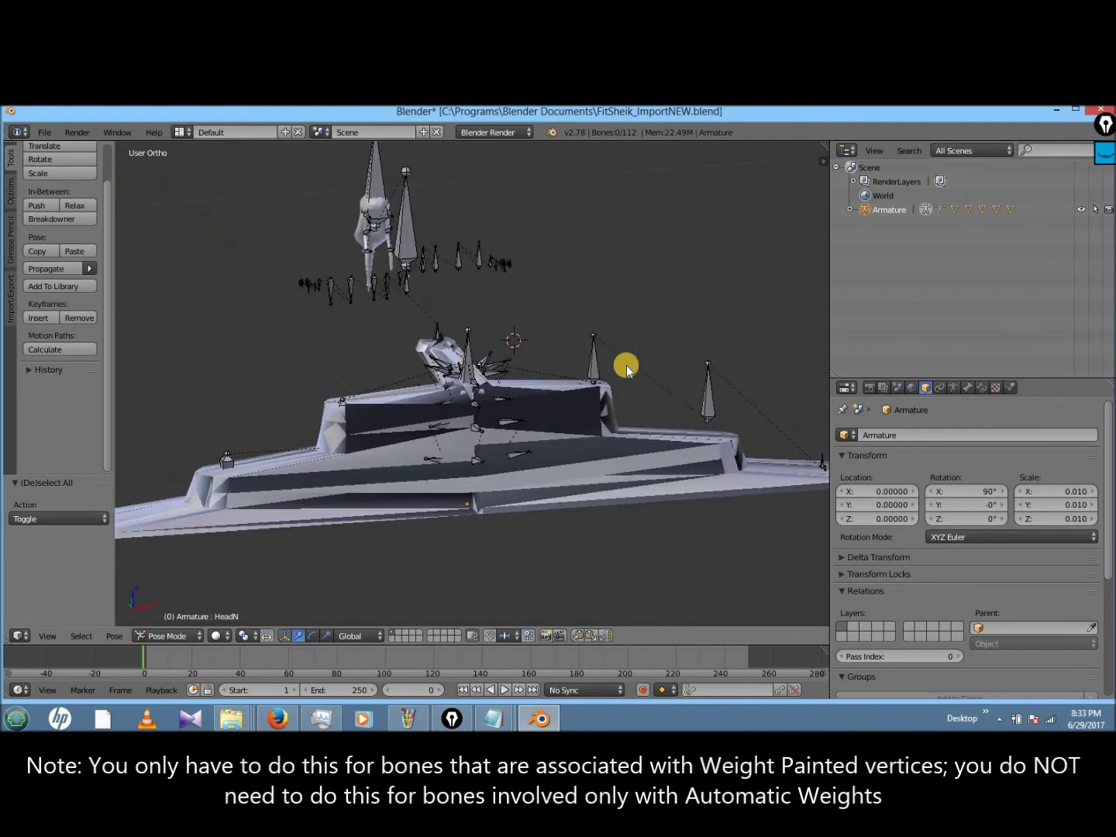
- Clear the bone selection and switch the armature from Pose Mode to Object Mode
key("a")
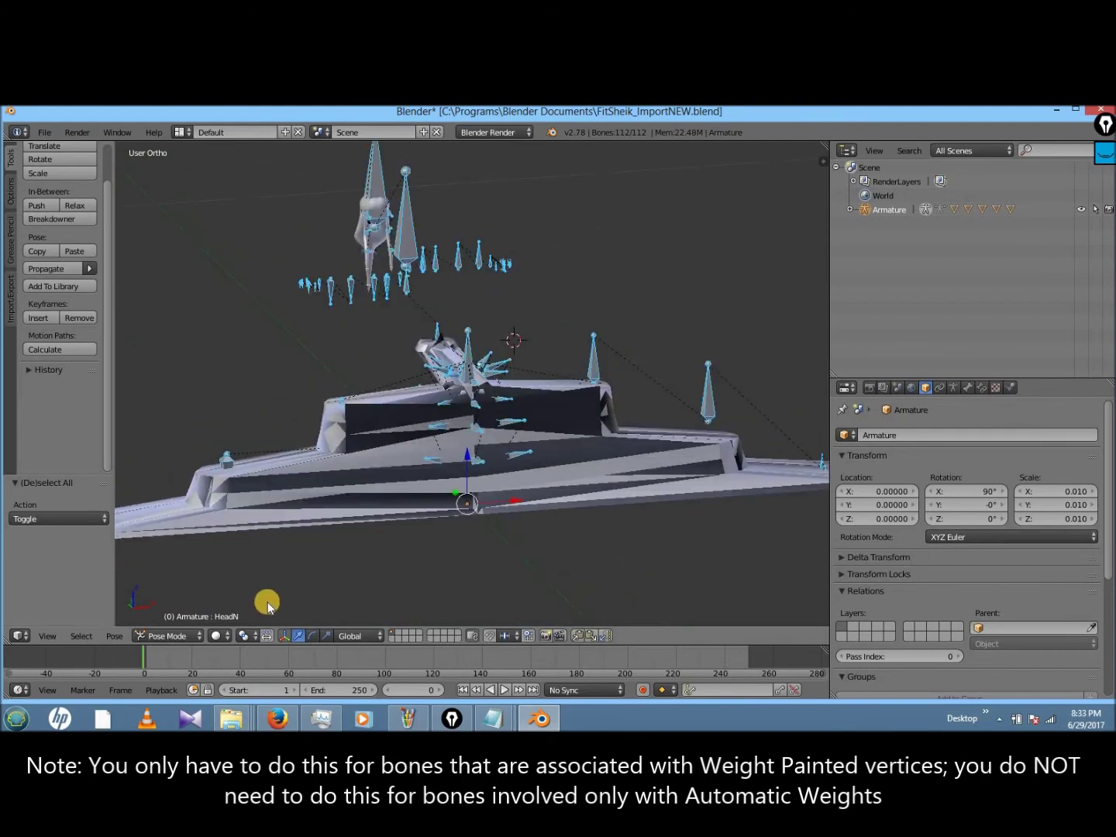
key("a")
left_click(166, 636)
left_click(174, 618)
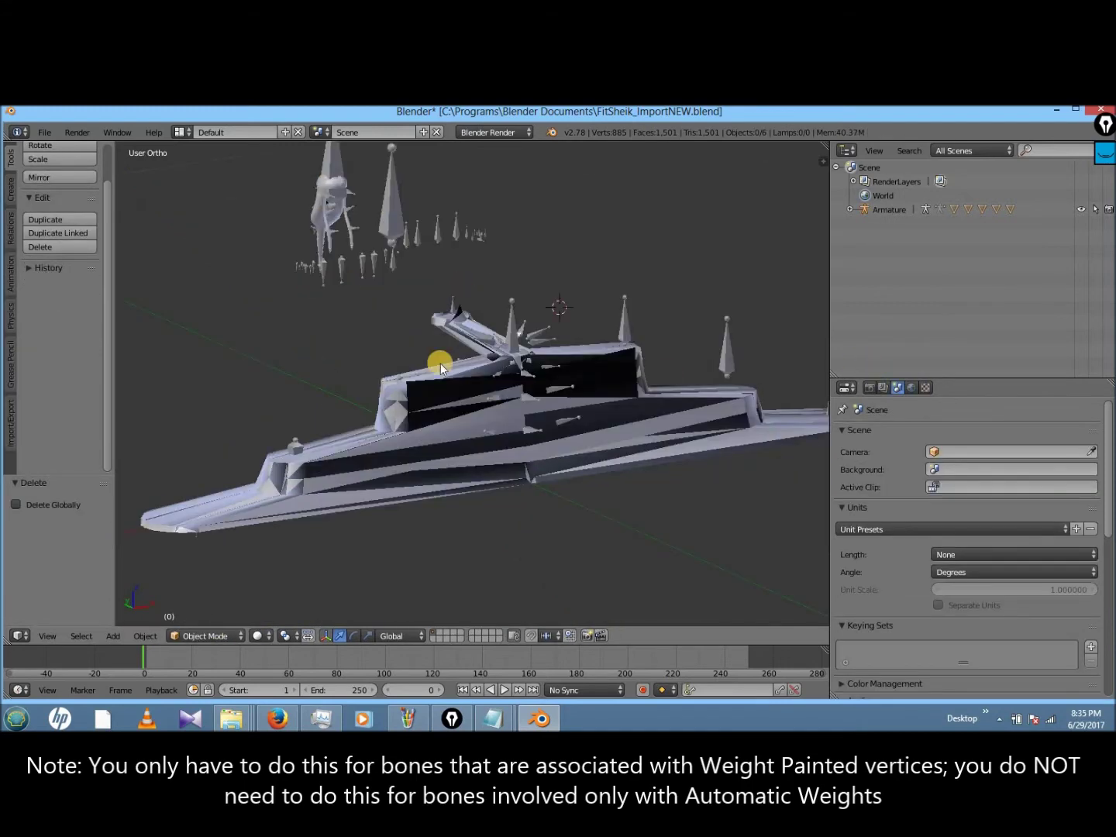
- Expand the Armature hierarchy and apply the Armature modifier on the Gems and Hair meshes
left_click(854, 209)
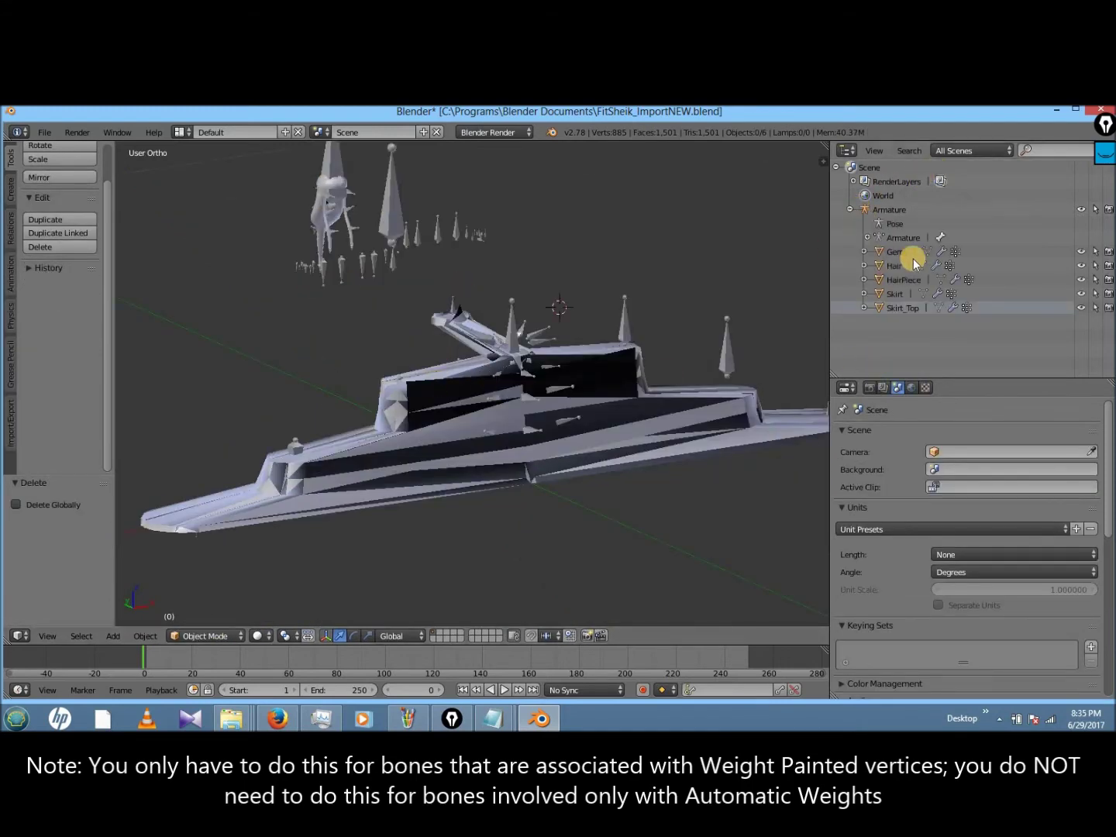
left_click(899, 253)
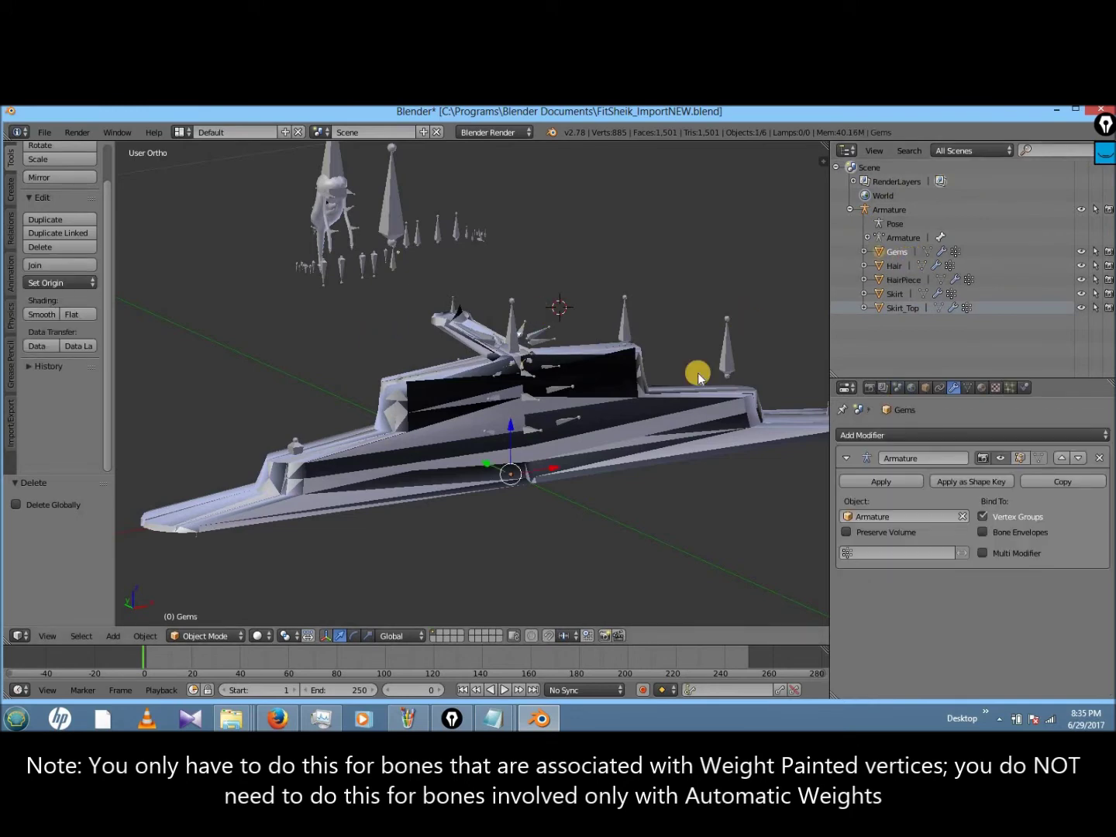
scroll(666, 329, "down", 2)
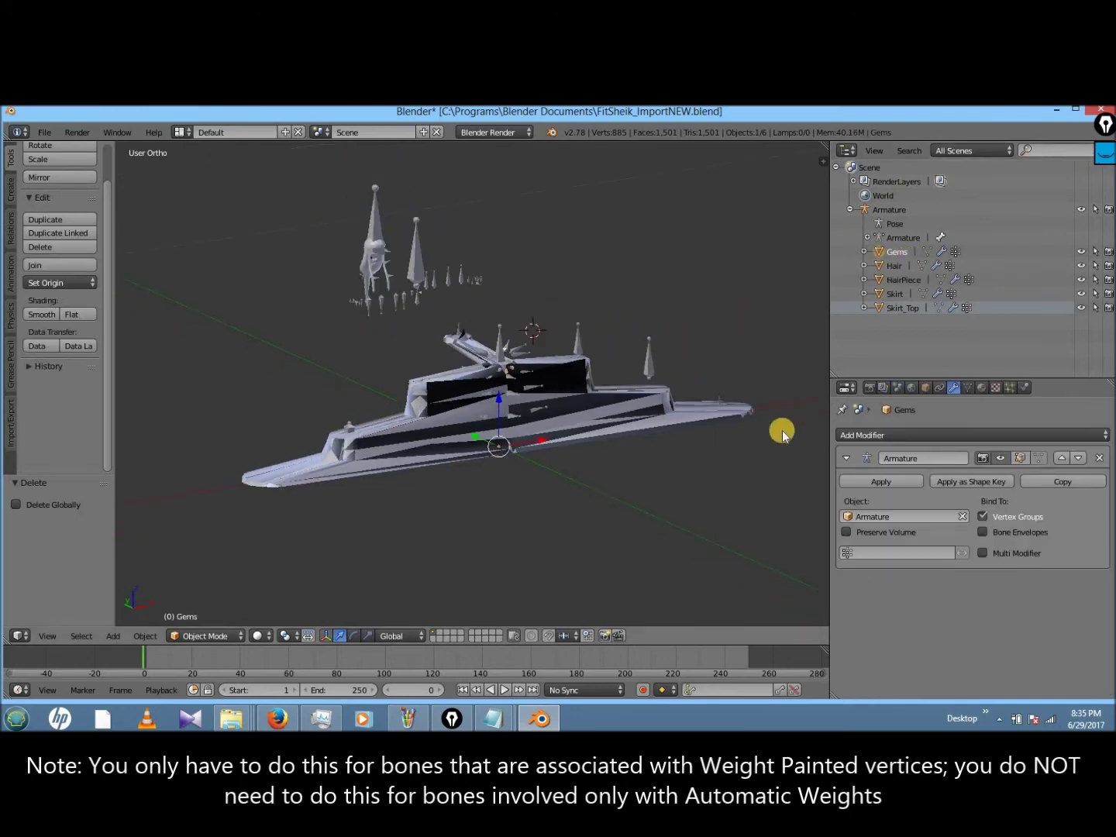
left_click(859, 479)
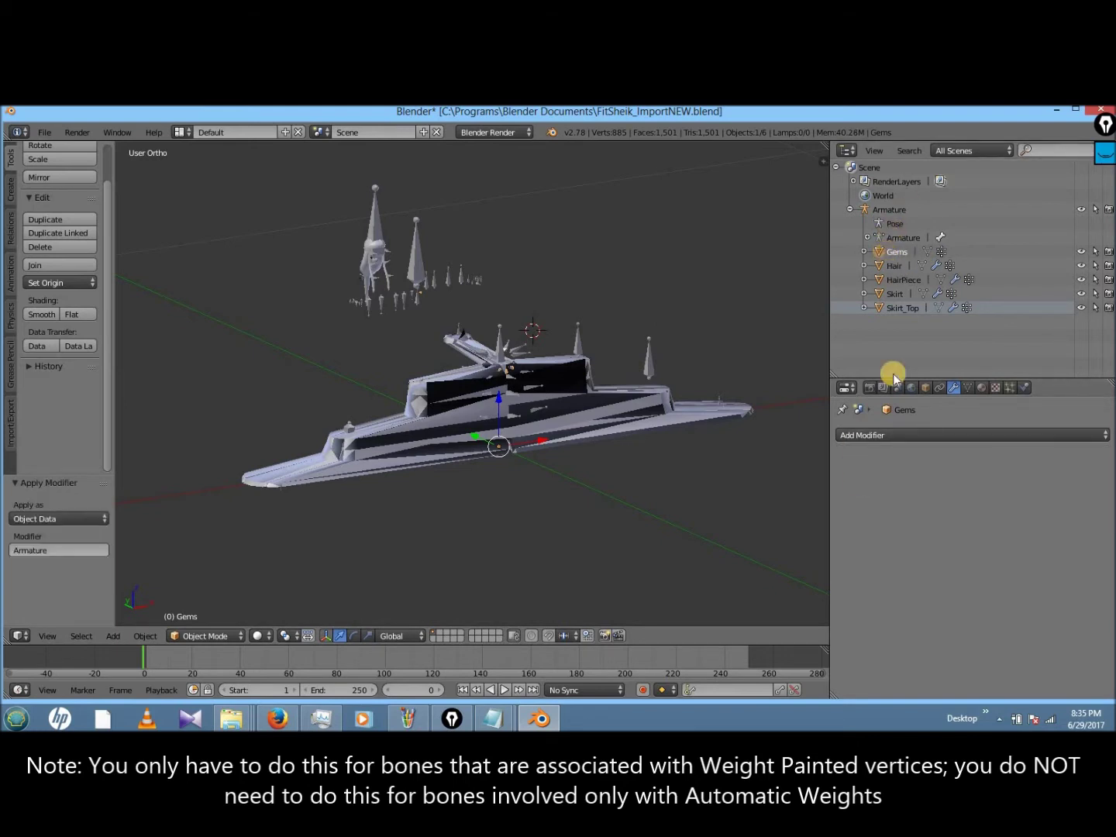
left_click(894, 265)
left_click(882, 481)
- Apply the Armature modifier on the HairPiece, Skirt and Skirt_Top meshes
left_click(904, 279)
left_click(882, 481)
left_click(894, 293)
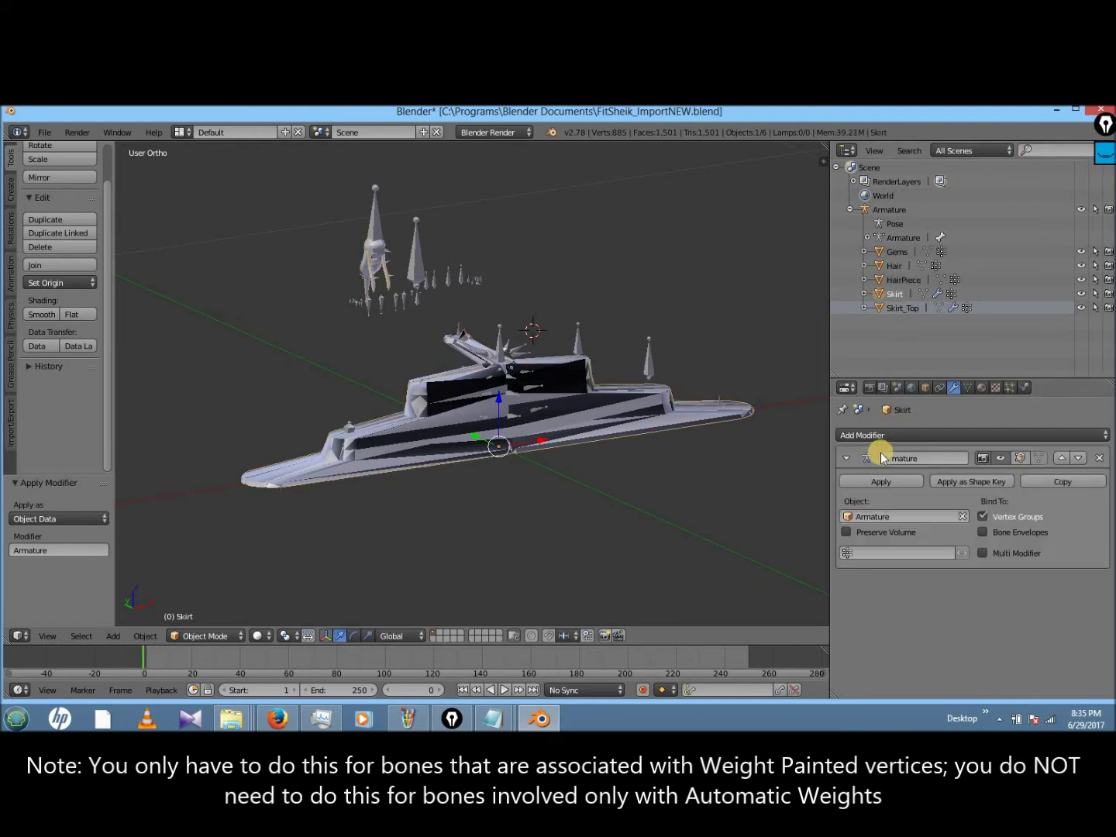
left_click(881, 481)
left_click(898, 307)
left_click(871, 478)
- Select the Gems, Hair, HairPiece, Skirt and Skirt_Top meshes with the Armature and clear their parent while keeping the transformation
right_click(395, 259)
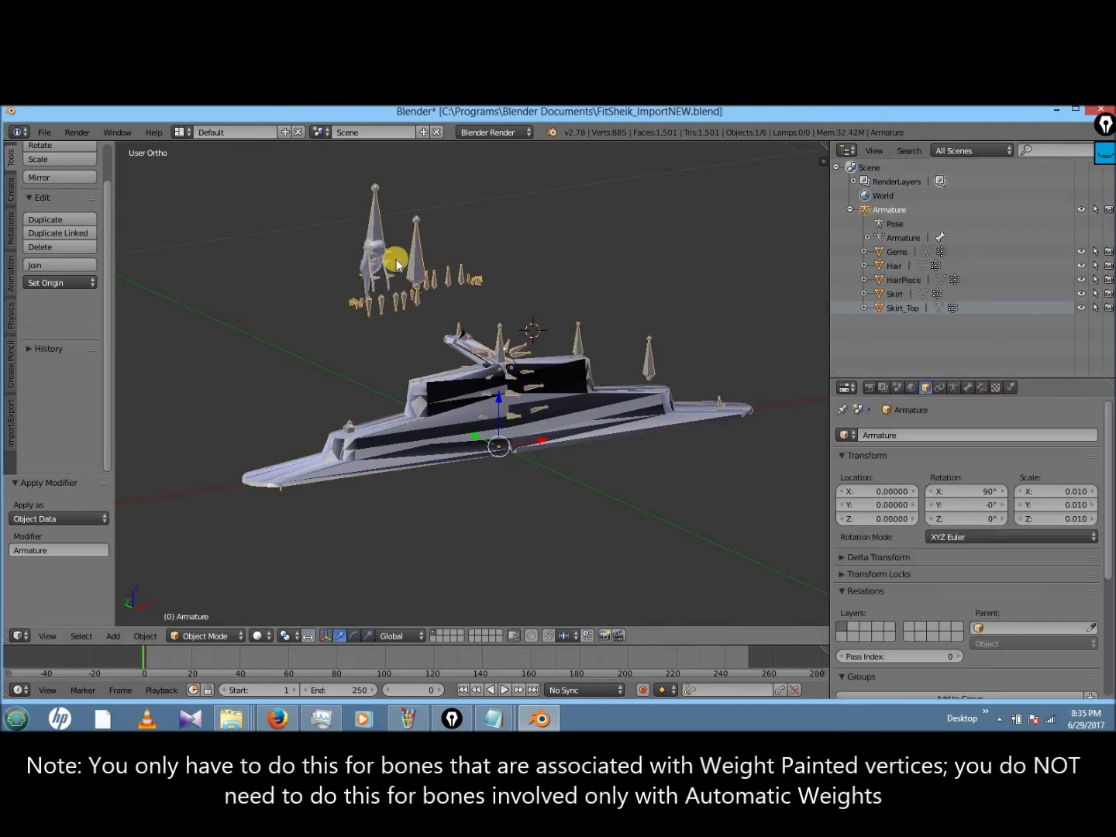
left_click(884, 254)
left_click(885, 269, "shift")
left_click(887, 282, "shift")
left_click(889, 296, "shift")
left_click(888, 308, "shift")
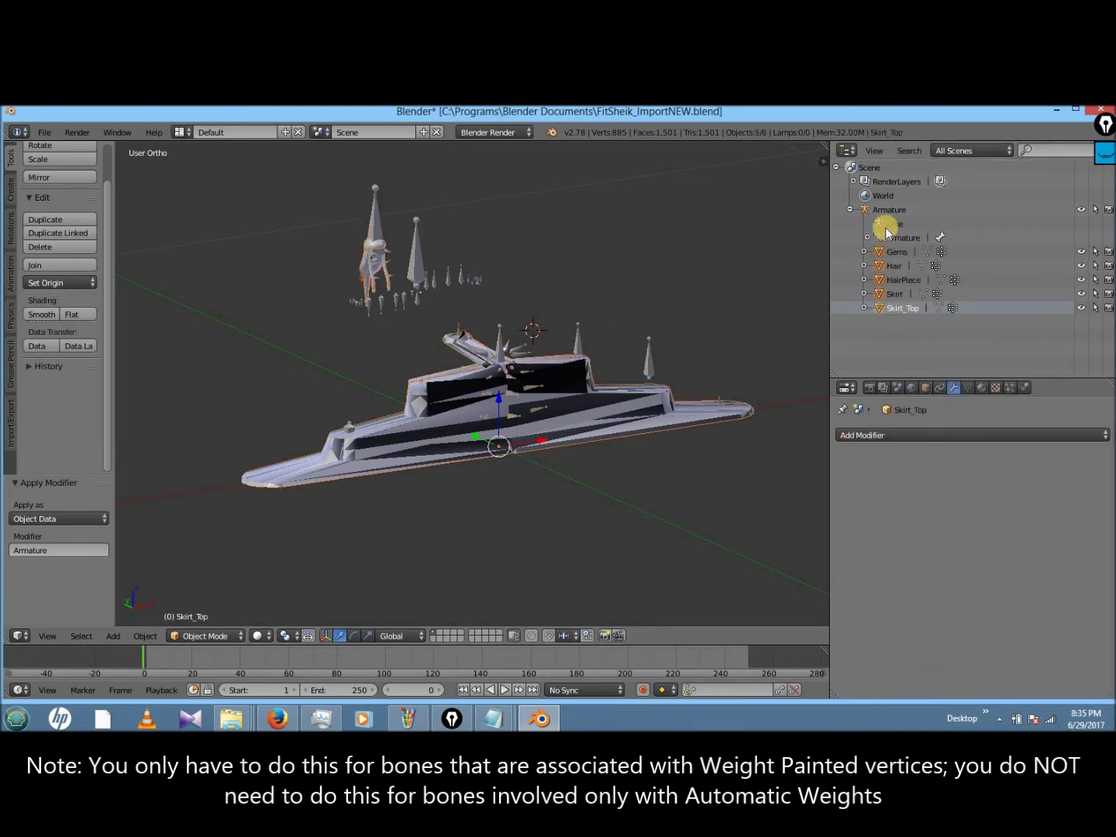
left_click(884, 209, "ctrl")
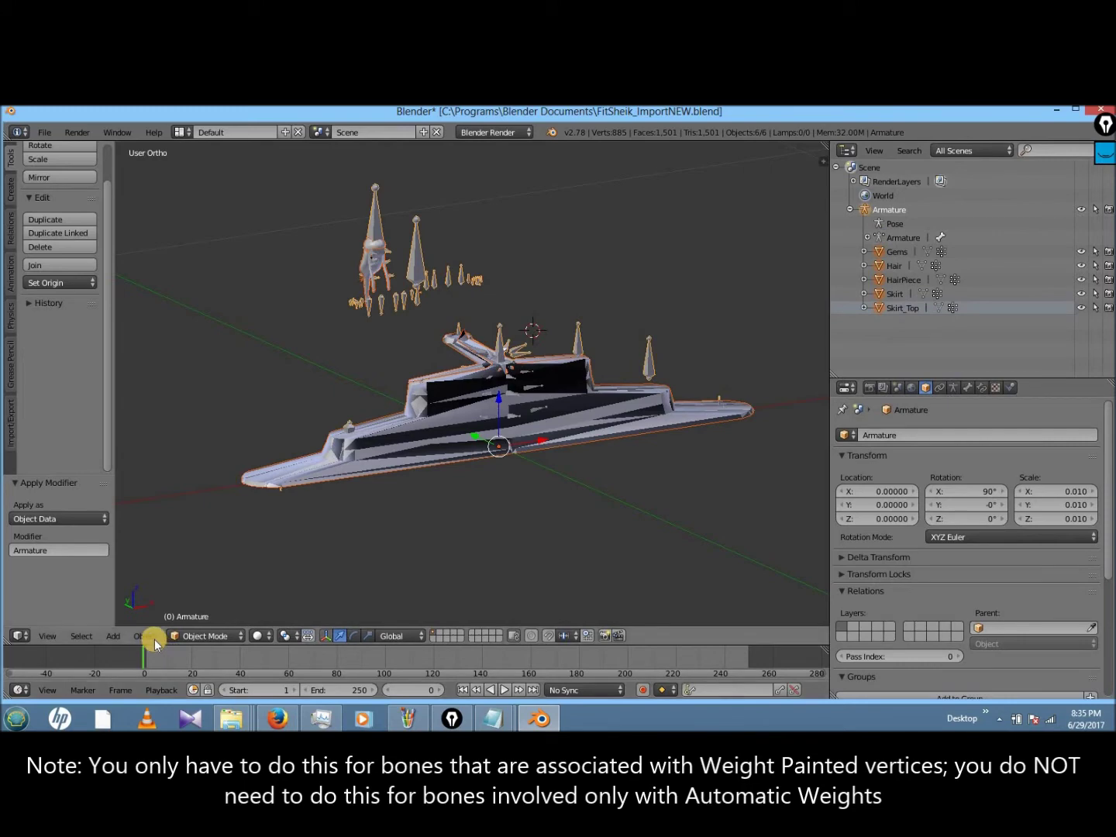
left_click(144, 635)
mouse_move(234, 355)
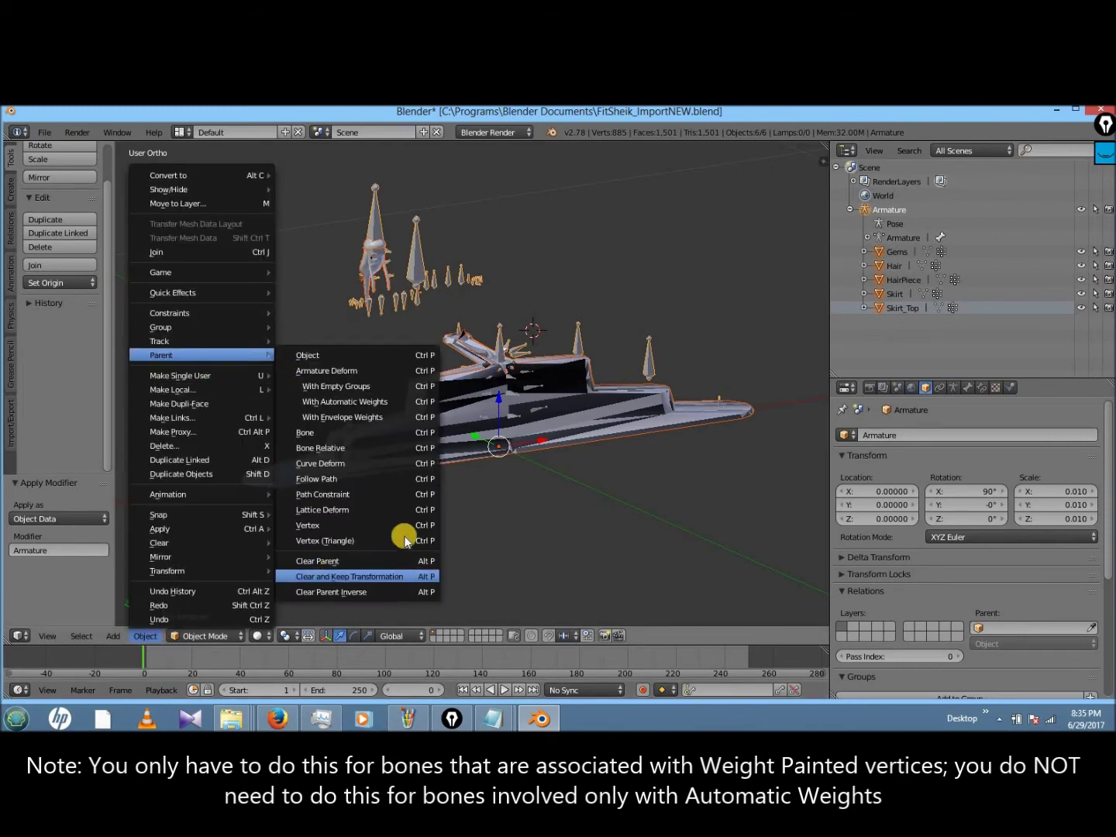
left_click(373, 572)
- Select only the Armature object and delete it, leaving the five meshes in the scene
right_click(395, 246)
right_click(420, 256)
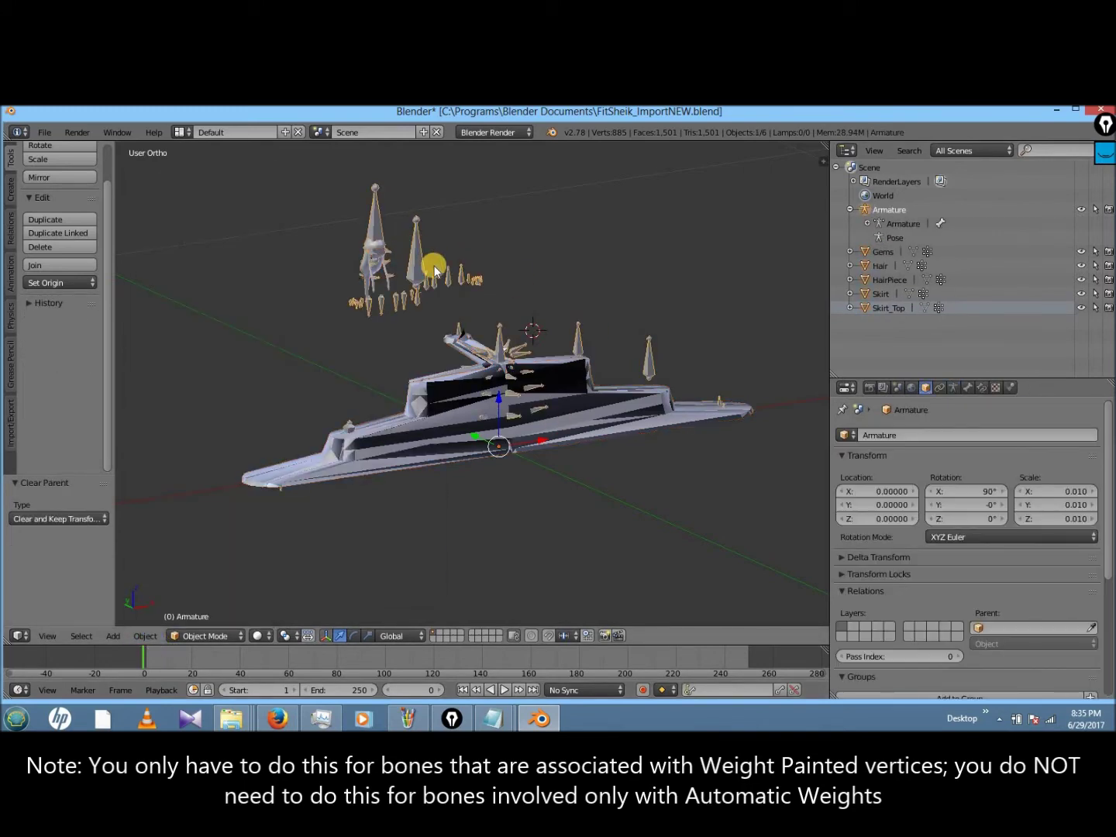
key("x")
left_click(436, 266)
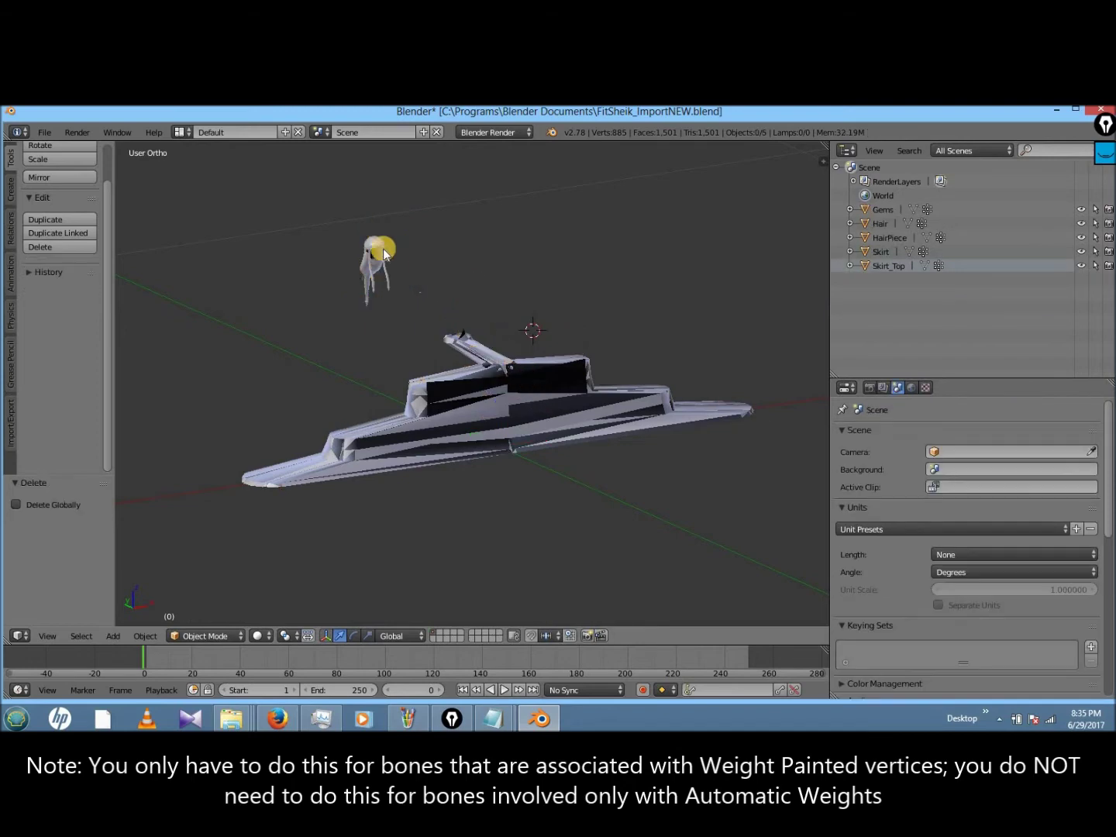
- Import the FitZelda00.fbx model from the Blender Documents folder
left_click(44, 132)
mouse_move(160, 384)
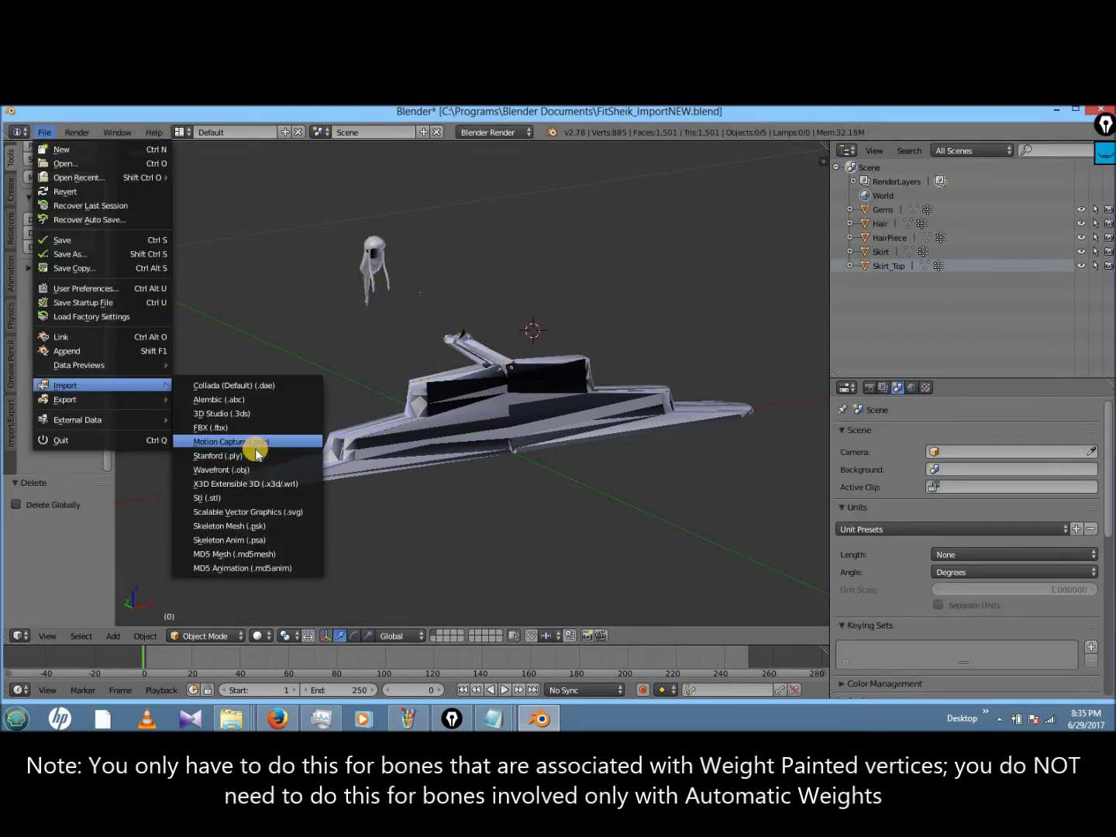
left_click(255, 428)
left_click(210, 300)
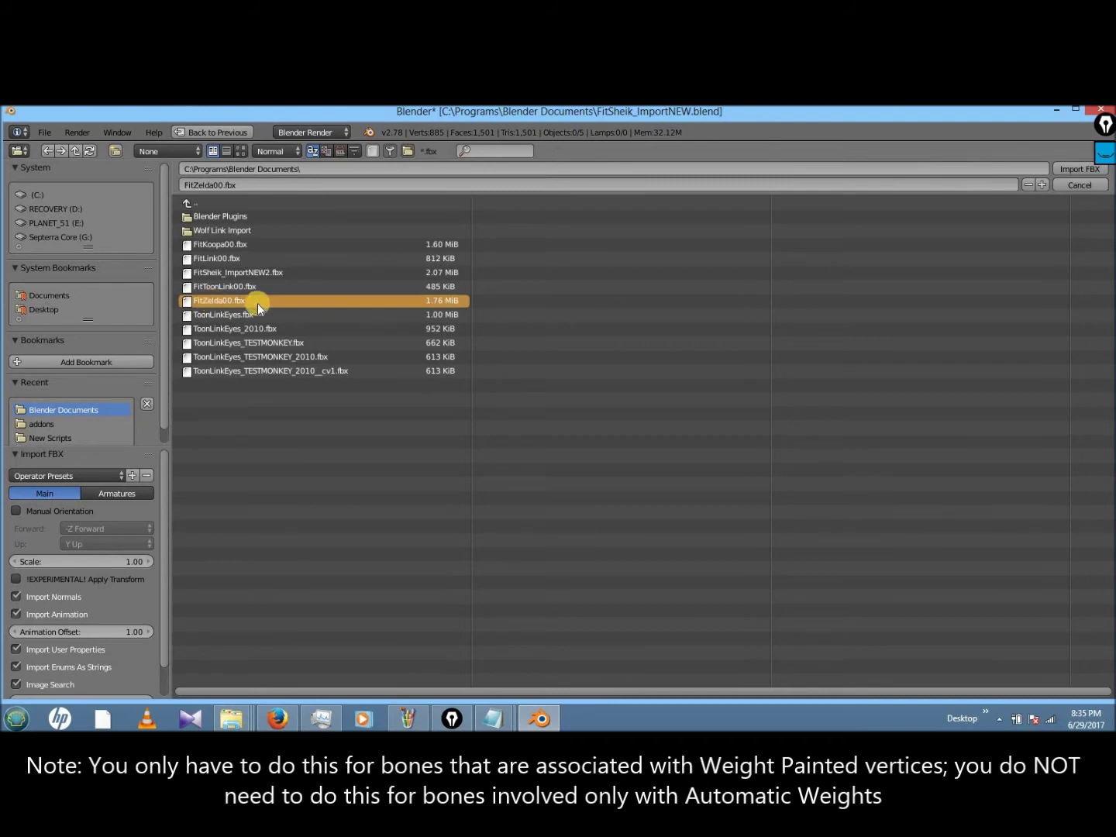
double_click(385, 303)
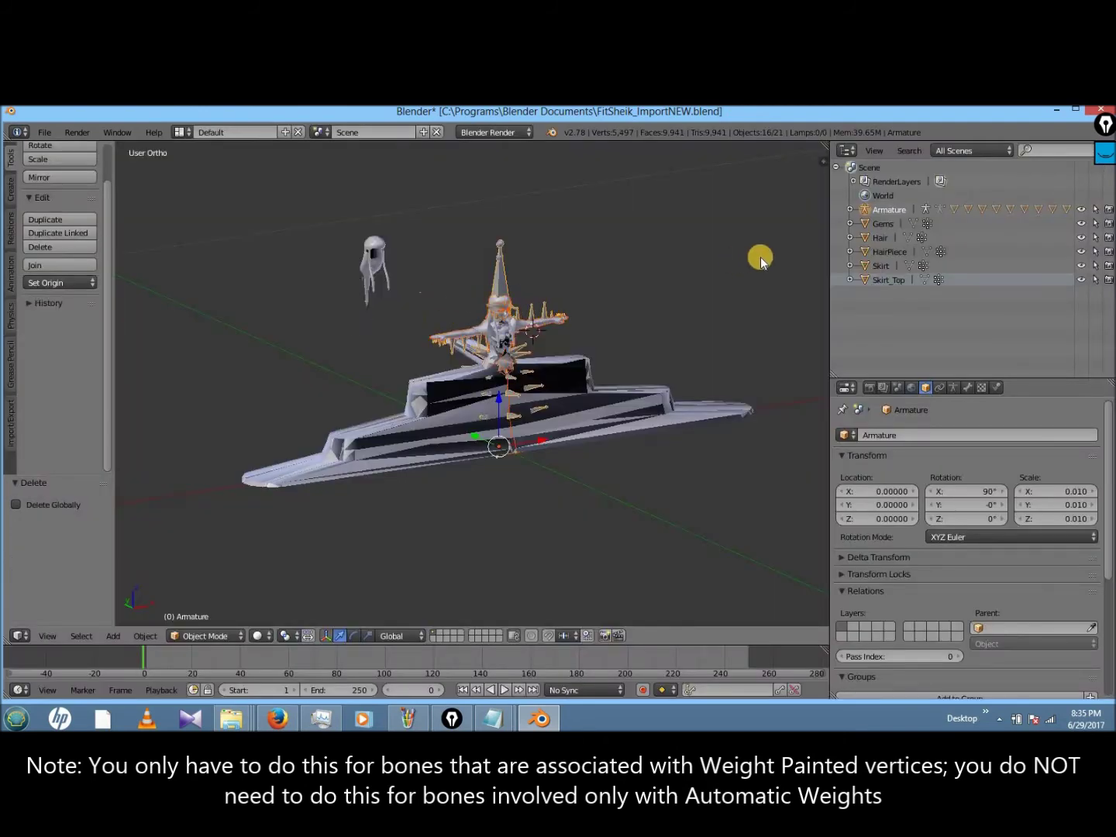
- Select all the imported polygon meshes under the Armature and delete them, keeping the Armature itself
left_click(849, 209)
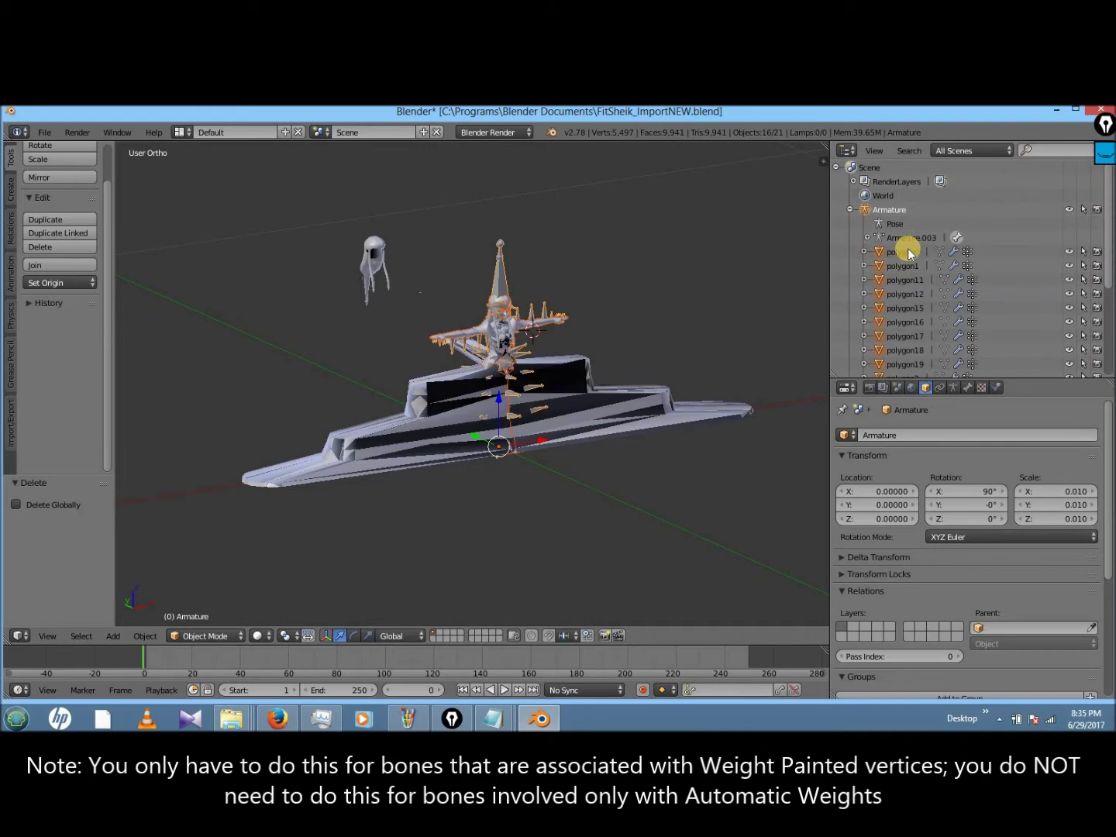
left_click(902, 252)
left_click(907, 268, "shift")
left_click(907, 282, "shift")
left_click(905, 294, "shift")
left_click(904, 321, "shift")
key("ctrl+z")
left_click(903, 350, "shift")
left_click(904, 365, "shift")
scroll(907, 311, "down", 5)
left_click(903, 237, "shift")
left_click(905, 251, "shift")
left_click(904, 265, "shift")
left_click(904, 279, "shift")
left_click(905, 294, "shift")
left_click(905, 308, "shift")
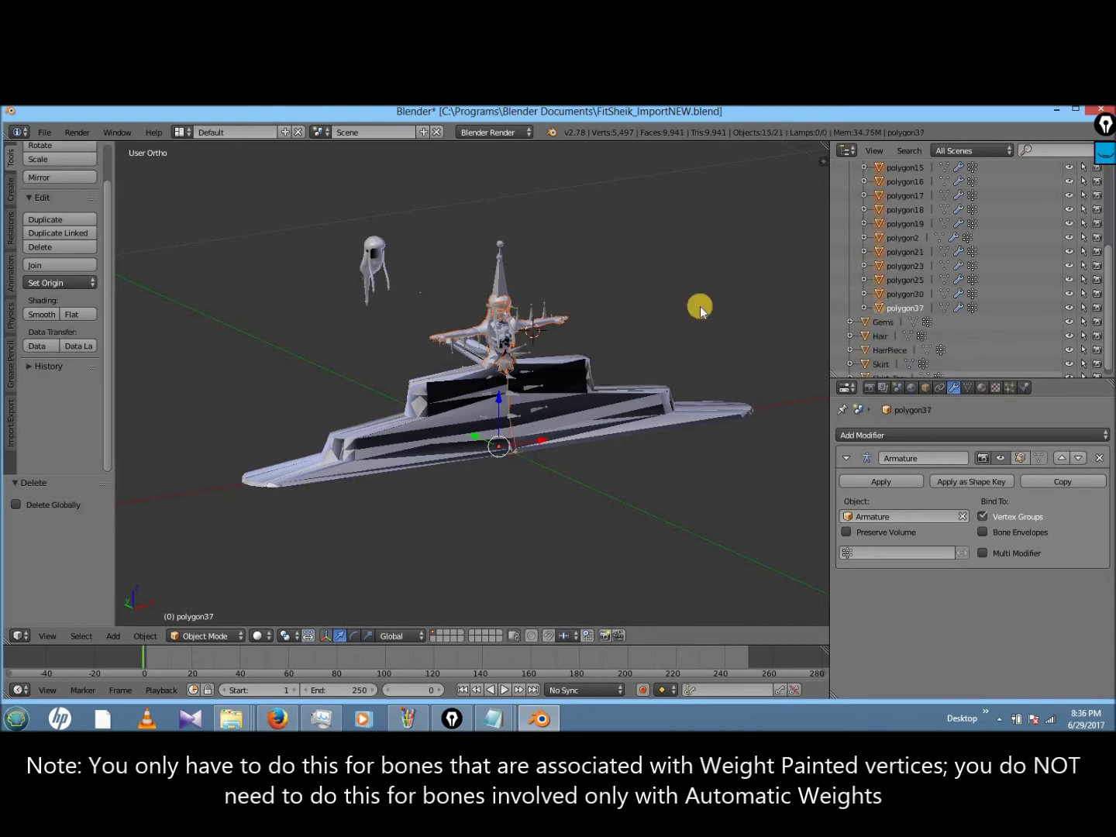
key("x")
left_click(674, 304)
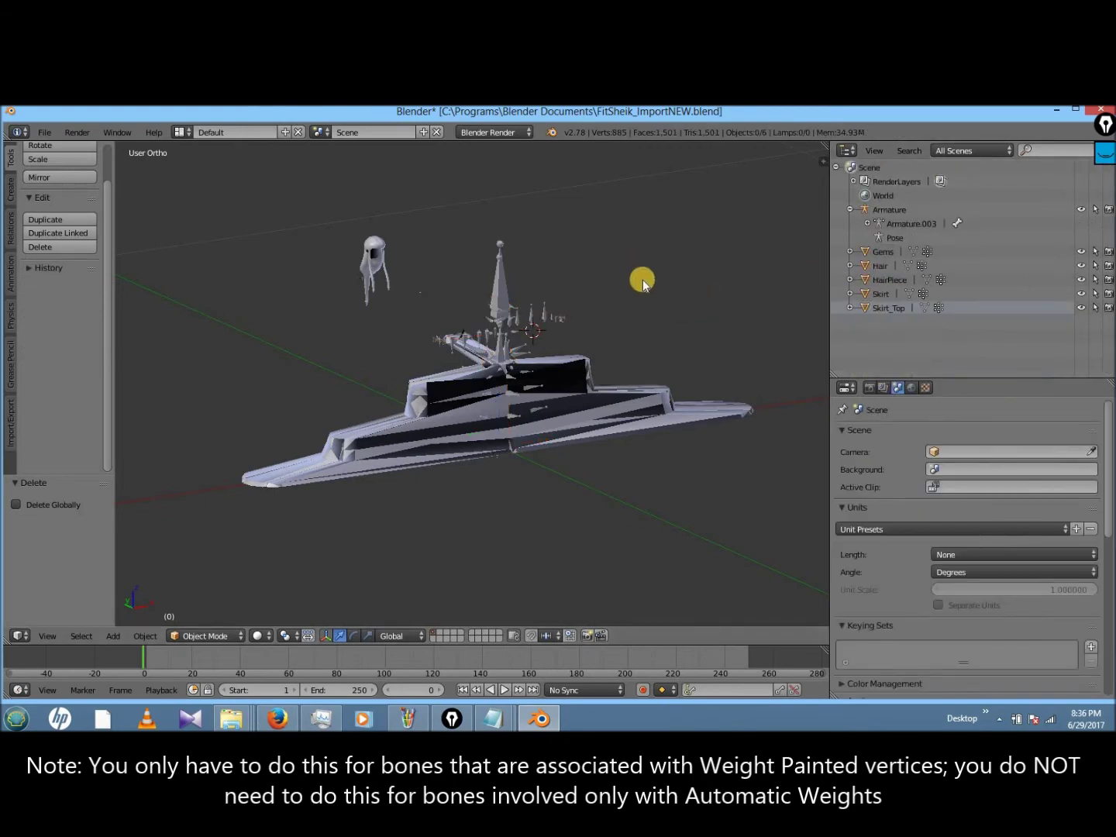
- Parent the Gems mesh and the Hair mesh to the new Armature using Armature Deform With Empty Groups
scroll(678, 265, "up", 2)
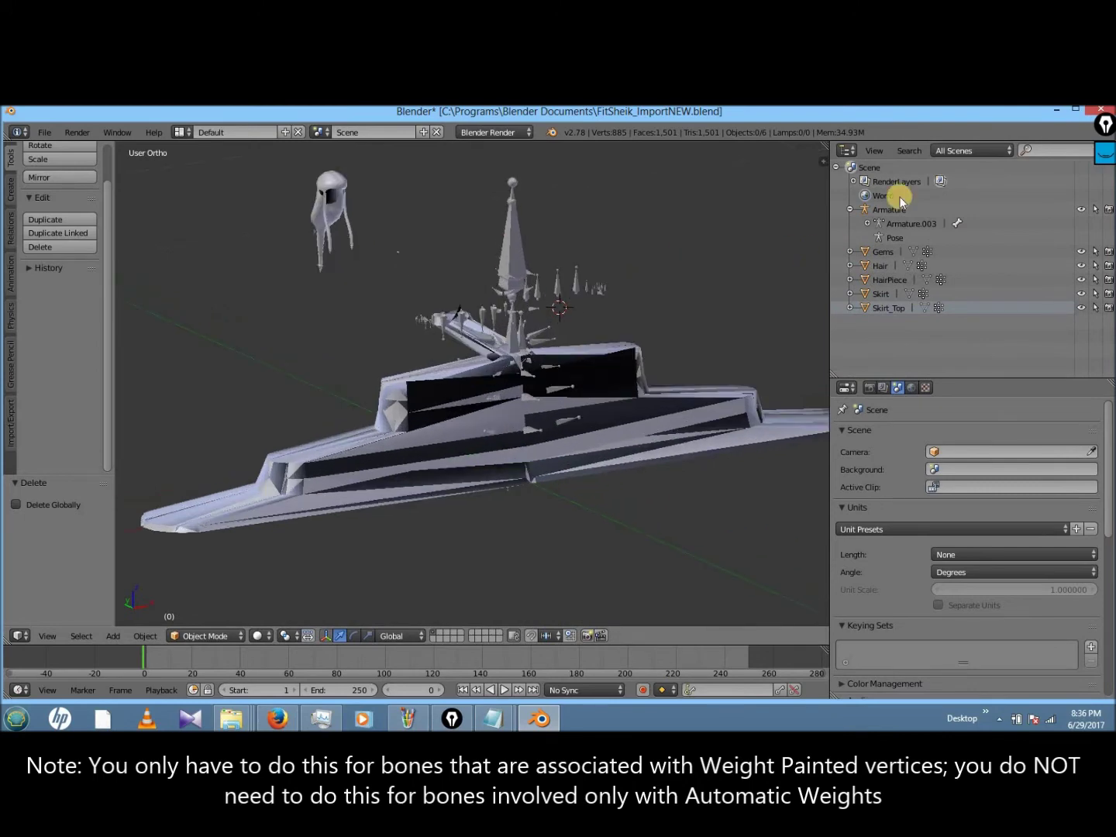
left_click(890, 209)
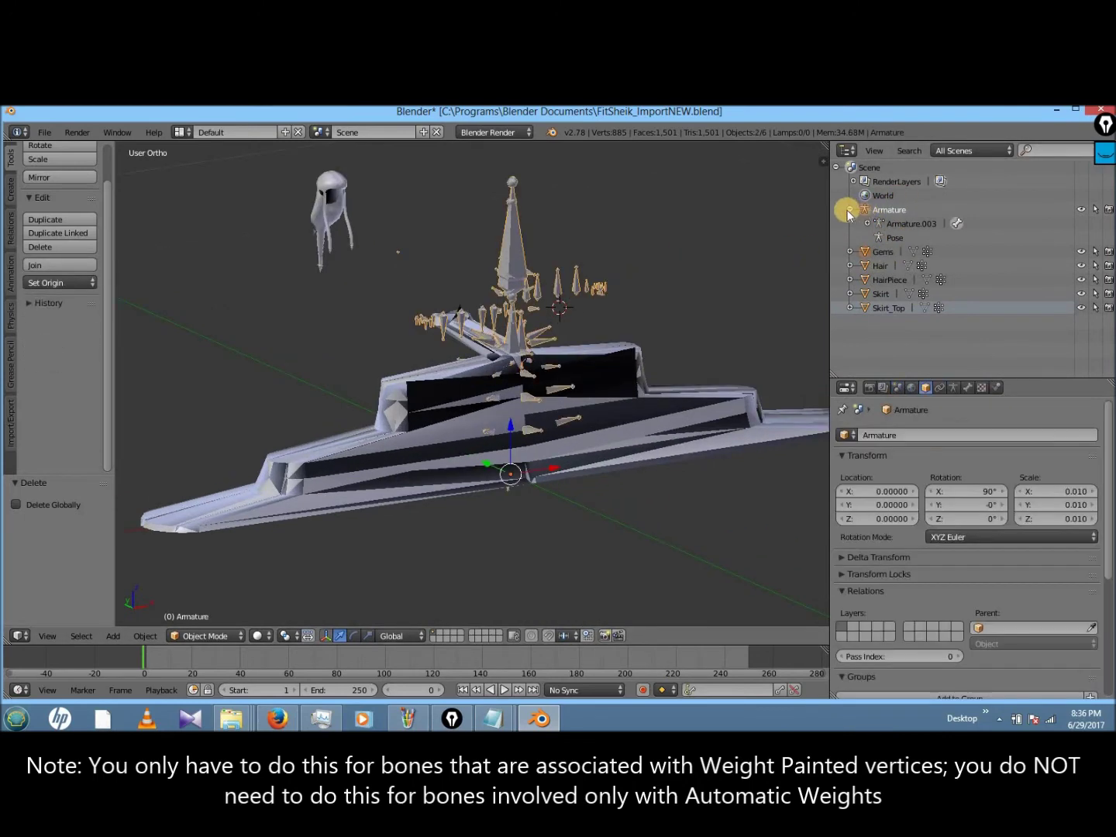
left_click(849, 210)
key("ctrl+p")
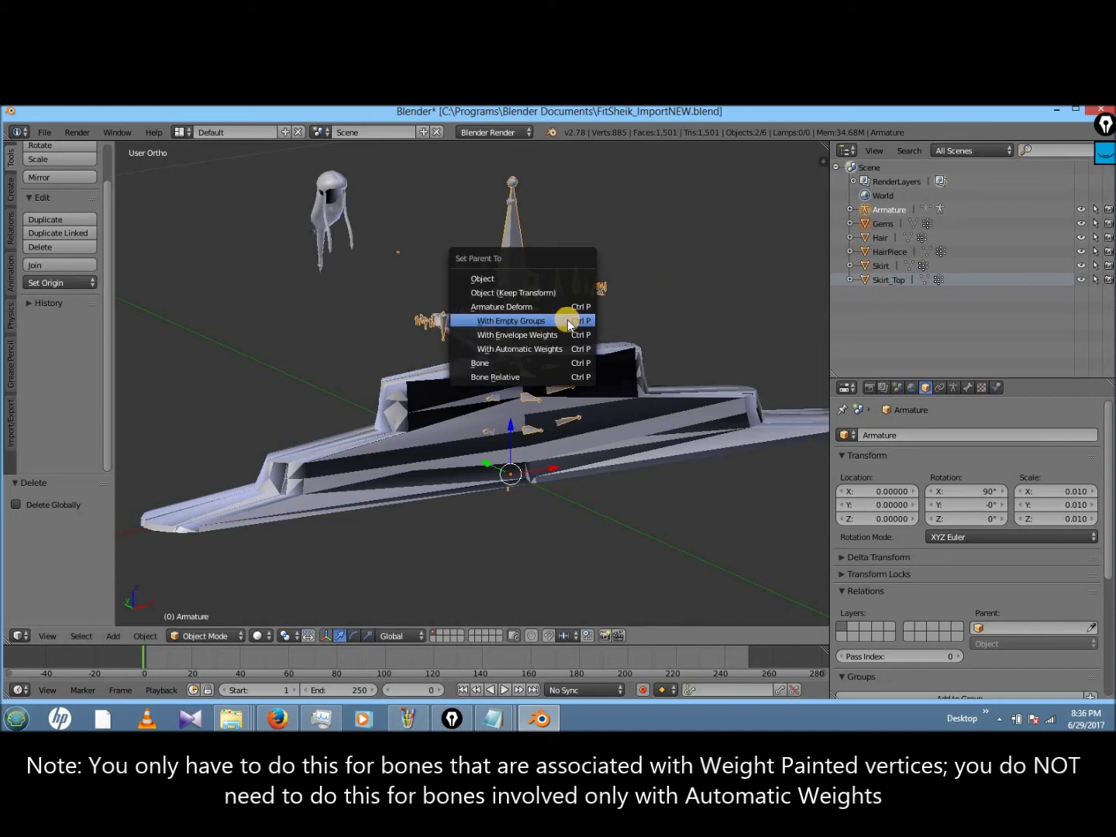
left_click(552, 317)
left_click(882, 224)
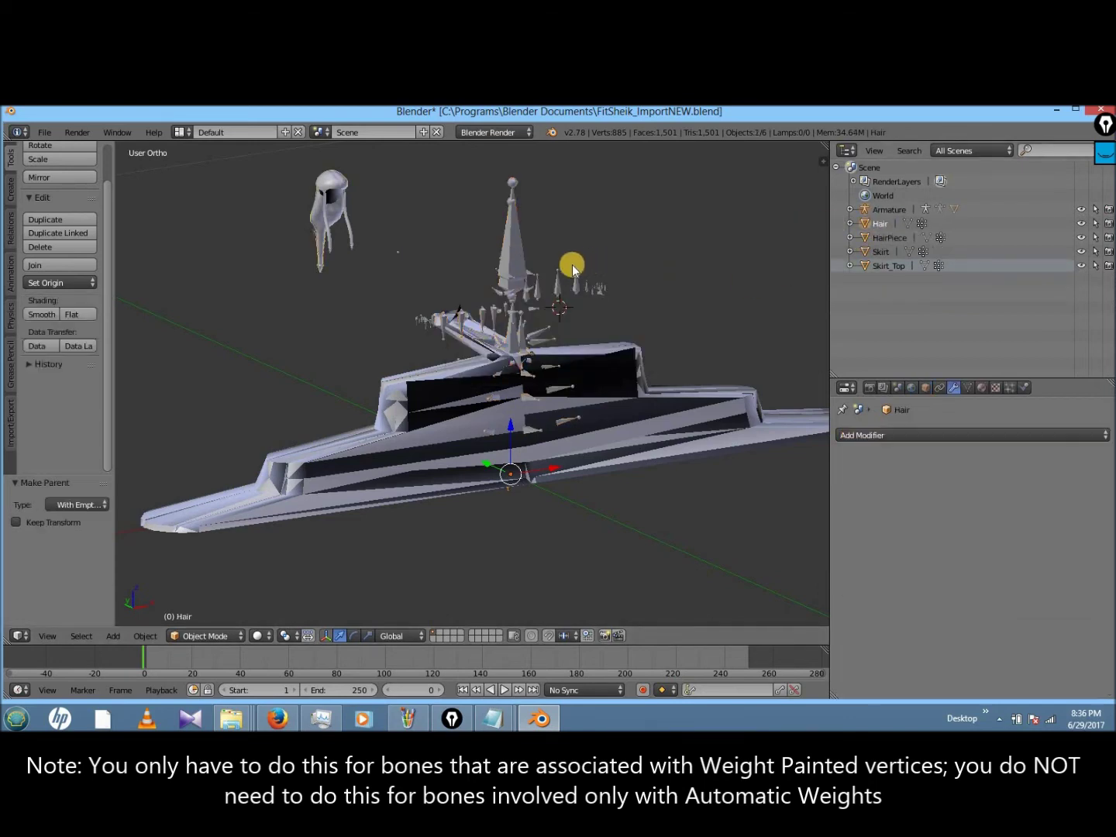
right_click(590, 262, "shift")
key("ctrl+p")
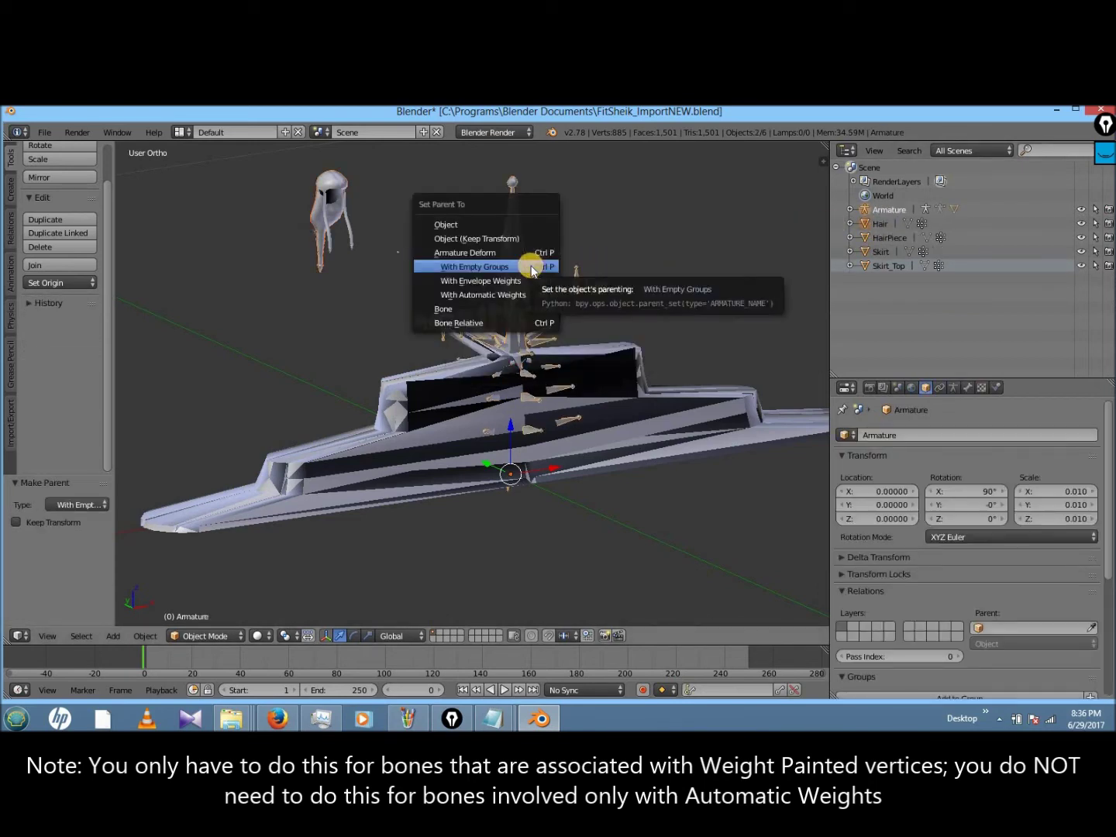
left_click(533, 266)
- Parent the HairPiece mesh and the Skirt mesh to the Armature using Armature Deform With Empty Groups
left_click(887, 223)
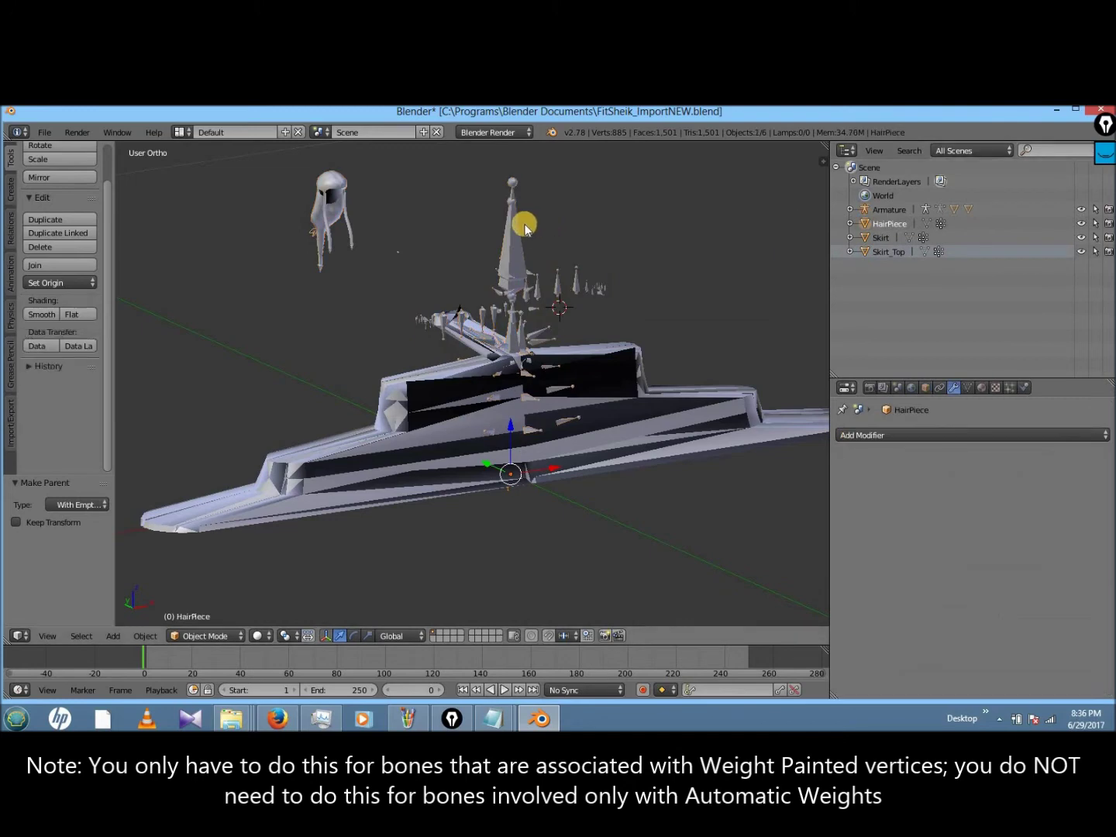
right_click(526, 227)
key("ctrl+p")
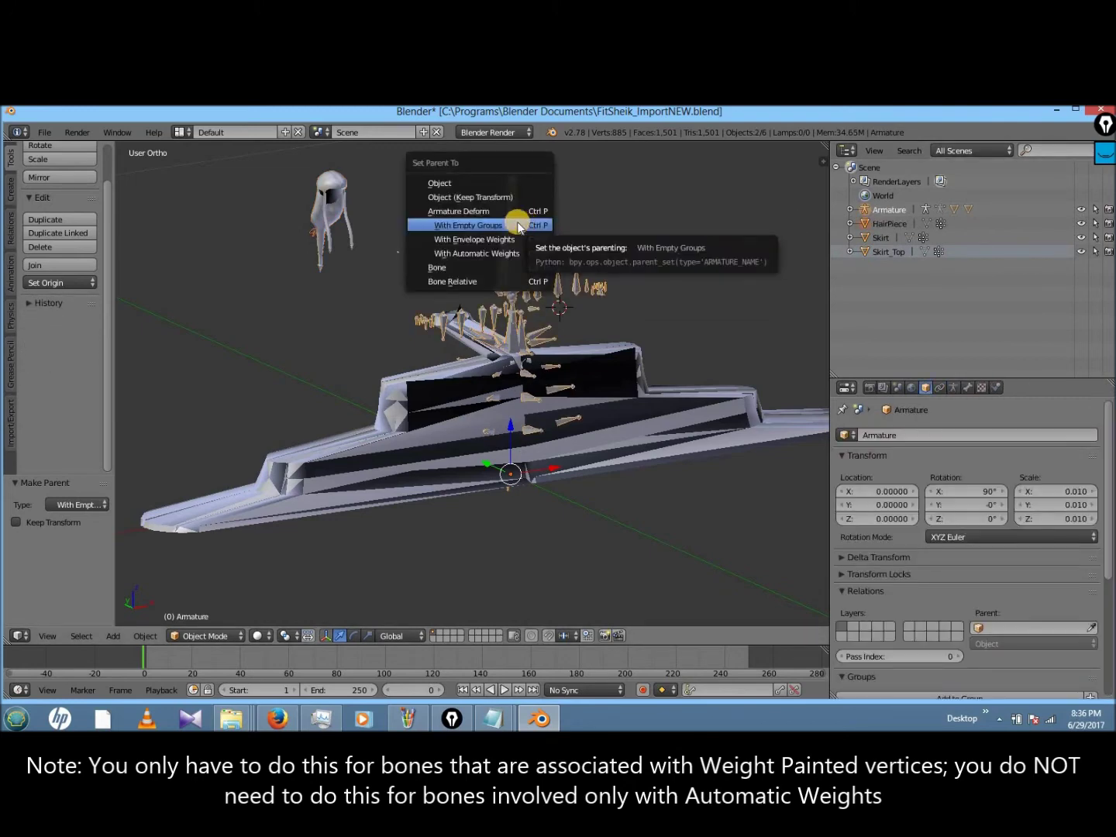
left_click(526, 221)
left_click(878, 225)
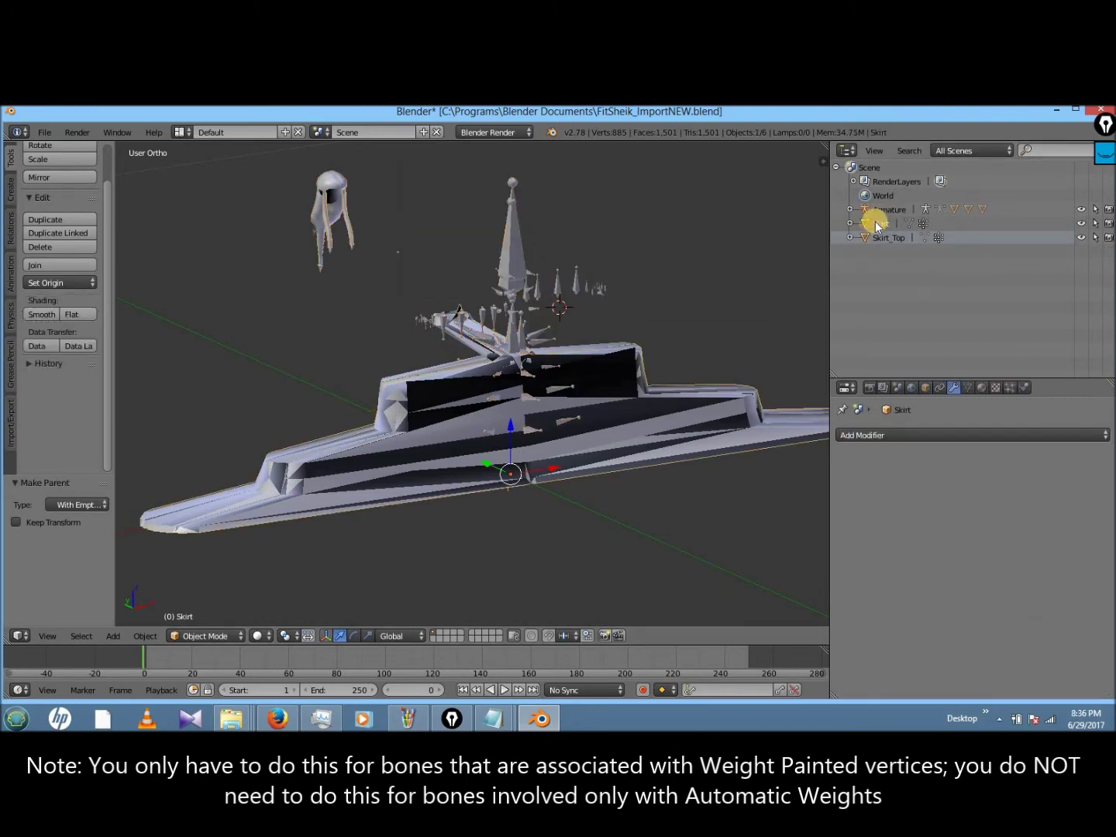
right_click(498, 240, "shift")
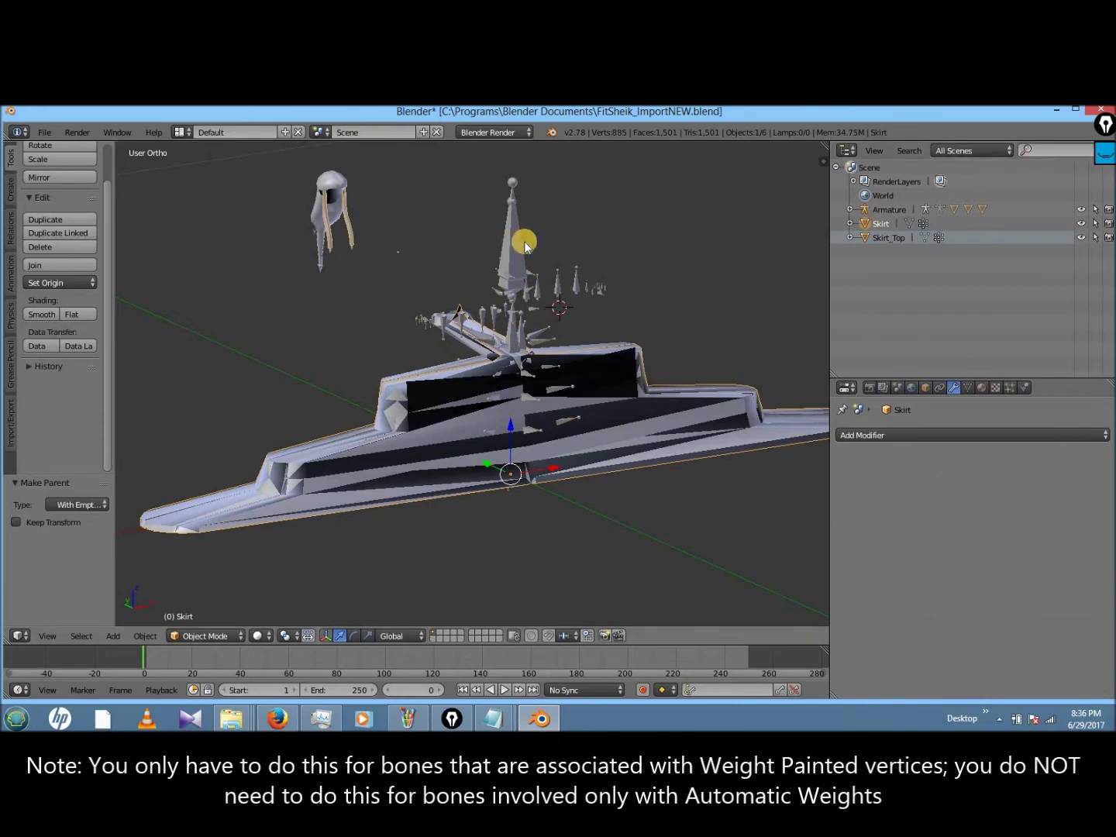
key("ctrl+p")
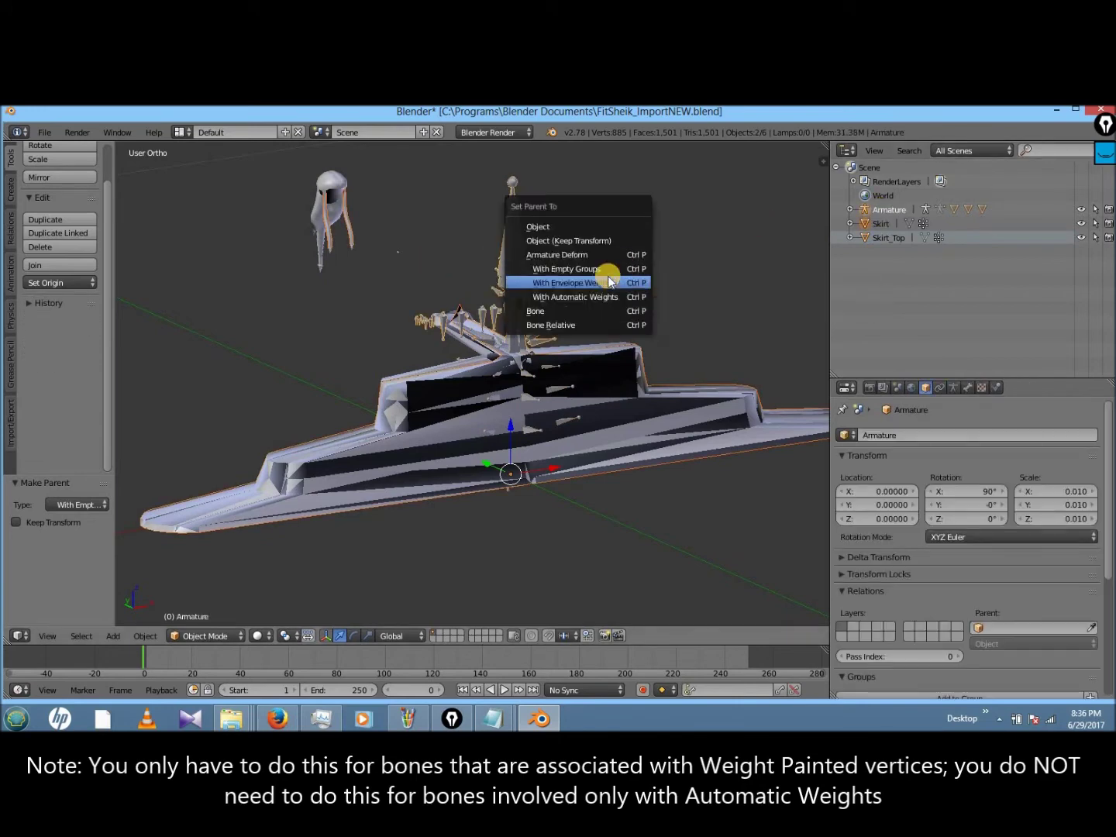
left_click(623, 268)
- Parent the Skirt_Top mesh to the Armature using Armature Deform With Empty Groups
left_click(889, 224)
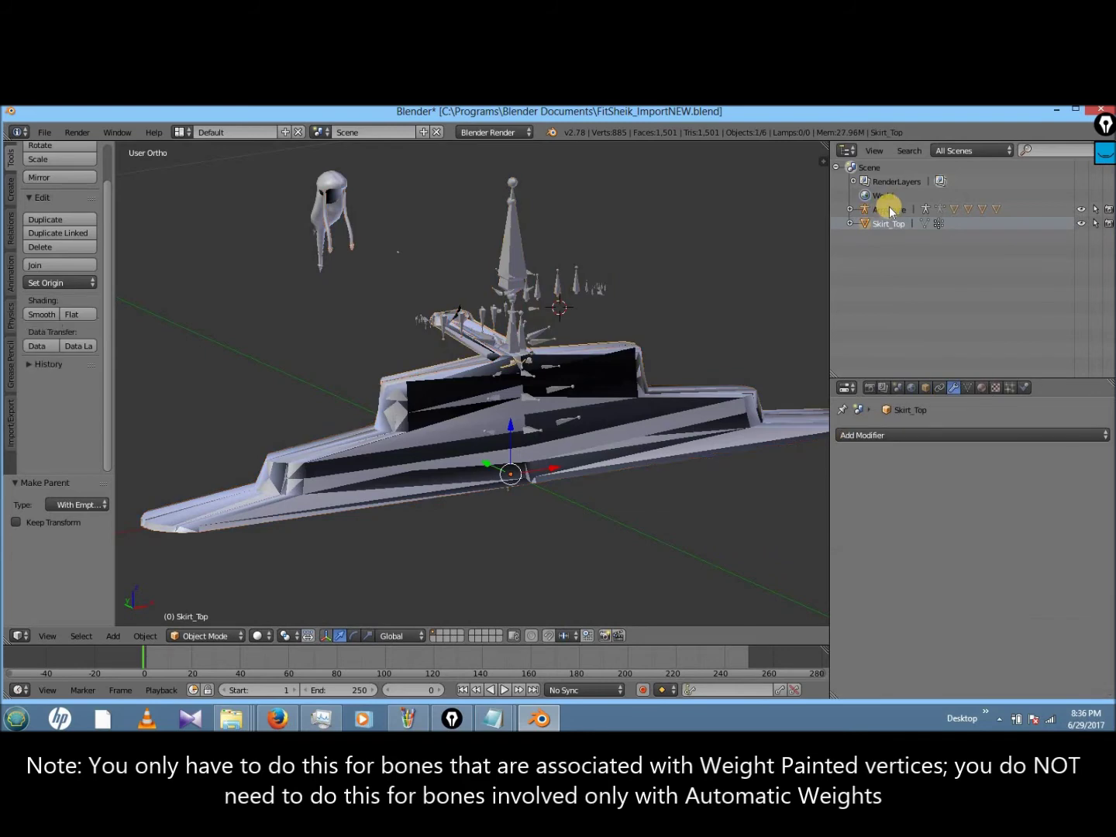
right_click(517, 246, "shift")
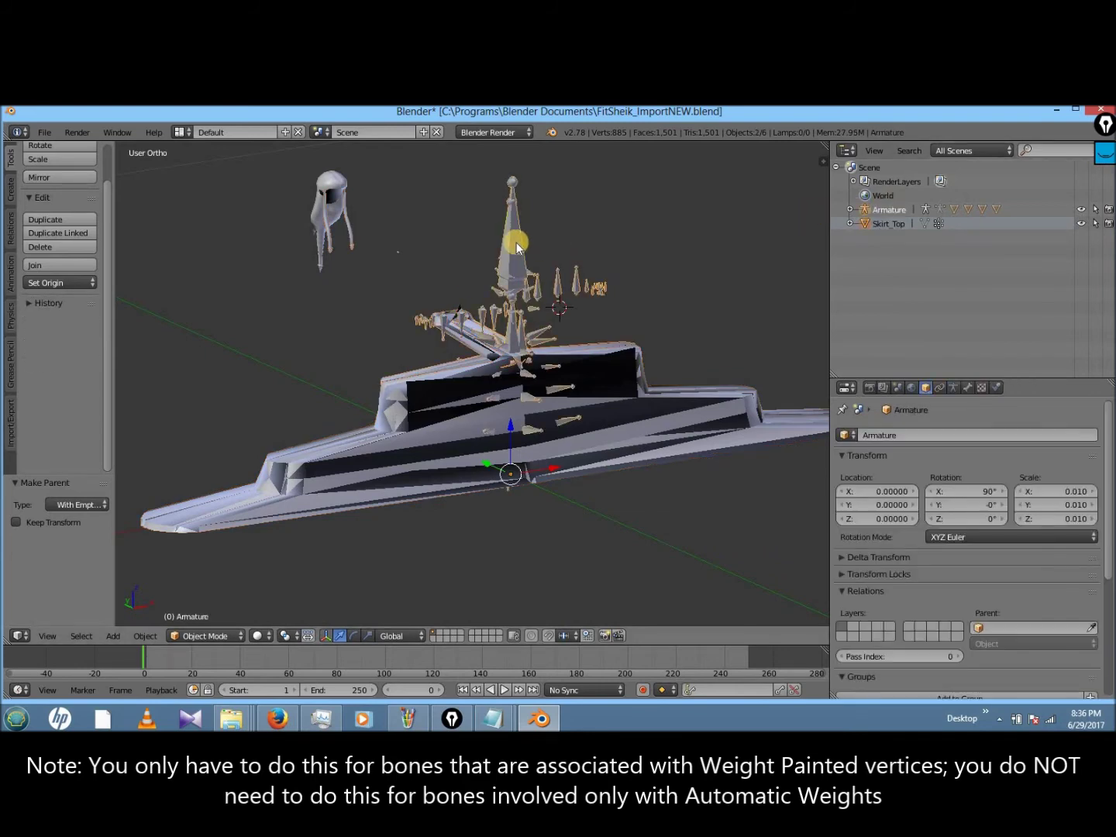
key("ctrl+p")
left_click(518, 245)
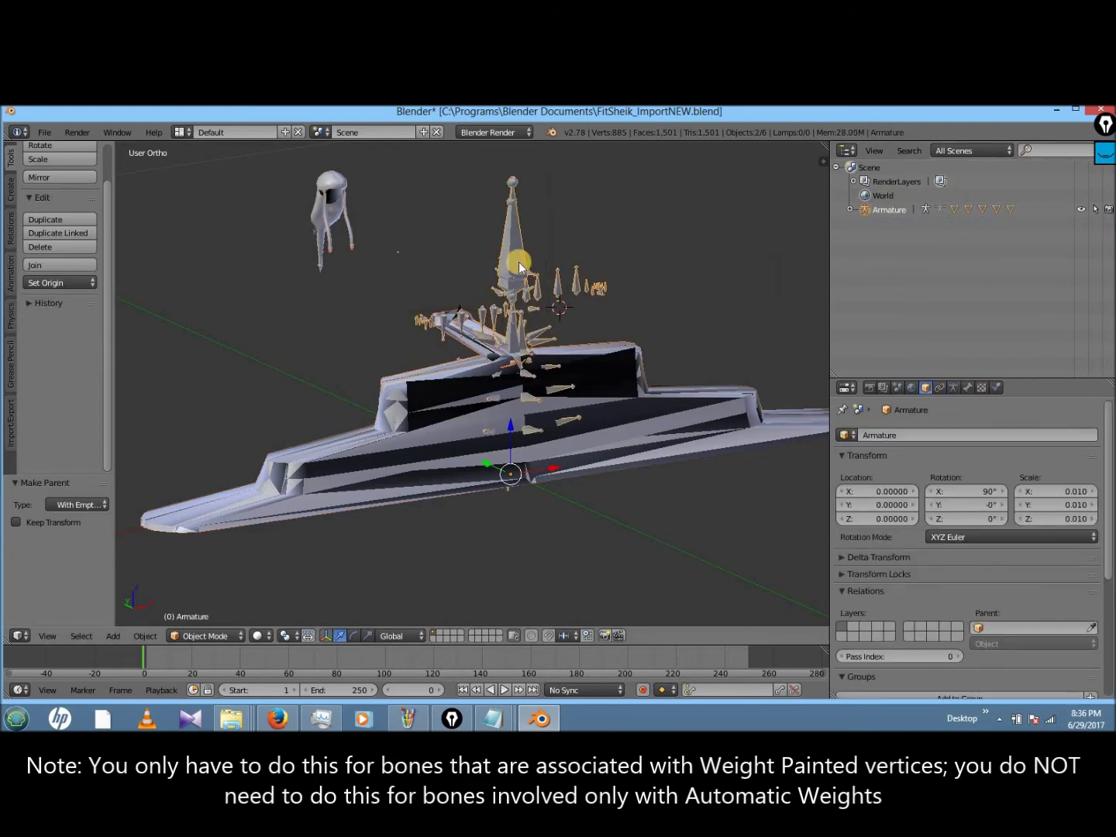
- Save the scene, overwriting FitSheik_ImportNEW.blend
scroll(520, 264, "down", 3)
key("a")
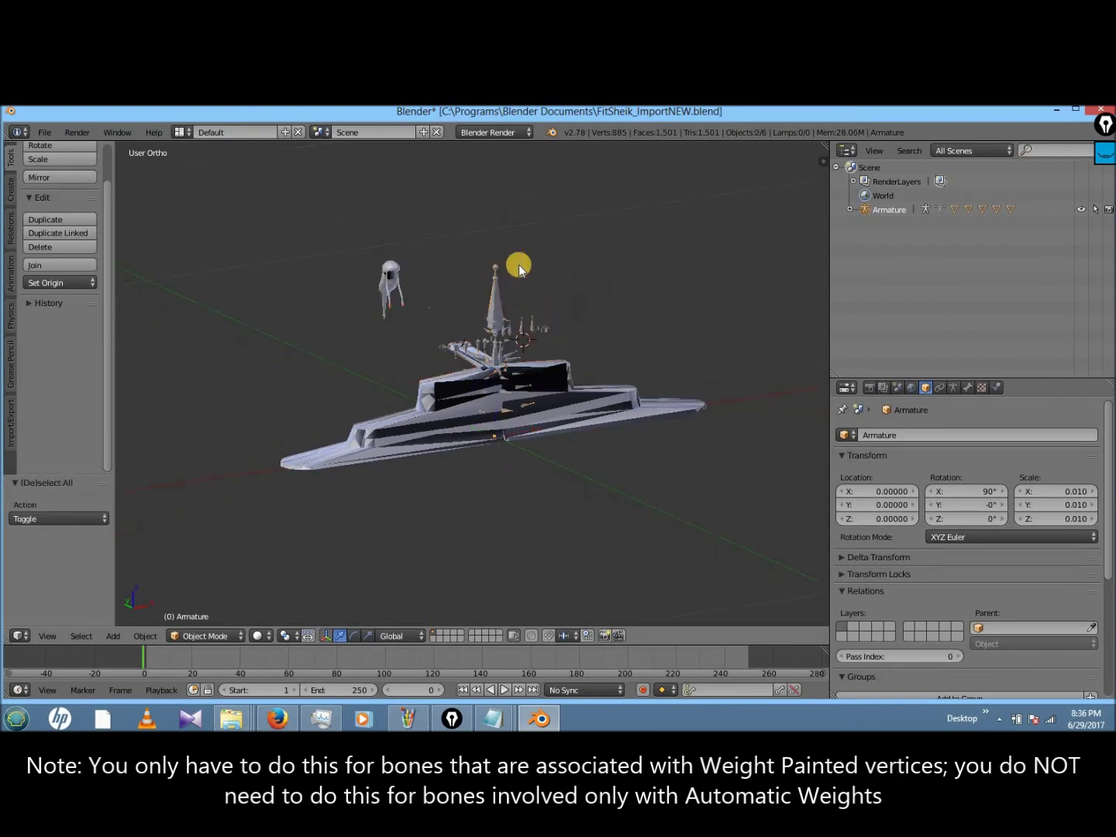
key("ctrl+s")
left_click(380, 259)
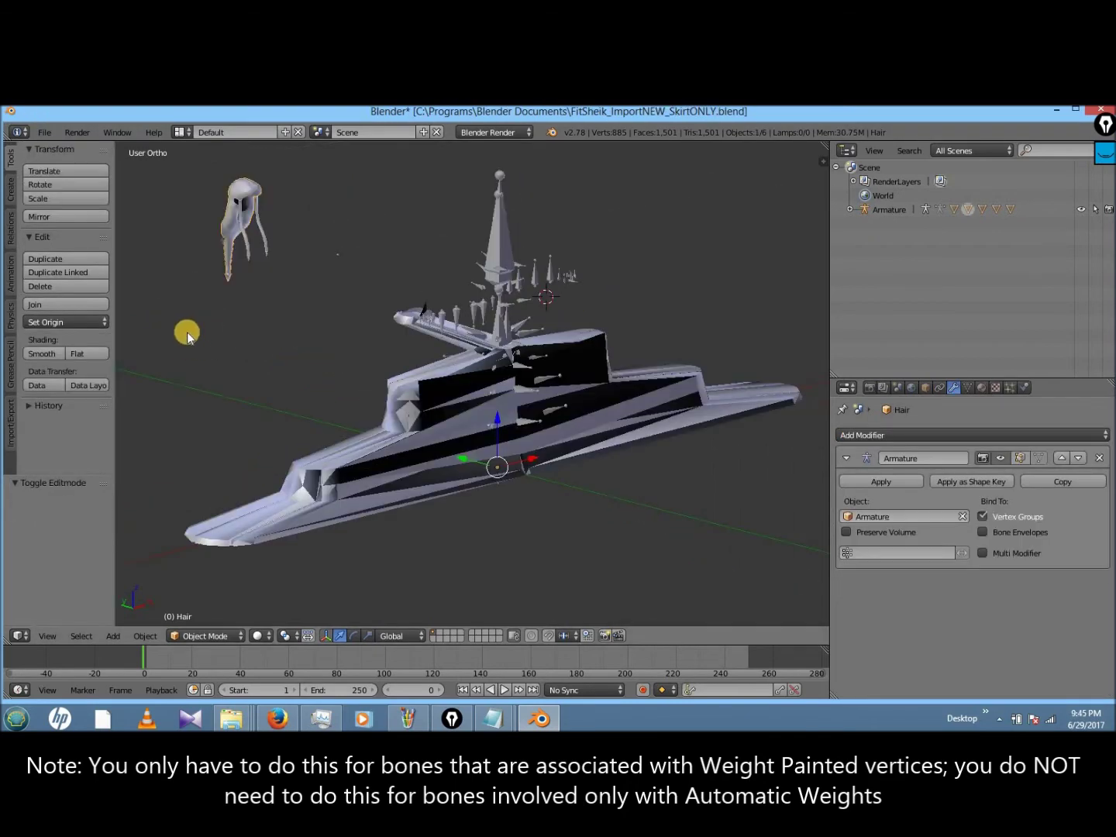
- Delete the Hair, HairPiece and Gems meshes, keeping only Skirt and Skirt_Top with the Armature
key("g")
left_click(186, 331)
key("x")
left_click(194, 330)
right_click(226, 241)
key("g")
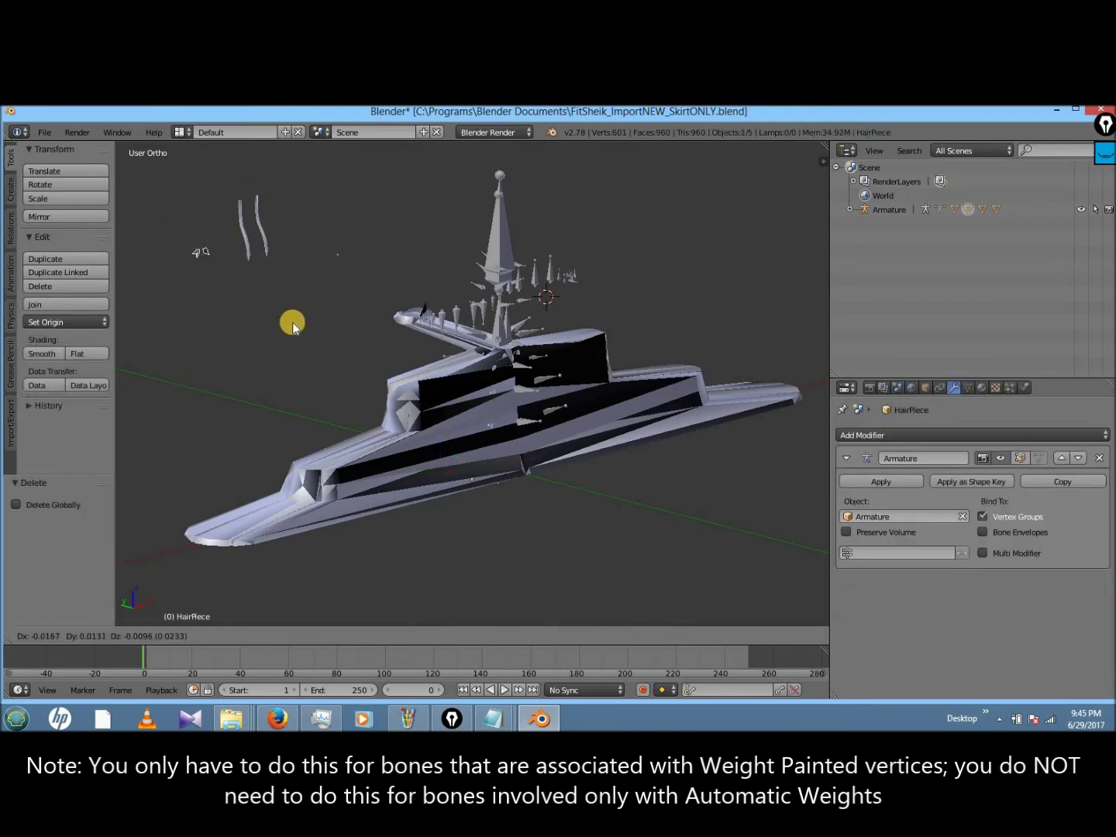
left_click(291, 326)
key("x")
left_click(291, 325)
right_click(335, 247)
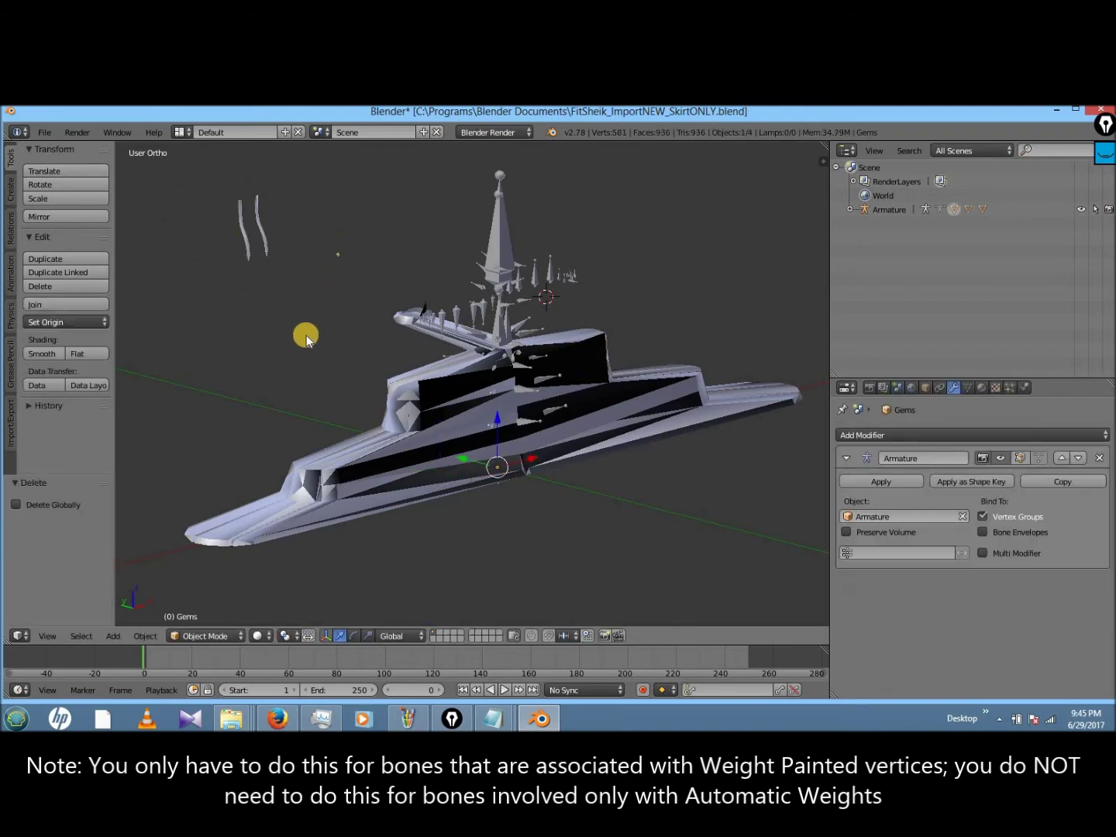
key("g")
left_click(227, 351)
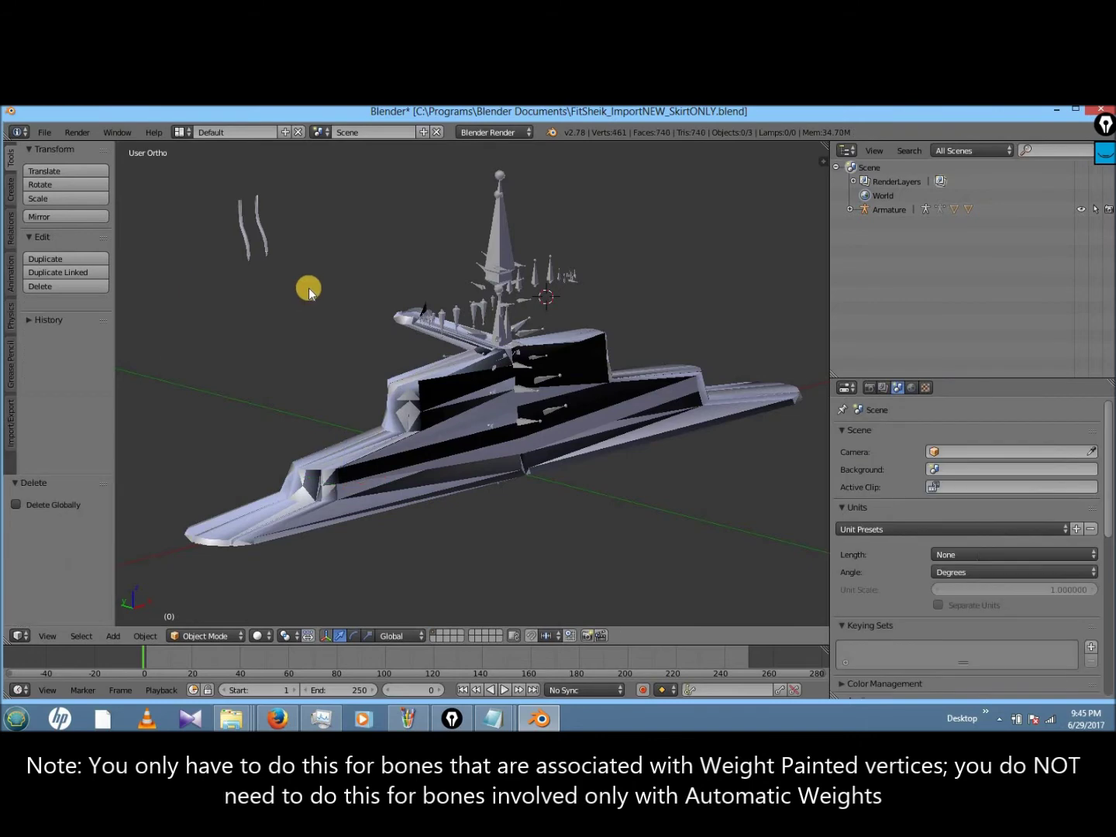
right_click(421, 307)
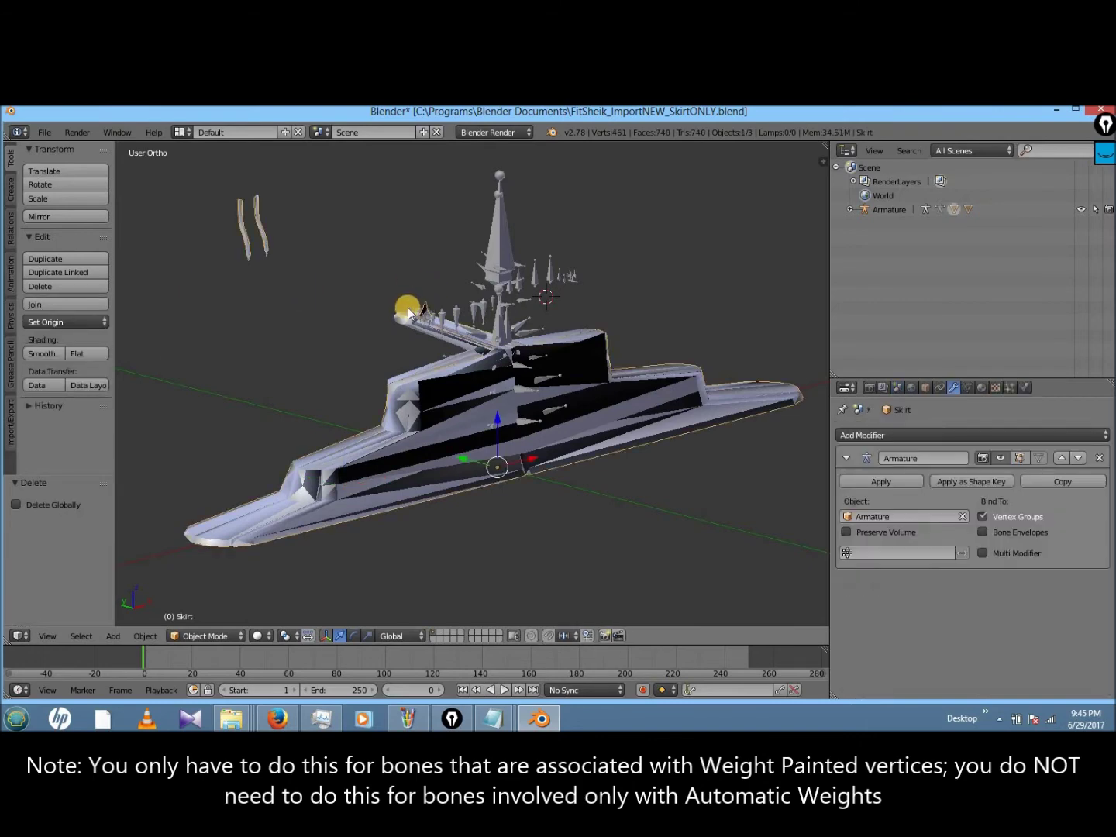
right_click(407, 309)
right_click(265, 230)
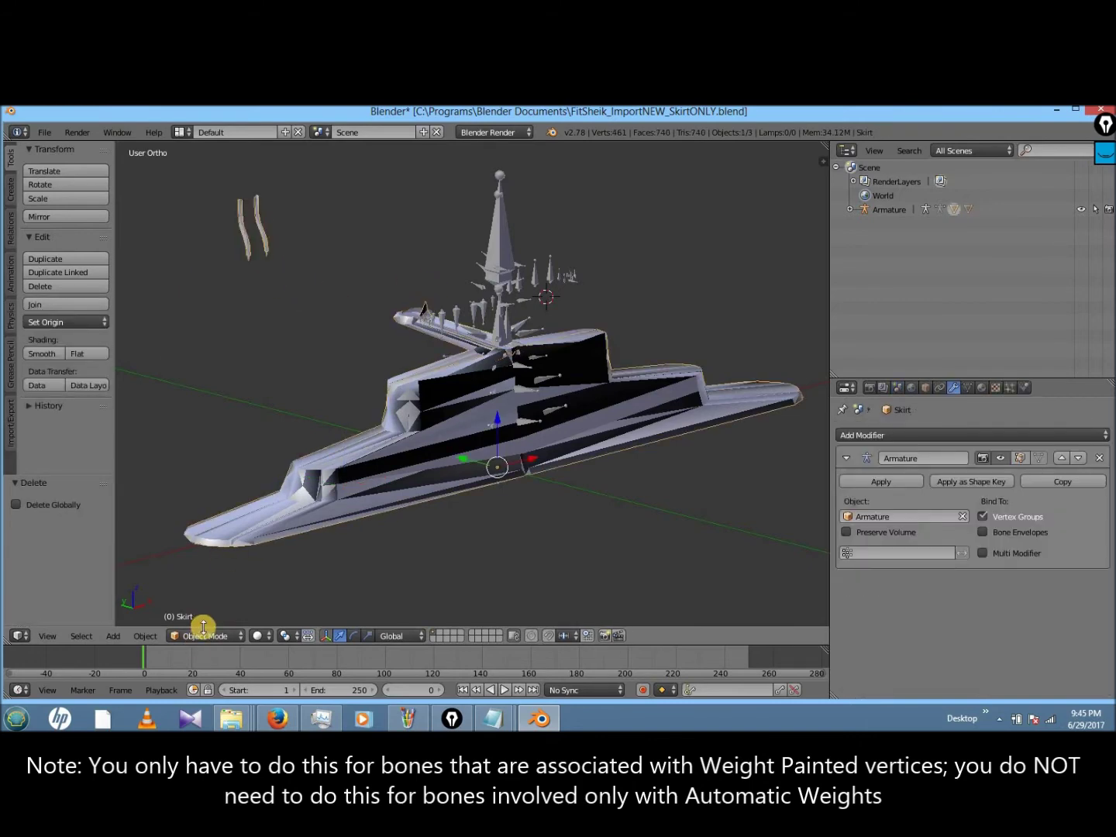
left_click(199, 636)
left_click(207, 601)
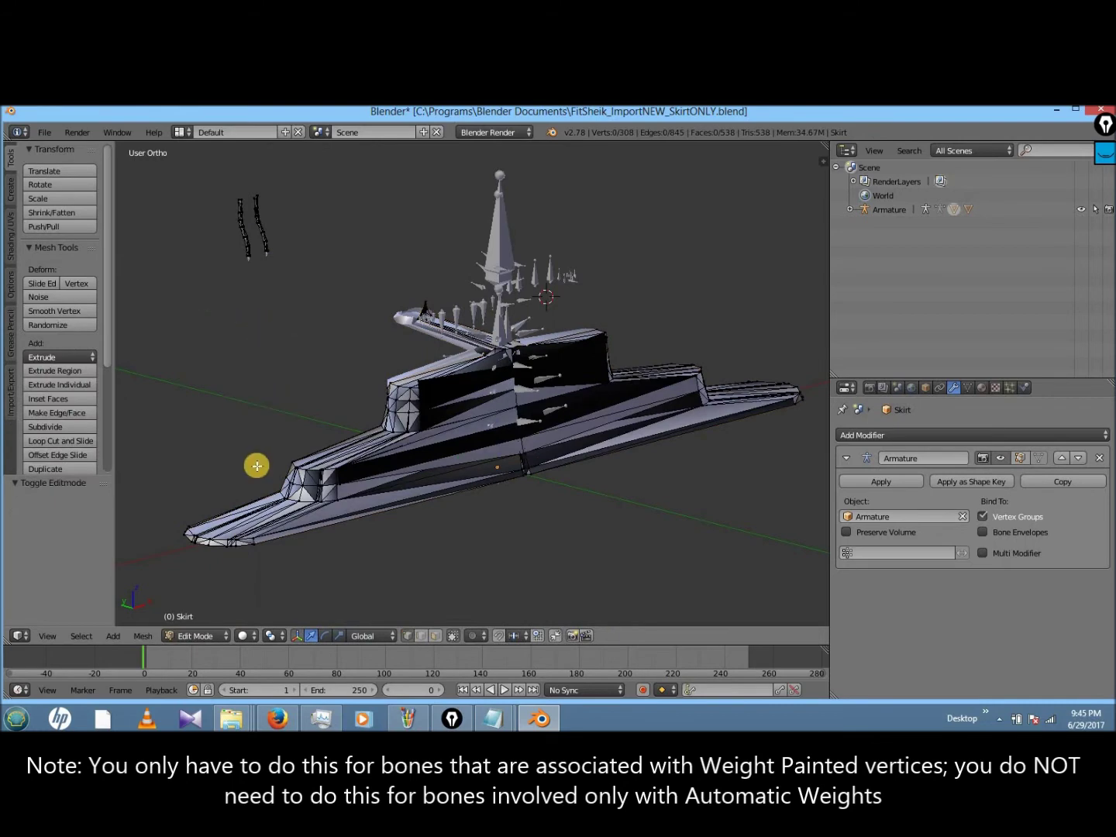
left_click(198, 635)
left_click(204, 619)
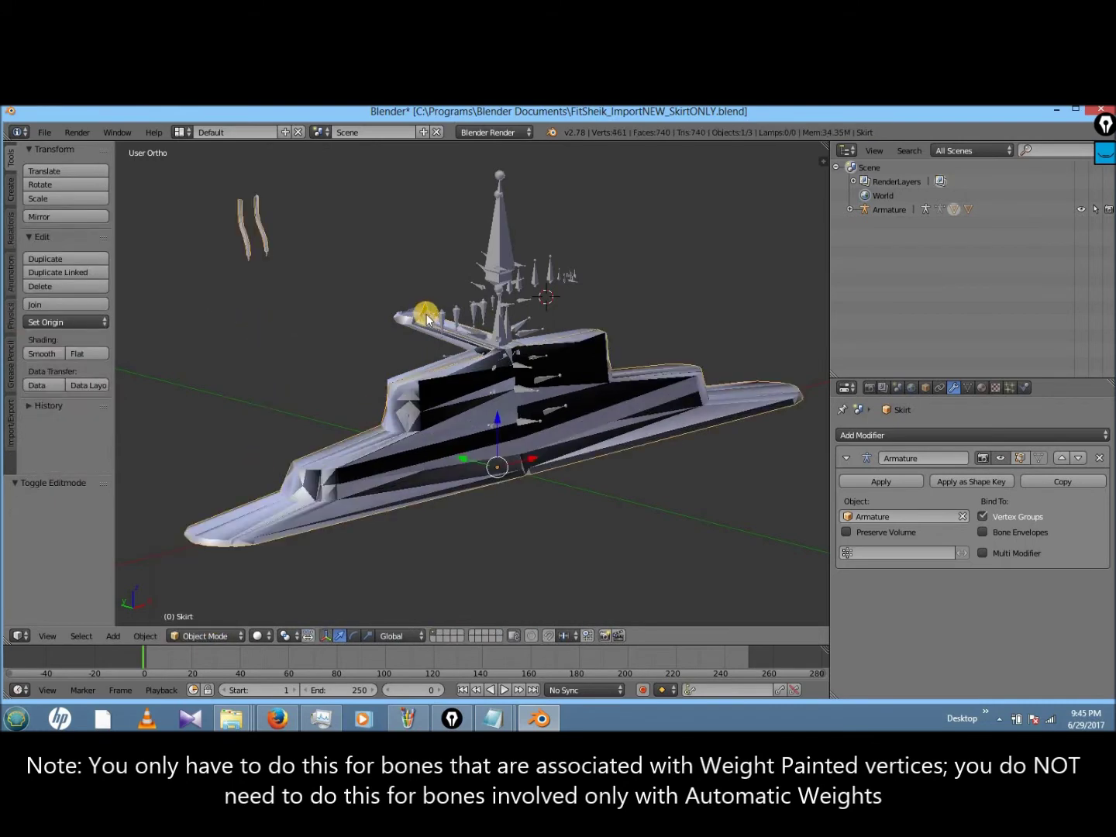
right_click(416, 315)
left_click(848, 210)
left_click(889, 253)
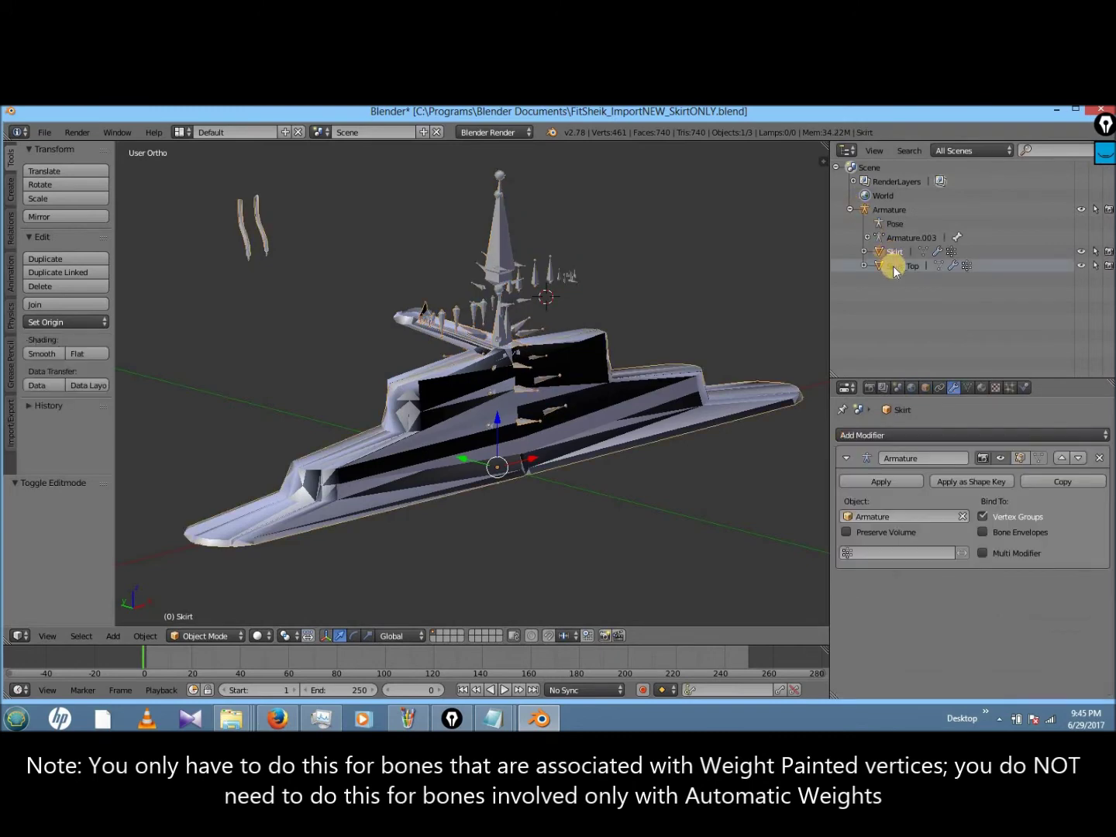
left_click(852, 209)
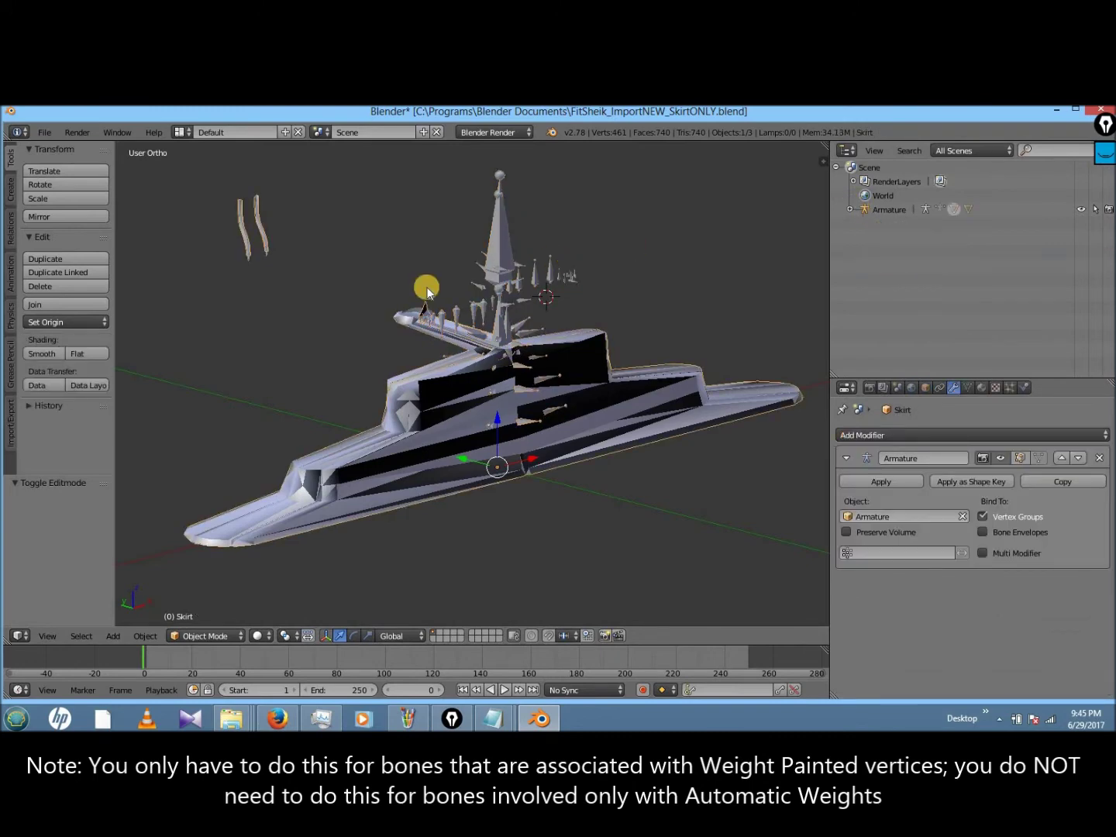
- Select the Skirt_Top mesh, switch it to Edit Mode and select all of its geometry
right_click(267, 268)
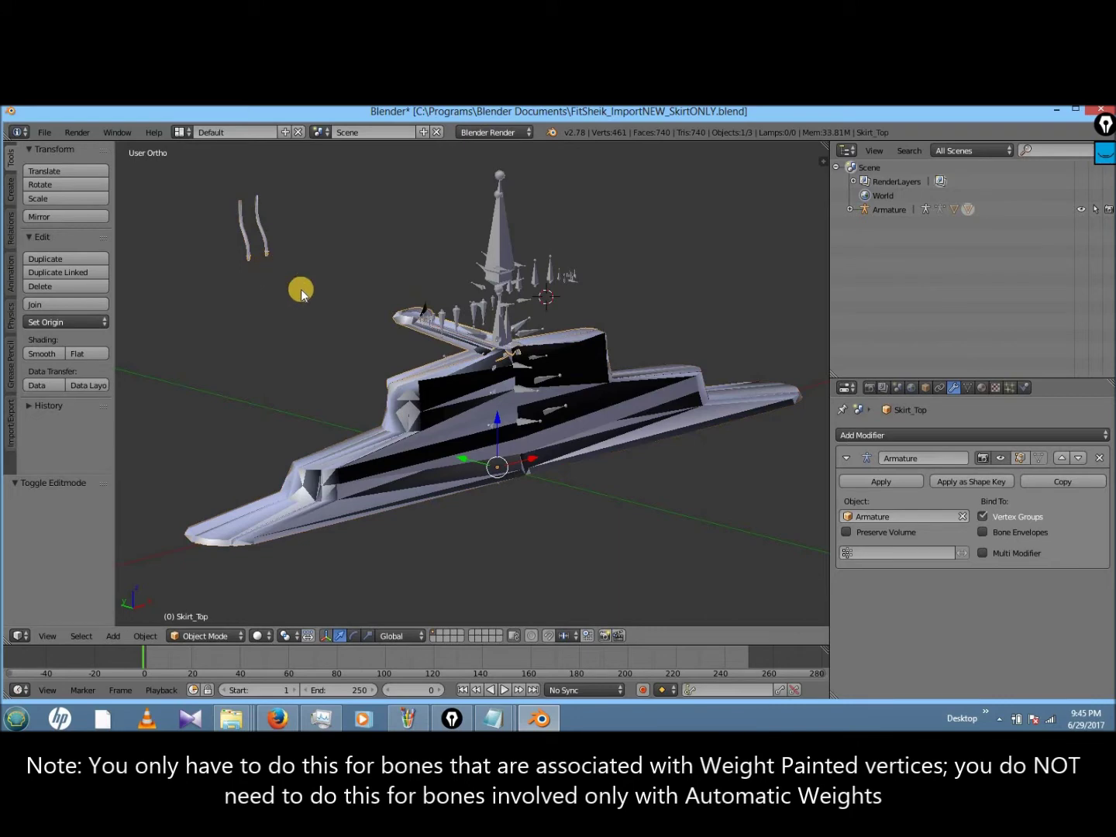
right_click(379, 301)
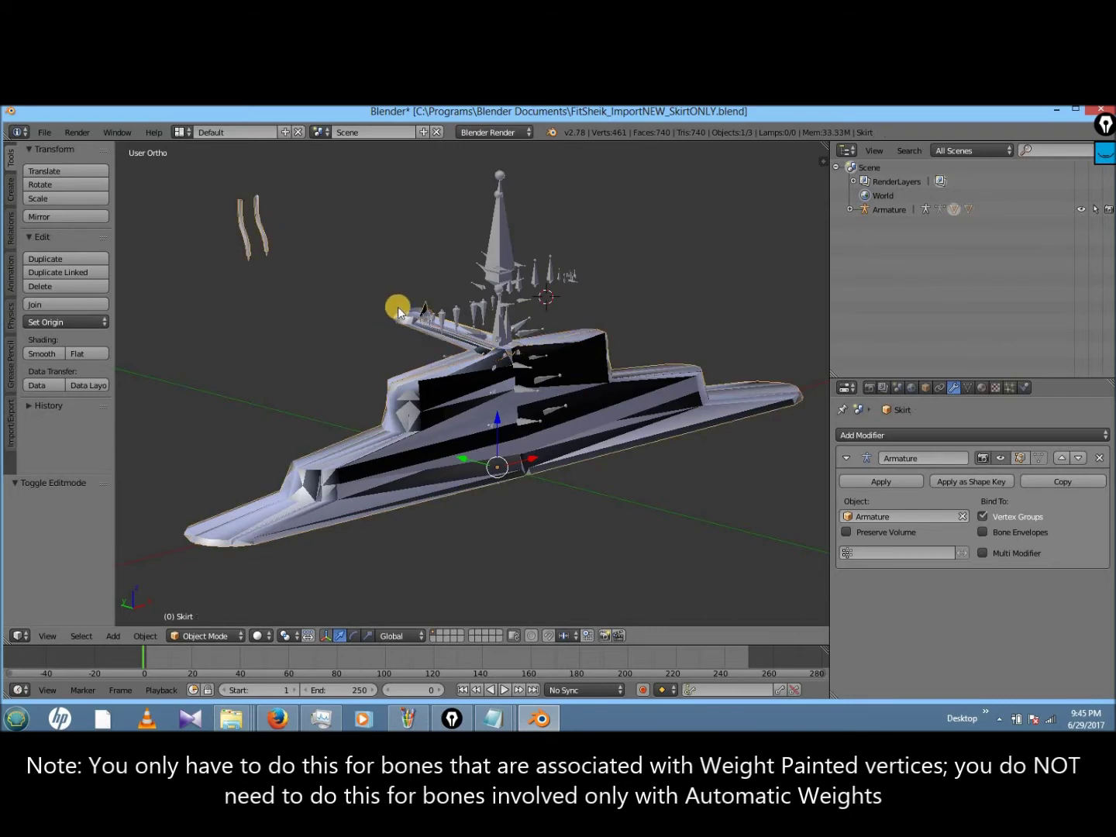
right_click(398, 311)
left_click(217, 636)
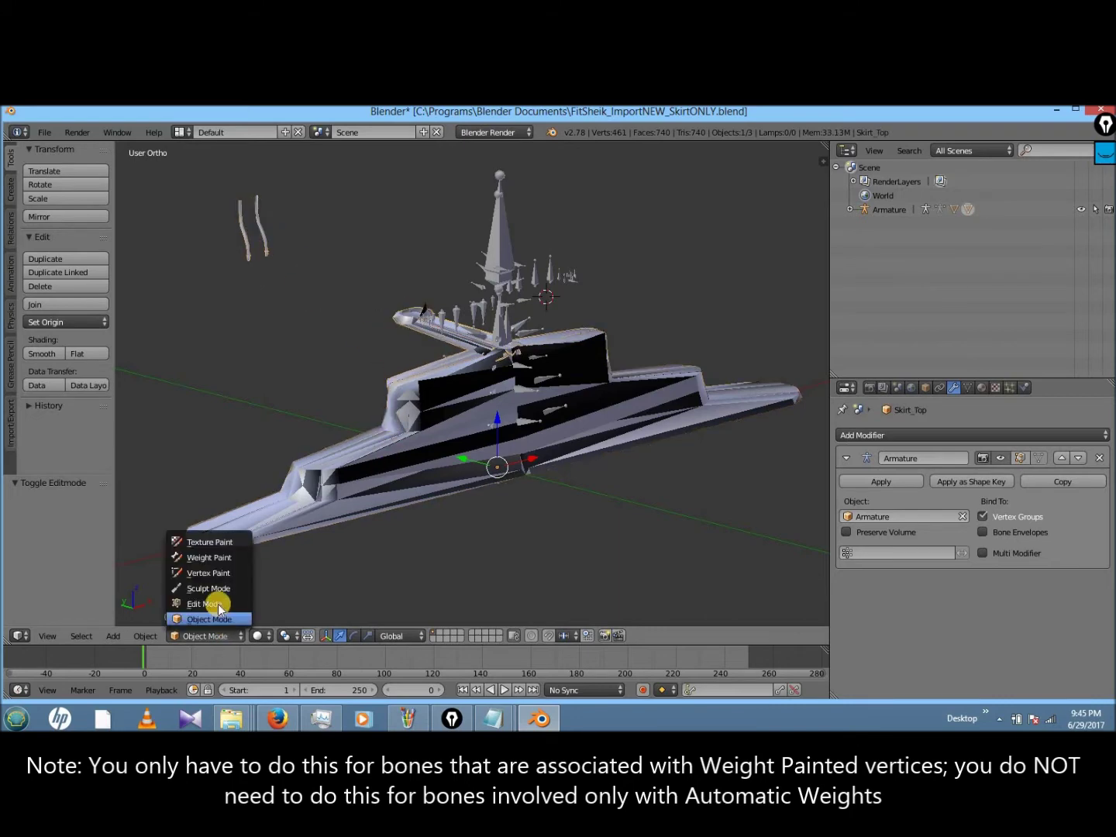
left_click(219, 607)
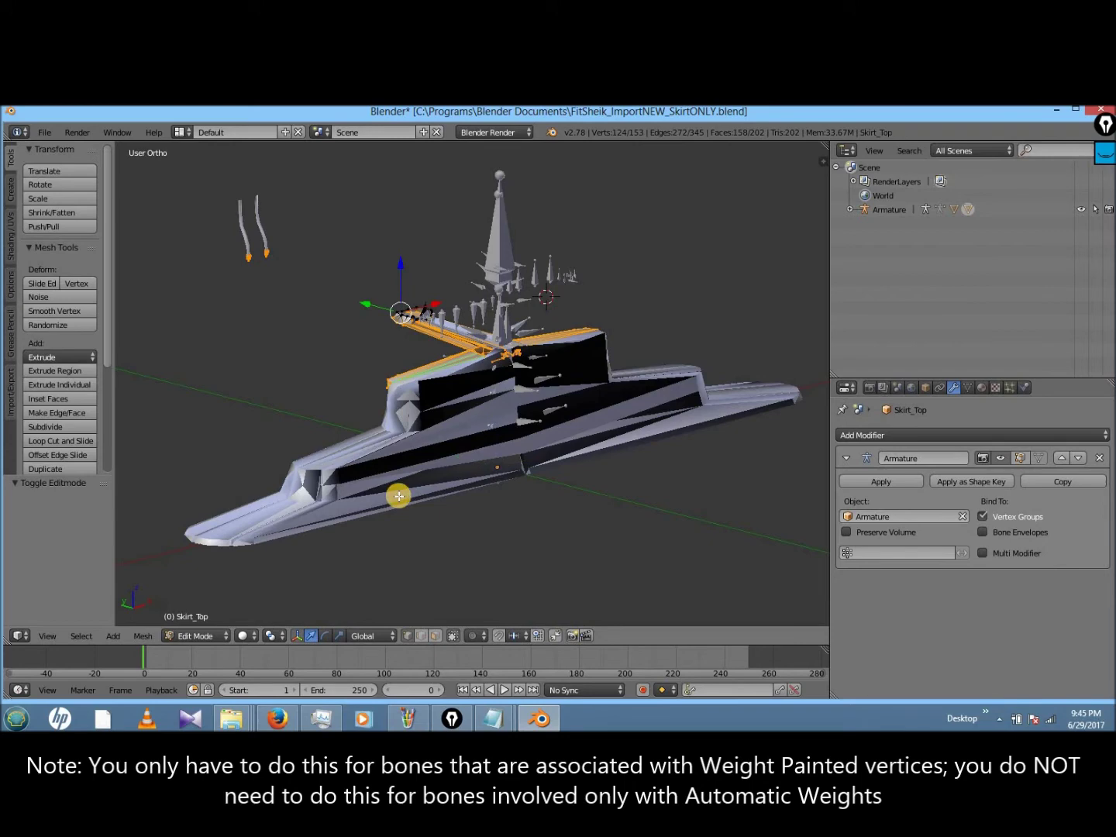
key("a")
key("a")
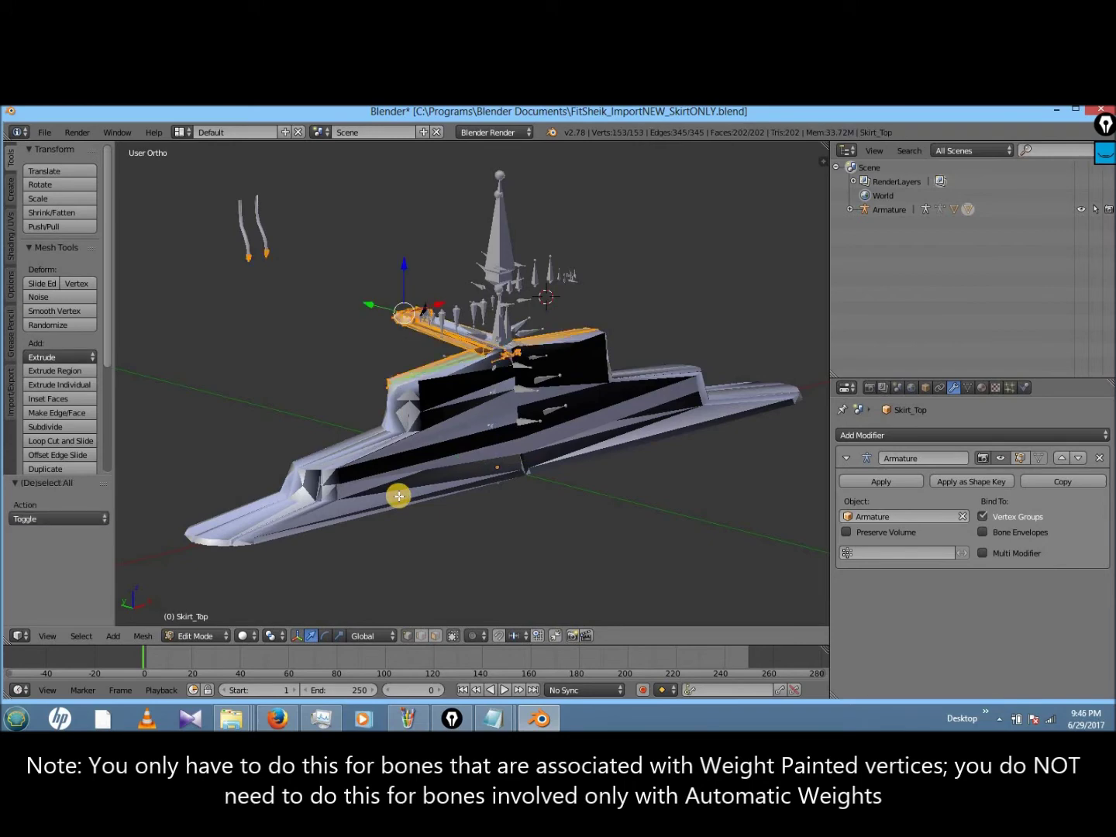
- Remove the Armature modifier from both the Skirt_Top mesh and the Skirt mesh, returning to Object Mode in between
left_click(966, 388)
left_click(1087, 565)
left_click(1088, 565)
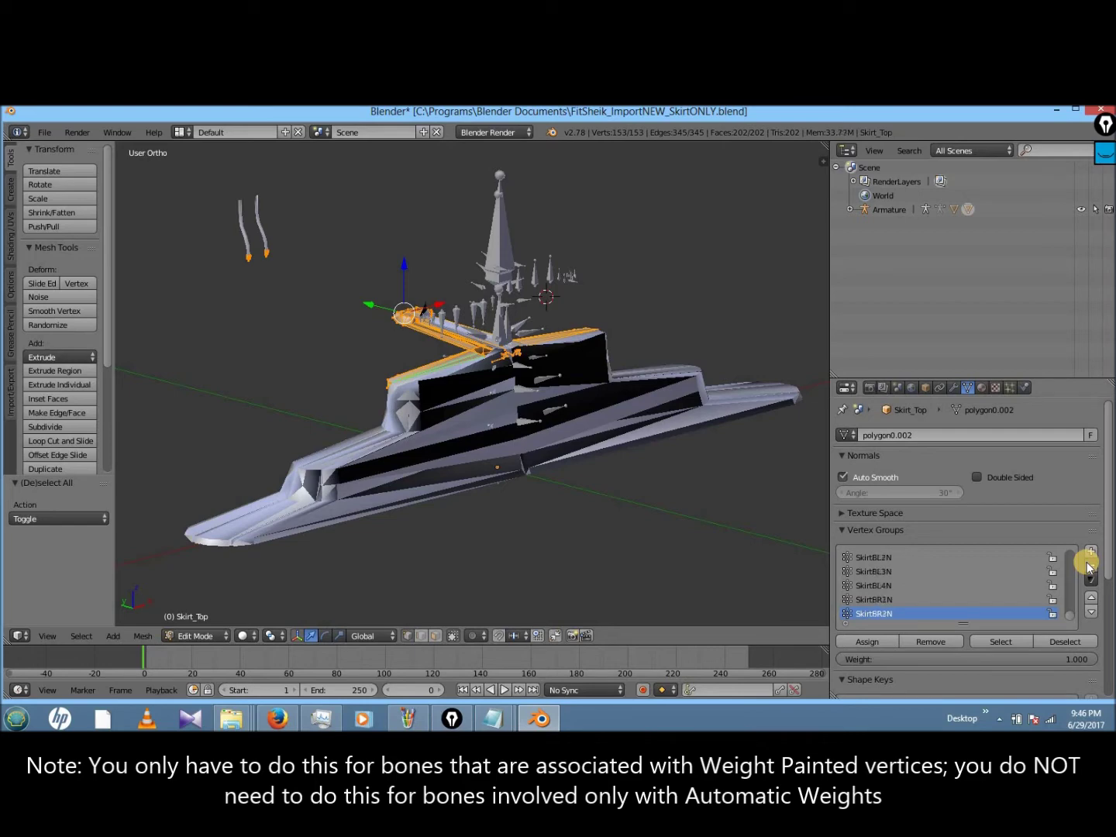
left_click(953, 387)
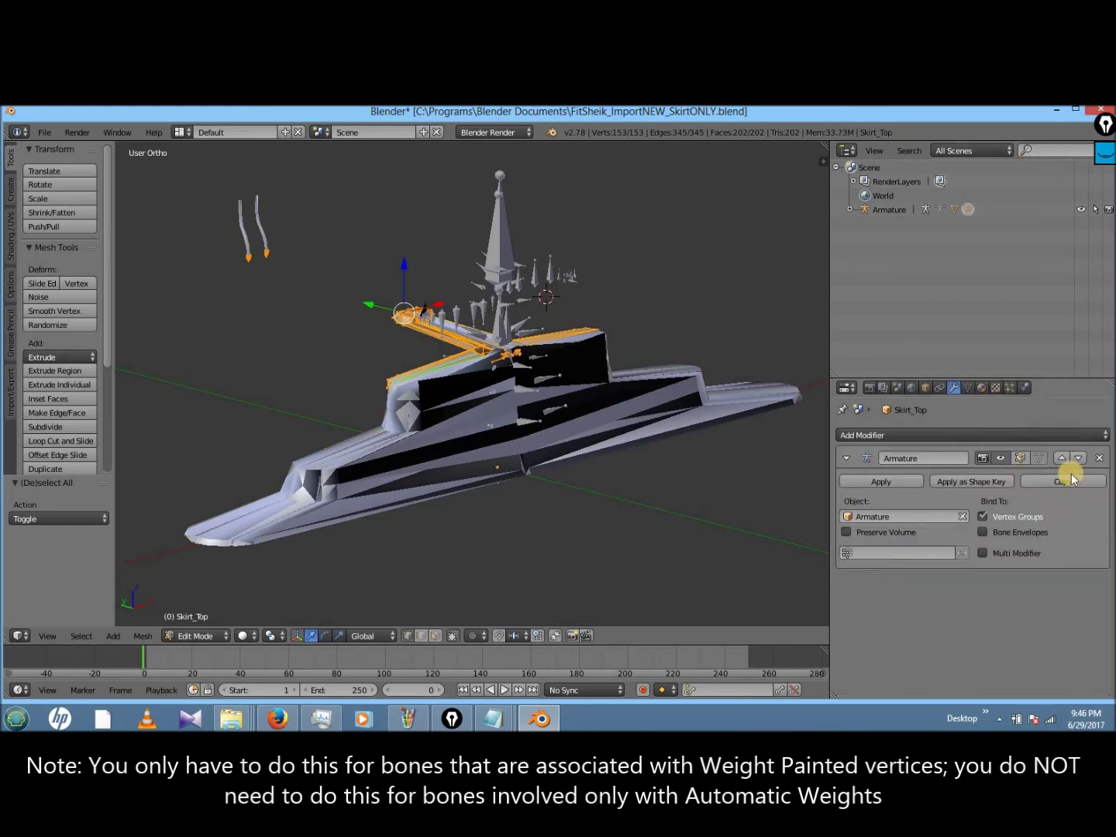
left_click(1094, 459)
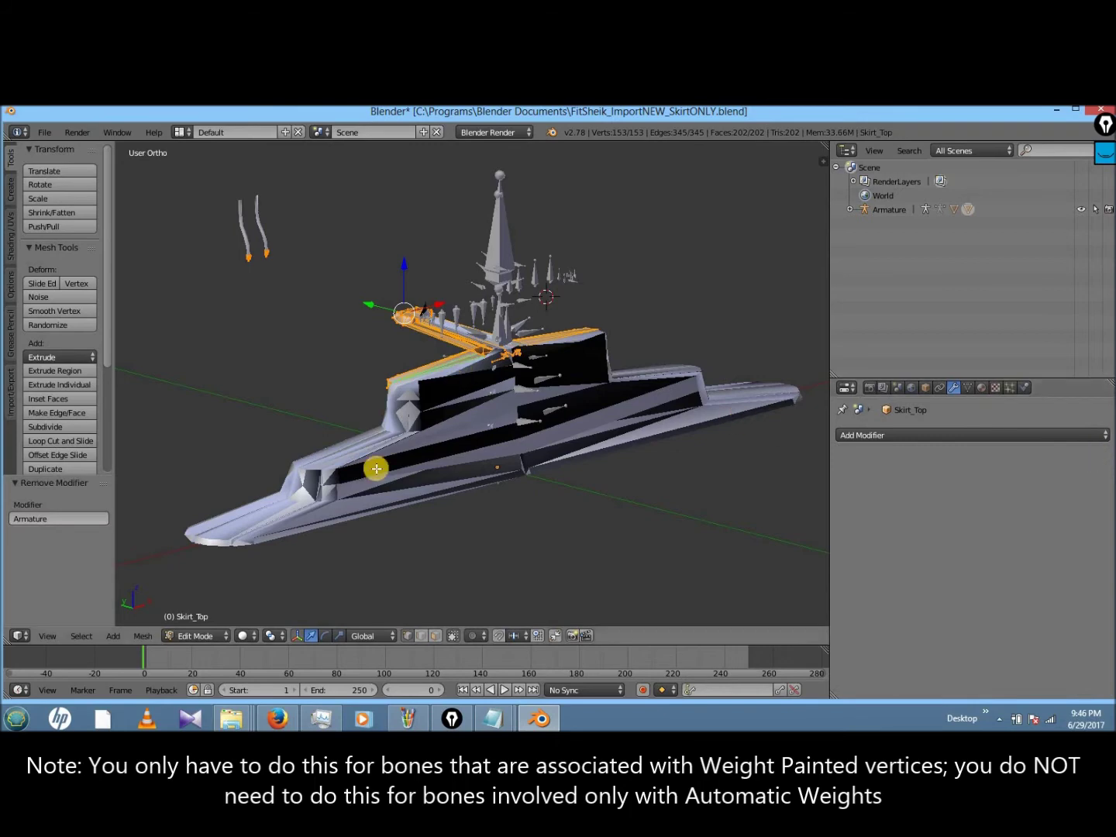
left_click(211, 636)
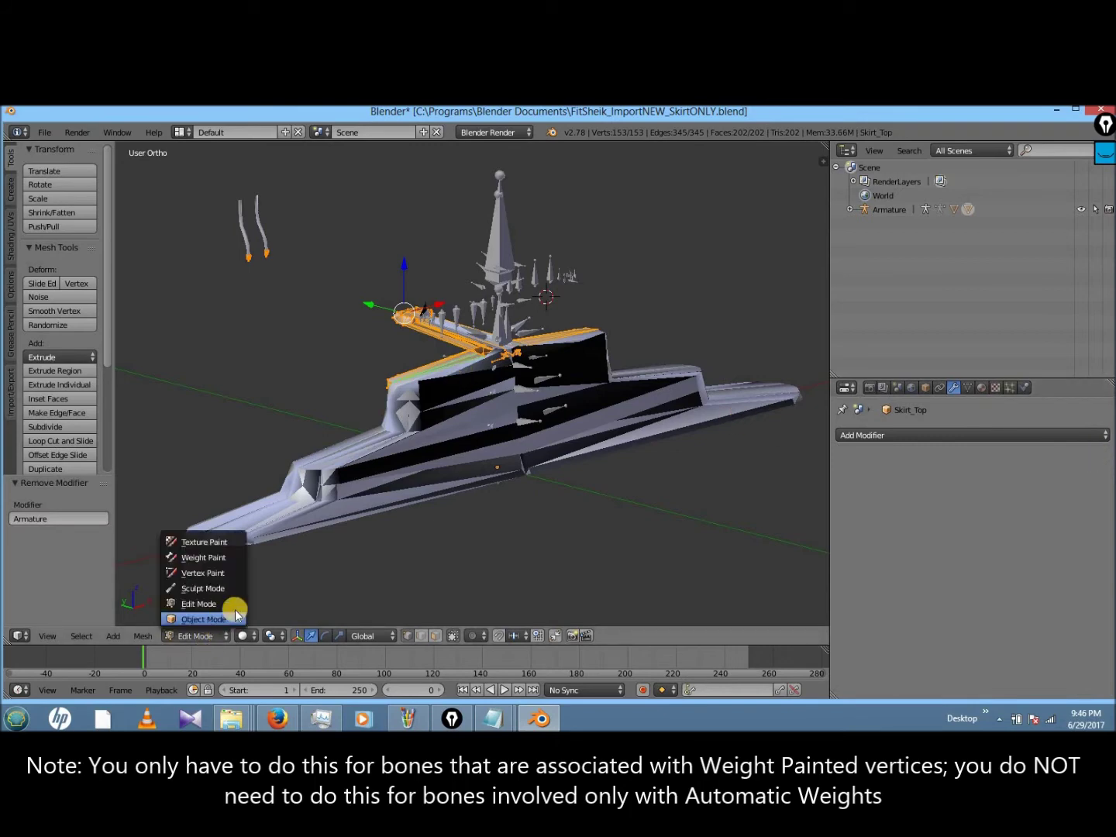
left_click(224, 615)
right_click(568, 392)
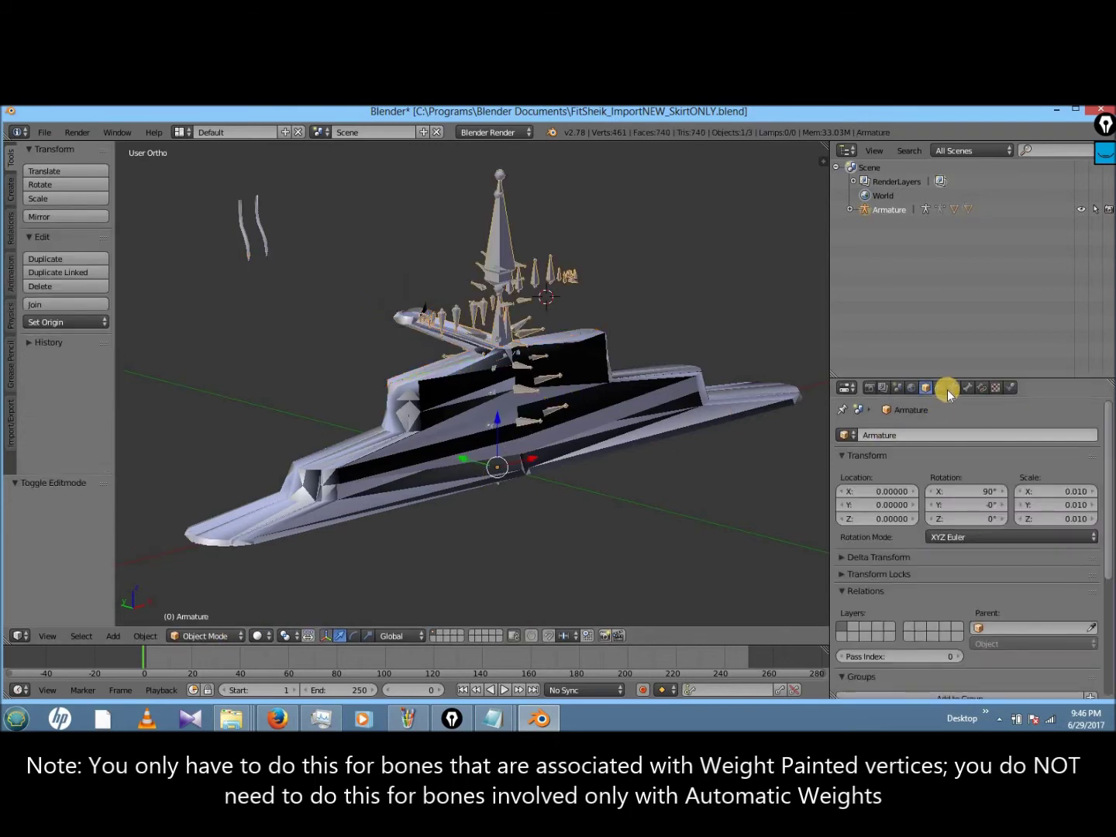
right_click(666, 400)
left_click(1095, 459)
- Clear the parent of Skirt and Skirt_Top while keeping their transformation, with the Armature included in the selection
right_click(416, 409)
right_click(405, 404)
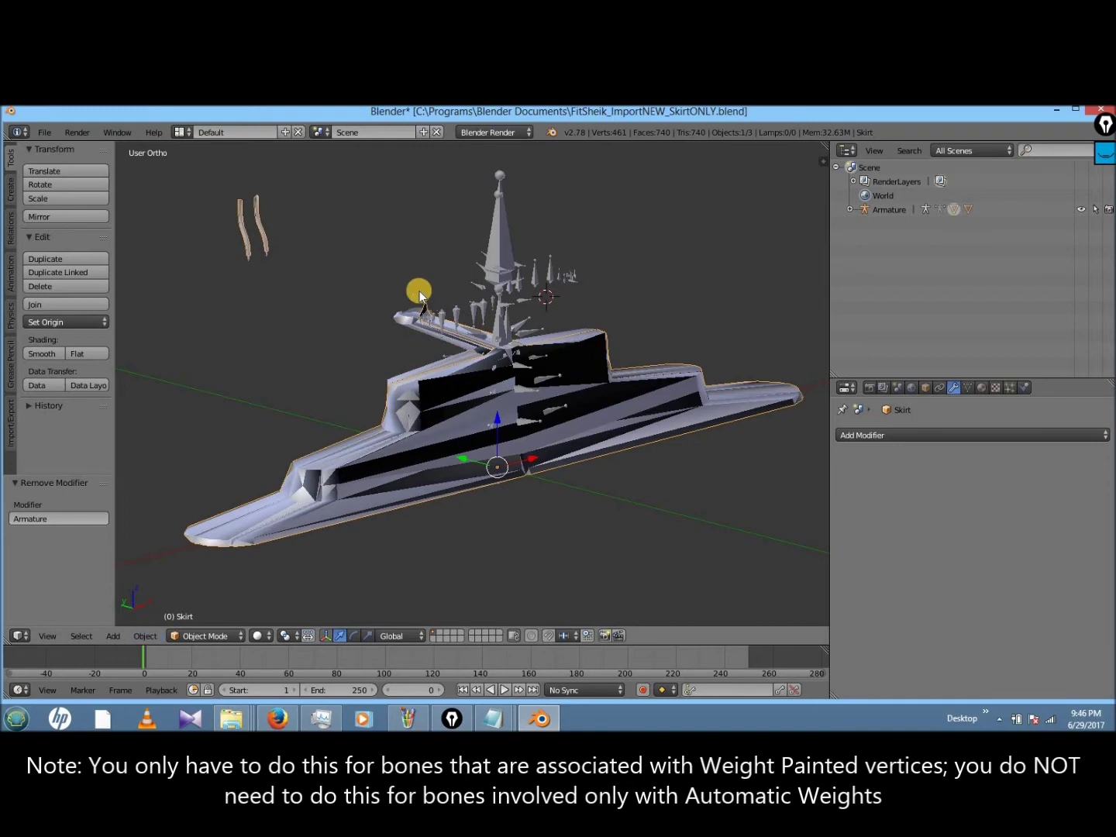
right_click(248, 248, "shift")
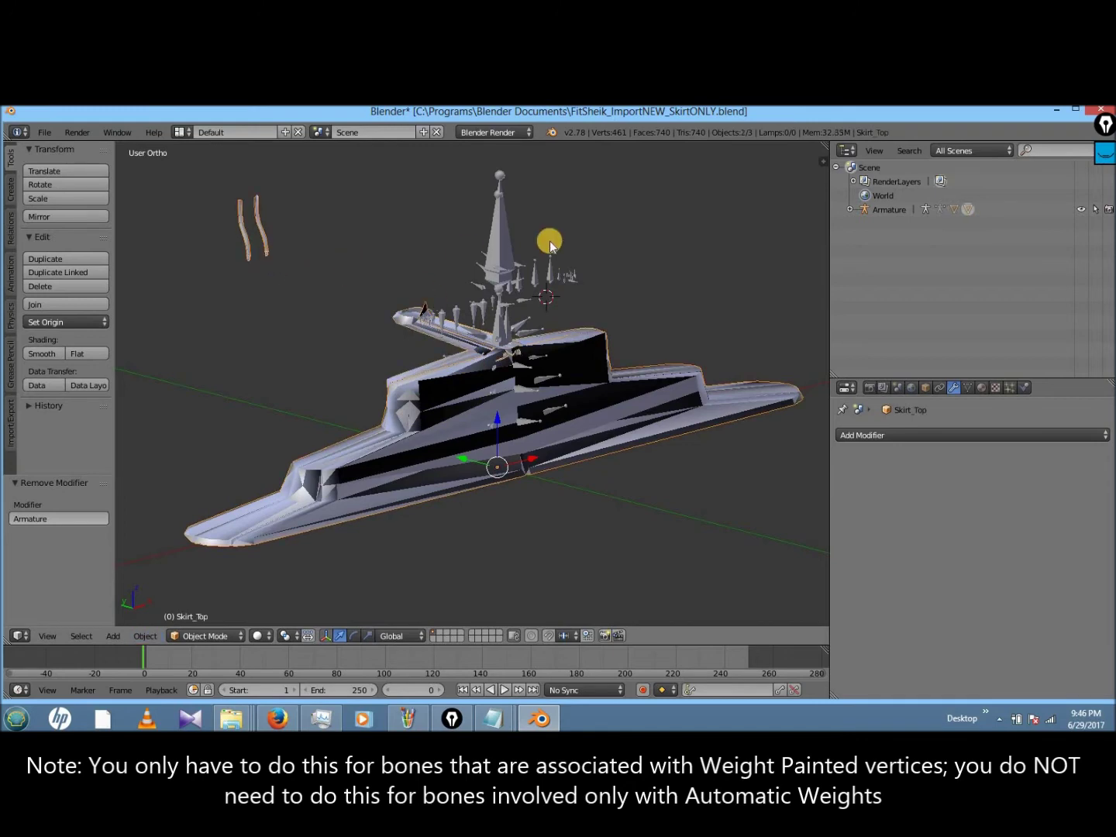
right_click(492, 242, "shift")
left_click(145, 635)
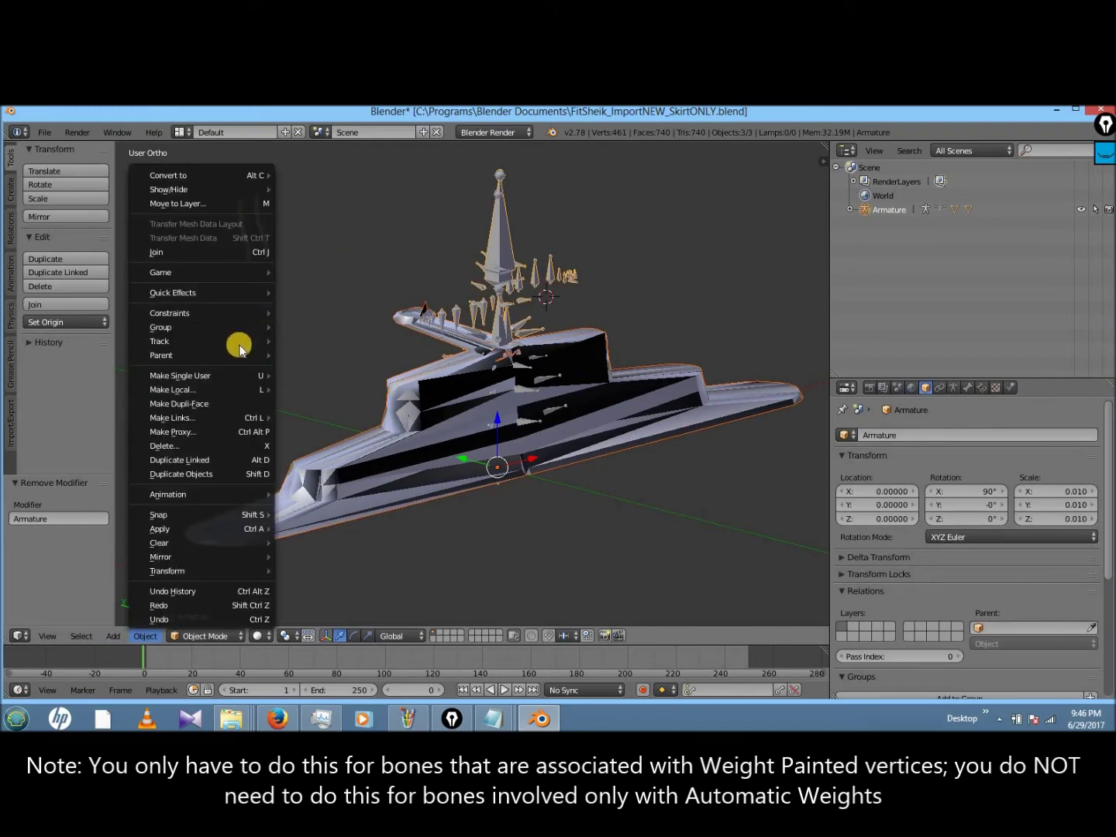
mouse_move(234, 353)
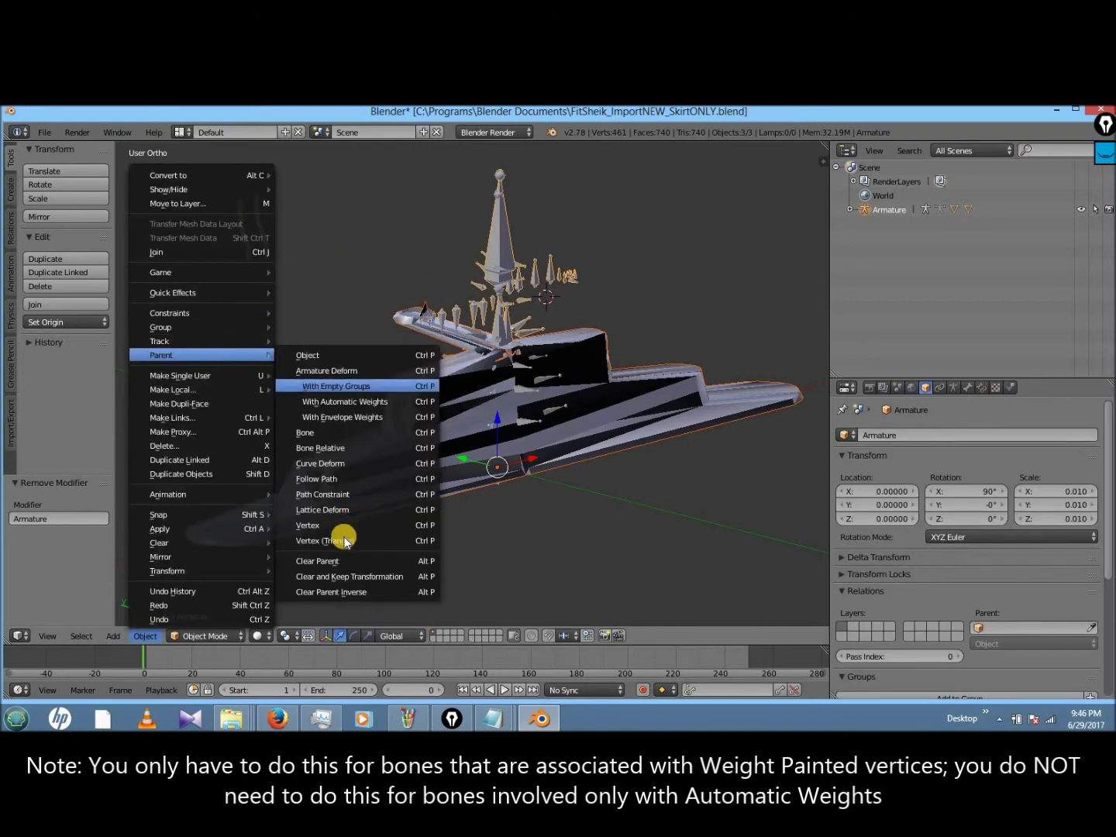
left_click(352, 577)
- Delete all vertex groups from the Skirt and Skirt_Top meshes
right_click(621, 362)
left_click(961, 386)
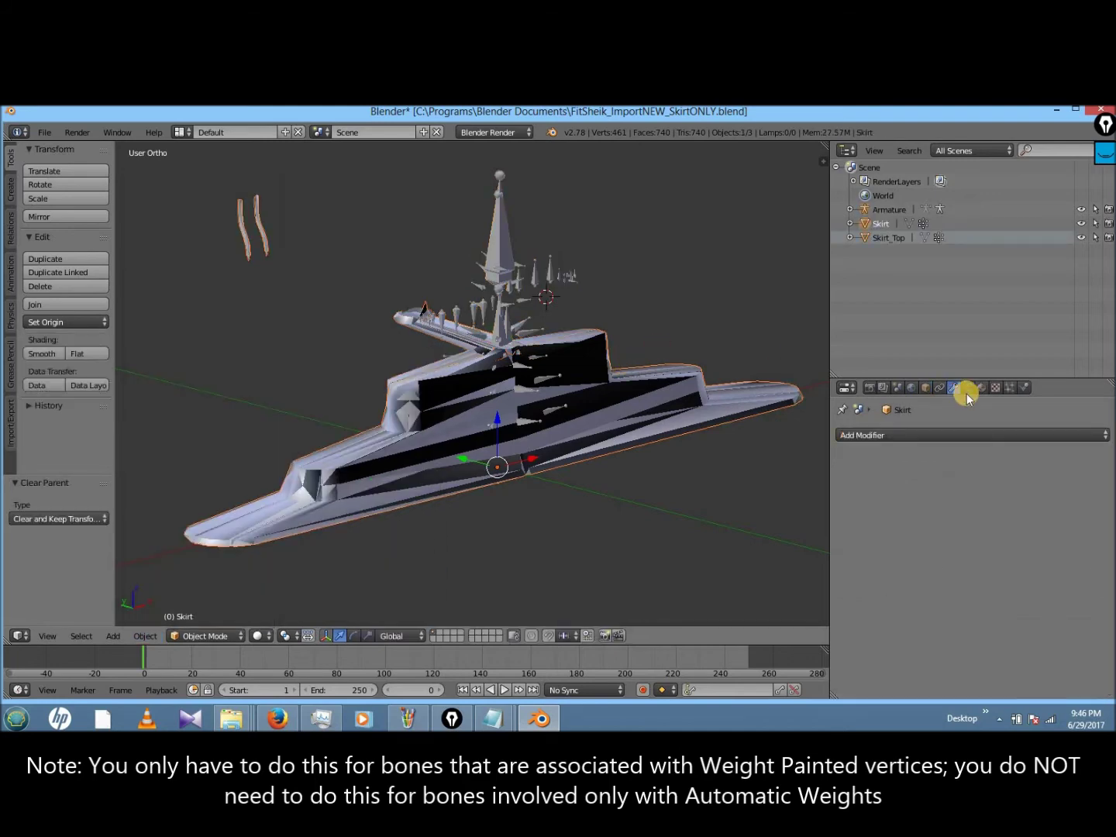
left_click(966, 387)
left_click(1090, 567)
left_click(1089, 567)
left_click(1091, 568)
left_click(1091, 569)
left_click(1091, 568)
left_click(1090, 568)
left_click(1090, 566)
left_click(1090, 566)
left_click(1091, 566)
left_click(1091, 568)
right_click(592, 373)
left_click(1091, 567)
left_click(1090, 567)
left_click(1090, 567)
left_click(1090, 567)
left_click(1091, 567)
left_click(1091, 567)
left_click(1090, 567)
key("Tab")
key("Tab")
- Recalculate the normals of the whole Skirt mesh to the outside in Edit Mode and return to Object Mode
right_click(339, 492)
left_click(199, 636)
left_click(207, 599)
key("a")
left_click(143, 636)
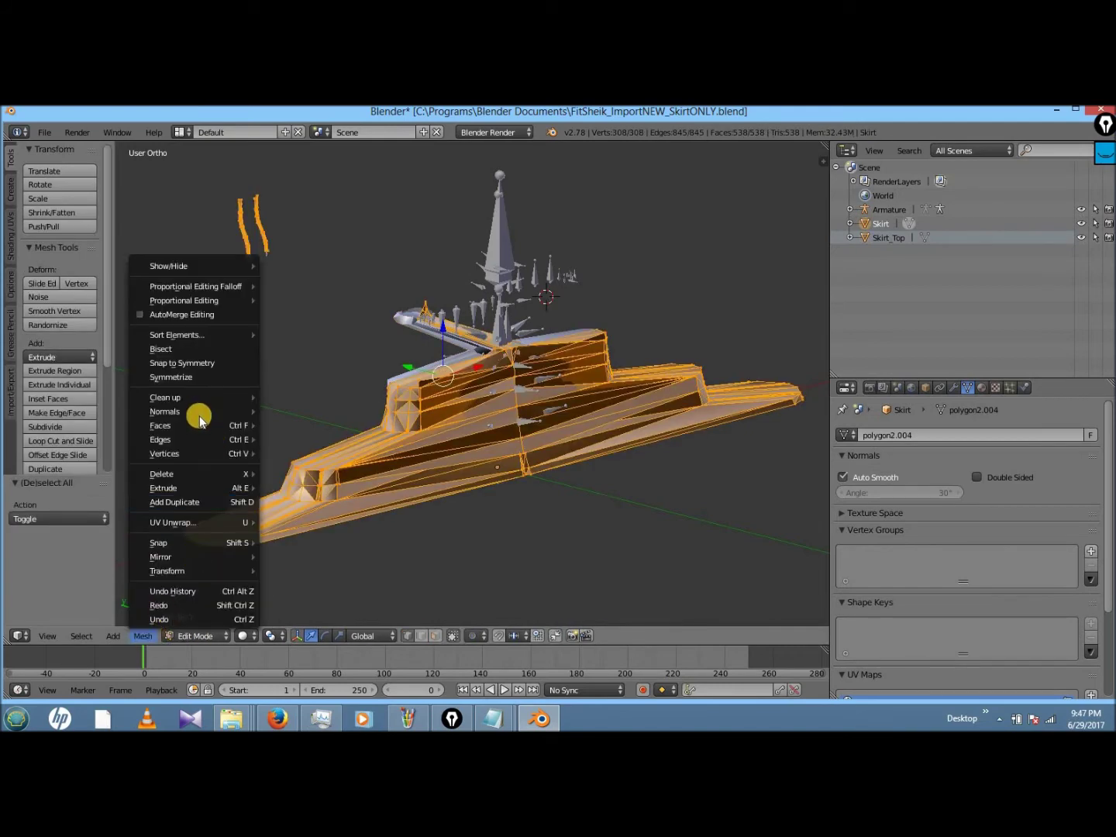
mouse_move(207, 437)
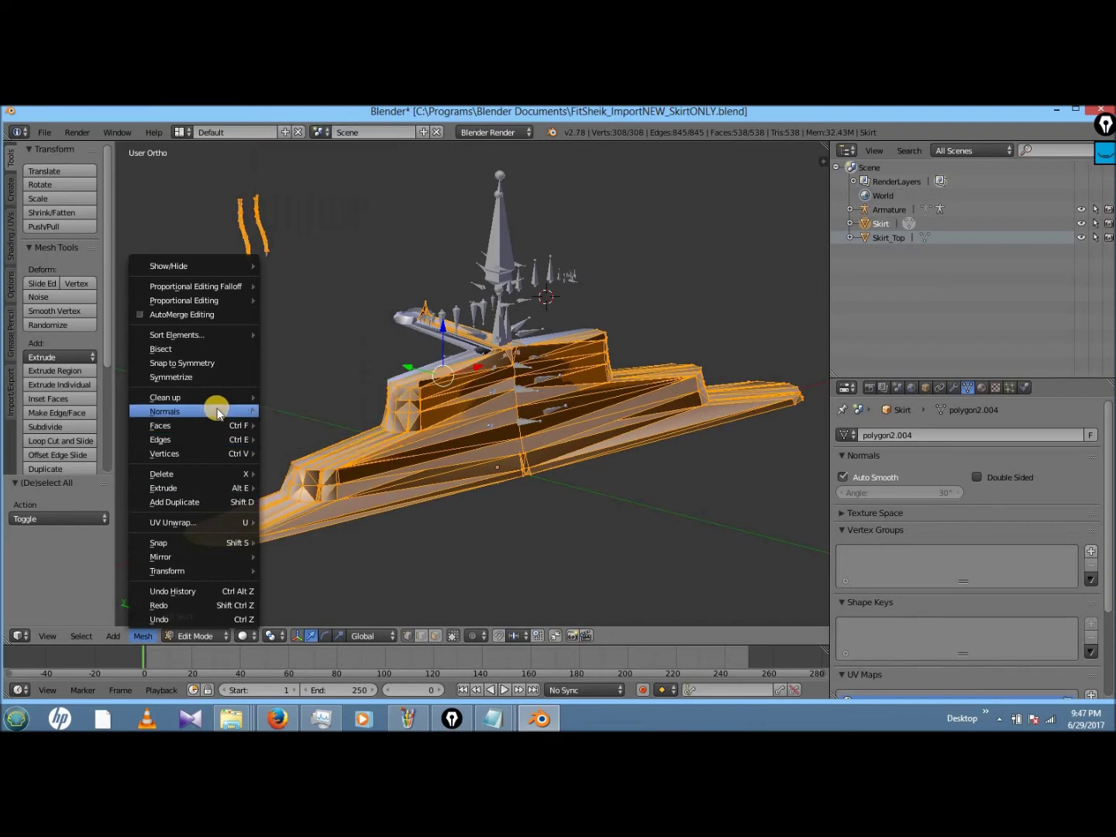
mouse_move(226, 412)
left_click(302, 413)
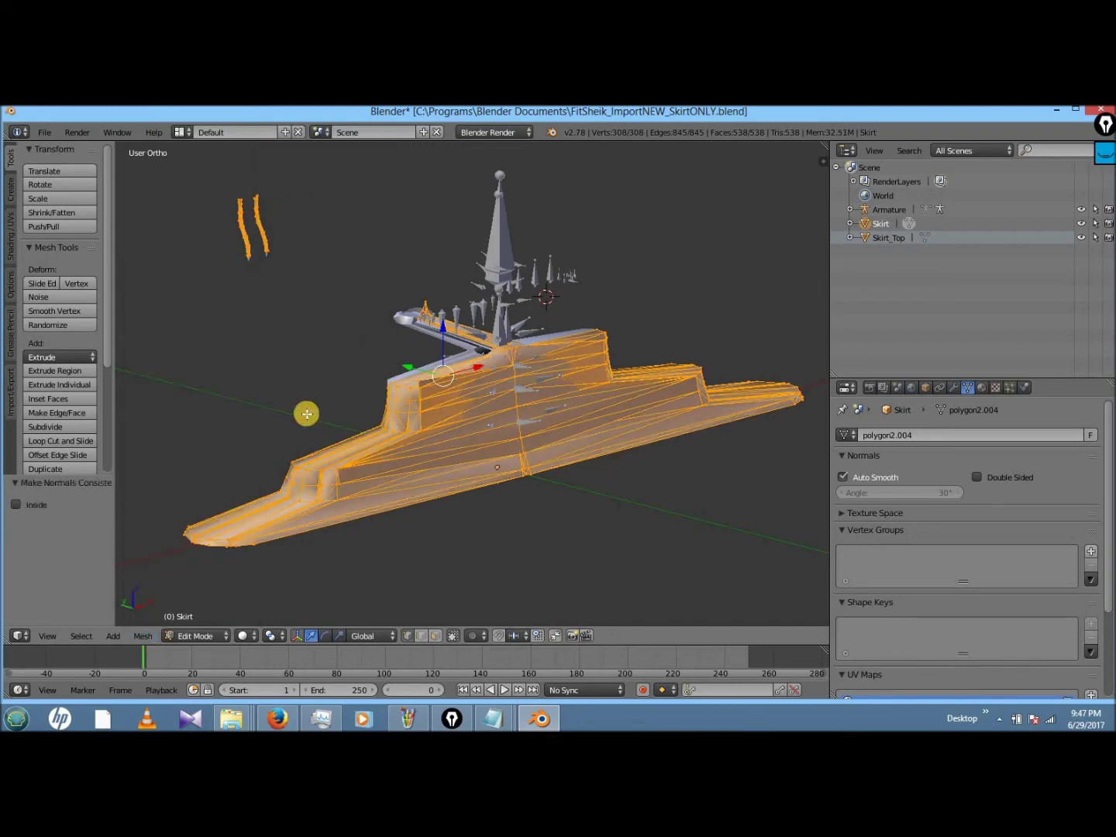
left_click(209, 637)
left_click(213, 617)
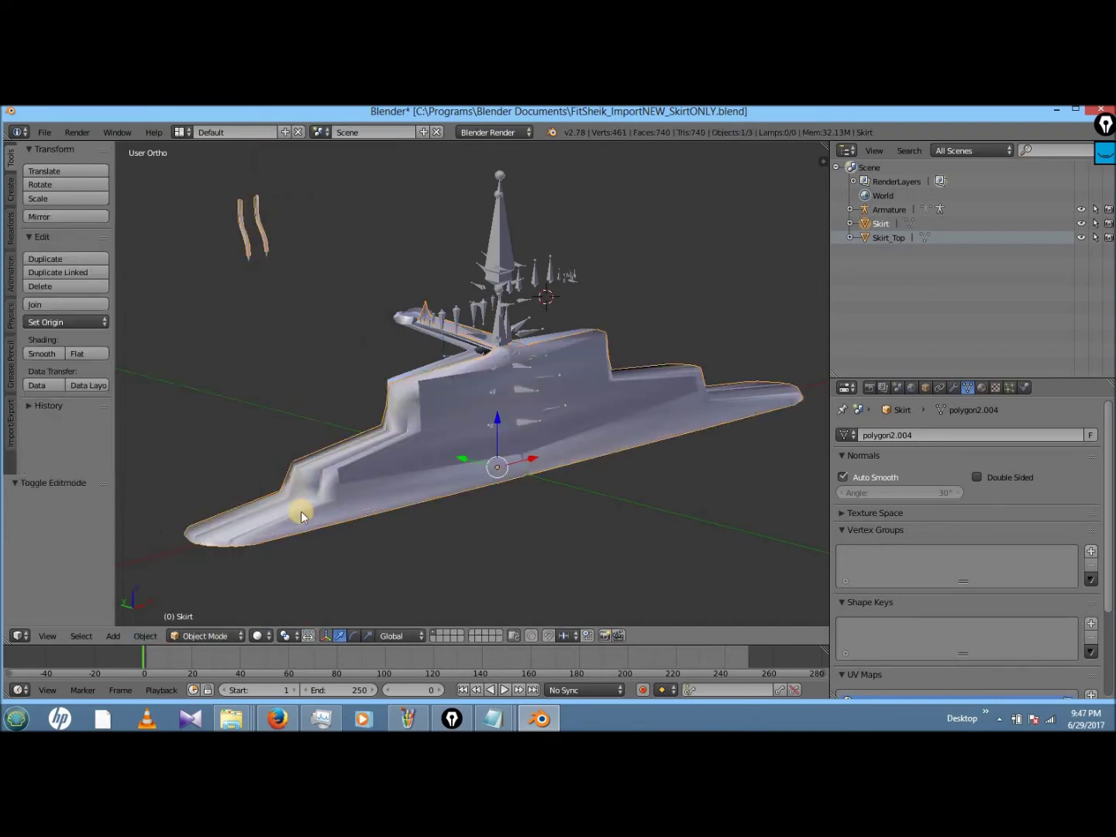
- Examine the shading of the Skirt mesh from several angles
key("KP_4")
key("KP_4")
key("KP_4")
key("KP_4")
key("KP_4")
key("KP_4")
key("KP_4")
key("KP_6")
key("KP_6")
key("KP_6")
key("KP_6")
key("KP_6")
key("KP_6")
key("KP_6")
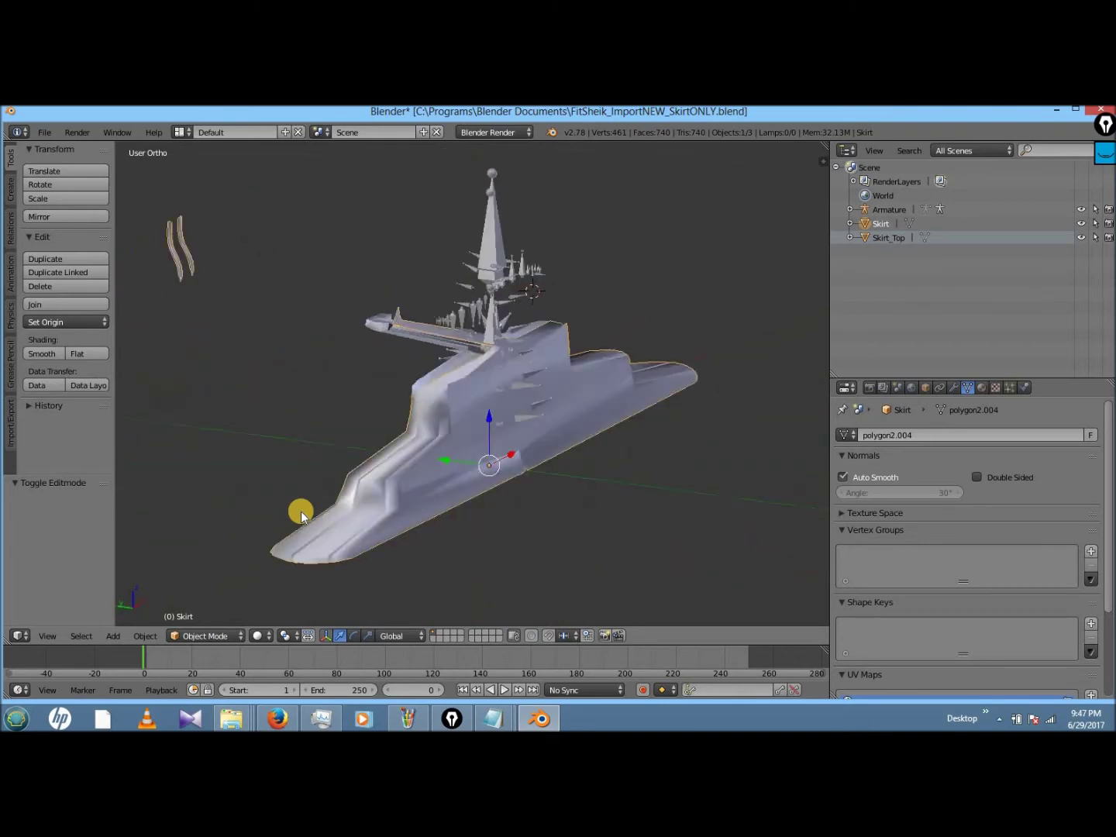
- Recalculate the normals of the whole Skirt_Top mesh to the outside in Edit Mode and return to Object Mode
right_click(455, 356)
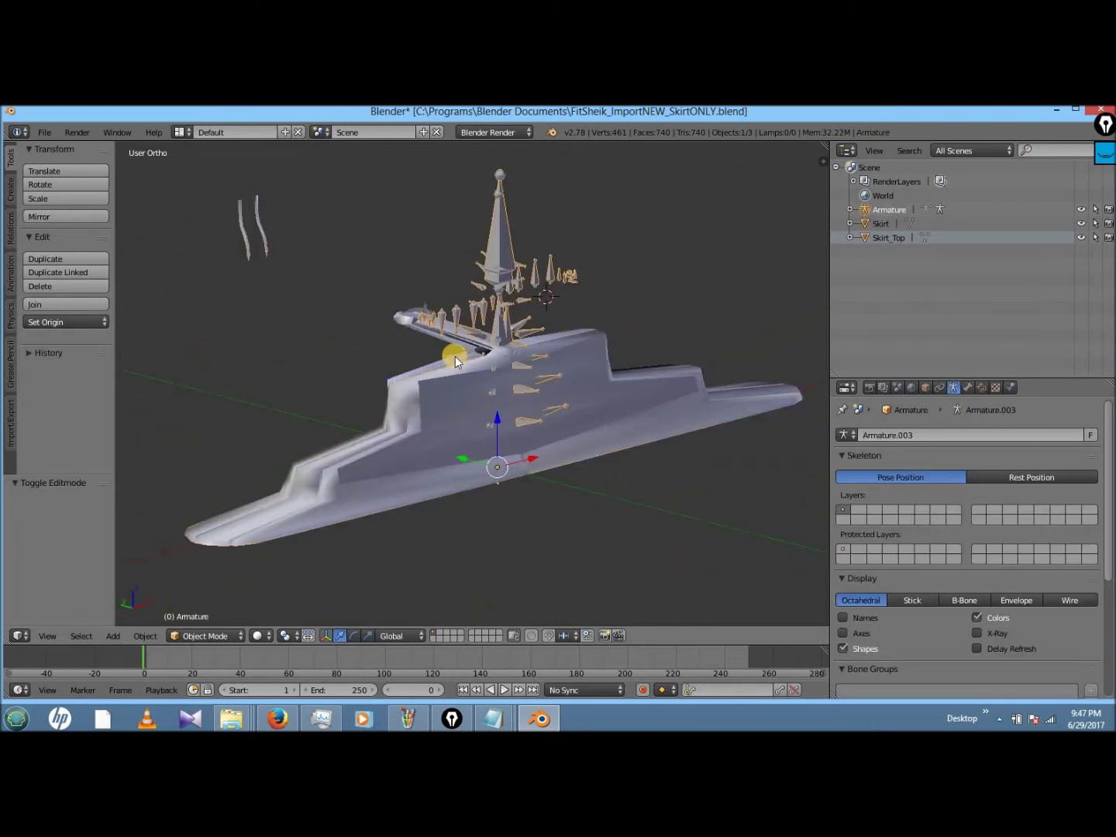
right_click(416, 331)
right_click(416, 331)
left_click(207, 635)
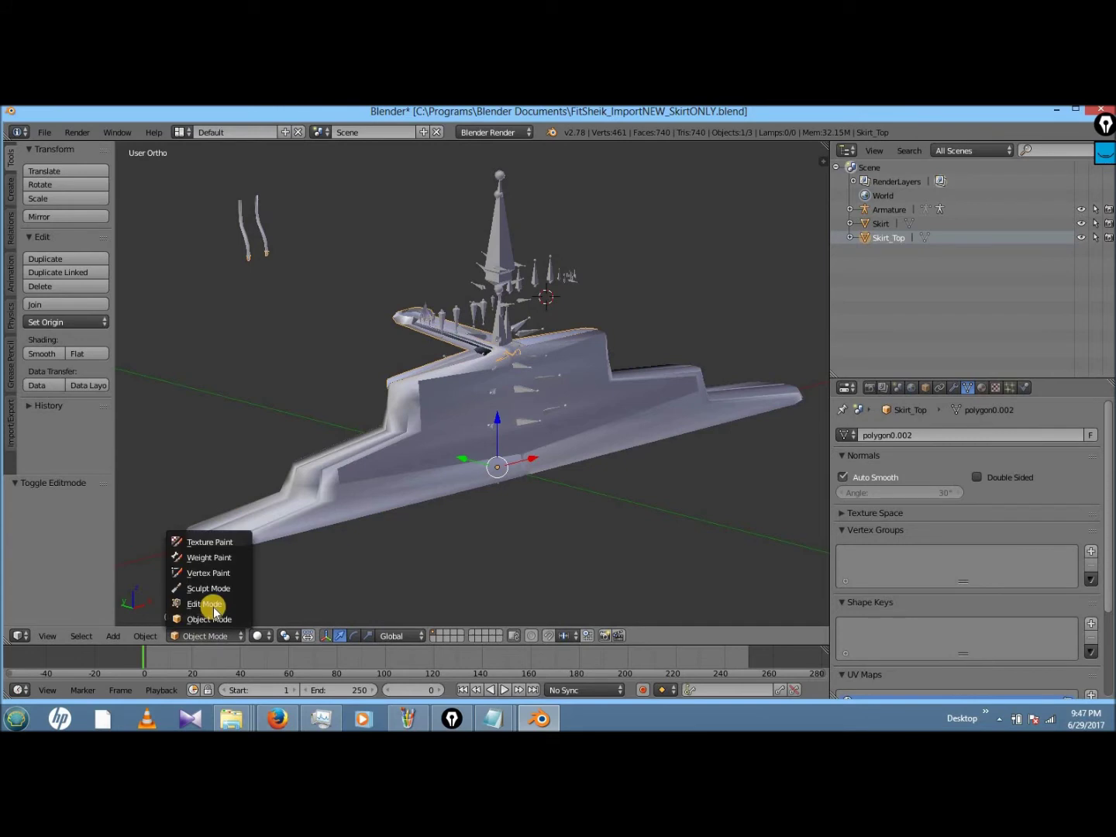
left_click(195, 604)
left_click(143, 636)
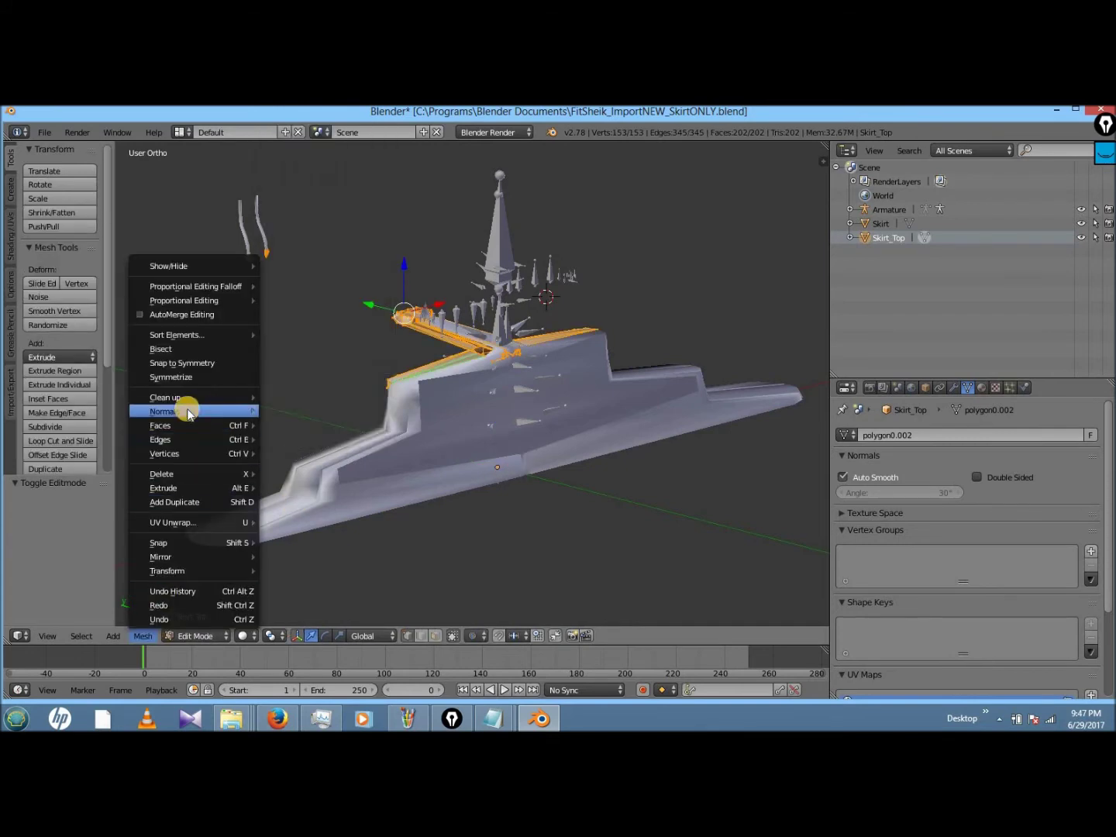
mouse_move(218, 410)
left_click(304, 412)
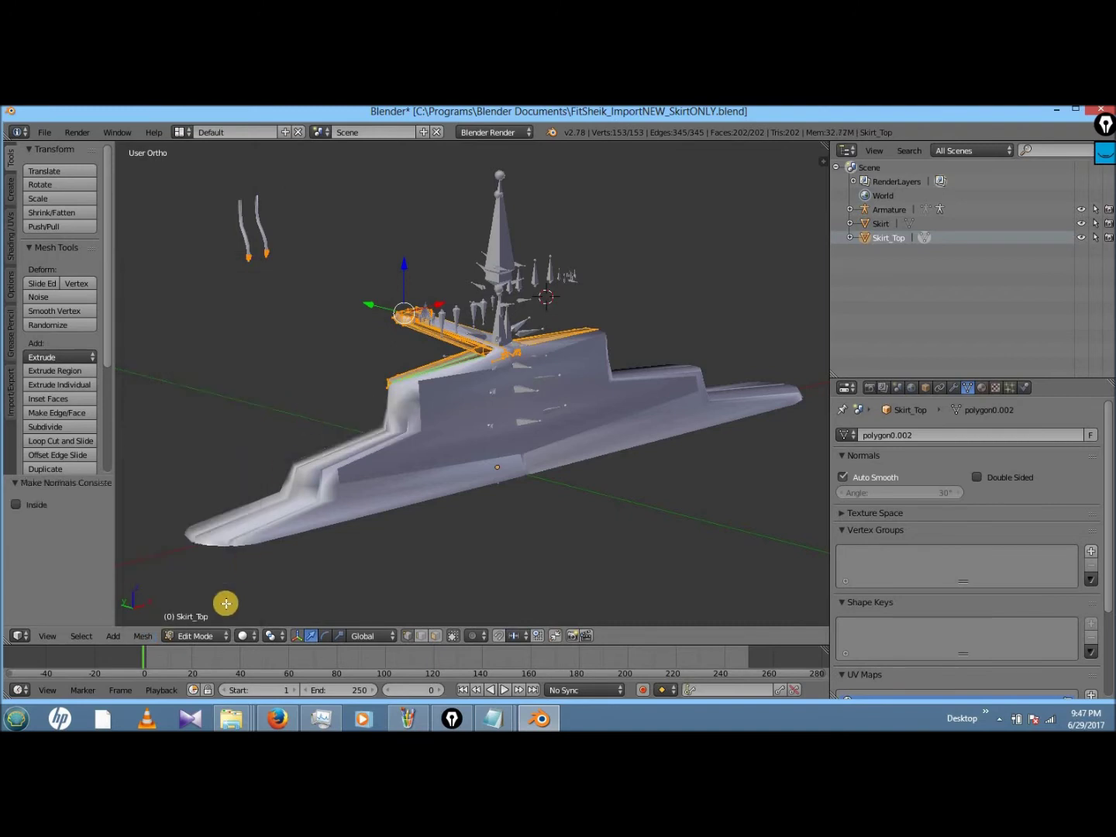
left_click(207, 638)
left_click(205, 618)
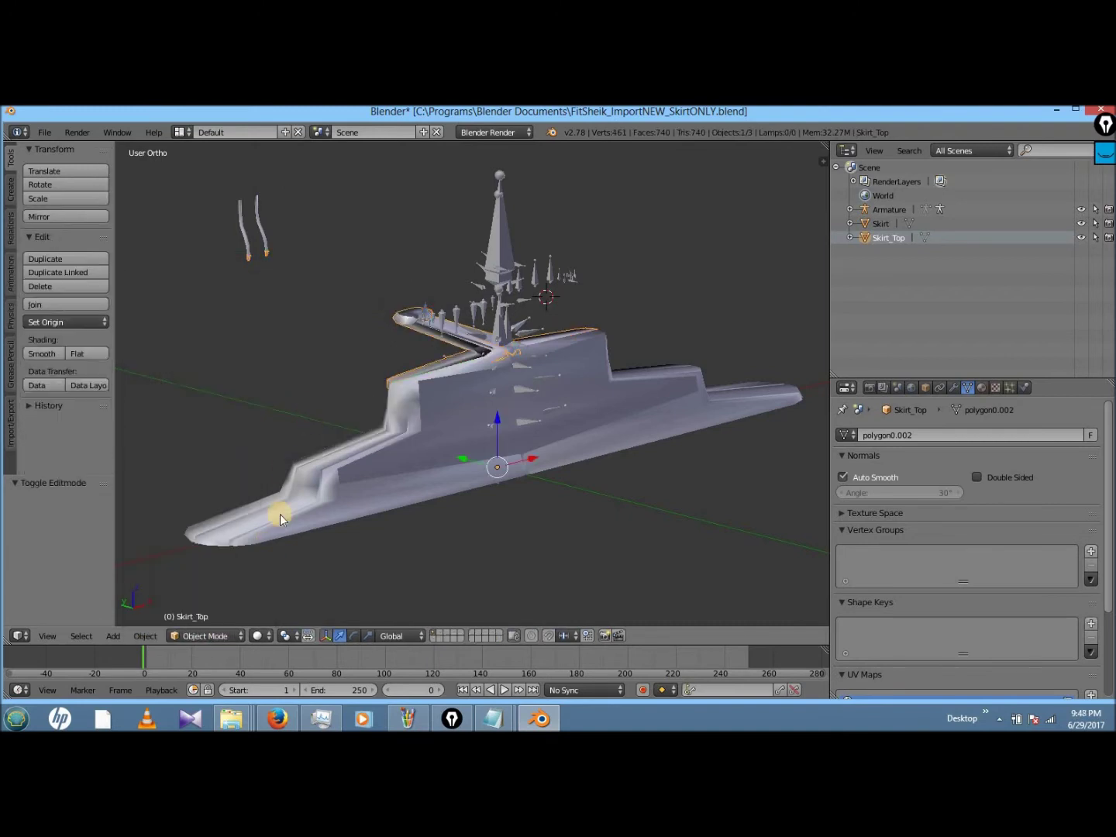
- Inspect the surface of Skirt_Top from several angles after its normals were recalculated
key("KP_4")
key("KP_4")
key("KP_4")
key("KP_4")
key("KP_4")
key("KP_6")
key("KP_6")
key("KP_6")
key("KP_6")
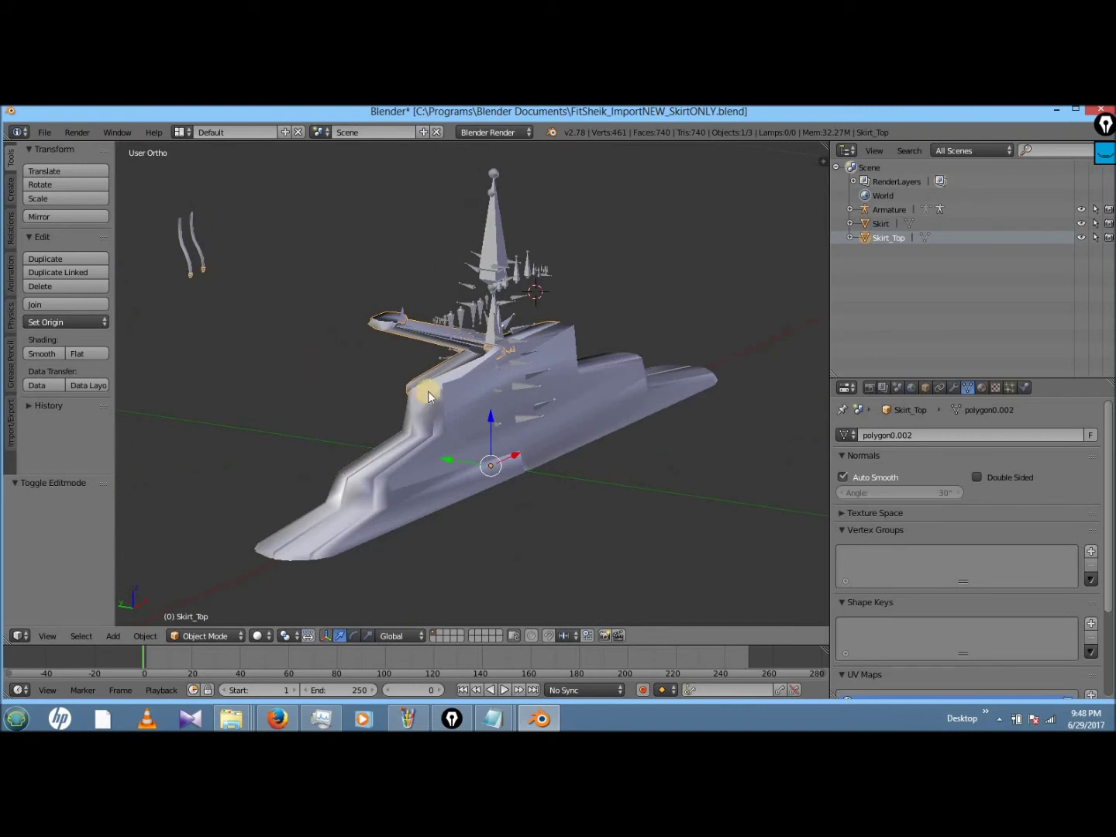
middle_click_drag(429, 391, 461, 373)
- Parent Skirt_Top and Skirt one after the other to the Armature using Armature Deform With Empty Groups
right_click(459, 346)
right_click(458, 346)
left_click(952, 387)
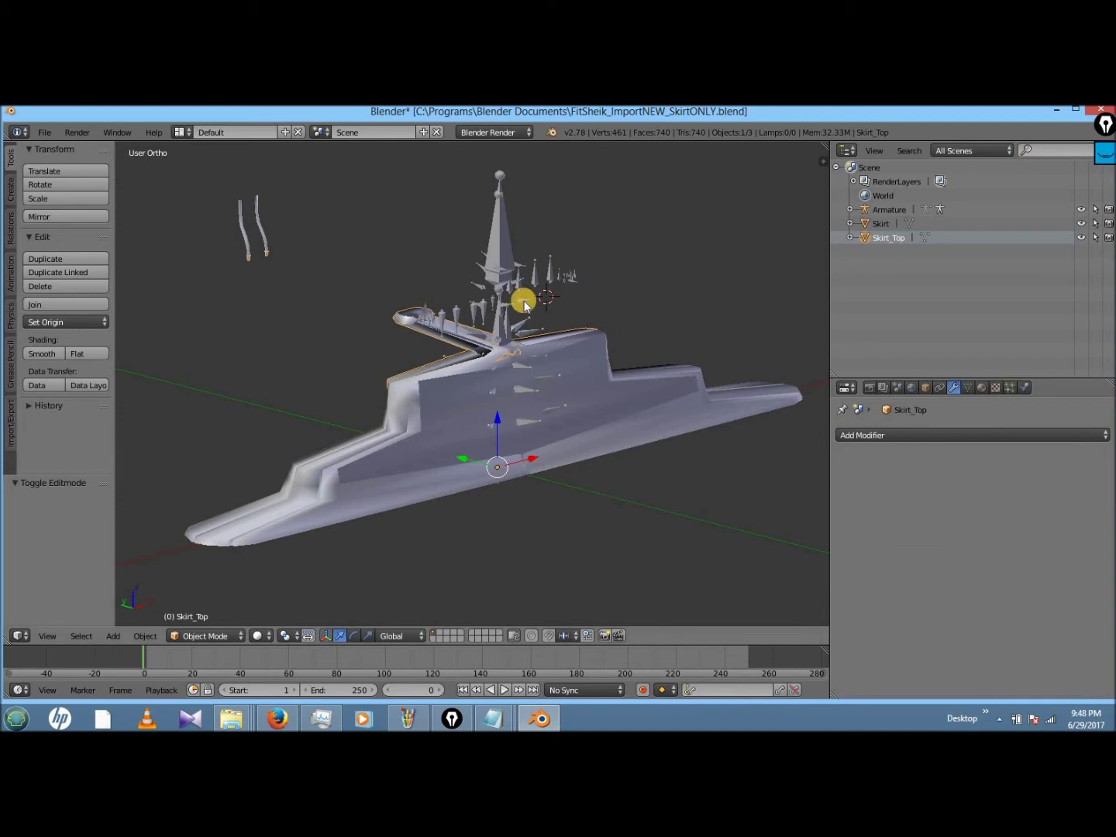
right_click(501, 248, "shift")
key("ctrl+p")
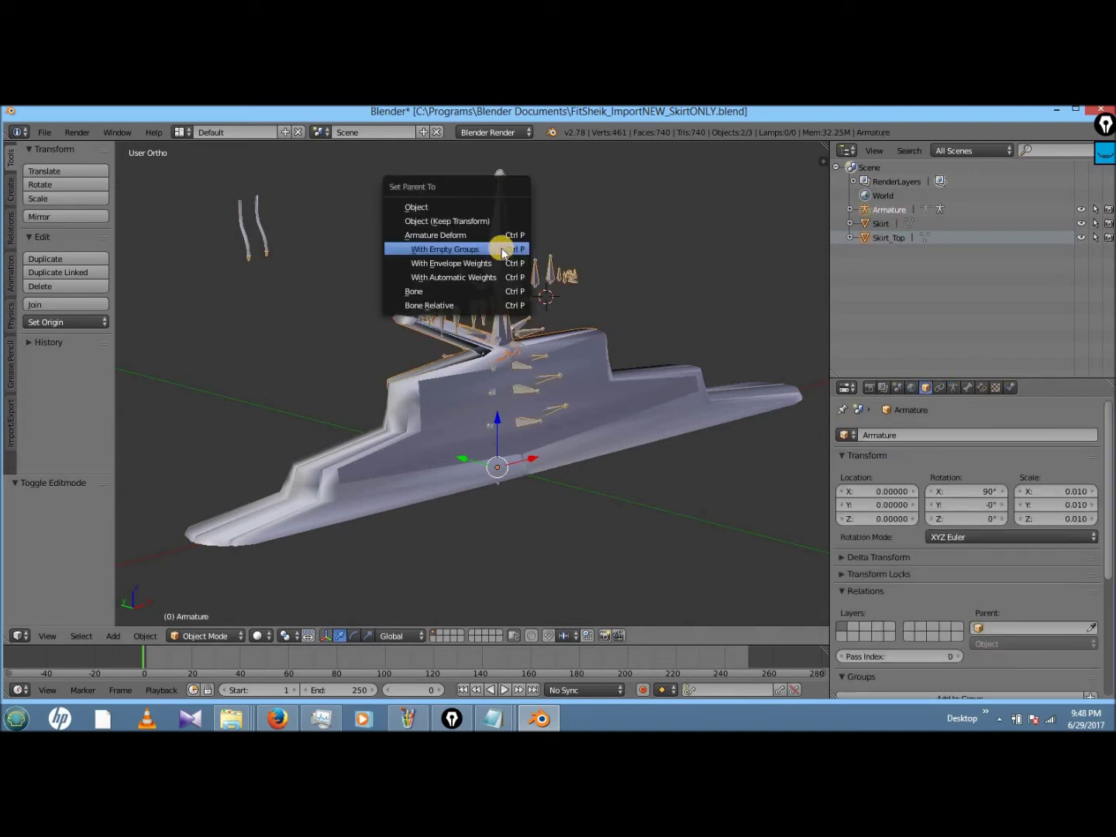
left_click(497, 248)
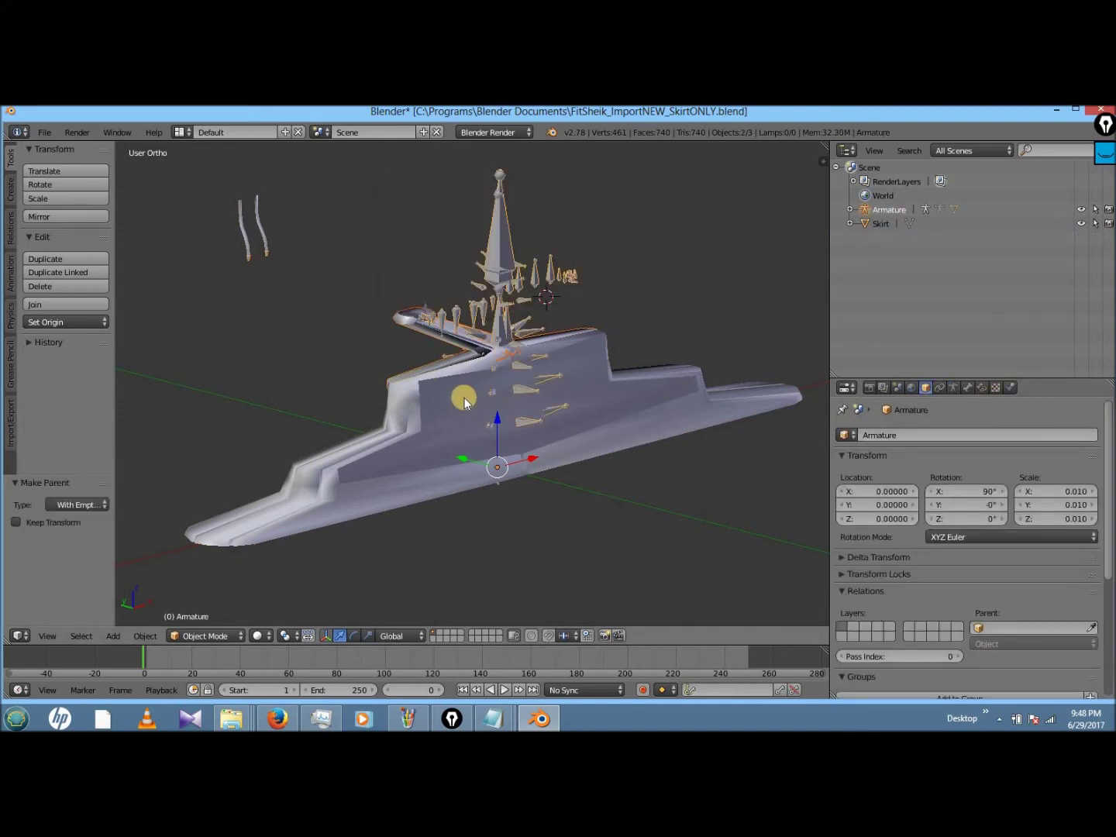
key("ctrl+p")
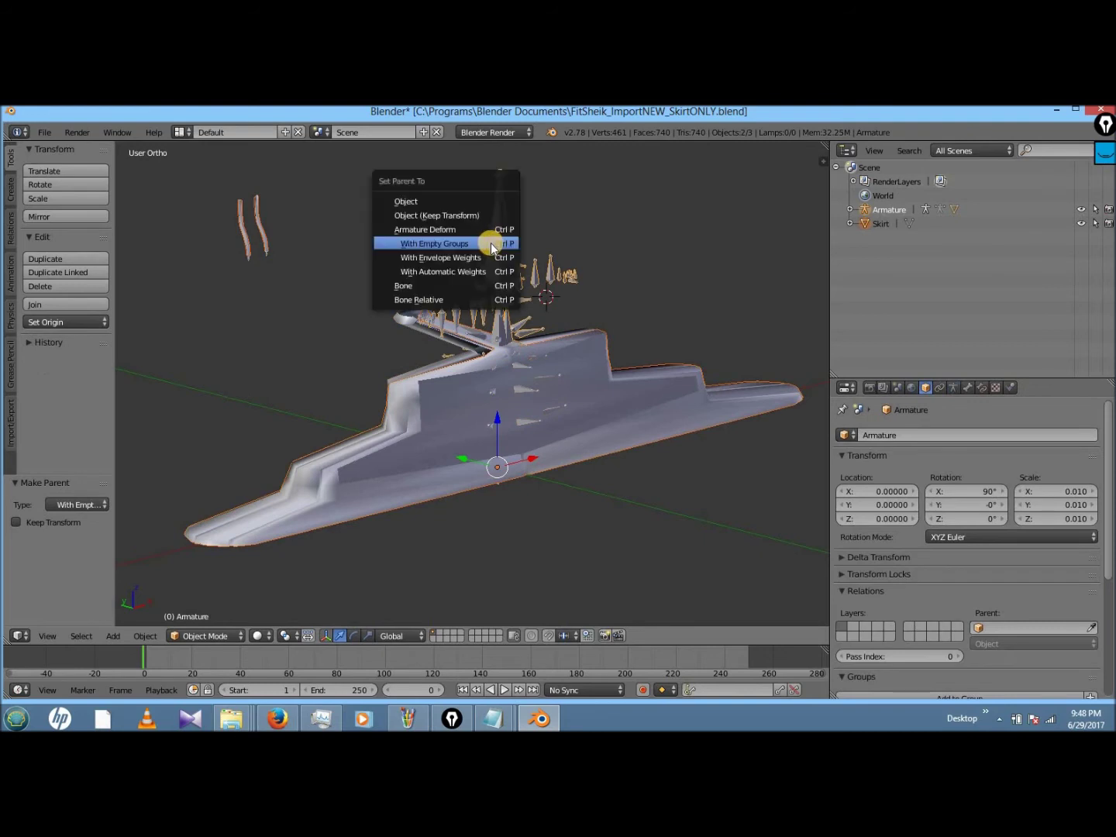
left_click(488, 242)
- Select the Skirt_Top mesh and switch it to Weight Paint mode
right_click(484, 362)
right_click(484, 362)
right_click(492, 358)
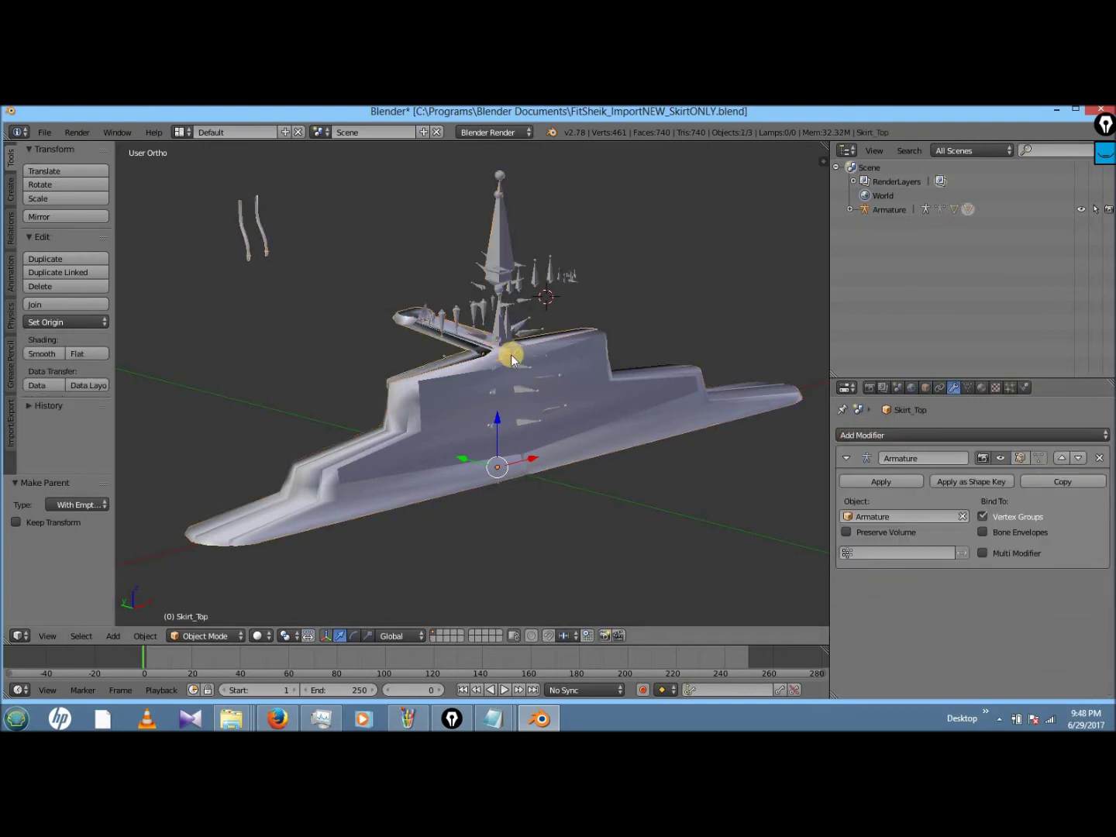
left_click(208, 636)
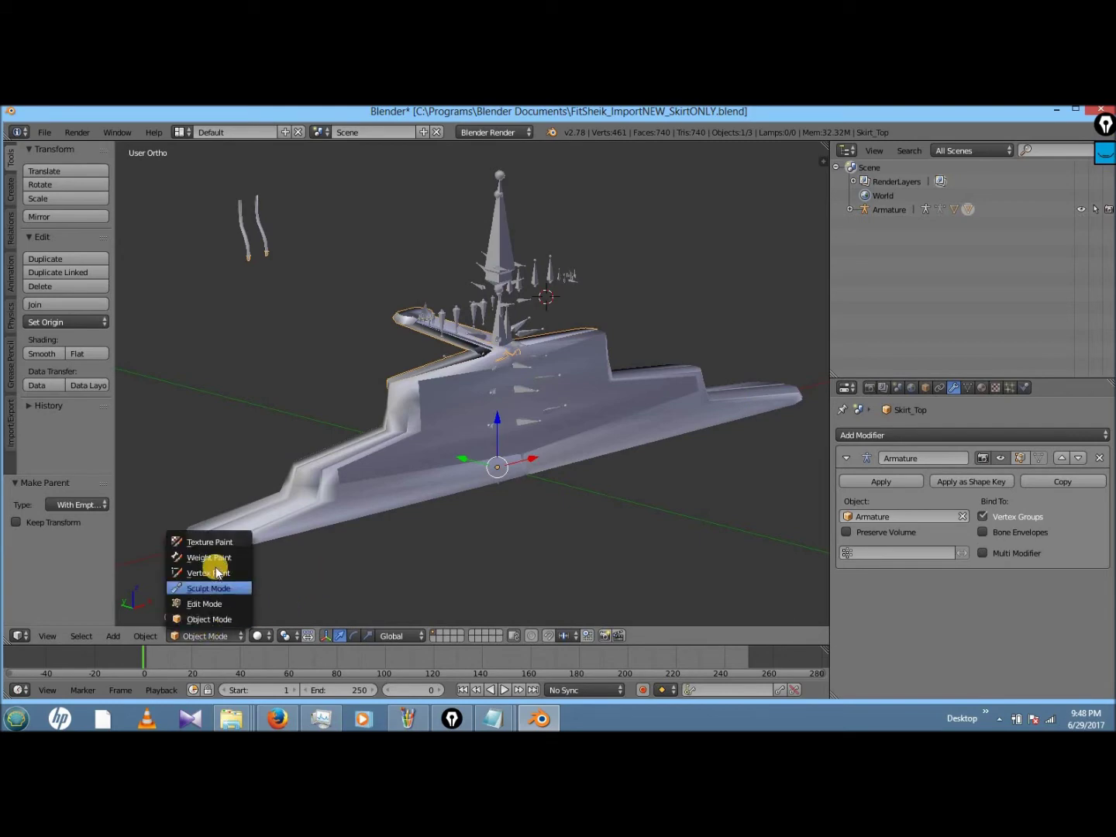
left_click(220, 555)
scroll(317, 519, "up", 3)
scroll(317, 519, "up", 4, "shift")
scroll(317, 519, "down", 2, "ctrl")
scroll(317, 519, "down", 4)
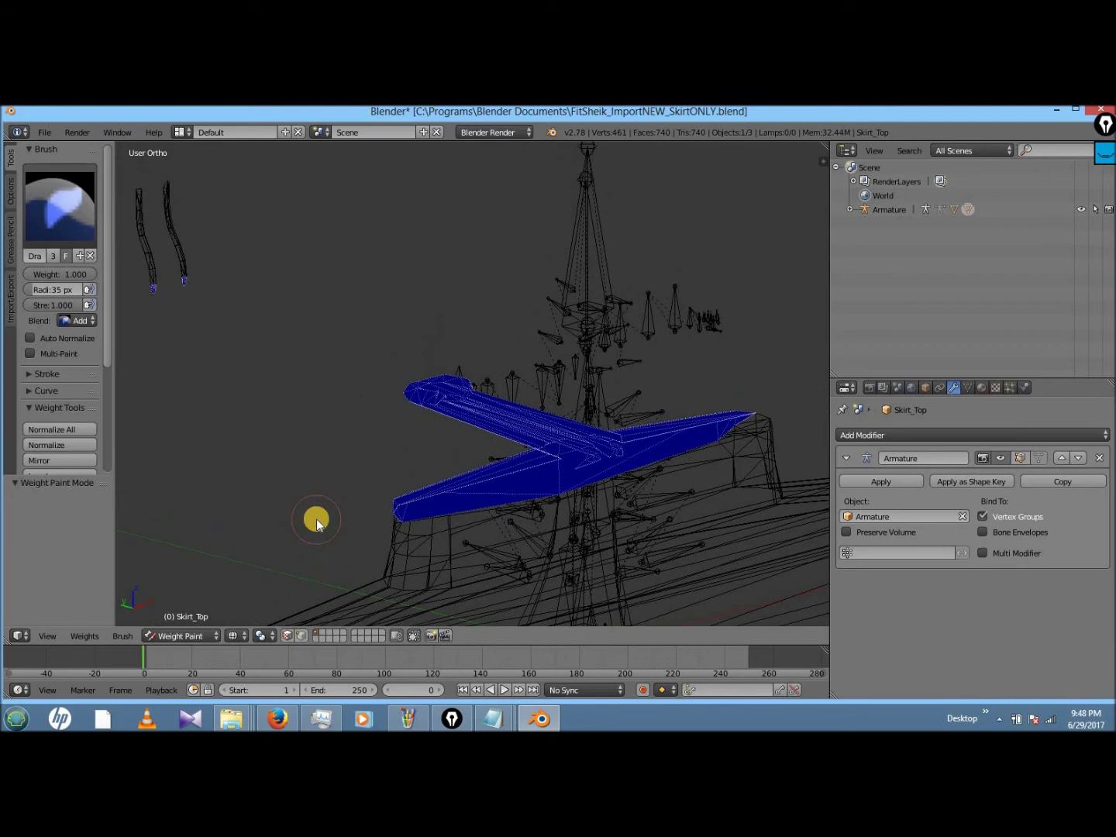
- Put the Armature into Pose Mode and reselect Skirt_Top in Weight Paint mode
right_click(558, 392)
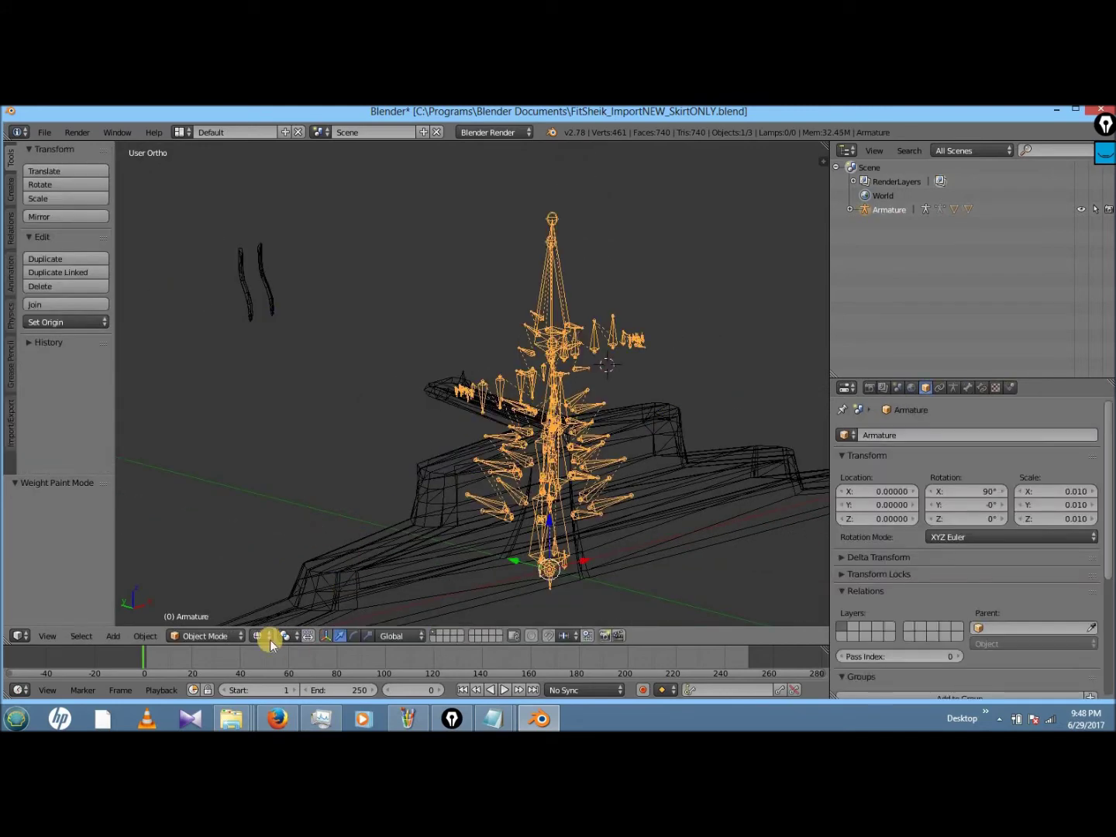
left_click(205, 635)
left_click(210, 587)
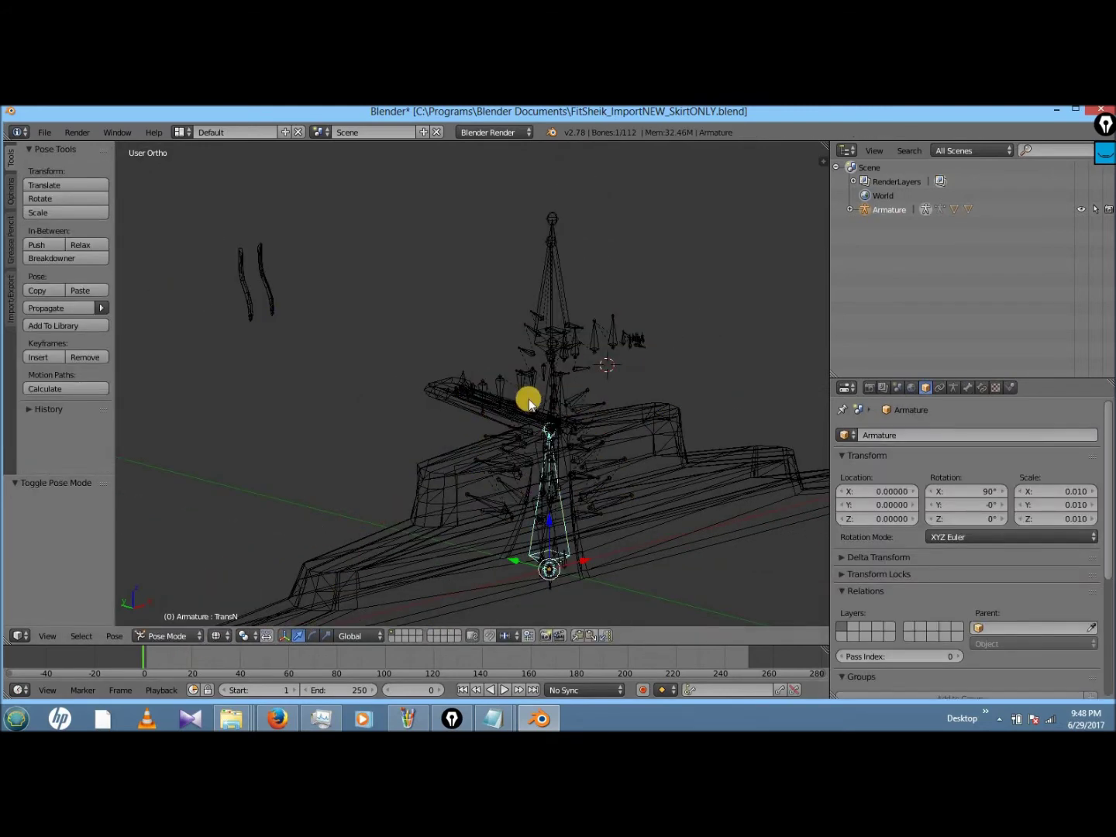
right_click(446, 398)
right_click(442, 391)
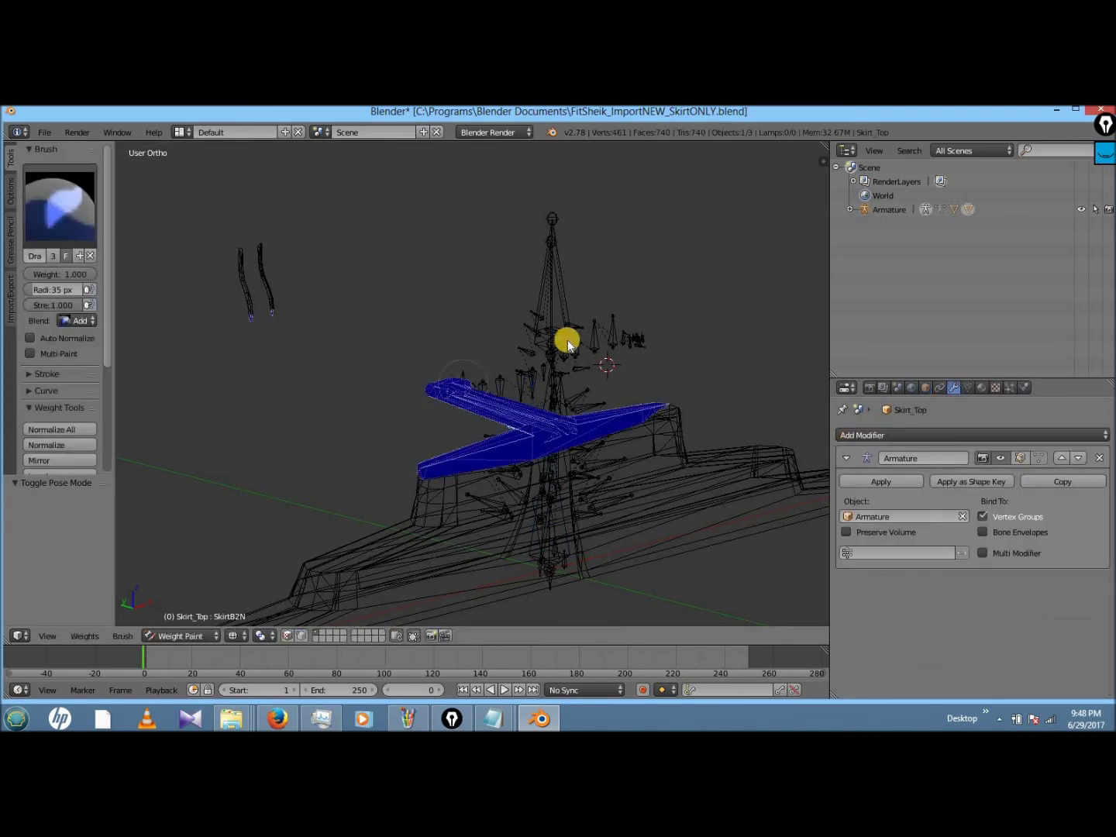
- Make the WaistN bone the active weight group for Skirt_Top
right_click(552, 351)
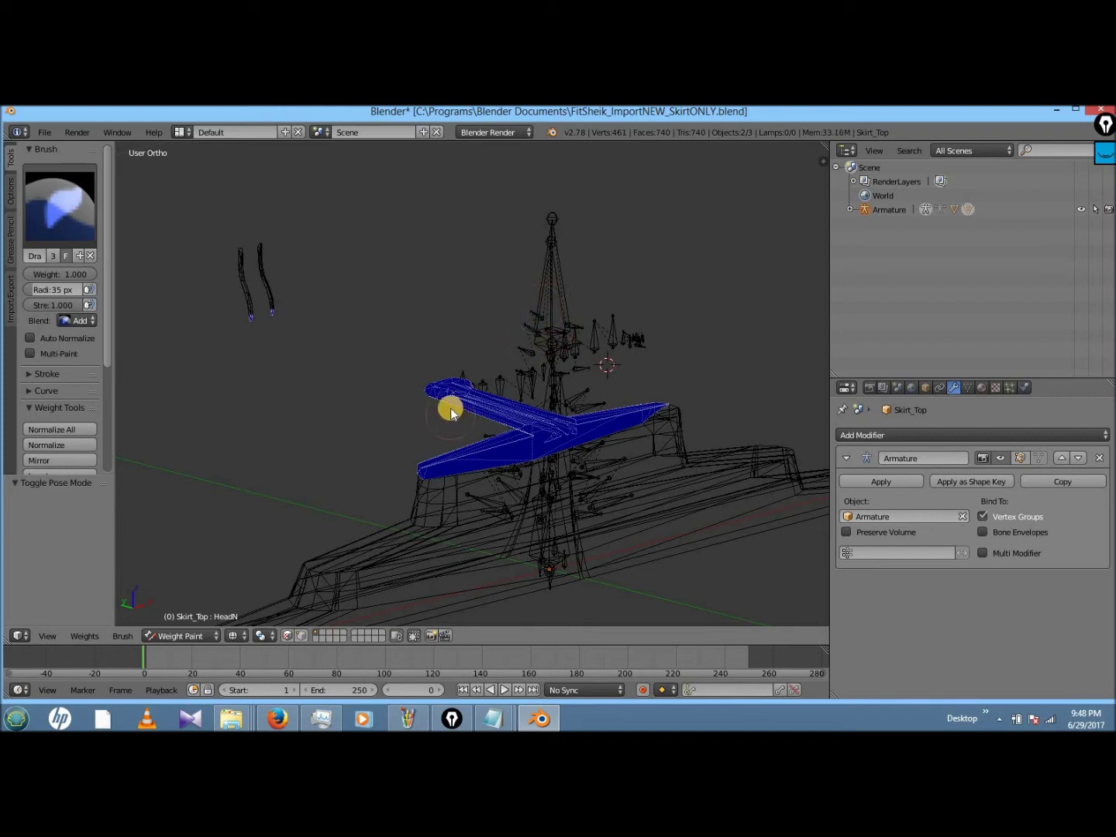
middle_click_drag(532, 370, 531, 371)
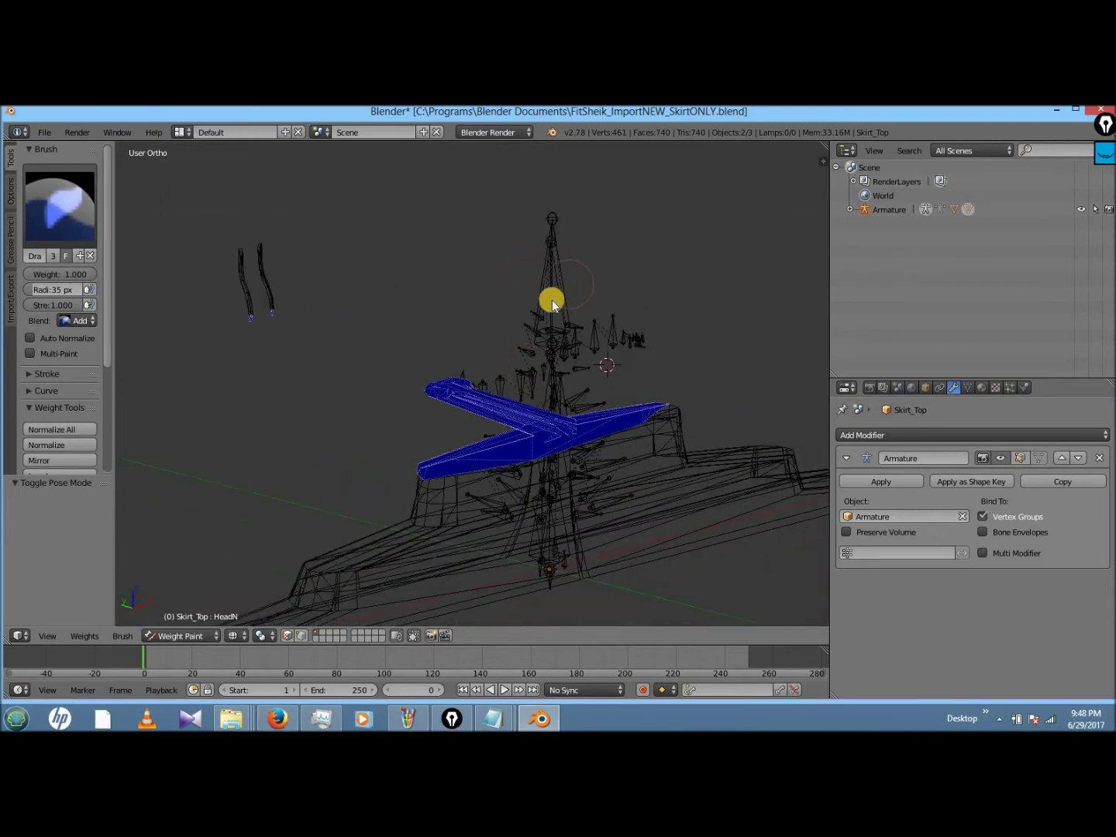
right_click(551, 334)
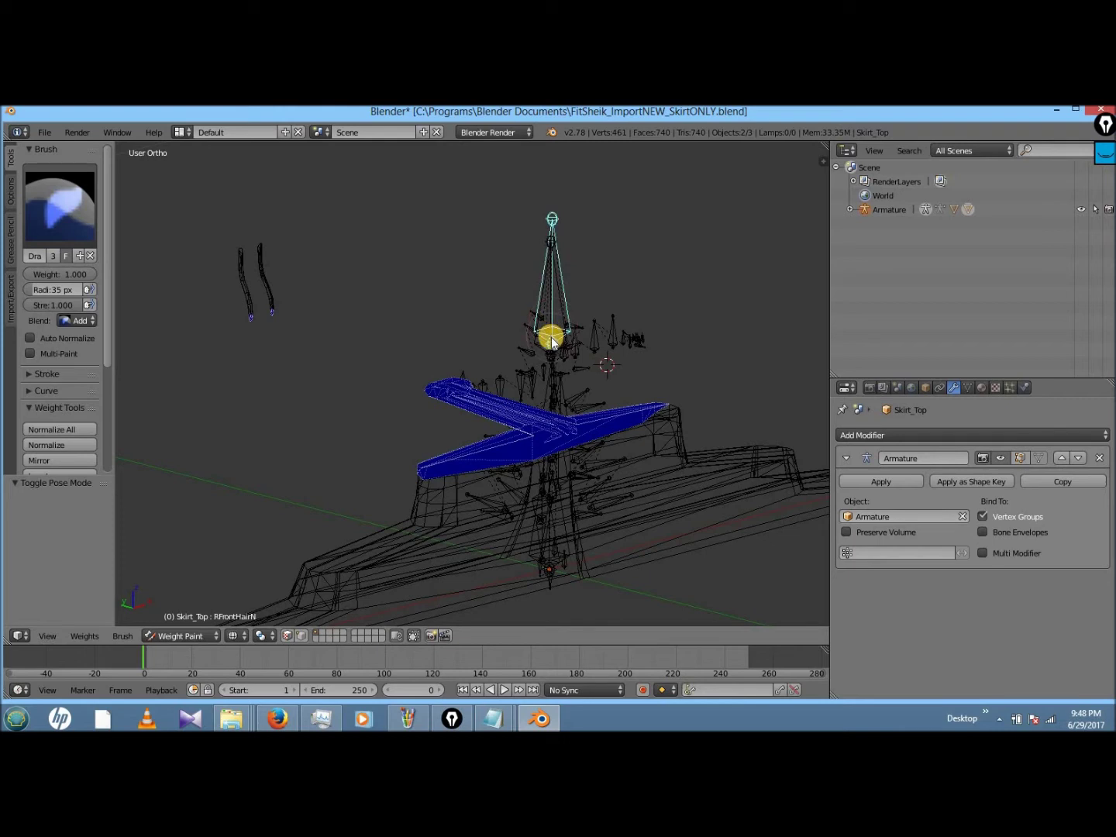
right_click(552, 339)
right_click(552, 330)
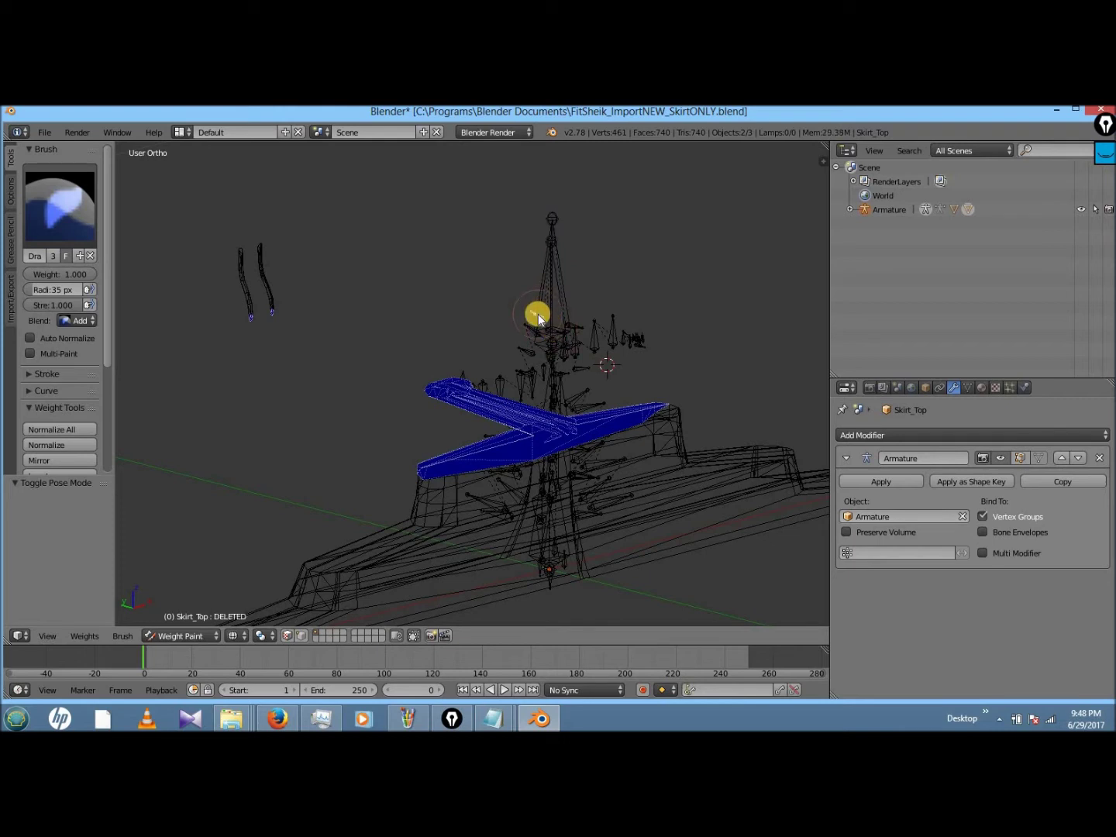
right_click(538, 317)
right_click(555, 370)
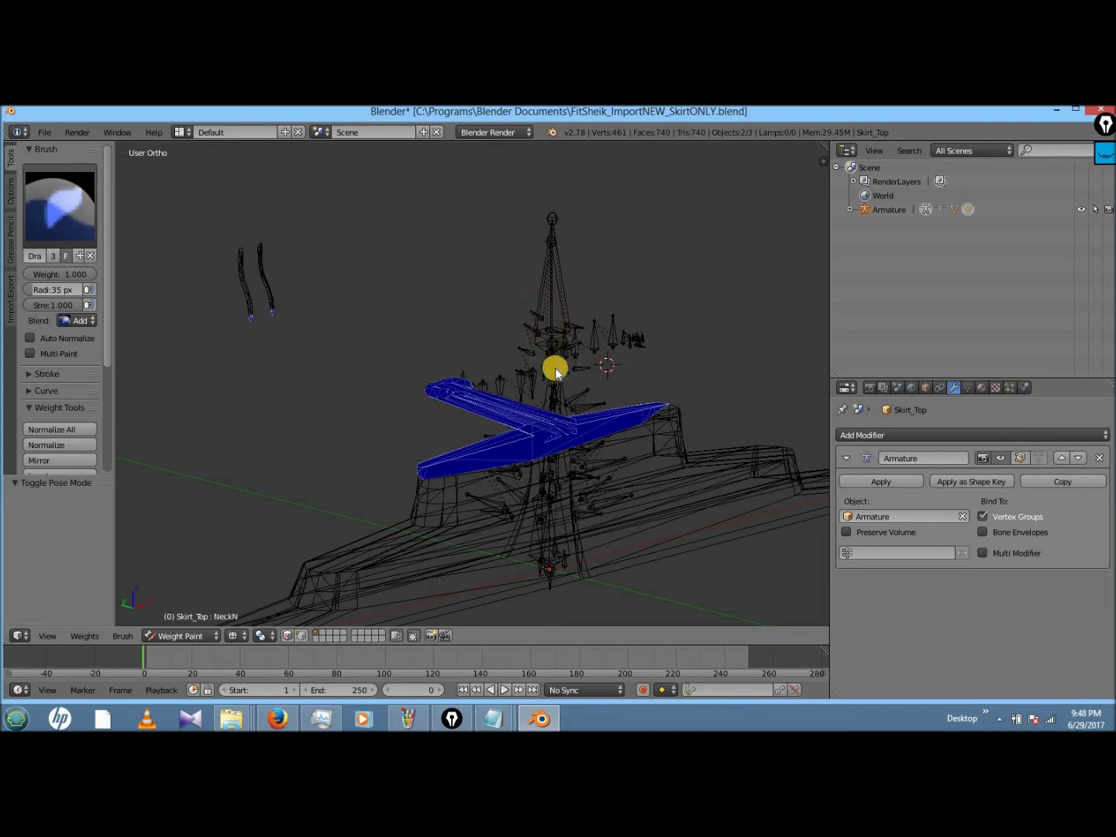
right_click(552, 387)
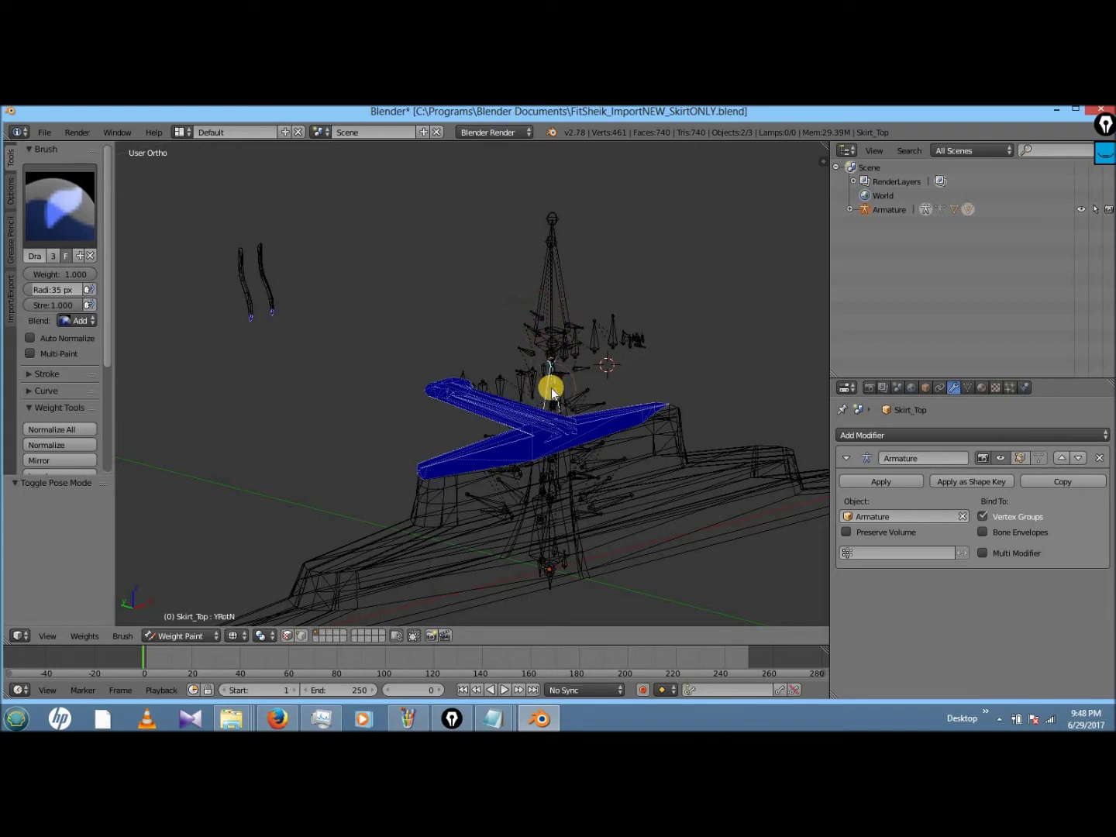
right_click(555, 382)
right_click(554, 387)
right_click(555, 391)
- Paint a spot of WaistN weight on Skirt_Top's rear corner, invert the group, and repaint the spot so the whole mesh has full weight
left_click(438, 389)
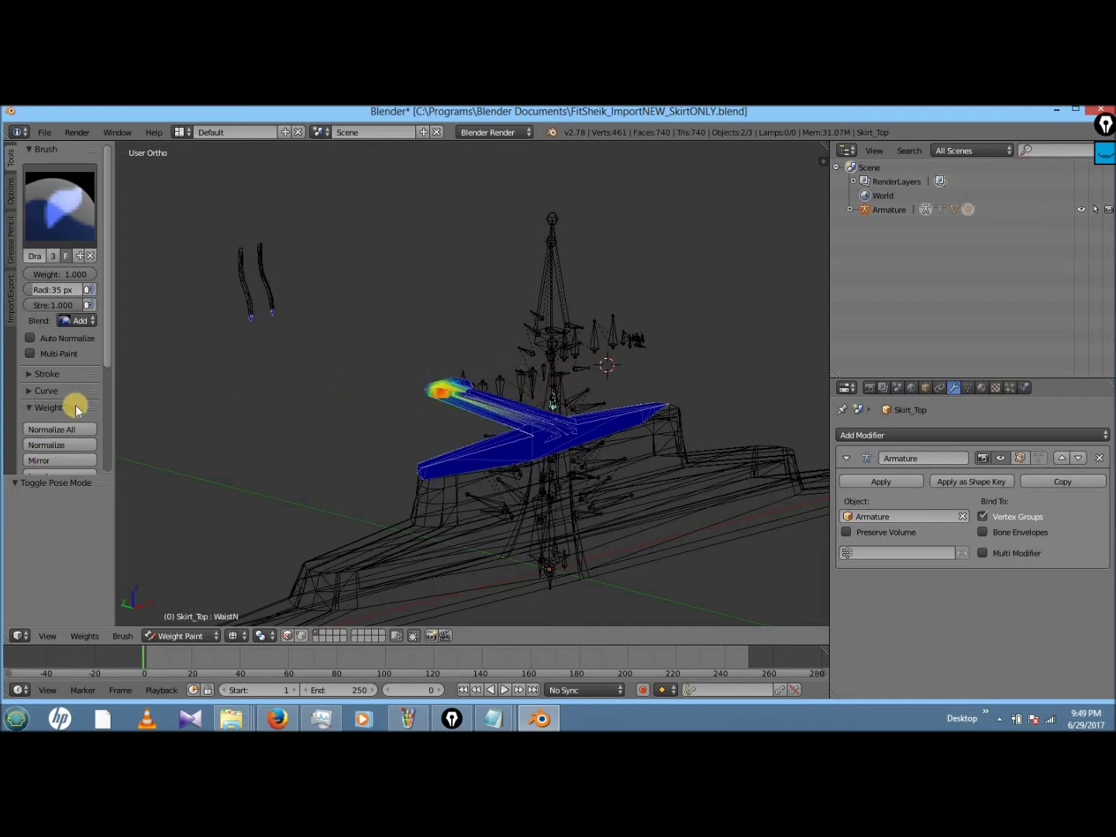
scroll(103, 357, "down", 2)
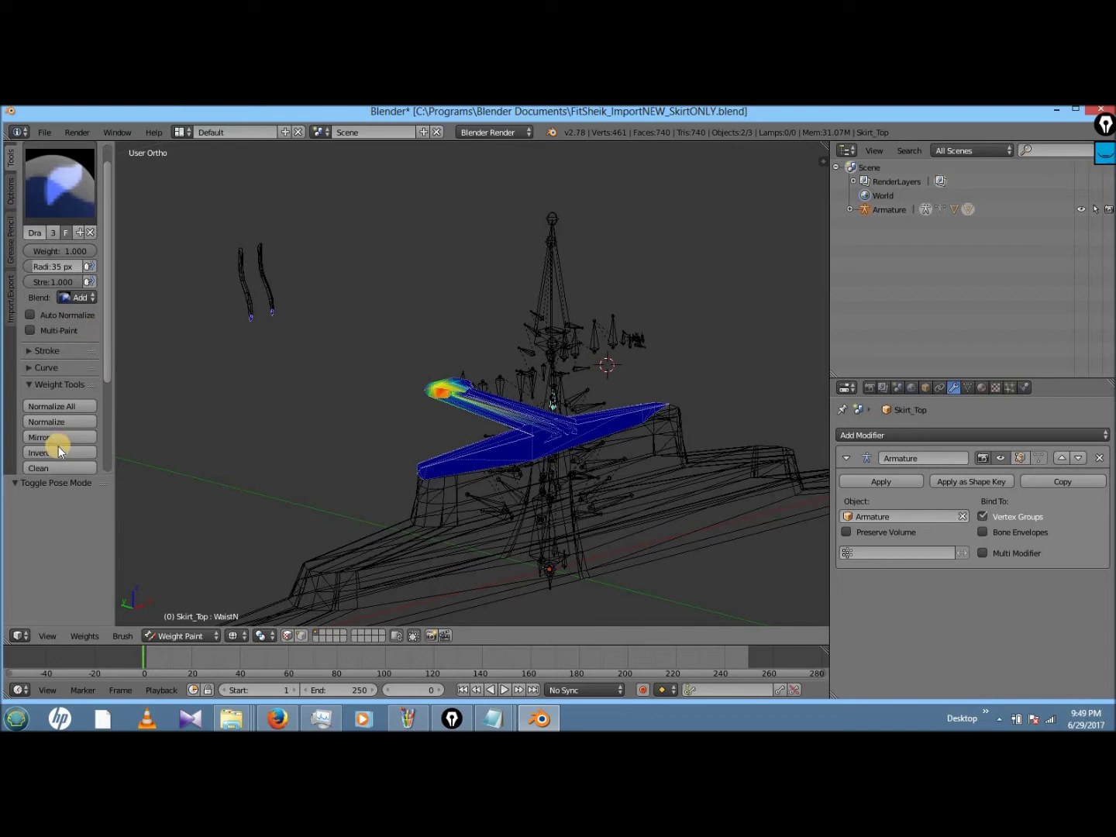
left_click(68, 450)
left_click_drag(487, 385, 427, 403)
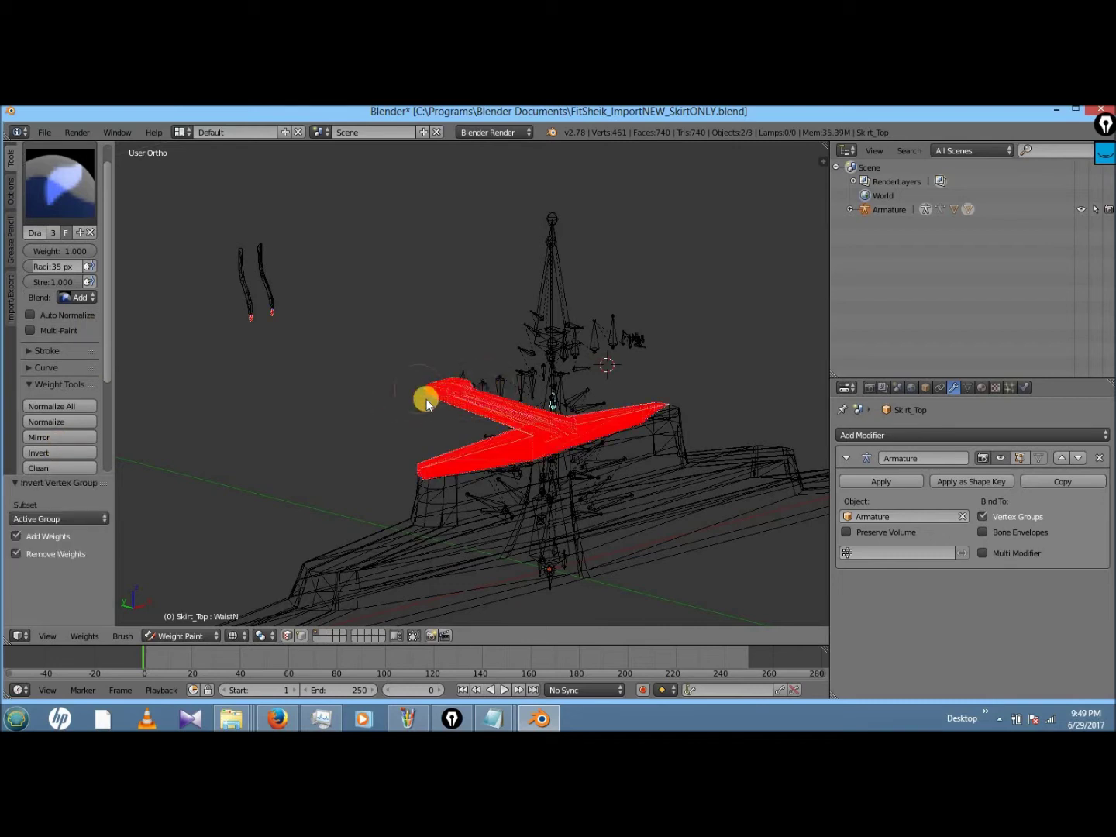
- Return Skirt_Top to Object Mode and switch the Skirt mesh to Weight Paint mode
left_click(186, 632)
left_click(193, 615)
right_click(280, 594)
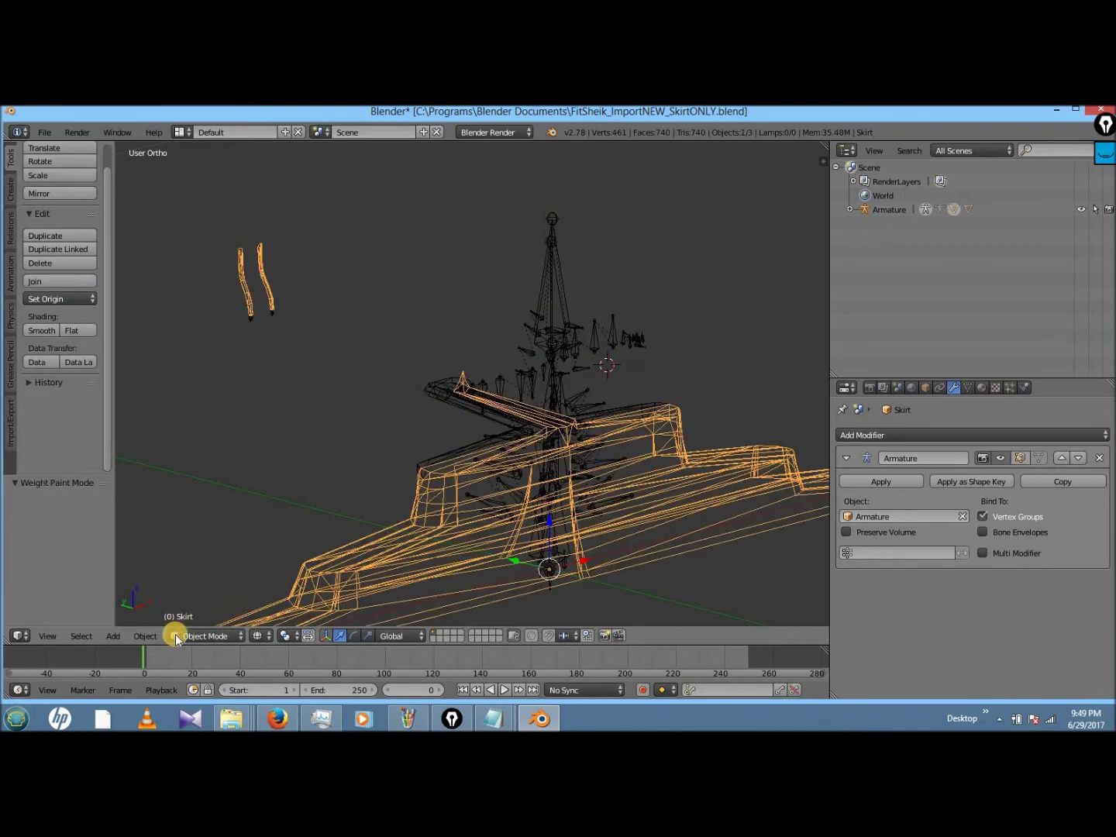
left_click(178, 635)
left_click(203, 558)
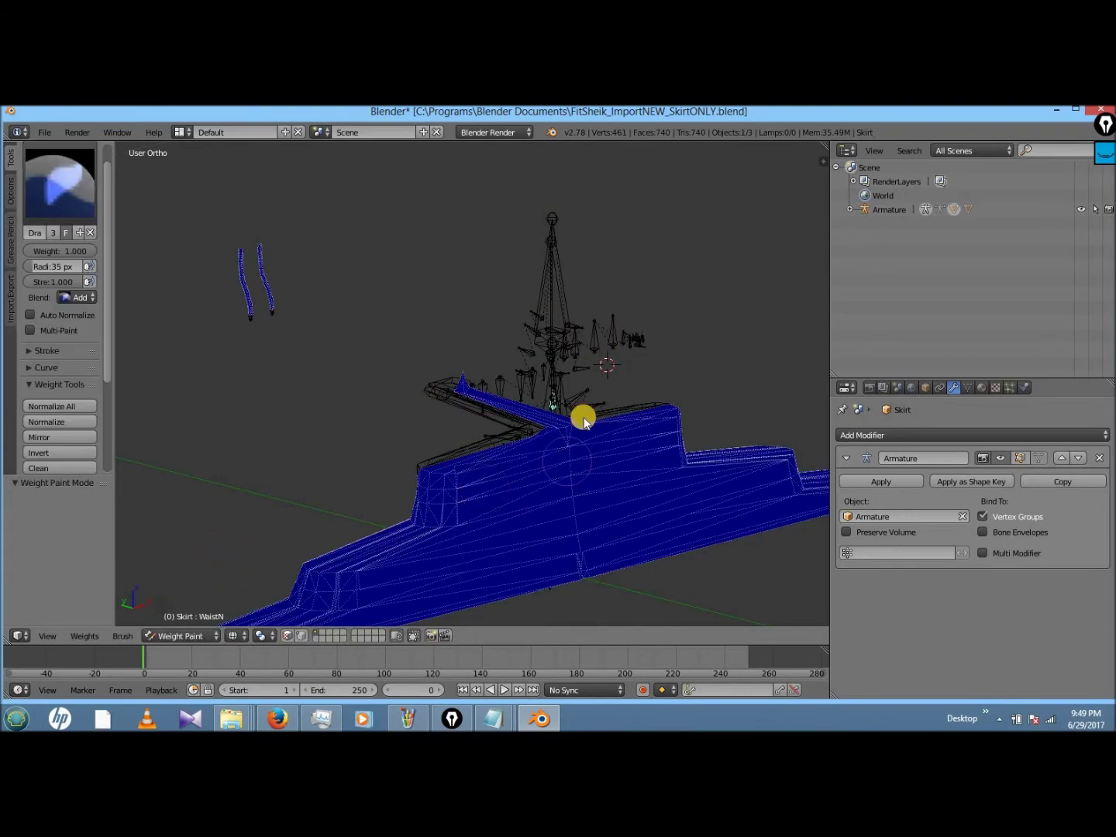
- Put the Armature into Pose Mode and reselect Skirt in Weight Paint mode so its bones can be picked
right_click(554, 387)
right_click(524, 442)
right_click(419, 478)
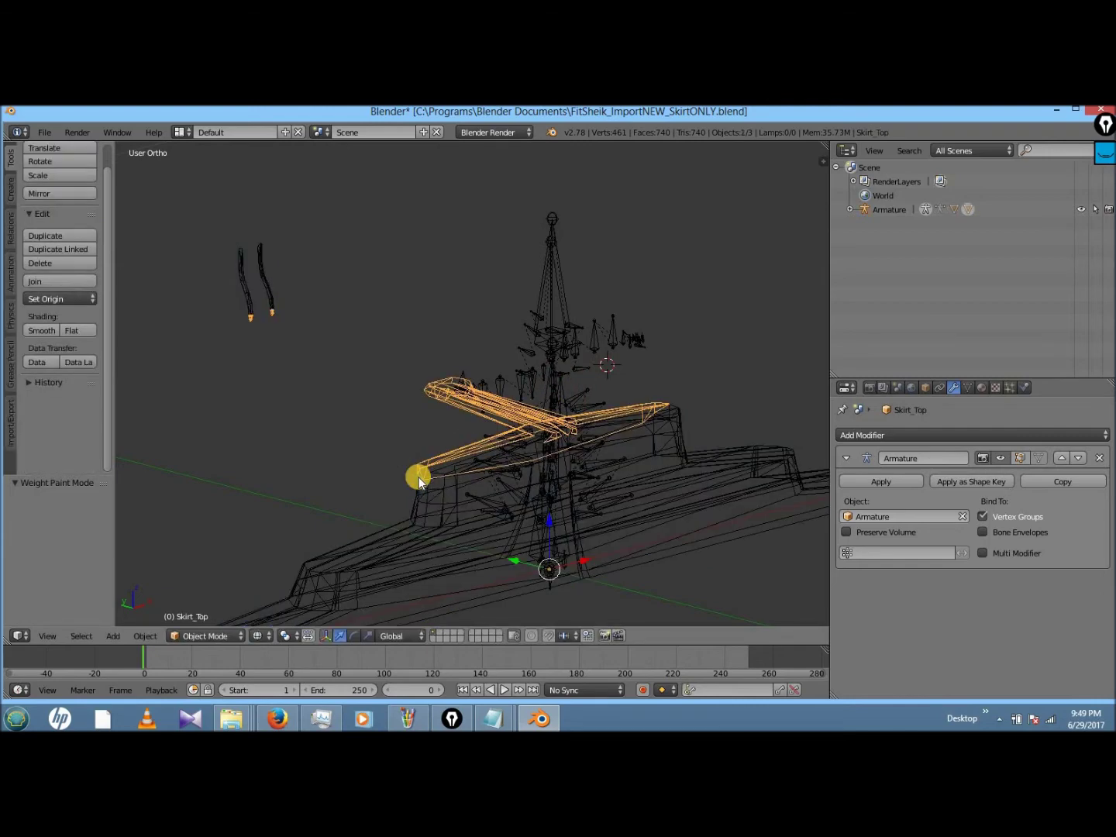
right_click(490, 510)
key("ctrl+Tab")
right_click(499, 504)
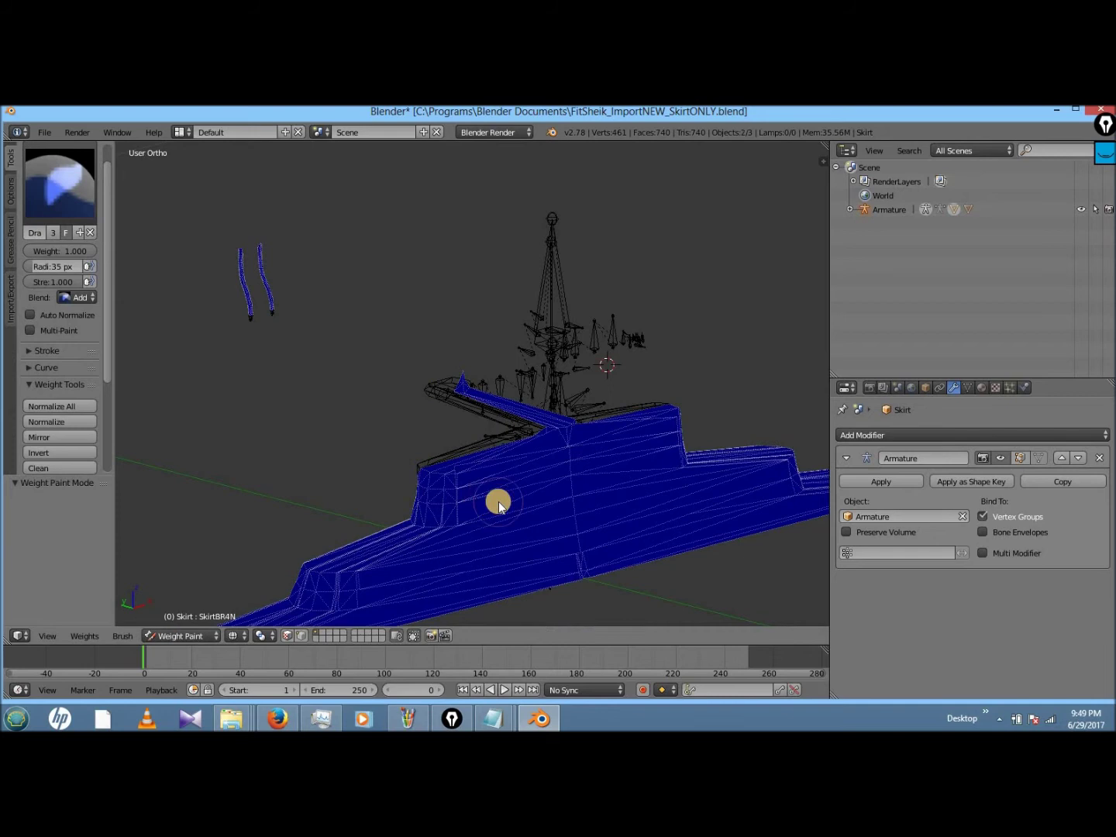
- Fill the Skirt mesh with LKneeJ weight by inverting that bone's vertex group, and return the mesh to Object Mode
right_click(524, 495)
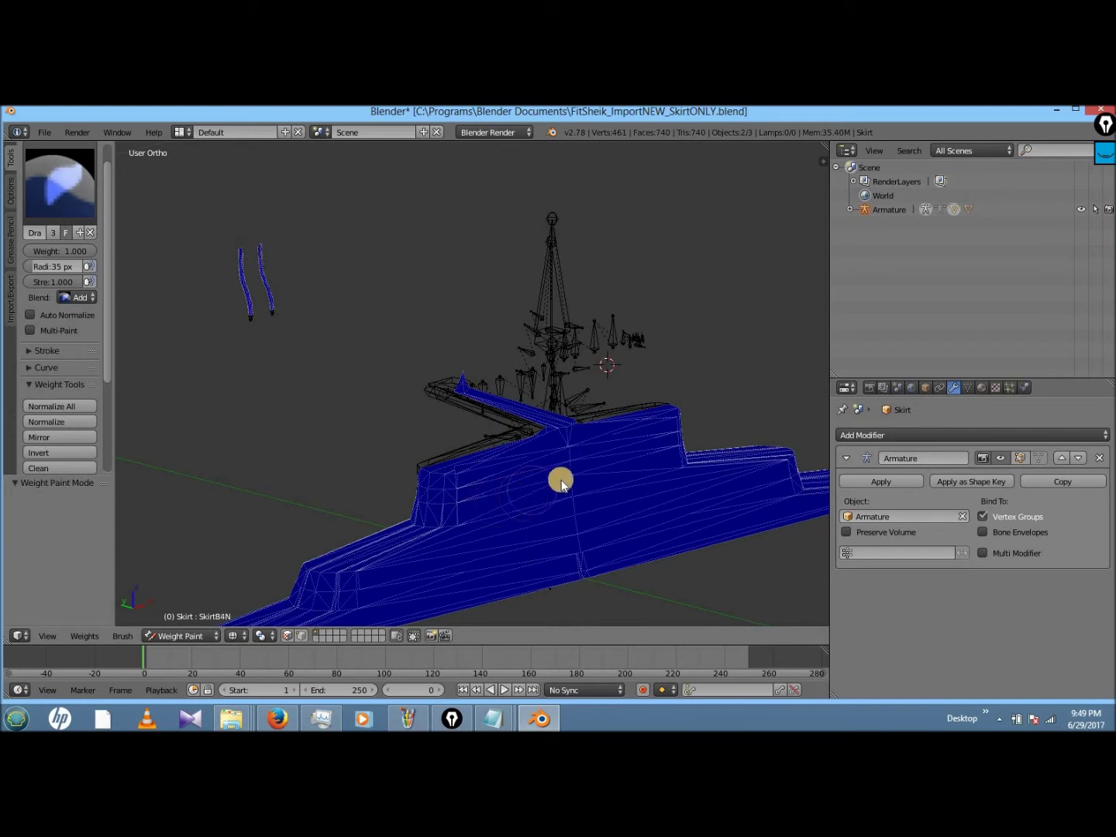
right_click(560, 403)
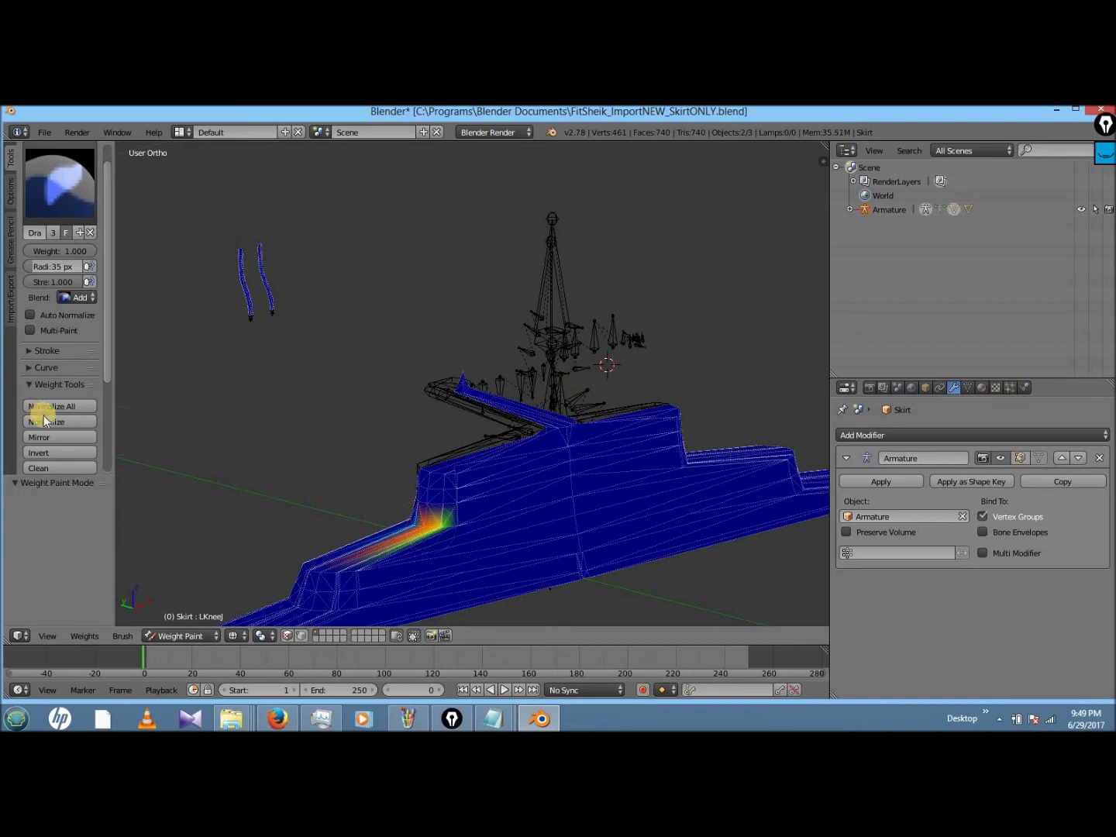
left_click(55, 453)
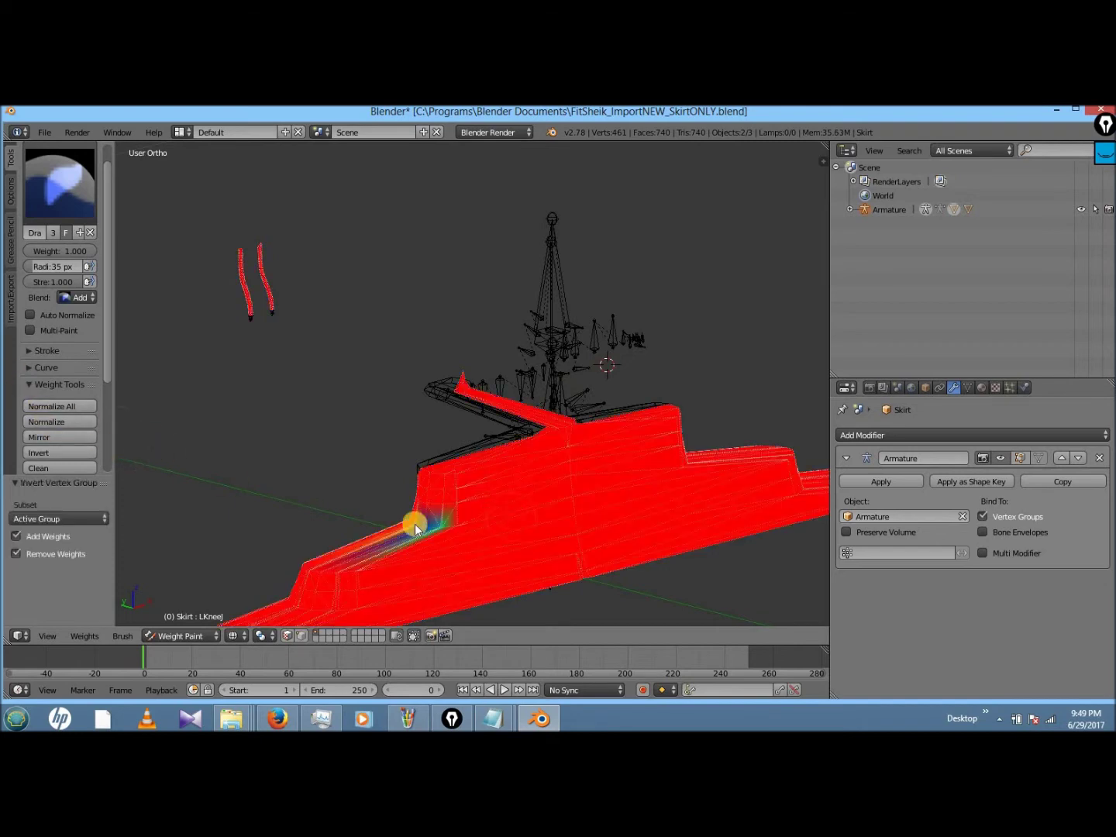
left_click(178, 637)
left_click(182, 620)
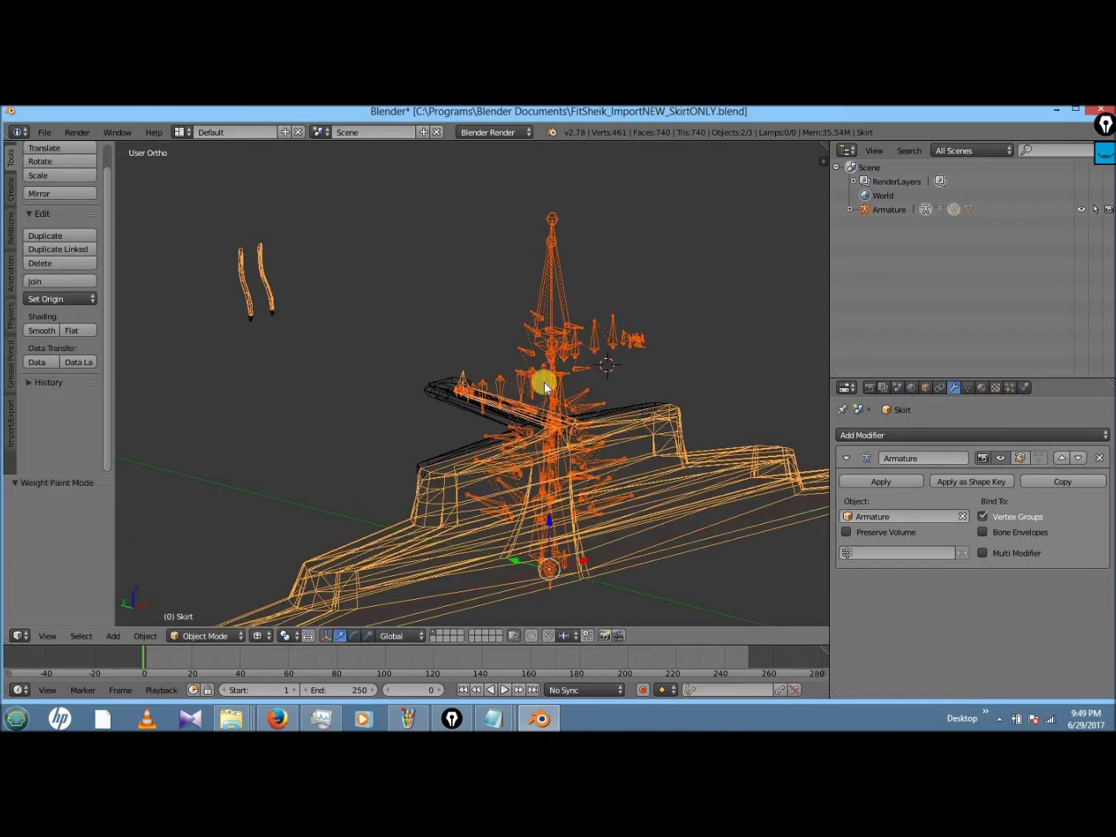
- Select the Armature and take it out of Pose Mode into Object Mode
right_click(506, 446)
key("ctrl+Tab")
left_click(171, 627)
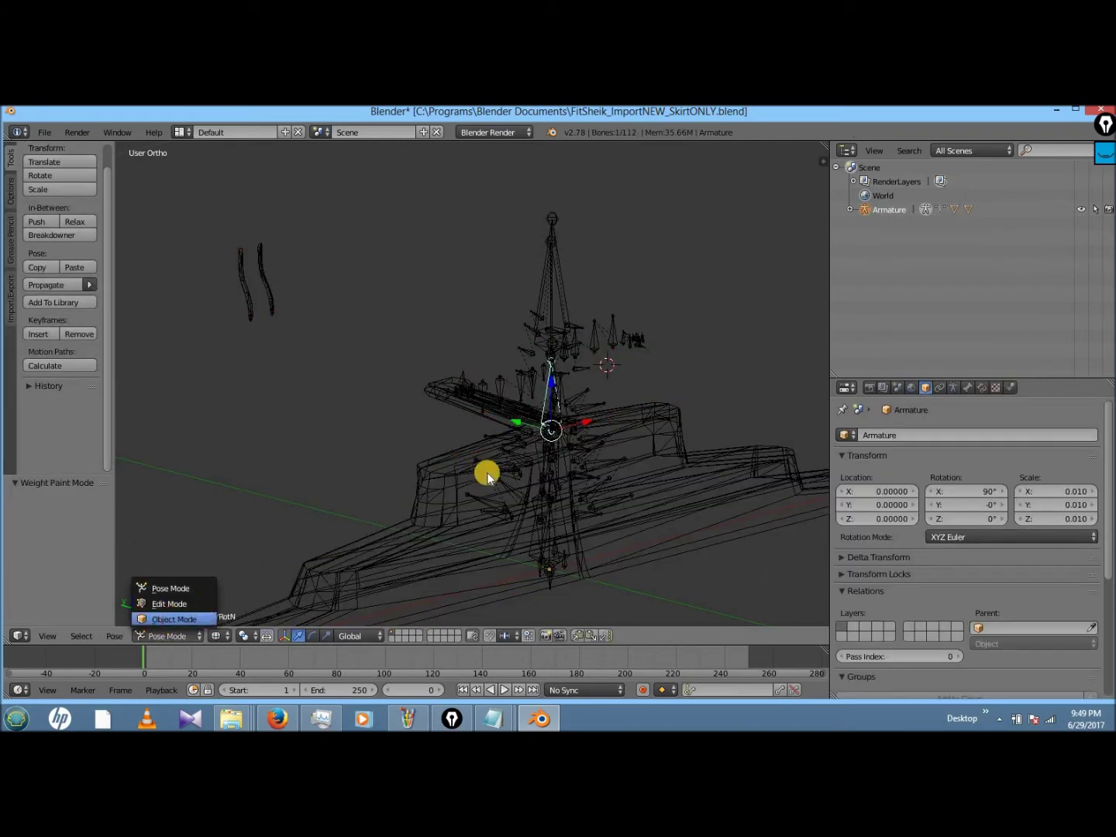
key("ctrl+Tab")
right_click(487, 421)
right_click(489, 422)
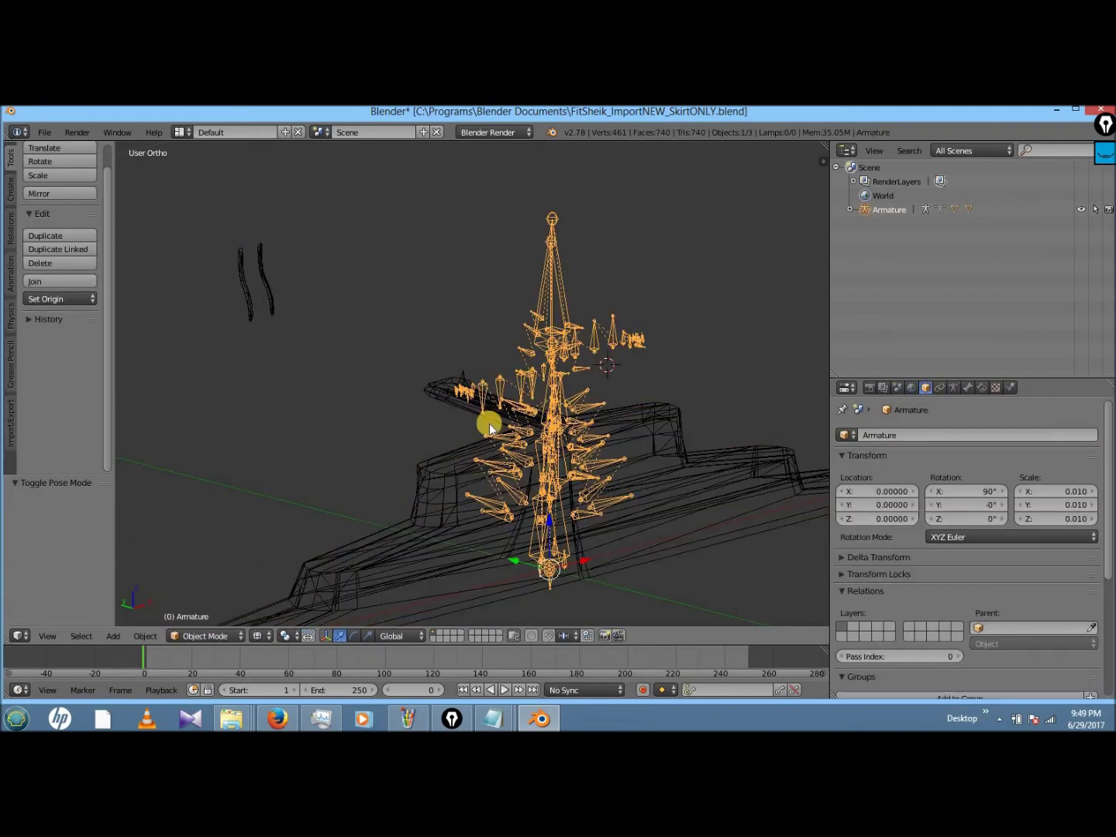
- Select all objects in solid shading and save over the existing blend file
key("z")
key("a")
key("a")
key("ctrl+s")
key("Return")
- Export the scene to Blender Documents as FitSheik_ImportNEW_SkirtOnly.fbx
left_click(44, 133)
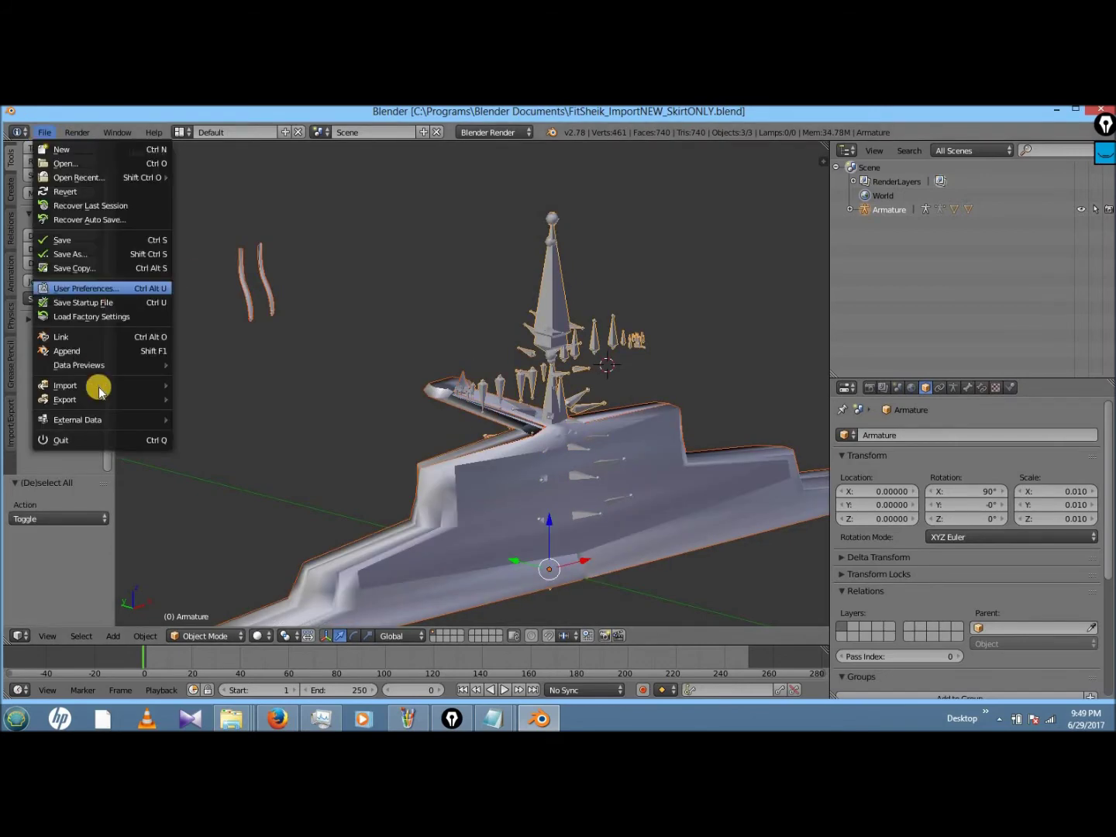
mouse_move(94, 400)
left_click(302, 442)
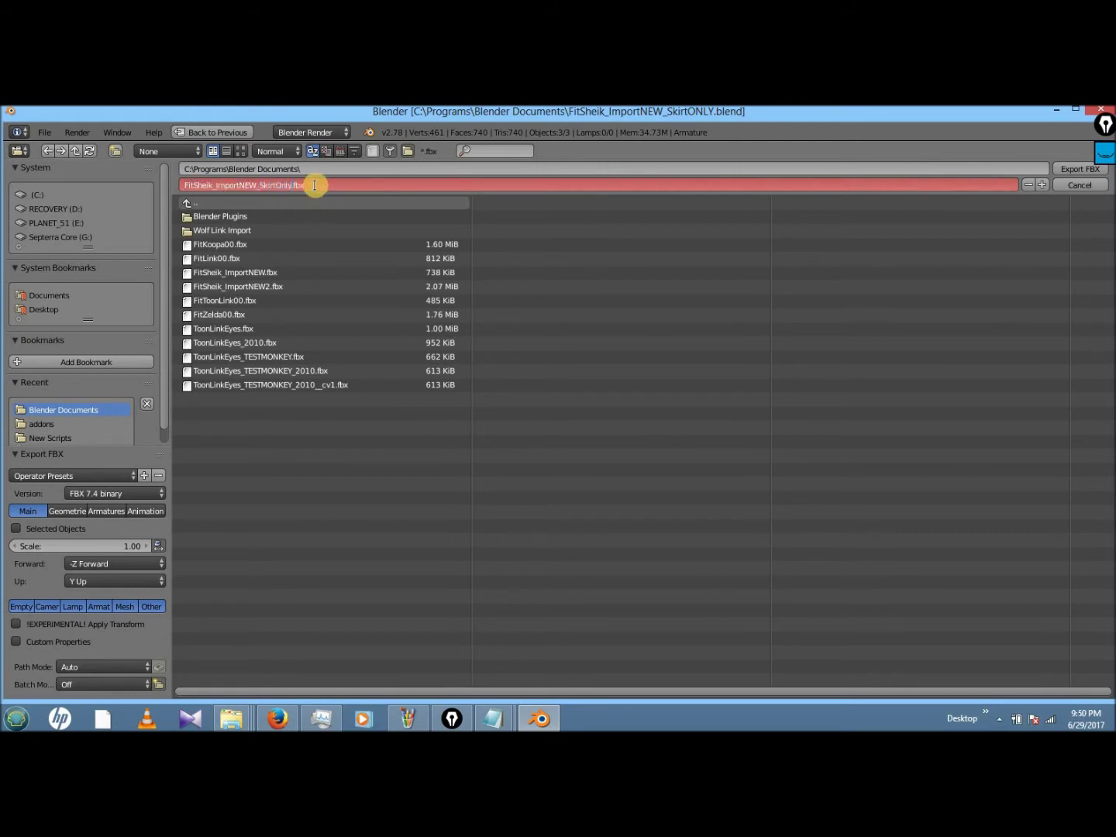
left_click(1071, 165)
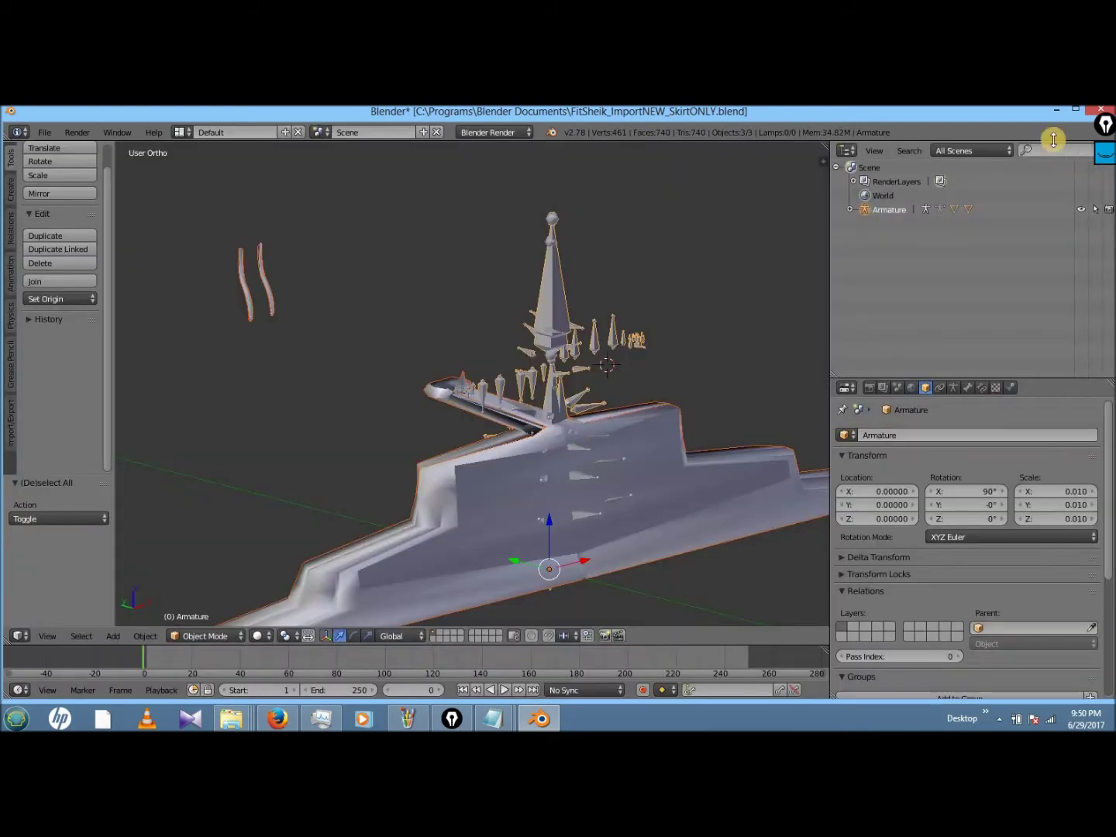
- Switch to Autodesk FBX Converter from the desktop and add FitSheik_ImportNEW_SkirtOnly.fbx as the source file
left_click(1057, 113)
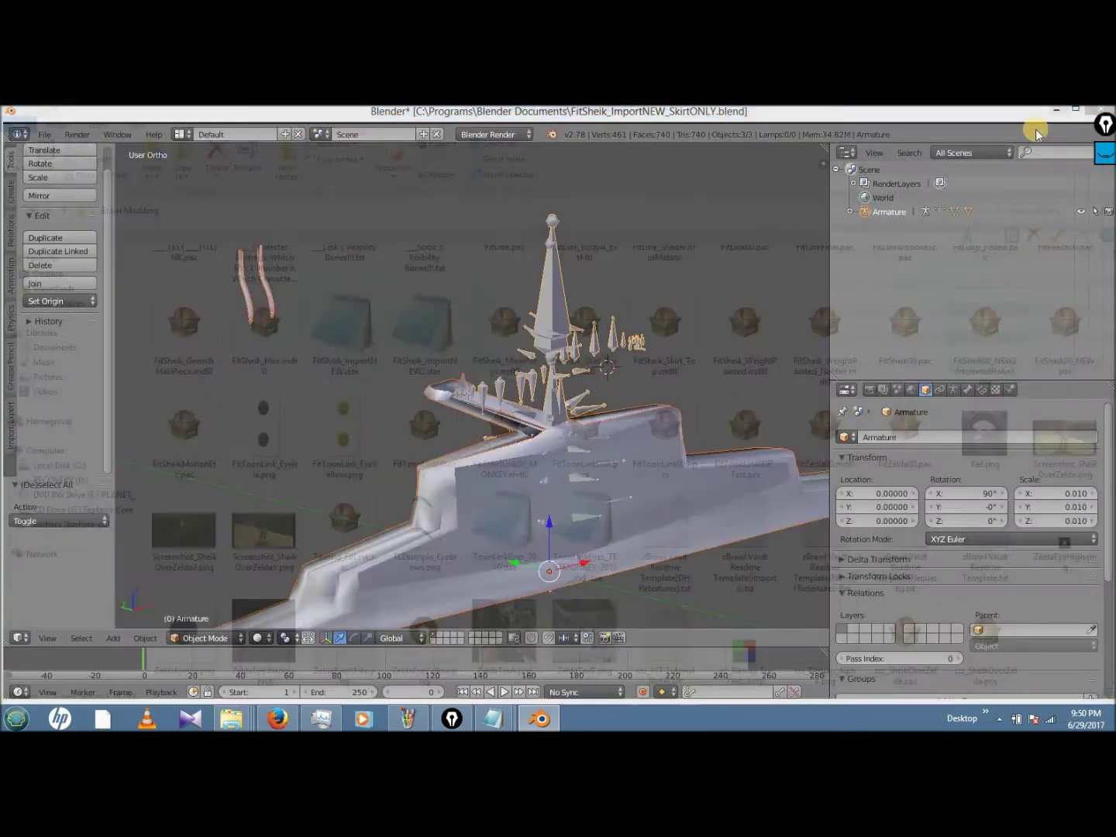
left_click(1054, 113)
left_click(1057, 110)
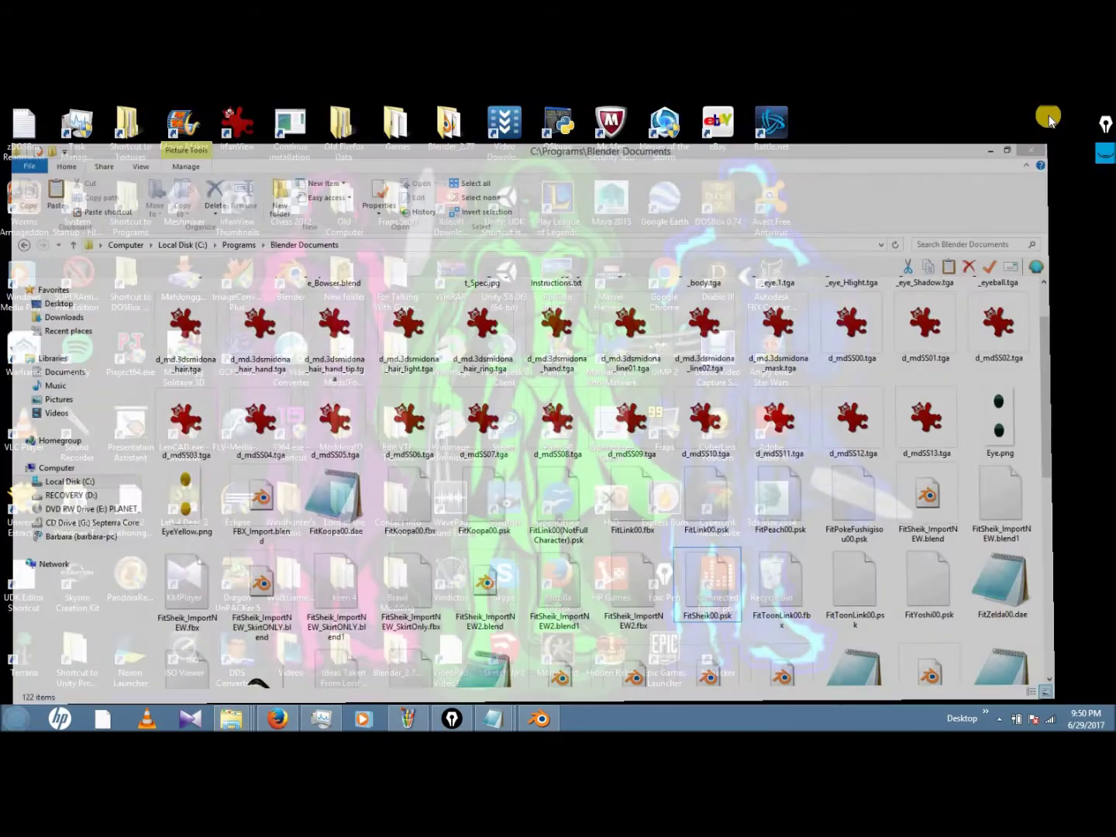
double_click(762, 279)
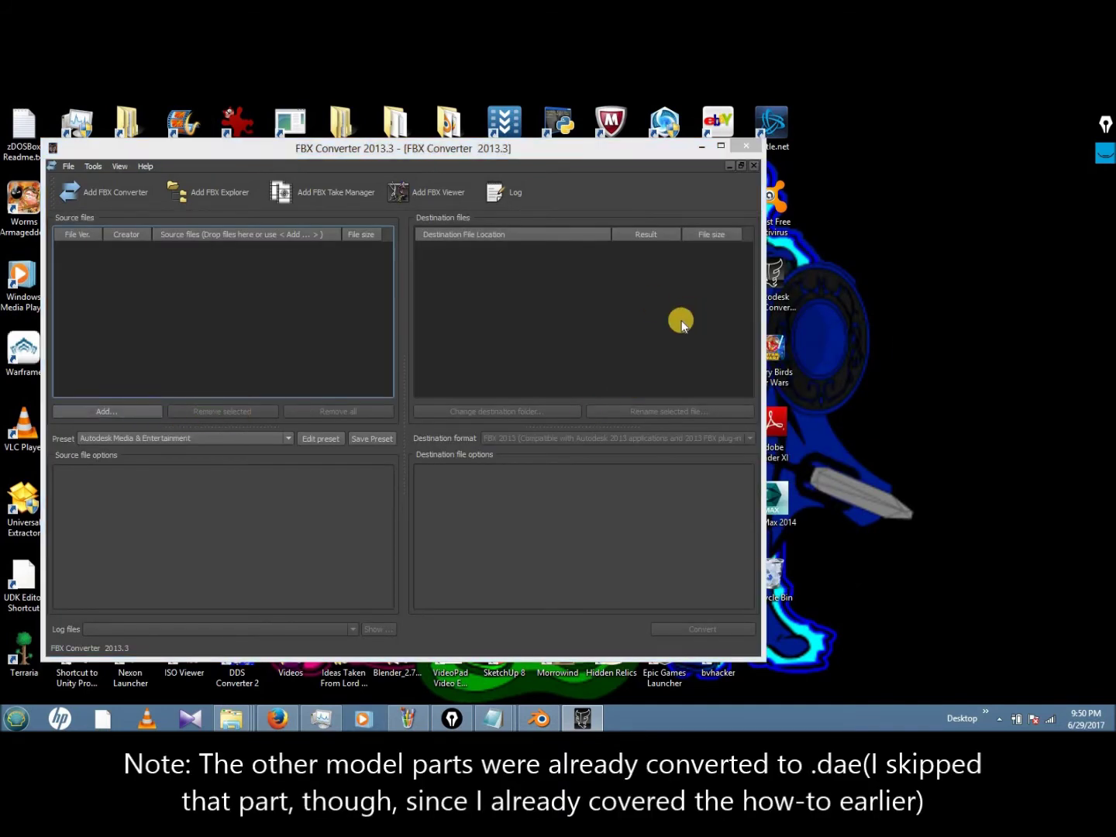
left_click_drag(595, 281, 598, 297)
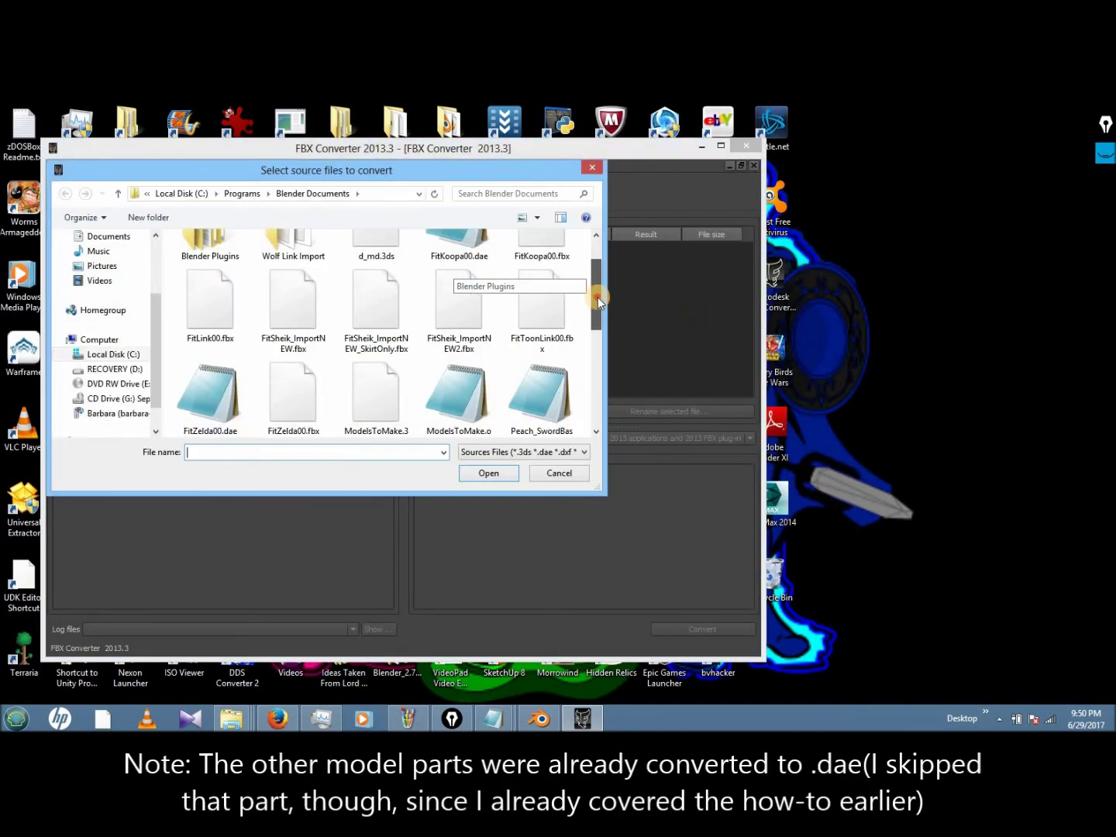
double_click(385, 303)
- Convert the file to the DAE Collada format and close the converter
left_click(534, 438)
left_click(511, 522)
left_click(674, 628)
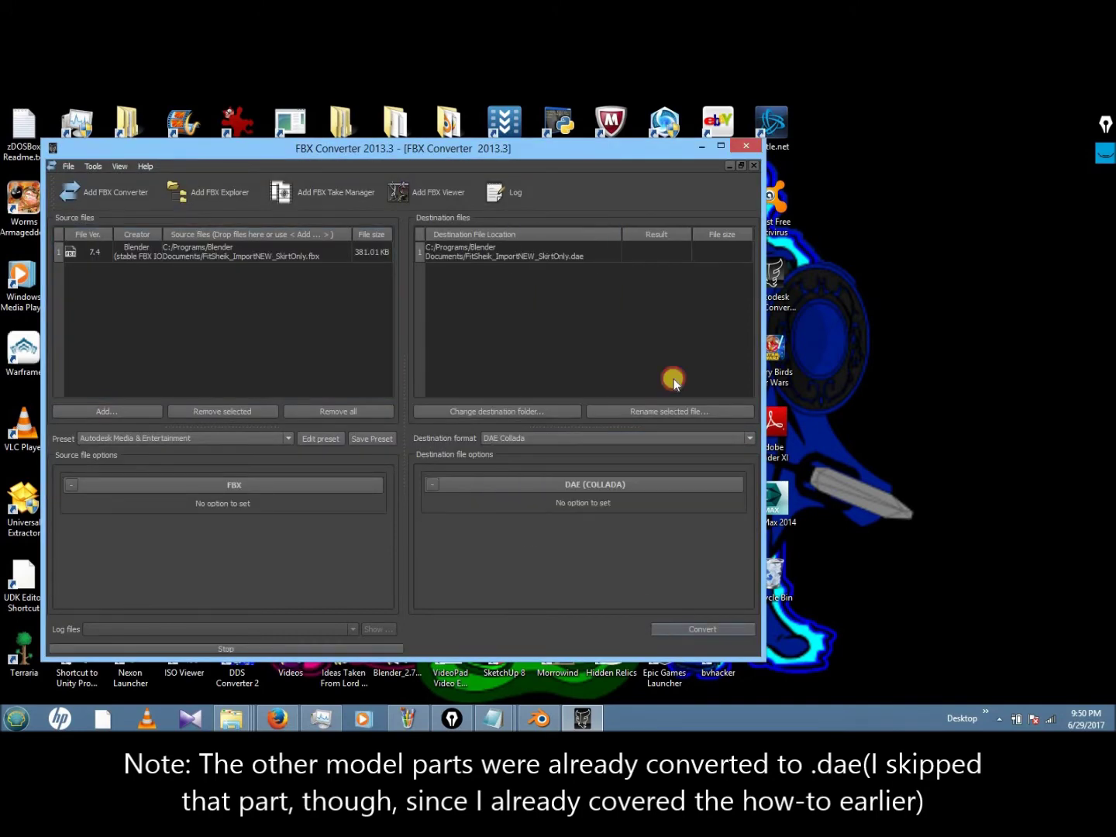
left_click(745, 143)
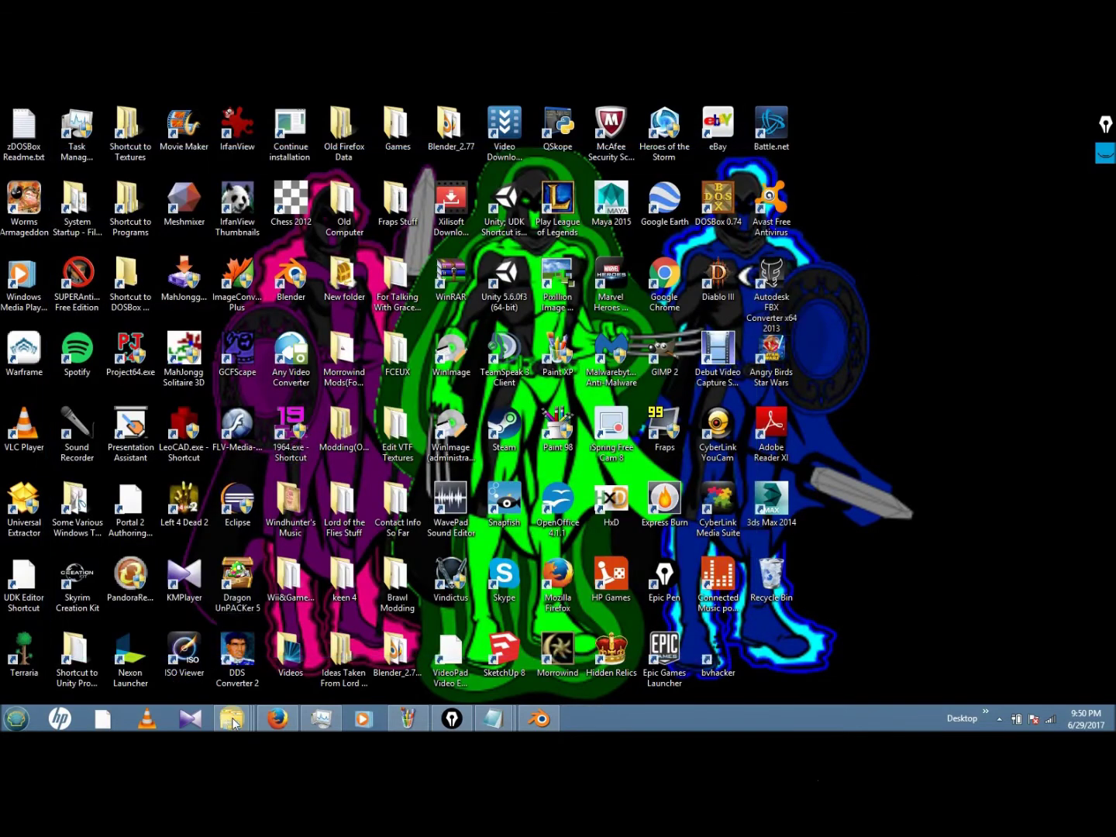
- Move FitSheik_ImportNEW_SkirtOnly.dae from the Blender Documents folder to the Brawl Modding folder, and dismiss the converter's crash dialog
mouse_move(233, 722)
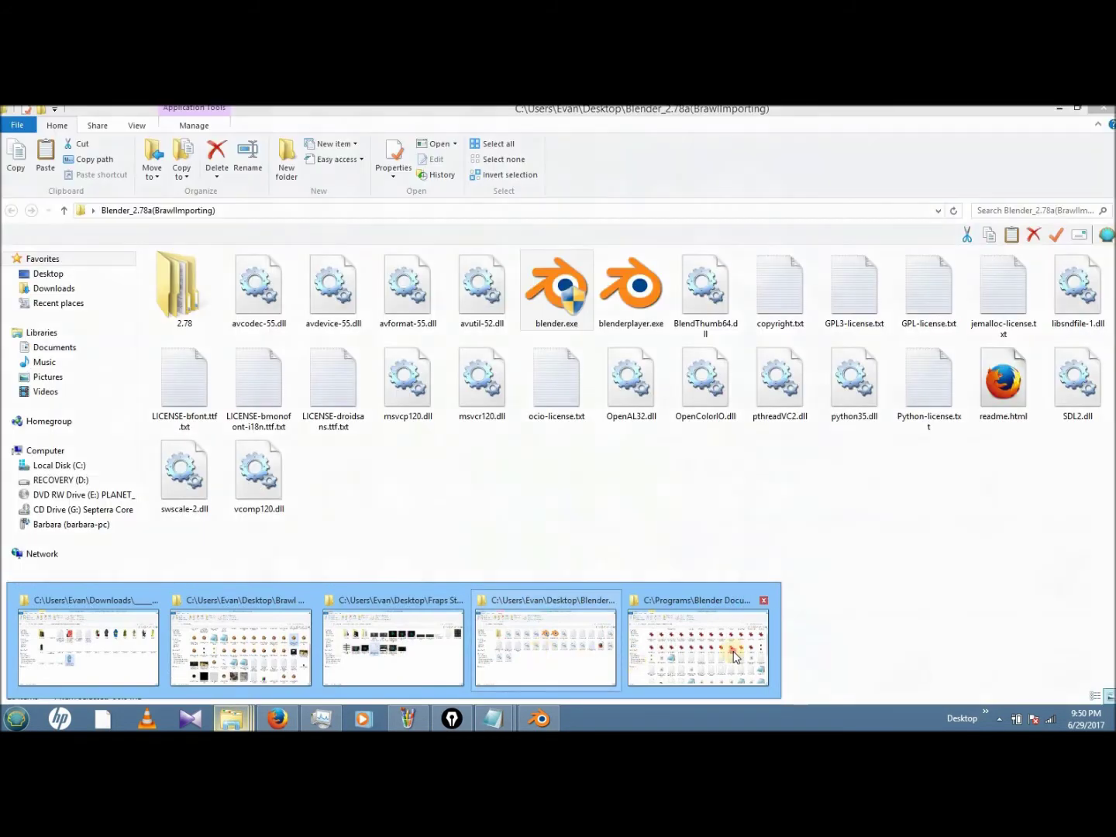
left_click(722, 652)
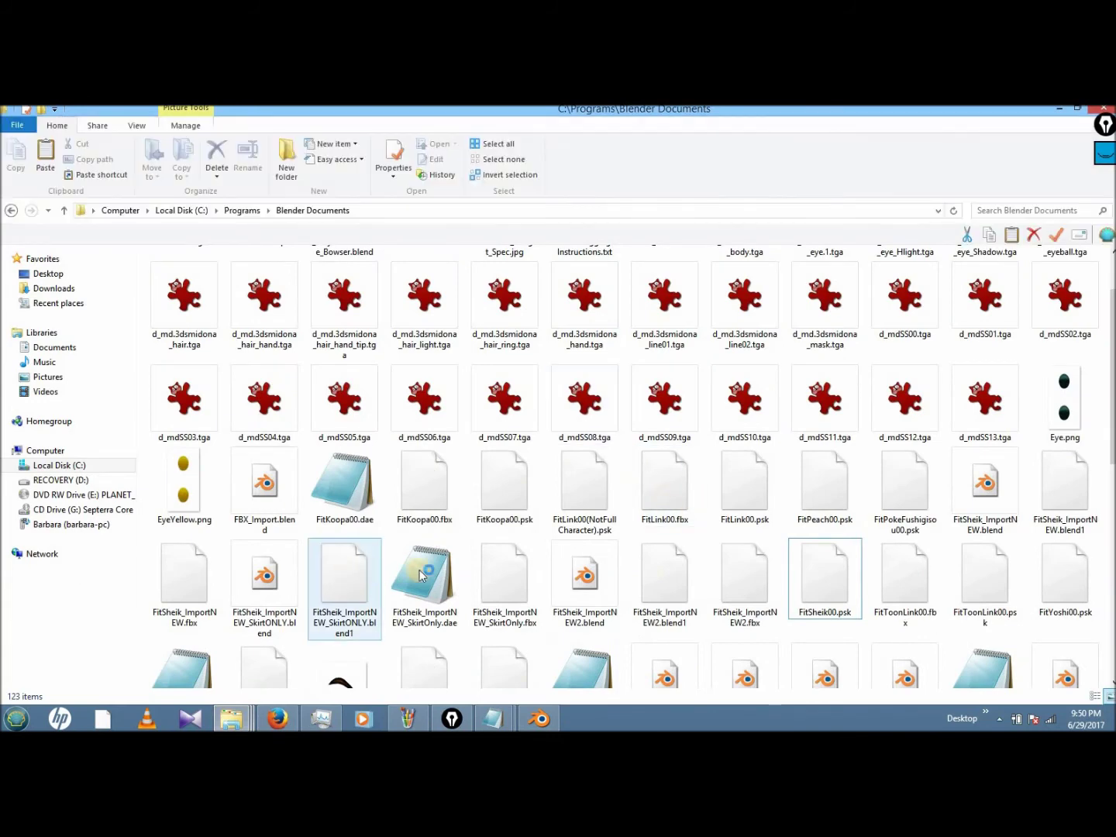
left_click(421, 574)
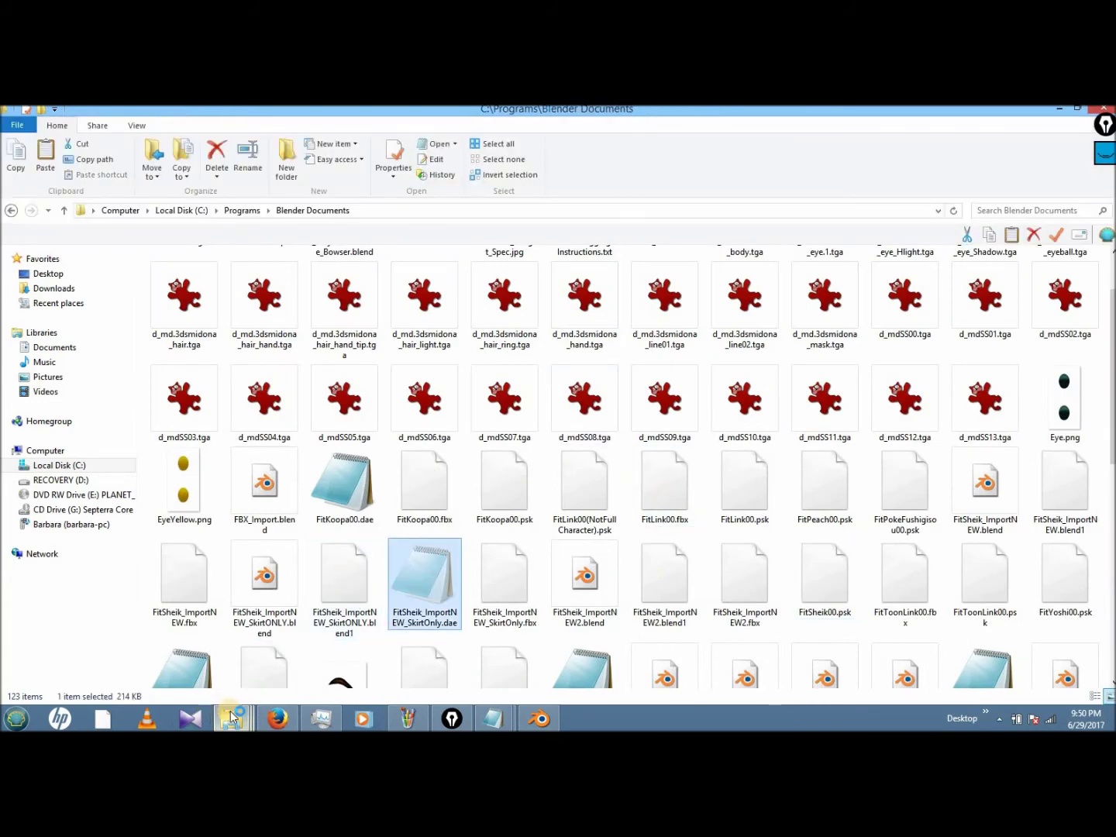
mouse_move(233, 719)
left_click(244, 643)
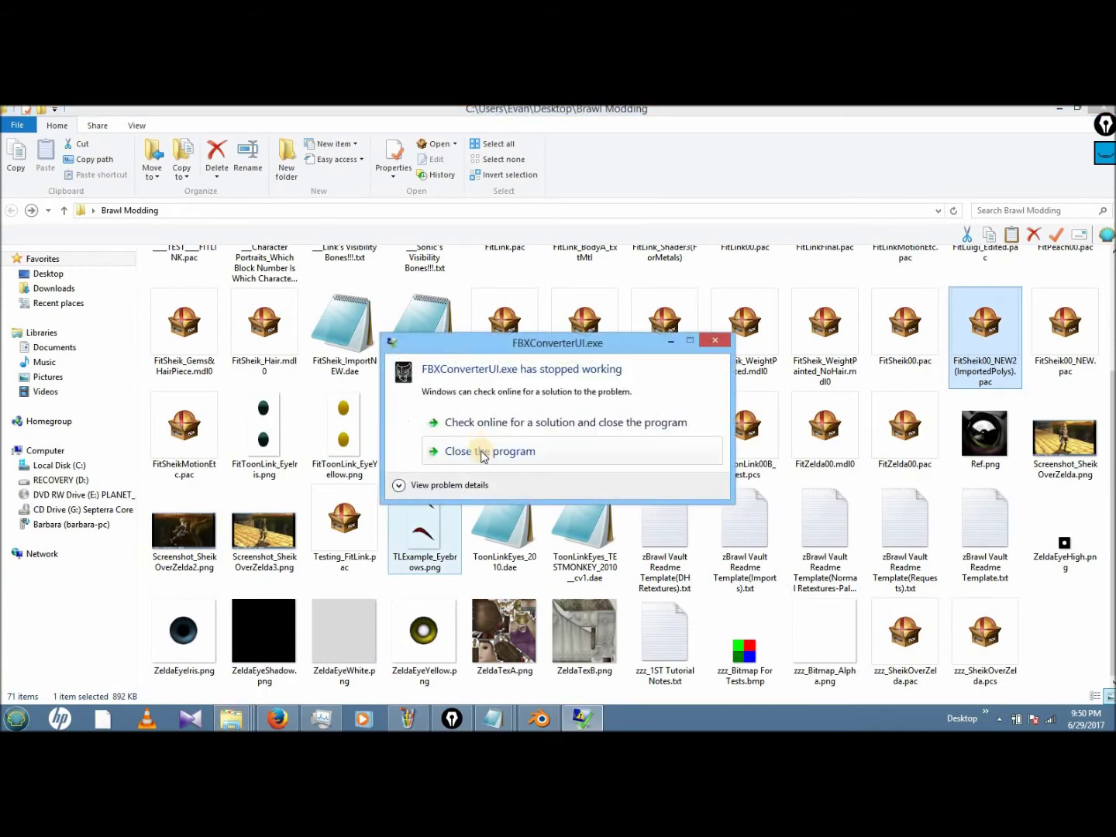
left_click(482, 456)
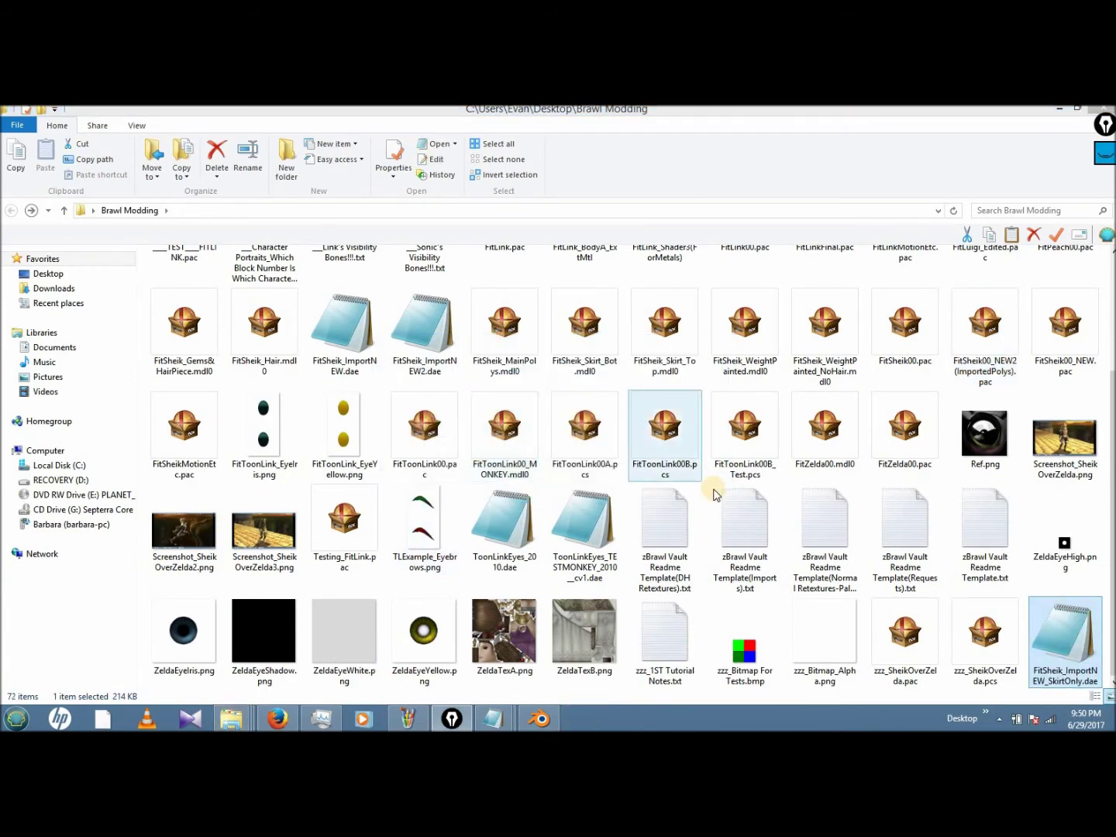
scroll(326, 310, "up", 3)
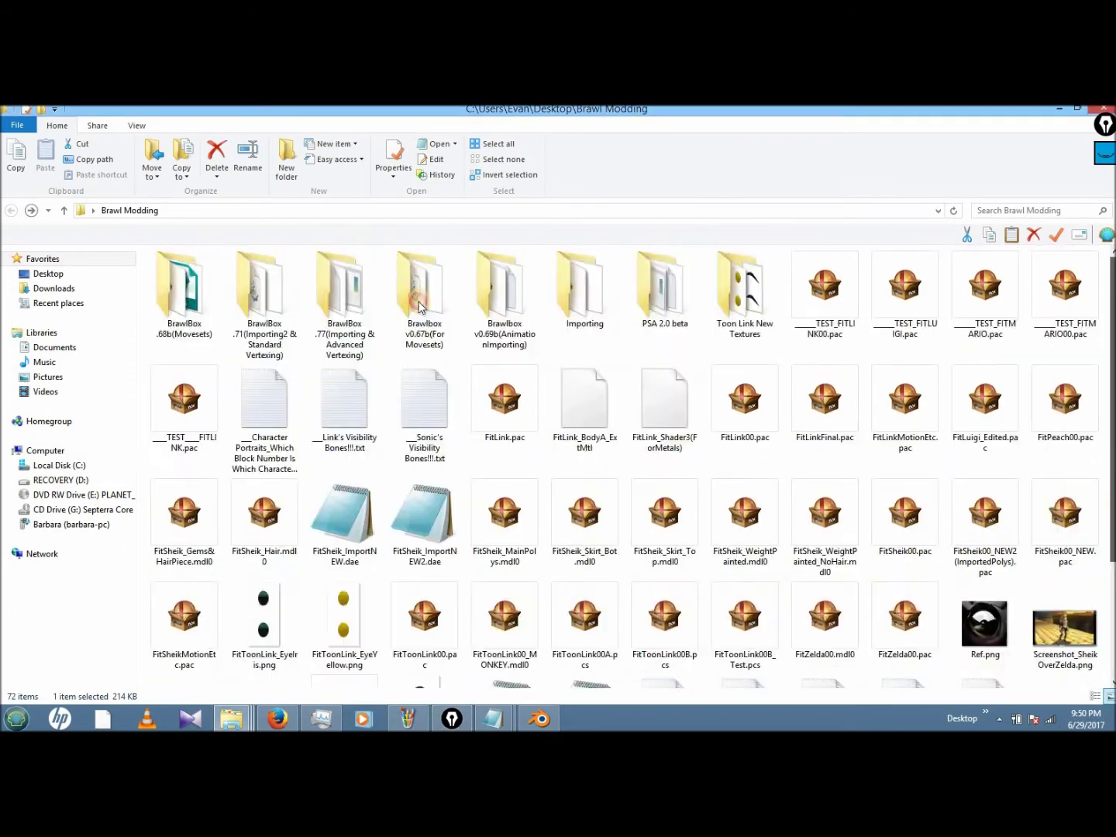
- Start BrawlBox v0.77 from the Brawl Modding folder and open _____TEST_FITLINK00.pac
double_click(320, 293)
left_click(192, 313)
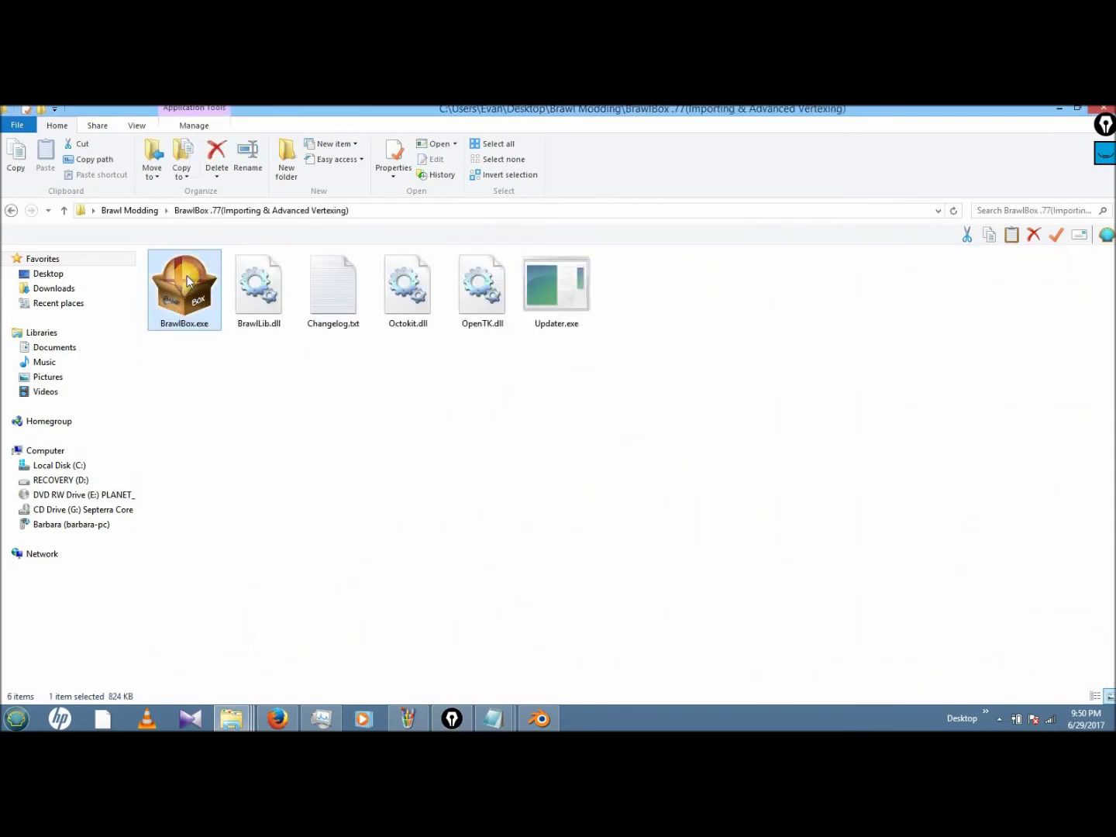
double_click(186, 279)
left_click(363, 290)
left_click(418, 321)
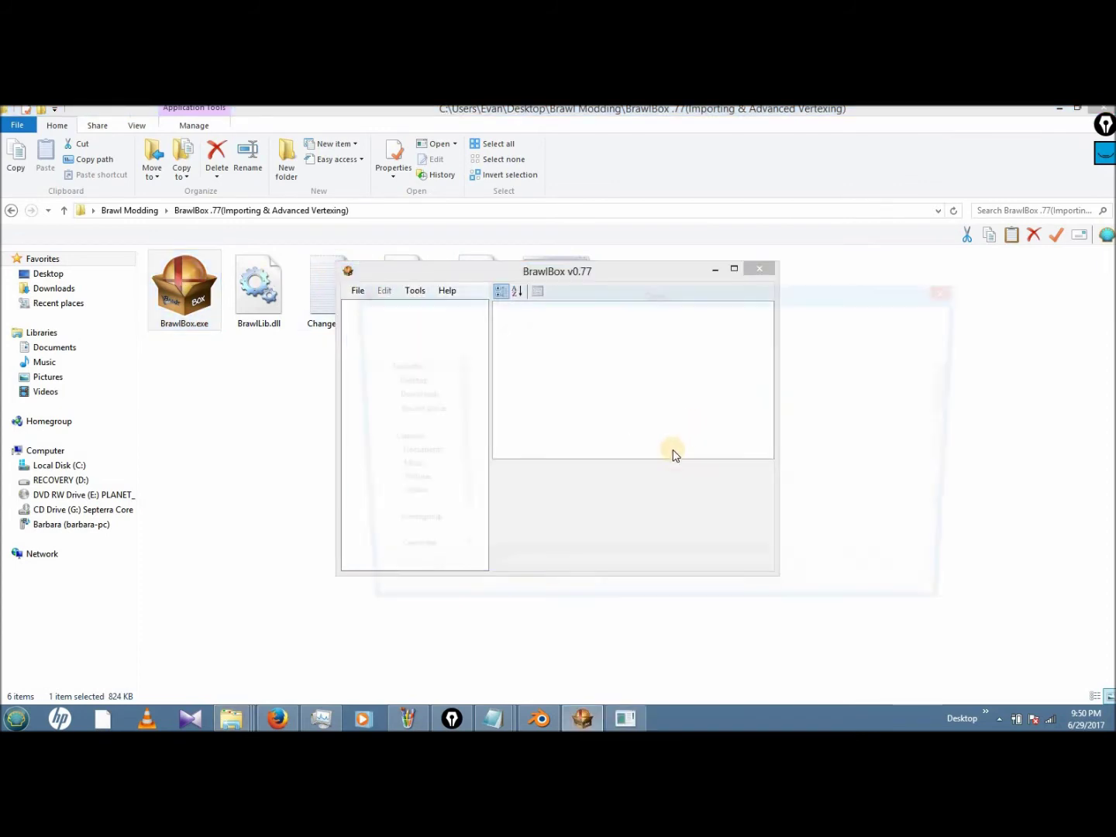
left_click(674, 505)
double_click(674, 507)
left_click(383, 309)
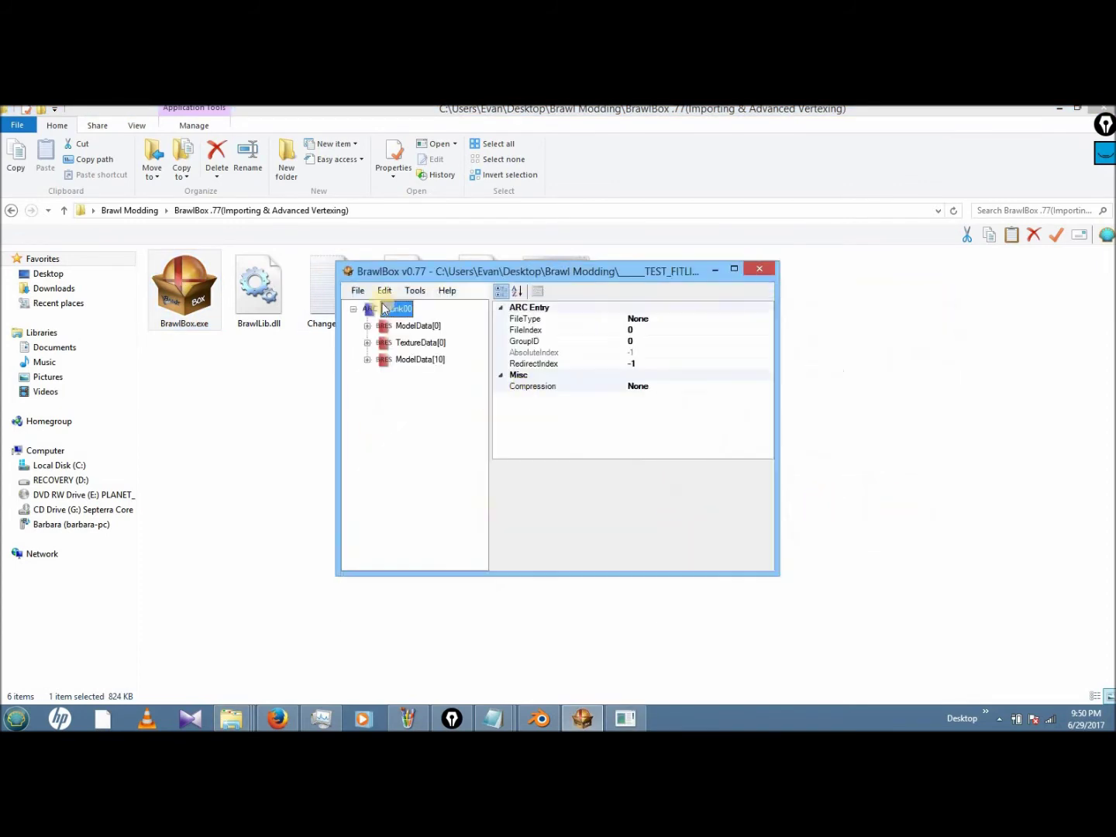
- Replace the FitLink00 model under ModelData[0] with FitSheik_ImportNEW_SkirtOnly.dae
double_click(418, 326)
left_click(418, 342)
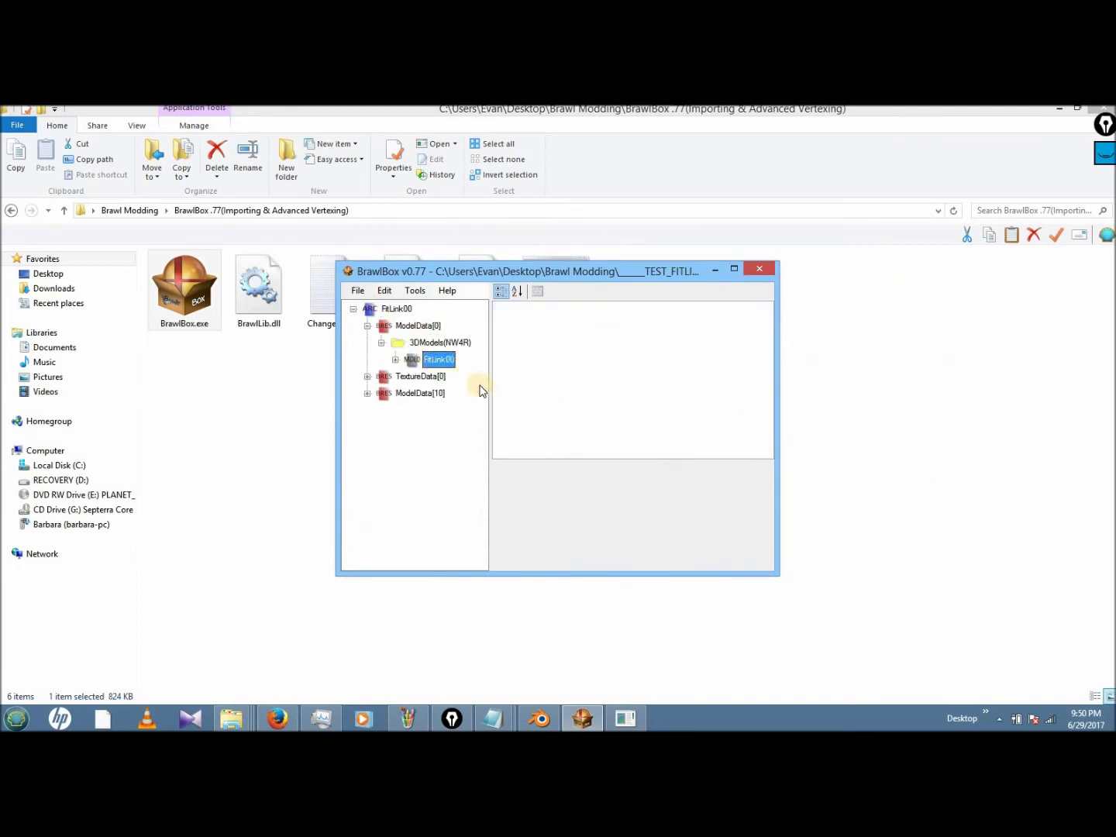
right_click(436, 360)
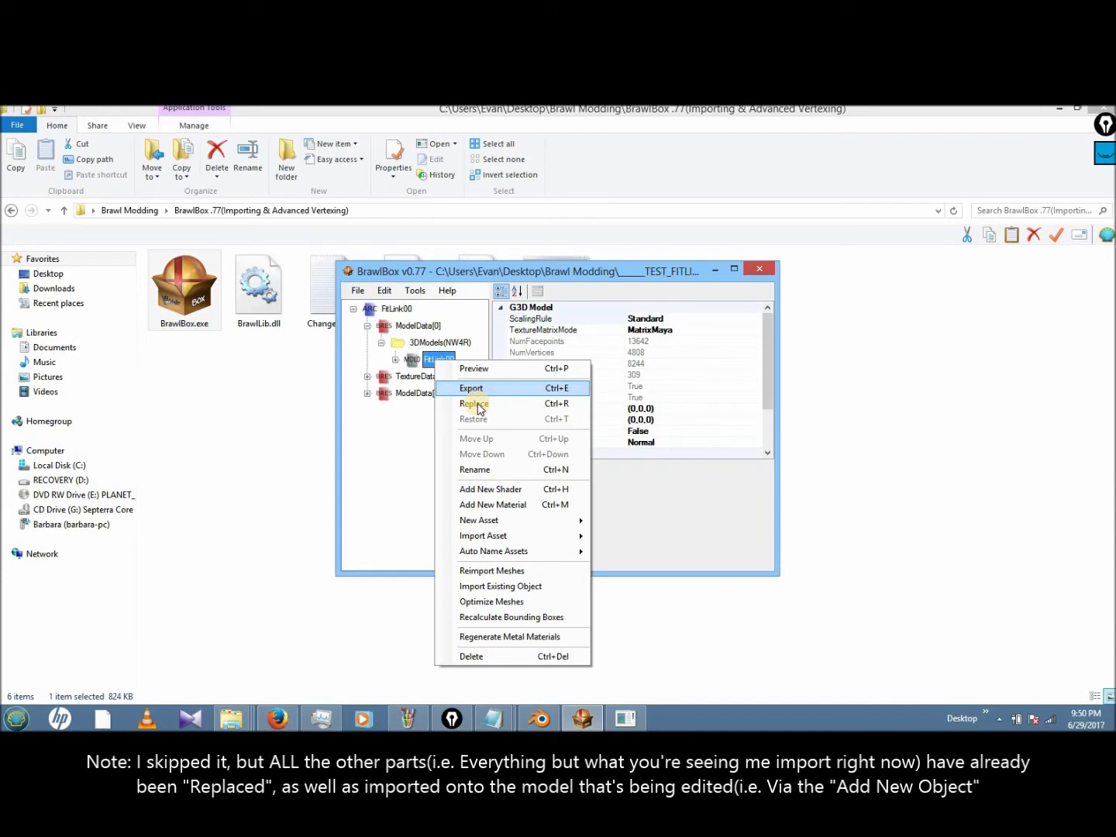
left_click(478, 408)
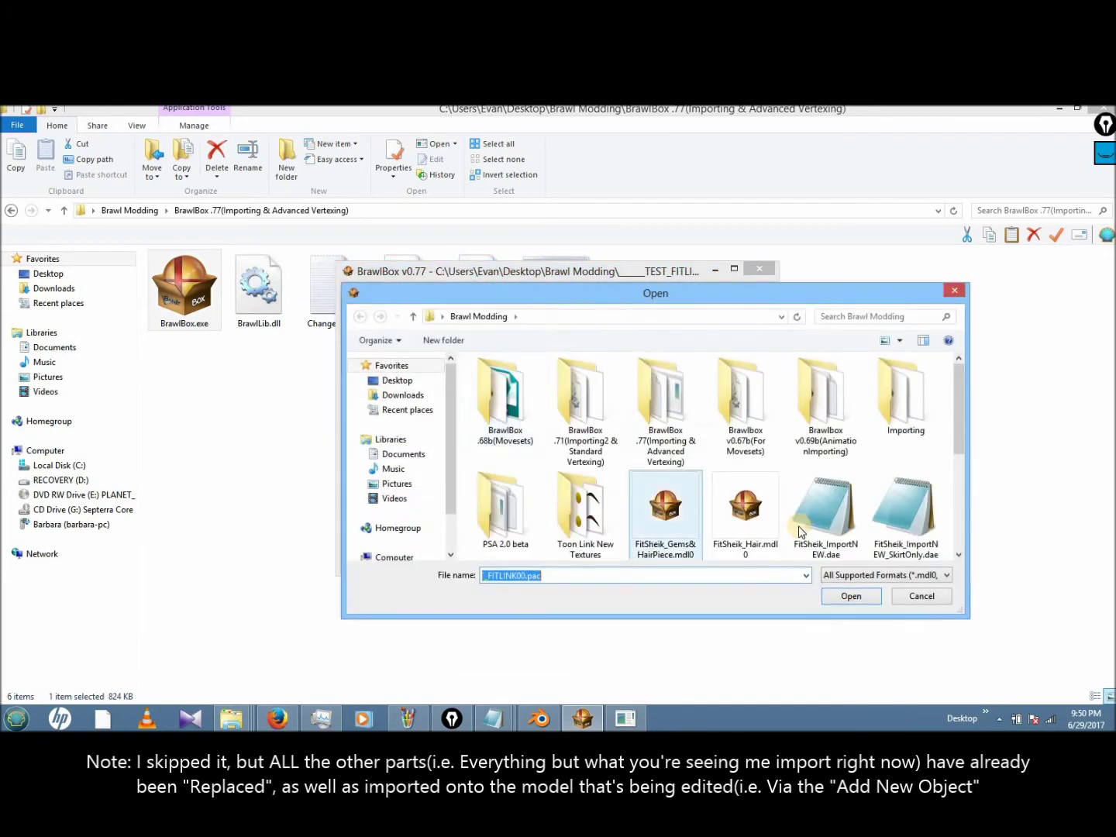
double_click(900, 526)
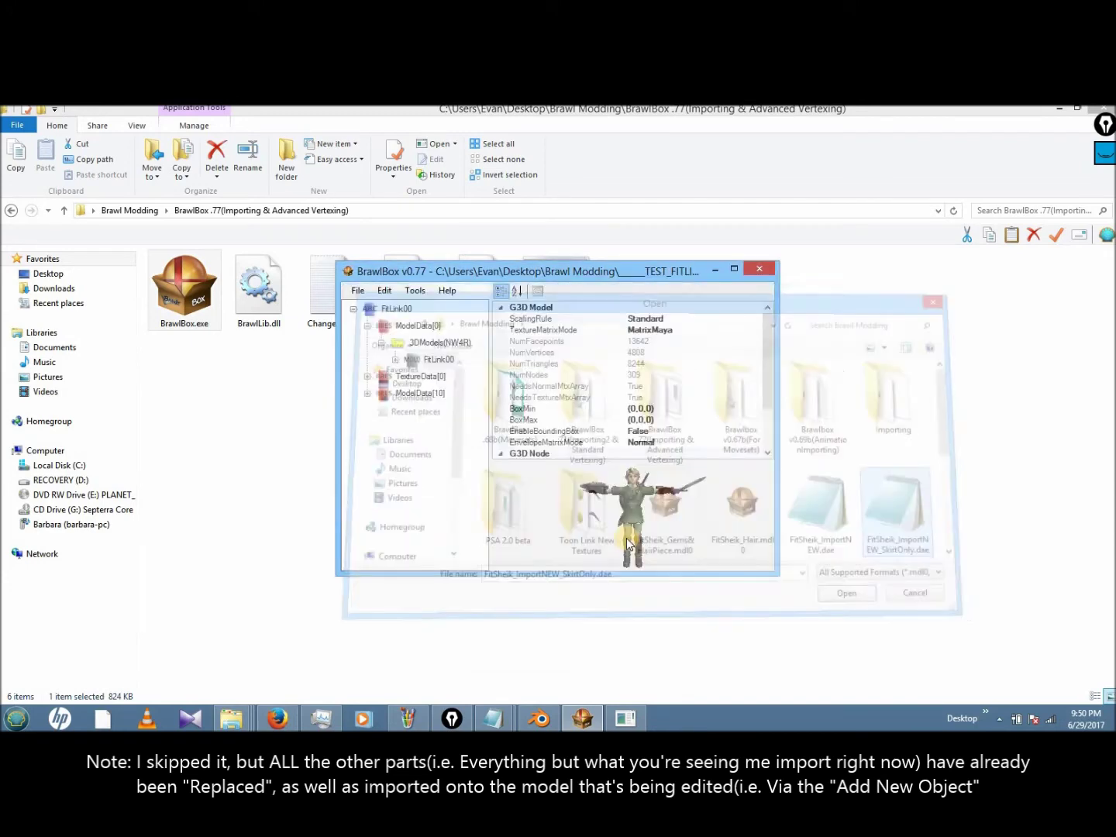
left_click(609, 577)
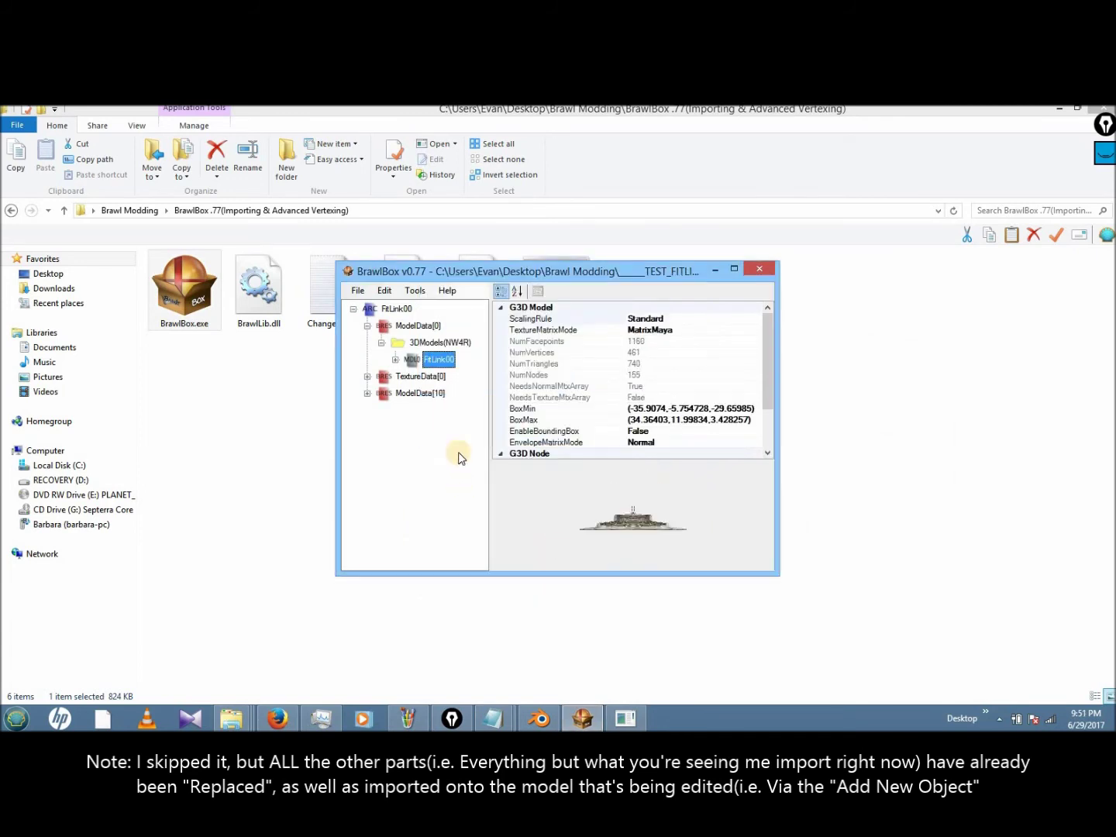
right_click(443, 373)
left_click(469, 378)
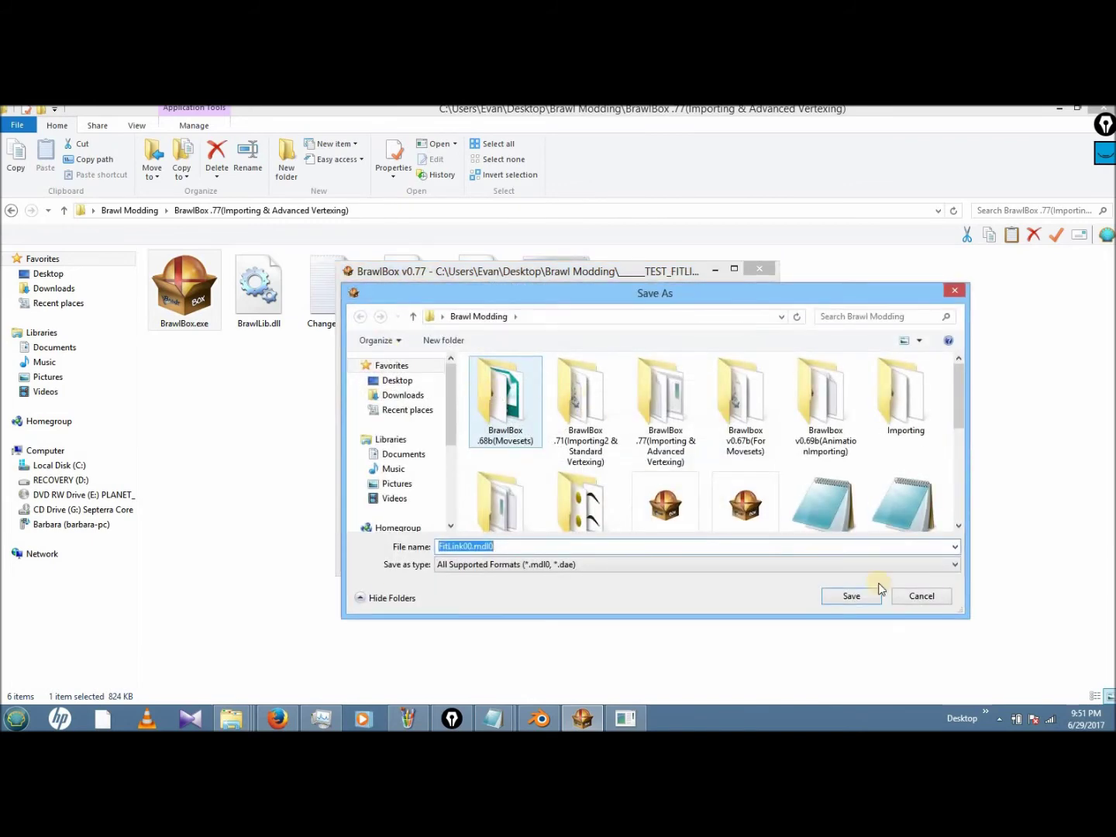
left_click(938, 599)
right_click(446, 362)
left_click(474, 374)
left_click_drag(428, 390, 762, 227)
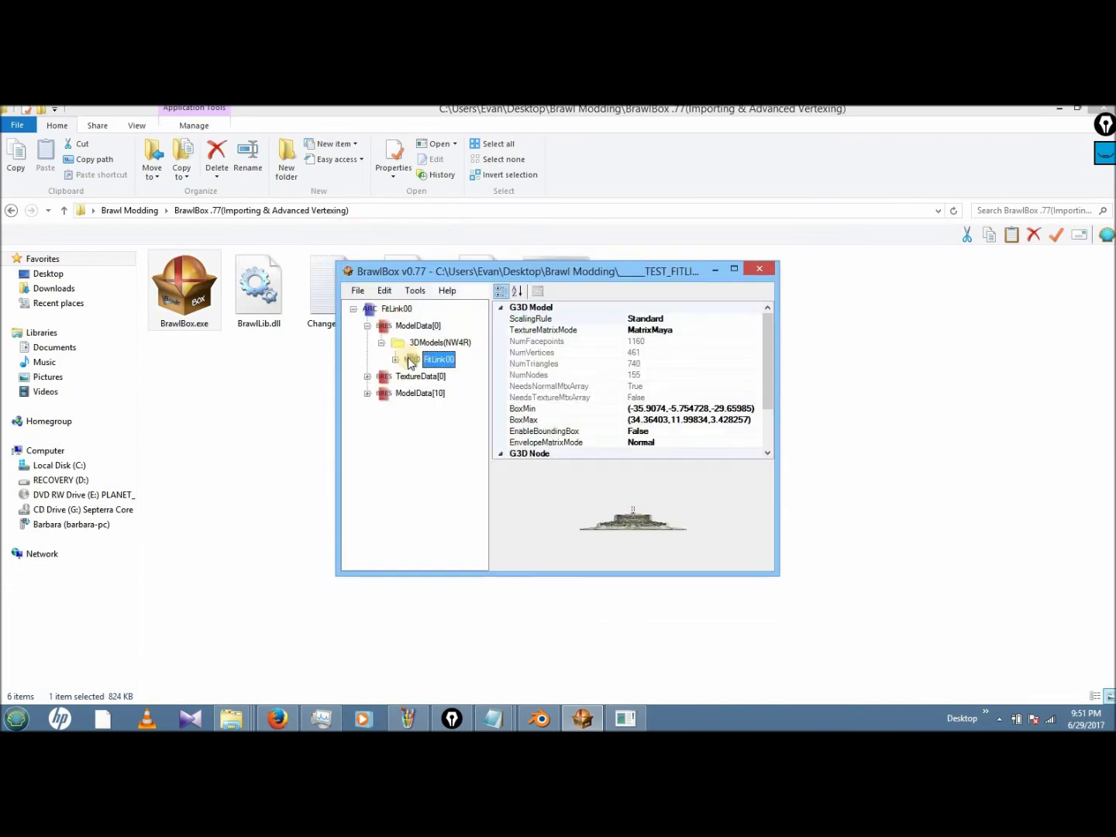
- Export the replaced FitLink00 model to the Brawl Modding folder as FitSheik_SkirtALL(MUST_BE_RERIGGED).mdl0
right_click(423, 364)
left_click(449, 380)
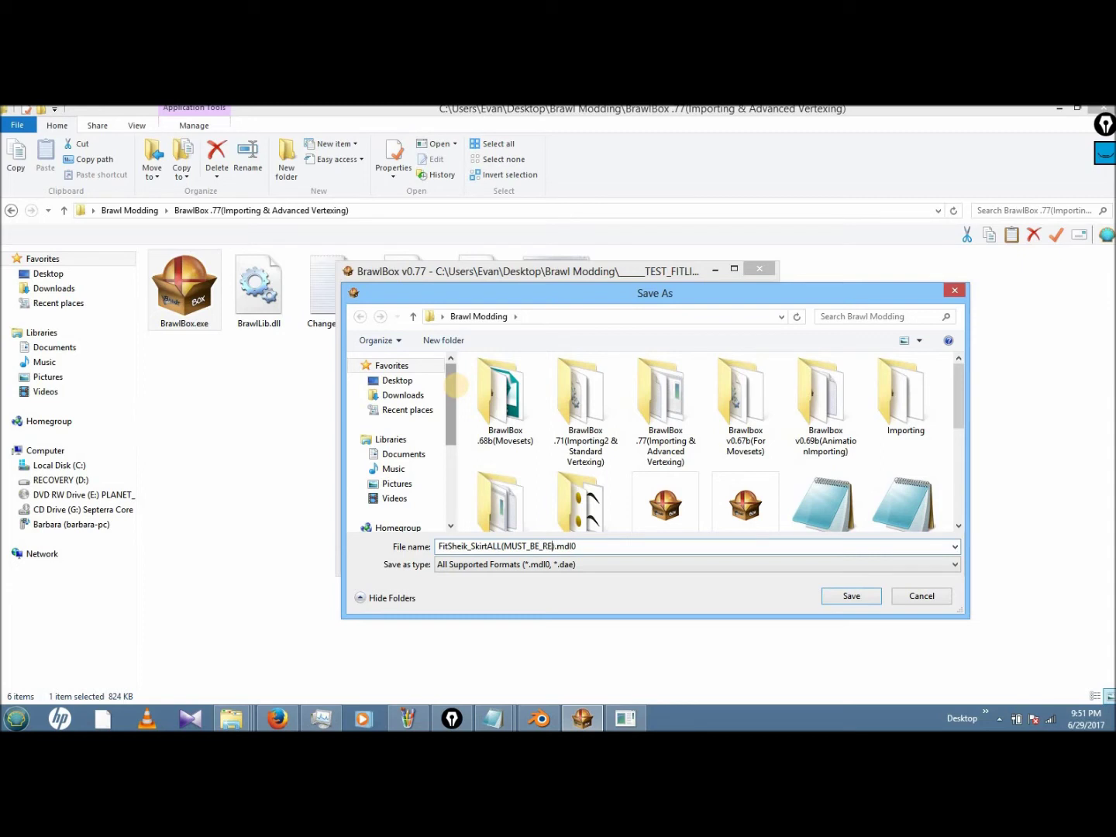
left_click(844, 596)
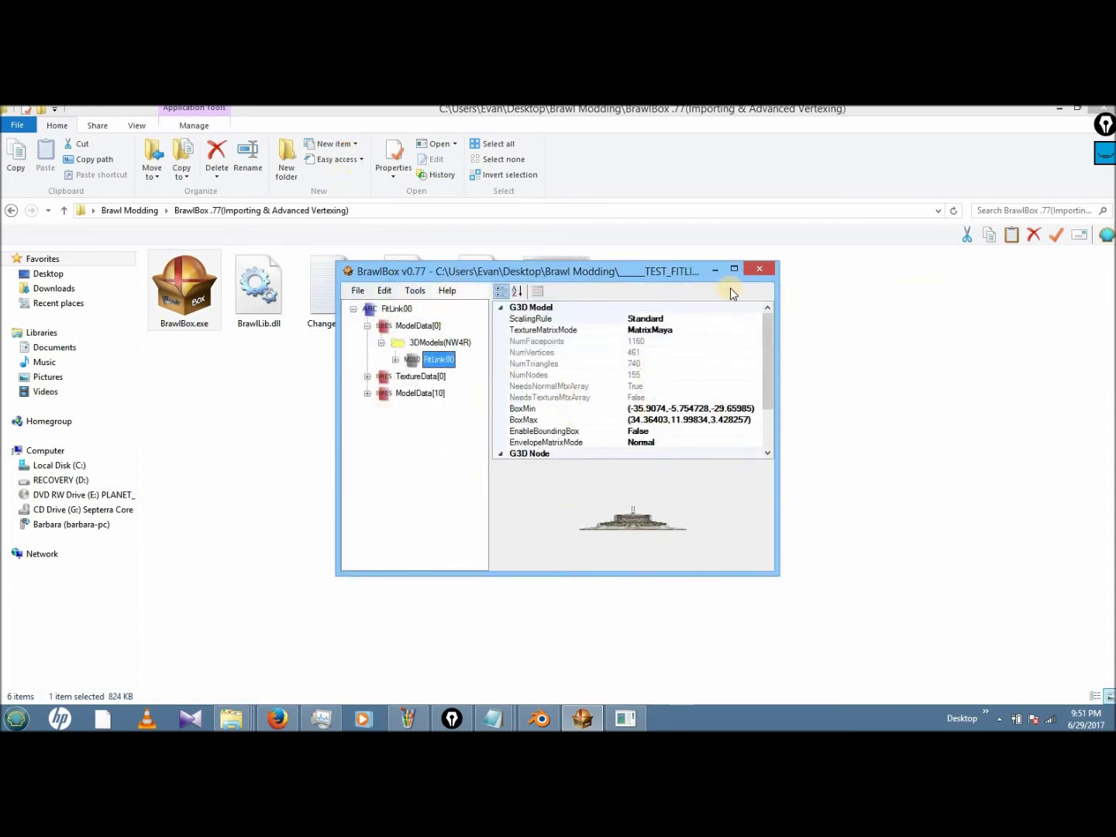
- Close BrawlBox and decline the update to v0.78
left_click(763, 273)
left_click(597, 463)
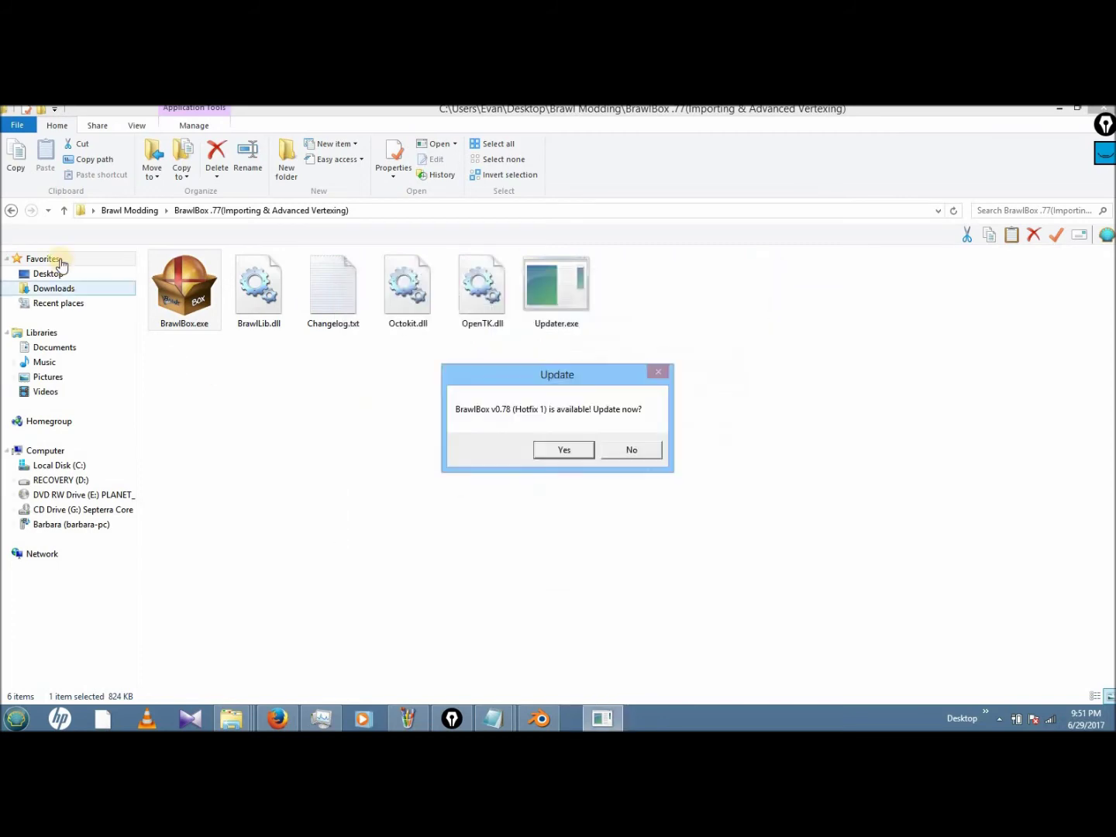
left_click(640, 448)
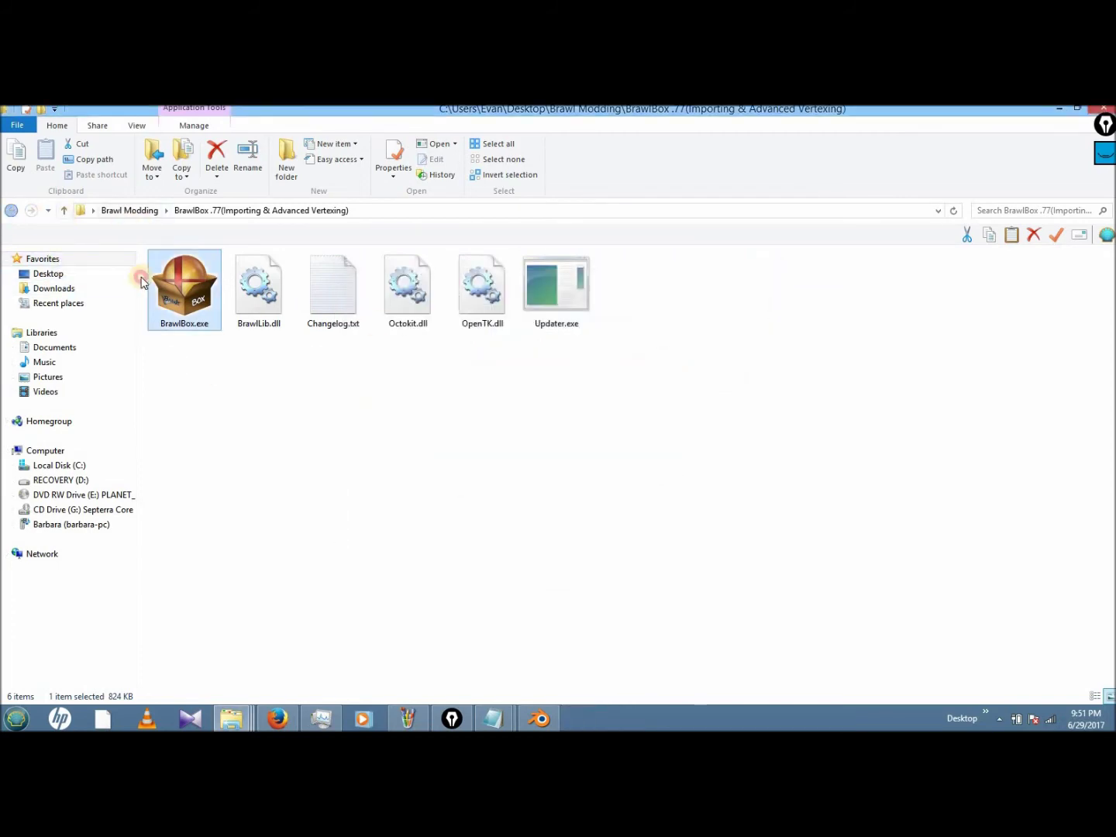
- Restart BrawlBox v0.77 and open FitSheik_SkirtALL(MUST_BE_RERIGGED).mdl0
left_click(10, 211)
left_click(584, 456)
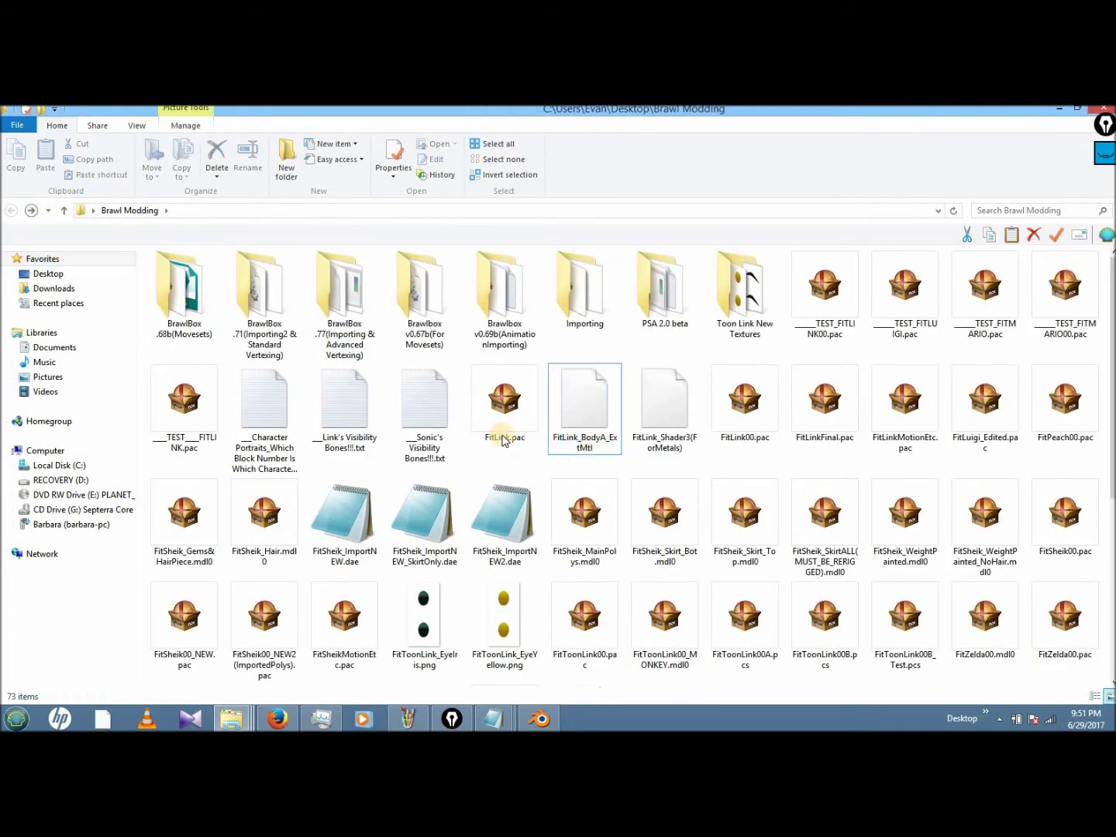
double_click(348, 322)
left_click(191, 309)
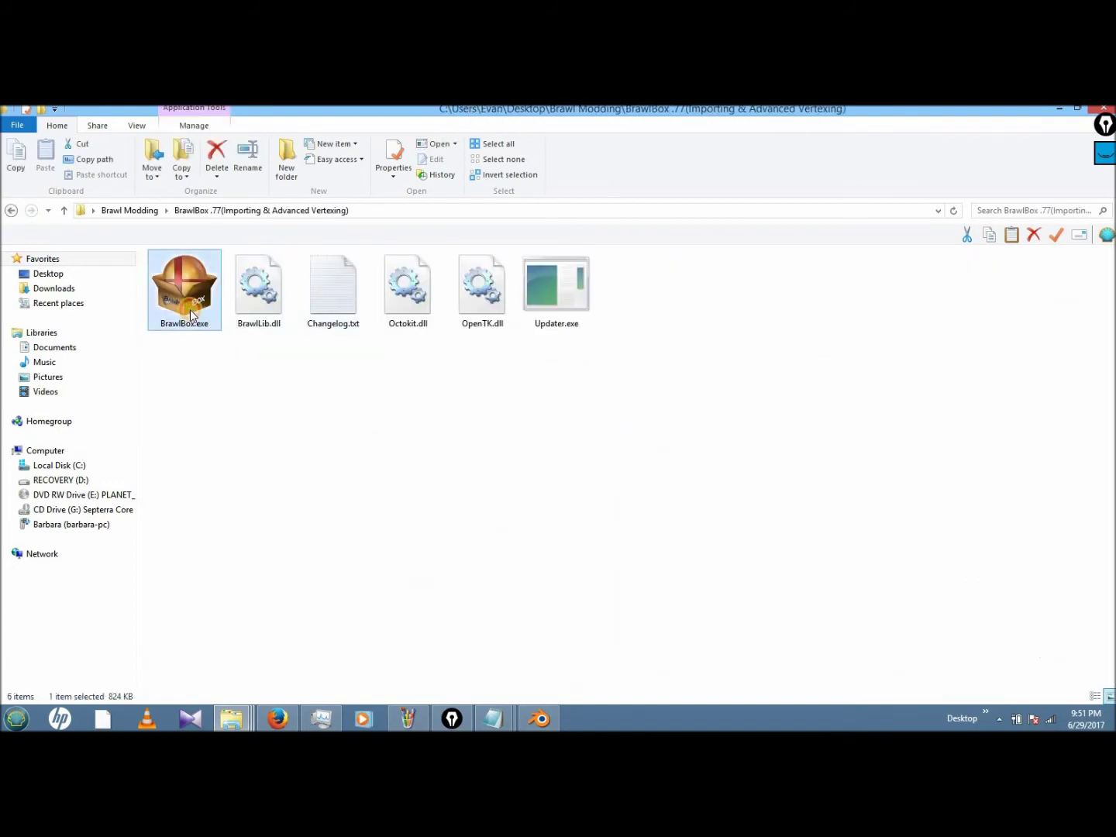
double_click(191, 276)
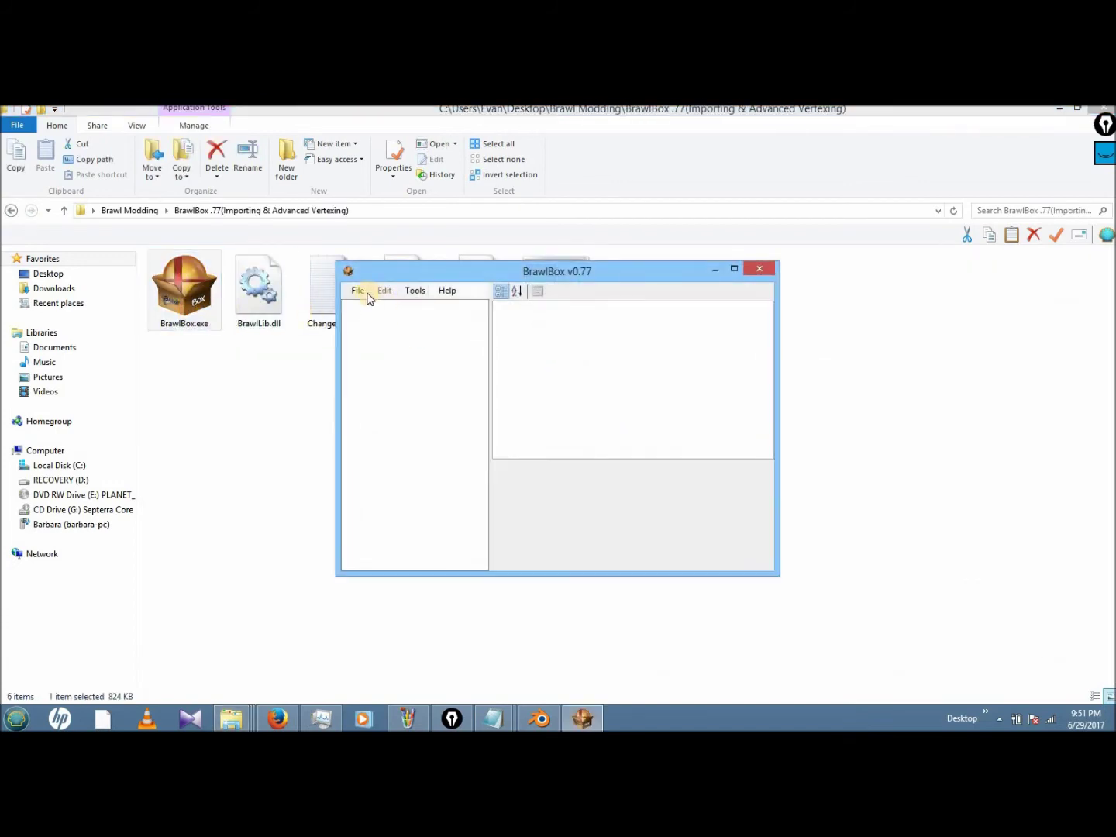
left_click(380, 331)
left_click(358, 294)
left_click(369, 319)
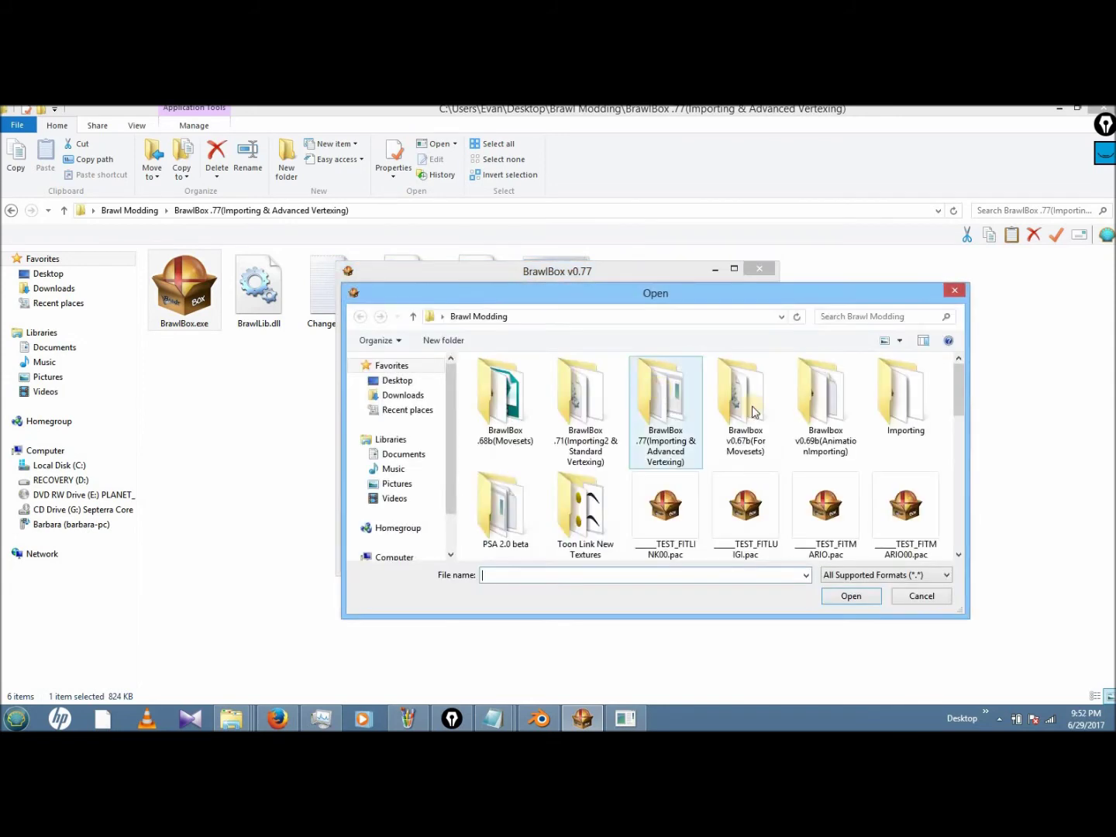
left_click_drag(961, 420, 952, 494)
double_click(533, 411)
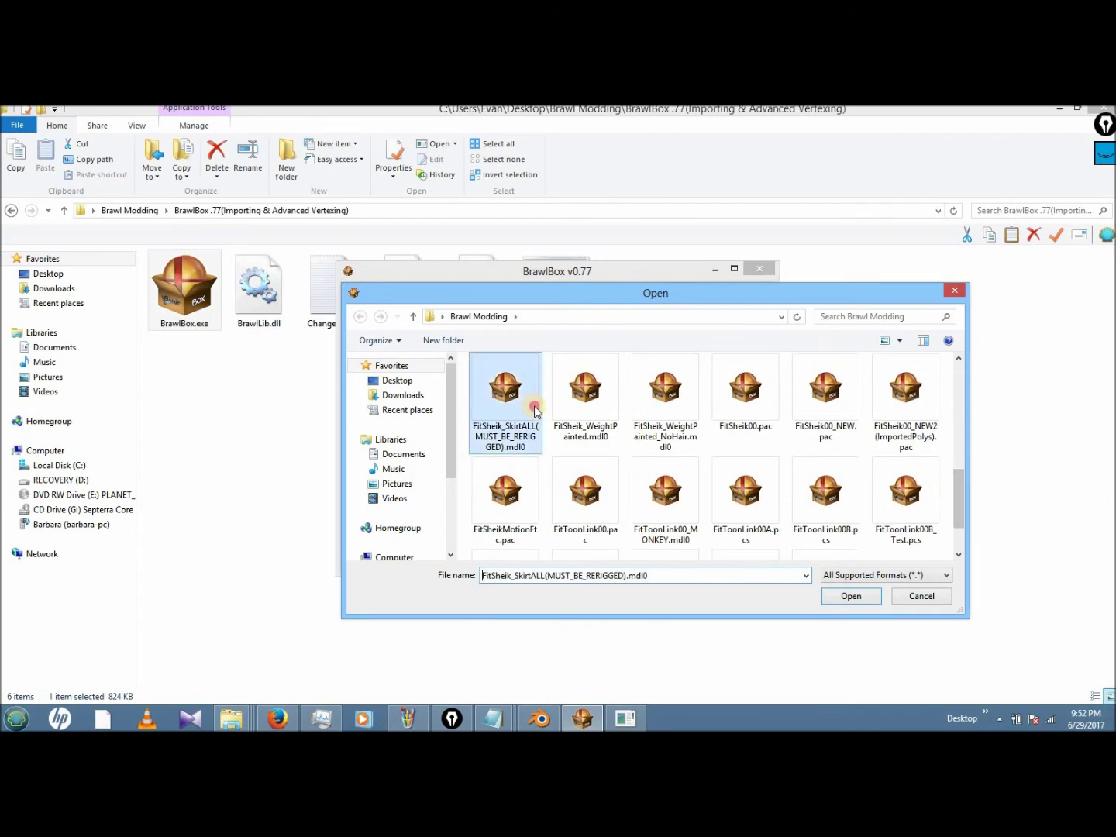
- Preview the FitLink00 skirt model in the Advanced Model Editor
left_click(423, 326)
double_click(422, 325)
double_click(400, 322)
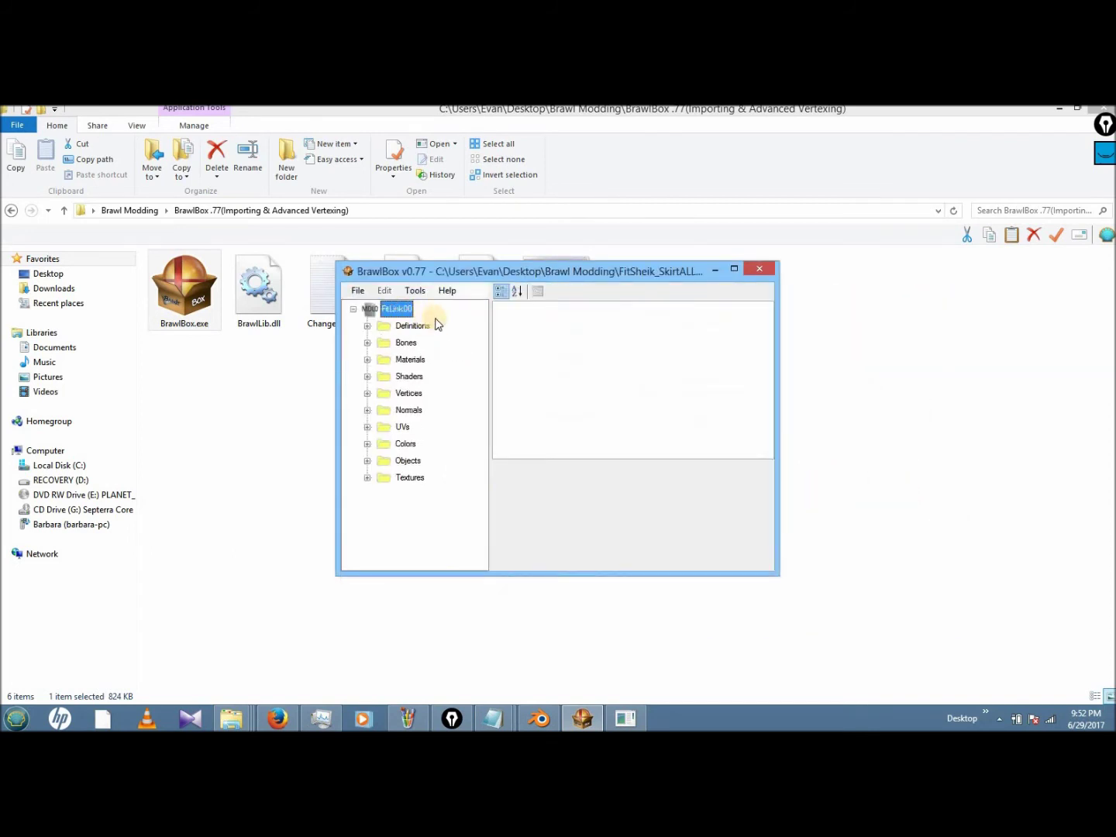
key("Menu")
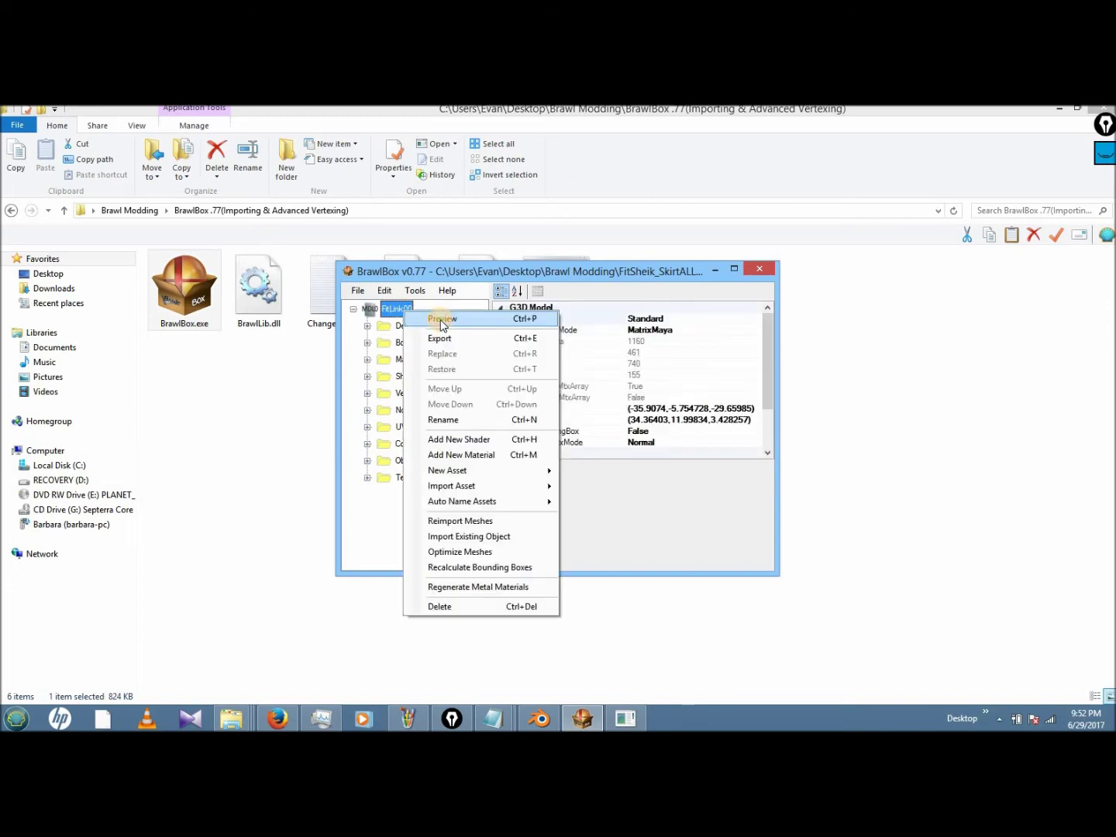
left_click(441, 321)
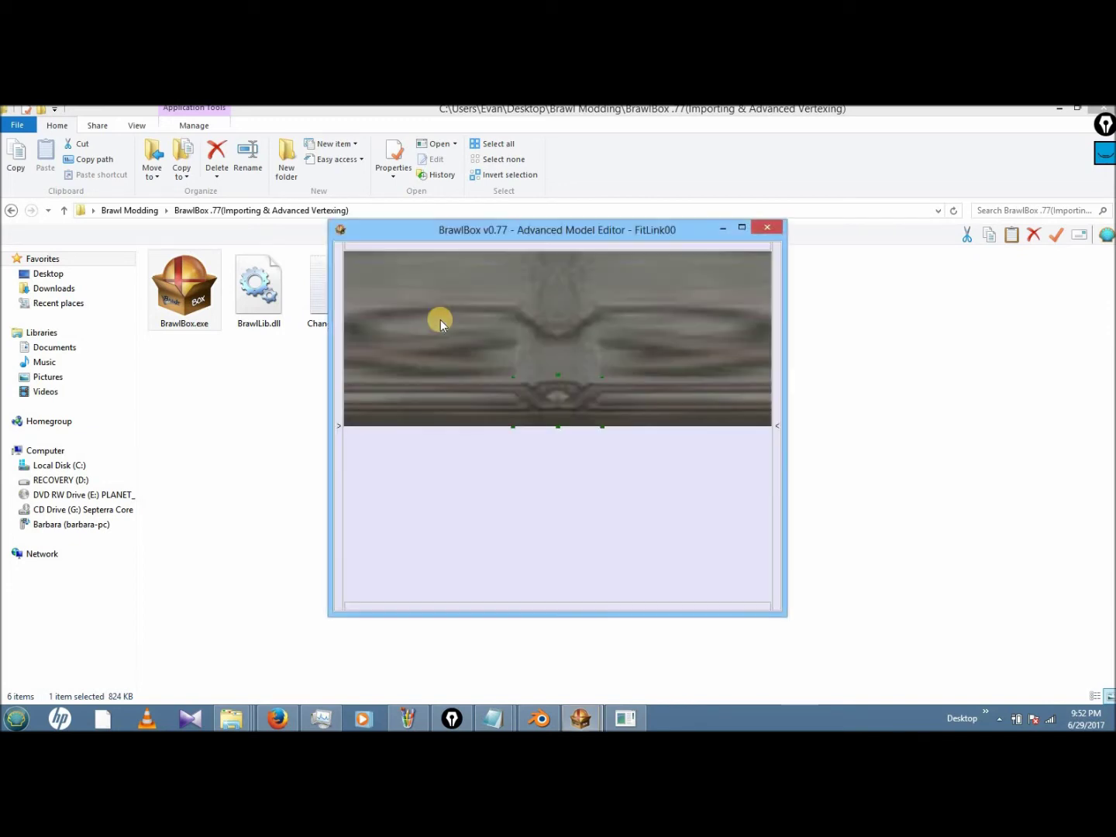
- Turn on the Weight Editor and show the model's bone list beside the skirt
left_click_drag(474, 316, 331, 393)
right_click_drag(332, 393, 654, 321)
scroll(654, 319, "down", 3)
left_click(708, 248)
left_click(457, 250)
left_click(475, 310)
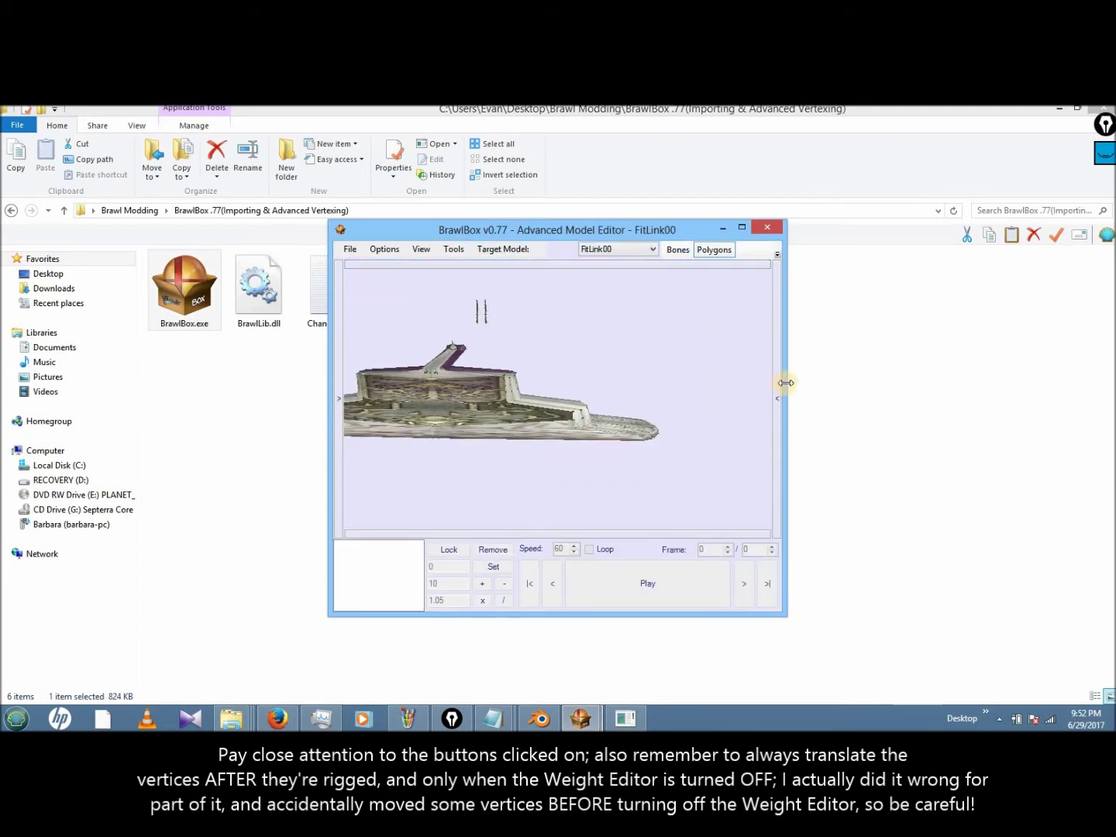
left_click(780, 385)
- Select a vertex at the skirt's first tip and add the LFootJ bone to its weights
right_click_drag(538, 400, 408, 387)
scroll(552, 384, "up", 8)
left_click(554, 420)
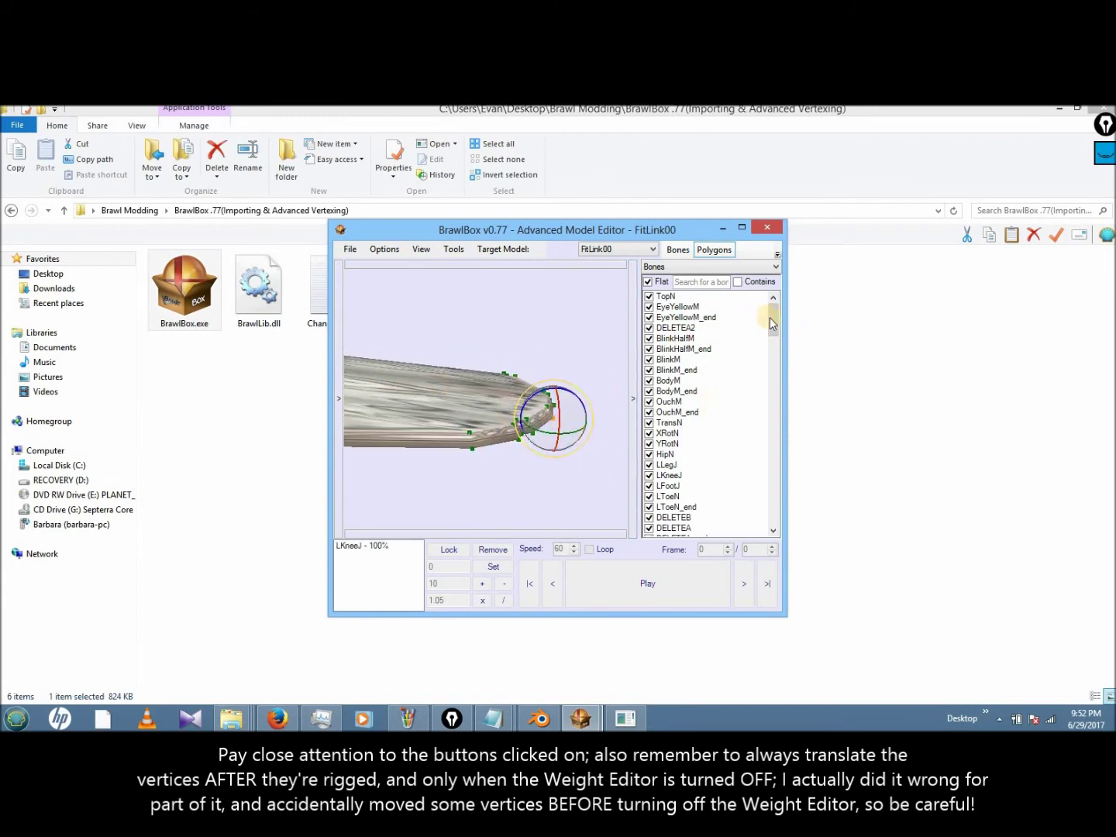
scroll(770, 317, "down", 1)
left_click(668, 454)
left_click(479, 582)
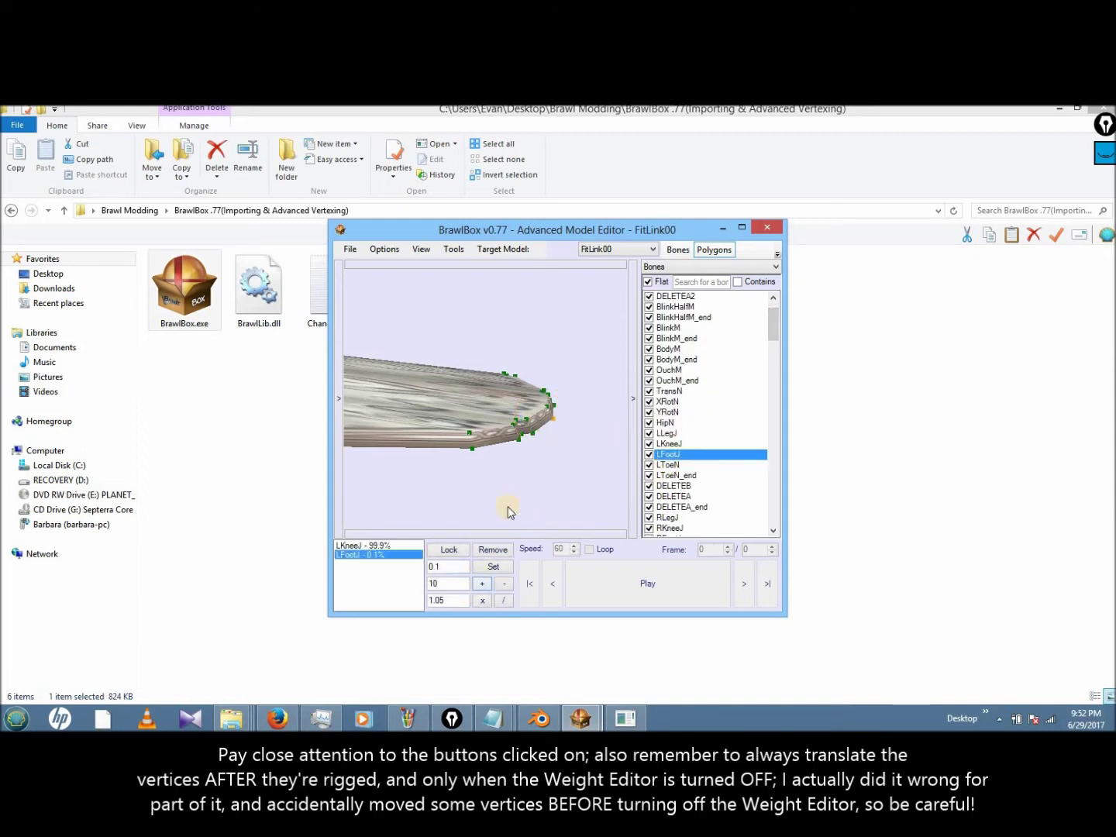
- Select all vertices at that skirt tip and set their LFootJ weight
left_click(481, 352)
key("ctrl+a")
left_click(373, 555)
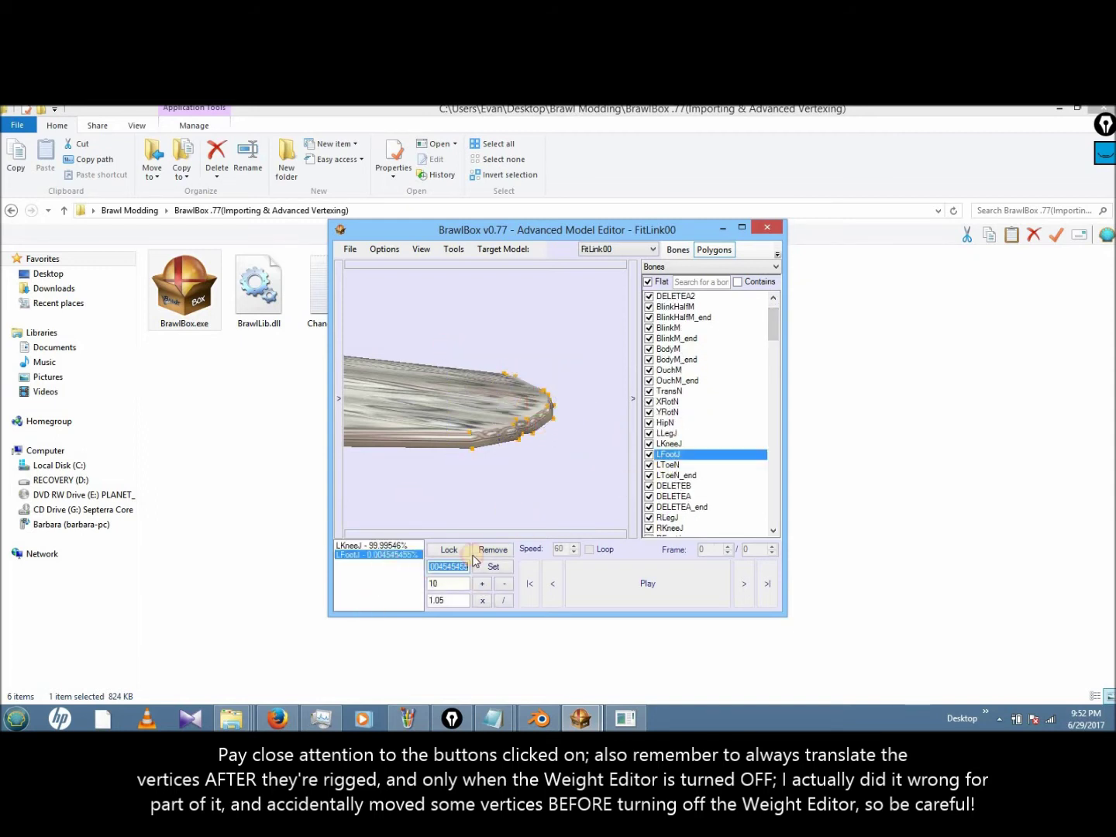
left_click(502, 566)
- Clear the vertex selection and switch the transform gizmo to Translation
left_click(490, 415)
right_click_drag(513, 455, 611, 493, "ctrl")
key("ctrl+a")
left_click(474, 401)
right_click_drag(474, 401, 514, 422)
scroll(512, 401, "down", 3)
left_click(775, 254)
left_click(702, 313)
left_click(702, 327)
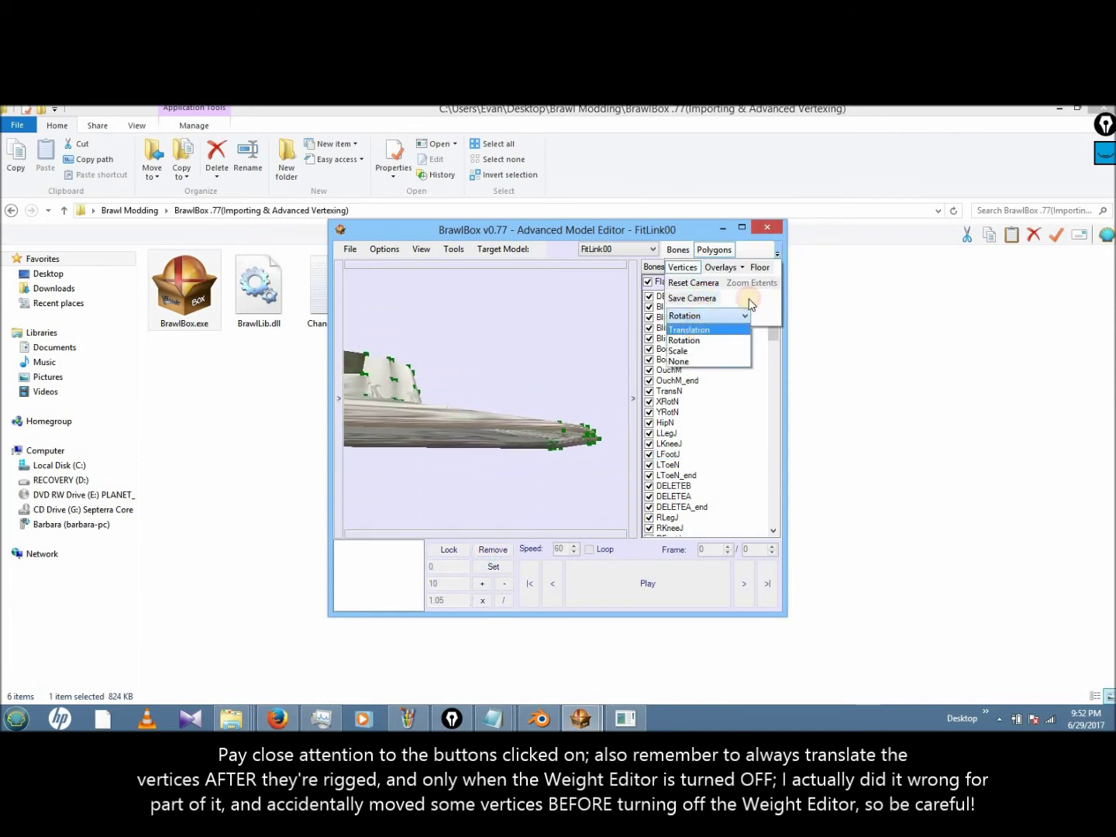
left_click(776, 254)
- Select a vertex at the skirt's opposite tip and add the RFootJ bone to its weights
right_click_drag(403, 339, 450, 342)
right_click_drag(555, 395, 527, 416)
scroll(527, 416, "down", 1)
left_click_drag(572, 395, 640, 478)
left_click_drag(608, 422, 518, 410)
scroll(547, 423, "up", 5)
right_click_drag(548, 419, 423, 414)
left_click(607, 437)
left_click(423, 413)
left_click(454, 436)
right_click_drag(590, 411, 625, 365, "ctrl")
mouse_move(769, 338)
left_mouse_down()
mouse_move(774, 431)
mouse_move(778, 321)
mouse_move(772, 333)
left_mouse_up()
left_click(670, 455)
left_click(484, 585)
left_click(506, 468)
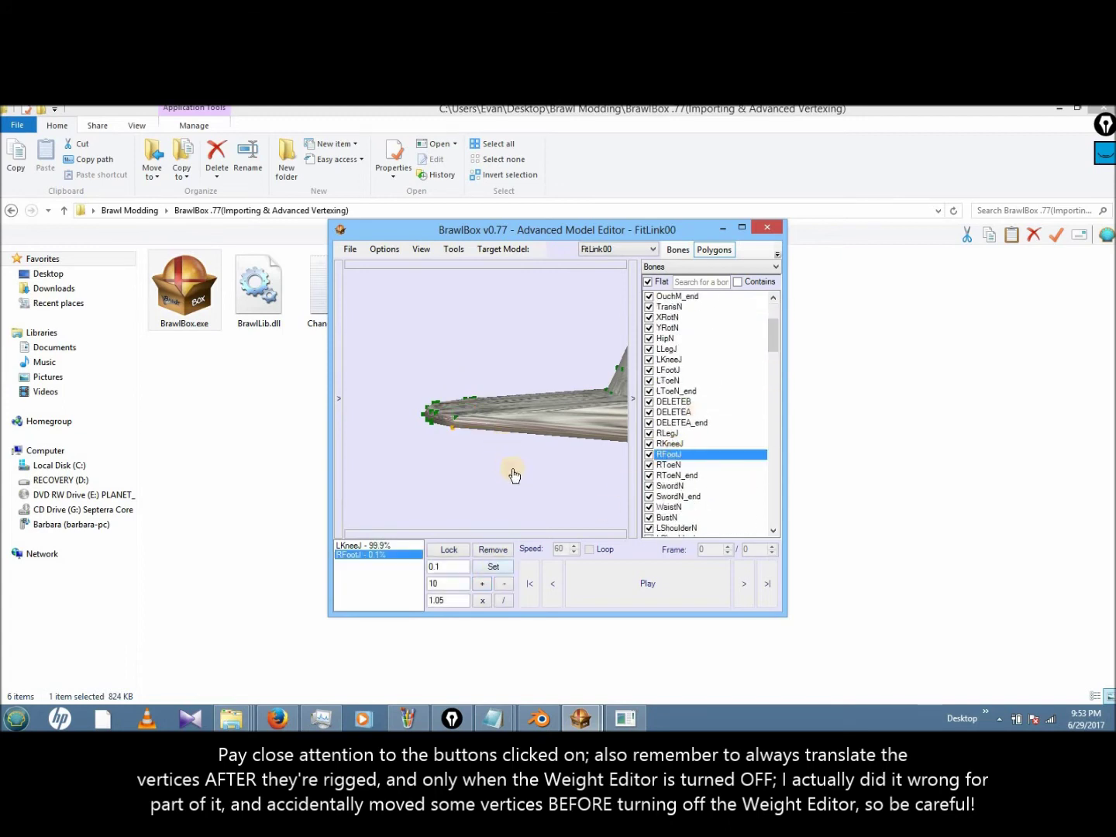
- Select all vertices at the opposite tip and set their RFootJ weight to 100%
left_click(696, 400)
left_click_drag(536, 438, 407, 381)
left_click(373, 555)
double_click(450, 567)
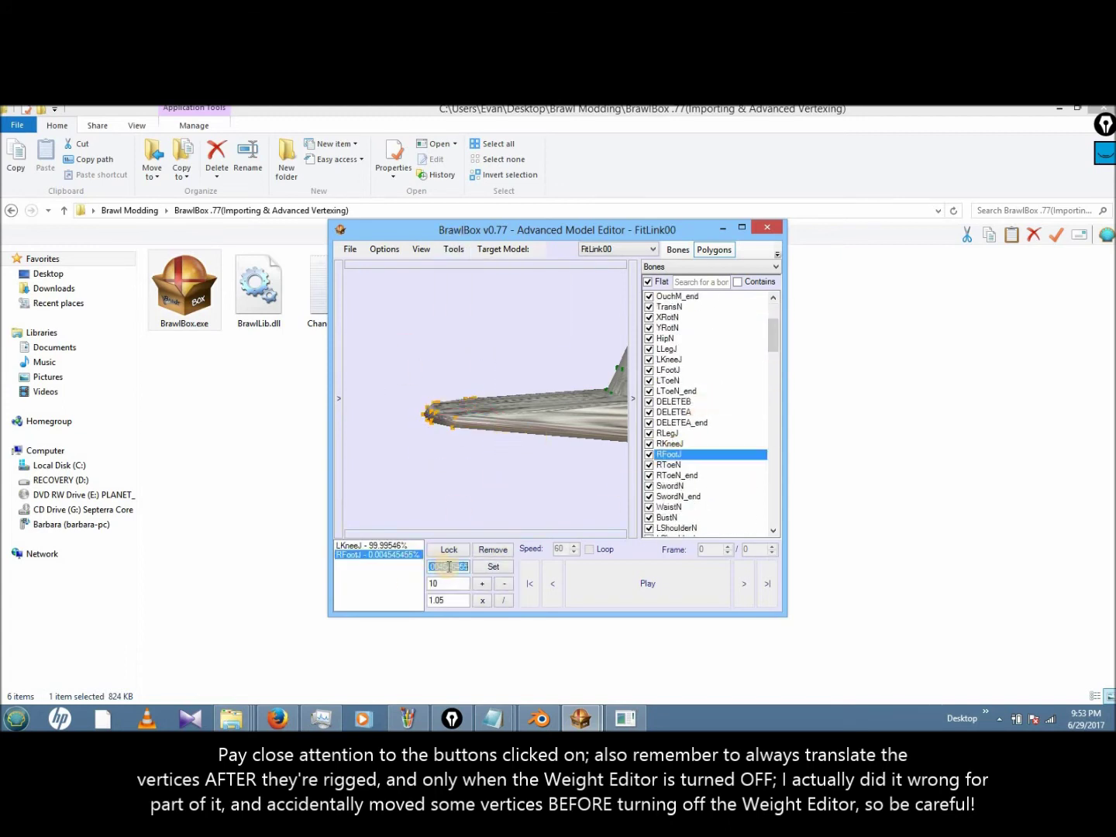
left_click(690, 349)
left_click(697, 467)
left_click(378, 355)
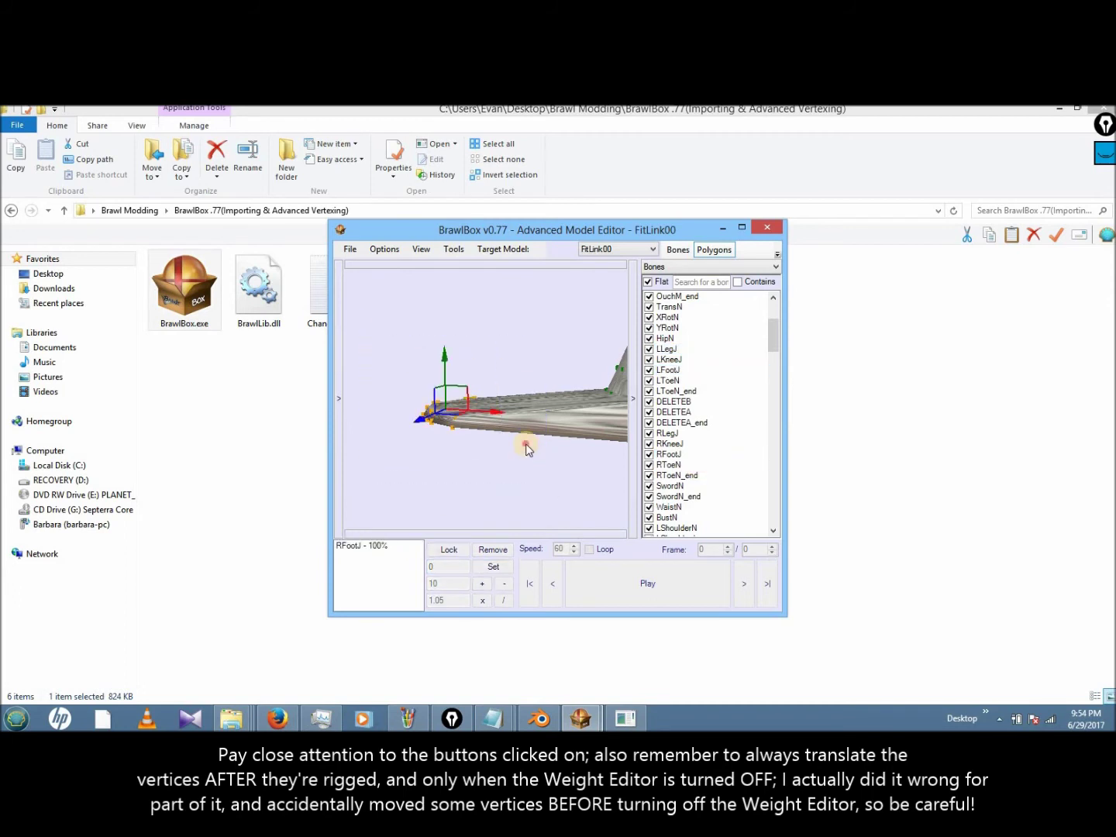
- Select the vertices of the raised fold beside that tip and set their RKneeJ weight to 100
left_click(525, 449)
right_click_drag(526, 449, 401, 448)
left_click(690, 442)
left_click_drag(401, 310, 516, 485)
double_click(449, 567)
type("100")
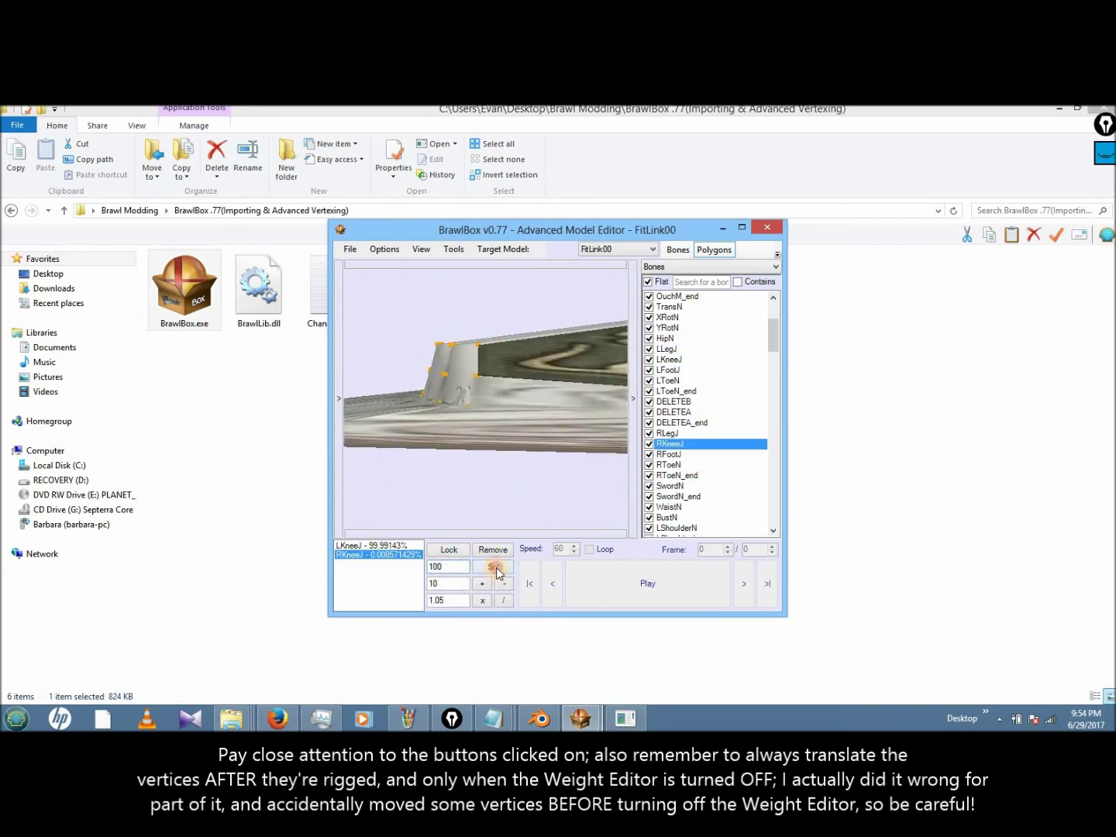
left_click(497, 567)
- Select a vertex on another section of the skirt and add a bone to its weights
left_click_drag(407, 381, 518, 446)
right_click_drag(601, 424, 506, 412)
left_click_drag(499, 415, 536, 414)
right_click_drag(534, 415, 456, 370, "ctrl")
left_click(593, 408)
scroll(434, 426, "down", 3)
scroll(421, 416, "up", 2)
left_click_drag(613, 487, 537, 401)
left_click(470, 479)
left_click(485, 589)
- Select the group of vertices in that skirt section and set the chosen bone's weight to 100
left_click(556, 451)
right_click_drag(556, 450, 510, 421, "ctrl")
scroll(512, 421, "down", 3)
left_click_drag(488, 418, 531, 373)
right_click_drag(563, 363, 588, 352)
left_click_drag(547, 357, 565, 429)
left_click(389, 554)
double_click(448, 567)
type("100")
left_click(495, 568)
- Select a further group of skirt vertices and set their chosen bone's weight to 100
left_click(504, 492)
right_click_drag(496, 478, 621, 478)
left_click_drag(518, 346, 564, 377)
left_click(379, 567)
double_click(447, 566)
type("100")
left_click(493, 567)
- Select vertices along the skirt's stepped side and examine their positions and bone weights
right_click_drag(496, 480, 429, 394, "ctrl")
scroll(398, 296, "up", 3)
right_click_drag(397, 346, 659, 385, "ctrl")
scroll(454, 346, "down", 5)
left_click(565, 408)
right_click_drag(509, 391, 478, 381, "ctrl")
left_click(477, 379)
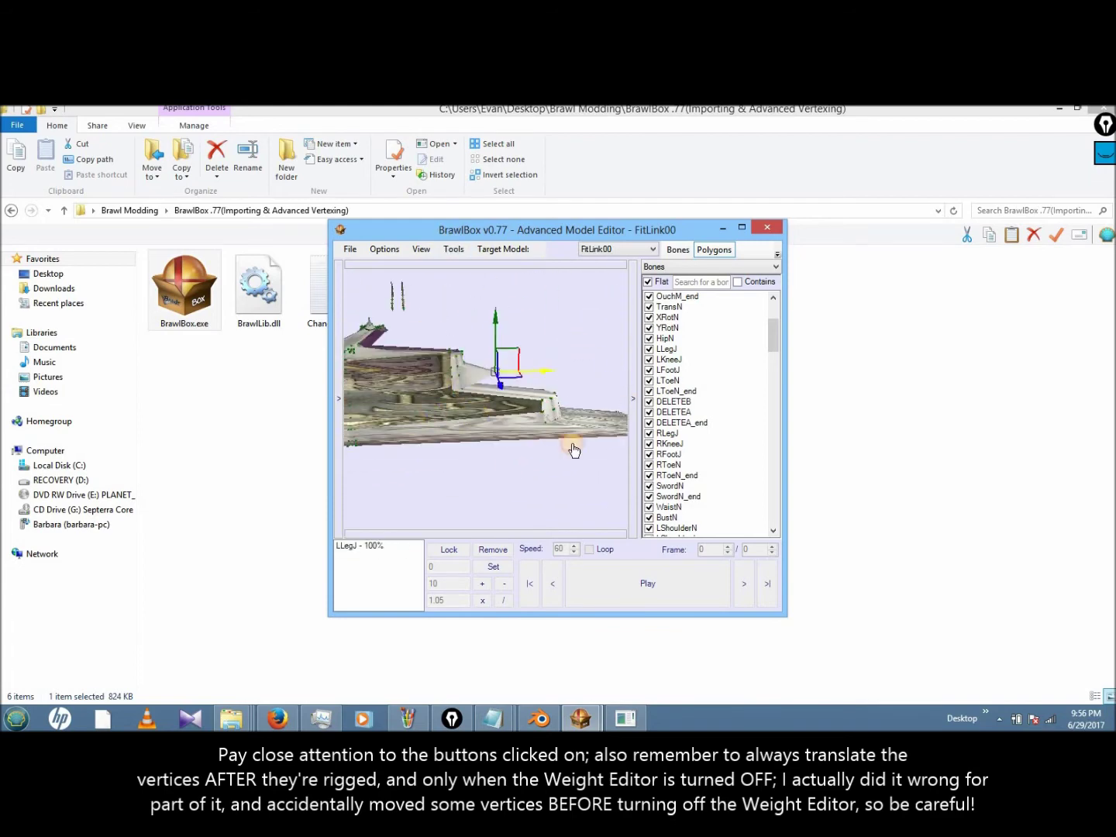
scroll(542, 422, "down", 1)
left_click(509, 398)
left_click(524, 405)
right_click_drag(439, 333, 496, 379, "ctrl")
left_click(386, 413)
left_click(540, 409)
scroll(540, 410, "up", 3)
left_click_drag(549, 440, 504, 451)
right_click_drag(526, 374, 465, 341, "ctrl")
left_click_drag(458, 388, 545, 457)
scroll(485, 442, "up", 3)
- Select vertices on the skirt's stepped part and choose RKneeJ as the bone to weight them to
left_click(468, 425)
left_click(686, 458)
left_click(668, 381)
left_click(668, 370)
left_click(529, 365)
right_click_drag(529, 365, 490, 420)
left_click(671, 443)
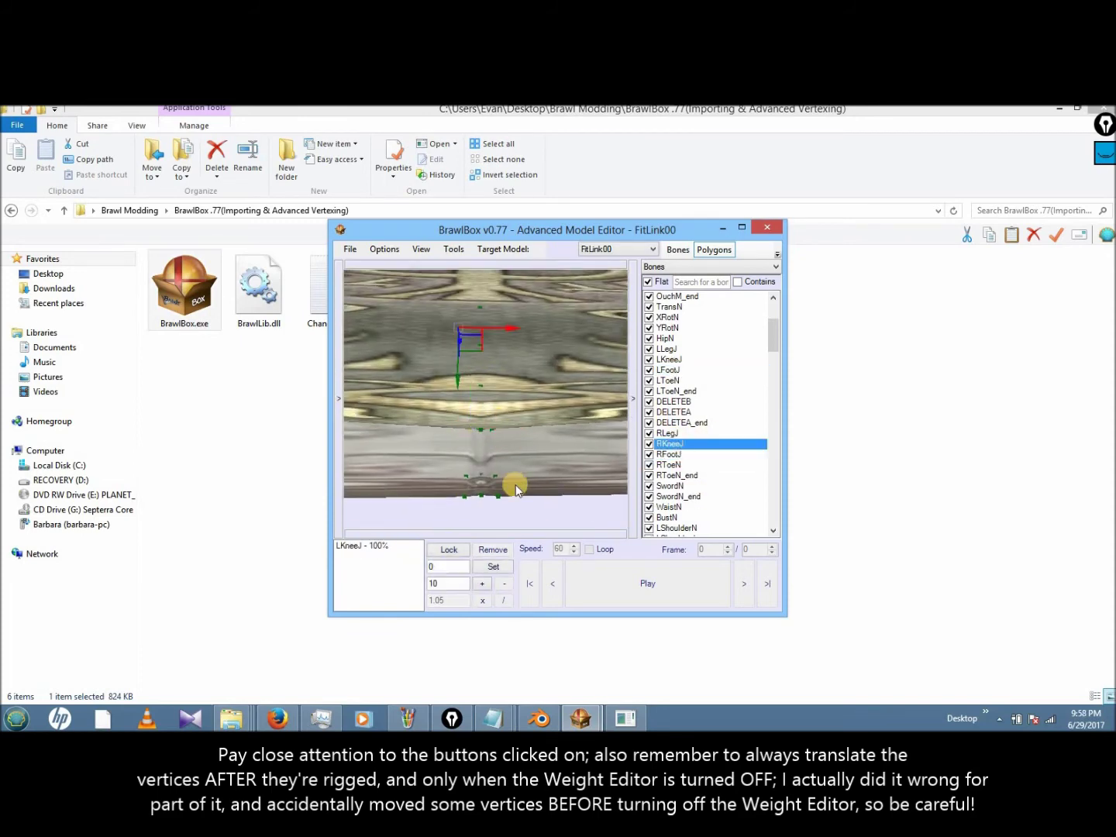
- Select the vertices along the skirt's bottom edge and set the weight of their chosen bone
left_click_drag(546, 432, 496, 382)
left_click(473, 422)
right_click_drag(472, 420, 468, 454)
left_click(523, 468)
left_click(519, 397)
left_click(522, 420)
right_click_drag(522, 421, 511, 353, "ctrl")
left_click_drag(542, 435, 503, 326)
right_click_drag(582, 410, 372, 465, "ctrl")
left_click(360, 573)
right_click_drag(496, 403, 464, 324, "ctrl")
left_click(493, 569)
- Select the next group of skirt vertices and edit the weight of a bone from their influence list
left_click_drag(464, 325, 512, 405)
right_click_drag(512, 405, 480, 418, "ctrl")
left_click(378, 555)
left_click_drag(429, 567, 469, 569)
right_click_drag(496, 419, 534, 422, "ctrl")
left_click_drag(534, 423, 438, 486)
right_click_drag(437, 487, 501, 434, "ctrl")
left_click(375, 565)
- Select further vertices around the skirt and pick a bone from their influence list
left_click_drag(501, 434, 472, 403)
right_click_drag(473, 403, 514, 439, "ctrl")
left_click(498, 372)
left_click_drag(514, 439, 434, 365)
right_click_drag(513, 423, 298, 389, "ctrl")
left_click(484, 404)
left_click_drag(484, 404, 534, 296)
right_click_drag(533, 292, 512, 411, "ctrl")
left_click(376, 547)
- Select the vertices around the skirt's upper opening and pick WaistN from their bone weights
left_click(498, 502)
right_click_drag(499, 502, 430, 462, "ctrl")
left_click(512, 433)
left_click(429, 461)
left_click_drag(620, 353, 466, 470)
right_click_drag(465, 471, 425, 312, "ctrl")
left_click(508, 356)
left_click_drag(425, 313, 603, 410)
right_click_drag(601, 410, 392, 407, "ctrl")
right_click_drag(496, 447, 379, 566, "ctrl")
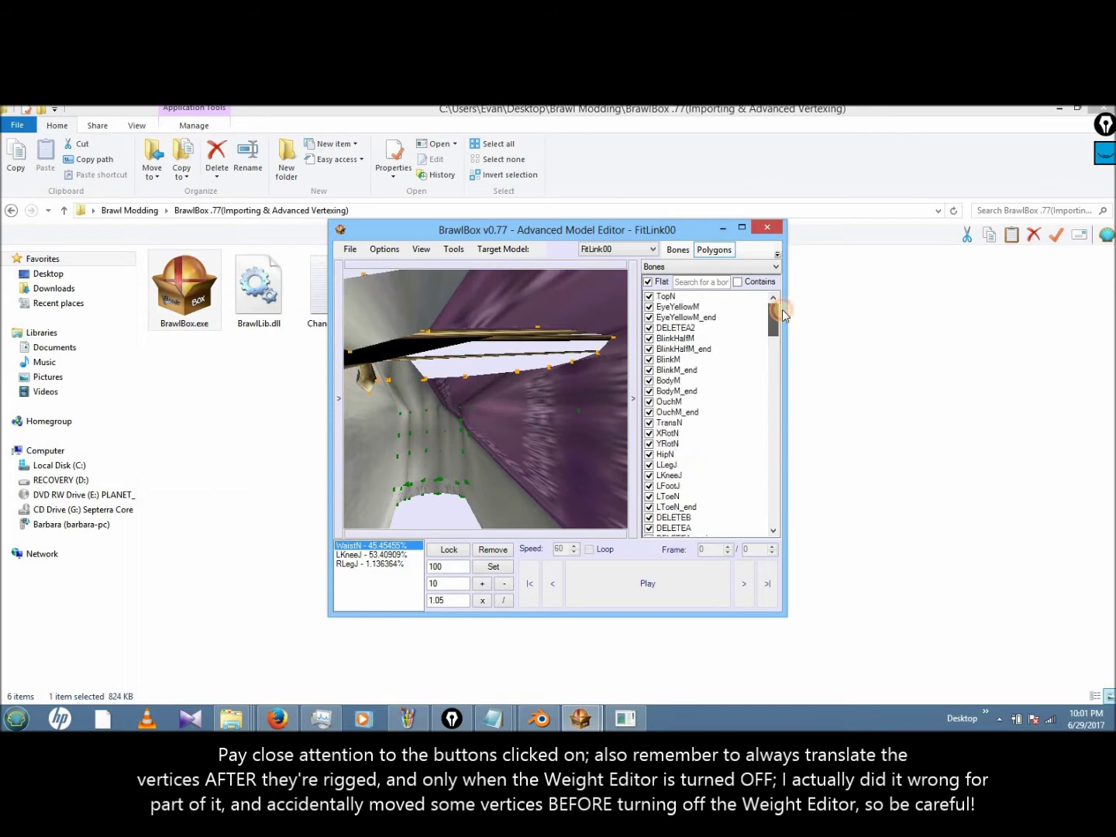
- Adjust the picked bone's weight and select more skirt vertices from several viewpoints
left_click(472, 586)
right_click_drag(488, 465, 512, 495, "ctrl")
left_click_drag(513, 513, 412, 329)
right_click_drag(413, 329, 481, 524, "ctrl")
left_click(447, 399)
left_click(477, 419)
left_click(542, 499)
right_click_drag(541, 498, 376, 429, "ctrl")
left_click(572, 458)
left_click_drag(376, 430, 547, 376)
right_click_drag(548, 376, 448, 441, "ctrl")
- Select the following group of skirt vertices and set their chosen bone's weight to 100
left_click(517, 470)
right_click_drag(517, 471, 406, 331, "ctrl")
left_click_drag(406, 331, 551, 457)
right_click_drag(551, 456, 488, 453, "ctrl")
double_click(450, 566)
type("100")
left_click(493, 567)
- Turn off the Weight Editor, check the Translation mode, and hide the bone list
left_click(578, 441)
left_click_drag(496, 334, 546, 457)
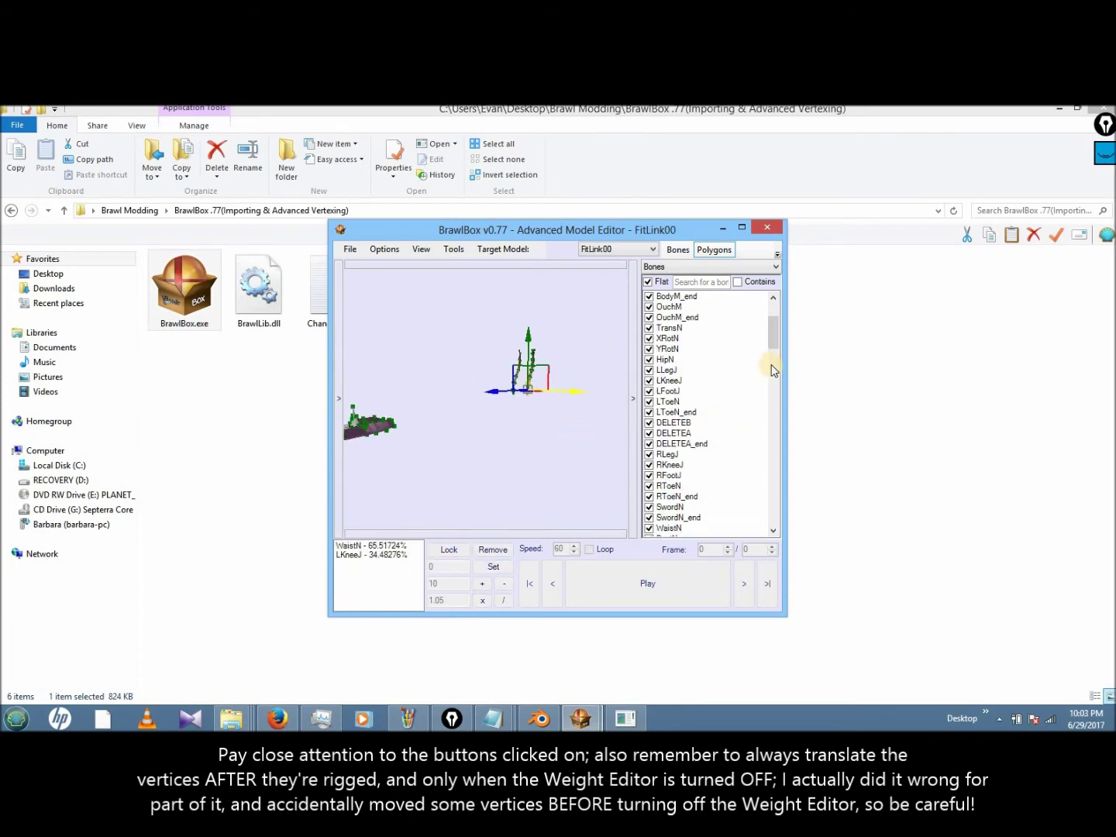
scroll(711, 415, "down", 8)
left_click(454, 249)
left_click(474, 310)
left_click(780, 249)
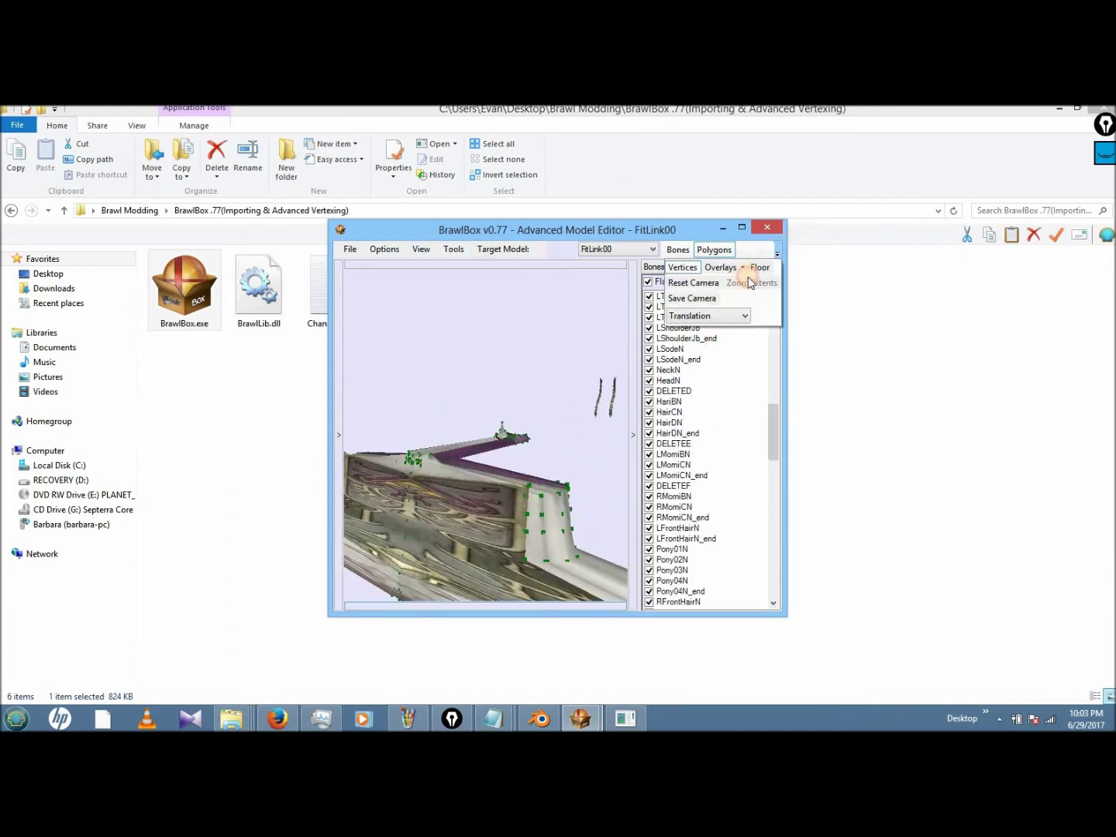
left_click(635, 346)
- Select vertices on the rigged skirt and translate them to reshape its surface
right_click_drag(590, 341, 662, 347, "ctrl")
left_click_drag(663, 422, 557, 471)
scroll(558, 471, "down", 3)
left_click_drag(647, 437, 693, 478)
left_click(680, 427)
- Translate the vertices of the gold ornament at the skirt's waist to adjust its fit
right_click_drag(426, 390, 471, 431)
left_click_drag(471, 431, 623, 541)
right_click_drag(583, 478, 499, 487)
left_click_drag(498, 486, 659, 400)
left_click_drag(611, 441, 575, 450)
left_click_drag(520, 485, 652, 440)
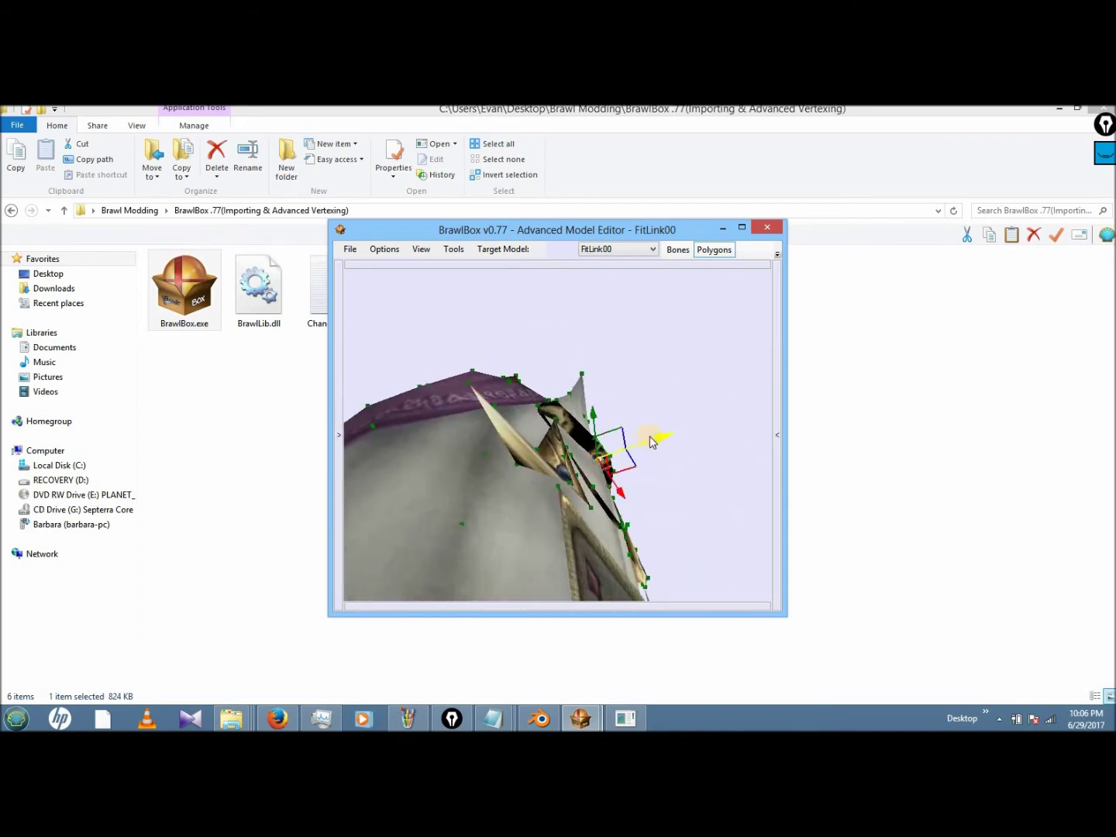
left_click_drag(697, 486, 663, 321)
scroll(663, 321, "down", 5)
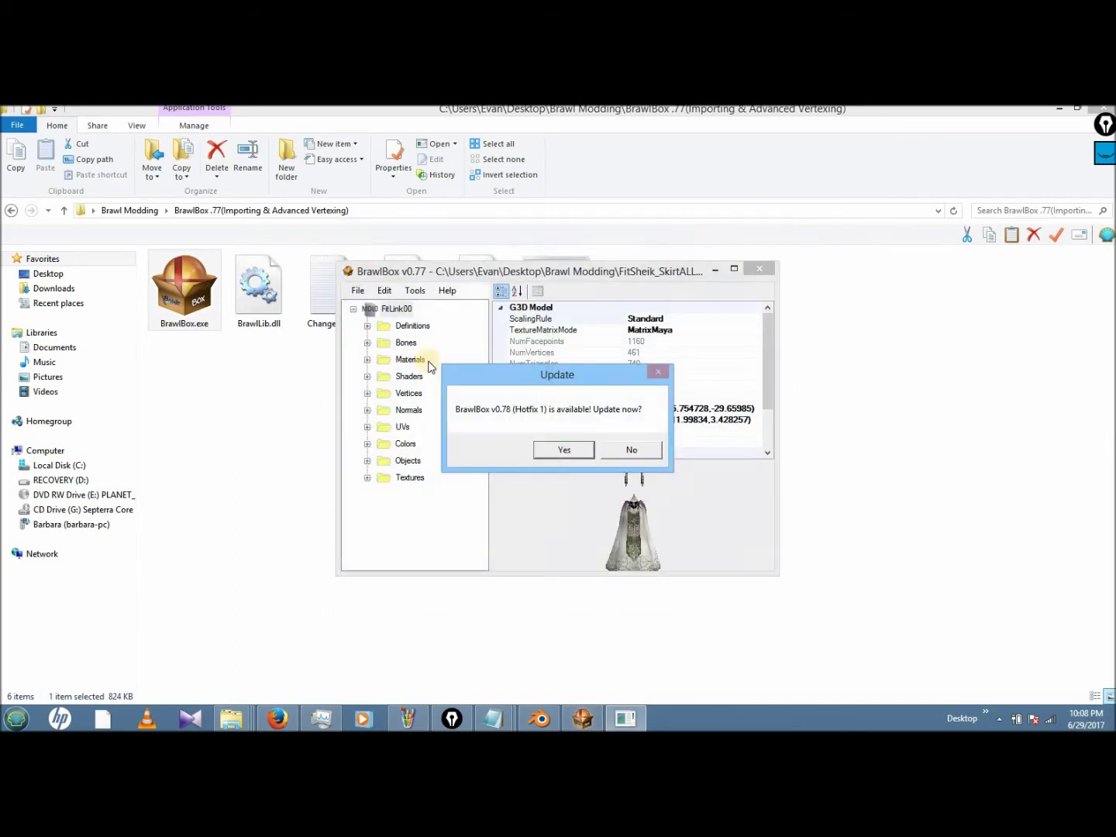
- Decline the BrawlBox update, save the re-rigged skirt model and close the file
left_click(632, 450)
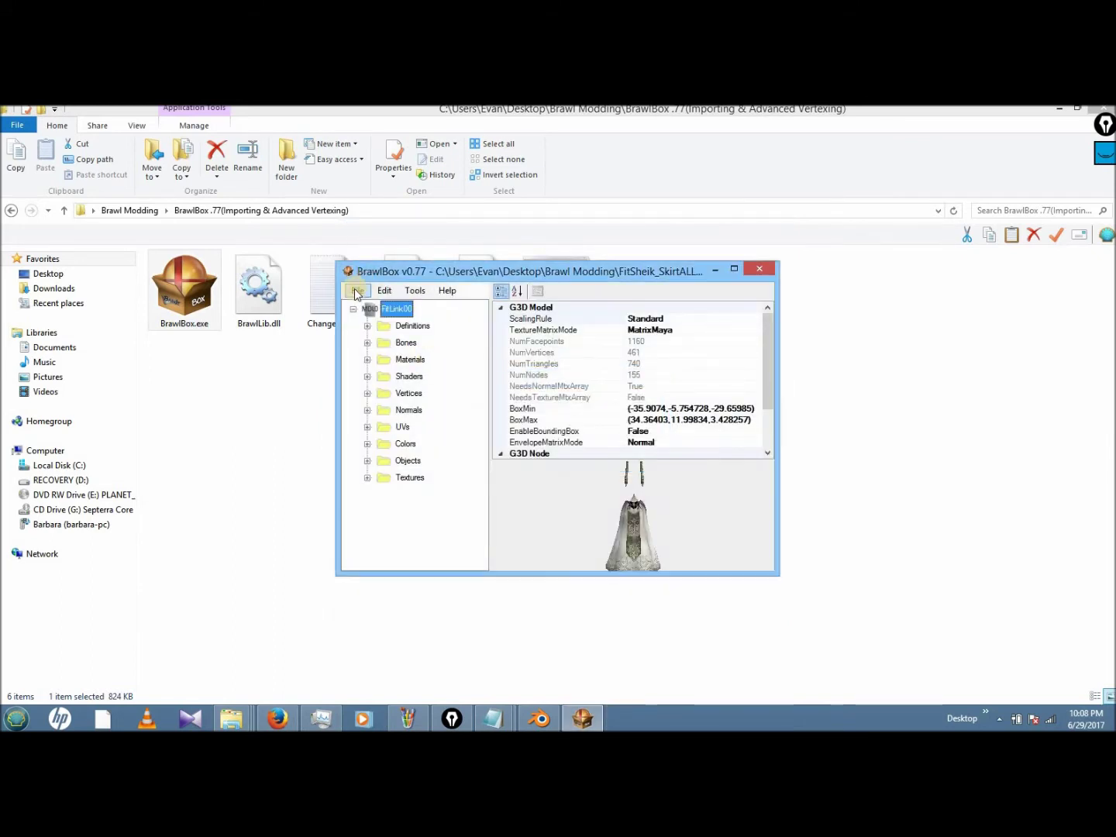
left_click(356, 292)
left_click(391, 336)
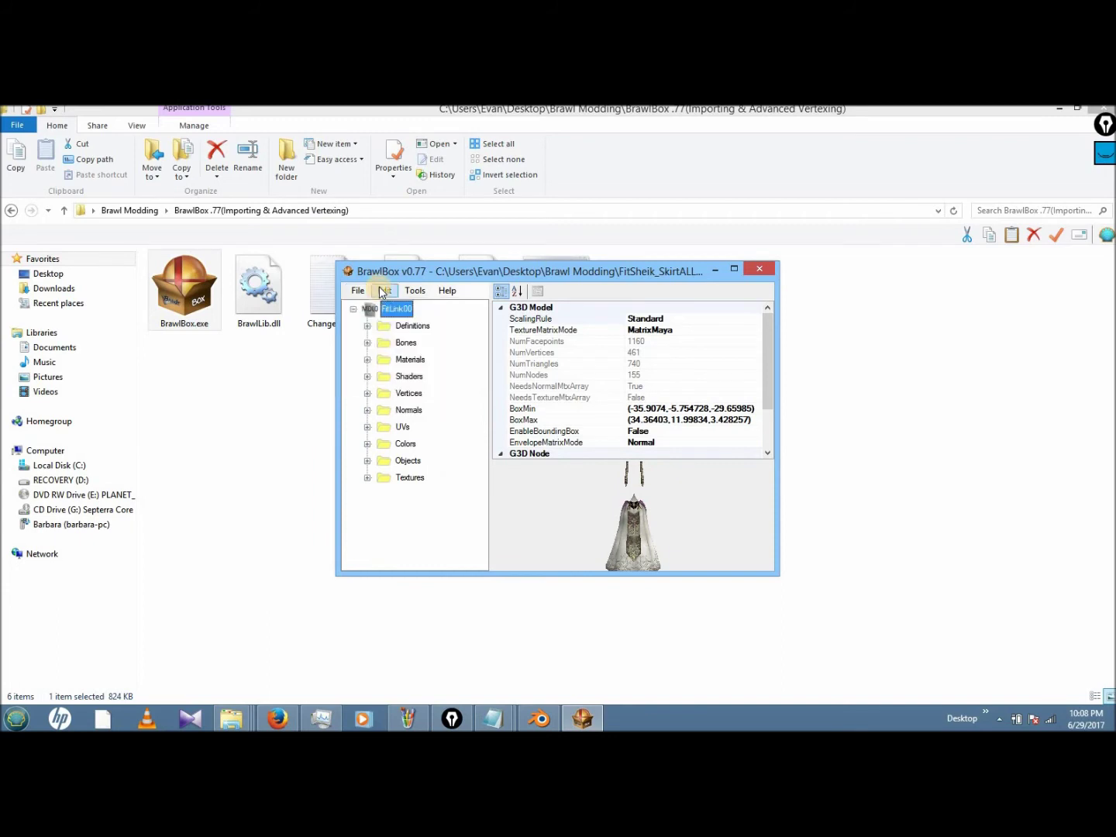
left_click(357, 292)
left_click(692, 280)
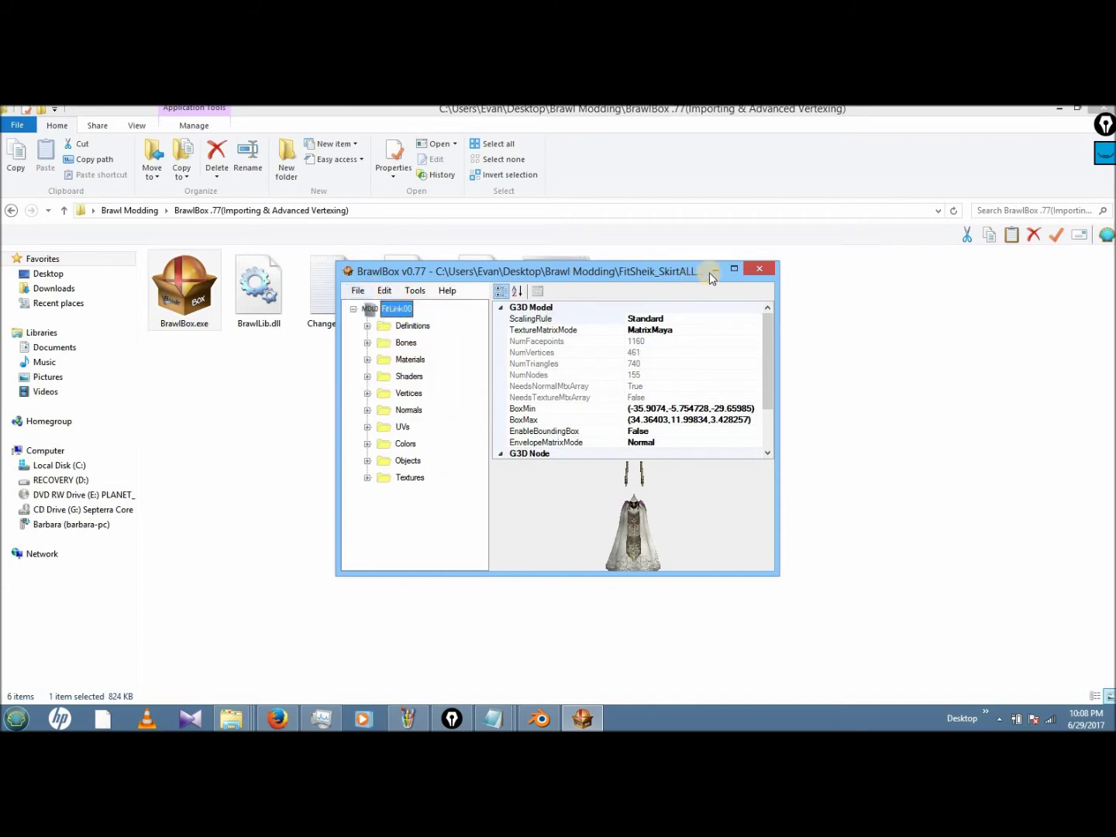
left_click(763, 272)
- Open FitSheik_SkirtALL(MUST_BE_RERIGGED).mdl0 from the Brawl Modding folder in BrawlBox v0.71, inspect the FitLink00 model and close it
left_click(10, 210)
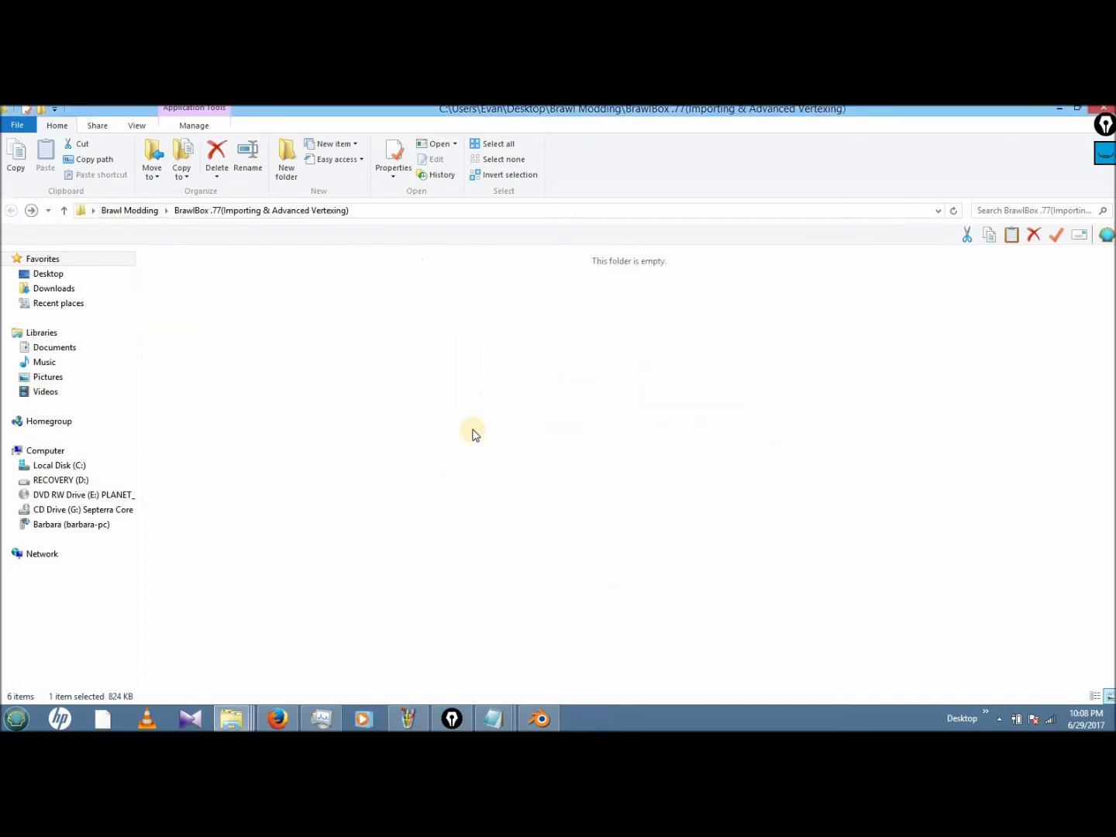
scroll(508, 441, "down", 4)
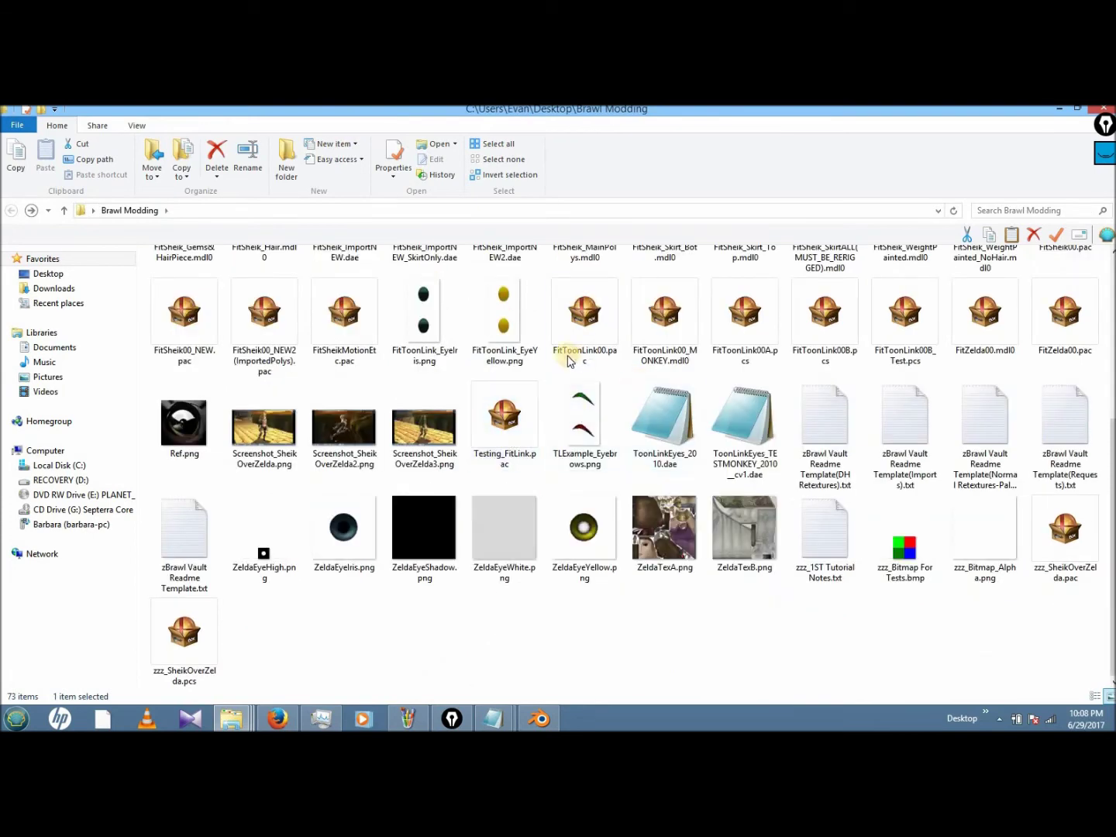
left_click(584, 314)
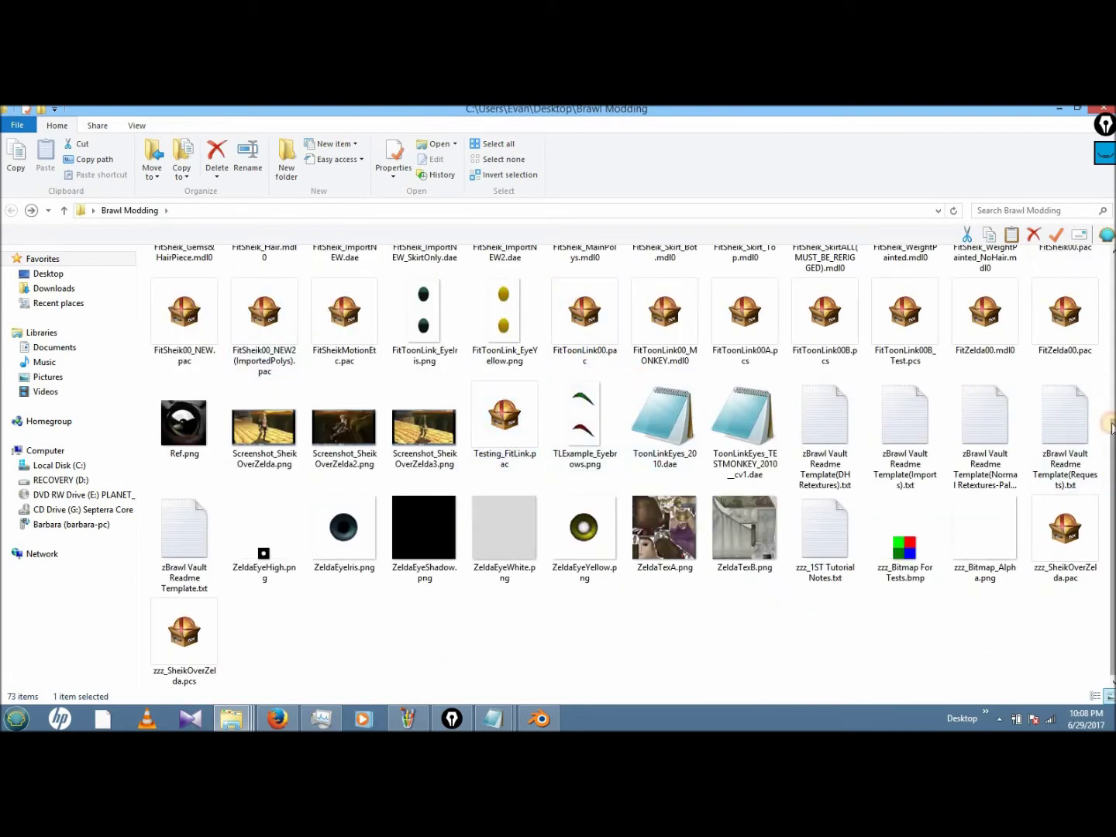
scroll(884, 336, "up", 1)
left_click(791, 333)
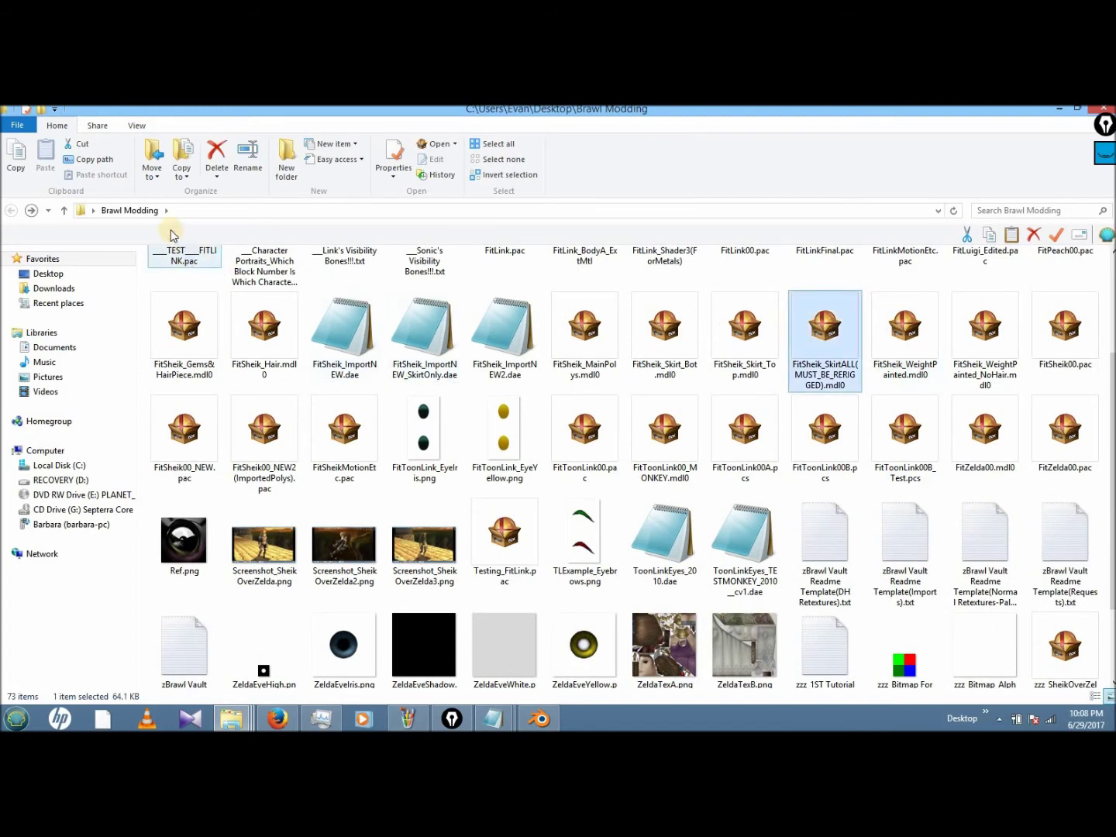
left_click(189, 294)
left_click(175, 259)
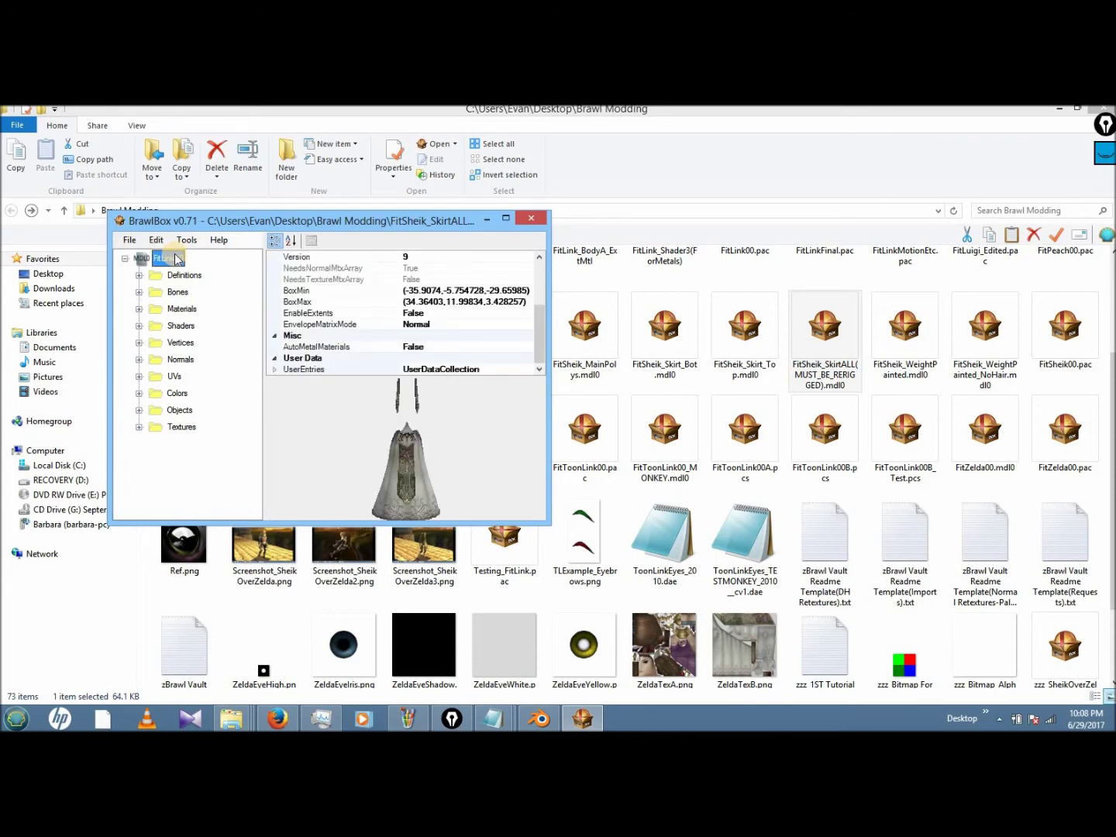
left_click(535, 216)
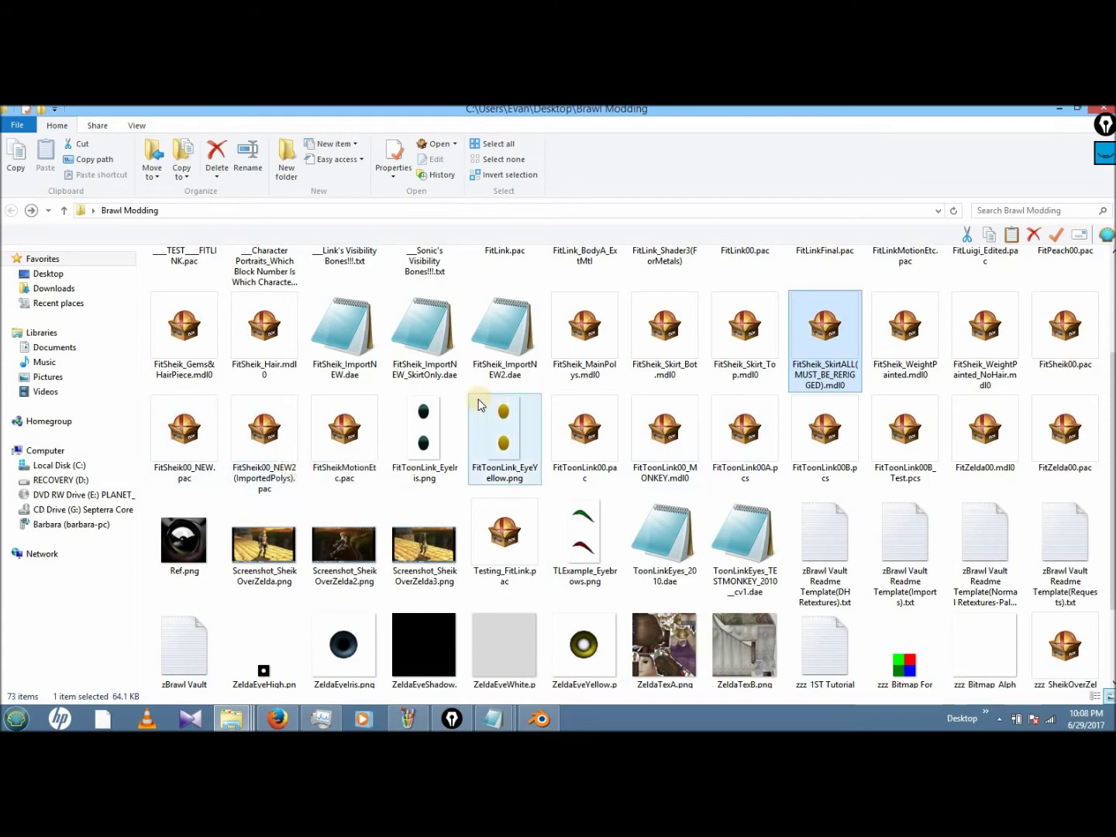
- Open FitSheik00_NEW2(ImportedPolys).pac and expand ModelData[0] down to the FitSheik00 model
double_click(275, 450)
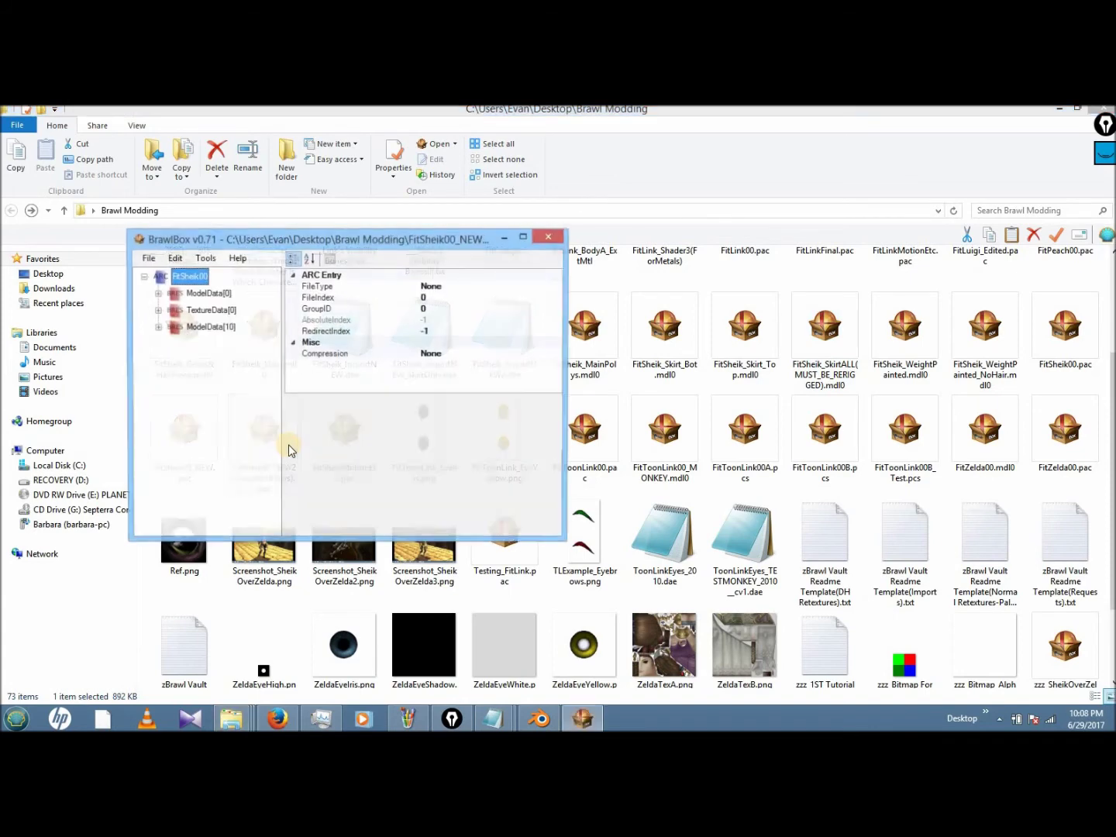
double_click(222, 297)
left_click(225, 314)
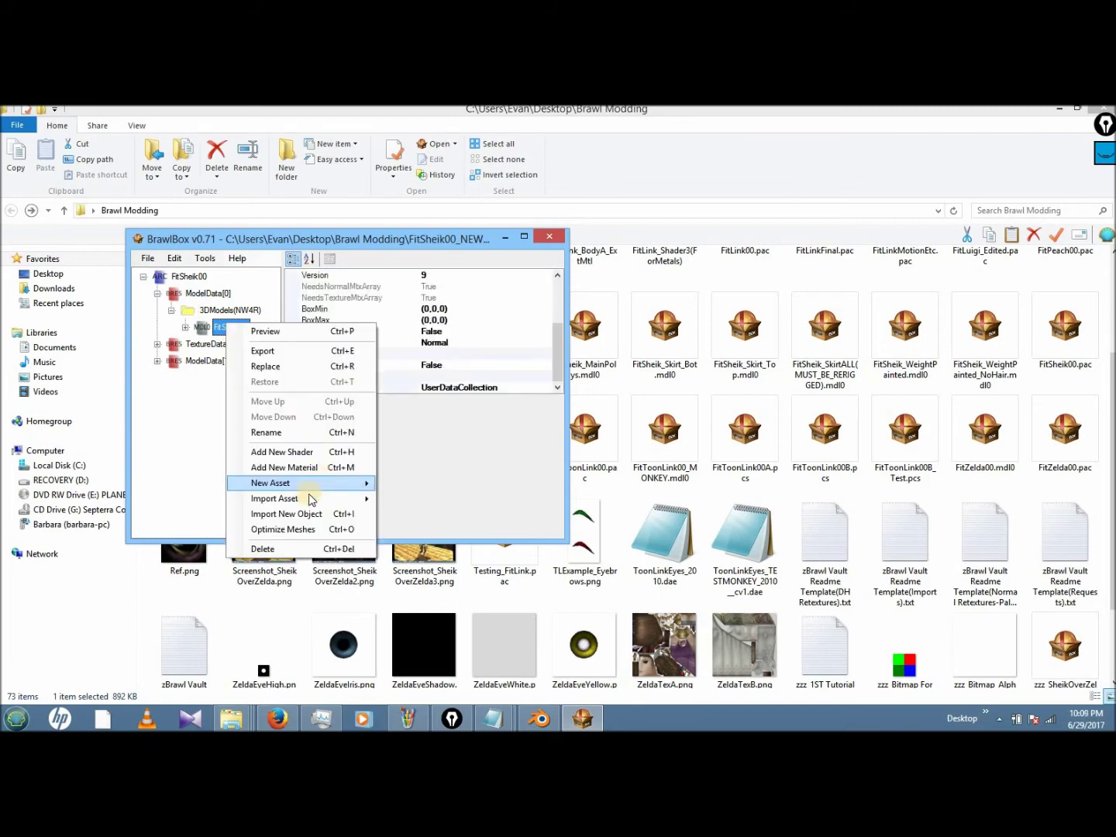
- Import the Skirt_Top object from FitSheik_SkirtALL(MUST_BE_RERIGGED).mdl0 into FitSheik00, with skeleton root YRotN and base skeleton Merge
left_click(309, 512)
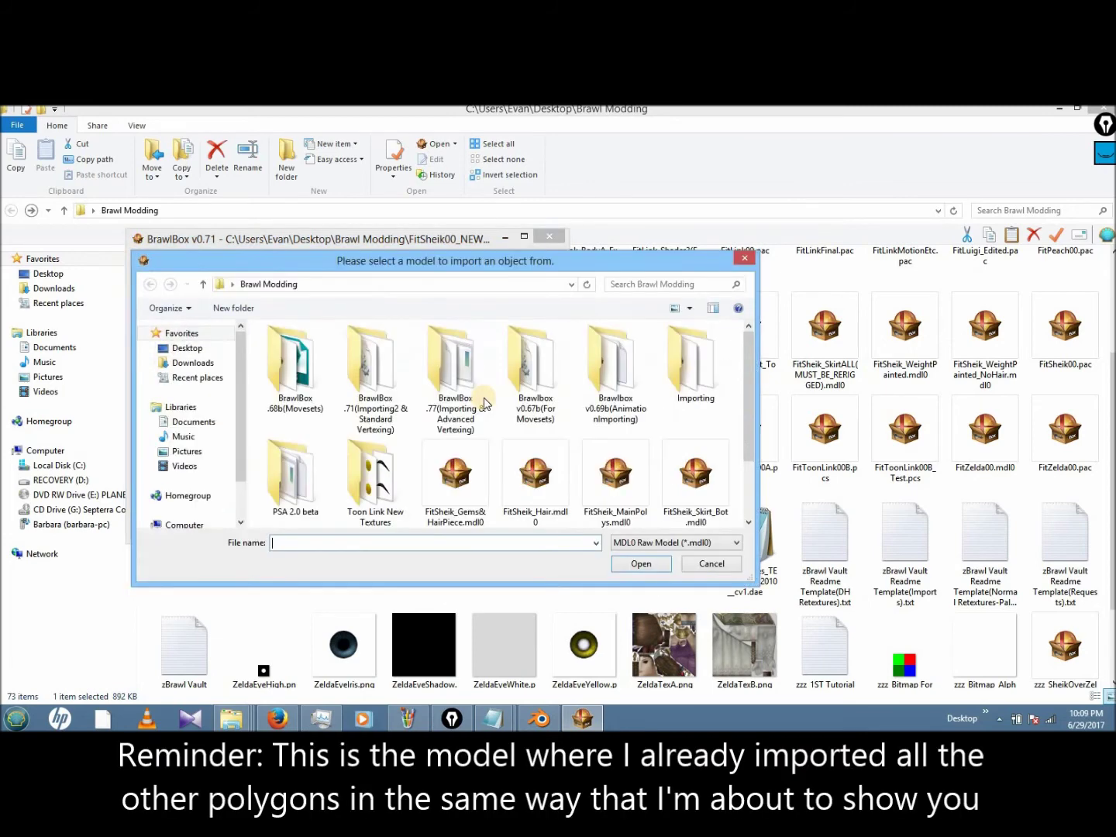
scroll(748, 471, "down", 1)
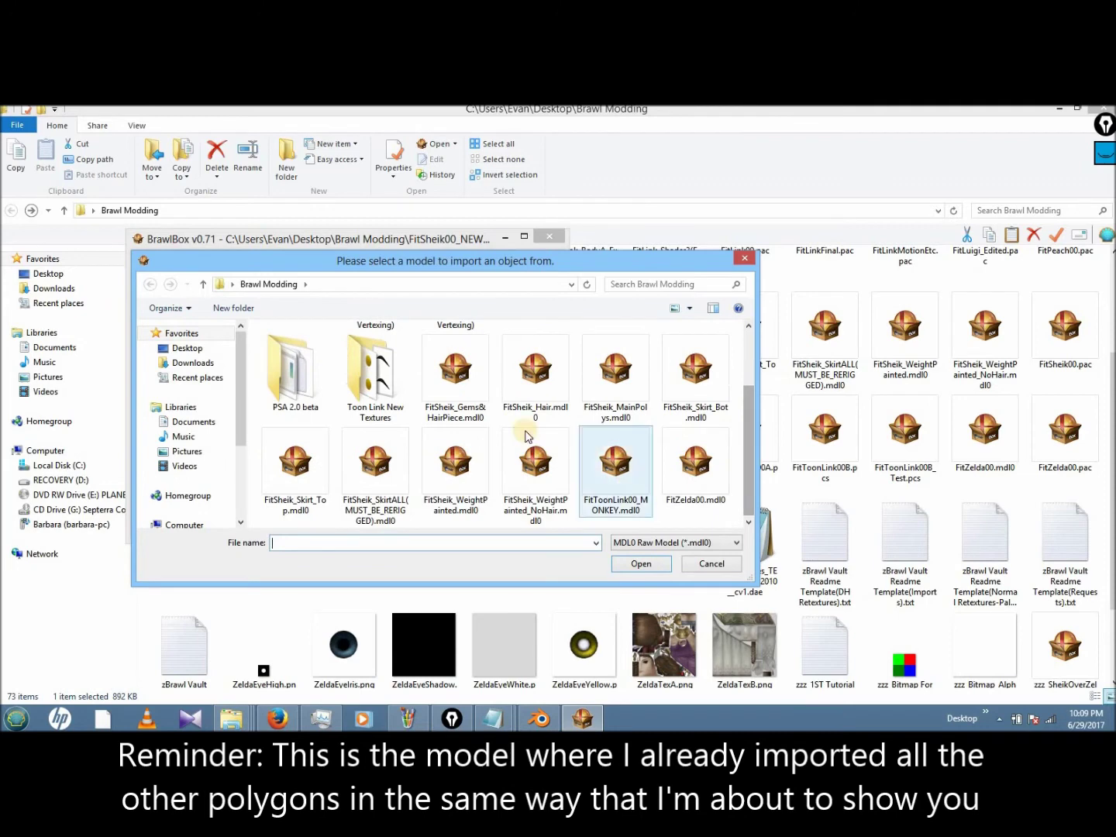
left_click(383, 474)
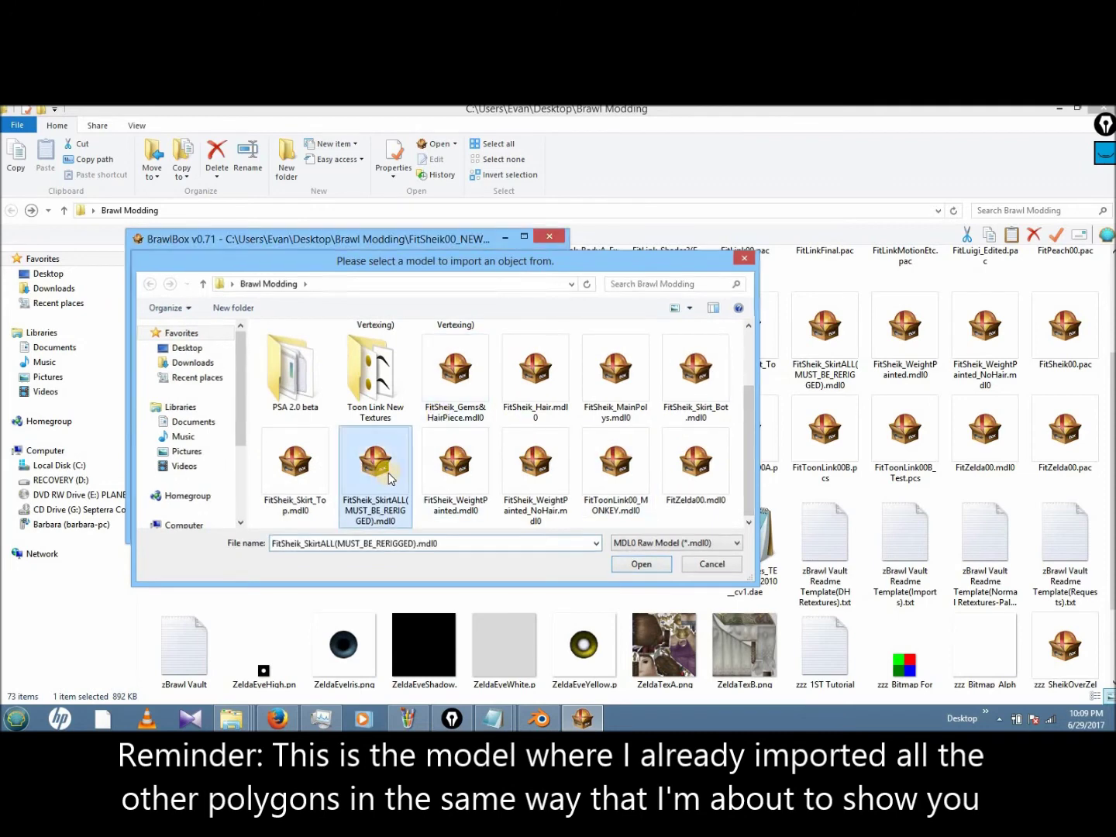
double_click(383, 474)
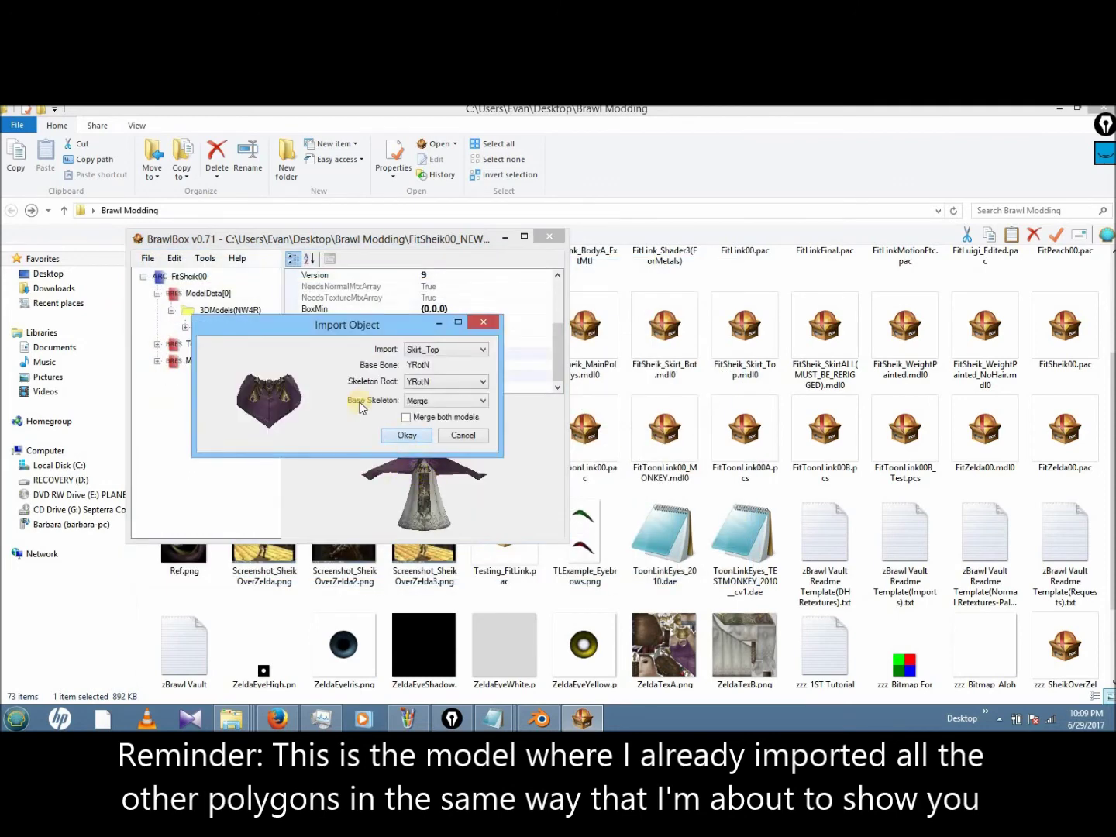
left_click(407, 435)
- Import the Skirt object from FitSheik_SkirtALL(MUST_BE_RERIGGED).mdl0 into FitSheik00, with skeleton root YRotN and base skeleton Merge
right_click(231, 327)
left_click(310, 519)
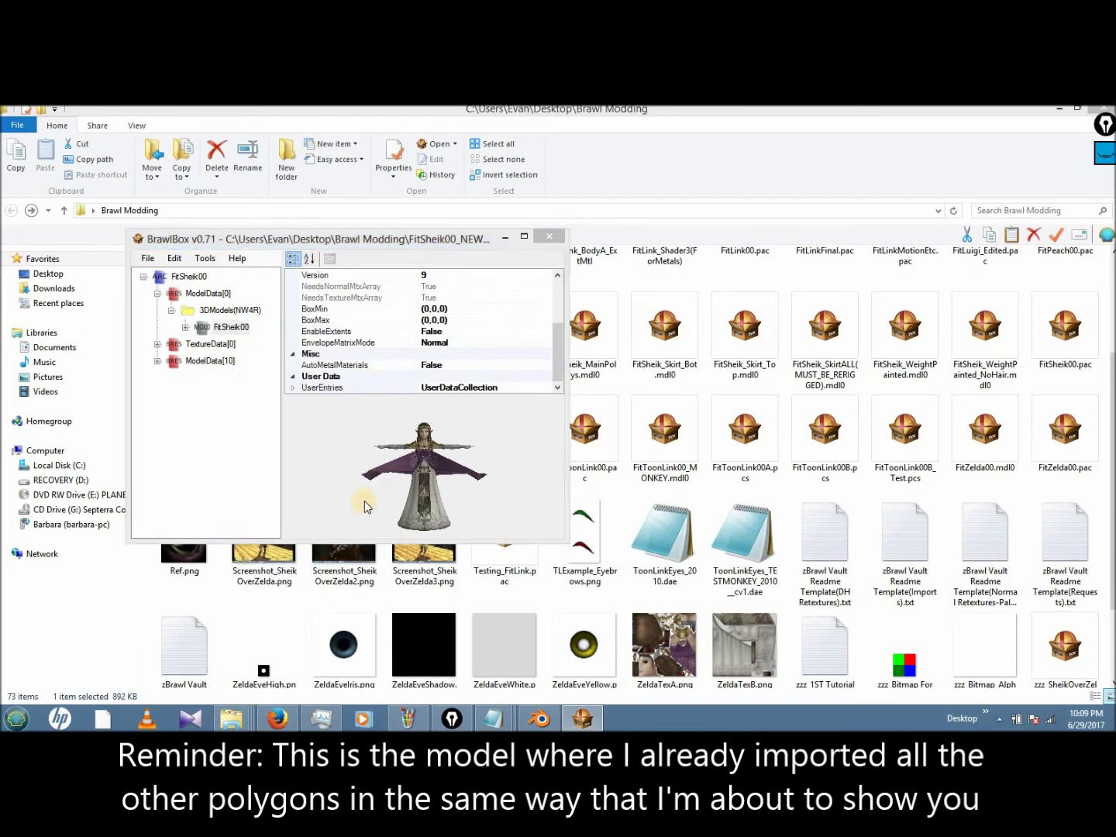
double_click(406, 482)
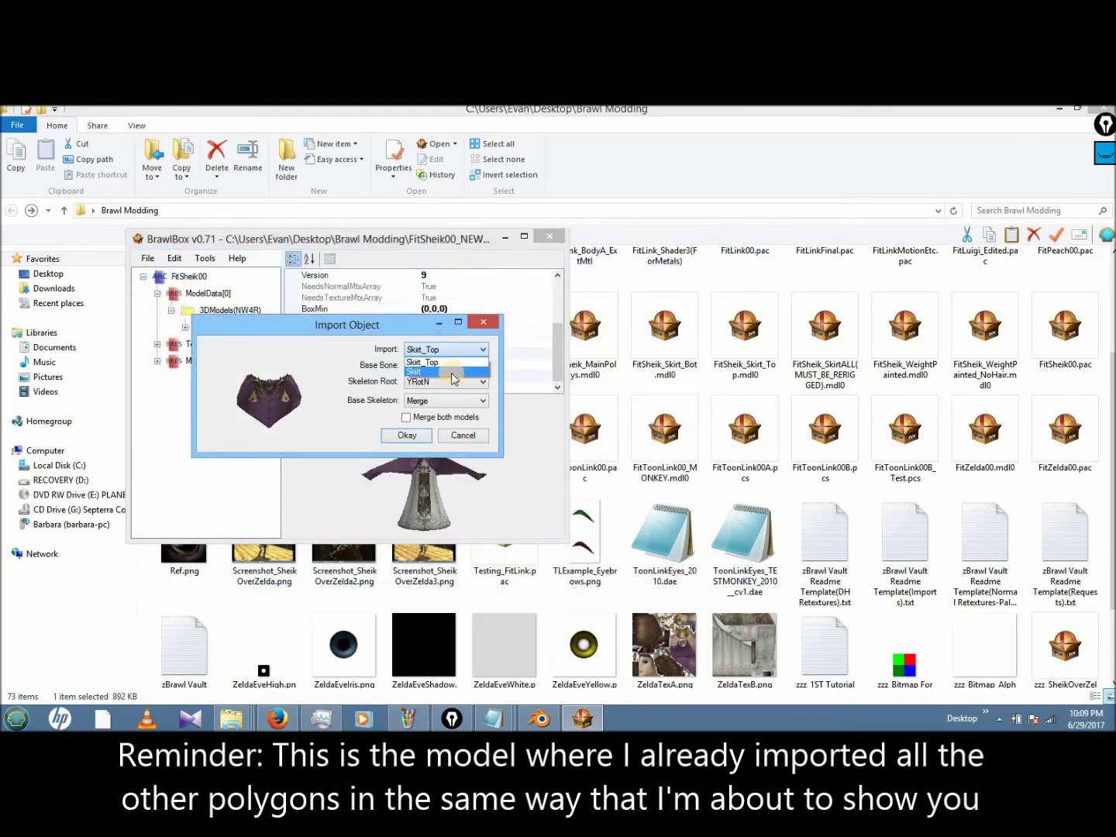
left_click(408, 436)
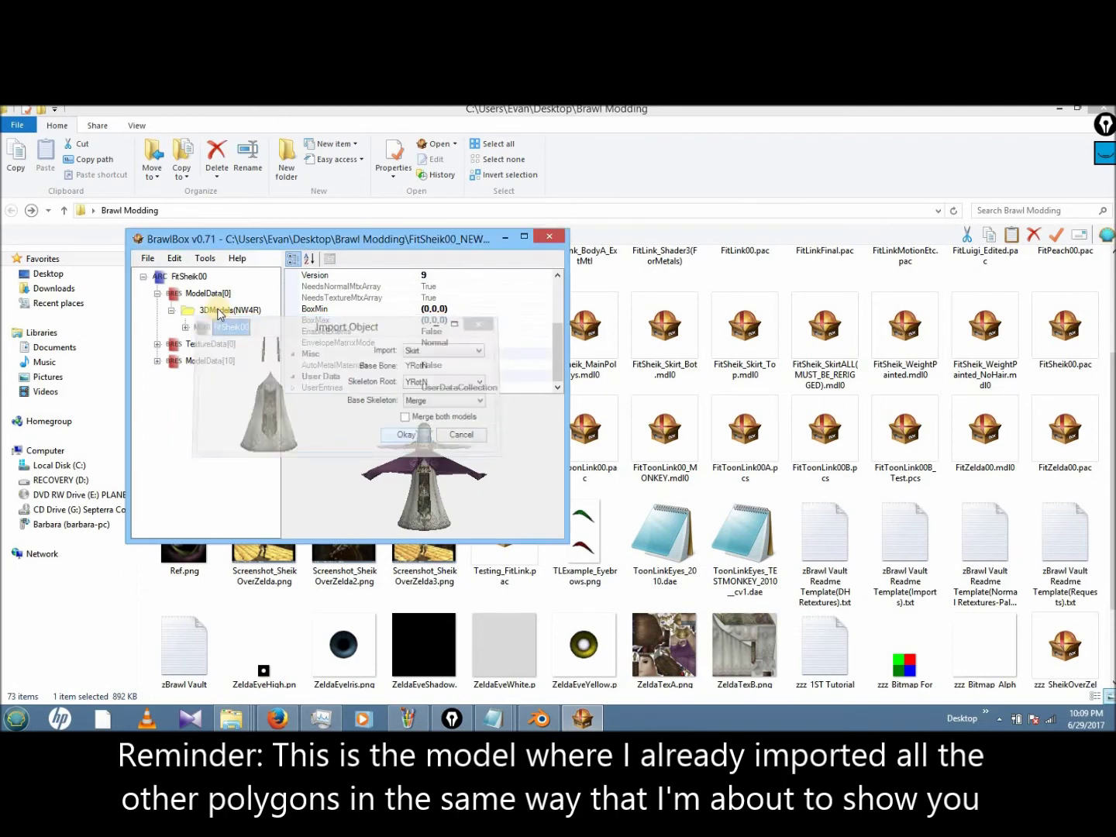
- Save FitSheik00_NEW2(ImportedPolys).pac with the imported skirt objects and close it
left_click(230, 310)
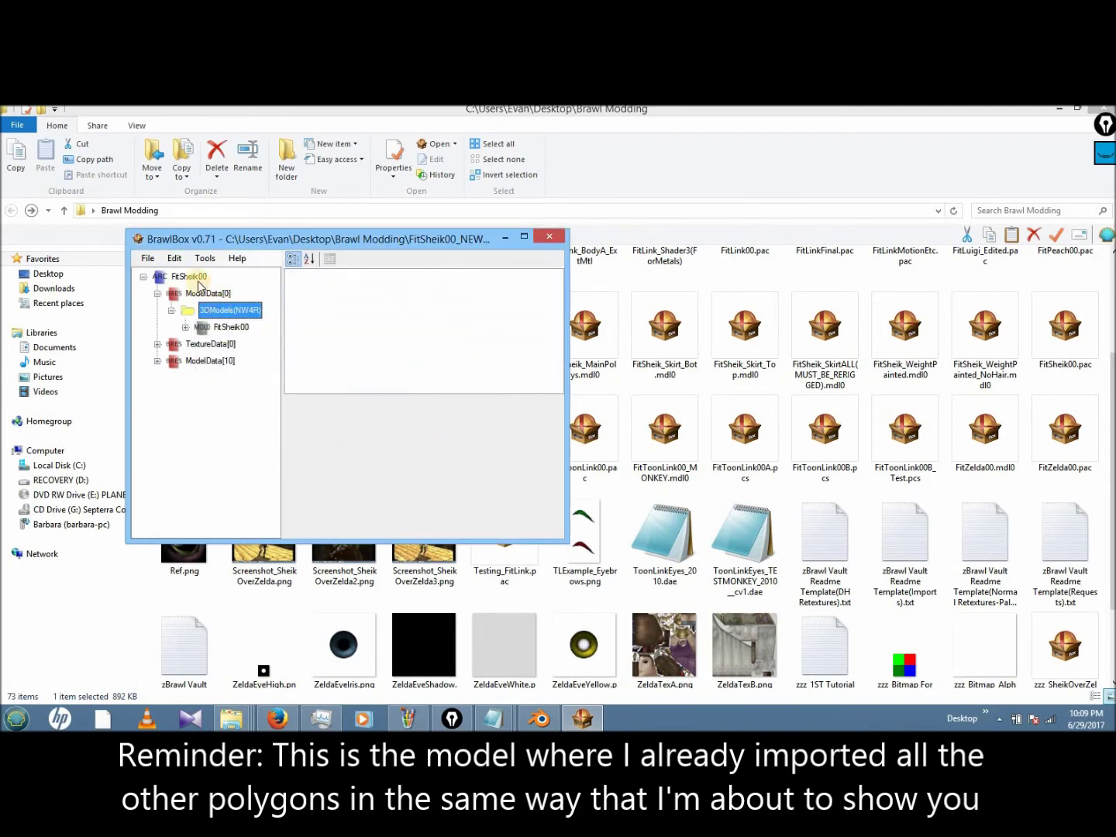
left_click(138, 239)
left_click(224, 319)
left_click(231, 325)
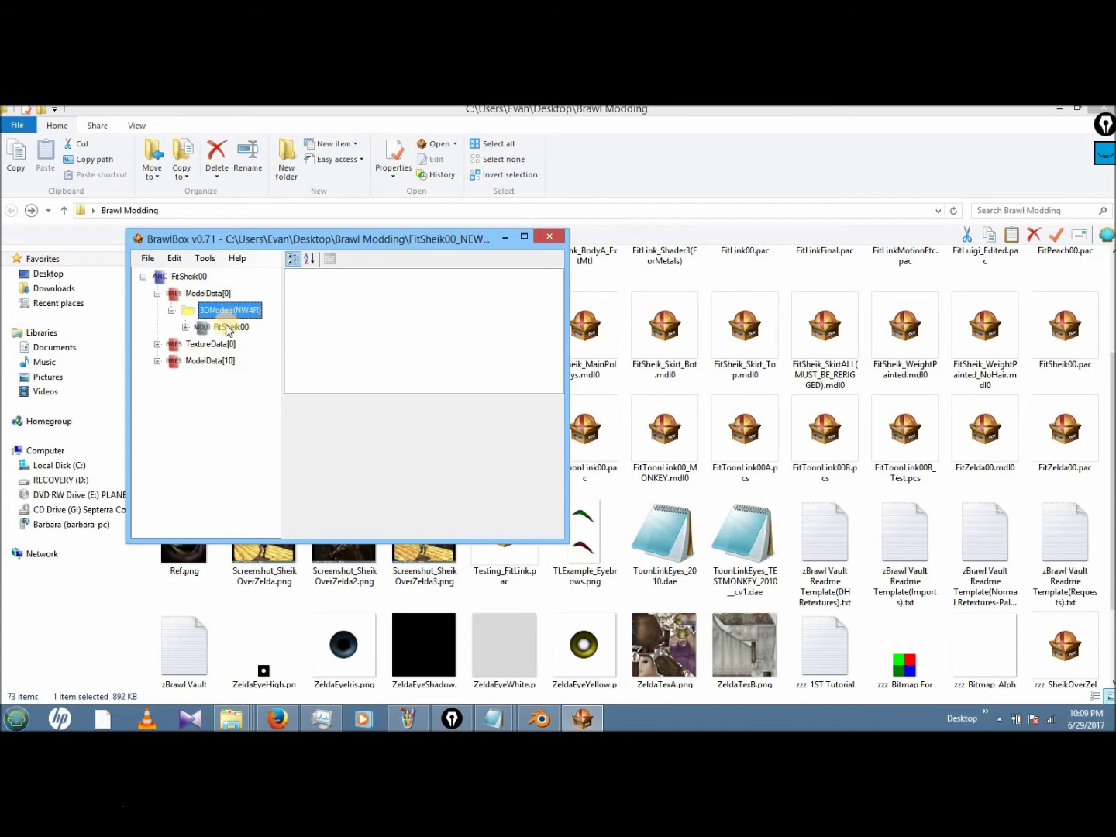
left_click(148, 258)
left_click(171, 303)
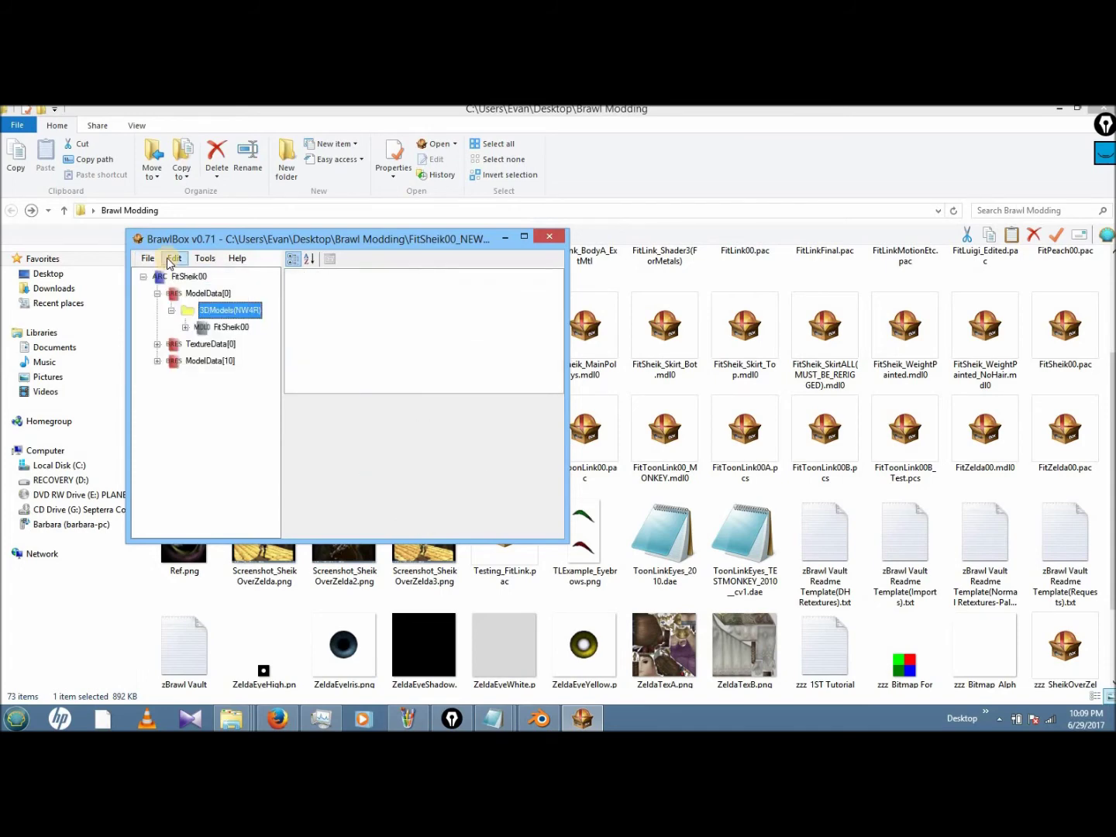
left_click(548, 237)
- Reopen FitSheik00_NEW2(ImportedPolys).pac, preview the FitSheik00 model and examine the combined polygons from several angles
left_click(272, 451)
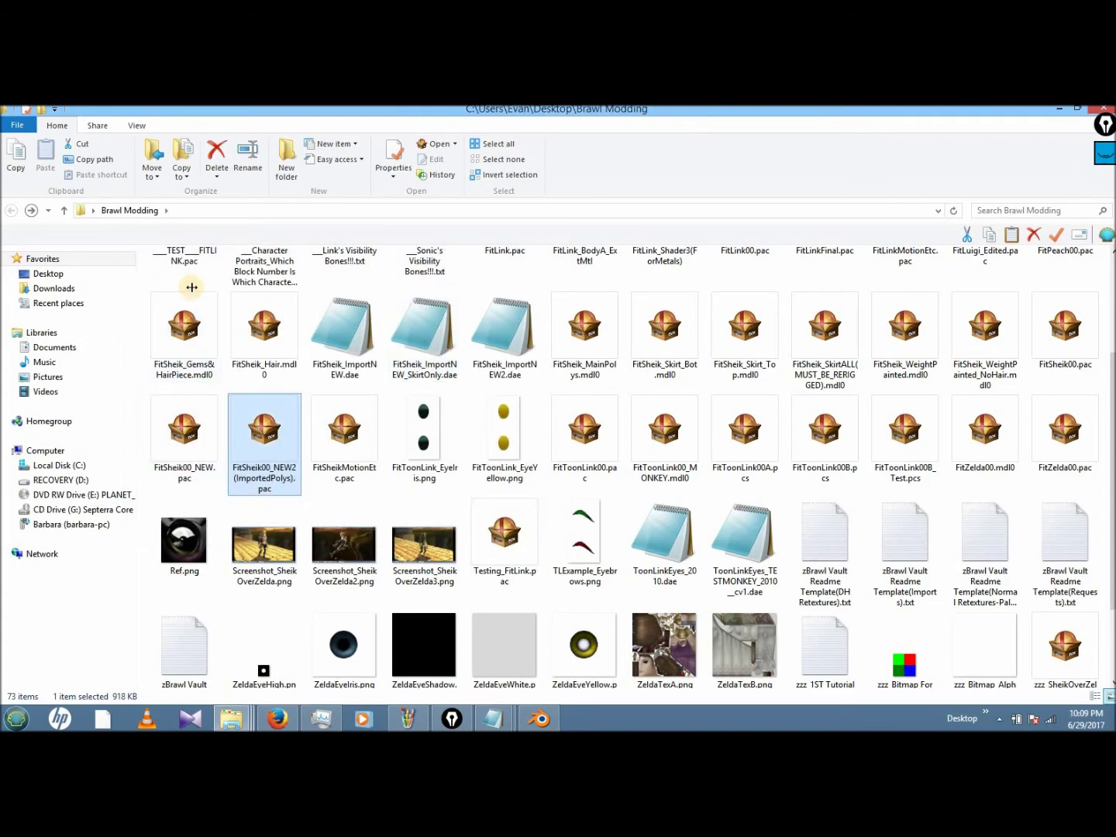
left_click(134, 220)
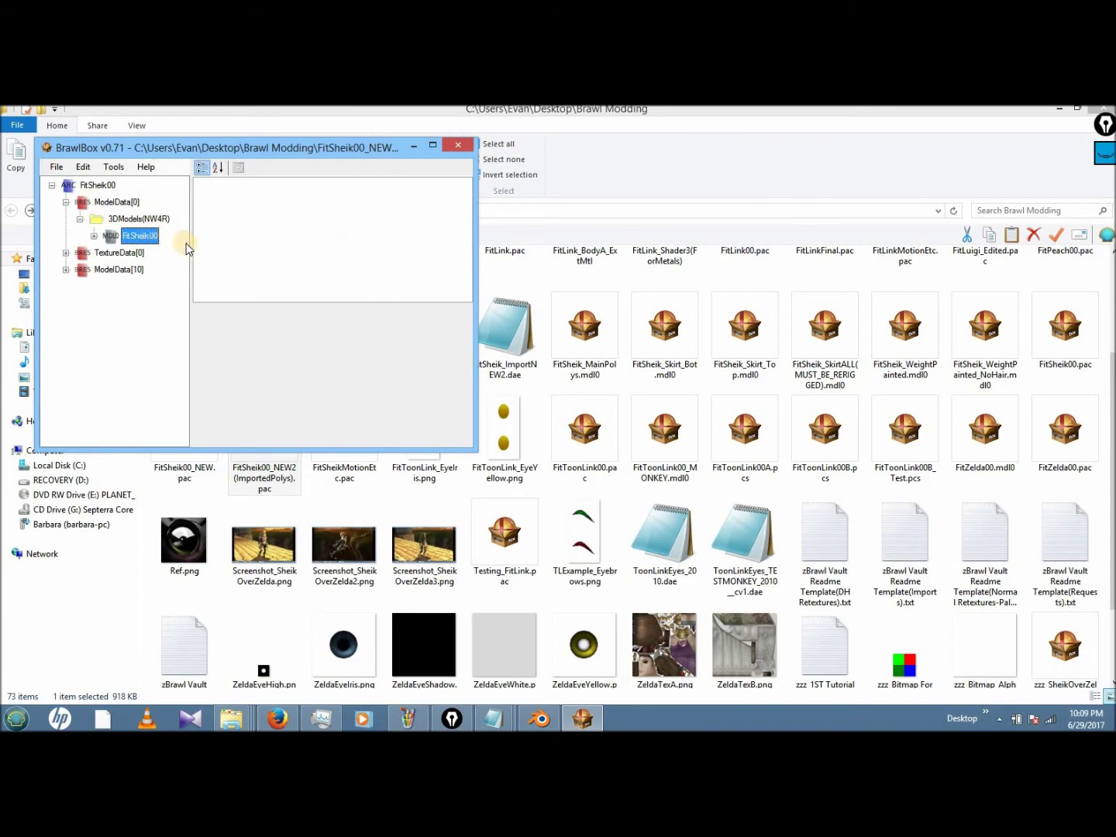
left_click(187, 242)
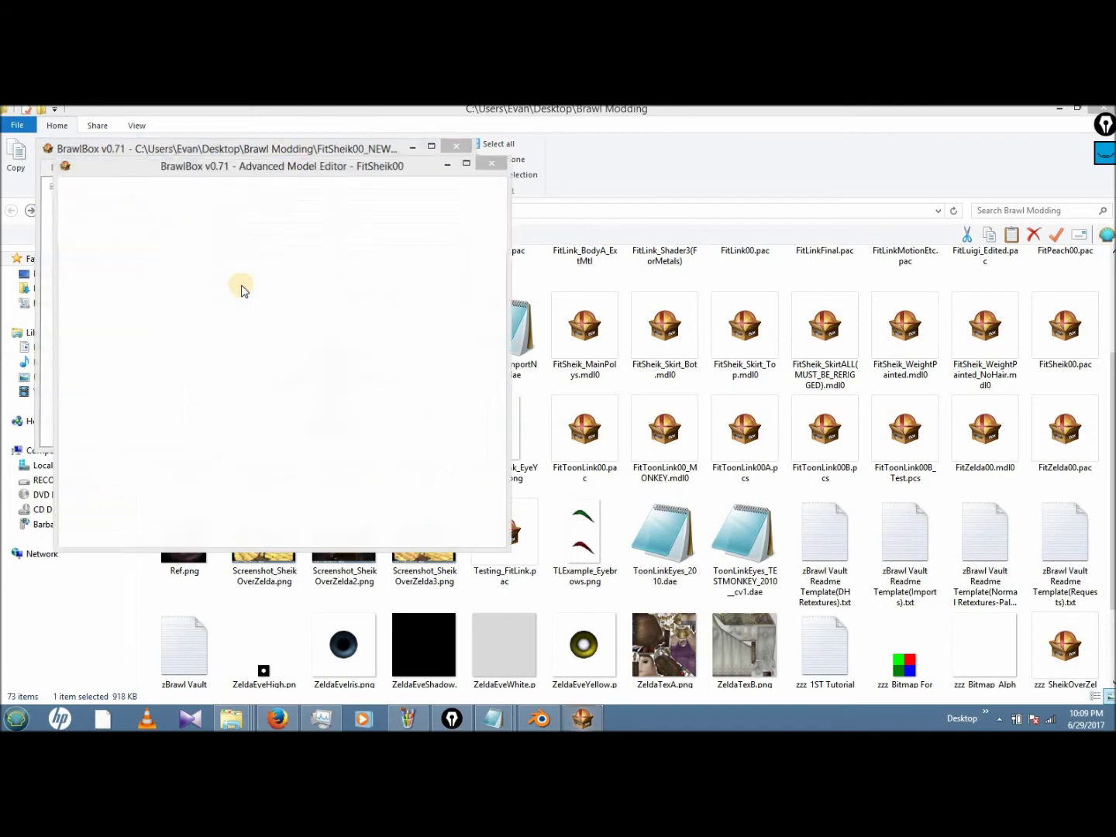
scroll(211, 387, "down", 5)
right_click_drag(208, 387, 337, 316)
scroll(272, 358, "up", 4)
scroll(343, 376, "down", 5)
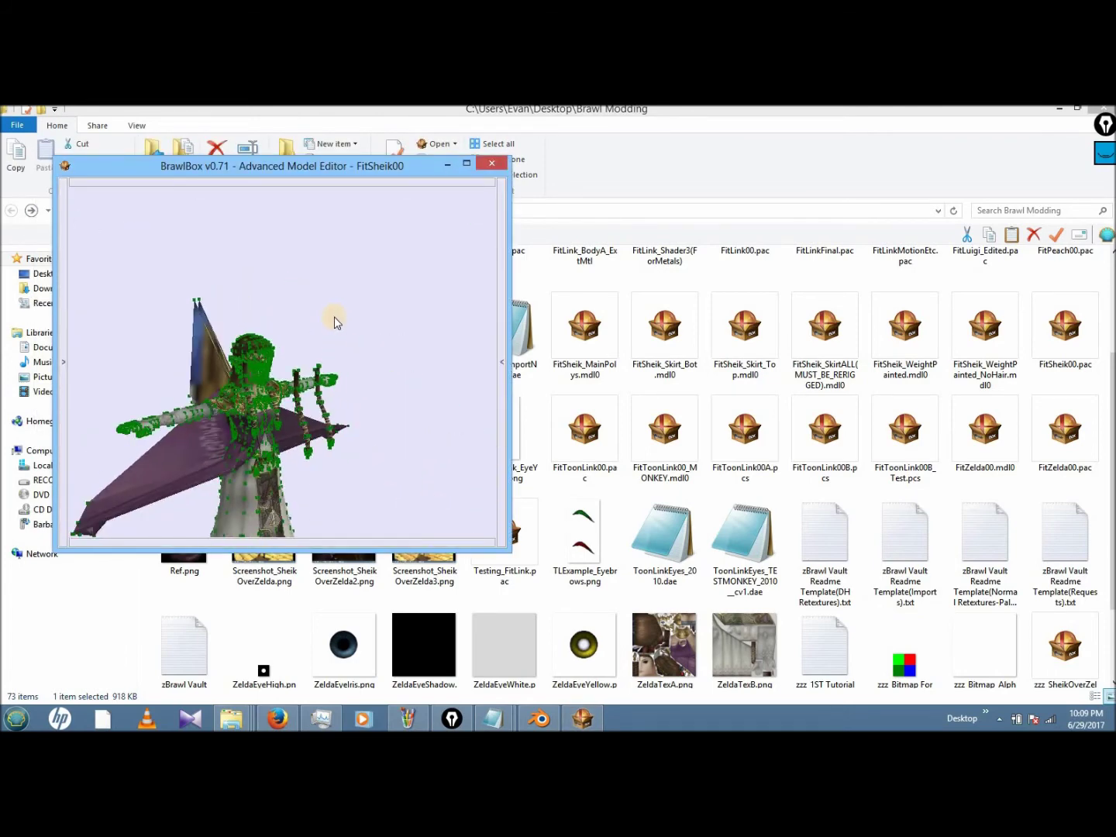
scroll(124, 340, "down", 2)
left_click_drag(125, 344, 61, 370)
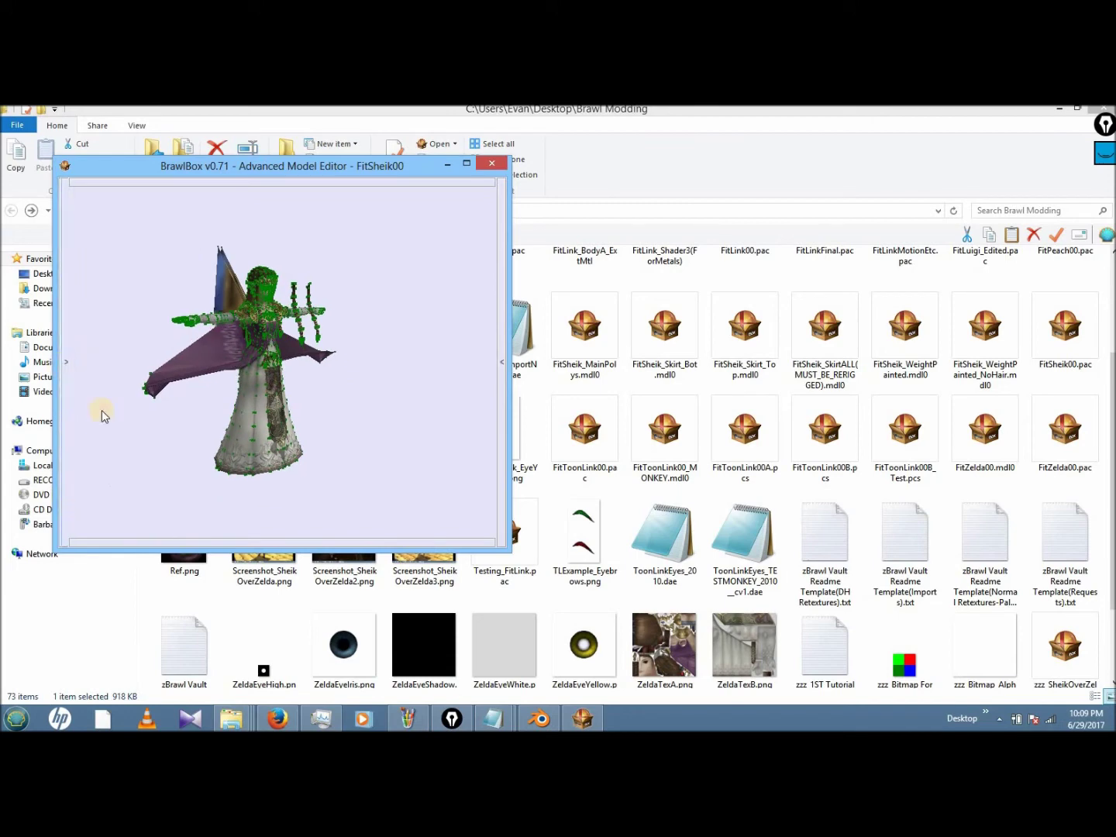
- Show the object list, hide polygon25 and select polygon26
left_click(66, 361)
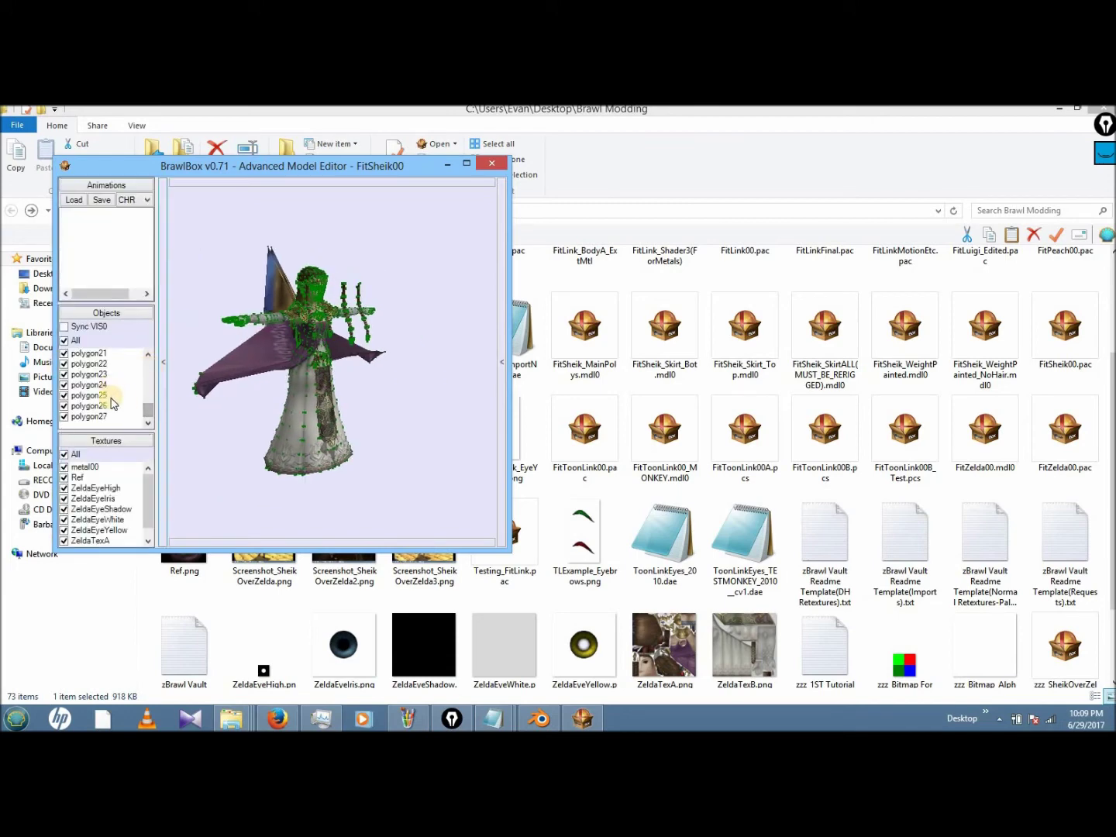
left_click(110, 397)
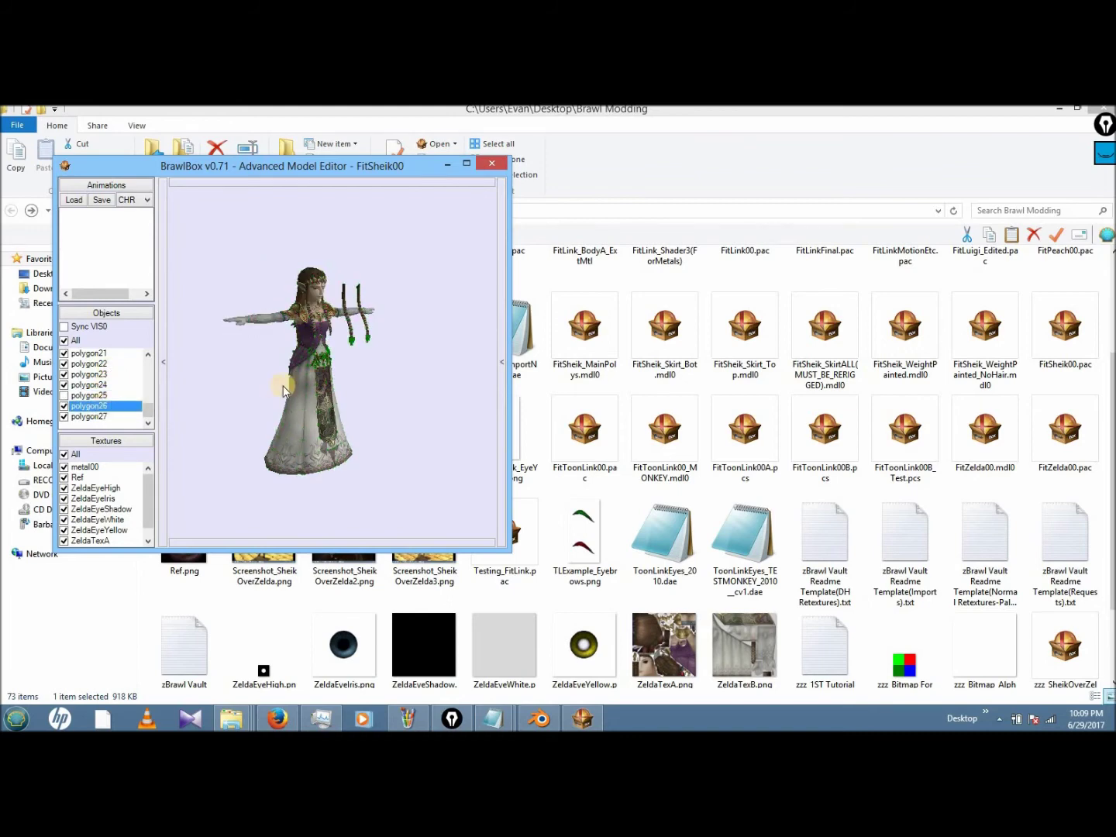
scroll(310, 380, "up", 6)
scroll(317, 380, "up", 5)
- Select polygon26's detached braid-tip vertices and move them onto the ends of the character's braids
left_click_drag(339, 405, 325, 470)
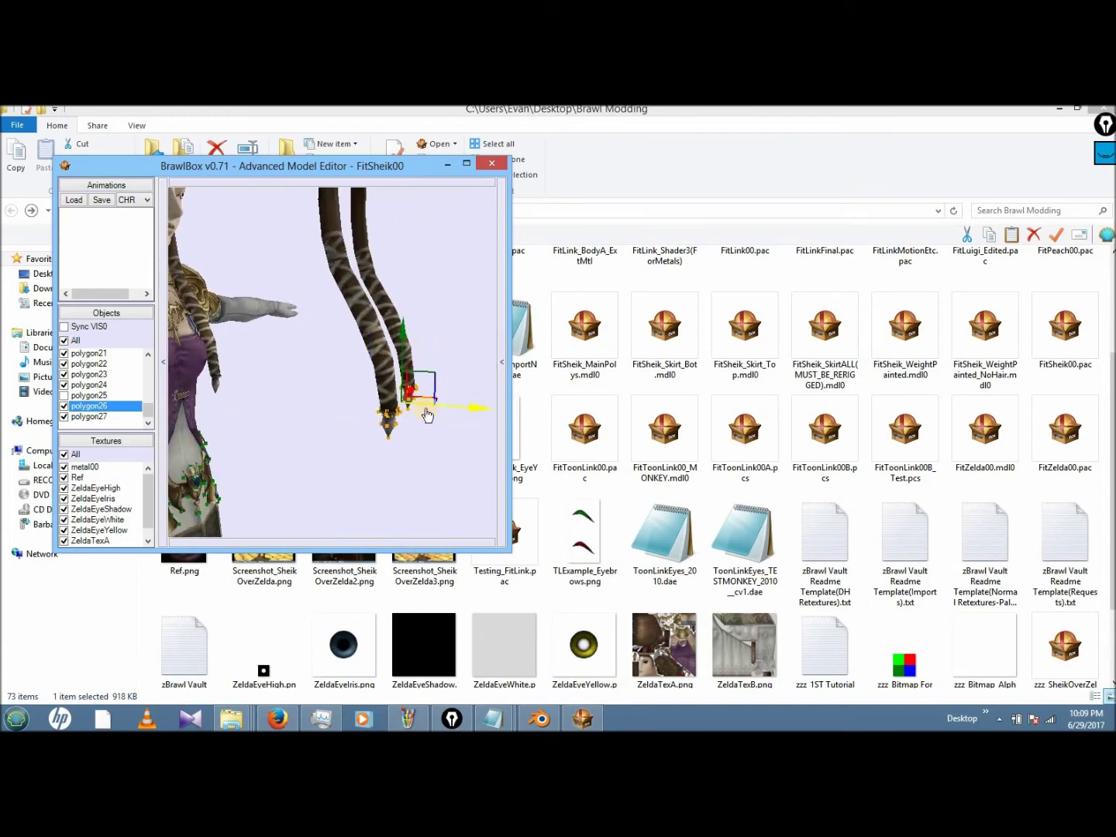
left_click_drag(427, 410, 226, 407)
left_click_drag(310, 404, 397, 394)
scroll(313, 395, "up", 2)
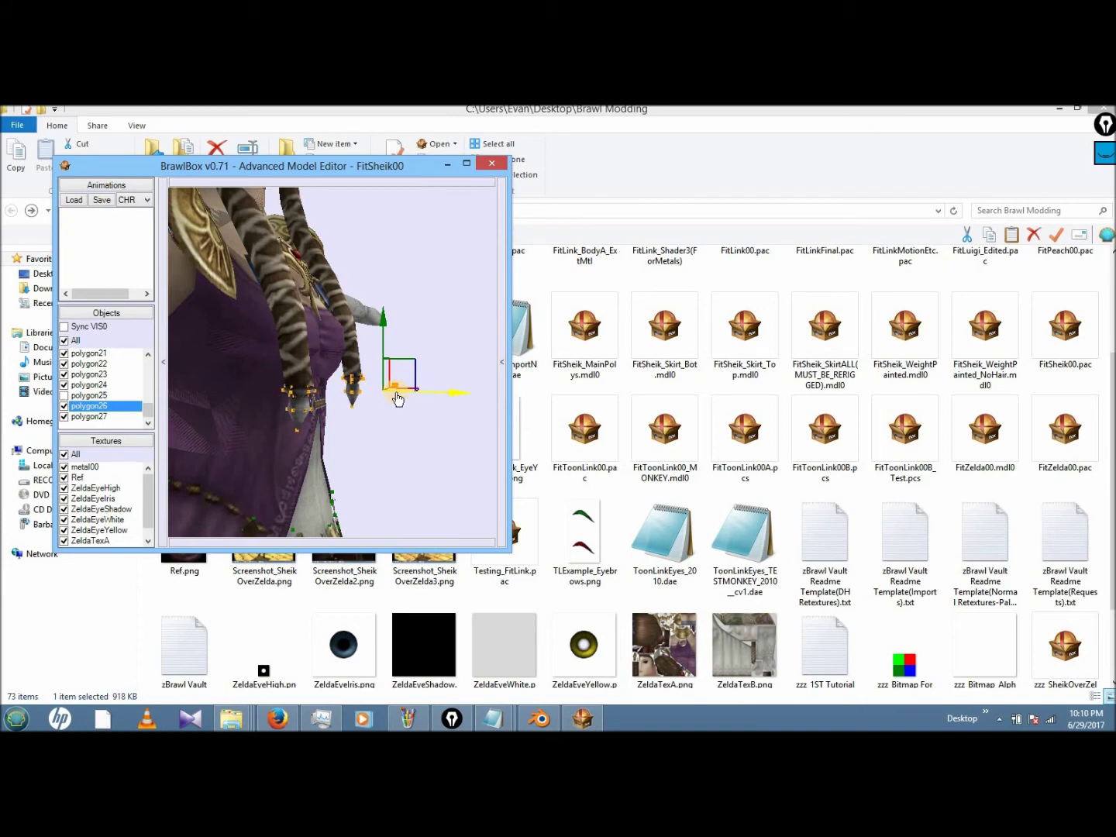
left_click(407, 418)
right_click_drag(386, 410, 338, 424, "ctrl")
scroll(341, 423, "down", 4)
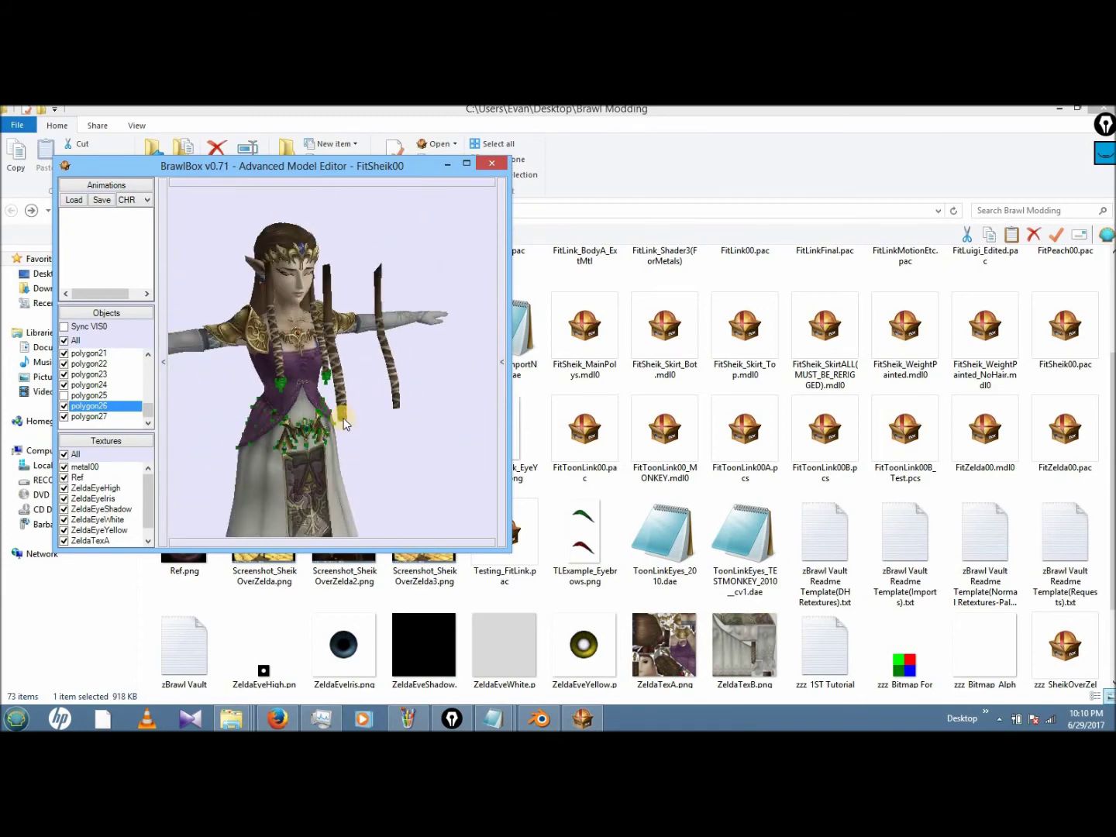
- Select polygon27 and all vertices of its two detached braids beside the character
left_click(97, 418)
right_click_drag(345, 420, 429, 406, "ctrl")
scroll(339, 416, "down", 3)
right_click_drag(338, 415, 385, 406)
left_click_drag(388, 404, 319, 268)
left_click(419, 338)
left_click_drag(390, 402, 322, 265)
right_click_drag(359, 335, 381, 354)
left_click_drag(382, 359, 482, 386)
left_click(476, 390)
mouse_move(476, 443)
right_mouse_down("ctrl")
mouse_move(503, 417)
mouse_move(520, 423)
mouse_move(468, 443)
right_mouse_up("ctrl")
left_click_drag(464, 449, 325, 236)
- Move polygon27's selected braid vertices into place on the character's hair, between the head and the braid tips
left_click_drag(439, 359, 343, 361)
right_click_drag(398, 365, 339, 405, "ctrl")
left_click_drag(338, 410, 456, 409)
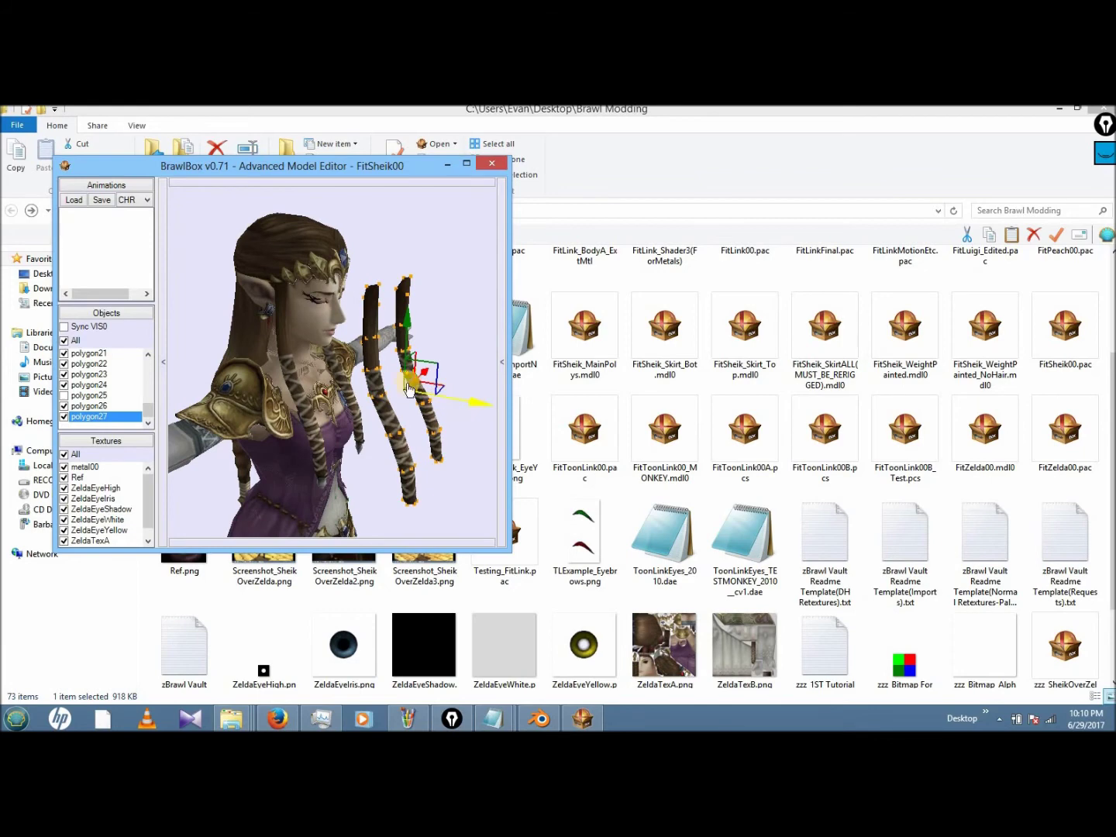
key("ctrl+z")
left_click_drag(392, 377, 392, 375)
key("ctrl+z")
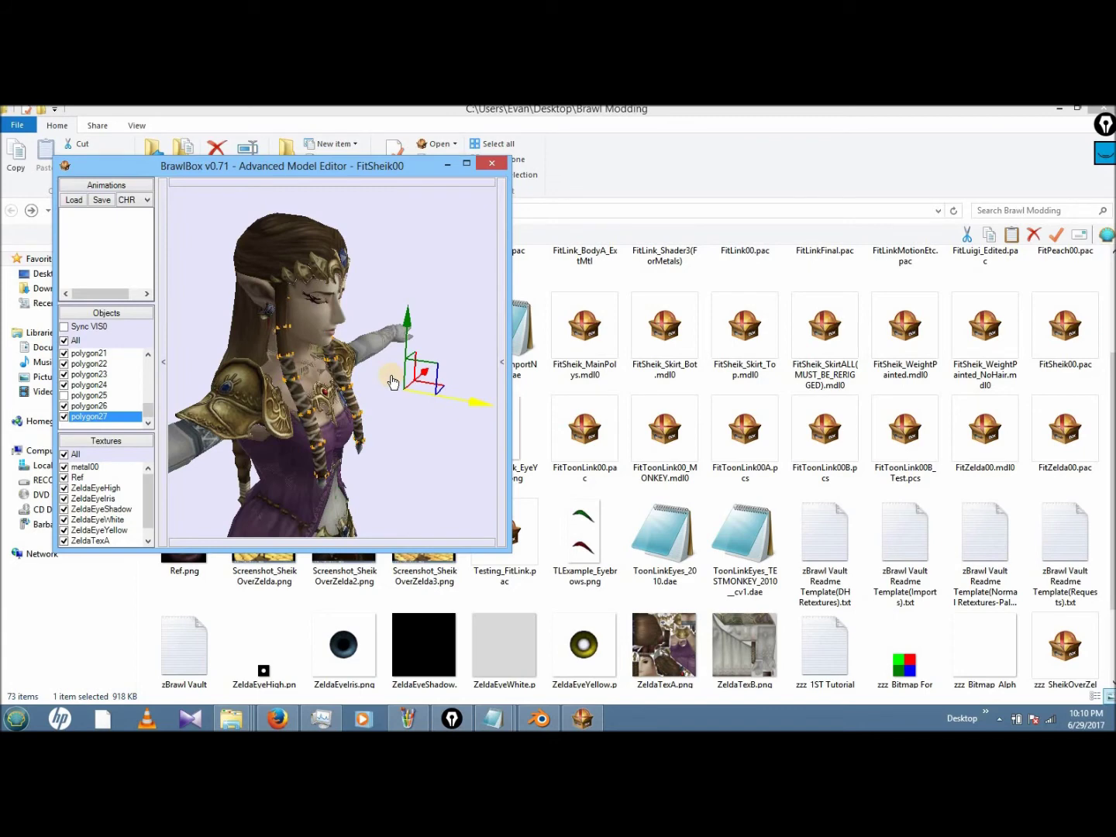
left_click(421, 372)
left_click_drag(423, 373, 202, 427)
right_click_drag(203, 428, 170, 455)
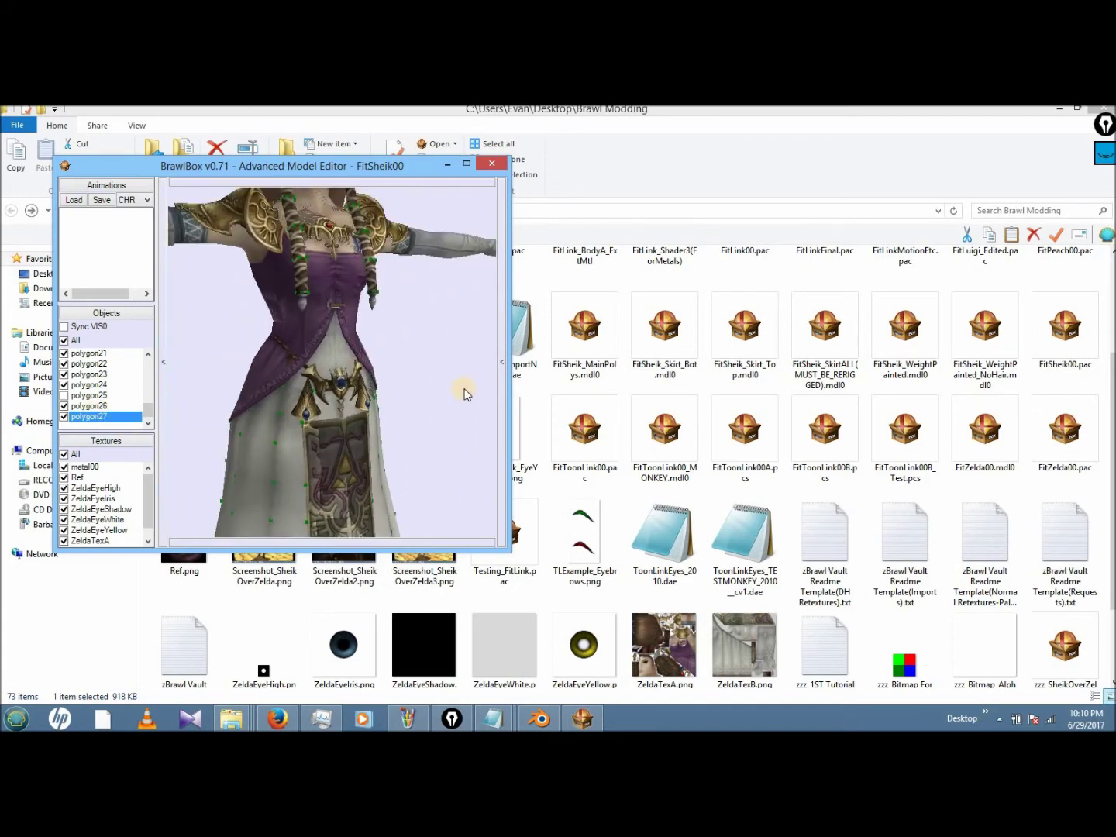
- Toggle polygon27's visibility, highlight polygon26 and examine the alignment of braids and skirt from several angles
left_click_drag(463, 394, 49, 440)
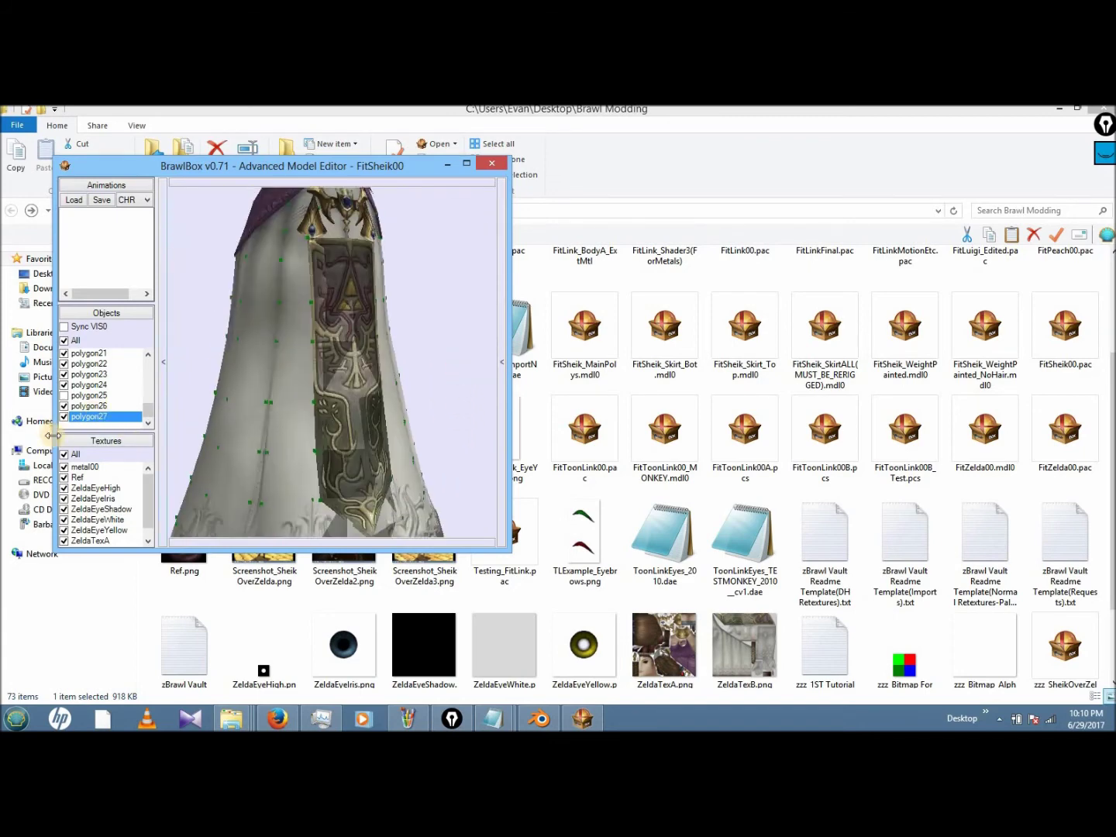
left_click(90, 420)
left_click(90, 419)
left_click(90, 420)
left_click(90, 419)
right_click_drag(398, 373, 341, 389)
scroll(356, 381, "down", 5)
left_click(95, 418)
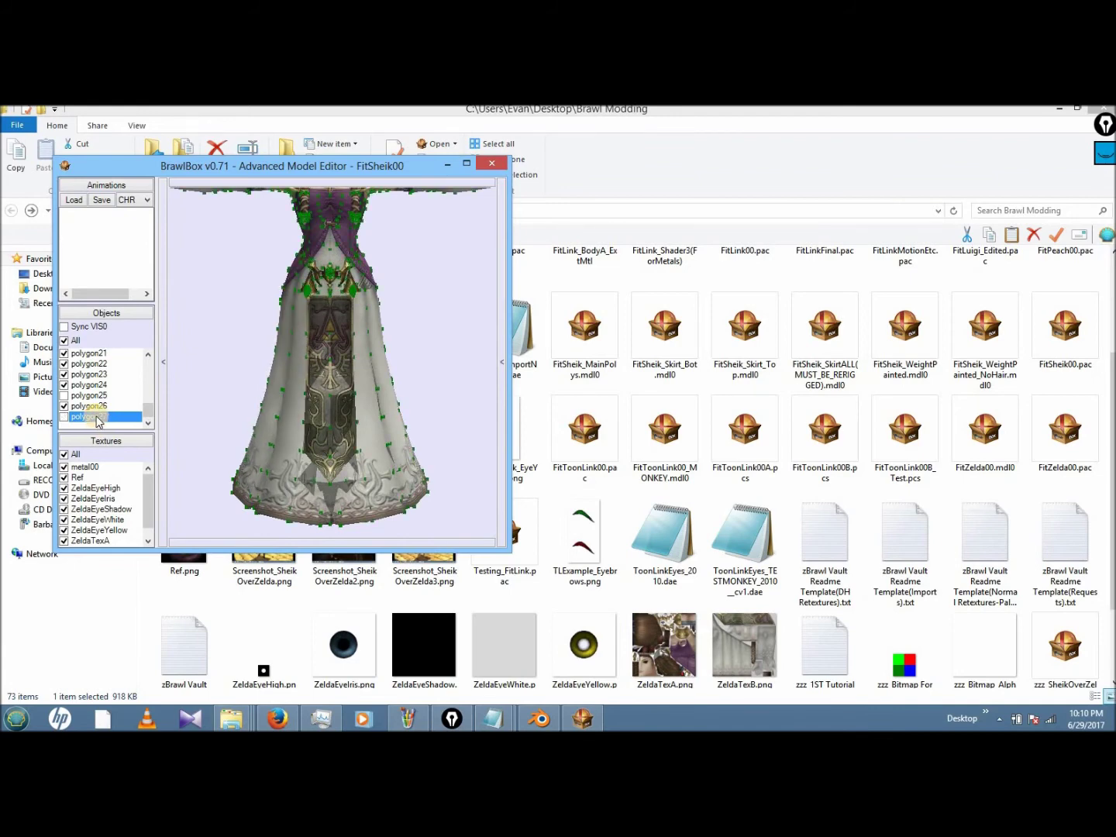
left_click(93, 417)
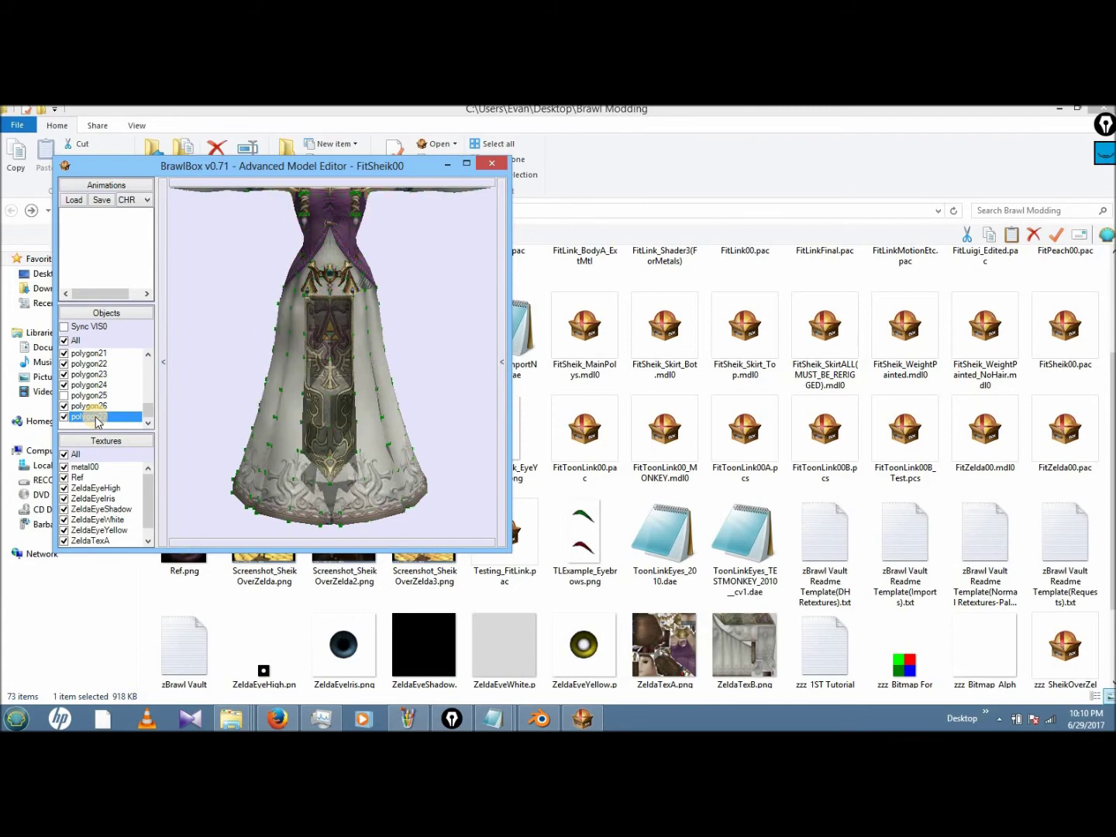
left_click(96, 421)
left_click(96, 420)
left_click(101, 406)
scroll(309, 366, "up", 10)
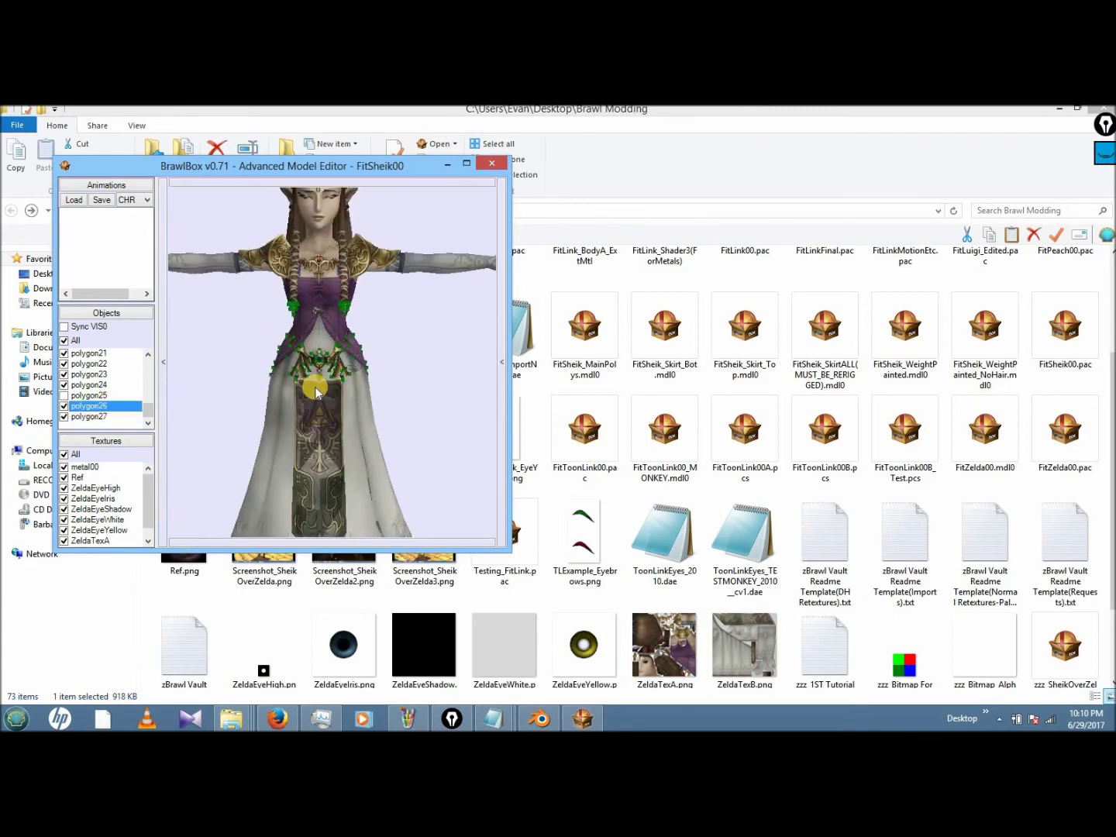
mouse_move(333, 387)
left_mouse_down()
mouse_move(465, 399)
mouse_move(316, 352)
mouse_move(153, 320)
mouse_move(174, 324)
mouse_move(243, 293)
mouse_move(357, 282)
mouse_move(434, 349)
mouse_move(418, 369)
mouse_move(353, 398)
left_mouse_up()
scroll(406, 388, "down", 5)
scroll(352, 393, "down", 5)
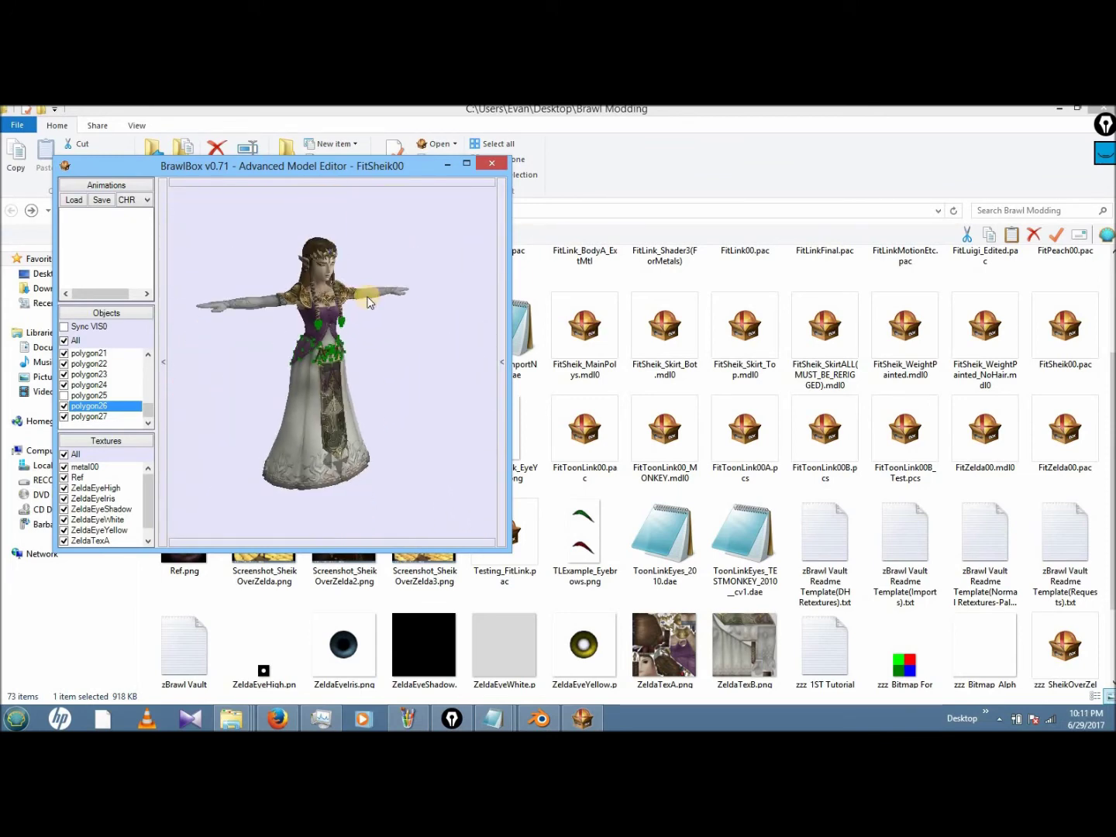
- Close the model editor, save FitSheik00_NEW2(ImportedPolys).pac with the repositioned vertices and close the file
left_click(490, 167)
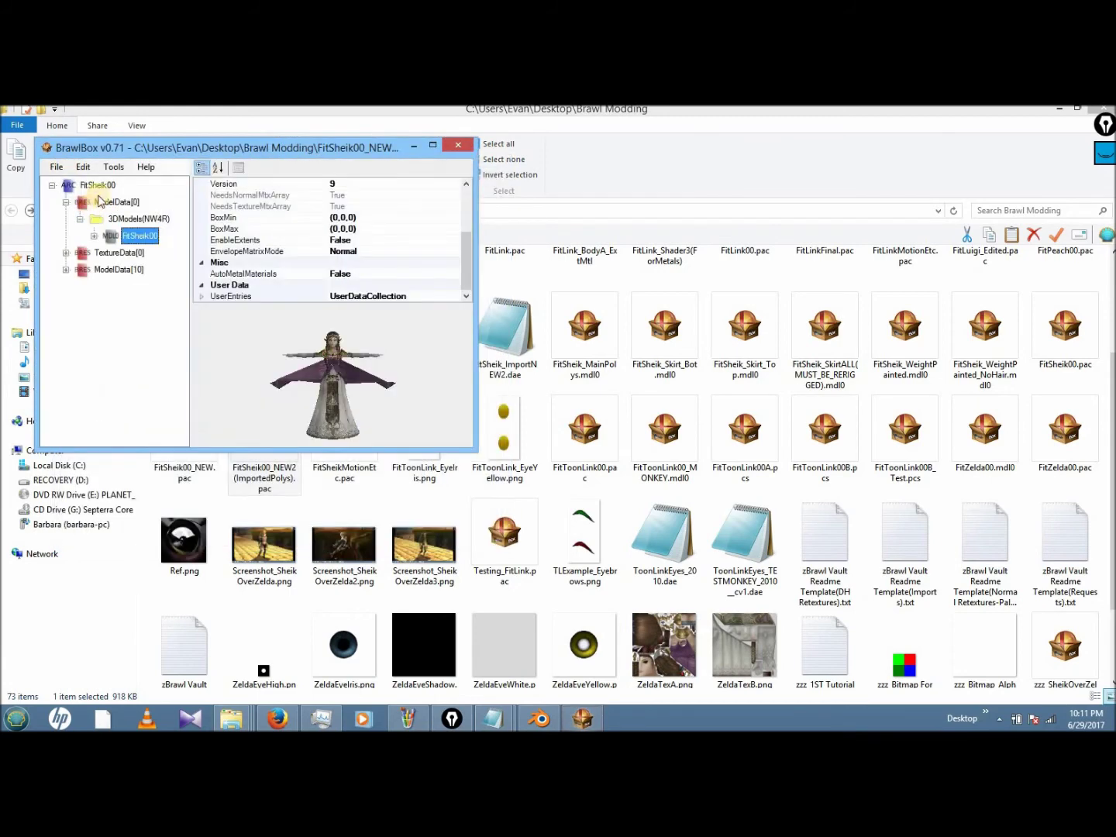
left_click(59, 168)
left_click(66, 212)
left_click(458, 145)
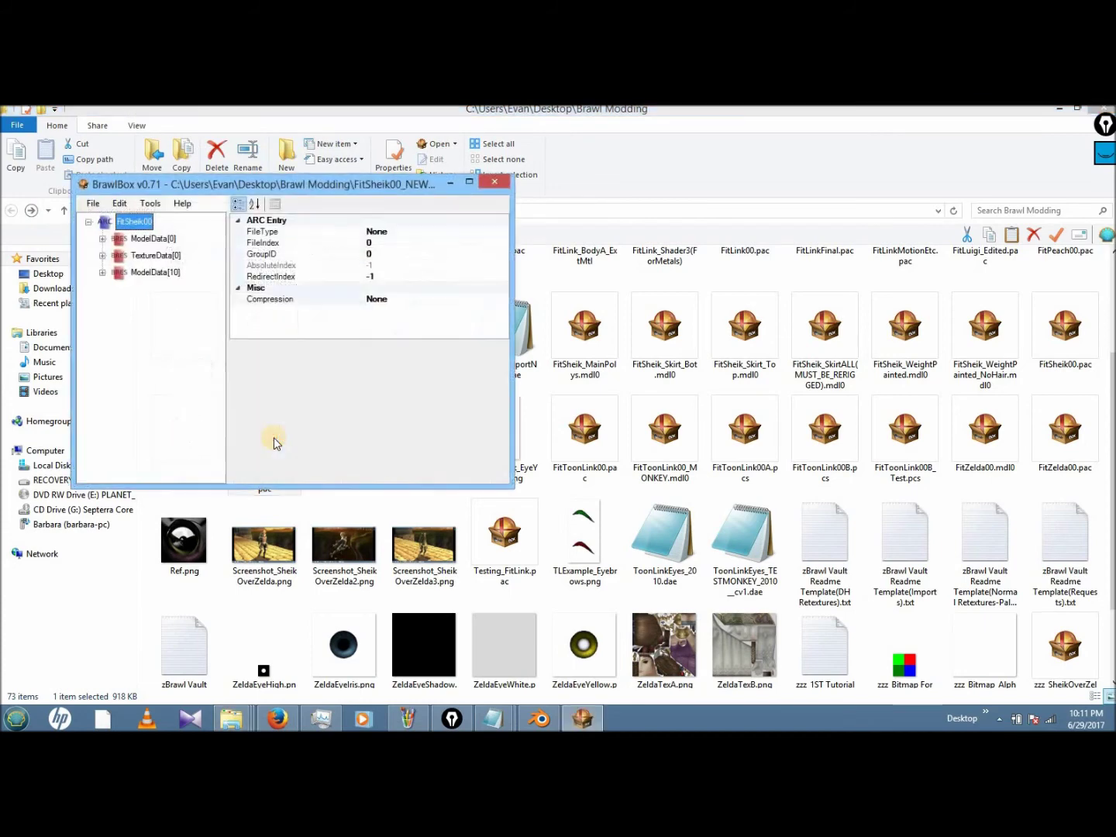
- In the reopened FitSheik00_NEW2(ImportedPolys).pac, expand ModelData[0] and the FitSheik00 model down to its Objects list
double_click(142, 239)
double_click(157, 257)
left_click(166, 273)
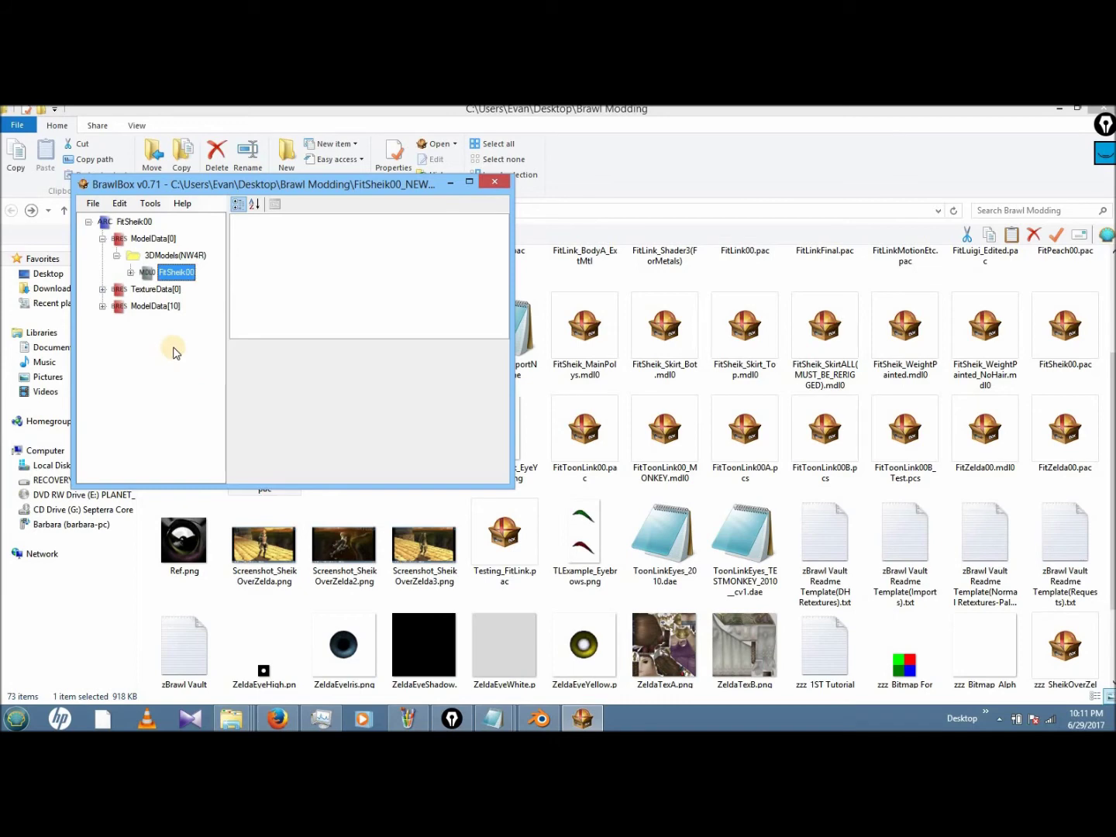
left_click(130, 272)
double_click(186, 323)
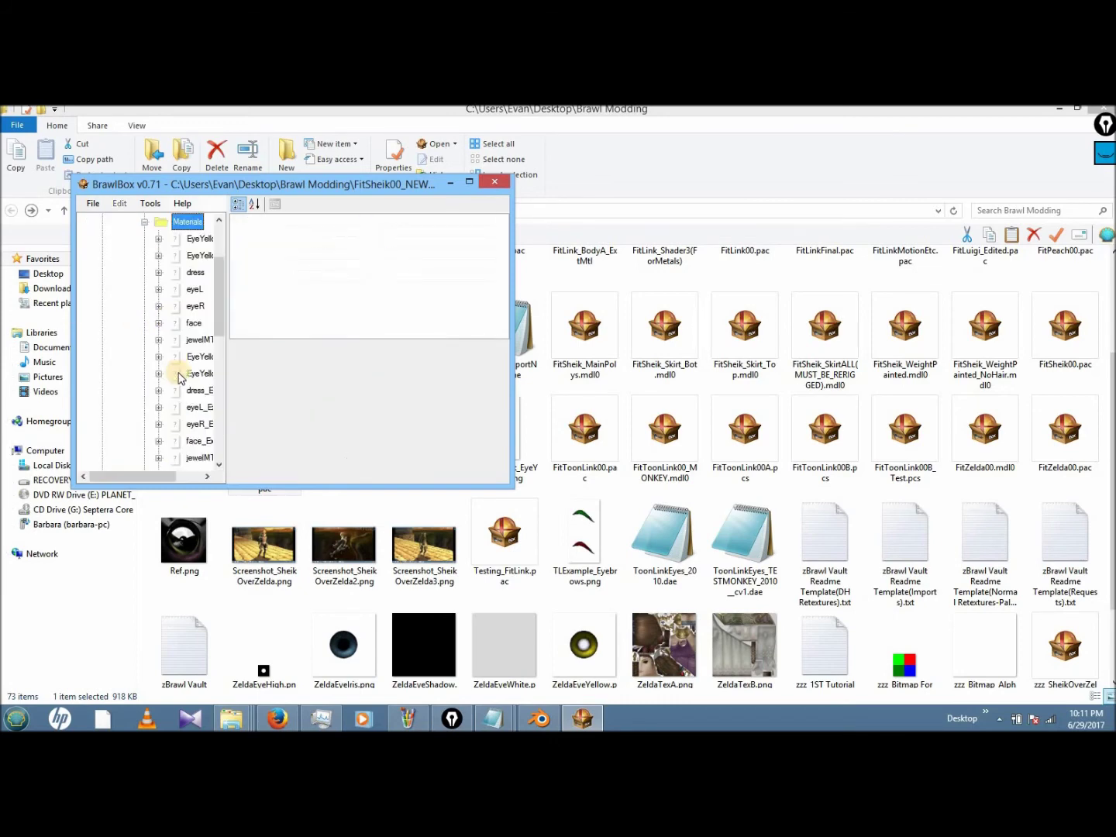
scroll(186, 395, "down", 5)
double_click(185, 391)
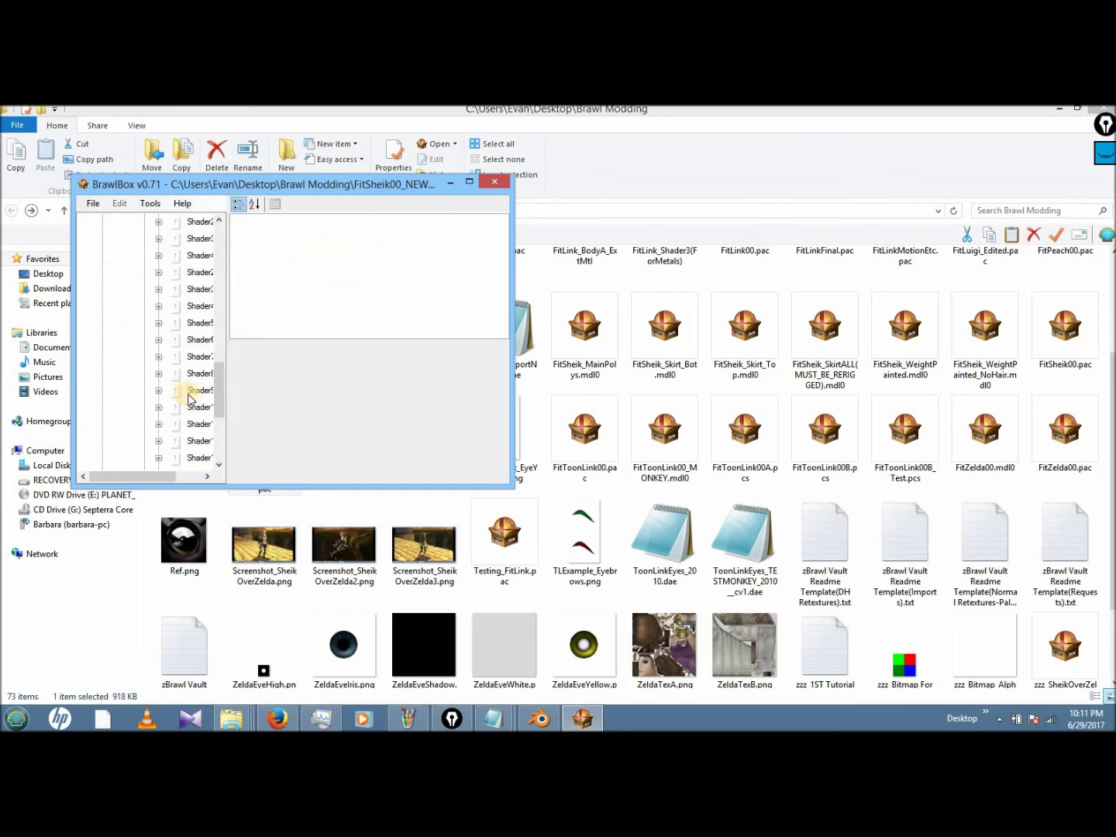
scroll(181, 400, "down", 1)
double_click(185, 424)
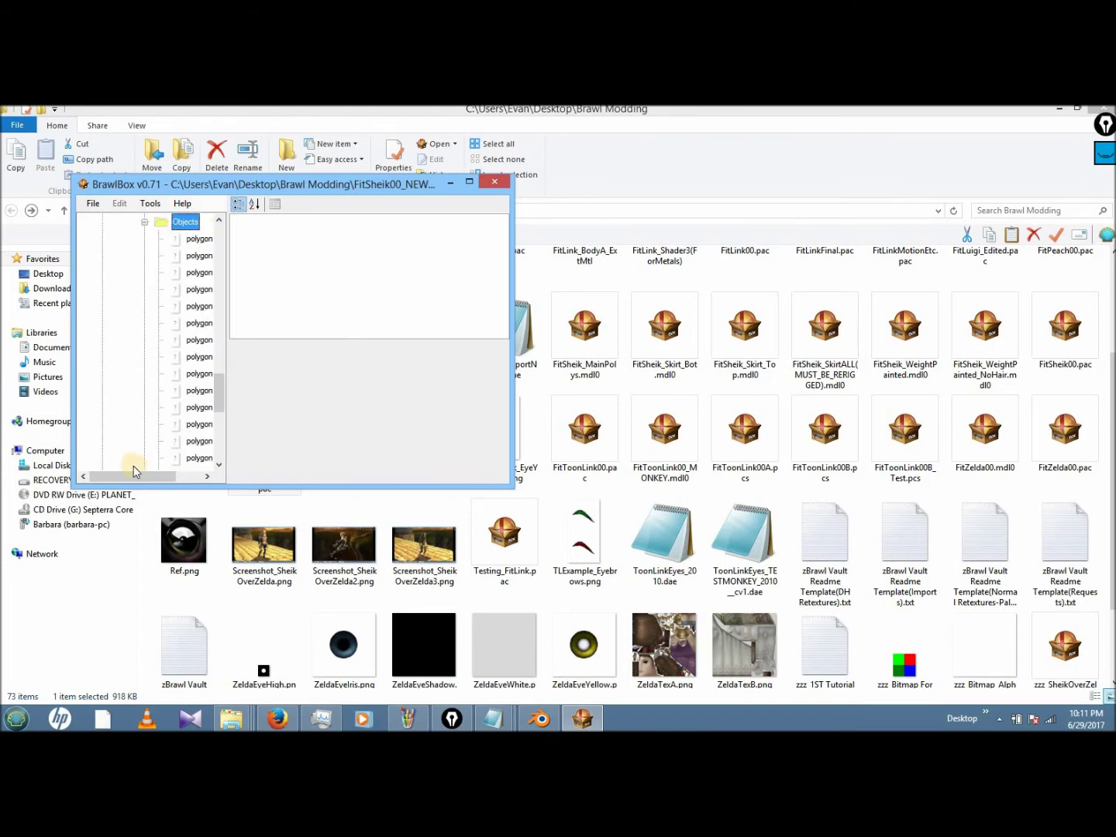
left_click_drag(138, 476, 164, 476)
scroll(218, 380, "up", 2)
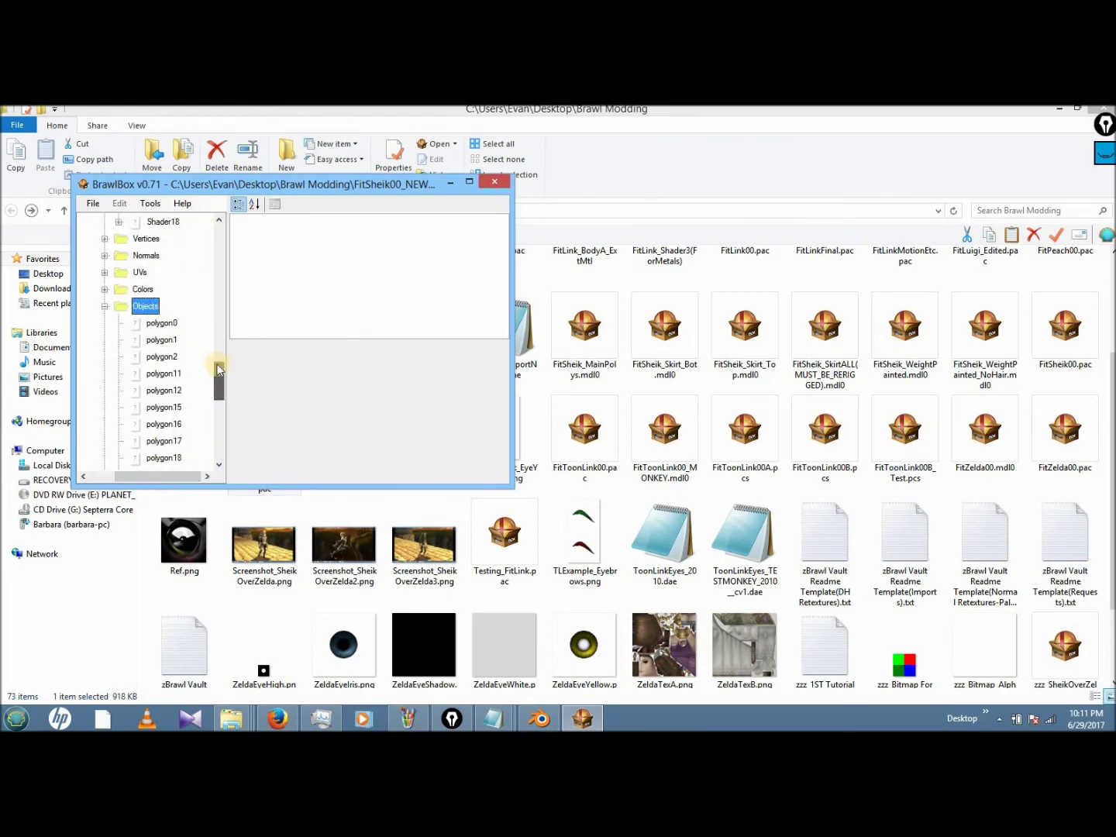
- Delete the old FitZelda00 objects polygon0, polygon1 and polygon2 from the FitSheik00 model
left_click(169, 325)
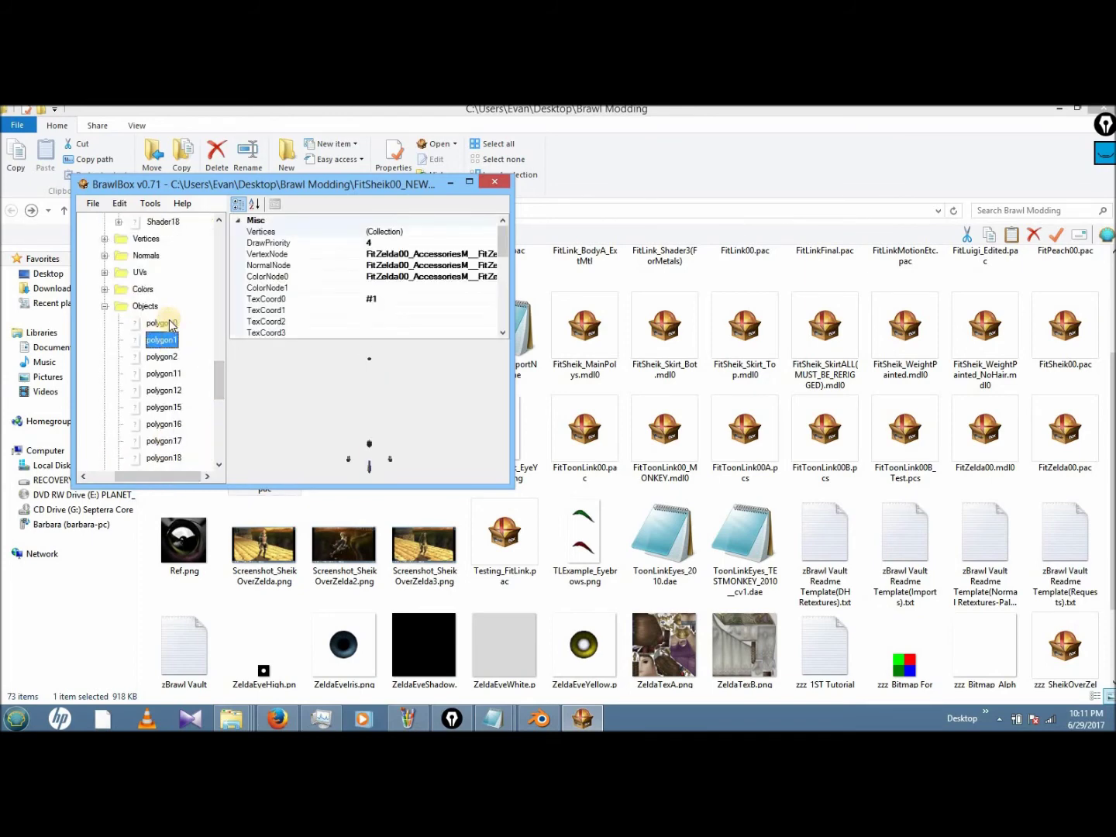
scroll(171, 331, "down", 1)
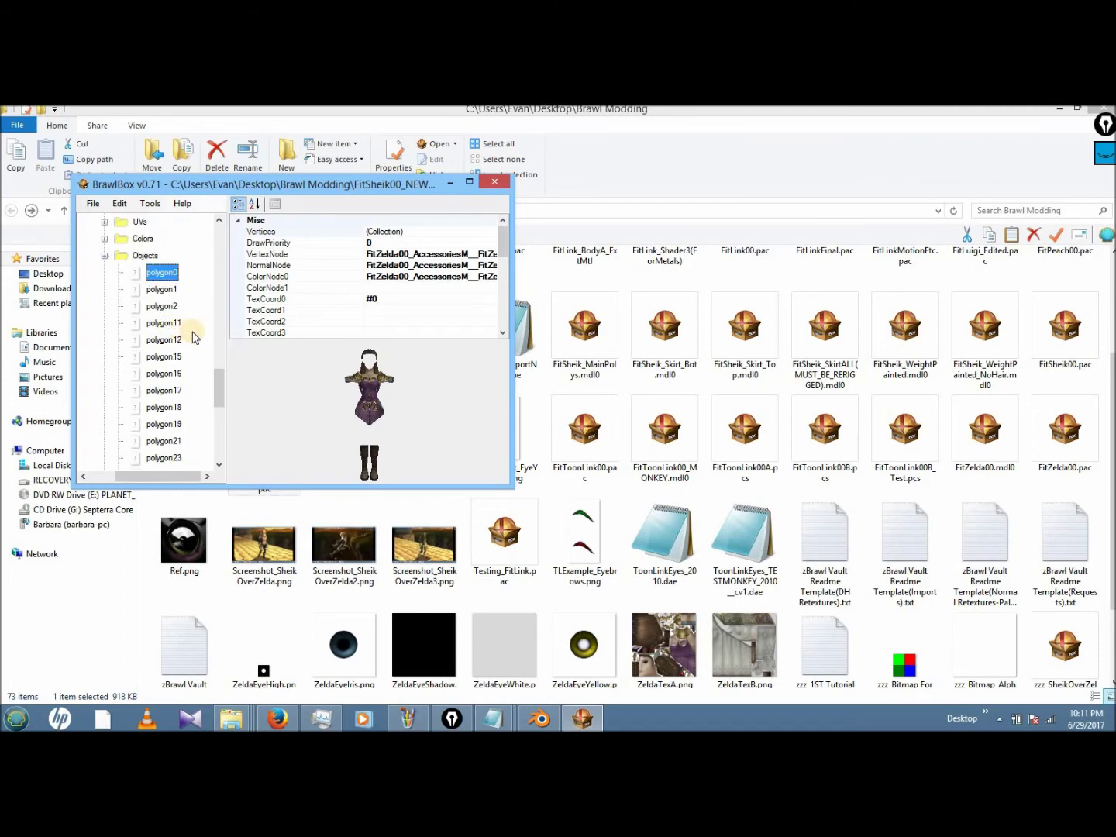
key("Delete")
key("Return")
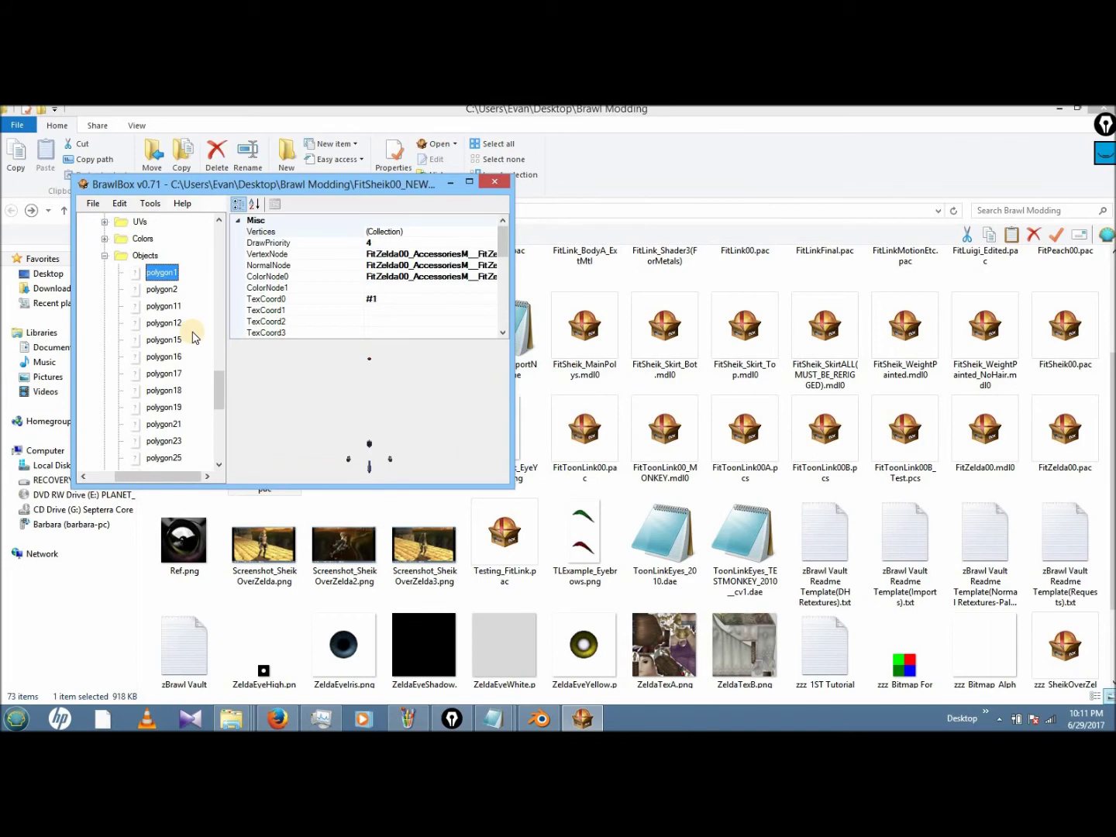
key("Delete")
key("Return")
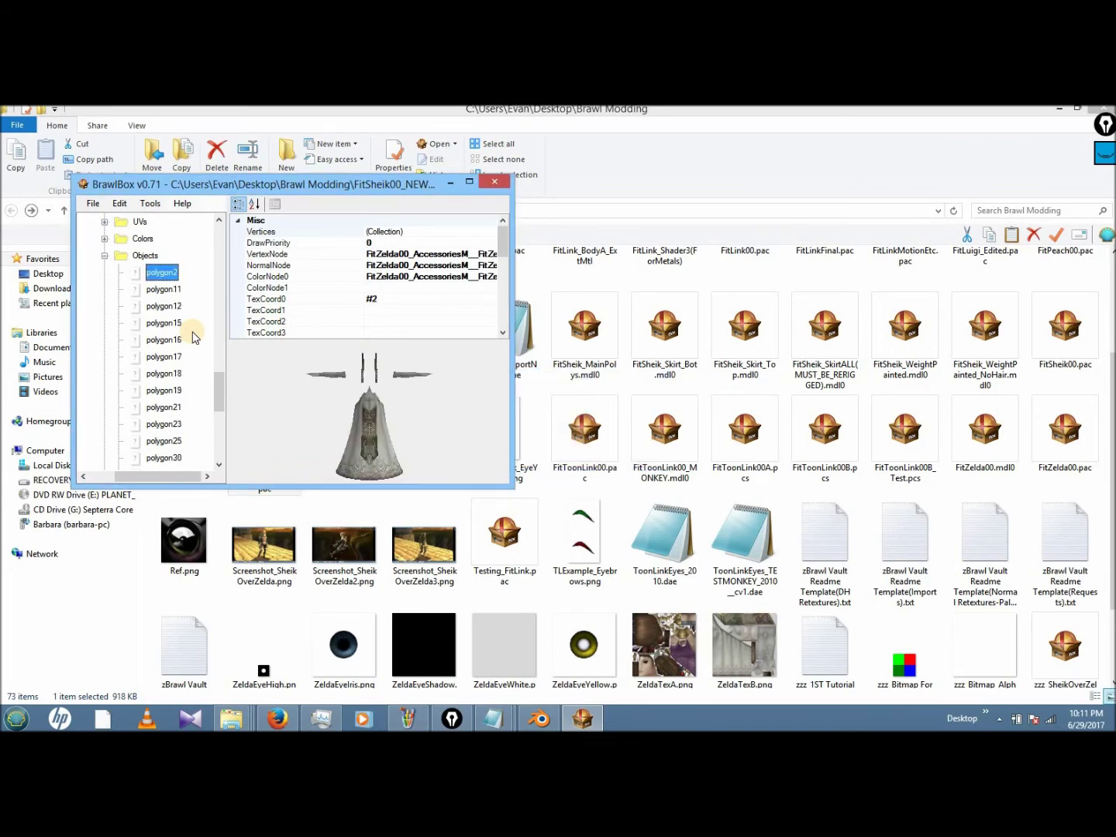
key("Delete")
key("Return")
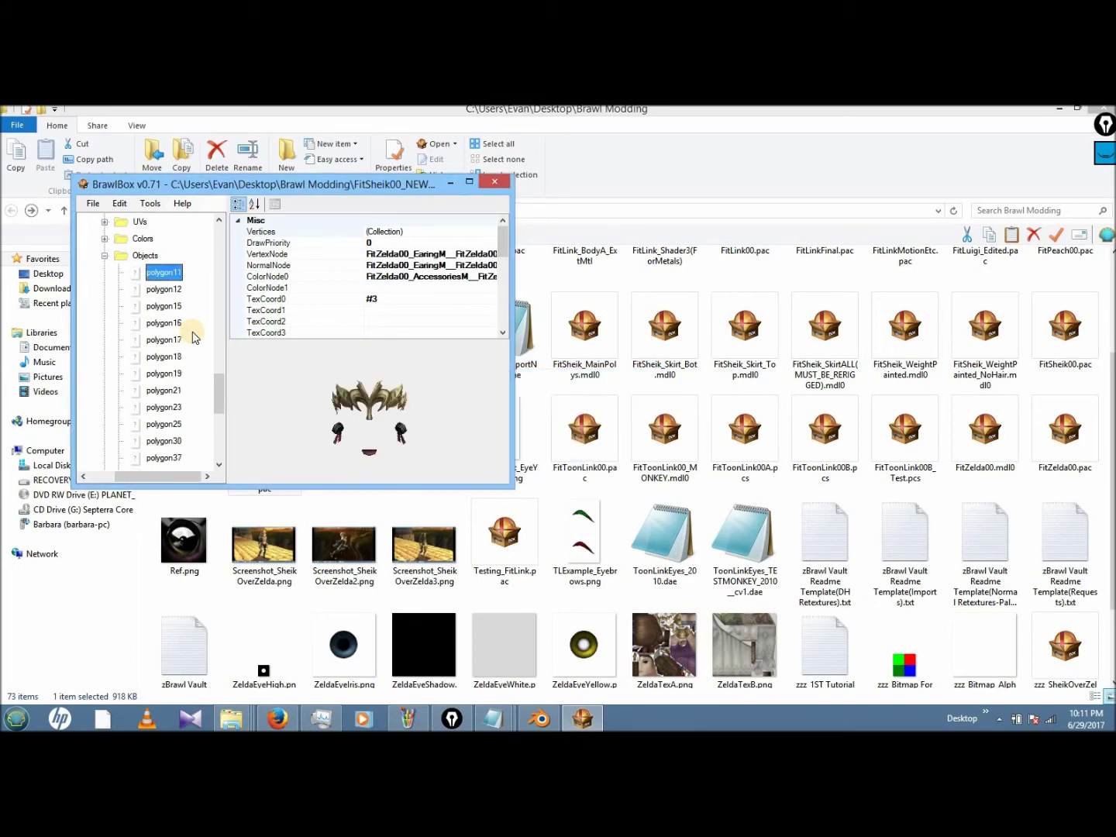
- Go through the objects following polygon11 and delete the hair decoration object polygon30
key("Down")
key("Down")
key("Up")
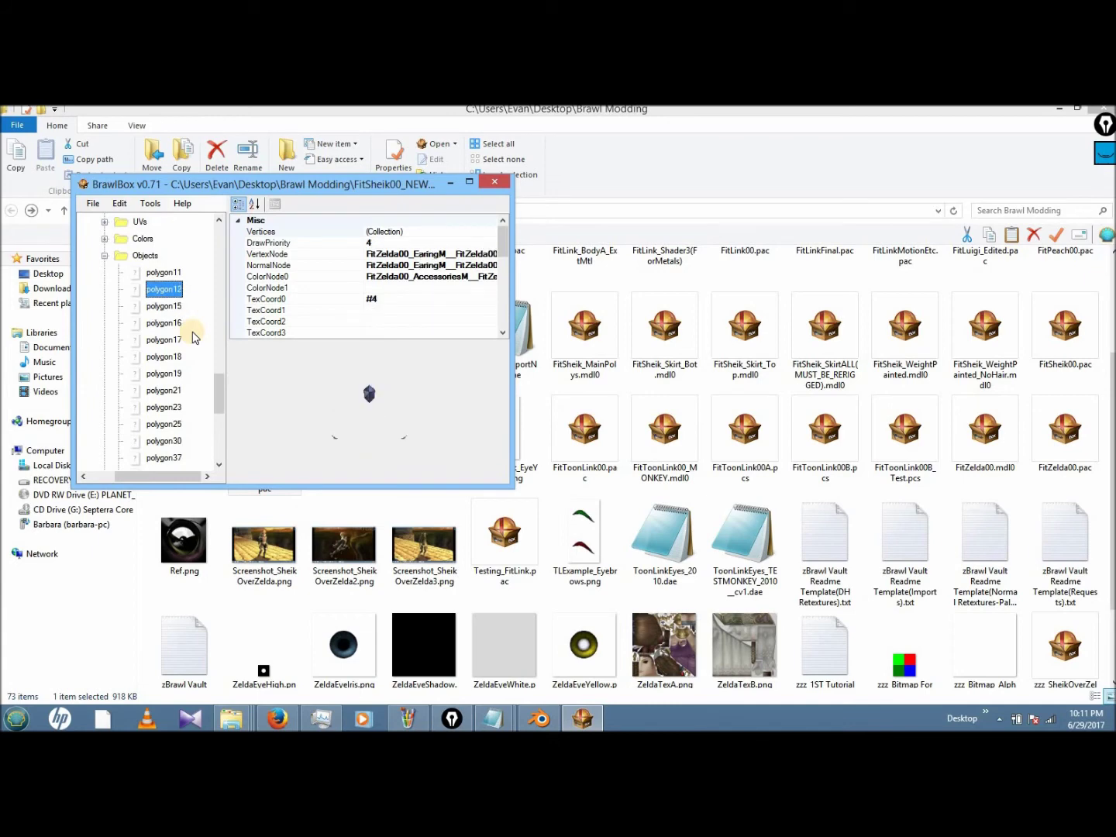
key("Down")
key("Down")
key("Down")
key("Down")
key("Down")
key("Down")
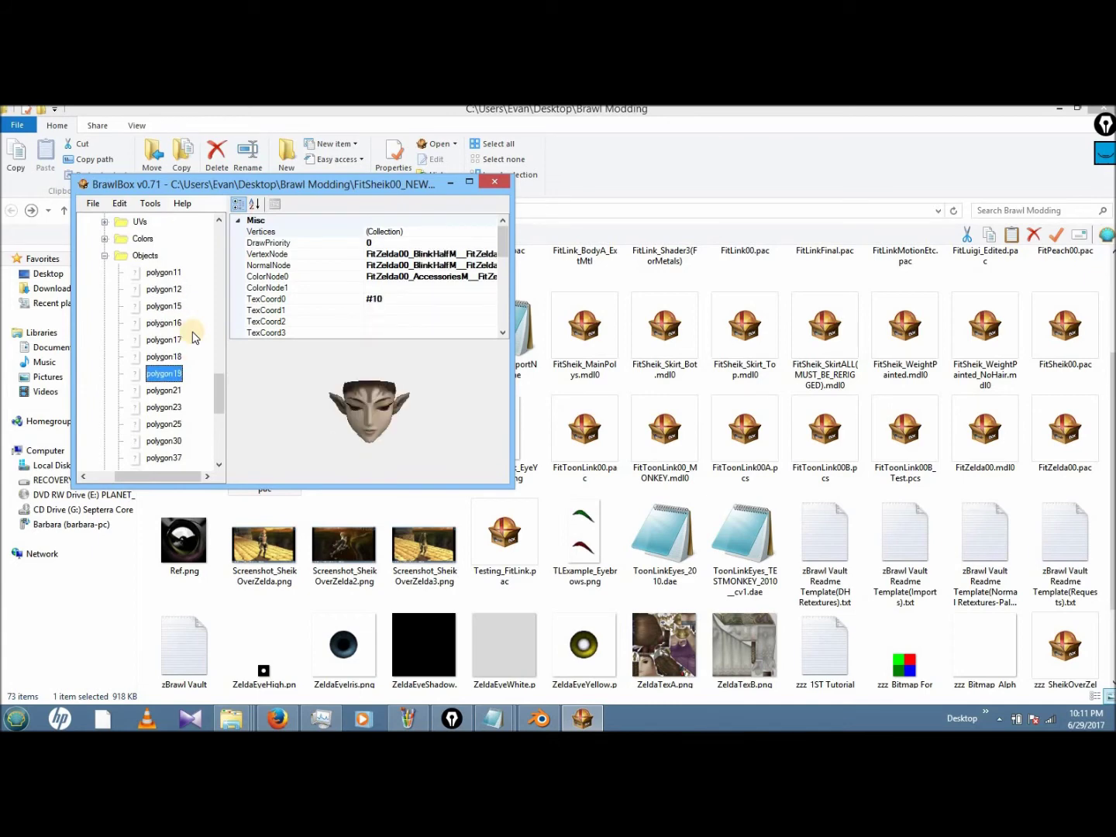
key("Down")
key("Down")
key("Down")
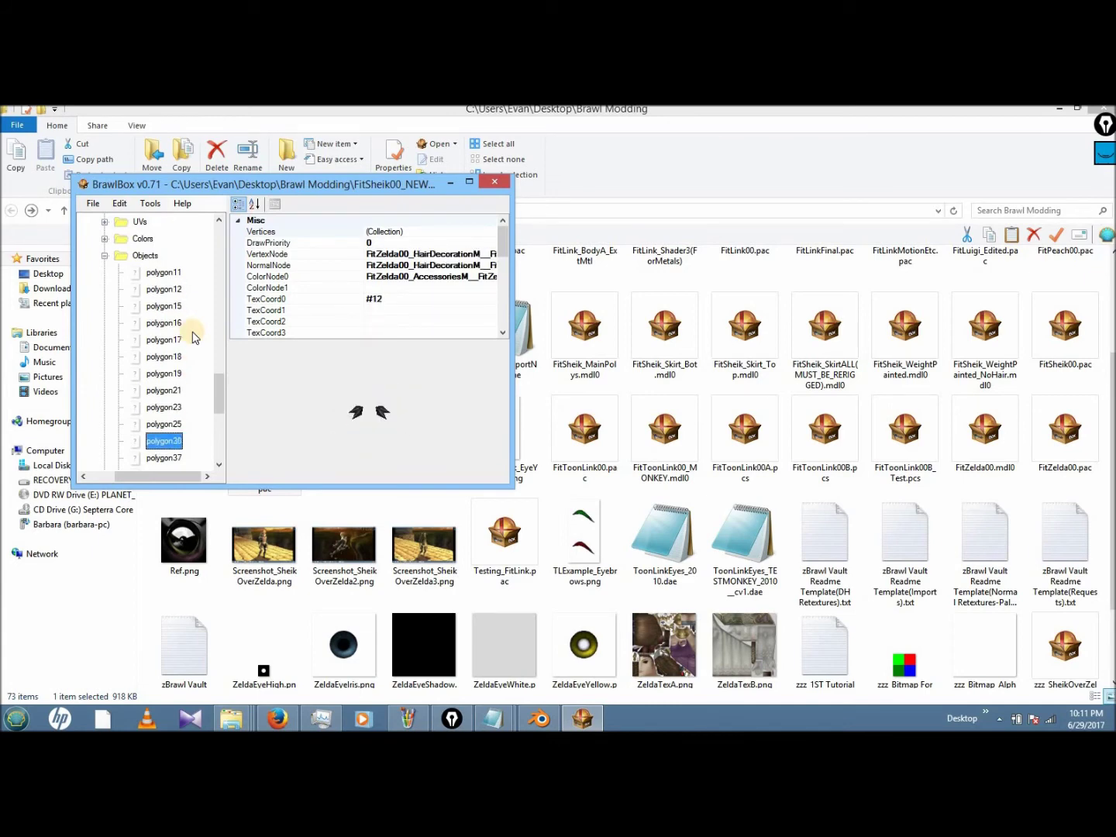
key("Delete")
key("Return")
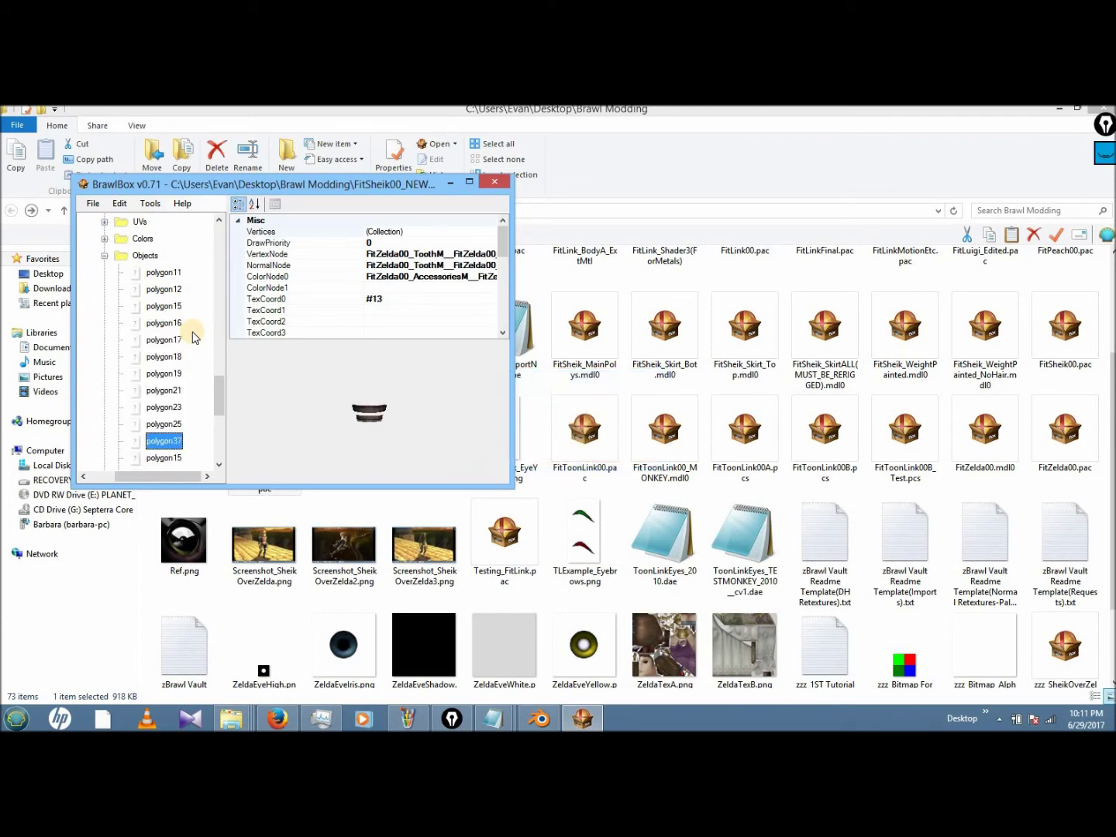
- Examine the previews of the imported objects polygon15 through polygon18 listed after polygon37
key("Down")
scroll(184, 365, "down", 3)
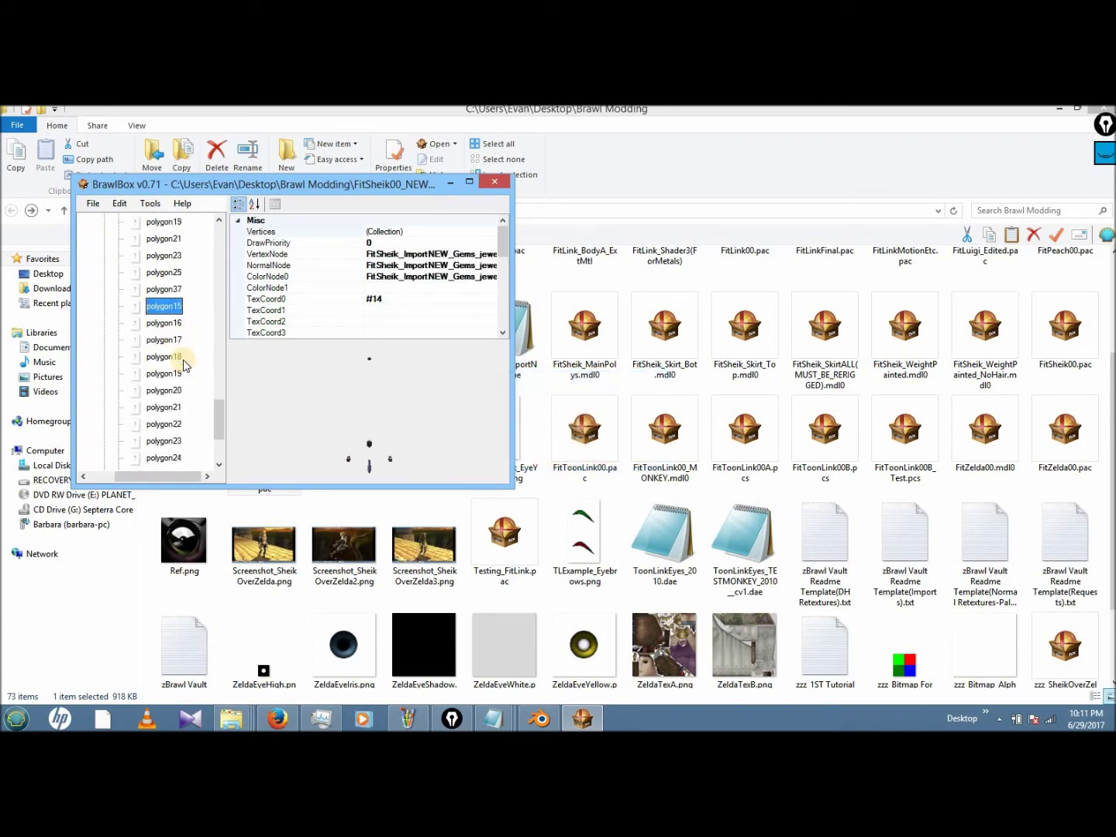
left_click(161, 323)
left_click(163, 343)
left_click(172, 321)
left_click(172, 305)
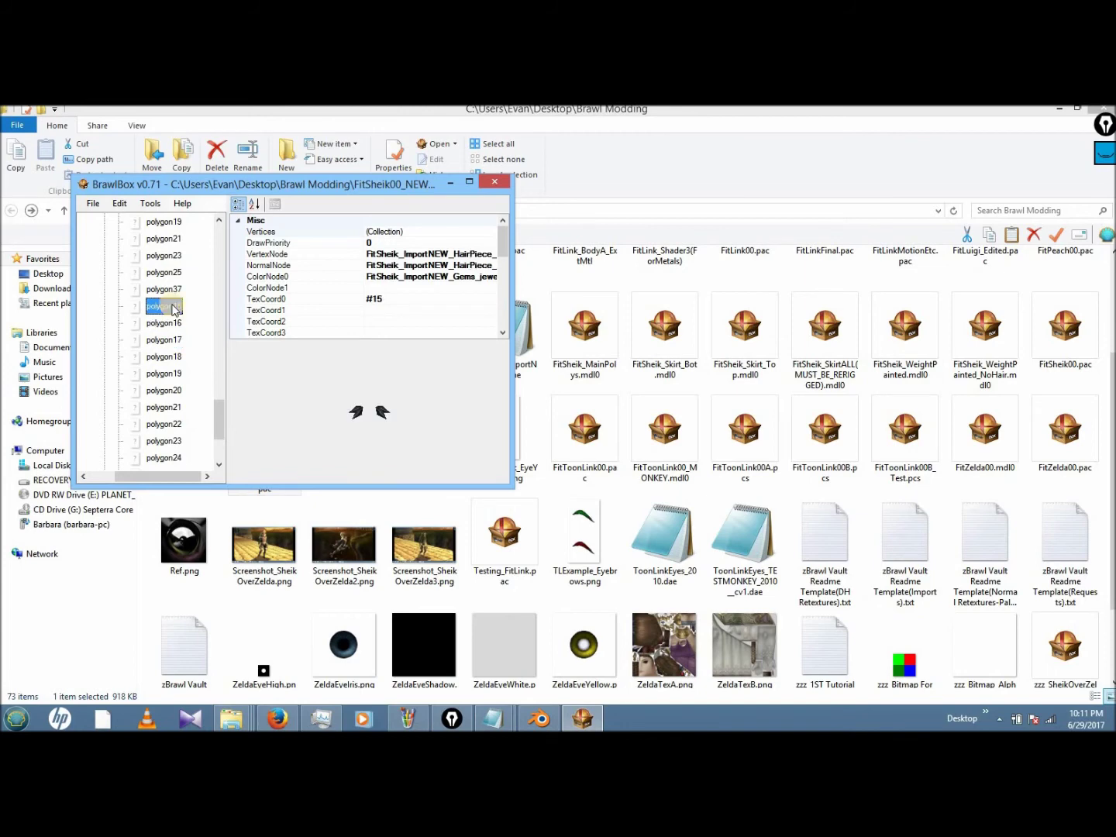
left_click(174, 324)
left_click(171, 342)
left_click(166, 358)
left_click(166, 341)
left_click(168, 356)
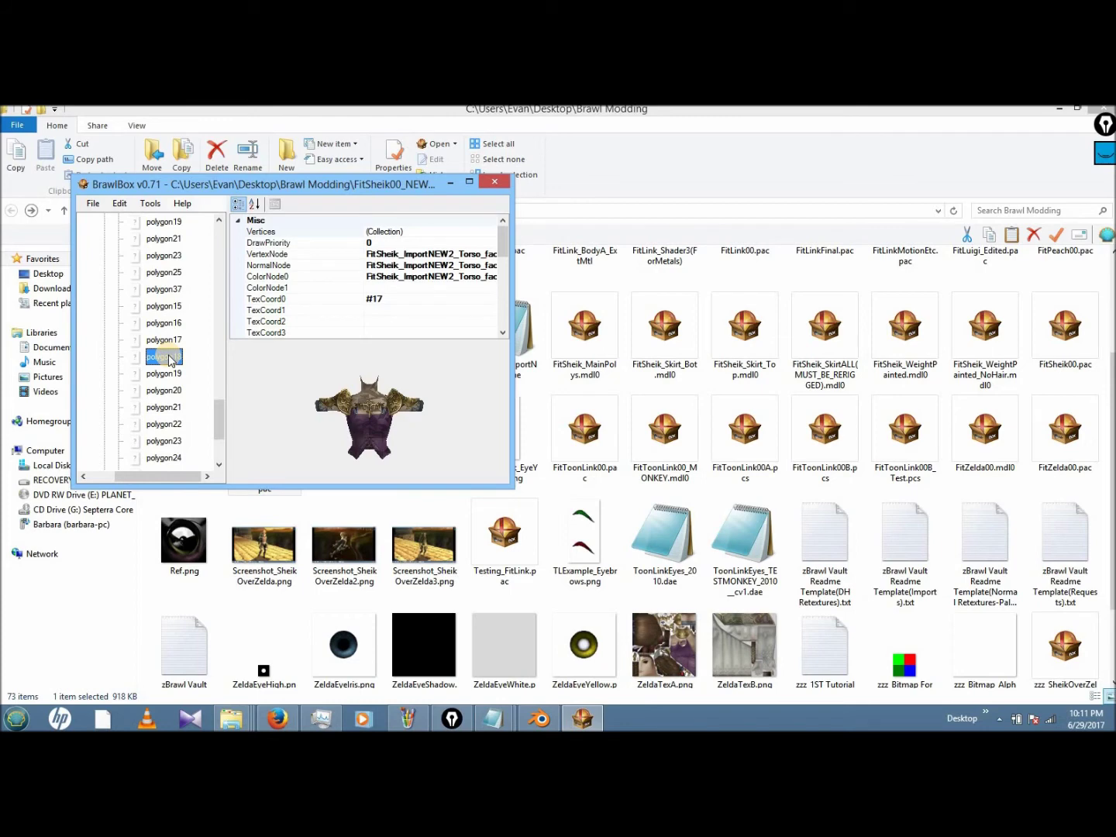
- Delete the torso object polygon18 and the duplicate gems object polygon20 from the model's objects, comparing the gems with polygon15
key("Delete")
key("Return")
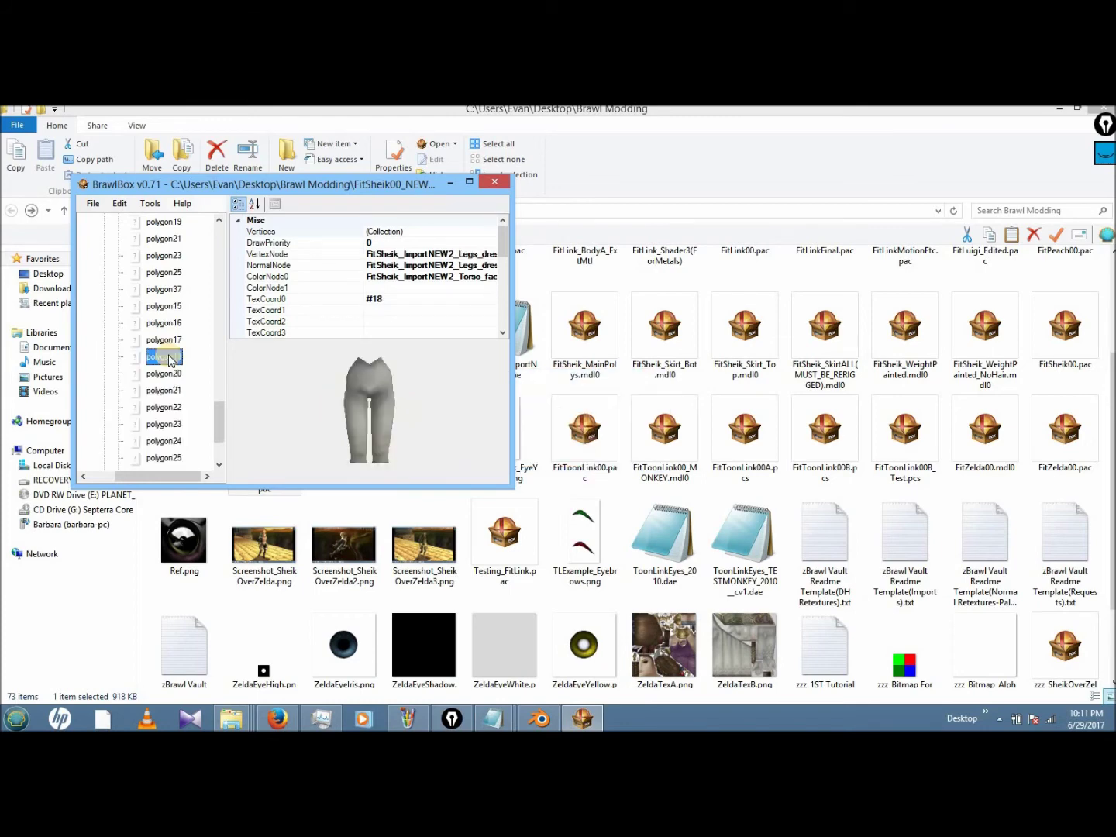
left_click(161, 374)
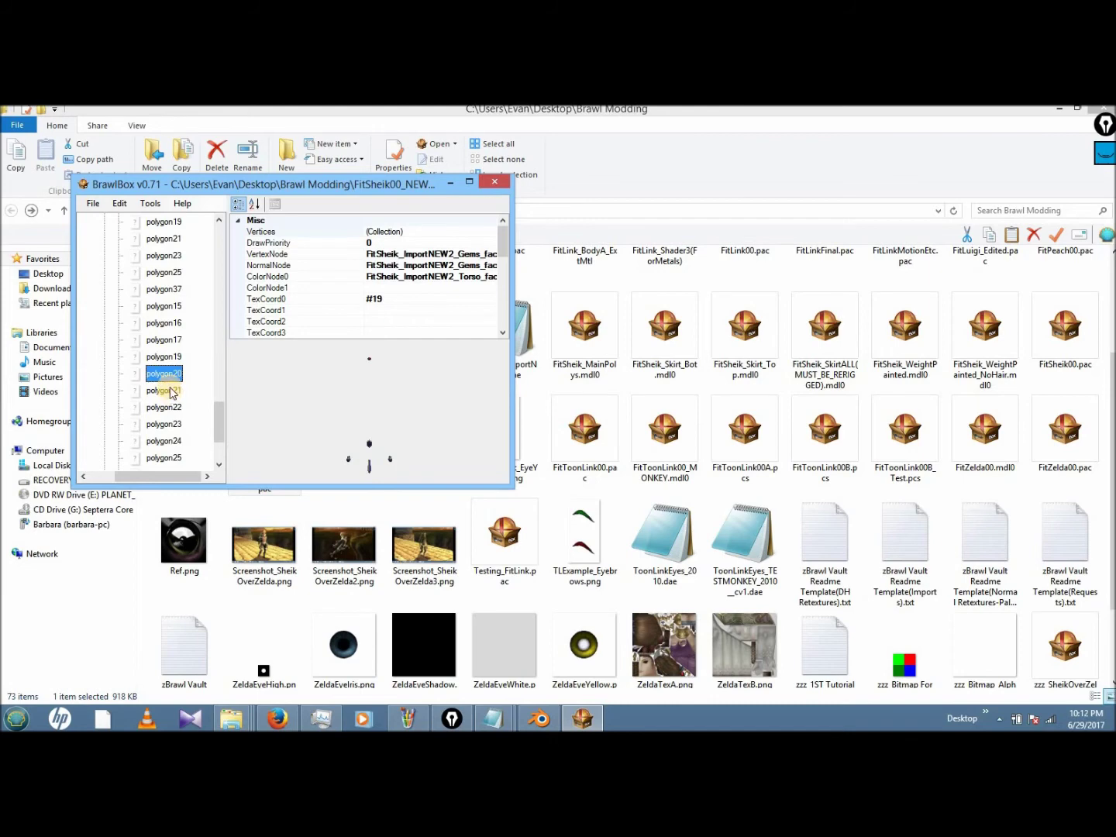
left_click(164, 306)
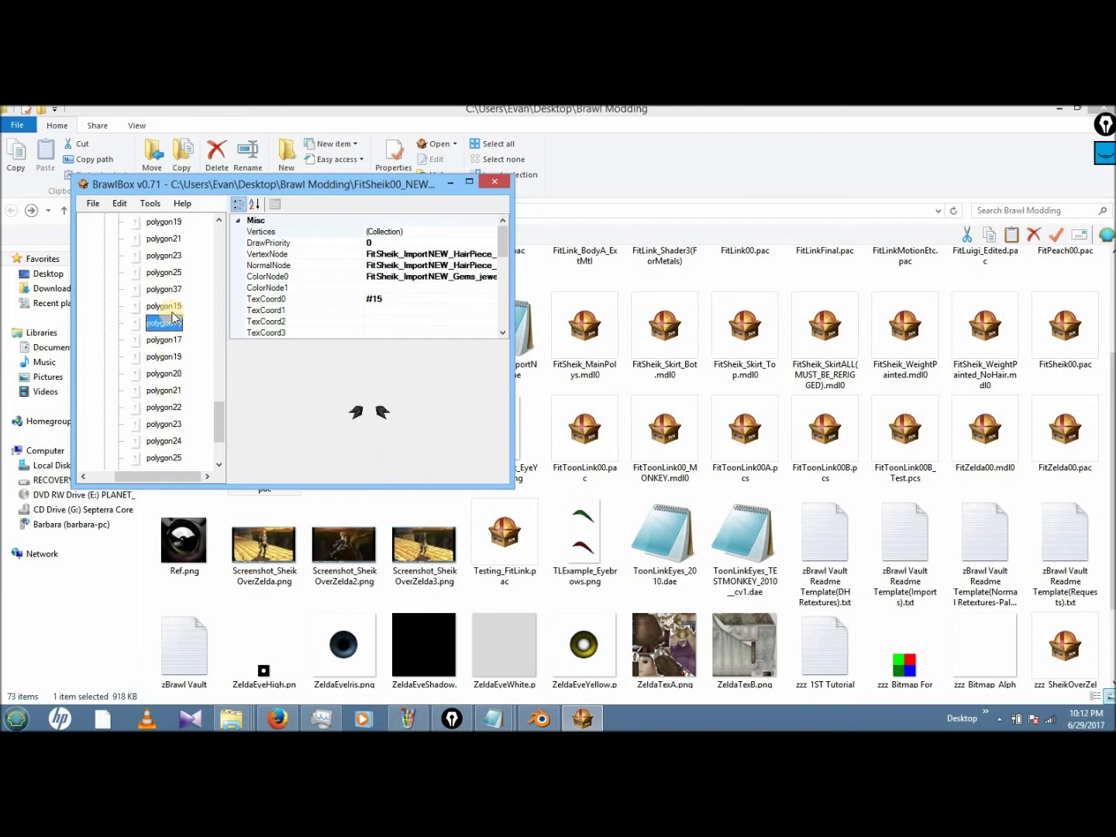
left_click(165, 375)
left_click(166, 307)
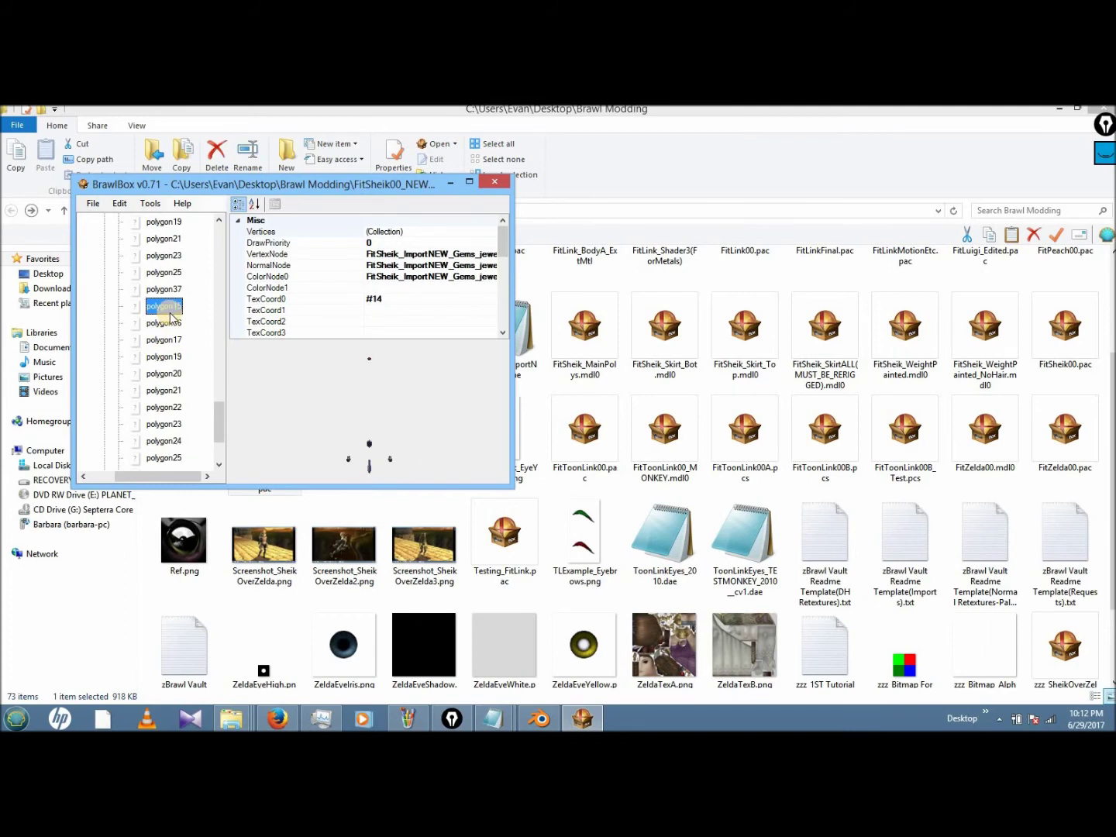
left_click(155, 375)
key("ctrl+Delete")
key("Return")
- Delete the objects polygon23, polygon24 (skirt) and polygon25 (skirt top) from the model
key("Down")
key("Down")
key("Down")
key("Down")
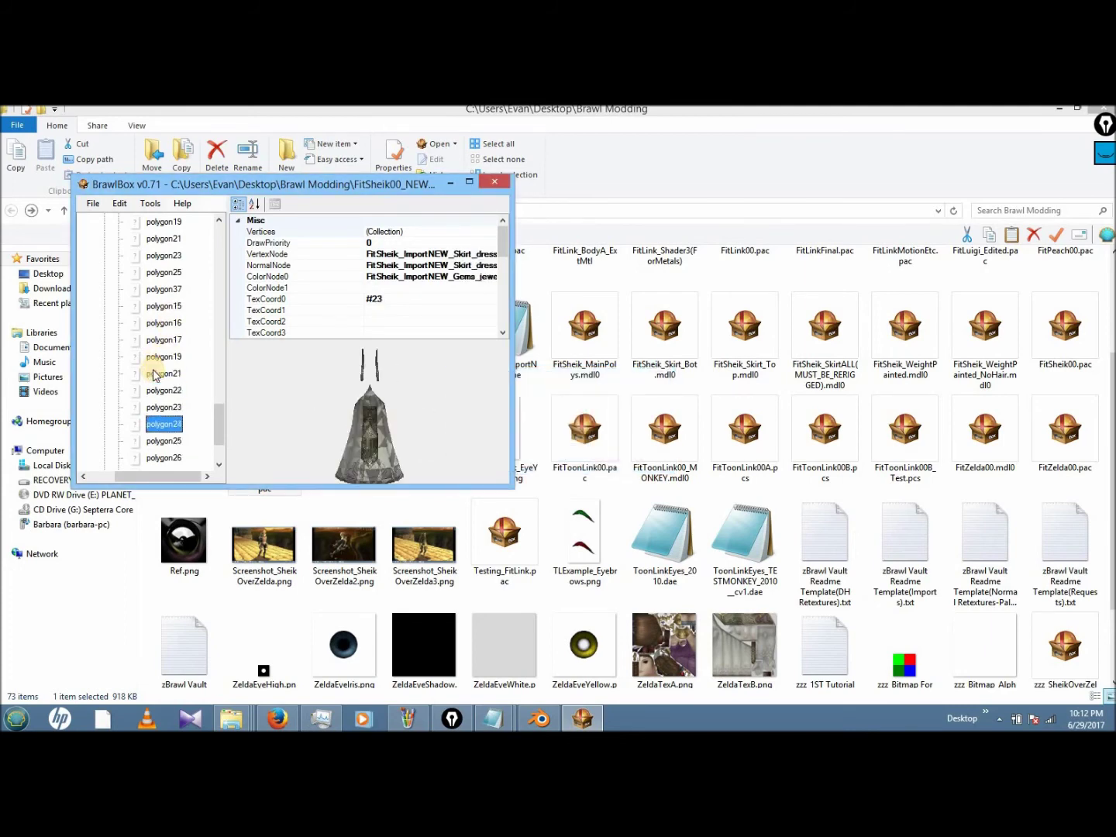
key("Up")
key("Up")
key("Delete")
key("Return")
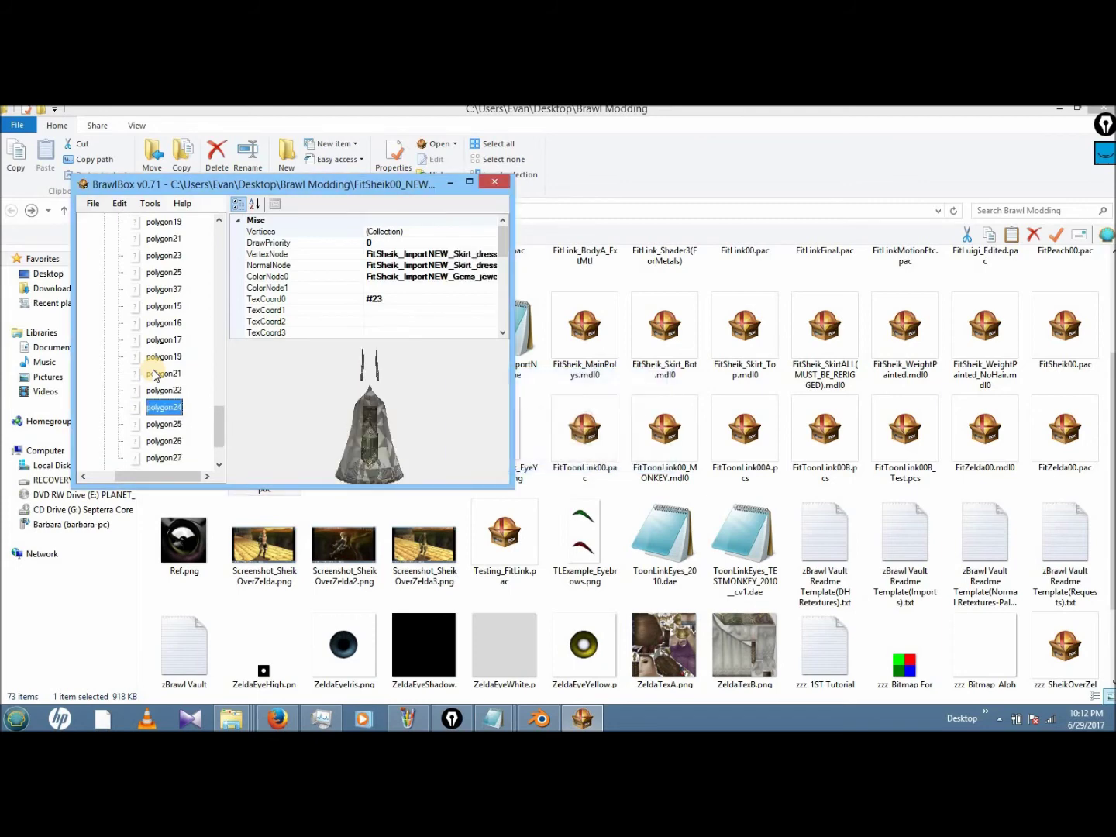
key("Delete")
key("Return")
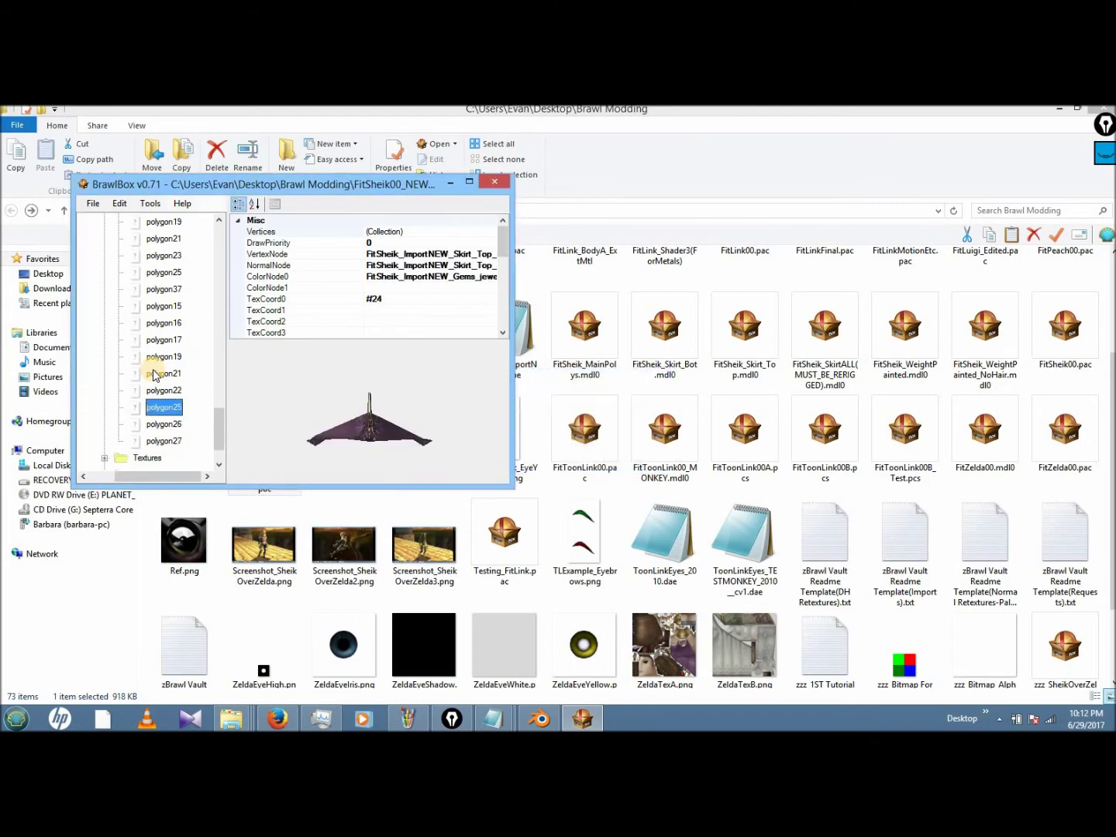
key("Delete")
key("Return")
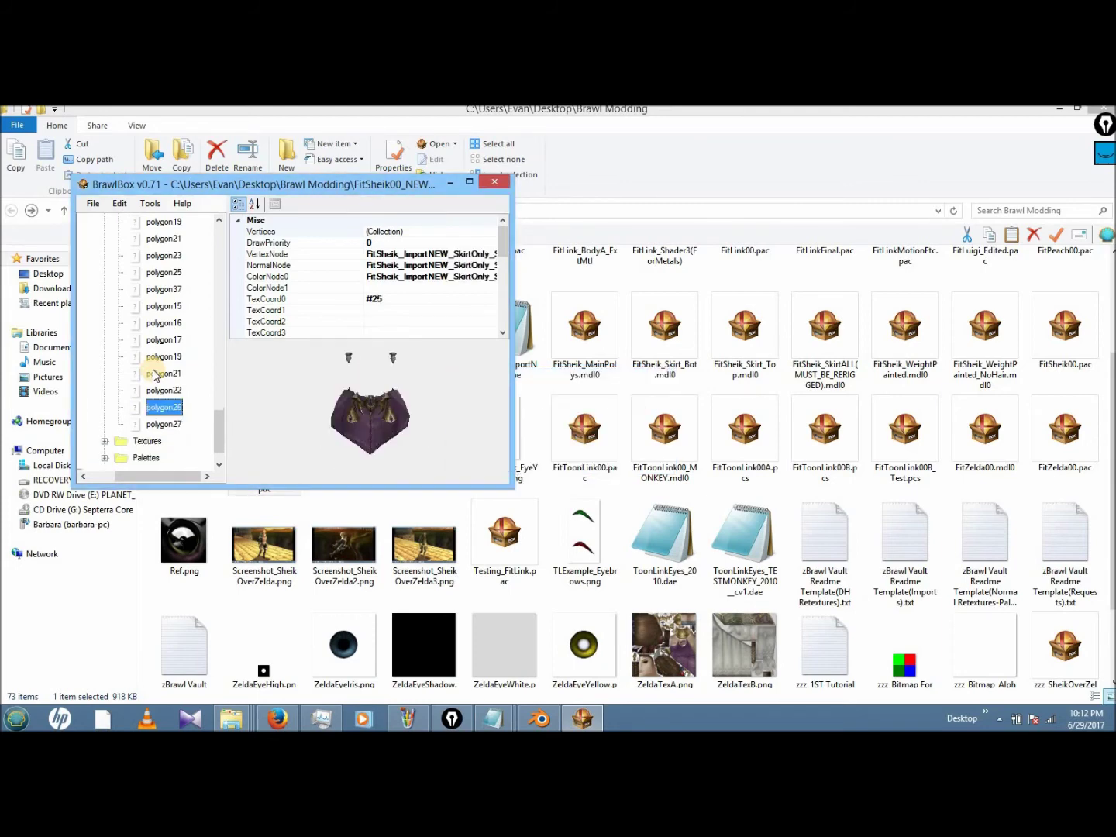
- Examine the previews of the model's remaining polygon objects for duplicate or unwanted parts
left_click(165, 423)
left_click(163, 407)
left_click(163, 390)
left_click(163, 373)
left_click(164, 357)
left_click(172, 341)
key("Up")
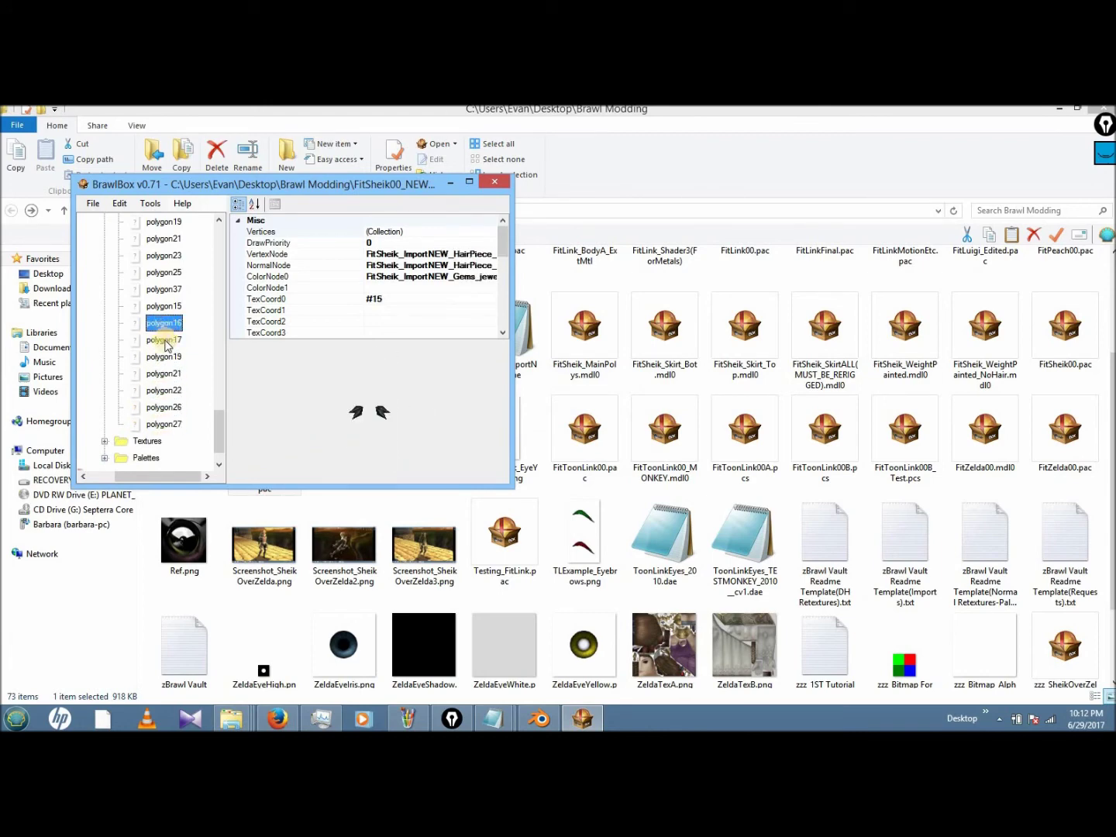
key("Up")
key("Up")
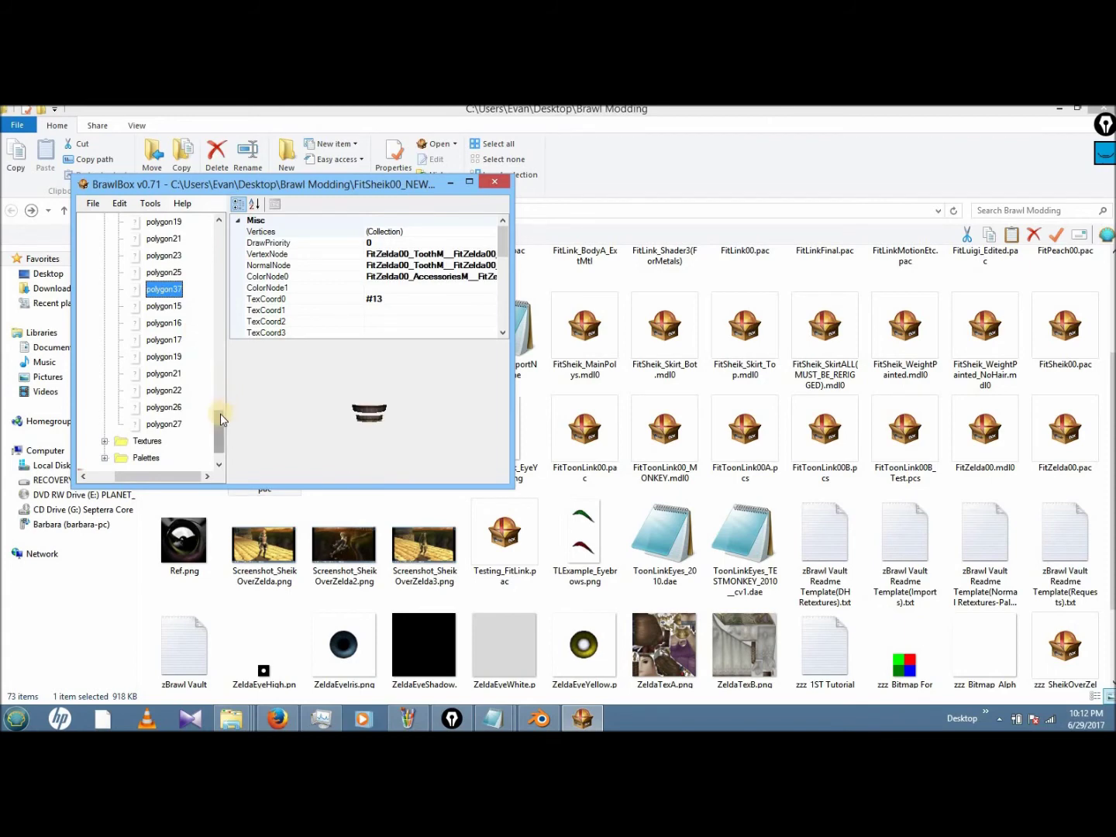
left_click(165, 424)
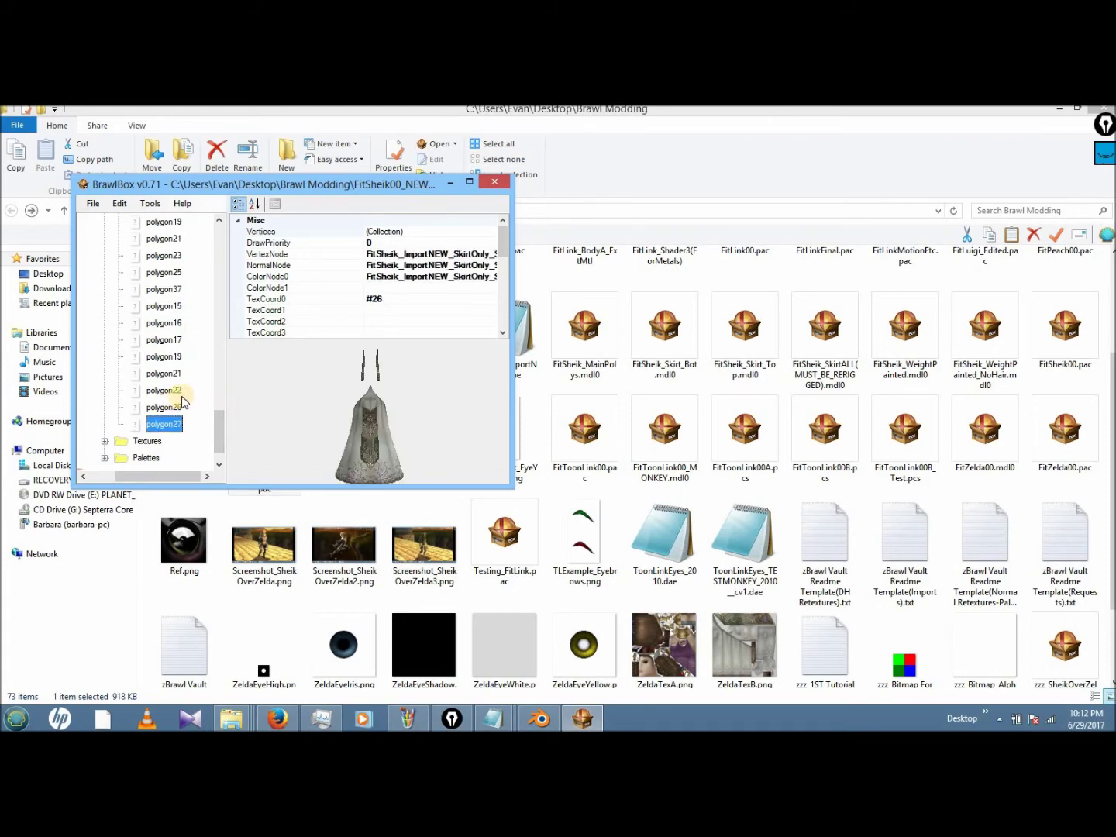
key("Up")
key("Up")
key("Up")
key("Up")
key("Down")
key("Down")
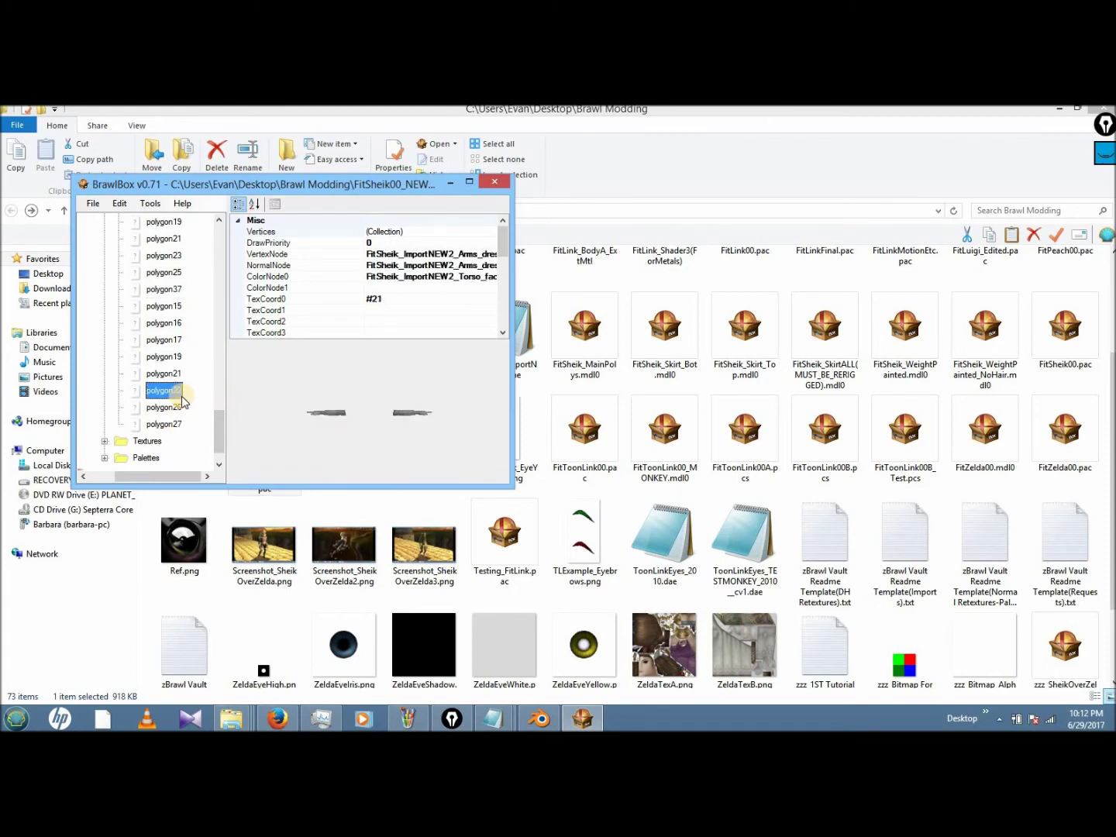
key("Down")
key("Down")
key("Up")
key("Down")
key("Up")
key("Up")
key("Up")
key("Up")
key("Up")
key("Up")
key("Up")
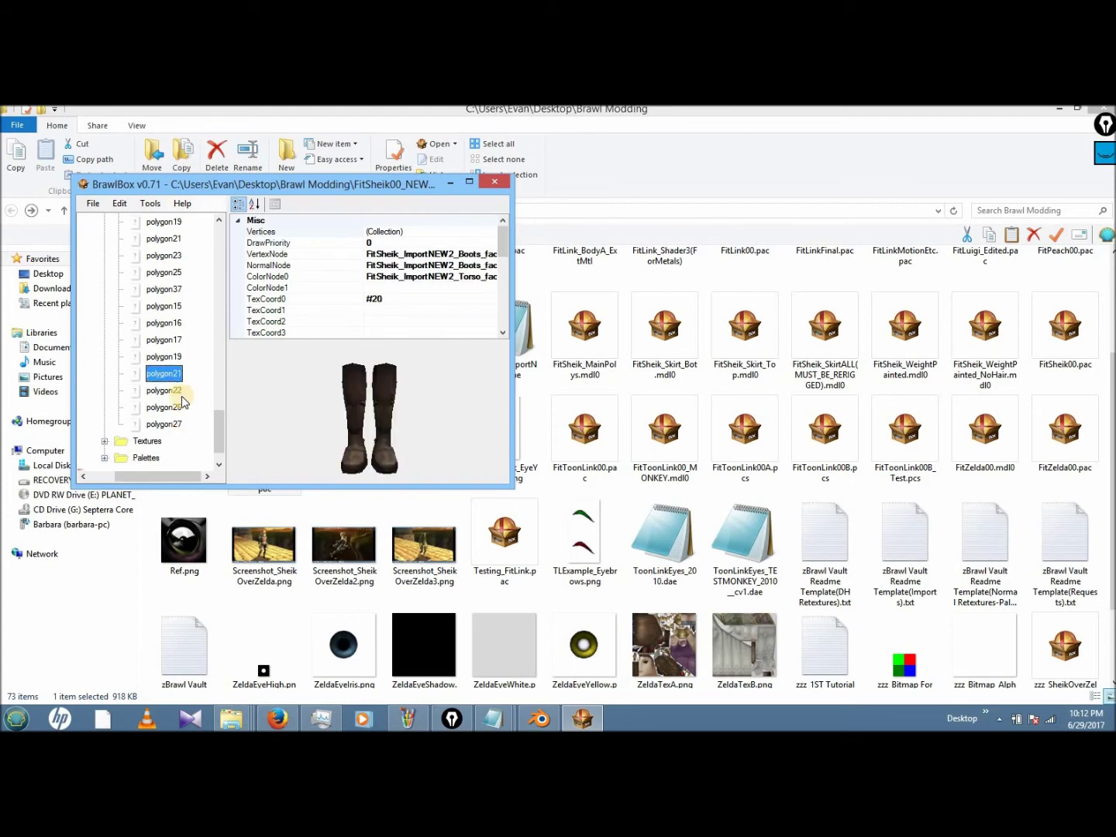
key("Up")
key("Up")
key("Up")
key("Up")
key("Up")
key("Up")
key("Up")
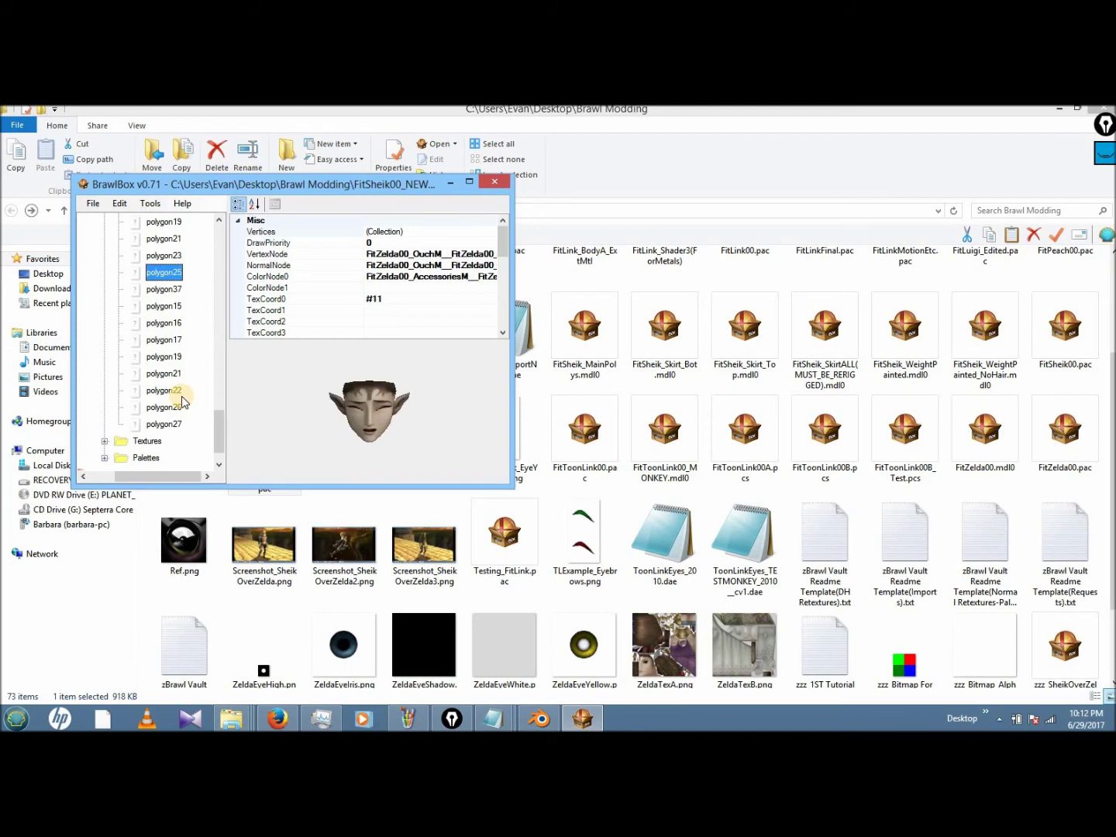
key("Up")
key("Up")
key("Up")
key("Up")
key("Up")
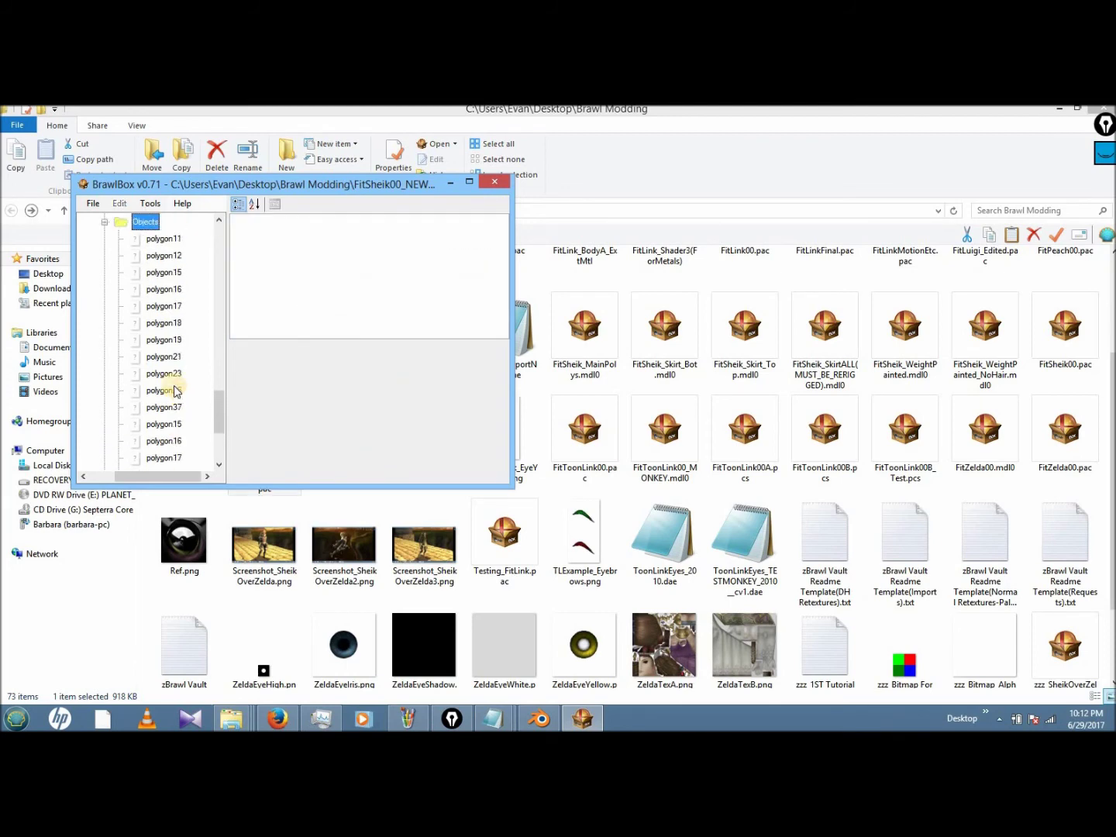
- Collapse the Objects group, check the whole FitSheik00 model, and save the edited file
key("Left")
scroll(180, 335, "up", 10)
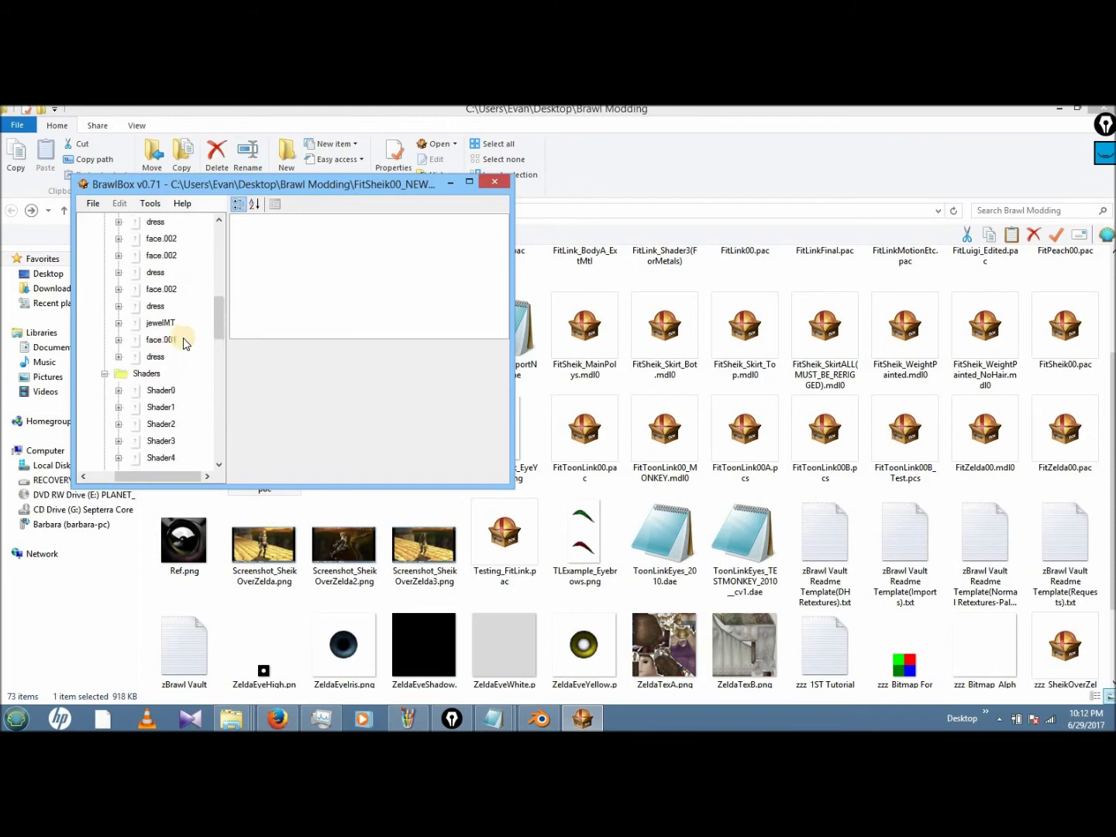
left_click(137, 273)
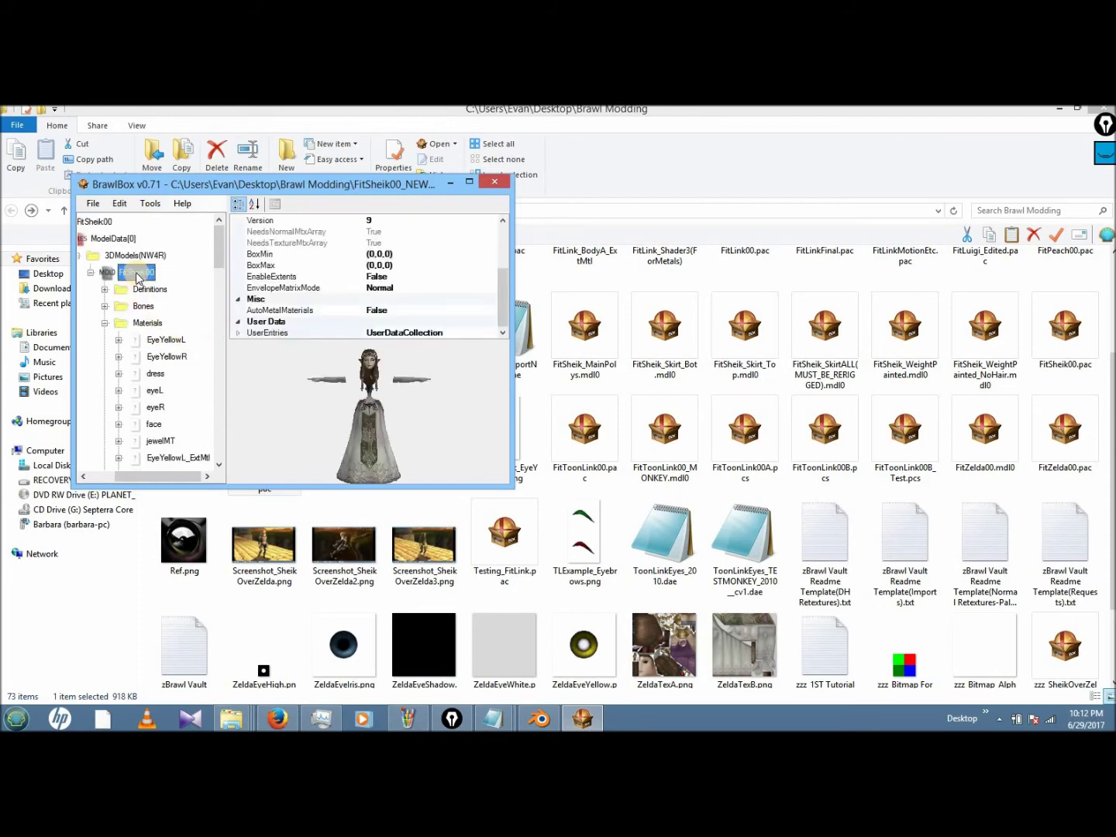
left_click(91, 205)
left_click(107, 249)
- Reopen FitSheik00_NEW2(ImportedPolys).pac and examine its FitSheik00 model in the preview, rotating and zooming around it before closing the file
left_click(289, 445)
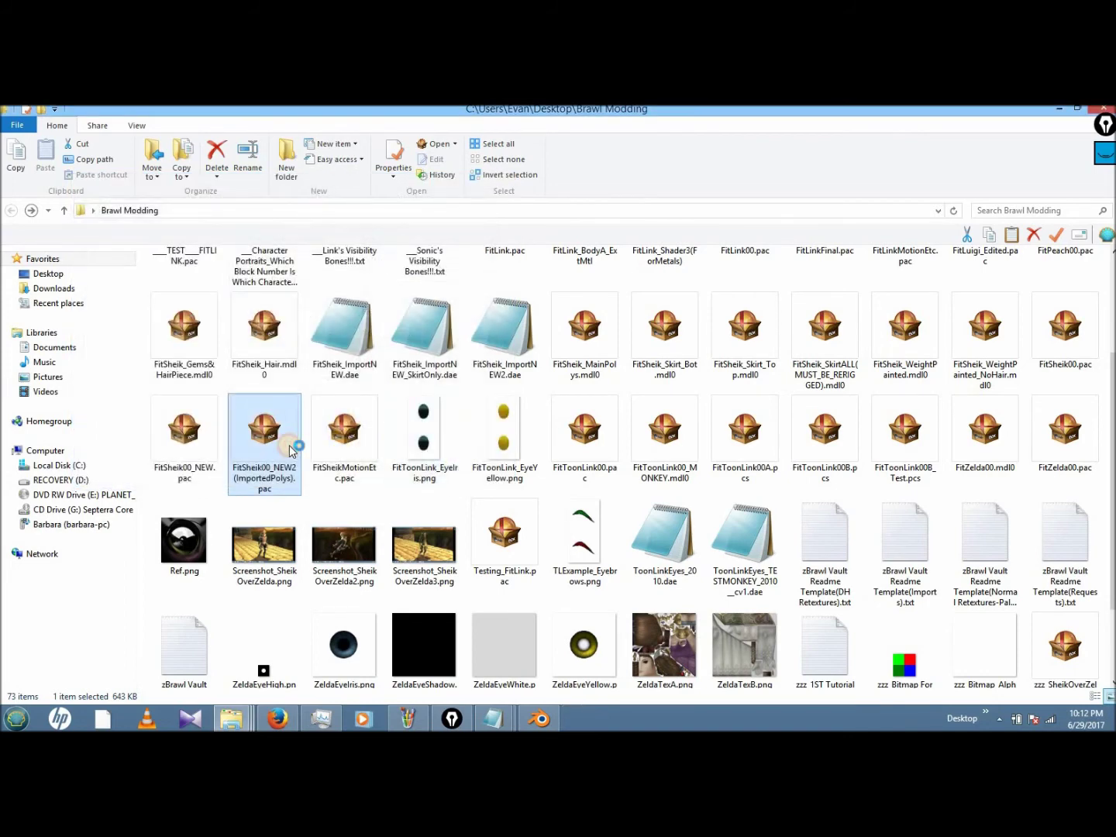
double_click(169, 262)
double_click(184, 274)
left_click(196, 292)
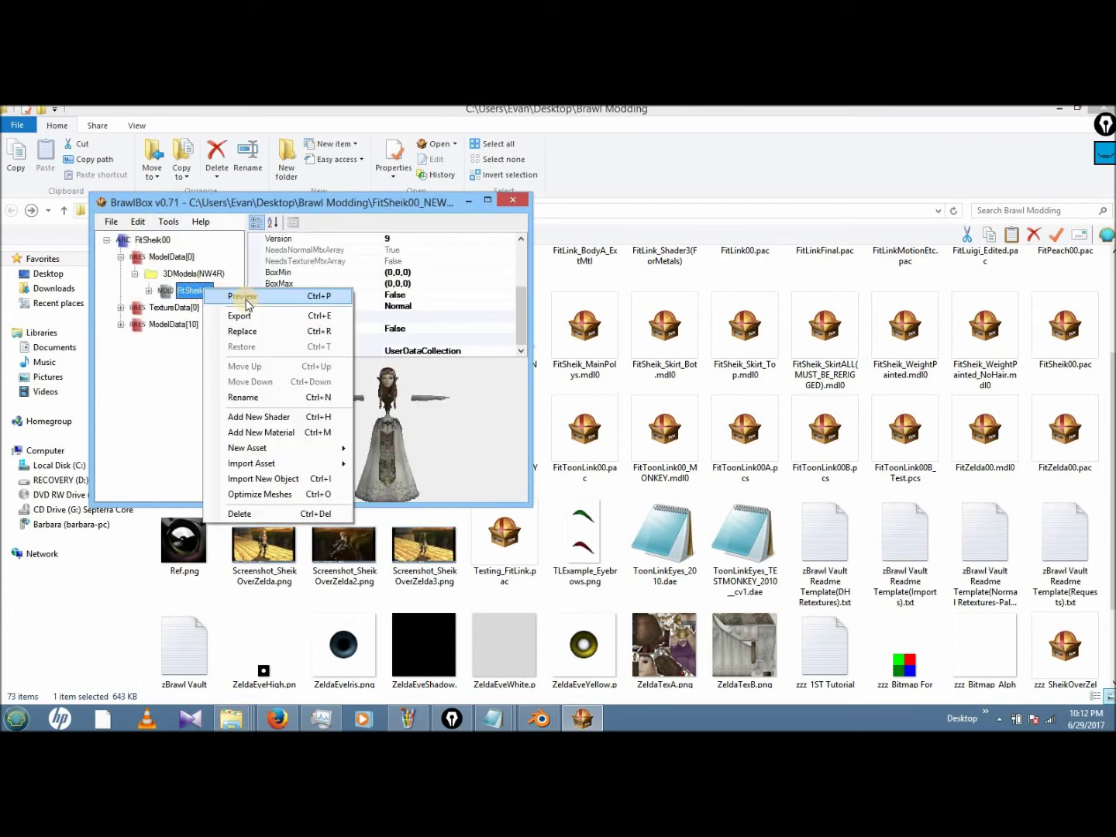
left_click(242, 299)
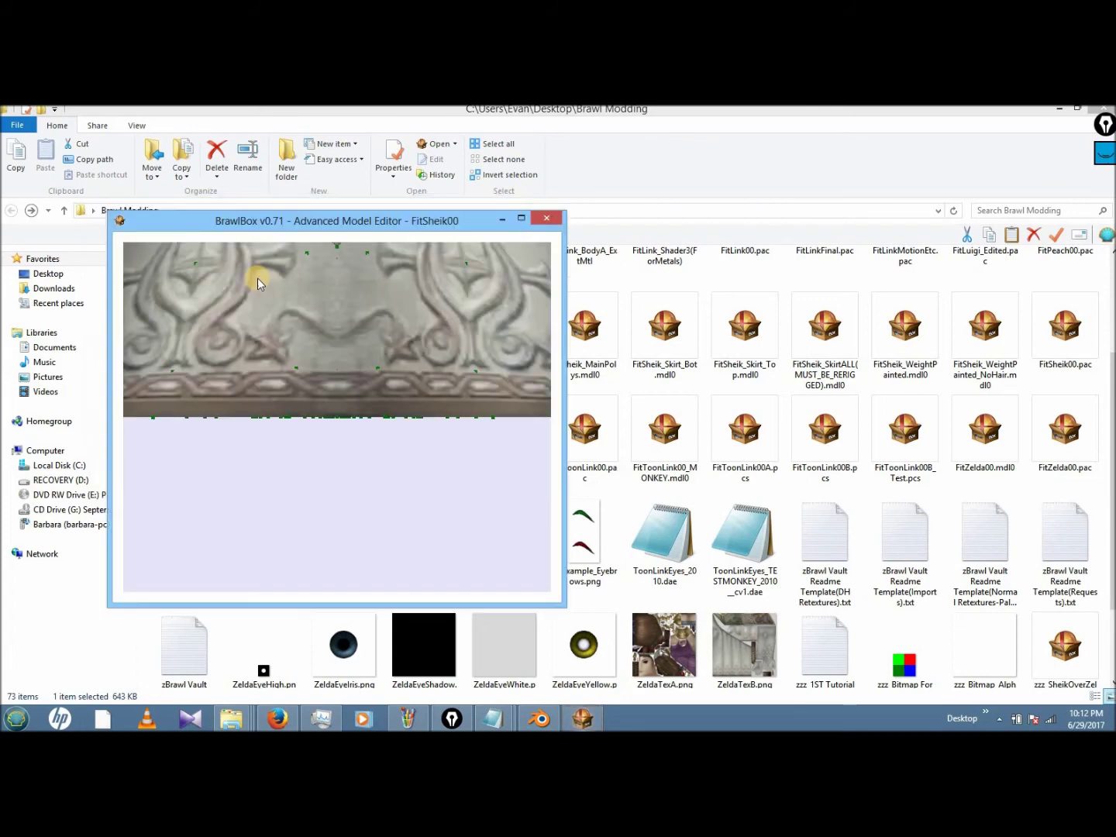
right_click_drag(291, 380, 507, 421, "ctrl")
left_click_drag(506, 421, 400, 383)
right_click_drag(401, 383, 369, 391, "ctrl")
scroll(369, 392, "down", 5)
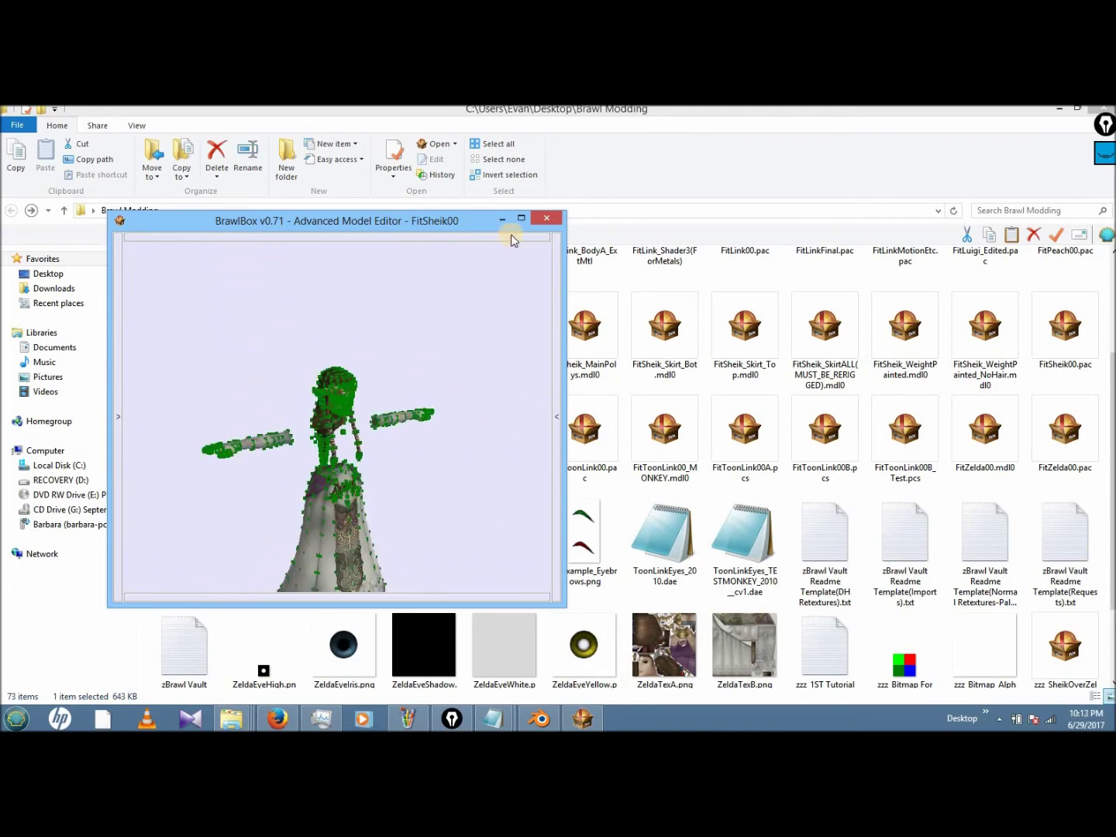
left_click(546, 220)
left_click(513, 201)
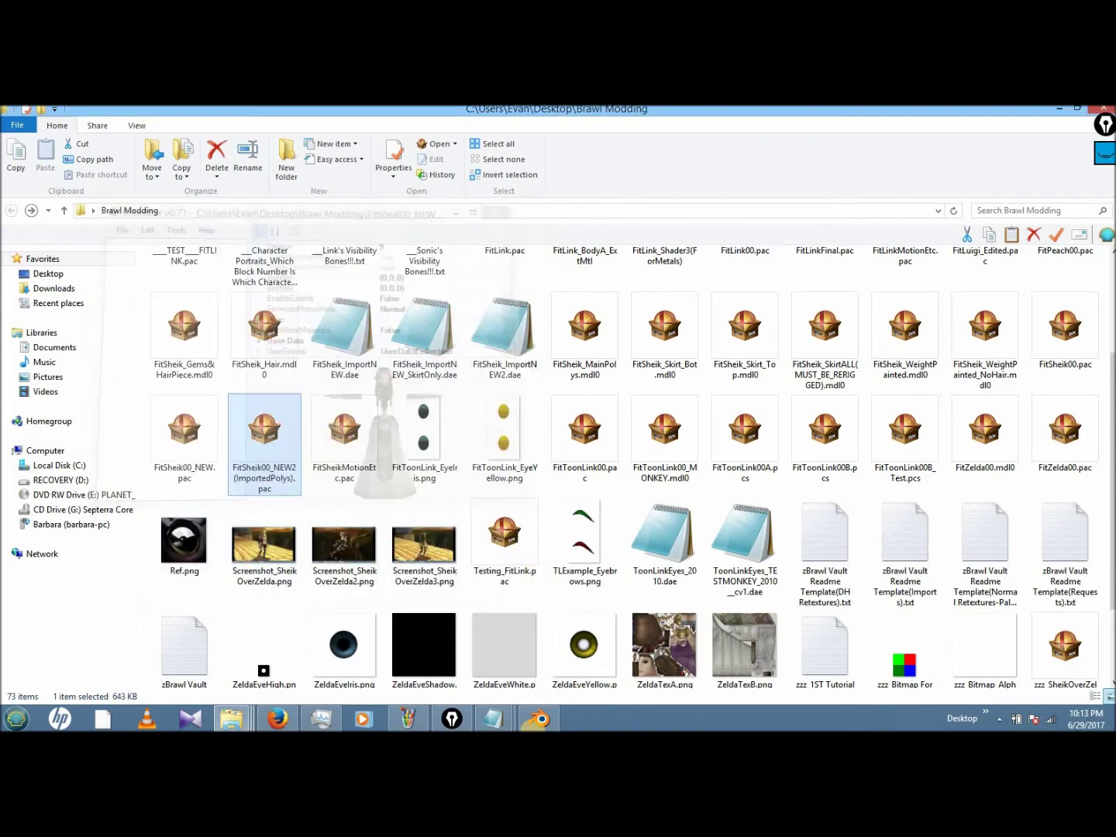
- Switch to Blender and open the recent file FitSheik_ImportNEW2.blend
left_click(539, 717)
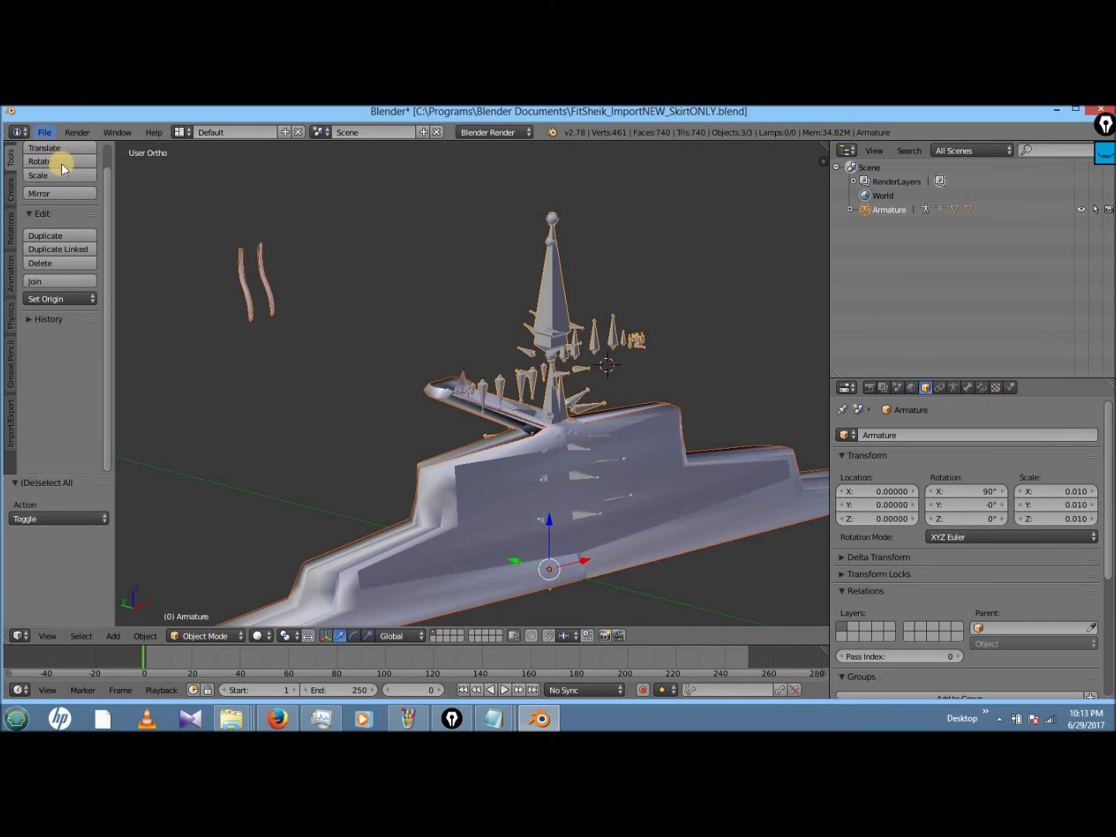
left_click(45, 132)
mouse_move(93, 178)
left_click(256, 206)
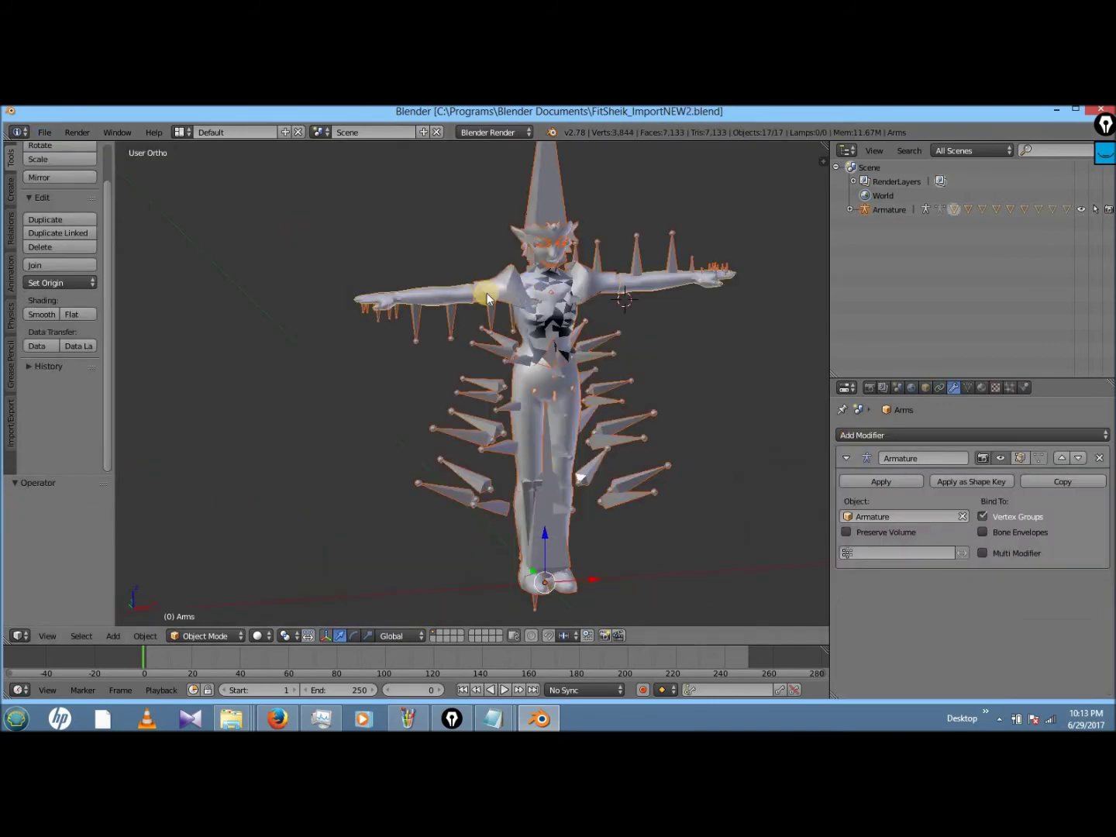
- Save the scene as a new file named FitSheik_ImportNEW2_ShirtOnly.blend
left_click(45, 132)
left_click(86, 255)
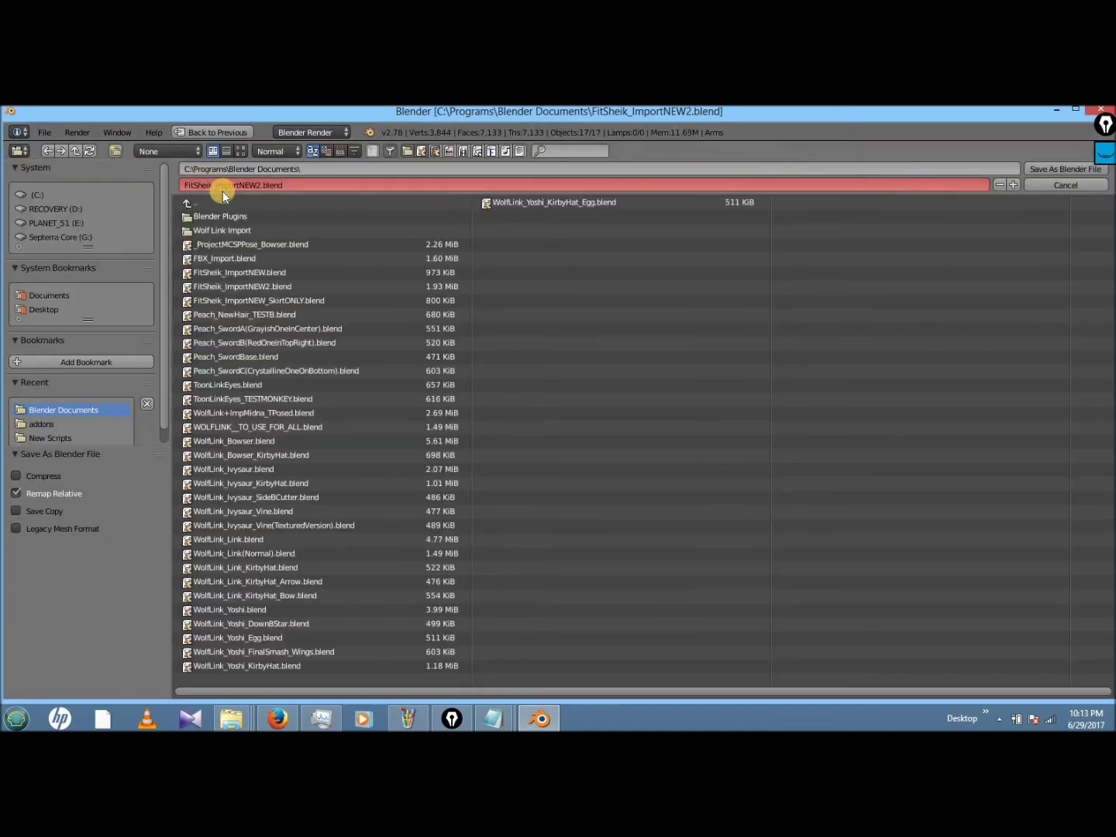
left_click(259, 183)
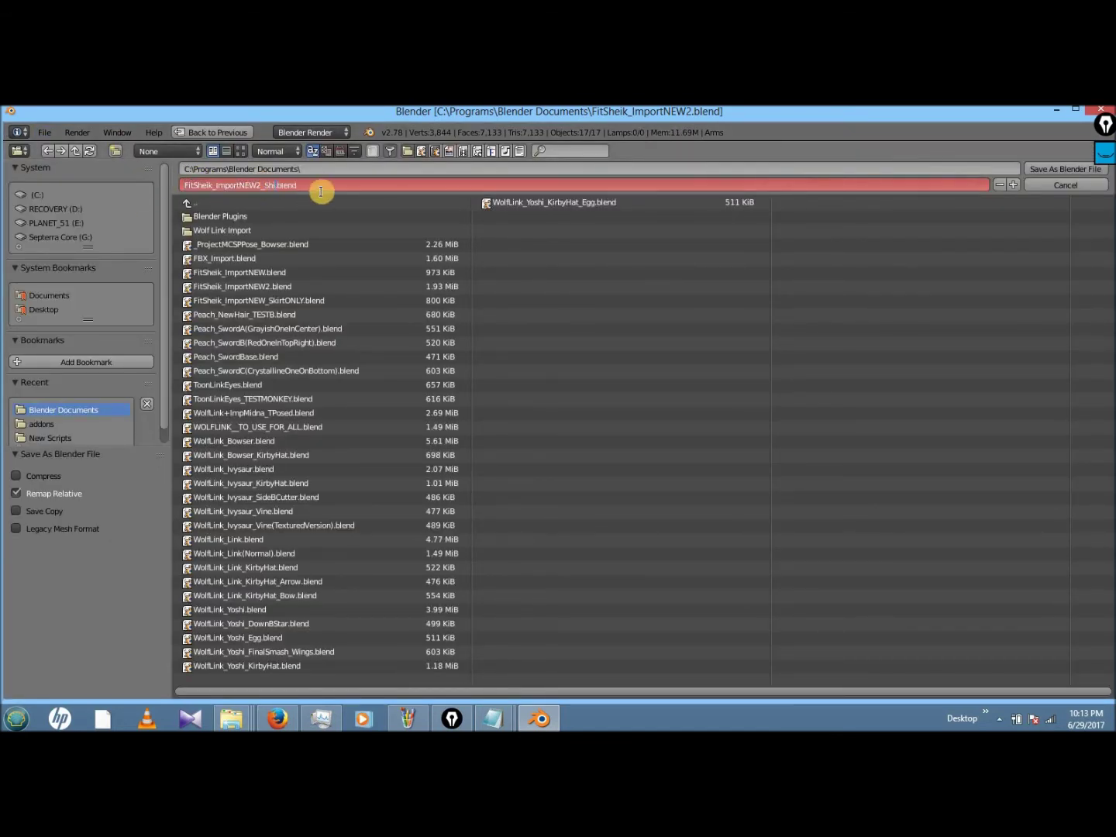
type("nly")
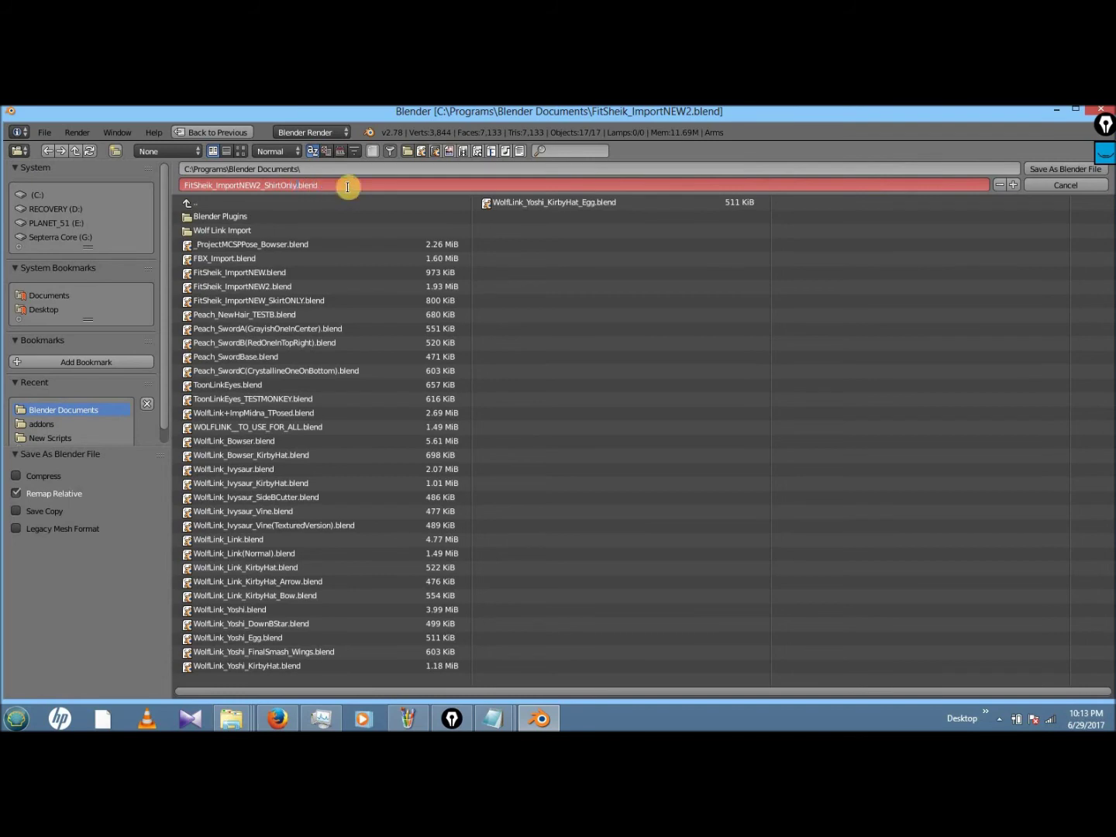
left_click(1058, 170)
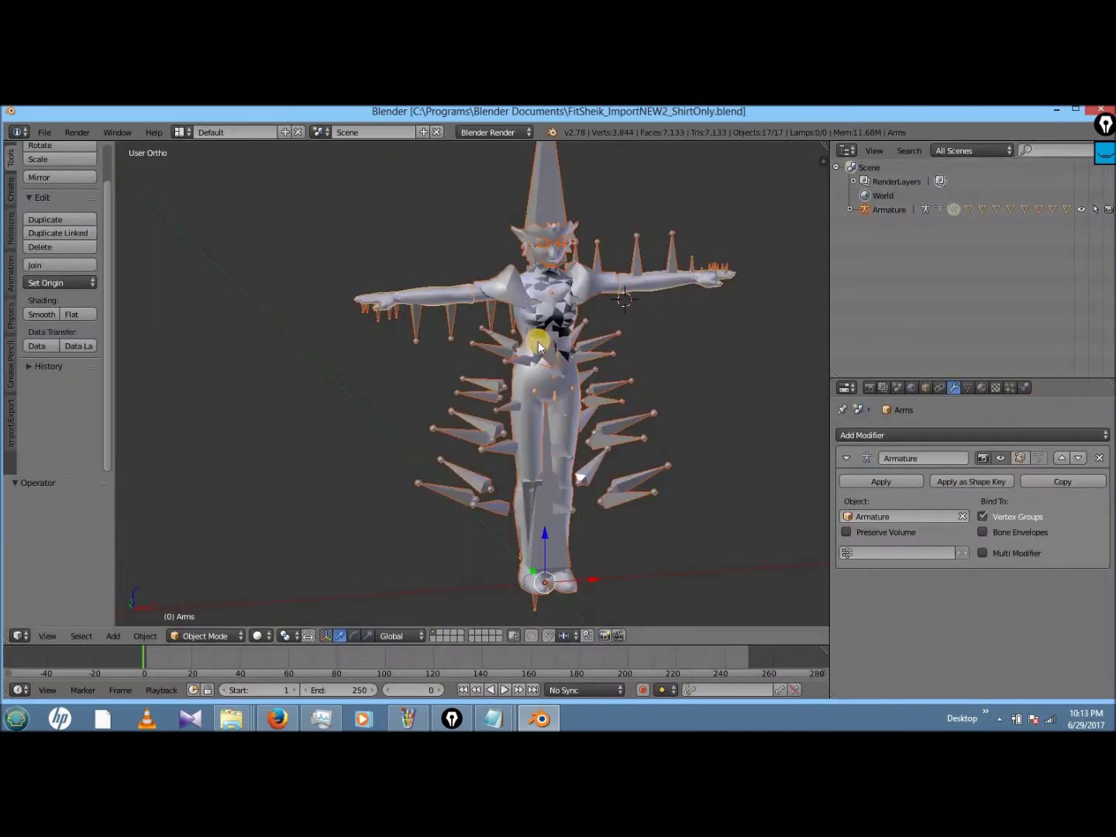
- Delete the Arms mesh from the scene
key("a")
right_click(486, 329)
right_click(463, 298)
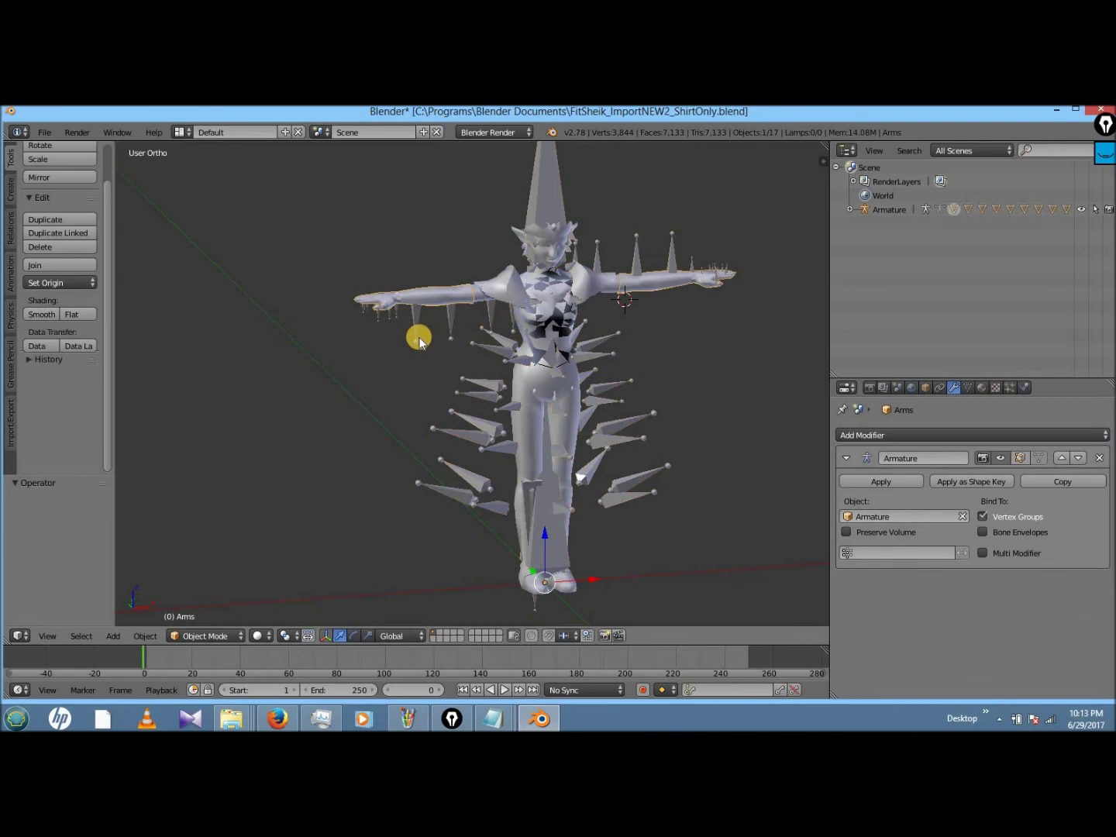
key("x")
left_click(423, 333)
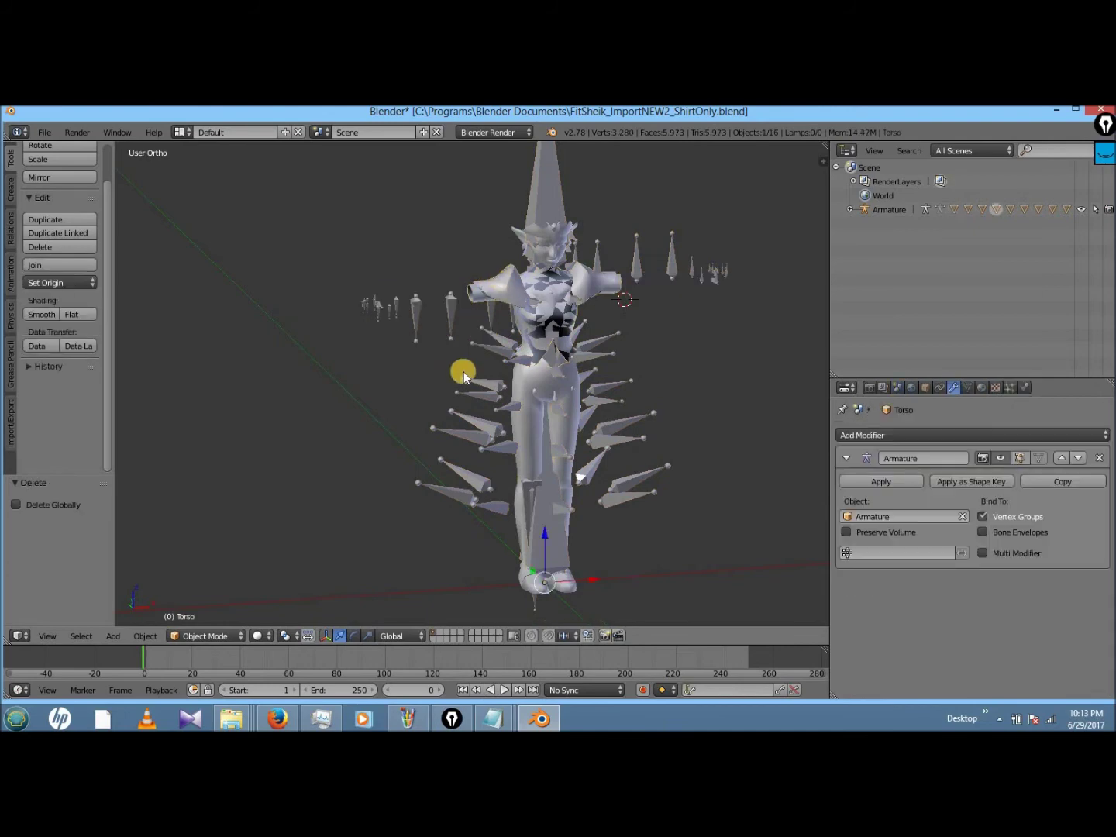
- Delete all other meshes from the scene, keeping only the Torso mesh and the armature
key("ctrl+i")
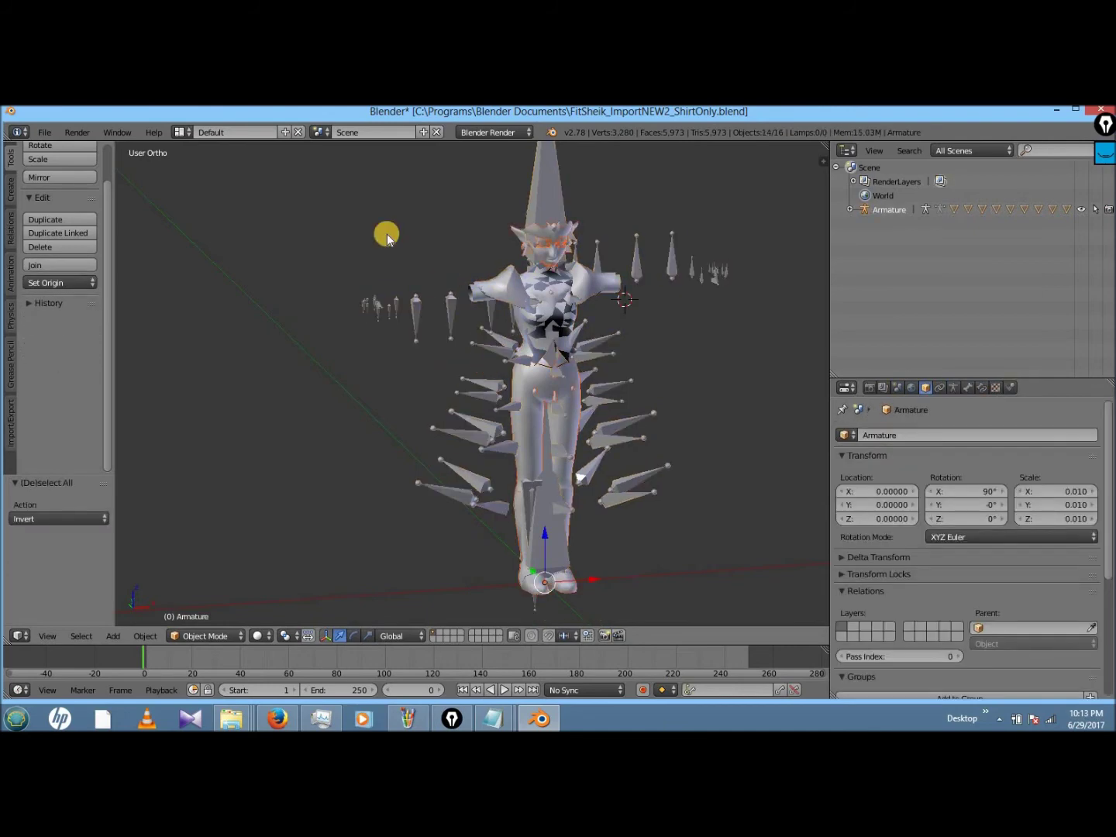
key("g")
left_click(286, 250)
key("x")
left_click(327, 260)
- Recalculate the normals of the whole Torso mesh to face outside and return to Object Mode
right_click(562, 303)
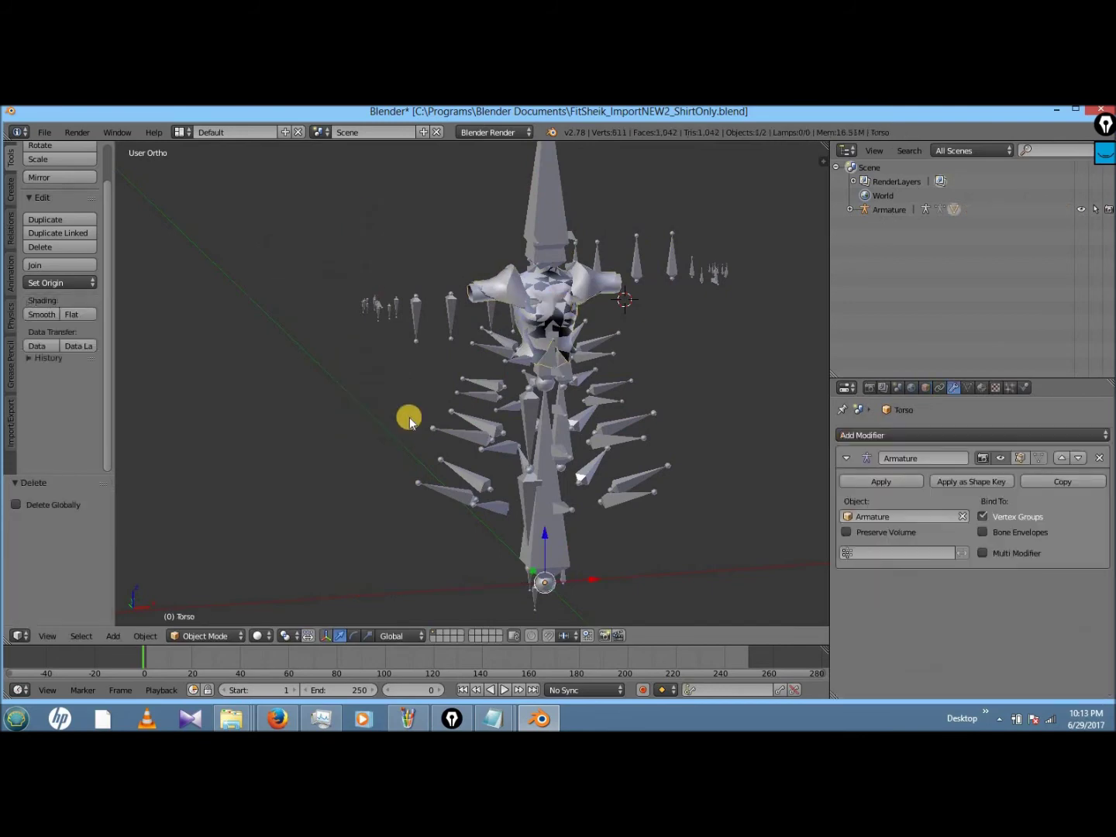
left_click(200, 636)
left_click(204, 601)
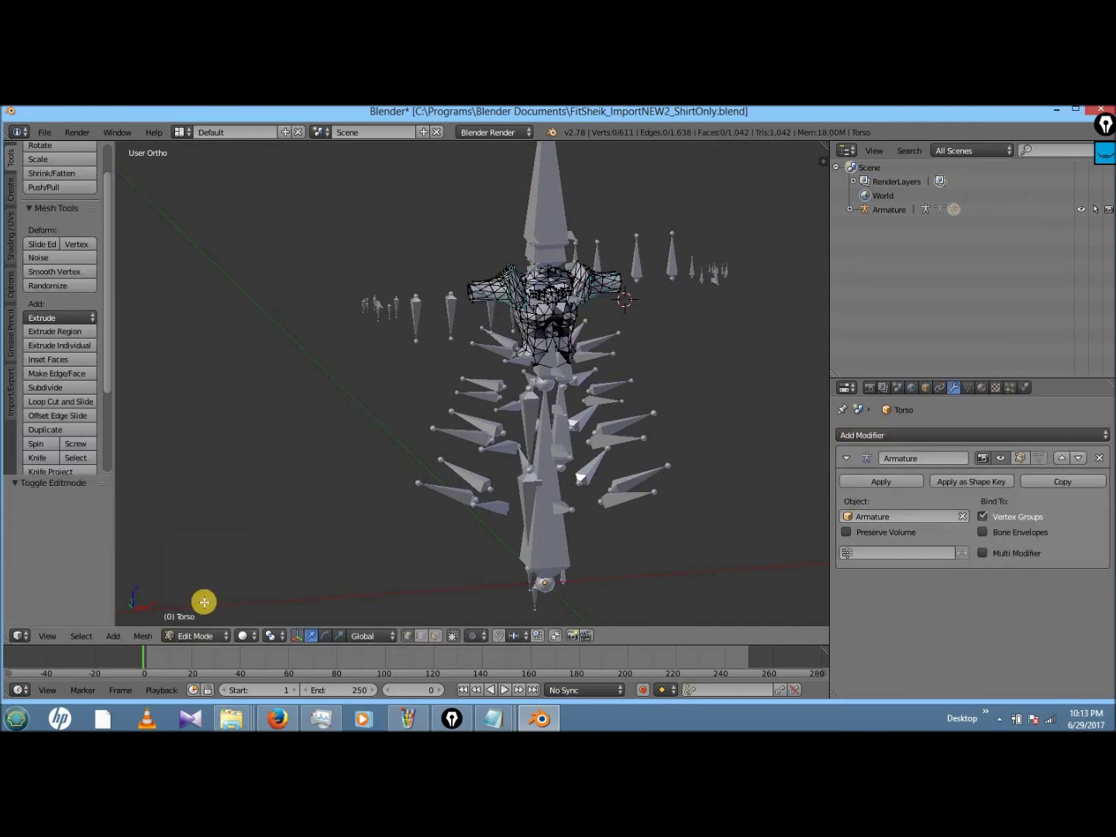
key("a")
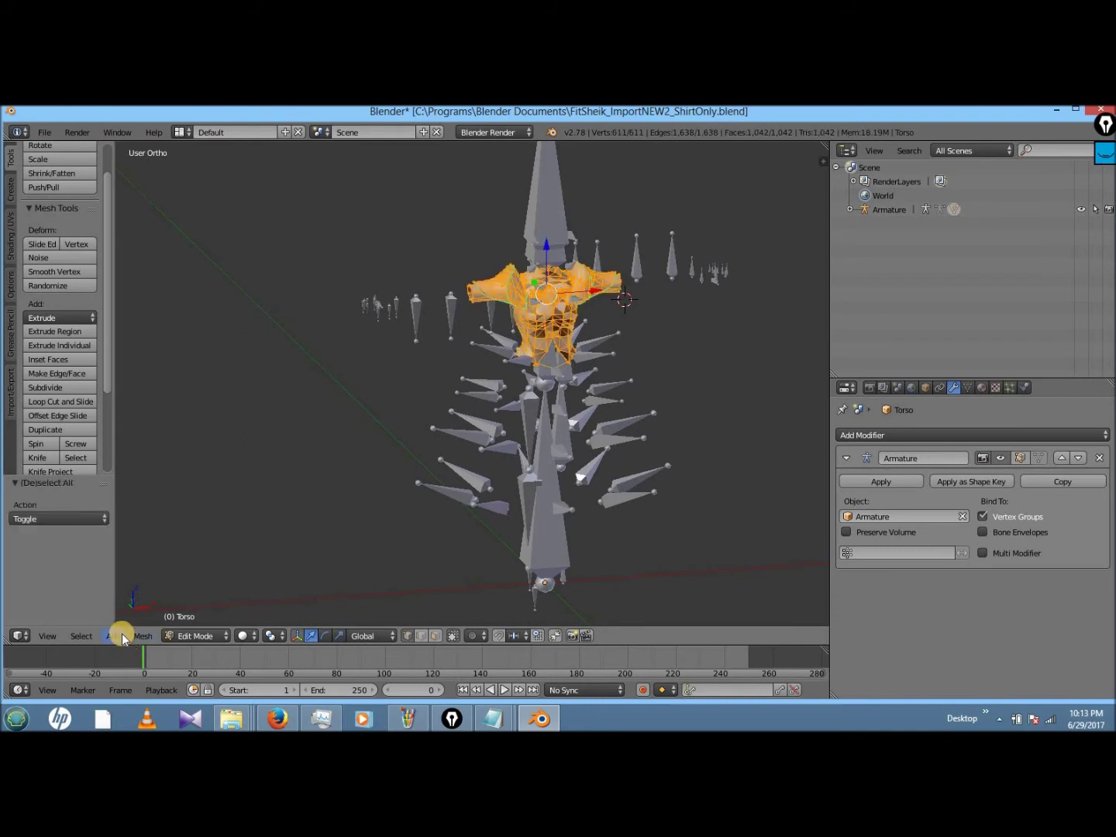
left_click(144, 633)
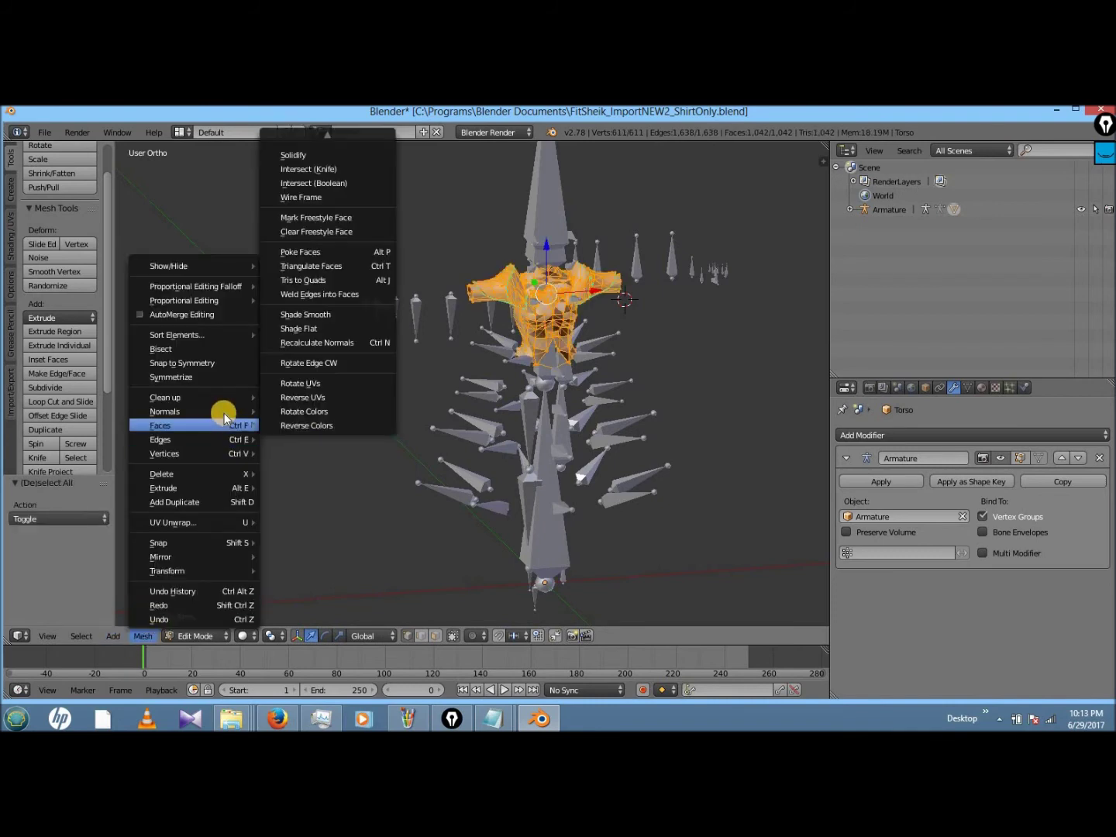
mouse_move(210, 408)
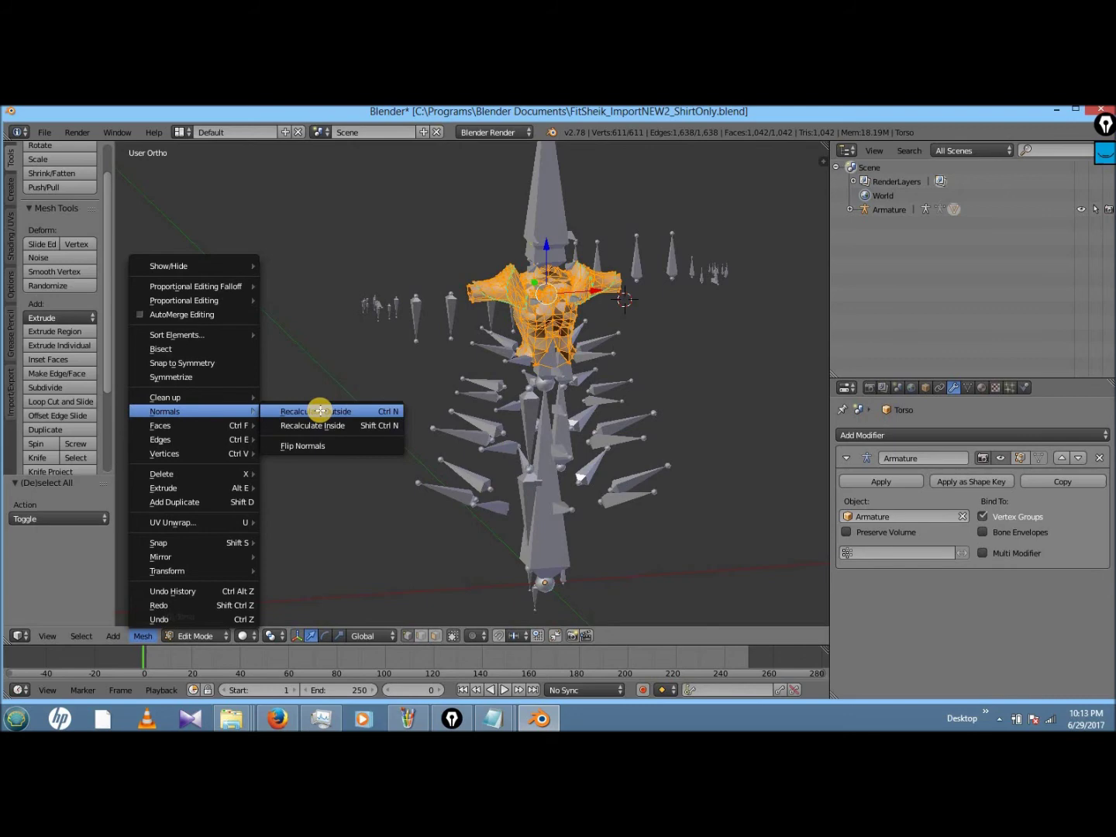
left_click(318, 412)
left_click(198, 636)
left_click(204, 620)
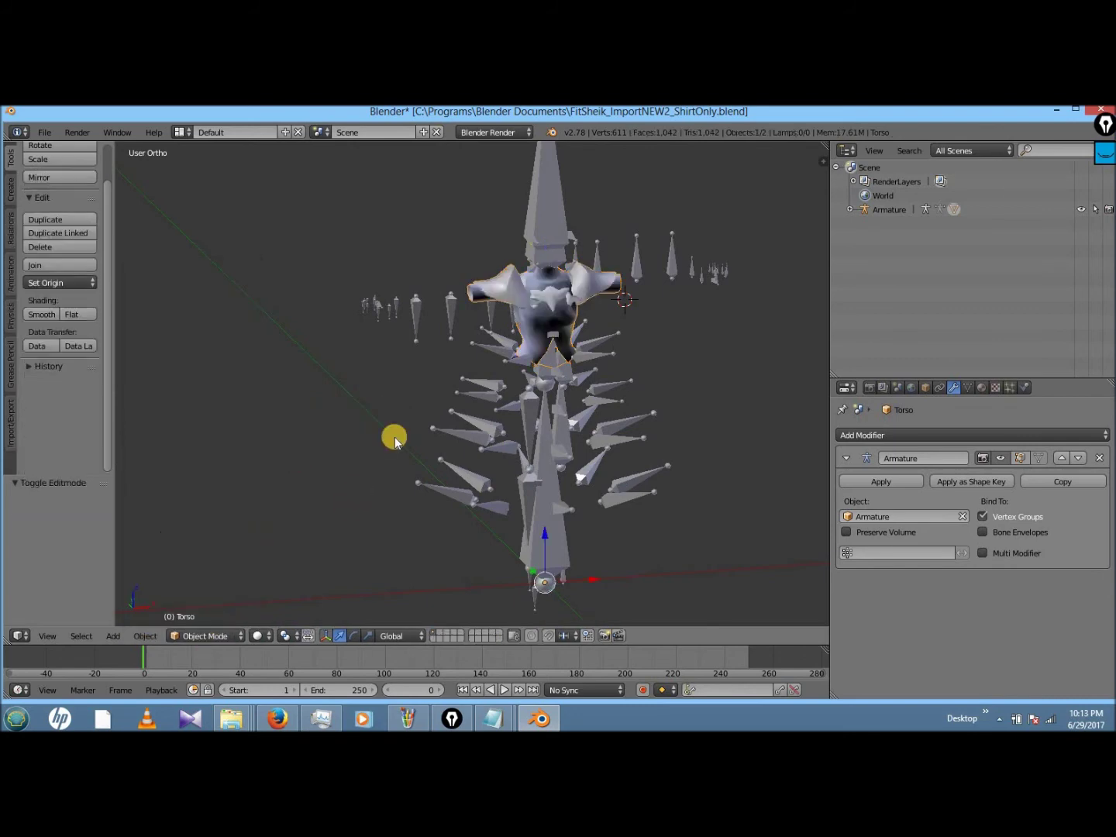
- Select both the Torso mesh and the armature, and save the scene over FitSheik_ImportNEW2_ShirtOnly.blend
key("a")
key("a")
key("ctrl+s")
left_click(462, 394)
- Export the scene as FitSheik_ImportNEW2_ShirtOnly.fbx in the Blender Documents folder
left_click(46, 131)
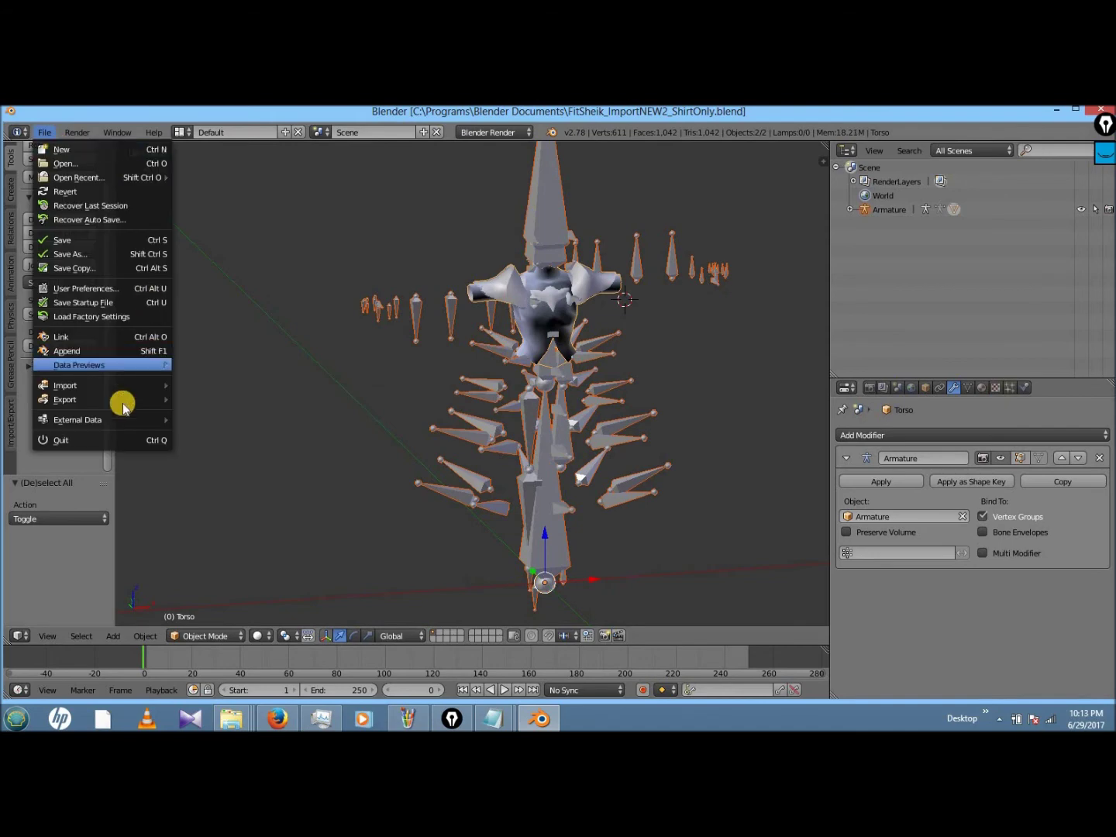
mouse_move(147, 400)
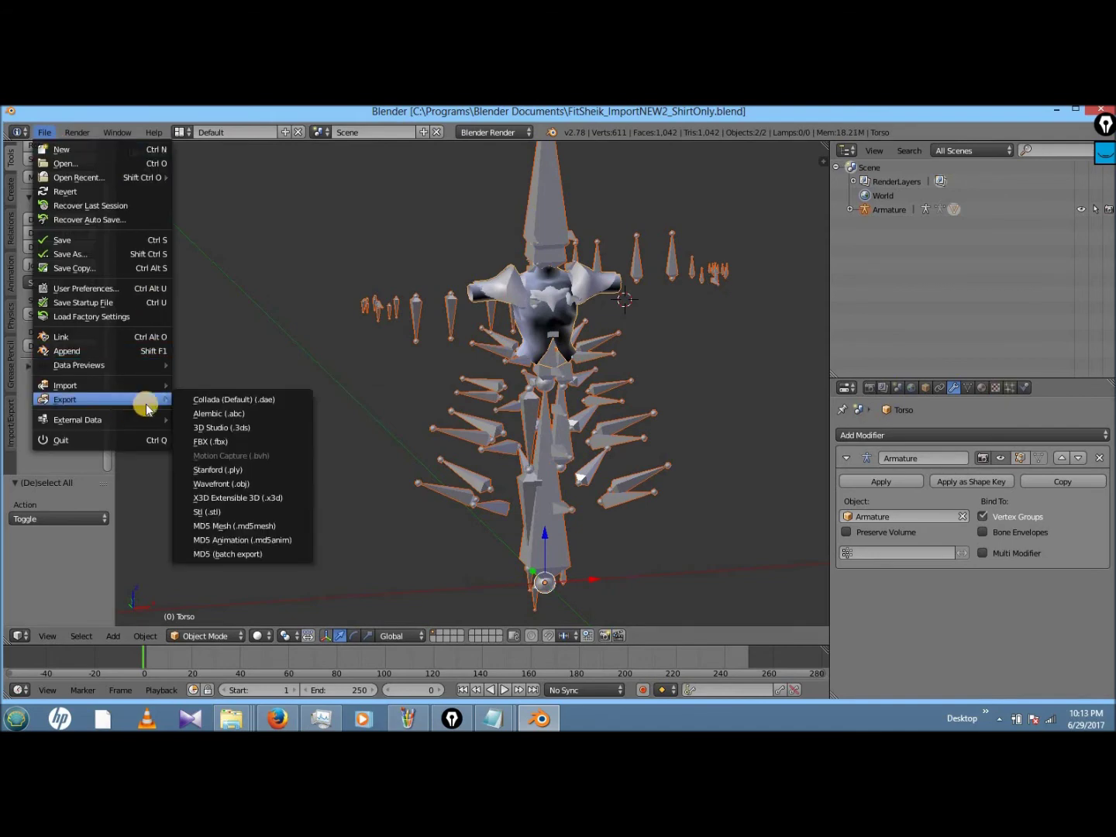
left_click(247, 444)
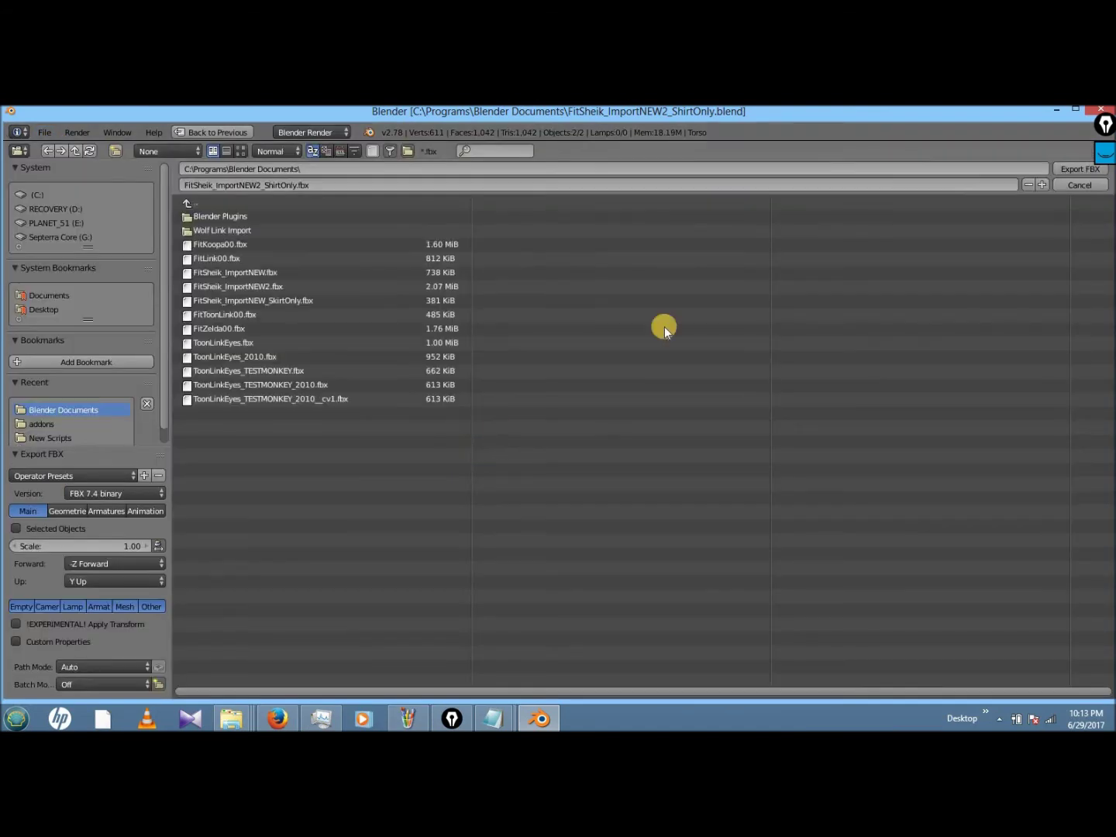
left_click(1080, 169)
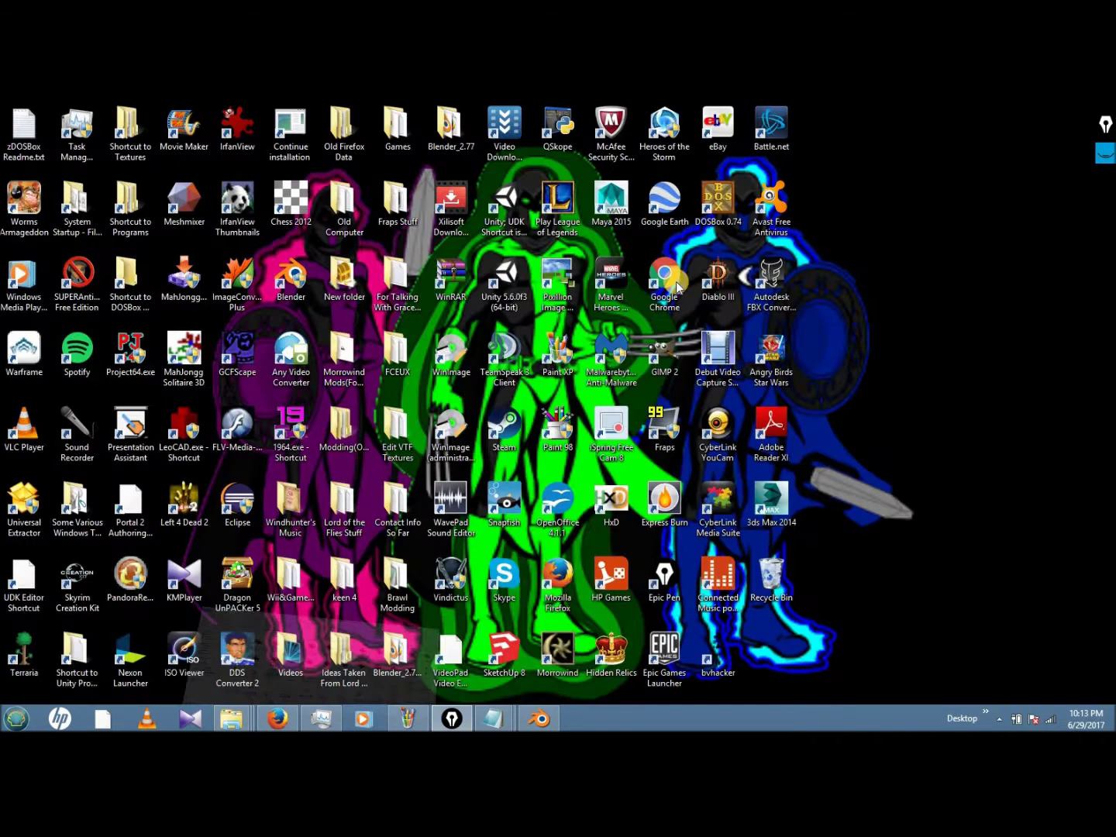
- Launch Autodesk FBX Converter from the desktop and add FitSheik_ImportNEW2_ShirtOnly.fbx as the source file
double_click(764, 278)
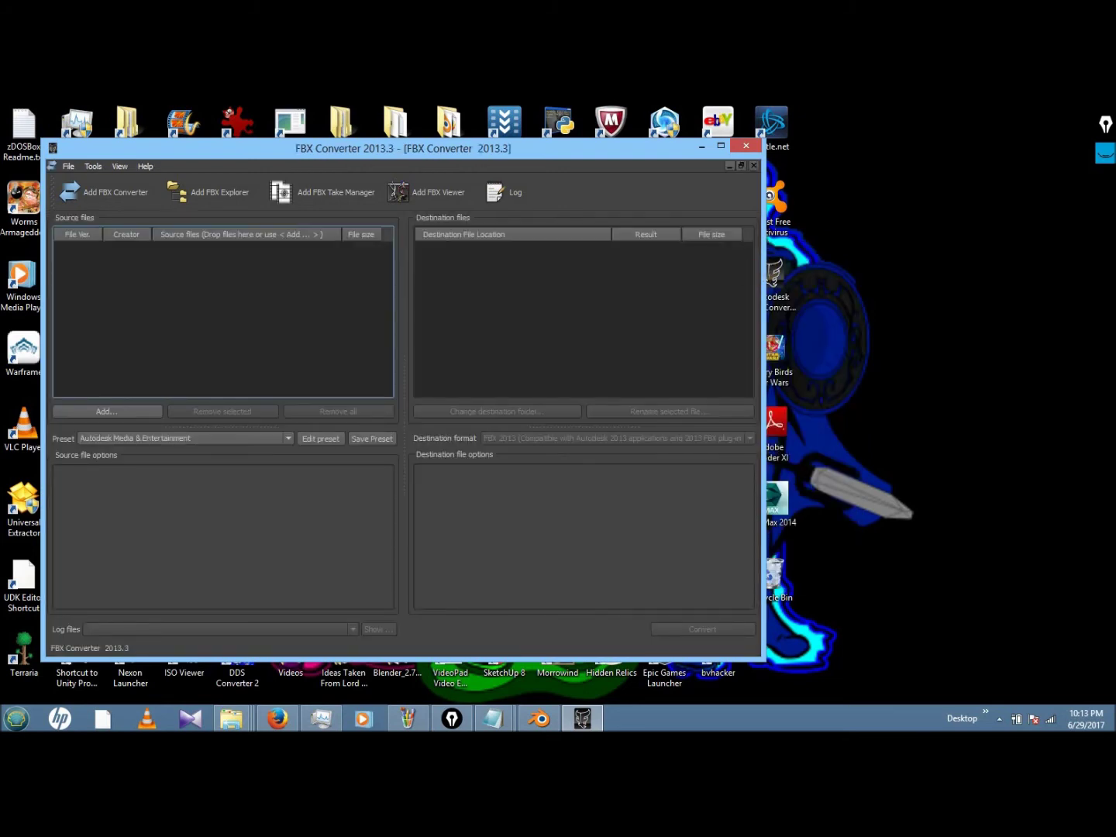
left_click(93, 411)
left_click_drag(601, 281, 601, 310)
left_click(561, 325)
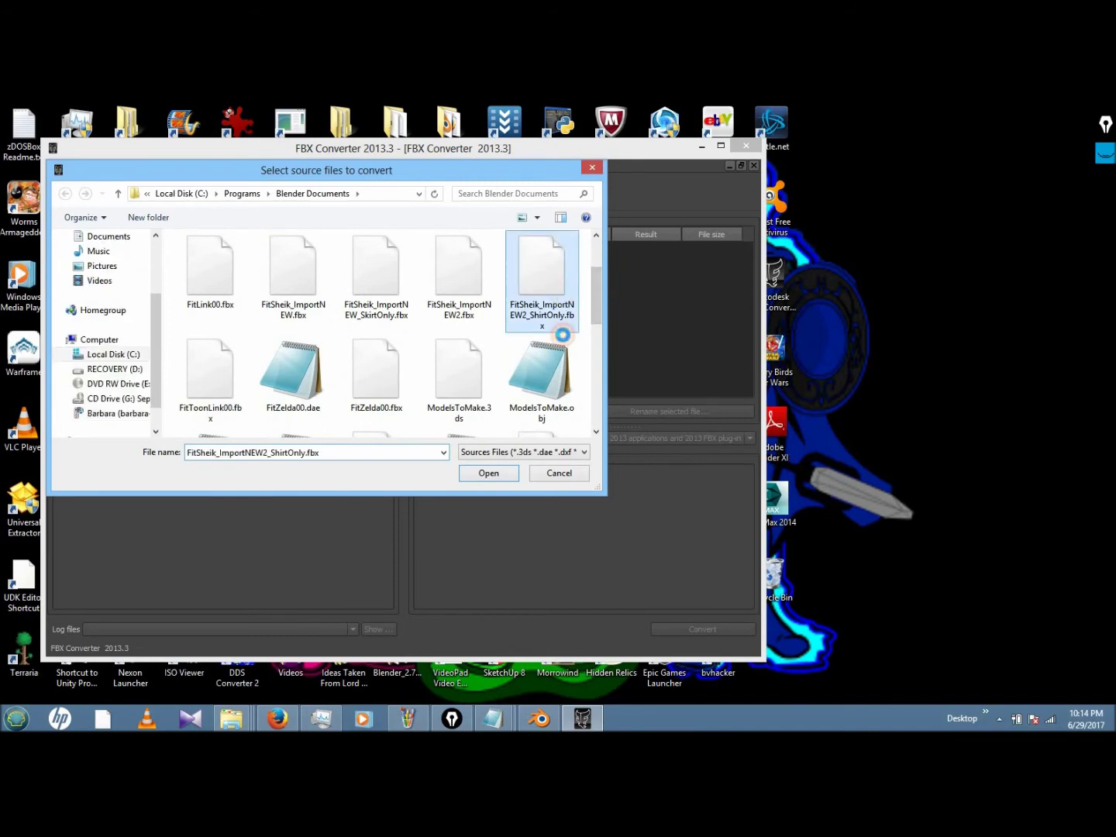
double_click(560, 326)
- Convert the source file to DAE Collada format and close the converter
left_click(568, 440)
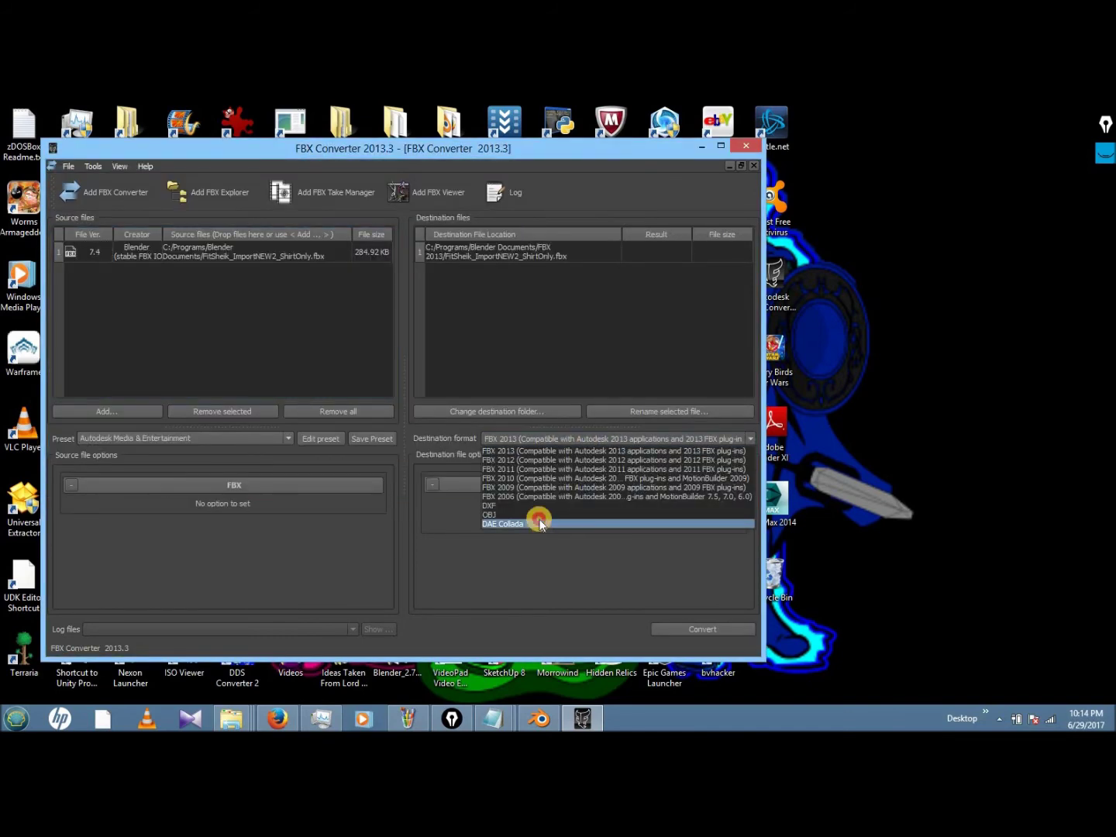
left_click(540, 525)
left_click(703, 629)
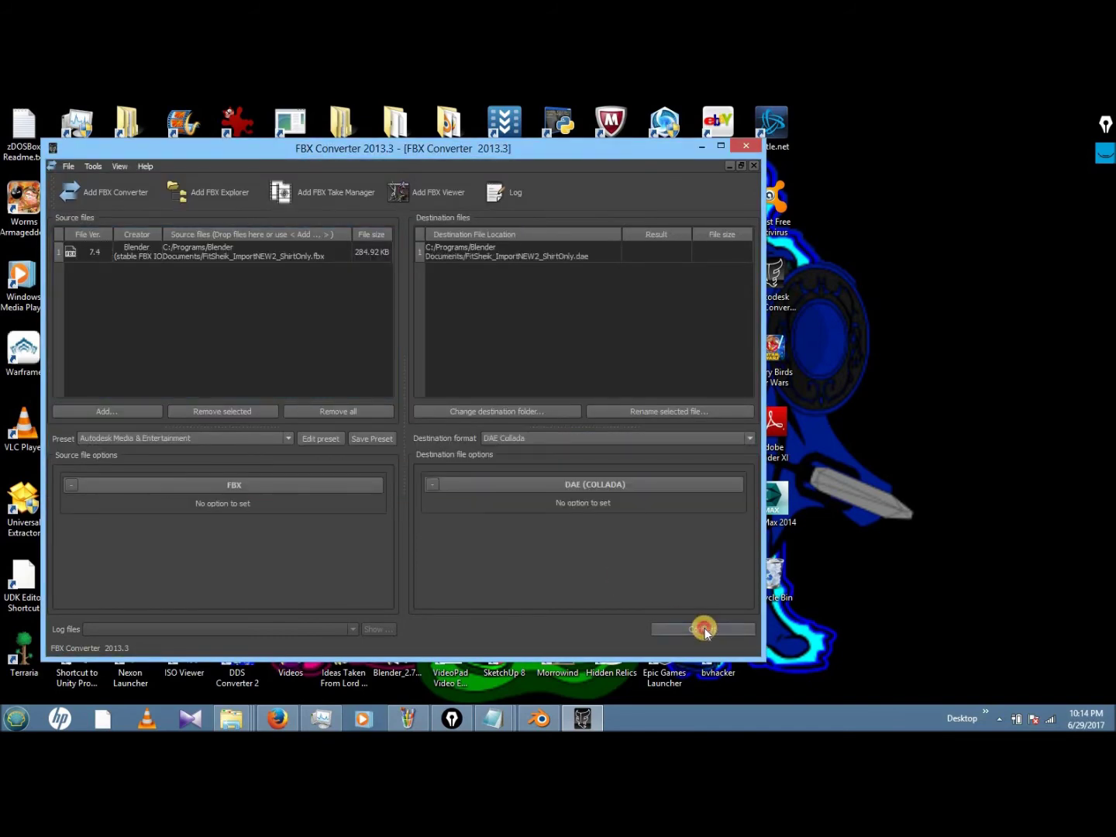
left_click(743, 148)
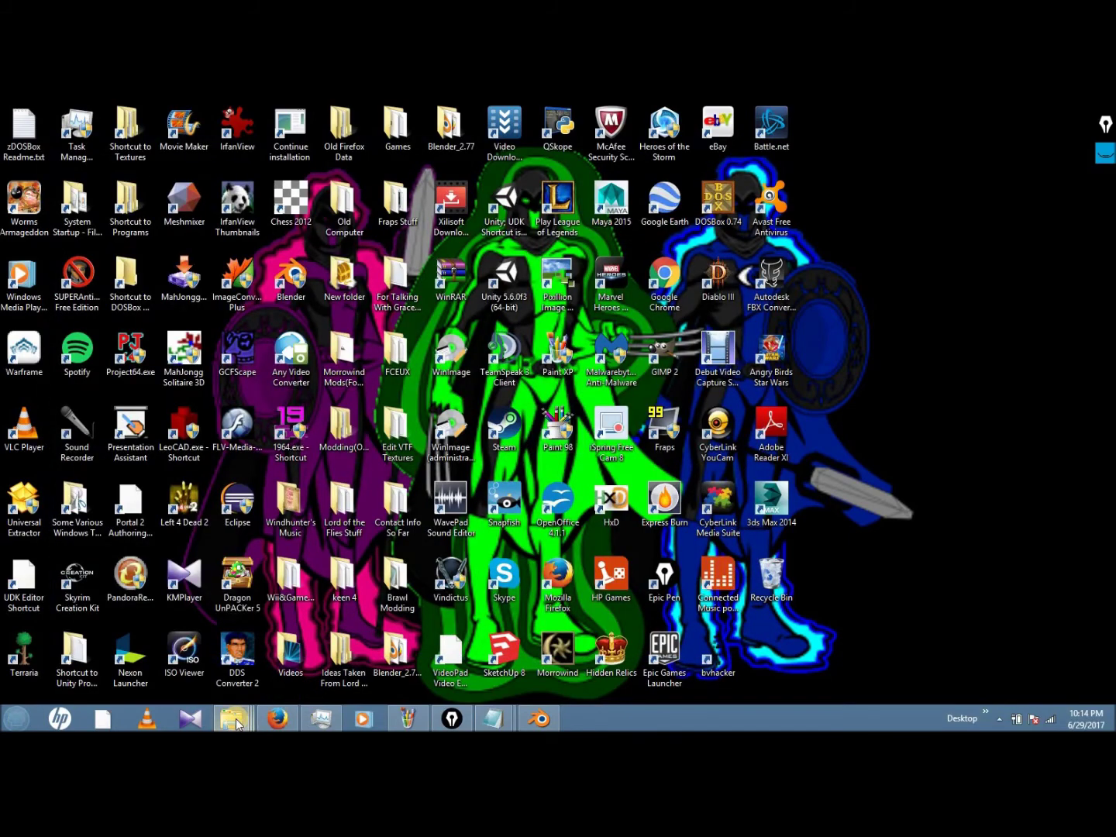
- Transfer FitSheik_ImportNEW2_ShirtOnly.dae from the Blender Documents folder to the Brawl Modding folder
mouse_move(238, 722)
left_click(667, 667)
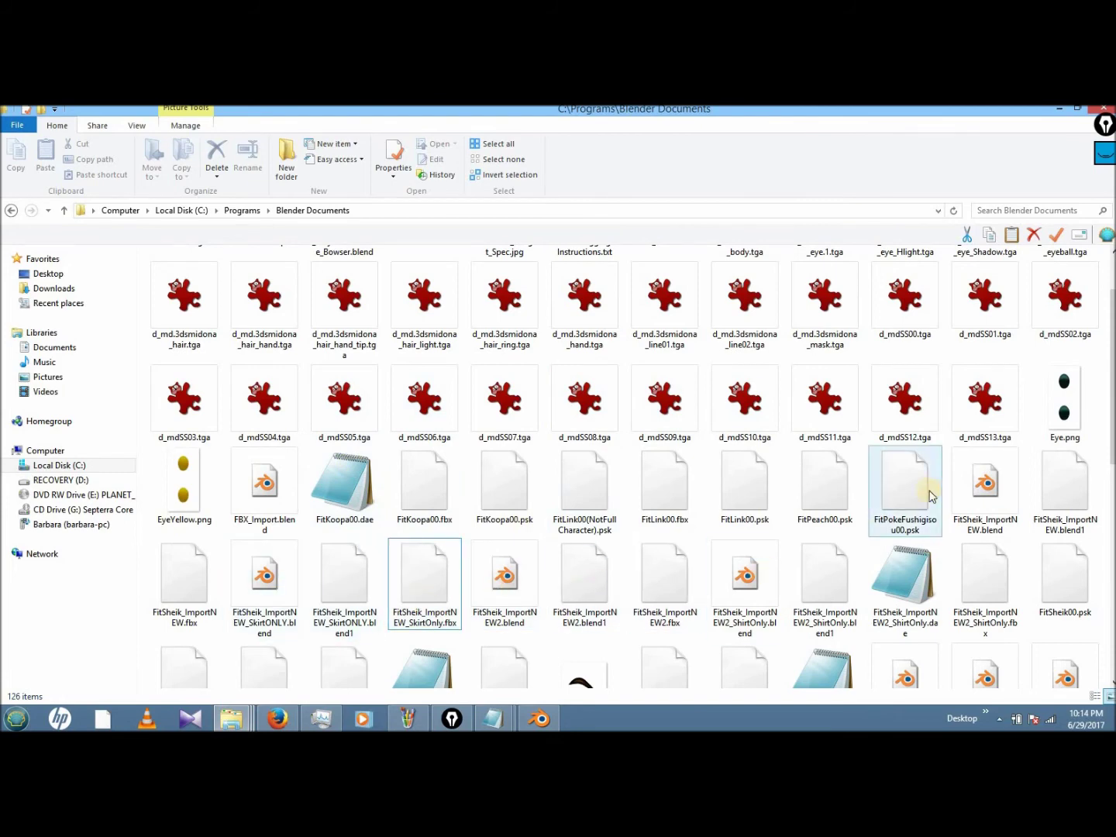
left_click(922, 572)
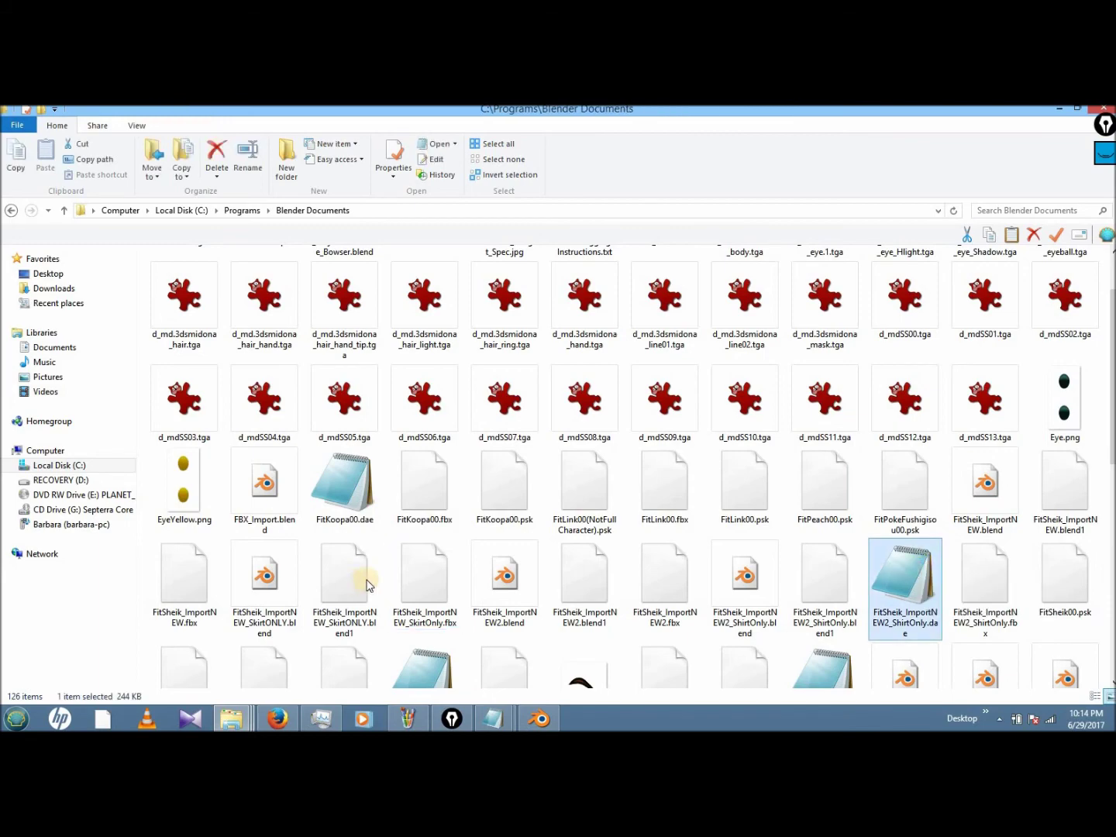
mouse_move(233, 719)
left_click(254, 682)
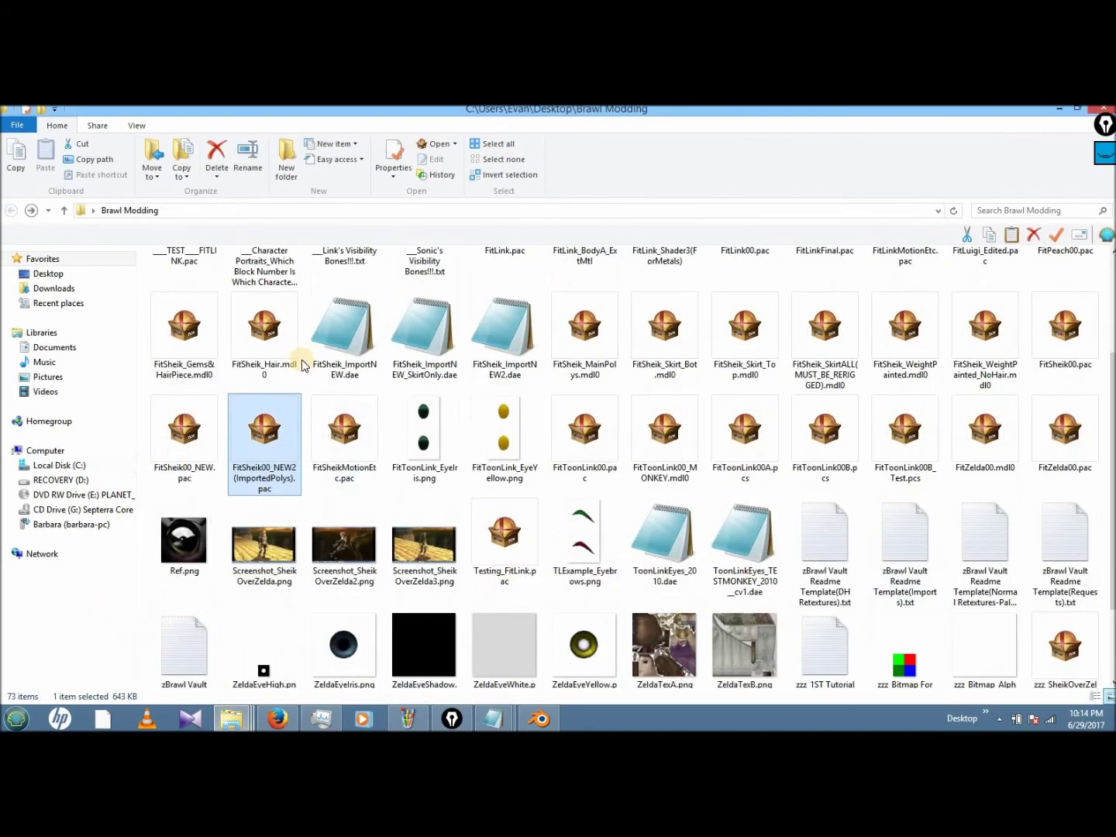
scroll(294, 356, "down", 3)
scroll(293, 355, "up", 5)
- Launch BrawlBox v0.77 from its folder inside Brawl Modding and open the TEST FITLINK00 .pac file
double_click(345, 299)
left_click(207, 307)
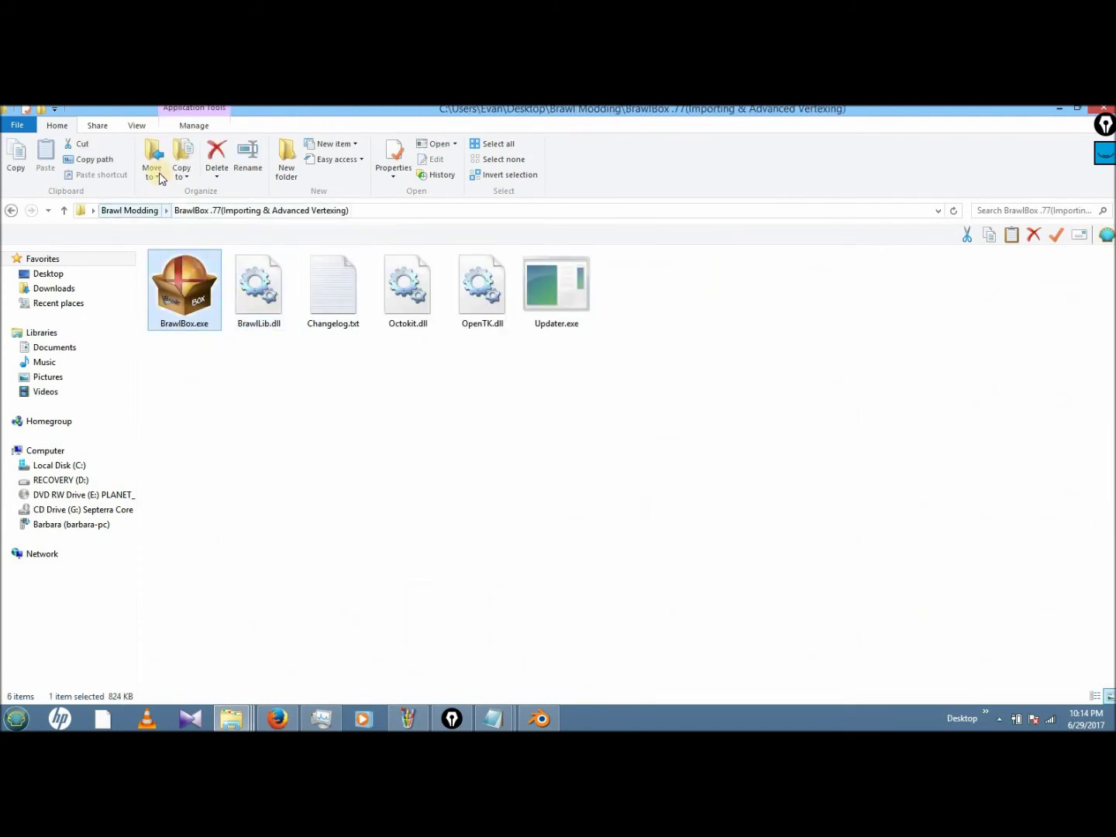
key("Return")
left_click(353, 291)
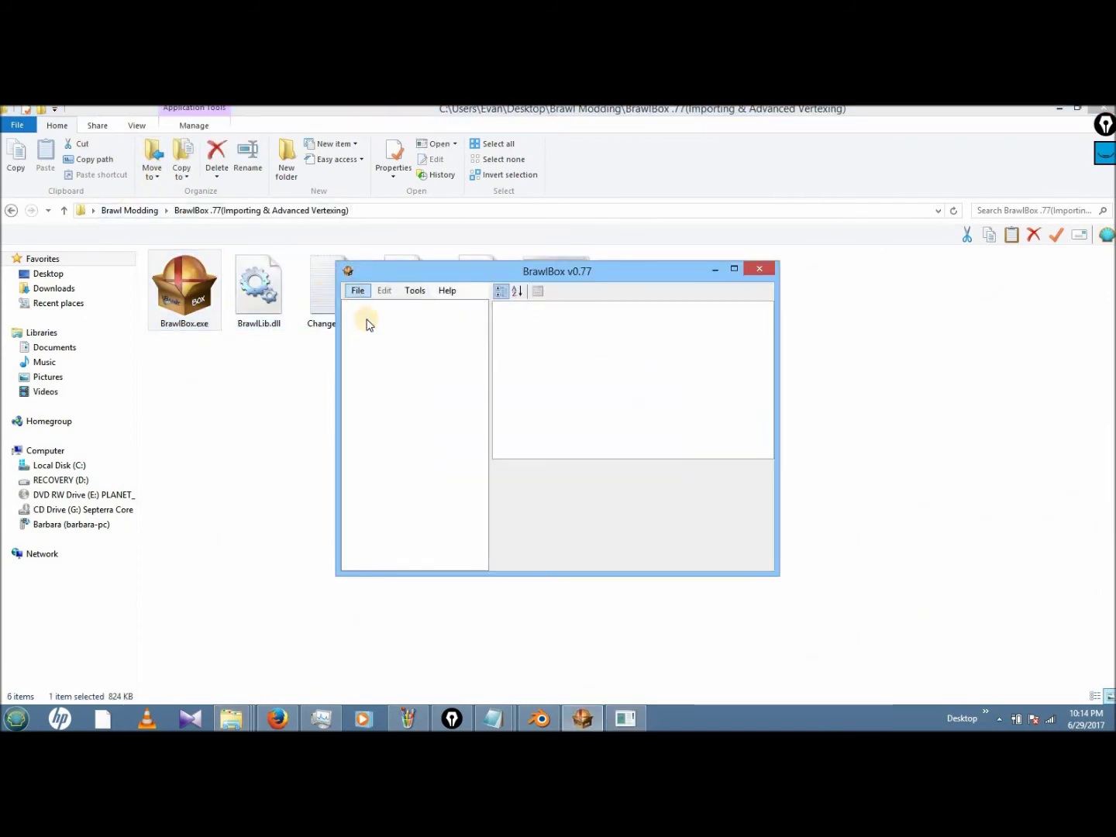
left_click(358, 291)
left_click(378, 318)
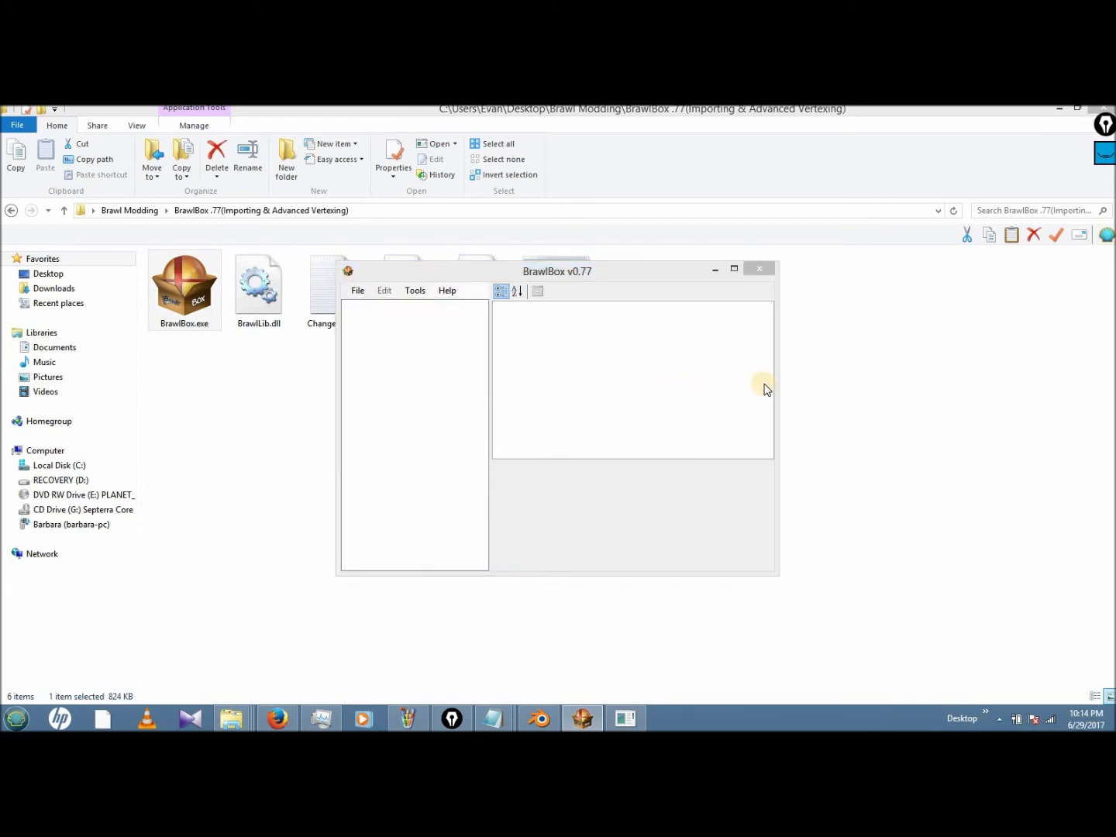
scroll(954, 474, "down", 2)
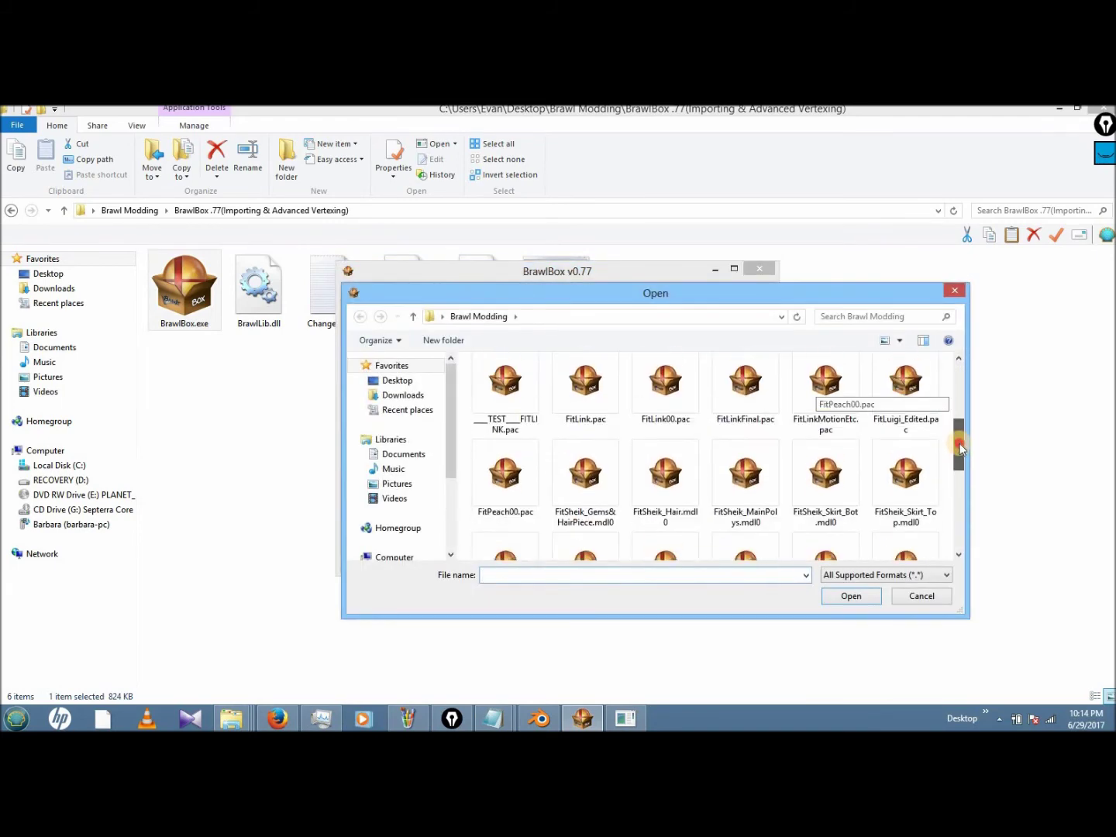
double_click(666, 372)
- Replace the FitLink00 model under ModelData[0] with FitSheik_ImportNEW2_ShirtOnly.dae, accepting the import settings
left_click(429, 326)
double_click(428, 326)
double_click(427, 342)
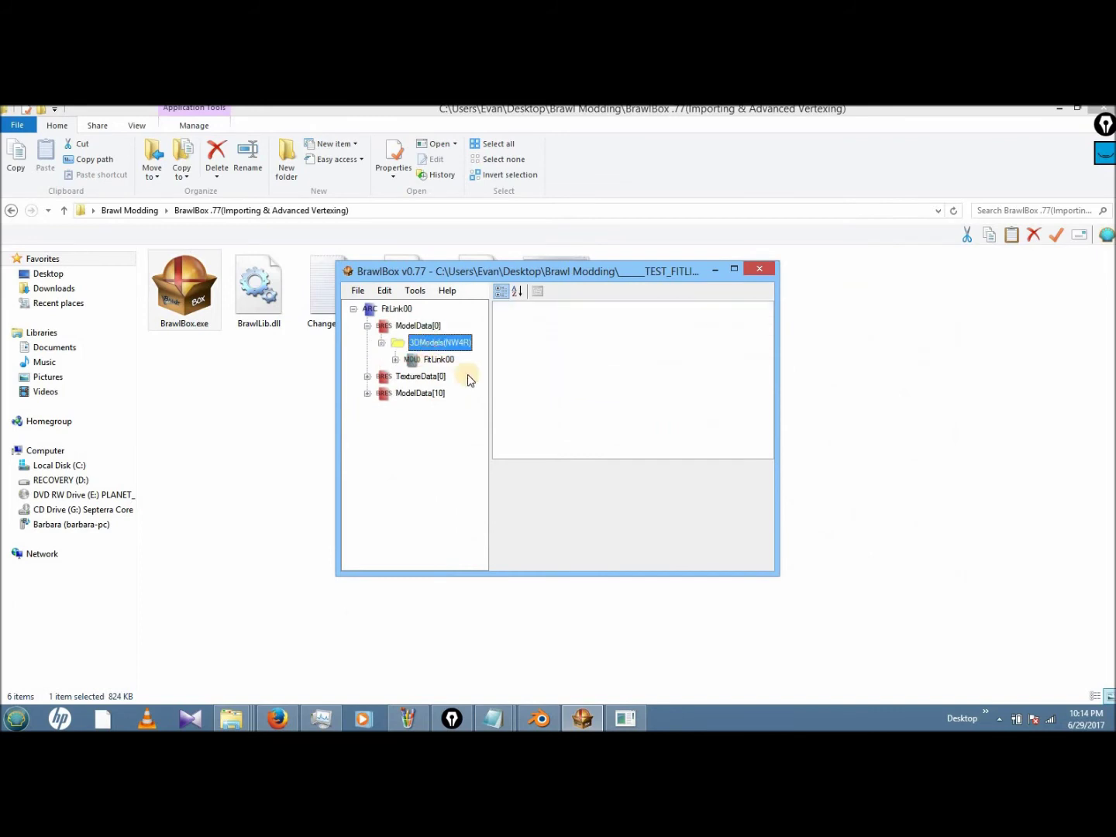
right_click(429, 357)
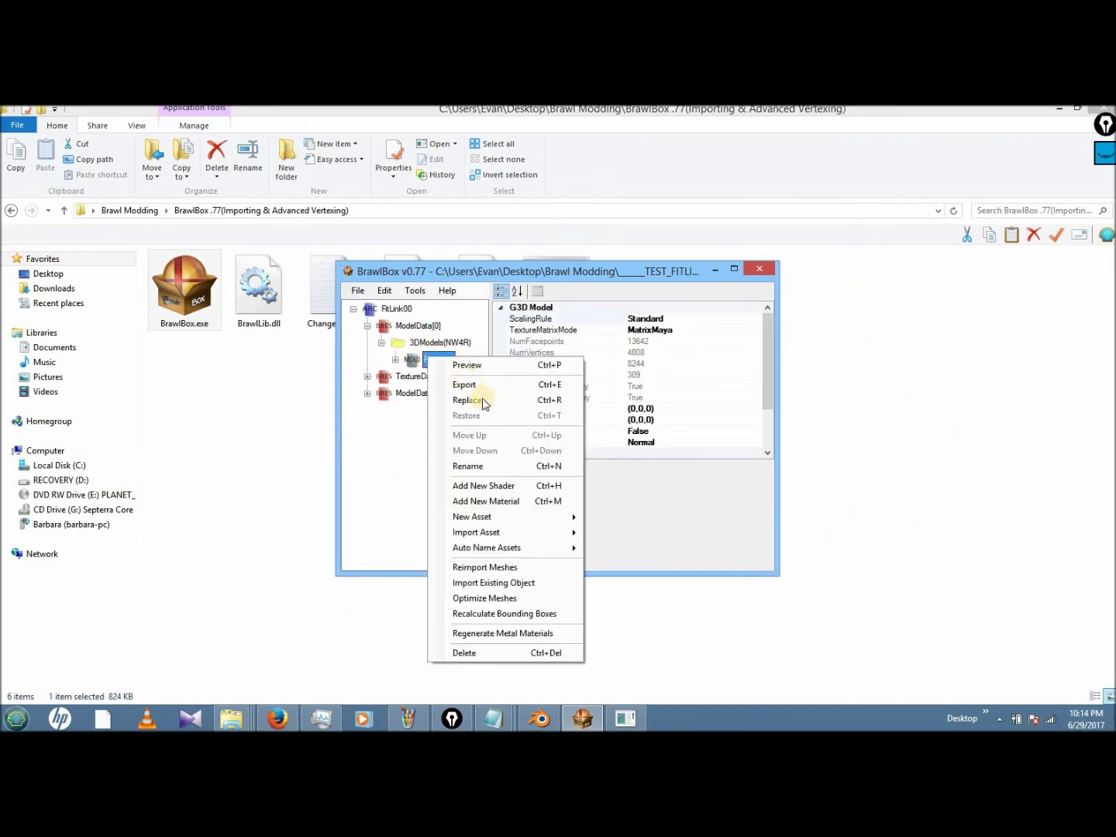
left_click(467, 400)
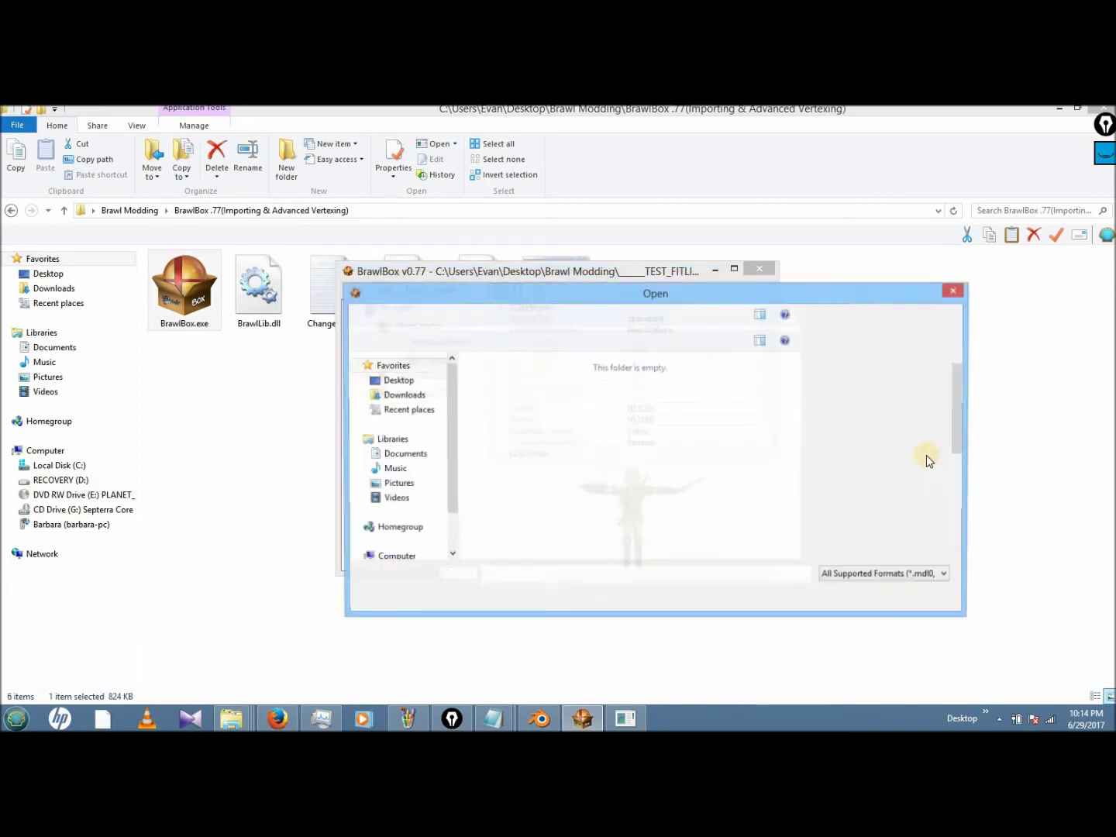
scroll(887, 429, "down", 3)
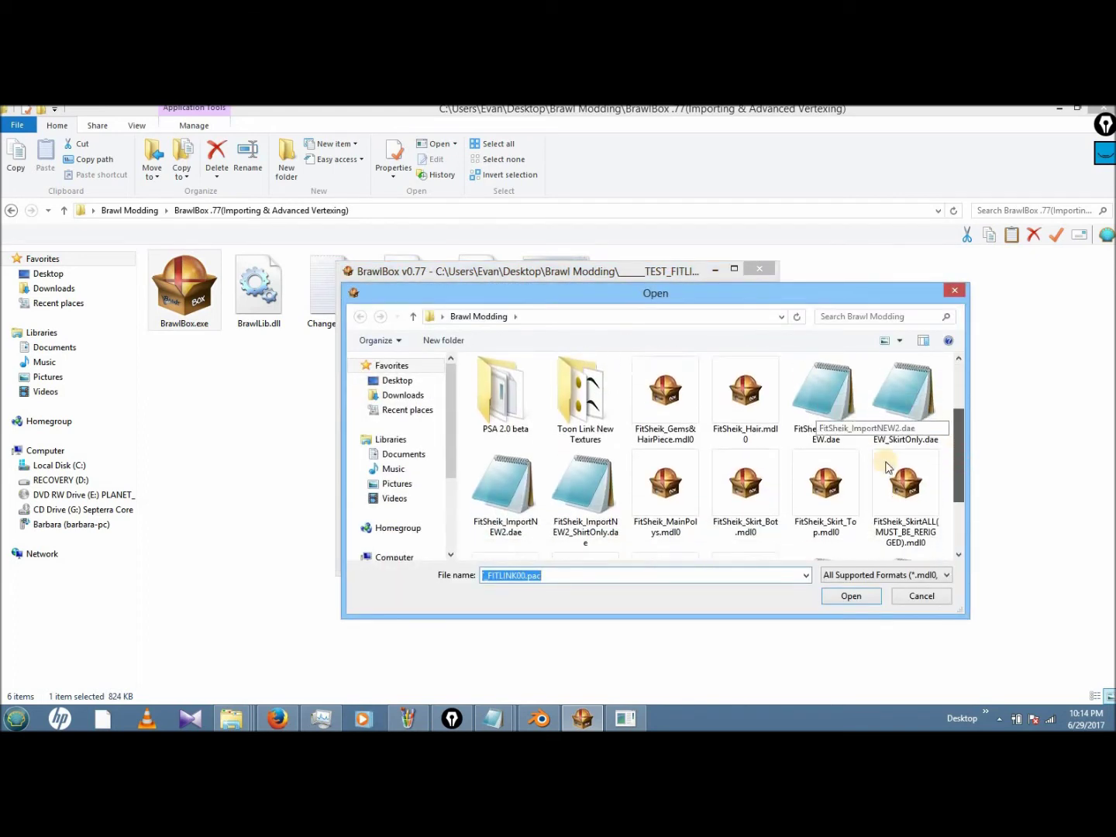
double_click(585, 487)
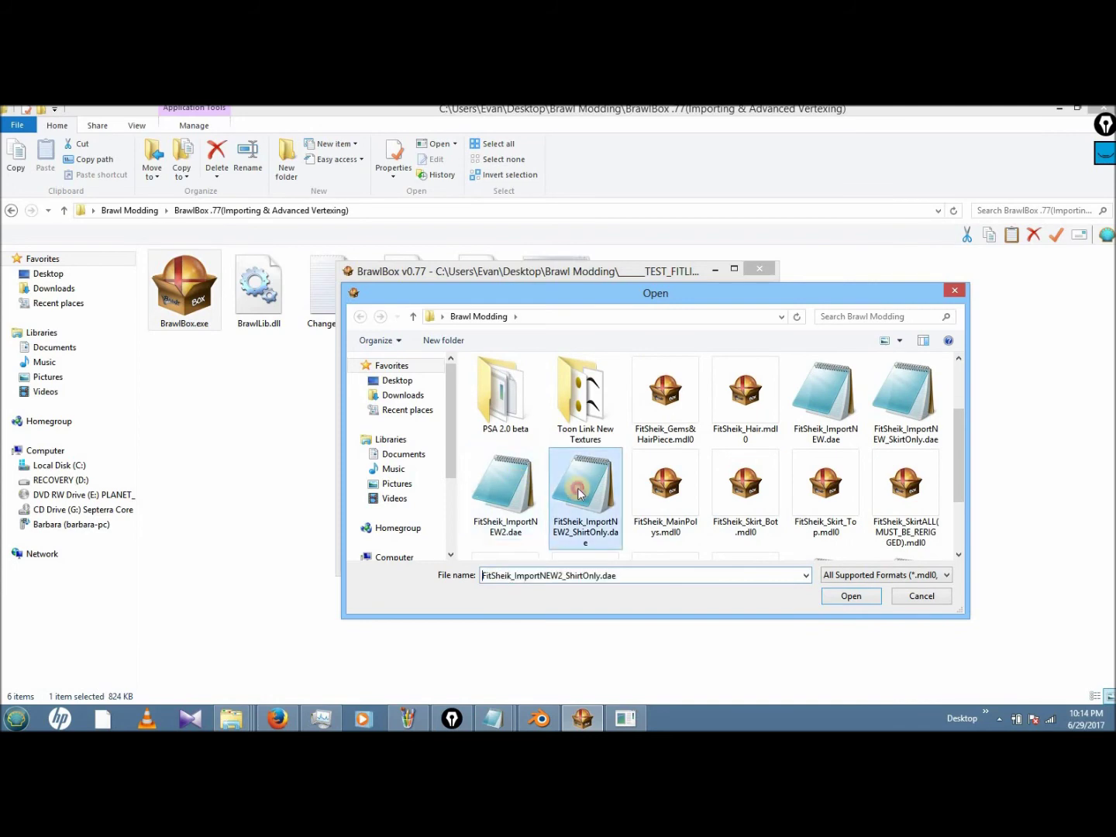
left_click(610, 576)
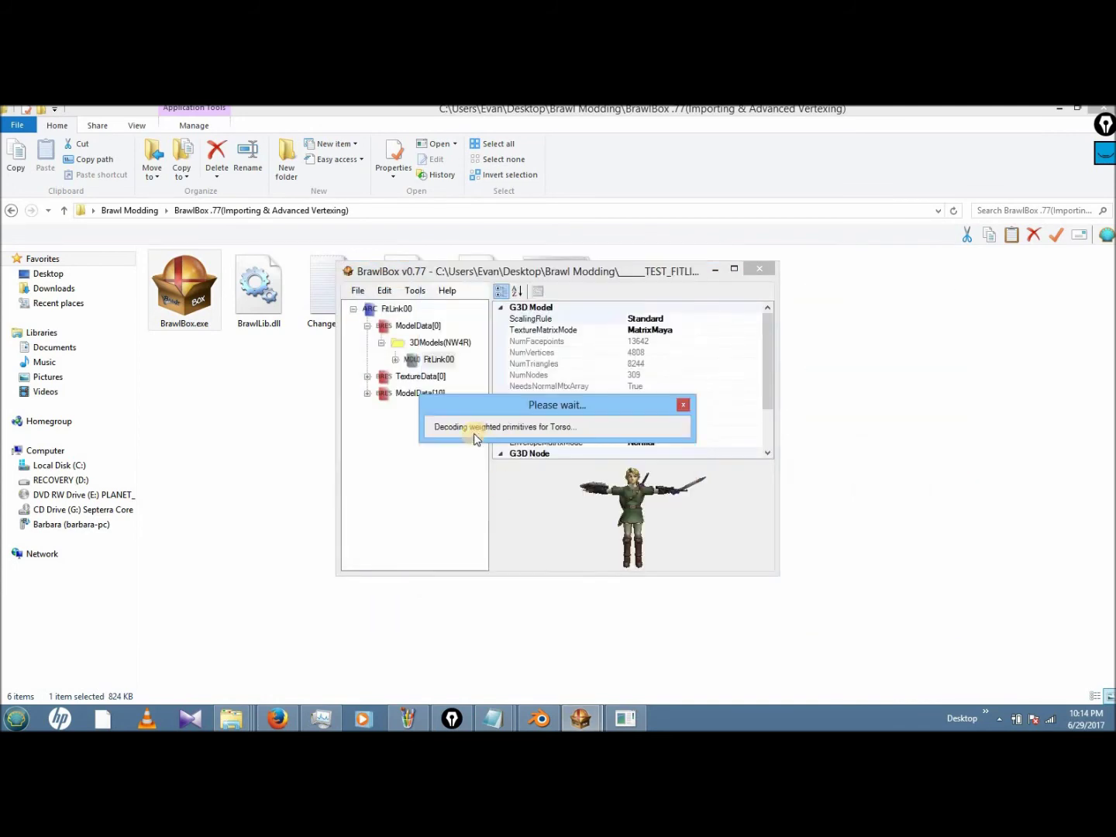
- Export the replaced FitLink00 model as FitSheik_ShirtOnly.mdl0 in the Brawl Modding folder
left_click(438, 359)
right_click(439, 360)
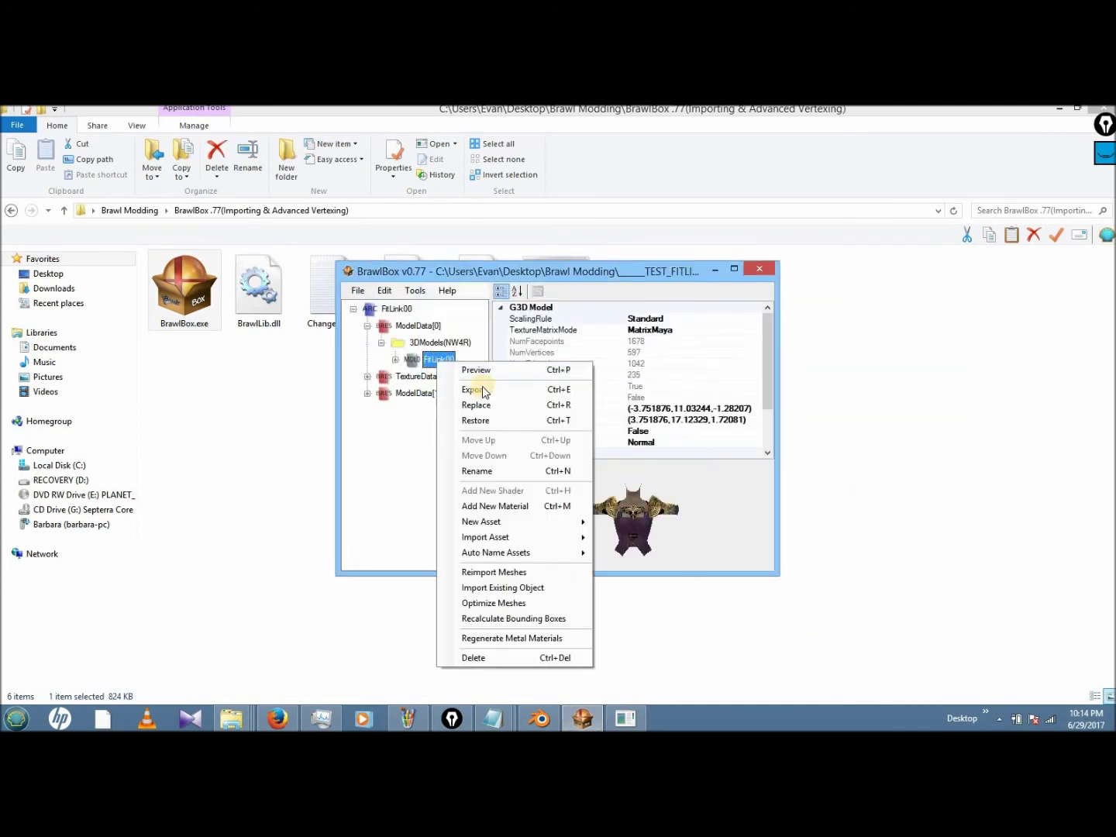
left_click(484, 391)
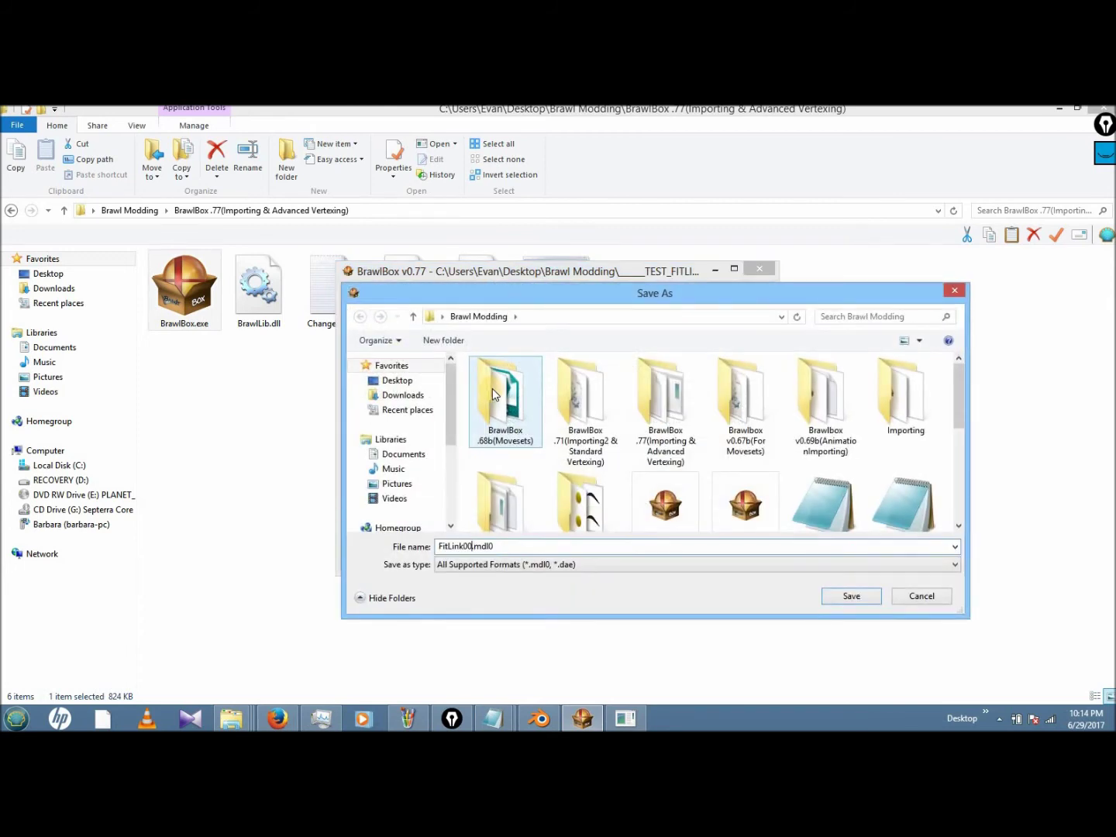
type("FitSheik_ShirtOnly")
left_click(852, 596)
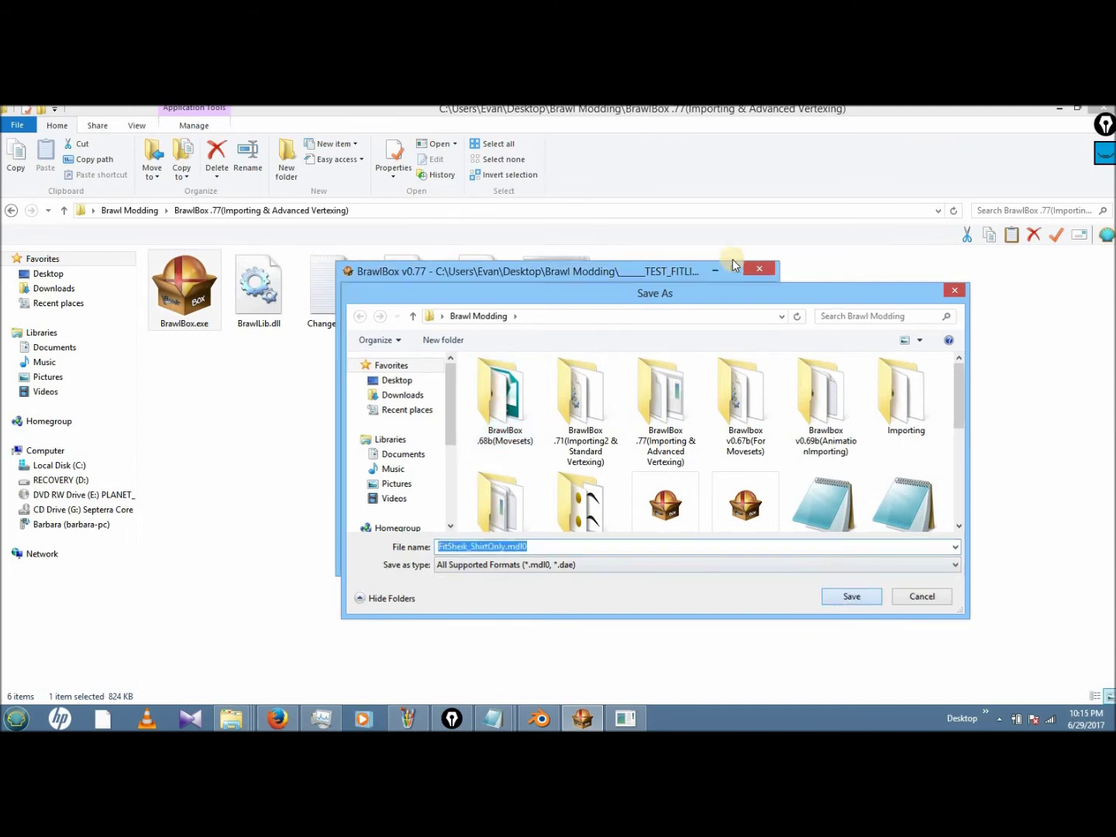
- Close BrawlBox v0.77 without saving the changes to the test file
left_click(759, 269)
left_click(586, 465)
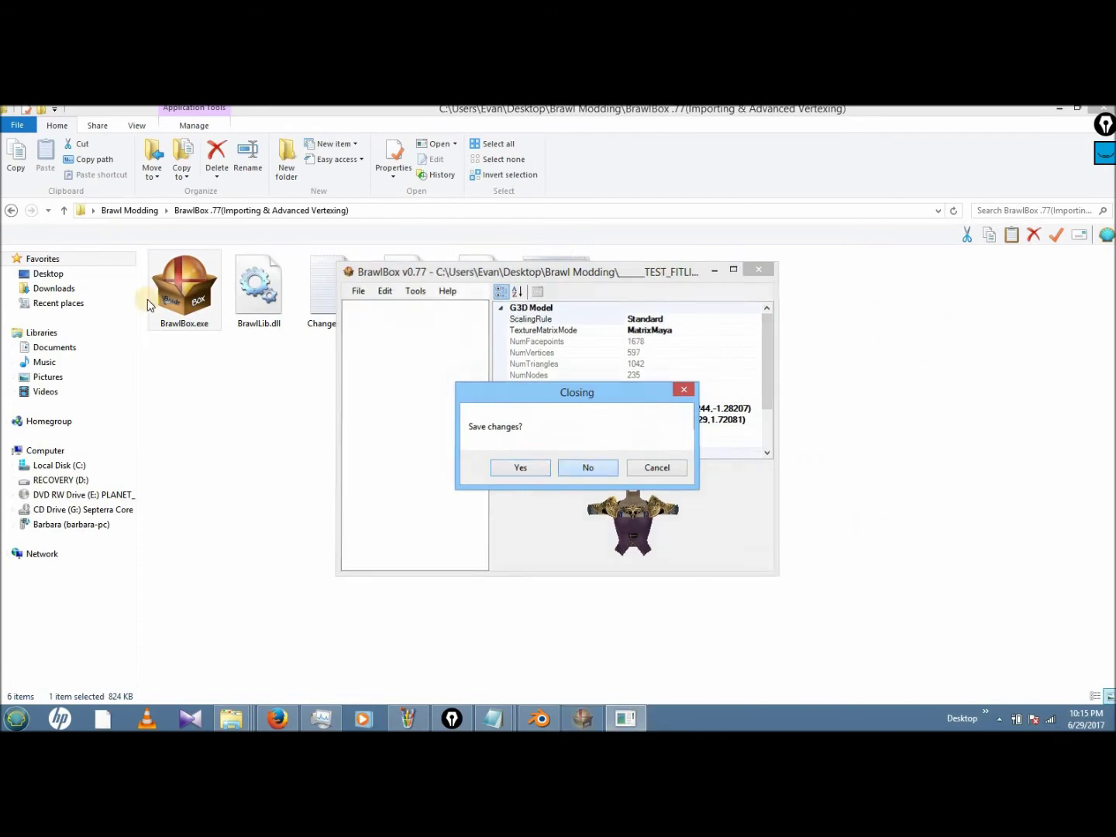
left_click(634, 450)
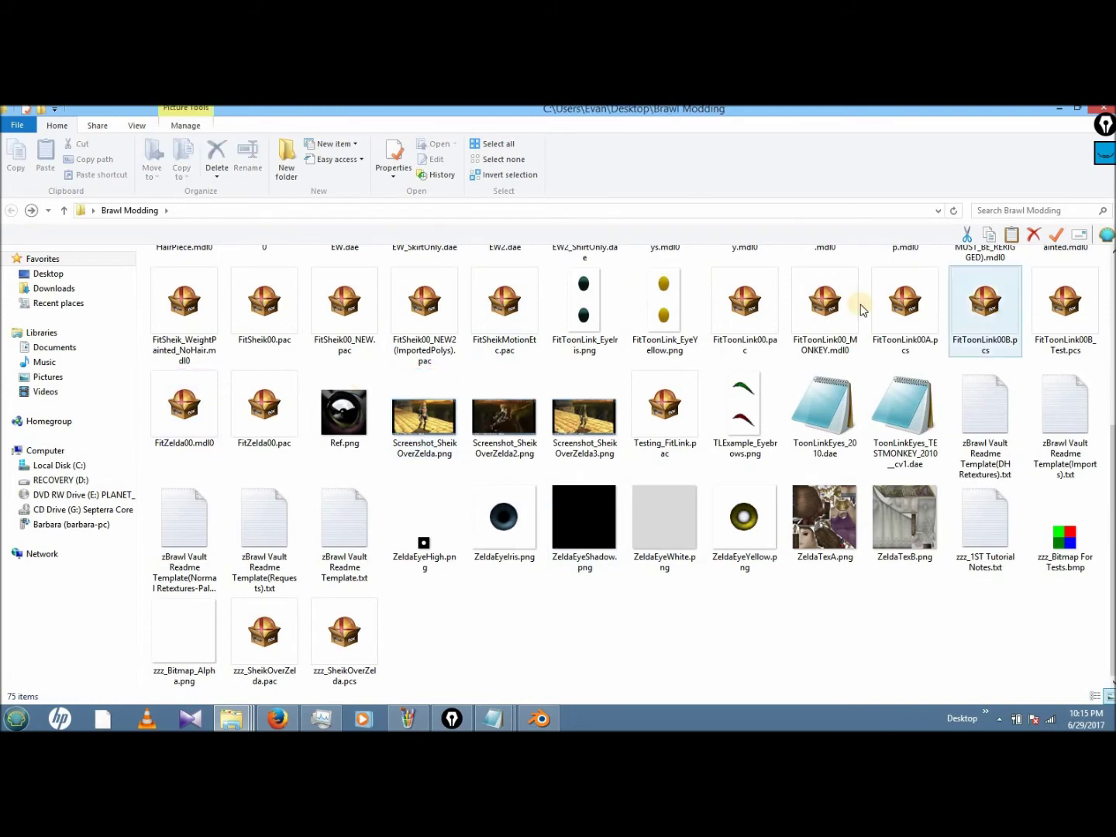
- Open FitSheik00_NEW2(ImportedPolys).pac and expand the FitSheik00 model under the 3DModels folder of ModelData[0]
double_click(435, 306)
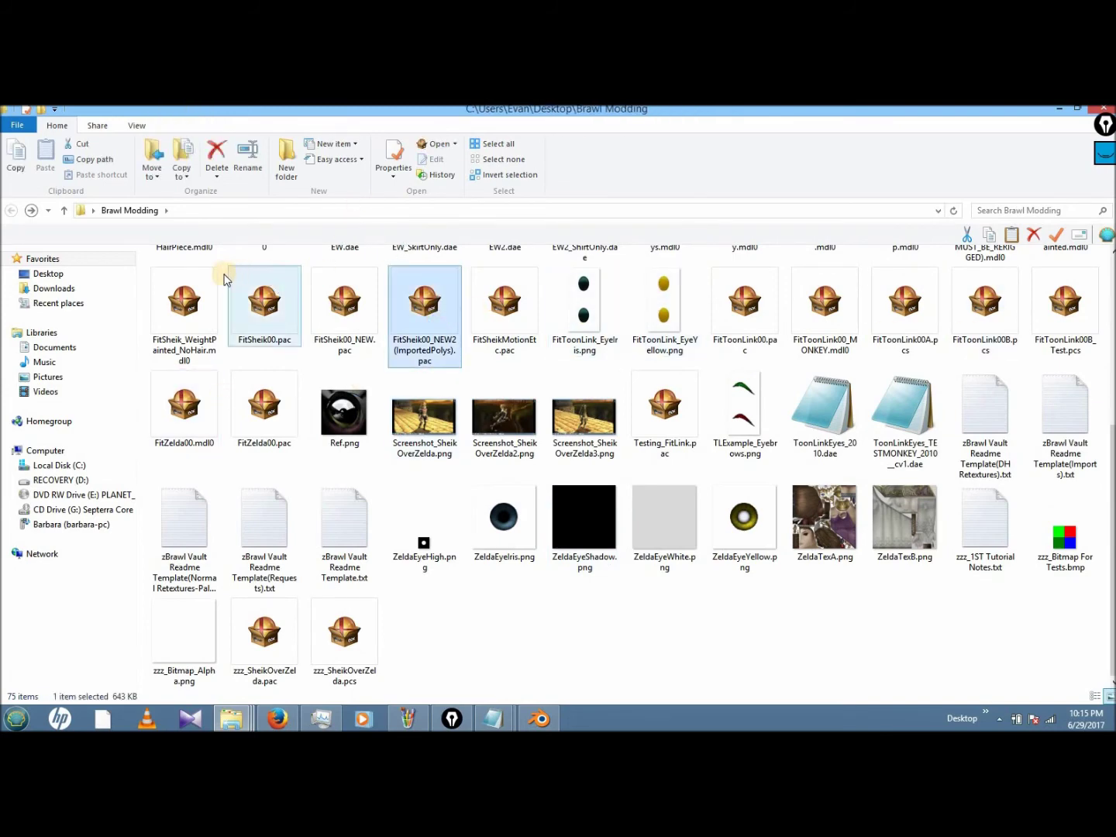
double_click(206, 276)
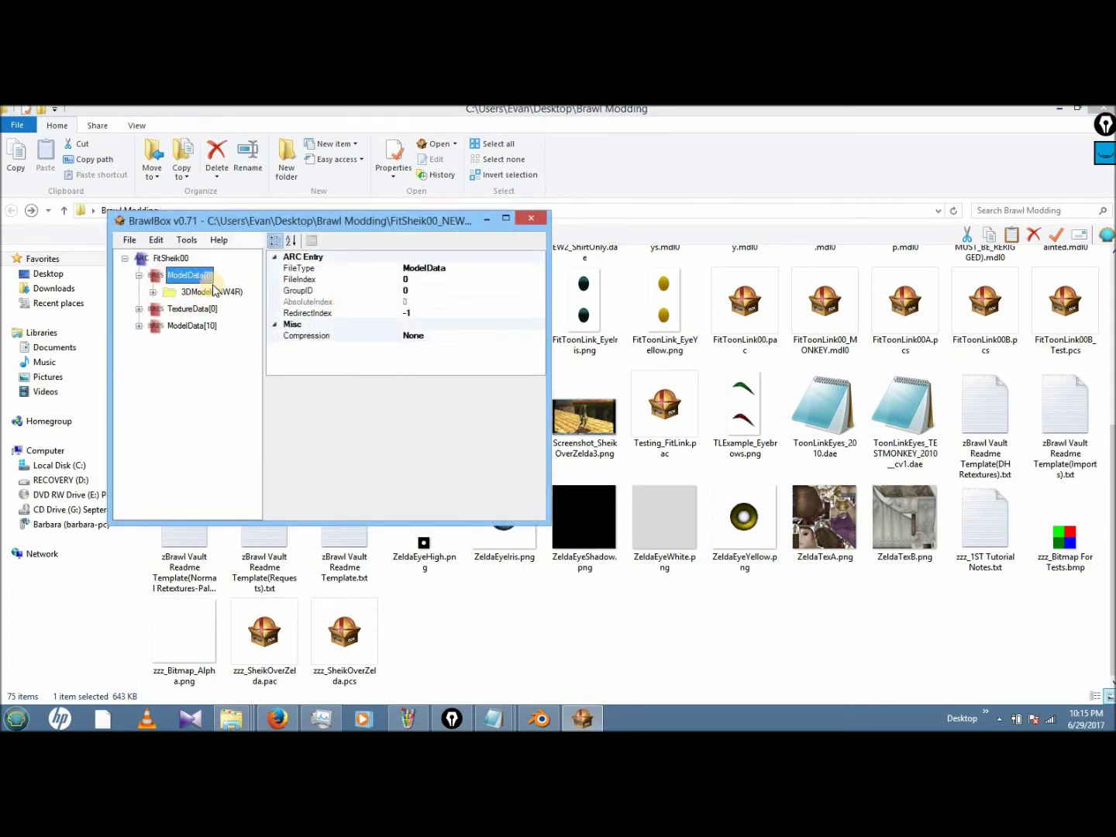
double_click(214, 290)
left_click(213, 308)
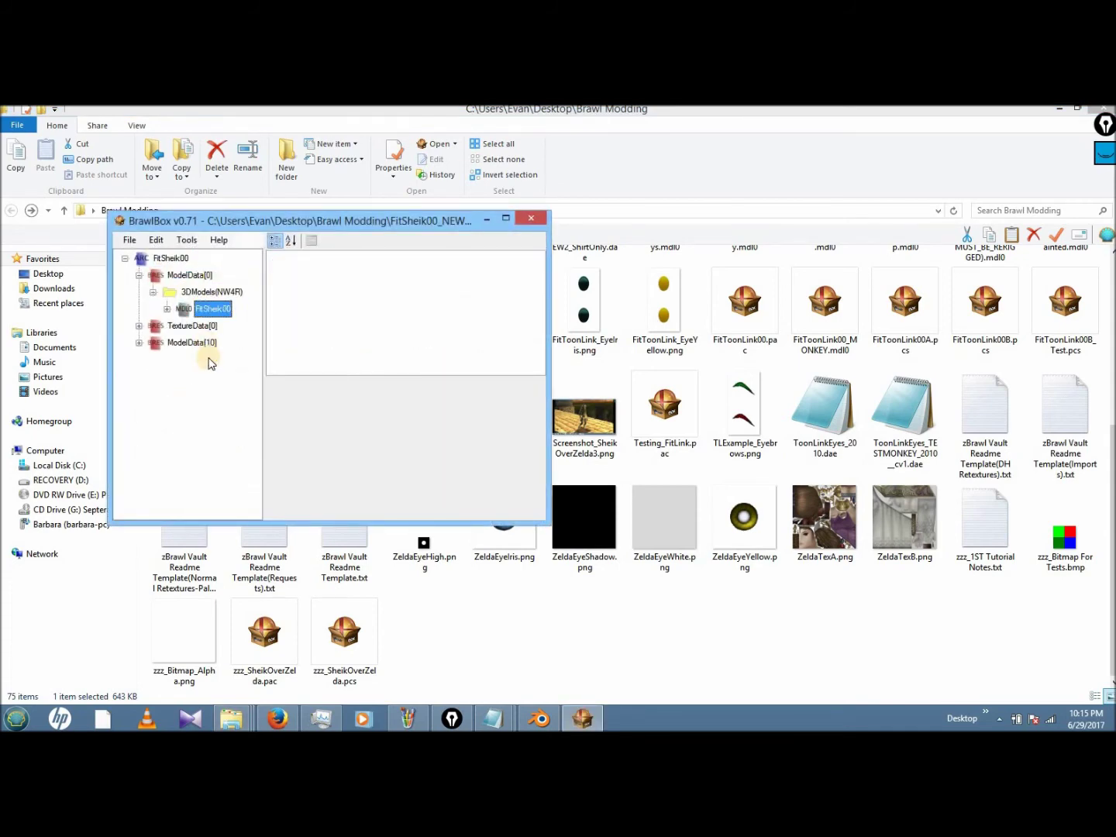
left_click(207, 459)
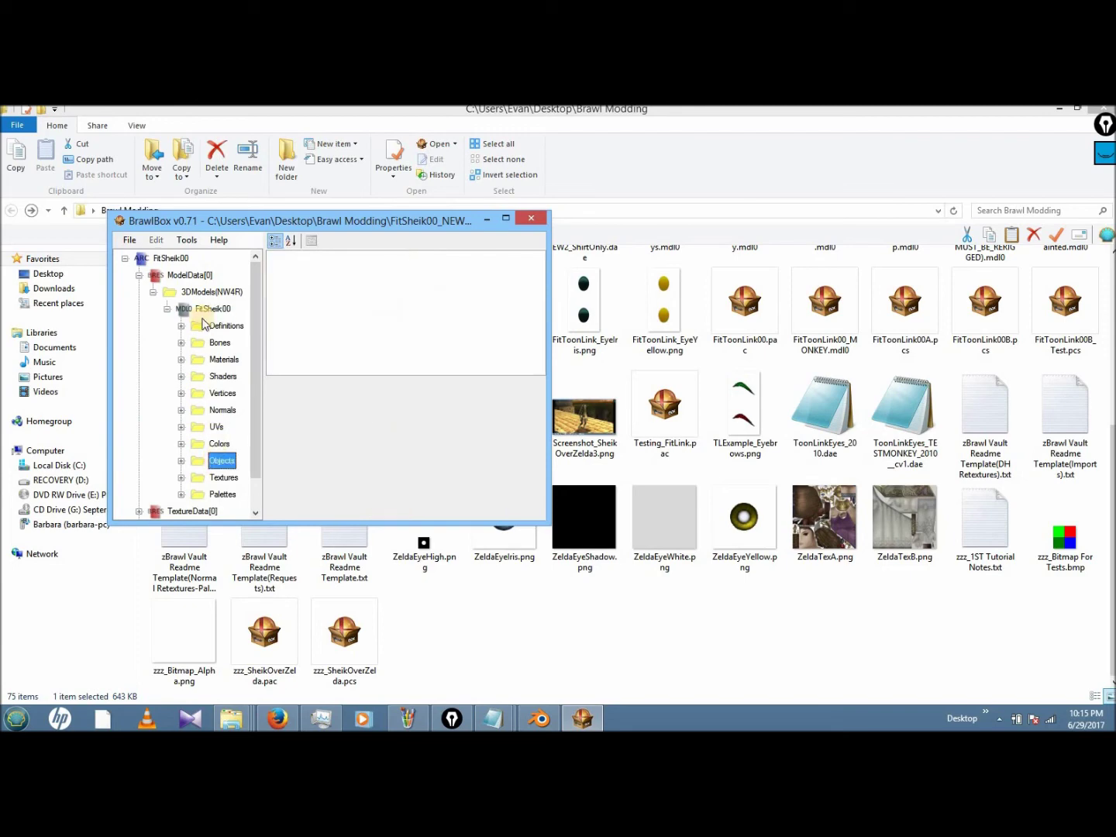
- Import the Torso object into the FitSheik00 model, with skeleton root YRotN and the base skeleton set to Merge
right_click(204, 312)
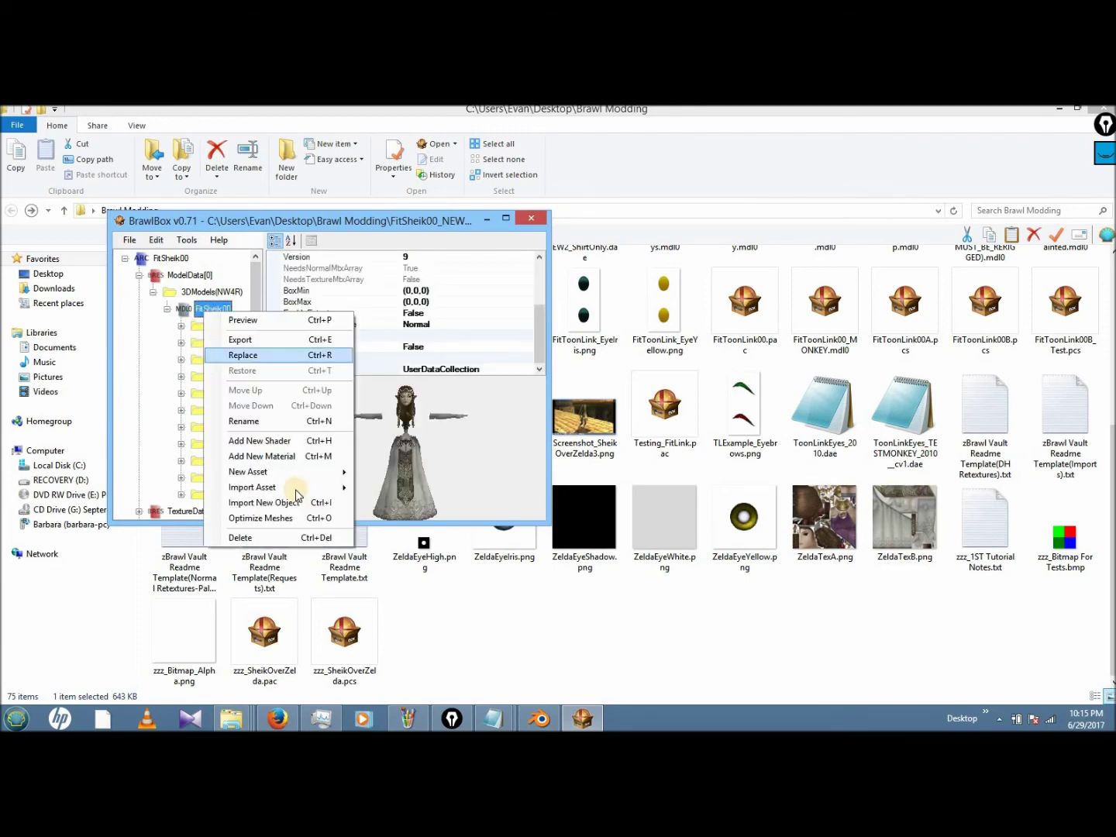
left_click(330, 506)
left_click(696, 484)
double_click(696, 485)
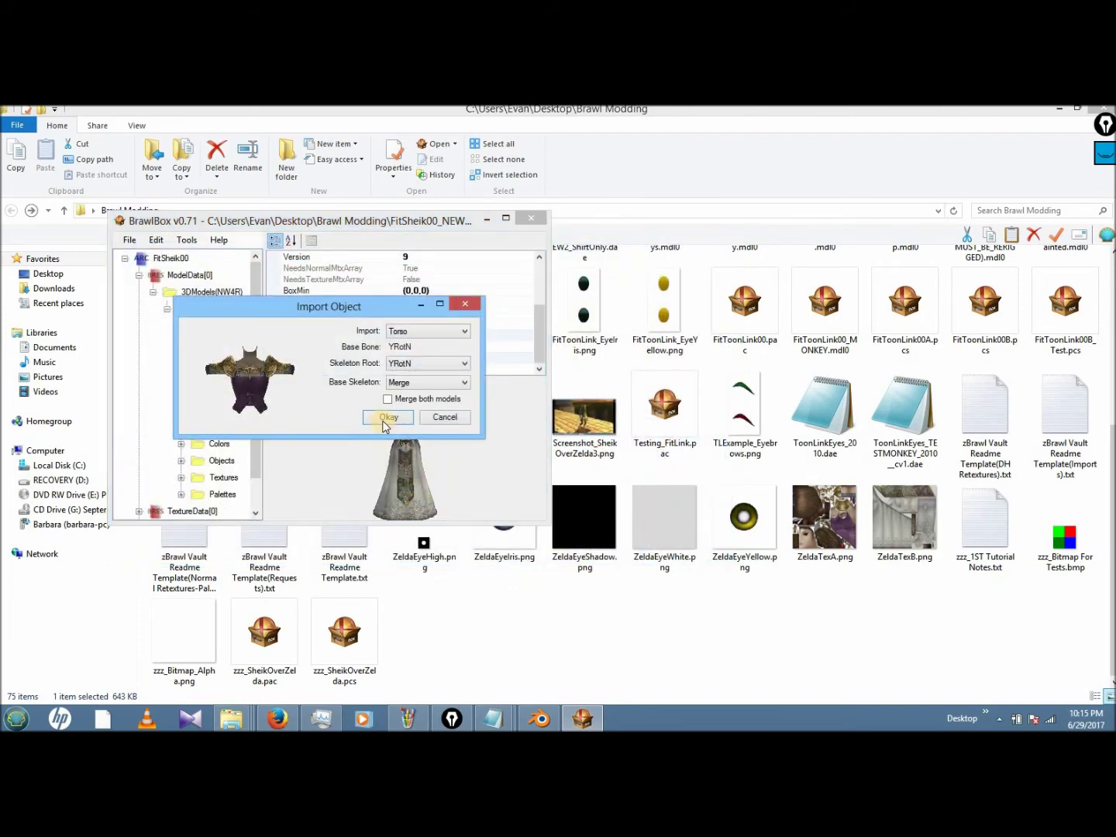
left_click(388, 416)
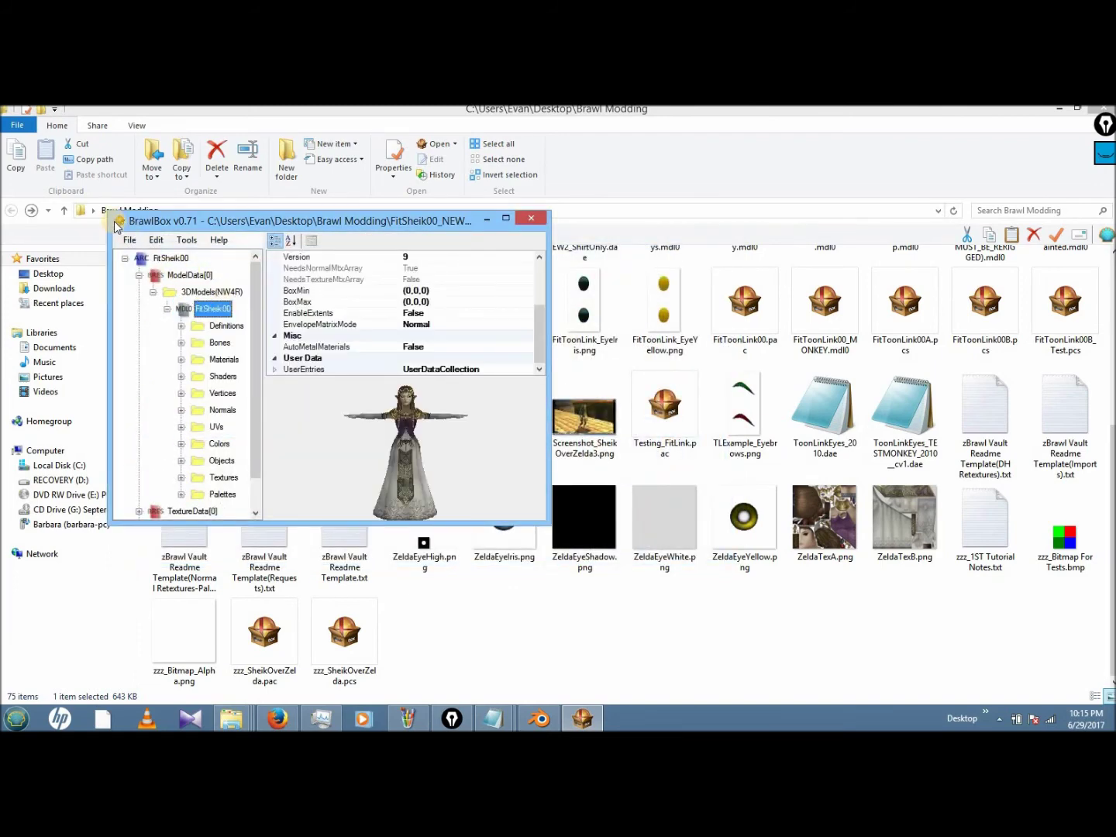
- Save the .pac file with the imported torso and close it
left_click(129, 240)
left_click(150, 287)
left_click(541, 225)
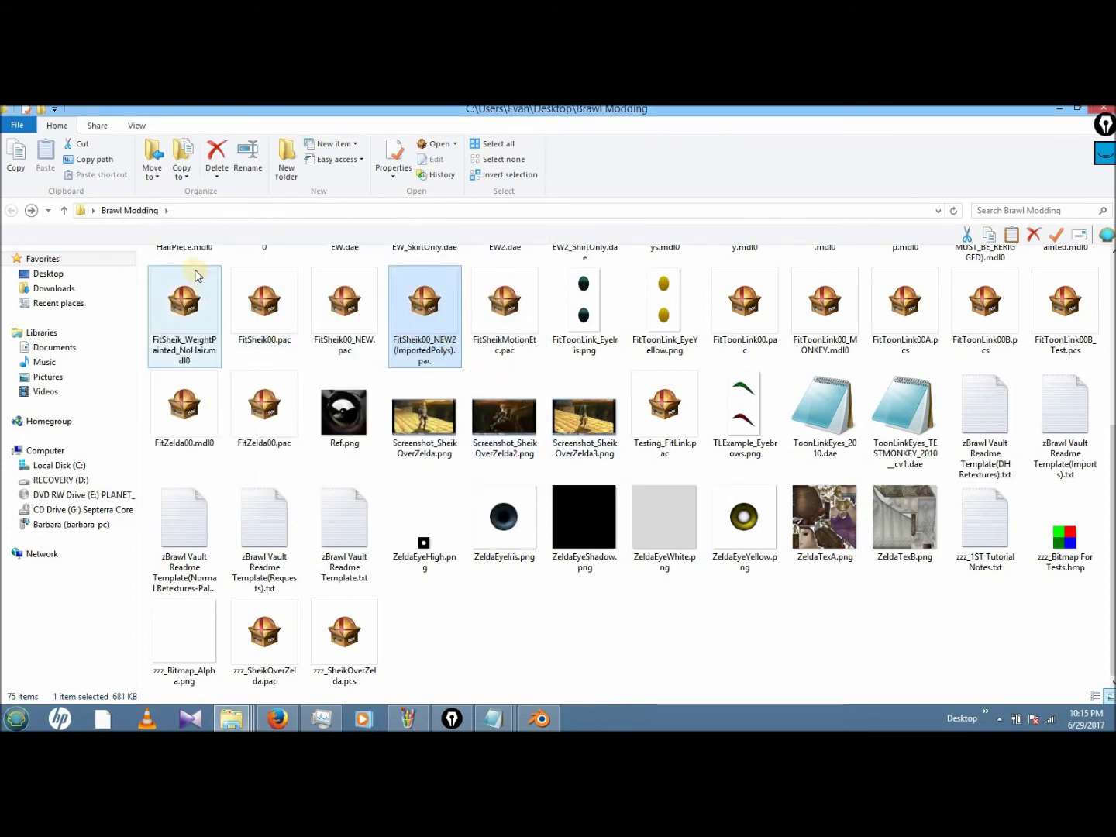
- Reopen FitSheik00_NEW2(ImportedPolys).pac and select the FitSheik00 model under ModelData[0]
double_click(213, 310)
double_click(237, 344)
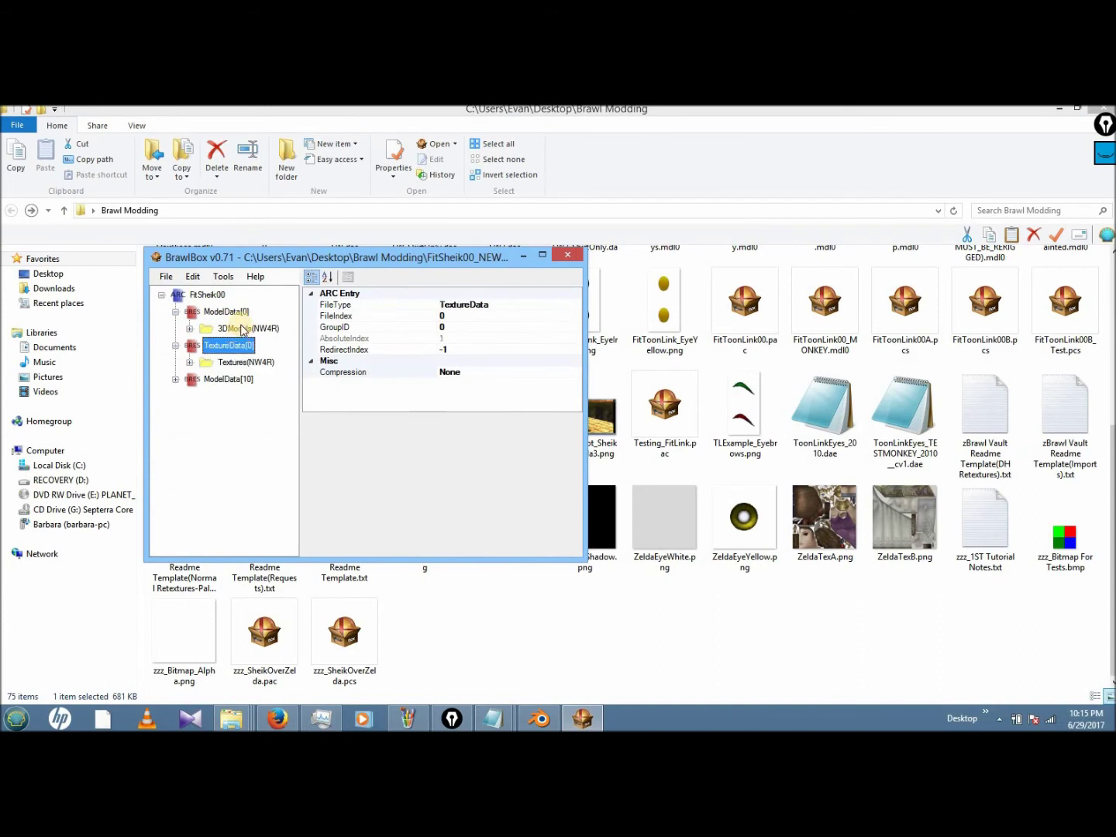
double_click(236, 329)
left_click(208, 360)
double_click(209, 362)
left_click(260, 346)
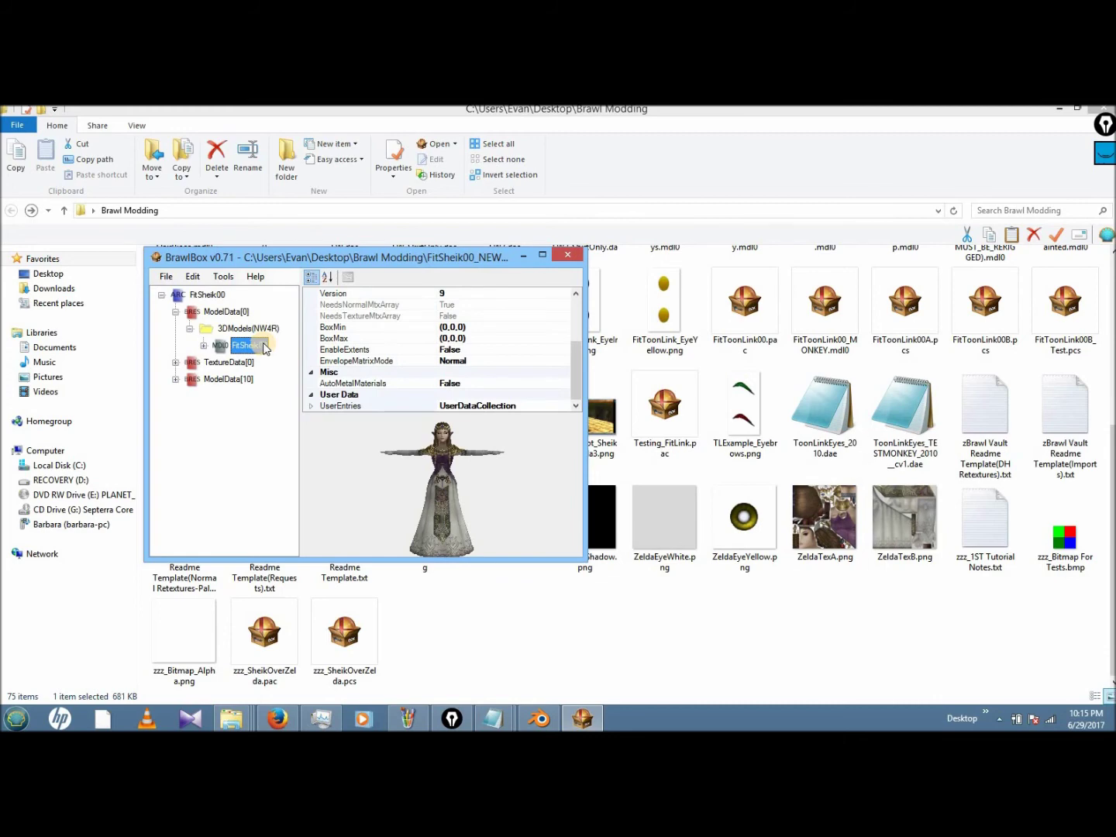
- Preview the FitSheik00 model and inspect the imported torso from different angles
right_click(264, 349)
left_click(282, 339)
scroll(254, 292, "down", 3)
right_click_drag(360, 263, 215, 278)
left_click_drag(218, 283, 428, 178)
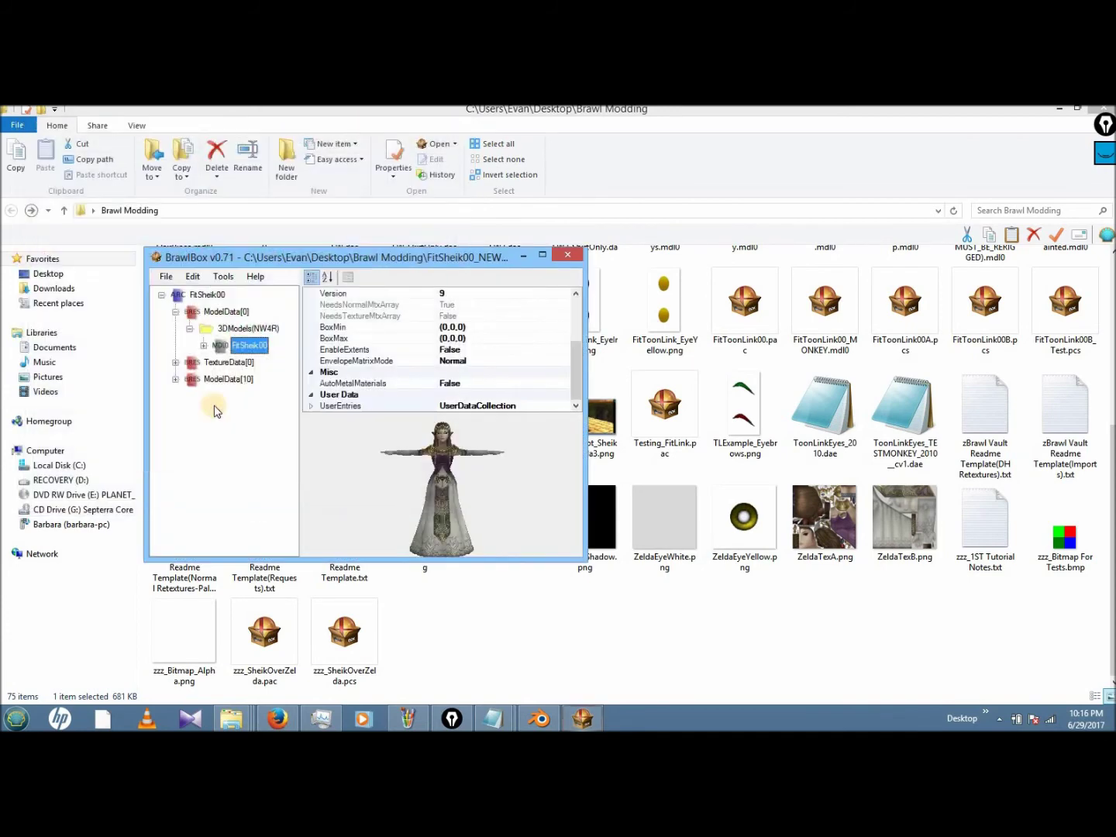
- Expand the FitSheik00 model's Objects, Shaders and Materials lists to locate the imported materials
double_click(238, 346)
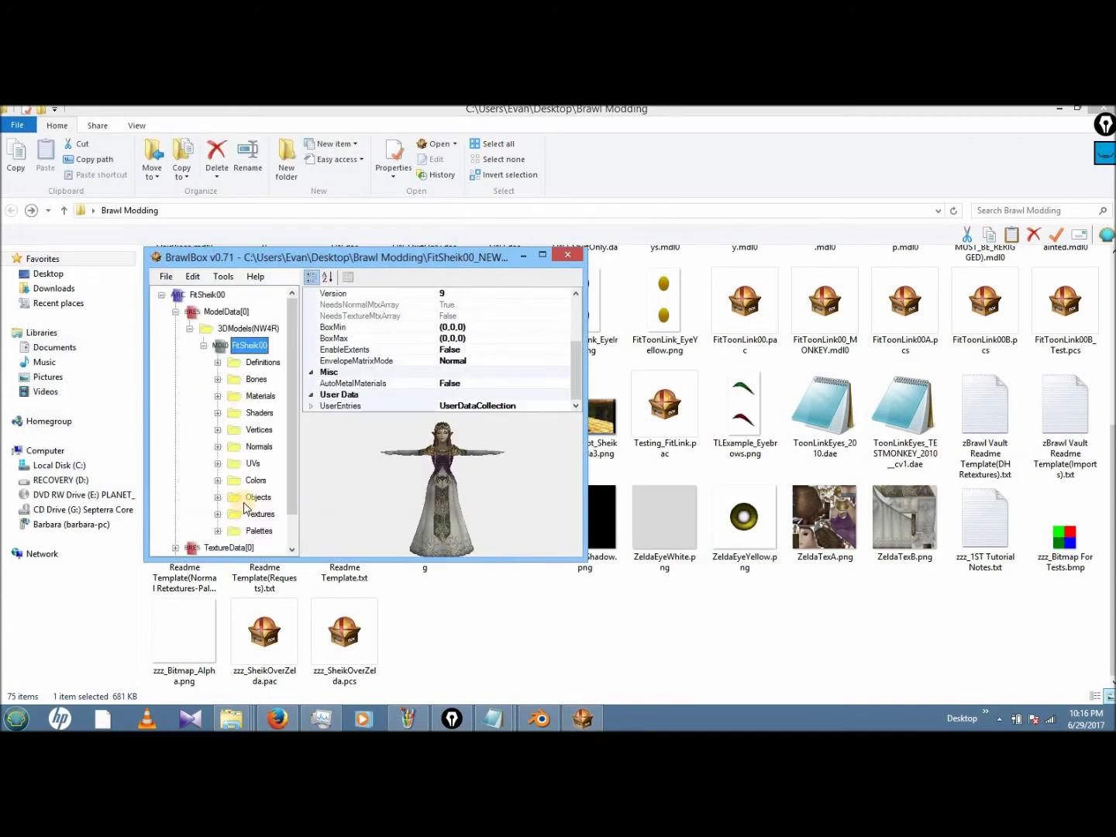
double_click(255, 498)
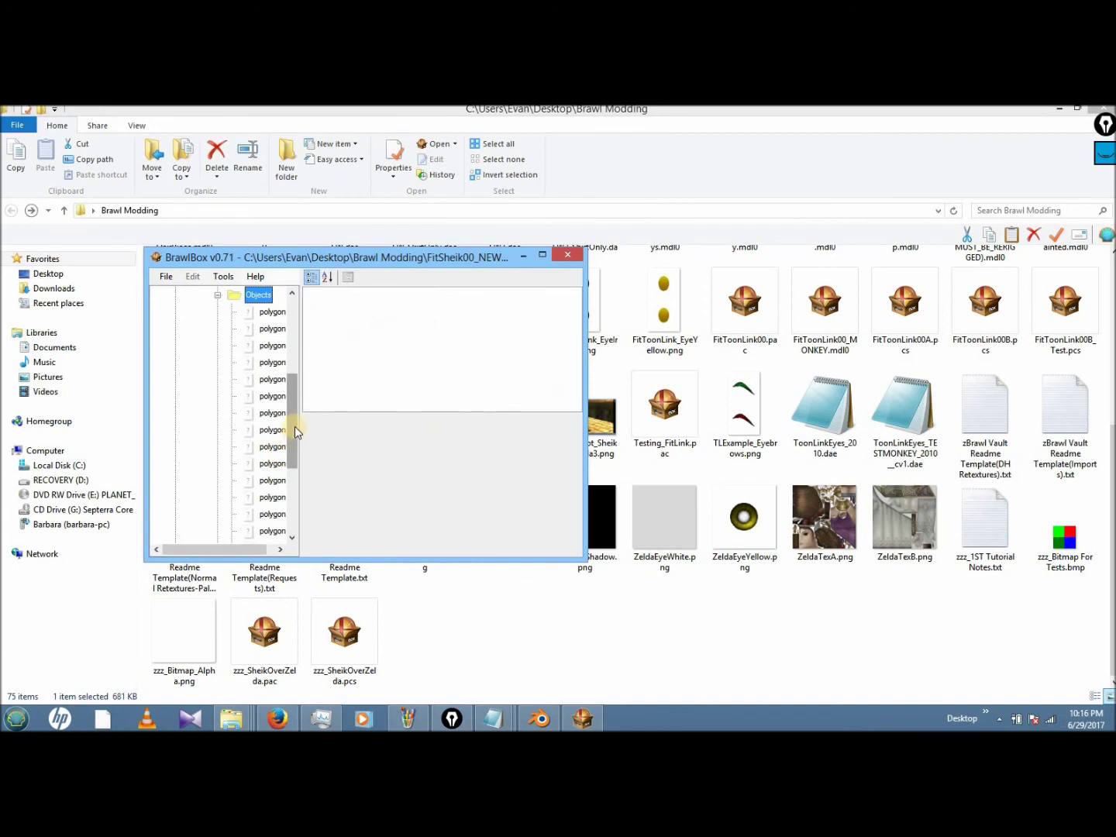
left_click_drag(294, 426, 294, 400)
left_click_drag(217, 548, 271, 546)
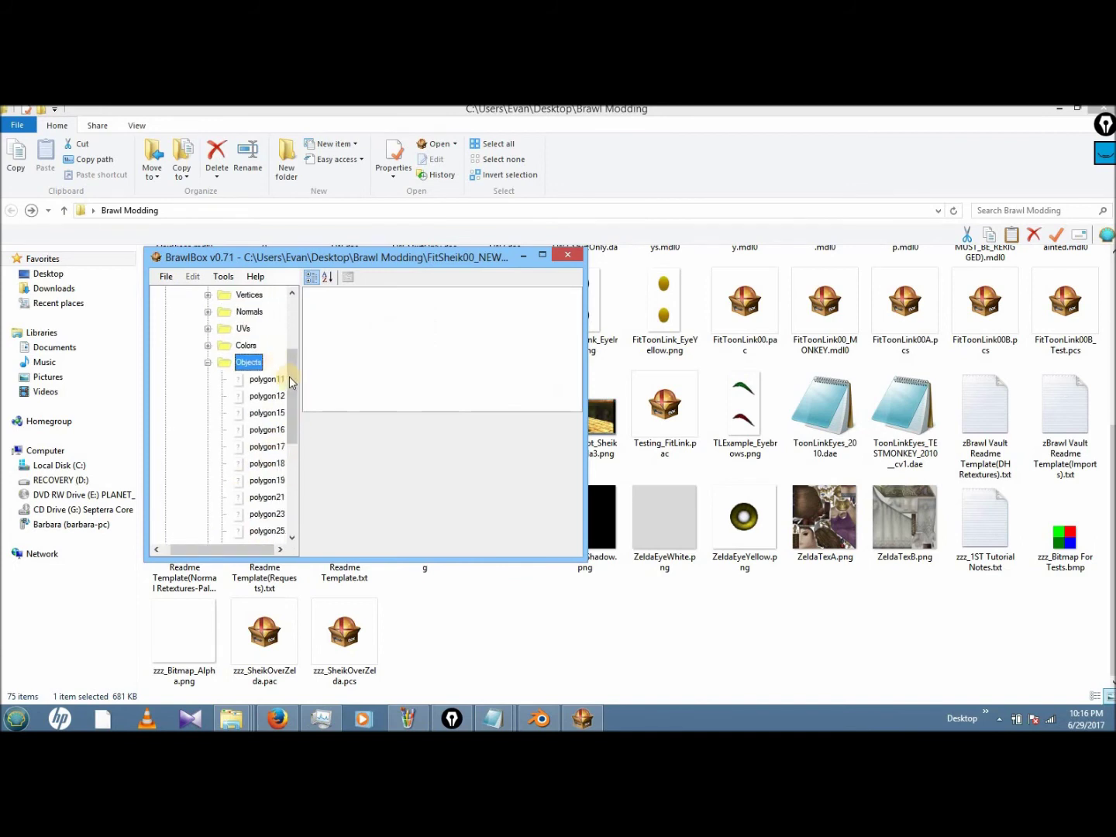
scroll(290, 380, "up", 2)
double_click(253, 362)
scroll(293, 345, "up", 2)
double_click(255, 346)
left_click_drag(214, 547, 276, 527)
mouse_move(296, 360)
left_mouse_down()
mouse_move(298, 392)
mouse_move(293, 360)
mouse_move(292, 371)
left_mouse_up()
- Rename the first three imported jewelMT materials, just below jewelMT_ExtMtl, as Z_jewelMT
right_click(227, 346)
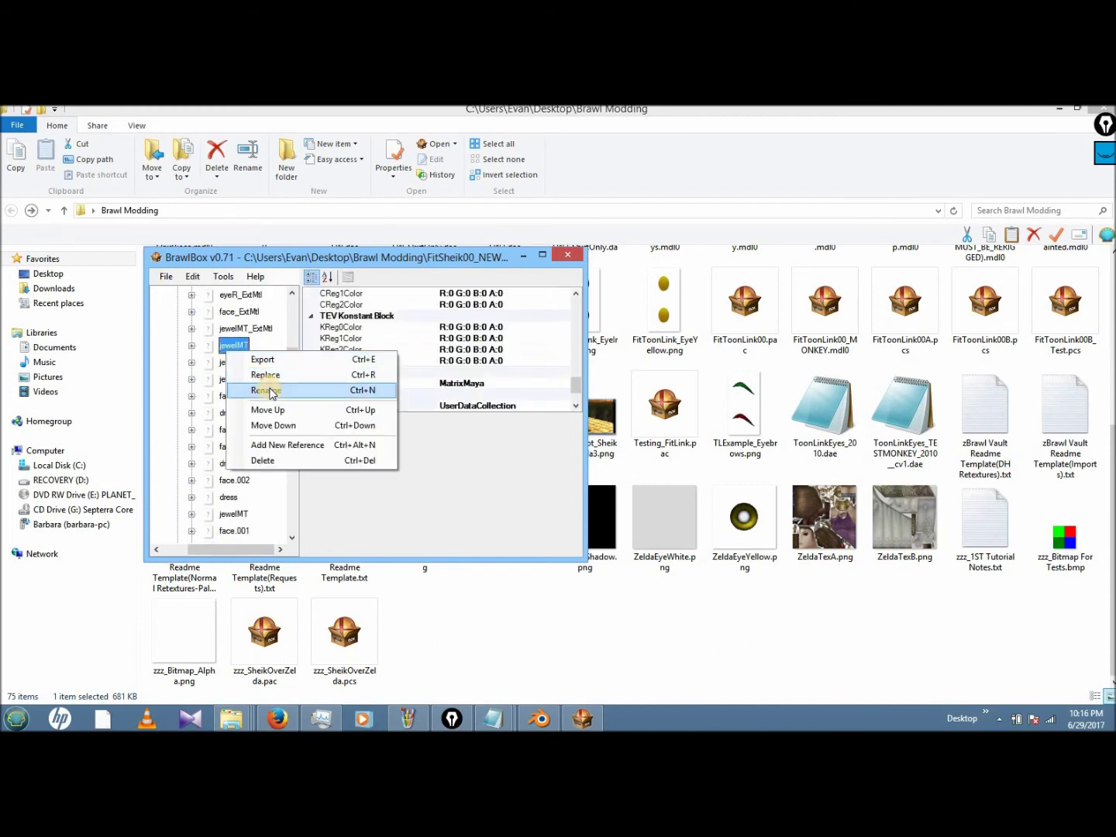
left_click(263, 389)
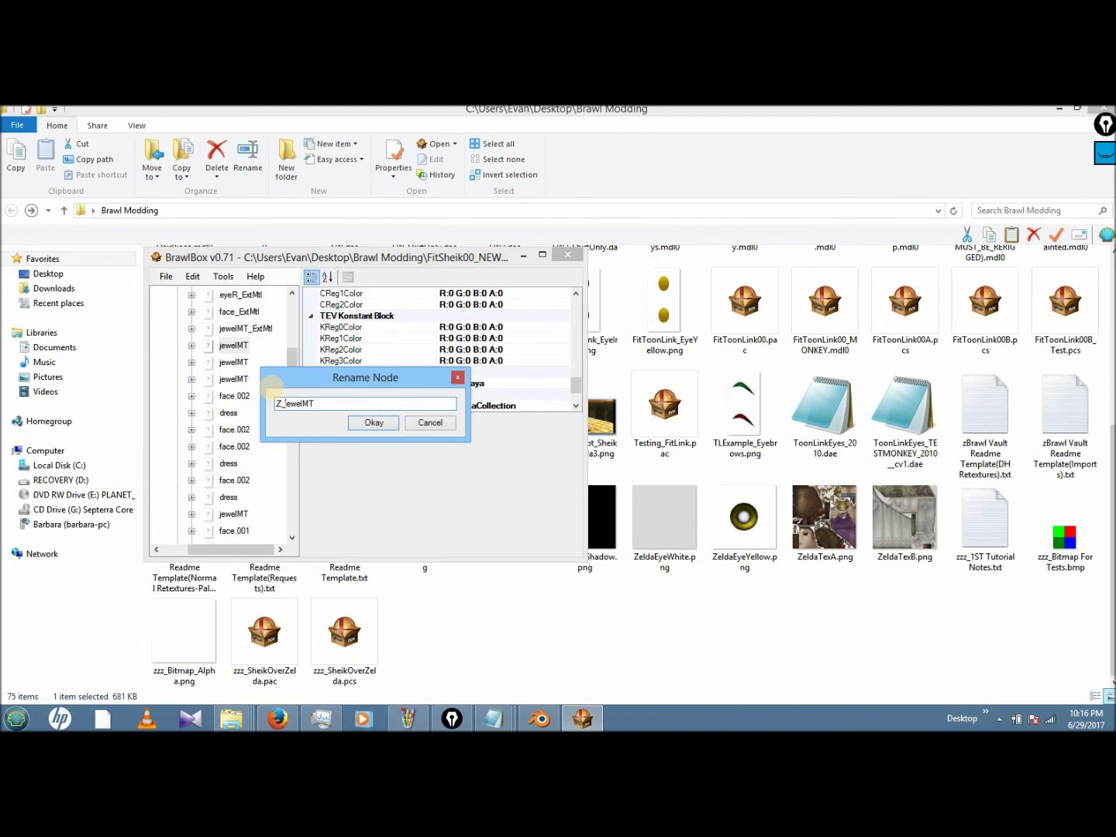
left_click(365, 423)
right_click(232, 362)
left_click(270, 399)
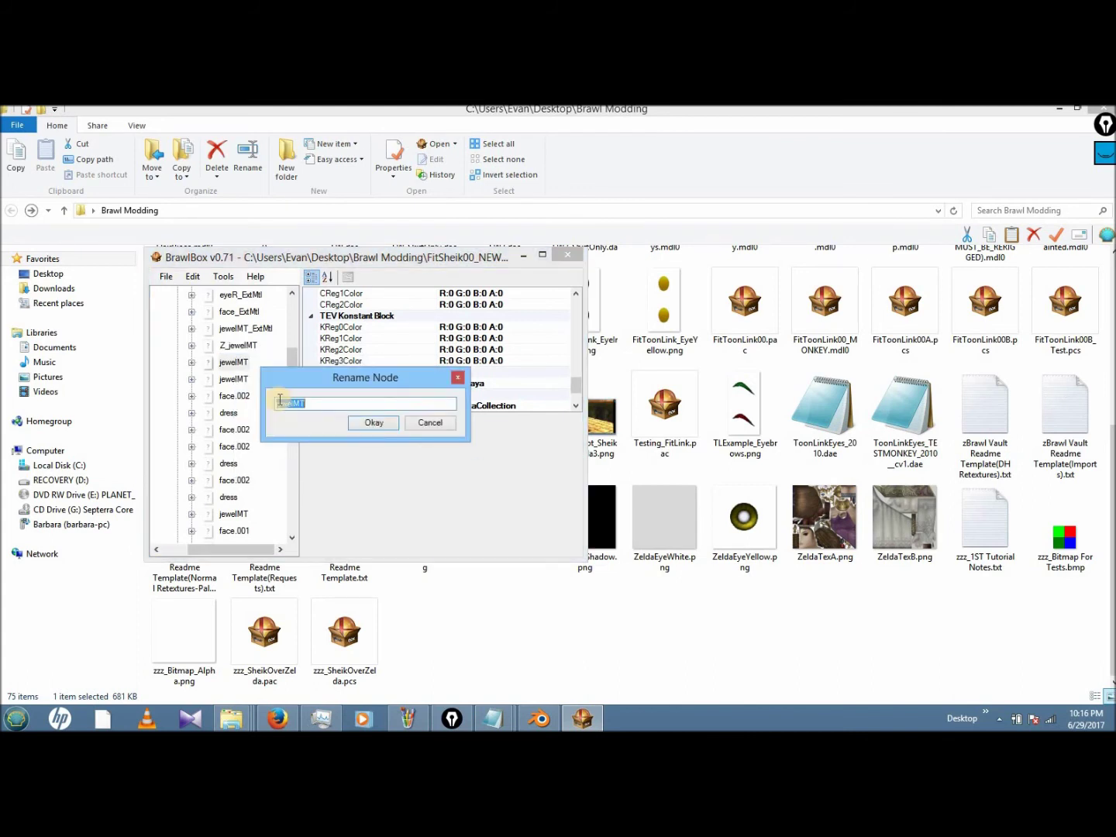
key("Return")
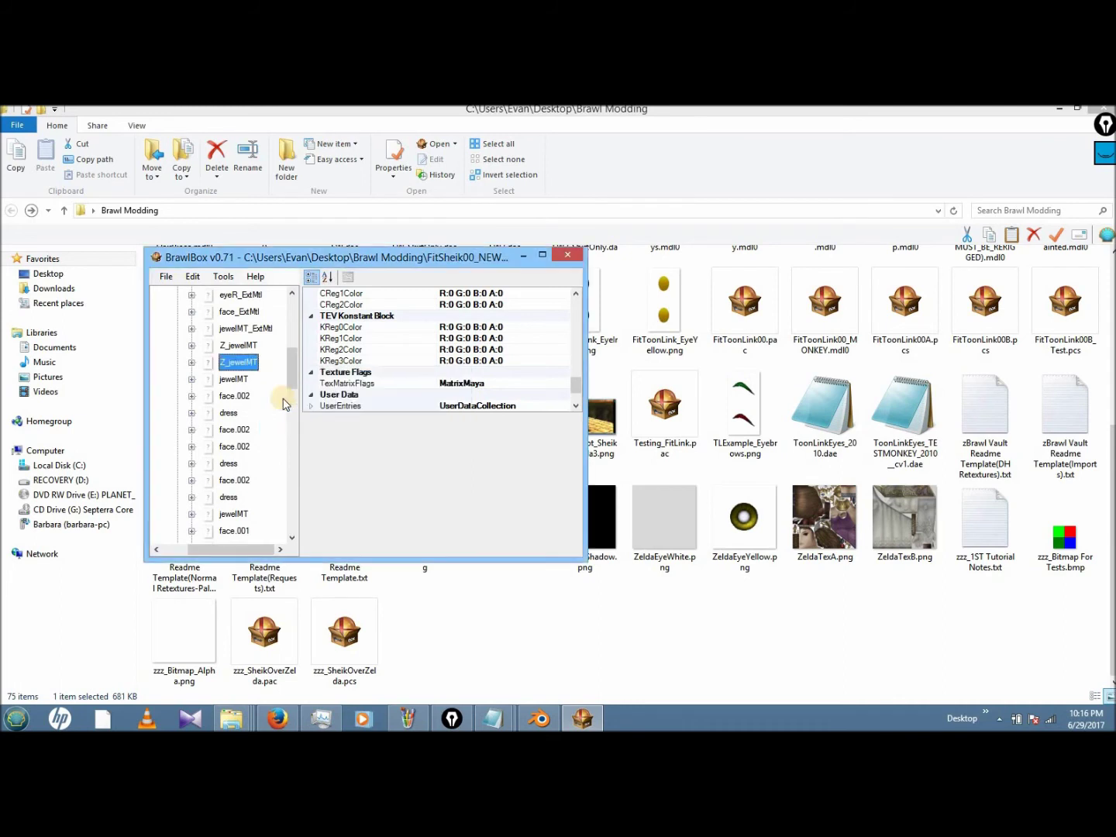
right_click(243, 381)
left_click(296, 419)
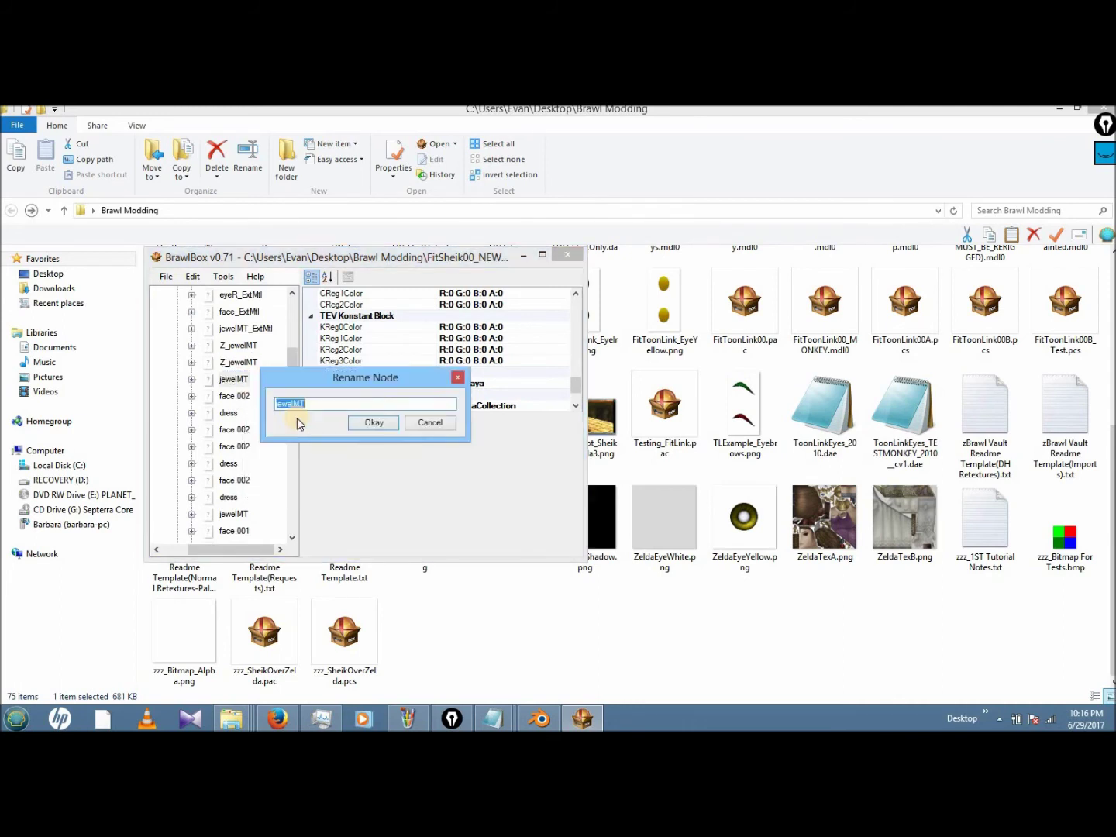
key("Return")
- Rename the face.002 material below the three Z_jewelMT entries as Z_ and the dress material after it as Z_dress
key("Down")
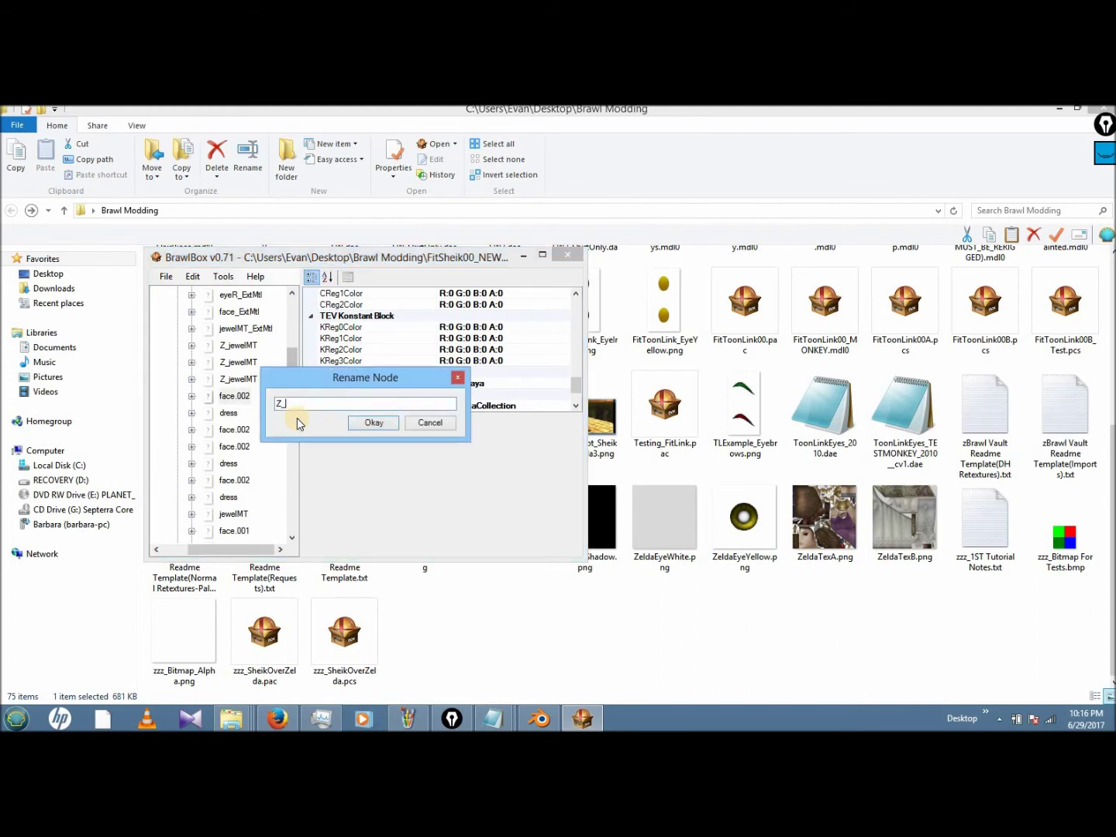
key("Return")
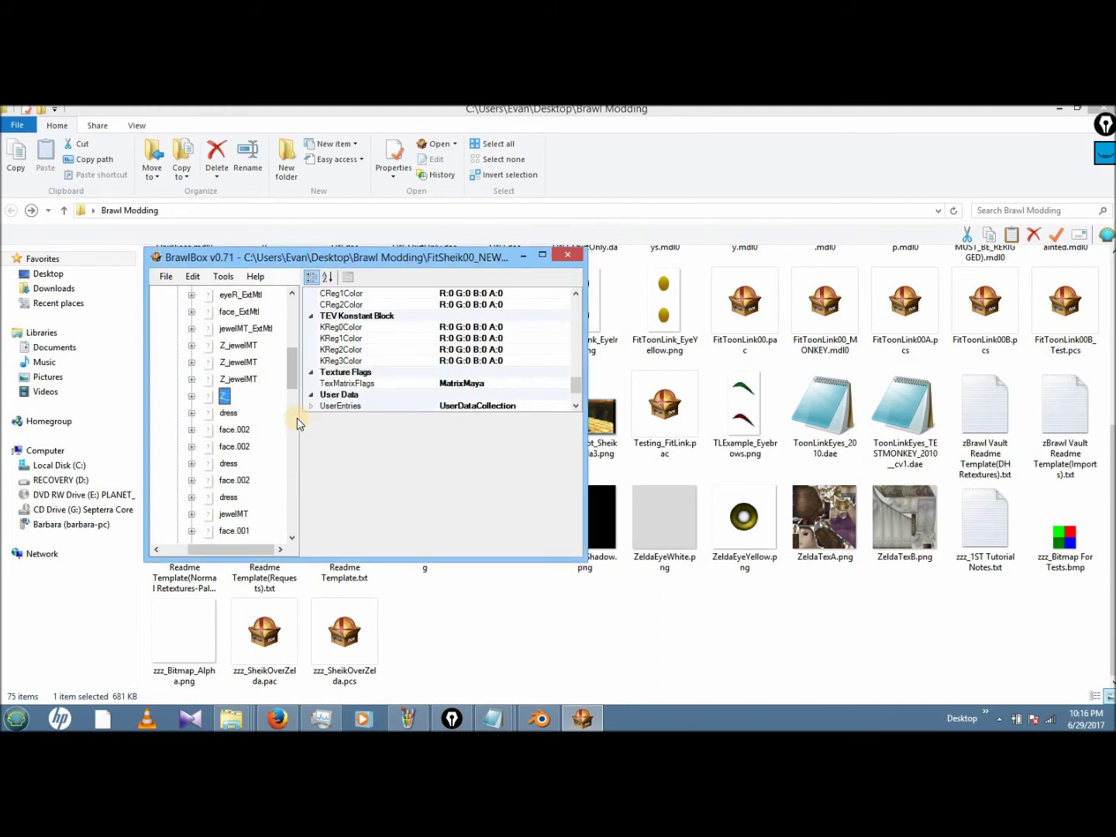
right_click(228, 411)
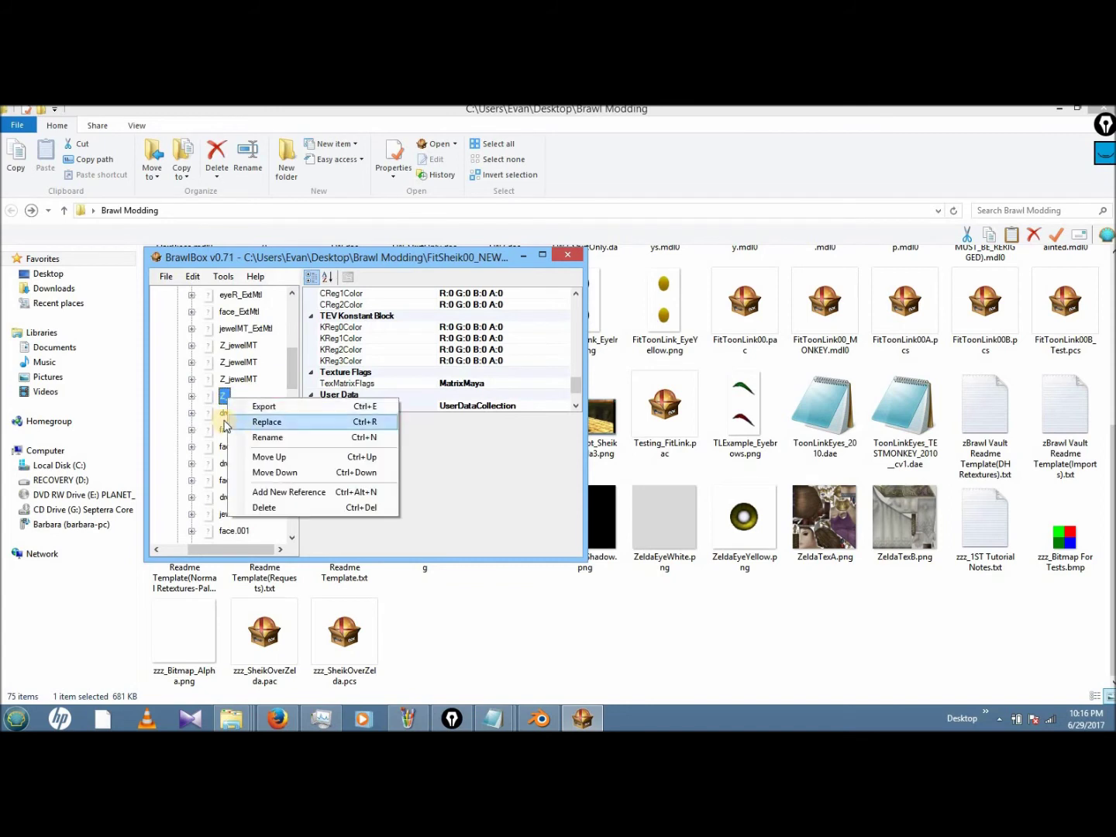
left_click(268, 455)
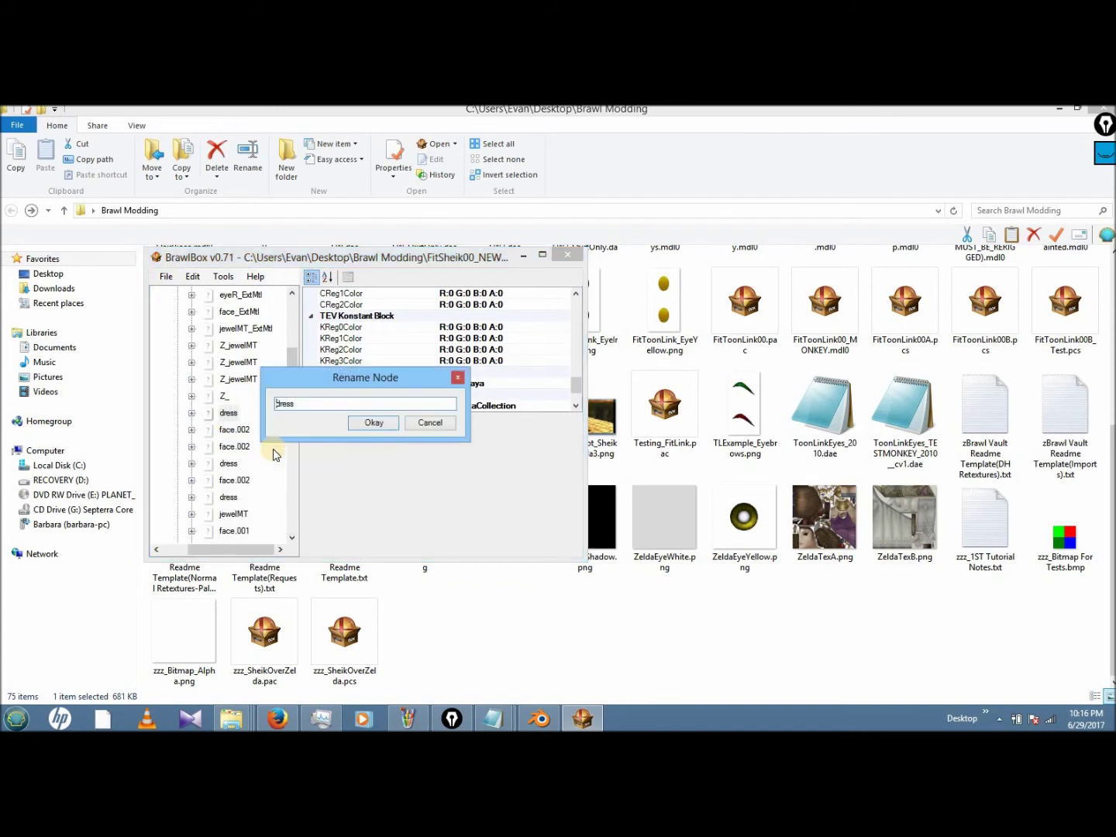
type("Z_")
key("Return")
- Rename the two consecutive face.002 materials below the first Z_dress as Z_face.002
key("Down")
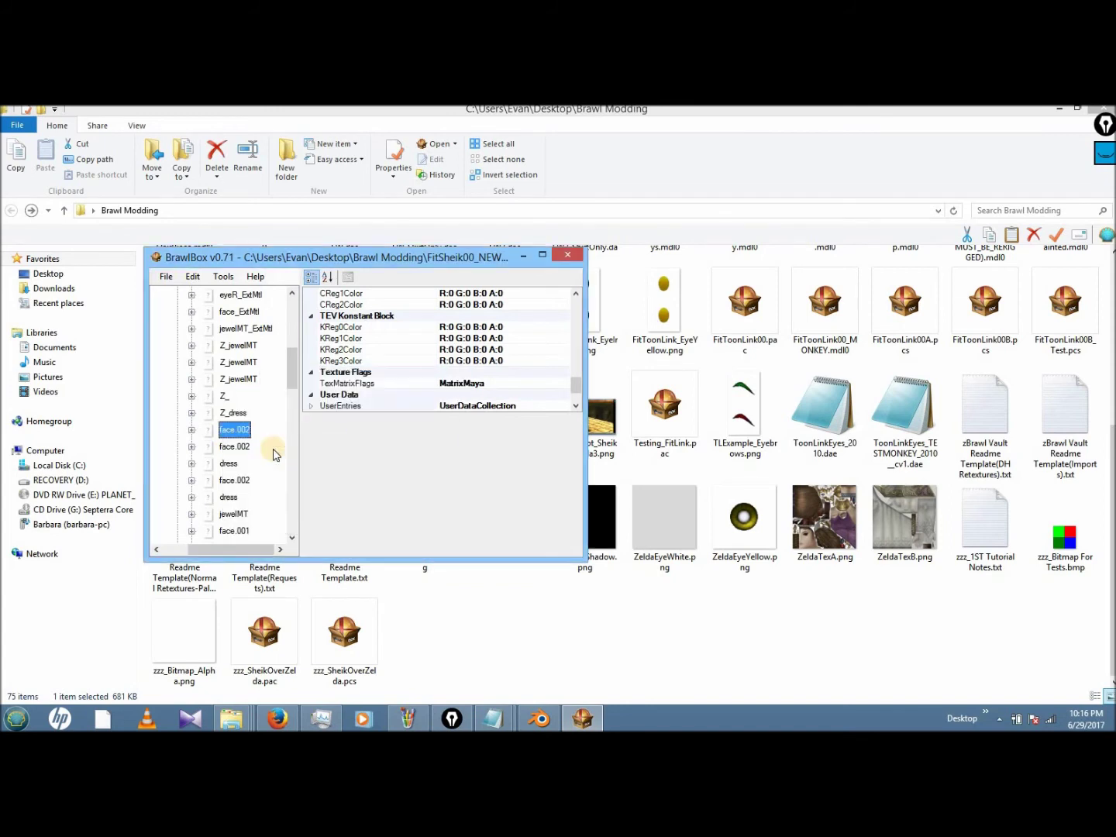
key("ctrl+n")
key("Return")
key("Down")
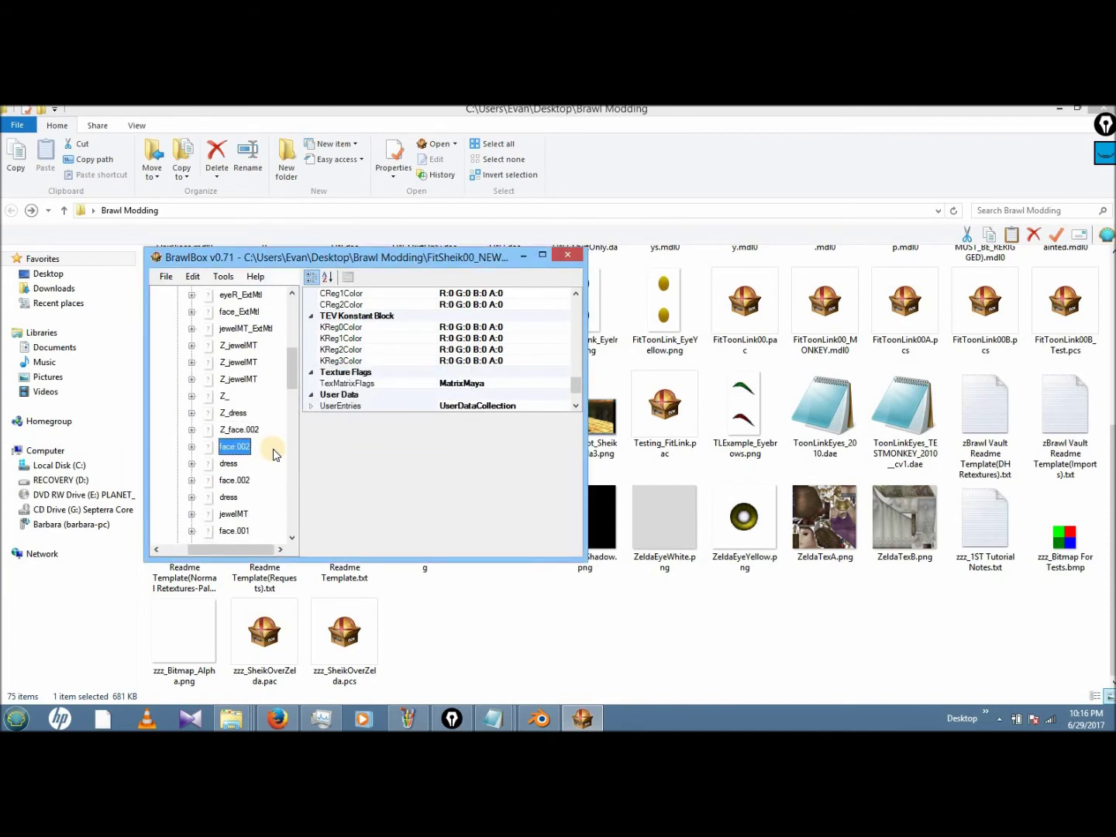
key("ctrl+n")
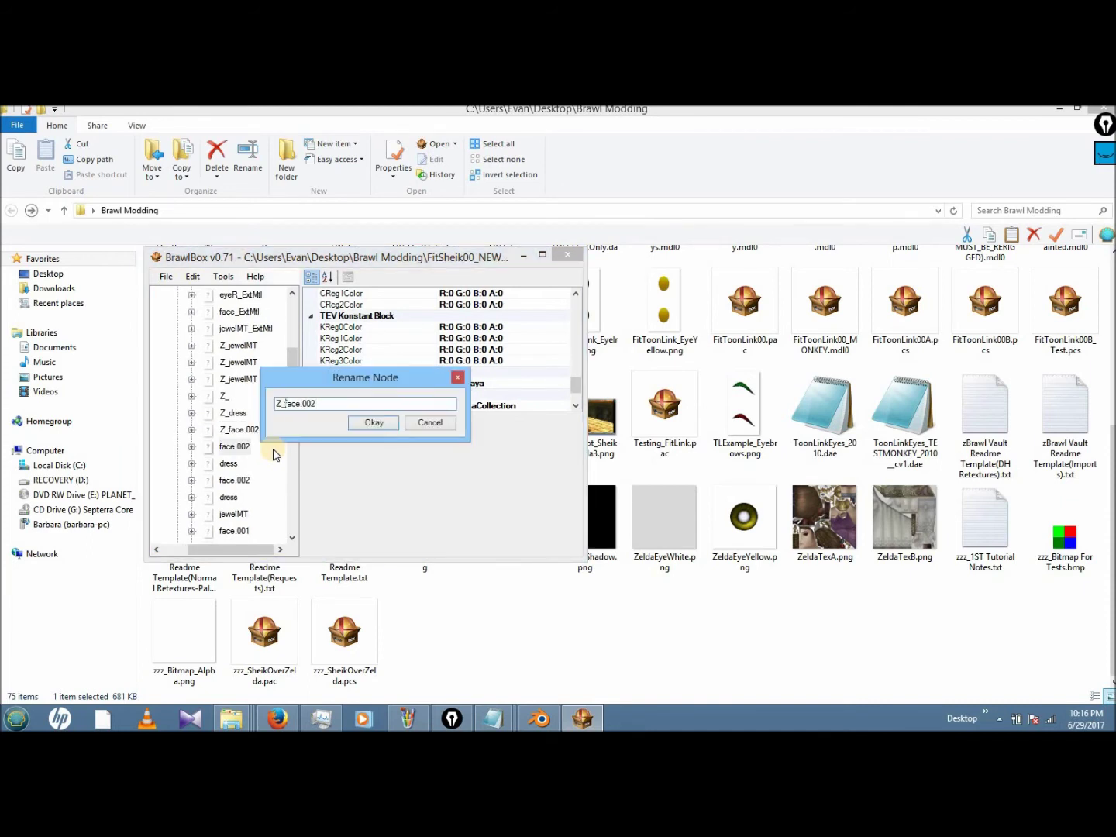
type("Z_")
key("Return")
- Rename the next dress material as Z_dress and the face.002 material below it as Z_face.002
key("Down")
key("ctrl+n")
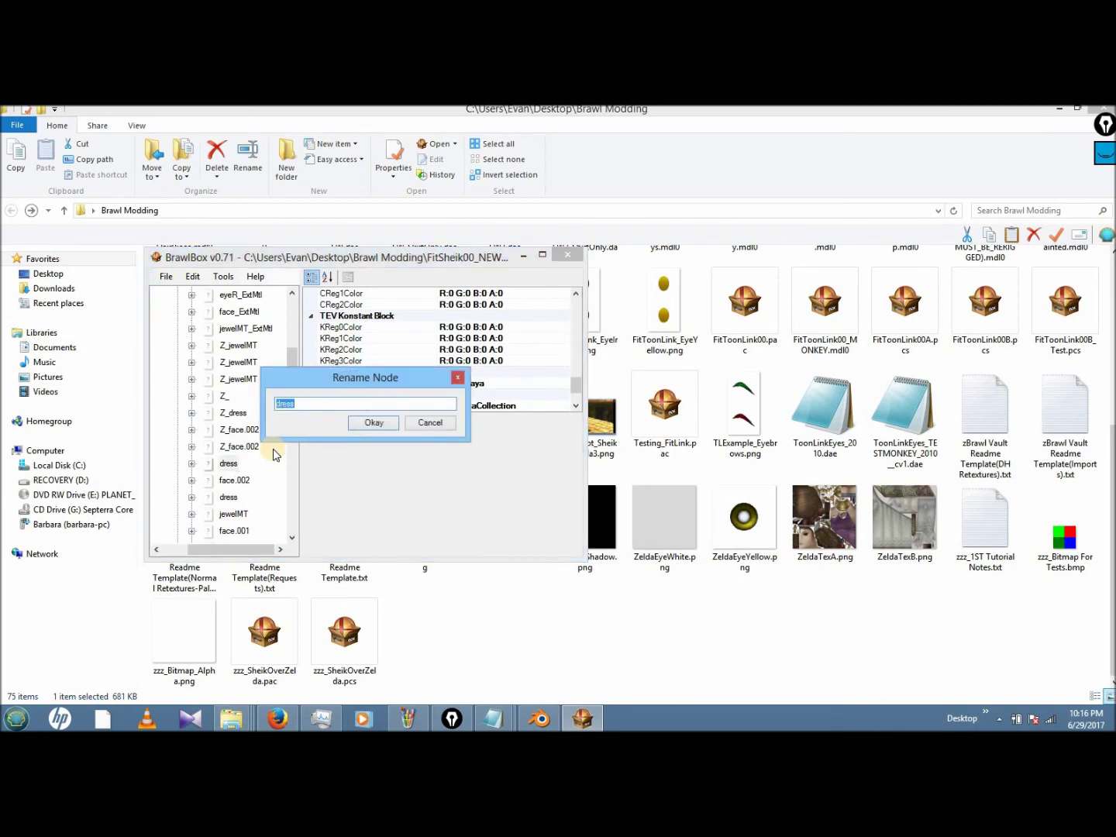
type("Z_")
key("Return")
key("Down")
key("ctrl+n")
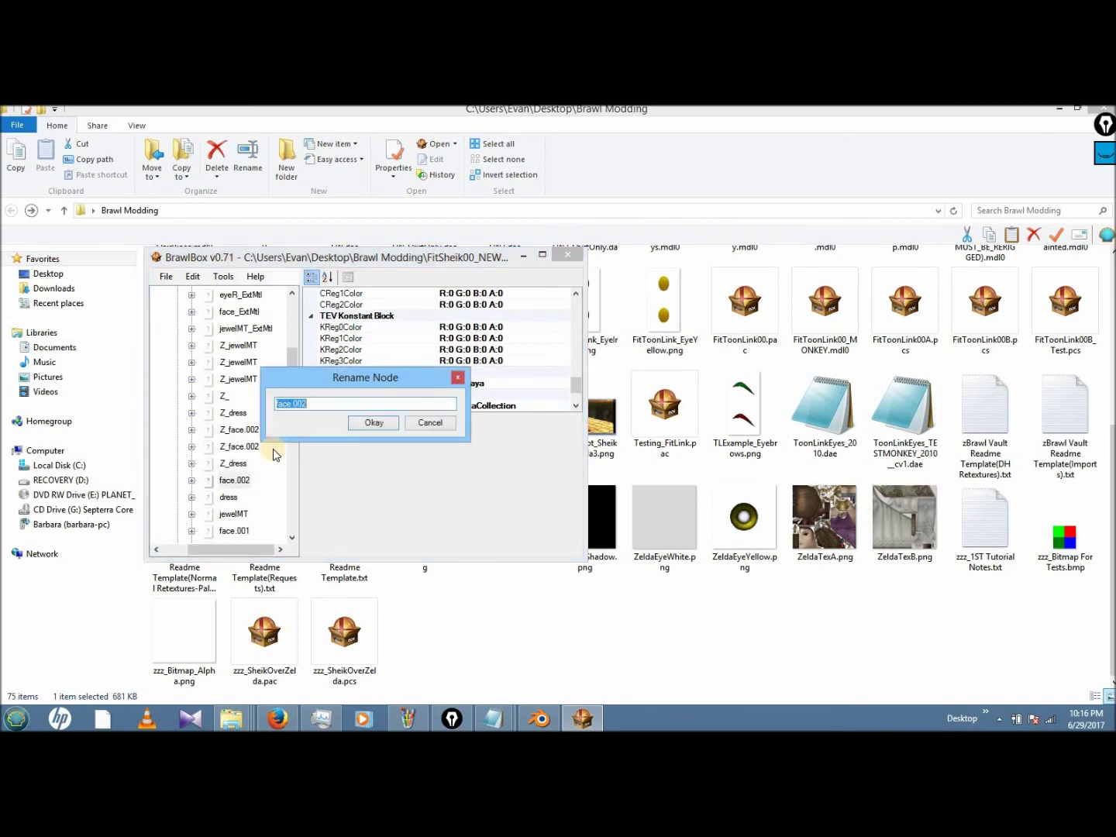
key("Return")
- Rename the following dress material as Z_dress and the remaining jewelMT material as Z_jewelMT
key("Down")
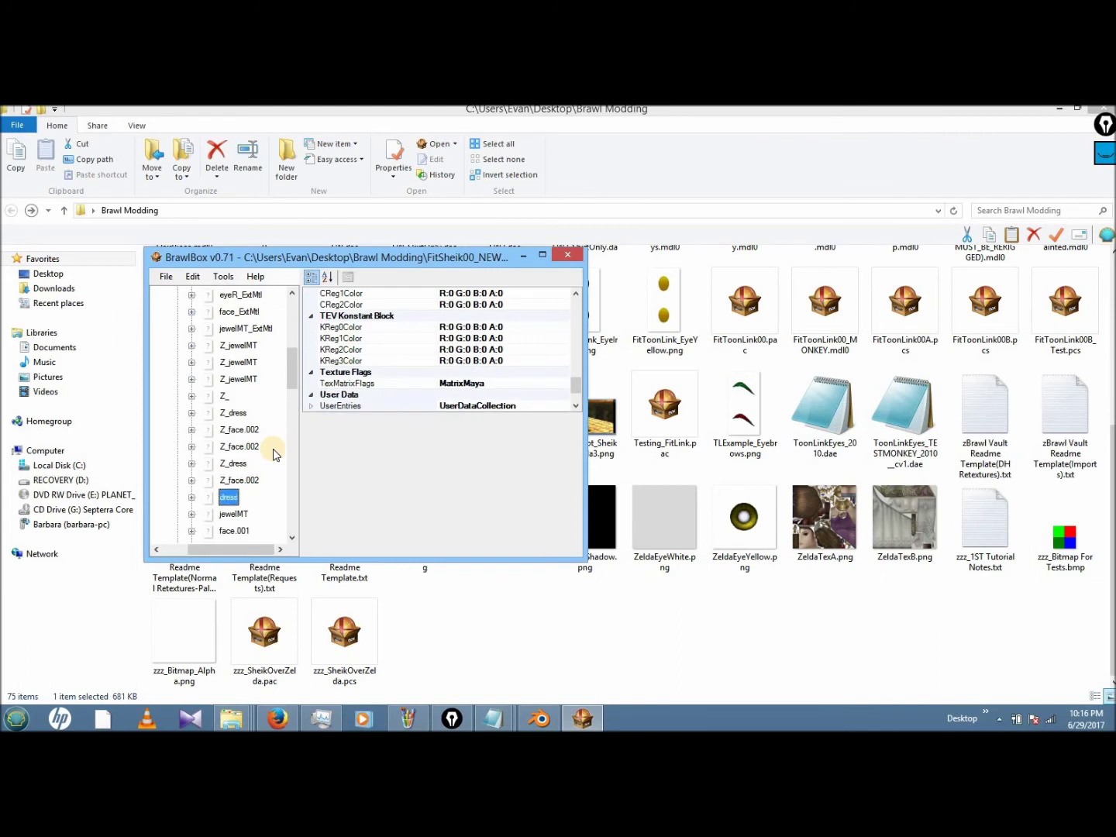
key("ctrl+n")
type("Z_dress")
key("Return")
key("Down")
key("ctrl+n")
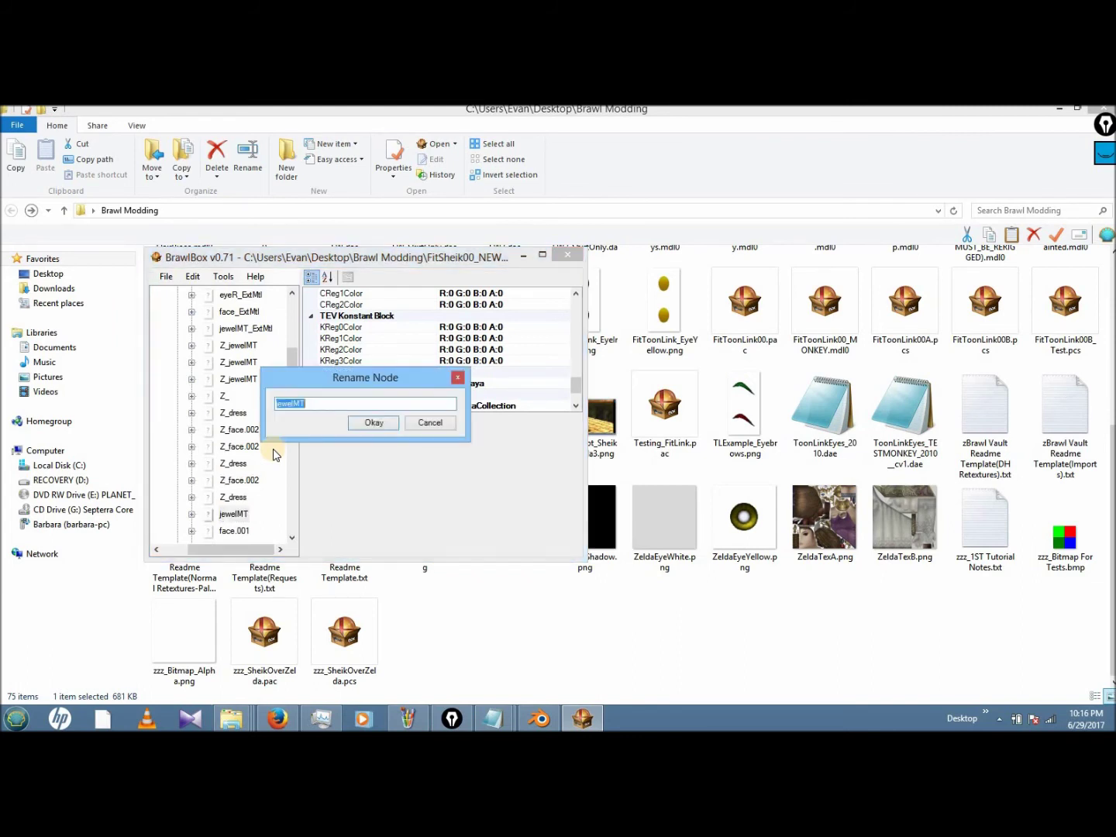
key("Return")
- Rename the face.001 material as Z_face.001 and the last dress material as Z_dress
key("Down")
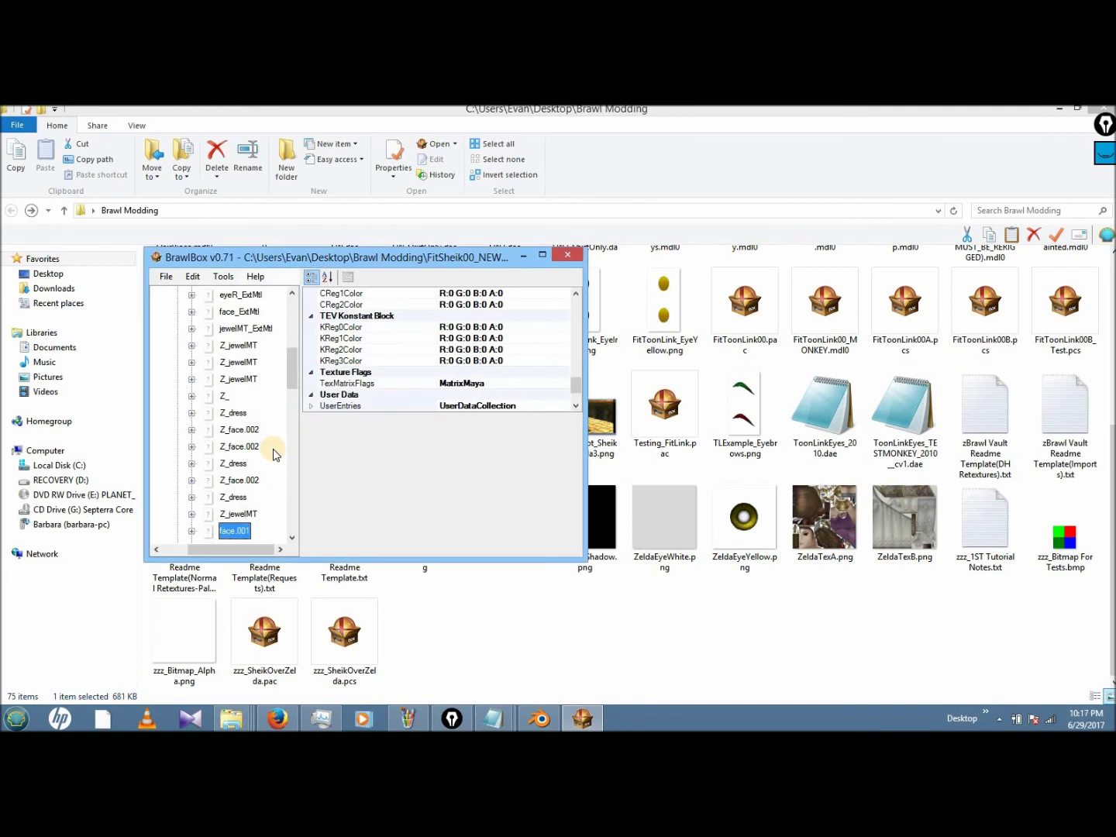
key("ctrl+n")
type("Z_")
key("Return")
key("Down")
key("ctrl+n")
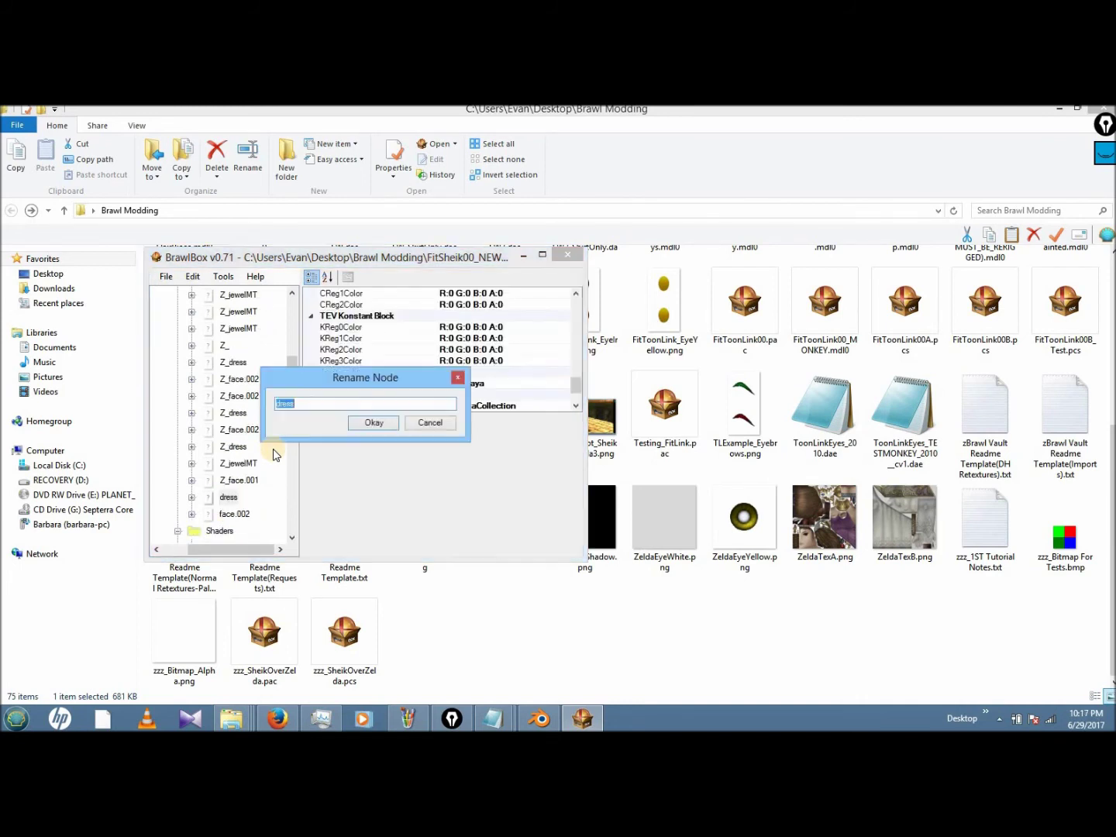
type("Z_")
key("Return")
- Add the Z_ prefix to the last face.002 material, just above the Shaders folder
key("Down")
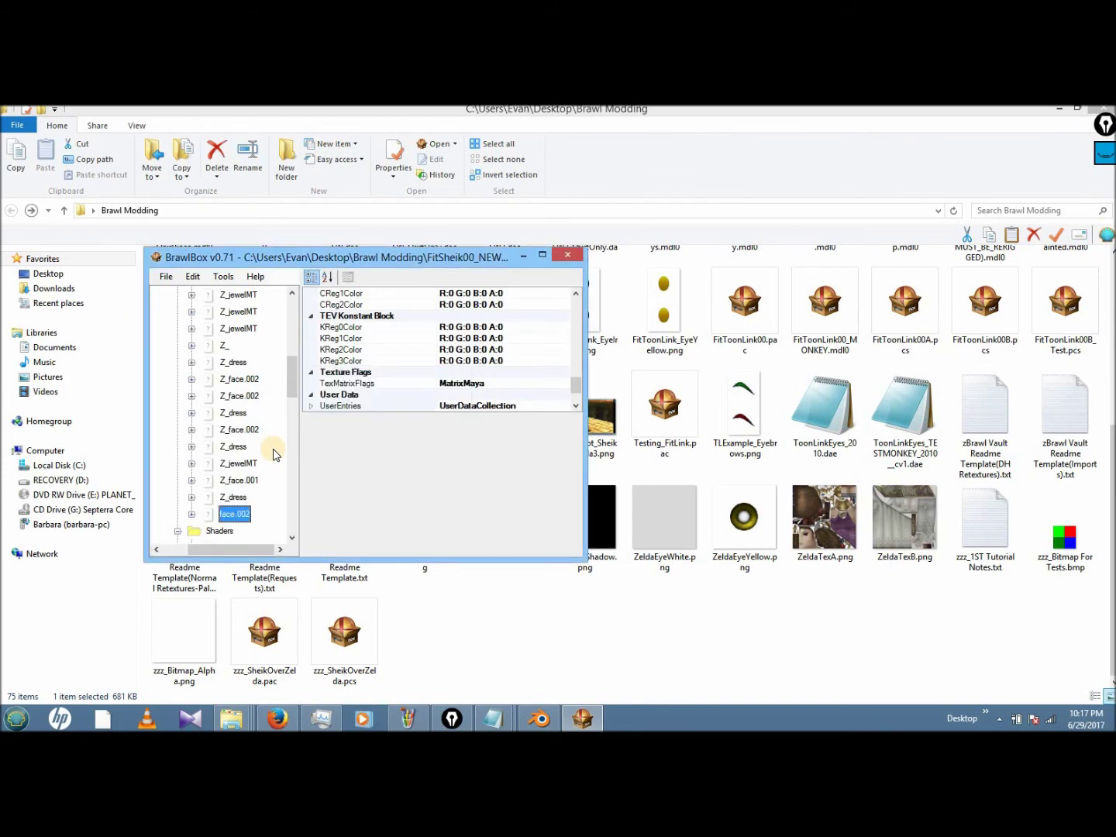
key("ctrl+n")
type("Z_")
key("Return")
- Examine the opaque material assigned to each object from polygon11 down to the second polygon16
left_click_drag(293, 386, 303, 475)
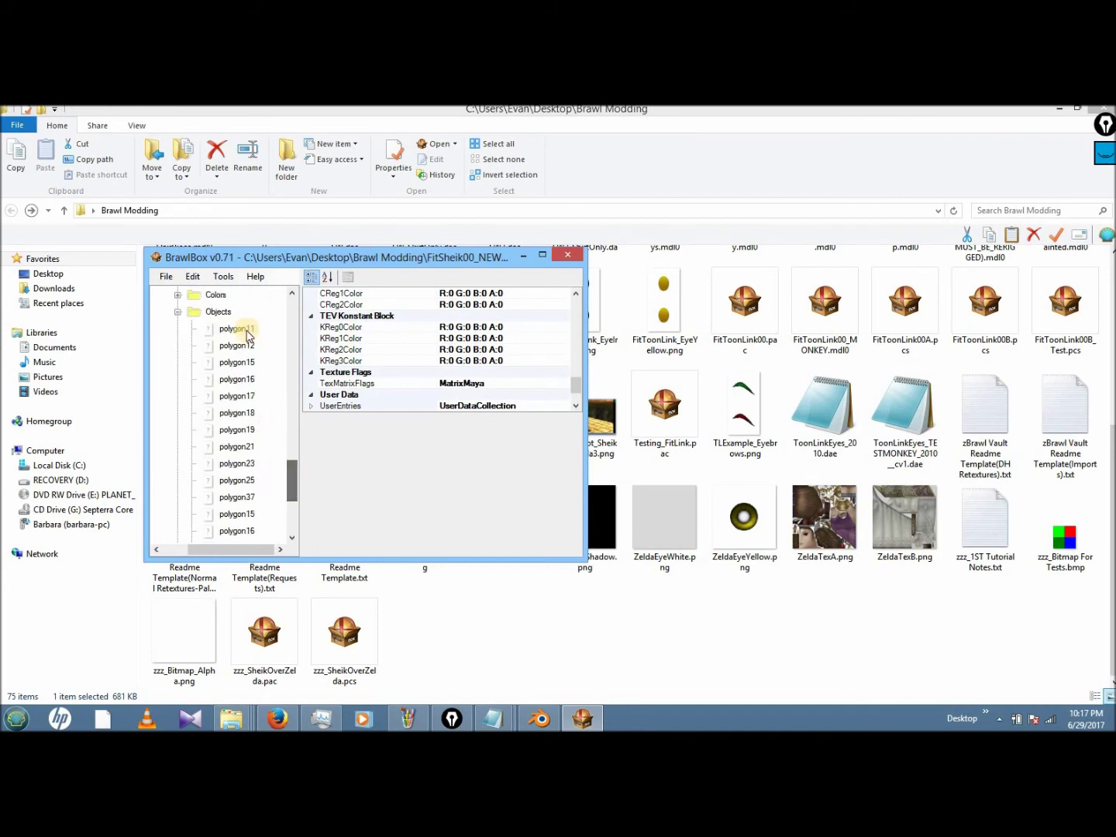
left_click(237, 329)
left_click(575, 372)
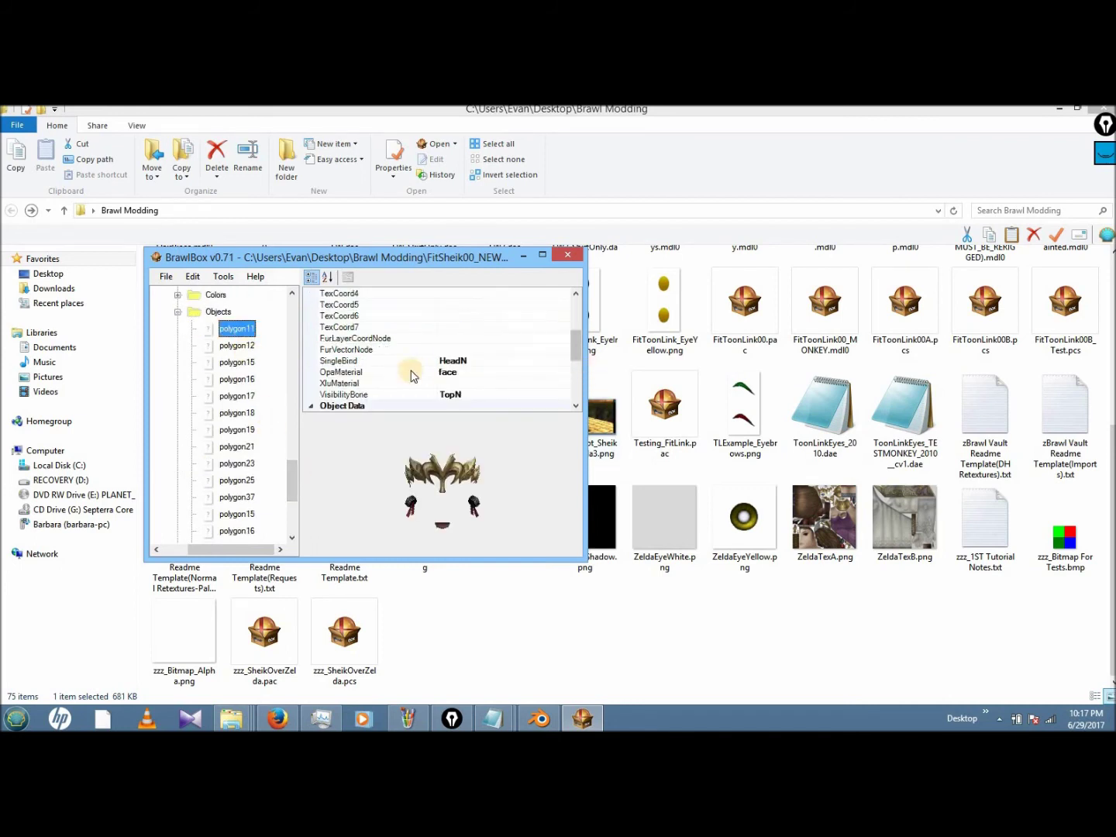
left_click(376, 373)
left_click(244, 331)
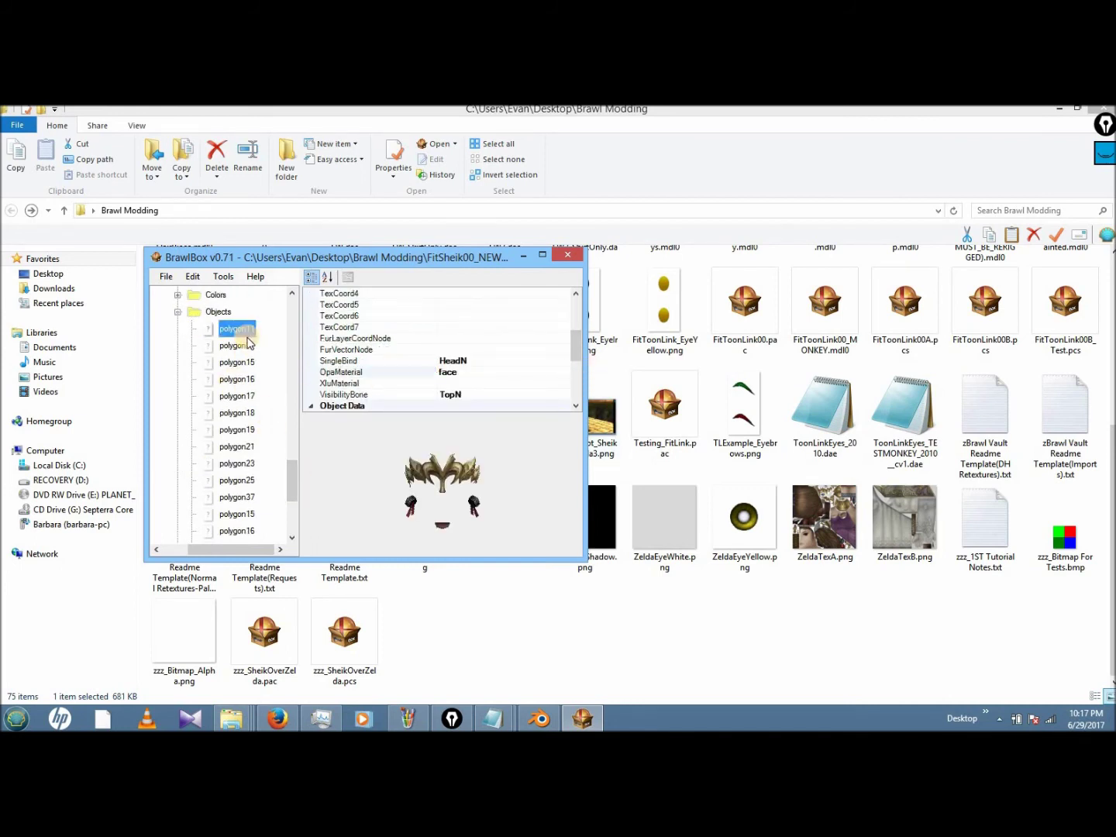
key("Down")
key("Down")
key("Up")
key("Up")
key("Down")
key("Down")
key("Down")
key("Down")
key("Down")
key("Down")
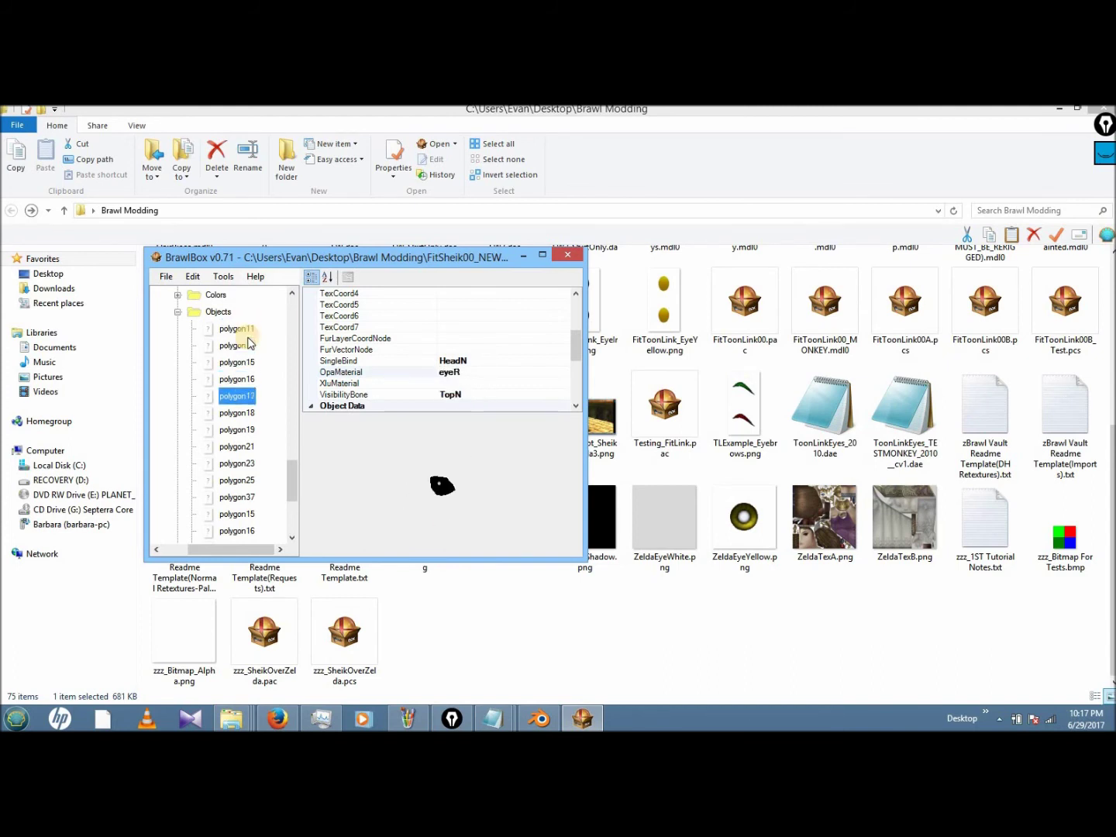
key("Down")
key("Down")
key("Down")
key("Down")
key("Down")
key("Down")
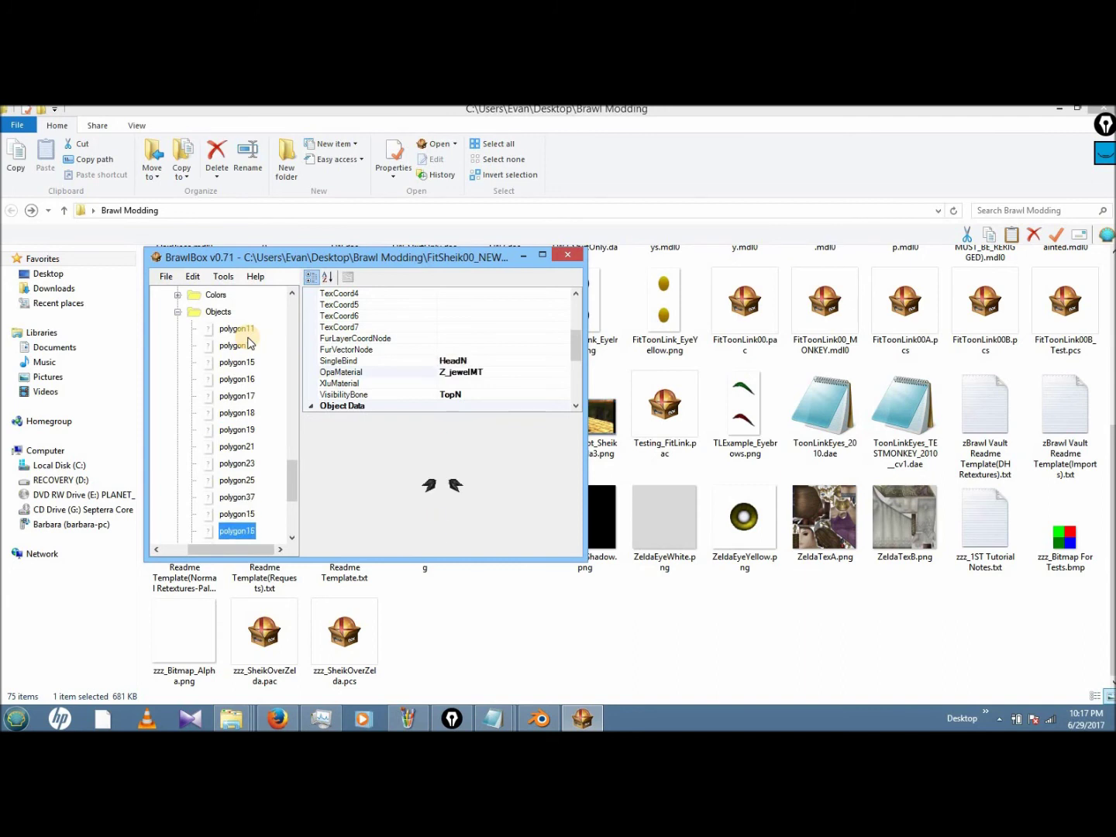
- Change the opaque material of the second polygon15, just below polygon37, to jewelMT
key("Up")
key("Up")
key("Down")
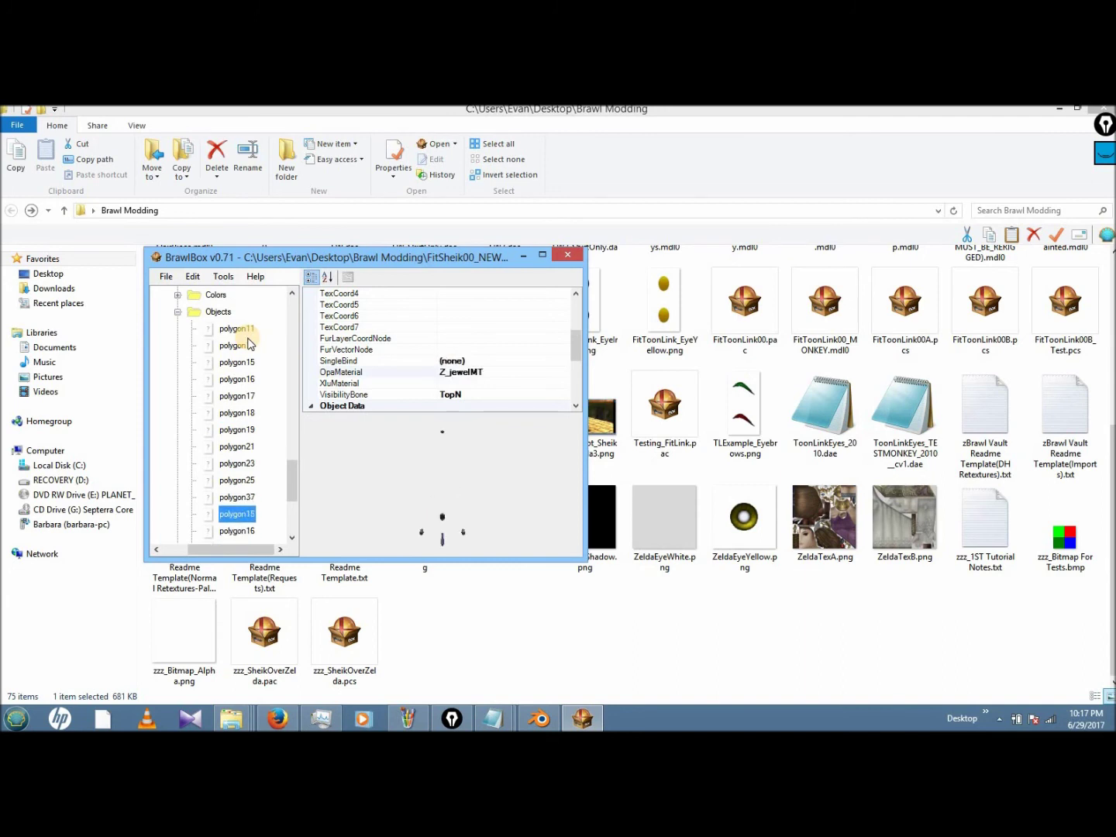
left_click(524, 370)
left_click(564, 372)
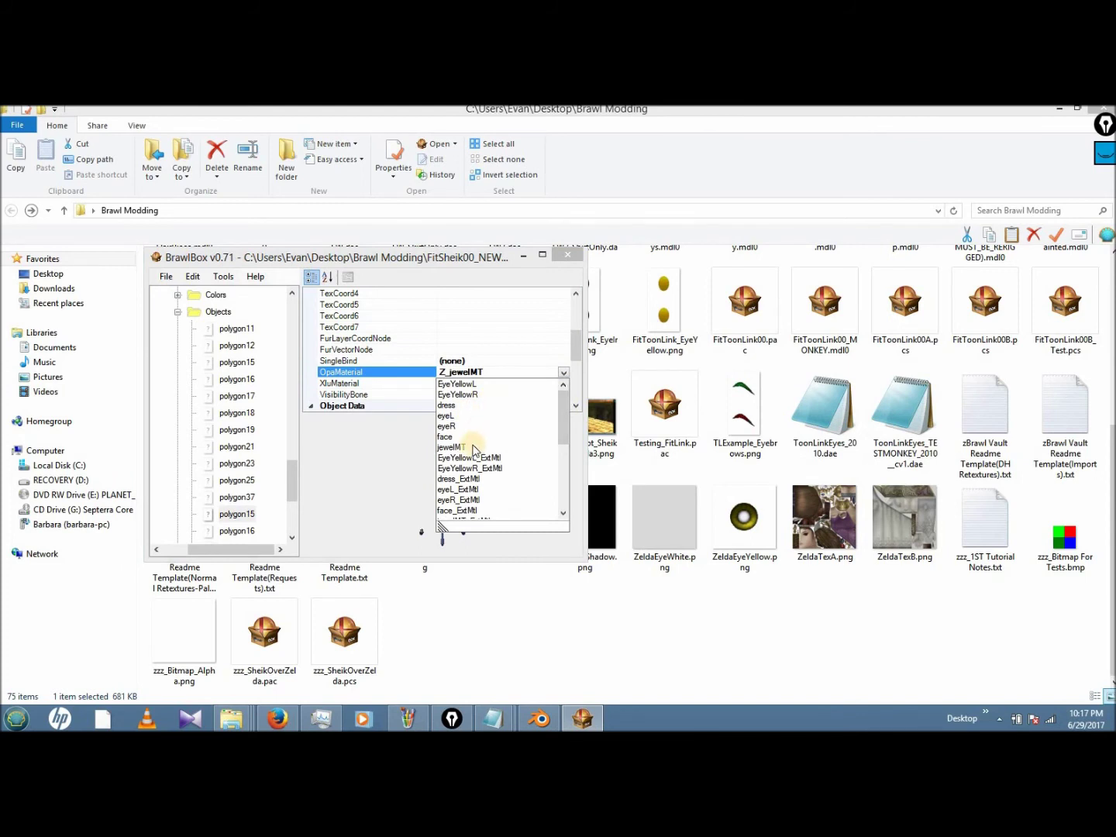
left_click(474, 448)
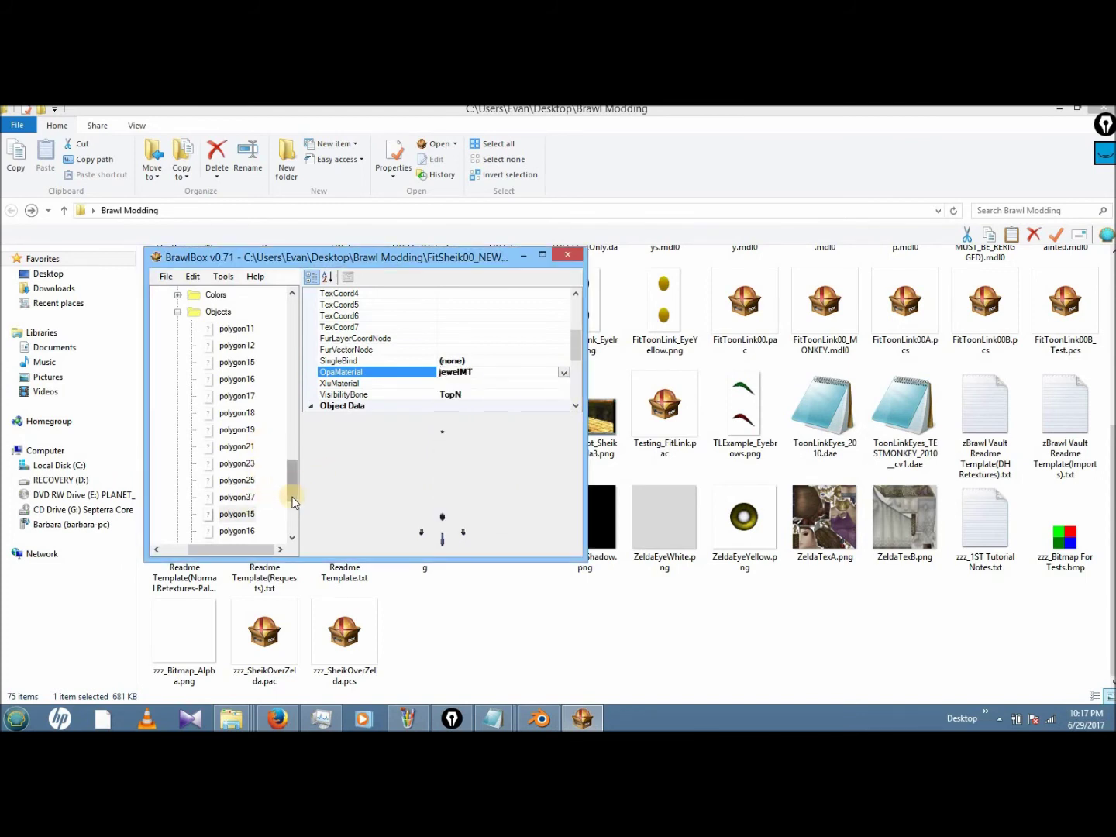
- Set the second polygon16 object's opaque material to jewelMT
left_click(293, 500)
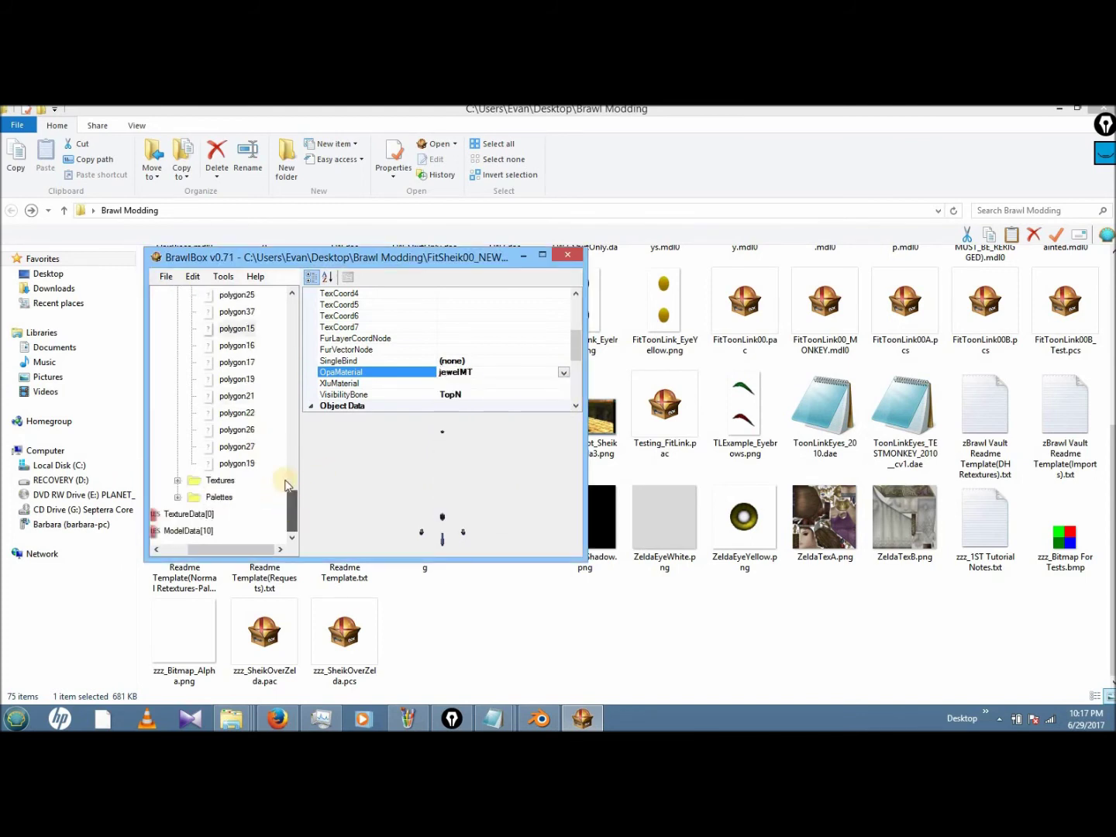
left_click(239, 345)
left_click(532, 372)
left_click(562, 373)
scroll(559, 442, "up", 2)
left_click(461, 449)
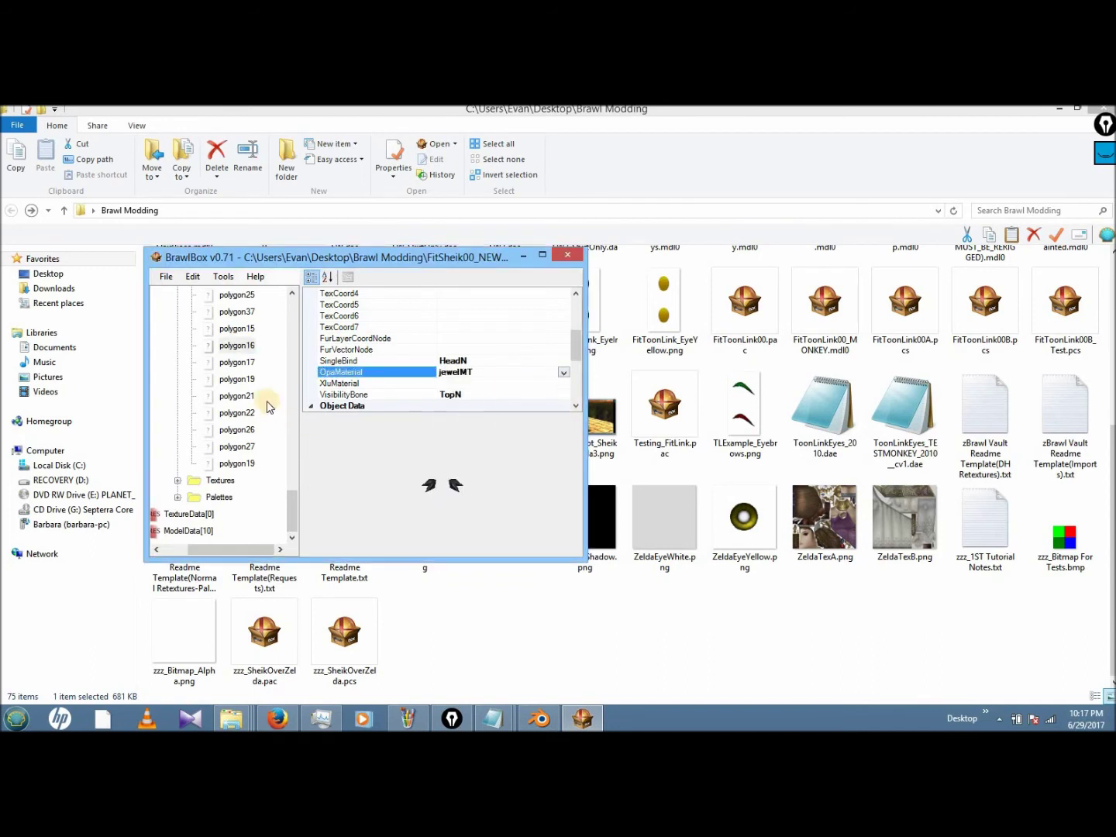
- Replace the Z_-prefixed opaque material of the braided hair object, the second polygon17, with an original model material
left_click(237, 361)
left_click(515, 374)
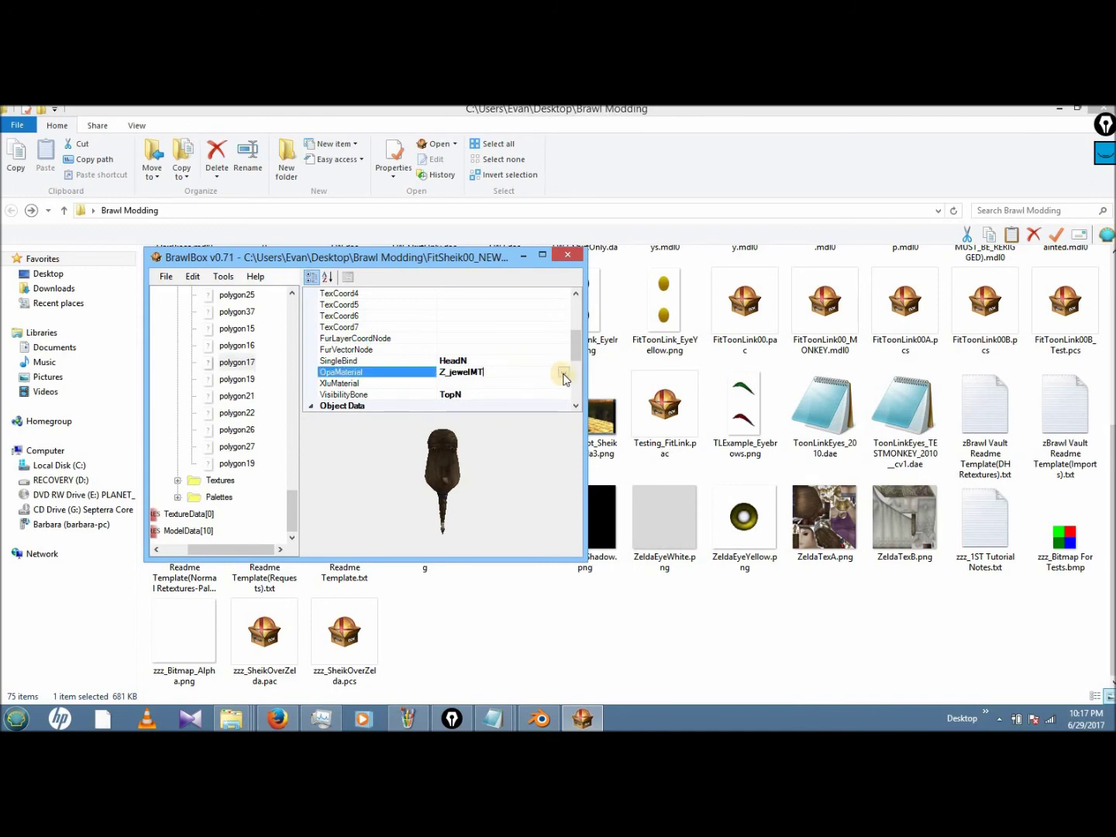
left_click(564, 372)
left_click(467, 425)
left_click(237, 345)
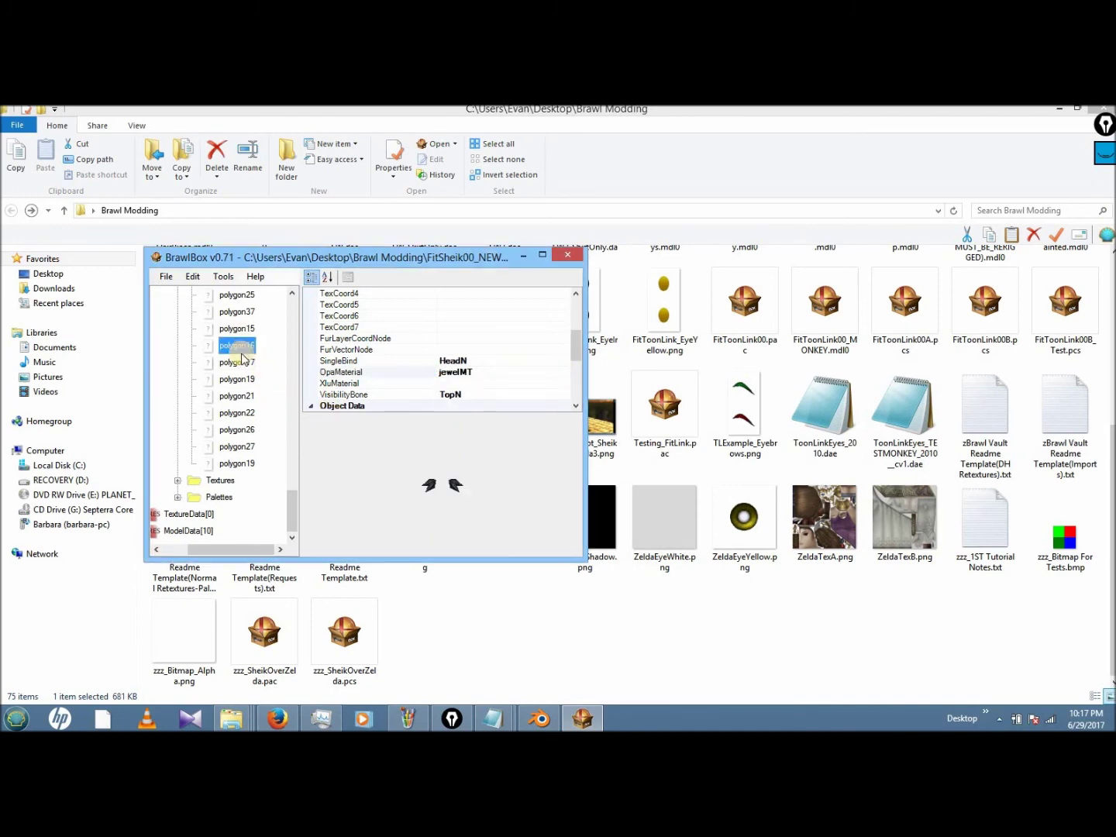
left_click(237, 362)
- Assign dress as the opaque material of the legs object, the polygon19 above polygon21
left_click(239, 379)
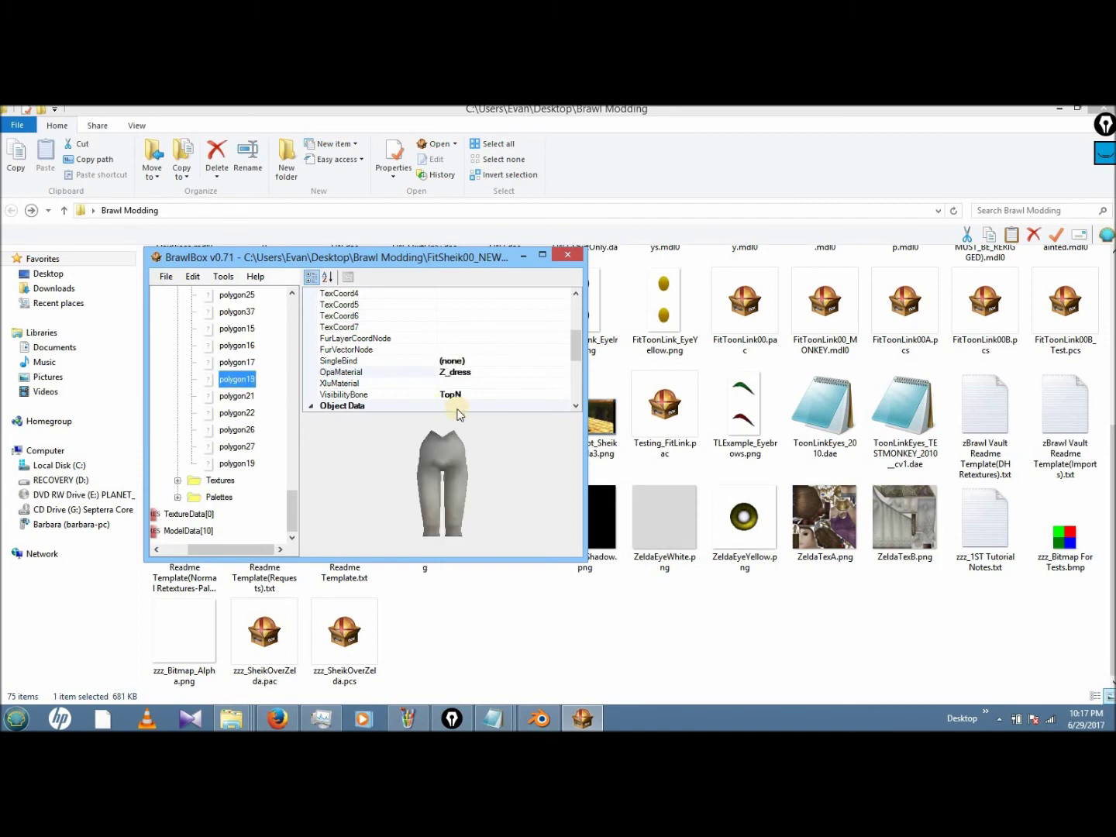
left_click(517, 374)
left_click(564, 376)
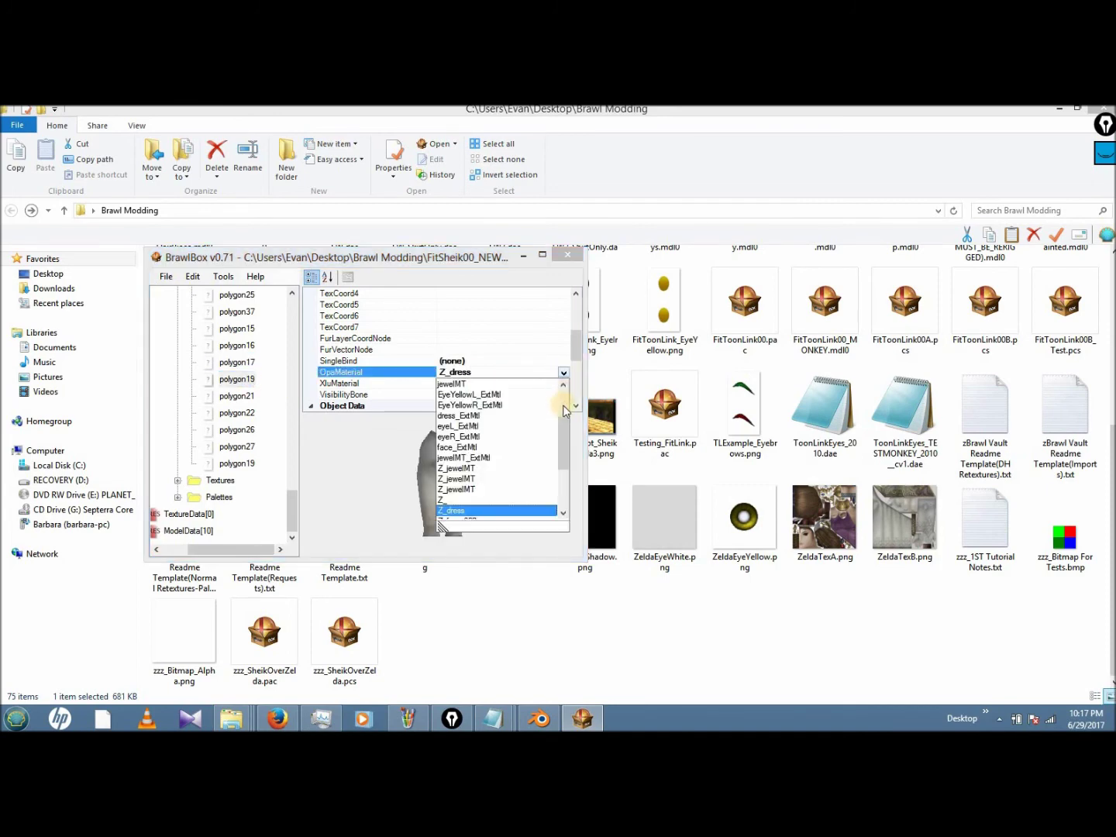
left_click_drag(558, 421, 563, 394)
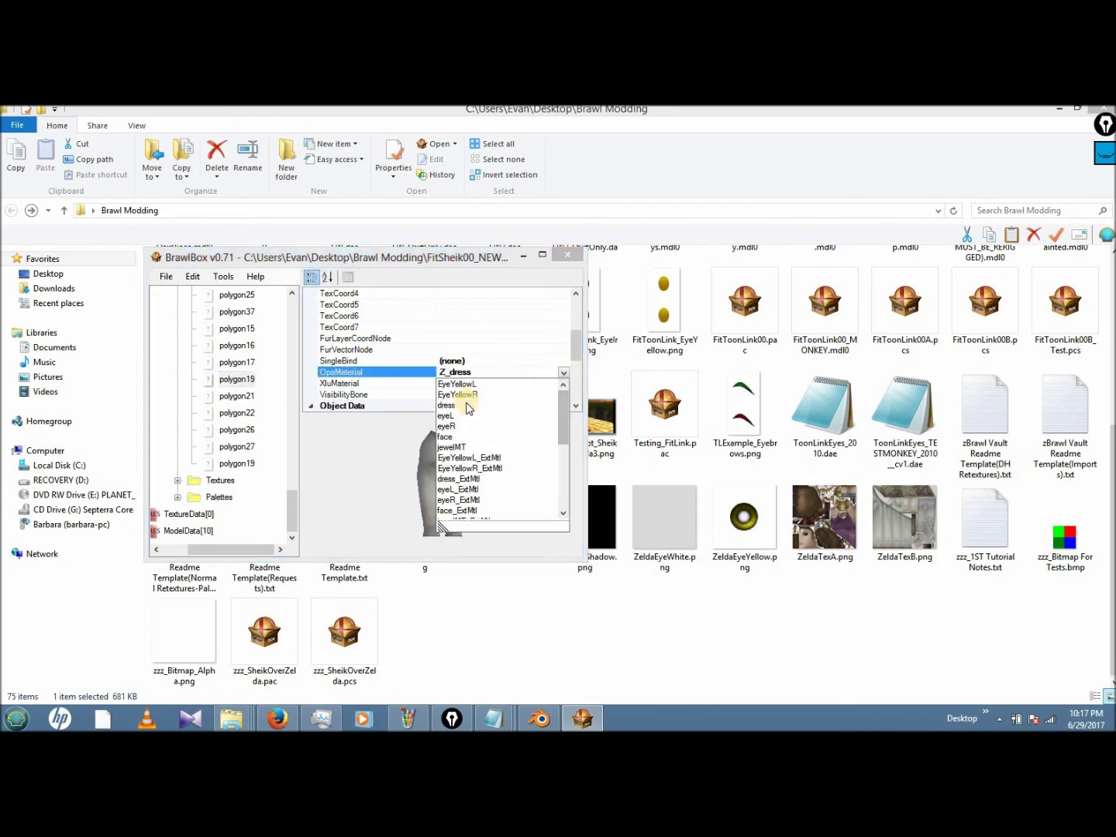
left_click(461, 394)
- Set the opaque material of the boots object, polygon21, to face
left_click(238, 396)
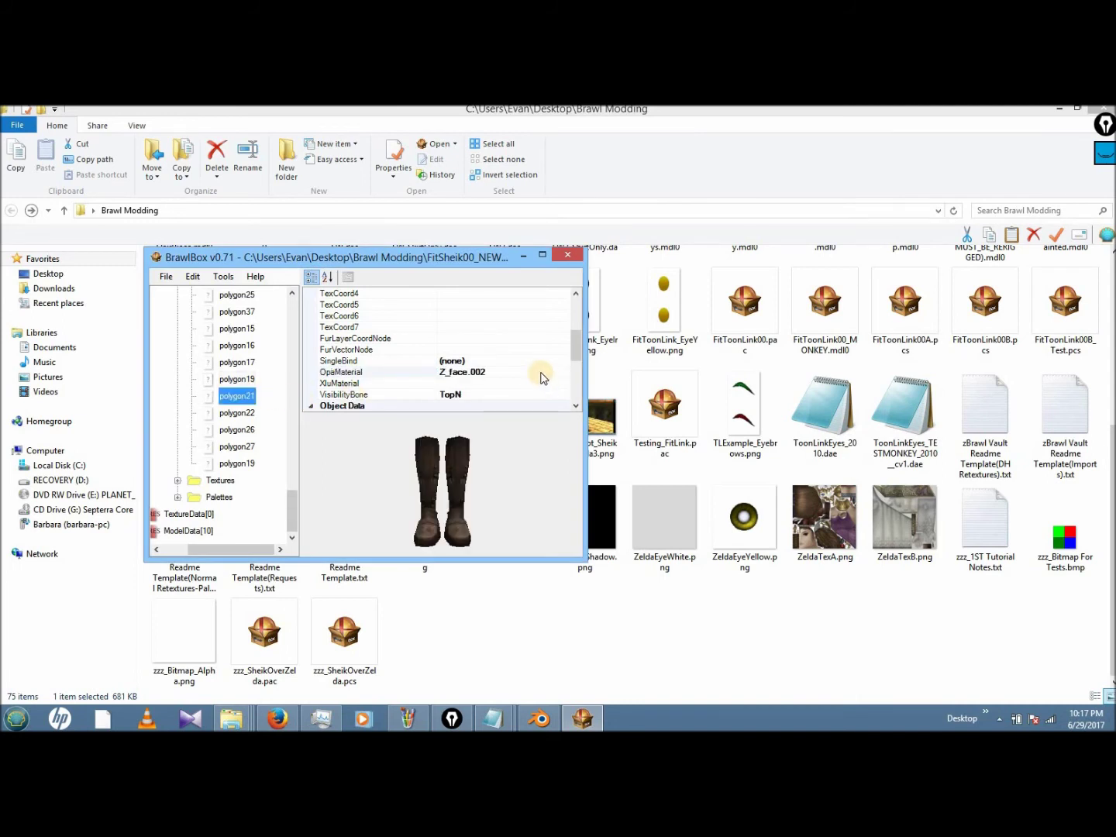
left_click(562, 373)
left_click(564, 374)
left_click_drag(559, 409, 560, 393)
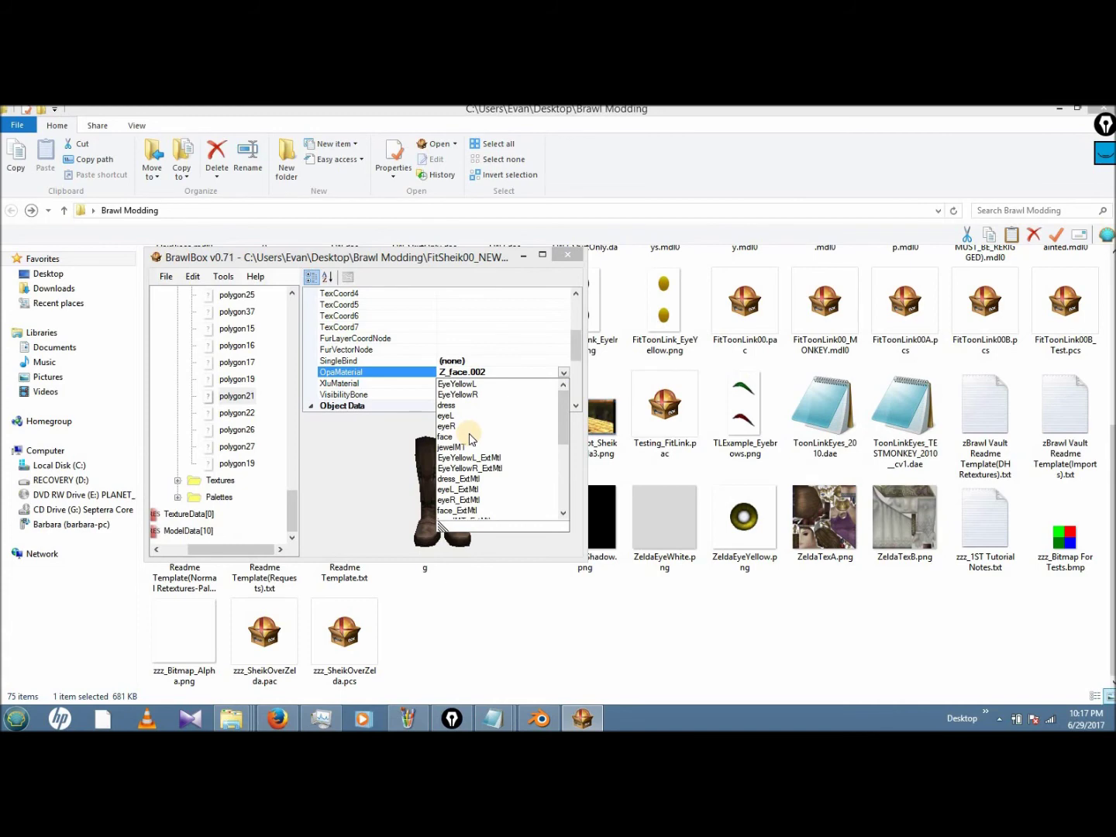
left_click(472, 438)
- Change the opaque material of polygon22 to dress
left_click(256, 418)
left_click(564, 376)
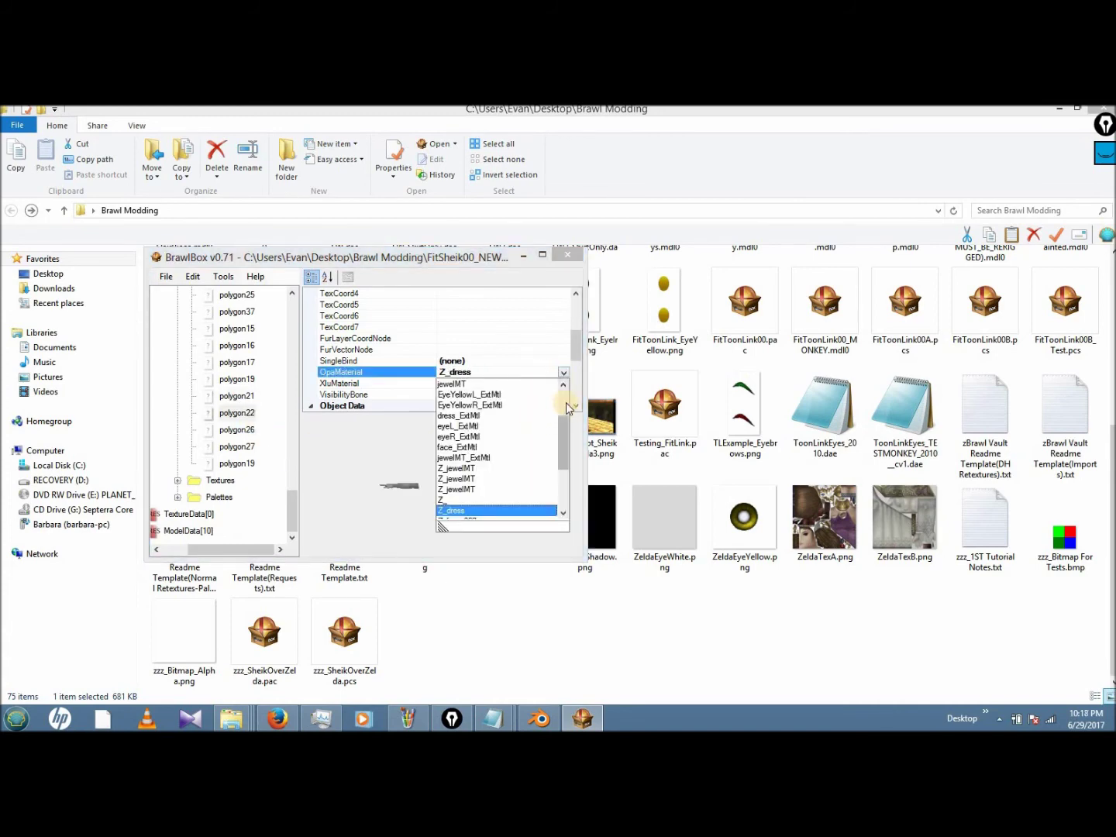
left_click(566, 401)
left_click(455, 405)
- Assign face as the opaque material of polygon26
left_click(242, 429)
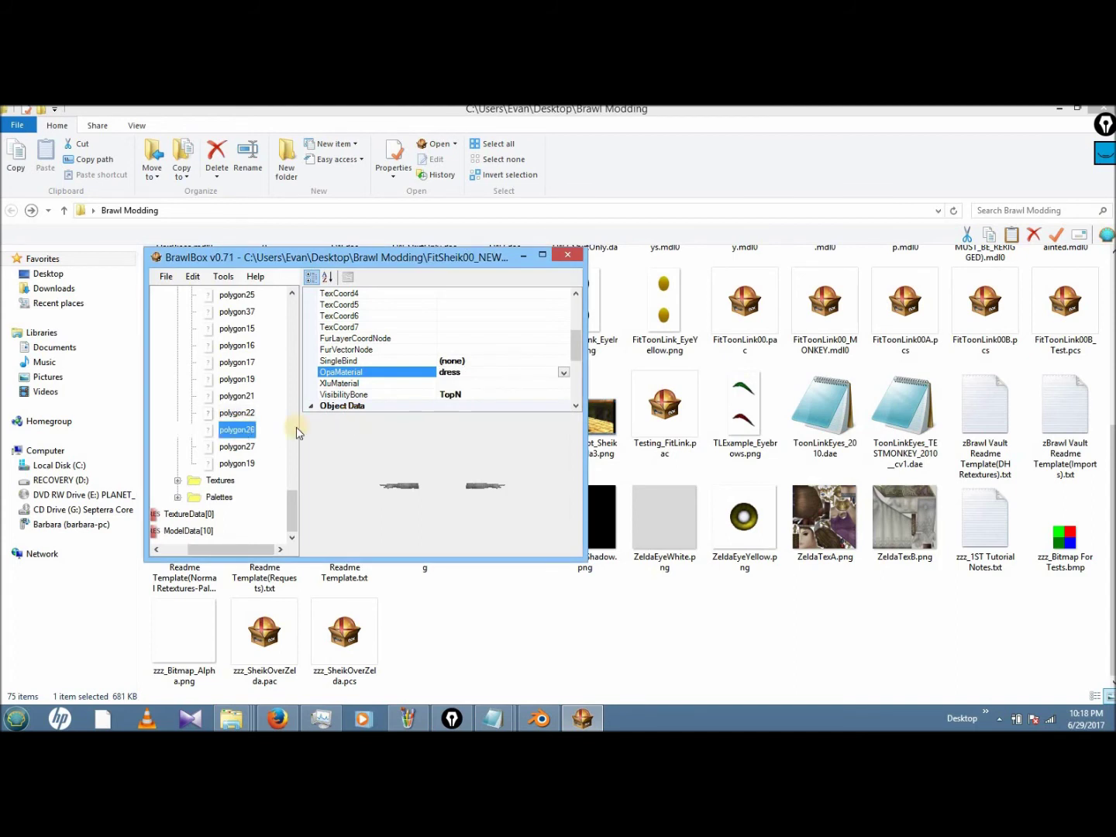
left_click(563, 373)
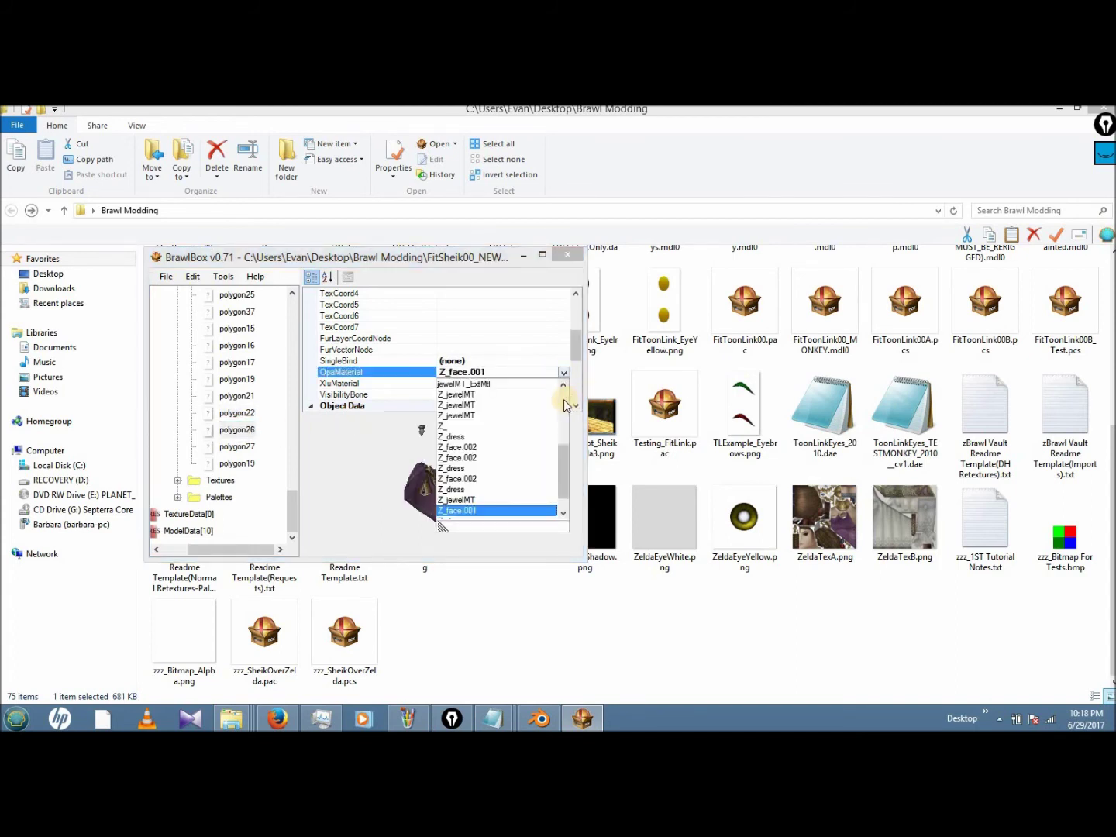
left_click(563, 401)
left_click(446, 426)
- Set the opaque material of the skirt object, polygon27, to dress
left_click(243, 446)
left_click(558, 372)
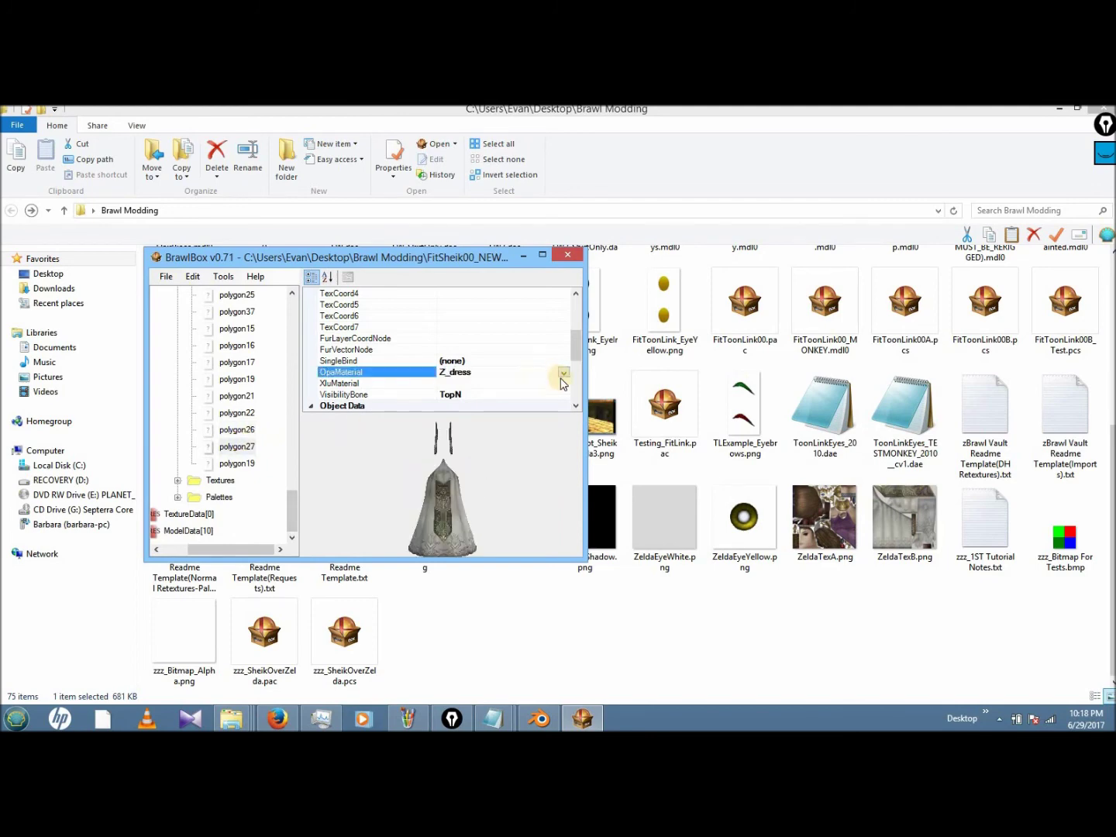
left_click(562, 376)
left_click(563, 398)
left_click(468, 407)
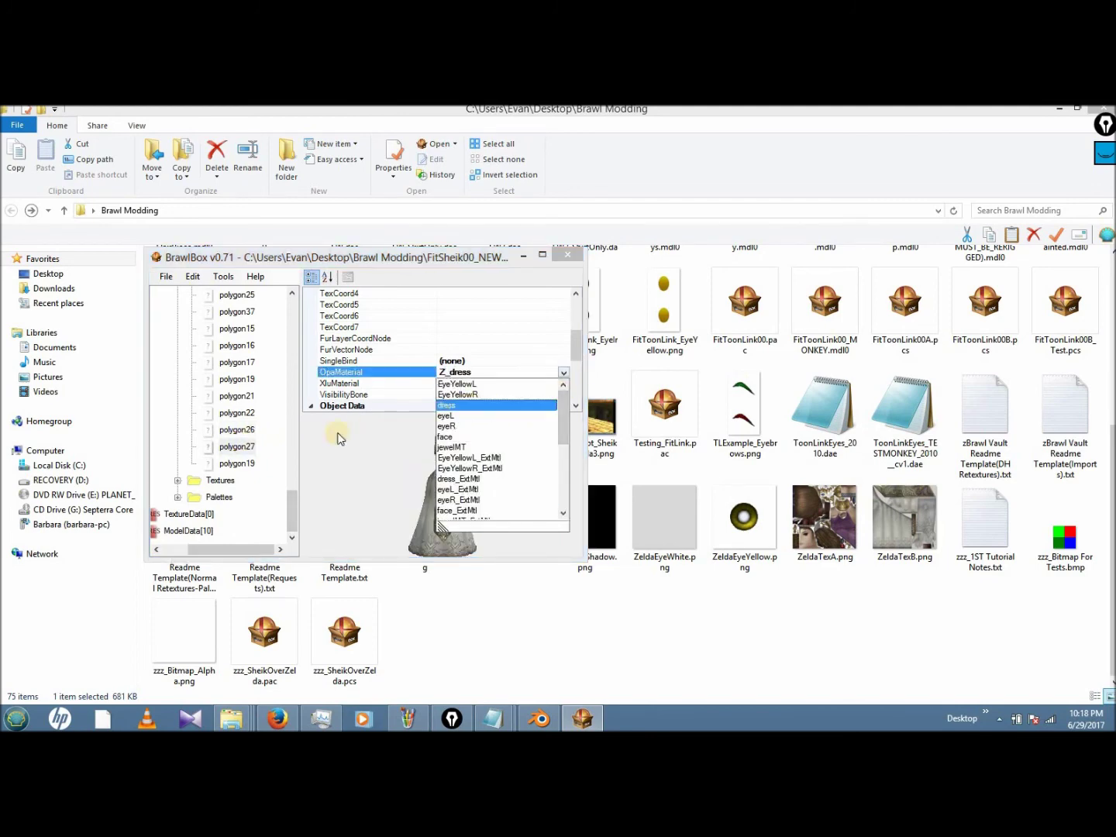
- Change the opaque material of the torso object, the last polygon19, to face
left_click(241, 465)
left_click(562, 372)
left_click(564, 373)
scroll(456, 429, "up", 3)
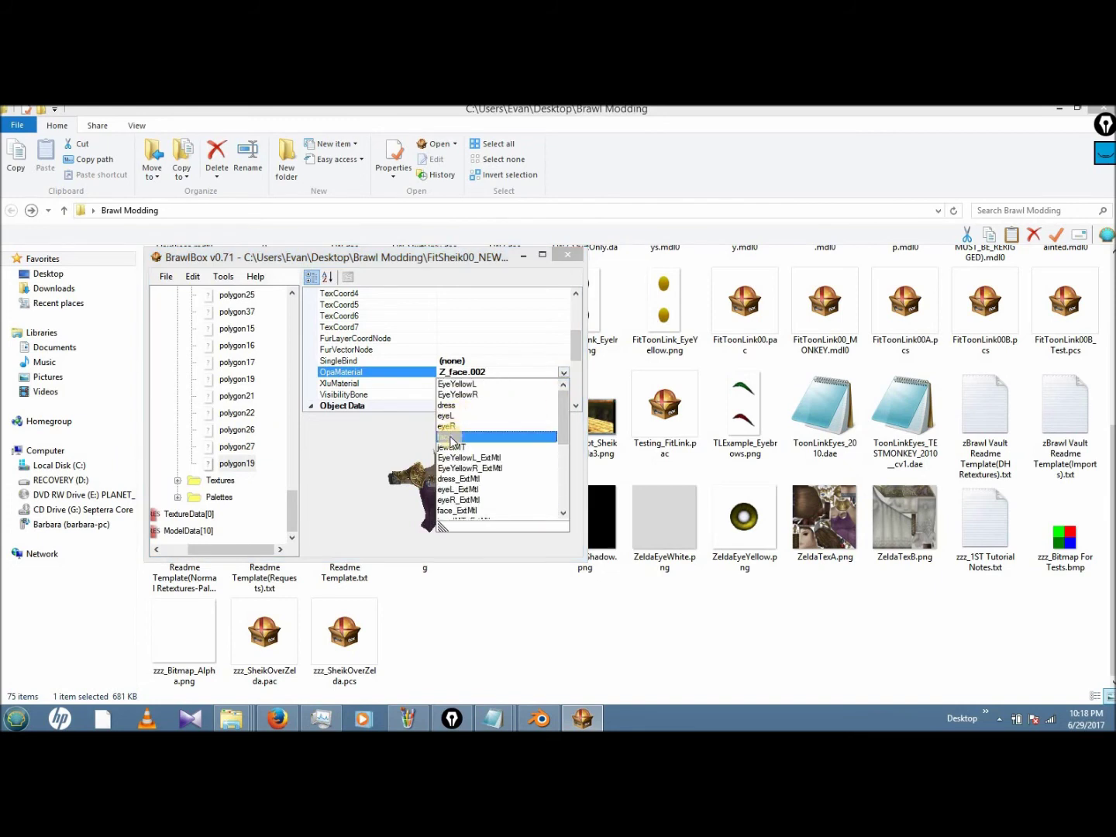
left_click(450, 437)
- Review the opaque material assignments of the reassigned objects down to the last polygon19
left_click(239, 345)
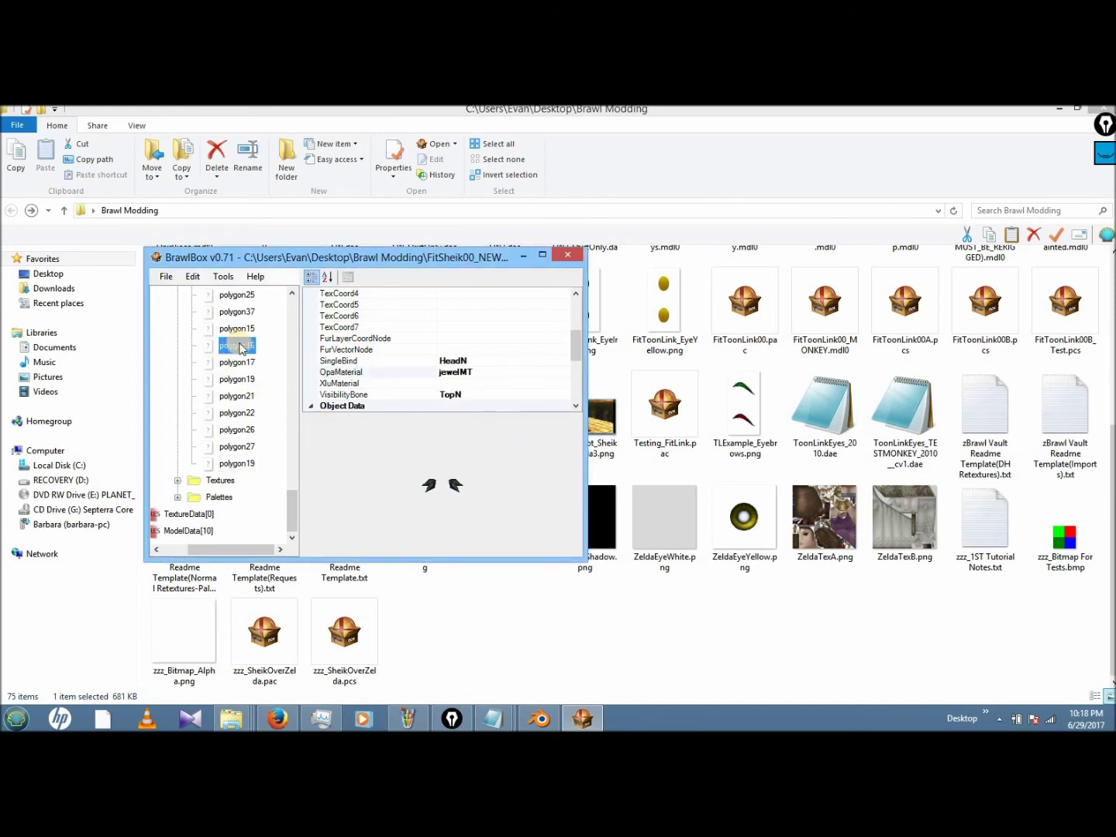
key("Up")
key("Up")
key("Up")
key("Down")
key("Down")
key("Down")
key("Down")
key("Down")
key("Down")
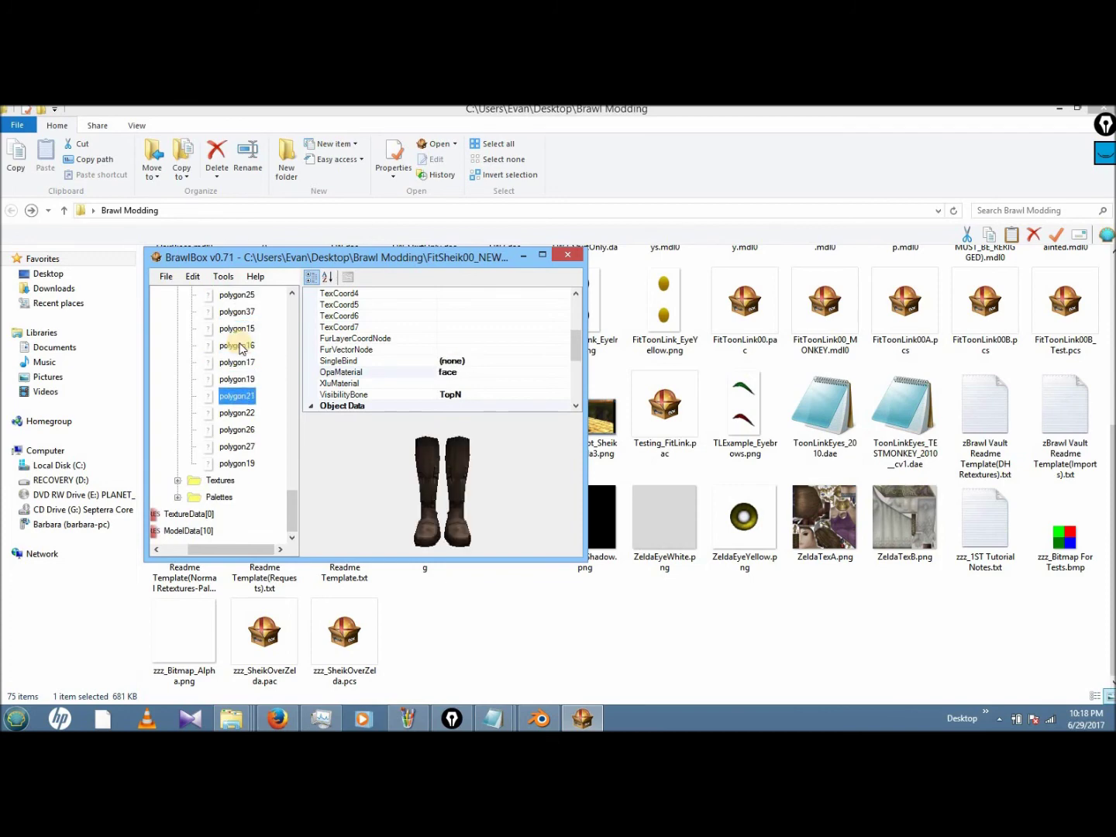
key("Down")
key("Down")
key("Up")
key("Down")
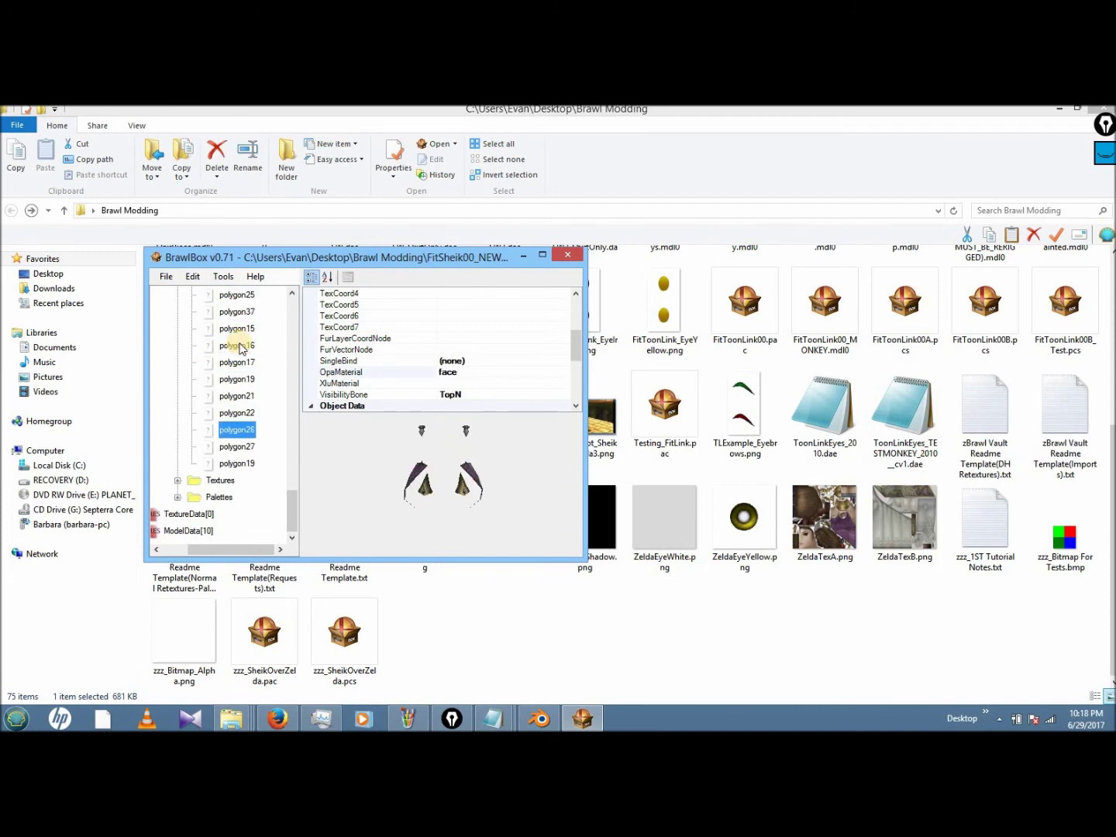
key("Down")
key("Down")
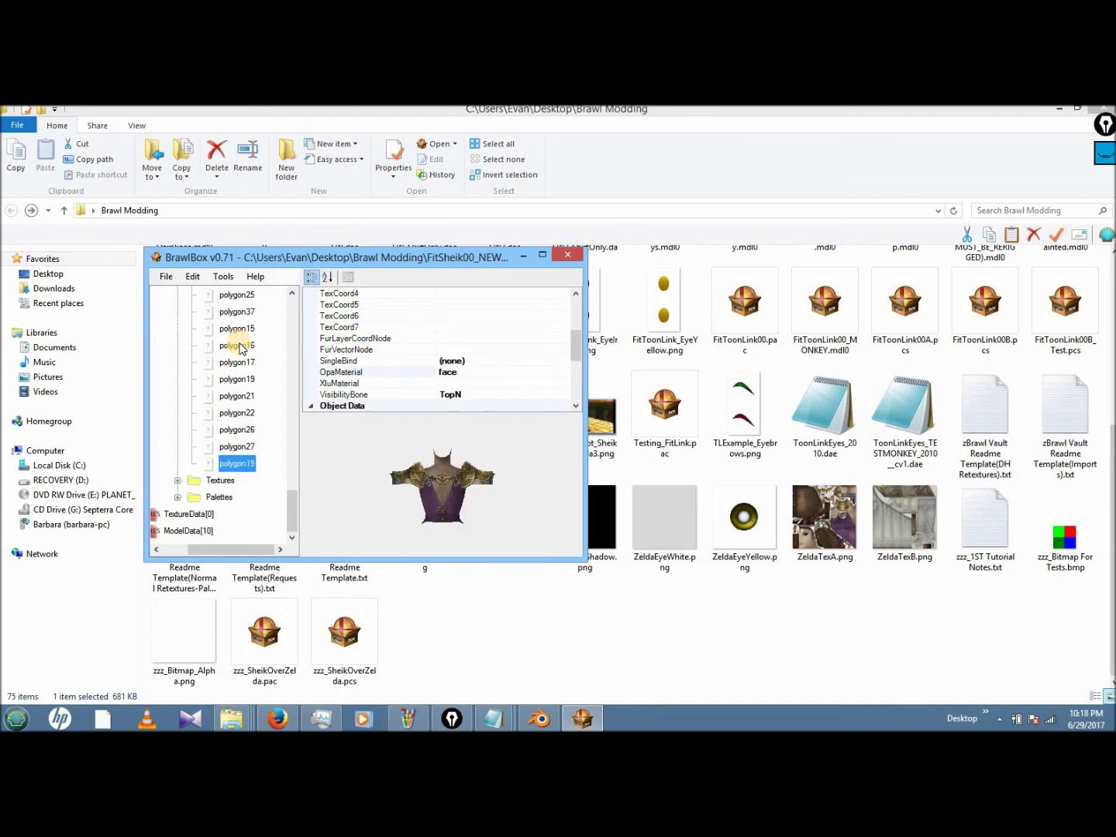
- Delete all the Z_-prefixed materials listed between jewelMT_ExtMtl and the Shaders folder
left_click_drag(293, 500, 296, 369)
double_click(220, 447)
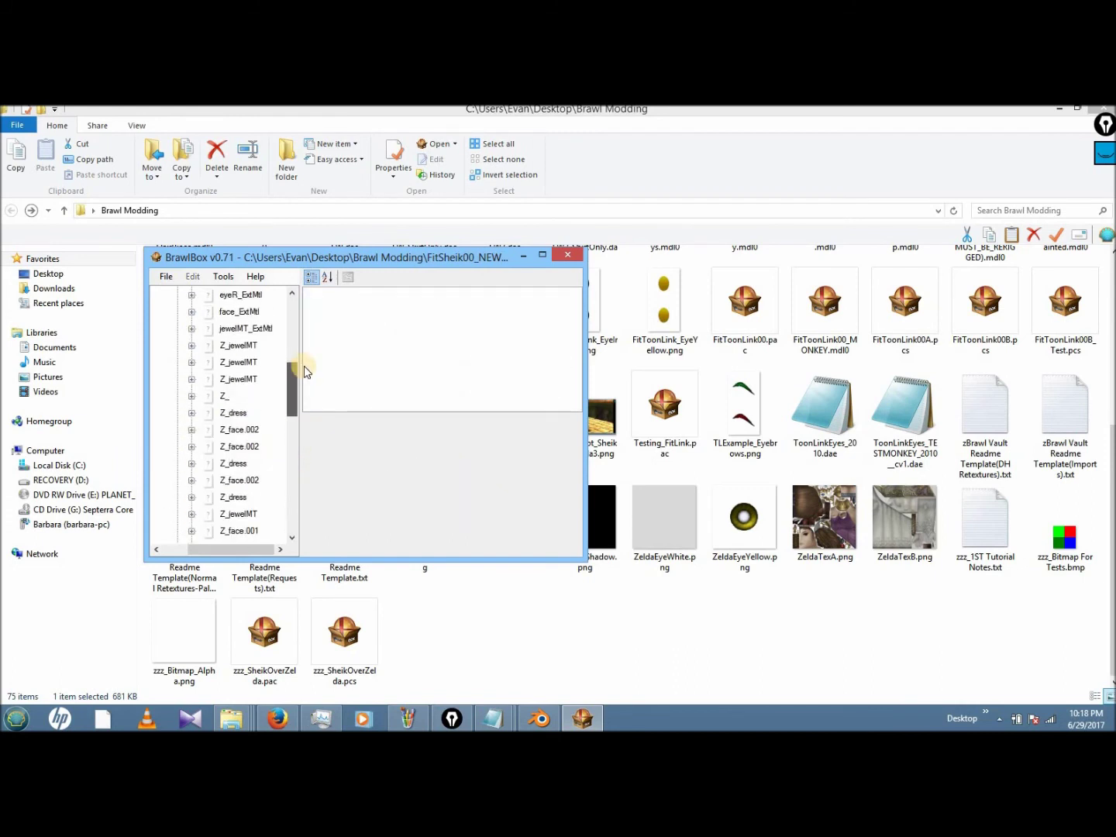
left_click(241, 345)
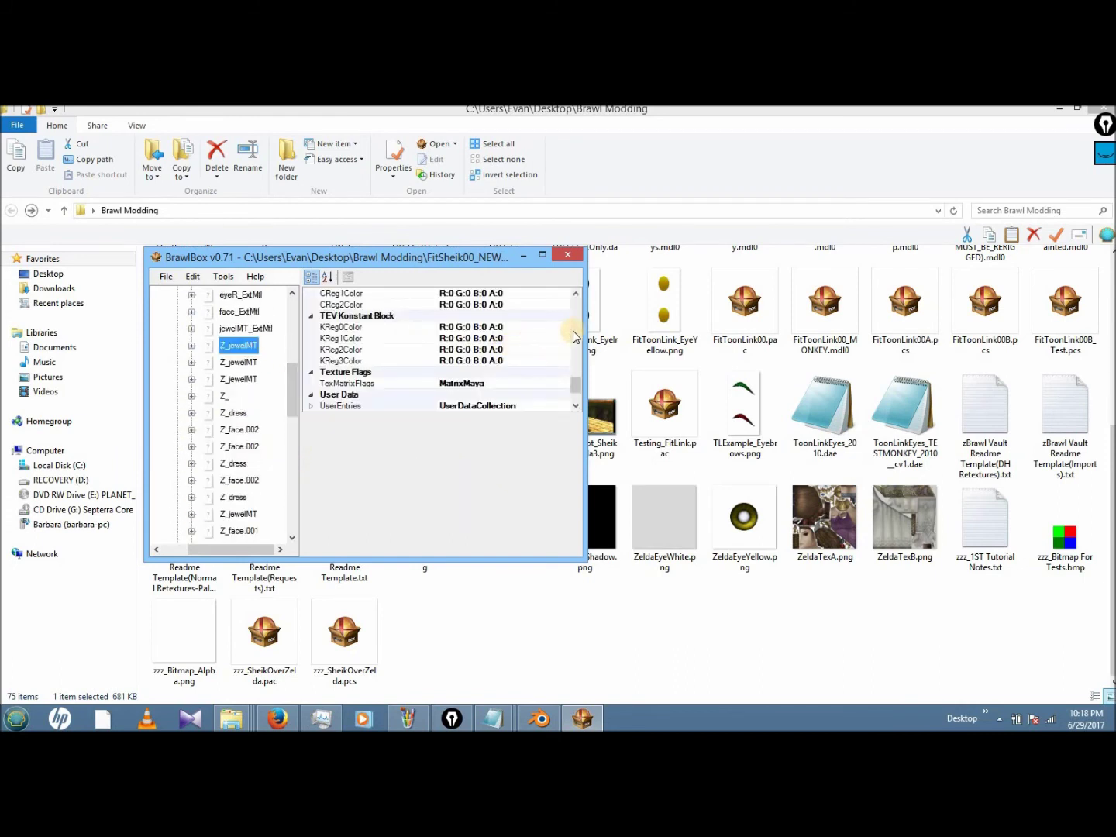
left_click(574, 331)
left_click(345, 306)
left_click(249, 345)
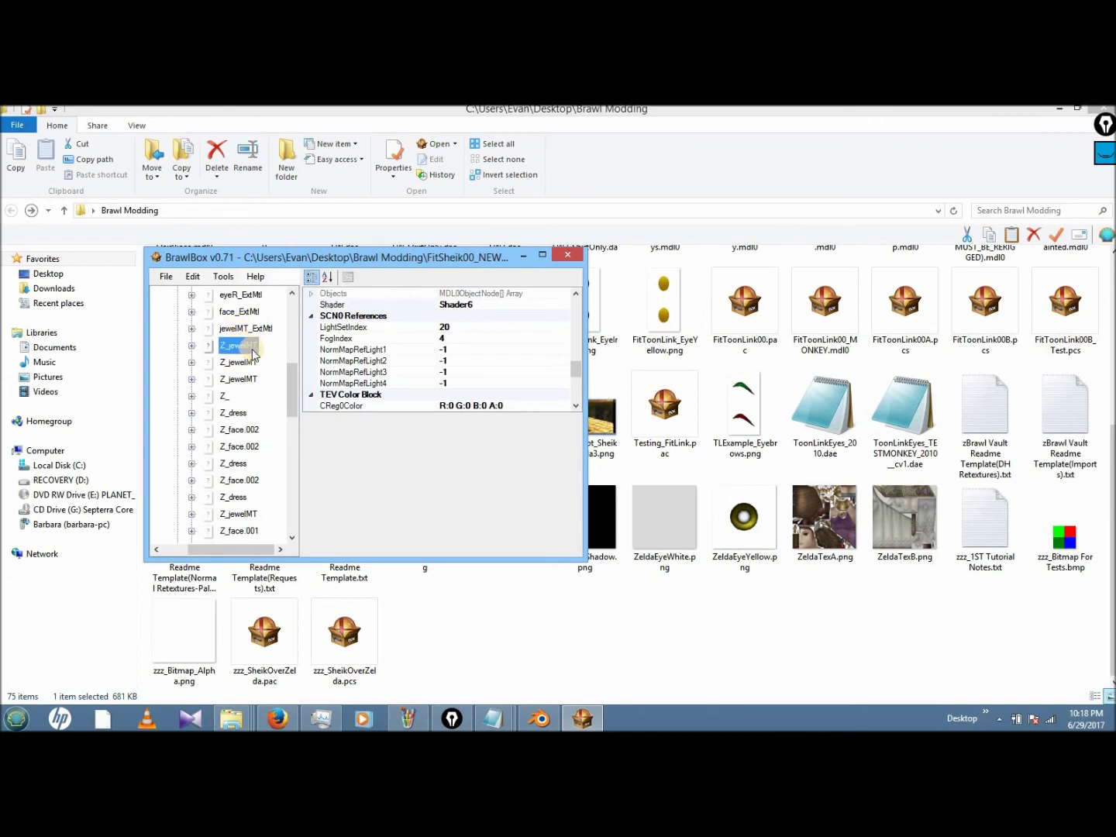
key("Delete")
key("Delete")
key("Delete")
key("Delete")
key("Delete")
key("Delete")
key("Delete")
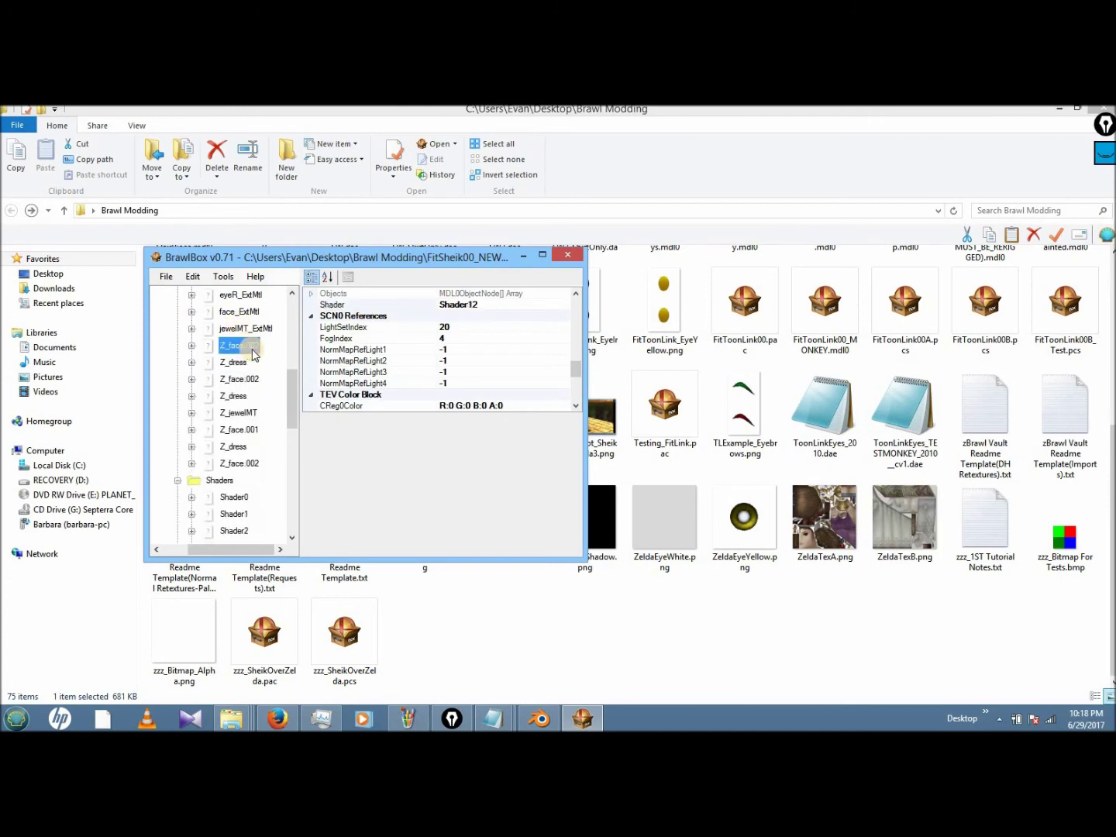
key("Delete")
key("Delete")
key("Delete")
key("Delete")
key("Delete")
key("Delete")
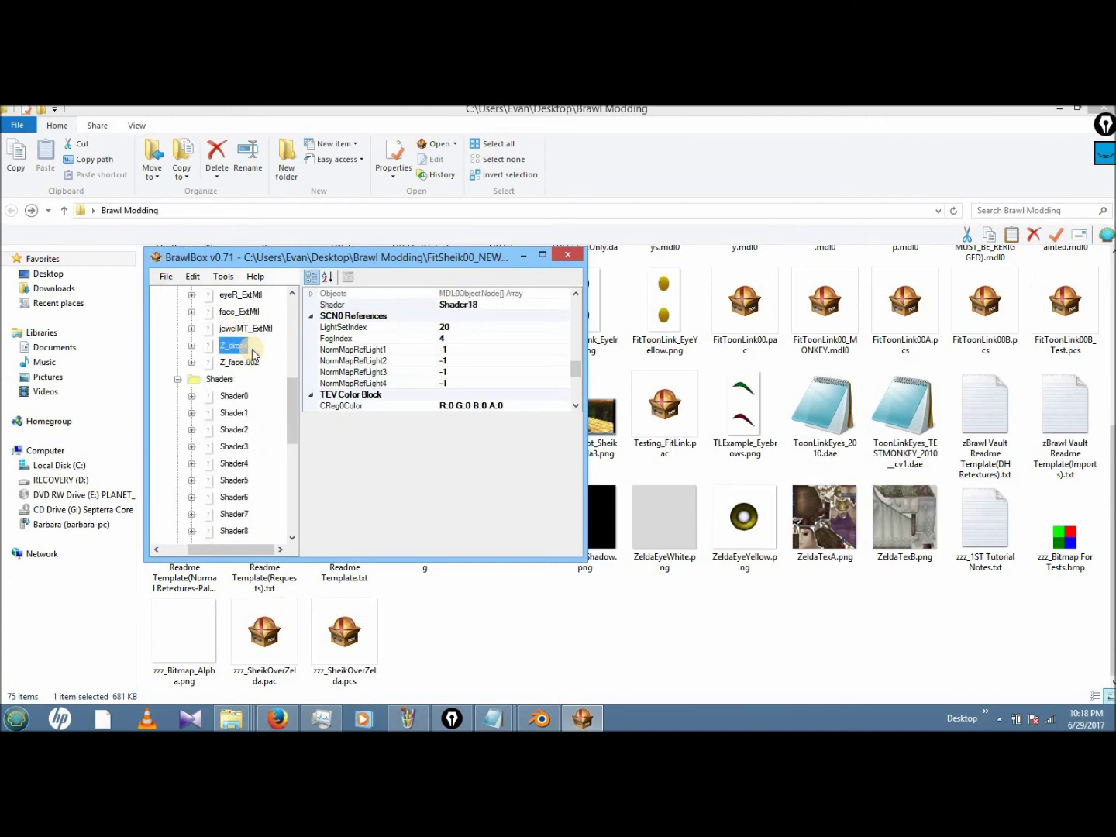
key("Delete")
- Examine the shader assignments of the remaining materials, from jewelMT_ExtMtl up to EyeYellowL
scroll(258, 360, "up", 3)
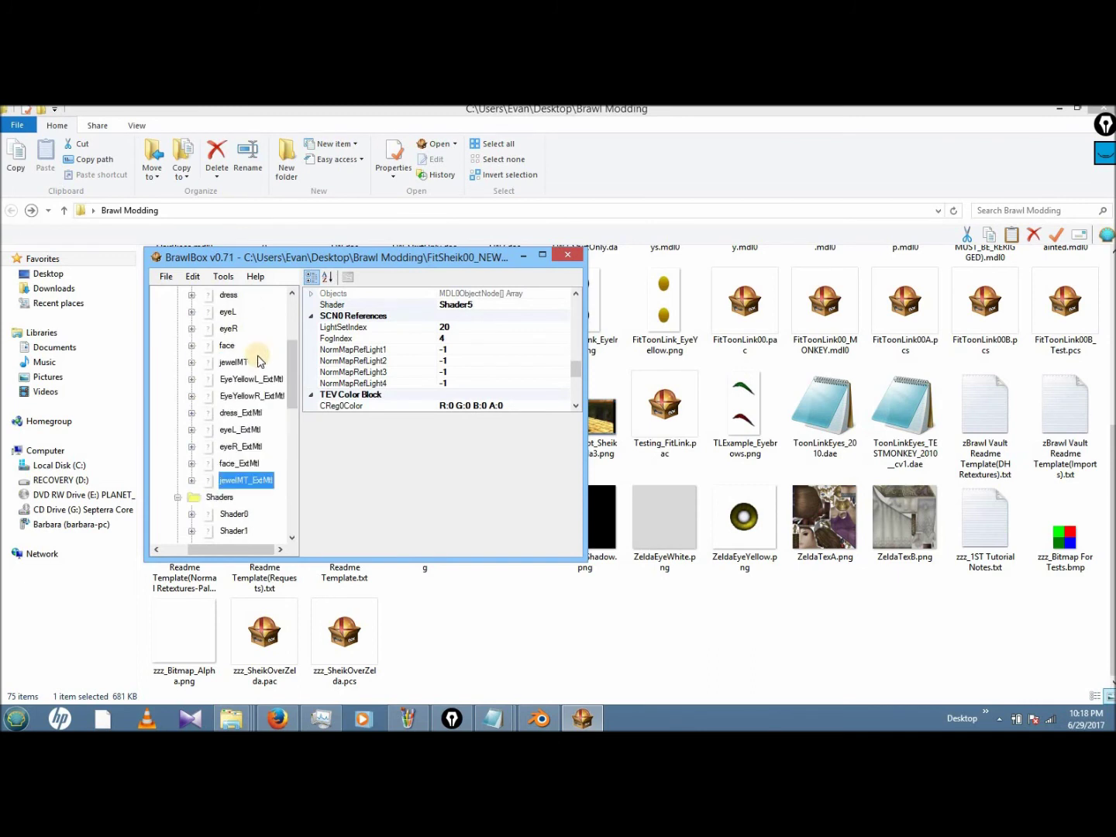
key("Up")
key("Up")
key("Up")
key("Up")
key("Up")
key("Up")
key("Up")
key("Up")
key("Up")
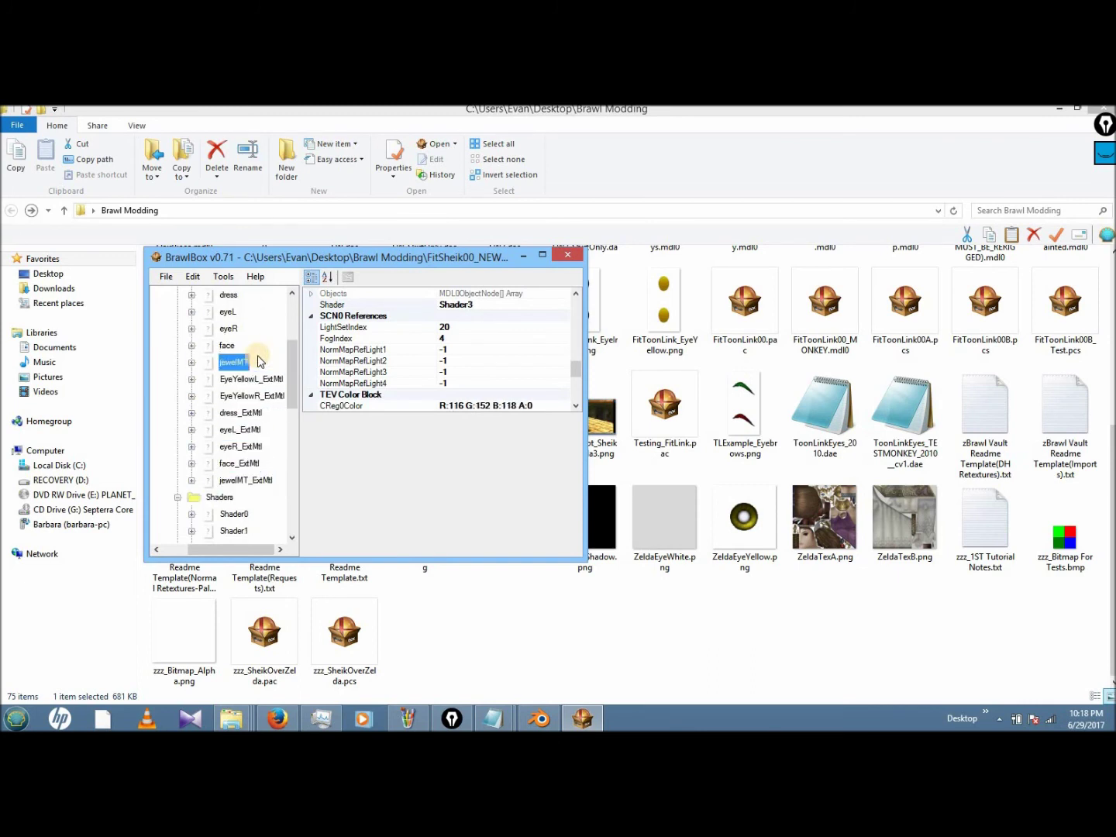
key("Up")
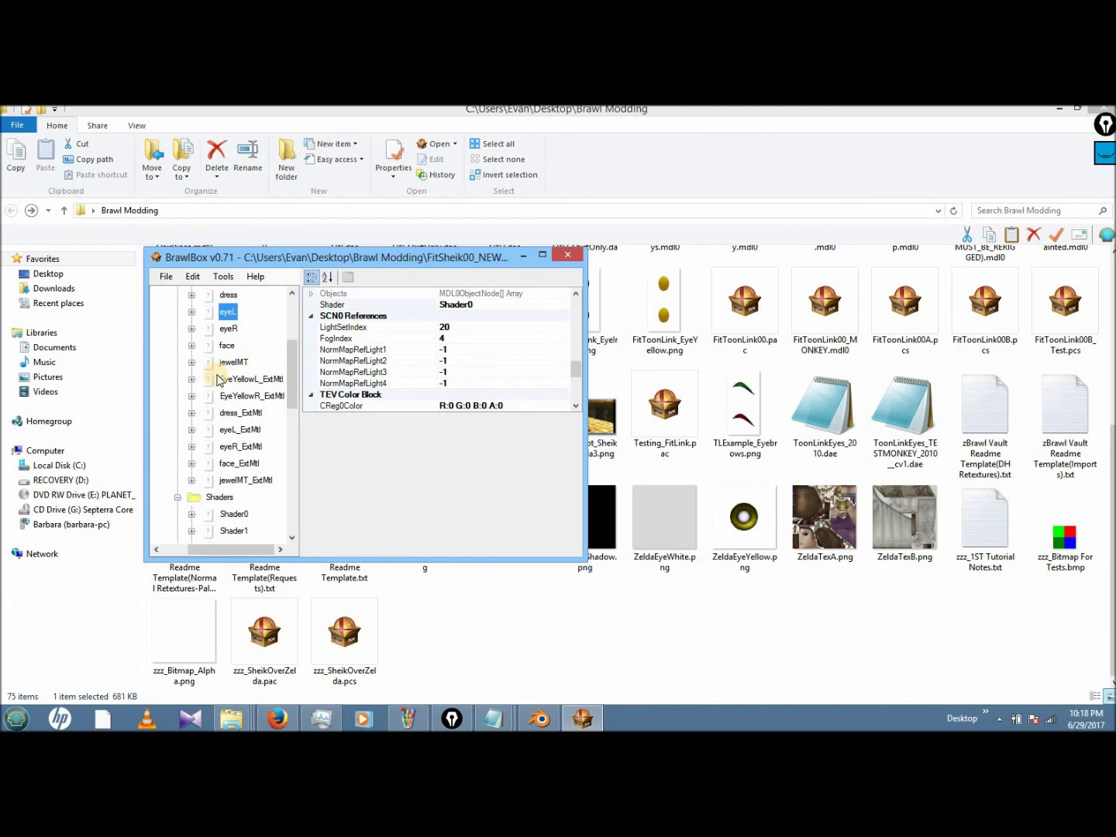
scroll(217, 375, "up", 1)
left_click(247, 317)
key("Down")
key("Down")
key("Down")
key("Down")
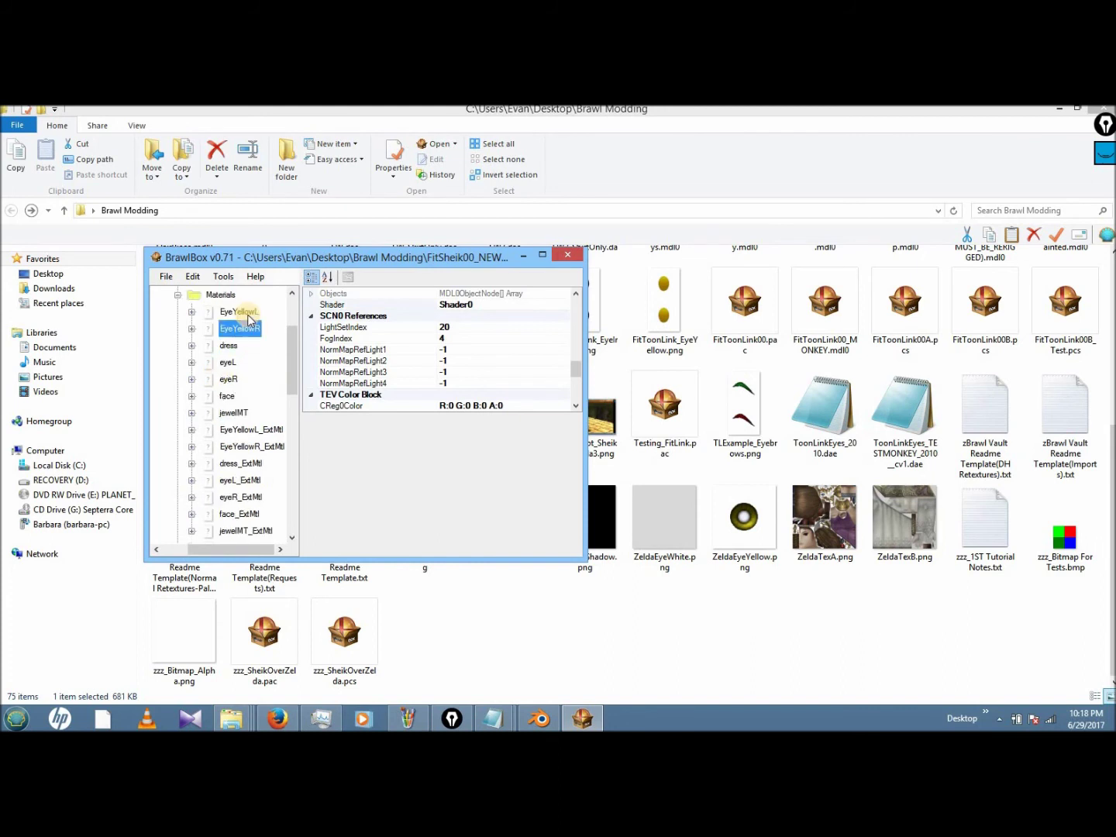
- Examine the shader assignments of the materials from EyeYellowR down to jewelMT_ExtMtl
key("Down")
key("Down")
key("Down")
key("Down")
key("Down")
key("Down")
key("Down")
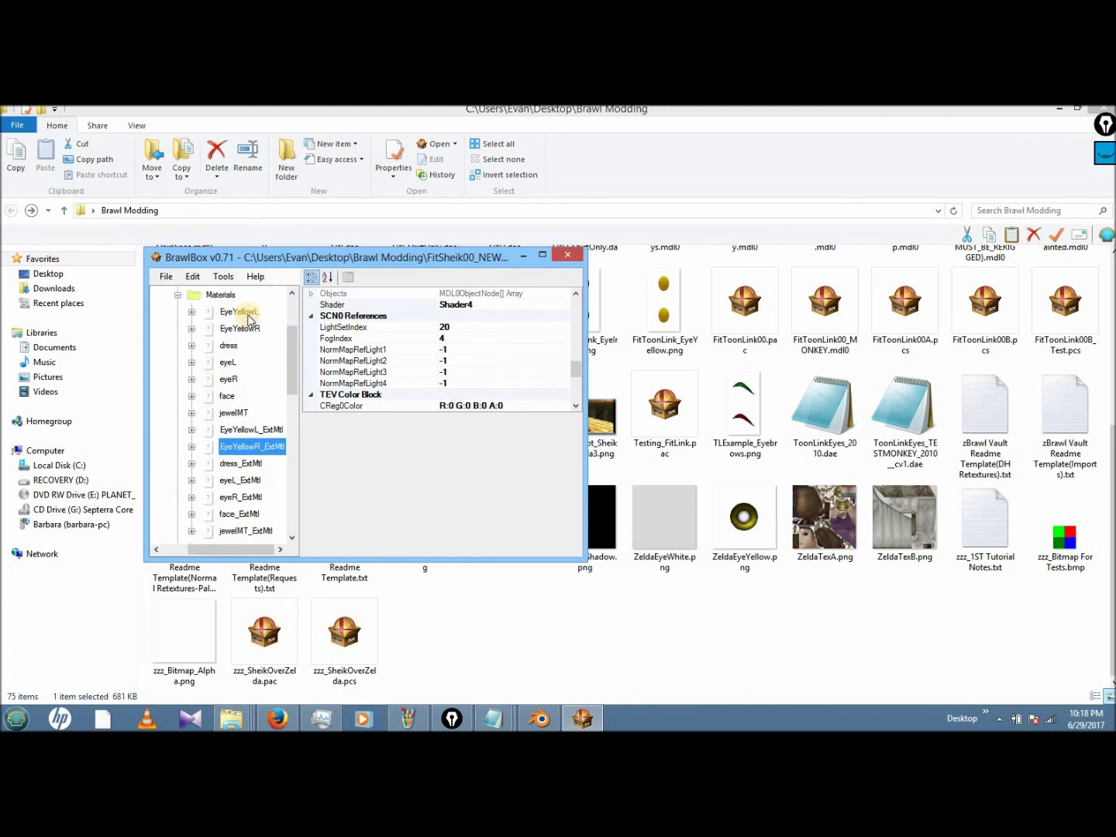
key("Down")
key("Down")
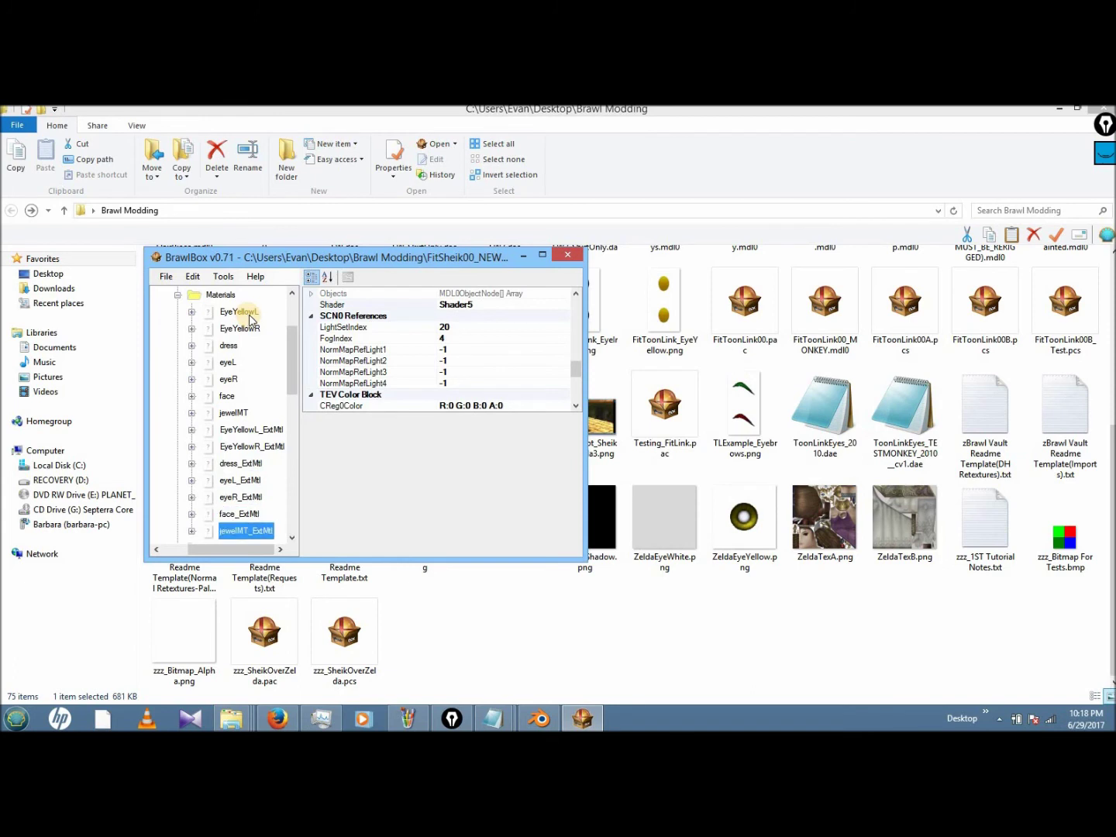
- Collapse the materials and delete the surplus imported shaders listed after Shader5, starting with Shader6
double_click(227, 300)
left_click(265, 345)
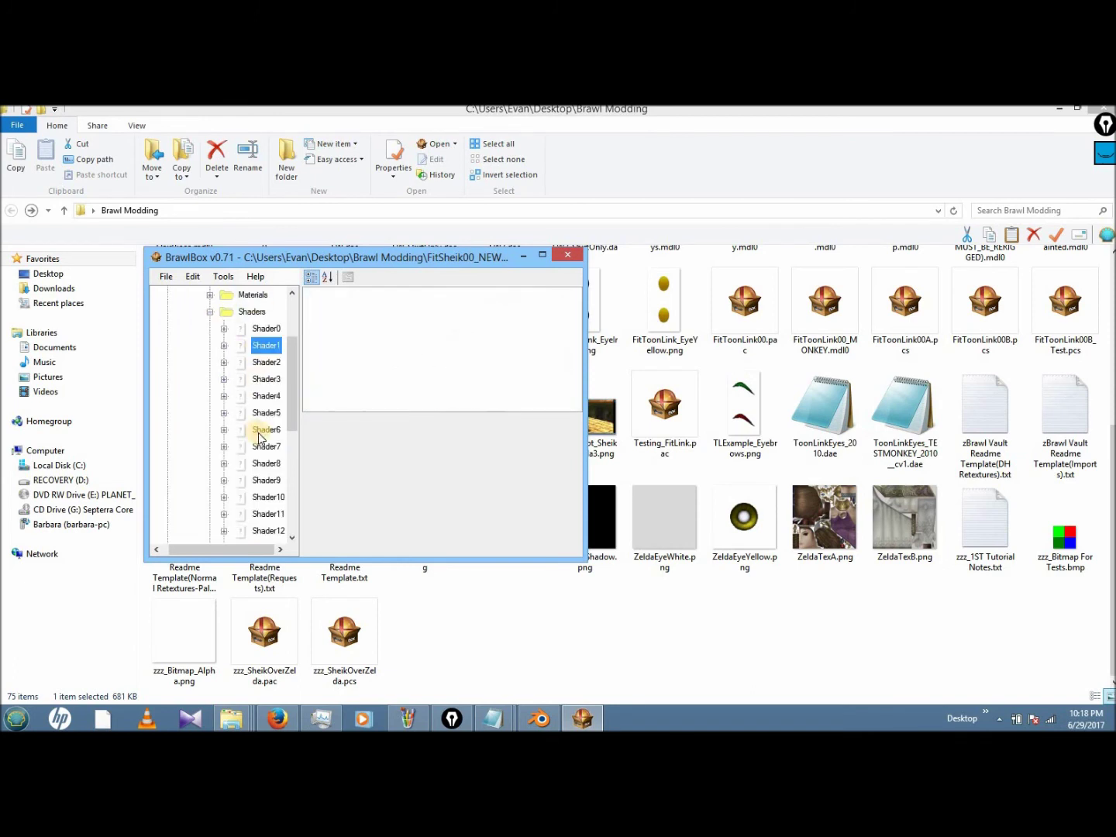
left_click(259, 431)
key("Down")
key("Down")
key("Down")
key("Down")
key("Down")
key("Down")
key("Down")
key("Down")
key("Down")
key("Down")
key("Down")
key("Down")
key("Down")
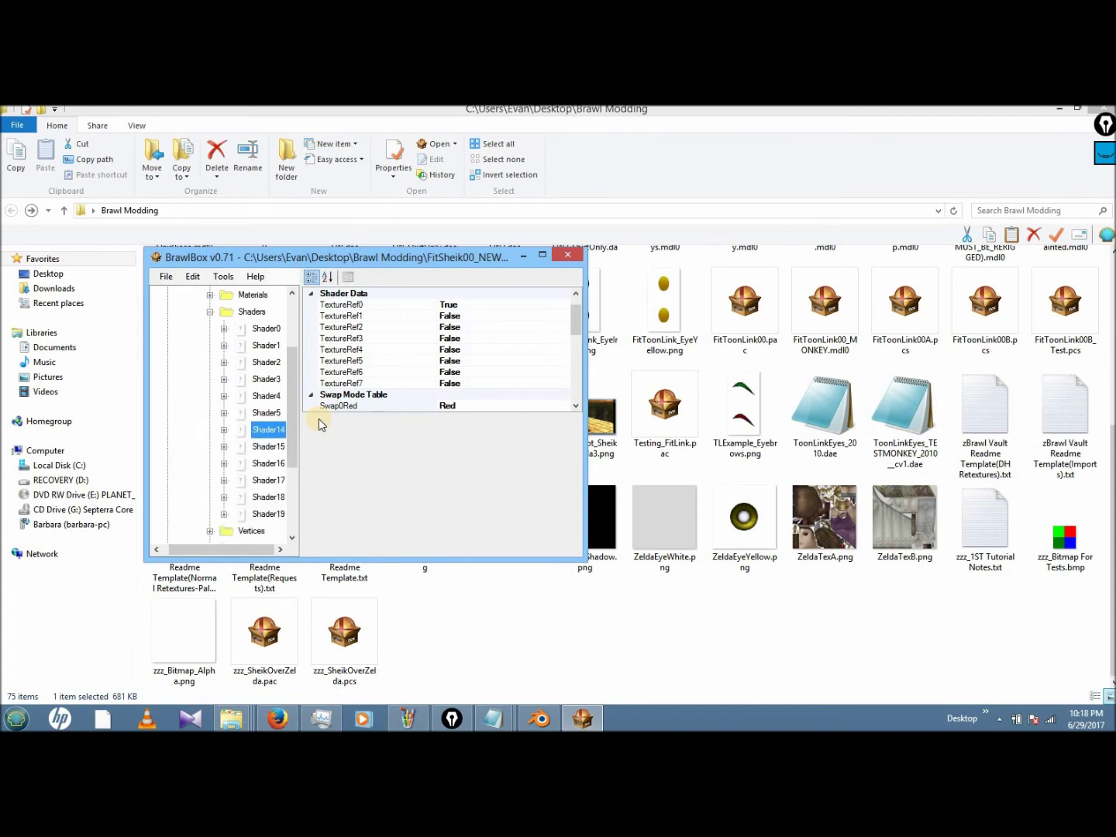
double_click(253, 311)
- Preview the FitSheik00 model in the model editor, inspect the torso up close, and close the preview
double_click(256, 313)
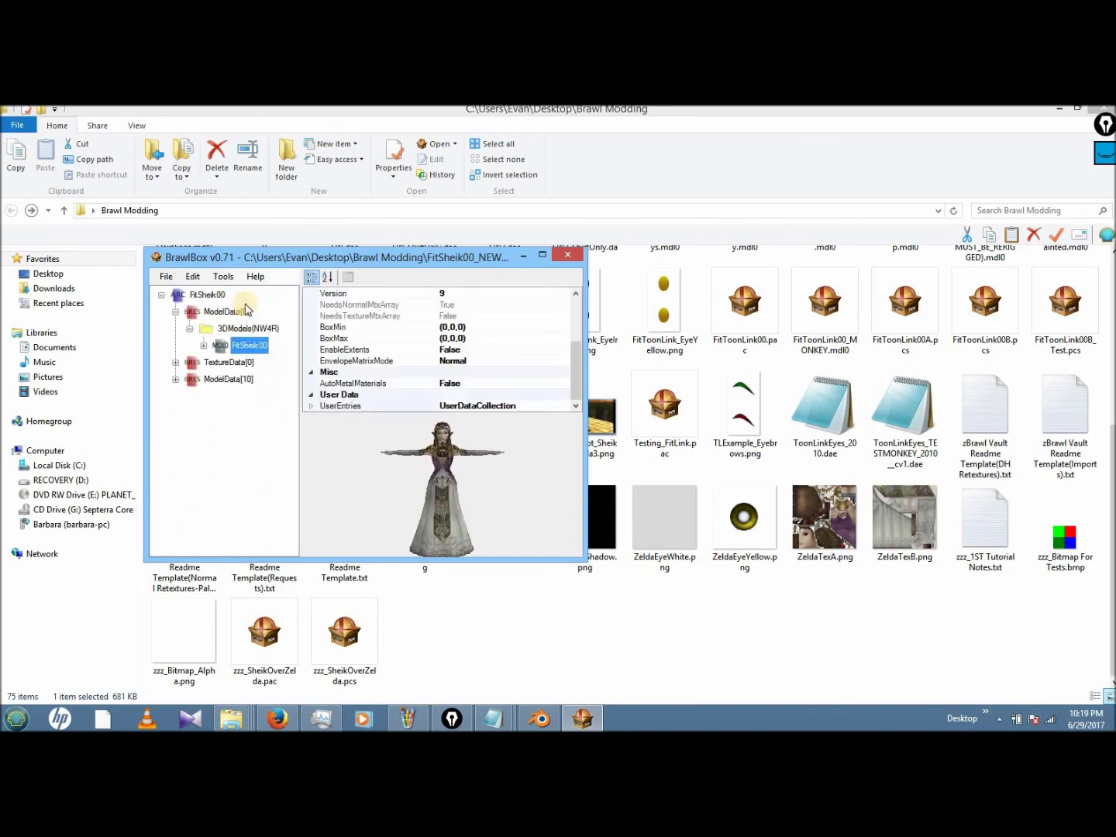
right_click(249, 352)
left_click(287, 354)
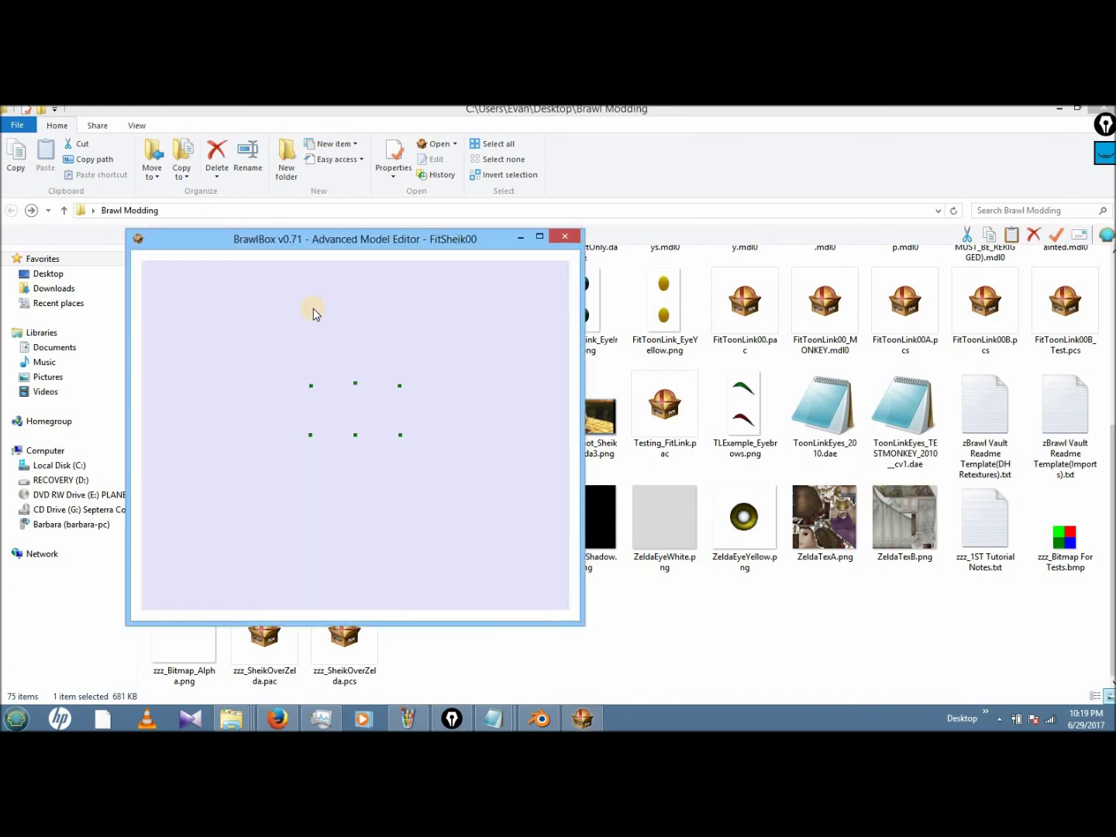
right_click_drag(317, 287, 328, 361)
left_click_drag(322, 353, 241, 358)
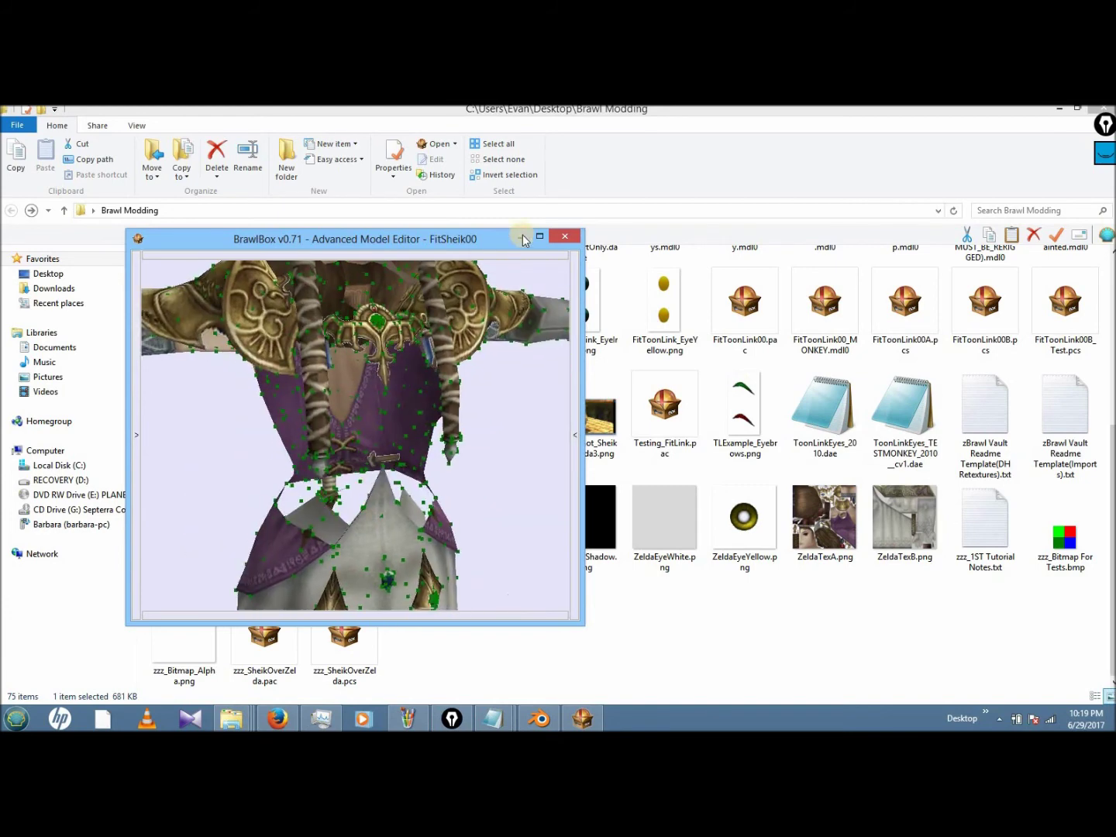
key("alt+F4")
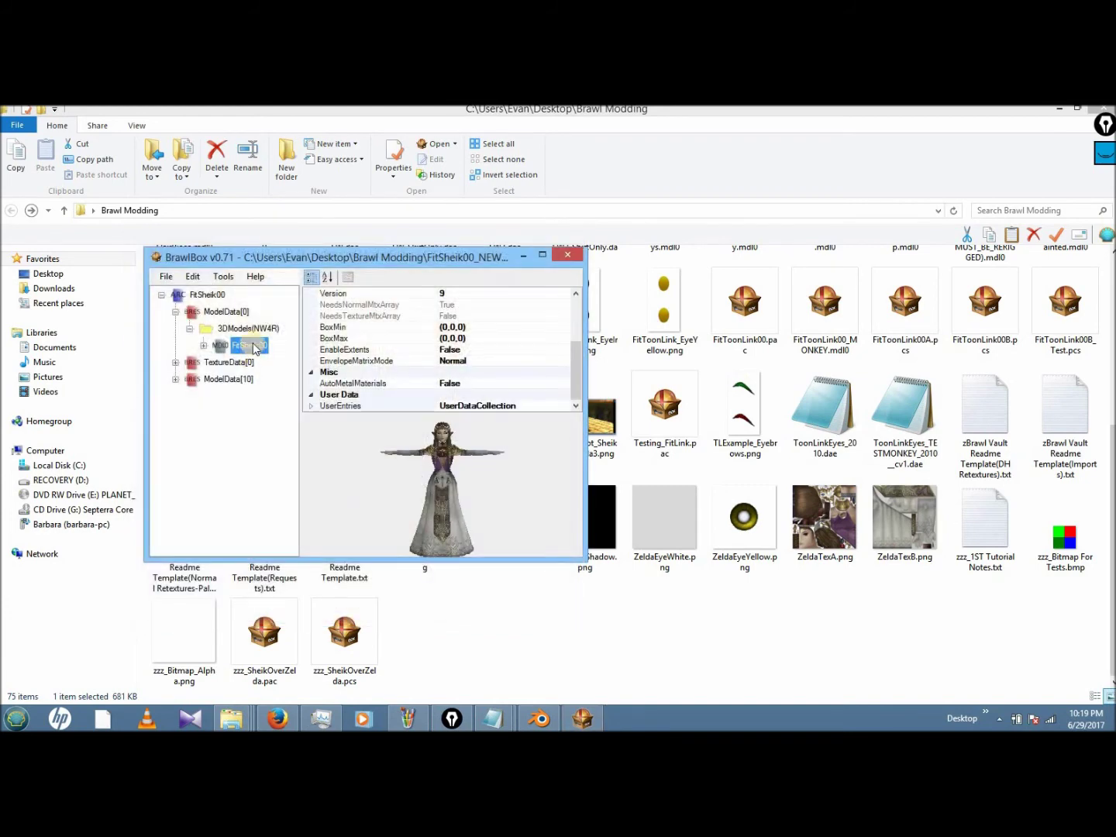
- Inspect the eyeR material and the last polygon19 torso object of the FitSheik00 model
double_click(253, 342)
double_click(260, 397)
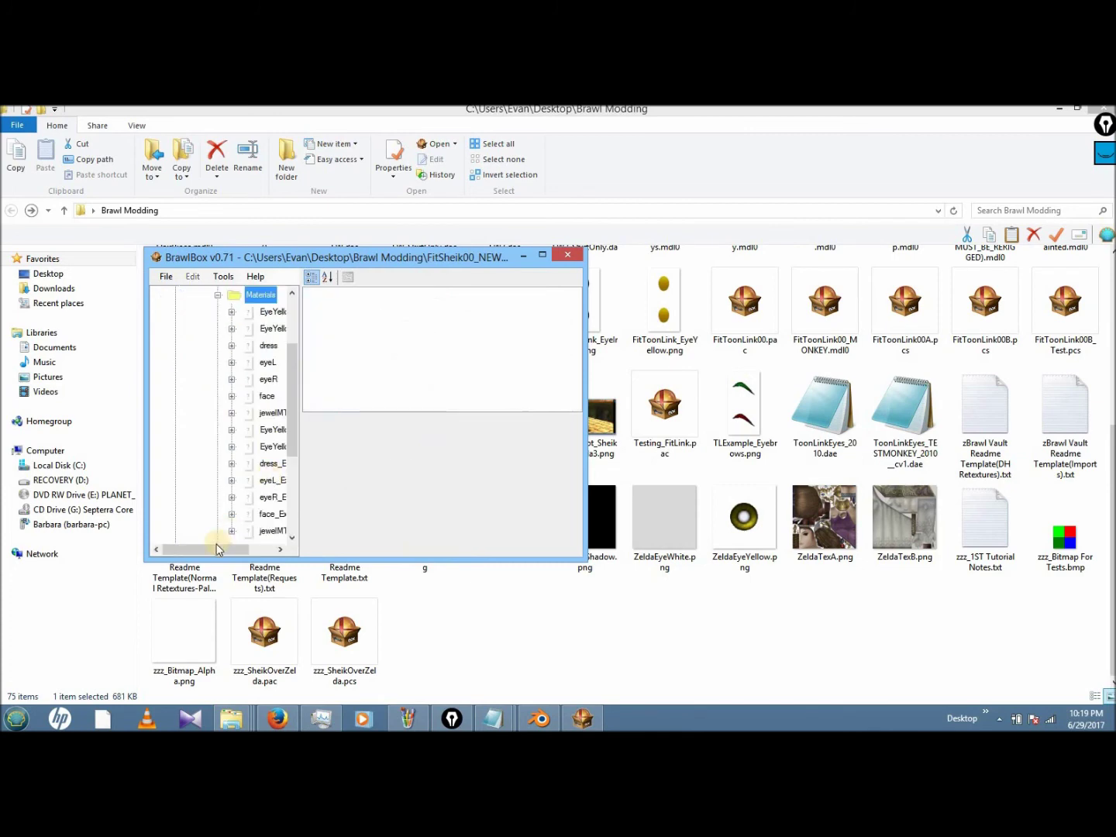
left_click(268, 552)
left_click(229, 380)
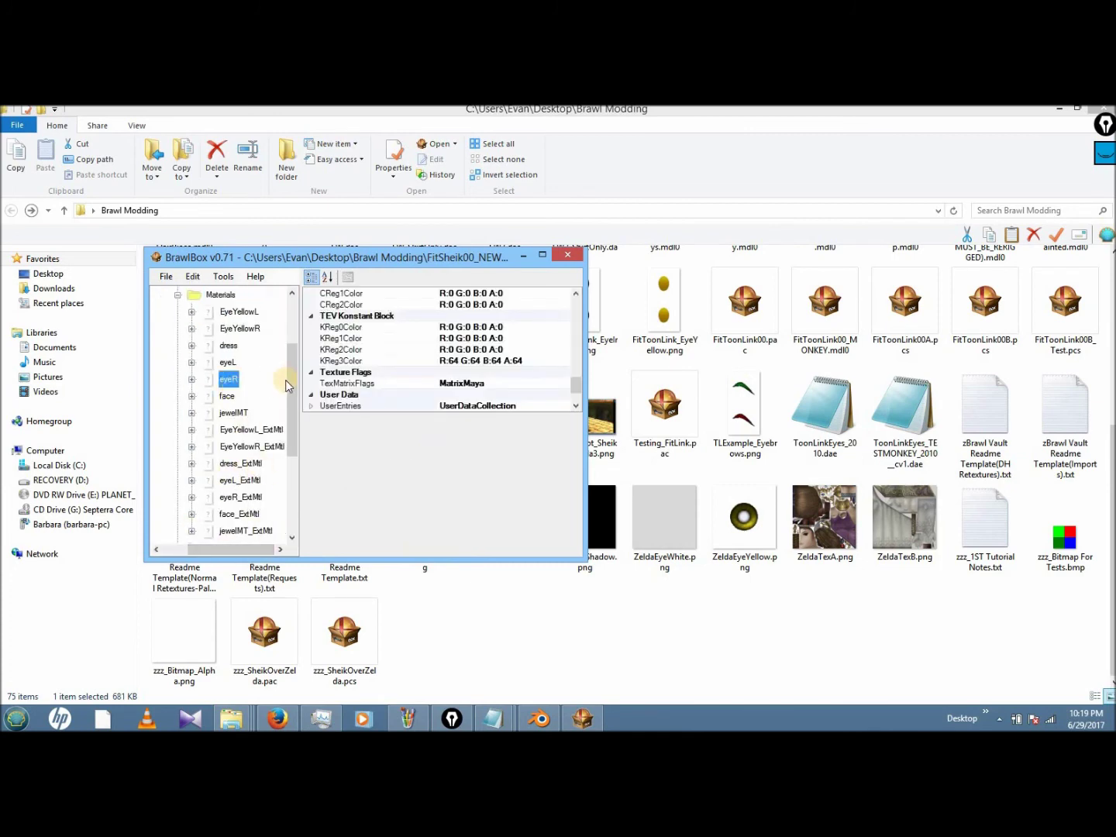
scroll(291, 486, "down", 1)
scroll(290, 486, "down", 3)
double_click(220, 464)
left_click(236, 480)
scroll(293, 464, "down", 4)
left_click(243, 463)
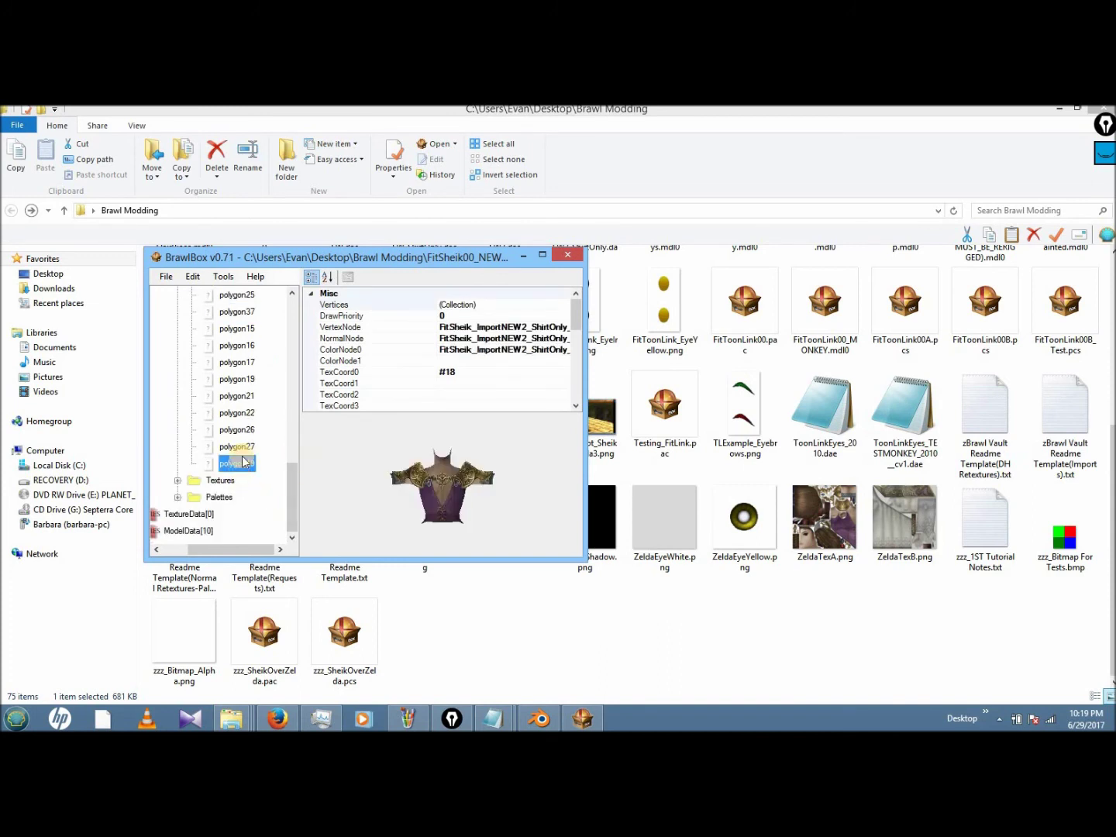
right_click(249, 461)
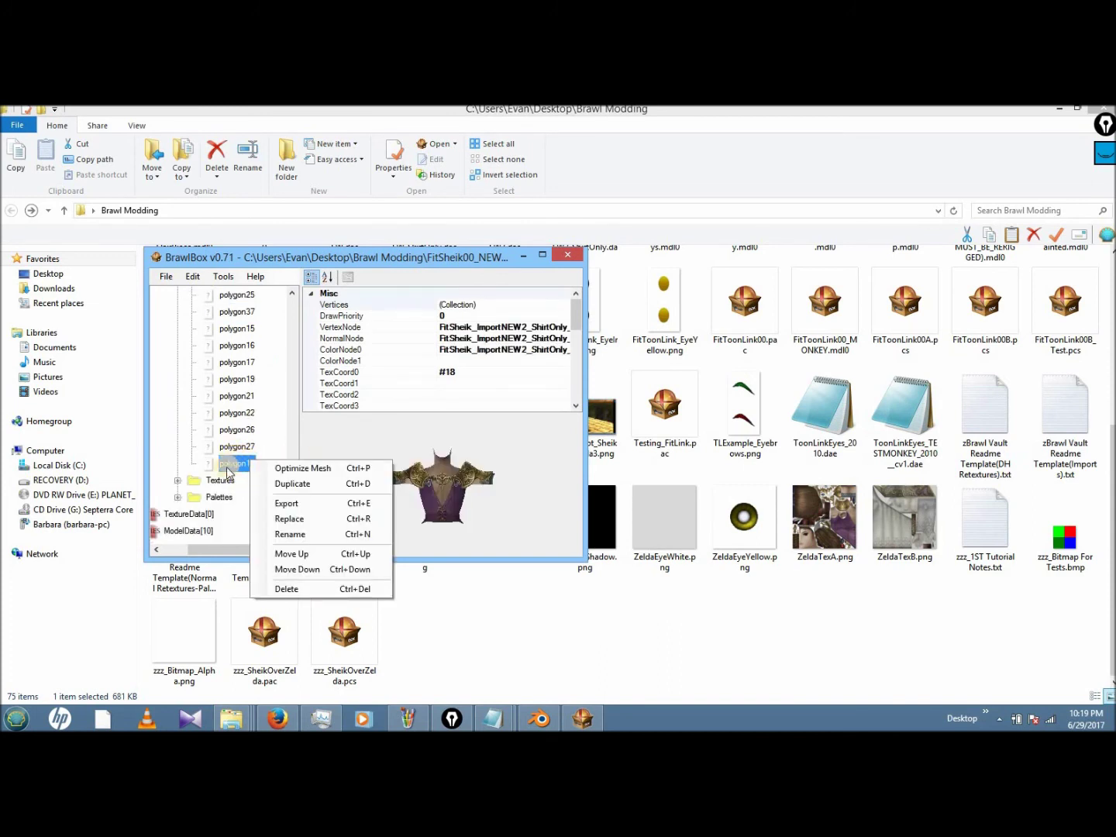
key("Escape")
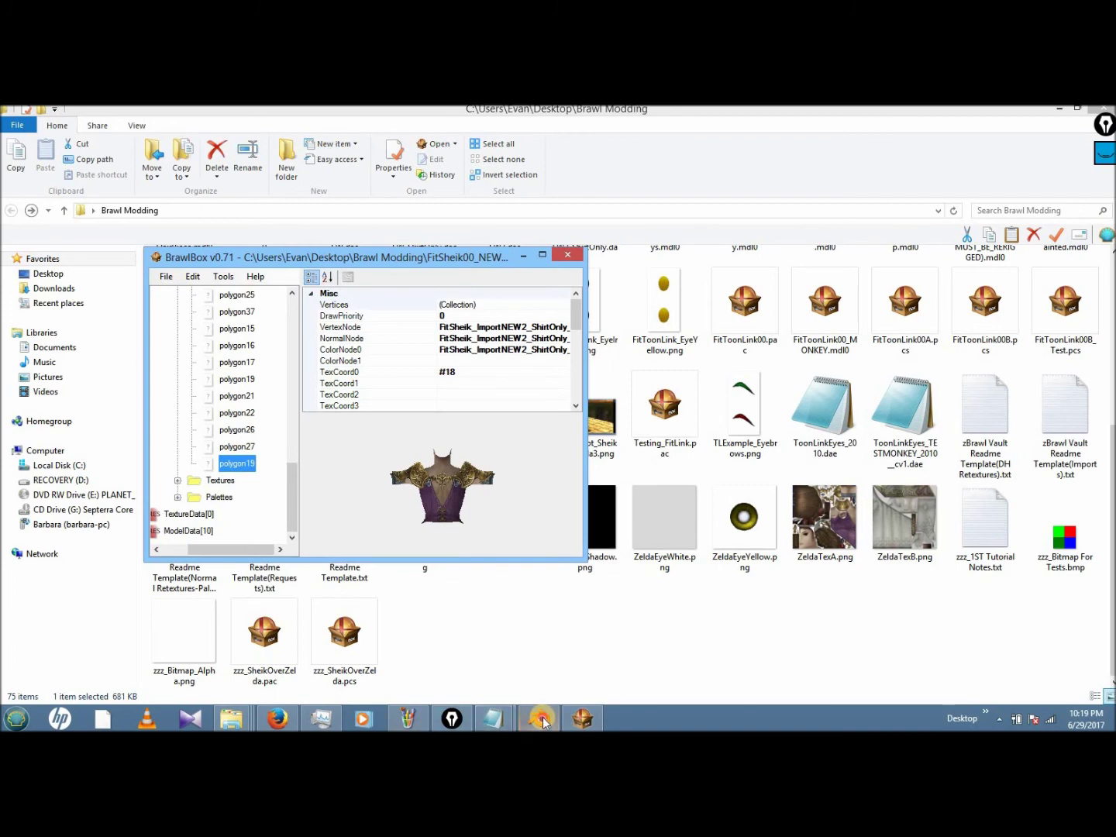
- Switch to Blender and preview the torso in Texture viewport shading before returning to Solid shading
left_click(552, 655)
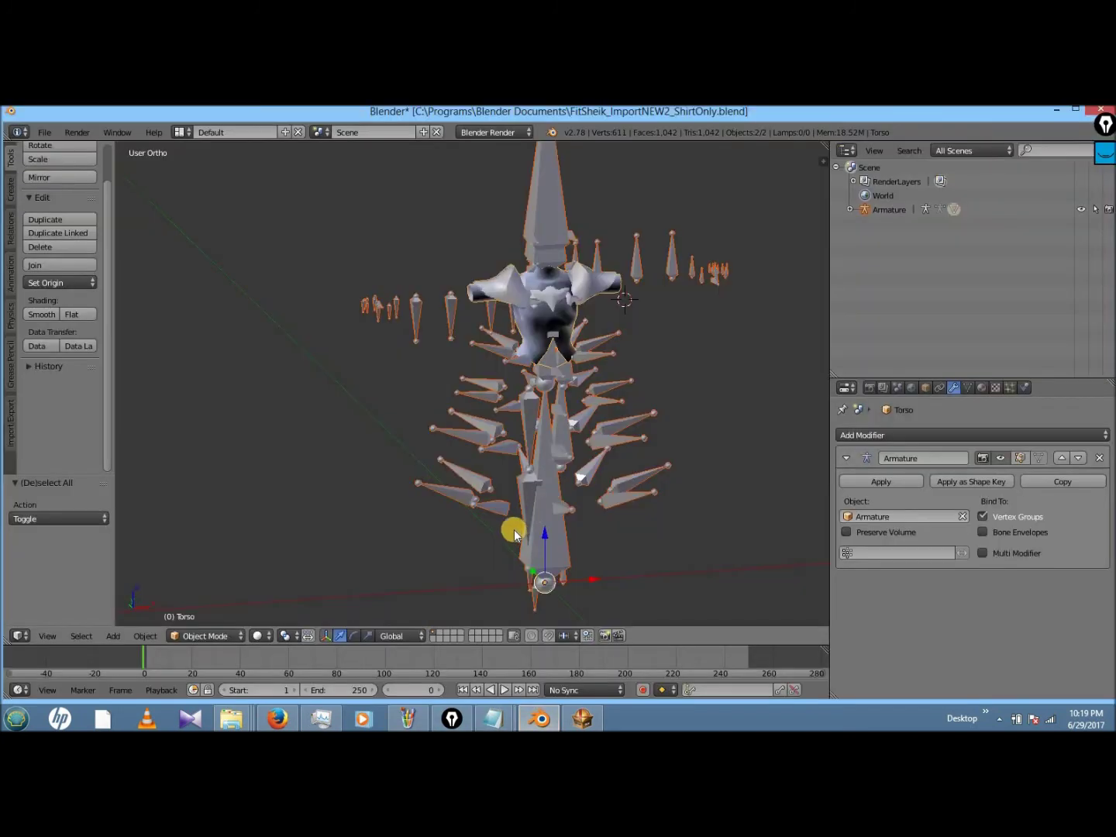
left_click(261, 633)
left_click(288, 574)
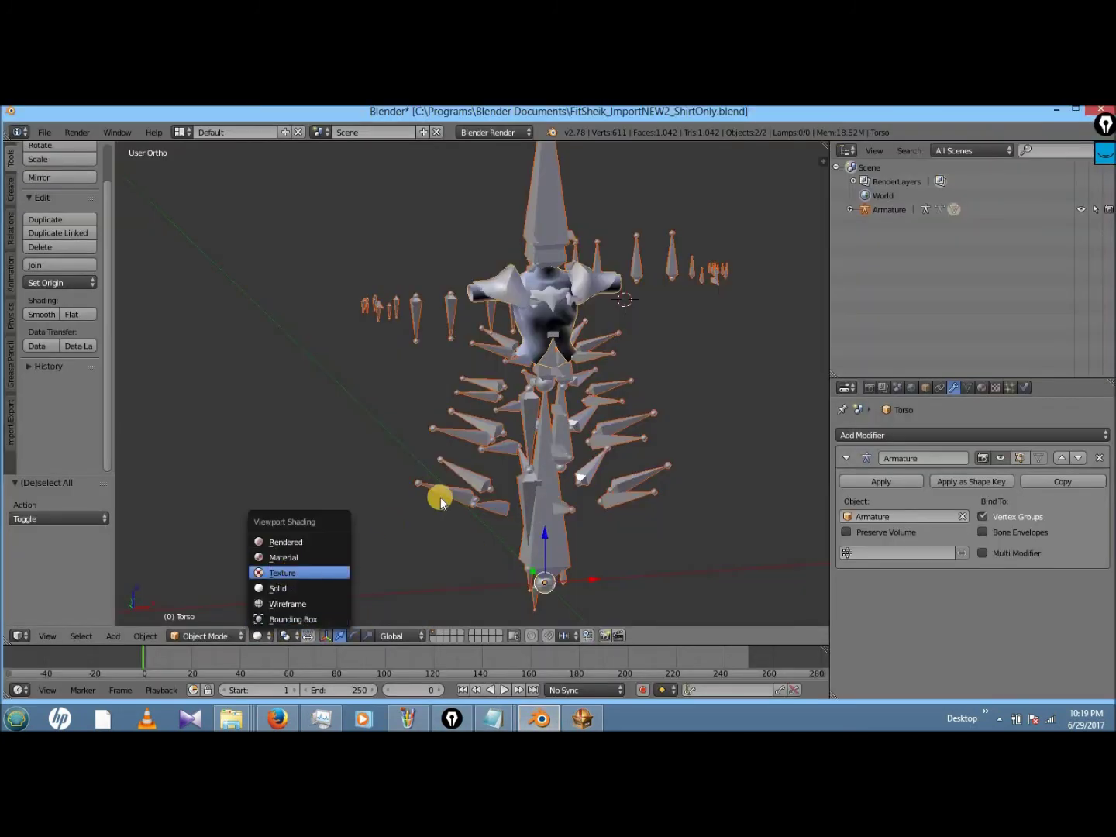
middle_click_drag(440, 497, 443, 486)
key("KP_8")
key("KP_8")
key("KP_8")
key("KP_8")
key("KP_8")
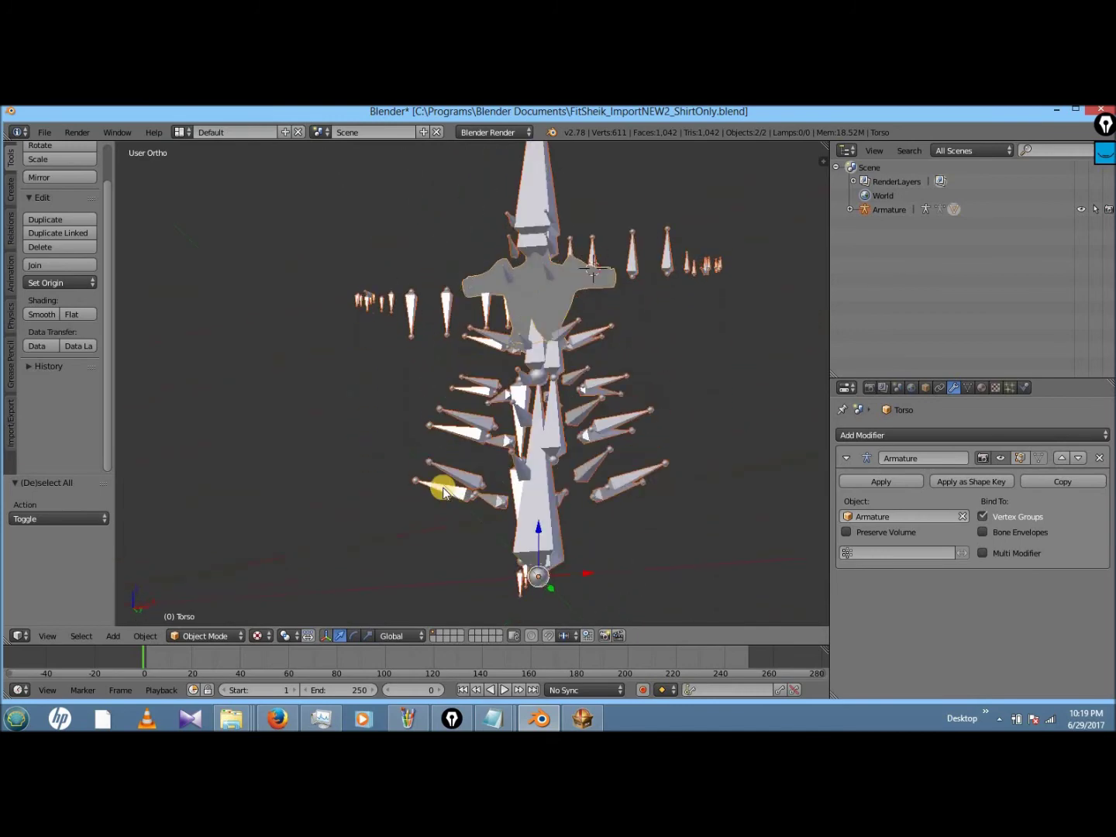
key("z")
key("z")
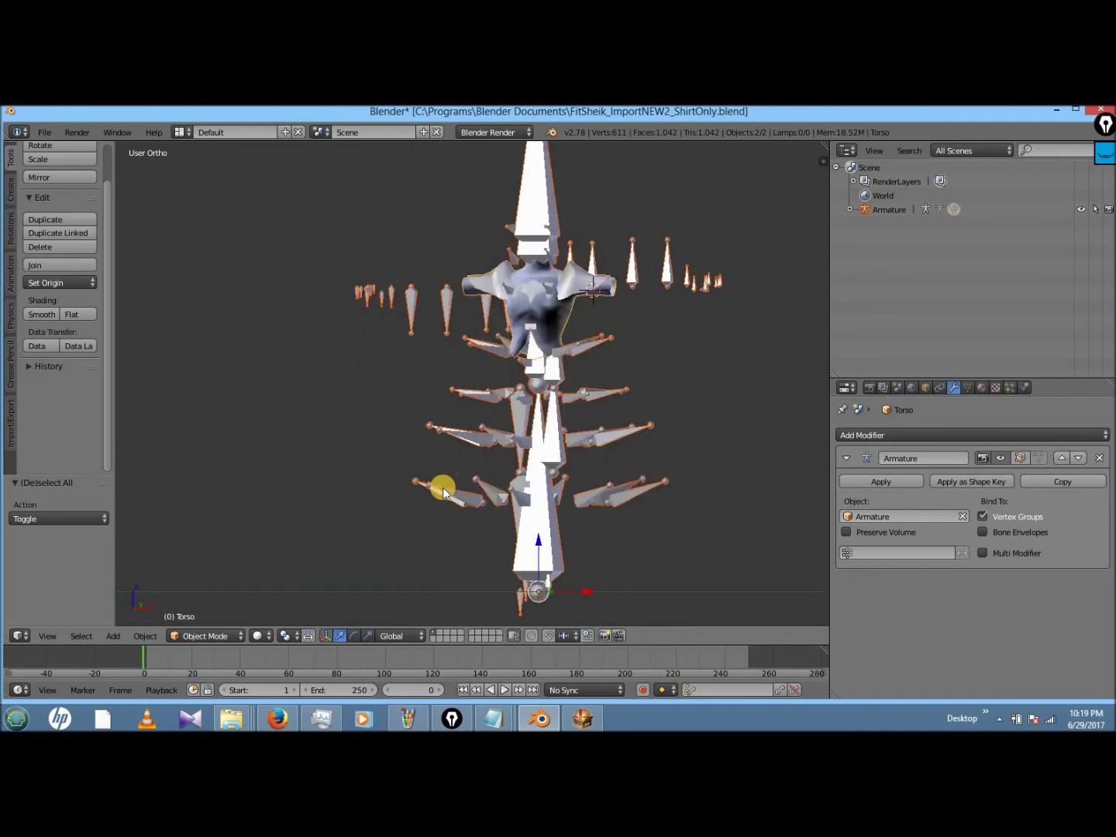
- Examine the shading on the front of the torso mesh up close from several angles
key("KP_8")
key("KP_8")
key("KP_2")
key("ctrl+KP_8")
key("ctrl+KP_8")
key("ctrl+KP_8")
key("ctrl+KP_6")
key("ctrl+KP_6")
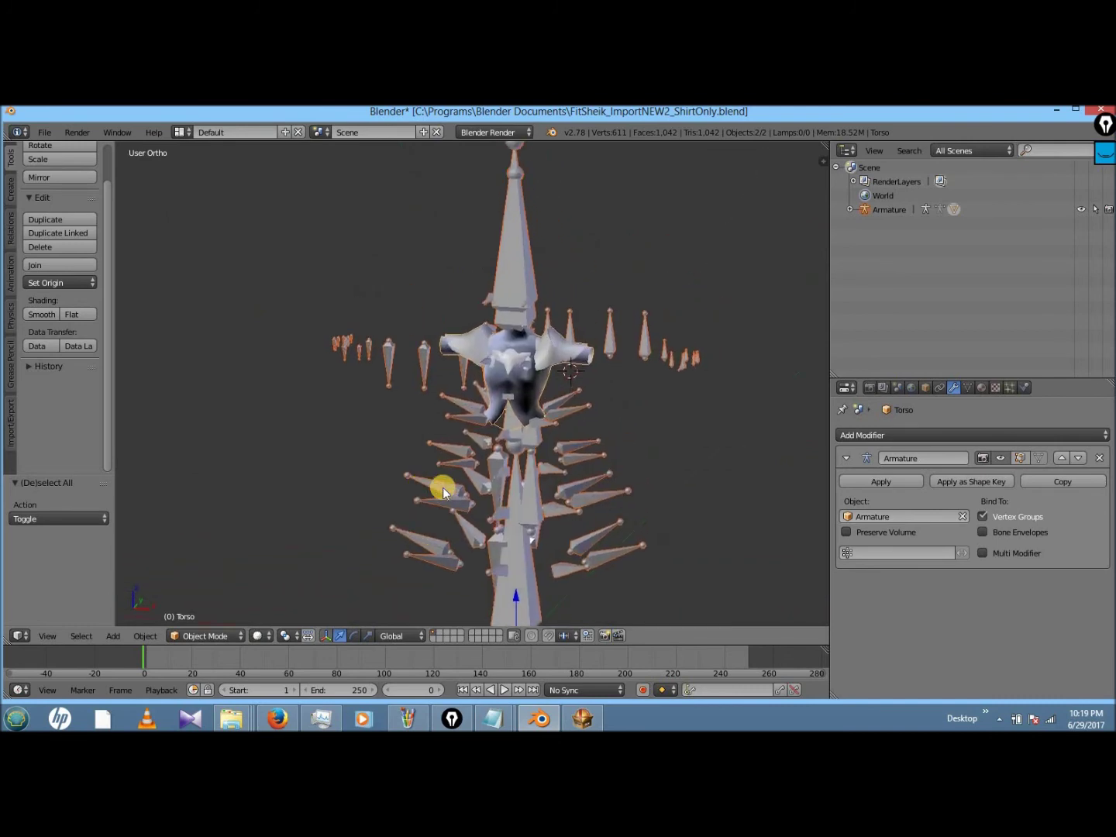
key("KP_Add")
key("KP_Add")
key("KP_Add")
key("KP_Add")
key("ctrl+KP_6")
key("ctrl+KP_6")
key("ctrl+KP_6")
key("ctrl+KP_8")
key("ctrl+KP_4")
key("KP_4")
key("KP_4")
key("KP_4")
key("ctrl+KP_6")
key("ctrl+KP_6")
key("ctrl+KP_6")
key("ctrl+KP_8")
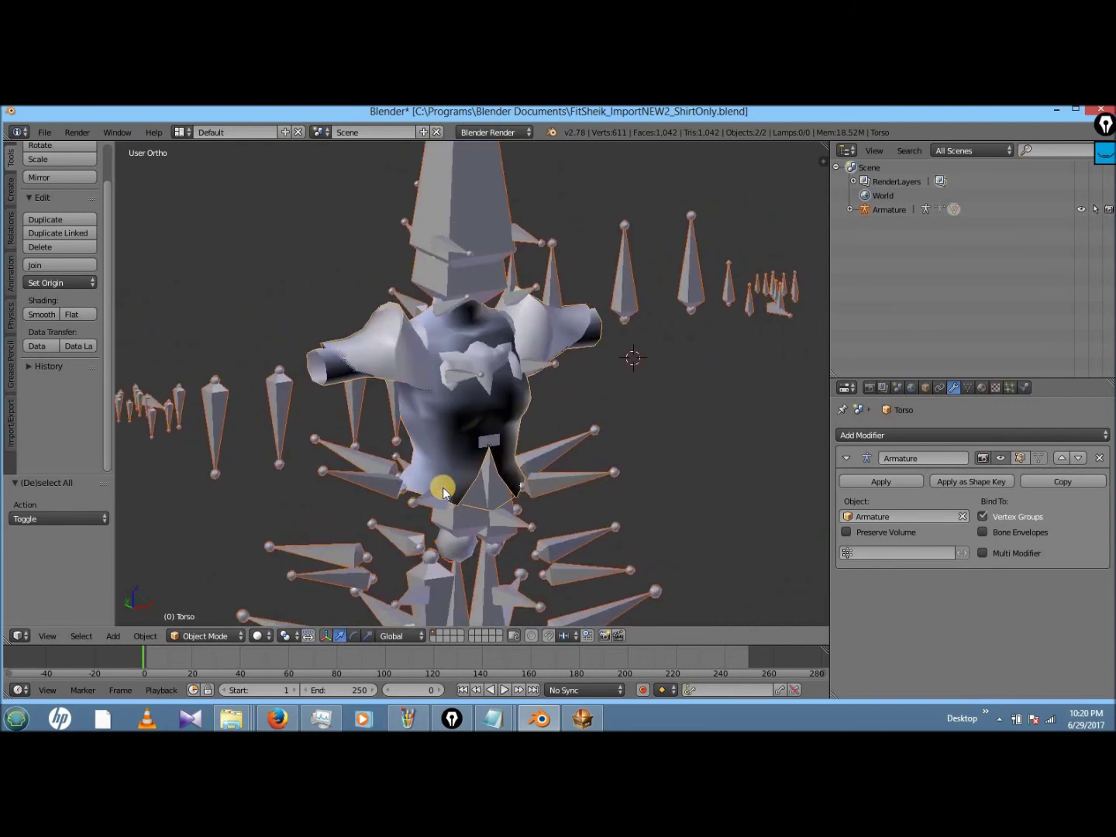
key("ctrl+KP_2")
- Open the torso mesh in Edit Mode and select one vertex on the front of its body
right_click(240, 607)
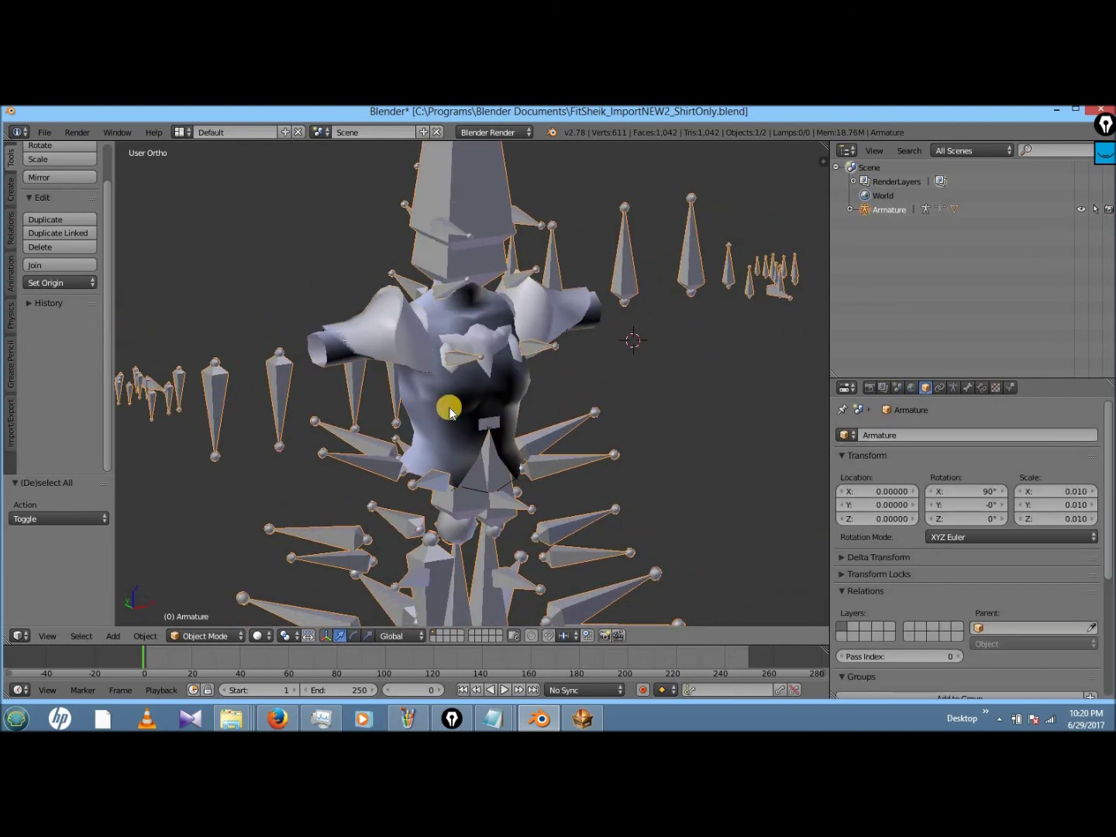
right_click(451, 408)
left_click(226, 636)
left_click(220, 601)
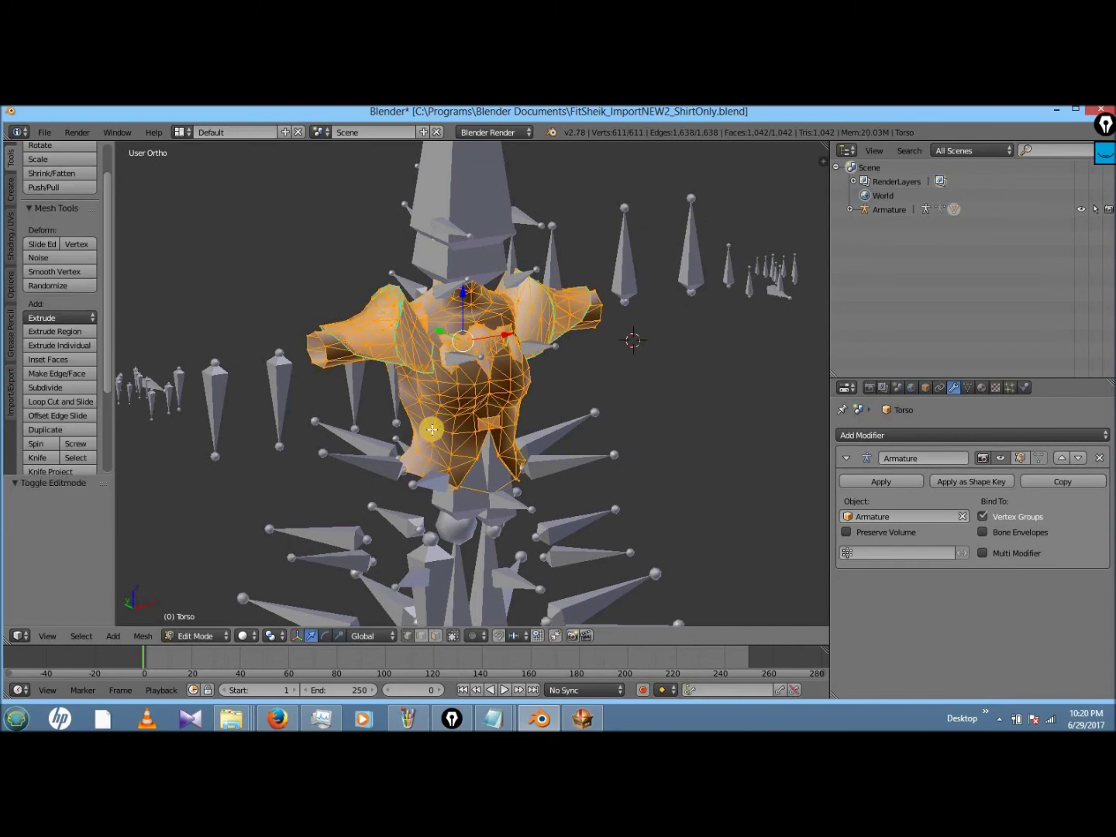
right_click(454, 406)
right_click(450, 398)
- Switch to BrawlBox, view the FitSheik00 model's torso in the model editor, and close the preview
left_click(582, 708)
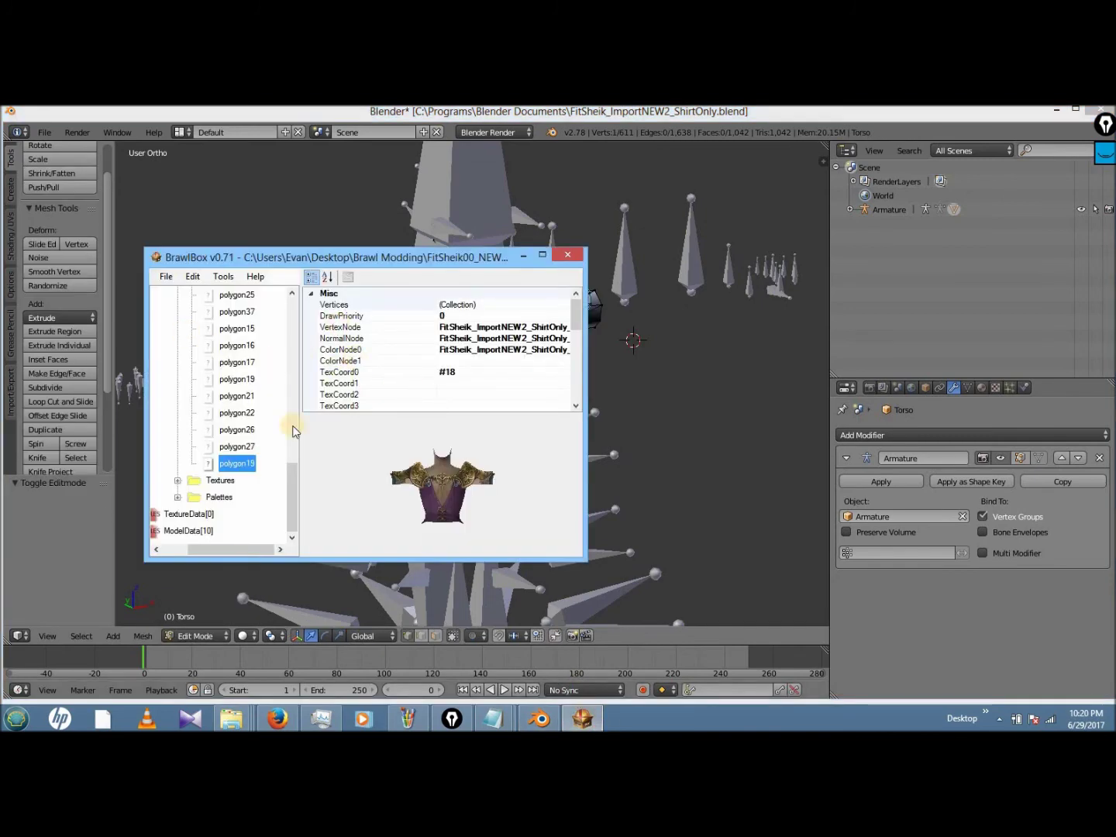
left_click(294, 339)
left_click(295, 329)
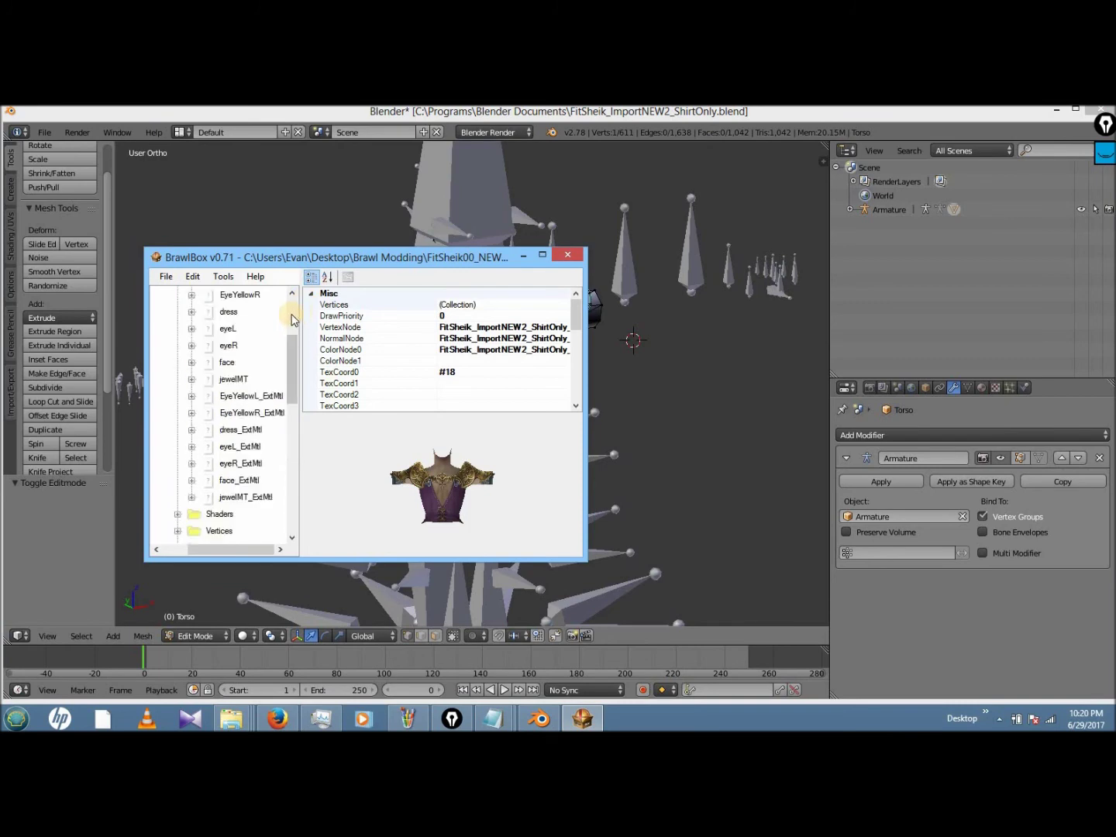
left_click(294, 319)
right_click(218, 345)
left_click(257, 356)
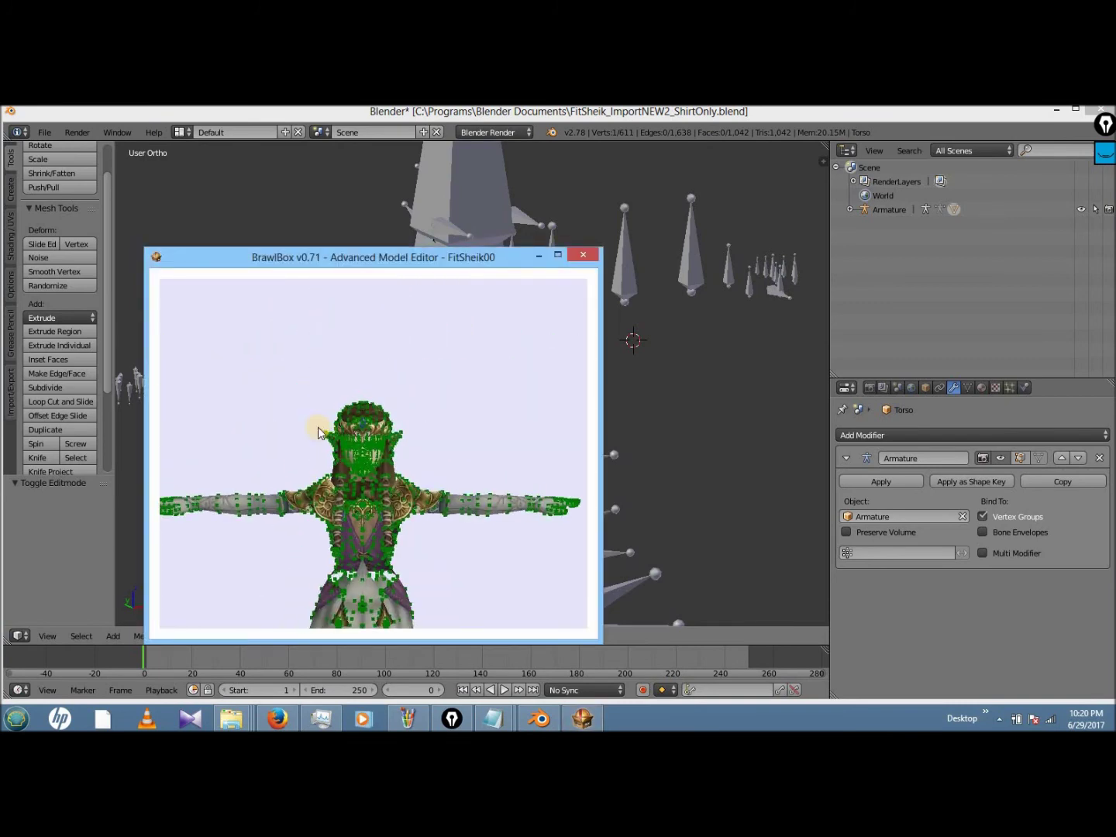
scroll(317, 433, "up", 10)
left_click_drag(489, 446, 375, 399)
scroll(375, 400, "down", 10)
left_click(583, 259)
- Save the FitSheik00 character file and close BrawlBox to return to Blender
left_click(166, 276)
left_click(181, 325)
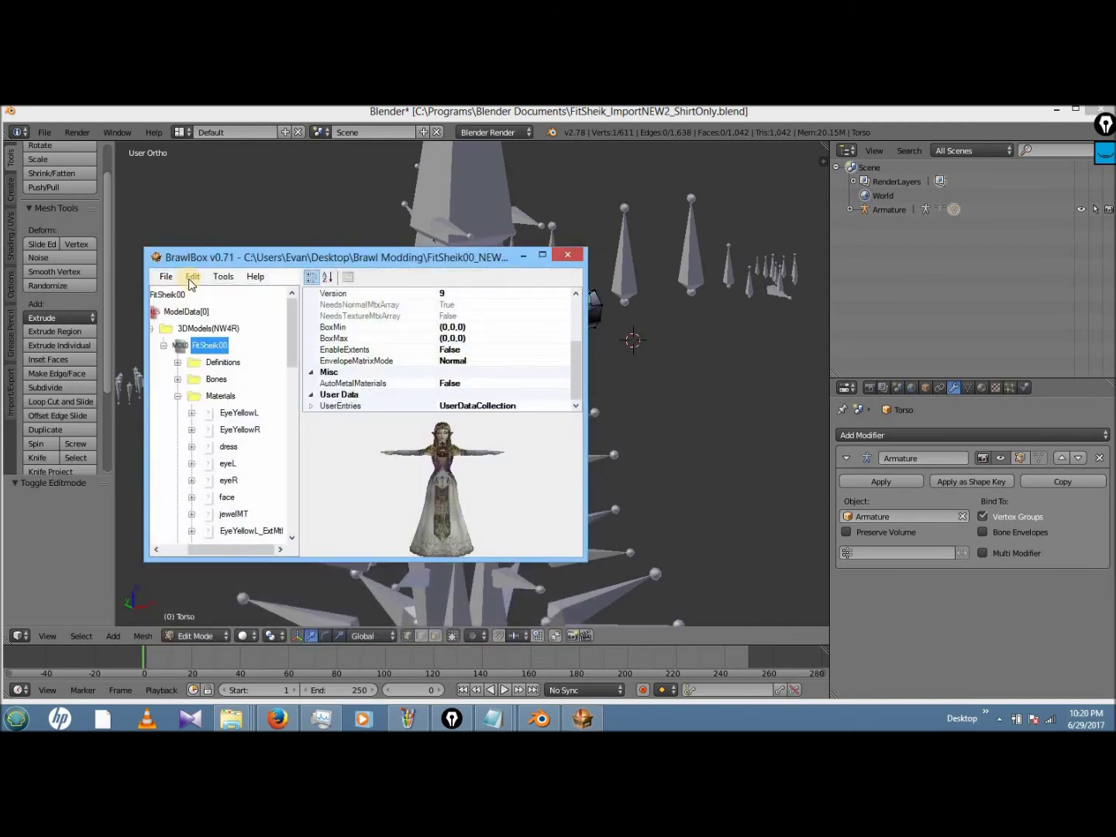
left_click(568, 256)
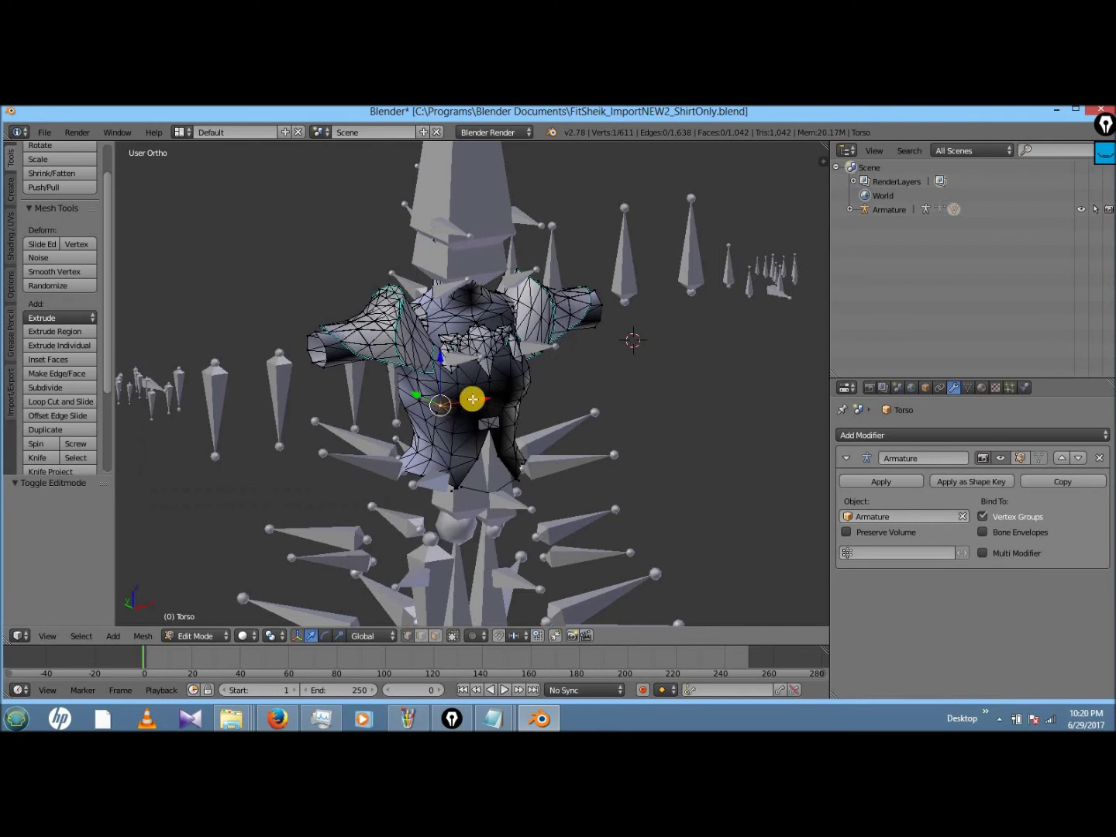
- Select the mesh linked to the chosen torso vertex and recalculate its normals inside after trying outside
key("ctrl+l")
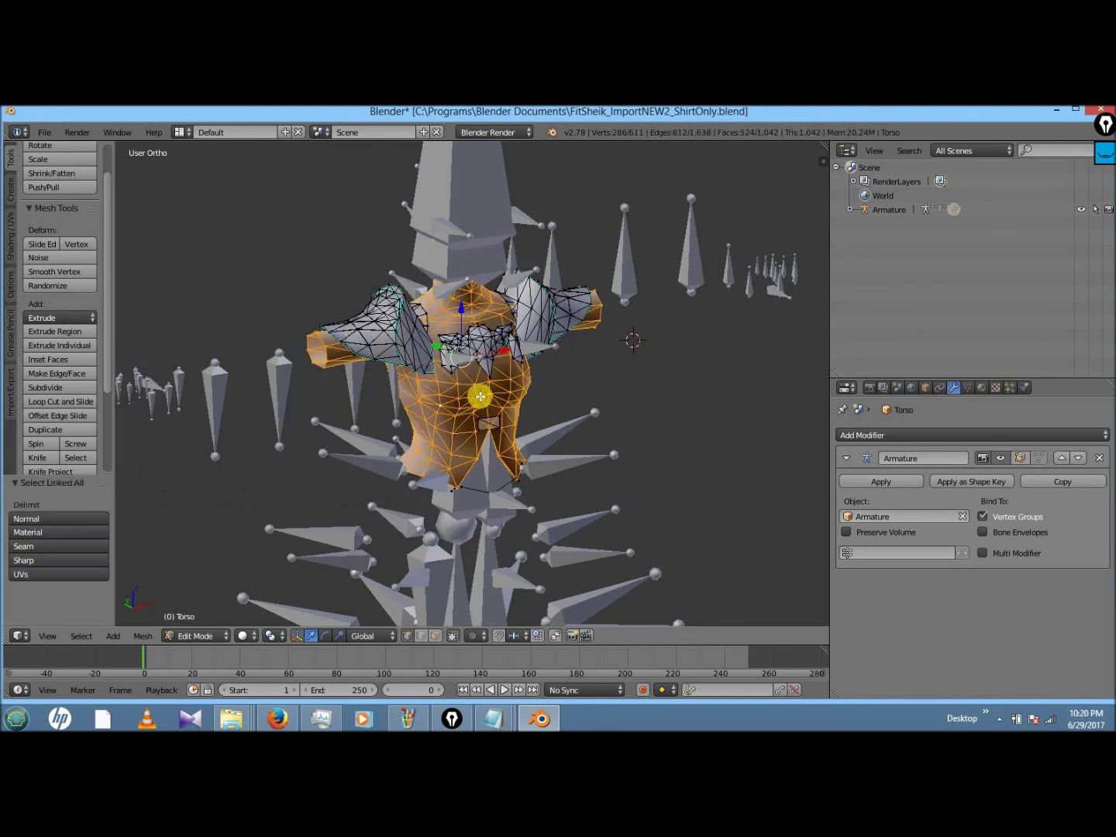
left_click(150, 635)
mouse_move(225, 412)
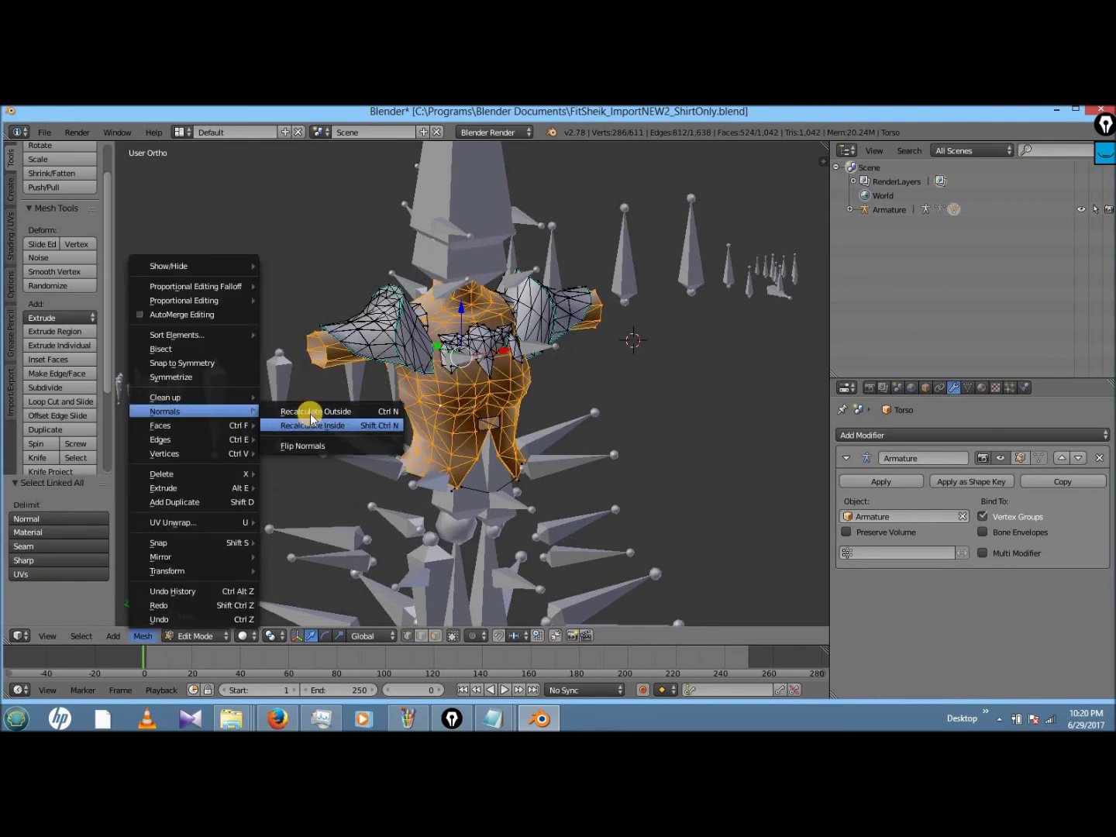
left_click(311, 413)
left_click(142, 635)
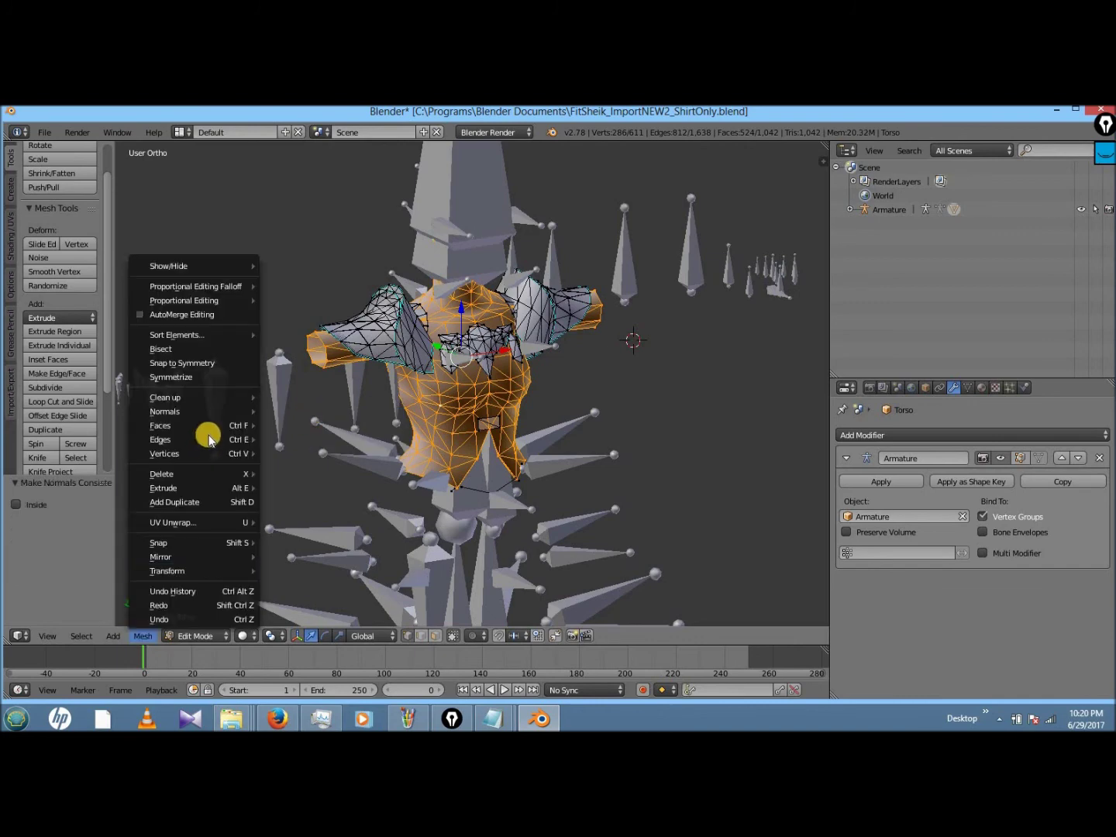
mouse_move(225, 412)
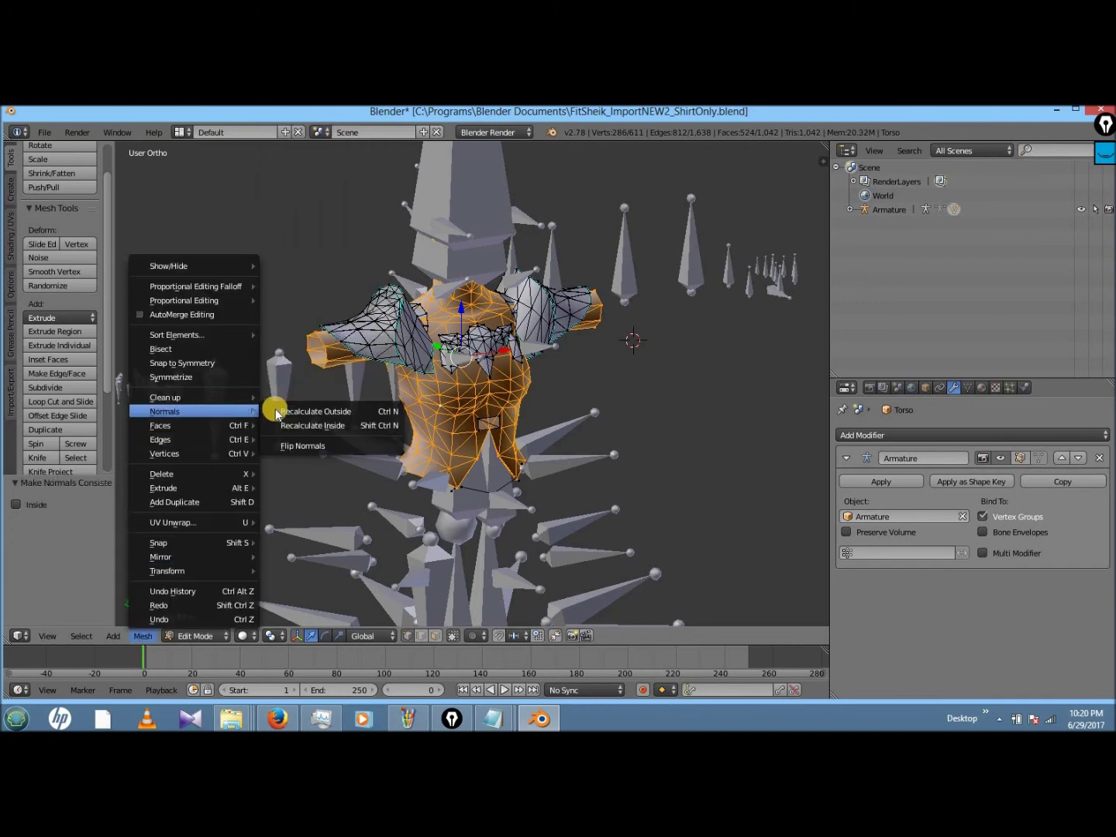
left_click(317, 424)
- Return the torso to Object Mode, deselect everything, and check its recalculated surface from several angles
left_click(212, 633)
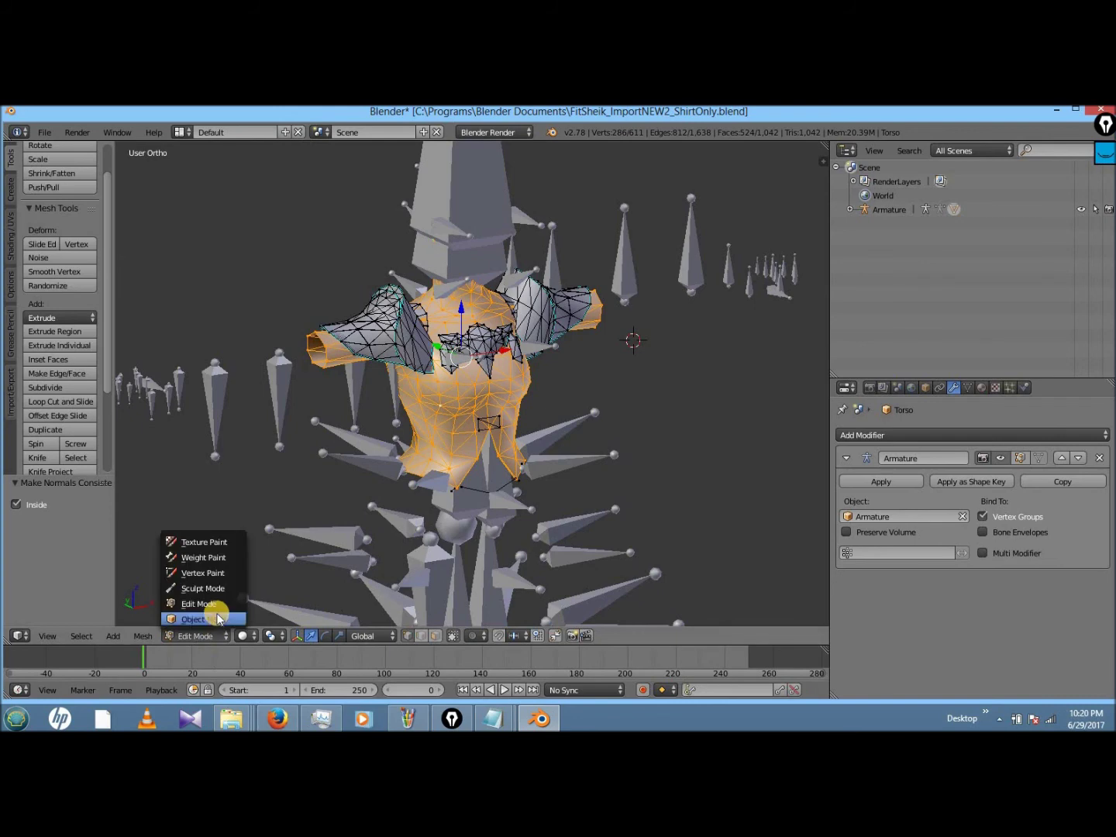
left_click(213, 617)
key("a")
scroll(340, 529, "down", 2)
key("KP_2")
key("KP_2")
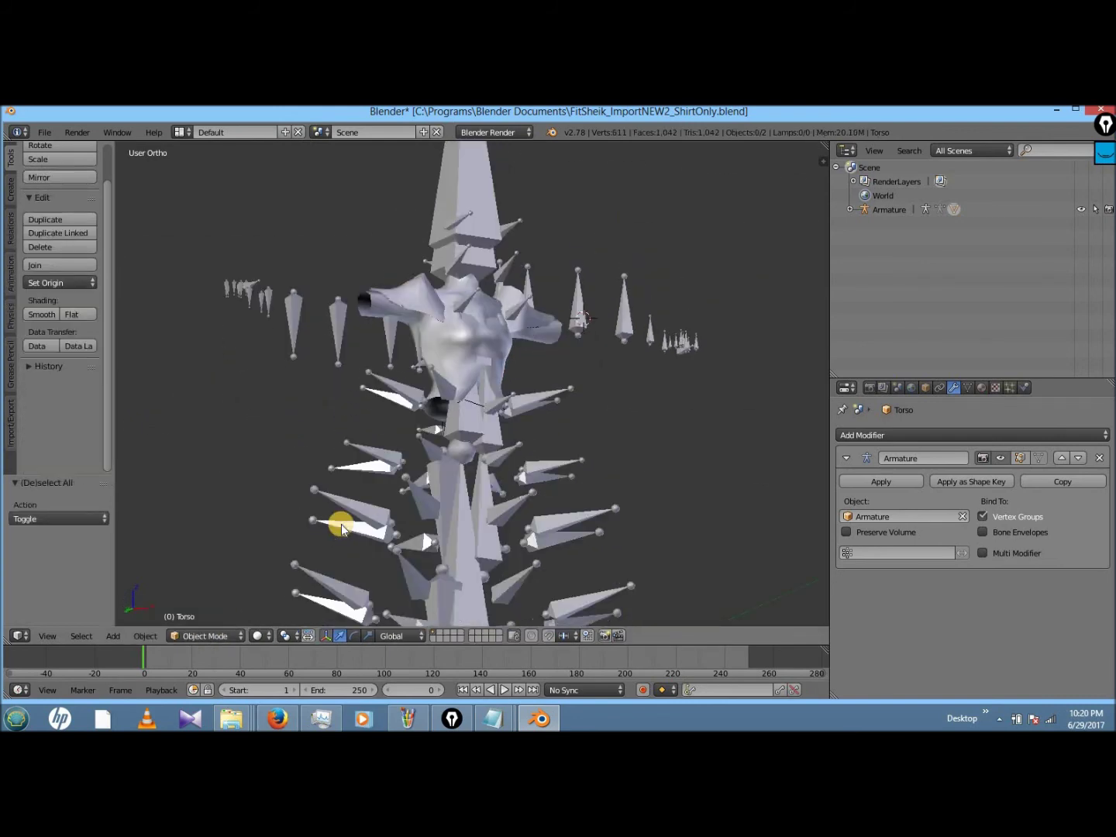
key("KP_4")
key("KP_4")
key("KP_4")
key("KP_4")
key("KP_4")
key("KP_4")
key("KP_4")
key("KP_4")
key("KP_4")
key("KP_4")
key("KP_4")
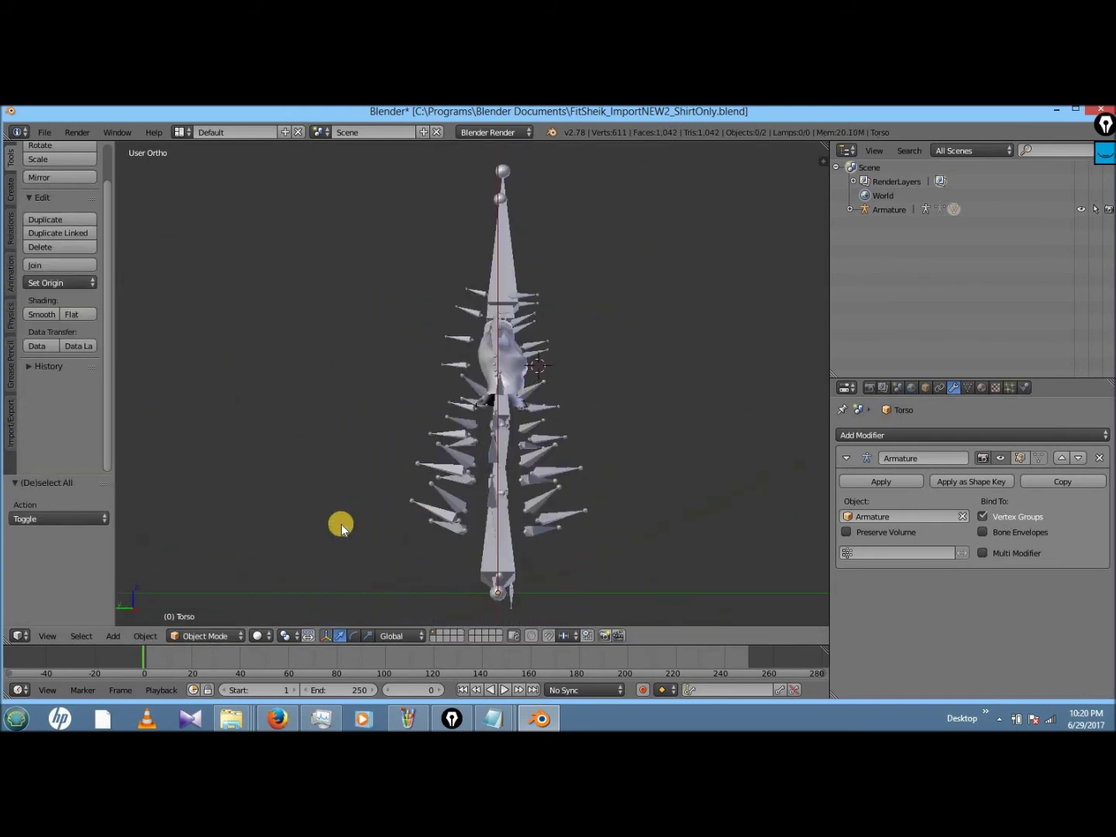
key("KP_8")
- Select the torso and armature and save over FitSheik_ImportNEW2_ShirtOnly.blend
key("a")
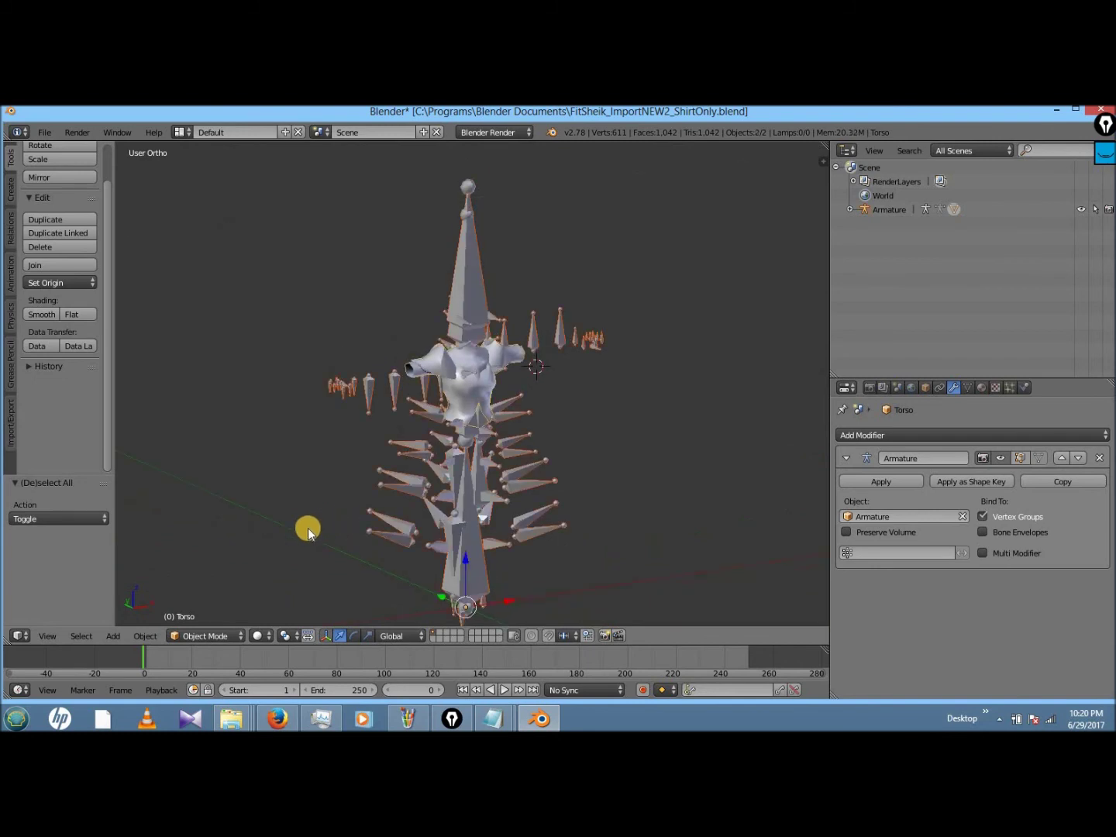
key("ctrl+s")
left_click(112, 198)
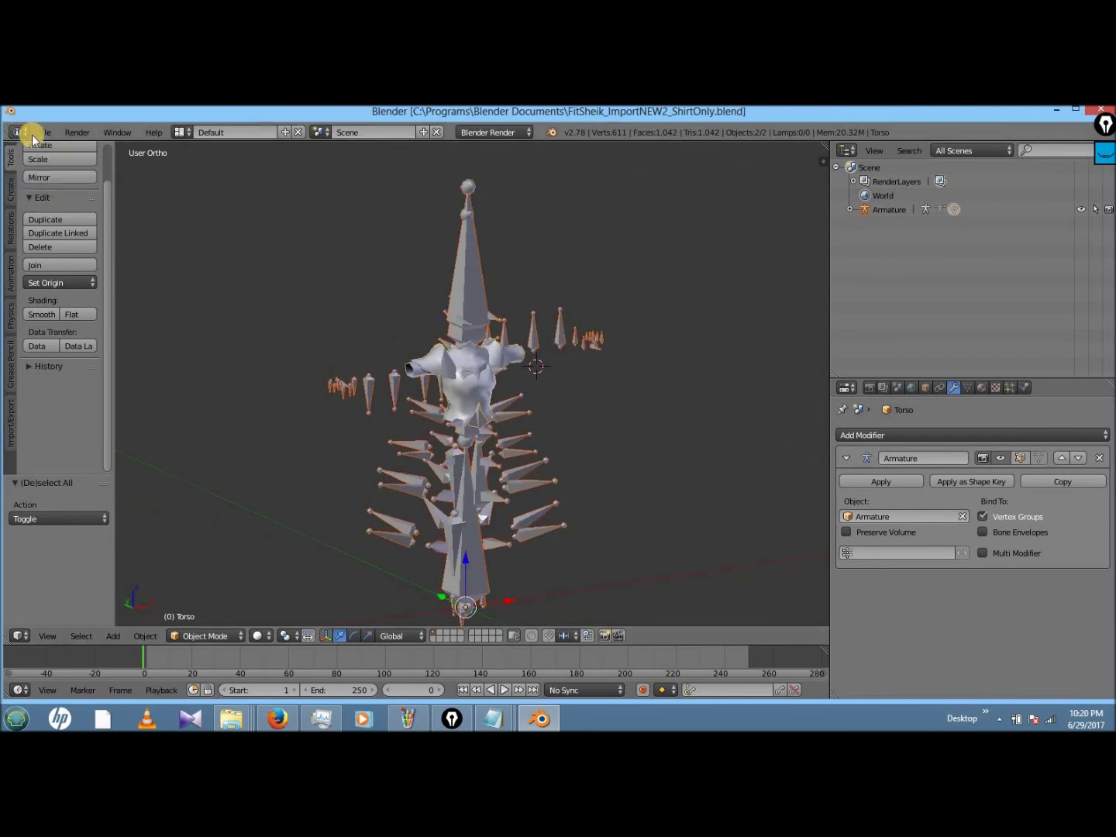
- Export the torso and armature as FBX, writing FitSheik_ImportNEW2_ShirtOnly.fbx in the Blender Documents folder
left_click(45, 132)
mouse_move(144, 404)
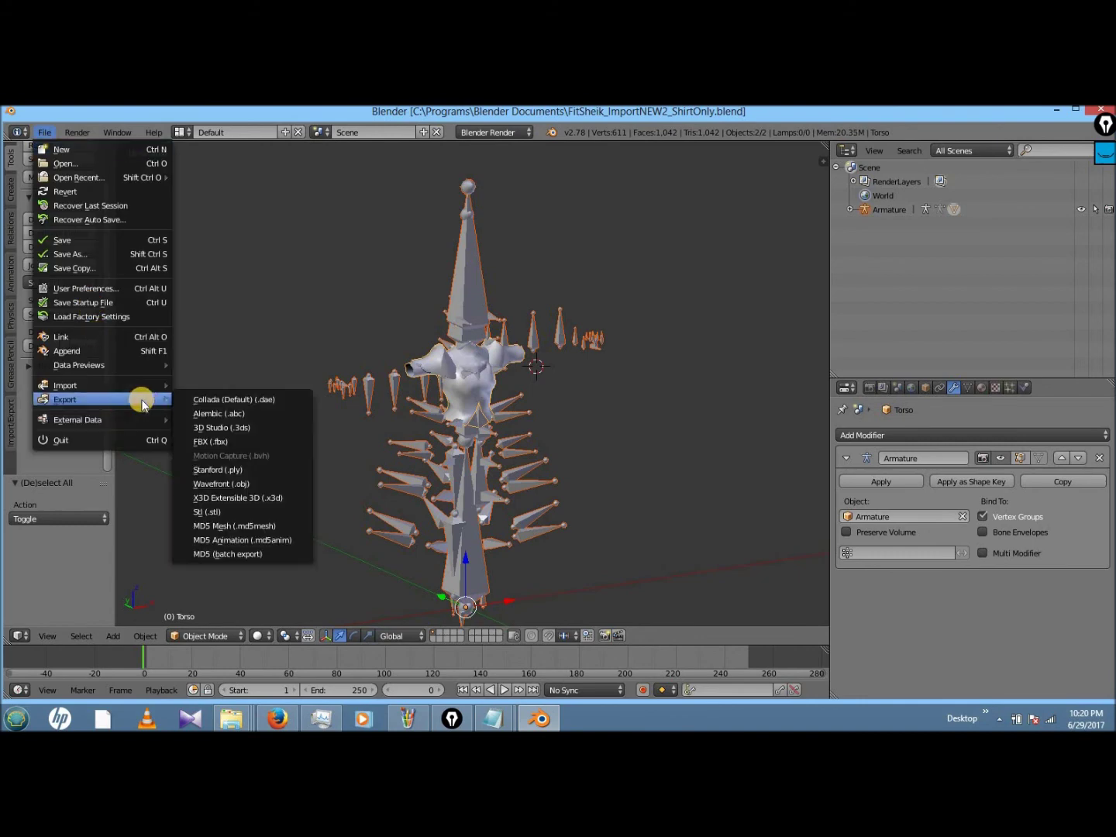
left_click(220, 440)
left_click(1079, 169)
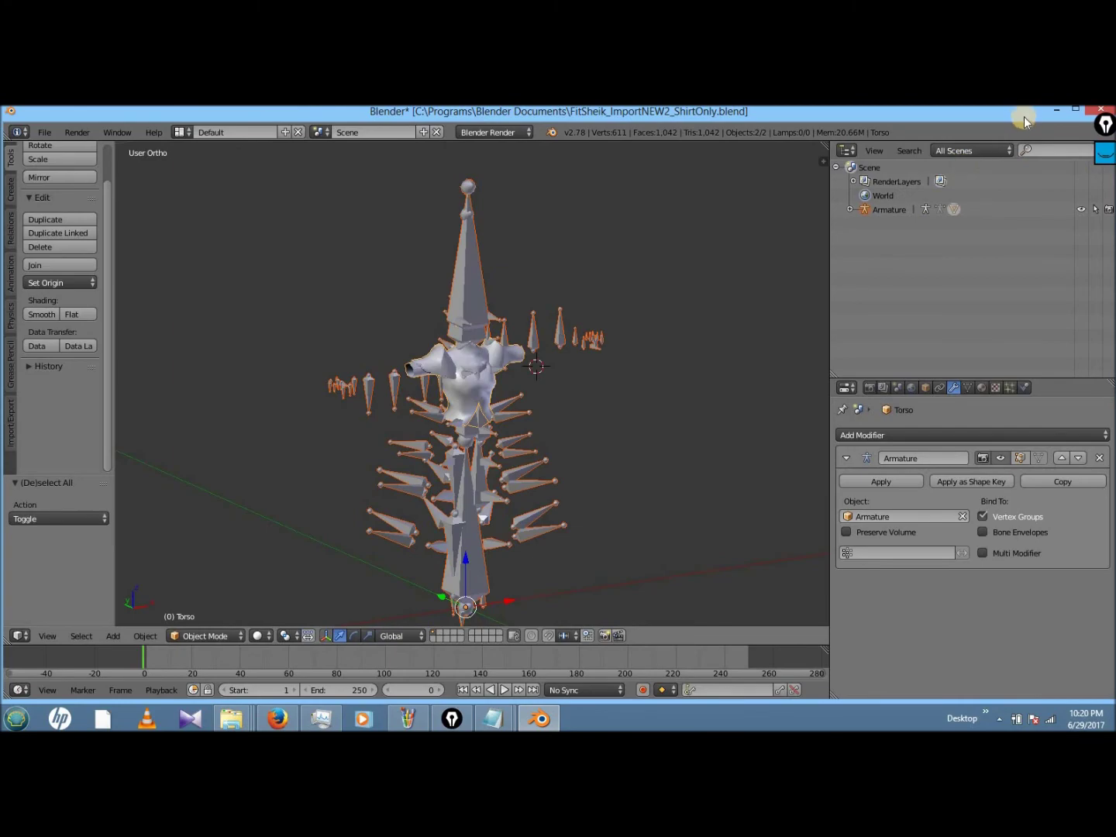
- Switch to FBX Converter and add FitSheik_ImportNEW2_ShirtOnly.fbx from Blender Documents as the source file
left_click(1054, 111)
left_click(1054, 111)
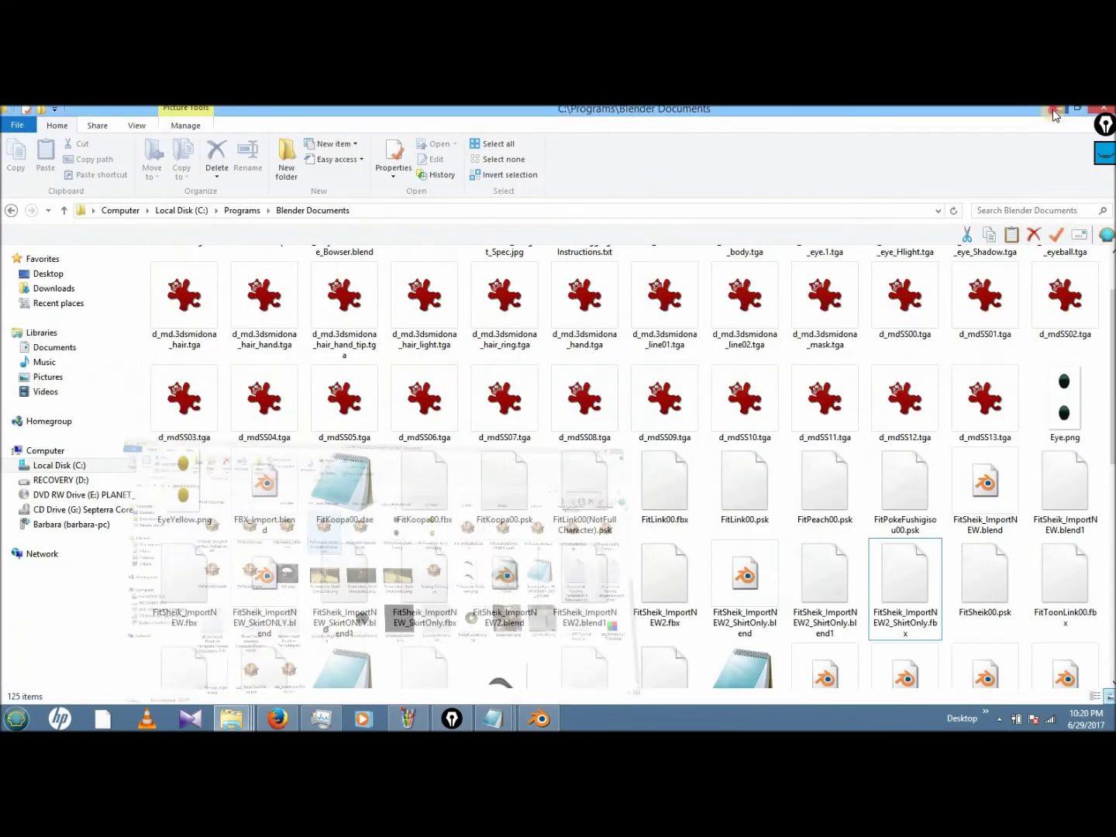
left_click(1054, 111)
double_click(787, 296)
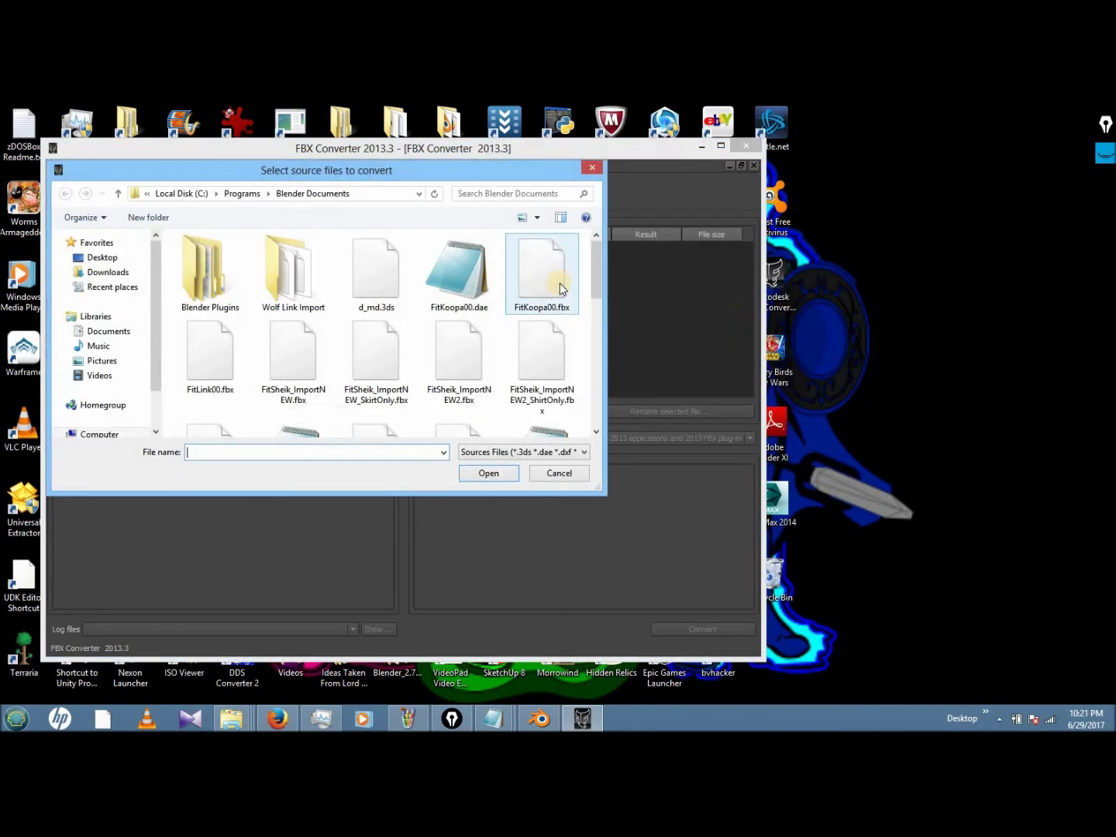
left_click_drag(597, 283, 596, 296)
left_click(546, 332)
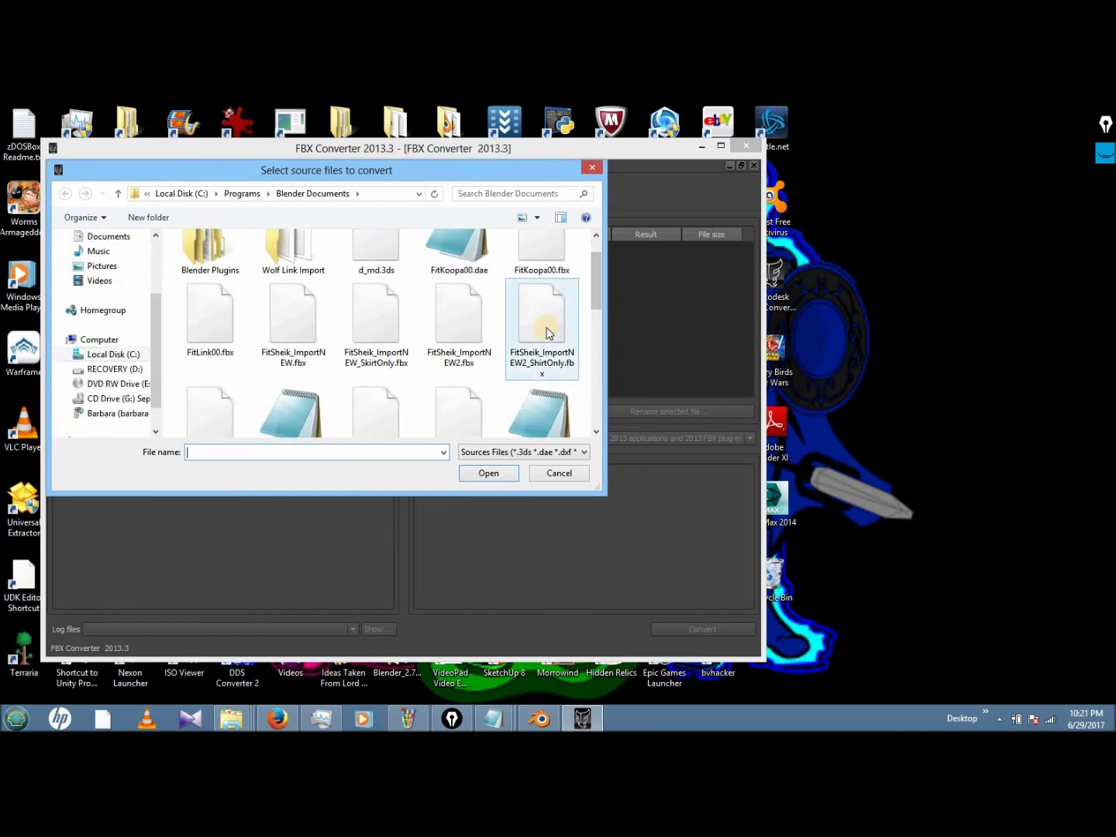
double_click(548, 335)
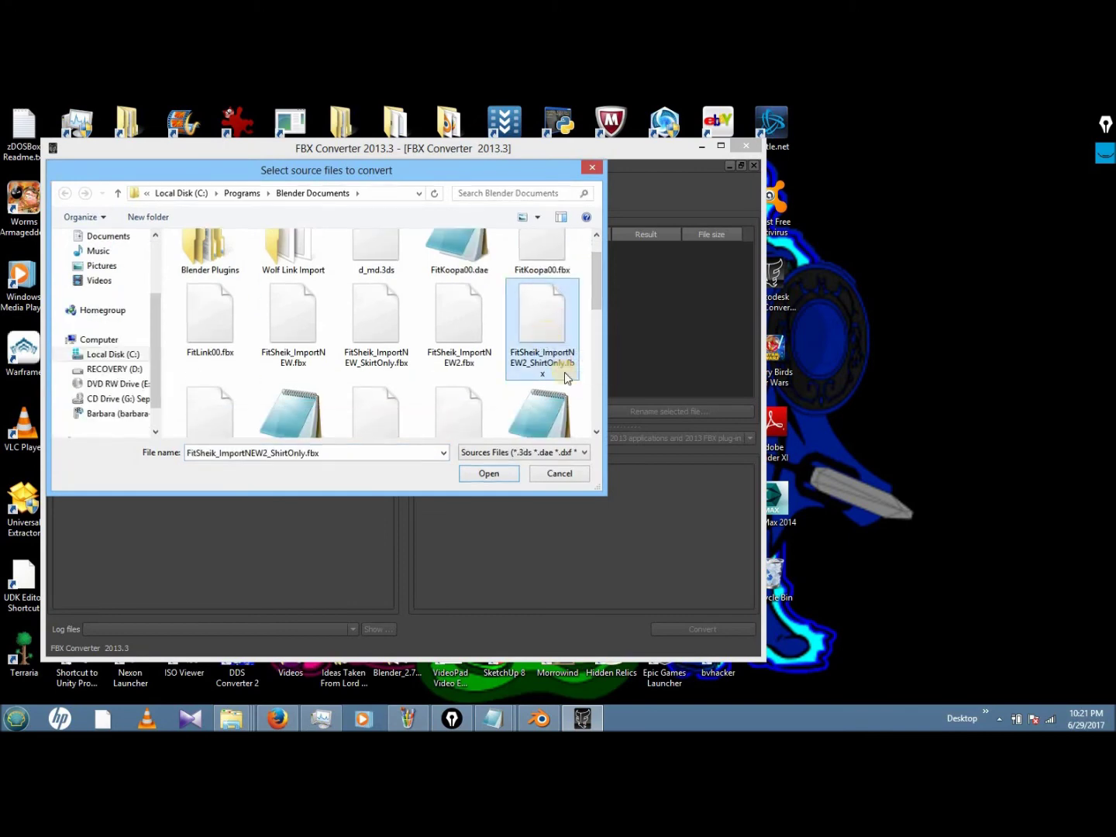
left_click(542, 439)
left_click(527, 524)
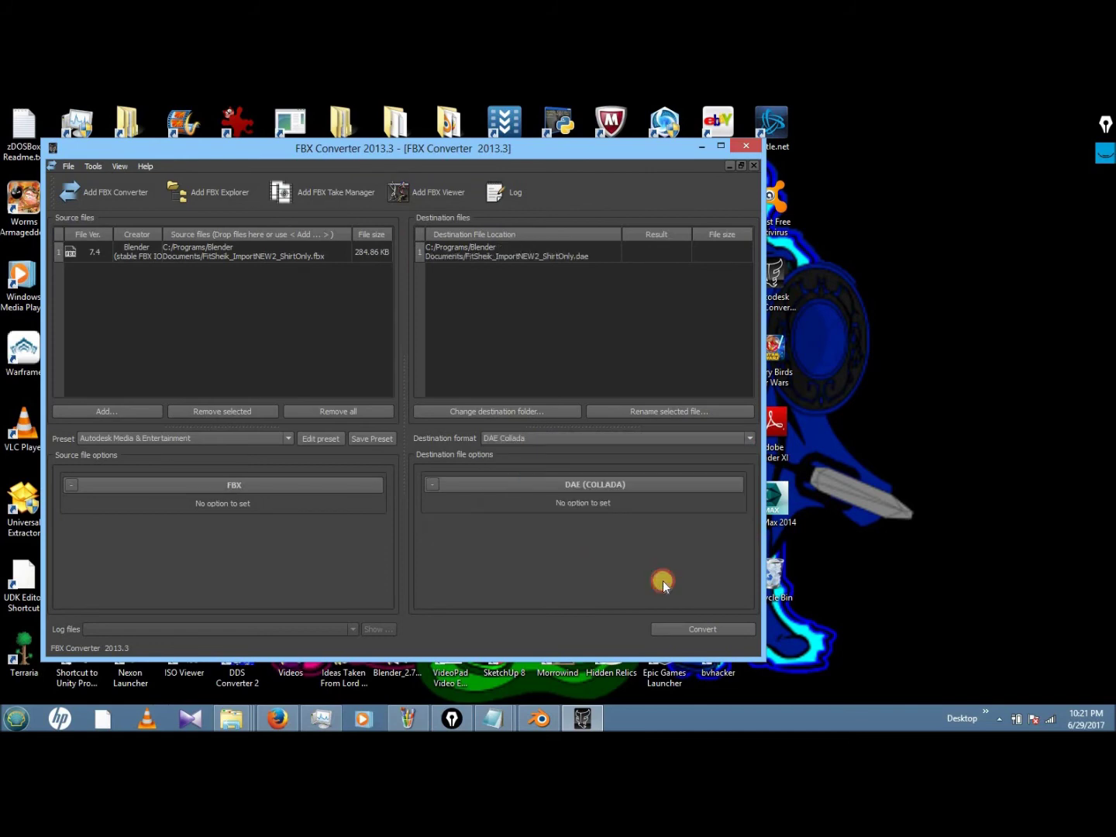
- Convert the shirt FBX to DAE Collada, dismiss the overwrite request, and close FBX Converter
left_click(687, 630)
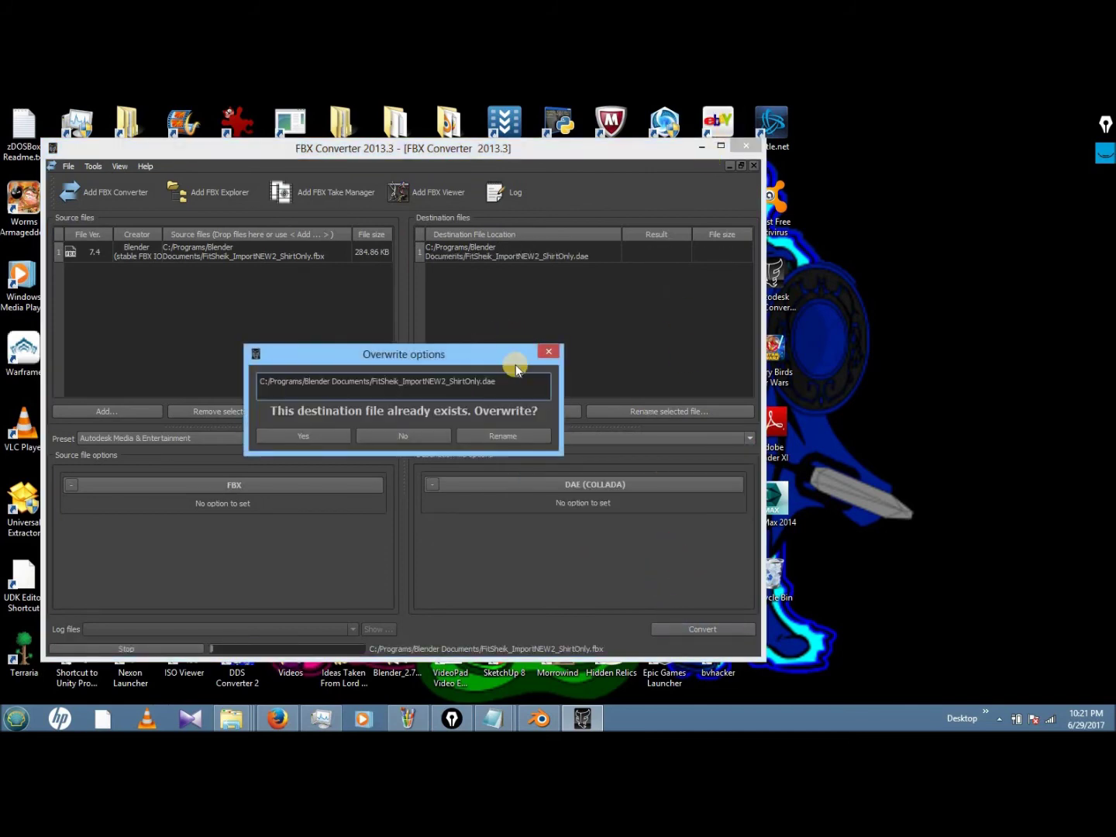
left_click(545, 353)
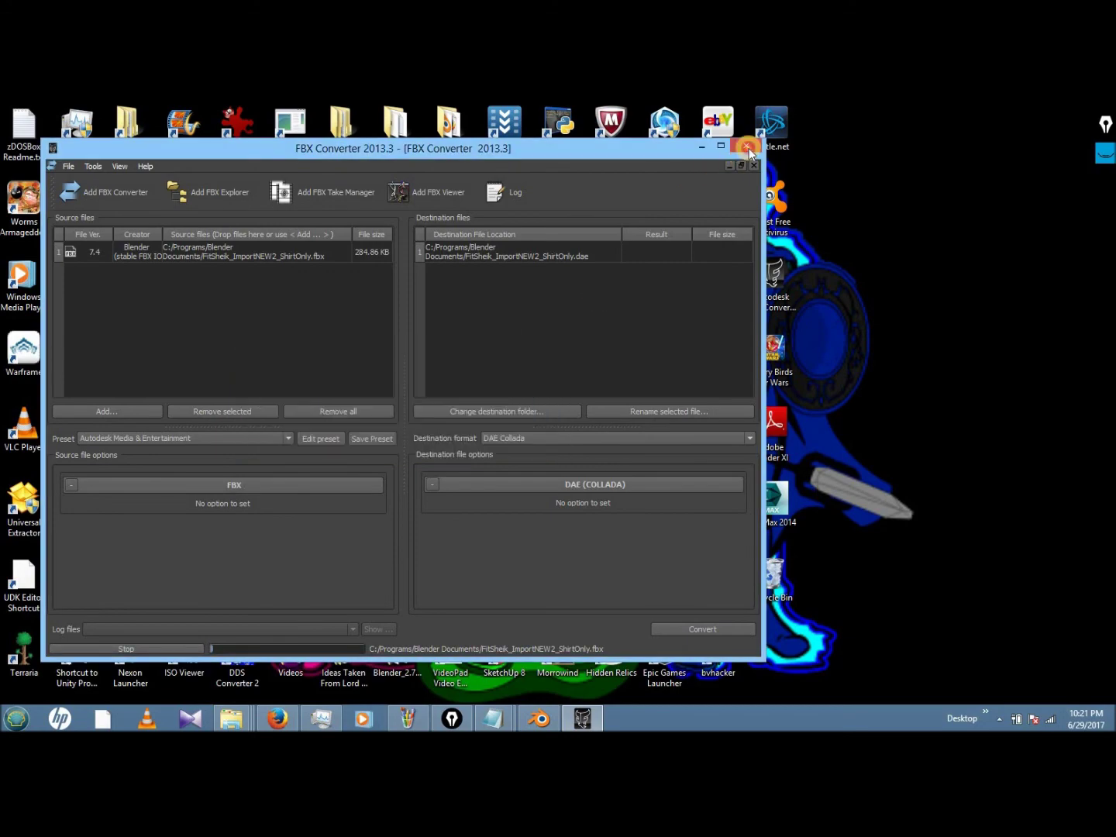
left_click(746, 145)
- Move FitSheik_ImportNEW2_ShirtOnly.dae from Blender Documents to the Brawl Modding folder, replacing the existing file
mouse_move(232, 718)
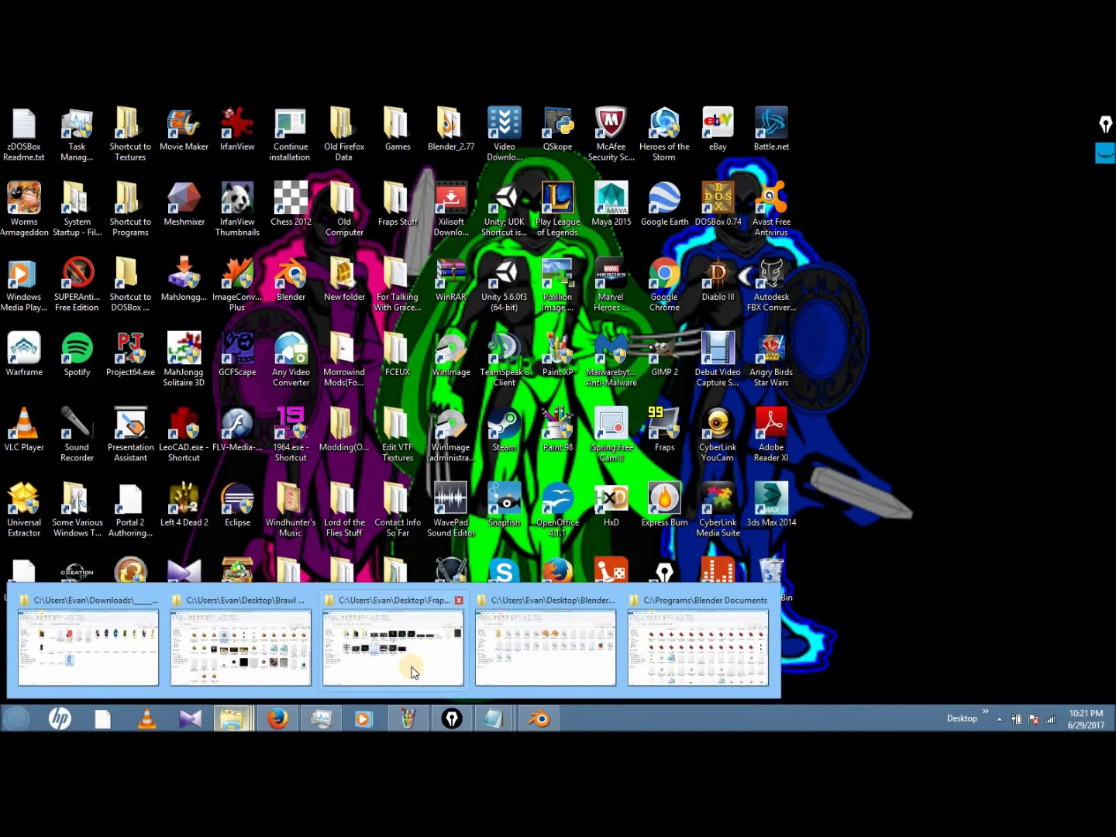
left_click(539, 671)
mouse_move(234, 722)
left_click(656, 674)
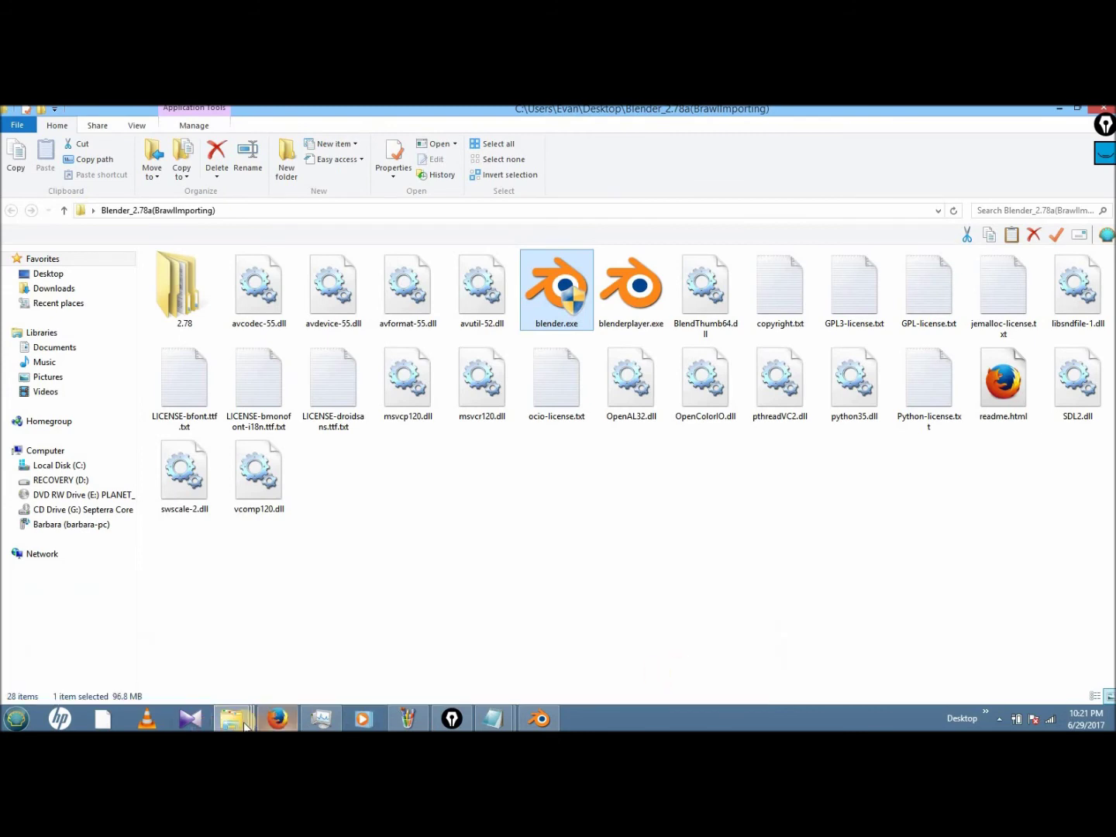
mouse_move(245, 724)
left_click(632, 670)
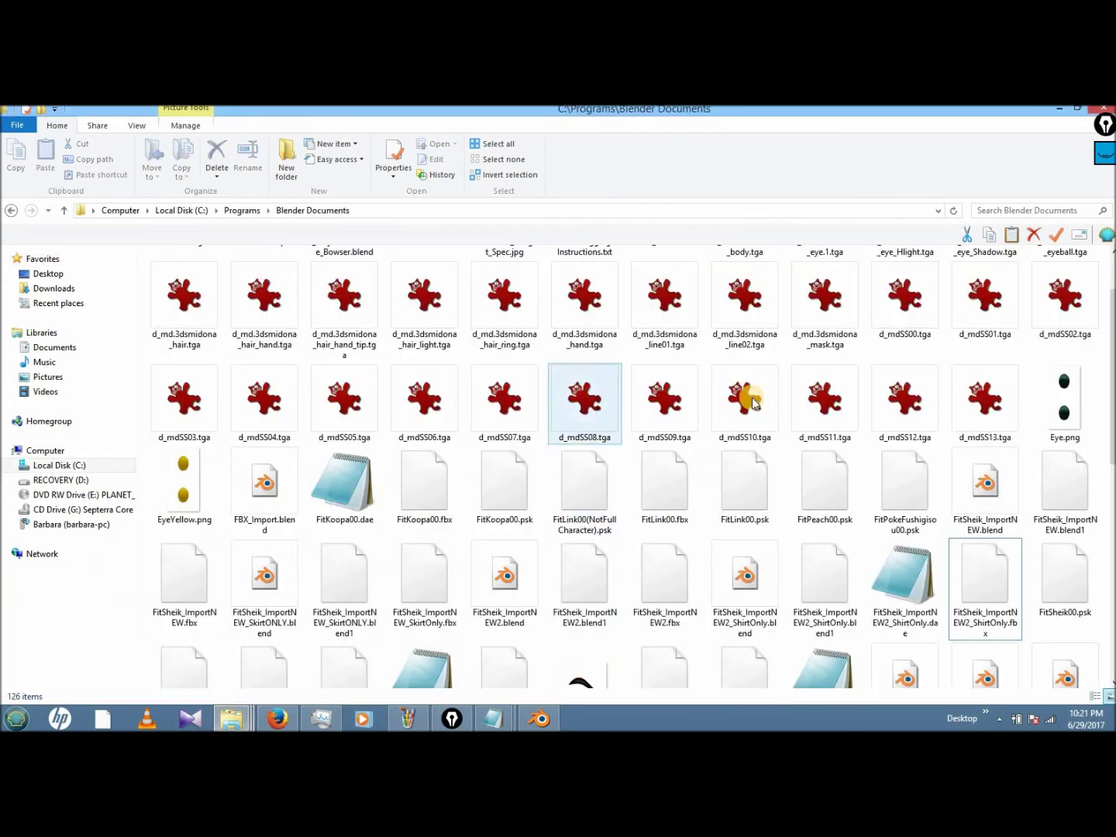
left_click(572, 508)
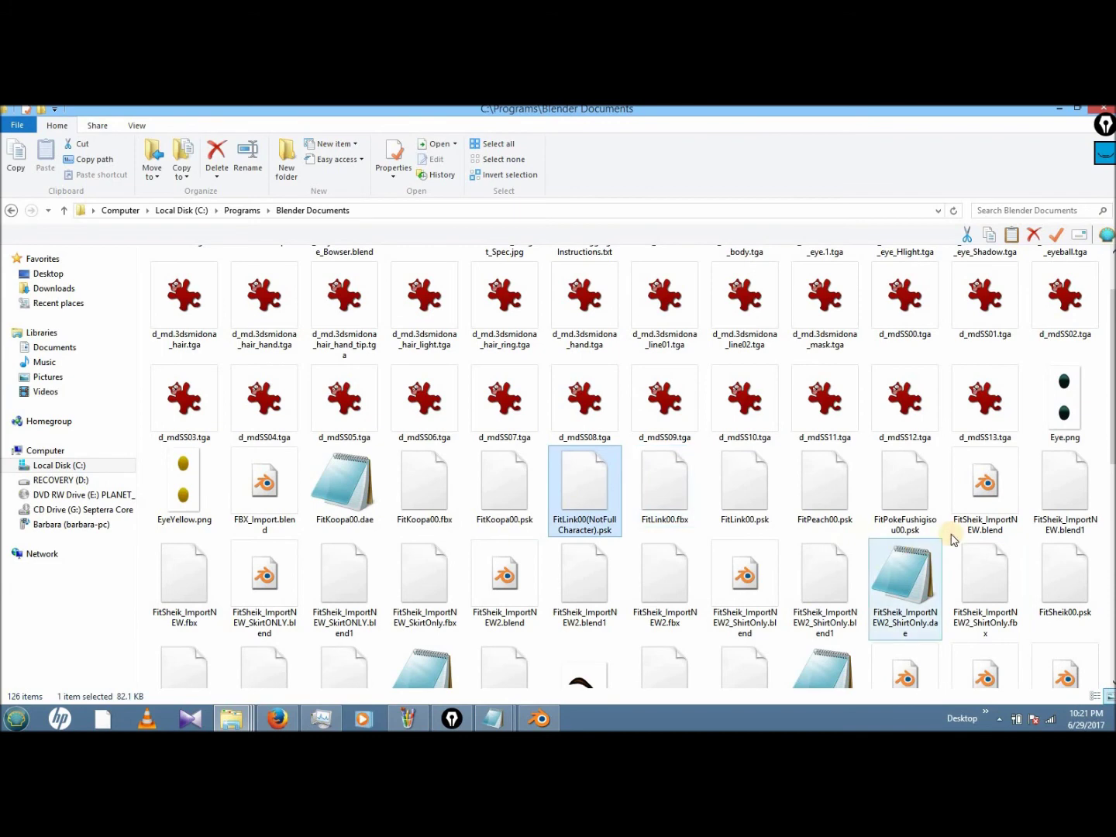
left_click(878, 583)
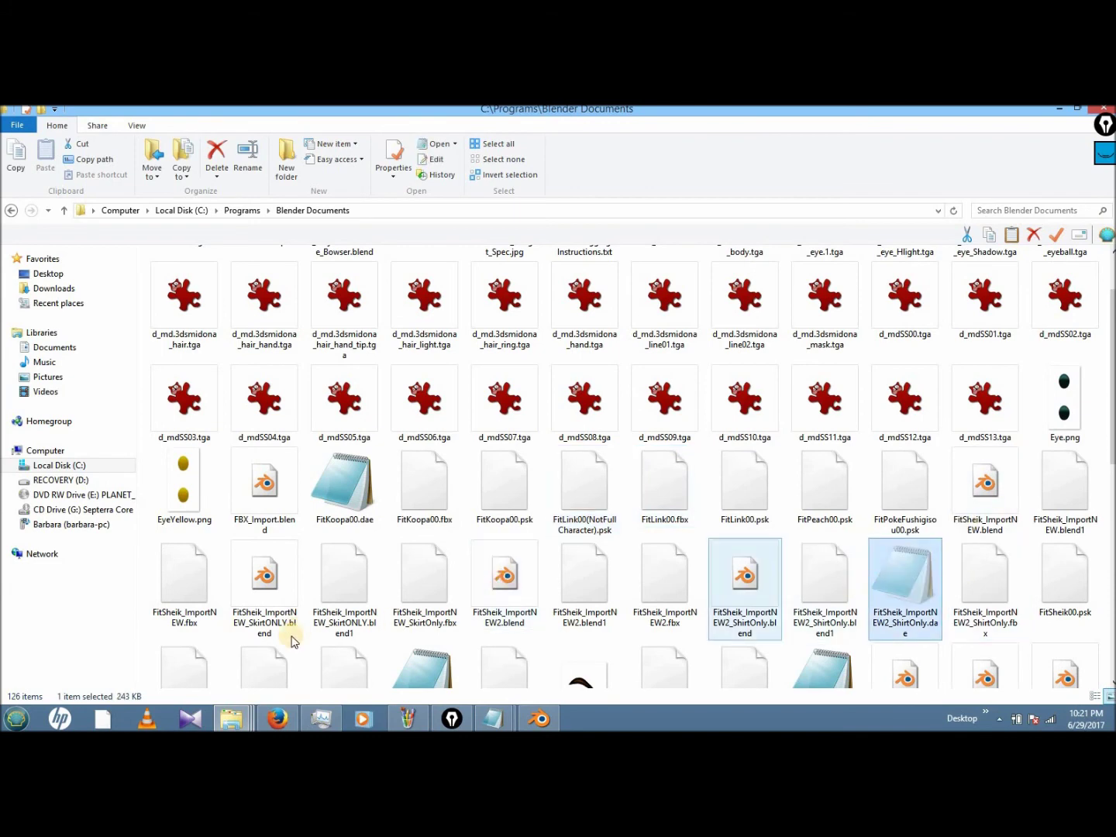
left_click_drag(242, 718, 464, 366)
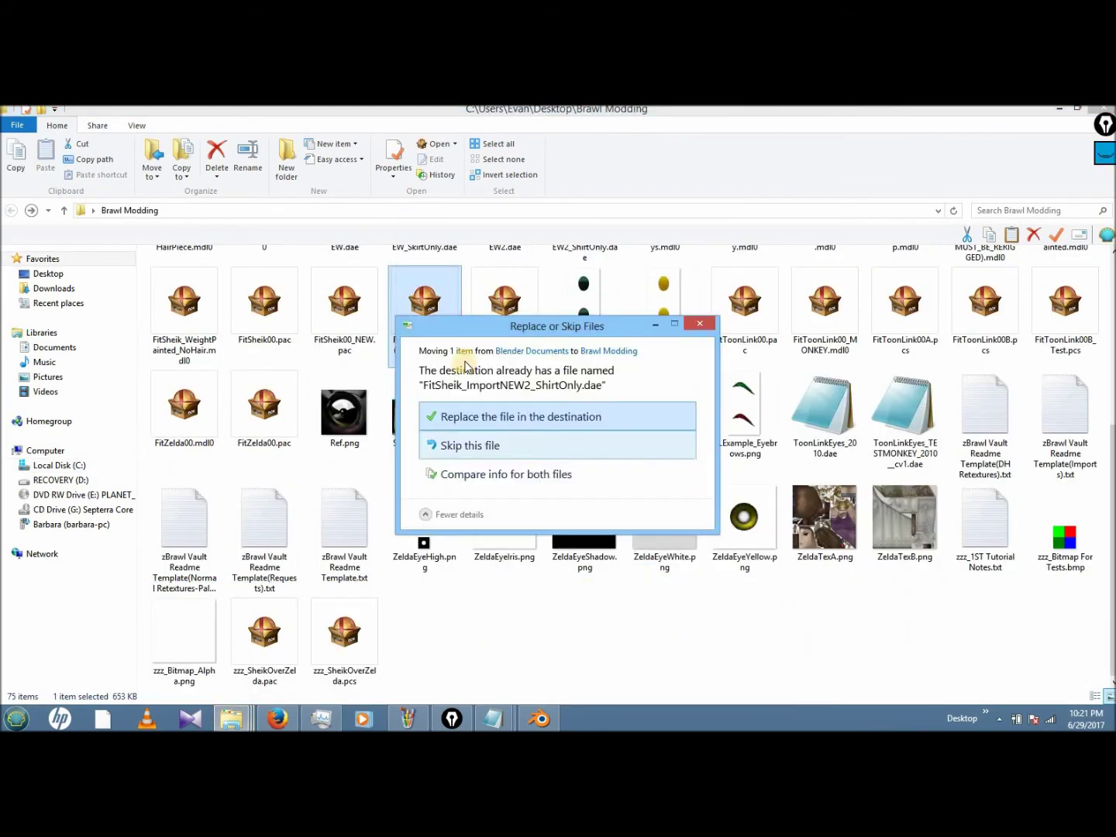
left_click(475, 414)
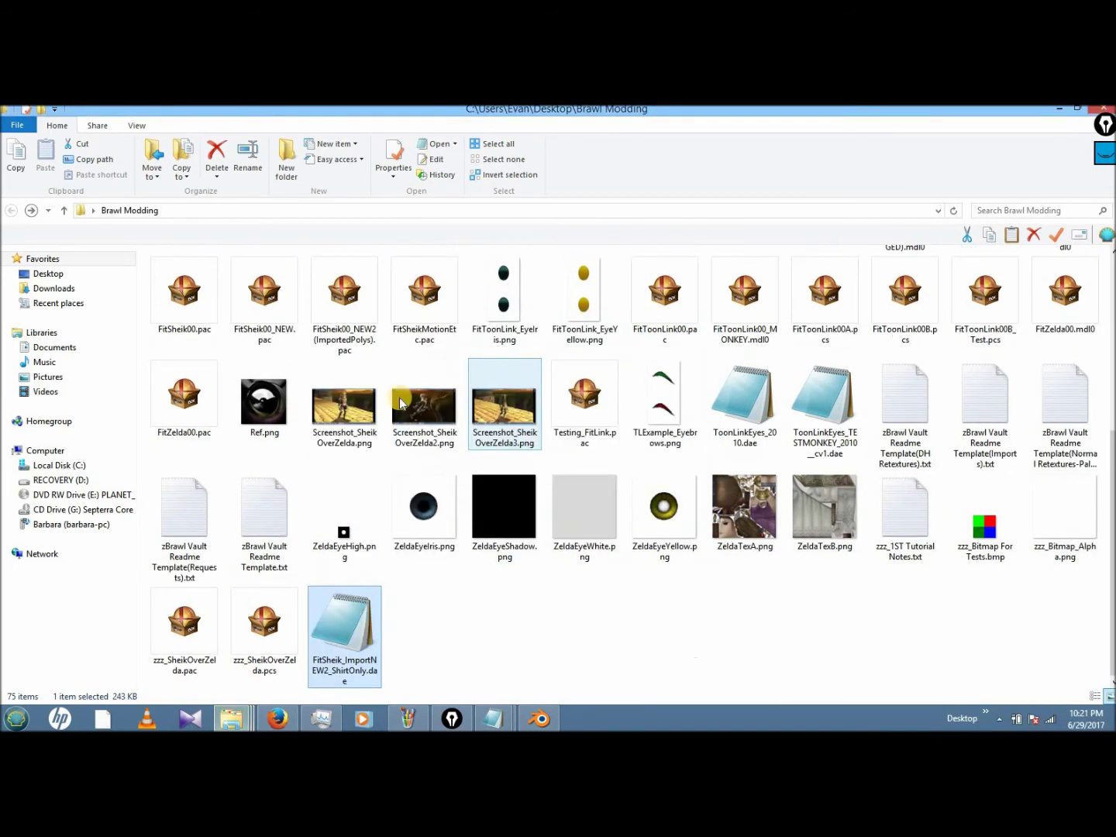
- Launch BrawlBox v0.77 from its folder inside Brawl Modding and decline the update
scroll(356, 326, "up", 5)
double_click(357, 324)
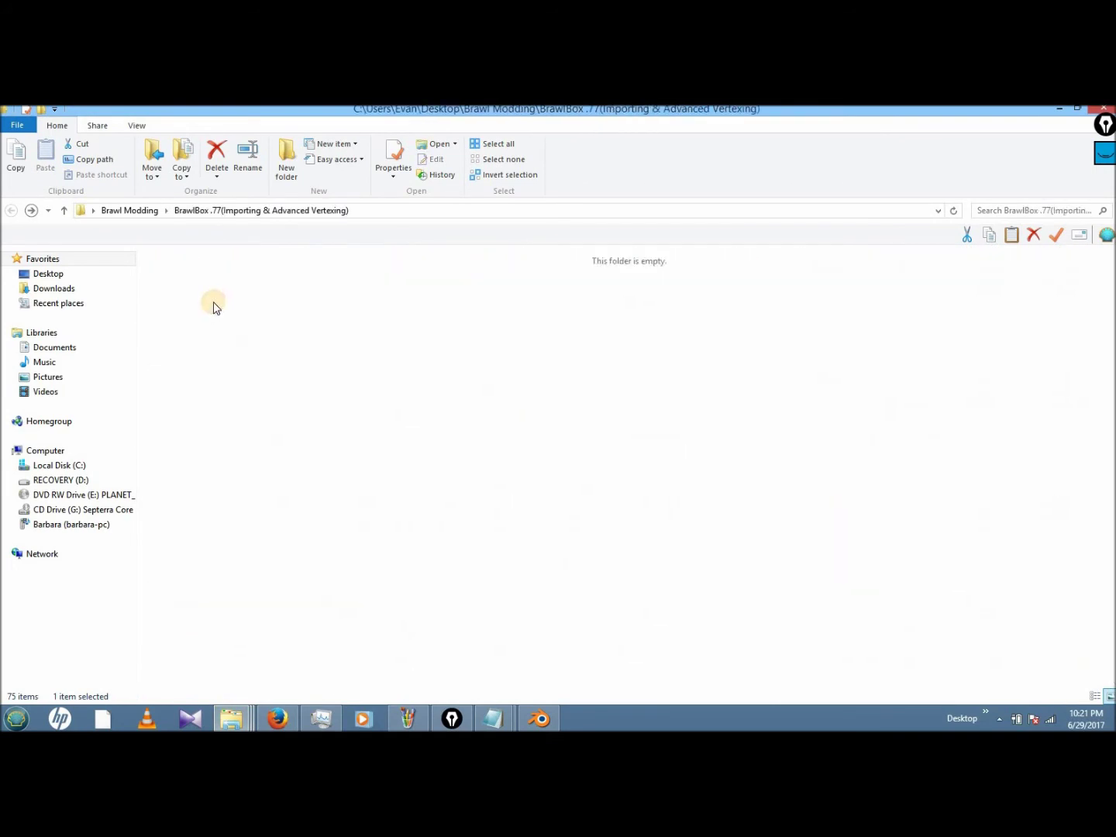
left_click(199, 310)
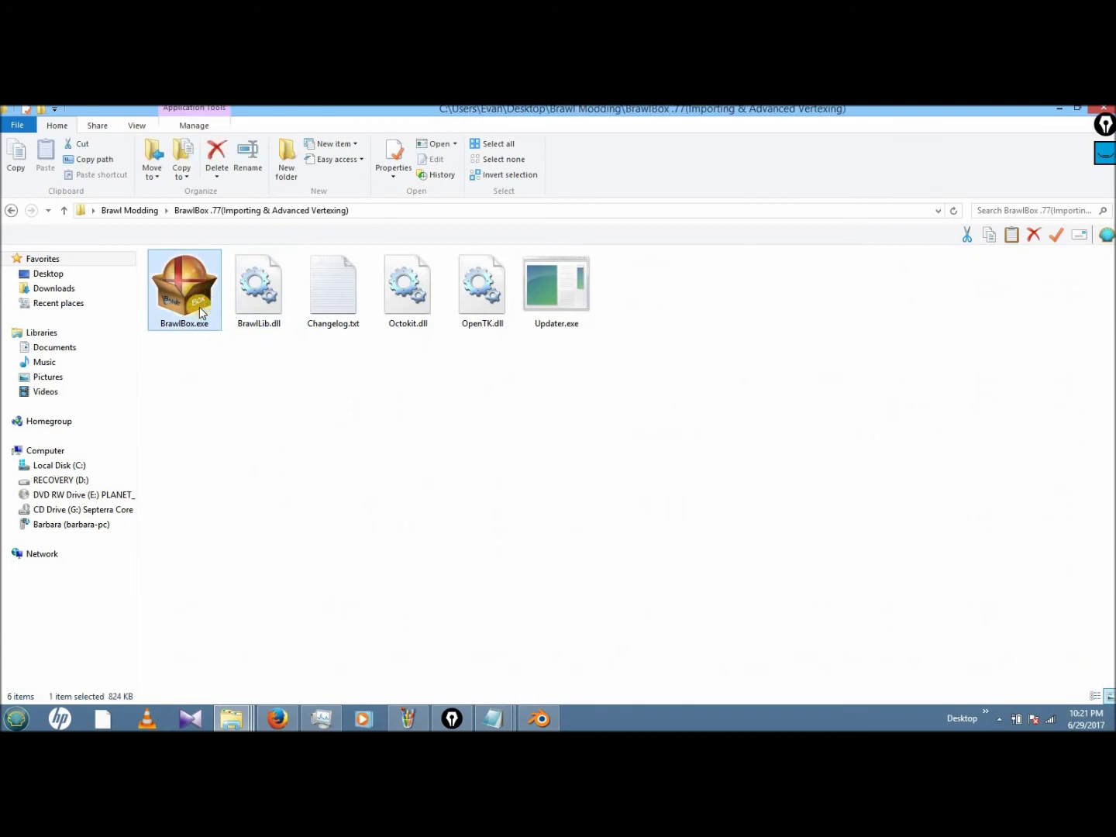
double_click(200, 311)
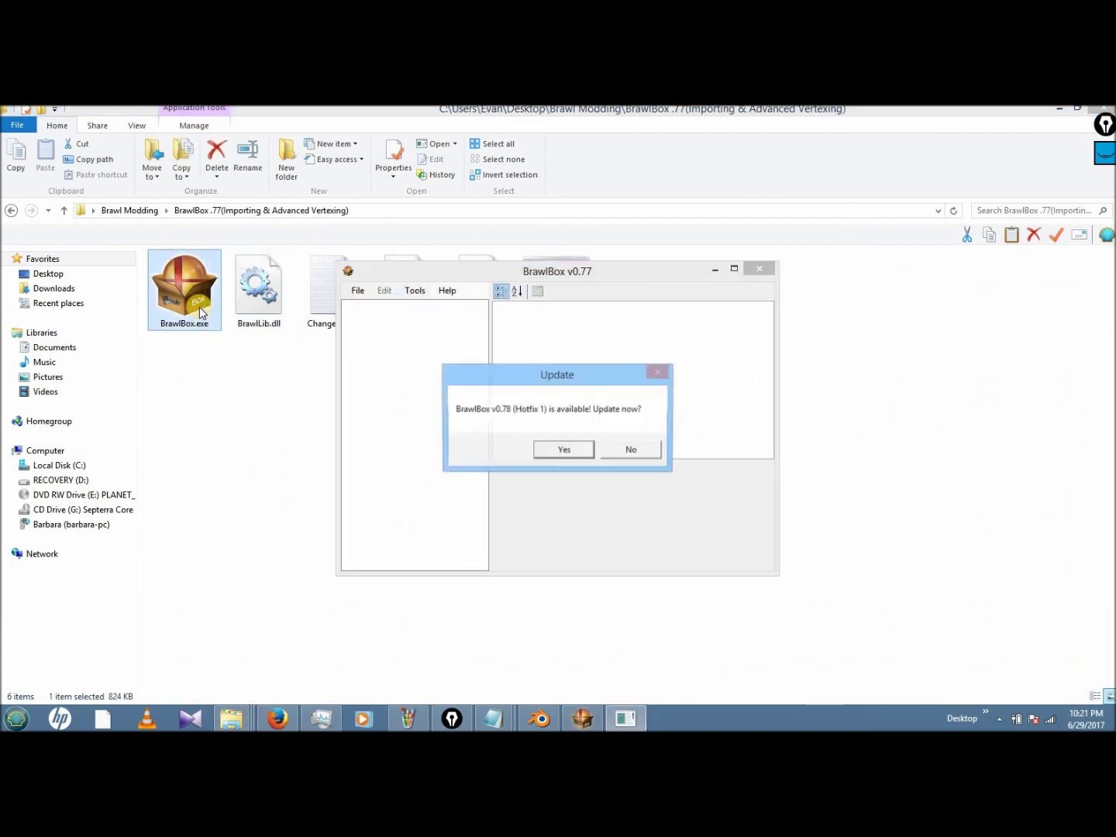
left_click(625, 450)
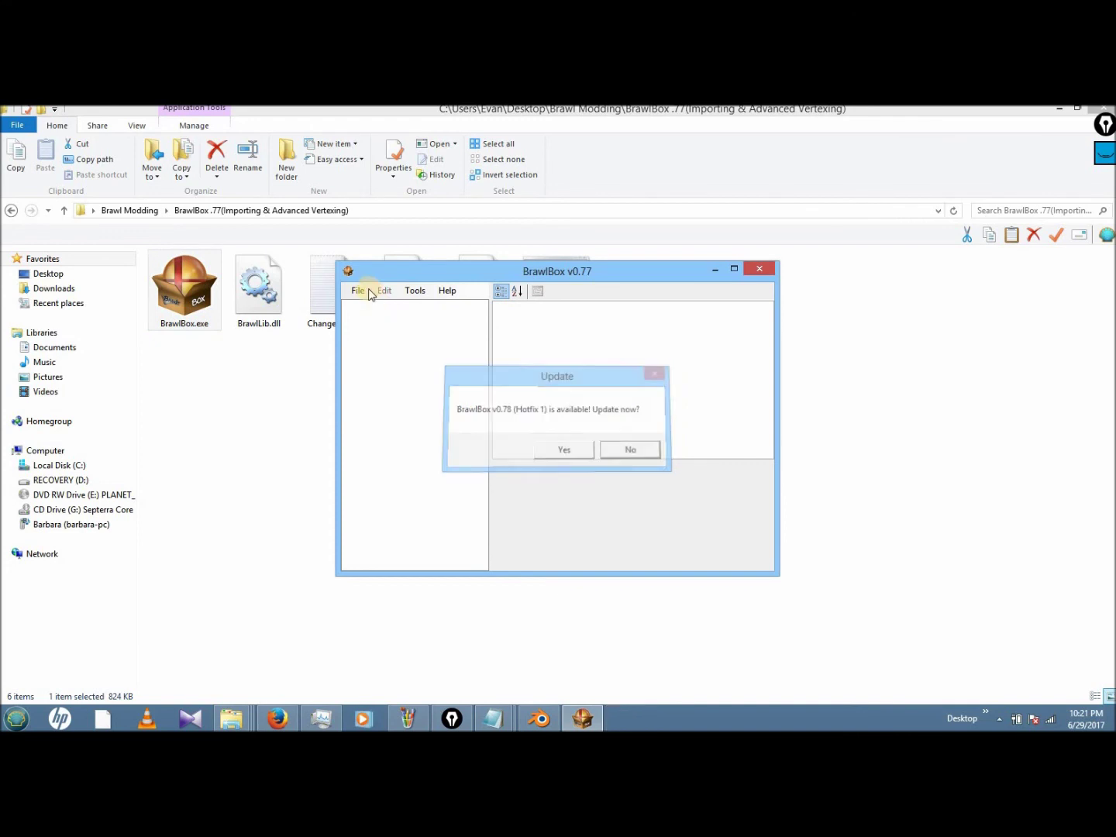
- Open the TEST_FITLINK00.pac file and select the FitLink00 model under ModelData[0]
left_click(357, 289)
left_click(666, 403)
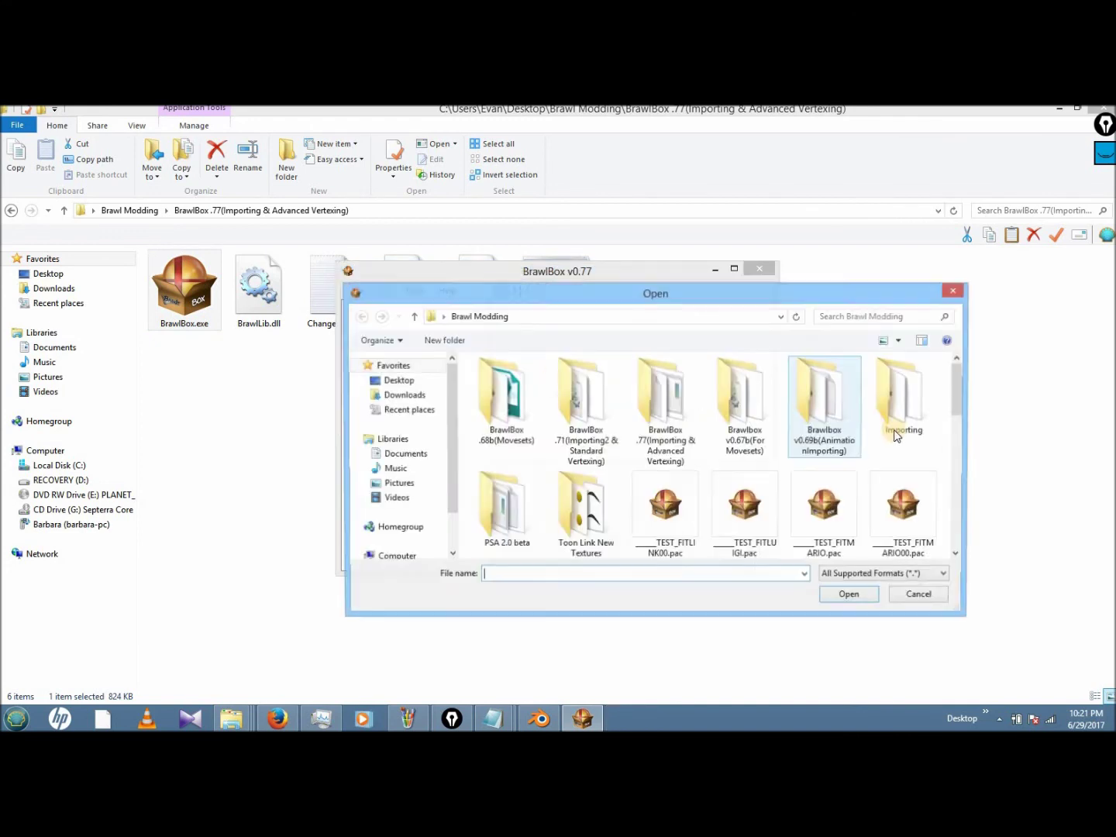
left_click(695, 497)
key("Return")
double_click(411, 325)
double_click(424, 341)
left_click(438, 360)
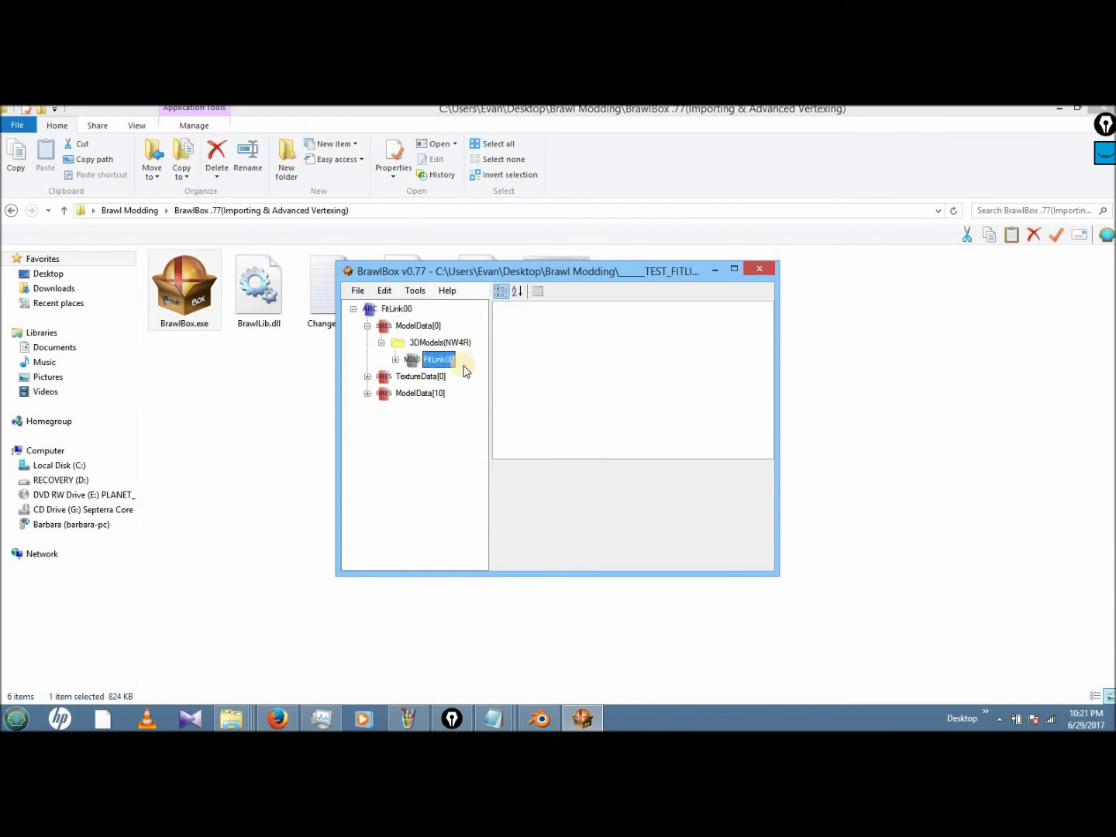
- Replace the FitLink00 model with FitSheik_ImportNEW2_ShirtOnly.dae using the default import settings
right_click(439, 360)
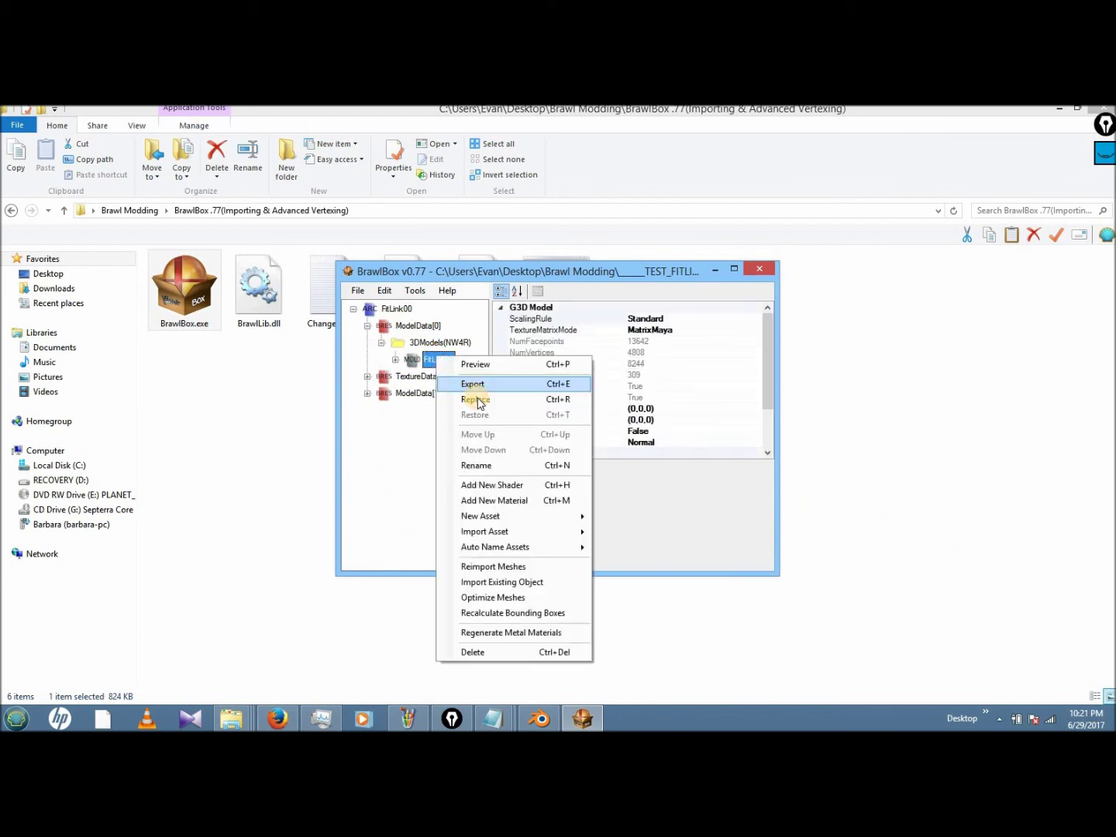
left_click(477, 401)
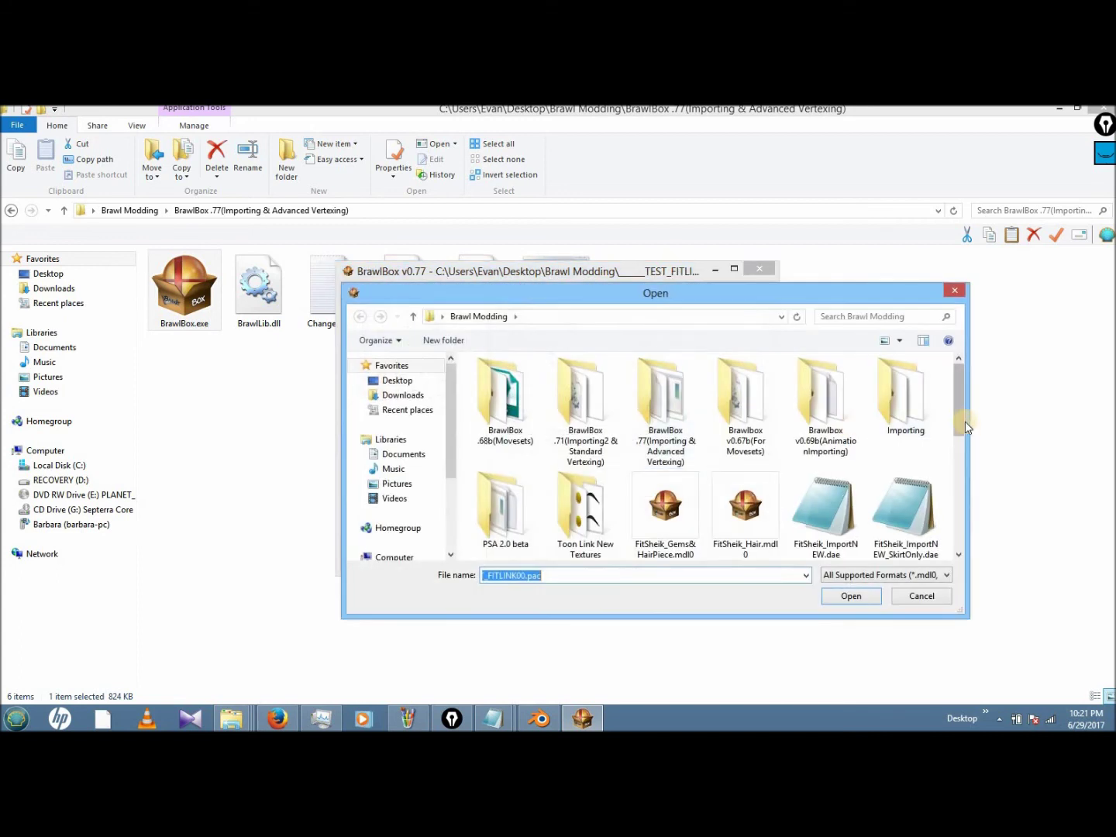
scroll(955, 422, "down", 1)
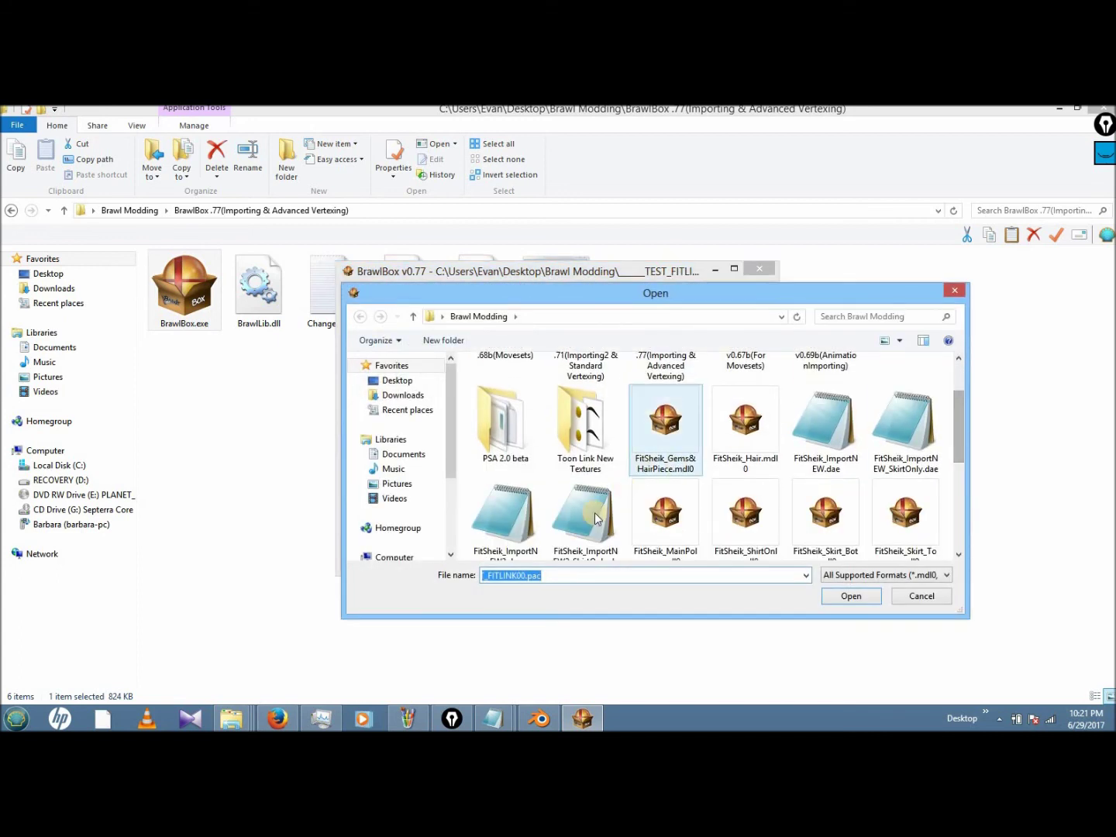
left_click(595, 518)
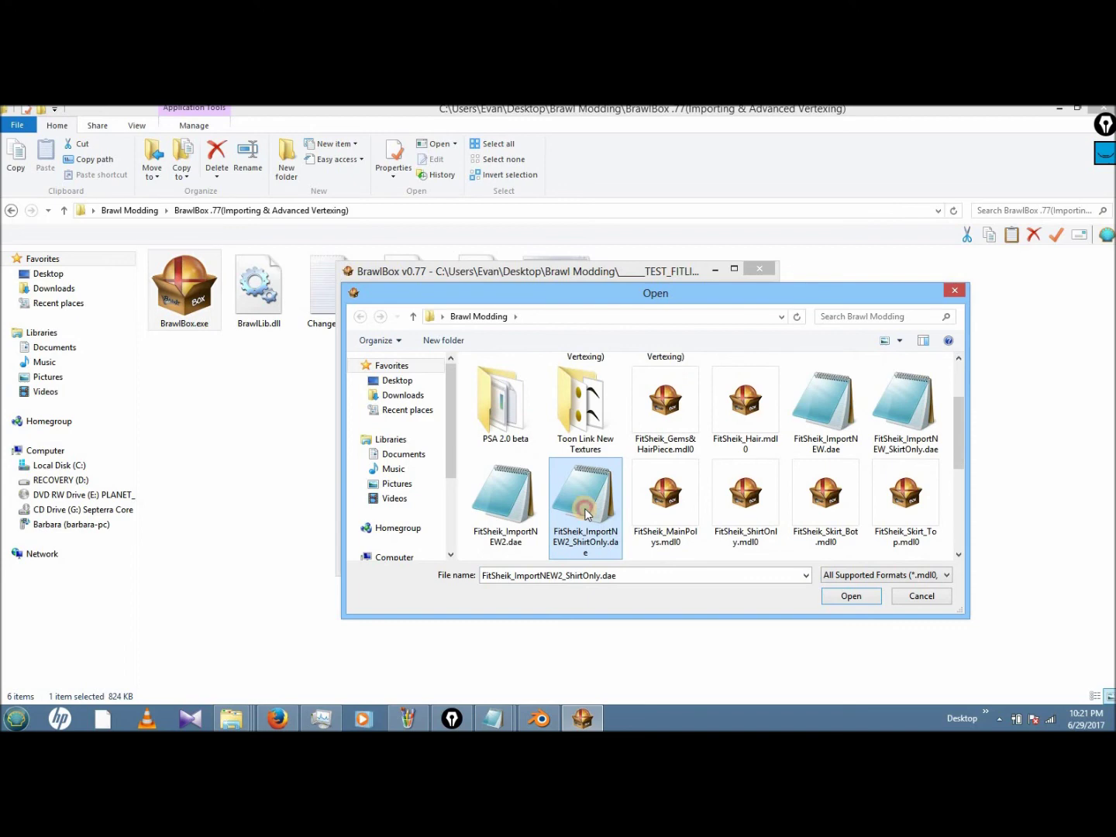
double_click(587, 514)
left_click(609, 577)
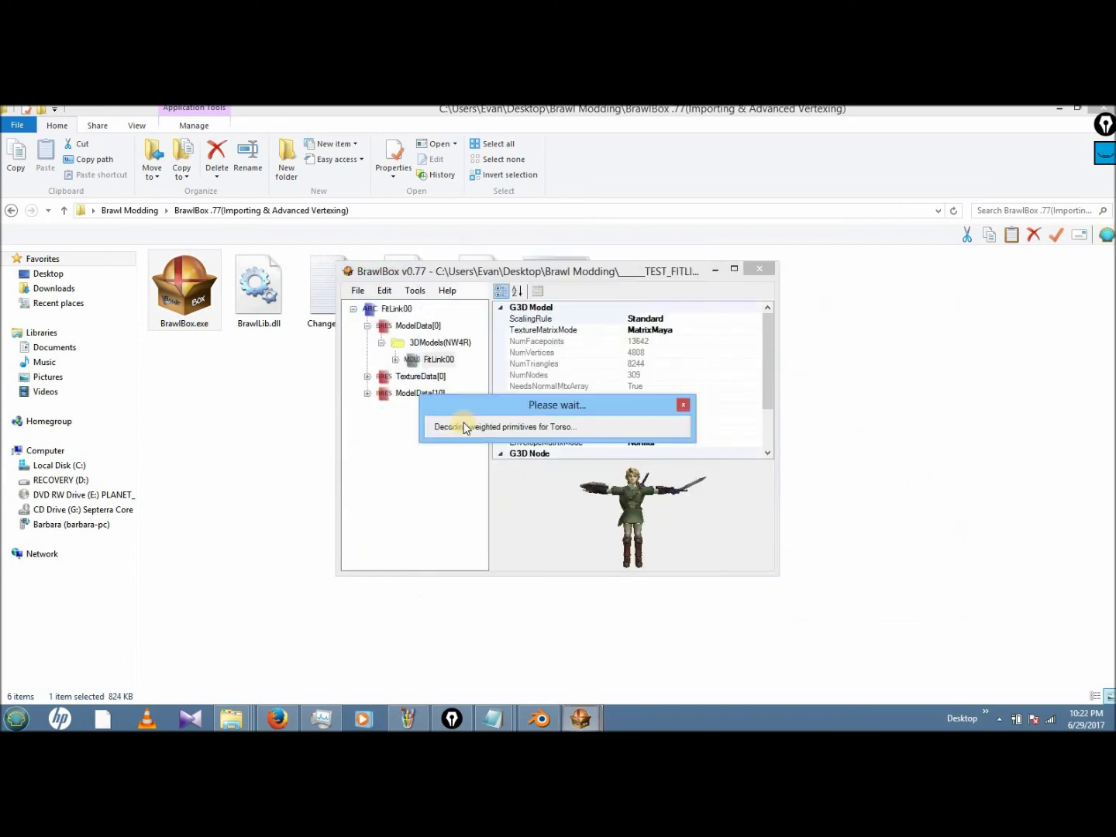
- Export the imported model over FitSheik_ShirtOnly.mdl0 and close BrawlBox without saving the FitLink00 file
right_click(443, 361)
left_click(489, 386)
left_click_drag(959, 395, 966, 449)
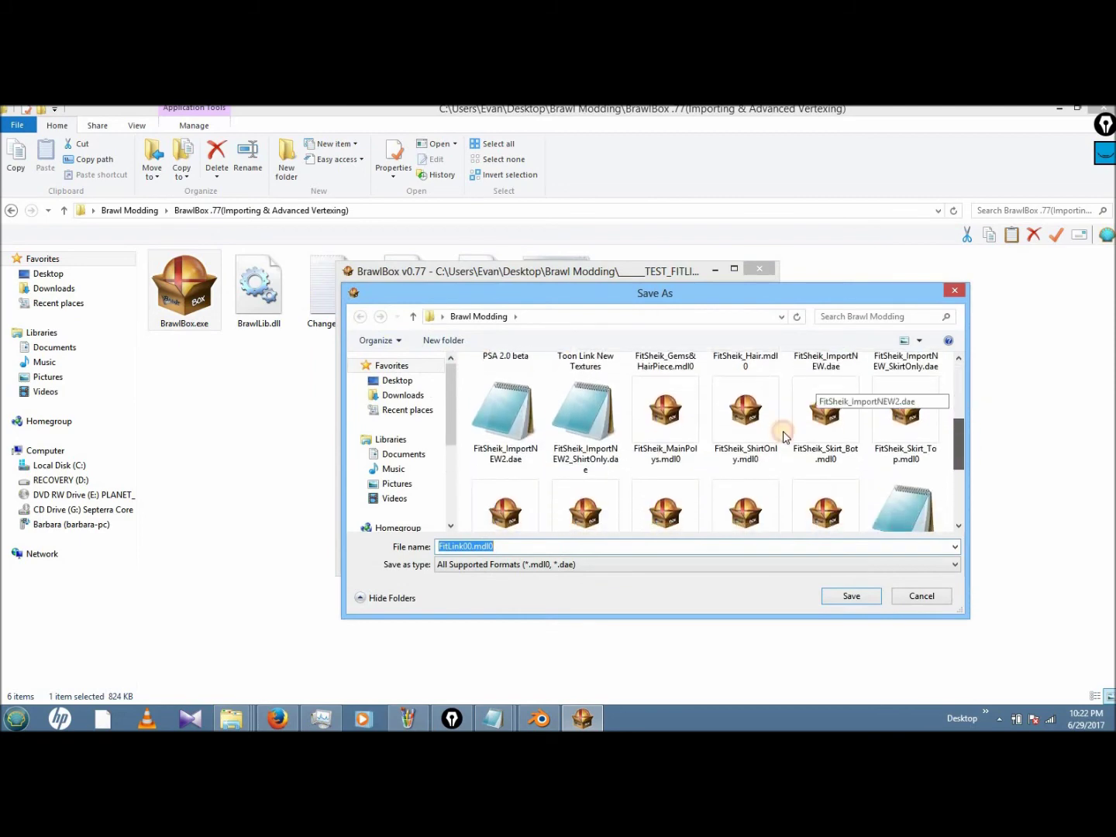
left_click(733, 432)
left_click(849, 595)
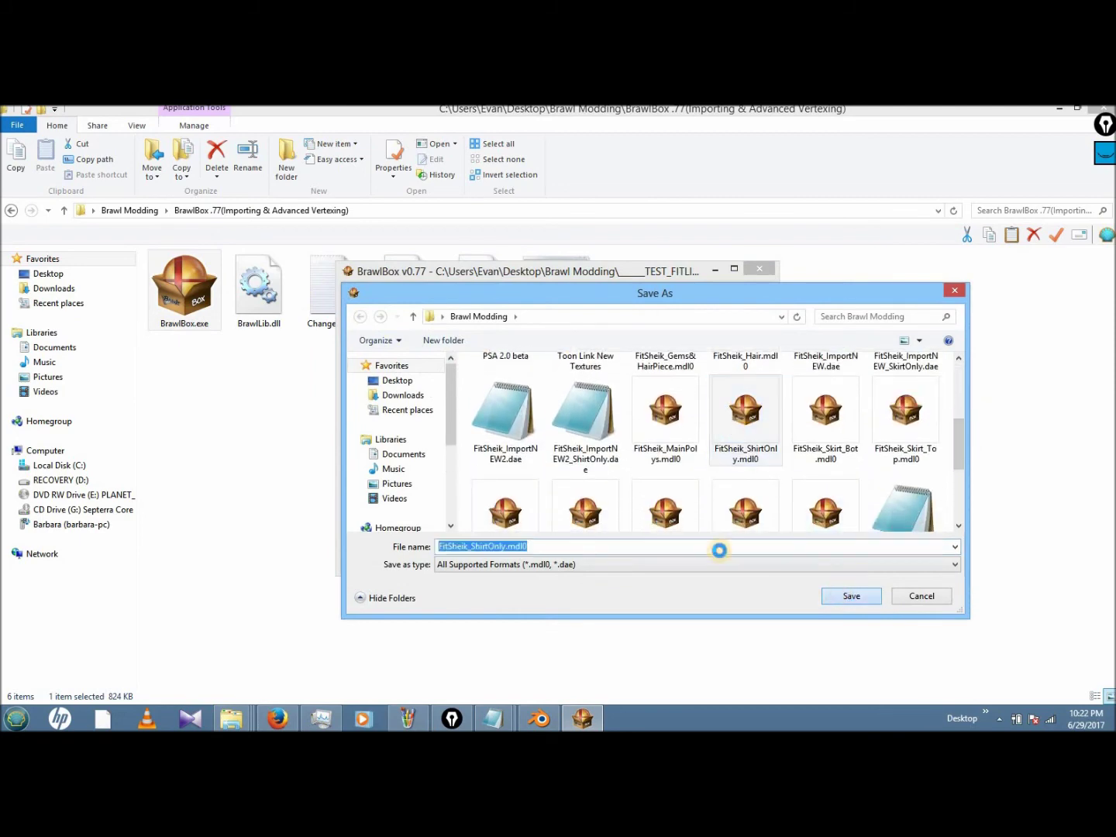
left_click(599, 412)
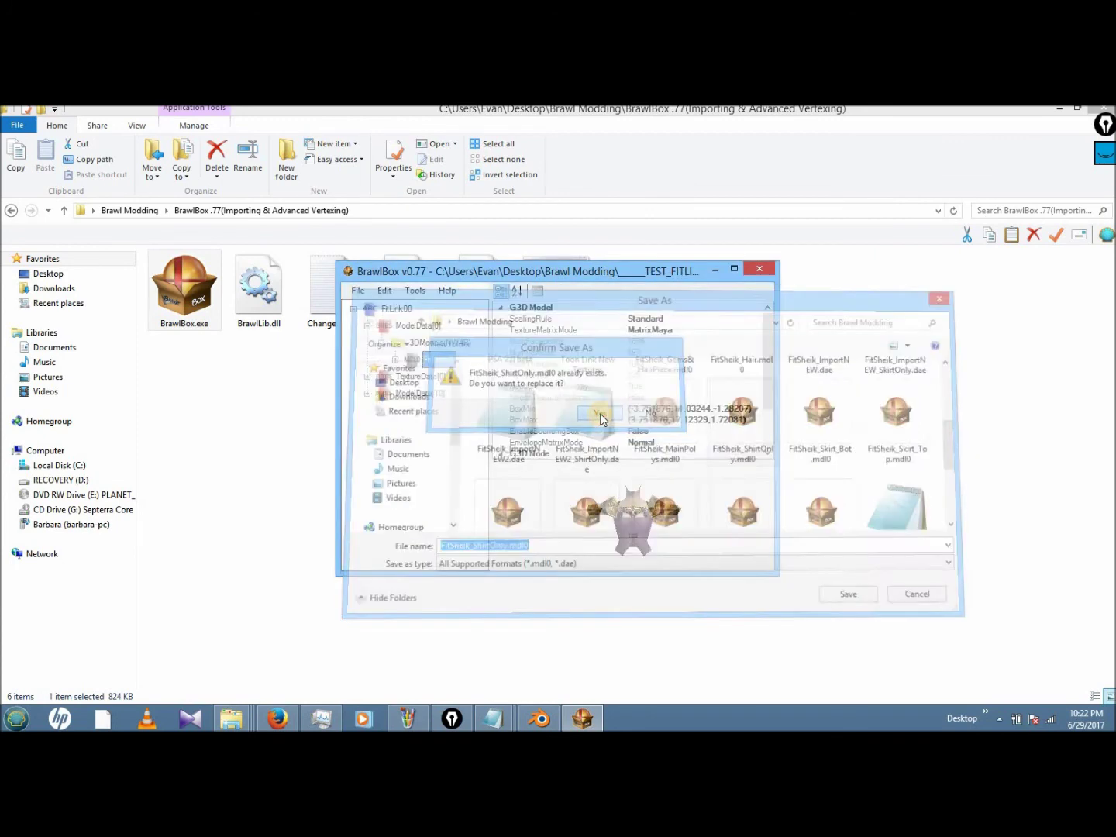
left_click(760, 269)
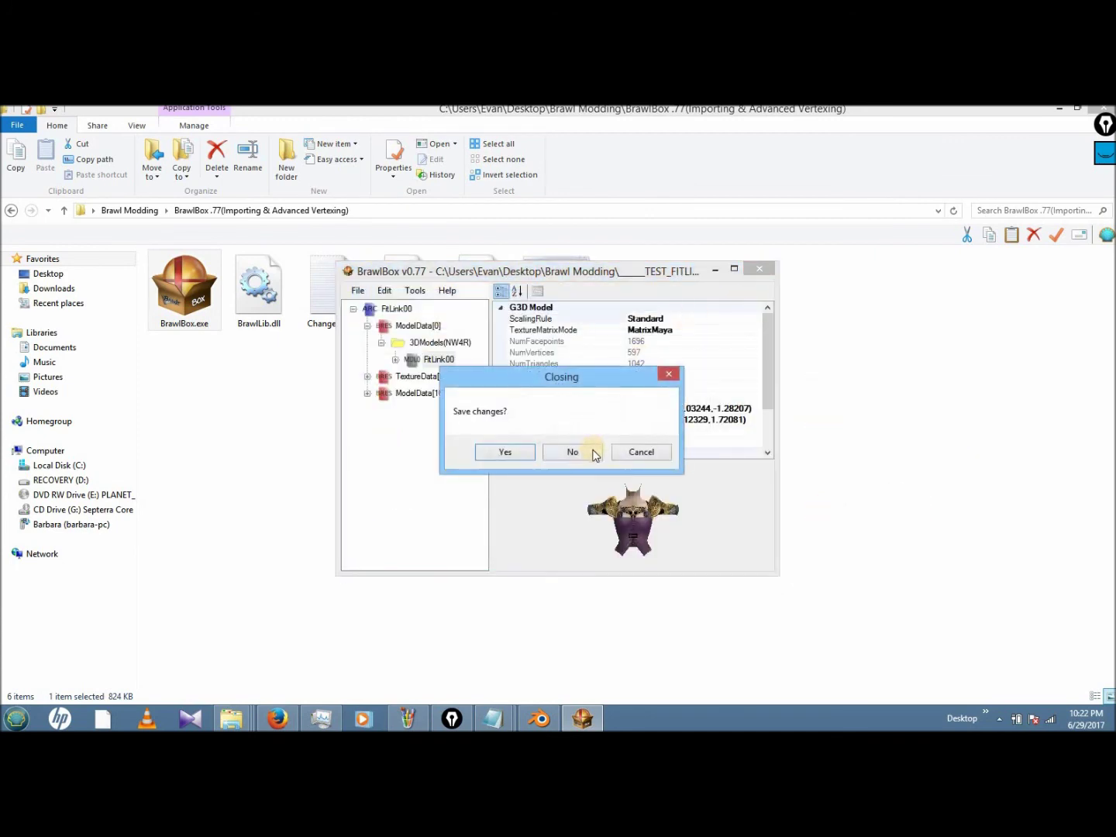
left_click(588, 450)
- Open FitSheik00_NEW2(ImportedPolys).pac from Brawl Modding in BrawlBox v0.71 and select the FitSheik00 model under ModelData[0]
left_click(4, 214)
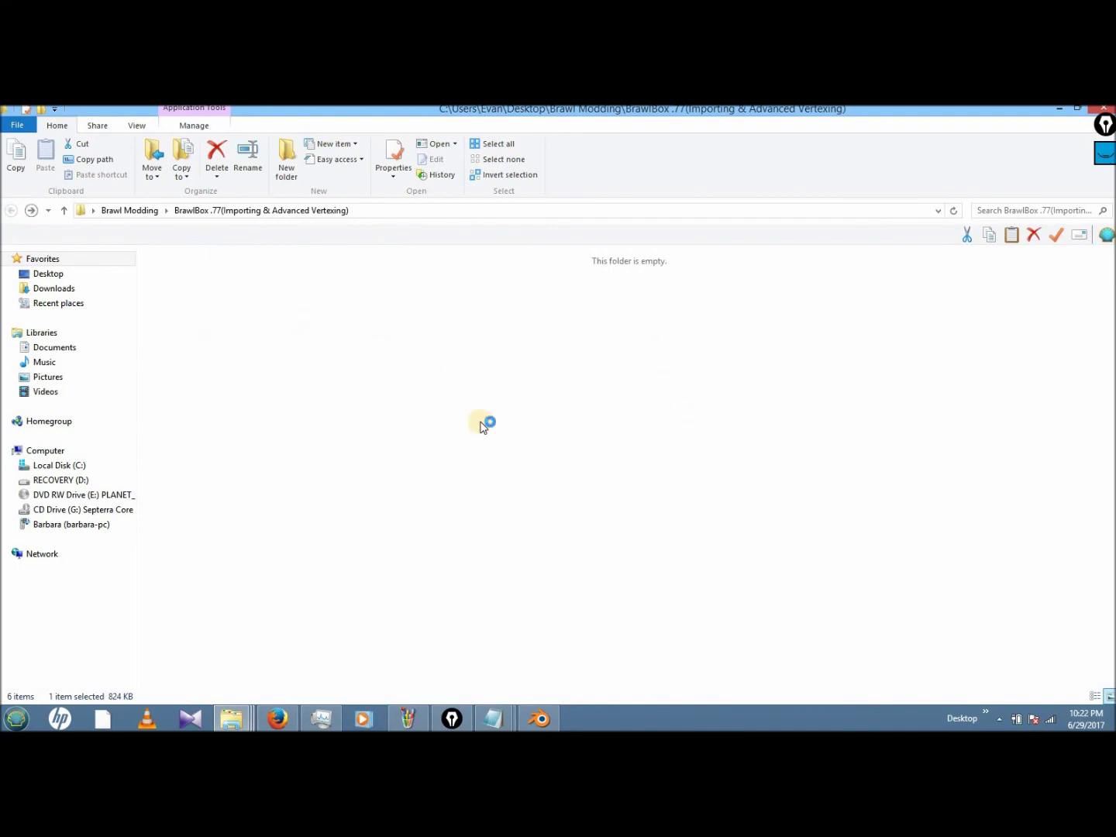
scroll(496, 416, "down", 5)
left_click(263, 404)
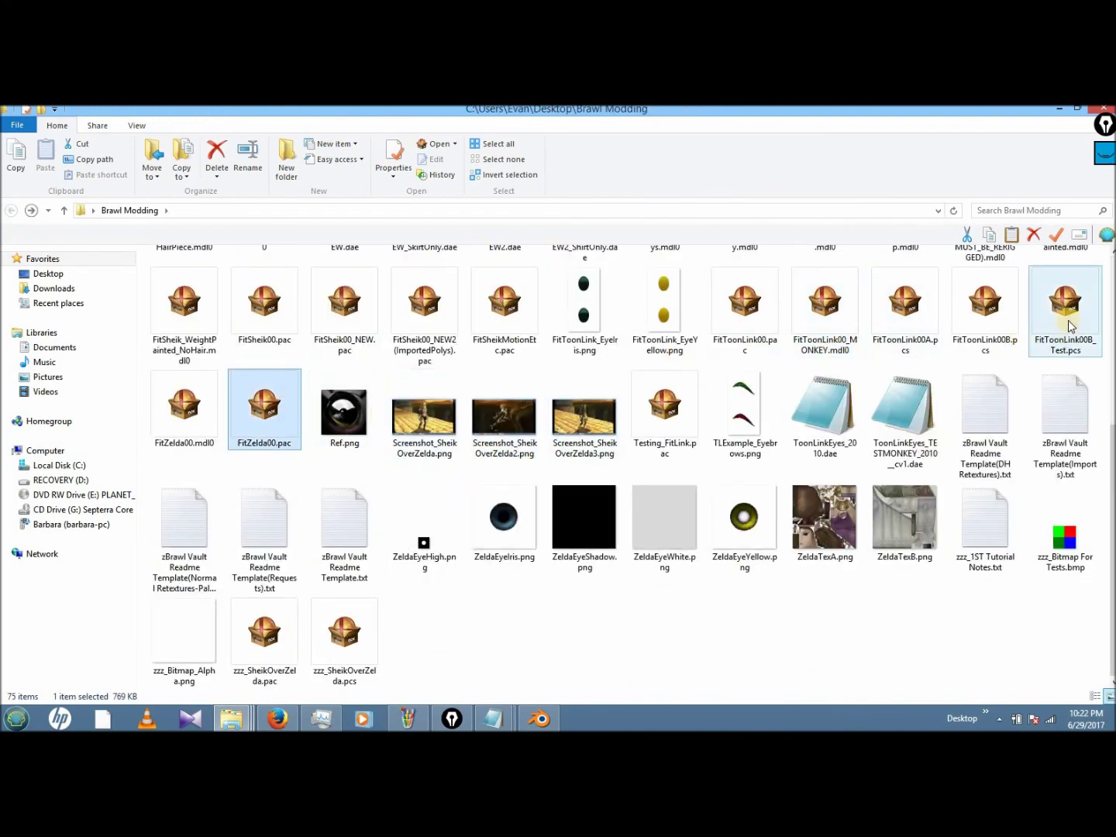
left_click(416, 316)
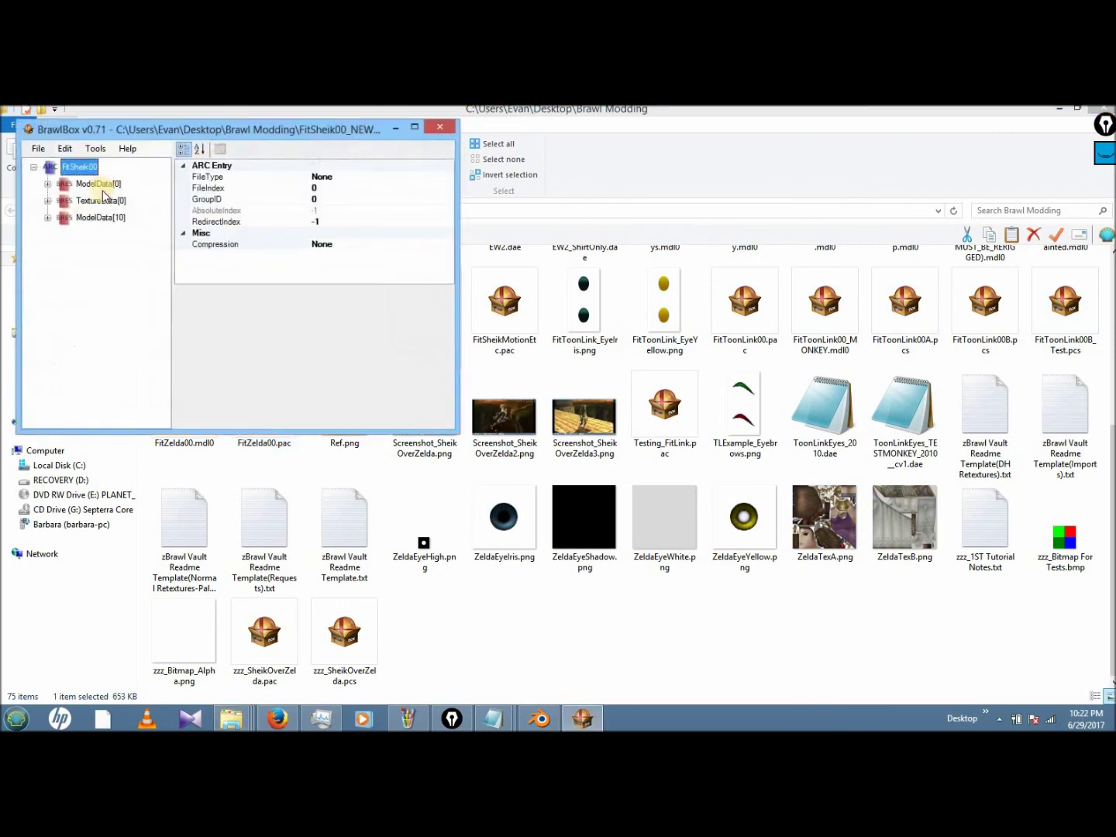
double_click(106, 191)
double_click(110, 201)
left_click(117, 218)
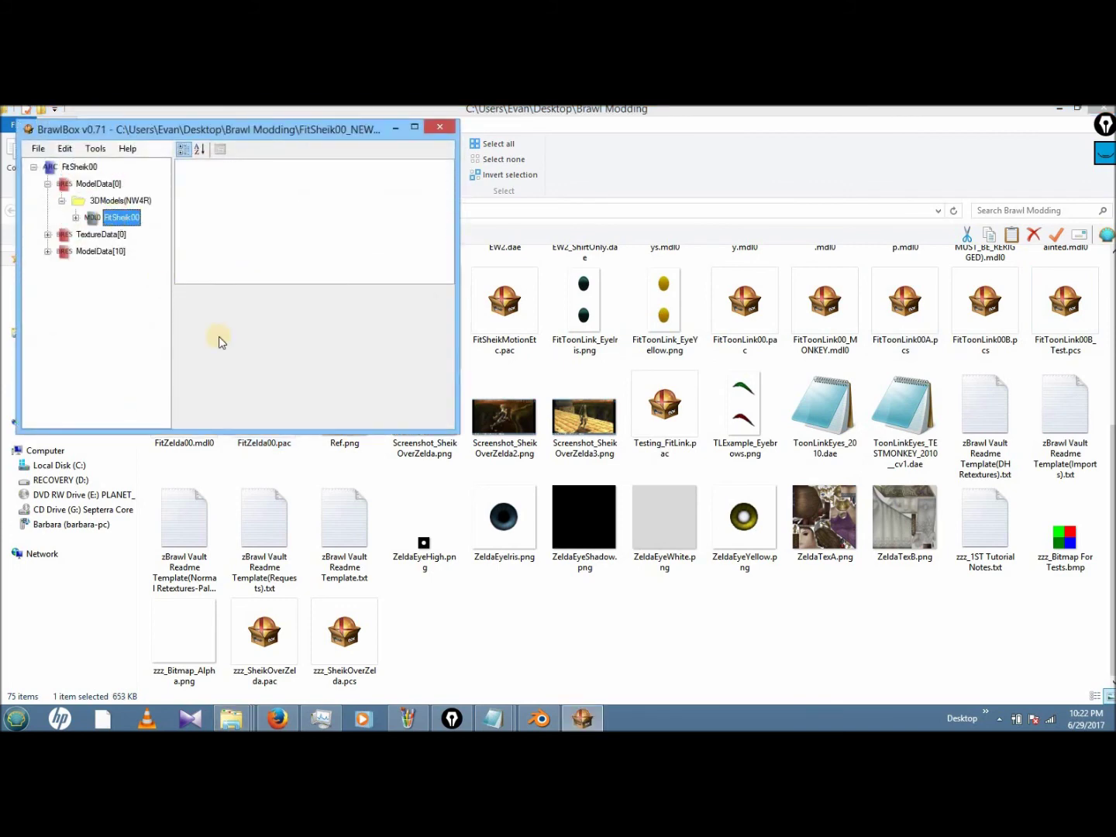
- Import the torso object from FitSheik_ShirtOnly.mdl0 into the FitSheik00 model
right_click(118, 218)
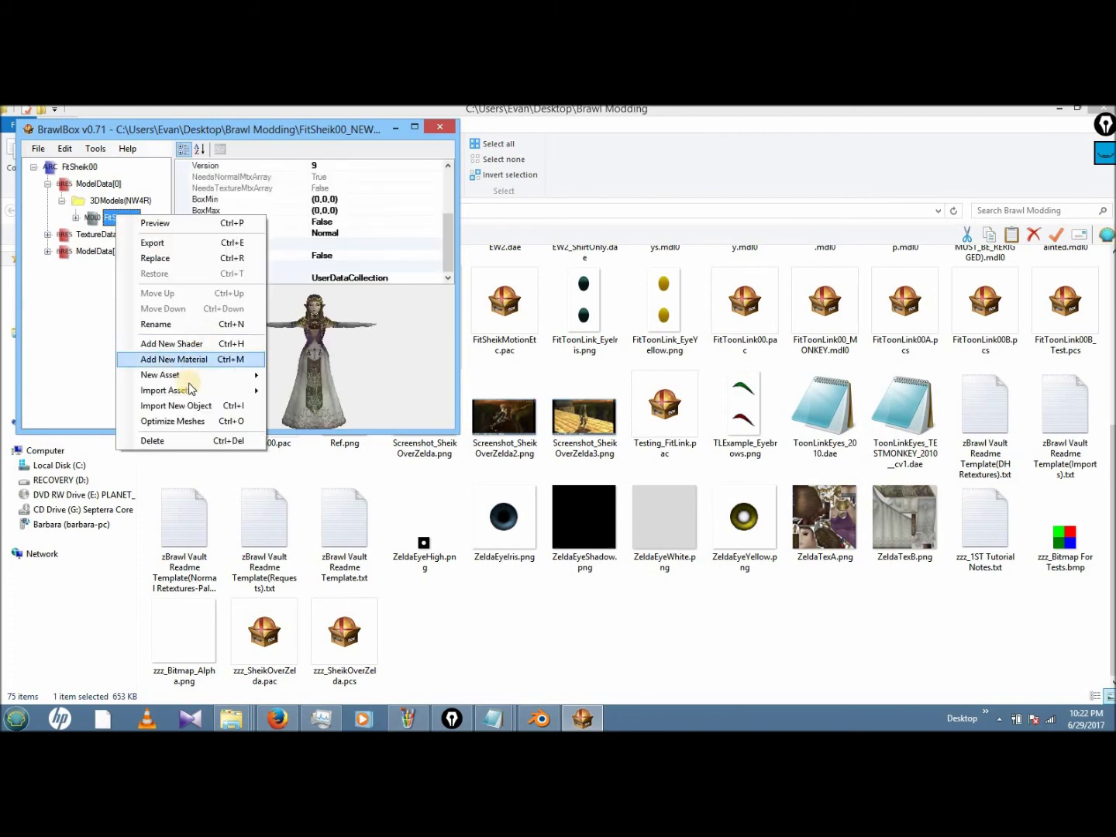
left_click(256, 404)
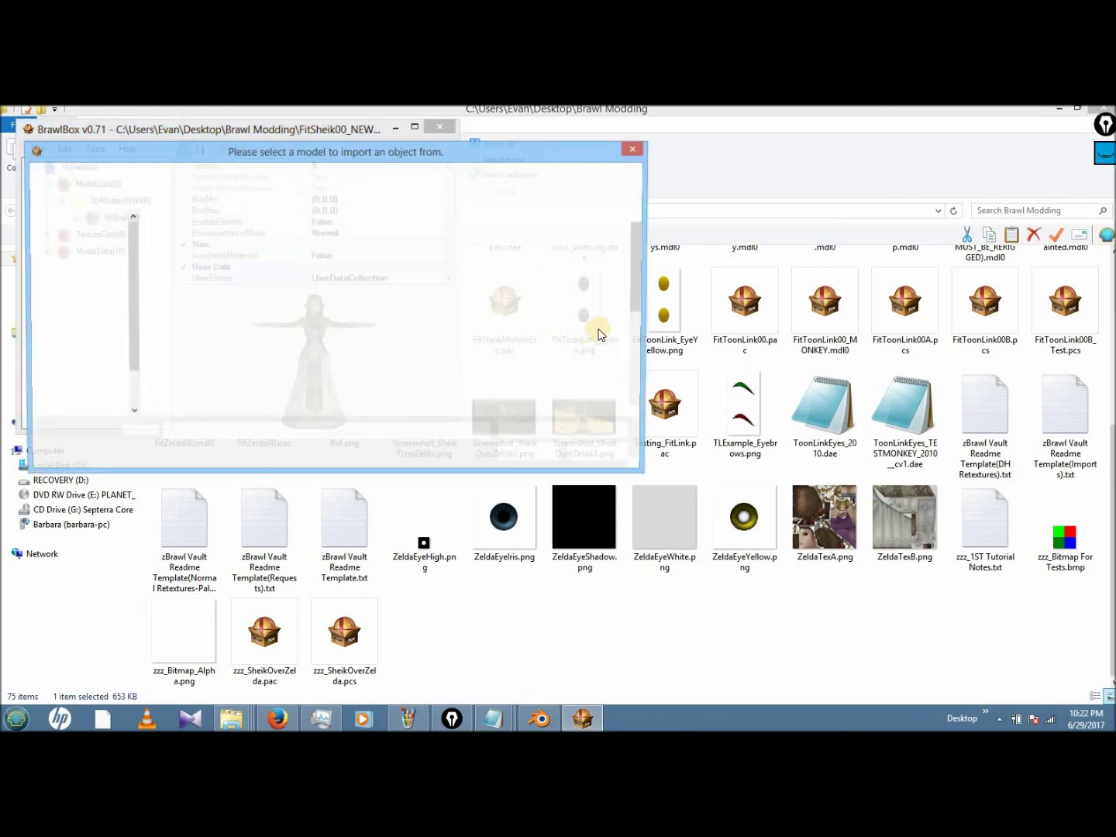
scroll(637, 339, "down", 1)
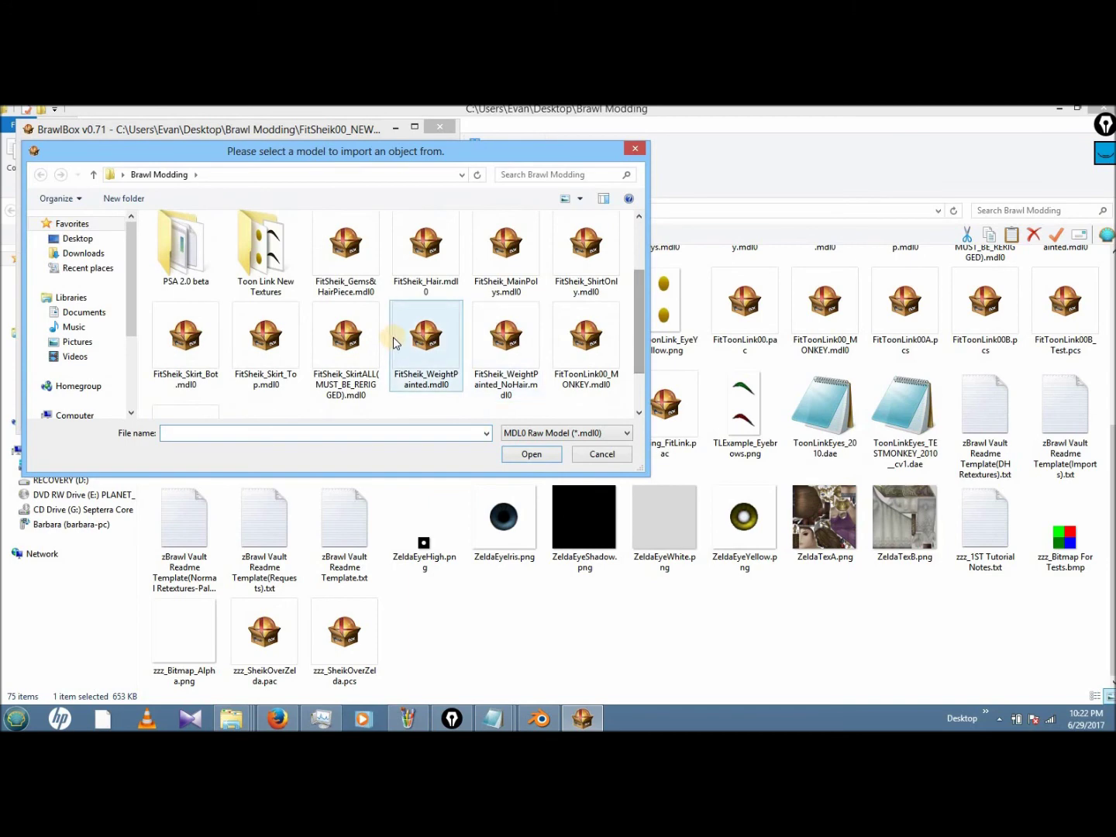
double_click(580, 262)
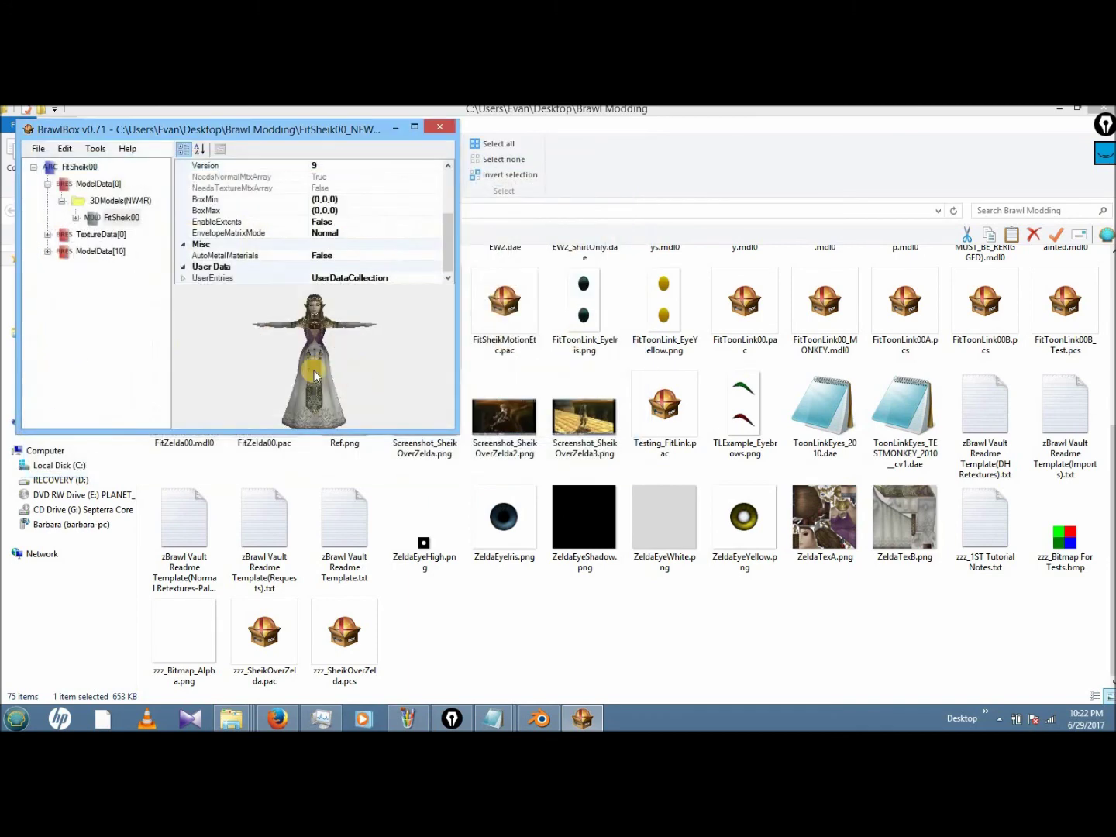
left_click(296, 325)
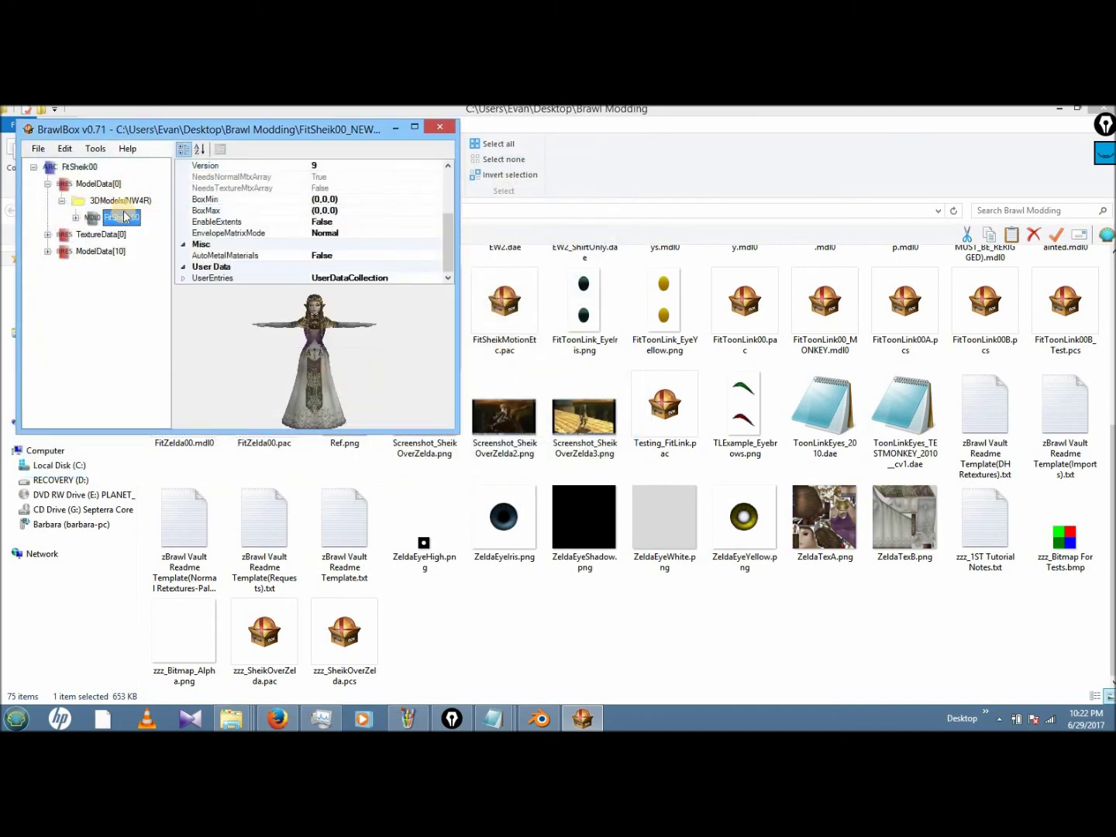
- Rename the imported face.002 material at the end of the model's Materials to face.002ZZZZ
double_click(121, 217)
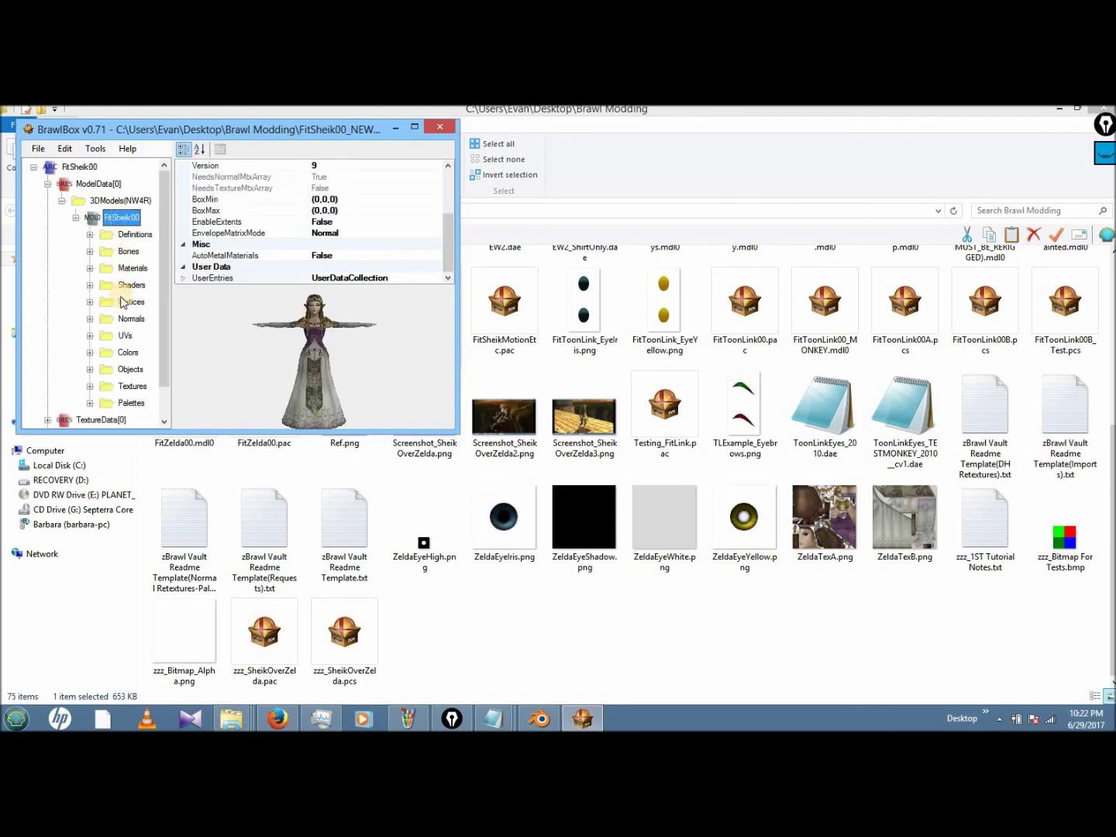
double_click(130, 268)
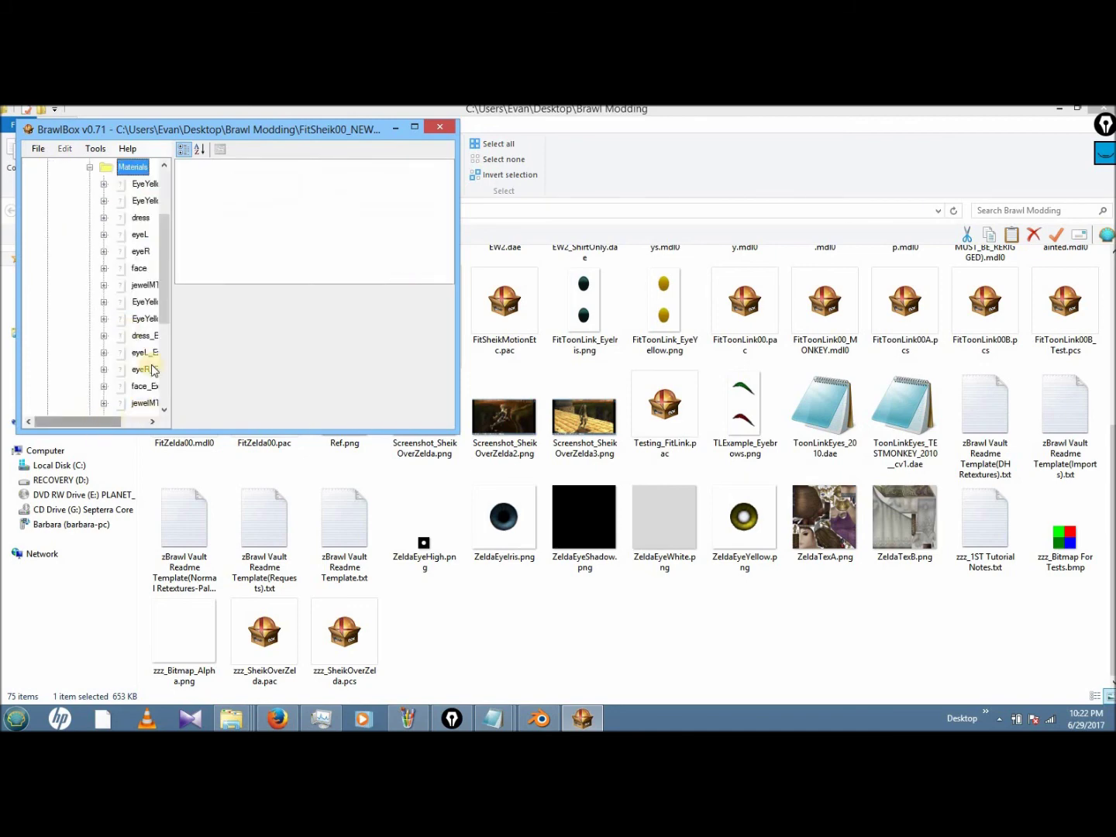
scroll(117, 304, "down", 3)
right_click(102, 302)
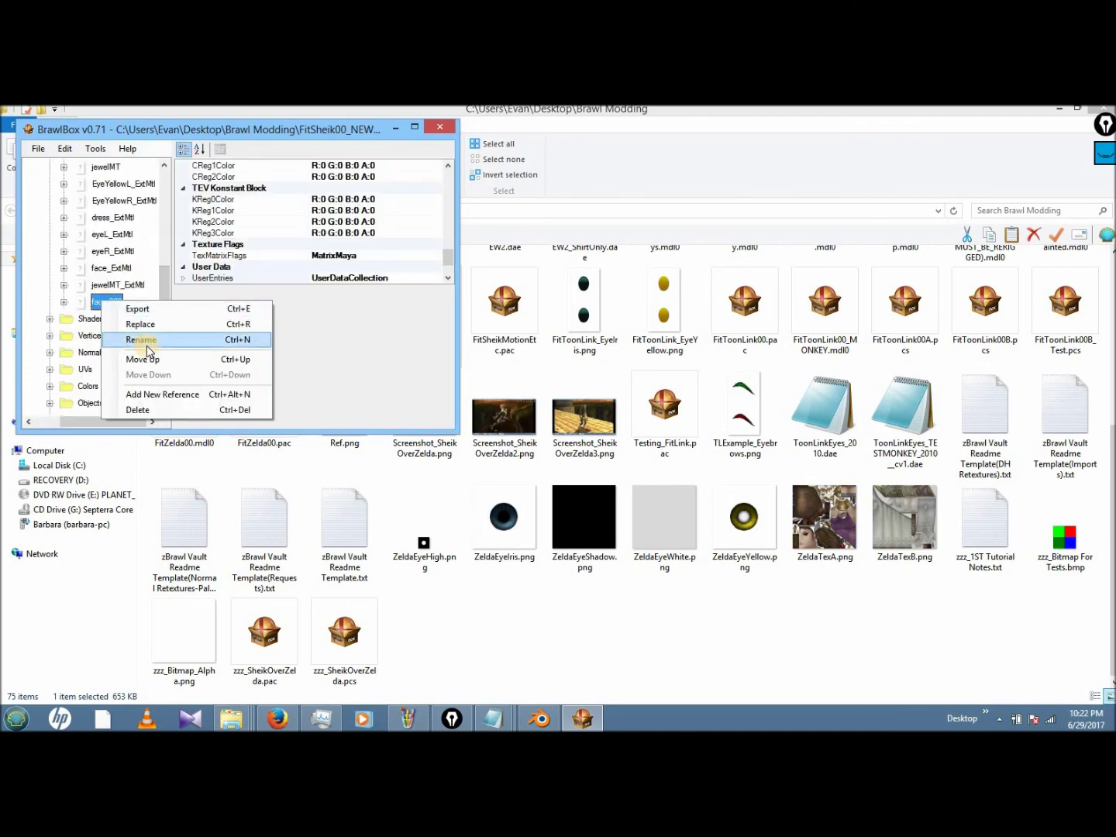
left_click(143, 339)
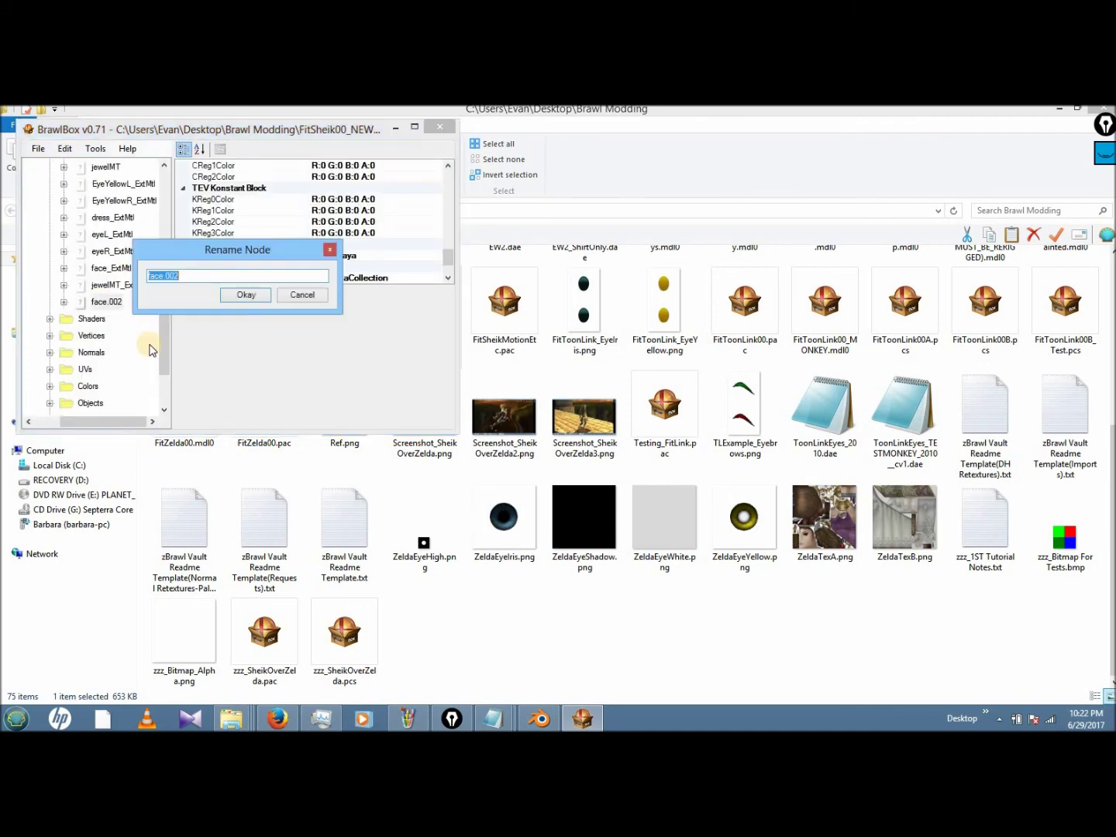
left_click(242, 297)
- Set the OpaMaterial of the newly imported torso object, polygon20, to face
left_click_drag(162, 312, 163, 341)
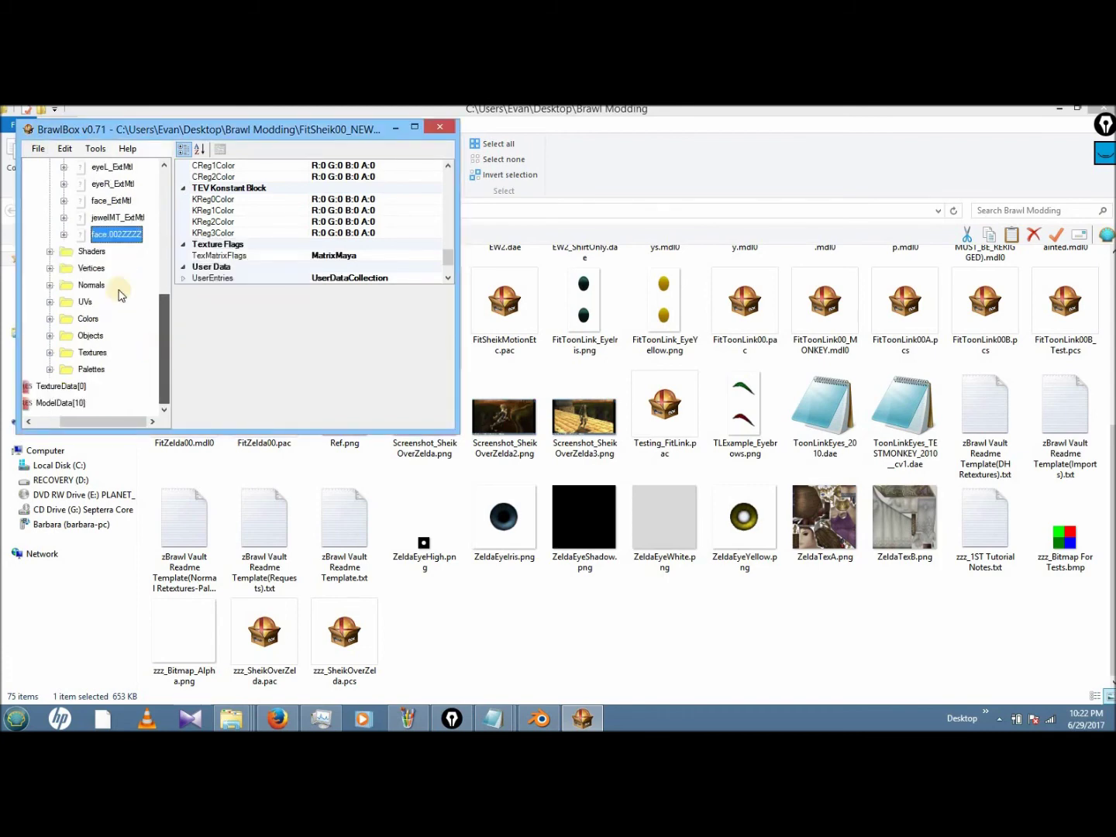
double_click(91, 252)
scroll(167, 303, "down", 2)
double_click(91, 339)
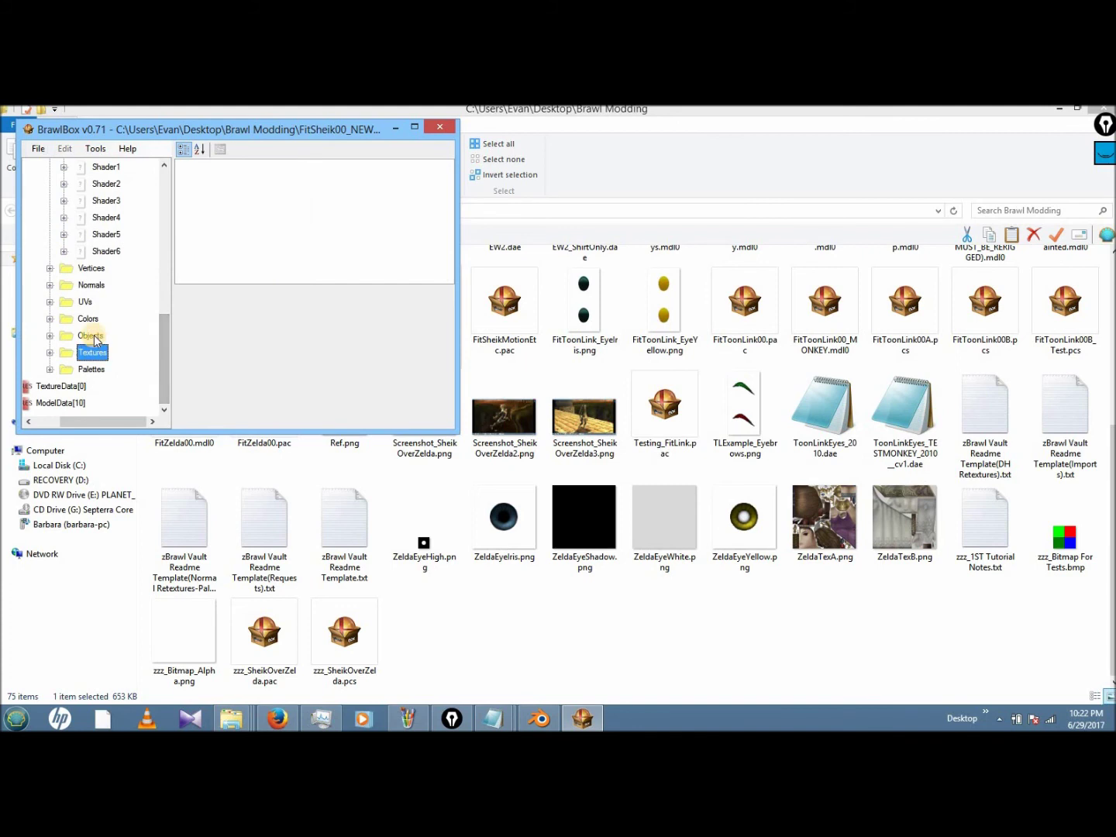
scroll(167, 360, "down", 3)
left_click(115, 352)
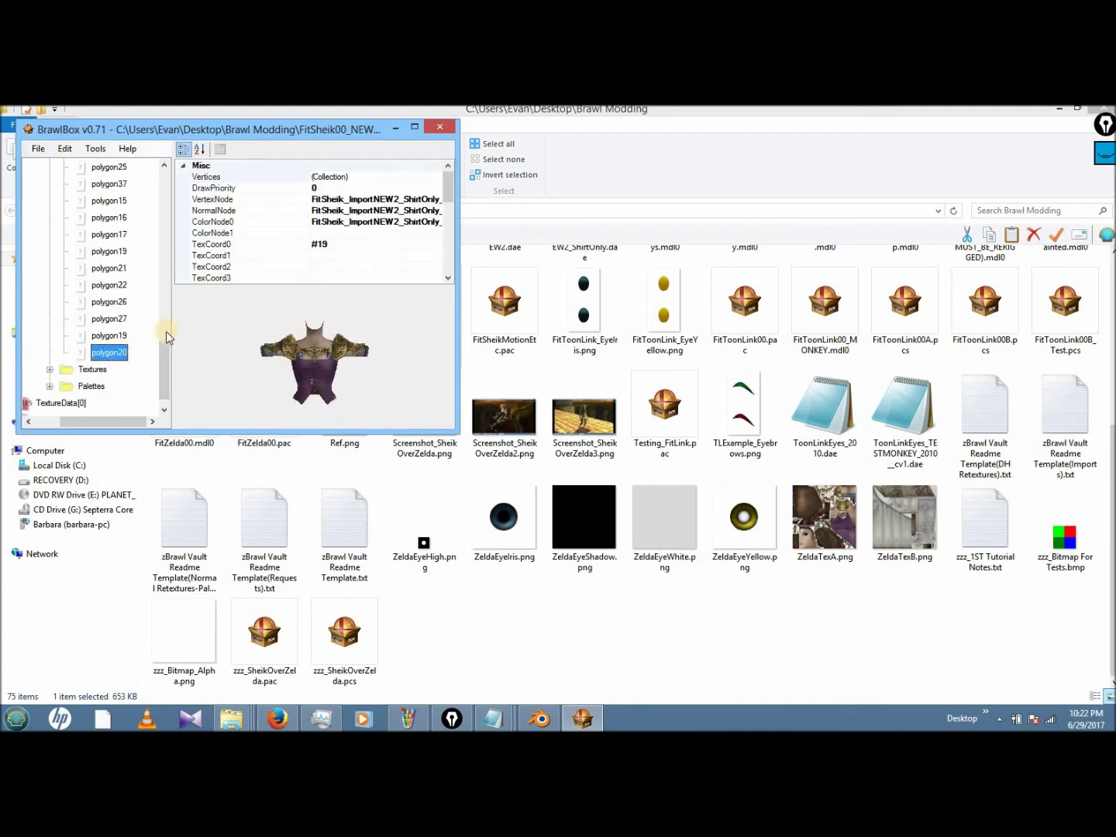
left_click(118, 339)
left_click(116, 352)
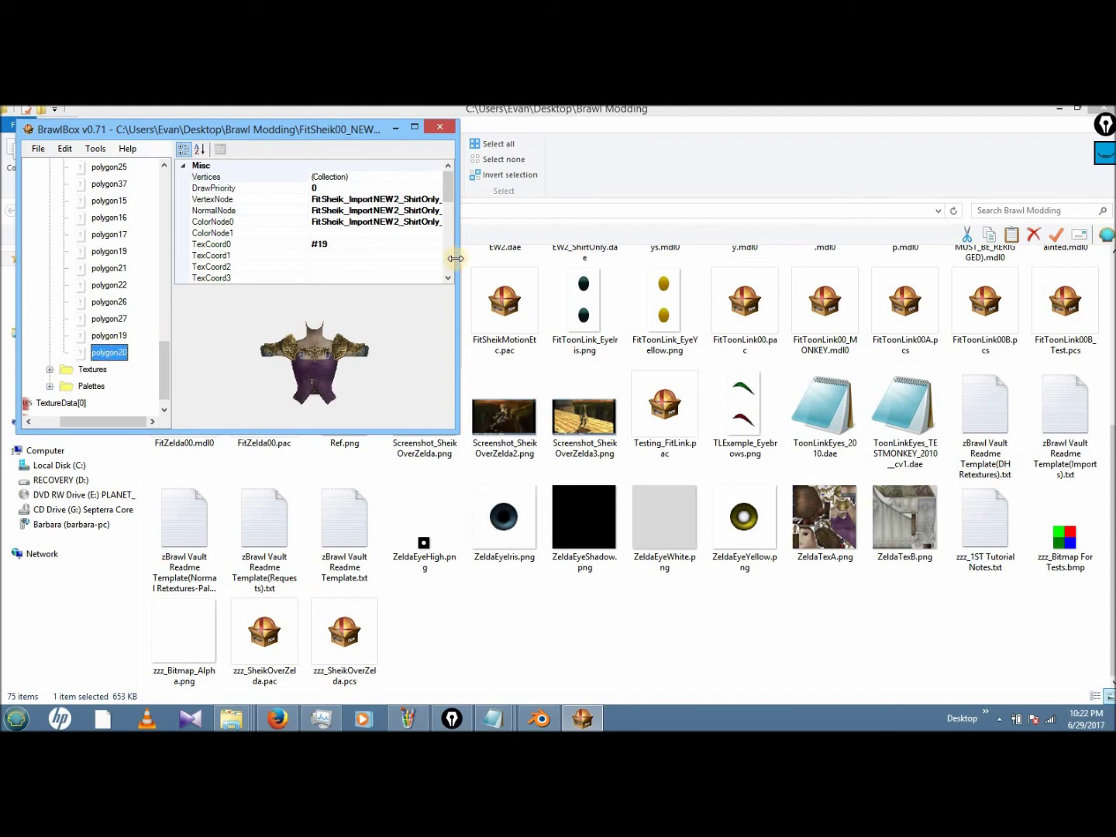
scroll(434, 248, "down", 4)
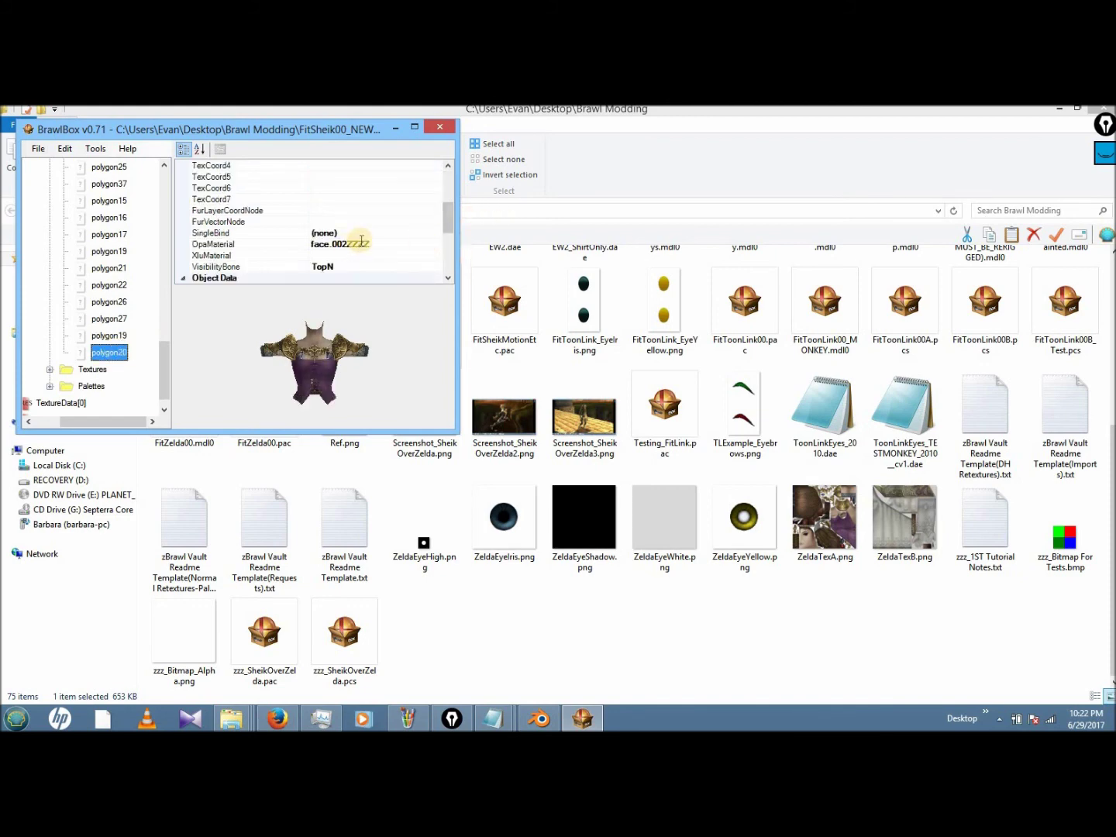
left_click(363, 247)
left_click(436, 246)
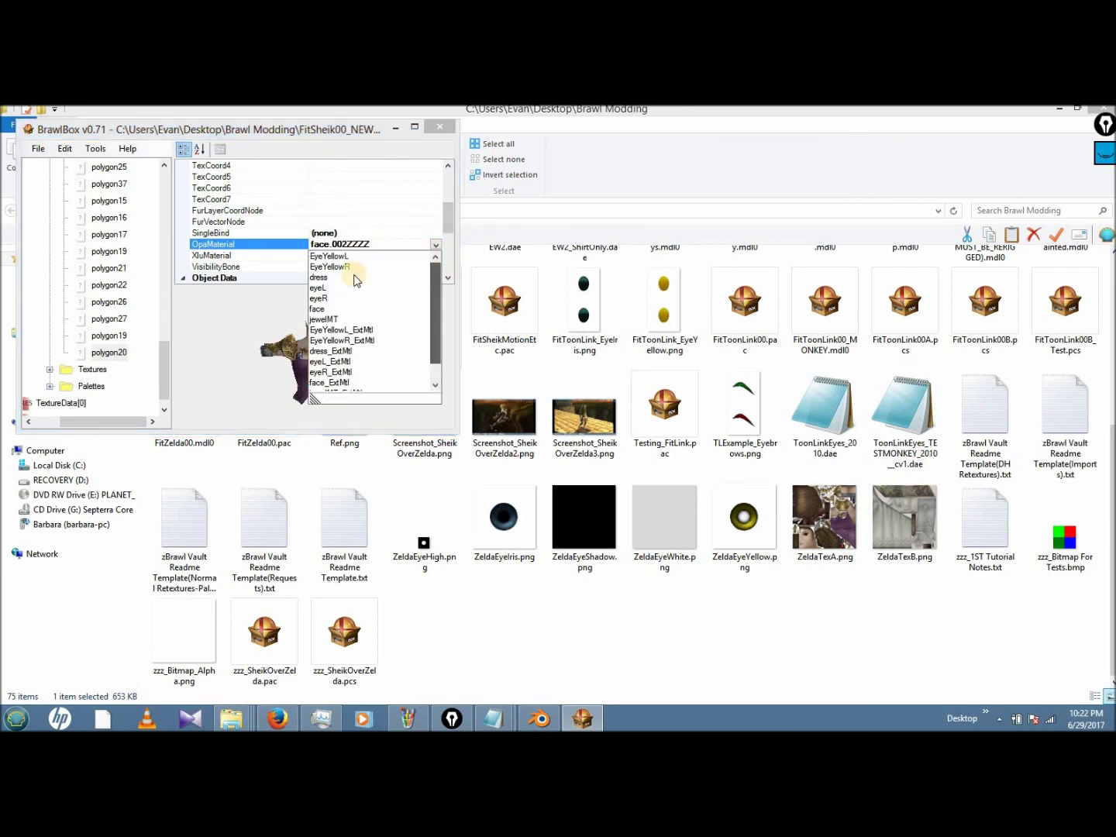
left_click(319, 310)
left_click(107, 349)
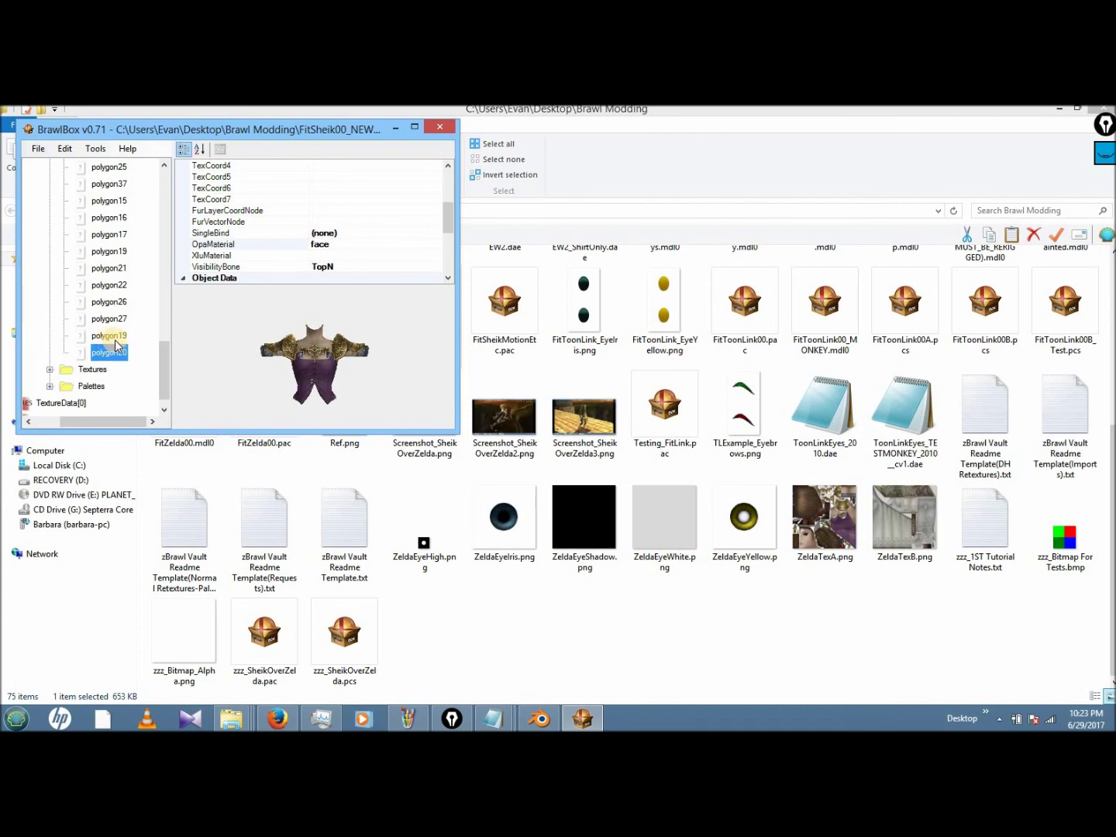
- Delete the old torso object, the polygon19 entry directly above the imported polygon20
left_click(113, 336)
key("Delete")
key("Return")
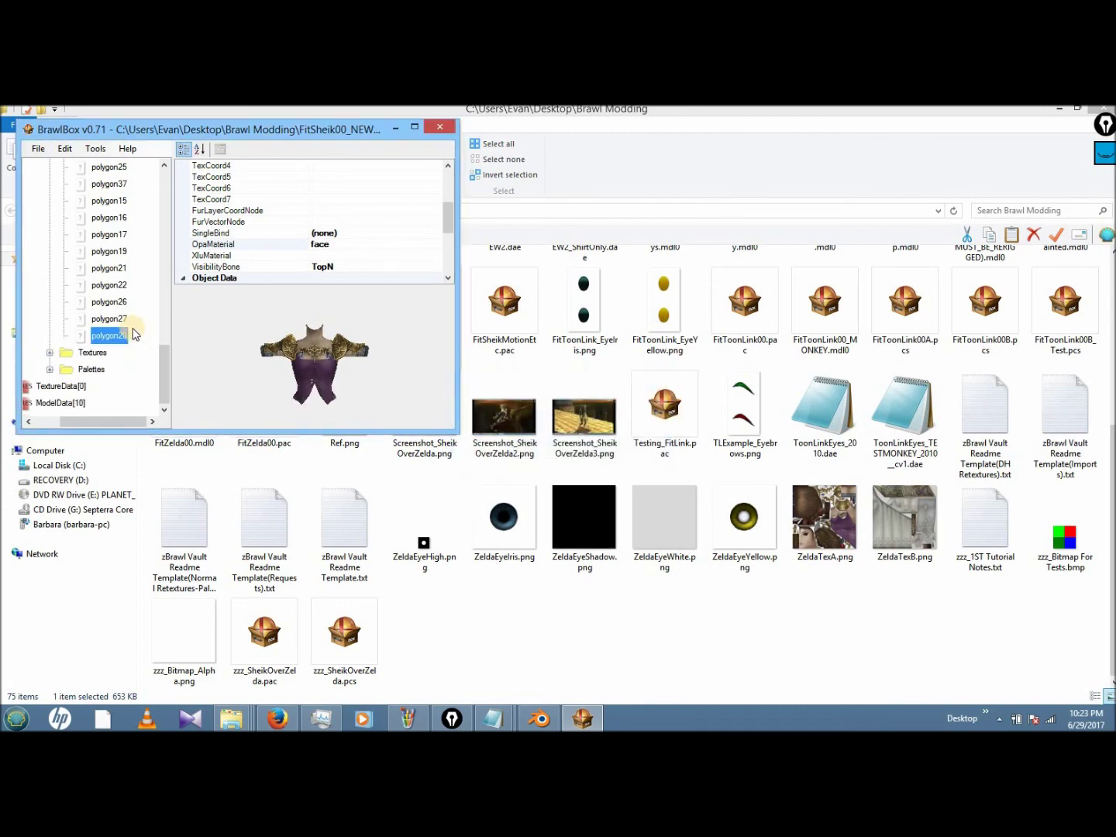
left_click(113, 323)
left_click(122, 337)
- Delete the unused face.002ZZZZ material from the FitSheik00 model and collapse the model's tree
left_click_drag(161, 374, 162, 269)
double_click(89, 269)
left_click(109, 320)
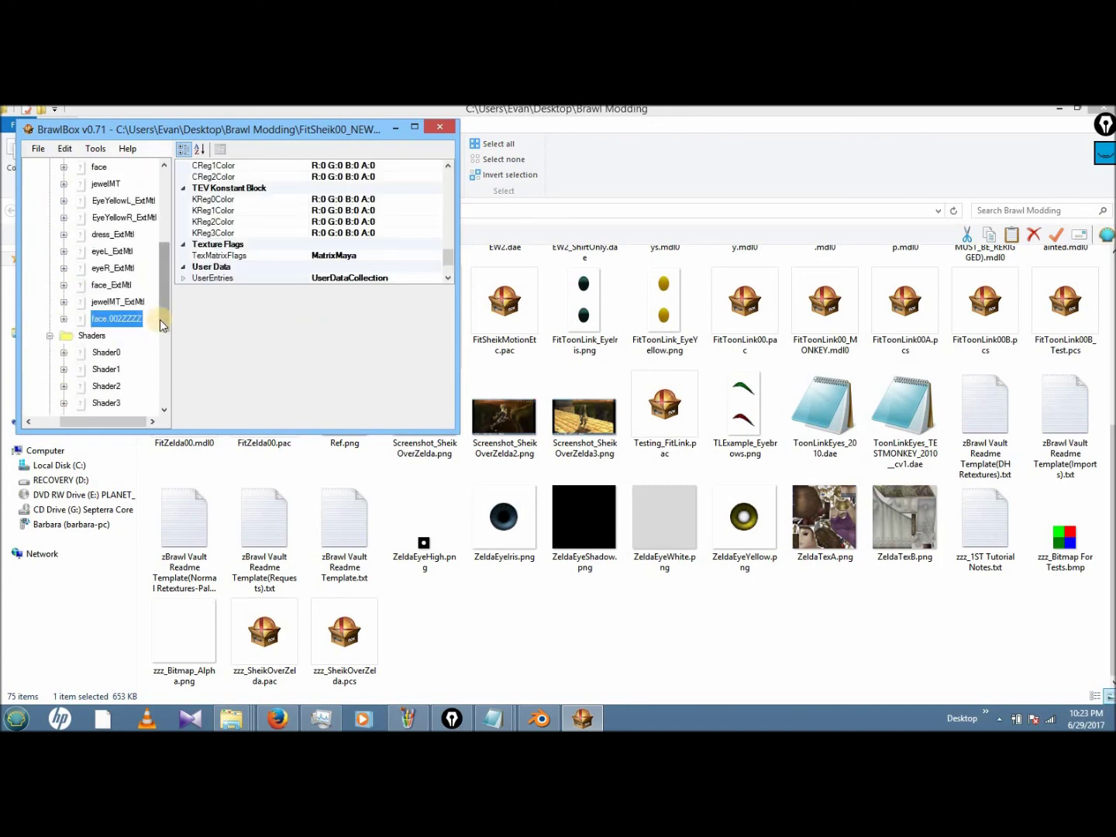
key("Delete")
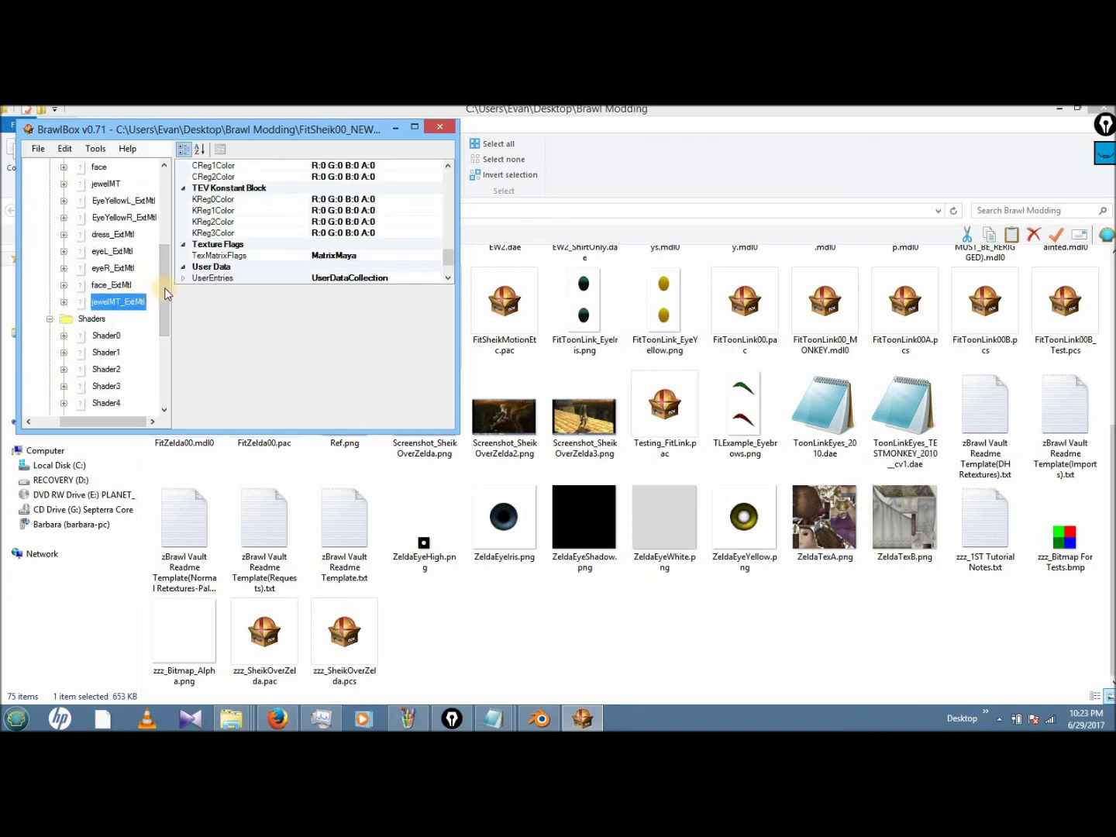
left_click_drag(165, 293, 155, 231)
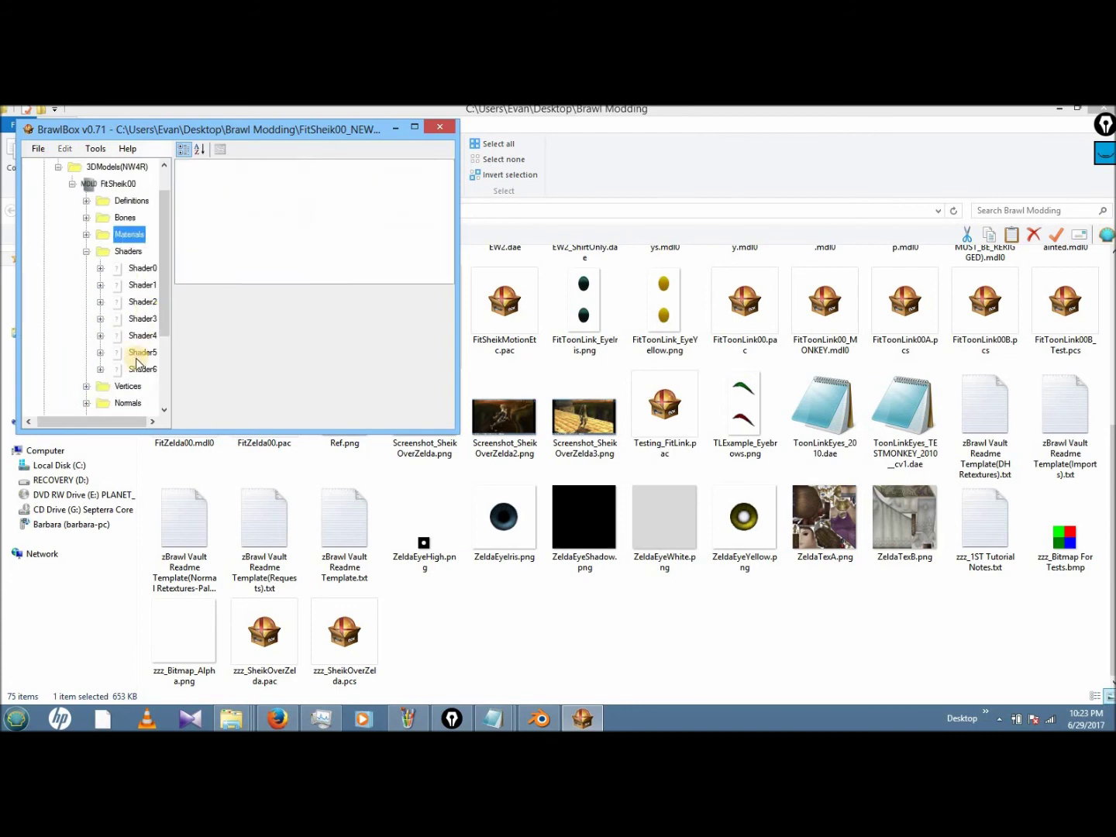
left_click(143, 368)
double_click(118, 184)
- Save the changes to FitSheik00_NEW2(ImportedPolys).pac
left_click(31, 151)
left_click(60, 194)
left_click(35, 151)
left_click(63, 197)
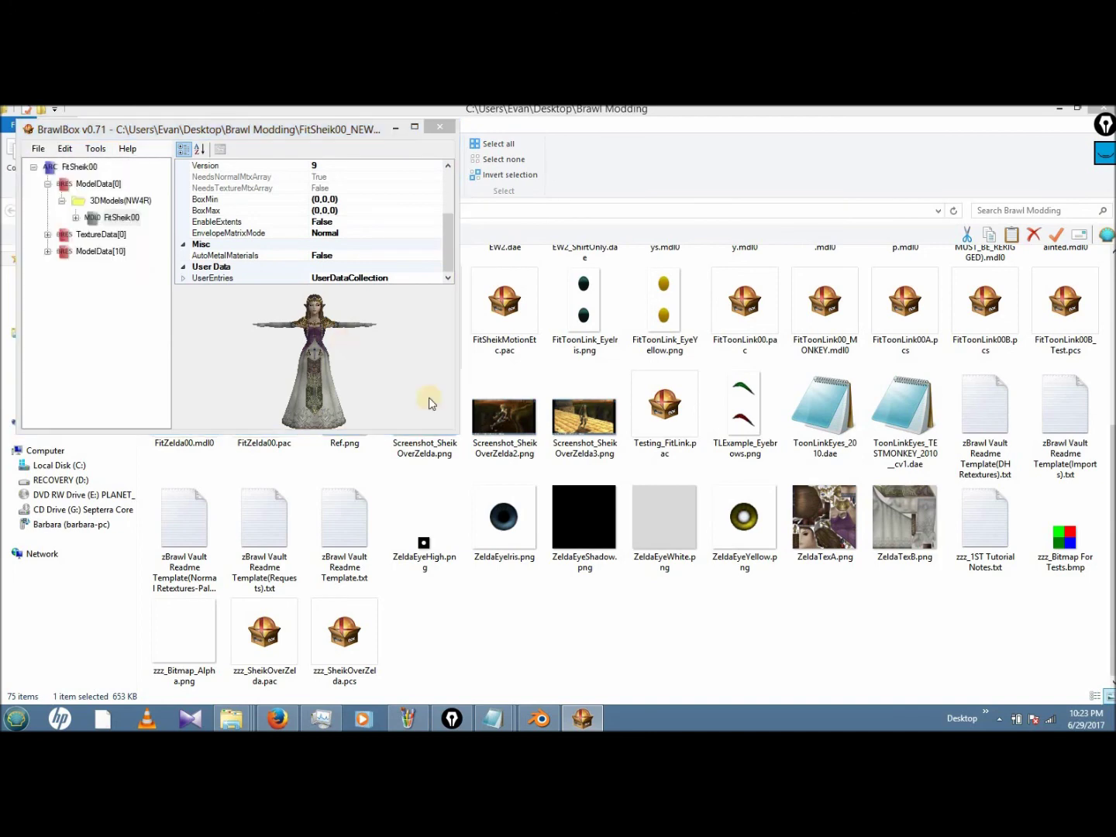
left_click(591, 451)
- Preview the FitSheik00 model in the Advanced Model Editor and examine the re-imported torso
right_click(117, 218)
left_click(145, 233)
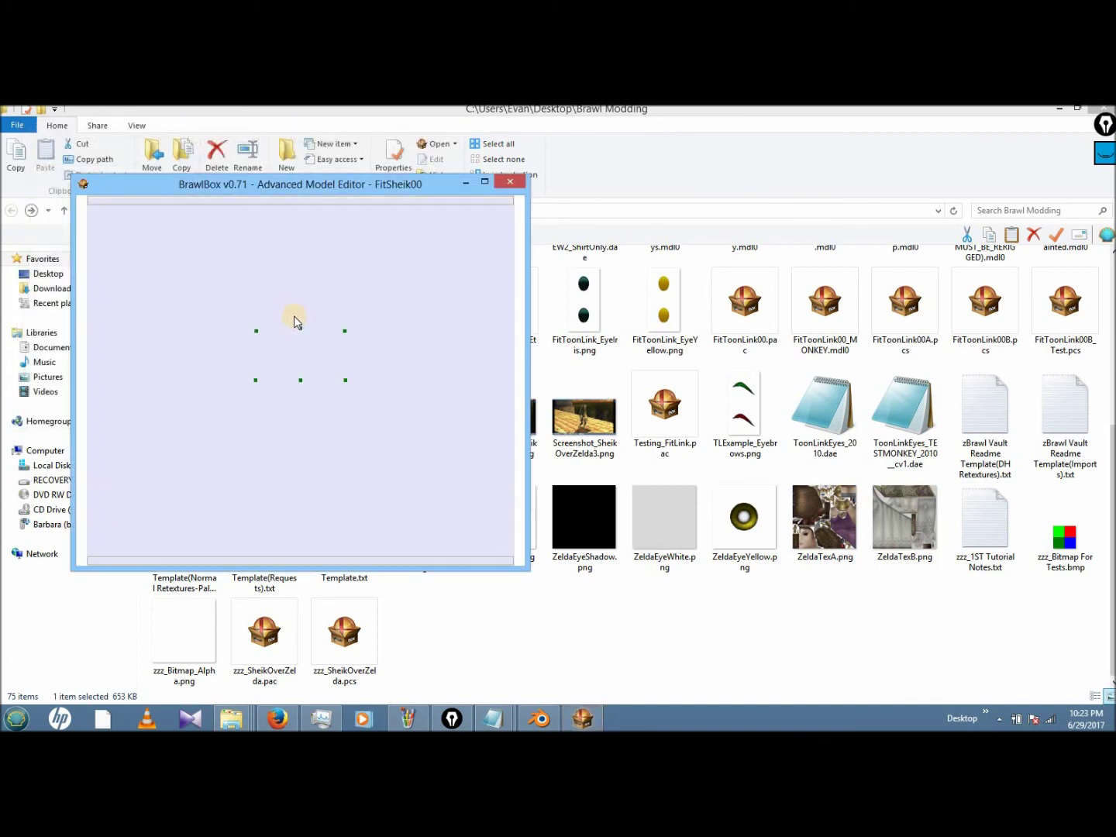
scroll(275, 303, "down", 3)
right_click_drag(297, 331, 324, 349, "ctrl")
scroll(323, 348, "down", 1)
right_click_drag(400, 241, 376, 243)
left_click(450, 203)
left_click(478, 205)
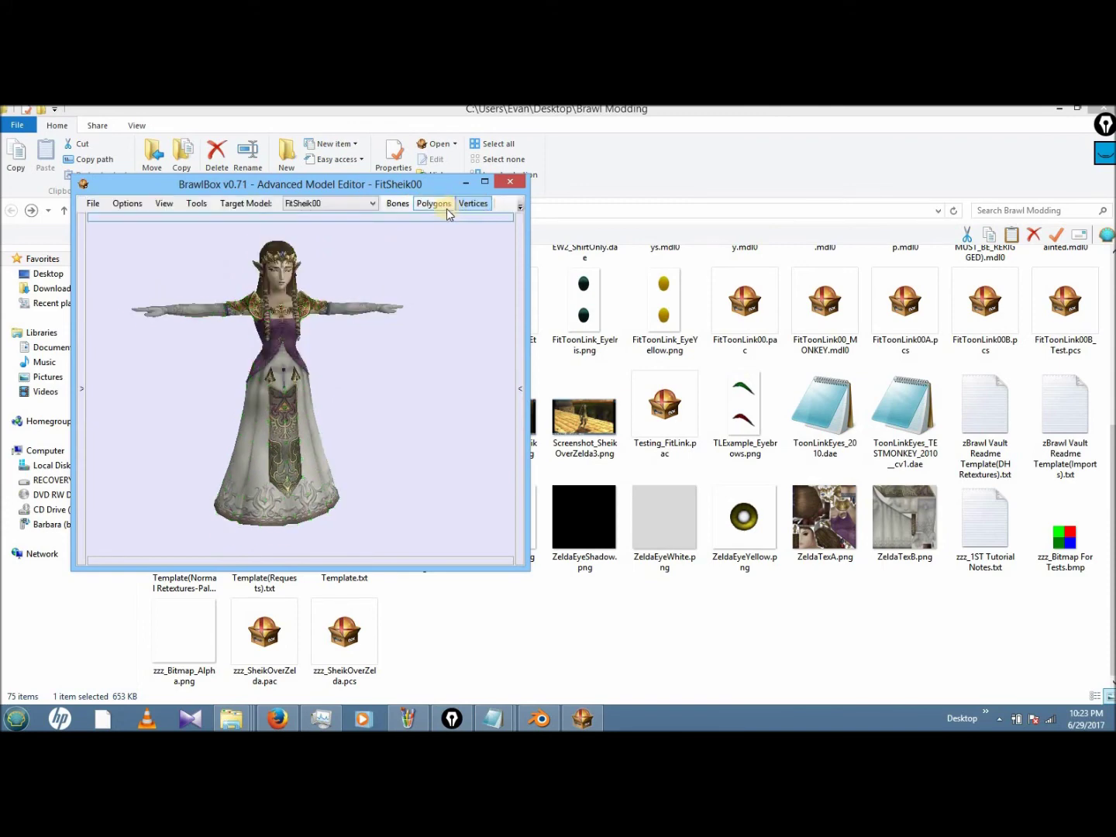
- Load the animations from FitSheikMotionEtc.pac into the model preview
left_click(85, 277)
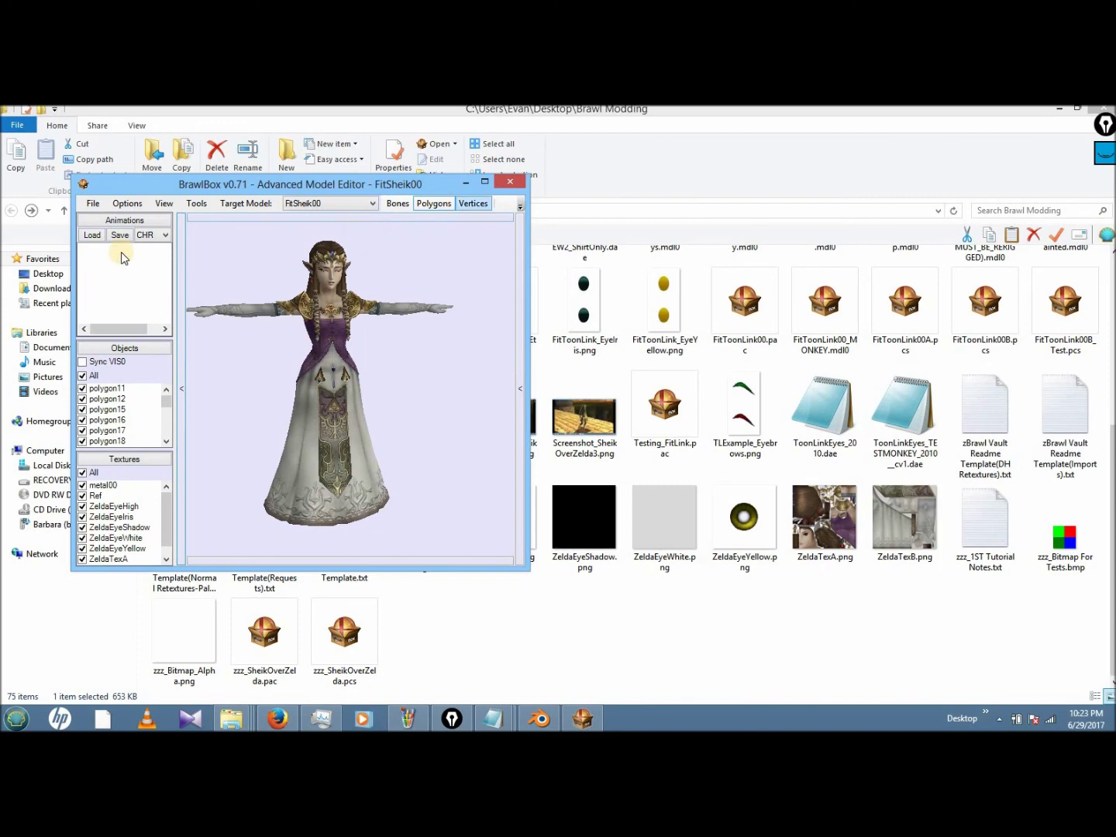
left_click(92, 235)
left_click_drag(692, 313, 693, 394)
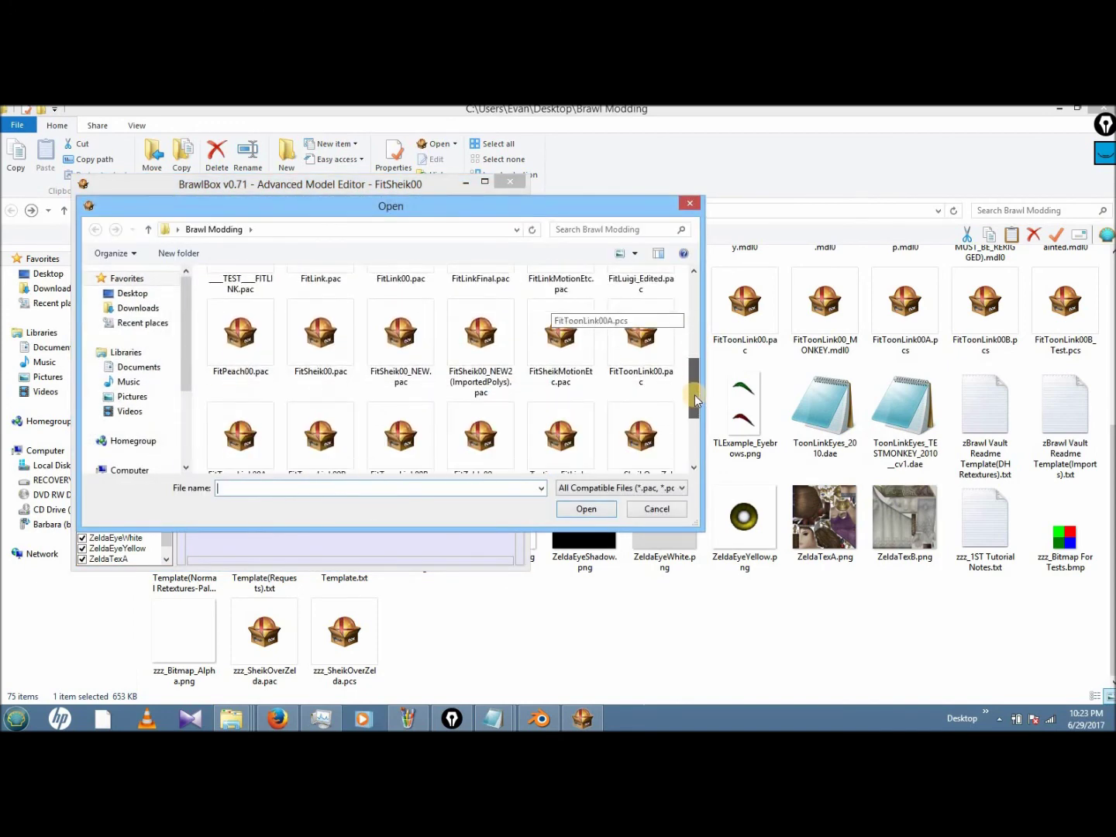
left_click(577, 346)
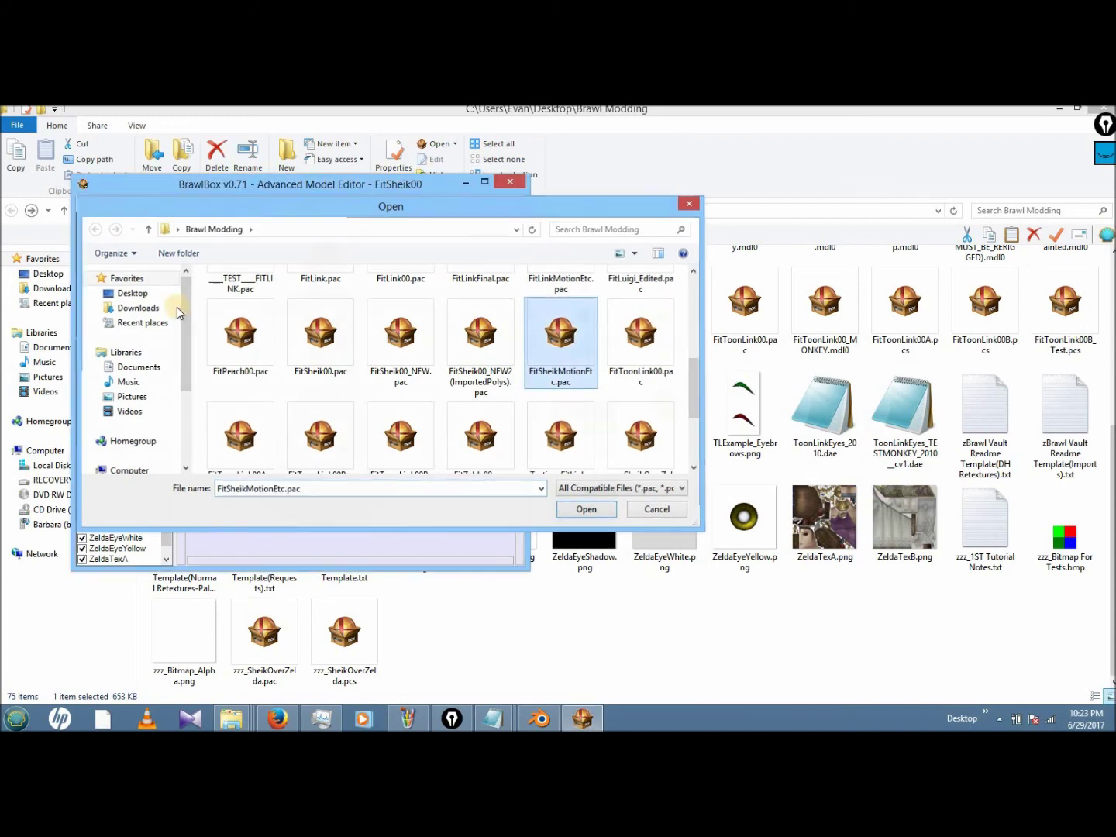
key("Return")
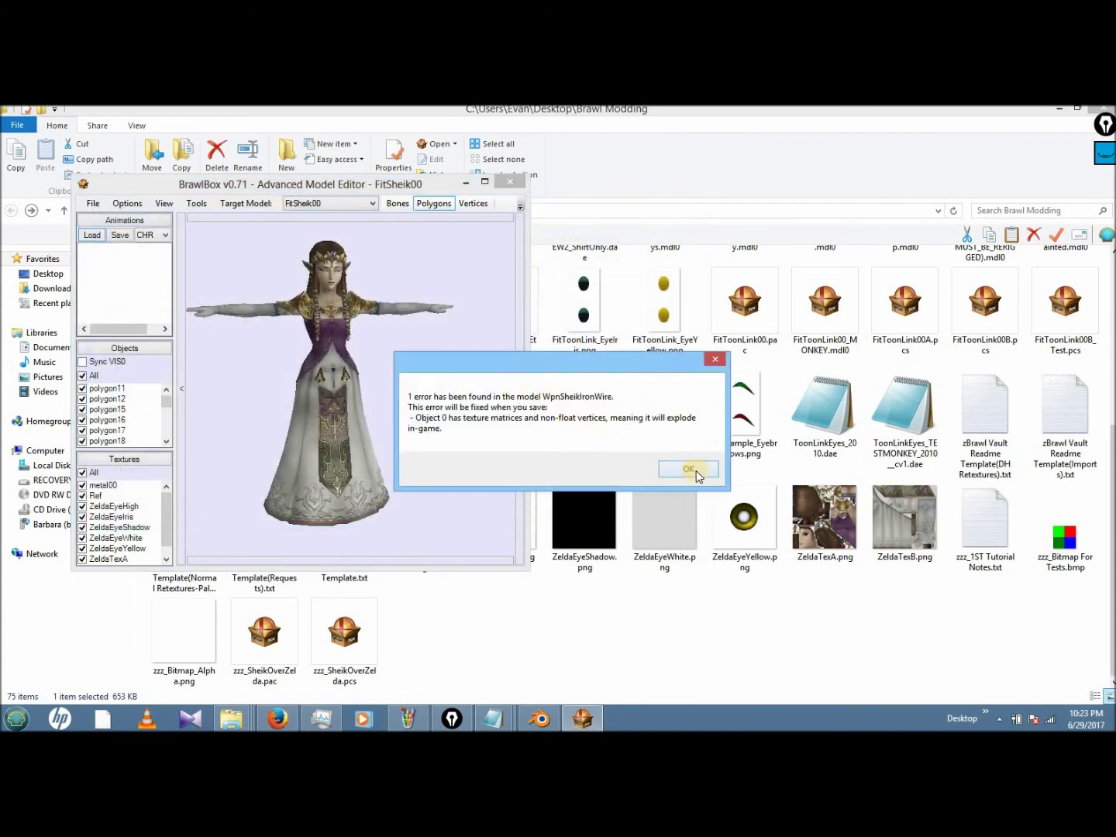
left_click(694, 469)
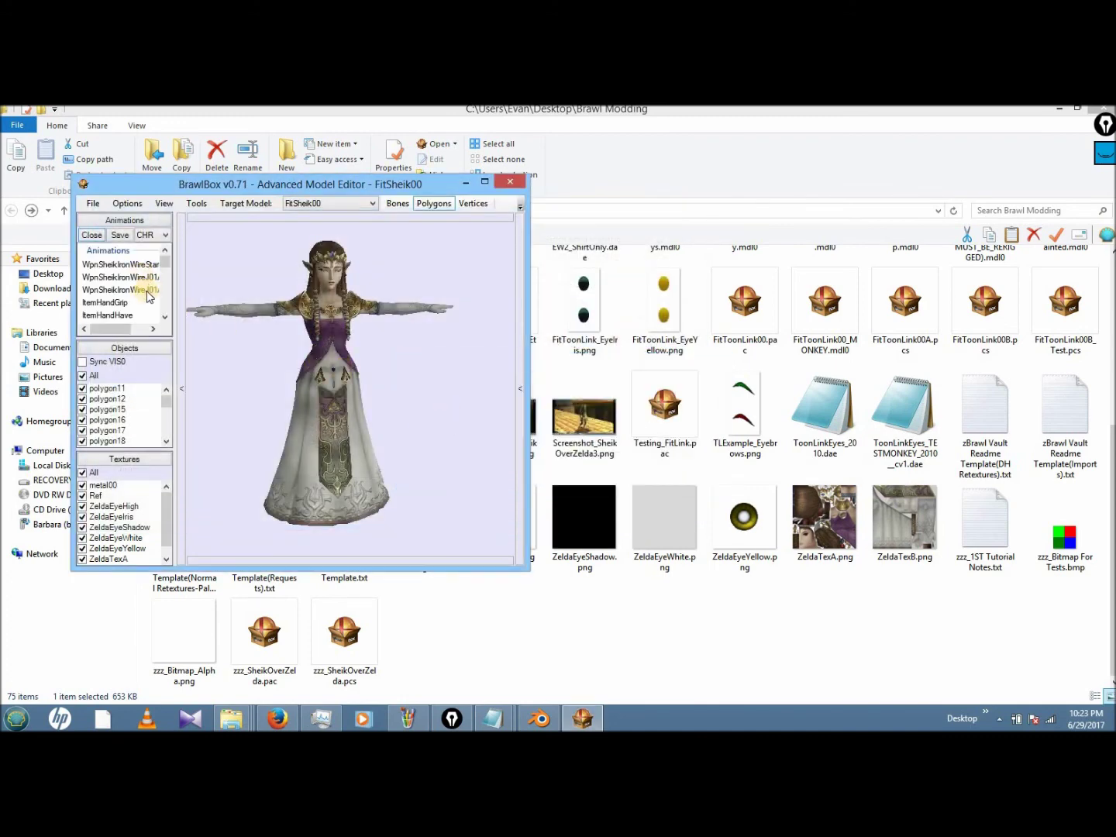
- Apply the Wait1 animation and examine the posed model's torso and shoulders from several angles
scroll(86, 280, "down", 2)
left_click(90, 274)
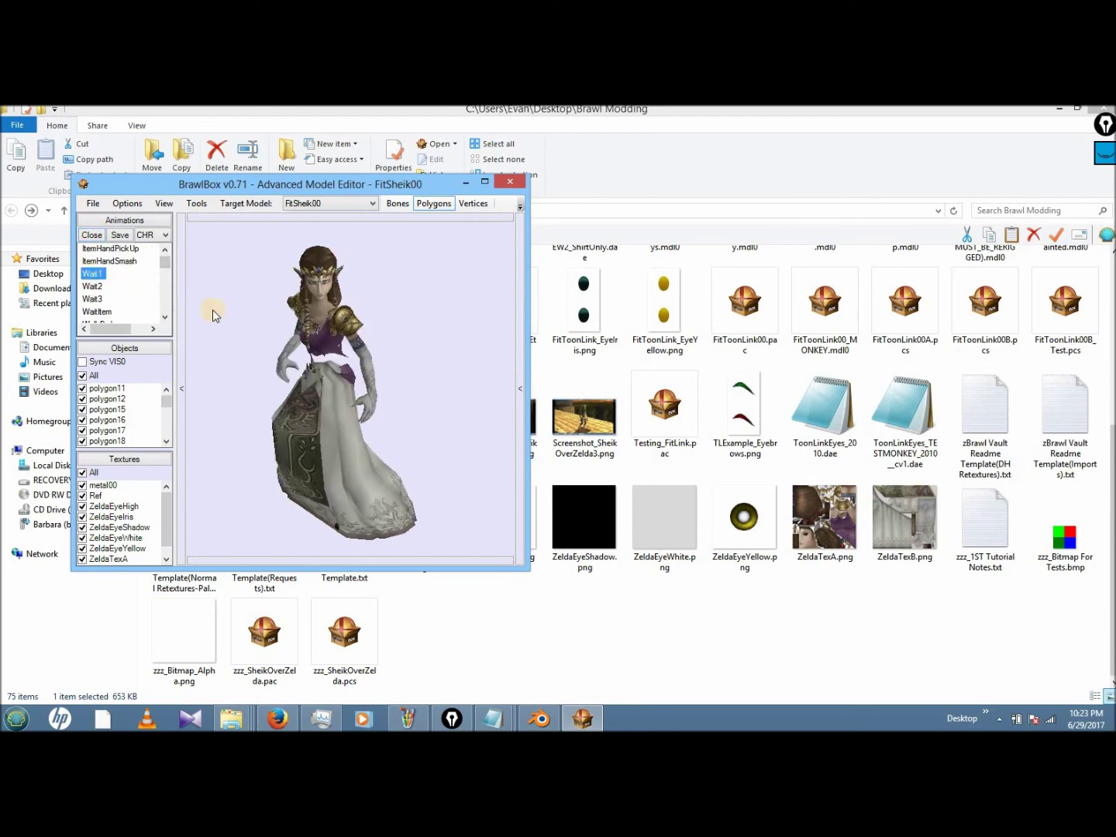
right_click_drag(288, 300, 399, 319)
scroll(393, 325, "up", 3)
right_click_drag(327, 330, 444, 302, "ctrl")
left_click_drag(444, 306, 345, 373)
scroll(360, 283, "down", 3)
scroll(320, 285, "up", 3)
scroll(345, 375, "down", 5)
left_click_drag(454, 293, 268, 301)
left_click_drag(360, 297, 368, 296)
scroll(371, 297, "down", 3)
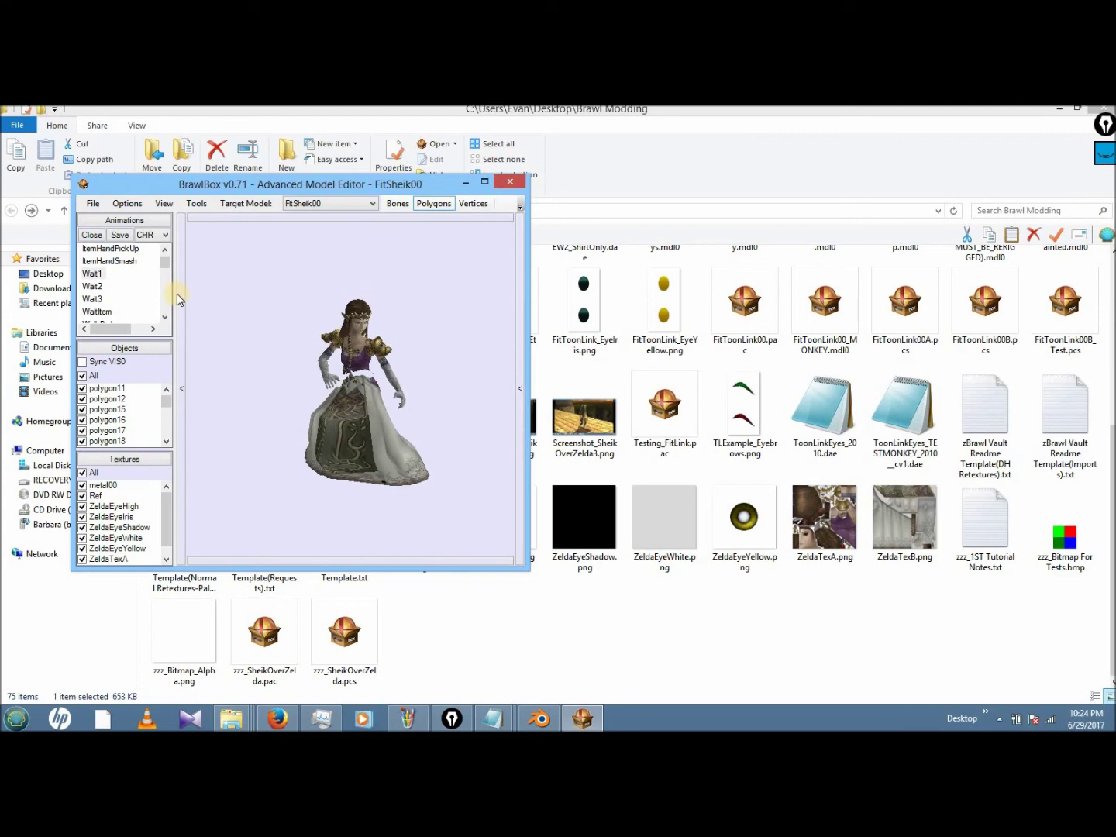
- Check the model in the Wait2 animation, clear the pose and close the preview without saving the external file
left_click(94, 286)
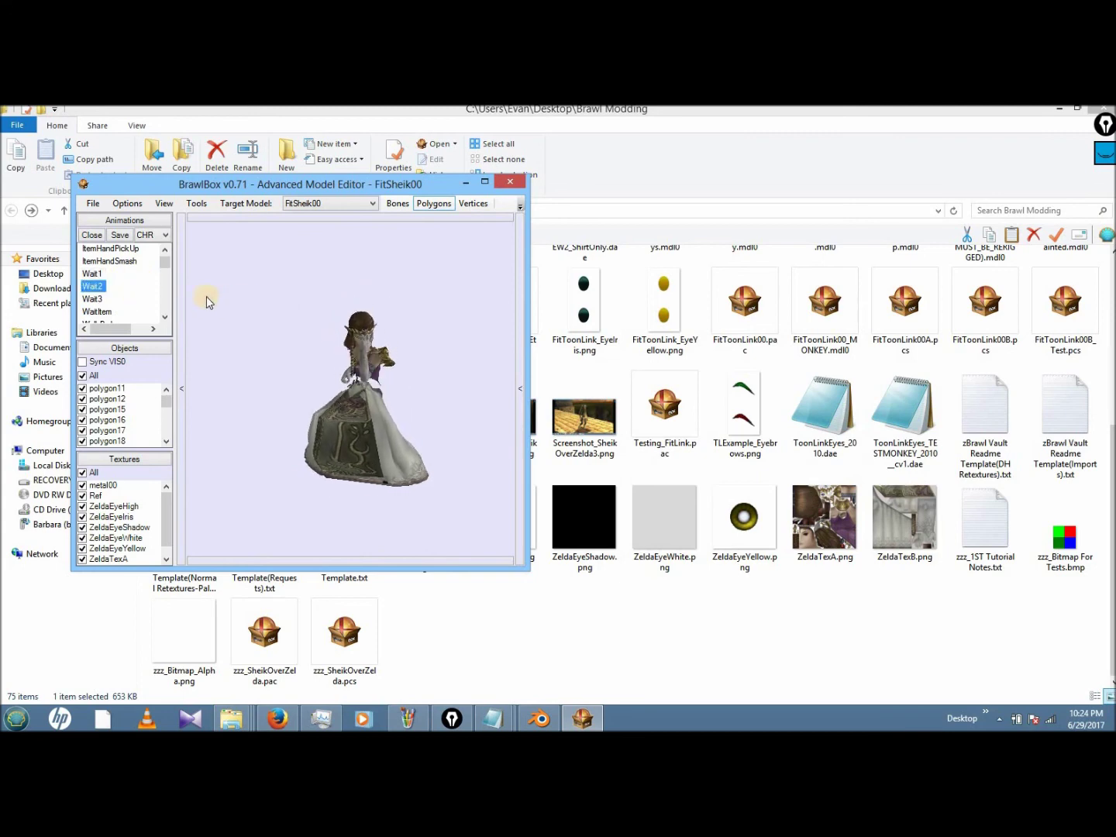
left_click(139, 292)
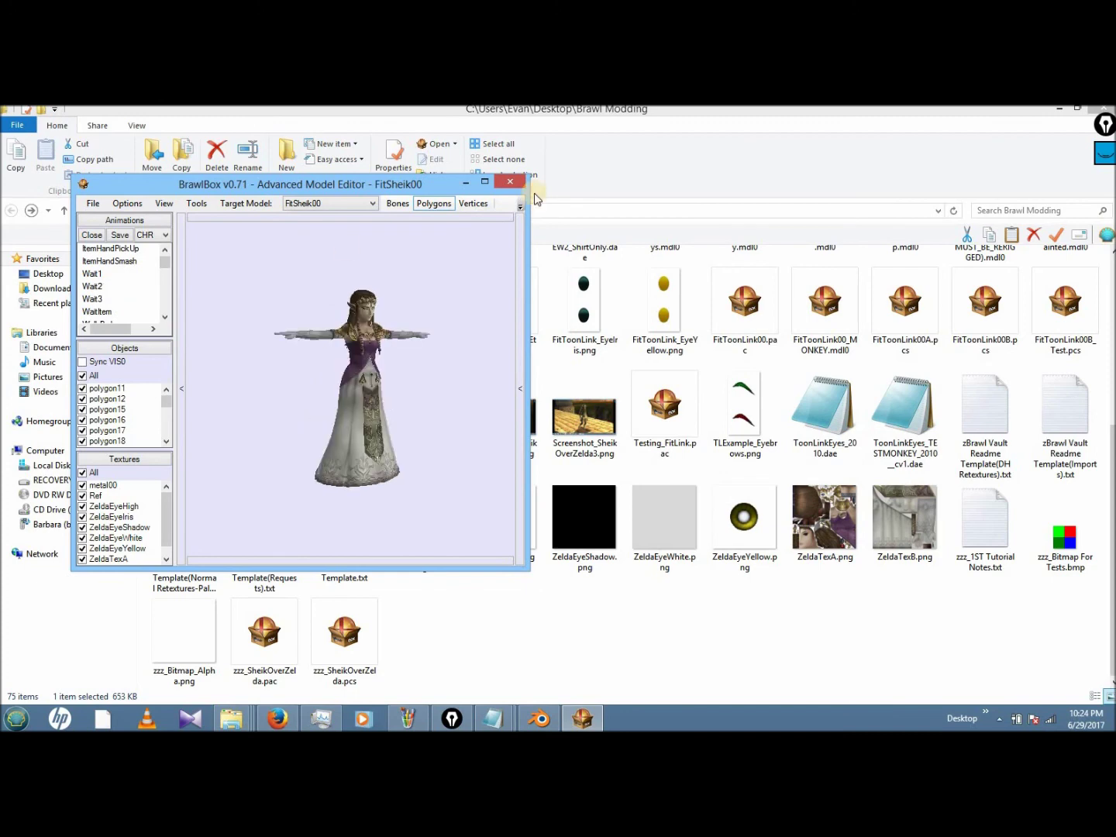
left_click(509, 184)
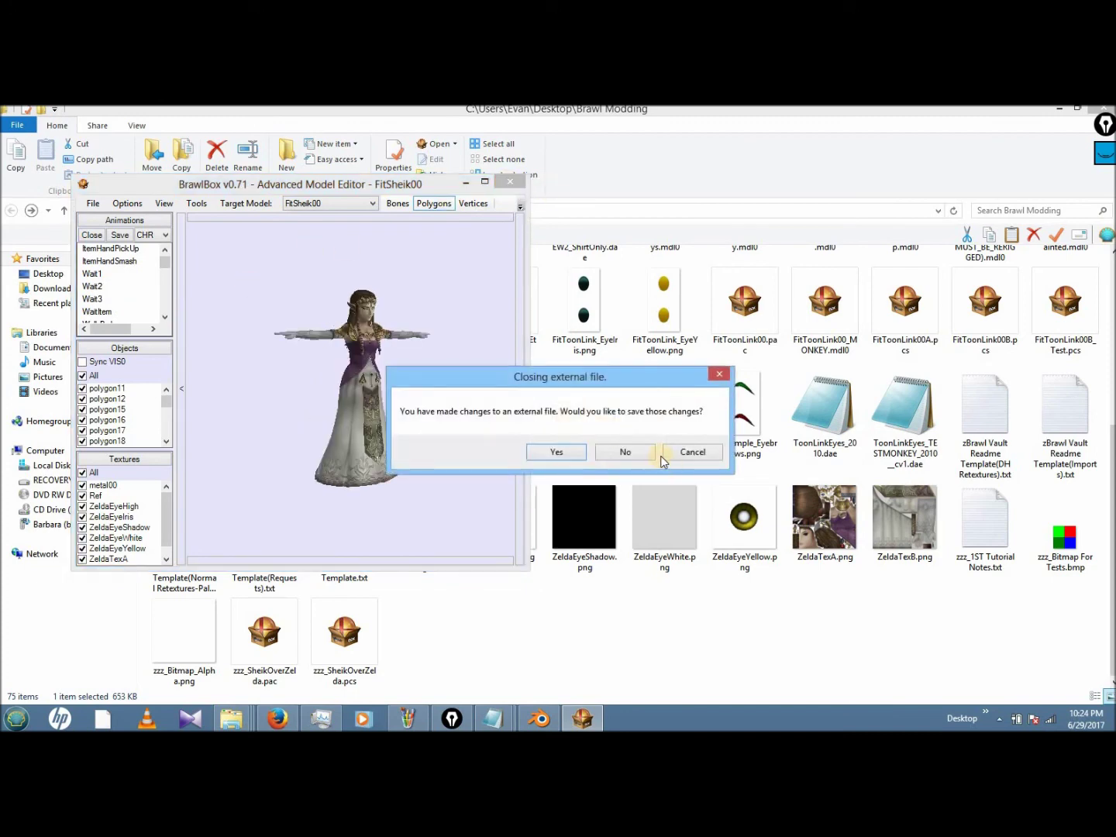
left_click(647, 453)
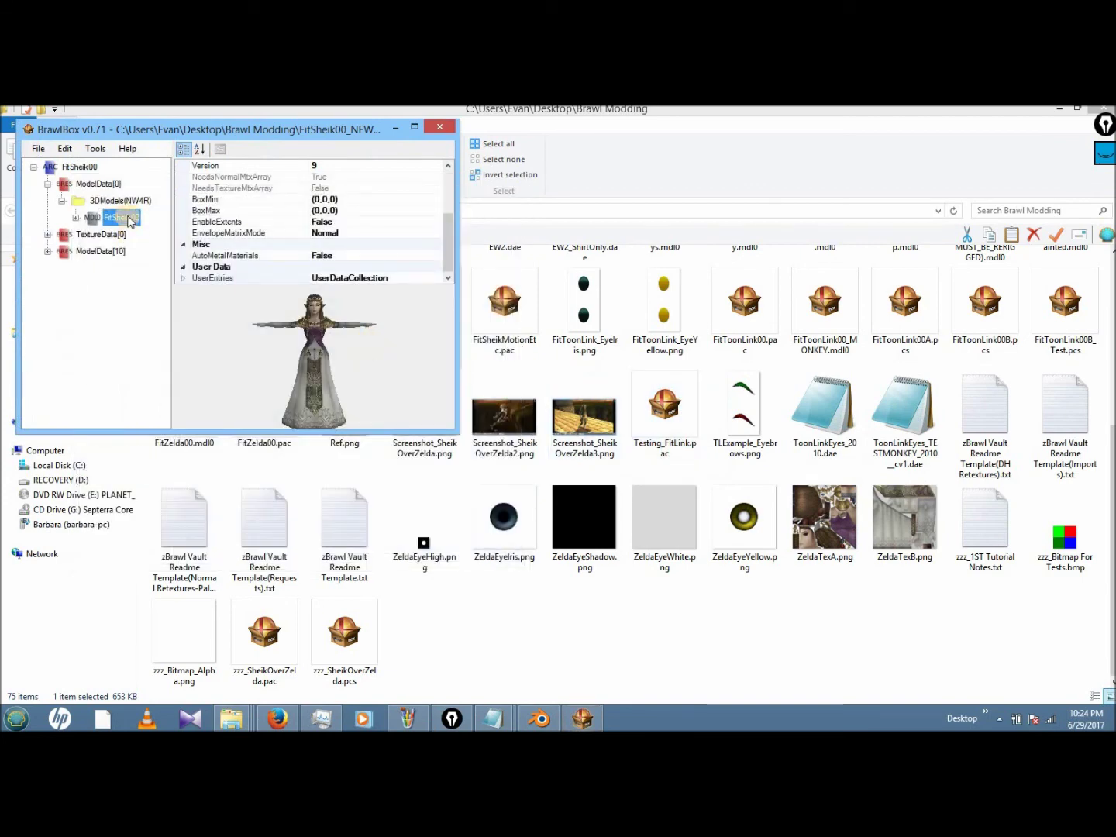
- Expand the Bones hierarchy of the FitSheik00 model and delete the first unneeded "_end" bones
double_click(124, 217)
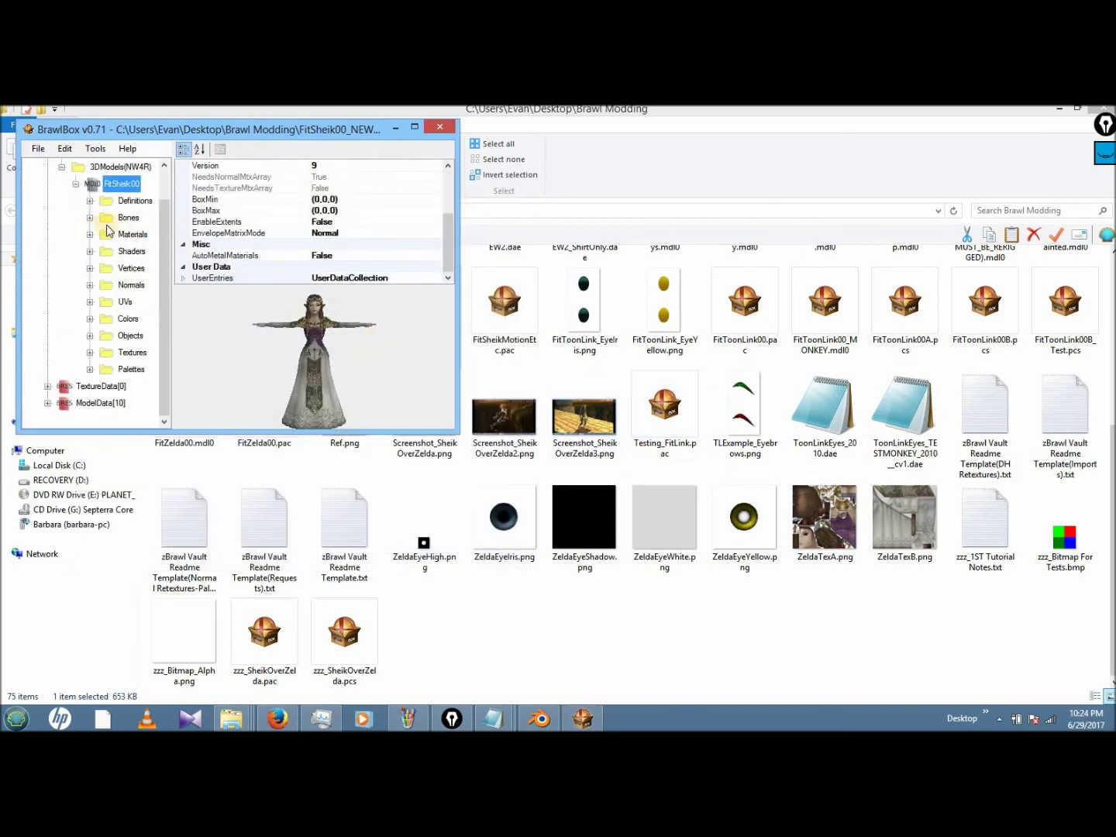
left_click(90, 234)
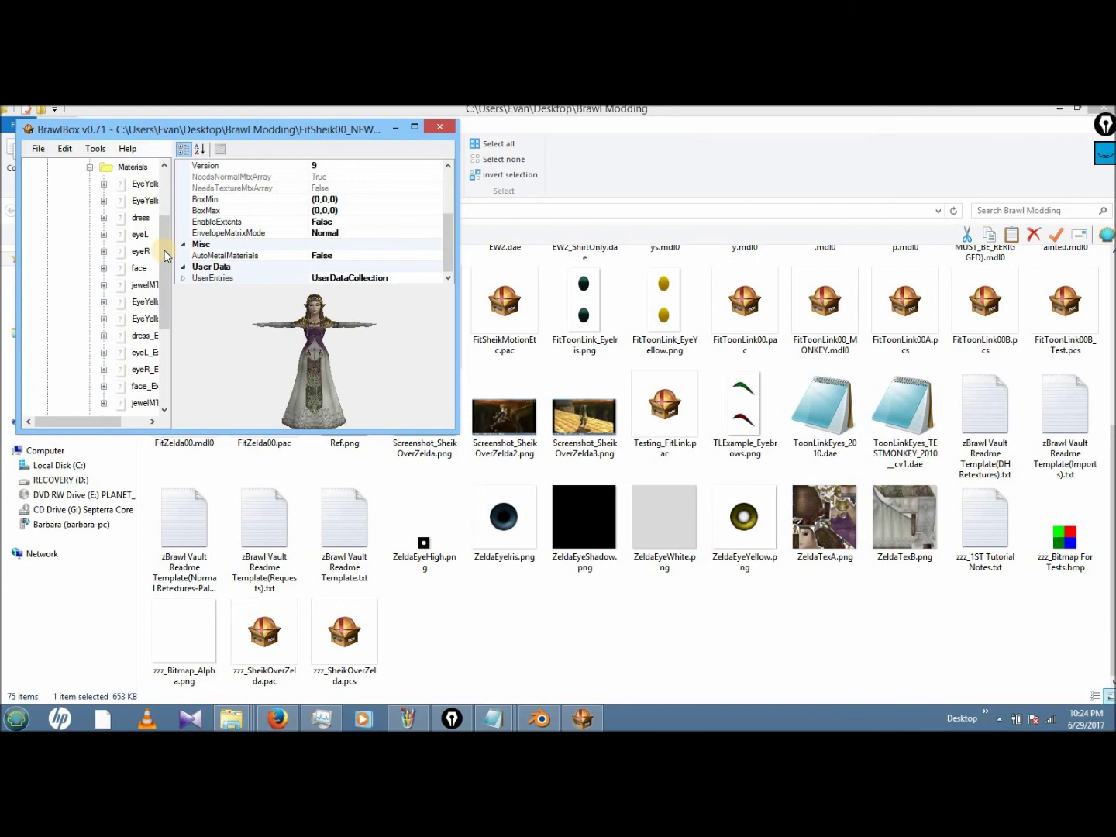
scroll(168, 233, "up", 3)
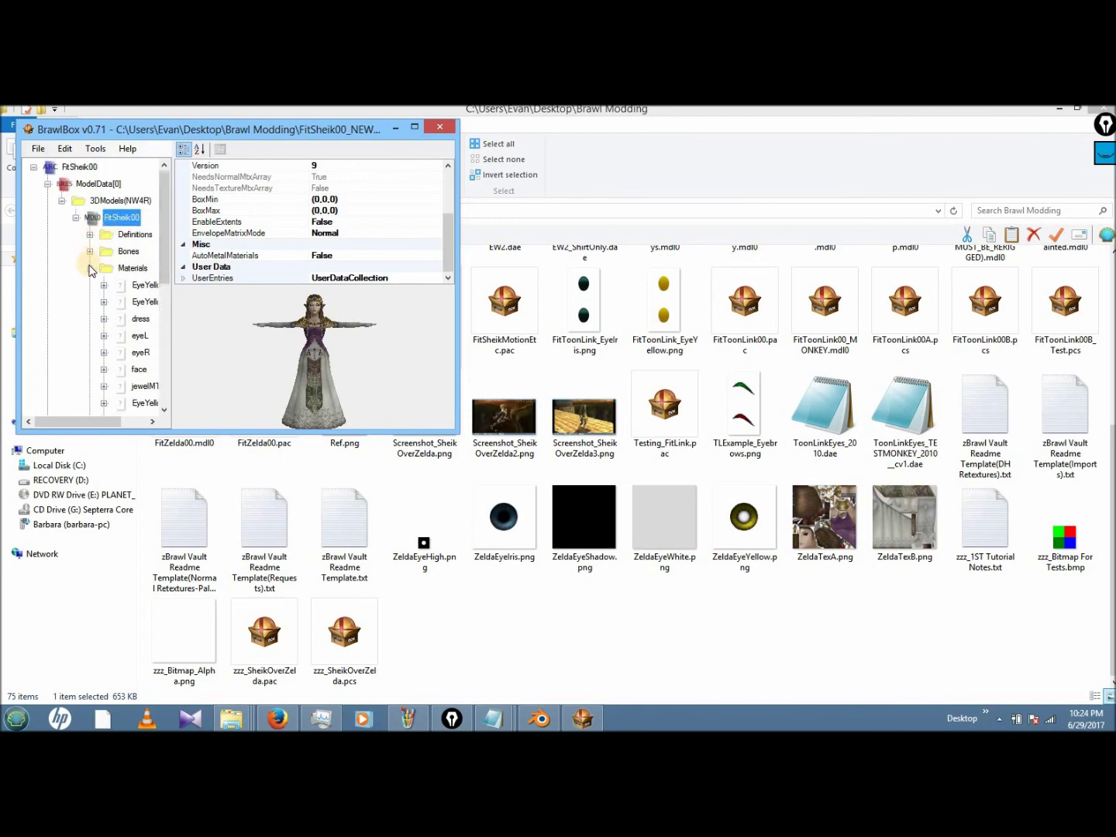
left_click(90, 268)
left_click(90, 285)
left_click(90, 285)
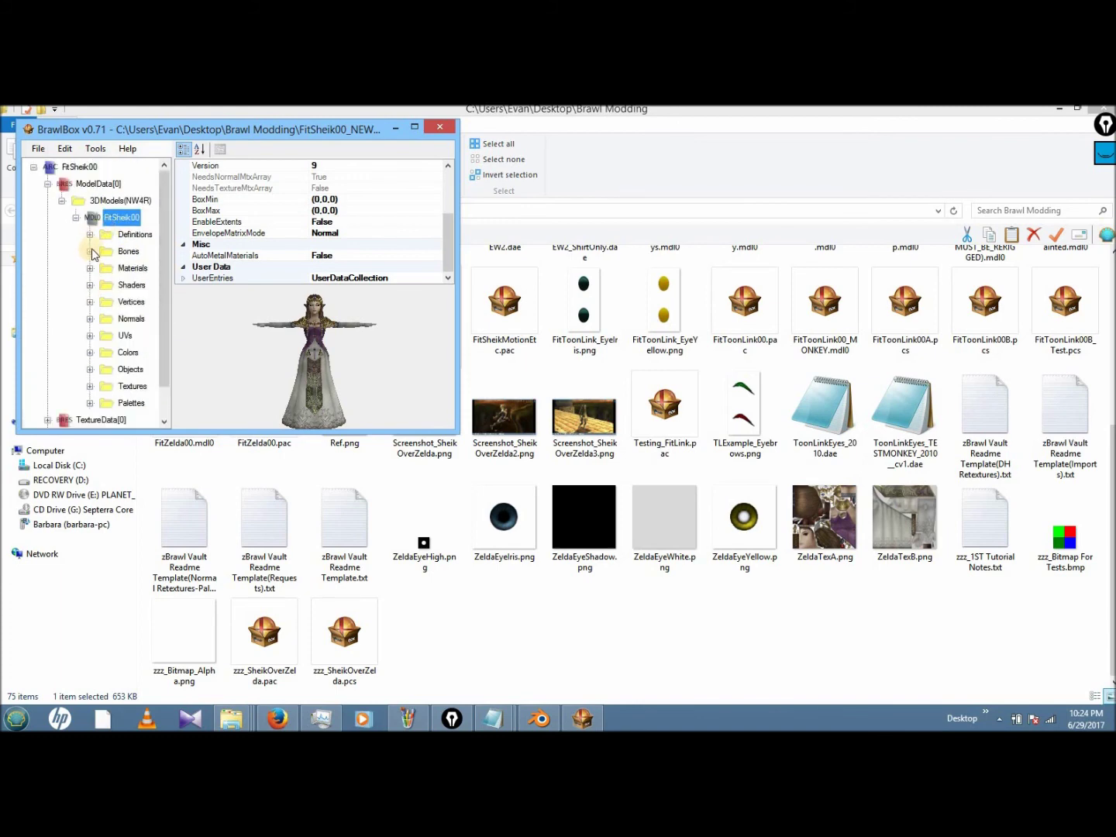
double_click(124, 252)
left_click(90, 302)
mouse_move(115, 422)
left_mouse_down()
mouse_move(136, 422)
mouse_move(120, 422)
left_mouse_up()
left_click(89, 387)
double_click(148, 367)
left_click(110, 251)
key("ctrl+Delete")
double_click(138, 301)
scroll(157, 324, "up", 1)
scroll(158, 322, "down", 4)
double_click(97, 283)
left_click(113, 302)
key("ctrl+Delete")
- Expand the leg and DELETEB branches under HipN and delete the unneeded "_end" bones there
scroll(97, 325, "up", 4)
double_click(105, 235)
left_click(68, 371)
double_click(81, 287)
left_click(69, 369)
scroll(99, 364, "down", 3)
left_click(69, 269)
left_click(69, 352)
left_click(83, 369)
left_click(69, 251)
left_click(69, 334)
left_click(69, 301)
left_click(69, 387)
left_click(69, 387)
scroll(157, 304, "up", 15)
left_click(147, 318)
key("ctrl+Delete")
left_click(80, 335)
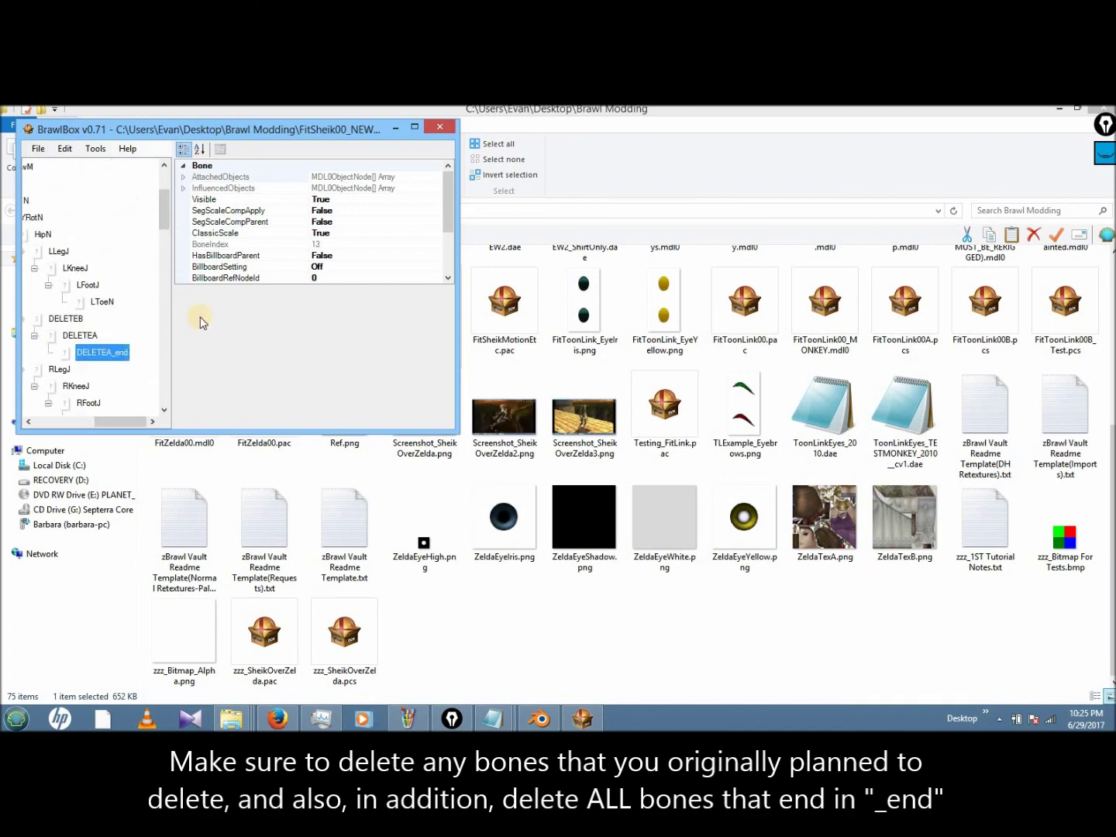
- Delete the DELETEC&amp;ALLSKIRTS bone together with its chain of SkirtB bones
left_click(25, 319)
scroll(140, 310, "down", 2)
left_click(139, 284)
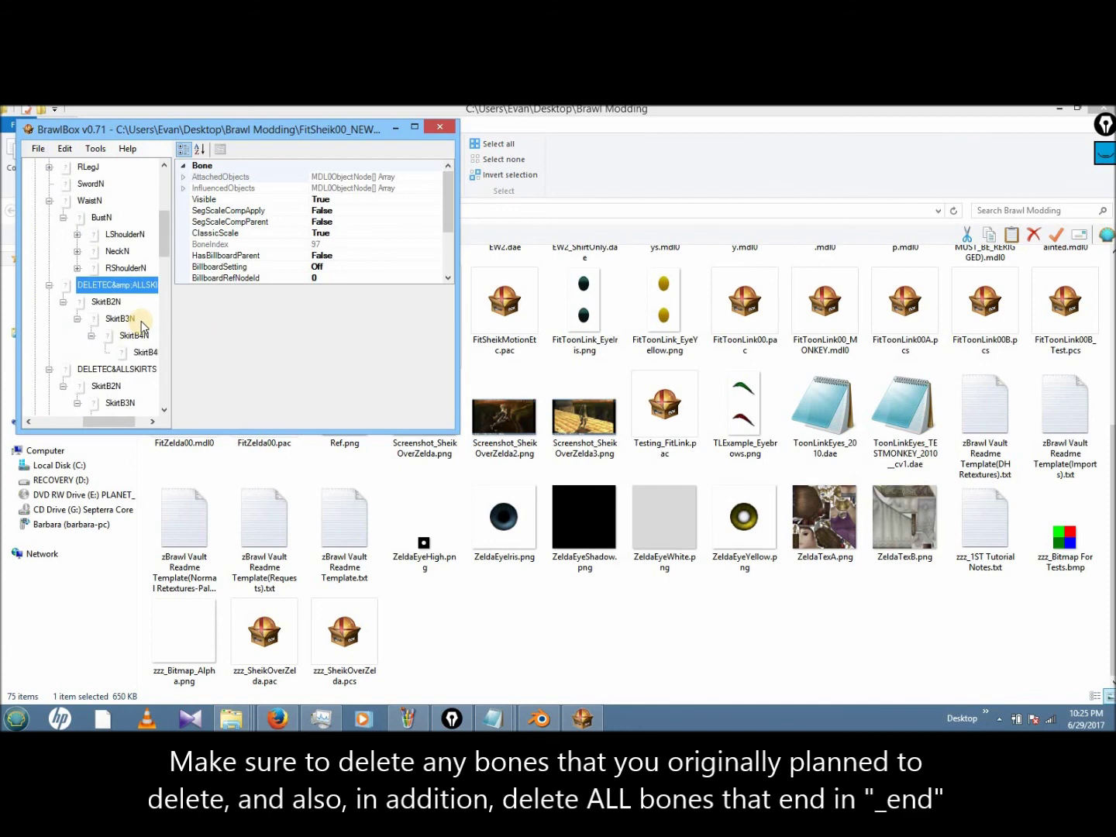
key("ctrl+Delete")
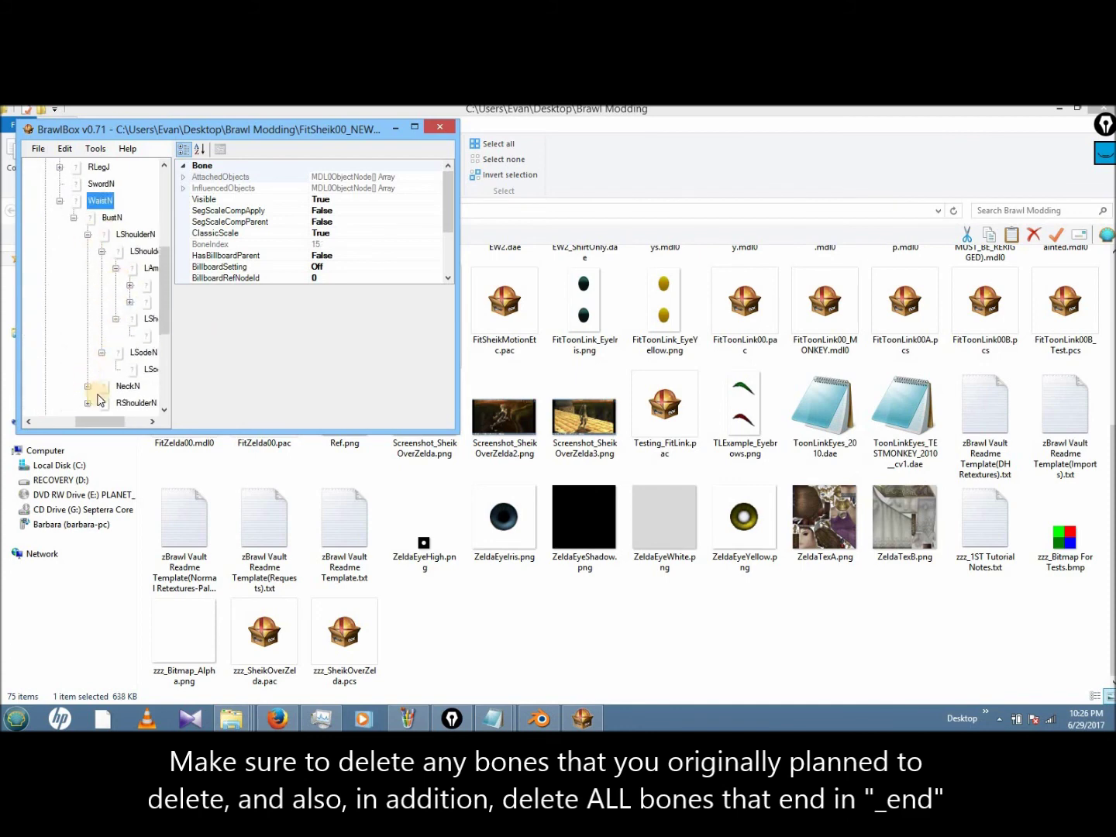
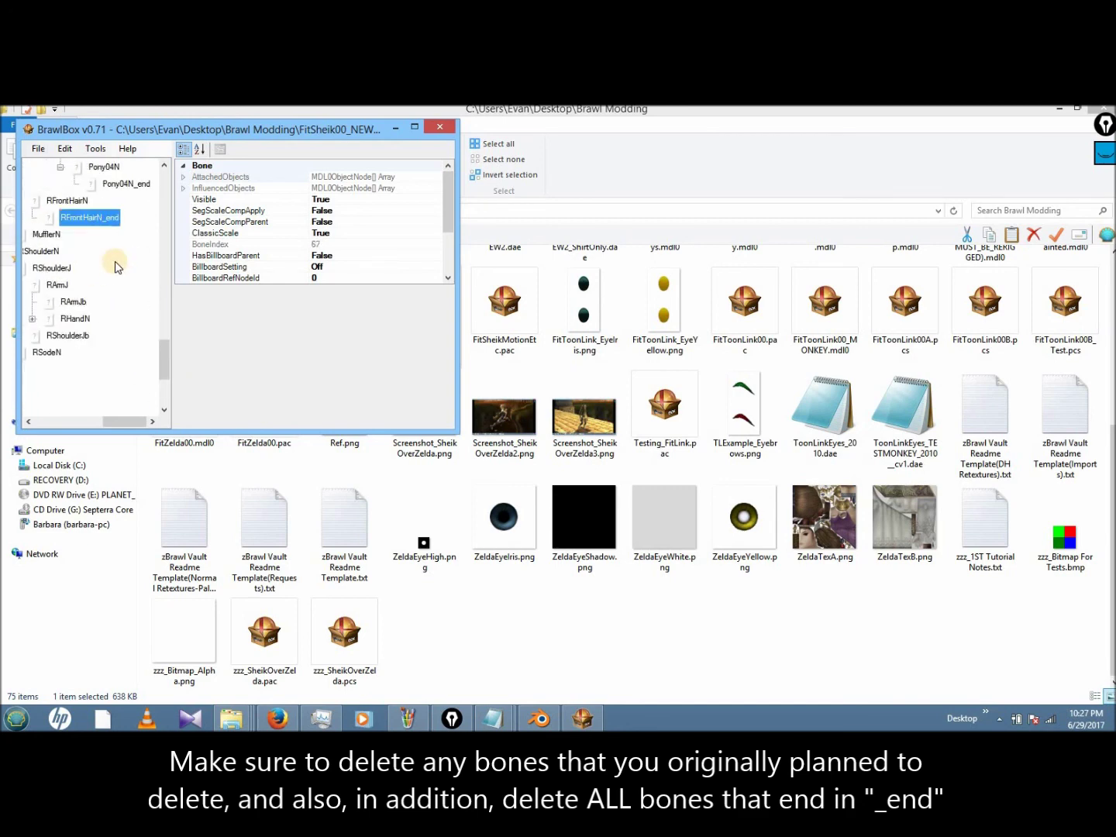
- Delete the "_end" bones of the front hair strands and the Pony04N ponytail bone under HeadN
key("Delete")
key("Delete")
key("Up")
key("Up")
key("Up")
key("Up")
key("ctrl+Delete")
scroll(125, 262, "up", 2)
key("Up")
key("ctrl+Delete")
key("Up")
key("Up")
key("Up")
key("ctrl+Delete")
- Delete the remaining "_end" bones of the left hand's thumb and fingers, including L4thNb_end
scroll(126, 269, "up", 4)
key("Up")
key("ctrl+Delete")
key("Up")
key("Up")
key("ctrl+Delete")
key("Up")
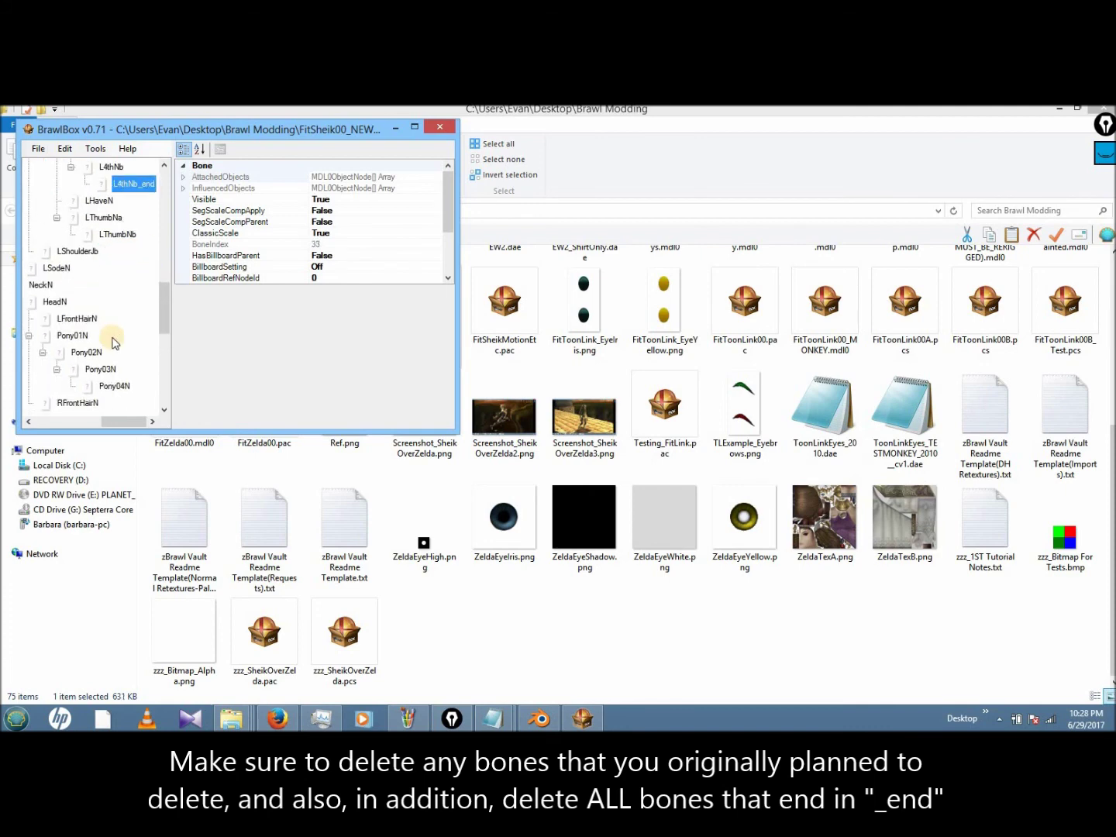
scroll(114, 339, "up", 3)
key("ctrl+Delete")
key("Up")
key("Up")
key("ctrl+Delete")
key("Up")
key("Up")
key("ctrl+Delete")
key("Up")
key("Up")
key("ctrl+Delete")
key("Up")
key("Up")
- Collapse the expanded bone branches all the way up to the FitSheik00 model
left_click(84, 335)
left_click(84, 285)
left_click(83, 251)
left_click(84, 218)
left_click(70, 166)
double_click(99, 269)
left_click_drag(161, 321, 160, 288)
left_click(87, 301)
left_click(73, 285)
left_click(59, 269)
left_click(72, 268)
left_click(58, 251)
left_click(86, 233)
left_click(74, 218)
left_click(71, 185)
scroll(95, 217, "up", 2)
left_click(79, 217)
key("Left")
key("Left")
key("Left")
key("Left")
key("Left")
key("Left")
key("Left")
key("Left")
key("Left")
key("Left")
key("Left")
key("Left")
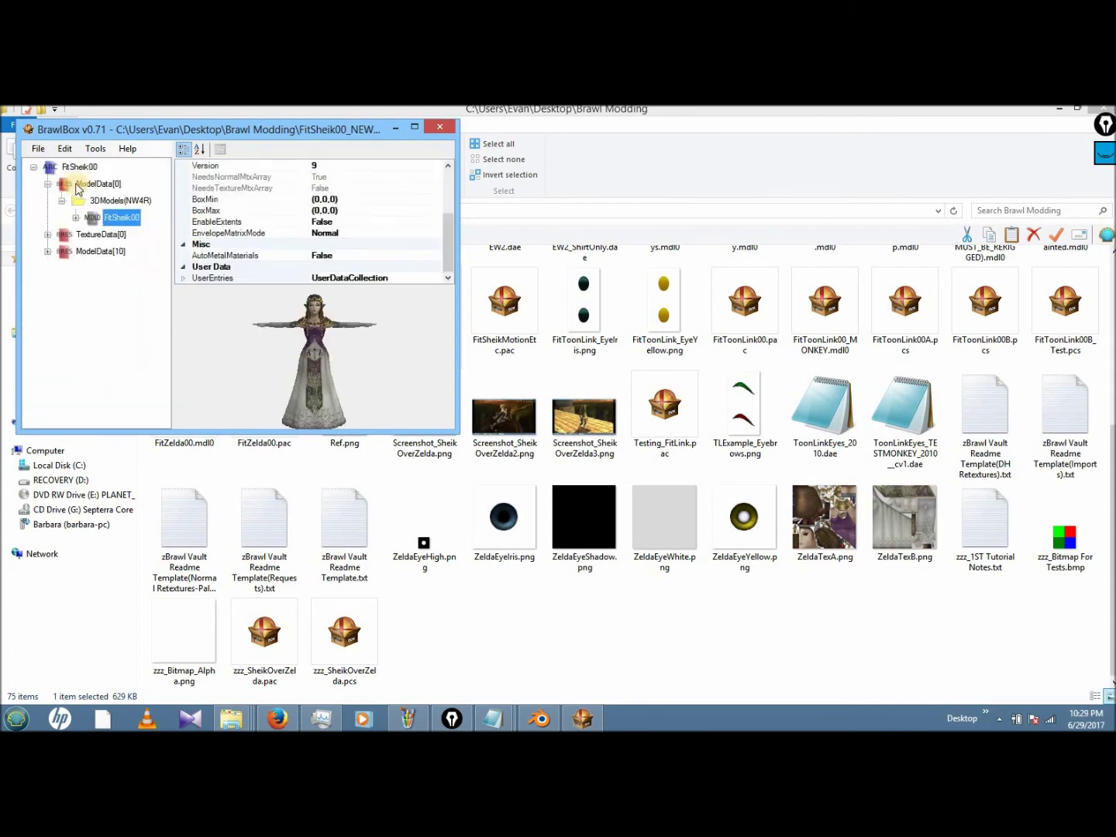
- Save the FitSheik00 file with the cleaned-up bones and close BrawlBox
left_click(40, 152)
left_click(59, 197)
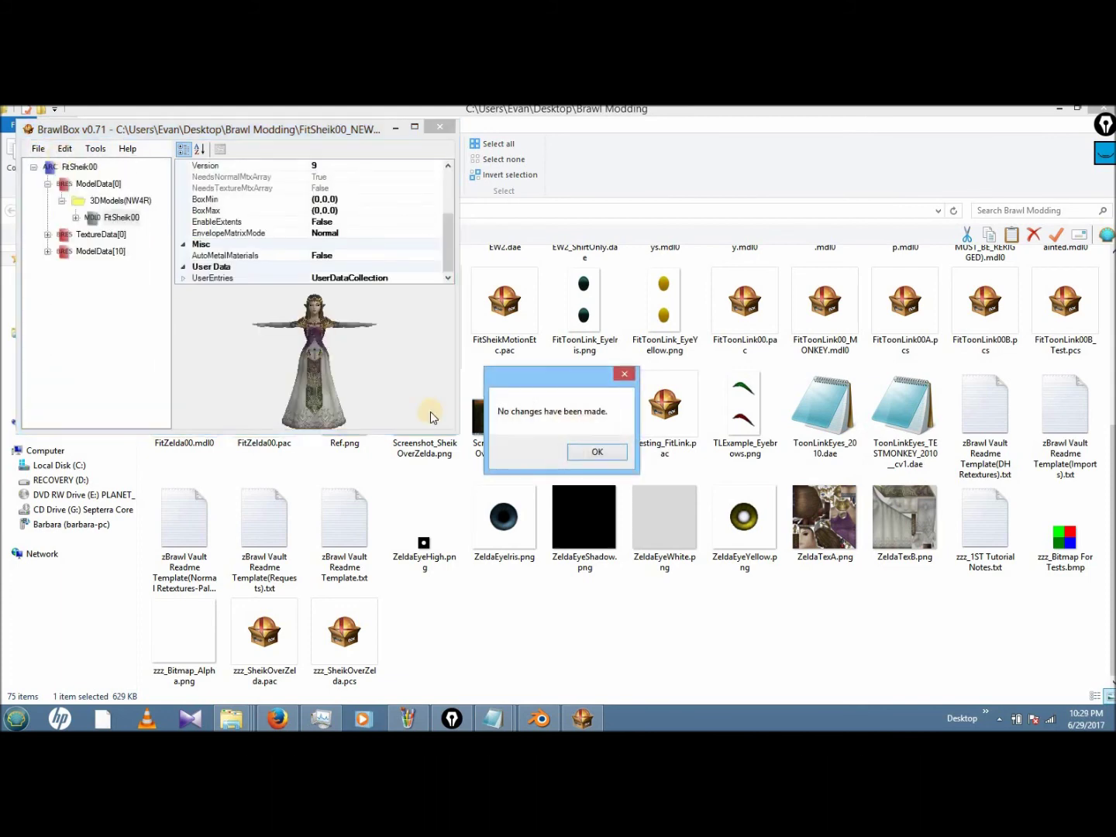
left_click(570, 452)
left_click(440, 127)
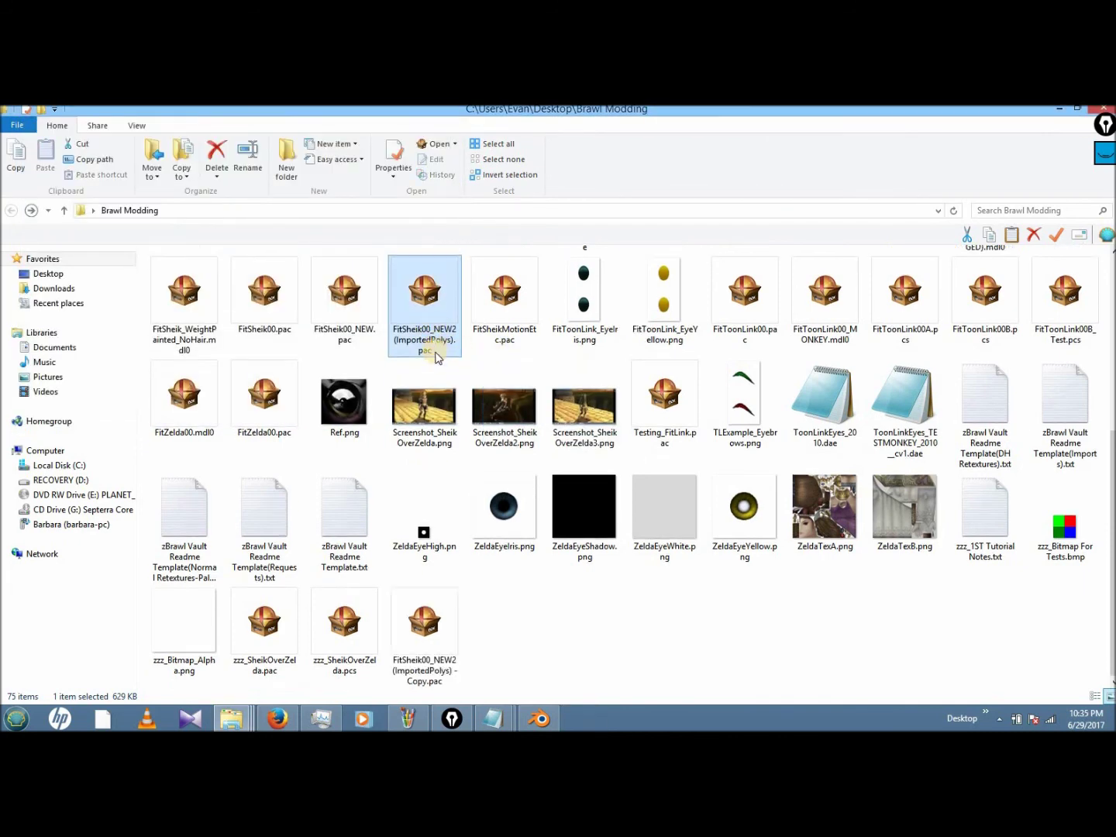
- Duplicate FitSheik00_NEW2(ImportedPolys).pac and rename the copy FitSheik00_NEW3(ReRigged).pac
key("F2")
key("Right")
key("shift+Left")
key("shift+Left")
key("shift+Left")
key("shift+Left")
key("shift+Left")
key("shift+Left")
key("shift+Left")
key("shift+Left")
key("shift+Left")
key("shift+Left")
key("shift+Left")
key("shift+Left")
key("shift+Left")
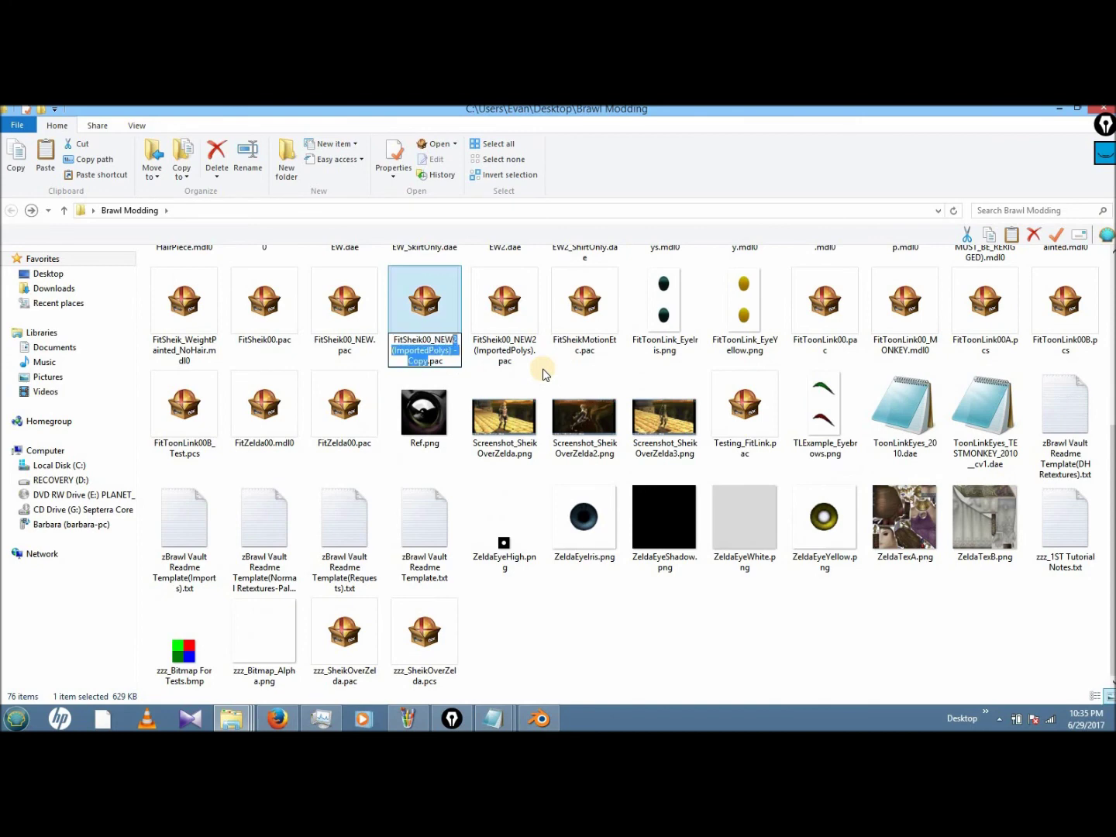
type("3")
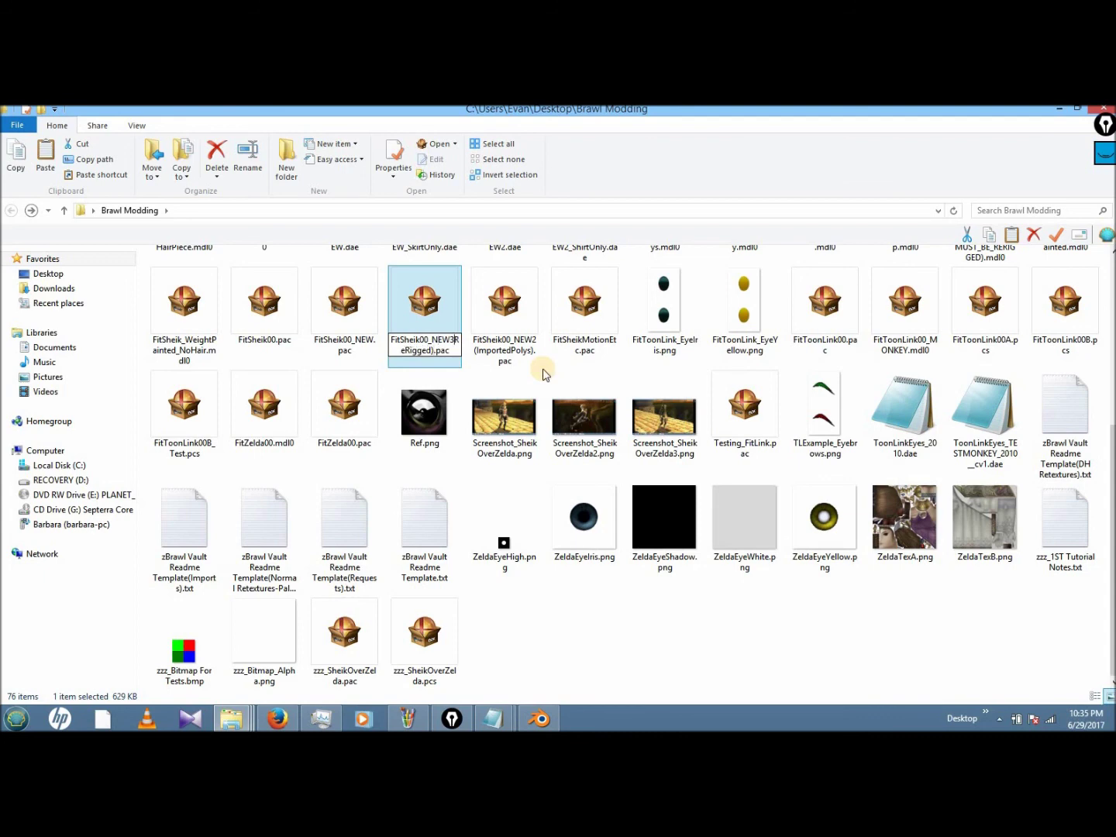
type("(")
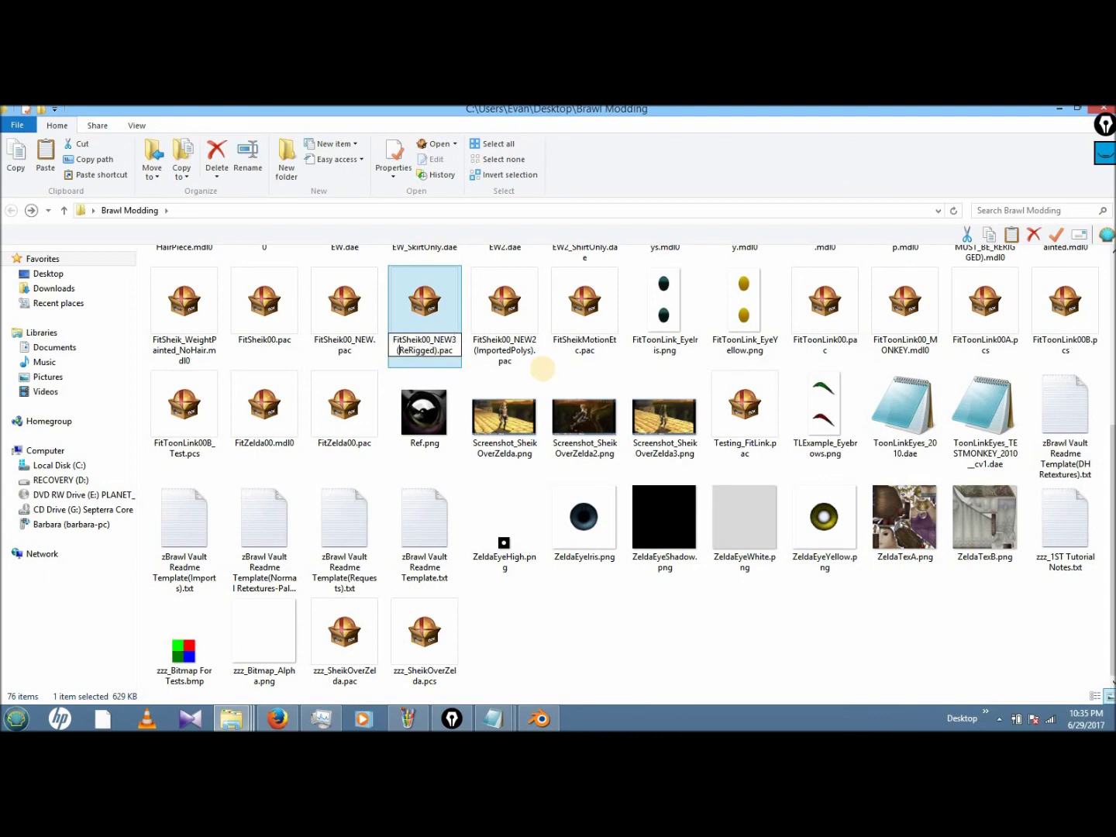
left_click(546, 373)
- Launch BrawlBox.exe from the "BrawlBox .77(Importing & Advanced Vertexing)" folder
scroll(424, 310, "up", 5)
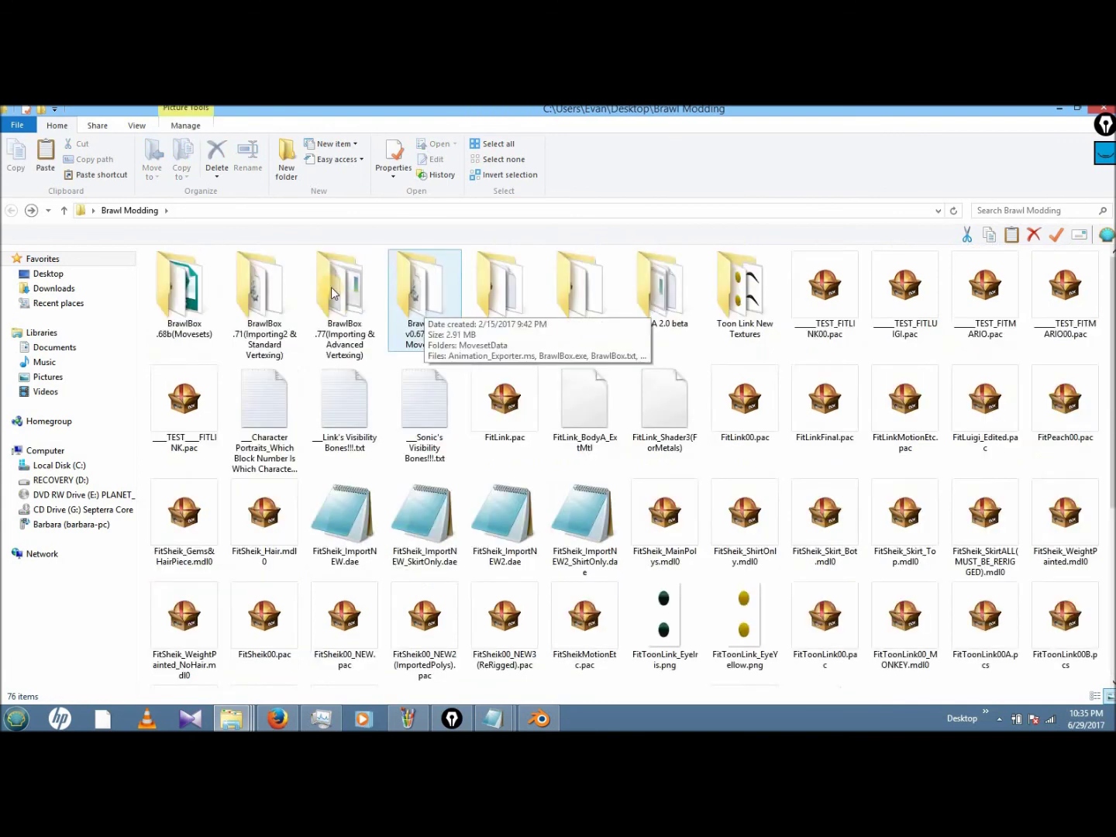
double_click(344, 286)
left_click(198, 293)
double_click(197, 294)
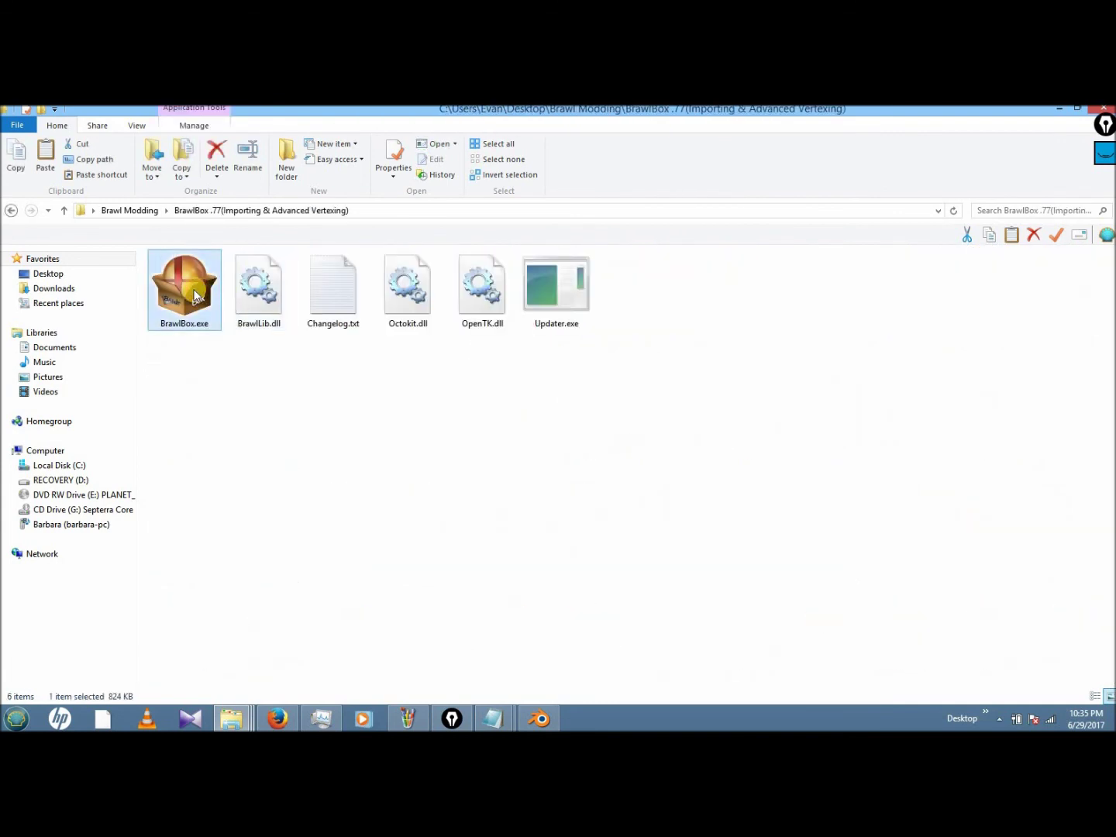
- Open FitSheik00_NEW3(ReRigged).pac from the Brawl Modding folder
left_click(358, 290)
left_click(378, 320)
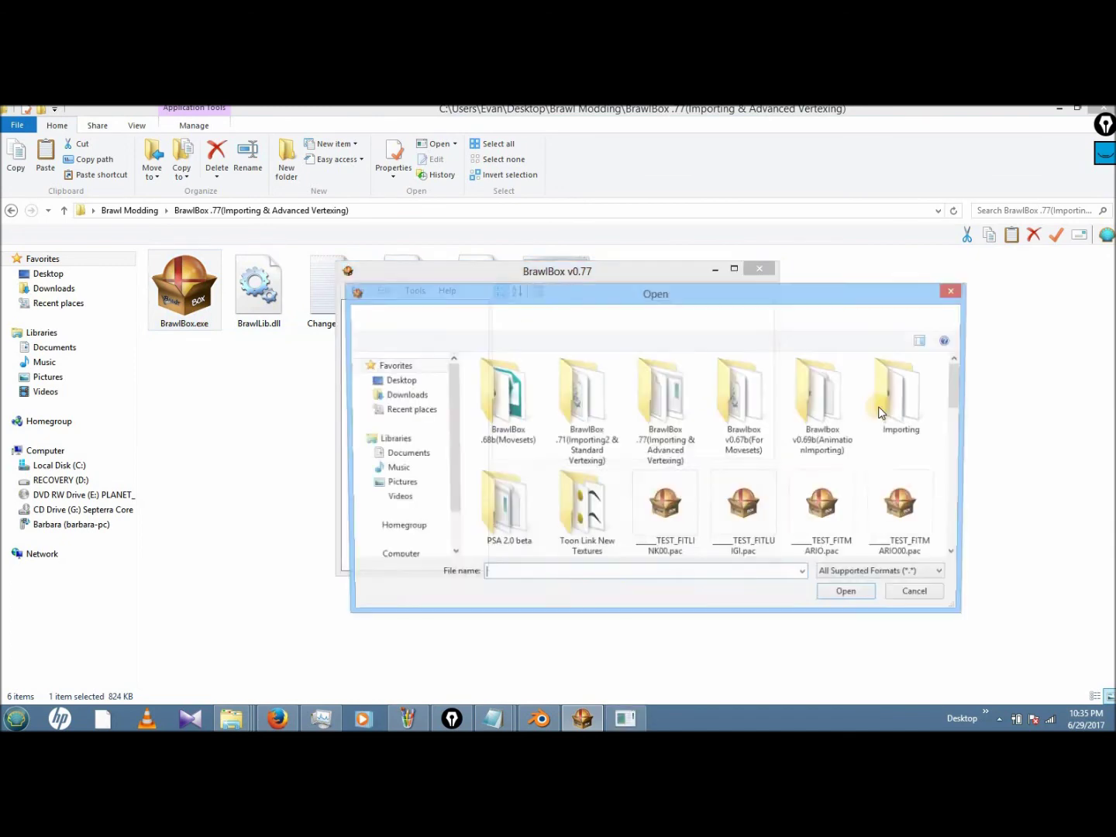
left_click_drag(959, 380, 966, 477)
scroll(961, 479, "up", 1)
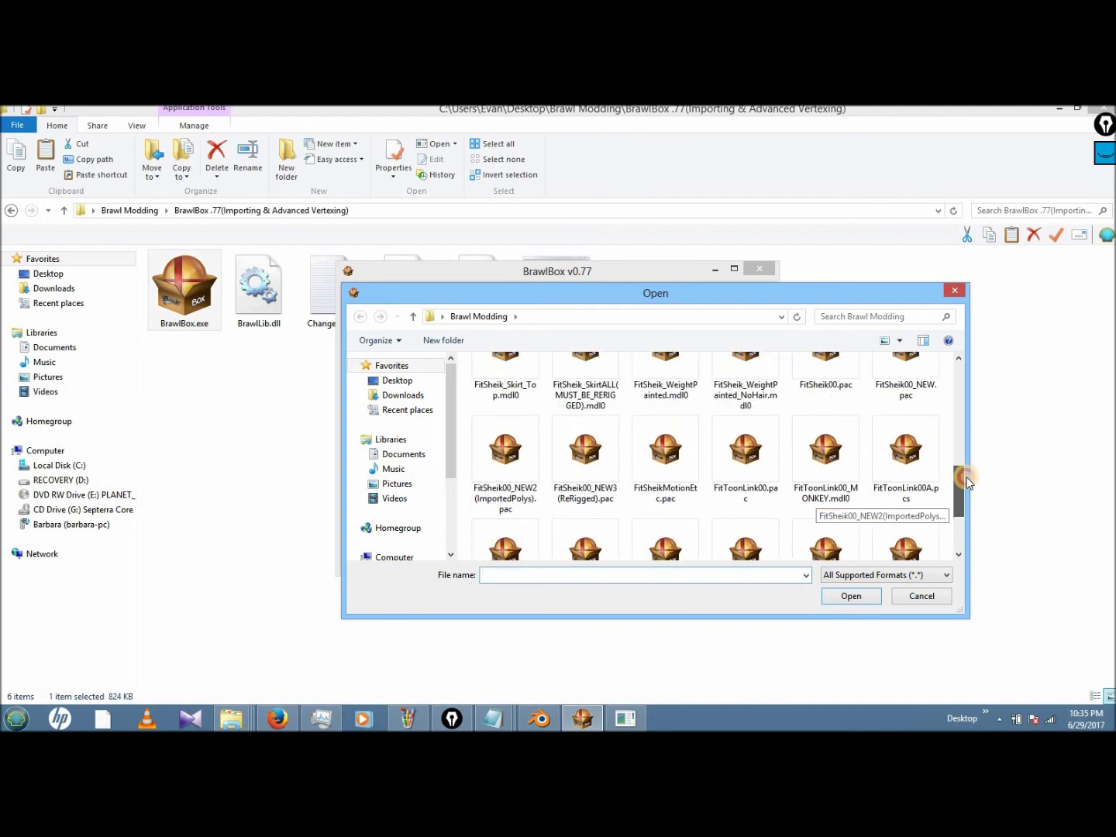
left_click(616, 480)
double_click(615, 481)
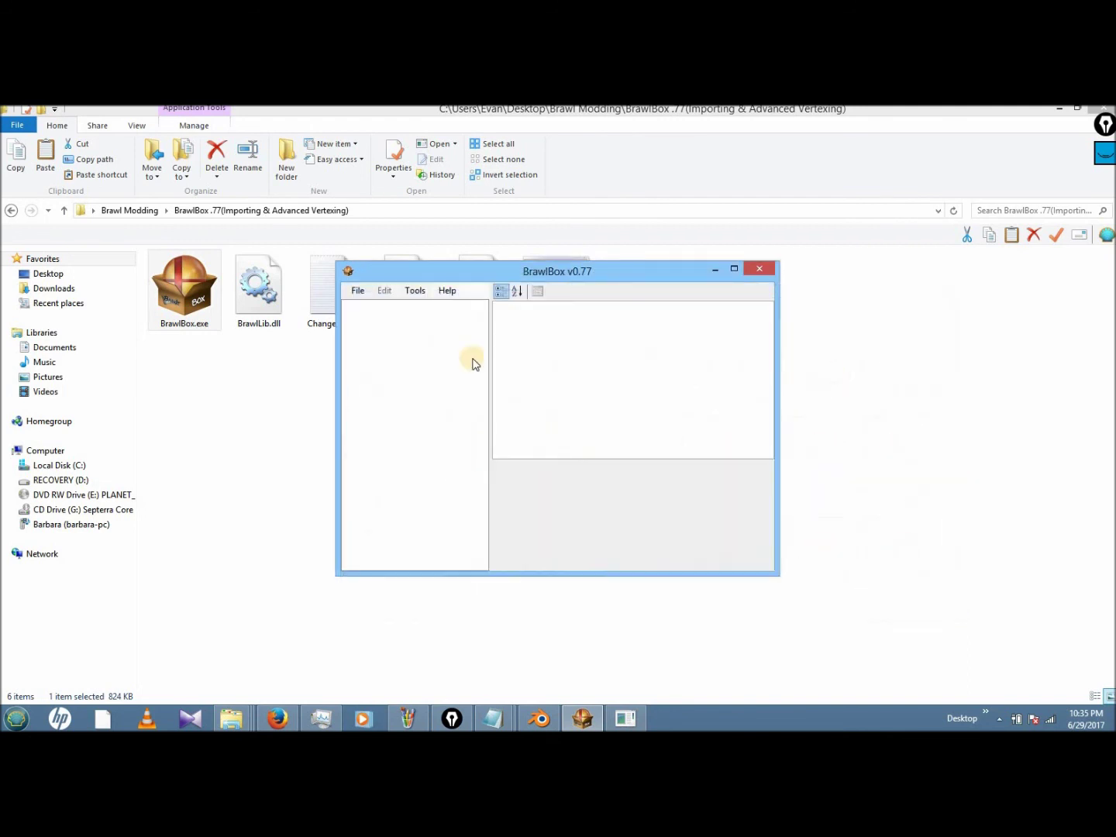
- Expand ModelData[0] and its 3DModels(NW4R) folder and preview the FitSheik00 model
double_click(417, 326)
left_click(436, 344)
double_click(436, 345)
left_click(435, 359)
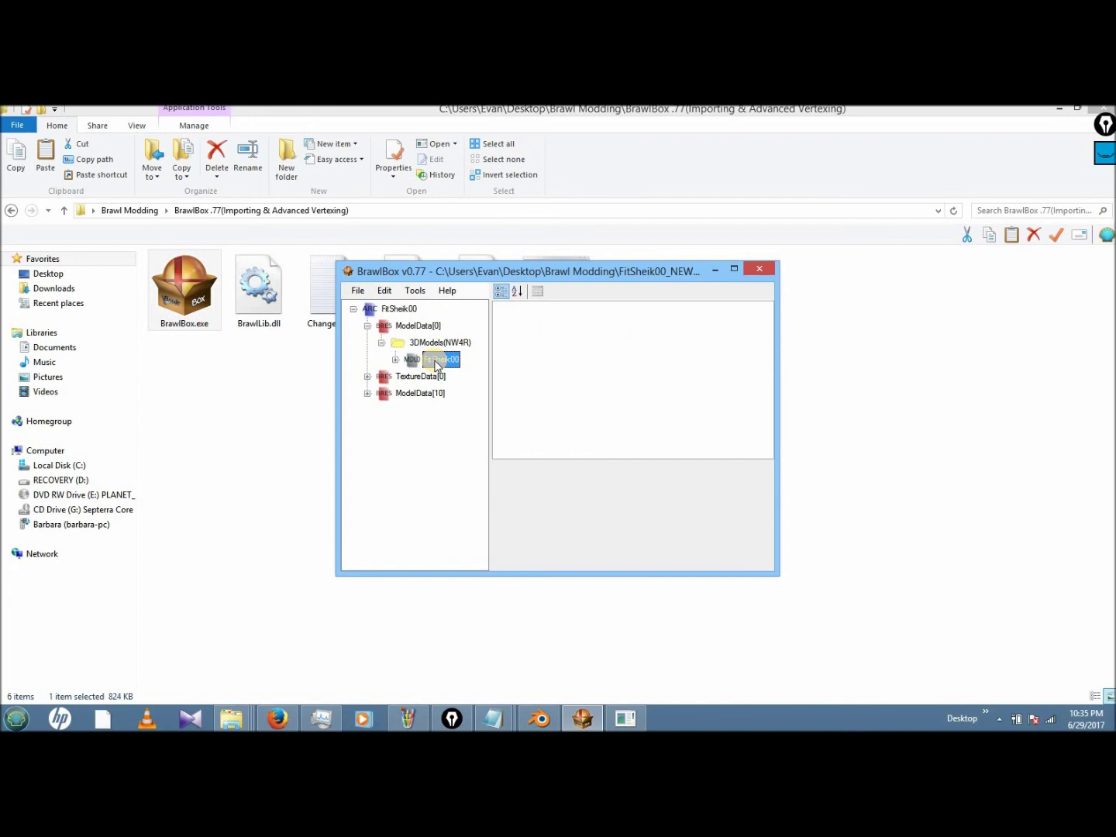
right_click(435, 360)
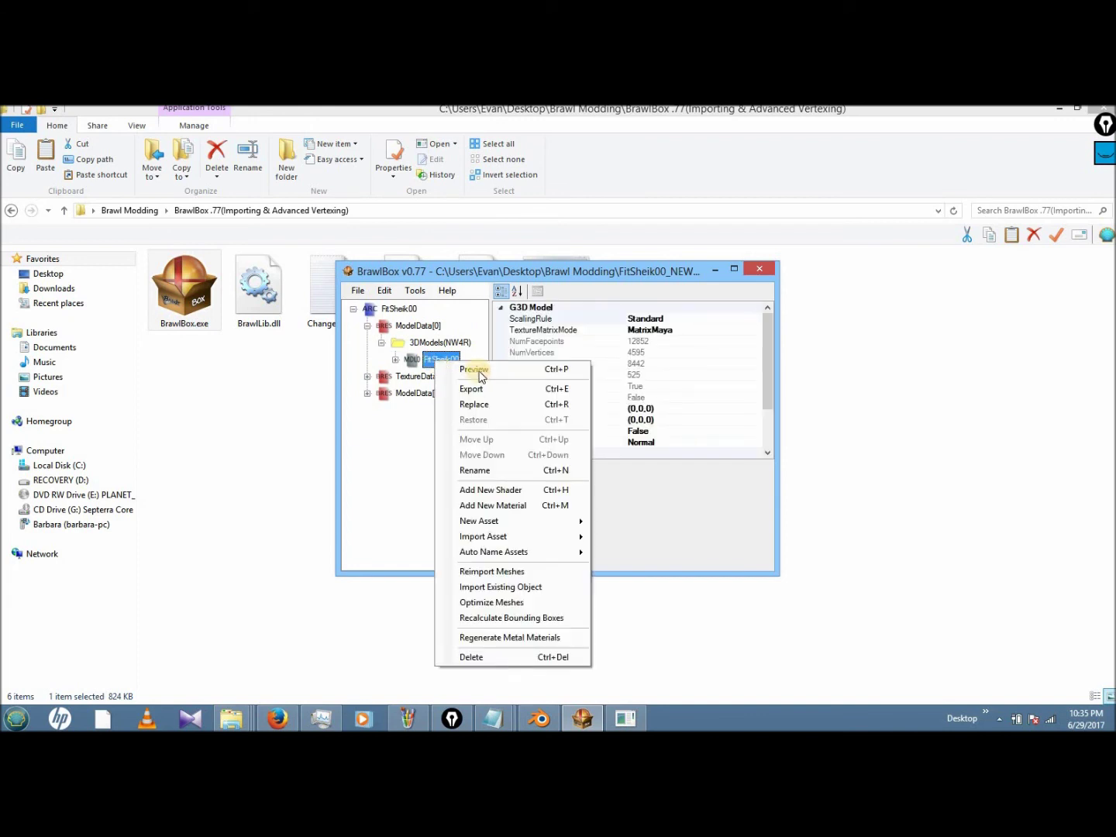
left_click(474, 370)
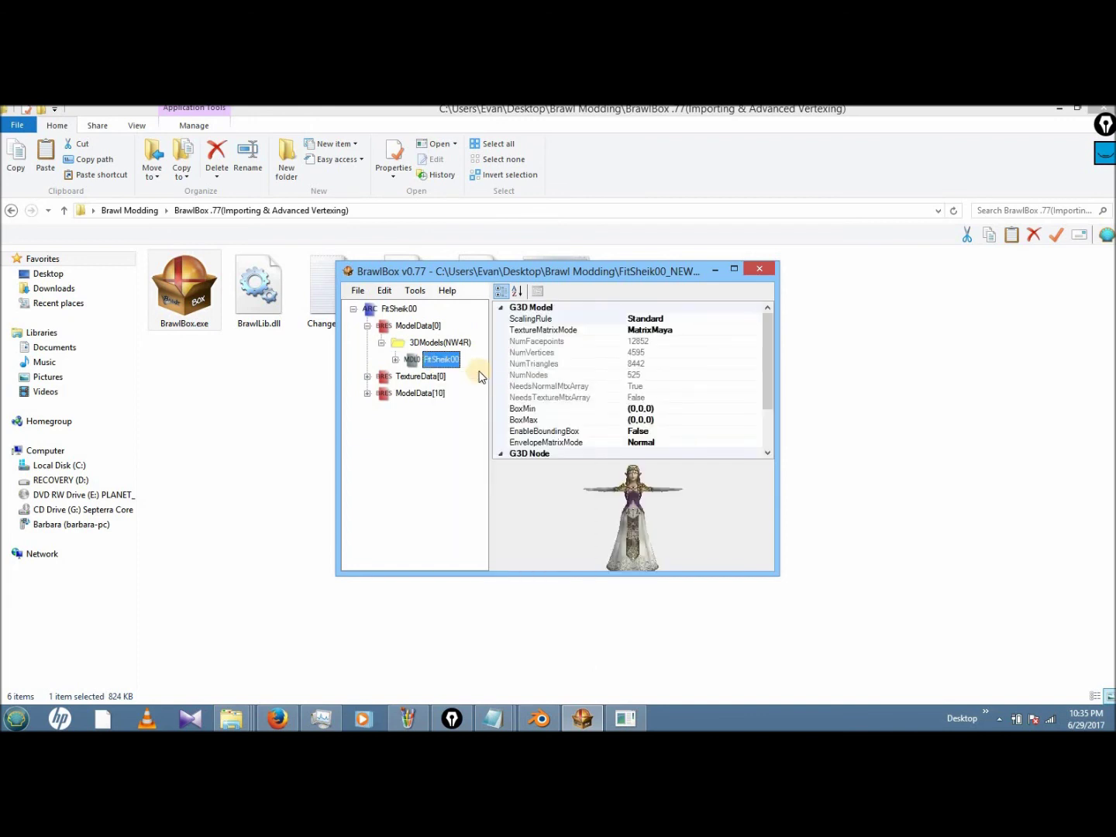
- Show the model's vertices in the preview and box-select all of them
scroll(506, 352, "down", 5)
right_click_drag(506, 352, 508, 396)
scroll(491, 295, "down", 3)
left_click_drag(491, 299, 511, 367)
scroll(499, 342, "down", 1)
right_click_drag(510, 363, 524, 357)
scroll(519, 356, "down", 3)
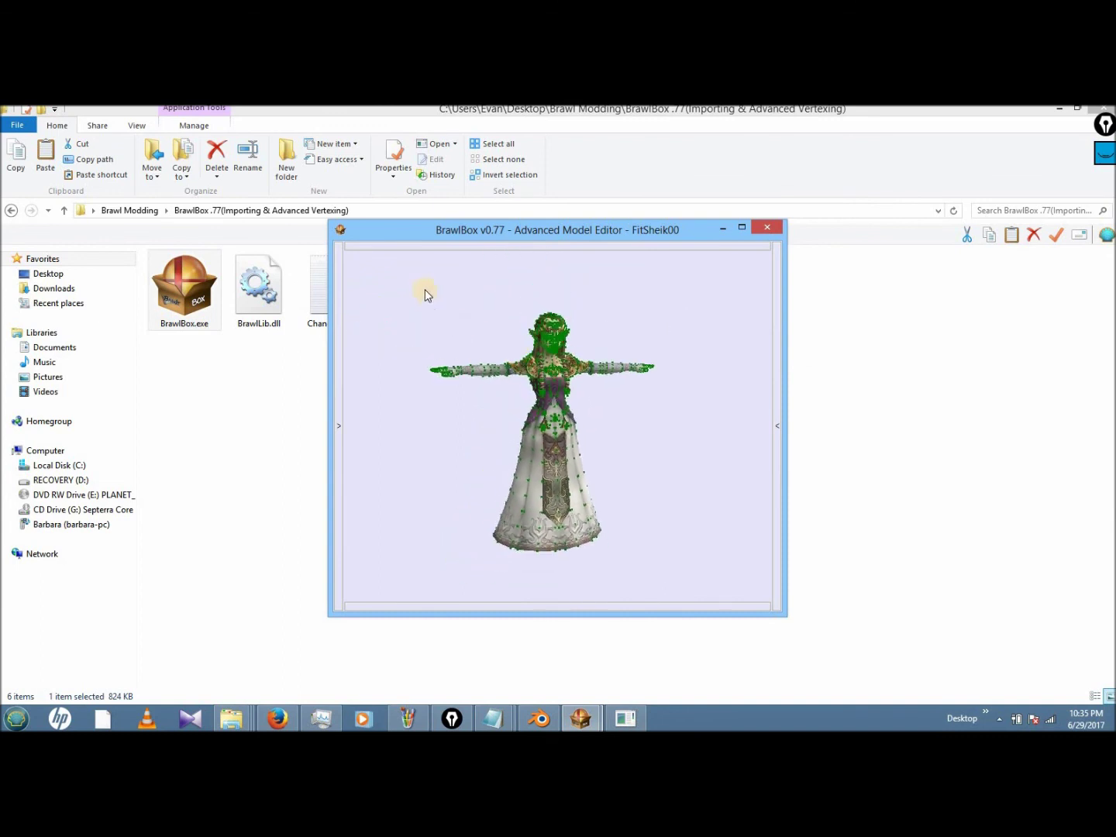
left_click_drag(555, 488, 666, 573)
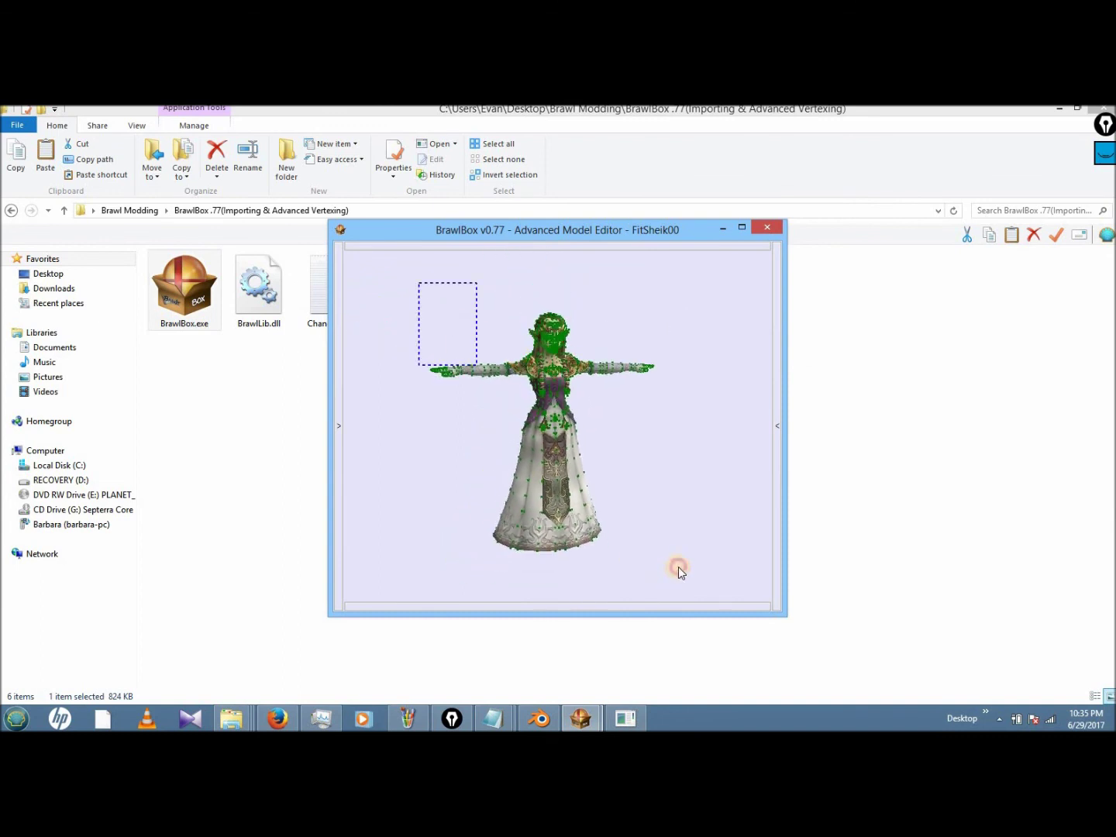
left_click_drag(679, 569, 679, 570)
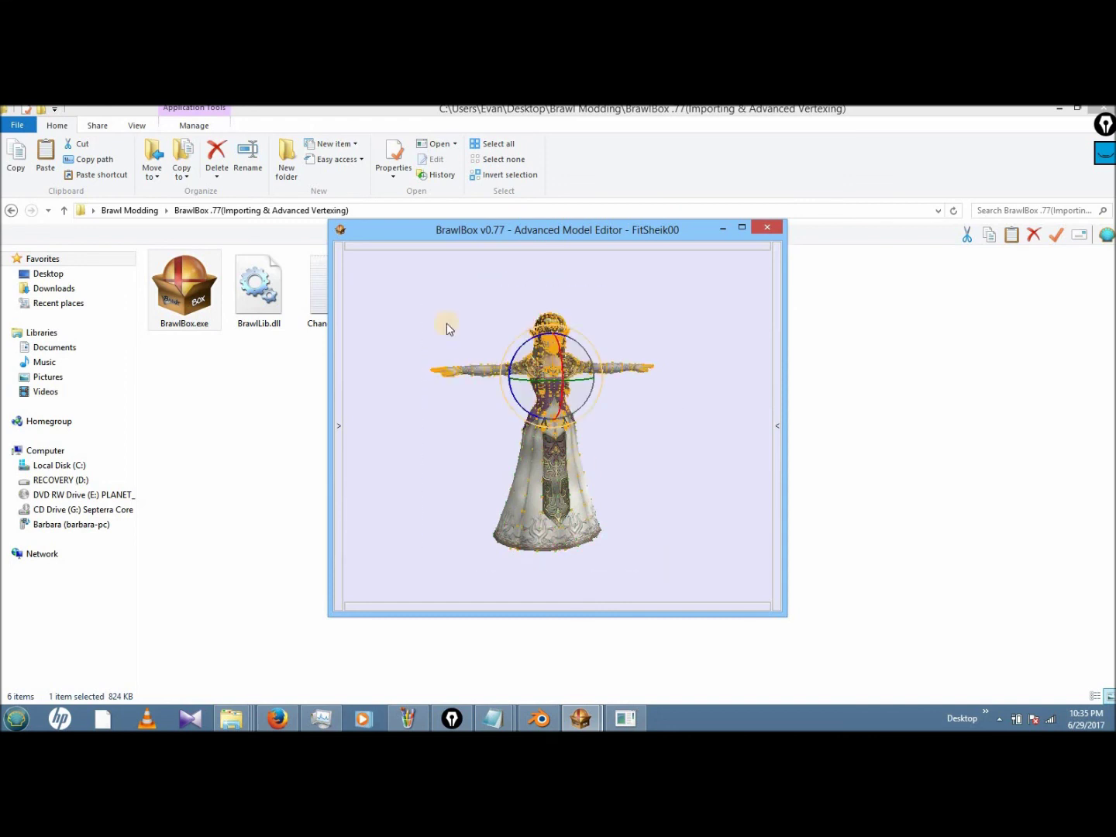
- Open the Weight Editor, try decreasing the selected vertices' HipN weight by 10, and deselect the vertices
left_click(437, 248)
left_click(451, 248)
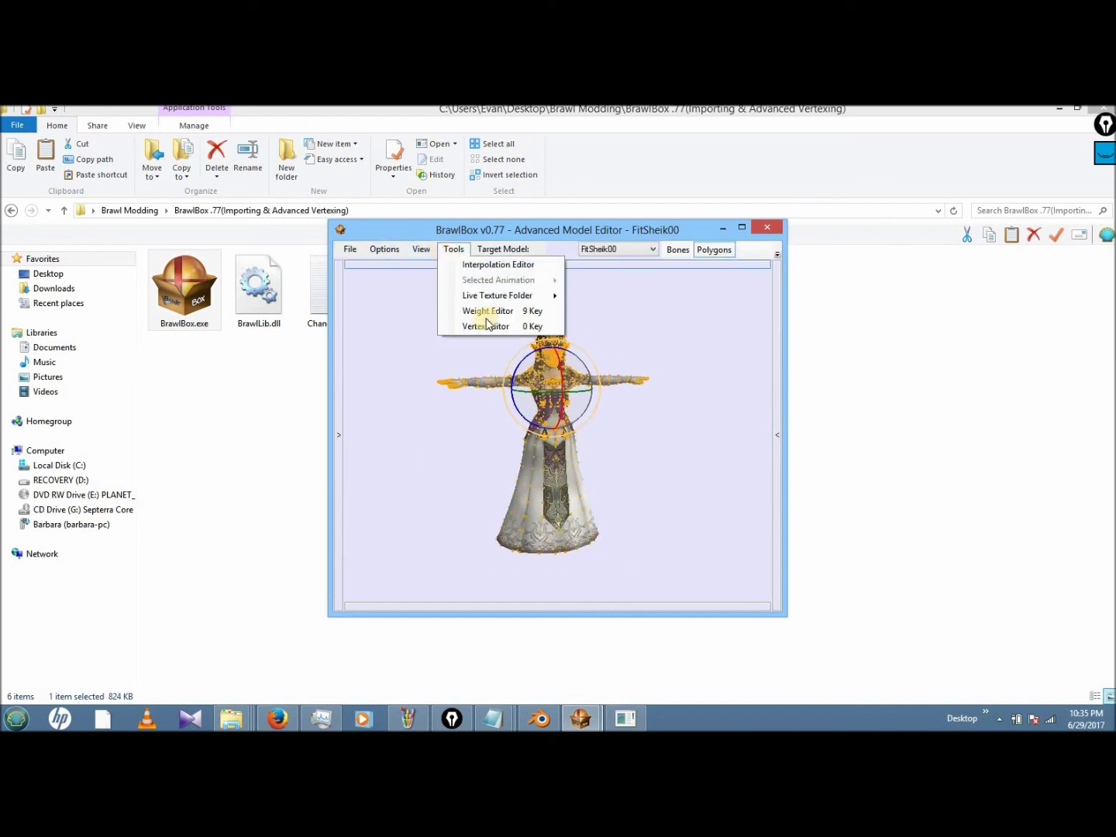
left_click(492, 311)
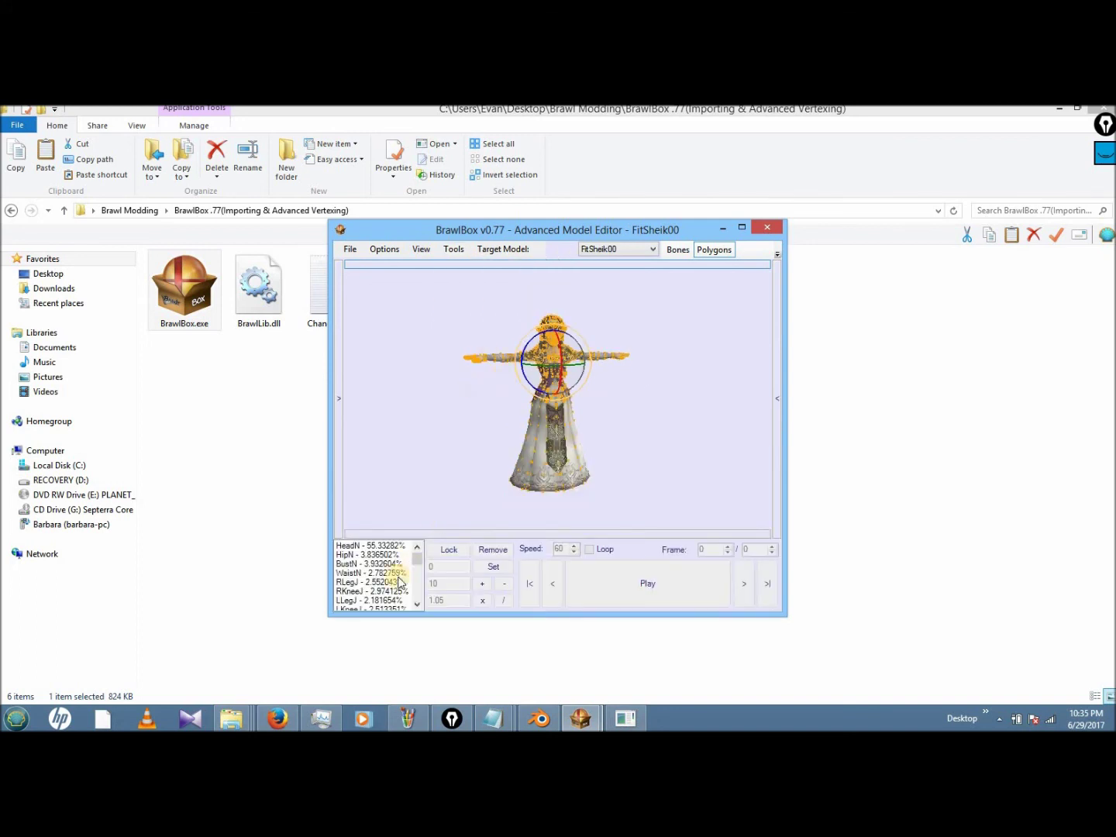
left_click(386, 555)
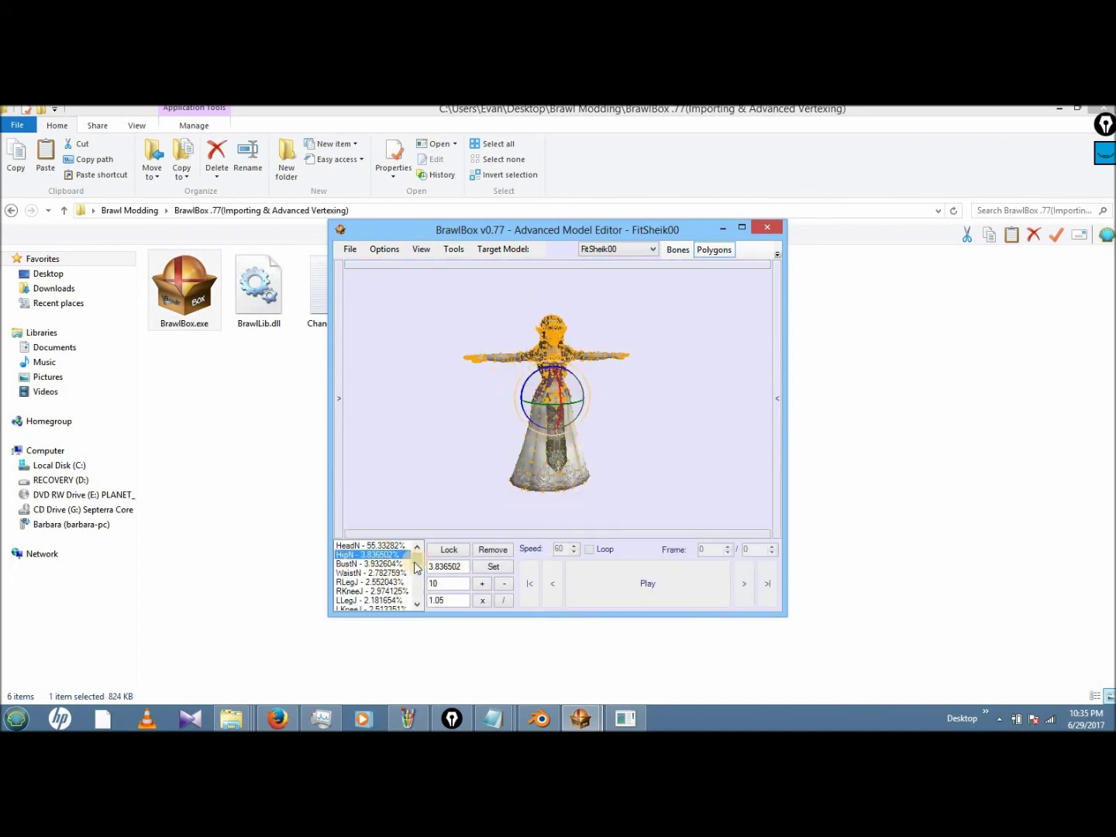
left_click(504, 587)
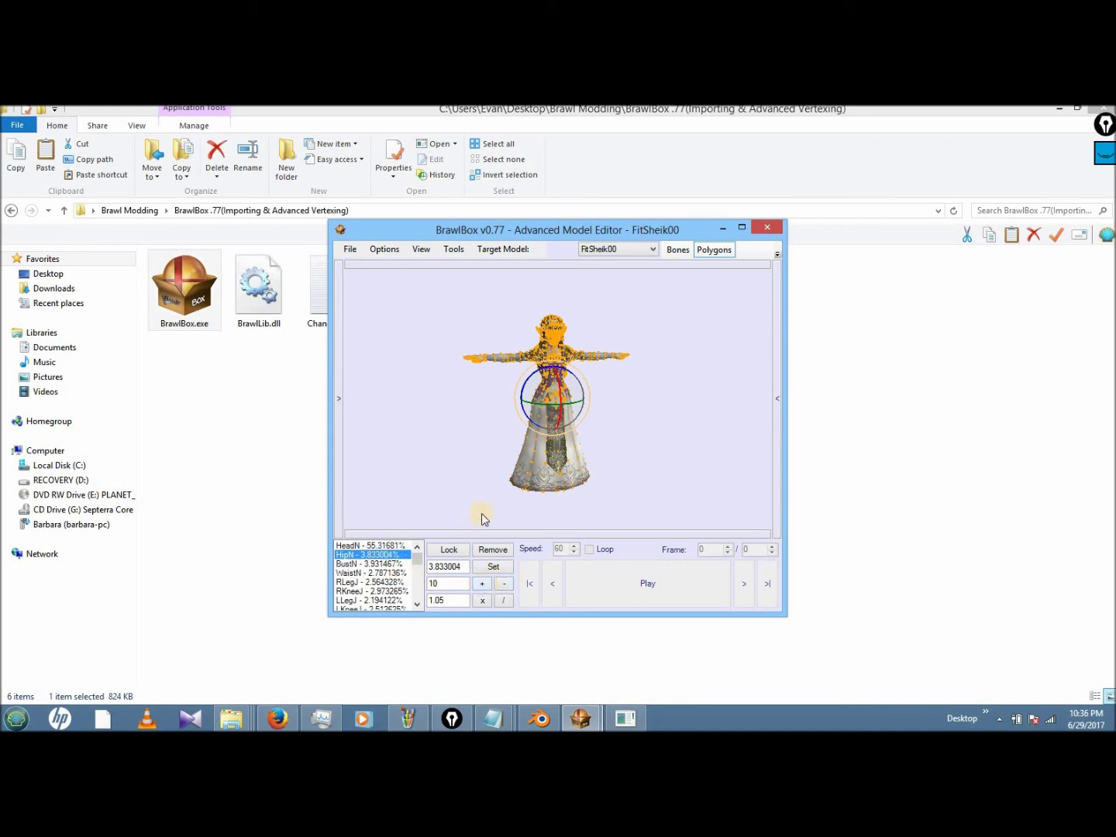
left_click(468, 421)
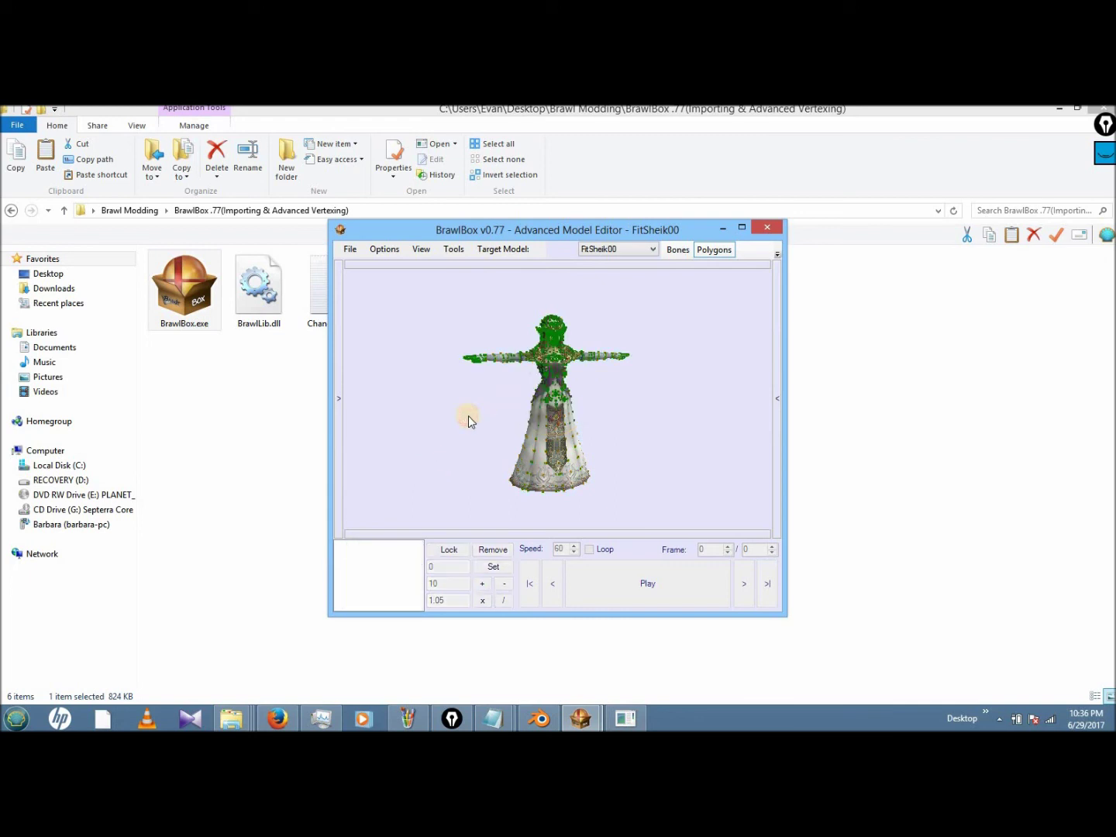
- Show the Bones list beside the model with the model enlarged and turned to an angled view
scroll(534, 384, "up", 3)
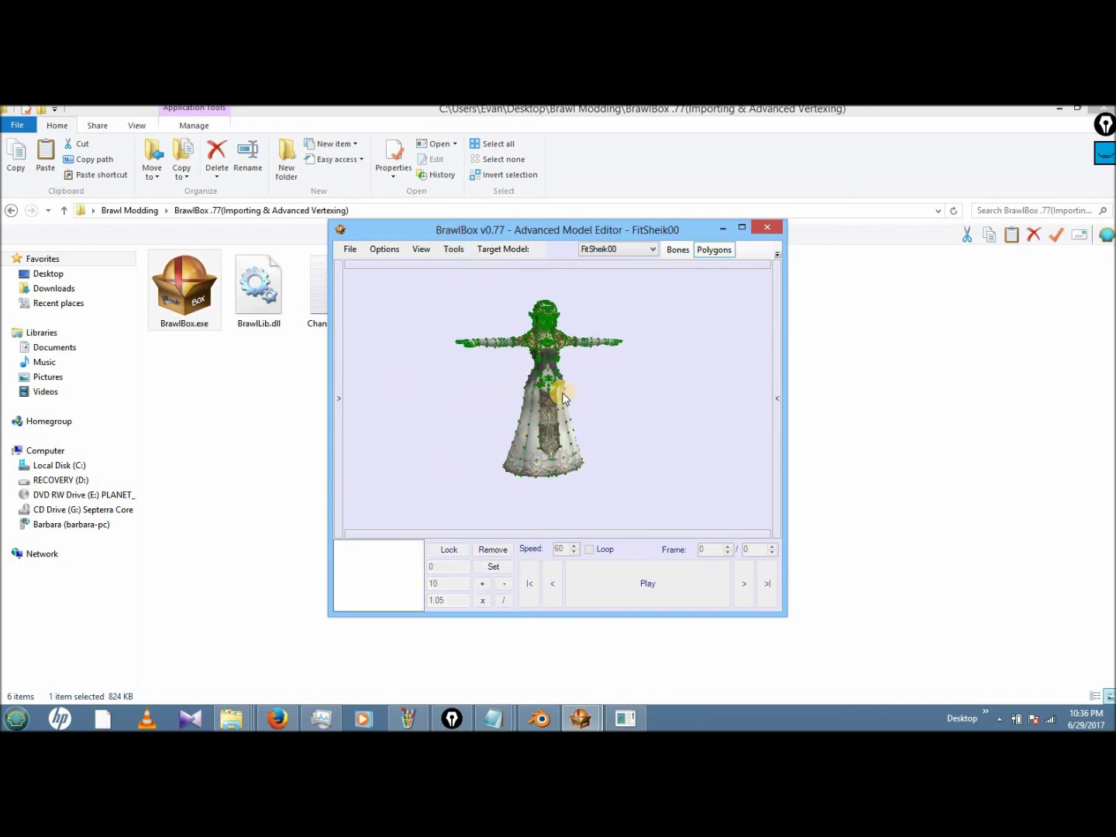
scroll(505, 380, "up", 5)
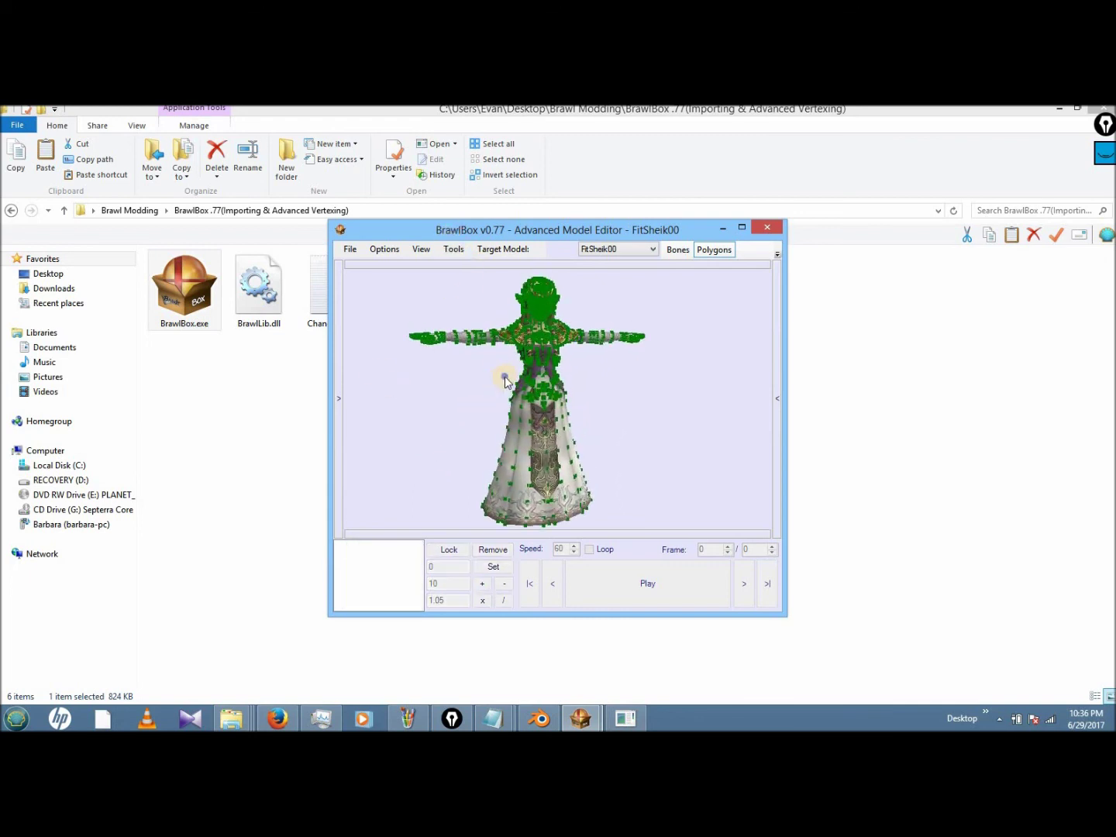
left_click(505, 380)
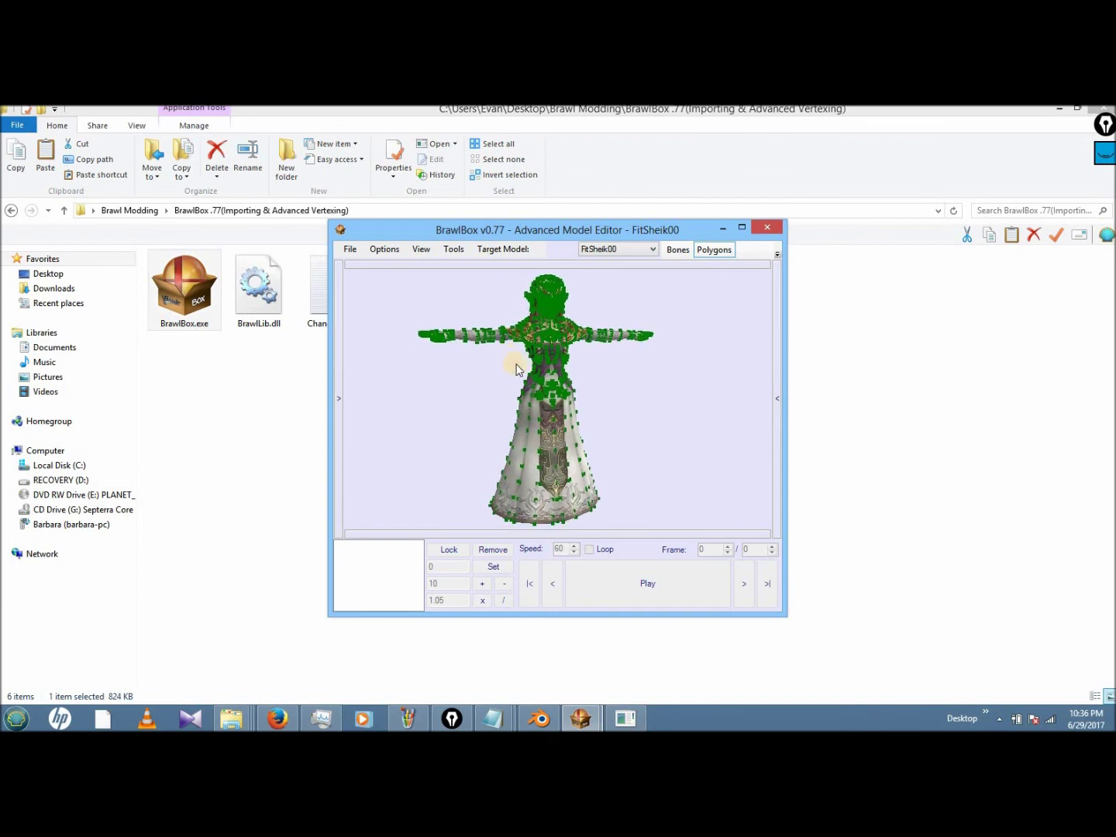
left_click_drag(468, 384, 498, 365)
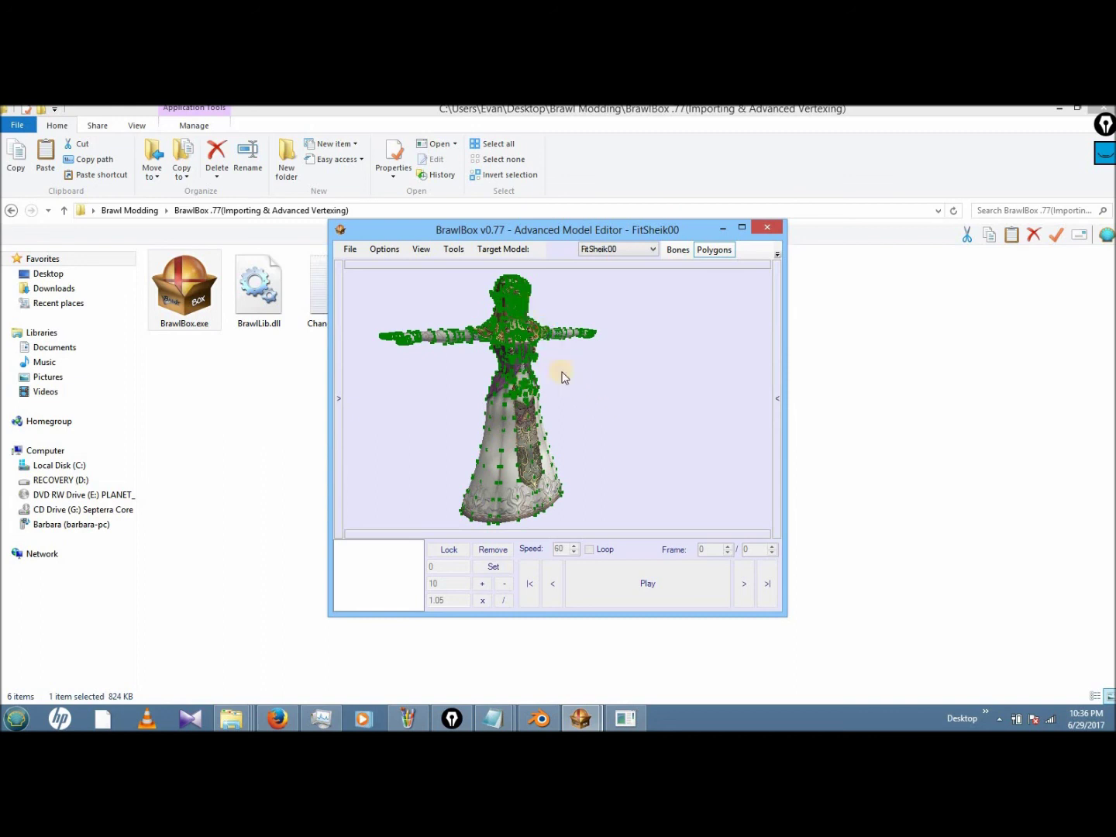
left_click(339, 310)
left_click(463, 346)
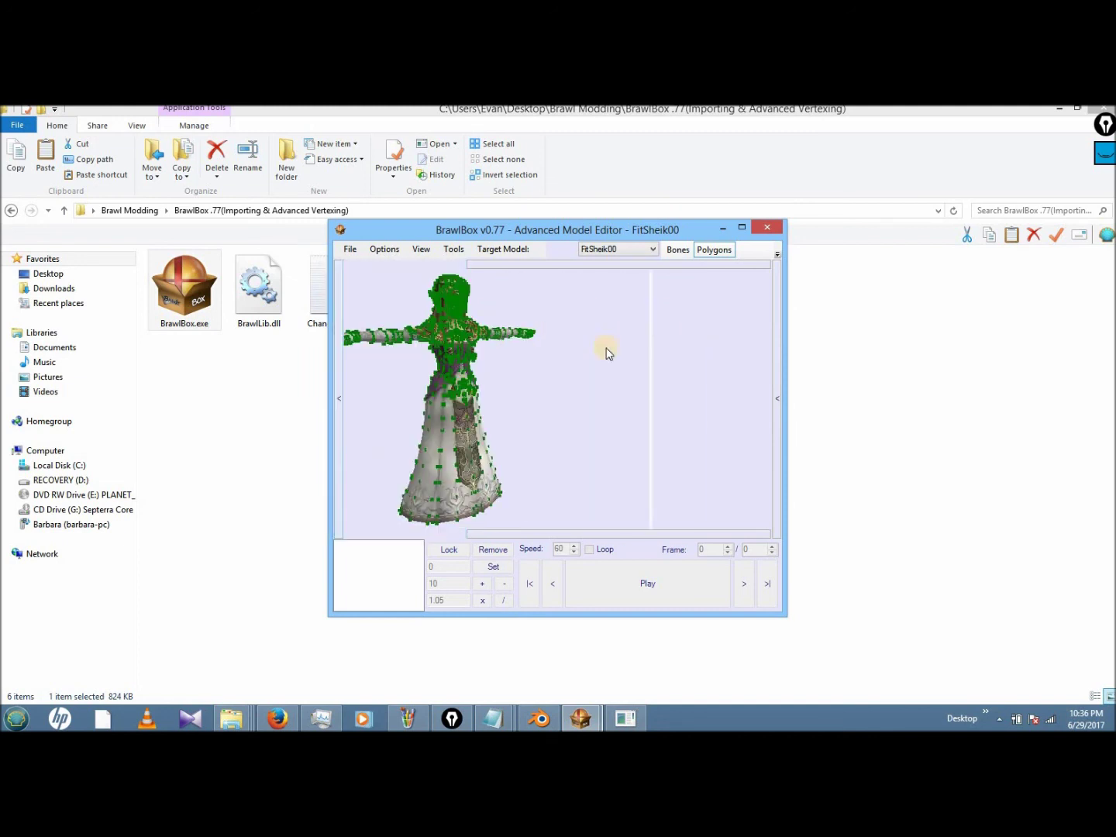
left_click(774, 372)
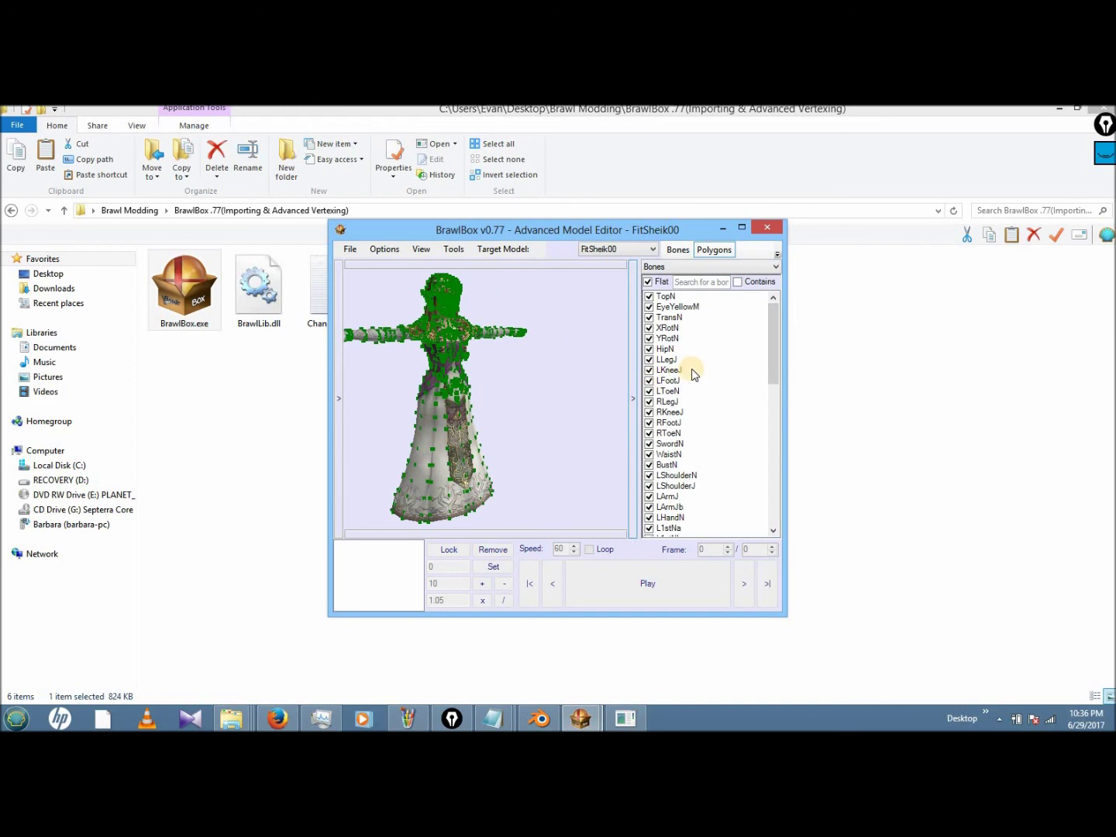
- Select a vertex at the side of the purple shirt's waist and examine its bone weights
scroll(499, 364, "up", 10)
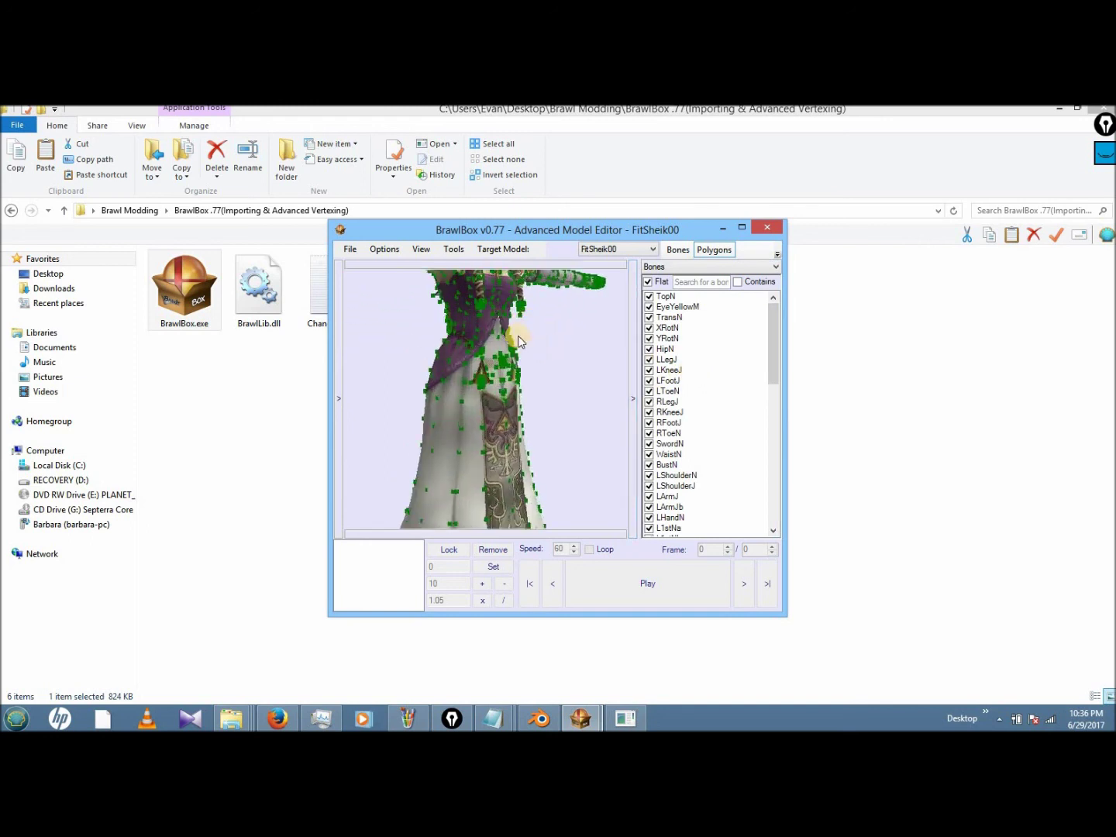
scroll(527, 365, "down", 3)
scroll(532, 360, "up", 4)
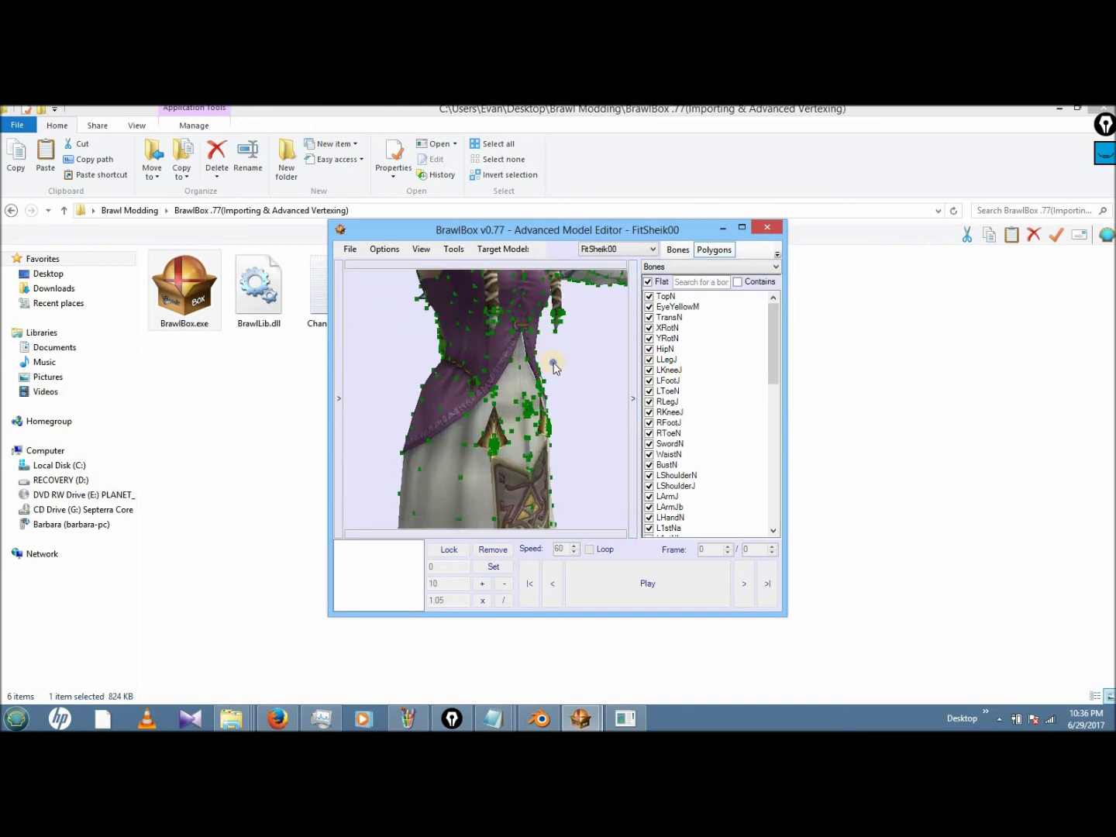
right_click_drag(653, 379, 709, 381, "ctrl")
right_click_drag(458, 368, 541, 315)
scroll(431, 386, "up", 4)
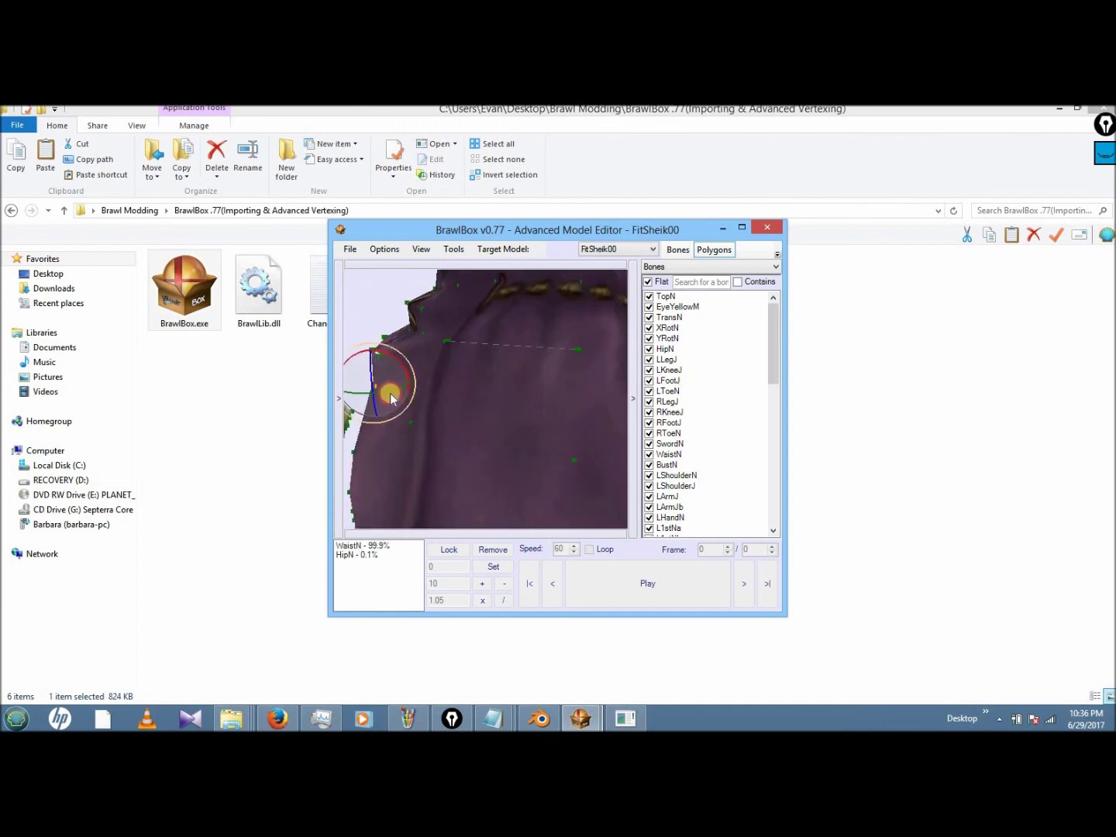
- Box-select the band of vertices around the waist and hips and inspect the selection from several sides
right_click_drag(407, 368, 421, 367)
scroll(441, 374, "down", 4)
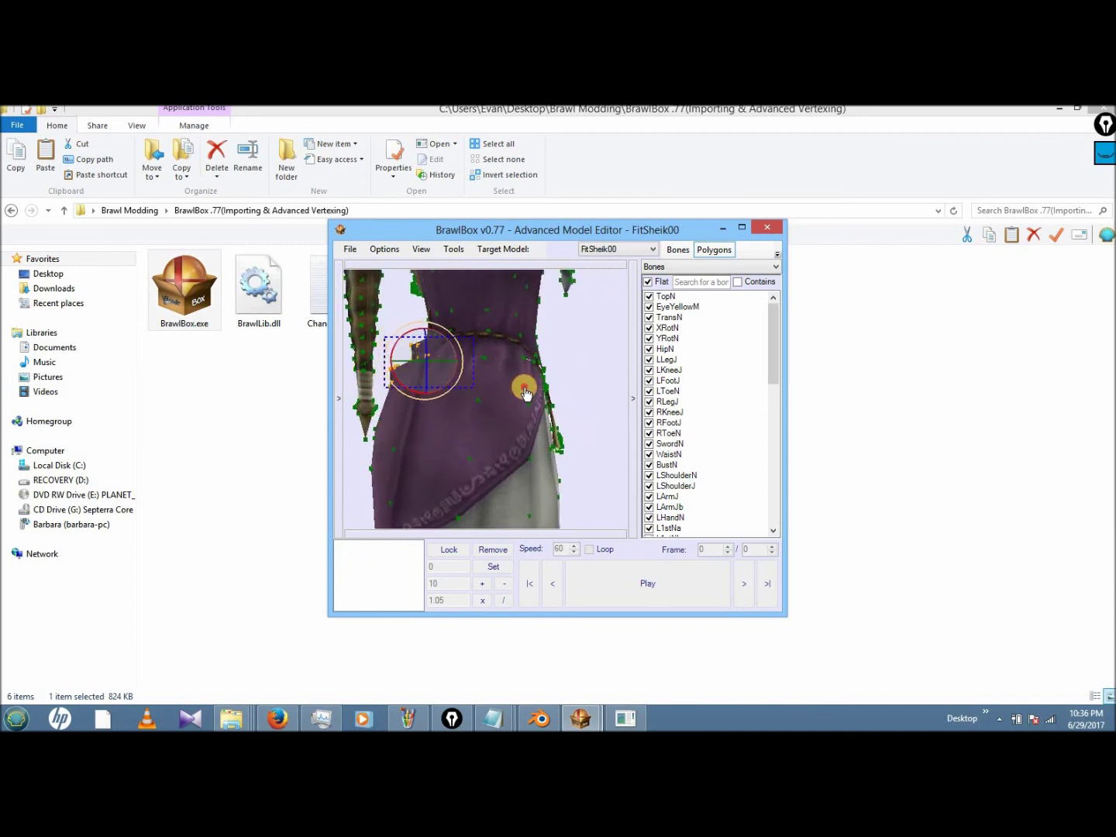
left_click_drag(548, 360, 575, 359)
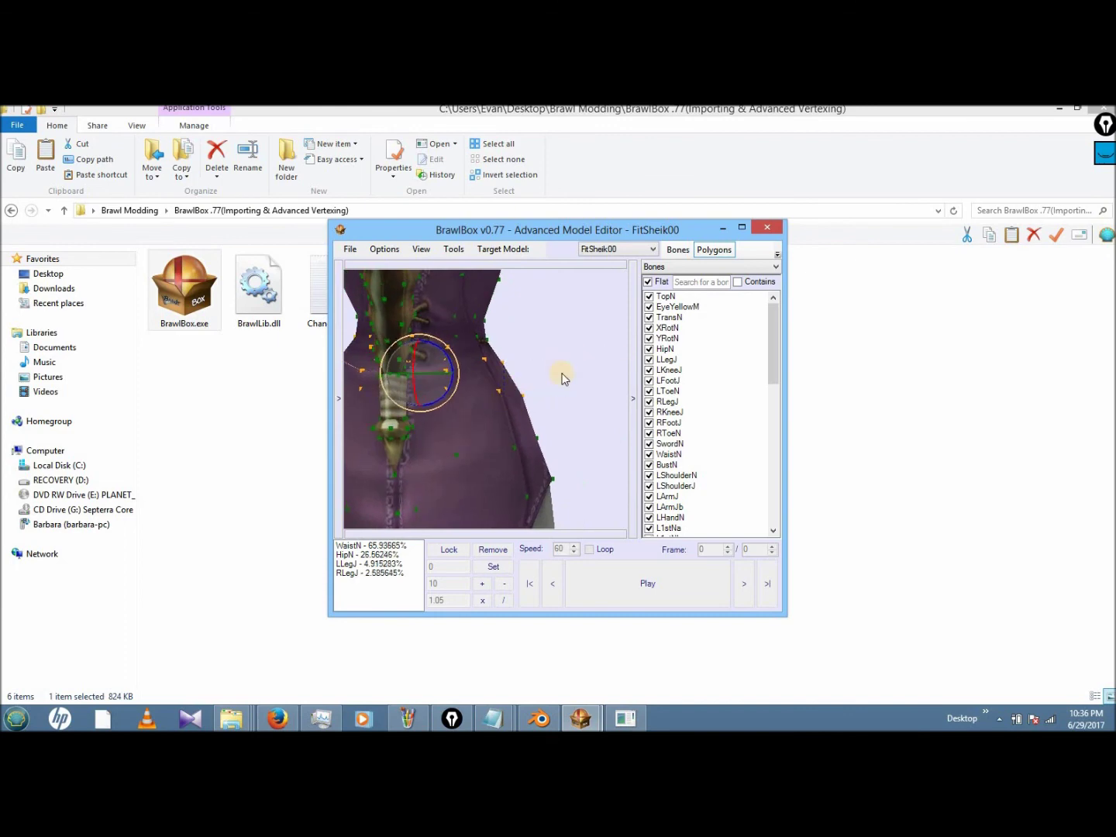
mouse_move(500, 353)
left_mouse_down()
mouse_move(558, 365)
mouse_move(518, 350)
left_mouse_up()
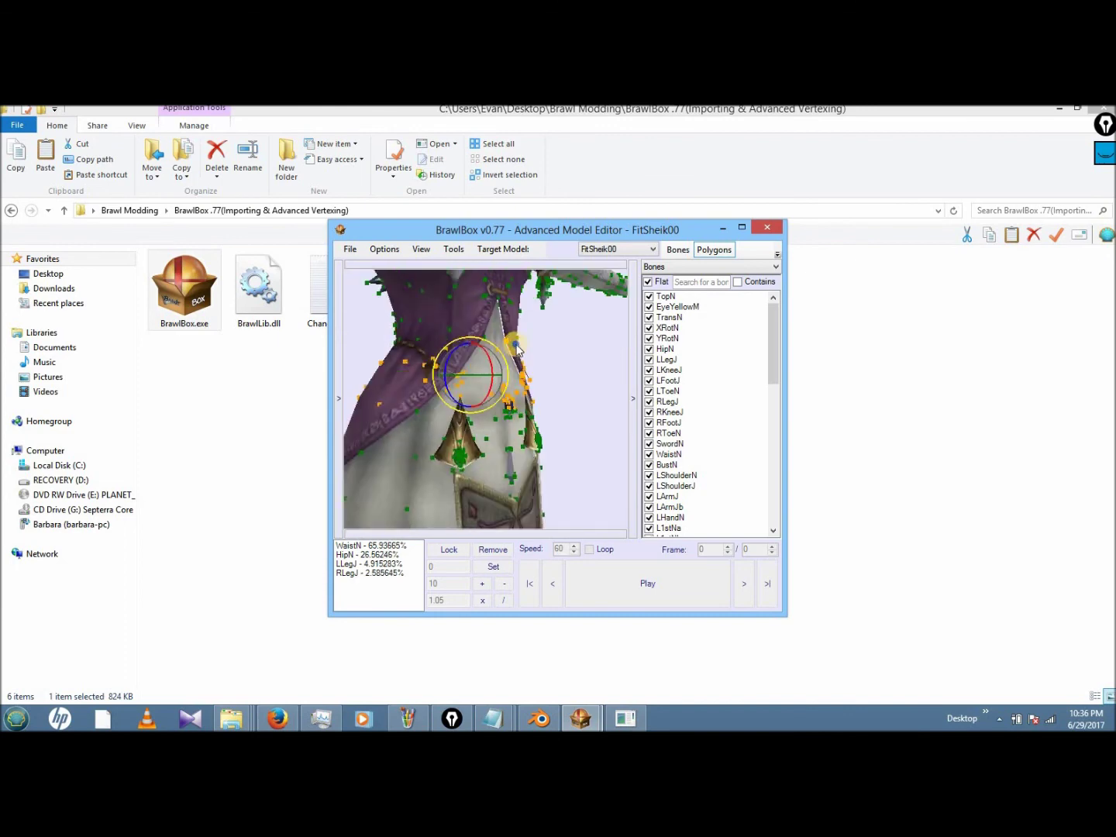
left_click_drag(443, 346, 480, 352)
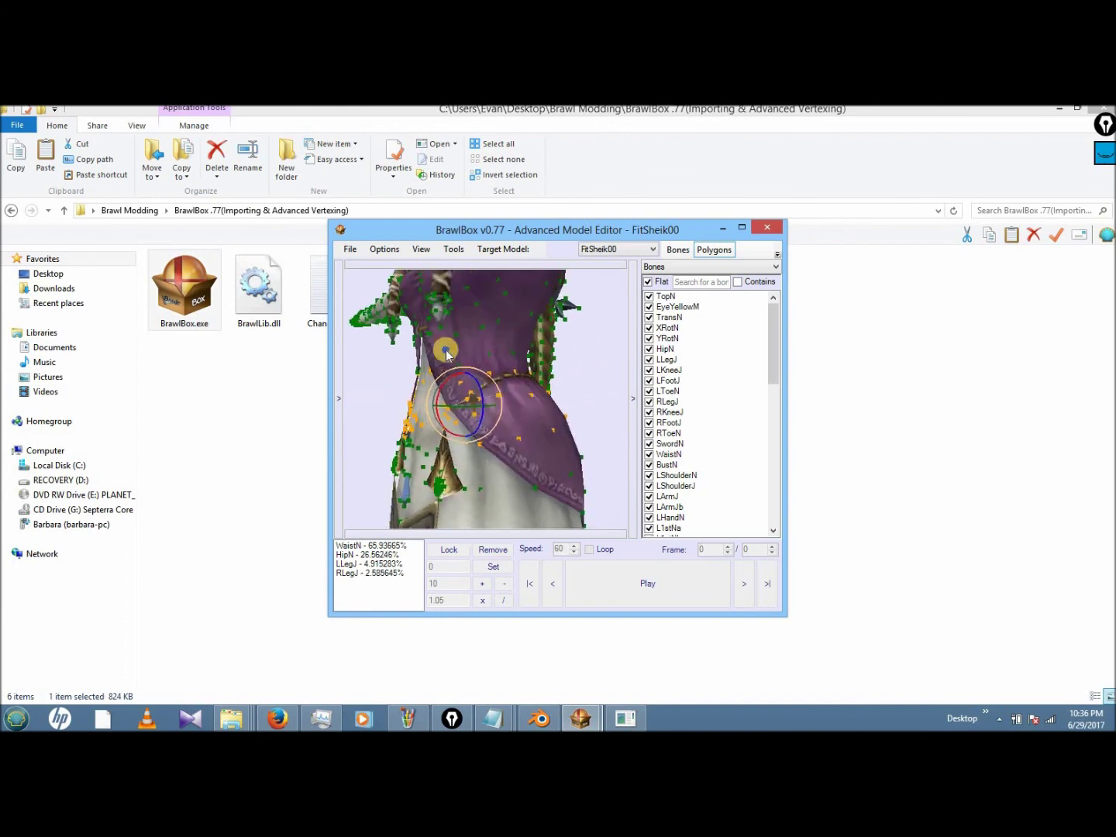
- Inspect the selected waist vertices from several sides, highlight the WaistN bone's influence, and deselect the vertices
left_click_drag(419, 357, 485, 352)
left_click_drag(581, 357, 542, 342)
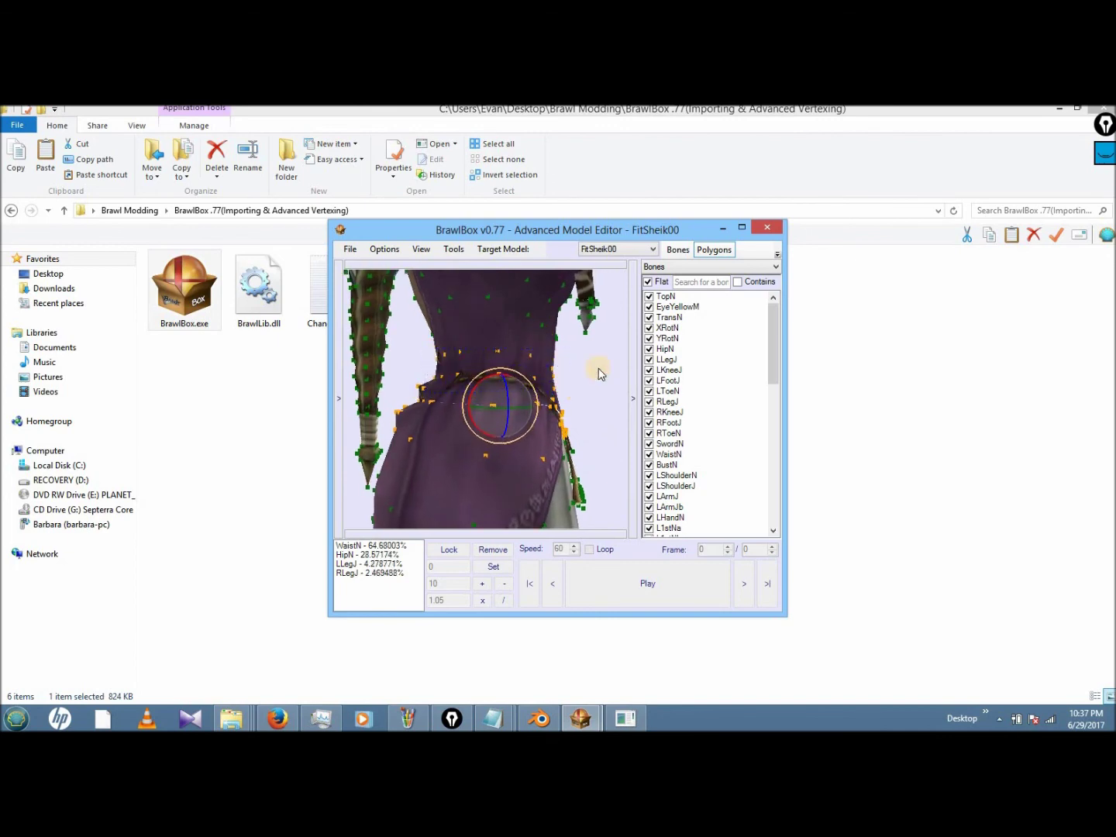
left_click_drag(491, 370, 407, 491)
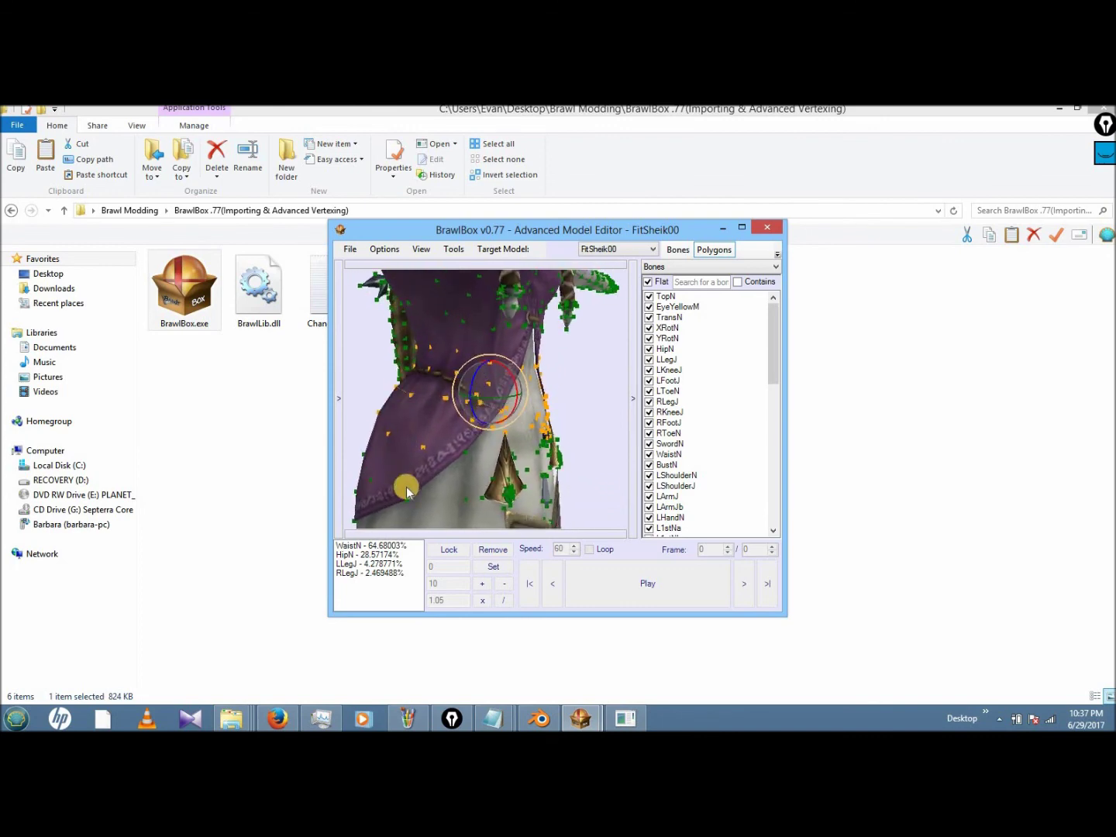
left_click(394, 548)
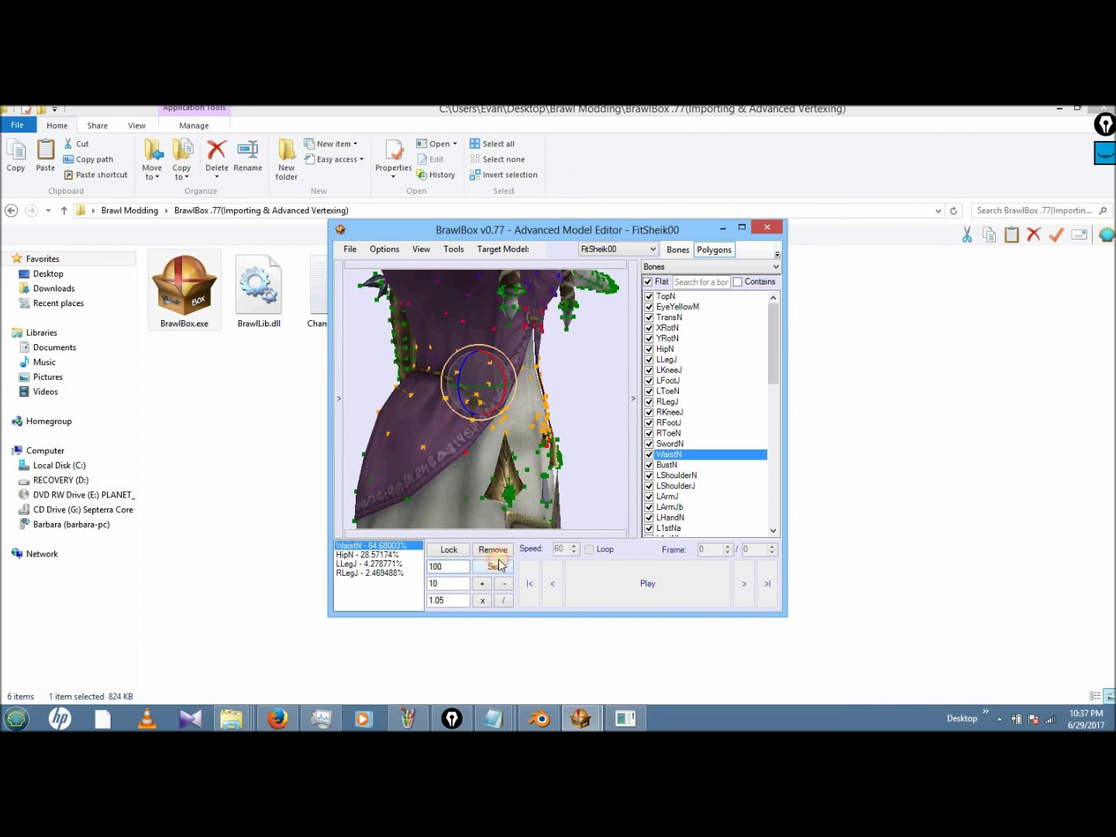
left_click(574, 464)
right_click_drag(549, 444, 543, 440)
scroll(505, 422, "down", 5)
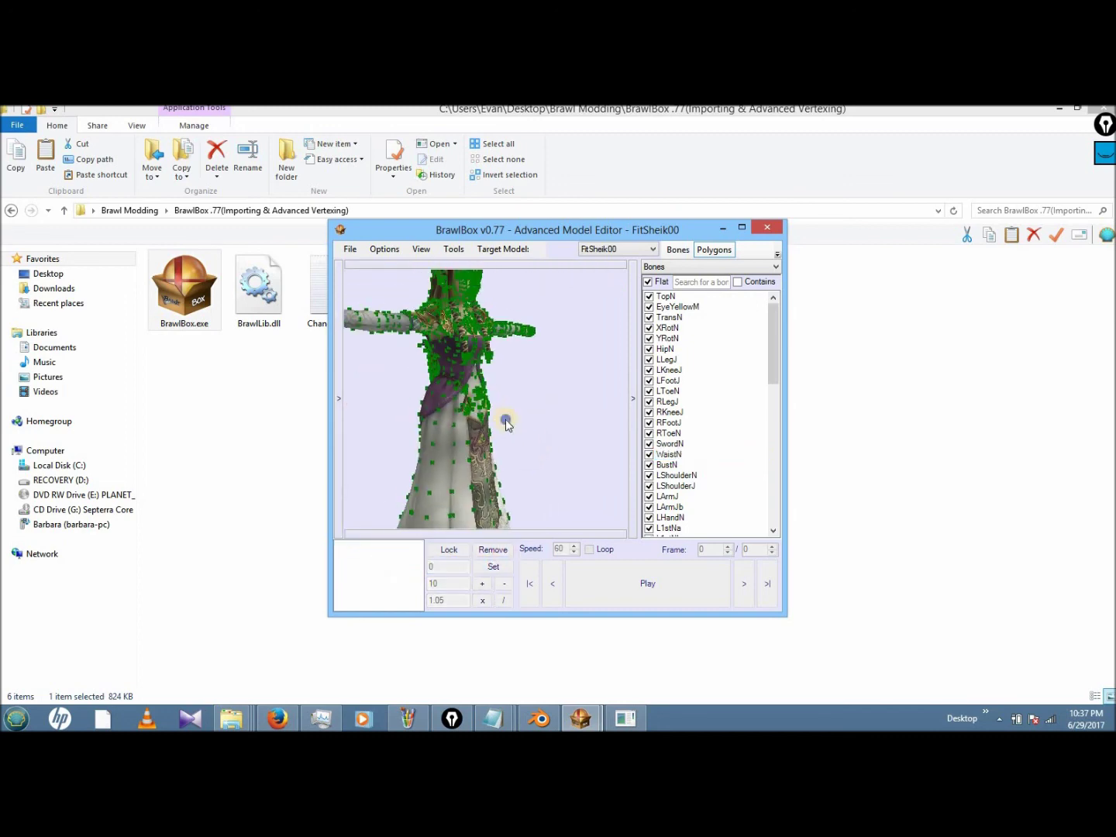
left_click(340, 406)
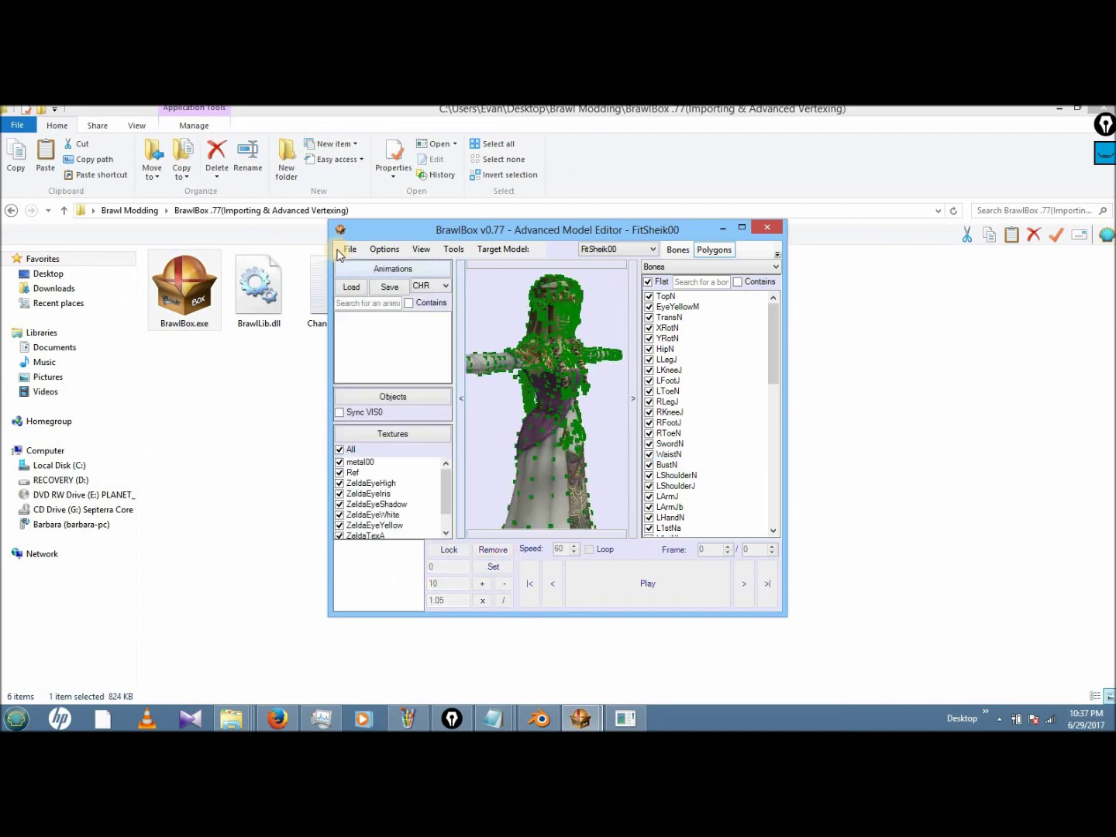
left_click(349, 288)
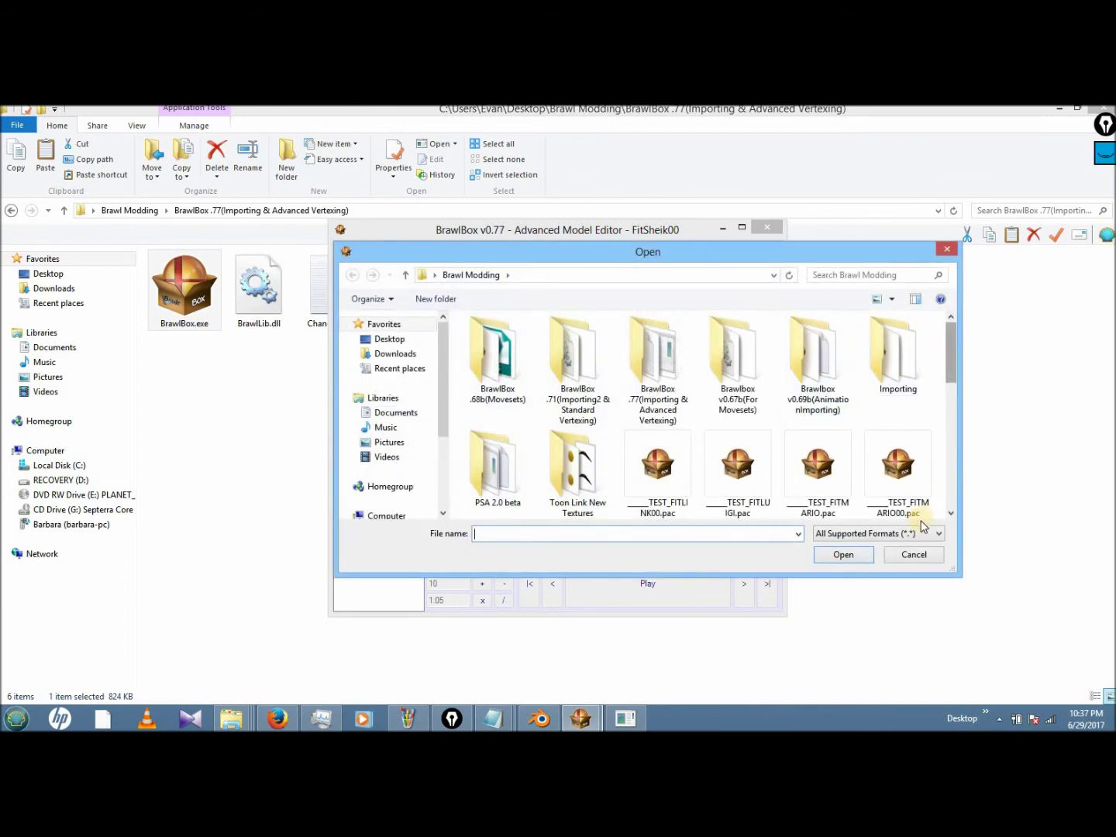
left_click(914, 554)
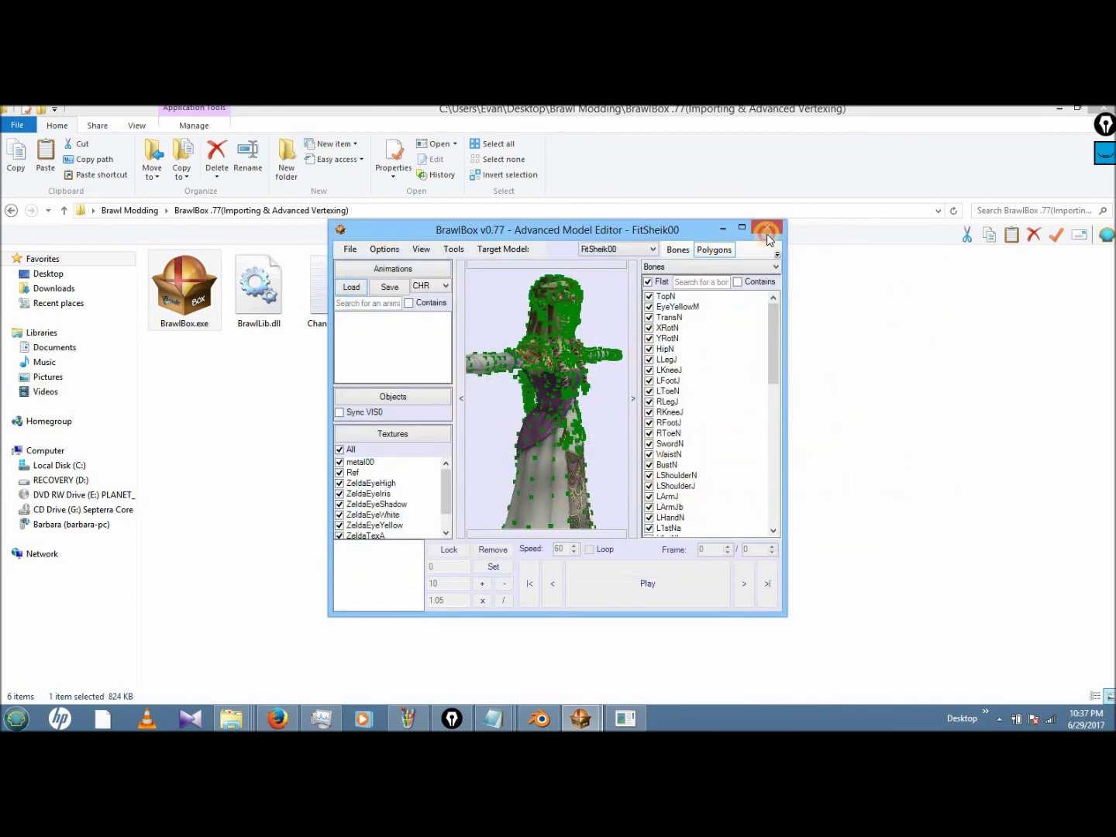
- Close the model editor and BrawlBox v0.77, declining the offered update
left_click(768, 236)
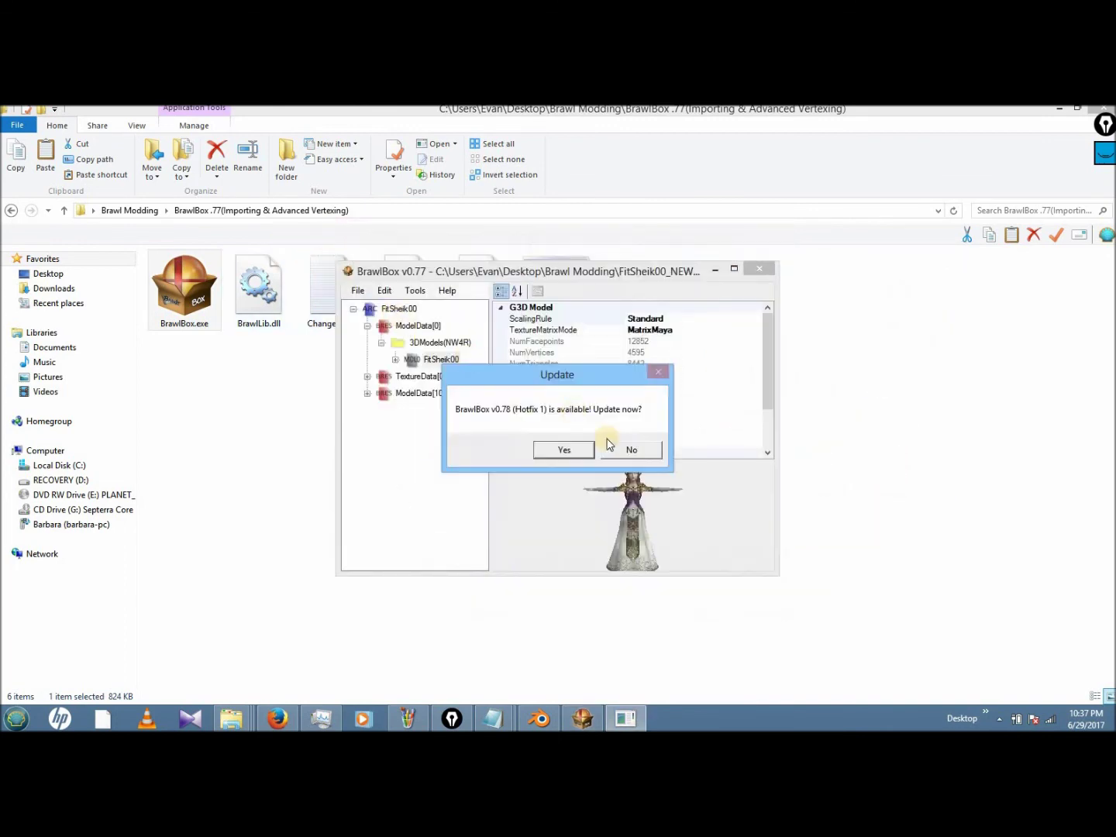
left_click(624, 448)
left_click(358, 289)
left_click(376, 266)
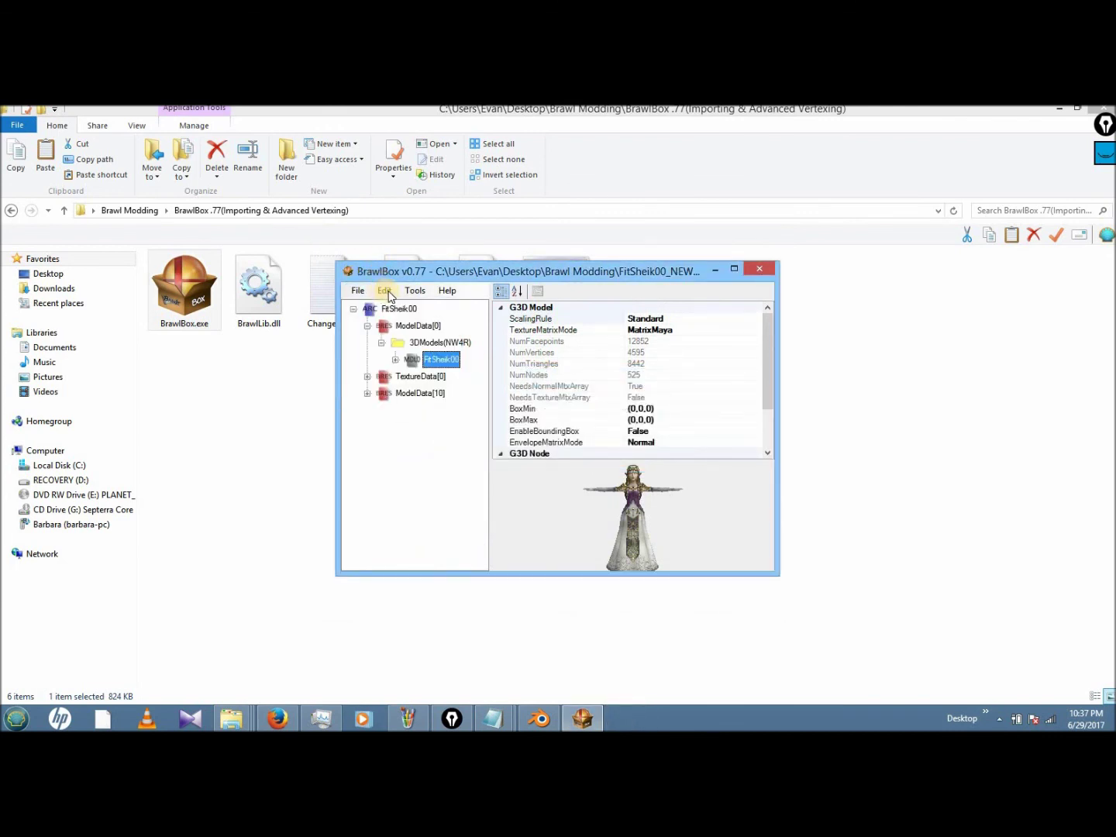
left_click(758, 269)
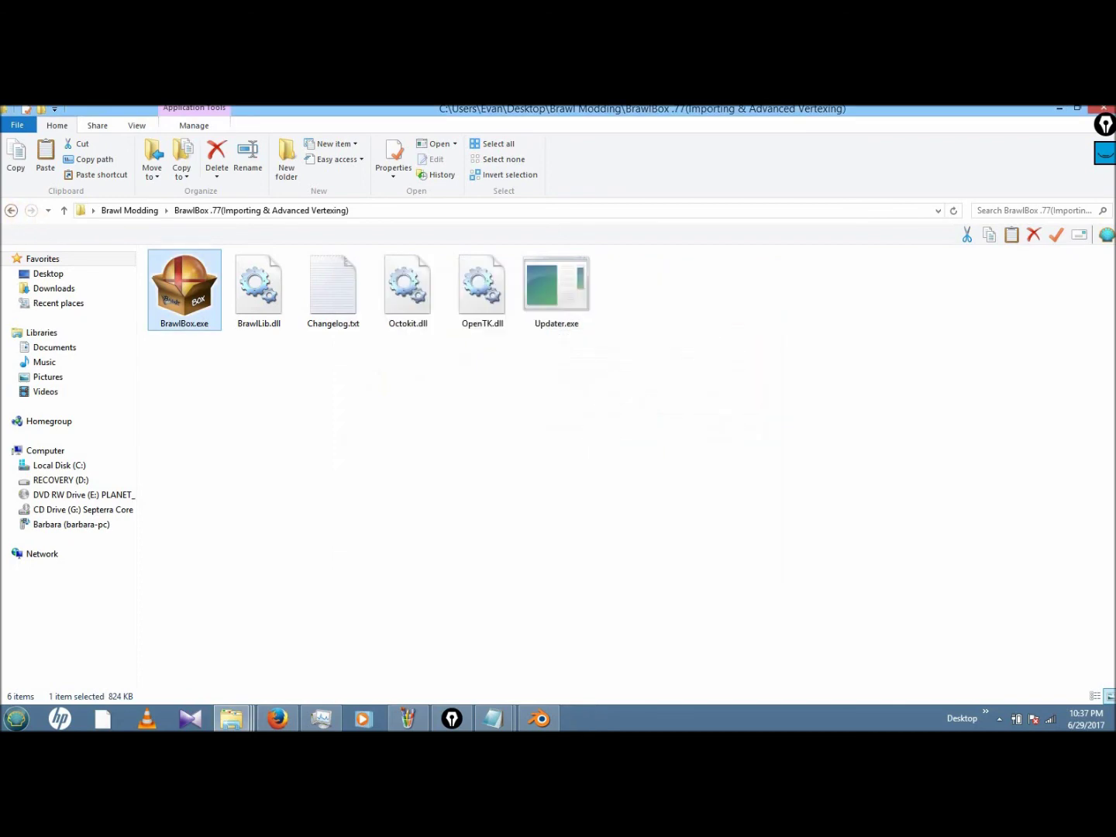
- Open FitSheik00_NEW3(ReRigged).pac from the Brawl Modding folder in BrawlBox v0.71 and select the FitSheik00 model under ModelData[0]
key("BackSpace")
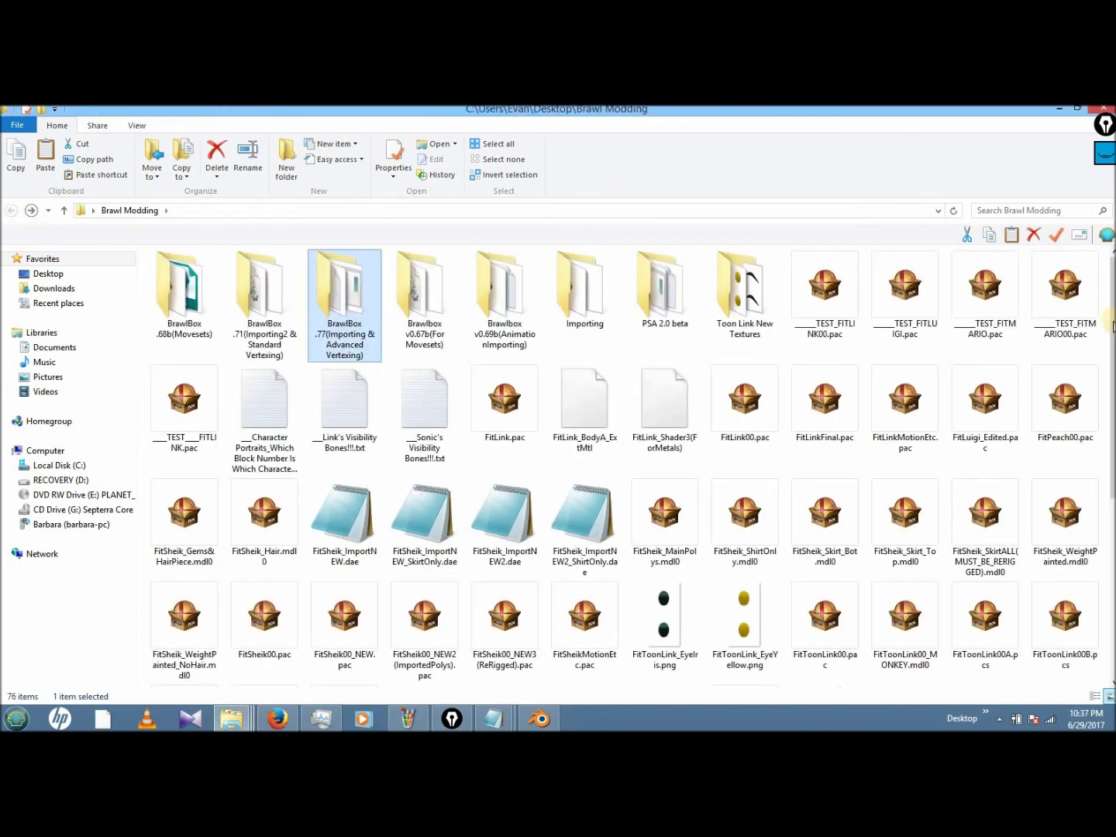
scroll(882, 331, "down", 5)
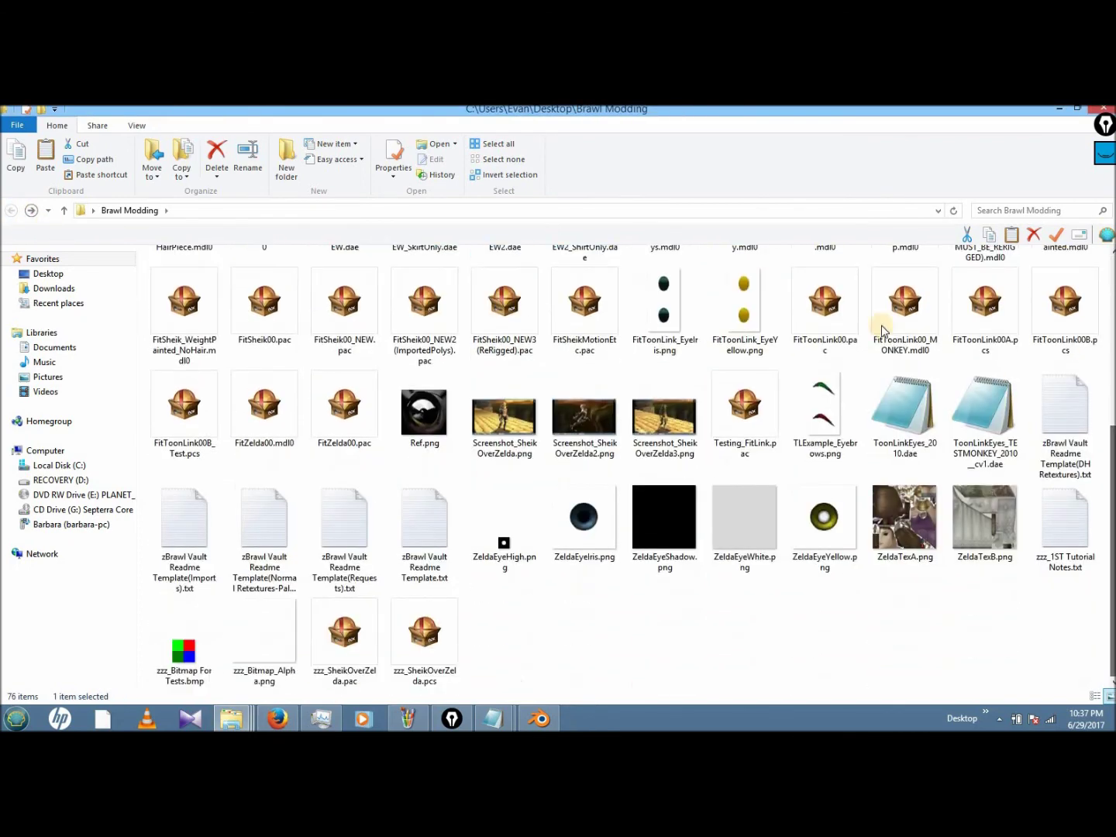
left_click(512, 313)
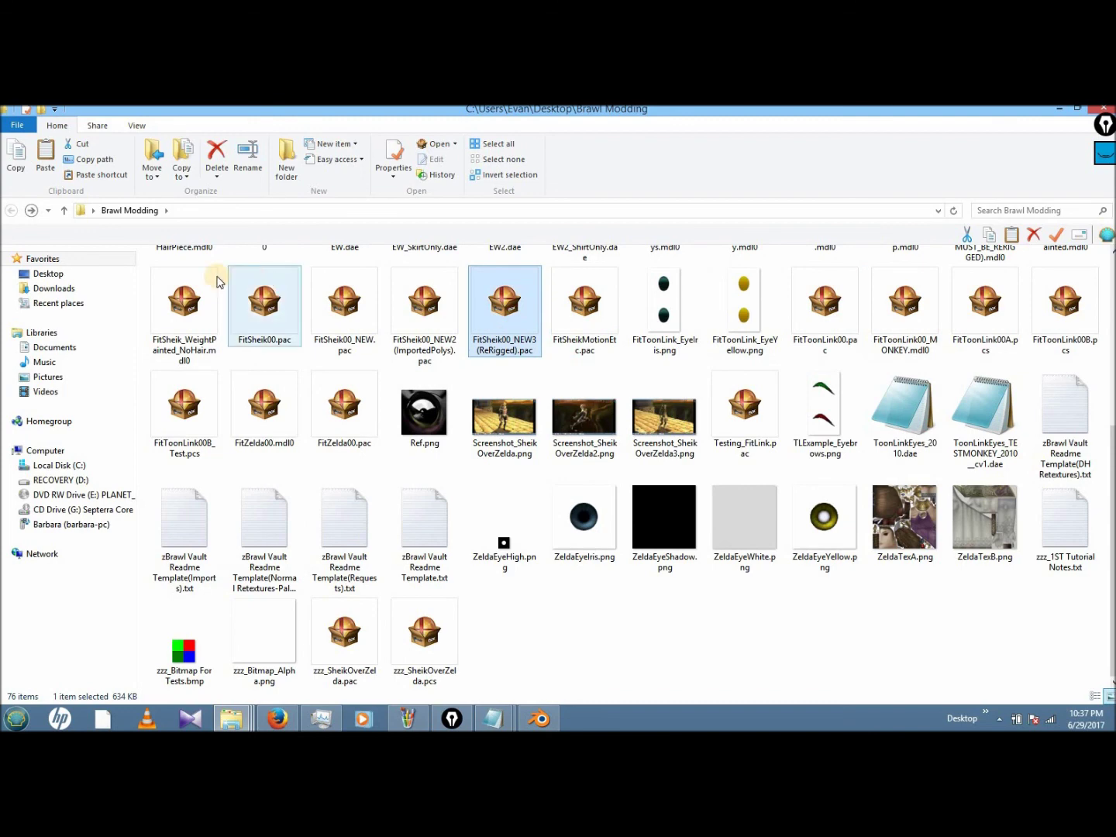
key("Return")
left_click(172, 256)
double_click(171, 256)
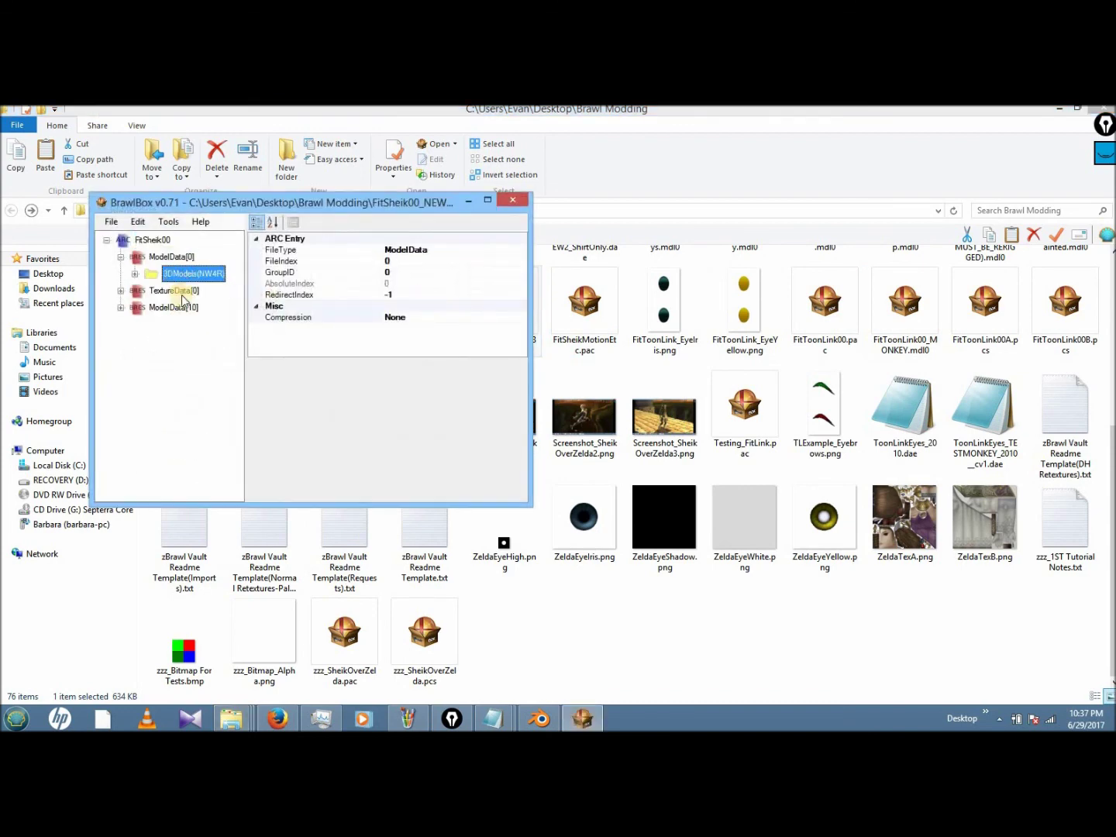
key("Right")
left_click(186, 292)
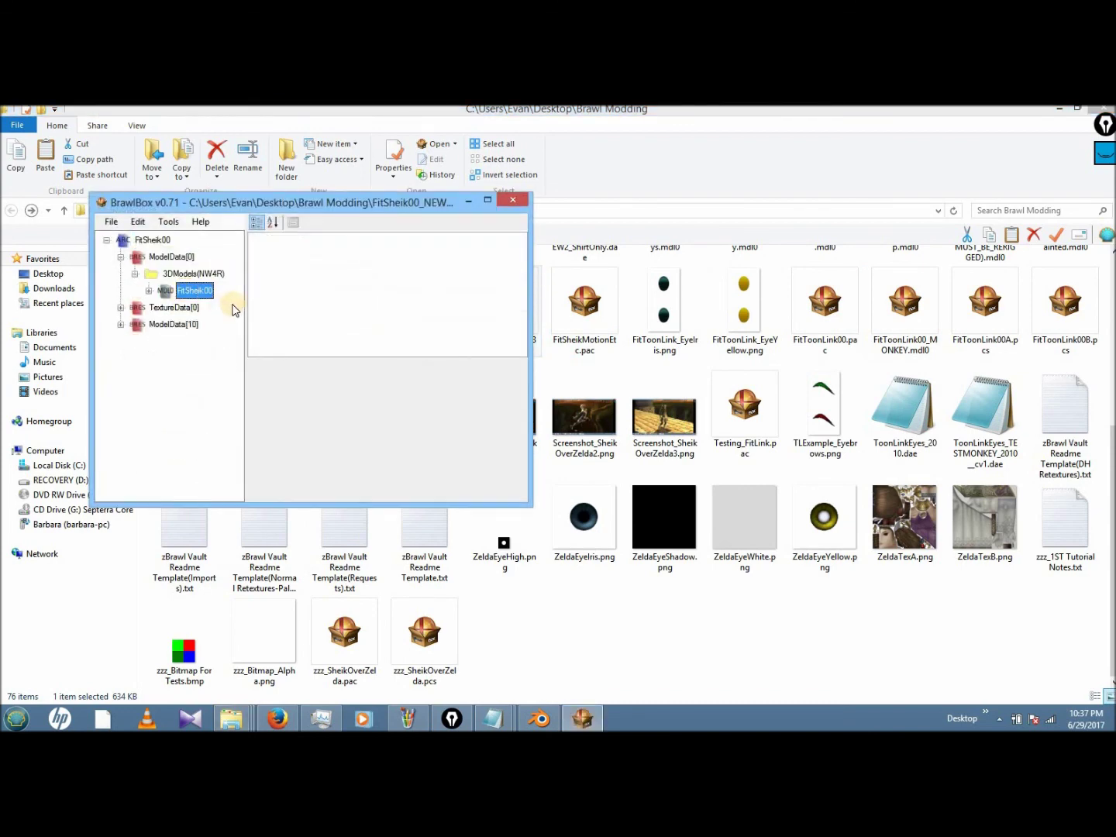
left_click(233, 304)
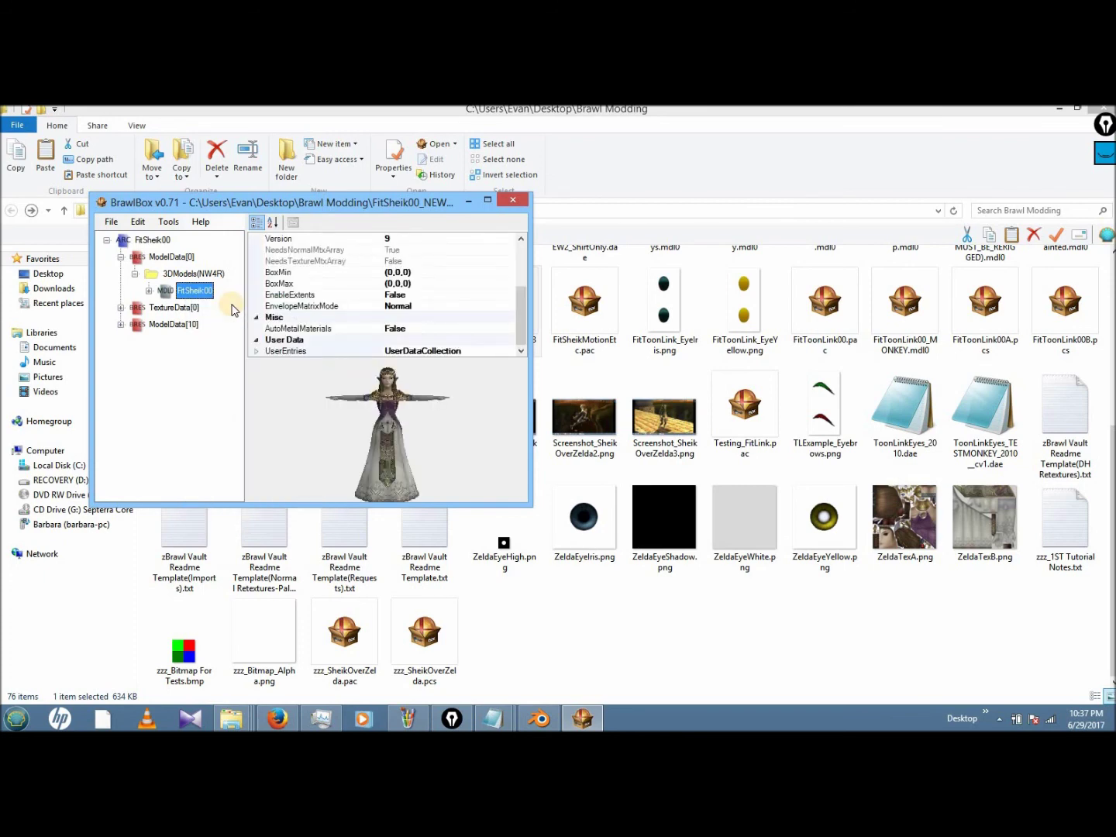
- Preview the FitSheik00 model in the Advanced Model Editor with the animation list shown and the vertices hidden
key("Return")
scroll(274, 366, "down", 5)
right_click_drag(263, 257, 302, 326)
scroll(301, 326, "down", 3)
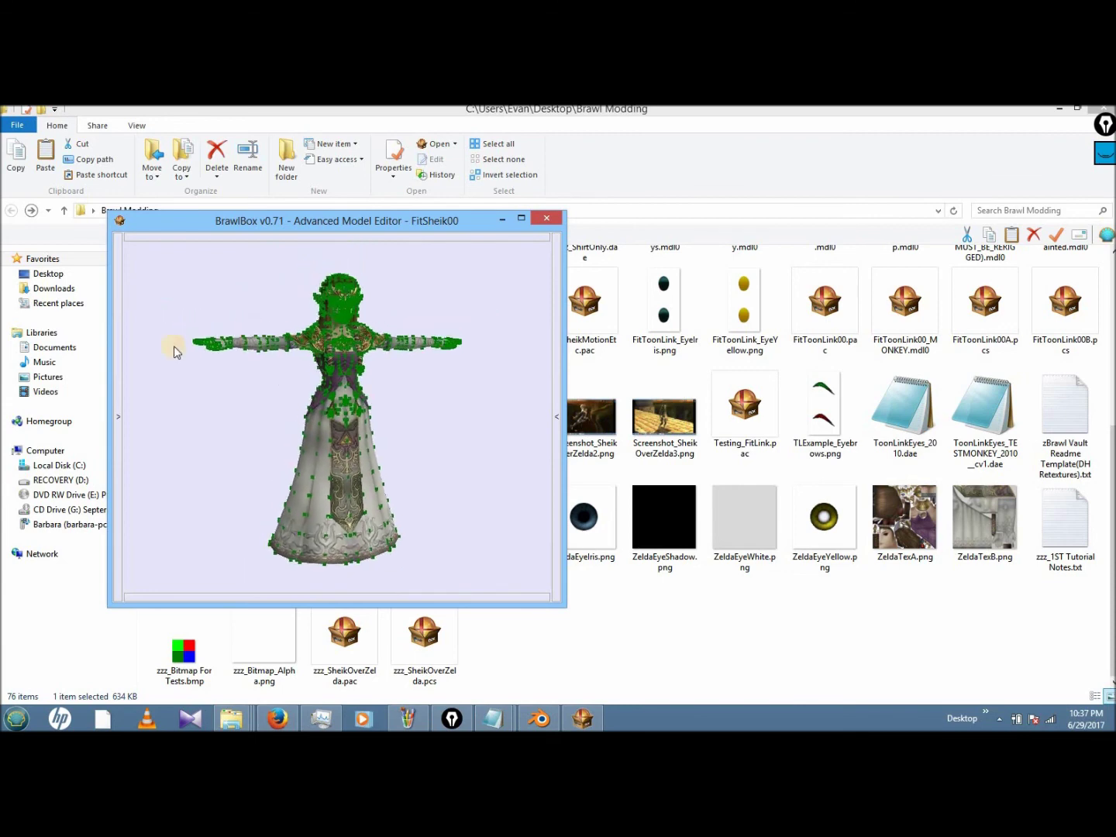
right_click_drag(174, 352, 183, 358)
left_click(475, 236)
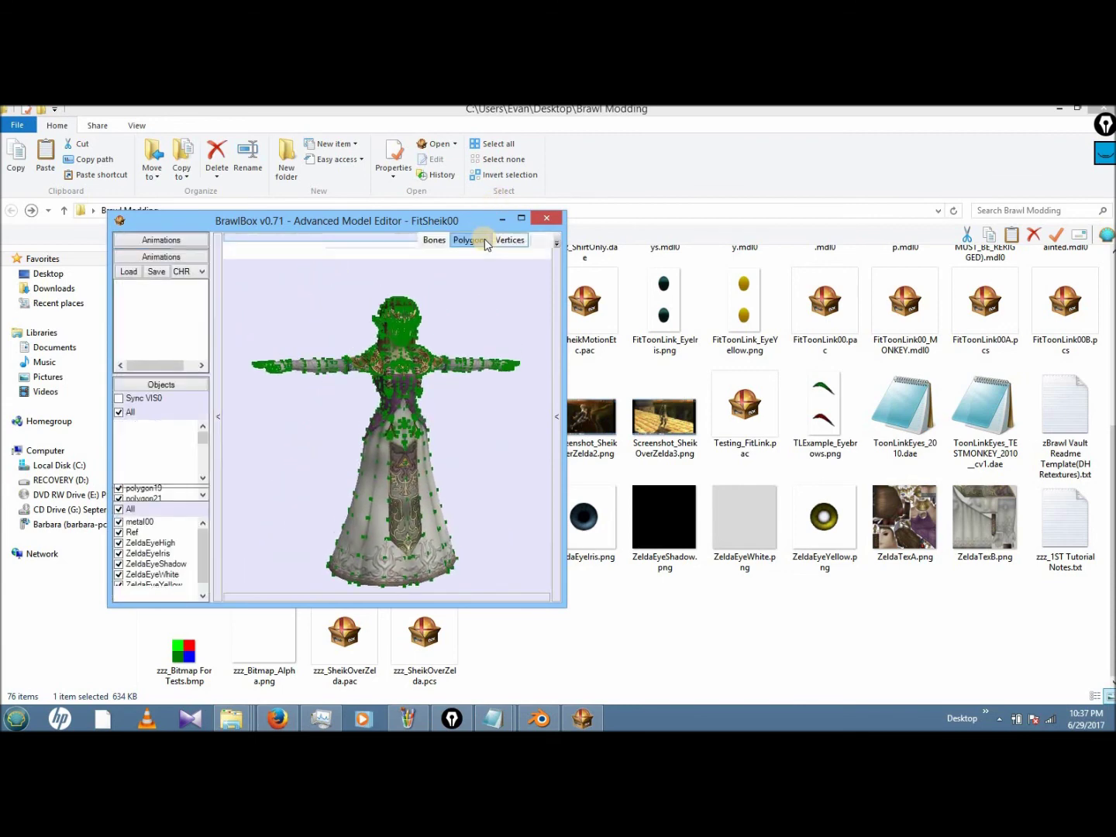
left_click(504, 240)
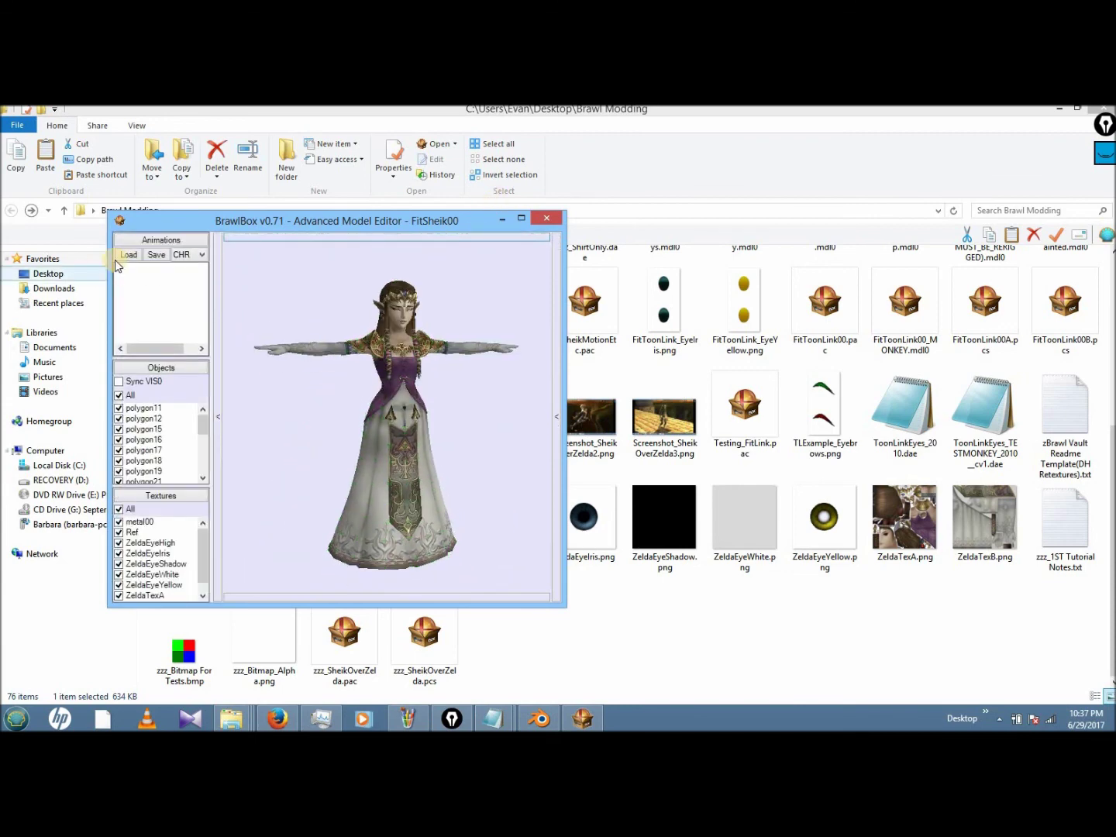
- Load the animations from FitSheikMotionEtc.pac into the model editor
left_click(127, 271)
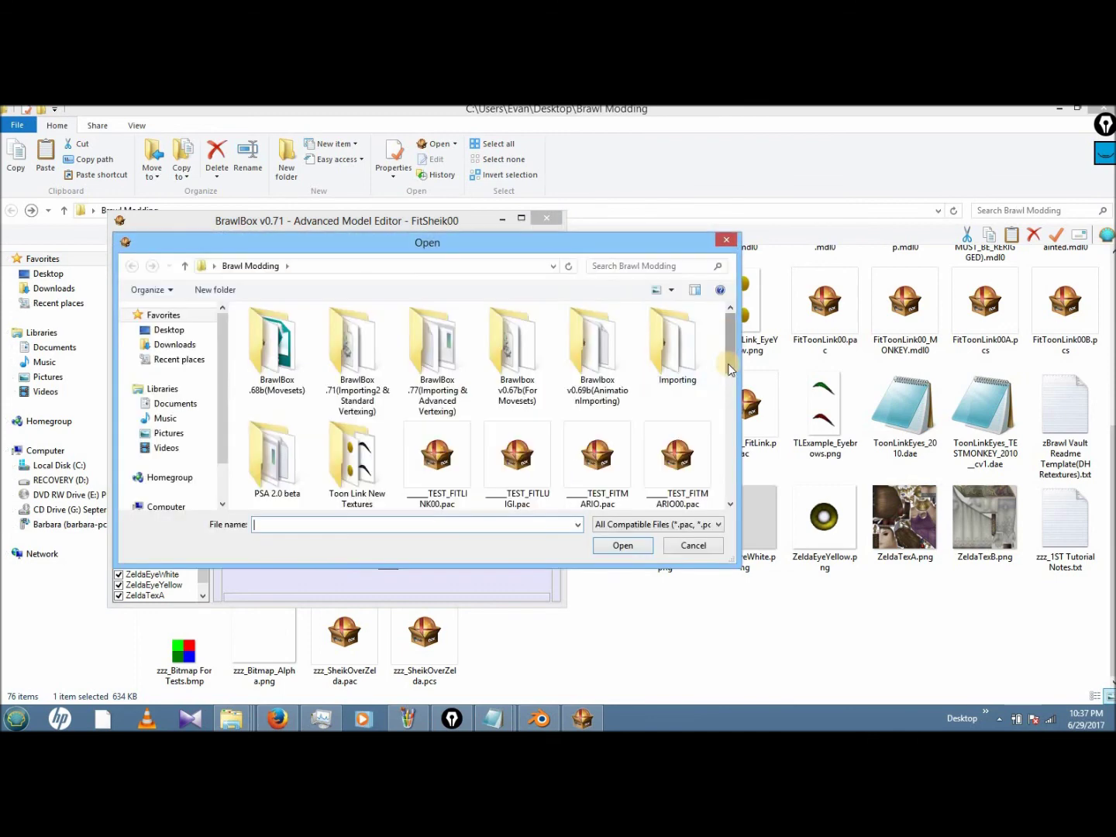
scroll(483, 423, "down", 3)
left_click(470, 468)
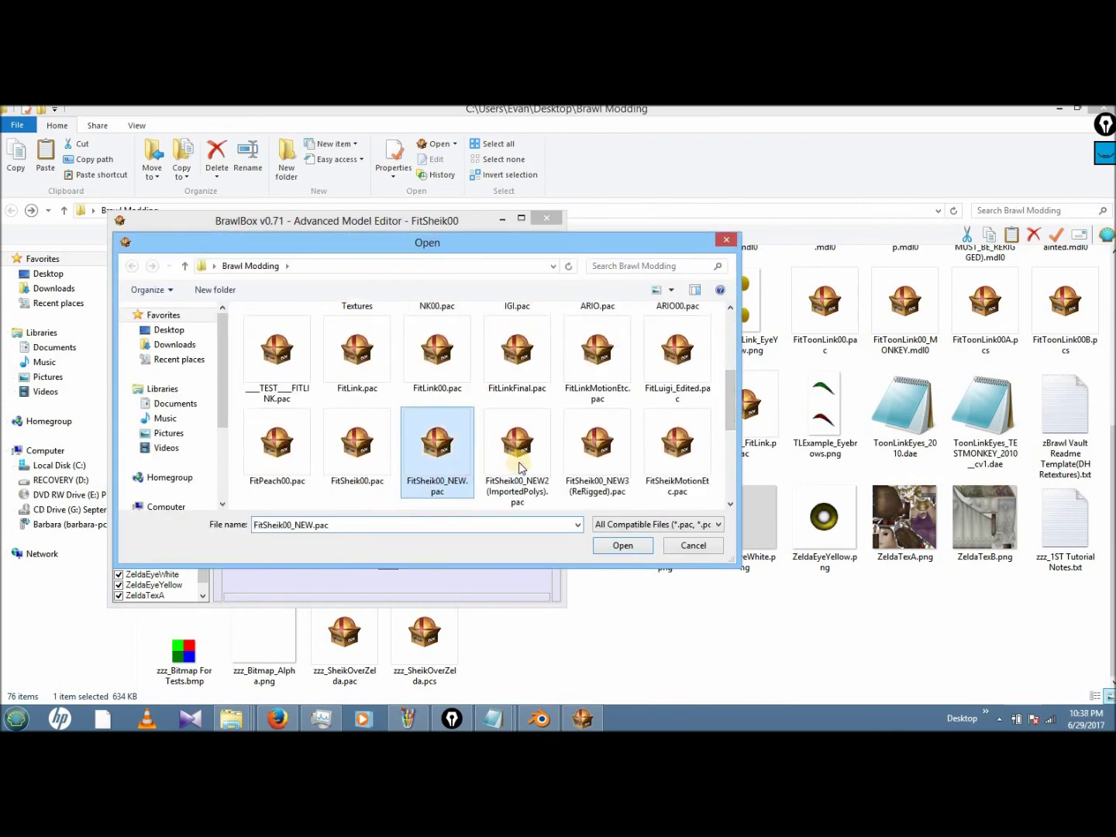
double_click(674, 453)
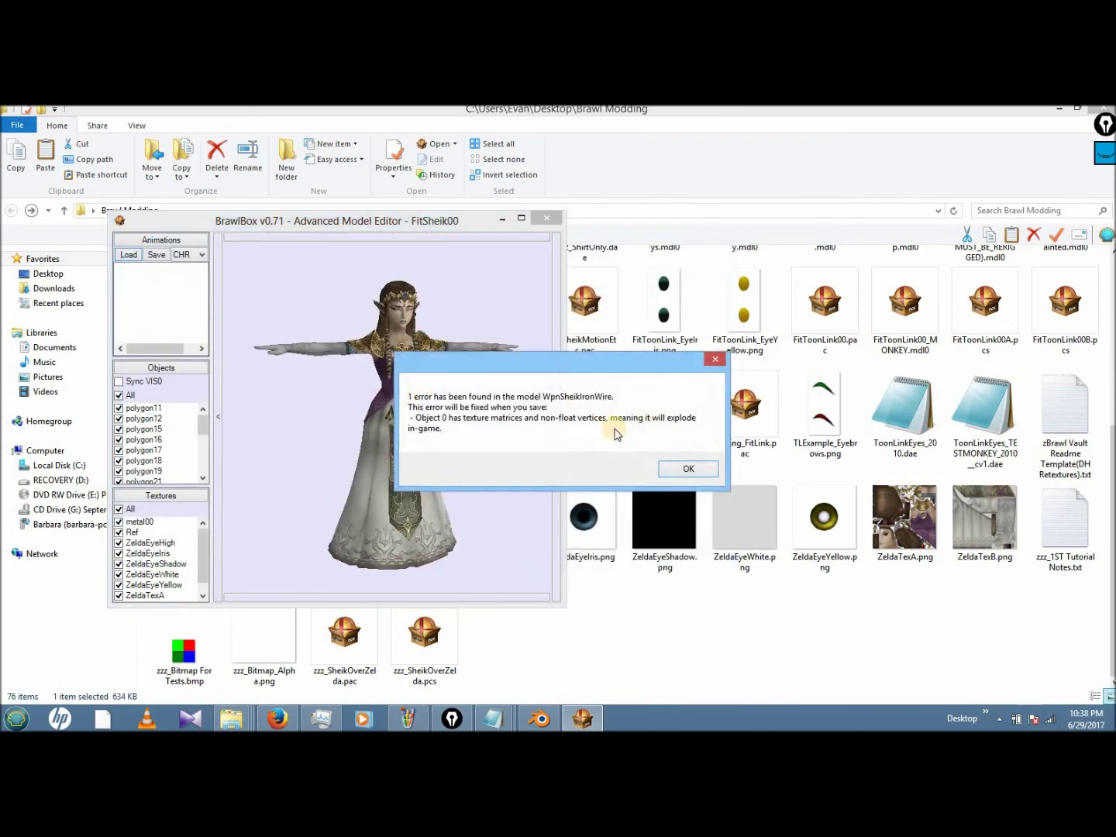
left_click(691, 464)
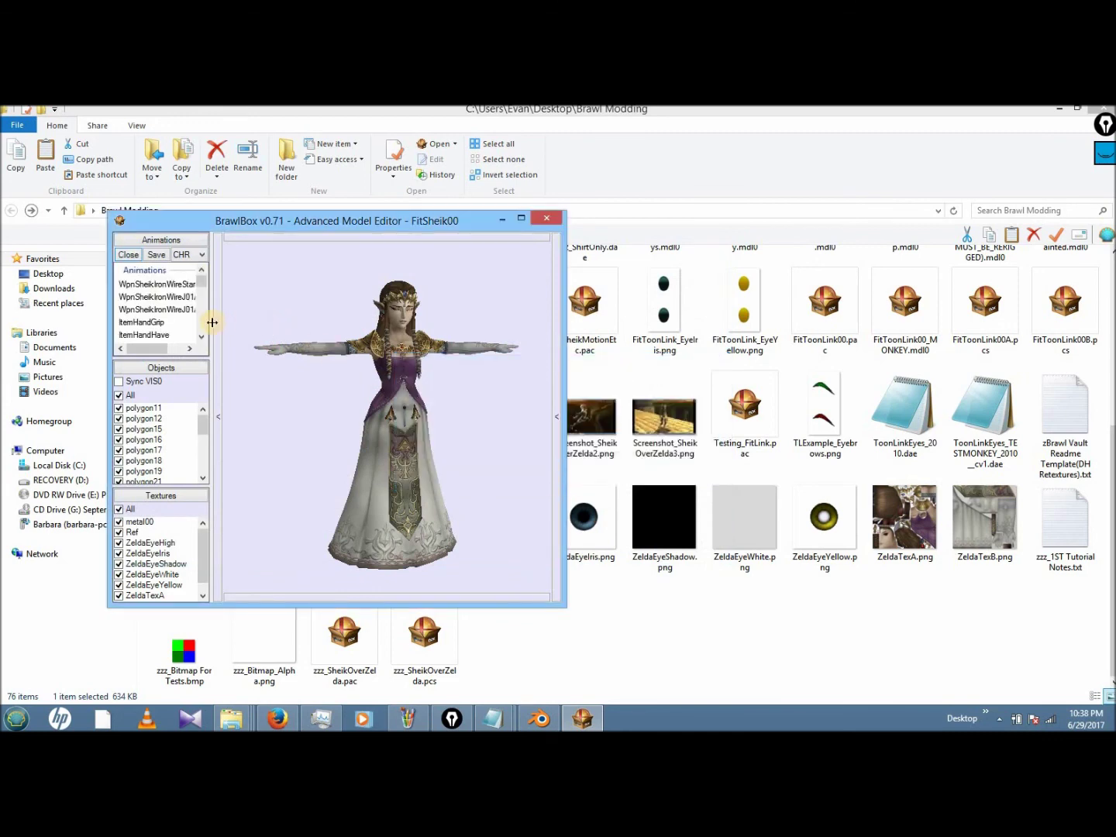
- Pose the model with the Wait1 animation and examine the re-rigged dress and body up close from several angles
scroll(200, 325, "down", 1)
left_click(129, 295)
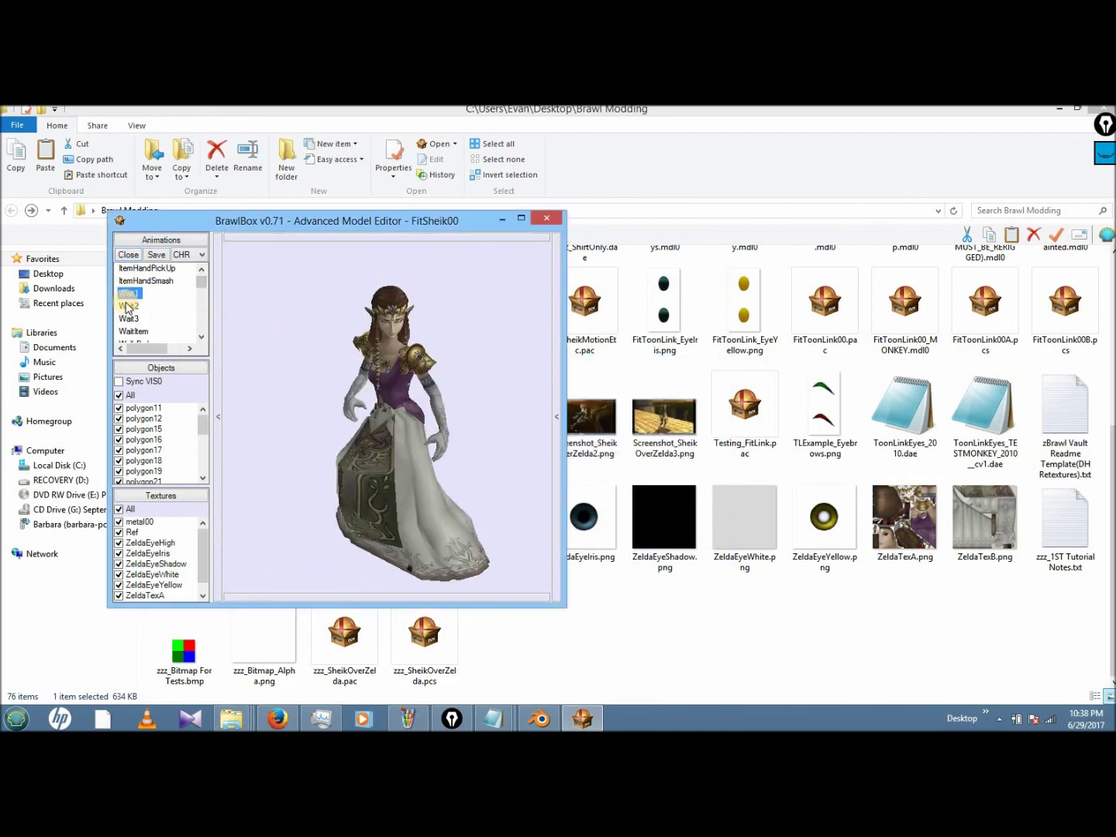
left_click(423, 349)
scroll(477, 352, "up", 3)
right_click_drag(542, 349, 515, 362, "ctrl")
scroll(349, 361, "up", 3)
left_click_drag(516, 361, 262, 360)
scroll(262, 361, "down", 8)
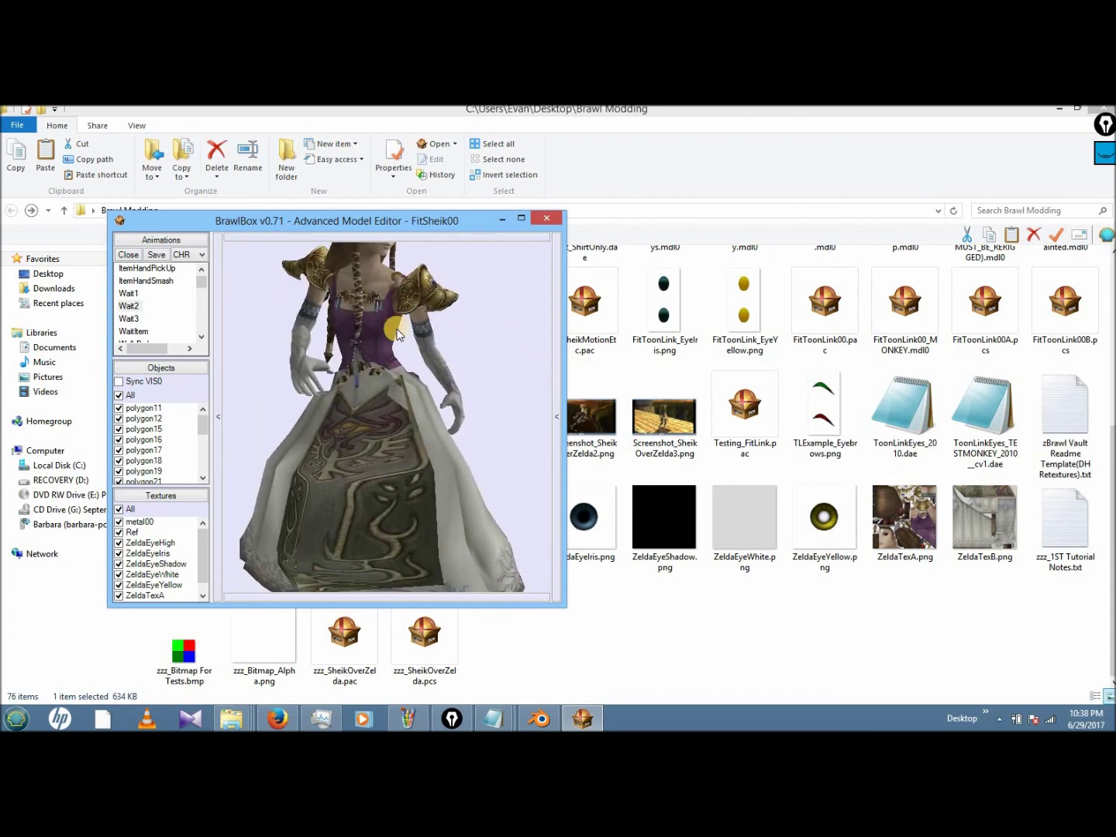
scroll(380, 324, "up", 1)
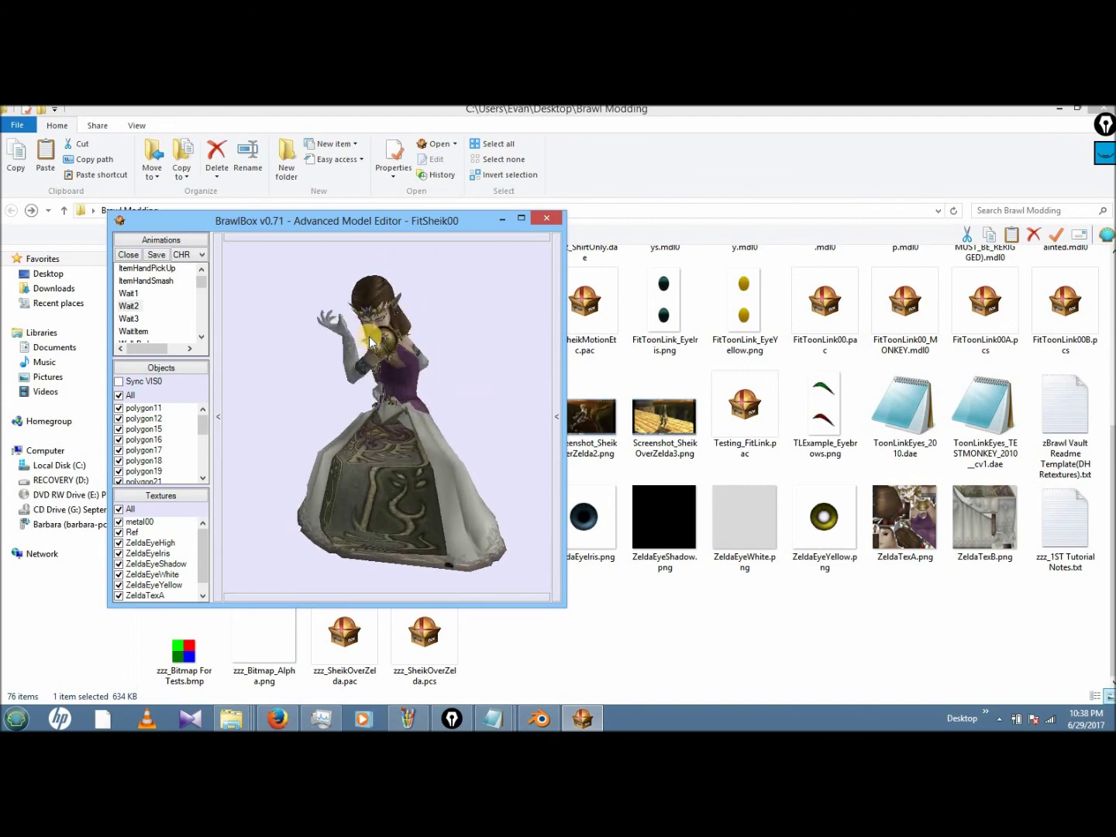
- Close the model editor without saving the external animation file's changes, and start Save As for the re-rigged FitSheik00 package
left_click(554, 220)
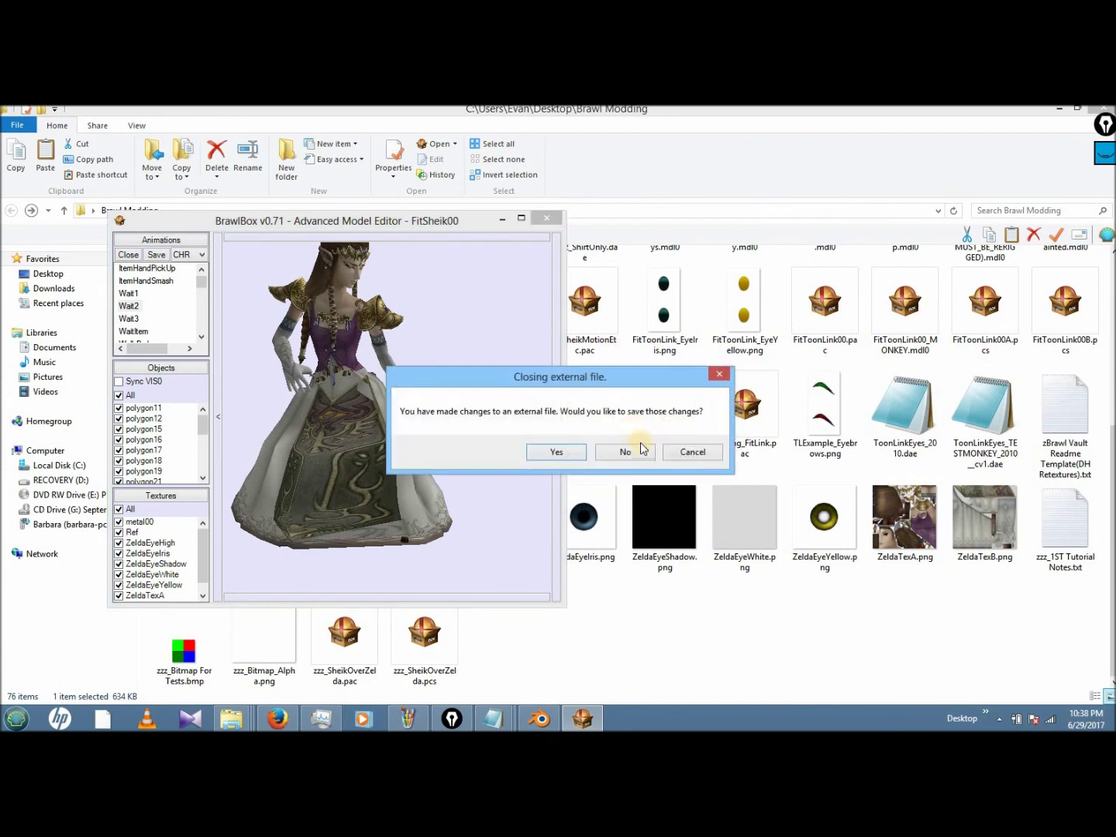
left_click(632, 447)
left_click(534, 221)
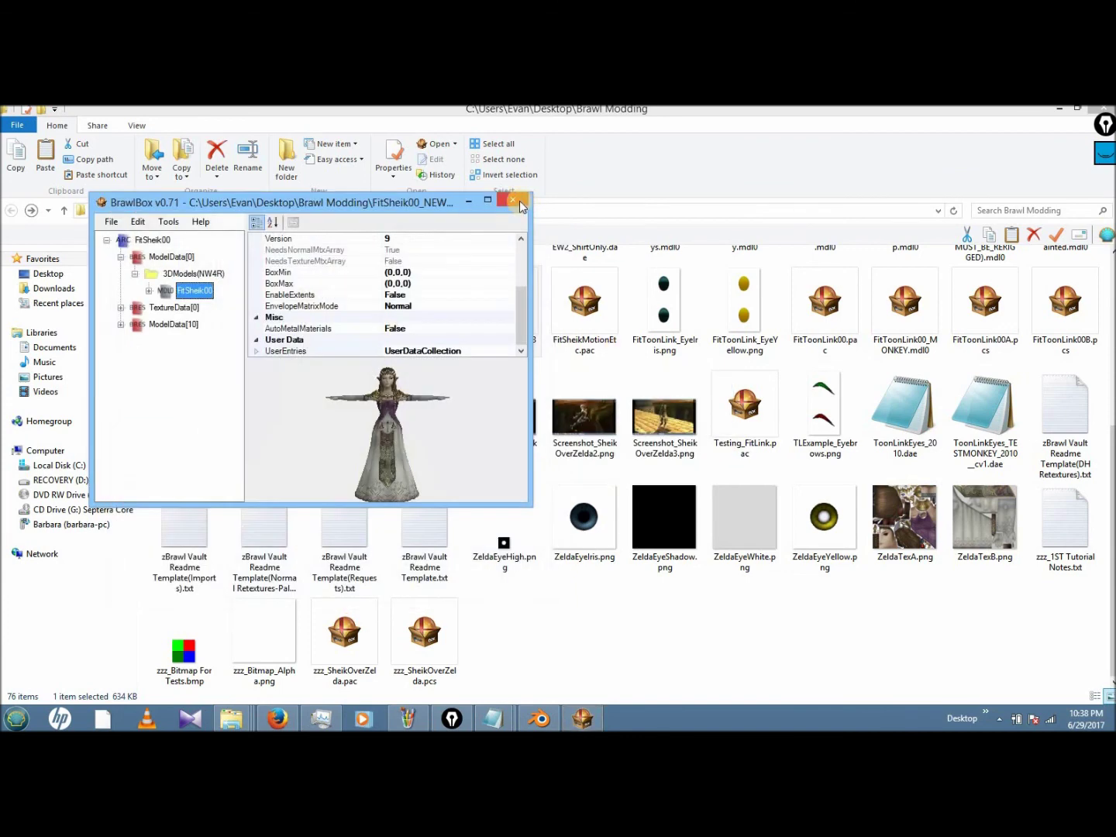
left_click(114, 224)
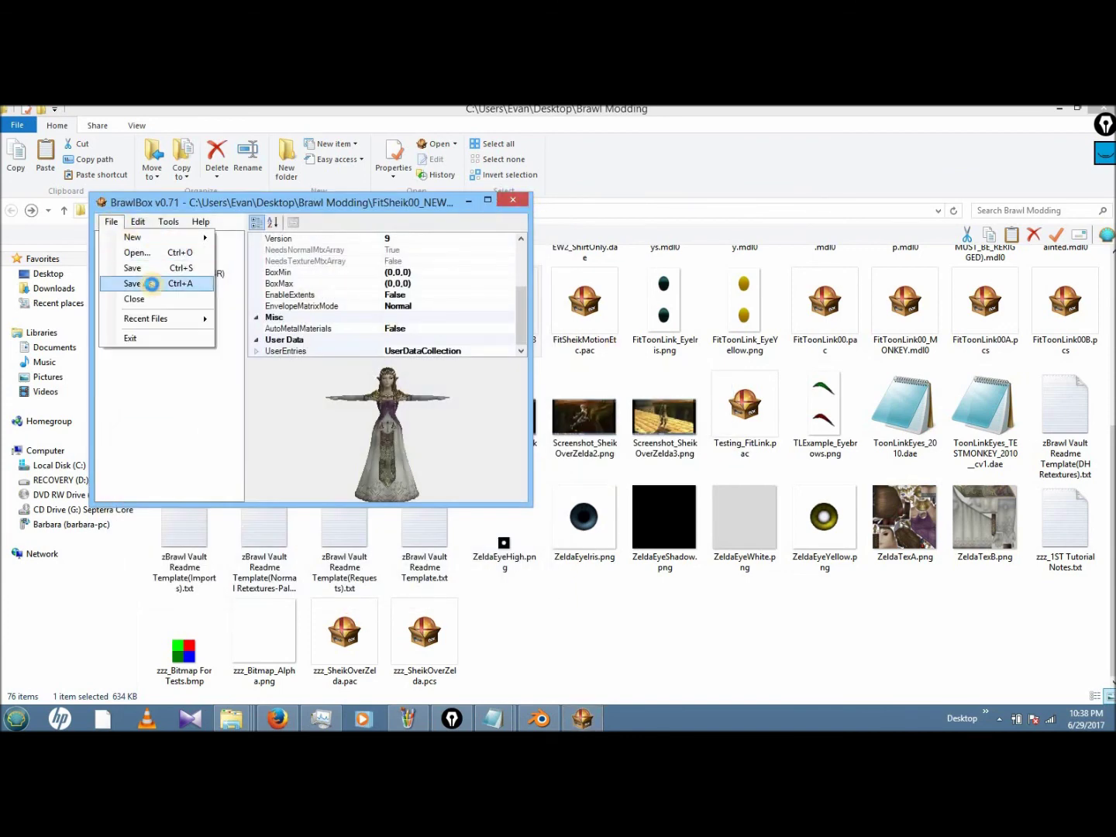
left_click(152, 283)
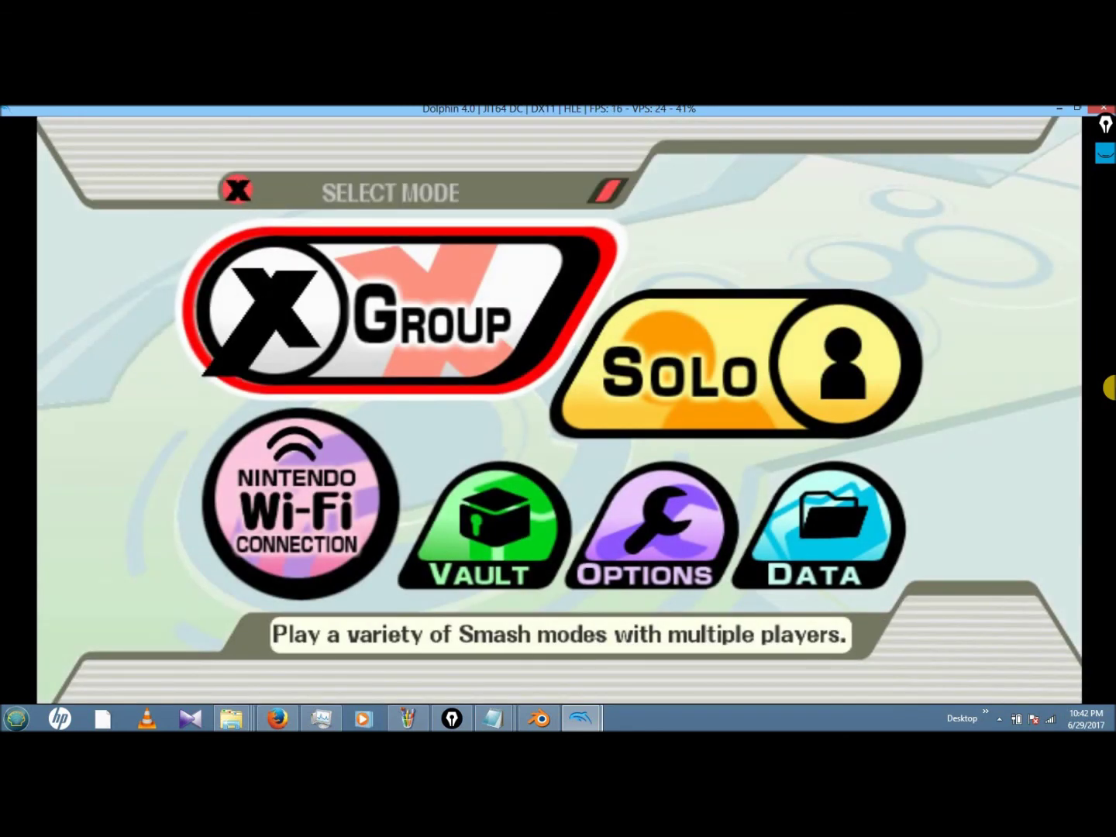
- In Dolphin, enter the Group mode's Brawl character selection and choose Zelda/Sheik for player 1
key("x")
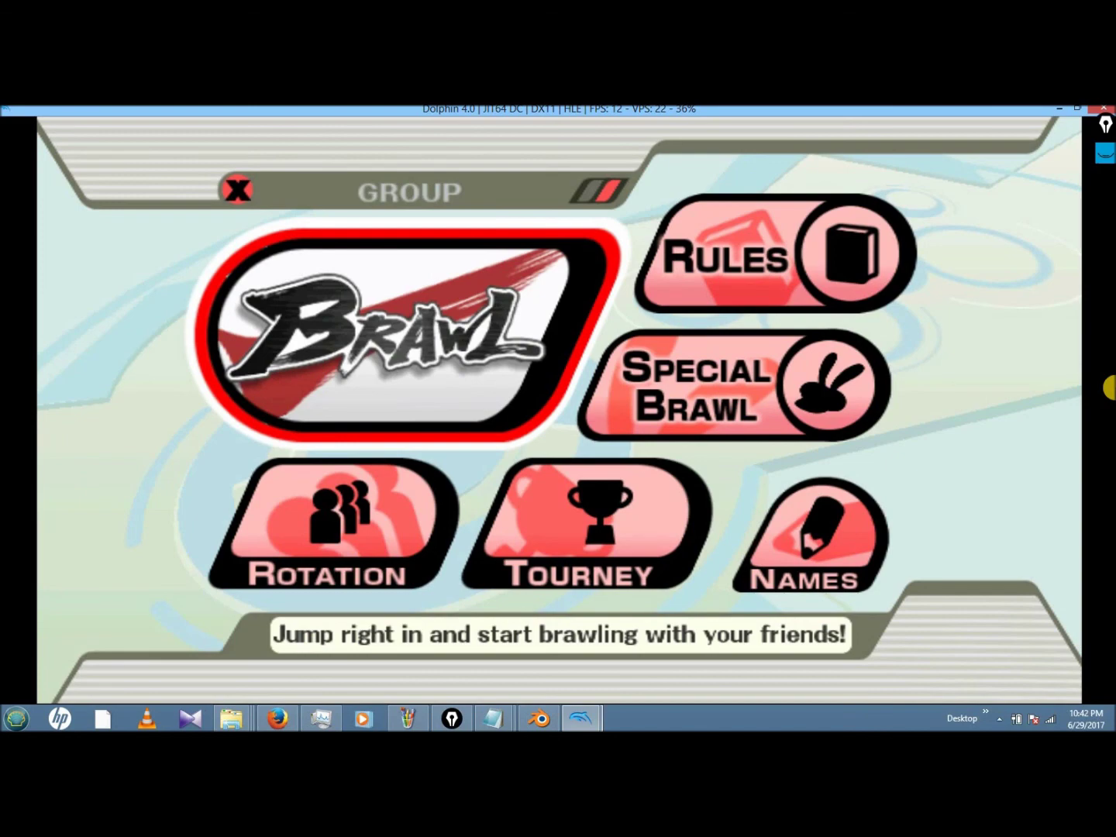
key("x")
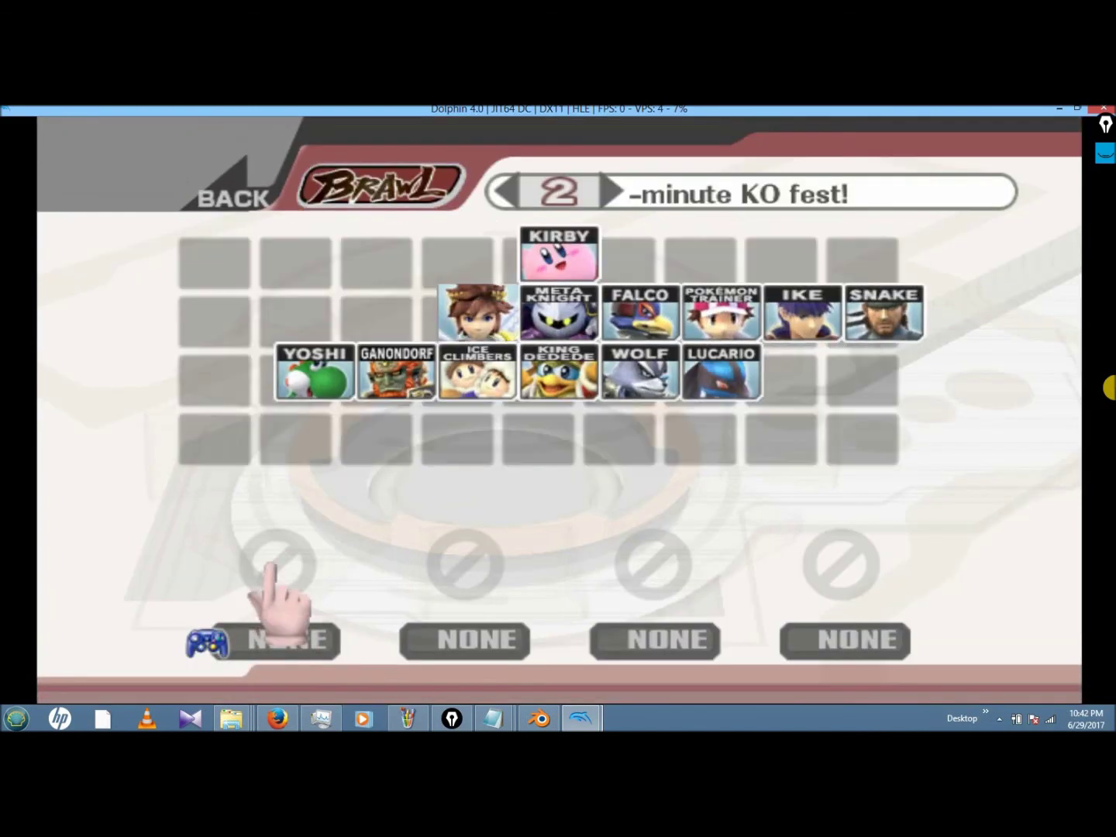
key("Up")
key("Right")
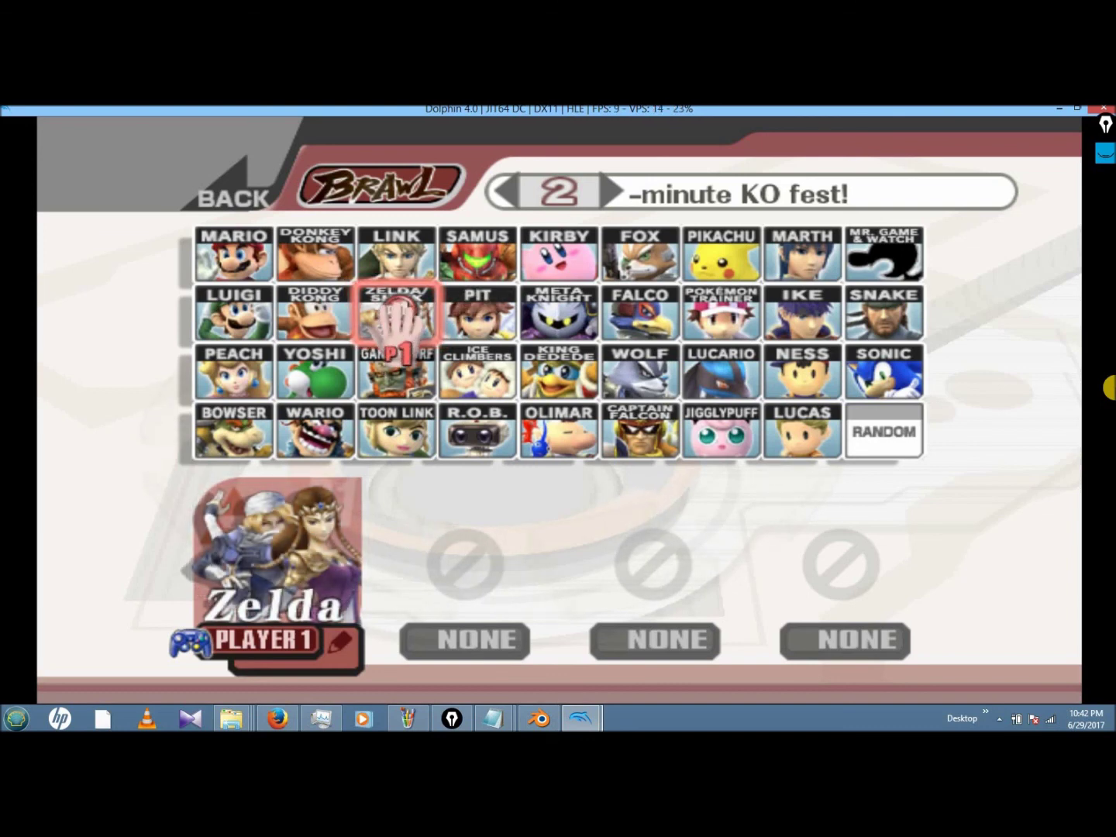
- Switch player 1's starting form to Sheik on the character portrait
key("Down")
key("Left")
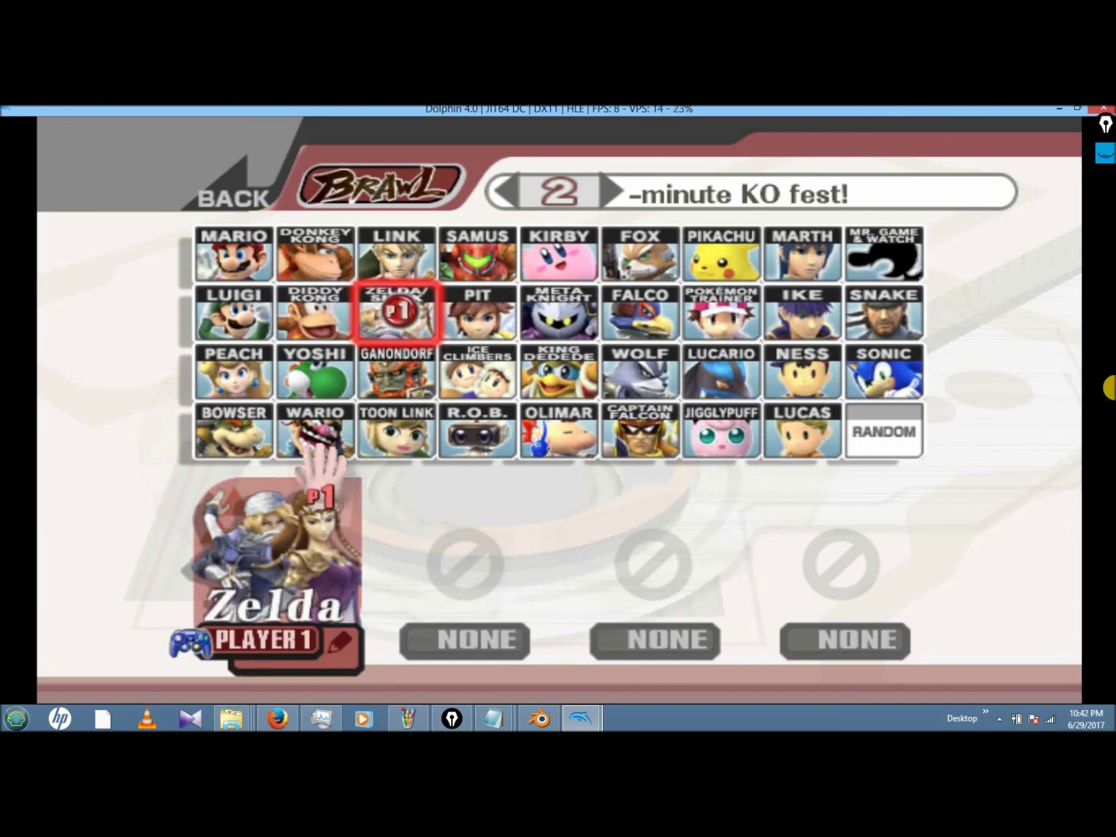
key("Down")
key("x")
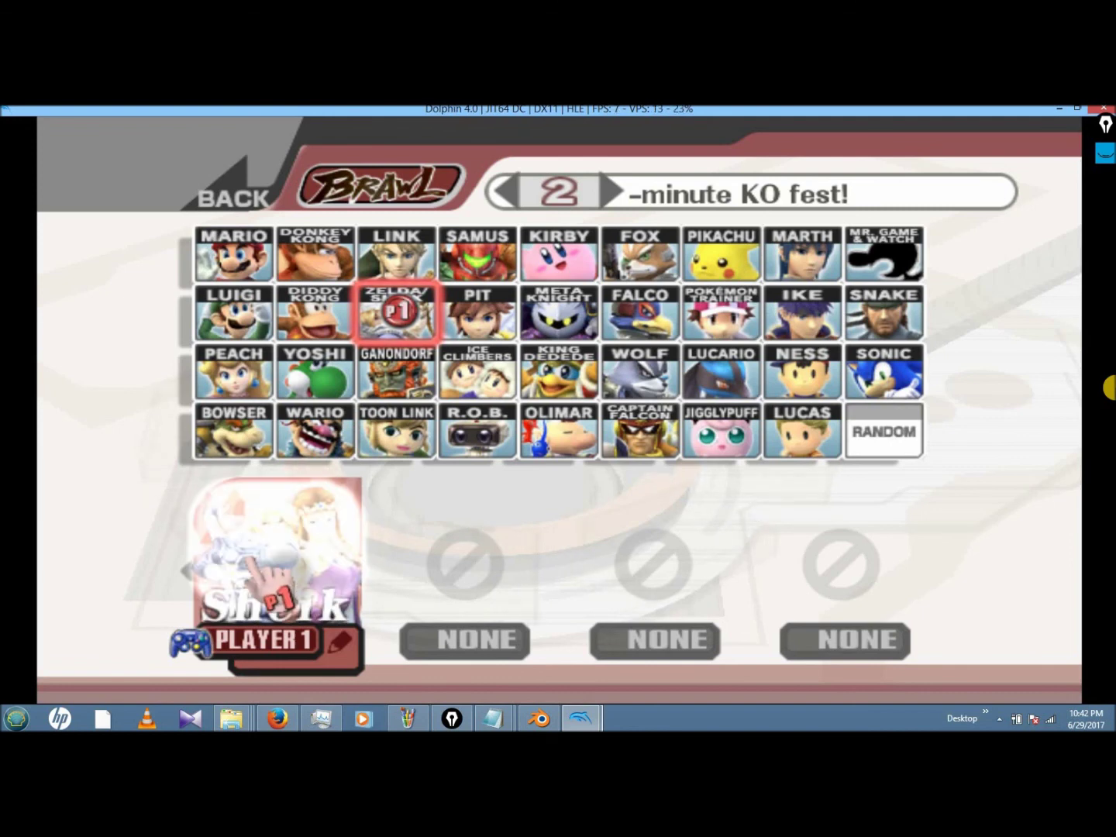
- Add a CPU opponent in the second player slot
key("Down")
key("Right")
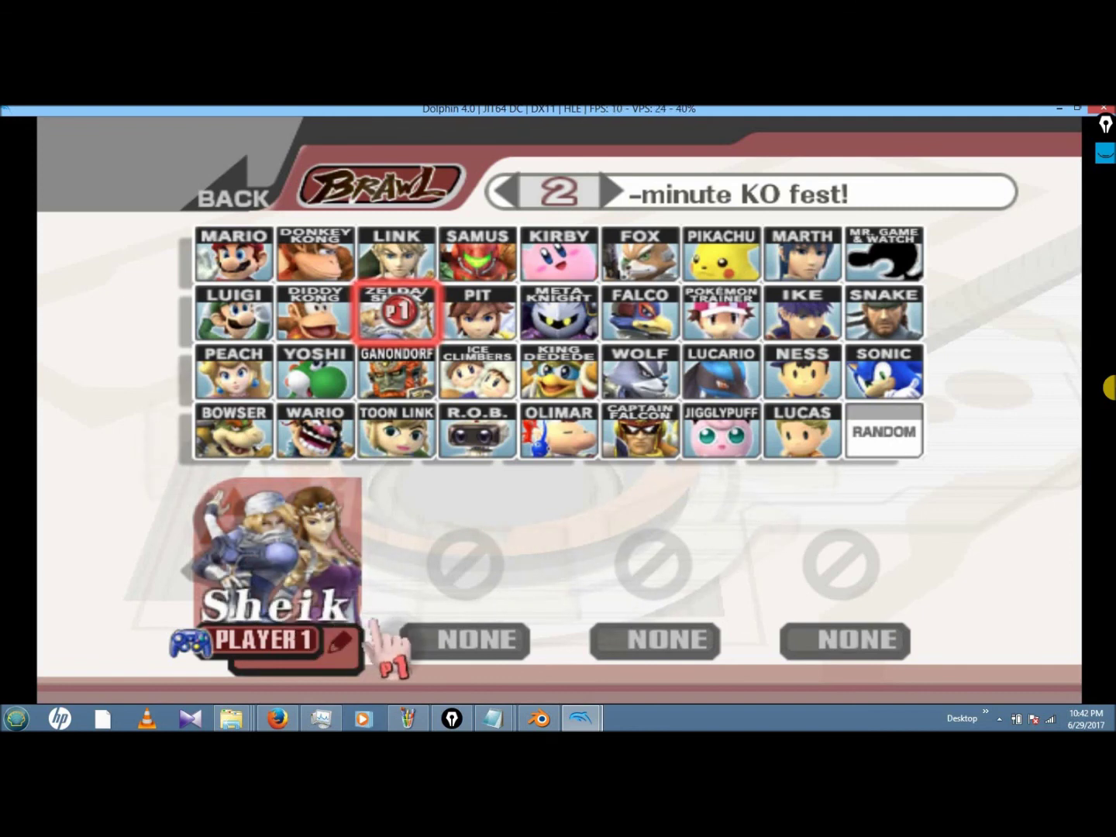
key("x")
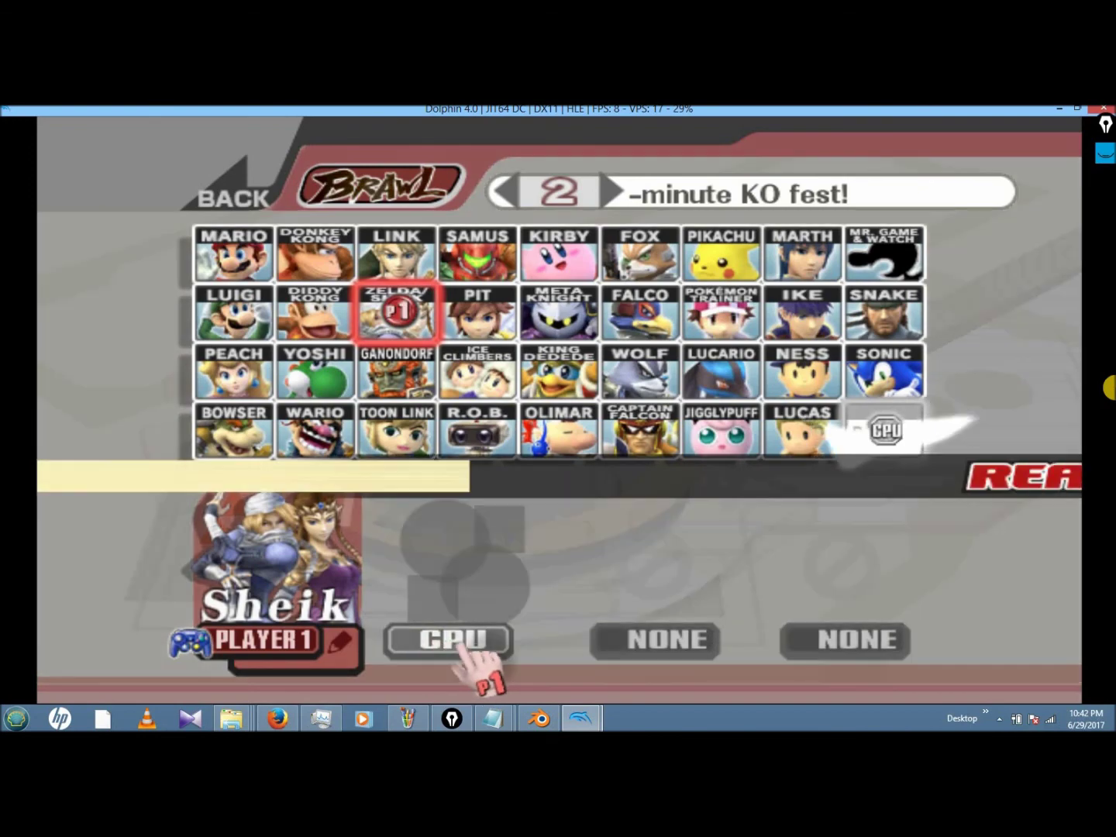
- Pick up the CPU opponent's token from Random and assign it to Mario
key("Up")
key("Right")
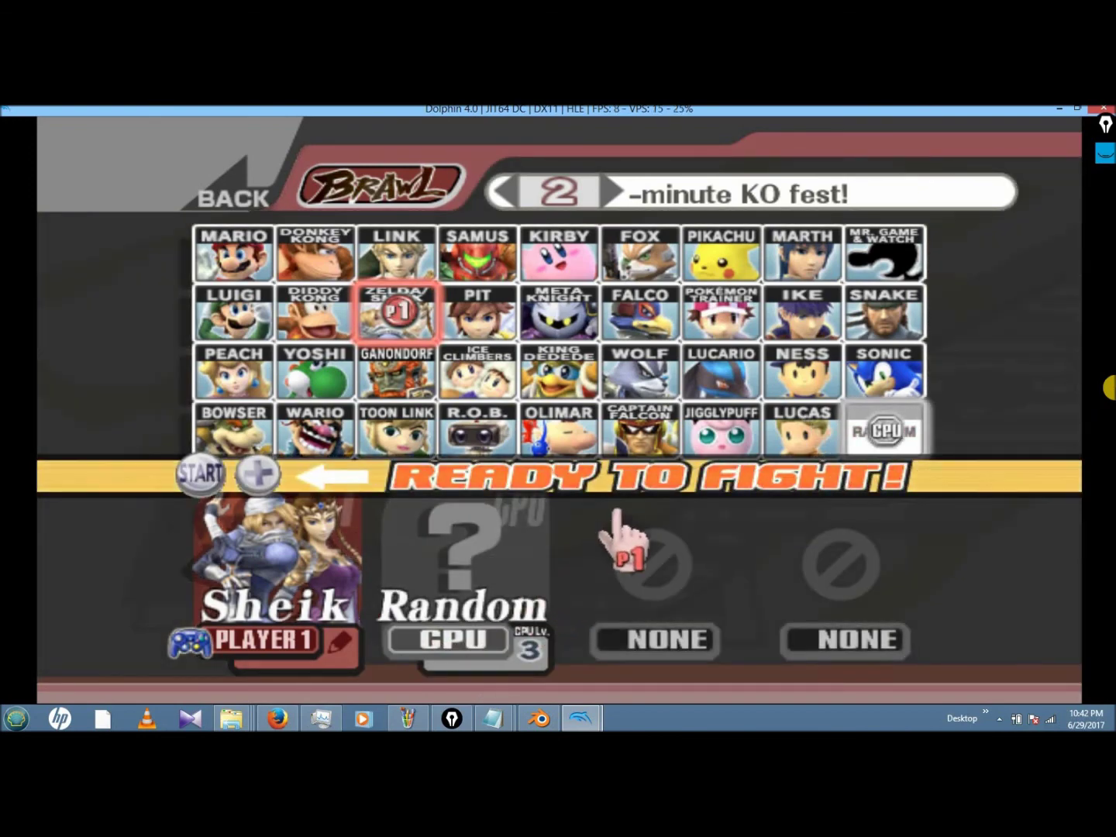
key("Right")
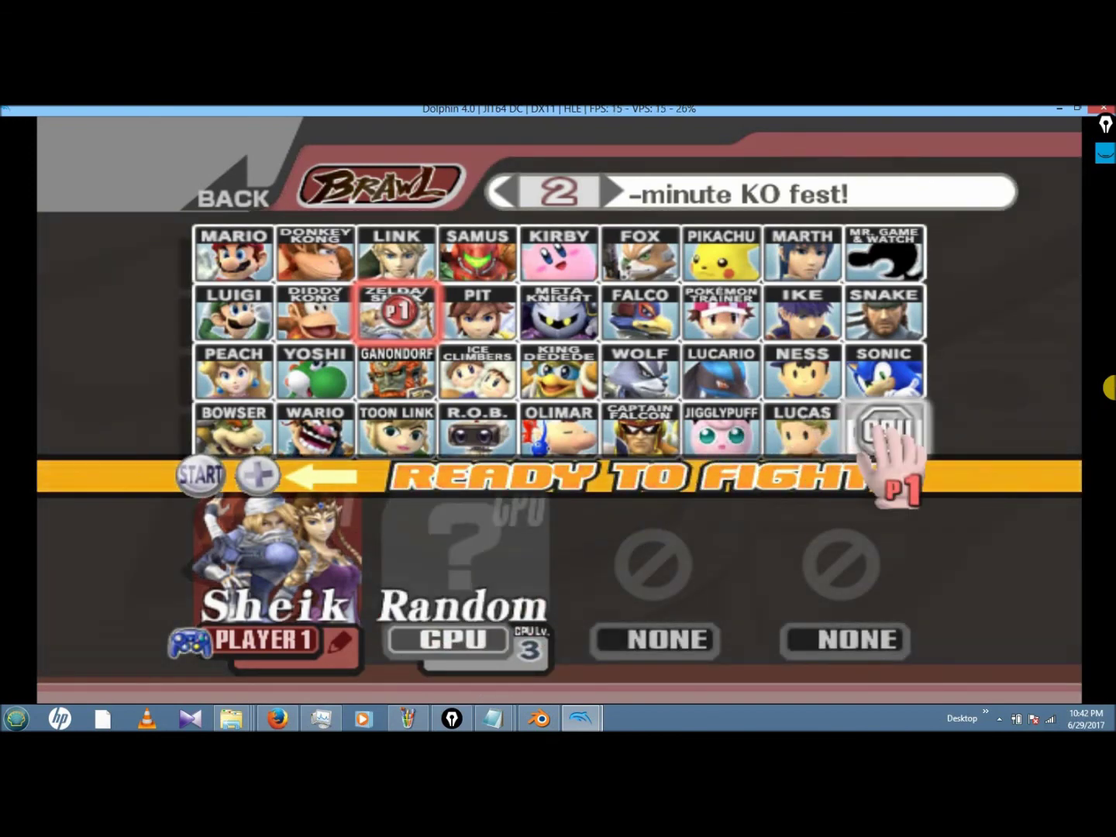
key("x")
key("Down")
key("Left")
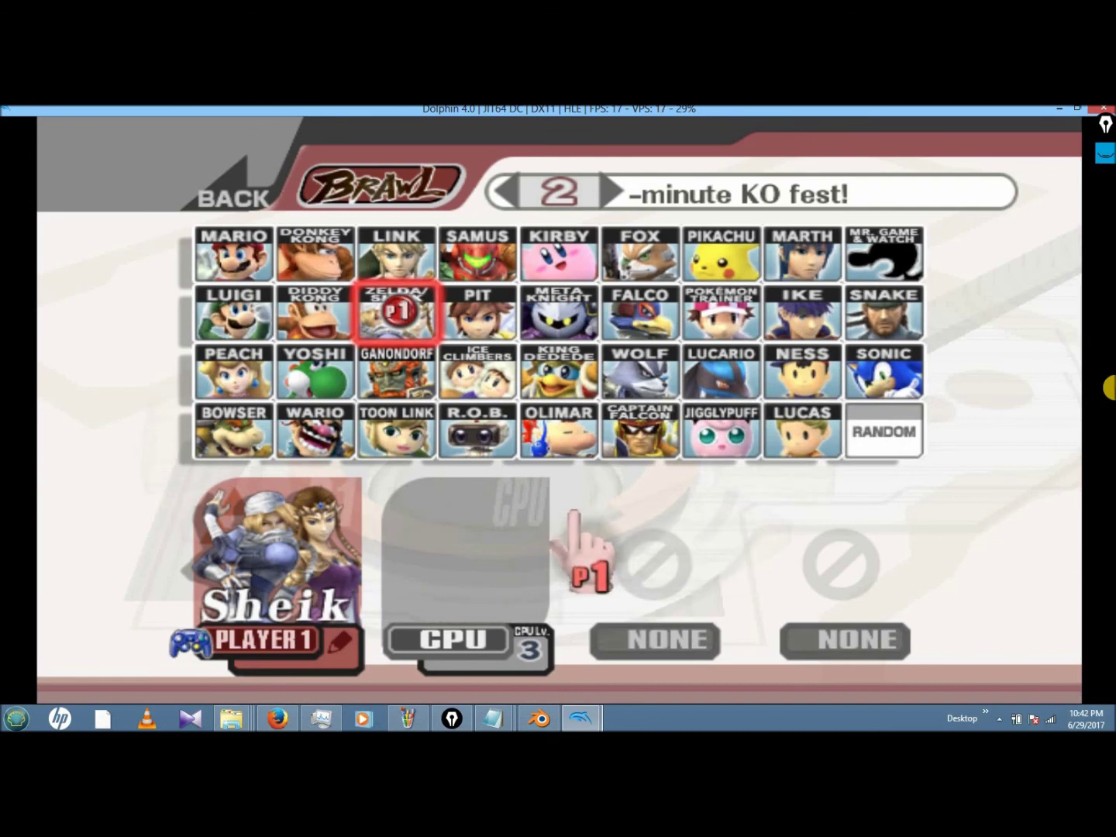
key("x")
key("Left")
key("Up")
key("Up")
key("x")
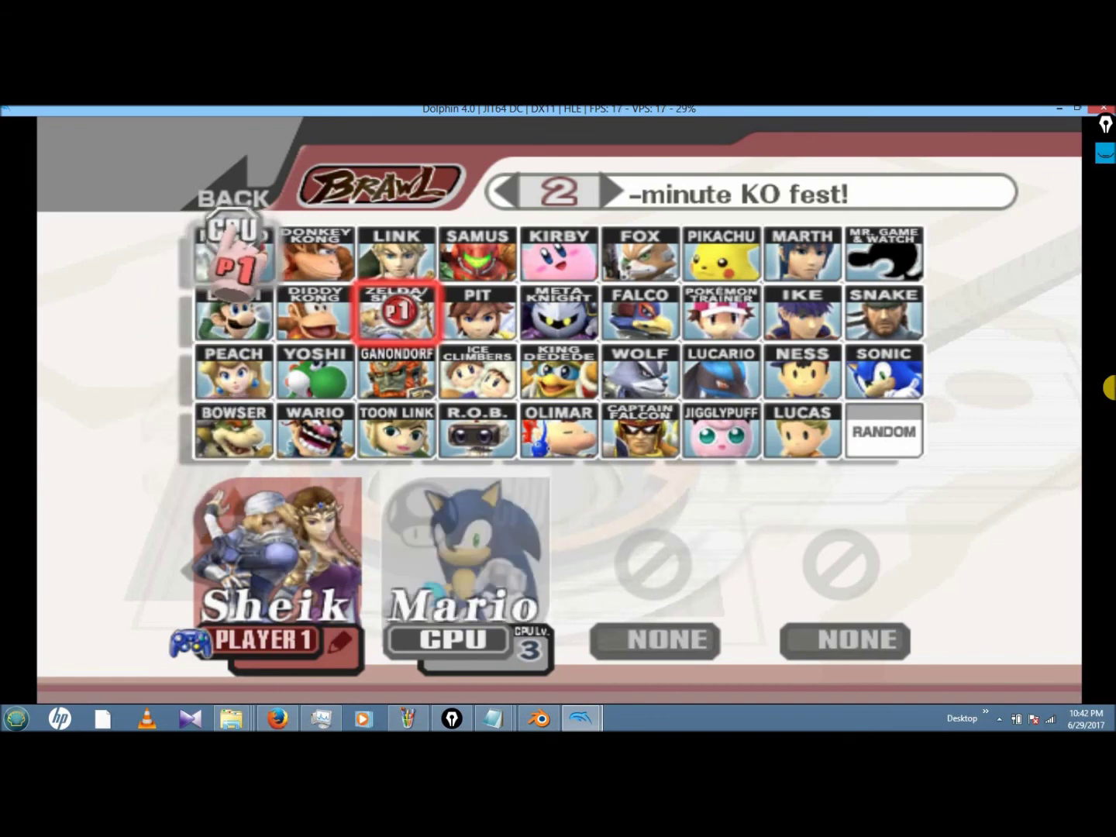
- Proceed to stage selection and start the match on Yoshi's Island from the Melee stages
key("Return")
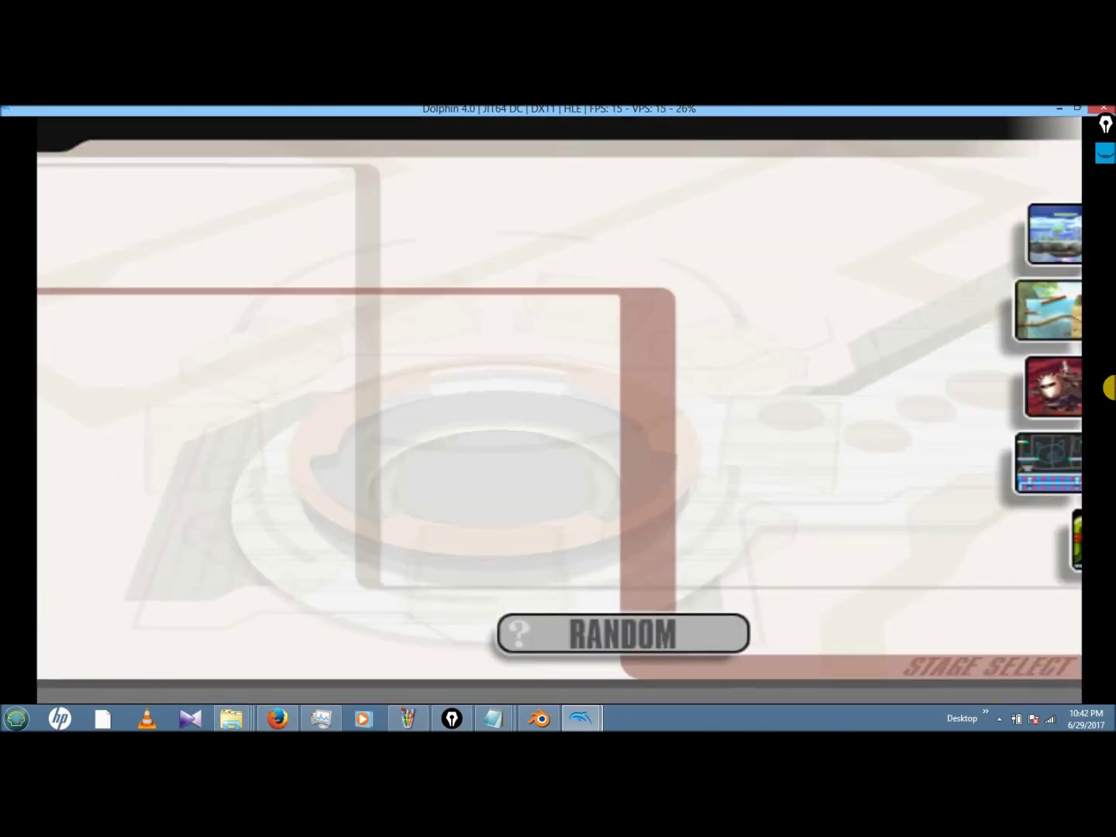
key("Right")
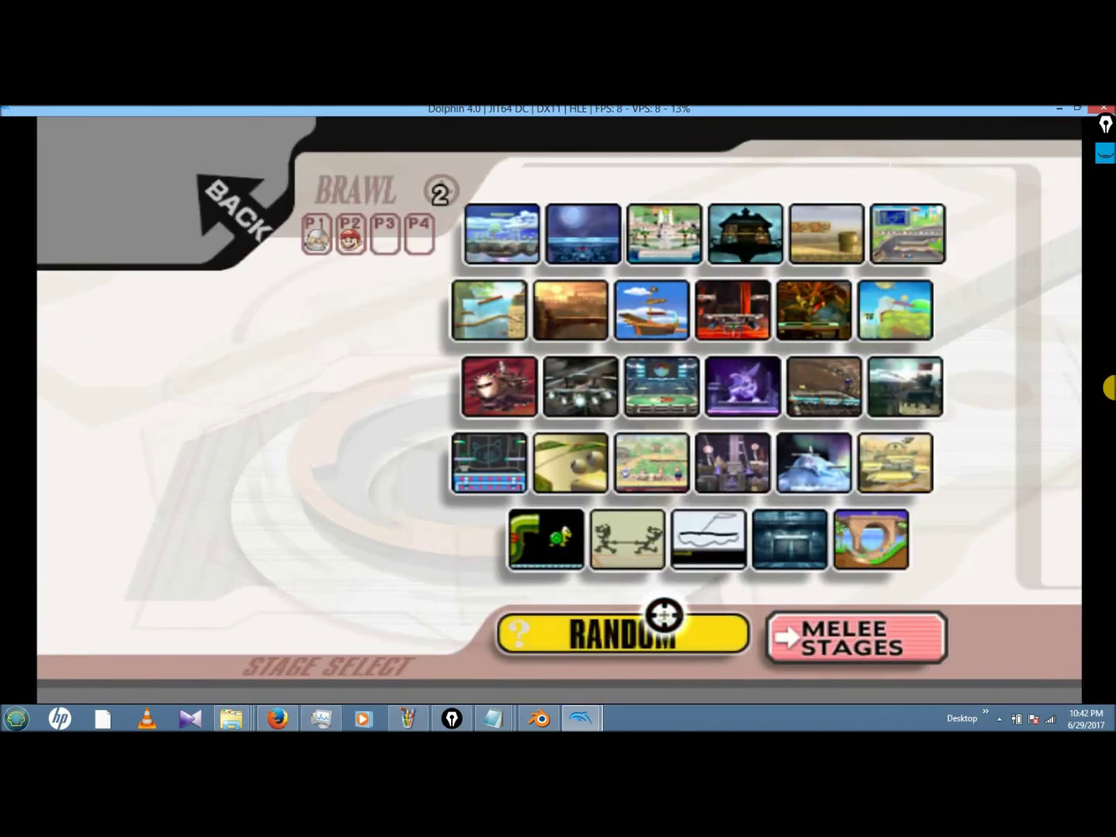
key("x")
key("Up")
key("Up")
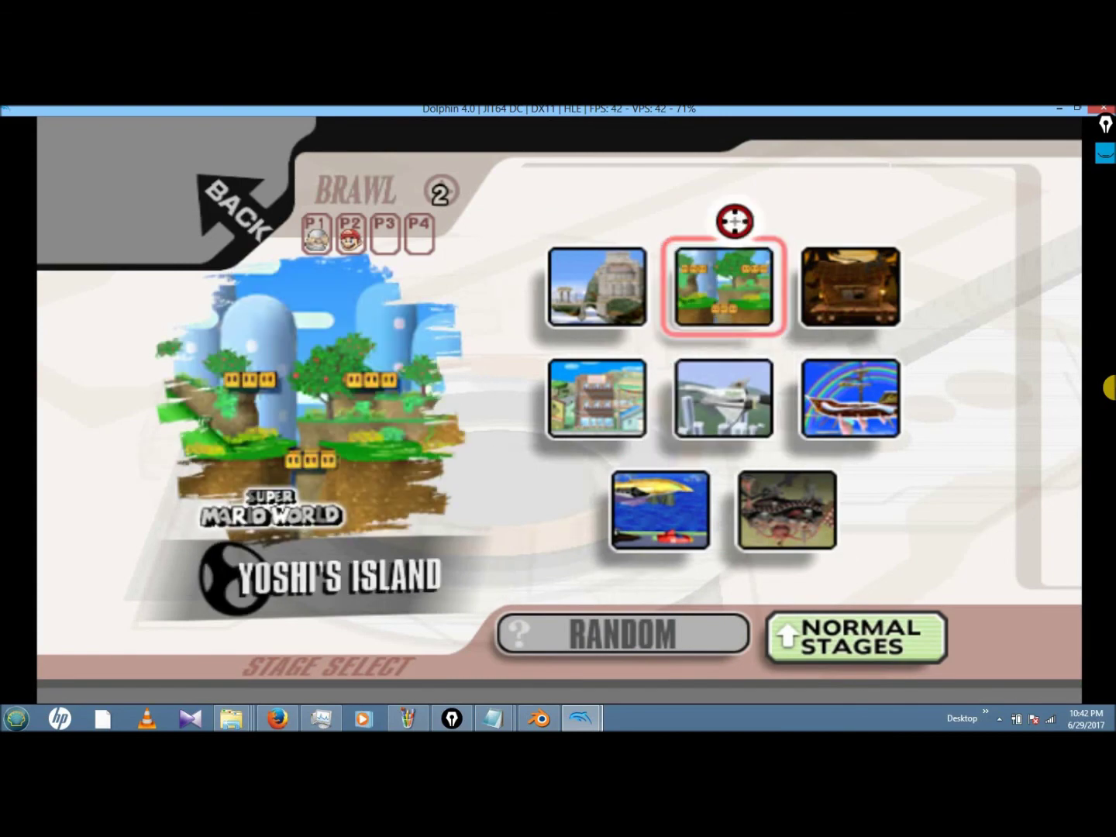
key("x")
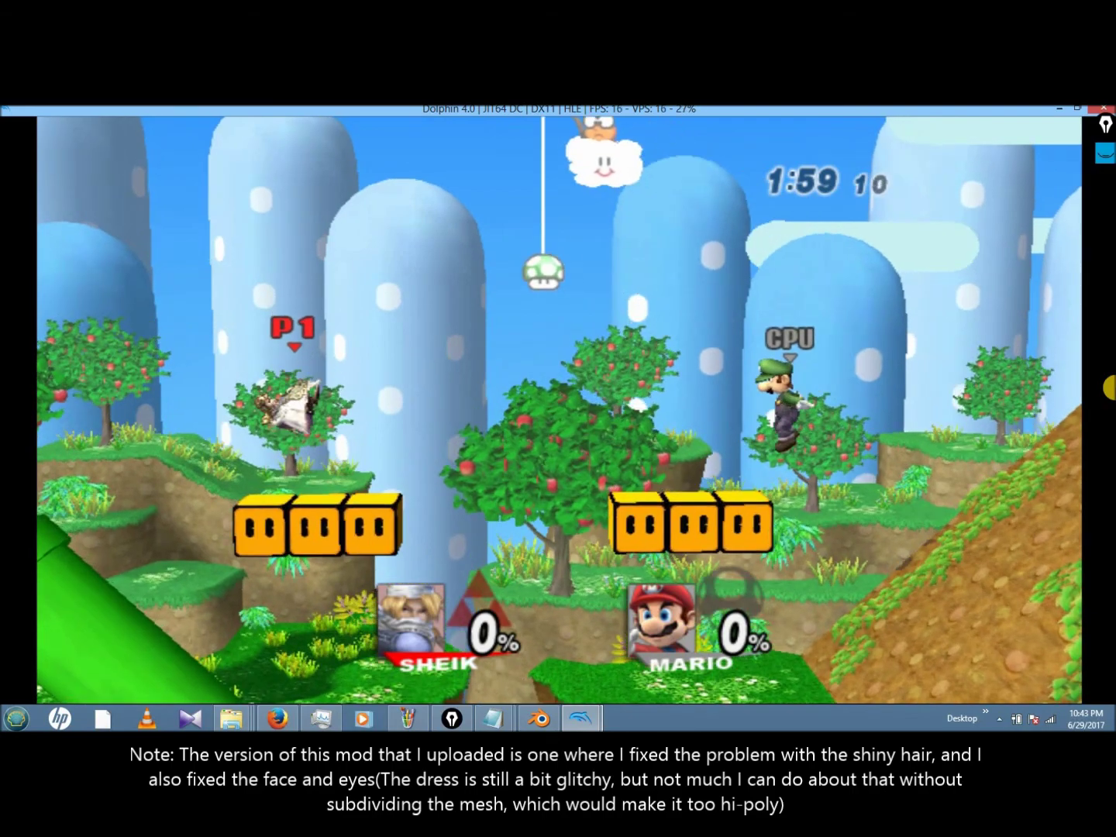
- Pause the match and move the camera around player 1 to examine the re-rigged Zelda model and dress
key("Return")
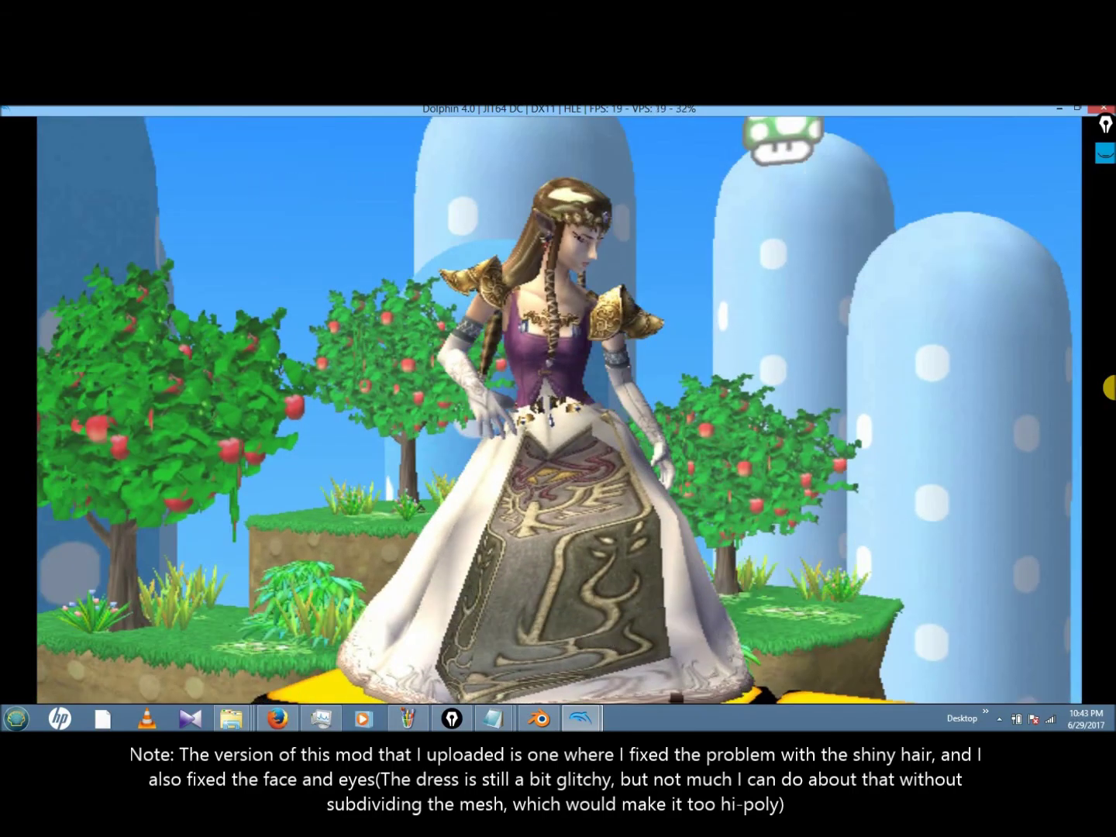
key("Right")
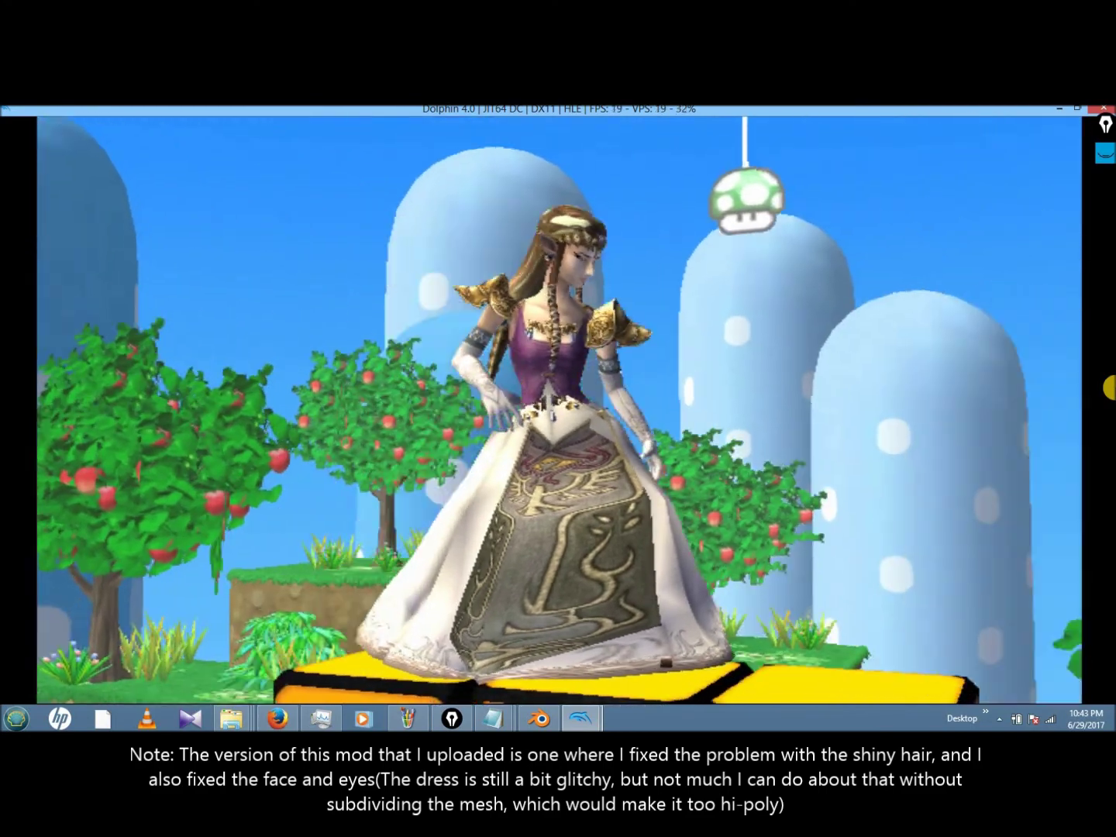